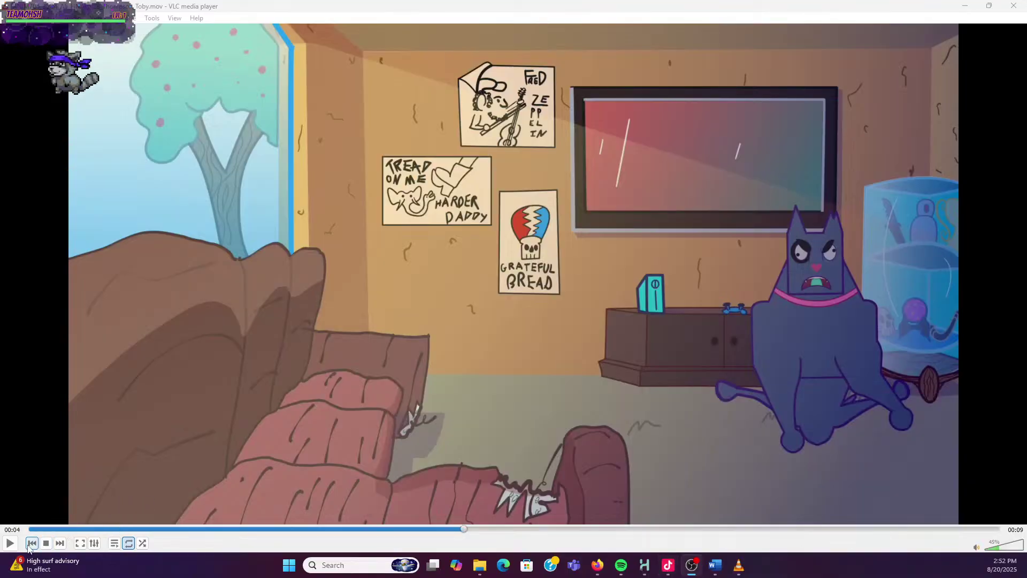
# Play the finished dog animation in the media player, pause it, and close the player
pyautogui.click(10, 543)
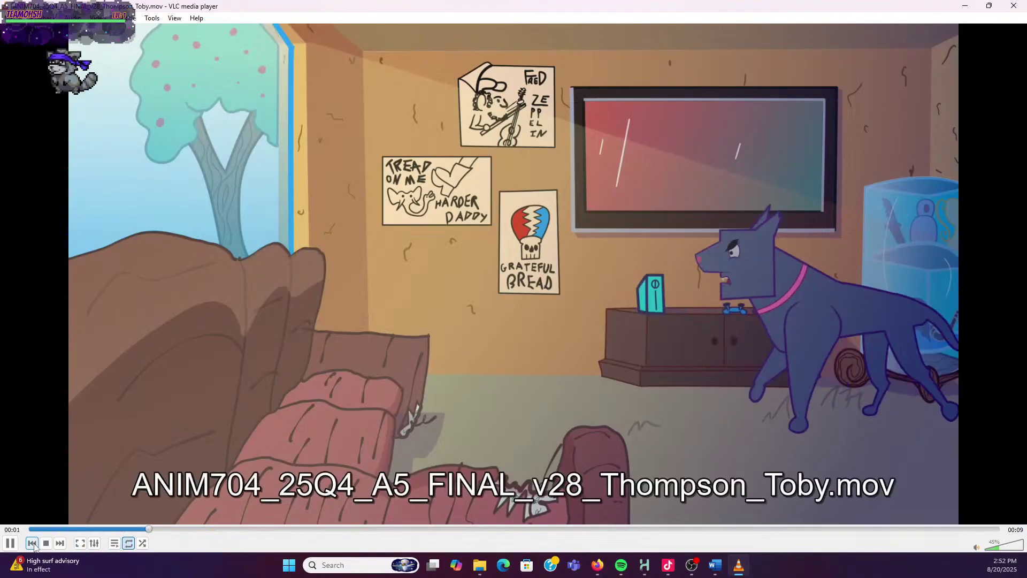
pyautogui.press('space')
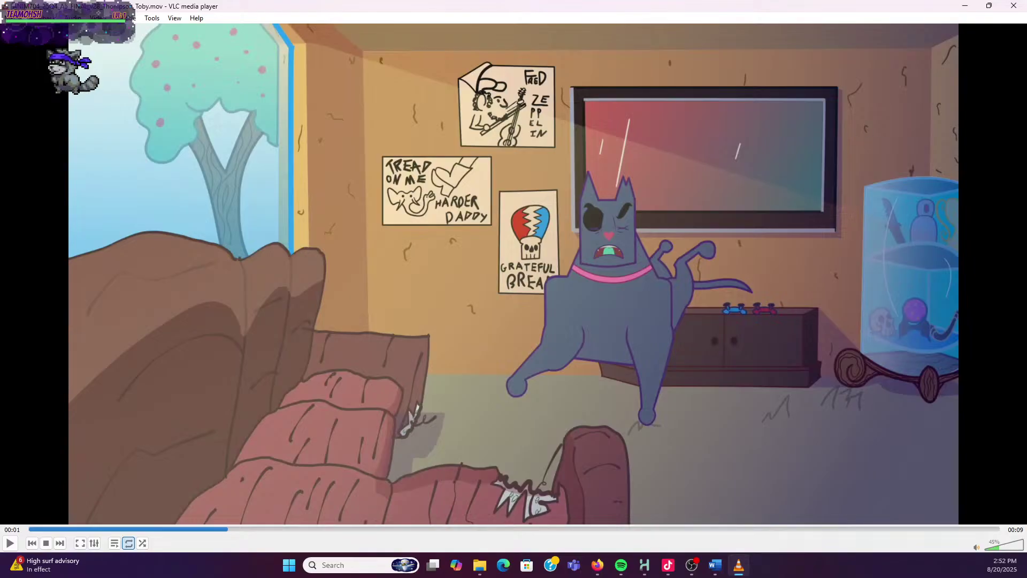
pyautogui.click(1014, 9)
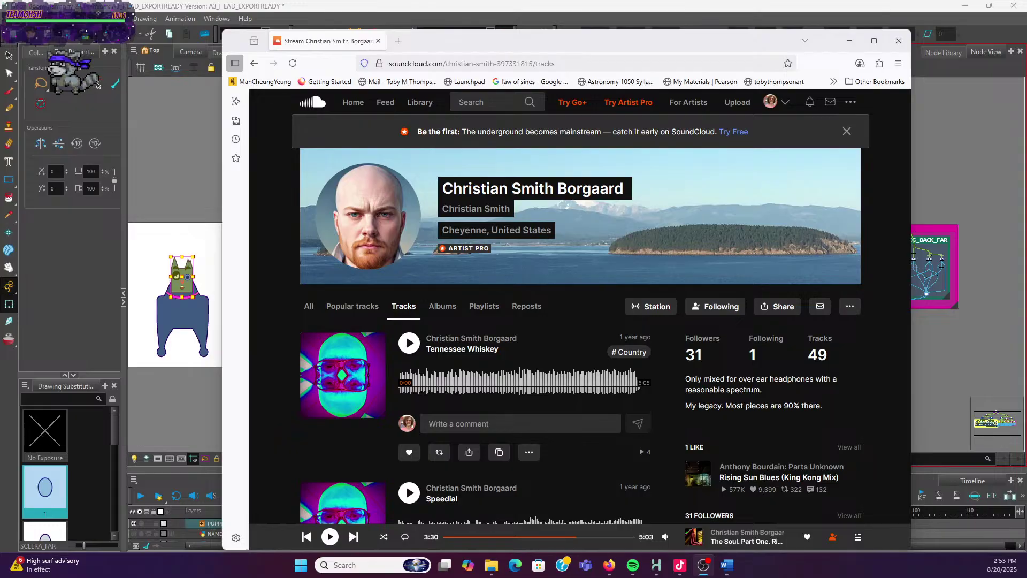
# Play the track Speedial in the SoundCloud window, skip the audio ad, dismiss the banner ad, and minimize the browser
pyautogui.moveTo(514, 42); pyautogui.dragTo(519, 27)
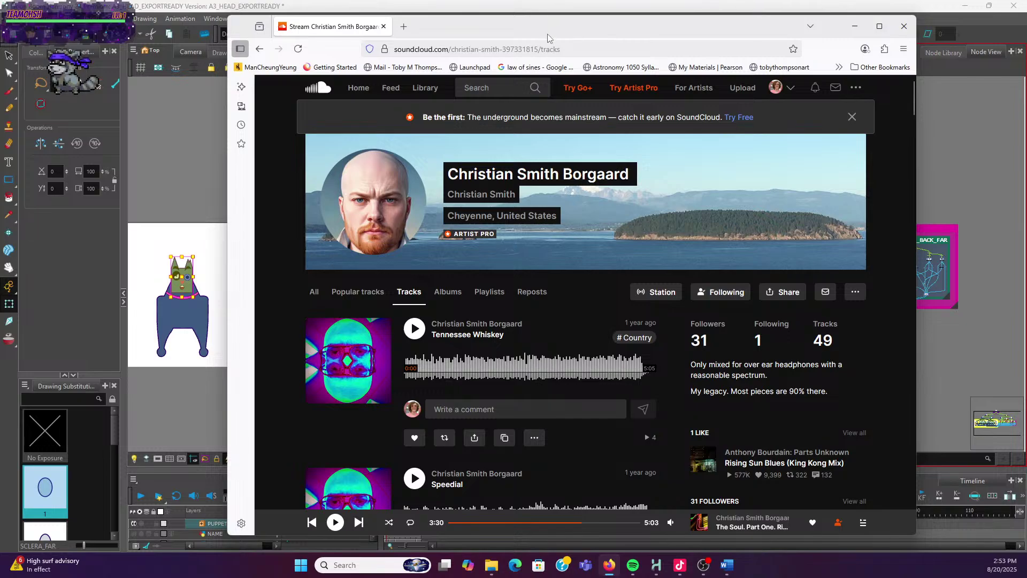
pyautogui.moveTo(548, 37); pyautogui.dragTo(555, 34)
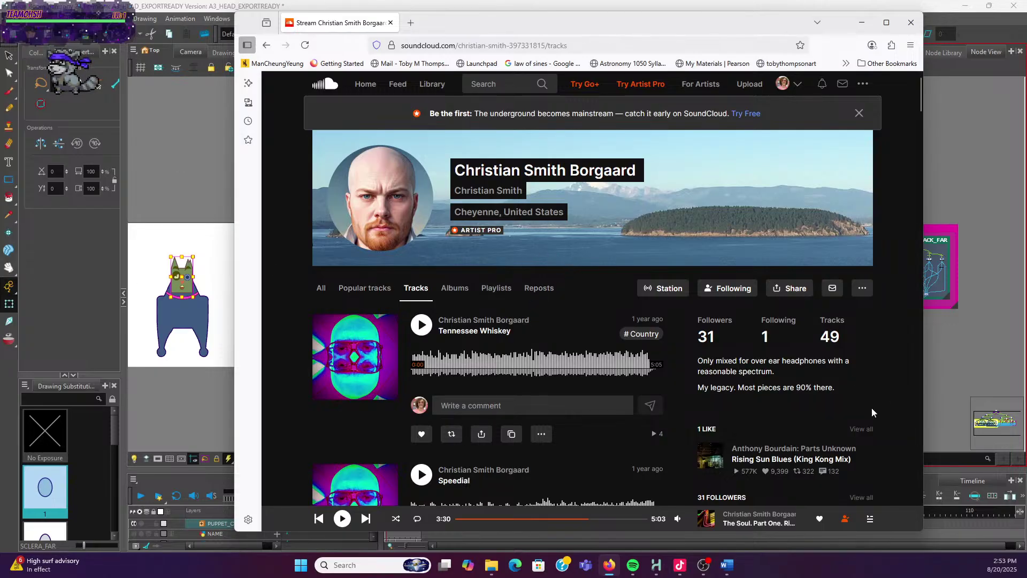
pyautogui.scroll(-2, 569, 335)
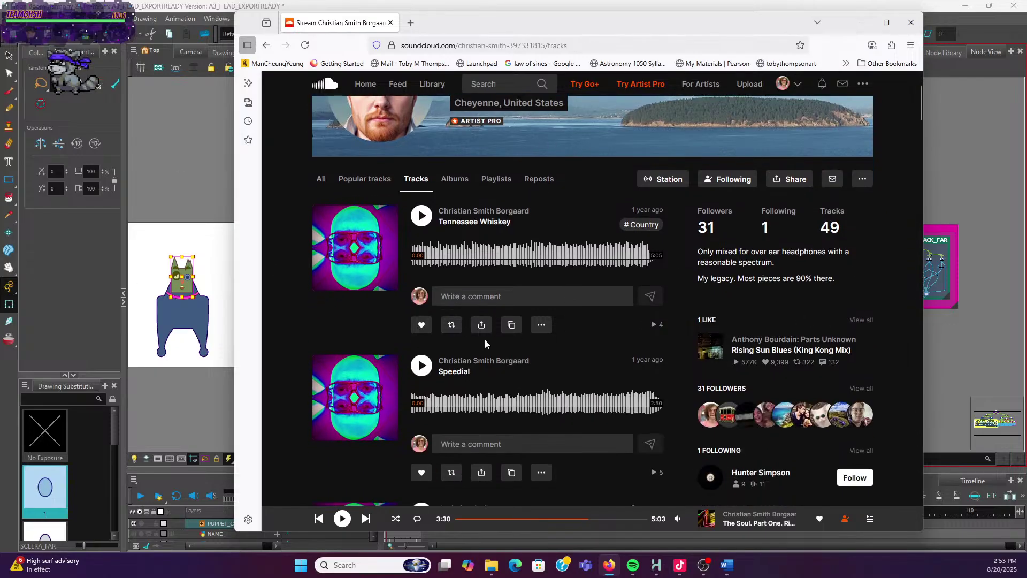
pyautogui.click(421, 367)
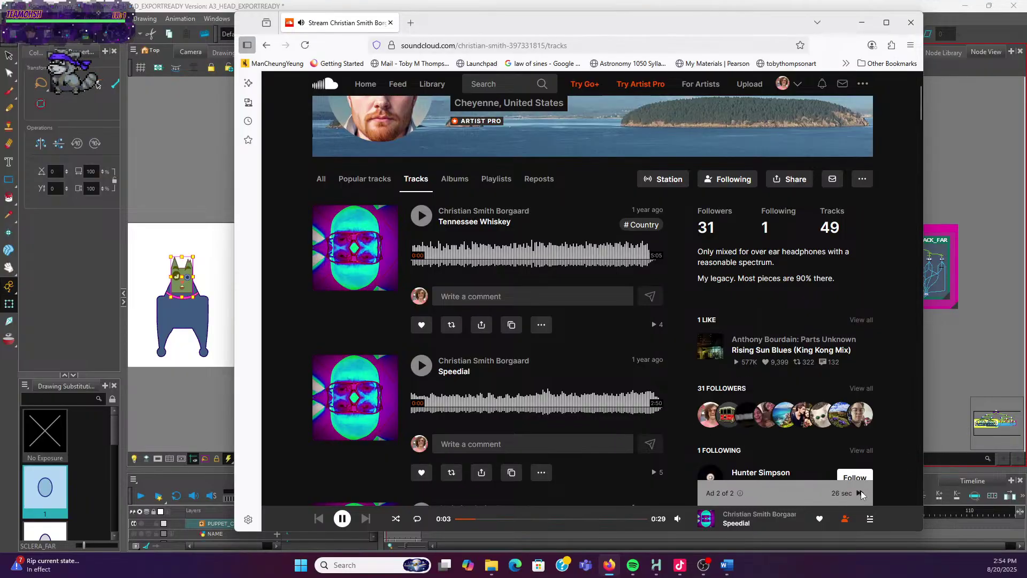
pyautogui.moveTo(710, 415)
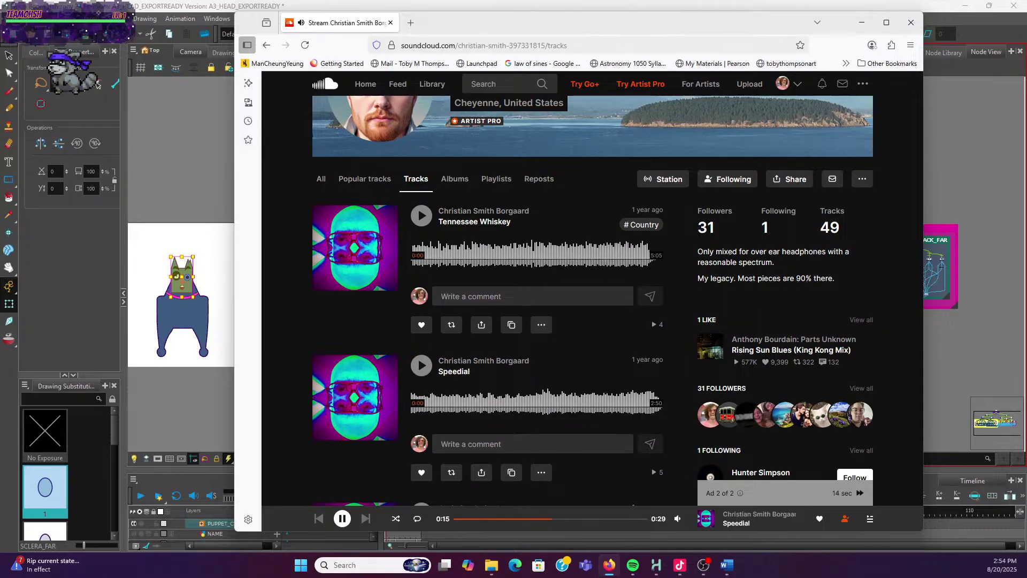
pyautogui.click(861, 492)
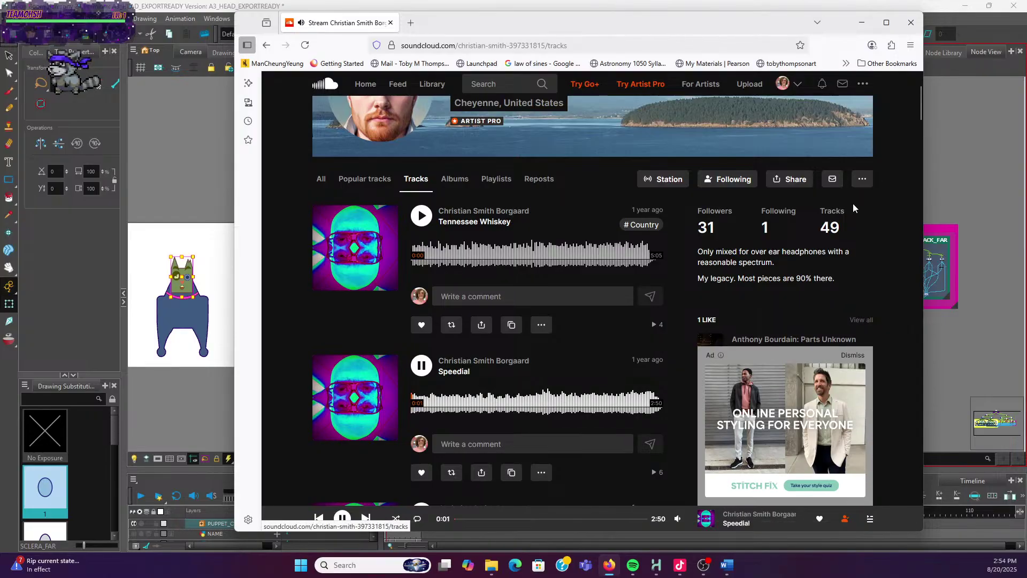
pyautogui.click(853, 354)
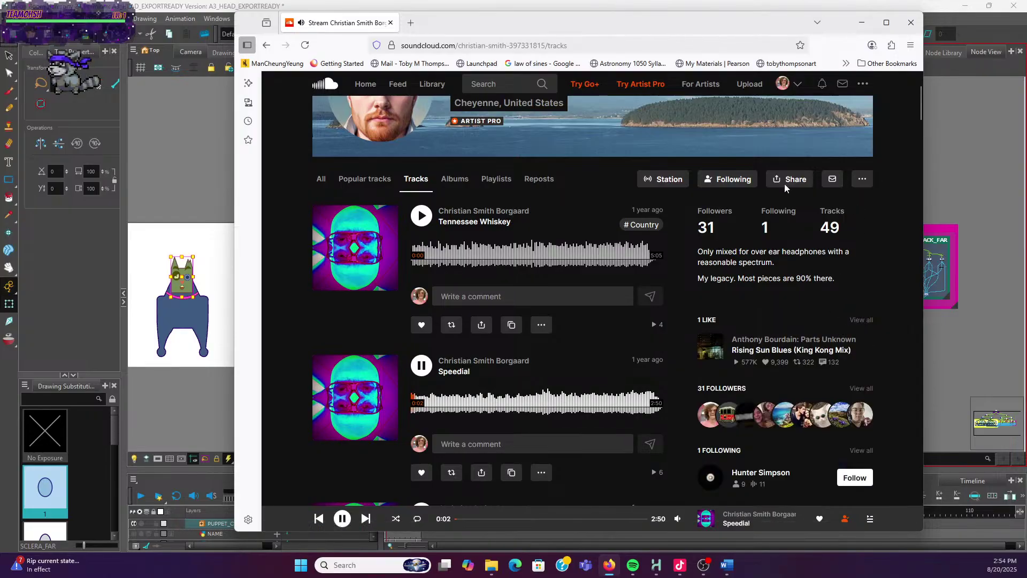
pyautogui.click(861, 30)
# Clear the node selection and examine the eyelid and cheek connections inside the EYELIDS_CHEEK_NEAR group of the head rig
pyautogui.scroll(3, 555, 274)
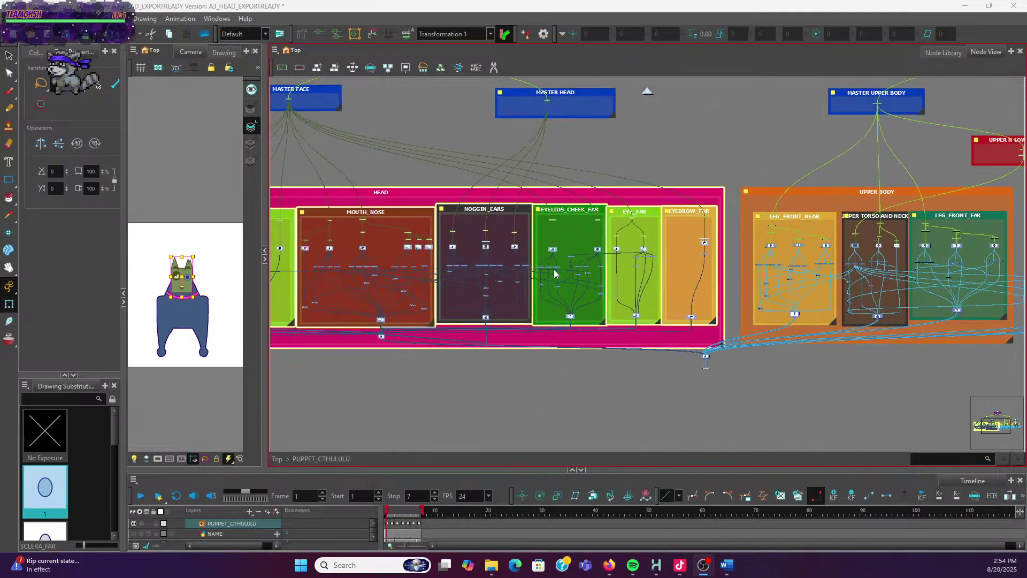
pyautogui.click(450, 117)
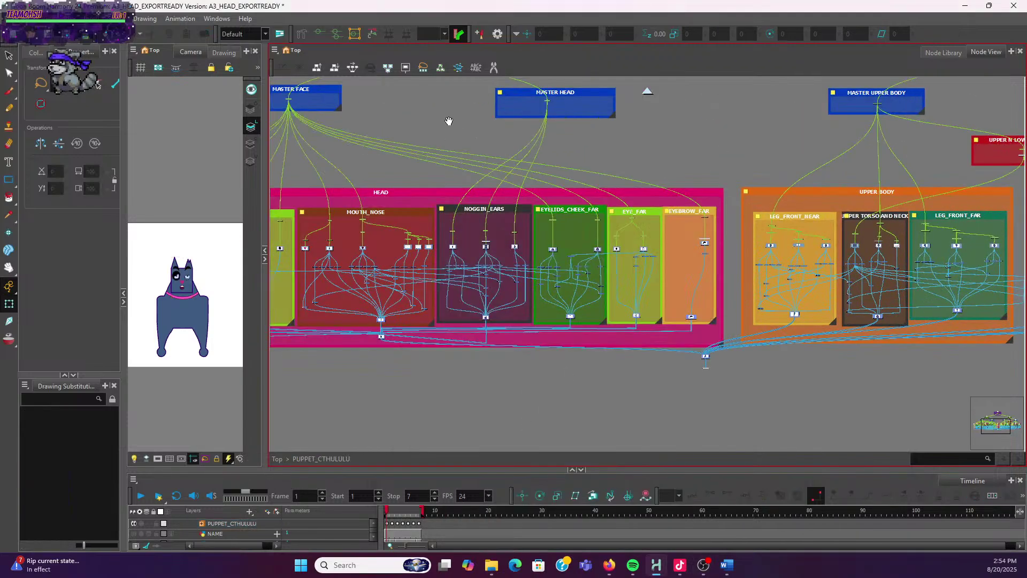
pyautogui.moveTo(449, 117); pyautogui.dragTo(636, 189)
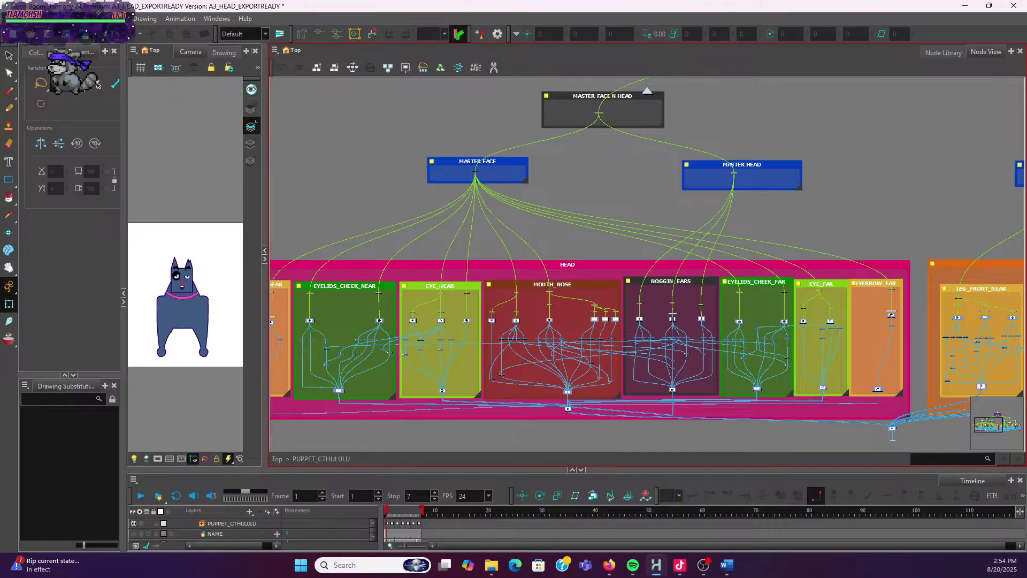
pyautogui.moveTo(0, 155); pyautogui.dragTo(0, 139)
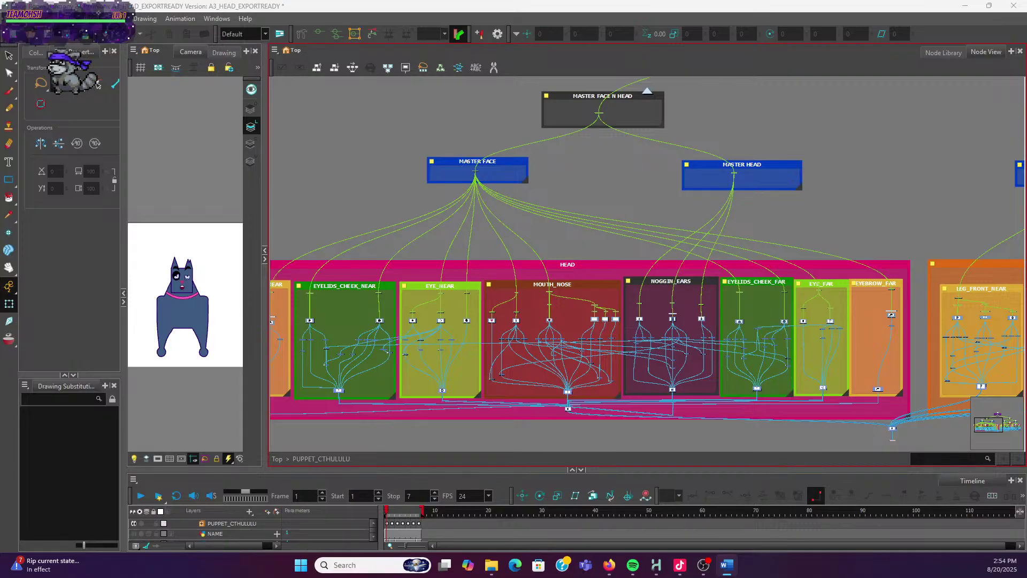
pyautogui.click(98, 85)
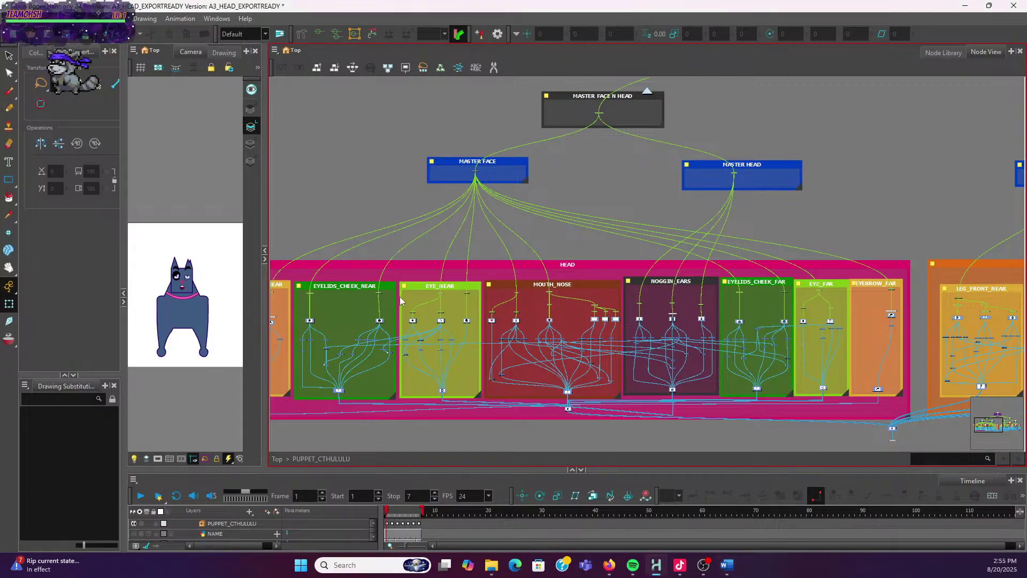
pyautogui.scroll(2, 399, 296)
pyautogui.moveTo(379, 199); pyautogui.dragTo(594, 275)
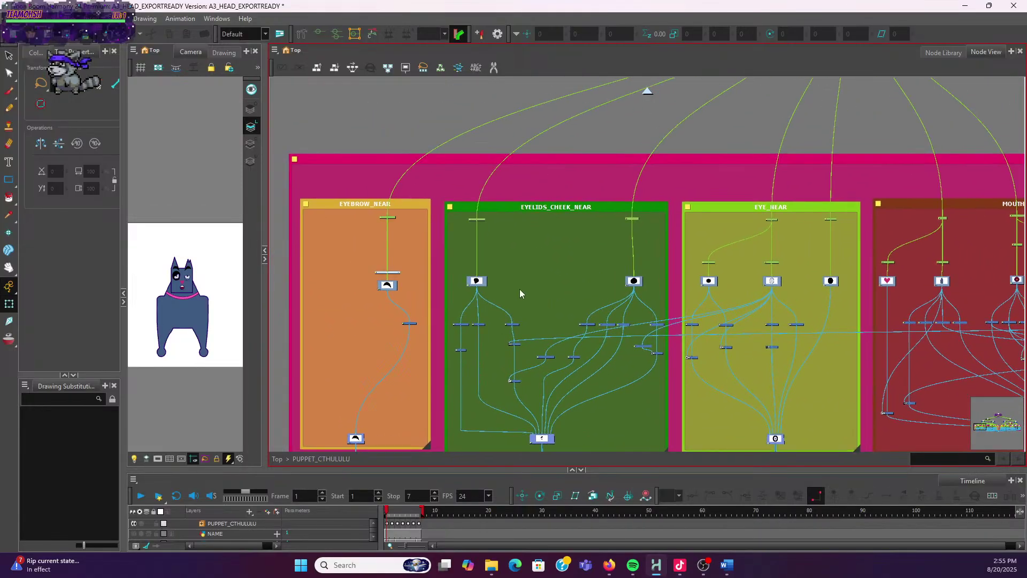
pyautogui.scroll(1, 527, 291)
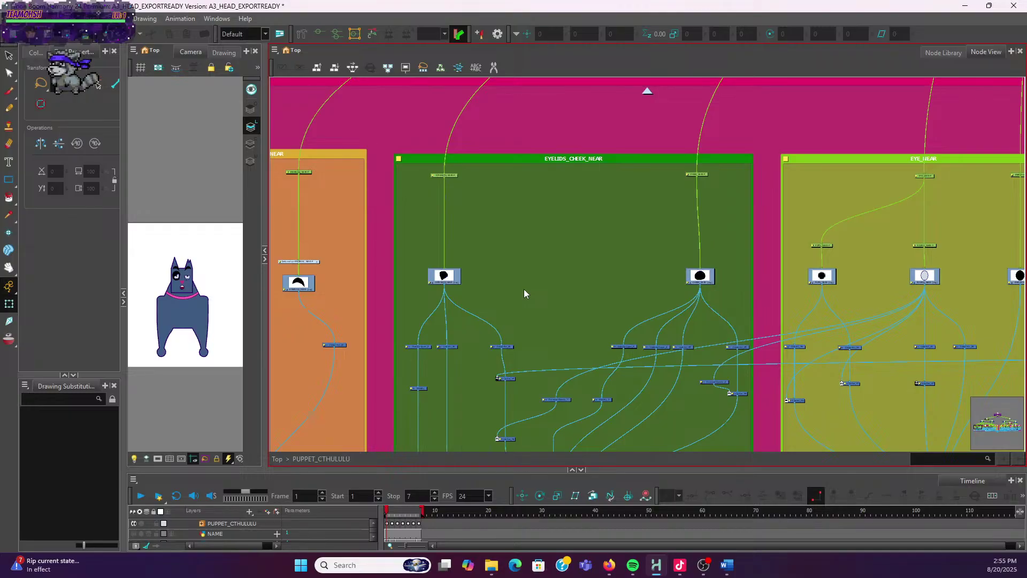
pyautogui.moveTo(521, 335); pyautogui.dragTo(460, 160)
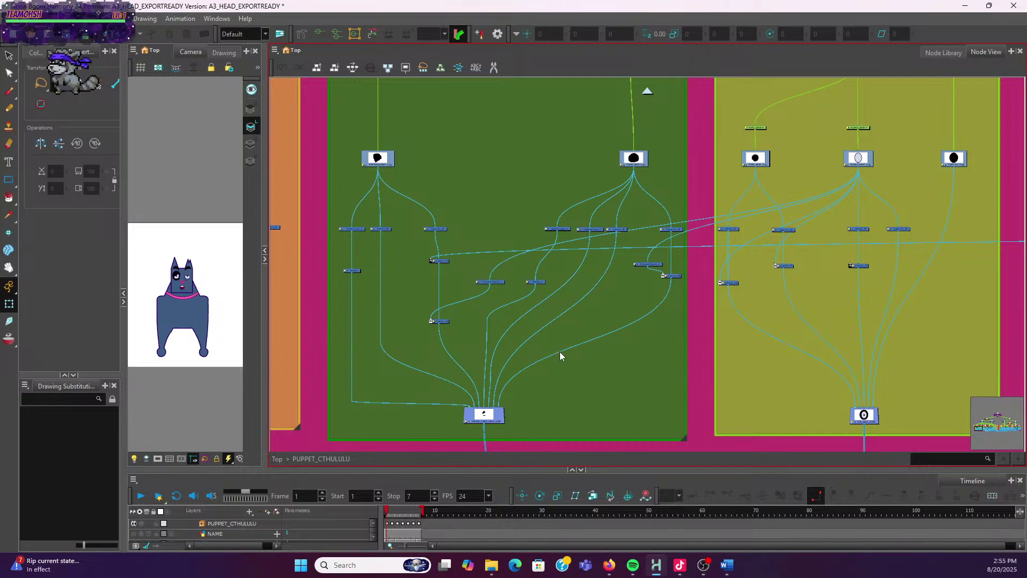
pyautogui.scroll(3, 465, 181)
pyautogui.moveTo(440, 211); pyautogui.dragTo(559, 301)
pyautogui.scroll(-4, 585, 391)
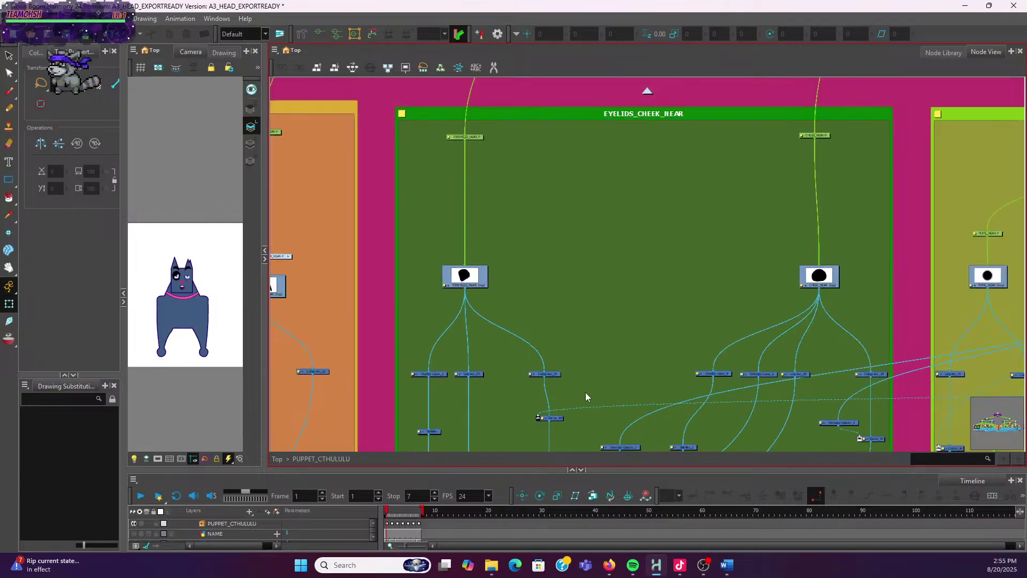
pyautogui.moveTo(611, 375); pyautogui.dragTo(492, 236)
pyautogui.scroll(-4, 660, 291)
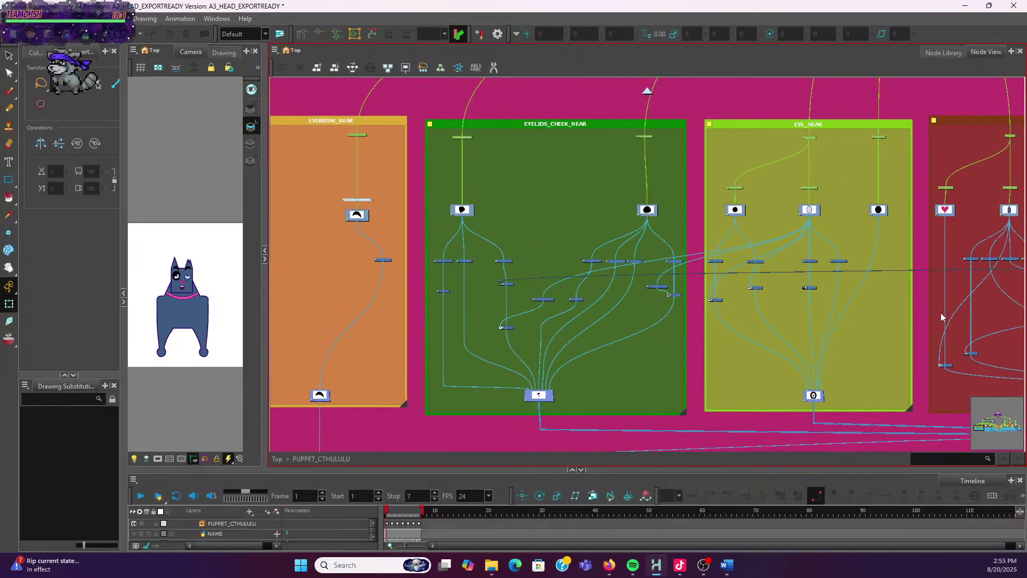
# Examine how the cables run between the mouth, noggin, ear and eye groups inside the HEAD backdrop
pyautogui.scroll(-3, 920, 294)
pyautogui.moveTo(903, 297); pyautogui.dragTo(597, 287)
pyautogui.hscroll(3, 597, 286)
pyautogui.scroll(3, 784, 295)
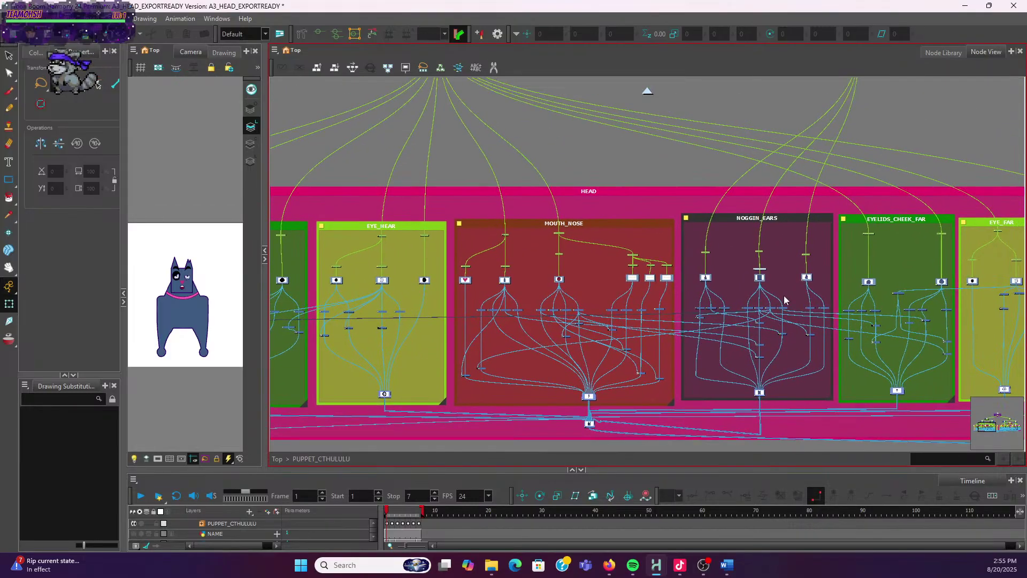
pyautogui.scroll(-5, 615, 264)
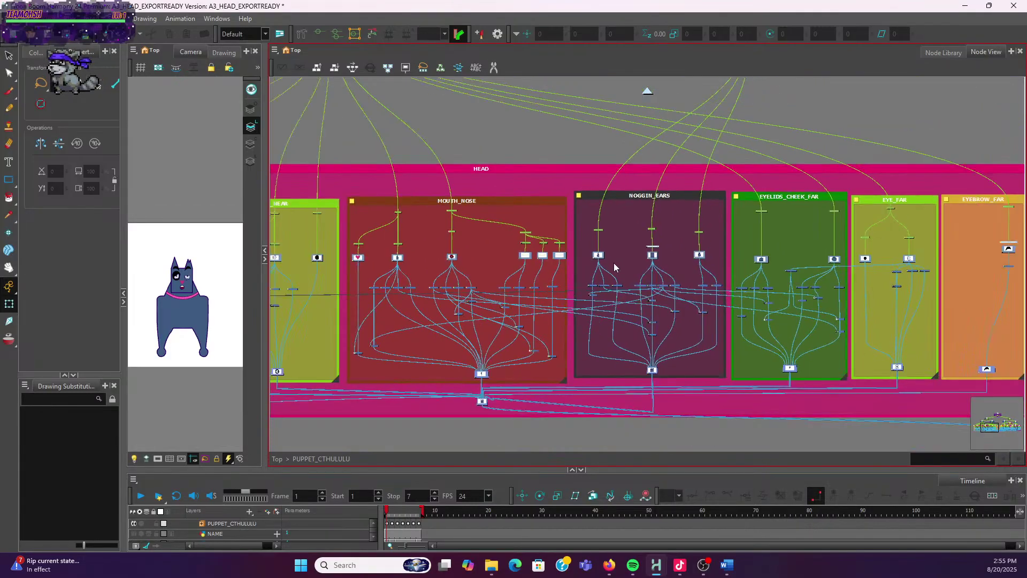
pyautogui.hscroll(5, 432, 329)
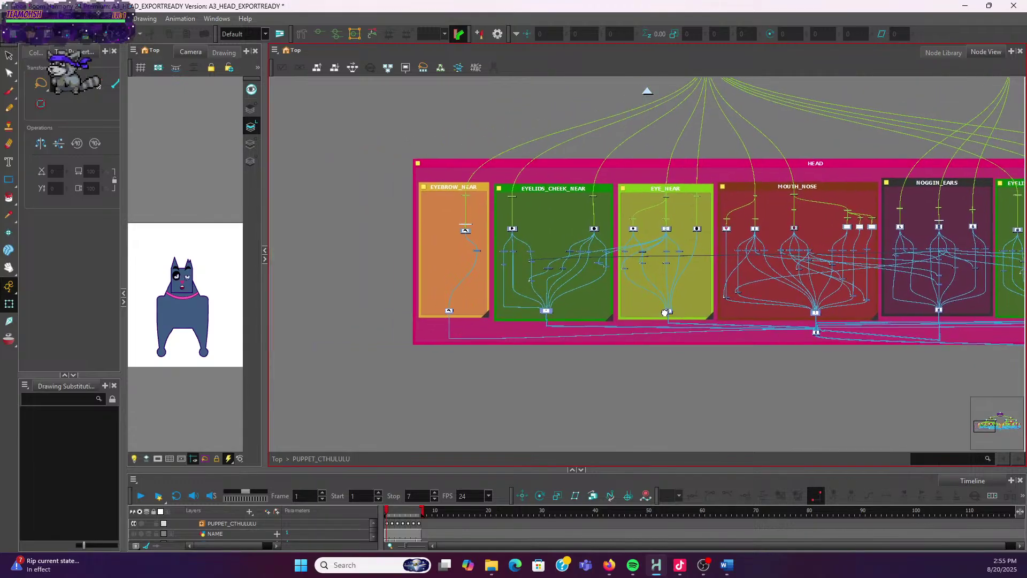
# Select Cutter_44 below the near top eyelid's colour art and widen the Camera view around the puppet's face
pyautogui.scroll(4, 625, 284)
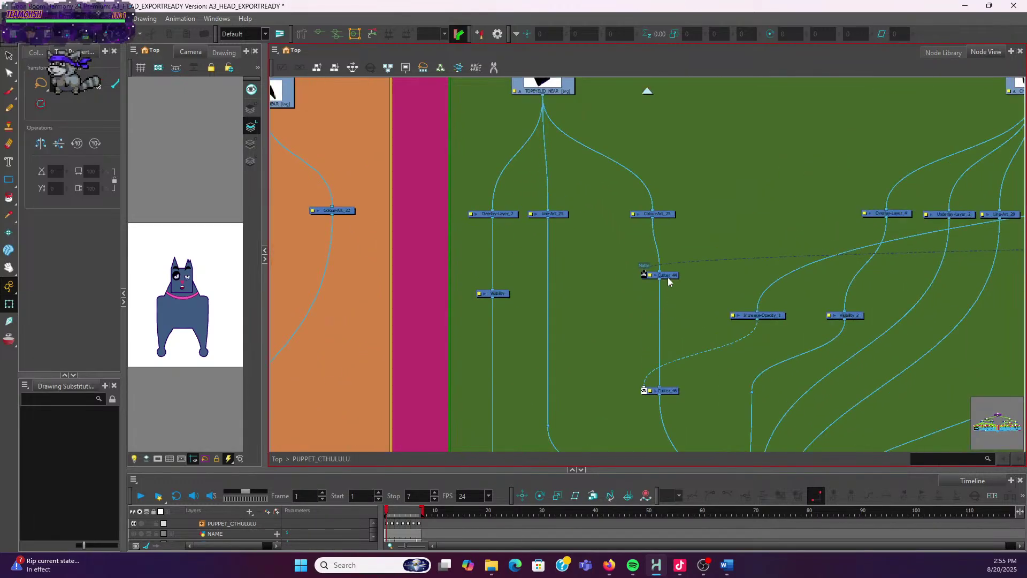
pyautogui.click(667, 276)
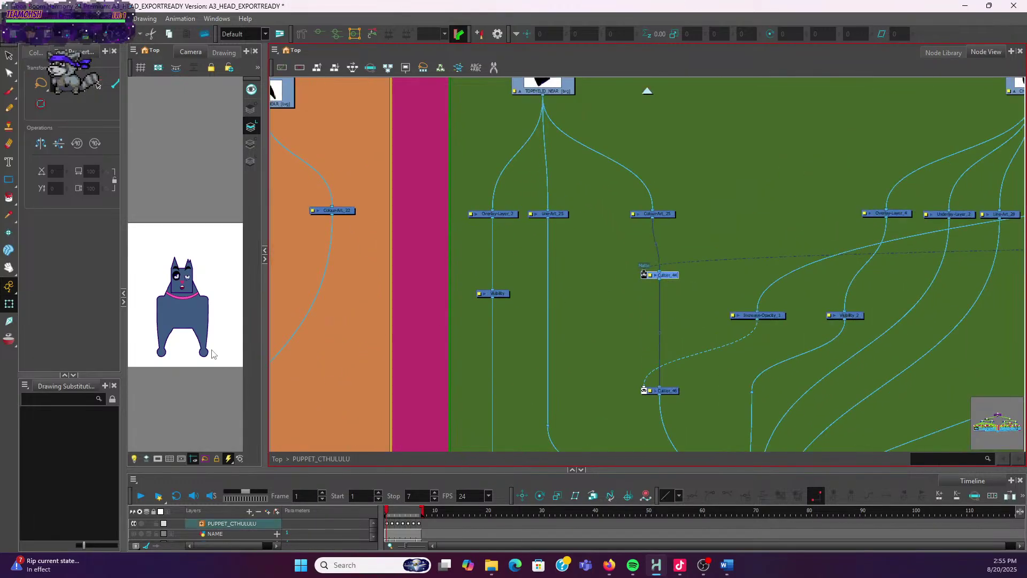
pyautogui.moveTo(264, 318); pyautogui.dragTo(514, 331)
pyautogui.scroll(5, 343, 275)
pyautogui.moveTo(284, 214); pyautogui.dragTo(389, 296)
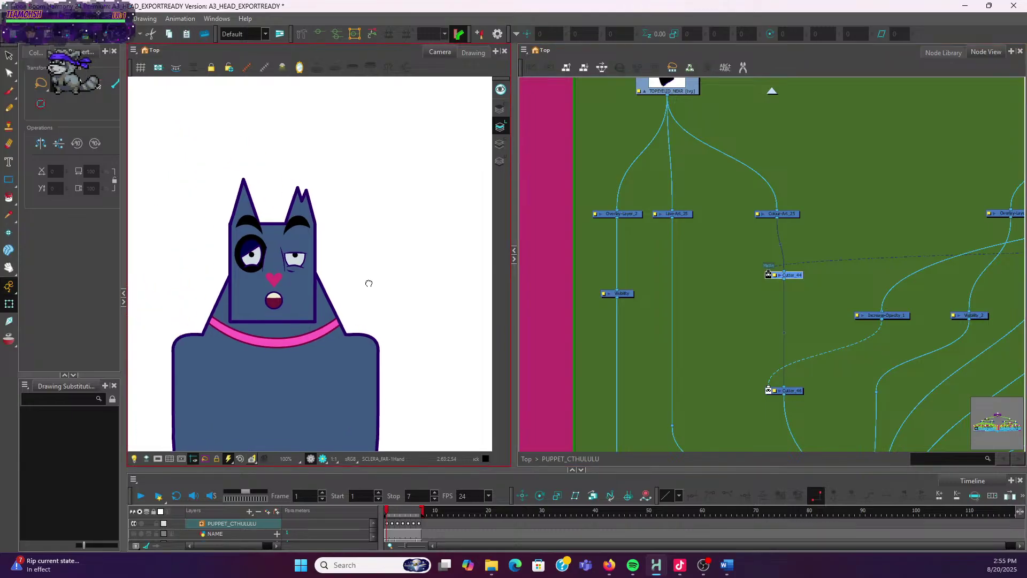
pyautogui.scroll(-4, 738, 219)
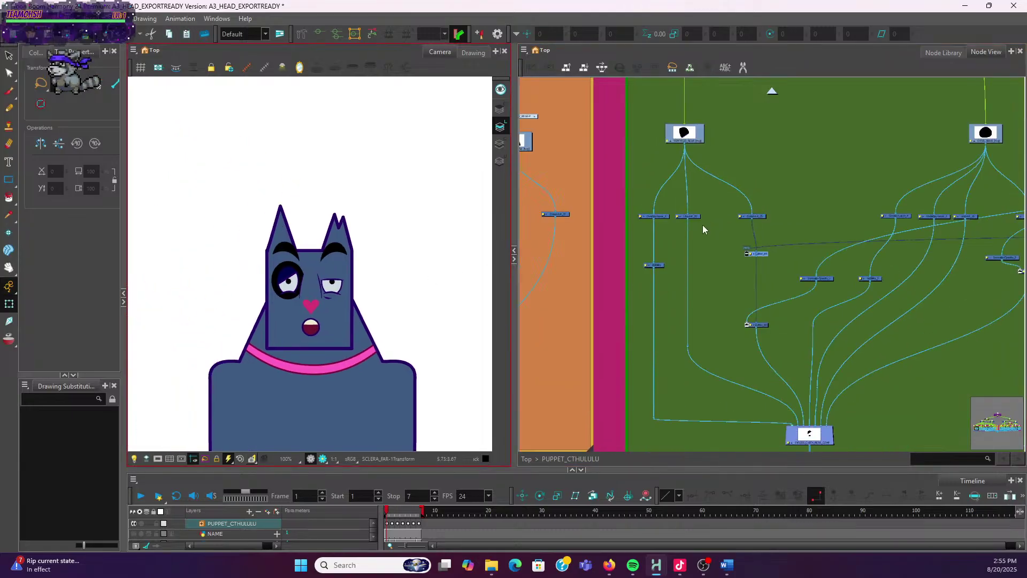
pyautogui.scroll(5, 315, 284)
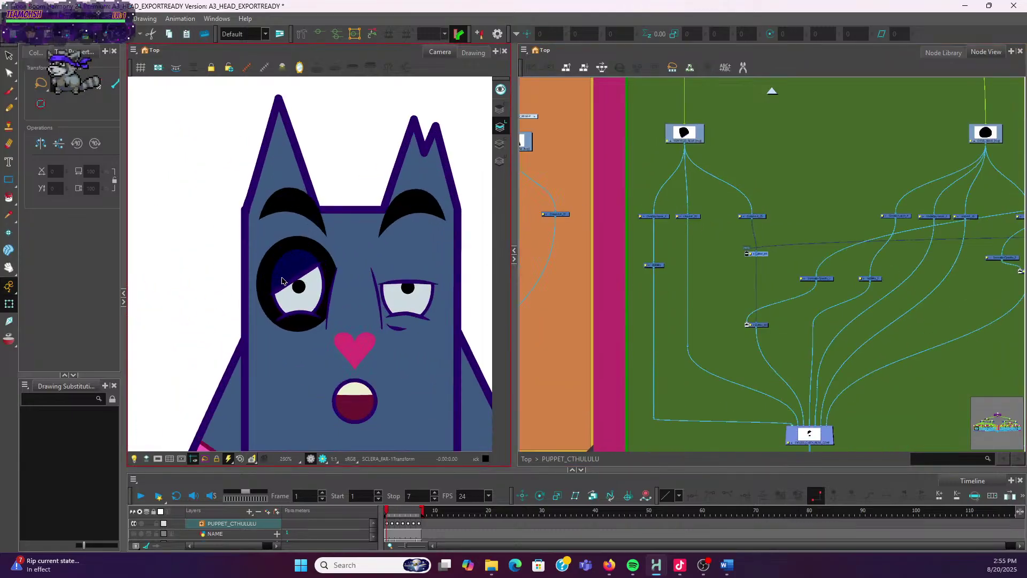
# Nudge the near top eyelid drawing slightly up and to the left over the eye
pyautogui.click(300, 262)
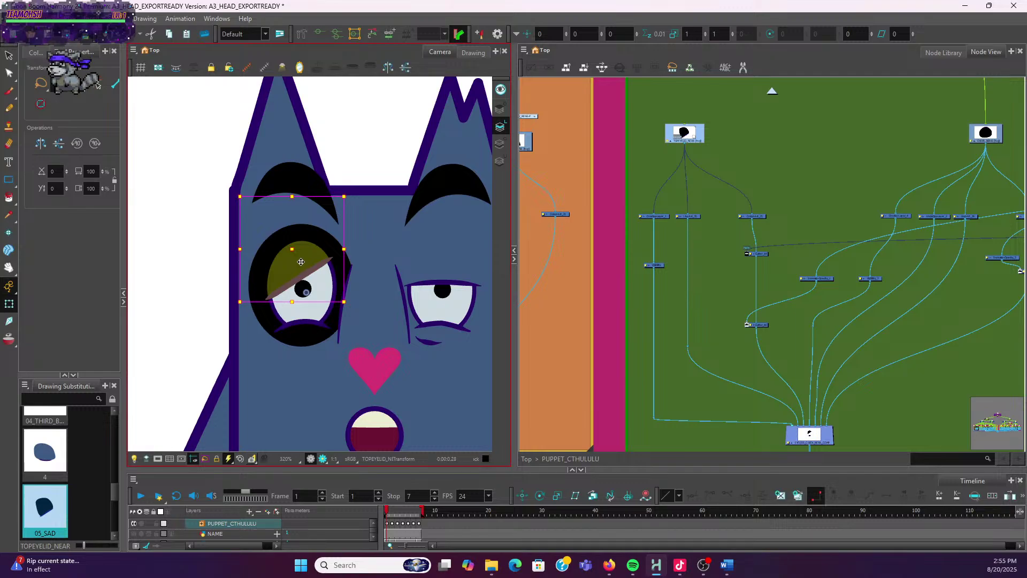
pyautogui.moveTo(300, 262)
pyautogui.mouseDown()
pyautogui.moveTo(190, 265)
pyautogui.moveTo(278, 262)
pyautogui.moveTo(342, 224)
pyautogui.moveTo(238, 253)
pyautogui.moveTo(396, 160)
pyautogui.moveTo(308, 259)
pyautogui.moveTo(295, 251)
pyautogui.mouseUp()
pyautogui.scroll(-3, 813, 336)
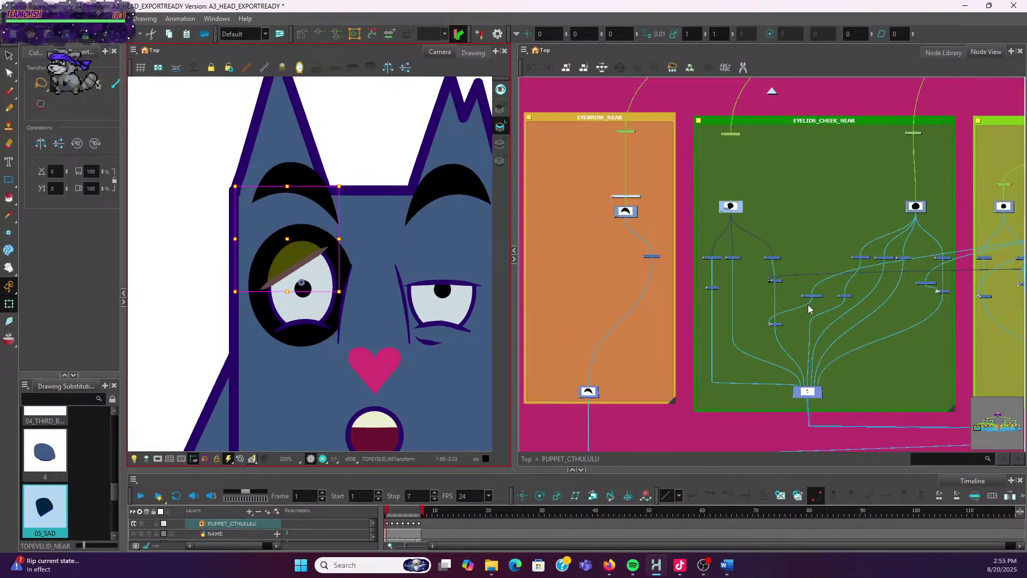
# Disconnect the matte cable from Cutter_44 in the EYELIDS_CHEEK_NEAR group and nudge the near top eyelid to check its masking
pyautogui.click(718, 322)
pyautogui.scroll(2, 718, 321)
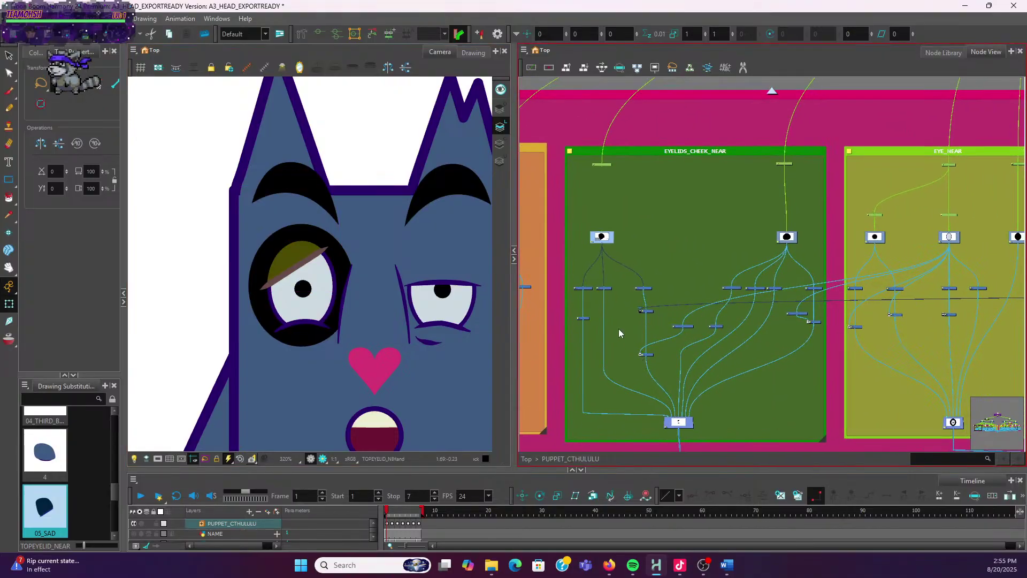
pyautogui.scroll(2, 609, 328)
pyautogui.click(671, 303)
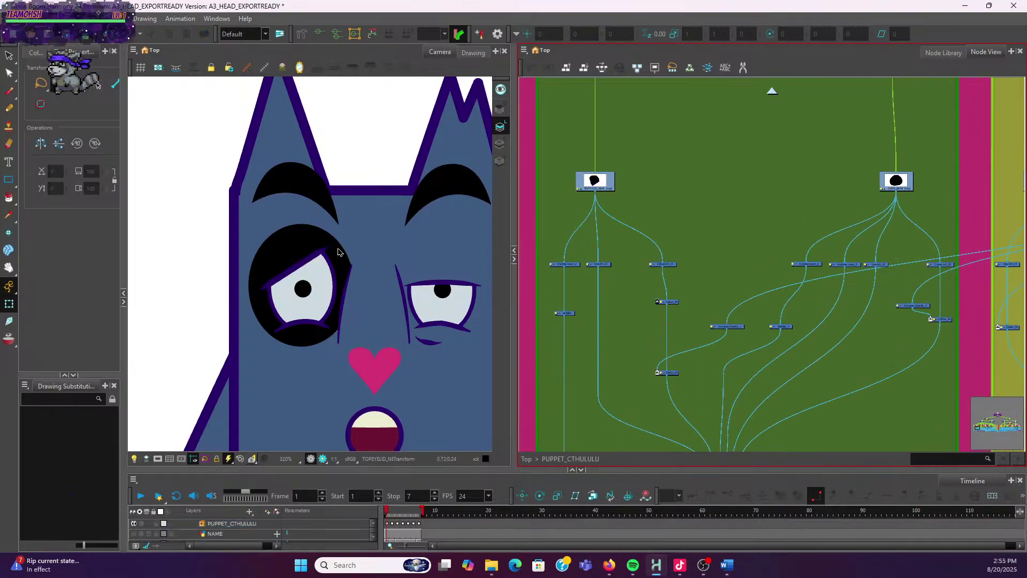
pyautogui.click(302, 260)
pyautogui.moveTo(302, 260)
pyautogui.mouseDown()
pyautogui.moveTo(205, 262)
pyautogui.moveTo(313, 267)
pyautogui.moveTo(296, 260)
pyautogui.mouseUp()
# Delete Cutter_44 from under the near top eyelid's colour art and nudge the eyelid slightly to the left
pyautogui.scroll(3, 681, 313)
pyautogui.click(660, 298)
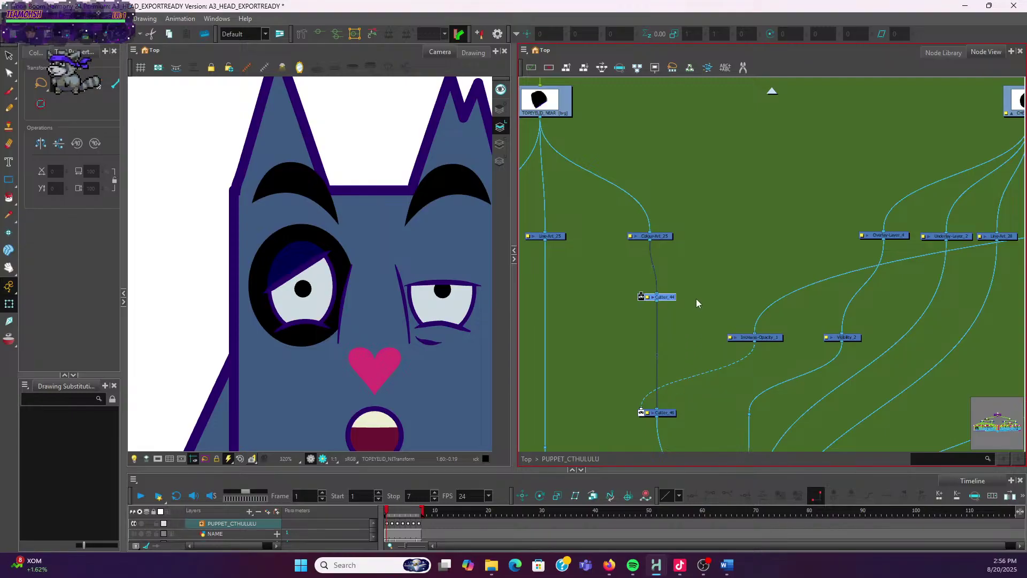
pyautogui.press('Delete')
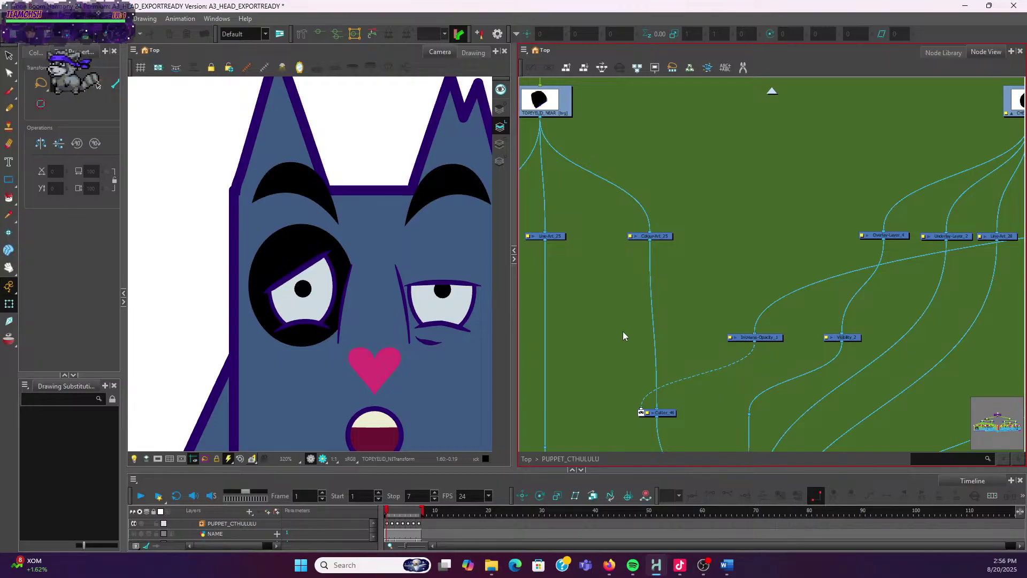
pyautogui.moveTo(324, 256)
pyautogui.mouseDown()
pyautogui.moveTo(184, 252)
pyautogui.moveTo(351, 237)
pyautogui.moveTo(295, 257)
pyautogui.mouseUp()
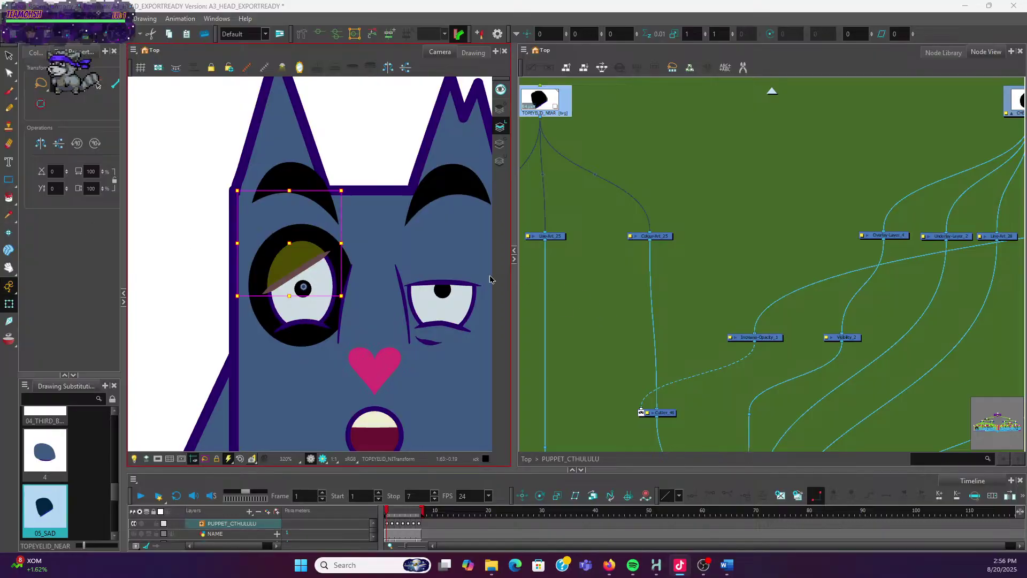
# Delete the upper cutter beneath the far top eyelid's colour art in the EYELIDS_CHEEK_FAR group
pyautogui.scroll(-5, 701, 289)
pyautogui.scroll(-1, 720, 234)
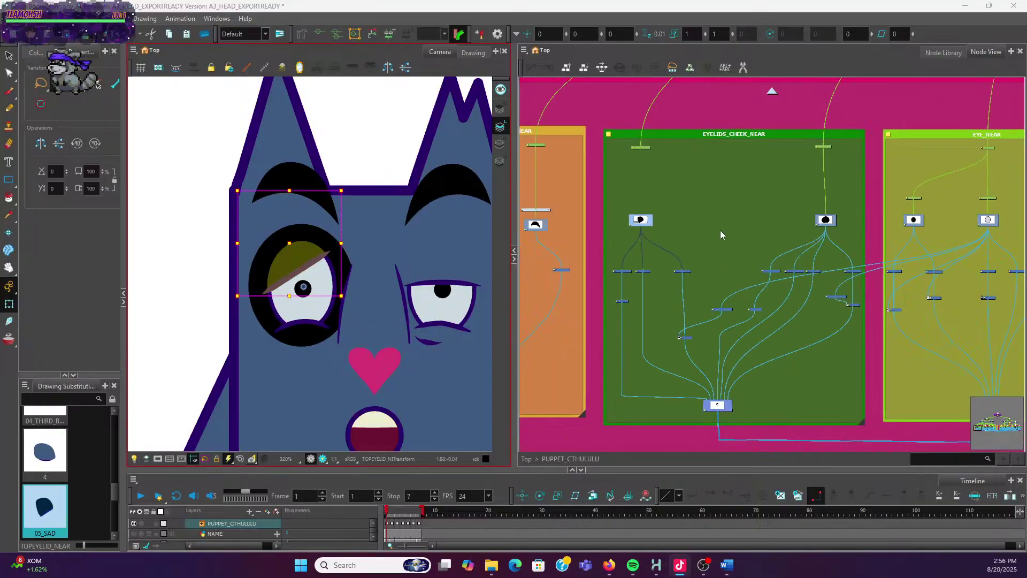
pyautogui.click(704, 224)
pyautogui.scroll(-6, 718, 226)
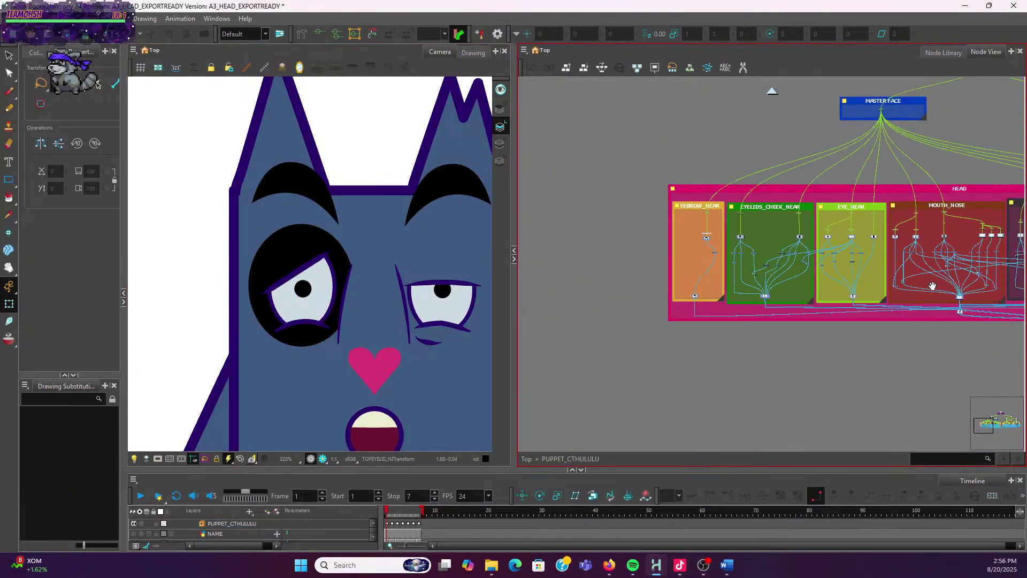
pyautogui.hscroll(5, 863, 278)
pyautogui.hscroll(8, 863, 277)
pyautogui.scroll(2, 864, 277)
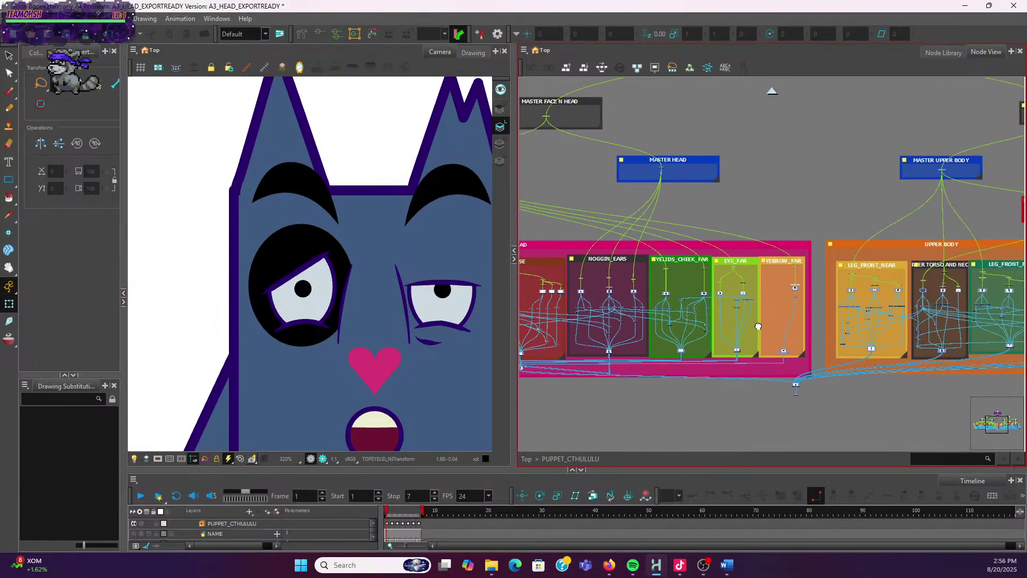
pyautogui.hscroll(4, 883, 314)
pyautogui.hscroll(-3, 802, 315)
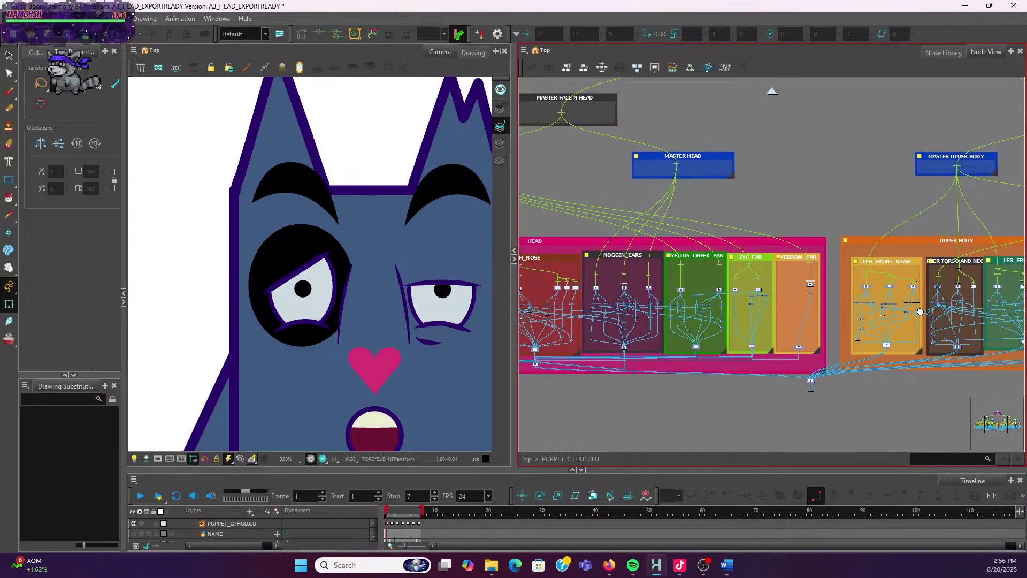
pyautogui.scroll(5, 762, 321)
pyautogui.scroll(4, 762, 321)
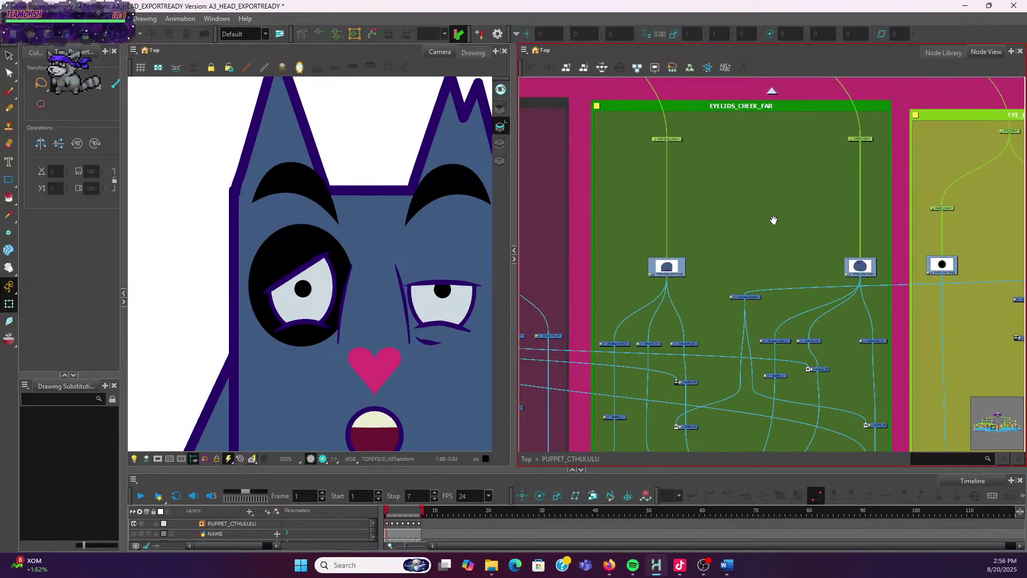
pyautogui.moveTo(662, 423); pyautogui.dragTo(646, 411)
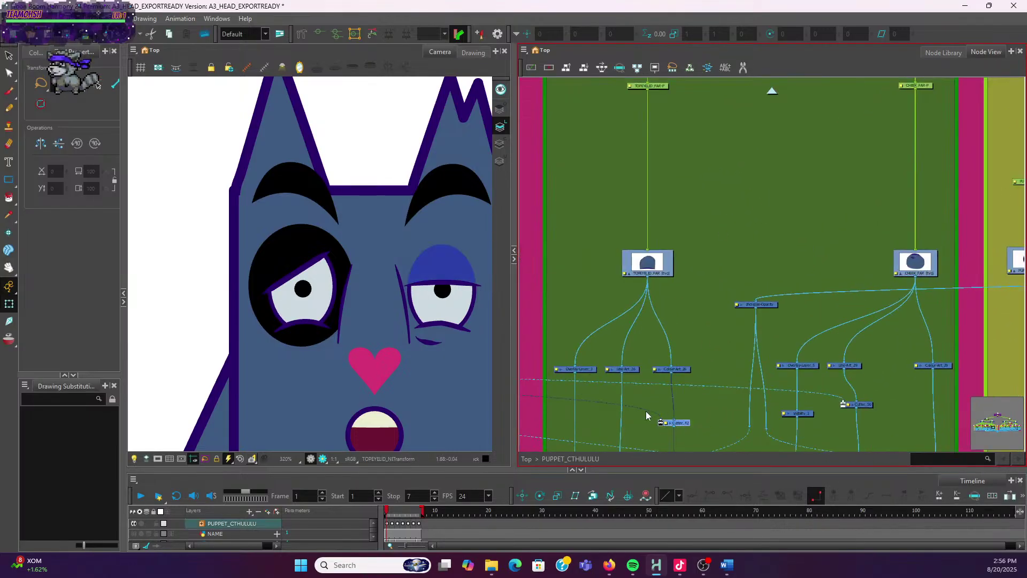
pyautogui.scroll(-3, 654, 407)
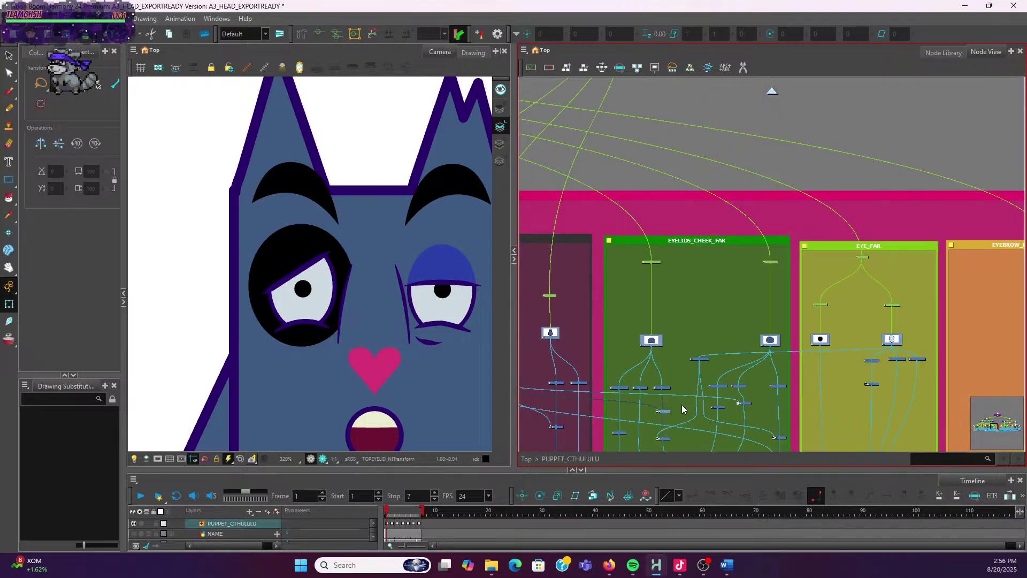
pyautogui.press('Delete')
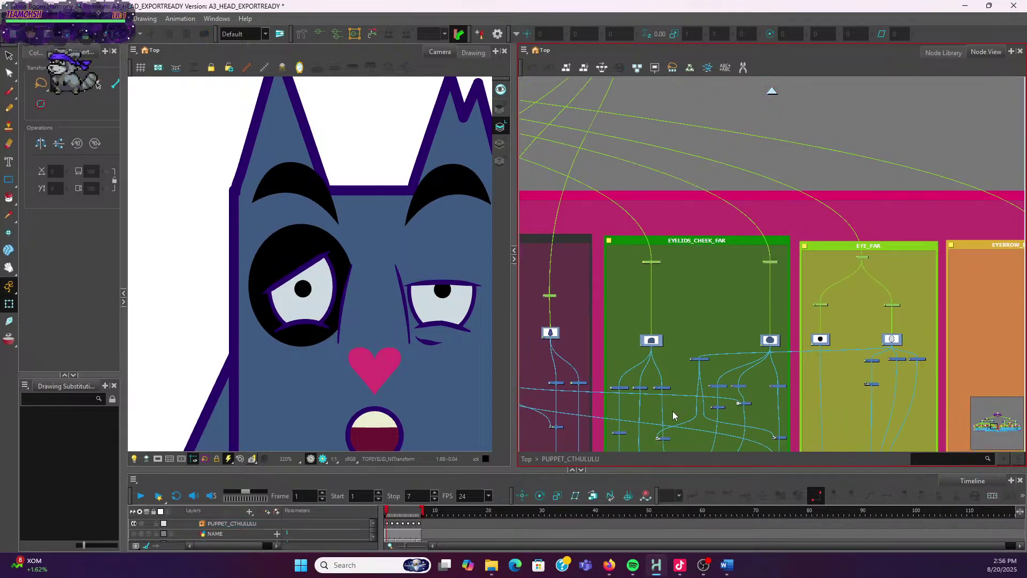
# Select the far top eyelid drawing on the puppet's face and nudge it slightly upward
pyautogui.scroll(-2, 375, 278)
pyautogui.click(345, 279)
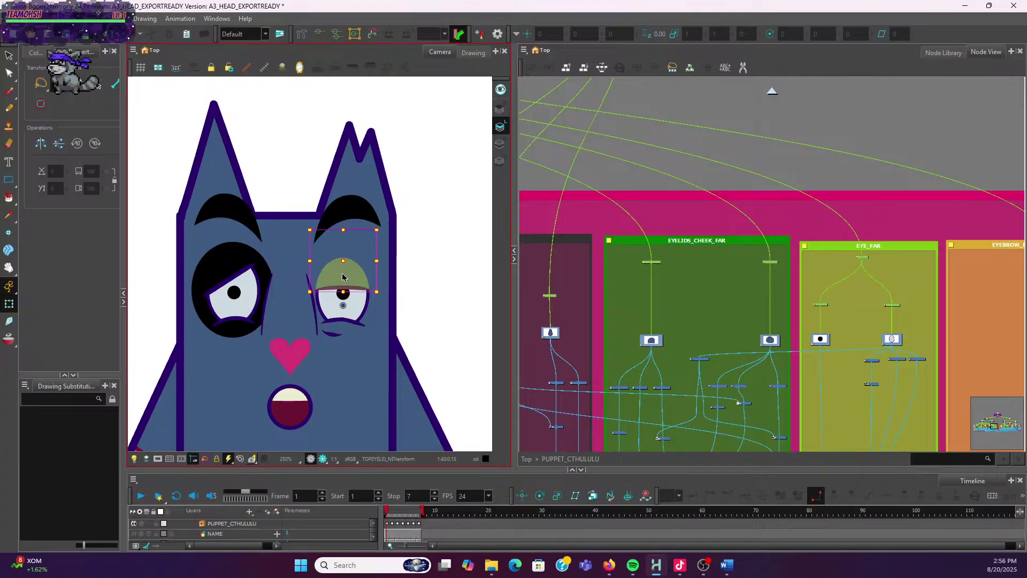
pyautogui.moveTo(345, 278)
pyautogui.mouseDown()
pyautogui.moveTo(408, 278)
pyautogui.moveTo(342, 289)
pyautogui.moveTo(345, 263)
pyautogui.moveTo(343, 271)
pyautogui.mouseUp()
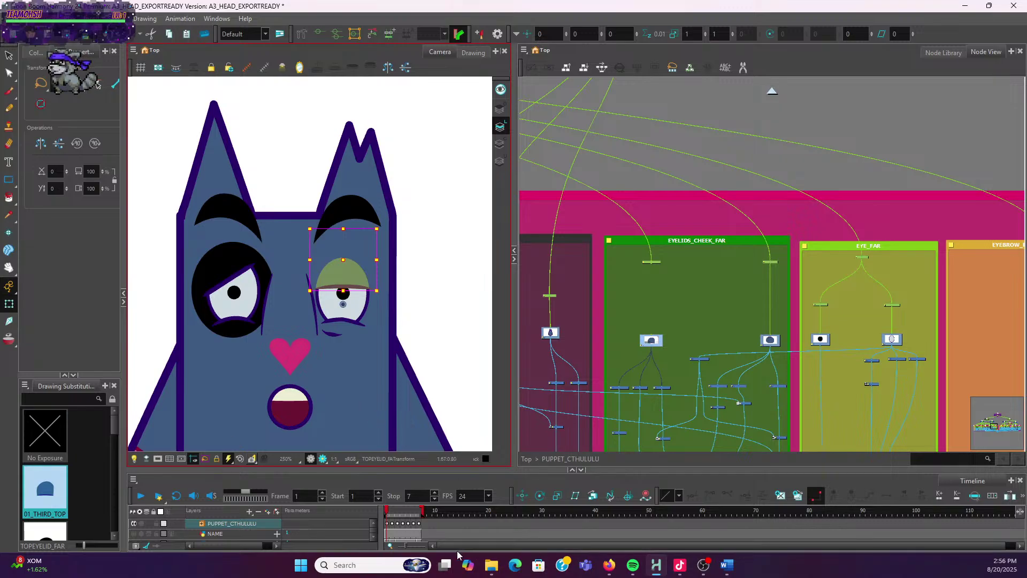
# Step through the head views between frames 1 and 7 to check the far top eyelid, ending on frame 1
pyautogui.click(392, 513)
pyautogui.scroll(-5, 422, 396)
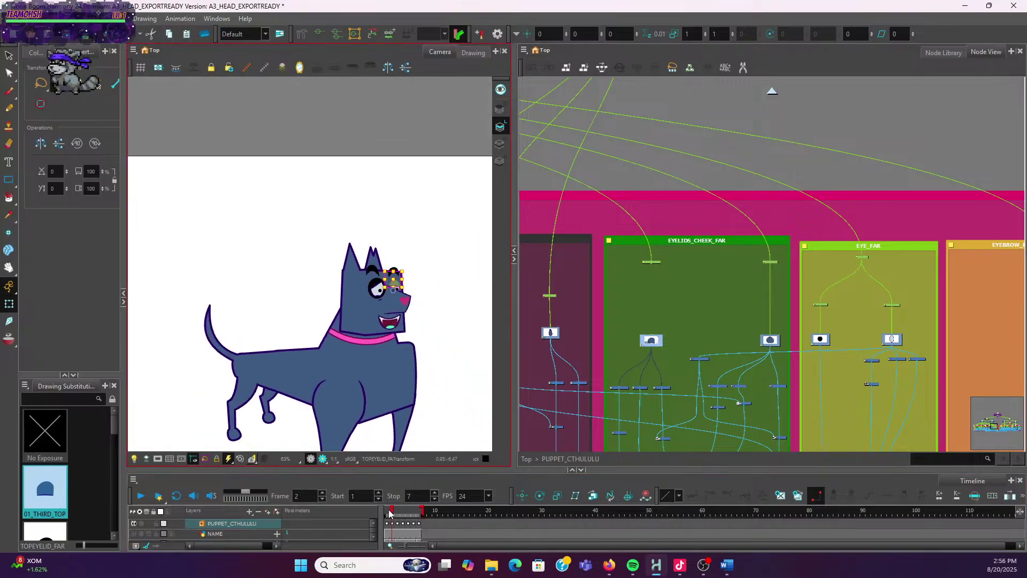
pyautogui.click(397, 513)
pyautogui.click(411, 514)
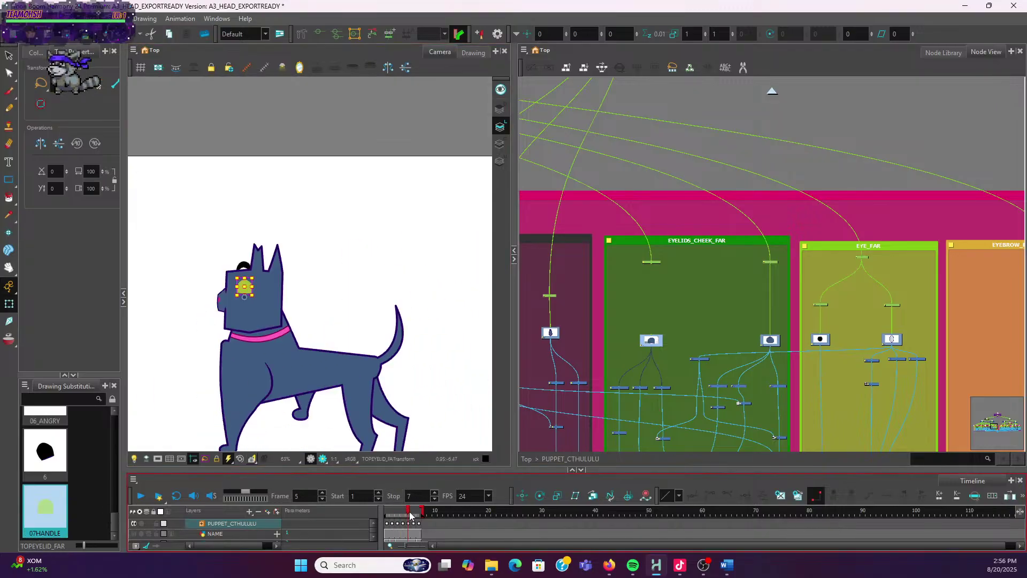
pyautogui.click(422, 515)
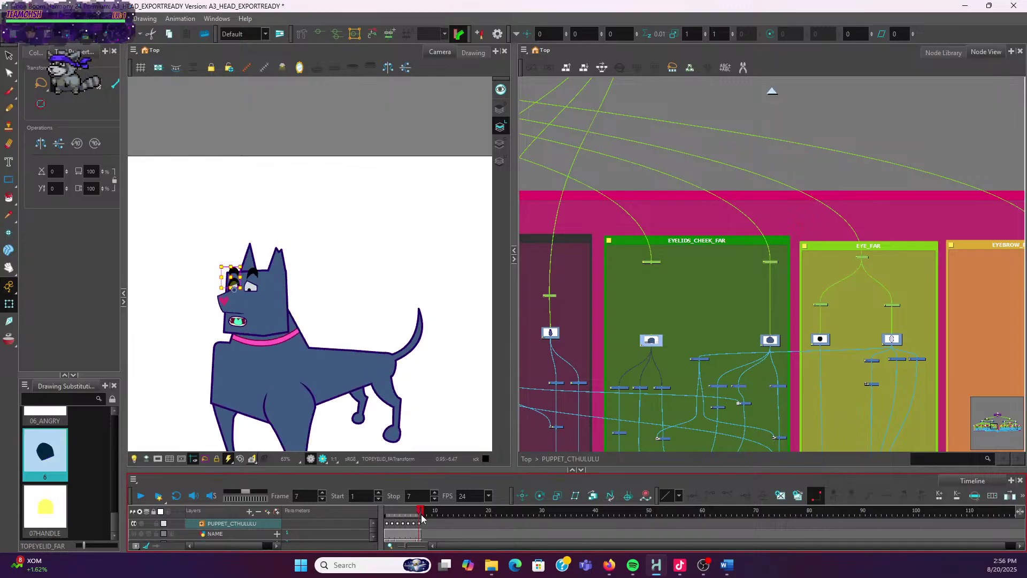
pyautogui.click(412, 512)
pyautogui.click(386, 512)
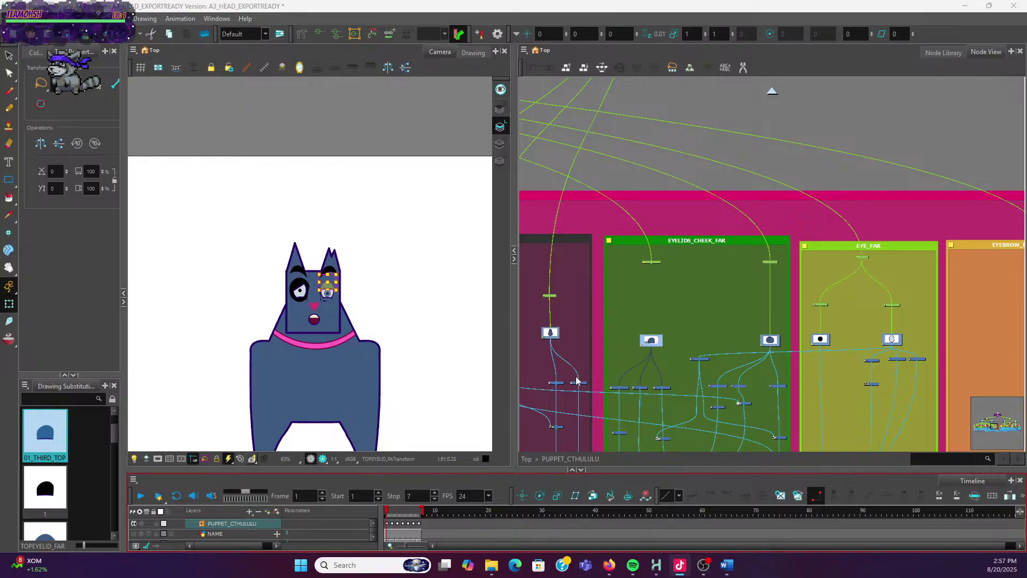
pyautogui.click(609, 565)
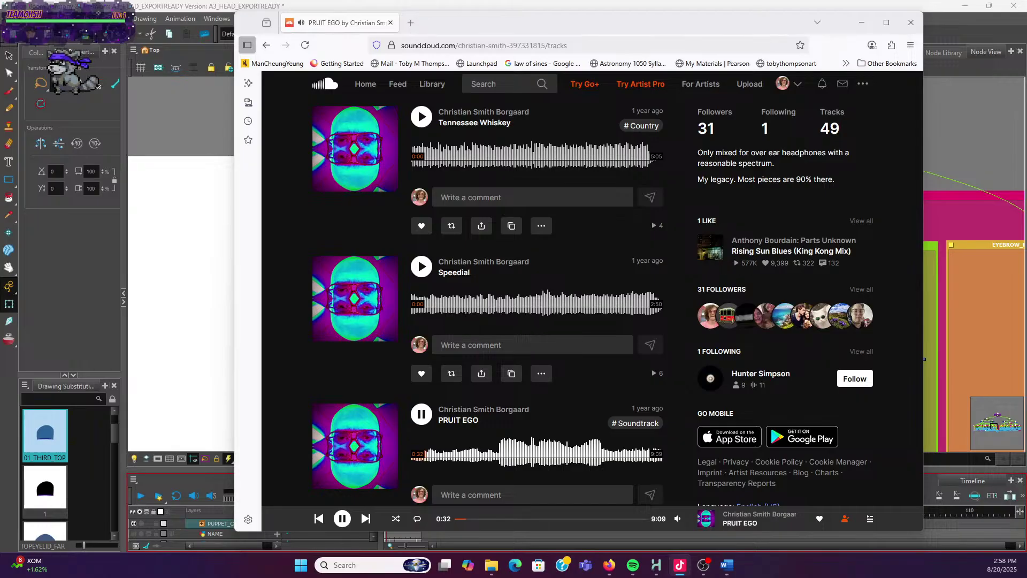
pyautogui.click(861, 22)
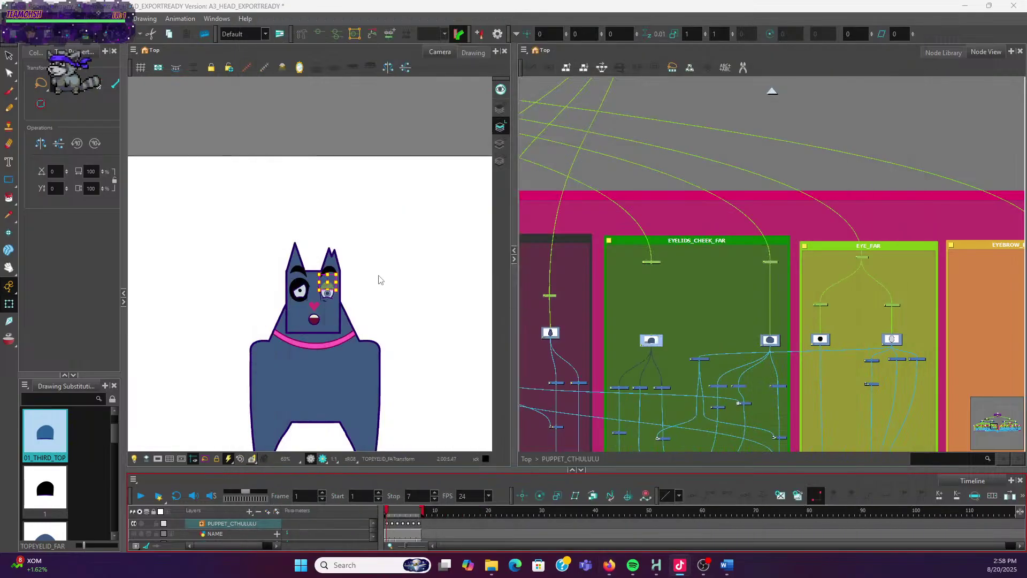
pyautogui.scroll(7, 329, 289)
pyautogui.scroll(-3, 329, 289)
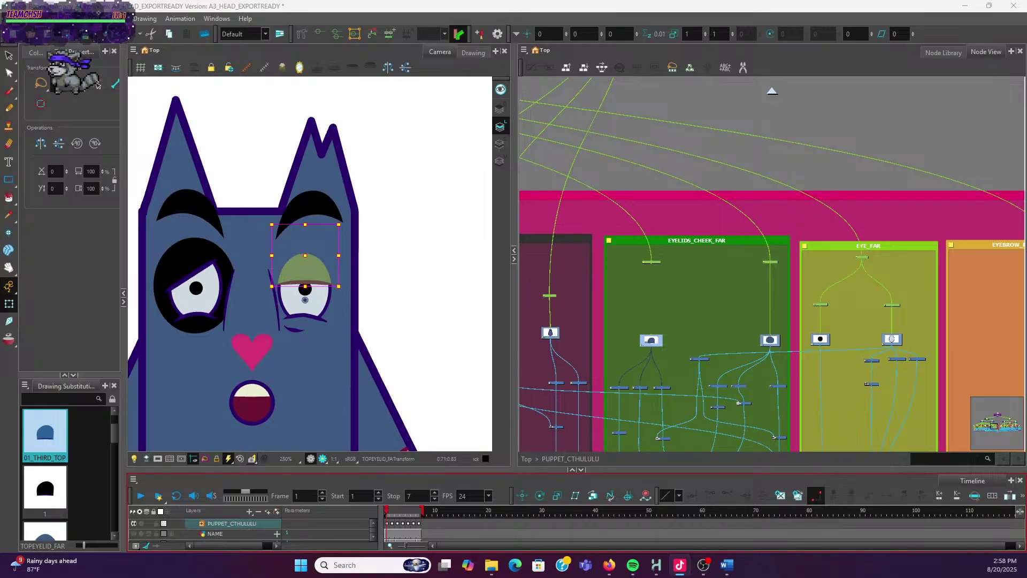
# Switch to the Puppet Update Notes document in Word and colour the "Delete eyelid/noggin cutters" item red
pyautogui.click(726, 565)
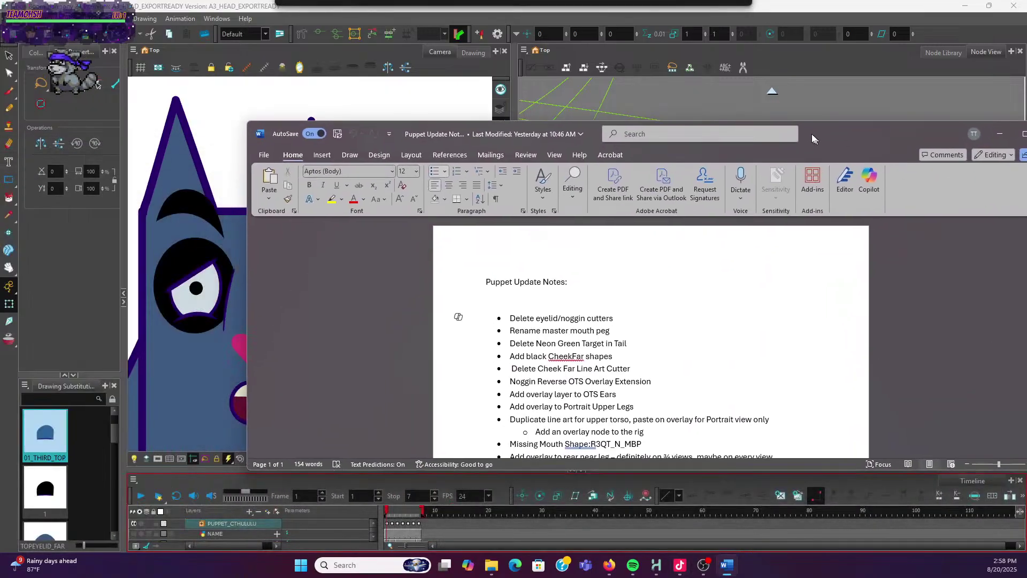
pyautogui.moveTo(814, 136); pyautogui.dragTo(711, 94)
pyautogui.moveTo(521, 272); pyautogui.dragTo(415, 275)
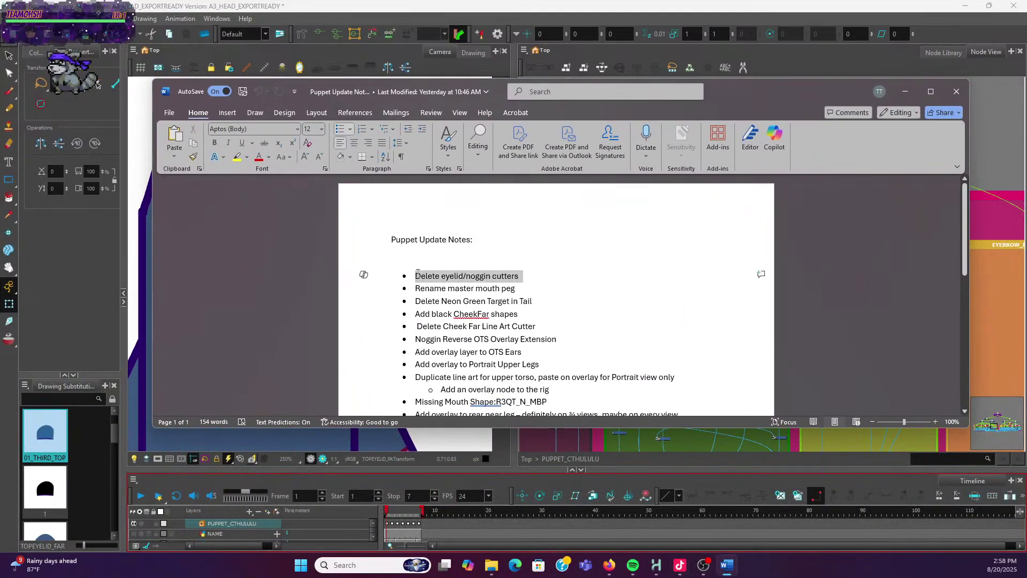
pyautogui.click(259, 159)
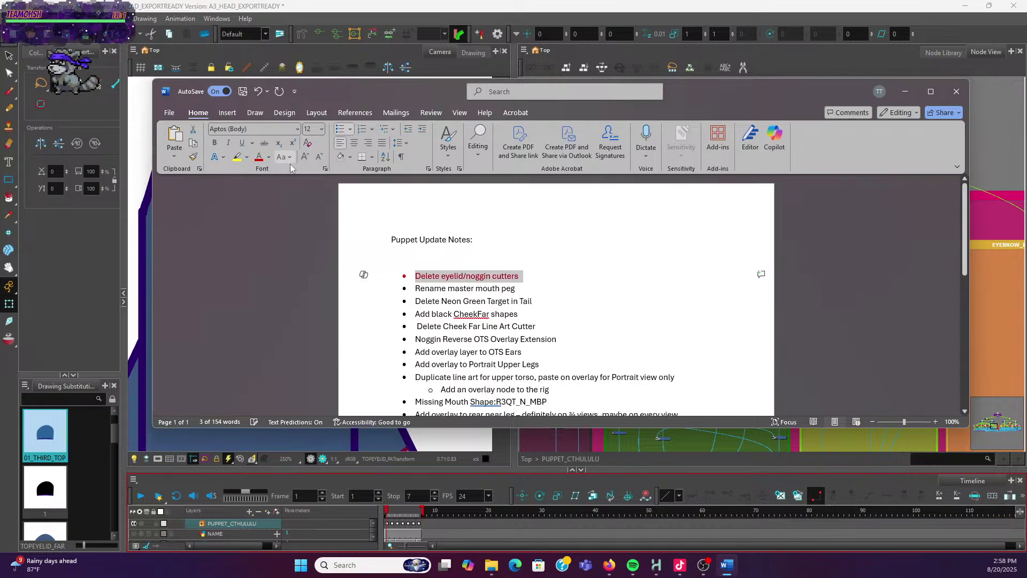
pyautogui.click(532, 286)
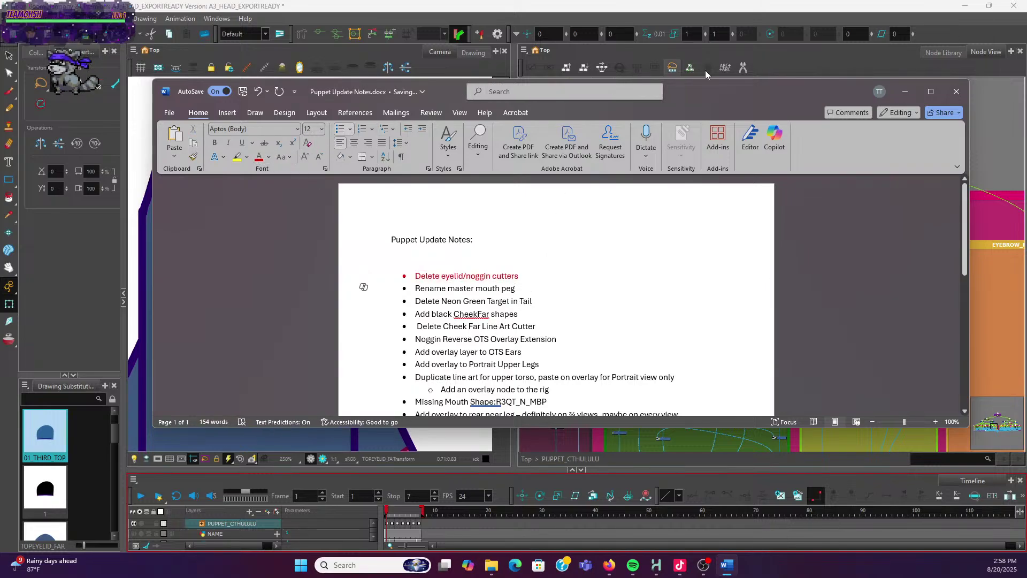
pyautogui.moveTo(733, 93); pyautogui.dragTo(518, 124)
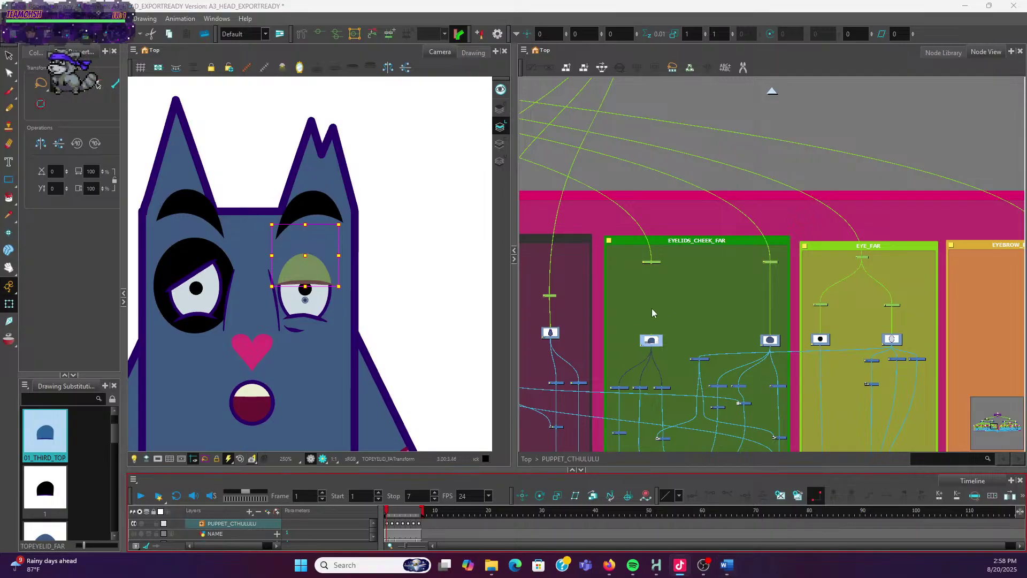
# Locate and select the TEETHTONGUE-P peg in the MOUTH_NOSE group and examine its connections up to the MASTER FACE group
pyautogui.scroll(-3, 695, 262)
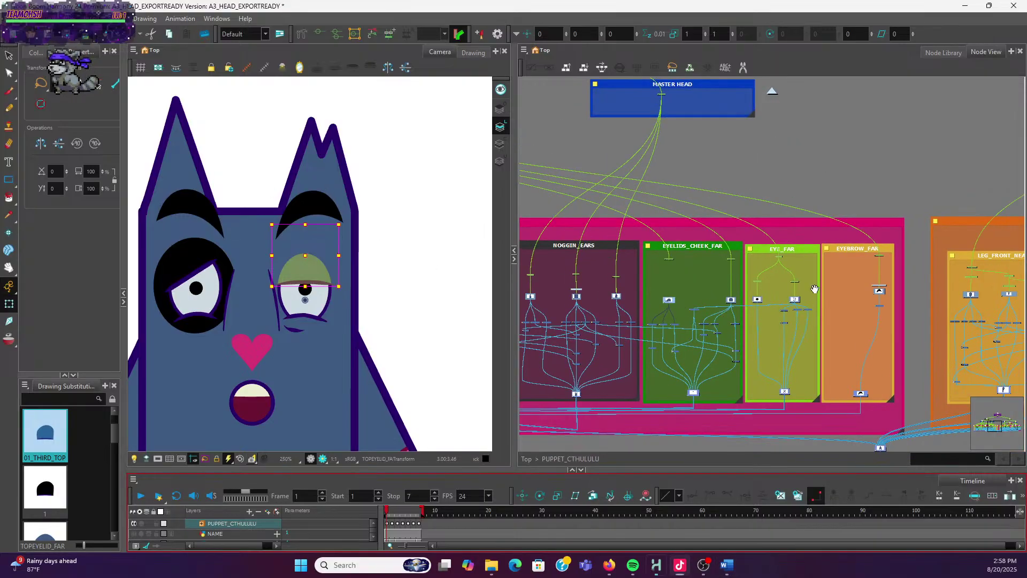
pyautogui.moveTo(695, 262); pyautogui.dragTo(852, 282)
pyautogui.scroll(8, 717, 271)
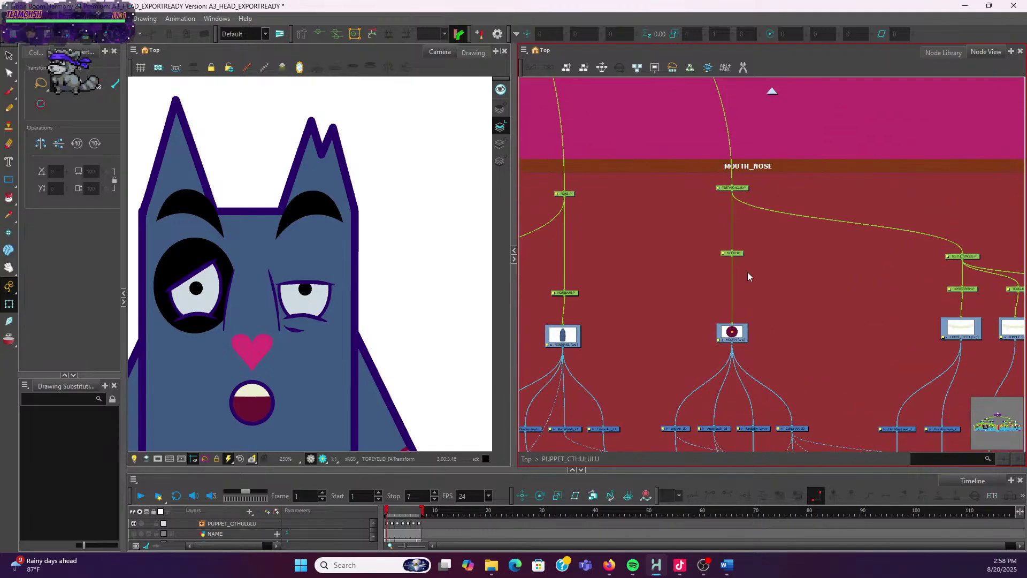
pyautogui.scroll(-6, 748, 286)
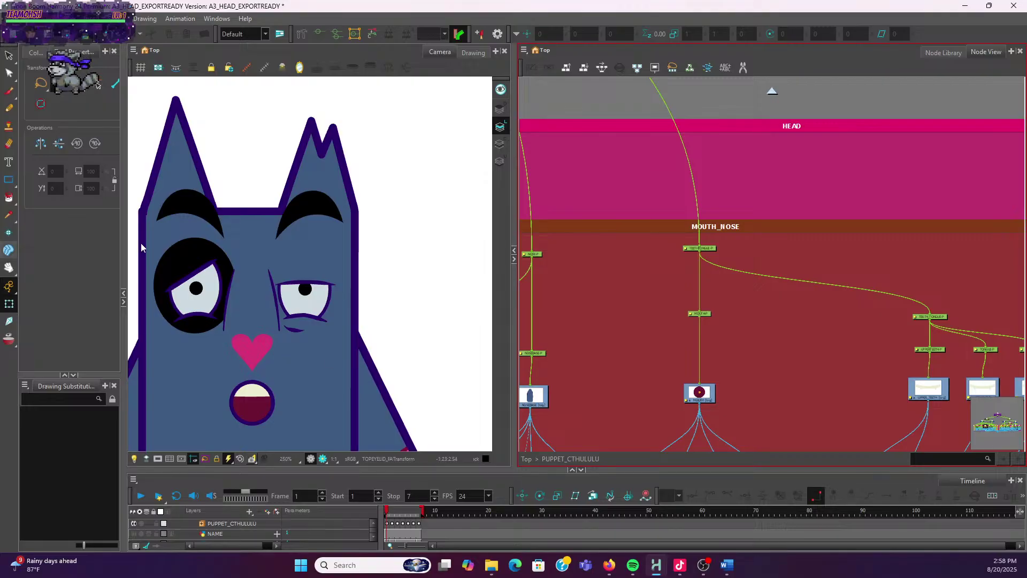
pyautogui.scroll(-2, 683, 286)
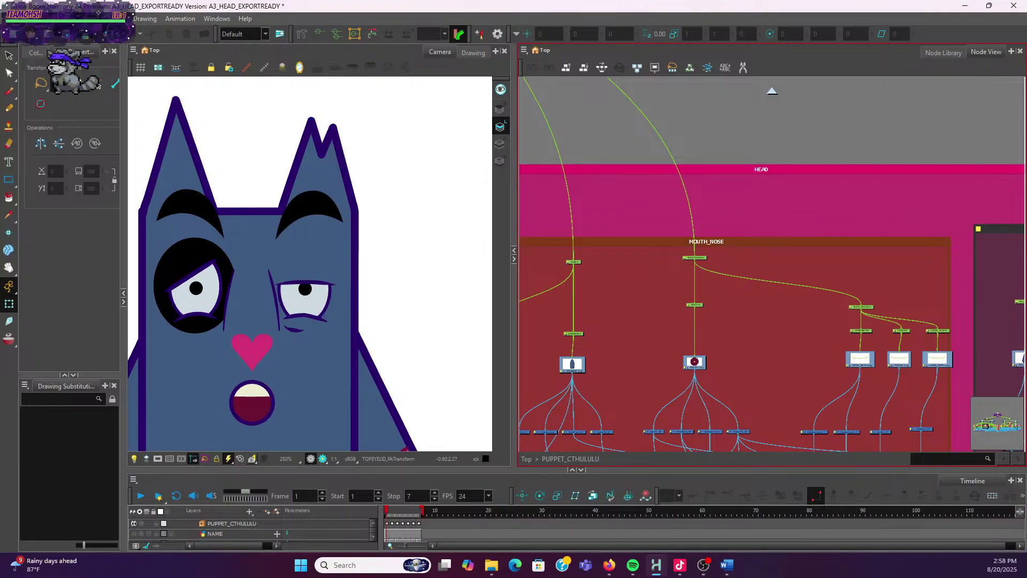
pyautogui.scroll(5, 710, 254)
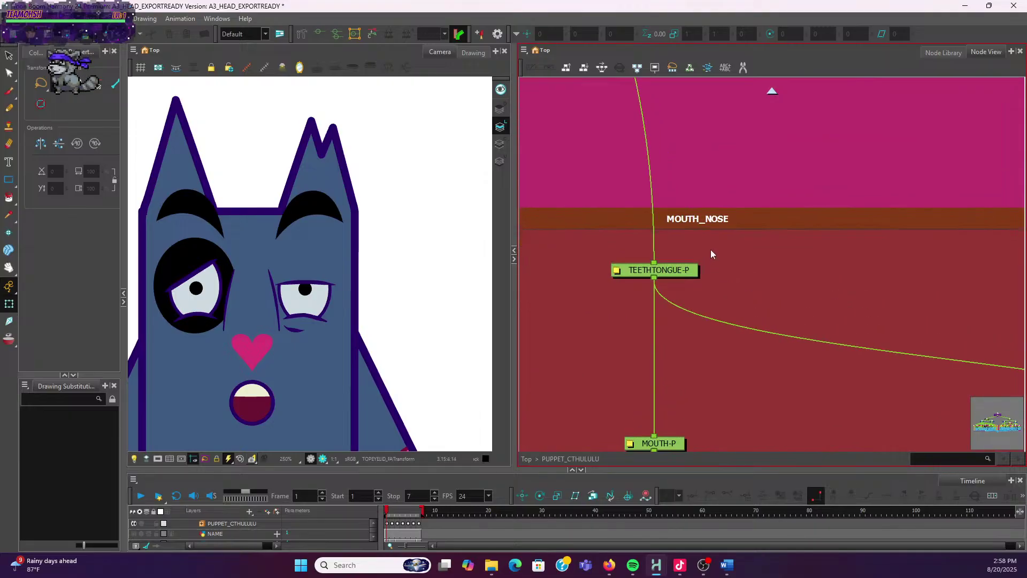
pyautogui.scroll(3, 713, 245)
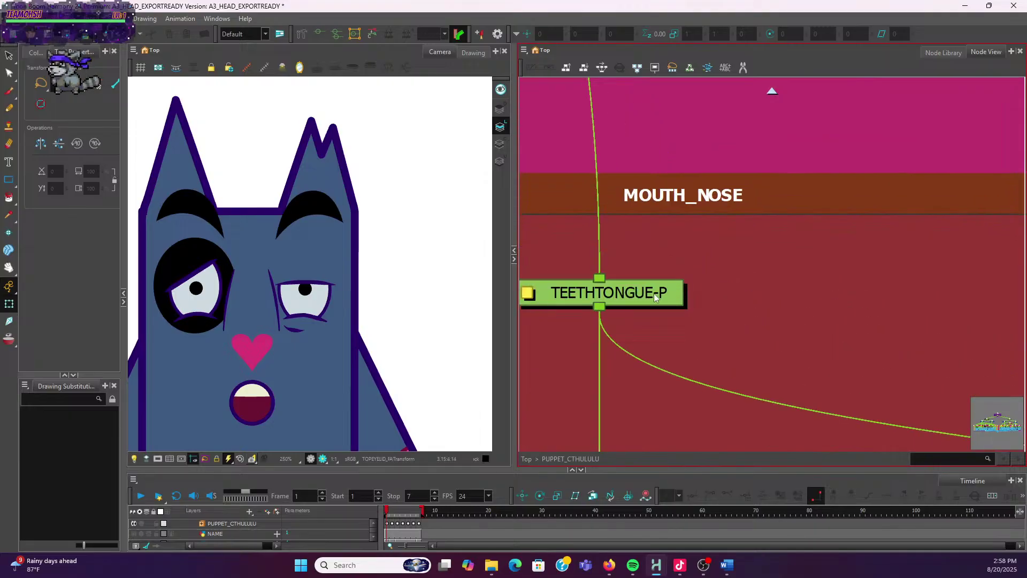
pyautogui.click(654, 294)
pyautogui.scroll(-4, 734, 294)
pyautogui.moveTo(795, 377); pyautogui.dragTo(893, 313)
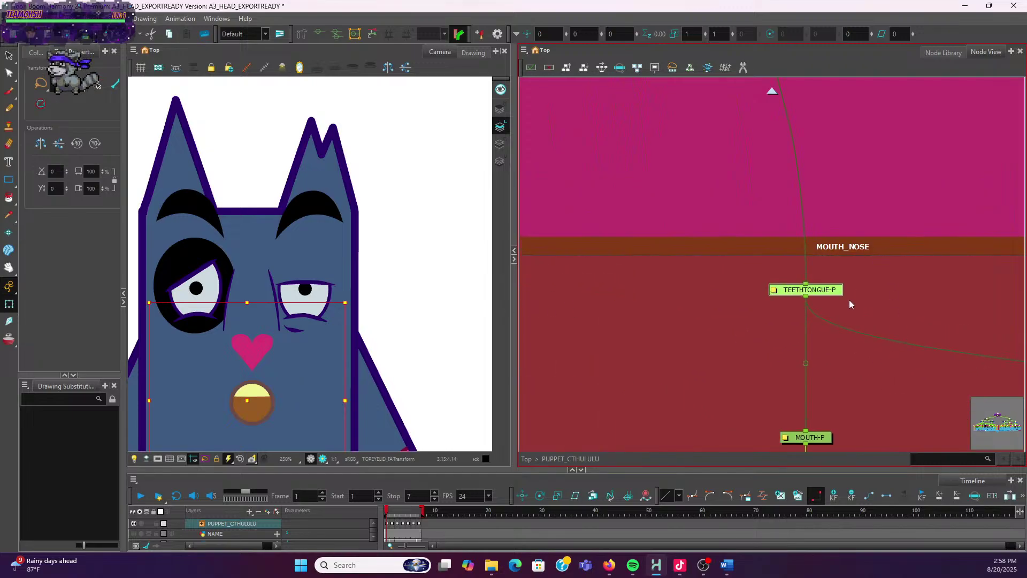
pyautogui.scroll(-5, 852, 296)
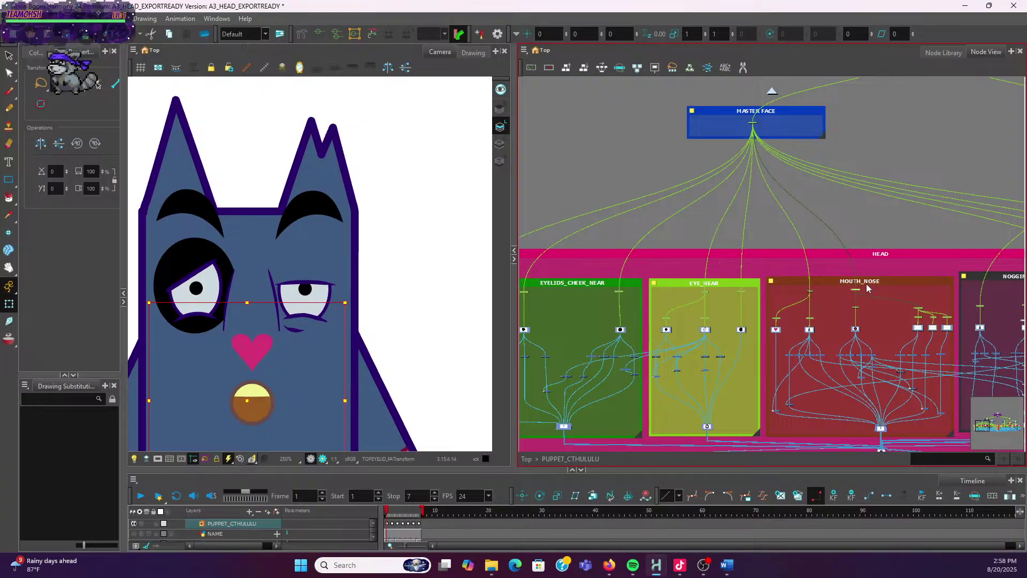
pyautogui.scroll(6, 865, 287)
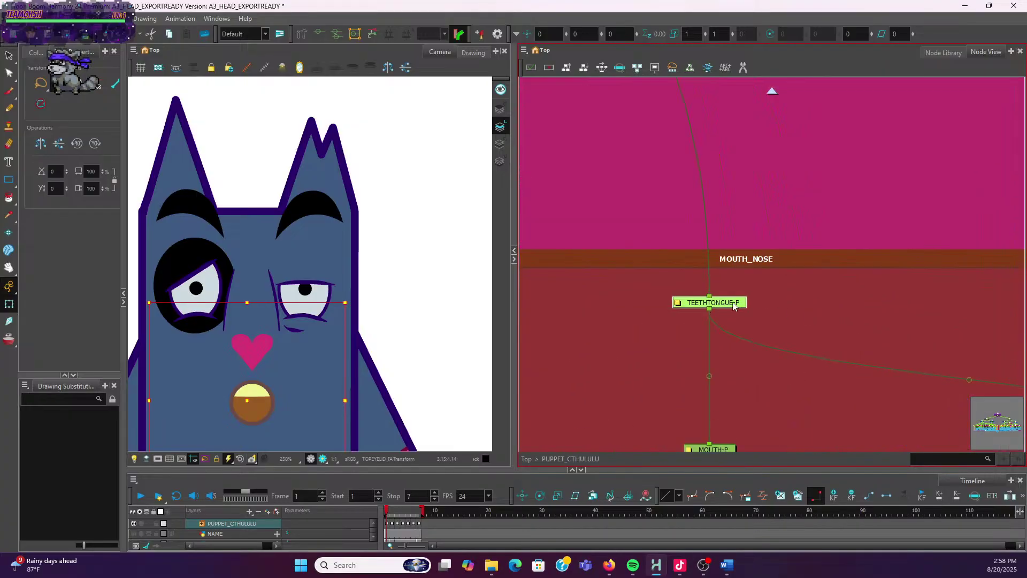
# Rename the TEETHTONGUE-P peg above MOUTH-P as MASTERMOUTH-P
pyautogui.click(678, 304)
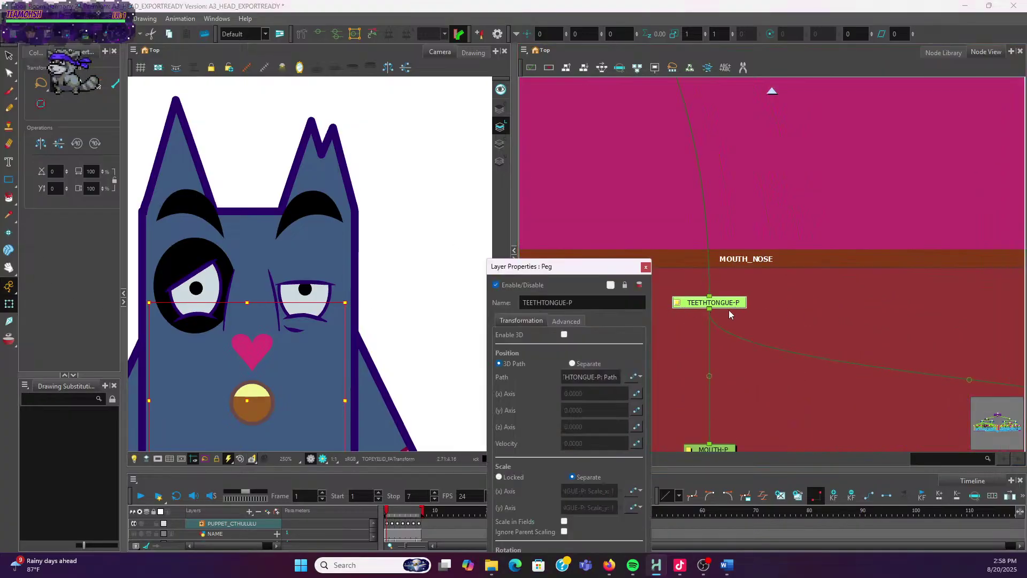
pyautogui.moveTo(569, 266); pyautogui.dragTo(637, 197)
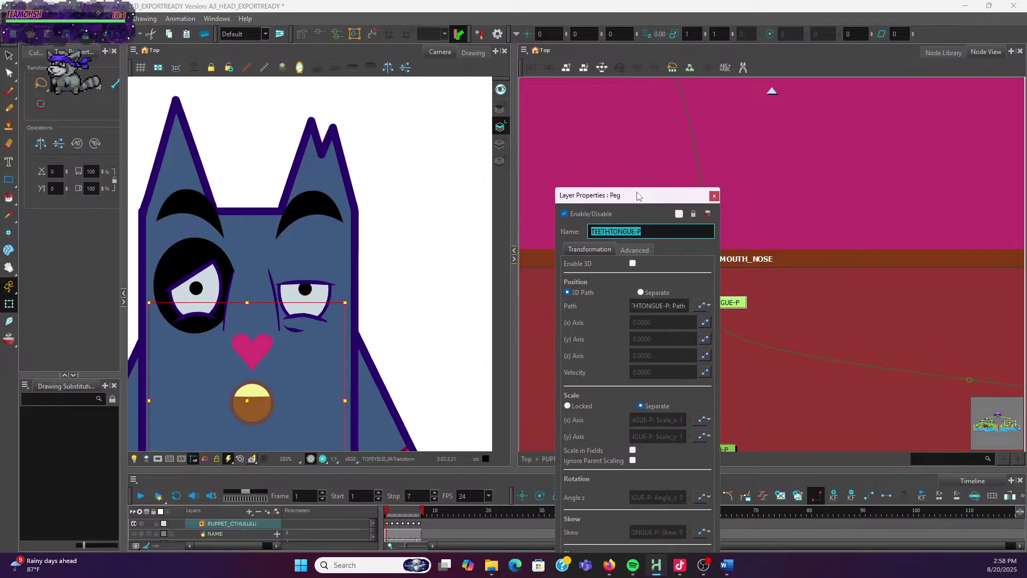
pyautogui.write('MASTERMOUTH')
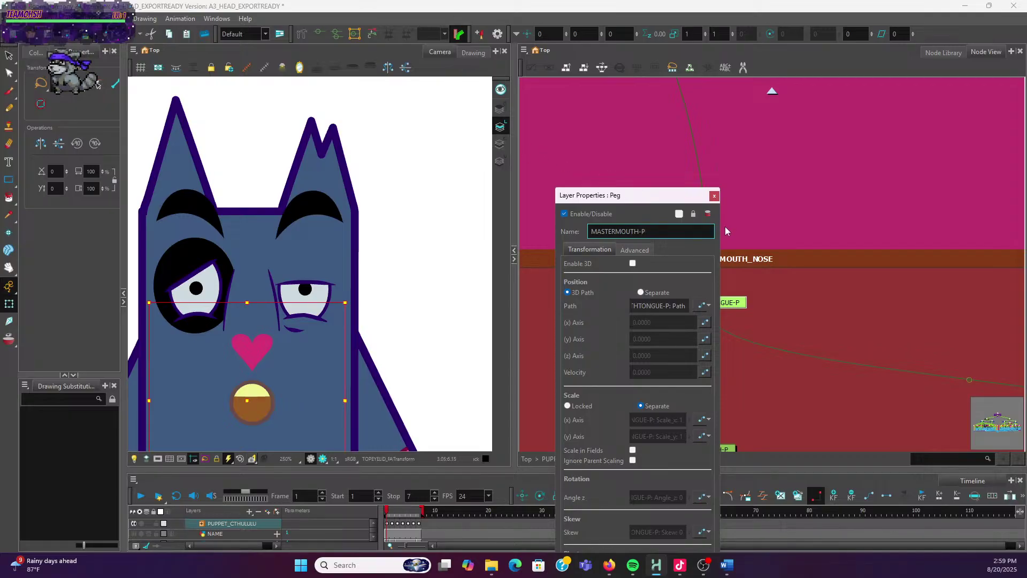
pyautogui.click(716, 196)
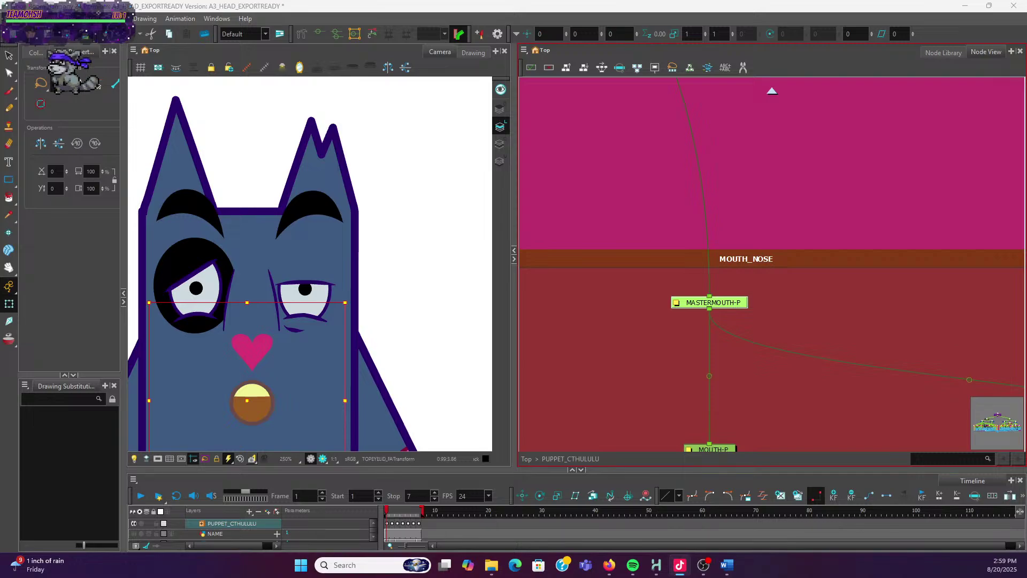
# Switch to SoundCloud in Firefox, raise the playback volume of the current track, and return to Harmony
pyautogui.scroll(-1, 566, 307)
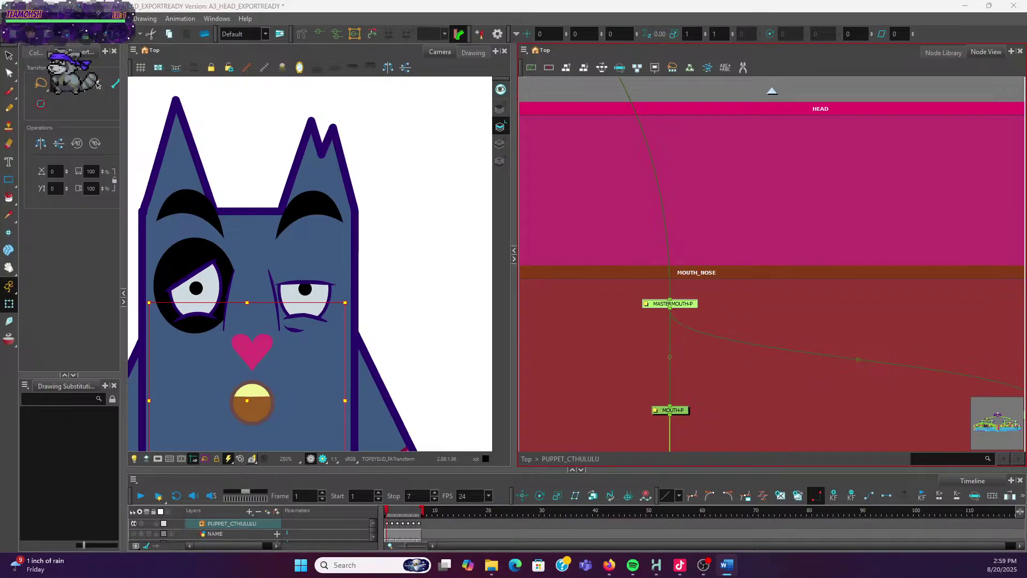
pyautogui.click(609, 565)
pyautogui.moveTo(678, 518)
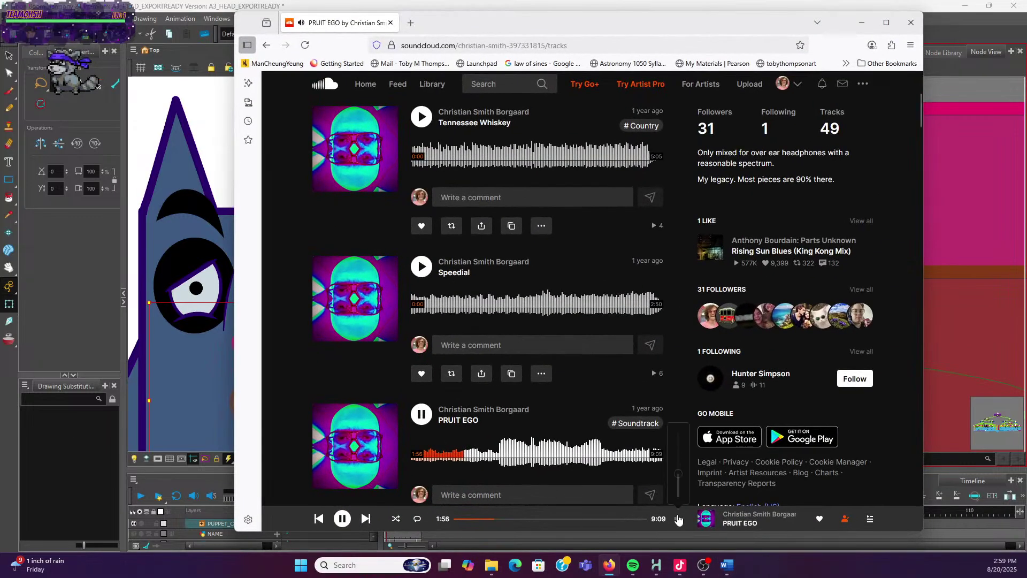
pyautogui.moveTo(681, 484); pyautogui.dragTo(680, 471)
pyautogui.click(862, 23)
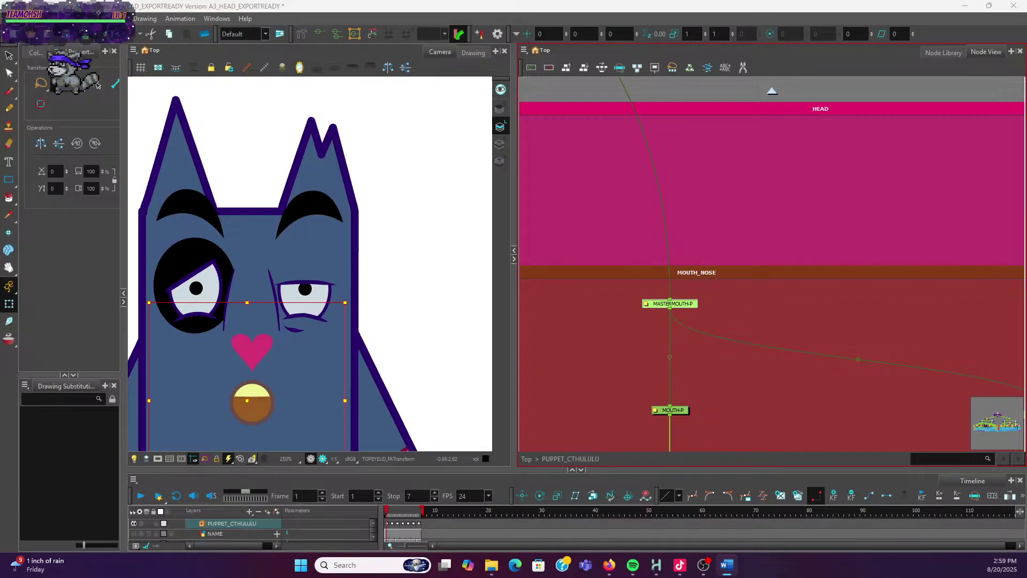
# Switch to the Puppet Update Notes document in Word, colour the "Rename master mouth peg" item red, and return to Harmony
pyautogui.click(727, 565)
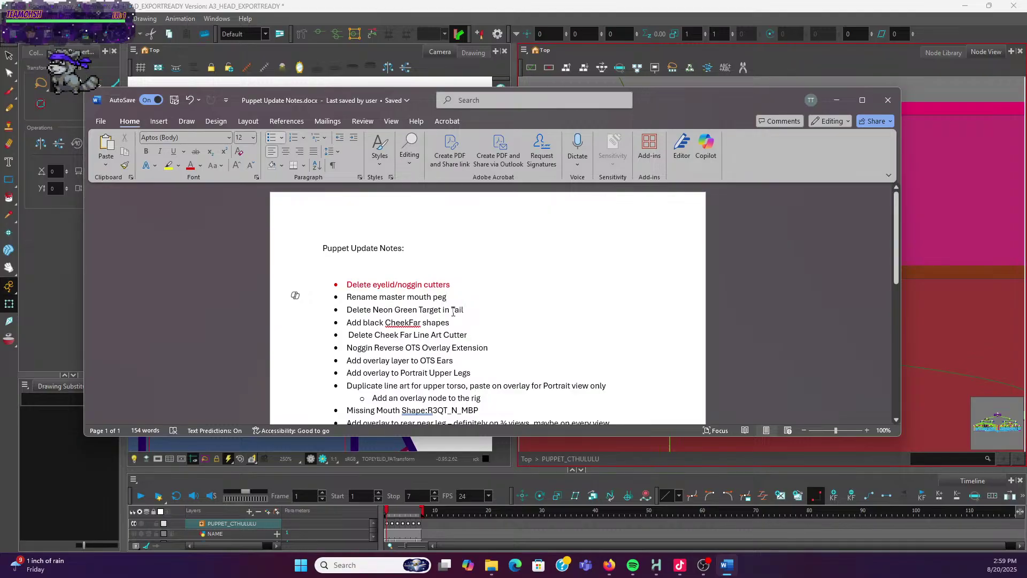
pyautogui.moveTo(450, 298); pyautogui.dragTo(345, 298)
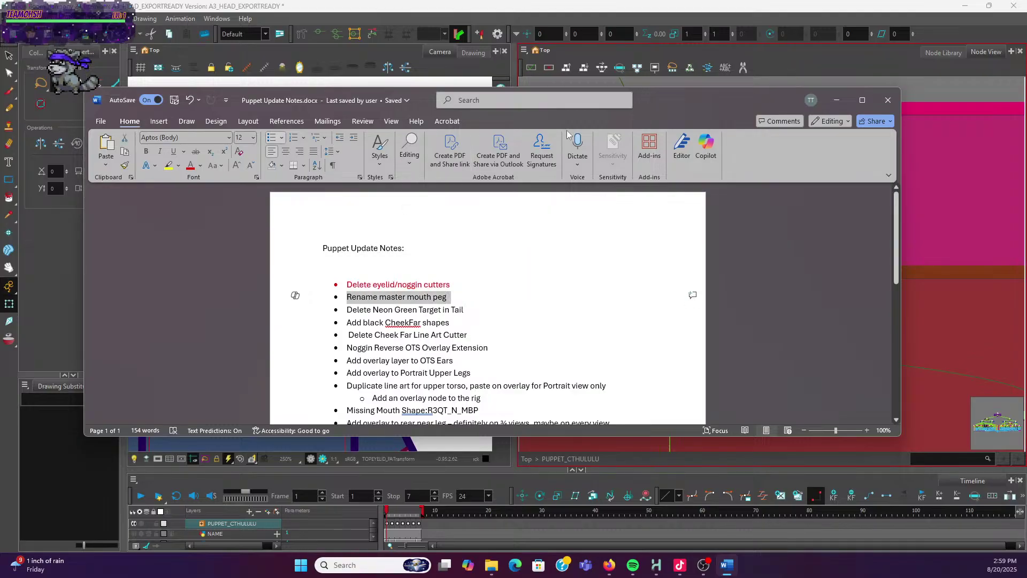
pyautogui.click(190, 165)
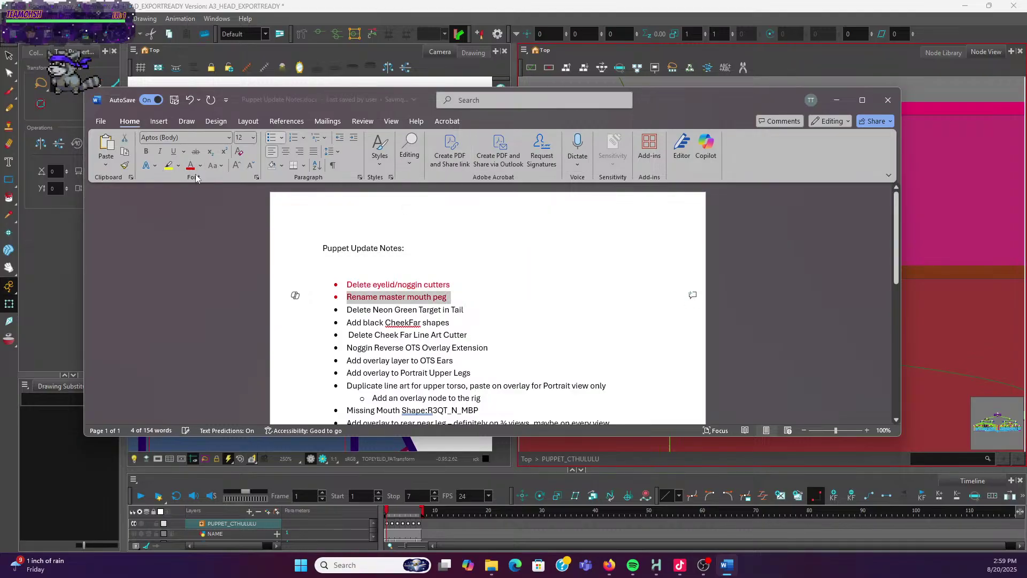
pyautogui.click(458, 312)
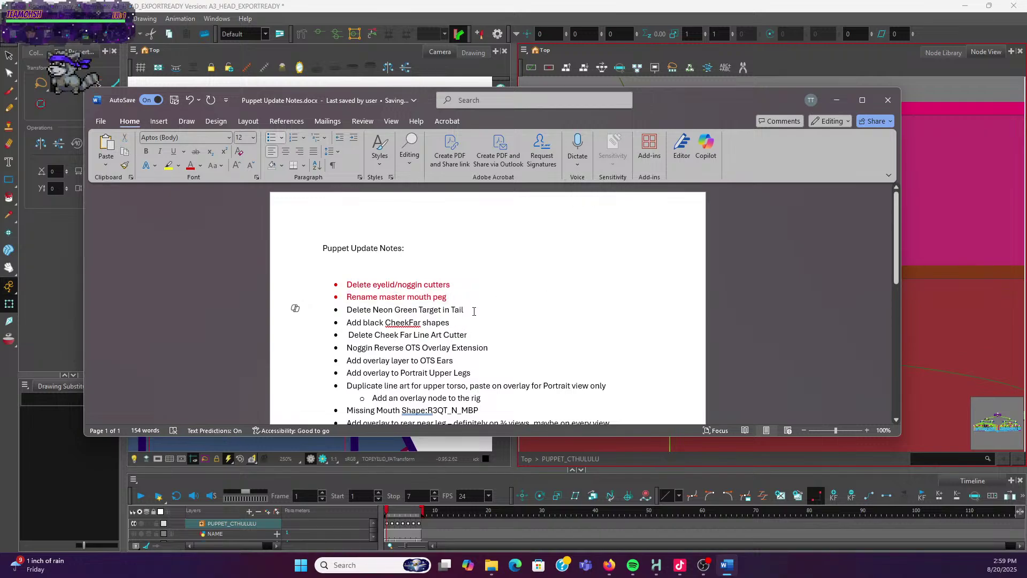
pyautogui.press('Up')
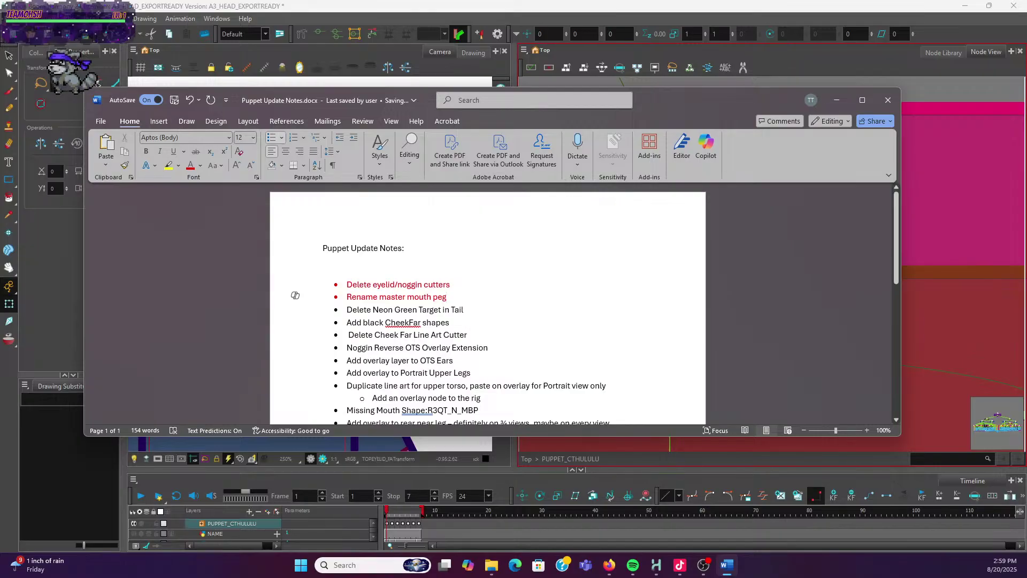
pyautogui.hotkey('alt', 'Tab')
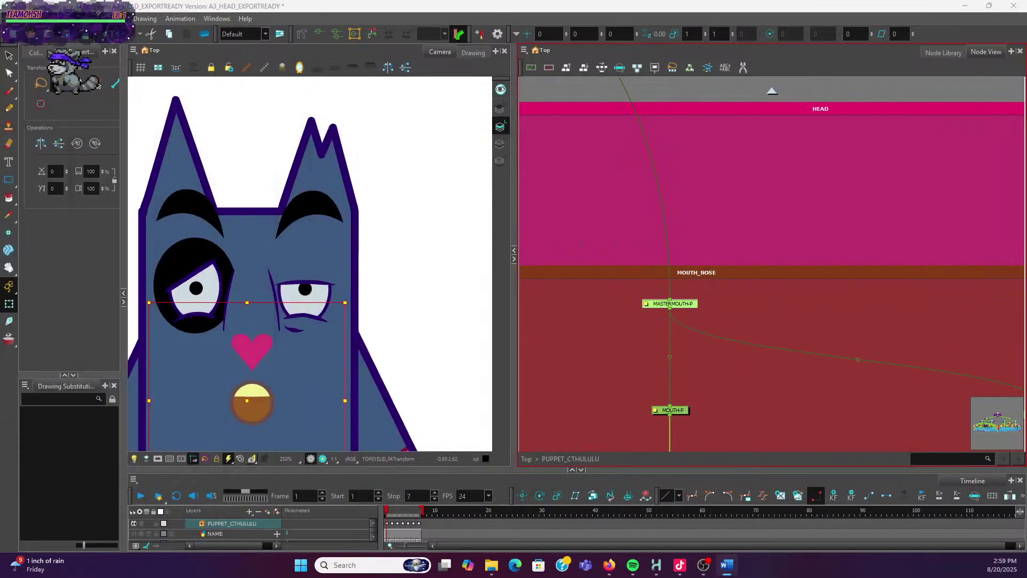
# Go to the dog's side view on frame 3, select the tail, and look through its drawing substitutions
pyautogui.scroll(-5, 412, 230)
pyautogui.scroll(-1, 402, 305)
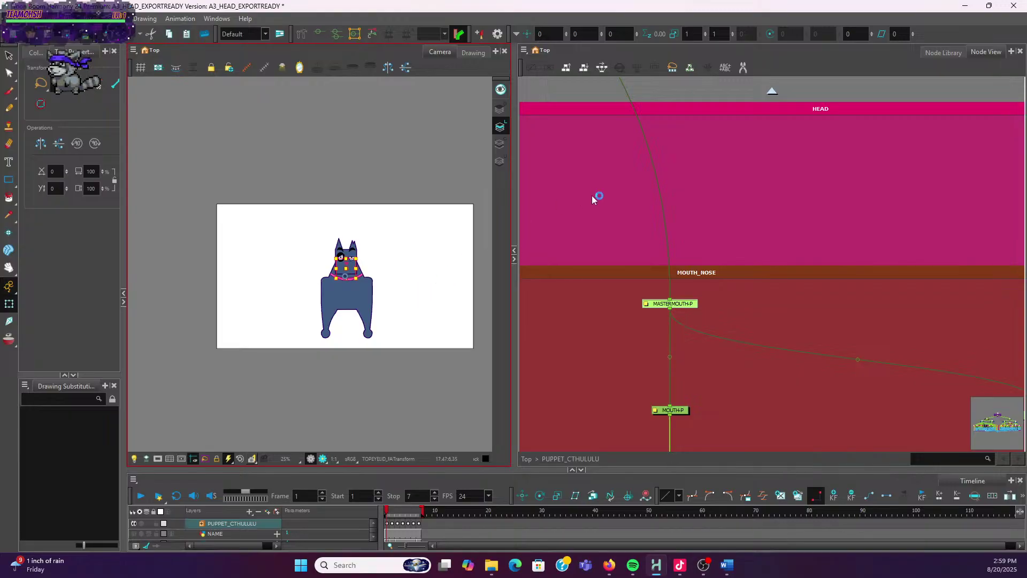
pyautogui.click(394, 515)
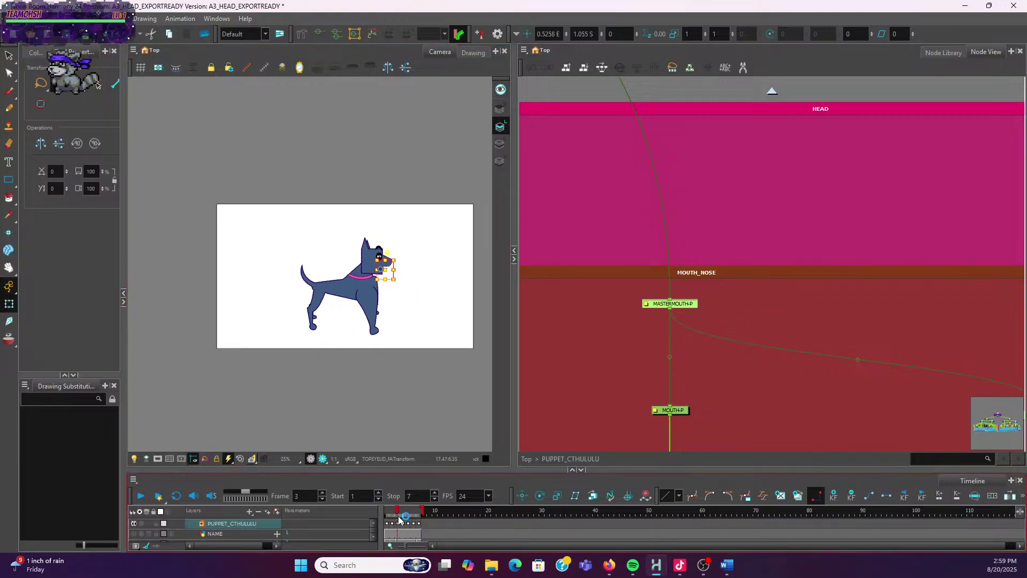
pyautogui.click(399, 515)
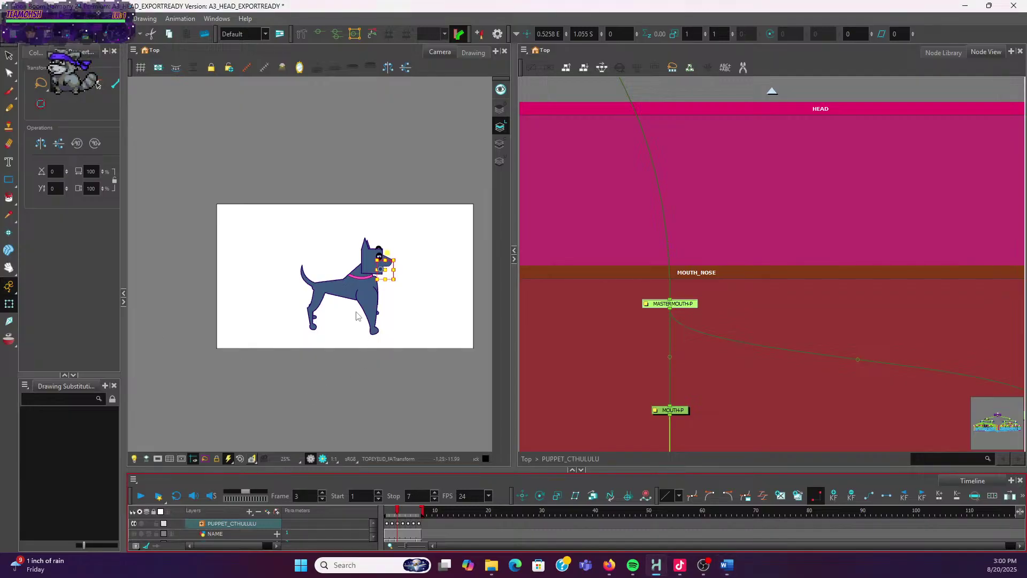
pyautogui.moveTo(387, 473); pyautogui.dragTo(385, 424)
pyautogui.click(310, 259)
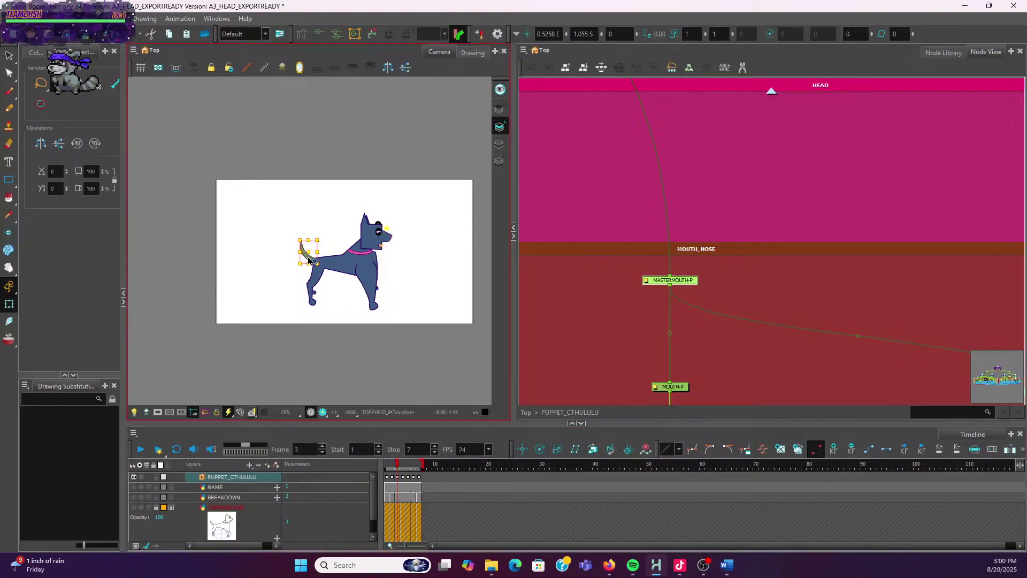
pyautogui.scroll(-3, 99, 475)
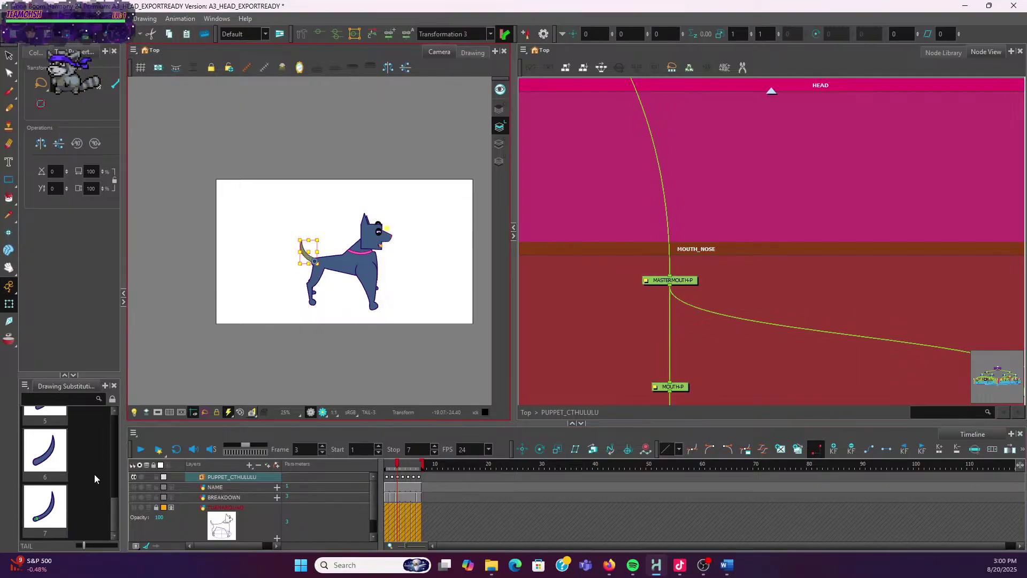
# Go to frame 7 and open its tail drawing in the Drawing view, close up on the base
pyautogui.click(419, 465)
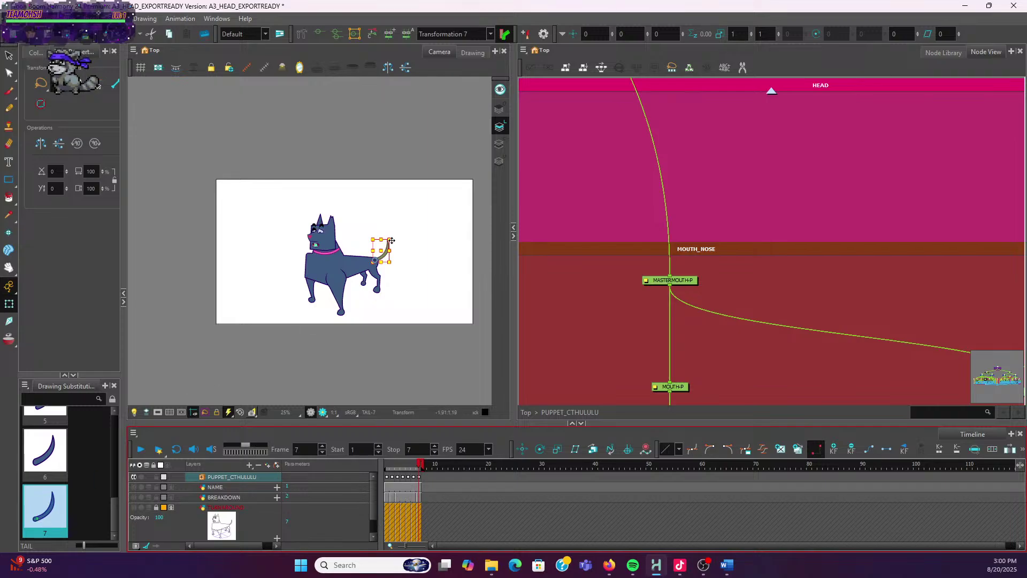
pyautogui.scroll(4, 426, 220)
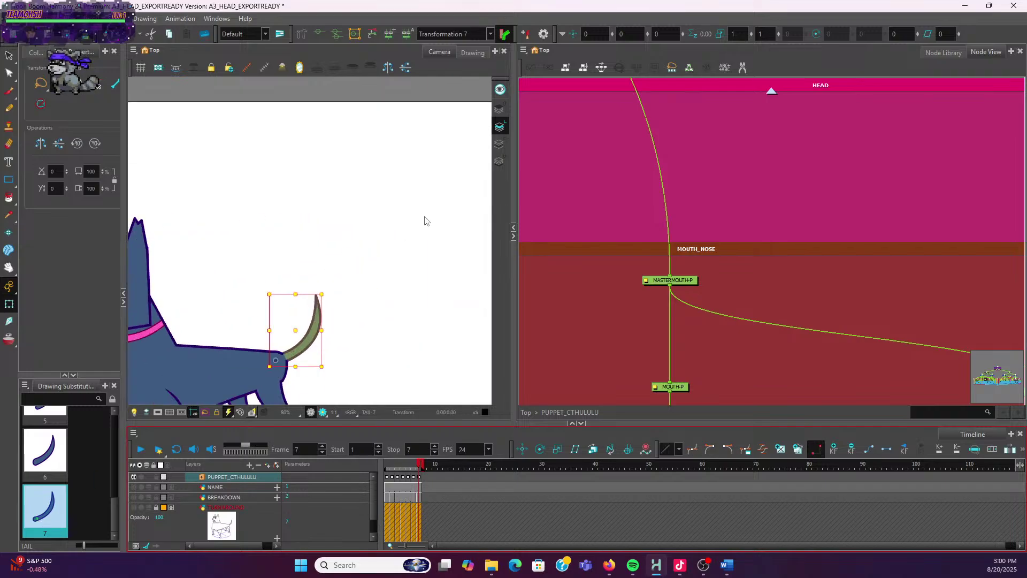
pyautogui.scroll(2, 366, 296)
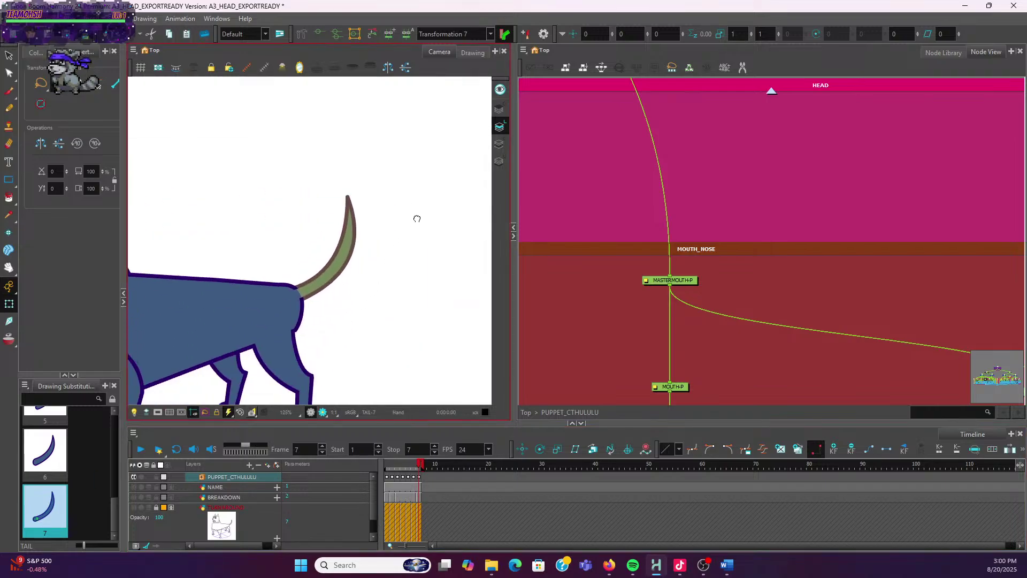
pyautogui.click(473, 53)
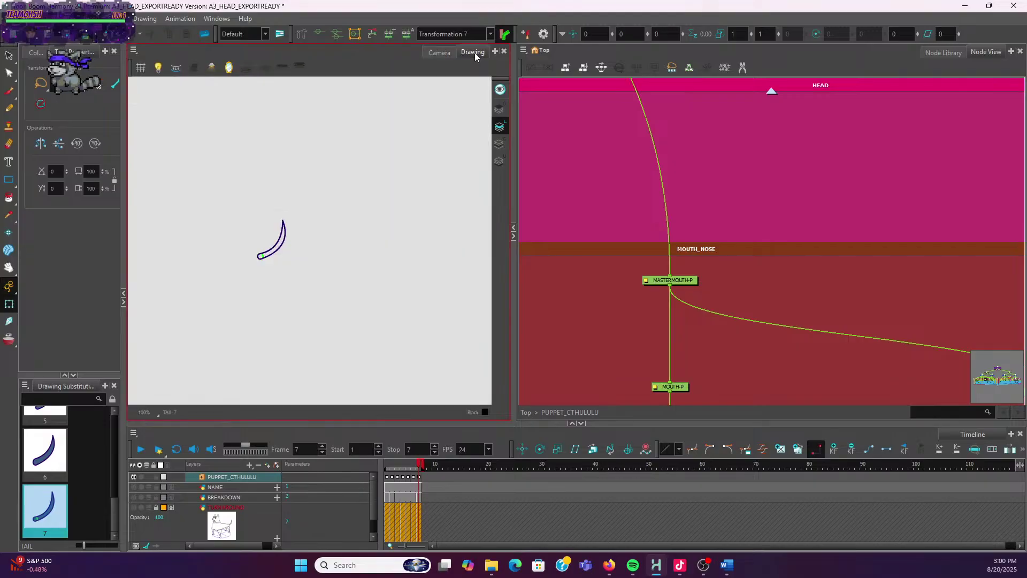
pyautogui.scroll(8, 247, 302)
pyautogui.moveTo(213, 298); pyautogui.dragTo(431, 353)
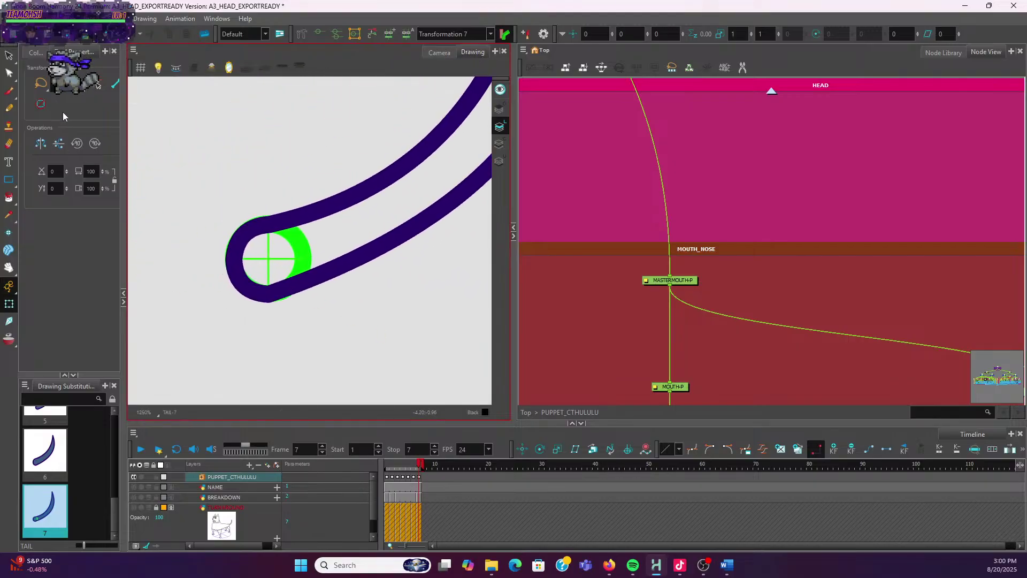
# Delete the neon green target's circle and crosshair lines from the base of the tail drawing, then return to the Camera view
pyautogui.click(118, 86)
pyautogui.scroll(4, 235, 209)
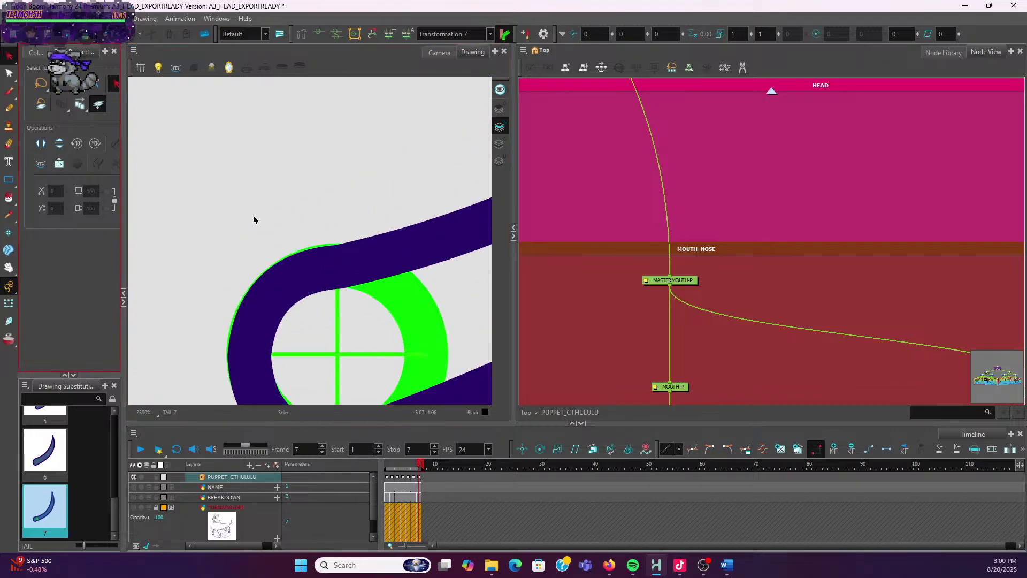
pyautogui.click(420, 296)
pyautogui.scroll(-3, 438, 294)
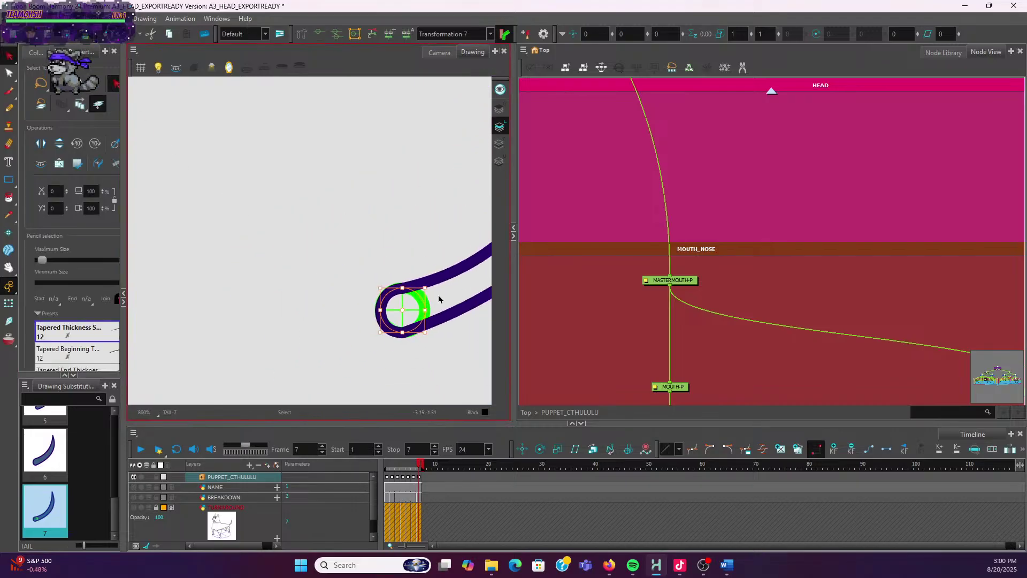
pyautogui.scroll(2, 436, 294)
pyautogui.scroll(2, 342, 340)
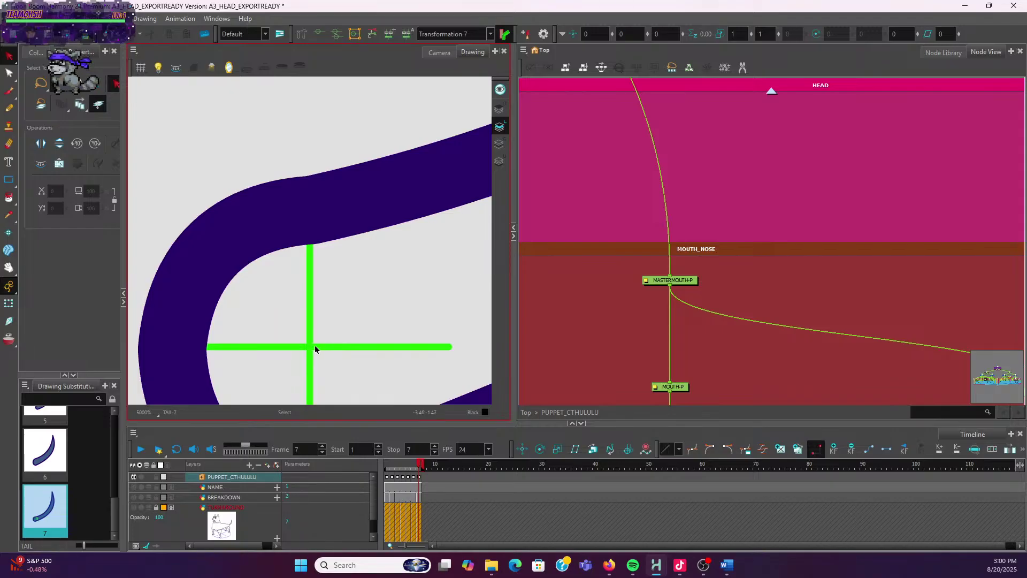
pyautogui.scroll(-2, 358, 316)
pyautogui.click(368, 309)
pyautogui.scroll(-5, 375, 289)
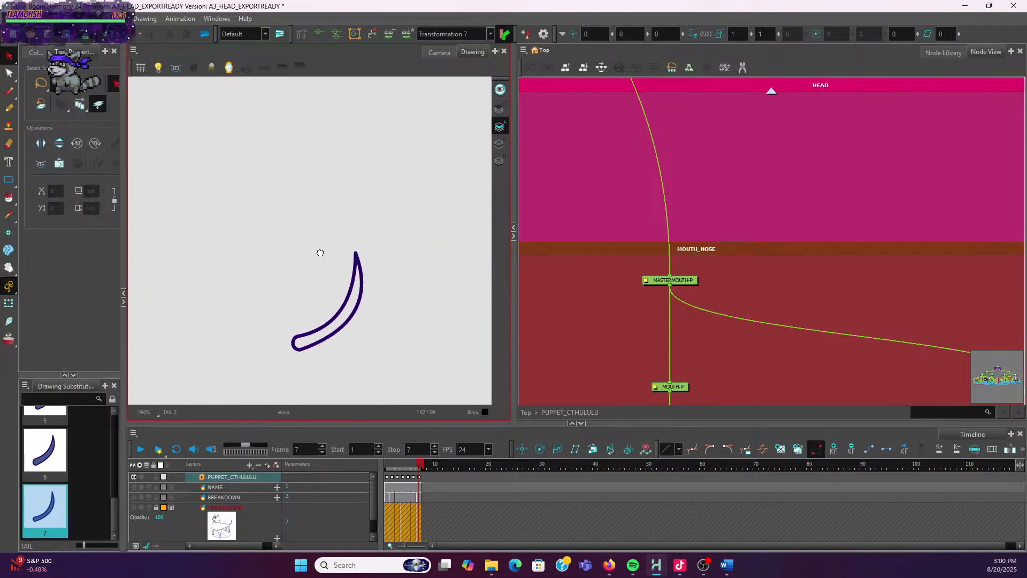
pyautogui.click(439, 53)
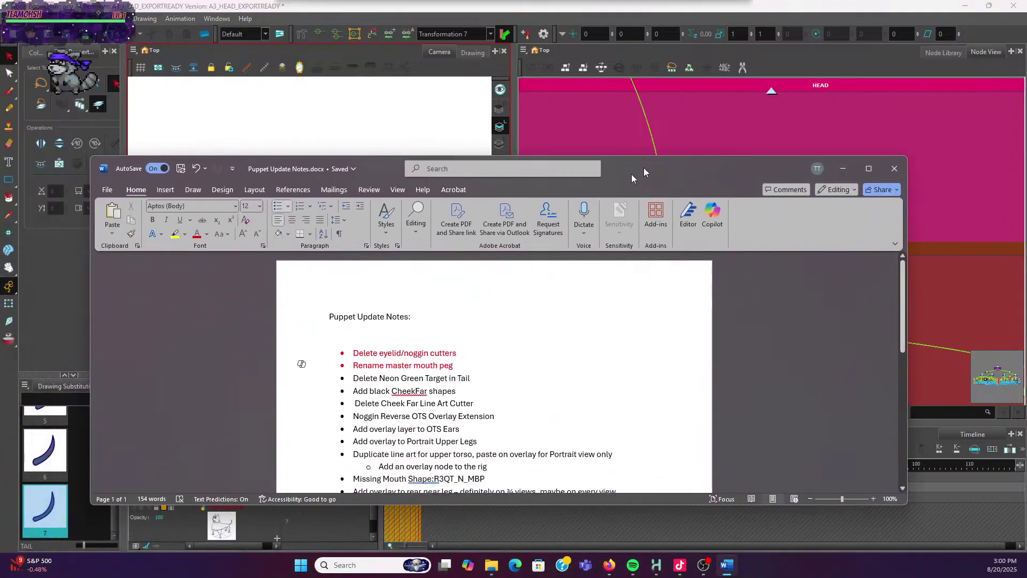
# Reposition the Puppet Update Notes window in Word and select the "Delete Neon Green Target in Tail" item
pyautogui.moveTo(631, 175); pyautogui.dragTo(731, 102)
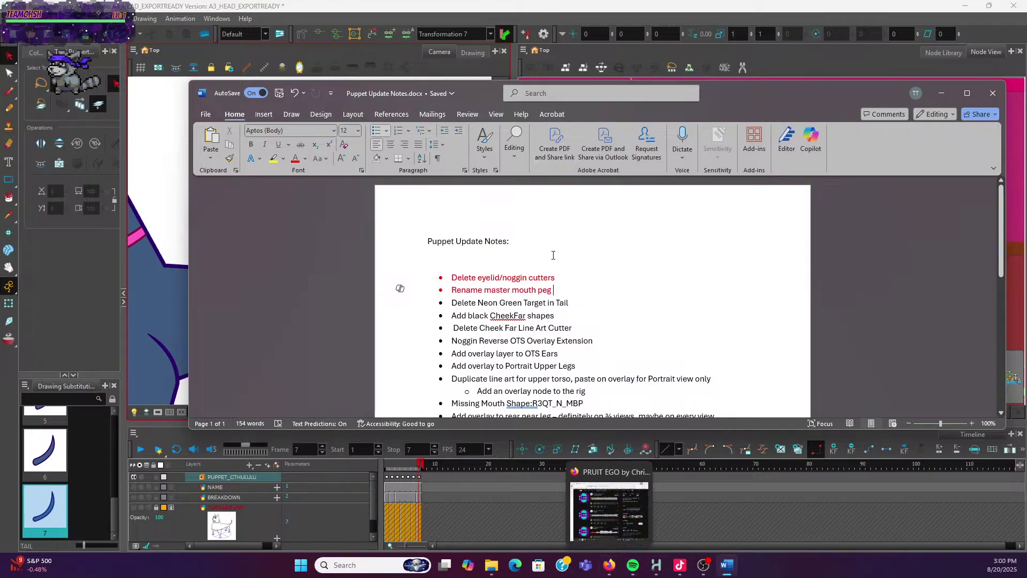
pyautogui.scroll(-1, 567, 272)
pyautogui.moveTo(573, 277); pyautogui.dragTo(449, 277)
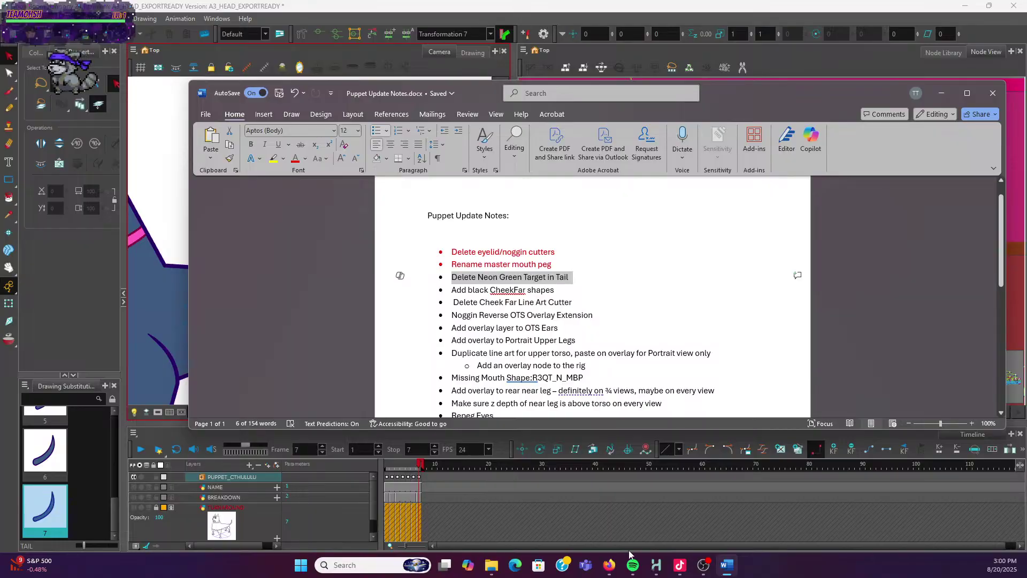
# Switch to SoundCloud in Firefox, lower the track's playback volume, and return to the Word notes
pyautogui.click(609, 565)
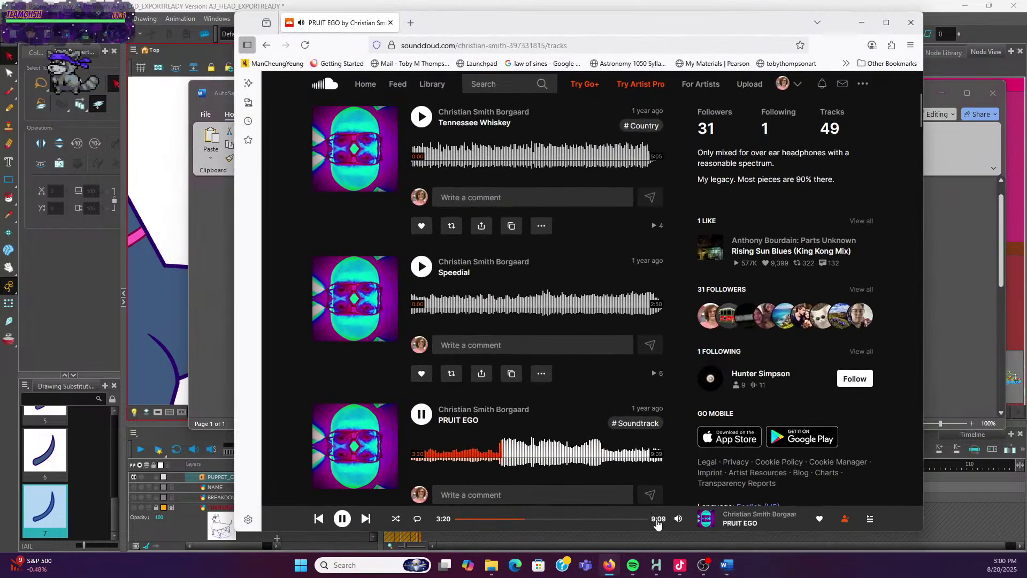
pyautogui.moveTo(678, 518)
pyautogui.moveTo(677, 471); pyautogui.dragTo(677, 482)
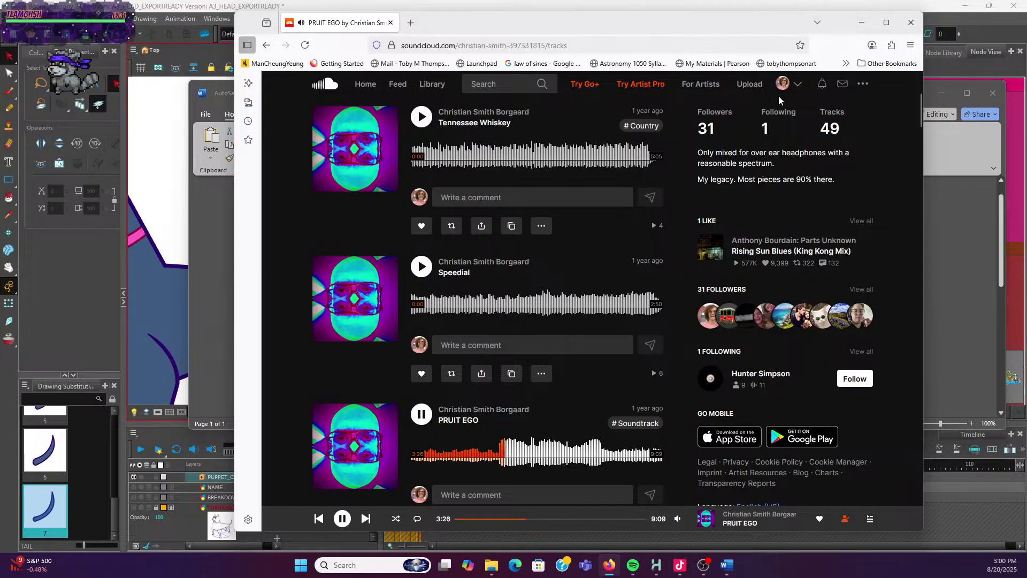
pyautogui.click(861, 23)
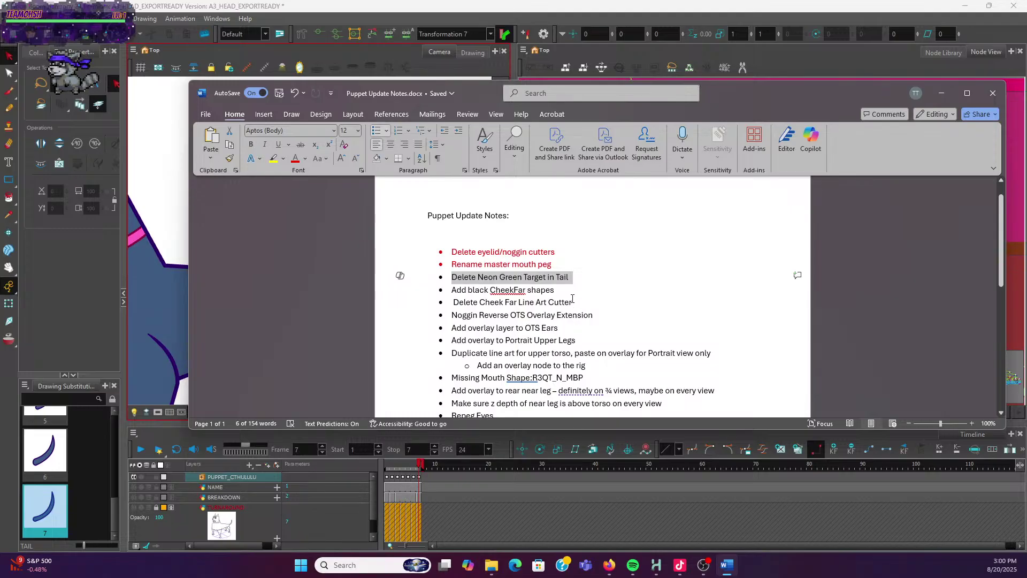
# Colour the selected "Delete Neon Green Target in Tail" item red and place the cursor at the "Add black CheekFar shapes" item
pyautogui.click(295, 158)
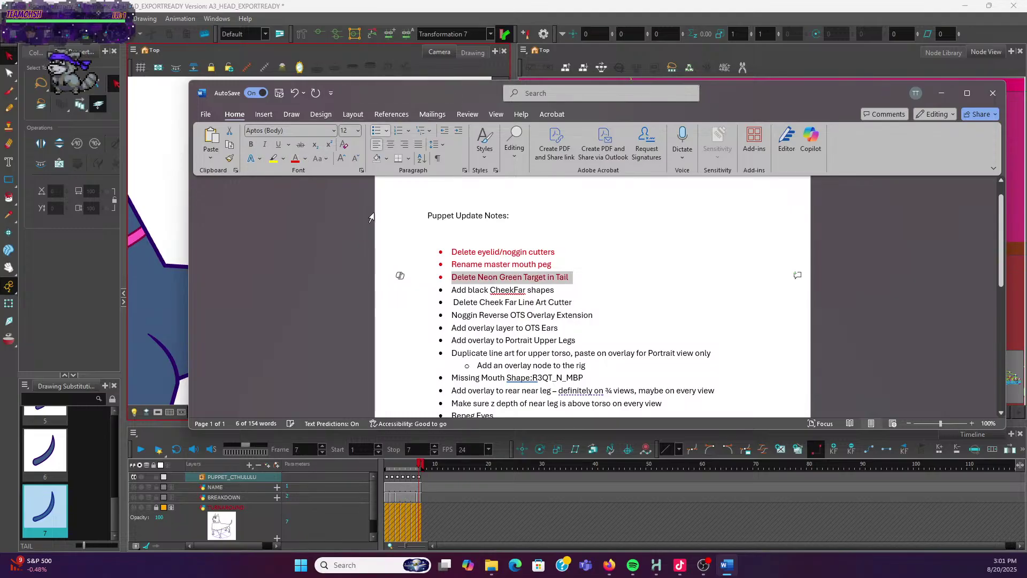
pyautogui.click(575, 289)
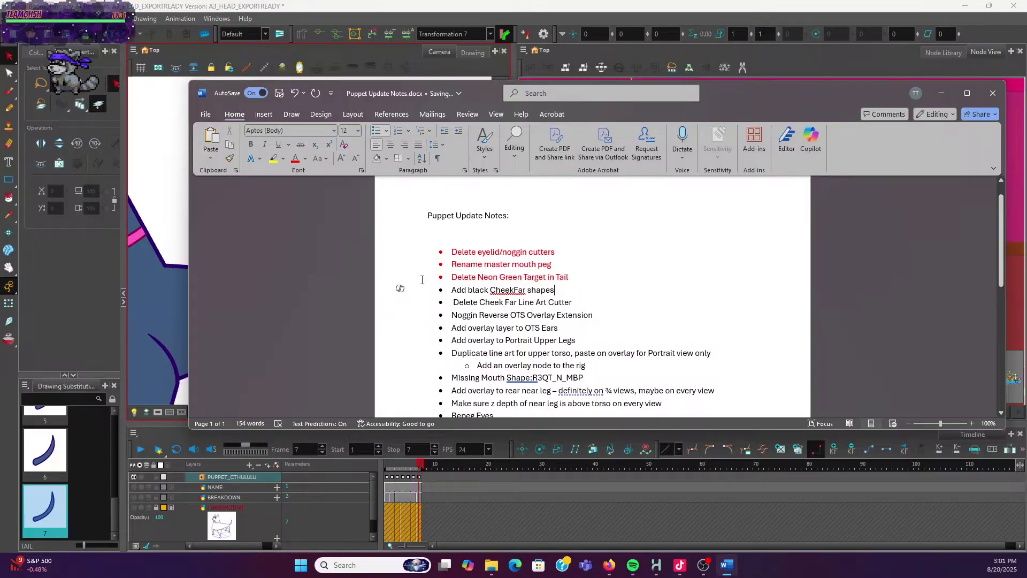
# Switch to Harmony and locate the cheek far and EYE_FAR groups of the HEAD in the node network
pyautogui.click(175, 201)
pyautogui.scroll(-3, 238, 204)
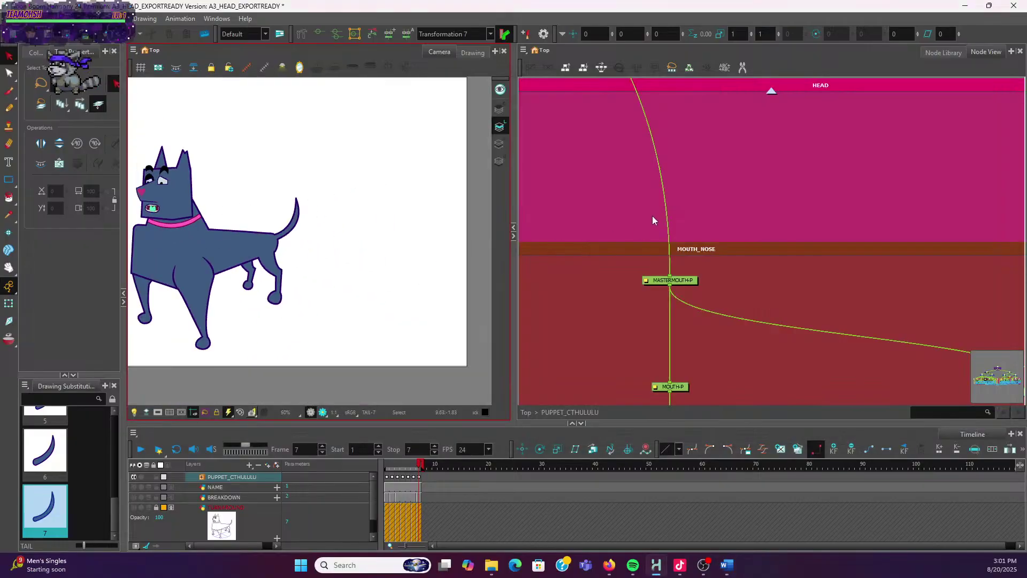
pyautogui.scroll(3, 649, 217)
pyautogui.scroll(-1, 649, 216)
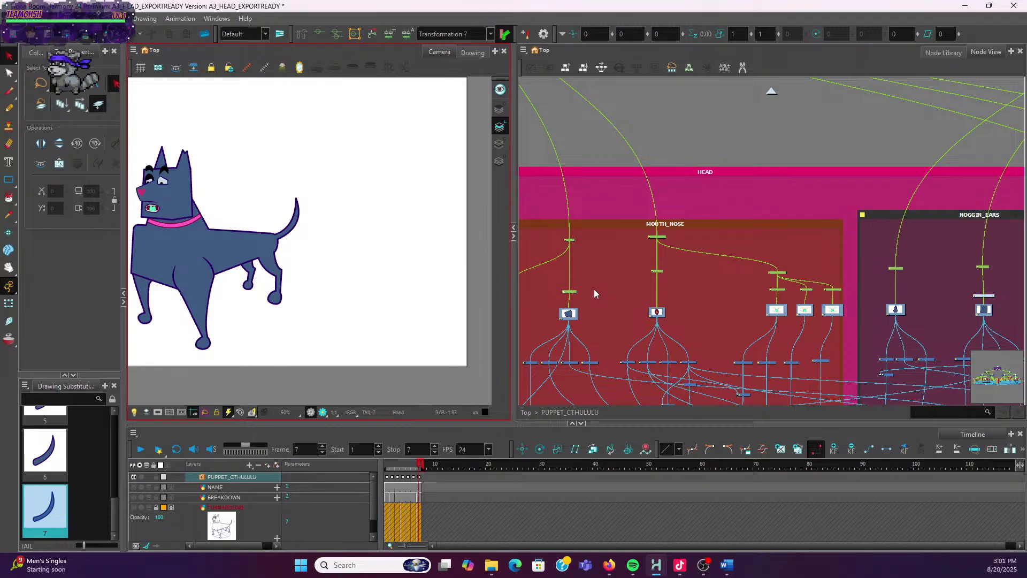
pyautogui.scroll(-5, 593, 289)
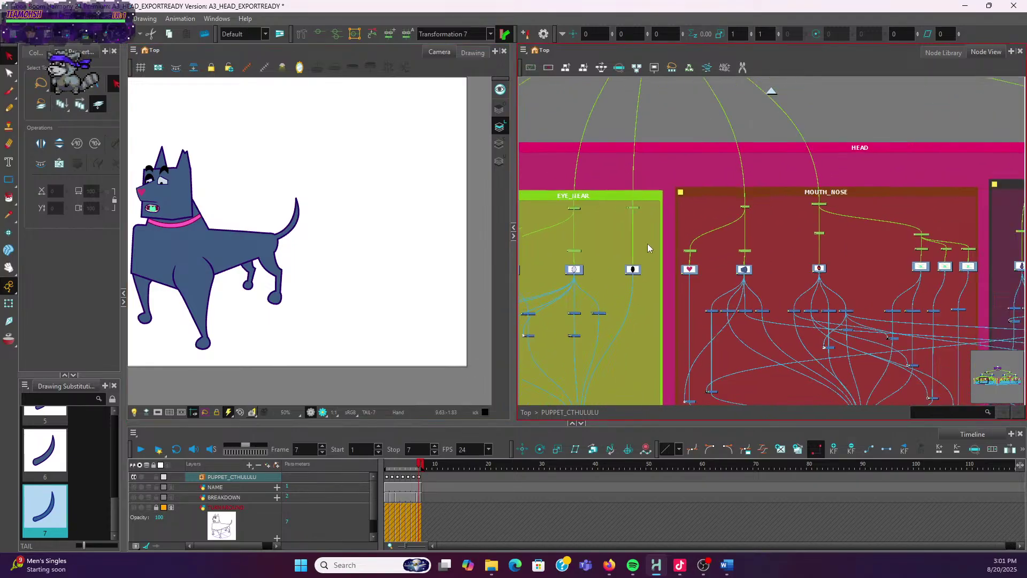
pyautogui.scroll(6, 882, 269)
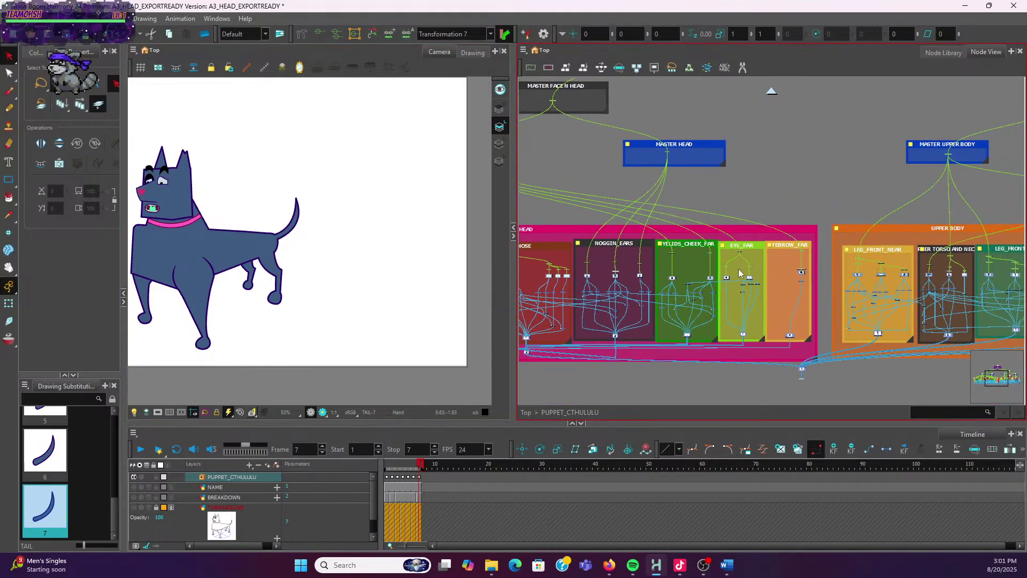
pyautogui.scroll(3, 742, 278)
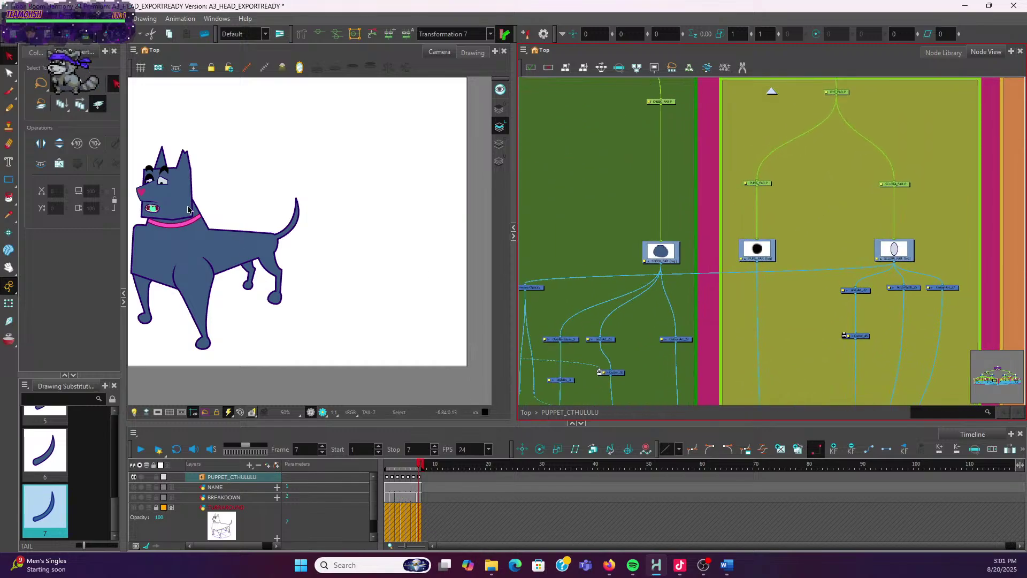
# Go to frame 1, the front pose, and frame the dog's eyes and cheeks closely in the Camera view
pyautogui.scroll(1, 156, 192)
pyautogui.scroll(3, 156, 193)
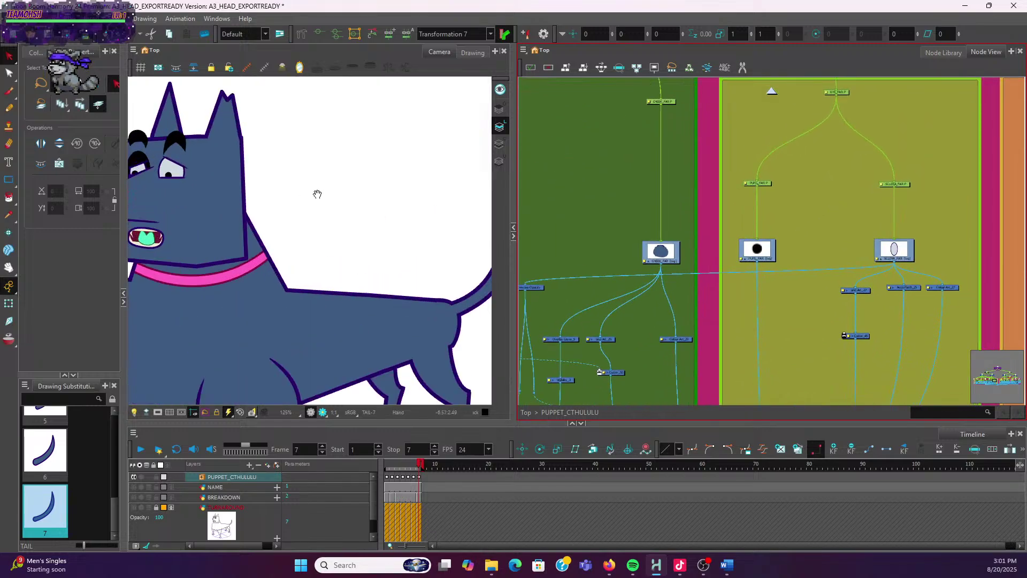
pyautogui.moveTo(317, 194); pyautogui.dragTo(416, 219)
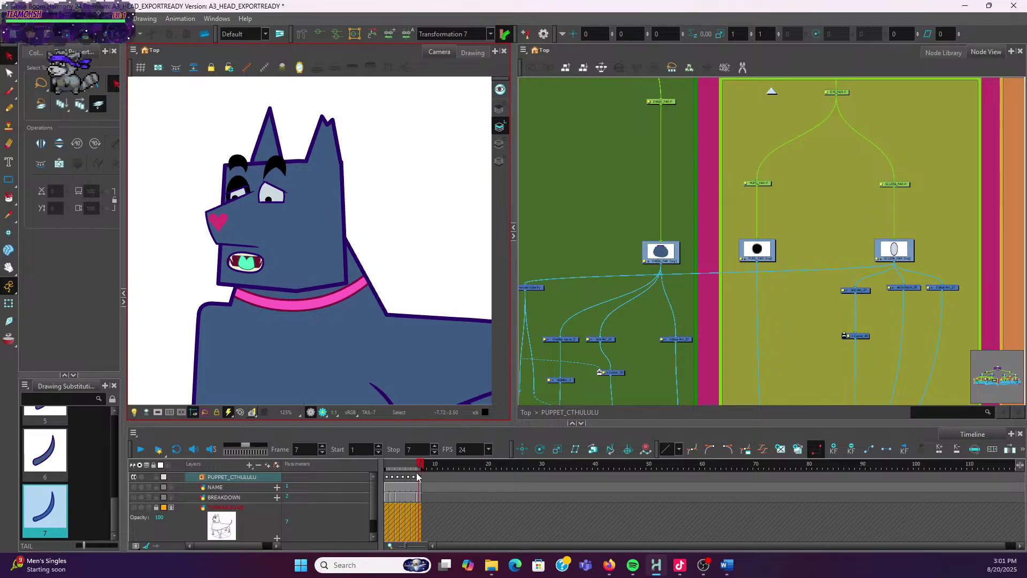
pyautogui.moveTo(420, 464)
pyautogui.mouseDown()
pyautogui.moveTo(378, 461)
pyautogui.moveTo(392, 465)
pyautogui.mouseUp()
pyautogui.scroll(-2, 366, 252)
pyautogui.scroll(6, 366, 248)
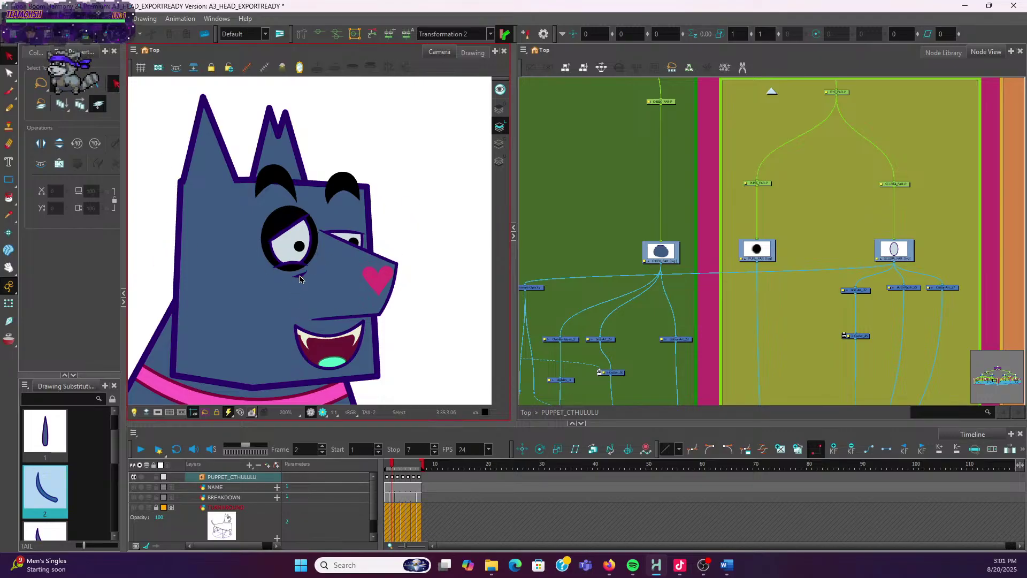
pyautogui.click(387, 464)
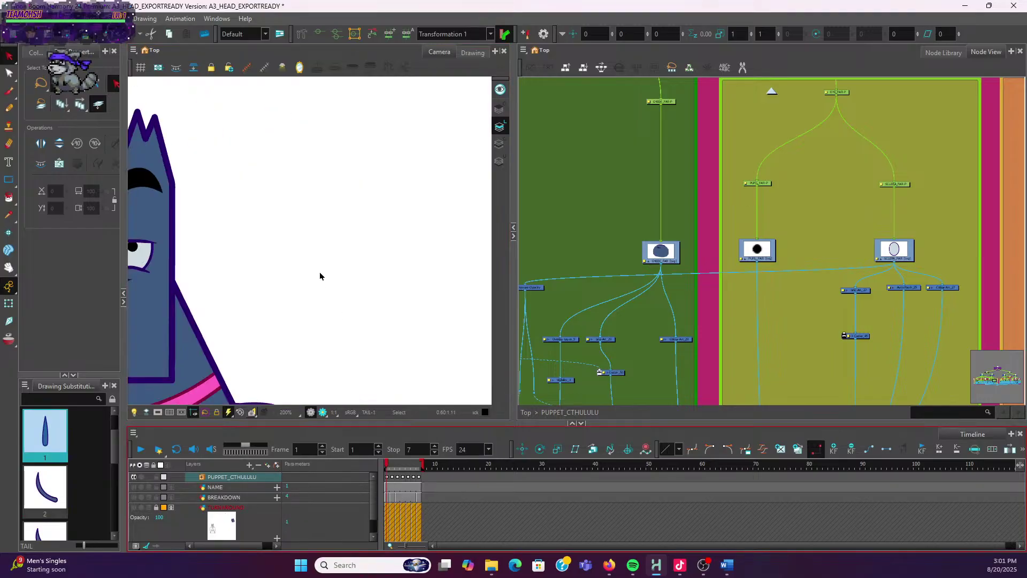
pyautogui.scroll(-4, 300, 278)
pyautogui.moveTo(365, 284); pyautogui.dragTo(452, 279)
pyautogui.scroll(5, 385, 284)
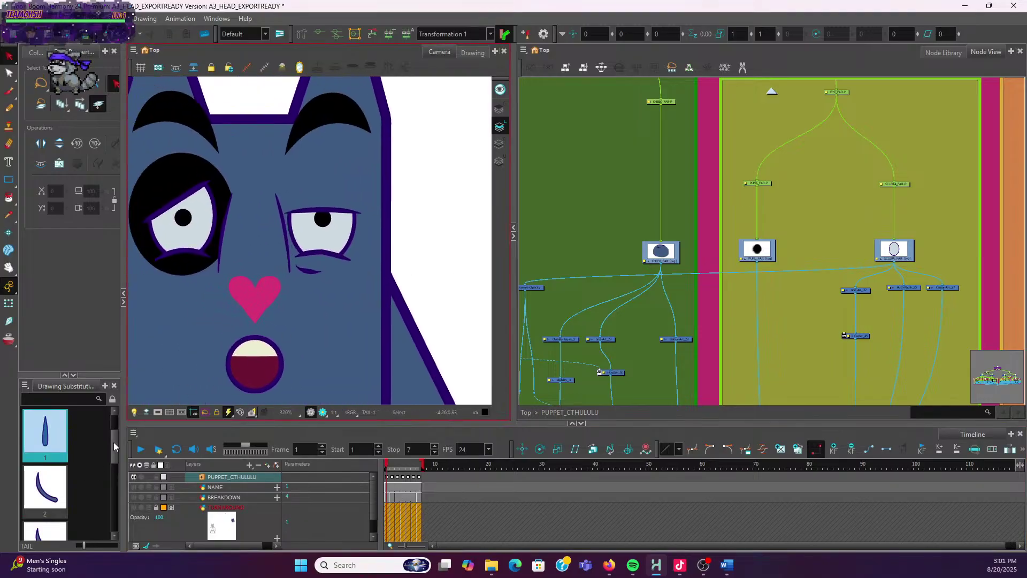
# Activate the Transform tool and select the CHEEK_NEAR drawing beneath the dog's black-patched eye
pyautogui.moveTo(114, 442); pyautogui.dragTo(113, 421)
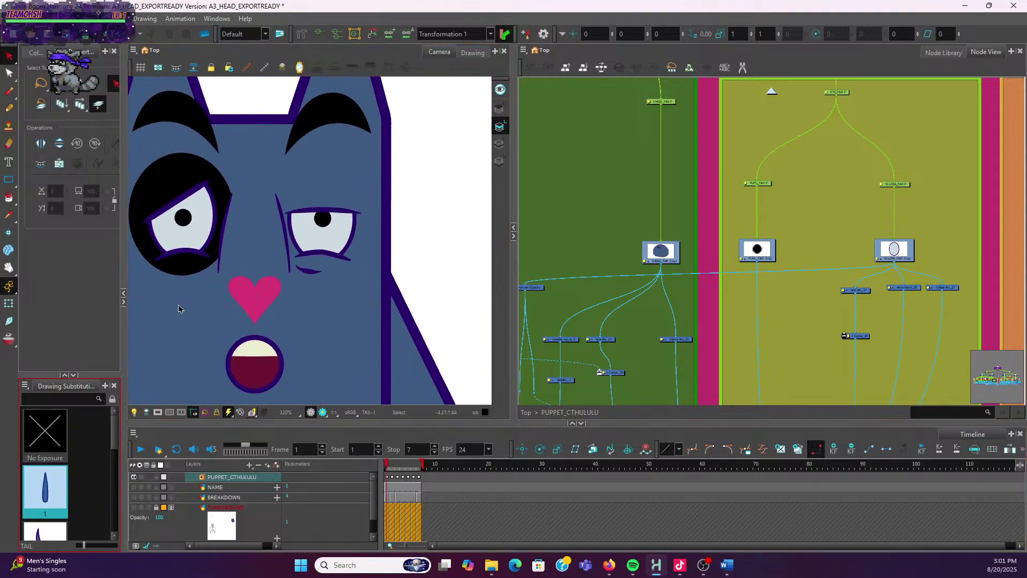
pyautogui.click(182, 266)
pyautogui.click(9, 303)
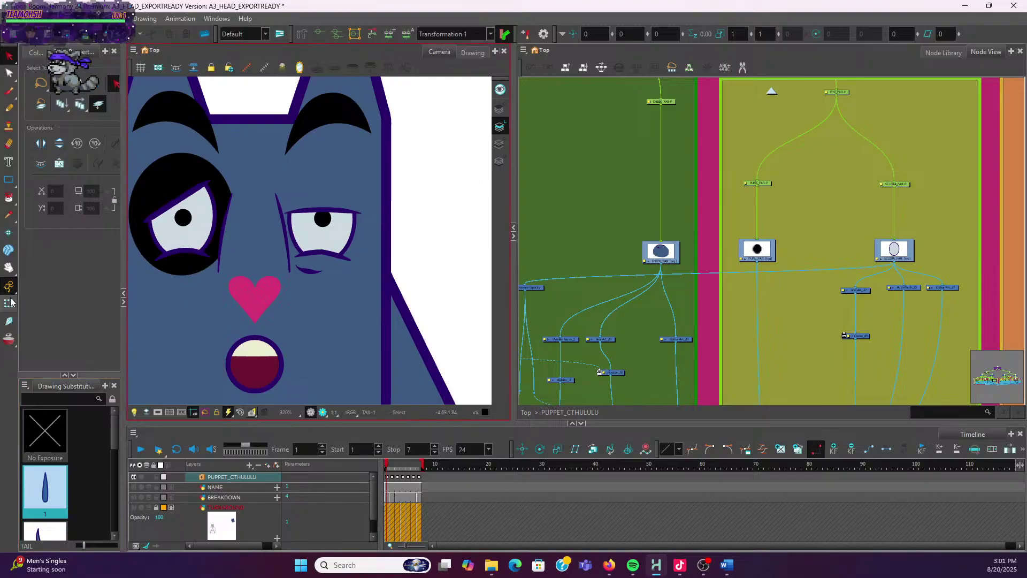
pyautogui.click(208, 256)
pyautogui.moveTo(113, 470)
pyautogui.mouseDown()
pyautogui.moveTo(110, 518)
pyautogui.moveTo(111, 462)
pyautogui.mouseUp()
pyautogui.click(177, 259)
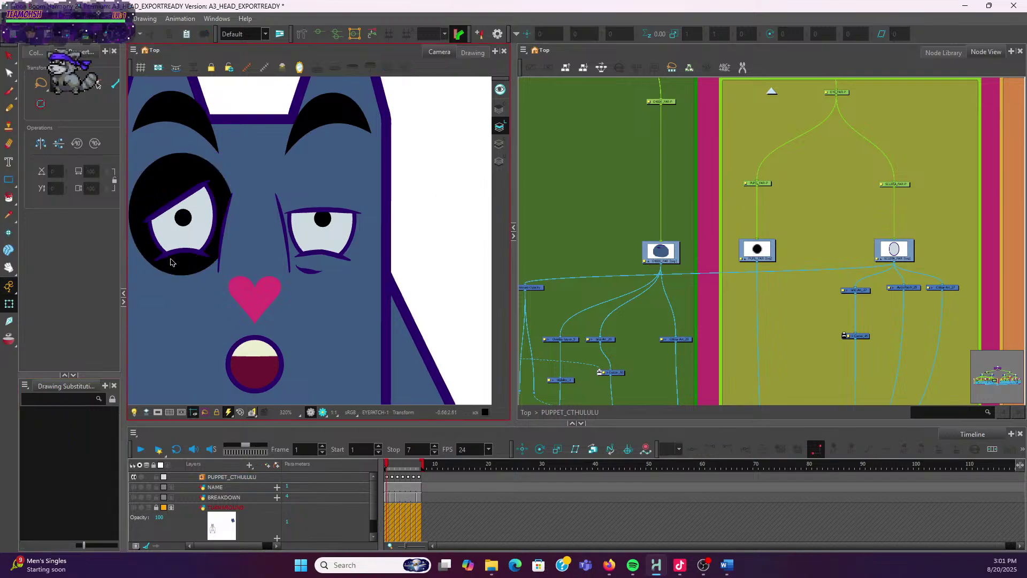
pyautogui.scroll(-3, 85, 454)
pyautogui.scroll(5, 85, 455)
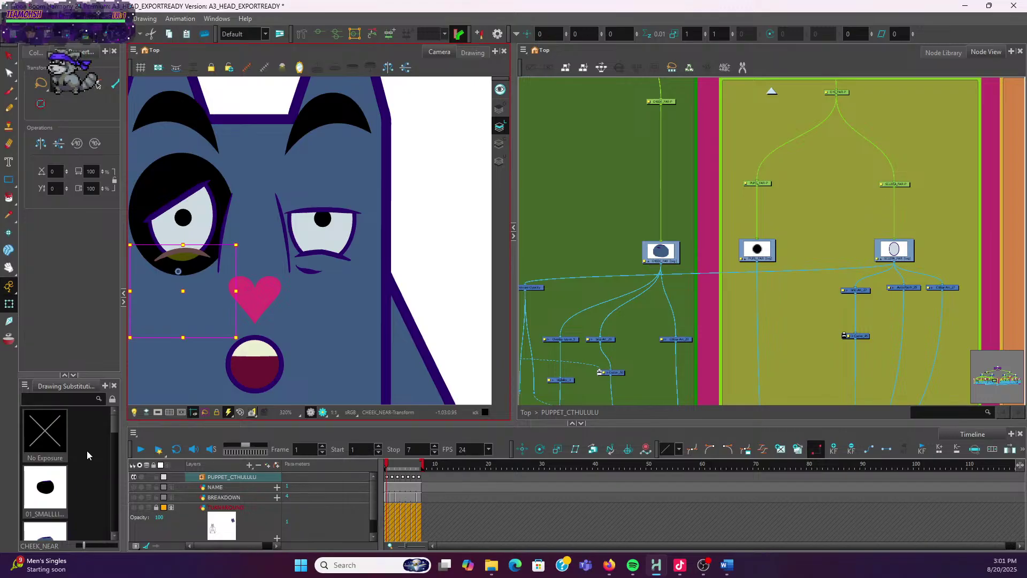
# Compare the black 01_SMALL… cheek drawing with its blue counterpart 1 by swapping them on CHEEK_NEAR
pyautogui.moveTo(115, 421); pyautogui.dragTo(115, 437)
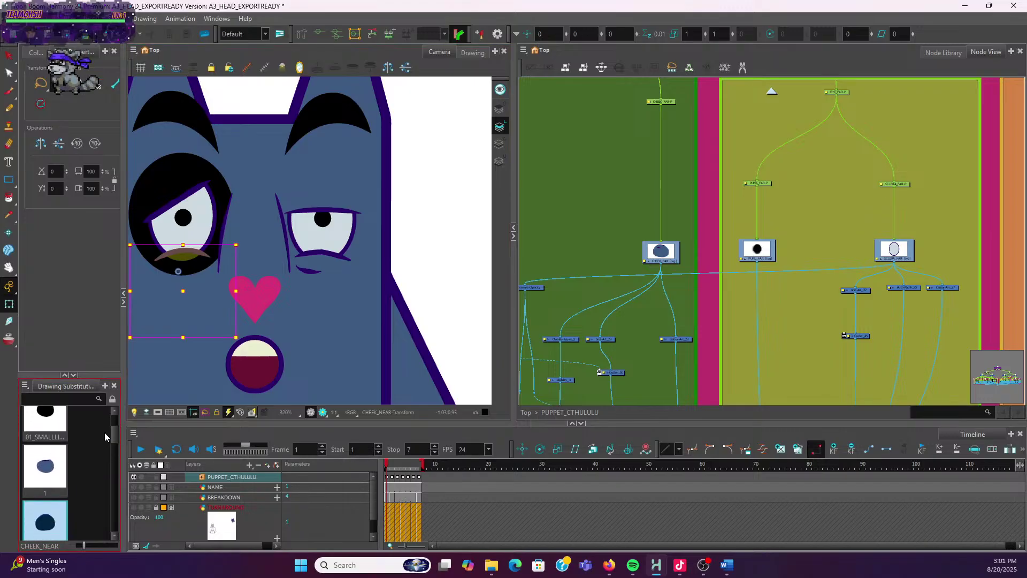
pyautogui.click(51, 425)
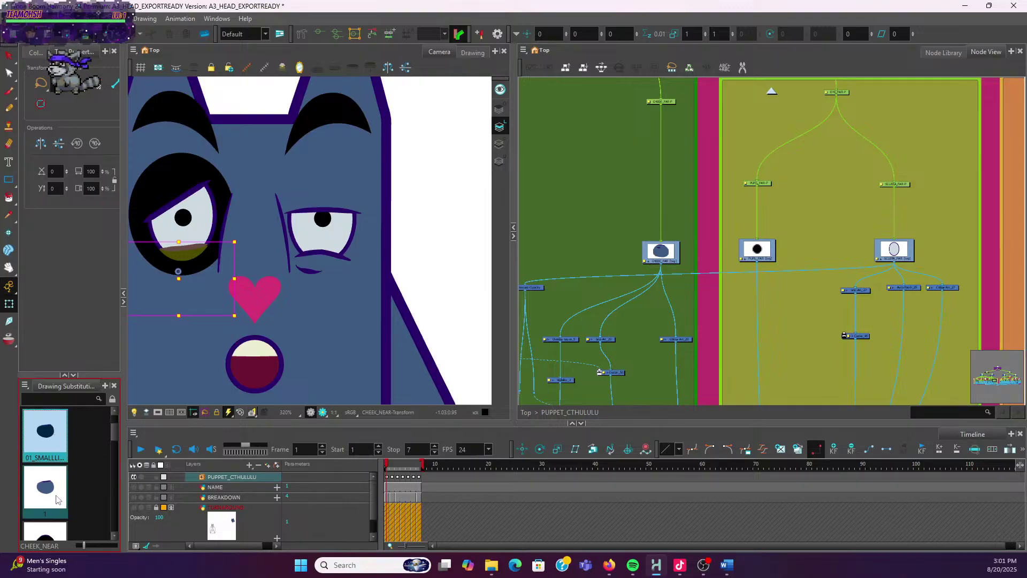
pyautogui.click(60, 495)
pyautogui.scroll(-2, 82, 461)
pyautogui.click(54, 471)
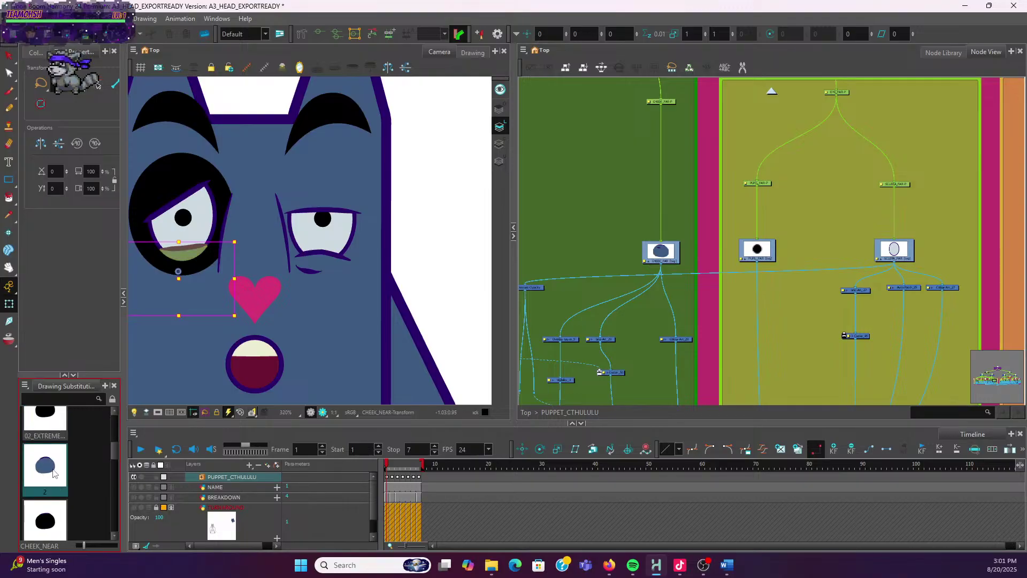
pyautogui.scroll(2, 53, 470)
pyautogui.click(65, 474)
pyautogui.scroll(1, 109, 444)
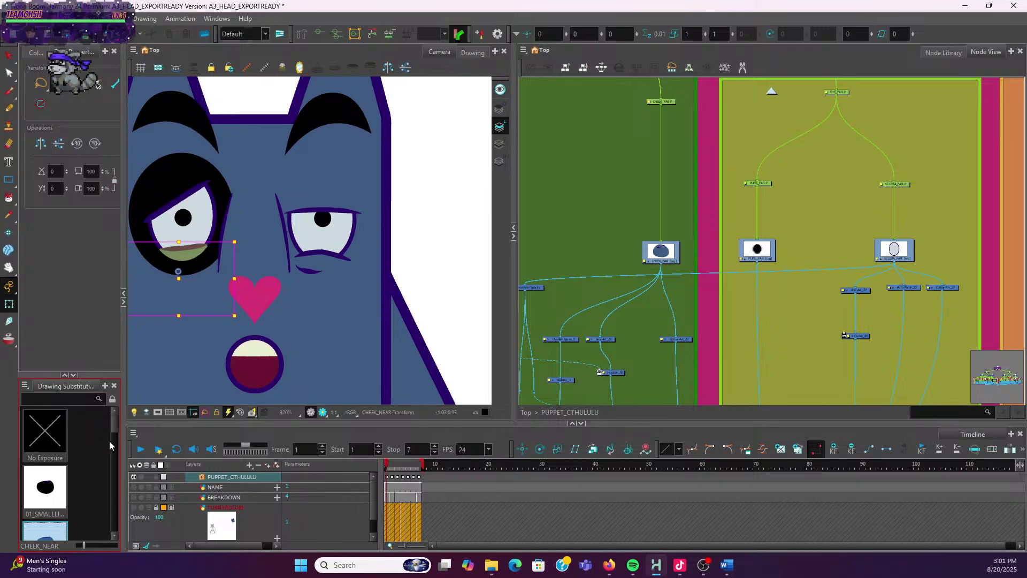
pyautogui.scroll(-1, 113, 431)
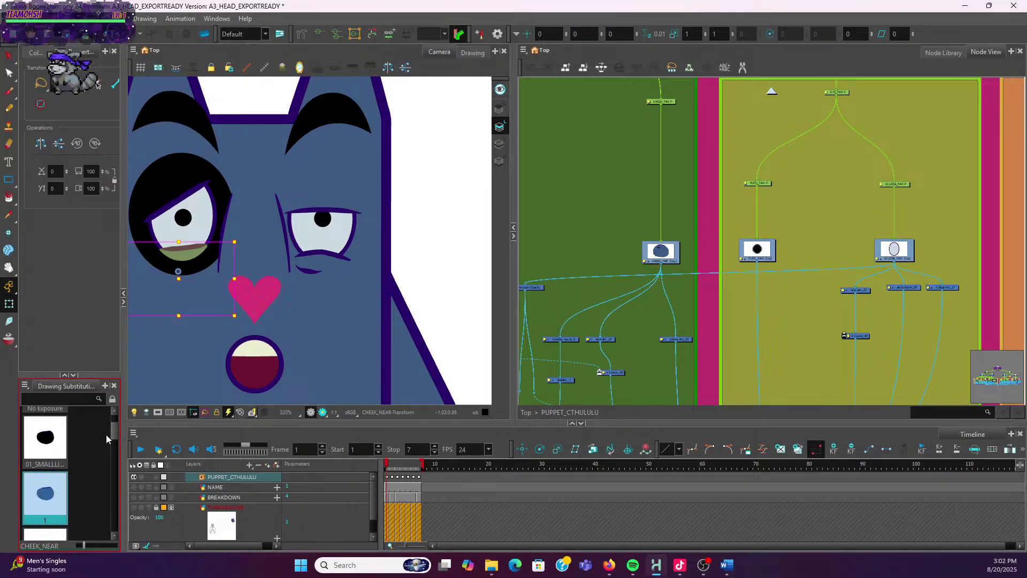
pyautogui.scroll(-1, 103, 436)
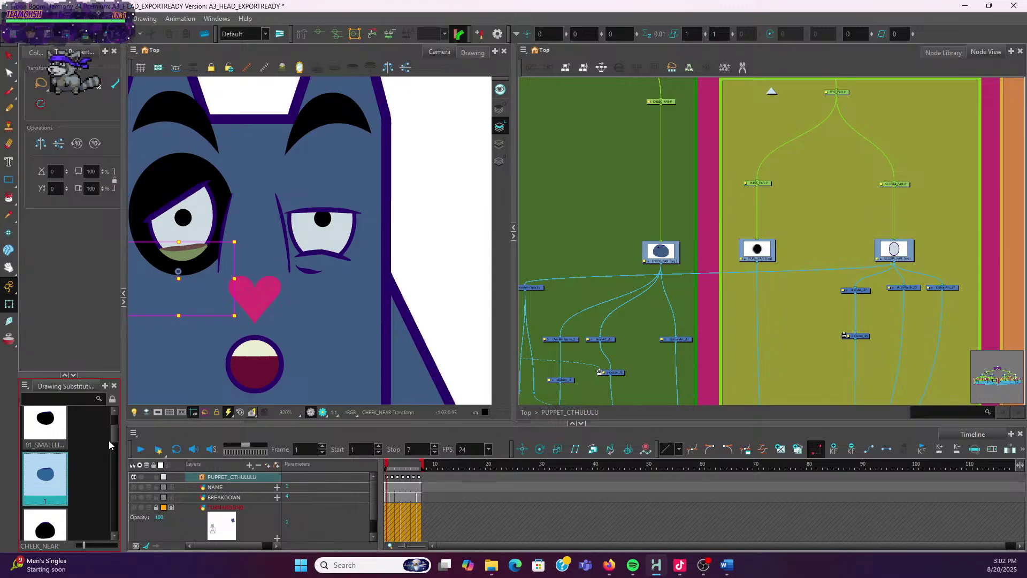
pyautogui.click(60, 434)
pyautogui.scroll(1, 59, 477)
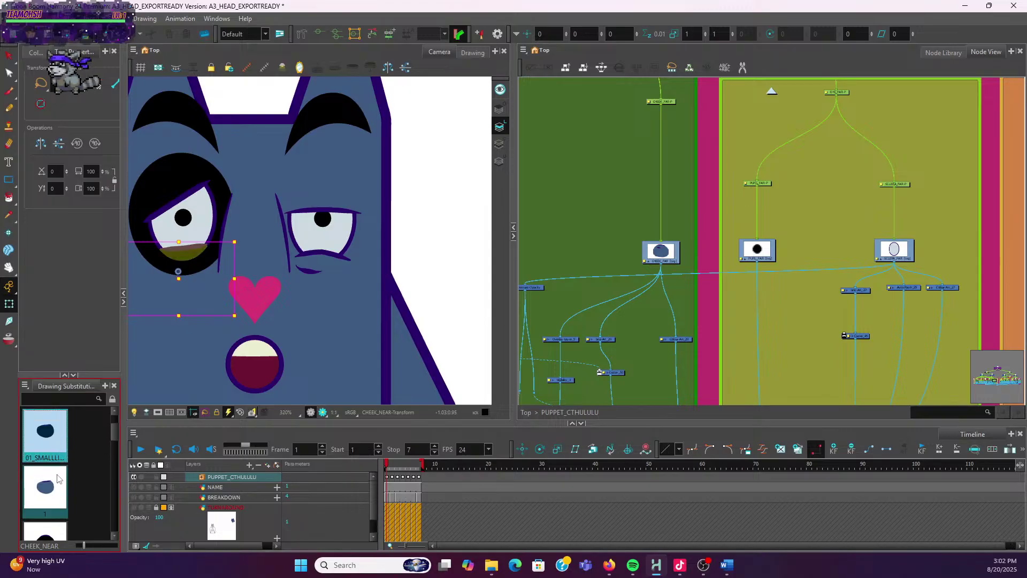
pyautogui.scroll(-5, 59, 478)
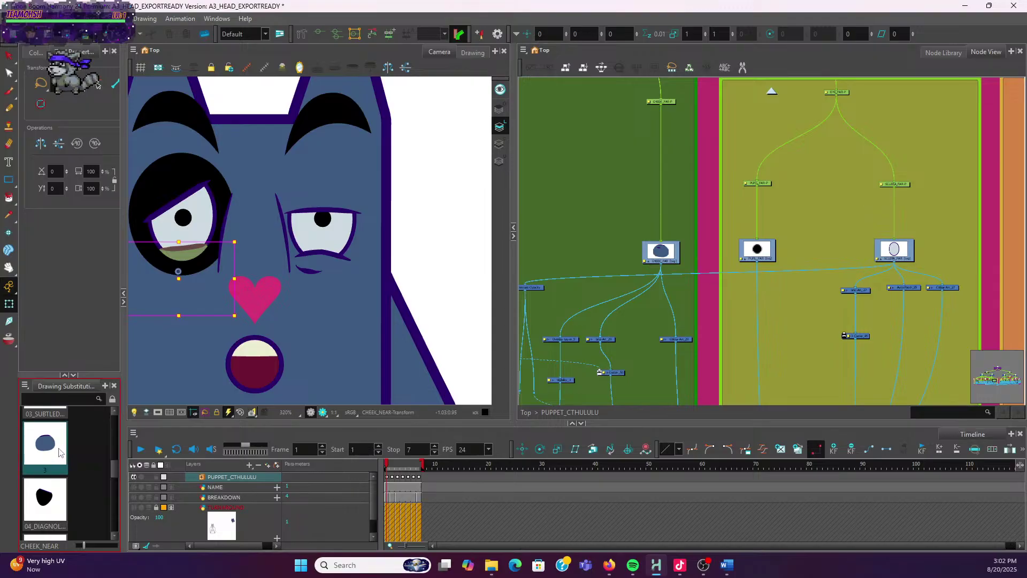
pyautogui.scroll(3, 116, 454)
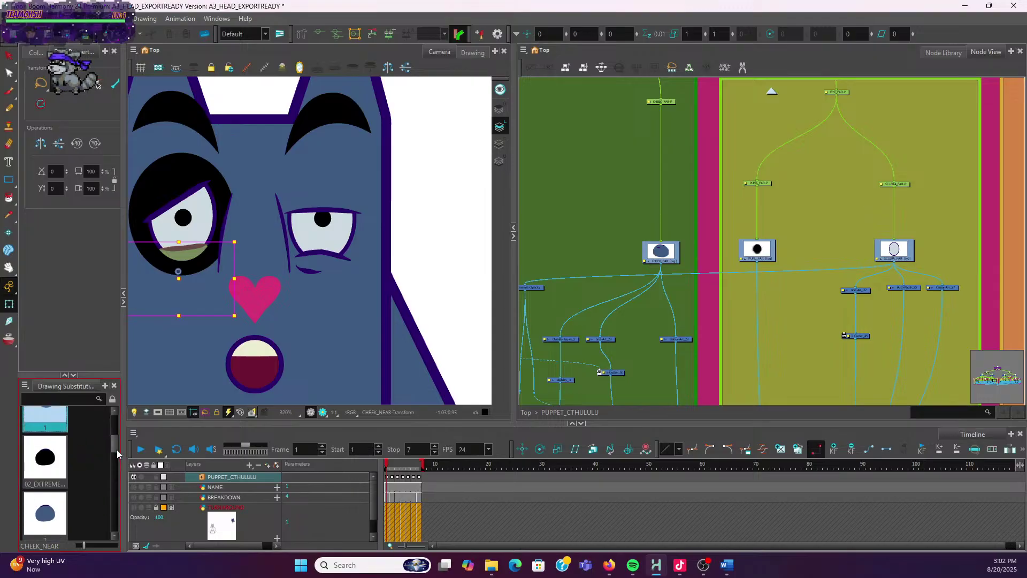
# Preview the 02_EXTREME… and 03_SUBTLE… black cheek drawings on CHEEK_NEAR alongside their blue counterparts 2 and 3
pyautogui.moveTo(115, 441); pyautogui.dragTo(115, 449)
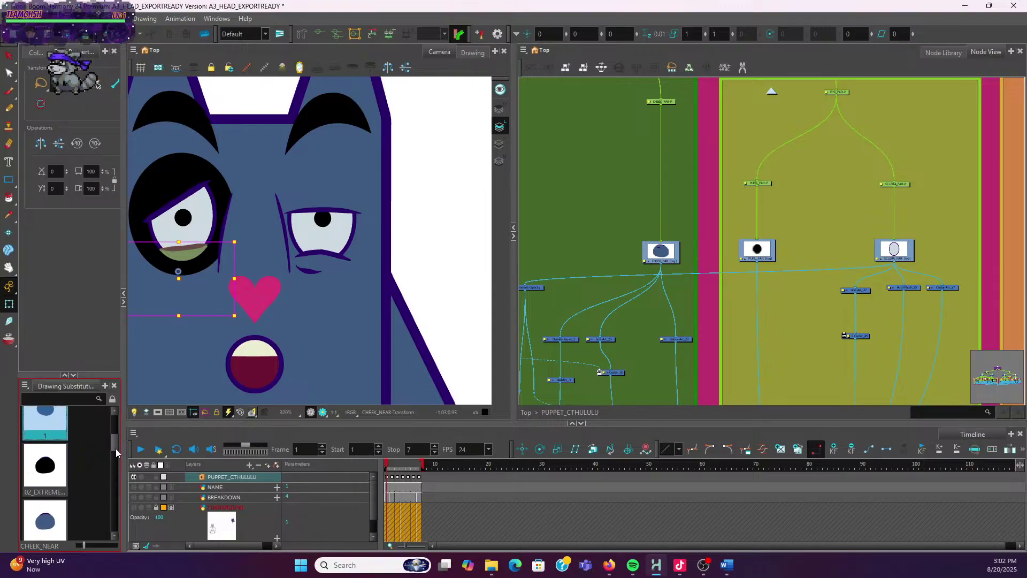
pyautogui.click(53, 475)
pyautogui.click(46, 520)
pyautogui.scroll(-1, 108, 473)
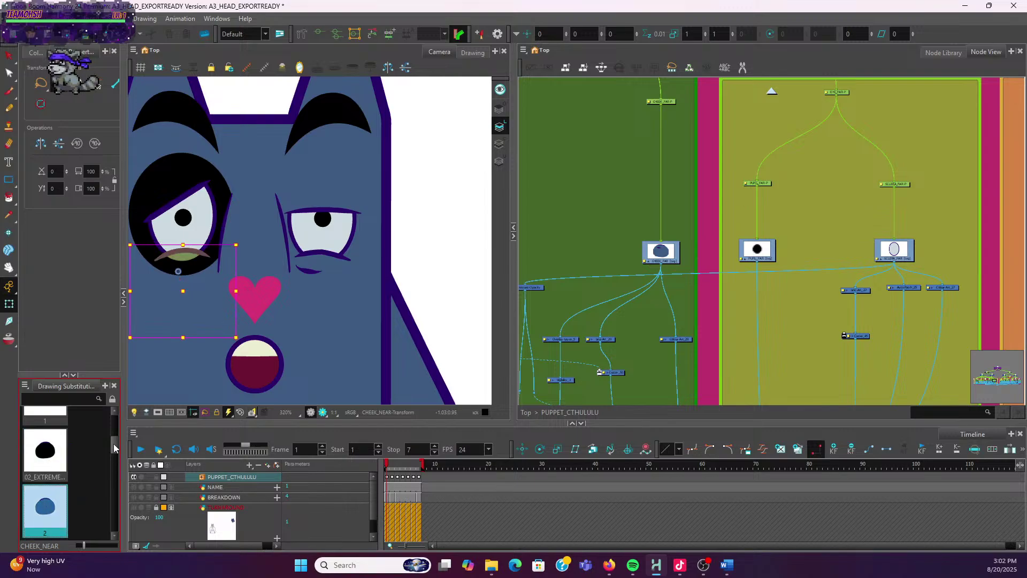
pyautogui.scroll(-2, 112, 458)
pyautogui.click(66, 506)
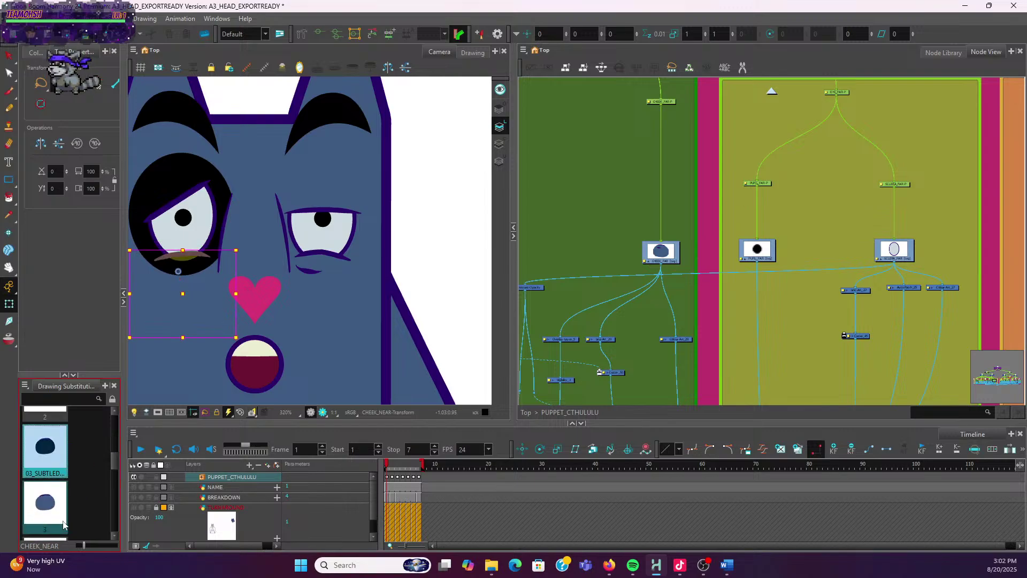
# Step CHEEK_NEAR through drawings 4, 05_WRINKLE… and 5, then leave it on the blue drawing 6
pyautogui.scroll(-3, 114, 481)
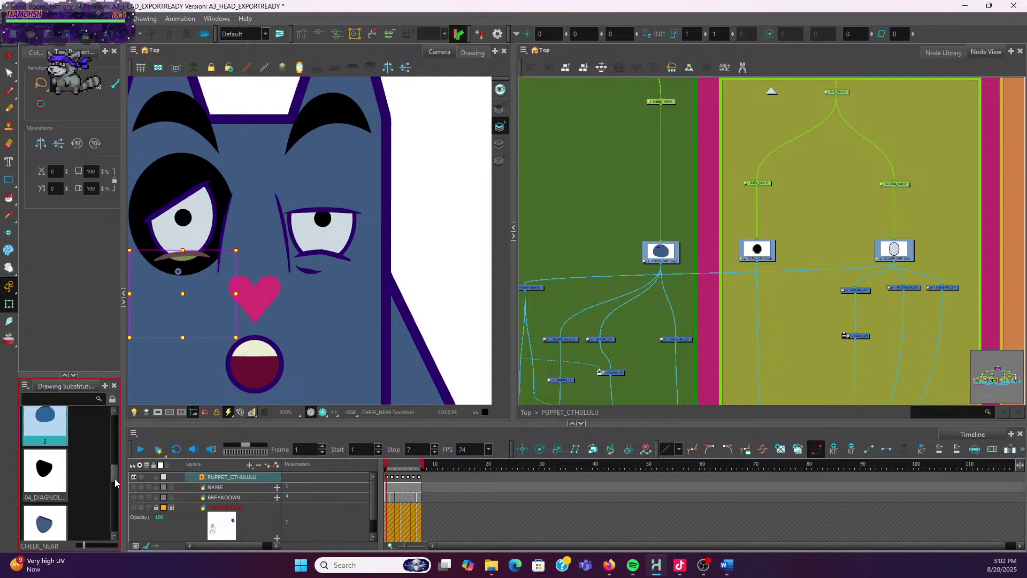
pyautogui.click(61, 457)
pyautogui.scroll(-2, 114, 481)
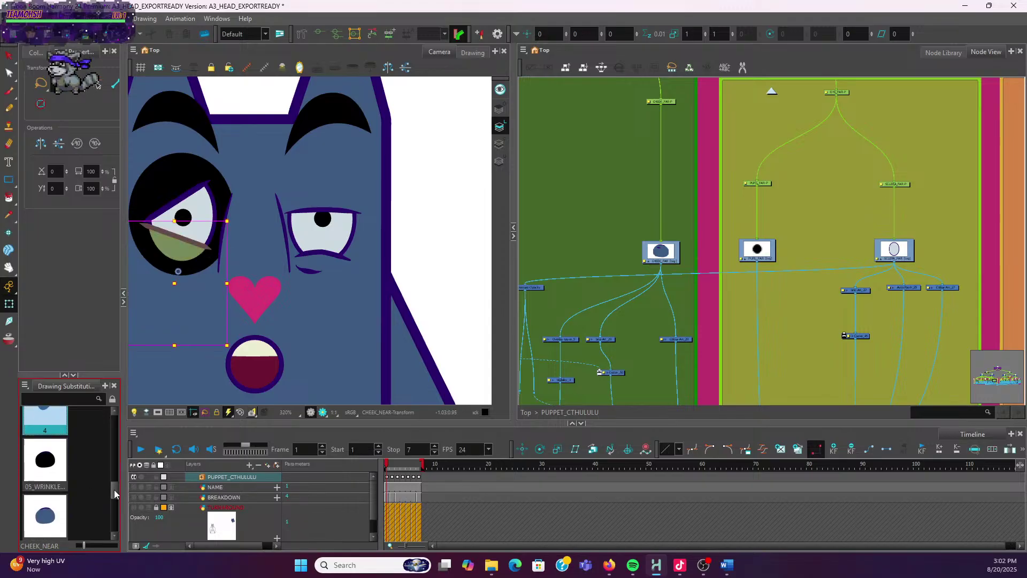
pyautogui.click(53, 456)
pyautogui.click(52, 456)
pyautogui.scroll(-2, 113, 495)
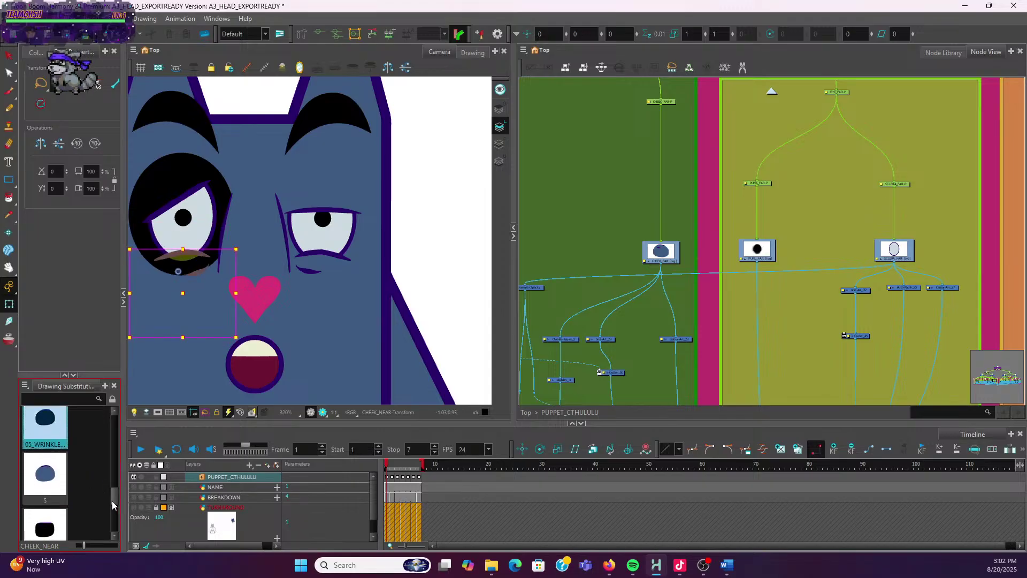
pyautogui.click(101, 484)
pyautogui.scroll(-2, 110, 506)
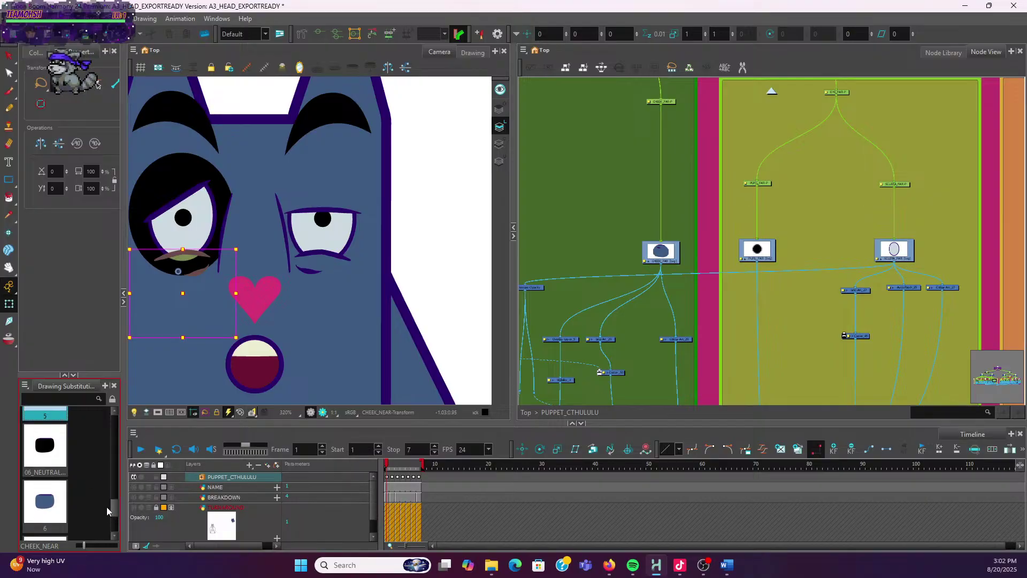
pyautogui.click(45, 502)
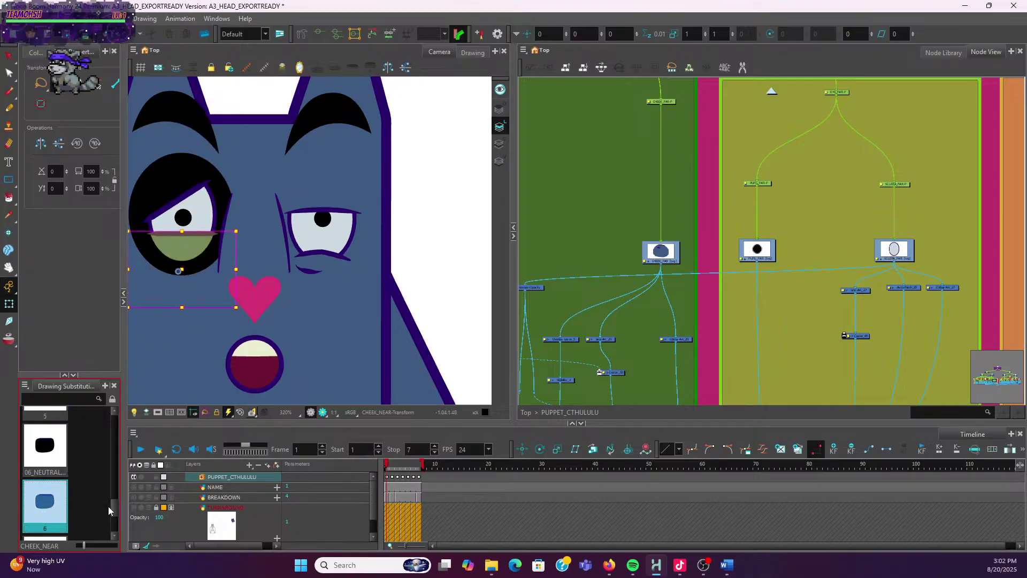
pyautogui.scroll(-3, 108, 506)
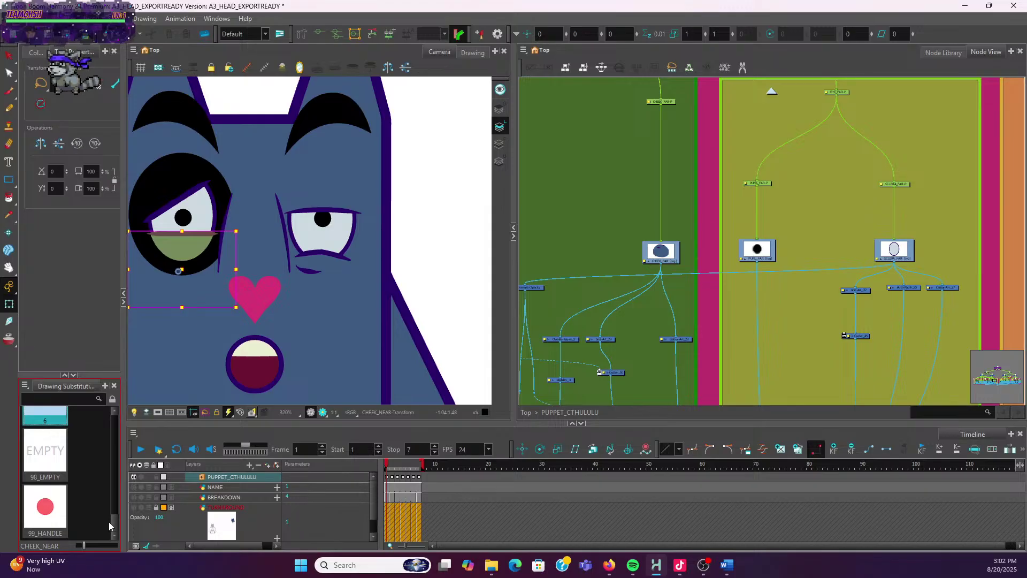
# Select the near top eyelid and display its black 01_THIRD_T… drawing, then its blue counterpart 1
pyautogui.click(165, 199)
pyautogui.moveTo(111, 504); pyautogui.dragTo(112, 432)
pyautogui.scroll(-2, 93, 448)
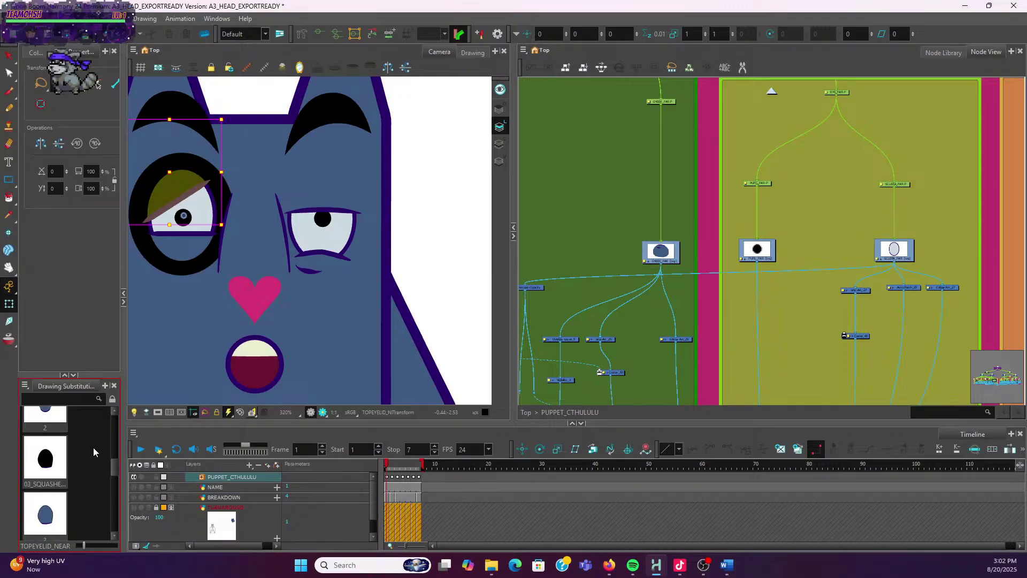
pyautogui.scroll(3, 92, 447)
pyautogui.click(56, 448)
pyautogui.click(47, 502)
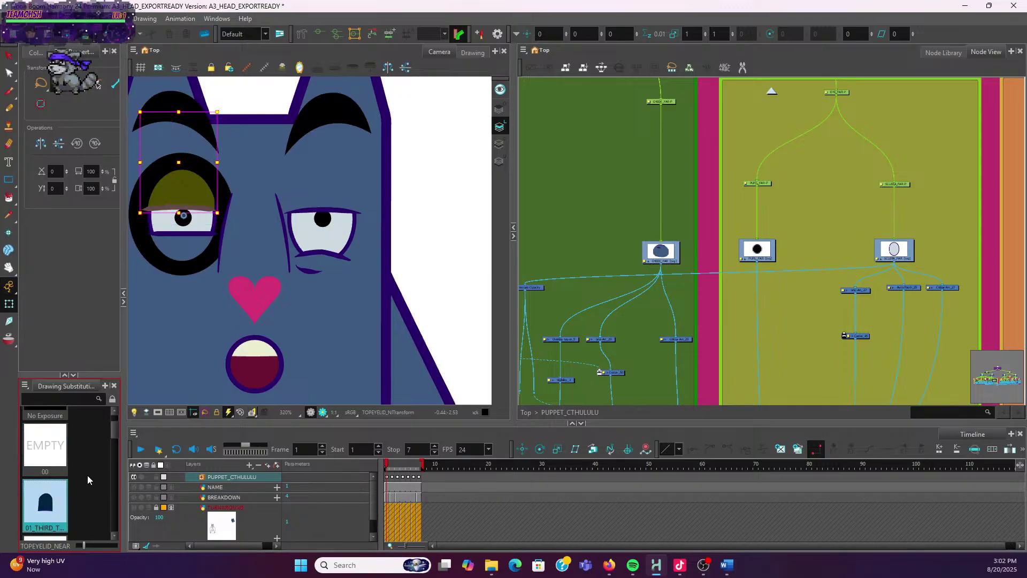
# Compare the near top eyelid's black 02_CLOSED… drawing with its blue counterpart 2, leaving the black one exposed and the eyelid deselected
pyautogui.scroll(-2, 111, 433)
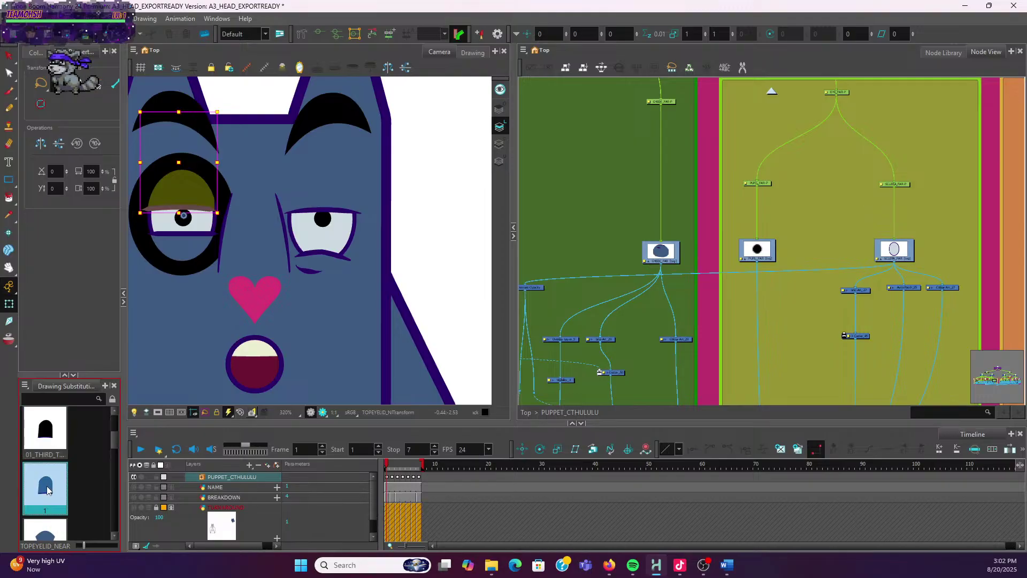
pyautogui.press('Down')
pyautogui.scroll(-2, 114, 461)
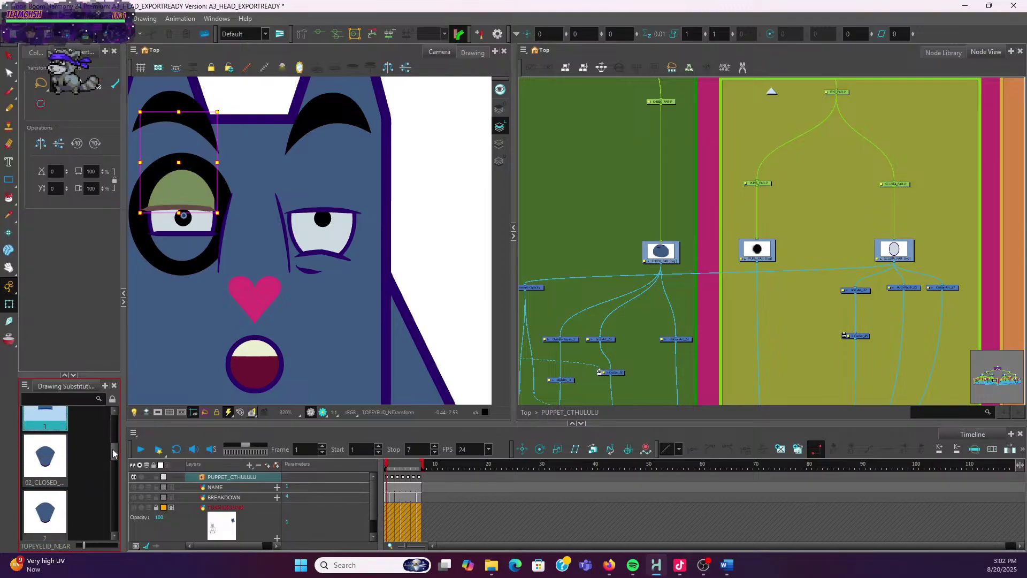
pyautogui.scroll(-1, 113, 454)
pyautogui.click(51, 451)
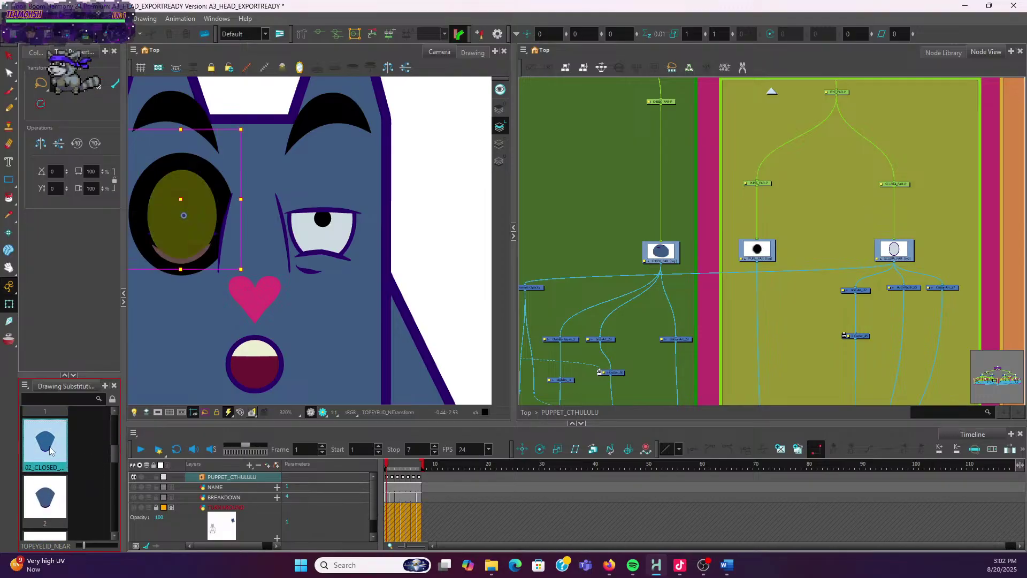
pyautogui.click(53, 513)
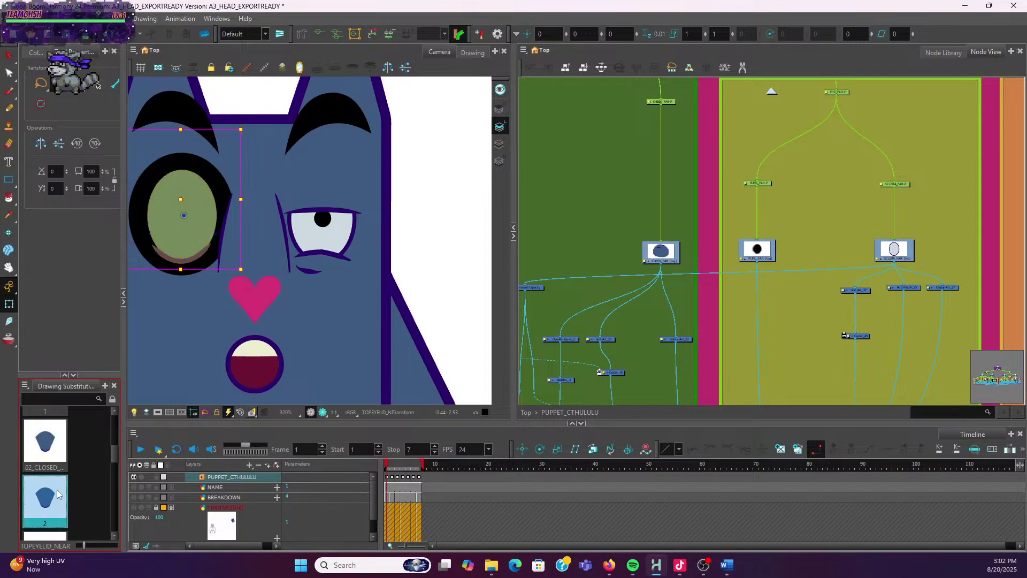
pyautogui.click(60, 444)
pyautogui.click(431, 299)
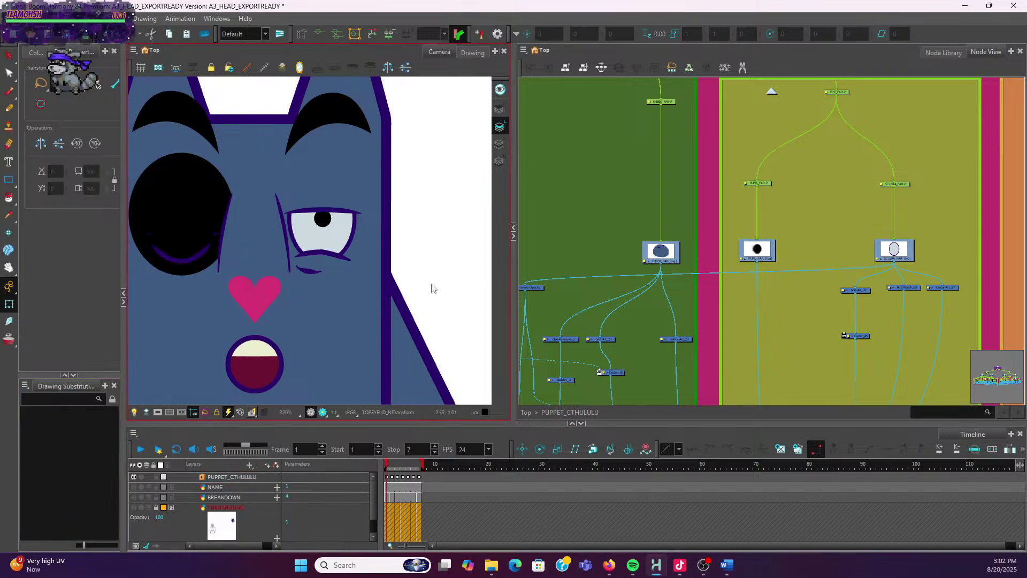
# Reselect the near top eyelid, swap its closed drawings 2 and 02_CLOSED… again, and return to the blue half-lid drawing 1
pyautogui.click(194, 227)
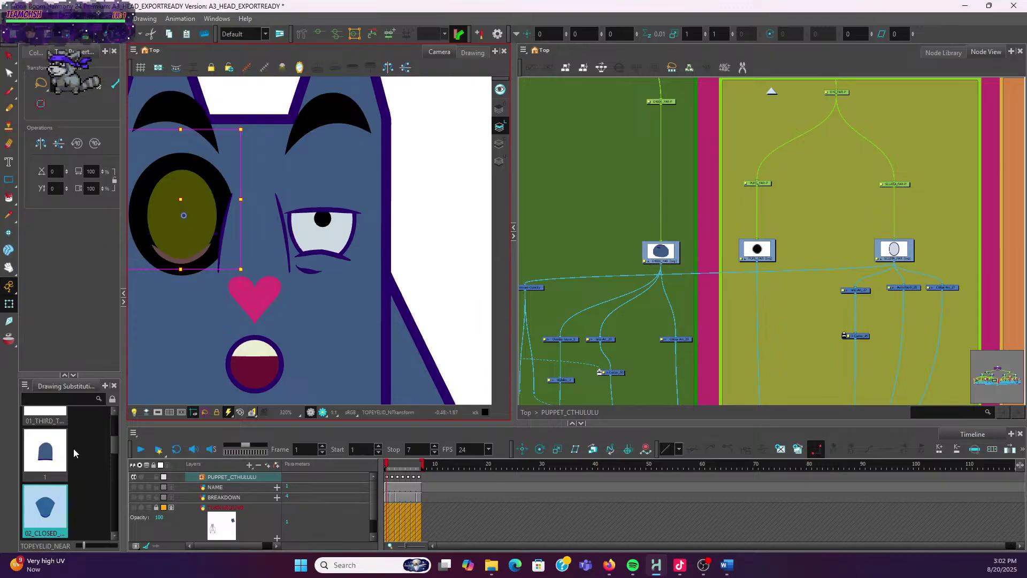
pyautogui.scroll(-2, 76, 435)
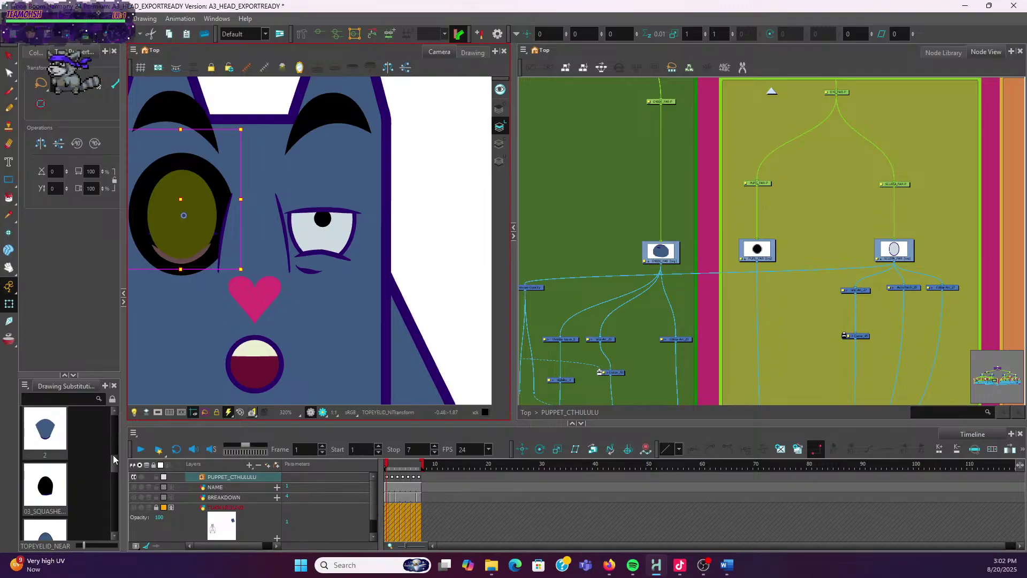
pyautogui.click(50, 428)
pyautogui.scroll(1, 53, 474)
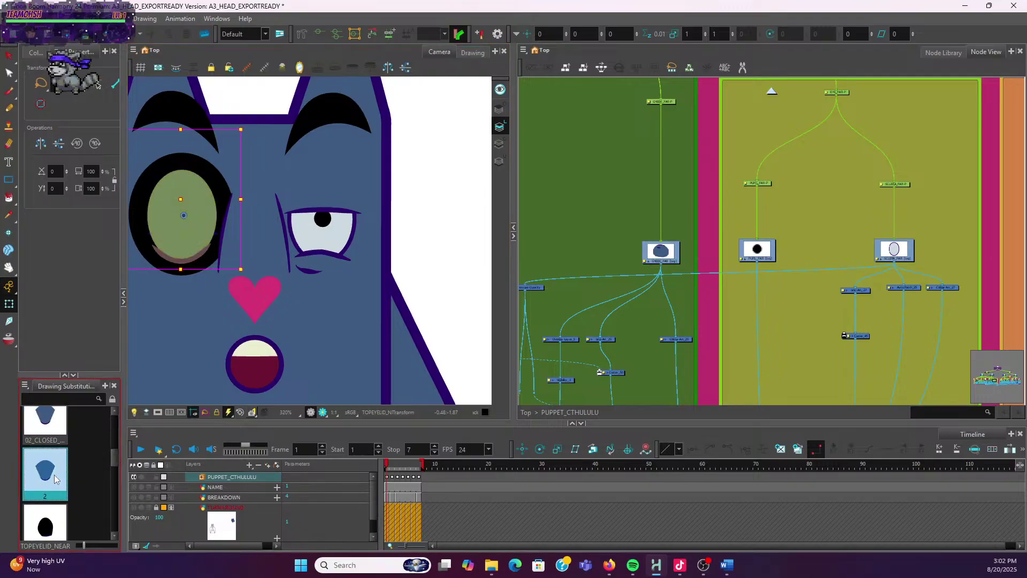
pyautogui.click(57, 438)
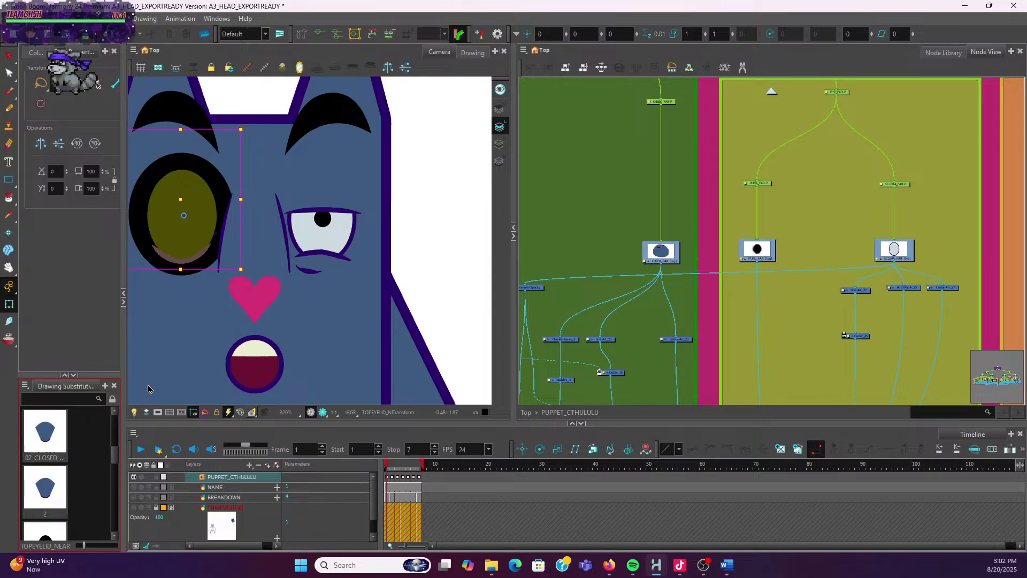
pyautogui.click(45, 489)
pyautogui.moveTo(114, 458)
pyautogui.mouseDown()
pyautogui.moveTo(109, 522)
pyautogui.moveTo(111, 427)
pyautogui.moveTo(116, 448)
pyautogui.mouseUp()
pyautogui.click(101, 467)
pyautogui.press('Down')
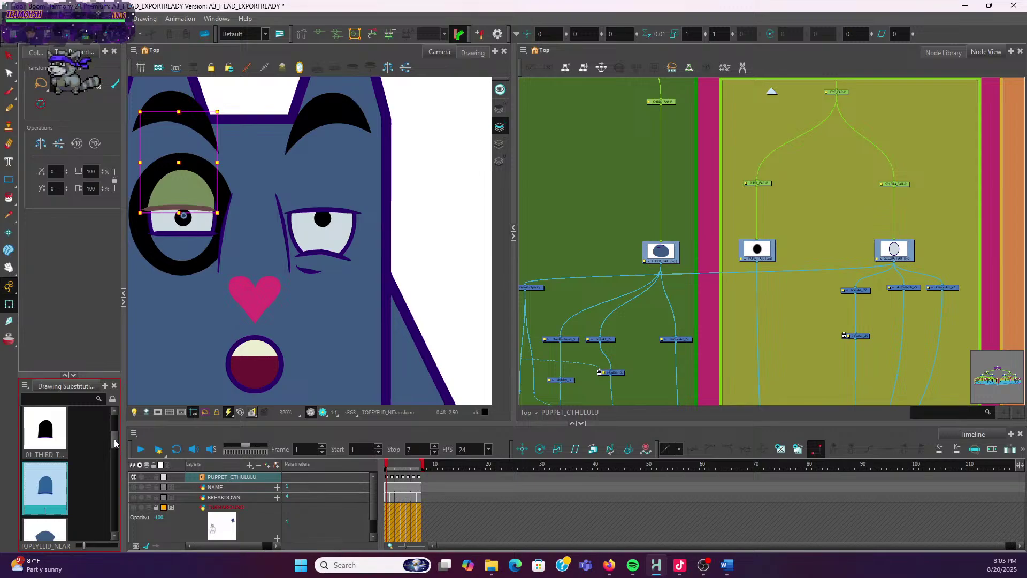
# Widen the Drawing Substitutions area to show three thumbnails per row and shorten the timeline to enlarge the camera and node views
pyautogui.click(134, 406)
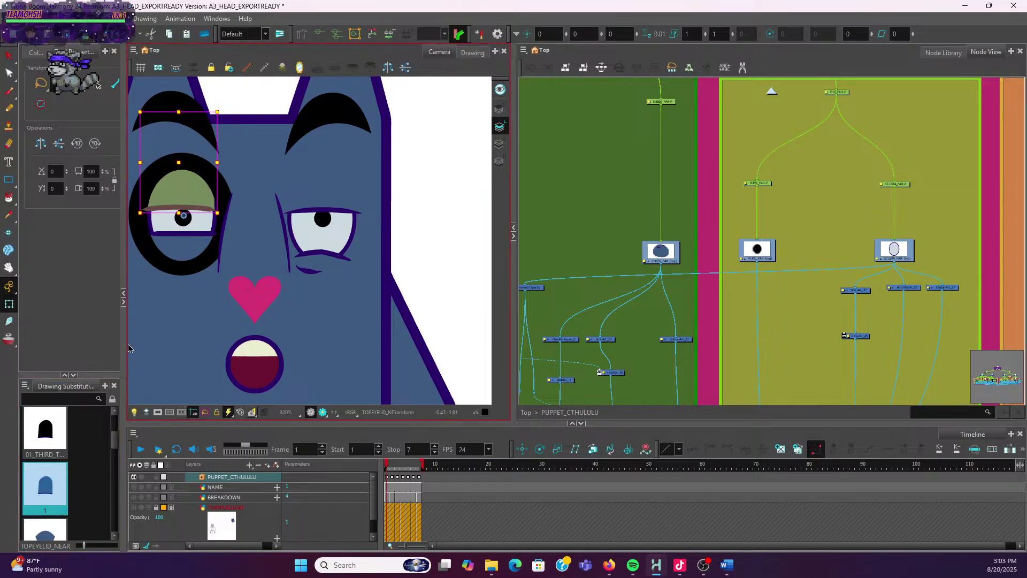
pyautogui.moveTo(124, 348); pyautogui.dragTo(209, 362)
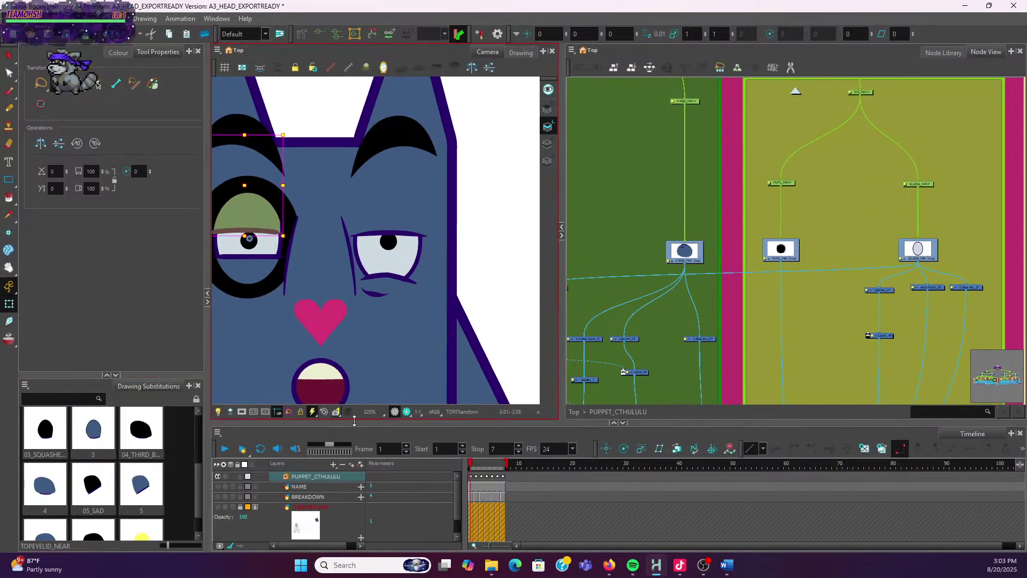
pyautogui.moveTo(359, 424); pyautogui.dragTo(386, 476)
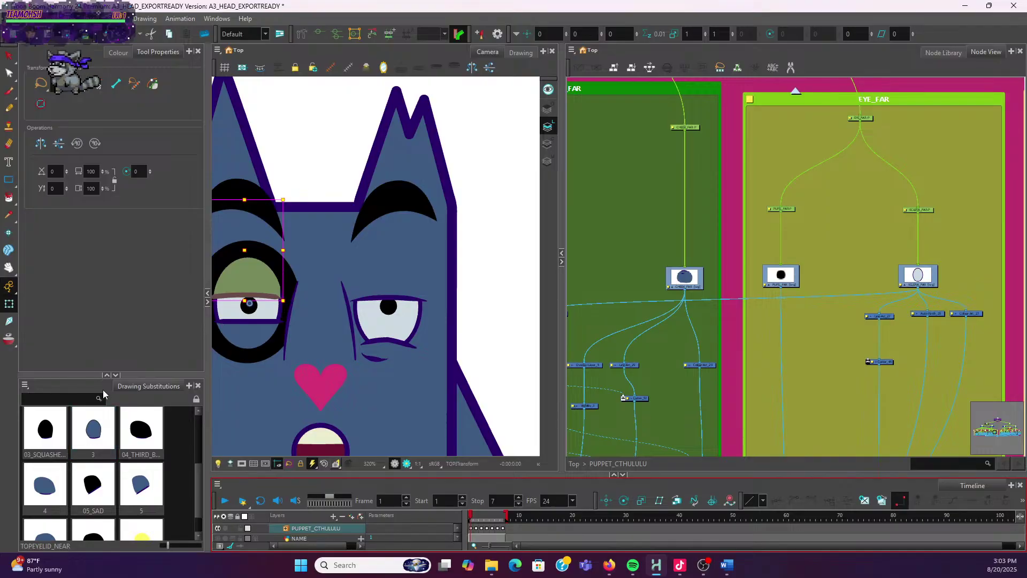
# Enable renaming of the eyelid substitutions and rename the black 01_THIRD_T… drawing as 01_THIRD_TOP_BLACK
pyautogui.scroll(2, 185, 424)
pyautogui.click(197, 400)
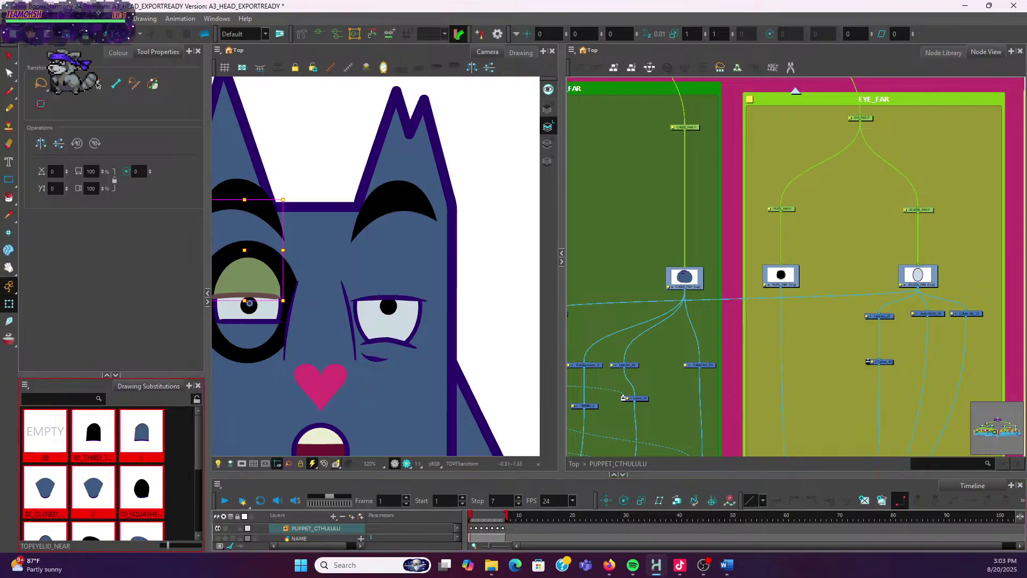
pyautogui.rightClick(98, 443)
pyautogui.click(126, 448)
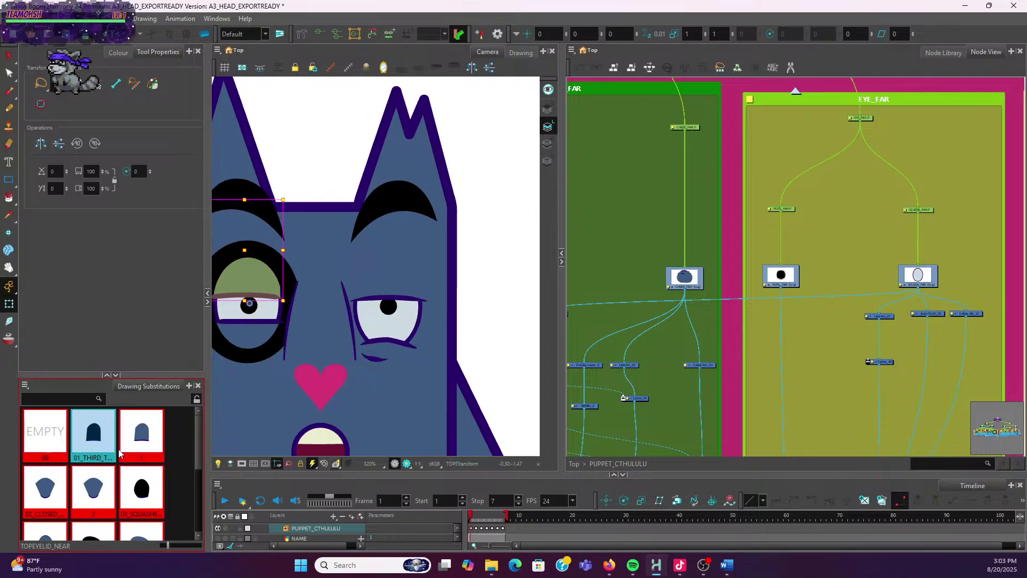
pyautogui.click(539, 275)
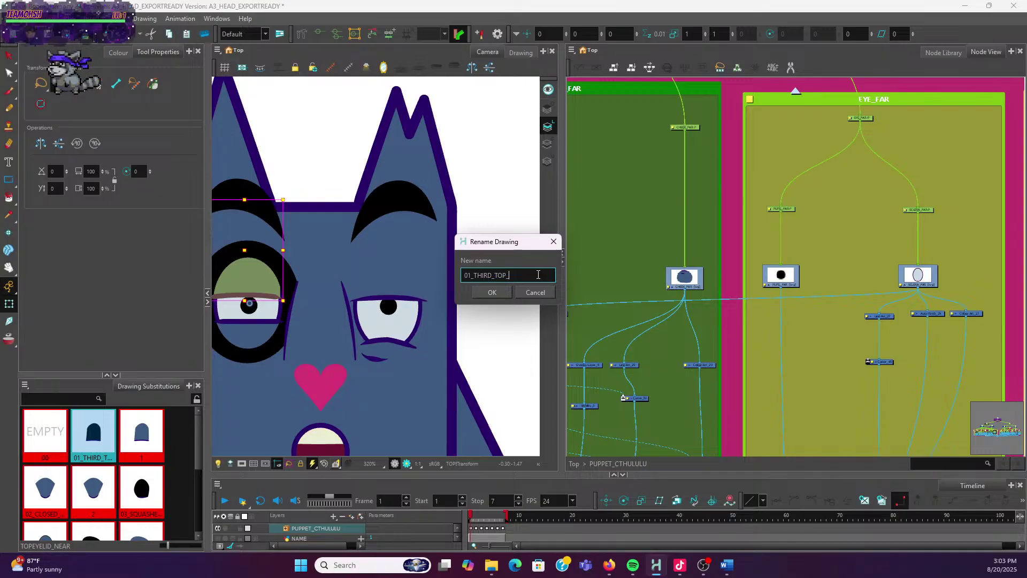
pyautogui.write('LACK')
pyautogui.click(492, 292)
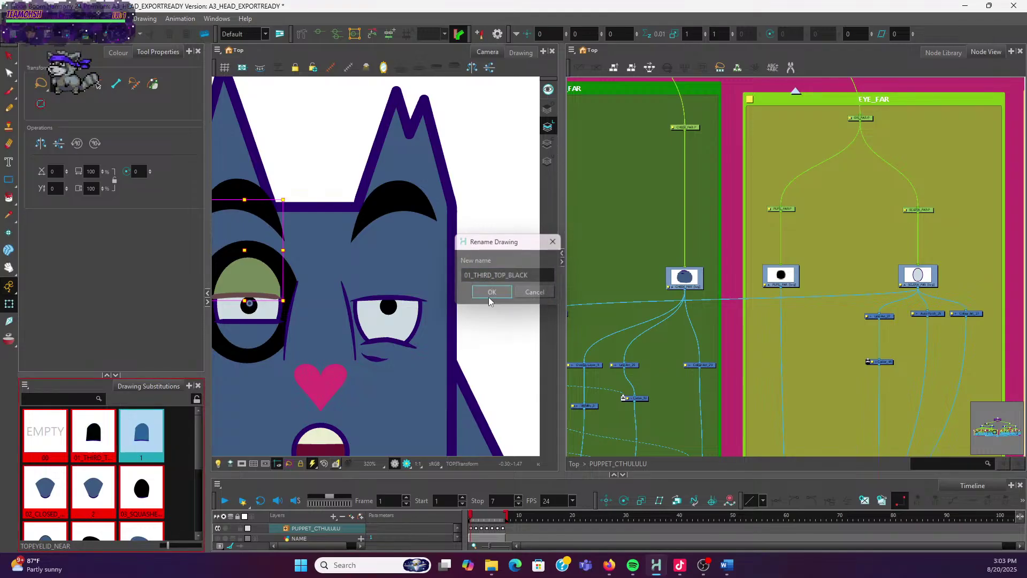
# Rename the blue near top eyelid drawing 1 as 01_THIRD_TOP_BLUE
pyautogui.rightClick(141, 432)
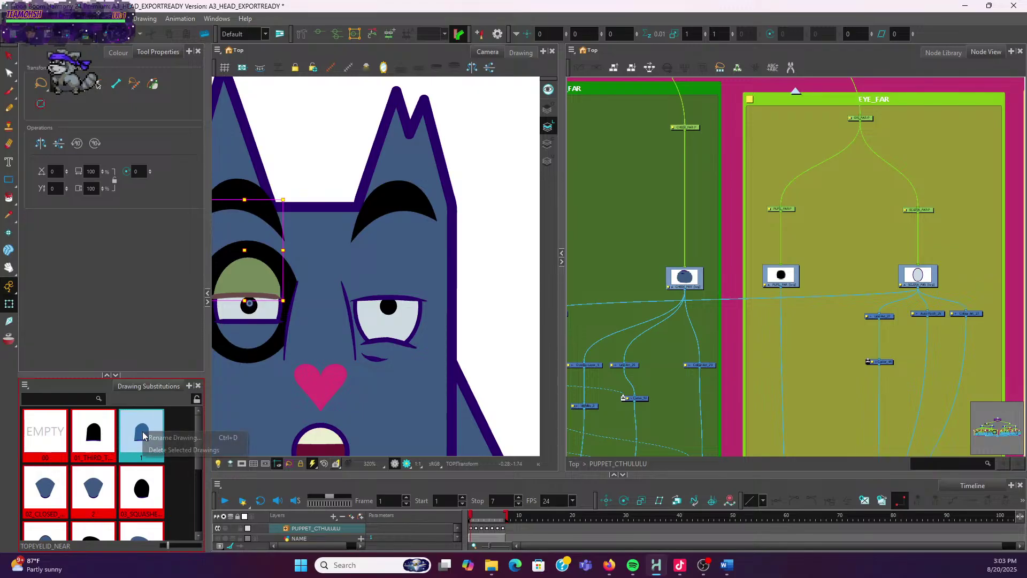
pyautogui.click(174, 437)
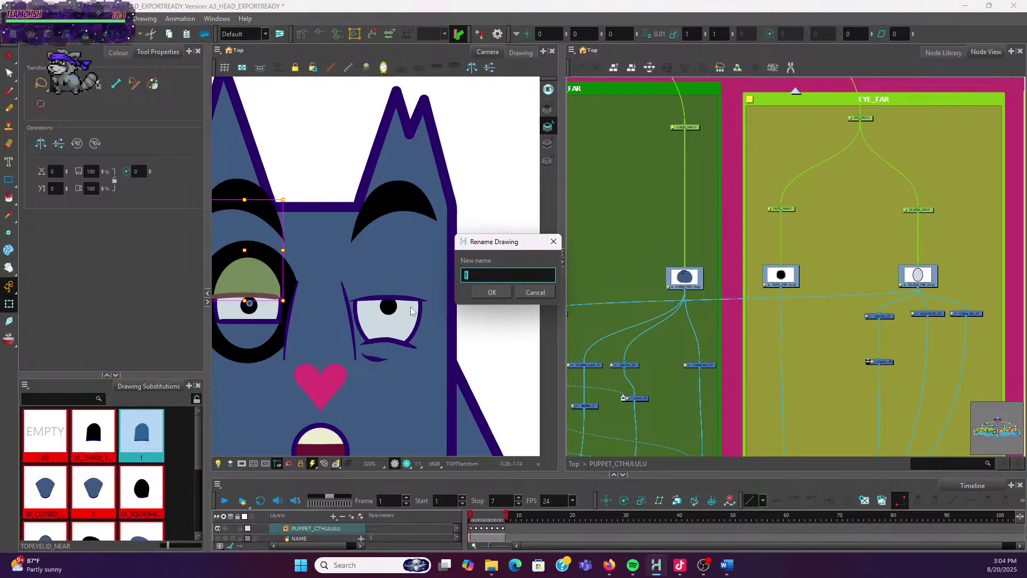
pyautogui.write('01_THIRD_T')
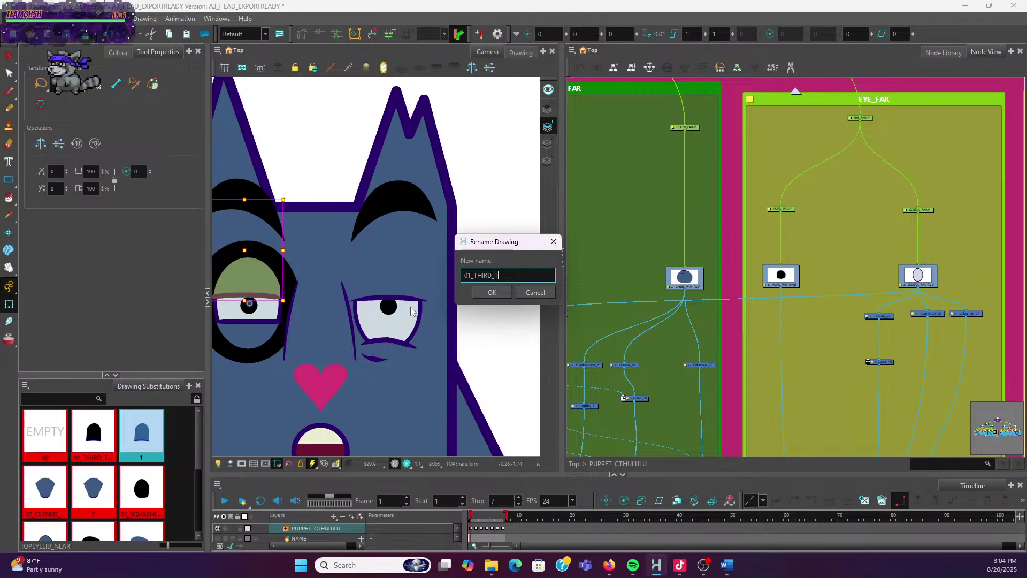
pyautogui.write('OP_BLUE')
pyautogui.click(498, 295)
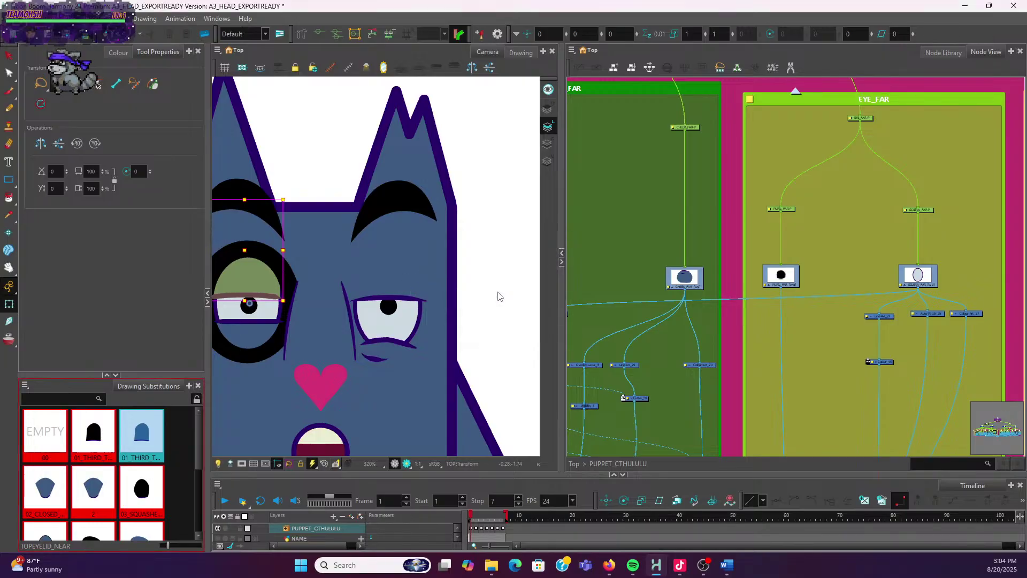
# Leave the substitution renaming mode, expose the 02_CLOSED… drawing on the near top eyelid and deselect it
pyautogui.click(63, 491)
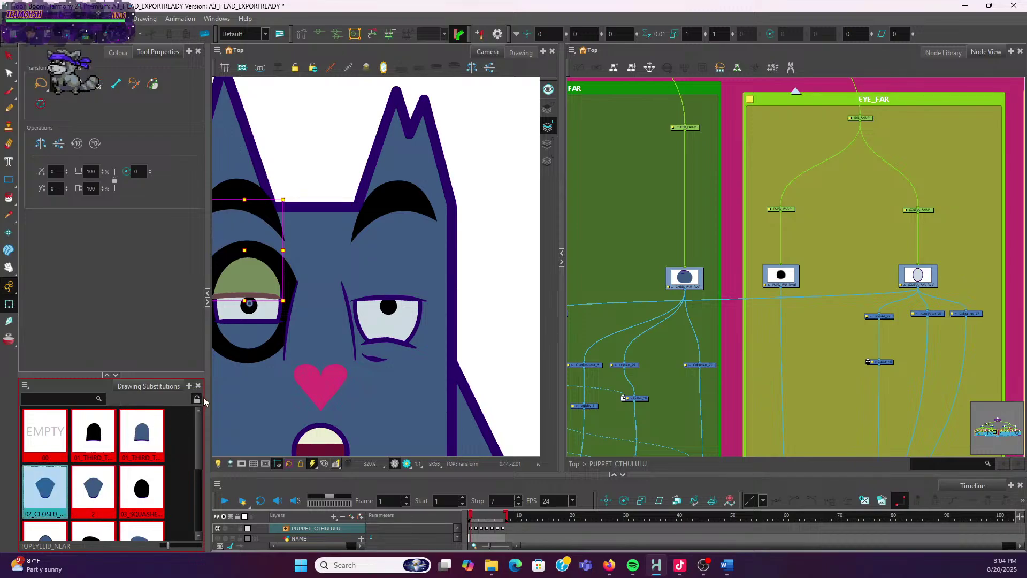
pyautogui.hotkey('ctrl', 'z')
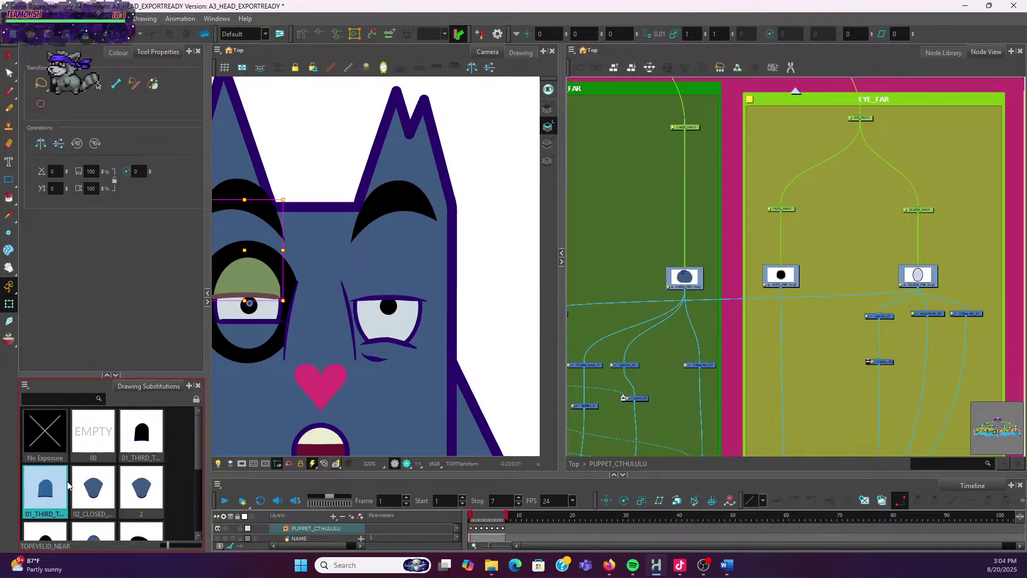
pyautogui.click(91, 480)
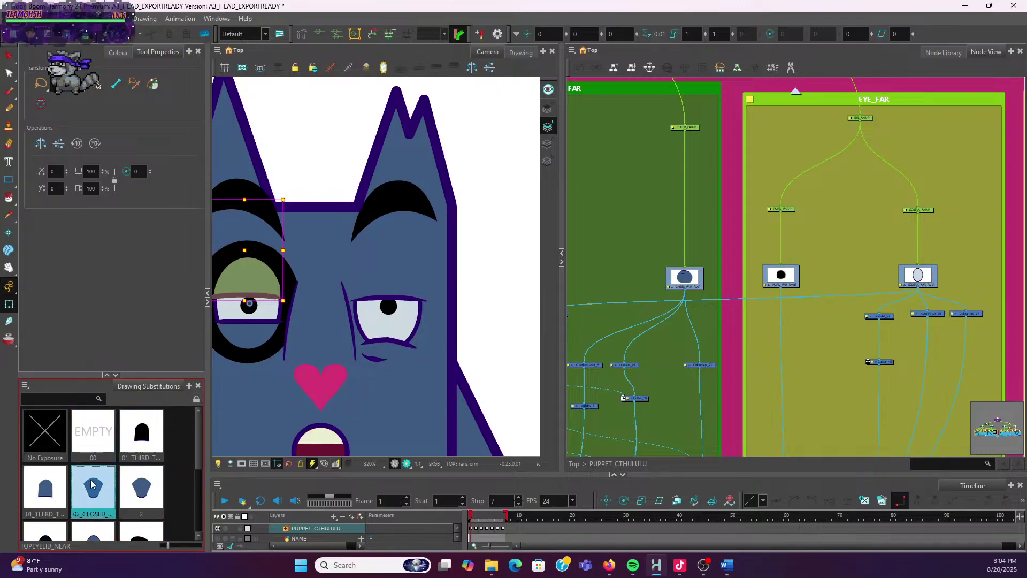
pyautogui.click(500, 270)
# Inspect the 02_CLOSED_FRONT eyelid's line art and colour art in the Drawing view, then return to the Camera view
pyautogui.click(521, 53)
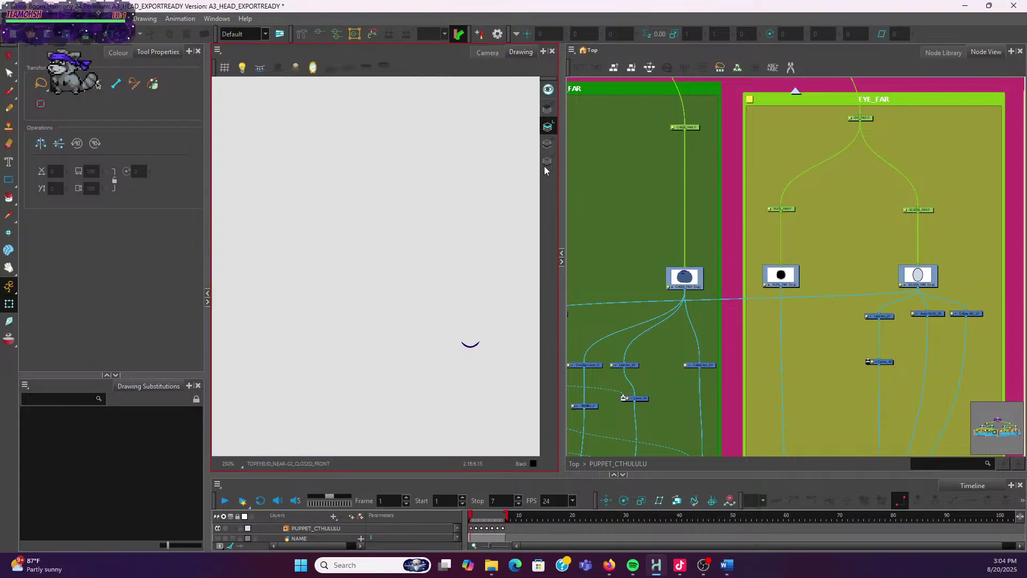
pyautogui.click(547, 143)
pyautogui.click(550, 111)
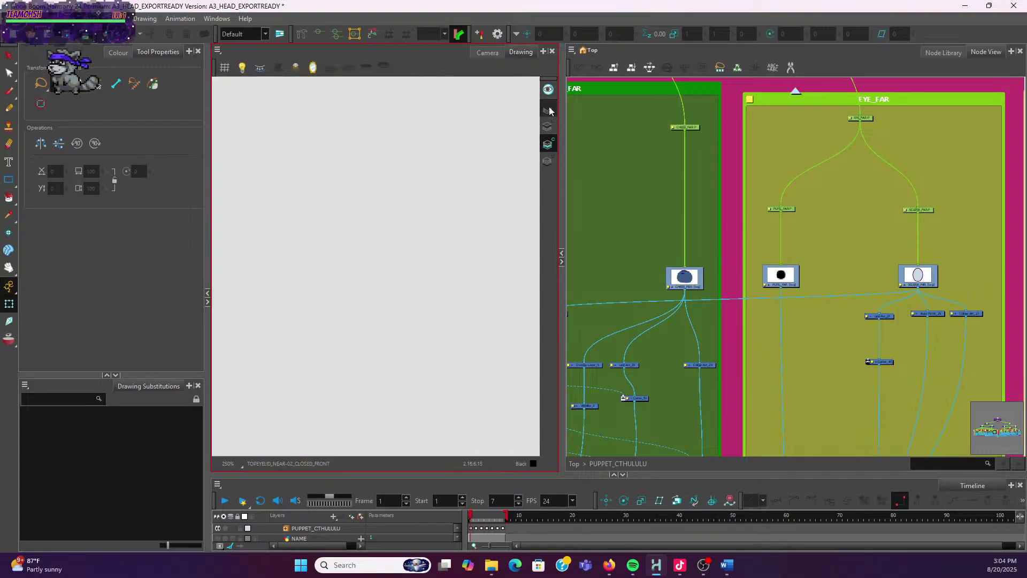
pyautogui.click(547, 143)
pyautogui.click(487, 52)
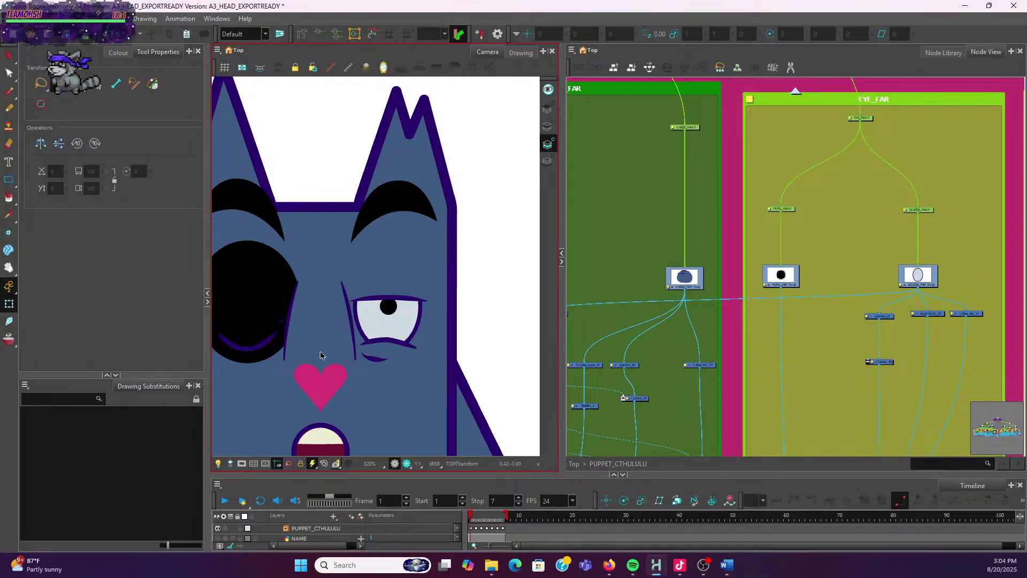
# Reselect the near top eyelid, compare its closed drawings 02_CLOSED… and 2, and re-enable renaming of the substitutions
pyautogui.click(296, 317)
pyautogui.click(246, 317)
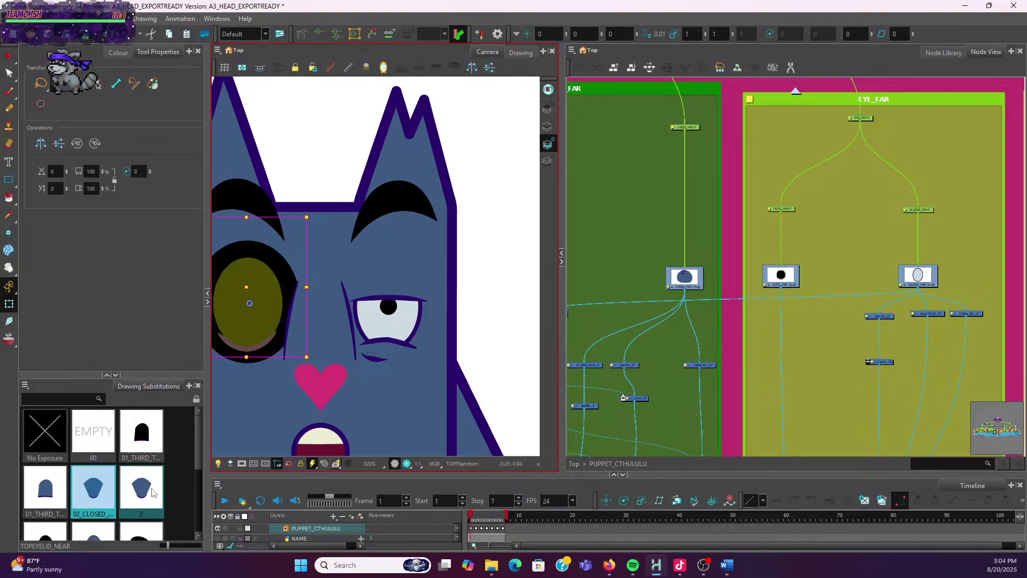
pyautogui.click(132, 488)
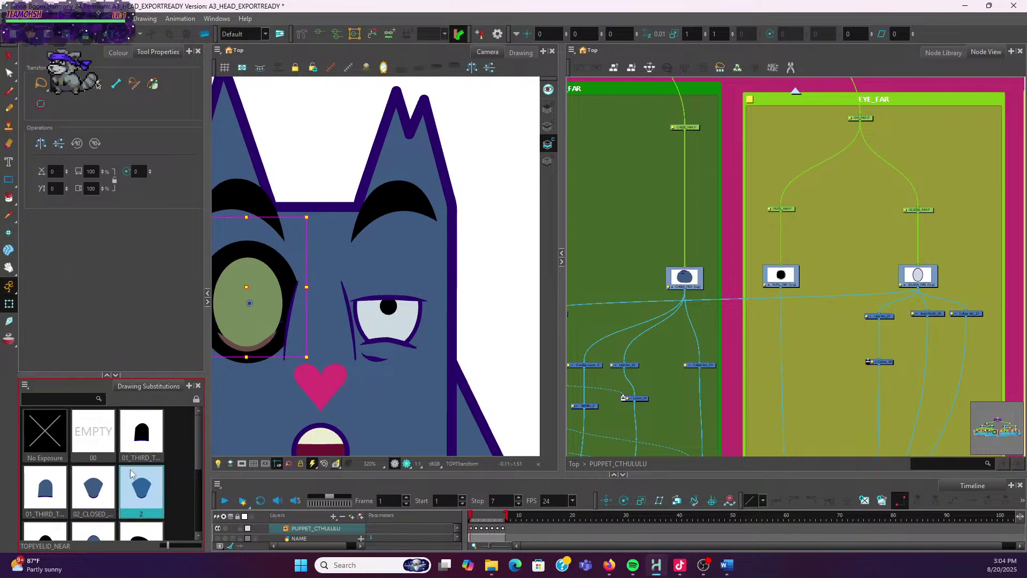
pyautogui.scroll(-3, 131, 473)
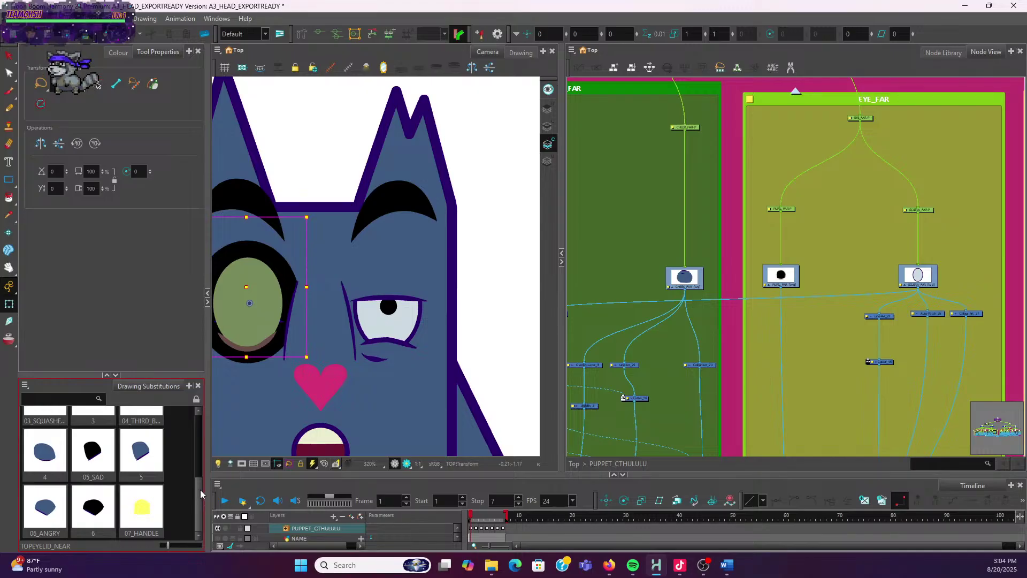
pyautogui.moveTo(200, 489); pyautogui.dragTo(194, 462)
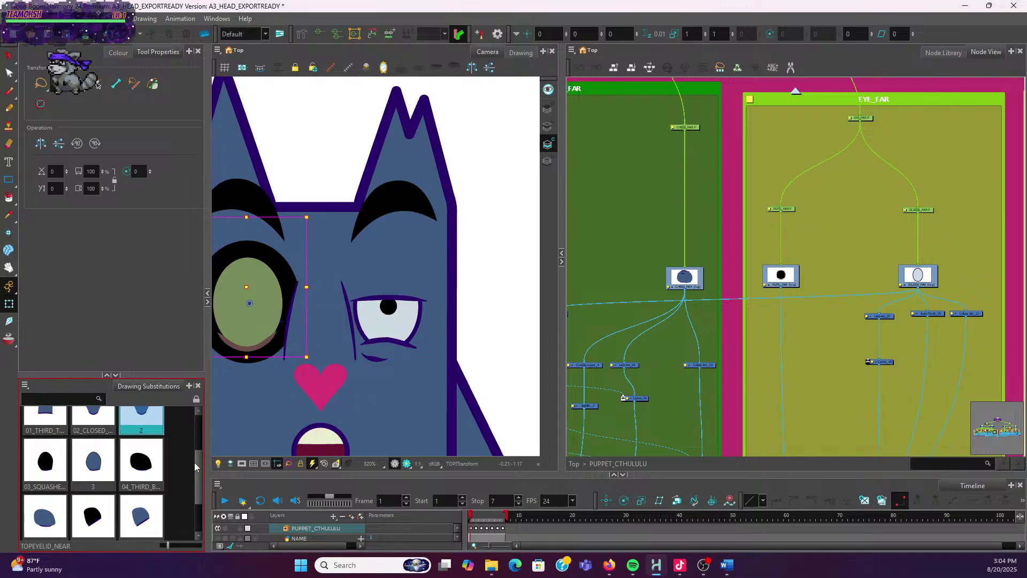
pyautogui.moveTo(194, 462); pyautogui.dragTo(191, 452)
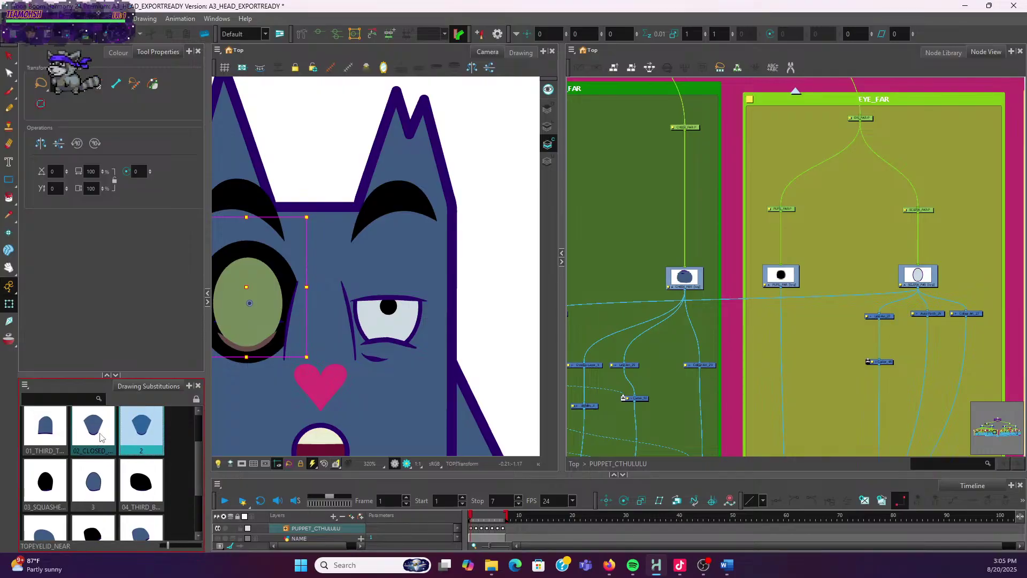
pyautogui.click(197, 398)
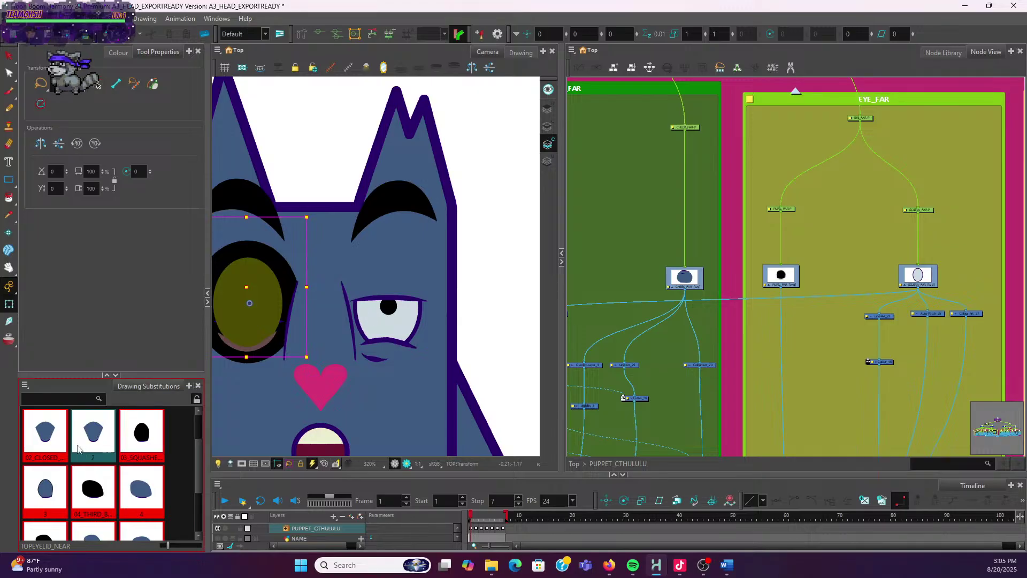
# Delete the old 02_CLOSED… drawing from the near top eyelid's substitutions
pyautogui.click(45, 439)
pyautogui.scroll(1, 198, 458)
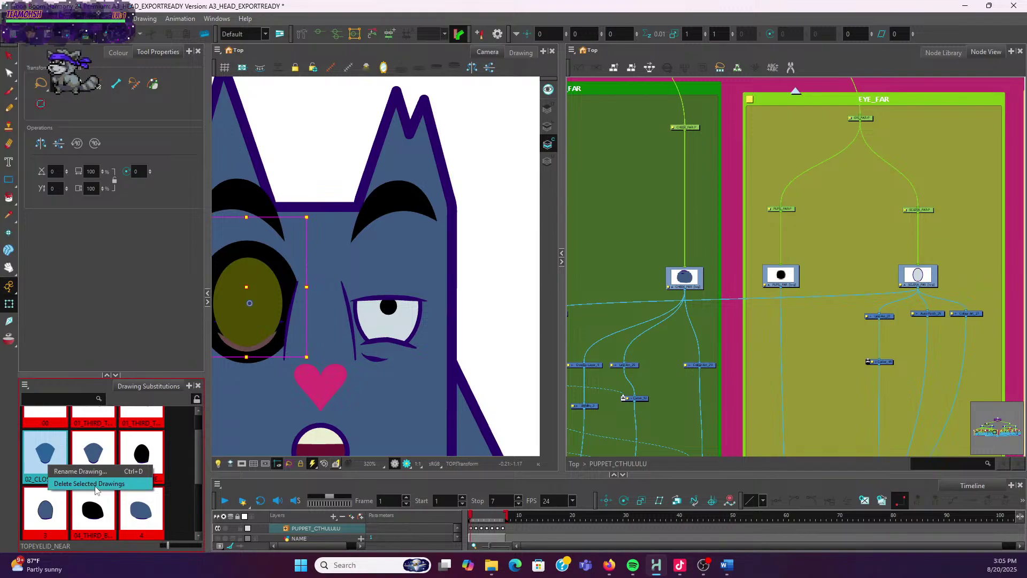
pyautogui.click(95, 484)
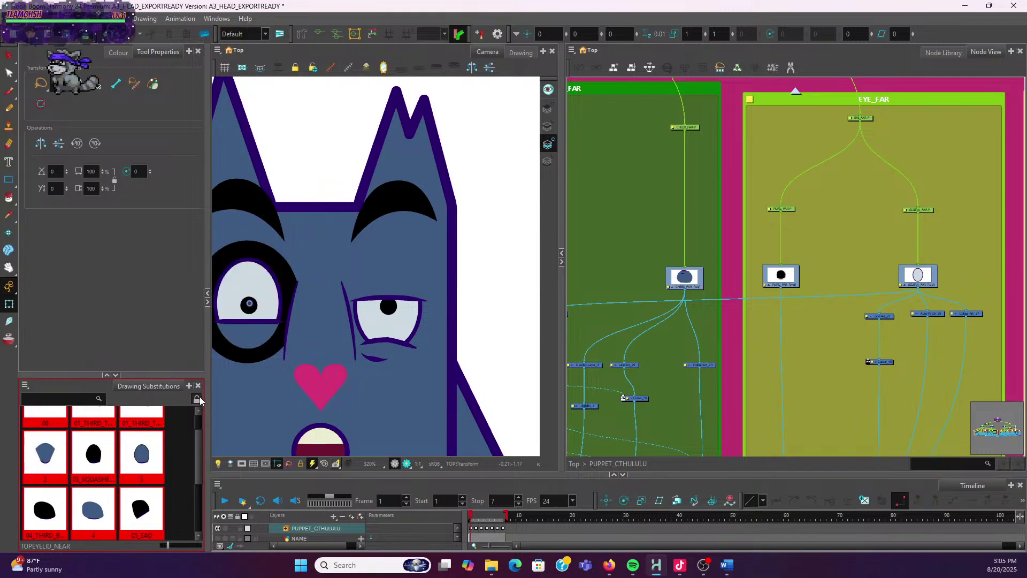
# Leave the substitution edit mode, expose the near top eyelid's blue drawing 2, duplicate it and deselect the eyelid
pyautogui.click(93, 491)
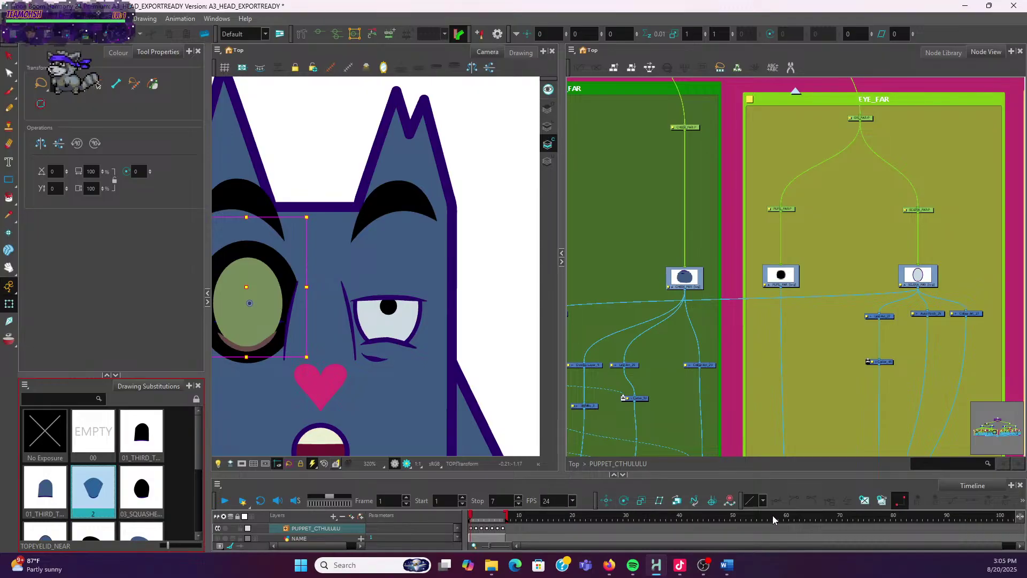
pyautogui.click(882, 501)
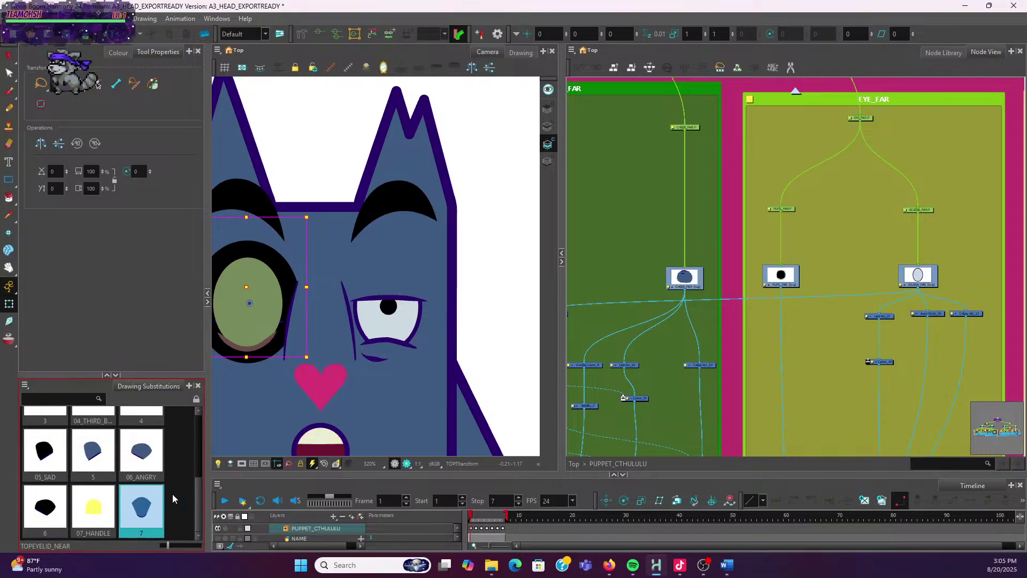
pyautogui.click(529, 166)
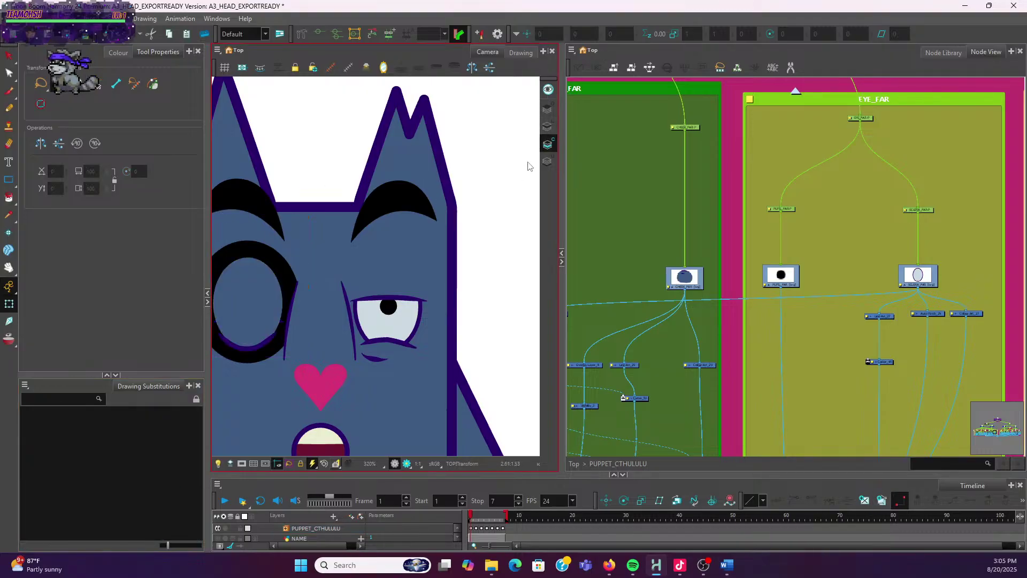
# Fill the duplicated closed eyelid with Black from the Paint tool in the Drawing view, then return to the Camera view
pyautogui.click(509, 53)
pyautogui.click(8, 197)
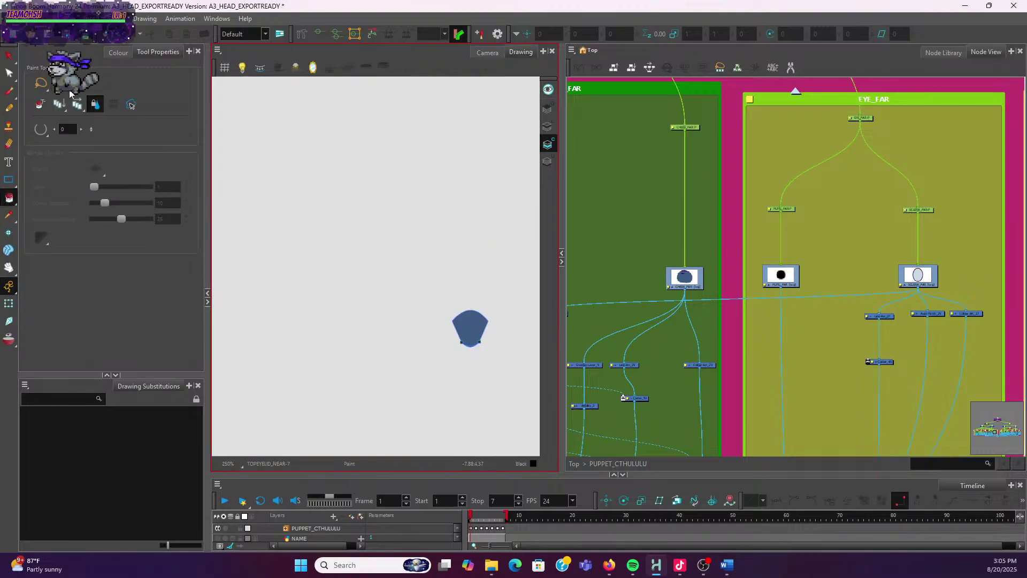
pyautogui.click(118, 53)
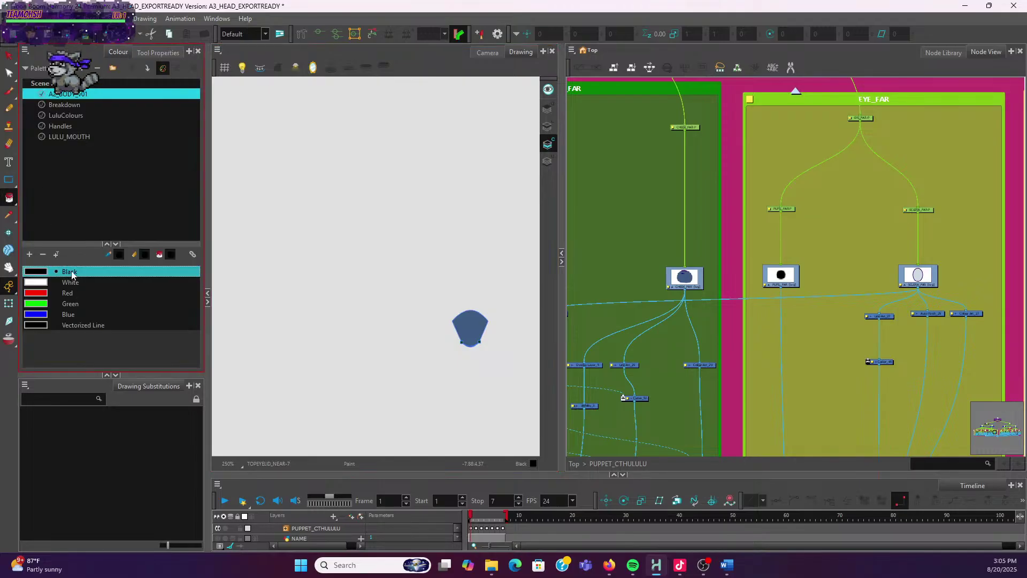
pyautogui.click(470, 327)
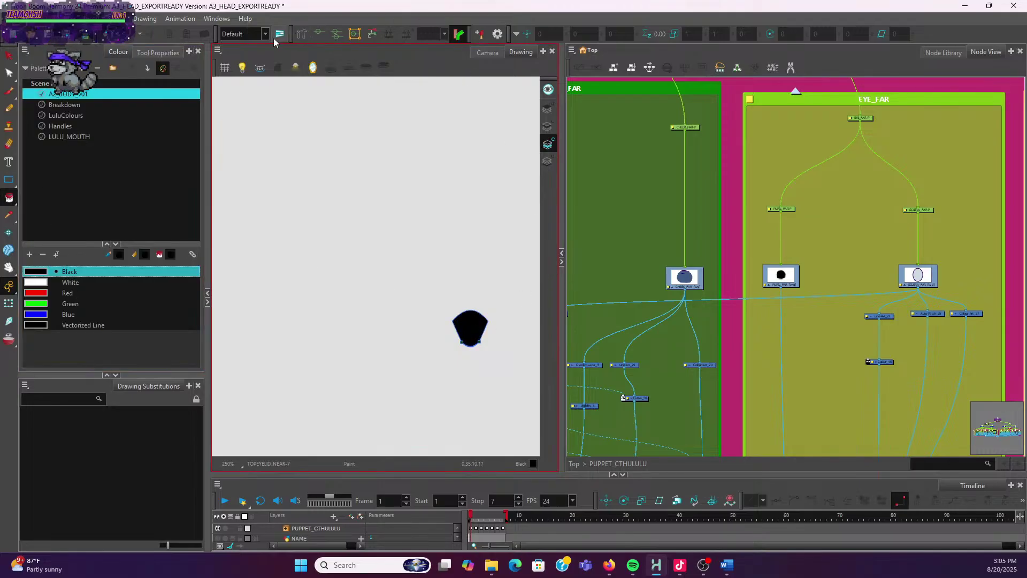
pyautogui.click(487, 52)
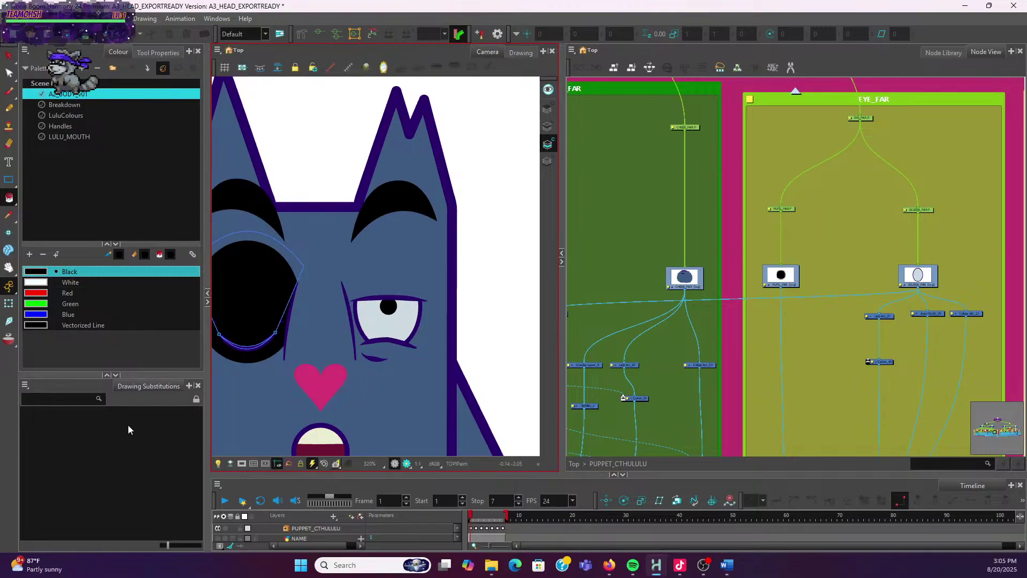
# Reselect the near top eyelid, check its black duplicate among the substitutions, and expose the blue drawing 2
pyautogui.click(129, 429)
pyautogui.hotkey('shift', 't')
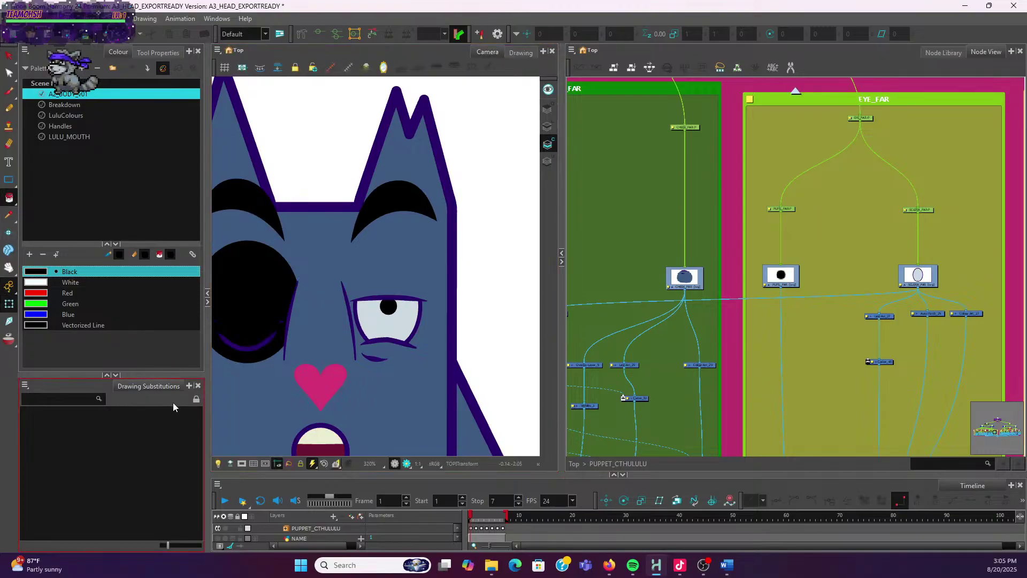
pyautogui.click(256, 300)
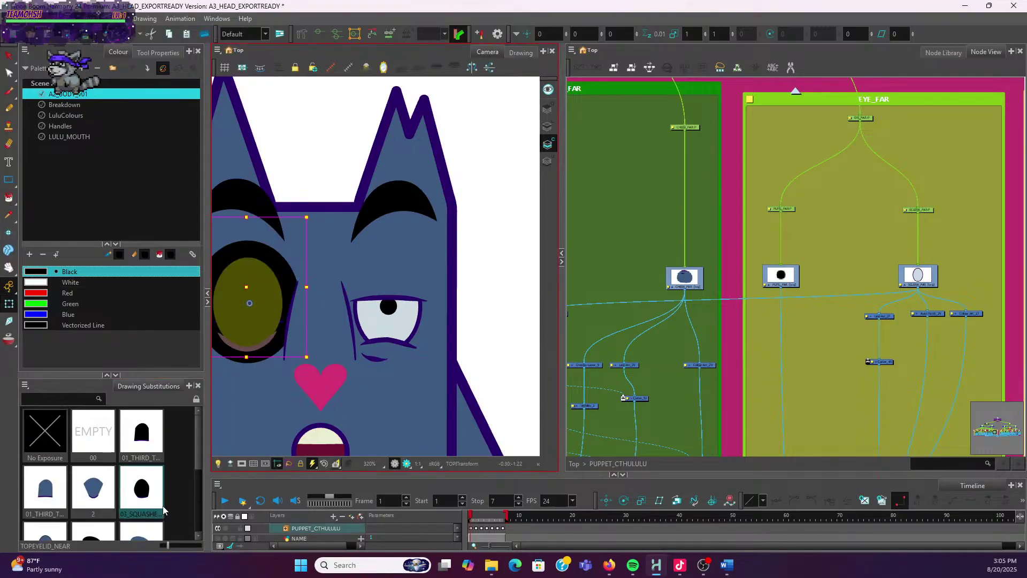
pyautogui.scroll(-3, 91, 500)
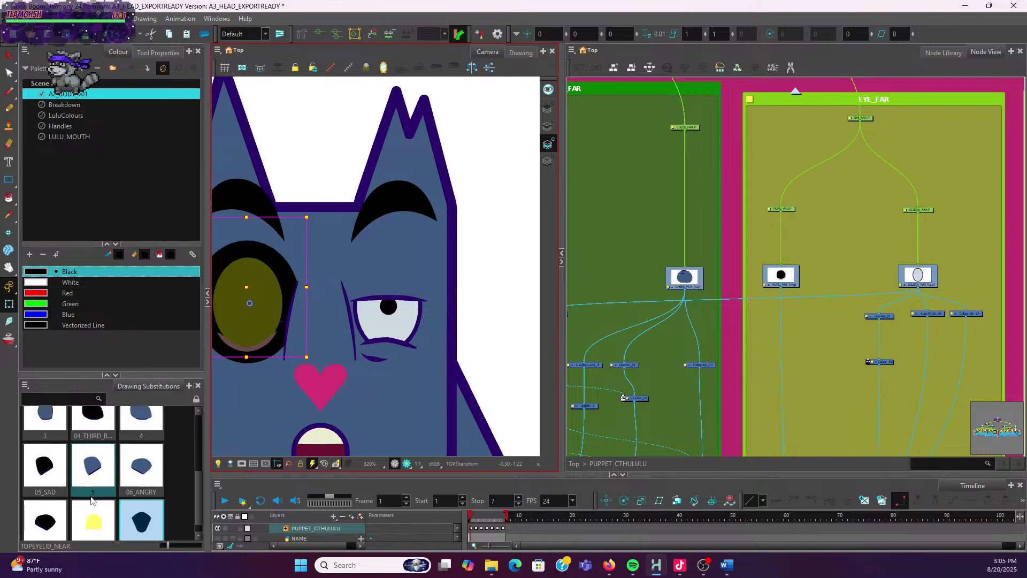
pyautogui.scroll(3, 91, 500)
pyautogui.click(91, 498)
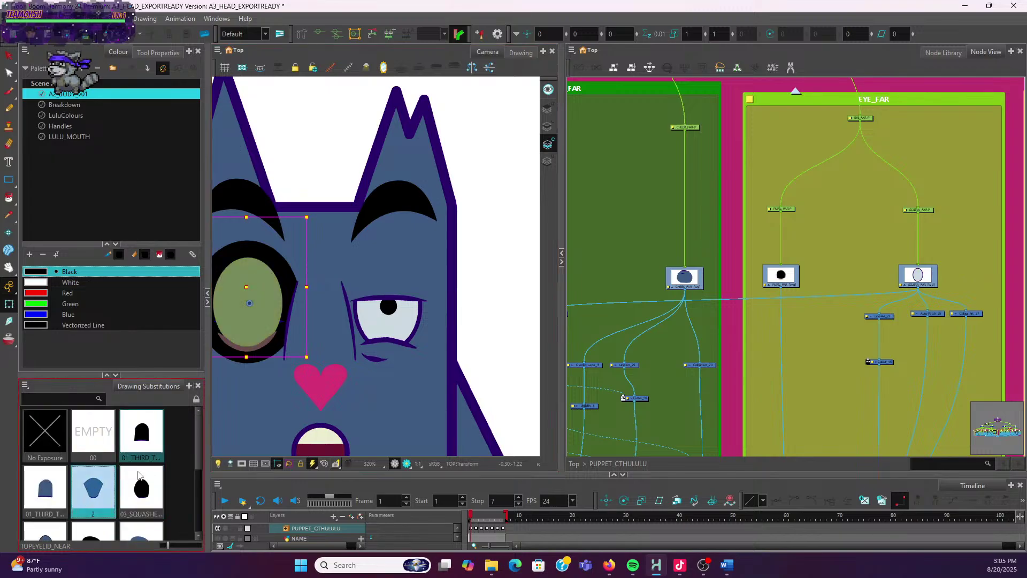
# Enable editing of the substitutions and rename the near top eyelid's blue drawing 2 as 02_CLOSED_BLUE
pyautogui.click(196, 398)
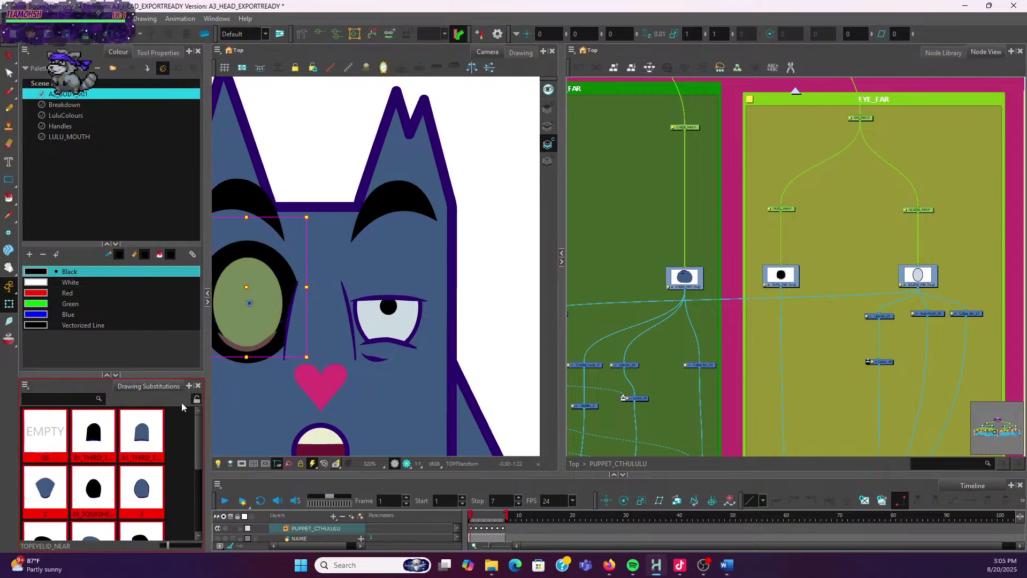
pyautogui.rightClick(55, 496)
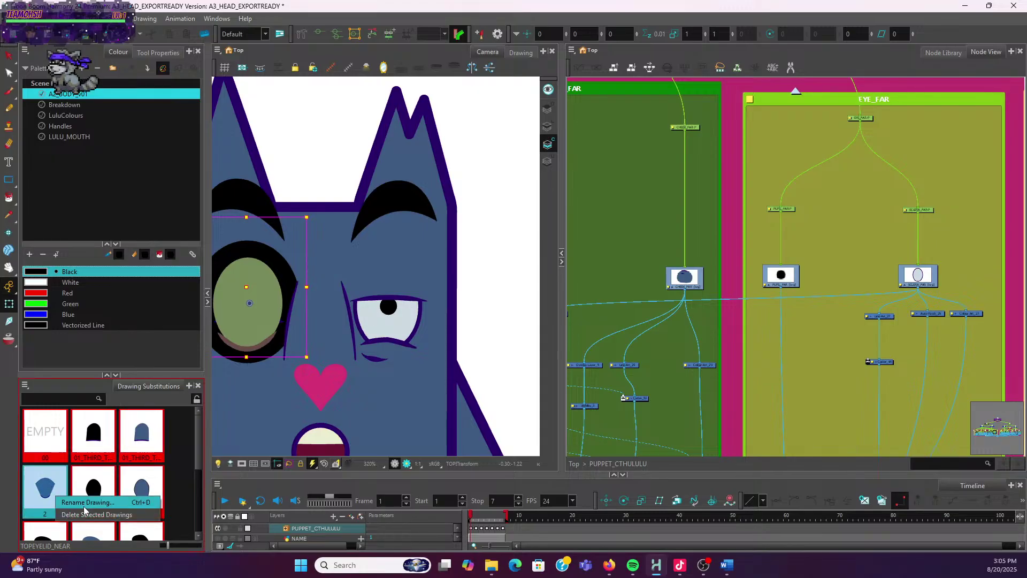
pyautogui.click(84, 504)
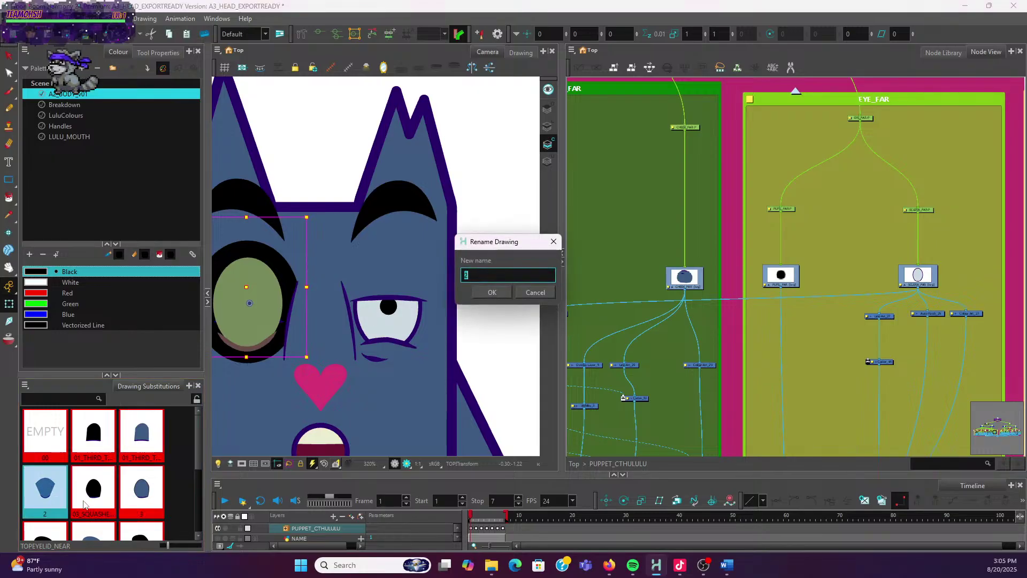
pyautogui.write('02_CLOSED_BLUE')
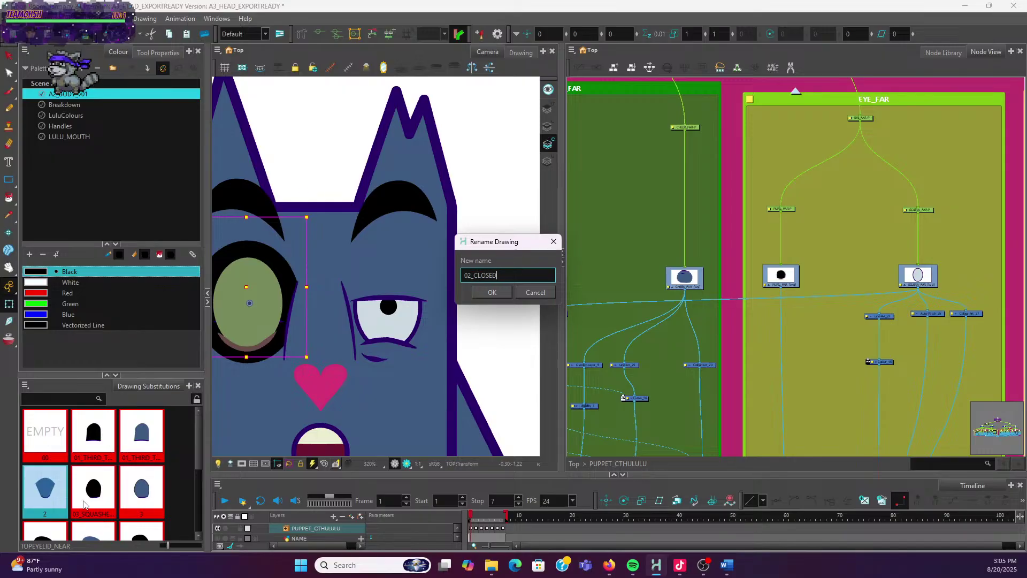
pyautogui.click(492, 293)
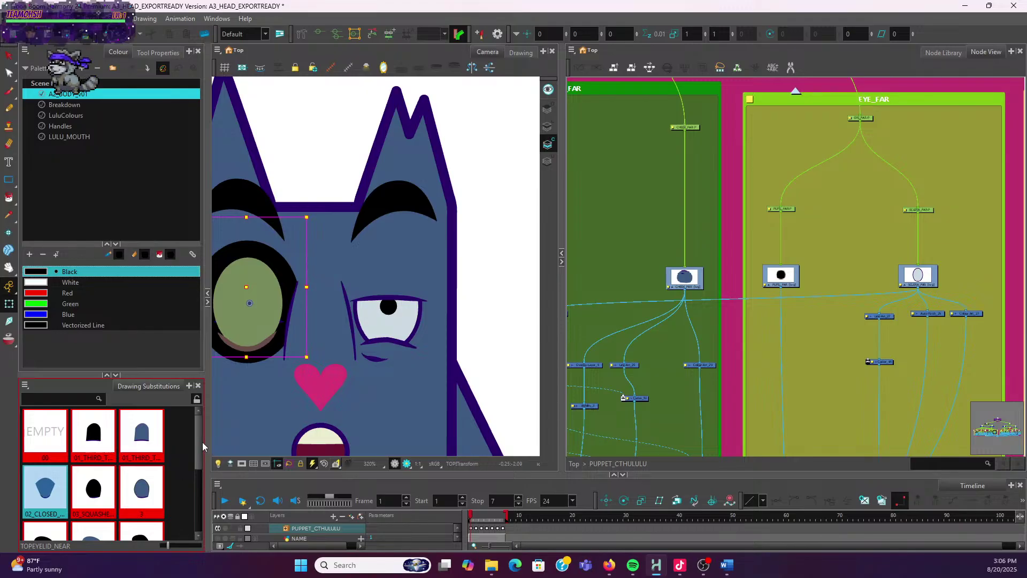
# Rename the black closed drawing 7 of the near top eyelid as 02_CLOSED_BLACK
pyautogui.moveTo(200, 442); pyautogui.dragTo(194, 490)
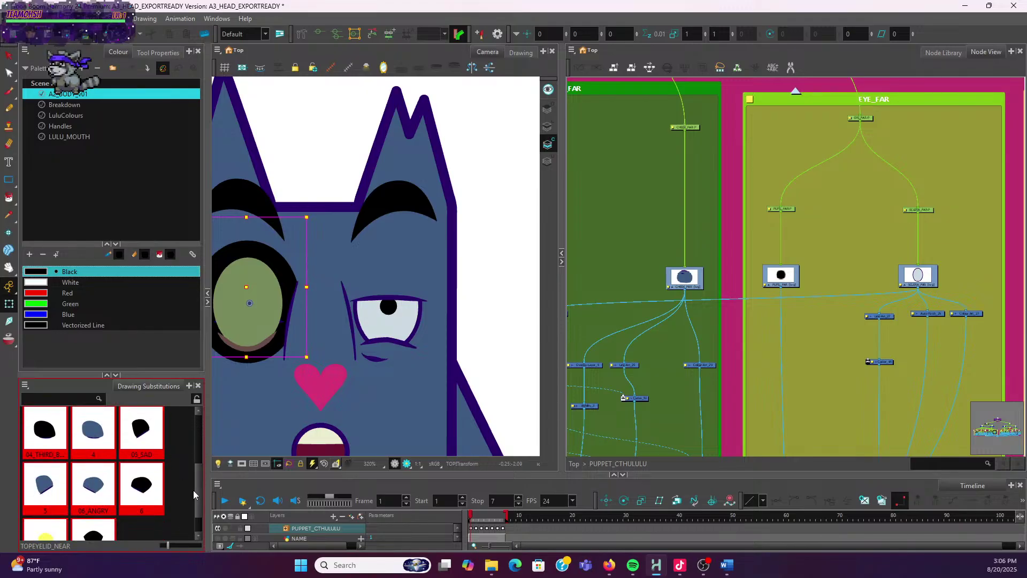
pyautogui.scroll(-1, 191, 490)
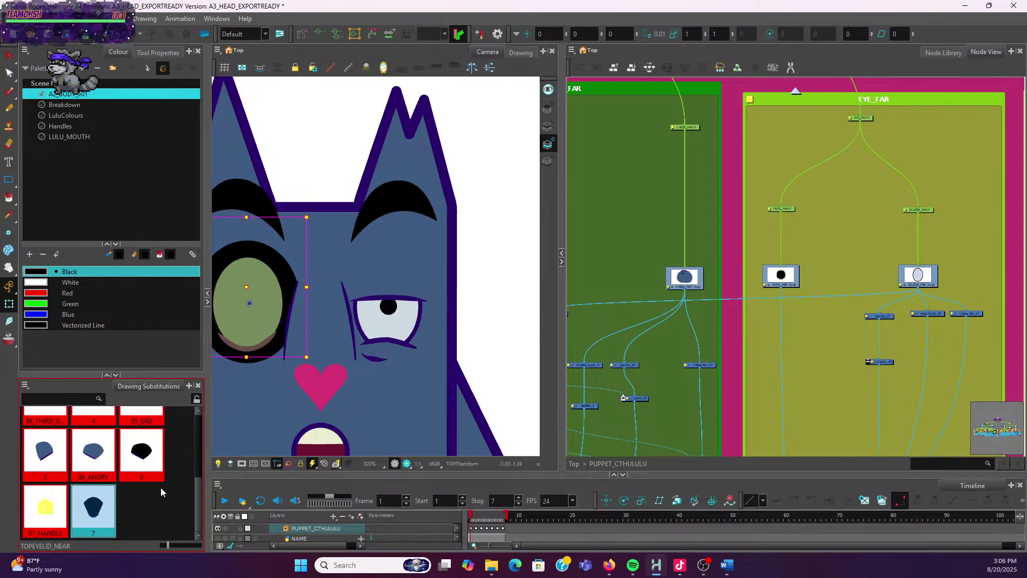
pyautogui.scroll(-3, 263, 415)
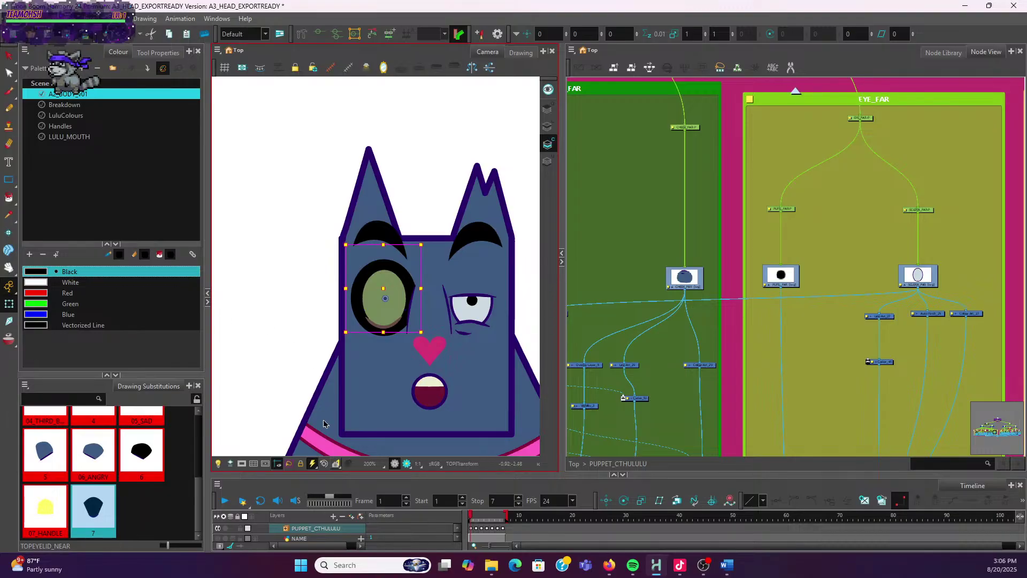
pyautogui.scroll(-5, 747, 292)
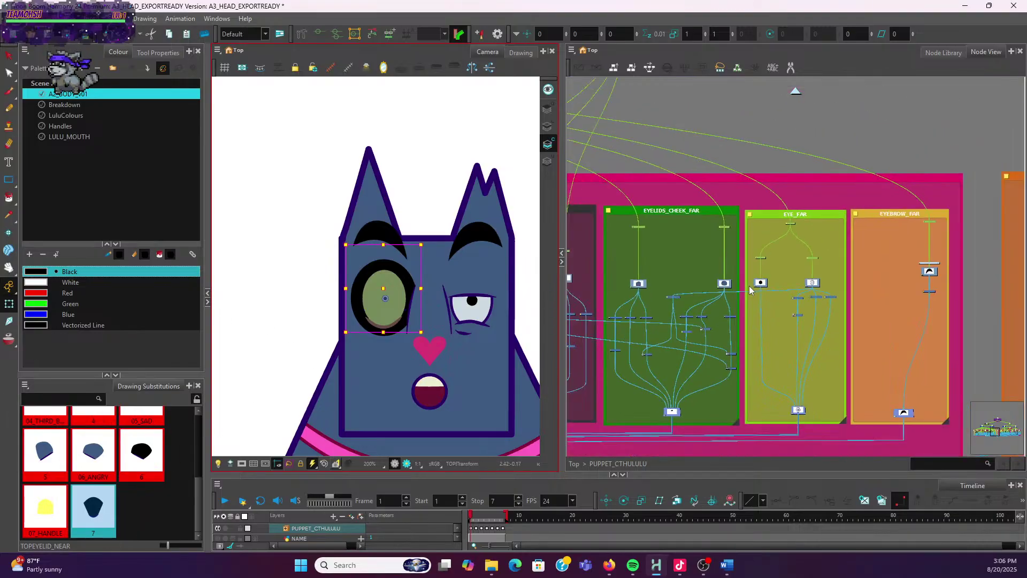
pyautogui.moveTo(741, 275); pyautogui.dragTo(854, 270)
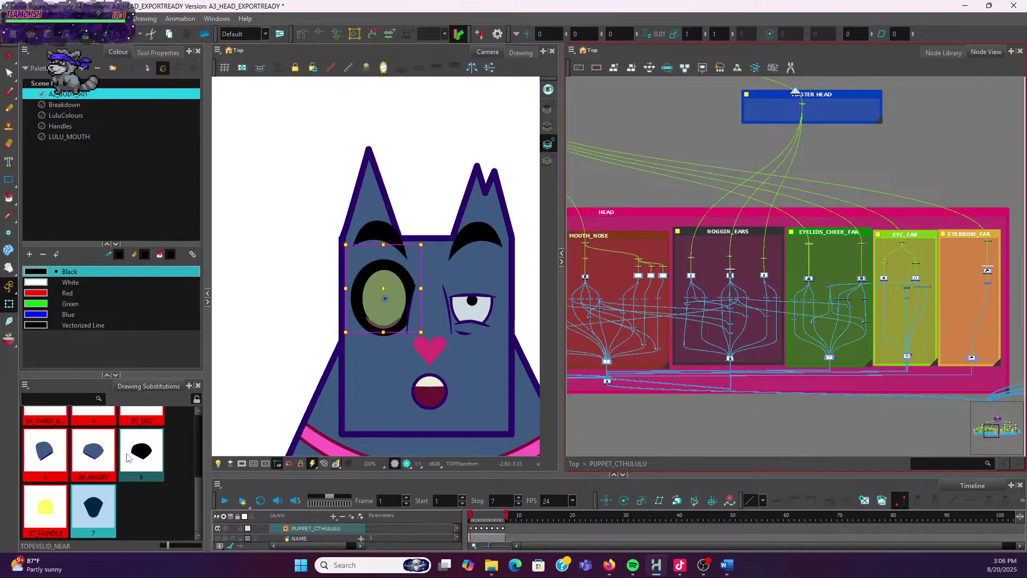
pyautogui.scroll(2, 393, 367)
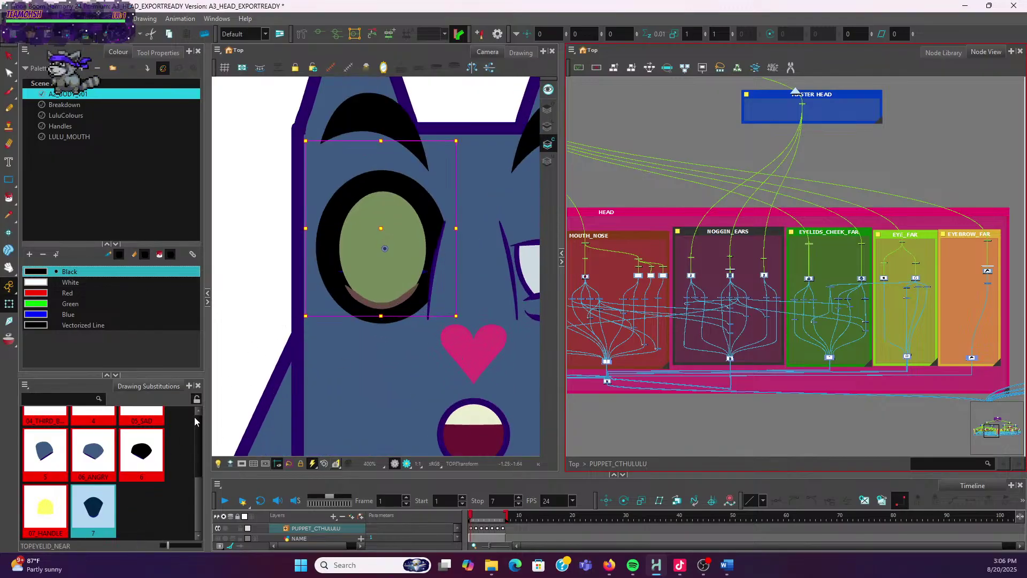
pyautogui.rightClick(90, 513)
pyautogui.click(119, 520)
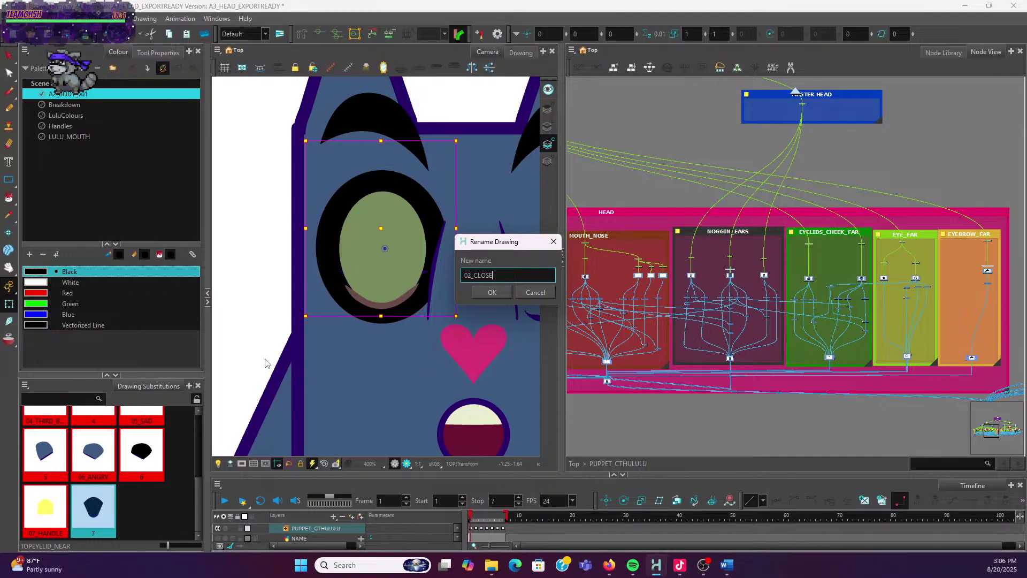
pyautogui.write('02_CLOSED_BLACK')
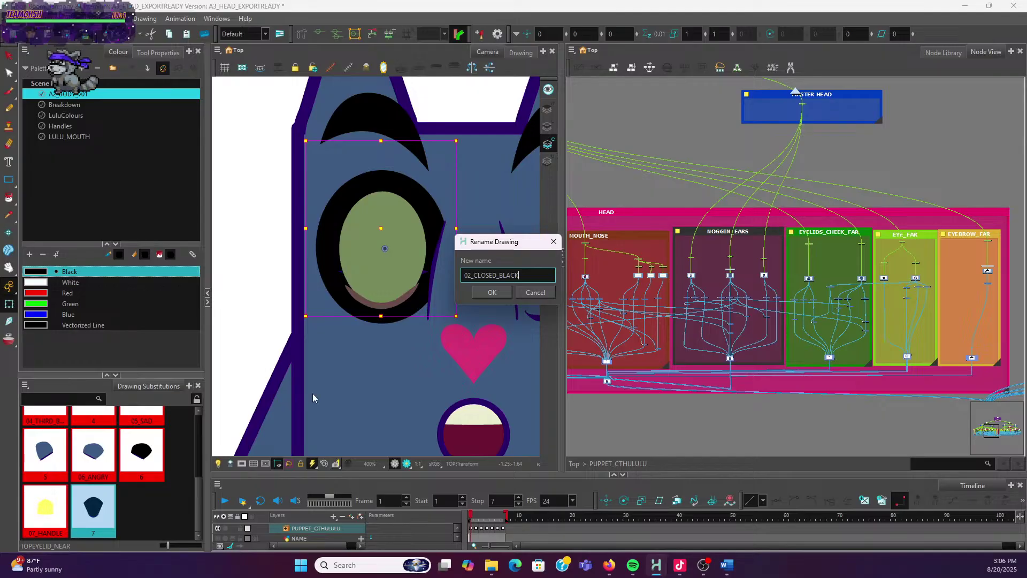
pyautogui.click(491, 292)
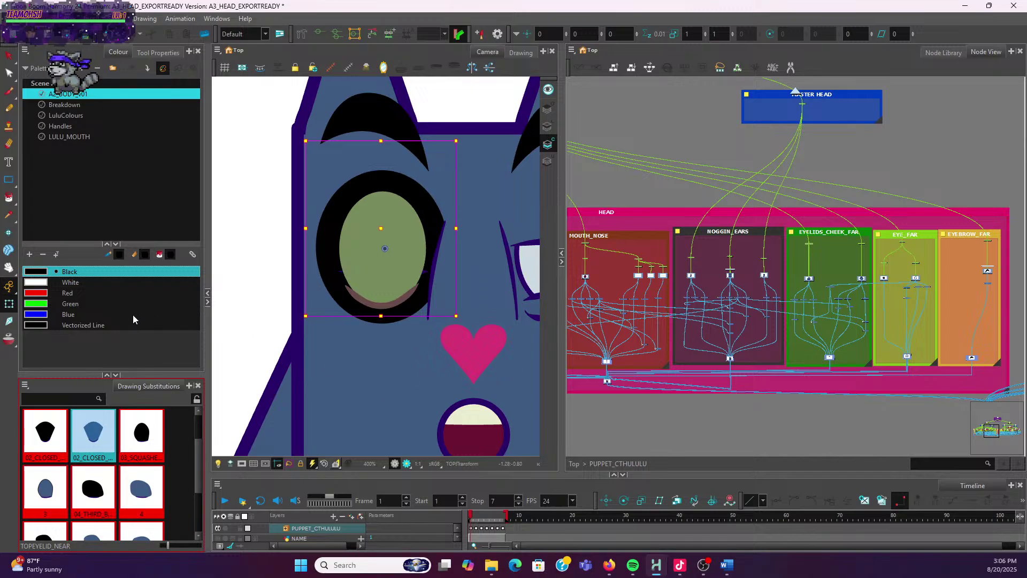
# Leave the substitution edit mode and expose the black 03_SQUASHE… drawing on the near top eyelid
pyautogui.click(199, 410)
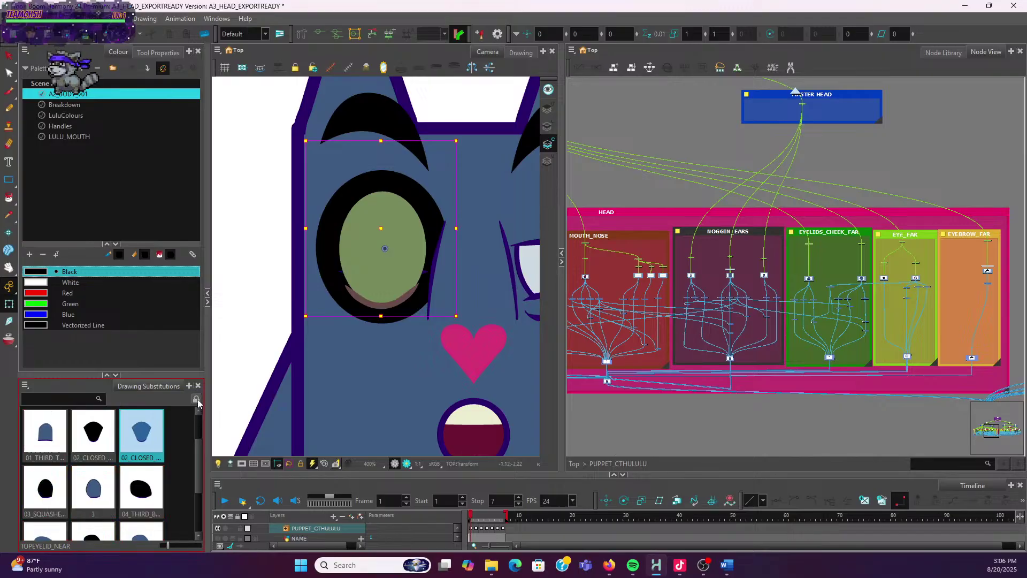
pyautogui.scroll(-1, 107, 481)
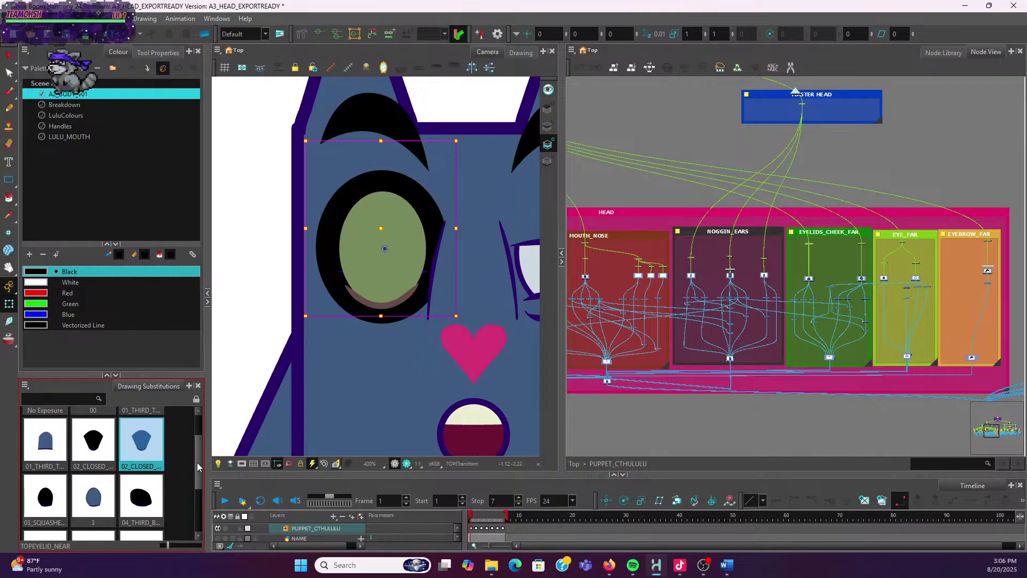
pyautogui.click(45, 489)
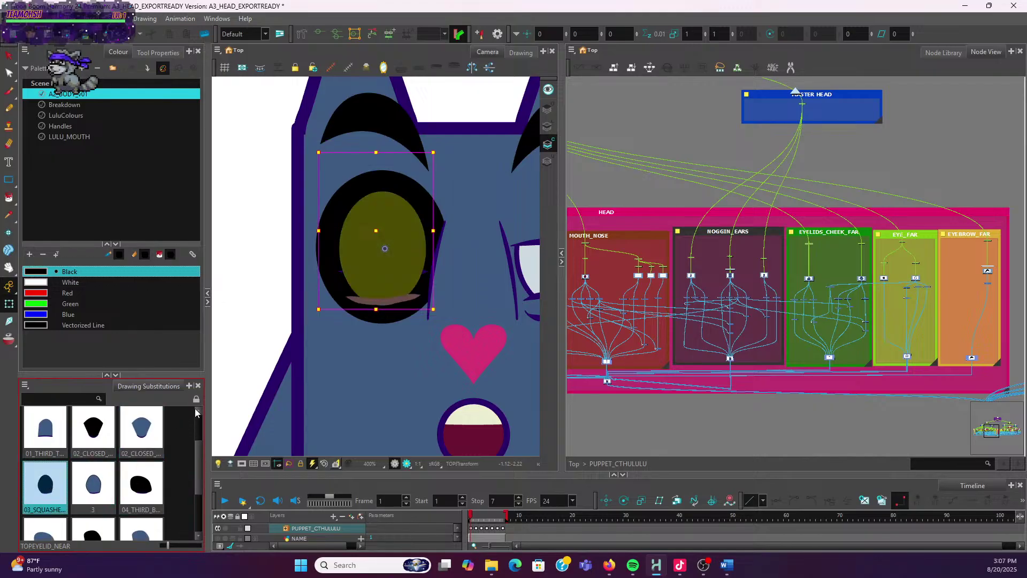
# Re-enable substitution editing, name the black squashed eyelid drawing 03_SQUASHED_BLACK, and select the blue drawing 3
pyautogui.click(196, 399)
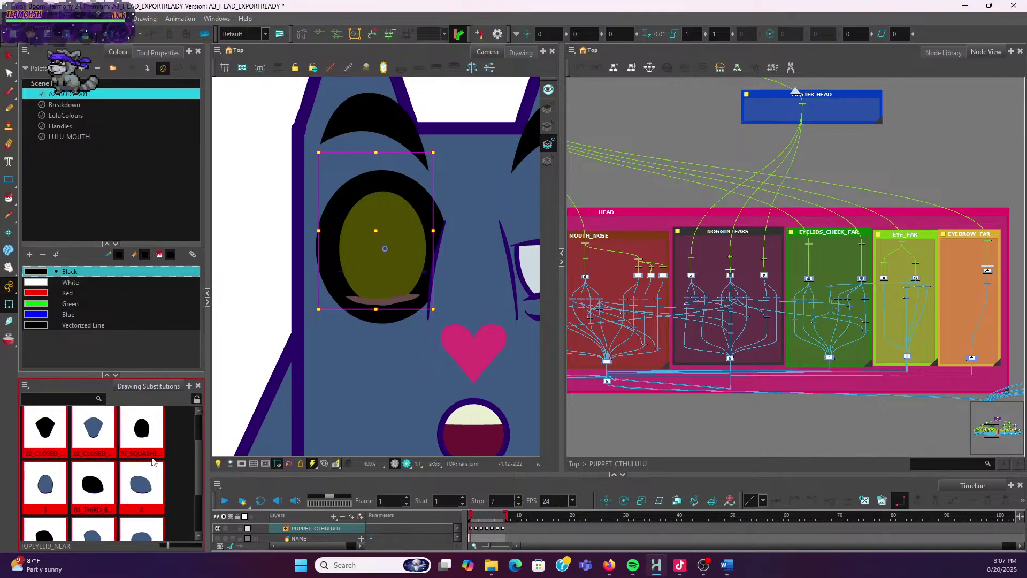
pyautogui.rightClick(152, 447)
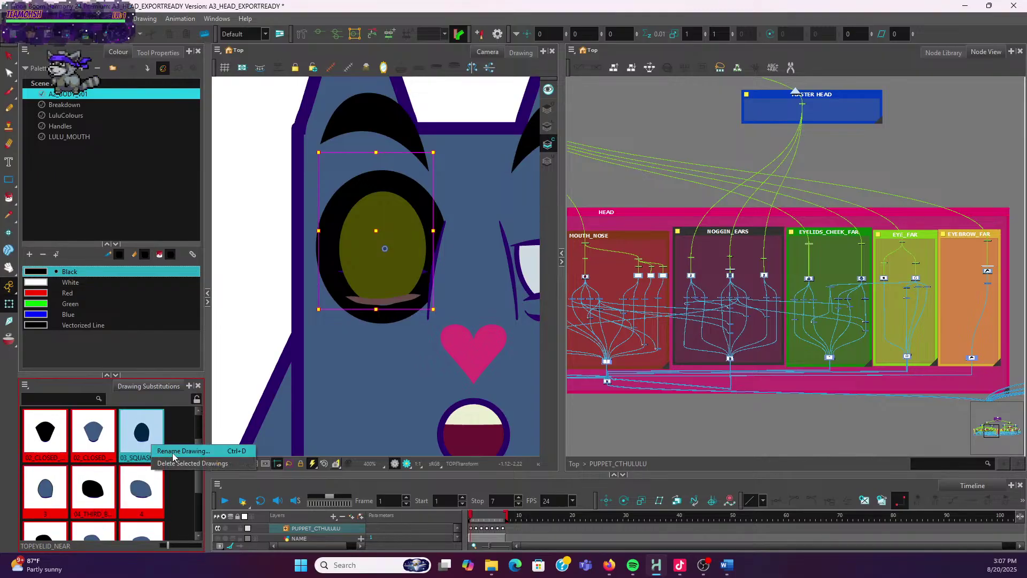
pyautogui.click(173, 451)
pyautogui.click(539, 274)
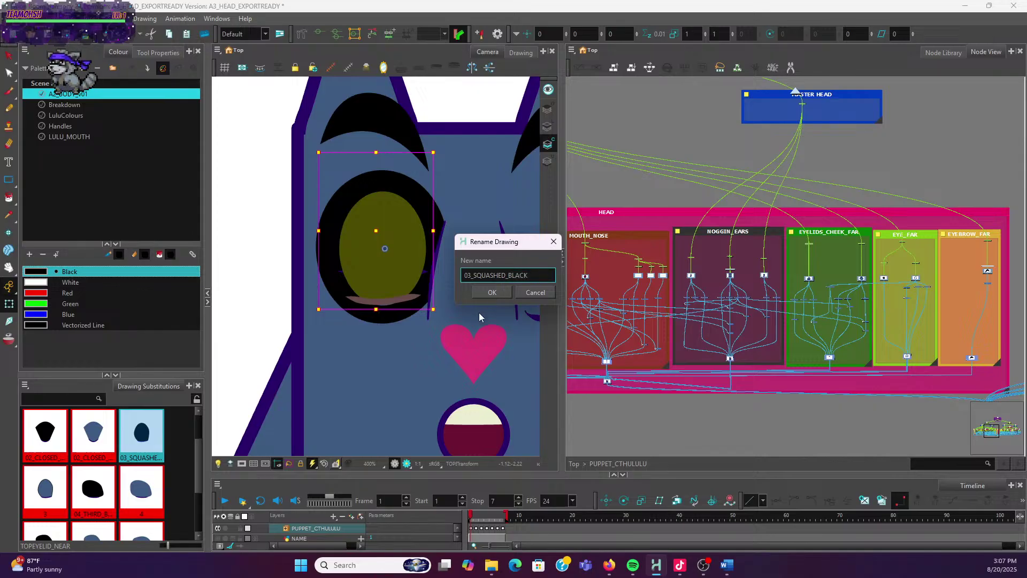
pyautogui.click(488, 294)
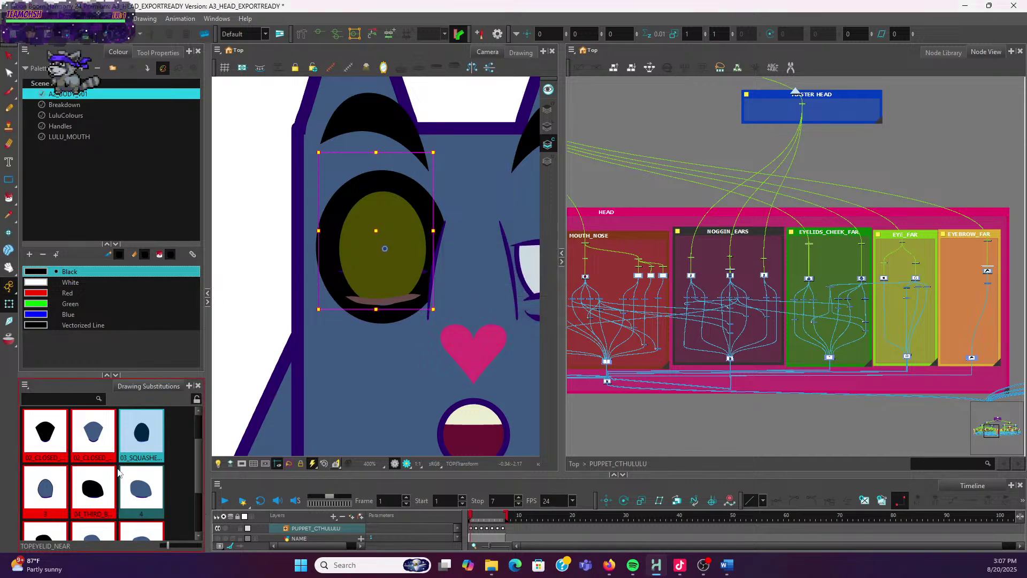
pyautogui.click(59, 487)
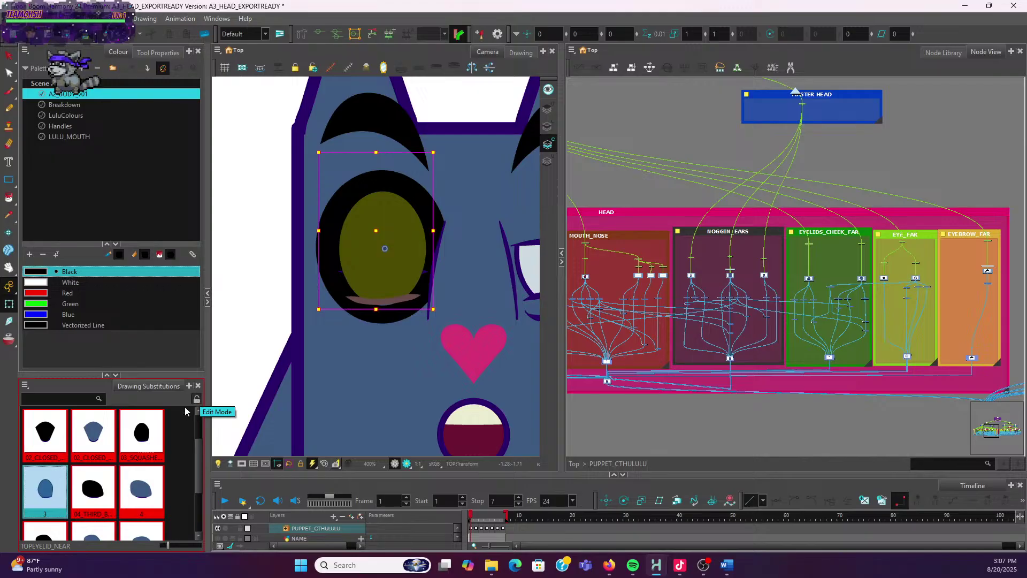
pyautogui.click(155, 444)
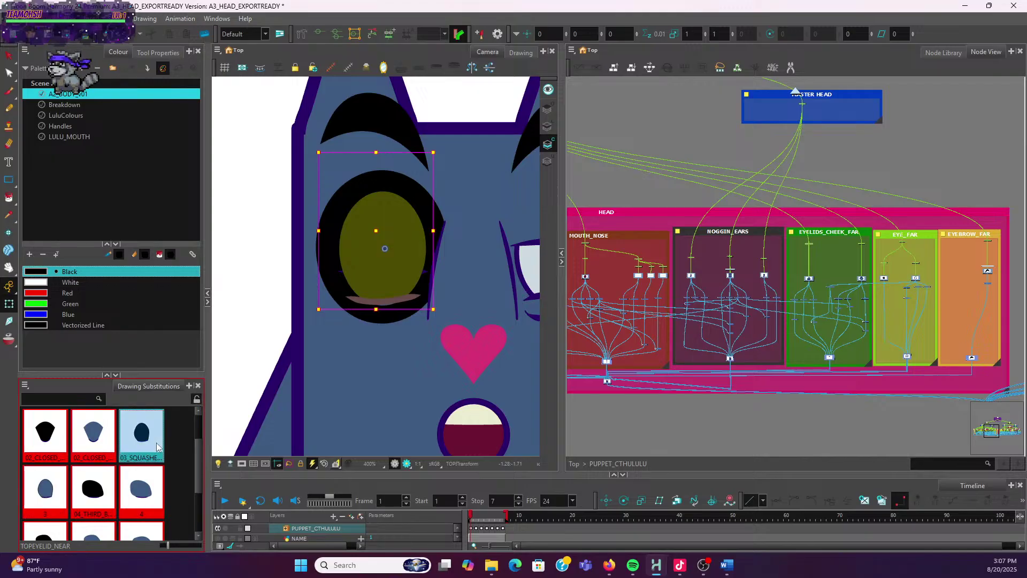
pyautogui.hotkey('ctrl', 'd')
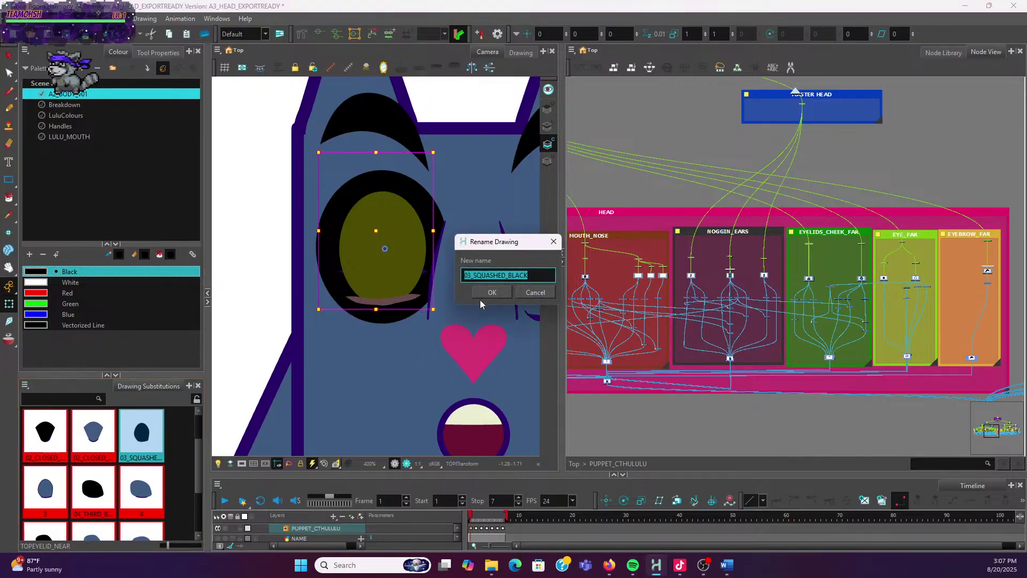
pyautogui.press('Escape')
# Rename the near top eyelid's blue drawing 3 as 09_SQUASHED_BLUE
pyautogui.click(46, 488)
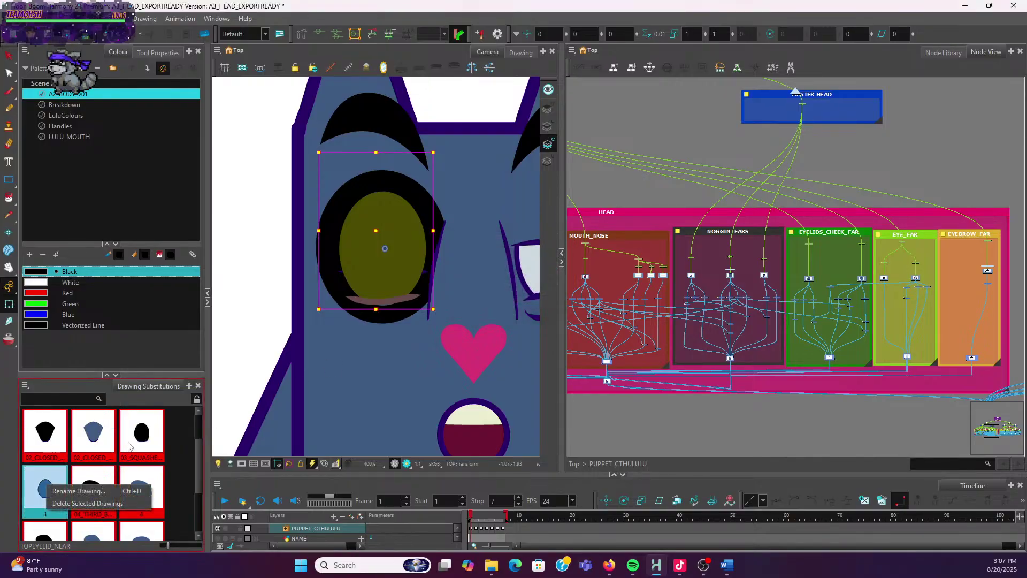
pyautogui.hotkey('ctrl', 'd')
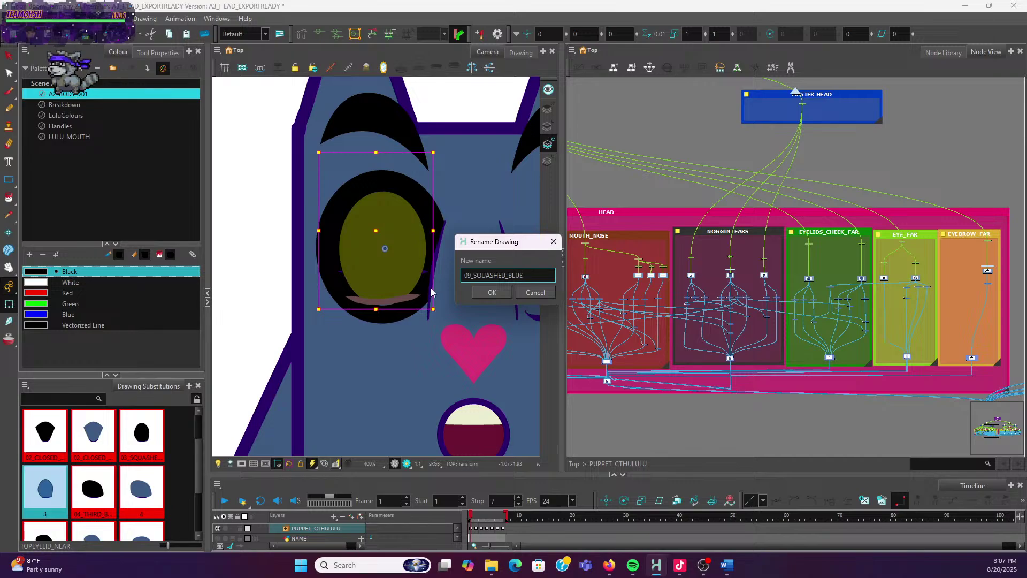
pyautogui.click(489, 292)
# Rename the black 04_THIRD_BOTTOM_FRONT drawing of the near top eyelid as 04_THIRD_BOTTOM_BLACK
pyautogui.scroll(-1, 152, 479)
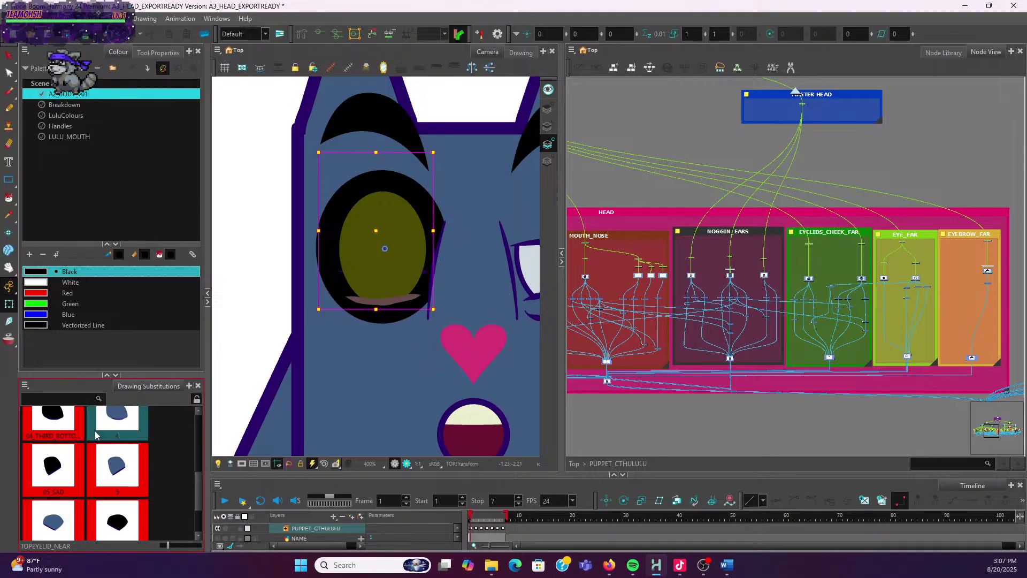
pyautogui.click(73, 431)
pyautogui.scroll(1, 121, 448)
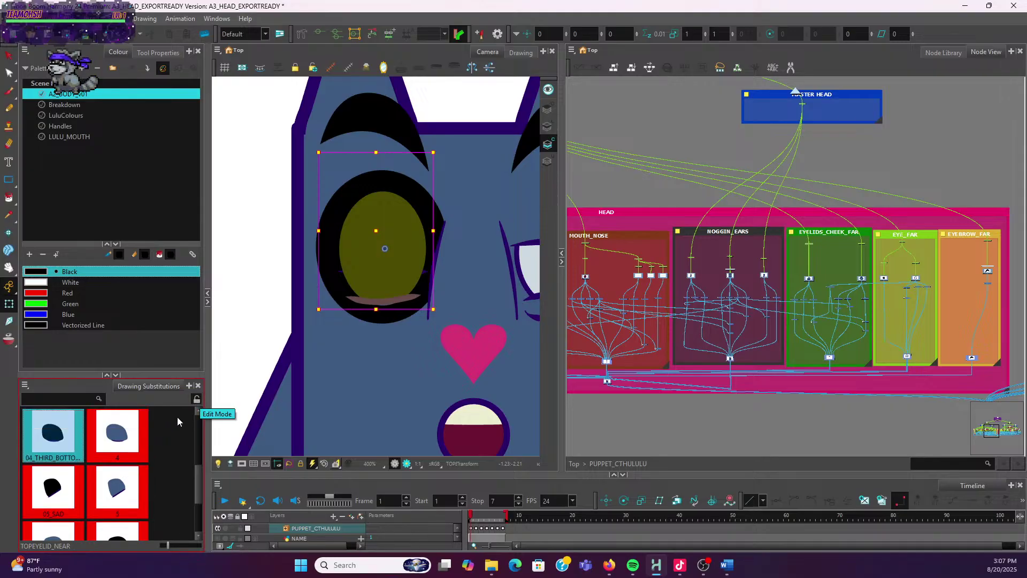
pyautogui.rightClick(52, 445)
pyautogui.click(73, 451)
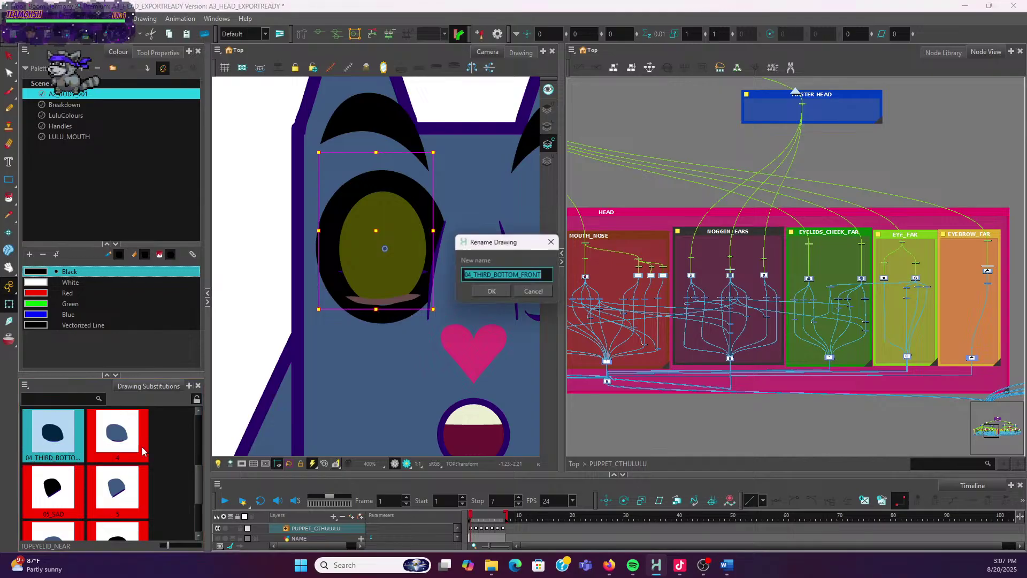
pyautogui.click(546, 277)
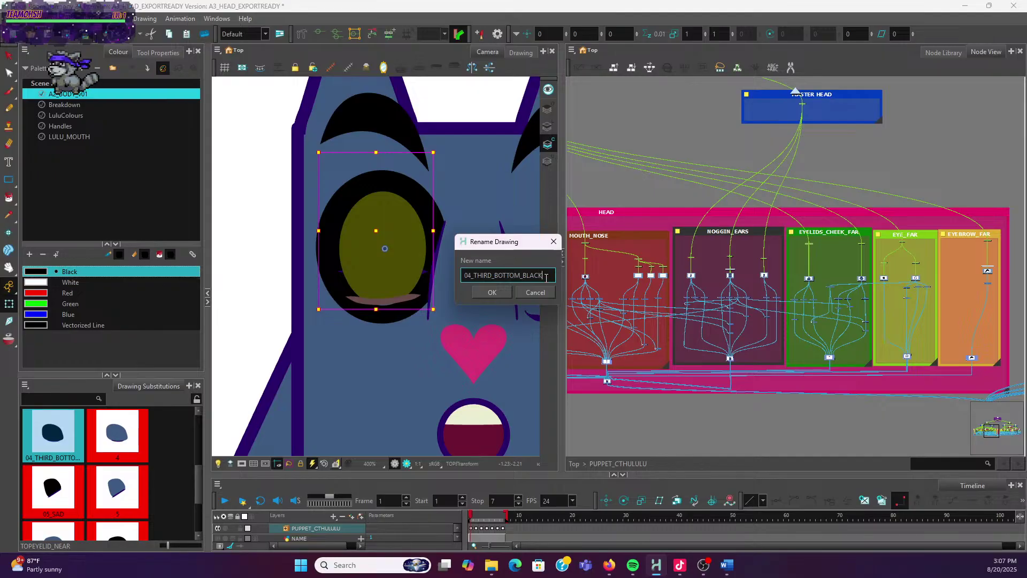
pyautogui.click(492, 292)
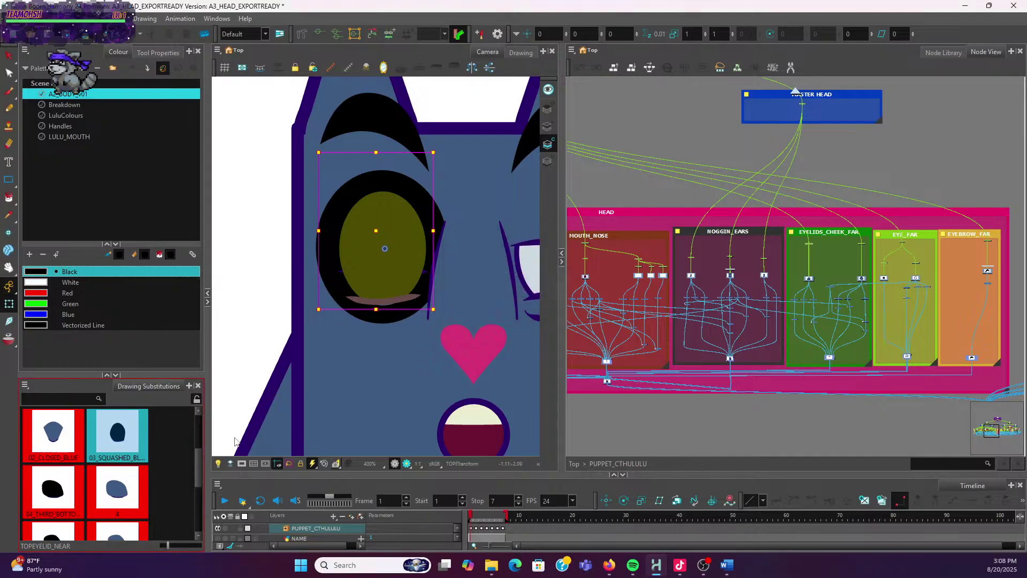
# Try to rename the near top eyelid's blue drawing 4 as 04_THIRD_BOTTOM_BLACK
pyautogui.click(137, 488)
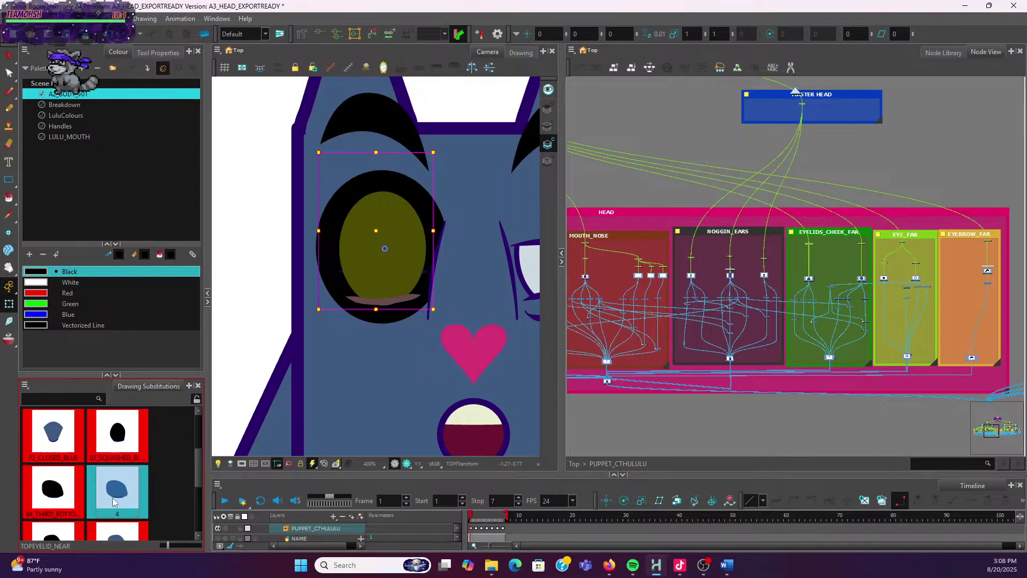
pyautogui.rightClick(134, 496)
pyautogui.click(163, 498)
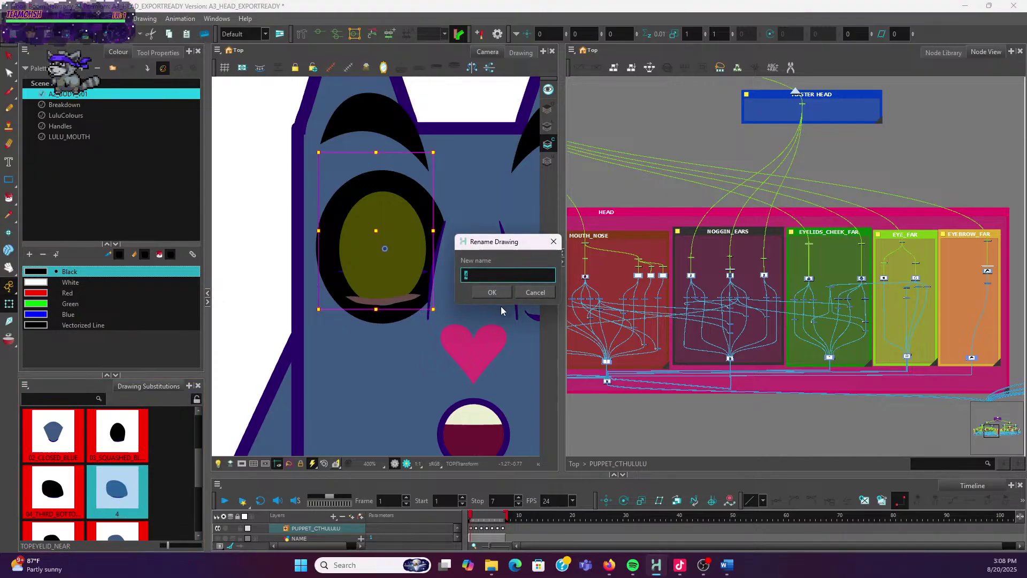
pyautogui.write('0')
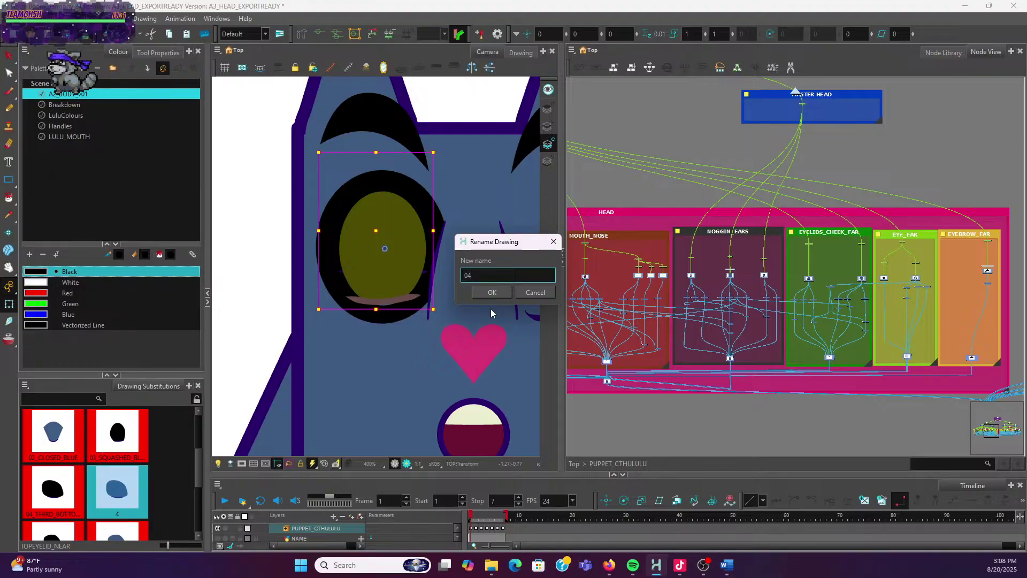
pyautogui.write('4_THIRD_BOTTOM_')
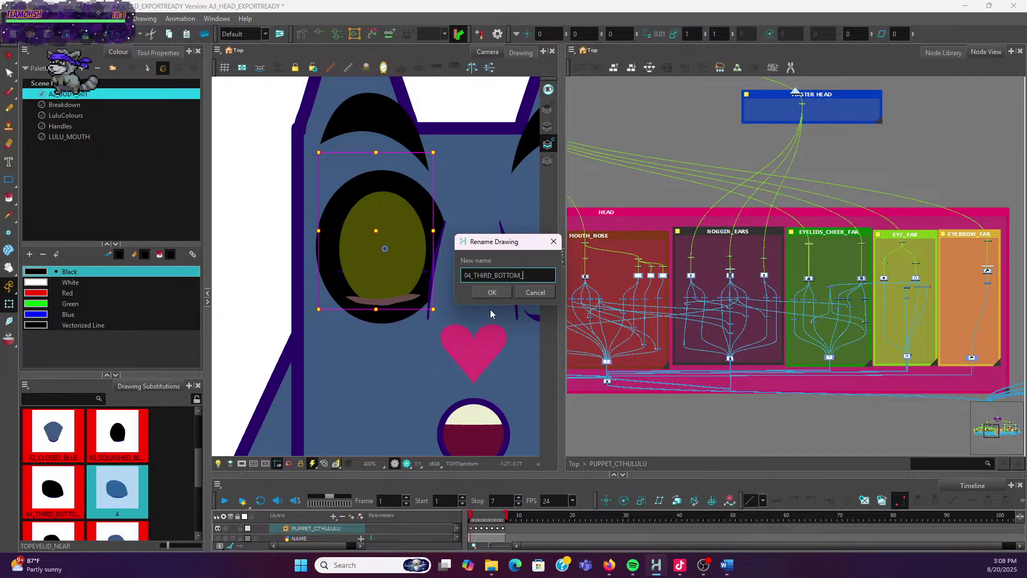
pyautogui.write('BLACK')
# Switch to Firefox to skip to the next SoundCloud track, and return to Harmony by minimizing the browser
pyautogui.click(609, 565)
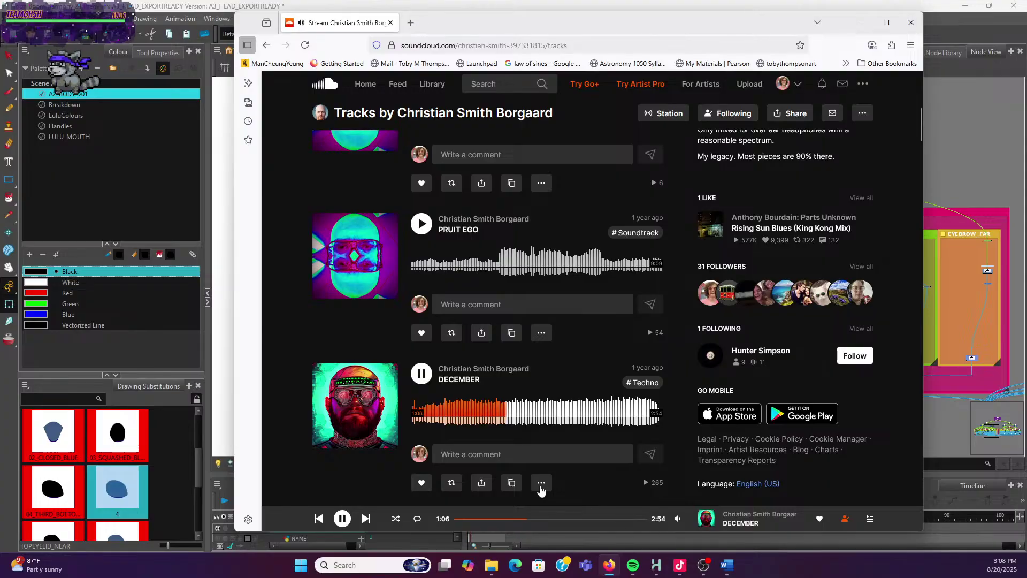
pyautogui.click(364, 519)
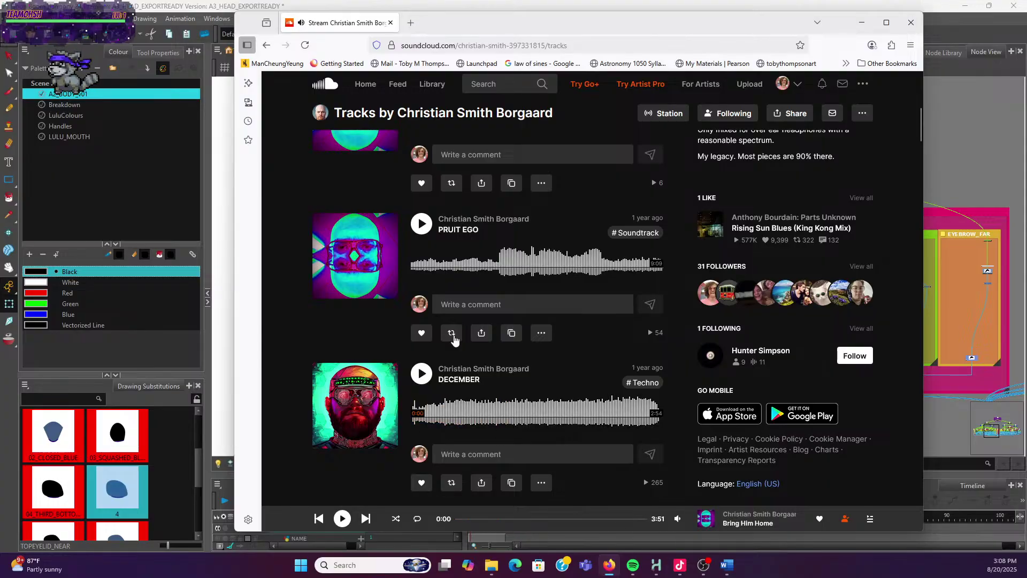
pyautogui.click(861, 22)
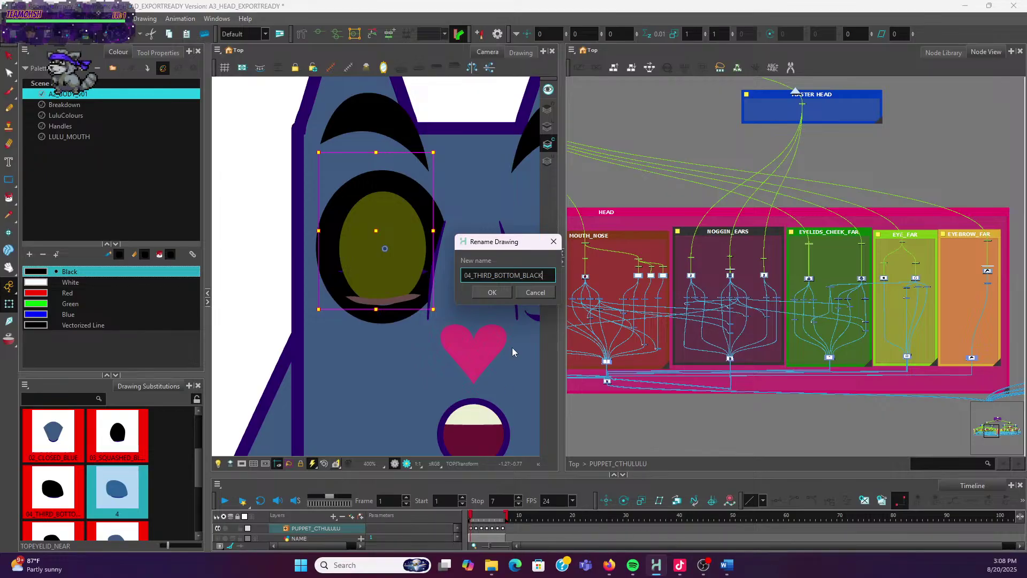
# Rename the near top eyelid's blue drawing 4 as 04_THIRD_BOTTOM_BLUE, dismissing the duplicate-name attempt
pyautogui.click(495, 294)
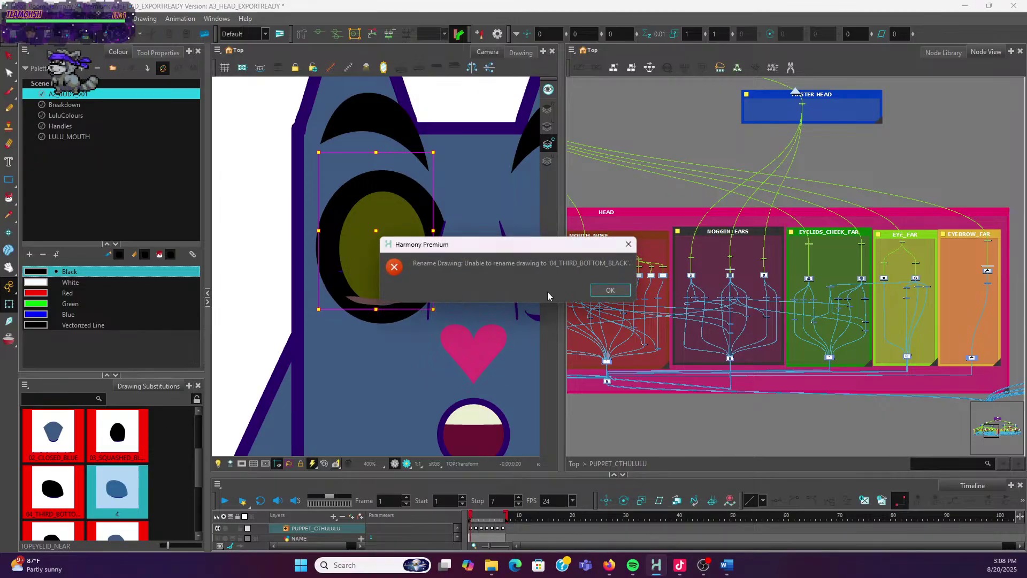
pyautogui.click(605, 293)
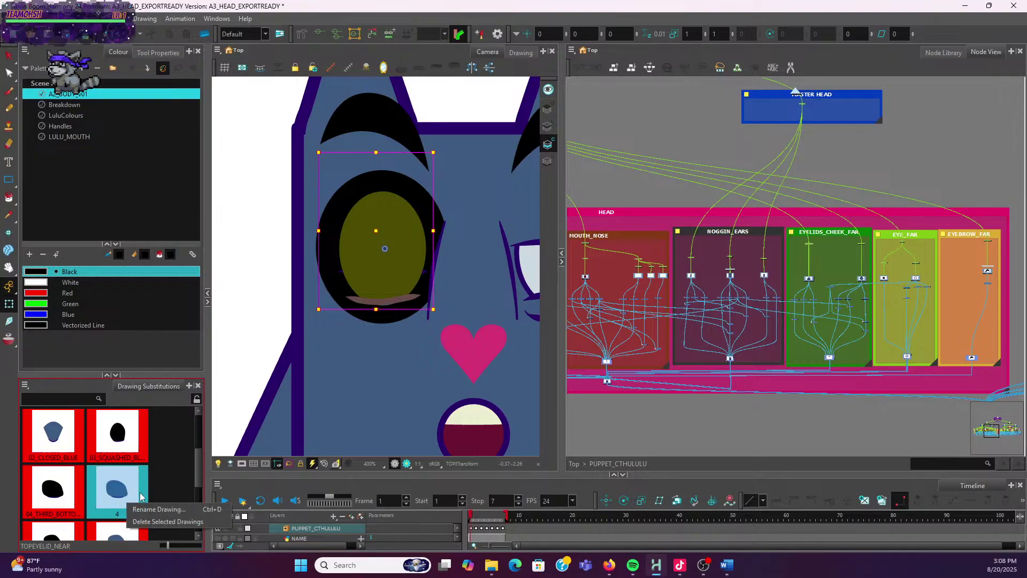
pyautogui.hotkey('ctrl', 'd')
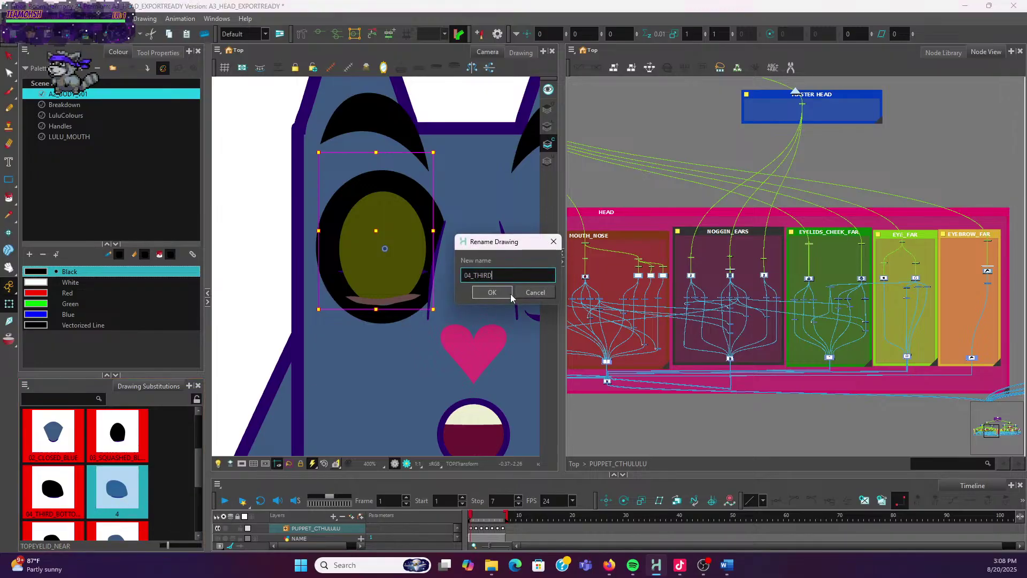
pyautogui.write('_BOTTOM_BLUE')
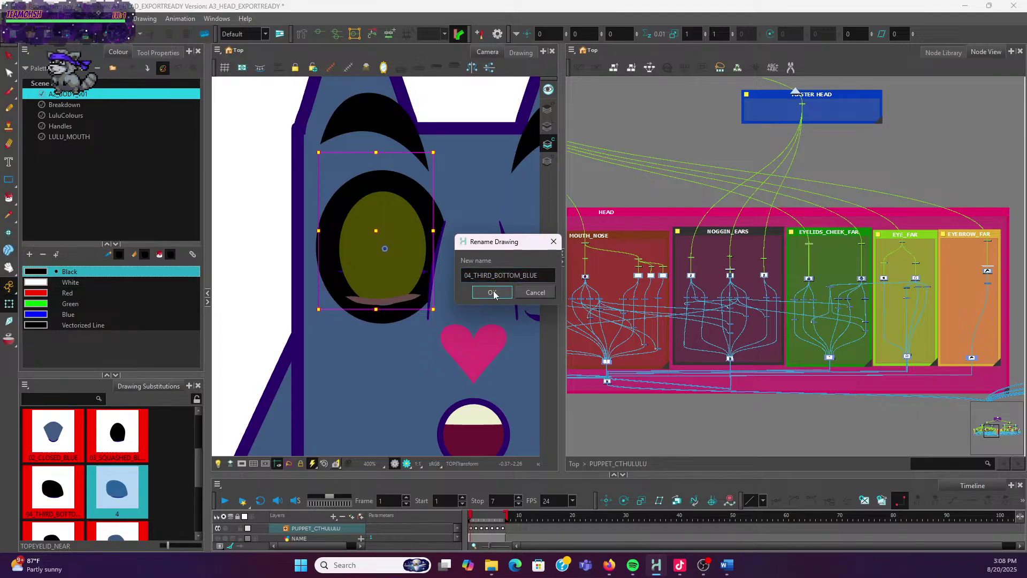
pyautogui.click(491, 292)
# Rename the black 05_SAD drawing of the near top eyelid as 05_SAD_BLACK
pyautogui.click(147, 445)
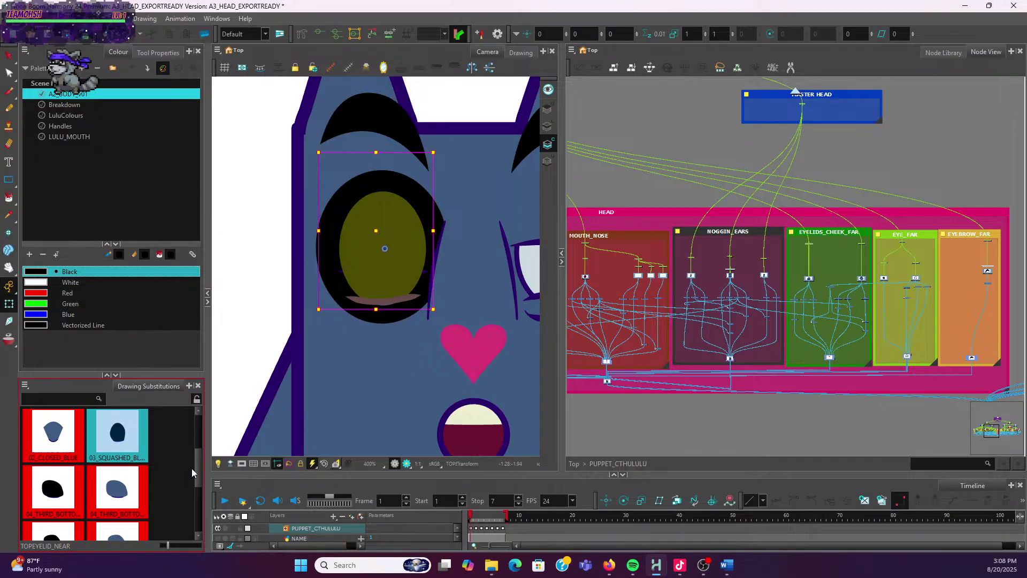
pyautogui.scroll(-2, 201, 469)
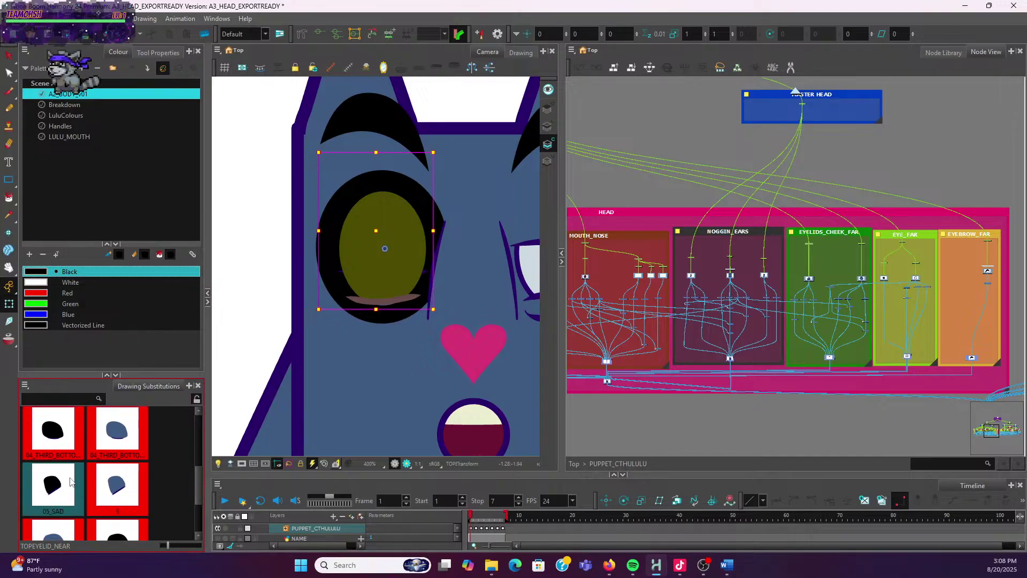
pyautogui.click(53, 484)
pyautogui.rightClick(42, 509)
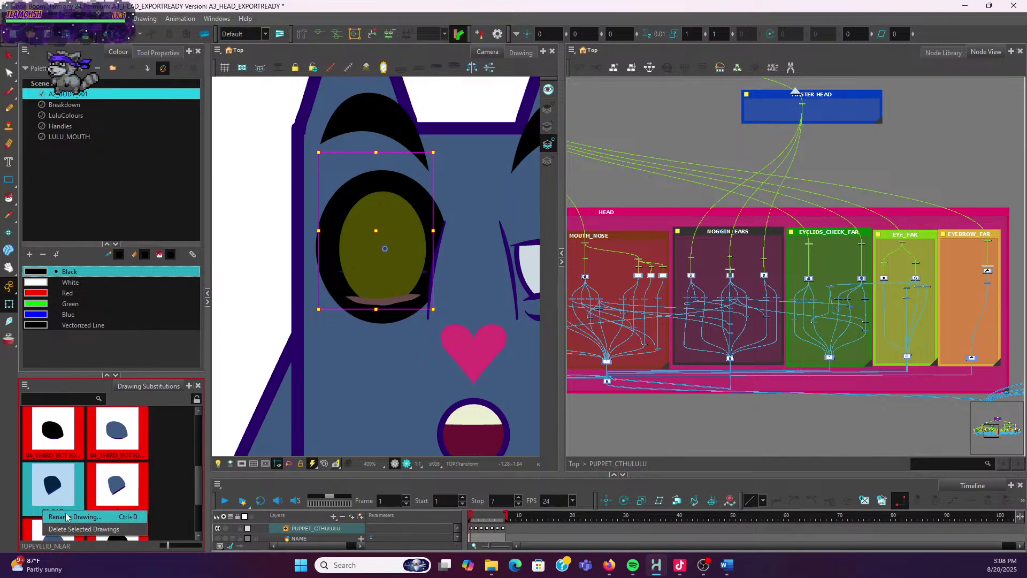
pyautogui.click(81, 524)
pyautogui.click(498, 274)
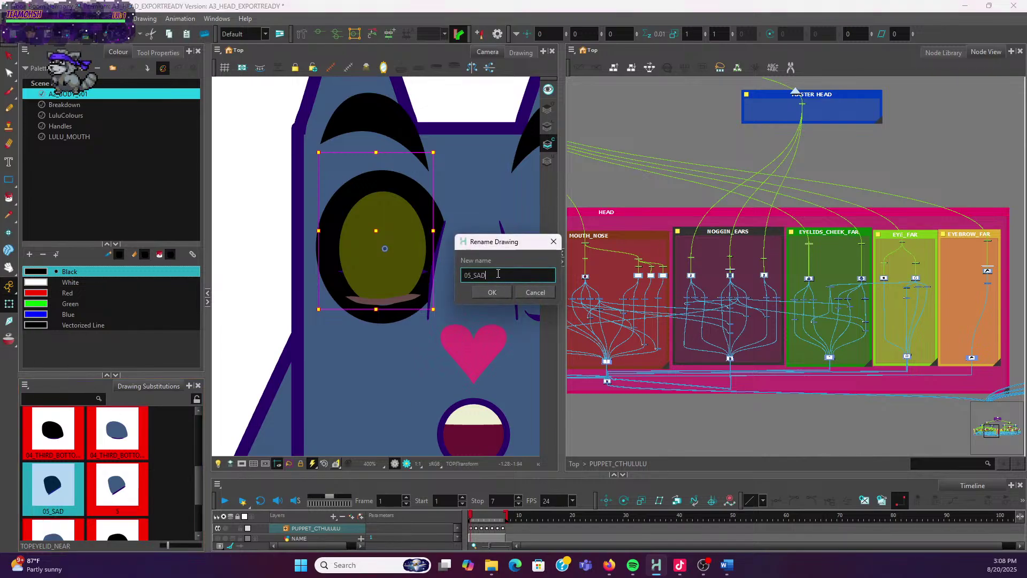
pyautogui.write('_BLACK')
pyautogui.click(491, 292)
# Rename the near top eyelid's blue drawing 5 as 05_SAD_BLUE
pyautogui.scroll(-2, 137, 476)
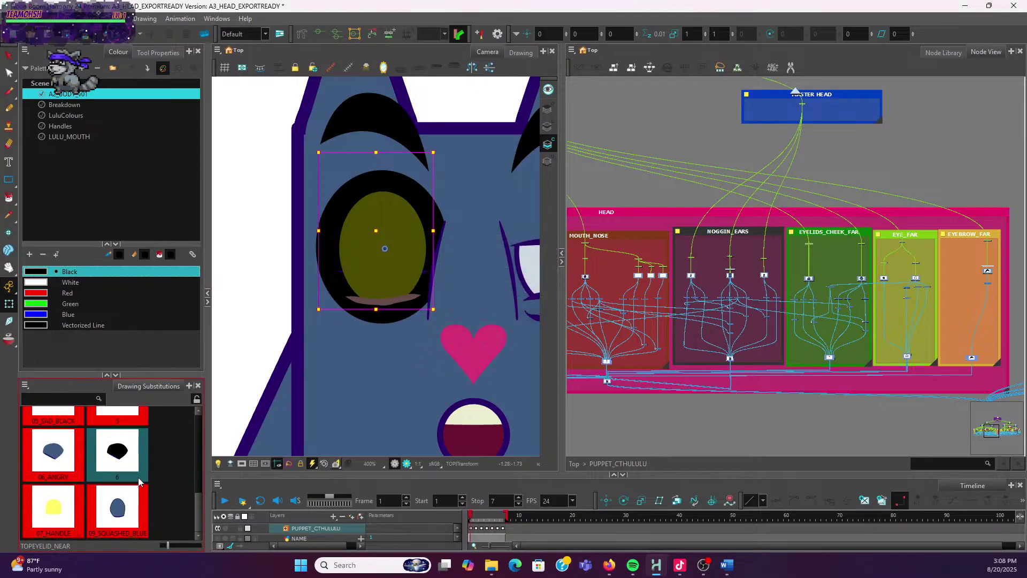
pyautogui.scroll(5, 140, 473)
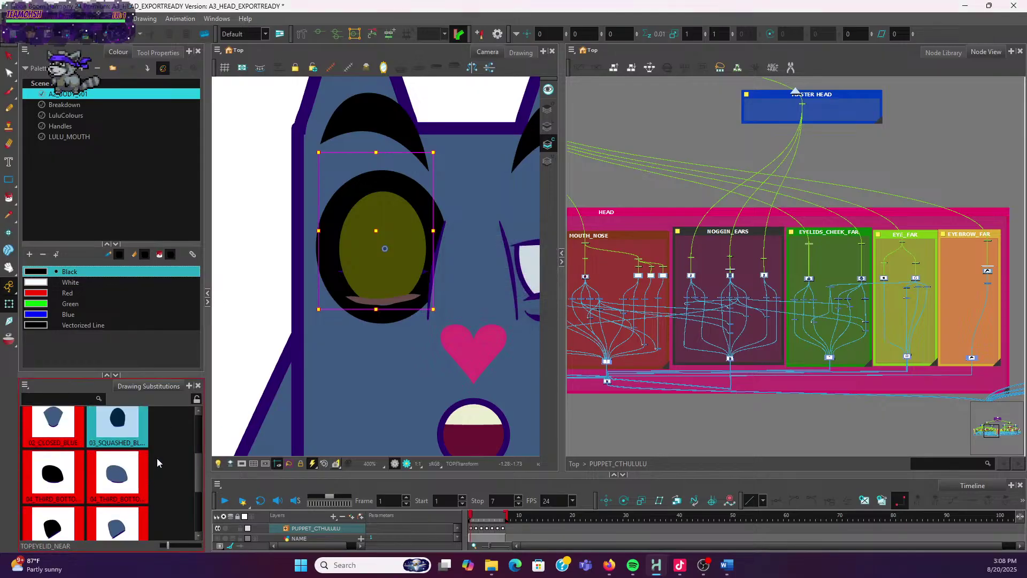
pyautogui.scroll(-2, 198, 477)
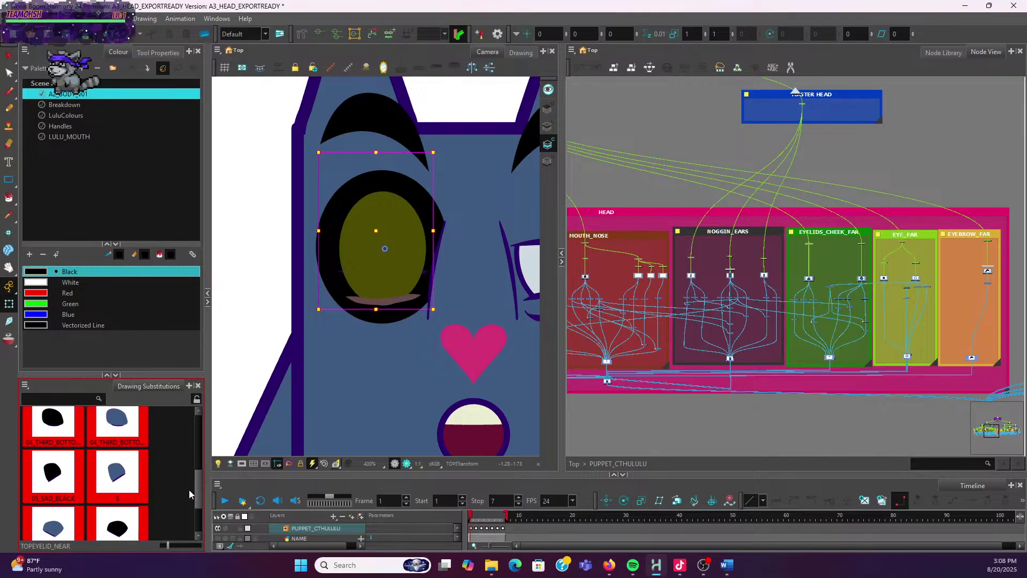
pyautogui.click(134, 477)
pyautogui.hotkey('ctrl', 'd')
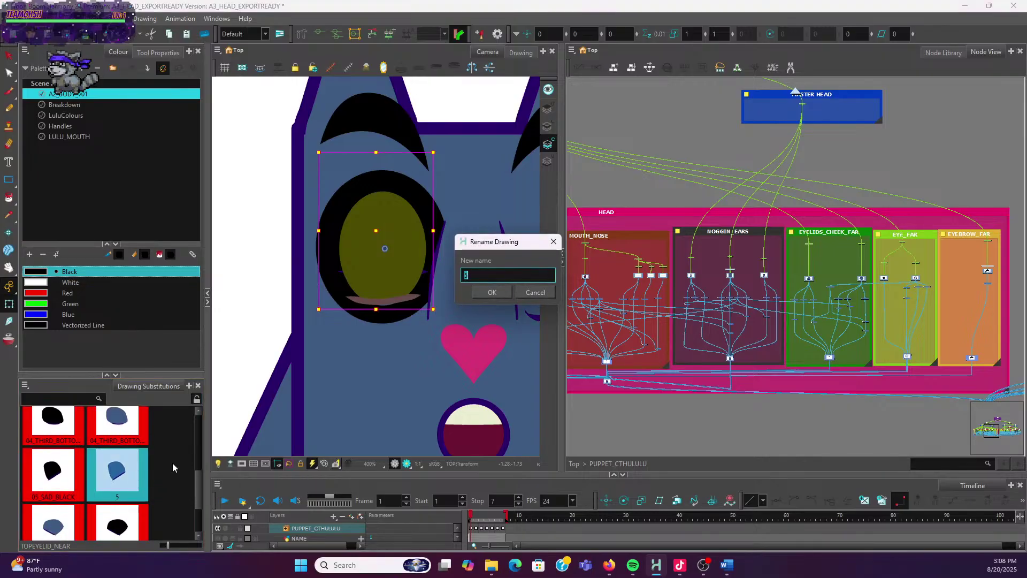
pyautogui.write('05')
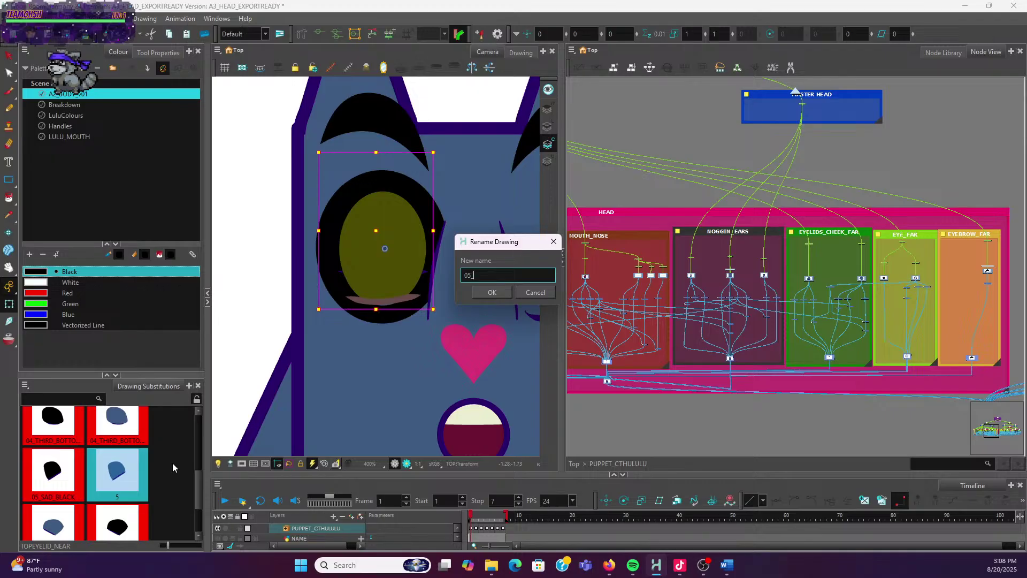
pyautogui.write('_SAD_BLUE')
pyautogui.click(488, 293)
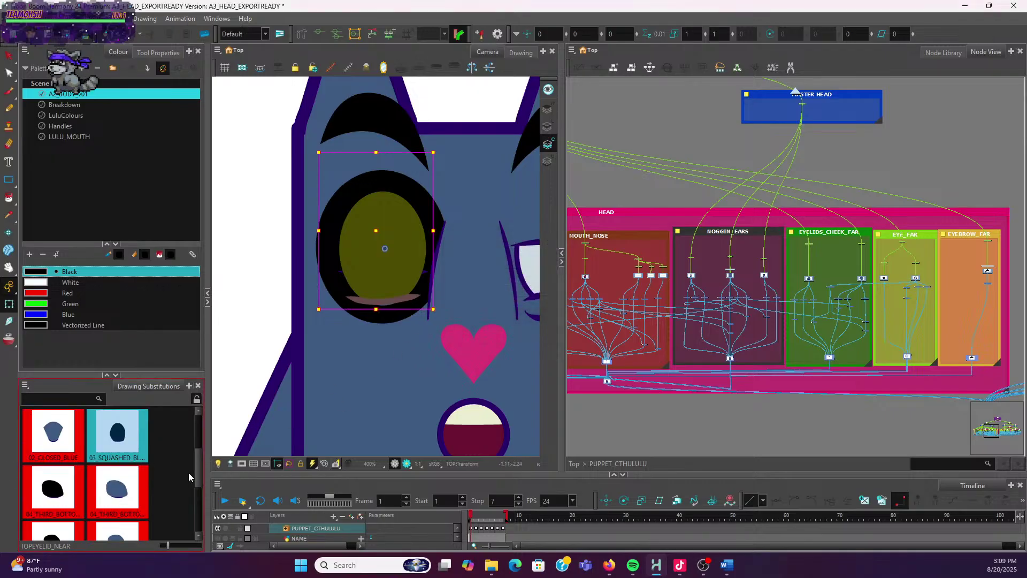
# Rename the blue 06_ANGRY drawing of the near top eyelid as 06_ANGRY_BLUE
pyautogui.scroll(-3, 188, 473)
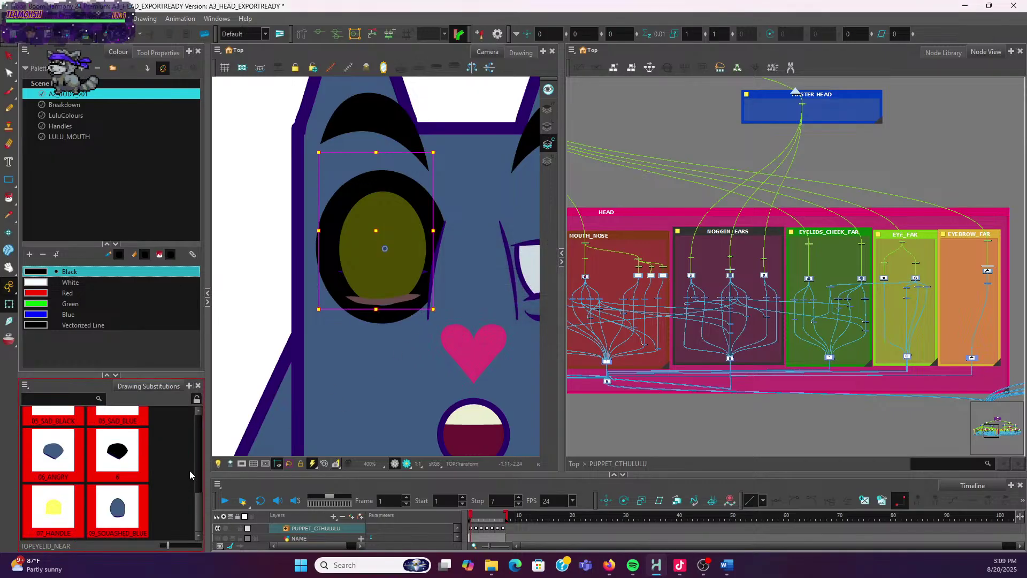
pyautogui.click(65, 465)
pyautogui.rightClick(63, 464)
pyautogui.click(85, 464)
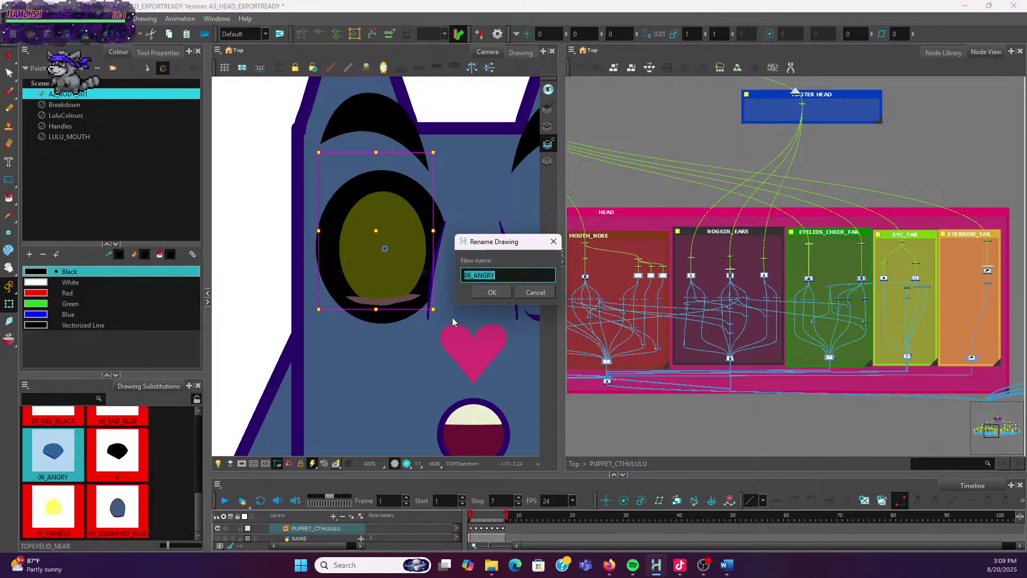
pyautogui.click(503, 274)
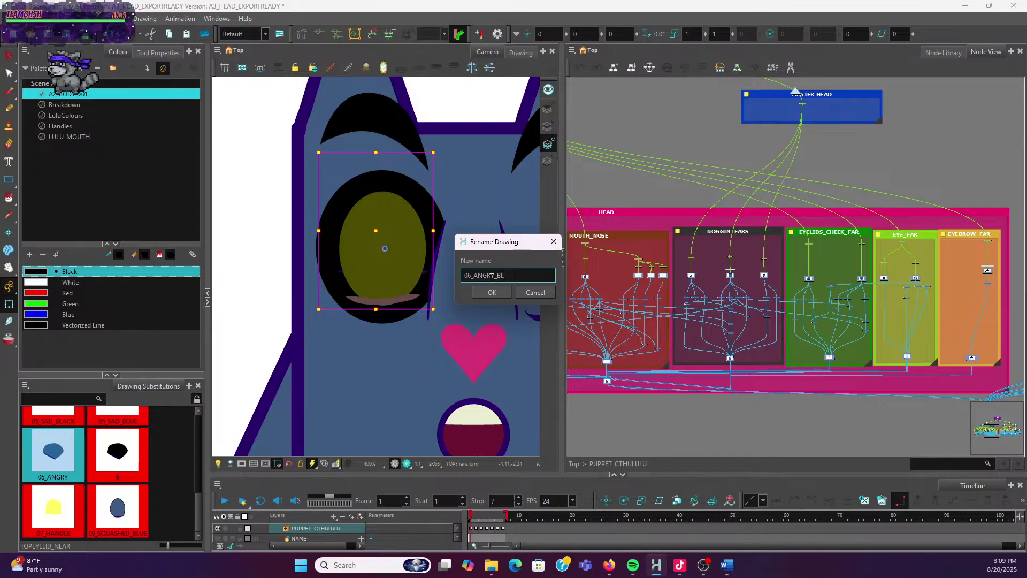
pyautogui.write('_BLUE')
pyautogui.click(492, 292)
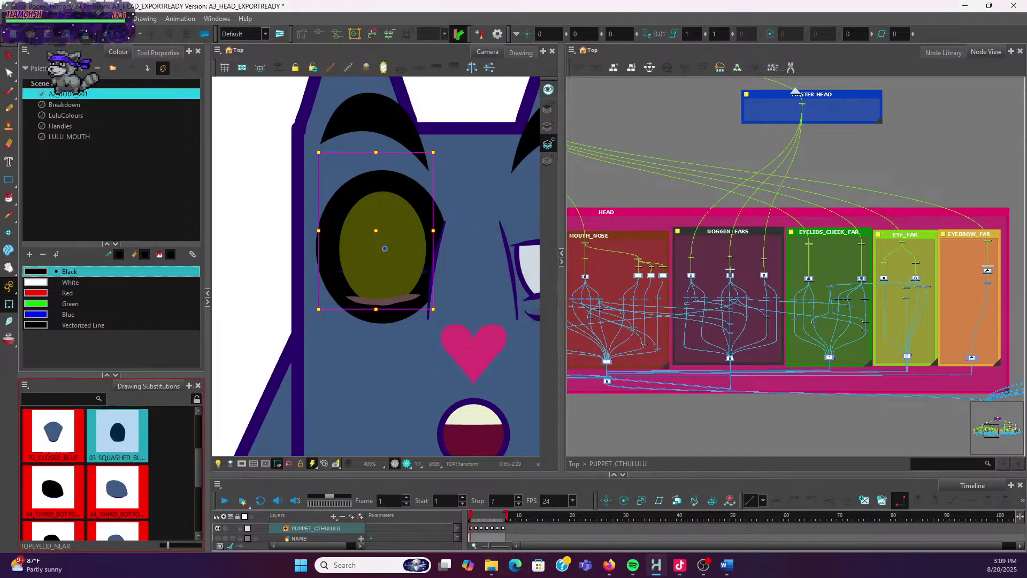
# Switch to the browser, skip to the next SoundCloud track, look through the track list, and return to the dog rig
pyautogui.click(610, 565)
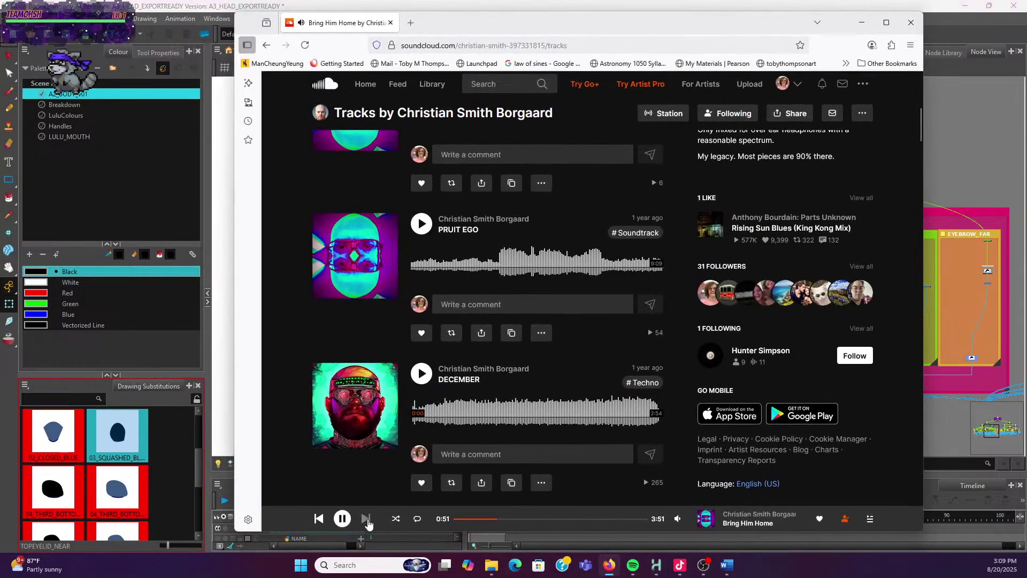
pyautogui.click(367, 519)
pyautogui.scroll(-7, 443, 434)
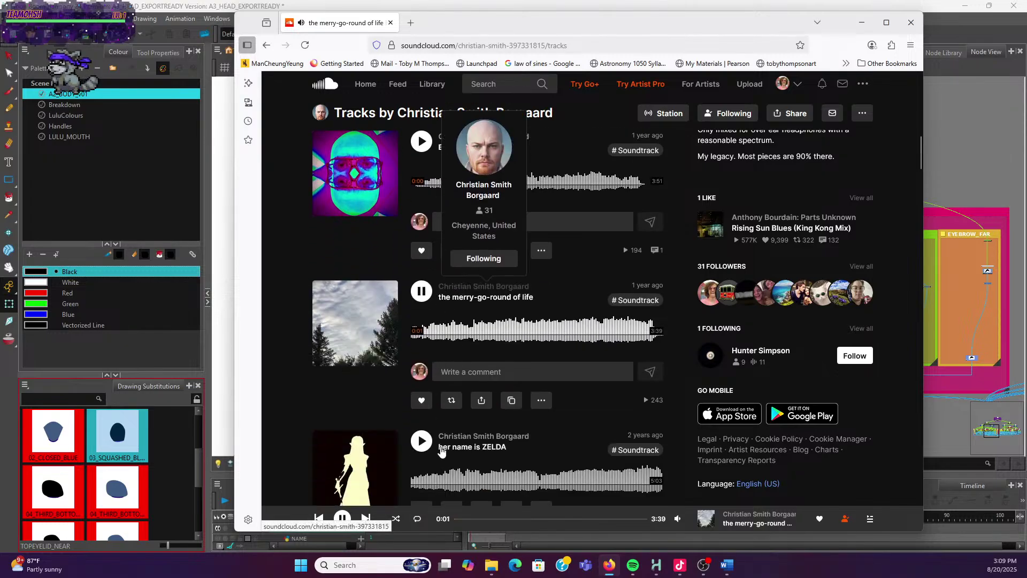
pyautogui.scroll(-3, 481, 417)
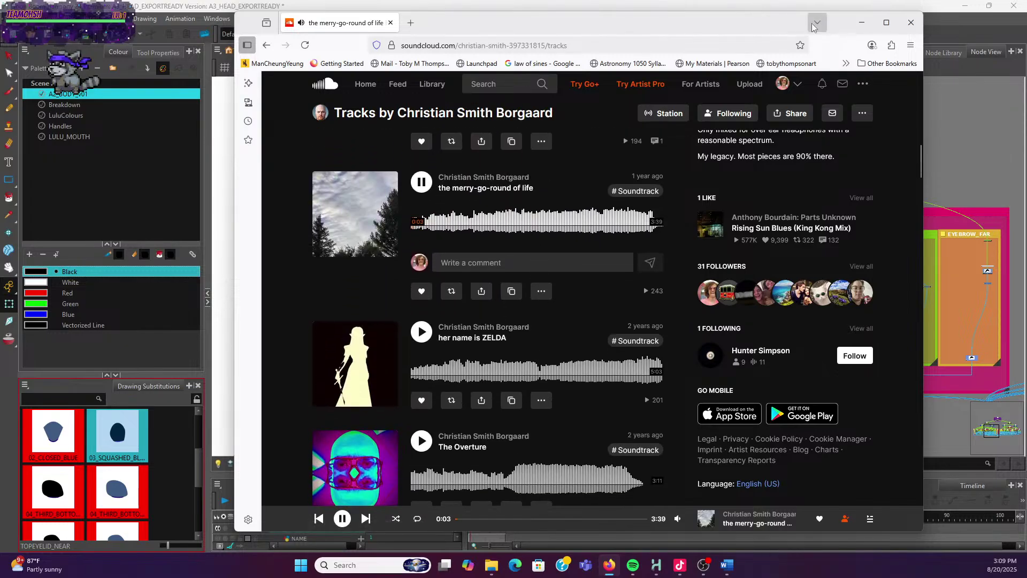
pyautogui.click(861, 23)
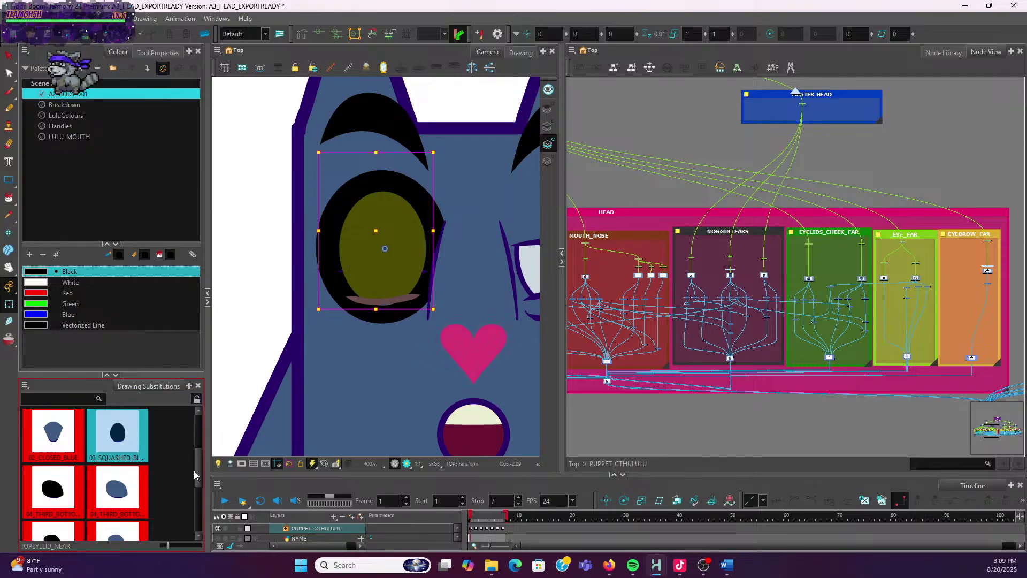
# Rename the near top eyelid's black drawing 6 as 06_ANGRY_BLACK
pyautogui.scroll(-2, 198, 471)
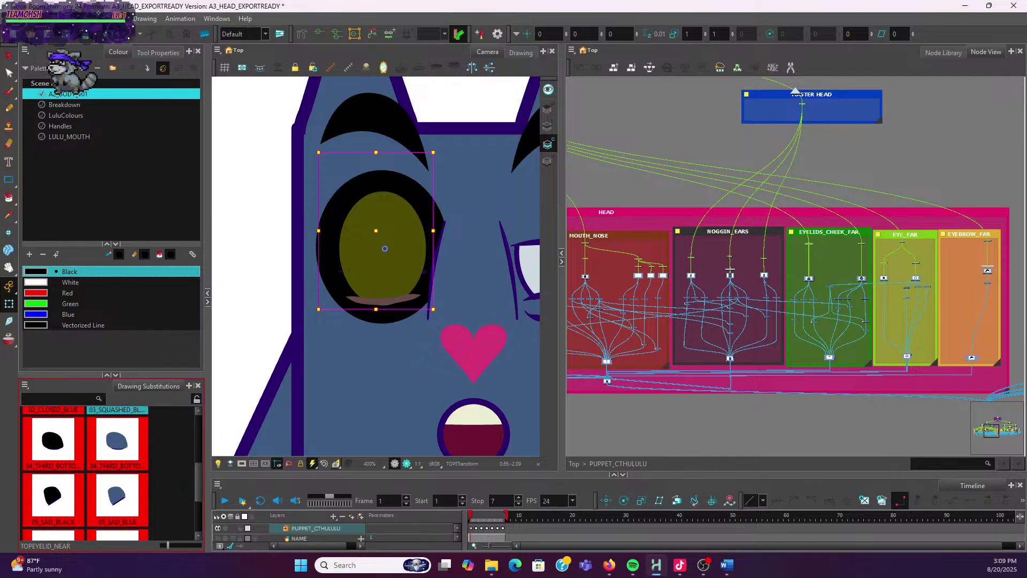
pyautogui.scroll(-3, 196, 480)
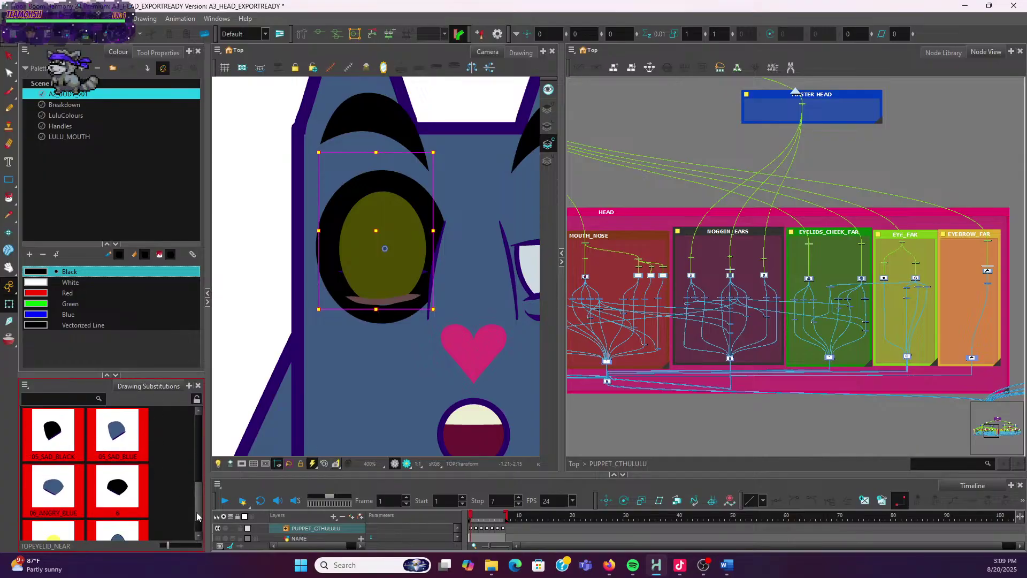
pyautogui.hotkey('alt', 'Tab')
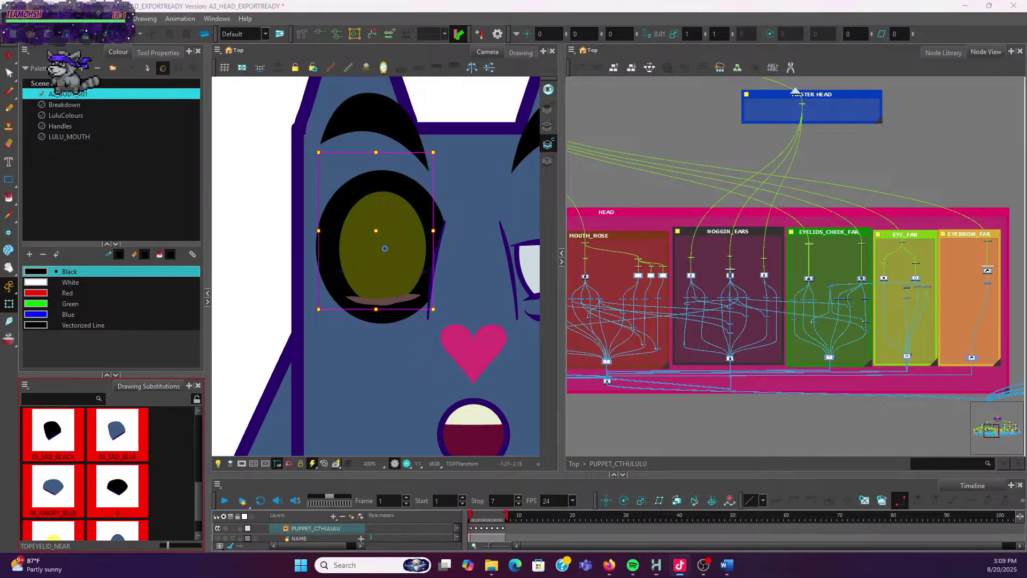
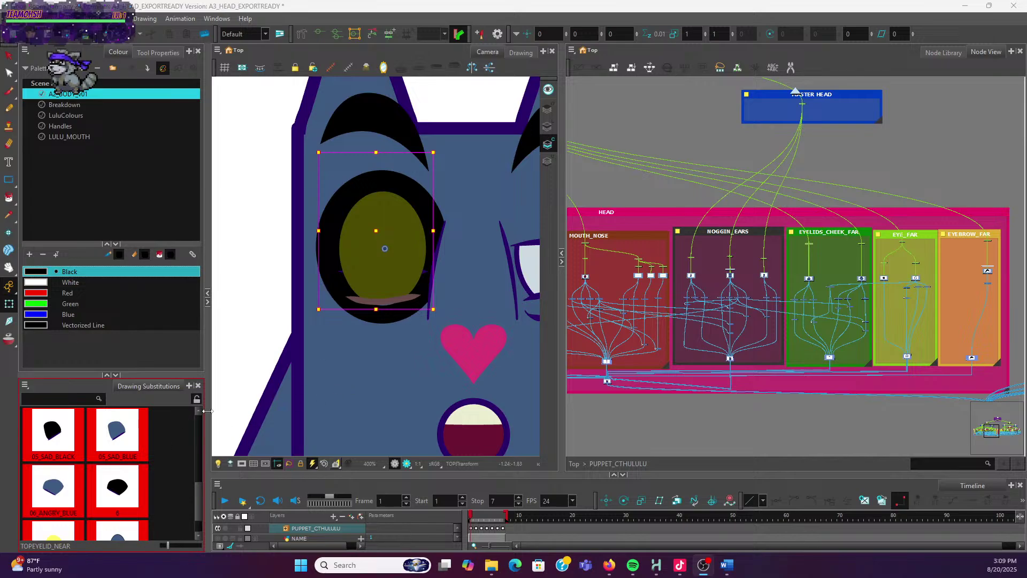
pyautogui.scroll(-1, 183, 474)
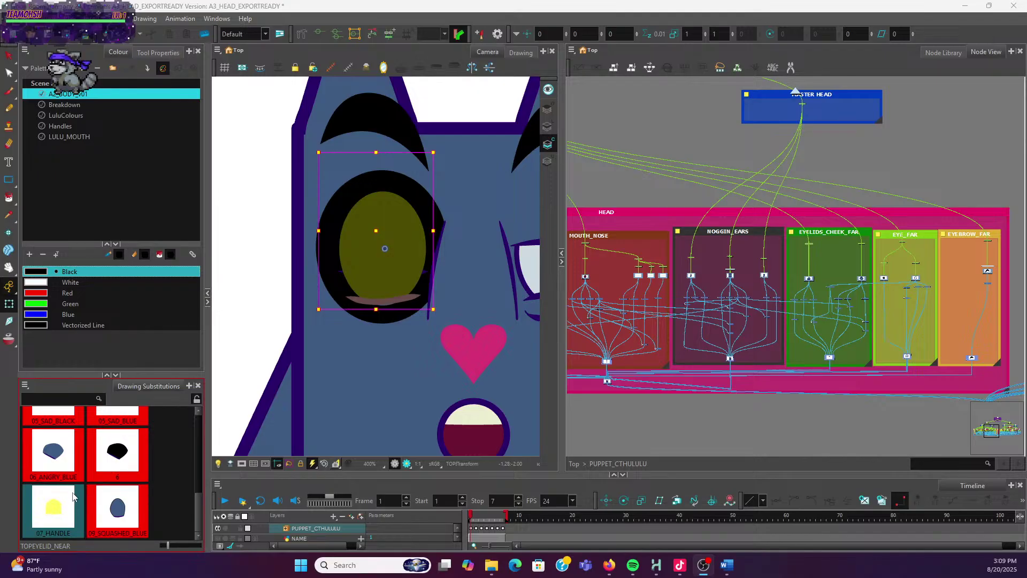
pyautogui.click(131, 463)
pyautogui.doubleClick(144, 473)
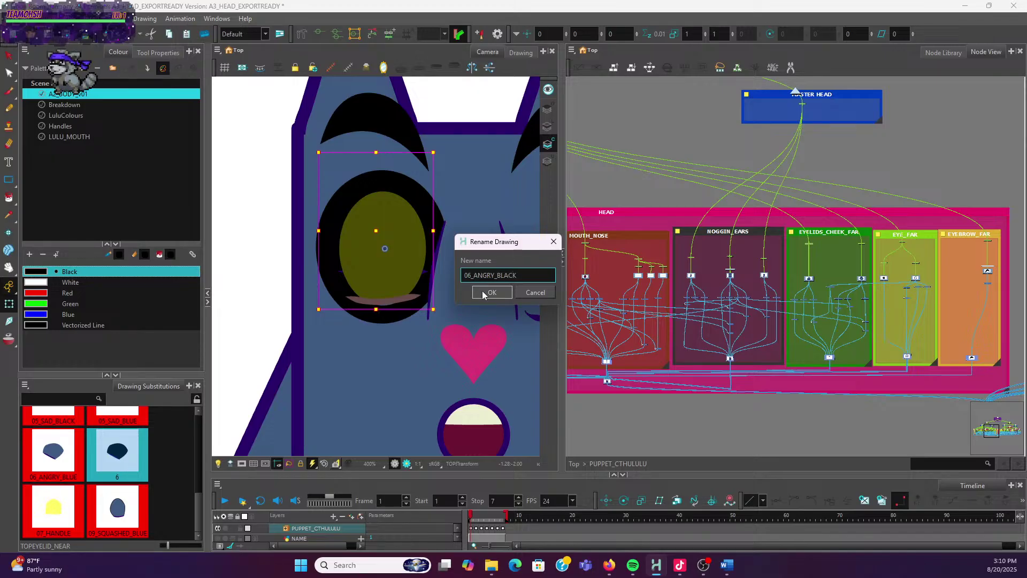
pyautogui.click(488, 294)
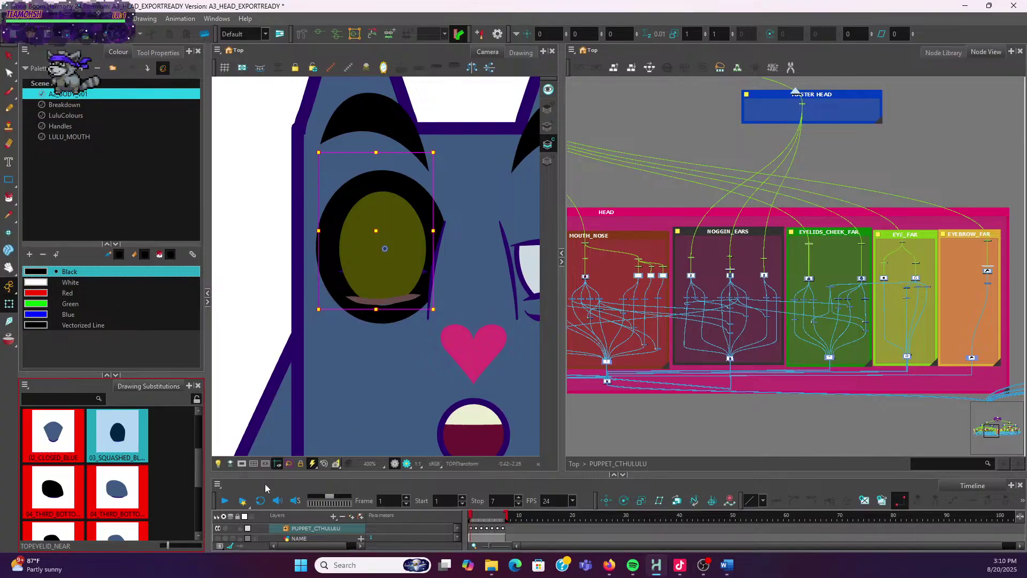
# Delete the 09_SQUASHED_BLUE drawing from the near top eyelid's substitutions
pyautogui.scroll(-3, 171, 476)
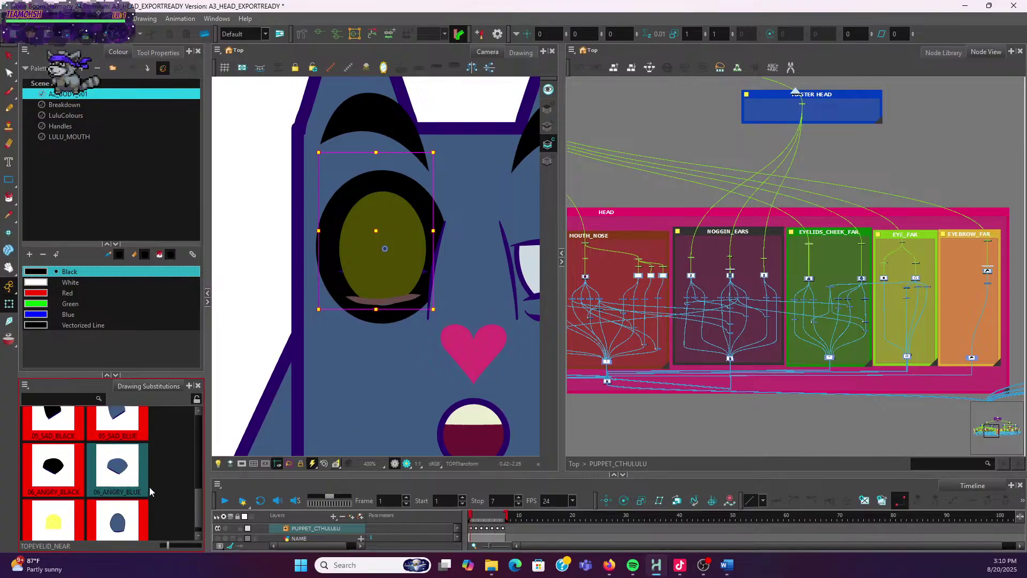
pyautogui.rightClick(132, 510)
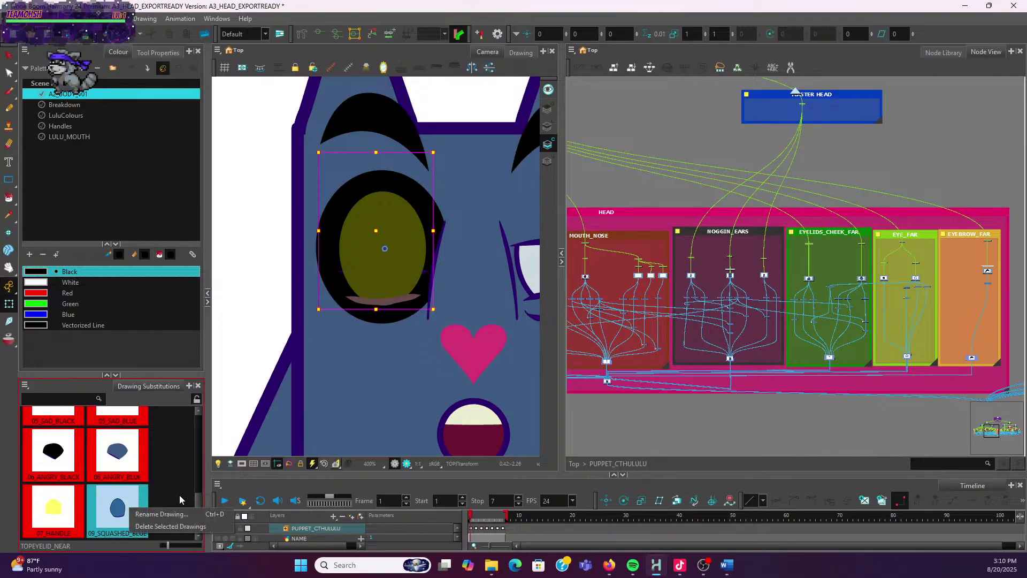
pyautogui.click(159, 528)
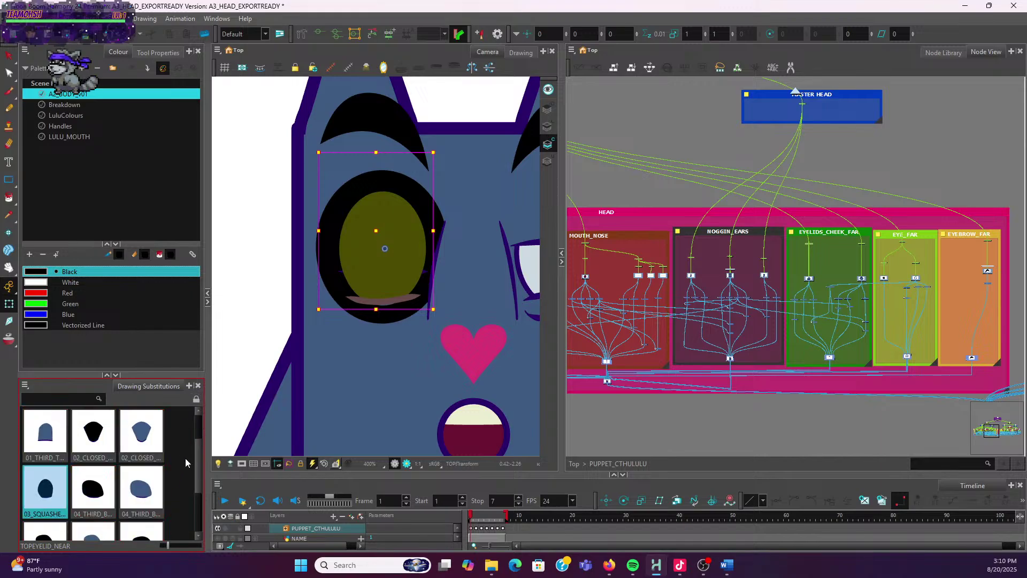
# Expose the near top eyelid's black 03_SQUASHED drawing and duplicate it
pyautogui.moveTo(197, 445); pyautogui.dragTo(195, 473)
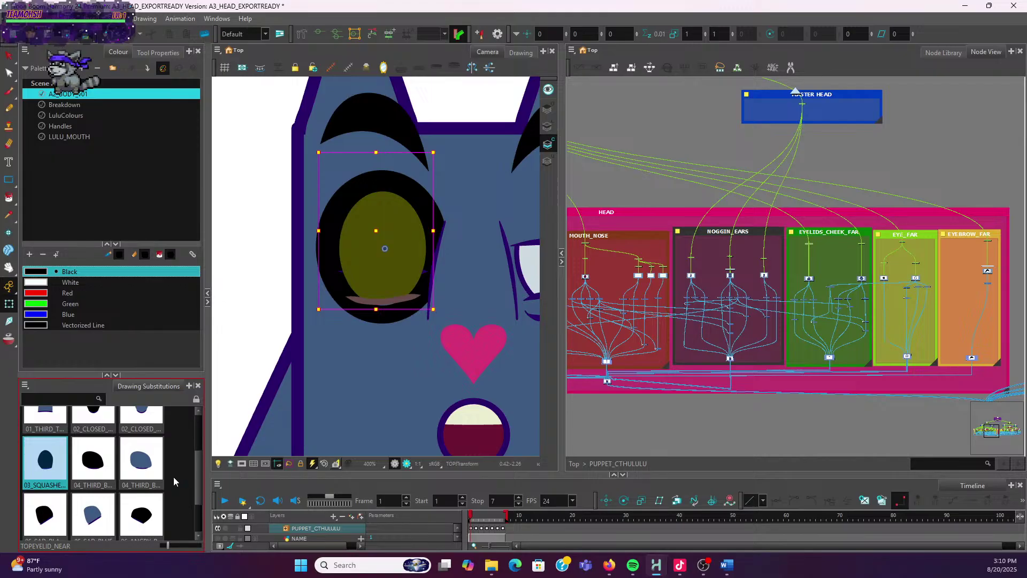
pyautogui.scroll(-1, 177, 463)
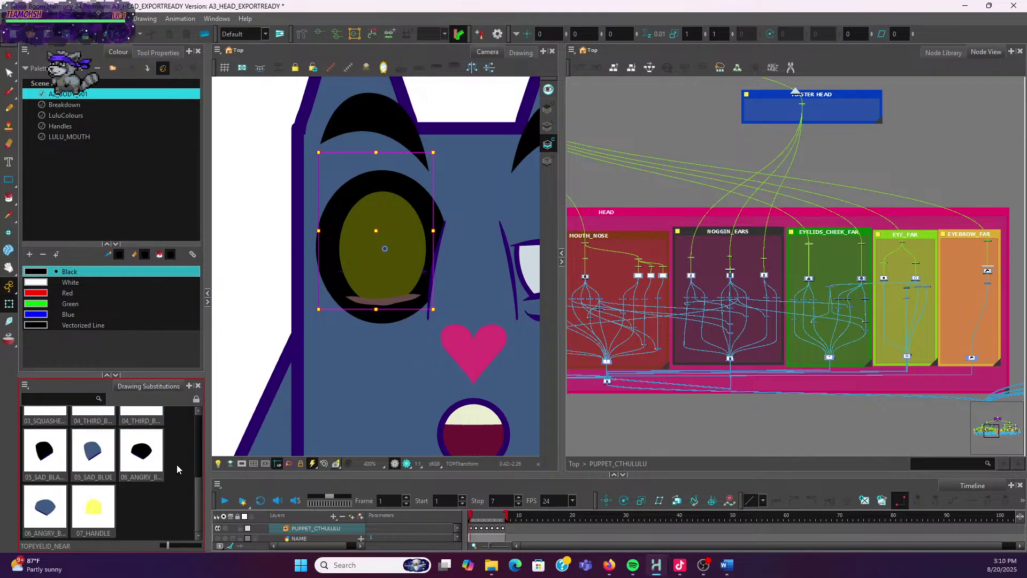
pyautogui.scroll(2, 194, 497)
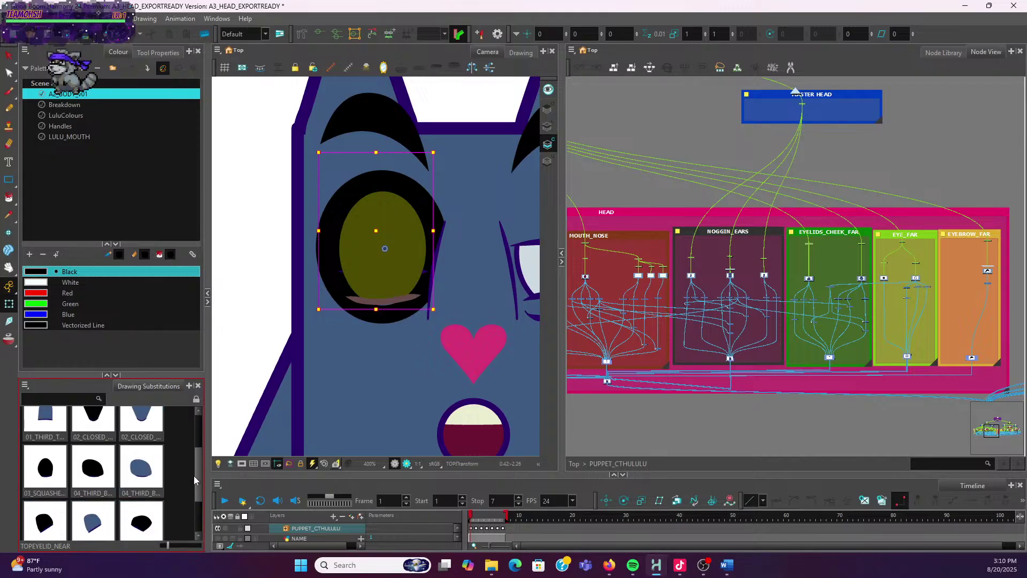
pyautogui.click(48, 489)
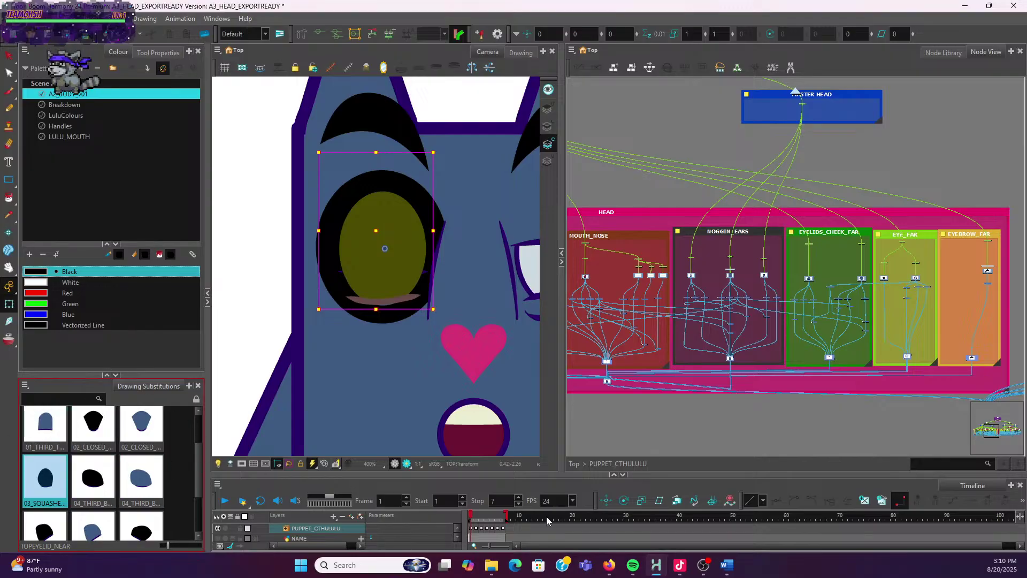
pyautogui.scroll(-2, 122, 481)
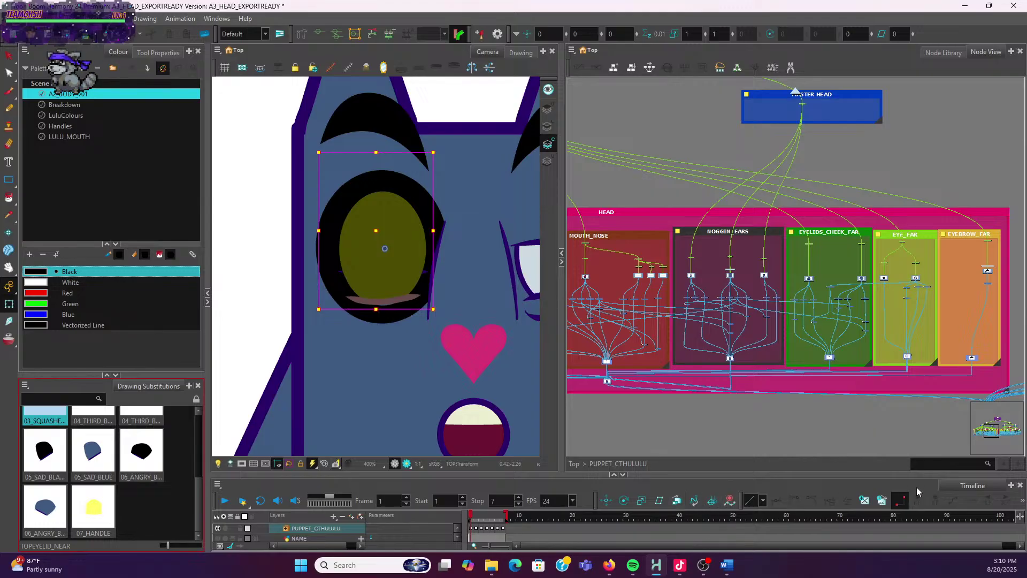
pyautogui.click(883, 501)
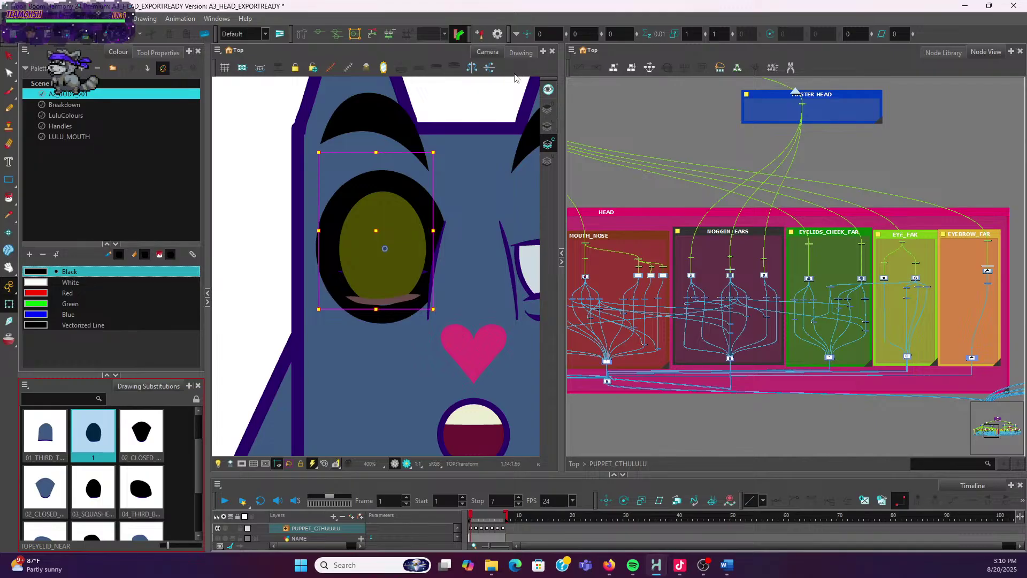
# Paint the duplicated squashed eyelid in the drawing view with LULU_SKIN_FILL from the LuluColours palette
pyautogui.click(520, 53)
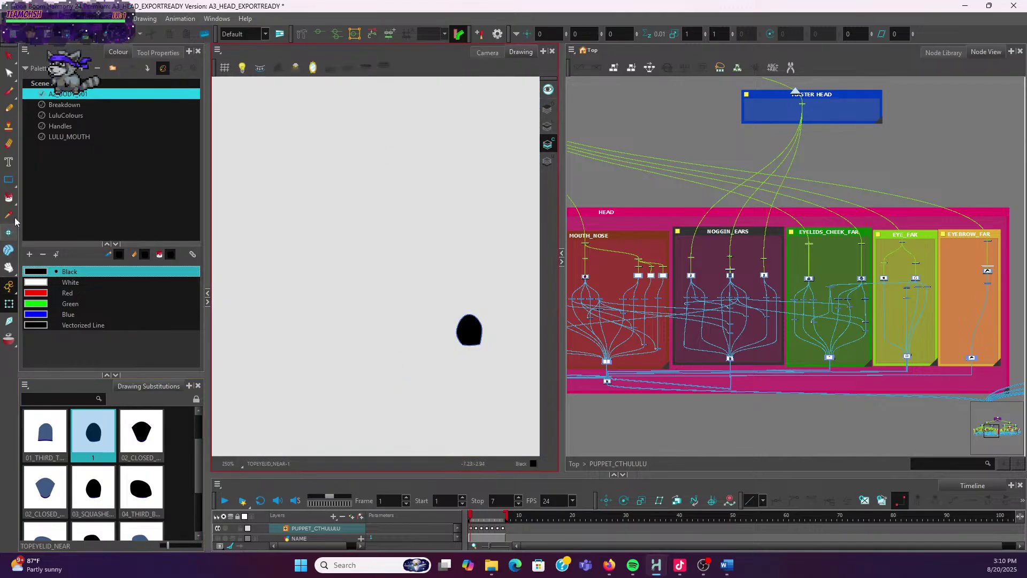
pyautogui.click(9, 198)
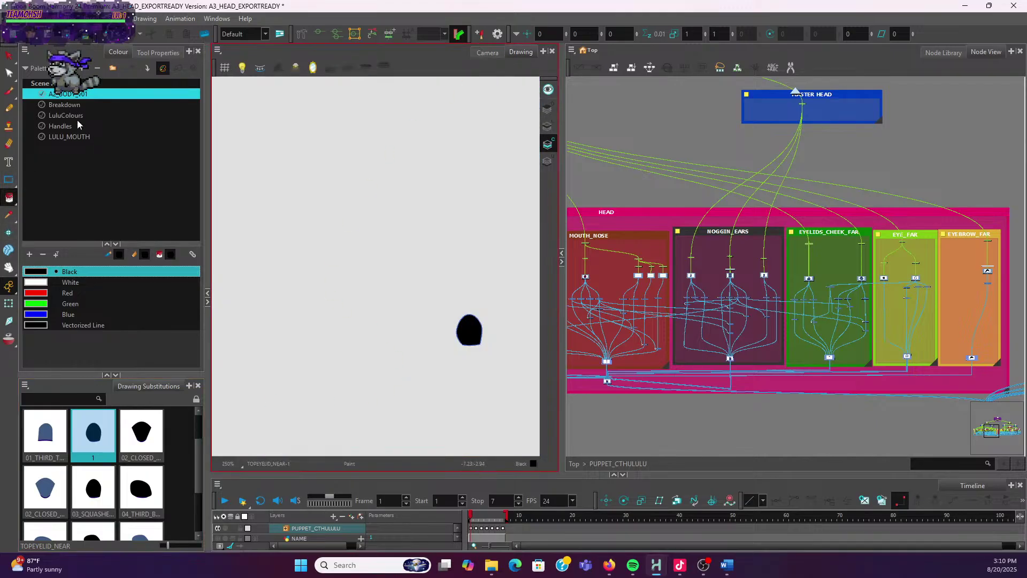
pyautogui.click(65, 115)
pyautogui.click(92, 282)
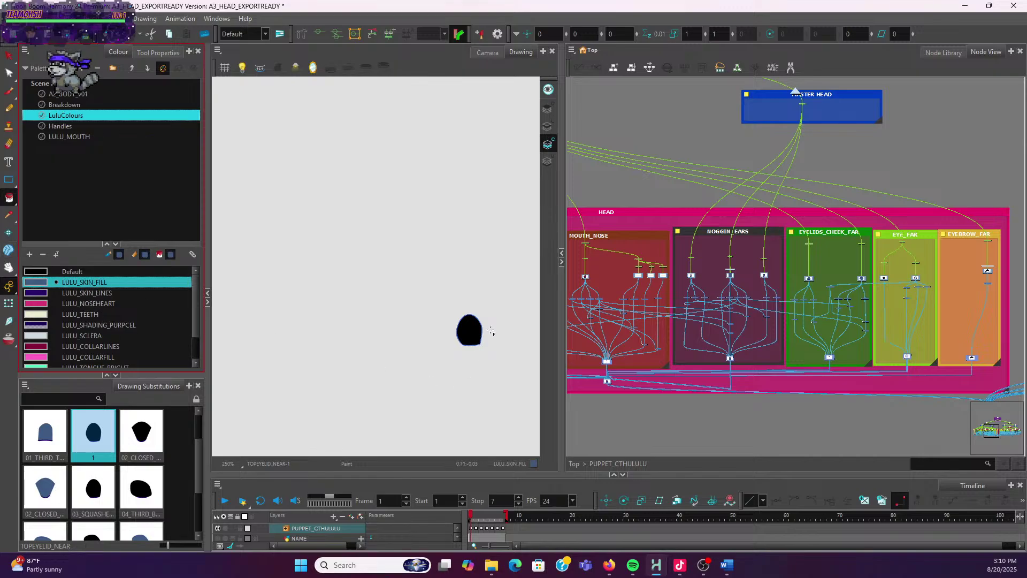
pyautogui.click(469, 331)
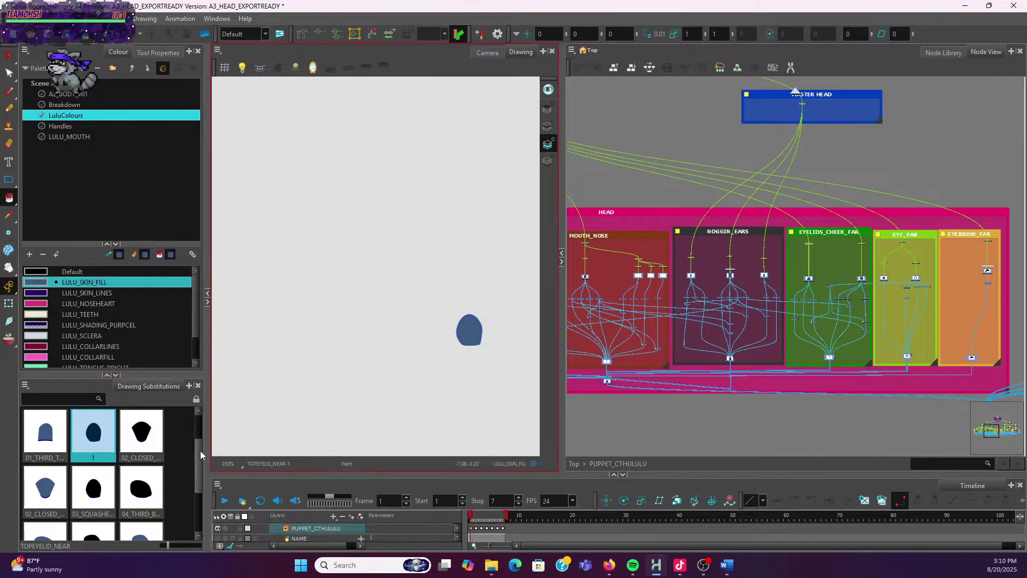
# Rename the blue squashed drawing 1 of the near top eyelid as 03_SQUASHED_BLUE, using an underscore after the number
pyautogui.moveTo(200, 451); pyautogui.dragTo(200, 432)
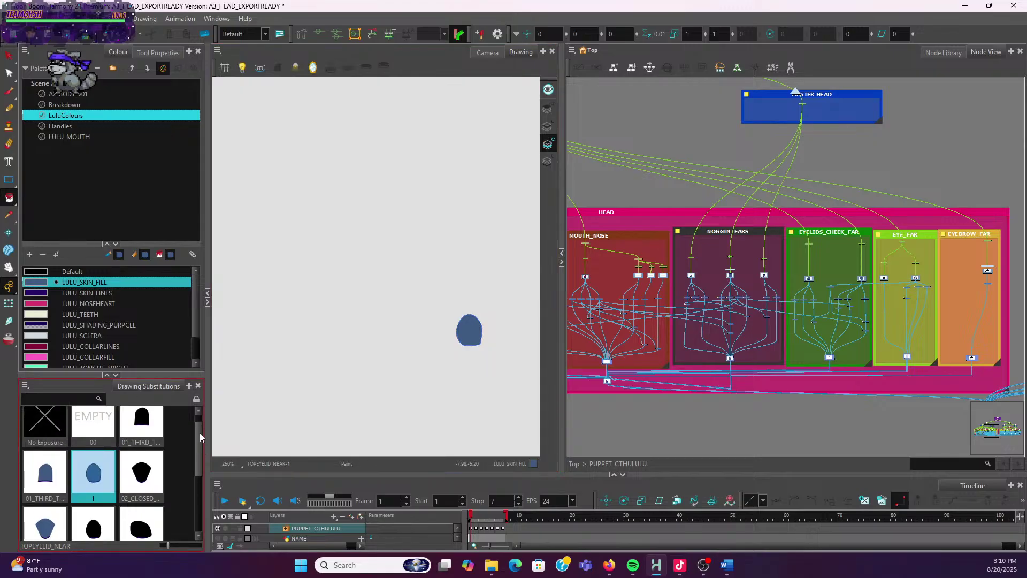
pyautogui.click(179, 448)
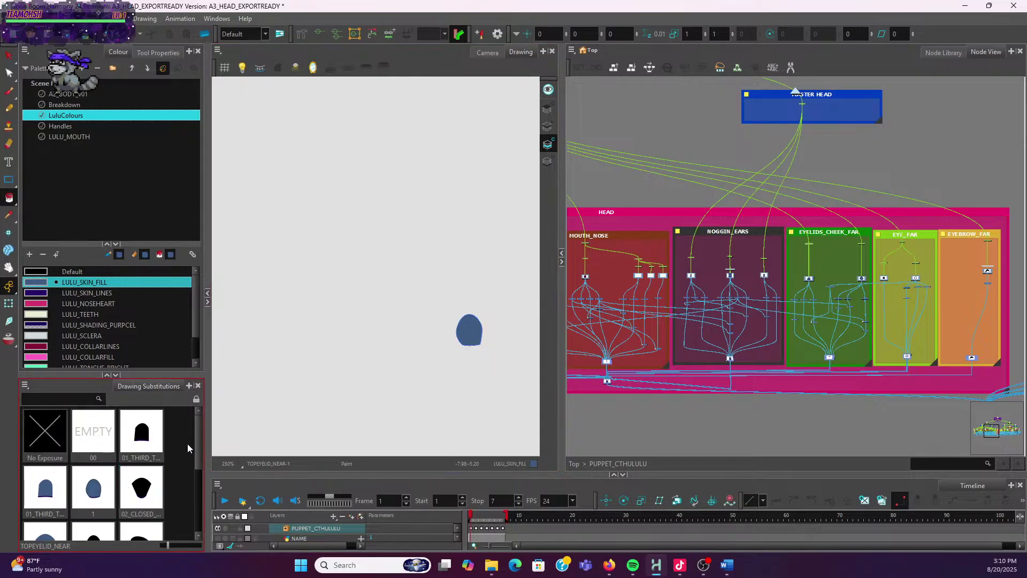
pyautogui.scroll(-3, 177, 499)
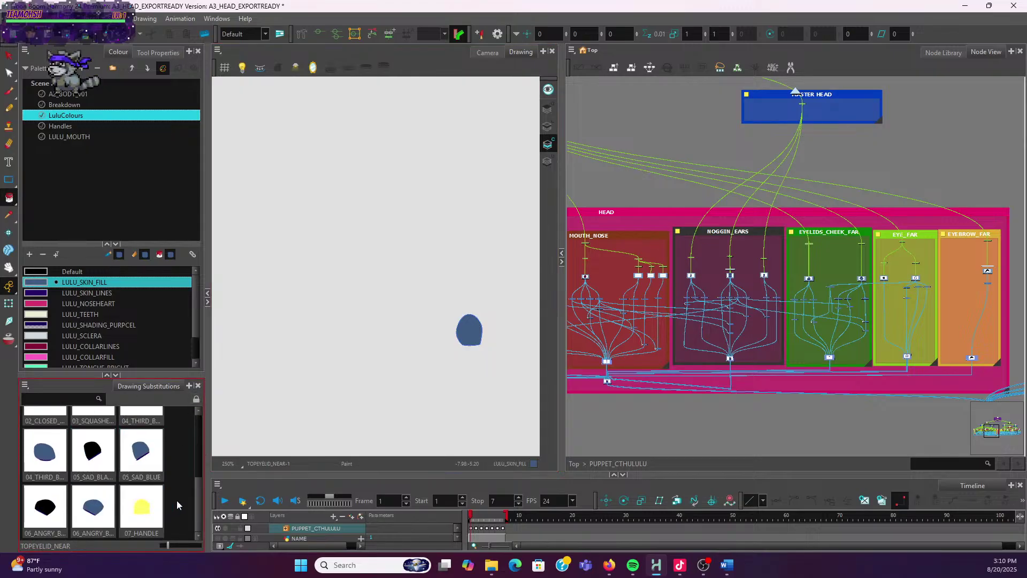
pyautogui.moveTo(198, 502); pyautogui.dragTo(201, 433)
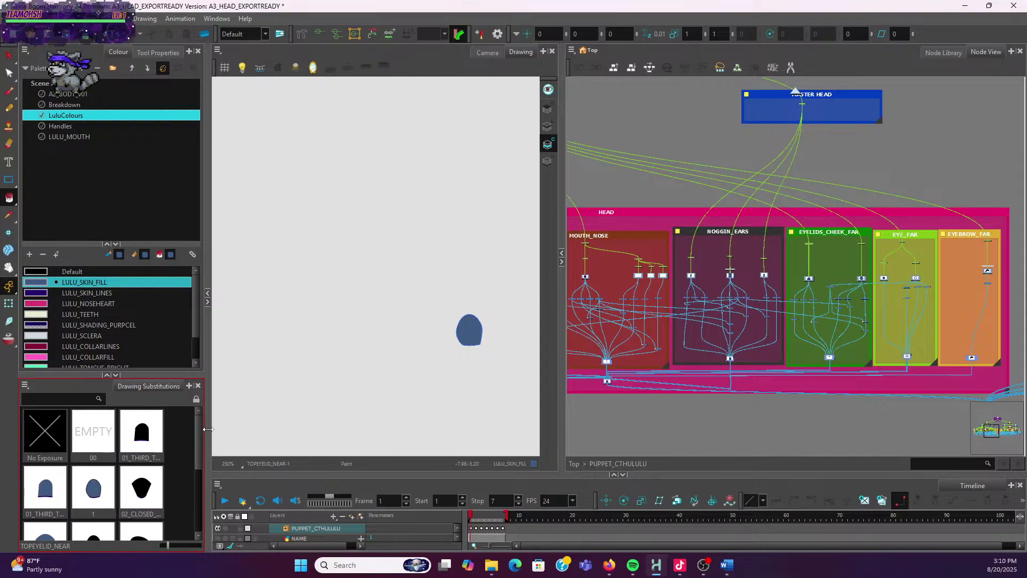
pyautogui.click(103, 500)
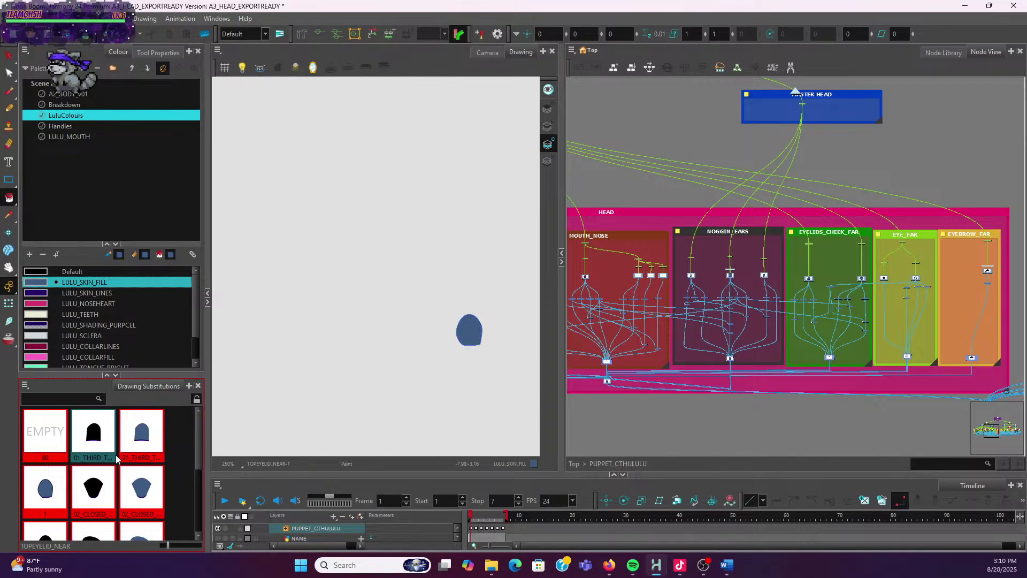
pyautogui.hotkey('ctrl', 'd')
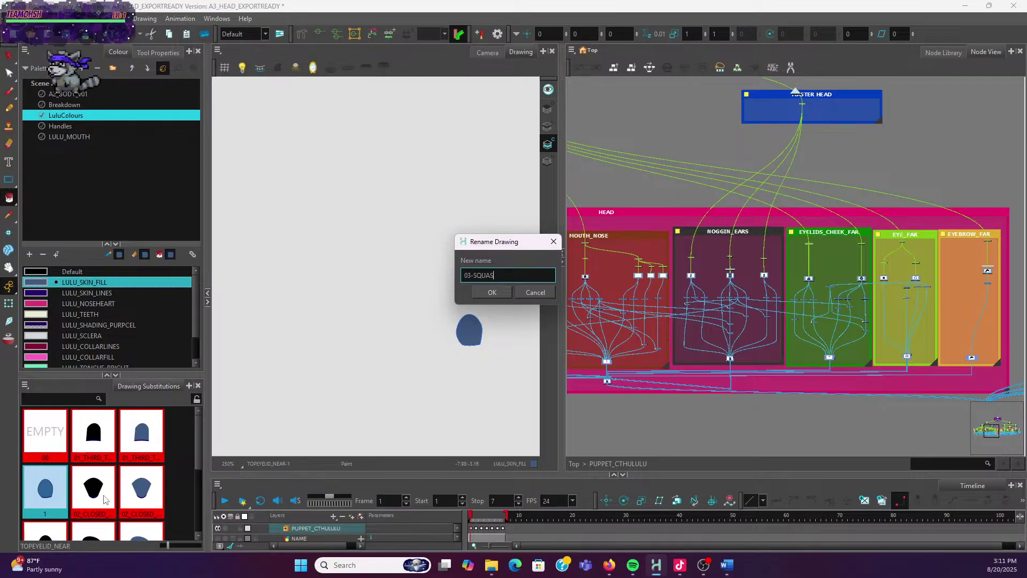
pyautogui.write('03-SQUASHED_BLUE')
pyautogui.click(476, 275)
pyautogui.press('BackSpace')
pyautogui.write('_')
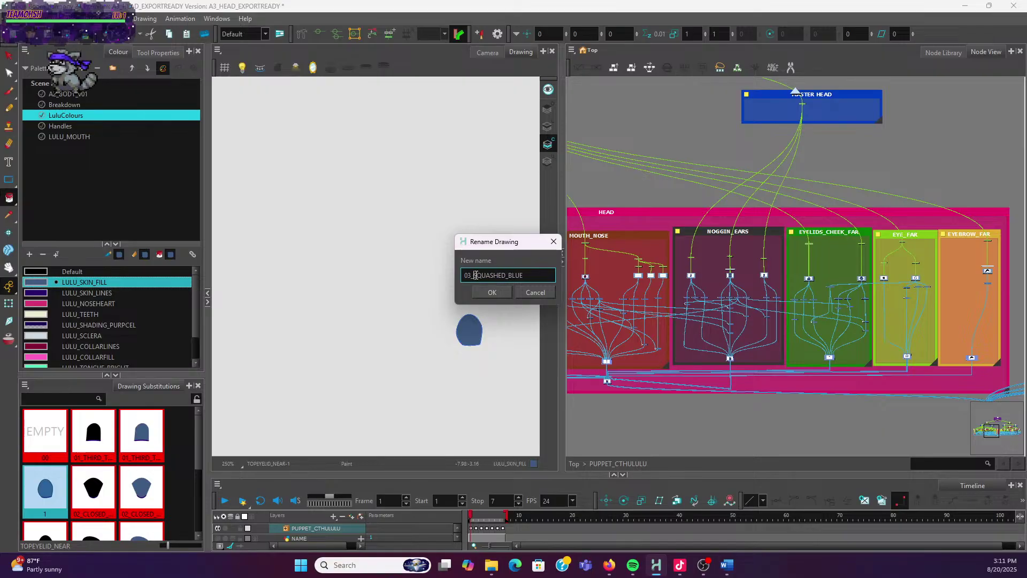
pyautogui.click(493, 295)
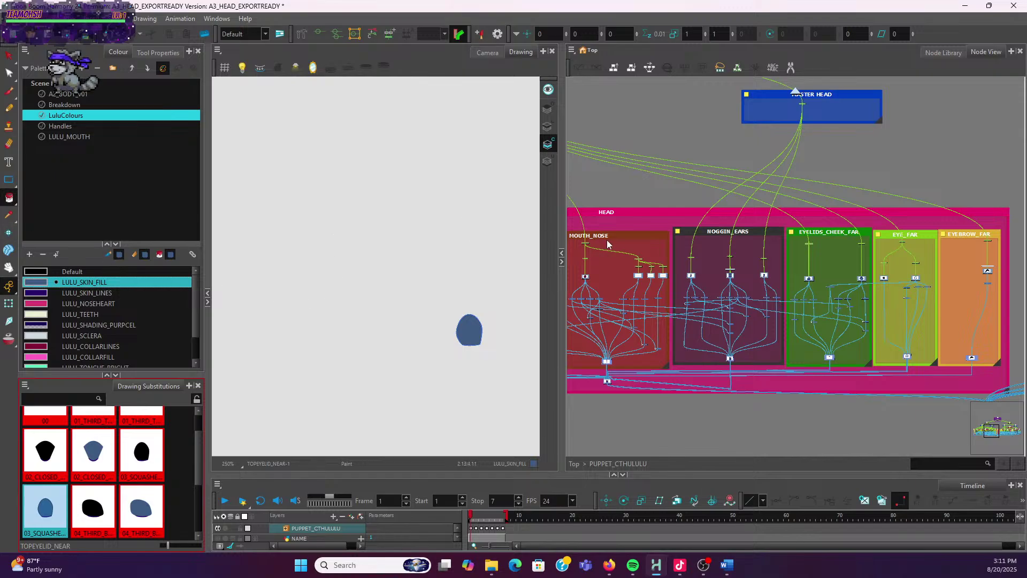
# Return to the camera view and check the blue squashed eyelid on the face and the near top eyelid's substitutions
pyautogui.click(489, 53)
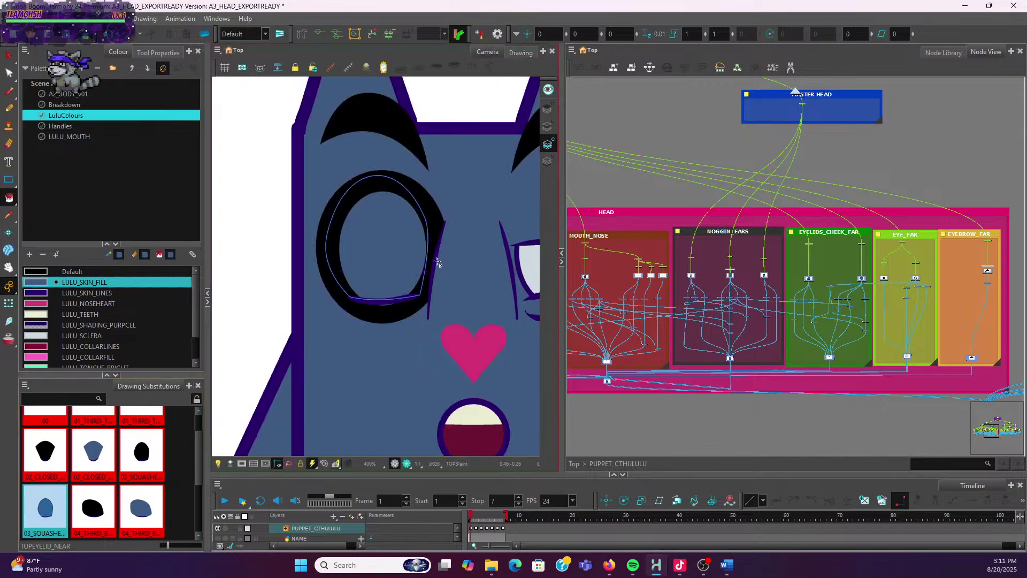
pyautogui.scroll(-2, 442, 305)
pyautogui.scroll(3, 443, 305)
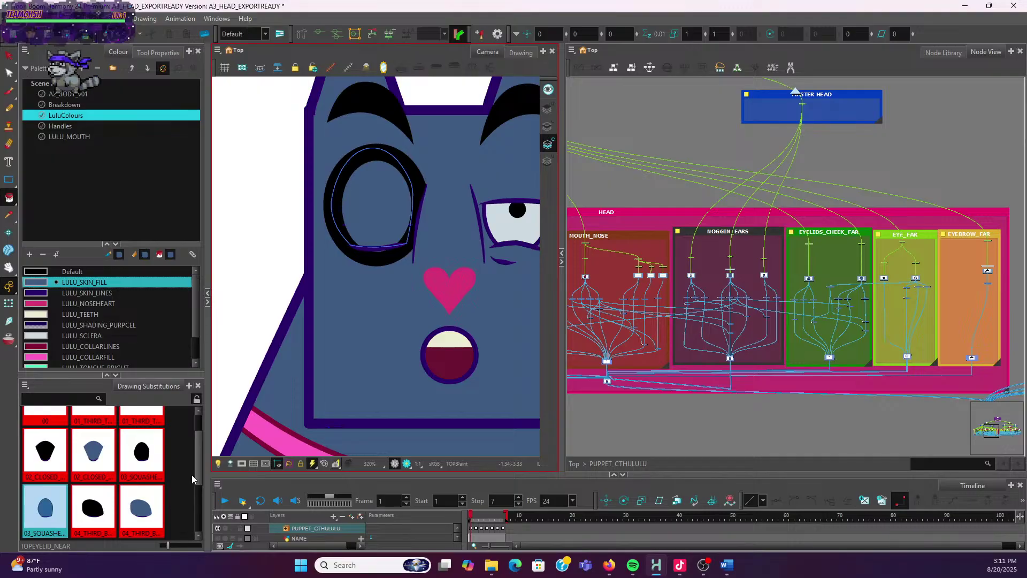
pyautogui.scroll(3, 191, 447)
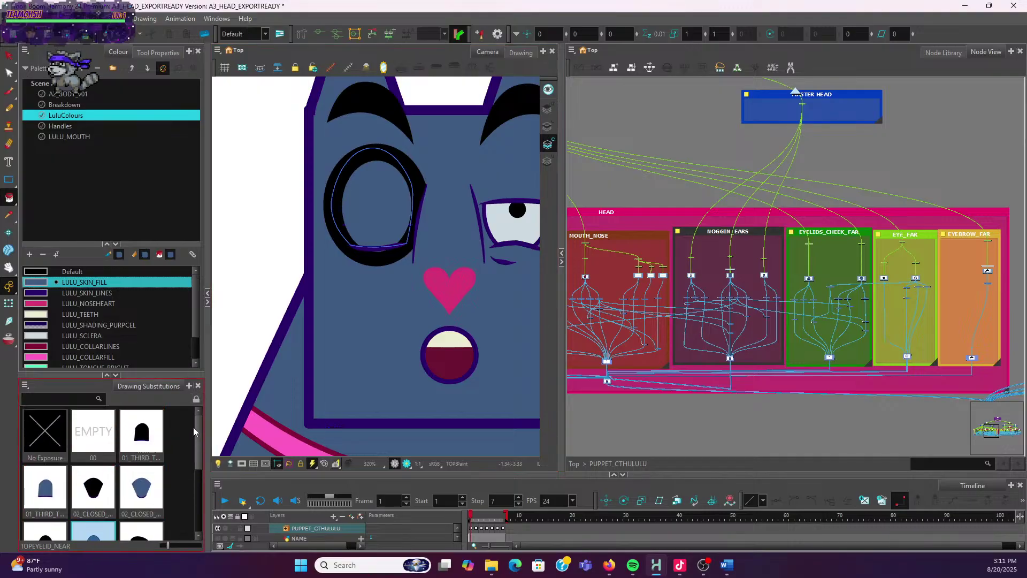
# Expose the near top eyelid's black 01_THIRD drawing in place of the squashed one
pyautogui.moveTo(195, 450)
pyautogui.mouseDown()
pyautogui.moveTo(196, 503)
pyautogui.moveTo(196, 456)
pyautogui.moveTo(198, 485)
pyautogui.mouseUp()
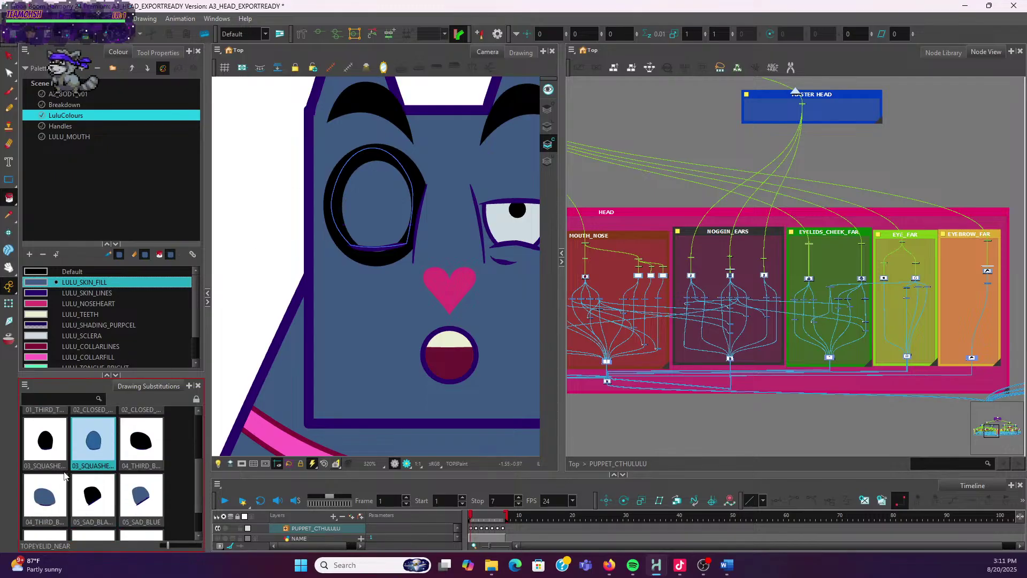
pyautogui.scroll(3, 62, 490)
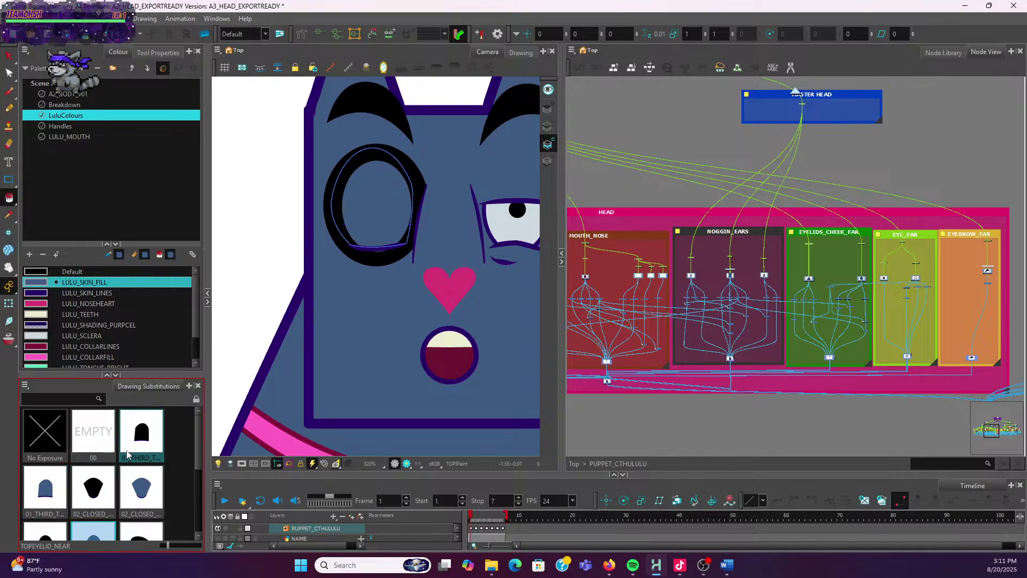
pyautogui.click(130, 451)
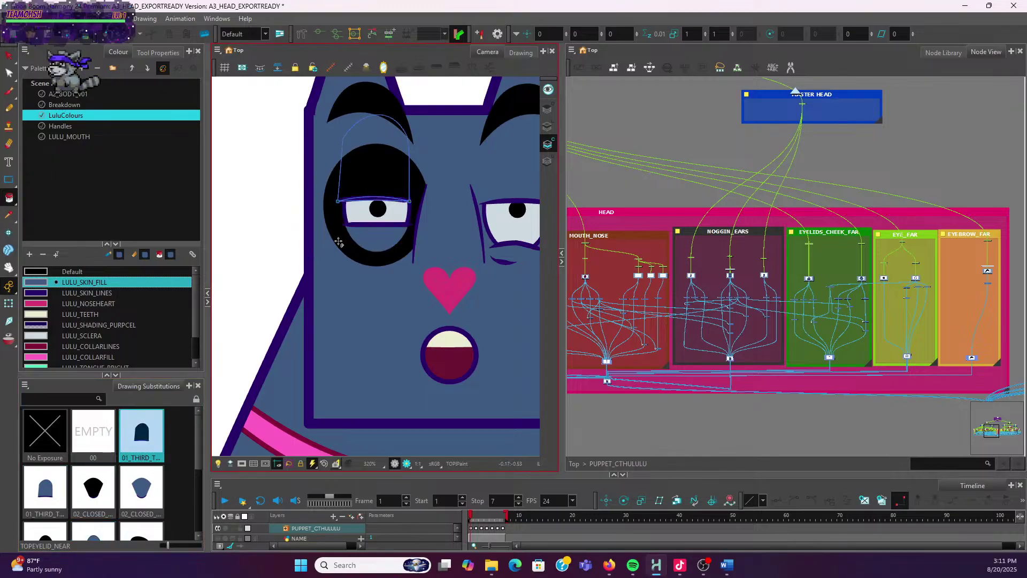
# Select the near cheek below the eye and expose its black 01_SMALLLID_FRONT drawing
pyautogui.click(9, 305)
pyautogui.click(374, 238)
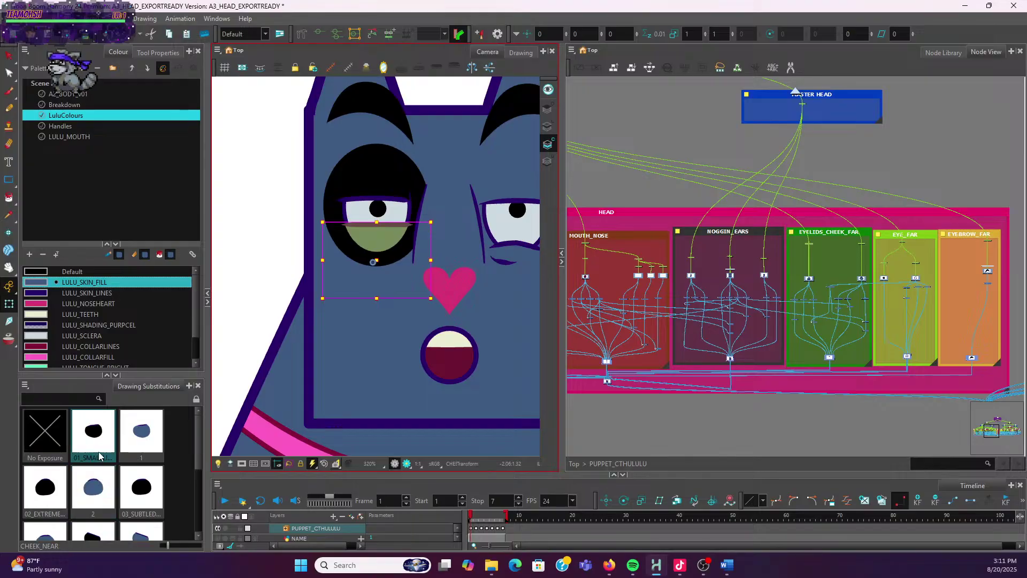
pyautogui.click(100, 455)
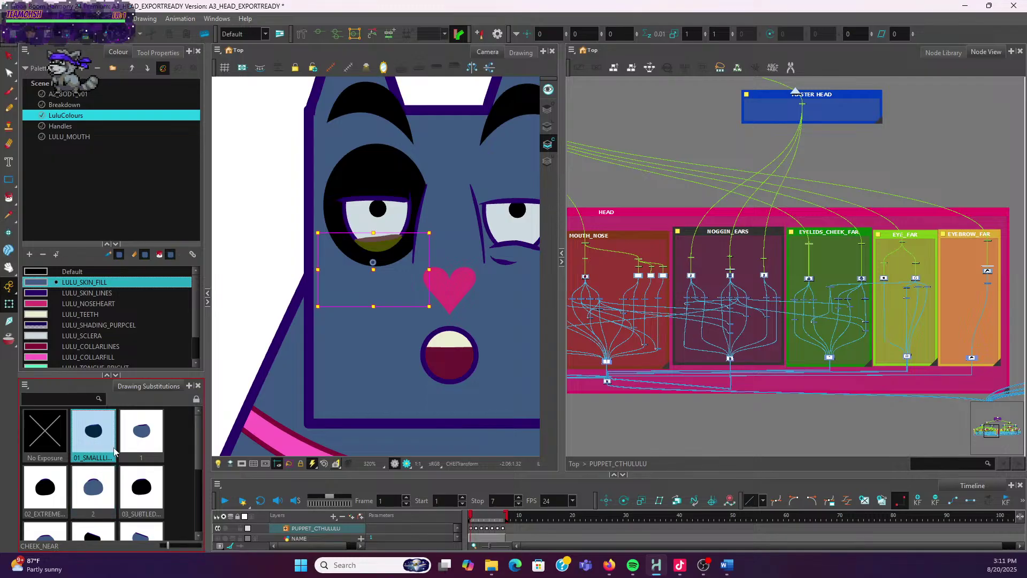
# Unlock the near cheek's substitutions for renaming and rename the black small-lid drawing as 01_SMALLLID_BLACK, copying the new name
pyautogui.click(197, 398)
pyautogui.doubleClick(58, 440)
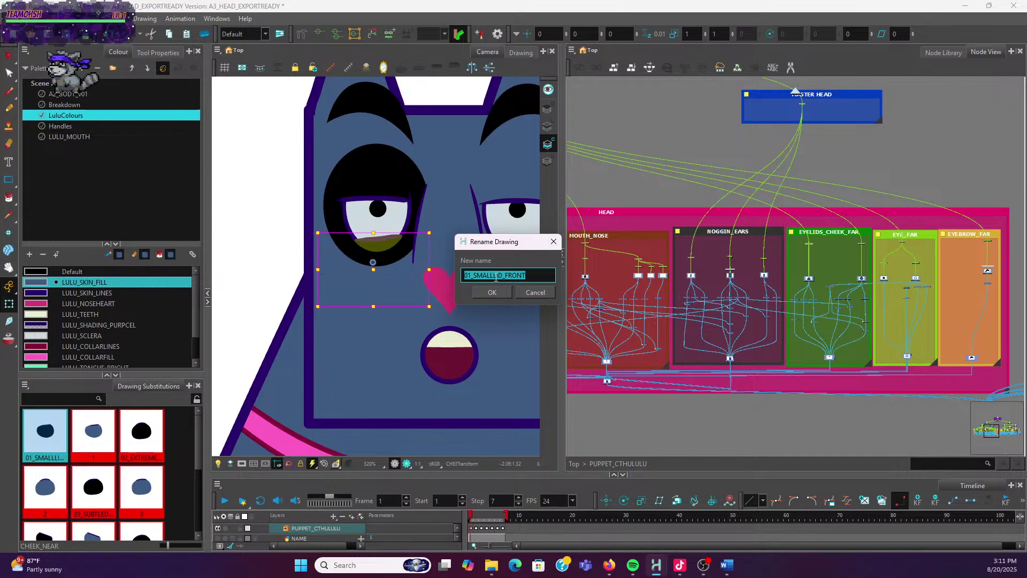
pyautogui.click(495, 275)
pyautogui.moveTo(526, 275)
pyautogui.mouseDown()
pyautogui.moveTo(464, 275)
pyautogui.moveTo(506, 275)
pyautogui.mouseUp()
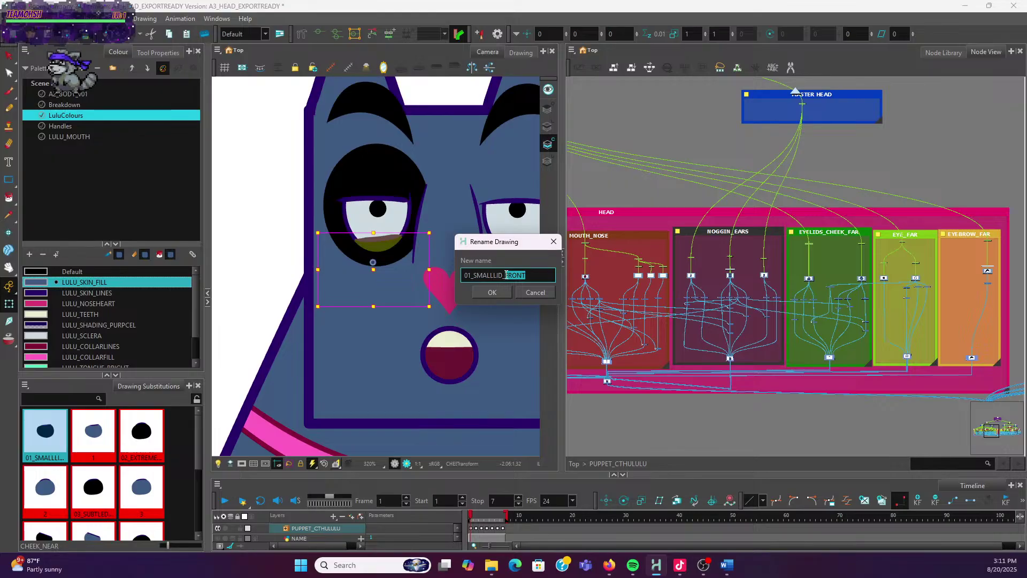
pyautogui.press('BackSpace')
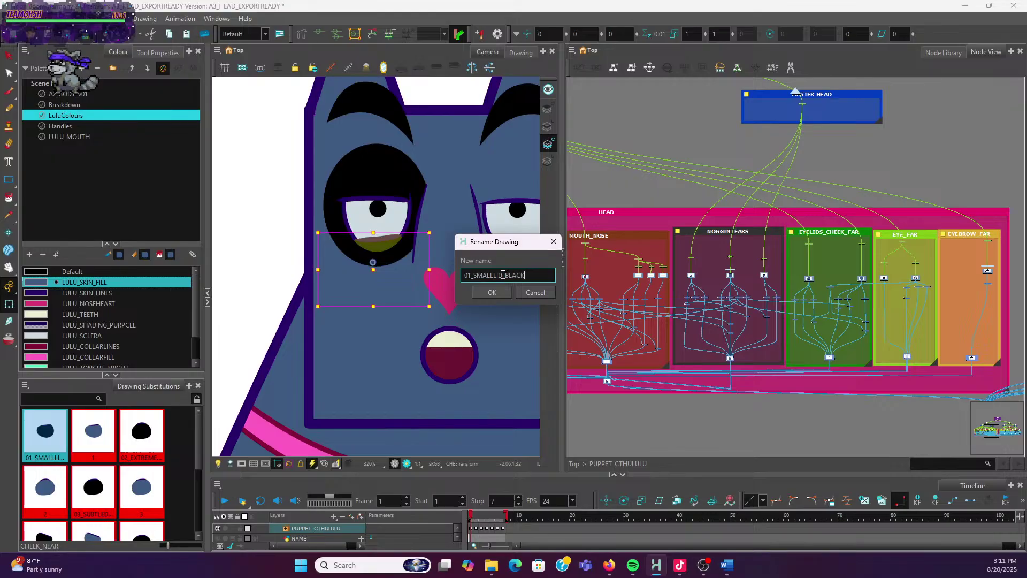
pyautogui.moveTo(519, 277); pyautogui.dragTo(433, 271)
pyautogui.hotkey('ctrl', 'c')
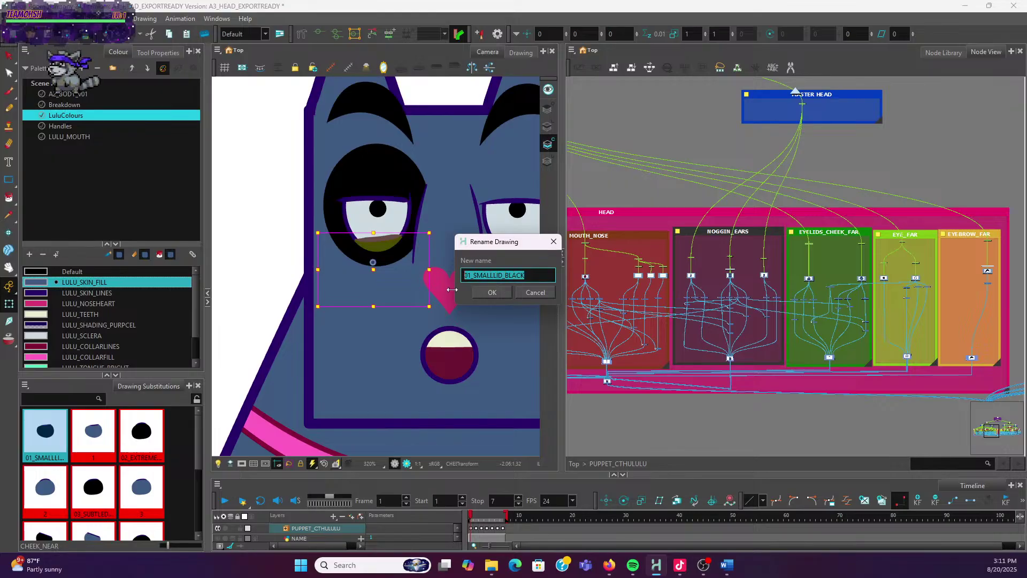
pyautogui.click(491, 292)
# Rename the near cheek's blue drawing 1 as 01_SMALLLID_BLUE, adapting the copied name
pyautogui.click(99, 447)
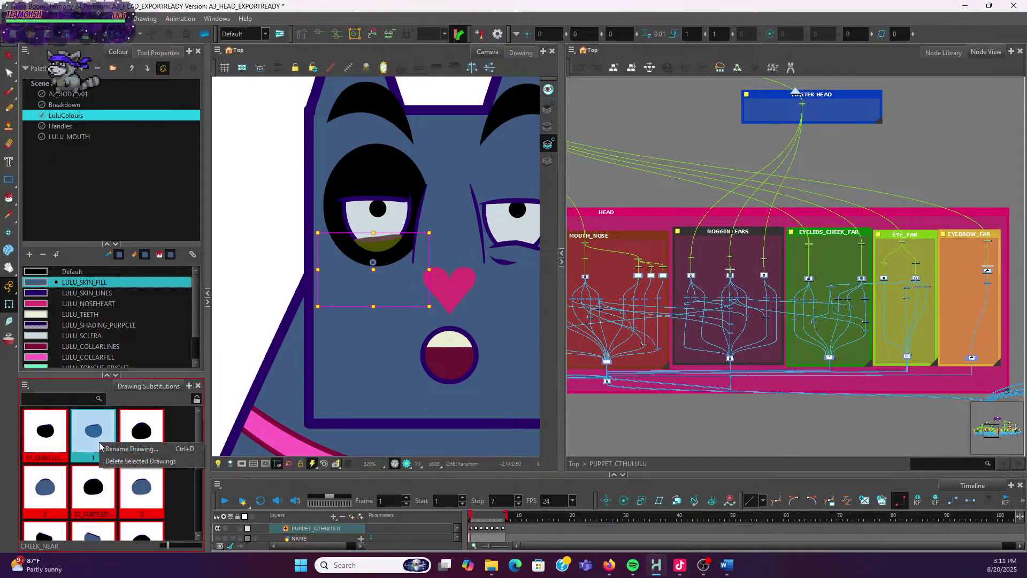
pyautogui.hotkey('ctrl', 'd')
pyautogui.hotkey('ctrl', 'v')
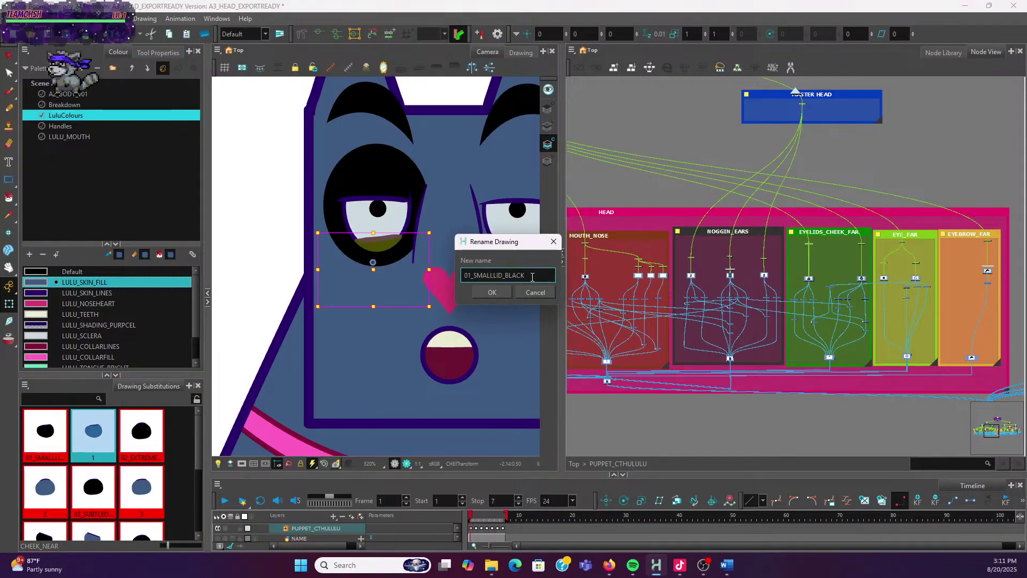
pyautogui.press('BackSpace')
pyautogui.press('BackSpace')
pyautogui.write('UE')
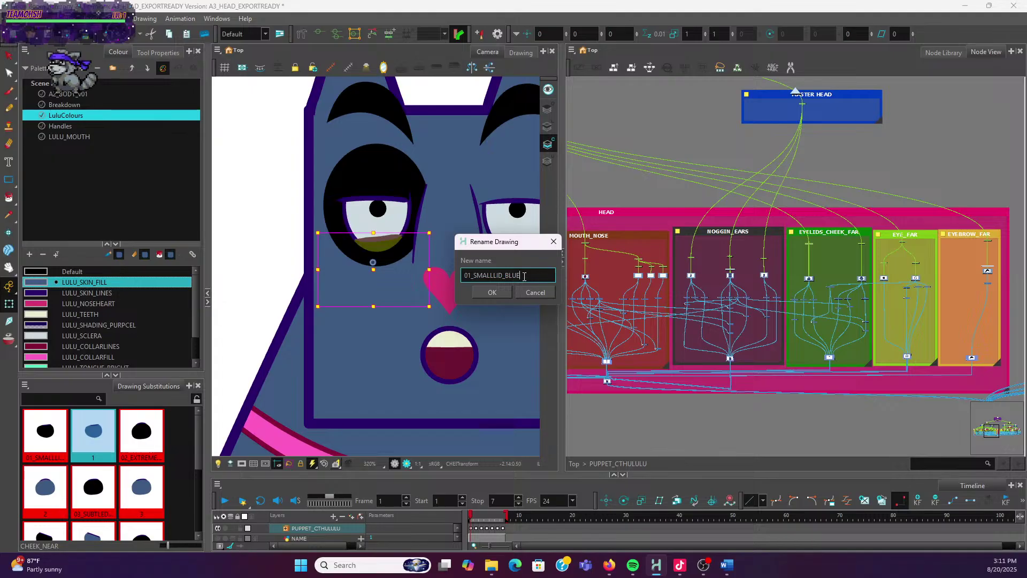
pyautogui.click(490, 292)
# Rename the near cheek's black extreme-down drawing as 02_EXTREMEDOWN_BLACK, removing the stray U, and copy the name
pyautogui.click(146, 444)
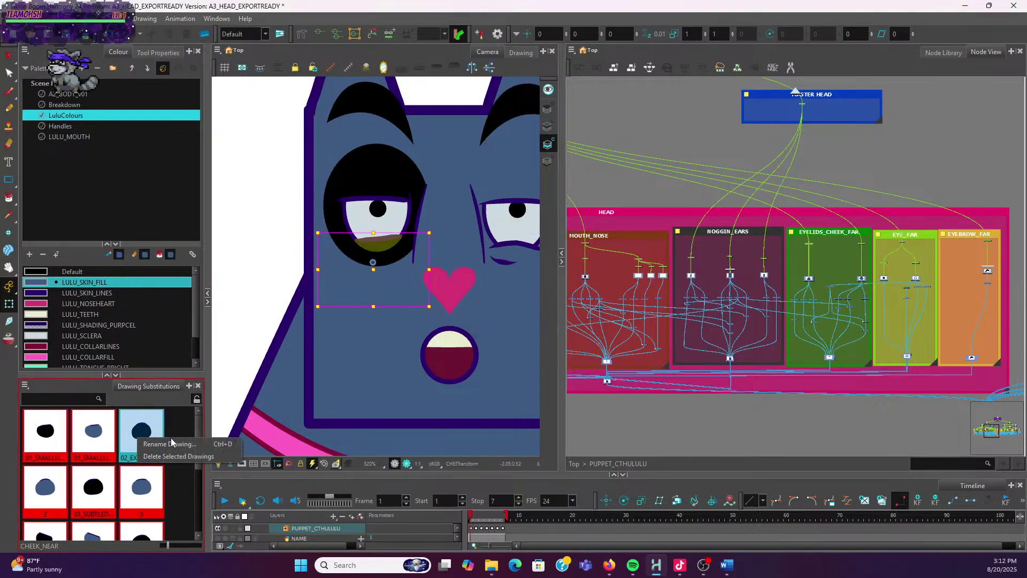
pyautogui.hotkey('ctrl', 'd')
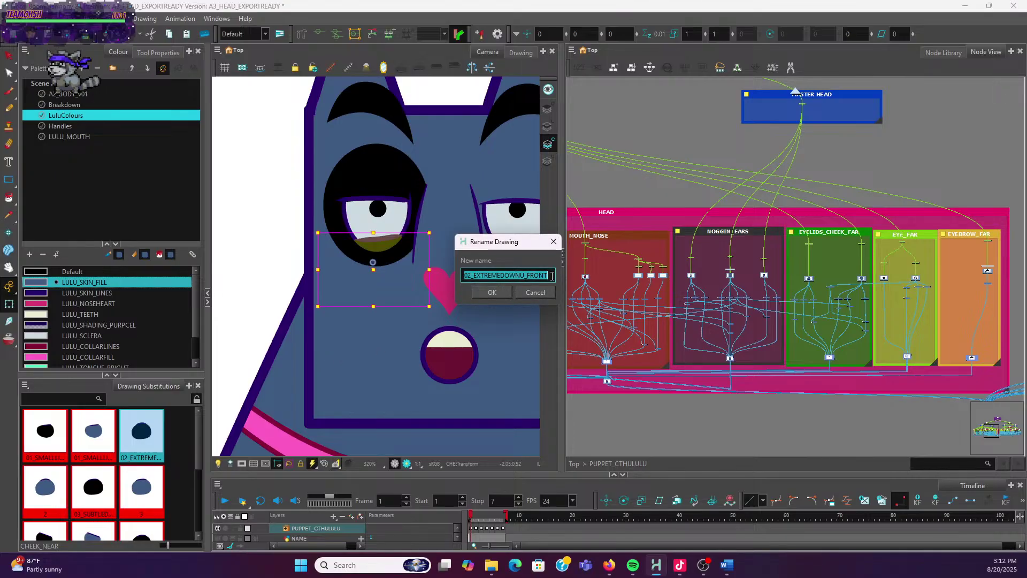
pyautogui.click(551, 276)
pyautogui.moveTo(550, 276); pyautogui.dragTo(522, 274)
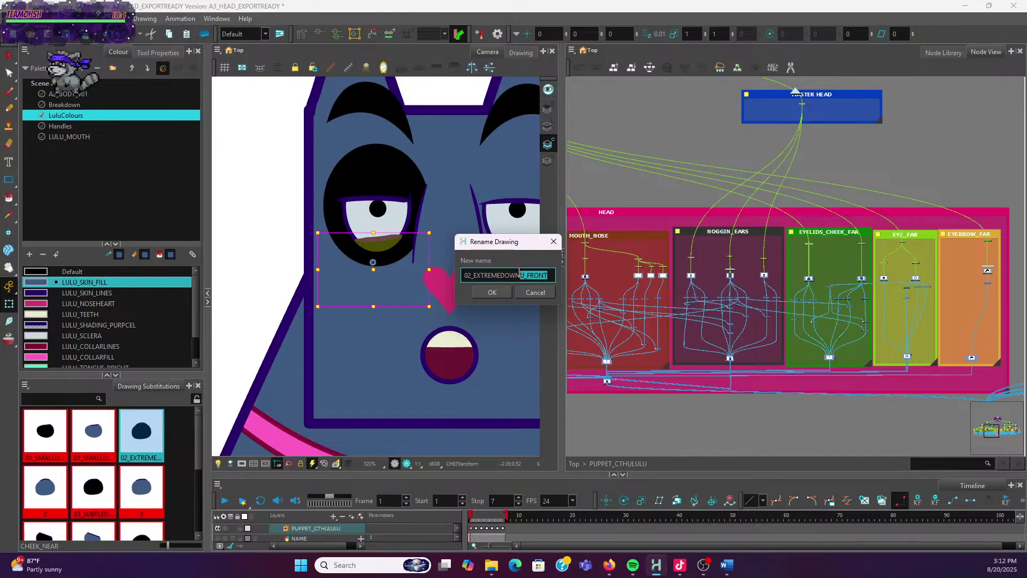
pyautogui.write('_BLACK')
pyautogui.moveTo(542, 270); pyautogui.dragTo(435, 265)
pyautogui.hotkey('ctrl', 'c')
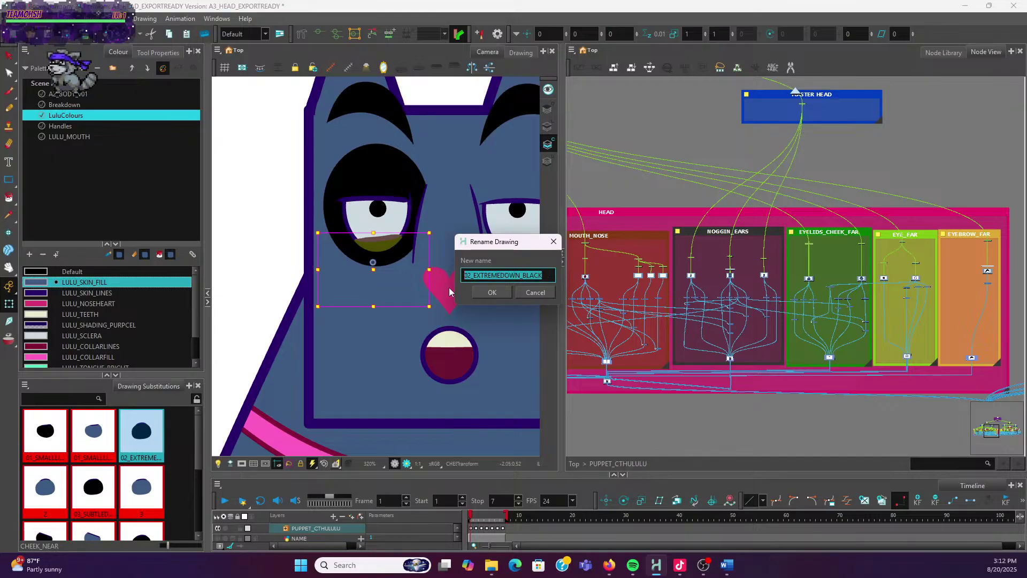
pyautogui.click(480, 292)
# Rename the near cheek's blue drawing 2 as 02_EXTREMEDOWN_BLUE, adapting the copied name
pyautogui.click(50, 481)
pyautogui.rightClick(51, 485)
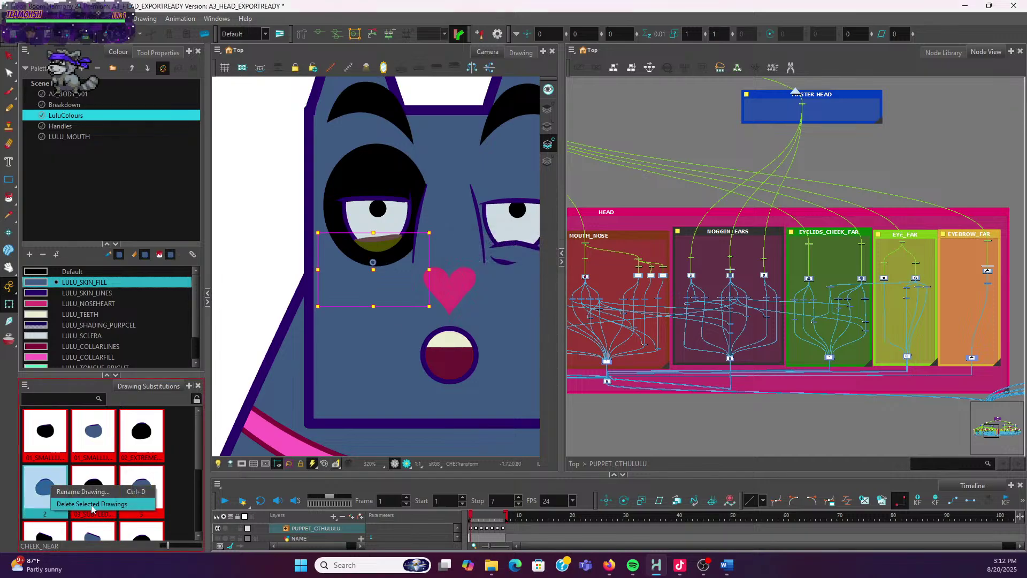
pyautogui.click(86, 491)
pyautogui.hotkey('ctrl', 'v')
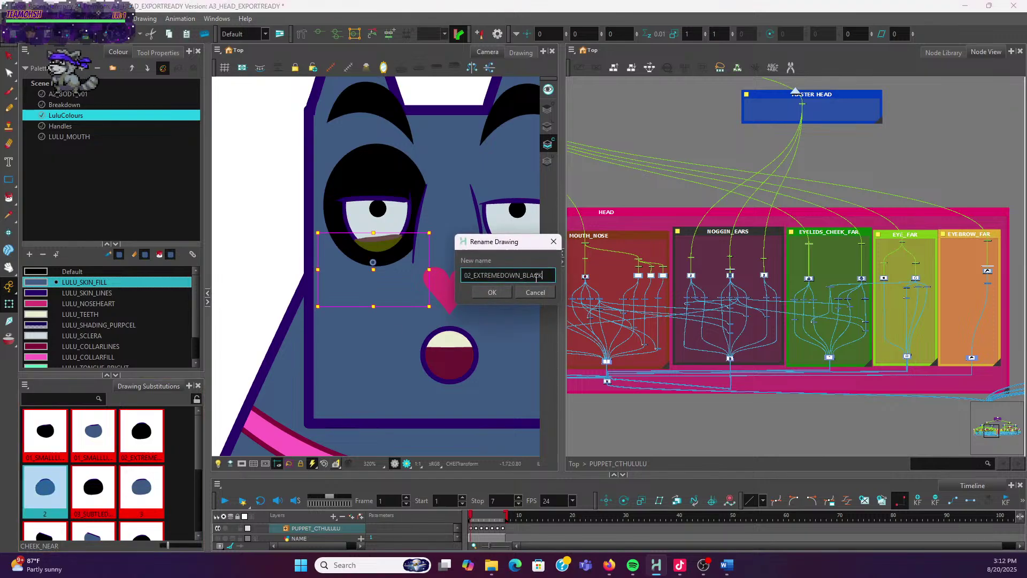
pyautogui.press('BackSpace')
pyautogui.press('BackSpace')
pyautogui.write('UE')
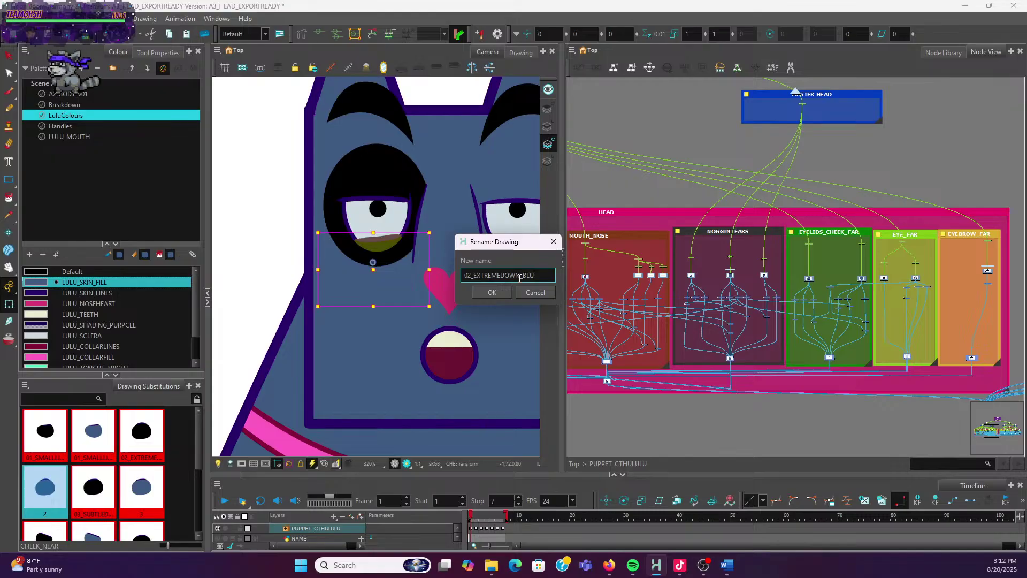
pyautogui.click(507, 295)
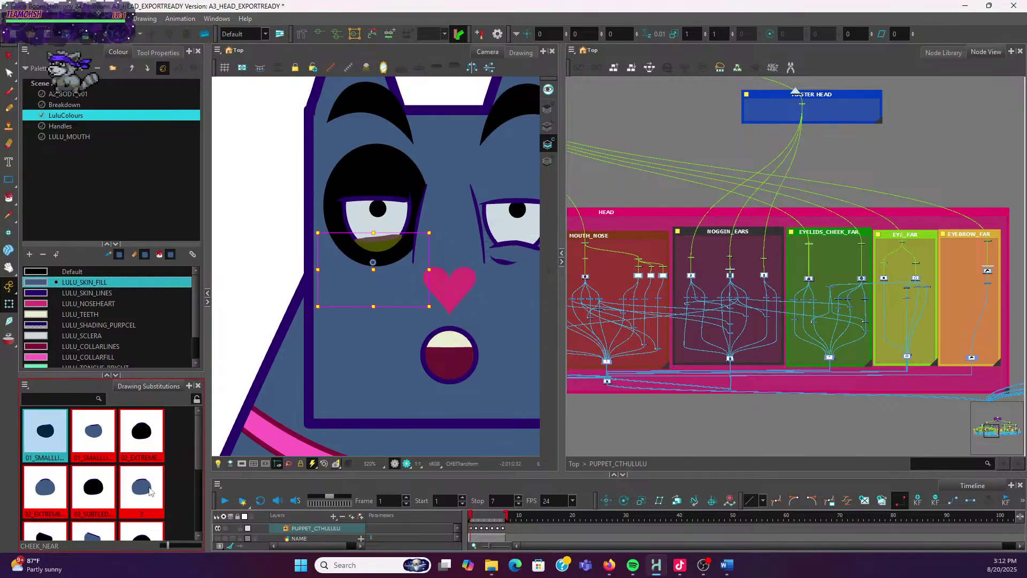
# Rename the near cheek's black subtle-down drawing as 03_SUBTLEDOWN_BLACK, removing the stray U
pyautogui.click(105, 489)
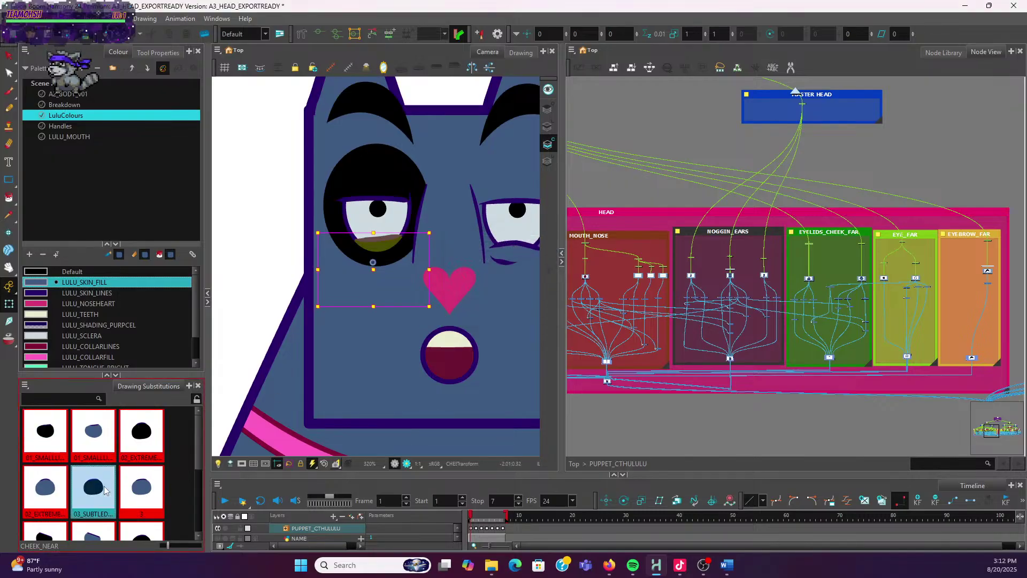
pyautogui.rightClick(101, 493)
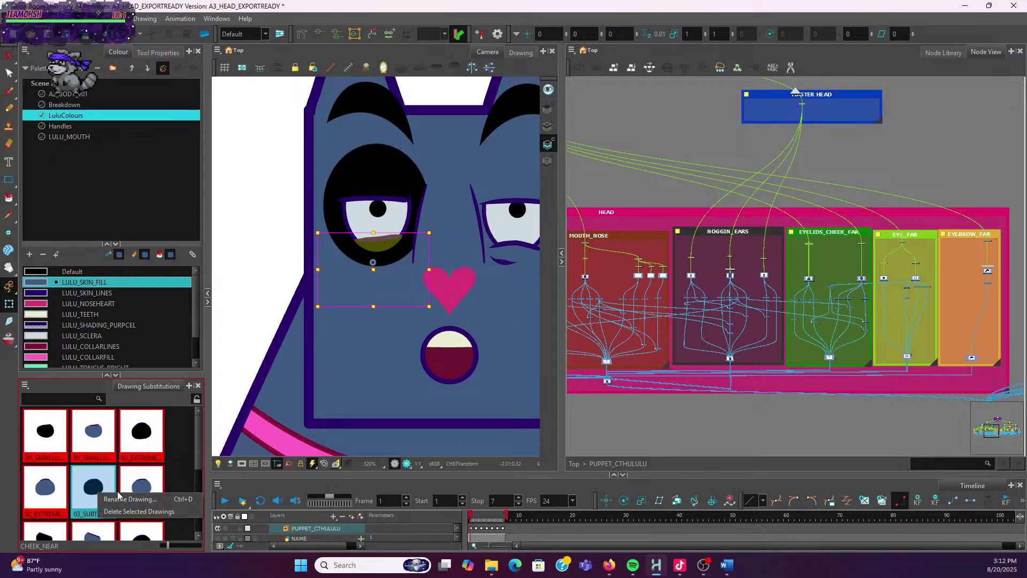
pyautogui.click(121, 497)
pyautogui.click(546, 276)
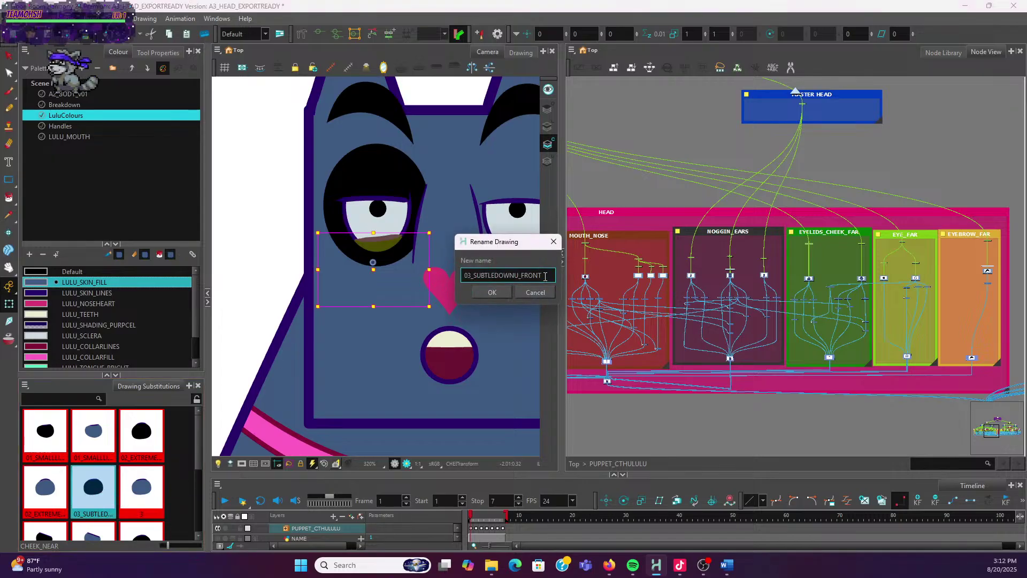
pyautogui.press('BackSpace')
pyautogui.press('BackSpace')
pyautogui.press('BackSpace')
pyautogui.press('BackSpace')
pyautogui.press('BackSpace')
pyautogui.press('BackSpace')
pyautogui.press('BackSpace')
pyautogui.write('_BLACK')
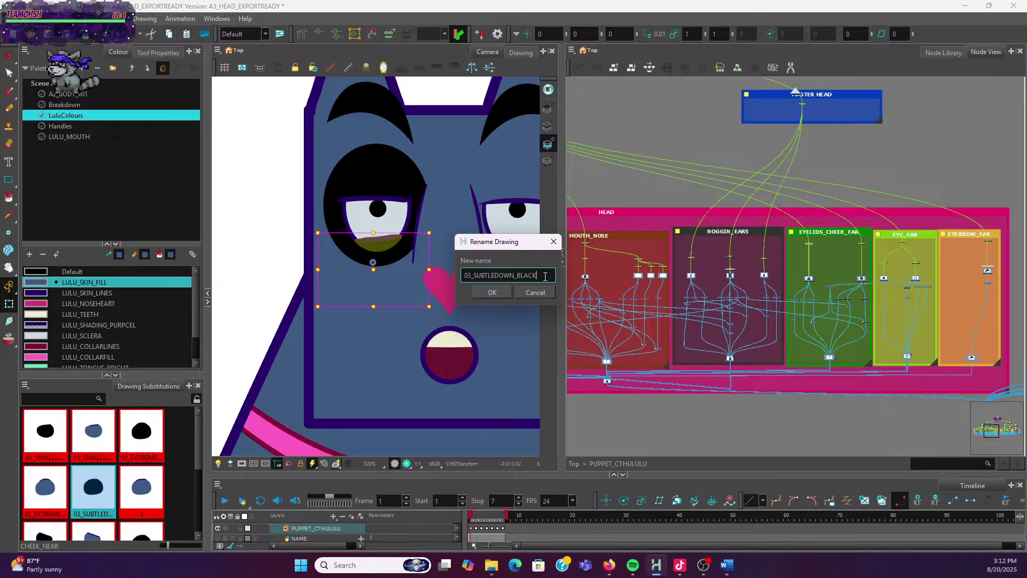
pyautogui.click(485, 293)
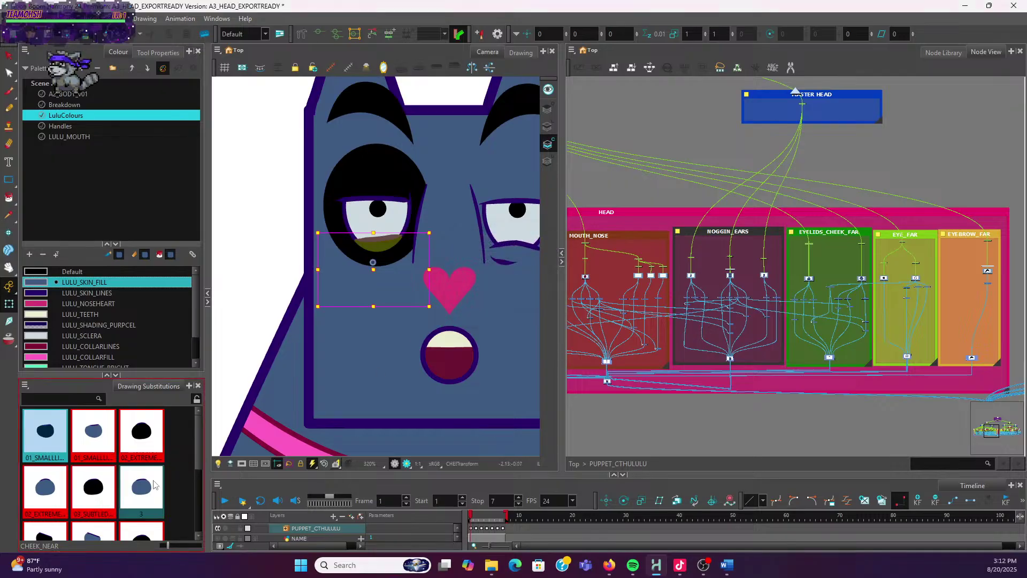
# Rename the near cheek's blue drawing 3 as 03_SUBTLEDOWN_BLUE
pyautogui.click(153, 484)
pyautogui.hotkey('ctrl', 'd')
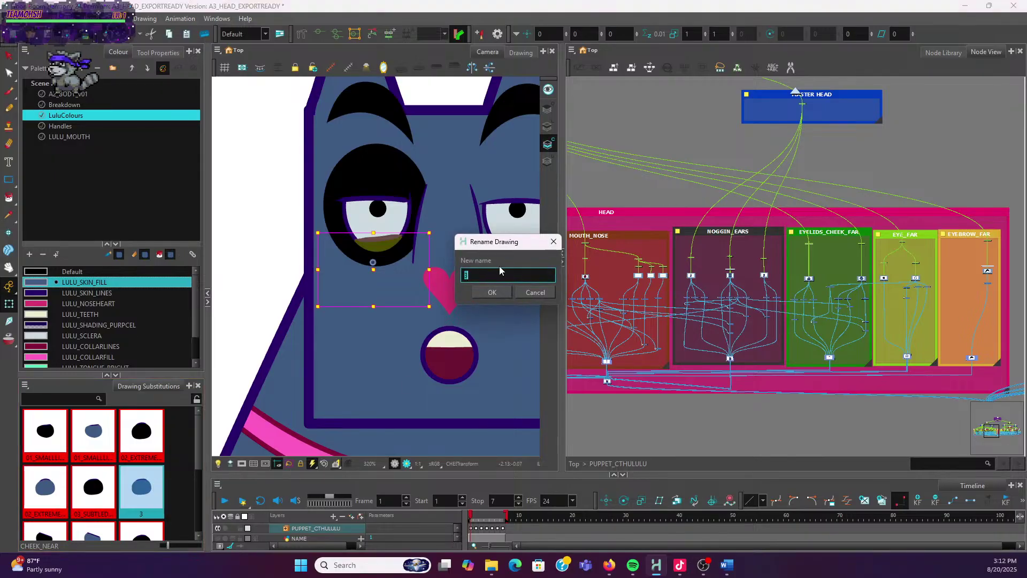
pyautogui.press('BackSpace')
pyautogui.press('BackSpace')
pyautogui.press('BackSpace')
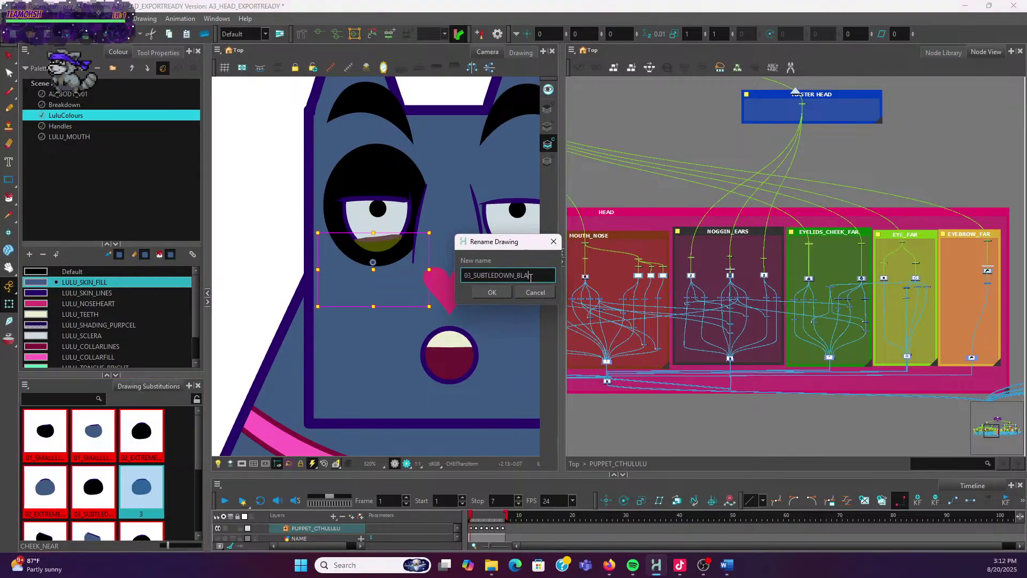
pyautogui.write('UE')
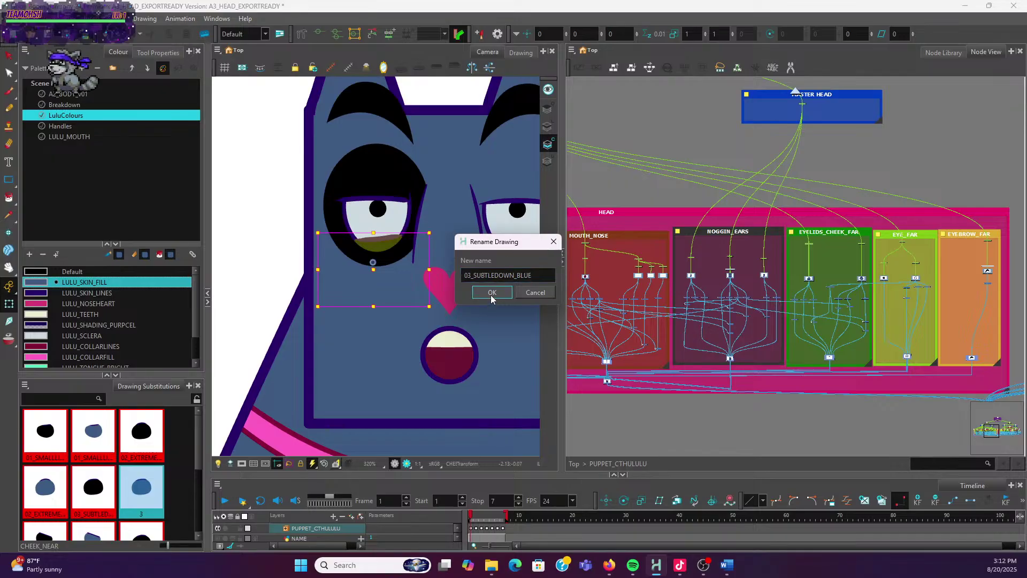
pyautogui.click(490, 292)
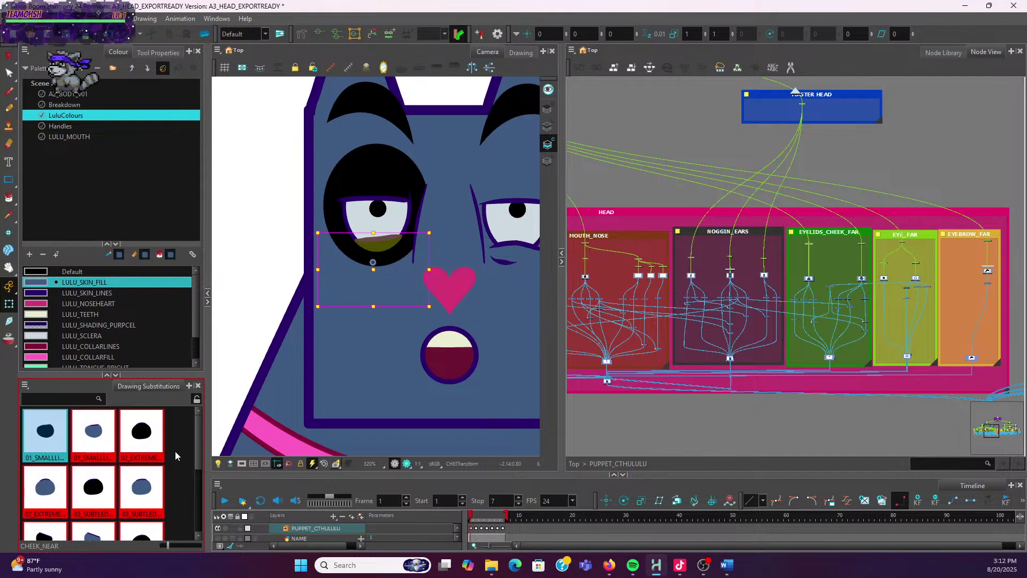
# Rename the near cheek's black diagonal-squint drawing as 04_DIAGNOLSQUINT_BLACK, replacing the FRONT suffix, and copy the name
pyautogui.scroll(-1, 175, 451)
pyautogui.scroll(1, 175, 454)
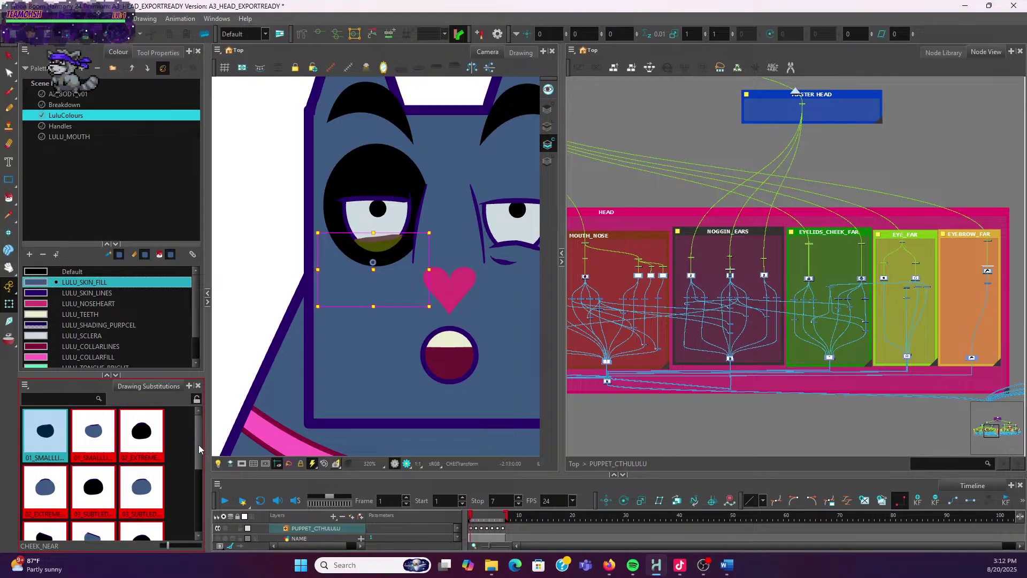
pyautogui.scroll(-3, 198, 449)
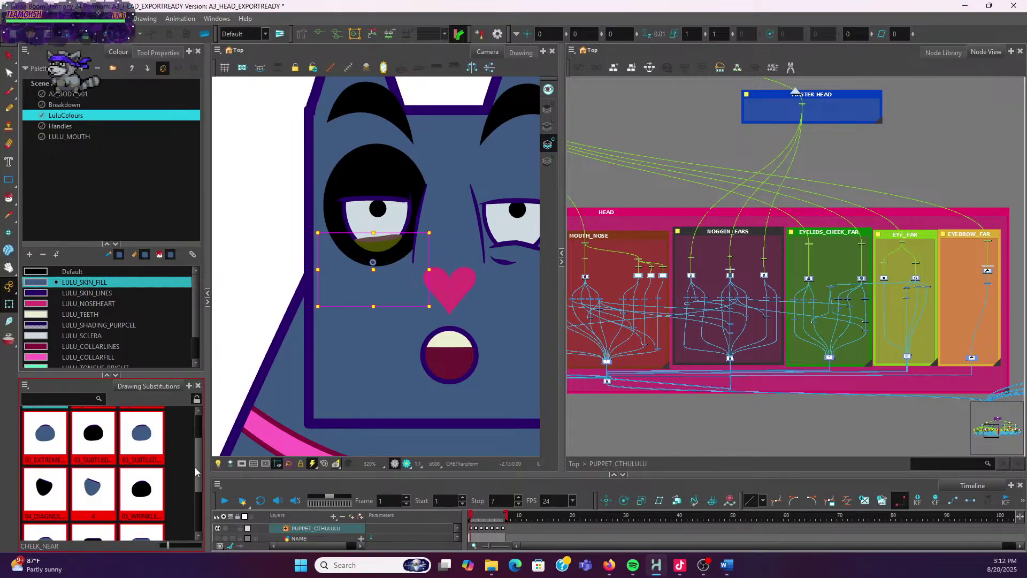
pyautogui.moveTo(200, 483); pyautogui.dragTo(200, 482)
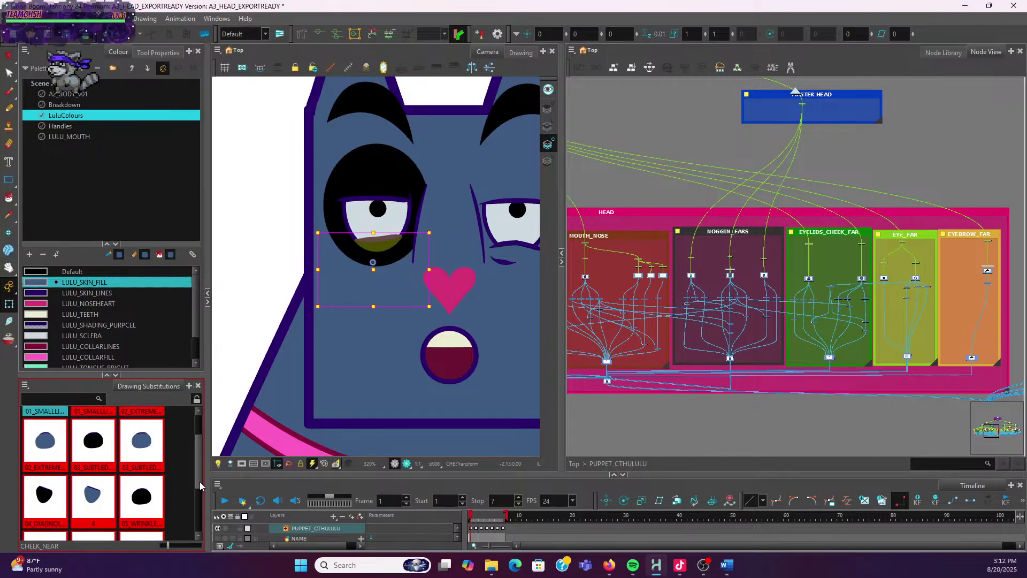
pyautogui.click(53, 495)
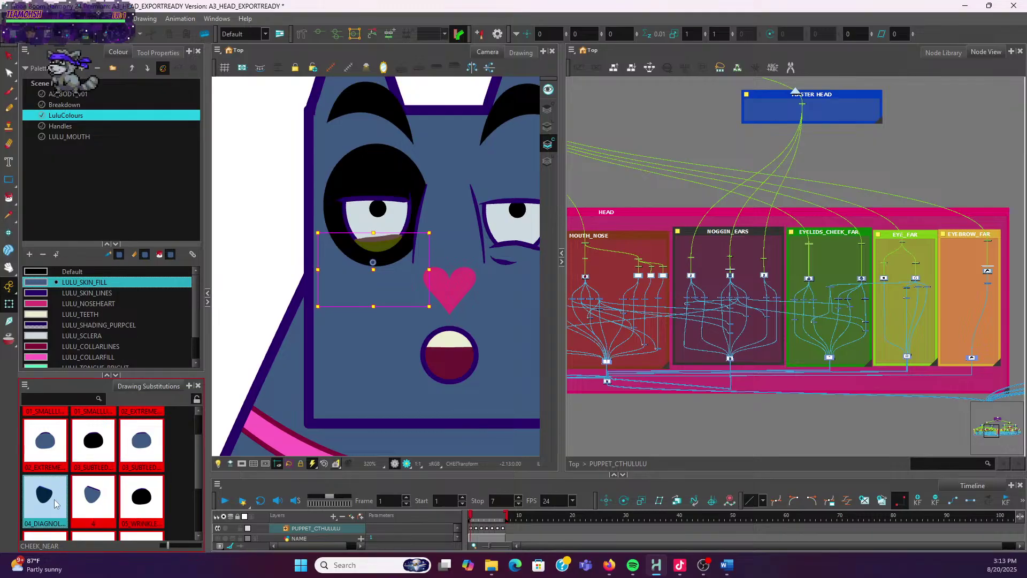
pyautogui.rightClick(54, 499)
pyautogui.click(110, 505)
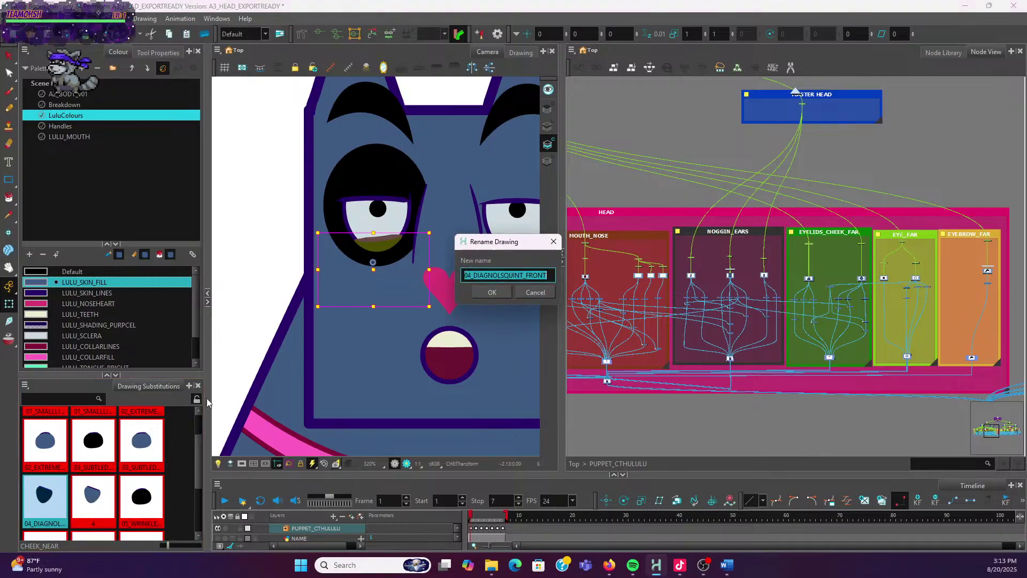
pyautogui.click(548, 276)
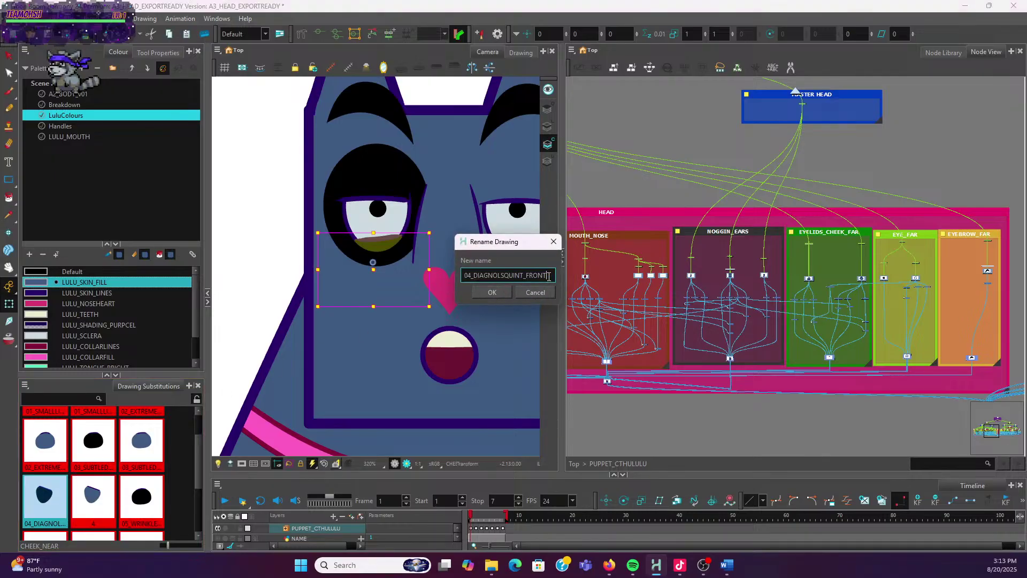
pyautogui.press('BackSpace')
pyautogui.press('BackSpace')
pyautogui.press('BackSpace')
pyautogui.press('BackSpace')
pyautogui.press('BackSpace')
pyautogui.write('BLACK')
pyautogui.hotkey('ctrl', 'a')
pyautogui.hotkey('ctrl', 'c')
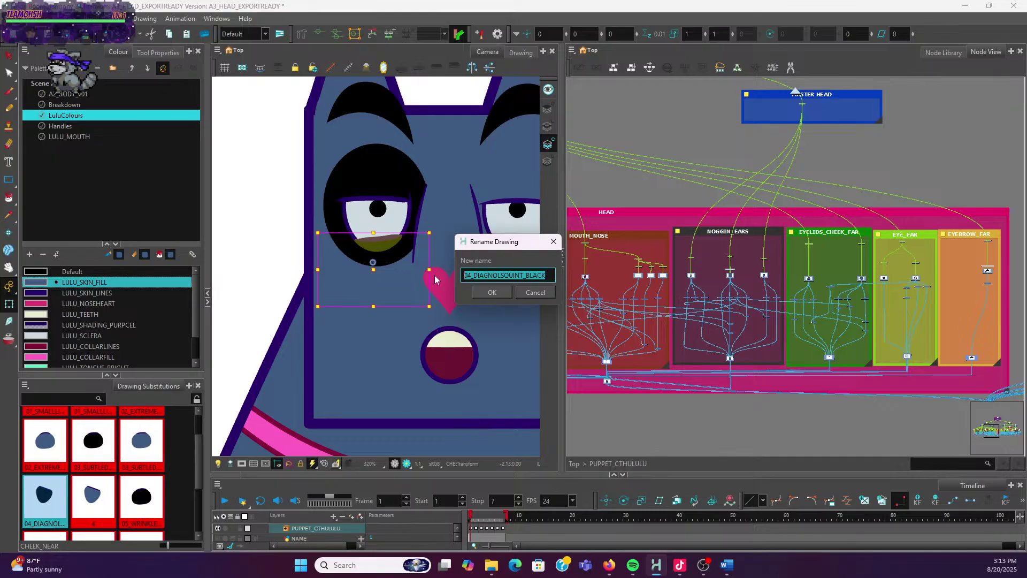
pyautogui.click(492, 291)
# Rename the near cheek's blue drawing 4 as 04_DIAGNOLSQUINT_BLUE, adapting the copied name
pyautogui.scroll(-1, 100, 444)
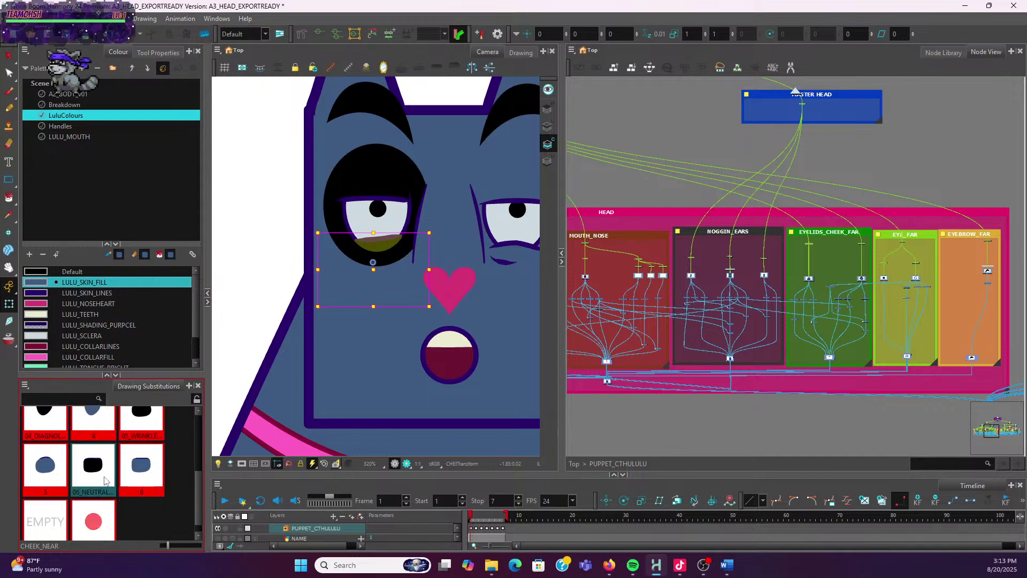
pyautogui.scroll(1, 100, 444)
pyautogui.doubleClick(93, 432)
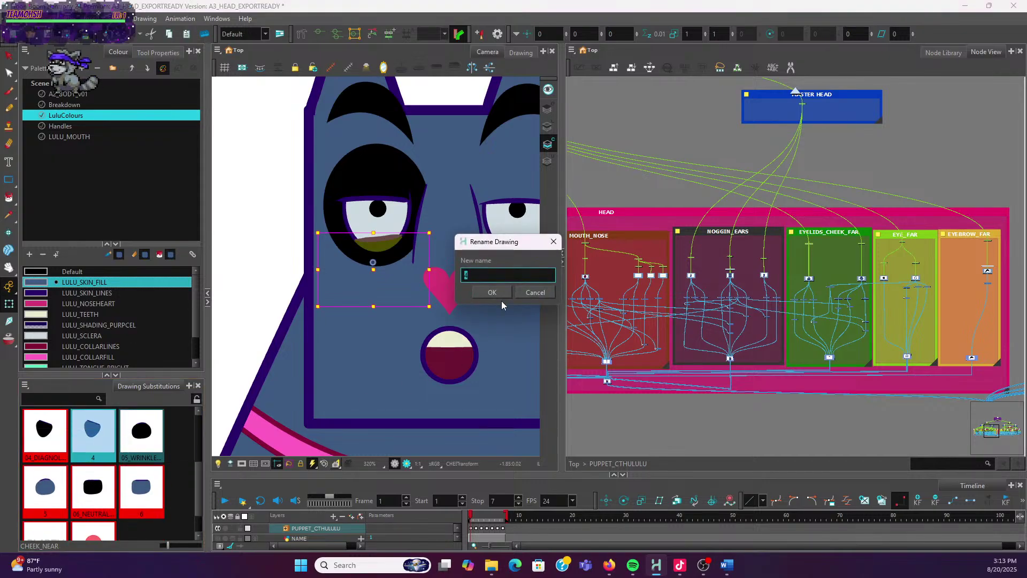
pyautogui.hotkey('ctrl', 'v')
pyautogui.press('BackSpace')
pyautogui.press('BackSpace')
pyautogui.press('BackSpace')
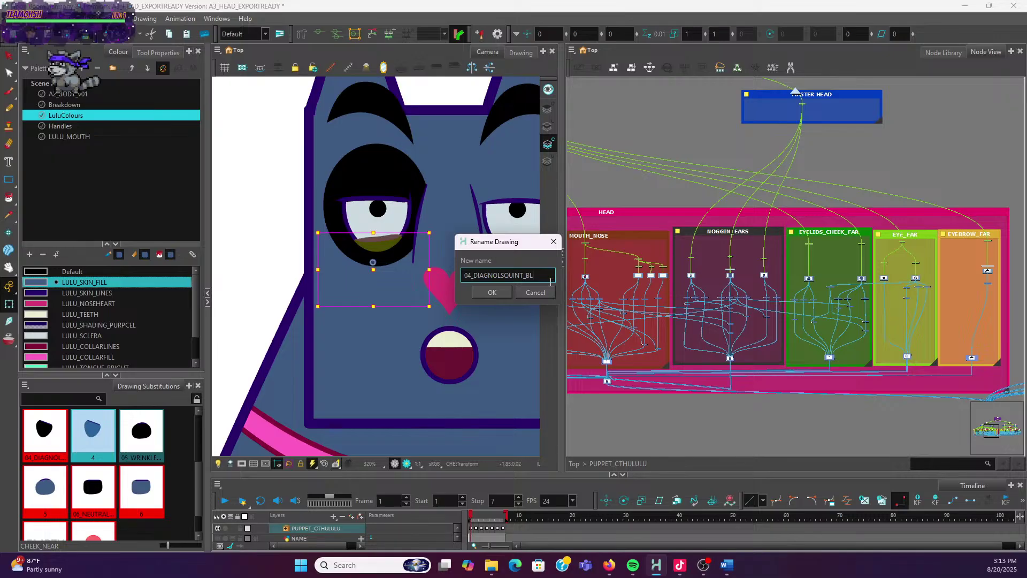
pyautogui.write('UE')
pyautogui.click(491, 292)
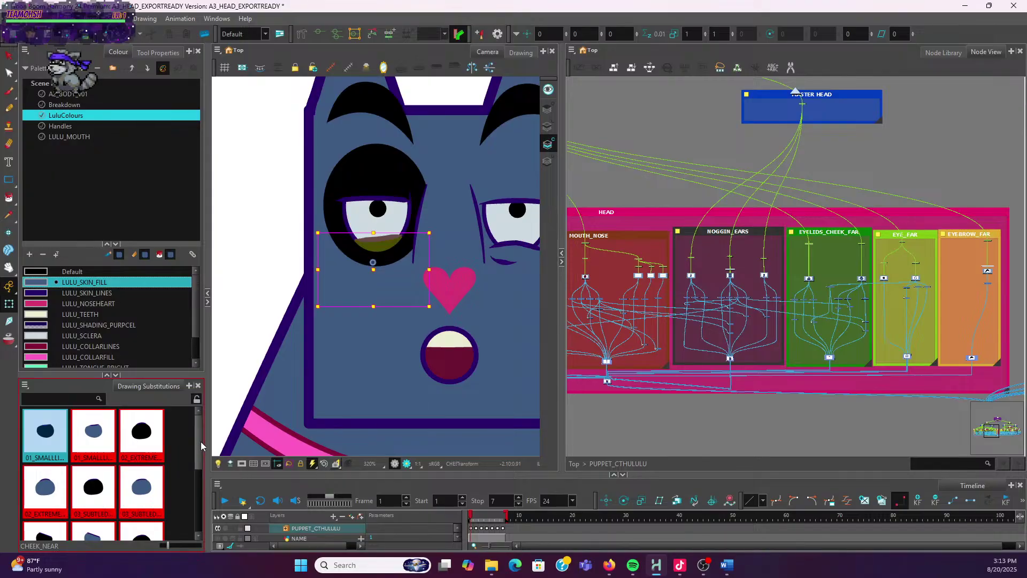
pyautogui.moveTo(201, 441)
pyautogui.mouseDown()
pyautogui.moveTo(192, 483)
pyautogui.moveTo(201, 479)
pyautogui.mouseUp()
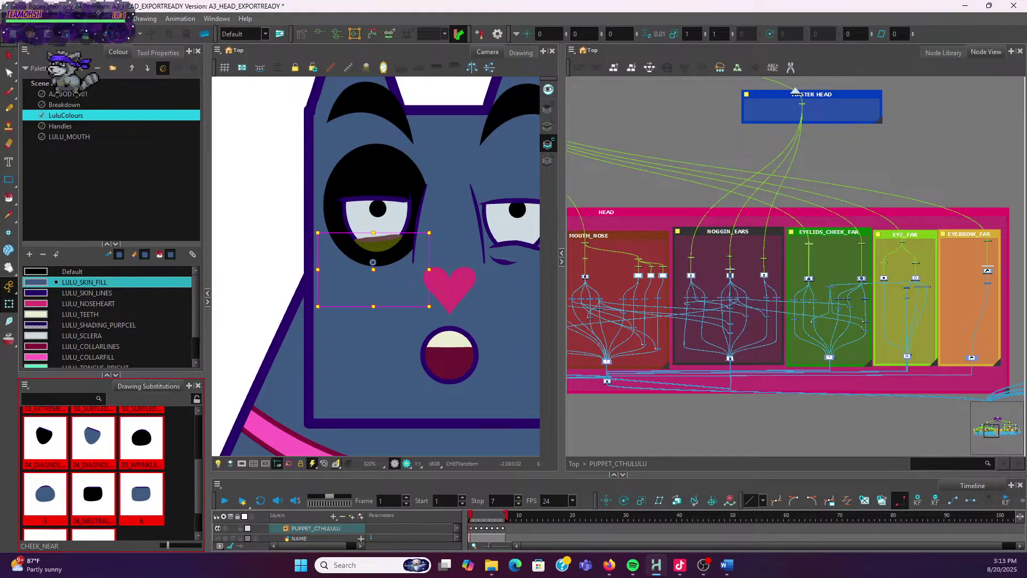
pyautogui.hotkey('alt', 'Tab')
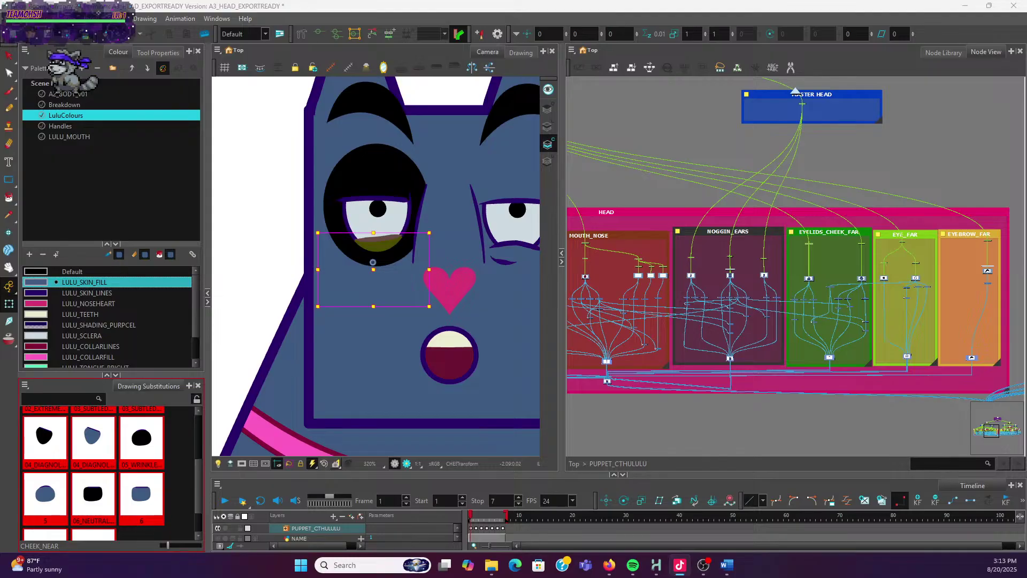
pyautogui.hotkey('alt', 'Tab')
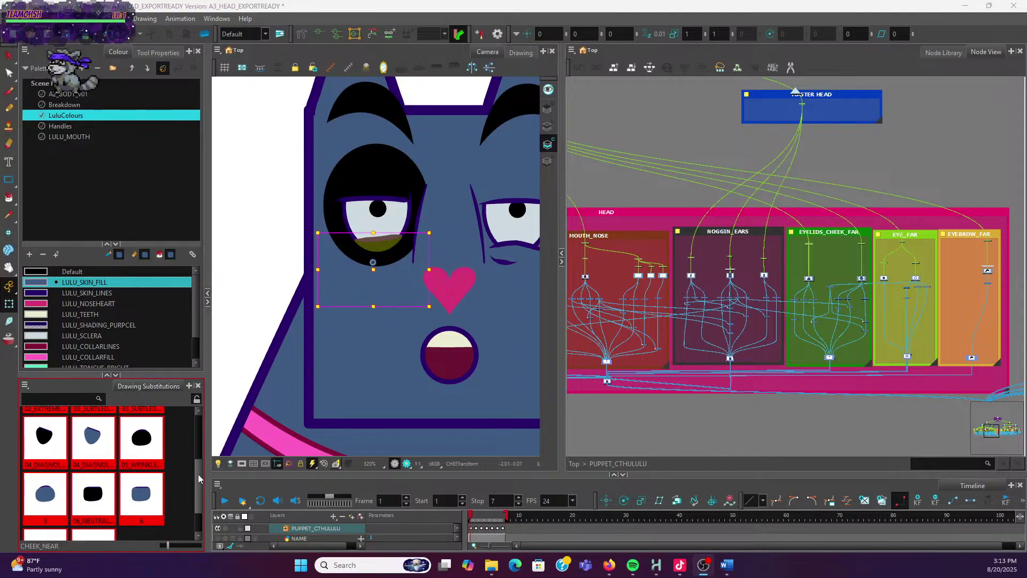
pyautogui.scroll(1, 199, 477)
pyautogui.scroll(-2, 472, 287)
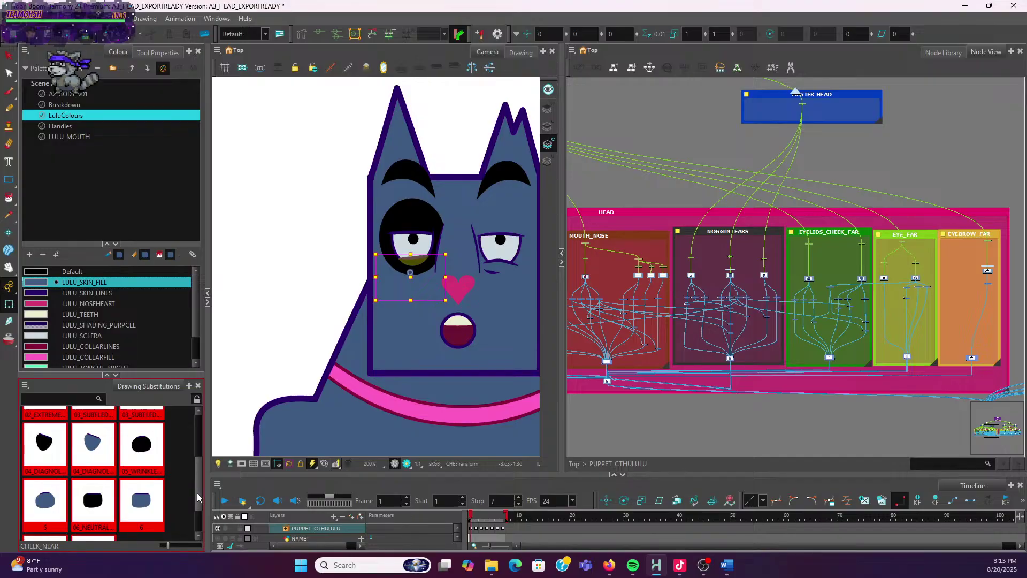
pyautogui.scroll(-1, 197, 493)
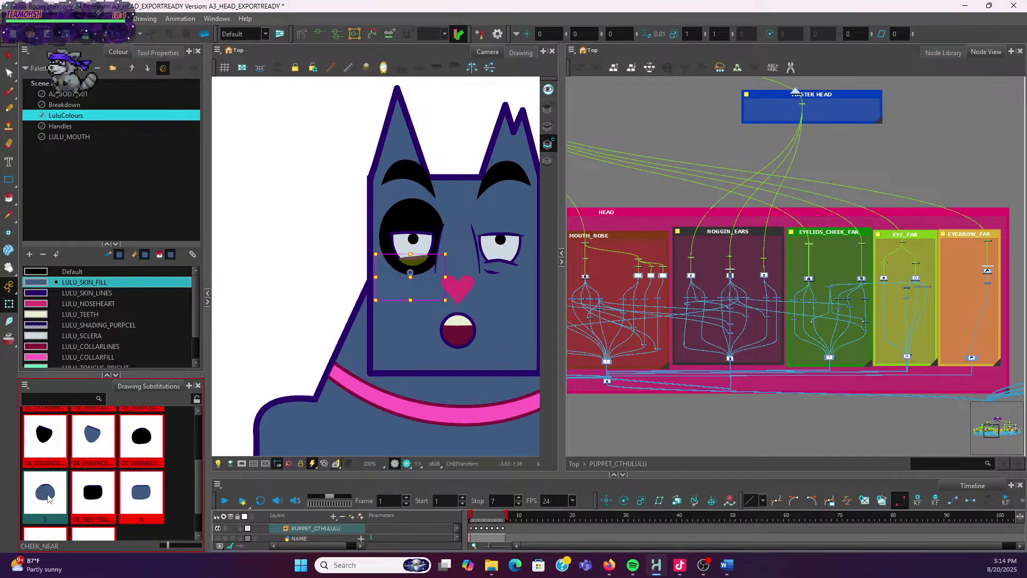
pyautogui.scroll(-2, 473, 244)
pyautogui.moveTo(475, 302); pyautogui.dragTo(383, 305)
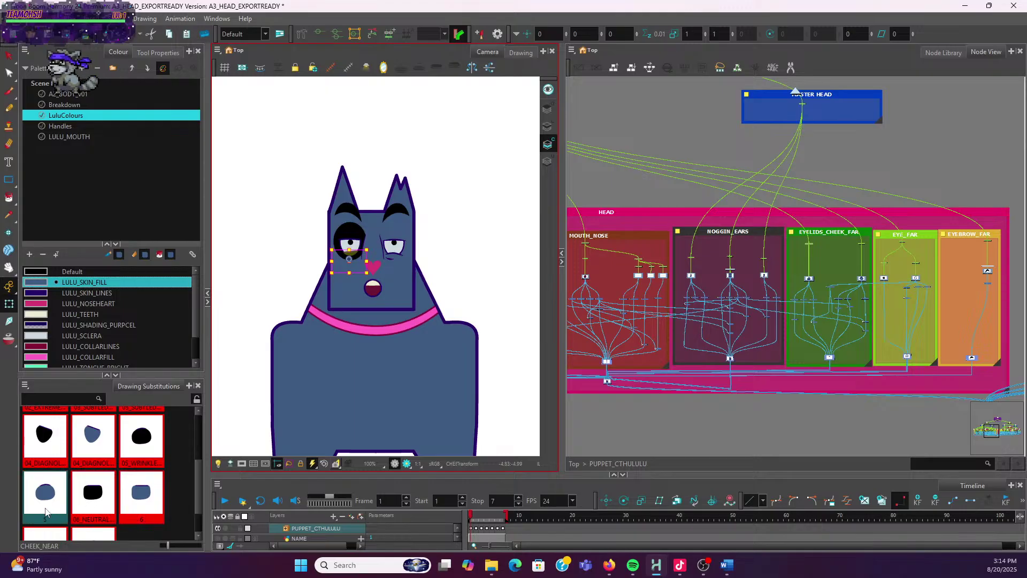
# Rename the near cheek's black wrinkled-squint drawing as 05_WRINKLEDSQUINT_BLACK, replacing the FRONT suffix, and copy the name
pyautogui.click(46, 507)
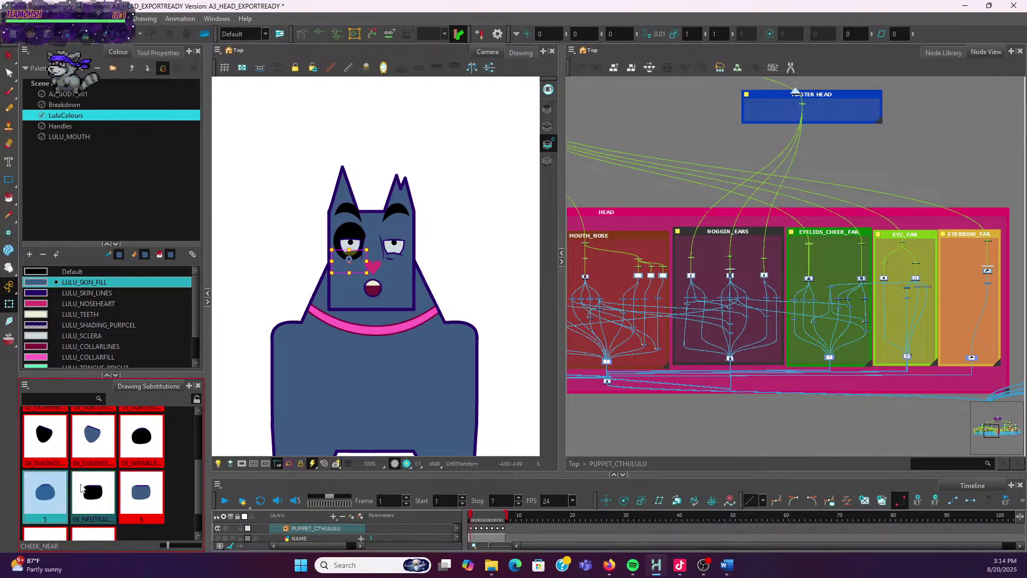
pyautogui.click(134, 446)
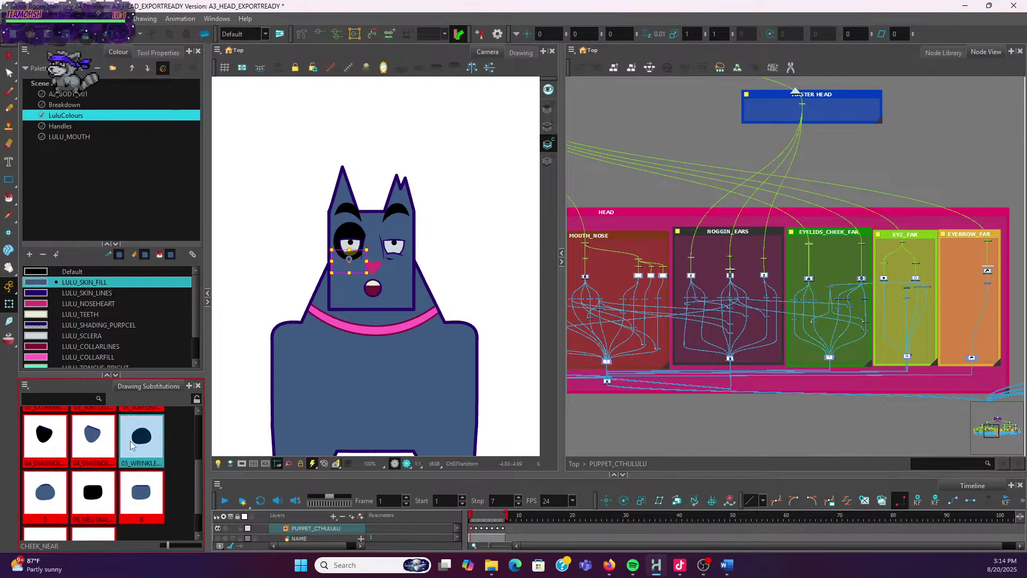
pyautogui.rightClick(142, 446)
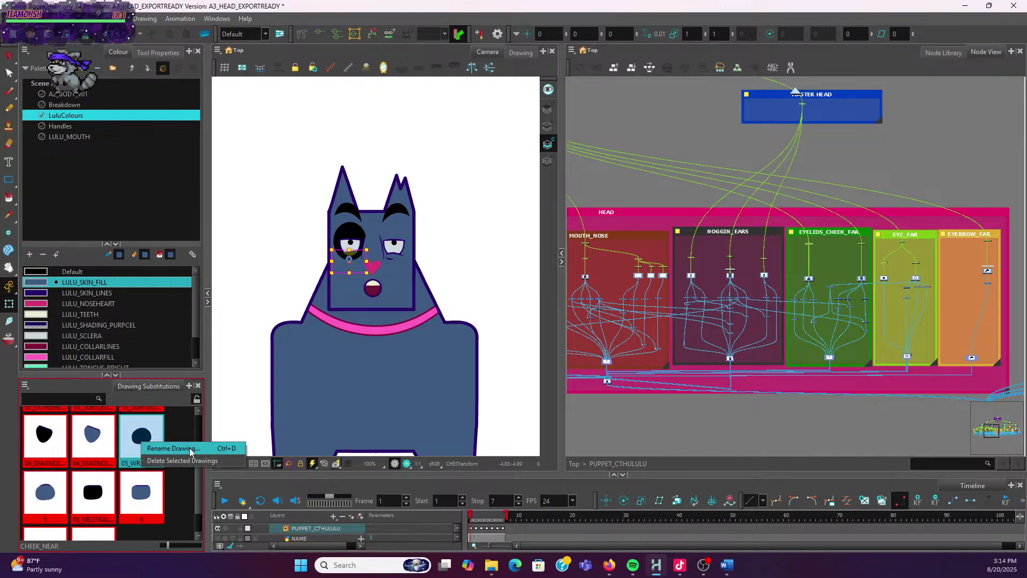
pyautogui.click(177, 461)
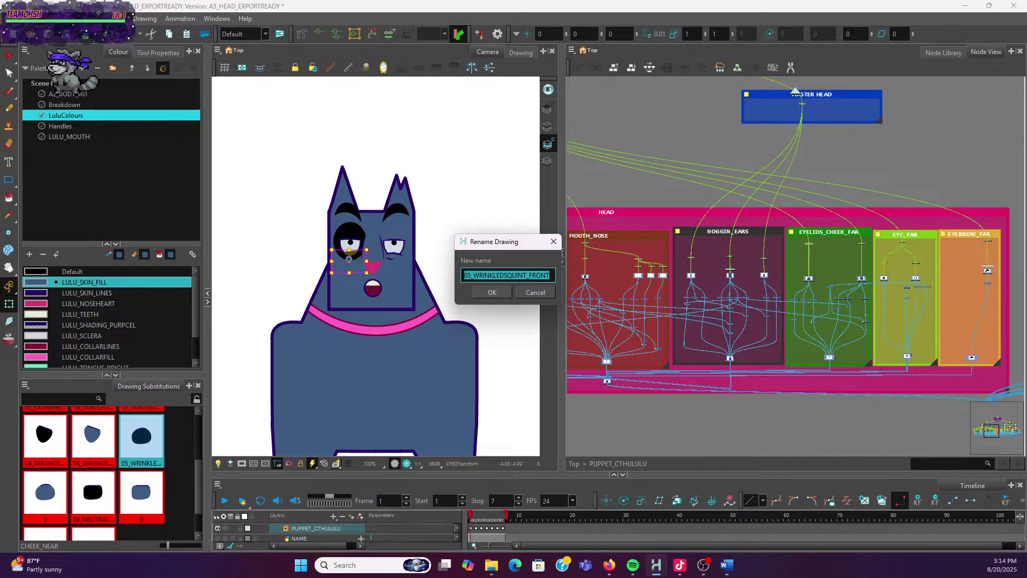
pyautogui.click(551, 276)
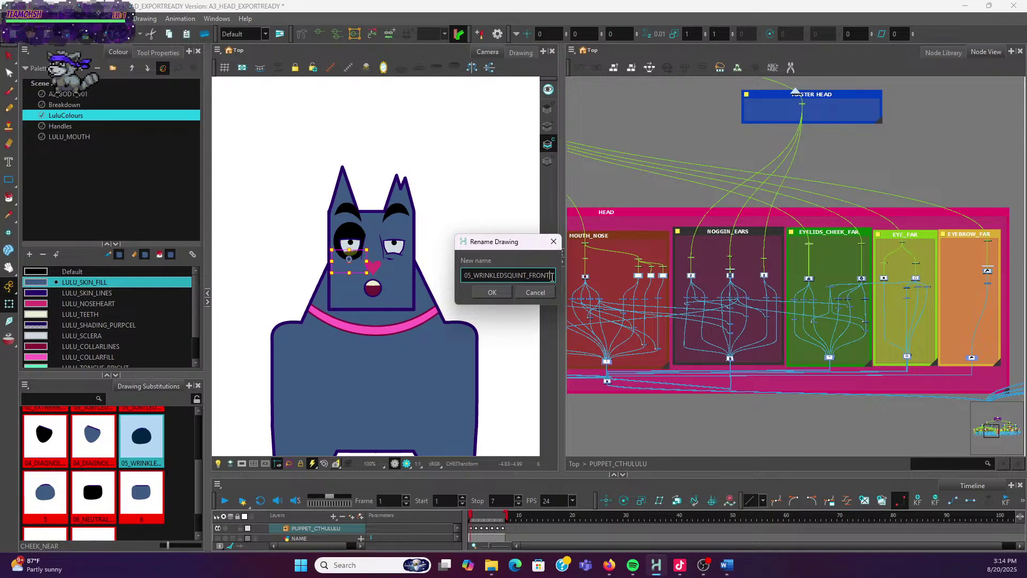
pyautogui.press('BackSpace')
pyautogui.press('BackSpace')
pyautogui.press('BackSpace')
pyautogui.press('BackSpace')
pyautogui.write('BLACK')
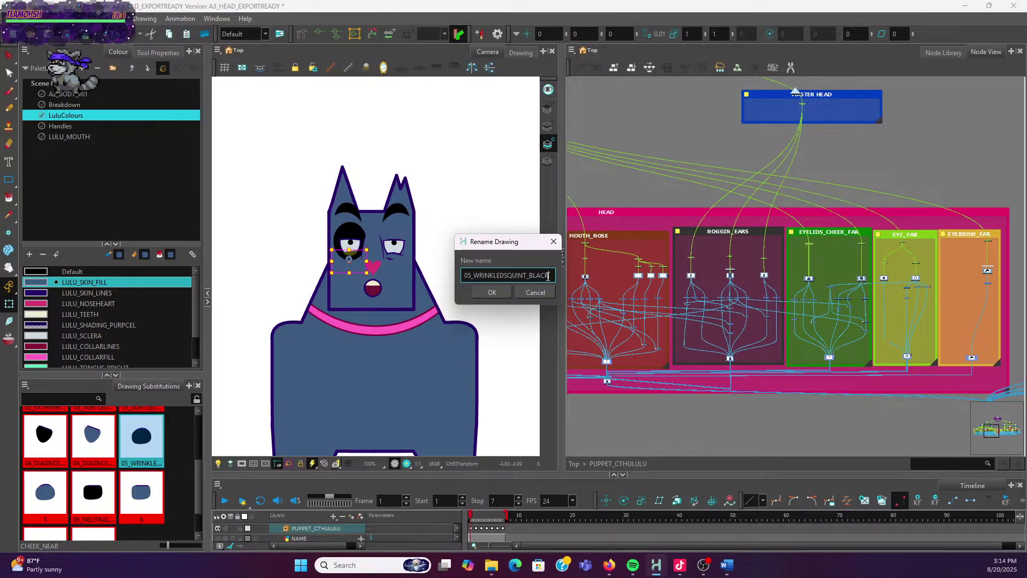
pyautogui.hotkey('ctrl', 'a')
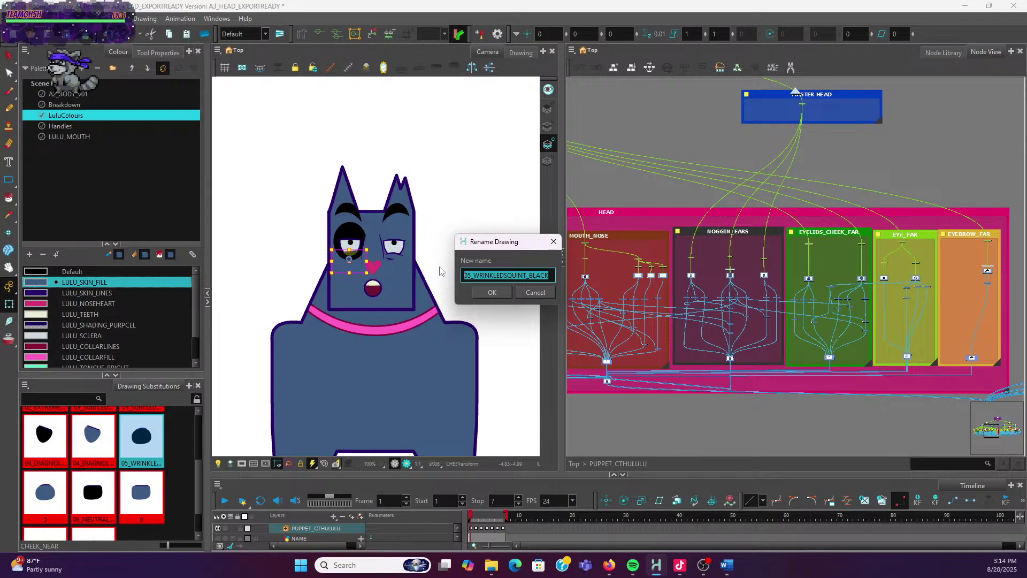
pyautogui.click(504, 292)
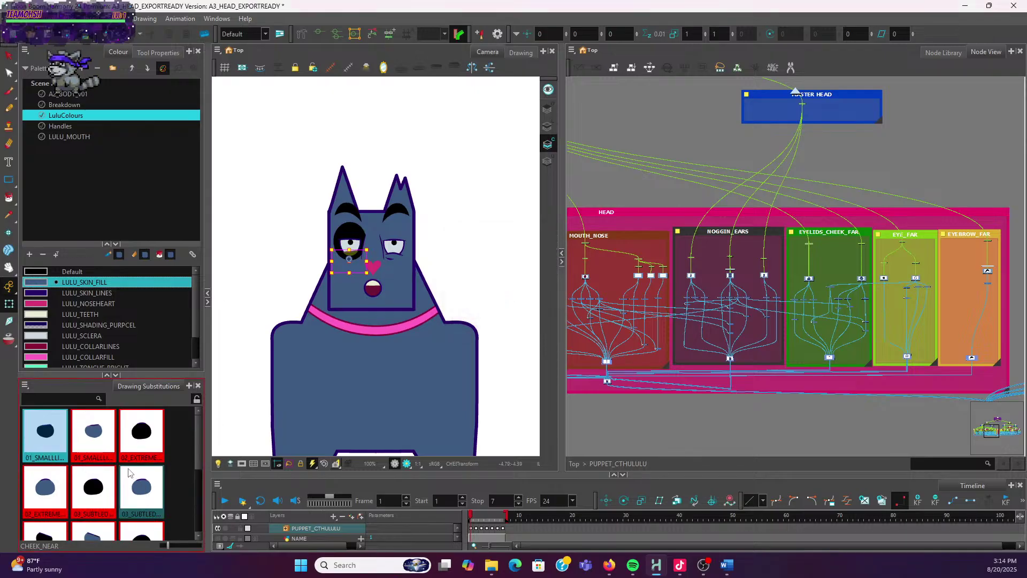
# Rename the near cheek's blue drawing 5 as 05_WRINKLEDSQUINT_BLUE, adapting the copied name
pyautogui.scroll(-3, 128, 473)
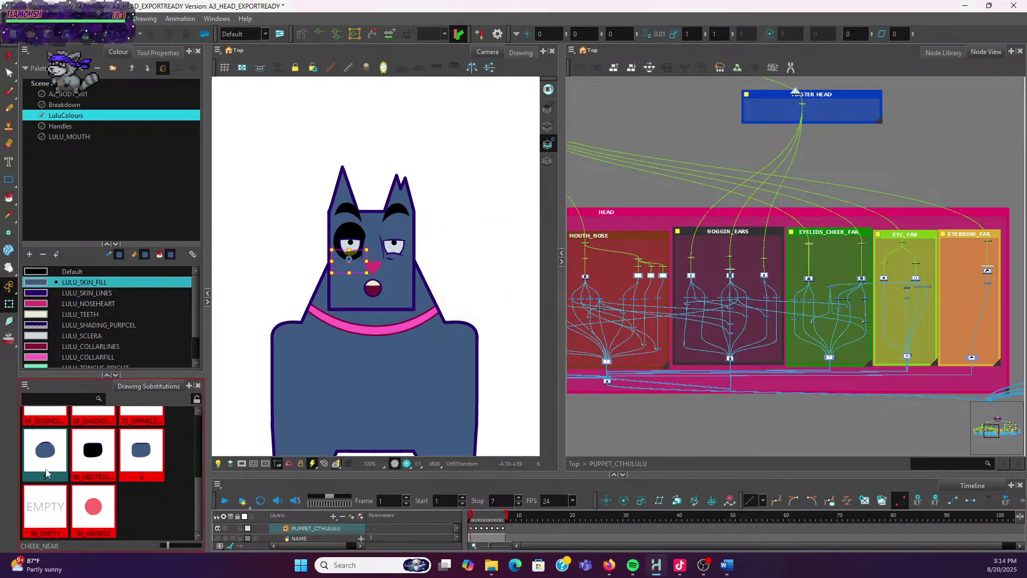
pyautogui.scroll(1, 47, 471)
pyautogui.scroll(-1, 47, 470)
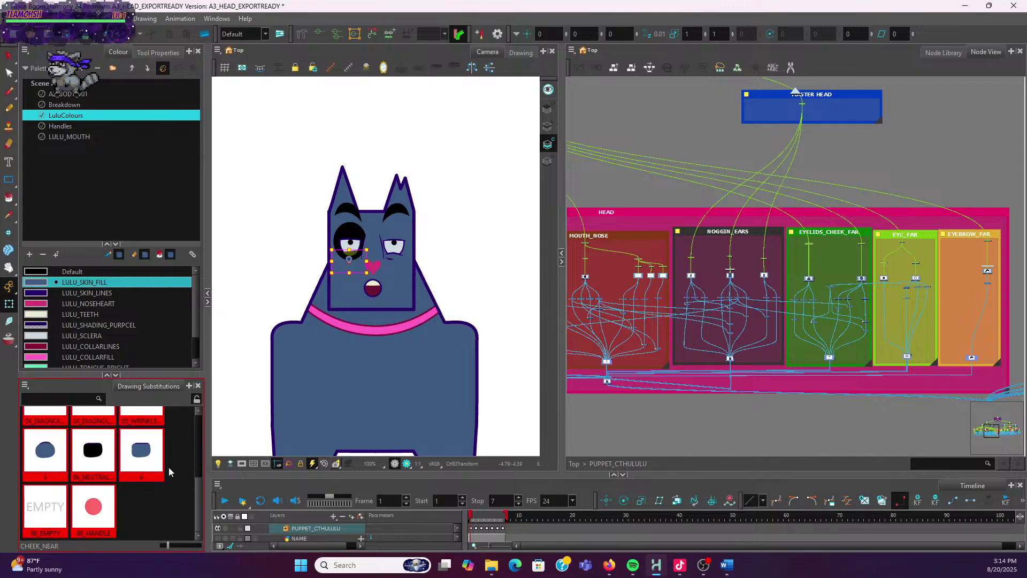
pyautogui.scroll(1, 199, 492)
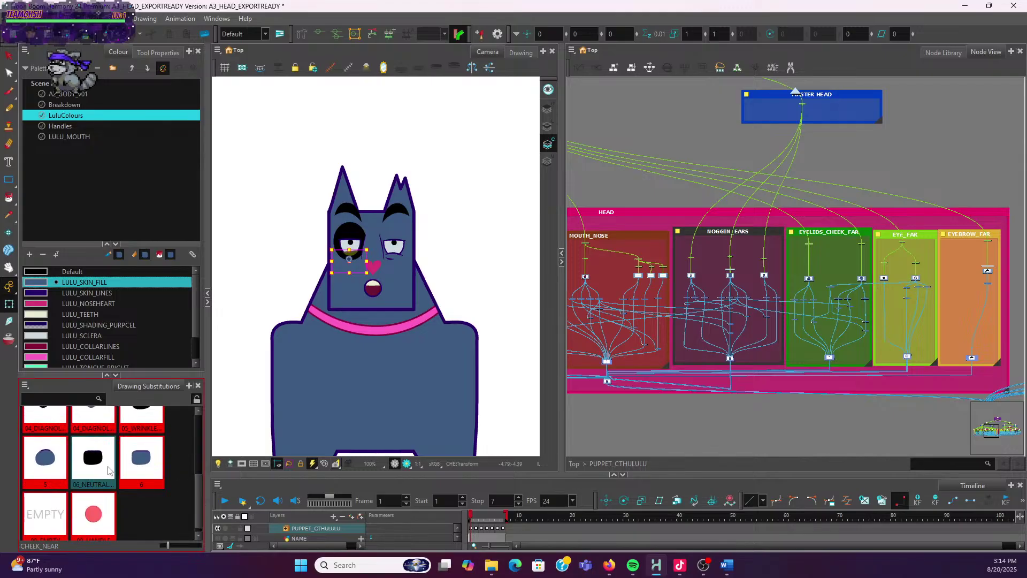
pyautogui.click(52, 461)
pyautogui.rightClick(52, 461)
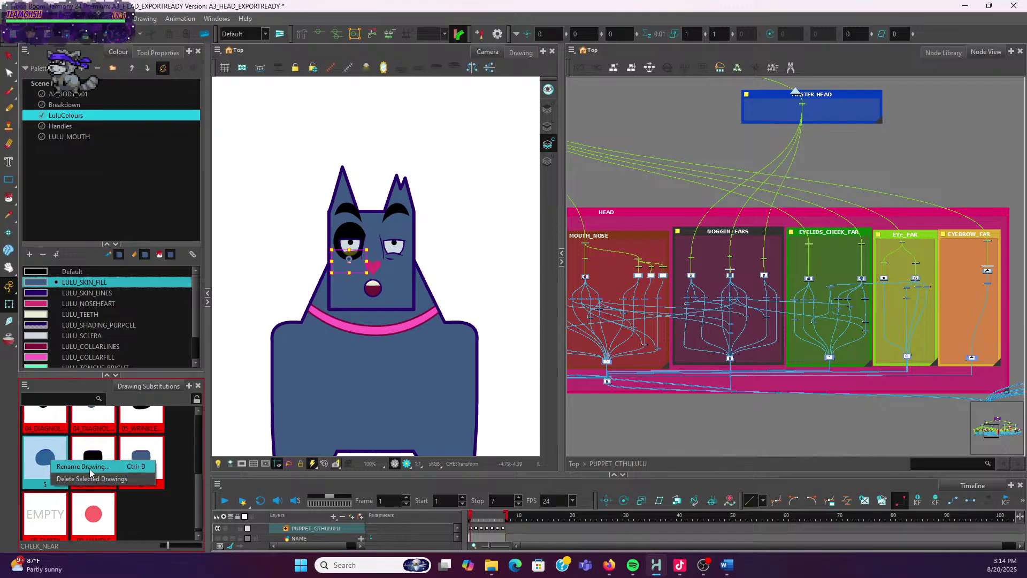
pyautogui.click(84, 466)
pyautogui.click(508, 275)
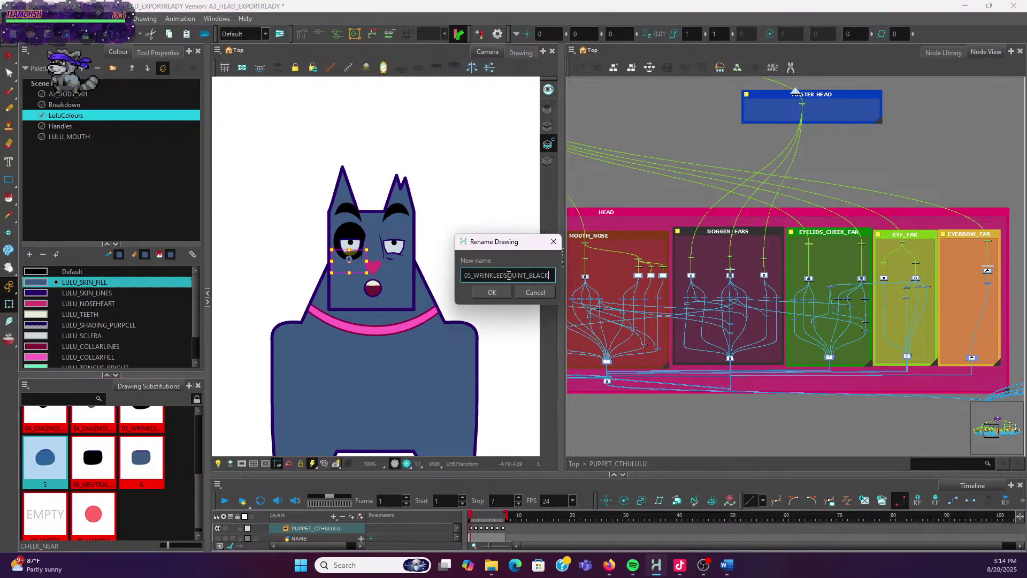
pyautogui.press('BackSpace')
pyautogui.press('BackSpace')
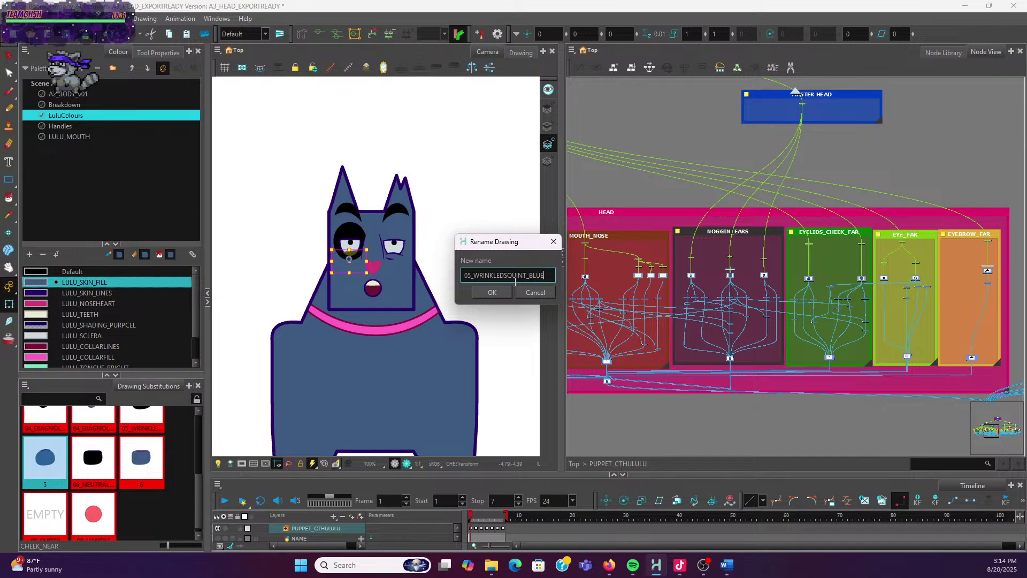
pyautogui.write('UE')
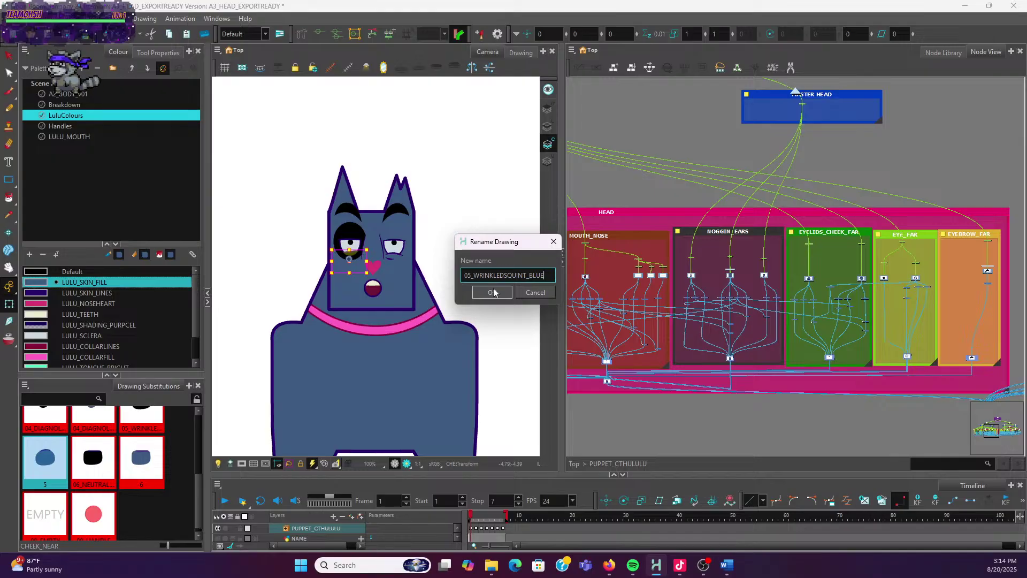
pyautogui.moveTo(523, 242)
pyautogui.mouseDown()
pyautogui.moveTo(464, 235)
pyautogui.moveTo(473, 251)
pyautogui.moveTo(461, 250)
pyautogui.mouseUp()
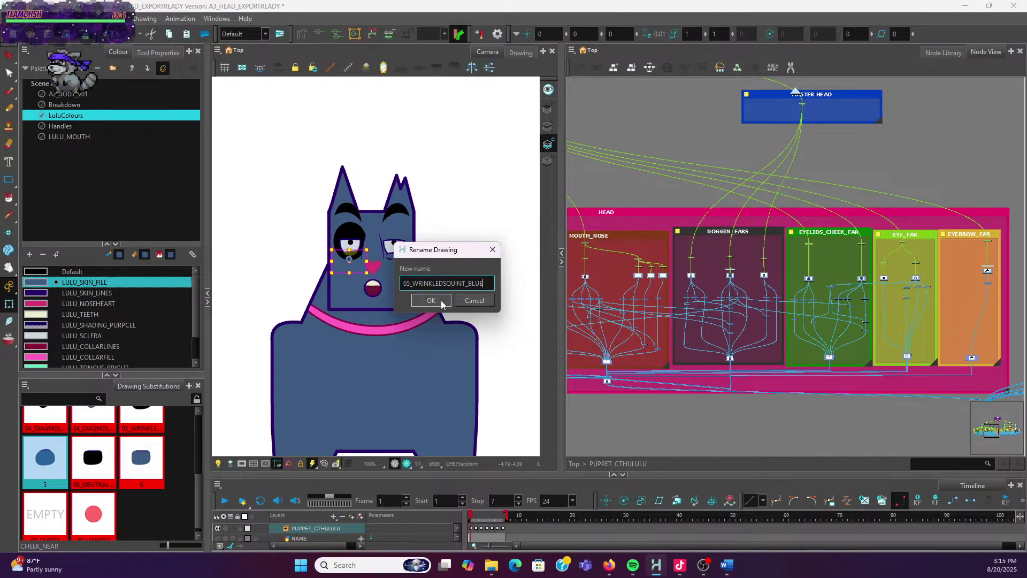
pyautogui.click(420, 300)
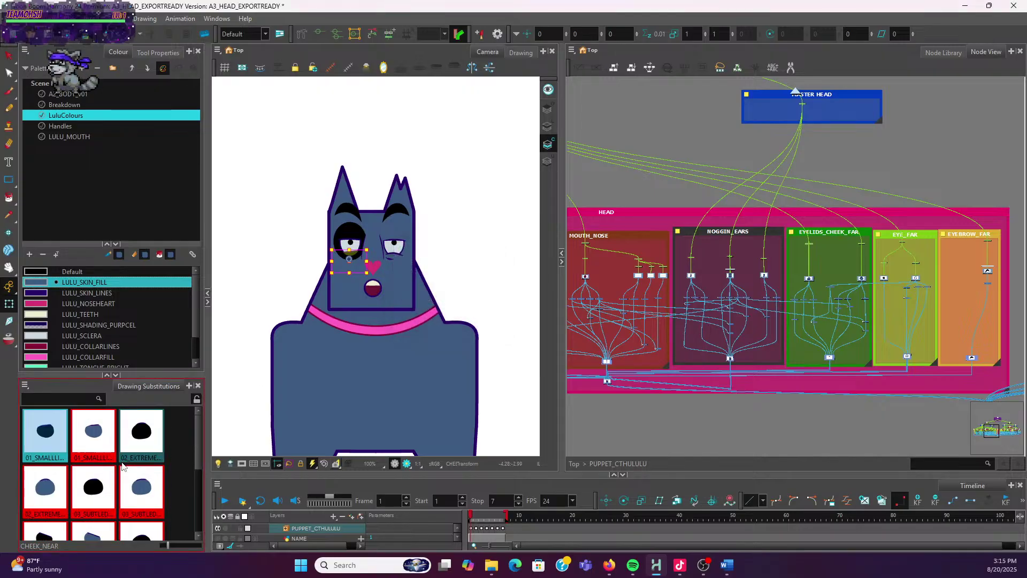
# Rename the near cheek's black neutral drawing as 06_NEUTRAL_BLACK, replacing the FRONT suffix
pyautogui.rightClick(105, 454)
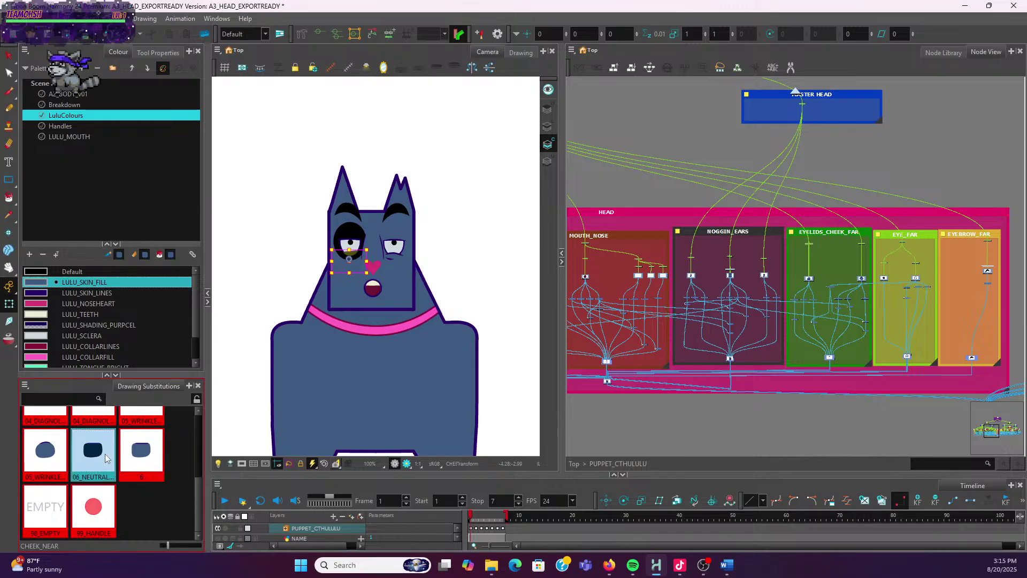
pyautogui.click(144, 461)
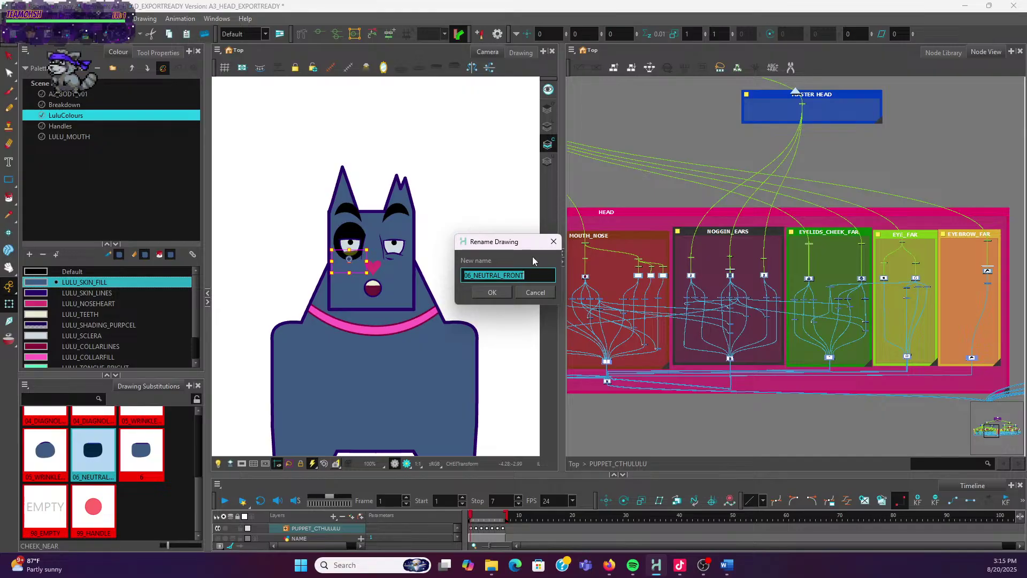
pyautogui.moveTo(528, 246); pyautogui.dragTo(429, 247)
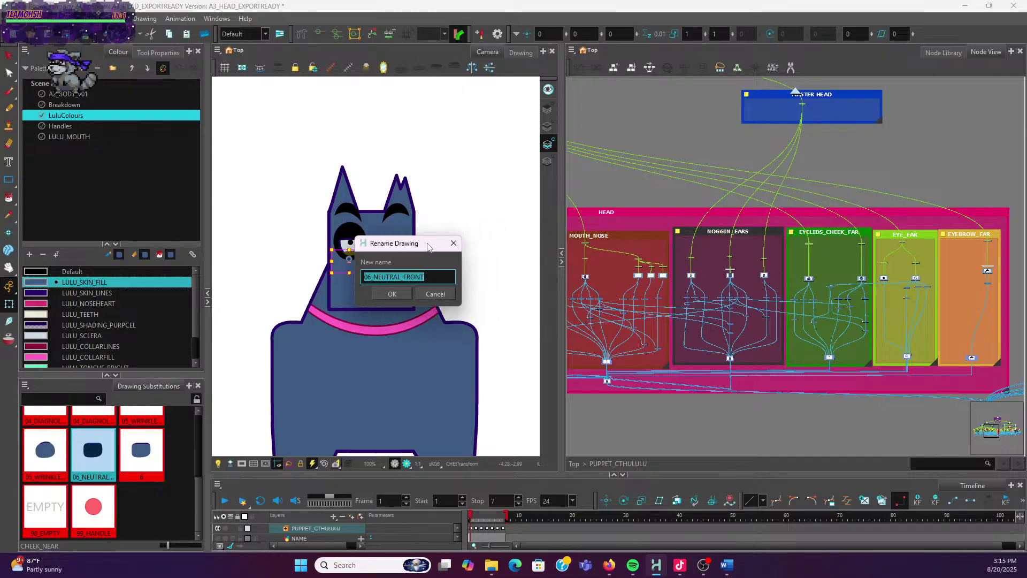
pyautogui.click(440, 277)
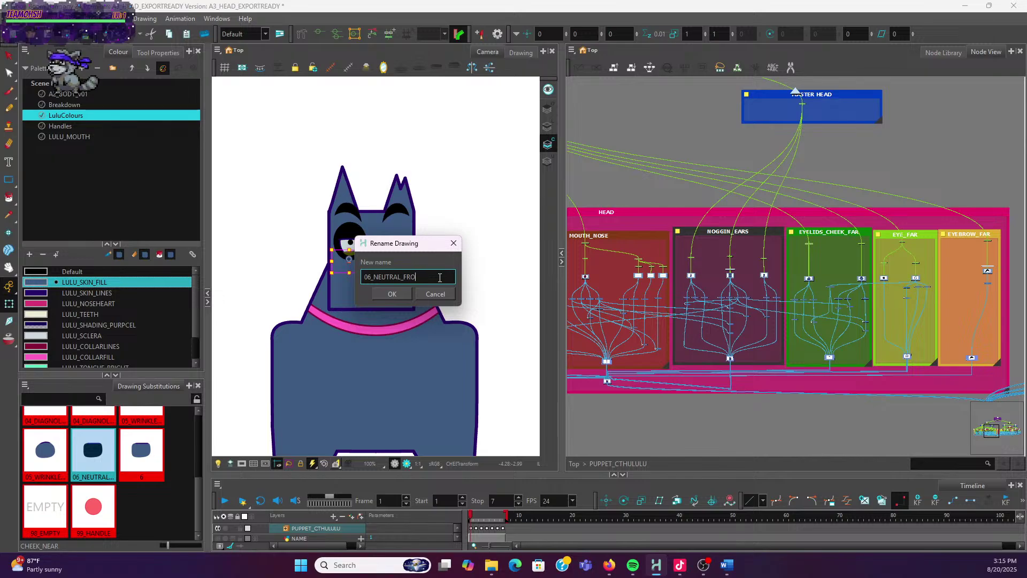
pyautogui.press('BackSpace')
pyautogui.press('BackSpace')
pyautogui.write('B')
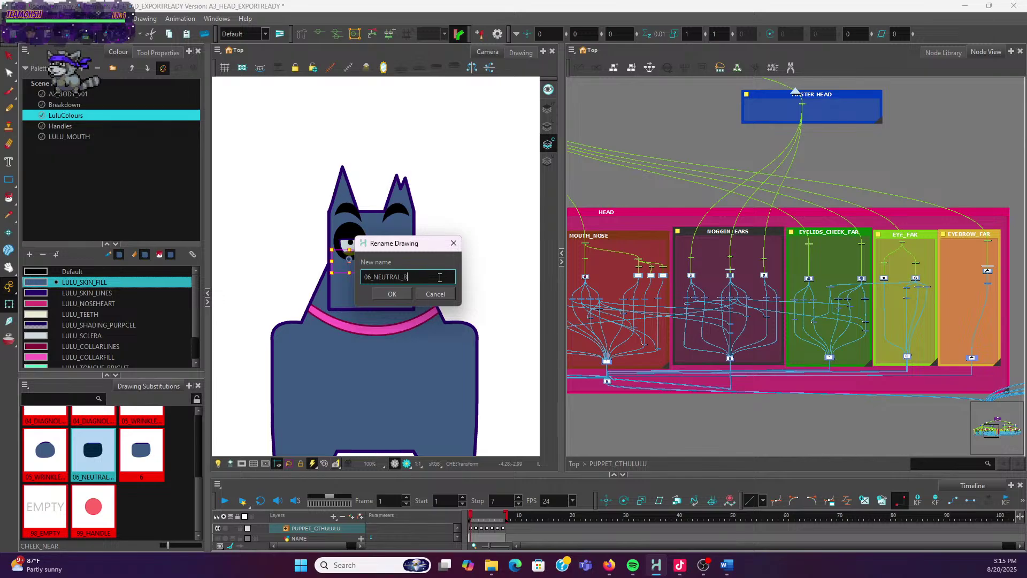
pyautogui.write('LACK')
pyautogui.hotkey('ctrl', 'a')
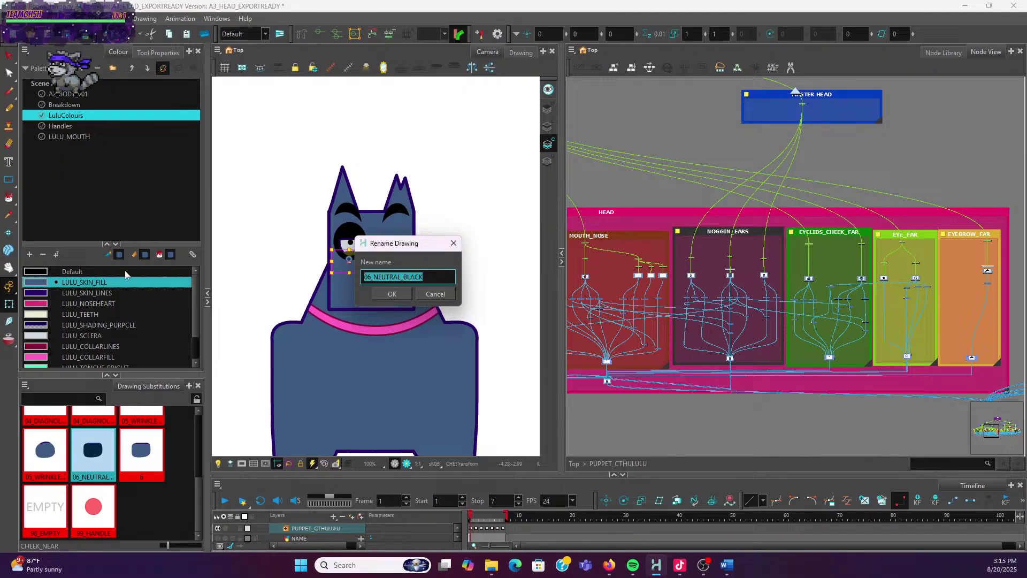
pyautogui.click(399, 293)
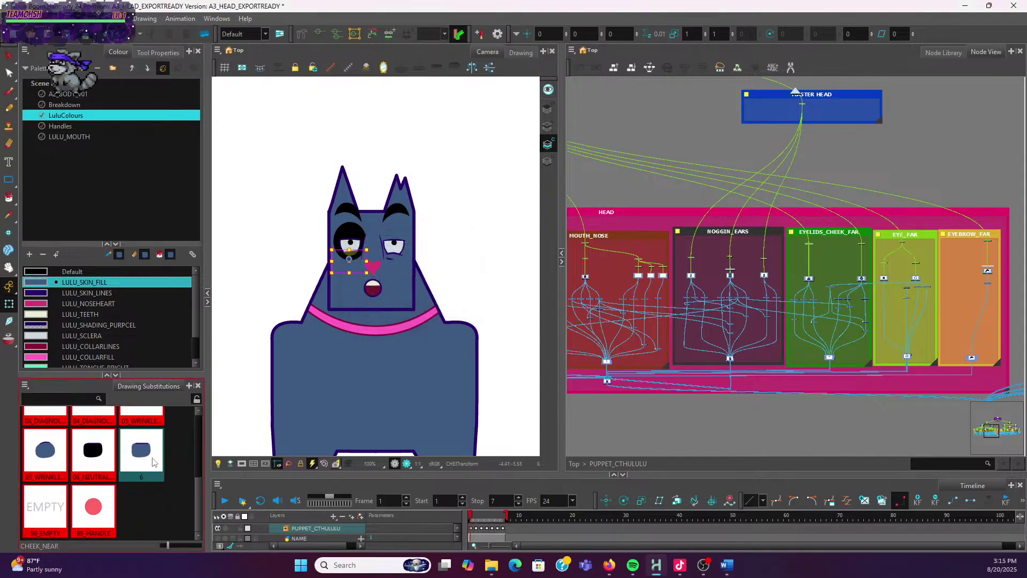
# Copy the black neutral drawing's name, adapt it to rename the near cheek's blue drawing 6 as 06_NEUTRAL_BLUE, and deselect the cheek
pyautogui.click(151, 461)
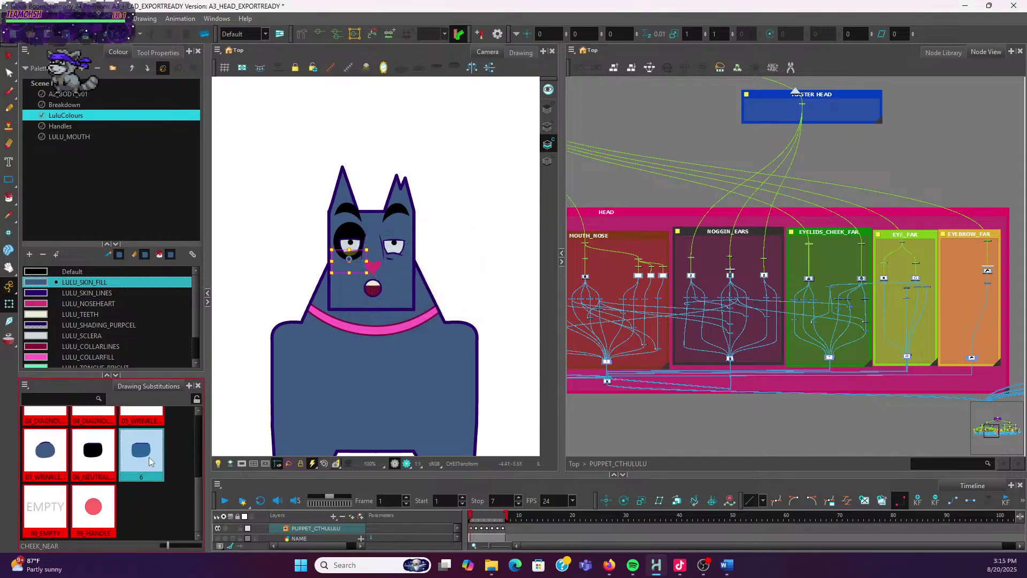
pyautogui.rightClick(103, 463)
pyautogui.click(104, 465)
pyautogui.hotkey('ctrl', 'c')
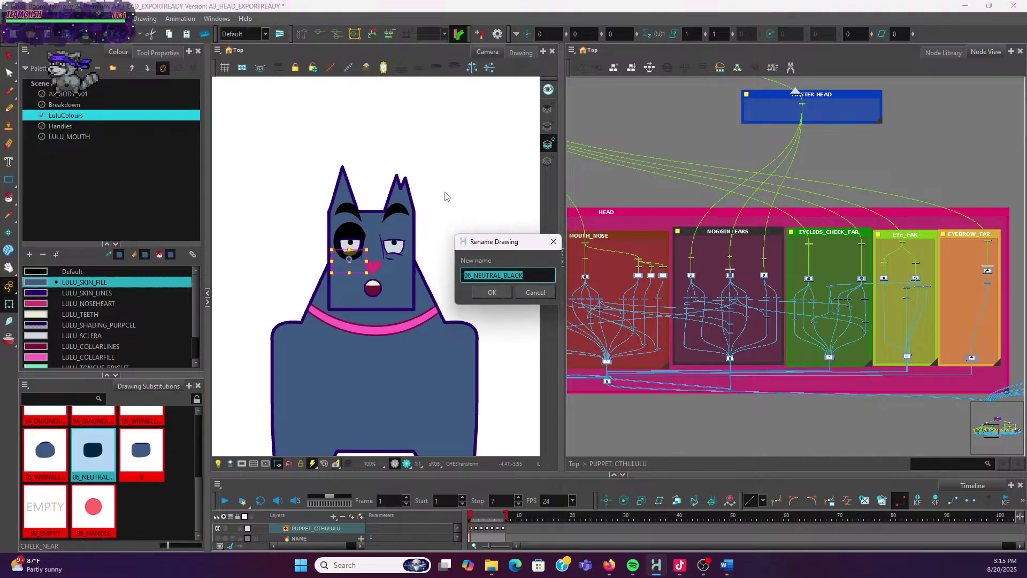
pyautogui.click(502, 292)
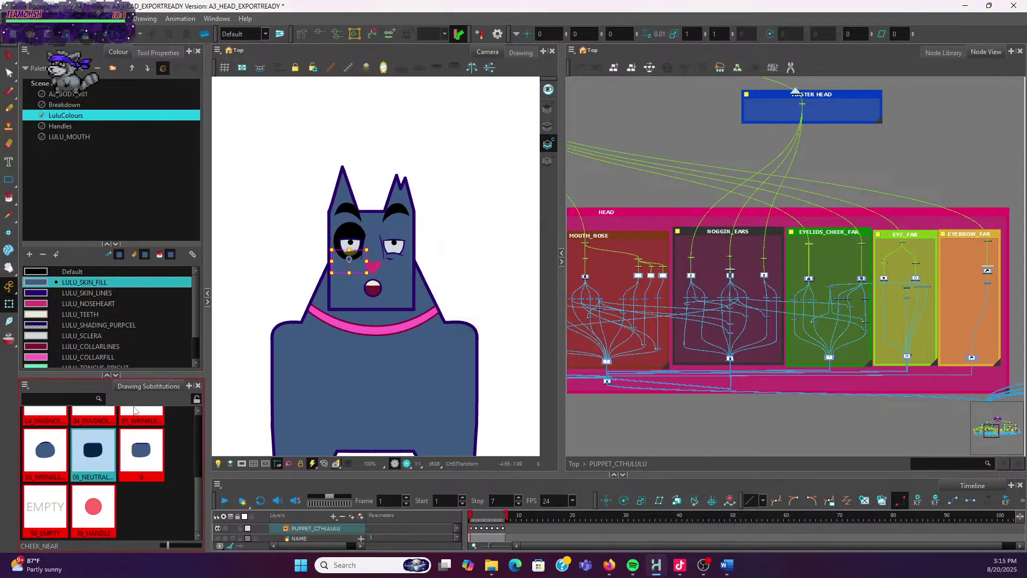
pyautogui.rightClick(134, 455)
pyautogui.click(161, 461)
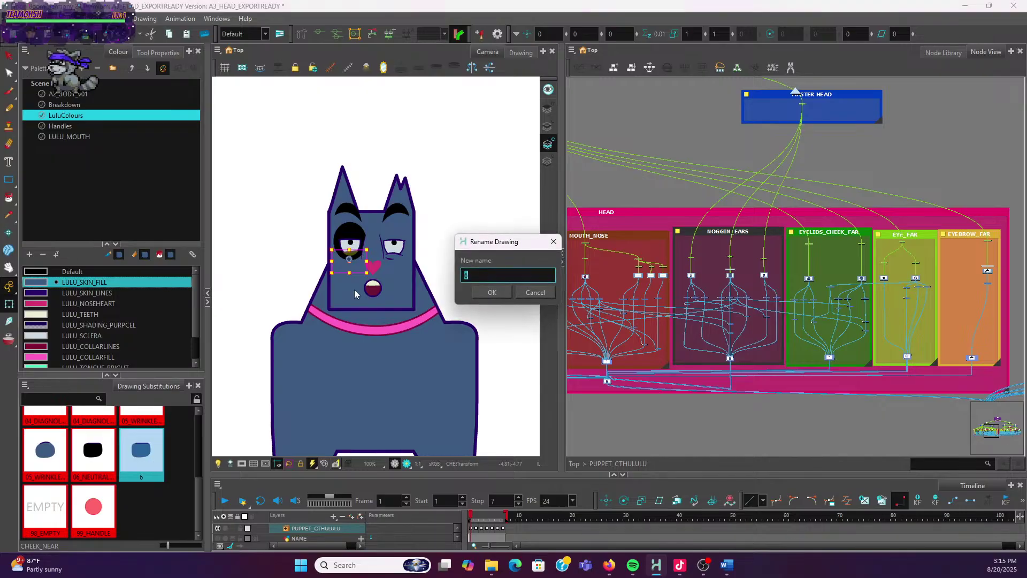
pyautogui.hotkey('ctrl', 'v')
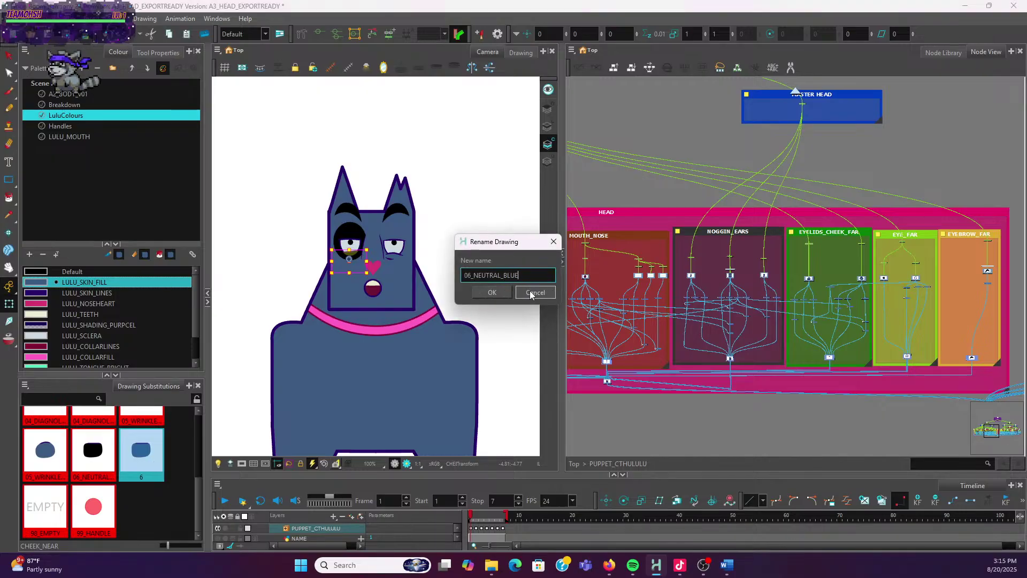
pyautogui.click(491, 292)
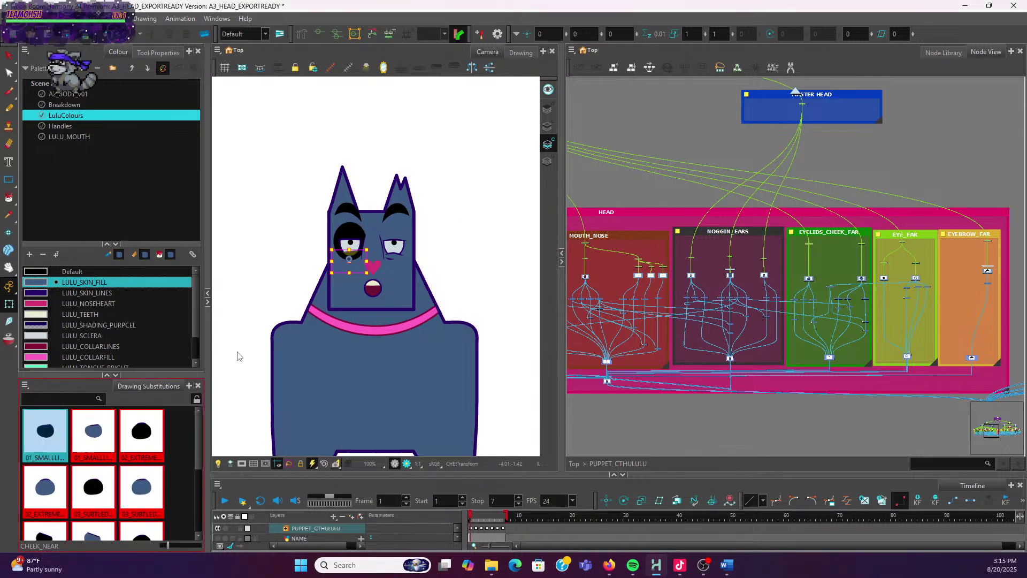
pyautogui.scroll(-3, 184, 455)
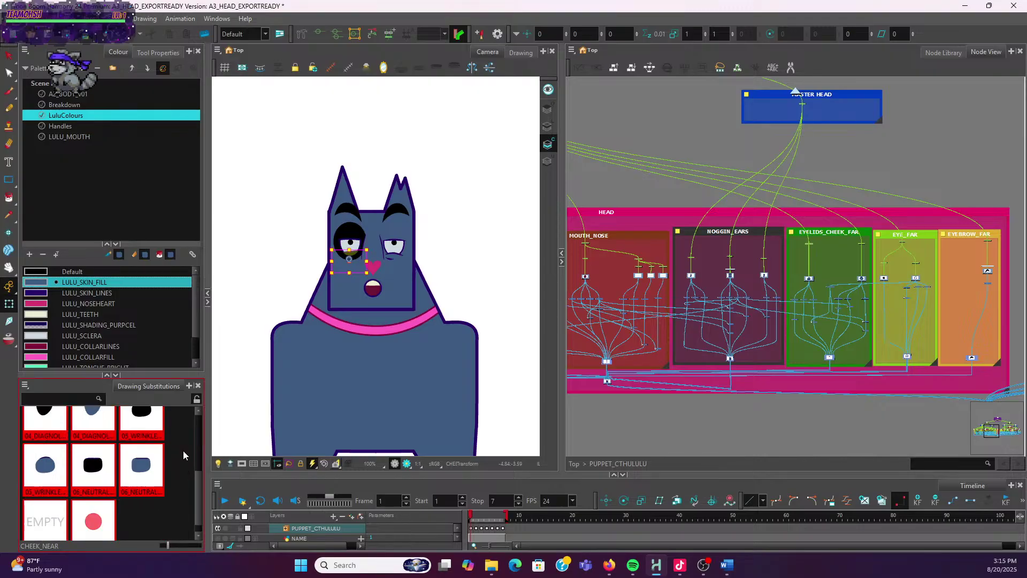
pyautogui.click(154, 453)
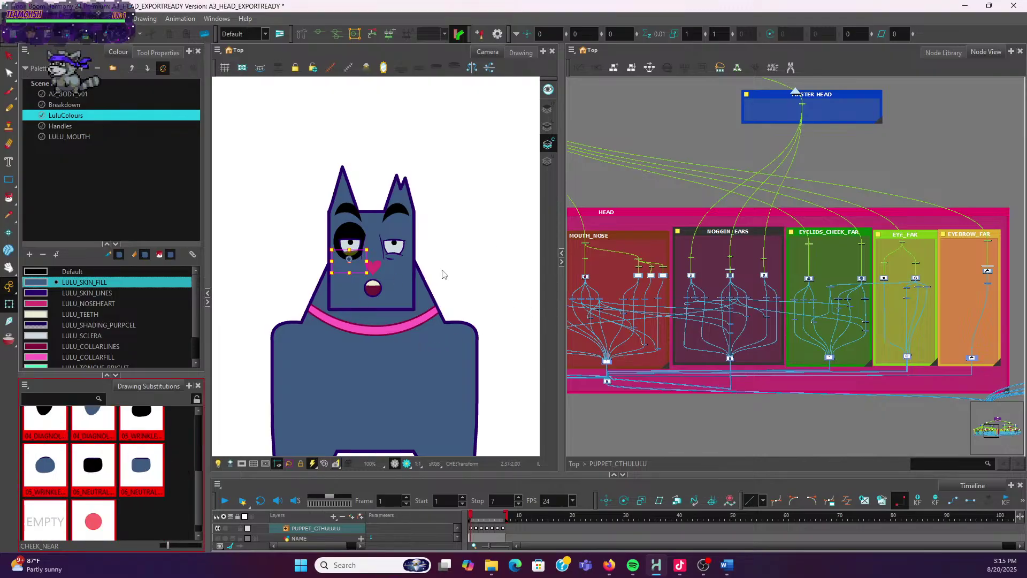
pyautogui.click(470, 249)
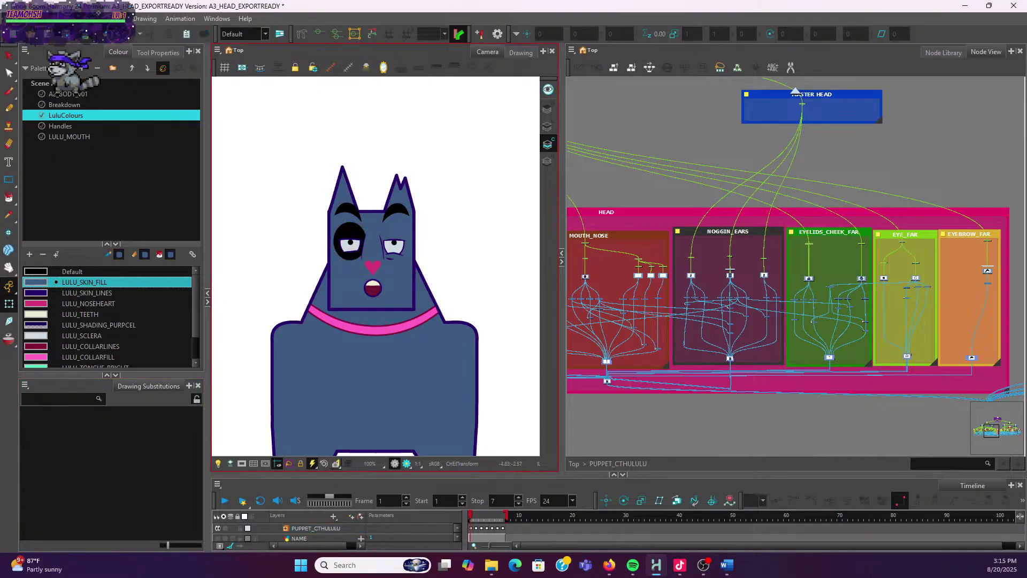
pyautogui.click(610, 565)
pyautogui.scroll(-8, 535, 213)
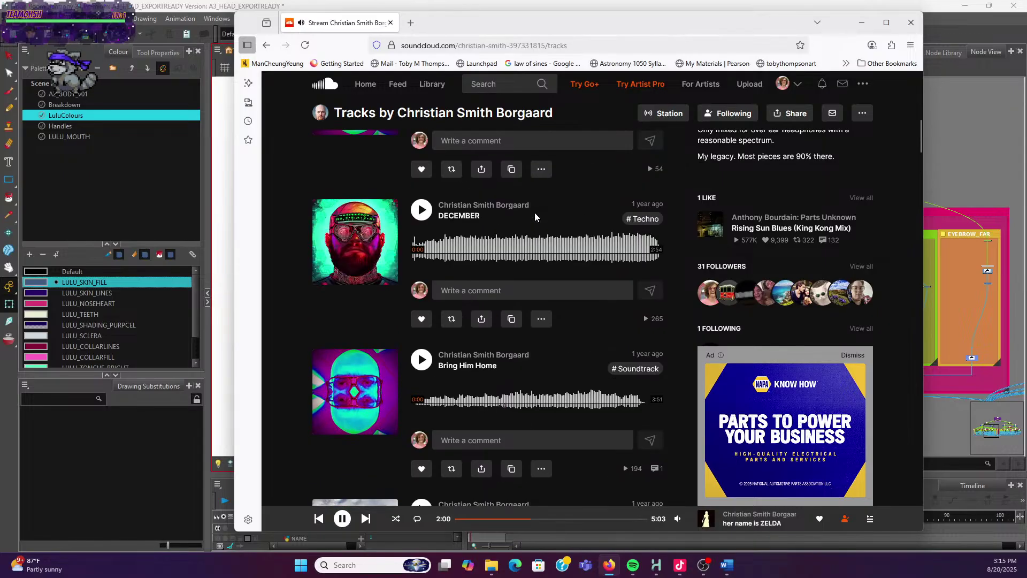
pyautogui.scroll(10, 535, 213)
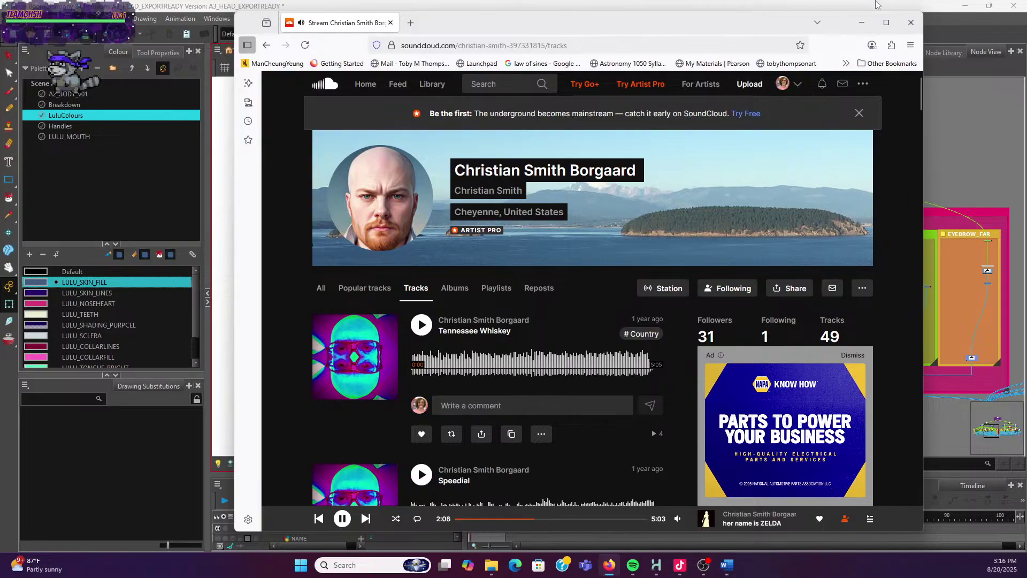
pyautogui.click(854, 28)
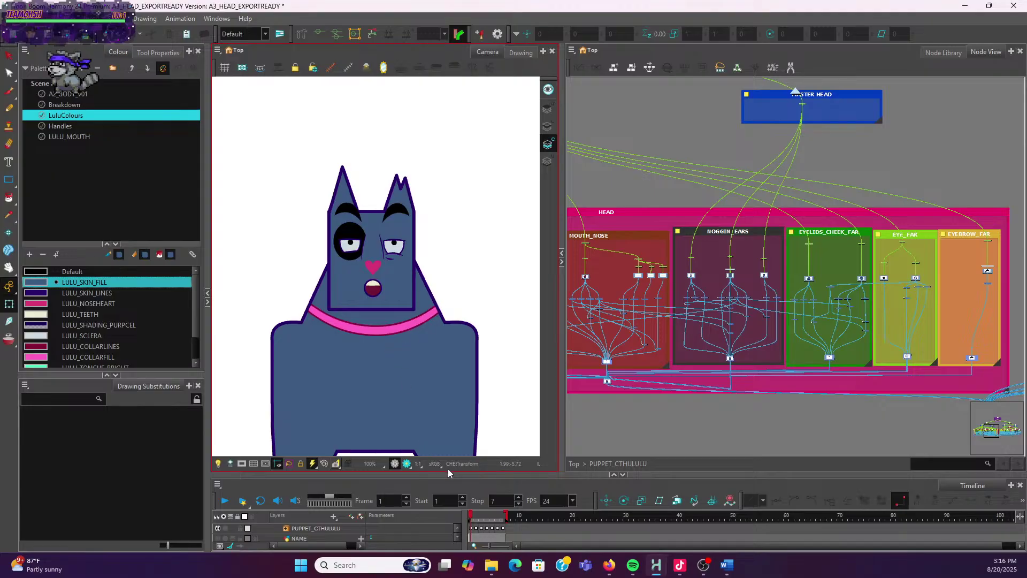
# Preview the near cheek's renamed black and blue substitutions on the face, swapping between them up to the blue 01 drawing
pyautogui.scroll(2, 344, 262)
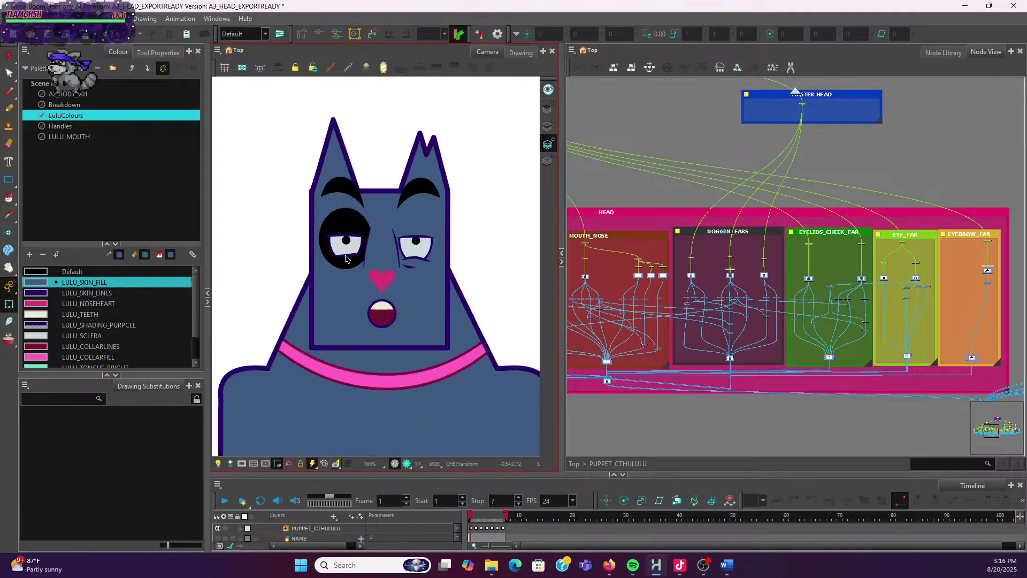
pyautogui.click(346, 258)
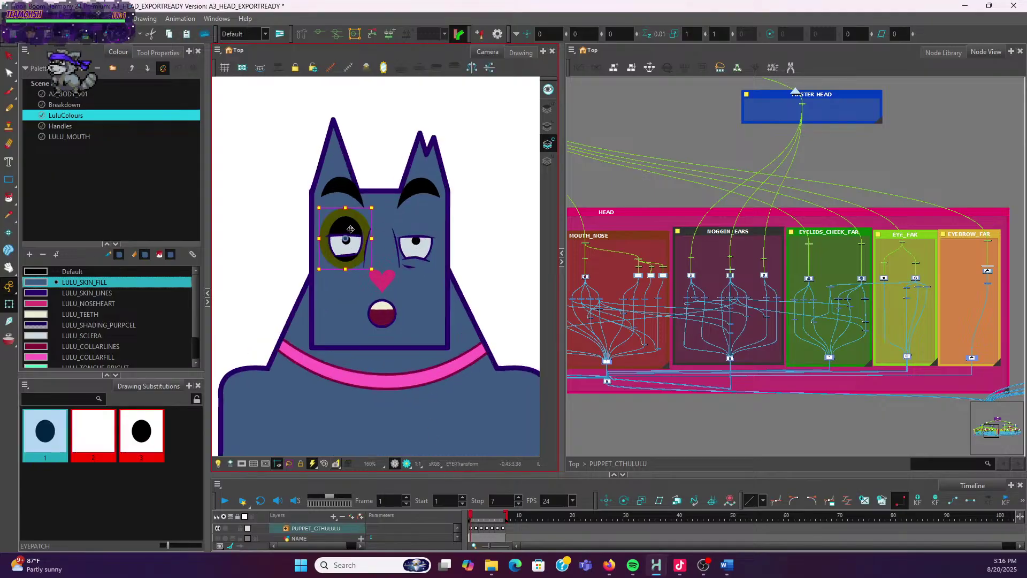
pyautogui.click(281, 144)
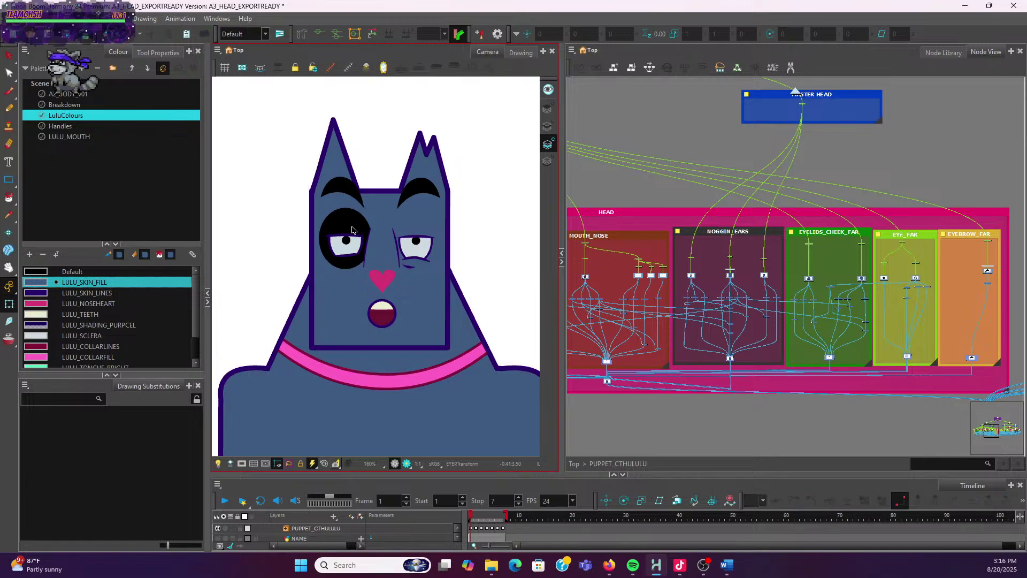
pyautogui.click(346, 264)
pyautogui.scroll(-2, 179, 454)
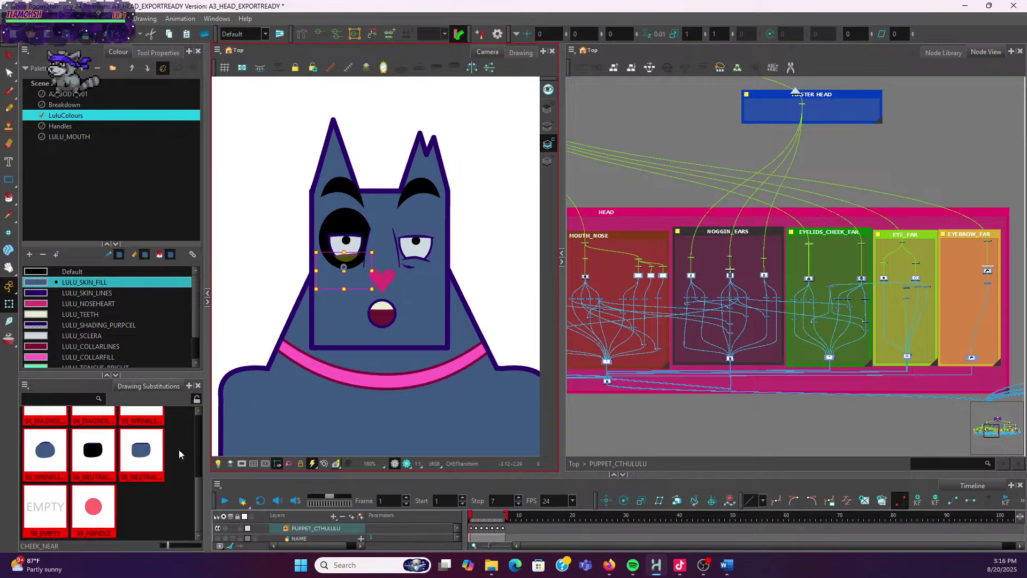
pyautogui.click(141, 452)
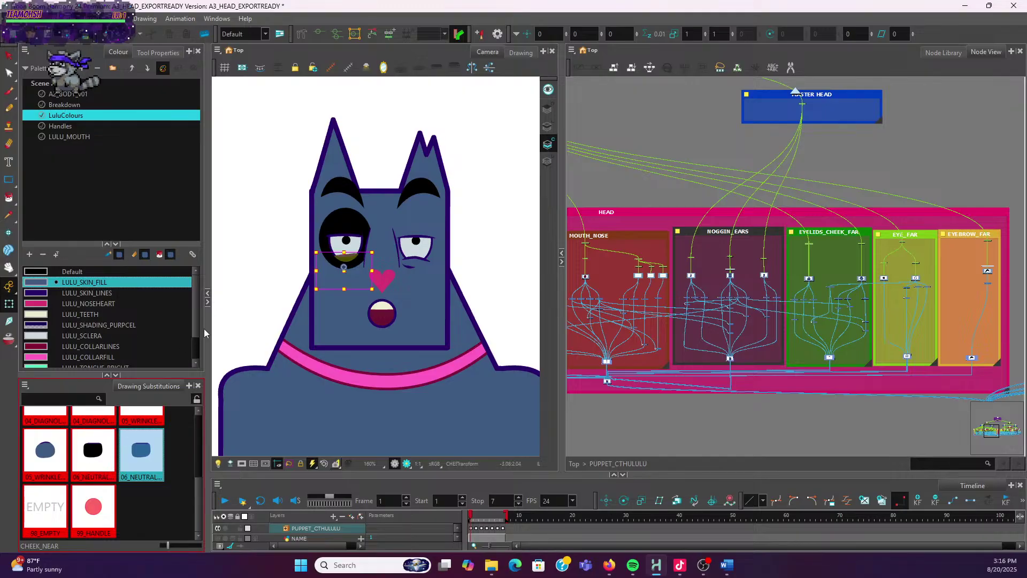
pyautogui.click(93, 452)
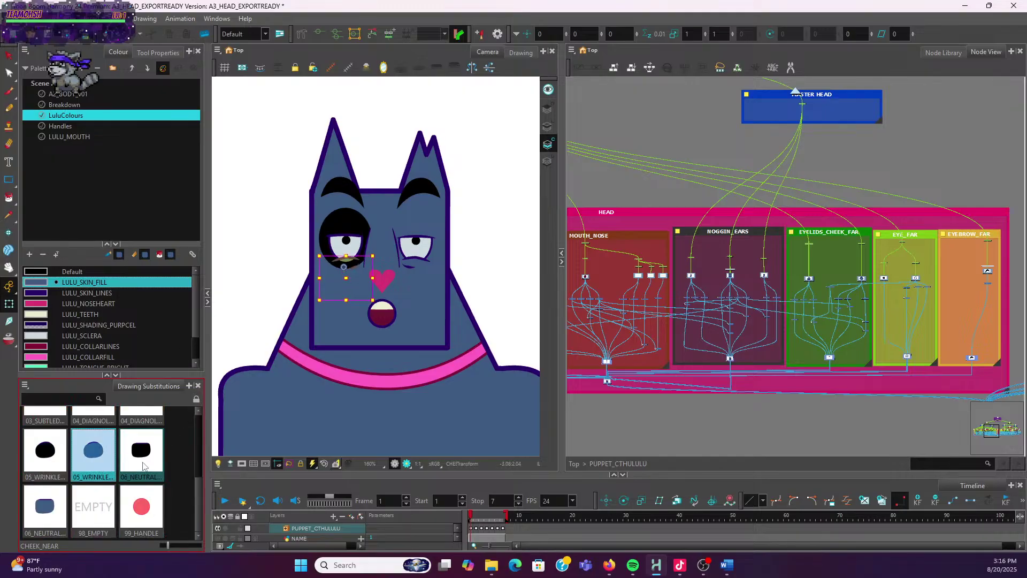
pyautogui.click(142, 463)
pyautogui.click(45, 455)
pyautogui.scroll(3, 64, 470)
pyautogui.click(106, 498)
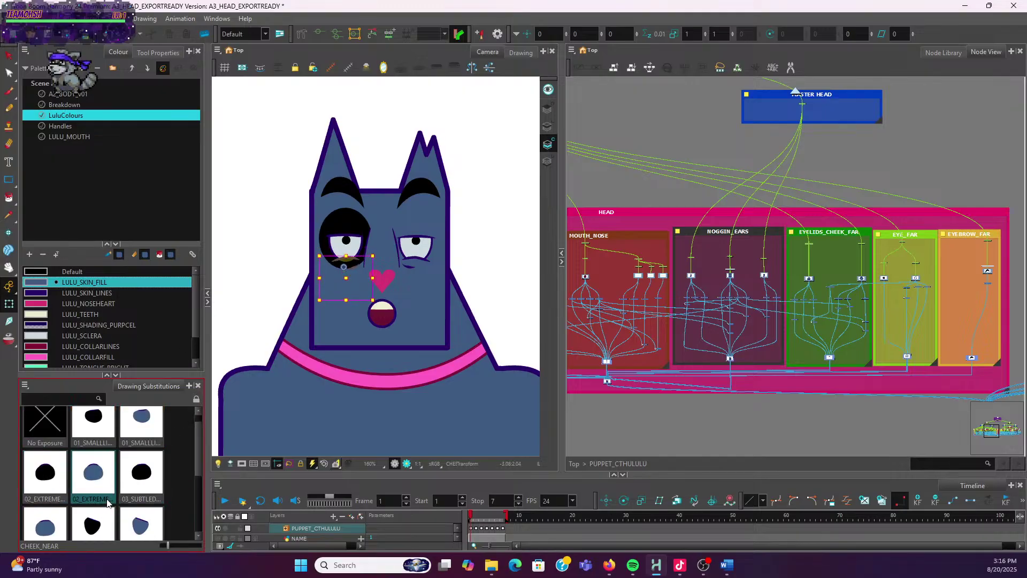
pyautogui.click(148, 428)
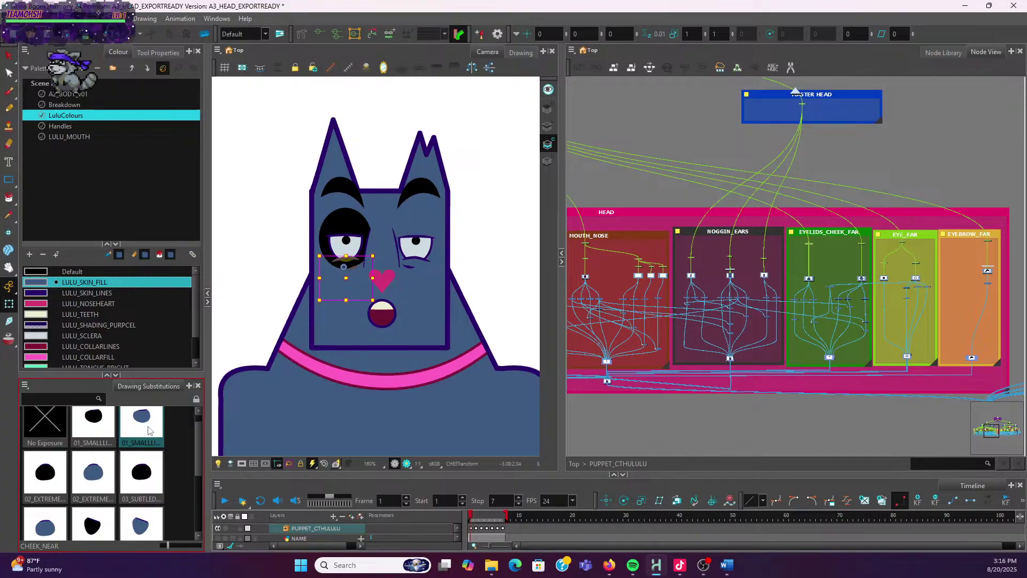
pyautogui.scroll(1, 134, 436)
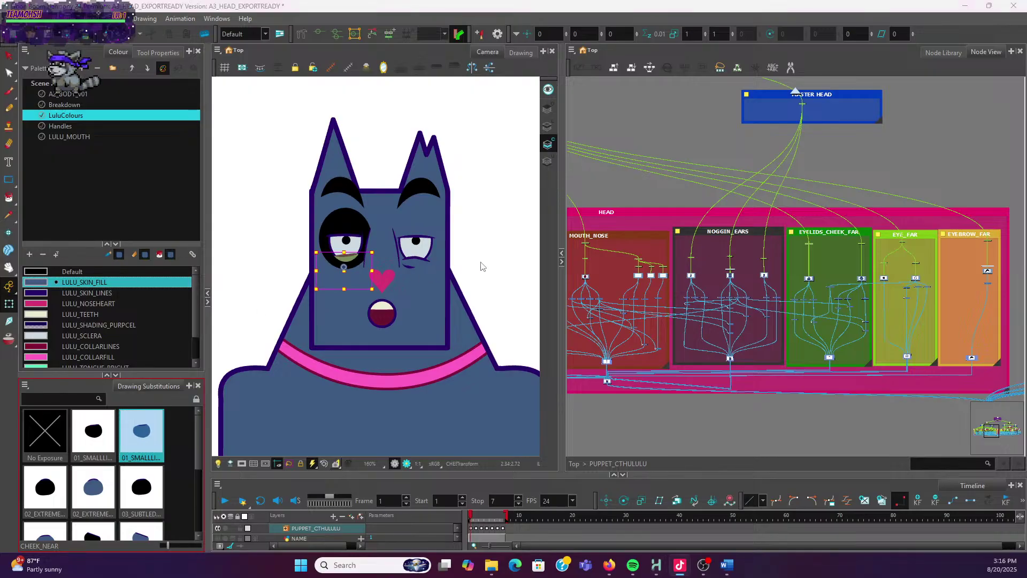
# Set the near cheek to show its black 01 drawing, and deselect the cheek
pyautogui.click(452, 276)
pyautogui.press('Escape')
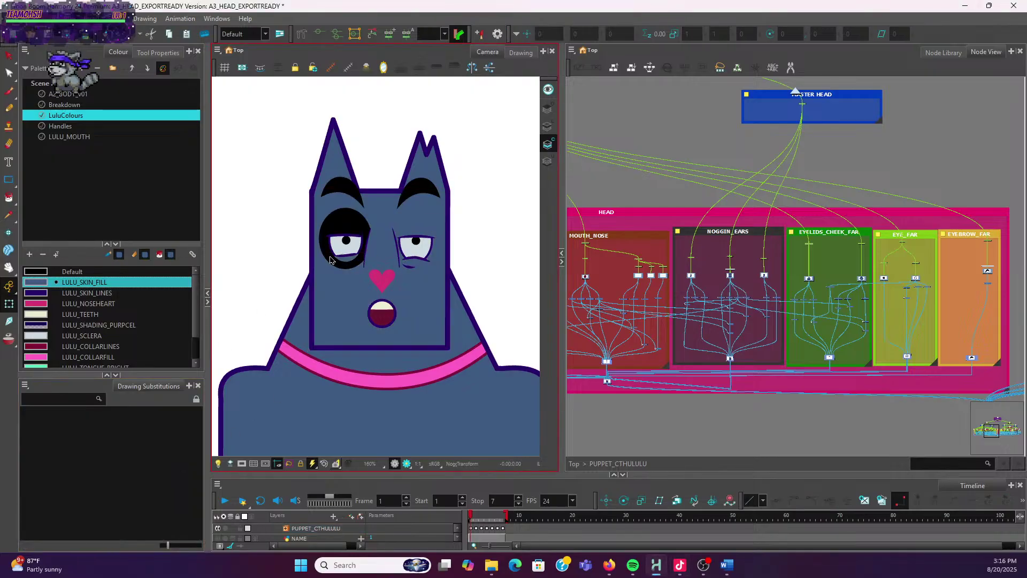
pyautogui.click(345, 261)
pyautogui.click(91, 444)
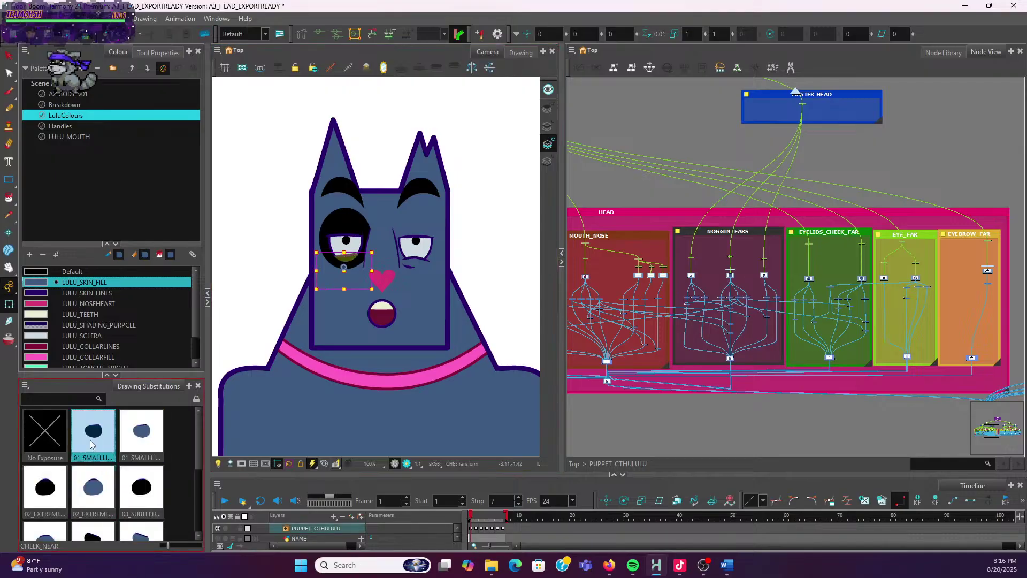
pyautogui.click(252, 202)
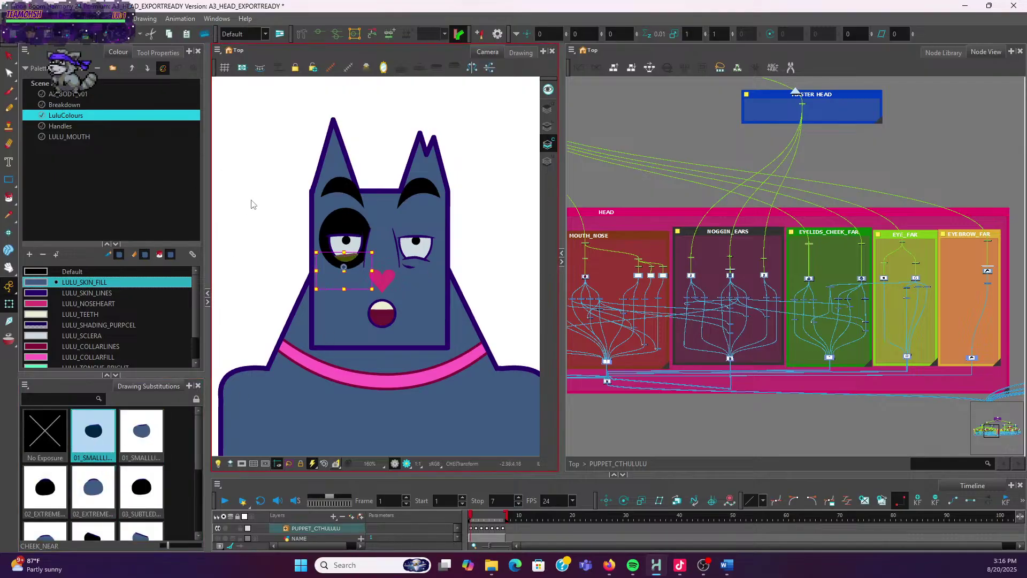
# Select the far top eyelid, unlock its drawing substitutions for editing and start renaming the blue 01_THIRD_TOP drawing
pyautogui.scroll(5, 431, 204)
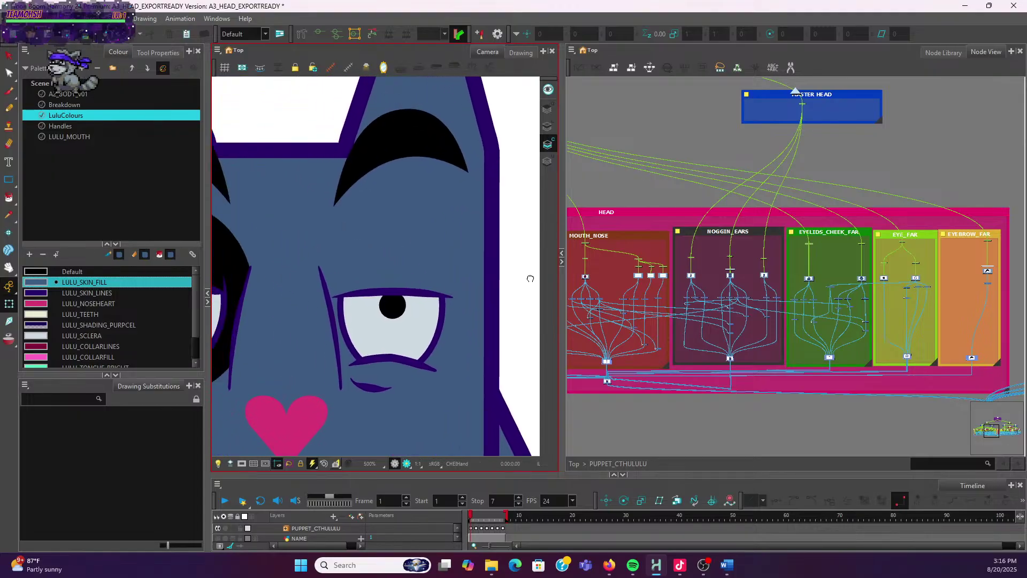
pyautogui.click(405, 265)
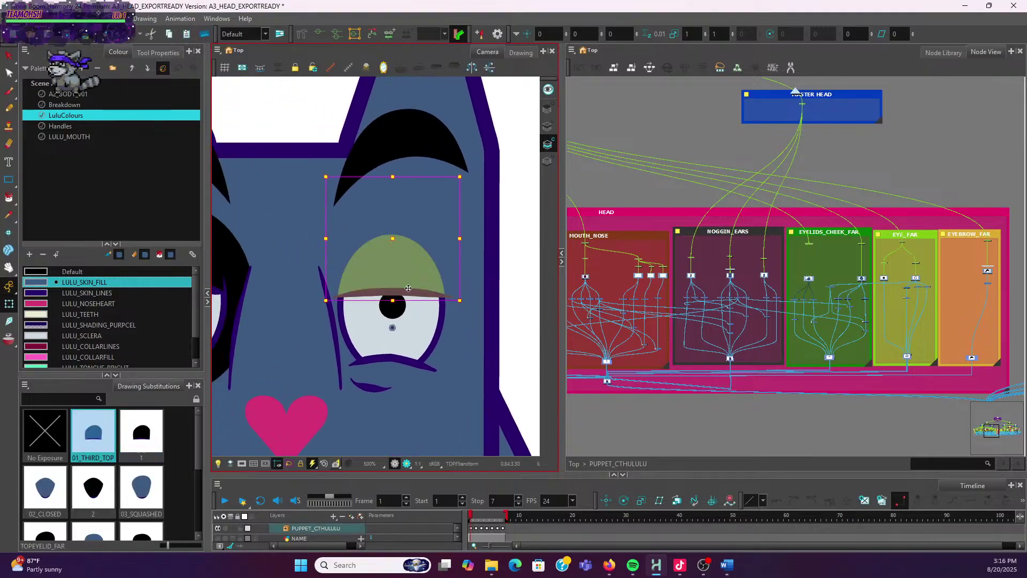
pyautogui.click(105, 445)
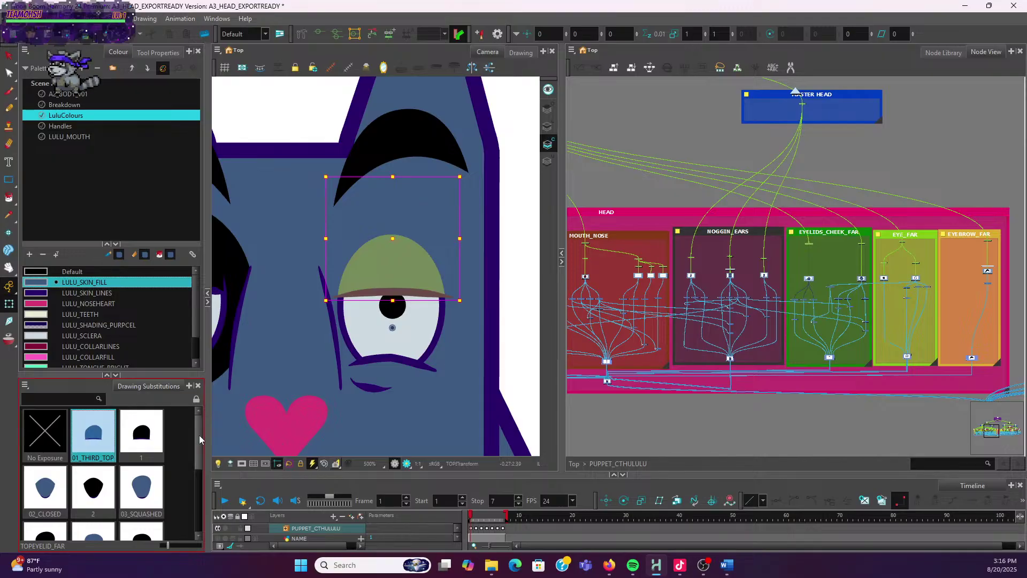
pyautogui.click(197, 399)
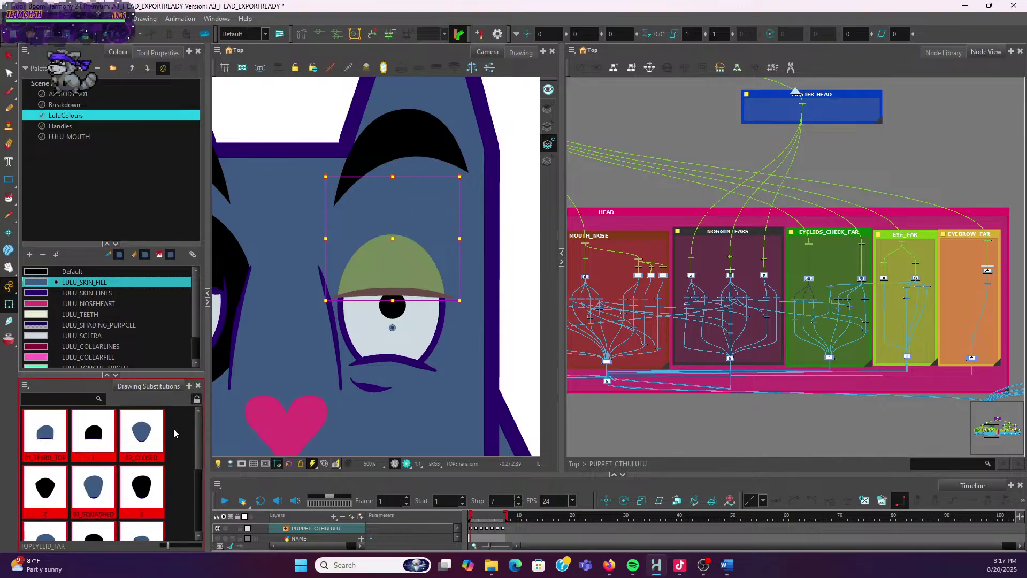
pyautogui.click(56, 440)
pyautogui.rightClick(54, 438)
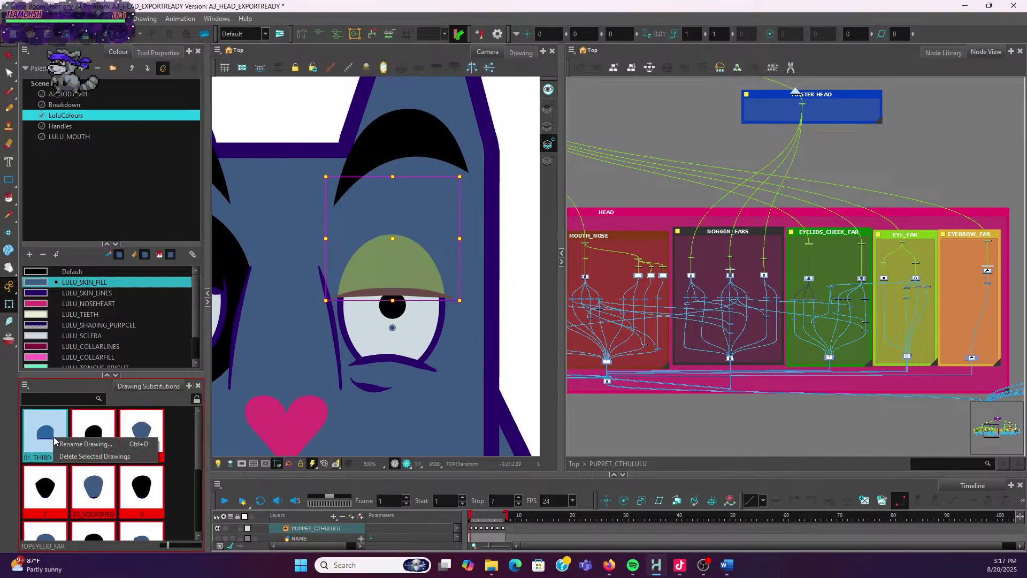
# Rename the far top eyelid's 01_THIRD_TOP drawing as 01_THIRD_BLUE
pyautogui.click(105, 447)
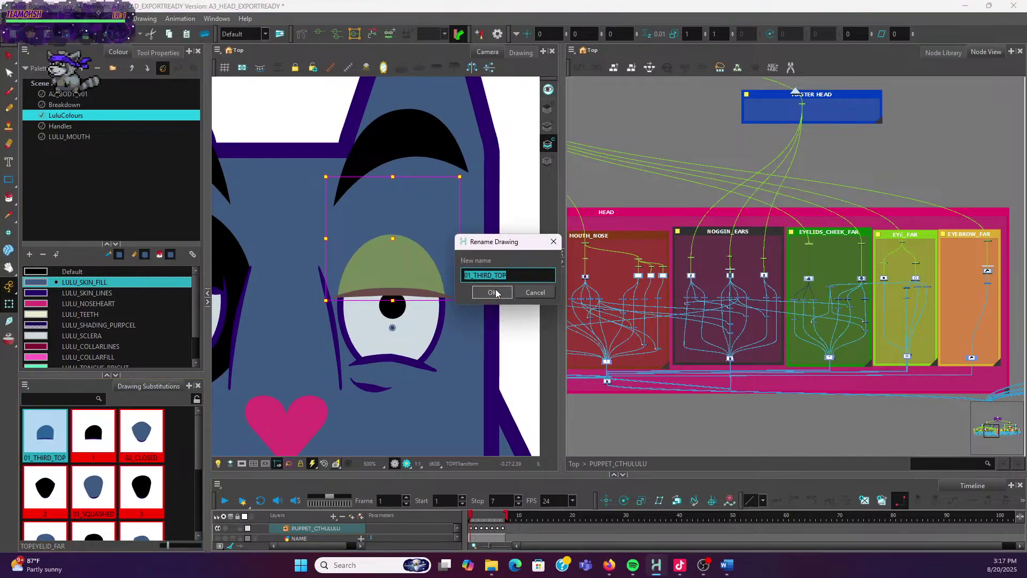
pyautogui.click(530, 274)
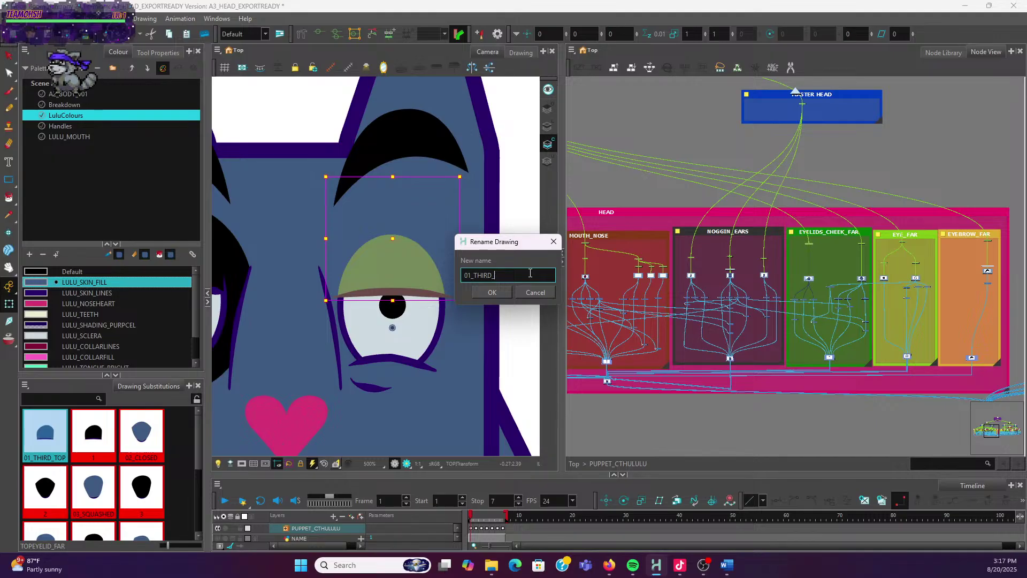
pyautogui.write('BLUE')
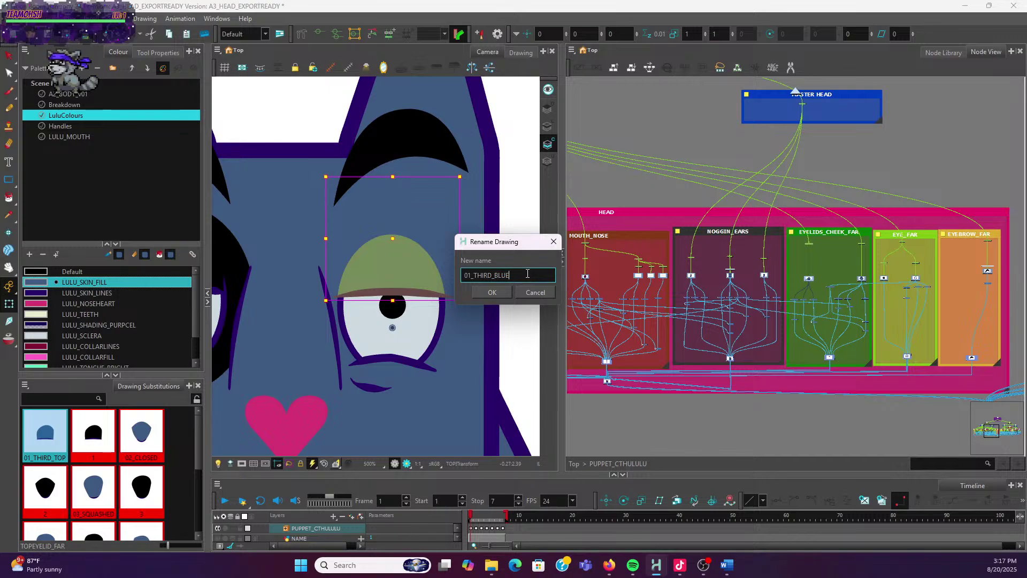
pyautogui.click(491, 292)
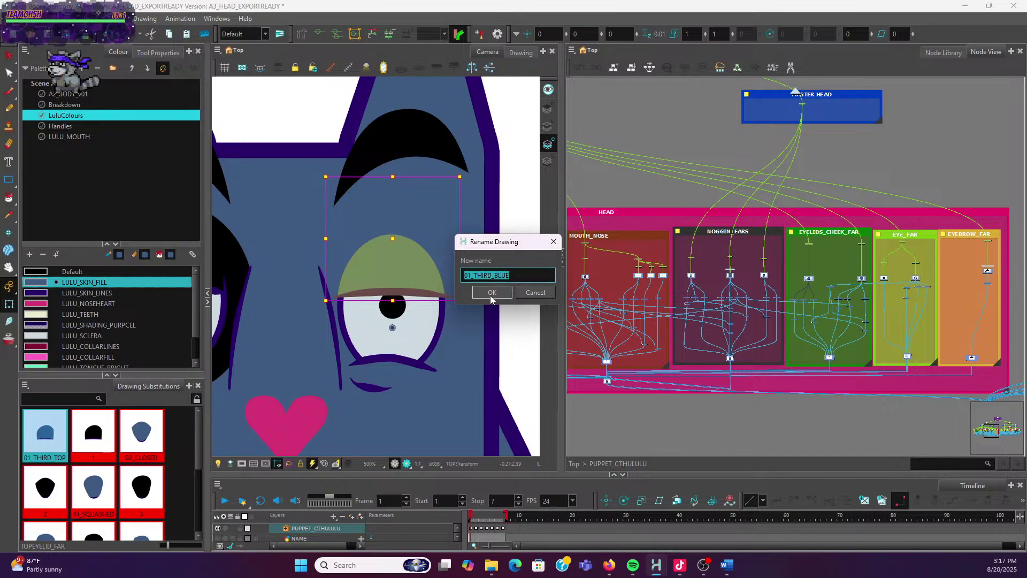
# Rename the black eyelid substitution drawing 1 as 01_THIRD_BLACK
pyautogui.click(93, 436)
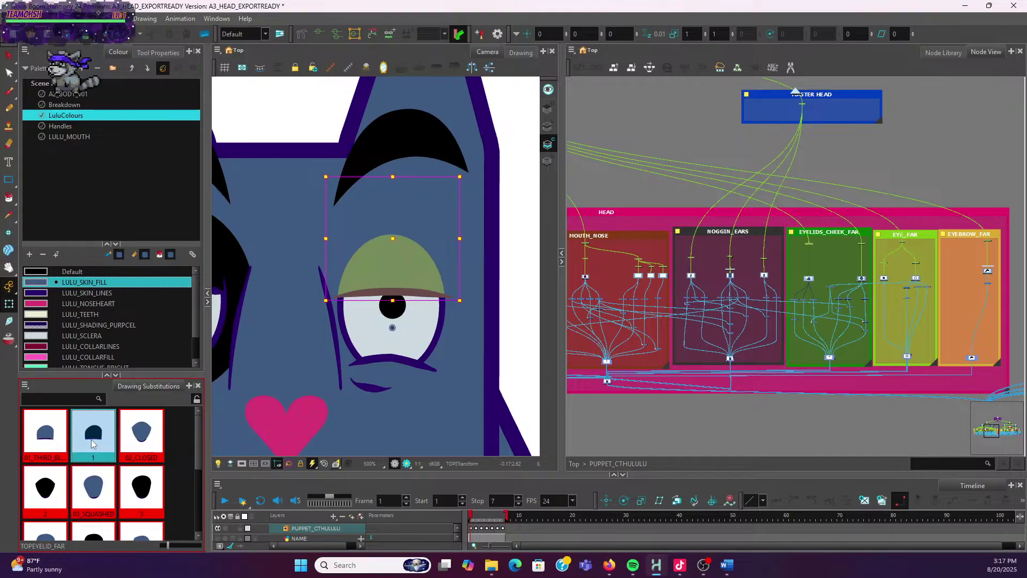
pyautogui.rightClick(93, 439)
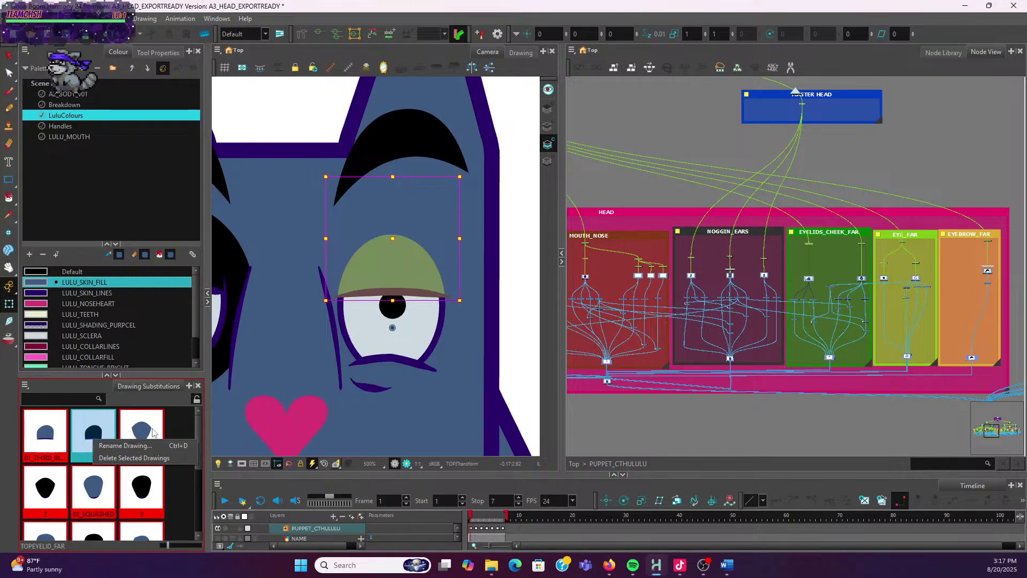
pyautogui.click(155, 450)
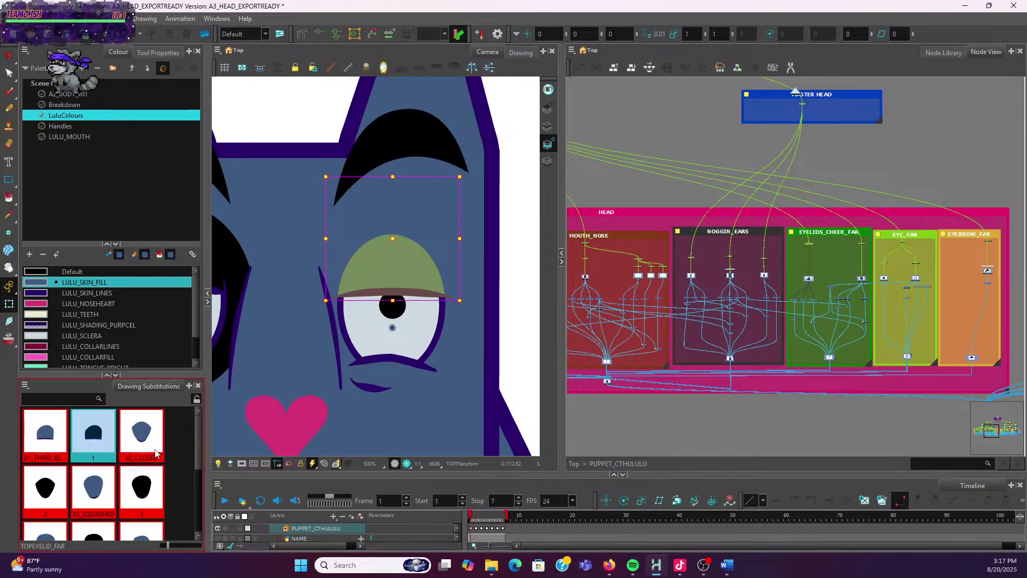
pyautogui.write('01_THIRD_BLUE')
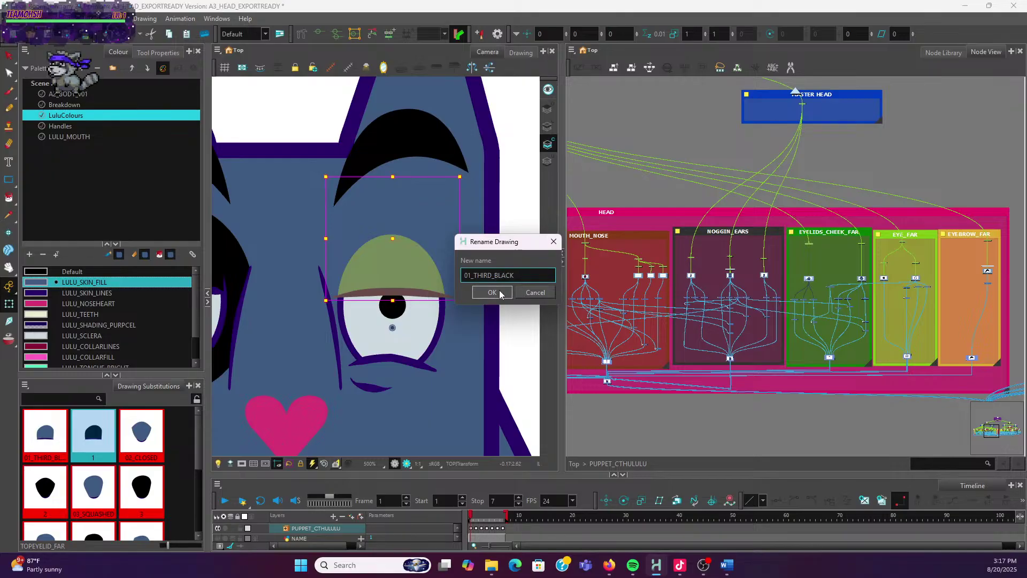
pyautogui.click(502, 292)
# Rename the blue closed eyelid drawing 02_CLOSED as 02_CLOSED_BLUE
pyautogui.click(154, 432)
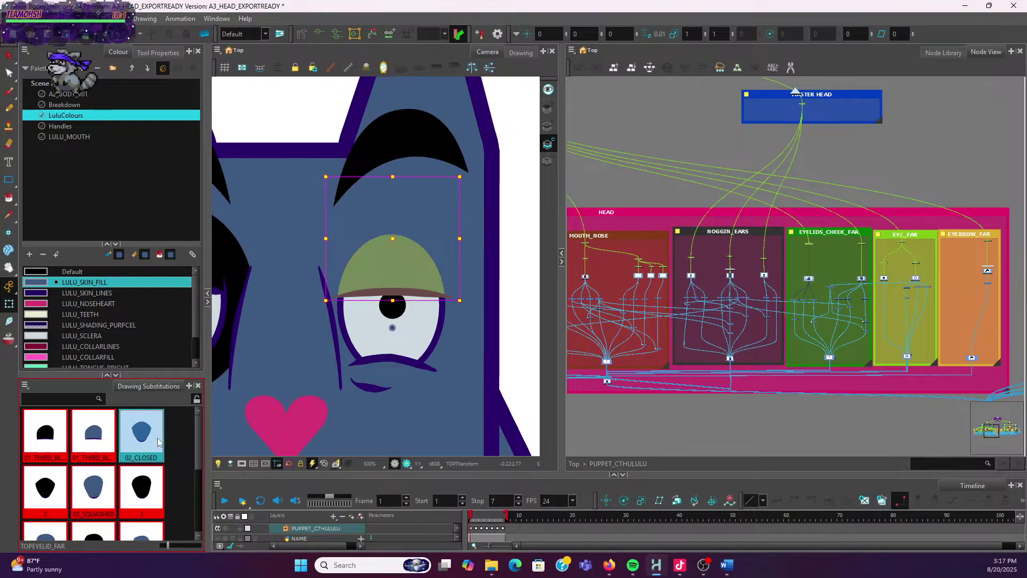
pyautogui.rightClick(154, 436)
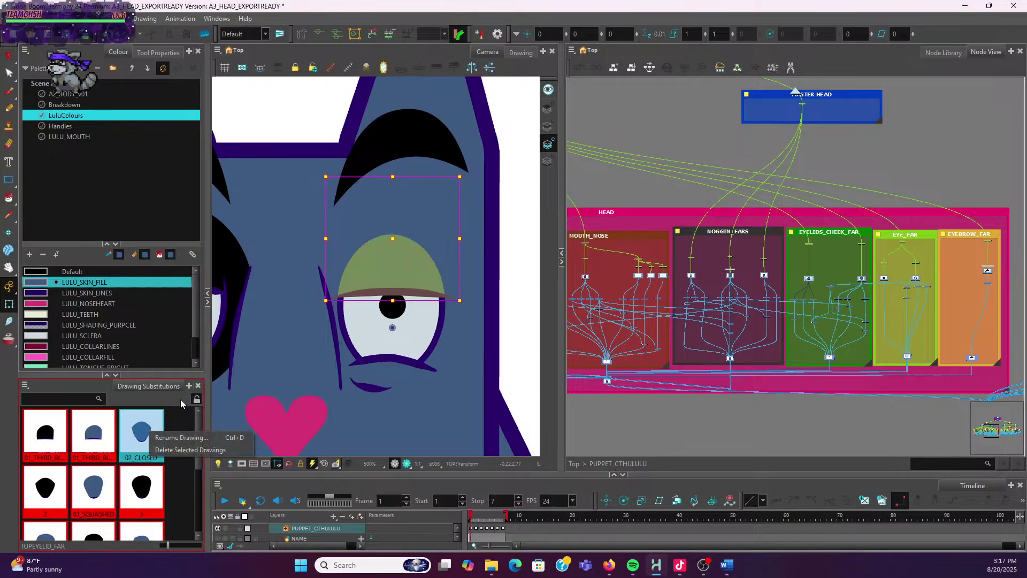
pyautogui.click(210, 438)
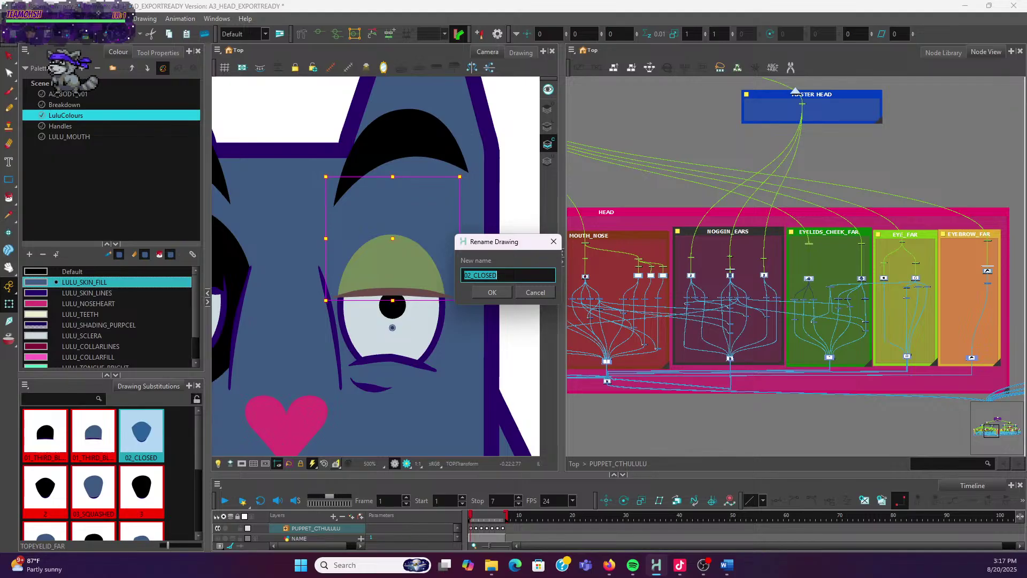
pyautogui.click(517, 275)
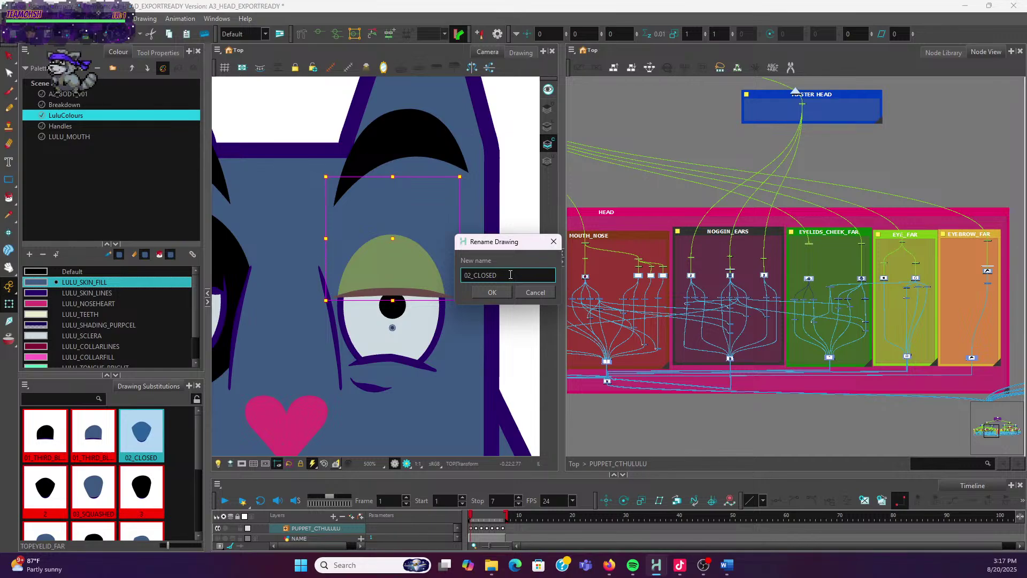
pyautogui.press('BackSpace')
pyautogui.press('BackSpace')
pyautogui.press('BackSpace')
pyautogui.write('LOSED_B')
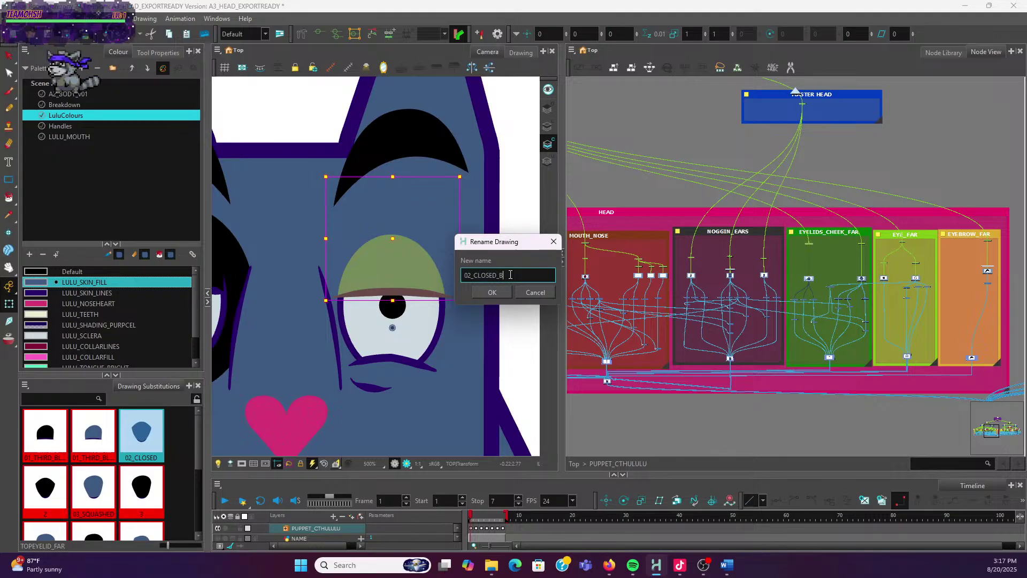
pyautogui.write('LUE')
pyautogui.moveTo(515, 274); pyautogui.dragTo(437, 264)
pyautogui.click(492, 294)
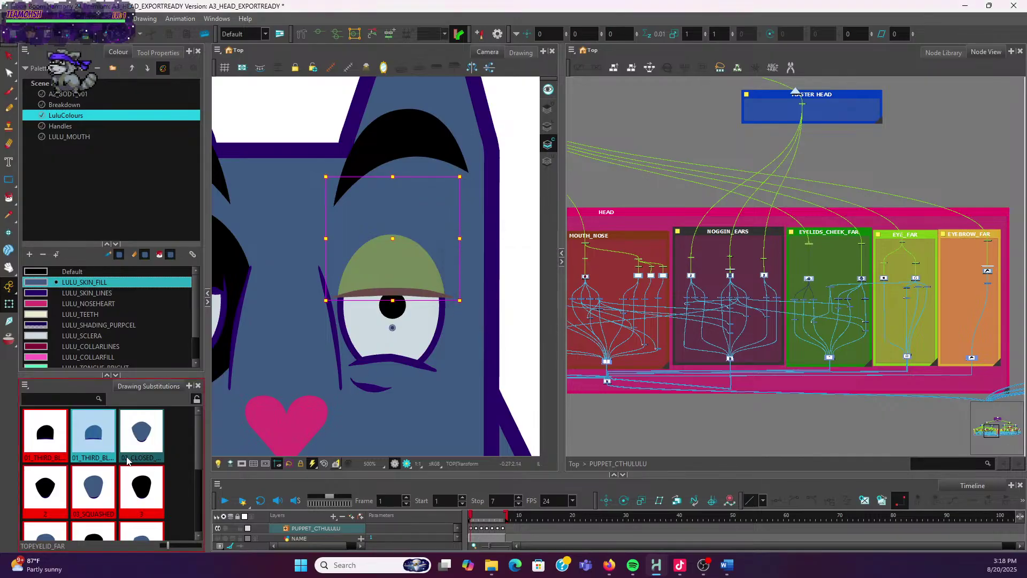
# Rename the black closed eyelid drawing 2 as 02_CLOSED_BLACK, with an underscore after the number
pyautogui.click(37, 505)
pyautogui.rightClick(36, 492)
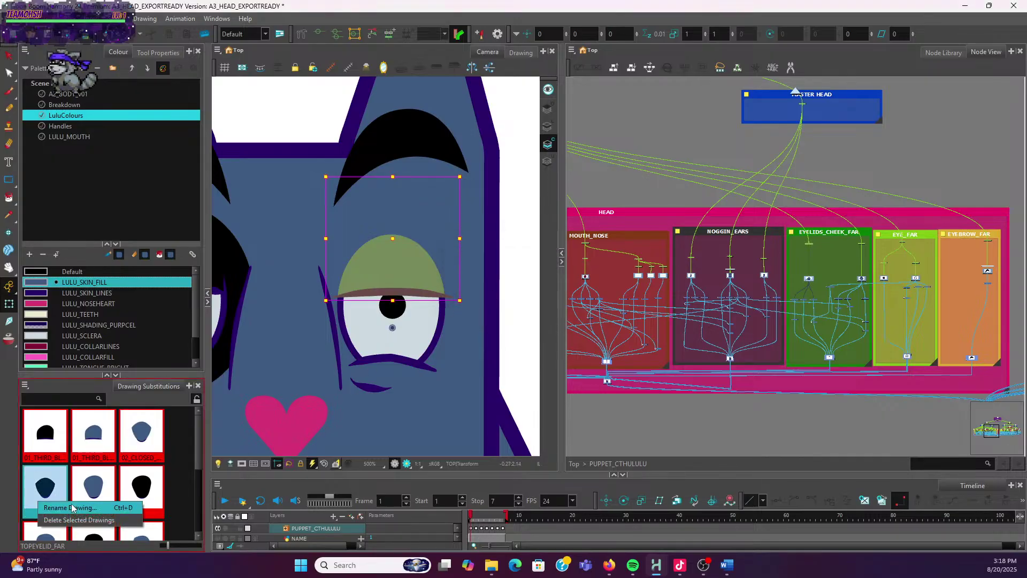
pyautogui.click(69, 502)
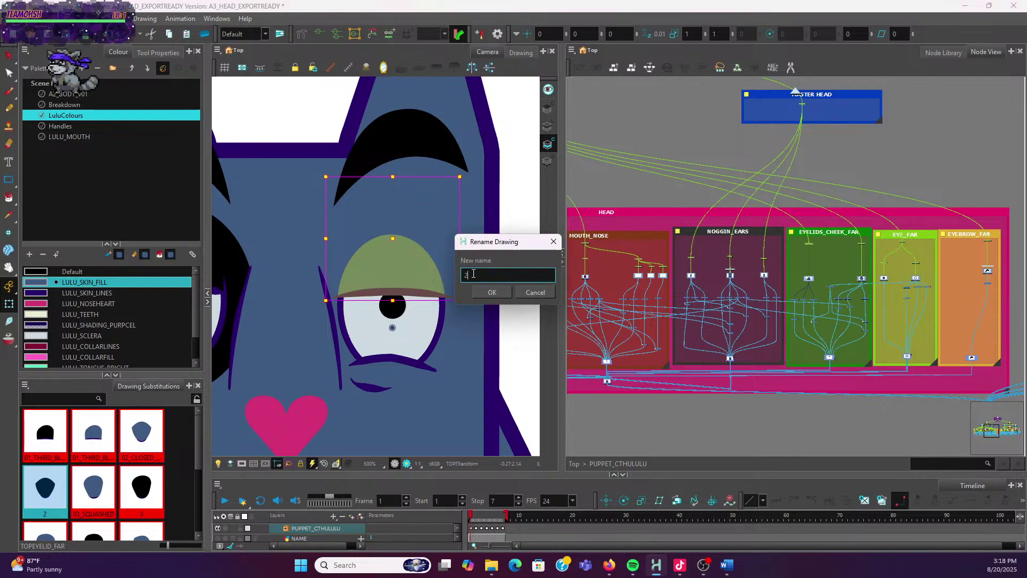
pyautogui.write('CLOSED_')
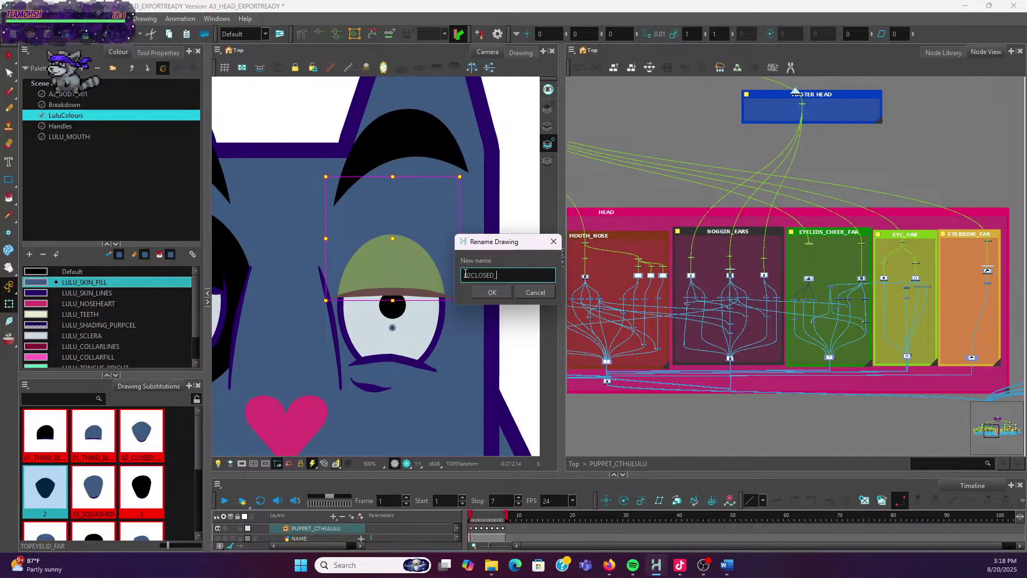
pyautogui.write('BLACK')
pyautogui.click(491, 292)
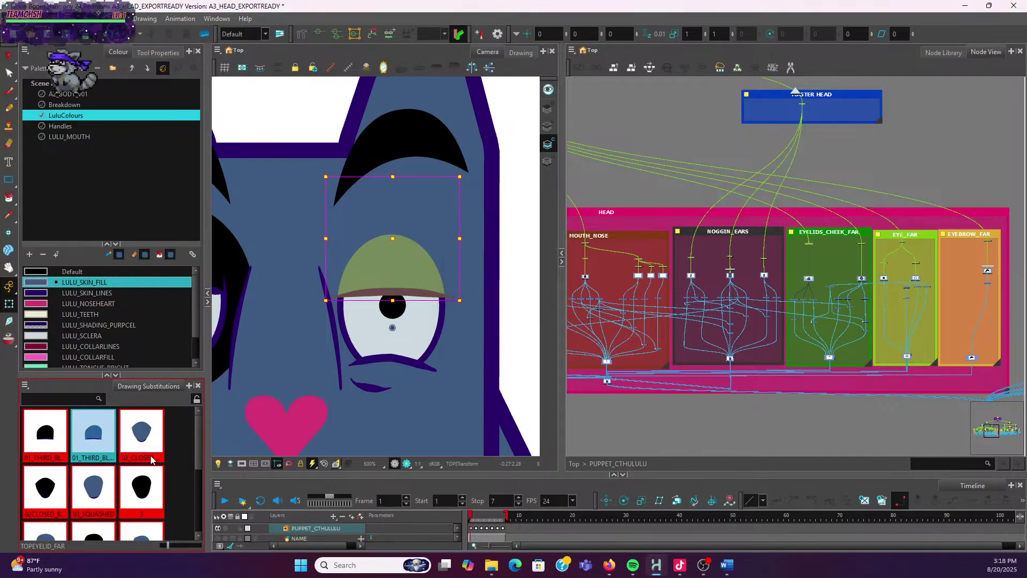
pyautogui.hotkey('ctrl', 'd')
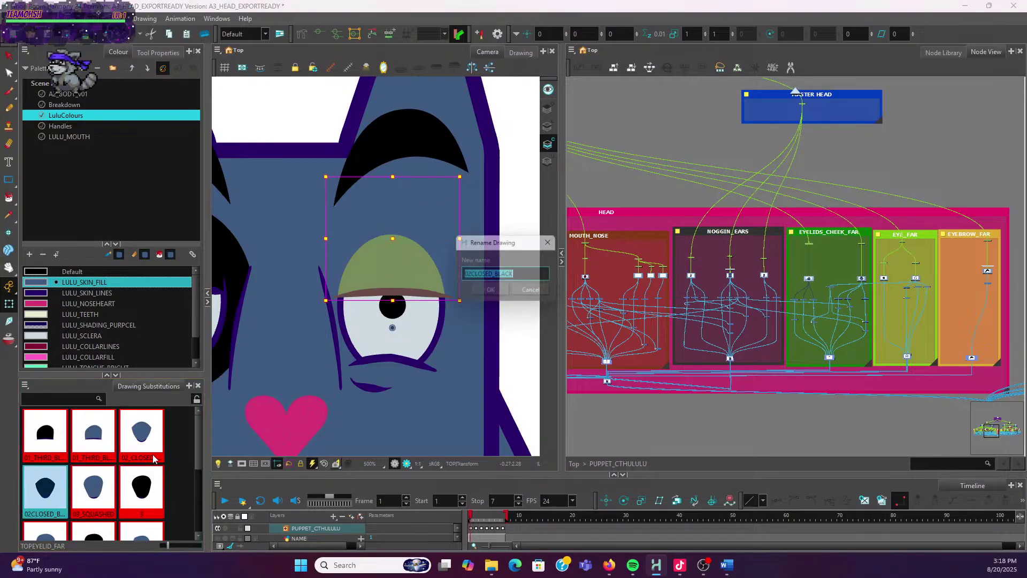
pyautogui.click(473, 275)
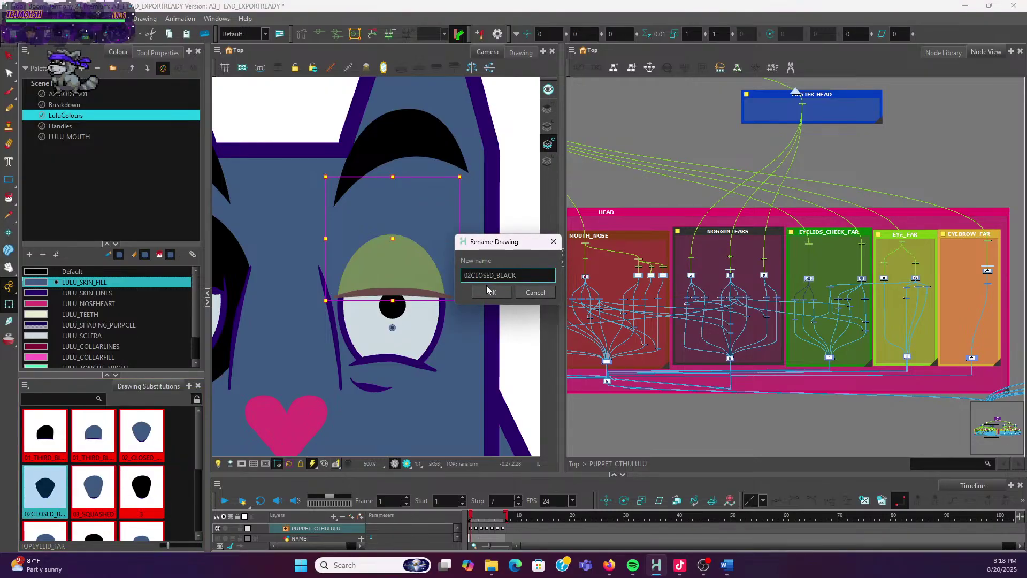
pyautogui.write('_')
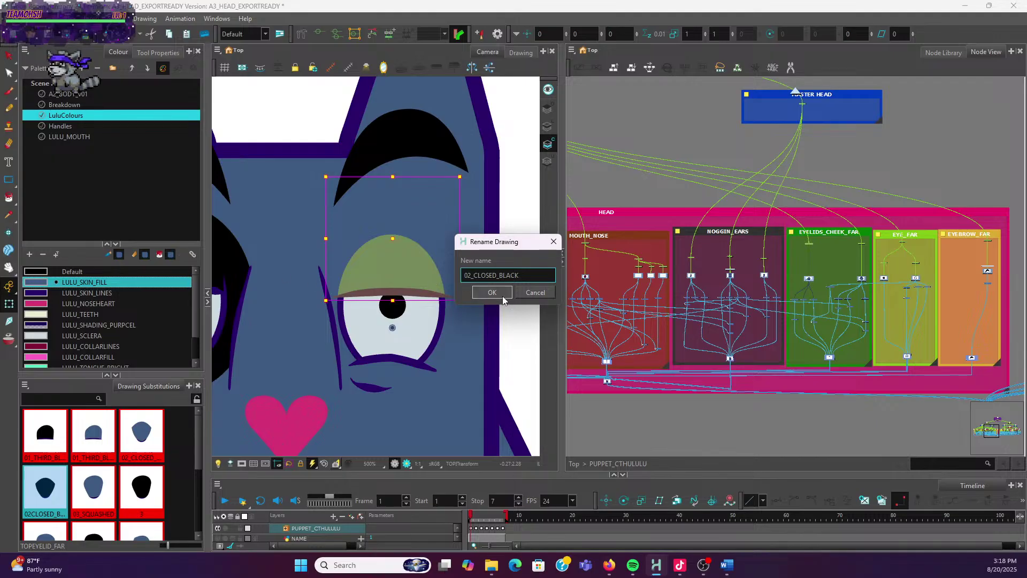
pyautogui.click(491, 293)
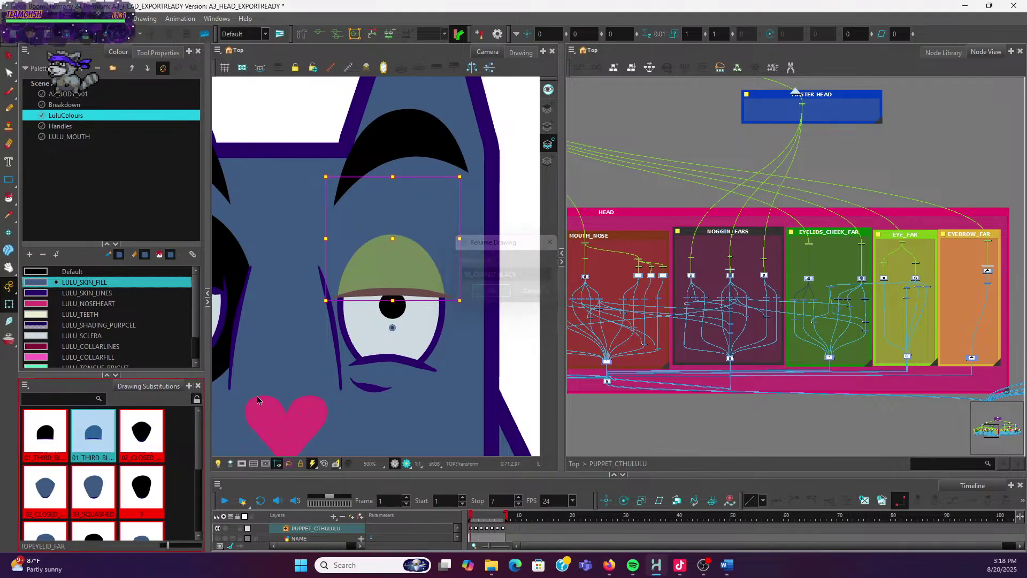
pyautogui.click(150, 445)
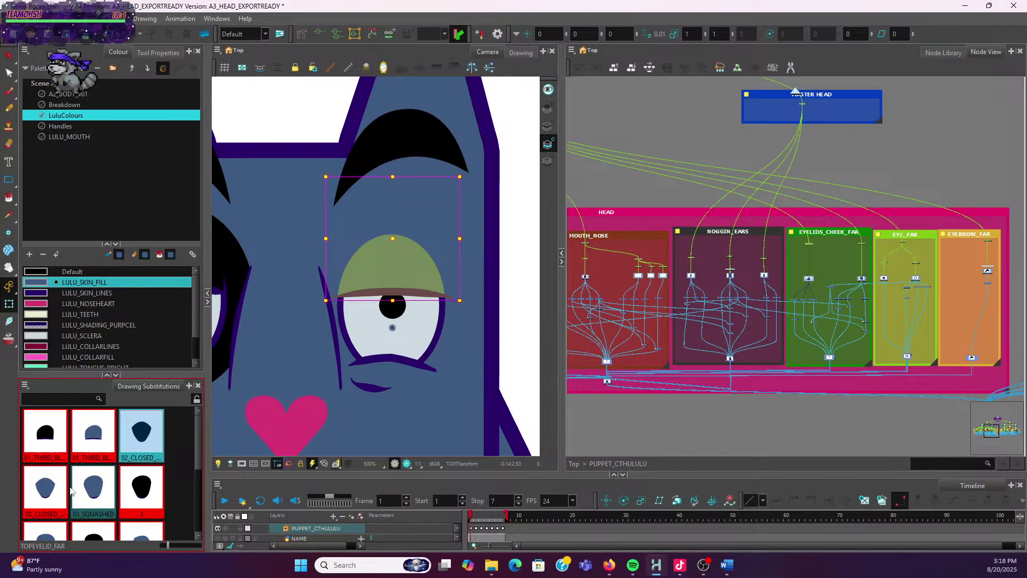
pyautogui.click(45, 487)
pyautogui.click(98, 490)
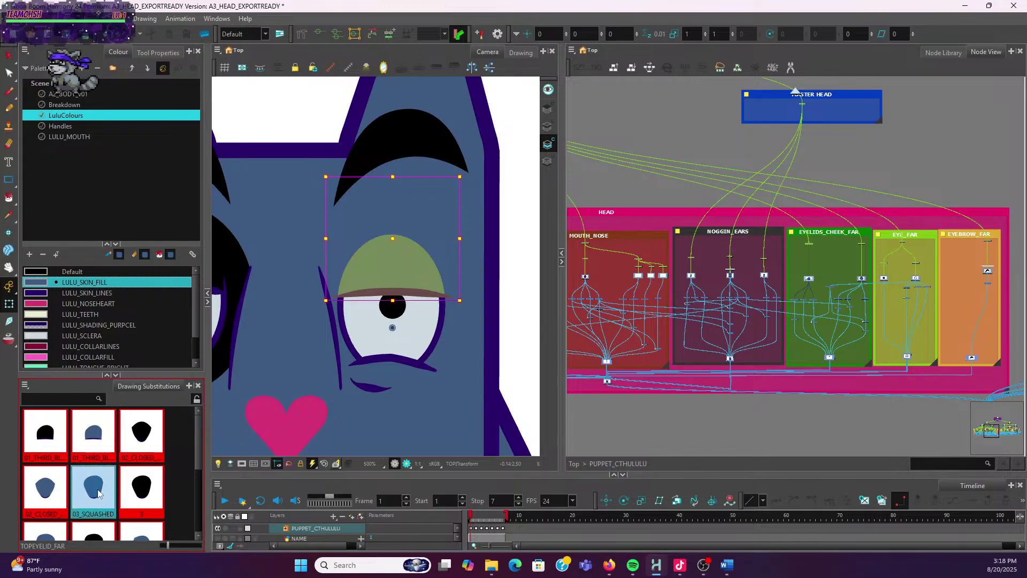
pyautogui.rightClick(98, 490)
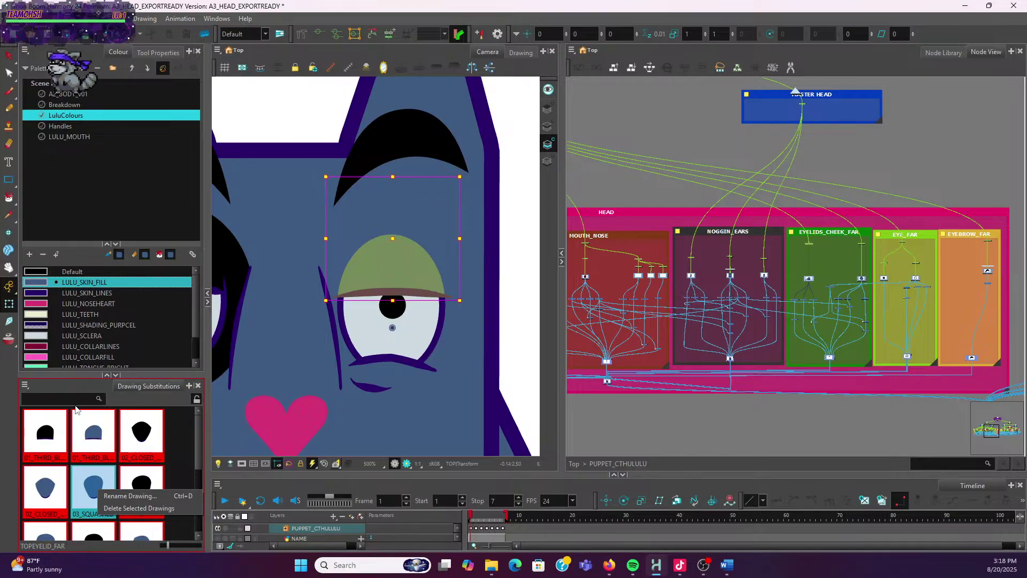
pyautogui.click(171, 435)
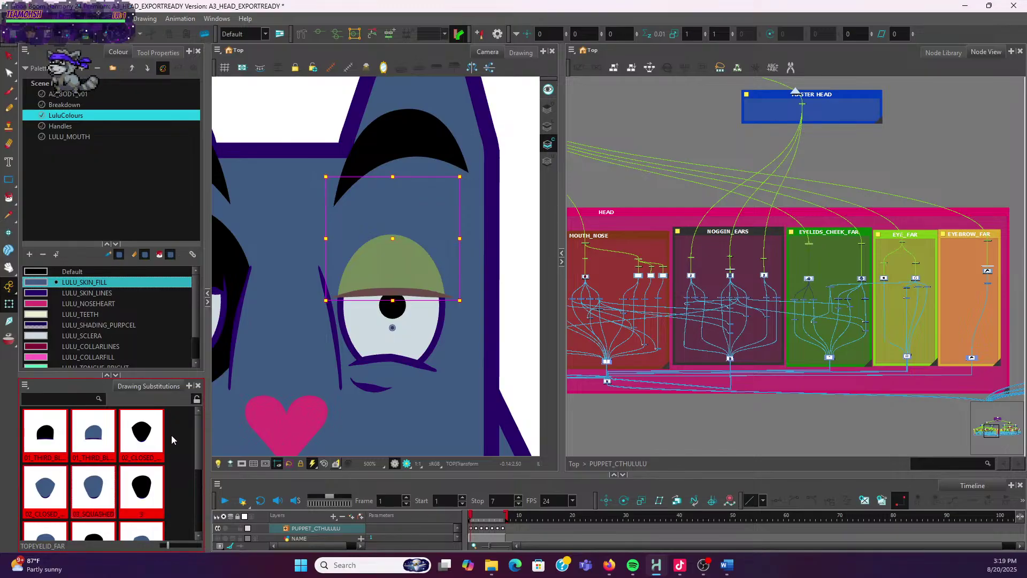
# Switch to Firefox to check the SoundCloud player's volume, and return to Harmony
pyautogui.click(609, 565)
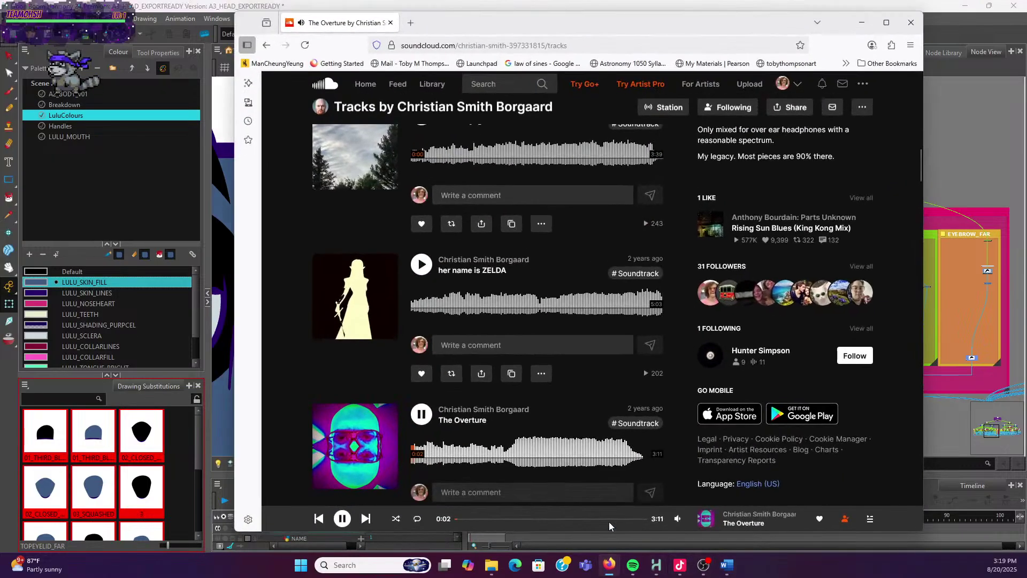
pyautogui.moveTo(678, 518)
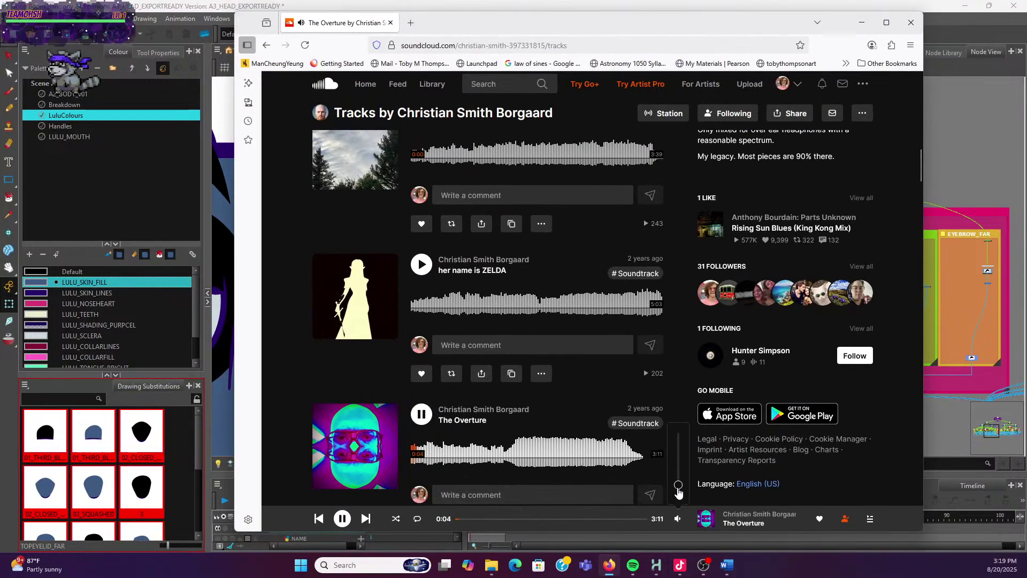
pyautogui.hotkey('alt', 'Tab')
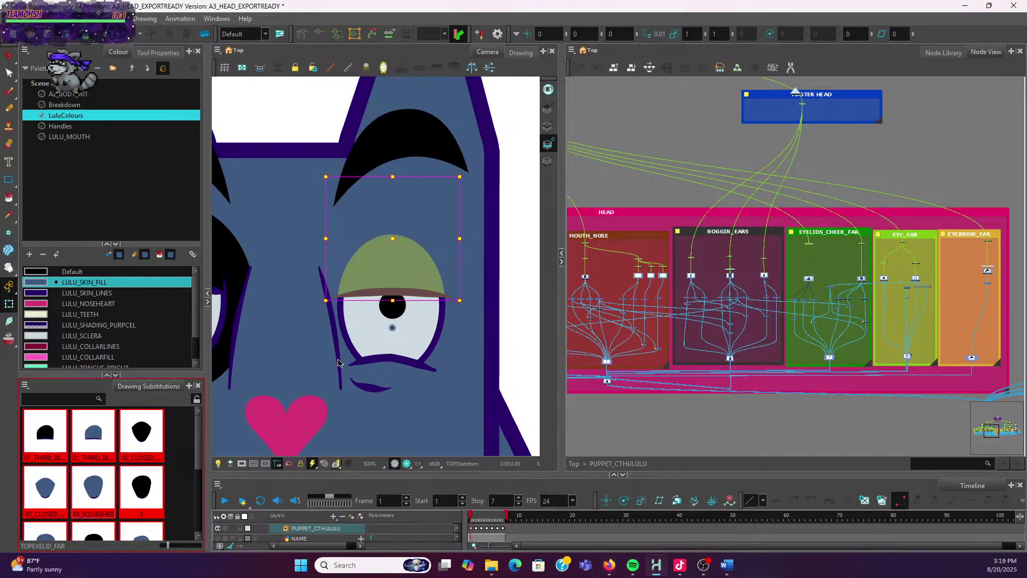
# Rename the blue squashed eyelid drawing 03_SQUASHED as 03_SQUASHED_BLUE
pyautogui.scroll(-2, 364, 378)
pyautogui.press('space')
pyautogui.moveTo(377, 419); pyautogui.dragTo(422, 336)
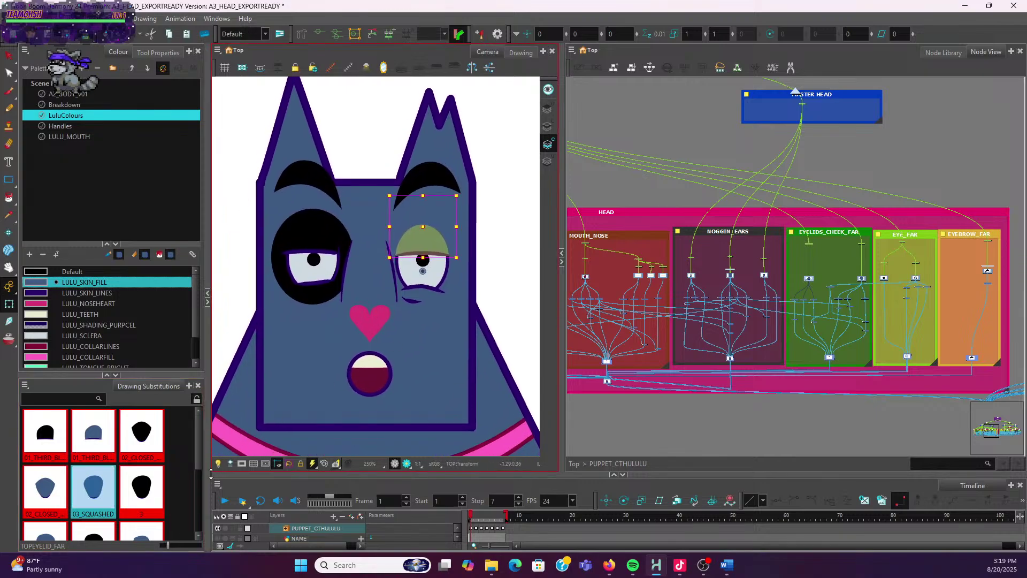
pyautogui.scroll(-1, 107, 470)
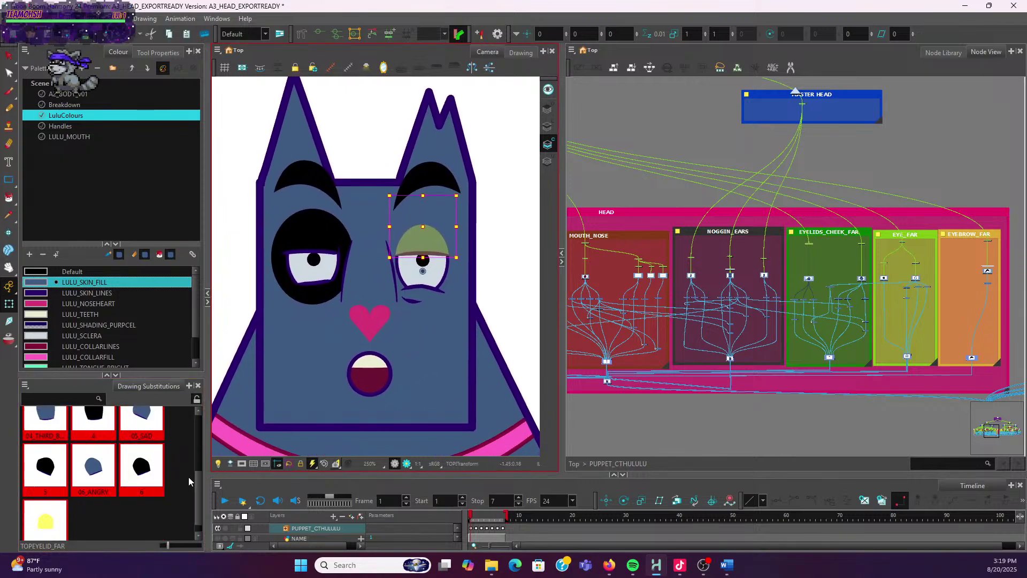
pyautogui.scroll(1, 101, 487)
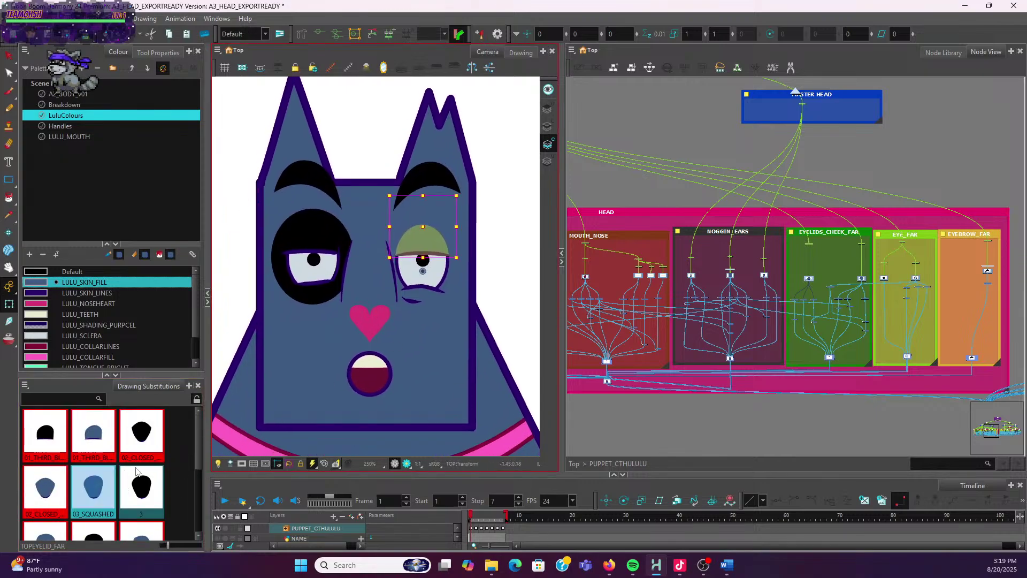
pyautogui.doubleClick(101, 496)
pyautogui.press('End')
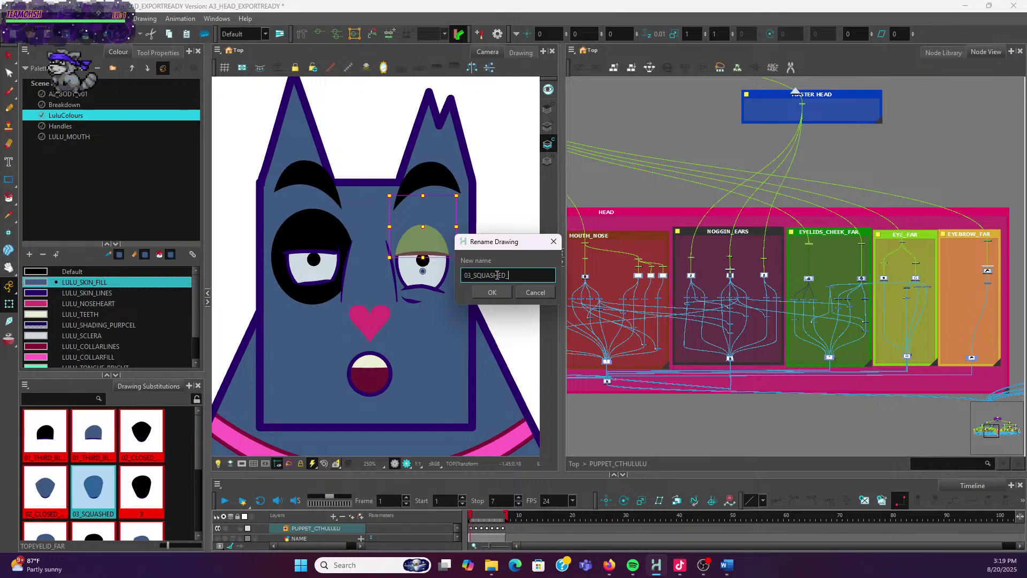
pyautogui.write('_BLUE')
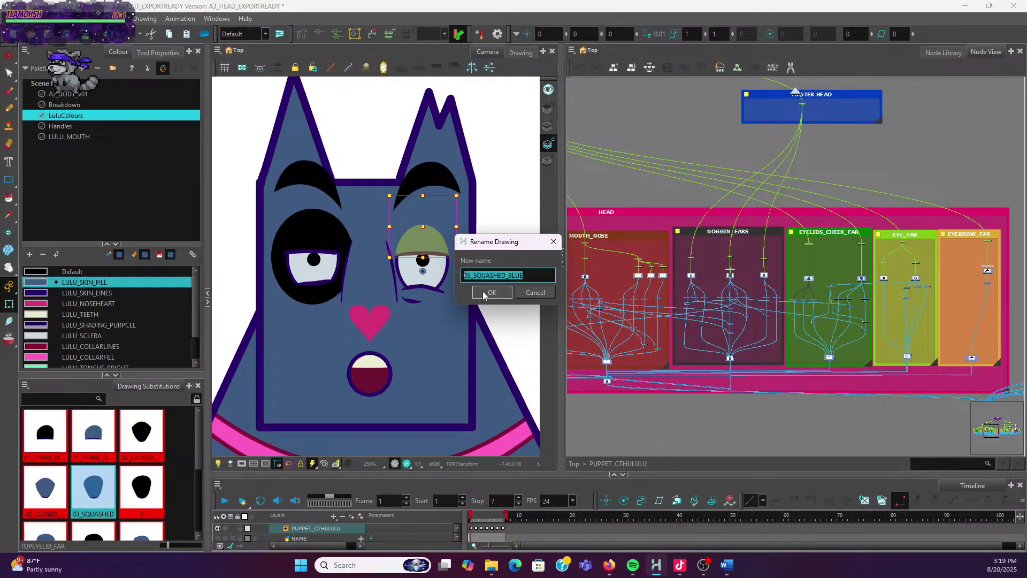
pyautogui.click(479, 293)
# Try to rename the black squashed eyelid drawing 3 as 03_SQUASHED_BLUE
pyautogui.click(141, 490)
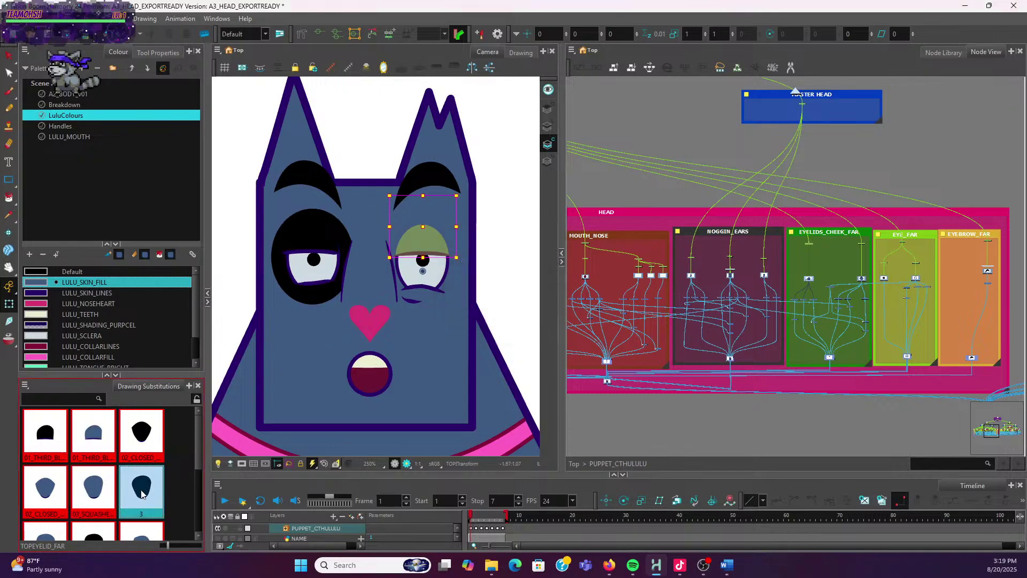
pyautogui.rightClick(153, 497)
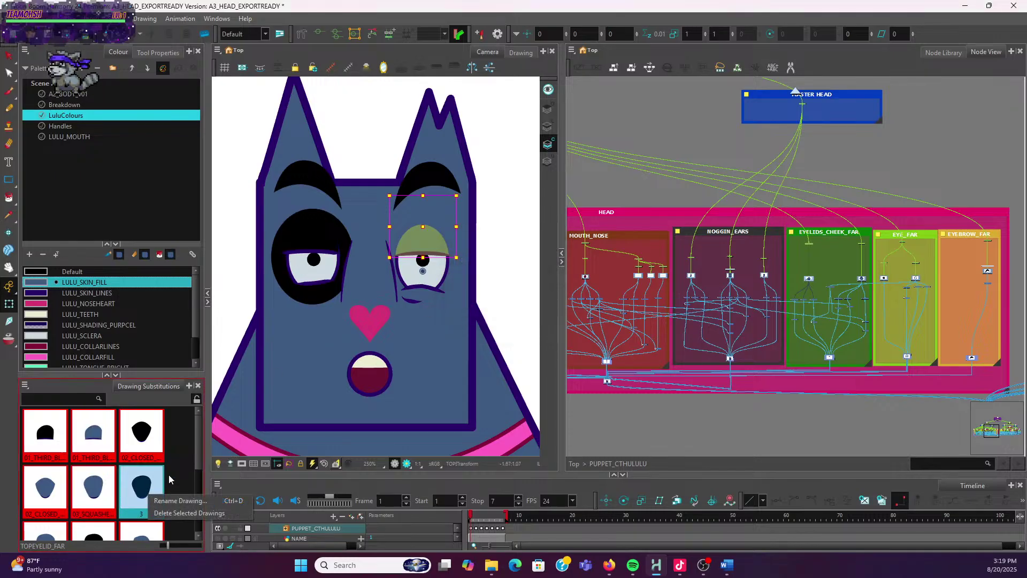
pyautogui.click(197, 505)
pyautogui.moveTo(523, 249); pyautogui.dragTo(468, 303)
pyautogui.write('03_SQUASHED_BLUE')
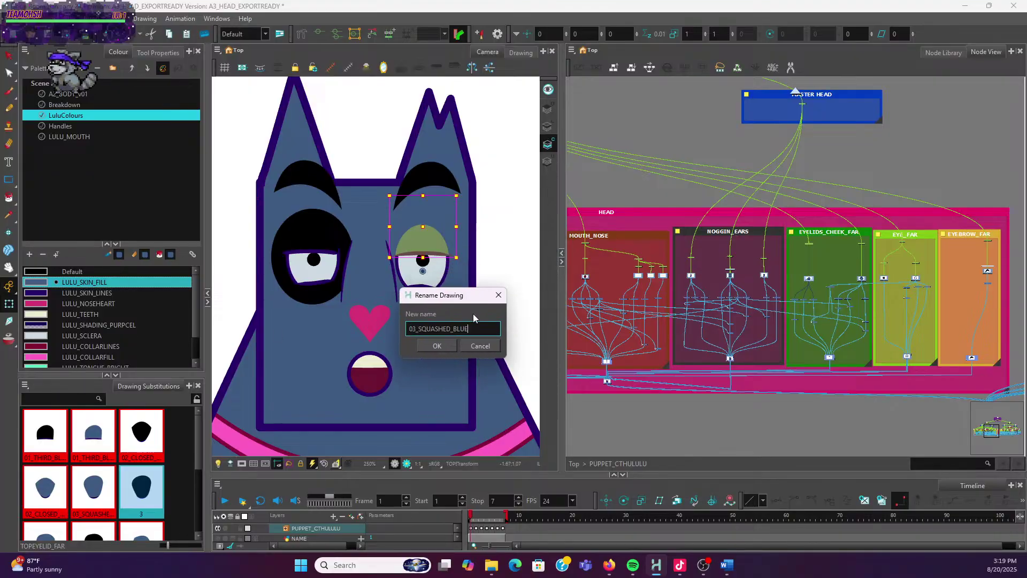
pyautogui.click(452, 346)
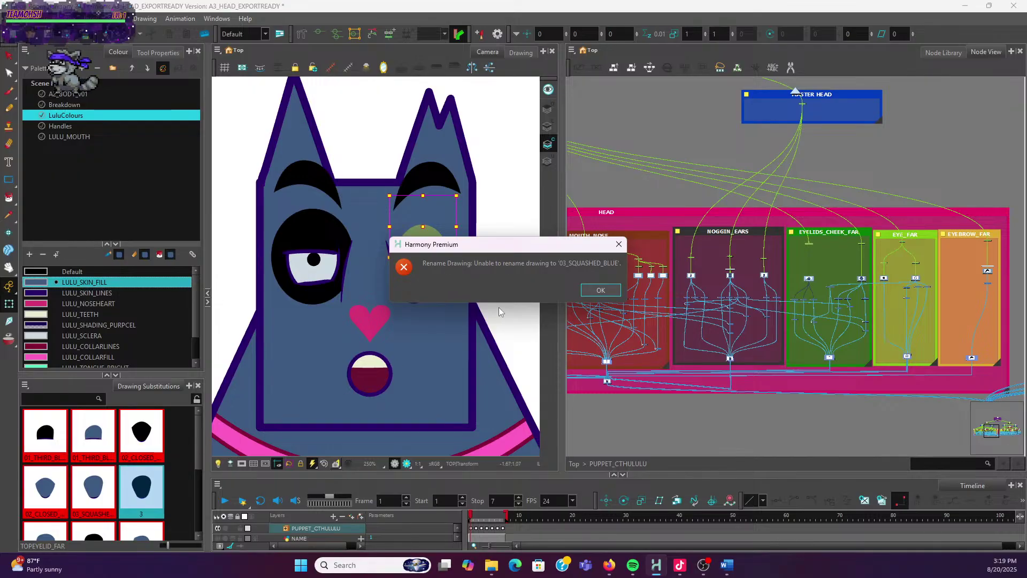
pyautogui.click(586, 294)
# Rename the black squashed eyelid drawing 3 as 03_SQUASHED_BLACK
pyautogui.rightClick(144, 497)
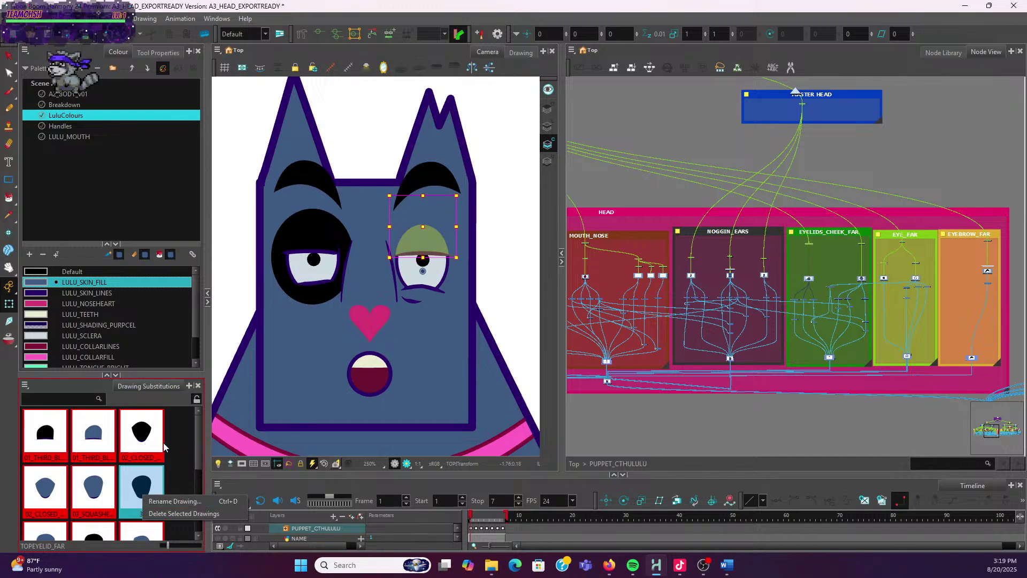
pyautogui.click(178, 501)
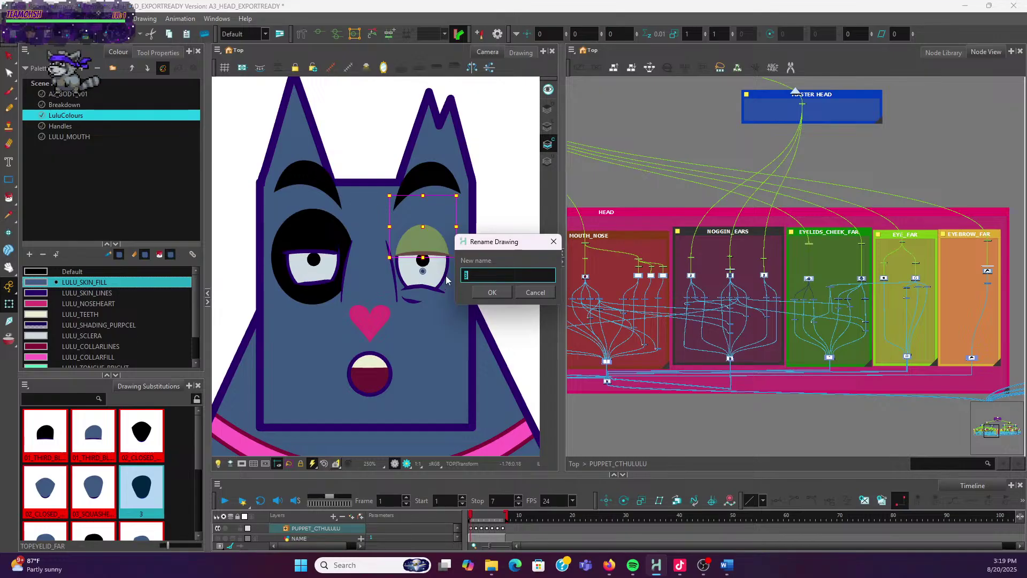
pyautogui.write('03_SQUASHED_BLUE')
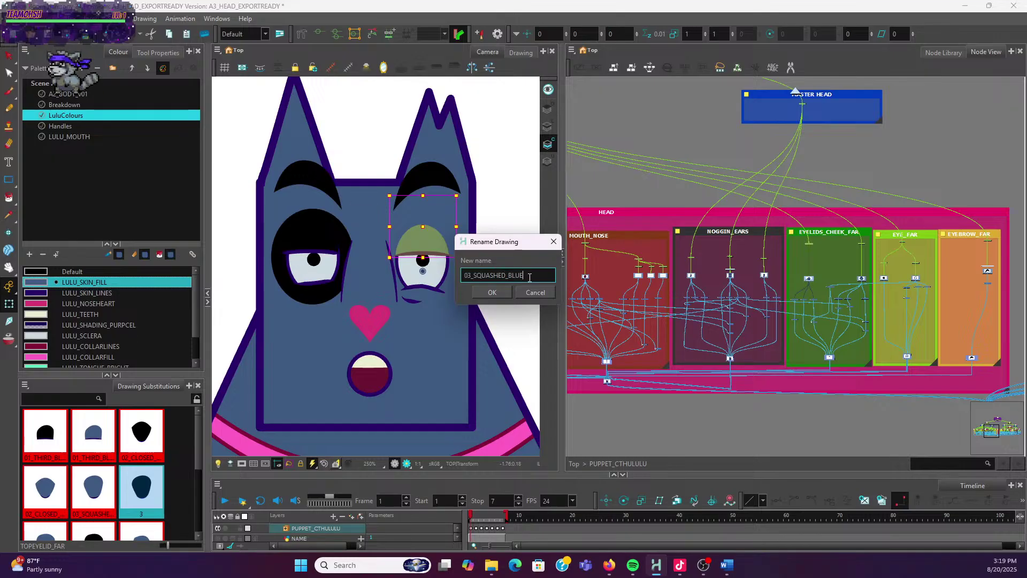
pyautogui.press('BackSpace')
pyautogui.press('BackSpace')
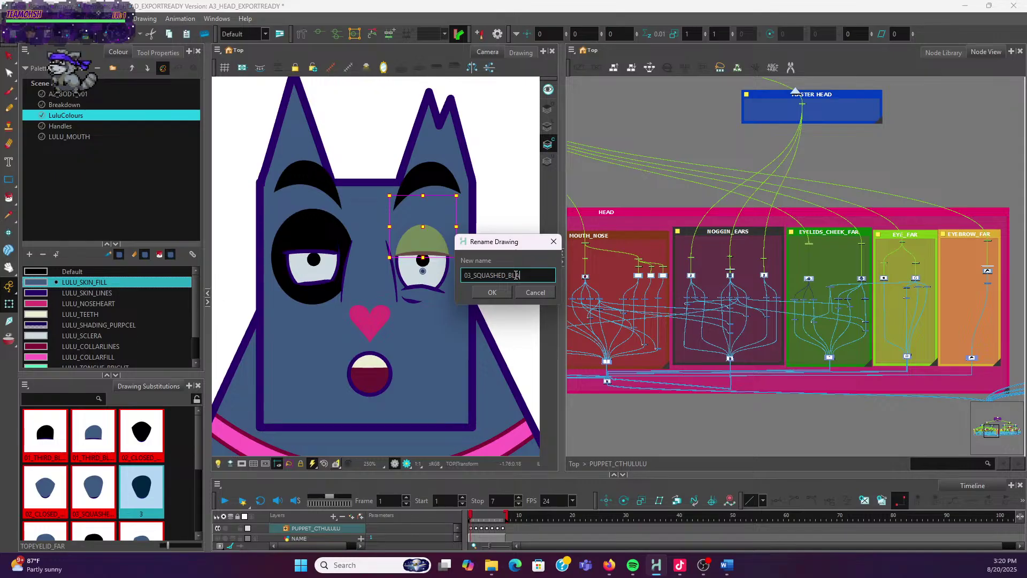
pyautogui.write('ACK')
pyautogui.click(492, 292)
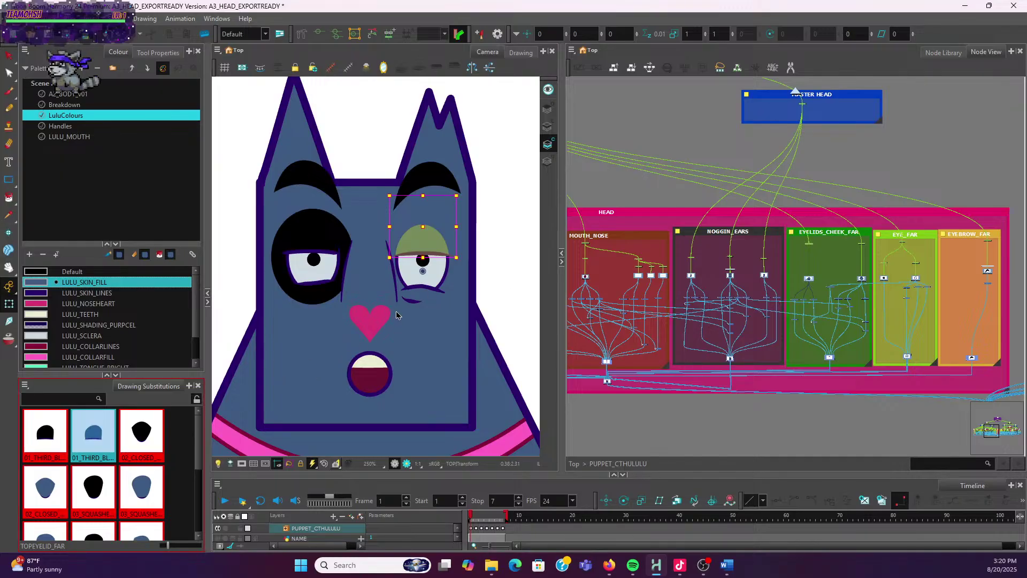
# Rename the blue eyelid drawing 04_THIRD_BOTTOM_FRONT as 04_THIRD_BOTTOM_BLUE and copy the new name
pyautogui.click(60, 487)
pyautogui.scroll(-2, 194, 448)
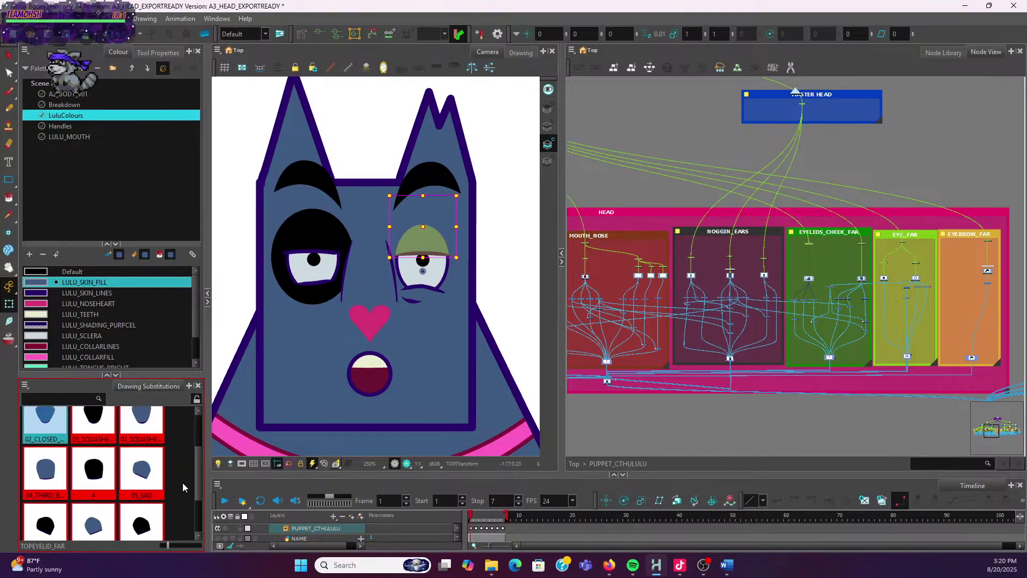
pyautogui.scroll(-1, 198, 471)
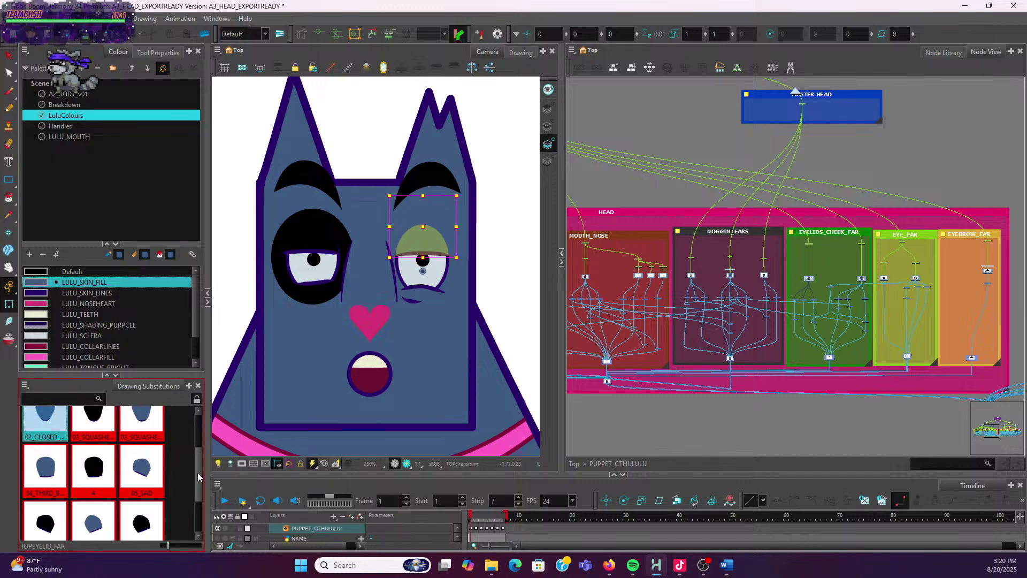
pyautogui.click(53, 473)
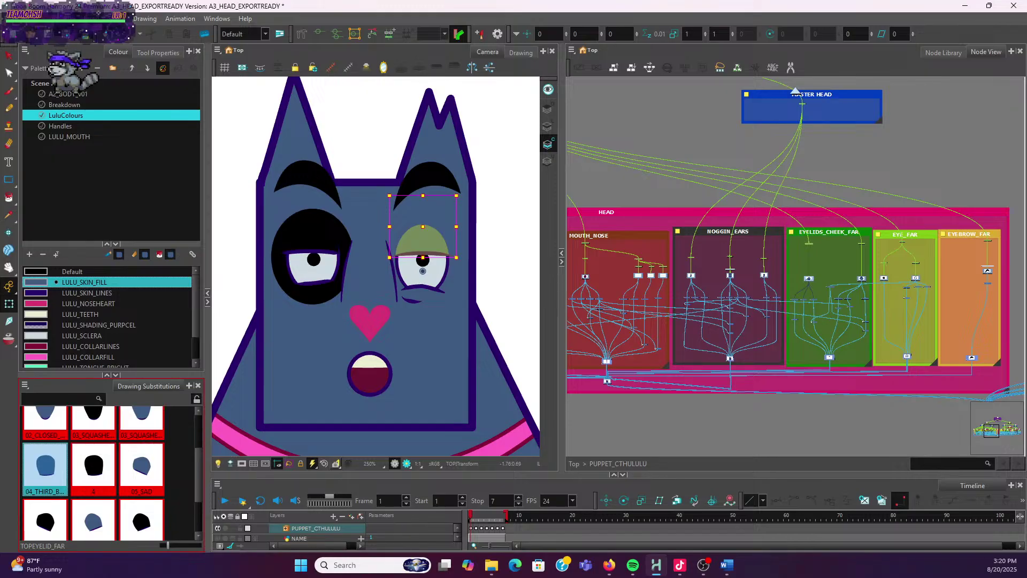
pyautogui.rightClick(56, 472)
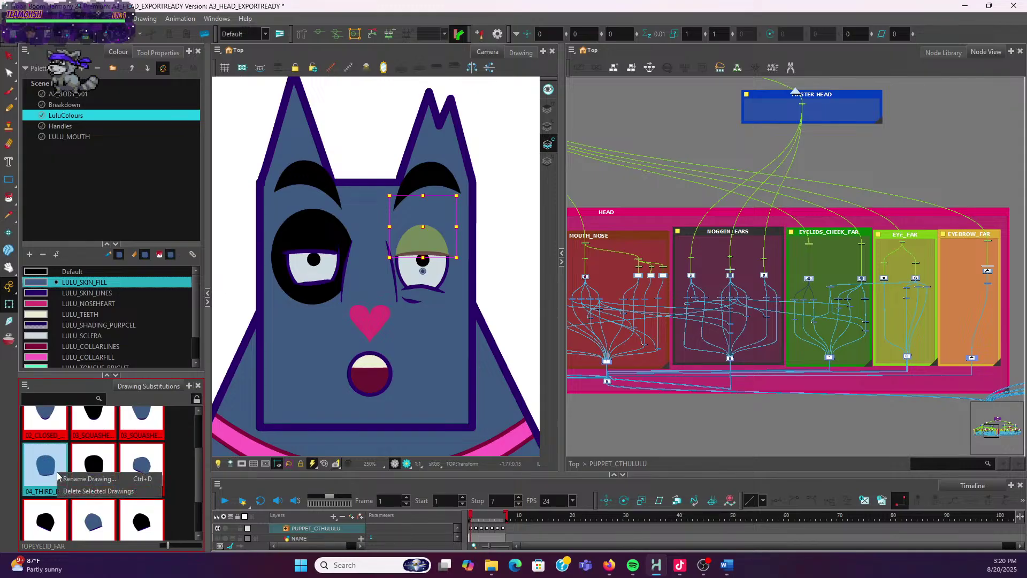
pyautogui.click(95, 482)
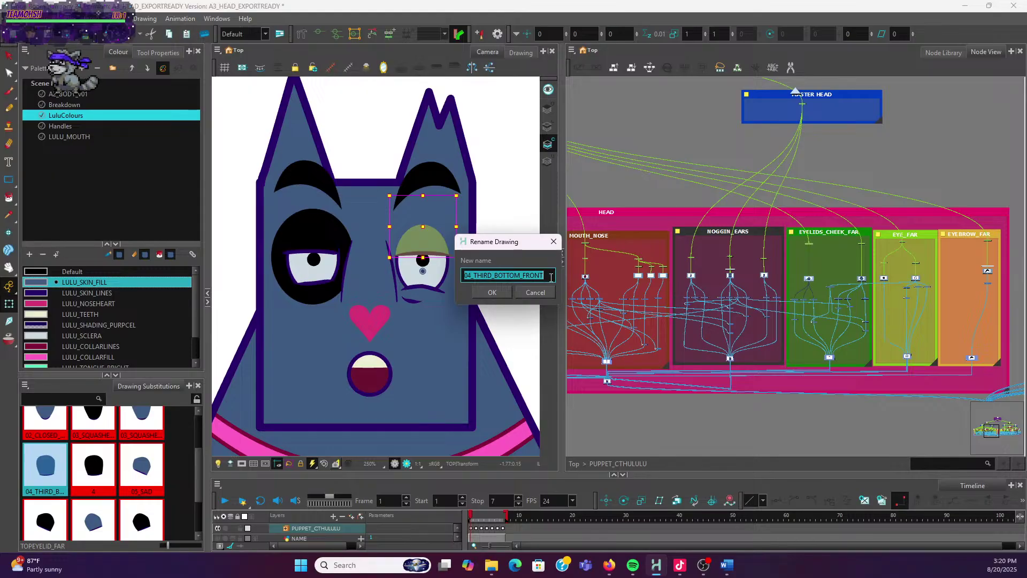
pyautogui.moveTo(551, 277); pyautogui.dragTo(525, 274)
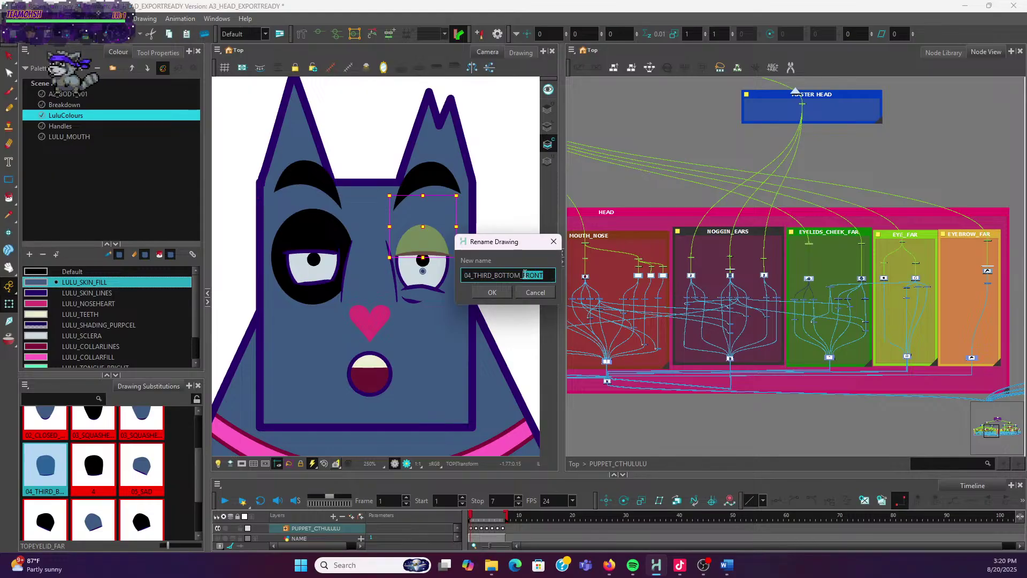
pyautogui.write('BLUE')
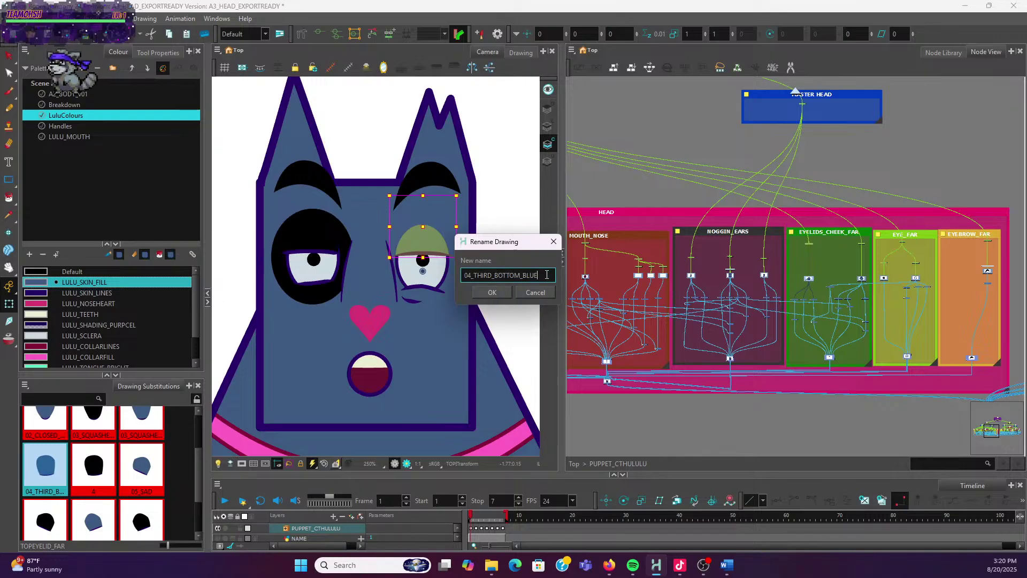
pyautogui.hotkey('ctrl', 'a')
pyautogui.hotkey('ctrl', 'c')
pyautogui.click(488, 293)
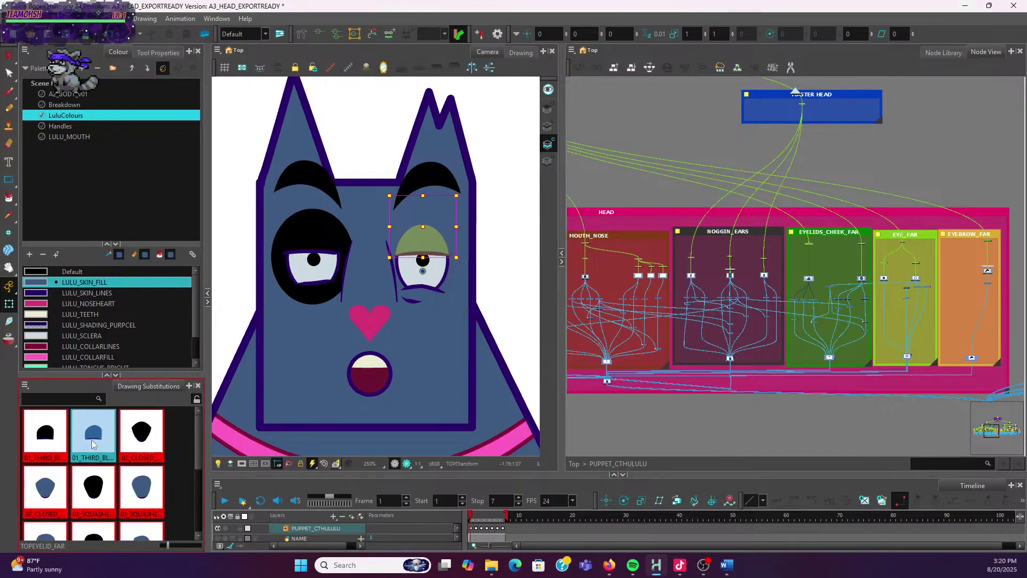
# Rename the black eyelid drawing 4 as 04_THIRD_BOTTOM_BLACK, reusing the copied name
pyautogui.scroll(-1, 132, 468)
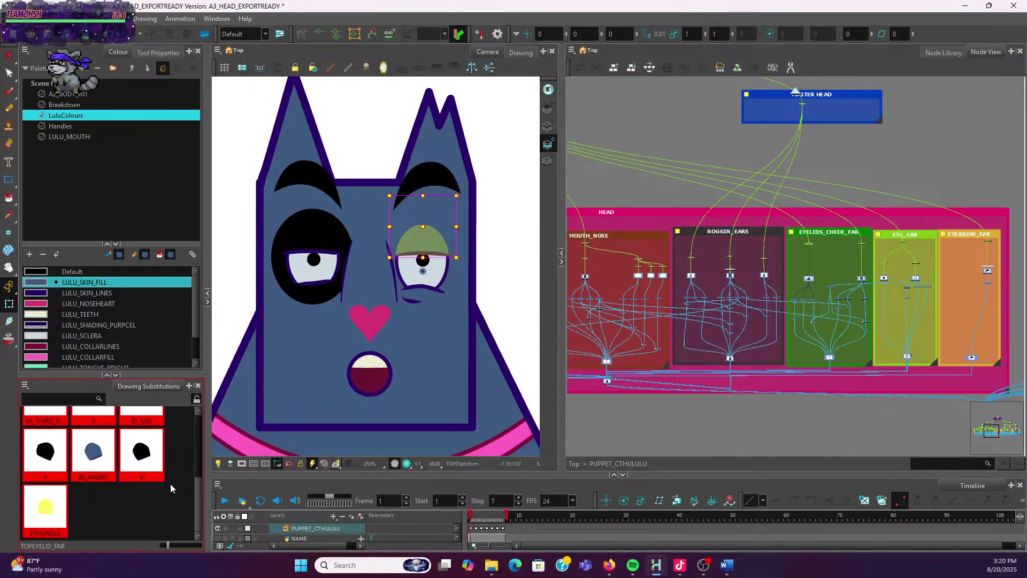
pyautogui.scroll(3, 194, 456)
pyautogui.scroll(-1, 195, 457)
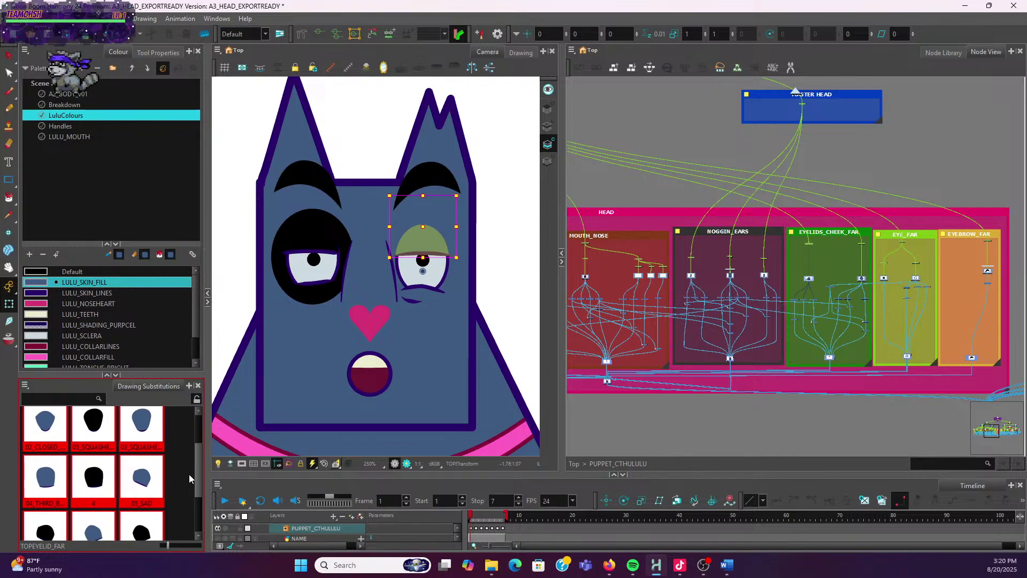
pyautogui.rightClick(107, 494)
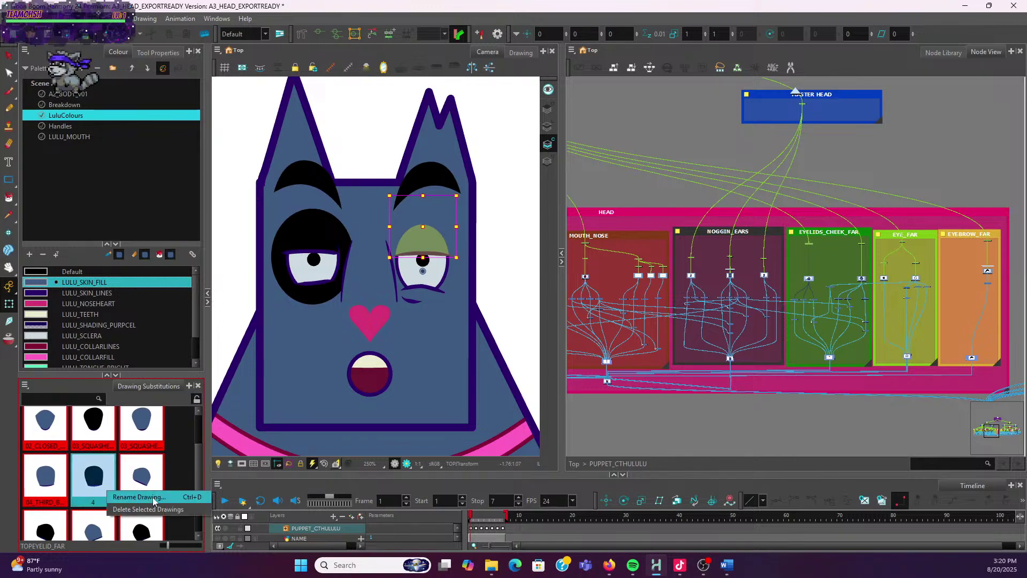
pyautogui.click(167, 498)
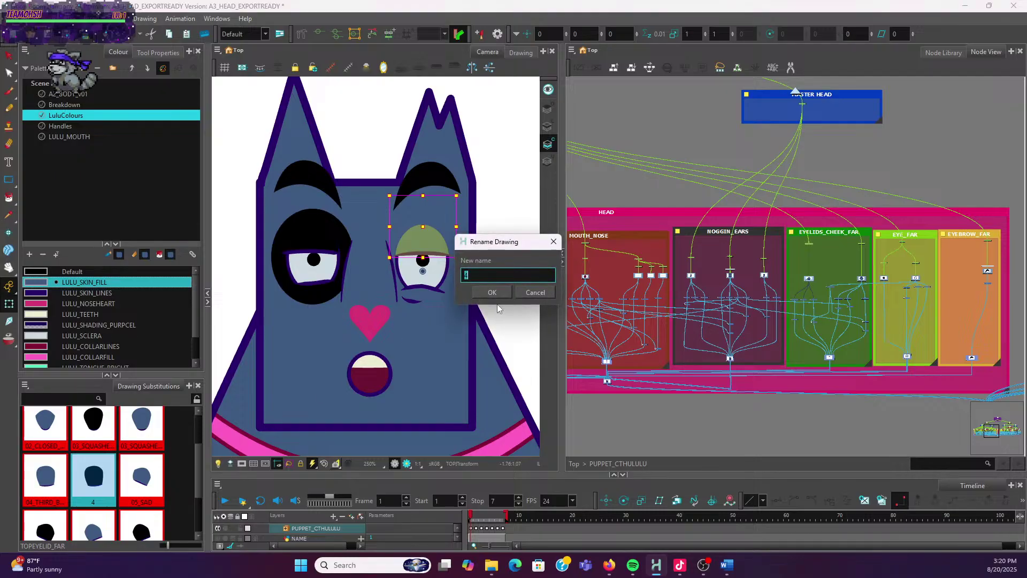
pyautogui.hotkey('ctrl', 'v')
pyautogui.press('BackSpace')
pyautogui.press('BackSpace')
pyautogui.write('ACK')
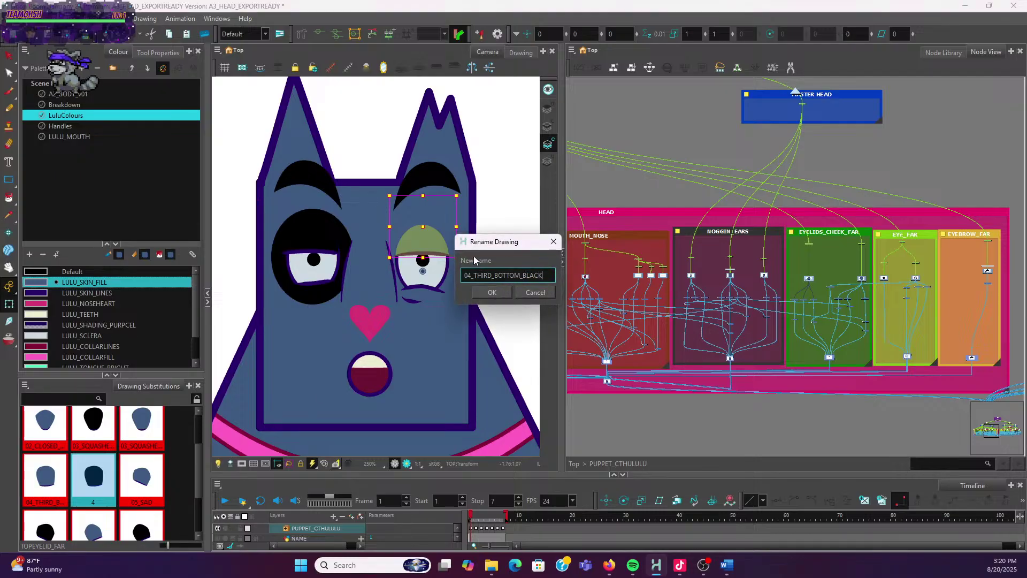
pyautogui.click(492, 292)
pyautogui.scroll(-3, 177, 434)
pyautogui.scroll(1, 178, 432)
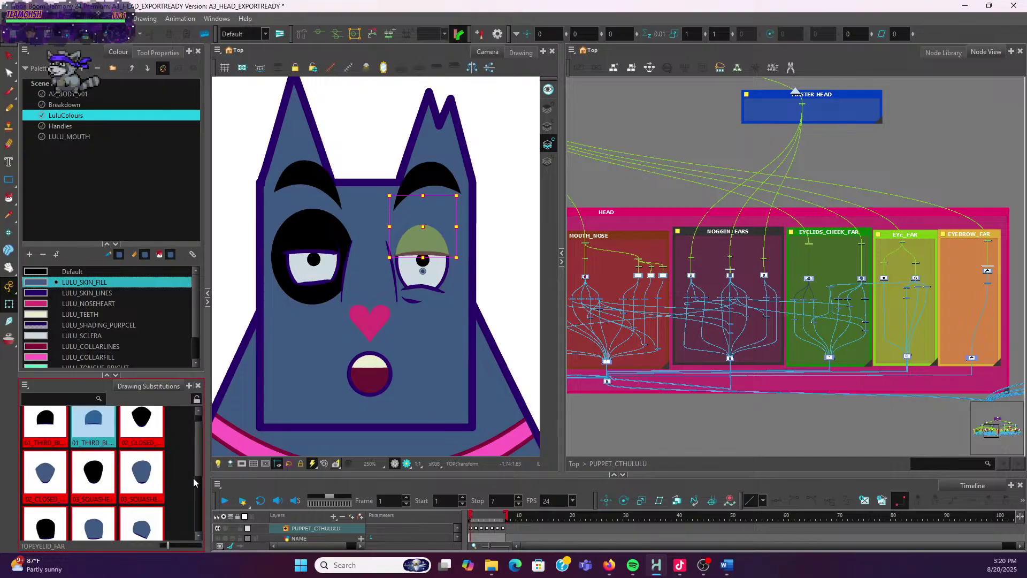
pyautogui.scroll(3, 199, 473)
pyautogui.scroll(-1, 193, 489)
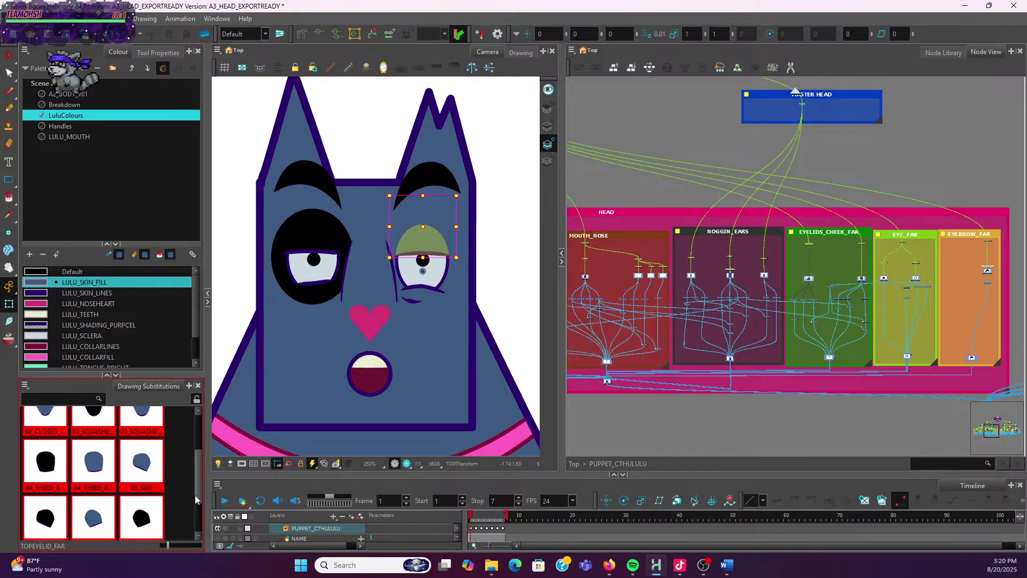
pyautogui.click(142, 459)
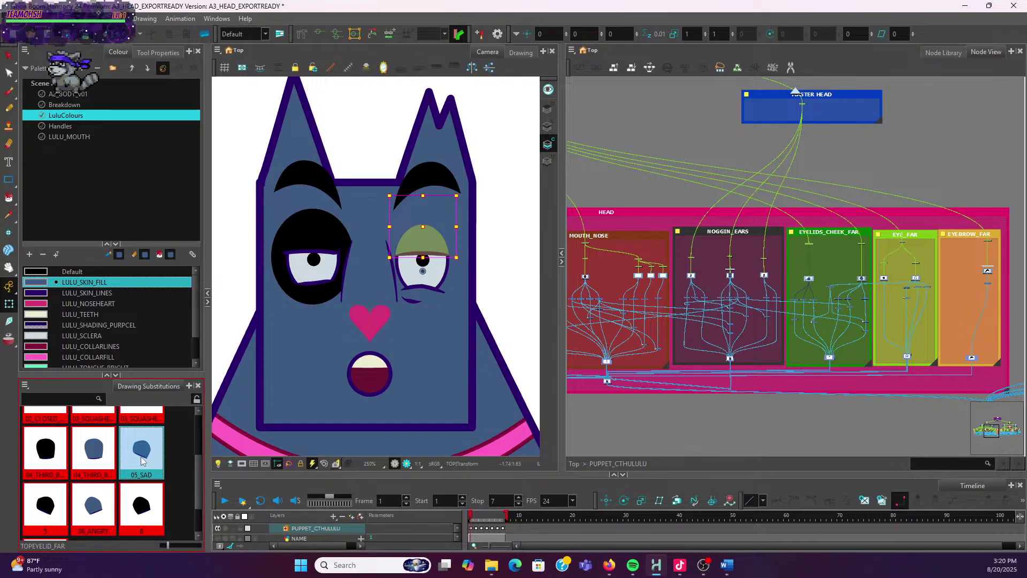
pyautogui.rightClick(141, 457)
pyautogui.click(163, 462)
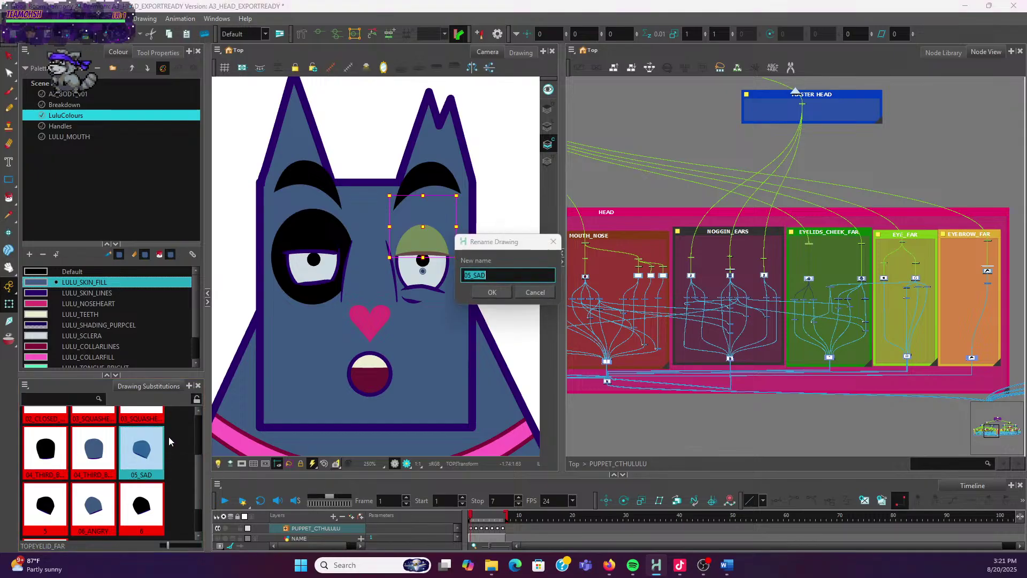
pyautogui.click(518, 292)
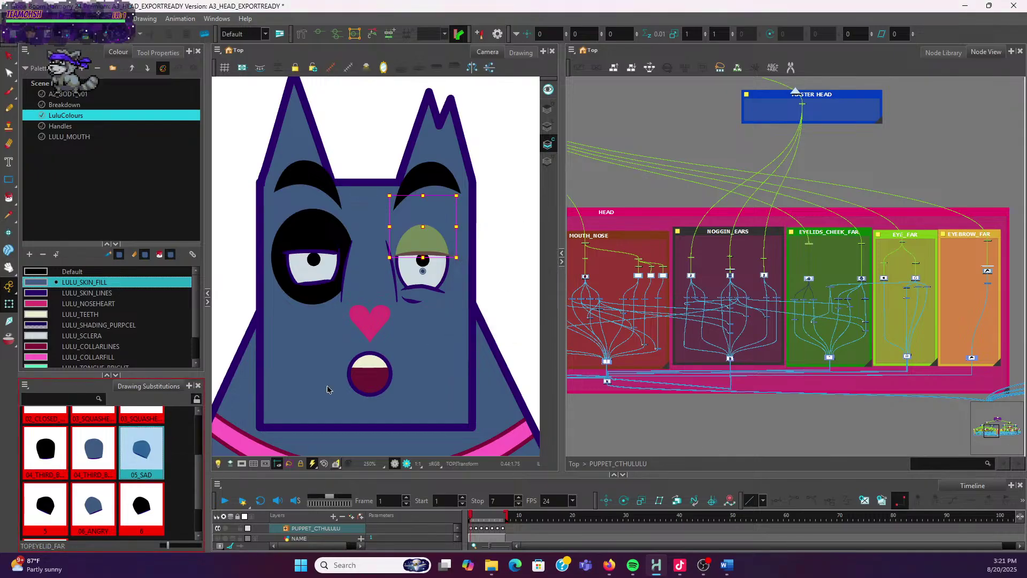
# Rename the blue sad eyelid drawing 05_SAD as 05_SAD_BLUE
pyautogui.rightClick(151, 463)
pyautogui.click(187, 472)
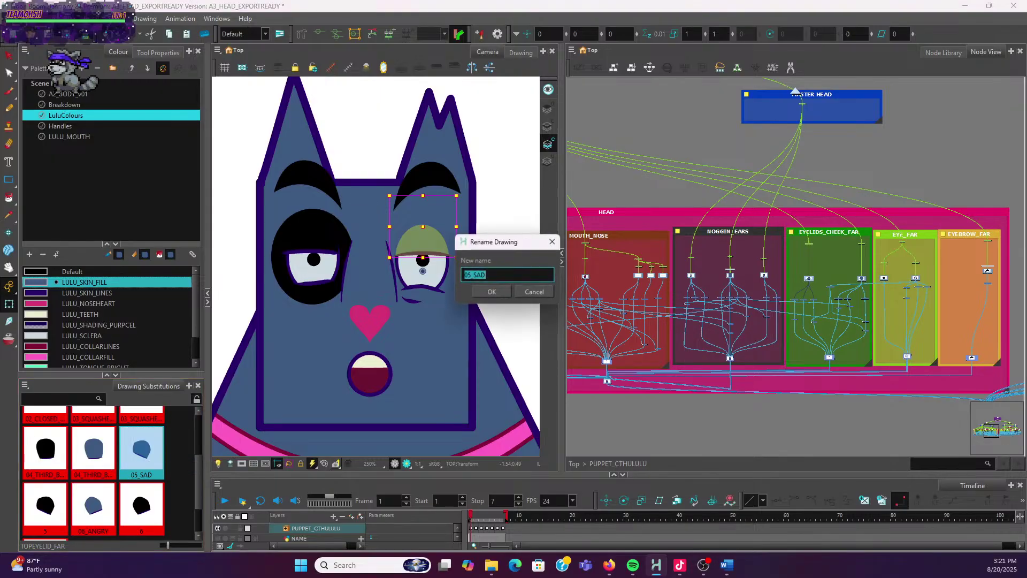
pyautogui.click(523, 277)
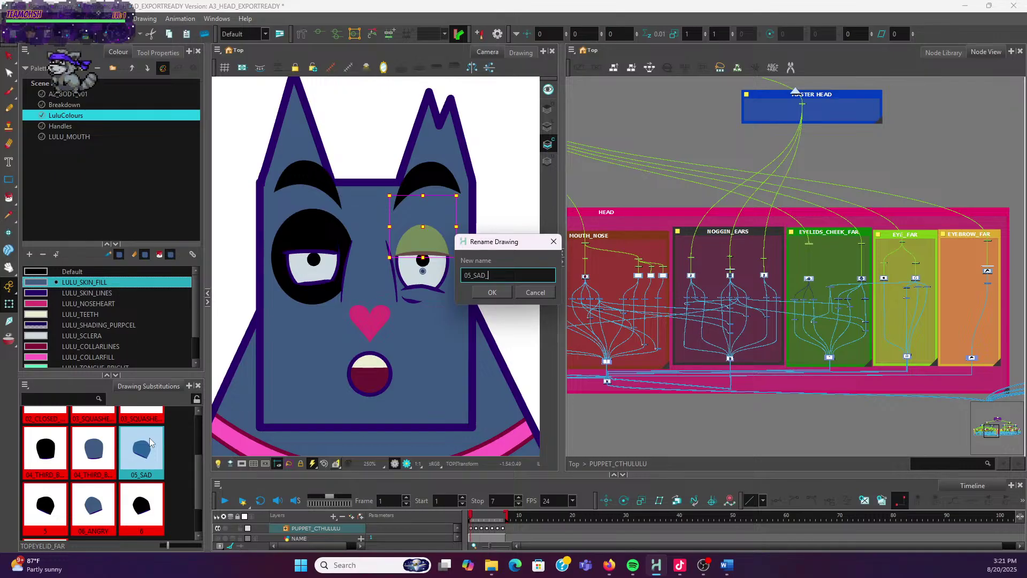
pyautogui.write('_BLUE')
pyautogui.click(491, 292)
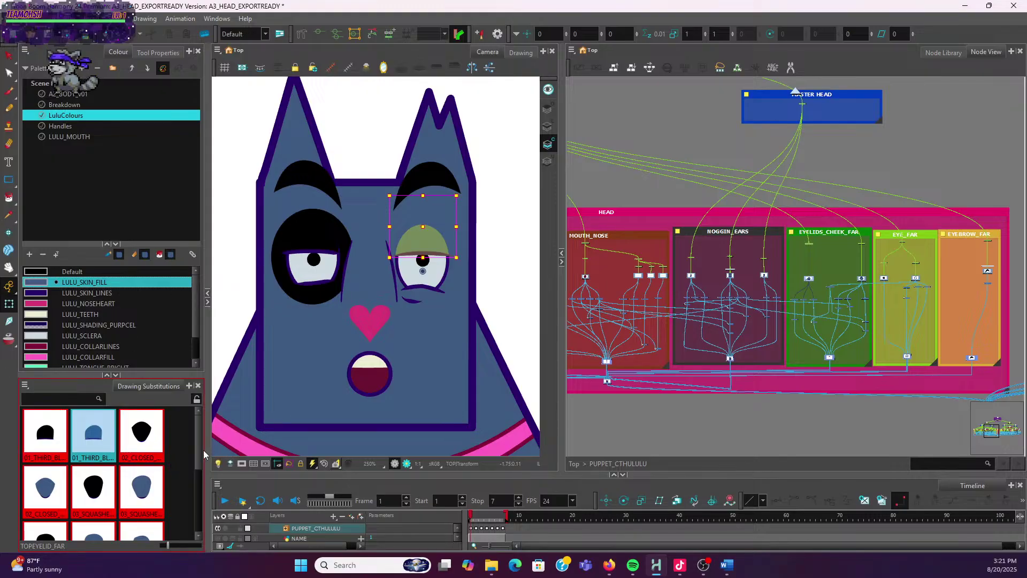
# Rename the black sad eyelid drawing 5 as 05_SAD_BLACK
pyautogui.scroll(-1, 198, 447)
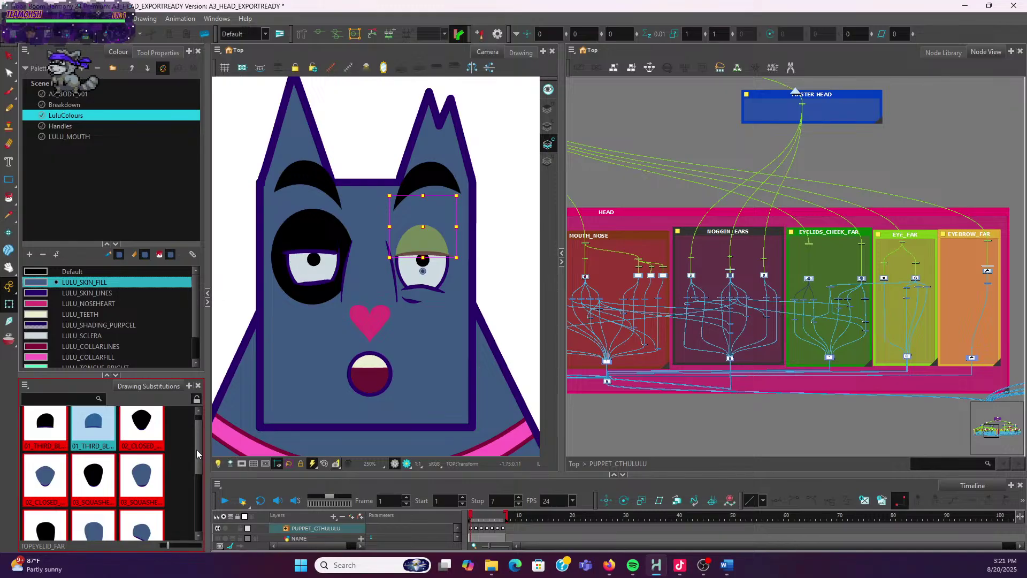
pyautogui.moveTo(199, 452)
pyautogui.mouseDown()
pyautogui.moveTo(195, 498)
pyautogui.moveTo(162, 519)
pyautogui.mouseUp()
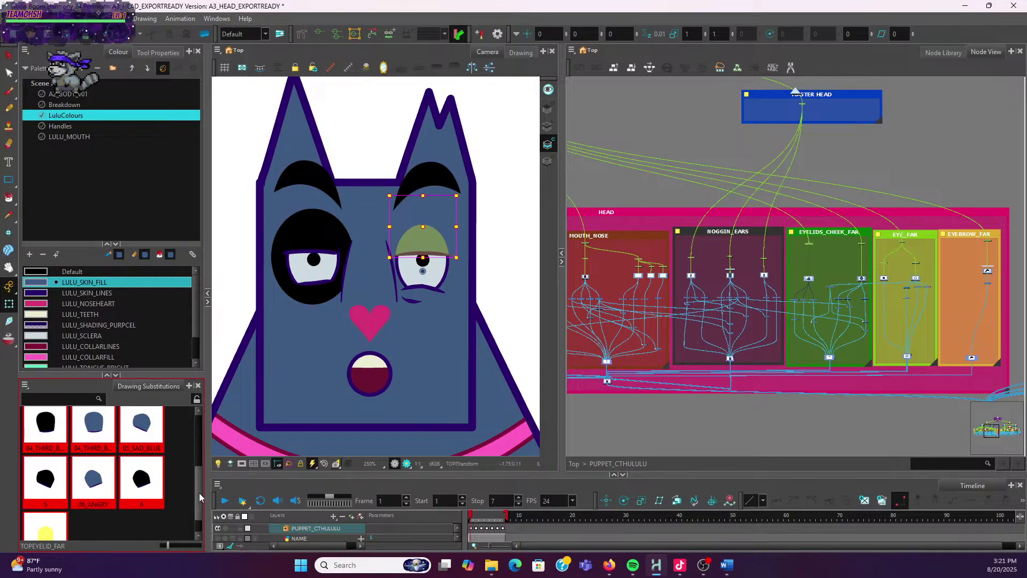
pyautogui.moveTo(199, 491)
pyautogui.mouseDown()
pyautogui.moveTo(199, 463)
pyautogui.moveTo(197, 480)
pyautogui.mouseUp()
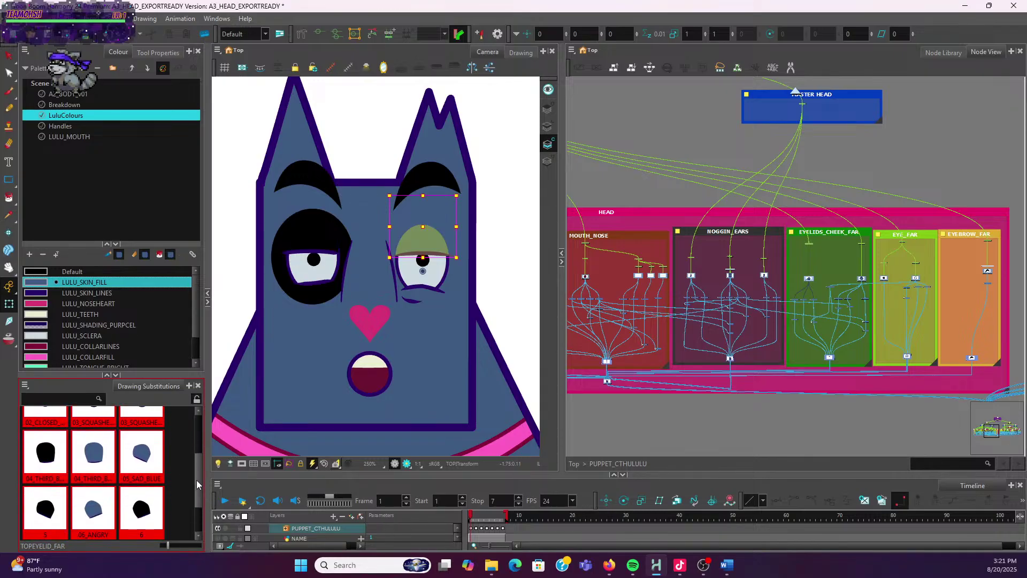
pyautogui.click(59, 511)
pyautogui.rightClick(59, 512)
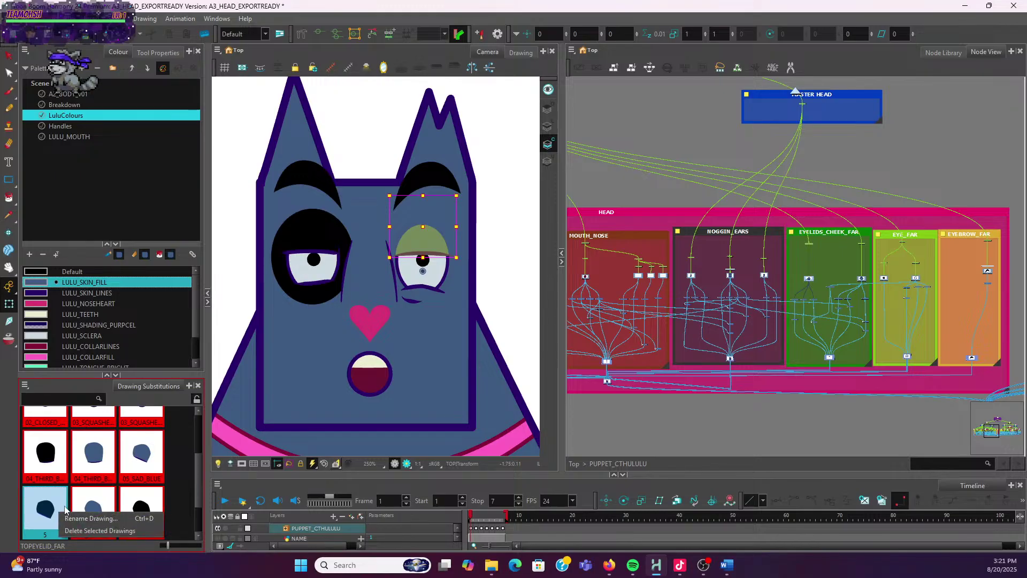
pyautogui.click(85, 517)
pyautogui.write('0')
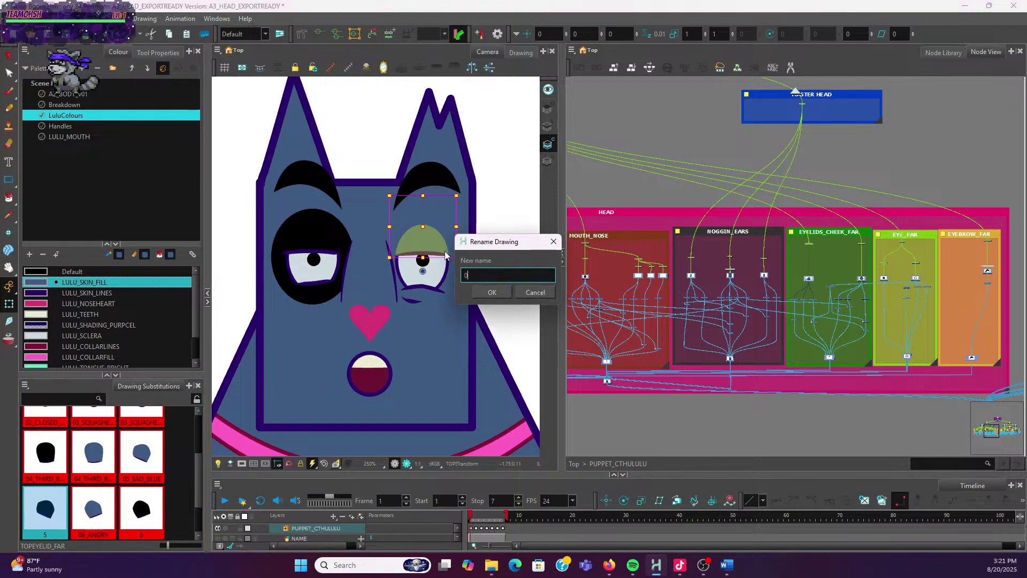
pyautogui.write('5_SAD_')
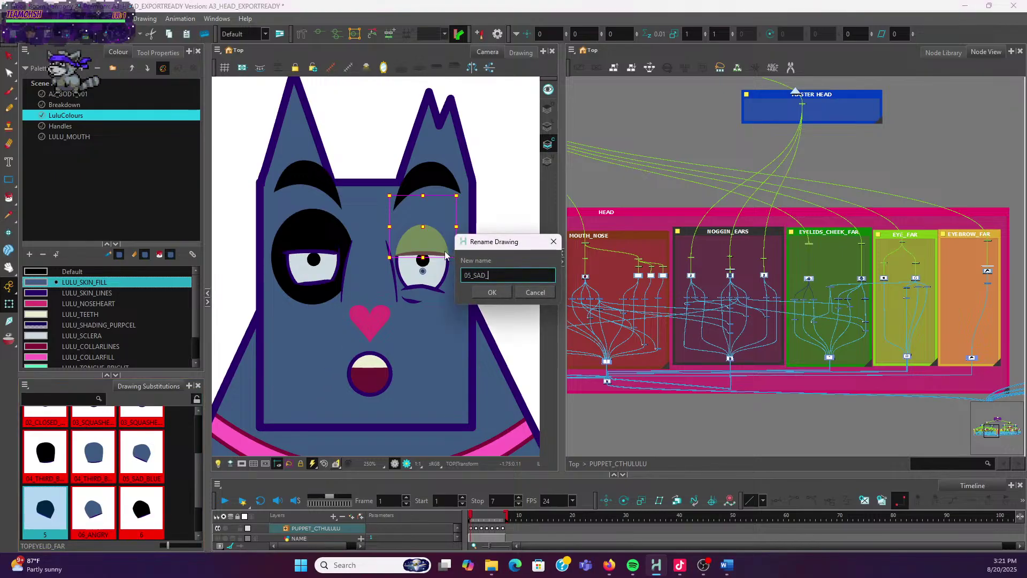
pyautogui.write('BLACK')
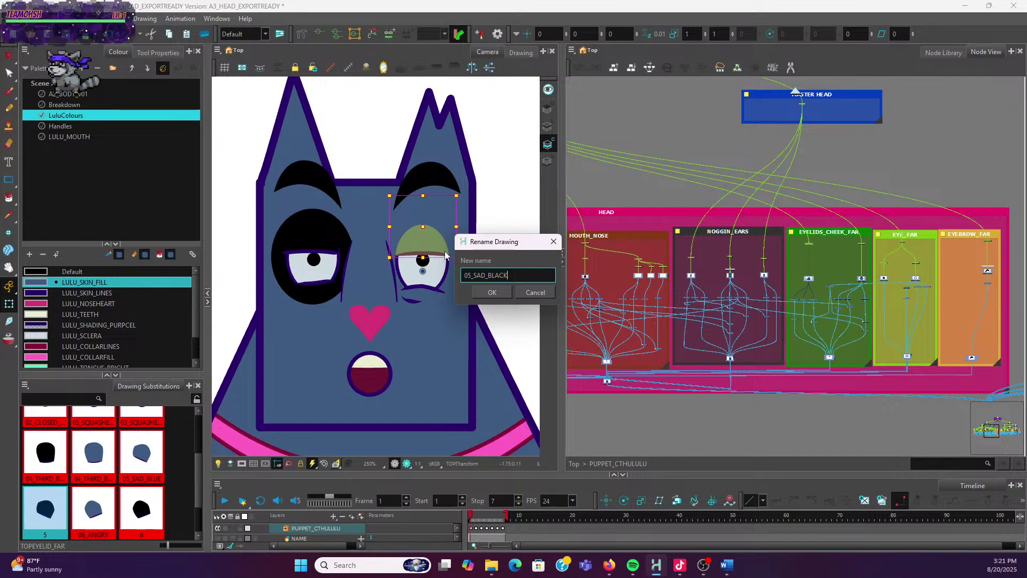
pyautogui.click(489, 292)
# Rename the blue angry eyelid drawing 06_ANGRY as 06_ANGRY_BLUE and copy the new name
pyautogui.scroll(-1, 81, 492)
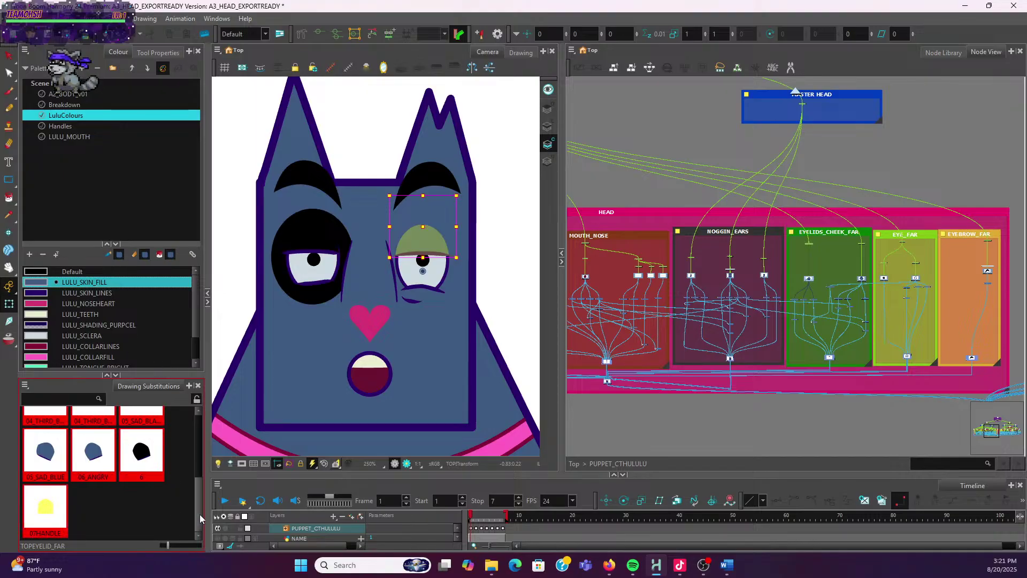
pyautogui.scroll(1, 200, 514)
pyautogui.click(99, 480)
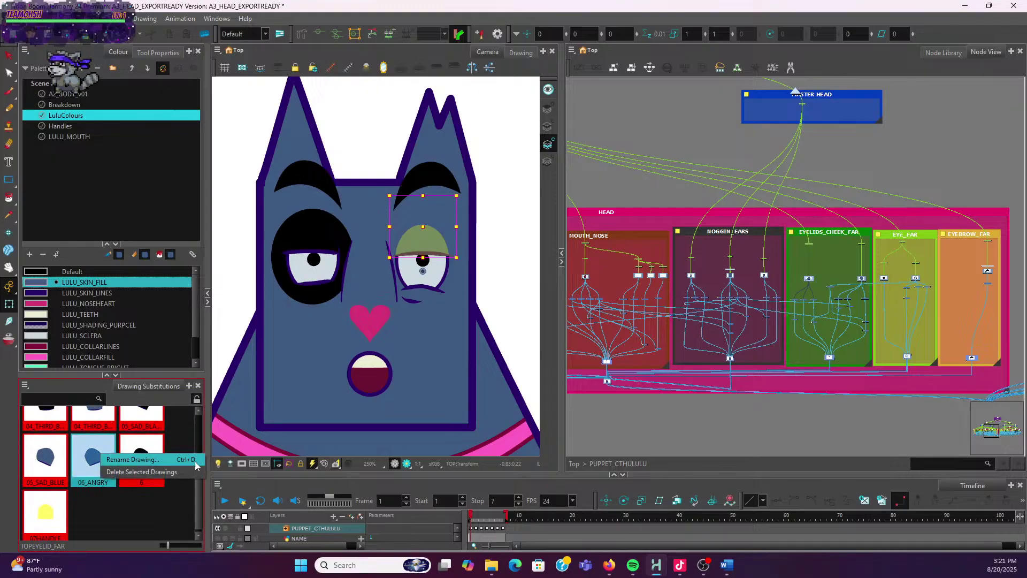
pyautogui.doubleClick(99, 458)
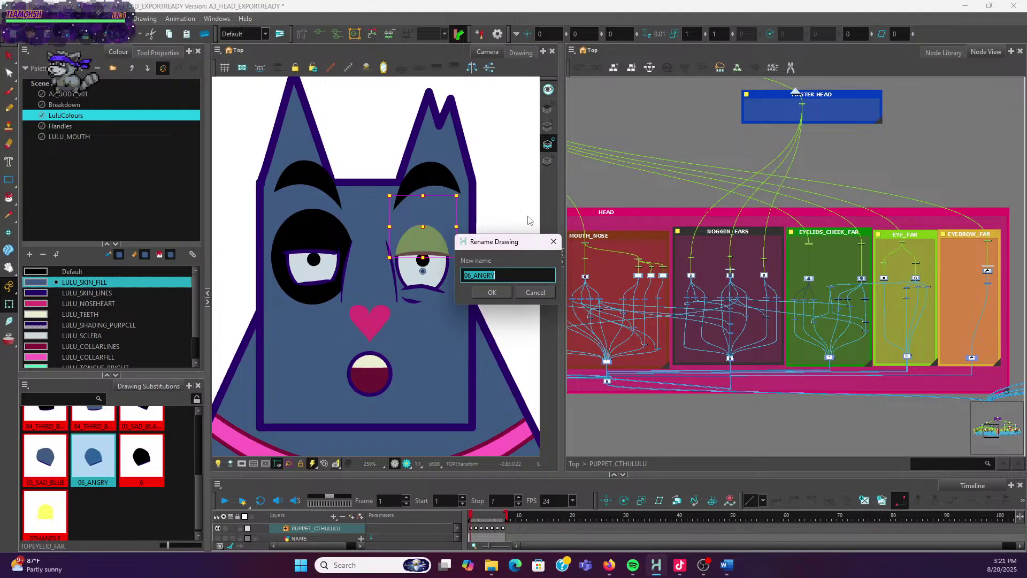
pyautogui.click(527, 274)
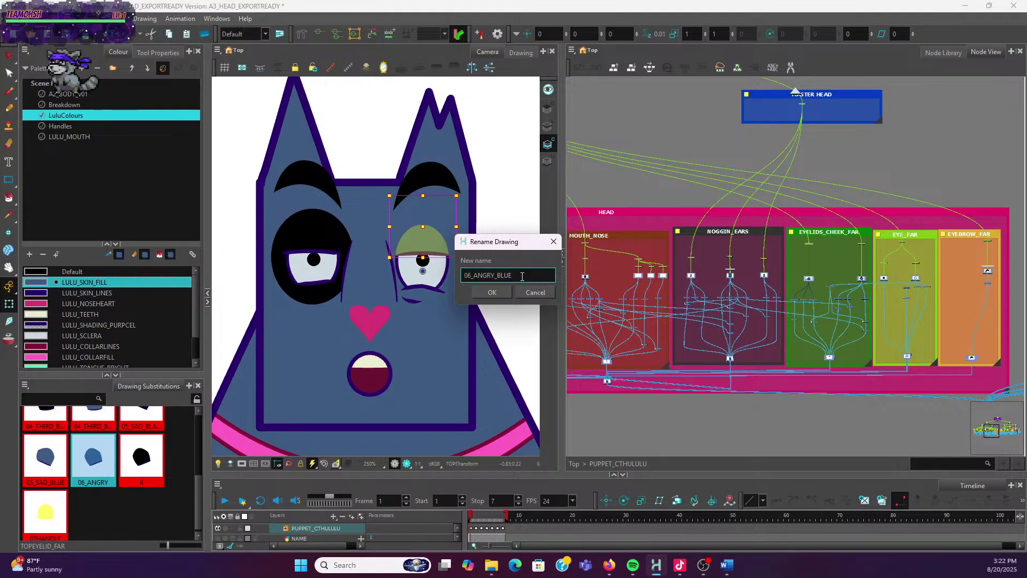
pyautogui.moveTo(522, 276); pyautogui.dragTo(402, 275)
pyautogui.hotkey('ctrl', 'c')
pyautogui.click(490, 292)
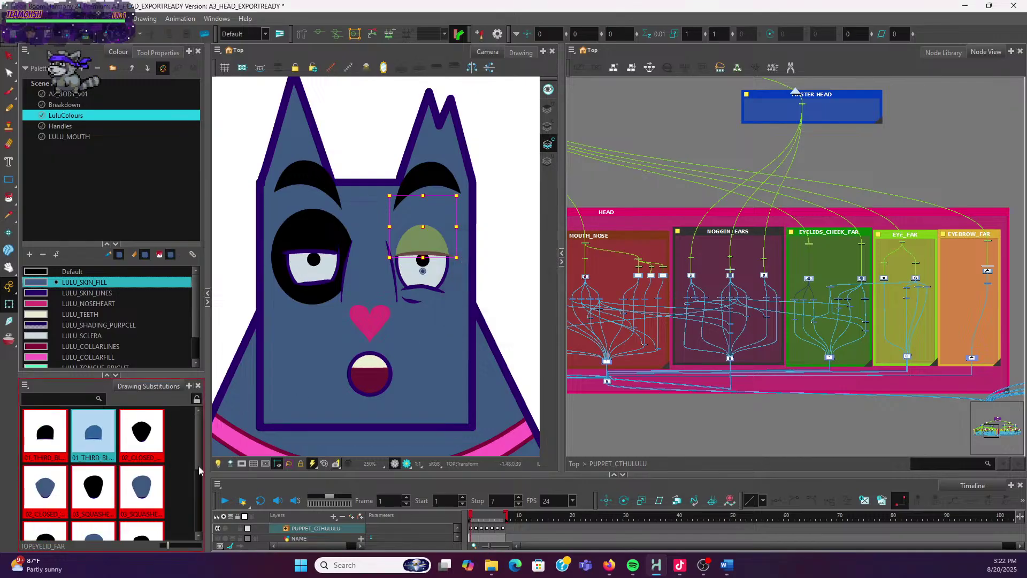
# Rename the black angry eyelid drawing 6 as 06_ANGRY_BLACK, reusing the copied name
pyautogui.scroll(-1, 185, 461)
pyautogui.click(148, 458)
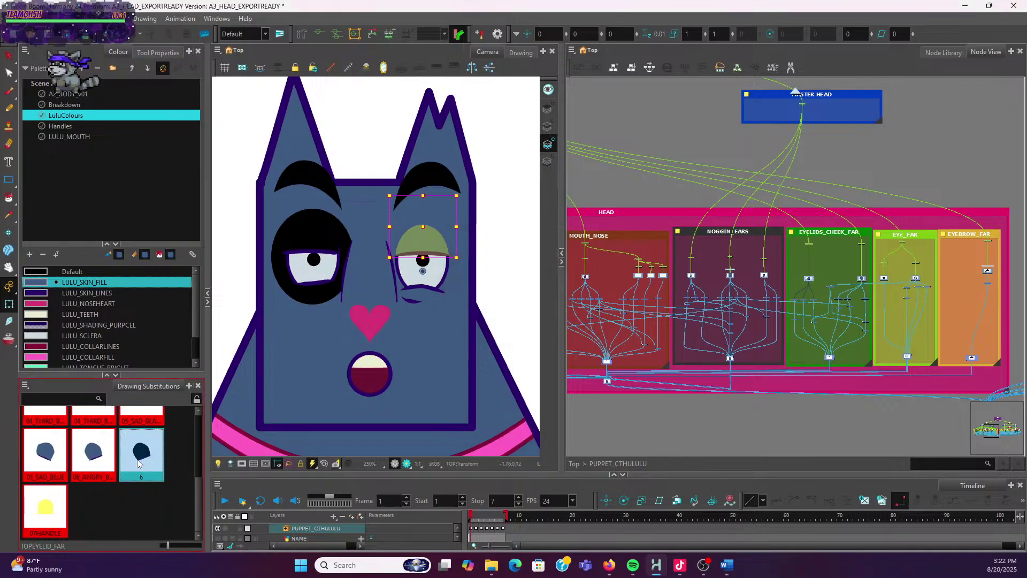
pyautogui.rightClick(149, 463)
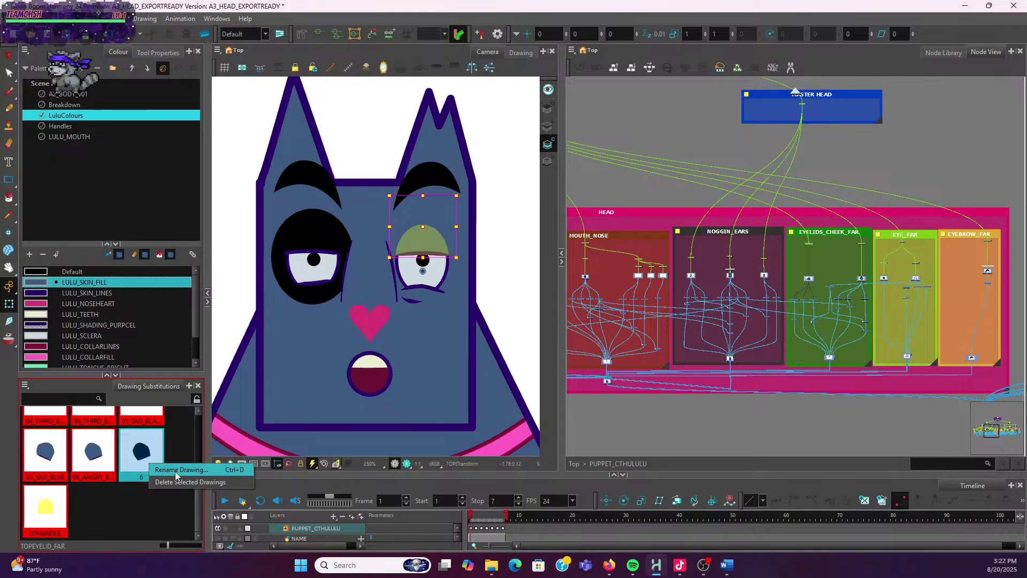
pyautogui.click(176, 470)
pyautogui.hotkey('ctrl', 'v')
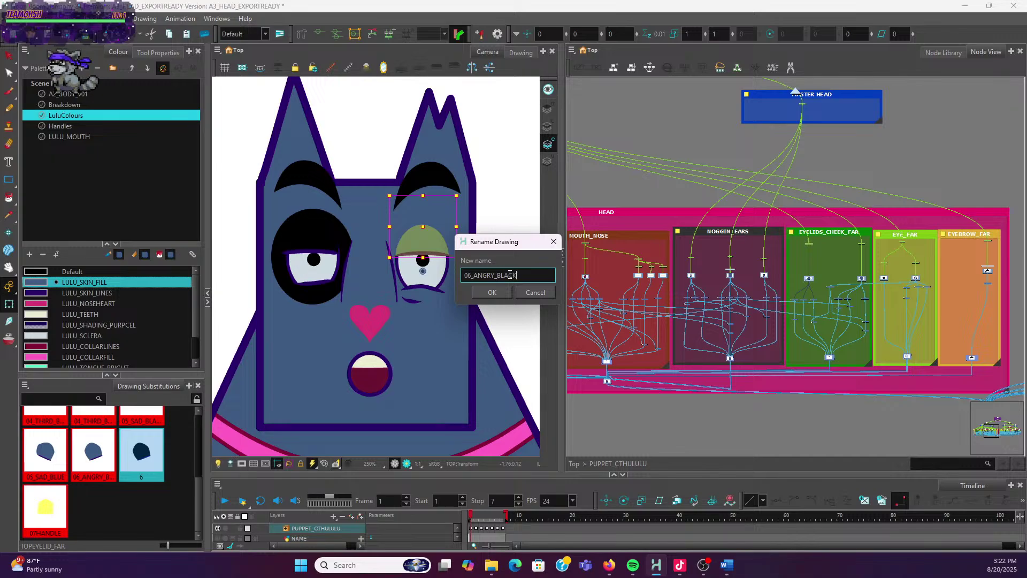
pyautogui.click(479, 293)
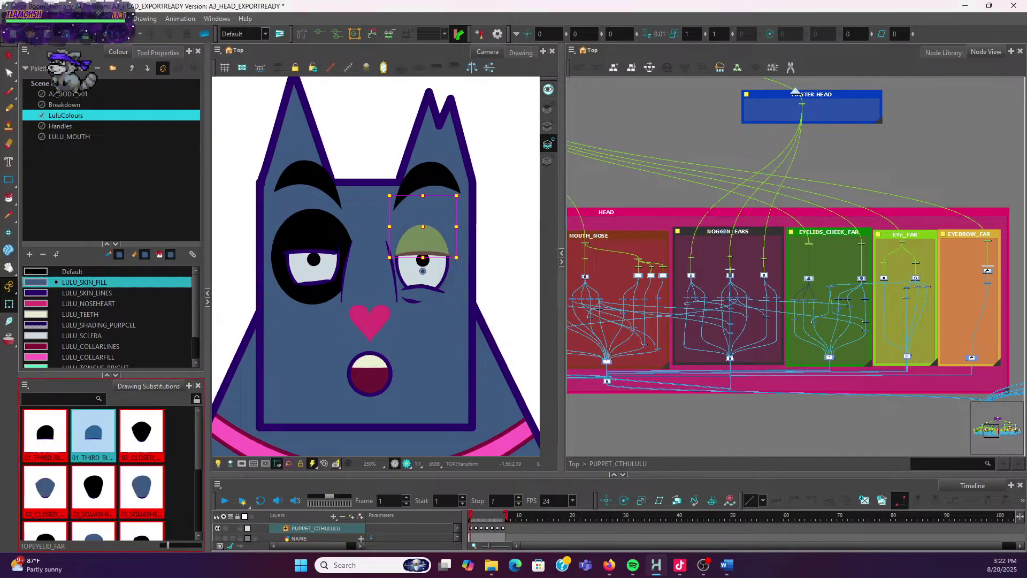
# Examine the far cheek on the face and look through its substitution drawings
pyautogui.click(424, 306)
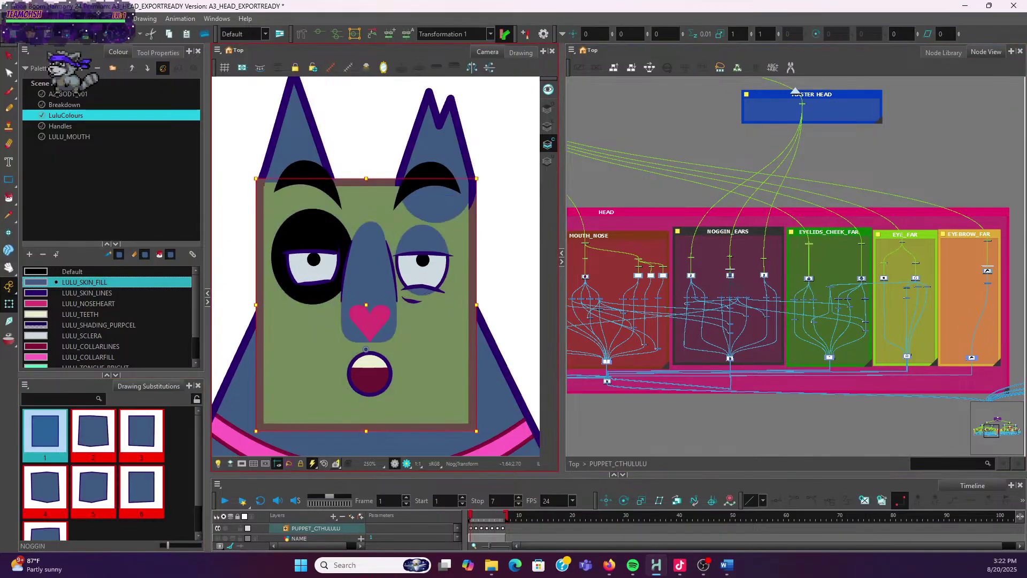
pyautogui.click(501, 215)
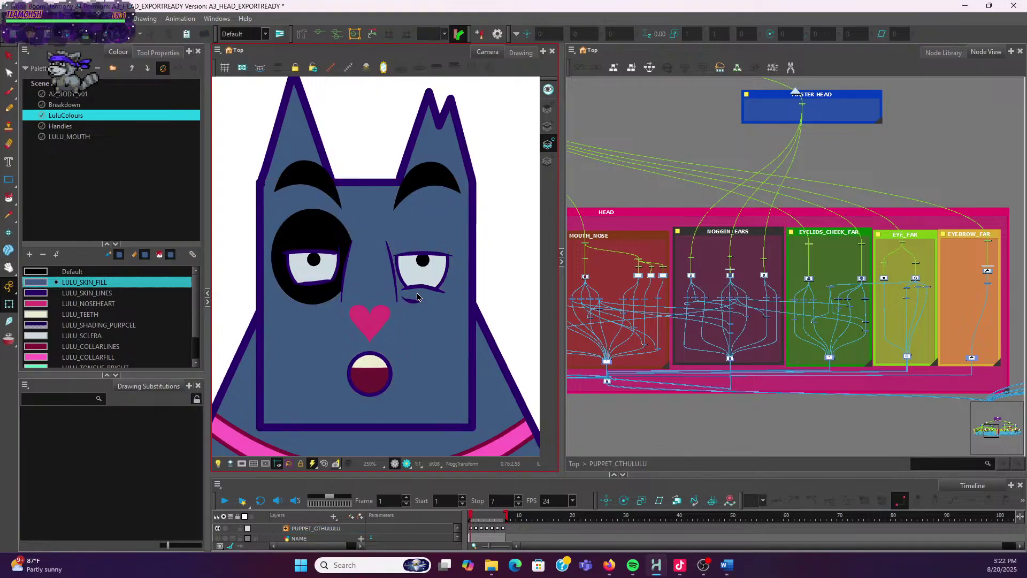
pyautogui.click(418, 297)
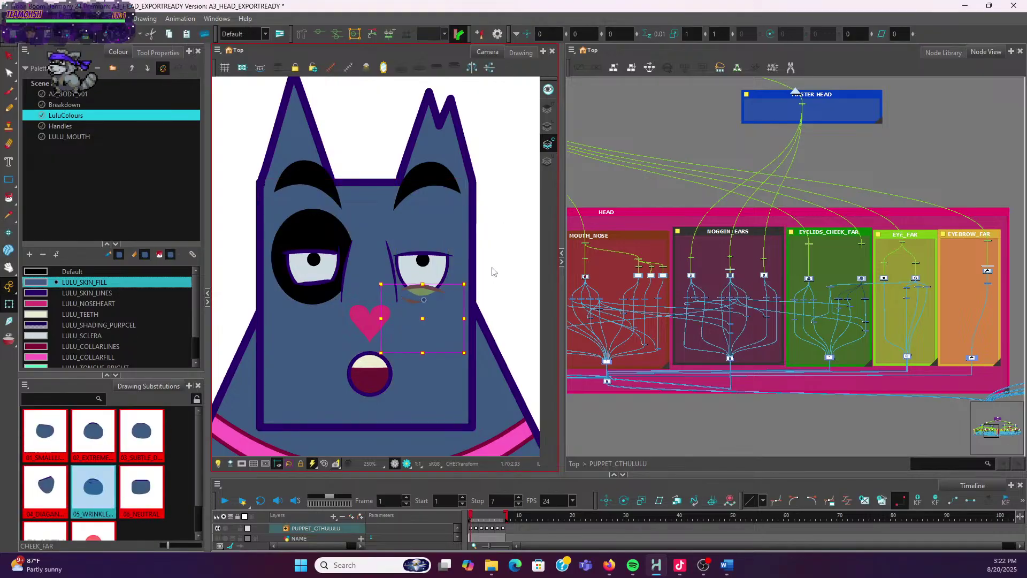
pyautogui.scroll(1, 496, 268)
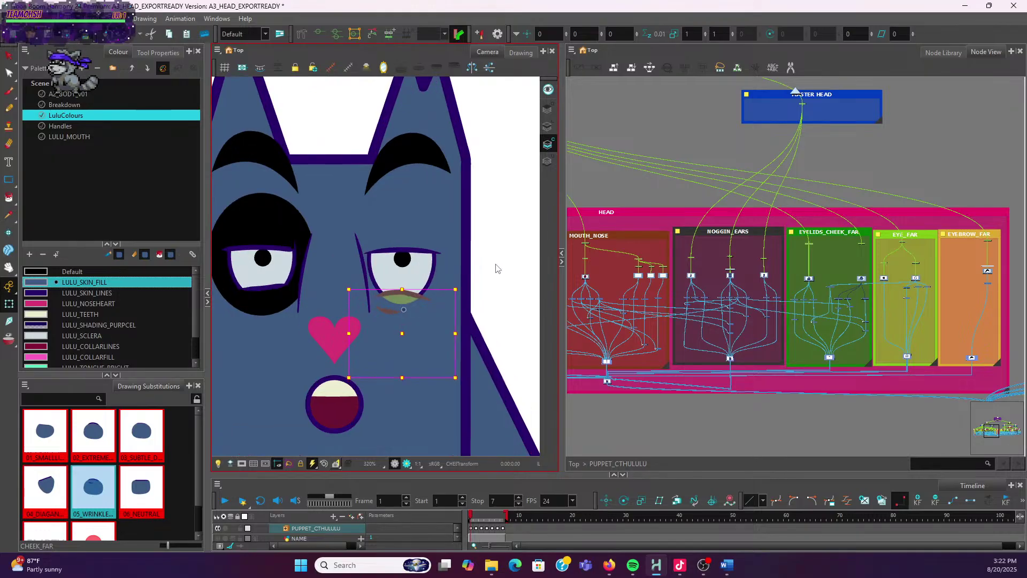
pyautogui.scroll(1, 483, 283)
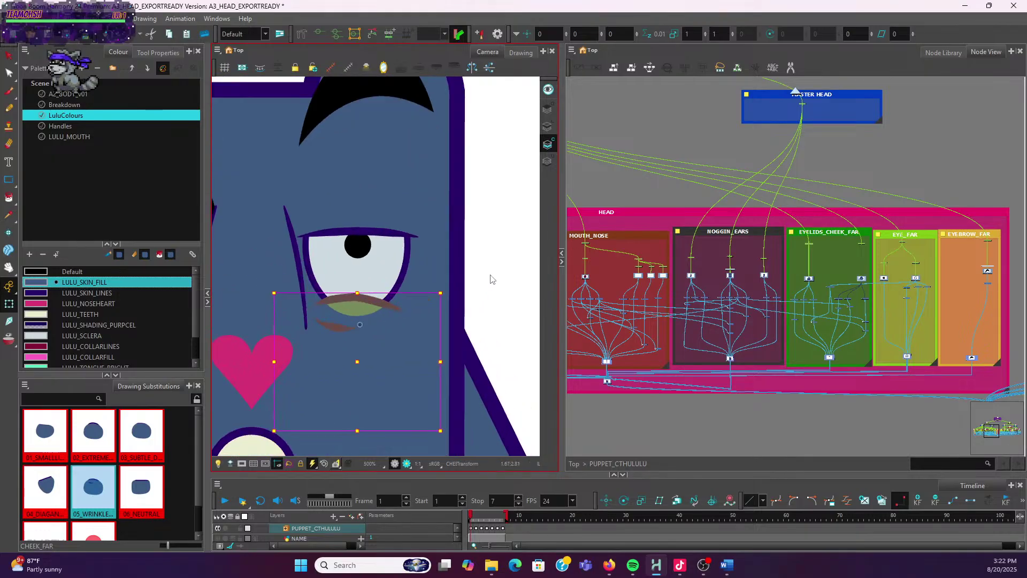
pyautogui.scroll(-3, 500, 276)
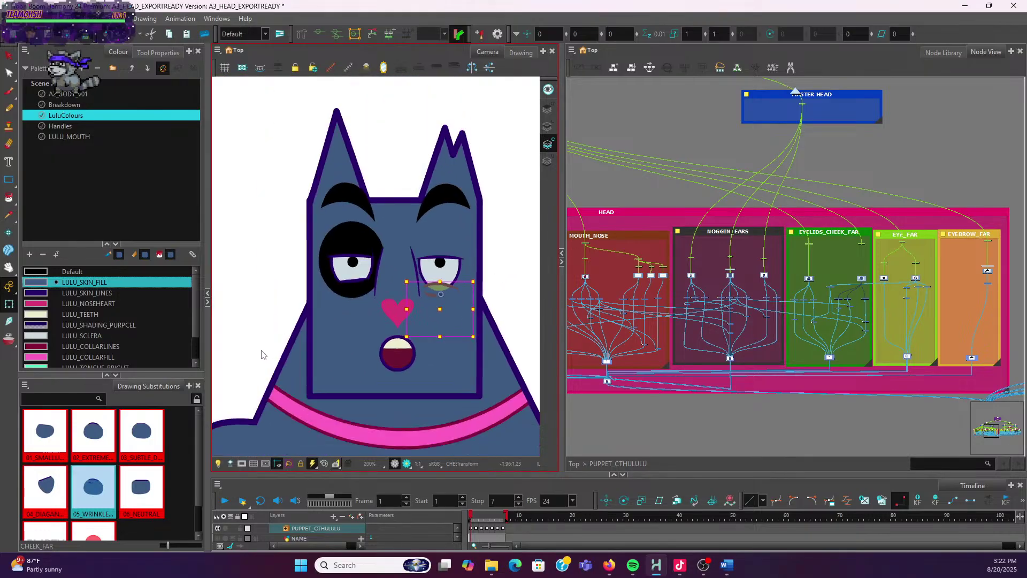
pyautogui.scroll(-2, 268, 356)
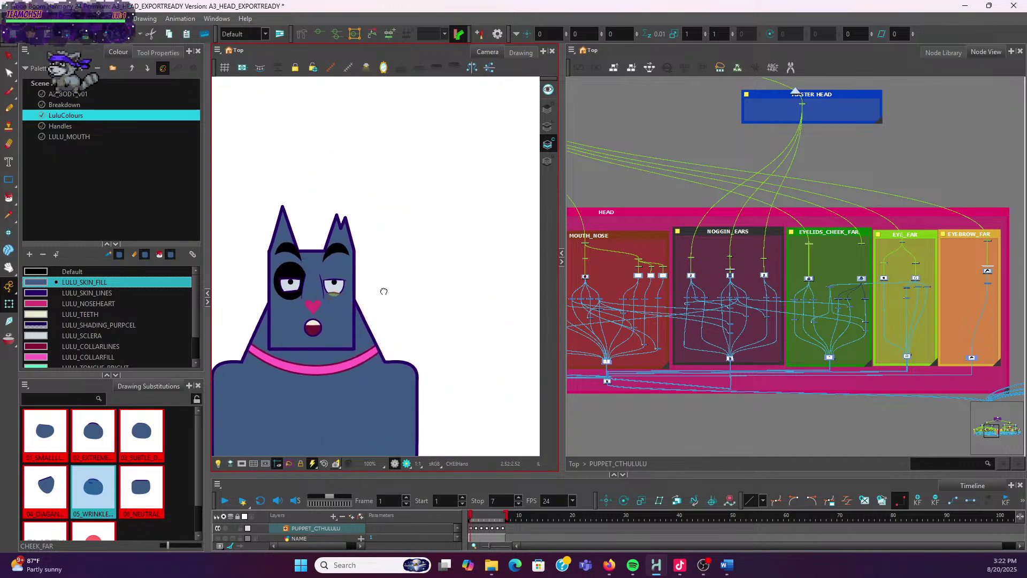
pyautogui.scroll(1, 435, 322)
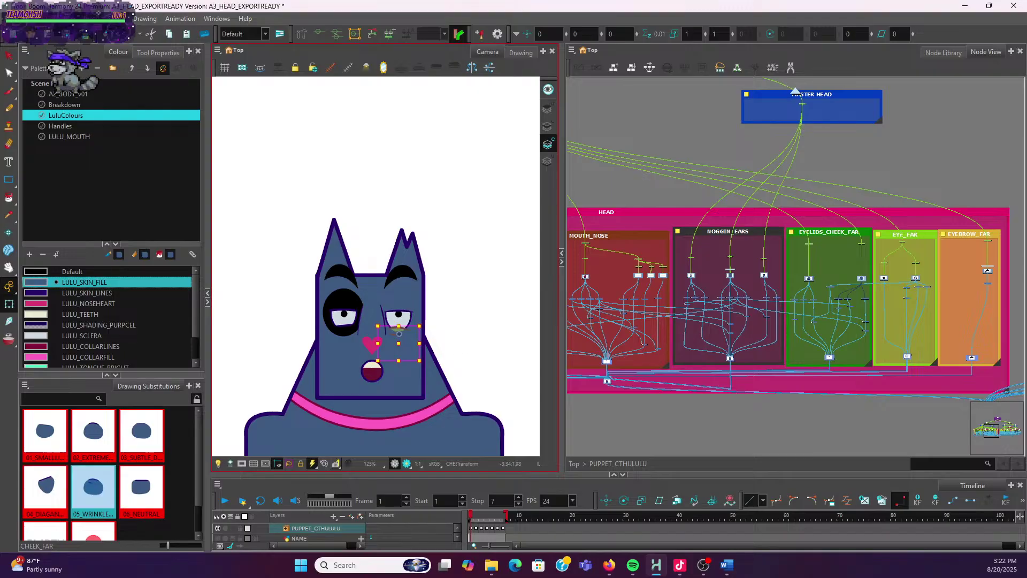
pyautogui.moveTo(498, 351); pyautogui.dragTo(459, 311)
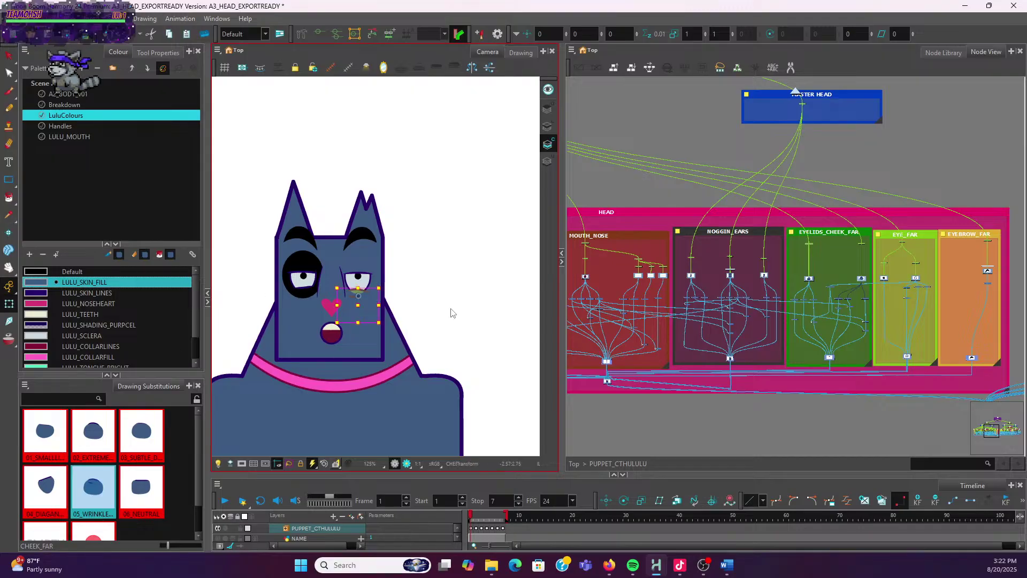
pyautogui.moveTo(441, 320); pyautogui.dragTo(496, 313)
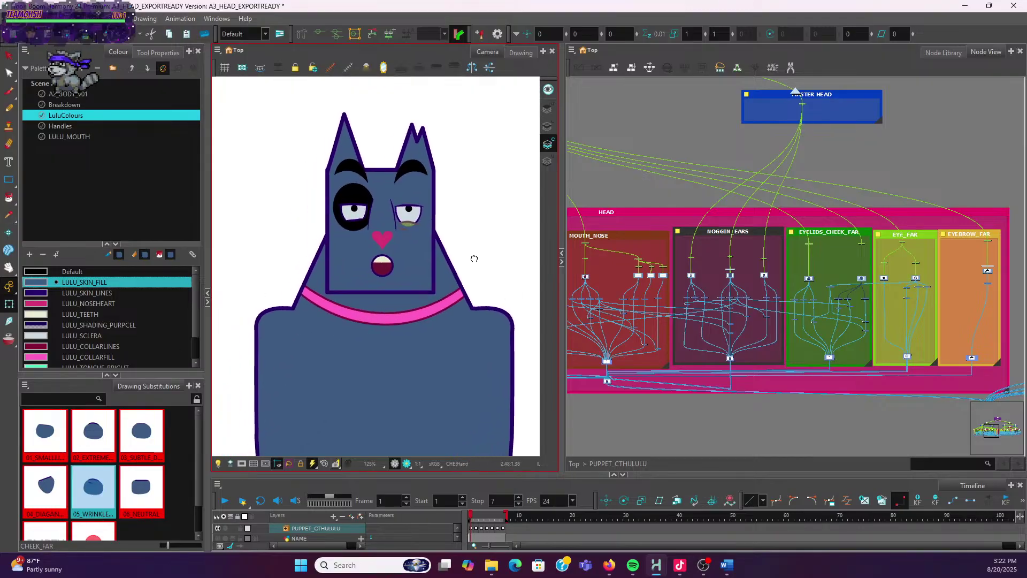
pyautogui.scroll(1, 468, 268)
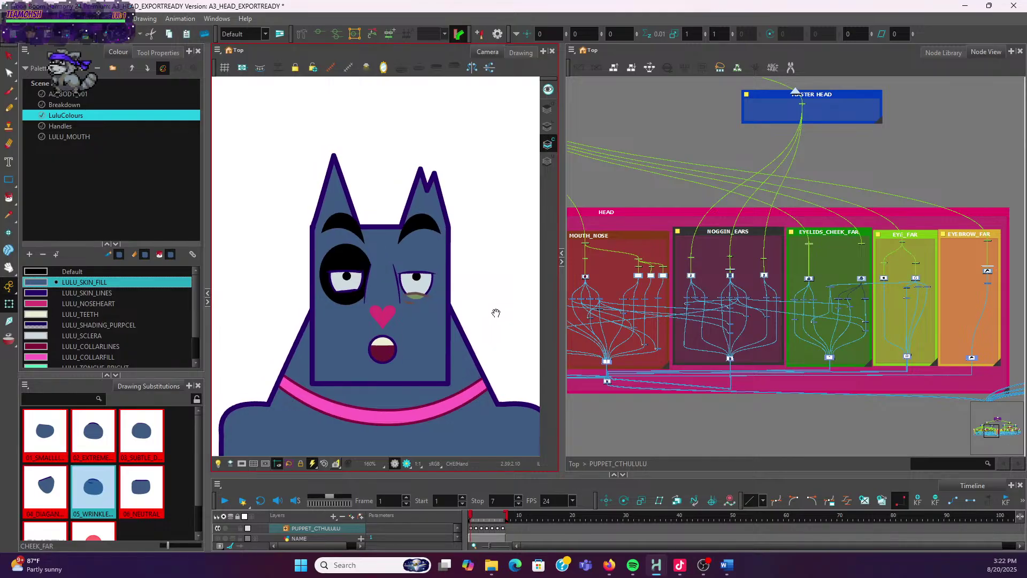
pyautogui.scroll(4, 507, 319)
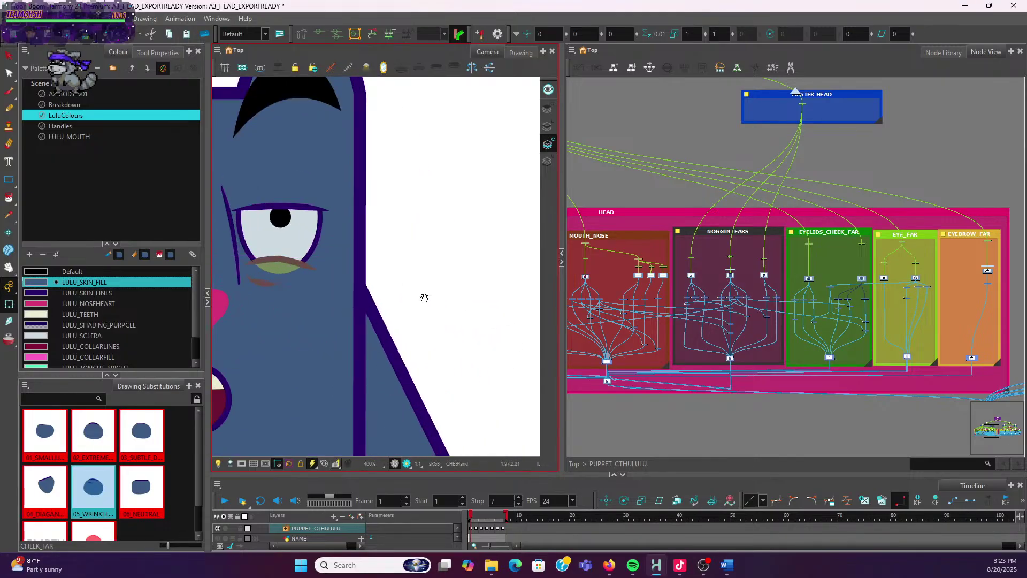
pyautogui.scroll(-1, 88, 457)
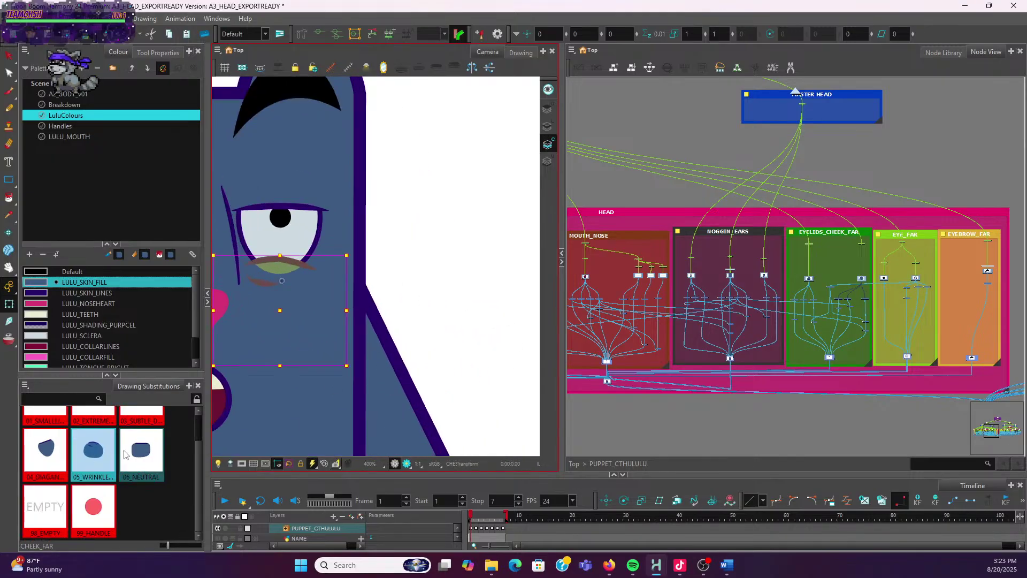
pyautogui.moveTo(200, 453)
pyautogui.mouseDown()
pyautogui.moveTo(198, 428)
pyautogui.moveTo(201, 480)
pyautogui.moveTo(206, 415)
pyautogui.mouseUp()
pyautogui.click(277, 185)
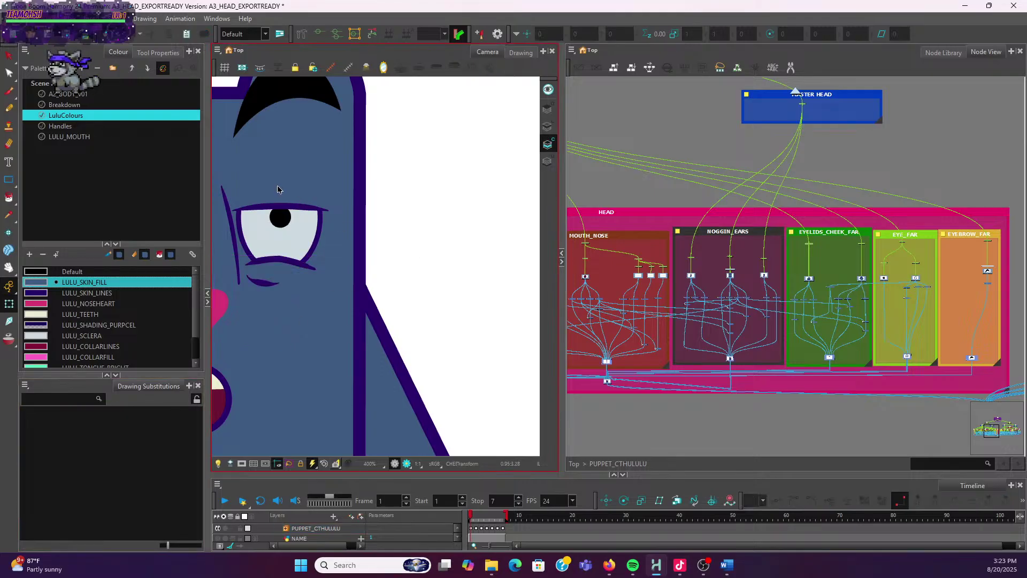
pyautogui.press(']')
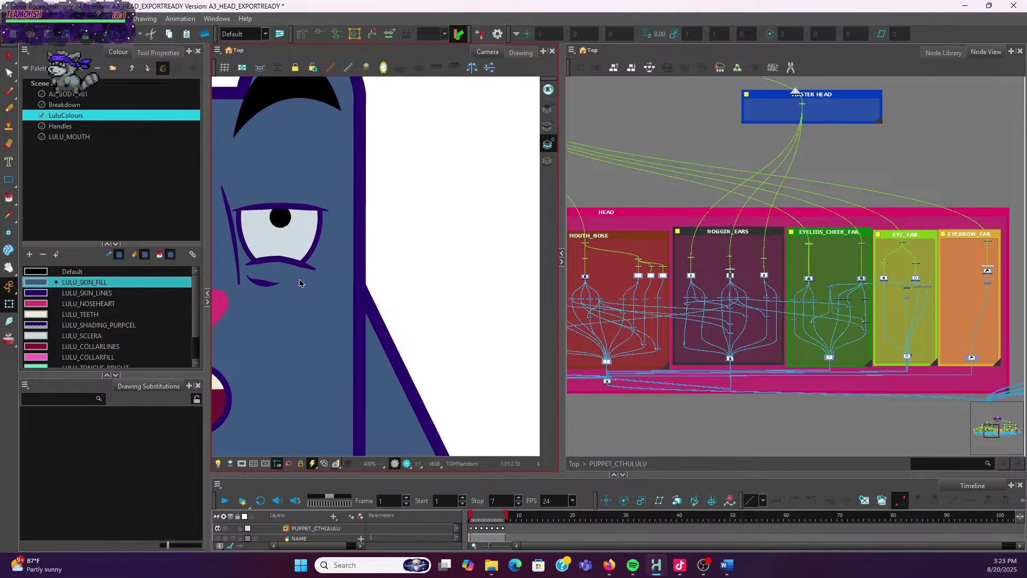
pyautogui.click(292, 273)
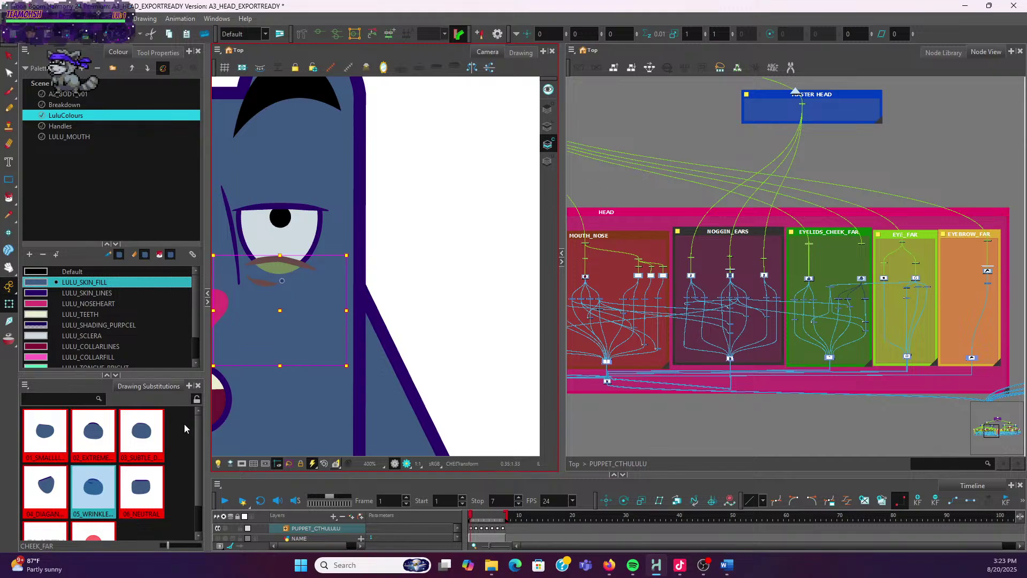
# Lock the drawing substitutions against editing with the far top eyelid selected, and select the far cheek
pyautogui.click(294, 188)
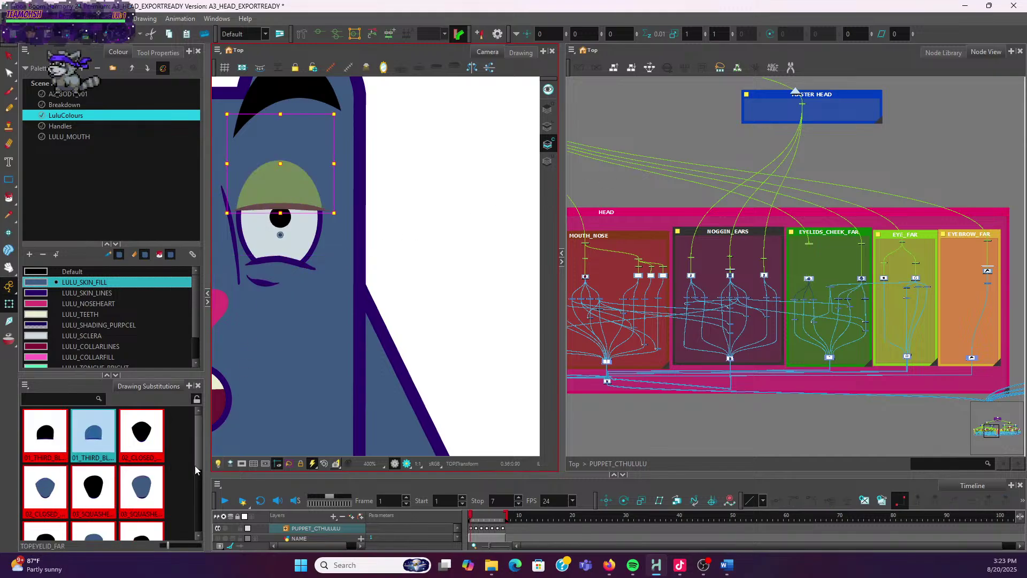
pyautogui.moveTo(195, 466)
pyautogui.mouseDown()
pyautogui.moveTo(200, 510)
pyautogui.moveTo(195, 447)
pyautogui.mouseUp()
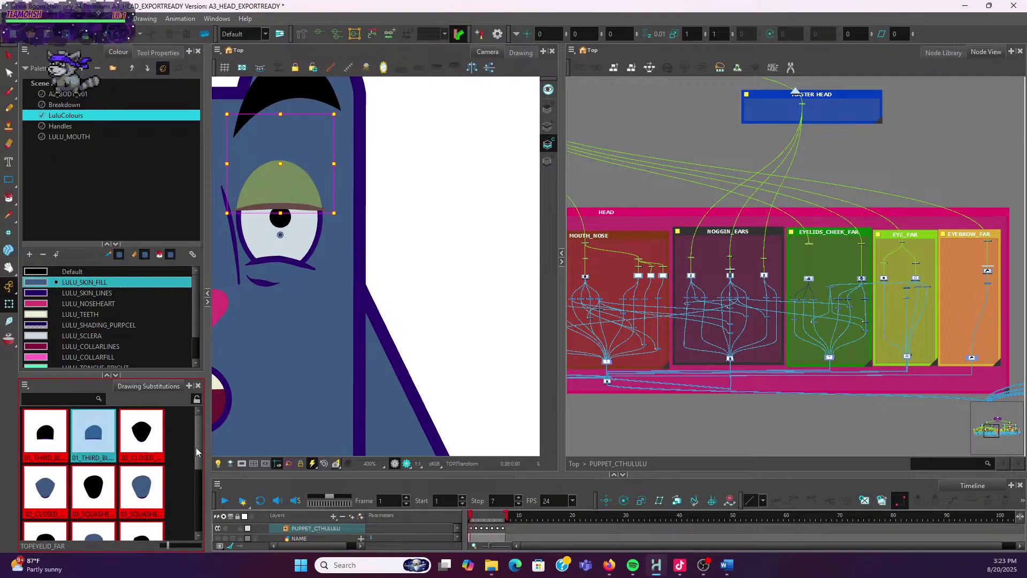
pyautogui.click(195, 402)
pyautogui.click(293, 268)
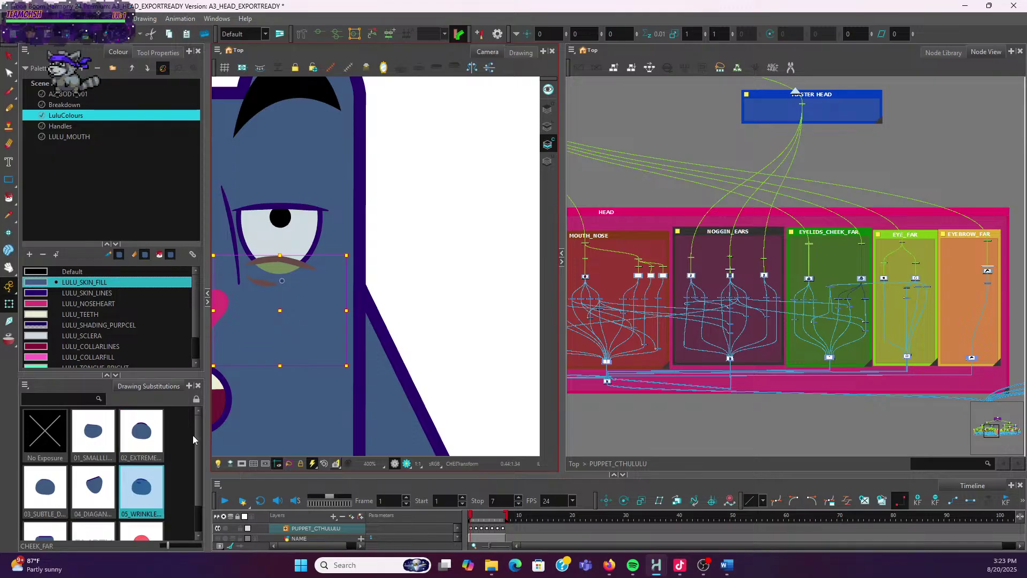
# Expose the far cheek's 01_SMALLLID_FRONT substitution and duplicate that drawing
pyautogui.scroll(-1, 193, 436)
pyautogui.scroll(1, 200, 466)
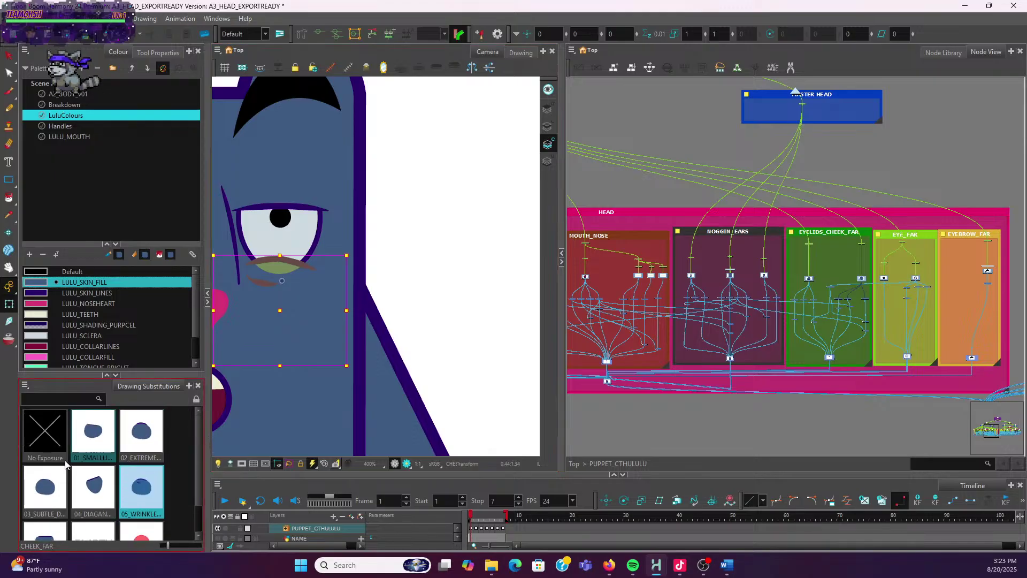
pyautogui.click(101, 450)
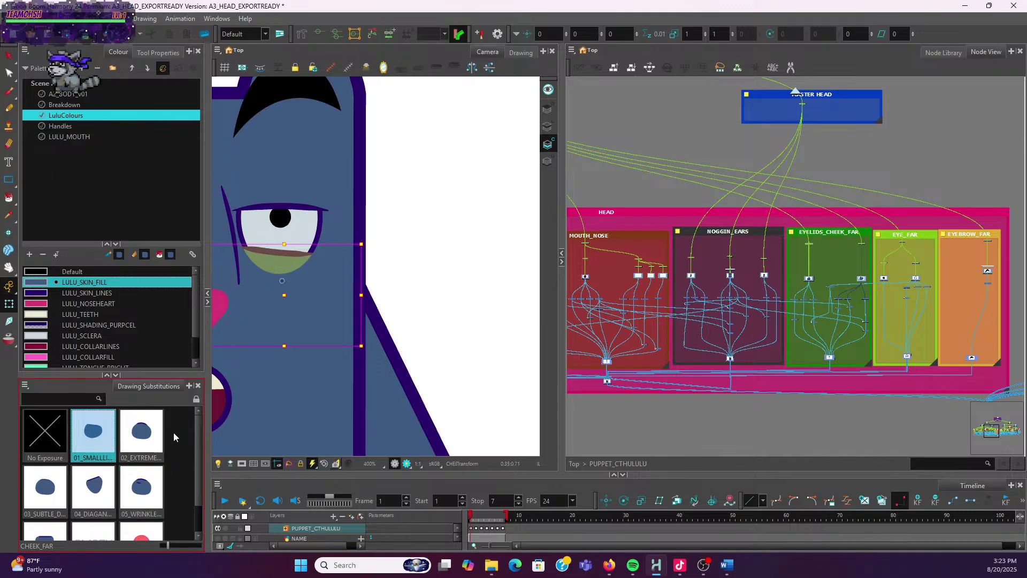
pyautogui.click(880, 505)
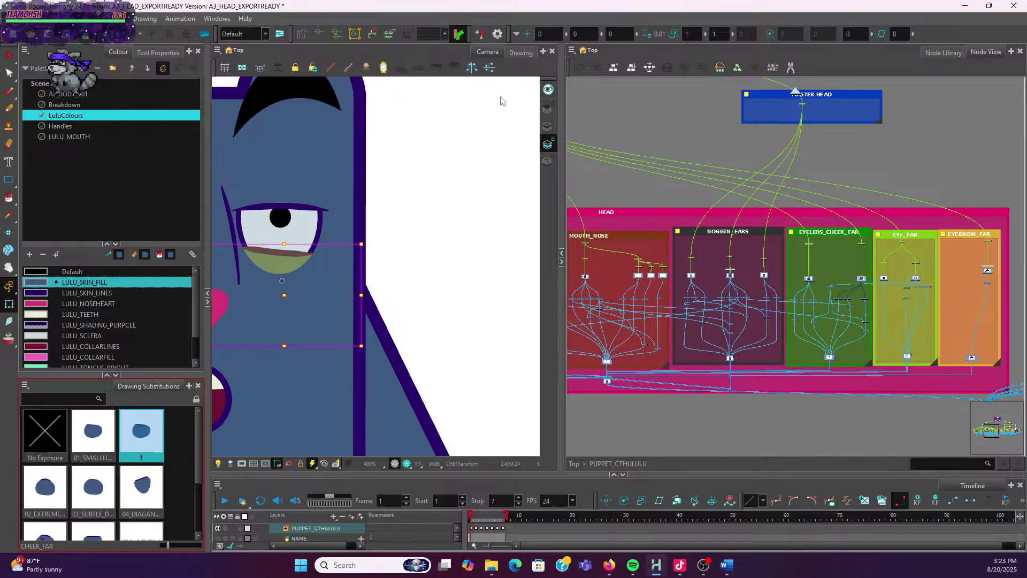
# Paint the duplicated far cheek shape with the black Default swatch in the Drawing view, and return to the Camera view
pyautogui.click(523, 54)
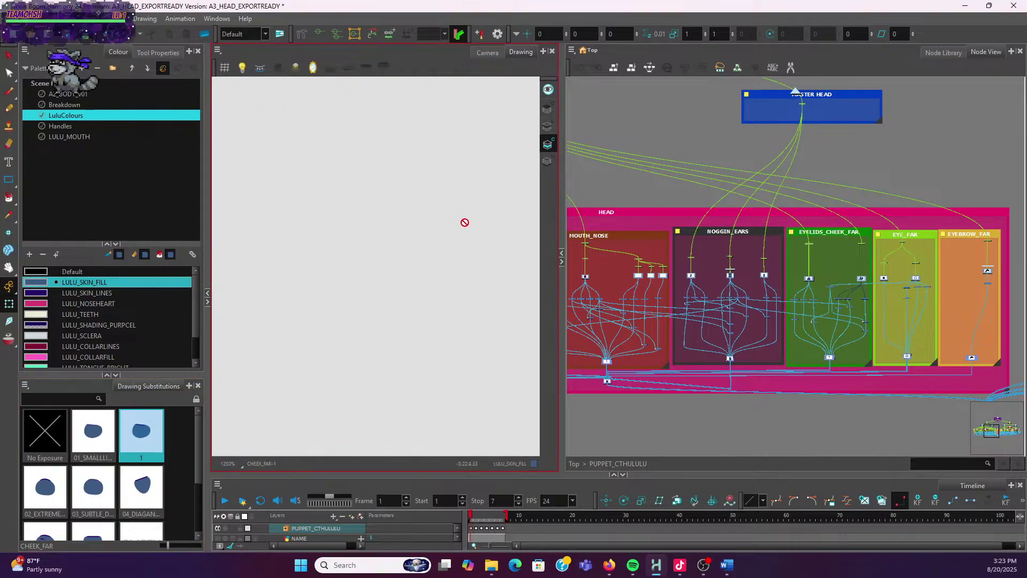
pyautogui.scroll(3, 459, 316)
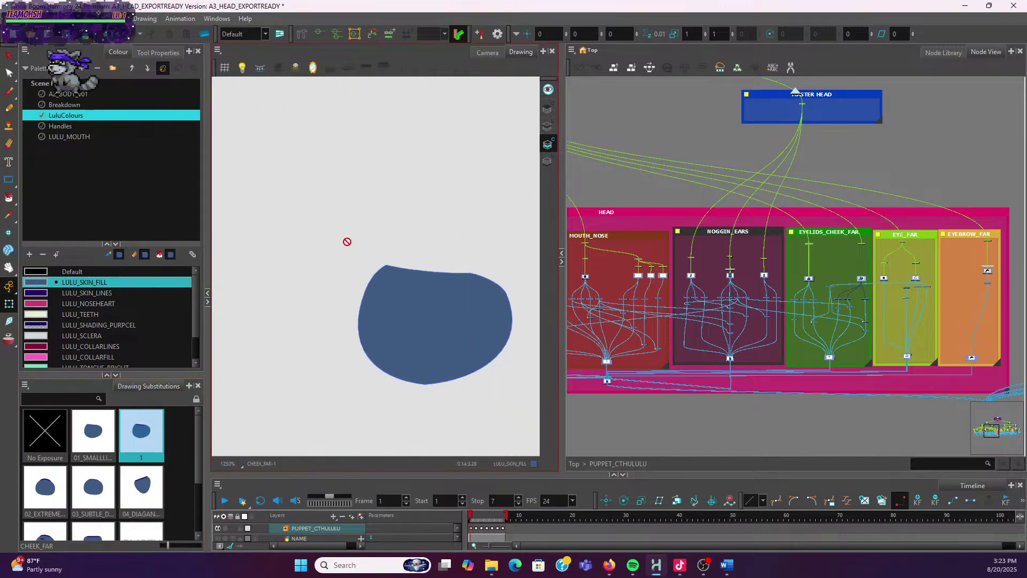
pyautogui.click(8, 198)
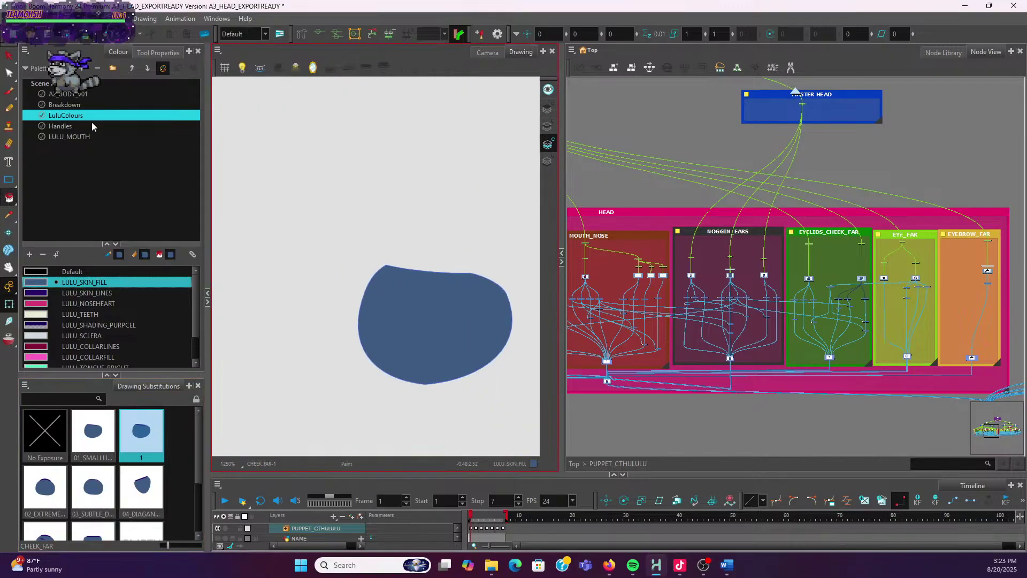
pyautogui.click(86, 270)
pyautogui.click(368, 284)
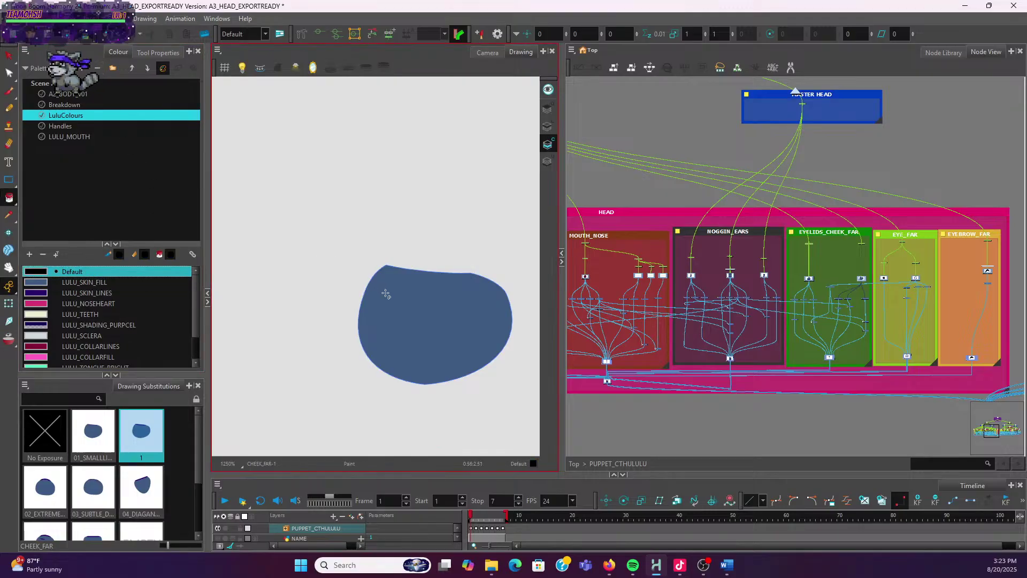
pyautogui.click(487, 51)
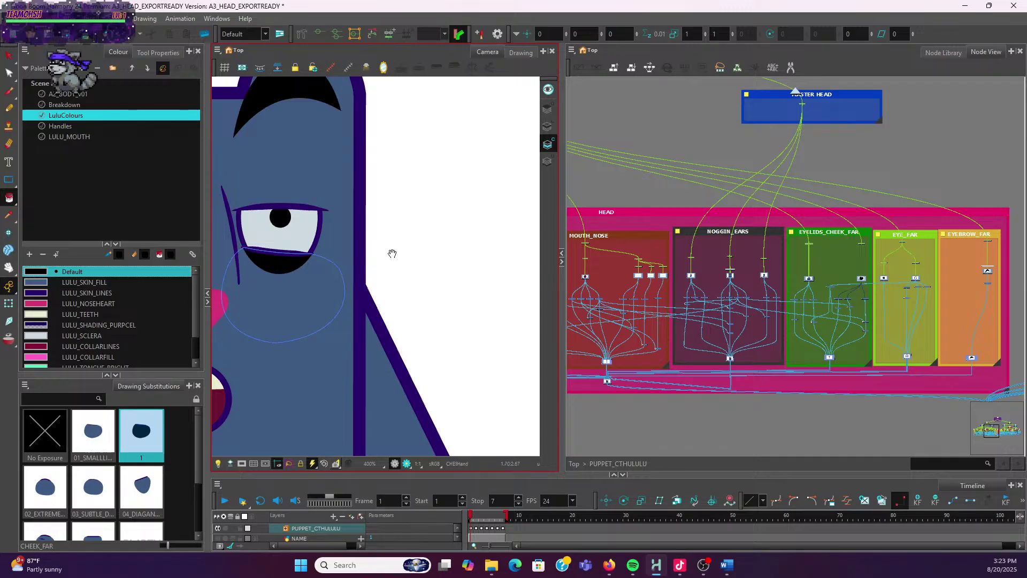
# Examine the painted far cheek on the whole face, comparing the head poses on frames 1 and 2
pyautogui.moveTo(392, 253); pyautogui.dragTo(488, 241)
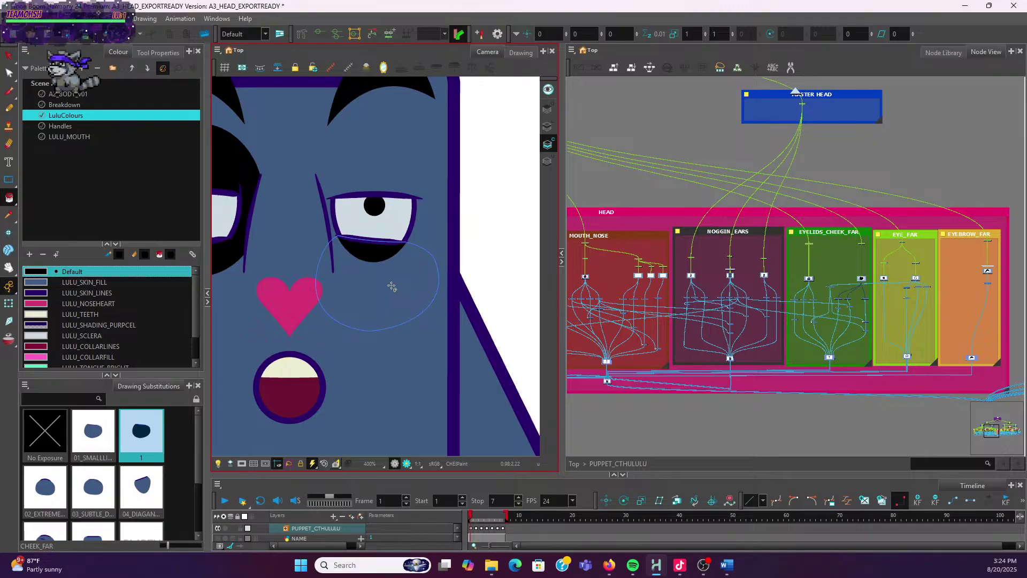
pyautogui.scroll(-1, 387, 177)
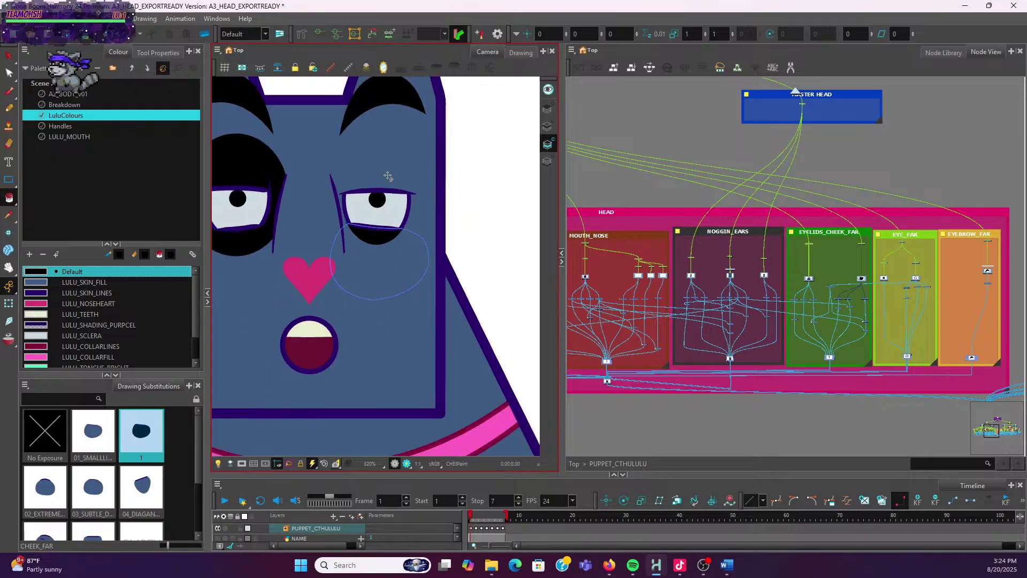
pyautogui.scroll(-1, 387, 176)
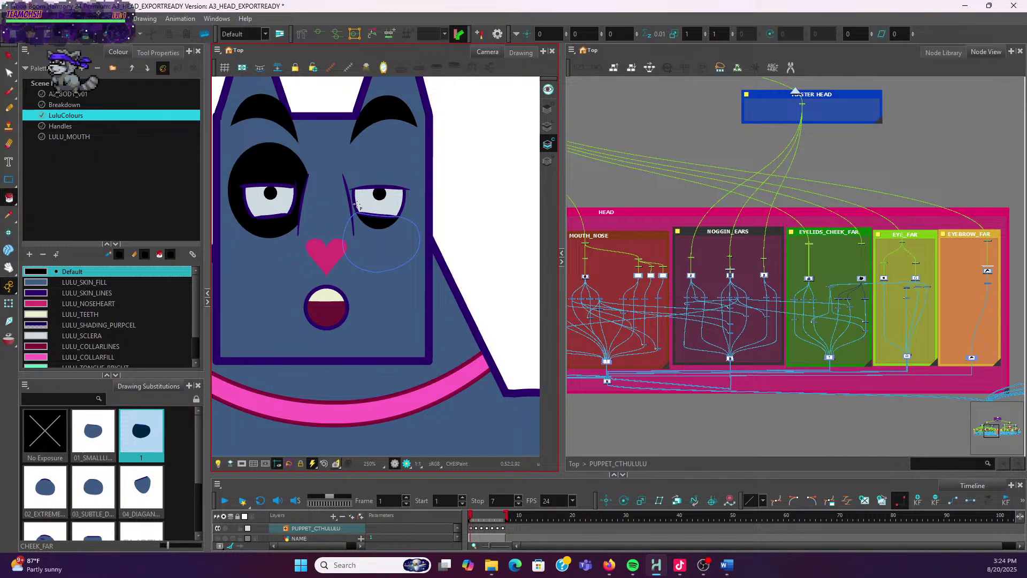
pyautogui.click(475, 517)
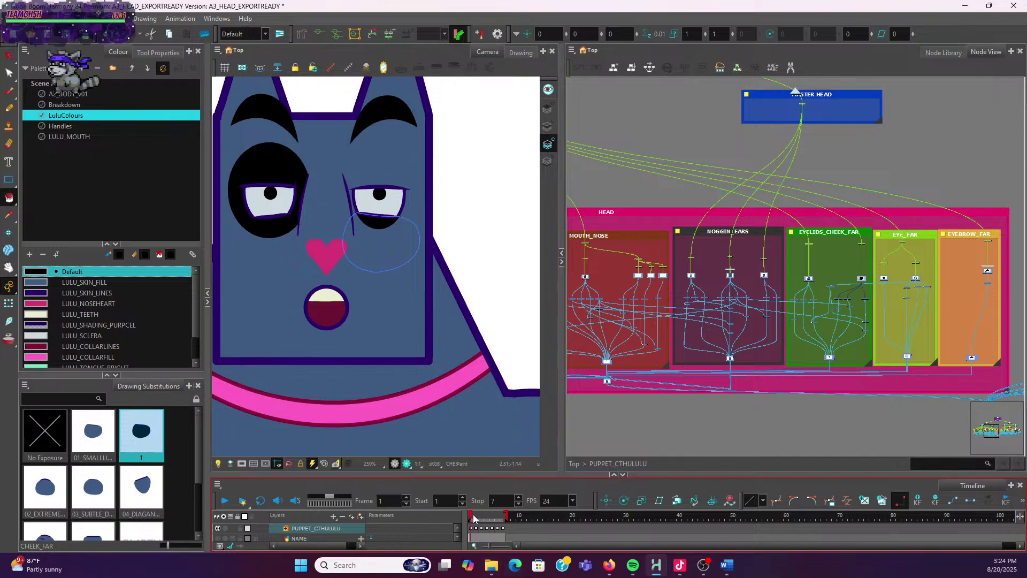
pyautogui.scroll(-2, 483, 295)
pyautogui.moveTo(440, 298); pyautogui.dragTo(315, 276)
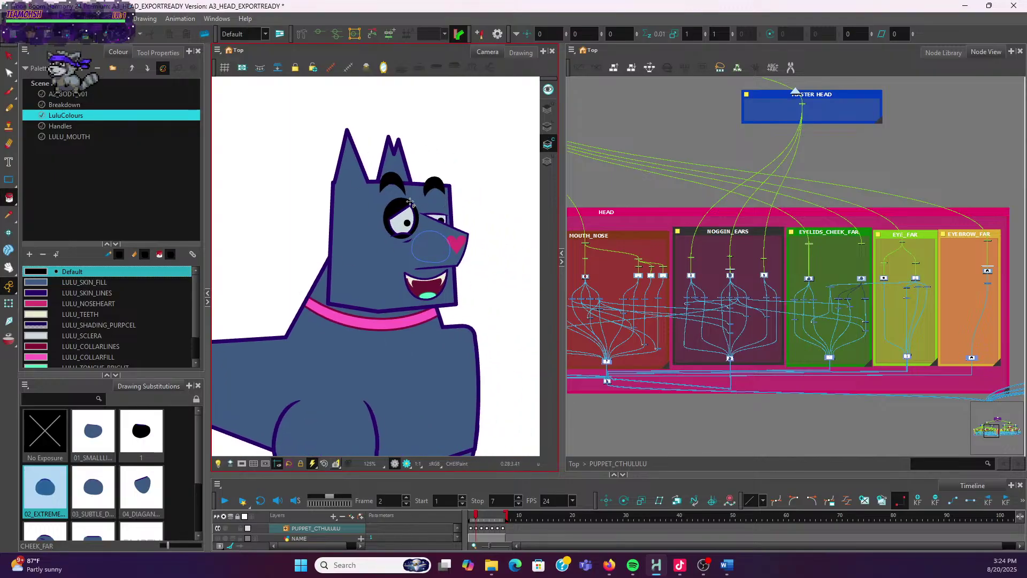
pyautogui.click(470, 516)
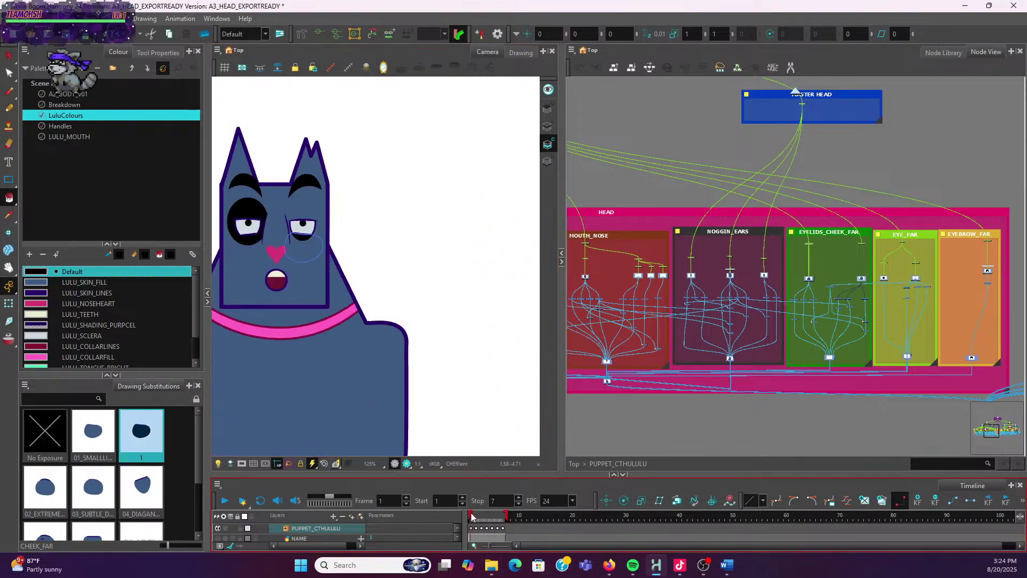
pyautogui.scroll(3, 347, 244)
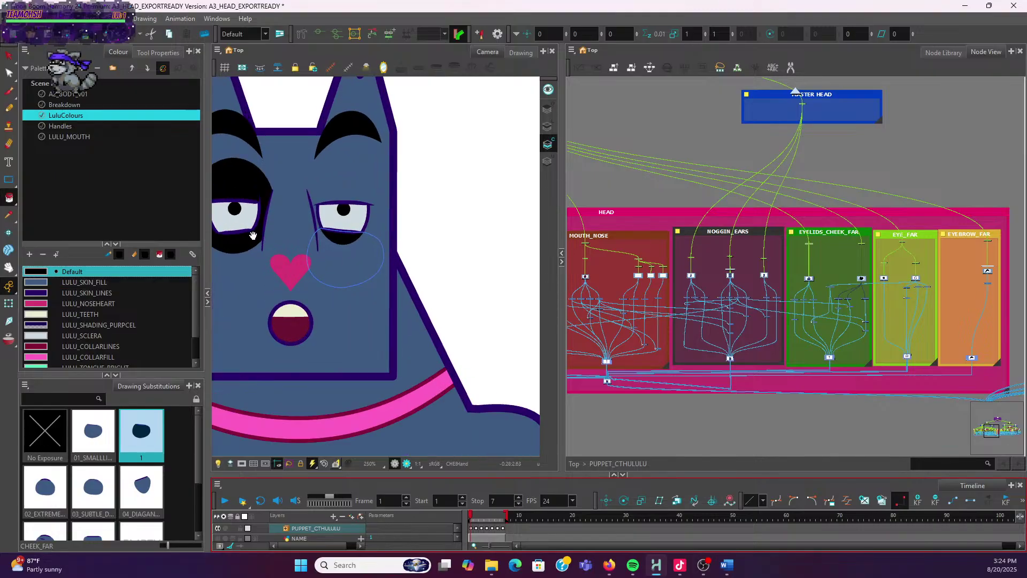
pyautogui.moveTo(298, 263); pyautogui.dragTo(394, 301)
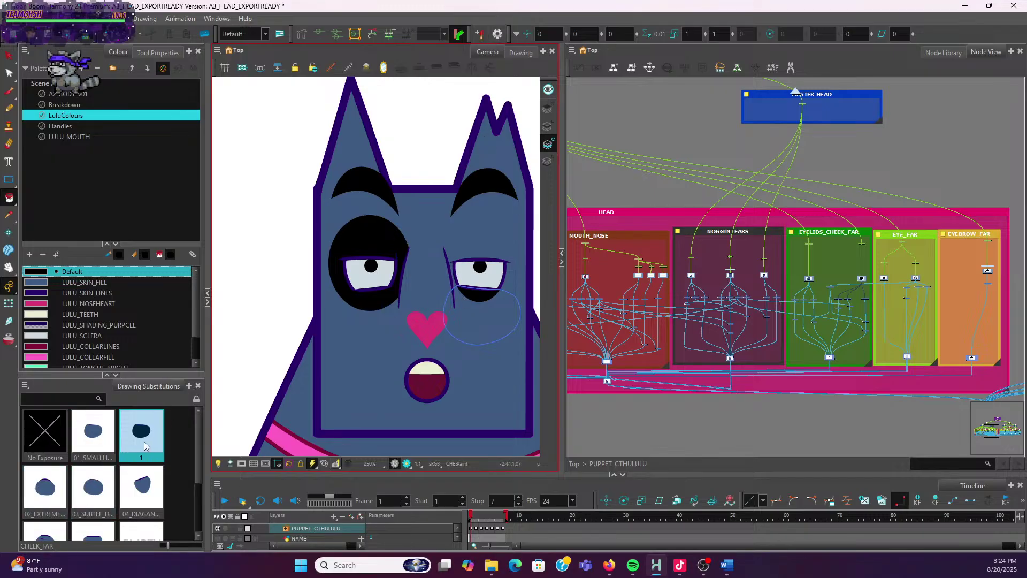
# Expose the blue far cheek drawing 01_SMALLLID_FRONT, unlock the drawing substitutions for editing, and rename it as 01_SMALLLID_BLUE
pyautogui.click(101, 444)
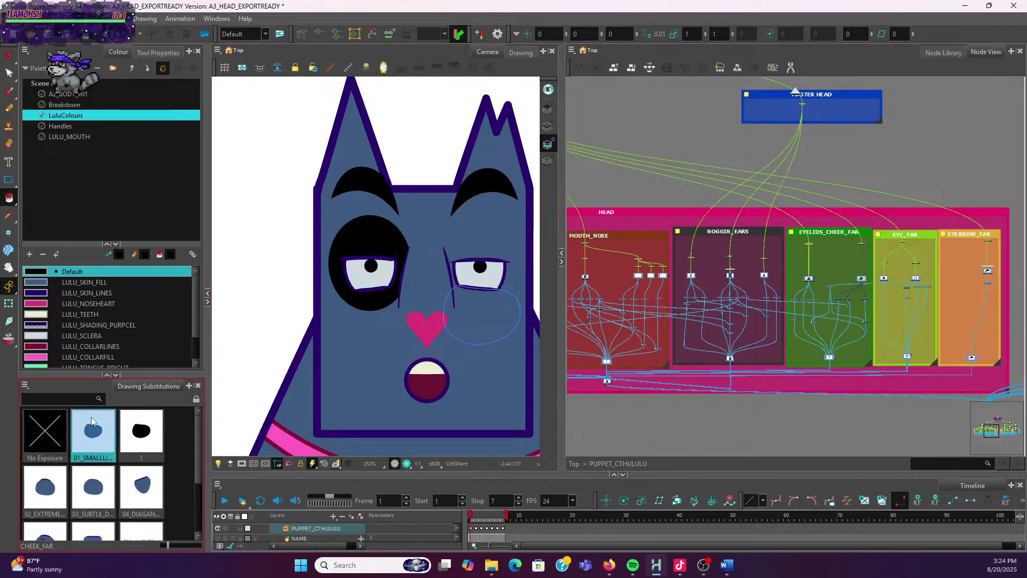
pyautogui.click(196, 400)
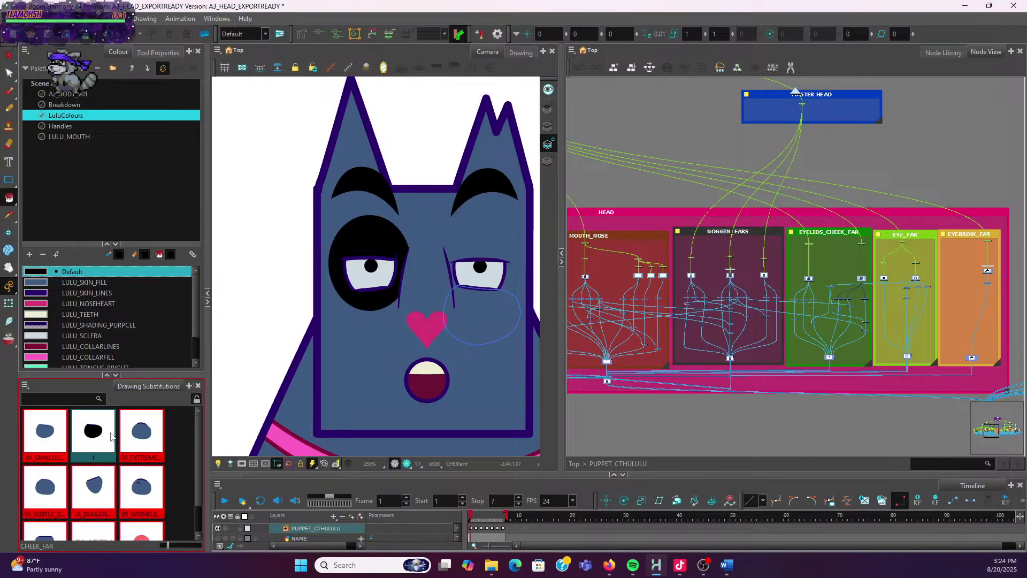
pyautogui.rightClick(47, 443)
pyautogui.click(78, 447)
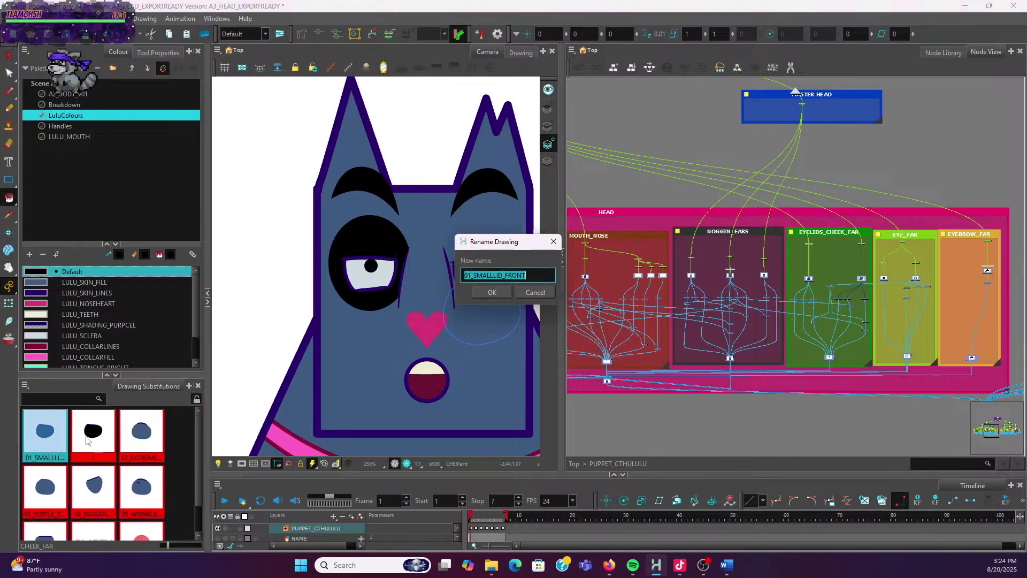
pyautogui.click(539, 273)
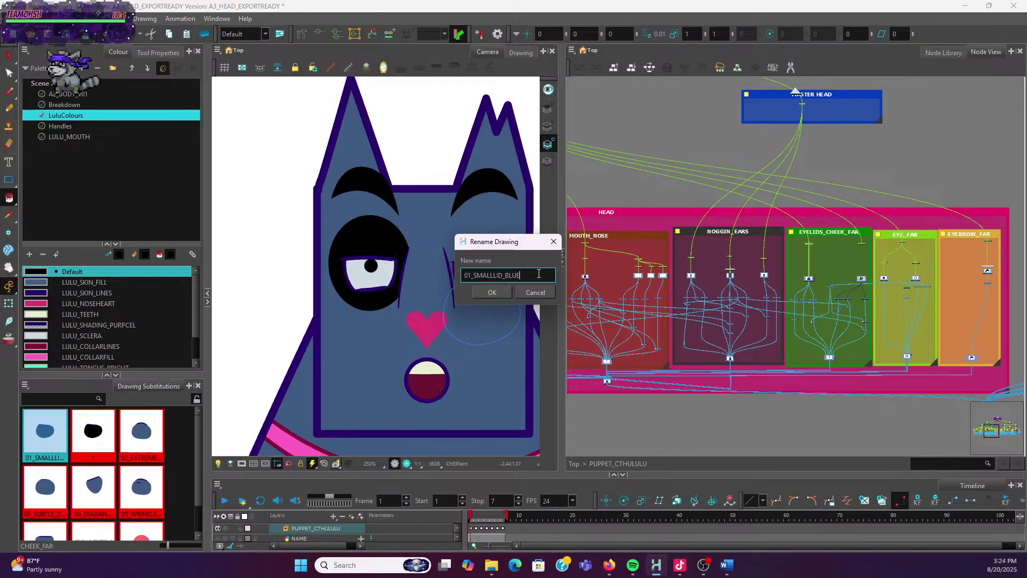
pyautogui.write('BLUE')
pyautogui.click(491, 293)
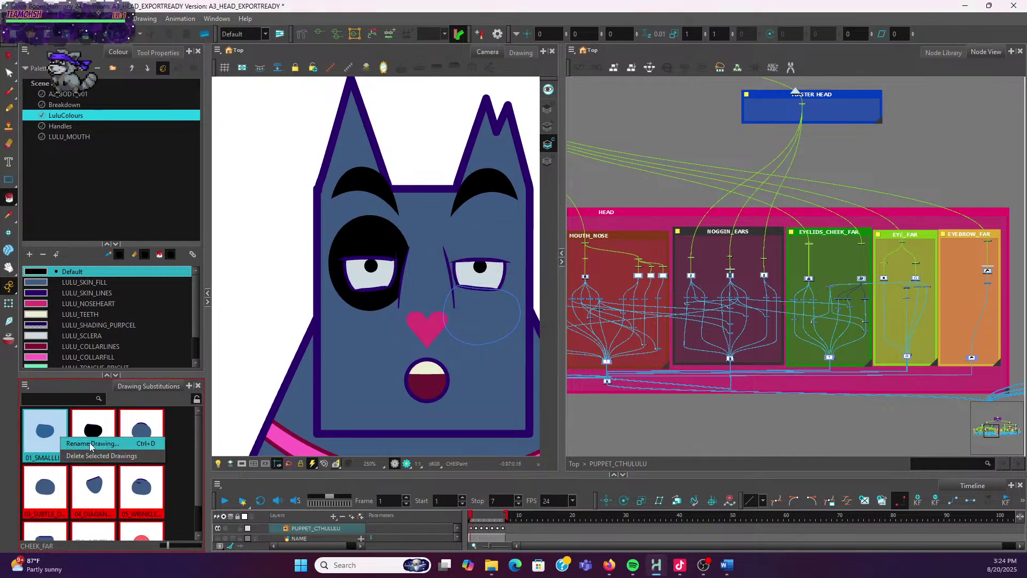
# Copy the name 01_SMALLLID_BLUE and reuse it to give the black far cheek drawing 1 the matching BLACK name
pyautogui.hotkey('ctrl', 'd')
pyautogui.hotkey('ctrl', 'c')
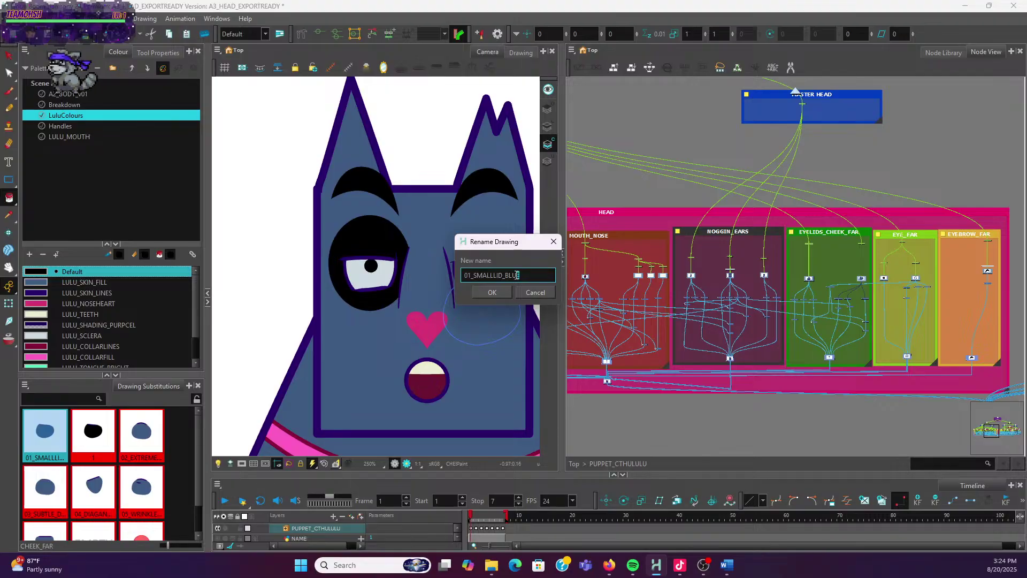
pyautogui.click(492, 292)
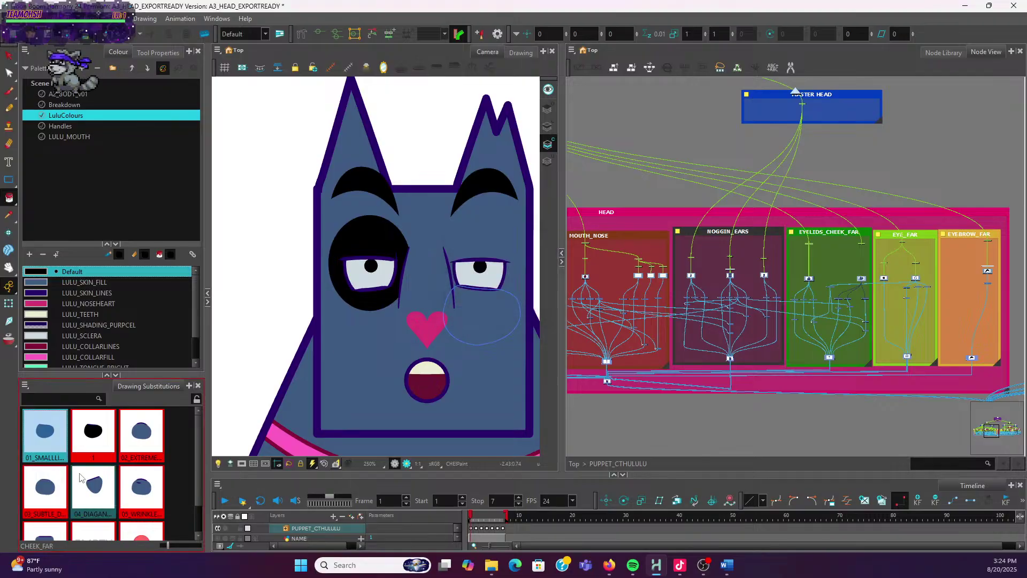
pyautogui.click(93, 430)
pyautogui.rightClick(89, 435)
pyautogui.click(134, 440)
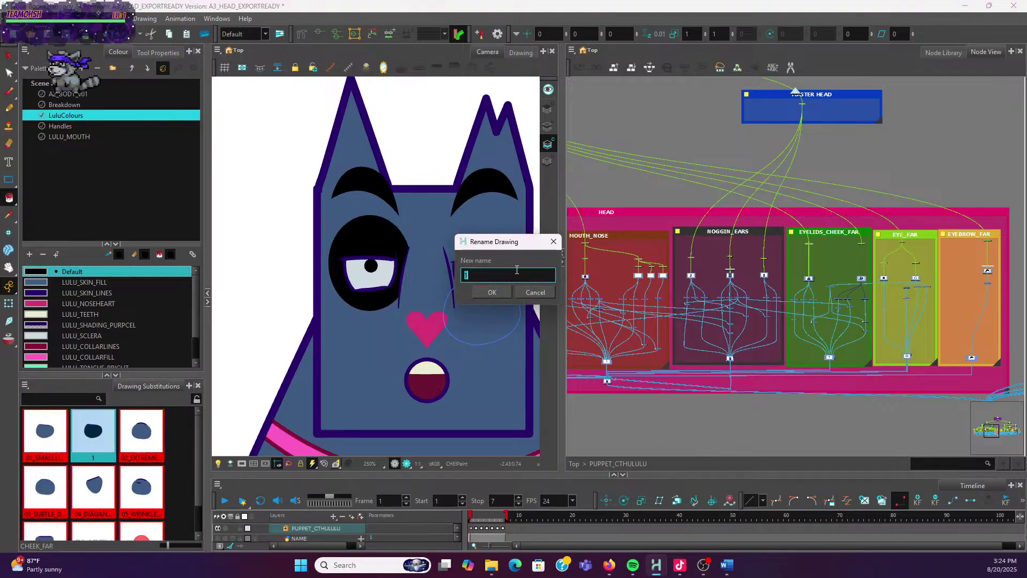
pyautogui.hotkey('ctrl', 'v')
pyautogui.click(492, 292)
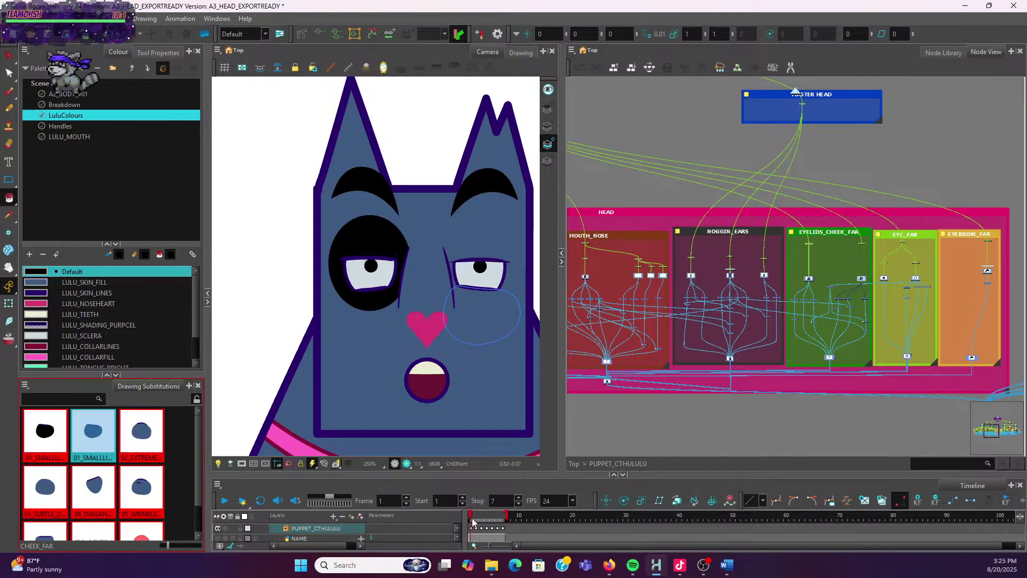
# Examine the front-facing head and the area under the far eye, with the far cheek's 02_EXTREME drawing selected among the substitutions
pyautogui.moveTo(472, 521); pyautogui.dragTo(470, 519)
pyautogui.scroll(-2, 461, 334)
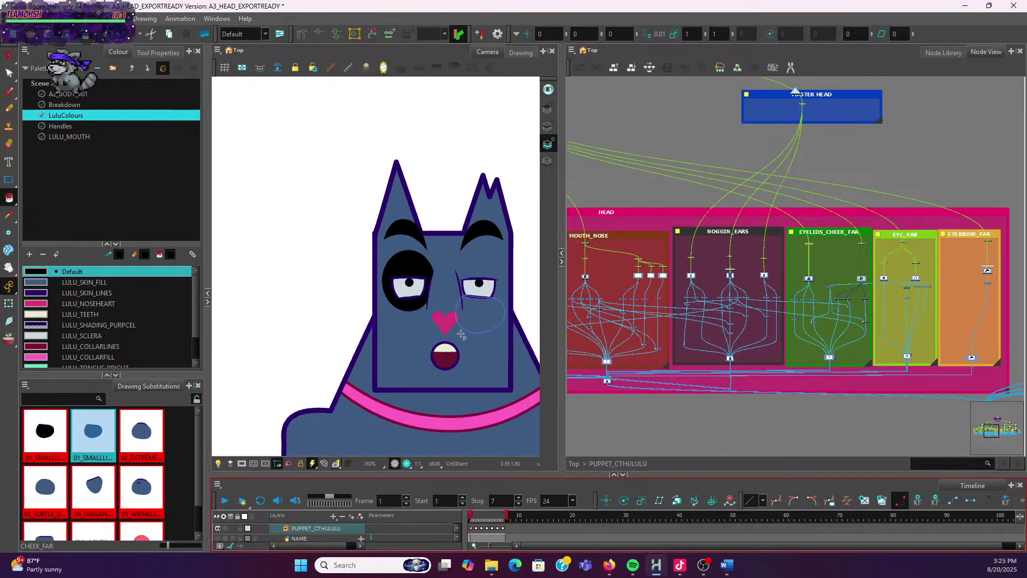
pyautogui.press('space')
pyautogui.moveTo(341, 301); pyautogui.dragTo(314, 288)
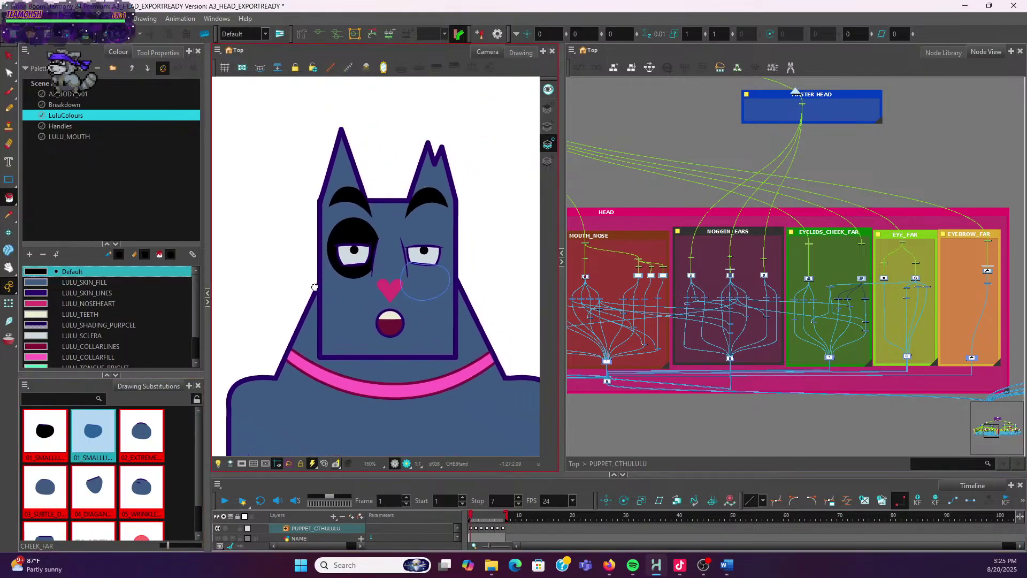
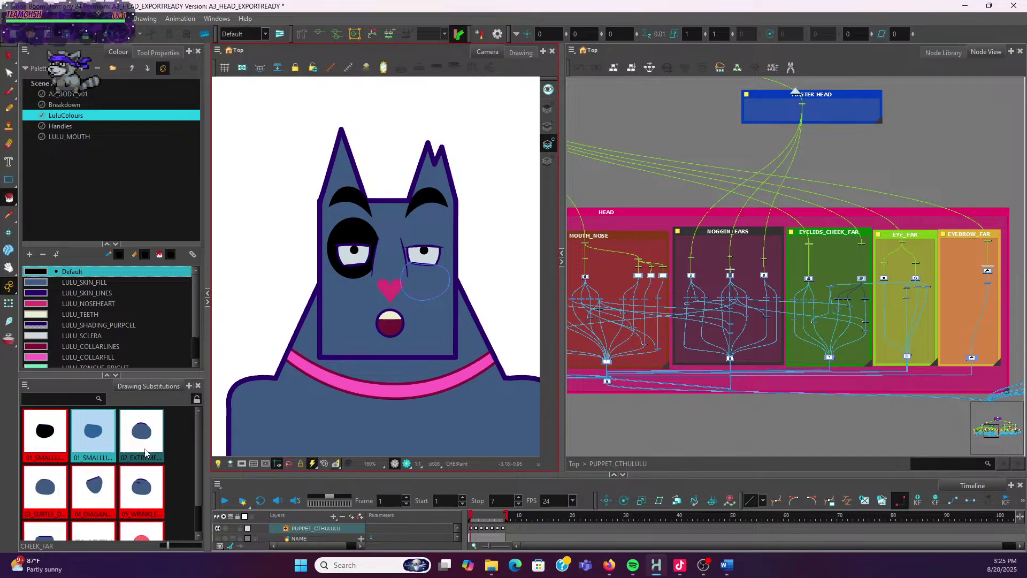
pyautogui.click(144, 448)
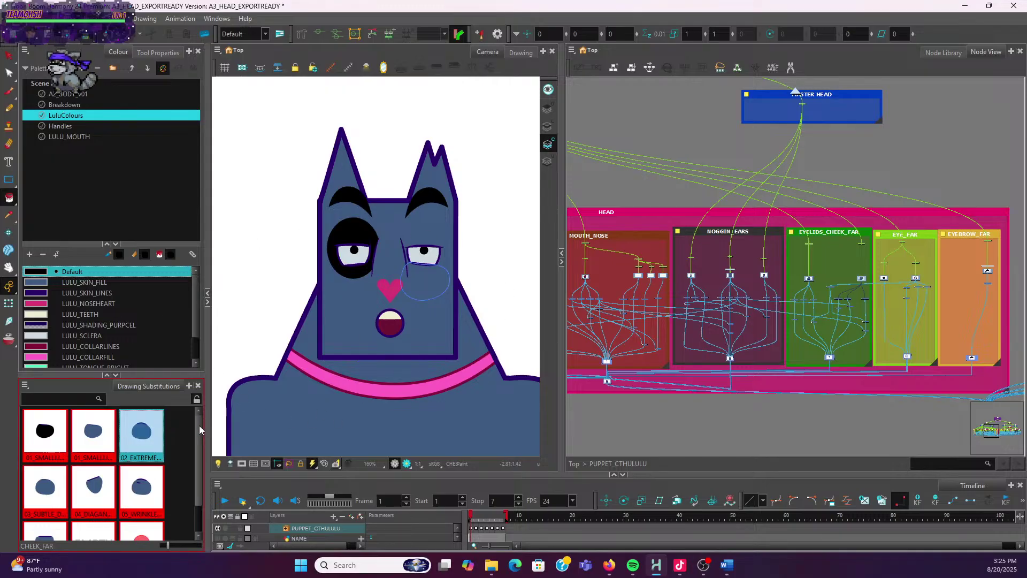
pyautogui.scroll(1, 422, 263)
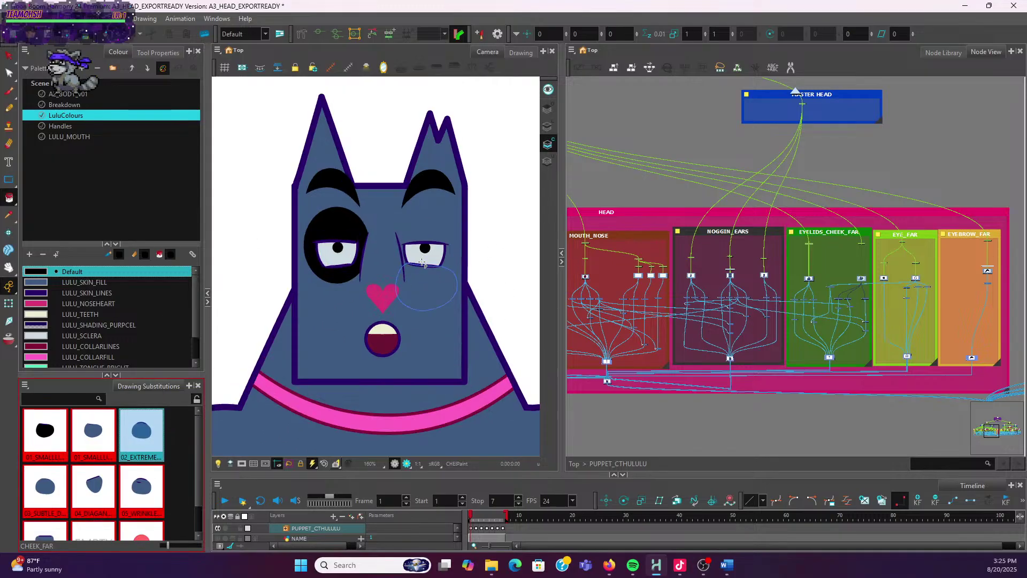
pyautogui.scroll(2, 422, 264)
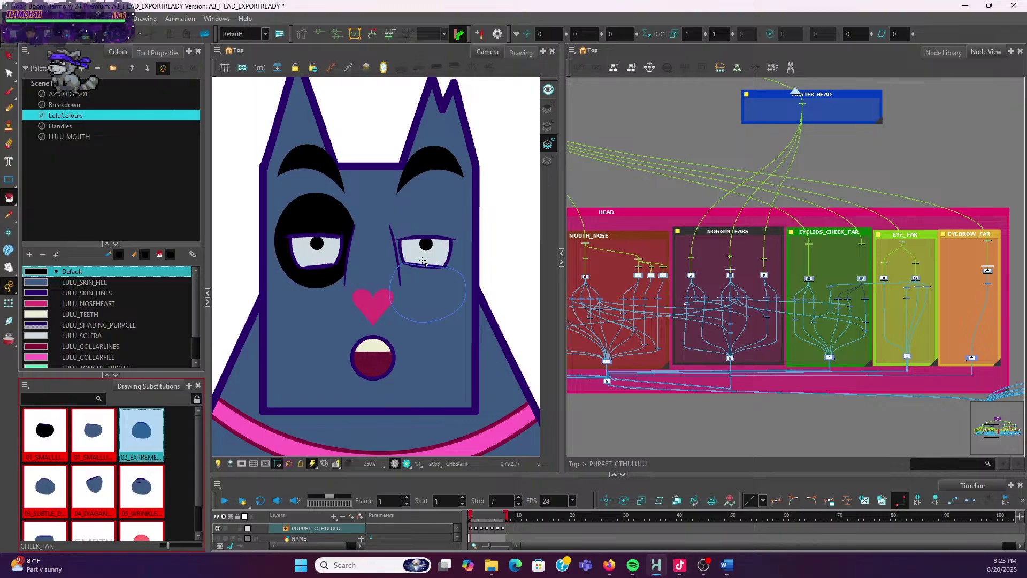
pyautogui.scroll(2, 444, 268)
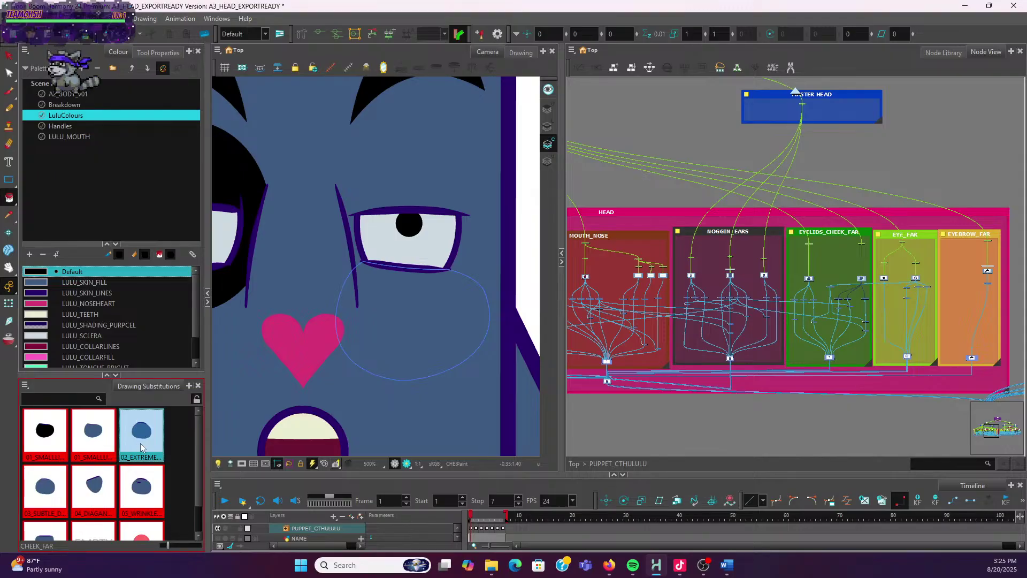
# Lock the drawing substitutions against editing, reselect the far cheek with the Transform tool, and expose its 02_EXTREME drawing
pyautogui.click(658, 436)
pyautogui.click(196, 399)
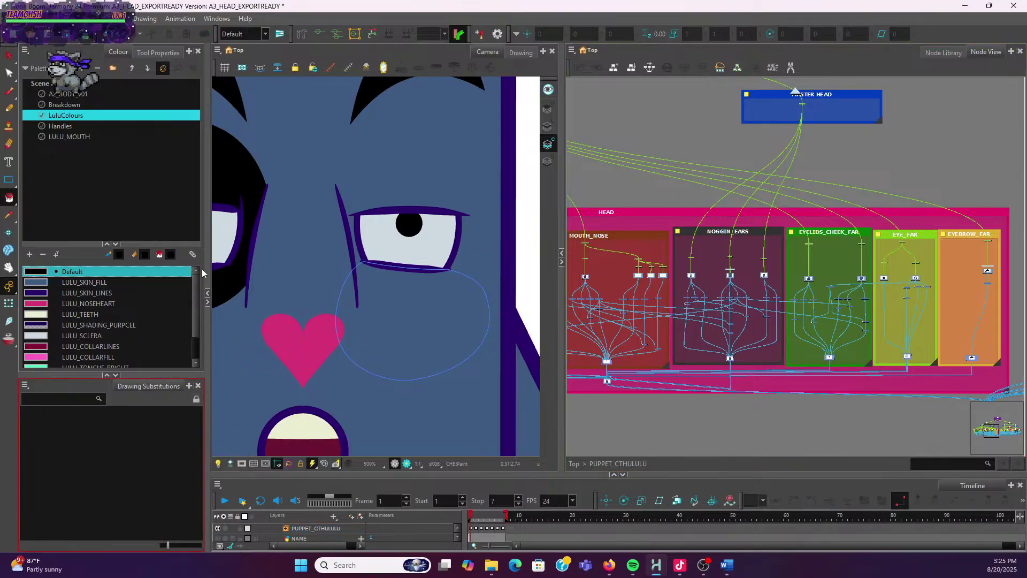
pyautogui.click(9, 303)
pyautogui.click(420, 291)
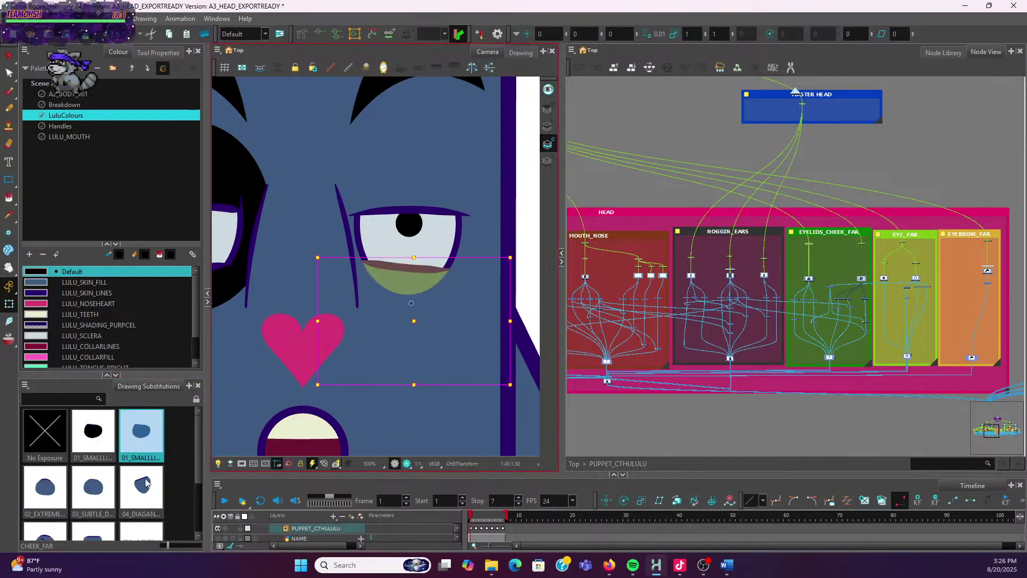
pyautogui.click(45, 488)
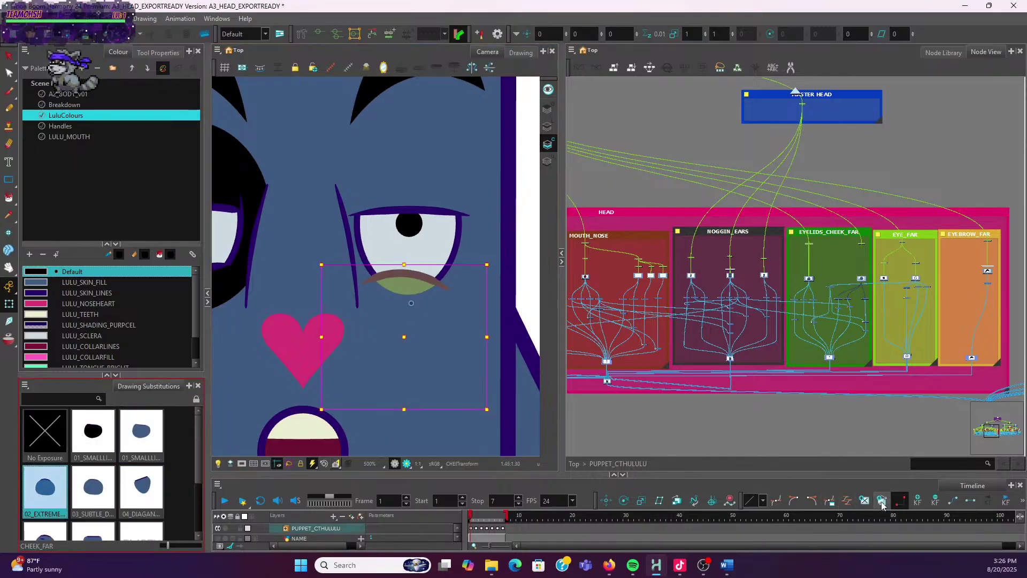
# Duplicate the far cheek's 02_EXTREME drawing and fill the copy with the black Default colour using the Paint tool
pyautogui.click(883, 503)
pyautogui.click(194, 401)
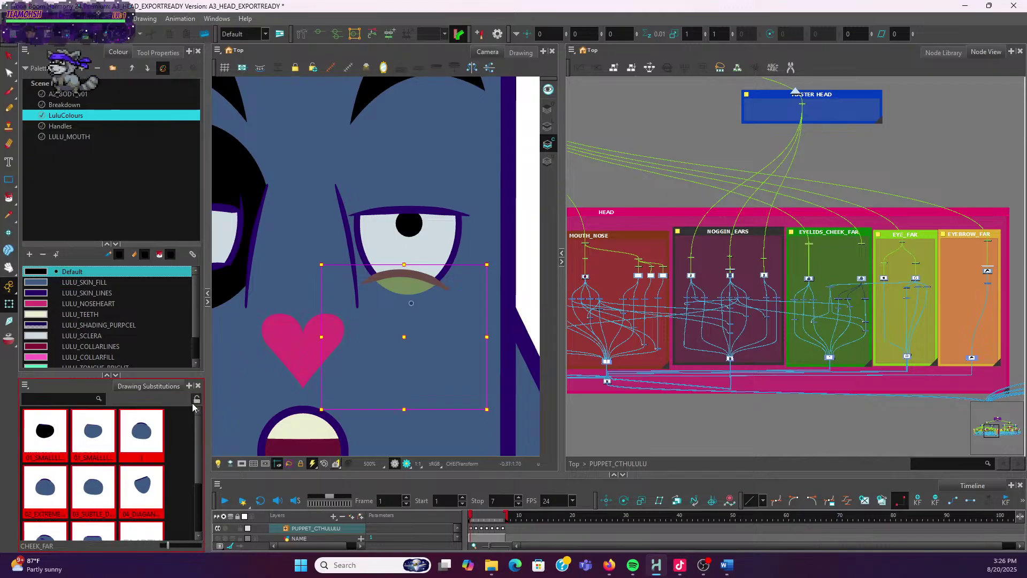
pyautogui.click(195, 402)
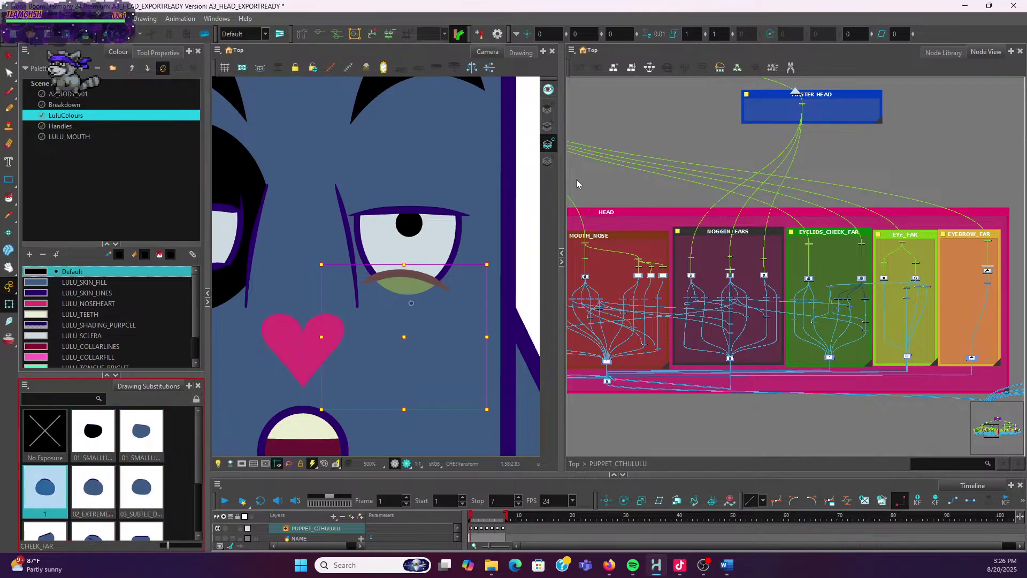
pyautogui.click(521, 52)
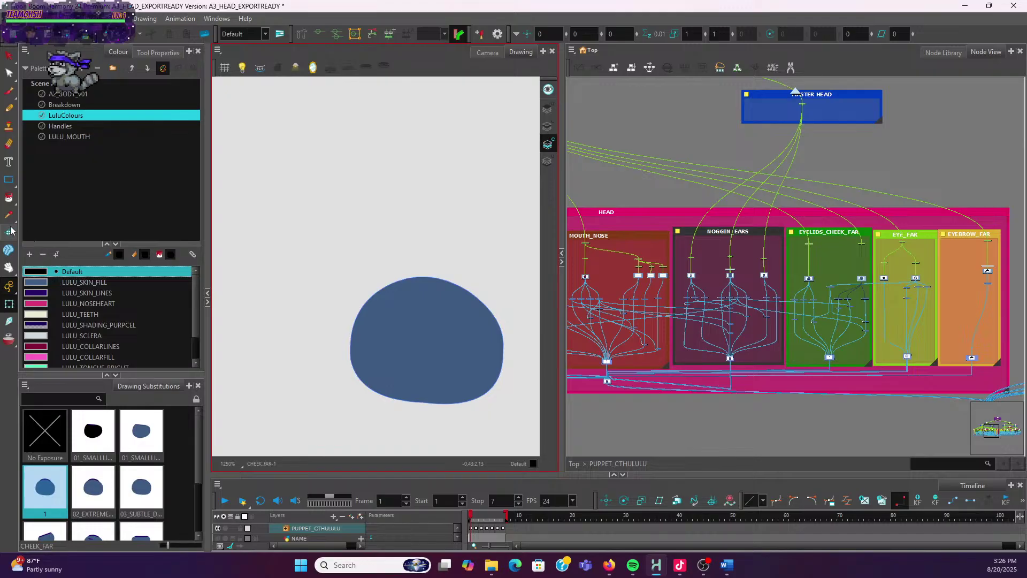
pyautogui.click(8, 198)
pyautogui.click(437, 334)
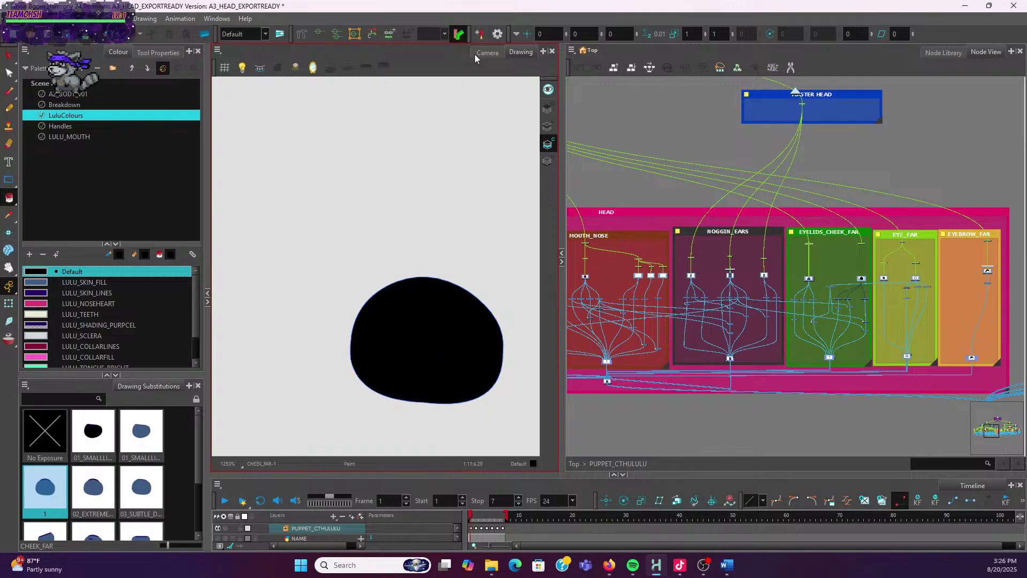
pyautogui.click(487, 52)
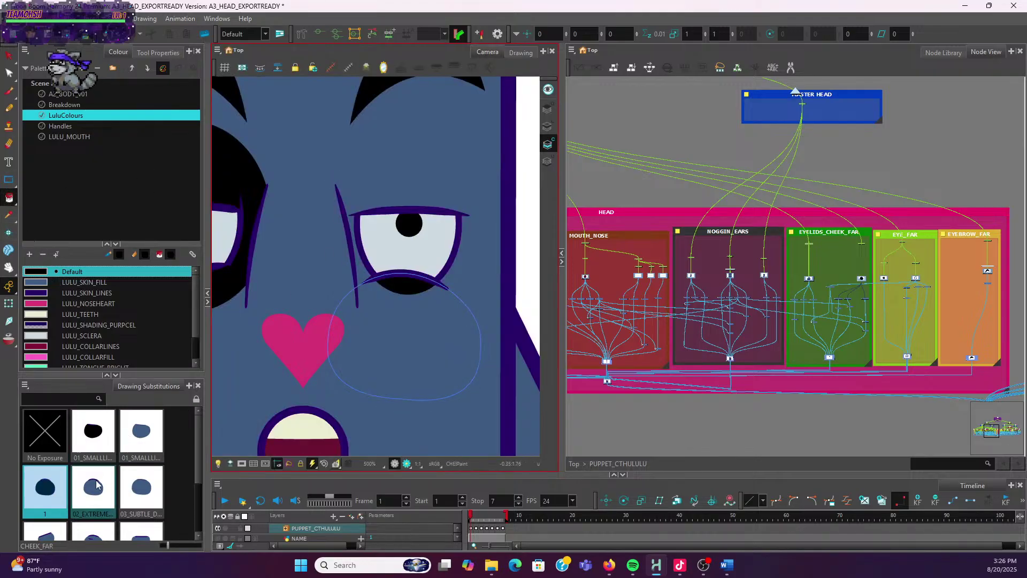
# Unlock the drawing substitutions for editing and rename the blue 02_EXTREMEDOWNU_FRONT drawing as 02_EXTREMEDOWNU_BLUE
pyautogui.click(198, 400)
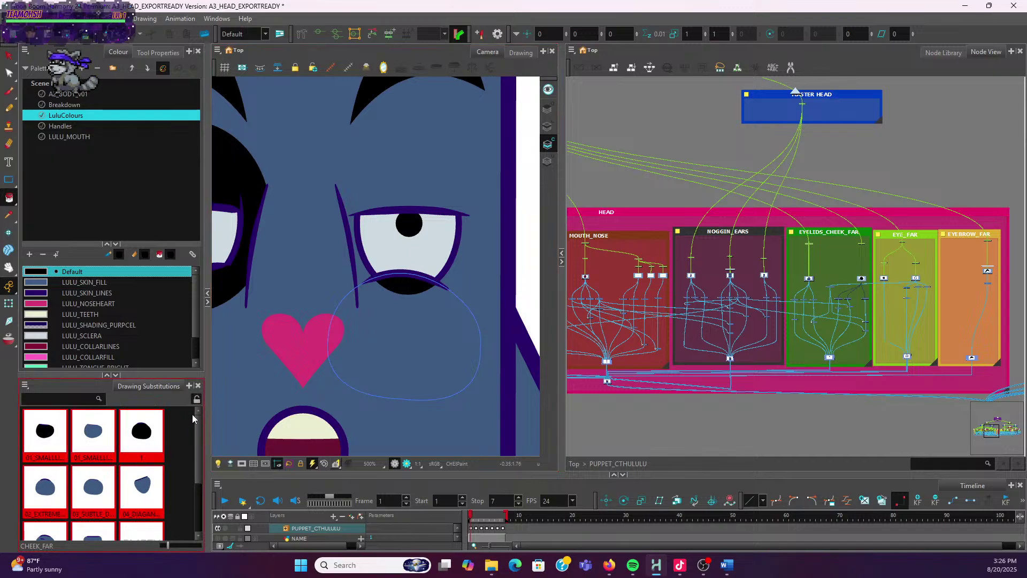
pyautogui.scroll(-1, 197, 427)
pyautogui.click(48, 484)
pyautogui.doubleClick(48, 487)
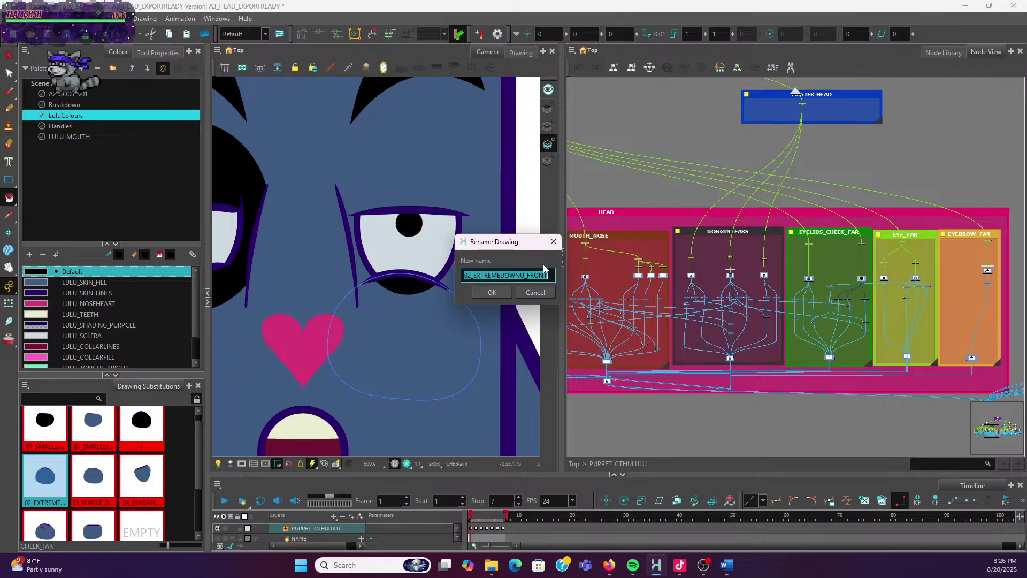
pyautogui.click(551, 276)
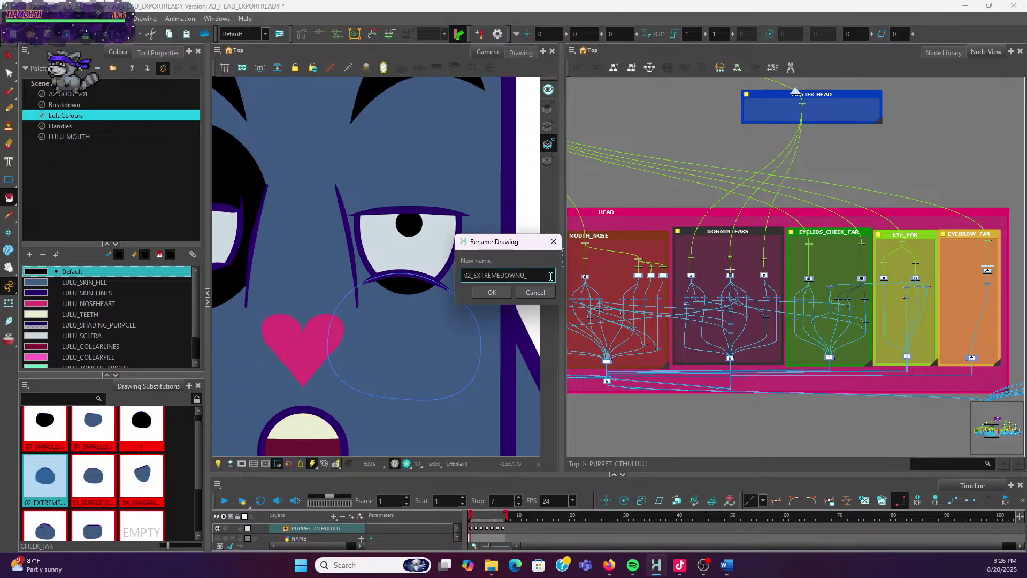
pyautogui.click(492, 292)
pyautogui.scroll(1, 48, 494)
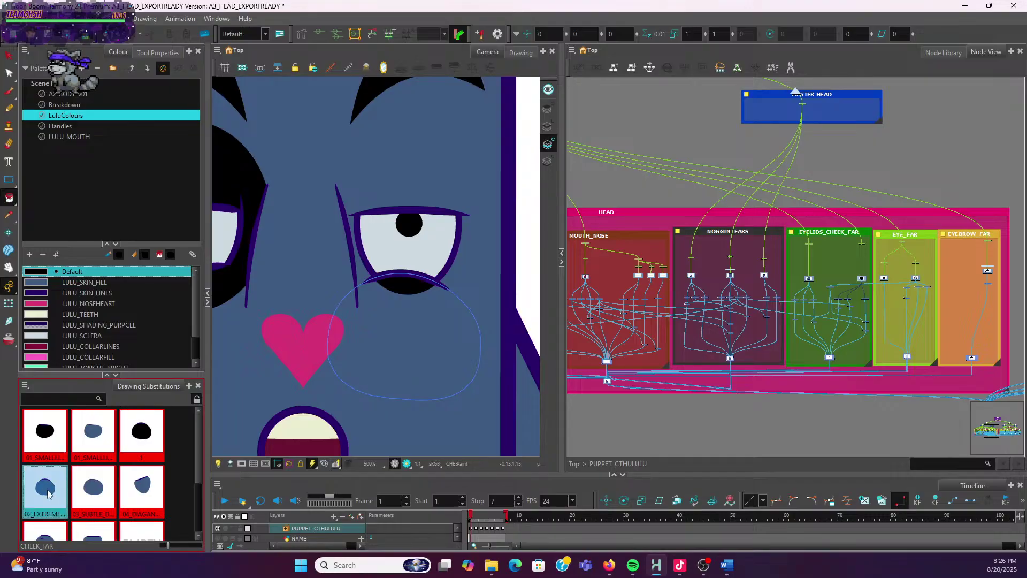
# Copy the name 02_EXTREMEDOWNU_BLUE and reuse it to rename the black far cheek drawing 1 as 02_EXTREMEDOWNU_BLACK
pyautogui.rightClick(48, 489)
pyautogui.click(88, 487)
pyautogui.hotkey('ctrl', 'c')
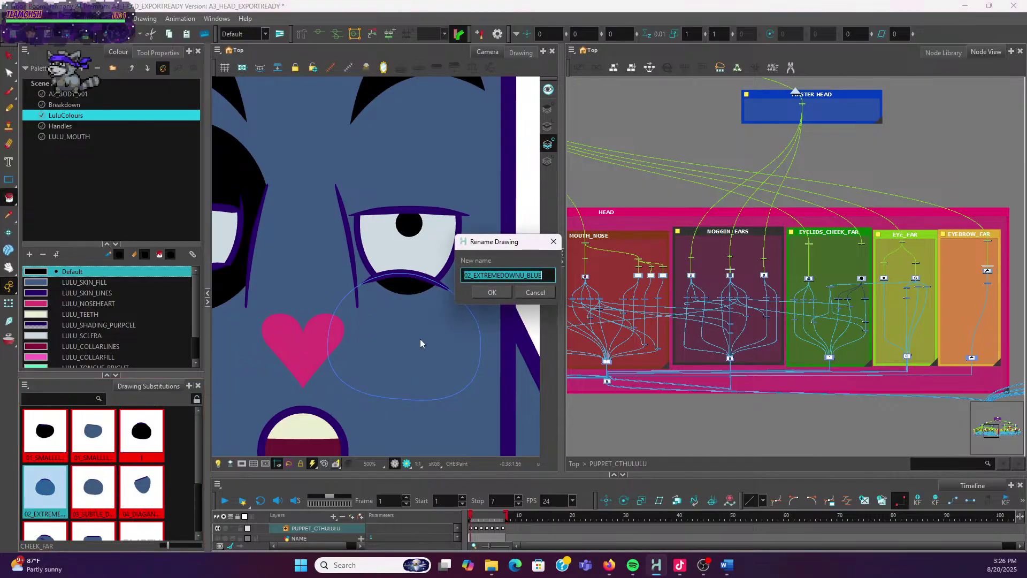
pyautogui.press('Escape')
pyautogui.click(141, 432)
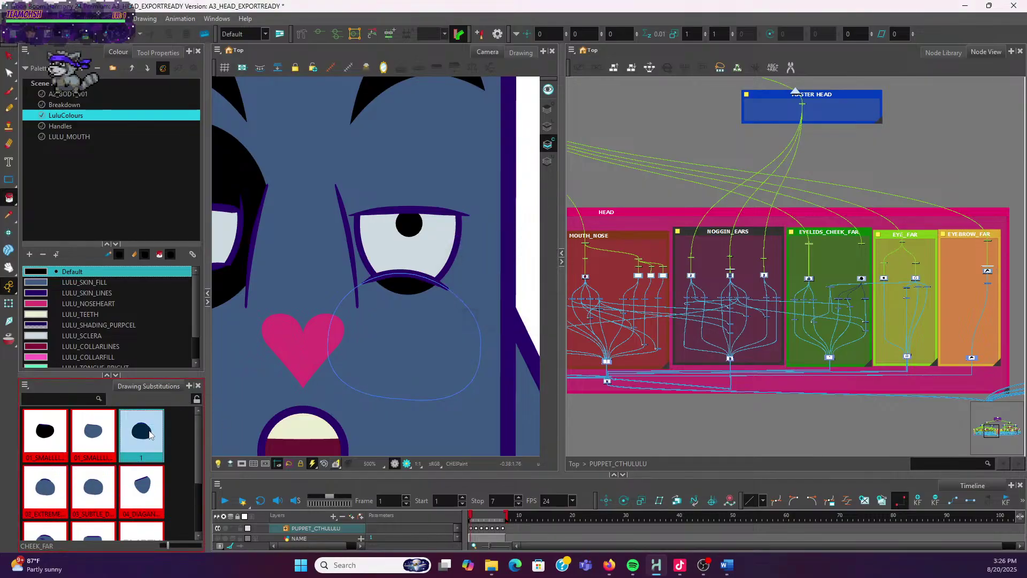
pyautogui.rightClick(147, 430)
pyautogui.click(176, 436)
pyautogui.hotkey('ctrl', 'v')
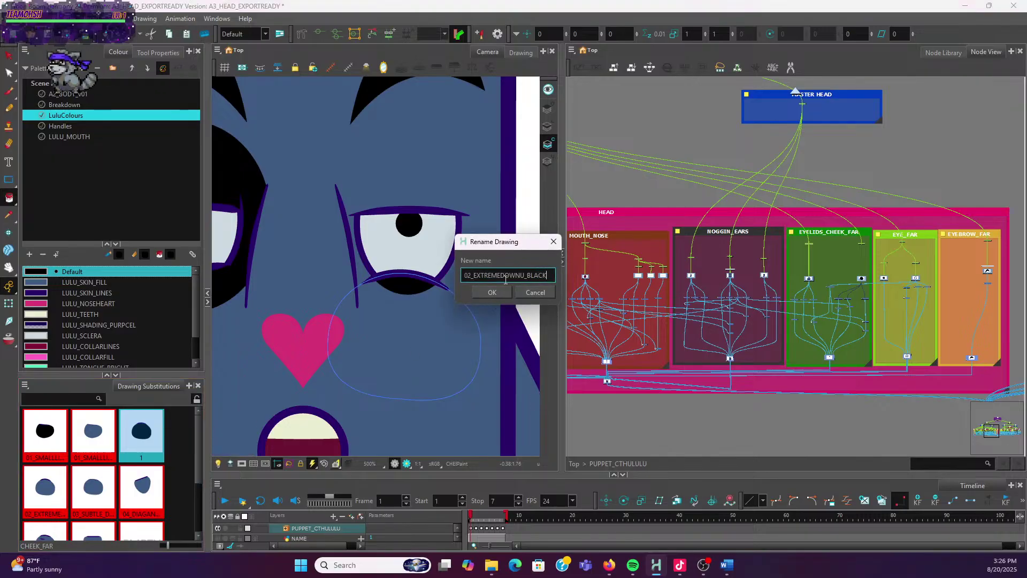
pyautogui.click(492, 292)
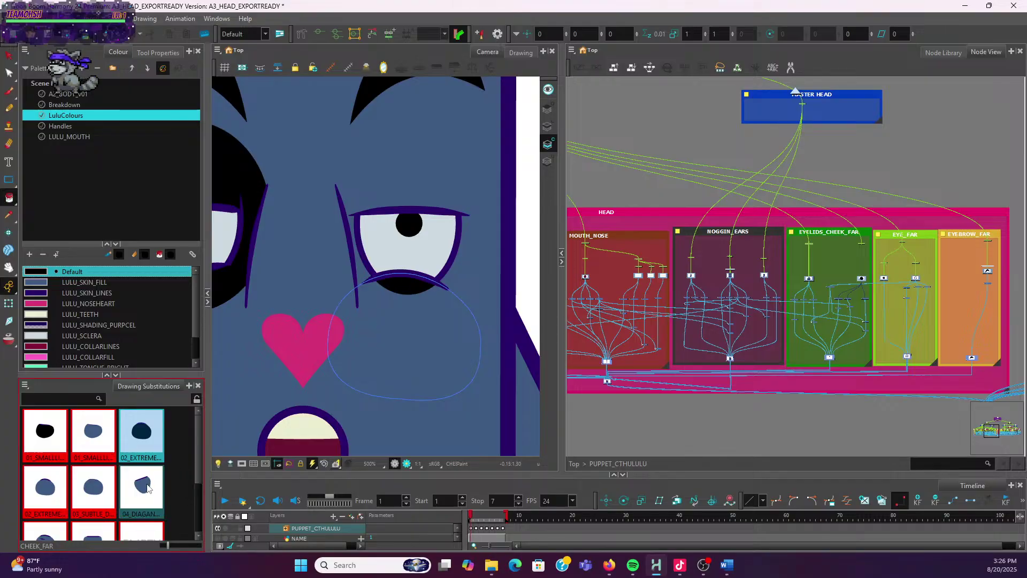
# Lock the drawing substitutions against editing and expose the far cheek's 03_SUBTLE_DOWN drawing
pyautogui.click(93, 486)
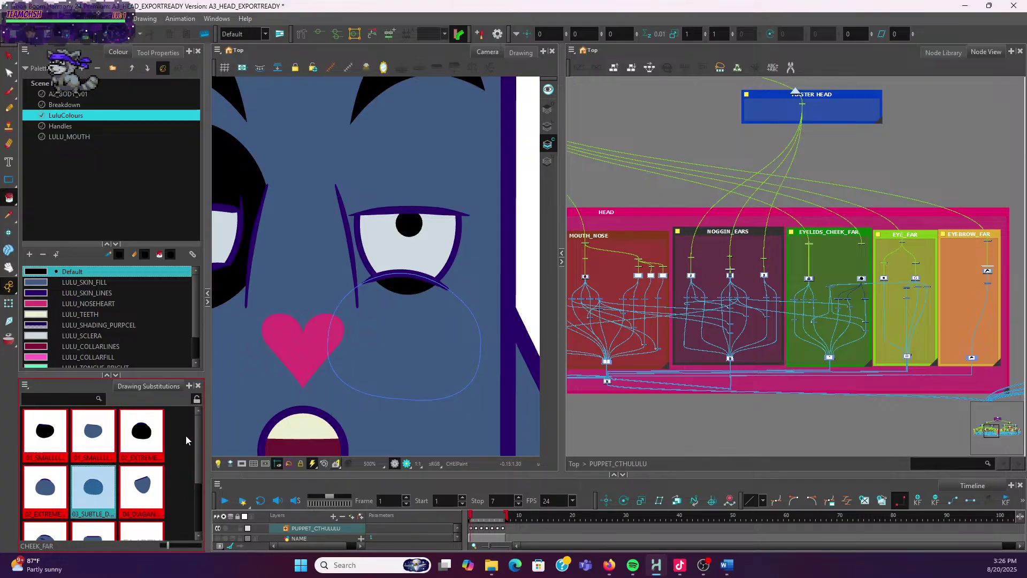
pyautogui.click(197, 399)
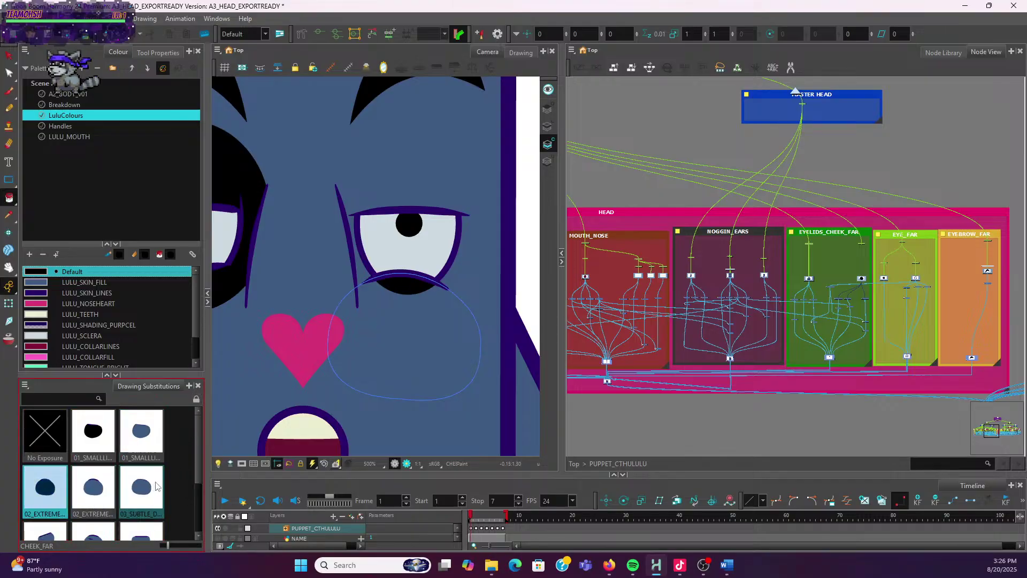
pyautogui.click(157, 485)
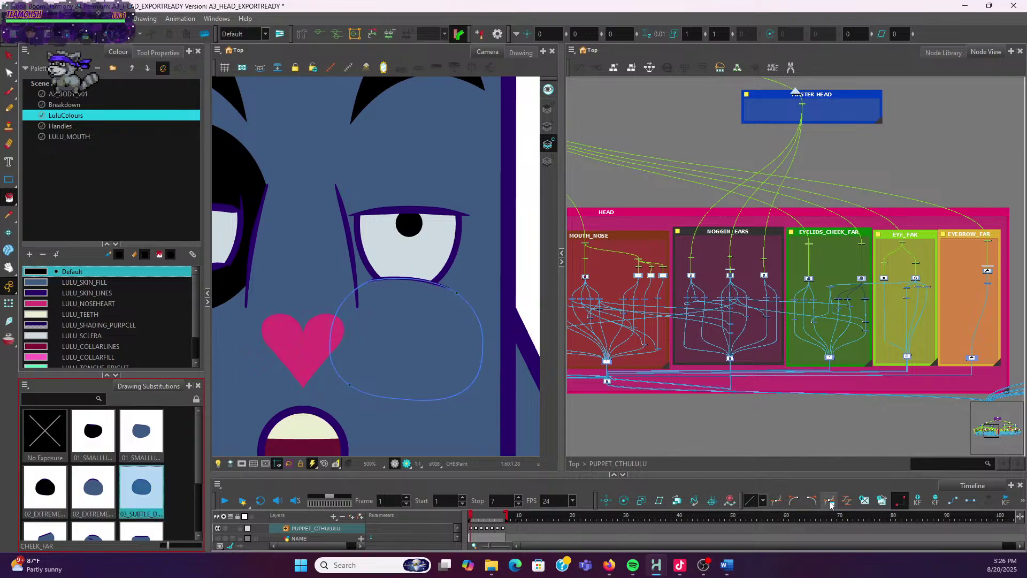
pyautogui.click(864, 500)
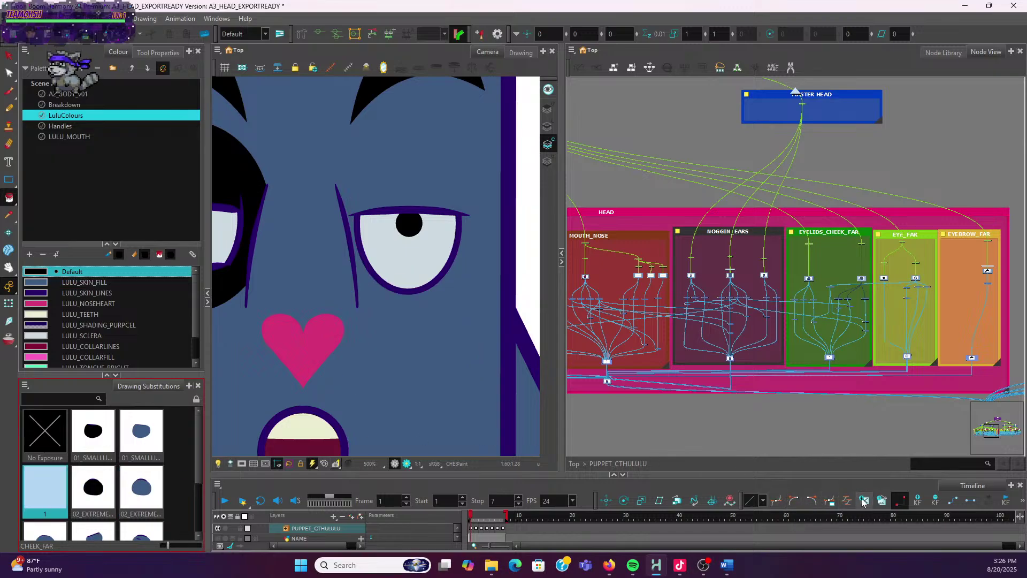
pyautogui.click(529, 54)
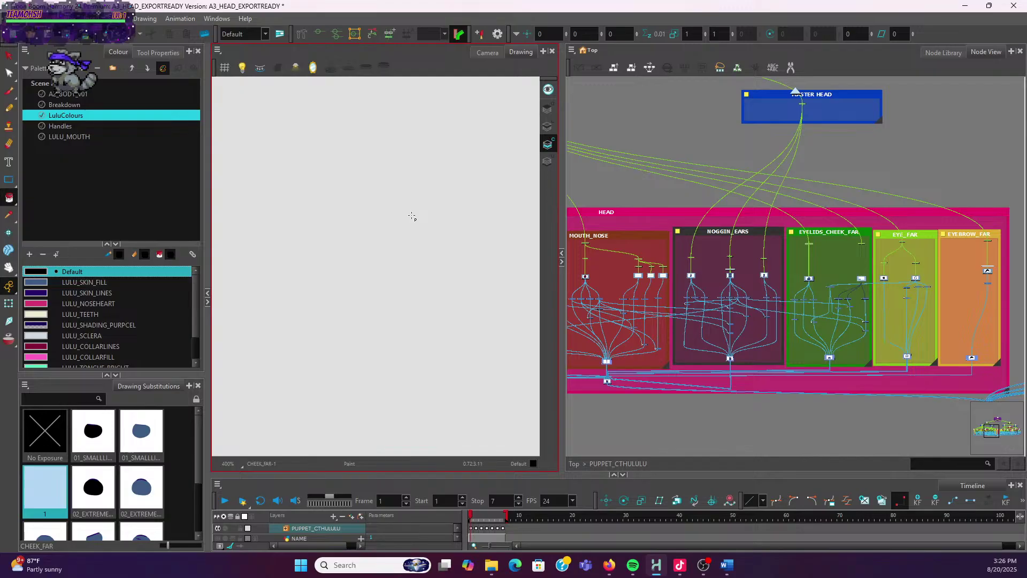
pyautogui.click(549, 125)
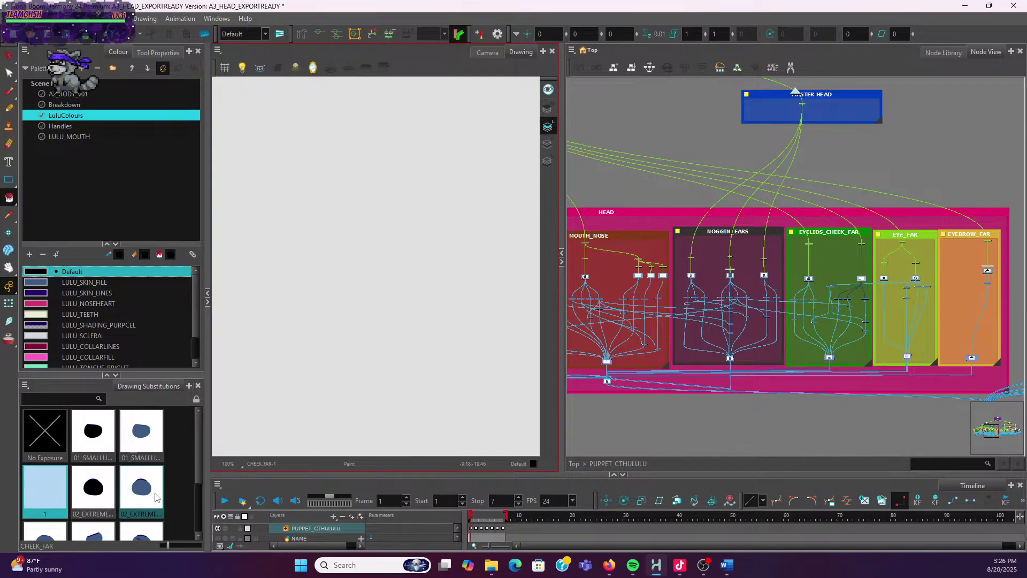
pyautogui.press(']')
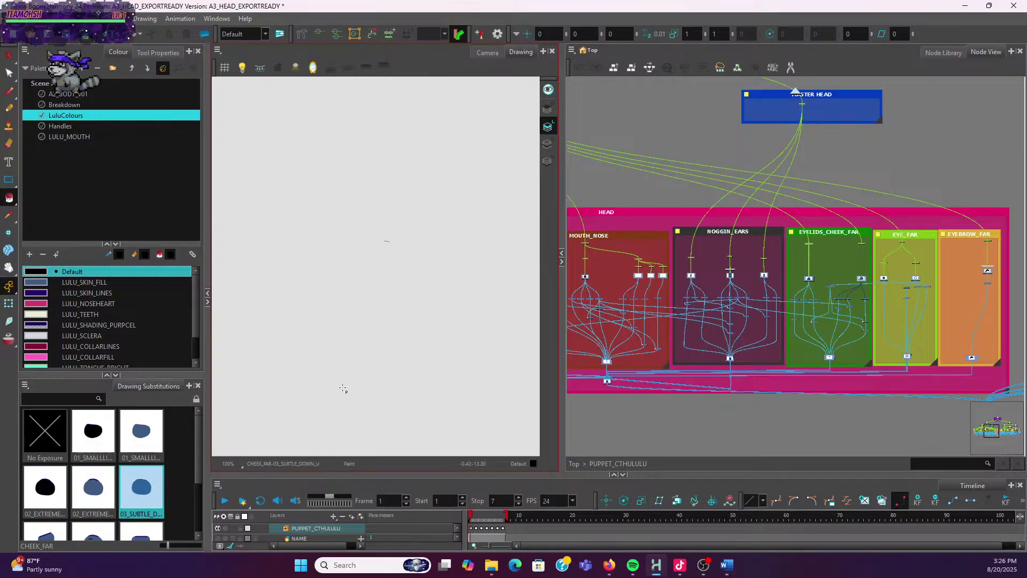
# Duplicate the far cheek's 03_SUBTLE_DOWN drawing and make the Colour Art layer active for the copy in the Drawing view
pyautogui.scroll(-2, 130, 475)
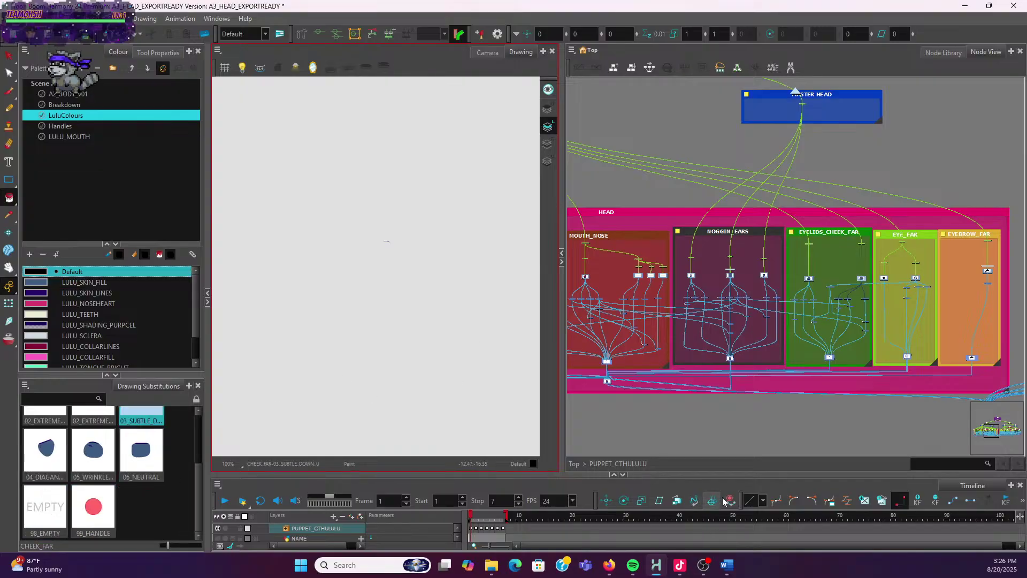
pyautogui.hotkey('ctrl', 'z')
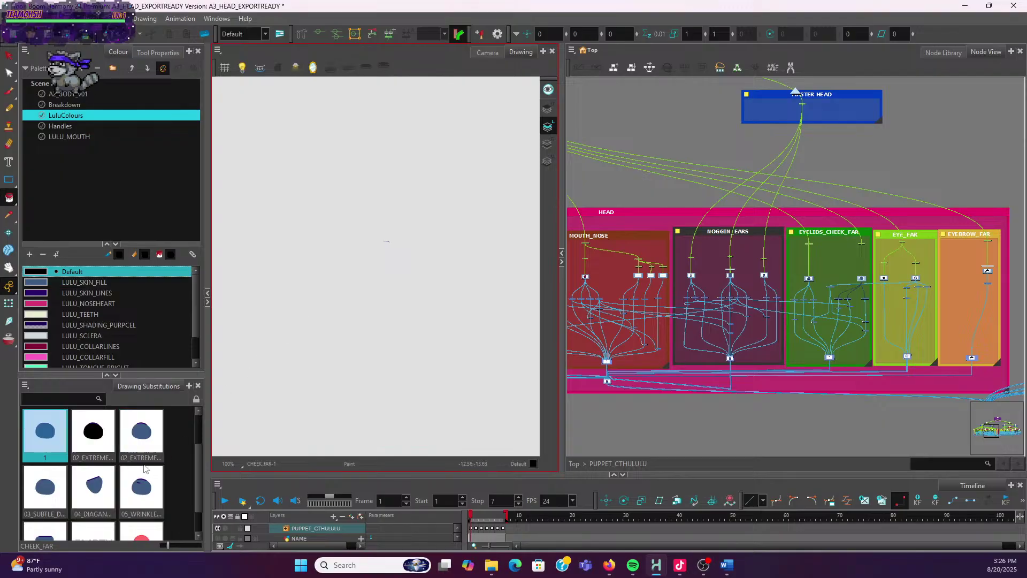
pyautogui.scroll(1, 145, 468)
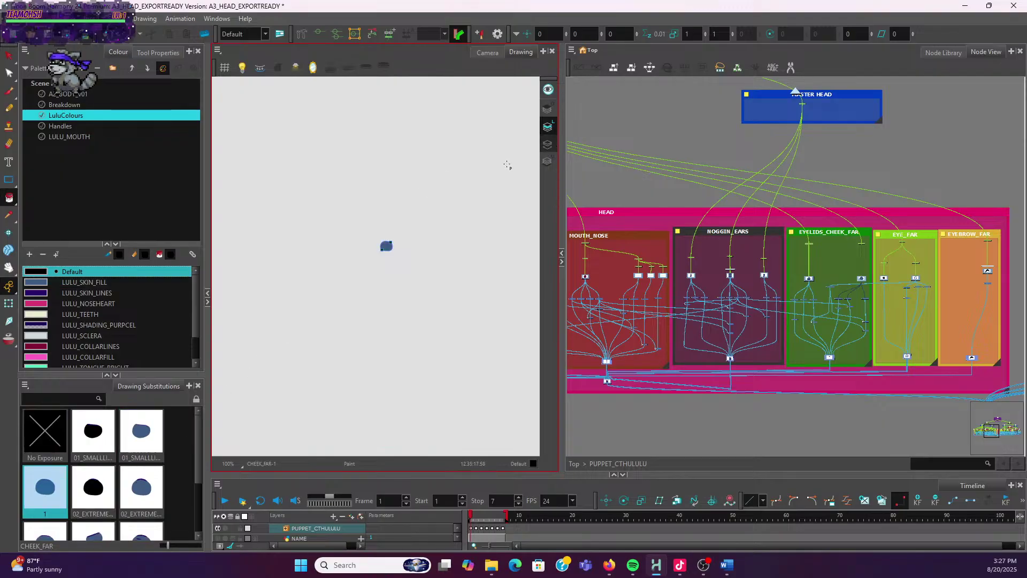
pyautogui.press('l')
pyautogui.scroll(3, 332, 264)
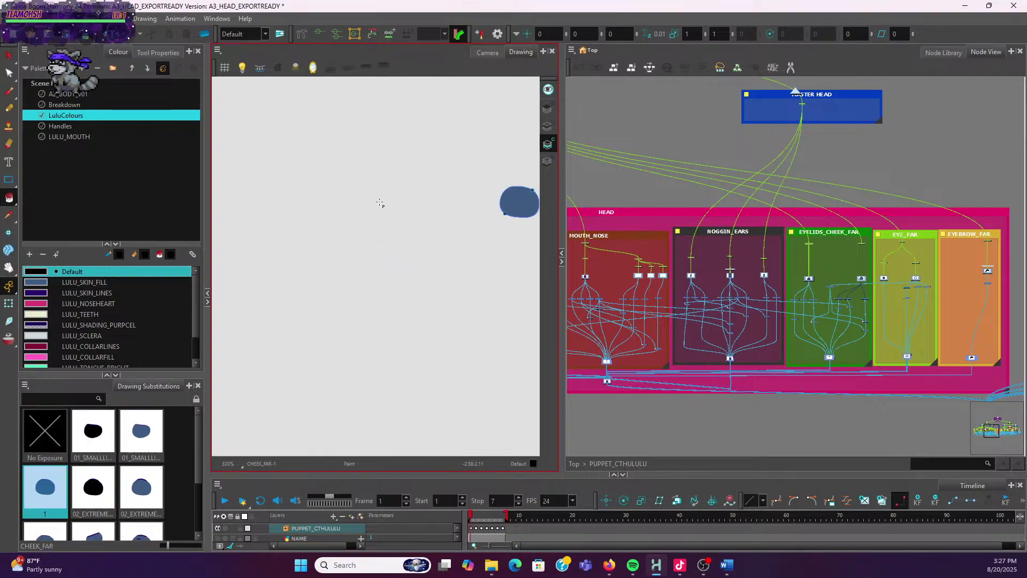
pyautogui.moveTo(401, 250); pyautogui.dragTo(332, 310)
pyautogui.scroll(2, 421, 309)
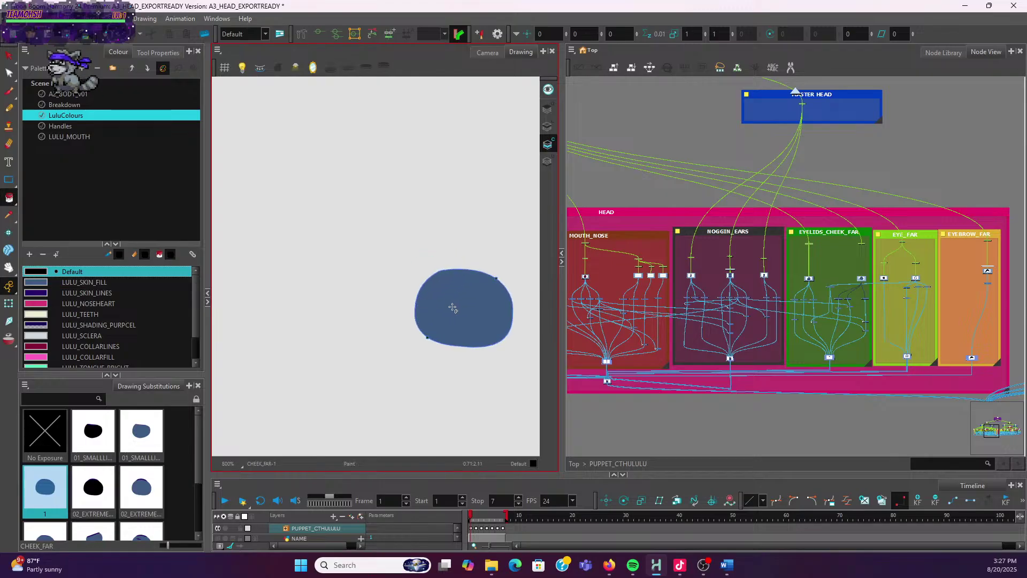
# Switch to the browser, raise the SoundCloud playback volume slightly, and return to Harmony to fill the duplicated cheek drawing with black
pyautogui.hotkey('alt', 'Tab')
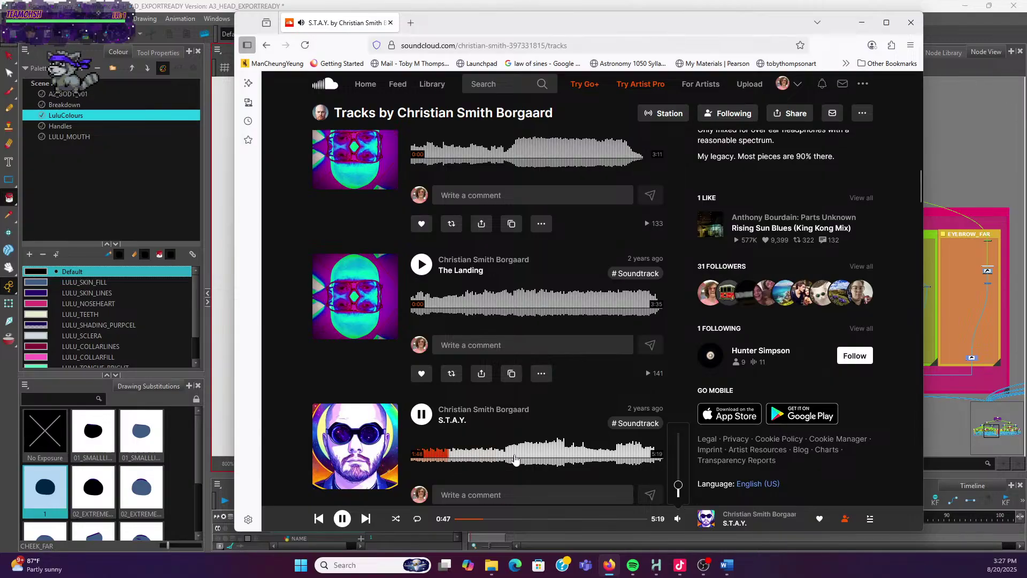
pyautogui.moveTo(678, 486); pyautogui.dragTo(677, 481)
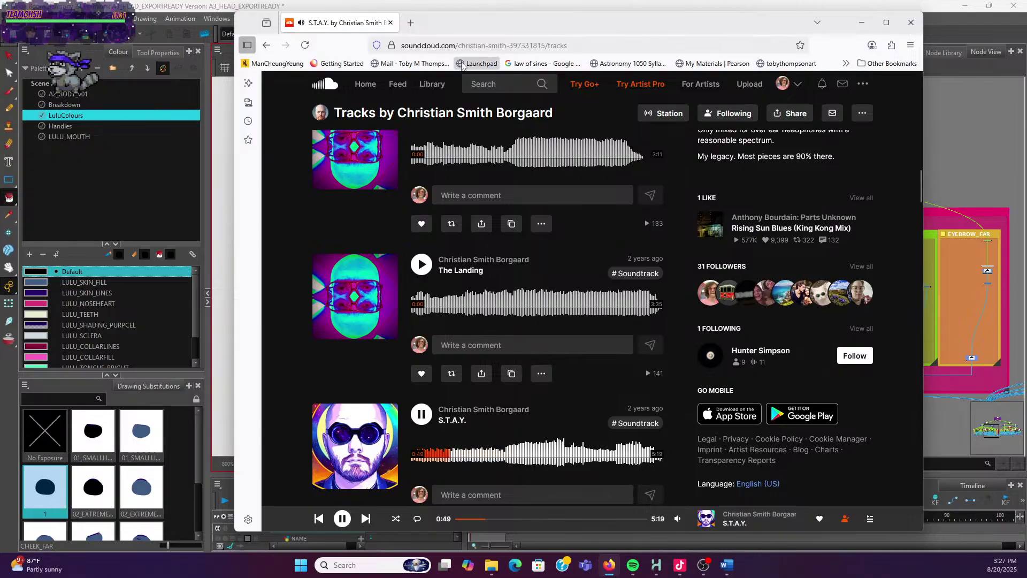
pyautogui.click(861, 23)
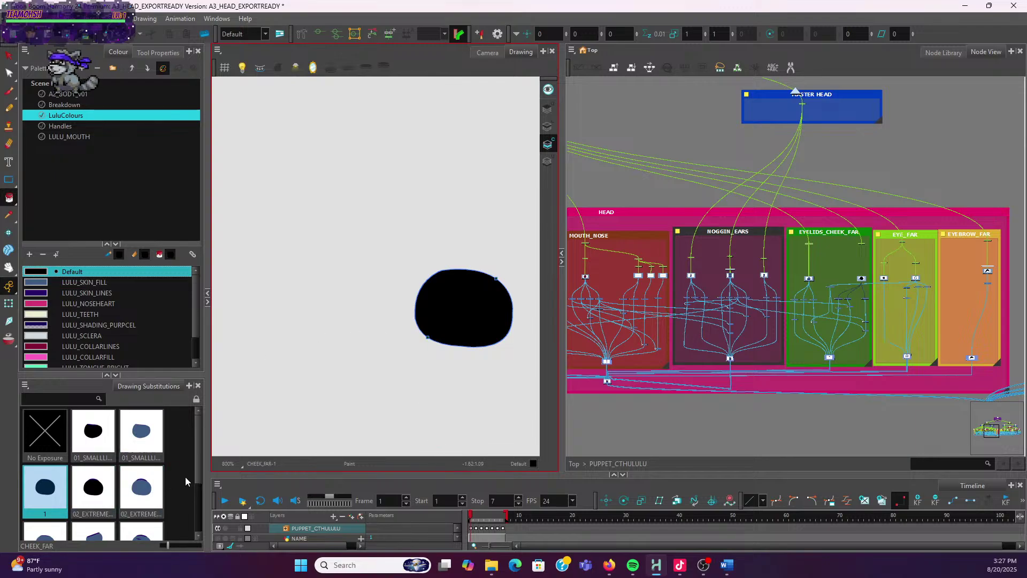
# Return to the Camera view, unlock the drawing substitutions for editing and locate the blue 03_SUBTLE_DOWN drawing
pyautogui.moveTo(197, 470); pyautogui.dragTo(184, 497)
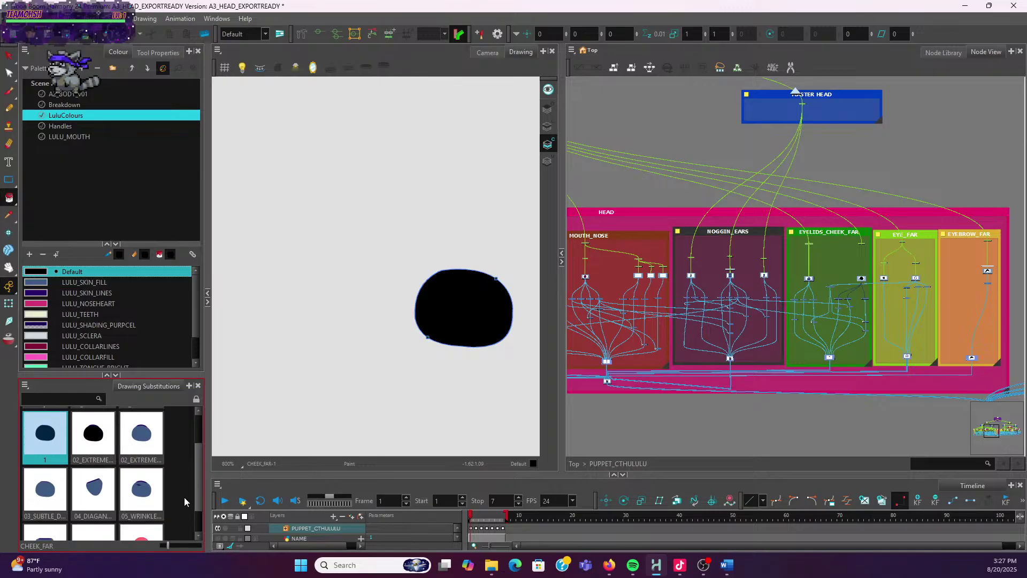
pyautogui.click(487, 52)
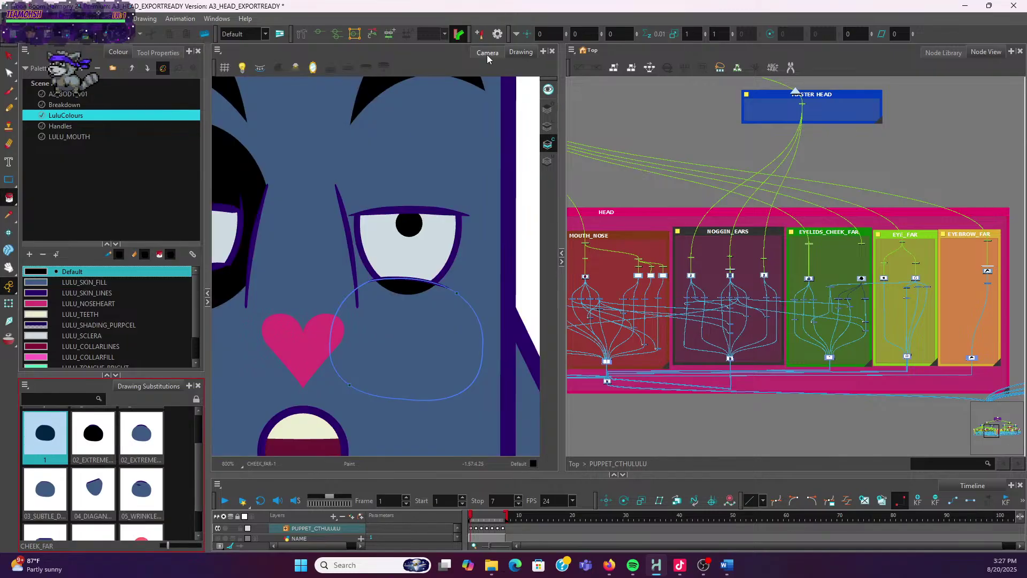
pyautogui.scroll(1, 197, 423)
pyautogui.scroll(-1, 135, 470)
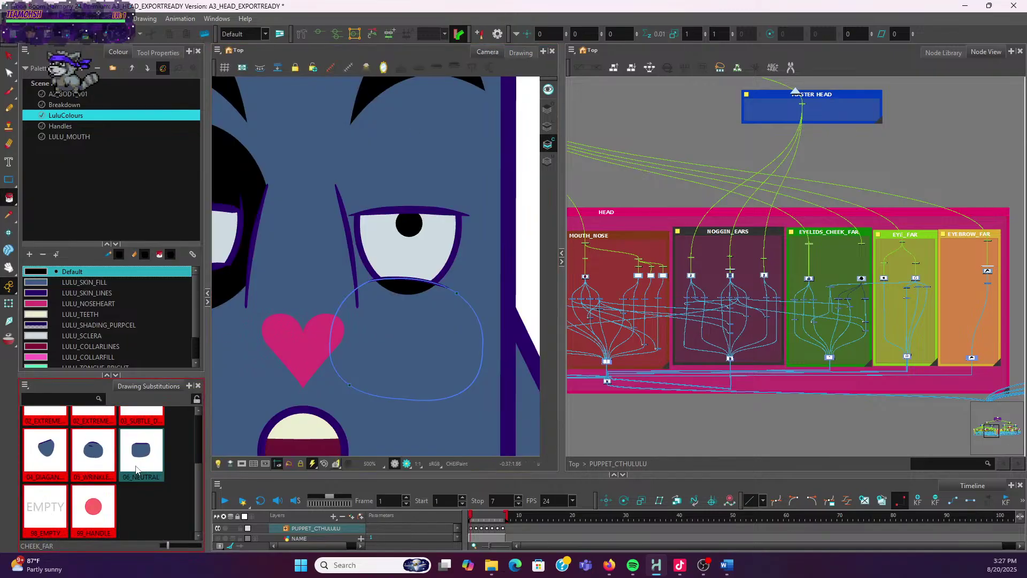
pyautogui.scroll(-1, 199, 476)
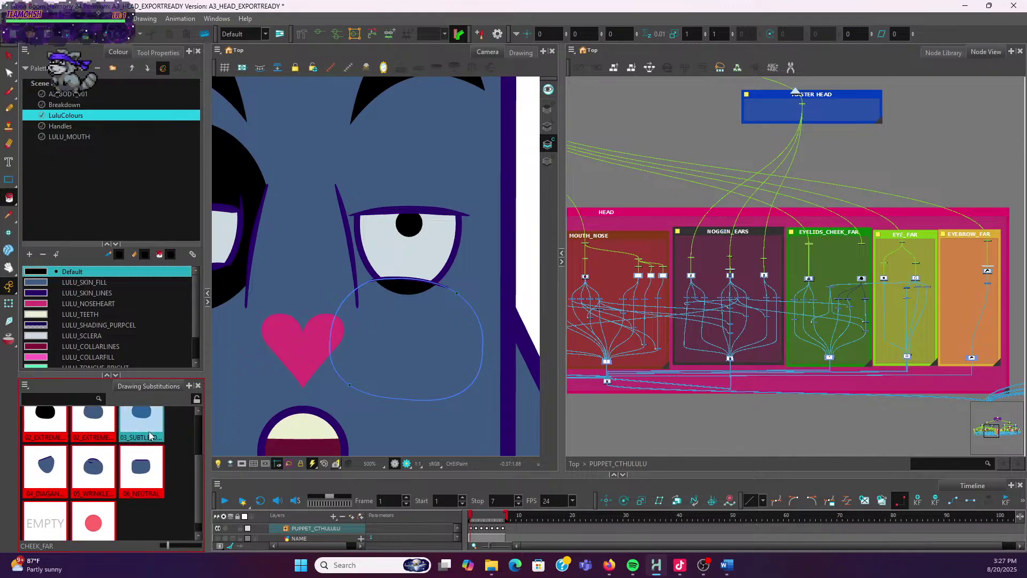
pyautogui.scroll(1, 201, 439)
# Rename the far cheek's blue 03_SUBTLE_DOWN drawing as 03_SUBTLE_DOWN_BLUE
pyautogui.hotkey('ctrl', 'r')
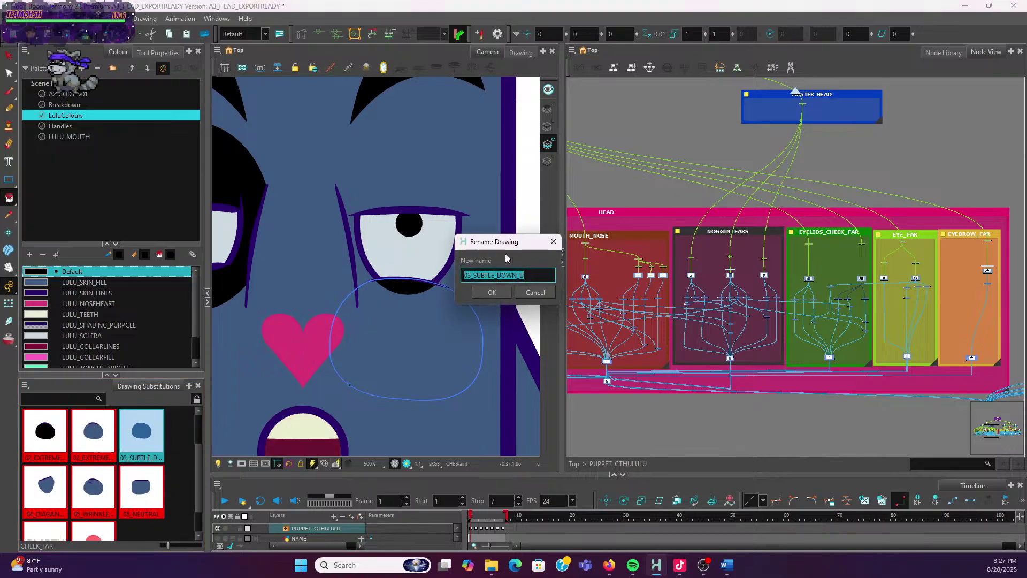
pyautogui.click(542, 282)
pyautogui.press('BackSpace')
pyautogui.press('BackSpace')
pyautogui.press('BackSpace')
pyautogui.press('BackSpace')
pyautogui.press('BackSpace')
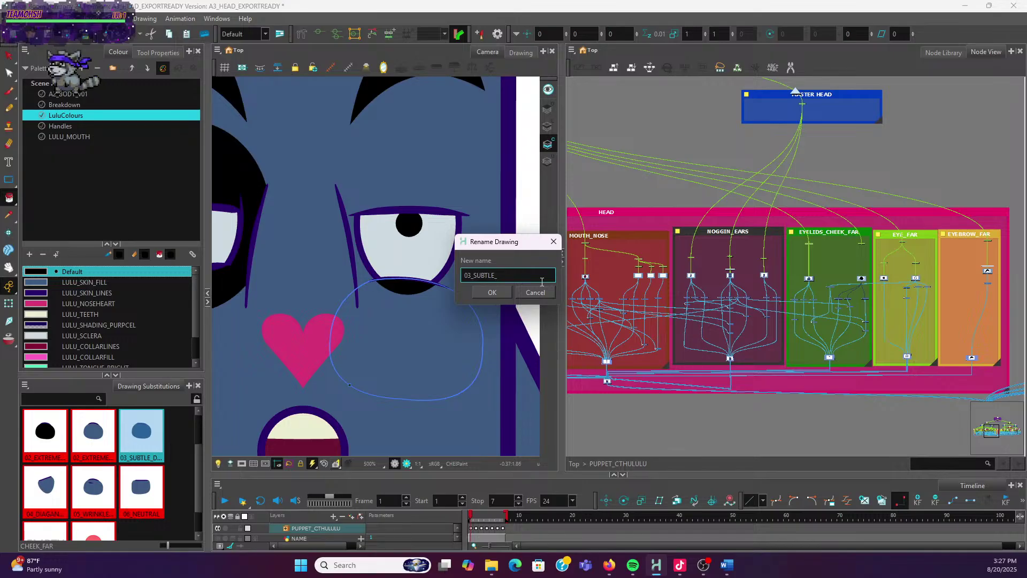
pyautogui.write('OWN_BLUE')
pyautogui.moveTo(537, 276); pyautogui.dragTo(409, 274)
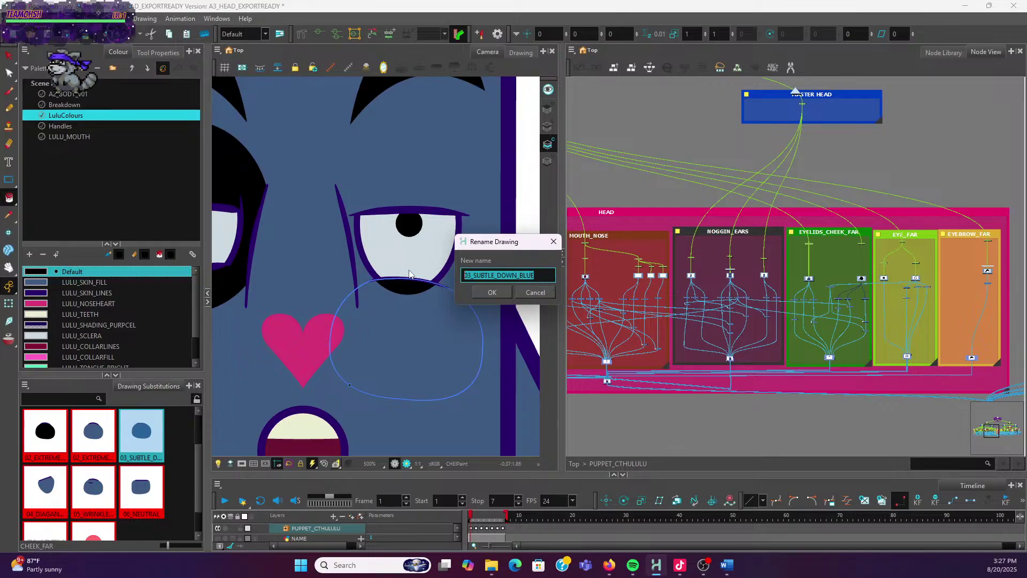
pyautogui.click(476, 295)
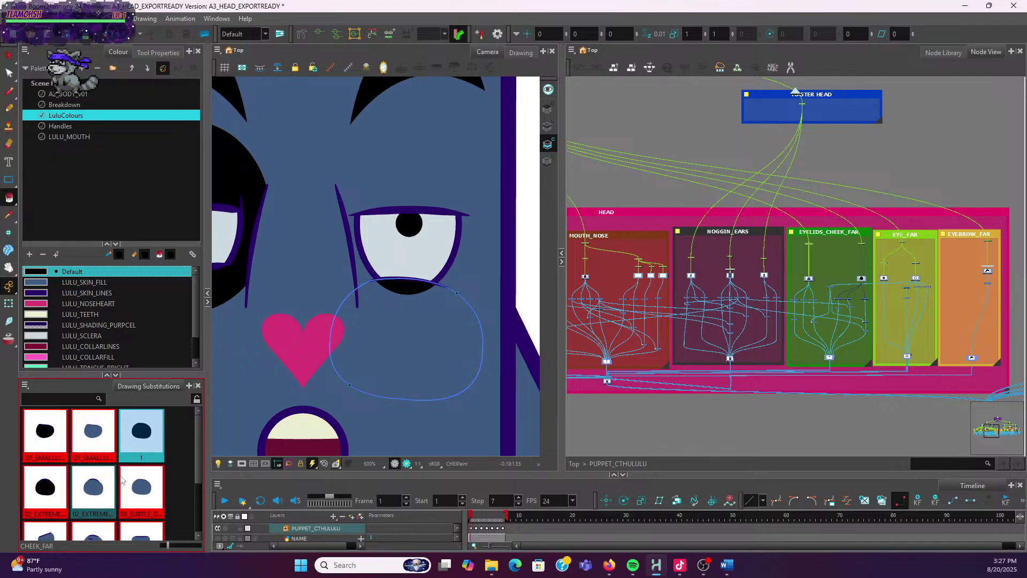
# Rename the black far cheek drawing 1 as 03_SUBTLE_DOWN_BLACK
pyautogui.rightClick(141, 436)
pyautogui.click(174, 441)
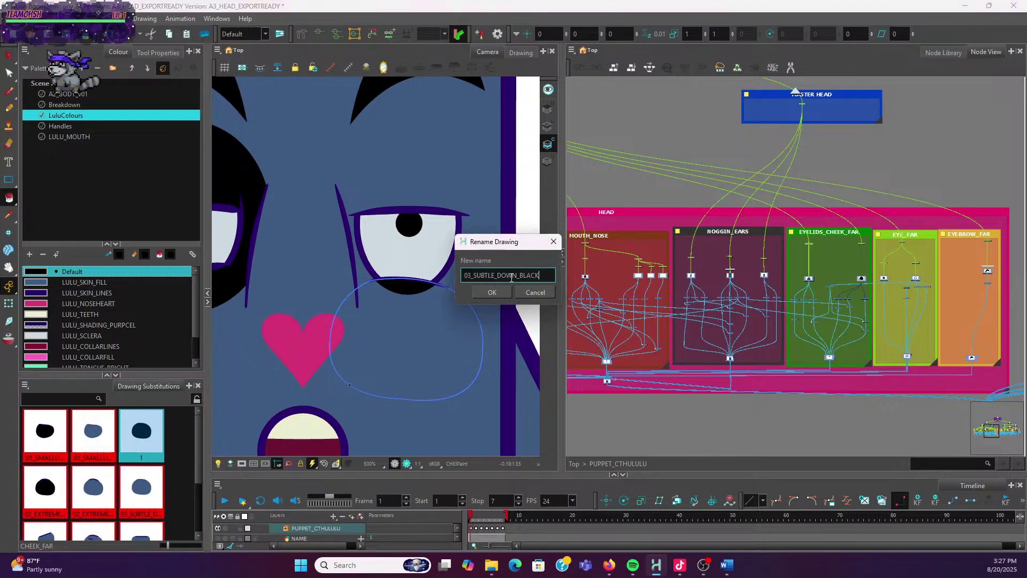
pyautogui.click(503, 294)
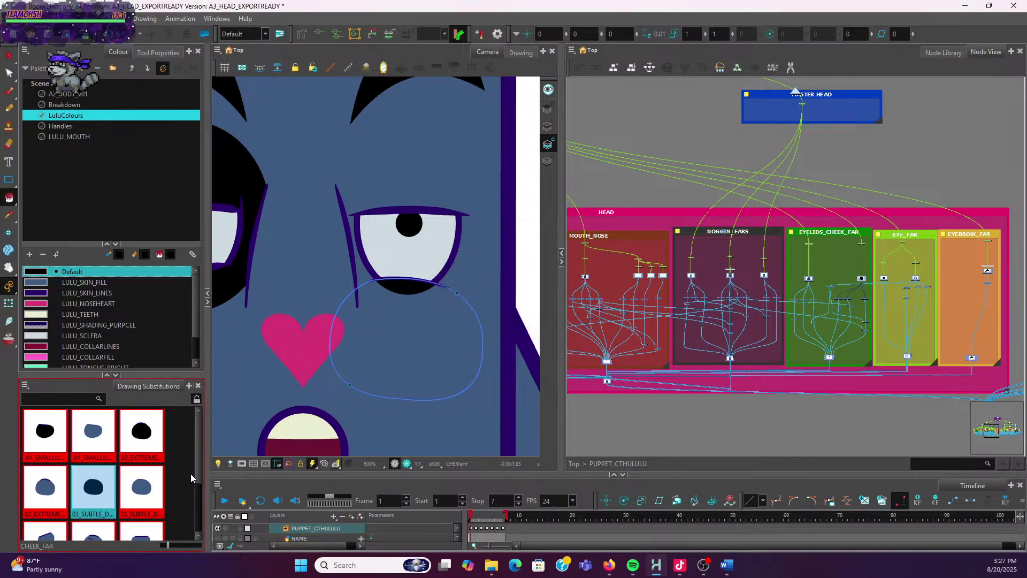
# Lock the drawing substitutions against editing, then expose and duplicate the far cheek's 04_DIAGANOLSQUINT_FRONT drawing
pyautogui.moveTo(194, 438); pyautogui.dragTo(191, 490)
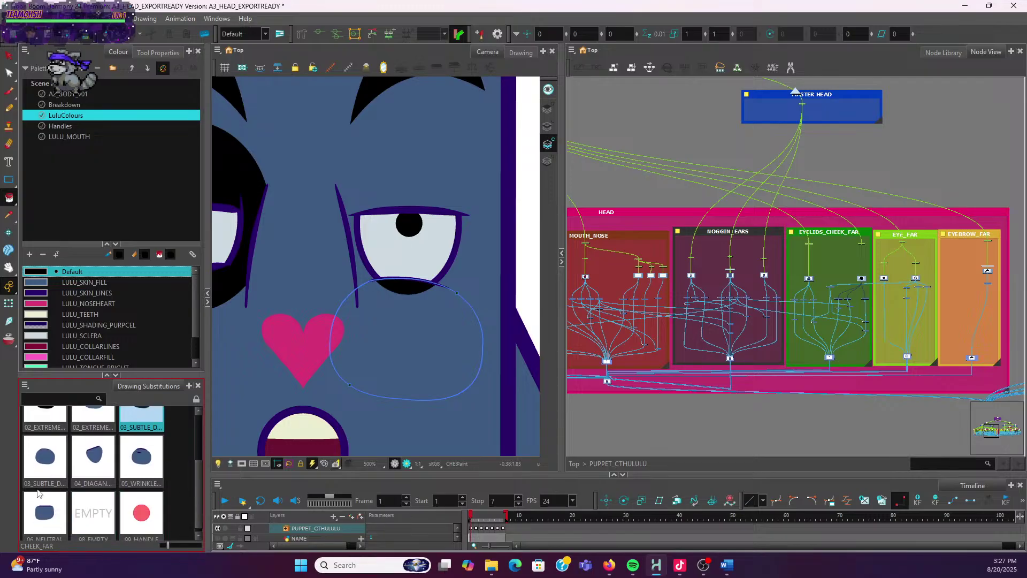
pyautogui.click(101, 456)
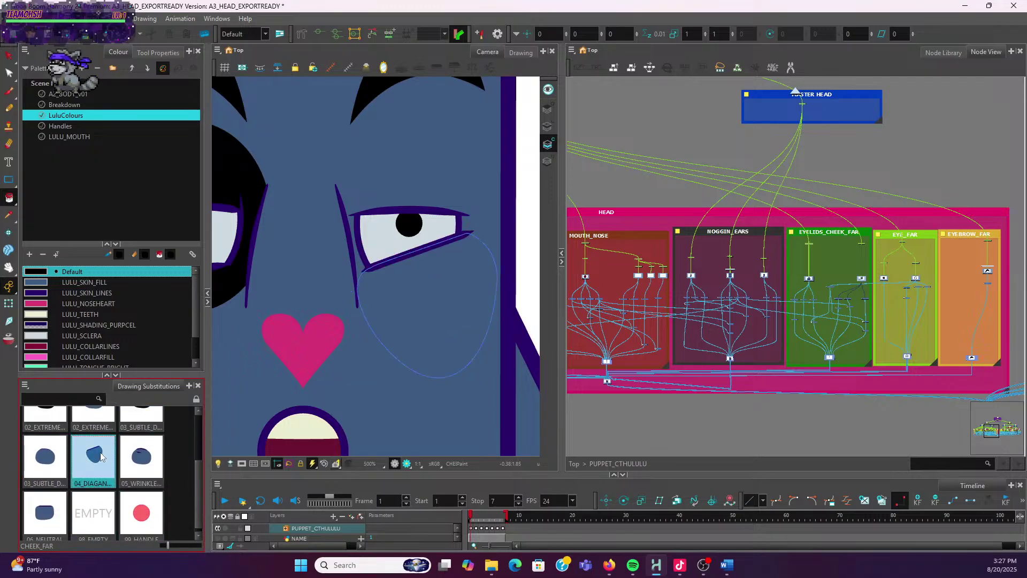
pyautogui.click(882, 502)
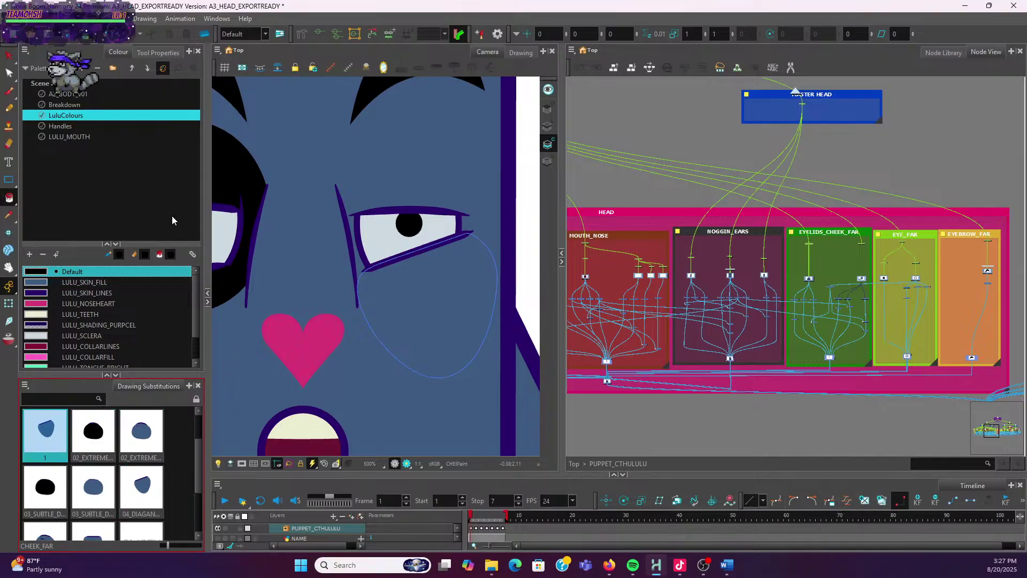
# Fill the duplicated diagonal squint cheek with black in the Drawing view and return to the Camera view
pyautogui.click(515, 53)
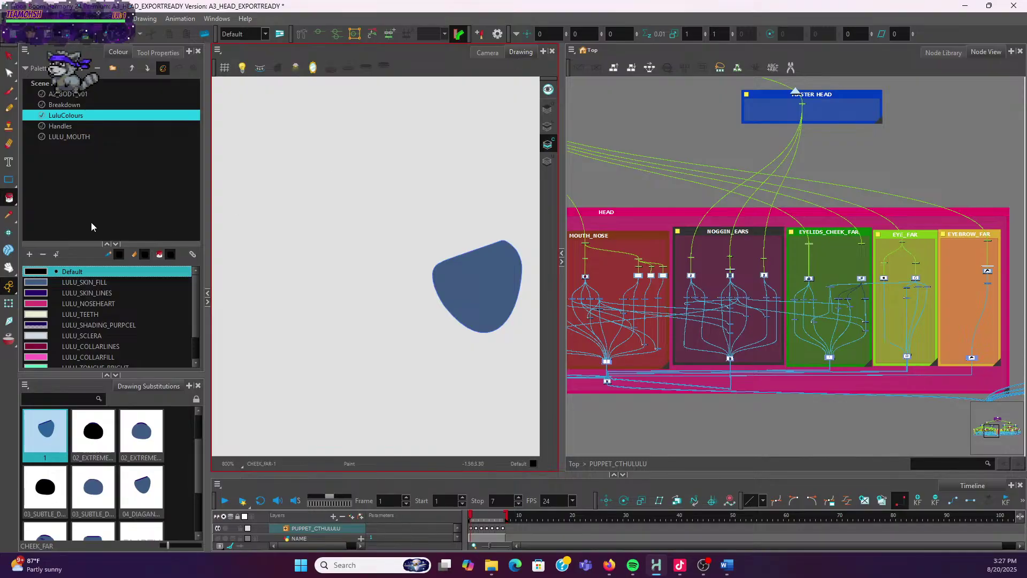
pyautogui.click(485, 275)
pyautogui.click(485, 53)
# Unlock the drawing substitutions and rename the blue diagonal squint cheek drawing as 04_DIAGANOLSQUINT_BLUE
pyautogui.scroll(-2, 201, 467)
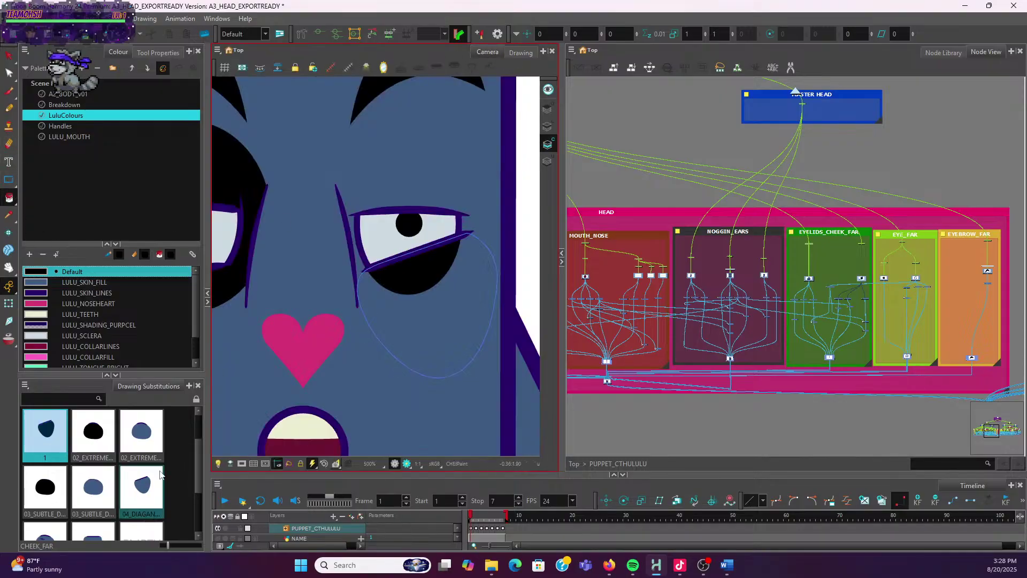
pyautogui.click(196, 400)
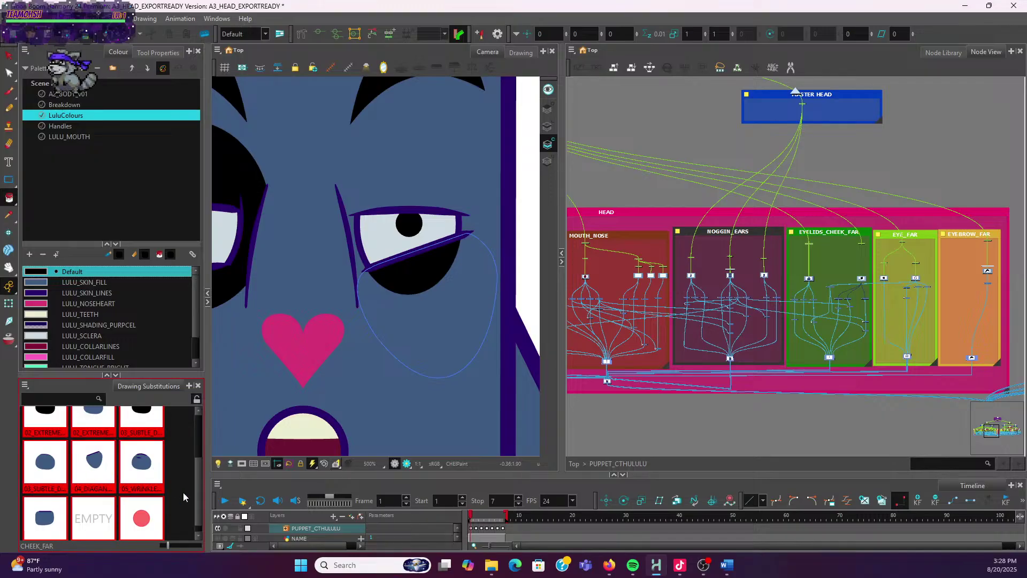
pyautogui.scroll(-1, 95, 468)
pyautogui.rightClick(93, 464)
pyautogui.click(119, 475)
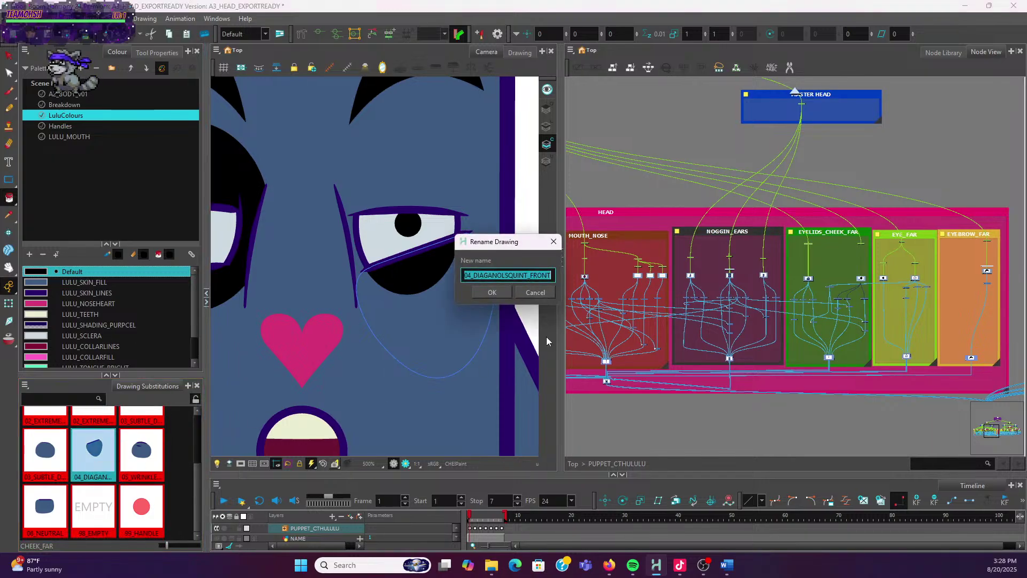
pyautogui.click(550, 277)
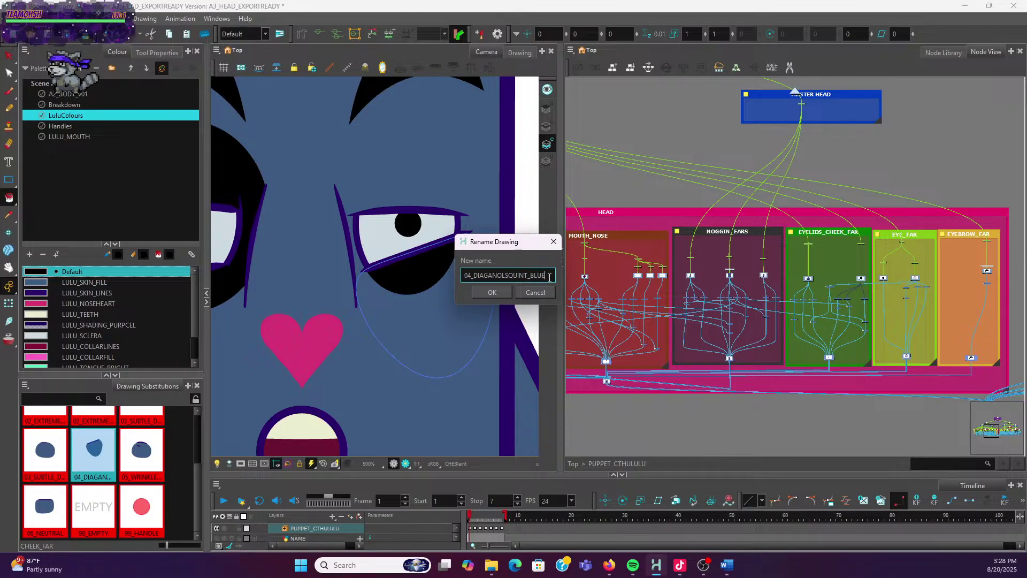
pyautogui.write('BLUE')
pyautogui.click(490, 292)
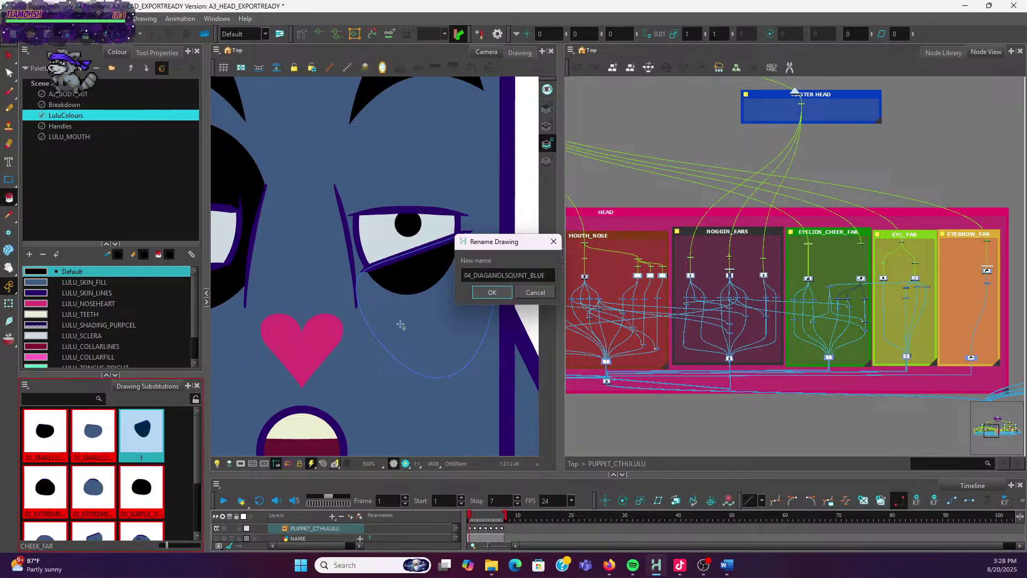
# Rename the black far cheek drawing 1 as 04_DIAGANOLSQUINT_BLACK
pyautogui.rightClick(143, 458)
pyautogui.click(164, 455)
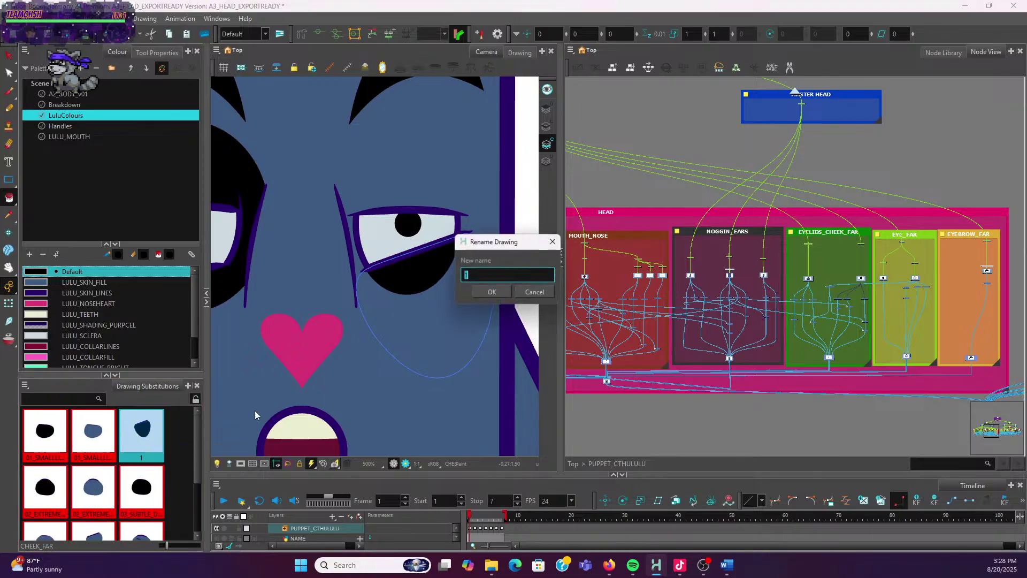
pyautogui.press('BackSpace')
pyautogui.press('BackSpace')
pyautogui.write('ACK')
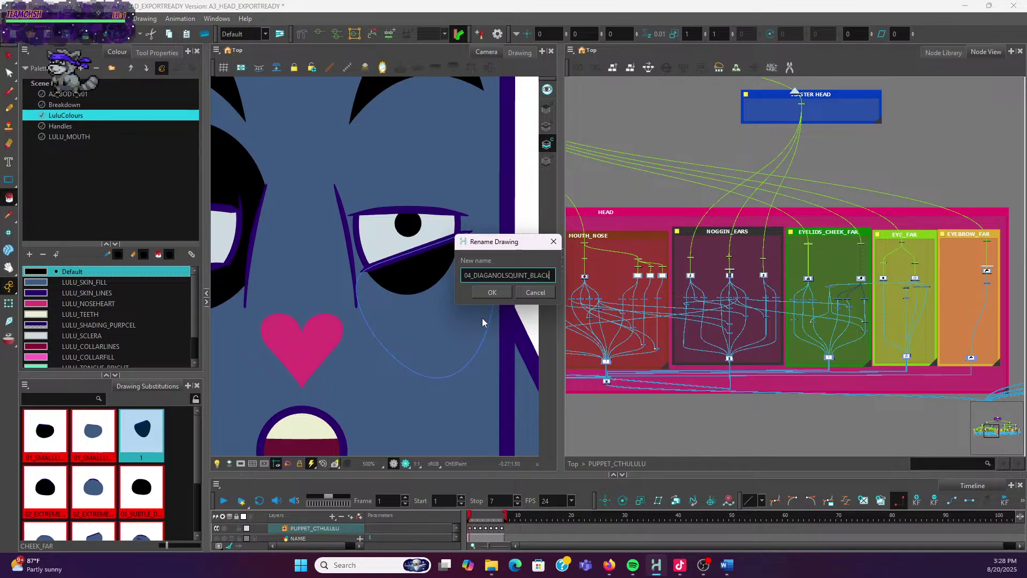
pyautogui.click(492, 292)
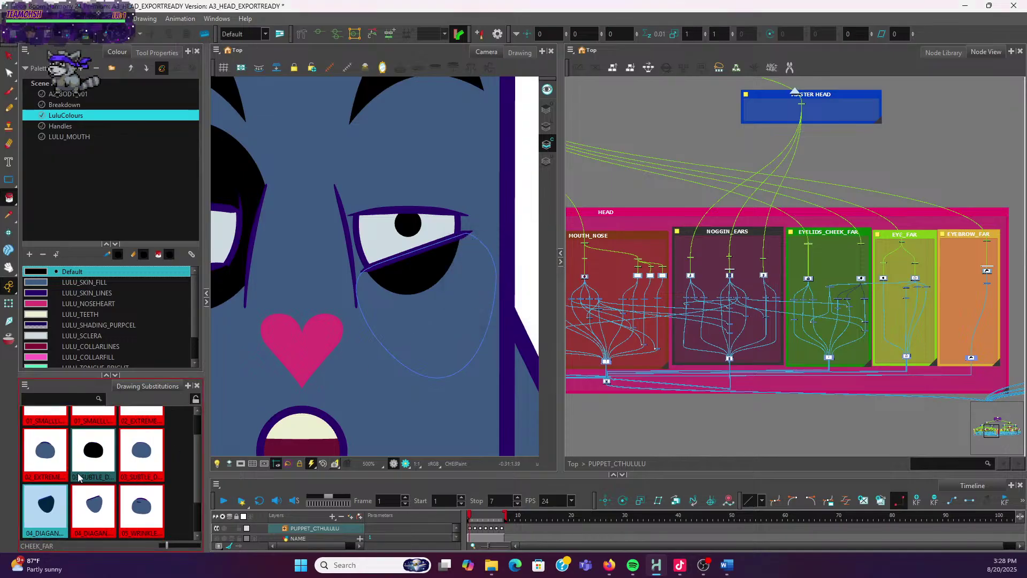
# Check the full name of the black diagonal squint cheek drawing without editing it
pyautogui.rightClick(58, 509)
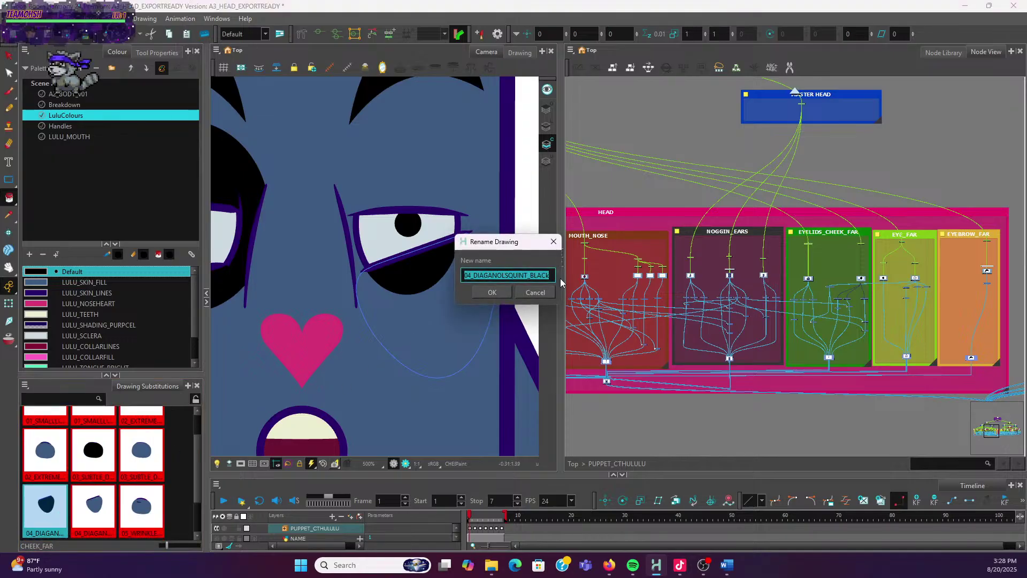
pyautogui.click(553, 275)
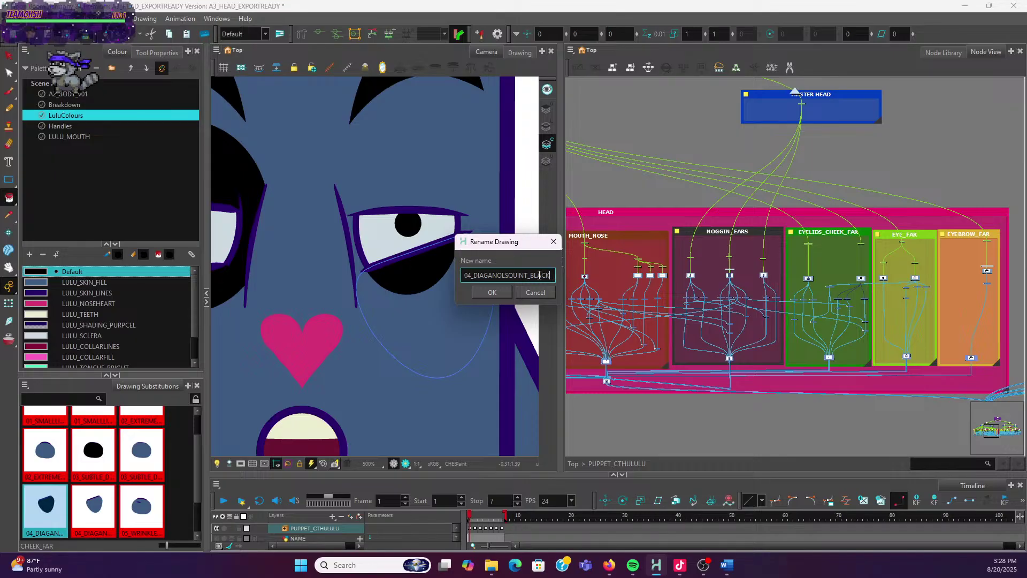
pyautogui.click(490, 292)
# Lock the drawing substitutions against editing, then expose and duplicate the far cheek's 05_WRINKLEDSQUINT_FRONT drawing
pyautogui.scroll(-1, 130, 502)
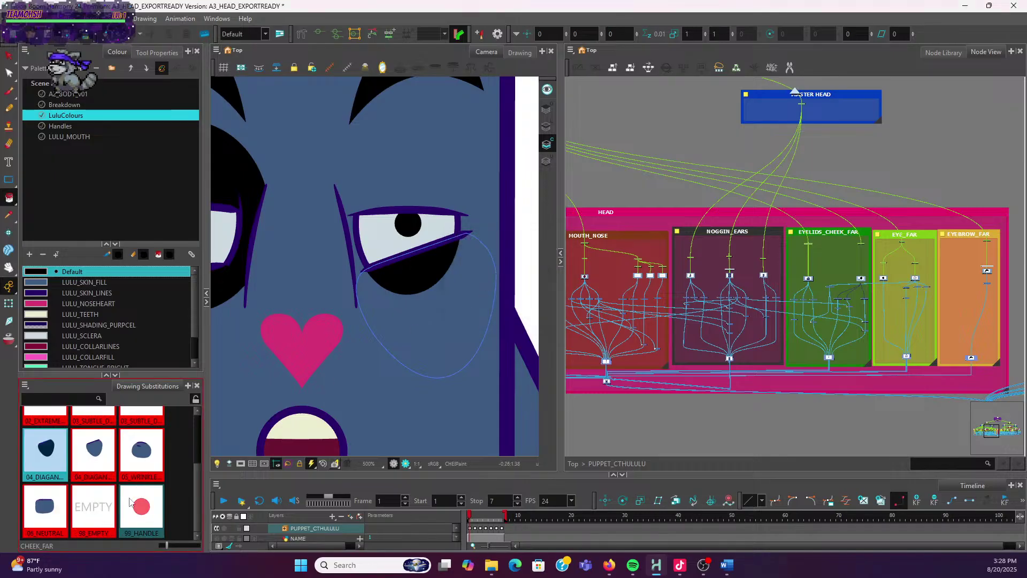
pyautogui.click(155, 451)
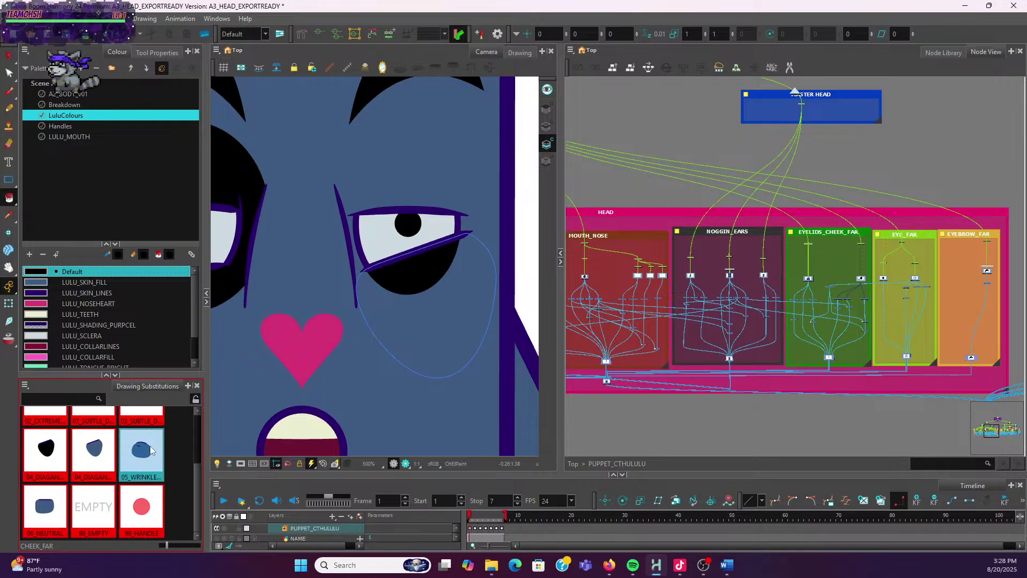
pyautogui.click(195, 400)
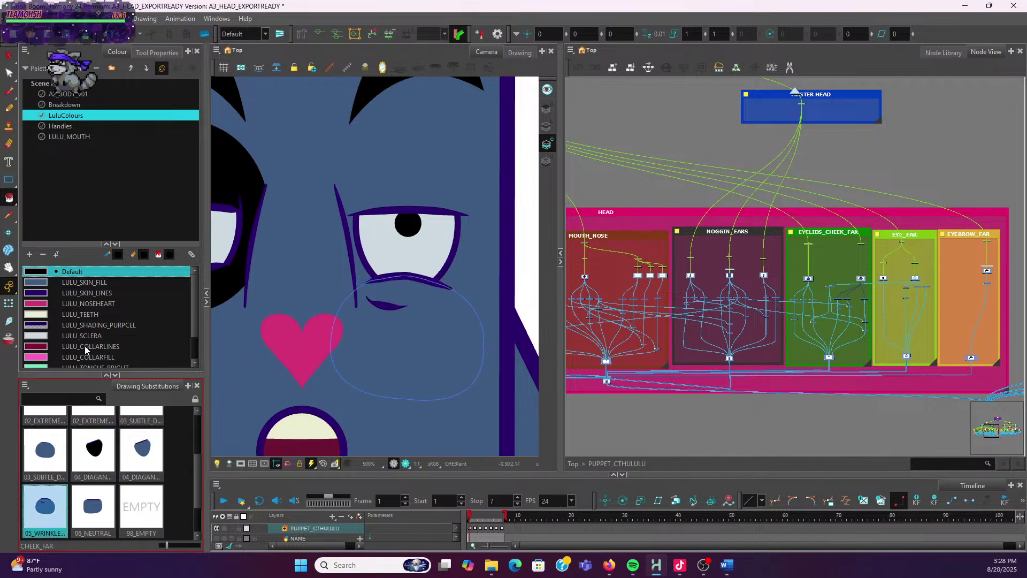
pyautogui.click(877, 506)
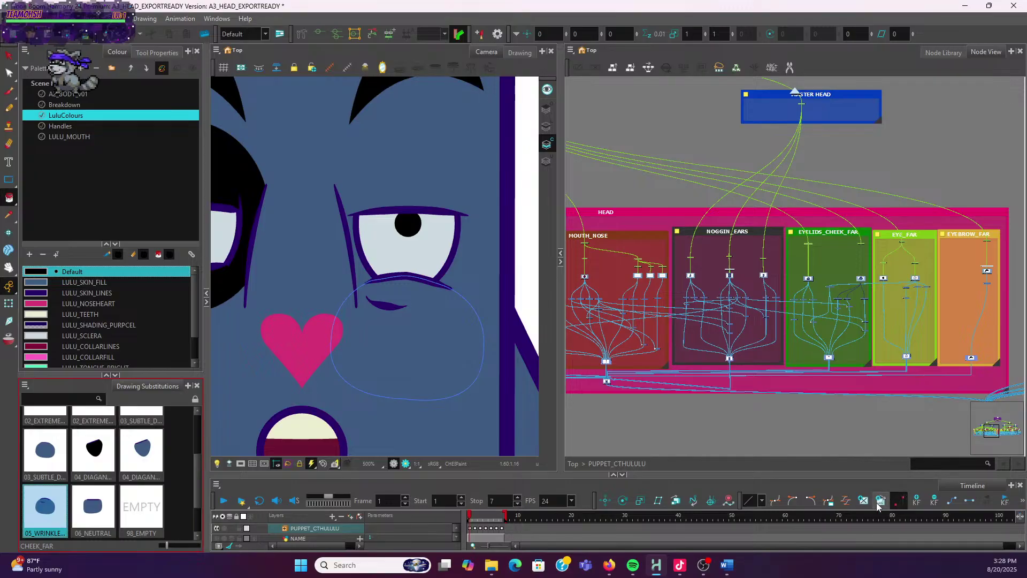
# Fill the duplicated wrinkled squint cheek with black, check it in the Drawing view and return to the Camera view
pyautogui.click(9, 197)
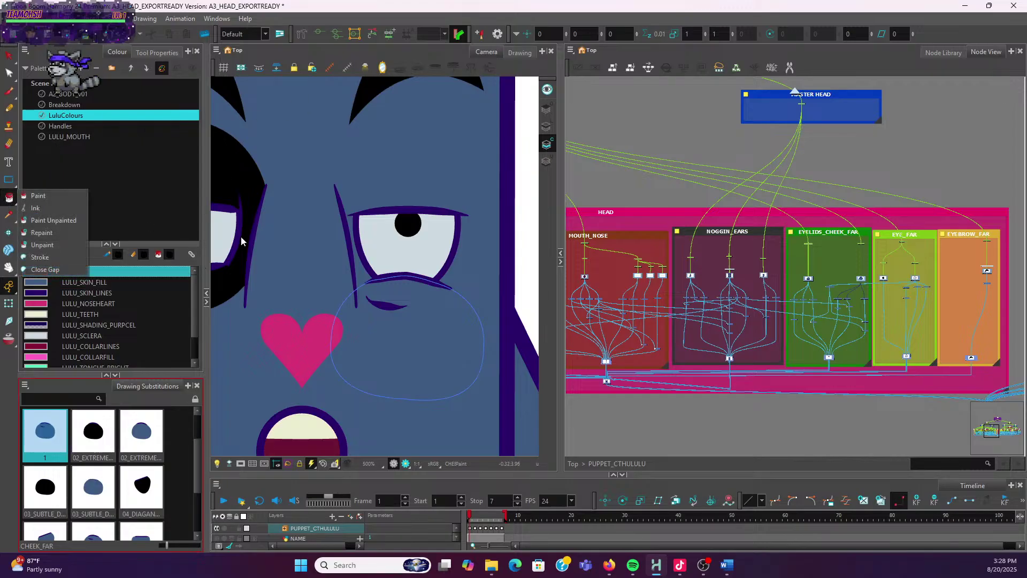
pyautogui.click(406, 348)
pyautogui.click(403, 287)
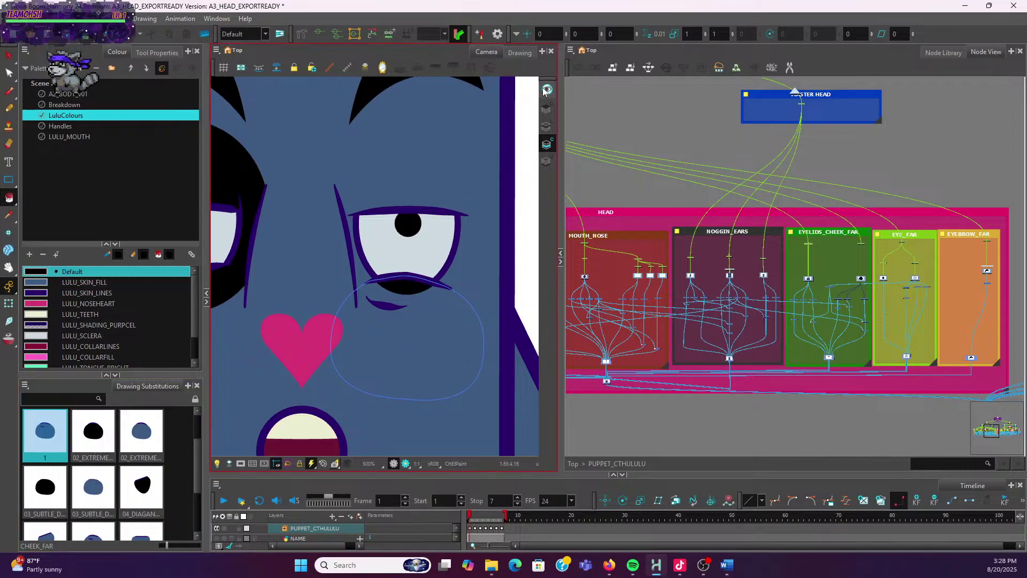
pyautogui.click(514, 53)
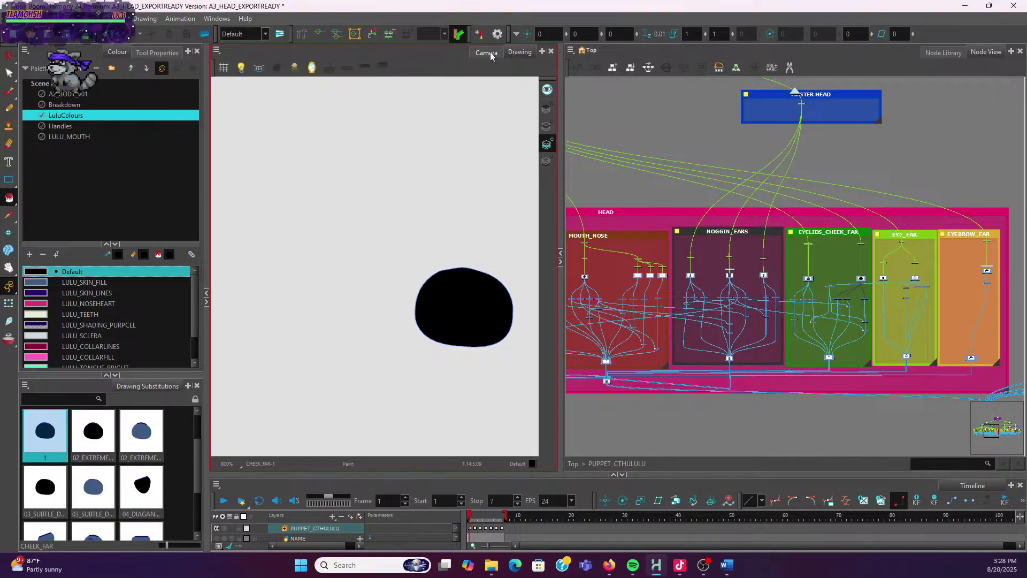
pyautogui.click(490, 53)
# Unlock the drawing substitutions and rename the blue far cheek drawing 05_WRINKLEDSQUINT_FRONT as 05_WRINKLEDSQUINT_BLUE, copying the new name
pyautogui.scroll(-1, 184, 499)
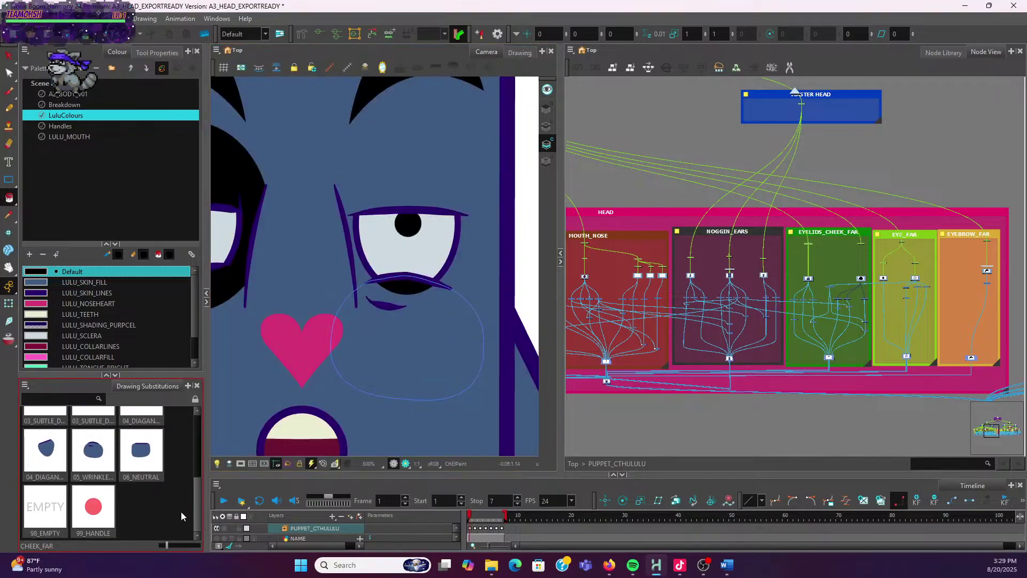
pyautogui.click(132, 476)
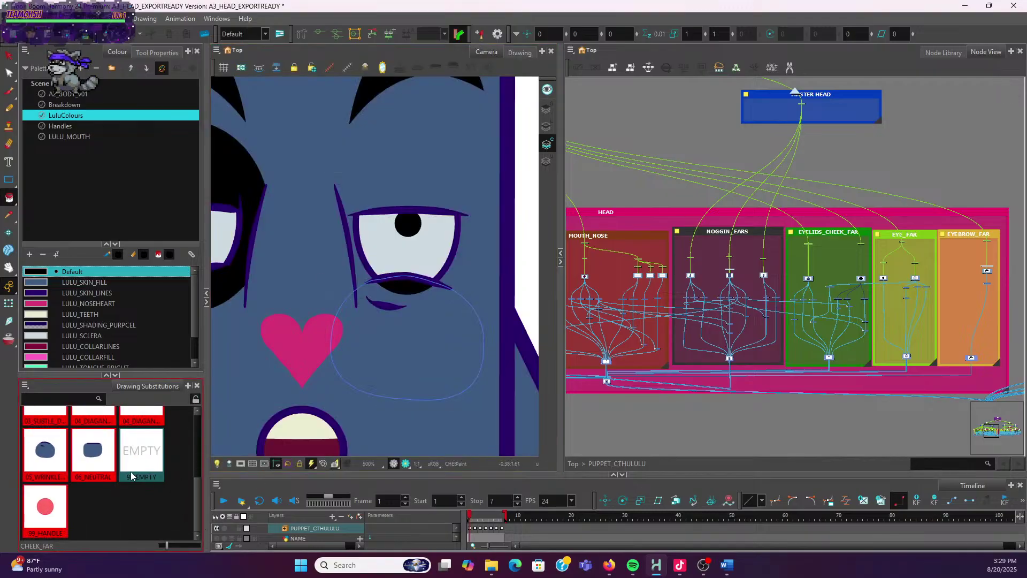
pyautogui.rightClick(45, 451)
pyautogui.click(69, 459)
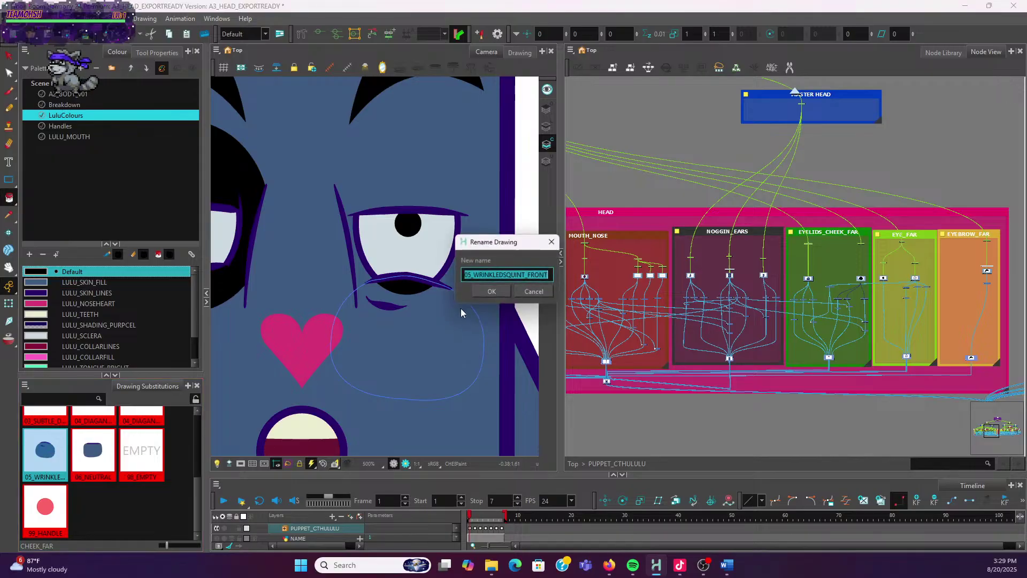
pyautogui.click(535, 275)
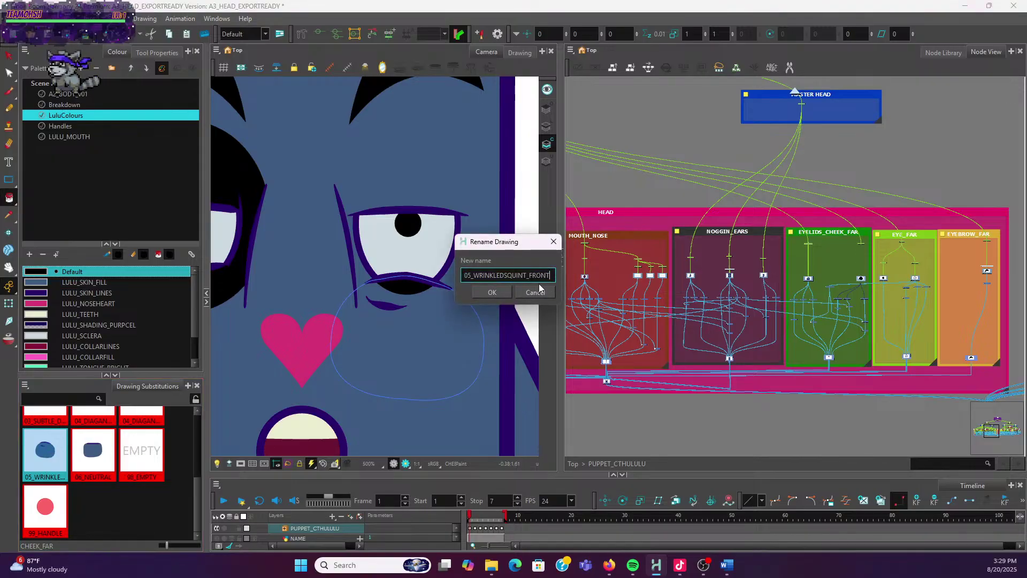
pyautogui.press('BackSpace')
pyautogui.press('BackSpace')
pyautogui.press('BackSpace')
pyautogui.press('BackSpace')
pyautogui.press('BackSpace')
pyautogui.write('BLUE')
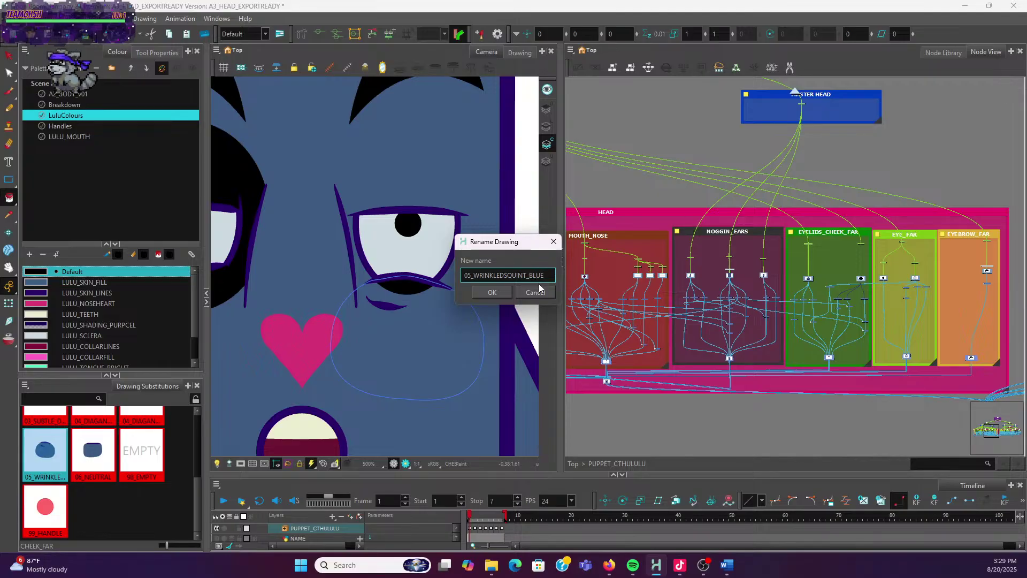
pyautogui.moveTo(545, 275); pyautogui.dragTo(435, 277)
pyautogui.hotkey('ctrl', 'c')
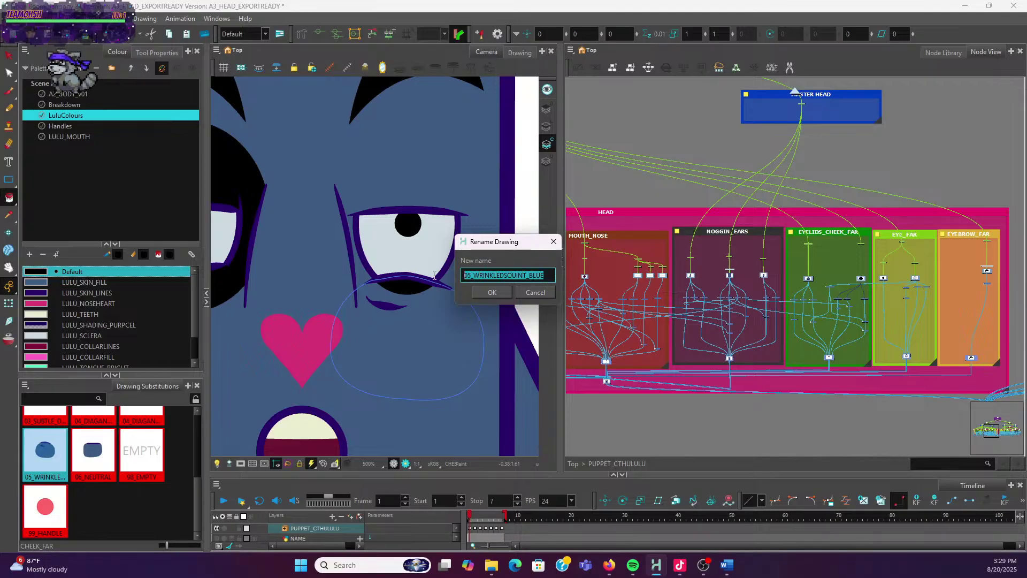
pyautogui.click(489, 293)
# Rename the black far cheek drawing 1 as 05_WRINKLEDSQUINT_BLACK
pyautogui.rightClick(156, 435)
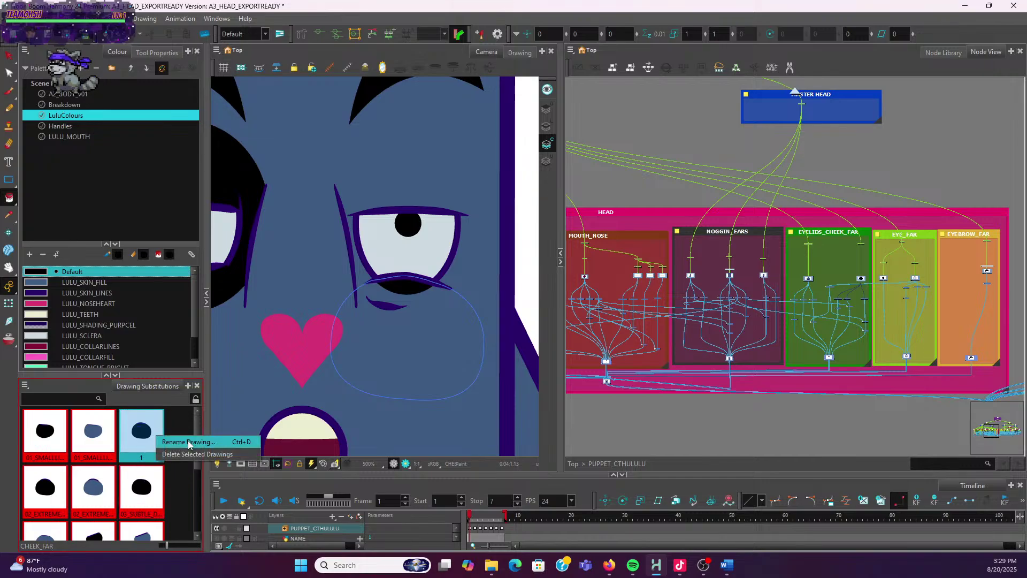
pyautogui.click(189, 443)
pyautogui.hotkey('ctrl', 'v')
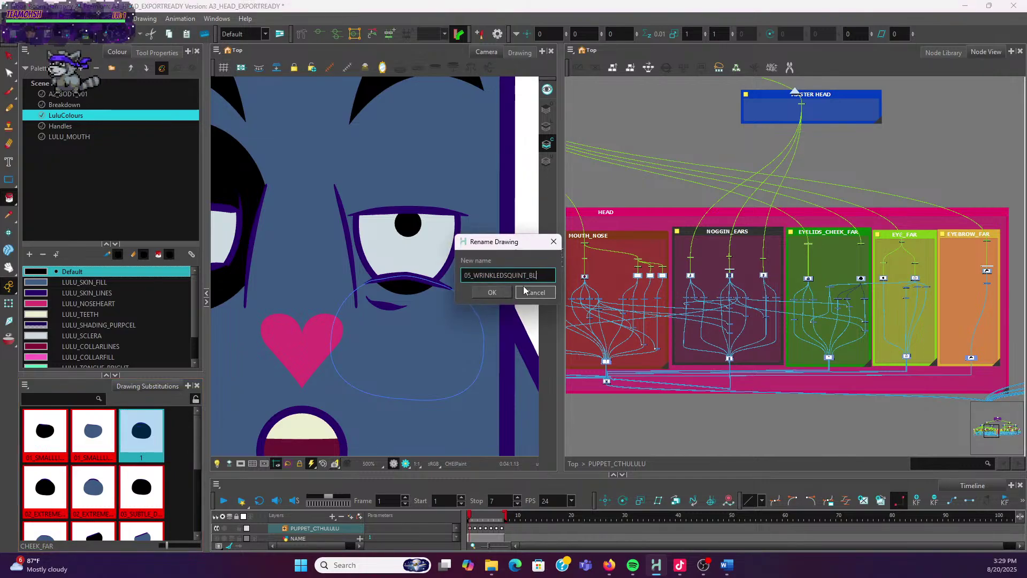
pyautogui.click(491, 292)
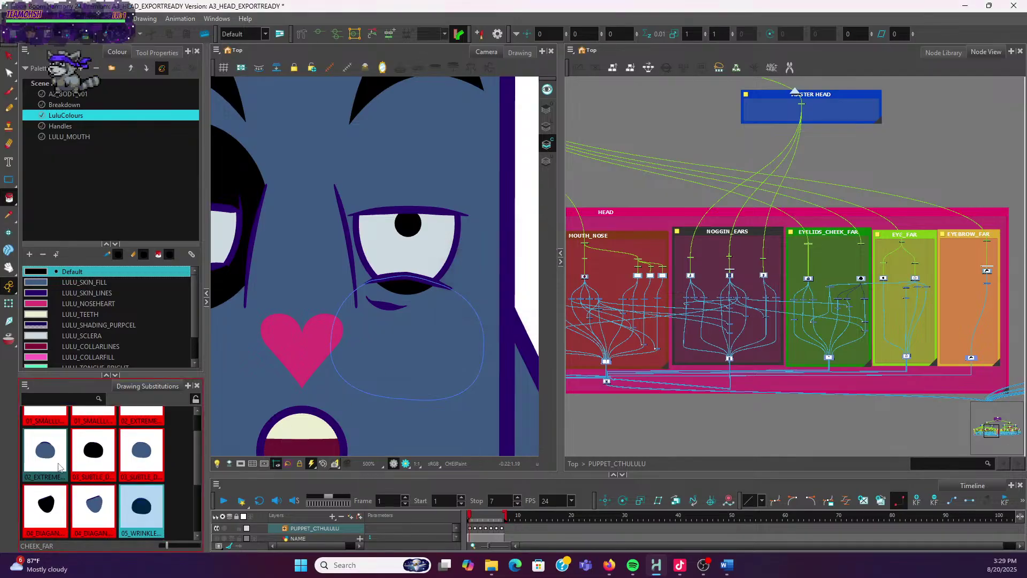
pyautogui.scroll(-5, 80, 471)
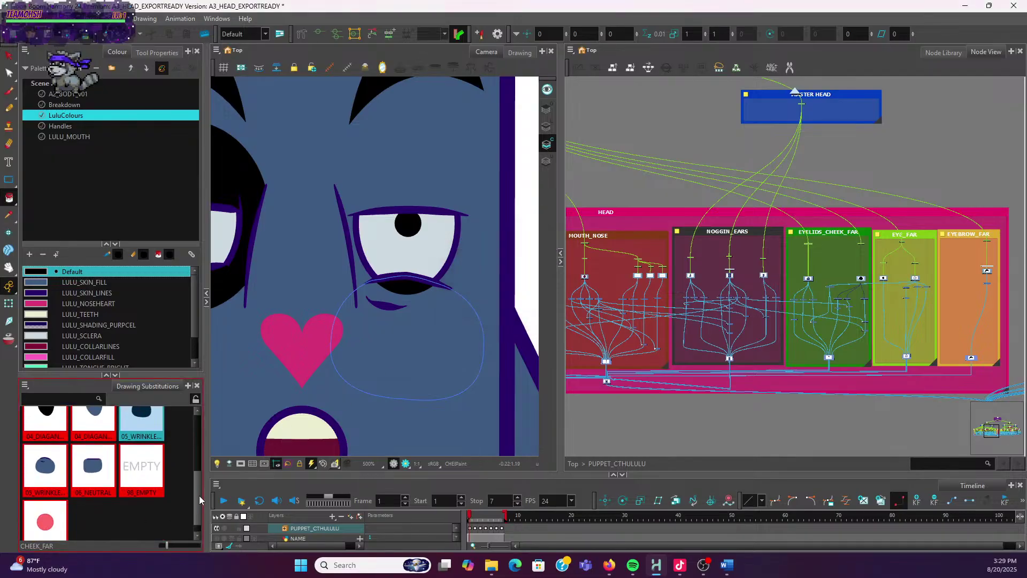
# Lock the drawing substitutions against editing, then expose and duplicate the far cheek's 06_NEUTRAL drawing
pyautogui.scroll(1, 150, 428)
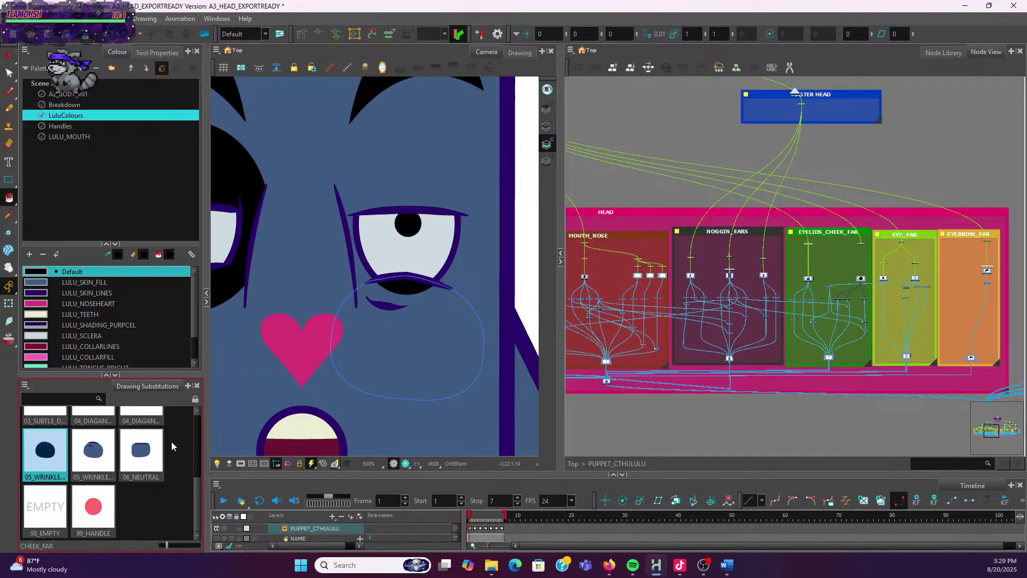
pyautogui.click(140, 450)
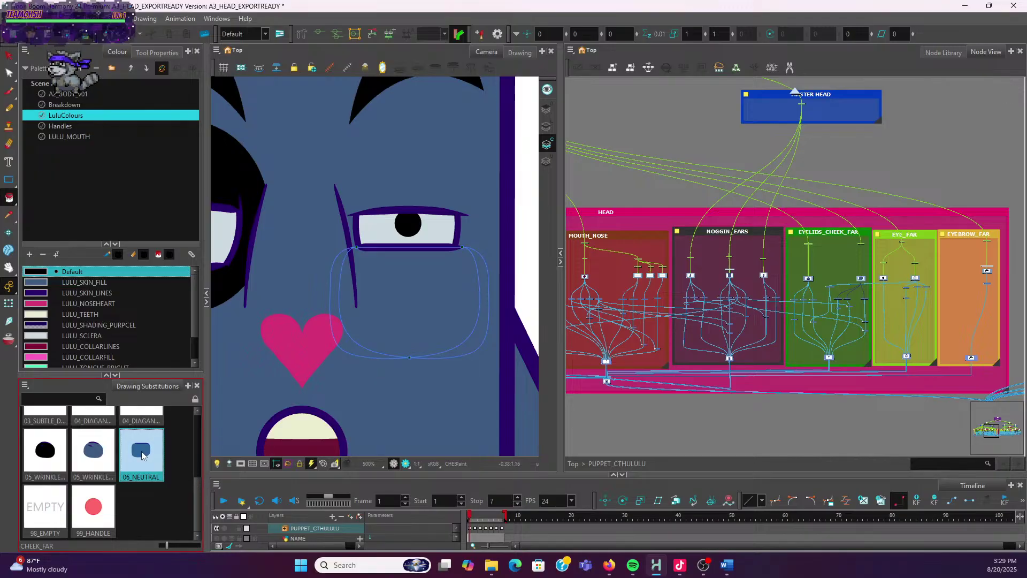
pyautogui.click(881, 501)
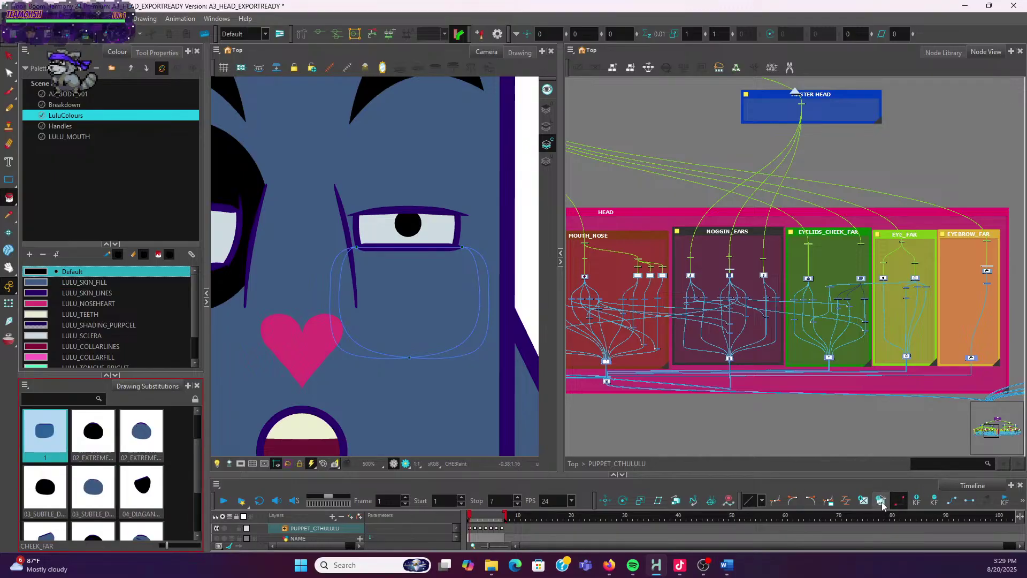
# Fill every area of the duplicated neutral far cheek with the black Default colour in the Drawing view
pyautogui.click(517, 53)
pyautogui.click(10, 197)
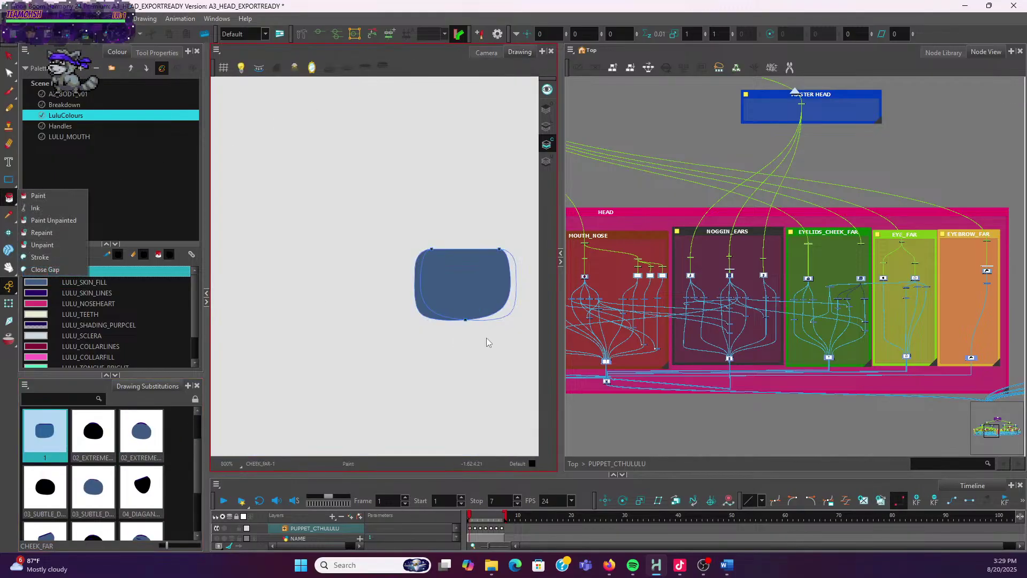
pyautogui.click(454, 284)
pyautogui.scroll(3, 458, 233)
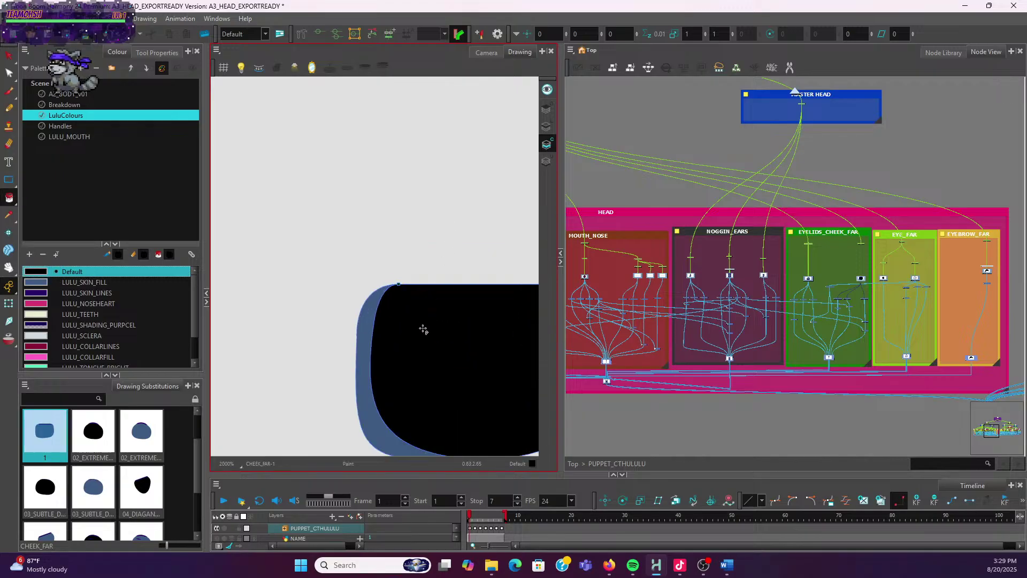
pyautogui.click(376, 433)
pyautogui.scroll(-3, 419, 403)
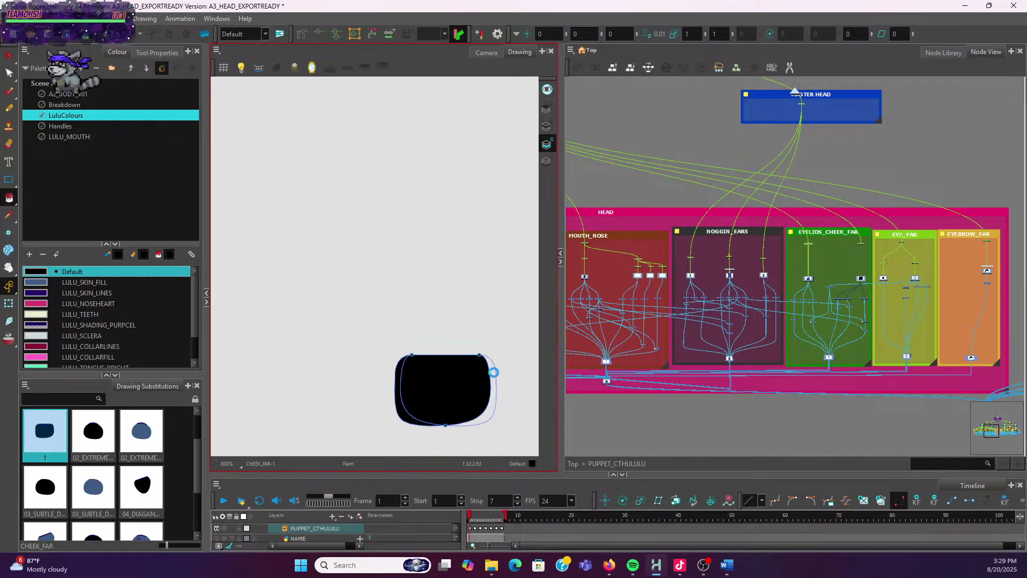
pyautogui.click(491, 370)
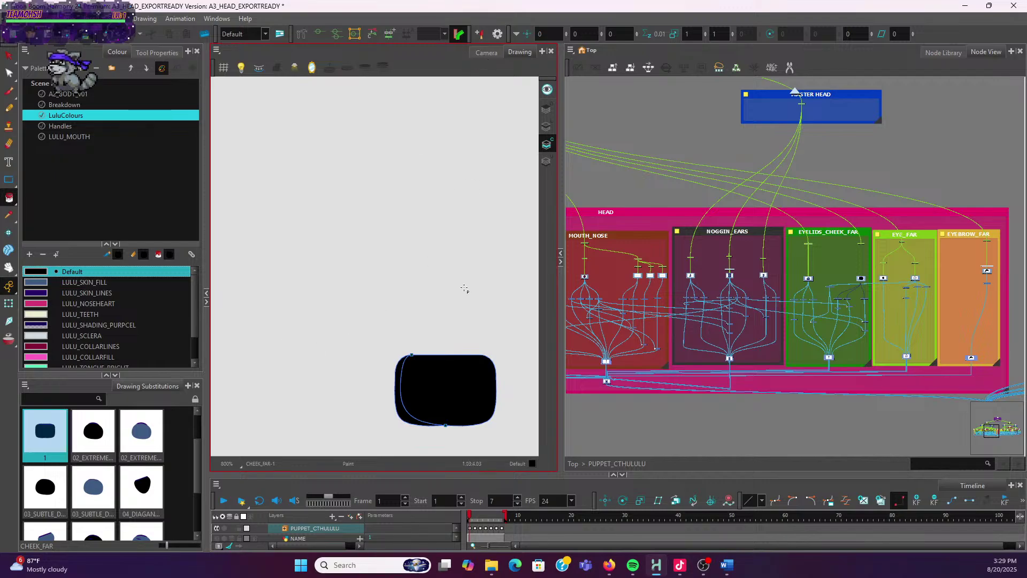
pyautogui.scroll(2, 433, 387)
# Examine how the black neutral cheek meets the far eye's lower lid line in the Camera view
pyautogui.click(490, 52)
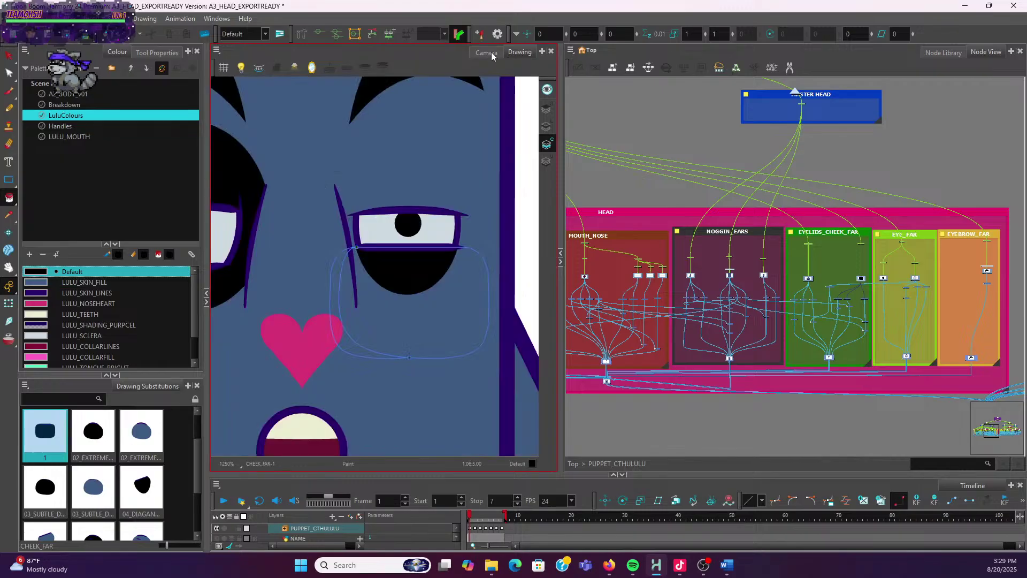
pyautogui.scroll(3, 442, 190)
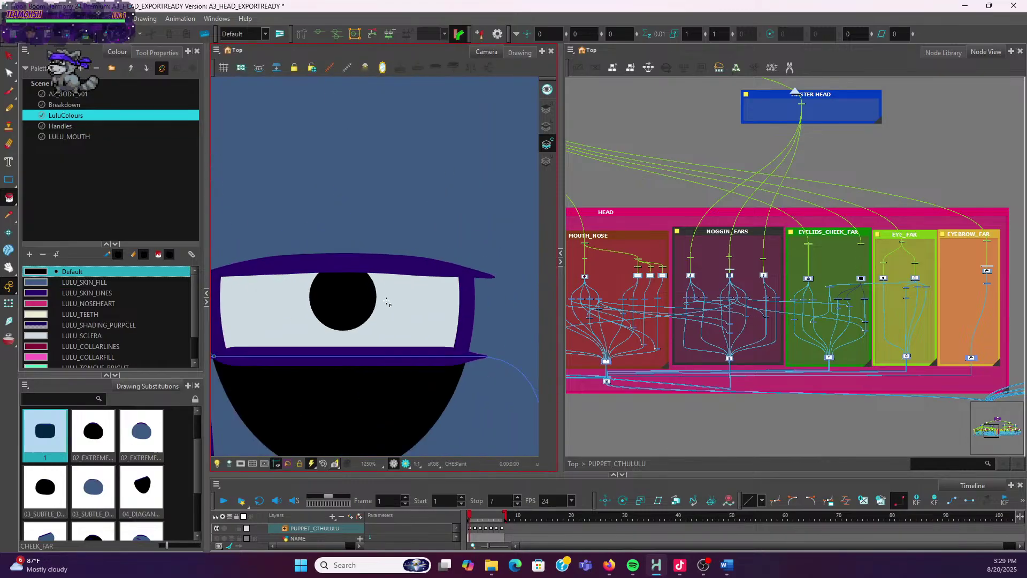
pyautogui.scroll(-2, 378, 328)
pyautogui.scroll(4, 356, 302)
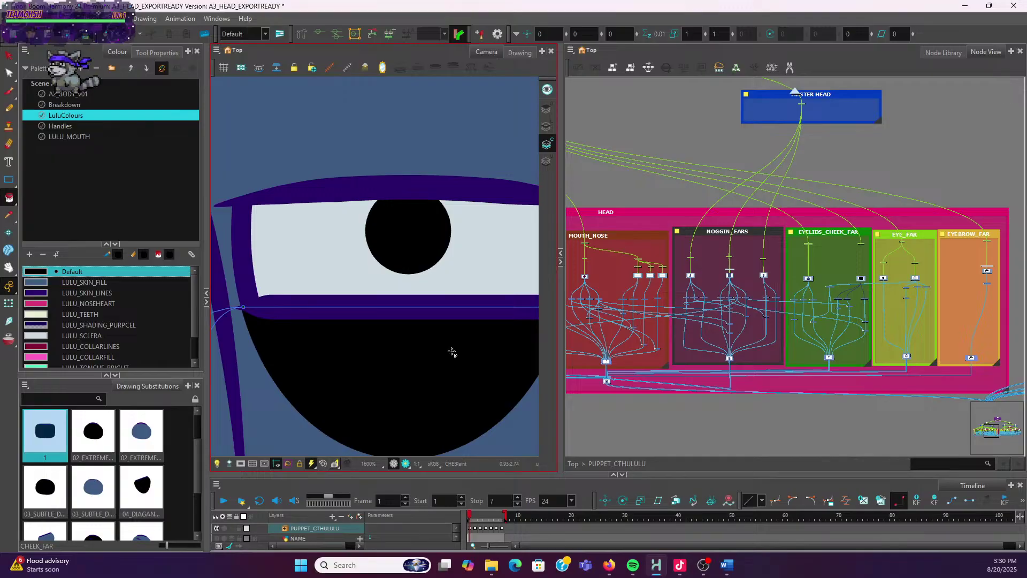
pyautogui.scroll(-3, 486, 371)
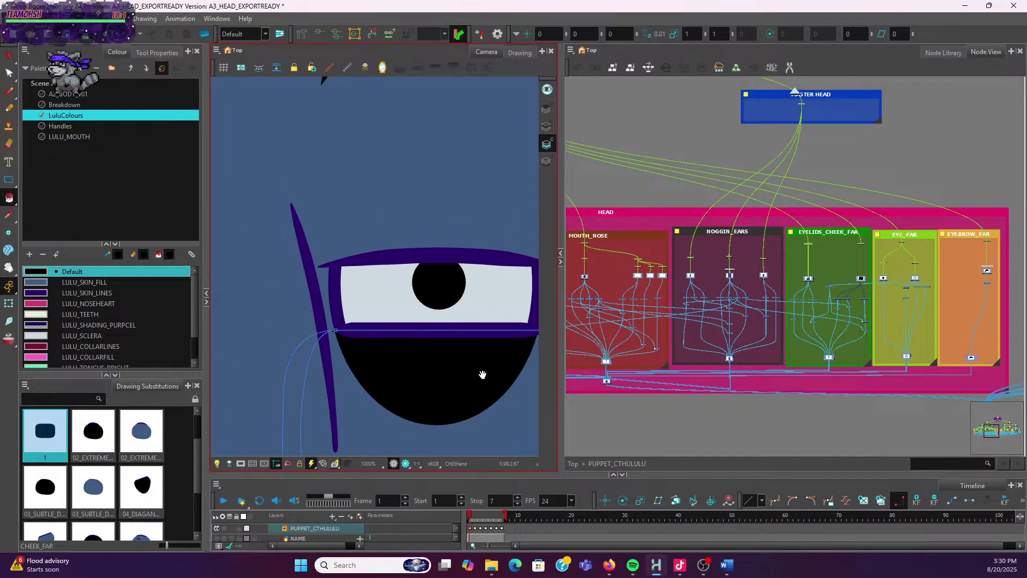
pyautogui.moveTo(482, 374); pyautogui.dragTo(452, 372)
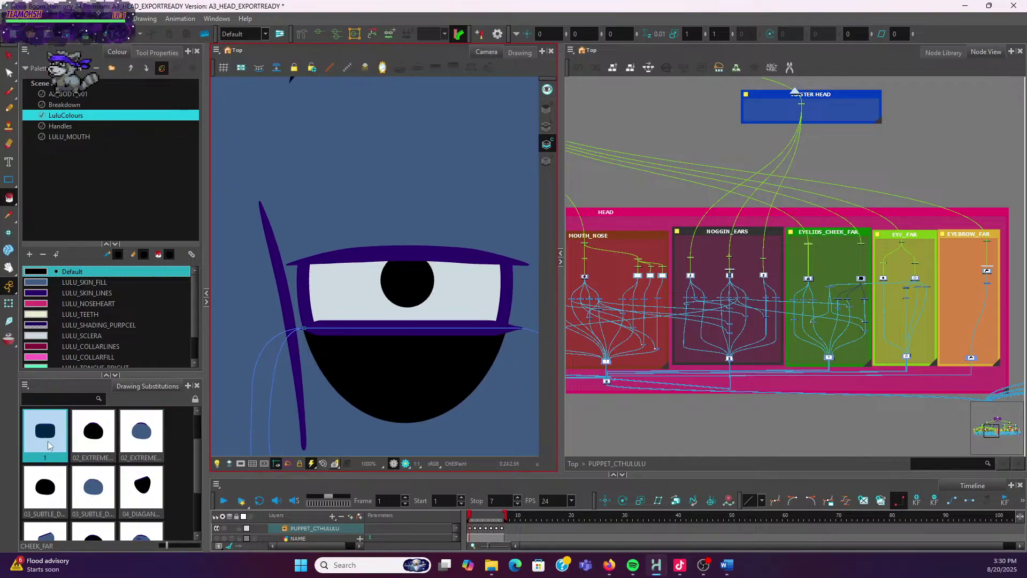
pyautogui.click(47, 441)
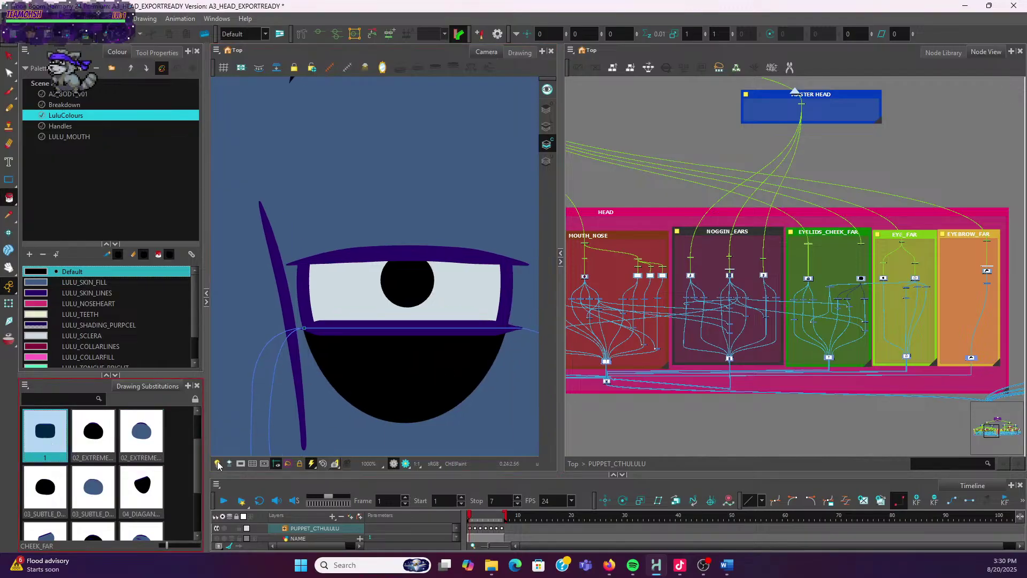
# Unlock the drawing substitutions and rename the blue far cheek drawing 06_NEUTRAL as 06_NEUTRAL_BLUE
pyautogui.moveTo(197, 440)
pyautogui.mouseDown()
pyautogui.moveTo(193, 474)
pyautogui.moveTo(170, 506)
pyautogui.mouseUp()
pyautogui.click(158, 457)
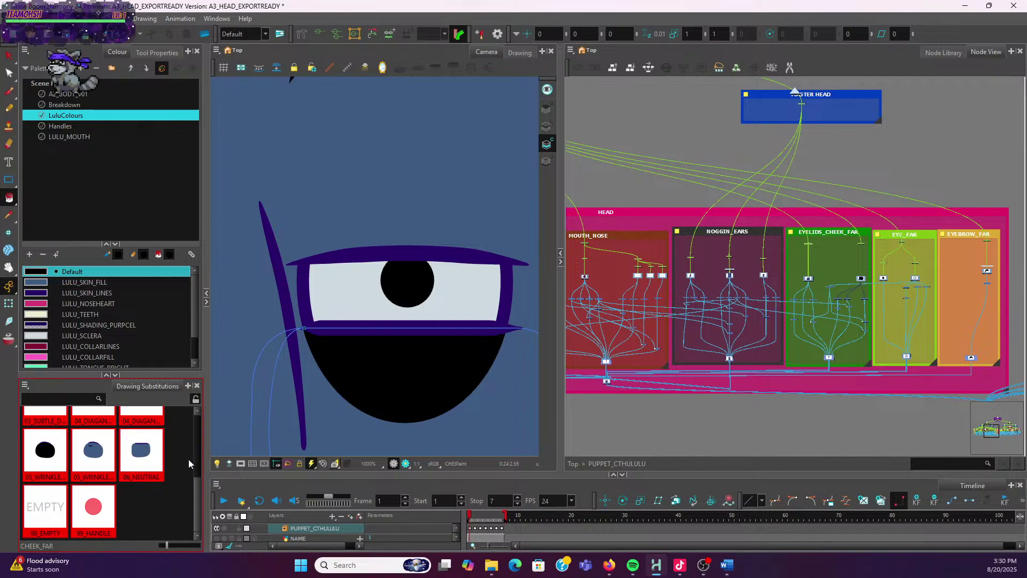
pyautogui.rightClick(152, 444)
pyautogui.click(204, 447)
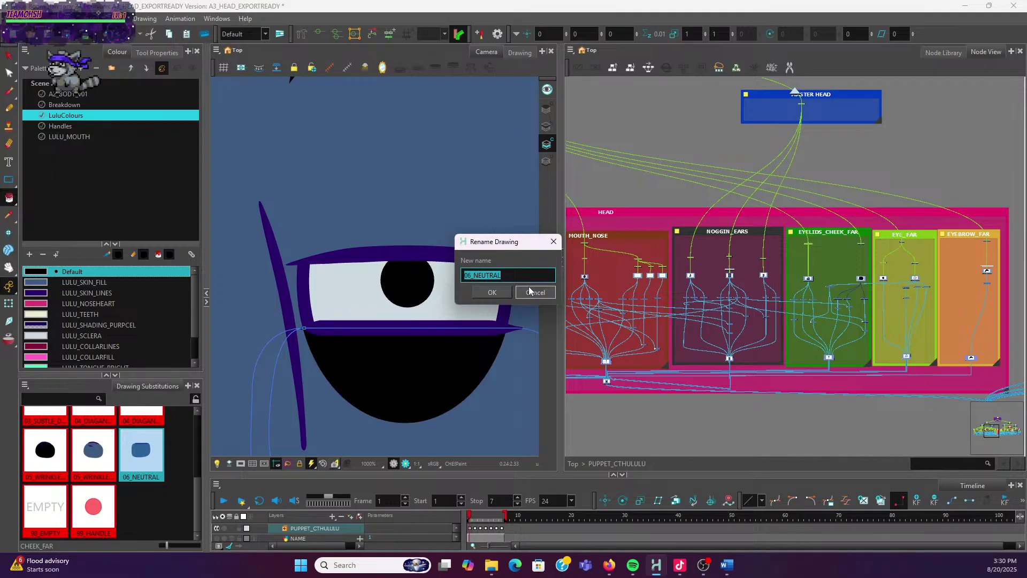
pyautogui.click(514, 273)
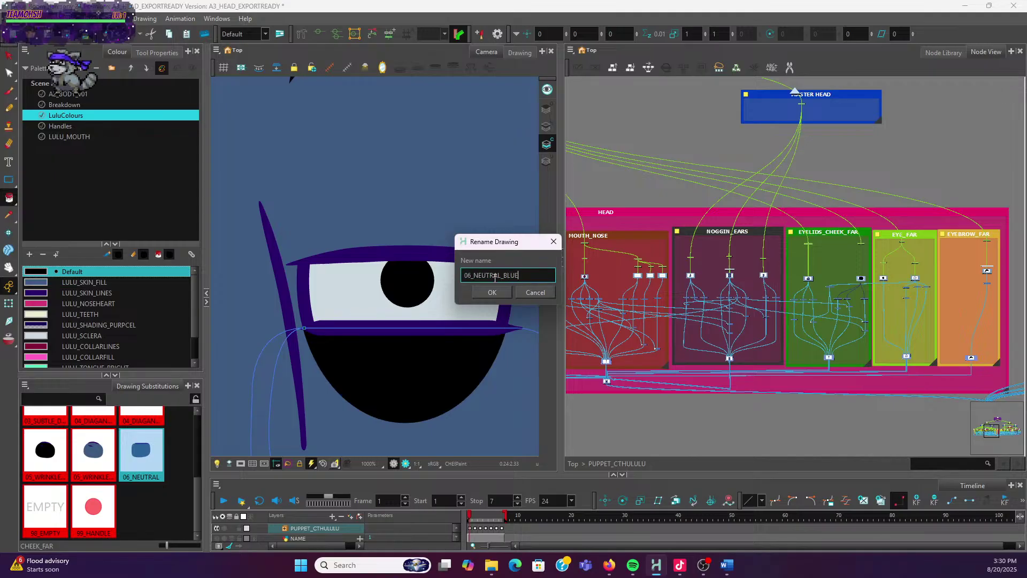
pyautogui.moveTo(515, 275); pyautogui.dragTo(429, 275)
pyautogui.click(491, 292)
# Rename the black far cheek drawing 1 as 06_NEUTRAL_BLACK
pyautogui.rightClick(151, 432)
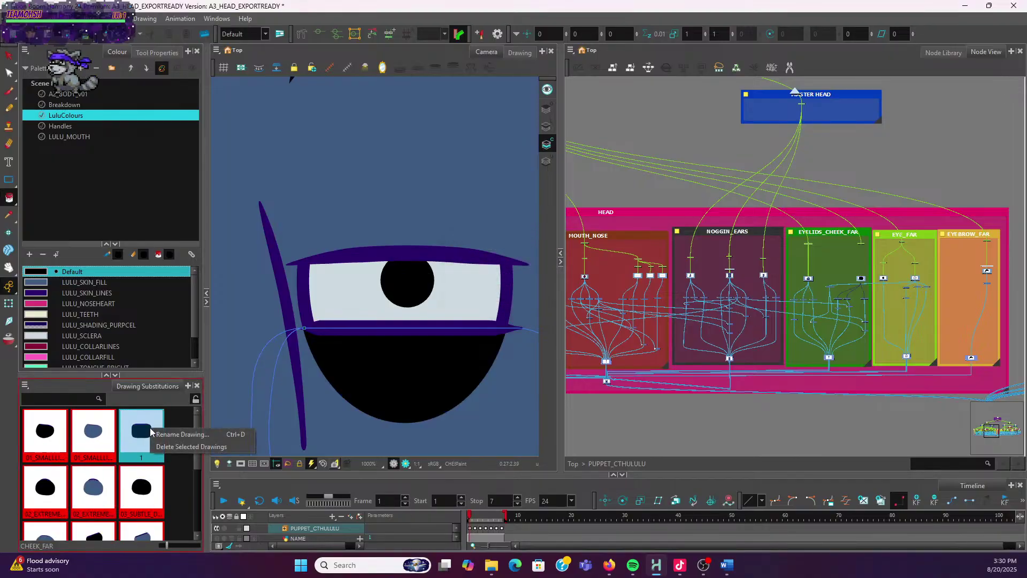
pyautogui.click(166, 434)
pyautogui.press('End')
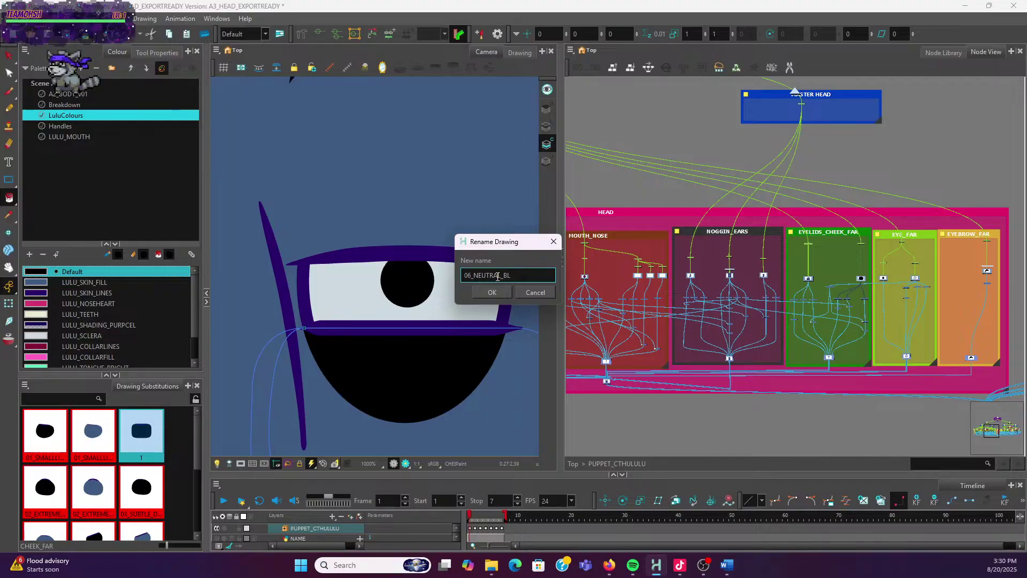
pyautogui.write('ACK')
pyautogui.click(491, 292)
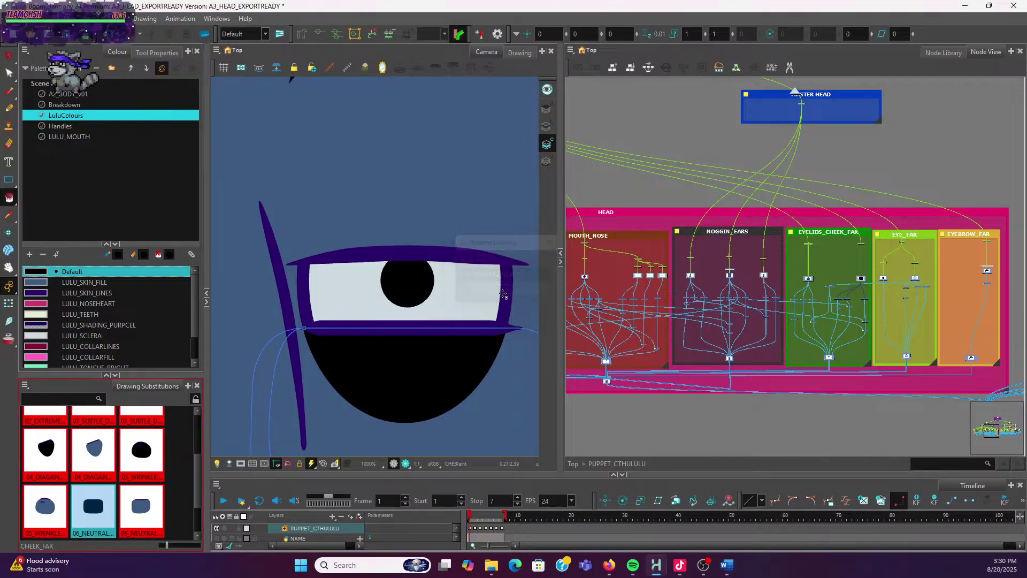
# Lock the drawing substitutions against editing and expose the blue version of the far cheek's 01 drawing
pyautogui.scroll(-3, 198, 408)
pyautogui.scroll(-1, 386, 334)
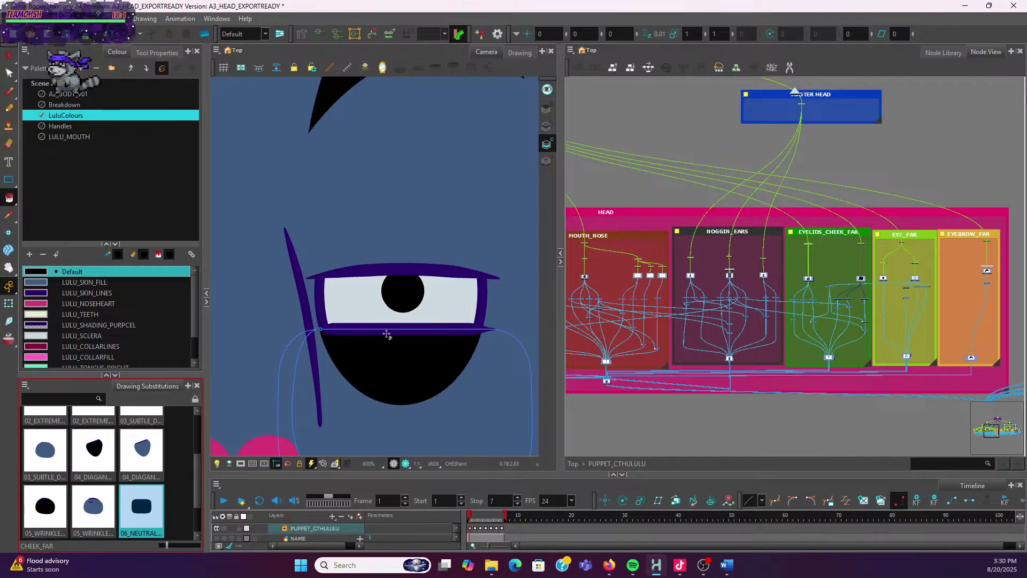
pyautogui.click(185, 496)
pyautogui.scroll(3, 198, 484)
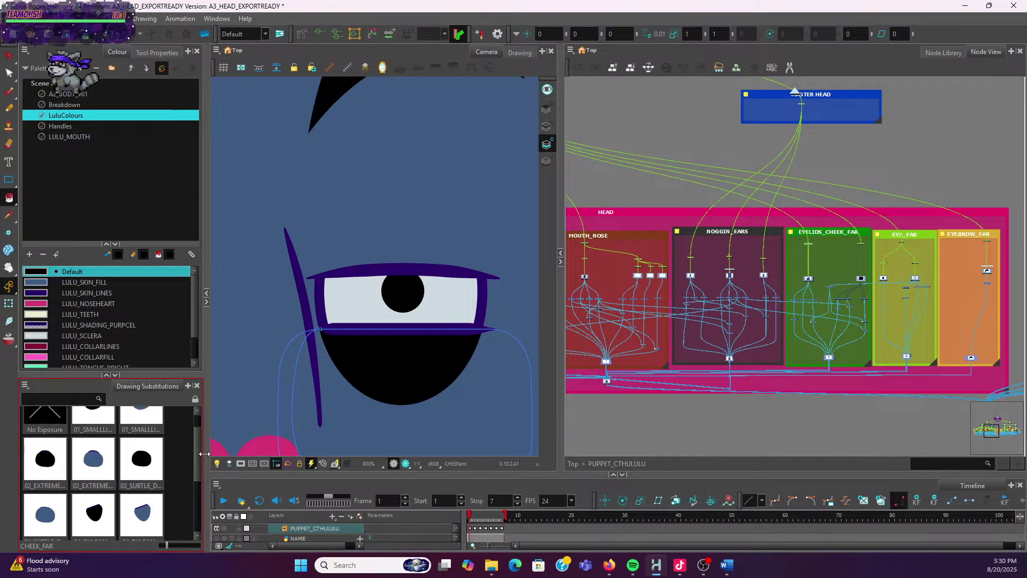
pyautogui.click(142, 418)
pyautogui.scroll(-4, 435, 229)
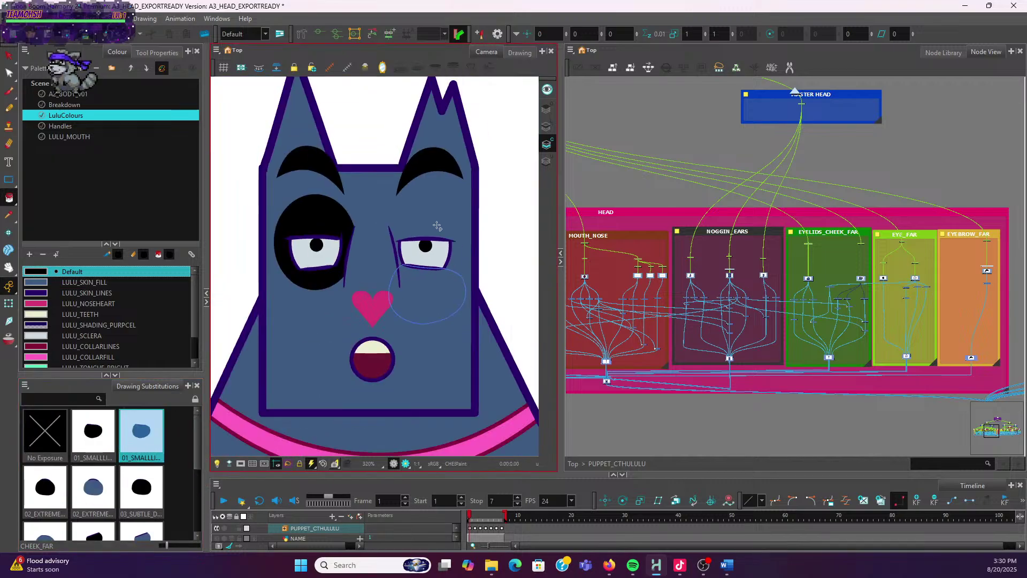
pyautogui.scroll(-2, 494, 230)
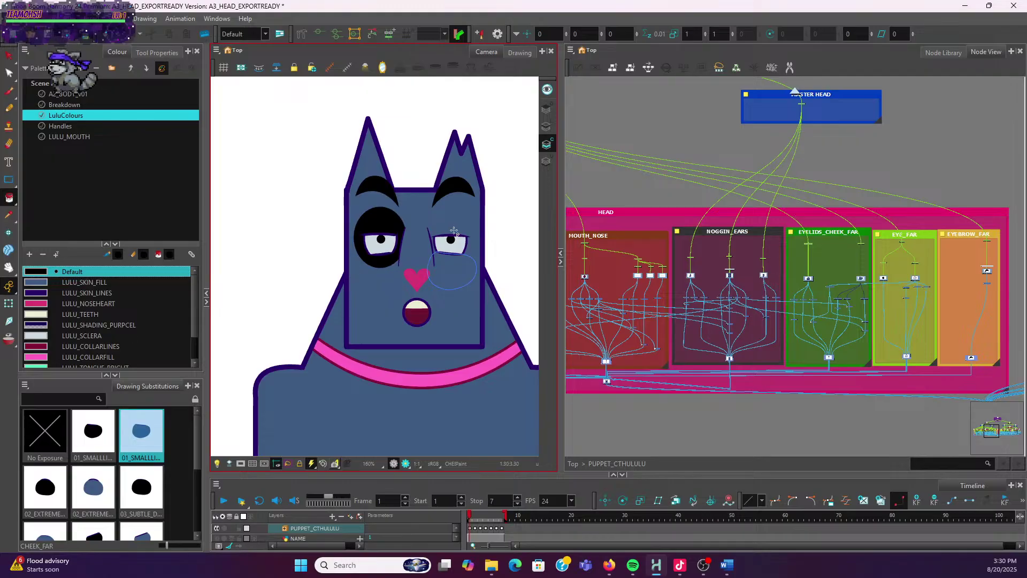
# Check the near top eyelid's drawing substitutions on frame 1 with the Transform tool, then deselect the eyelid
pyautogui.click(9, 304)
pyautogui.scroll(2, 302, 114)
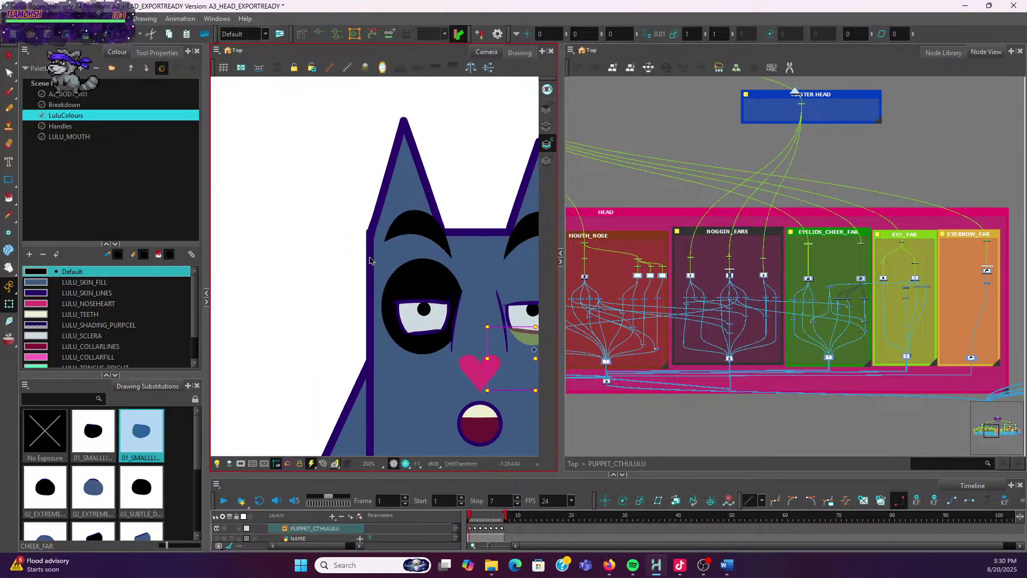
pyautogui.click(427, 291)
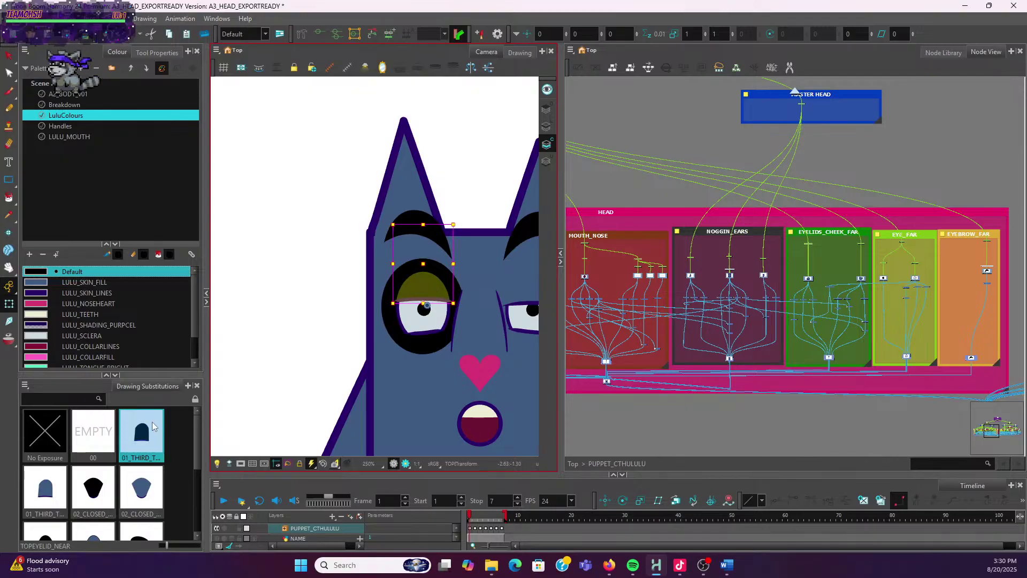
pyautogui.scroll(-1, 152, 425)
pyautogui.click(312, 269)
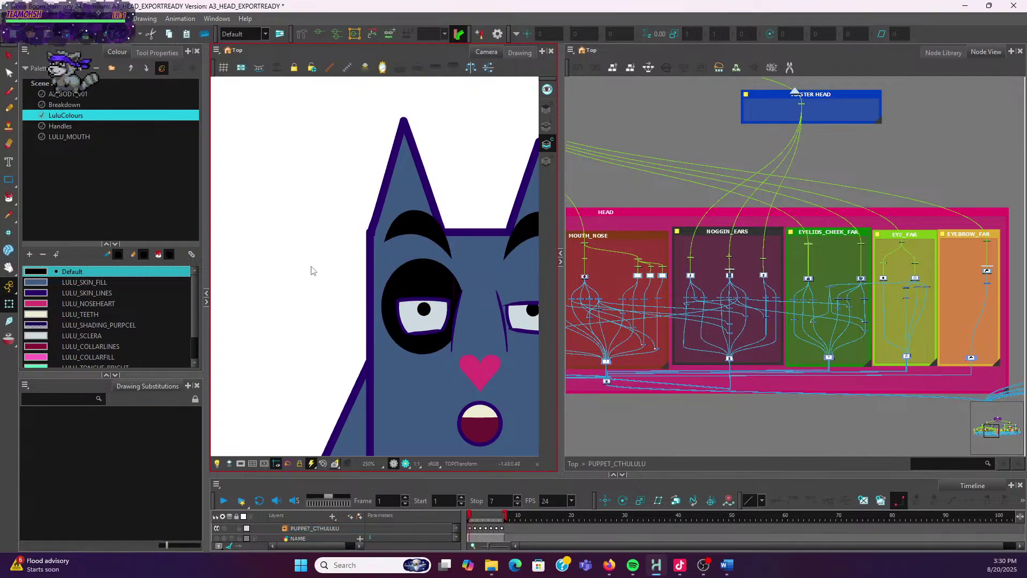
# Go to frame 2 and check the far top eyelid's shape and drawing substitutions on the turned head
pyautogui.scroll(-3, 312, 270)
pyautogui.click(474, 517)
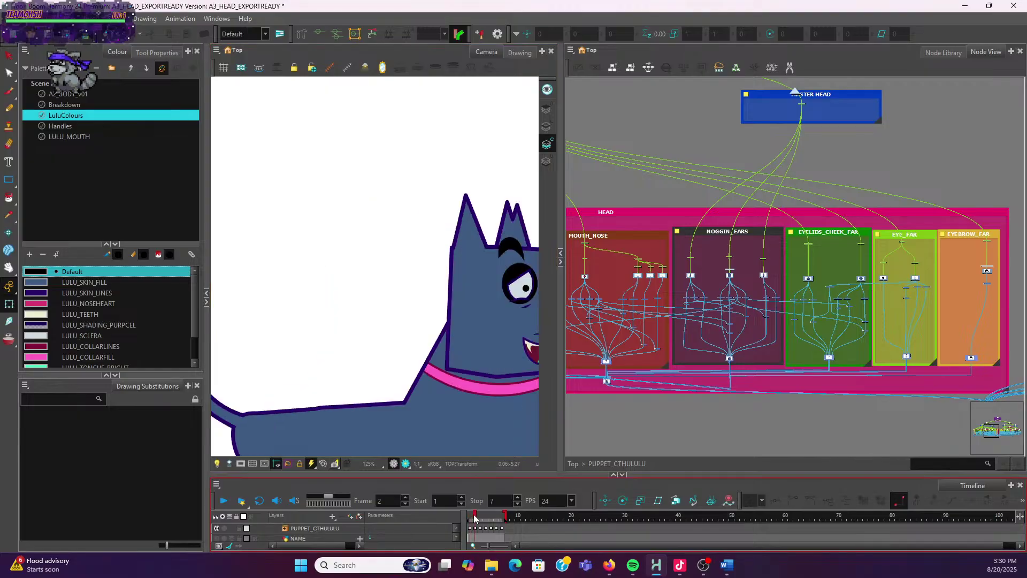
pyautogui.scroll(-1, 417, 305)
pyautogui.scroll(1, 507, 261)
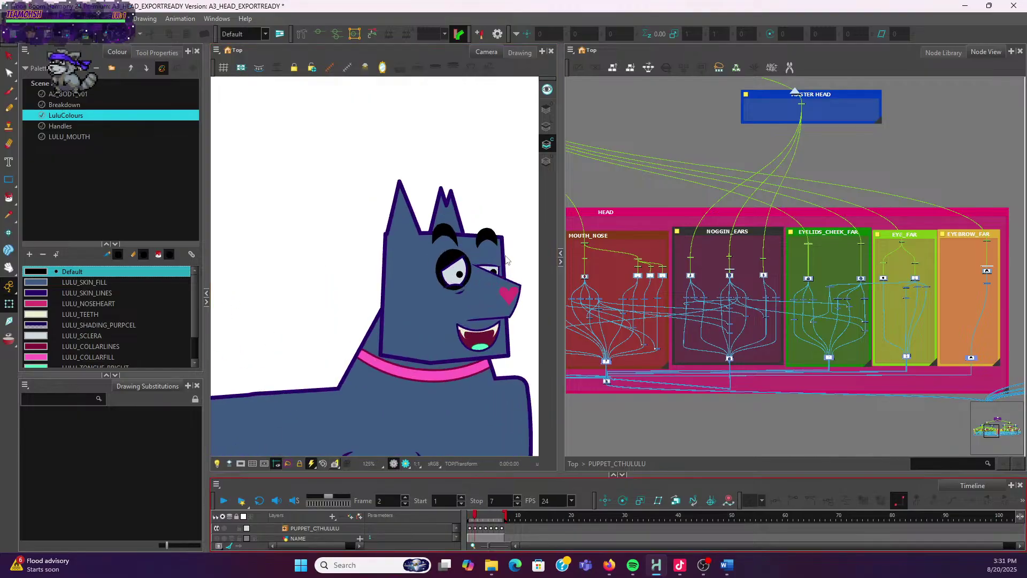
pyautogui.scroll(5, 503, 265)
pyautogui.click(478, 254)
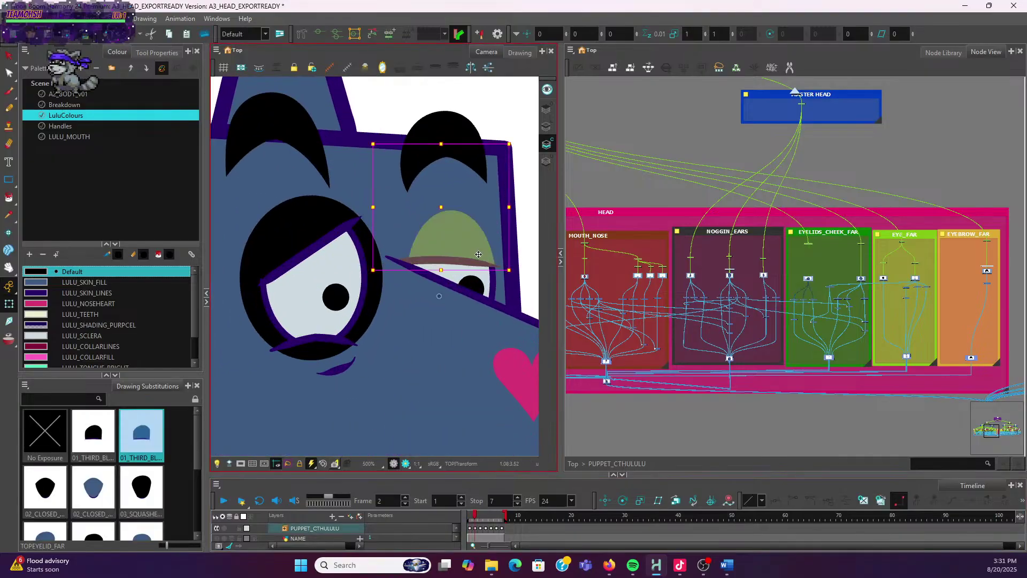
pyautogui.click(504, 120)
# Select the far cheek, expose its 99_HANDLE drawing on frame 2, and move it slightly up toward the far eye
pyautogui.click(465, 513)
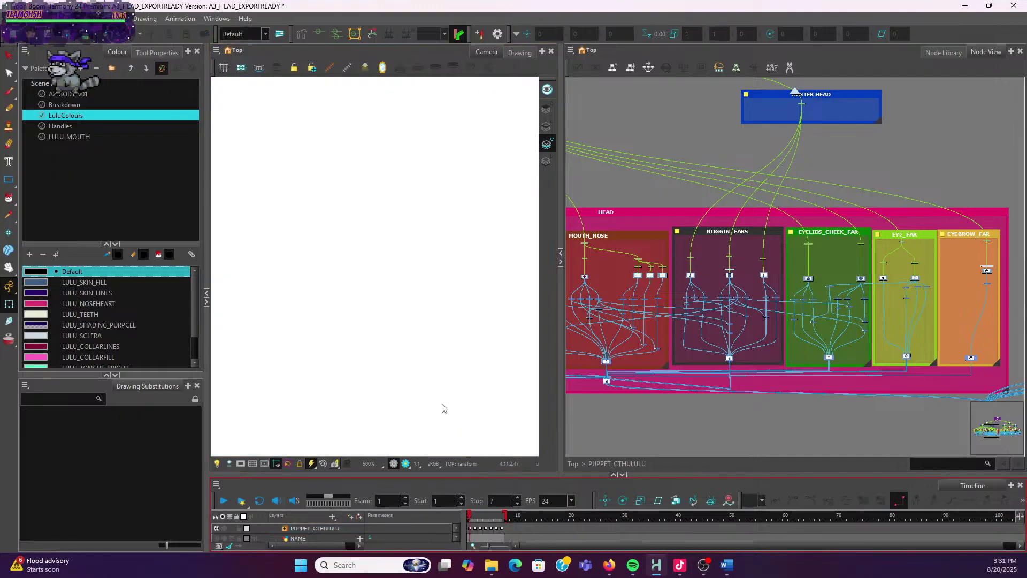
pyautogui.scroll(-5, 436, 401)
pyautogui.click(316, 397)
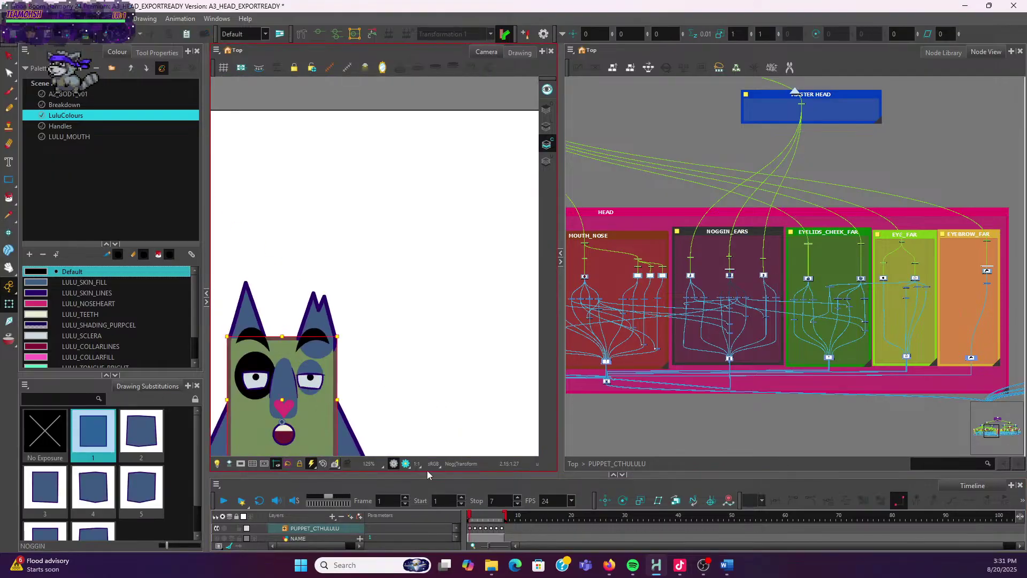
pyautogui.click(388, 396)
pyautogui.click(313, 395)
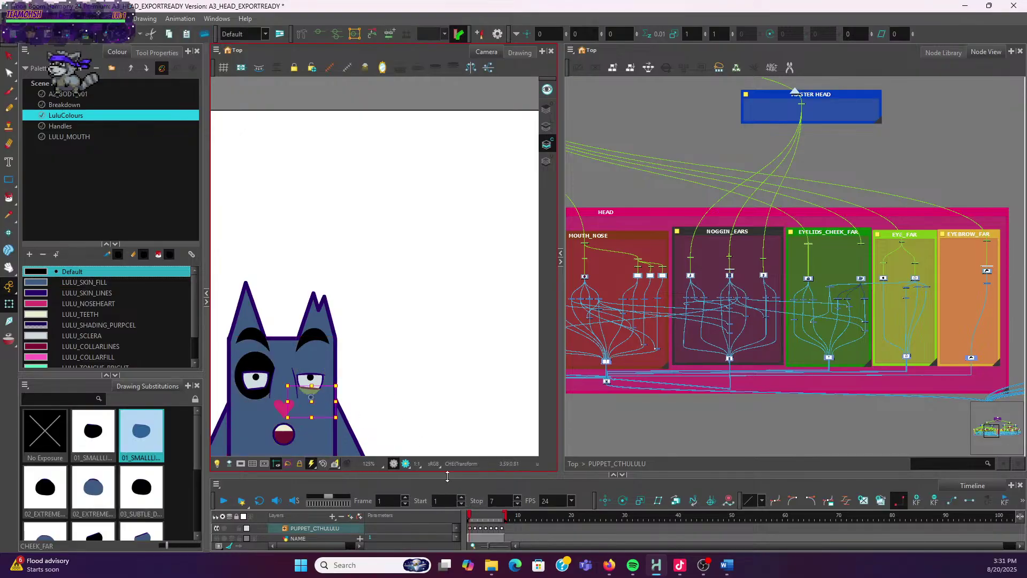
pyautogui.click(475, 515)
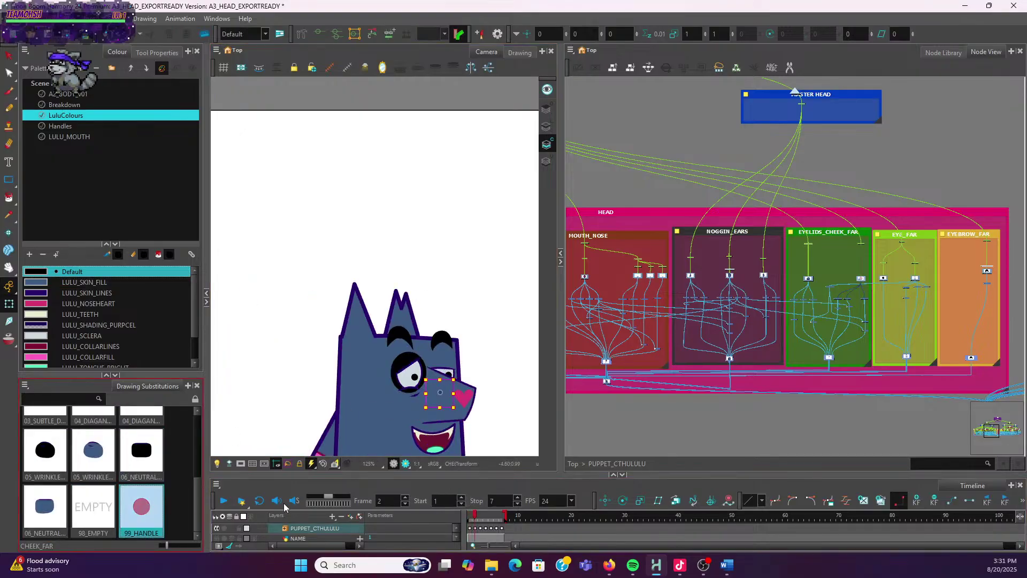
pyautogui.click(448, 391)
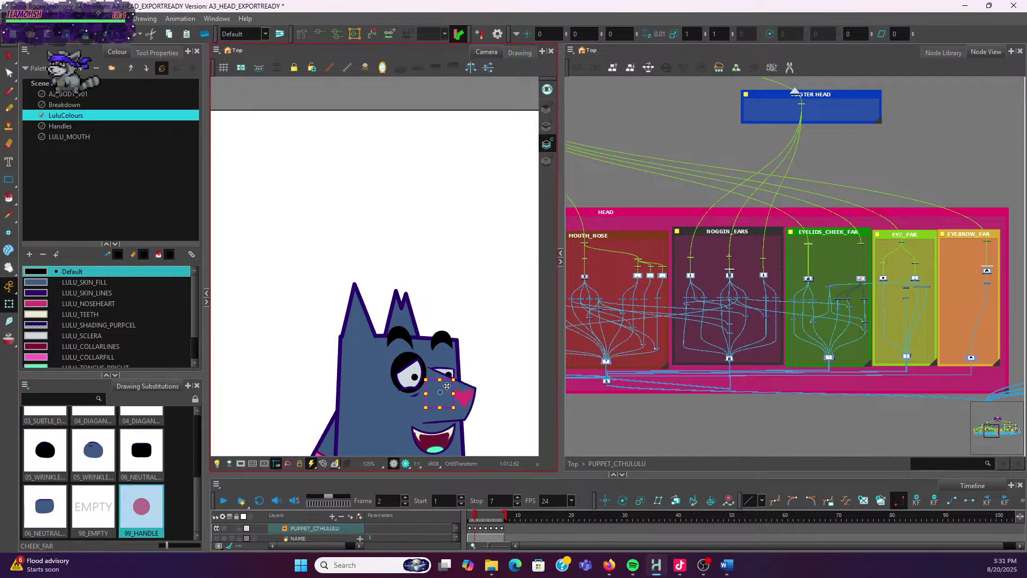
pyautogui.moveTo(447, 385); pyautogui.dragTo(451, 376)
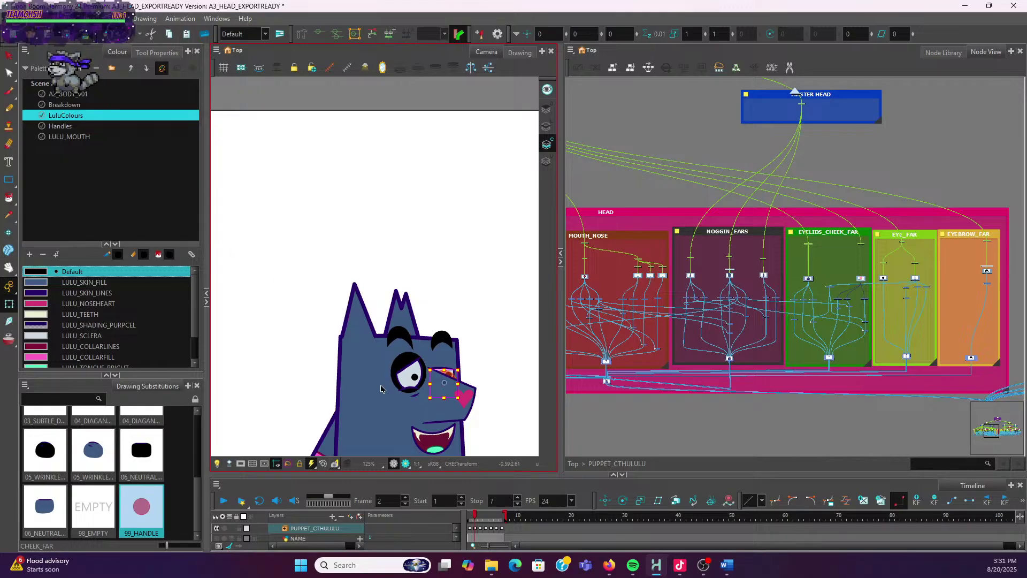
# Check which far cheek drawing is exposed in the head views on frames 3 to 6
pyautogui.click(480, 518)
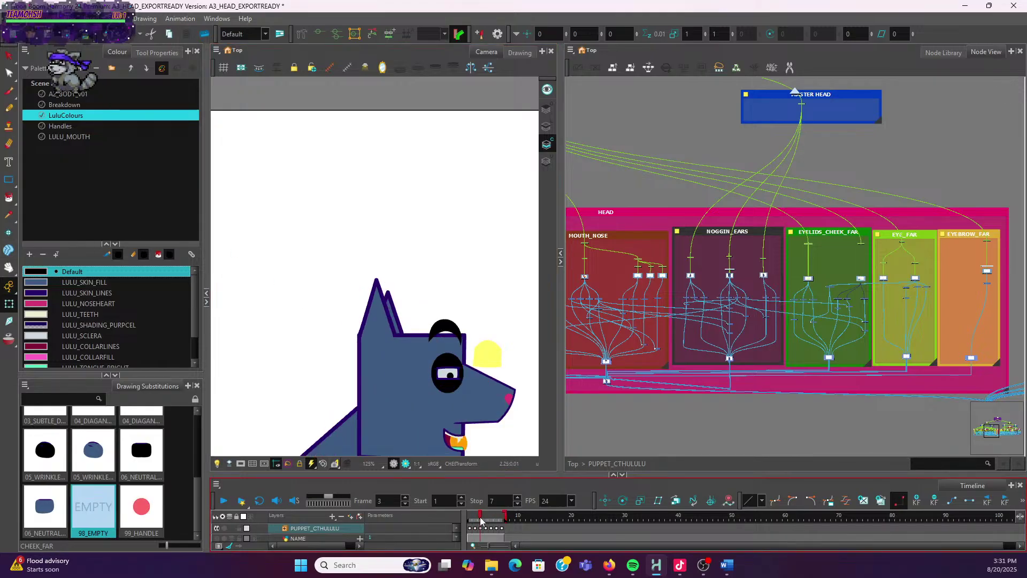
pyautogui.click(486, 518)
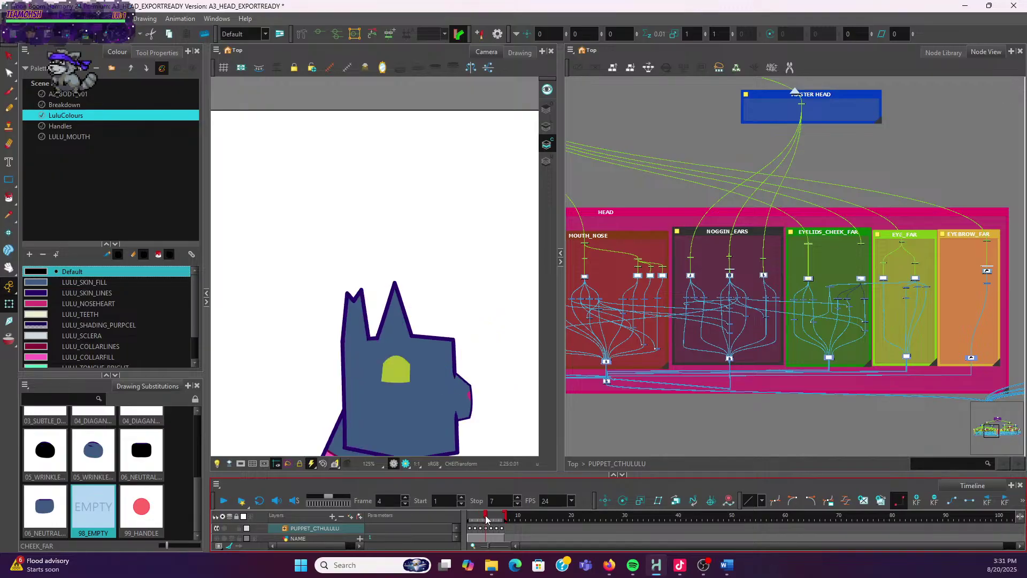
pyautogui.click(491, 518)
pyautogui.scroll(-3, 333, 339)
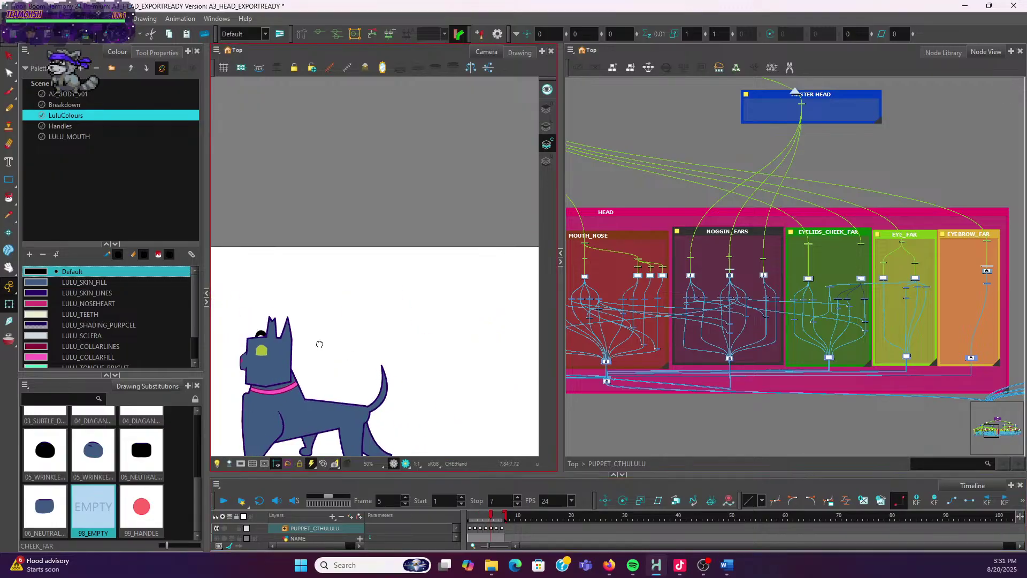
pyautogui.moveTo(321, 339); pyautogui.dragTo(419, 307)
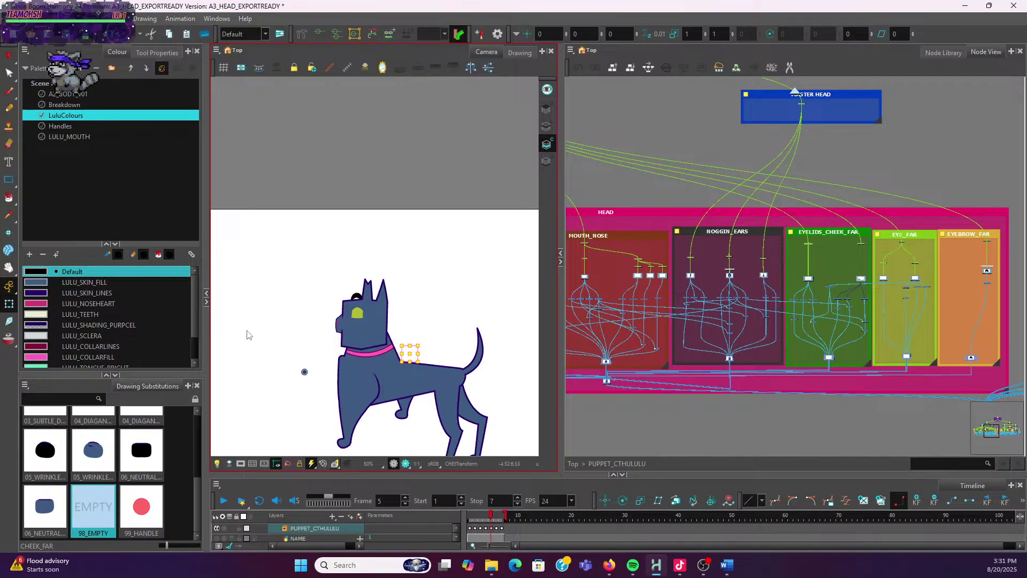
pyautogui.moveTo(379, 397); pyautogui.dragTo(368, 302)
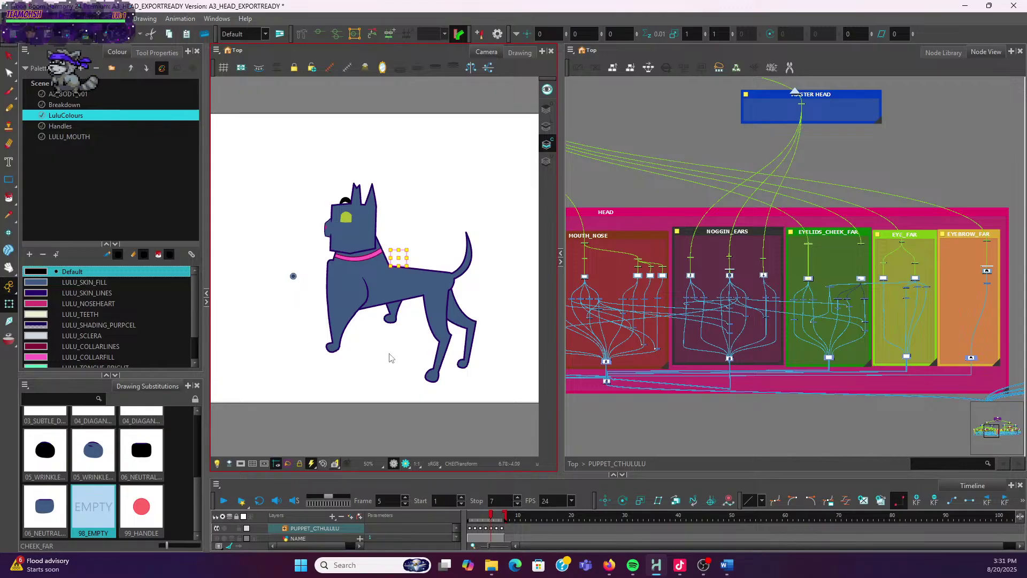
pyautogui.scroll(2, 390, 357)
pyautogui.scroll(3, 395, 344)
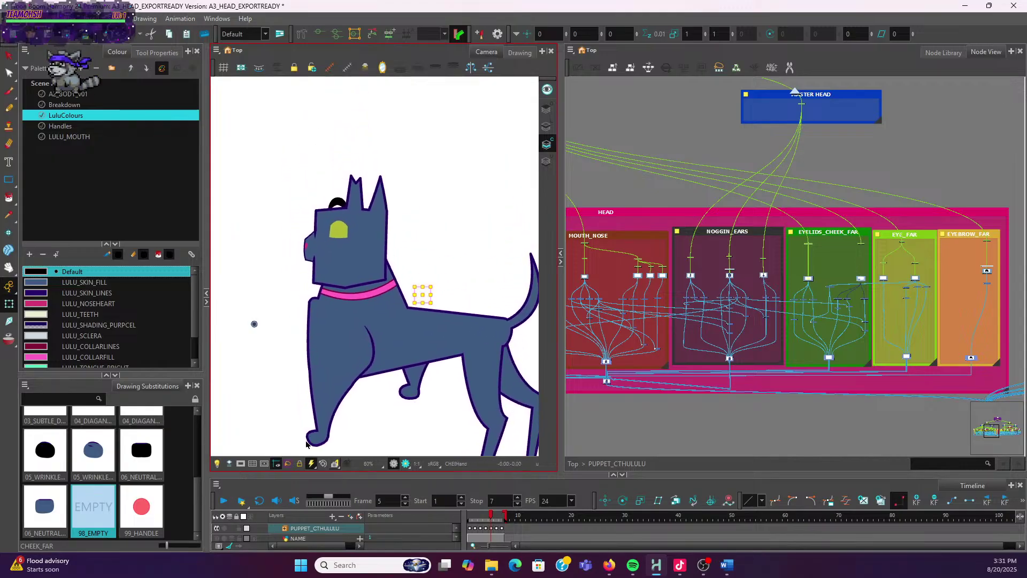
pyautogui.click(196, 500)
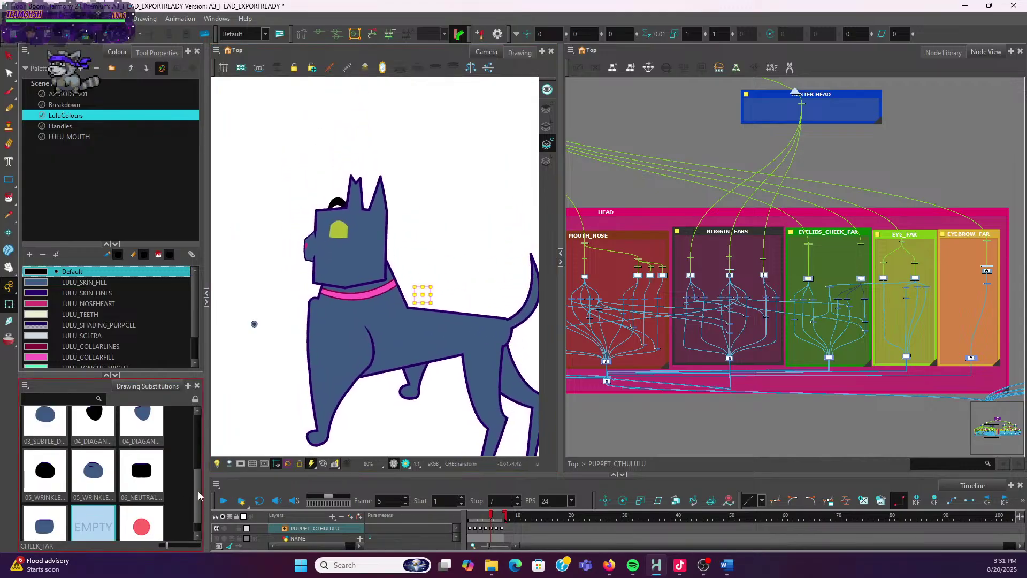
pyautogui.click(499, 519)
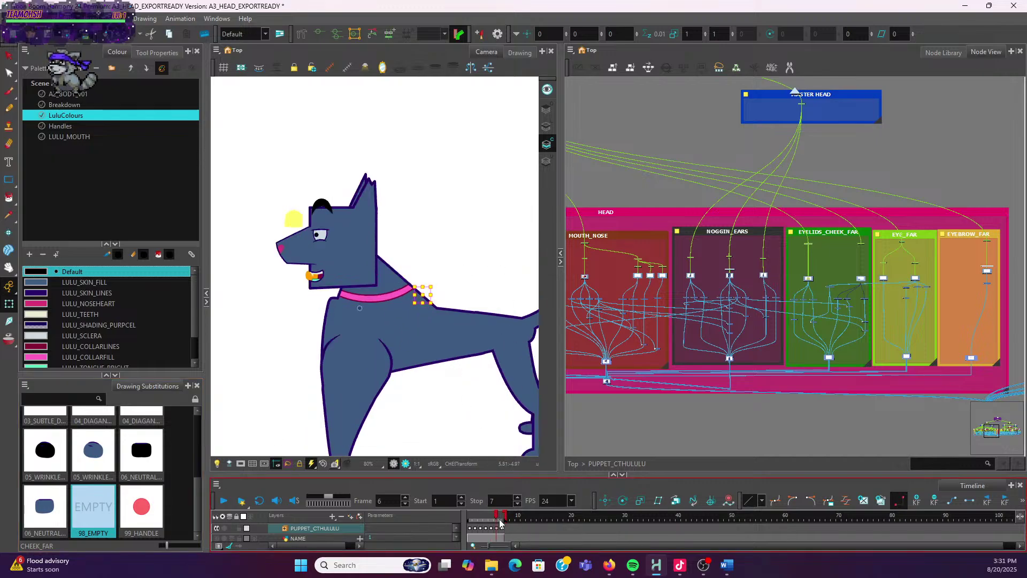
# Expose the far cheek's 99_HANDLE drawing on frame 7
pyautogui.click(501, 520)
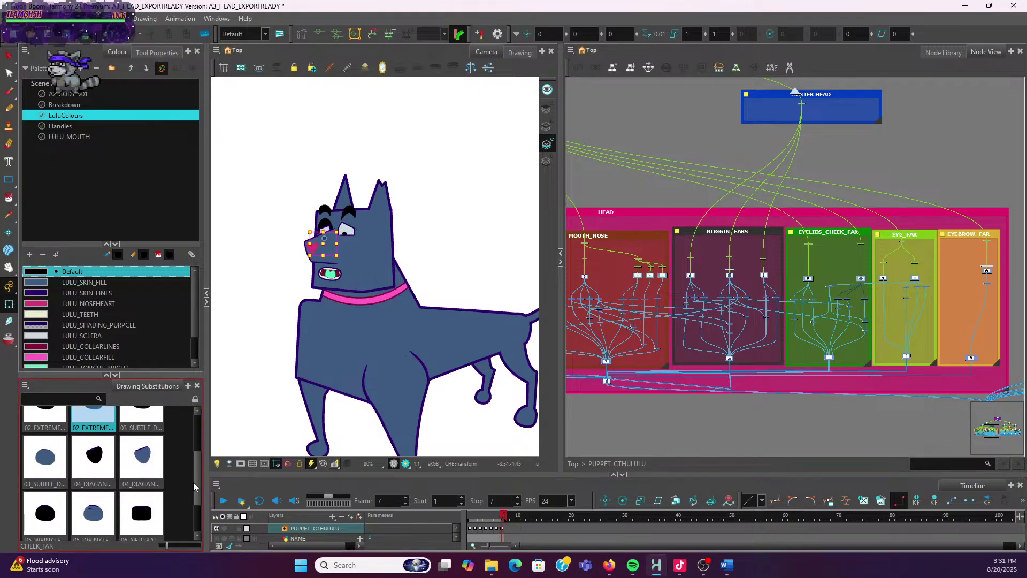
pyautogui.scroll(-2, 194, 482)
pyautogui.click(141, 517)
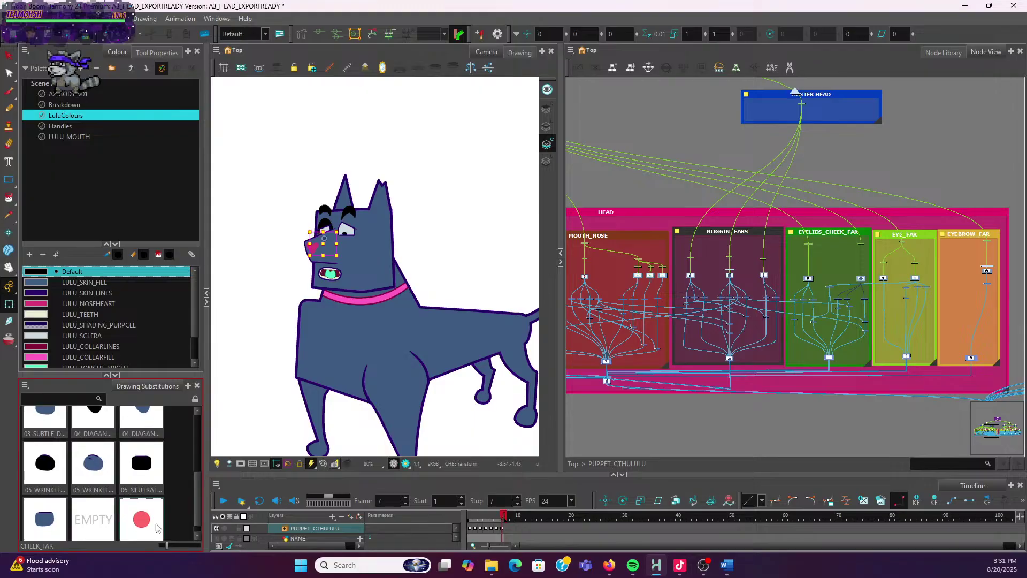
pyautogui.scroll(5, 353, 223)
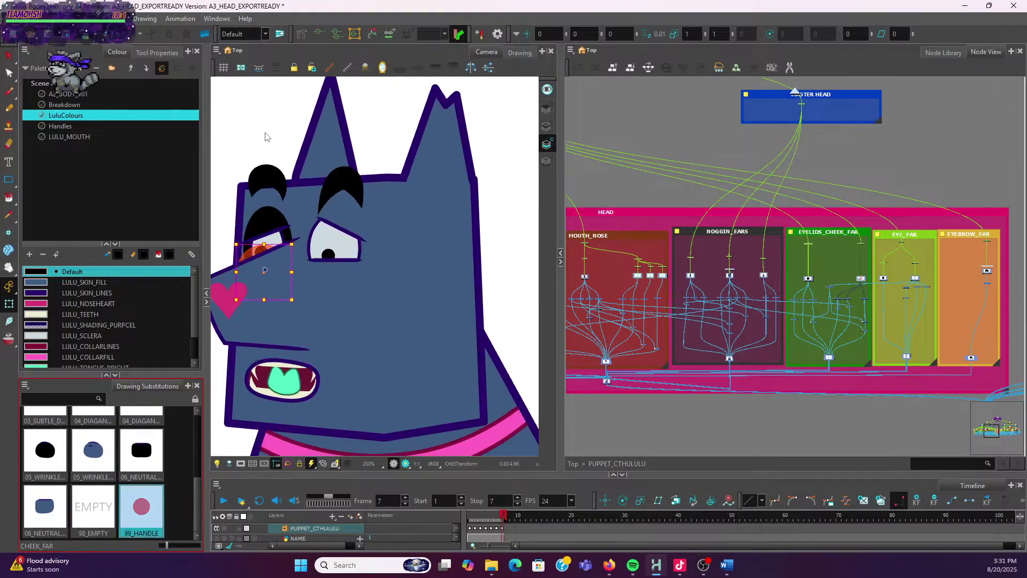
pyautogui.scroll(-5, 271, 138)
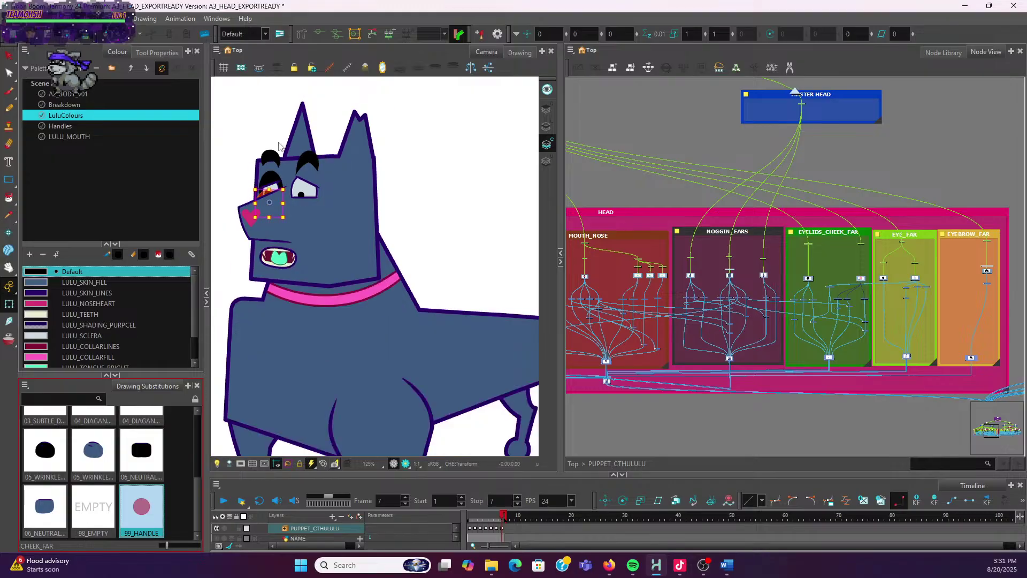
pyautogui.moveTo(399, 184); pyautogui.dragTo(449, 217)
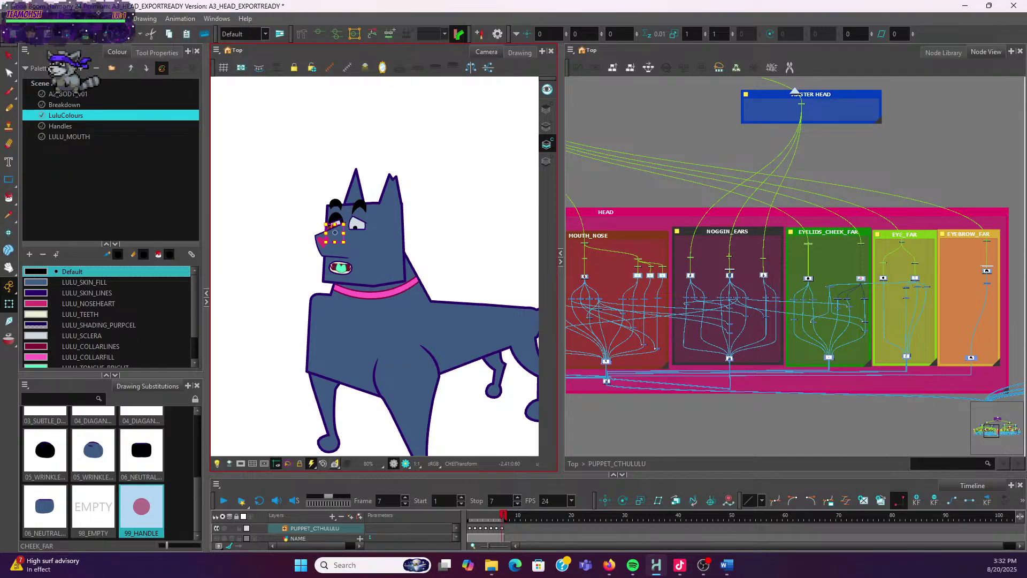
pyautogui.scroll(-1, 478, 311)
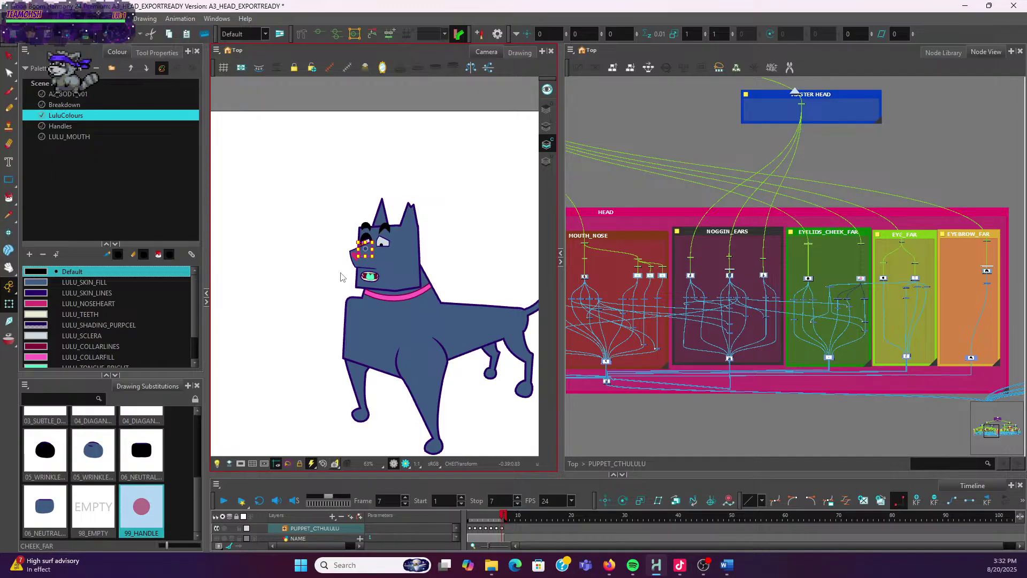
pyautogui.scroll(2, 413, 324)
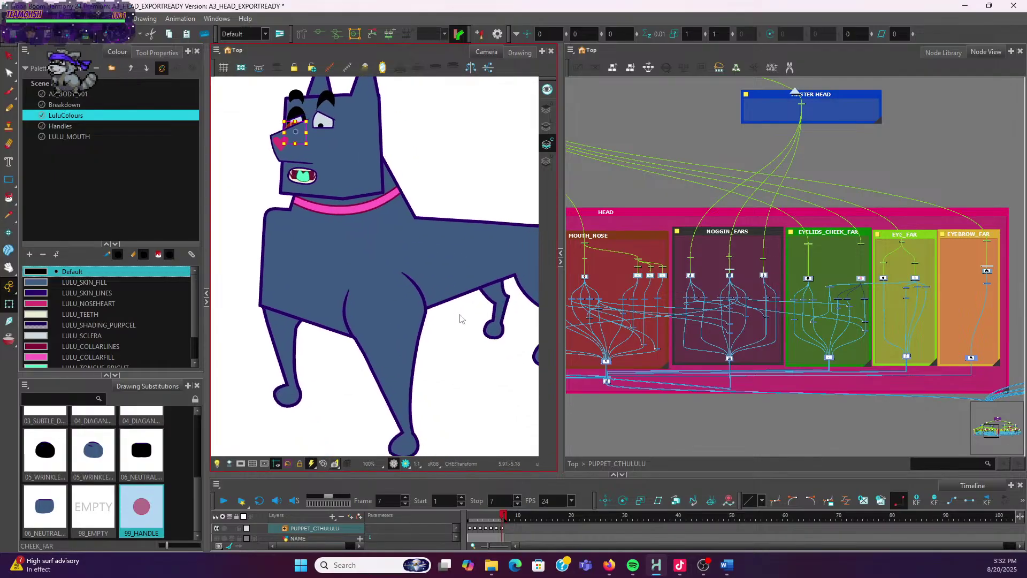
pyautogui.scroll(-2, 468, 304)
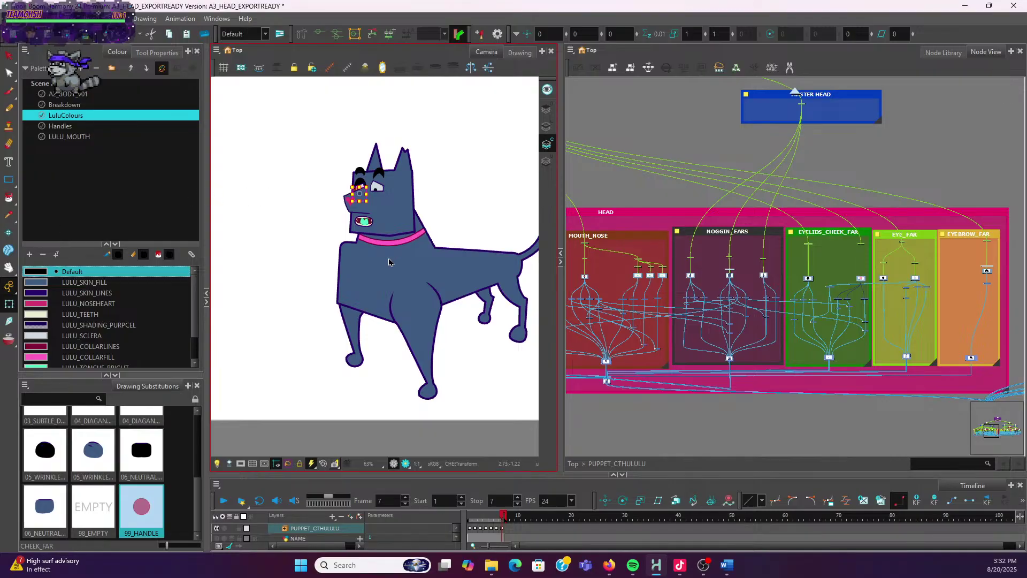
pyautogui.scroll(-2, 373, 267)
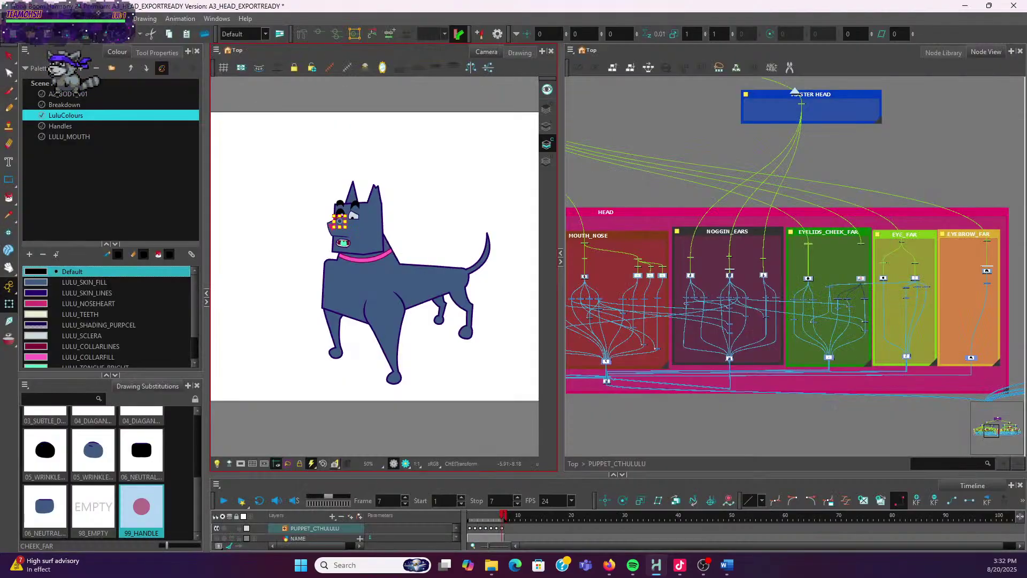
# Switch to the Puppet Update Notes in Word and colour the "Add black CheekFar shapes" bullet red
pyautogui.hotkey('alt', 'Tab')
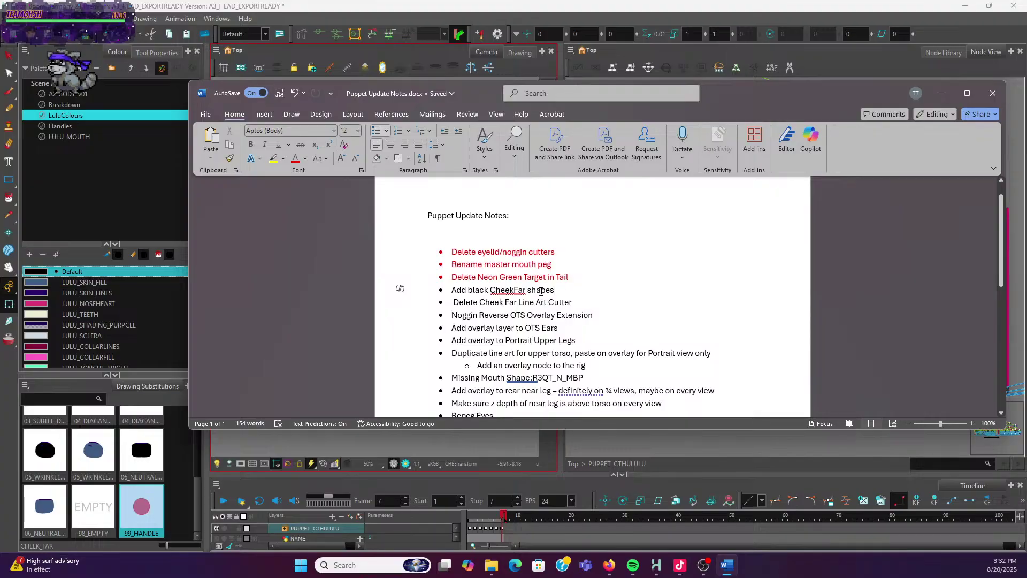
pyautogui.moveTo(556, 290); pyautogui.dragTo(451, 290)
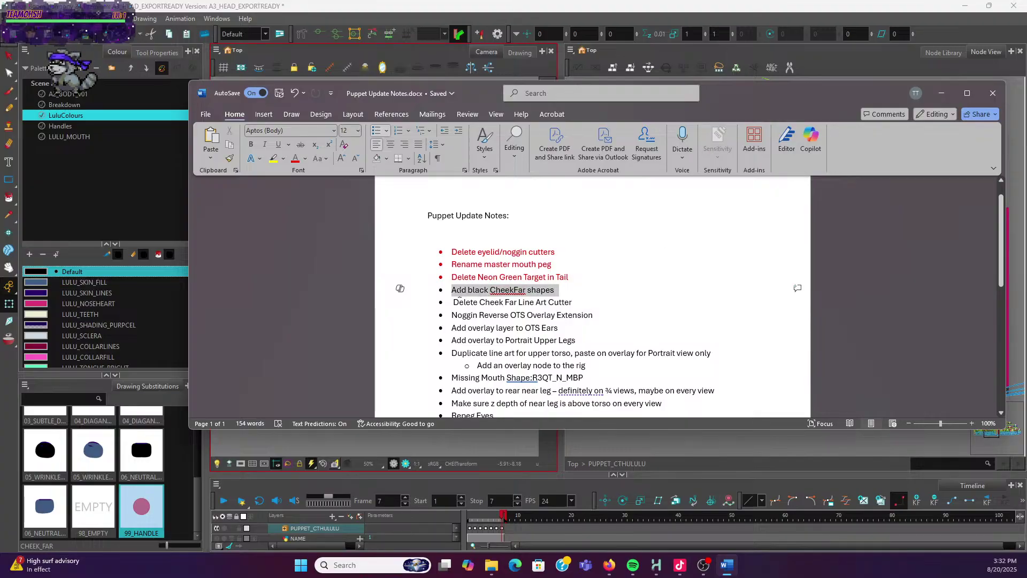
pyautogui.click(295, 158)
pyautogui.scroll(-1, 497, 280)
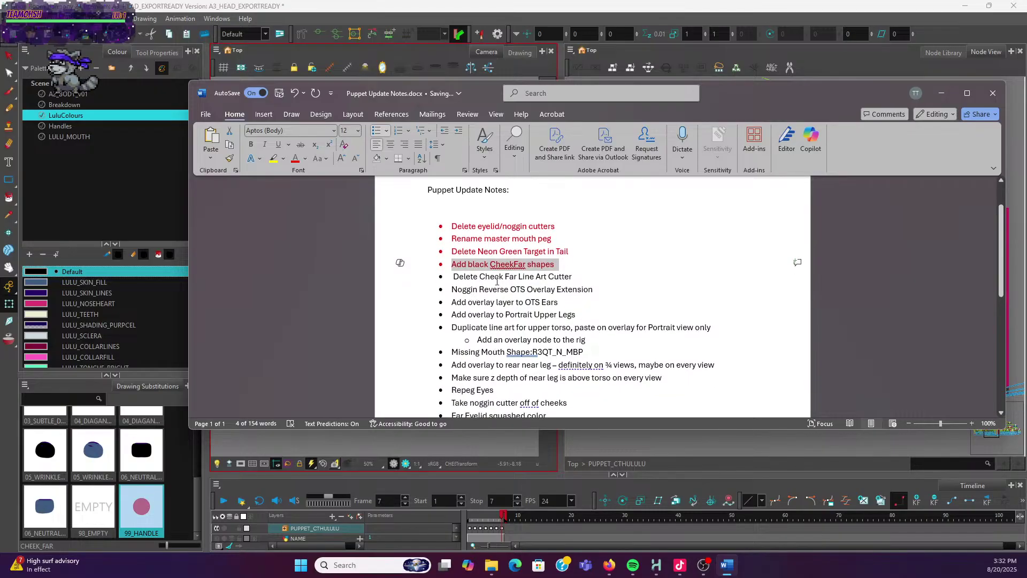
pyautogui.click(607, 275)
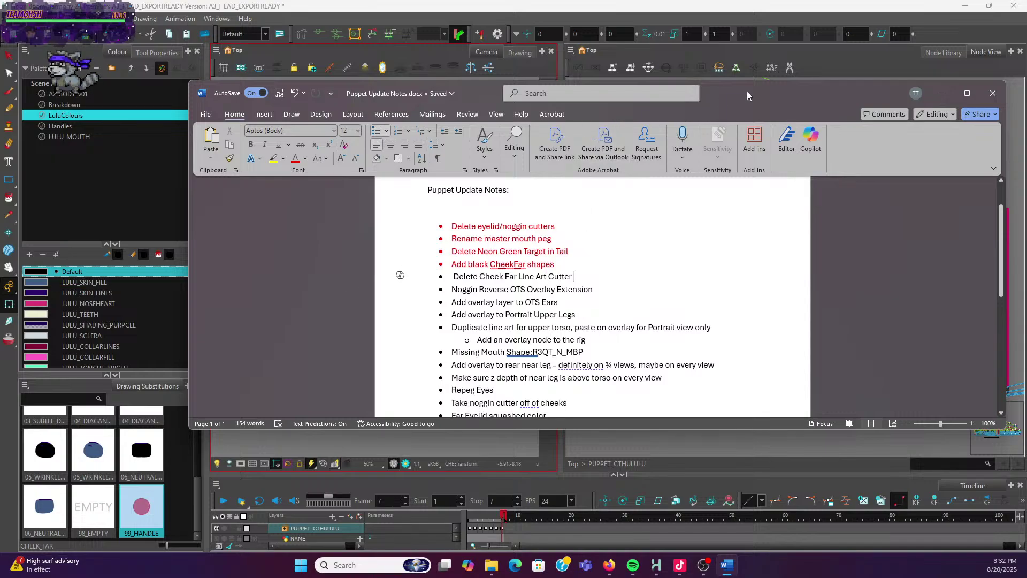
# Switch to Harmony and trace the node connections in the EYELIDS_CHEEK_FAR and NOGGIN_EARS groups to identify the far cheek's line art cutter
pyautogui.moveTo(749, 93); pyautogui.dragTo(737, 103)
pyautogui.hotkey('alt', 'Tab')
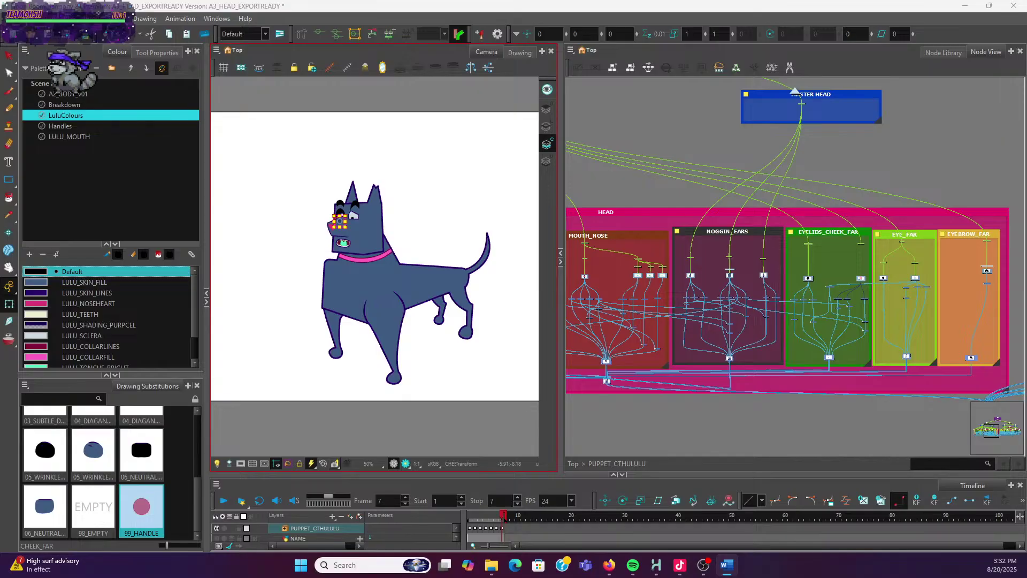
pyautogui.scroll(3, 824, 336)
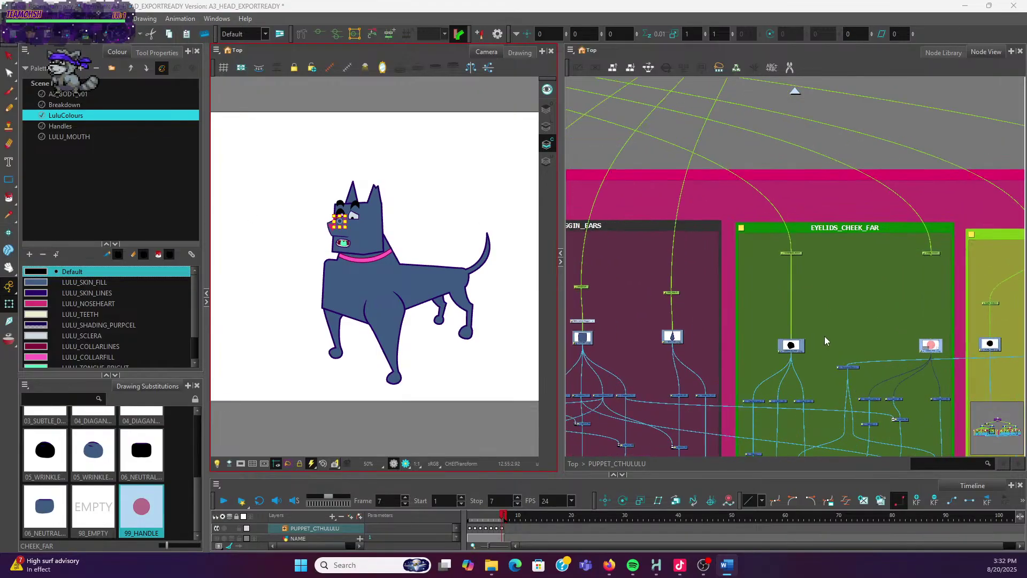
pyautogui.scroll(4, 829, 338)
pyautogui.scroll(-5, 816, 293)
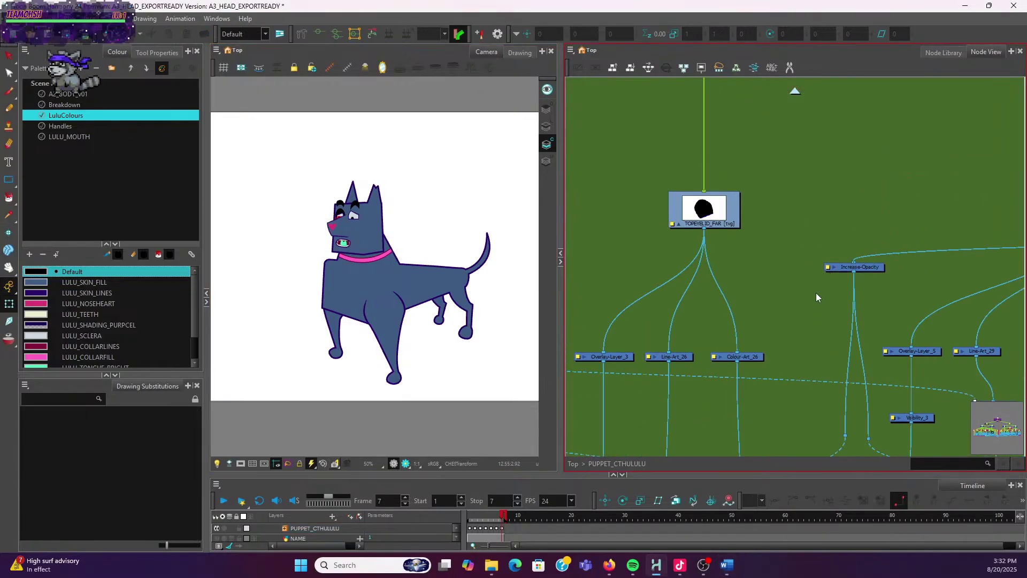
pyautogui.moveTo(810, 305); pyautogui.dragTo(740, 296)
pyautogui.hscroll(5, 740, 296)
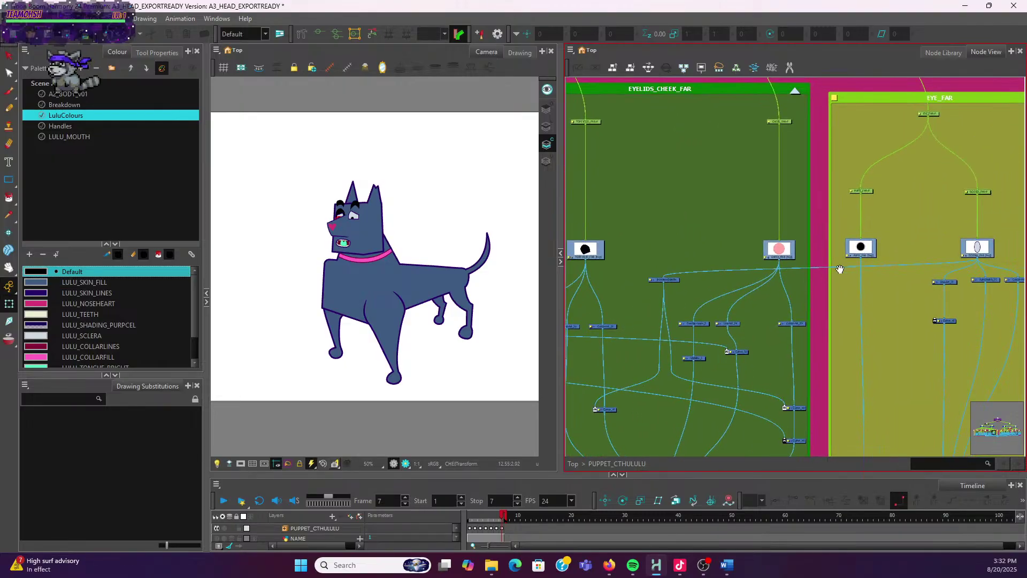
pyautogui.scroll(5, 766, 300)
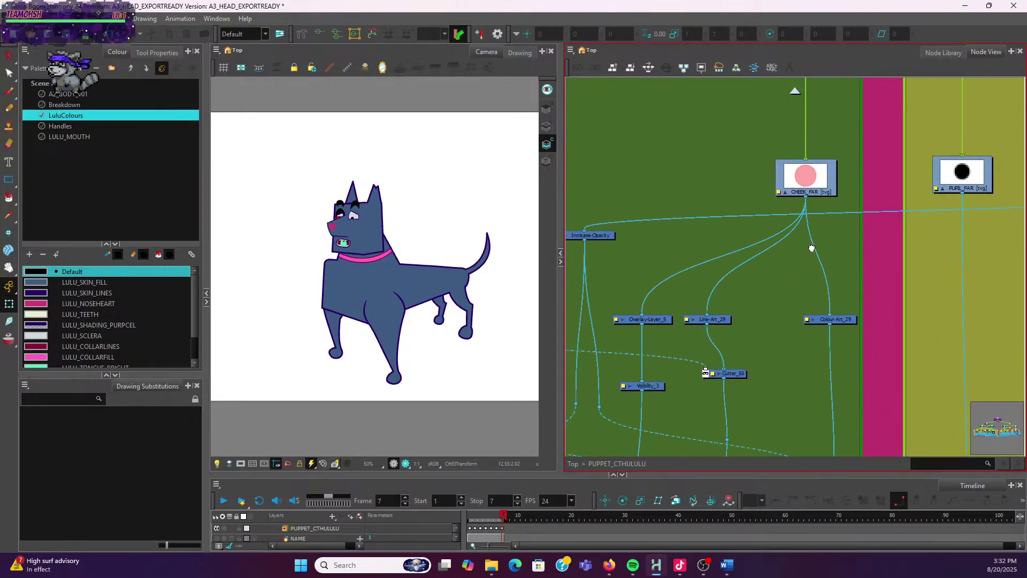
pyautogui.scroll(-5, 772, 296)
pyautogui.scroll(2, 771, 299)
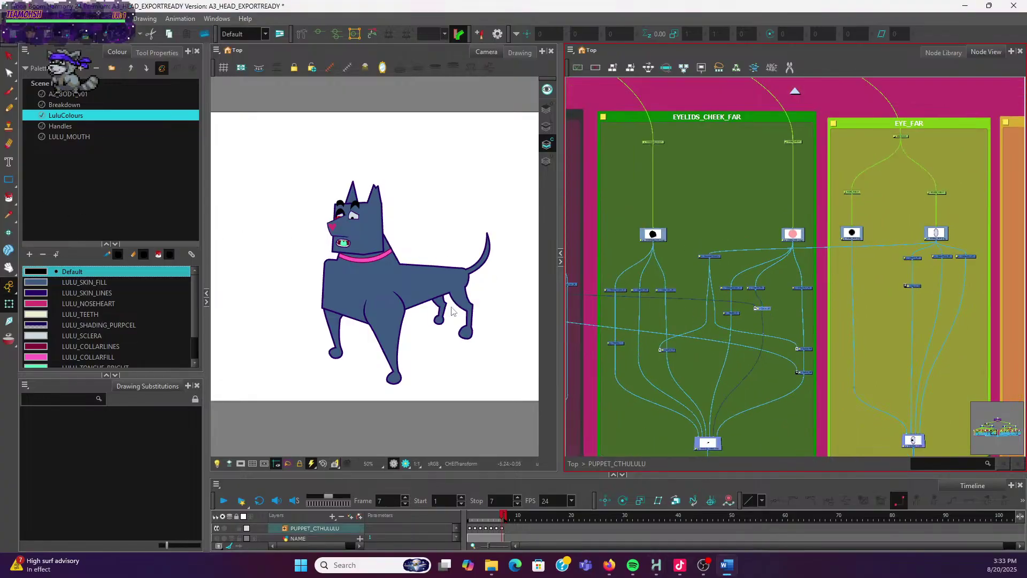
pyautogui.moveTo(685, 326); pyautogui.dragTo(783, 351)
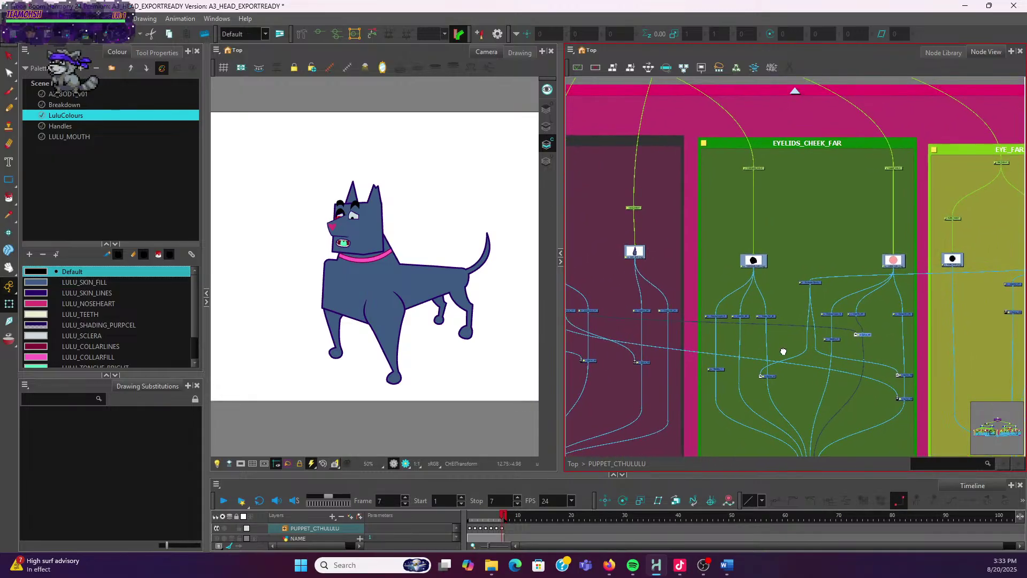
pyautogui.scroll(8, 732, 315)
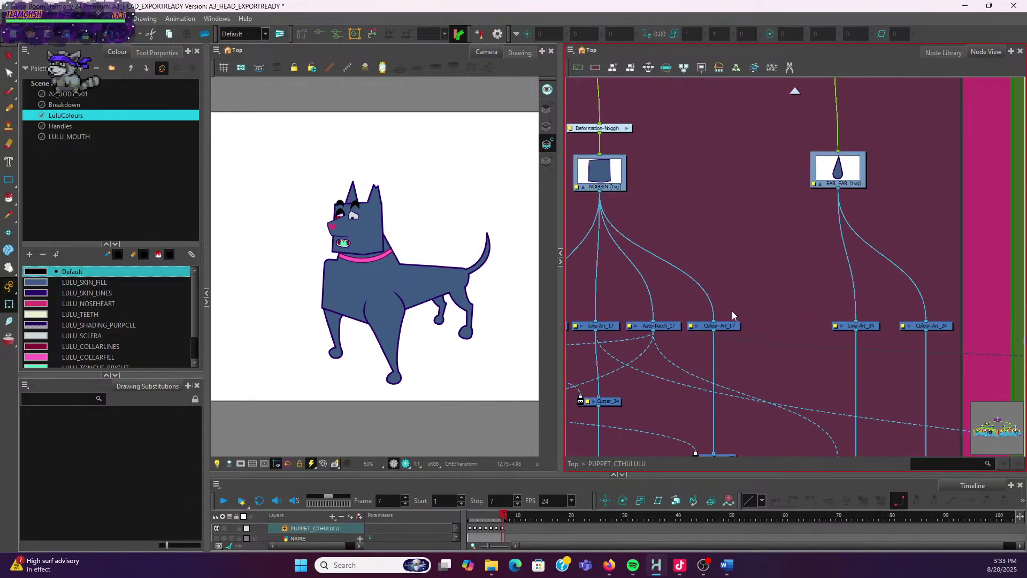
pyautogui.scroll(-6, 733, 313)
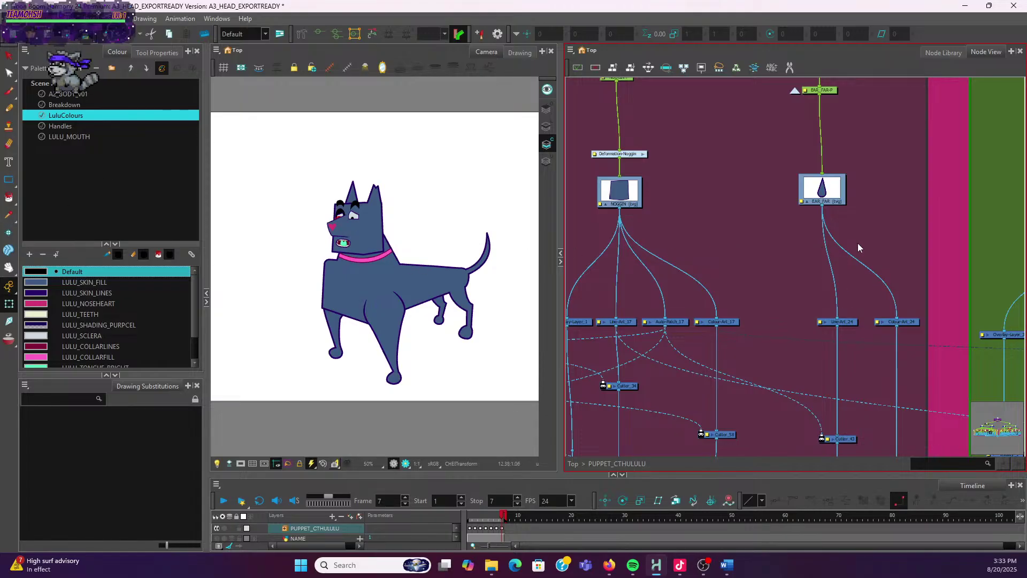
pyautogui.scroll(-1, 876, 289)
pyautogui.scroll(-3, 875, 284)
pyautogui.scroll(3, 957, 280)
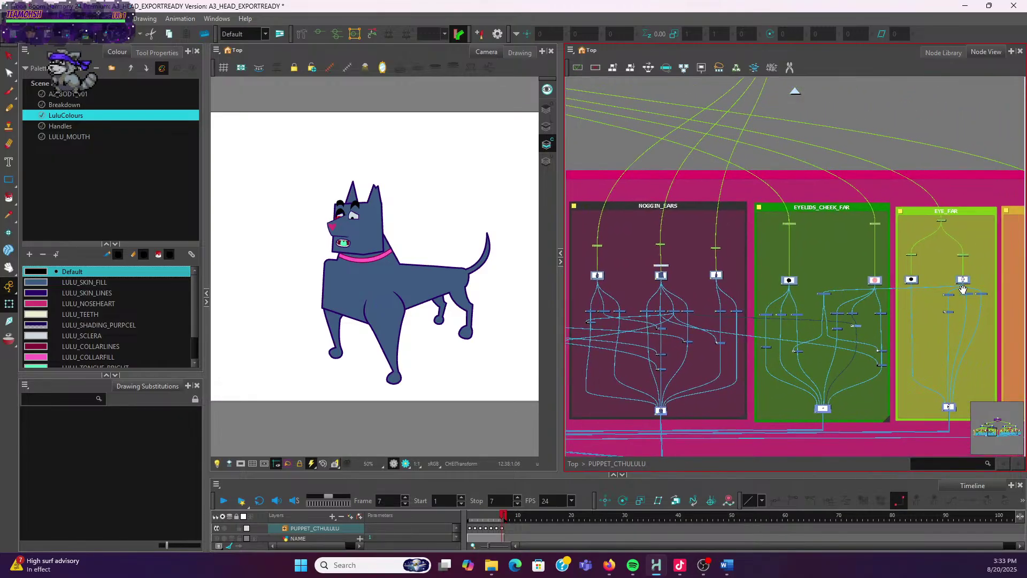
pyautogui.scroll(5, 957, 280)
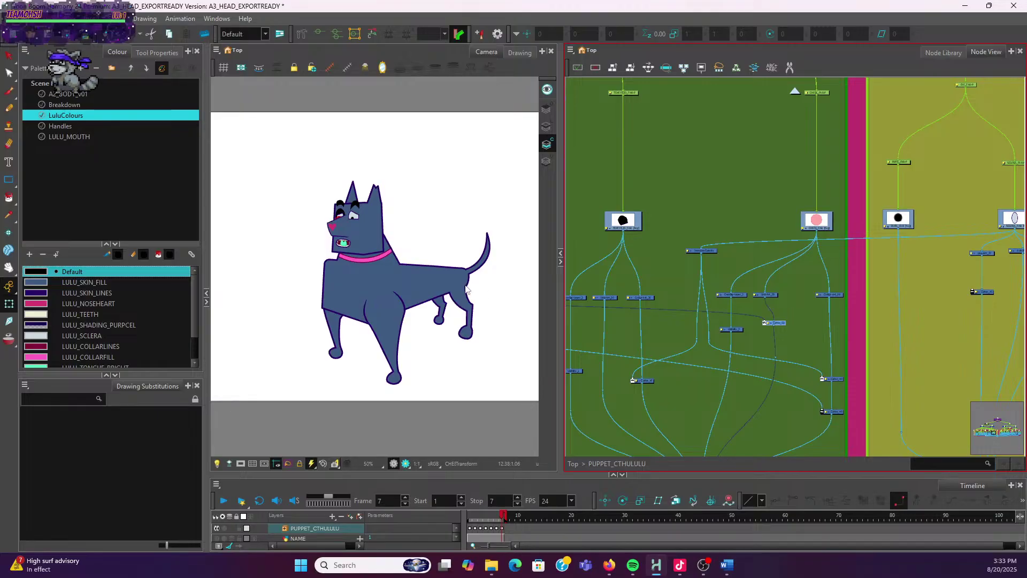
pyautogui.scroll(4, 336, 210)
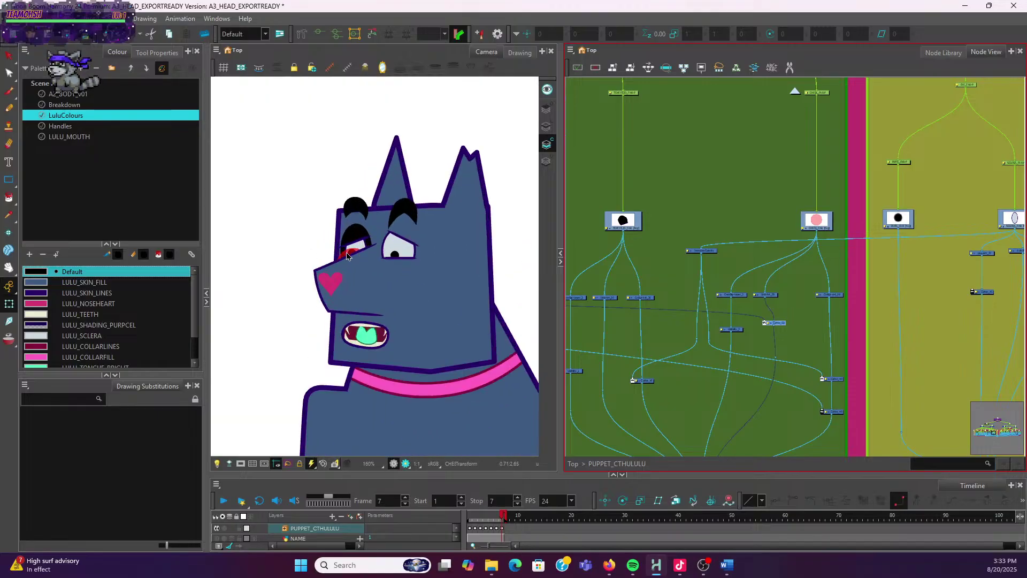
# Select the far cheek on frame 7, expose its blue 05_WRINKLE drawing, and shift it around the far eye to test how the line art is cut
pyautogui.click(346, 256)
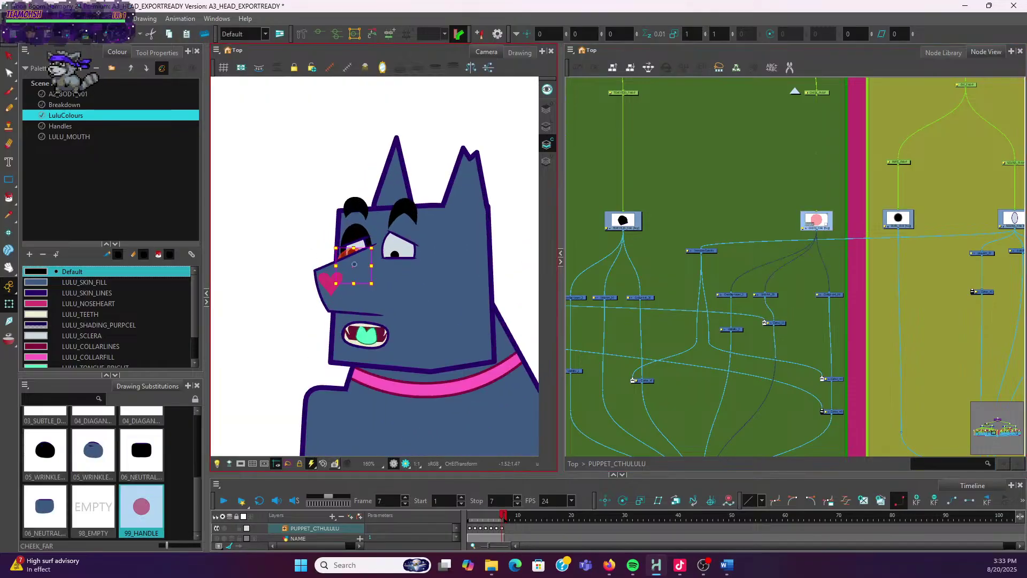
pyautogui.click(98, 453)
pyautogui.scroll(4, 375, 229)
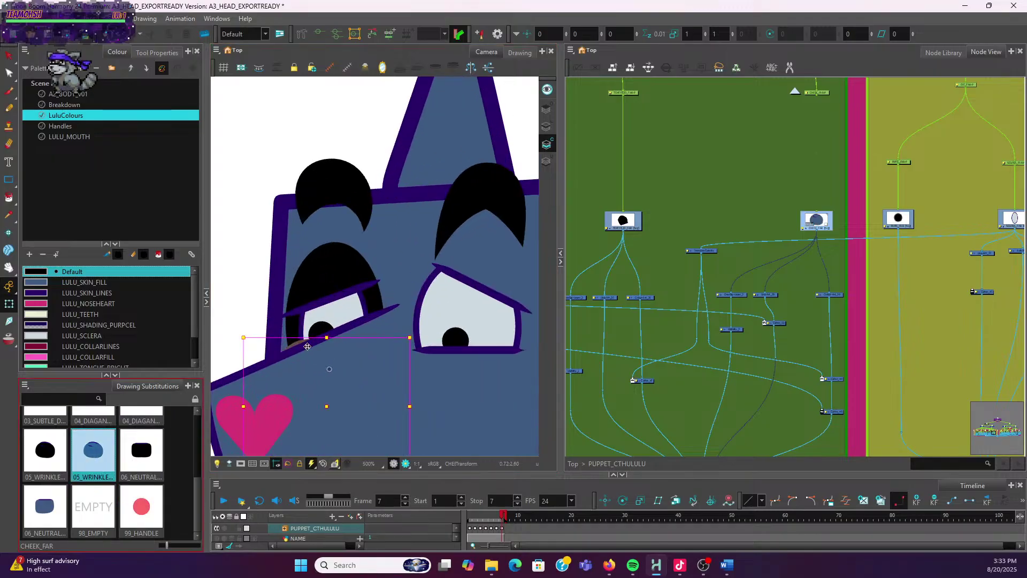
pyautogui.click(275, 321)
pyautogui.moveTo(276, 320)
pyautogui.mouseDown()
pyautogui.moveTo(274, 308)
pyautogui.moveTo(299, 290)
pyautogui.moveTo(284, 225)
pyautogui.moveTo(238, 230)
pyautogui.moveTo(363, 246)
pyautogui.moveTo(281, 266)
pyautogui.moveTo(298, 234)
pyautogui.mouseUp()
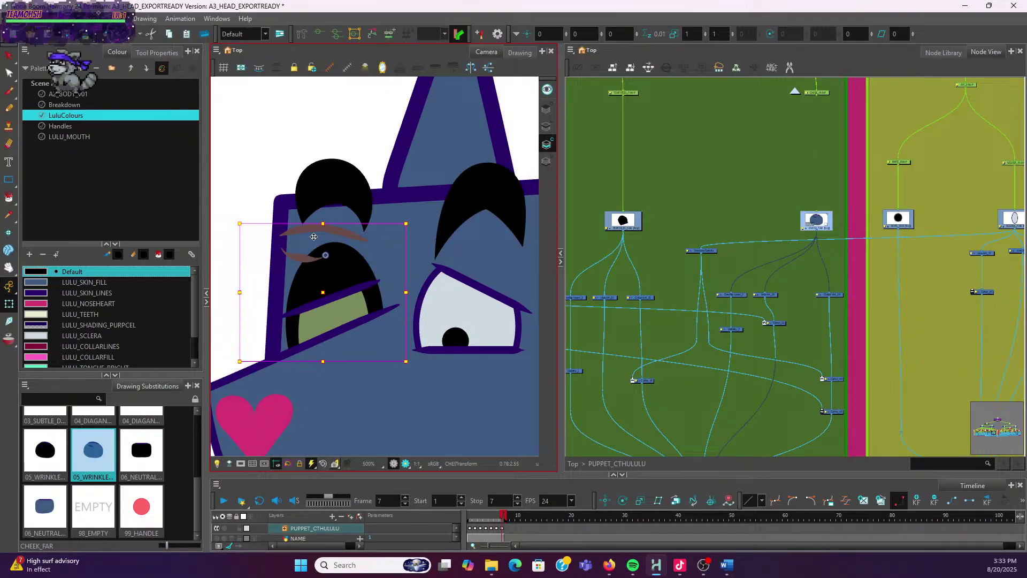
pyautogui.moveTo(314, 237)
pyautogui.mouseDown()
pyautogui.moveTo(327, 232)
pyautogui.moveTo(280, 340)
pyautogui.moveTo(303, 340)
pyautogui.mouseUp()
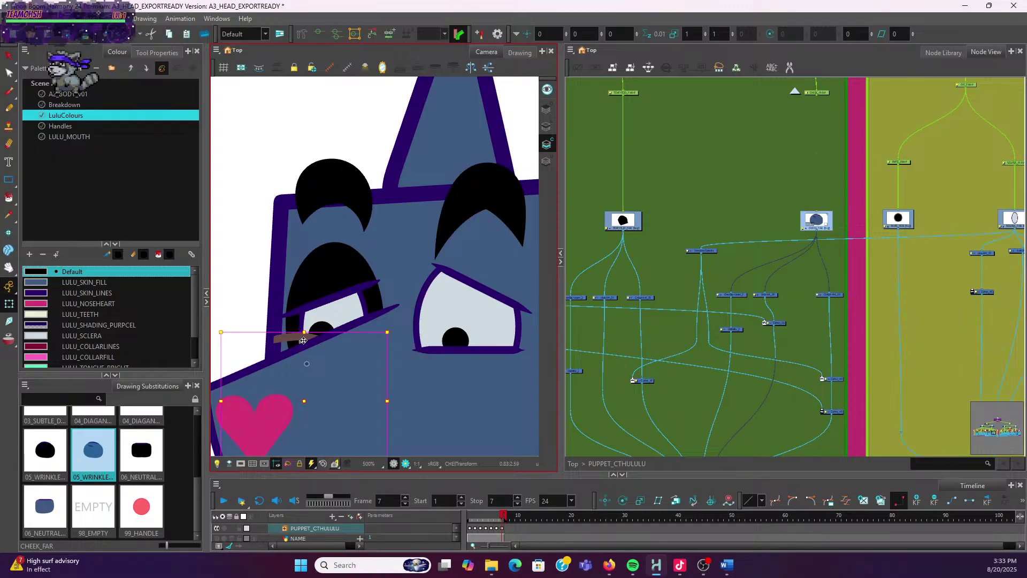
pyautogui.moveTo(303, 340); pyautogui.dragTo(284, 331)
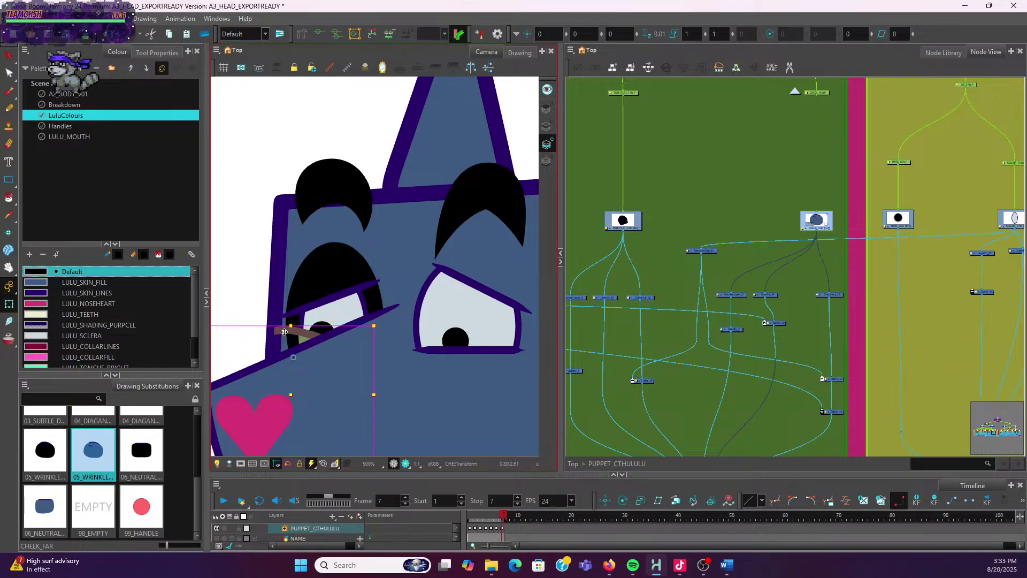
# Delete the cutter node connected below the far cheek's line art node
pyautogui.click(782, 323)
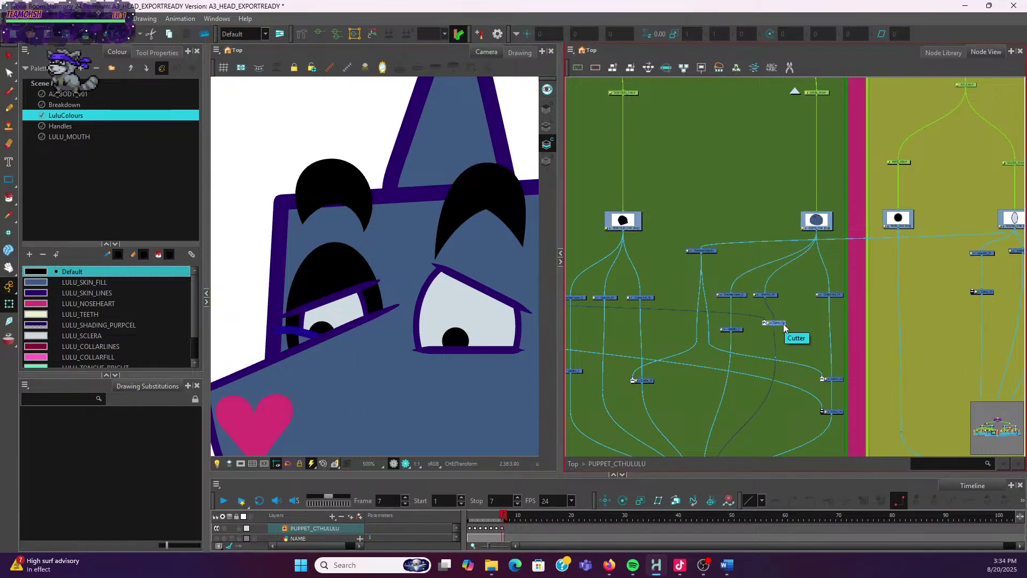
pyautogui.press('Delete')
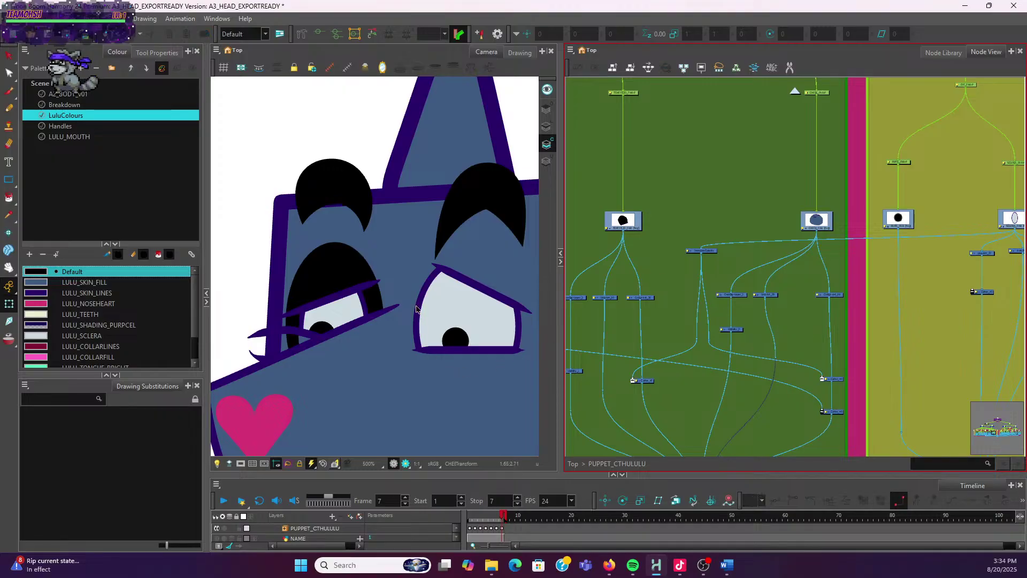
# Move the far cheek back inside the head under the far eye and expose its black 05_WRINKLE drawing
pyautogui.click(300, 337)
pyautogui.moveTo(299, 337)
pyautogui.mouseDown()
pyautogui.moveTo(316, 329)
pyautogui.moveTo(299, 327)
pyautogui.moveTo(349, 322)
pyautogui.moveTo(308, 327)
pyautogui.moveTo(340, 330)
pyautogui.mouseUp()
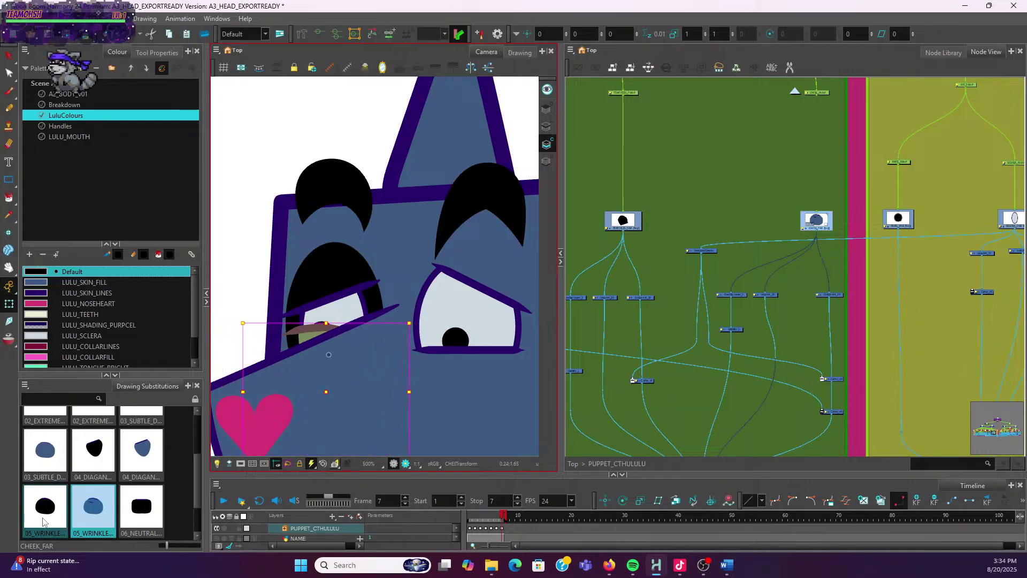
pyautogui.click(45, 520)
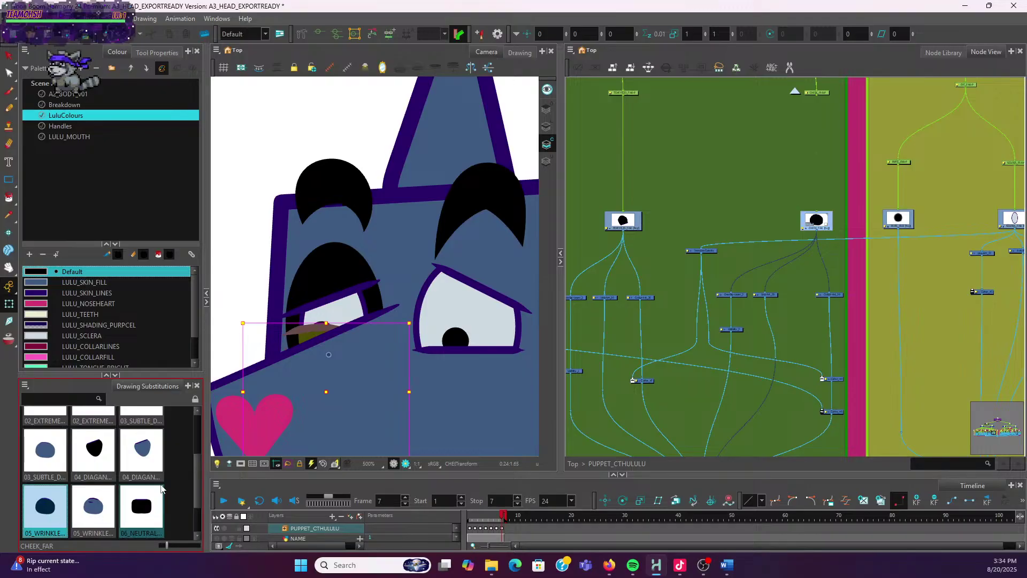
pyautogui.moveTo(310, 341)
pyautogui.mouseDown()
pyautogui.moveTo(291, 346)
pyautogui.moveTo(305, 347)
pyautogui.mouseUp()
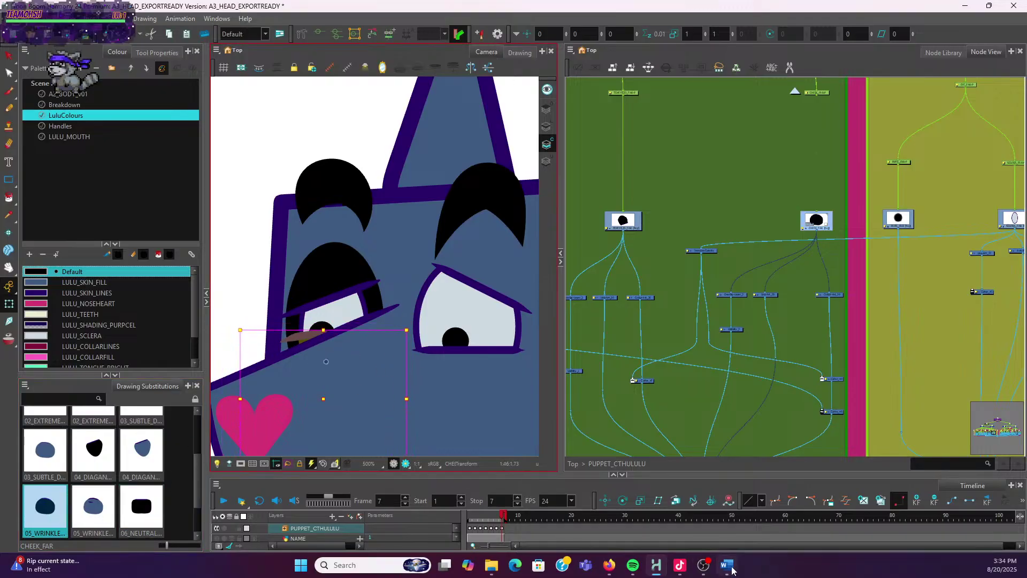
# Switch to the Puppet Update Notes in Word and colour the "Delete Cheek Far Line Art Cutter" bullet red
pyautogui.click(727, 564)
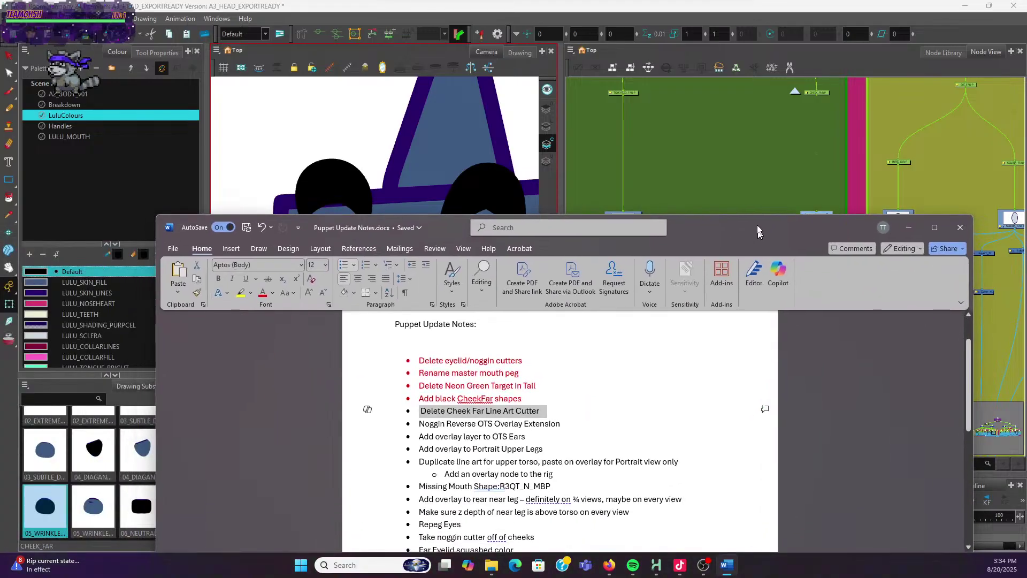
pyautogui.moveTo(765, 235); pyautogui.dragTo(778, 140)
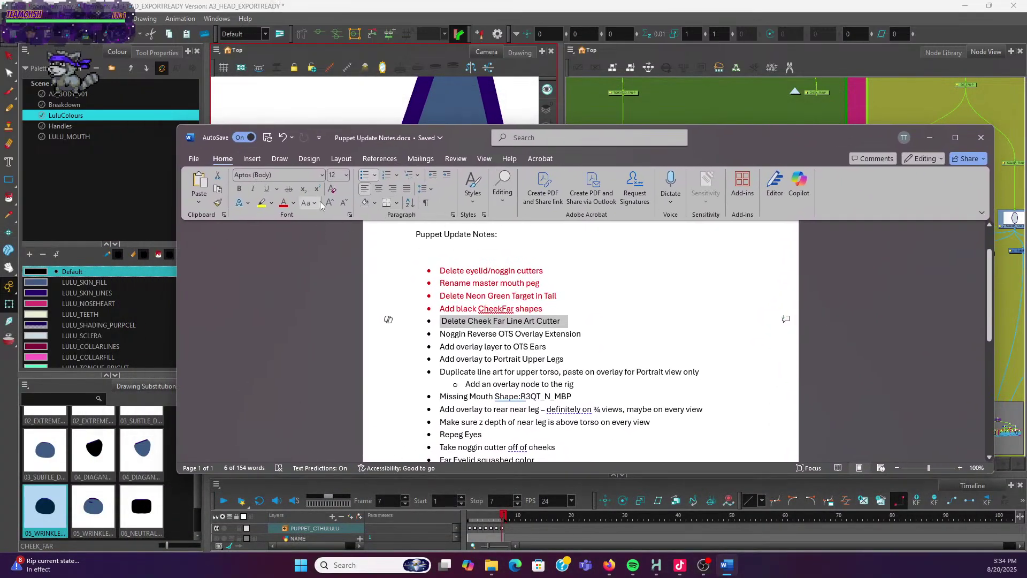
pyautogui.click(285, 205)
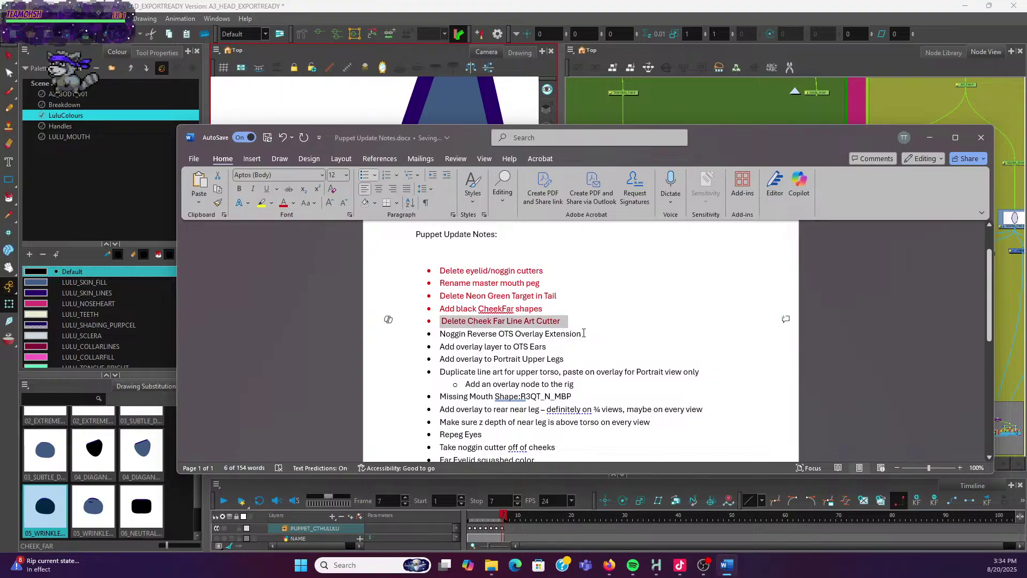
# Read the "Noggin Reverse OTS Overlay Extension" note, then move the notes window off the Harmony workspace
pyautogui.moveTo(582, 334); pyautogui.dragTo(437, 335)
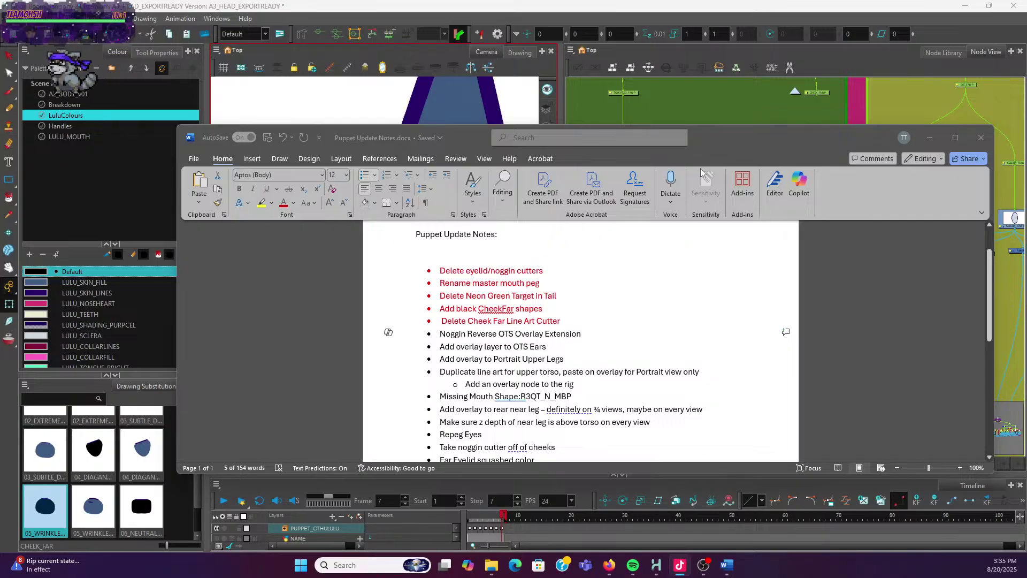
pyautogui.moveTo(803, 144); pyautogui.dragTo(802, 114)
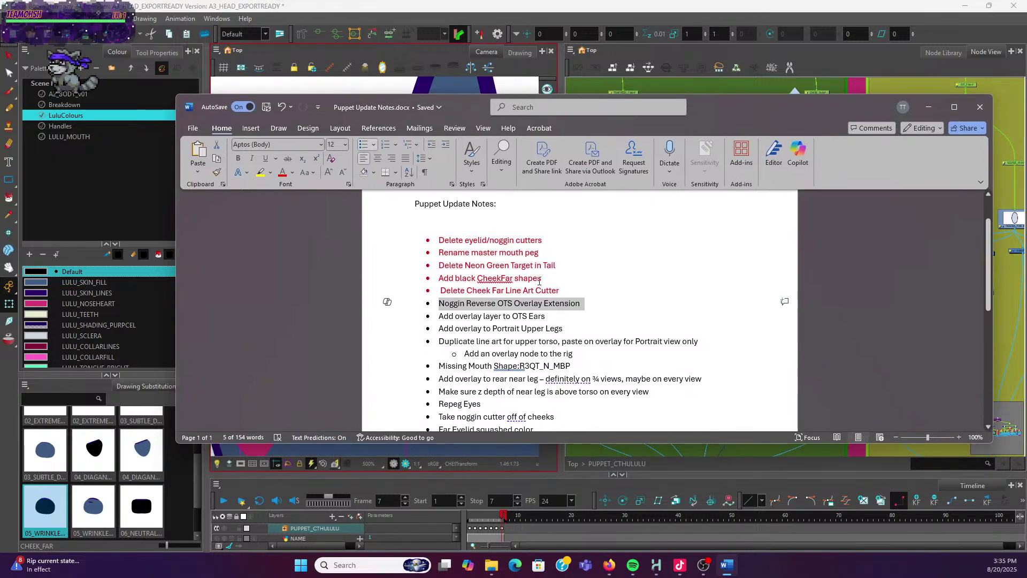
pyautogui.click(594, 304)
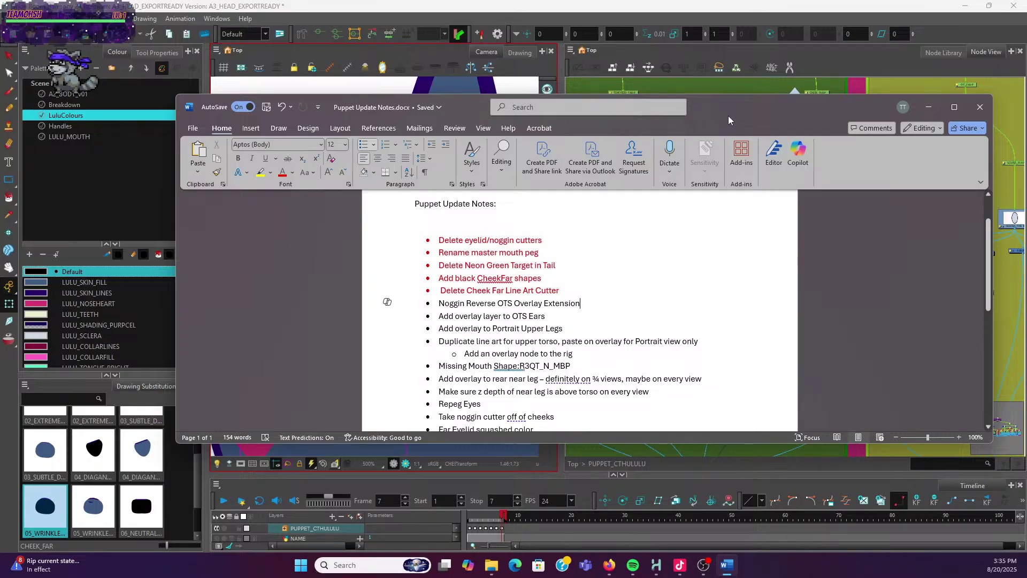
pyautogui.moveTo(730, 114); pyautogui.dragTo(0, 223)
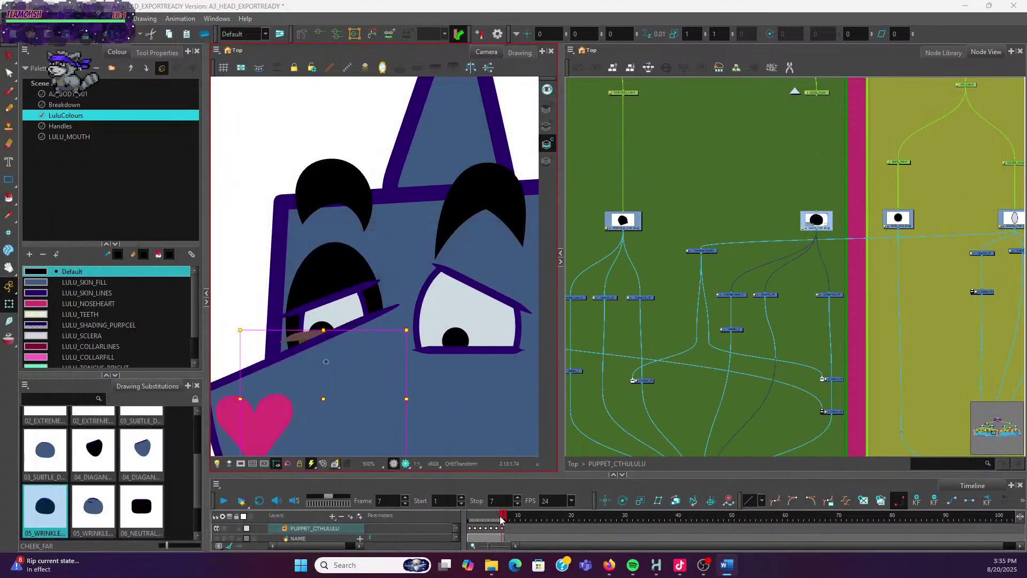
# Select the noggin on frame 6, review its drawing substitutions, and inspect the head view on frame 2
pyautogui.moveTo(481, 515); pyautogui.dragTo(497, 515)
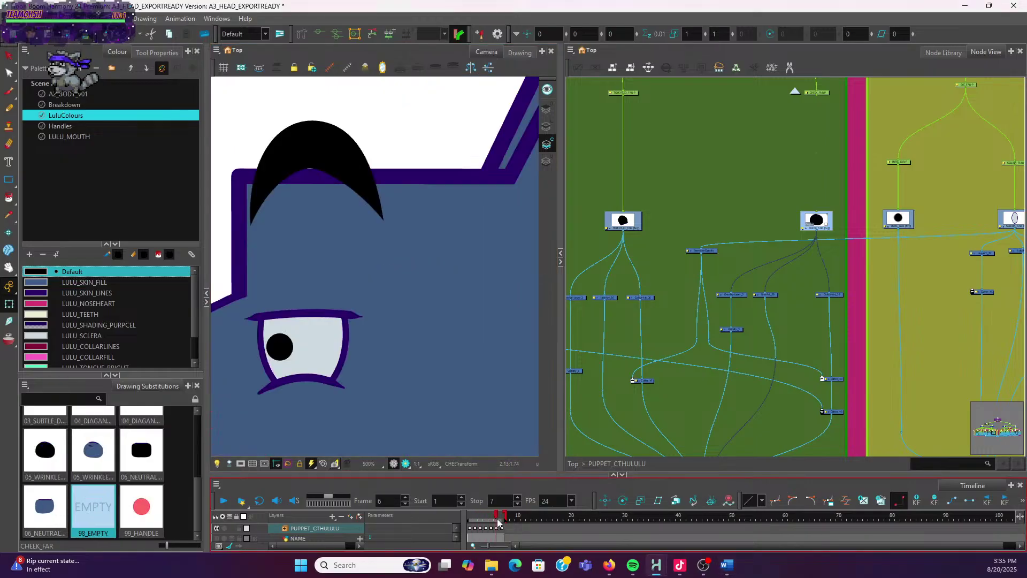
pyautogui.click(400, 308)
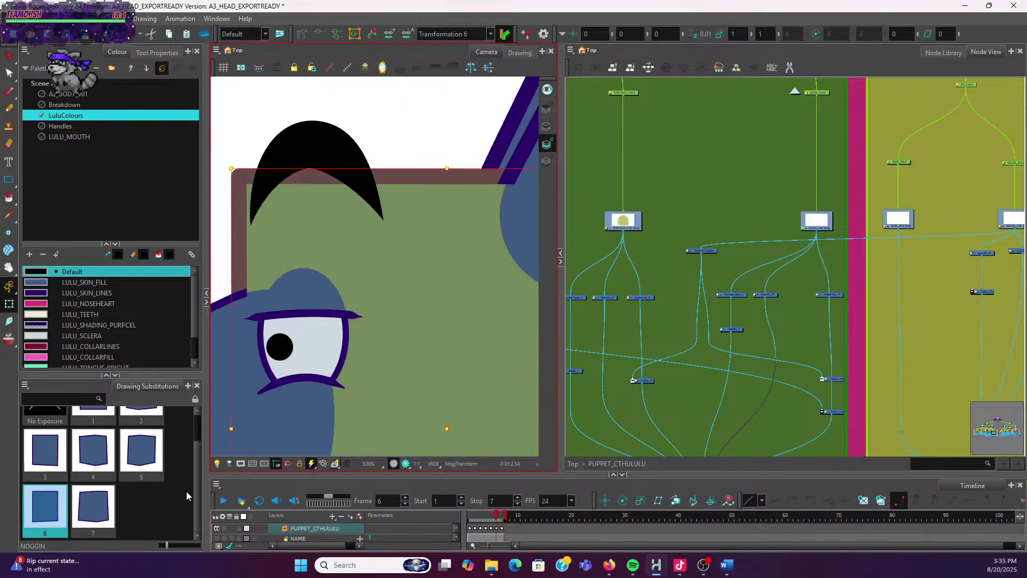
pyautogui.scroll(2, 197, 493)
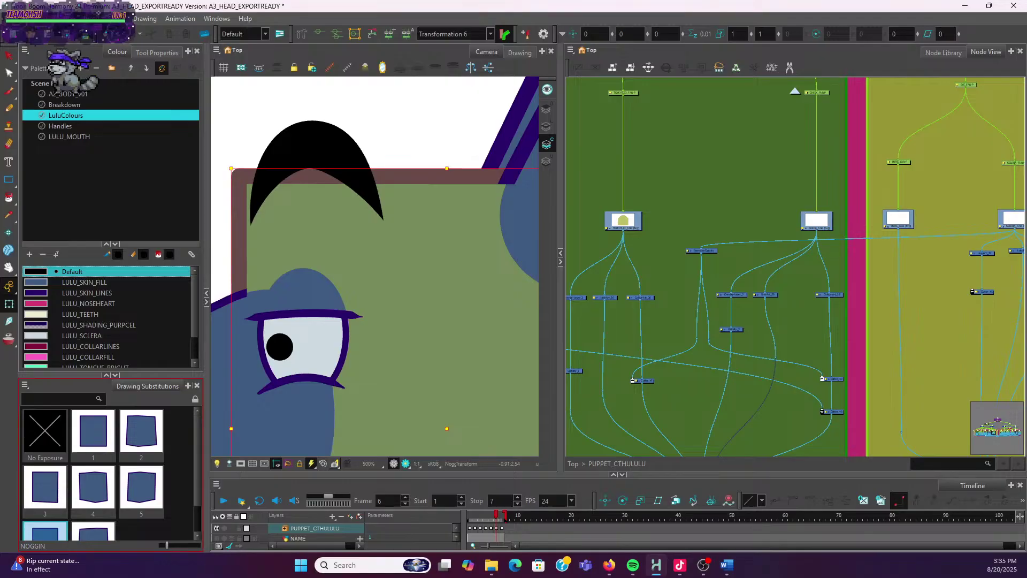
pyautogui.hotkey('alt', 'Tab')
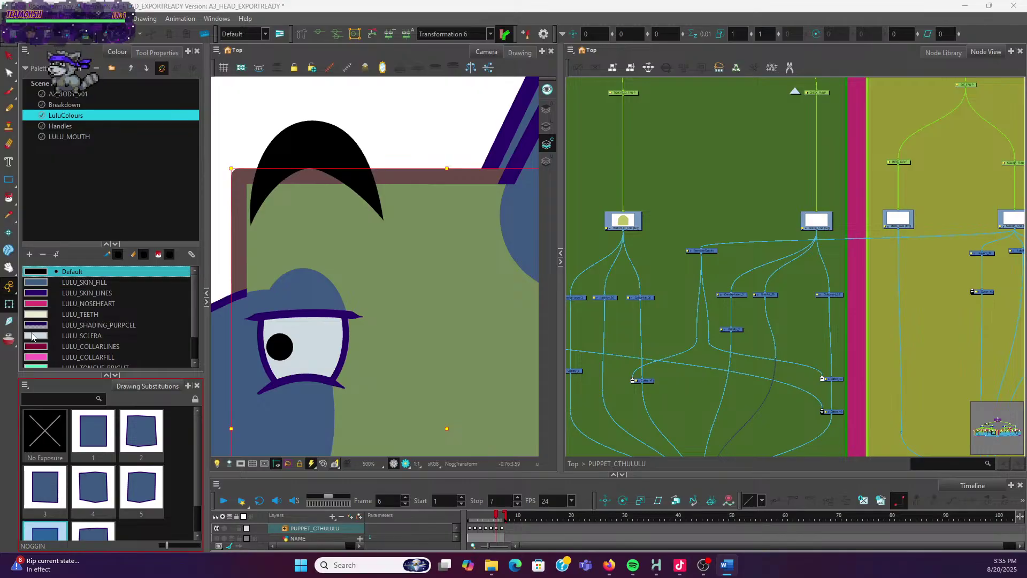
pyautogui.scroll(-3, 421, 336)
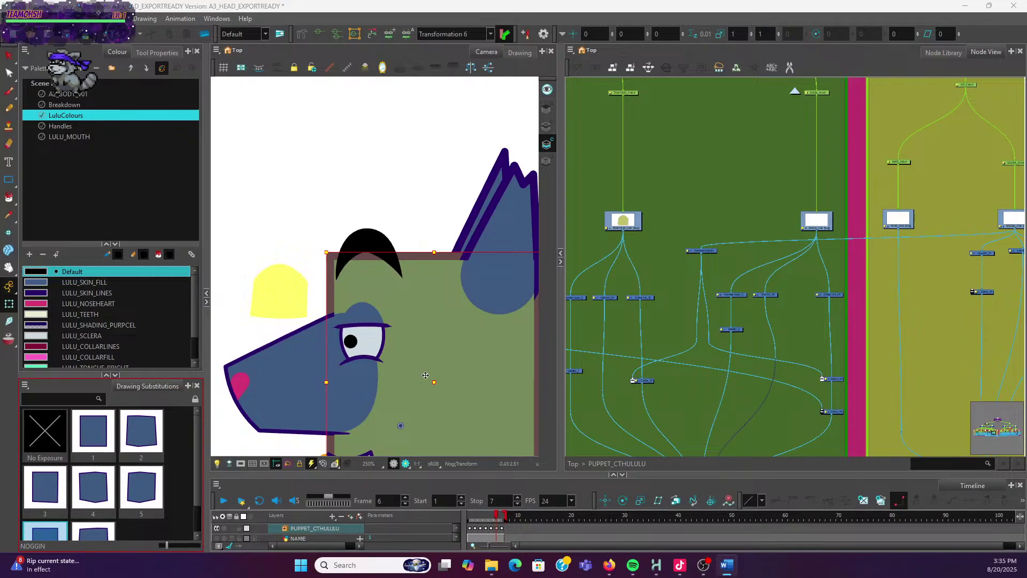
pyautogui.click(477, 512)
pyautogui.scroll(-5, 419, 445)
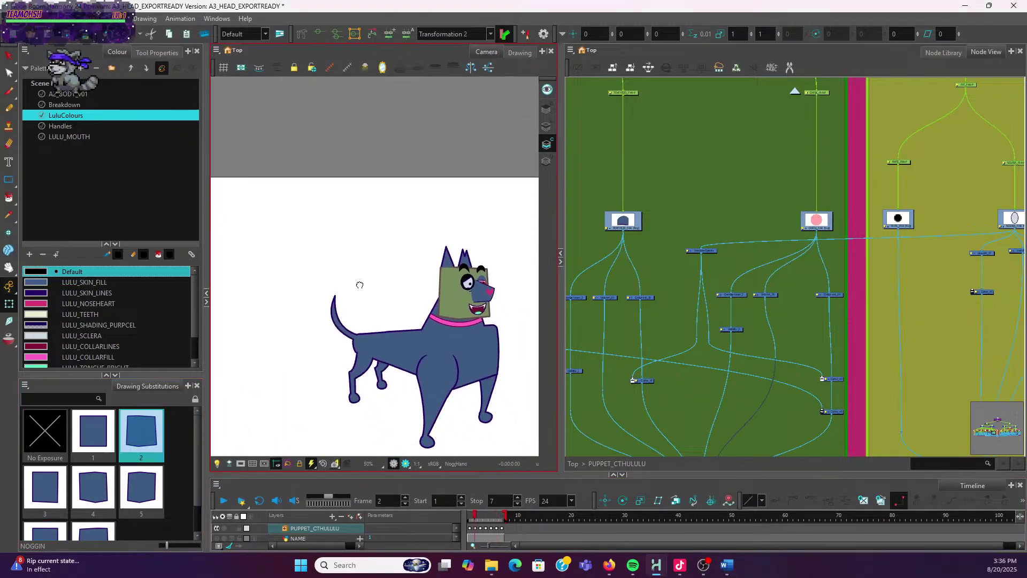
# Check the head on frames 3 and 6, then examine on frame 5 where the muzzle meets the noggin
pyautogui.moveTo(360, 285); pyautogui.dragTo(357, 289)
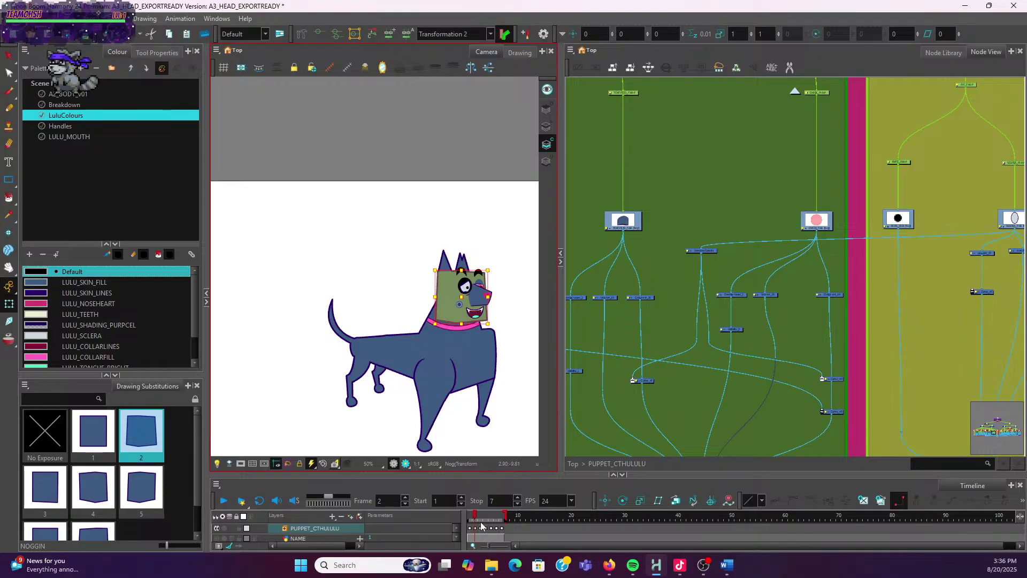
pyautogui.click(479, 519)
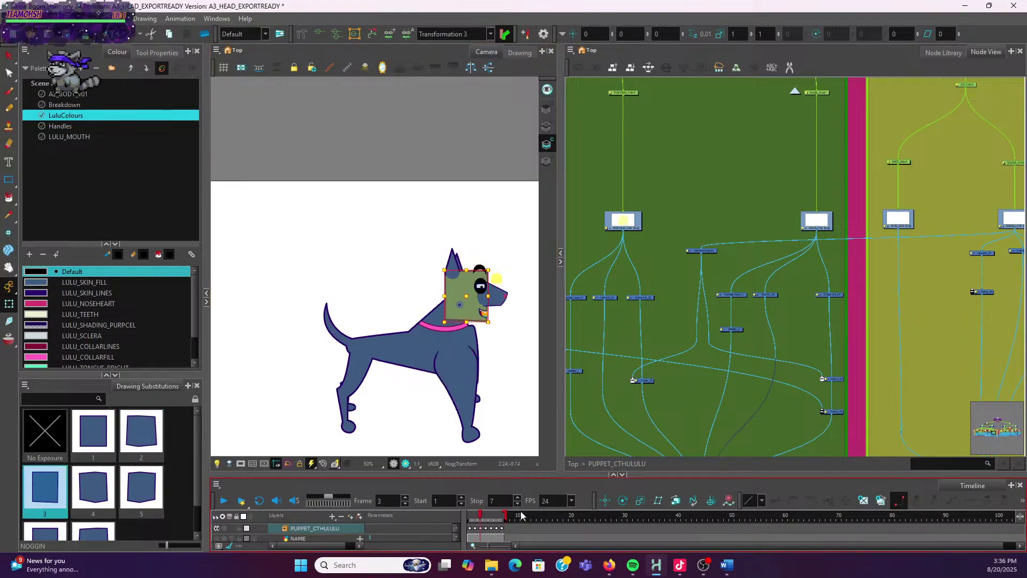
pyautogui.click(496, 515)
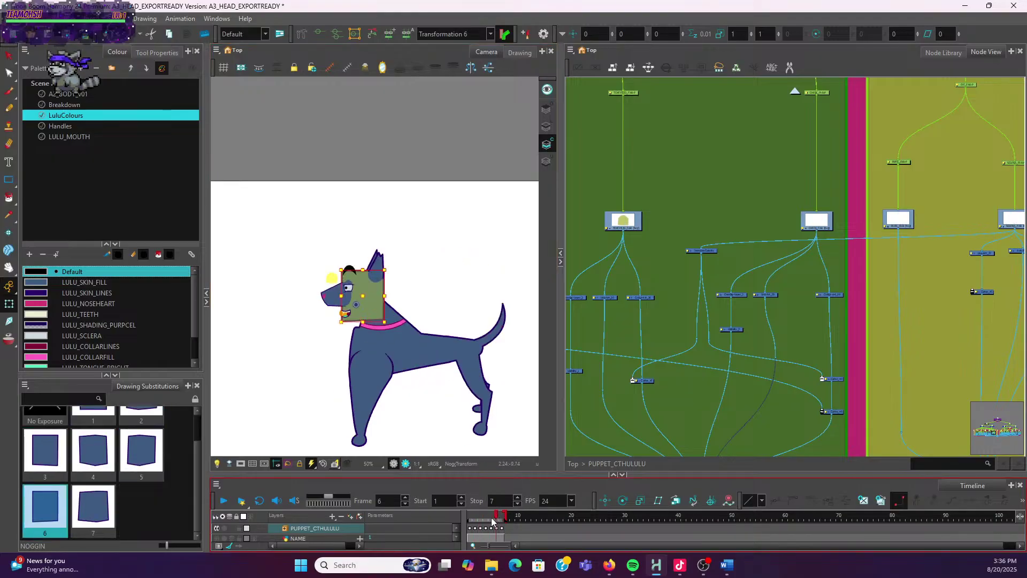
pyautogui.click(491, 517)
pyautogui.scroll(5, 374, 283)
pyautogui.click(404, 282)
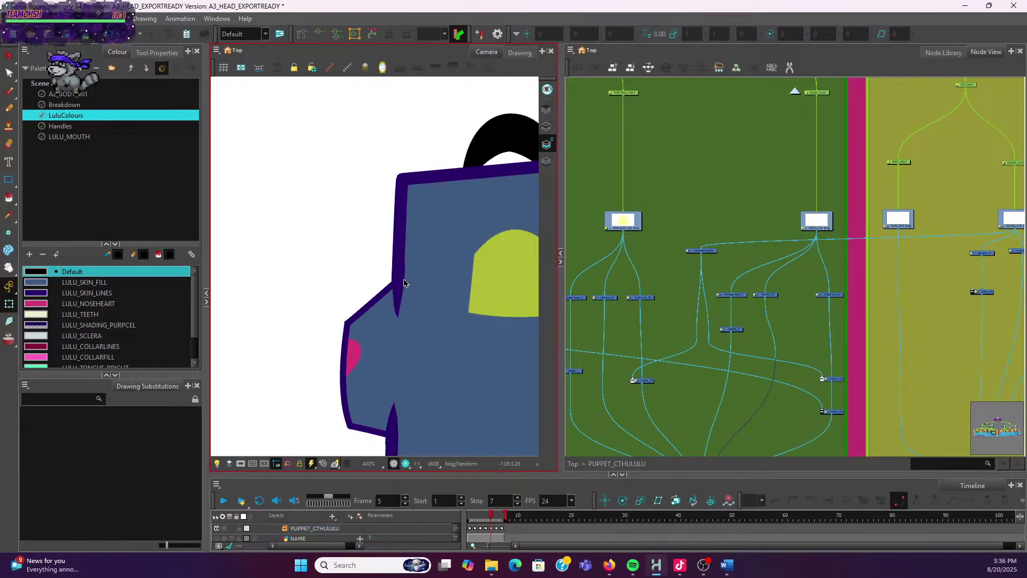
# Inspect the frame 5 noggin drawing's overlay, line and colour art separately in the Drawing view, ending on the overlay art
pyautogui.click(546, 108)
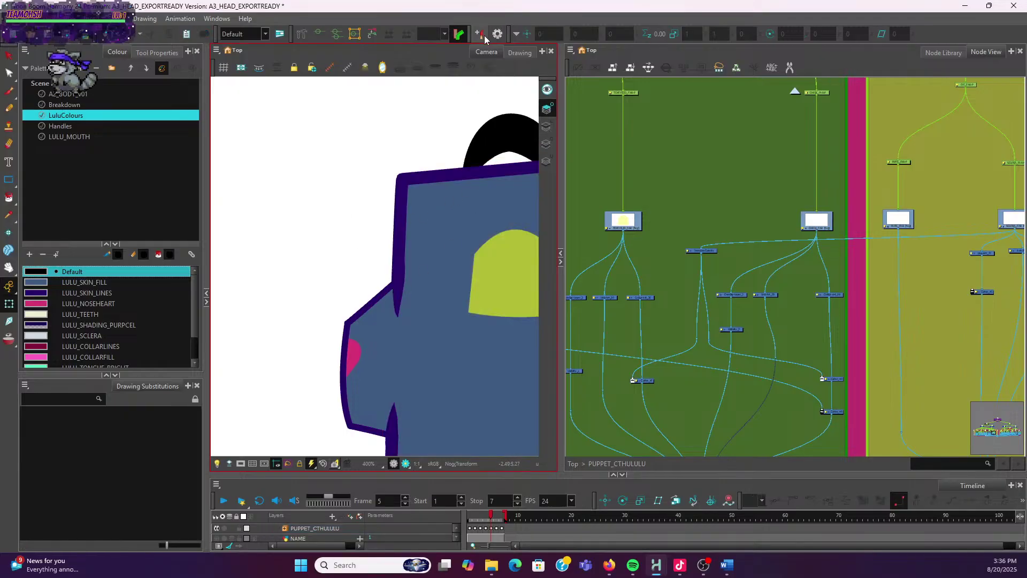
pyautogui.click(519, 53)
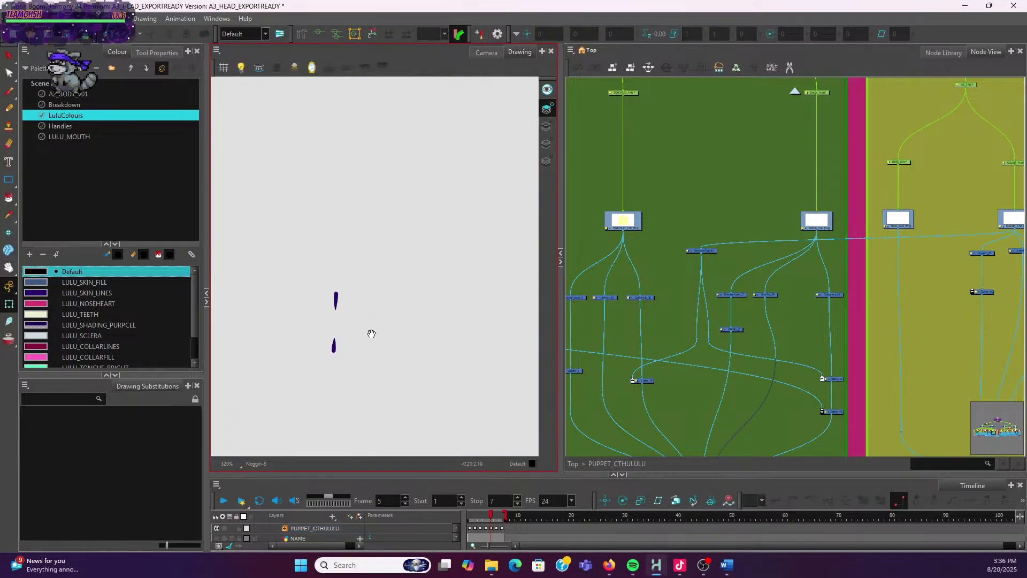
pyautogui.click(547, 91)
pyautogui.scroll(3, 393, 273)
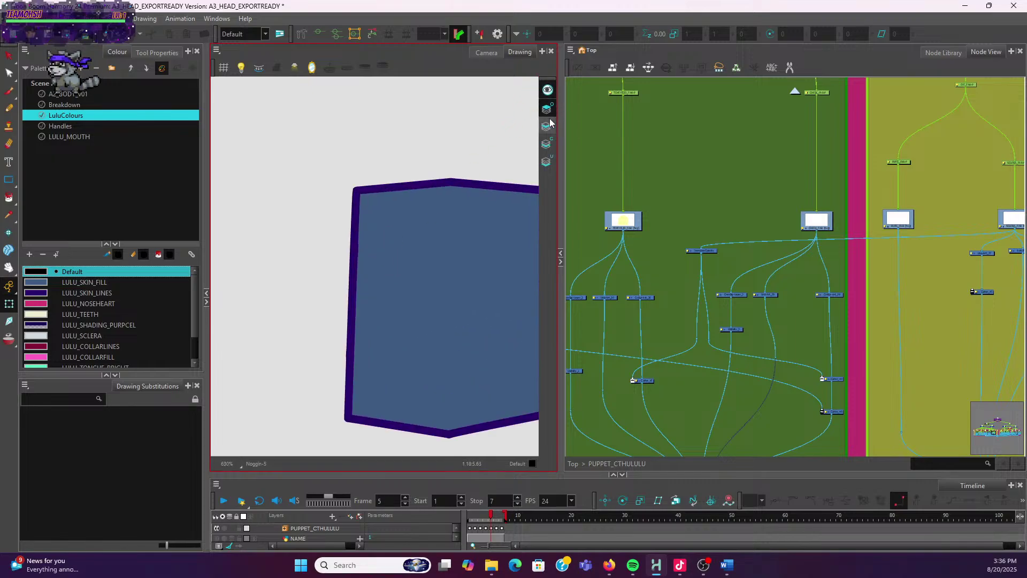
pyautogui.scroll(-3, 505, 155)
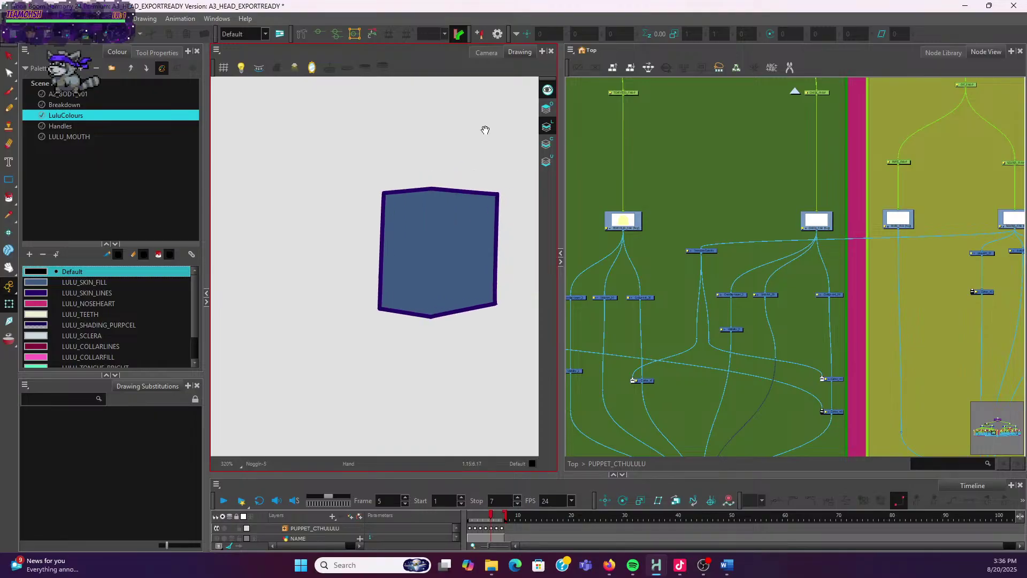
pyautogui.click(547, 91)
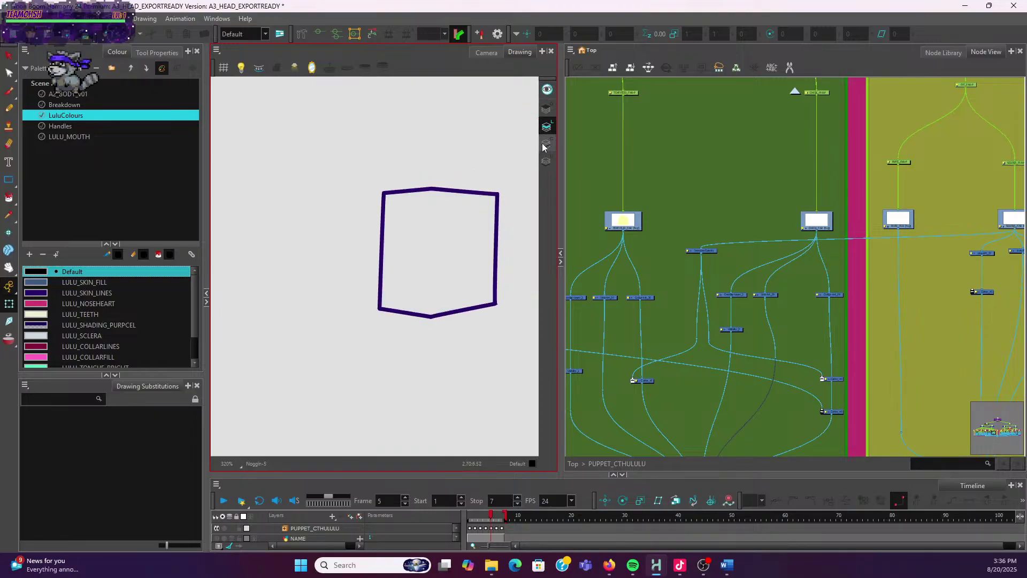
pyautogui.click(545, 145)
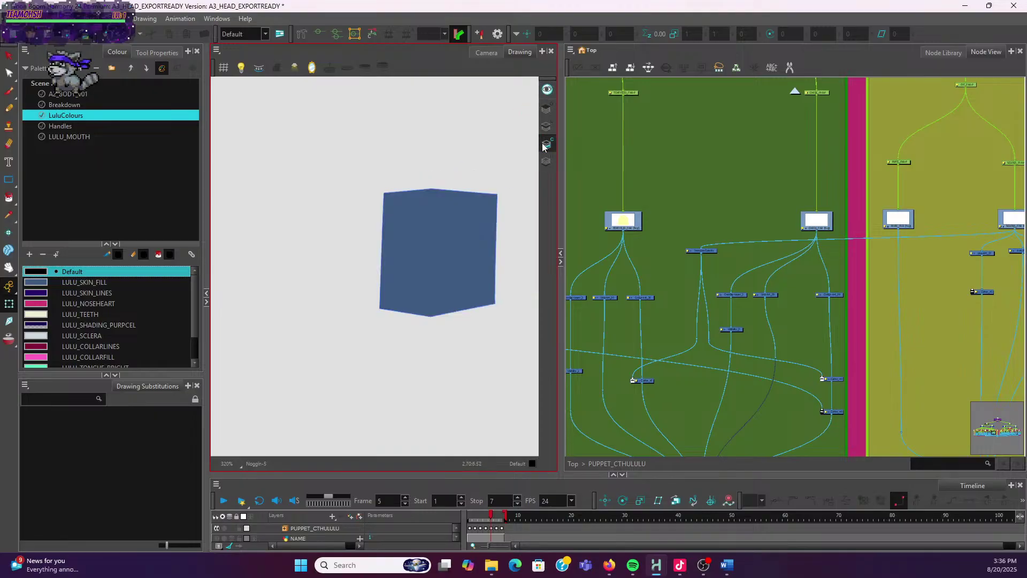
pyautogui.click(546, 108)
pyautogui.scroll(1, 380, 244)
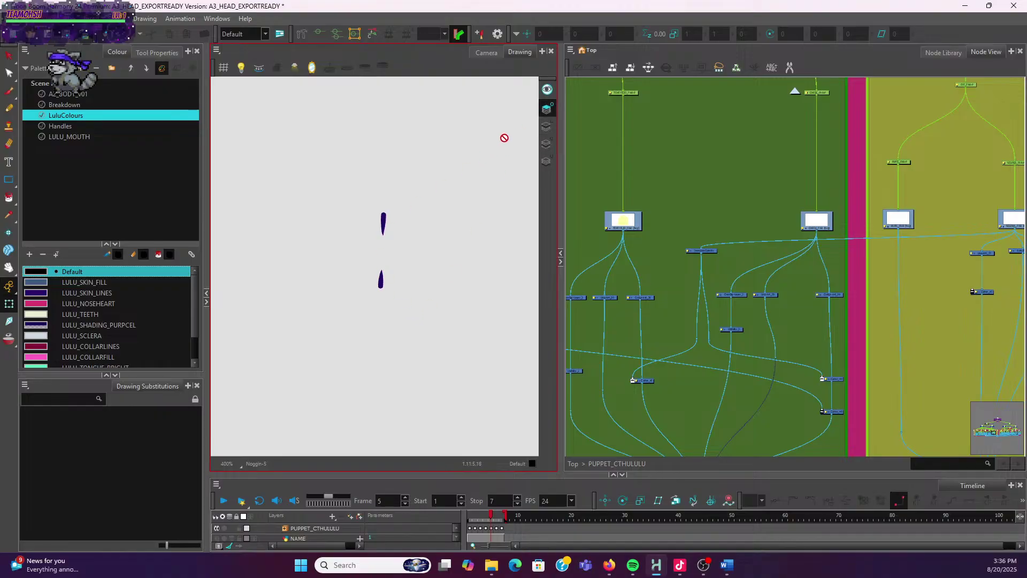
# Select the noggin on frame 5 and extend its upper overlay stroke up to the head's top front corner with the Contour Editor
pyautogui.click(486, 53)
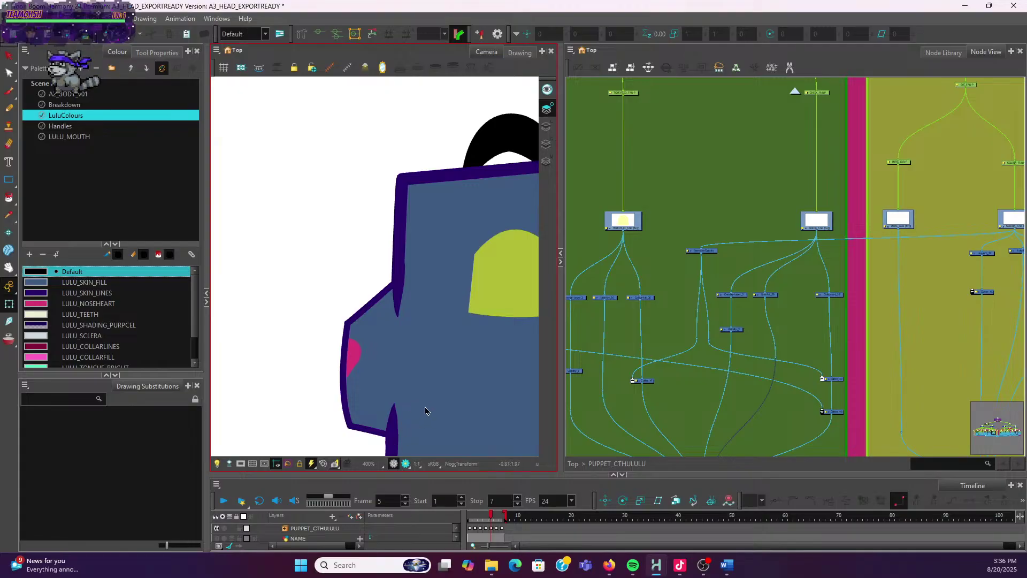
pyautogui.scroll(-5, 425, 411)
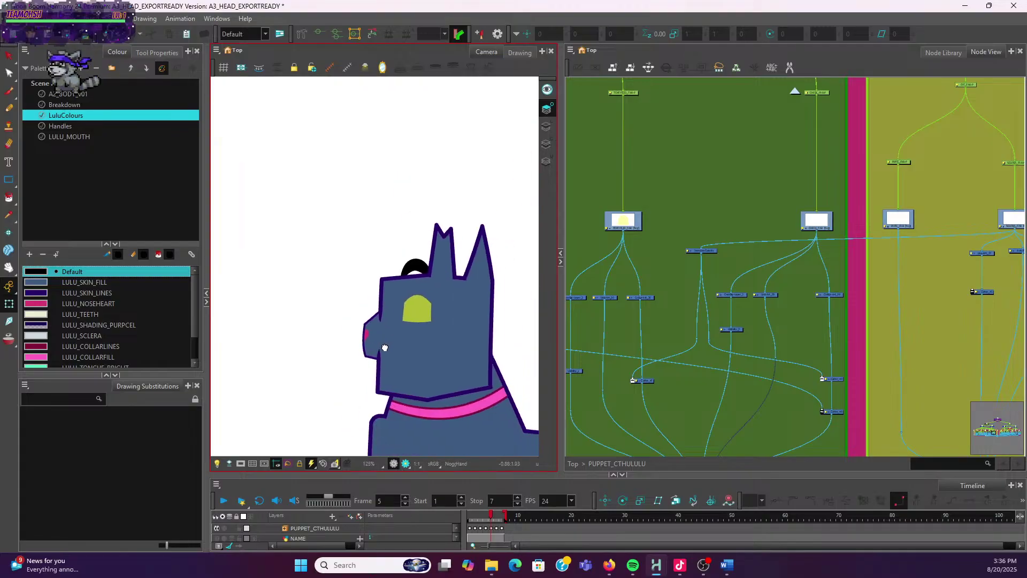
pyautogui.scroll(3, 385, 348)
pyautogui.click(384, 318)
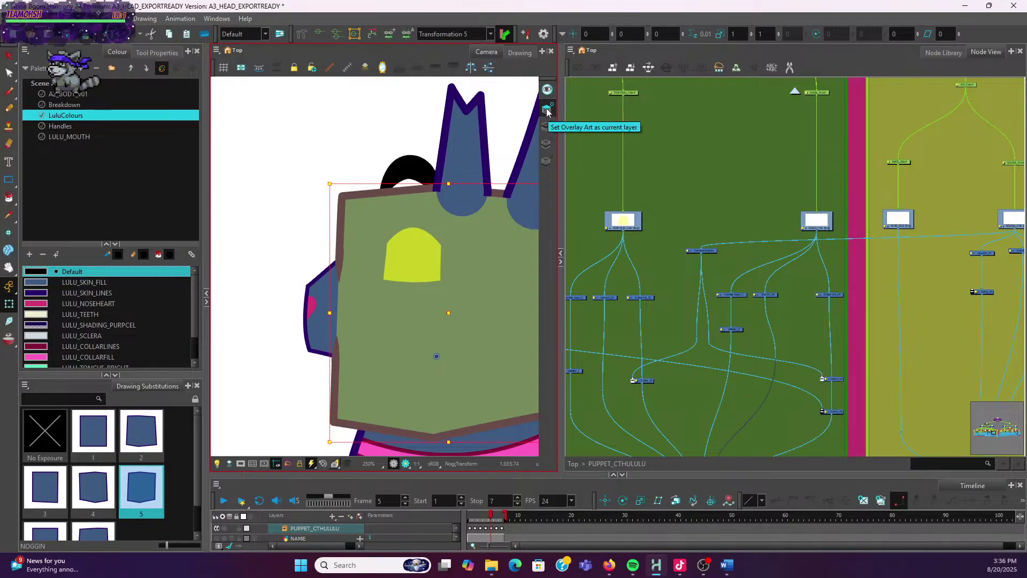
pyautogui.click(520, 52)
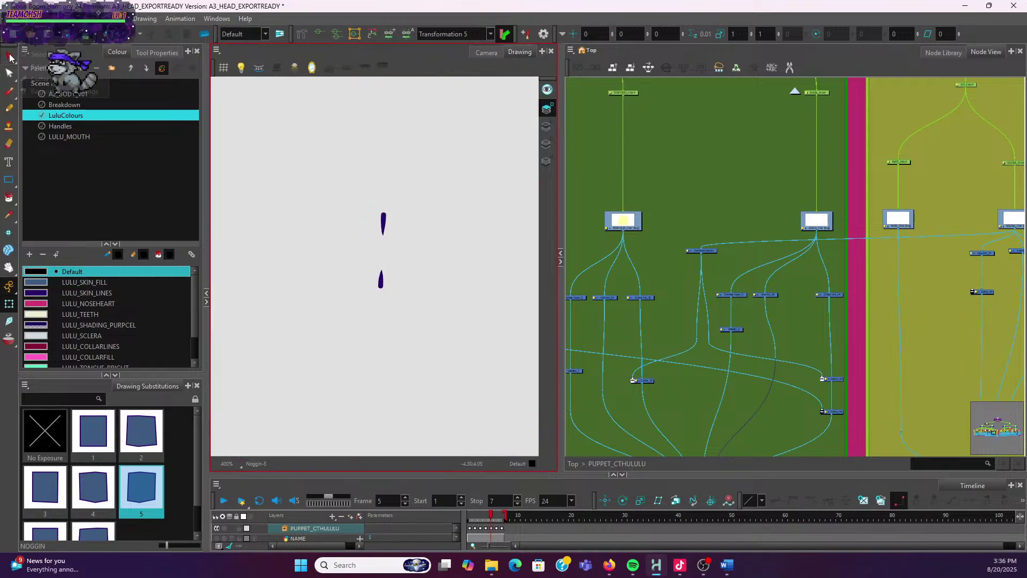
pyautogui.click(11, 75)
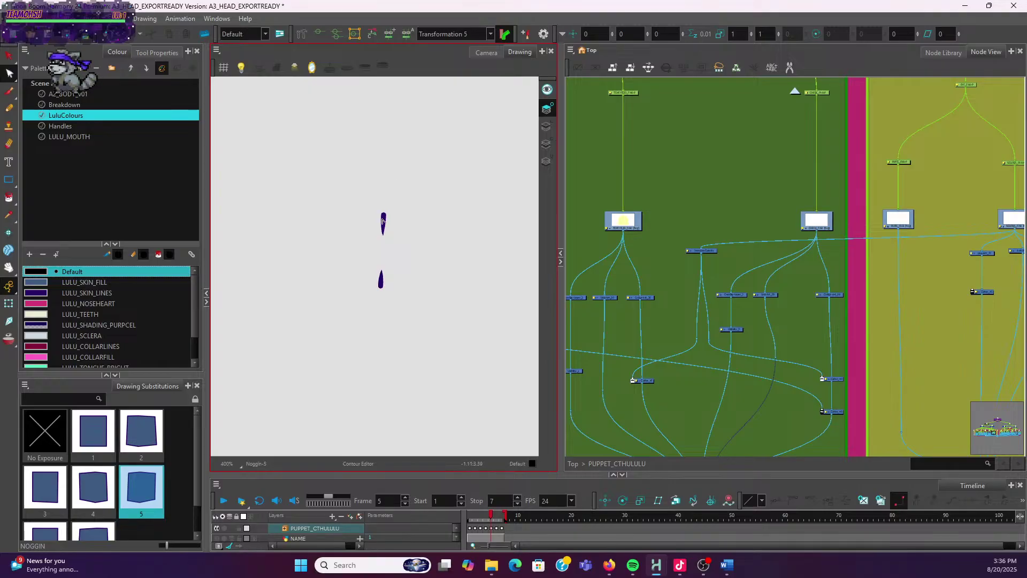
pyautogui.click(384, 224)
pyautogui.scroll(3, 383, 220)
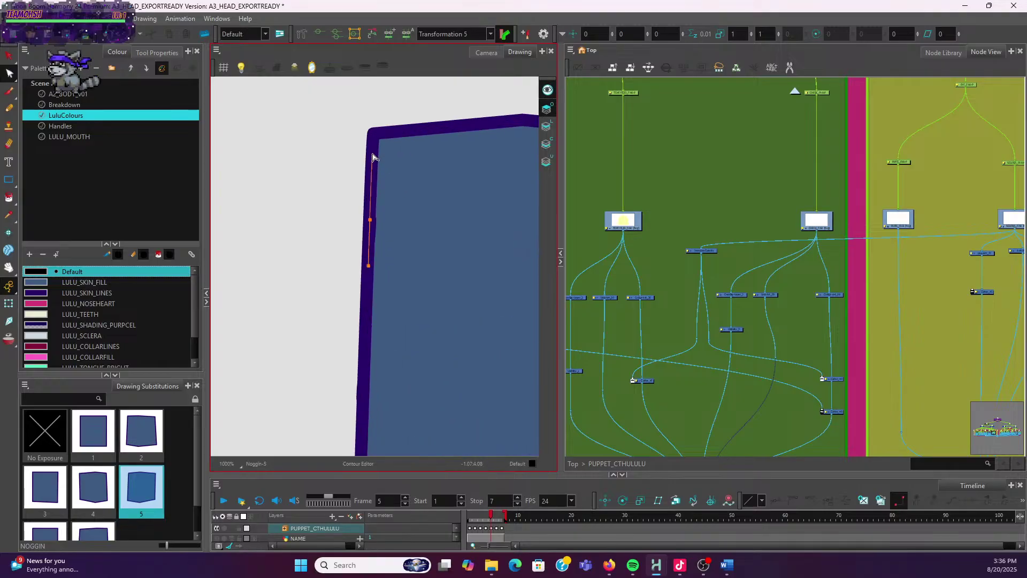
pyautogui.click(373, 133)
pyautogui.moveTo(373, 136); pyautogui.dragTo(373, 142)
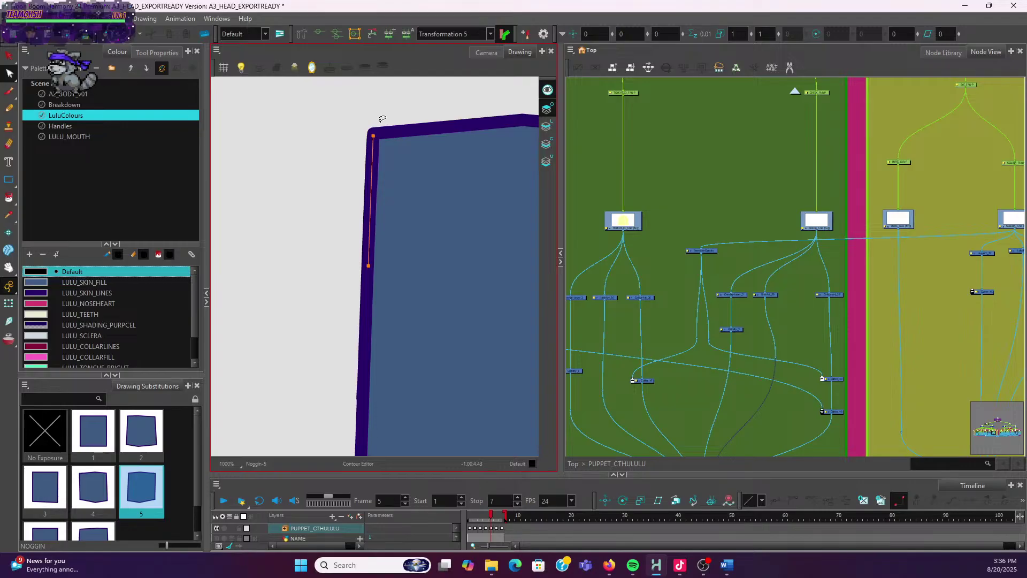
pyautogui.click(374, 136)
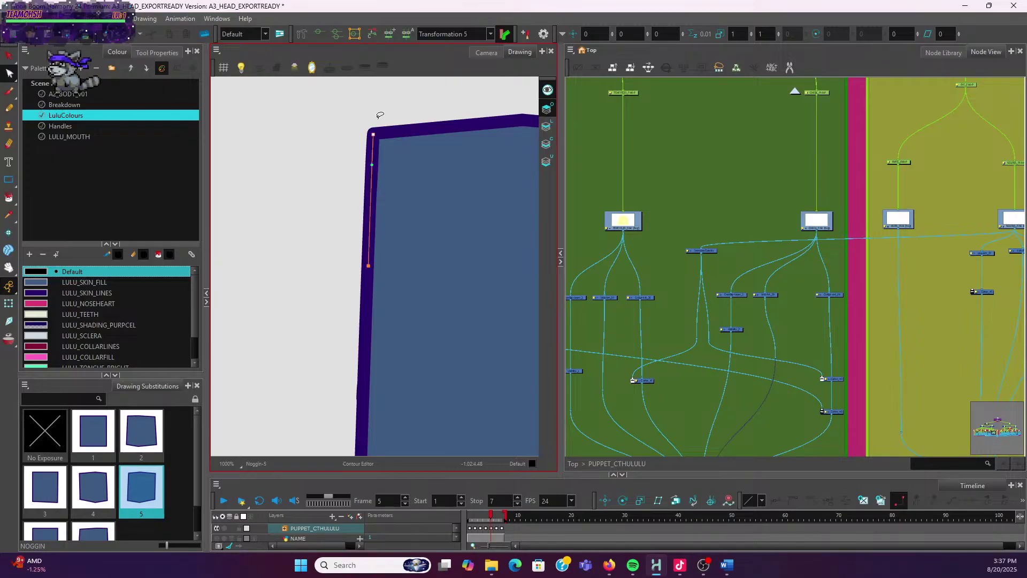
# In the Camera view, pull the tapered tip of the noggin's upper overlay stroke slightly further down over the muzzle
pyautogui.click(486, 52)
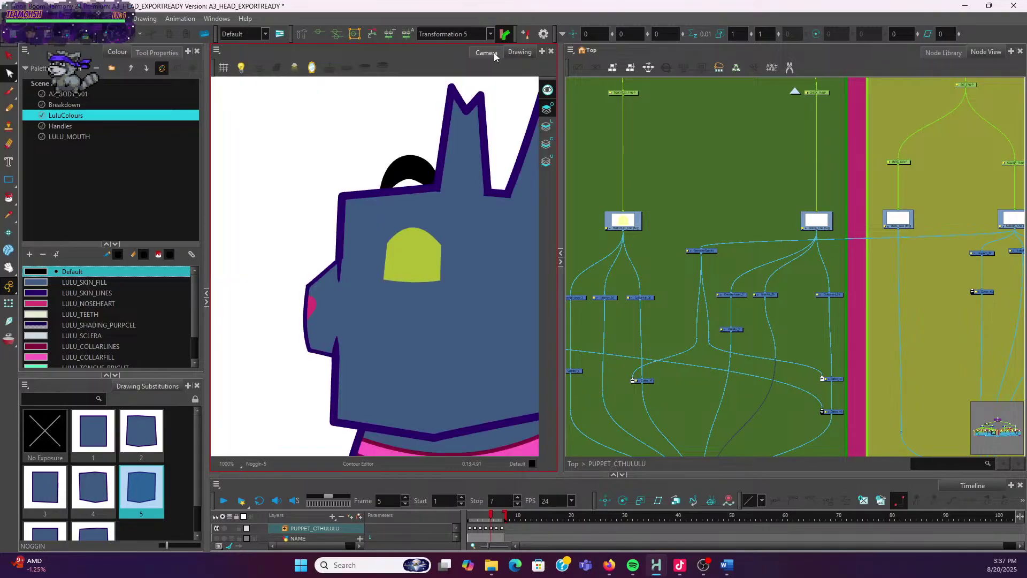
pyautogui.scroll(4, 400, 267)
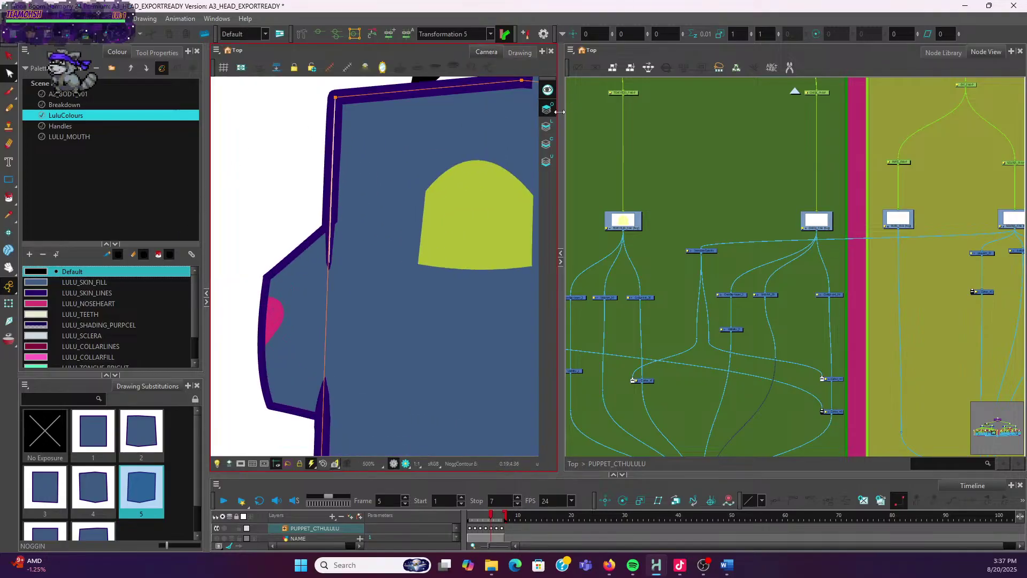
pyautogui.click(157, 52)
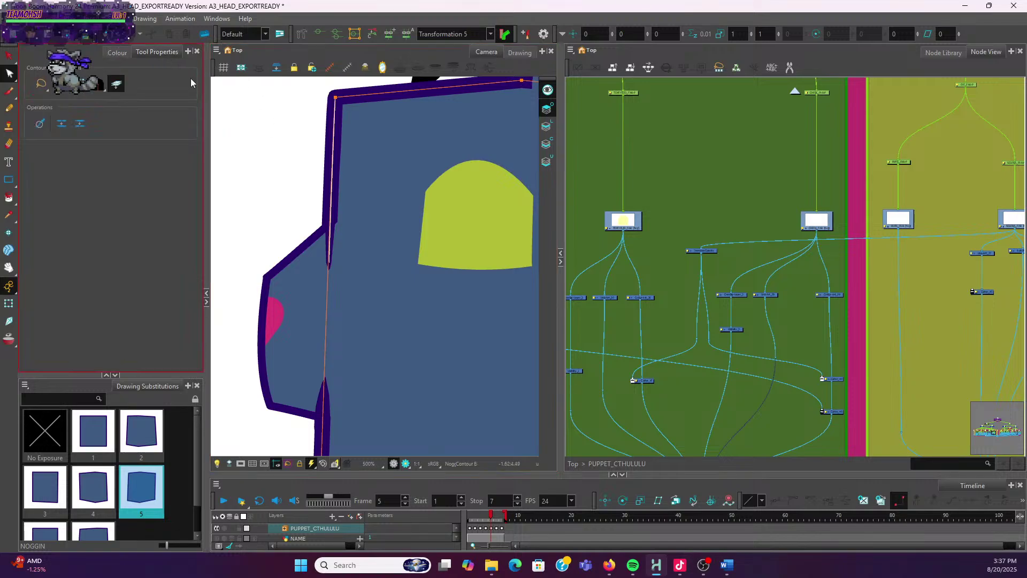
pyautogui.click(330, 267)
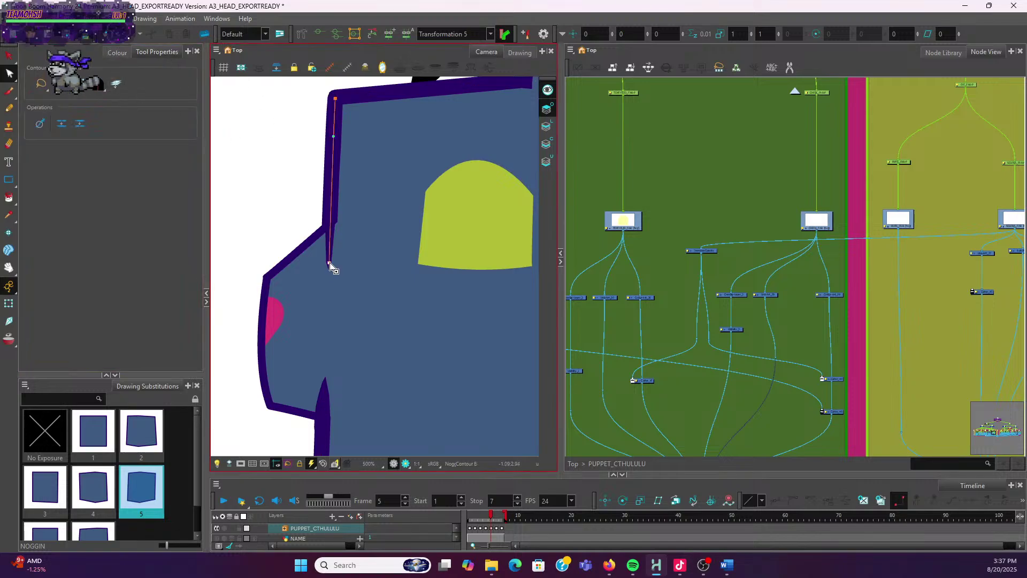
pyautogui.moveTo(330, 266); pyautogui.dragTo(330, 278)
pyautogui.click(284, 194)
pyautogui.scroll(-5, 284, 195)
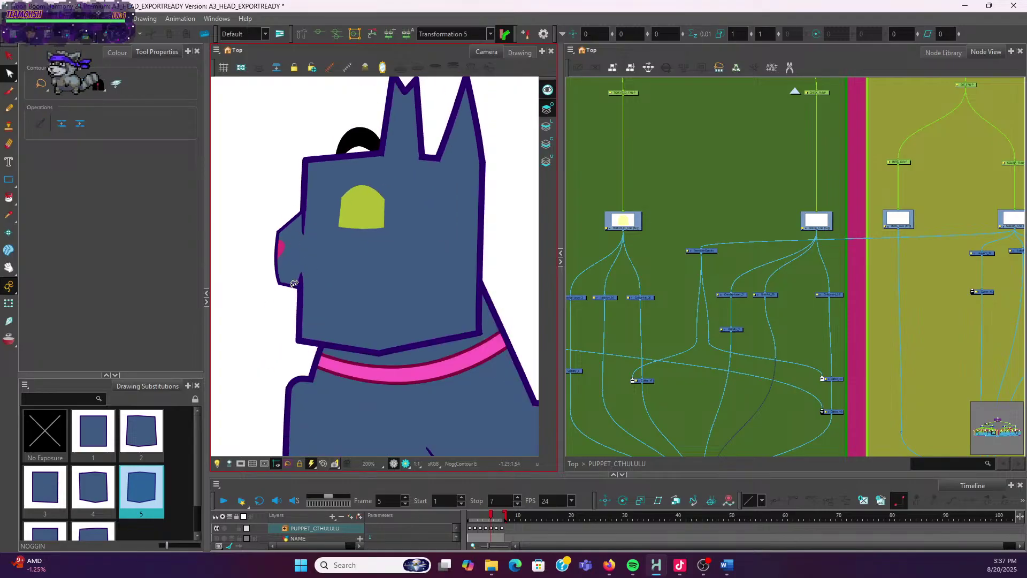
# Extend the noggin's lower overlay stroke down to the head's bottom front corner and raise its tapered tip over the muzzle
pyautogui.scroll(5, 331, 329)
pyautogui.click(327, 330)
pyautogui.scroll(-5, 323, 332)
pyautogui.scroll(5, 343, 286)
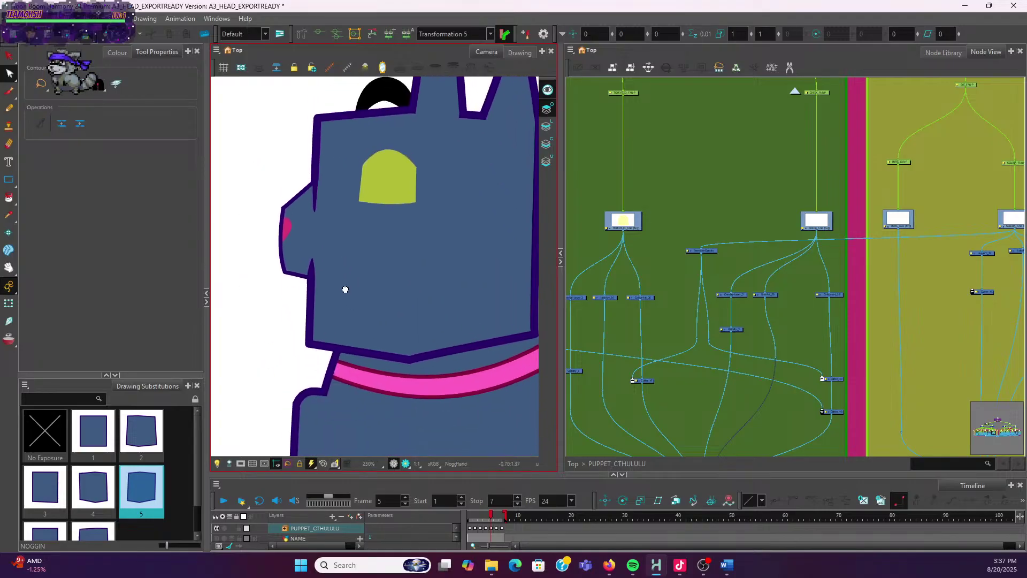
pyautogui.moveTo(278, 280); pyautogui.dragTo(276, 435)
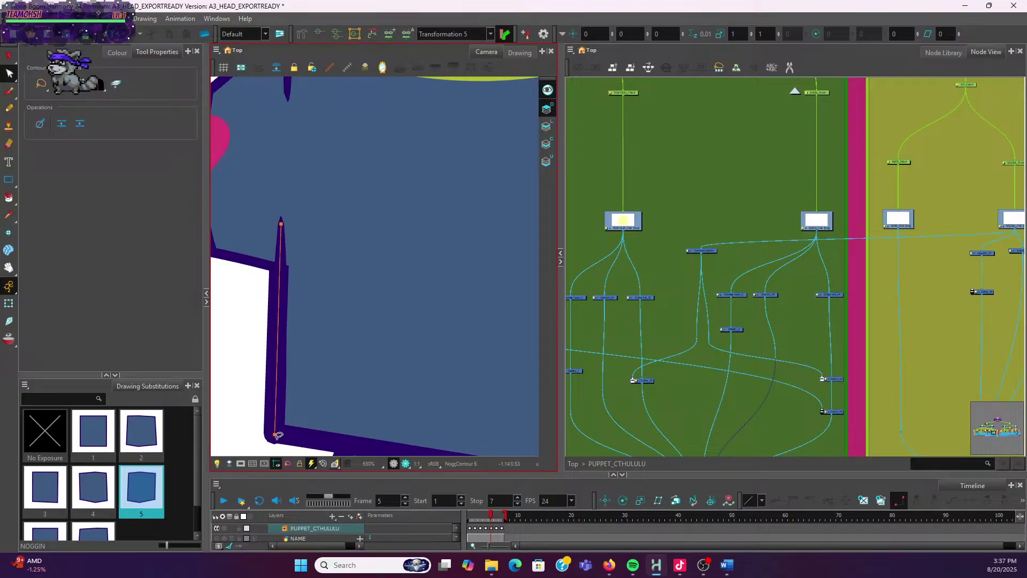
pyautogui.click(275, 435)
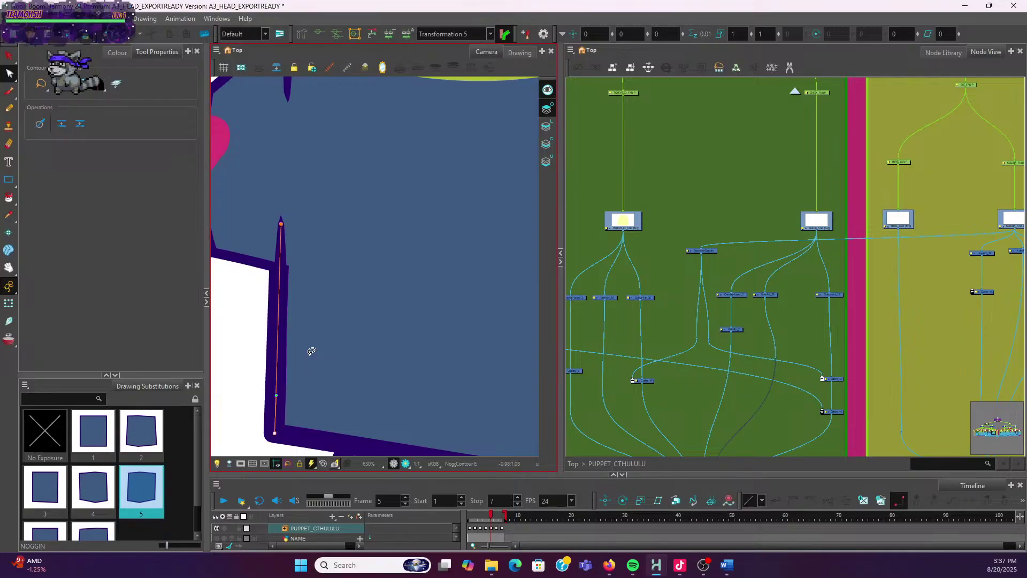
pyautogui.moveTo(282, 223); pyautogui.dragTo(283, 186)
pyautogui.click(332, 222)
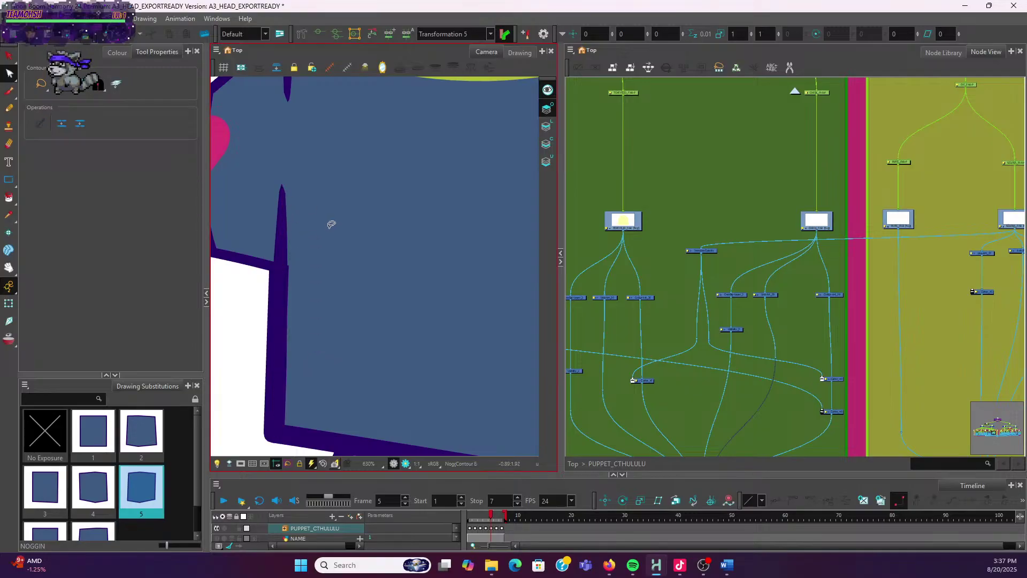
# Use the Pencil Editor to remove the middle thickness points from the noggin's lower overlay stroke
pyautogui.click(12, 74)
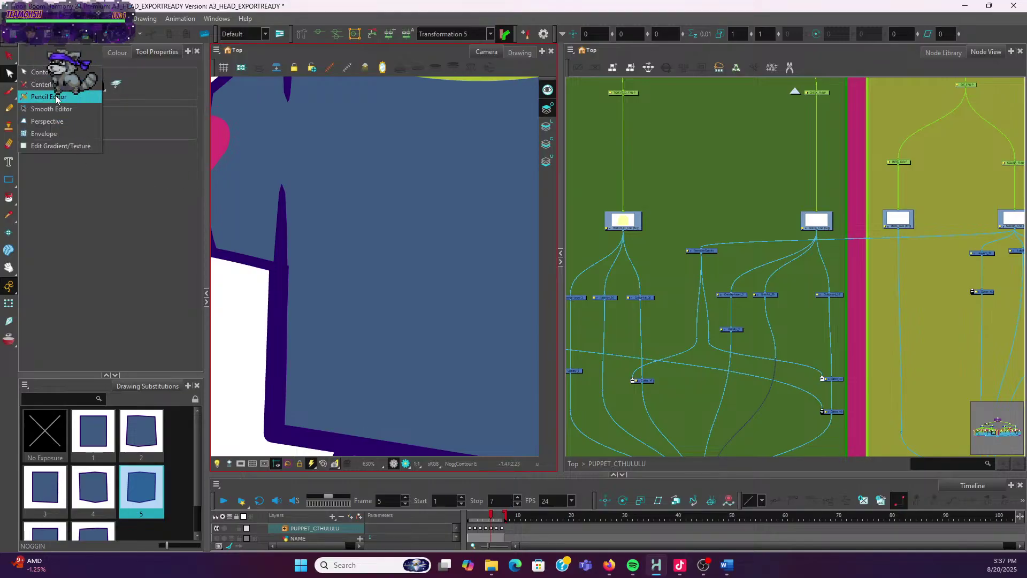
pyautogui.click(48, 121)
pyautogui.click(285, 238)
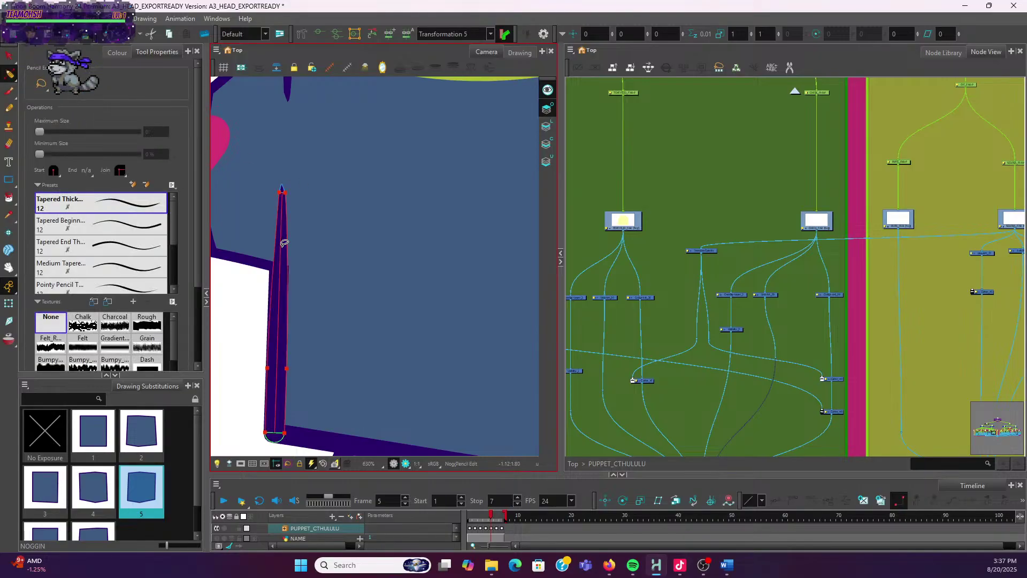
pyautogui.click(269, 370)
pyautogui.rightClick(268, 366)
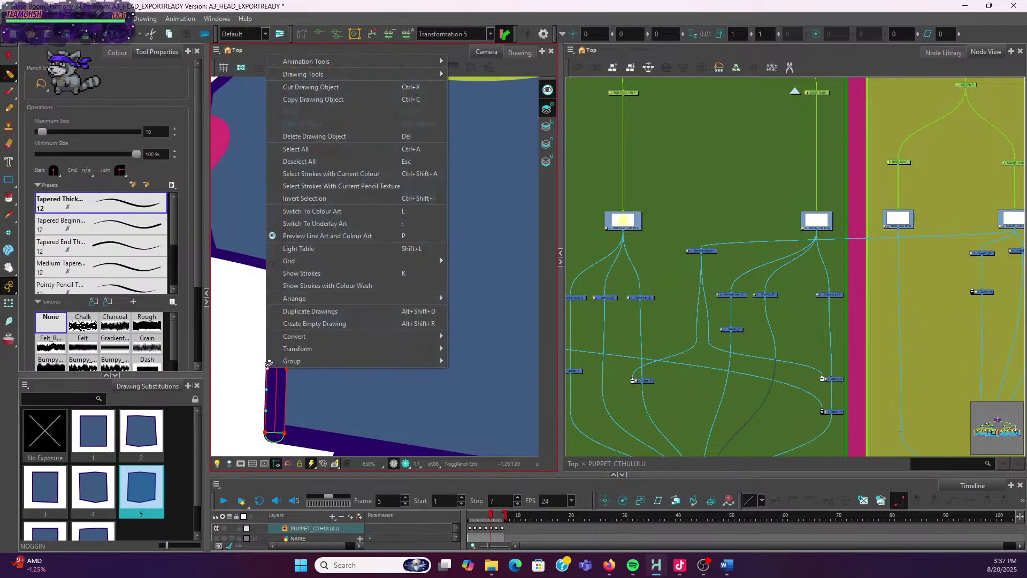
pyautogui.click(304, 315)
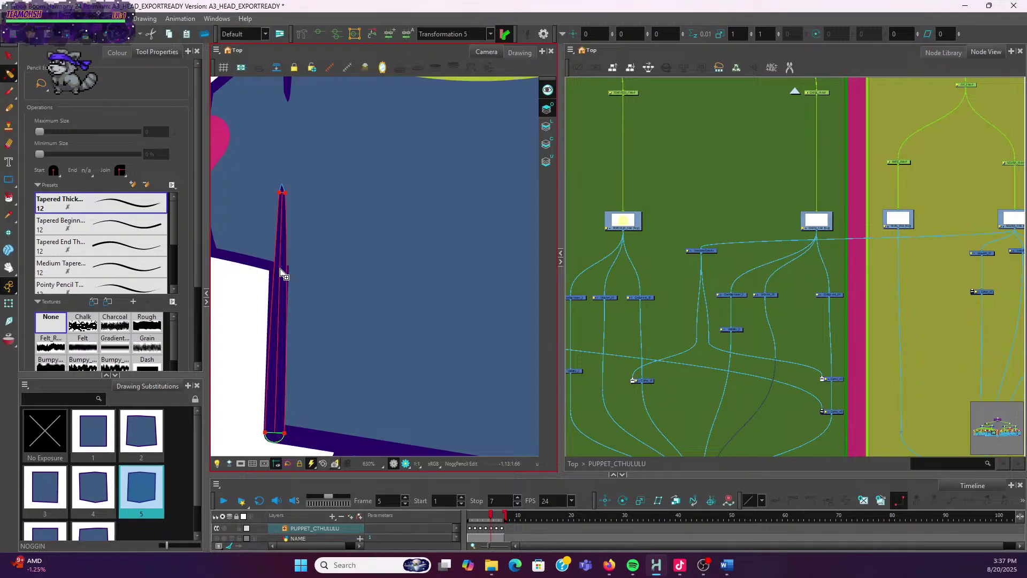
# Add thickness points to the lower overlay stroke where it meets the muzzle line and widen it there to match the head outline
pyautogui.hotkey('ctrl', 'z')
pyautogui.scroll(3, 284, 259)
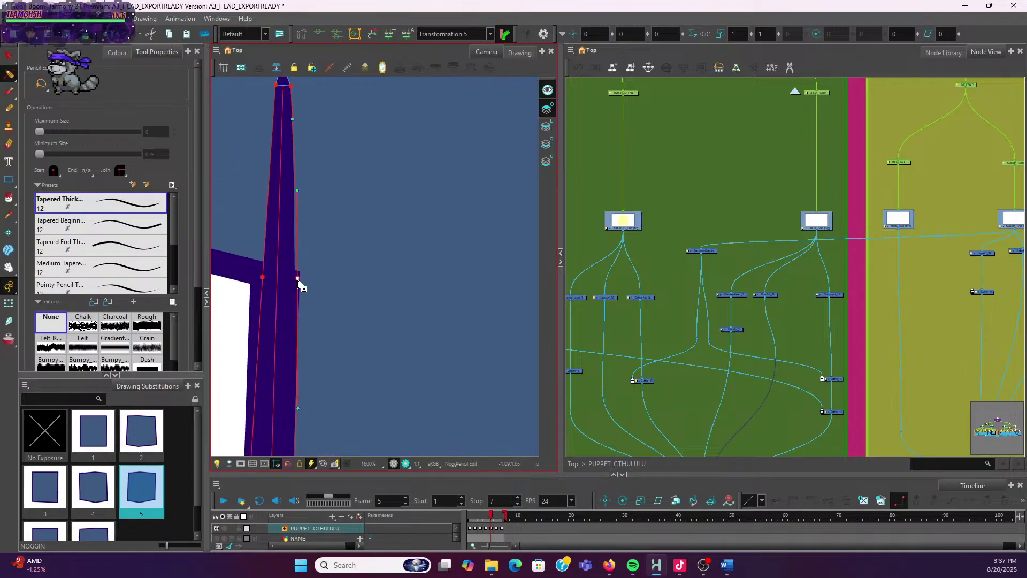
pyautogui.click(298, 278)
pyautogui.moveTo(264, 279); pyautogui.dragTo(258, 279)
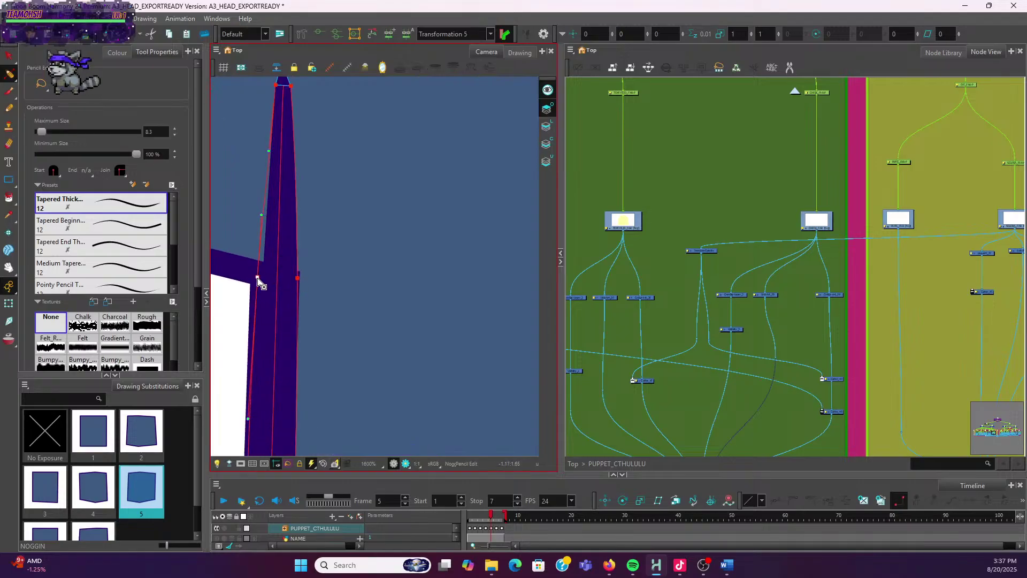
pyautogui.scroll(-5, 298, 326)
pyautogui.click(320, 270)
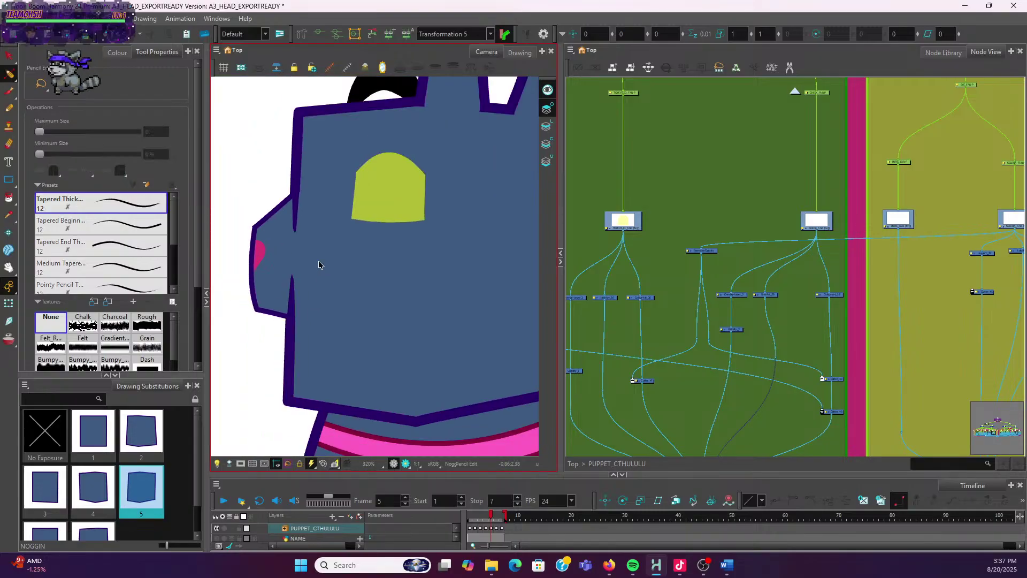
# Remove the middle thickness point from the noggin's upper overlay stroke with the Pencil Editor
pyautogui.scroll(2, 282, 217)
pyautogui.click(308, 190)
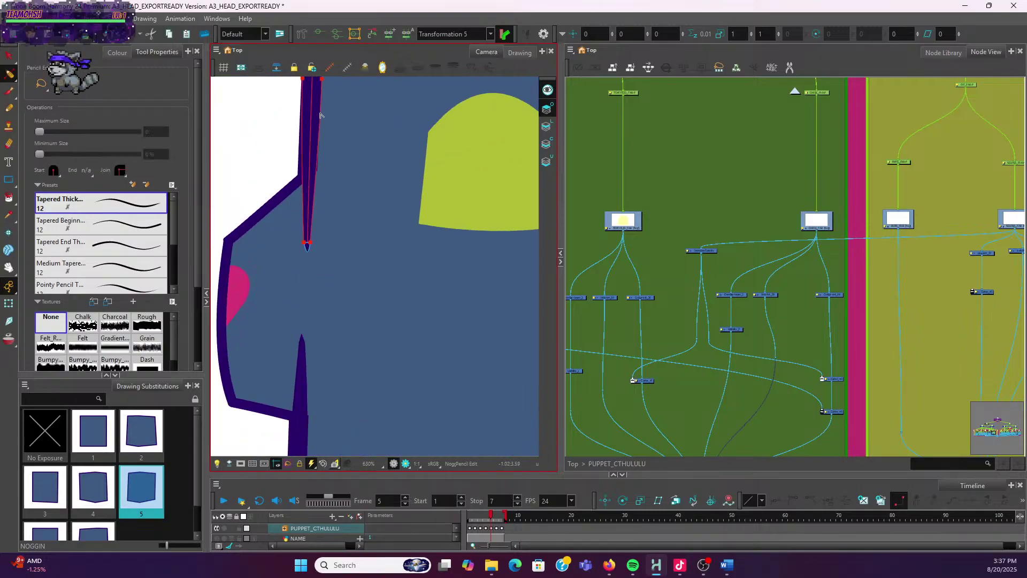
pyautogui.moveTo(329, 154); pyautogui.dragTo(321, 283)
pyautogui.click(314, 214)
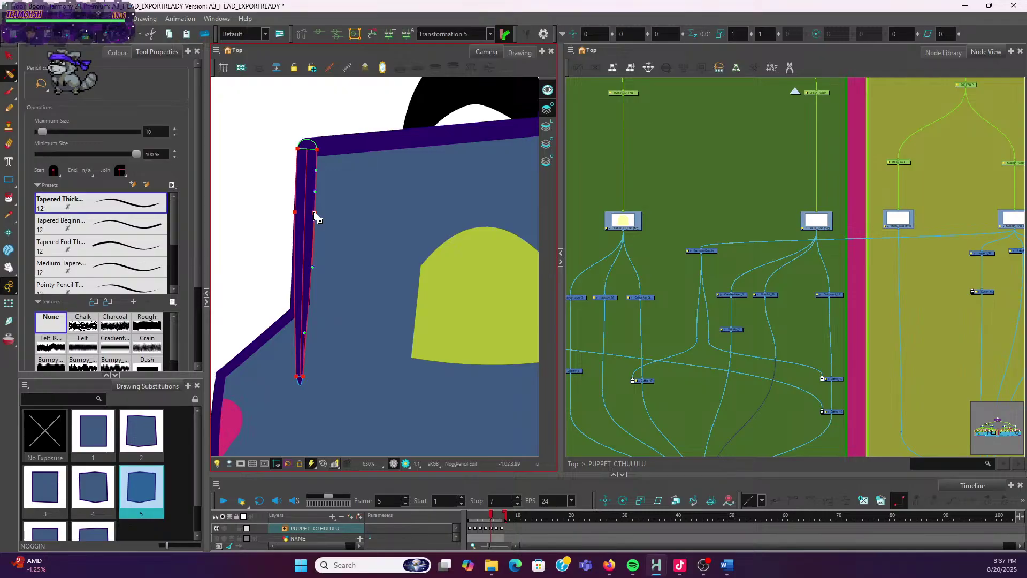
pyautogui.rightClick(314, 213)
pyautogui.click(374, 246)
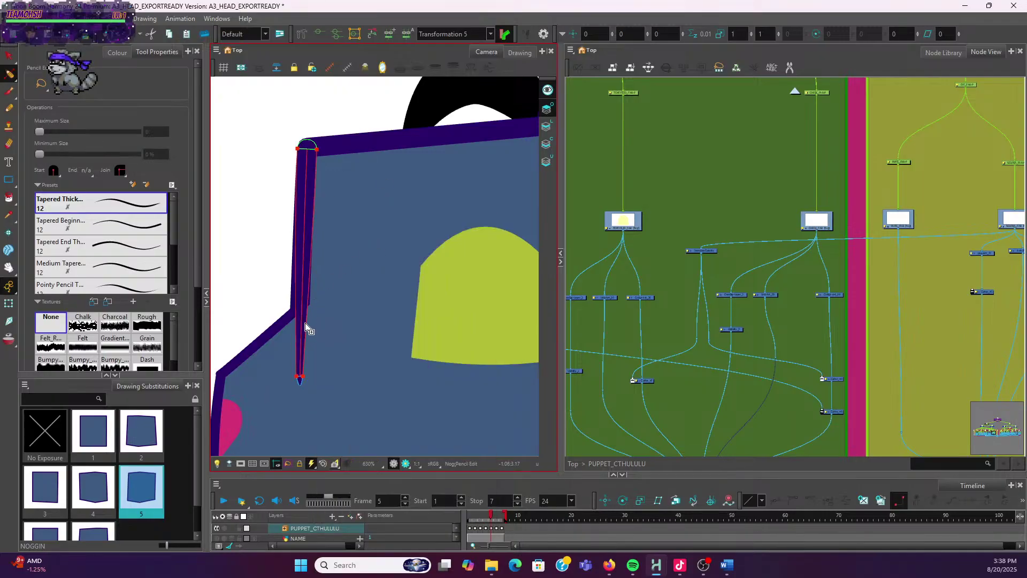
# Add a thickness point to the upper overlay stroke where it meets the muzzle line and widen it there to match the head outline
pyautogui.scroll(2, 303, 304)
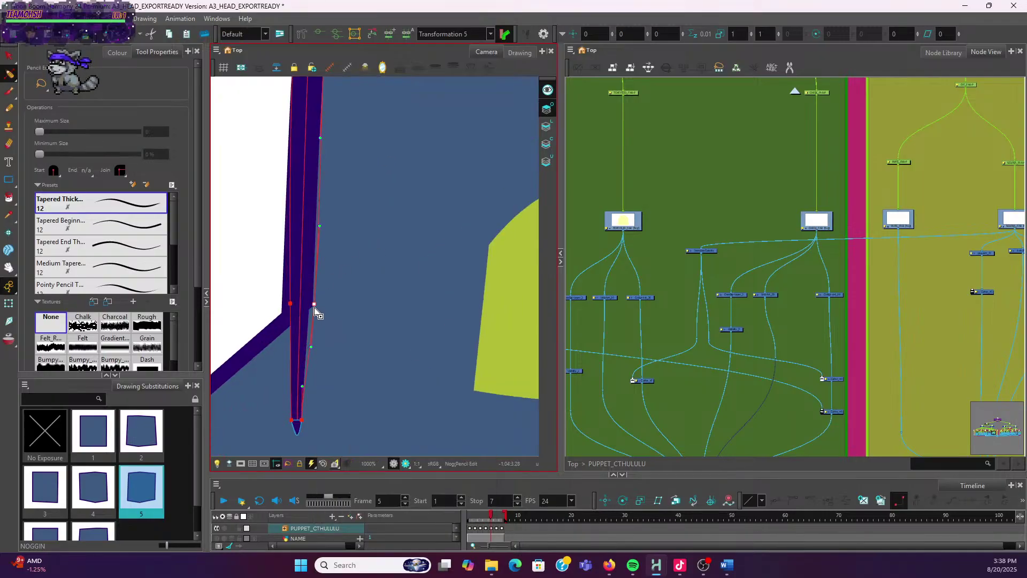
pyautogui.click(290, 299)
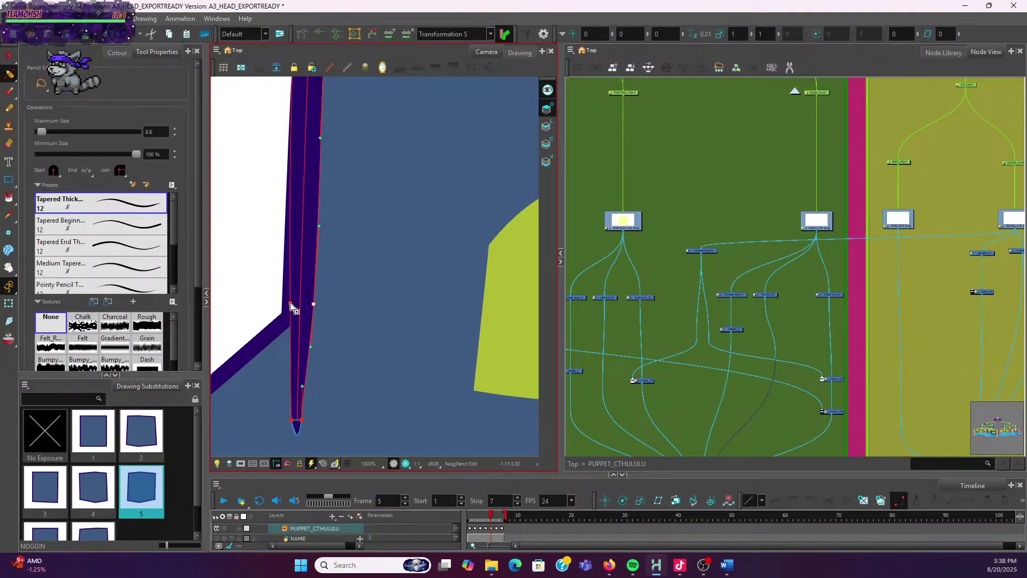
pyautogui.click(246, 276)
pyautogui.scroll(-6, 245, 276)
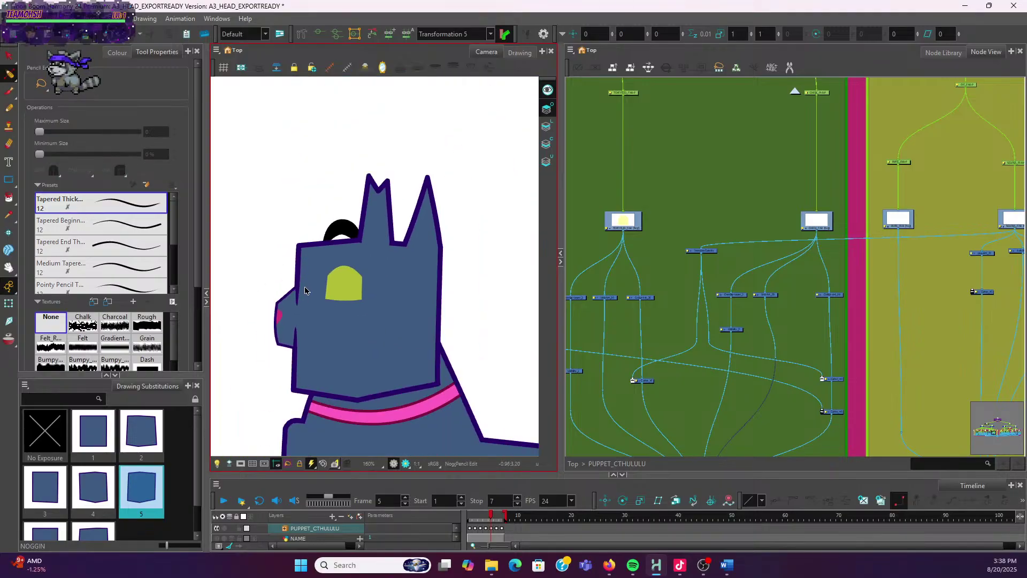
pyautogui.scroll(2, 291, 349)
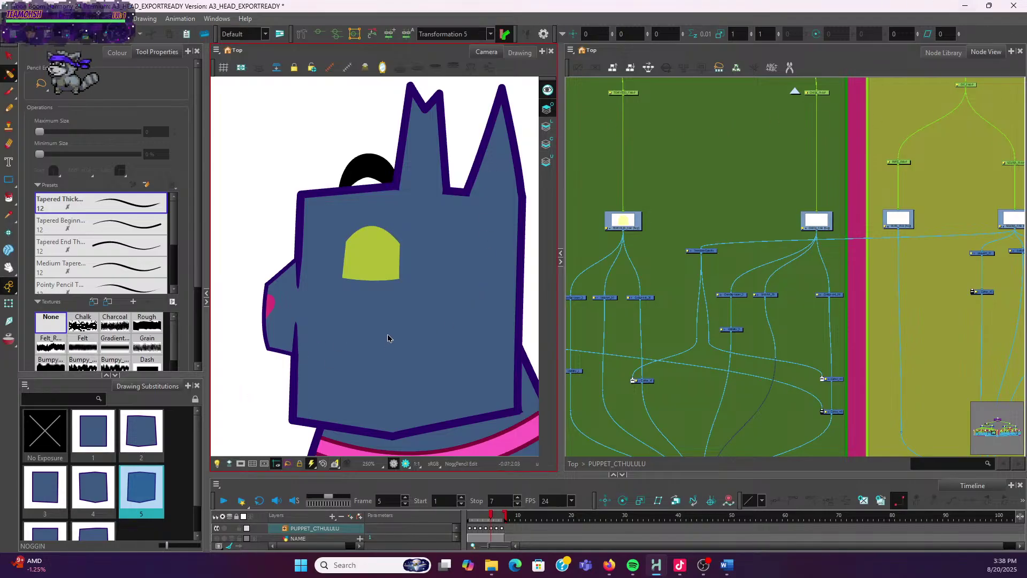
# On frame 4, use the Contour Editor to extend the noggin's short upper overlay stroke up to the head's top front corner
pyautogui.click(476, 516)
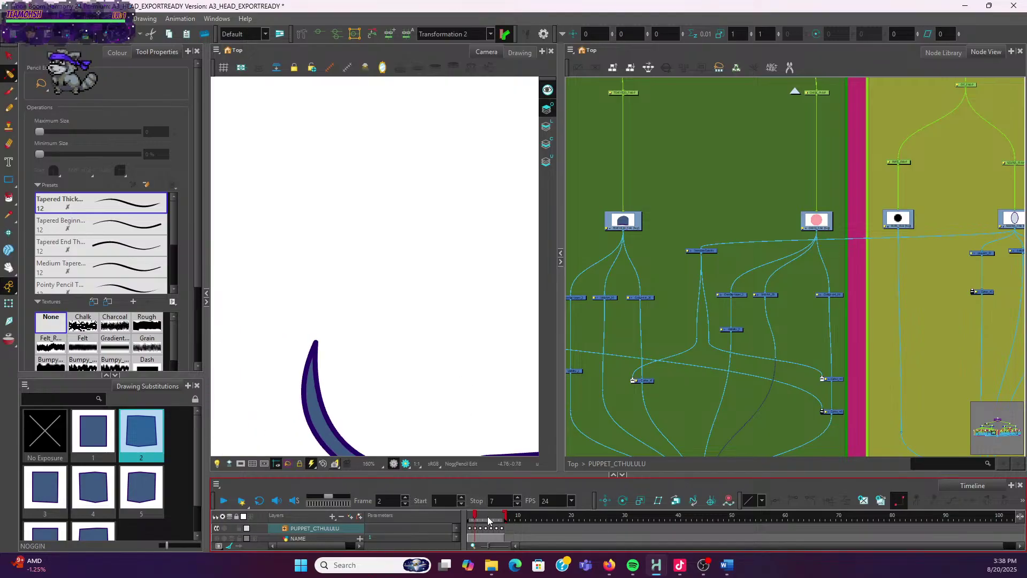
pyautogui.click(487, 515)
pyautogui.scroll(-3, 467, 378)
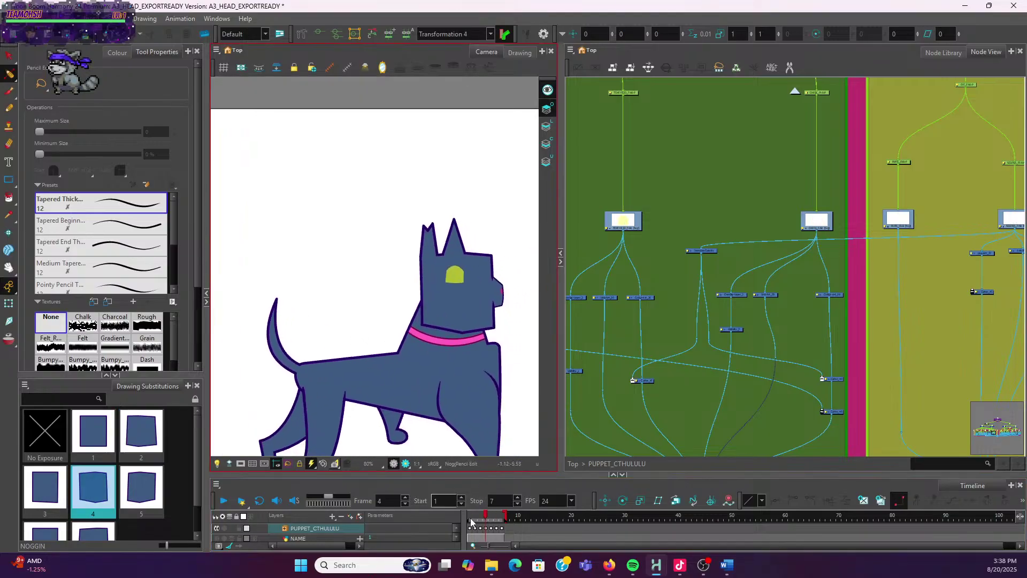
pyautogui.scroll(5, 465, 289)
pyautogui.scroll(-1, 339, 341)
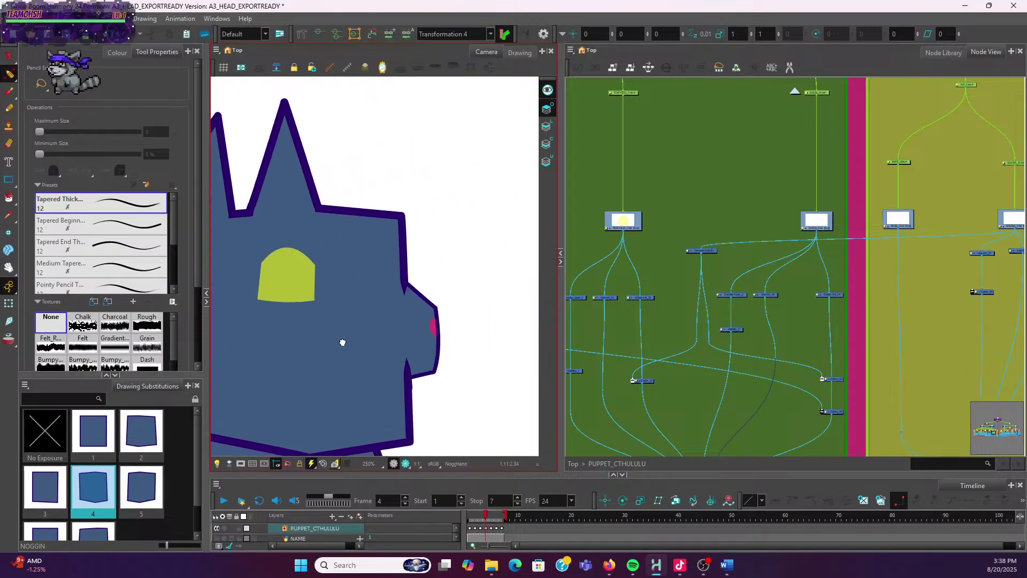
pyautogui.scroll(1, 367, 278)
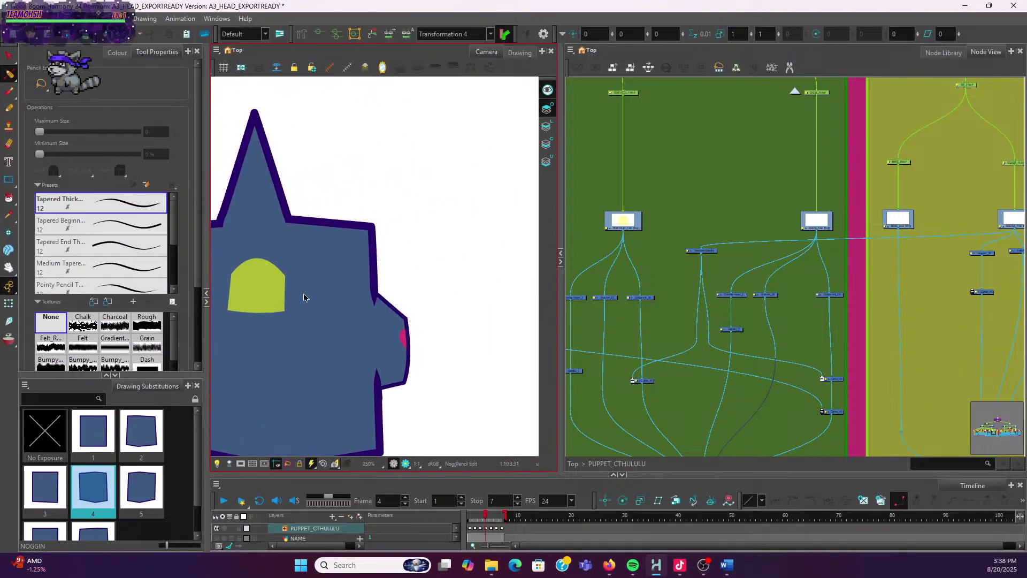
pyautogui.click(374, 288)
pyautogui.scroll(3, 431, 223)
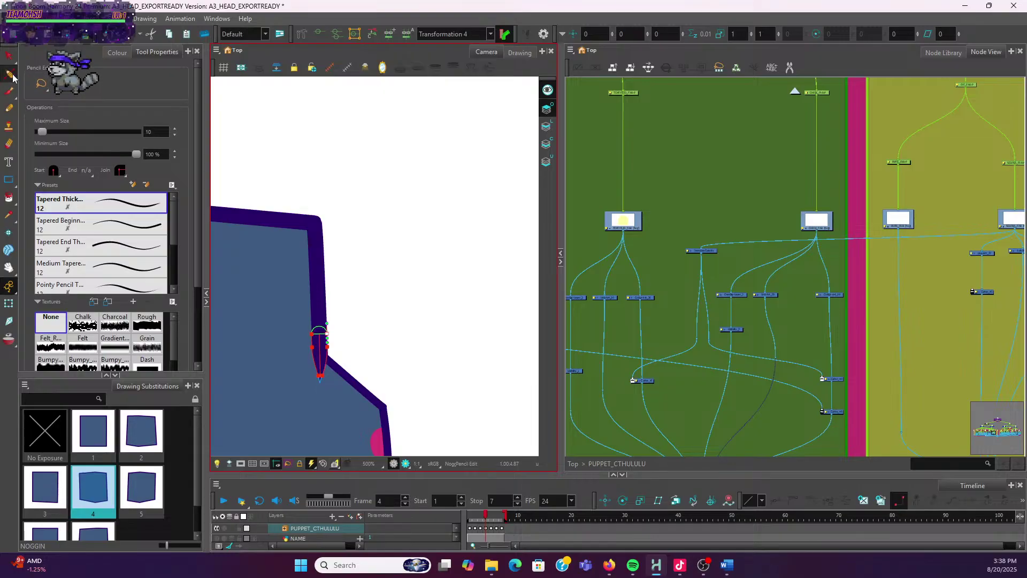
pyautogui.moveTo(13, 78); pyautogui.dragTo(42, 74)
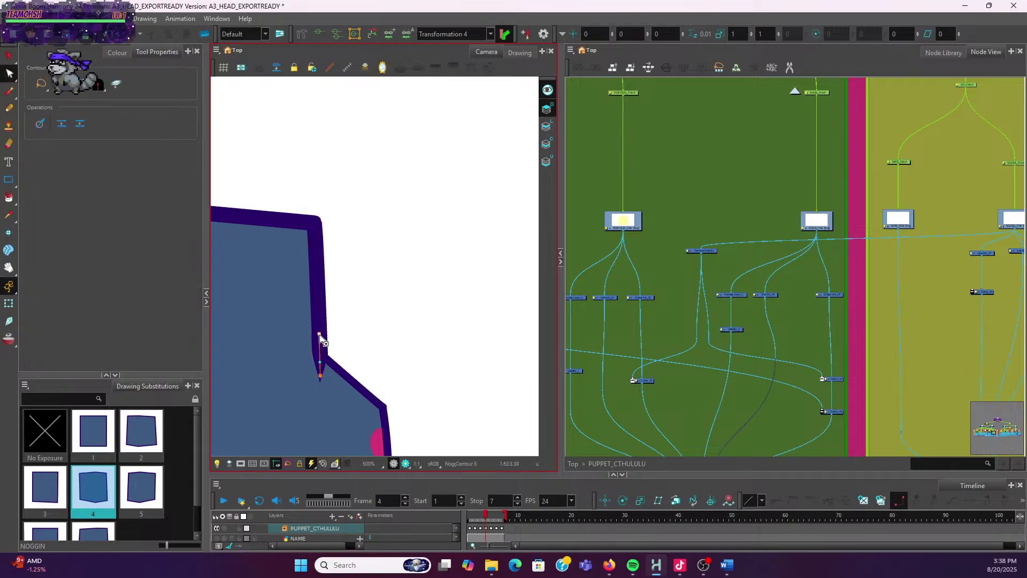
pyautogui.click(320, 238)
pyautogui.moveTo(319, 230); pyautogui.dragTo(315, 222)
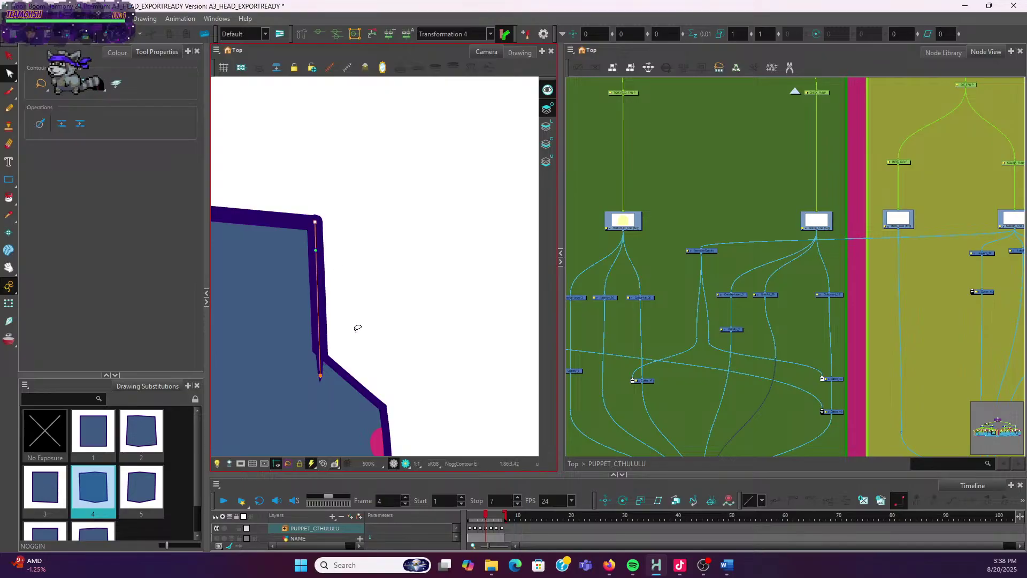
# Nudge the upper overlay stroke's top end point slightly left and down so it sits inside the head outline's corner
pyautogui.scroll(-2, 374, 331)
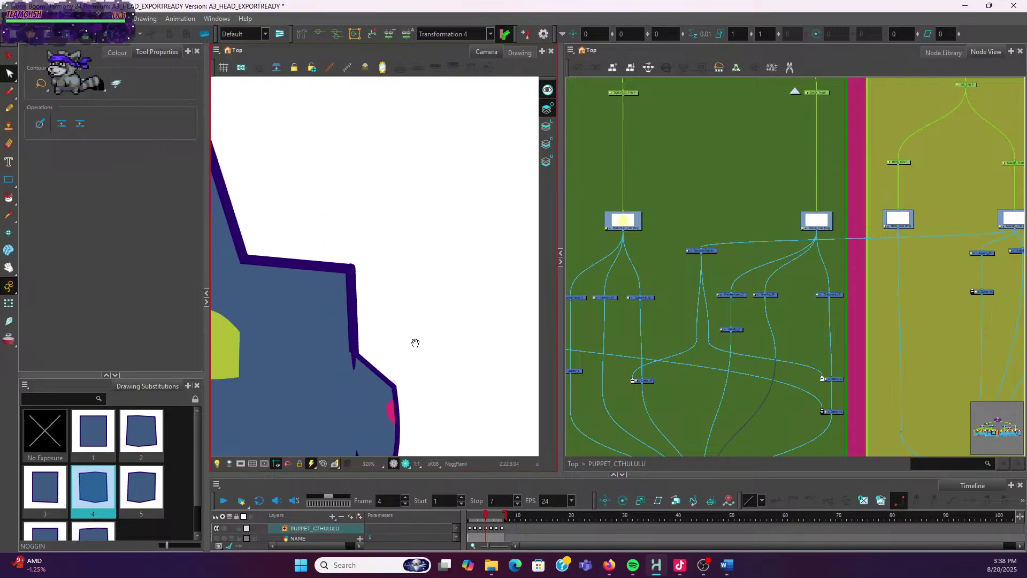
pyautogui.scroll(4, 332, 193)
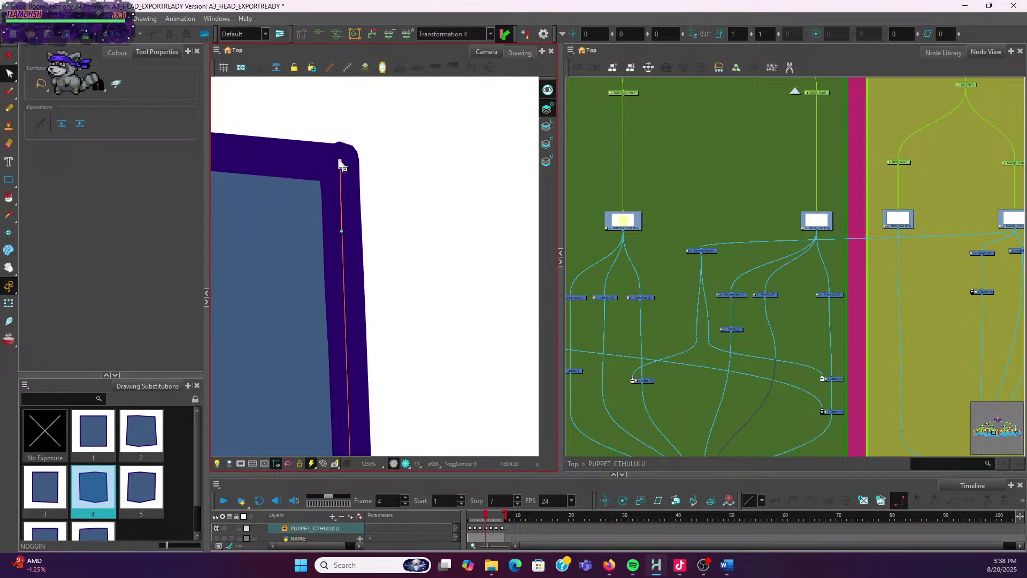
pyautogui.click(339, 162)
pyautogui.press('Left')
pyautogui.press('Left')
pyautogui.press('Left')
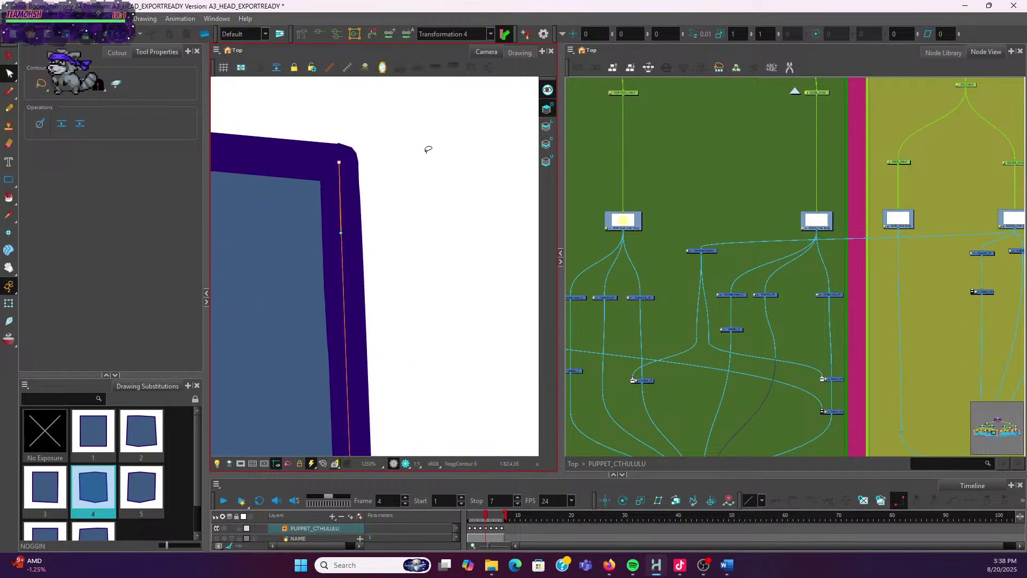
pyautogui.press('Down')
pyautogui.press('Down')
pyautogui.press('Down')
pyautogui.press('Left')
pyautogui.press('Left')
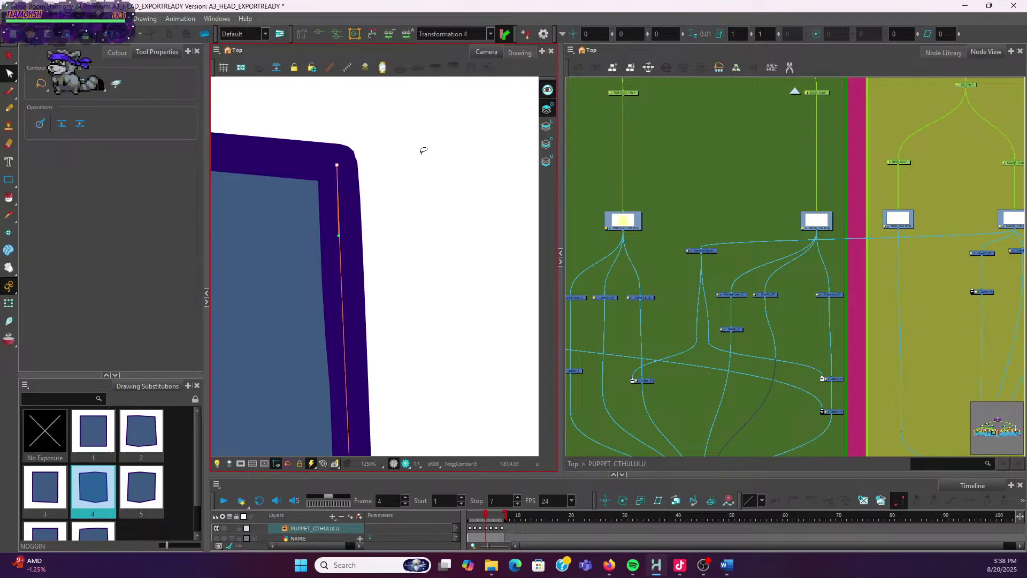
# Extend the noggin's lower overlay stroke down to the head's bottom front corner, delete its middle point and straighten the stroke
pyautogui.scroll(-6, 423, 150)
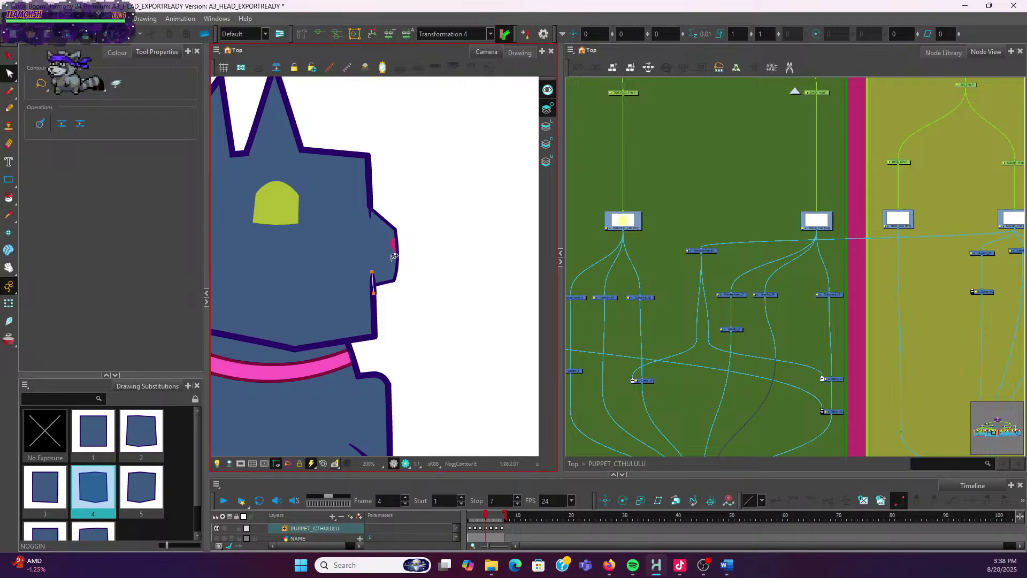
pyautogui.scroll(4, 394, 256)
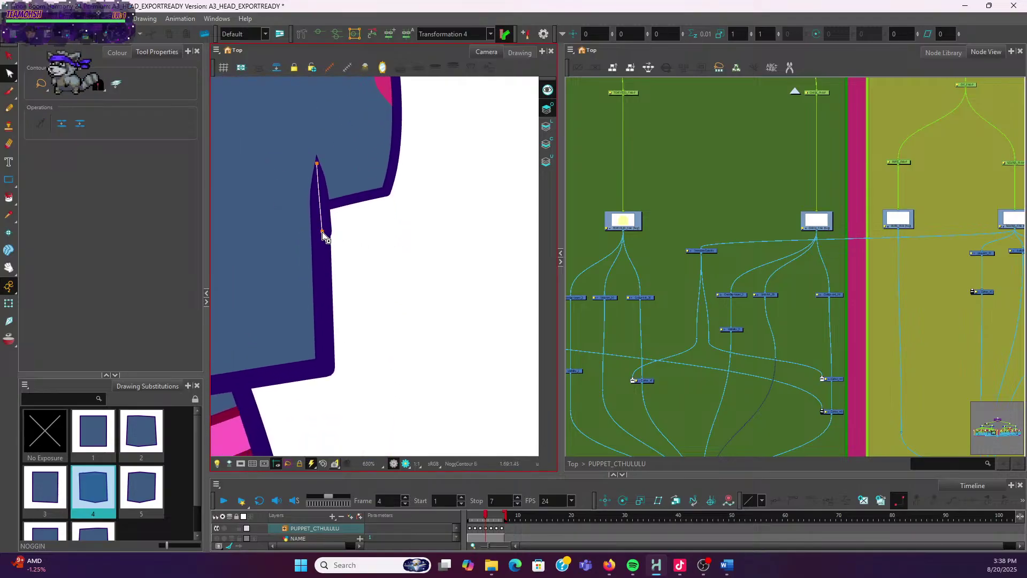
pyautogui.moveTo(323, 232); pyautogui.dragTo(325, 372)
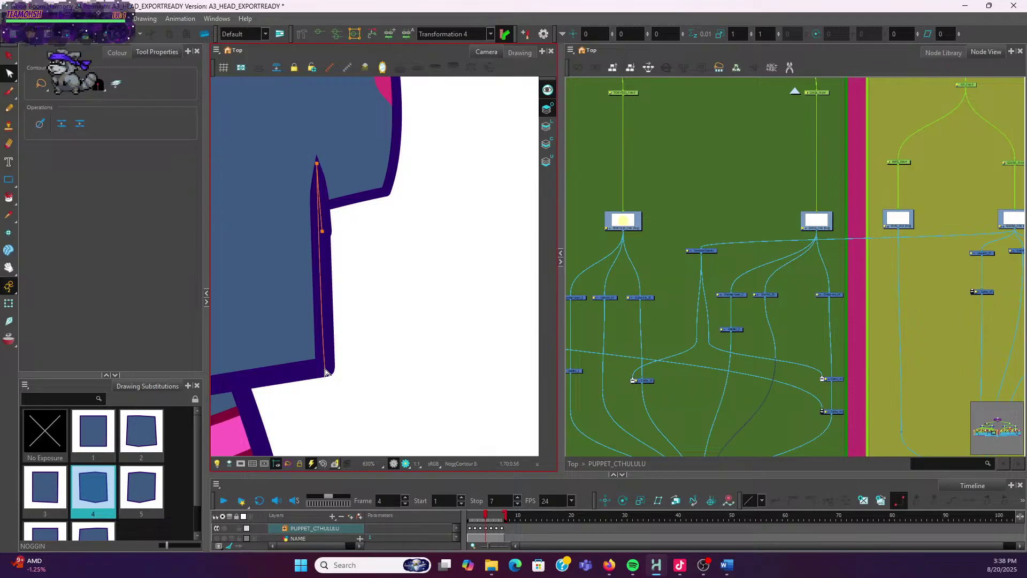
pyautogui.press('Delete')
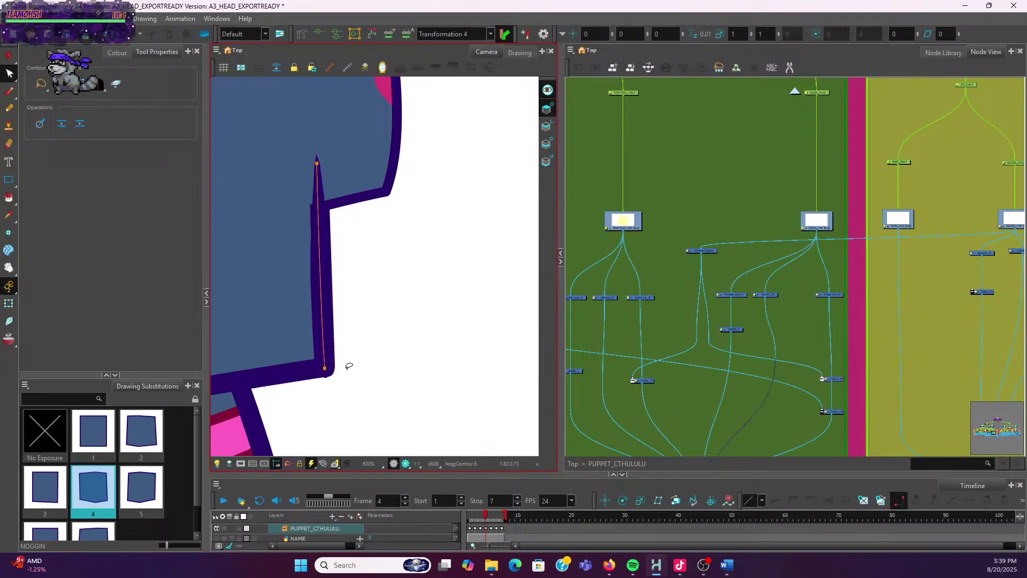
pyautogui.click(321, 323)
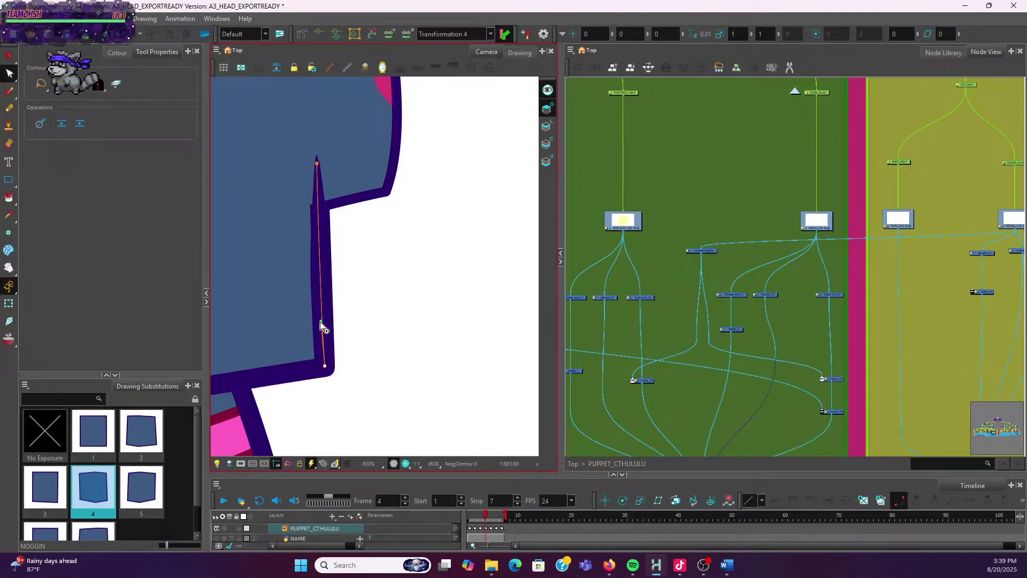
pyautogui.moveTo(321, 322); pyautogui.dragTo(323, 323)
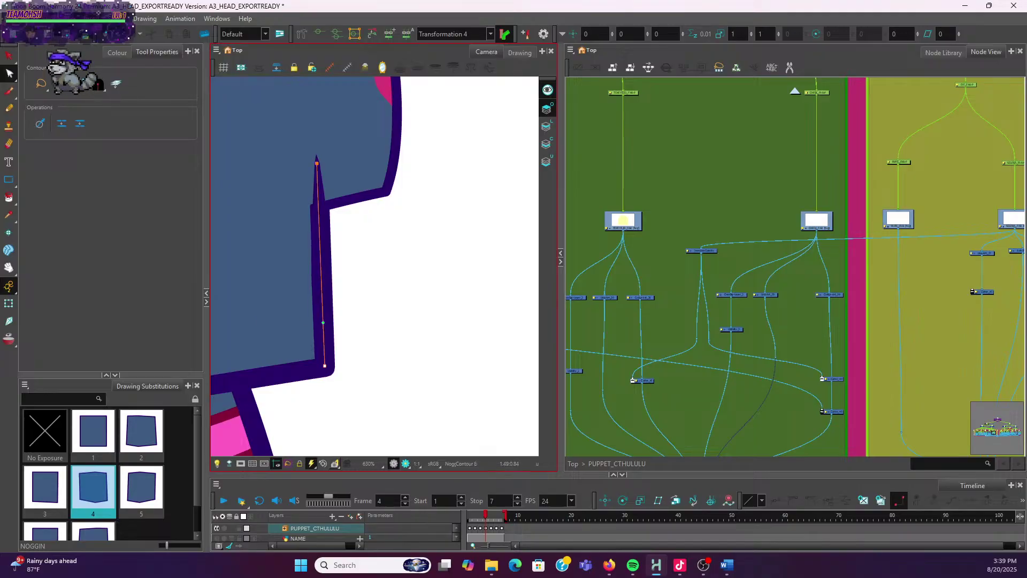
pyautogui.hotkey('alt', 'Tab')
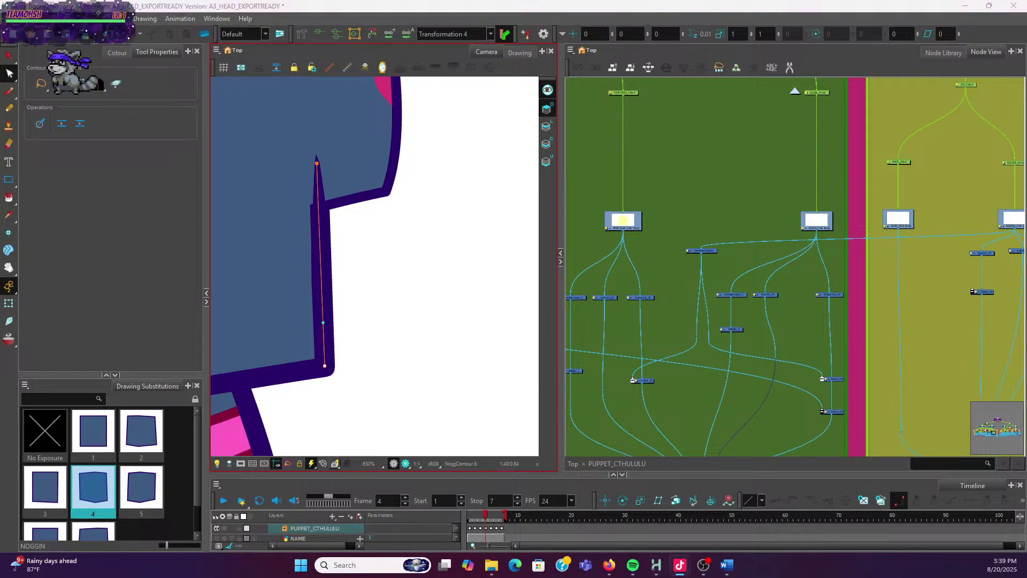
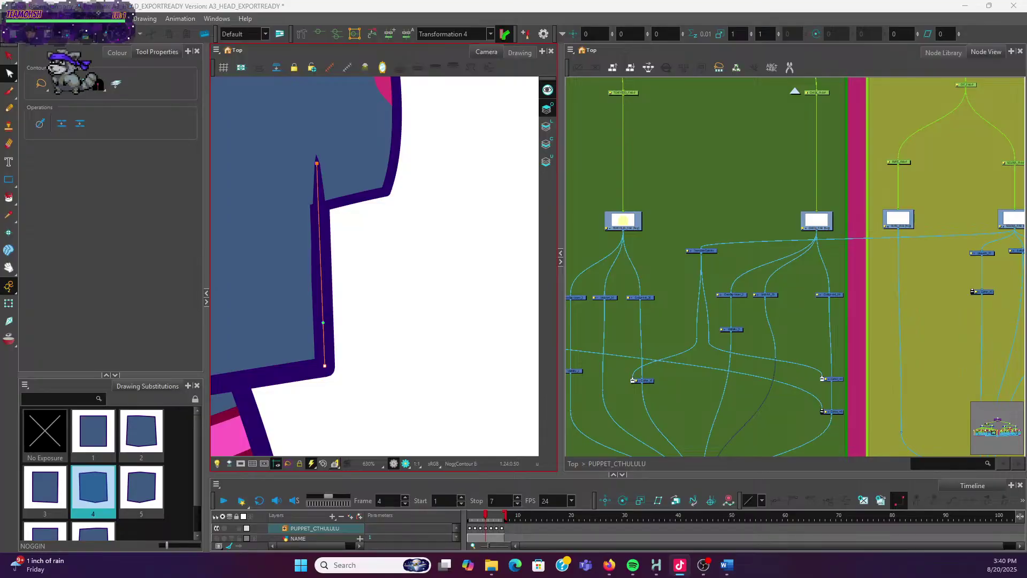
pyautogui.scroll(-2, 415, 261)
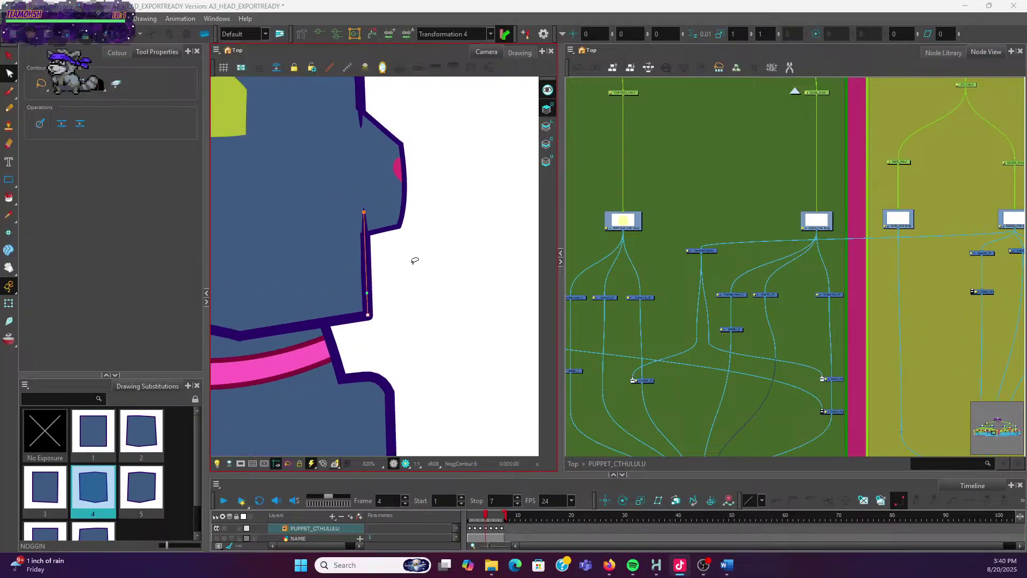
pyautogui.scroll(2, 415, 261)
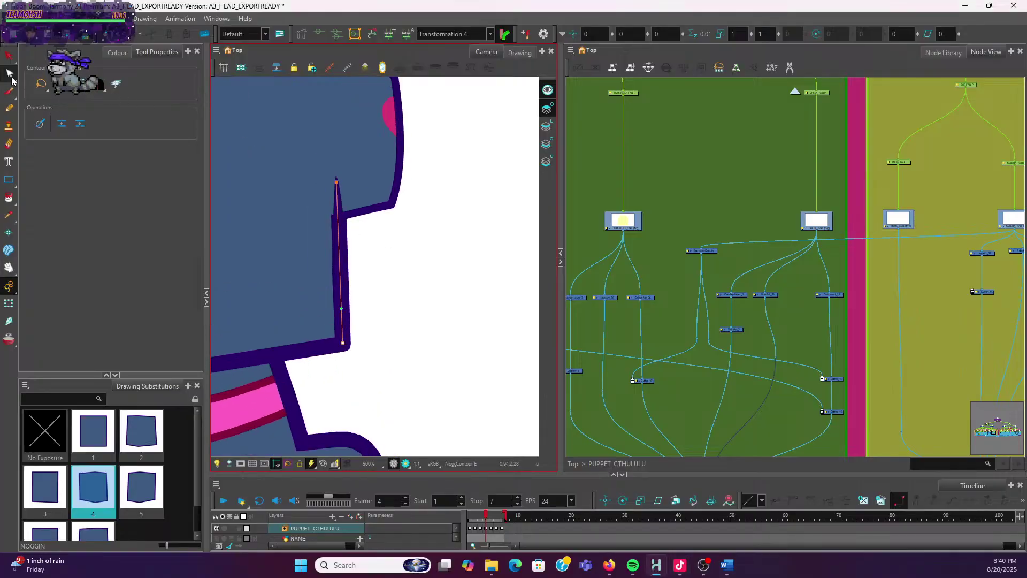
pyautogui.click(10, 74)
pyautogui.click(42, 106)
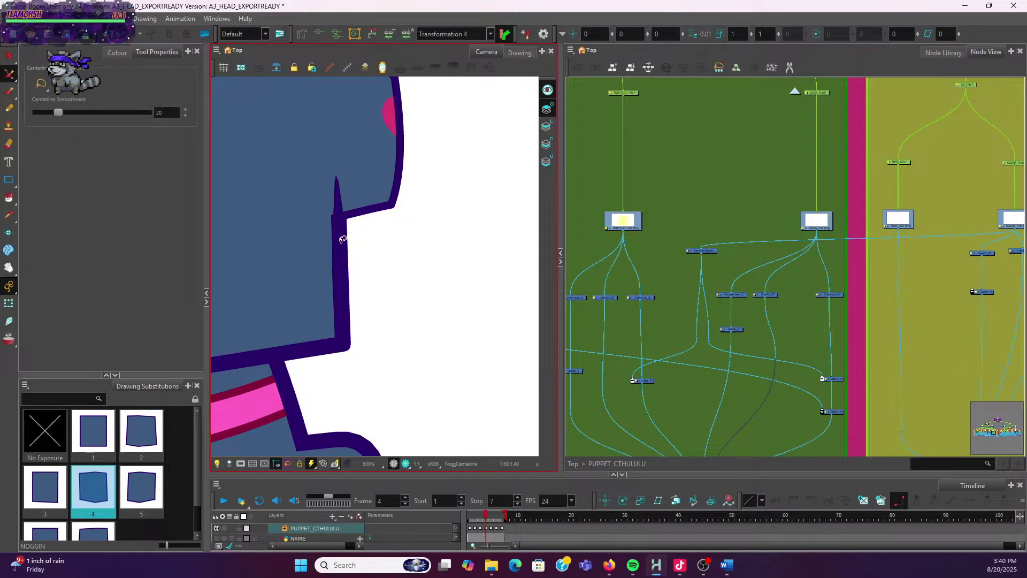
pyautogui.scroll(2, 358, 233)
pyautogui.scroll(-2, 364, 185)
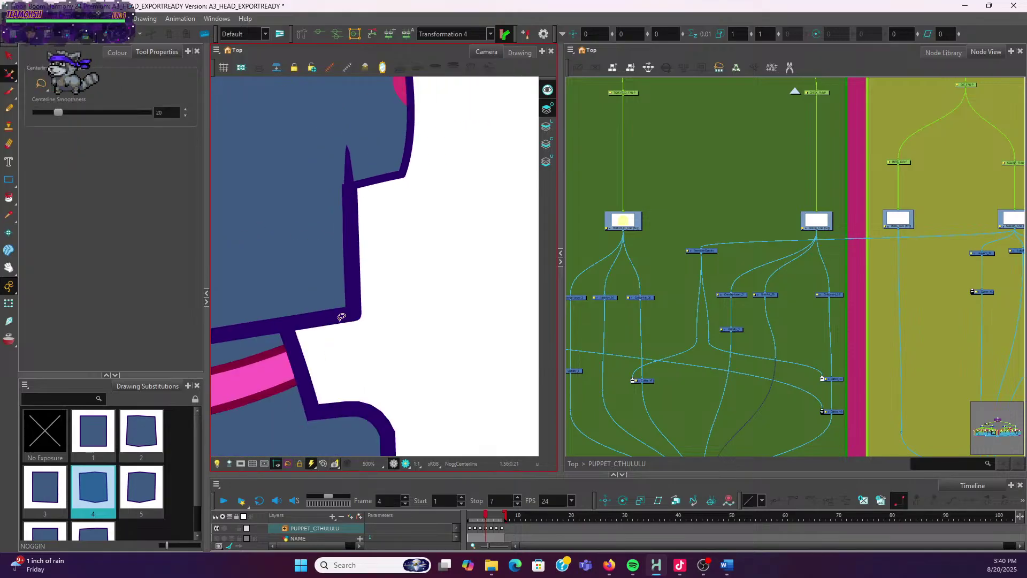
# Use the Pencil Editor to remove the middle thickness point from the noggin's lower overlay stroke on frame 4
pyautogui.click(10, 74)
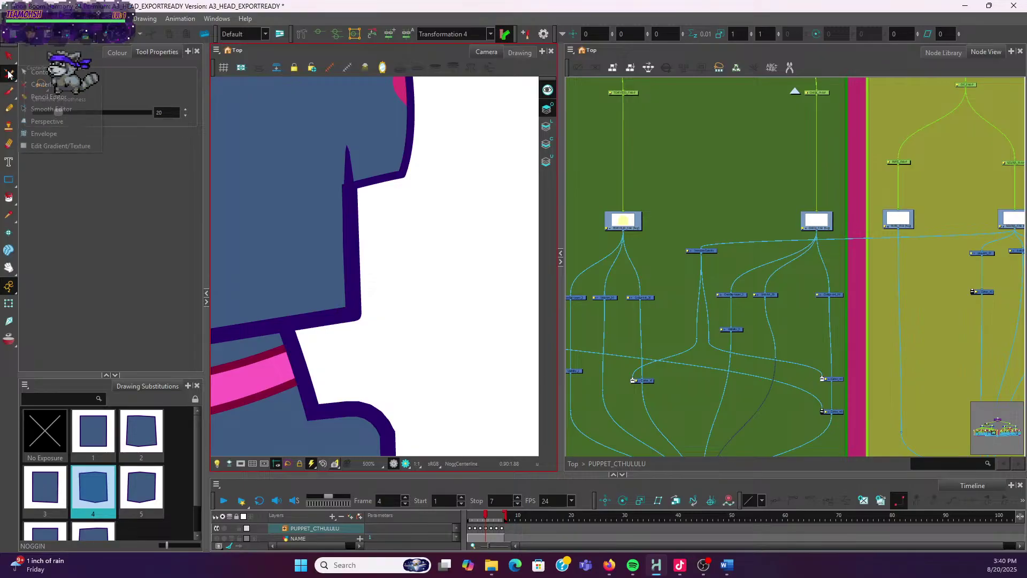
pyautogui.click(38, 94)
pyautogui.click(349, 212)
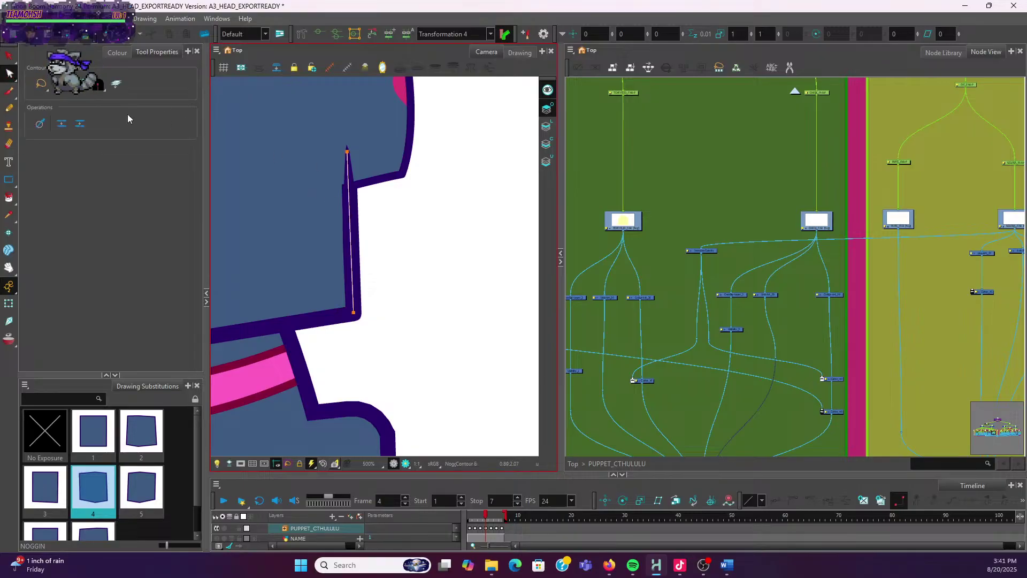
pyautogui.click(9, 73)
pyautogui.click(39, 96)
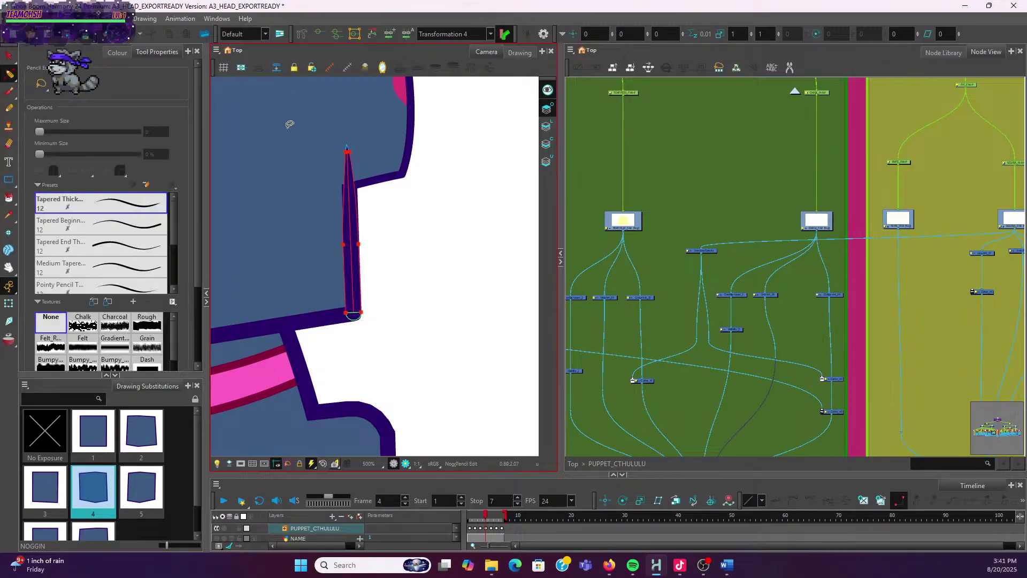
pyautogui.scroll(2, 328, 159)
pyautogui.rightClick(390, 333)
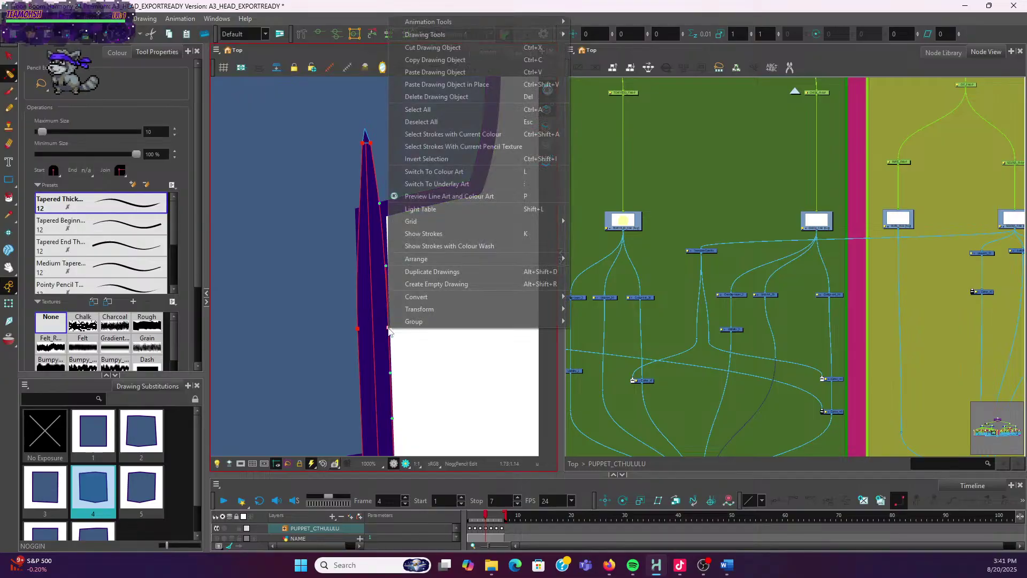
pyautogui.click(442, 62)
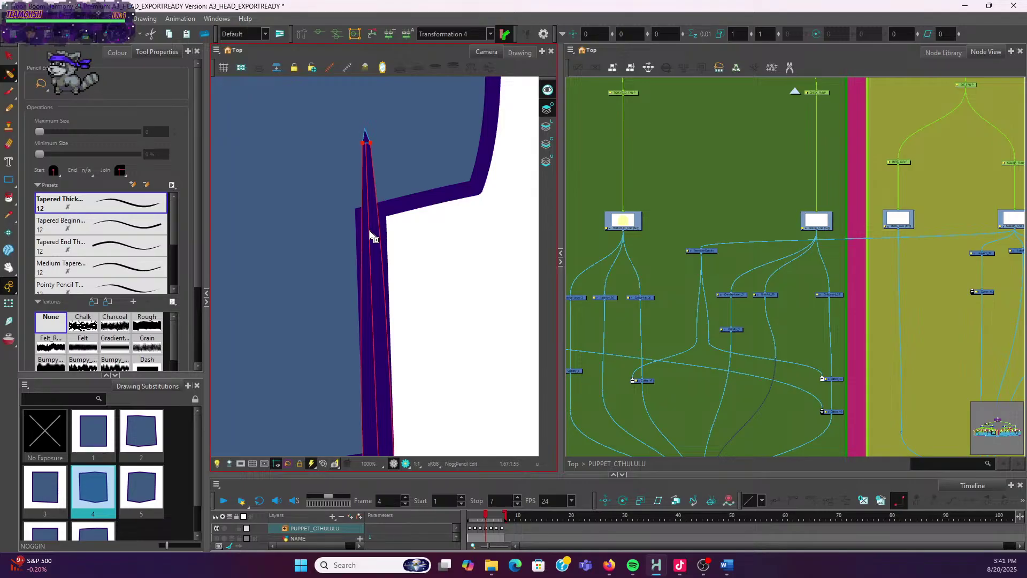
# Widen the noggin's lower overlay stroke at the thickness point below its tapered upper tip to about 7.1, matching the head outline's width
pyautogui.scroll(1, 373, 215)
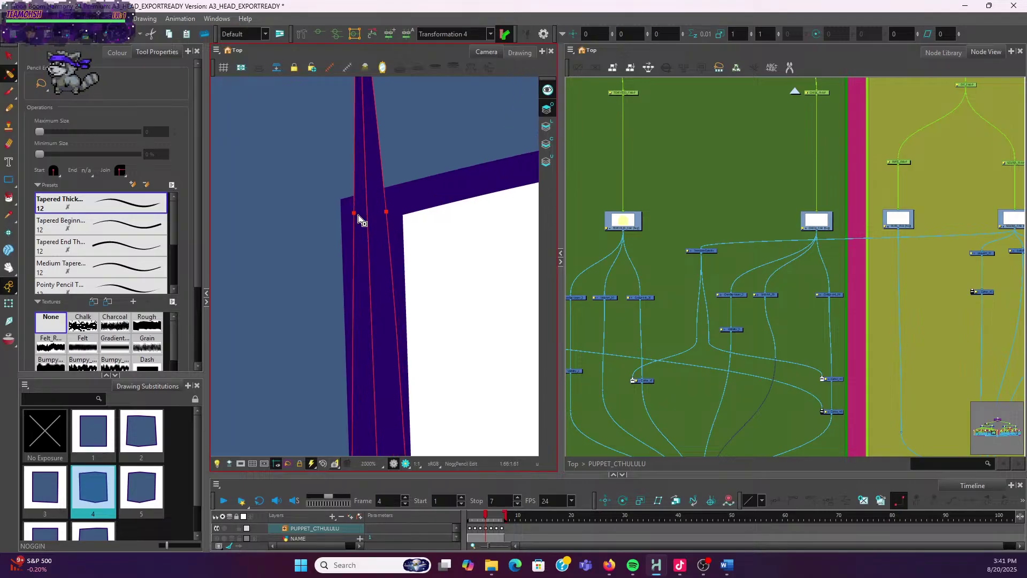
pyautogui.click(344, 214)
pyautogui.moveTo(395, 211); pyautogui.dragTo(342, 213)
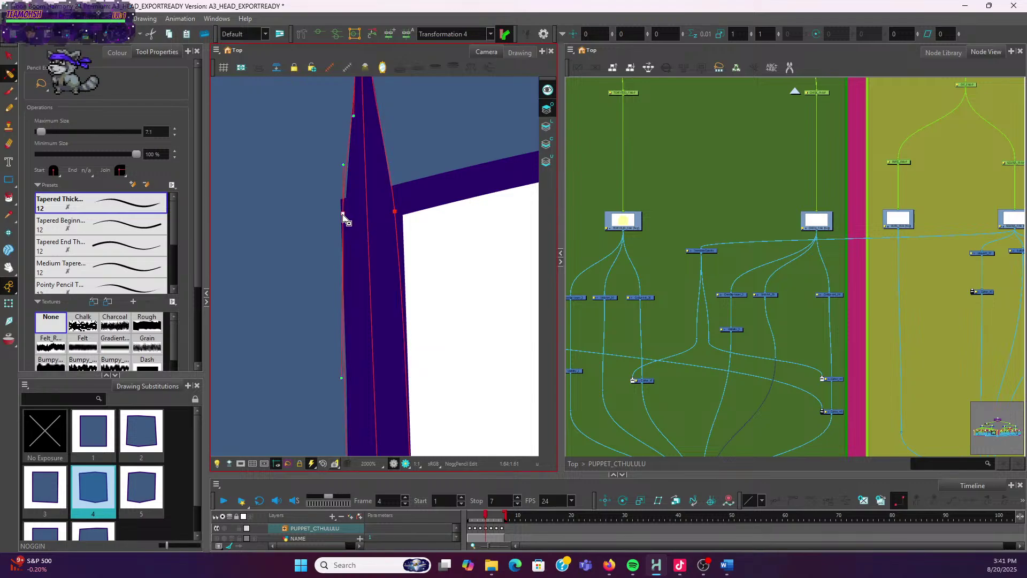
pyautogui.click(323, 229)
# Remove the middle thickness point from the noggin's upper overlay stroke and add a new one just above its tapered lower tip
pyautogui.scroll(-5, 324, 231)
pyautogui.scroll(-3, 380, 165)
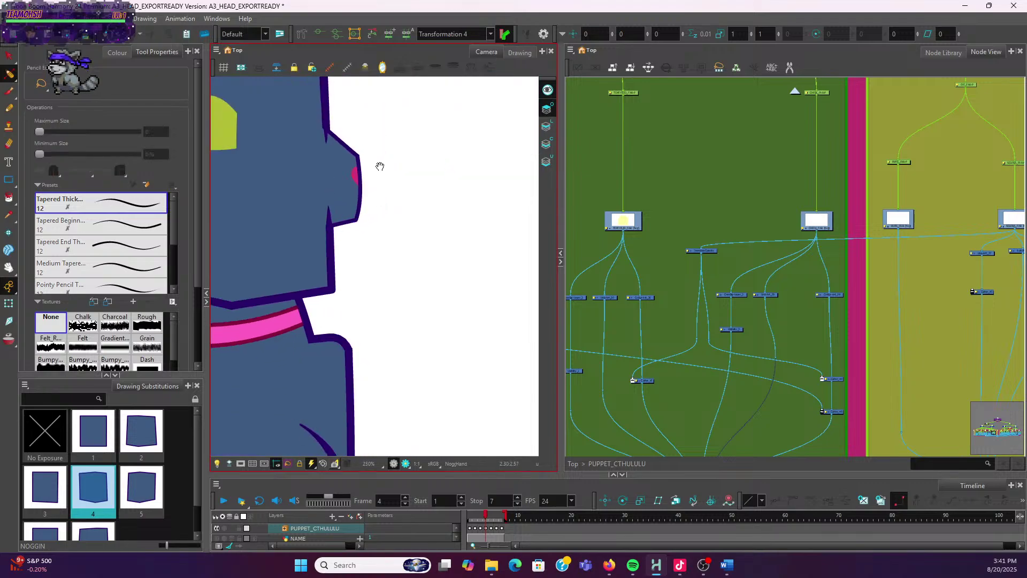
pyautogui.scroll(5, 307, 310)
pyautogui.click(285, 302)
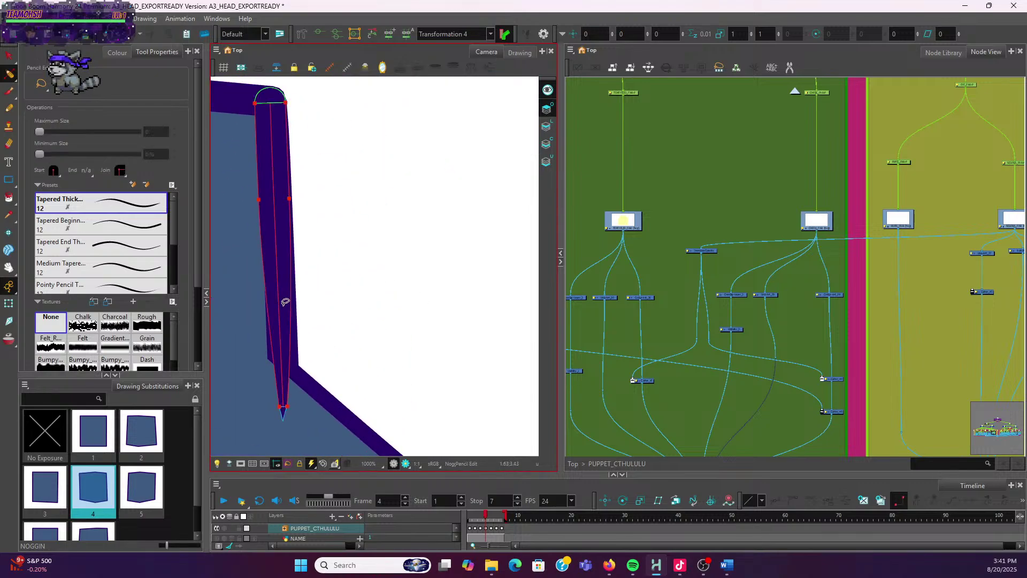
pyautogui.rightClick(259, 200)
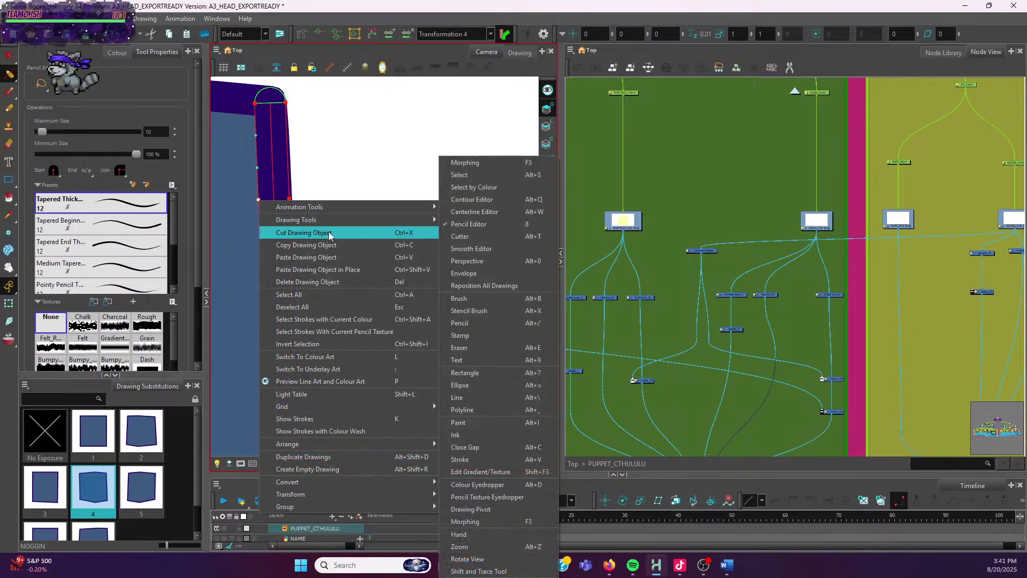
pyautogui.click(298, 306)
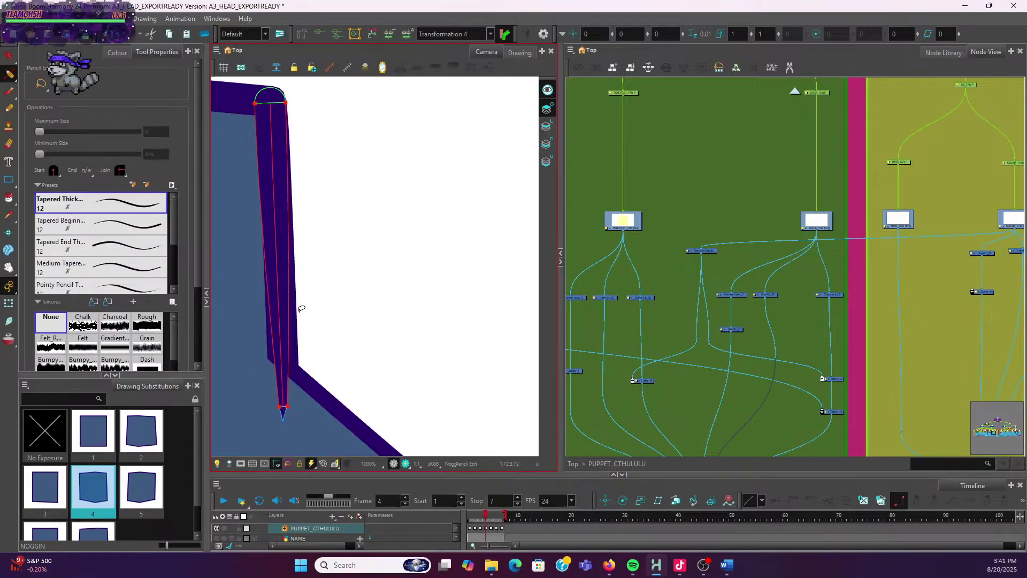
pyautogui.click(282, 334)
pyautogui.scroll(1, 294, 383)
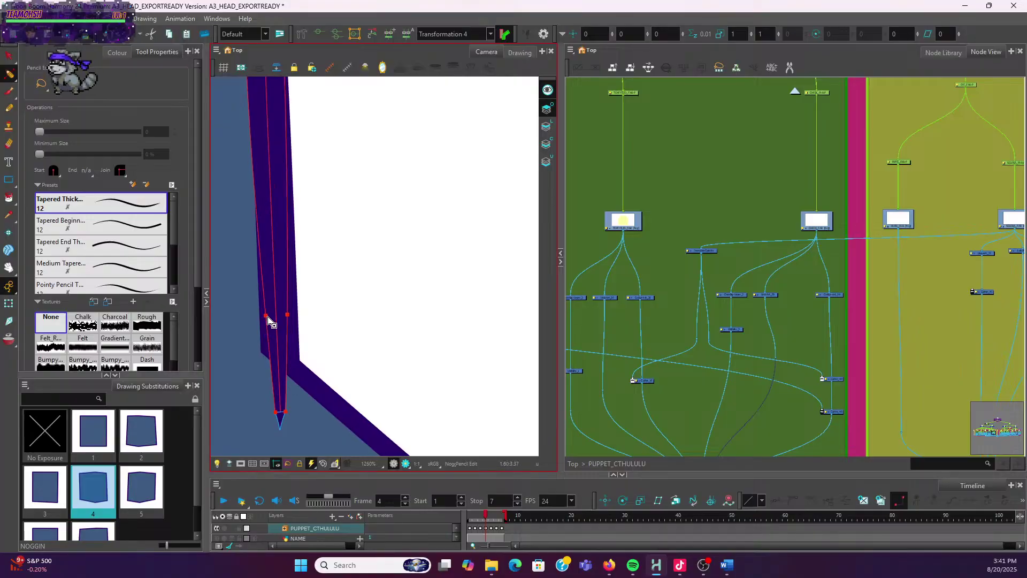
# Delete the surplus contour point on the tapered head line above the muzzle and reshape the line's left edge
pyautogui.press('Delete')
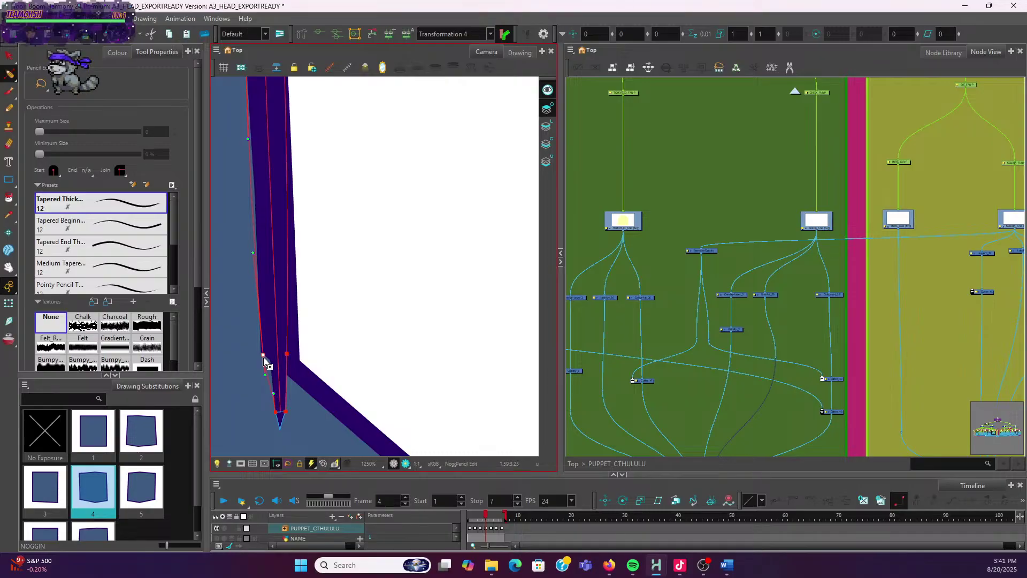
pyautogui.click(269, 316)
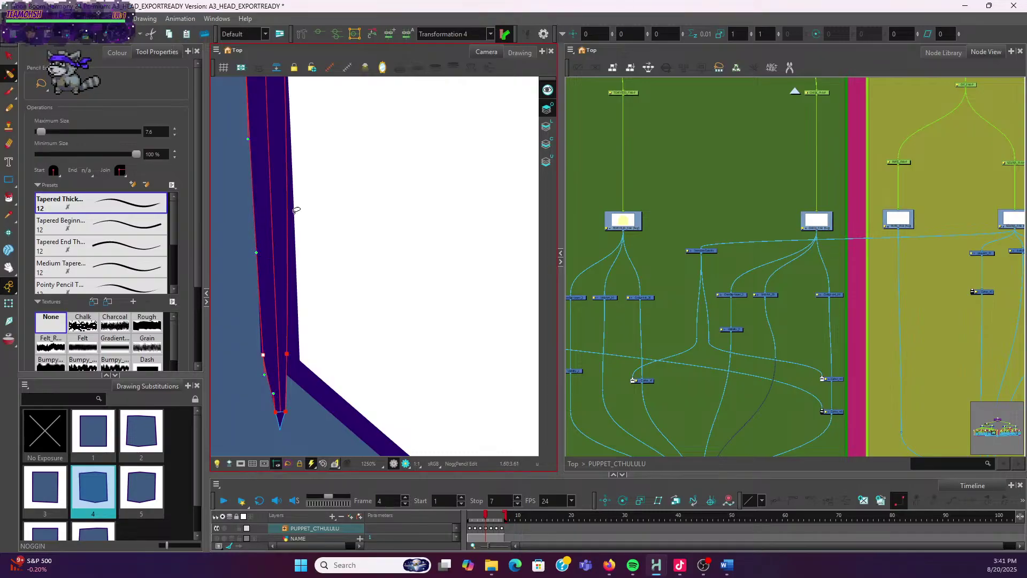
pyautogui.scroll(-3, 320, 214)
pyautogui.click(332, 276)
pyautogui.scroll(6, 333, 276)
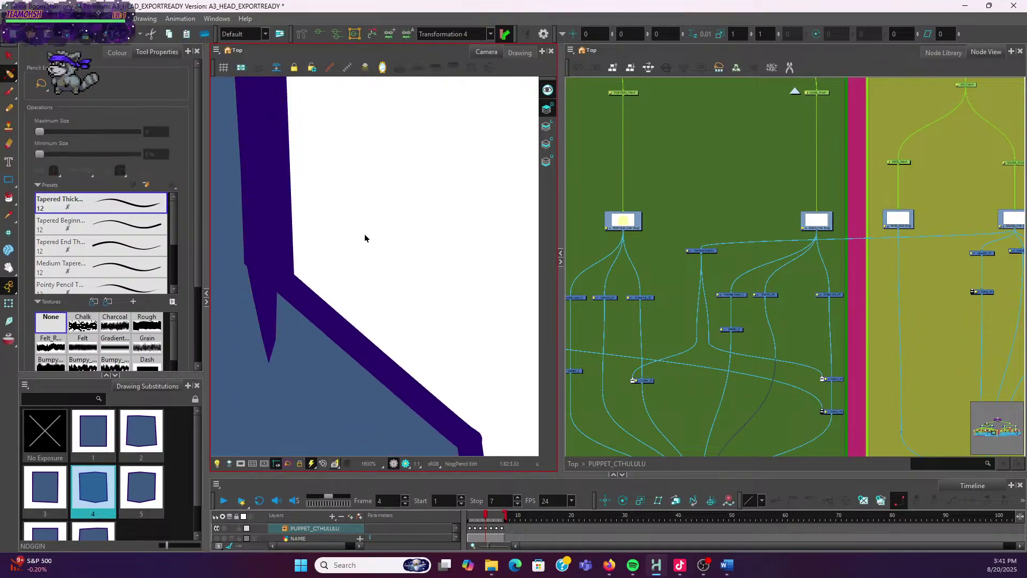
# Refine the tapered tip of the head line where it meets the muzzle by adjusting its contour curve
pyautogui.scroll(-1, 301, 252)
pyautogui.click(299, 267)
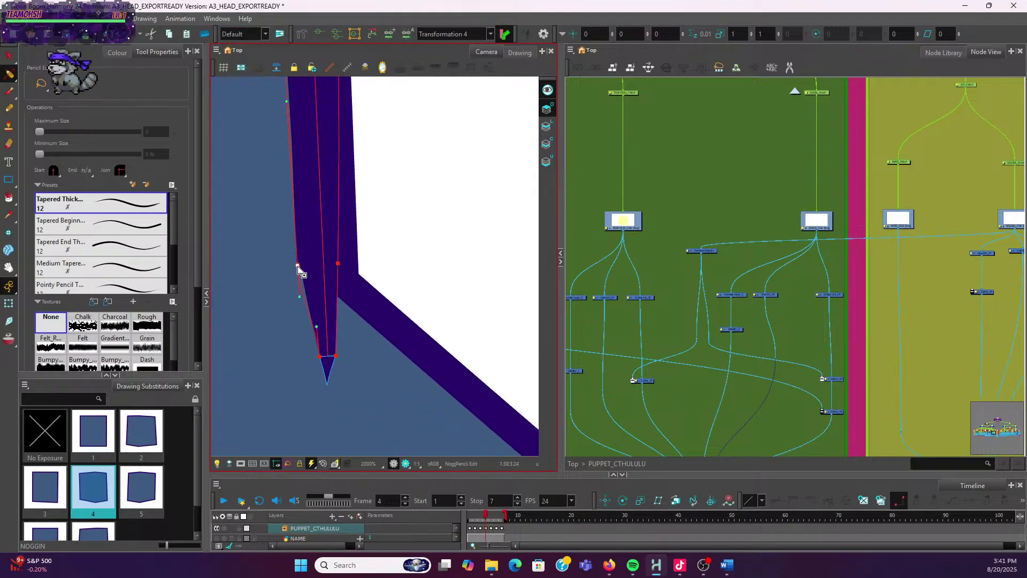
pyautogui.click(318, 330)
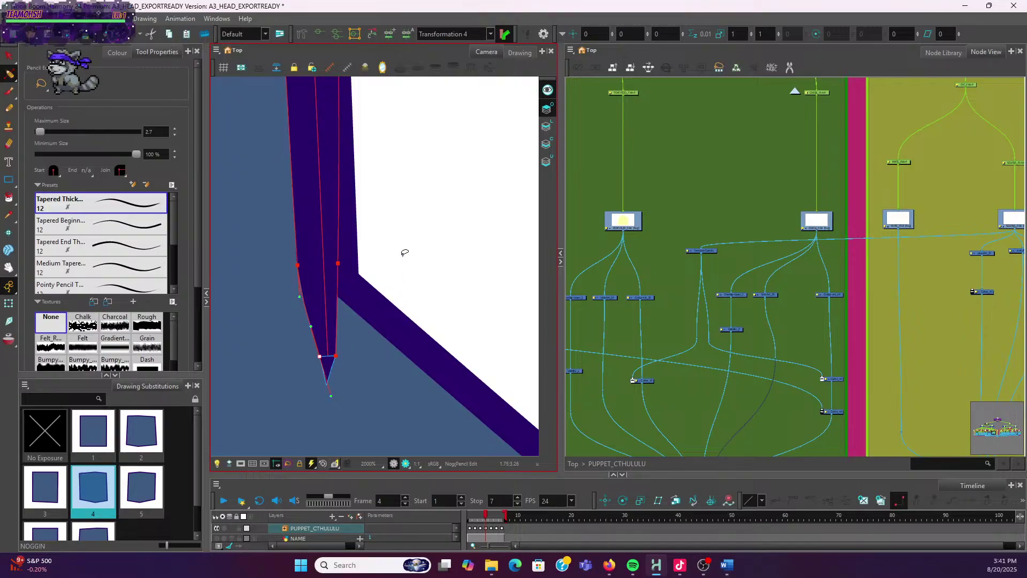
pyautogui.click(404, 252)
pyautogui.scroll(-8, 412, 247)
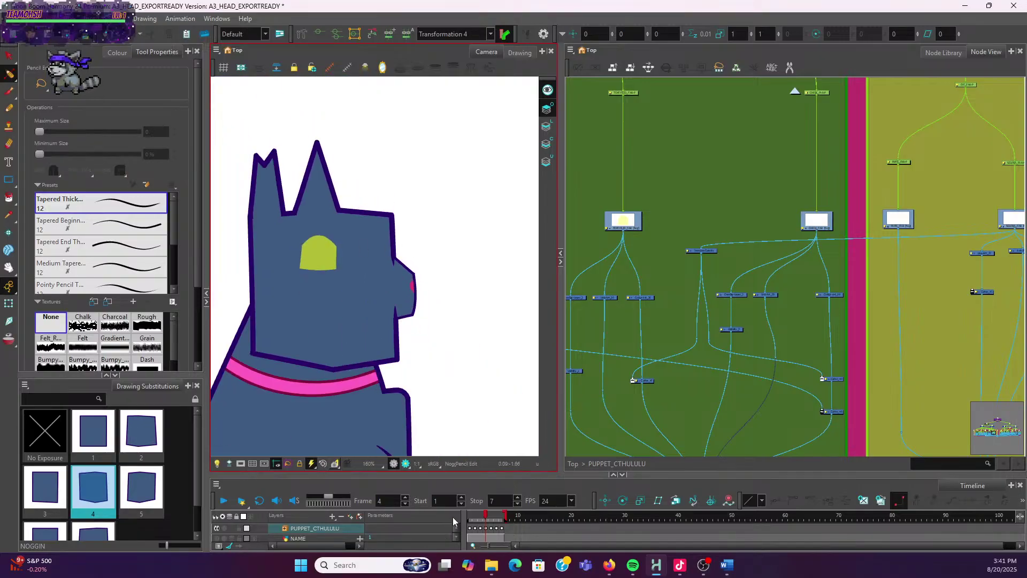
# Compare noggin drawing substitutions 2 and 3 with drawing 4, return to drawing 4, and inspect the whole puppet
pyautogui.click(94, 443)
pyautogui.click(94, 488)
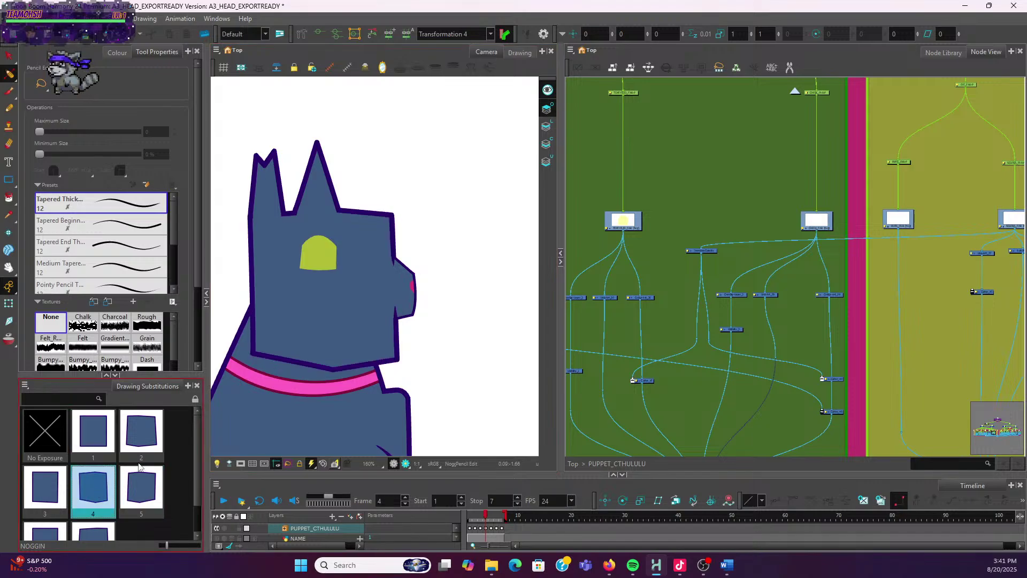
pyautogui.click(132, 445)
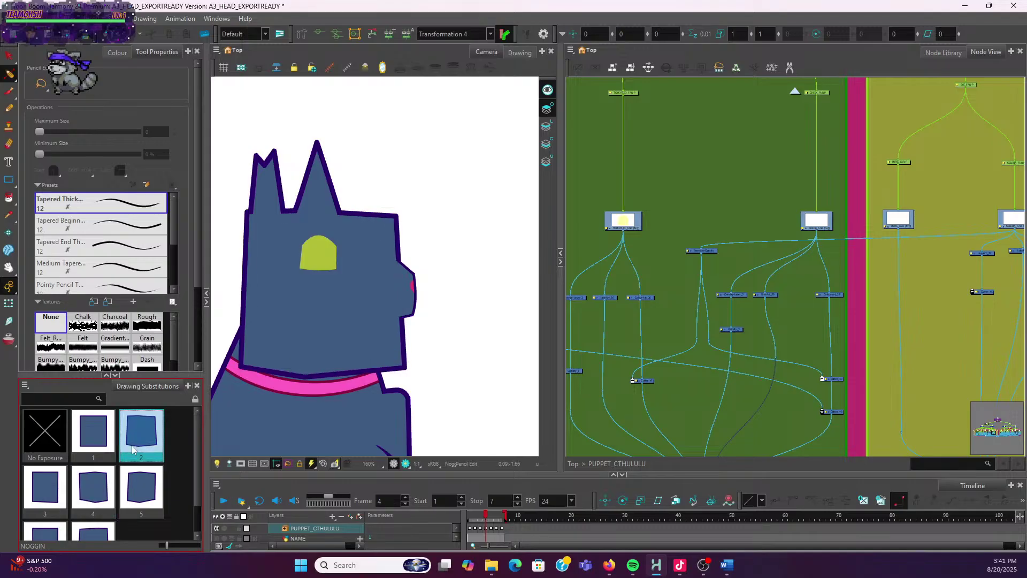
pyautogui.click(94, 487)
pyautogui.click(65, 485)
pyautogui.scroll(-1, 120, 460)
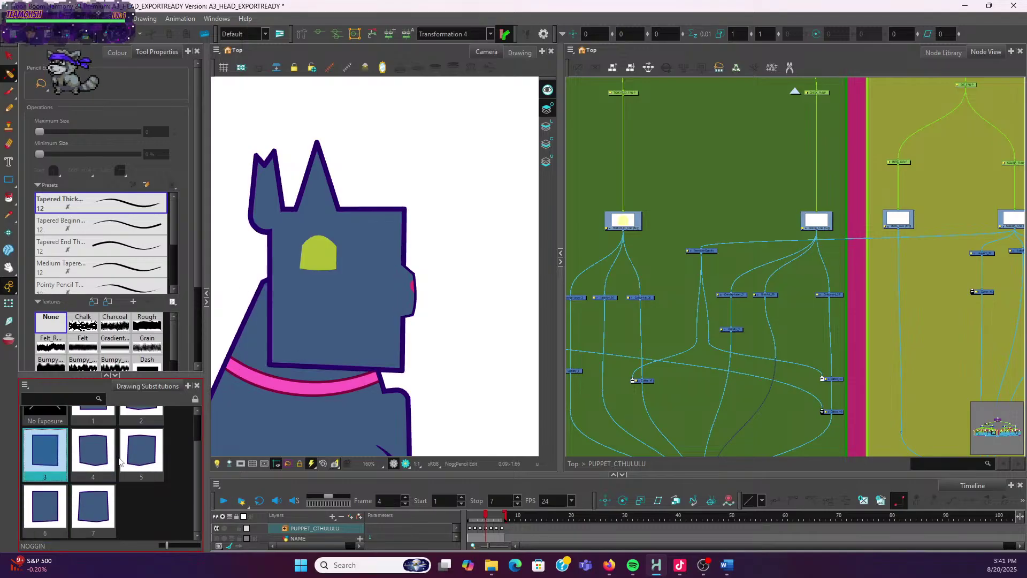
pyautogui.scroll(1, 120, 460)
pyautogui.click(97, 496)
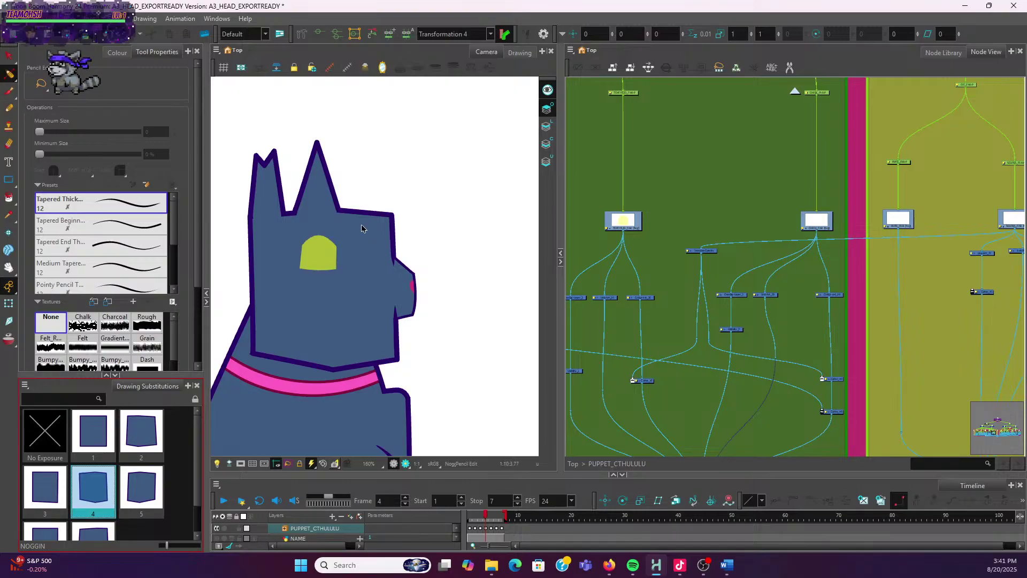
pyautogui.scroll(-5, 473, 292)
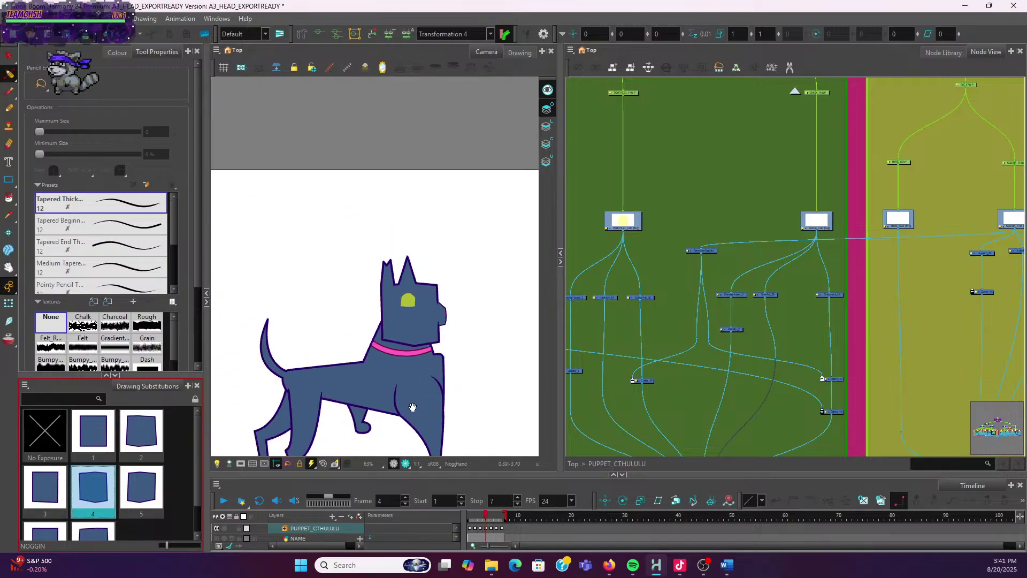
pyautogui.moveTo(412, 408); pyautogui.dragTo(410, 320)
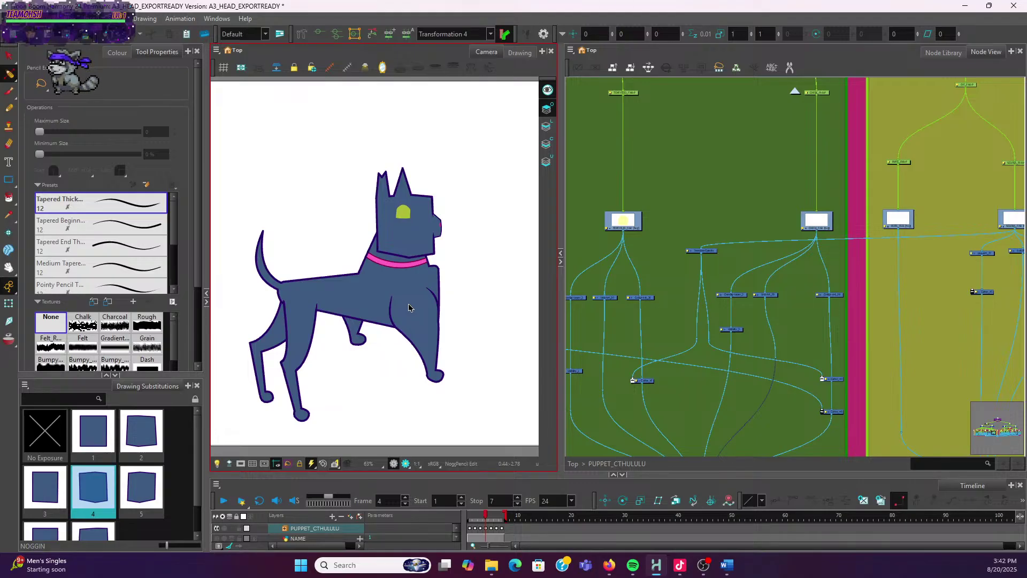
# Switch to the Puppet Update Notes in Word and colour the "Noggin Reverse OTS Overlay Extension" bullet red
pyautogui.click(736, 568)
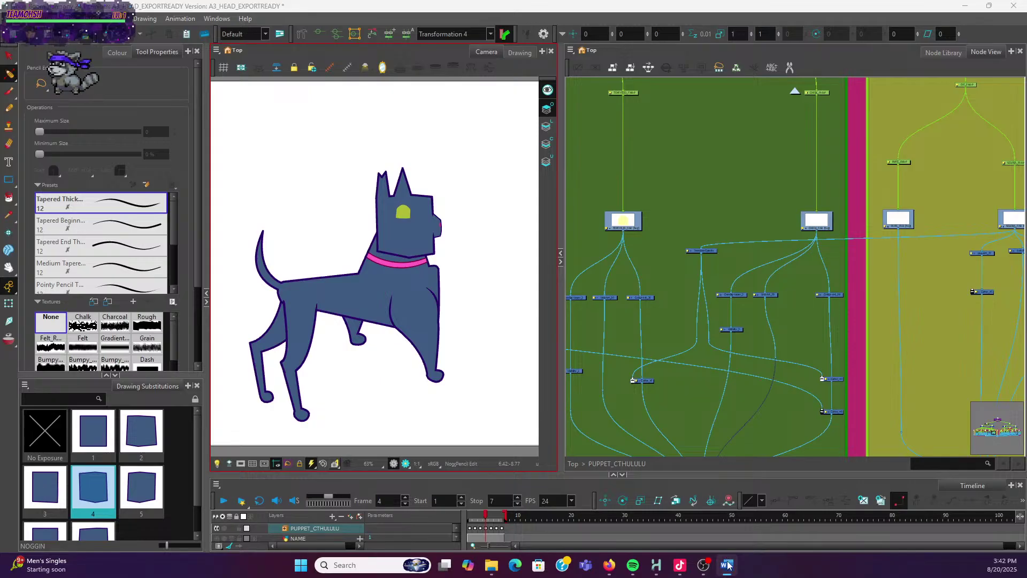
pyautogui.moveTo(725, 559)
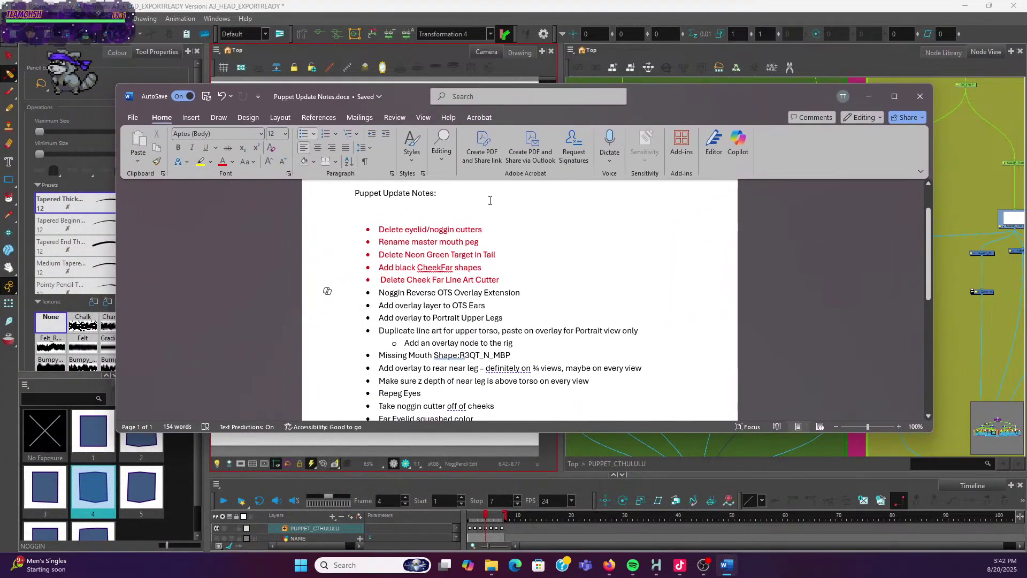
pyautogui.moveTo(525, 292); pyautogui.dragTo(377, 292)
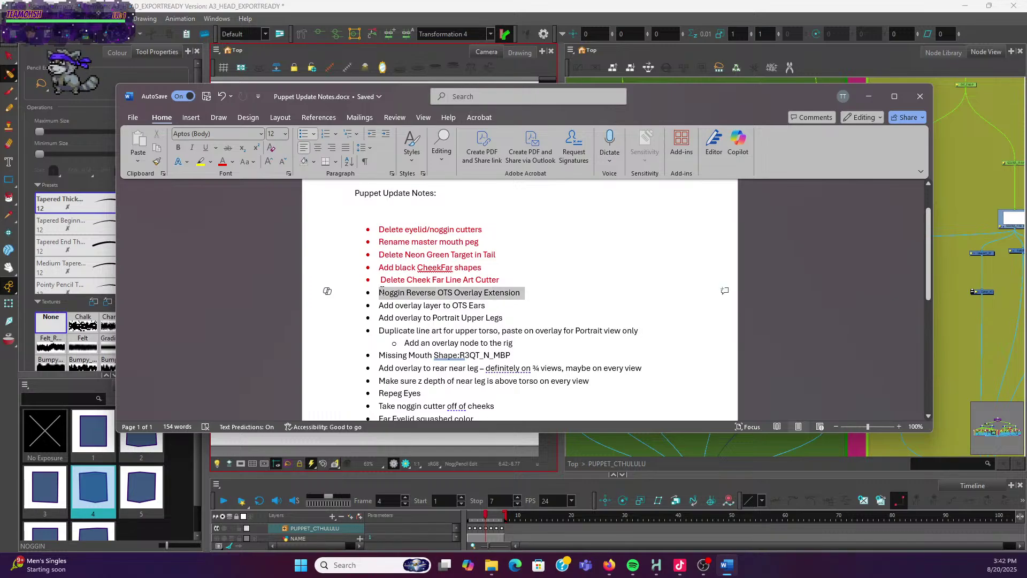
pyautogui.click(221, 161)
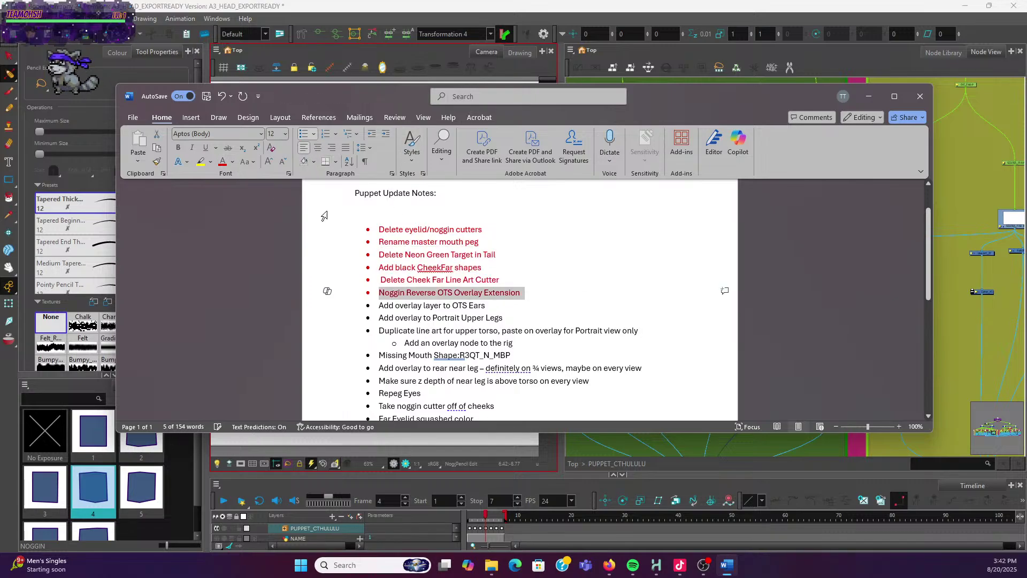
pyautogui.click(470, 301)
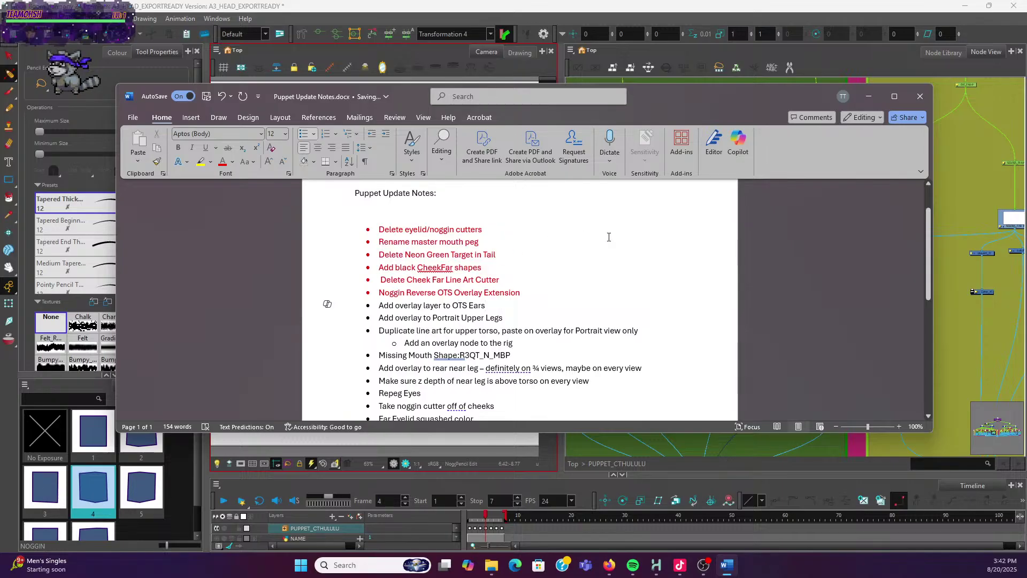
pyautogui.click(872, 93)
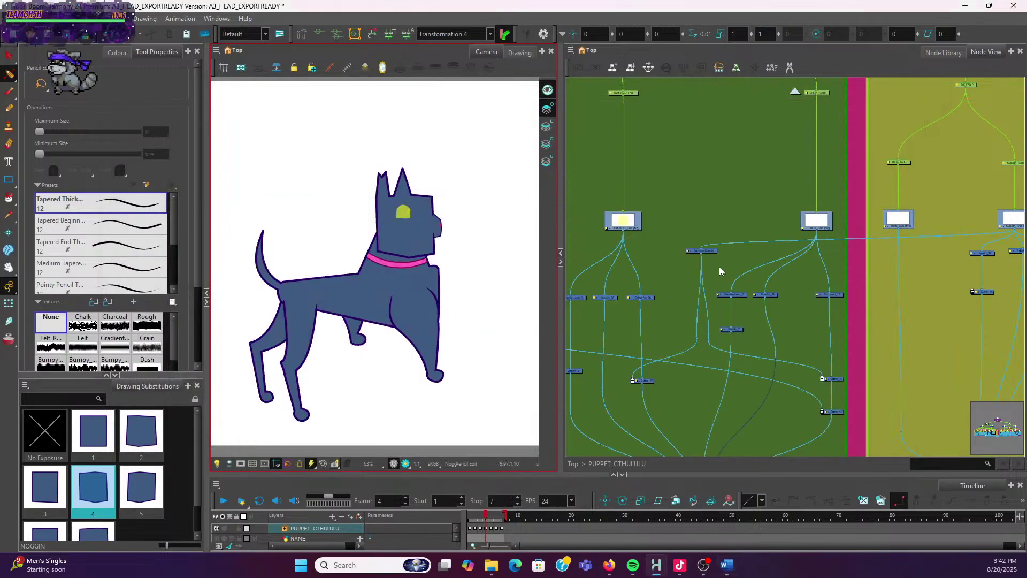
# Check the next task in the Puppet Update Notes and look through the rig's head and body node groups
pyautogui.scroll(3, 669, 244)
pyautogui.scroll(-5, 669, 244)
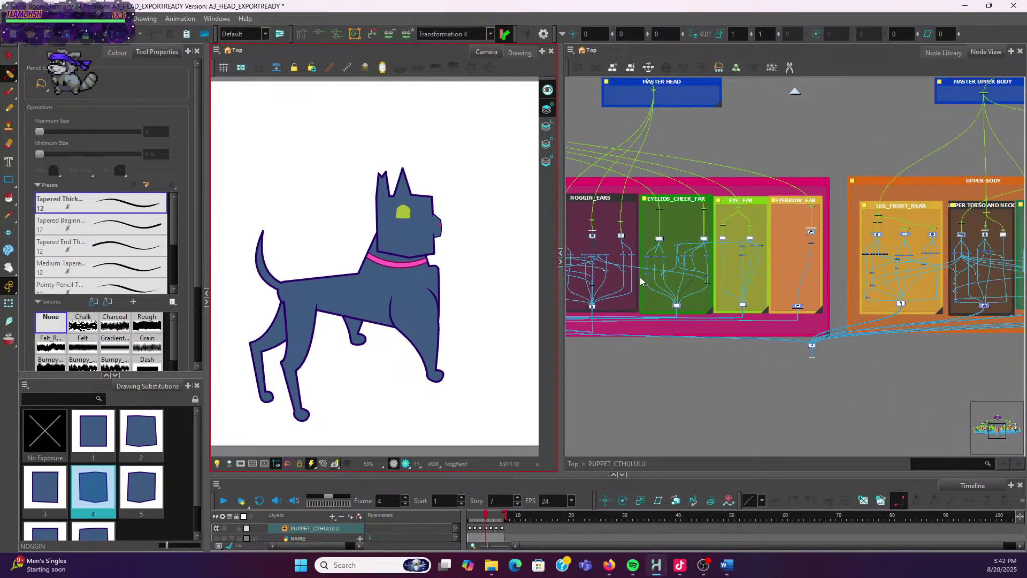
pyautogui.scroll(2, 801, 252)
pyautogui.moveTo(800, 252); pyautogui.dragTo(820, 301)
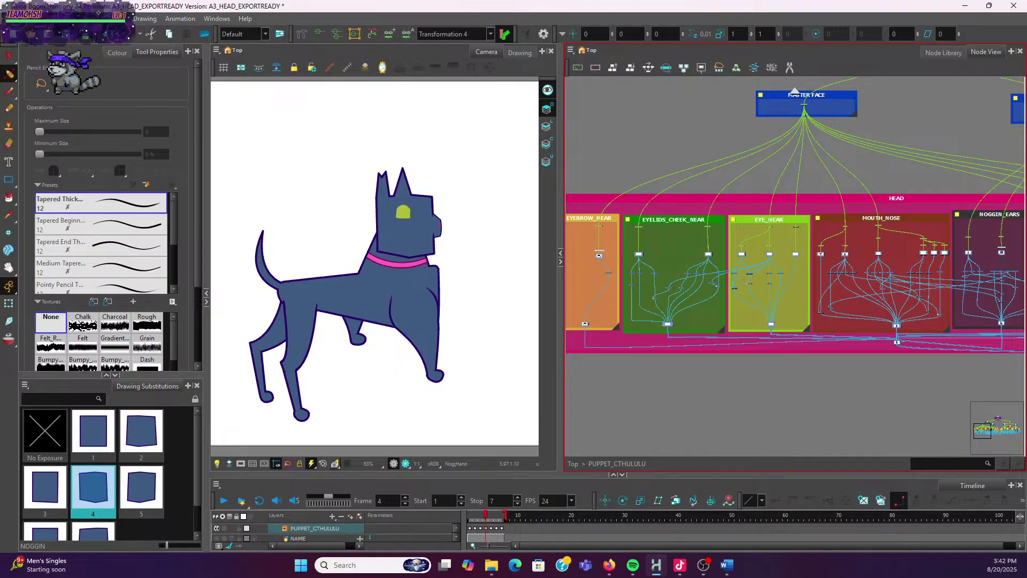
pyautogui.click(726, 567)
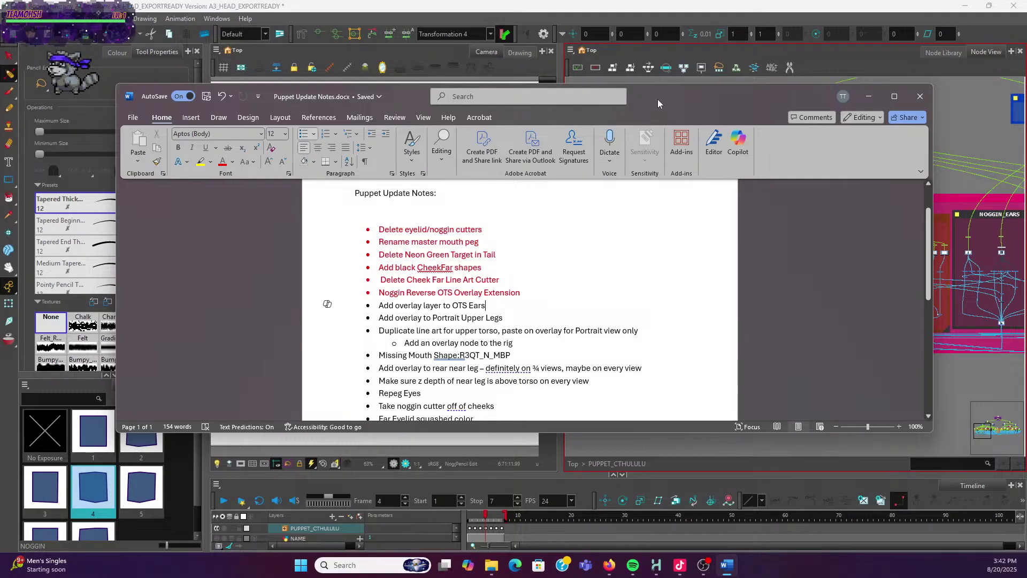
pyautogui.press('super+Down')
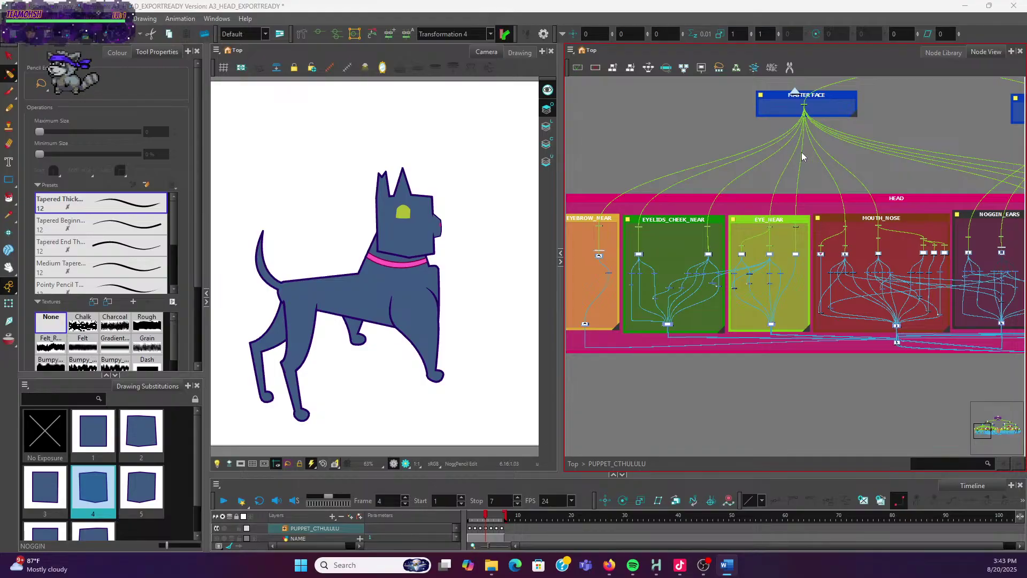
pyautogui.scroll(-2, 790, 259)
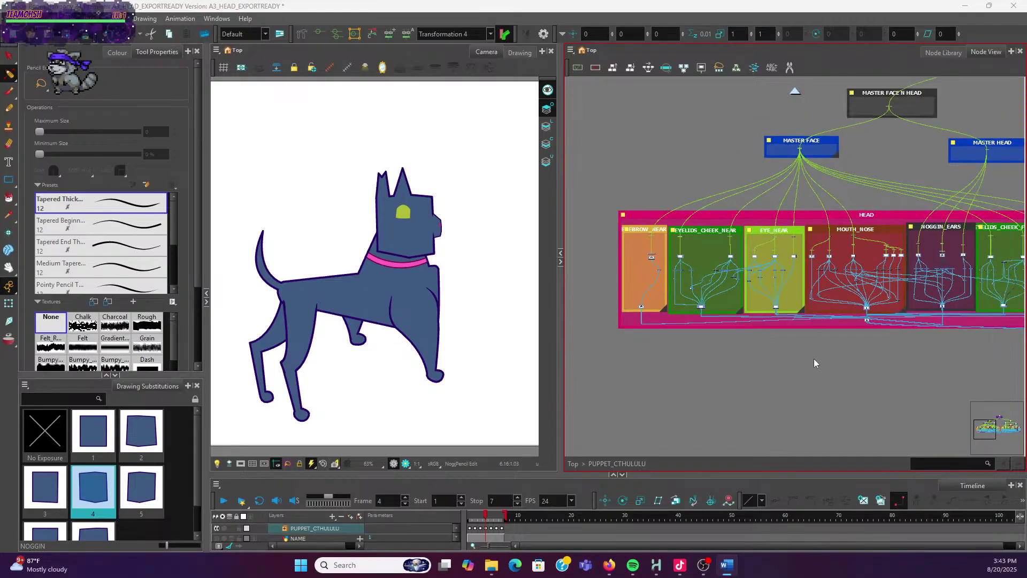
pyautogui.moveTo(794, 367); pyautogui.dragTo(642, 380)
pyautogui.moveTo(738, 341); pyautogui.dragTo(665, 356)
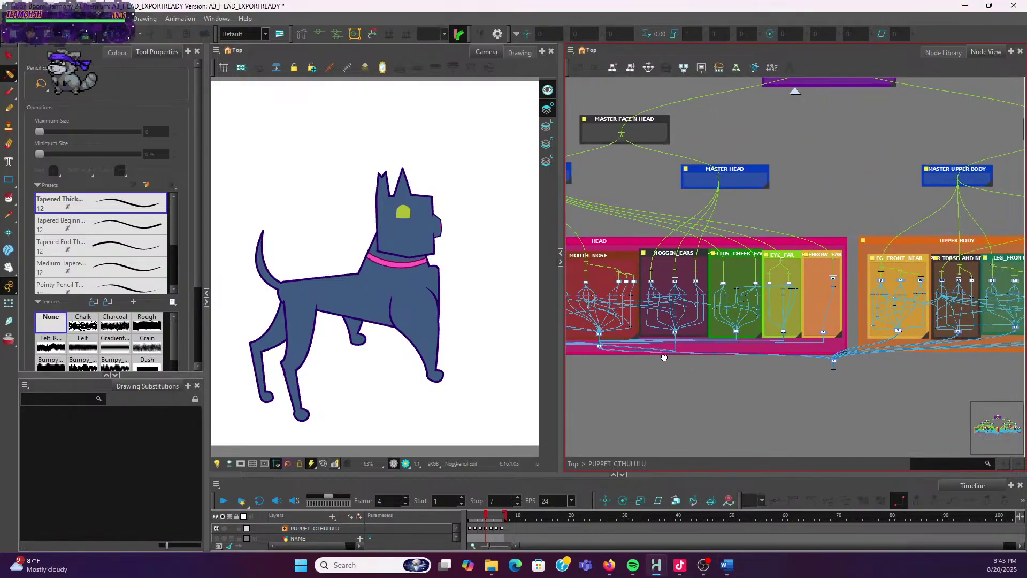
pyautogui.moveTo(765, 367)
pyautogui.mouseDown()
pyautogui.moveTo(718, 374)
pyautogui.moveTo(624, 359)
pyautogui.mouseUp()
pyautogui.moveTo(854, 359); pyautogui.dragTo(800, 357)
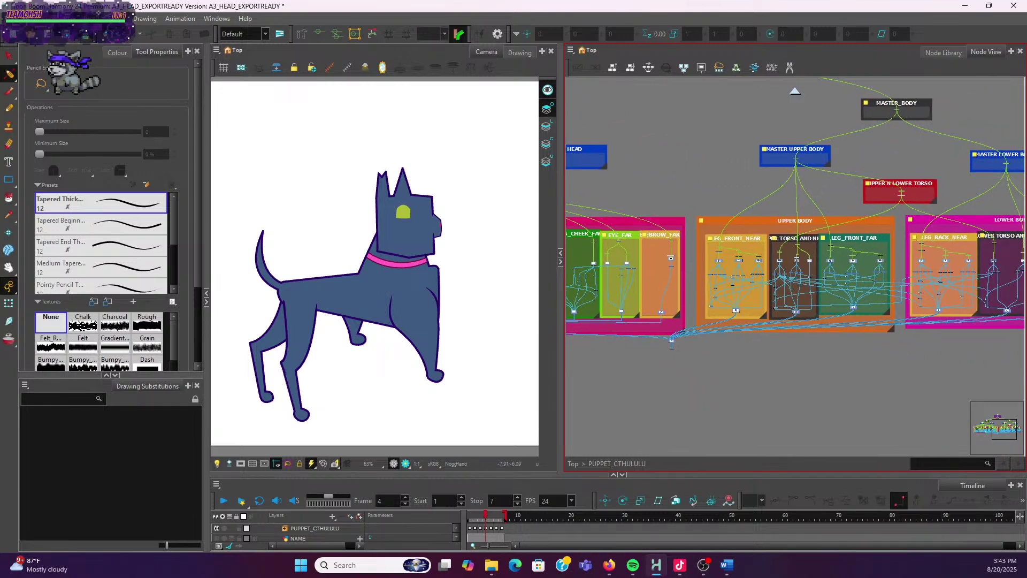
pyautogui.hotkey('alt', 'Tab')
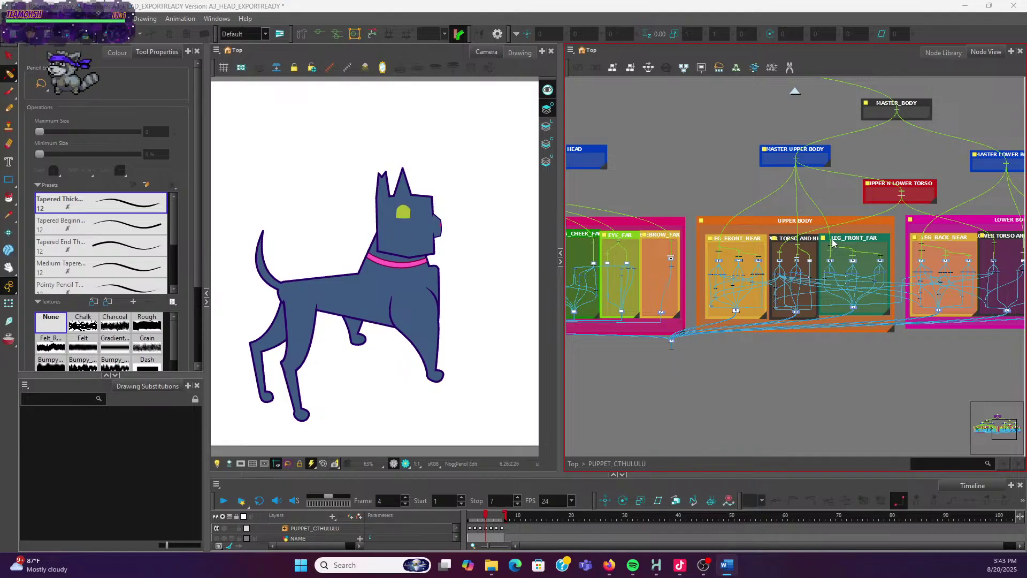
# Add an Overlay-Layer node under EAR_NEAR in the NOGGIN_EARS group and place it beside the Line-Art node
pyautogui.scroll(-3, 812, 284)
pyautogui.moveTo(592, 317); pyautogui.dragTo(764, 340)
pyautogui.scroll(6, 743, 233)
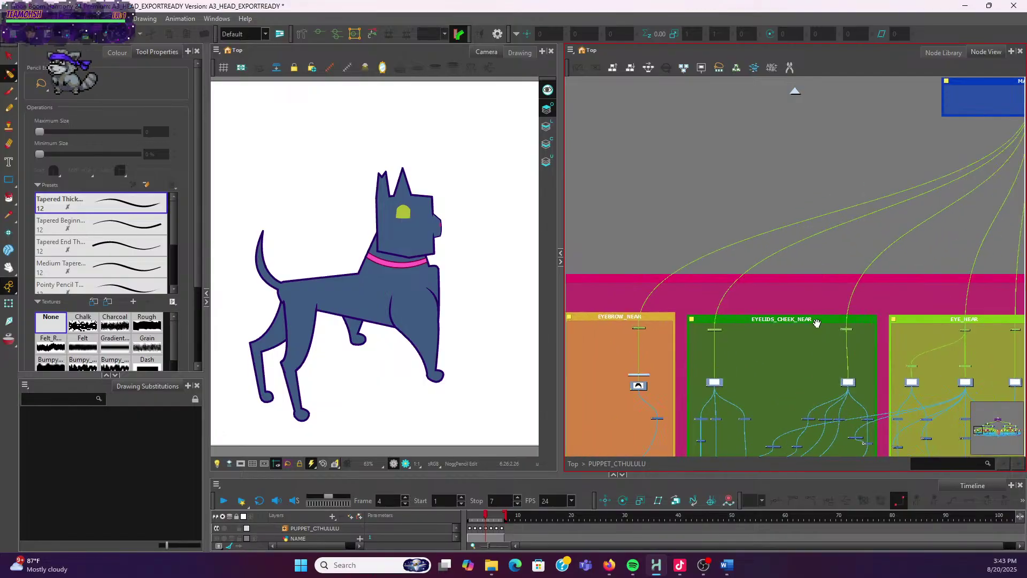
pyautogui.moveTo(917, 284)
pyautogui.mouseDown()
pyautogui.moveTo(722, 284)
pyautogui.moveTo(958, 310)
pyautogui.moveTo(921, 285)
pyautogui.mouseUp()
pyautogui.scroll(5, 872, 225)
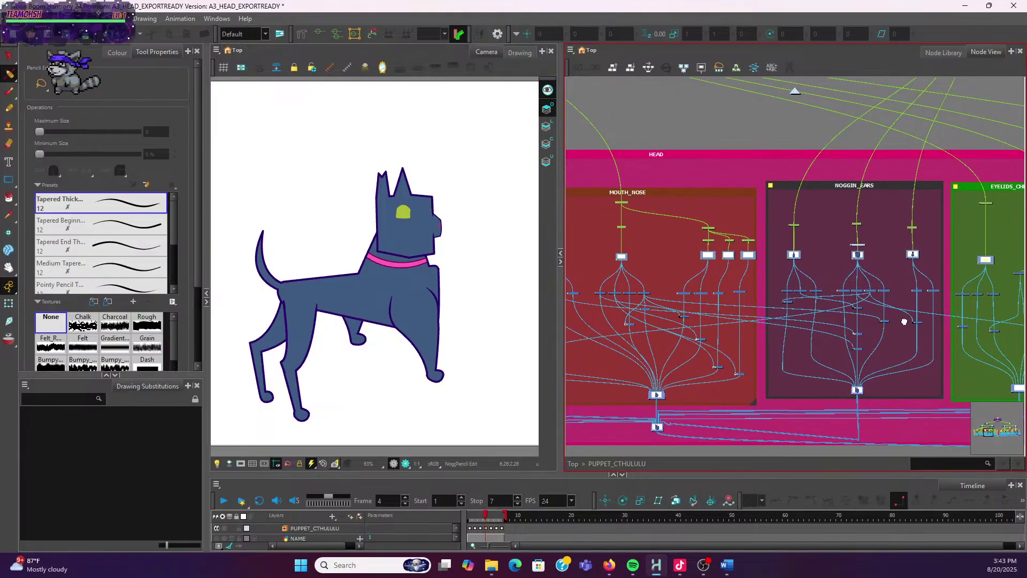
pyautogui.moveTo(810, 283); pyautogui.dragTo(908, 229)
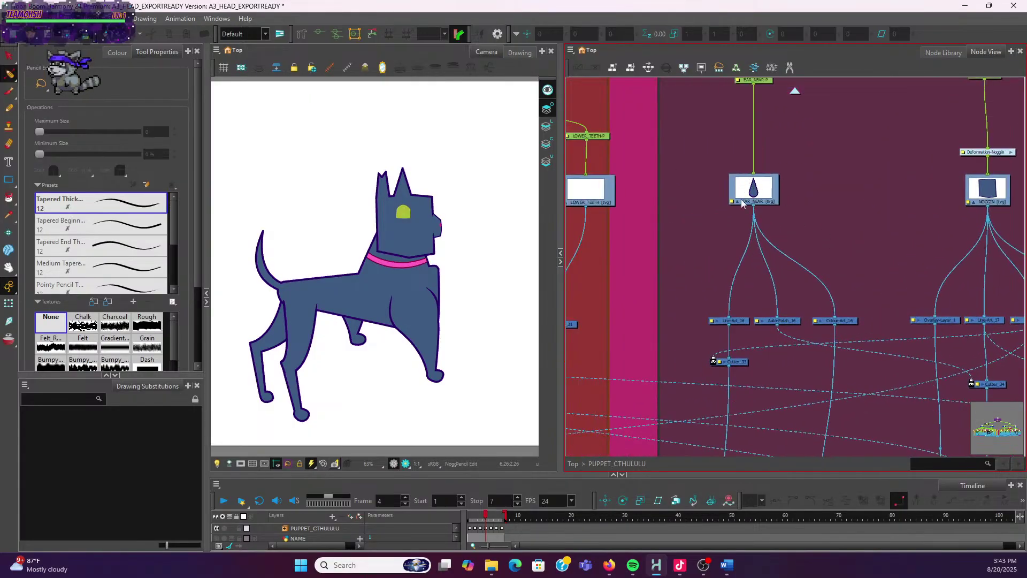
pyautogui.press('Tab')
pyautogui.write('overla')
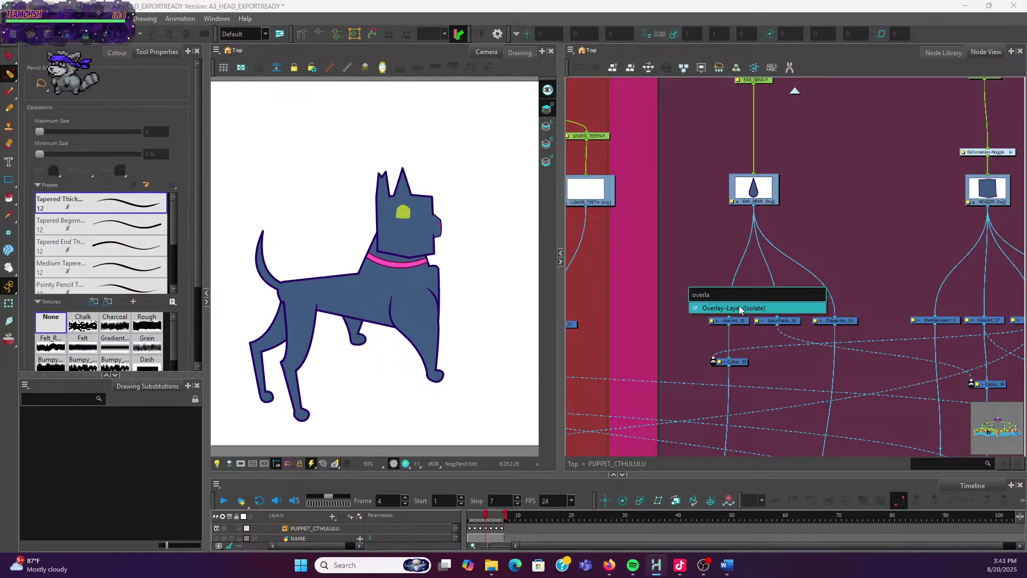
pyautogui.press('Return')
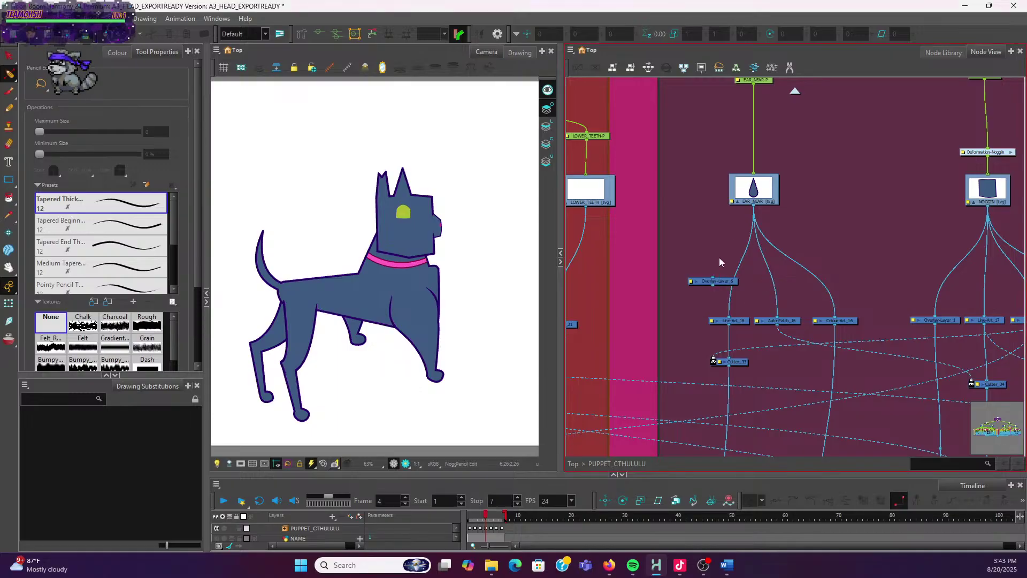
pyautogui.moveTo(729, 282)
pyautogui.mouseDown()
pyautogui.moveTo(695, 331)
pyautogui.moveTo(695, 320)
pyautogui.mouseUp()
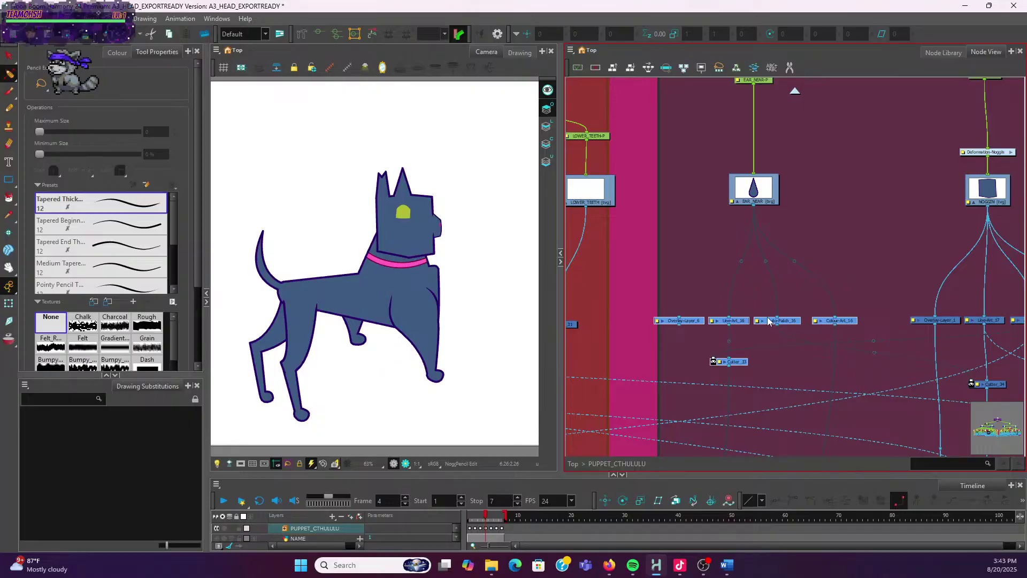
# Space out the layer nodes under EAR_NEAR and connect the new Overlay-Layer between EAR_NEAR and the NOG_COMP composite
pyautogui.moveTo(769, 324); pyautogui.dragTo(781, 324)
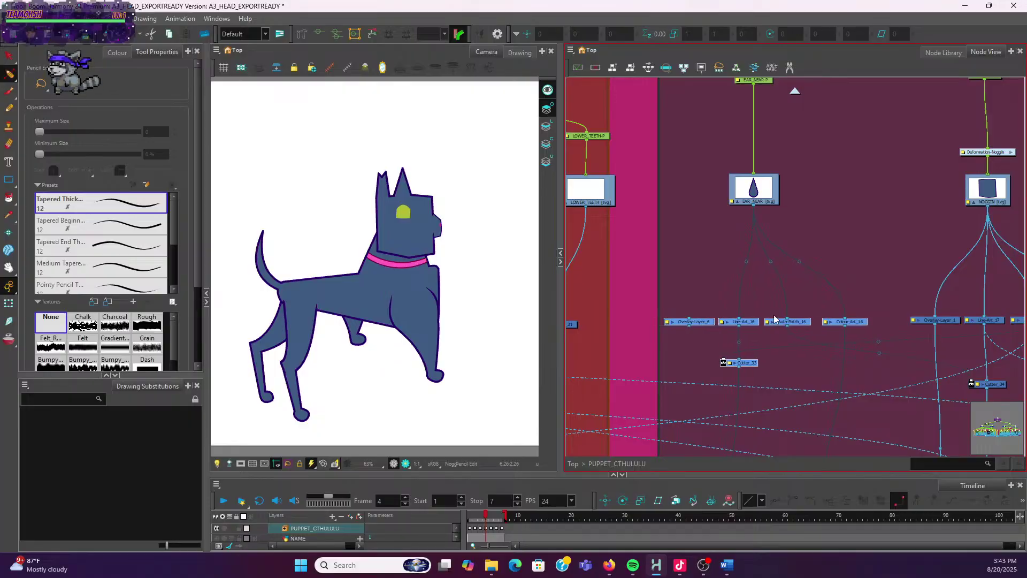
pyautogui.click(745, 202)
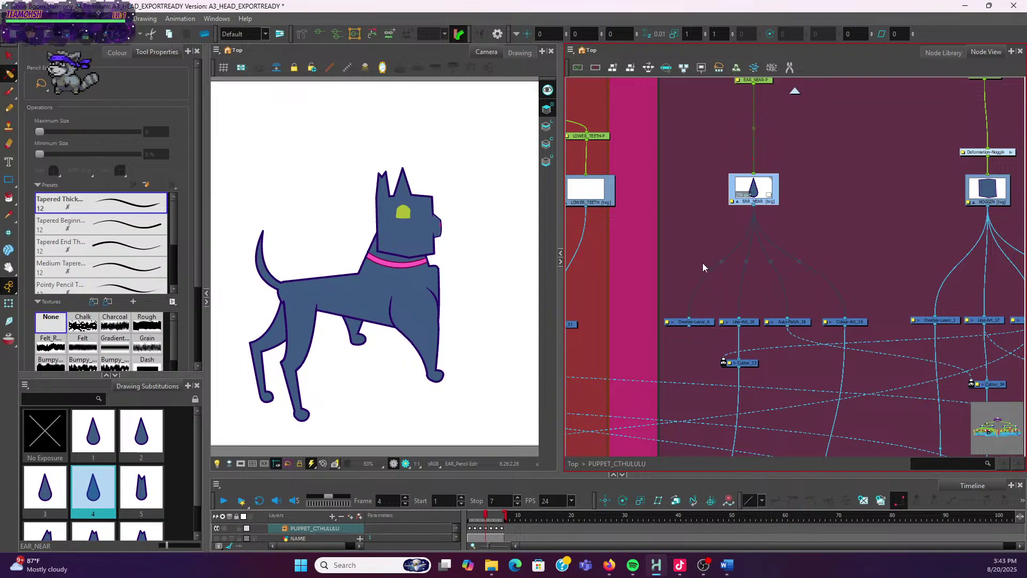
pyautogui.scroll(-4, 702, 262)
pyautogui.scroll(2, 704, 241)
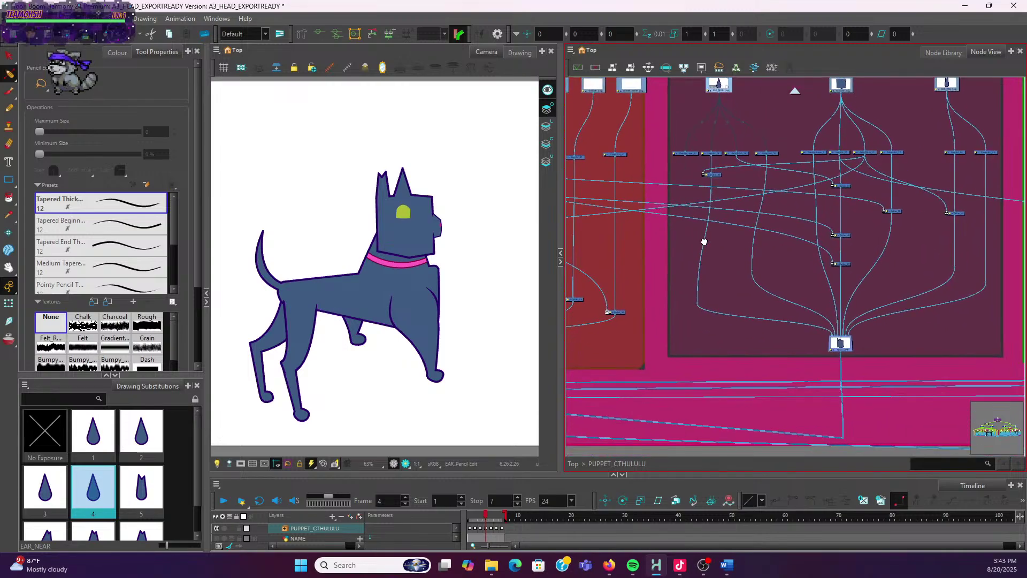
pyautogui.click(683, 165)
pyautogui.click(694, 155)
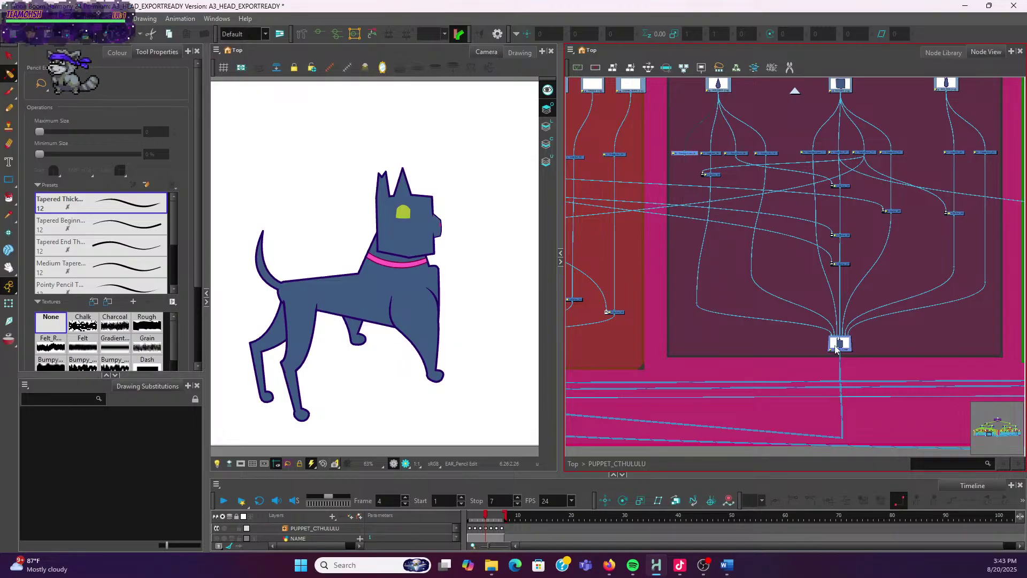
pyautogui.scroll(3, 838, 348)
pyautogui.click(826, 326)
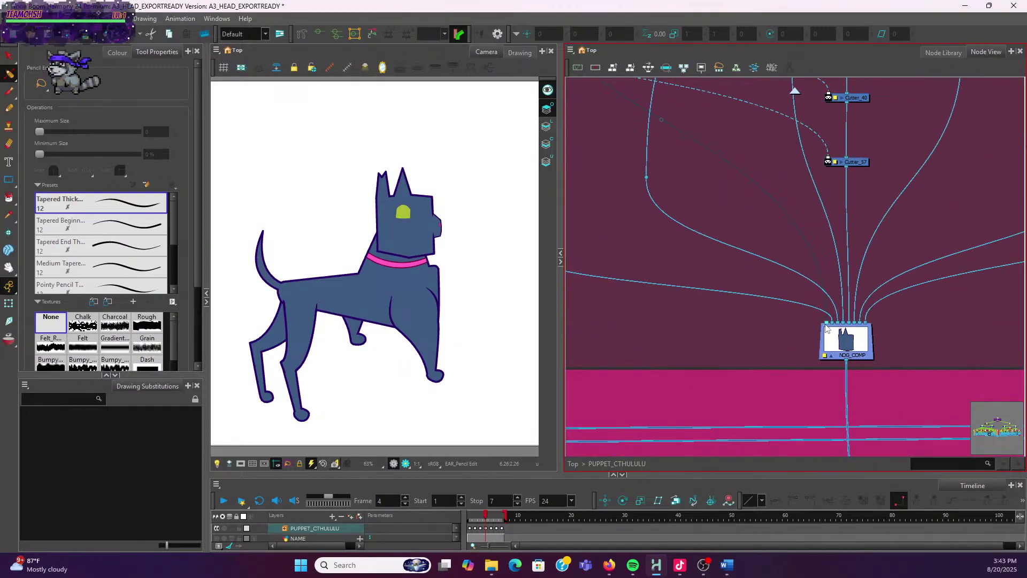
# Add a waypoint to the near ear's overlay cable and route it outside the other cables running into NOG_COMP
pyautogui.scroll(-2, 704, 122)
pyautogui.moveTo(704, 121); pyautogui.dragTo(829, 243)
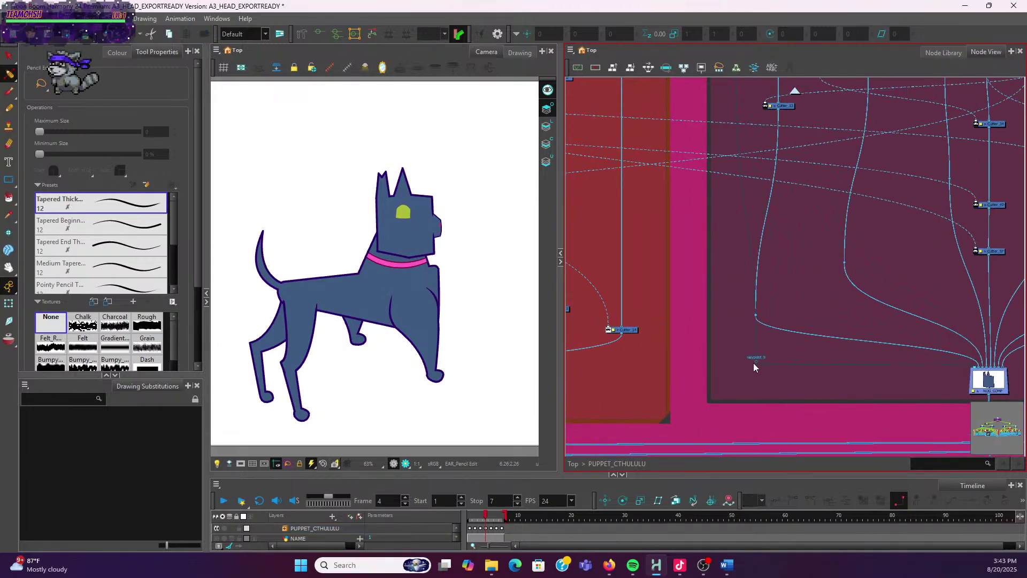
pyautogui.scroll(-3, 784, 273)
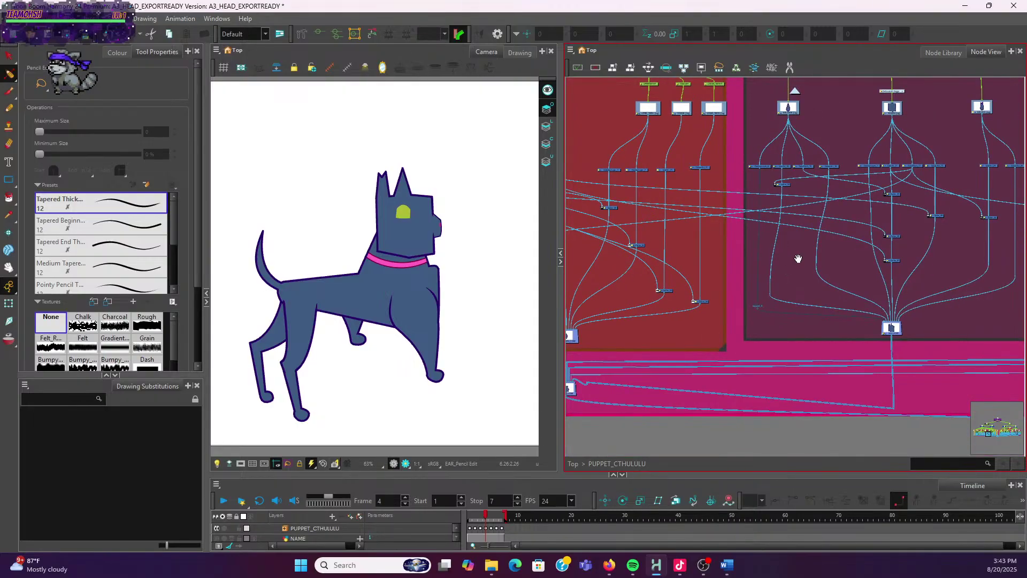
pyautogui.scroll(4, 755, 240)
pyautogui.scroll(-3, 754, 241)
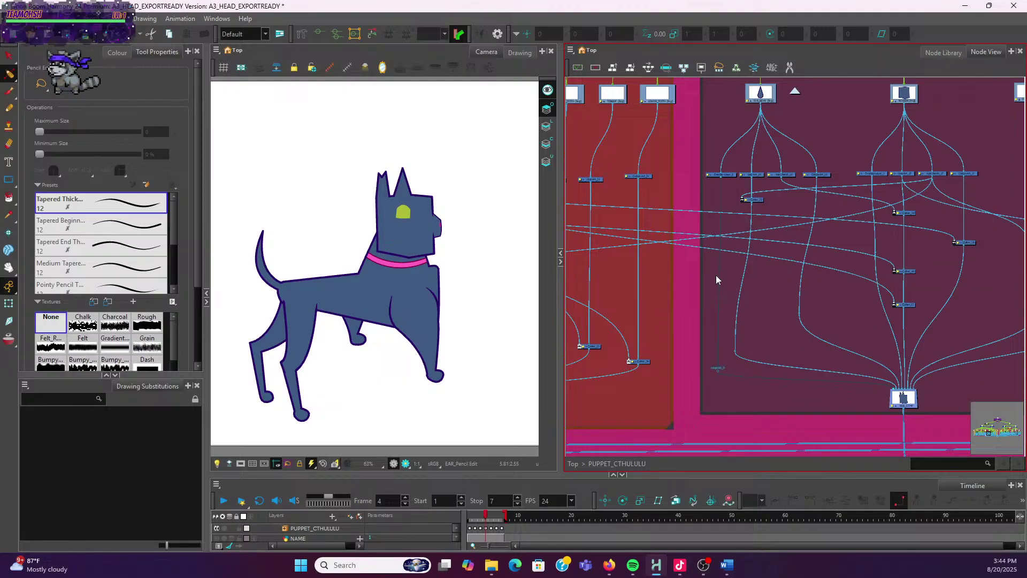
pyautogui.scroll(2, 768, 262)
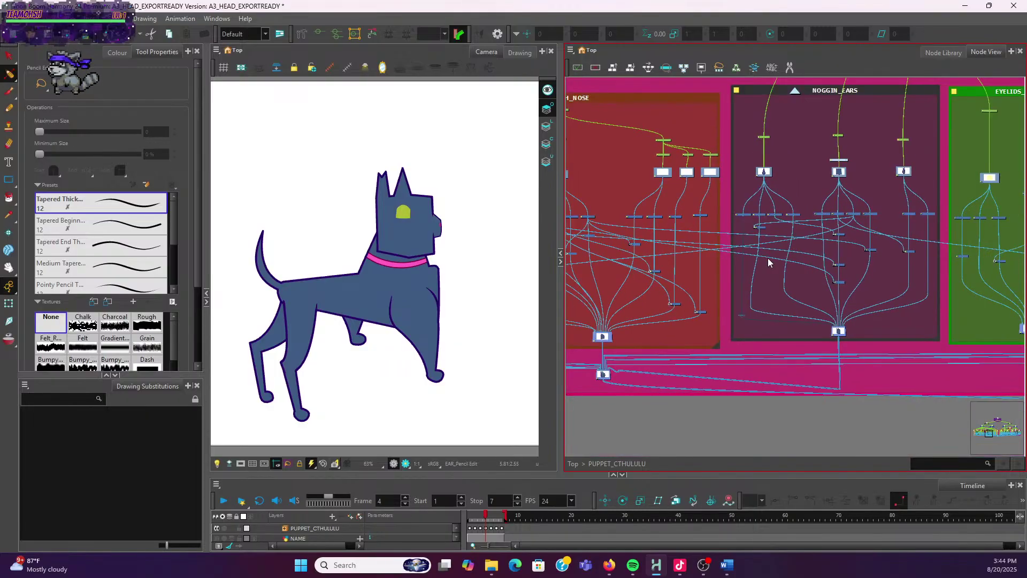
# Examine how the layer nodes of EAR_NEAR, NOGGIN and EAR_FAR are wired in the NOGGIN_EARS group
pyautogui.hotkey('alt', 'Tab')
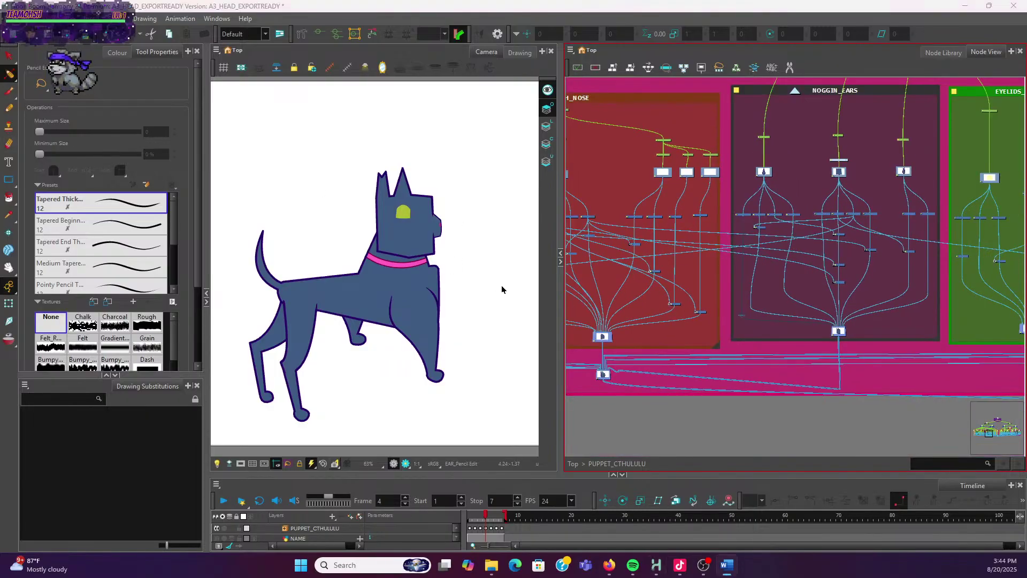
pyautogui.scroll(2, 818, 213)
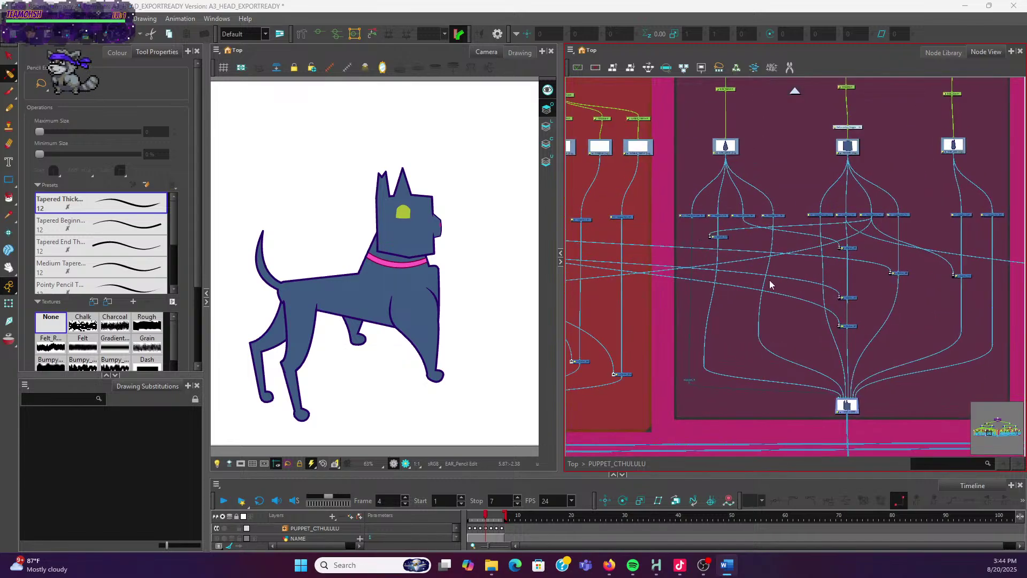
pyautogui.scroll(1, 770, 278)
pyautogui.scroll(2, 776, 260)
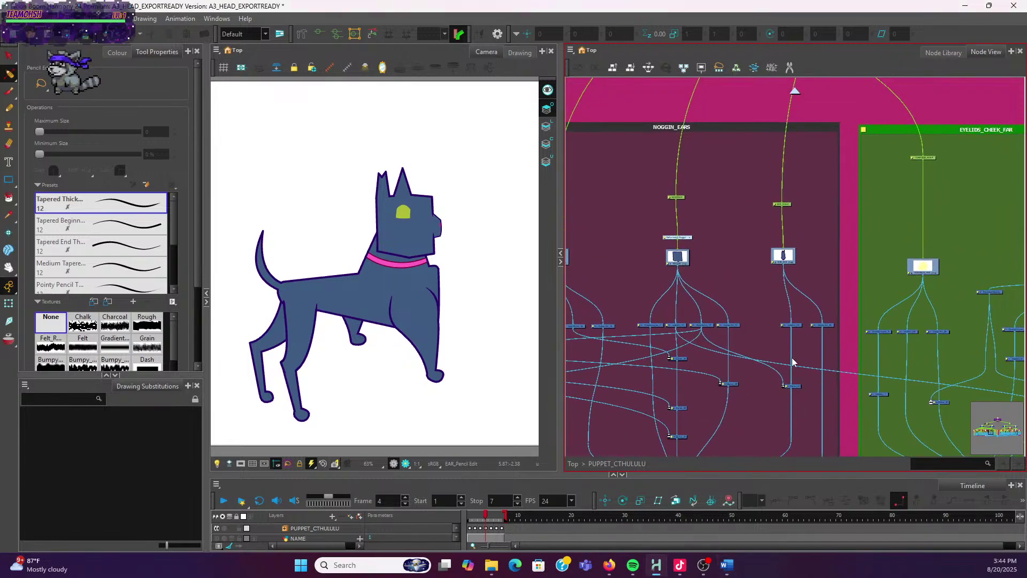
pyautogui.scroll(3, 791, 357)
pyautogui.scroll(-2, 717, 323)
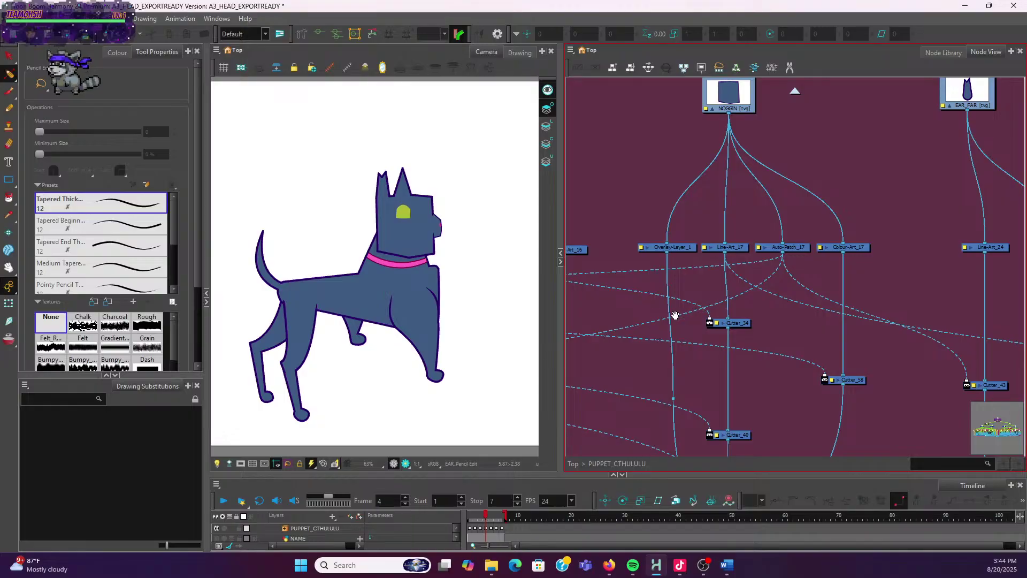
pyautogui.scroll(1, 676, 316)
pyautogui.moveTo(829, 328); pyautogui.dragTo(912, 333)
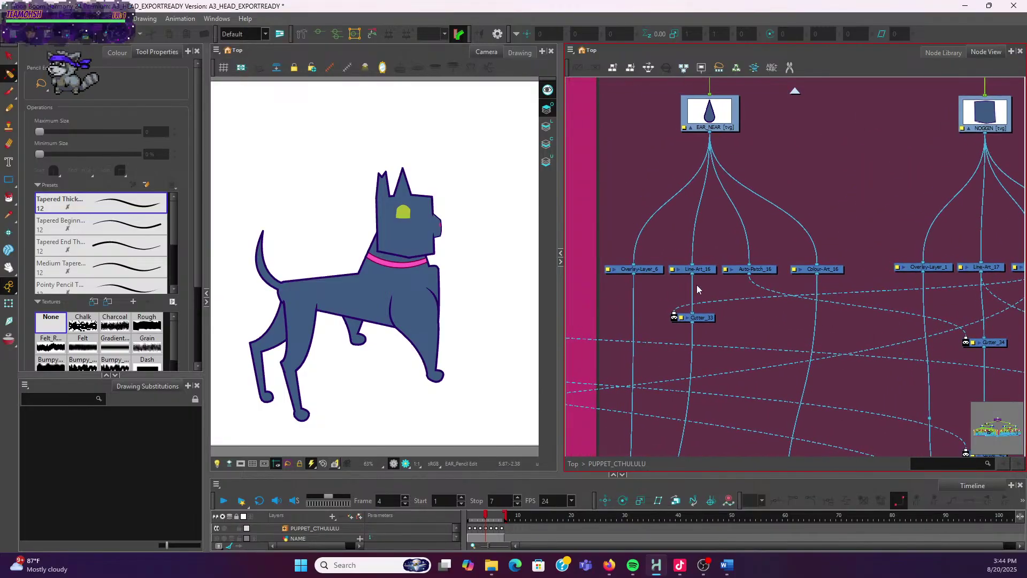
pyautogui.moveTo(912, 273); pyautogui.dragTo(768, 292)
pyautogui.scroll(-2, 771, 285)
pyautogui.scroll(3, 772, 293)
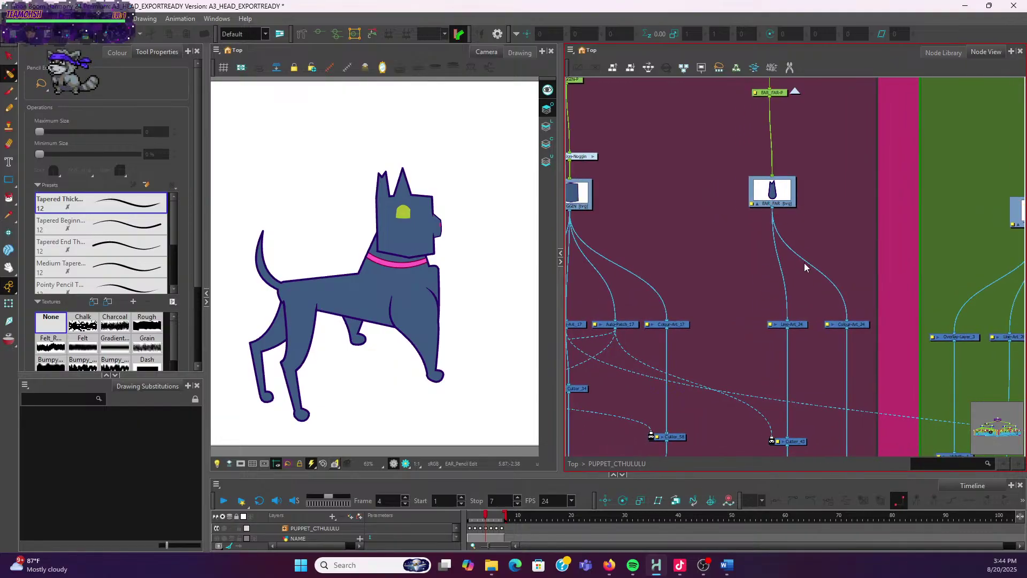
pyautogui.scroll(-2, 784, 298)
pyautogui.scroll(4, 779, 281)
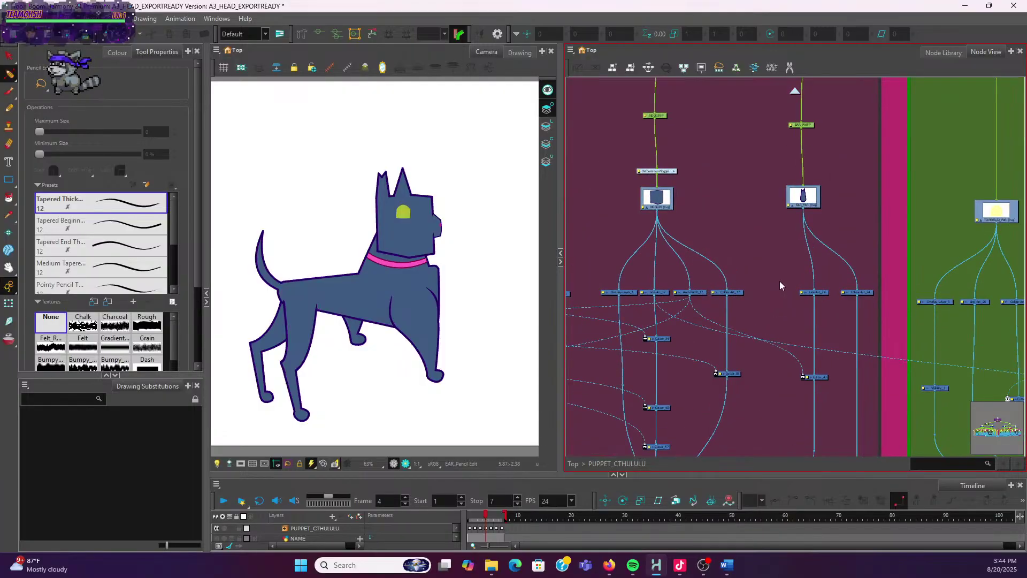
pyautogui.moveTo(789, 228); pyautogui.dragTo(793, 238)
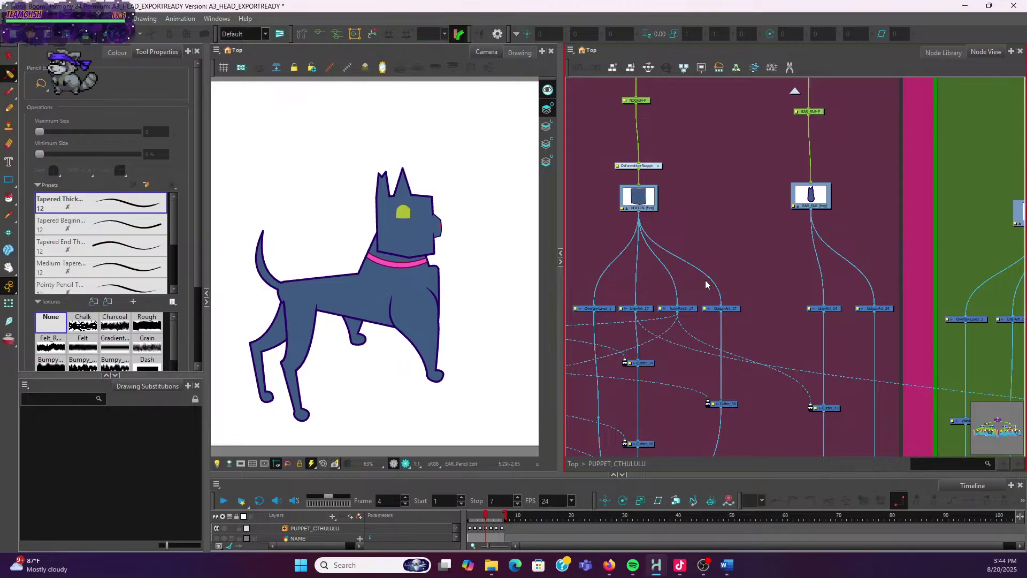
pyautogui.scroll(-3, 706, 284)
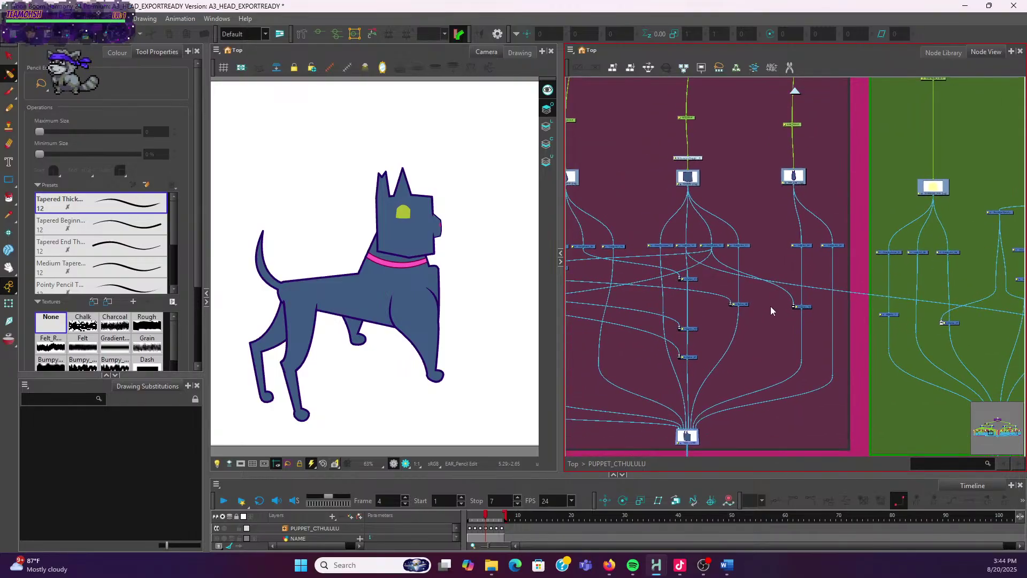
# Add an Overlay-Layer node beside the far ear's Line-Art node and connect it to the EAR_FAR drawing
pyautogui.scroll(3, 770, 306)
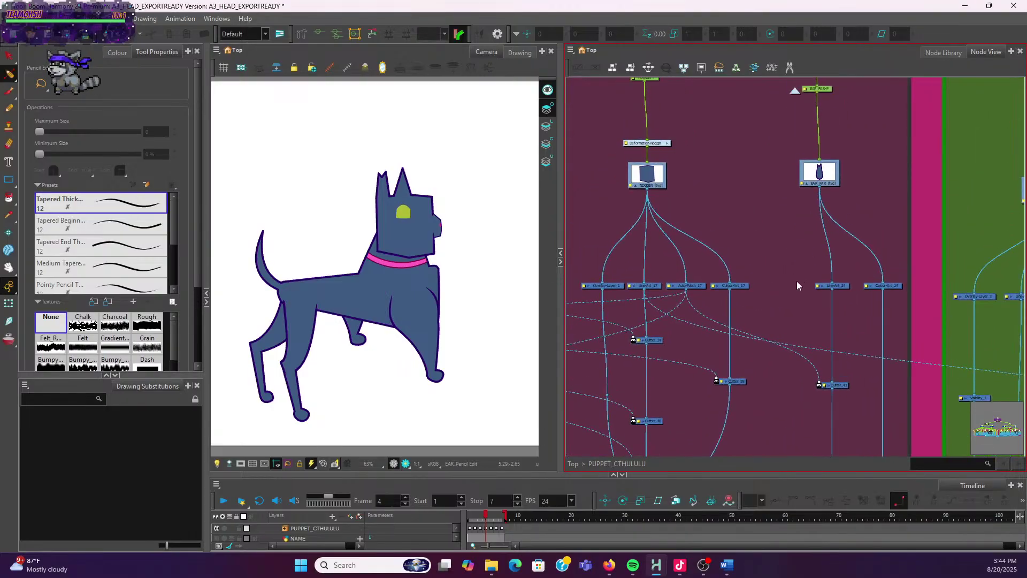
pyautogui.press('Tab')
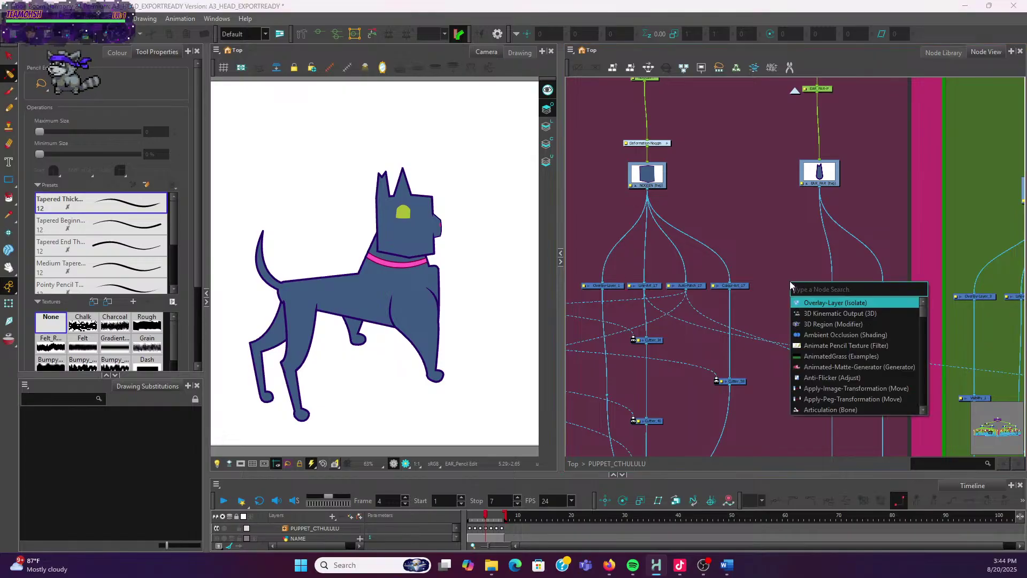
pyautogui.write('overlay')
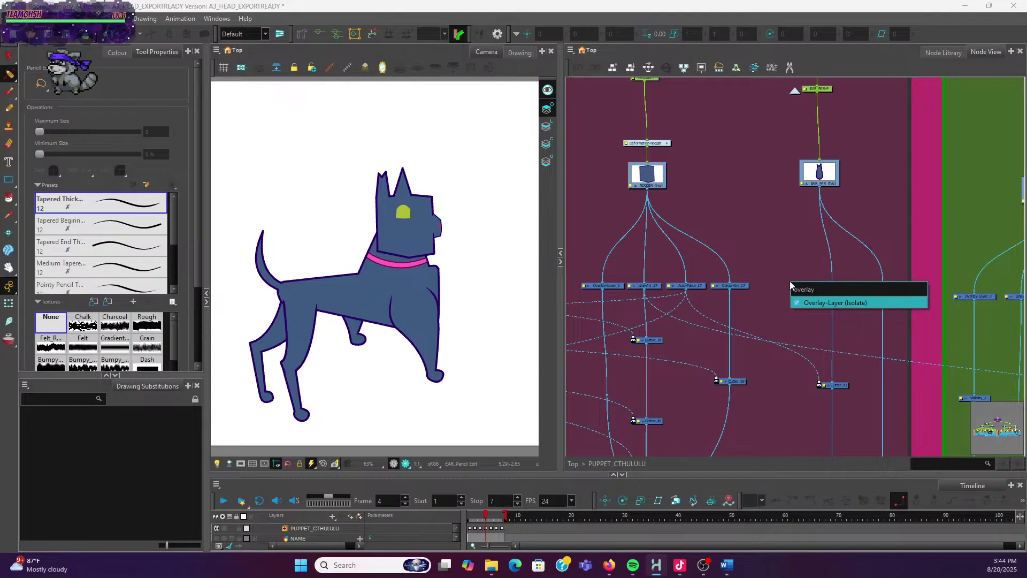
pyautogui.press('Return')
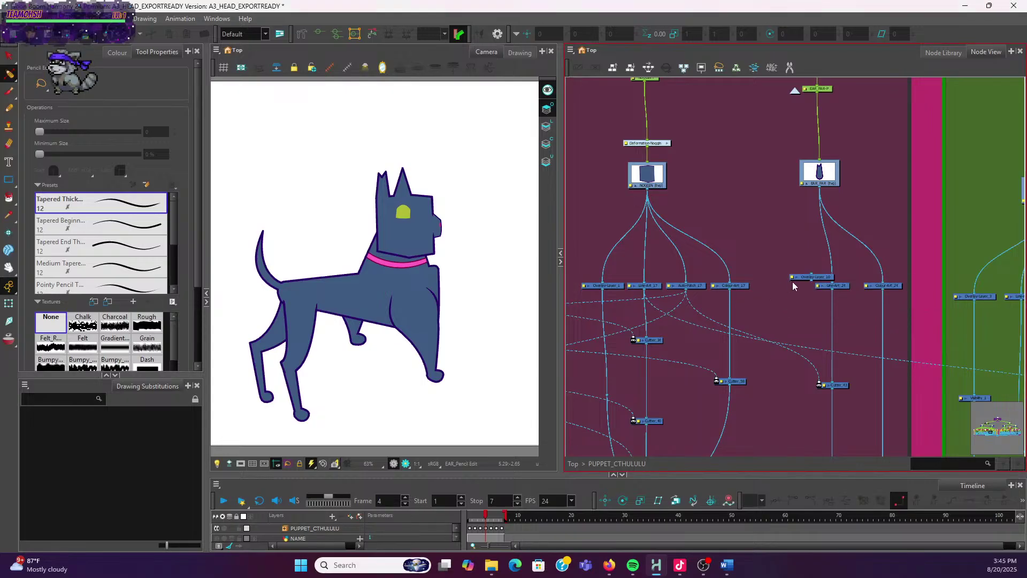
pyautogui.click(797, 286)
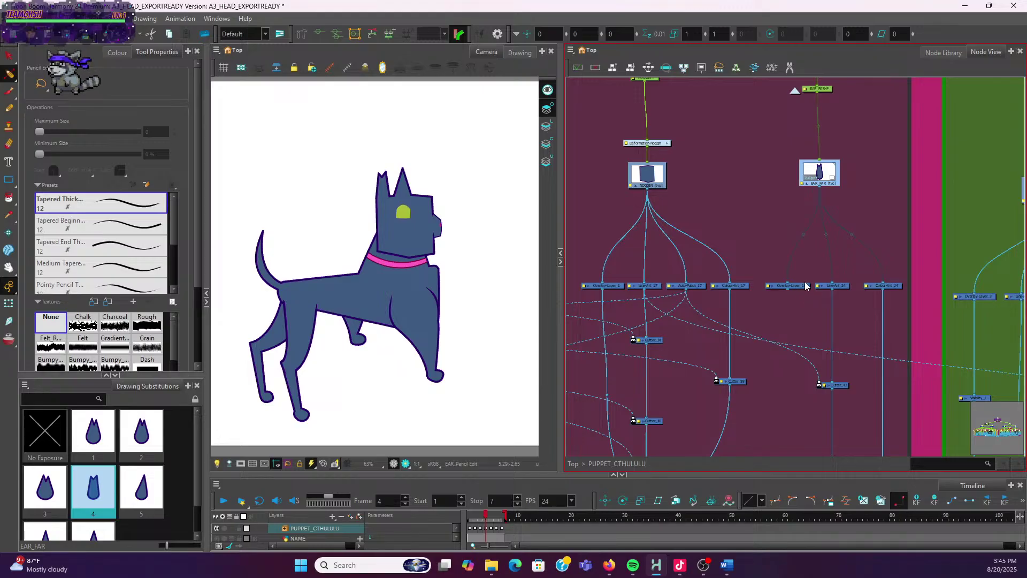
# Connect the far ear's Overlay-Layer output to the NOG_COMP composite, ahead of the far ear's line art
pyautogui.scroll(-3, 802, 288)
pyautogui.moveTo(805, 306); pyautogui.dragTo(779, 245)
pyautogui.scroll(3, 779, 245)
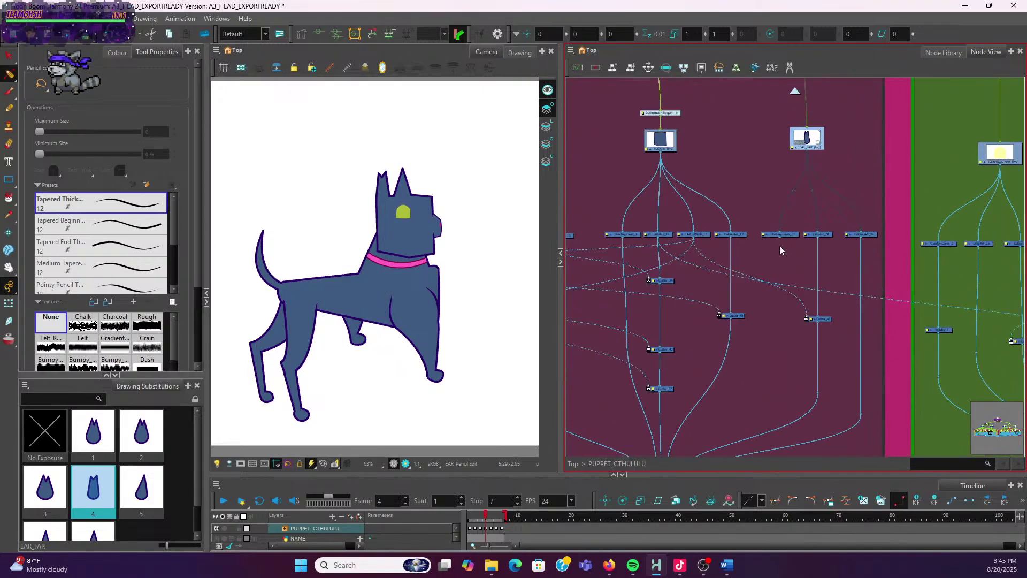
pyautogui.click(789, 235)
pyautogui.scroll(-2, 763, 339)
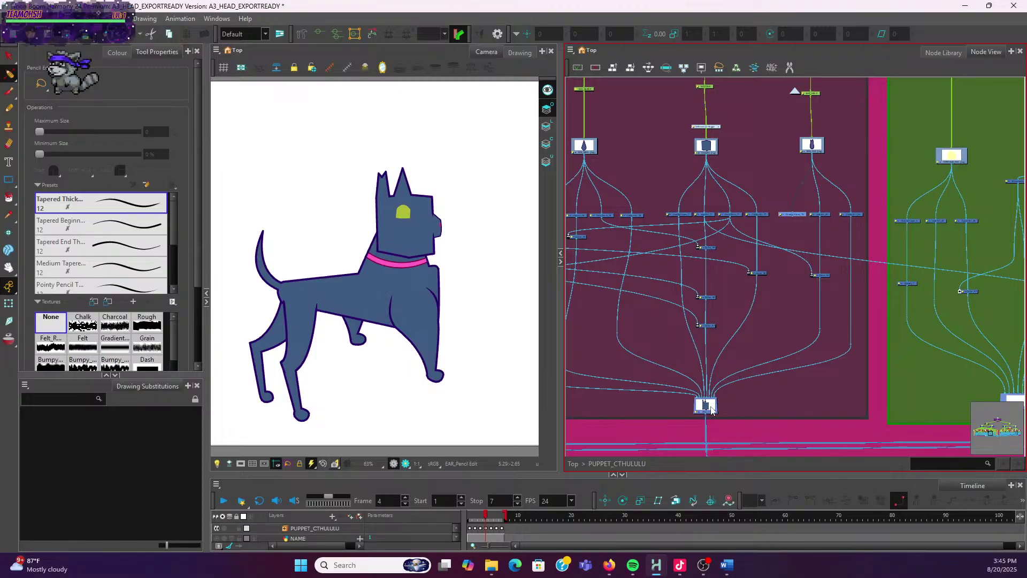
pyautogui.scroll(3, 717, 406)
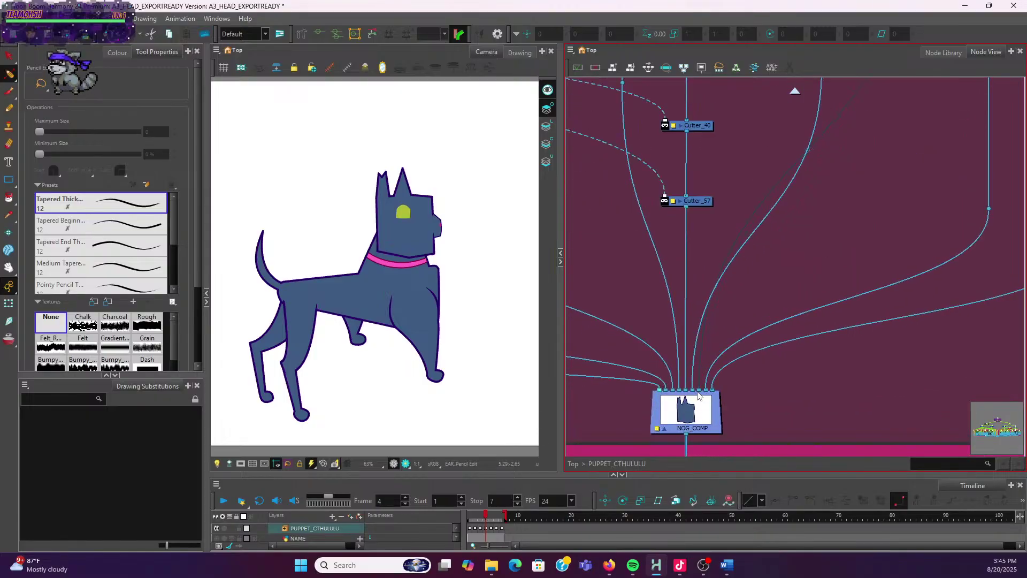
pyautogui.scroll(-2, 782, 273)
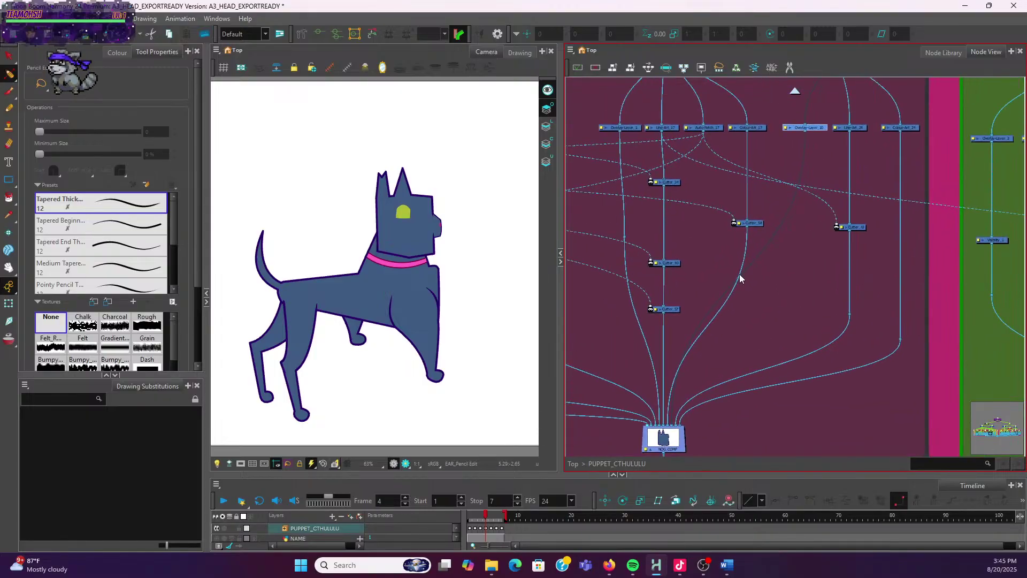
pyautogui.click(753, 270)
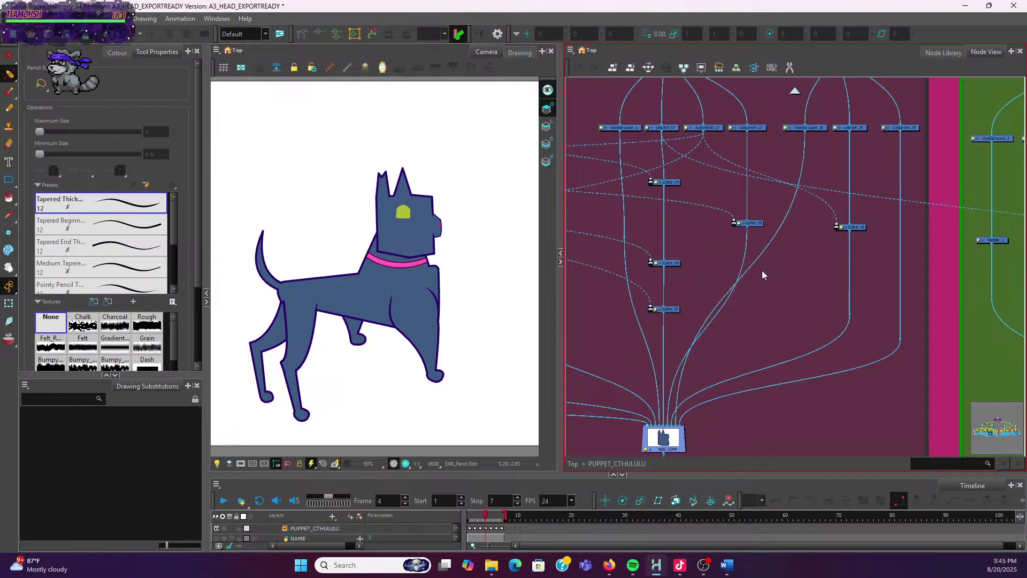
# Add a waypoint to the far ear's overlay cable and place it below the Overlay-Layer, between the neighbouring cables
pyautogui.rightClick(753, 262)
pyautogui.click(792, 345)
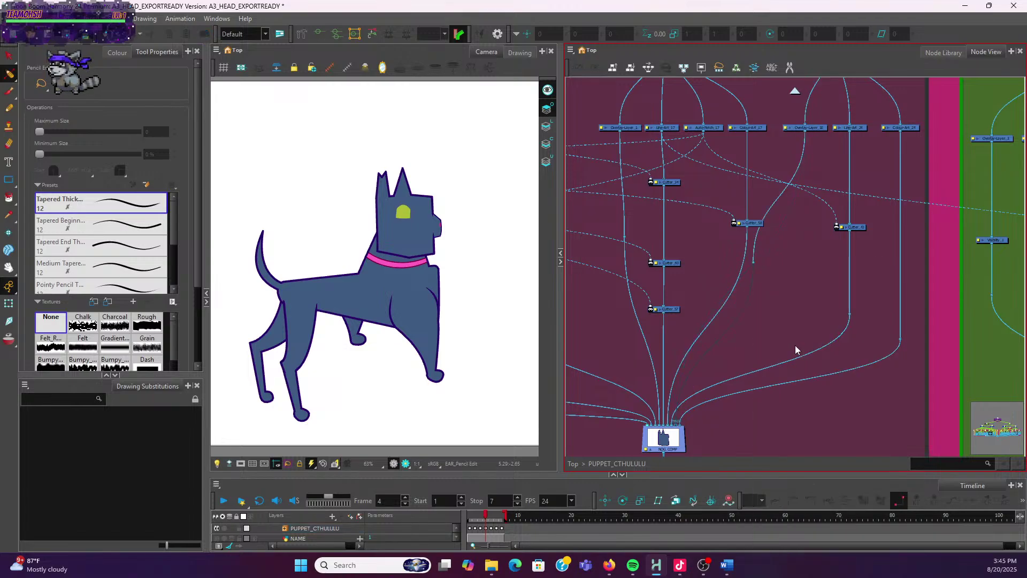
pyautogui.moveTo(753, 261); pyautogui.dragTo(791, 278)
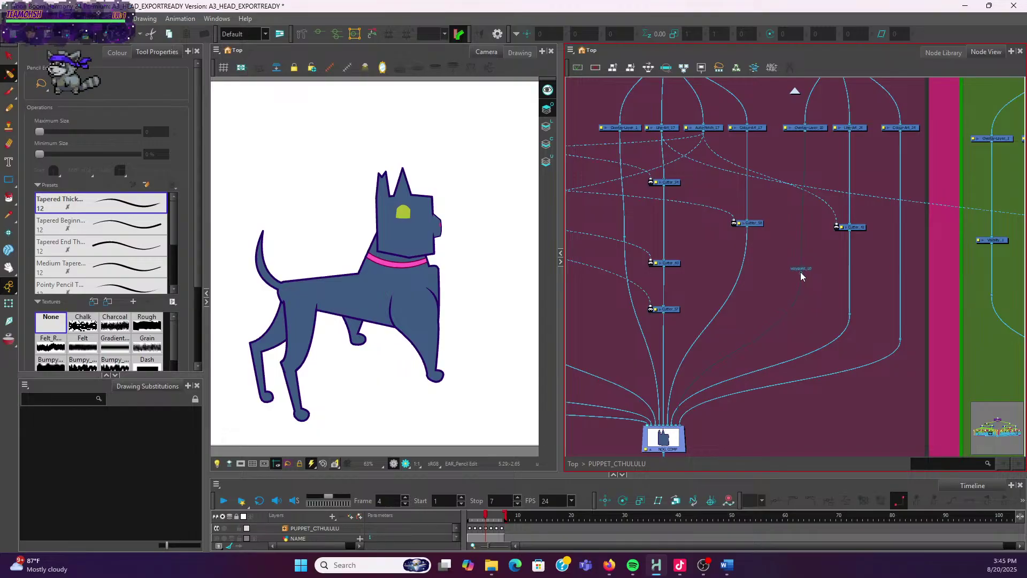
pyautogui.scroll(3, 708, 397)
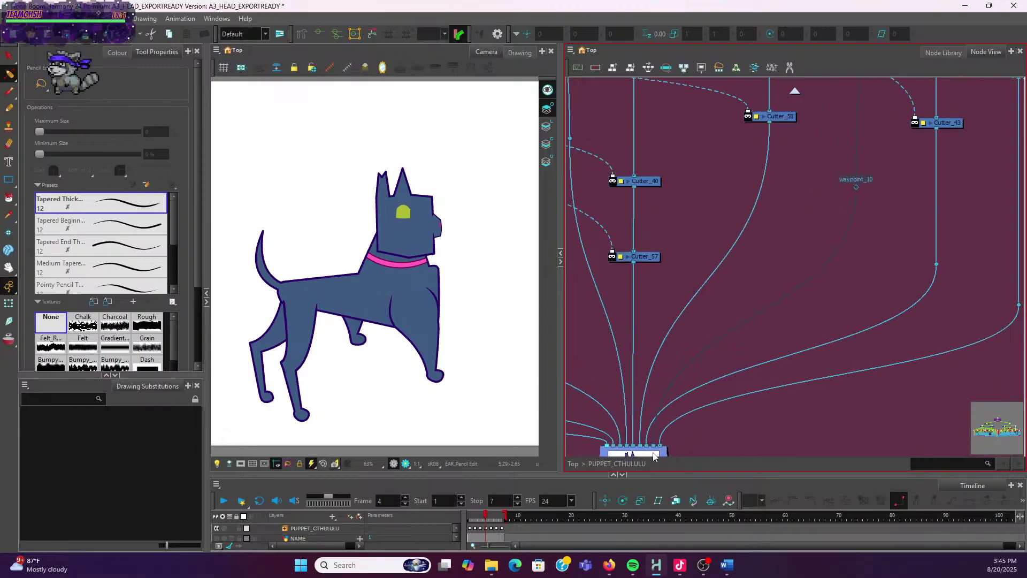
pyautogui.scroll(-4, 785, 272)
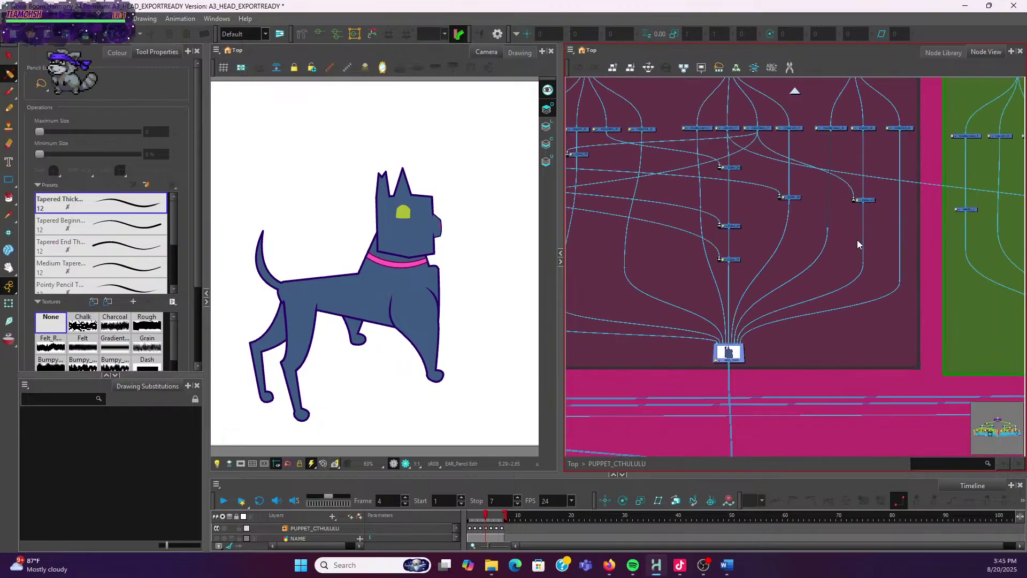
pyautogui.moveTo(826, 228); pyautogui.dragTo(828, 196)
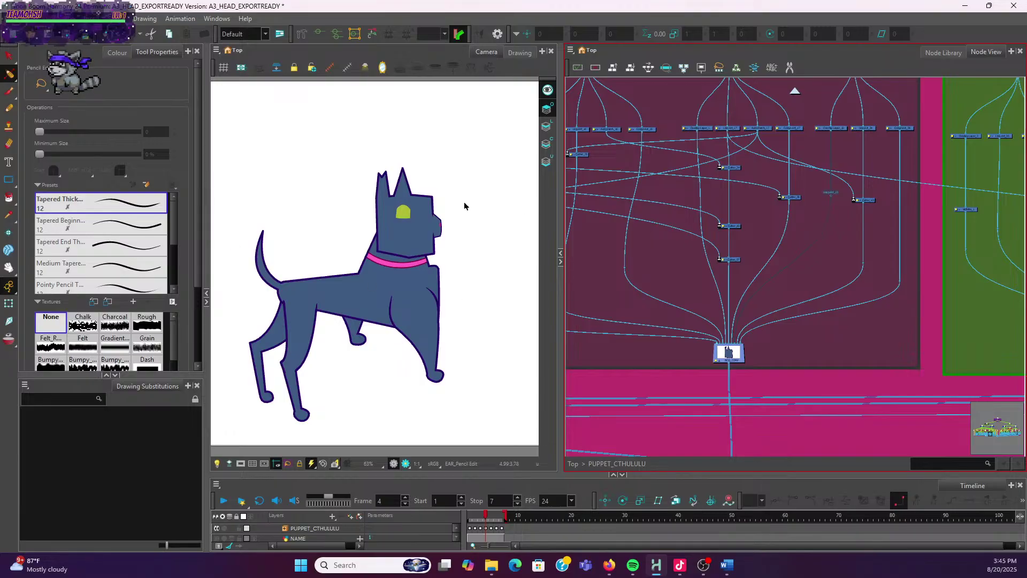
# Select the EAR_NEAR drawing on the dog's head with the Transform tool
pyautogui.click(407, 188)
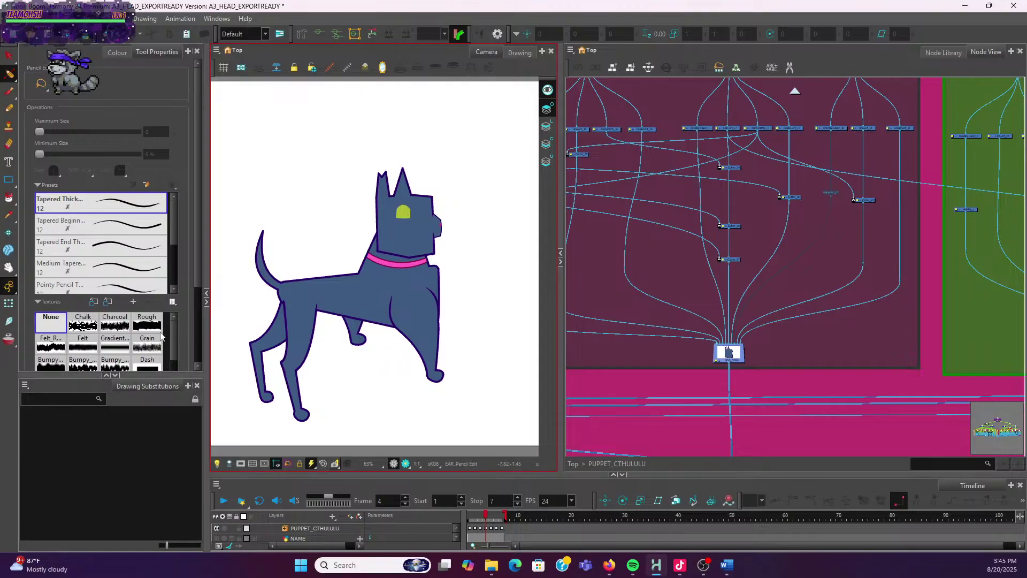
pyautogui.click(9, 303)
pyautogui.scroll(3, 408, 159)
pyautogui.click(405, 211)
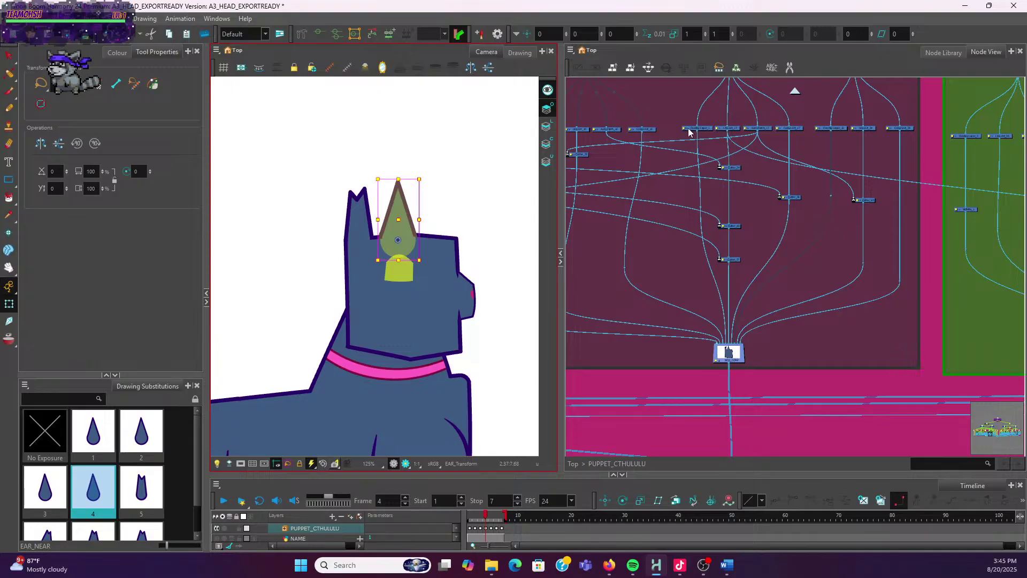
# Step through EAR_NEAR's drawing substitutions 1 to 8 on frame 4 to examine each ear shape on the head
pyautogui.scroll(3, 688, 132)
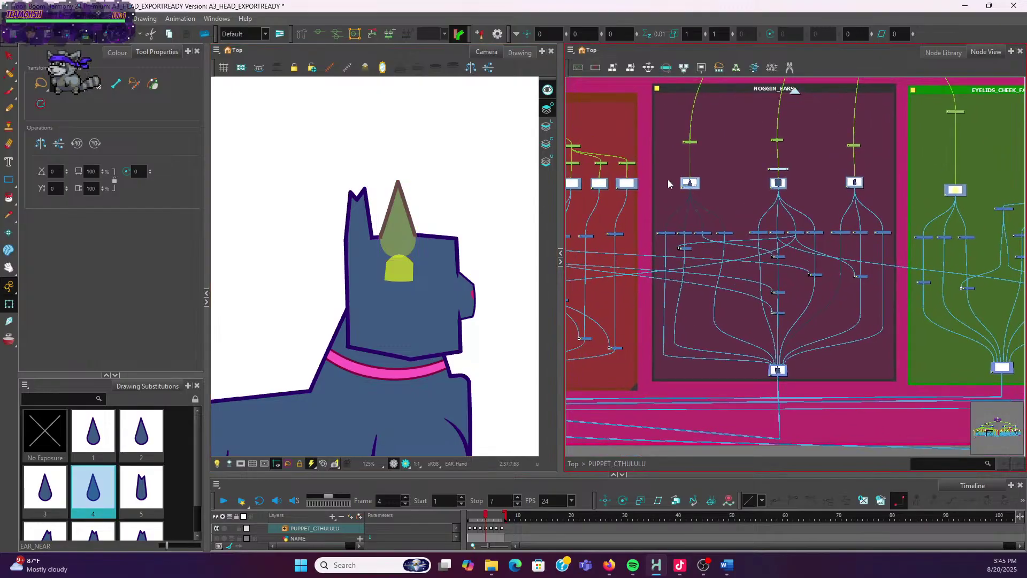
pyautogui.scroll(-1, 130, 442)
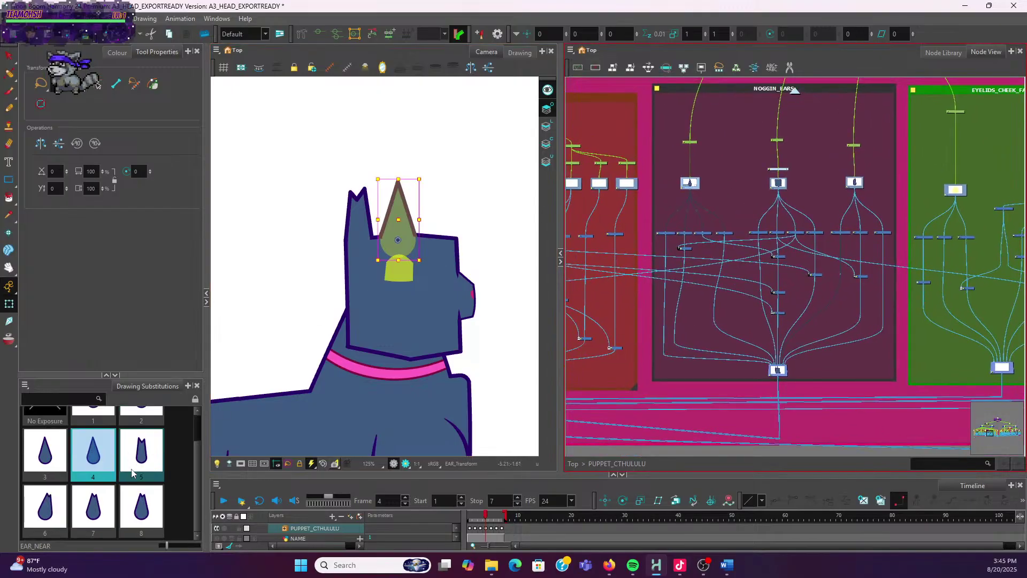
pyautogui.scroll(1, 133, 473)
pyautogui.scroll(-1, 131, 476)
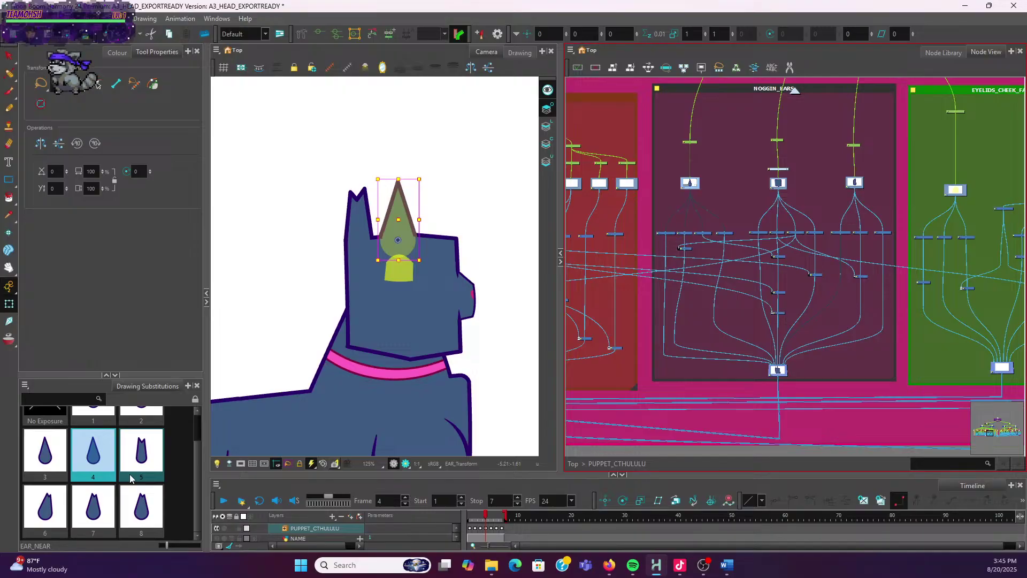
pyautogui.scroll(1, 112, 444)
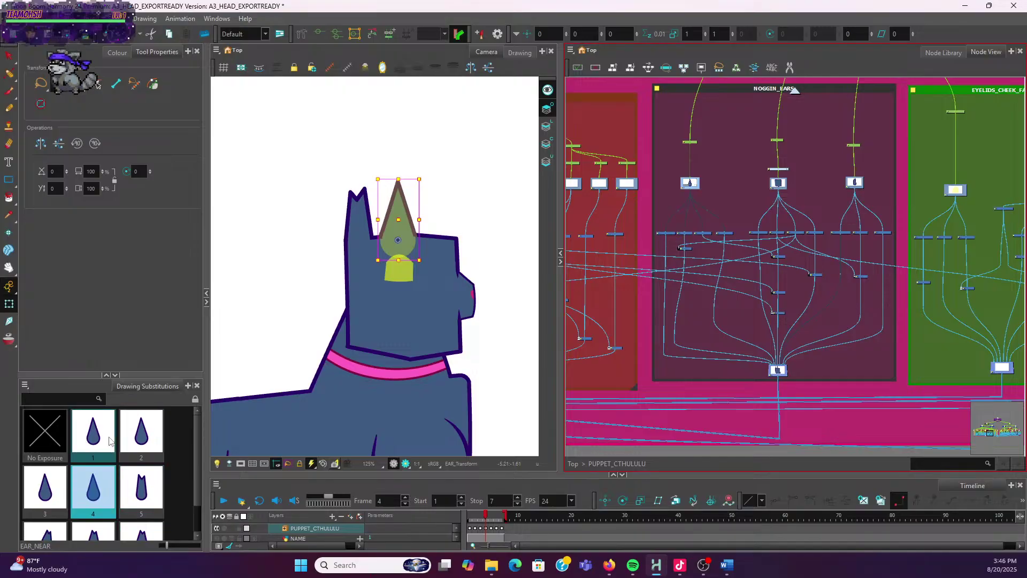
pyautogui.click(91, 440)
pyautogui.click(147, 443)
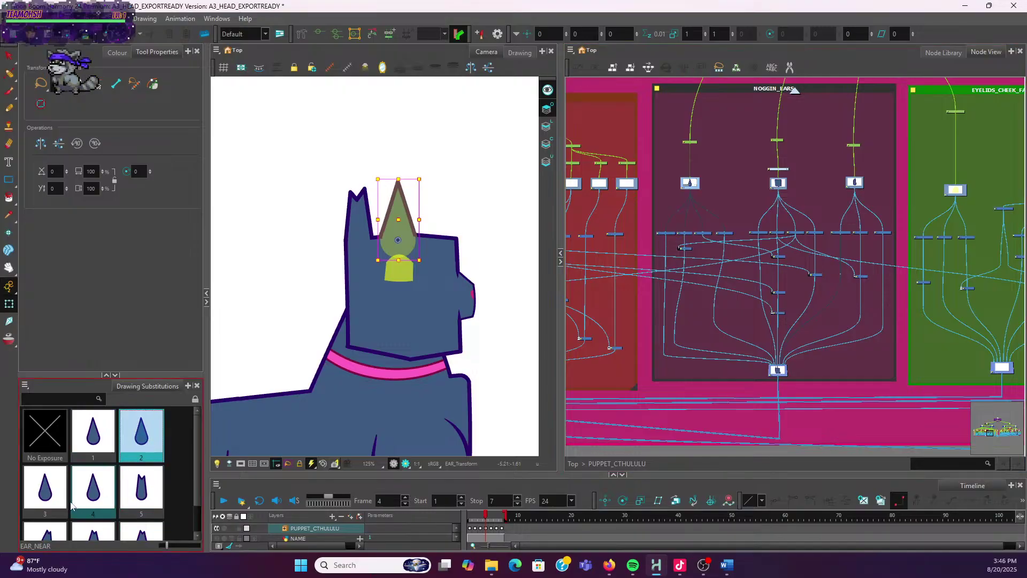
pyautogui.click(45, 488)
pyautogui.click(94, 487)
pyautogui.click(141, 487)
pyautogui.scroll(-1, 141, 488)
pyautogui.click(45, 505)
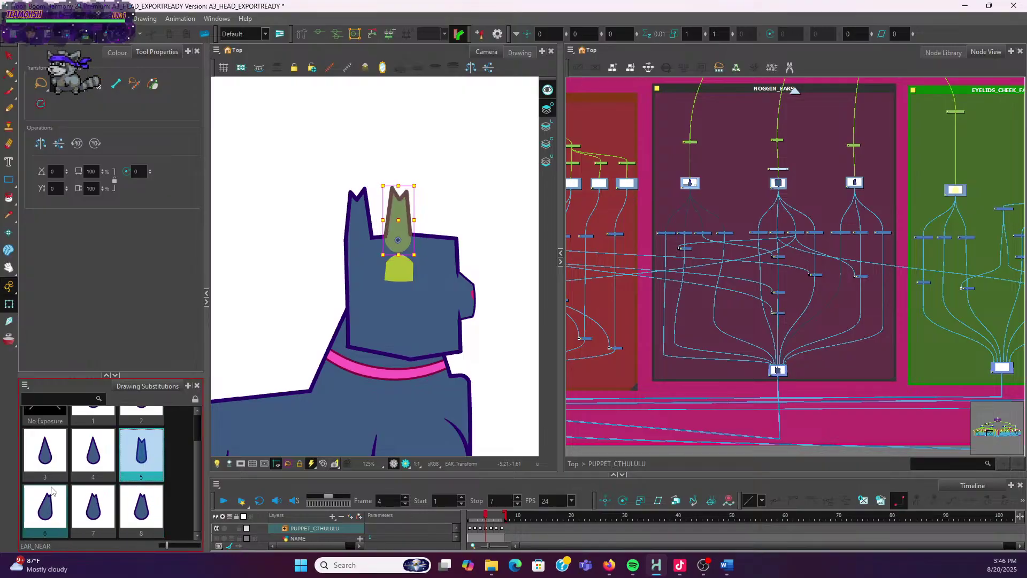
pyautogui.click(92, 508)
pyautogui.click(141, 508)
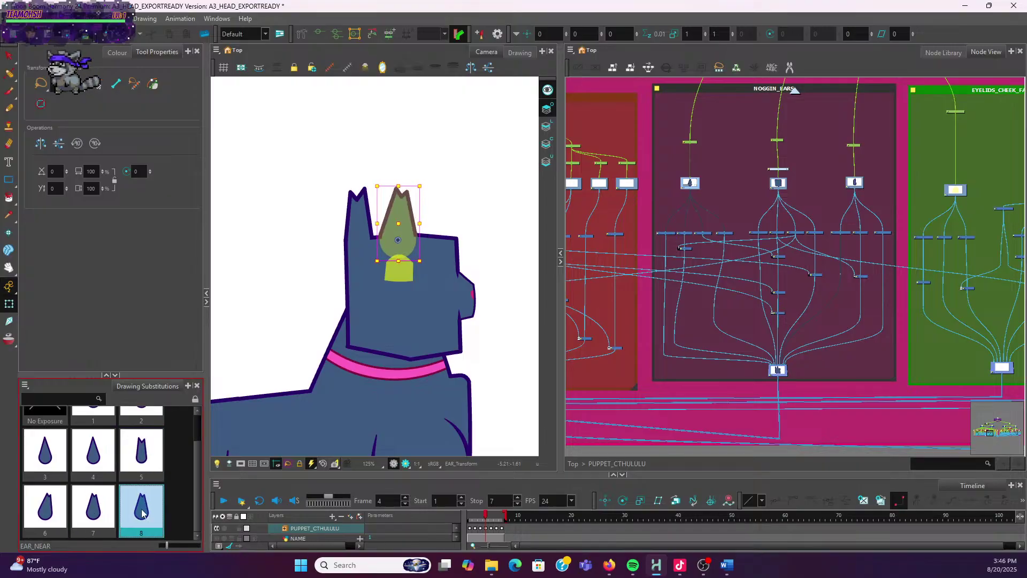
pyautogui.click(92, 511)
pyautogui.click(52, 518)
pyautogui.click(148, 458)
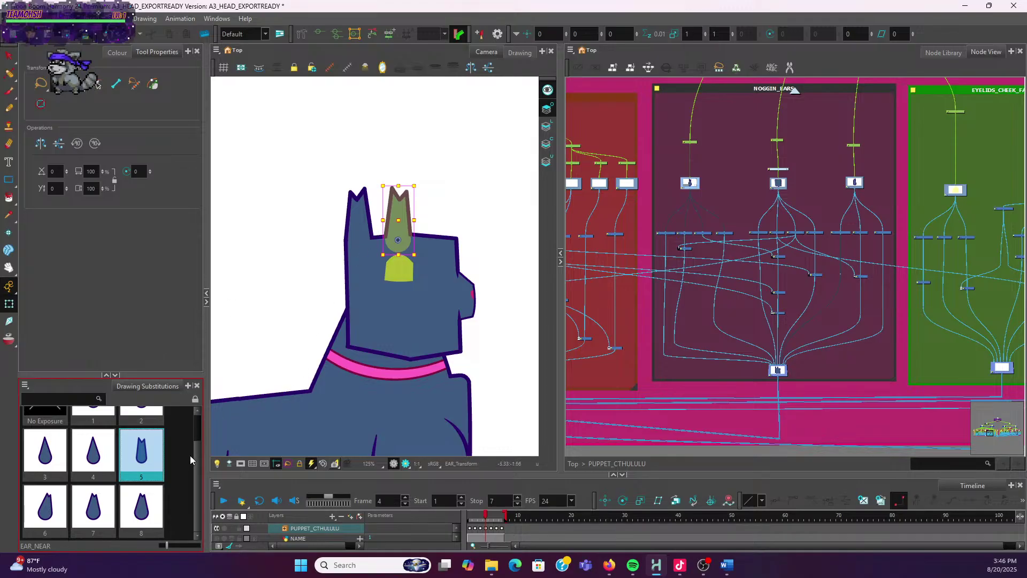
# Compare the near ear's pointed substitutions with its notched substitutions 5 to 8 on frame 4
pyautogui.scroll(2, 196, 458)
pyautogui.click(93, 434)
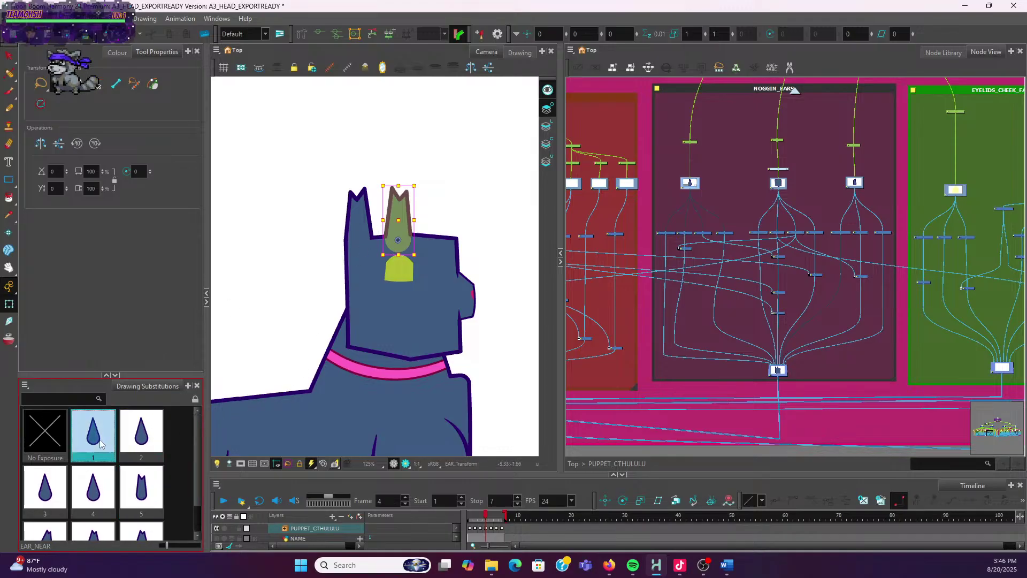
pyautogui.click(143, 449)
pyautogui.click(140, 487)
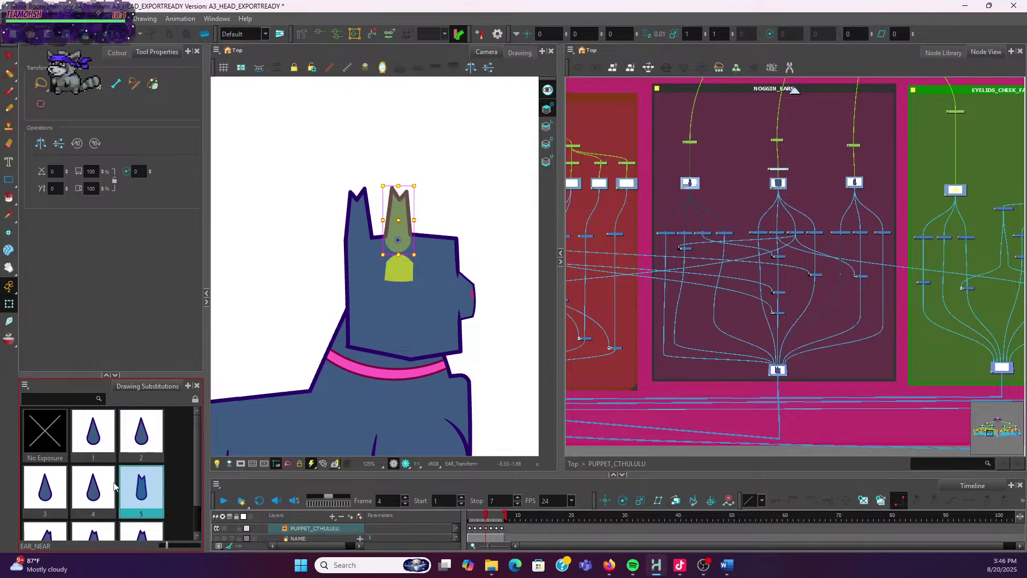
pyautogui.click(110, 484)
pyautogui.scroll(-1, 141, 473)
pyautogui.click(141, 471)
pyautogui.click(142, 500)
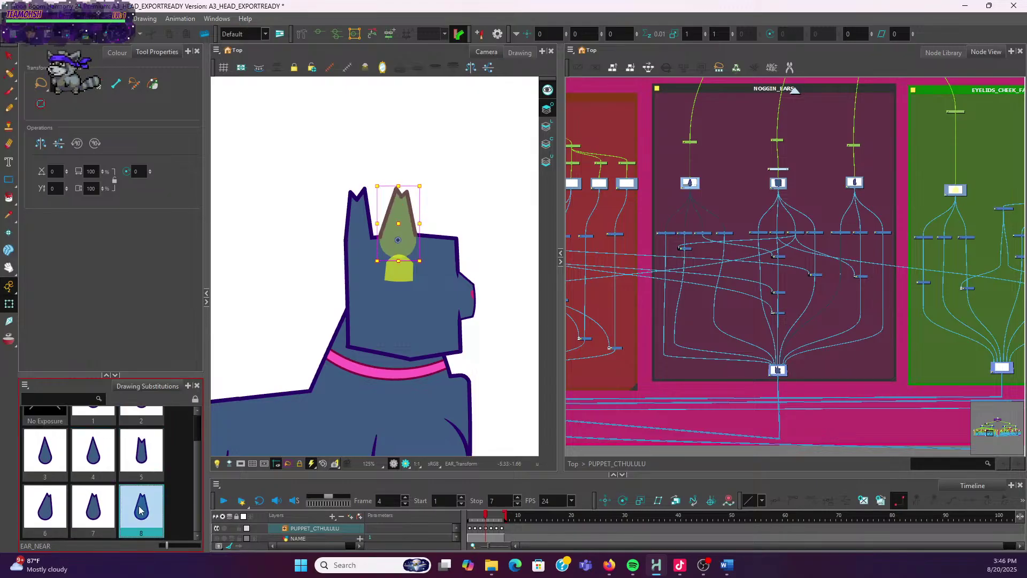
pyautogui.click(141, 454)
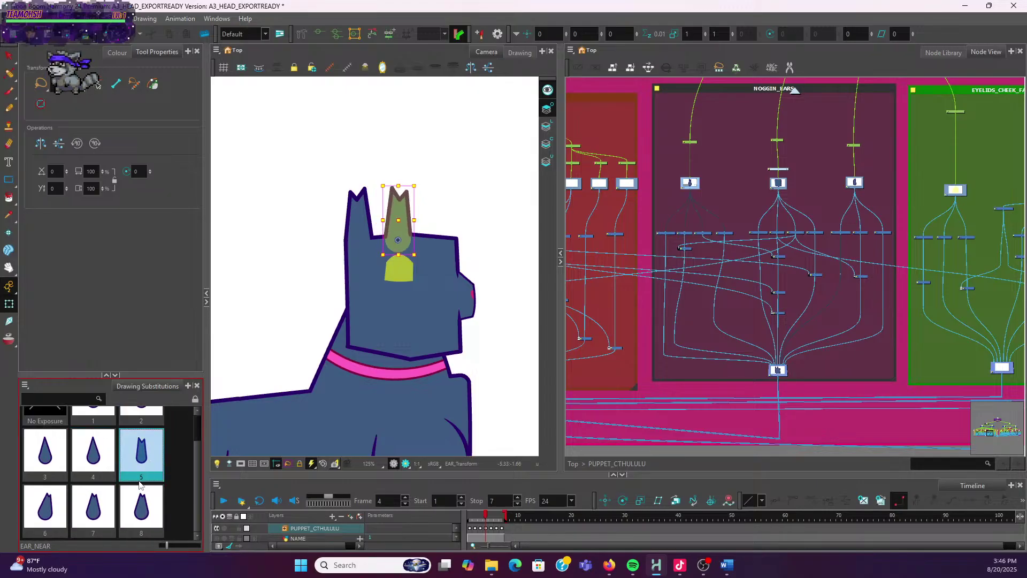
pyautogui.click(134, 505)
pyautogui.click(107, 511)
pyautogui.click(59, 507)
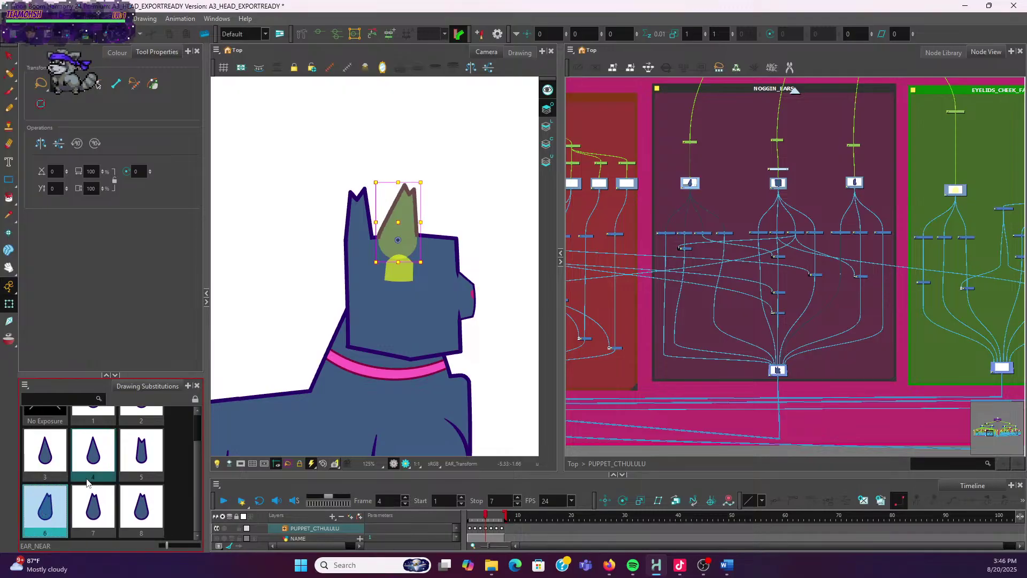
# Compare the near ear's pointed substitutions 1, 2, 3 and 4 against each other for differences
pyautogui.click(100, 465)
pyautogui.click(45, 453)
pyautogui.scroll(1, 80, 466)
pyautogui.click(93, 433)
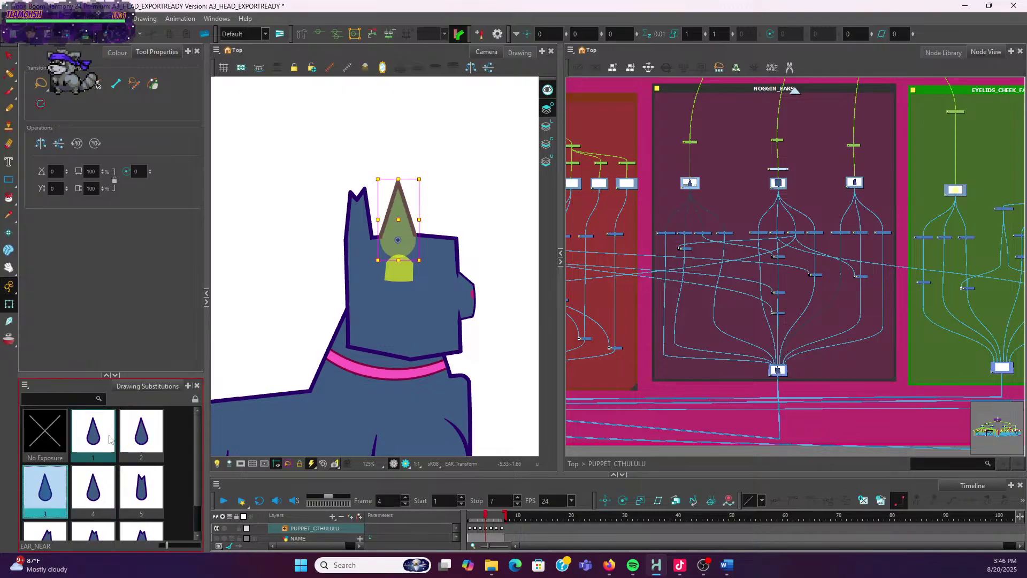
pyautogui.click(155, 438)
pyautogui.click(53, 489)
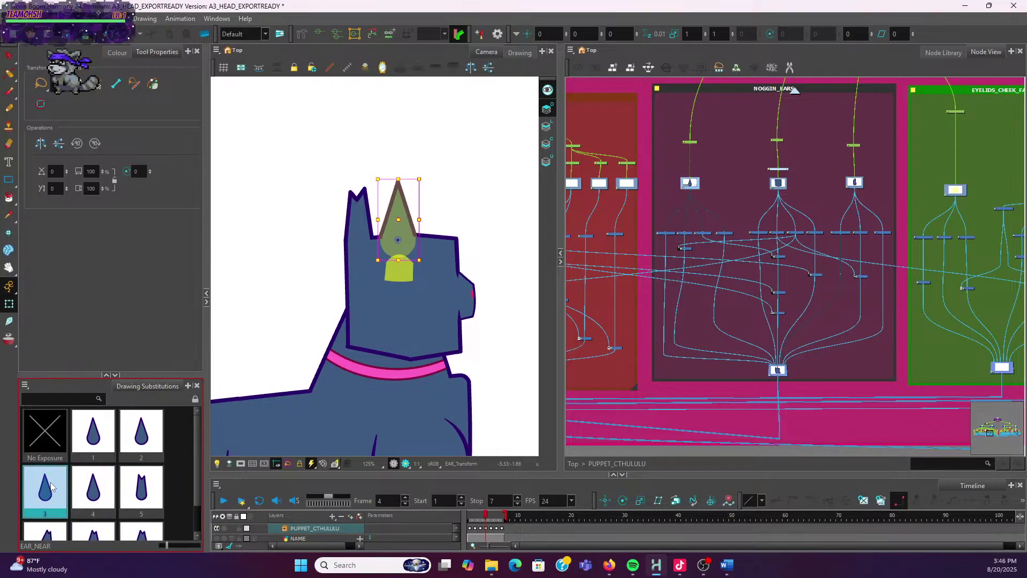
pyautogui.click(91, 492)
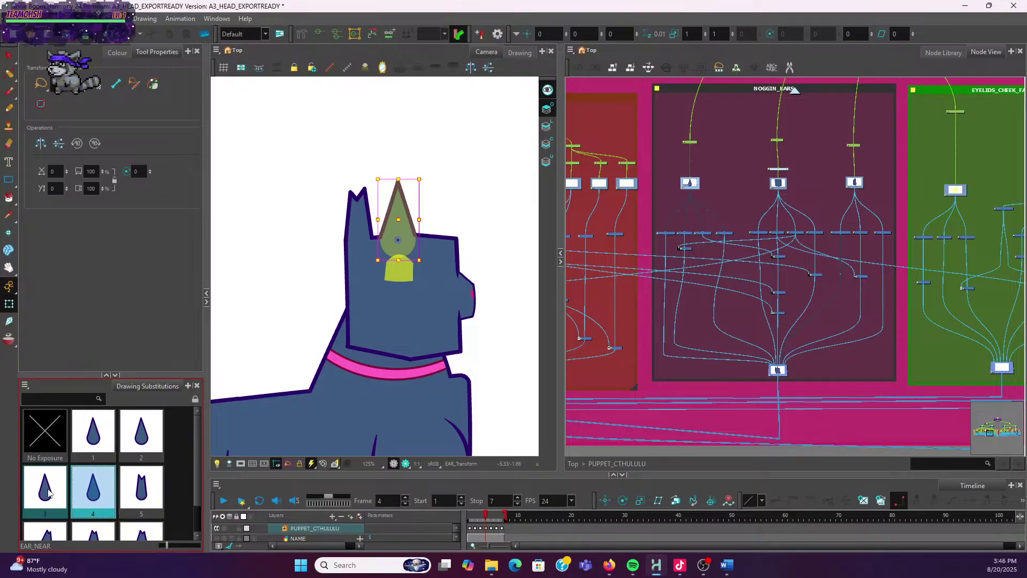
pyautogui.click(48, 492)
pyautogui.scroll(-1, 107, 471)
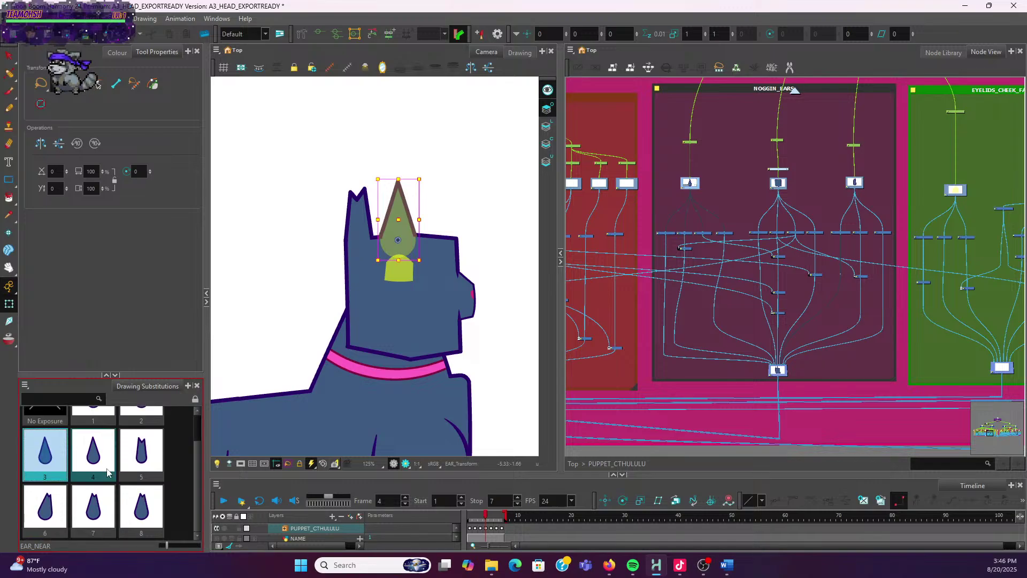
pyautogui.scroll(1, 108, 471)
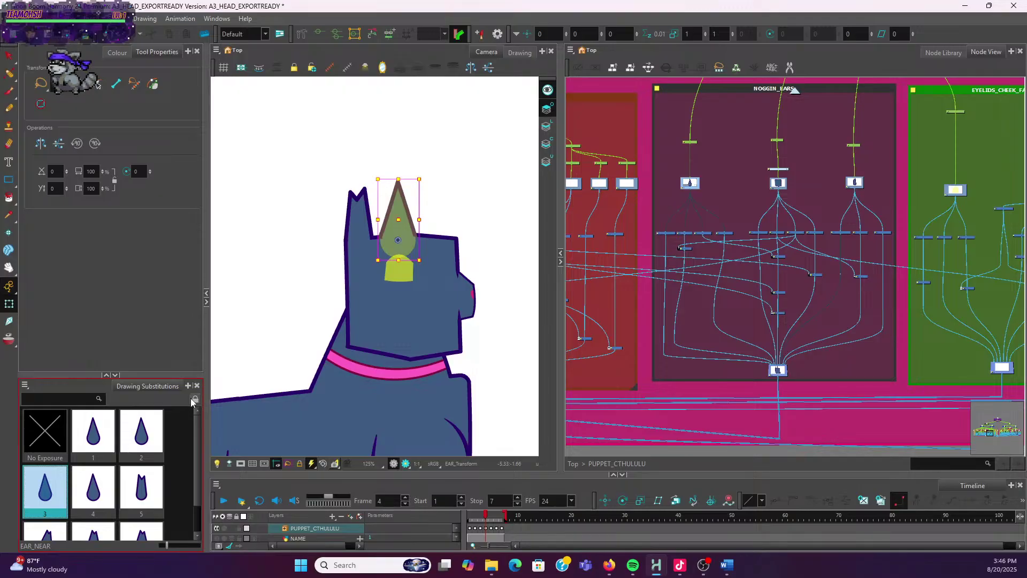
# Unlock EAR_NEAR's drawing substitutions, delete drawings 2 to 8, and expose drawing 1 on frame 4
pyautogui.click(191, 399)
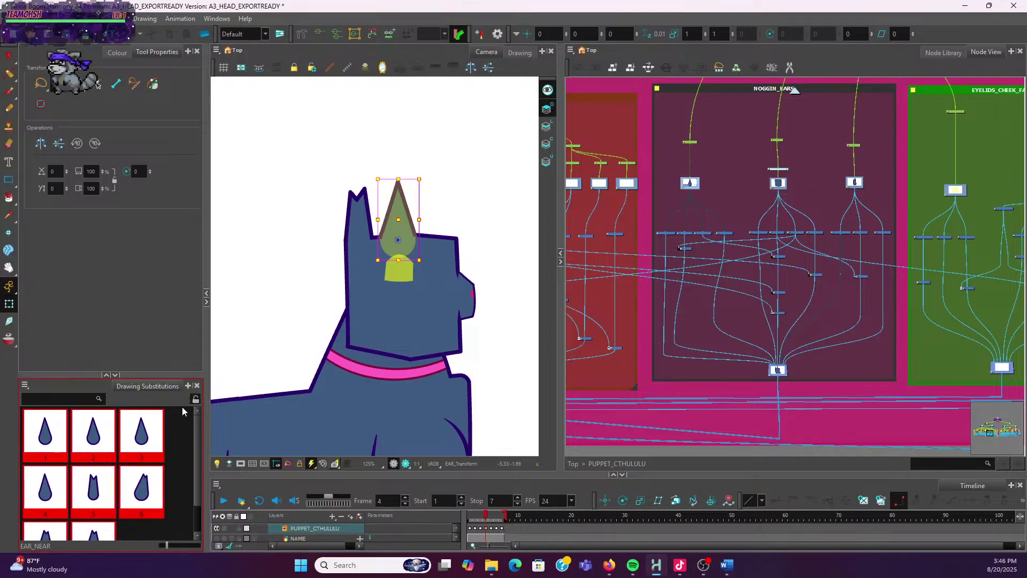
pyautogui.click(101, 439)
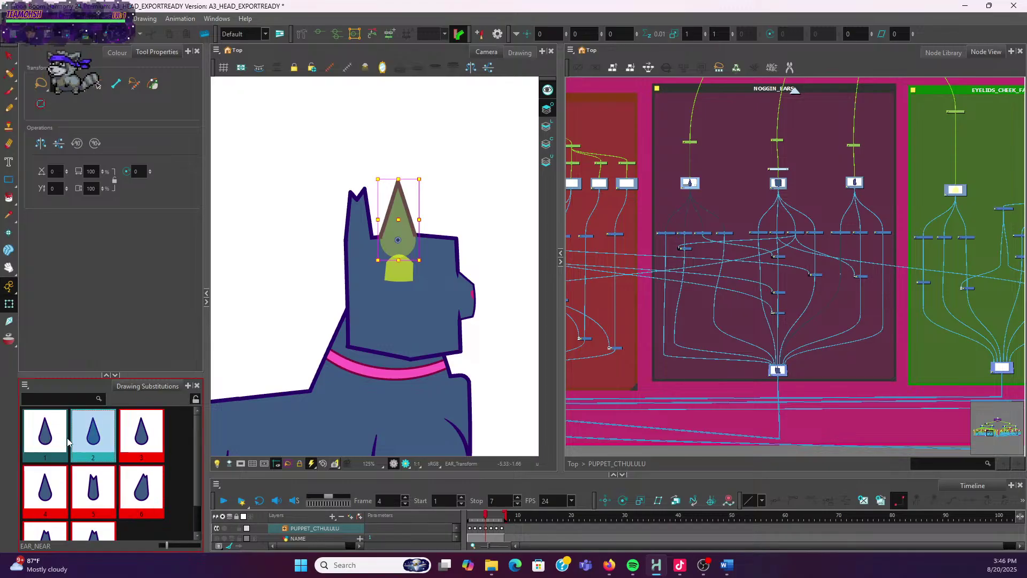
pyautogui.scroll(-1, 106, 516)
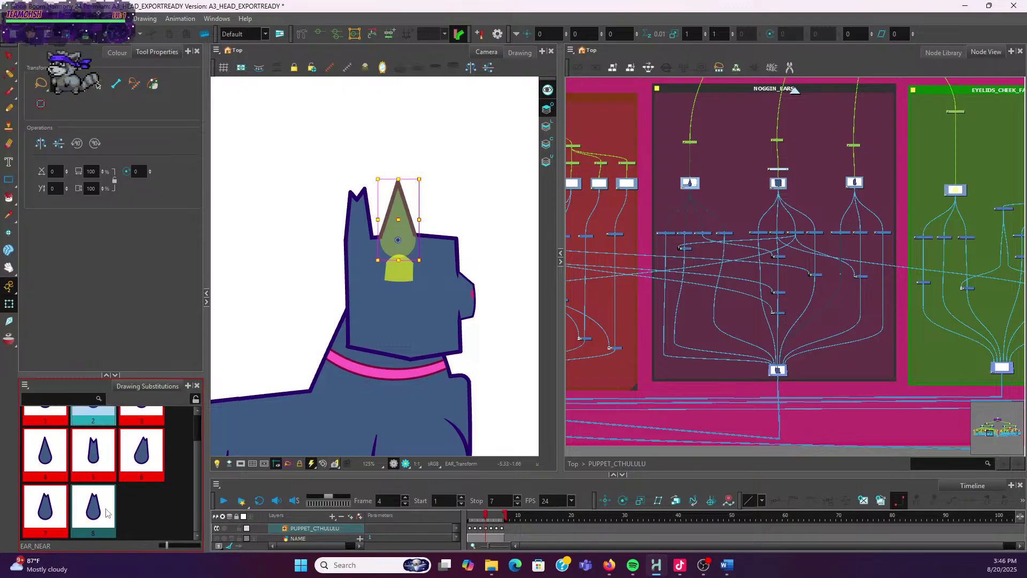
pyautogui.keyDown('shift'); pyautogui.click(106, 513); pyautogui.keyUp('shift')
pyautogui.scroll(1, 137, 484)
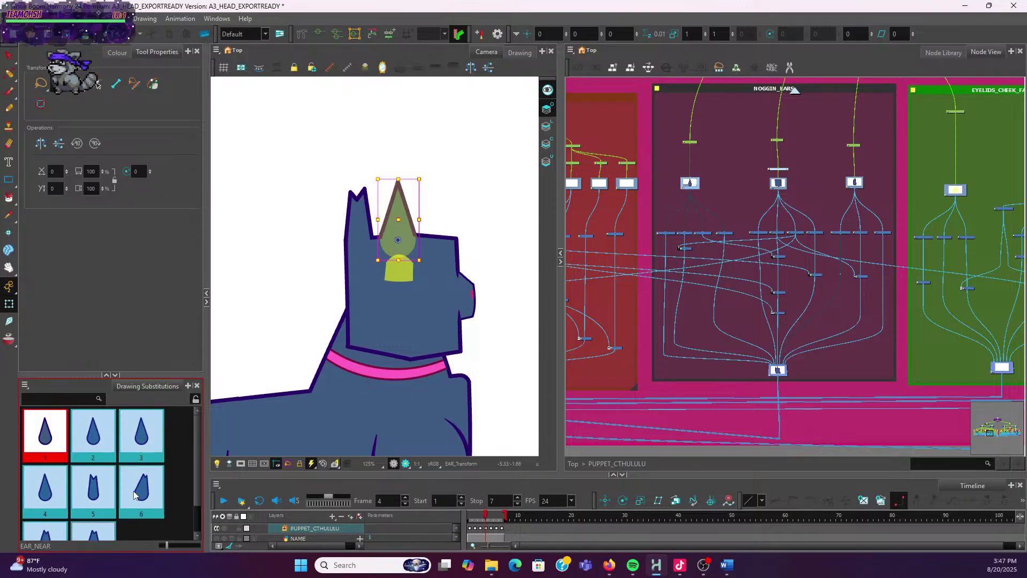
pyautogui.press('Delete')
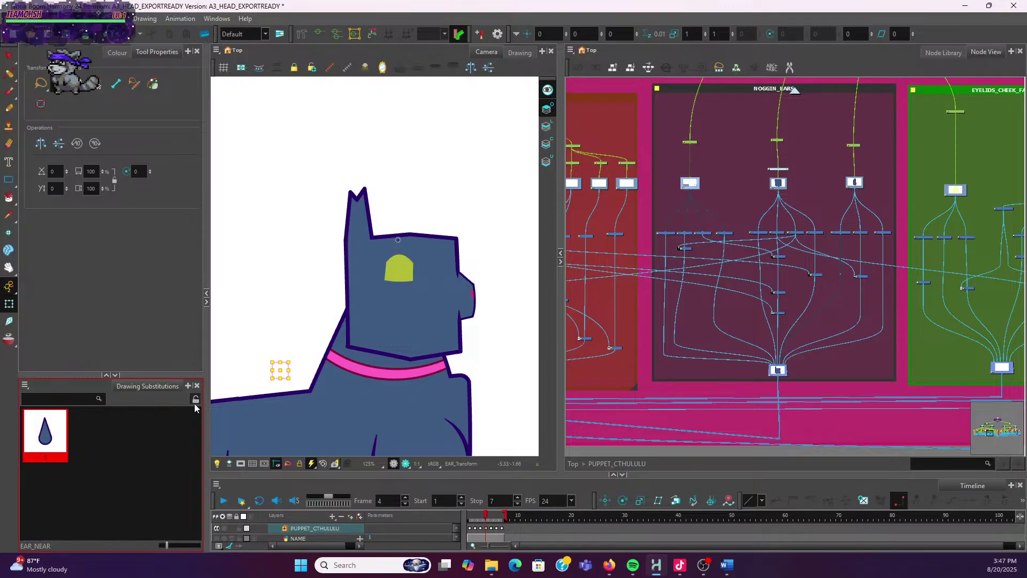
pyautogui.click(112, 447)
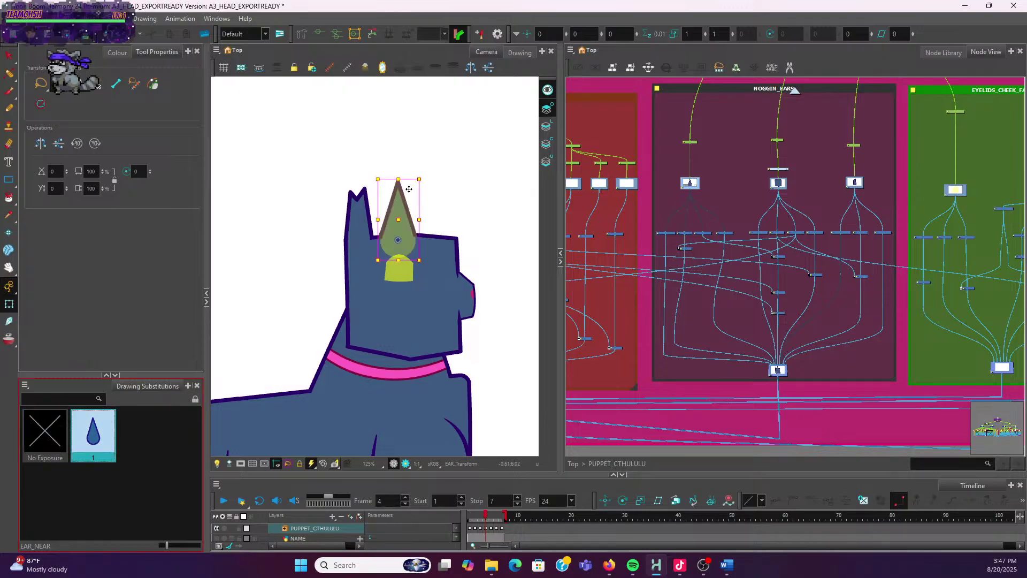
# Go to frame 2 and expose drawing 1 for EAR_NEAR
pyautogui.moveTo(487, 517); pyautogui.dragTo(474, 515)
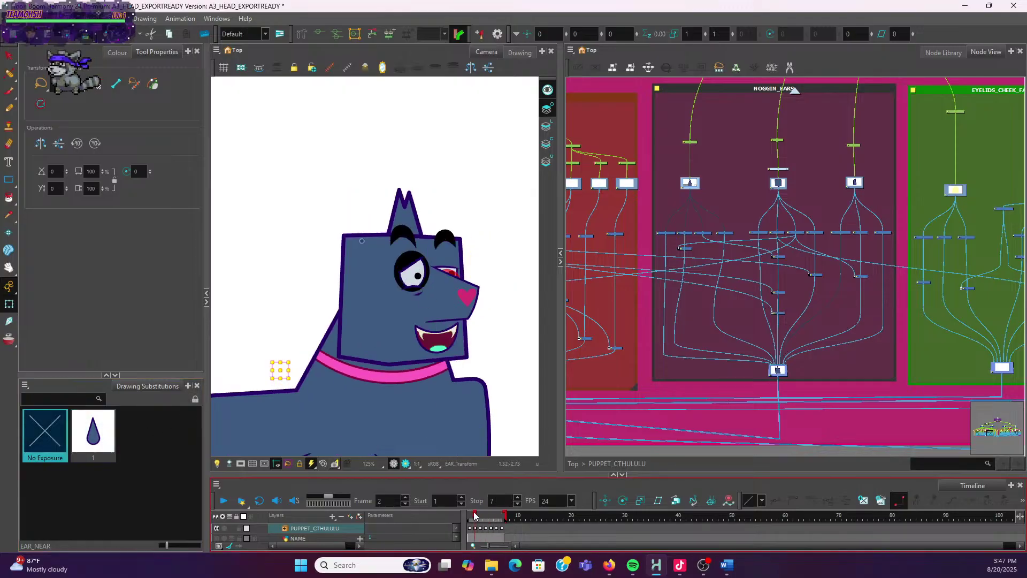
pyautogui.click(93, 431)
pyautogui.click(45, 430)
pyautogui.click(94, 433)
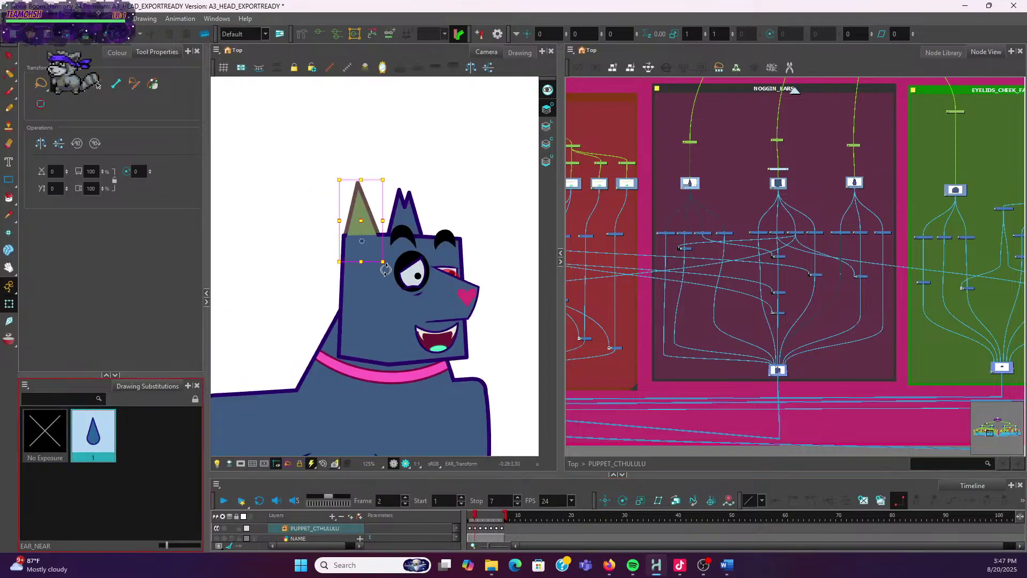
# Nudge the near ear very slightly toward the back of the head on frame 2
pyautogui.scroll(2, 355, 214)
pyautogui.click(352, 231)
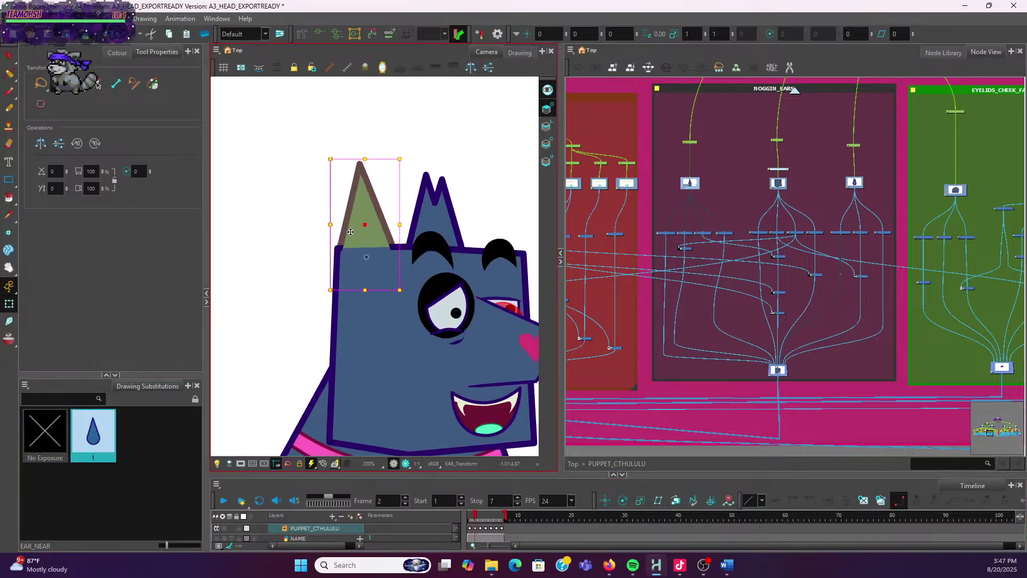
pyautogui.moveTo(350, 231); pyautogui.dragTo(350, 232)
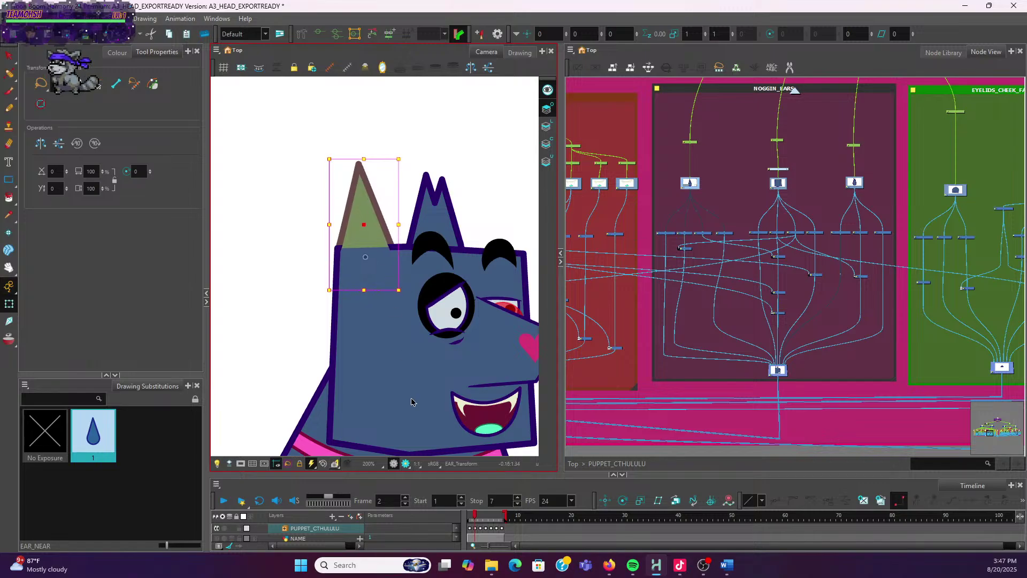
# Go to frame 3 and expose drawing 1 for EAR_NEAR
pyautogui.click(482, 521)
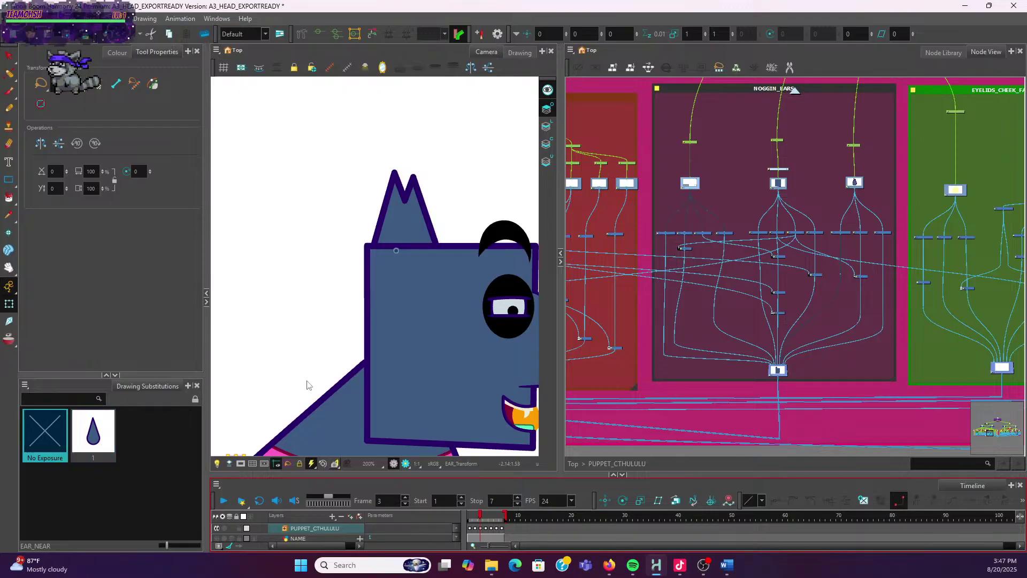
pyautogui.scroll(-1, 298, 388)
pyautogui.click(102, 436)
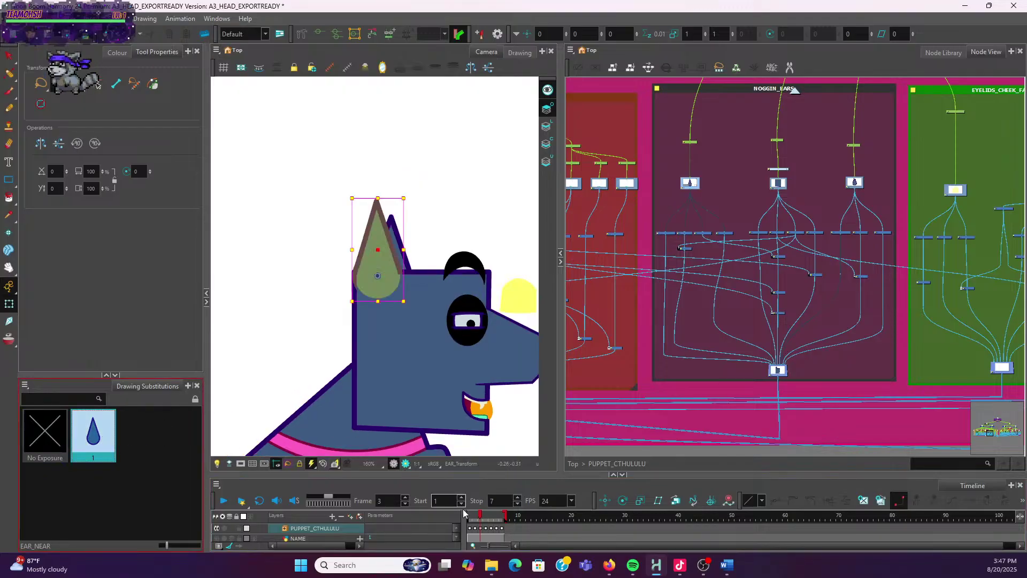
# Check the near ear on frame 4, and expose EAR_NEAR's drawing 1 on frame 5
pyautogui.click(485, 519)
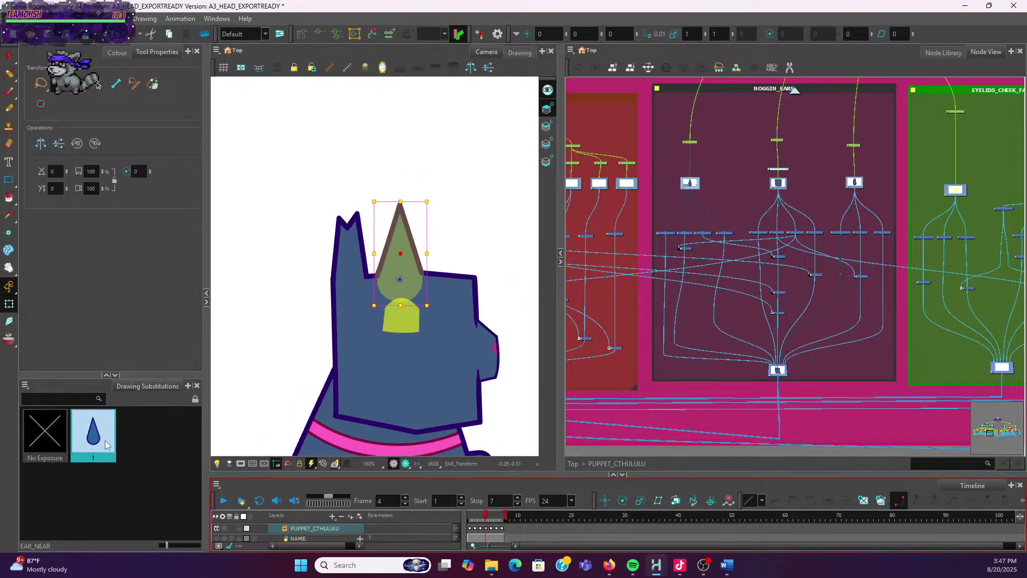
pyautogui.click(490, 519)
pyautogui.scroll(-3, 328, 373)
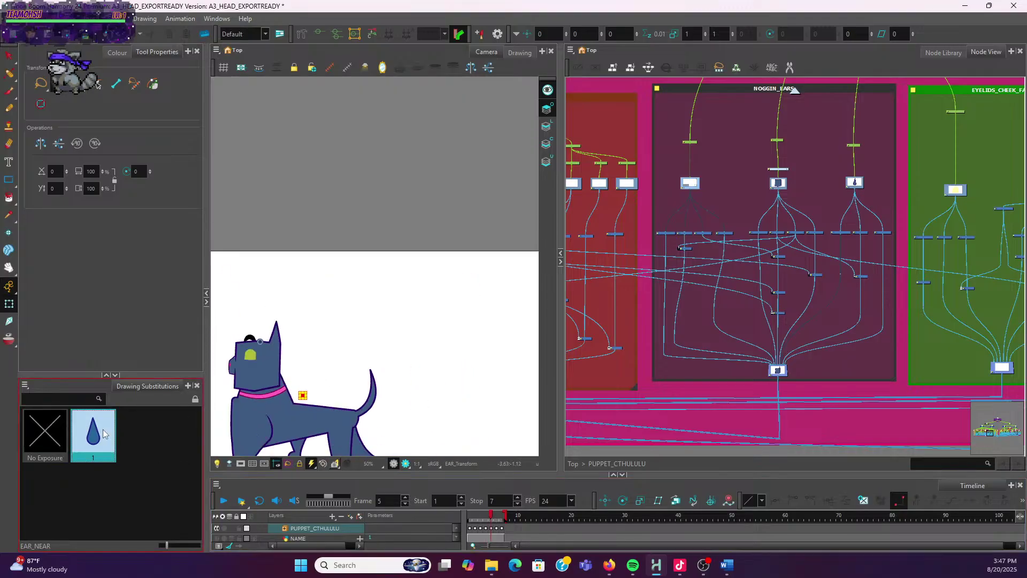
pyautogui.click(104, 433)
pyautogui.scroll(2, 374, 320)
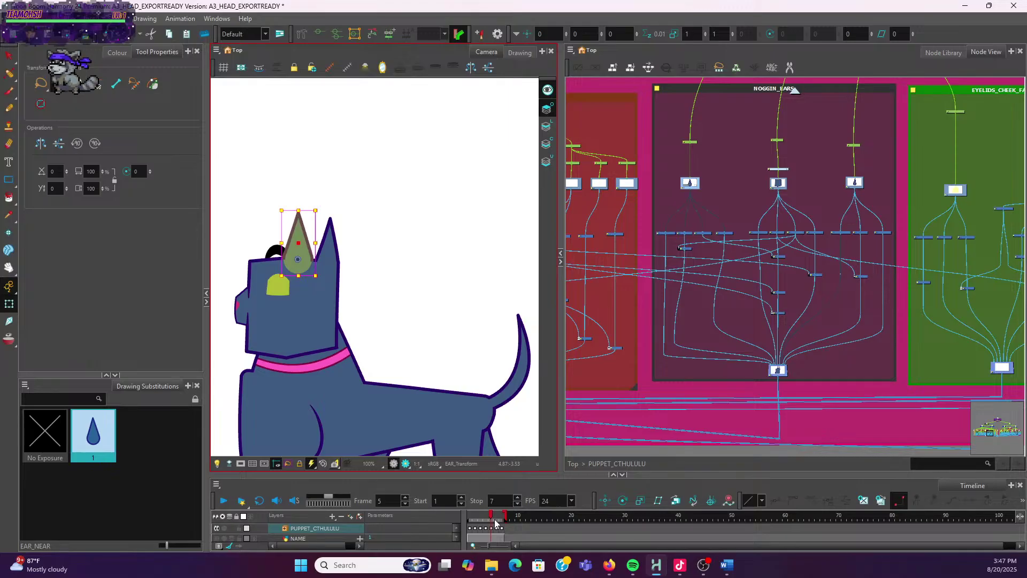
# Expose EAR_NEAR's drawing 1 on frames 6 and 7
pyautogui.click(495, 519)
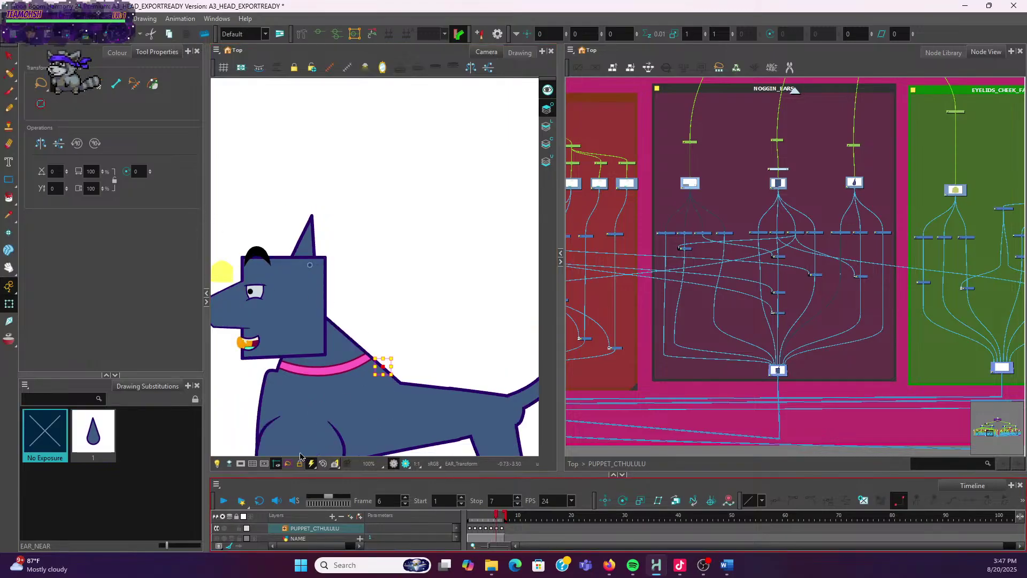
pyautogui.click(93, 432)
pyautogui.click(501, 519)
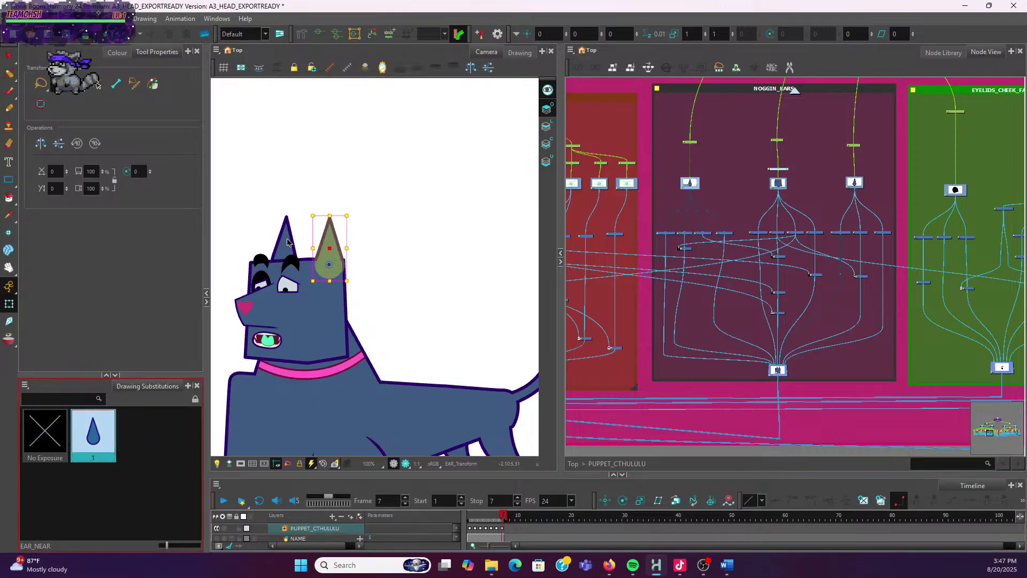
# Select the far and near ears on frame 7 in turn, and undo the last EAR_NEAR exposure change and drawing deletion
pyautogui.click(286, 239)
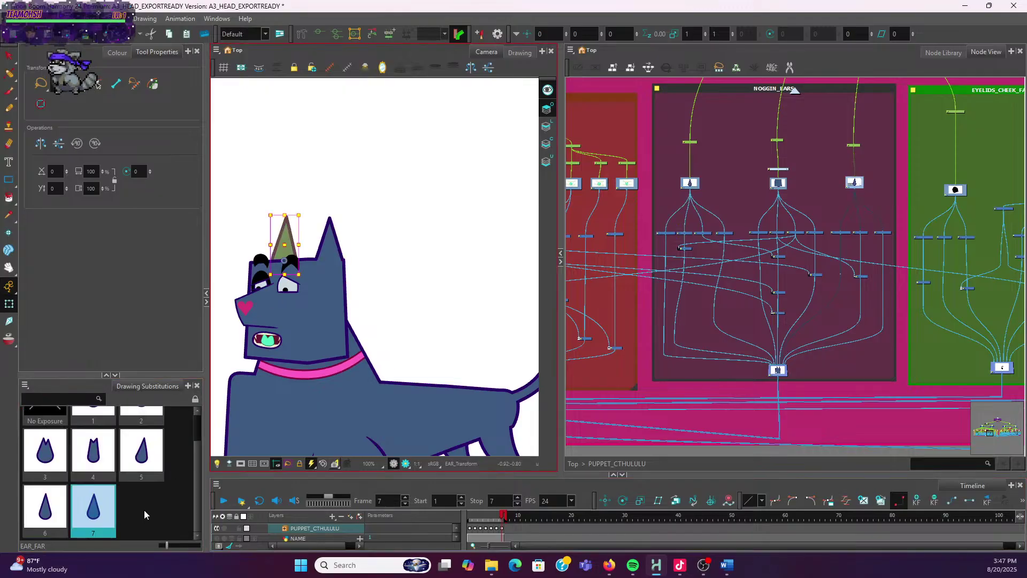
pyautogui.click(331, 243)
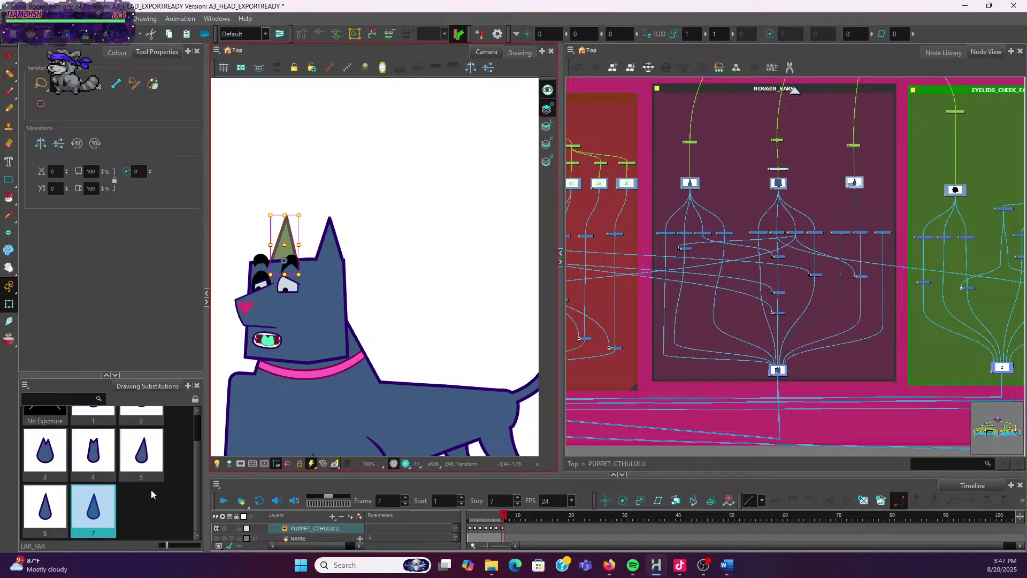
pyautogui.press('-')
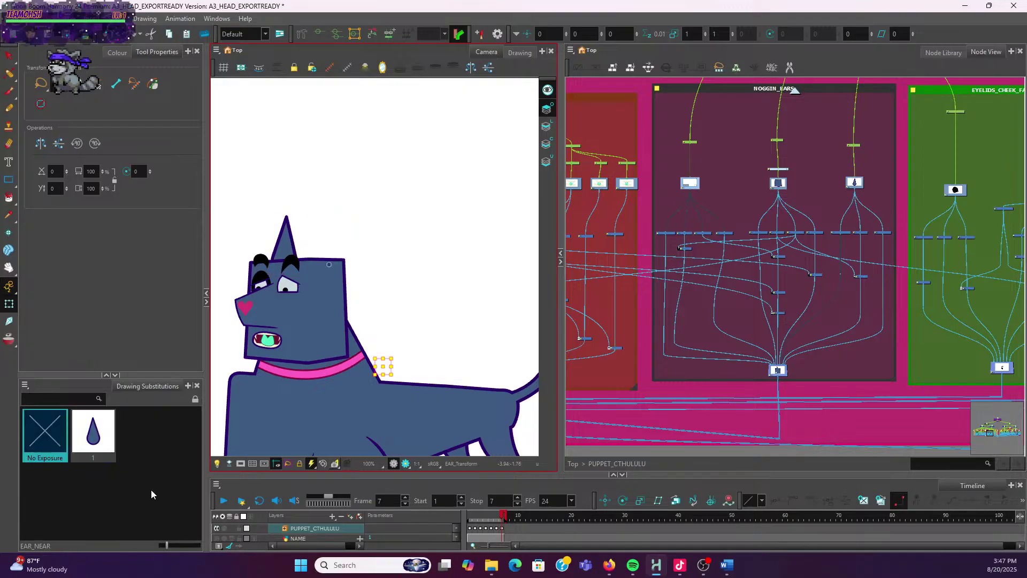
pyautogui.press('-')
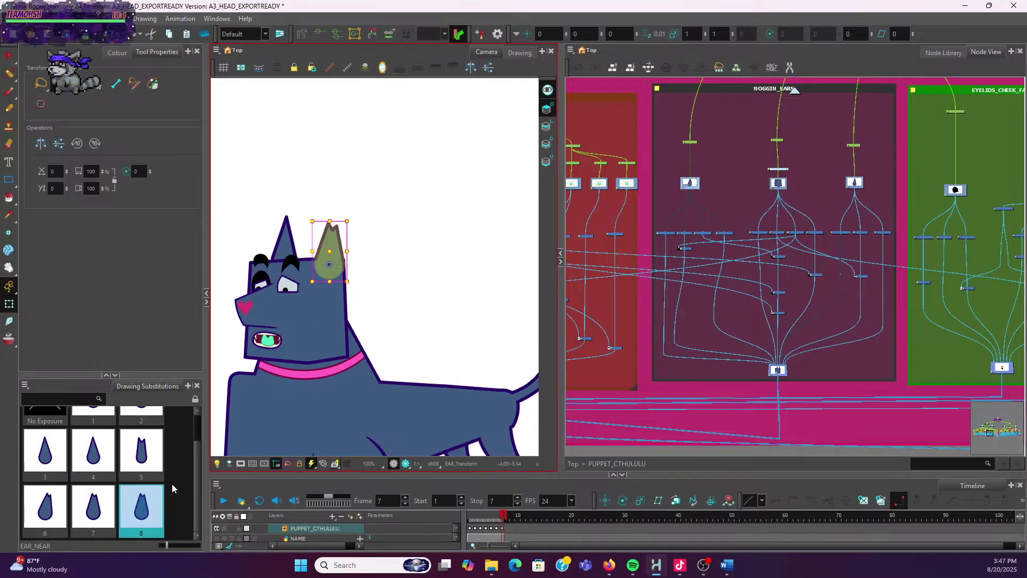
# Compare EAR_NEAR's drawings 1, 2, 5, 7 and 8 on the frame 7 pose
pyautogui.scroll(2, 172, 487)
pyautogui.scroll(-2, 171, 487)
pyautogui.scroll(2, 164, 475)
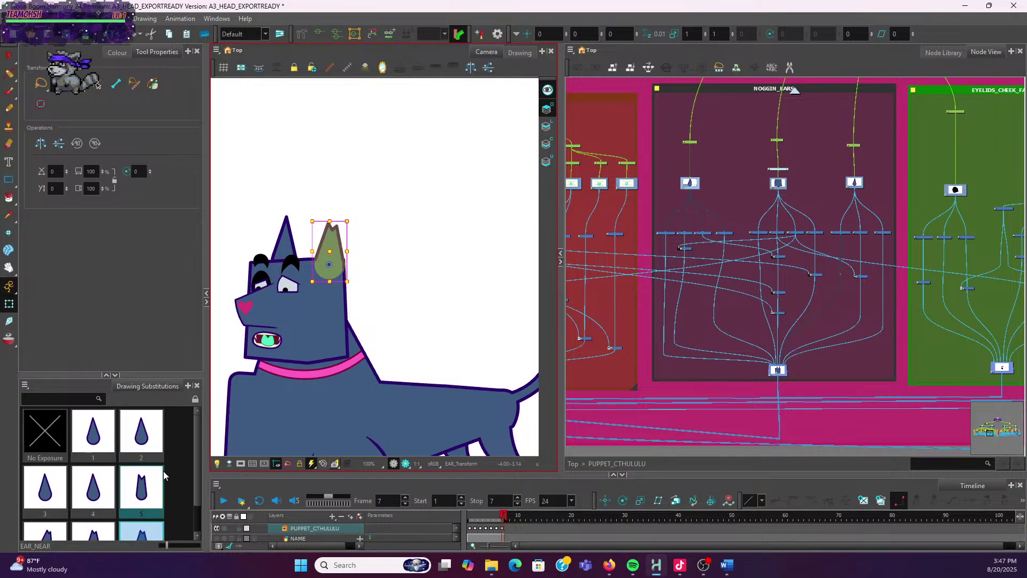
pyautogui.click(162, 475)
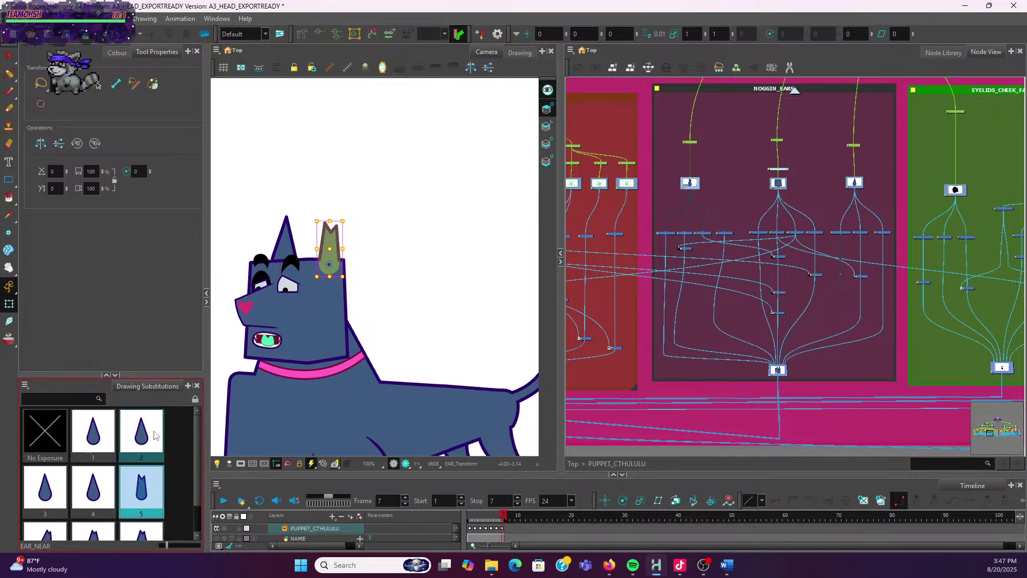
pyautogui.scroll(-1, 154, 435)
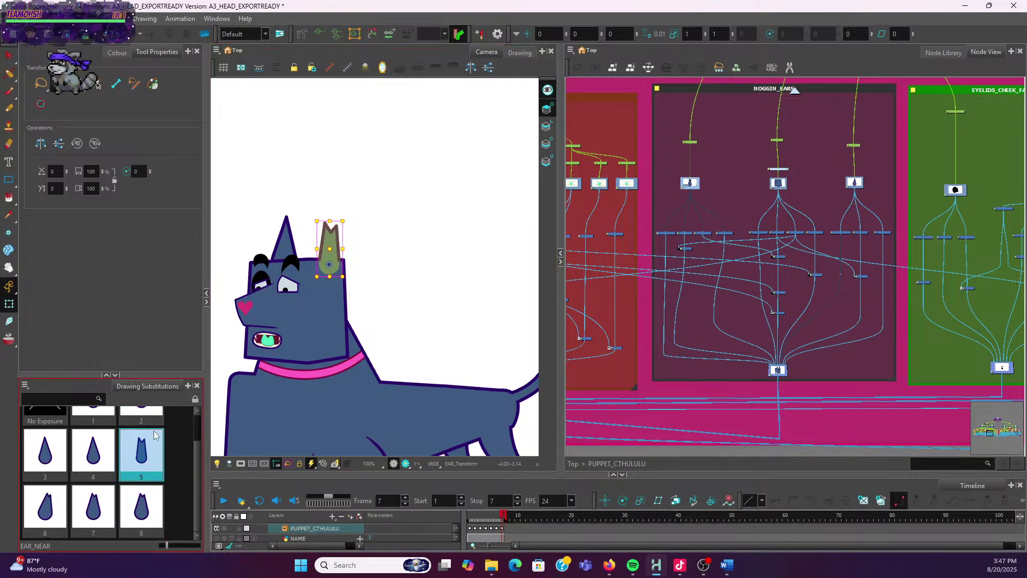
pyautogui.click(138, 506)
pyautogui.click(101, 521)
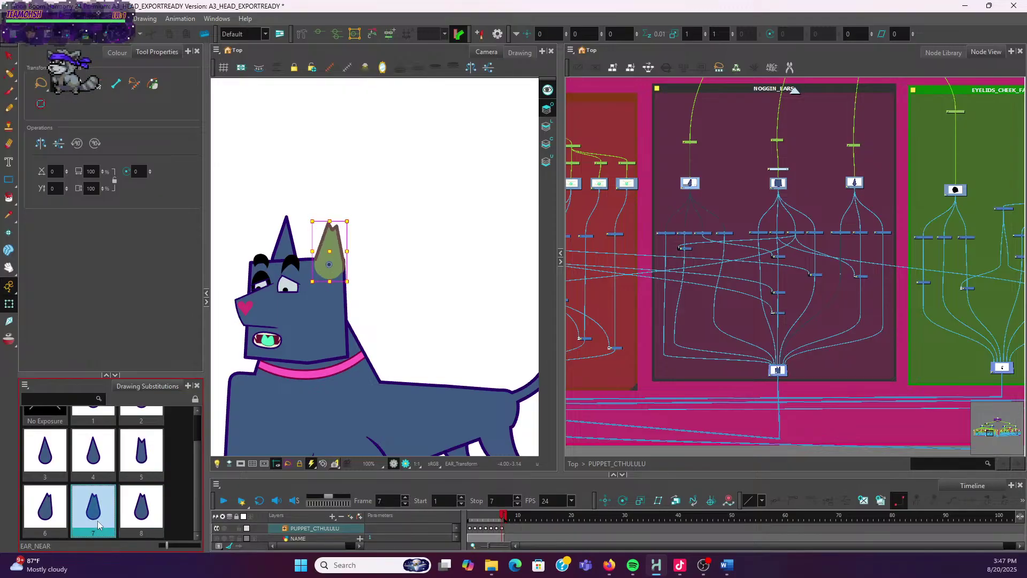
pyautogui.click(134, 516)
pyautogui.scroll(1, 134, 516)
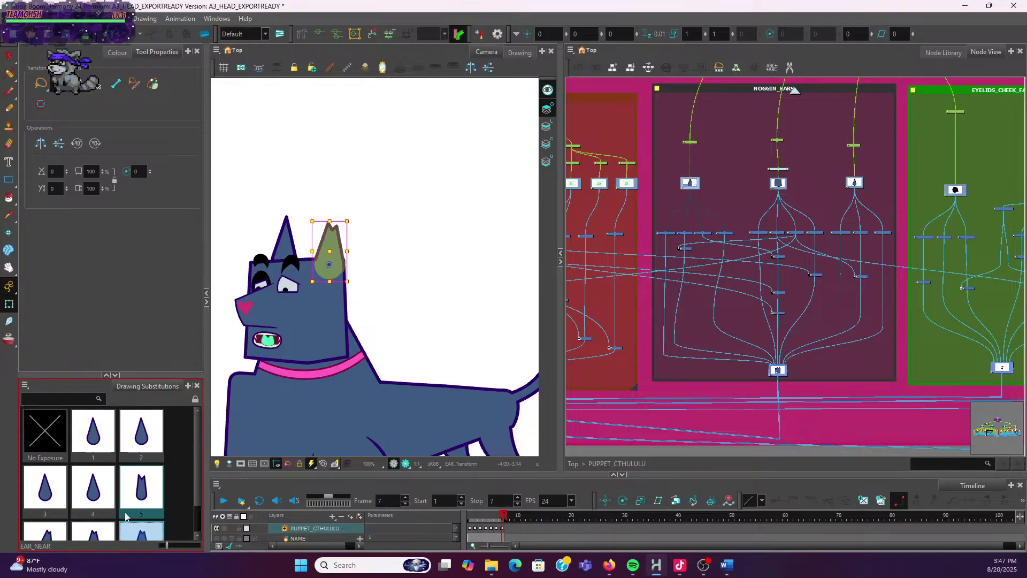
pyautogui.click(144, 489)
pyautogui.scroll(-1, 147, 494)
pyautogui.click(152, 515)
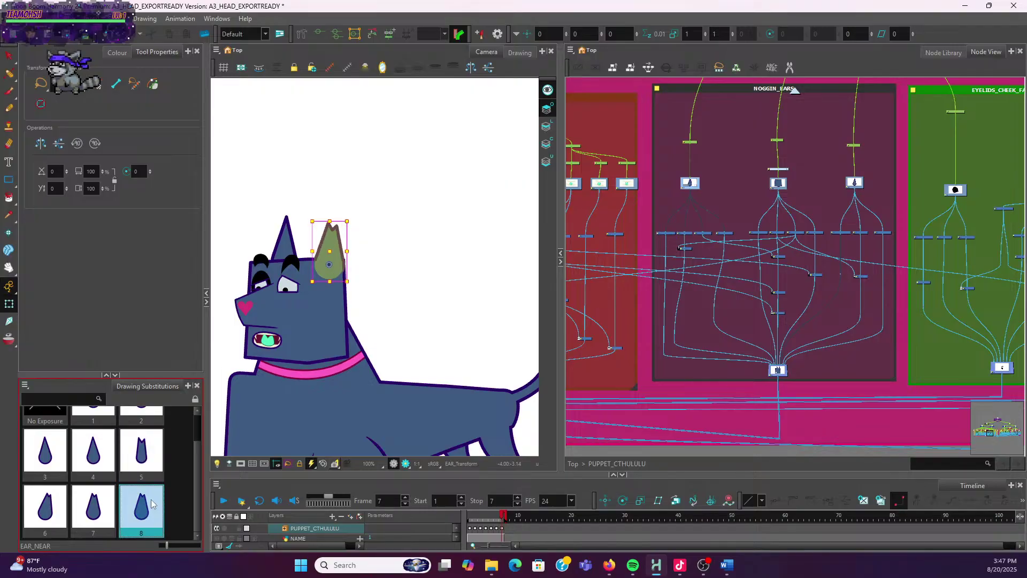
pyautogui.scroll(1, 152, 503)
pyautogui.click(93, 436)
pyautogui.click(144, 440)
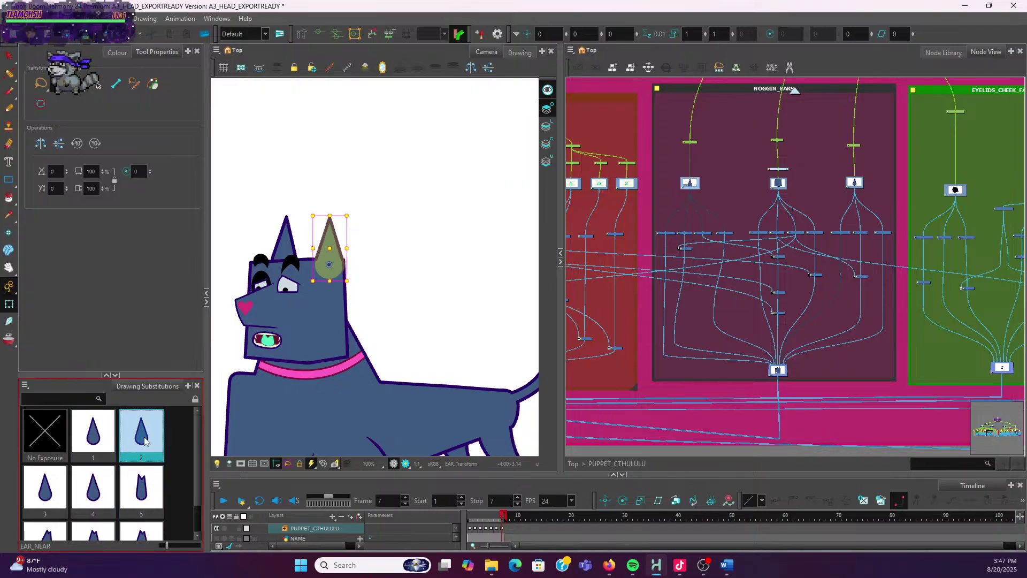
pyautogui.click(94, 436)
pyautogui.click(139, 445)
# Unlock the drawing substitutions and delete EAR_NEAR's drawings 2 through 7
pyautogui.click(196, 399)
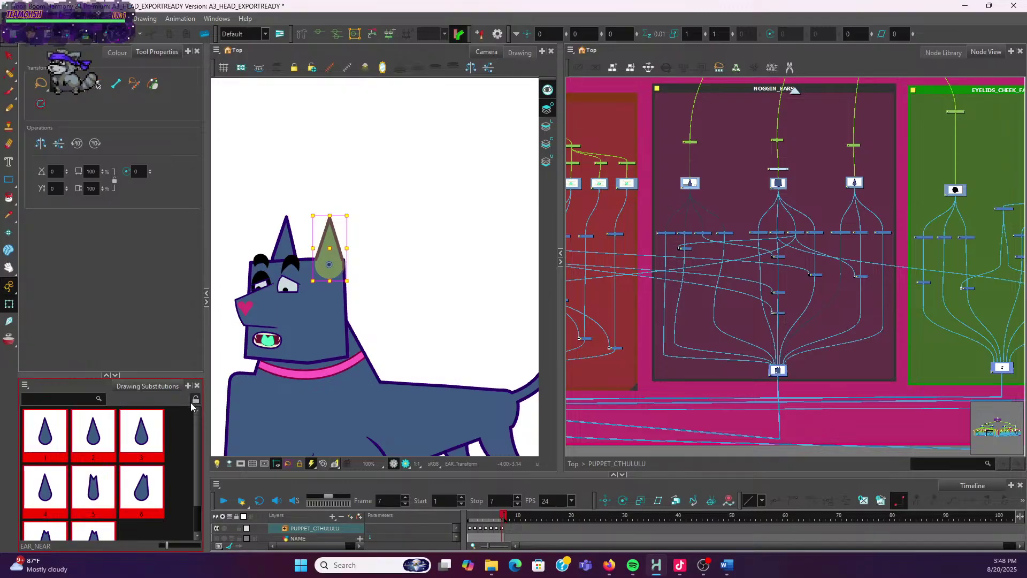
pyautogui.scroll(-1, 122, 460)
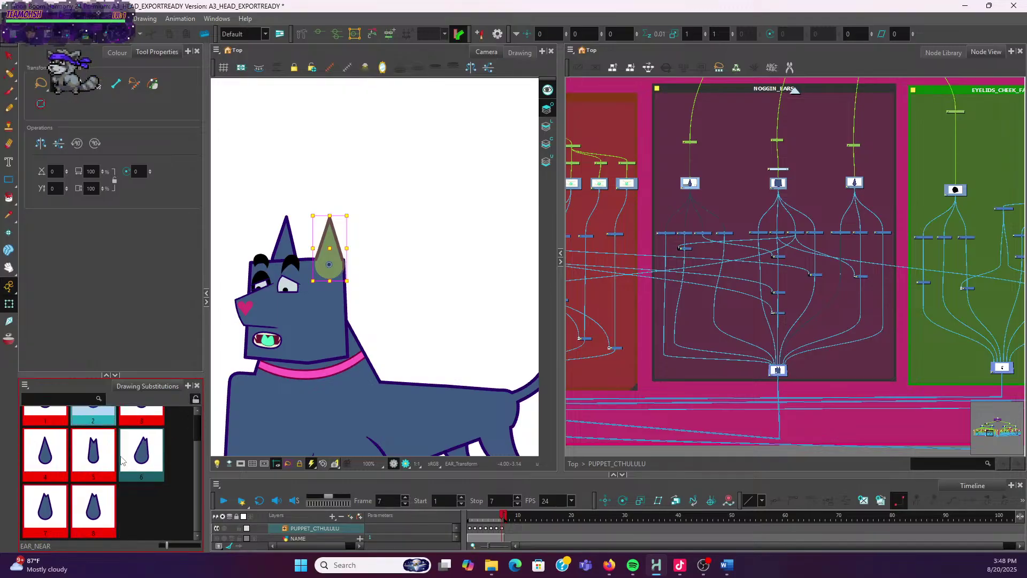
pyautogui.keyDown('shift'); pyautogui.click(54, 509); pyautogui.keyUp('shift')
pyautogui.scroll(1, 86, 489)
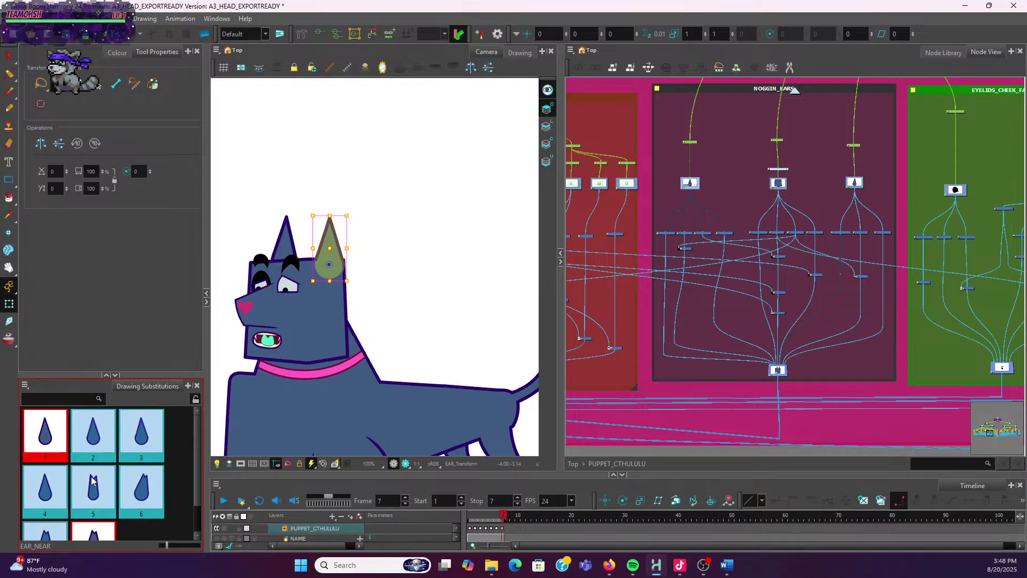
pyautogui.click(133, 464)
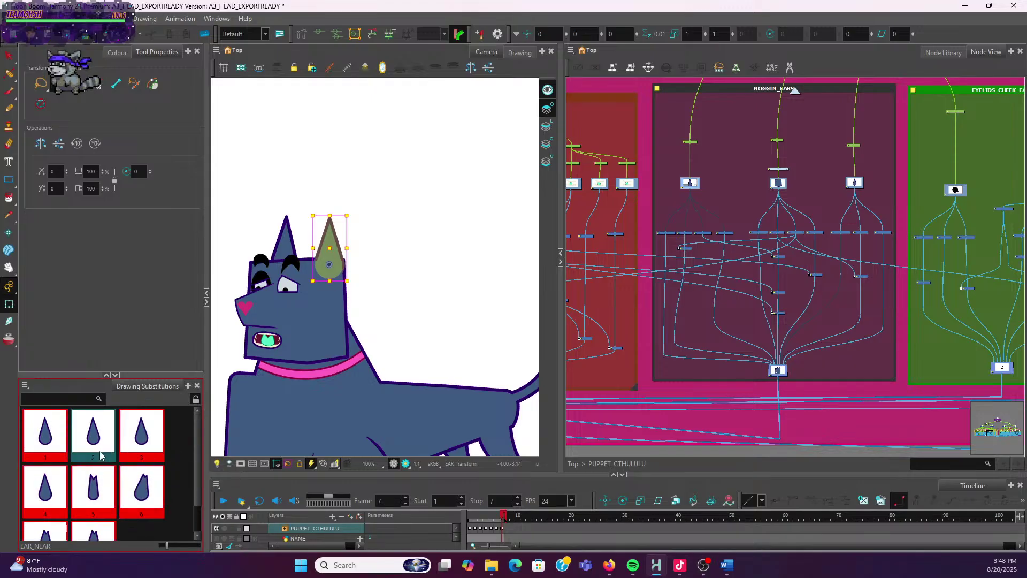
pyautogui.click(93, 434)
pyautogui.keyDown('shift'); pyautogui.click(58, 531); pyautogui.keyUp('shift')
pyautogui.rightClick(58, 531)
pyautogui.click(85, 546)
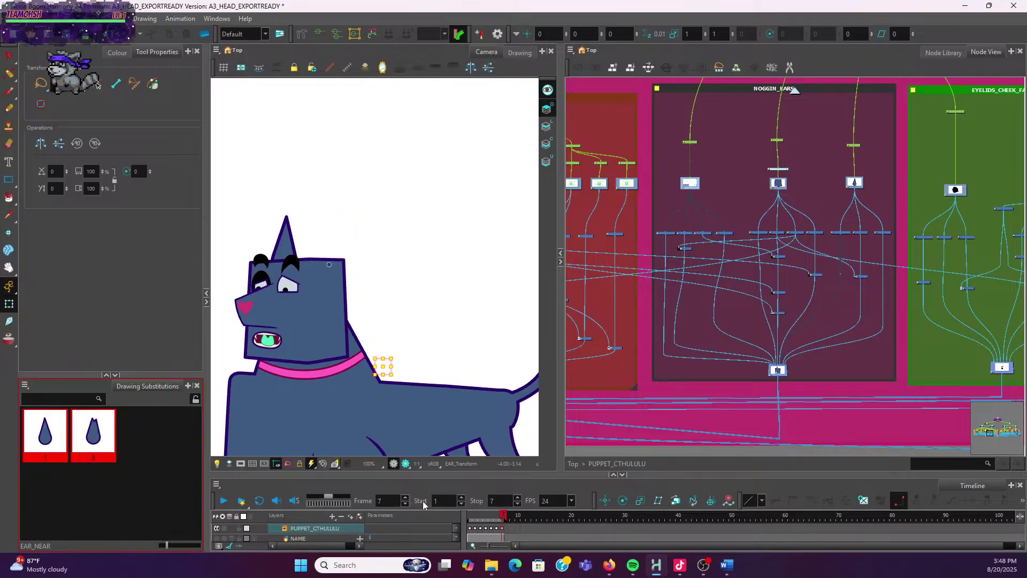
# Lock the drawing substitutions again and expose EAR_NEAR's drawing 1 on frames 2, 3 and 4
pyautogui.click(471, 518)
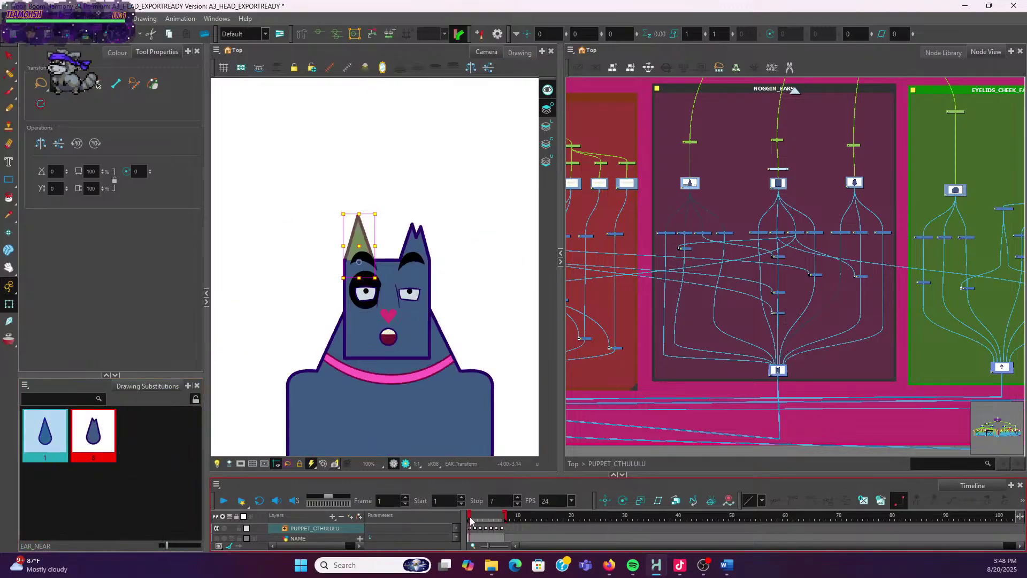
pyautogui.click(473, 518)
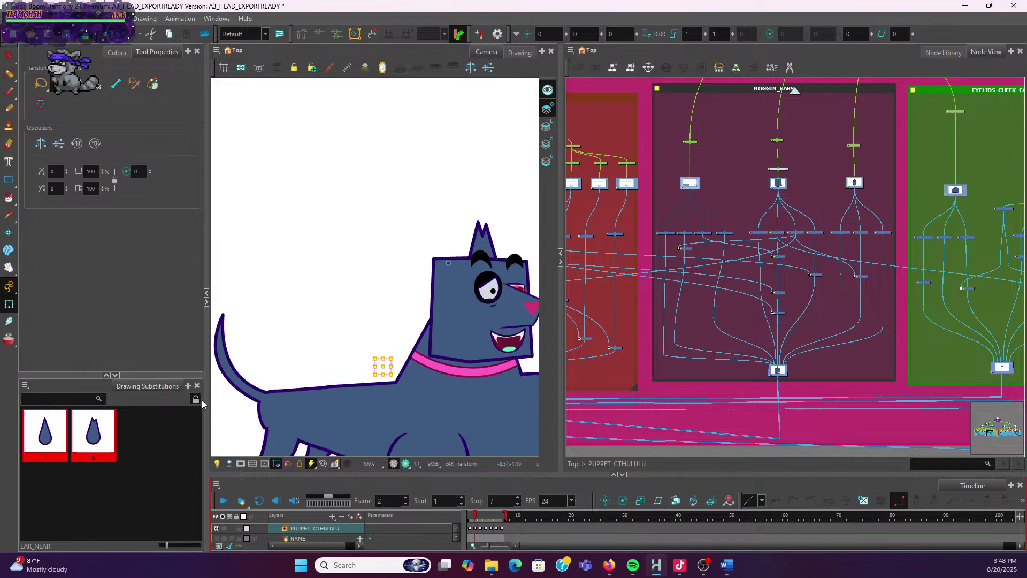
pyautogui.click(108, 443)
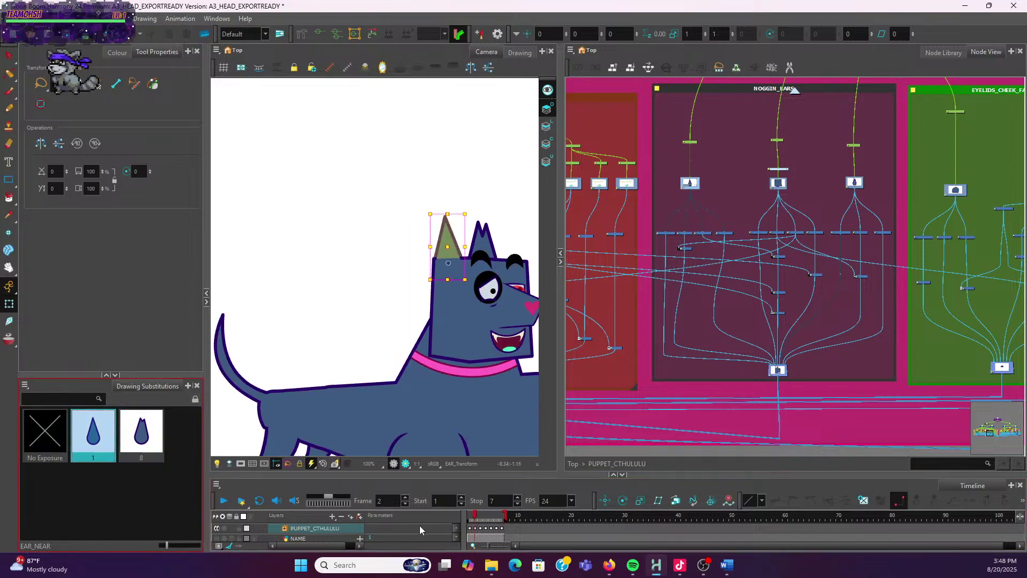
pyautogui.click(481, 518)
pyautogui.click(93, 436)
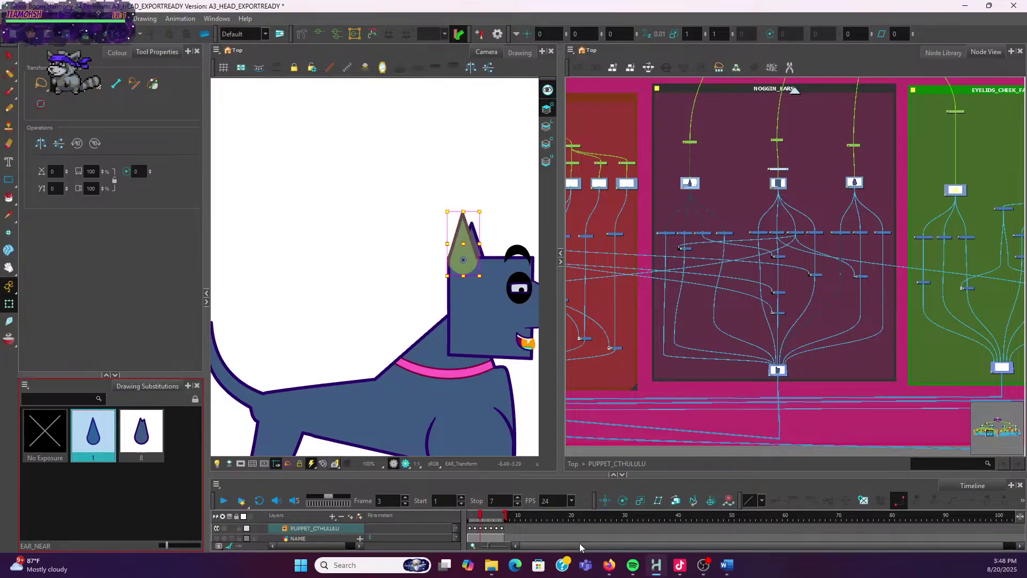
pyautogui.click(485, 518)
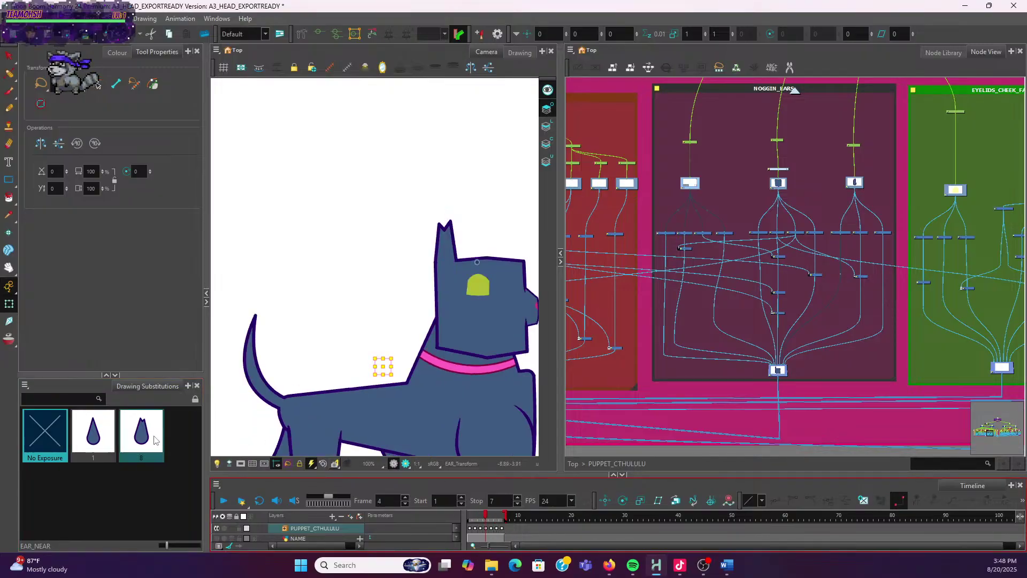
pyautogui.click(93, 434)
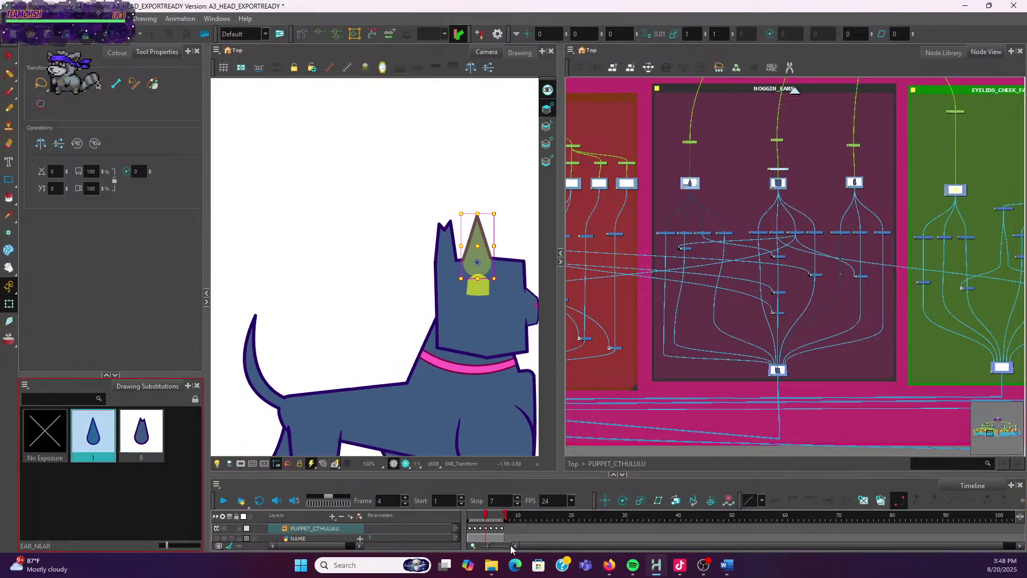
# Expose EAR_NEAR's drawing 8 on frames 5 and 6
pyautogui.click(492, 524)
pyautogui.click(141, 434)
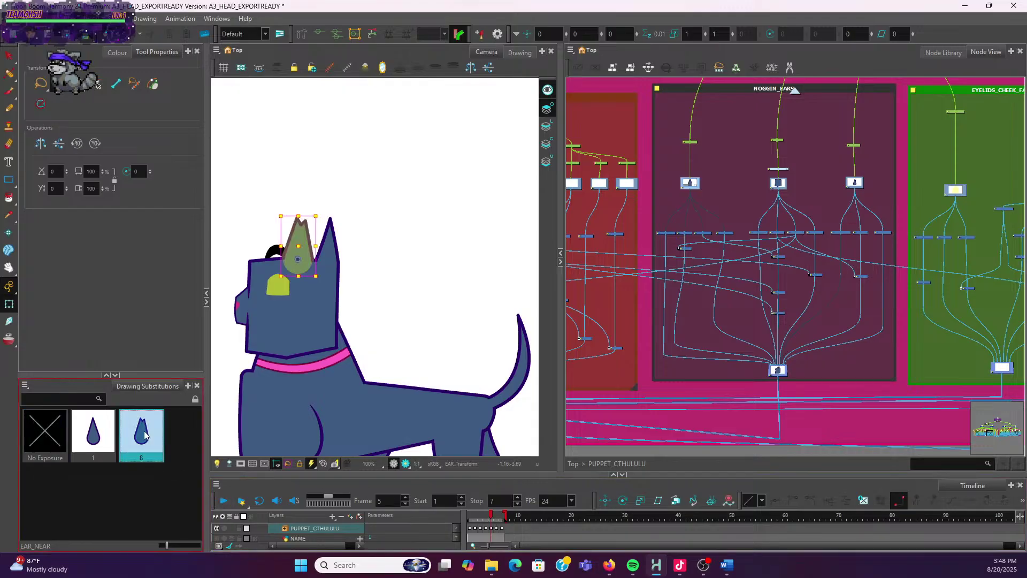
pyautogui.click(496, 521)
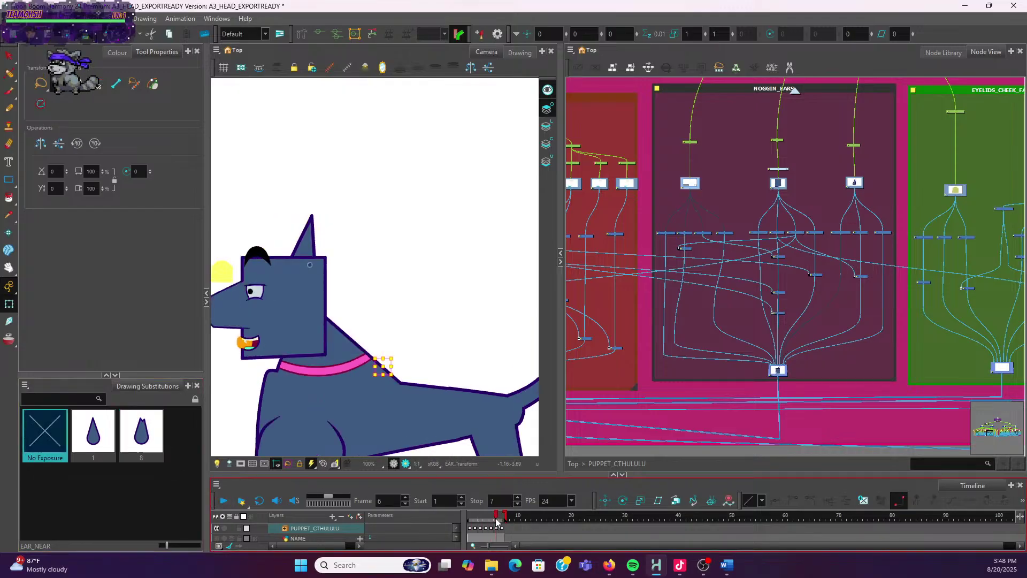
pyautogui.click(150, 439)
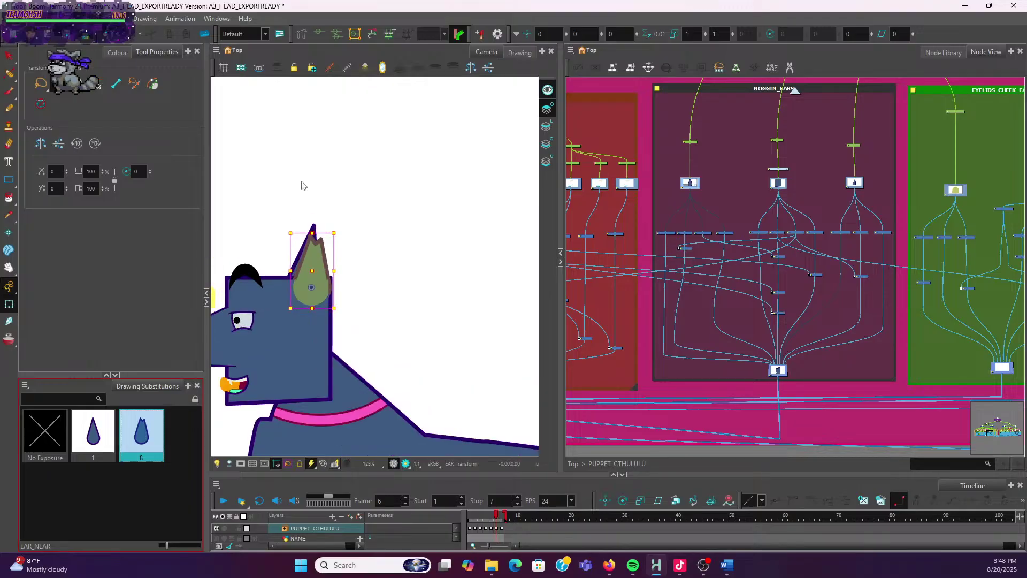
# Rotate the near ear clockwise on frame 6, tilting it toward the back of the head, and deselect it
pyautogui.scroll(2, 301, 188)
pyautogui.moveTo(348, 242); pyautogui.dragTo(340, 282)
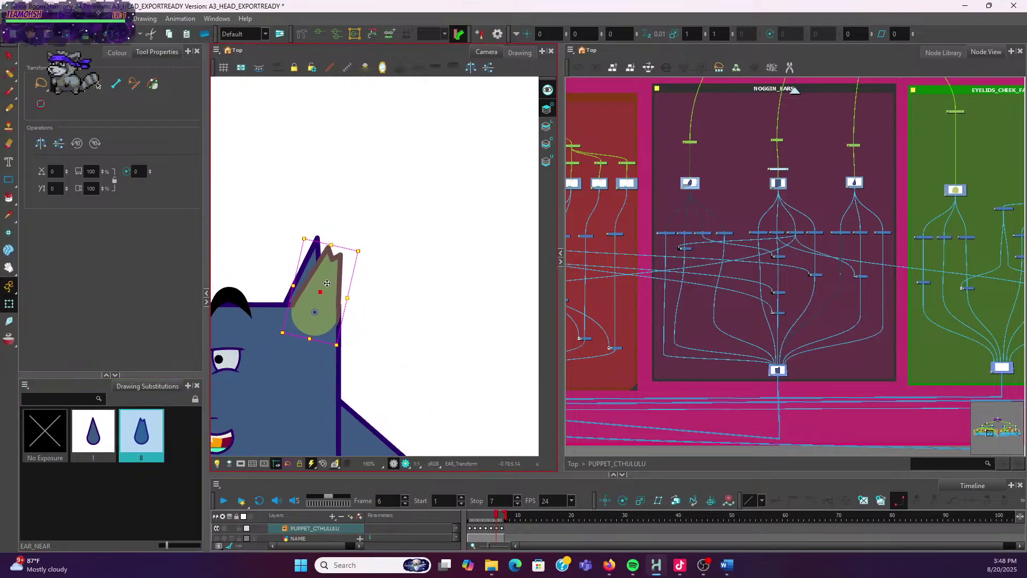
pyautogui.click(408, 245)
pyautogui.scroll(-4, 408, 246)
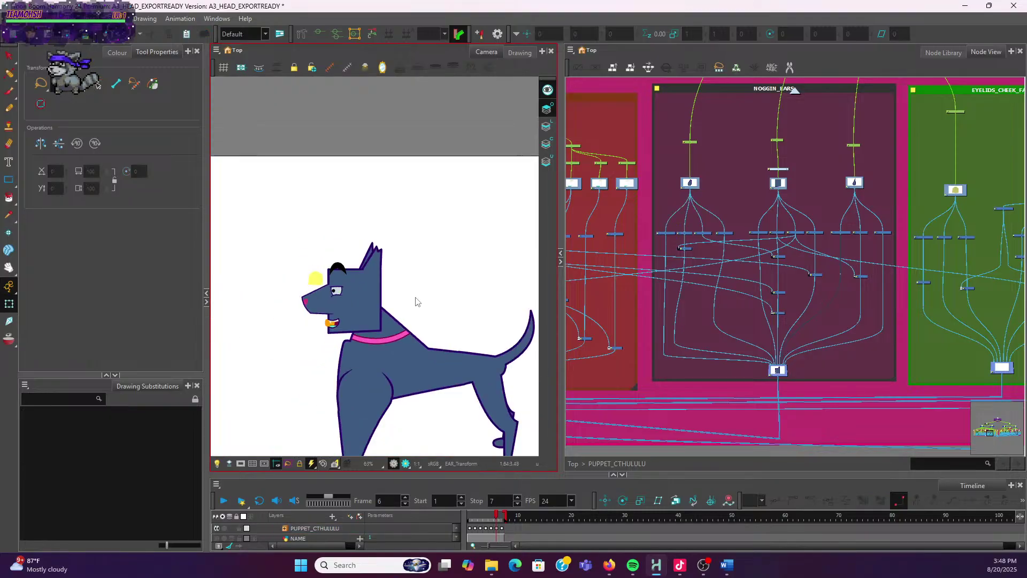
# Expose EAR_NEAR's drawing 8 on frame 7, and scrub through the poses to check the ears
pyautogui.moveTo(497, 515); pyautogui.dragTo(502, 515)
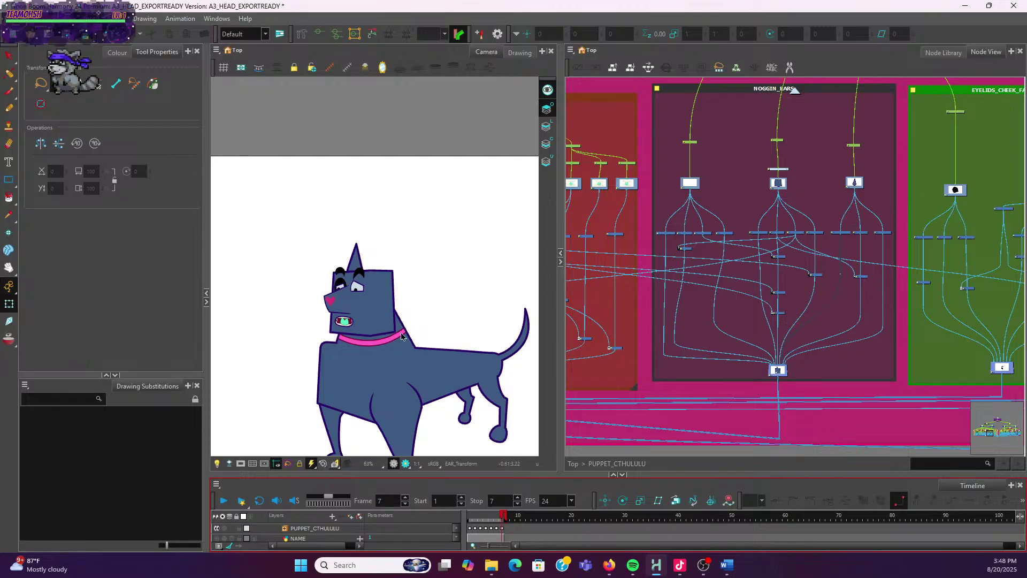
pyautogui.click(497, 516)
pyautogui.click(375, 261)
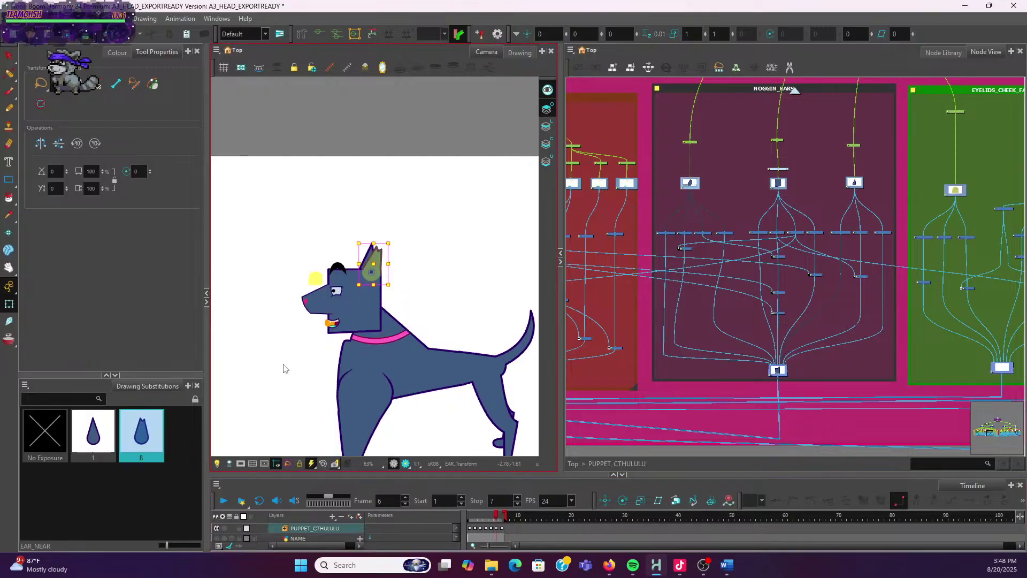
pyautogui.click(503, 515)
pyautogui.click(153, 442)
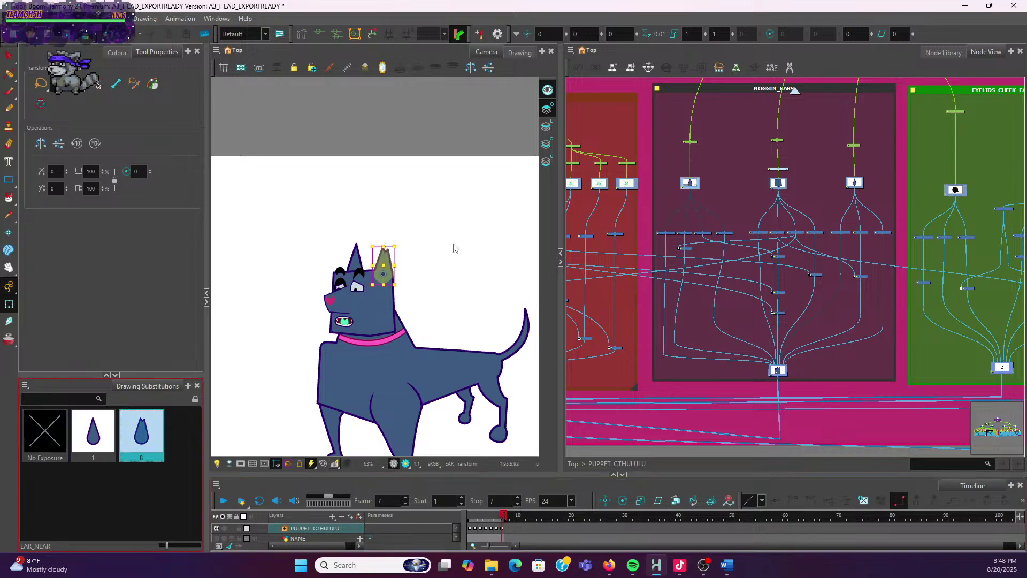
pyautogui.click(483, 516)
pyautogui.moveTo(483, 516); pyautogui.dragTo(505, 520)
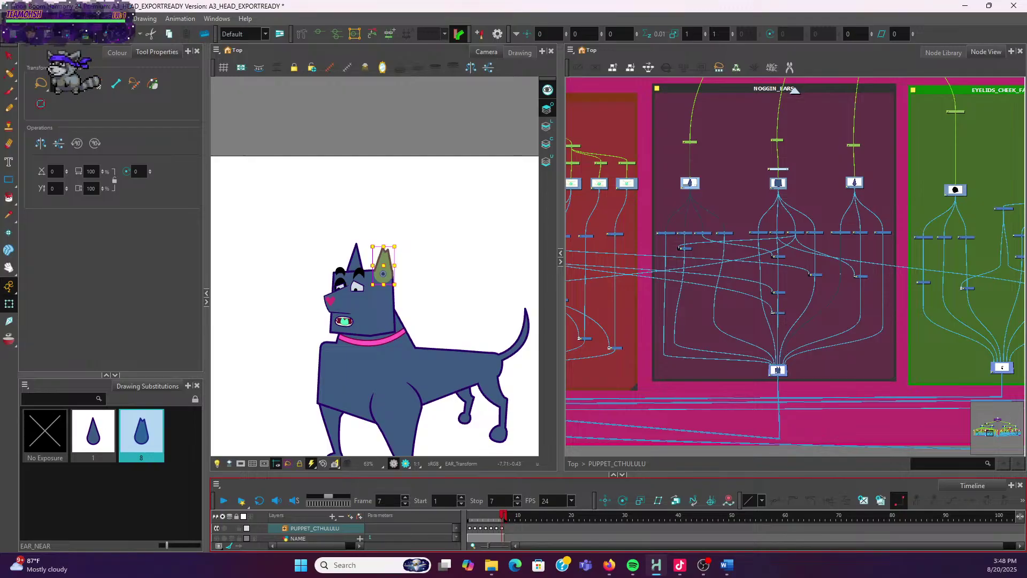
pyautogui.click(443, 247)
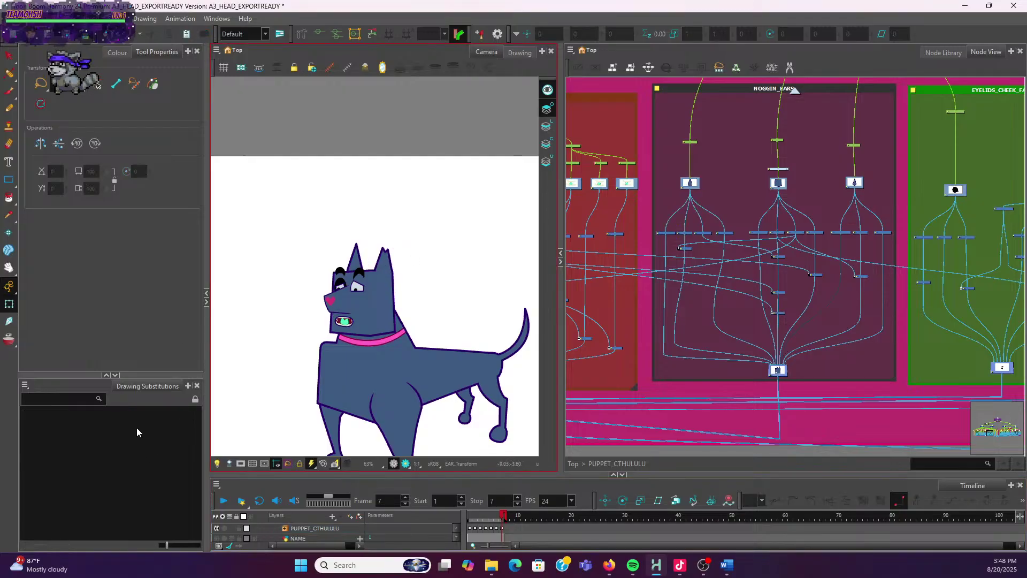
# Try exposing EAR_NEAR's drawing 1 on frame 7 to match the far ear
pyautogui.click(355, 263)
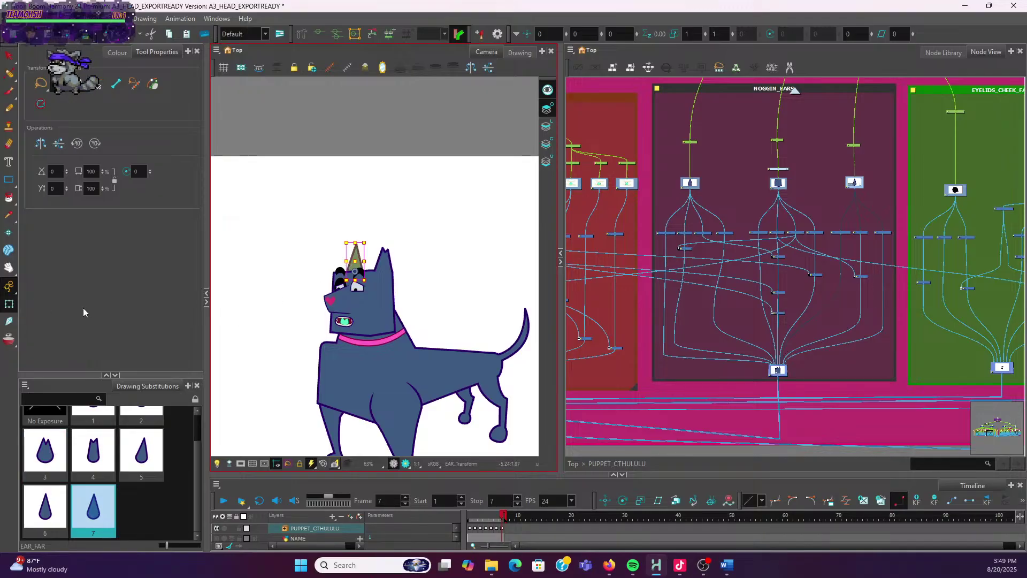
pyautogui.scroll(-1, 298, 409)
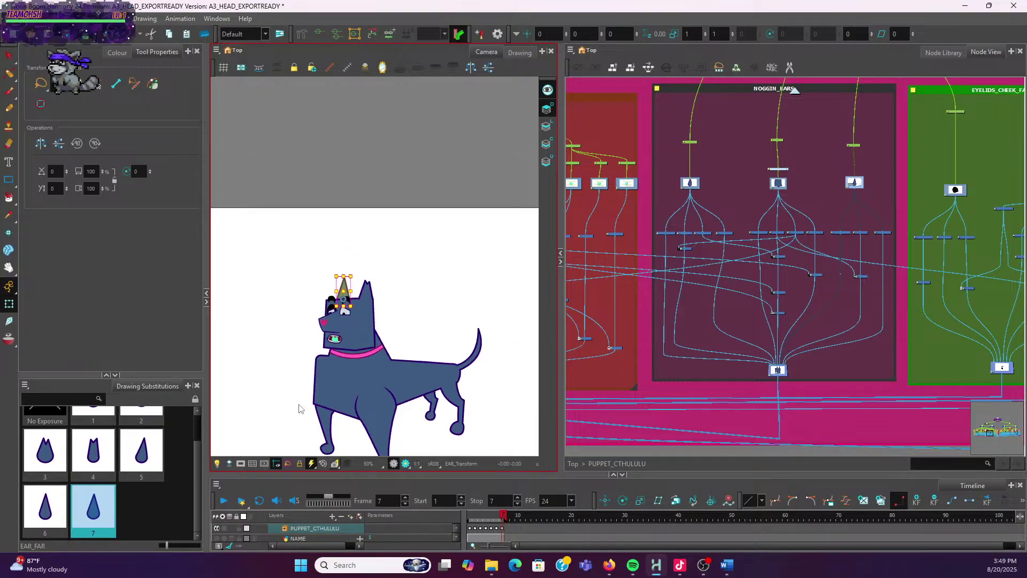
pyautogui.scroll(2, 298, 409)
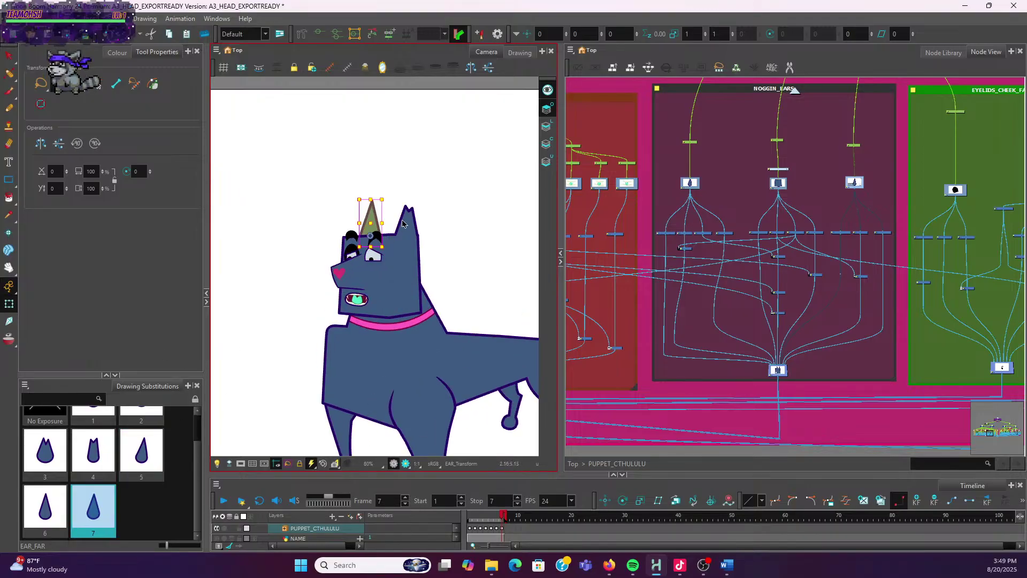
pyautogui.click(402, 224)
pyautogui.click(103, 448)
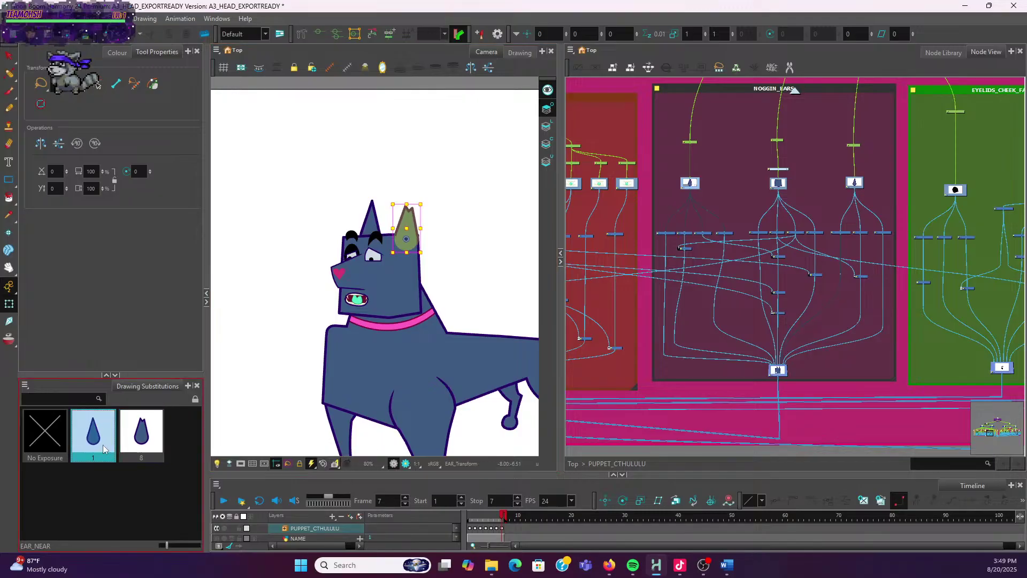
pyautogui.click(520, 52)
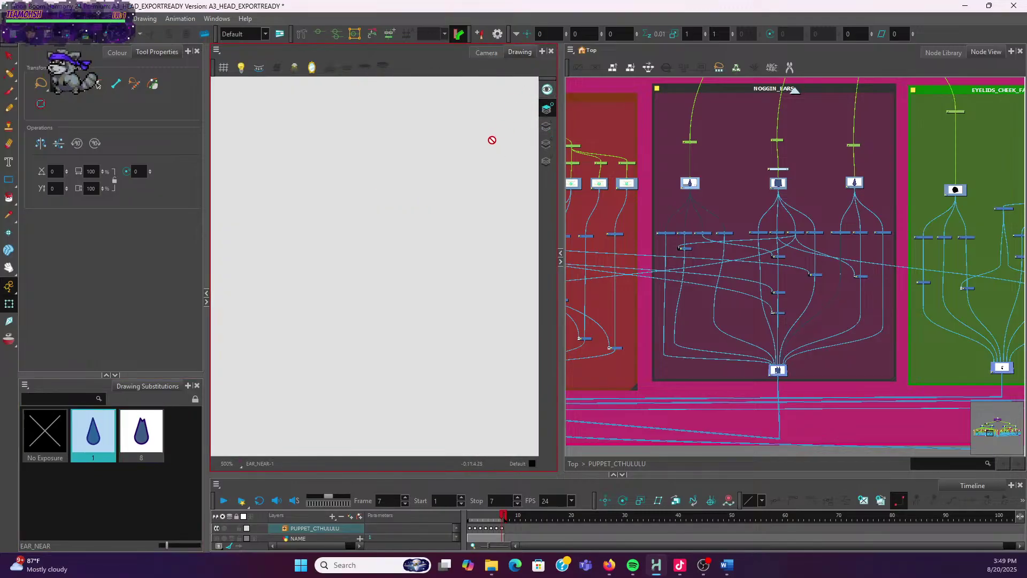
pyautogui.click(490, 53)
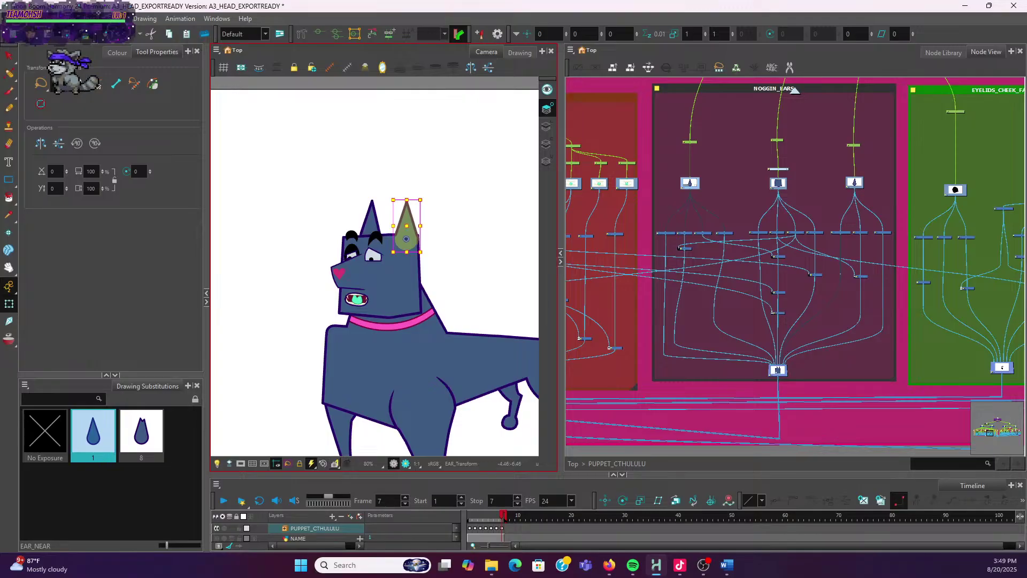
# Look through the SoundCloud track list in the browser, dismiss the advertisement there, and return to Harmony
pyautogui.hotkey('alt', 'Tab')
pyautogui.scroll(3, 572, 257)
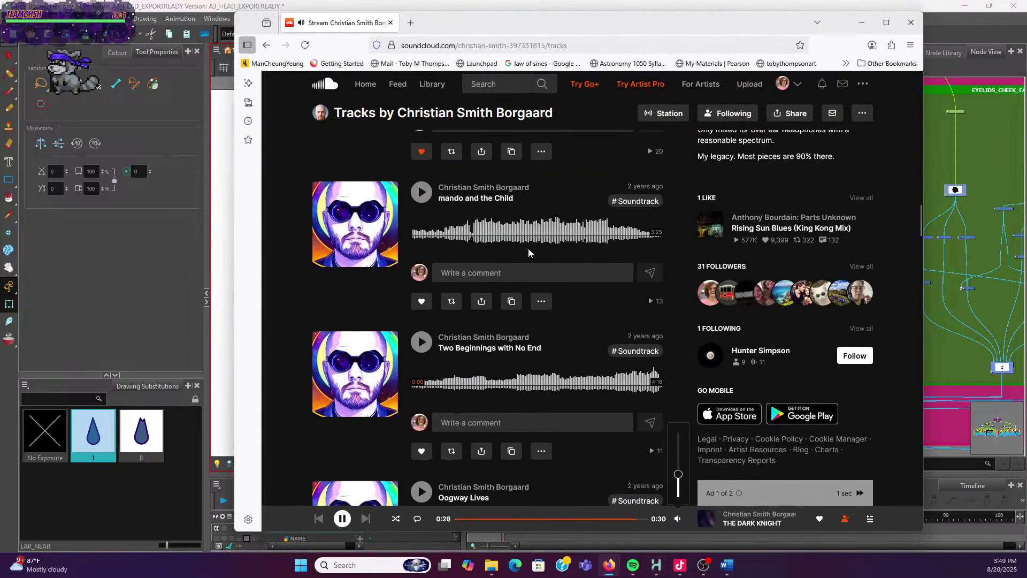
pyautogui.scroll(10, 528, 248)
pyautogui.scroll(-5, 526, 232)
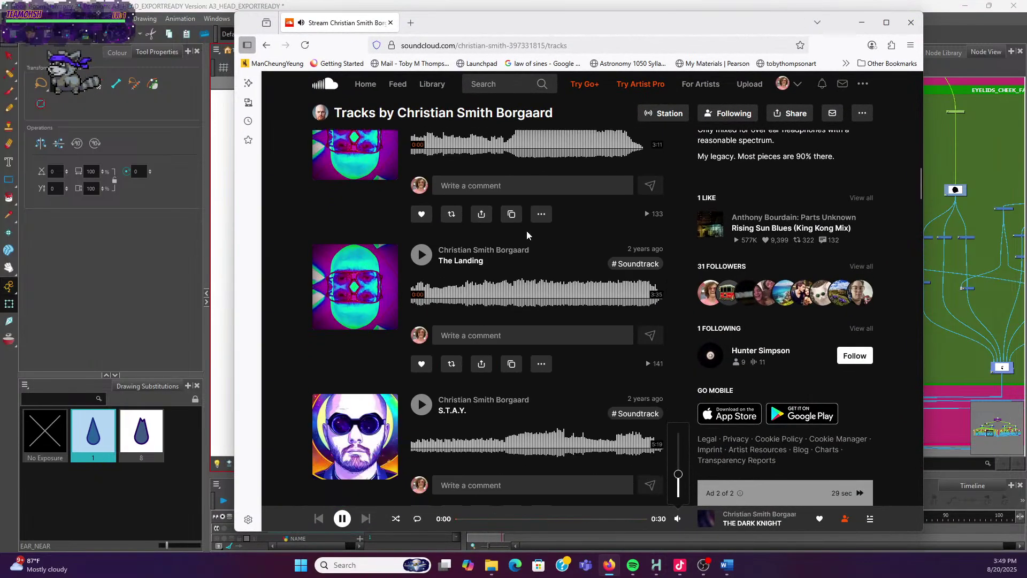
pyautogui.scroll(-5, 527, 230)
pyautogui.scroll(-2, 526, 231)
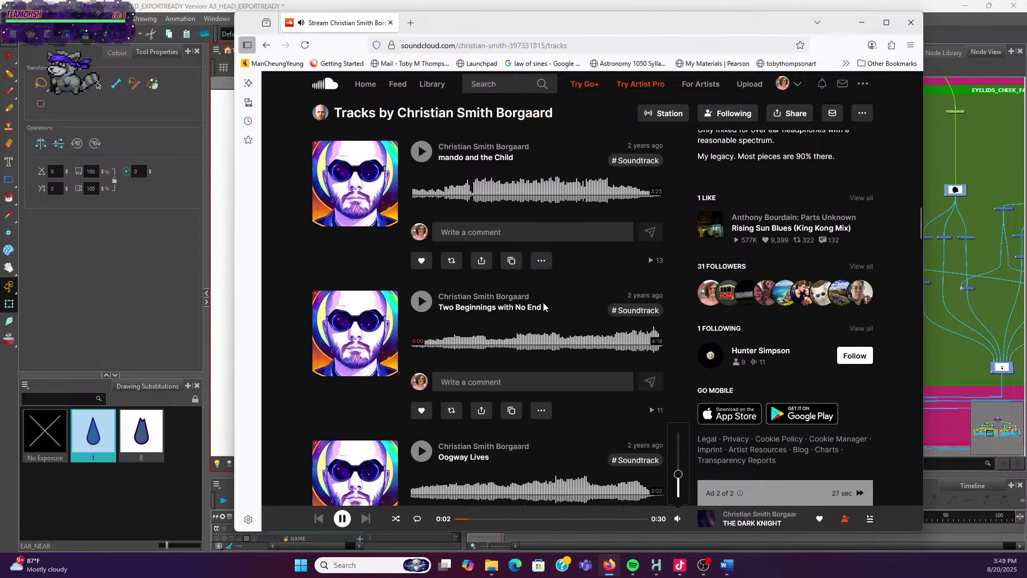
pyautogui.scroll(-4, 537, 274)
pyautogui.scroll(-2, 538, 279)
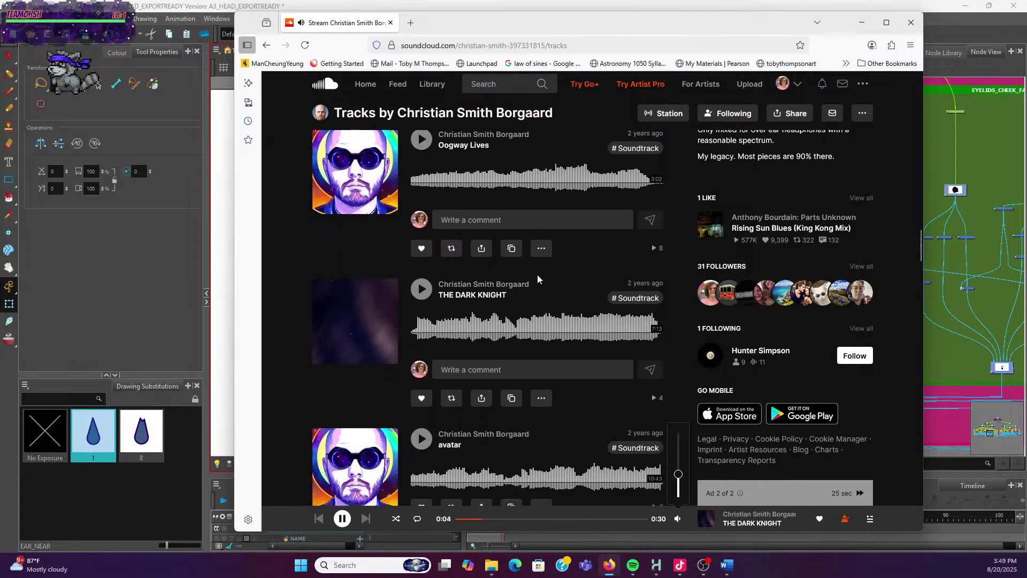
pyautogui.scroll(-2, 537, 279)
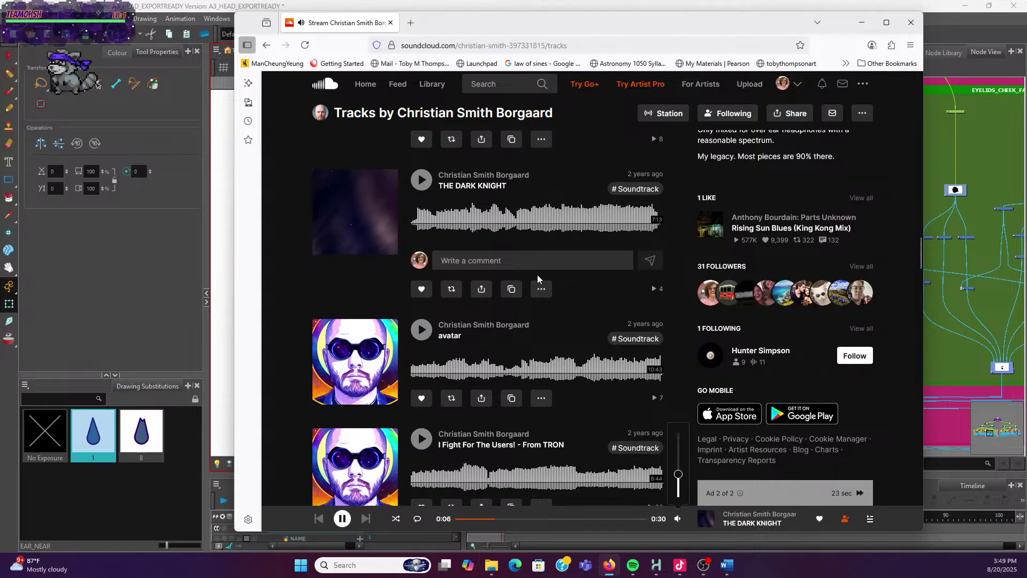
pyautogui.scroll(-2, 537, 275)
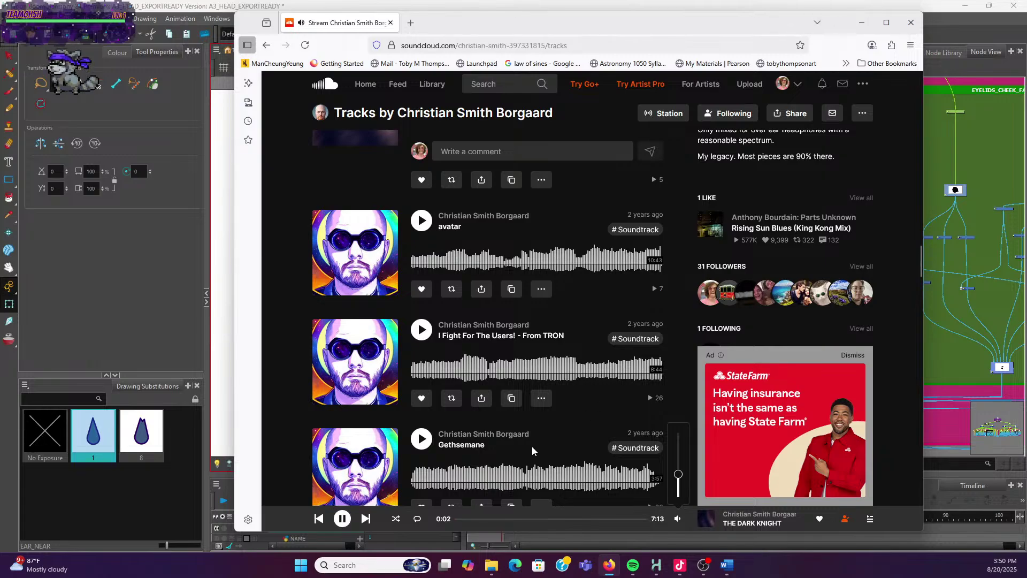
pyautogui.click(852, 354)
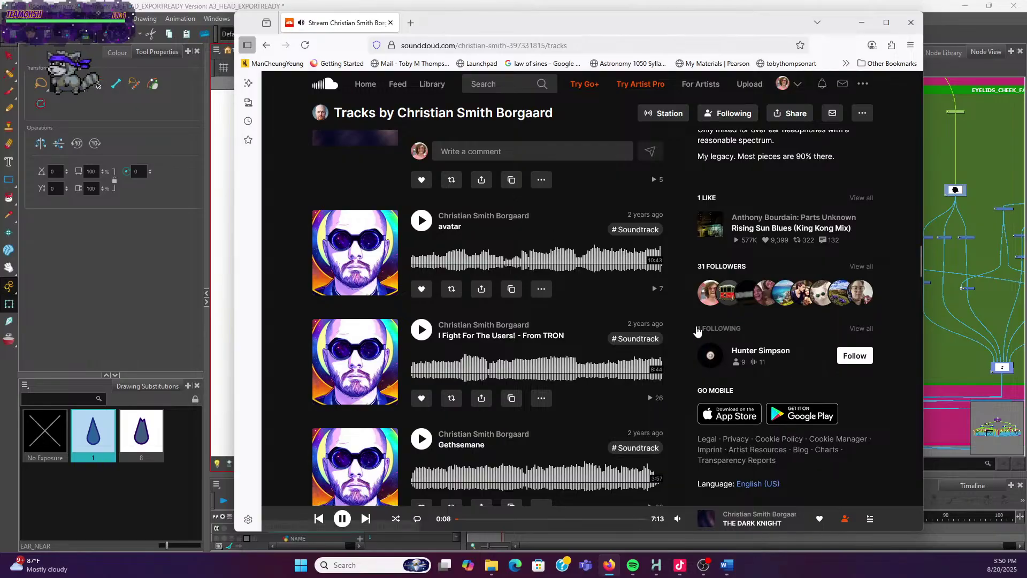
pyautogui.click(862, 22)
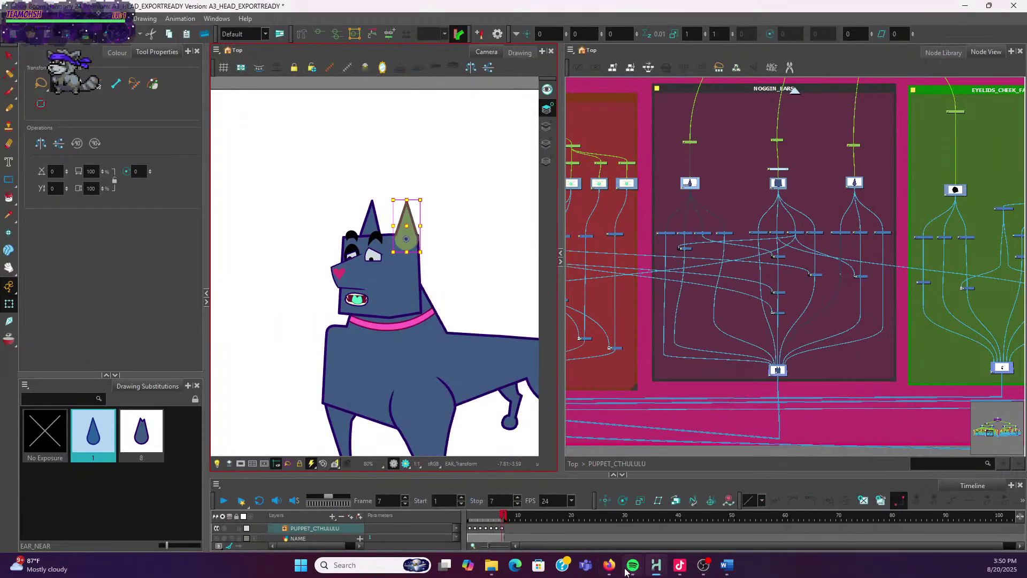
pyautogui.click(605, 564)
pyautogui.scroll(-1, 631, 470)
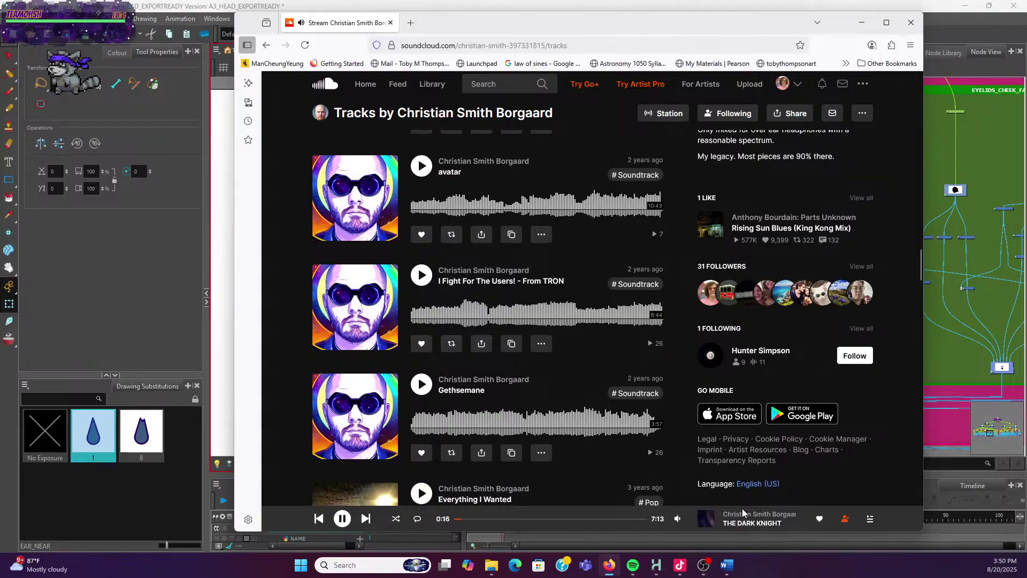
pyautogui.click(861, 23)
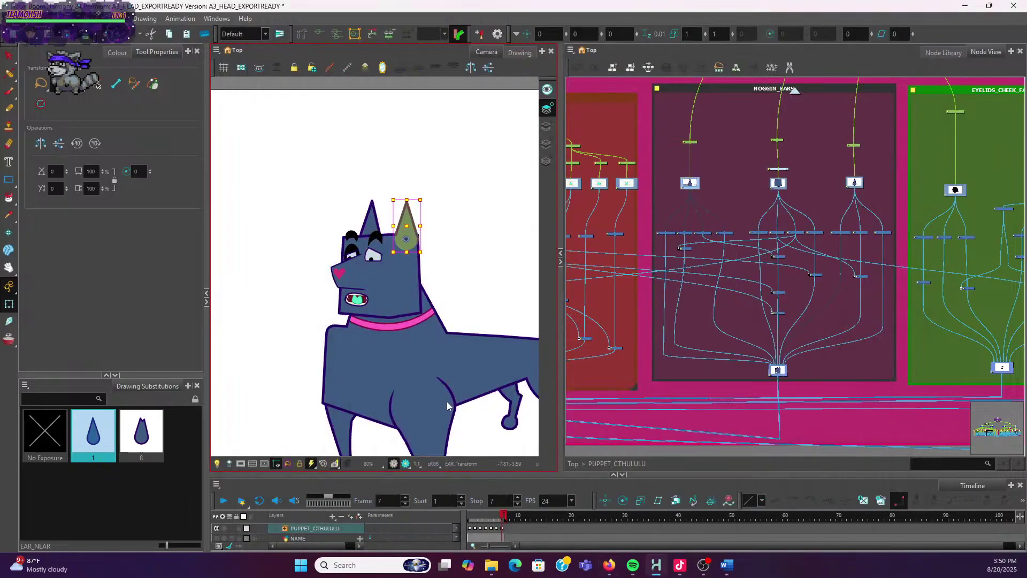
# Compare the far ear on frames 5 to 7, and expose EAR_NEAR's drawing 8 on frame 7
pyautogui.click(370, 220)
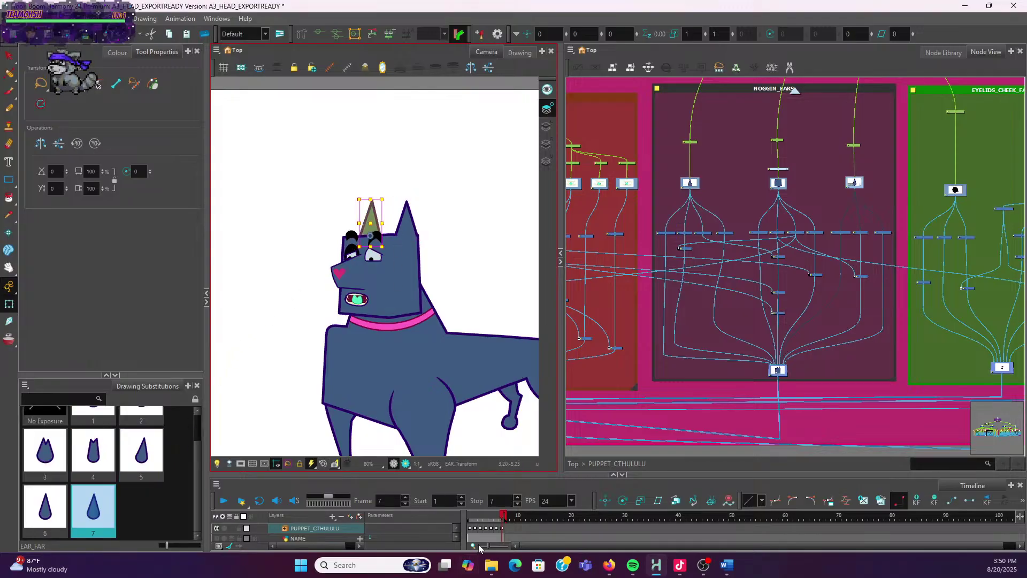
pyautogui.click(502, 516)
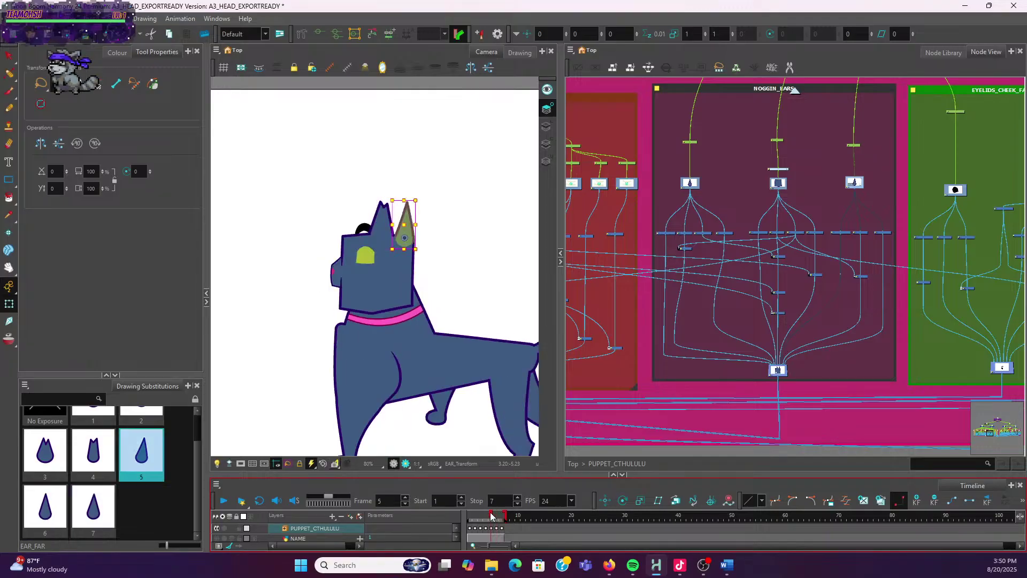
pyautogui.click(496, 517)
pyautogui.click(503, 518)
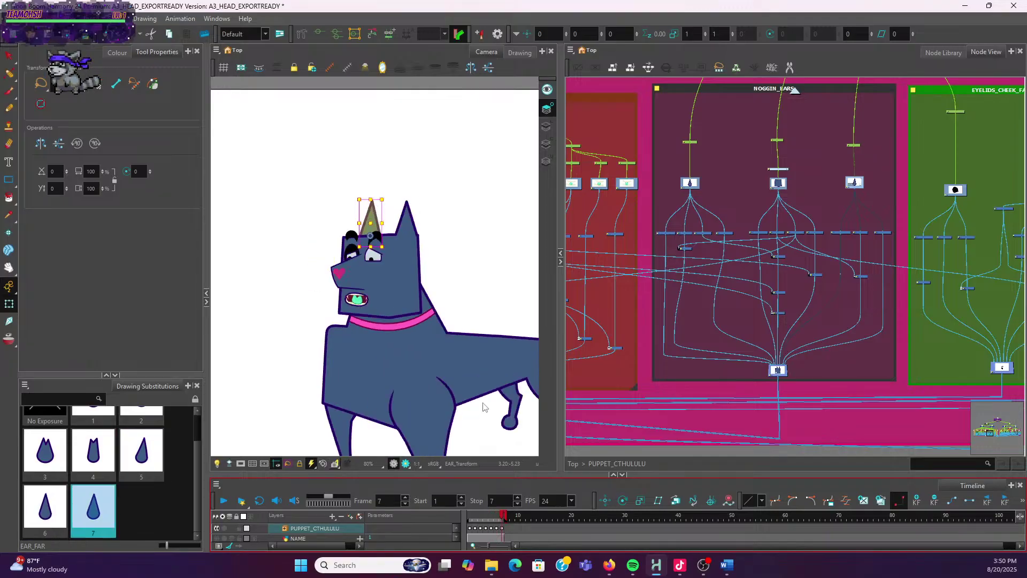
pyautogui.click(406, 219)
pyautogui.click(133, 437)
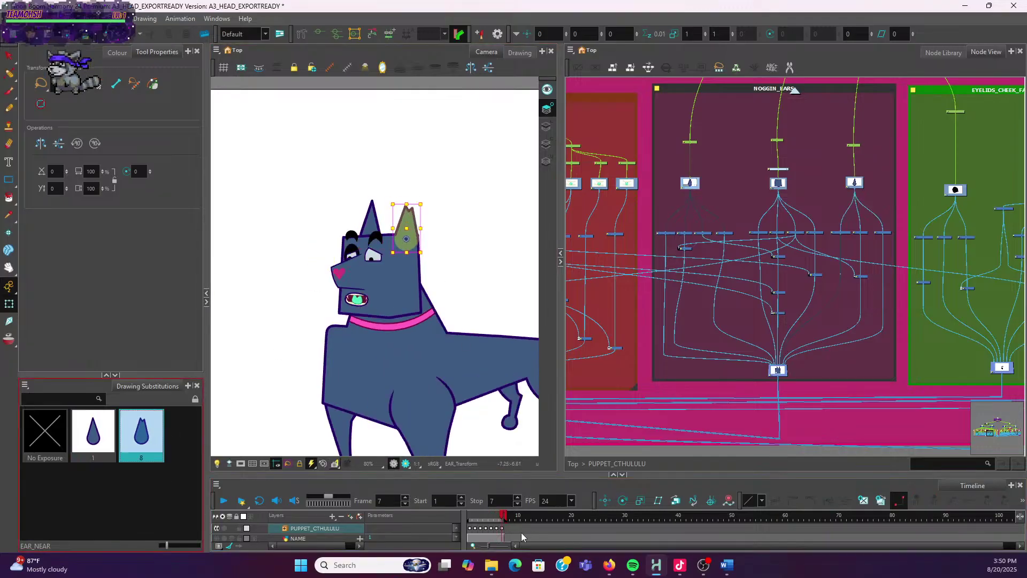
# Scrub through the poses on frames 1 to 7 to check which near-ear drawing each one exposes
pyautogui.click(473, 519)
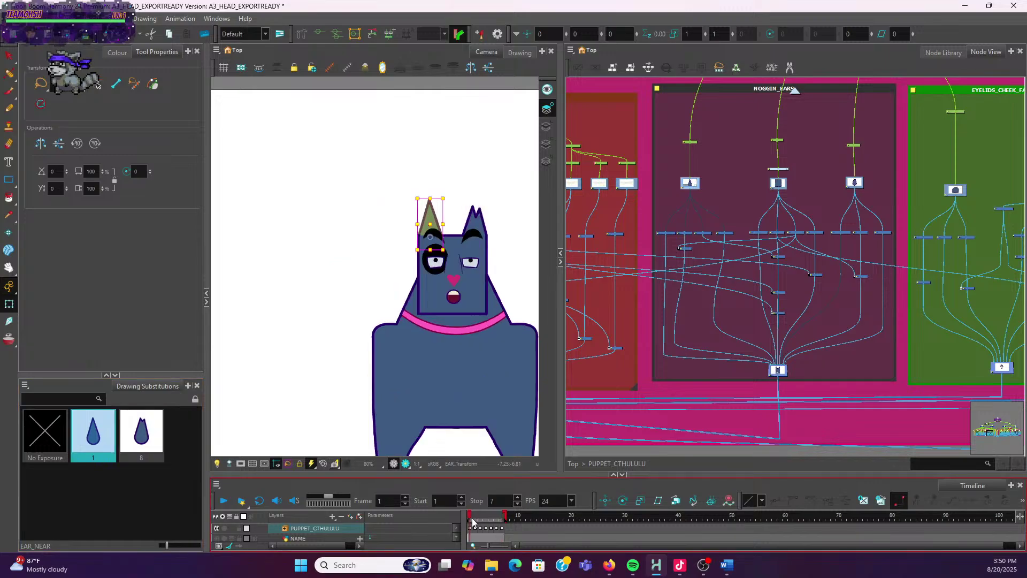
pyautogui.click(480, 518)
pyautogui.scroll(-2, 373, 280)
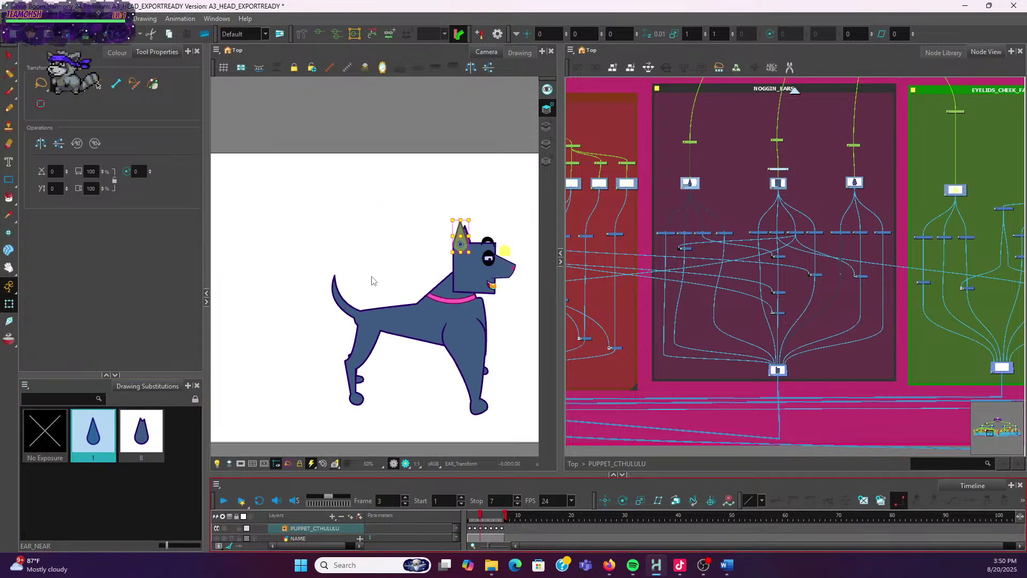
pyautogui.click(484, 518)
pyautogui.click(475, 516)
pyautogui.click(480, 517)
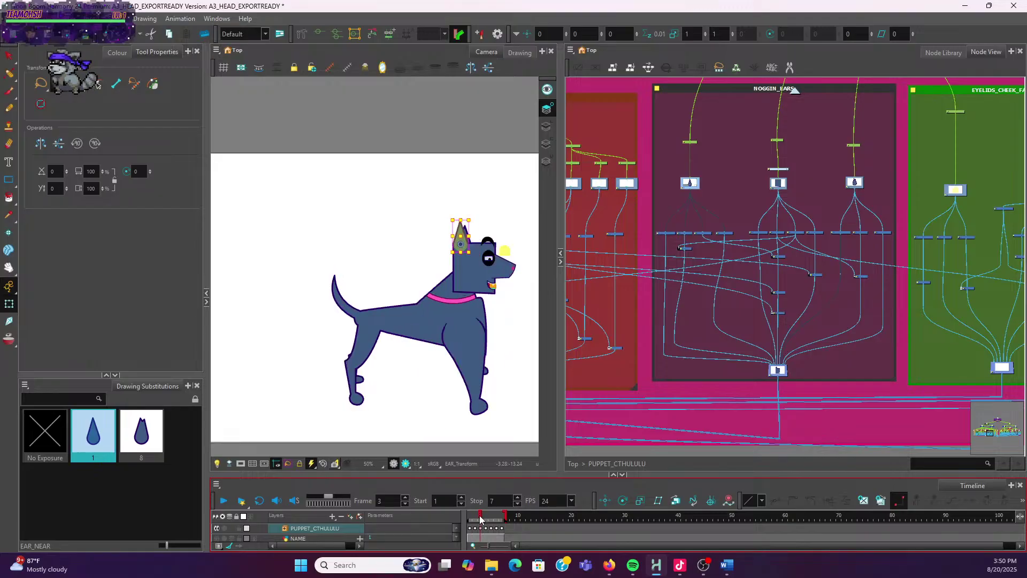
pyautogui.click(485, 518)
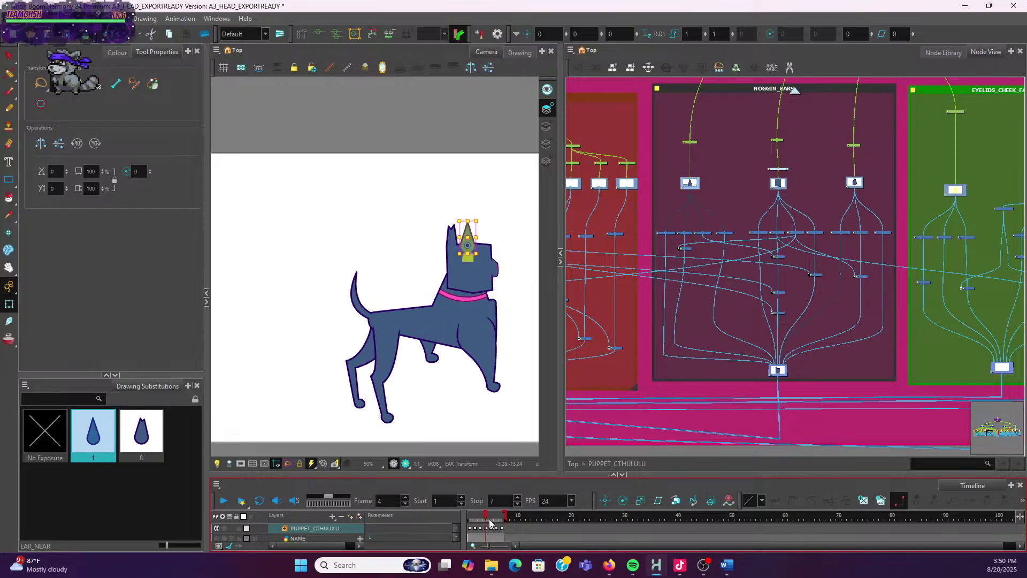
pyautogui.click(491, 519)
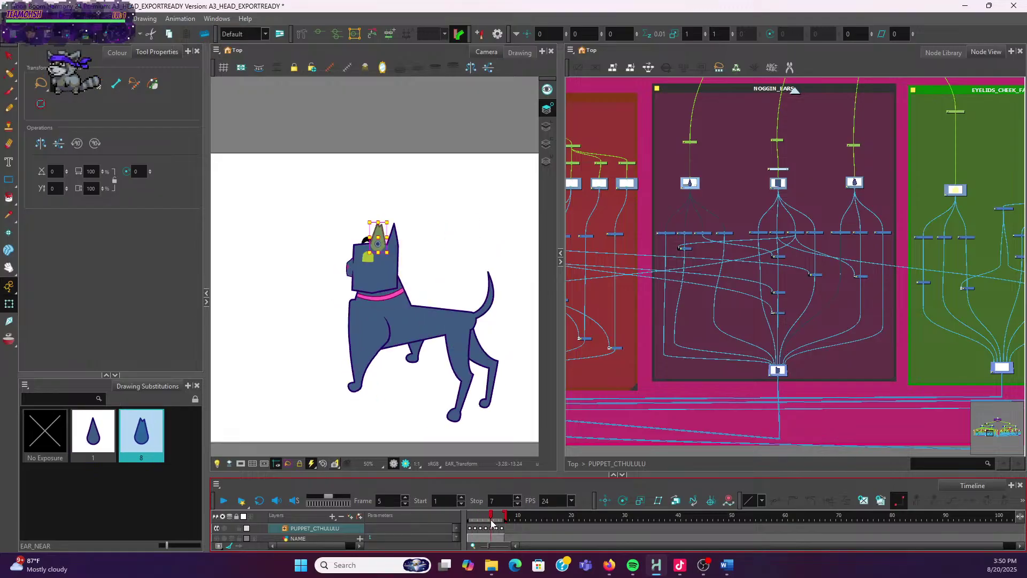
pyautogui.click(503, 522)
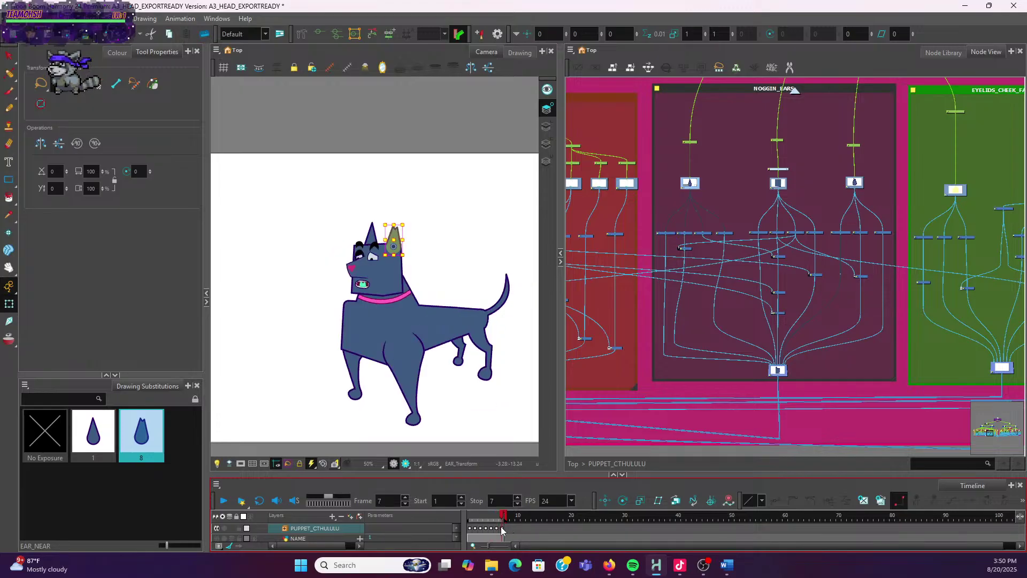
pyautogui.click(474, 526)
pyautogui.moveTo(475, 527)
pyautogui.mouseDown()
pyautogui.moveTo(506, 538)
pyautogui.moveTo(463, 527)
pyautogui.mouseUp()
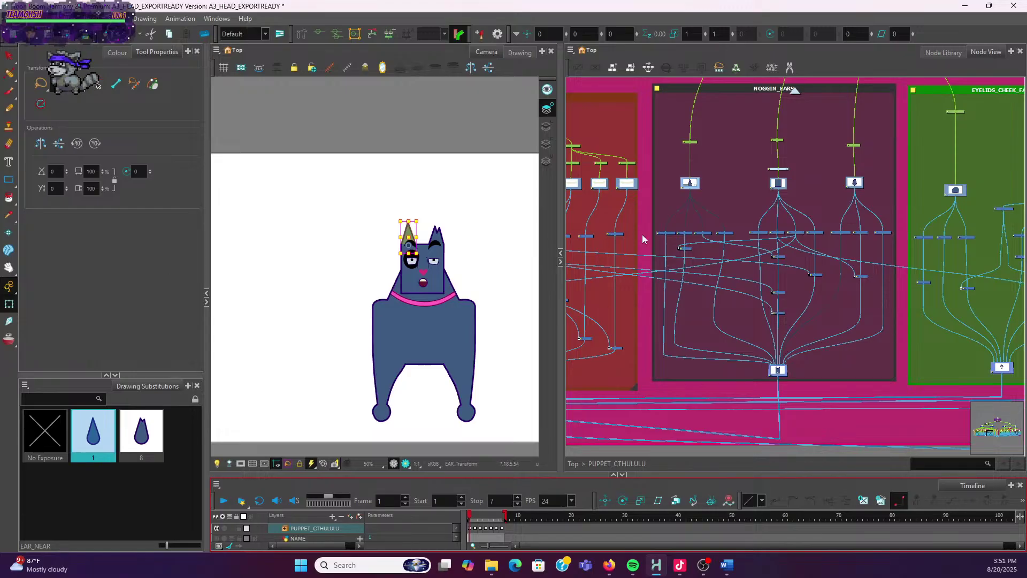
# Try adding a duplicate of EAR_NEAR's drawing 1 on frame 1, and undo it
pyautogui.click(881, 506)
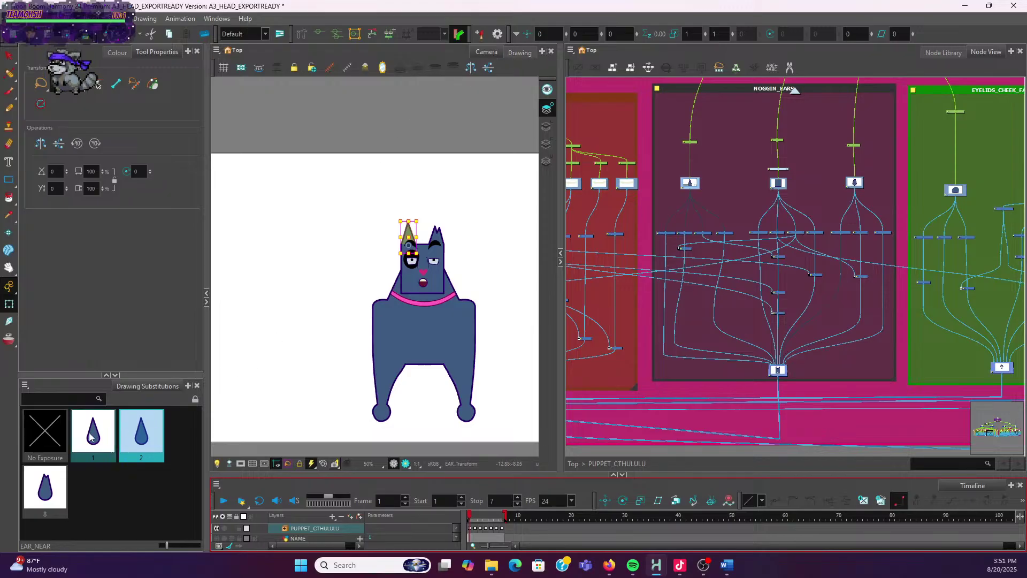
pyautogui.hotkey('ctrl', 'z')
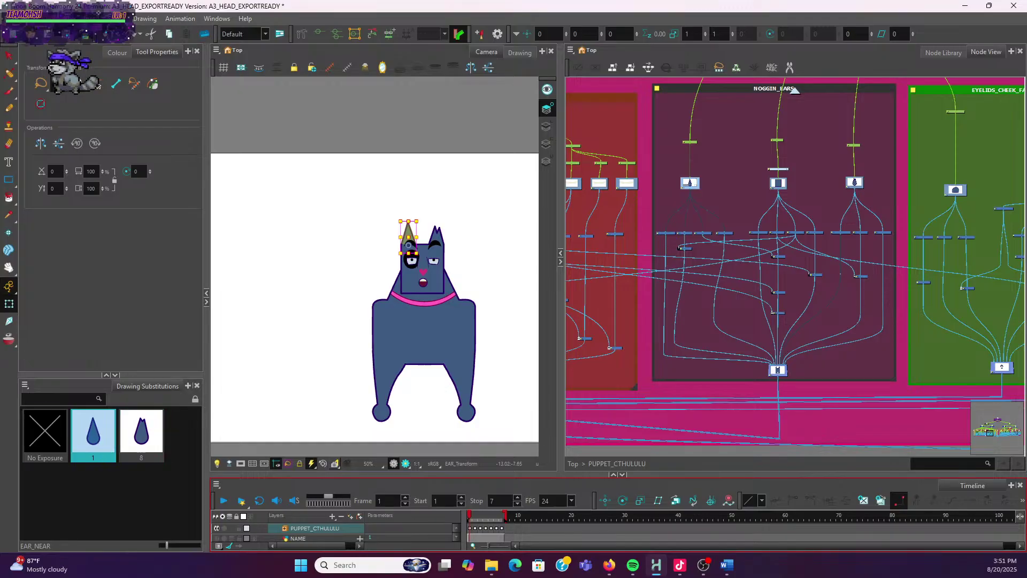
# Unlock the drawing substitutions and rename EAR_NEAR's drawing 1 to EAR_REG
pyautogui.click(119, 454)
pyautogui.click(49, 433)
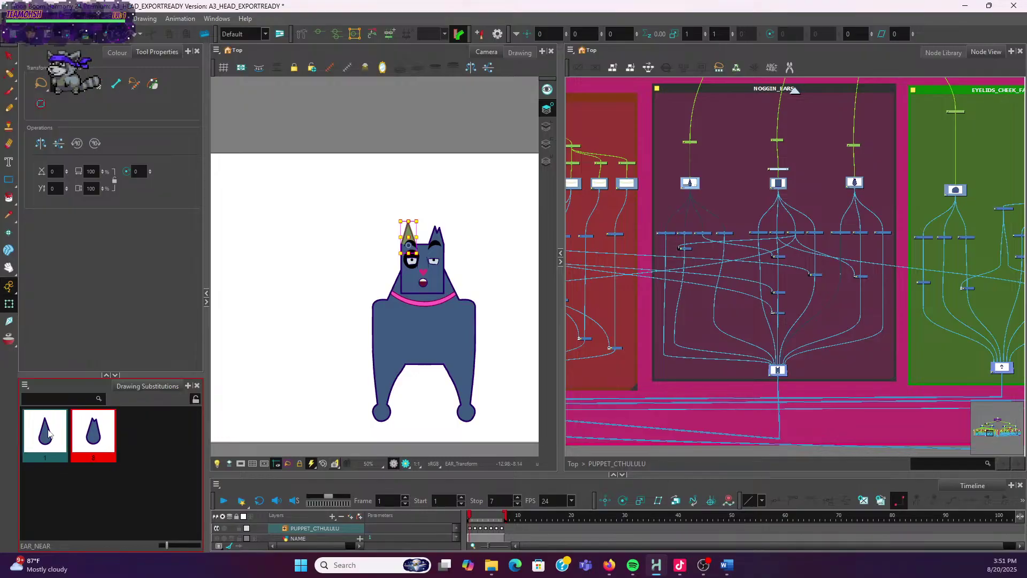
pyautogui.rightClick(48, 430)
pyautogui.click(70, 436)
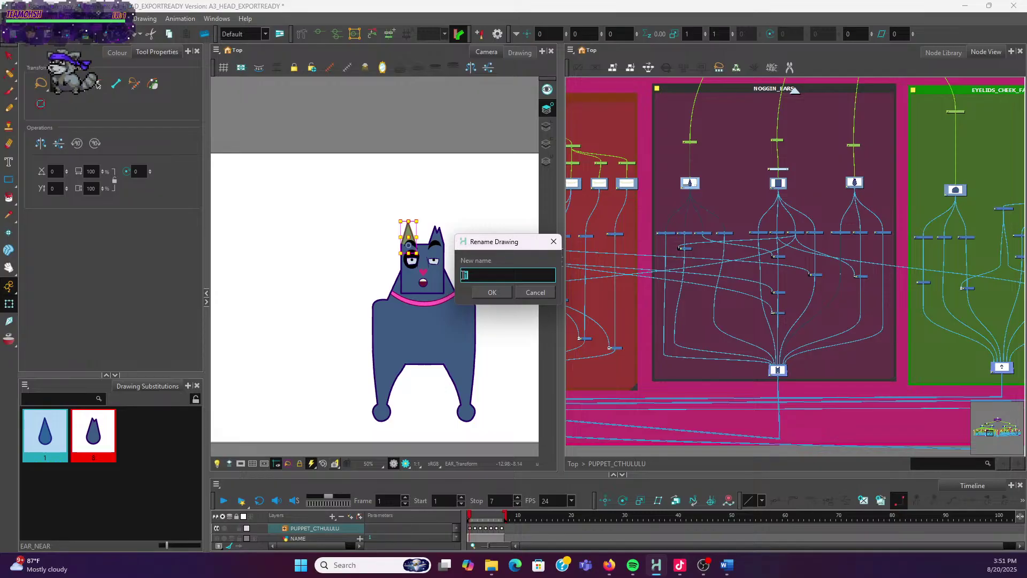
pyautogui.write('EAR_REG_')
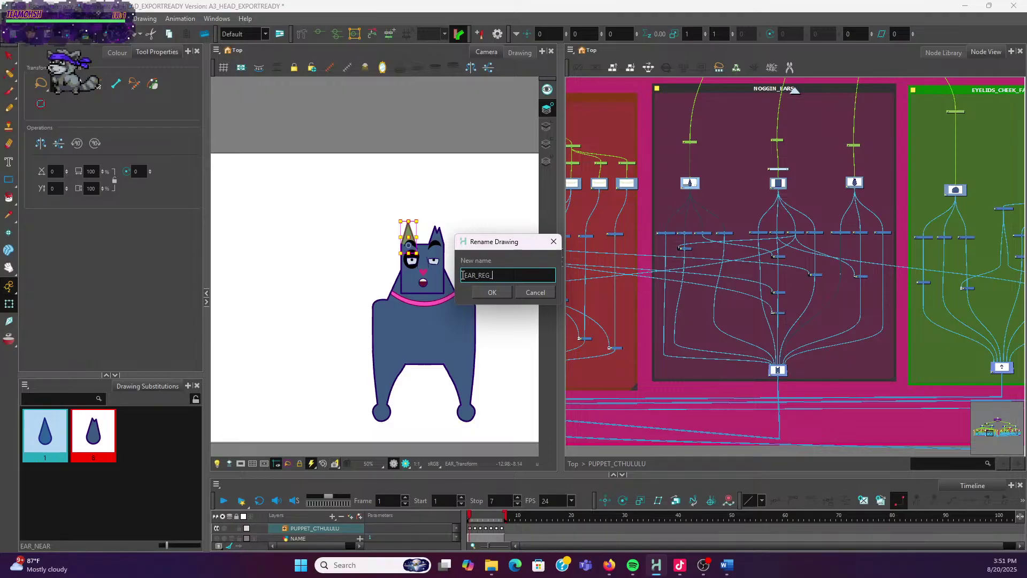
pyautogui.write('NOOVERL')
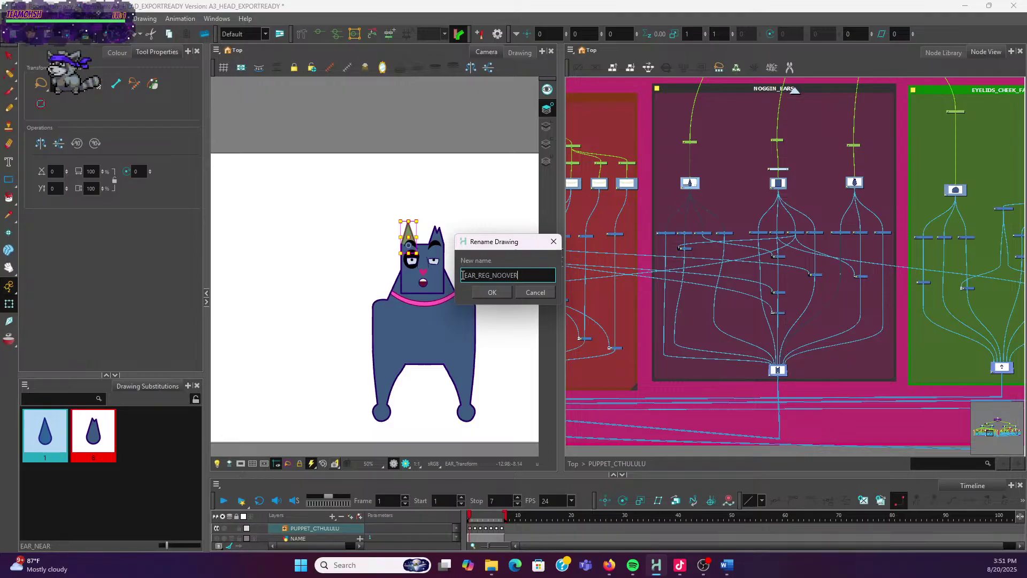
pyautogui.press('BackSpace')
pyautogui.press('BackSpace')
pyautogui.press('BackSpace')
pyautogui.press('BackSpace')
pyautogui.press('BackSpace')
pyautogui.press('BackSpace')
pyautogui.press('BackSpace')
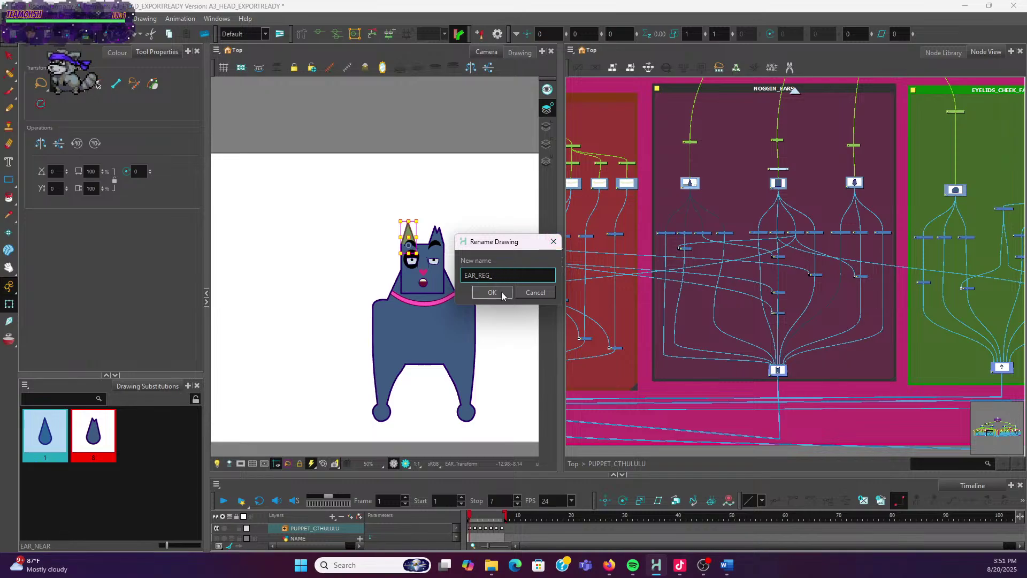
pyautogui.click(502, 293)
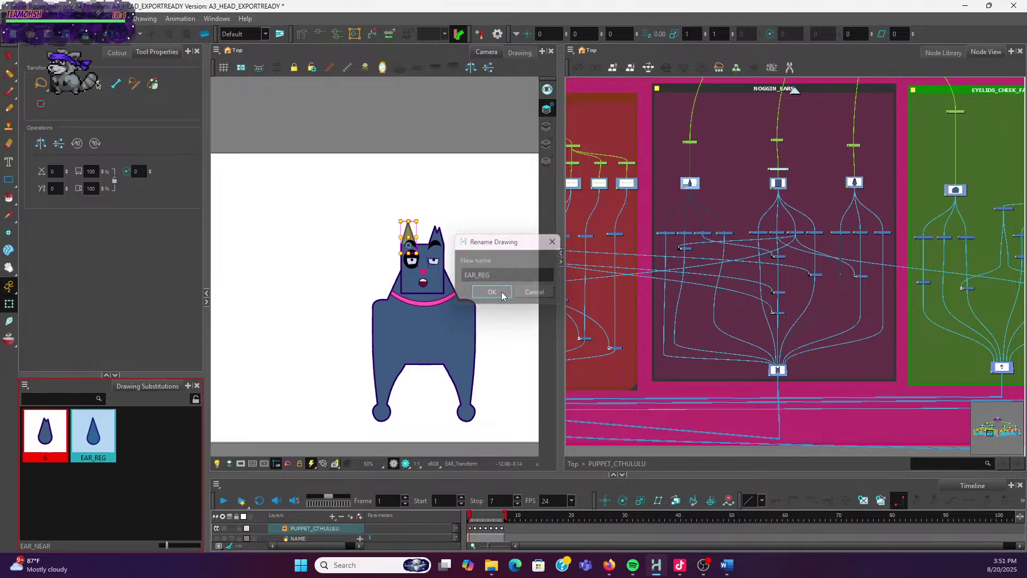
# Duplicate EAR_NEAR's EAR_REG drawing as drawing 1 and expose the duplicate on frame 2
pyautogui.rightClick(114, 433)
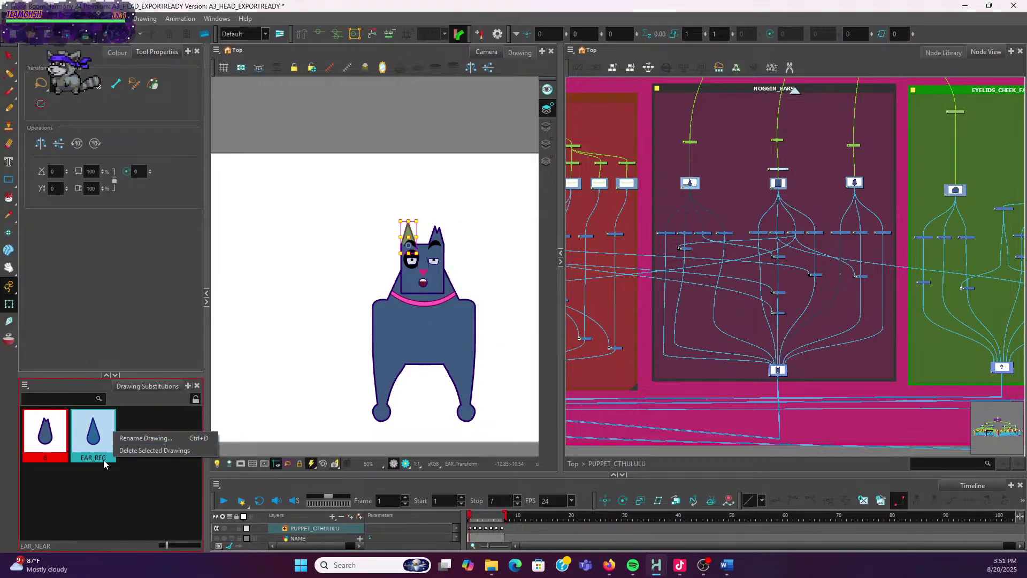
pyautogui.click(136, 450)
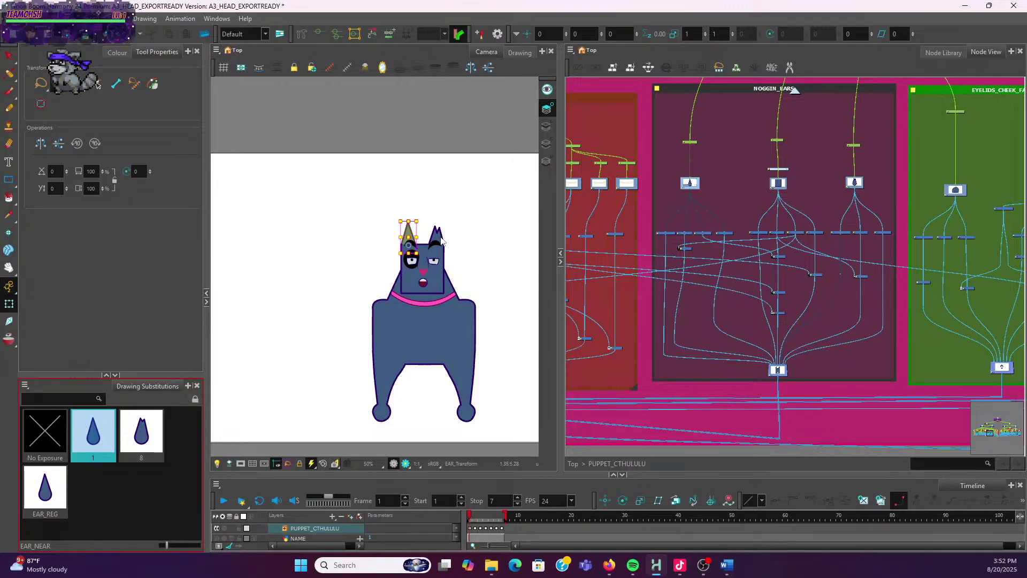
pyautogui.click(475, 519)
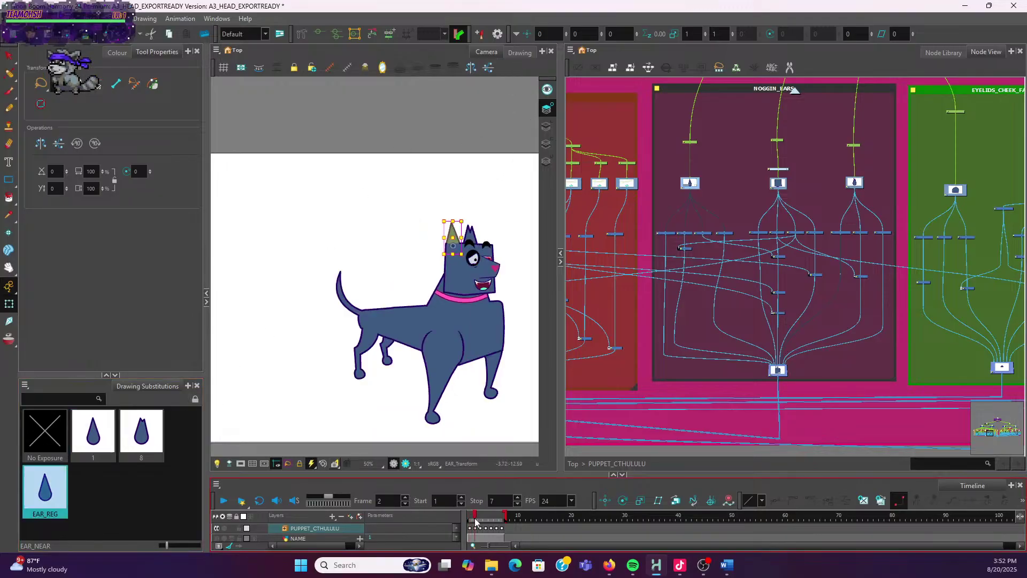
pyautogui.scroll(3, 447, 275)
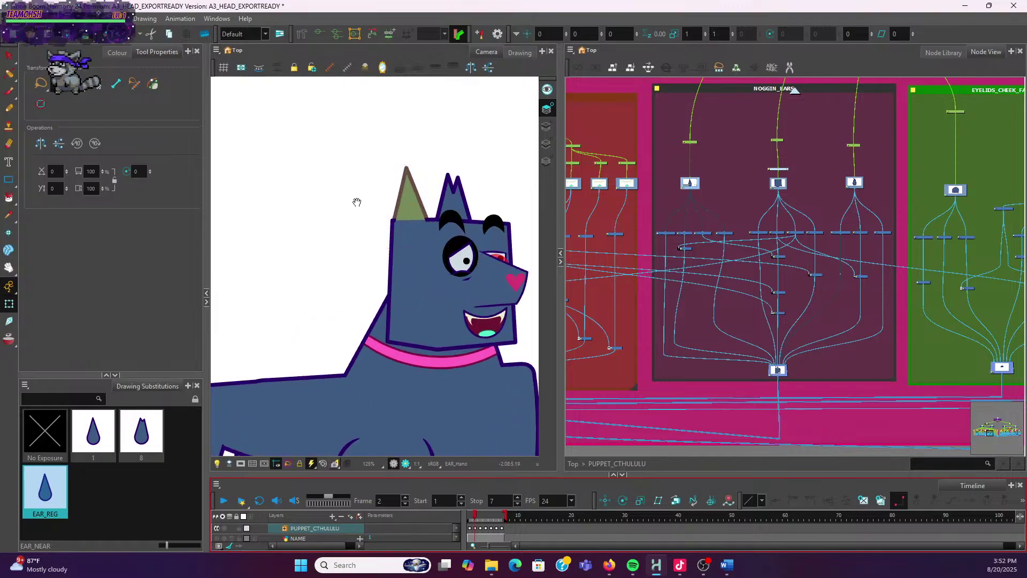
pyautogui.moveTo(355, 202); pyautogui.dragTo(357, 244)
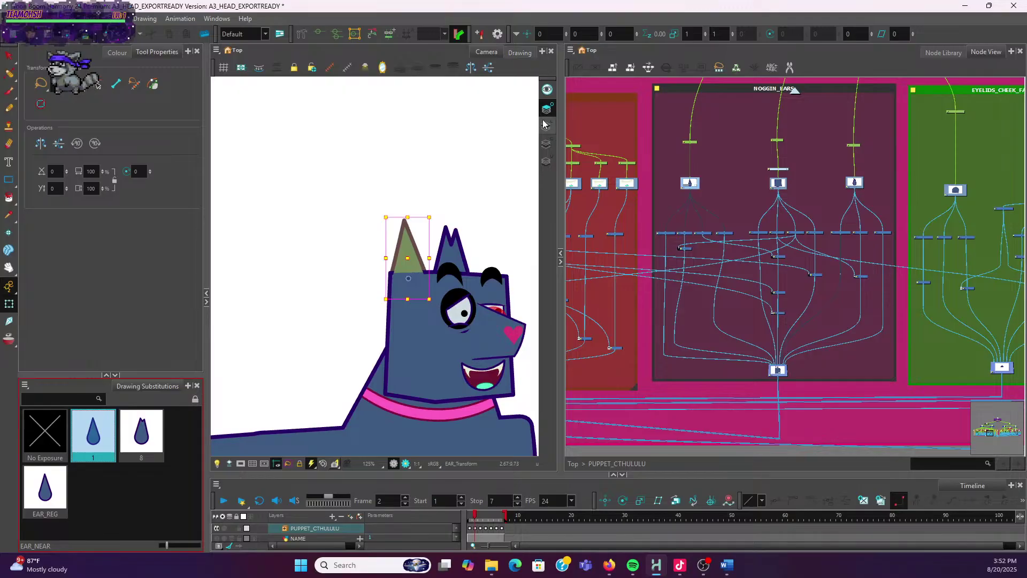
# Copy the ear outline from drawing 1's line art layer and paste it into its overlay layer
pyautogui.click(527, 53)
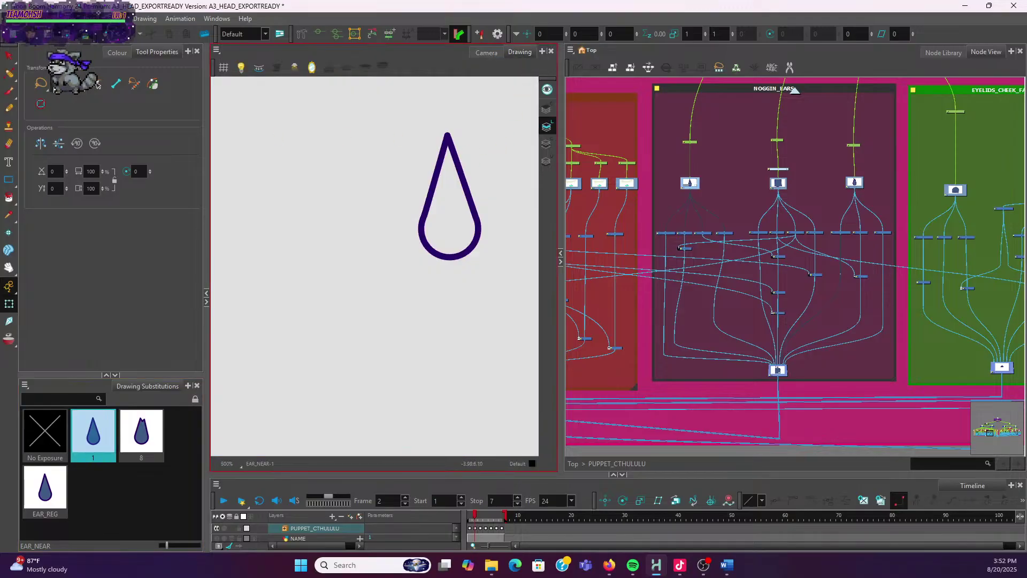
pyautogui.click(37, 55)
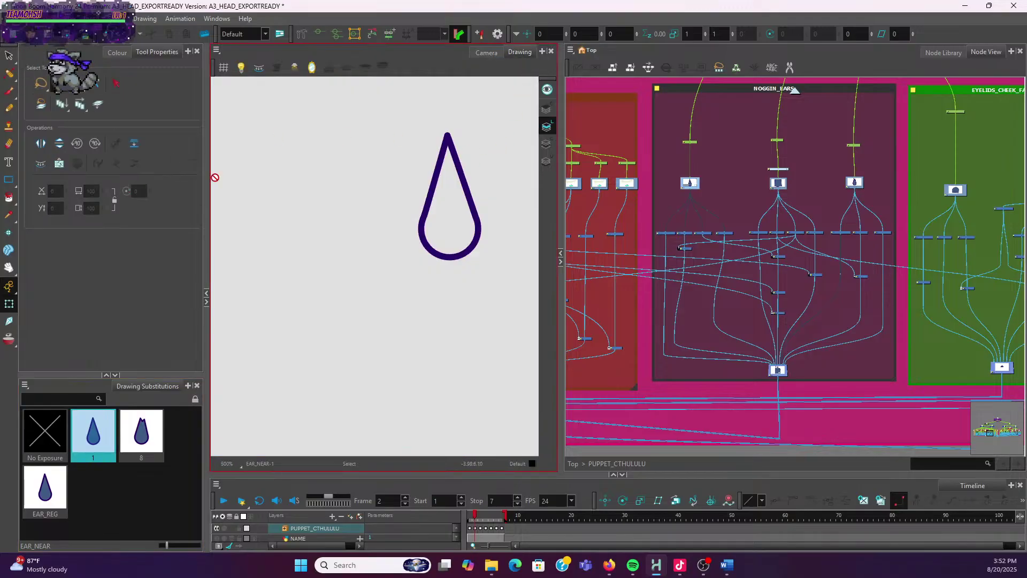
pyautogui.moveTo(482, 124)
pyautogui.mouseDown()
pyautogui.moveTo(384, 177)
pyautogui.moveTo(503, 322)
pyautogui.moveTo(440, 127)
pyautogui.mouseUp()
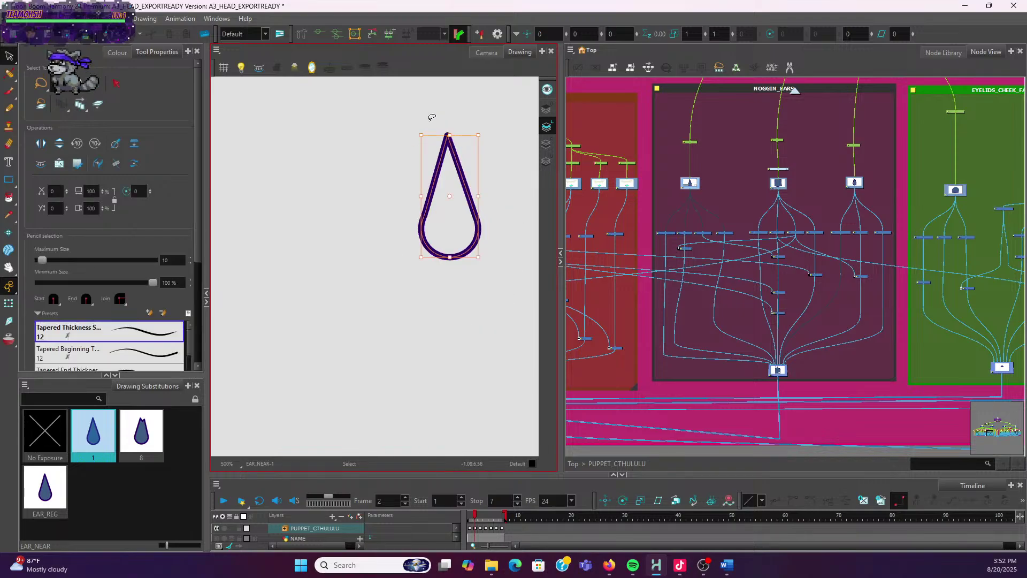
pyautogui.click(546, 109)
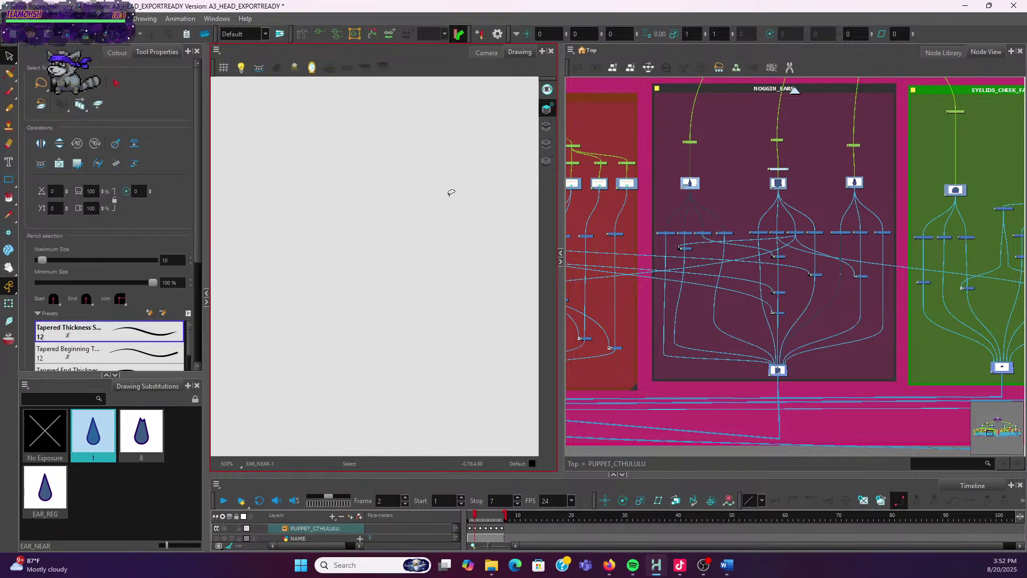
pyautogui.hotkey('ctrl', 'v')
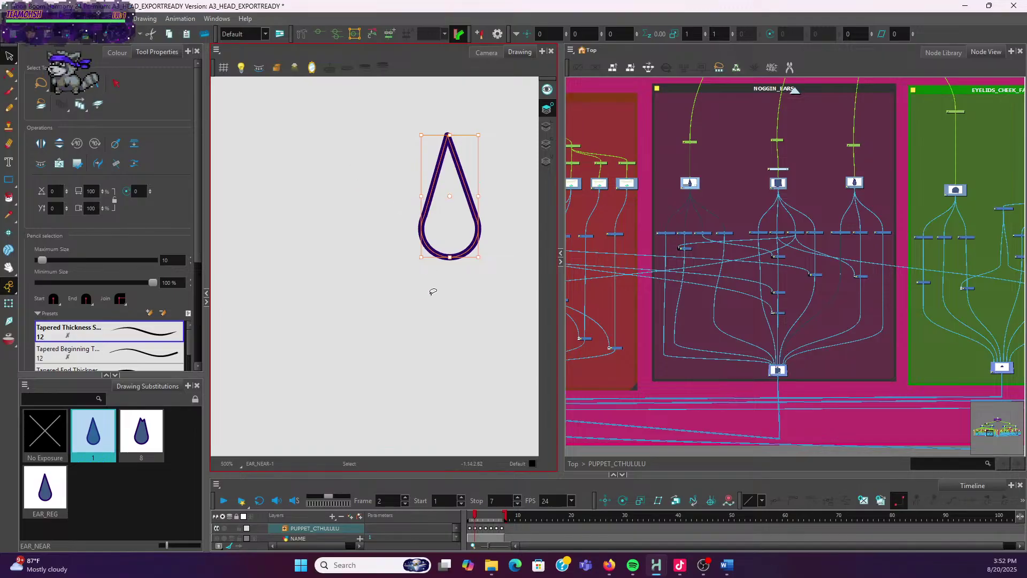
# Delete the bottom segments of the pasted overlay outline with the Contour Editor so the ear's base is open
pyautogui.click(9, 75)
pyautogui.click(32, 67)
pyautogui.scroll(2, 374, 198)
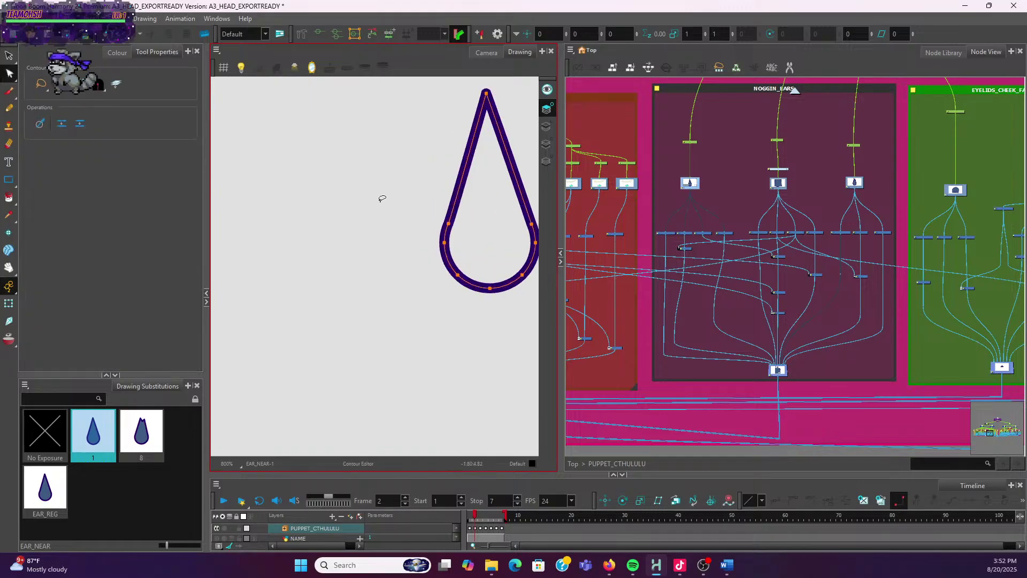
pyautogui.moveTo(491, 367); pyautogui.dragTo(341, 366)
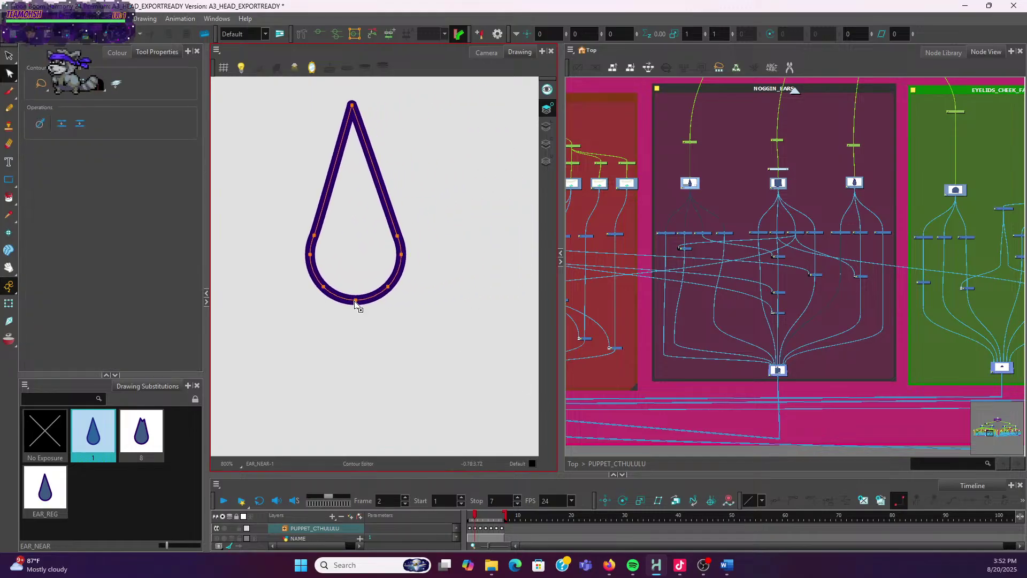
pyautogui.click(350, 302)
pyautogui.press('Delete')
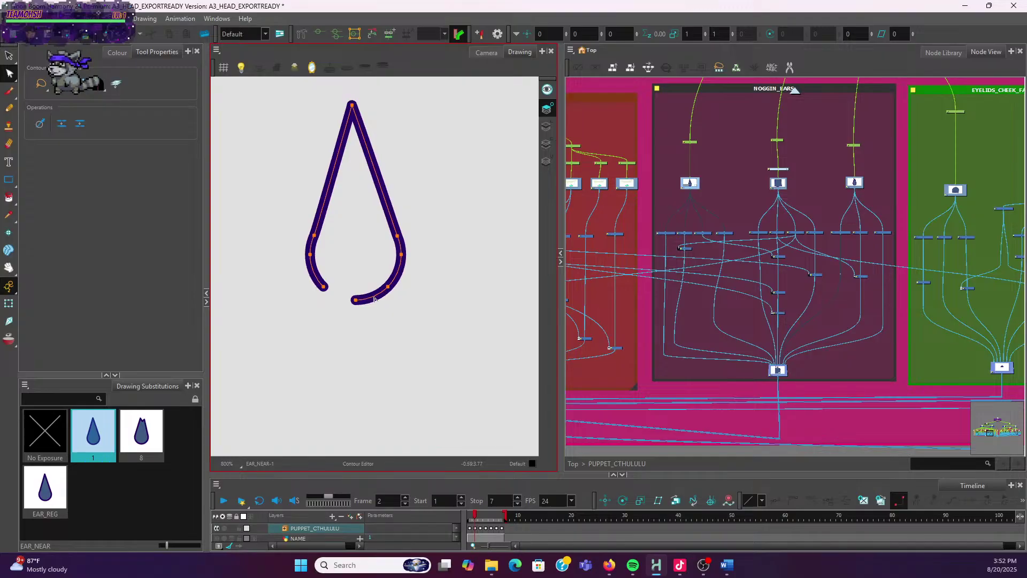
pyautogui.click(374, 299)
pyautogui.press('Delete')
# Try deleting the curve point above the outline's left open end, and undo it
pyautogui.click(311, 256)
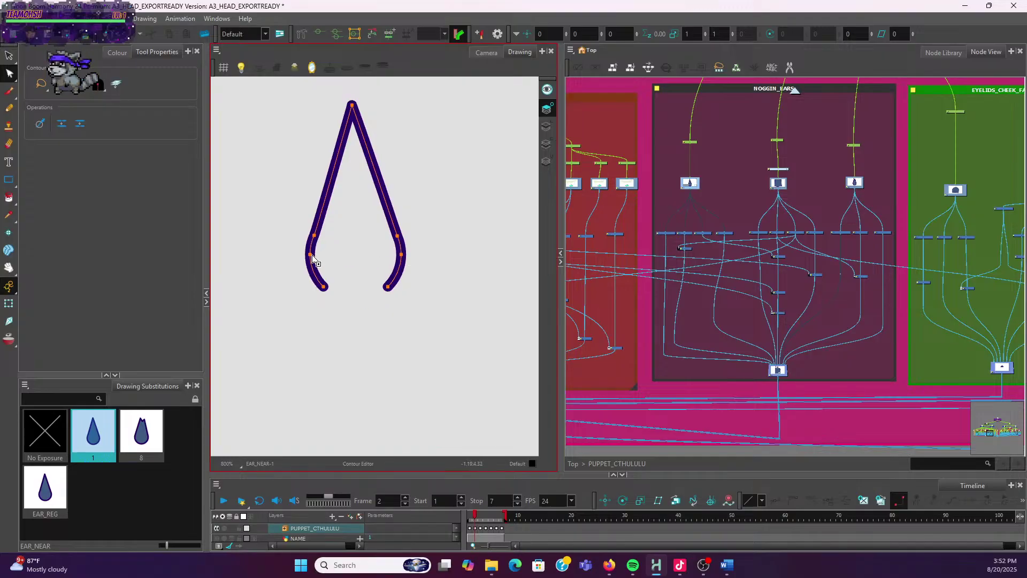
pyautogui.press('Delete')
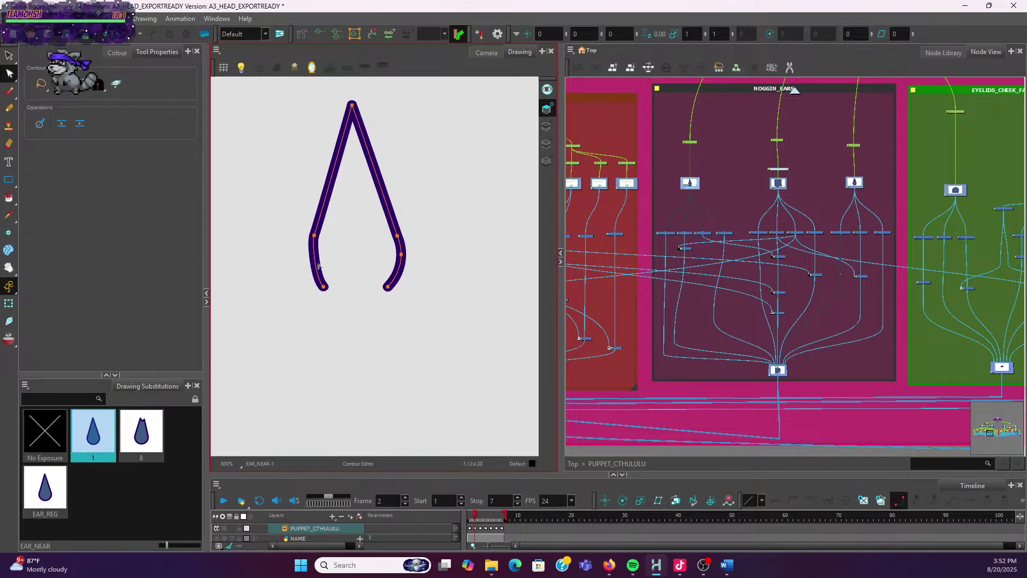
pyautogui.hotkey('ctrl', 'z')
pyautogui.click(349, 239)
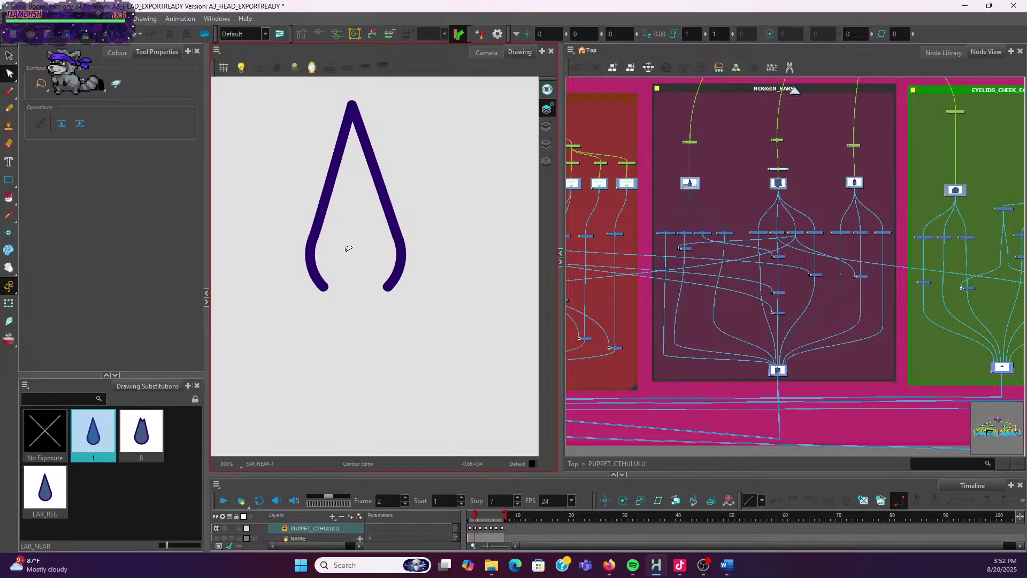
# Taper the left open end of the overlay outline to a point with the Pencil Editor
pyautogui.click(323, 288)
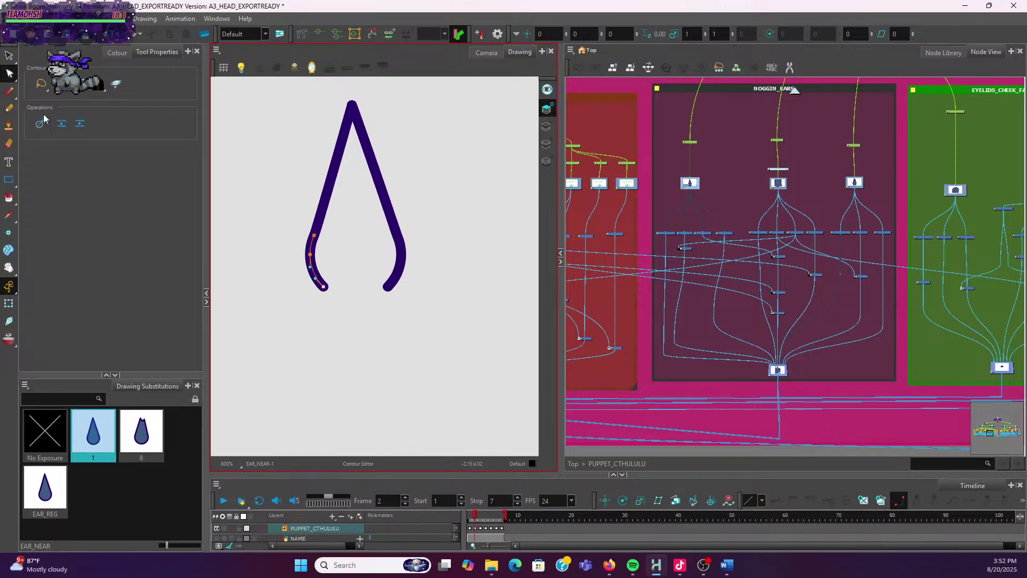
pyautogui.click(9, 76)
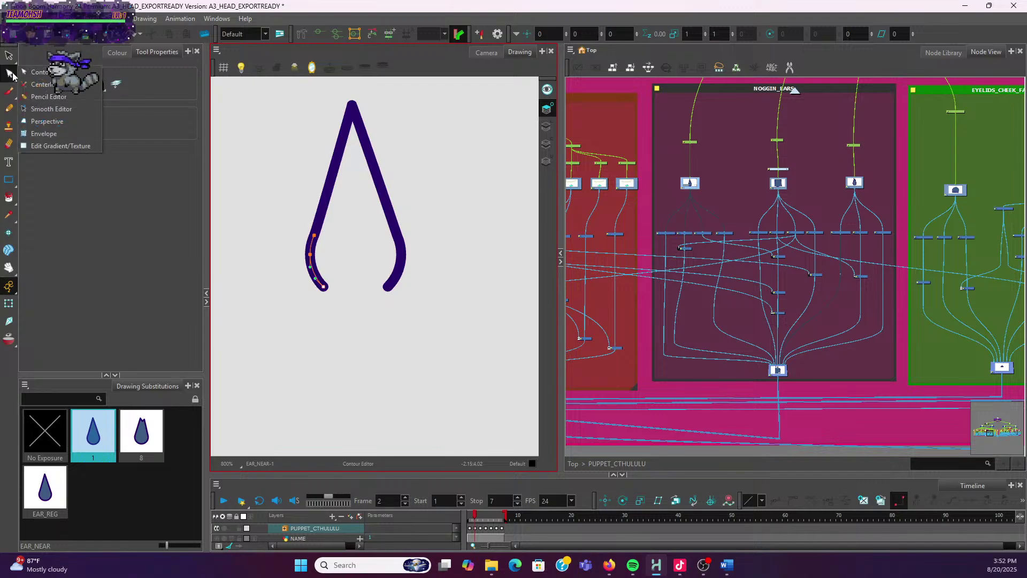
pyautogui.click(41, 96)
pyautogui.scroll(2, 342, 281)
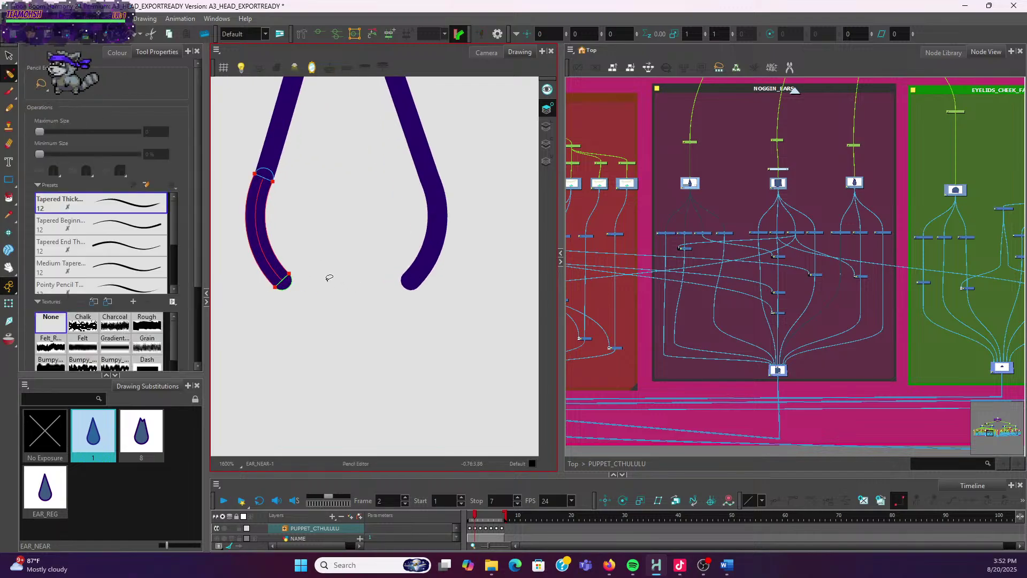
pyautogui.click(258, 247)
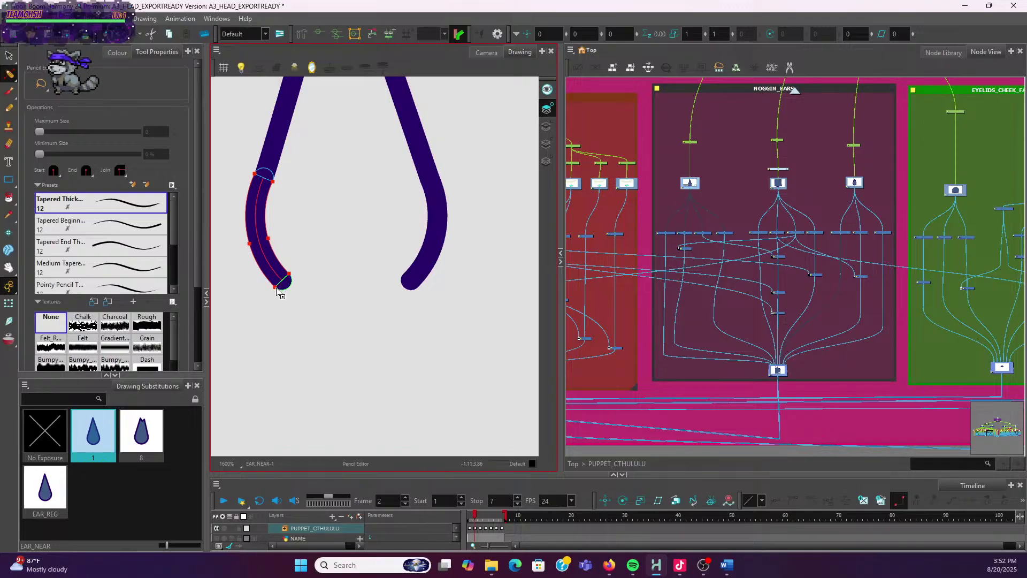
pyautogui.moveTo(283, 289); pyautogui.dragTo(285, 282)
pyautogui.scroll(1, 286, 282)
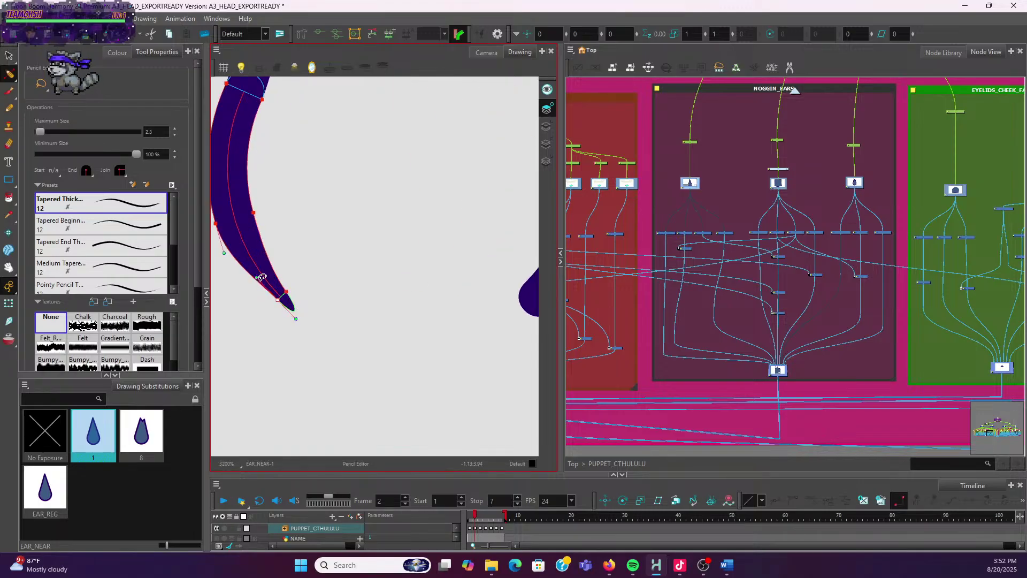
pyautogui.click(257, 279)
pyautogui.click(374, 243)
pyautogui.scroll(-4, 374, 242)
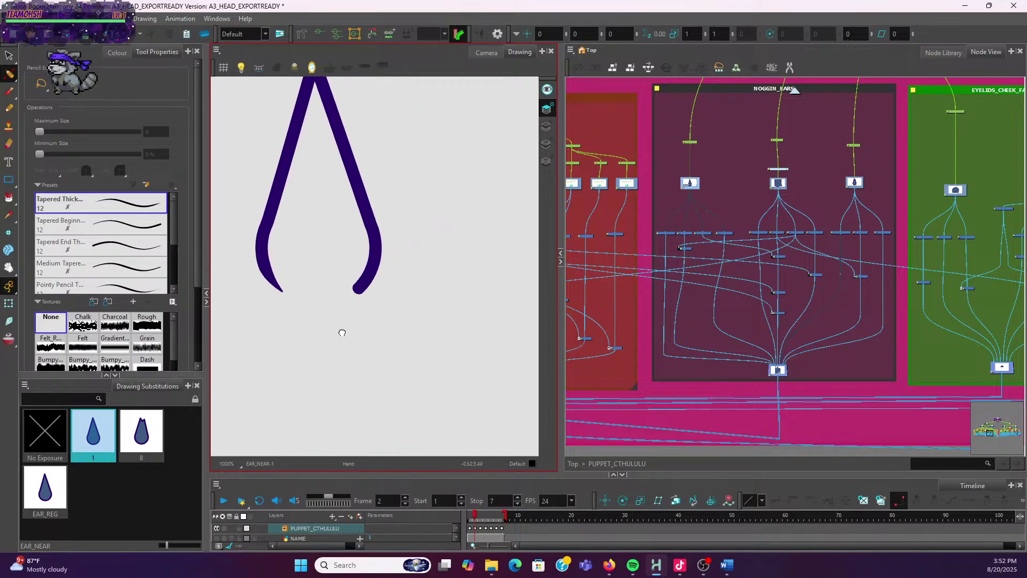
# Taper the right open end of the overlay outline to a point, matching the left end
pyautogui.click(346, 291)
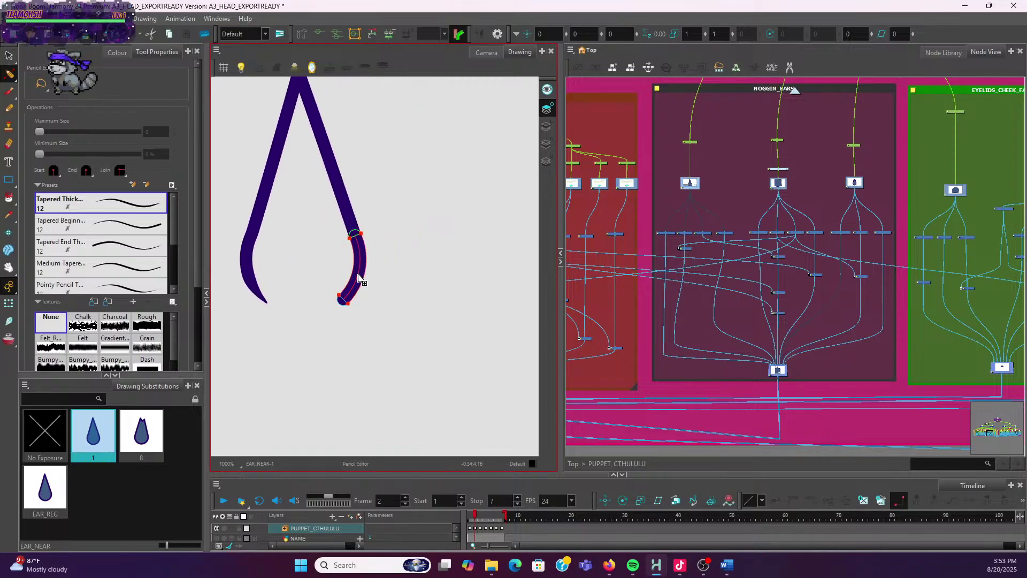
pyautogui.scroll(4, 359, 281)
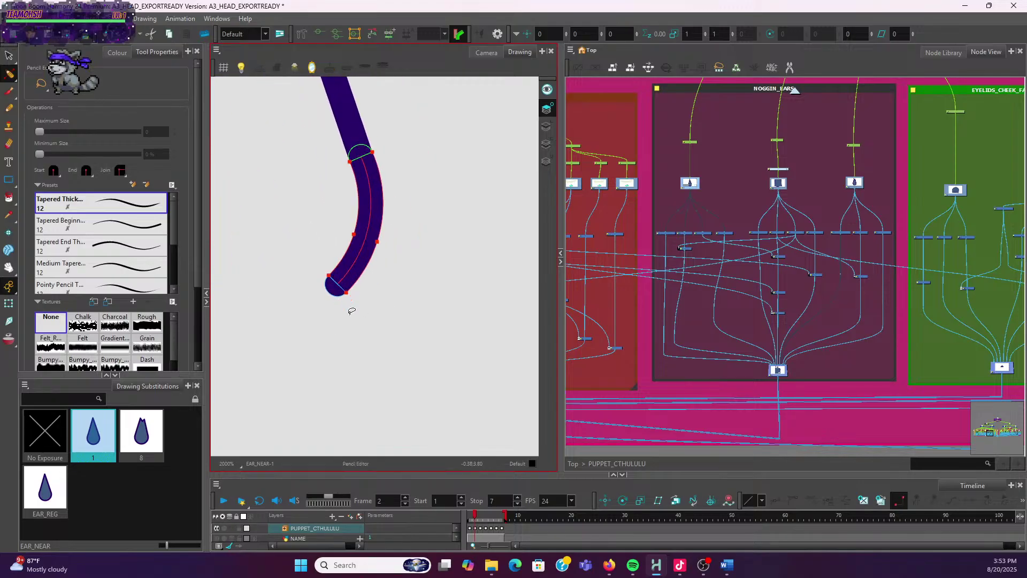
pyautogui.click(329, 273)
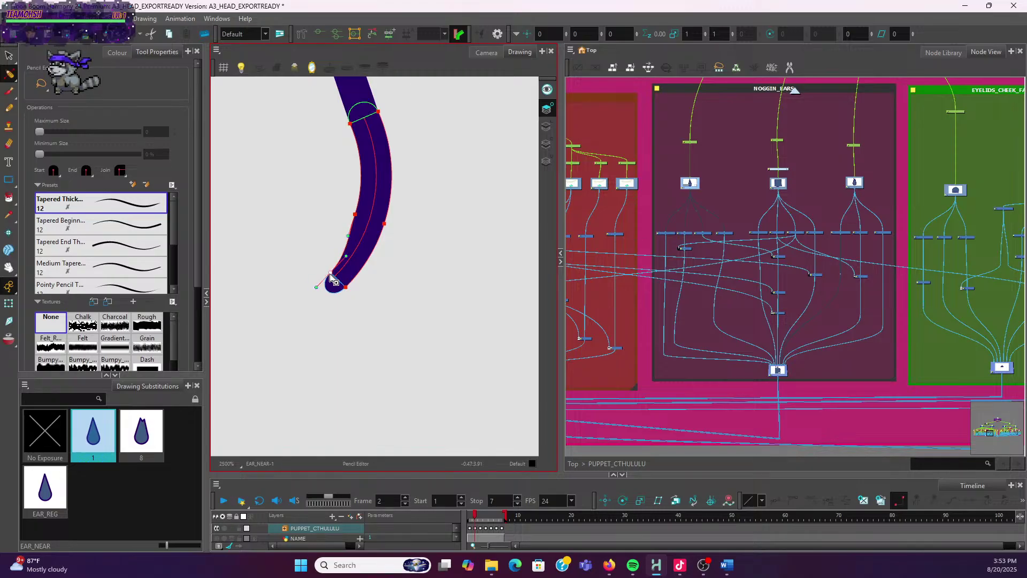
pyautogui.click(345, 289)
pyautogui.moveTo(344, 292); pyautogui.dragTo(359, 269)
pyautogui.click(339, 281)
pyautogui.click(331, 272)
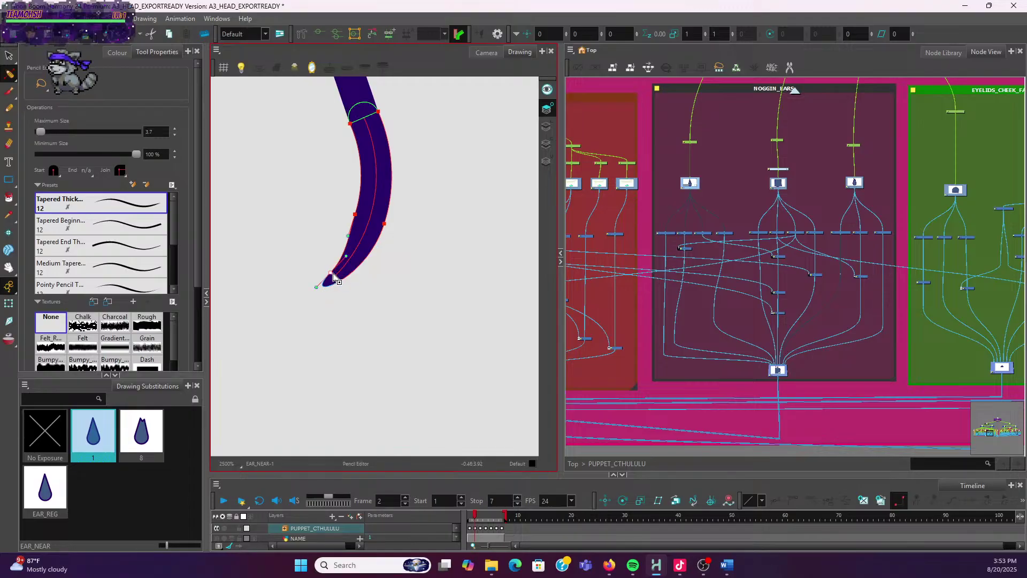
pyautogui.click(309, 259)
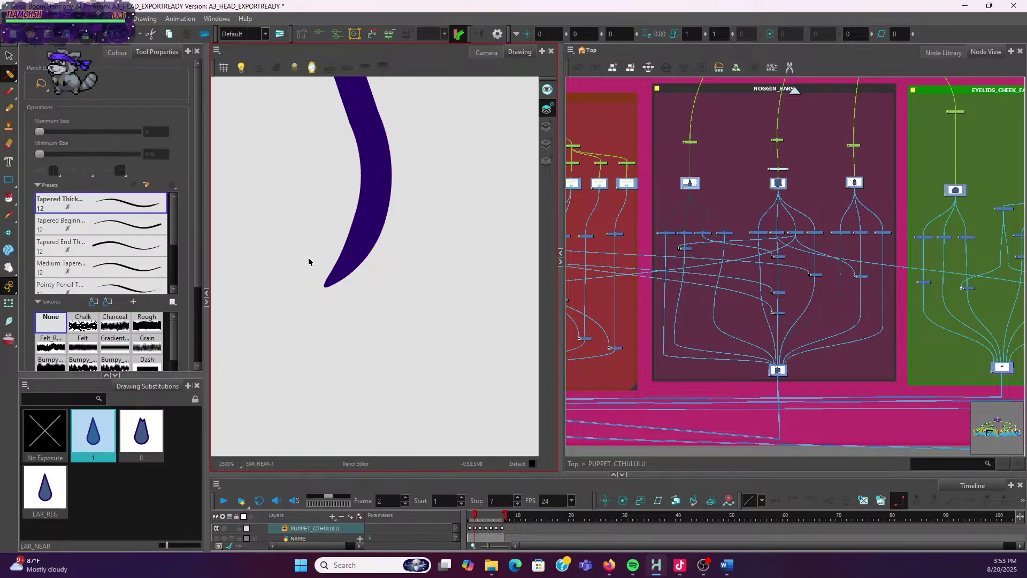
pyautogui.scroll(-2, 318, 320)
pyautogui.scroll(-1, 318, 319)
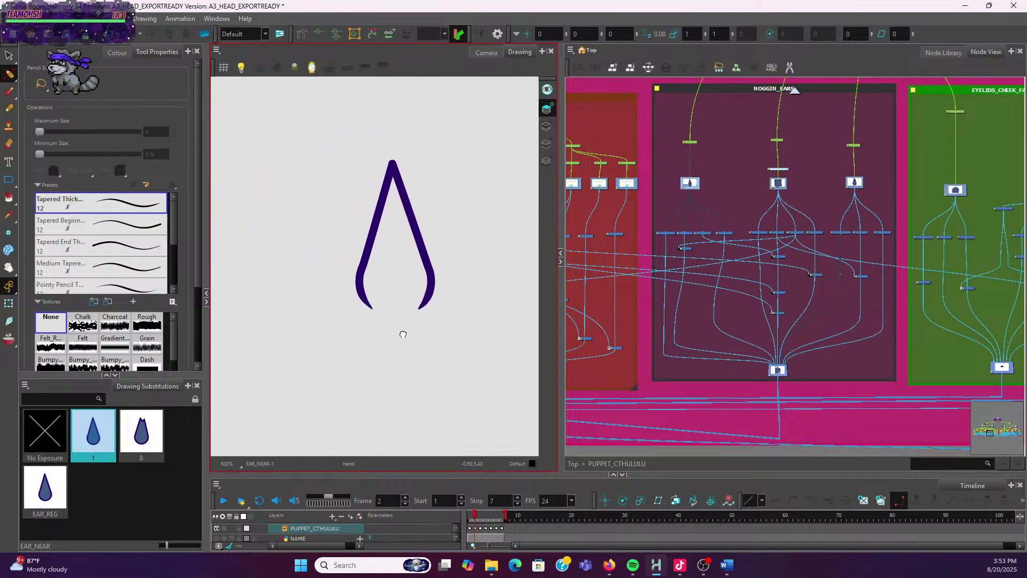
# Unlock the drawing substitutions, rename drawing 1 to EAR_REG_OVER, and lock them again with the full puppet in view
pyautogui.click(103, 452)
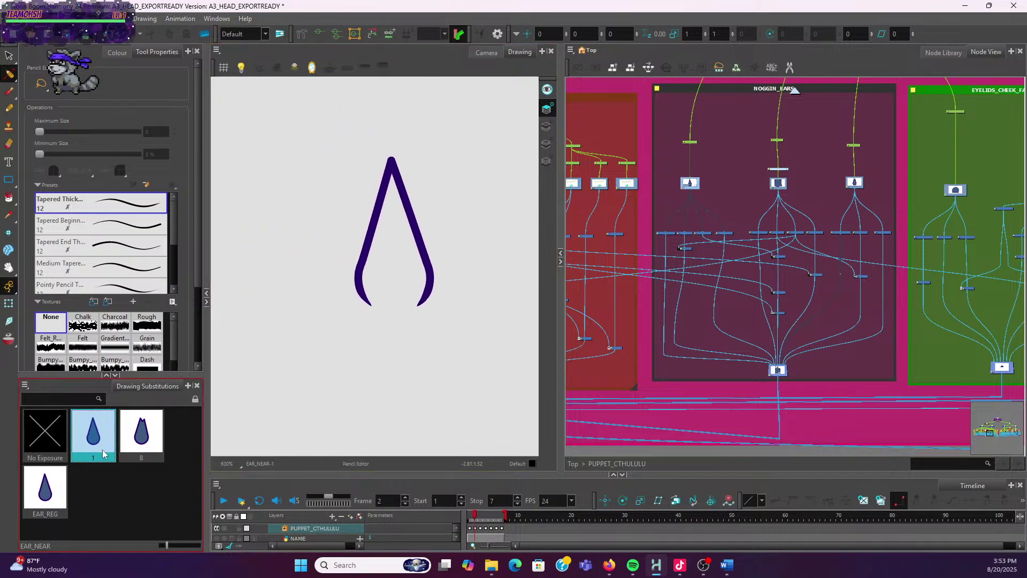
pyautogui.click(196, 400)
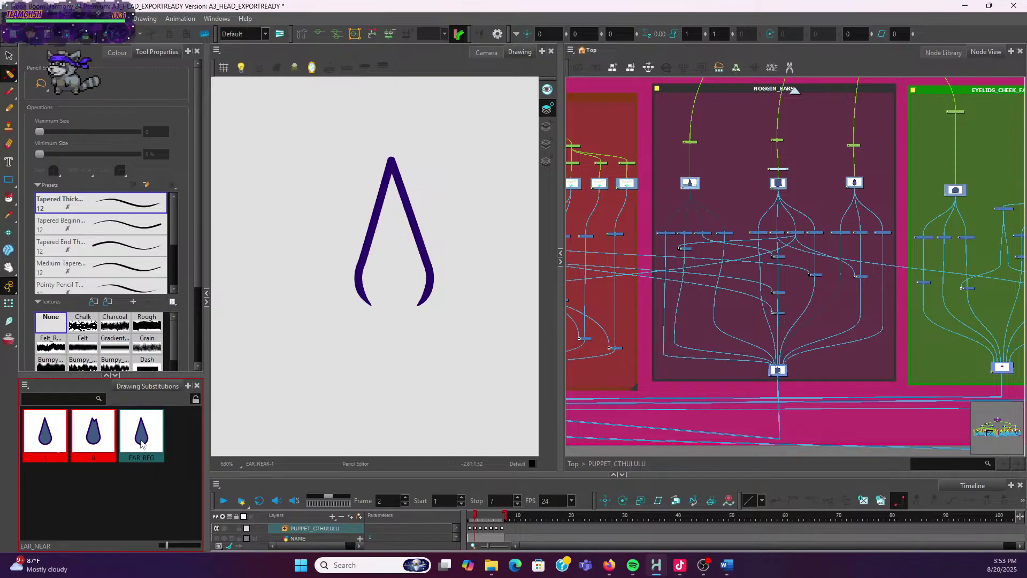
pyautogui.rightClick(41, 444)
pyautogui.click(75, 449)
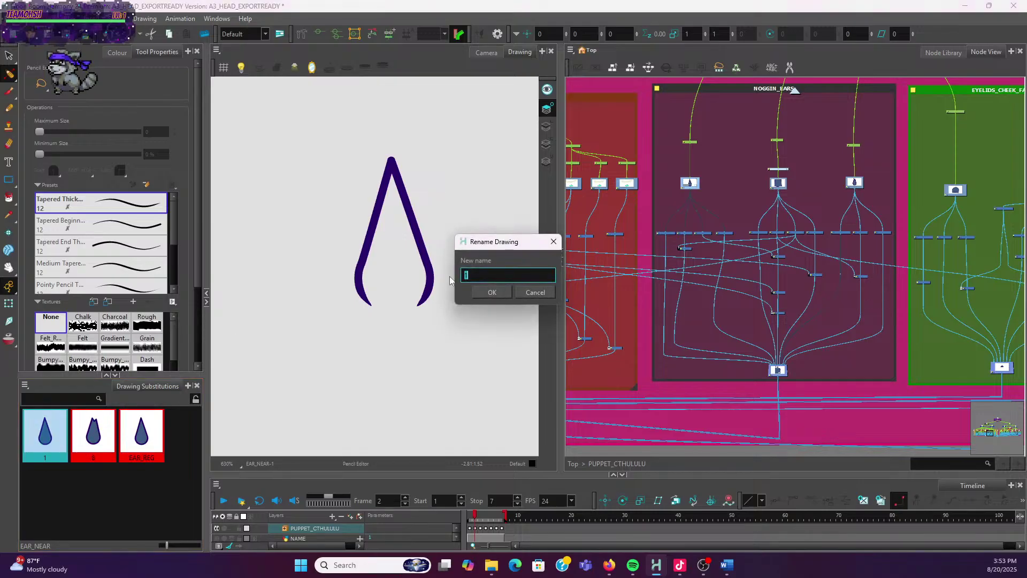
pyautogui.write('EAR_REG_OVER')
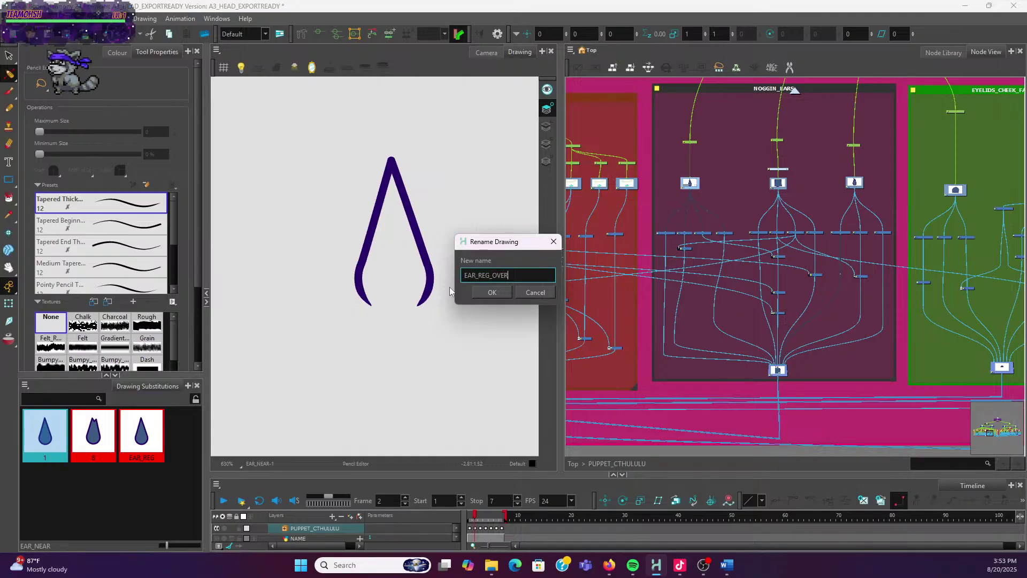
pyautogui.click(491, 292)
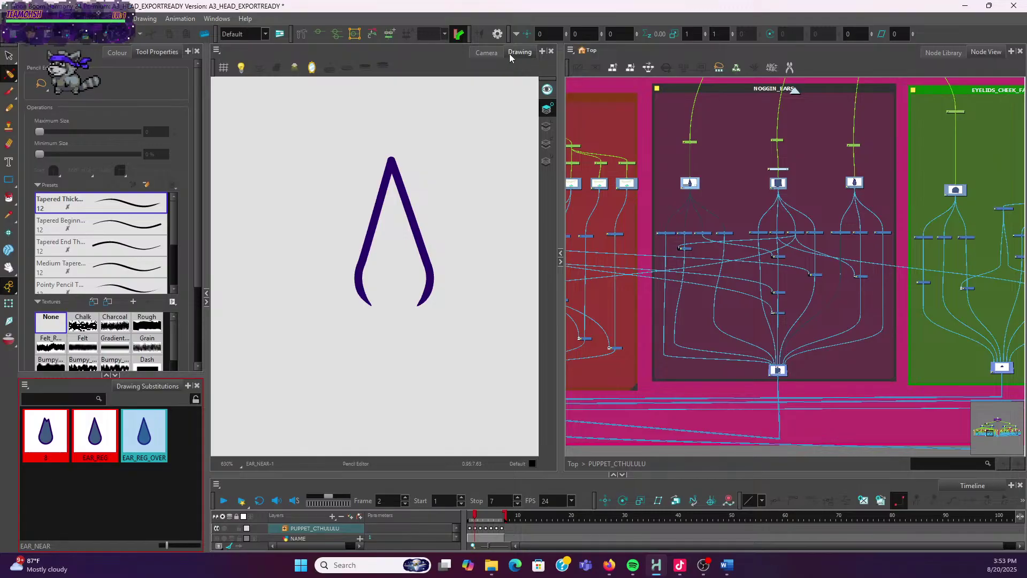
pyautogui.click(486, 53)
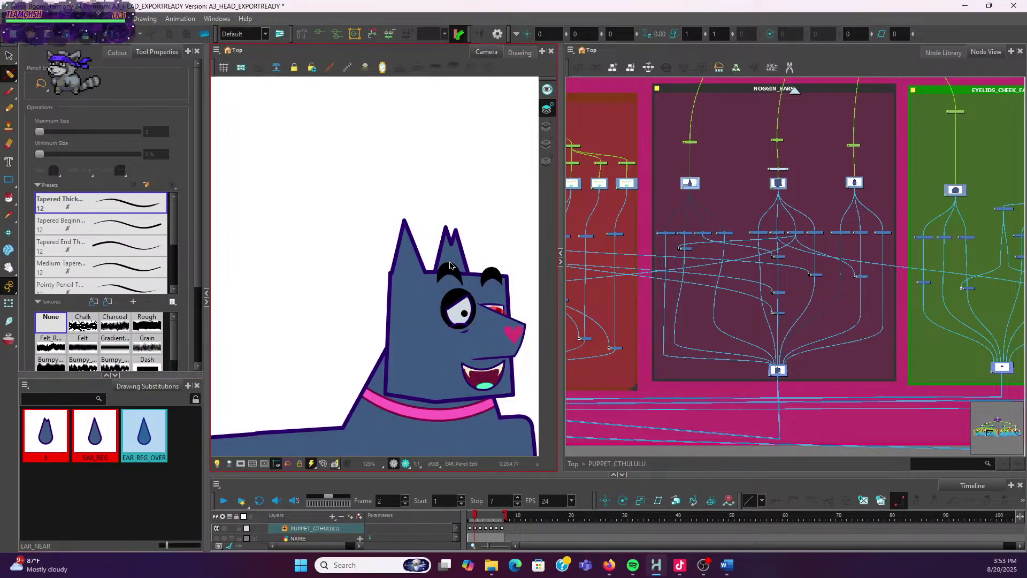
pyautogui.click(195, 400)
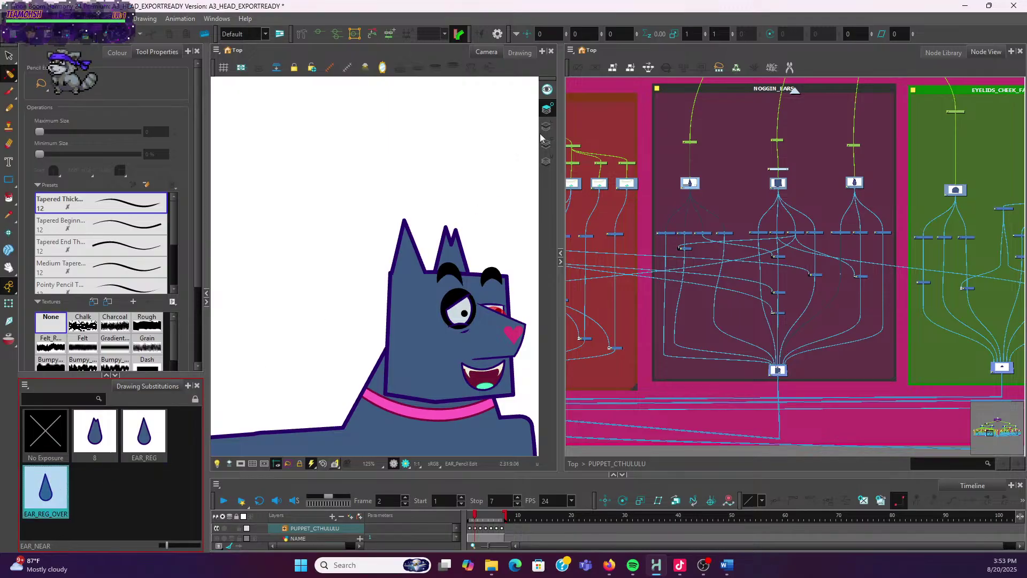
# Examine the NOGGIN_EARS node connections below the near ear drawing
pyautogui.scroll(6, 729, 187)
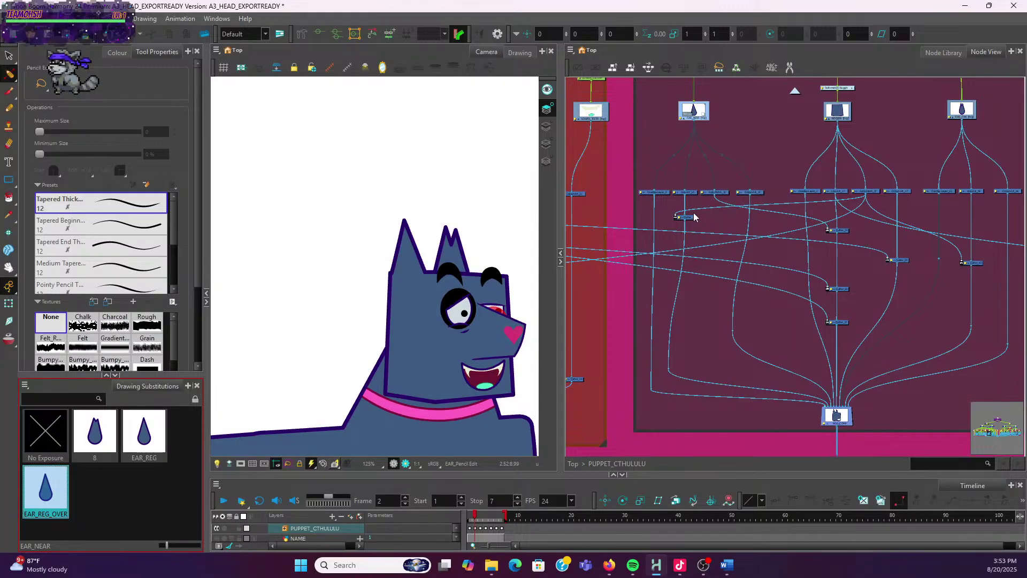
pyautogui.scroll(-3, 682, 203)
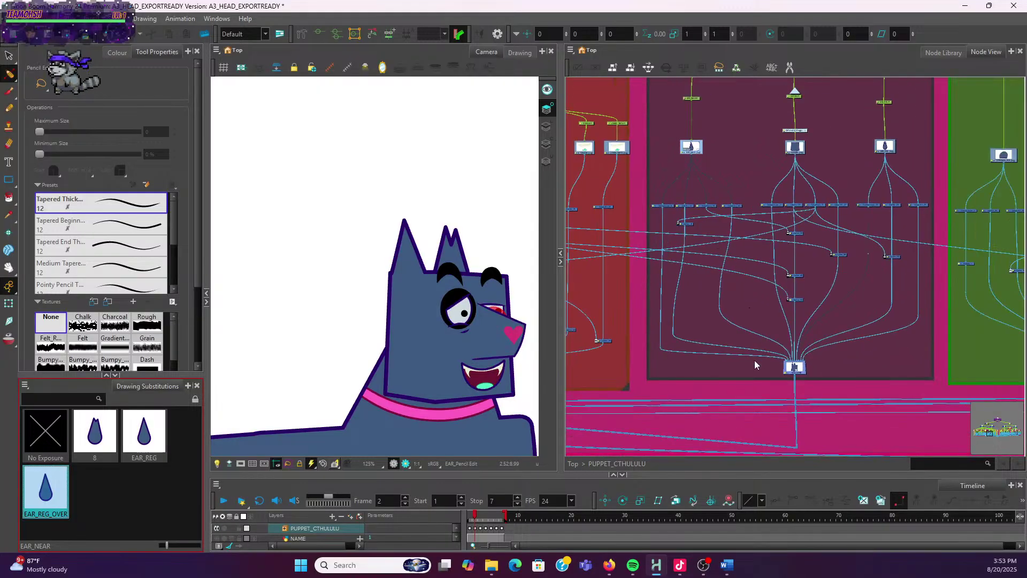
pyautogui.scroll(6, 754, 364)
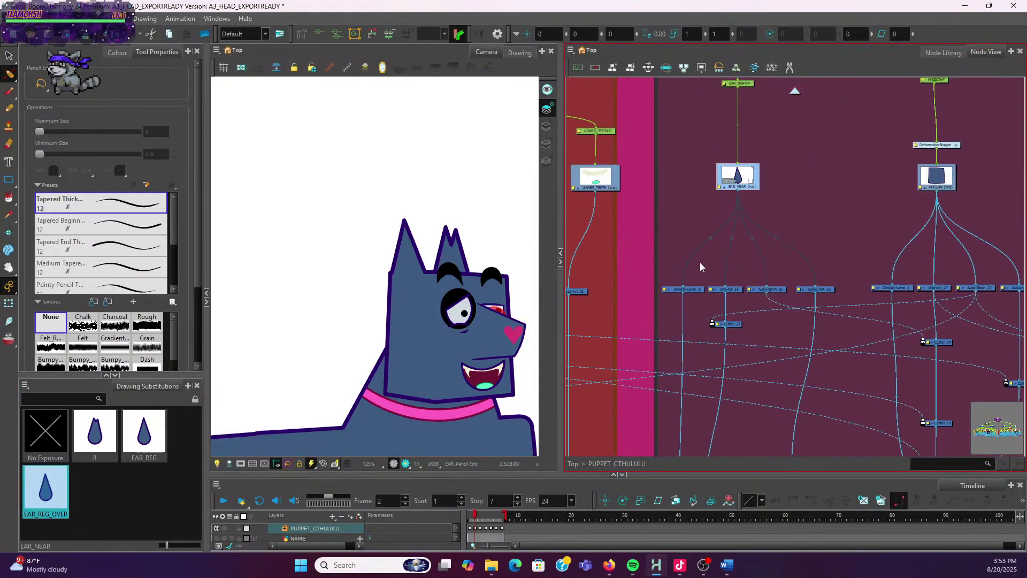
pyautogui.click(691, 288)
pyautogui.scroll(2, 496, 257)
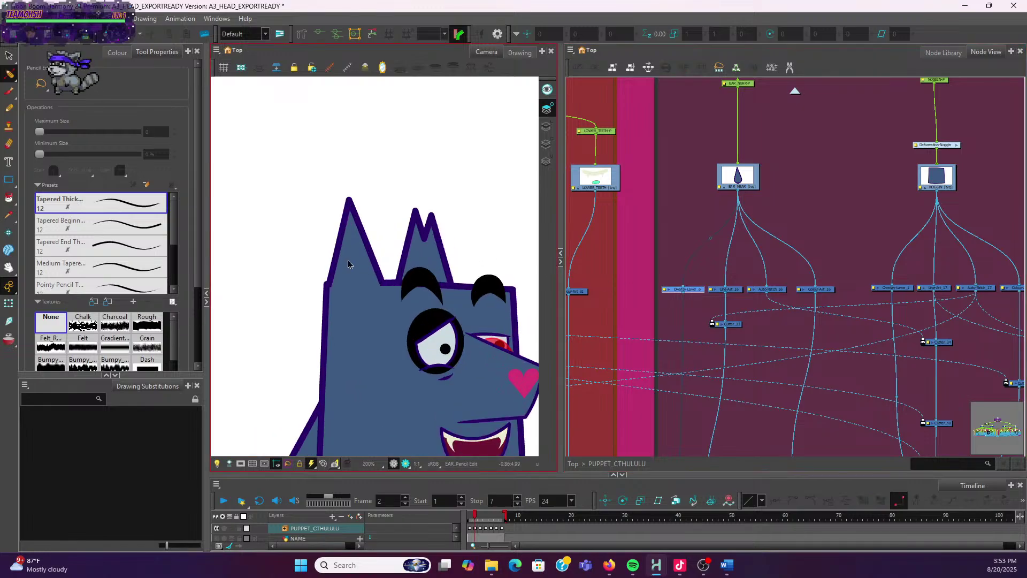
# Select the near ear for transforming, swap its drawing to 8, and switch it back to EAR_REG_OVER
pyautogui.keyDown('ctrl'); pyautogui.keyDown('alt'); pyautogui.click(348, 263); pyautogui.keyUp('alt'); pyautogui.keyUp('ctrl')
pyautogui.hotkey('shift', 't')
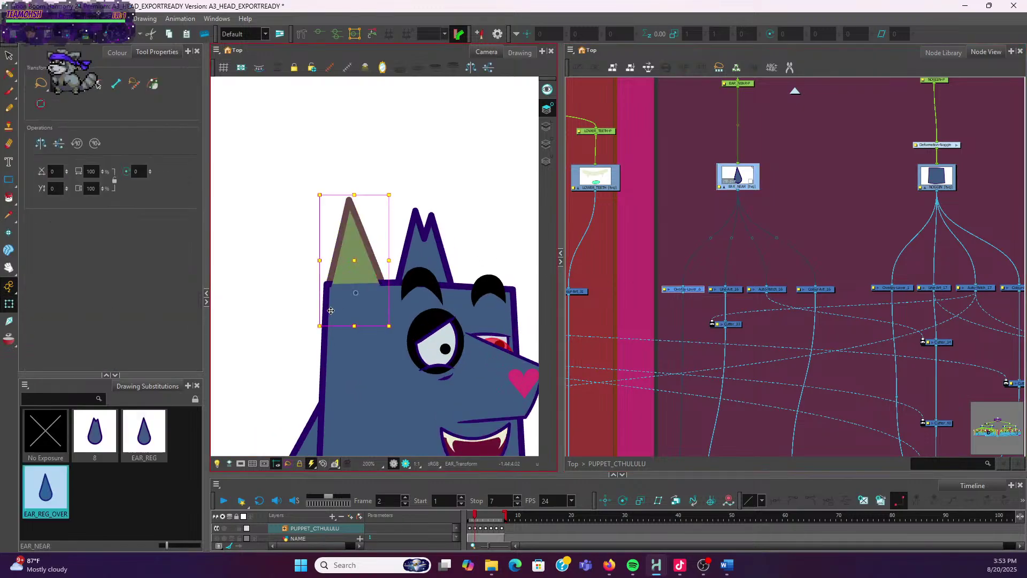
pyautogui.click(355, 201)
pyautogui.keyDown('ctrl'); pyautogui.keyDown('alt'); pyautogui.click(358, 264); pyautogui.keyUp('alt'); pyautogui.keyUp('ctrl')
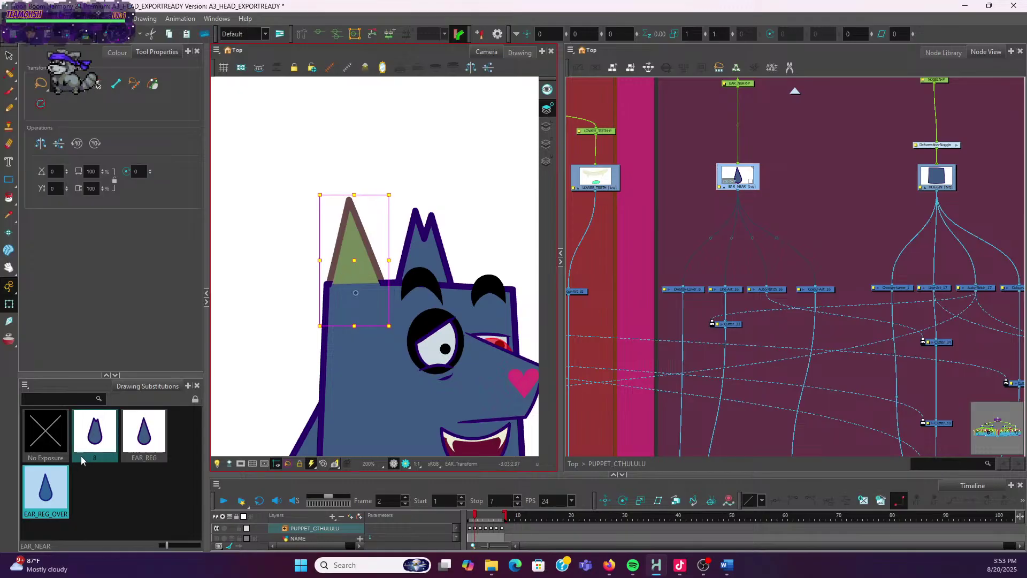
pyautogui.click(57, 477)
pyautogui.click(94, 431)
pyautogui.click(53, 484)
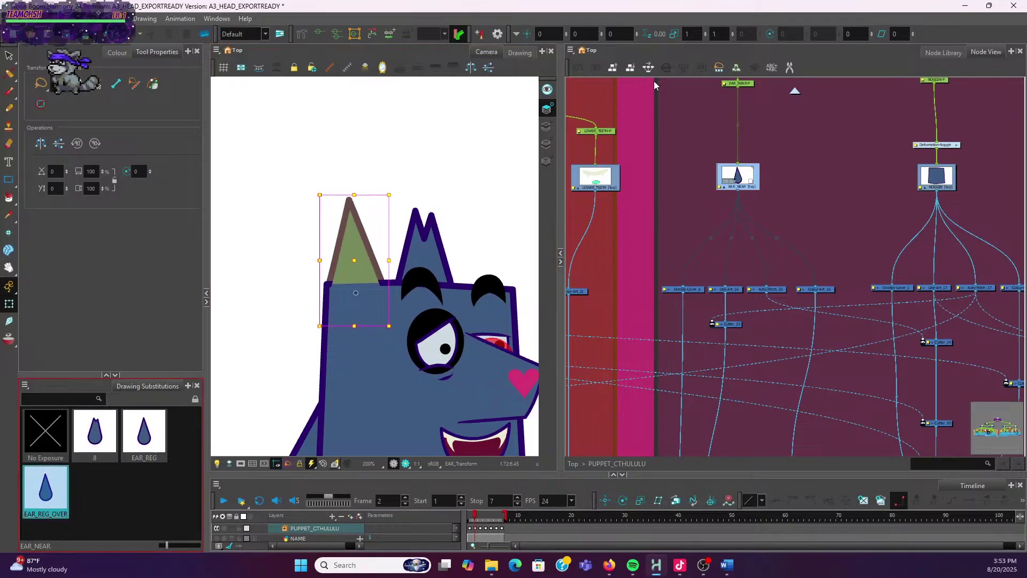
# Compare the overlay and line art layers of EAR_REG_OVER in the Drawing view, and return to the Camera view
pyautogui.click(517, 52)
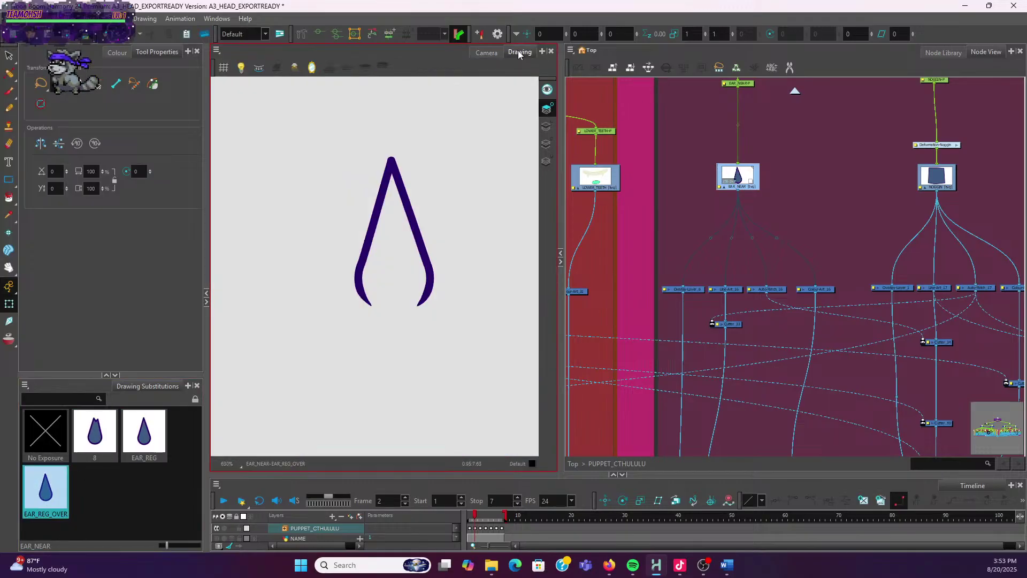
pyautogui.click(546, 126)
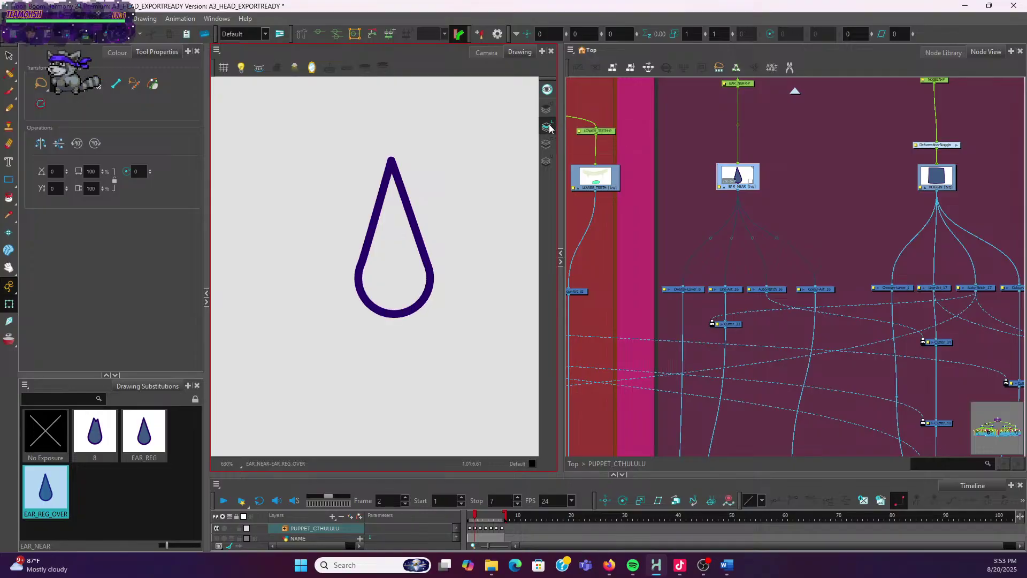
pyautogui.click(546, 109)
pyautogui.click(486, 52)
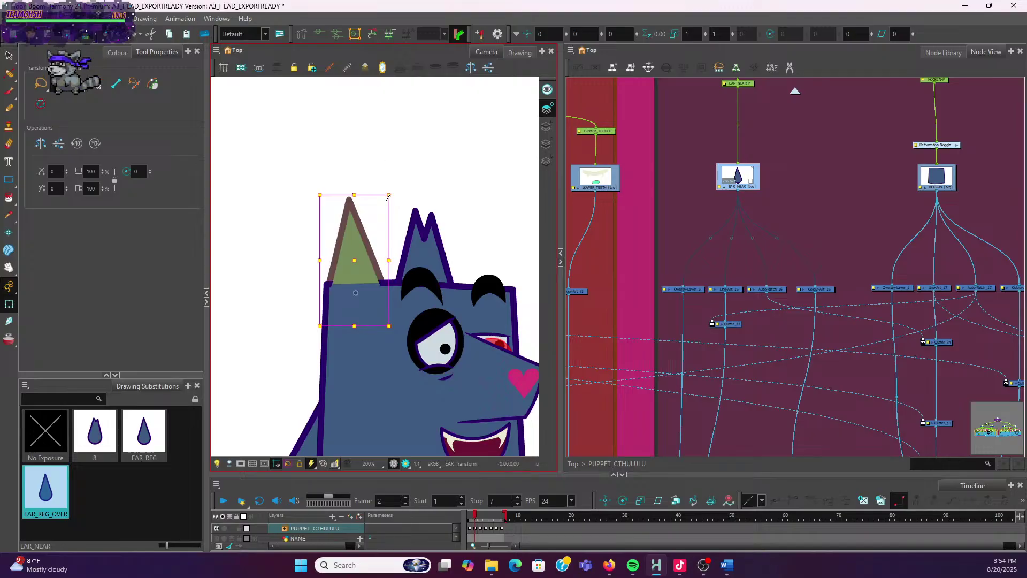
# Try transforming the near ear from its upper corner handle, and undo it
pyautogui.moveTo(388, 197); pyautogui.dragTo(394, 155)
pyautogui.hotkey('ctrl', 'z')
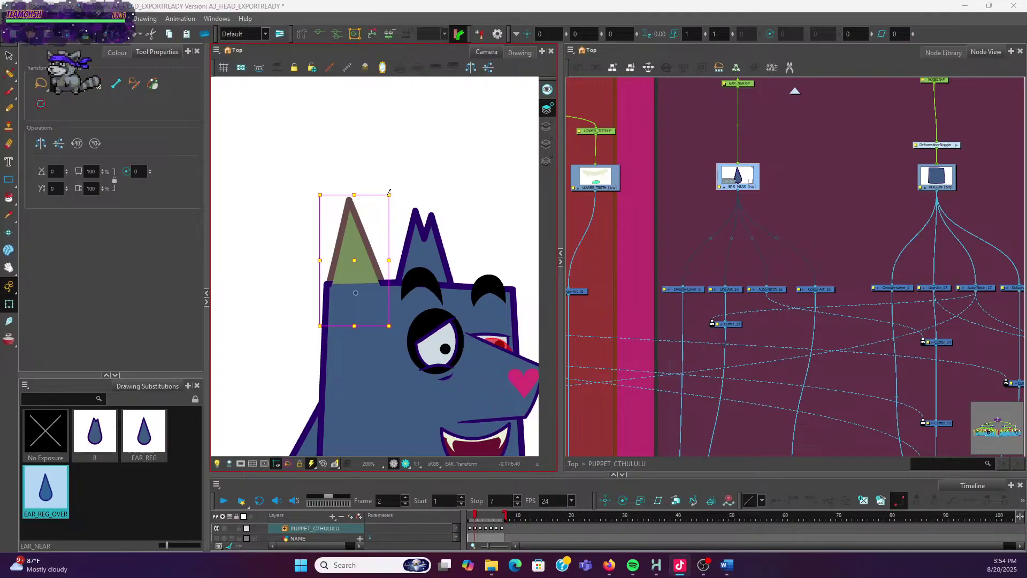
pyautogui.click(609, 564)
pyautogui.moveTo(677, 518)
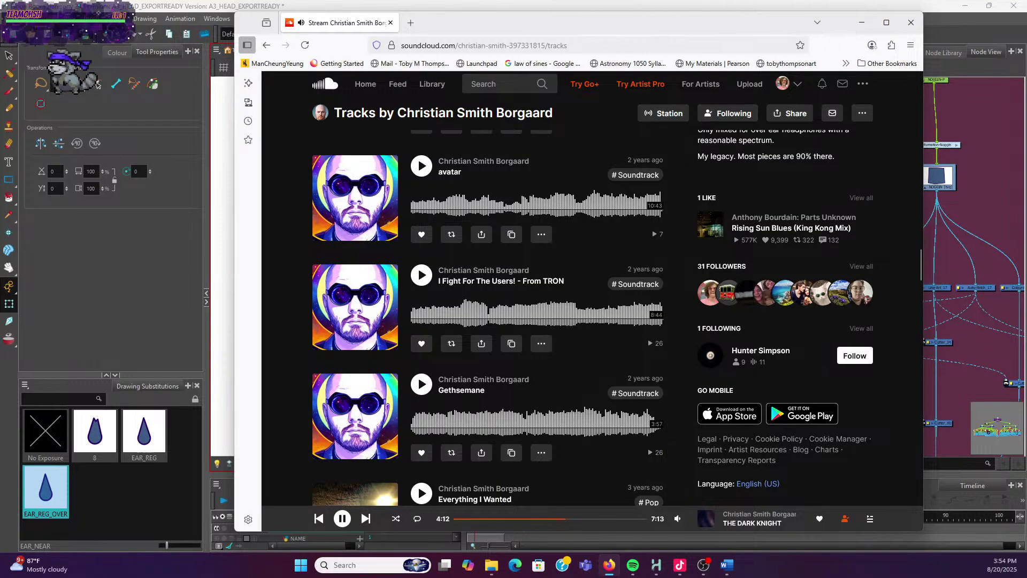
pyautogui.click(861, 22)
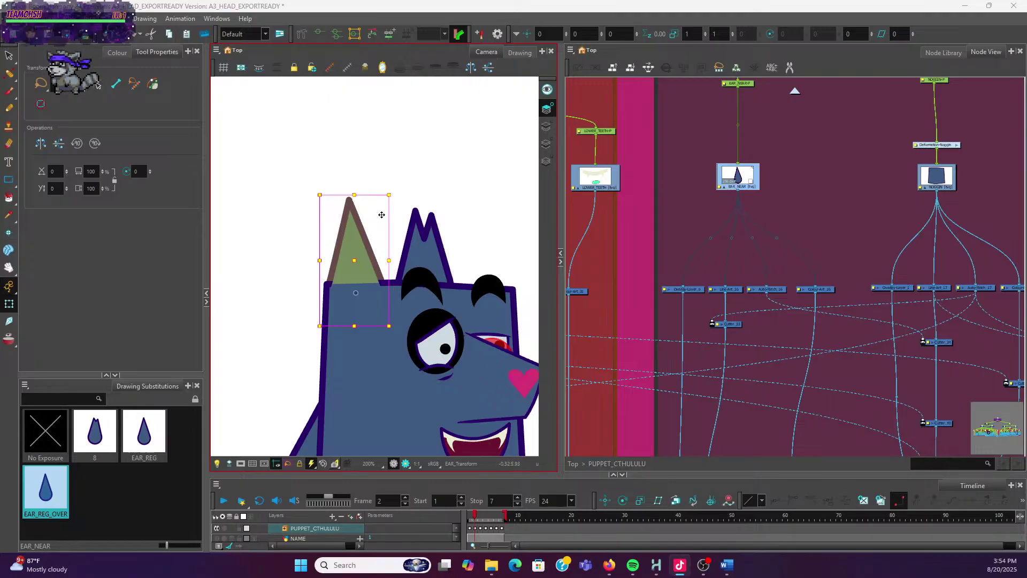
# Open the Coord. And Control Points view and dock it alongside Drawing Substitutions
pyautogui.scroll(-2, 381, 215)
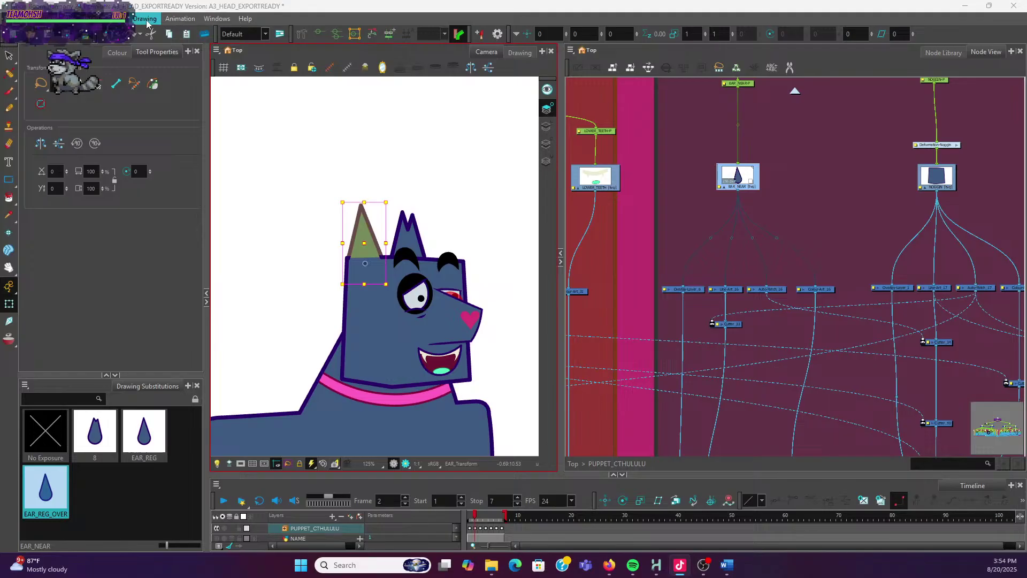
pyautogui.click(203, 21)
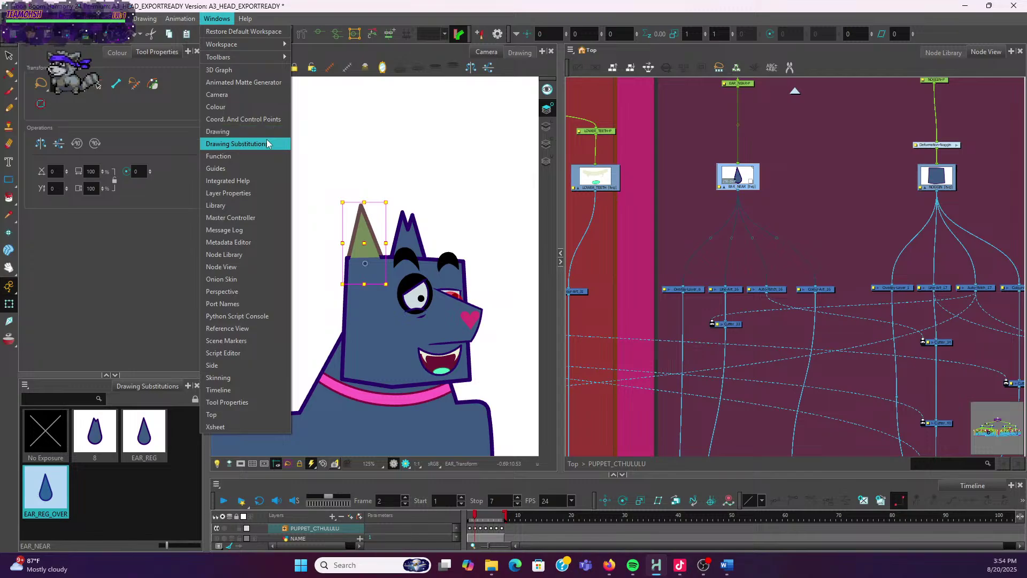
pyautogui.click(272, 120)
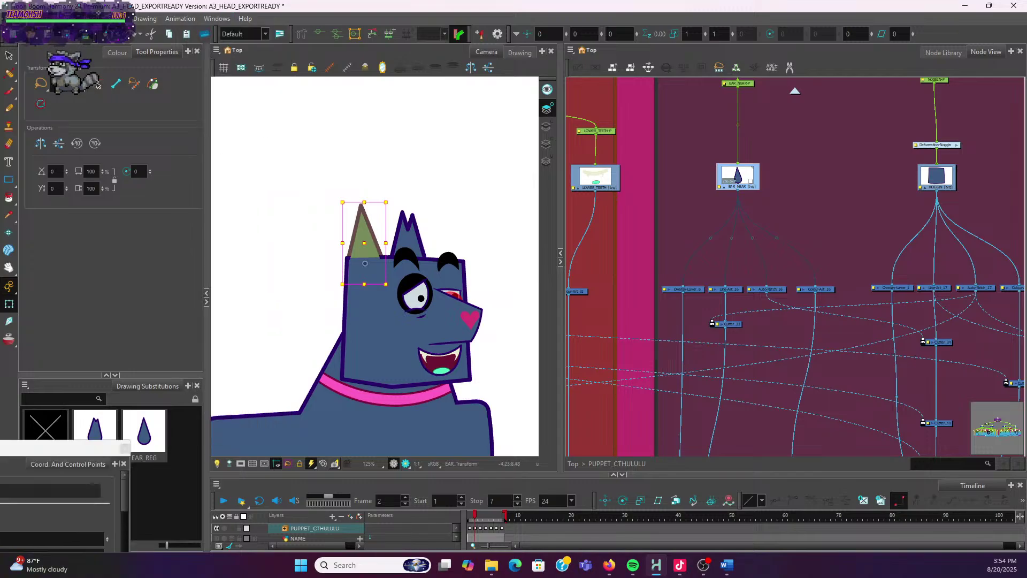
pyautogui.moveTo(54, 447); pyautogui.dragTo(338, 260)
pyautogui.moveTo(430, 269); pyautogui.dragTo(149, 384)
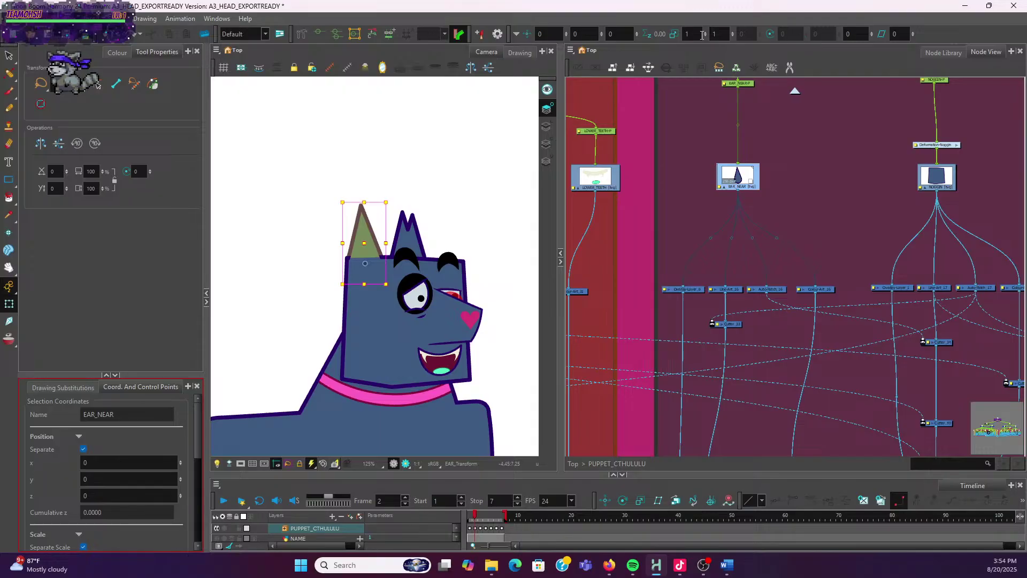
pyautogui.click(730, 36)
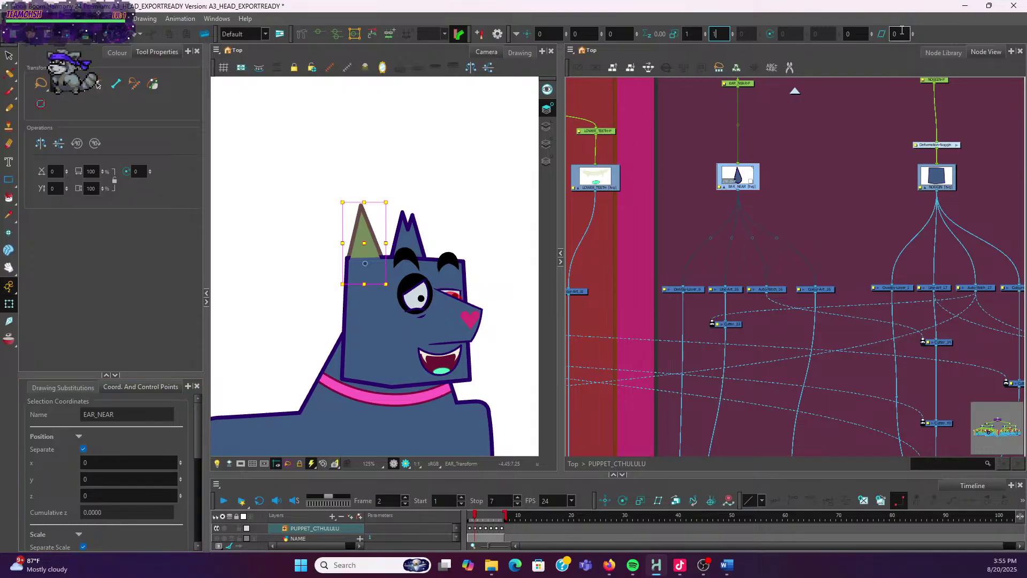
pyautogui.rightClick(940, 30)
pyautogui.click(963, 56)
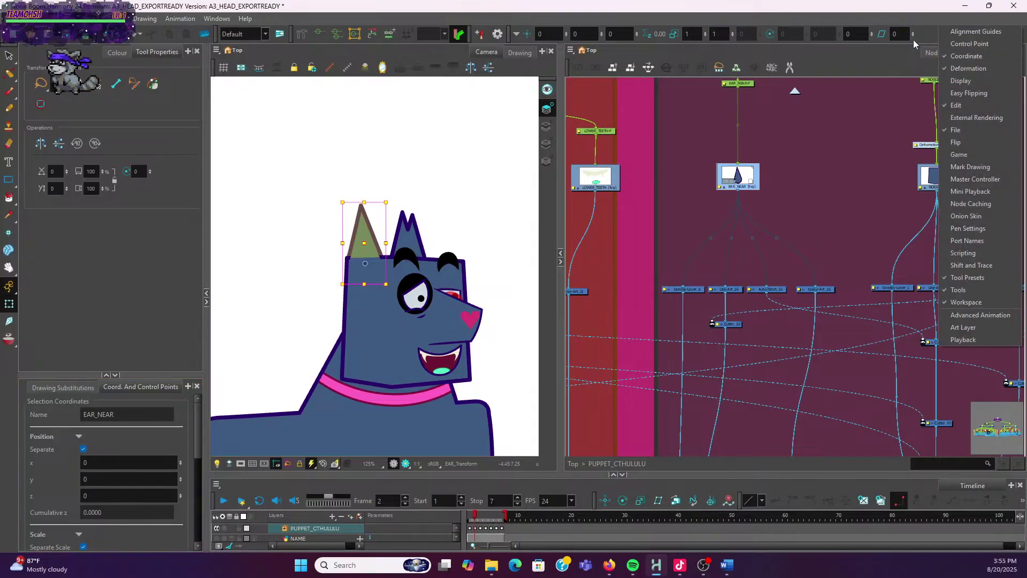
pyautogui.click(920, 36)
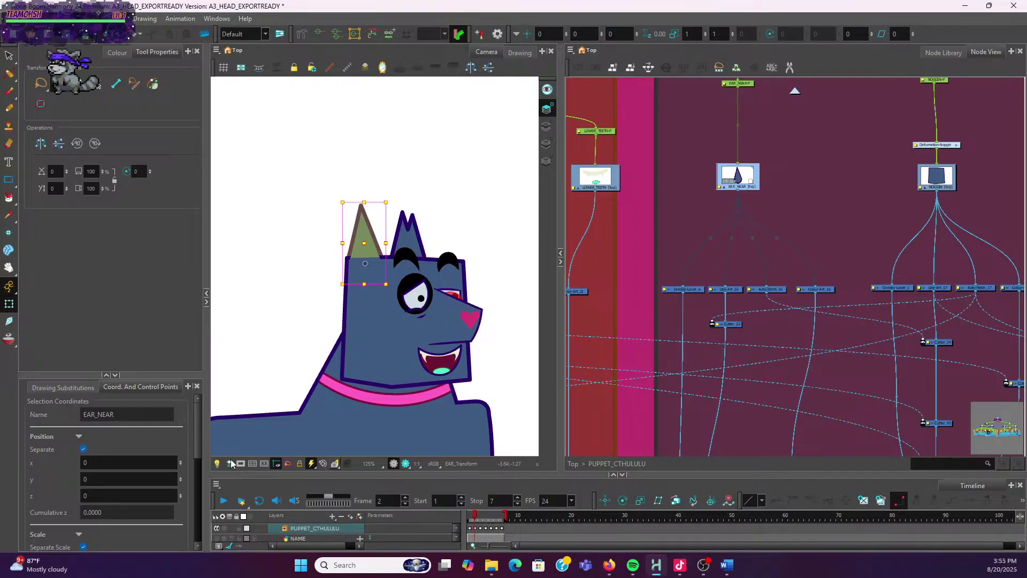
# Try a Z position of 0.001 F on the EAR_NEAR drawing, and reset it to 0
pyautogui.click(115, 495)
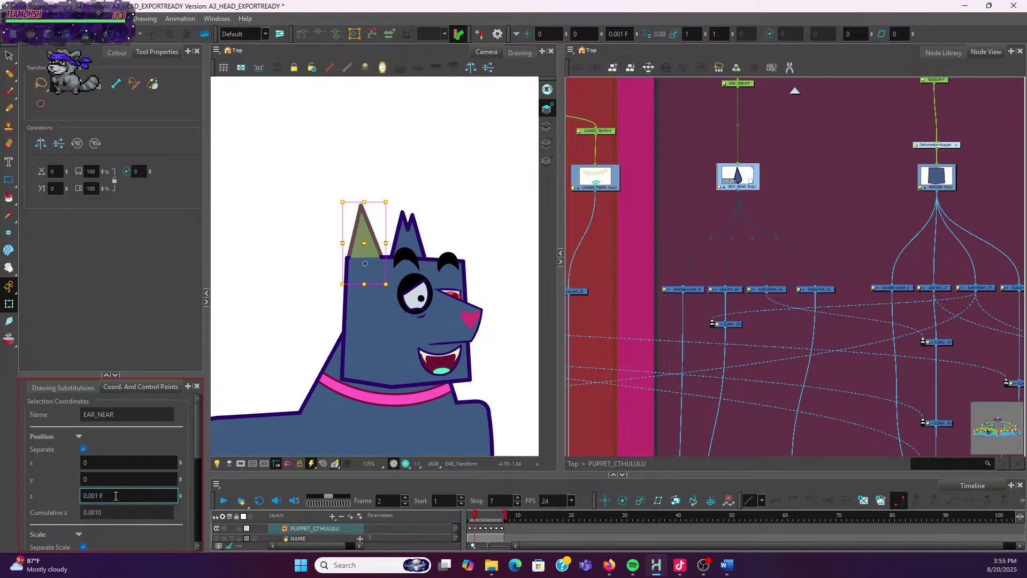
pyautogui.press('BackSpace')
pyautogui.press('BackSpace')
pyautogui.press('BackSpace')
pyautogui.press('BackSpace')
pyautogui.press('BackSpace')
pyautogui.press('BackSpace')
pyautogui.press('BackSpace')
pyautogui.write('0')
pyautogui.press('Return')
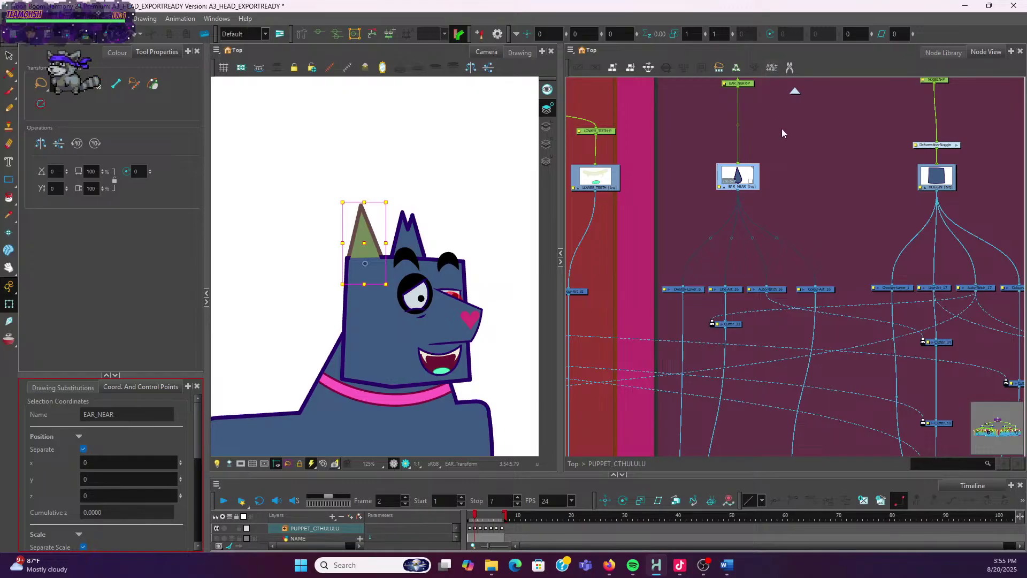
# Set the Z position of the EAR_NEAR-P peg to 0.005 F
pyautogui.click(748, 85)
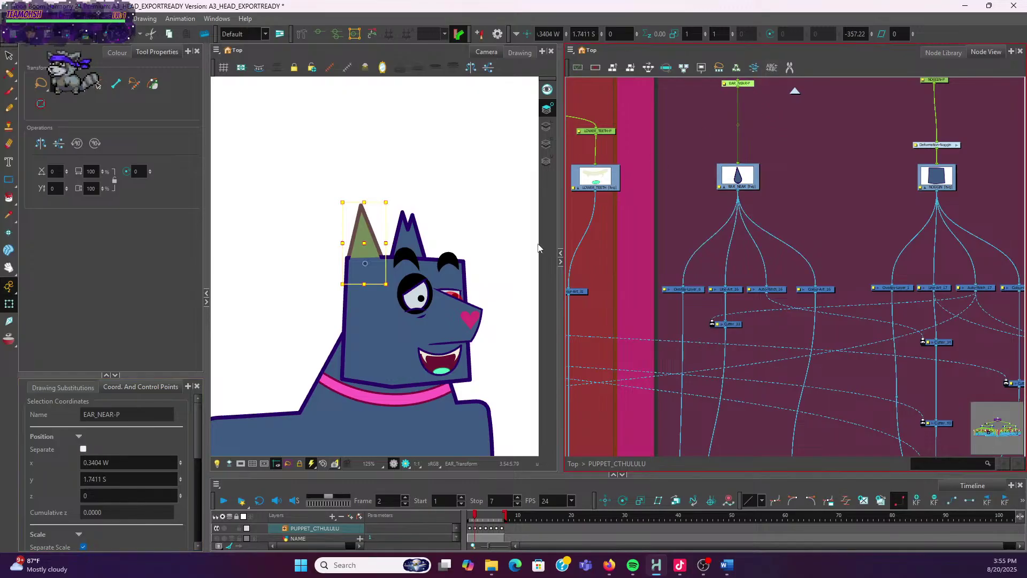
pyautogui.click(108, 496)
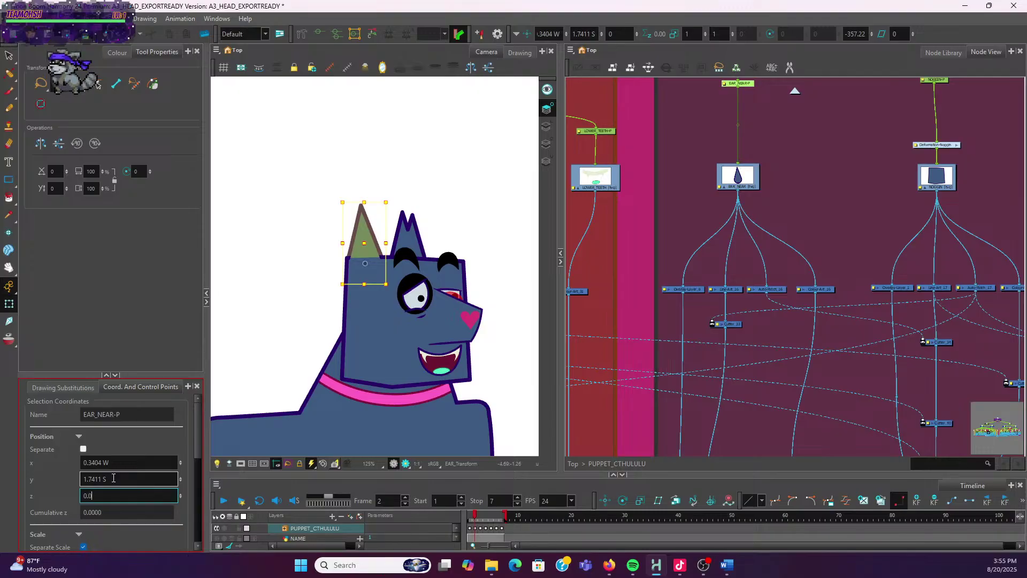
pyautogui.write('.005')
pyautogui.press('Return')
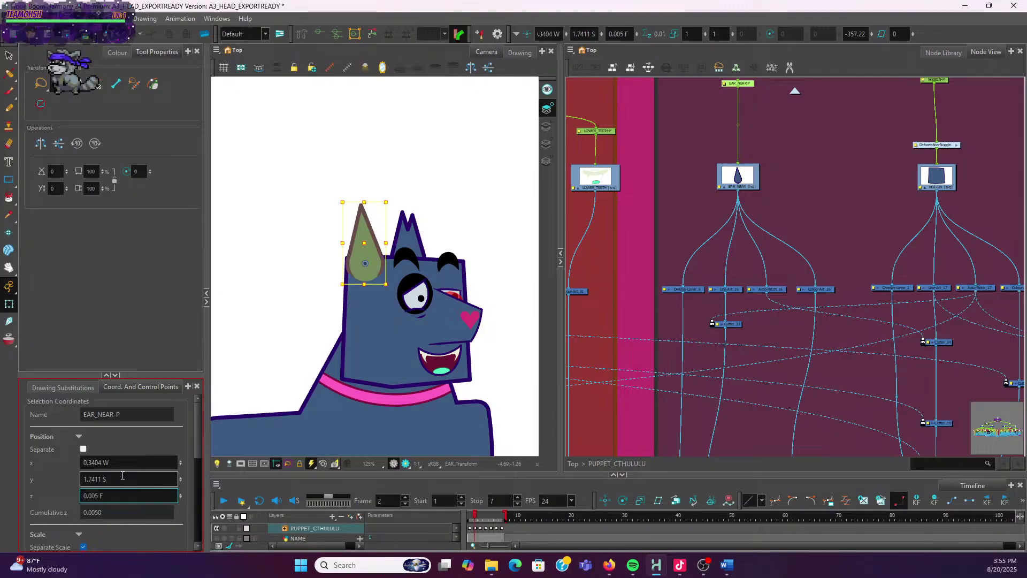
pyautogui.click(176, 328)
# Deselect the near ear to inspect its overlay outline against the head, and undo its slight nudge
pyautogui.scroll(2, 303, 223)
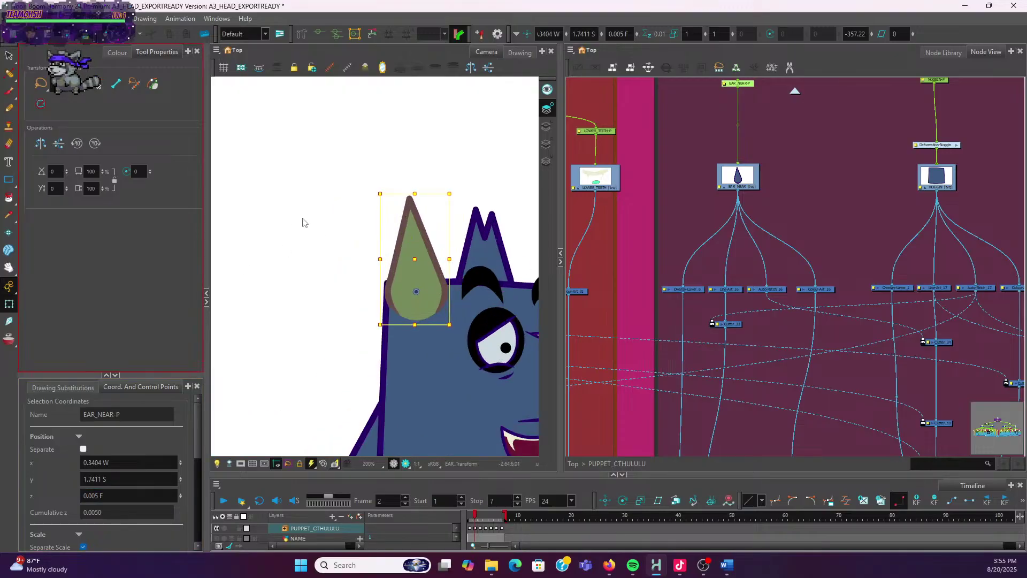
pyautogui.click(404, 284)
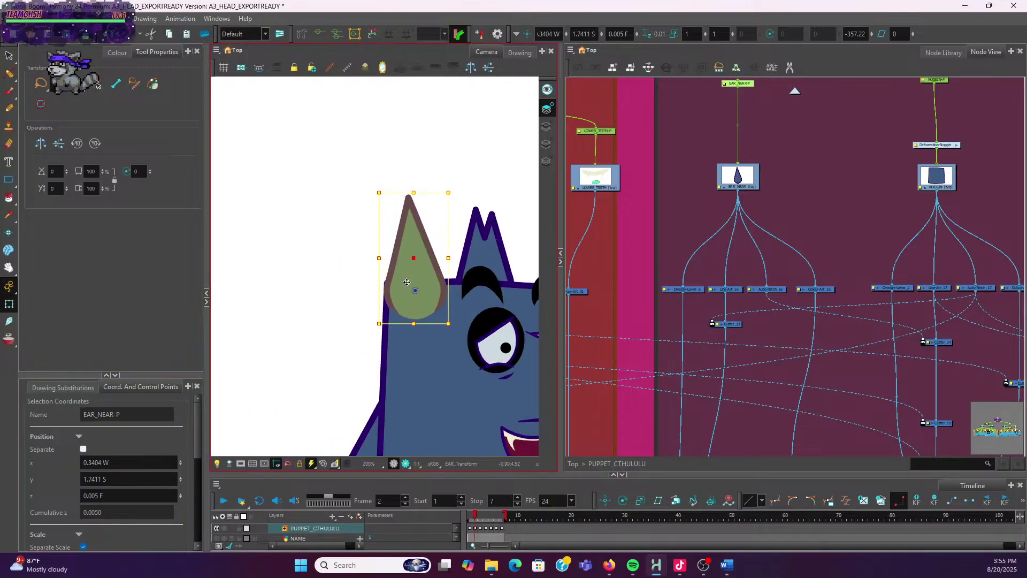
pyautogui.press('Delete')
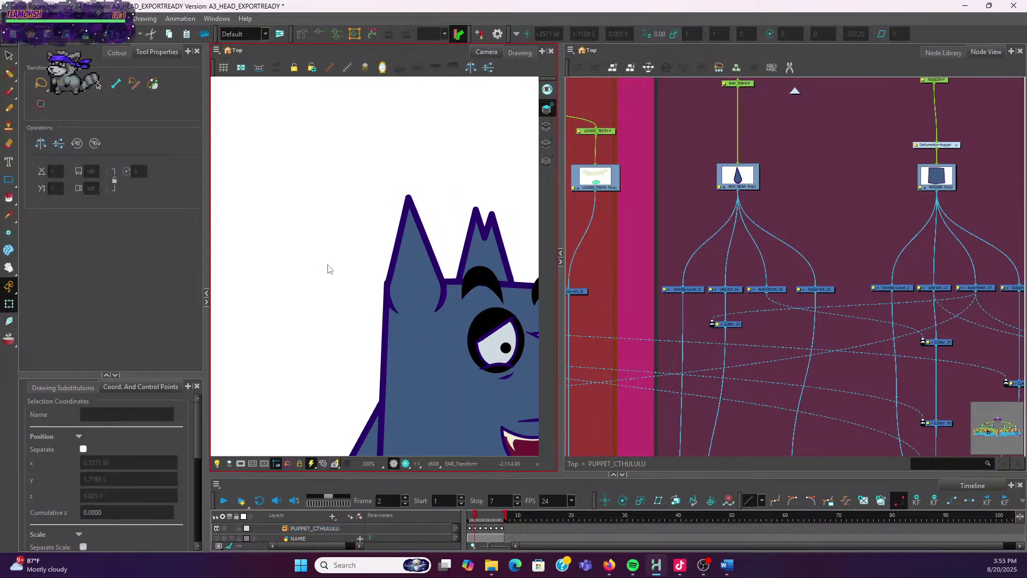
pyautogui.scroll(-2, 328, 267)
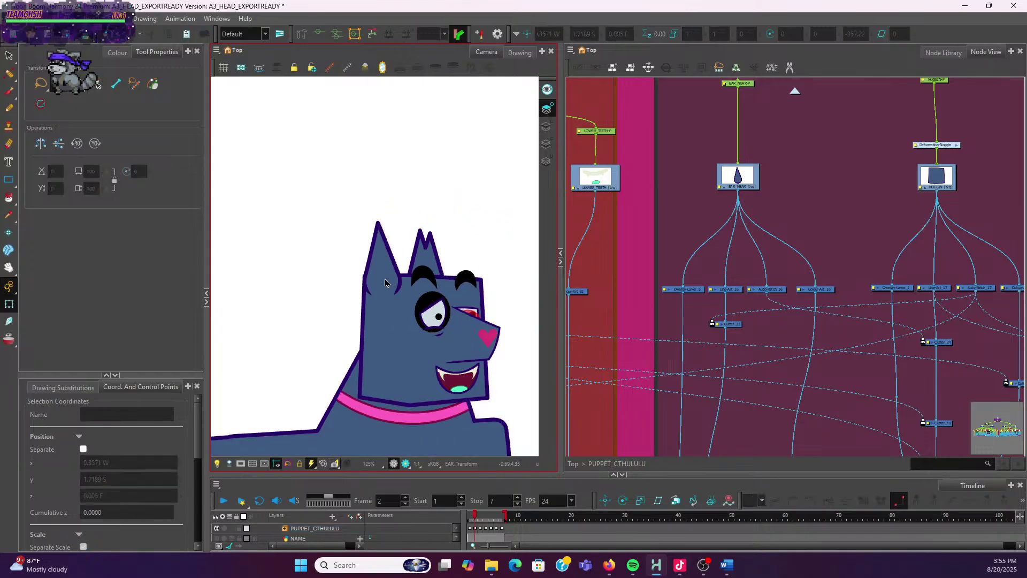
pyautogui.hotkey('ctrl', 'z')
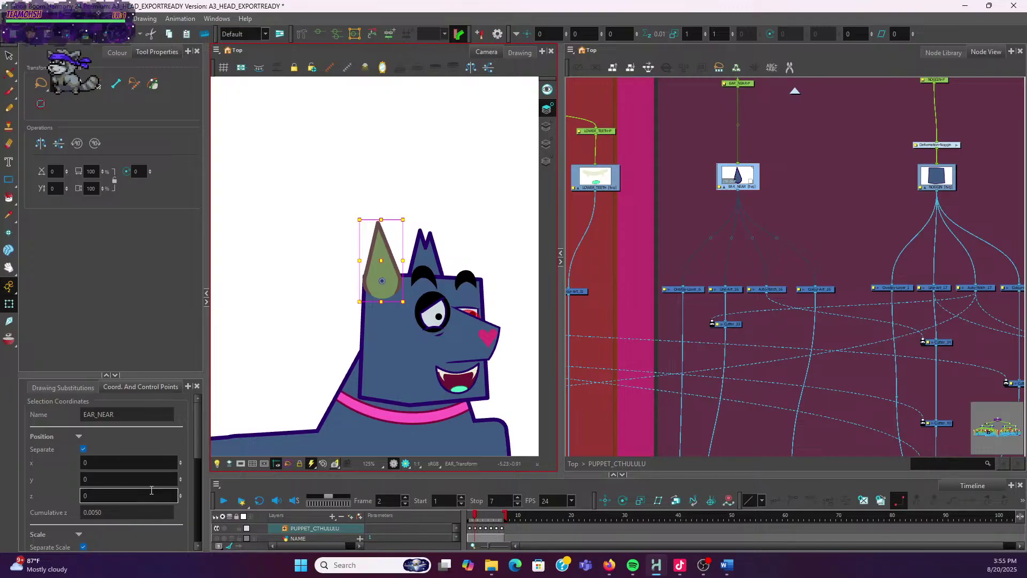
# Try moving the near eyebrow over the near ear to test their layer order, and undo the move
pyautogui.click(427, 277)
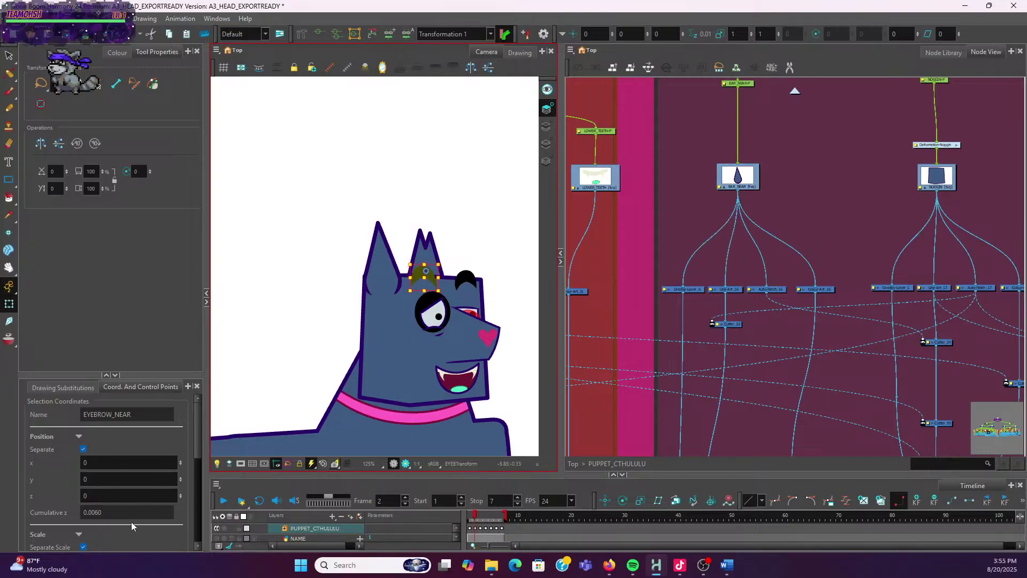
pyautogui.scroll(3, 425, 282)
pyautogui.moveTo(425, 278); pyautogui.dragTo(369, 281)
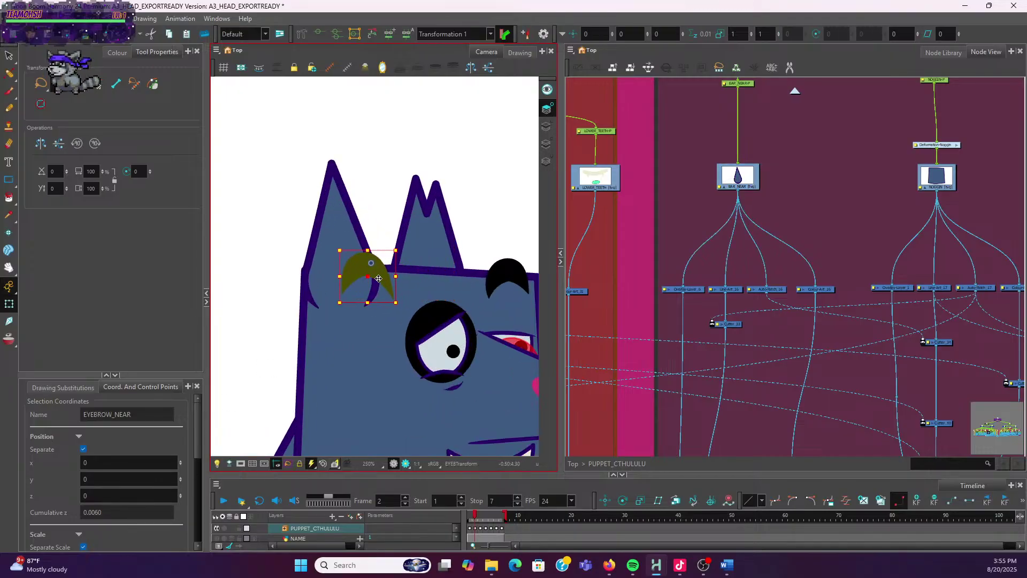
pyautogui.hotkey('ctrl', 'z')
pyautogui.click(402, 156)
# Rotate the near ear backward around its pivot until it points horizontally behind the head
pyautogui.scroll(-2, 493, 192)
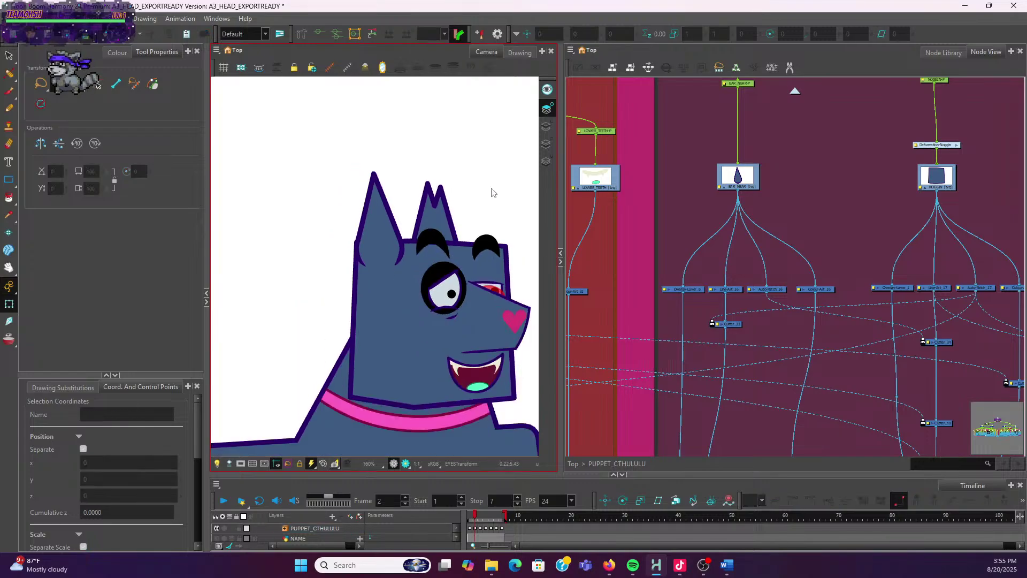
pyautogui.moveTo(500, 185); pyautogui.dragTo(439, 167)
pyautogui.click(323, 226)
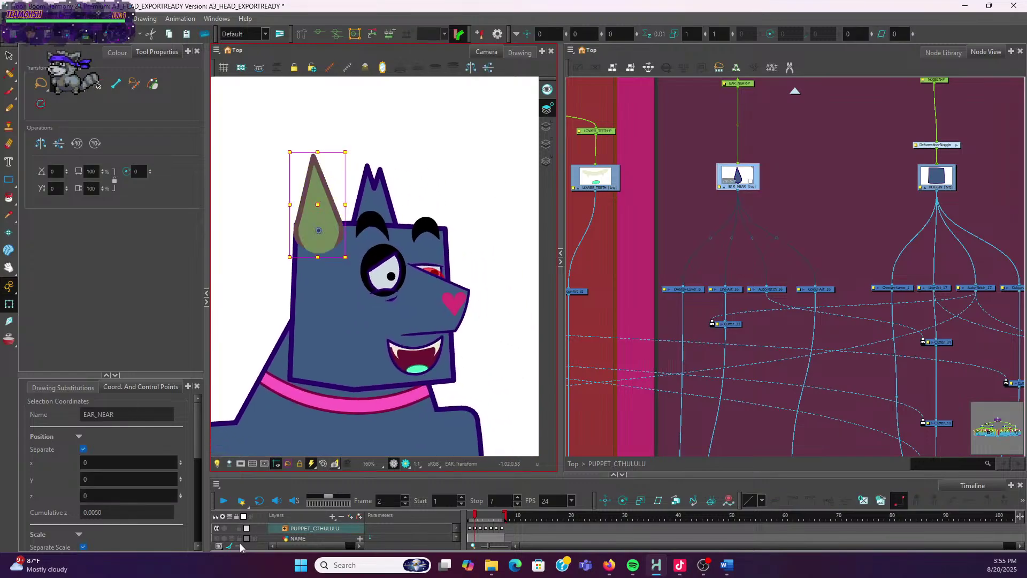
pyautogui.moveTo(355, 256); pyautogui.dragTo(352, 178)
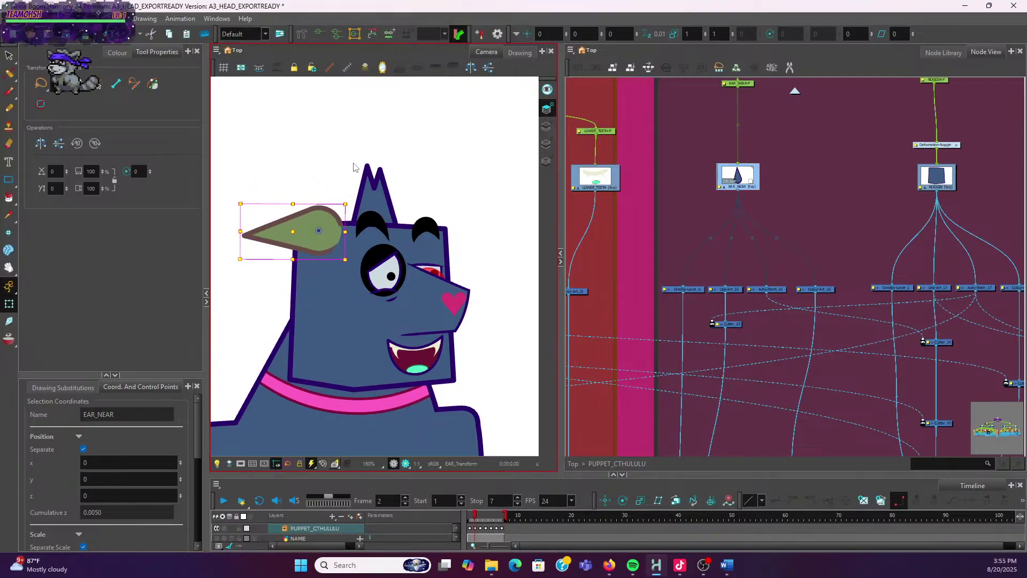
# Deselect the rotated near ear to inspect its overlap with the head, then reselect it and reset its rotation to upright
pyautogui.click(257, 184)
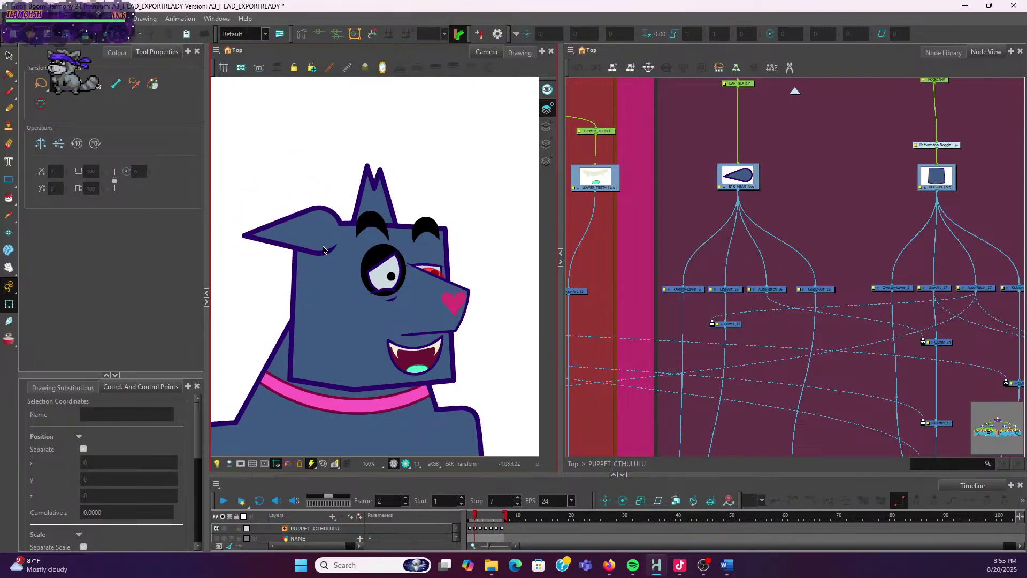
pyautogui.click(276, 243)
pyautogui.press('r')
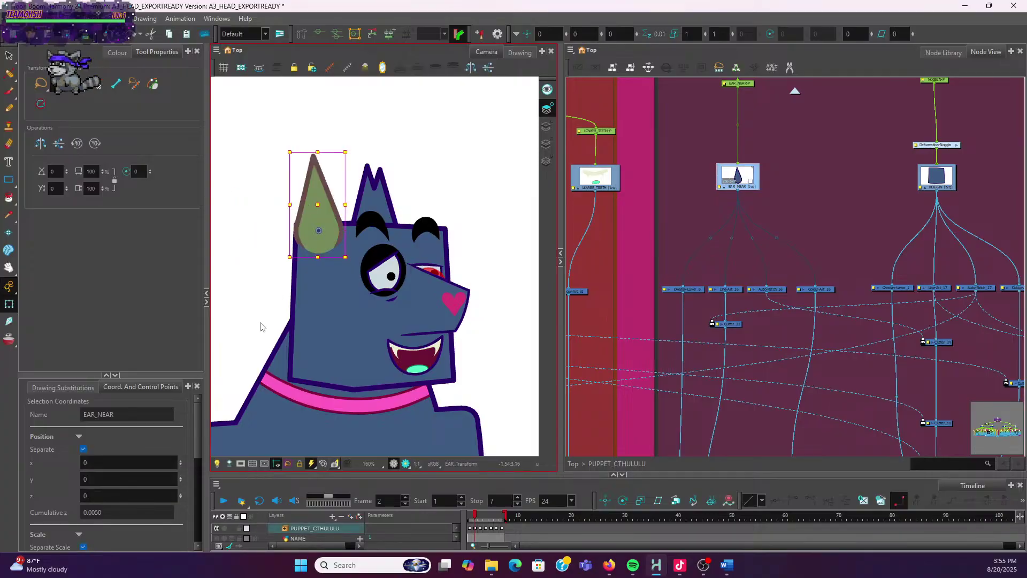
# Compare the near ear's B, EAR_REG and EAR_REG_OVER substitutions on the head, ending on EAR_REG_OVER
pyautogui.click(90, 389)
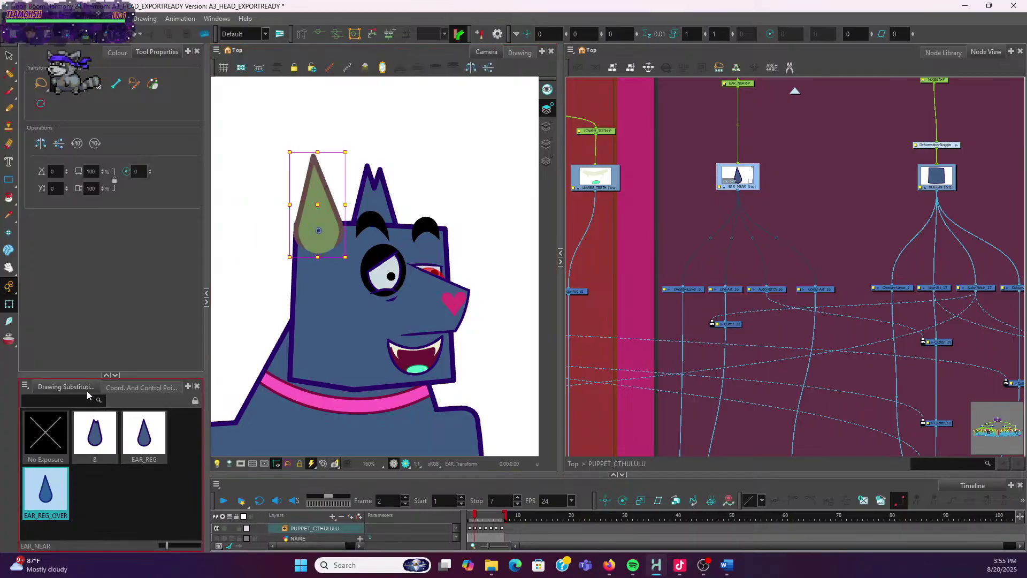
pyautogui.click(94, 448)
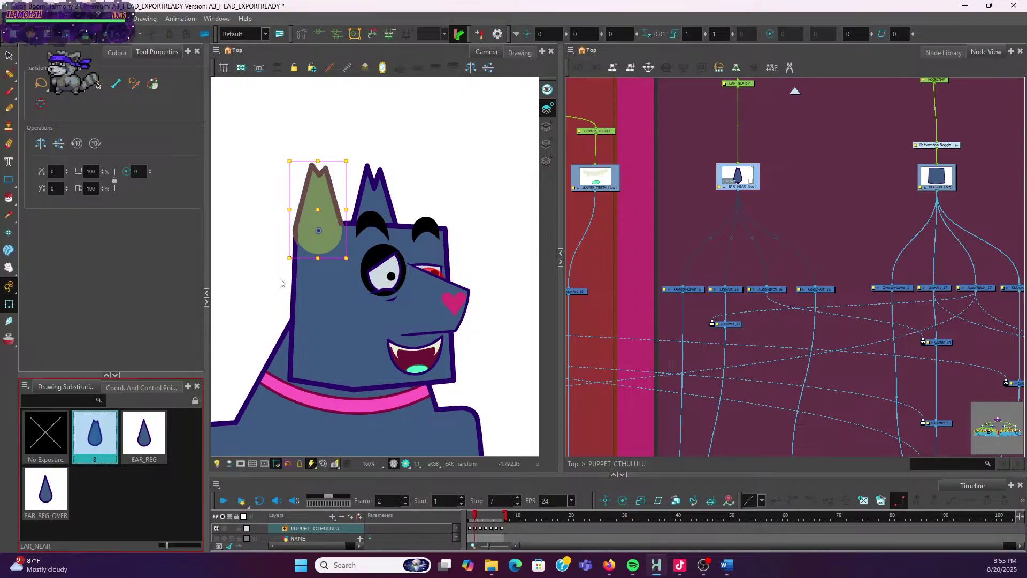
pyautogui.click(46, 487)
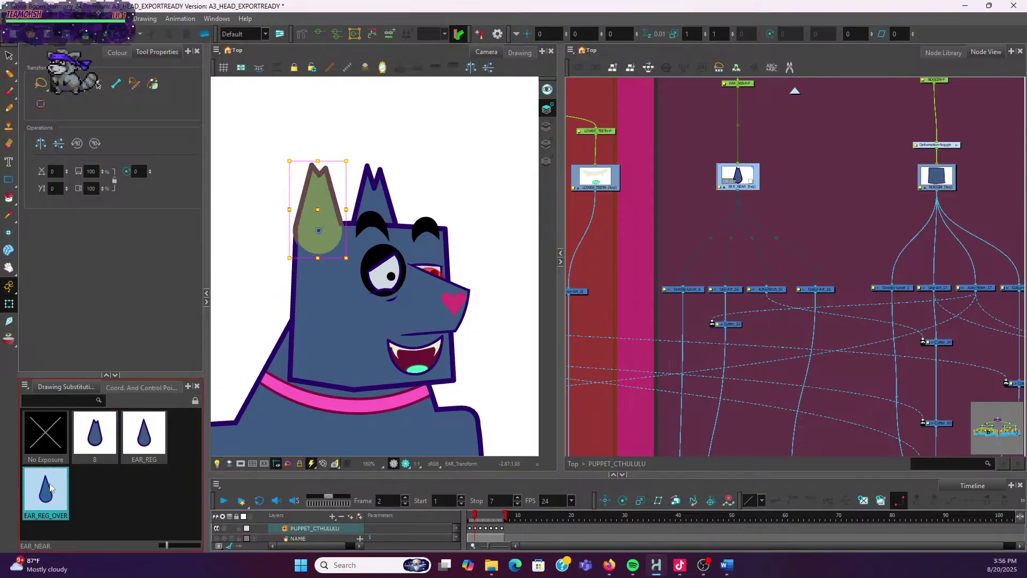
pyautogui.click(150, 448)
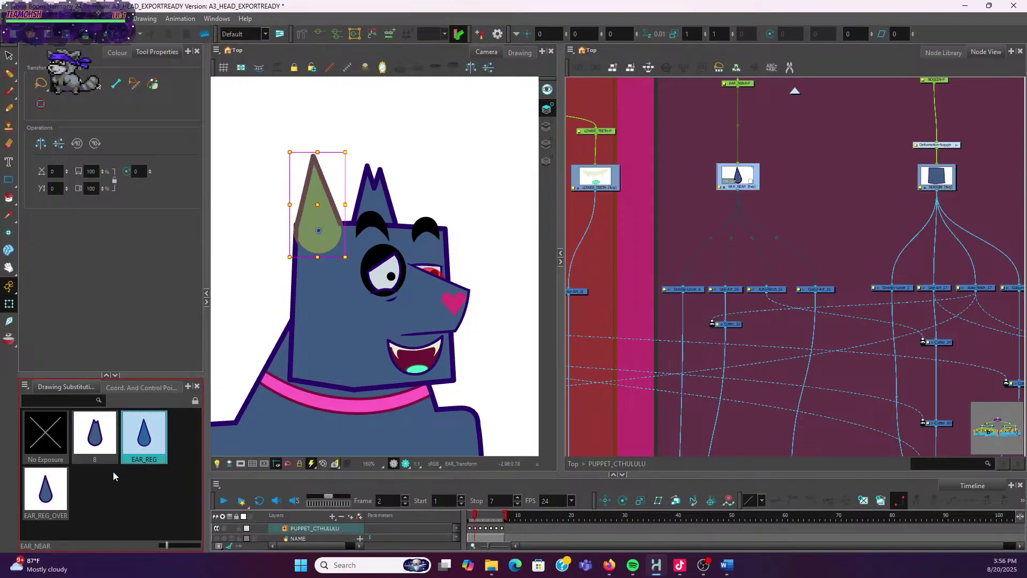
pyautogui.click(58, 488)
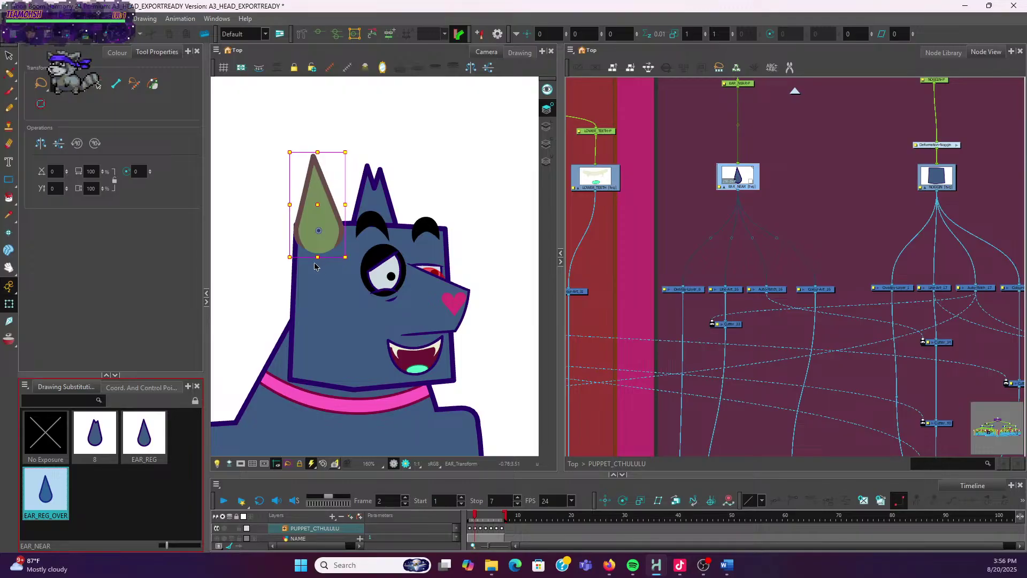
pyautogui.click(146, 455)
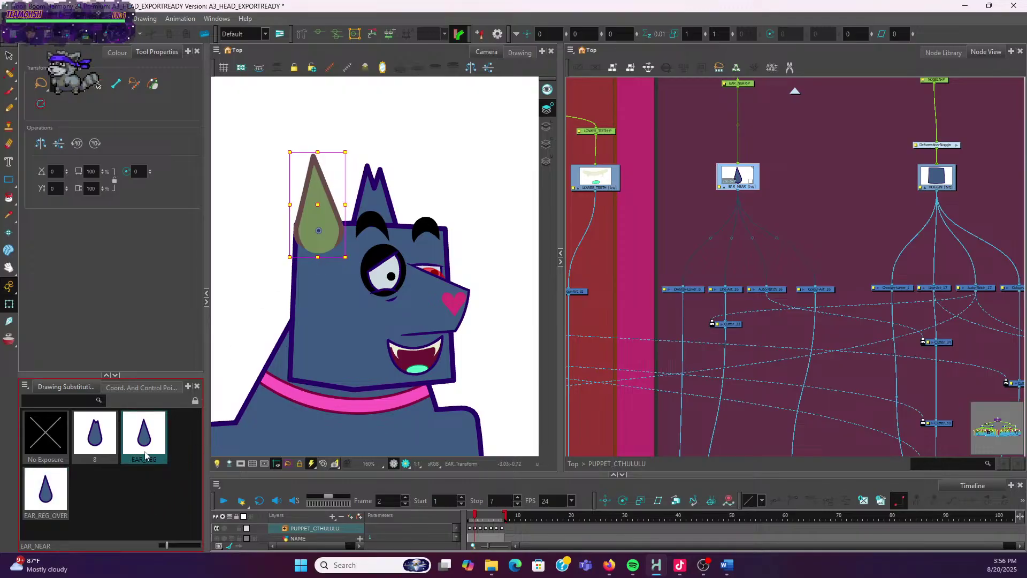
pyautogui.press('=')
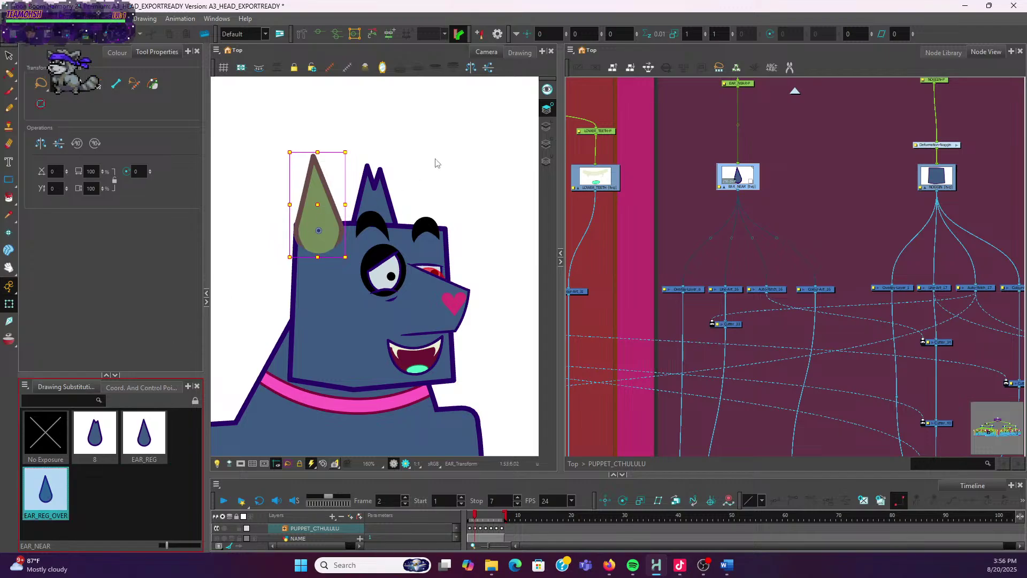
# Select the far ear, compare its substitutions 1 and 2, and try shifting the ear slightly toward the near ear
pyautogui.click(405, 178)
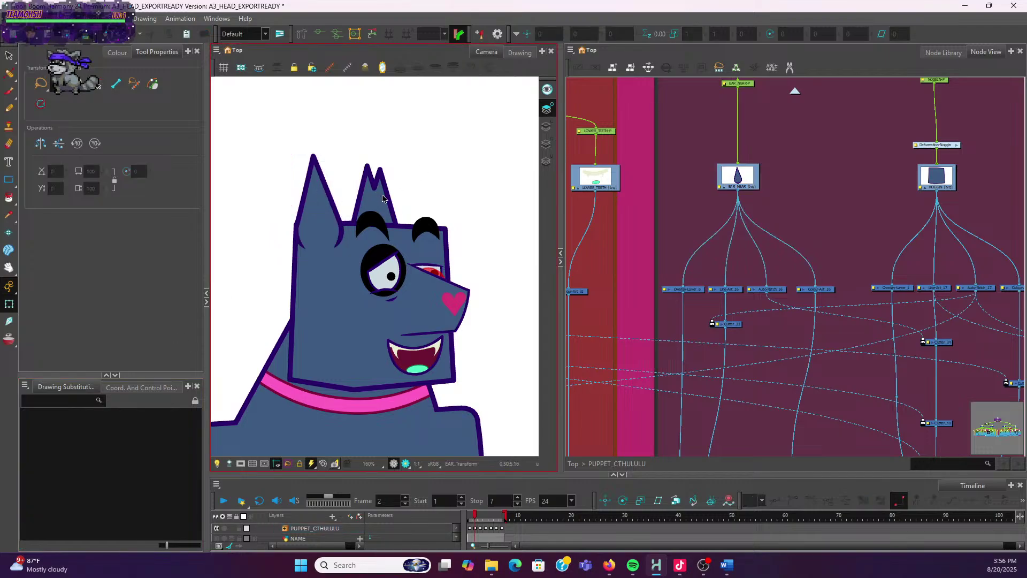
pyautogui.click(375, 195)
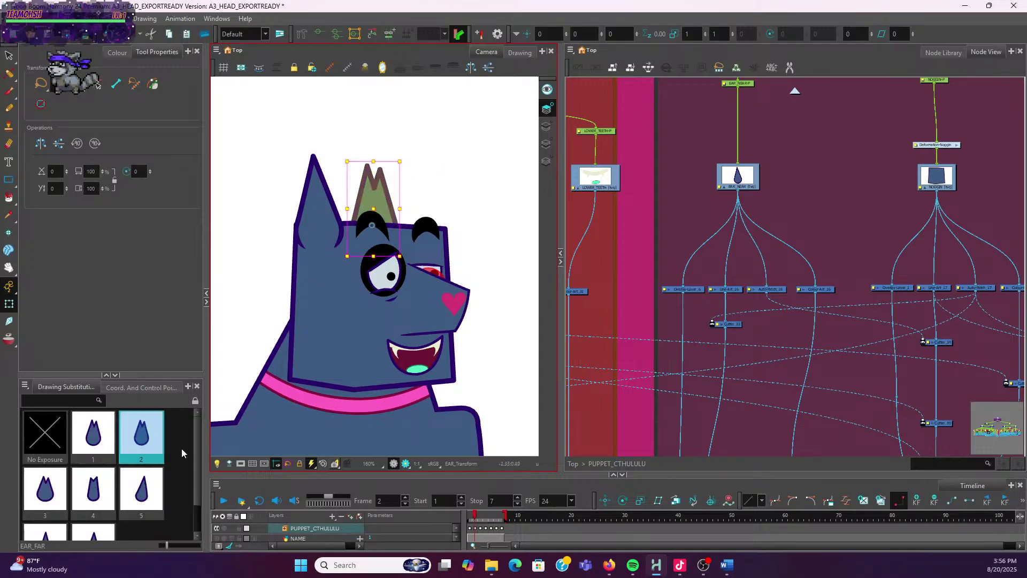
pyautogui.scroll(-1, 121, 461)
pyautogui.scroll(1, 121, 461)
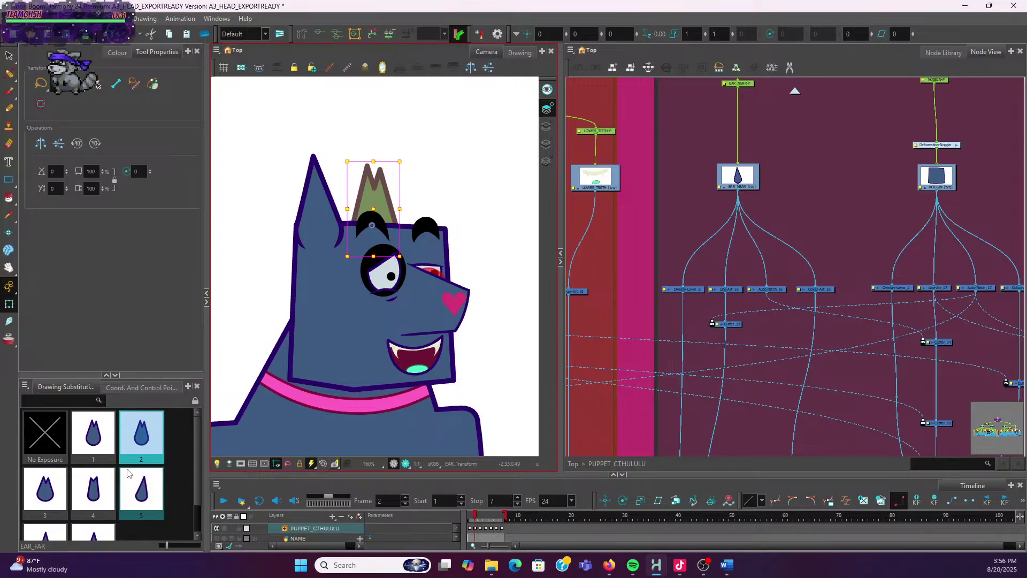
pyautogui.scroll(-1, 128, 472)
pyautogui.scroll(1, 128, 473)
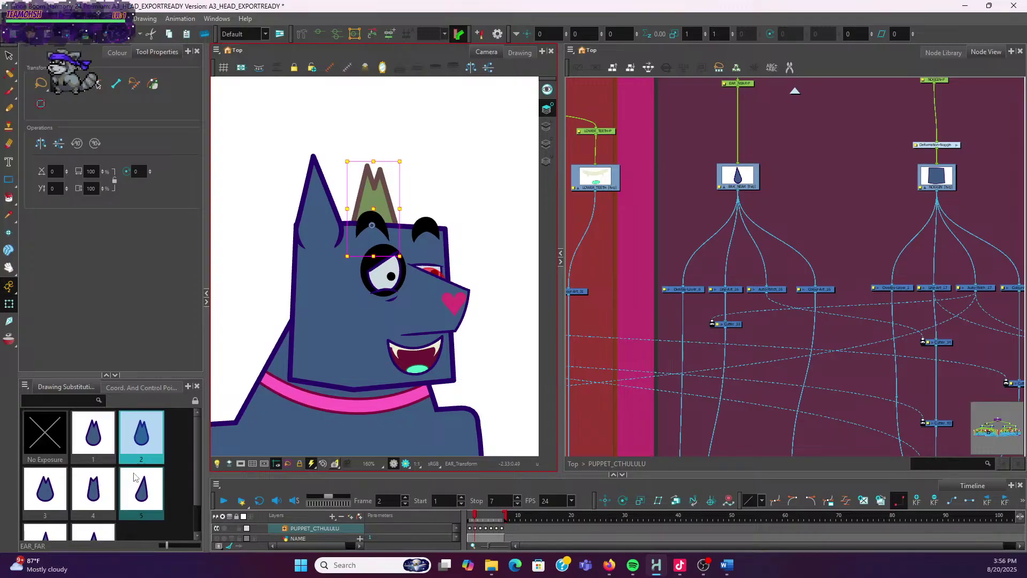
pyautogui.click(102, 445)
pyautogui.click(142, 439)
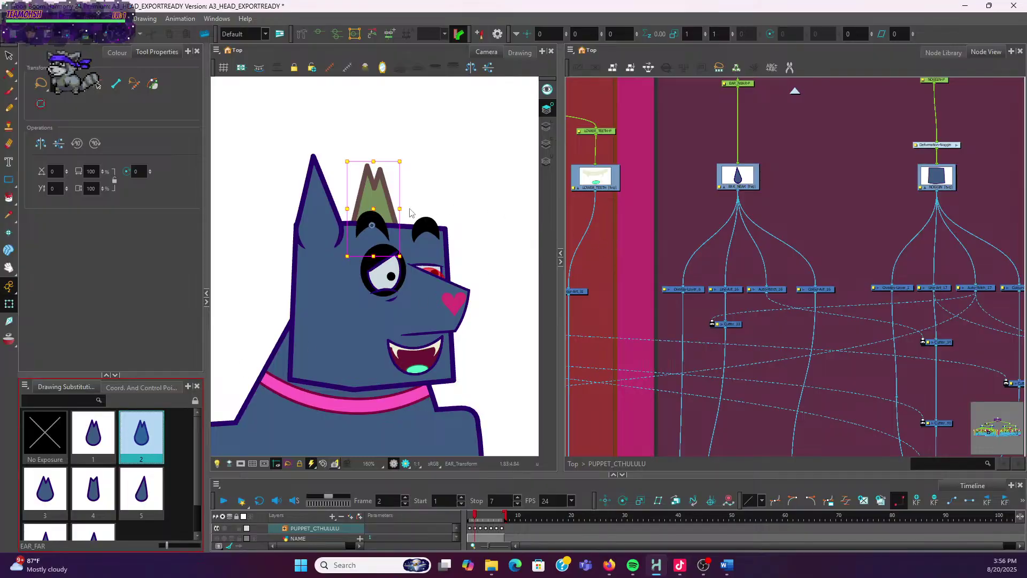
pyautogui.moveTo(400, 209); pyautogui.dragTo(344, 219)
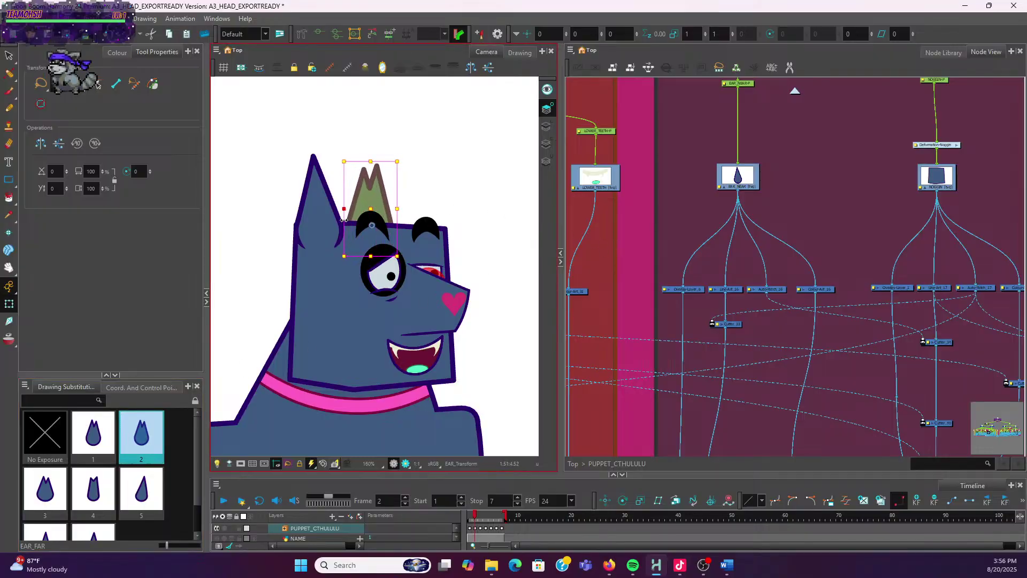
pyautogui.press('Right')
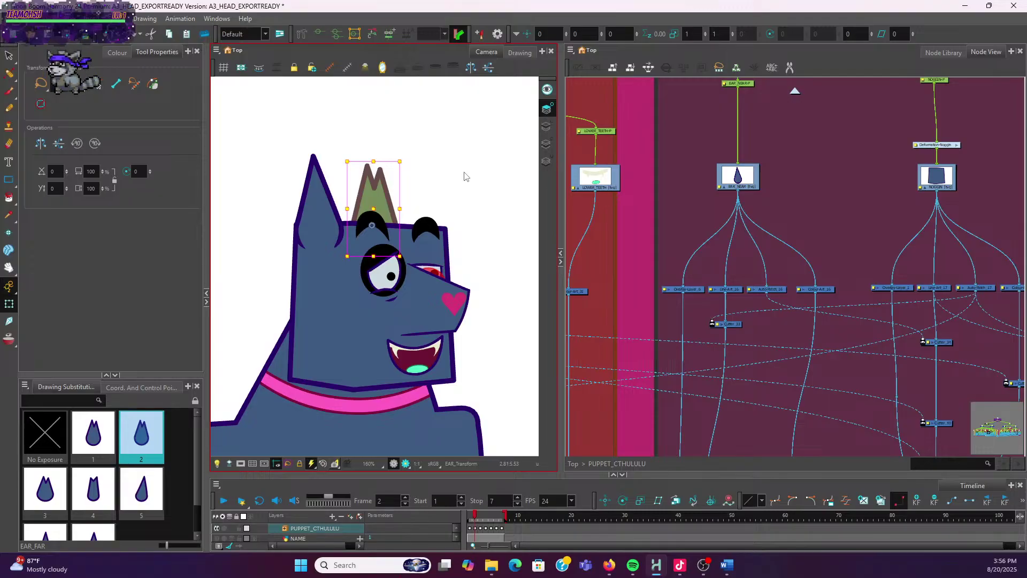
# Switch the far ear to drawing 1 and move the ear slightly down and toward the near ear
pyautogui.scroll(-1, 142, 463)
pyautogui.scroll(1, 112, 449)
pyautogui.click(93, 434)
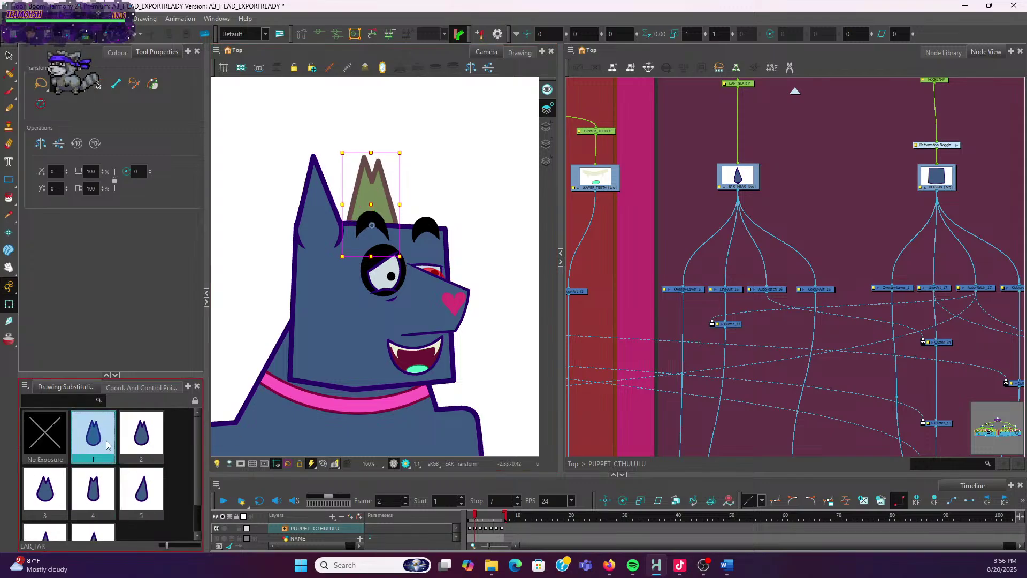
pyautogui.moveTo(367, 189); pyautogui.dragTo(365, 195)
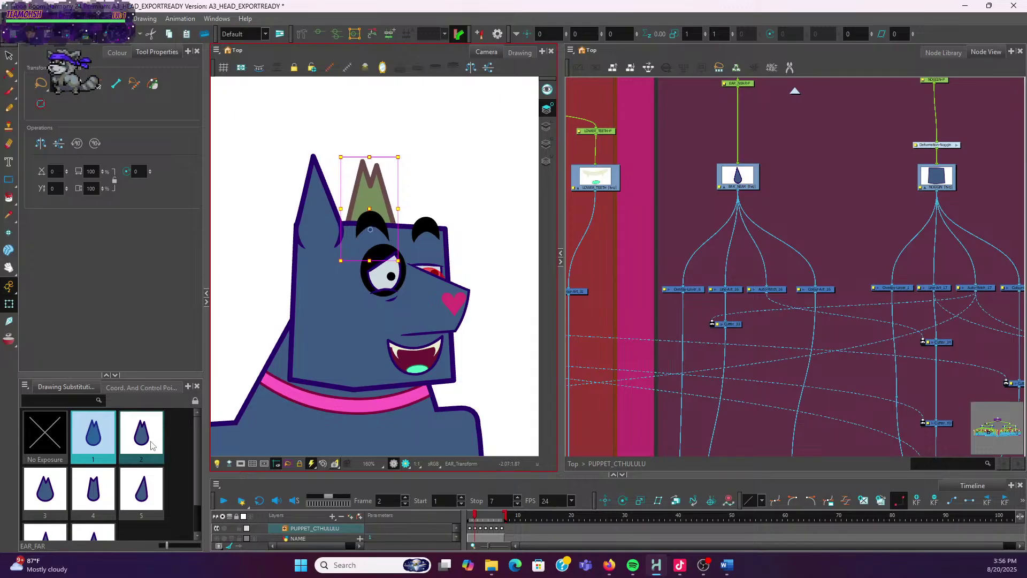
# Check the far ear's substitutions 1, 2, 6 and 7, and lower the ear slightly with drawing 7 exposed
pyautogui.click(142, 455)
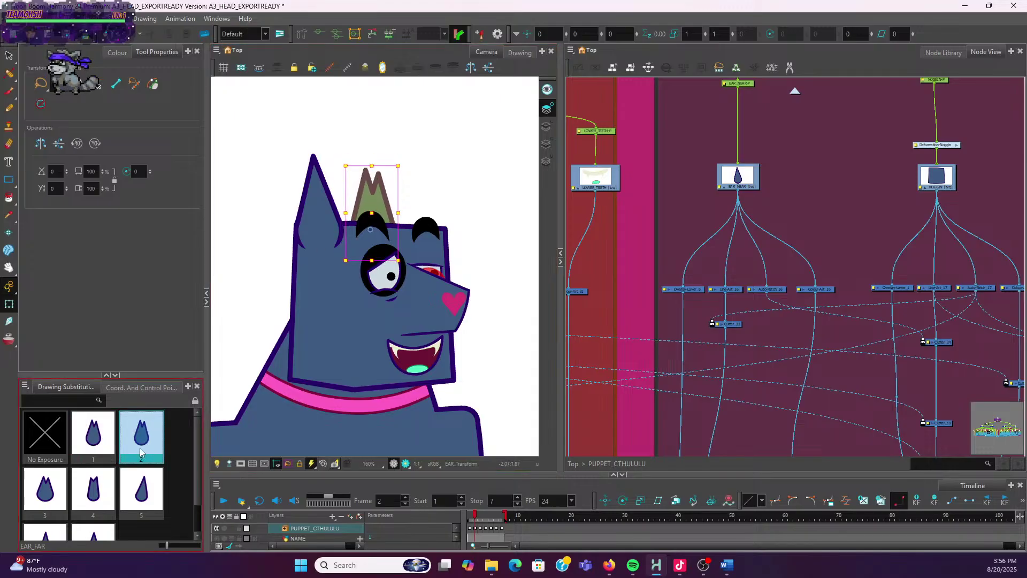
pyautogui.click(109, 447)
pyautogui.click(138, 449)
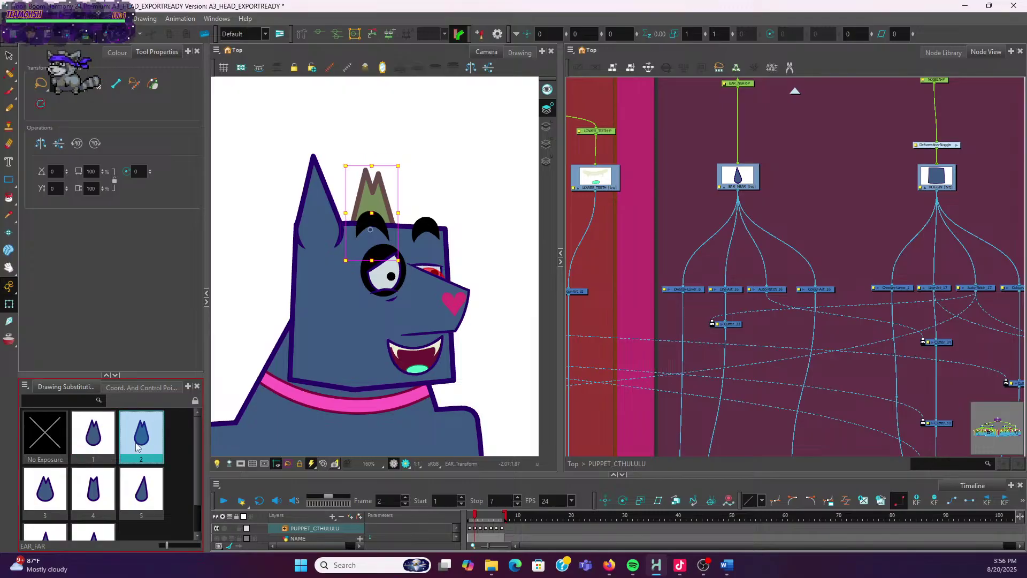
pyautogui.scroll(-1, 134, 484)
pyautogui.click(61, 514)
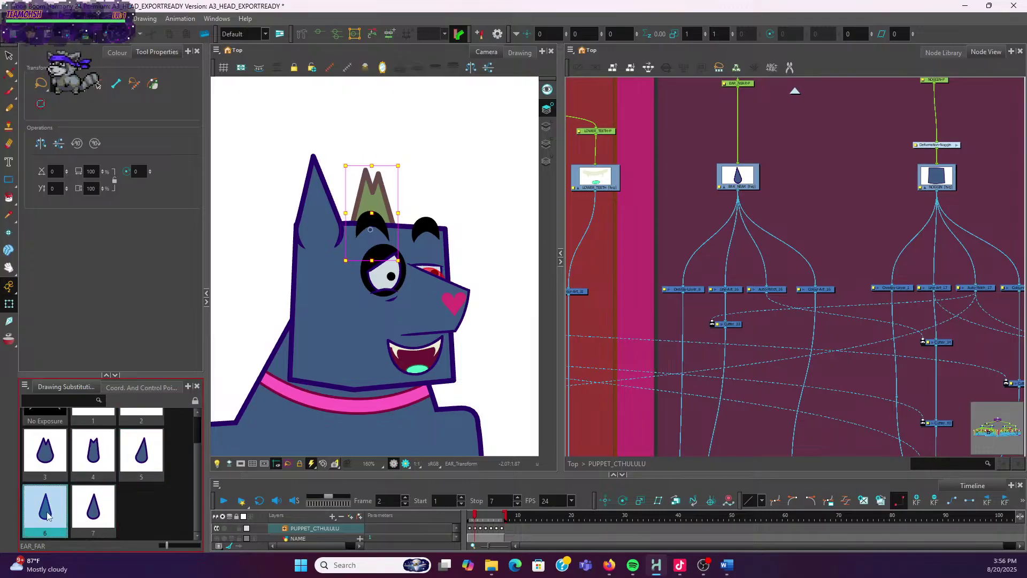
pyautogui.click(93, 507)
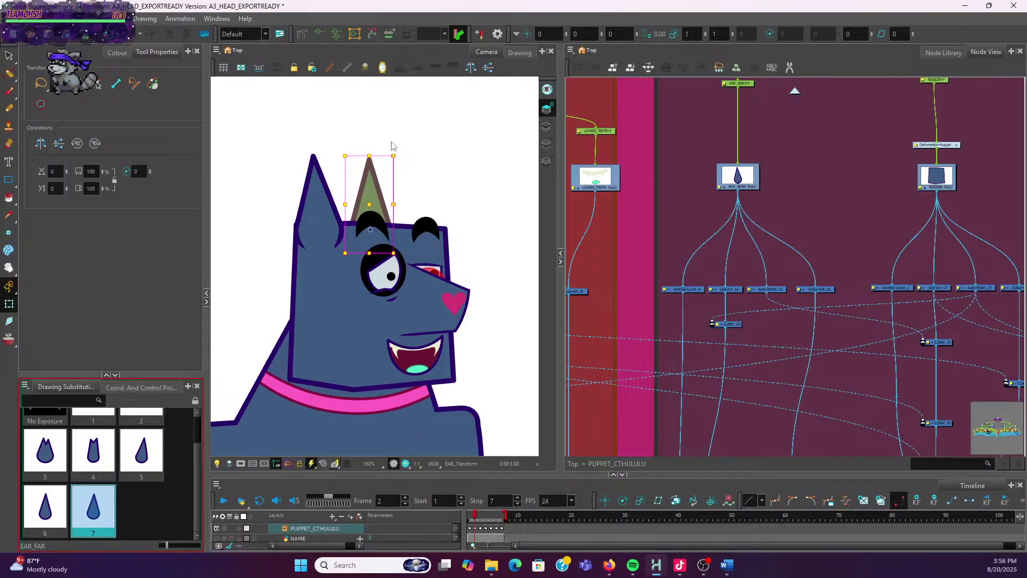
pyautogui.moveTo(368, 184); pyautogui.dragTo(368, 186)
# Flip through the far ear's numbered substitutions to find near-duplicate ear shapes, ending on drawing 2
pyautogui.scroll(1, 134, 460)
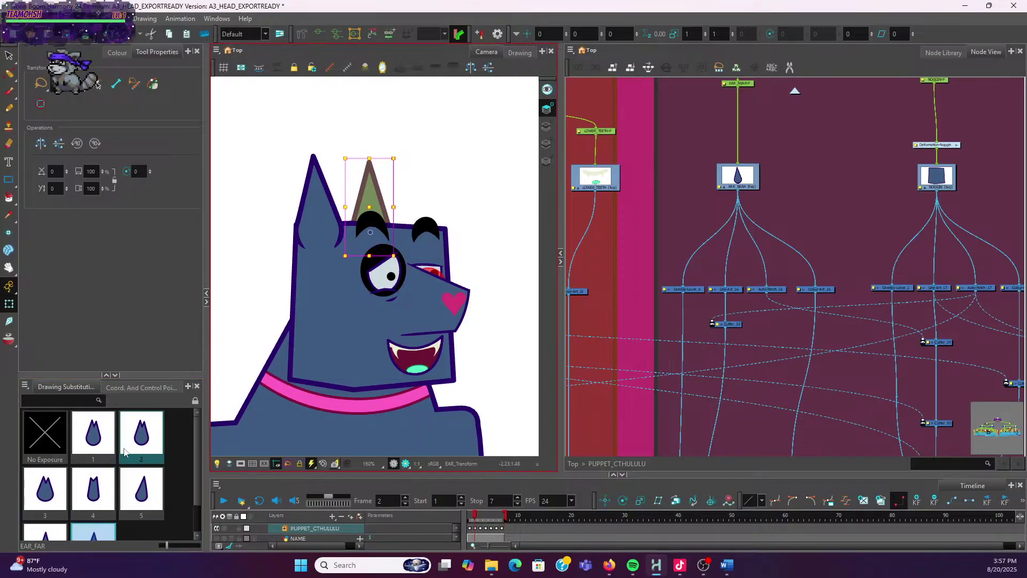
pyautogui.click(97, 447)
pyautogui.click(129, 441)
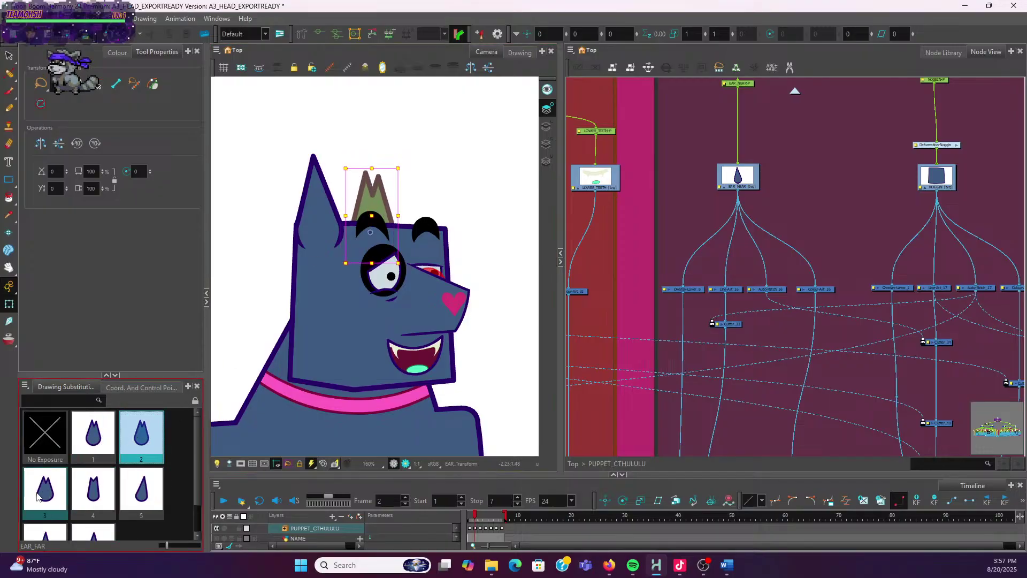
pyautogui.click(36, 495)
pyautogui.click(138, 440)
pyautogui.click(94, 441)
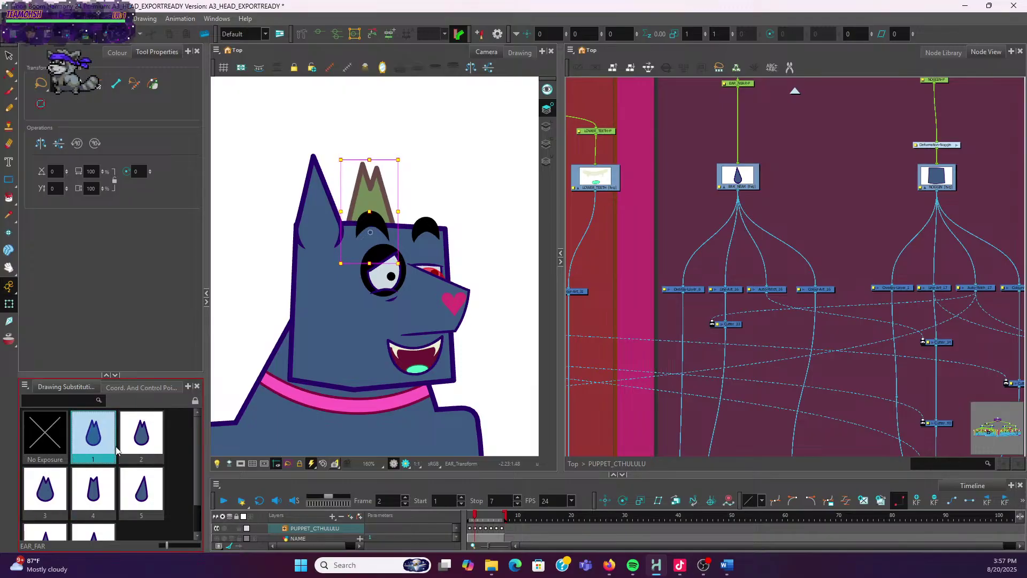
pyautogui.click(149, 448)
pyautogui.click(96, 439)
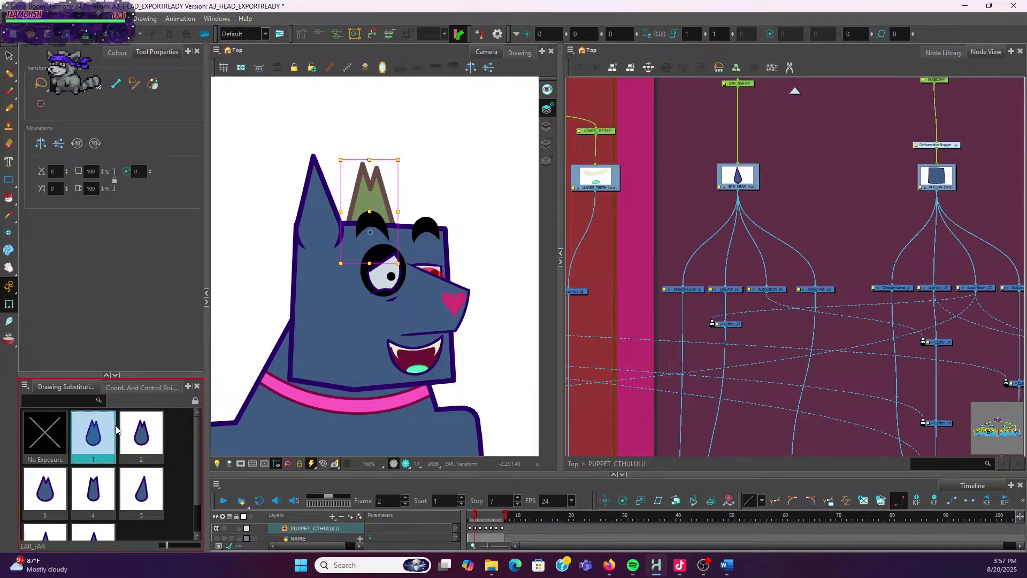
pyautogui.scroll(-1, 127, 439)
pyautogui.click(93, 505)
pyautogui.click(45, 505)
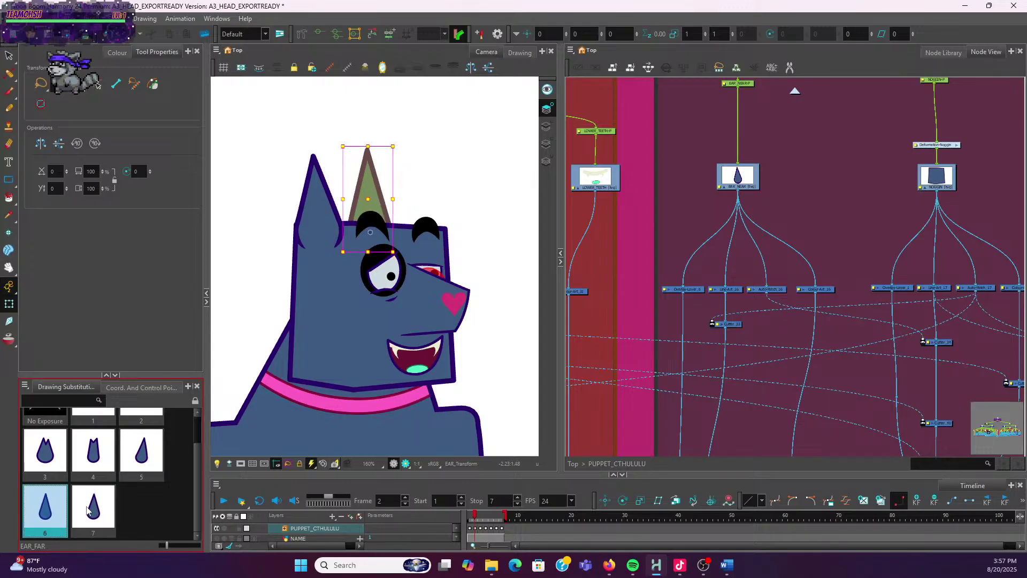
pyautogui.click(143, 467)
pyautogui.scroll(1, 148, 455)
pyautogui.click(147, 429)
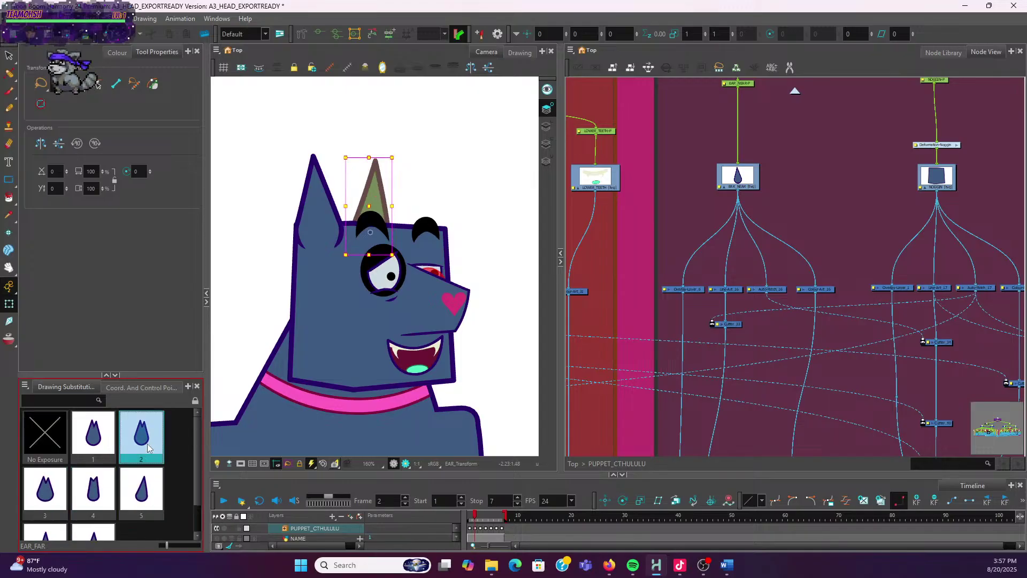
pyautogui.scroll(-1, 123, 444)
# Unlock drawing deletion, delete the far ear's drawings 2 through 6, and lock deletion again
pyautogui.click(81, 469)
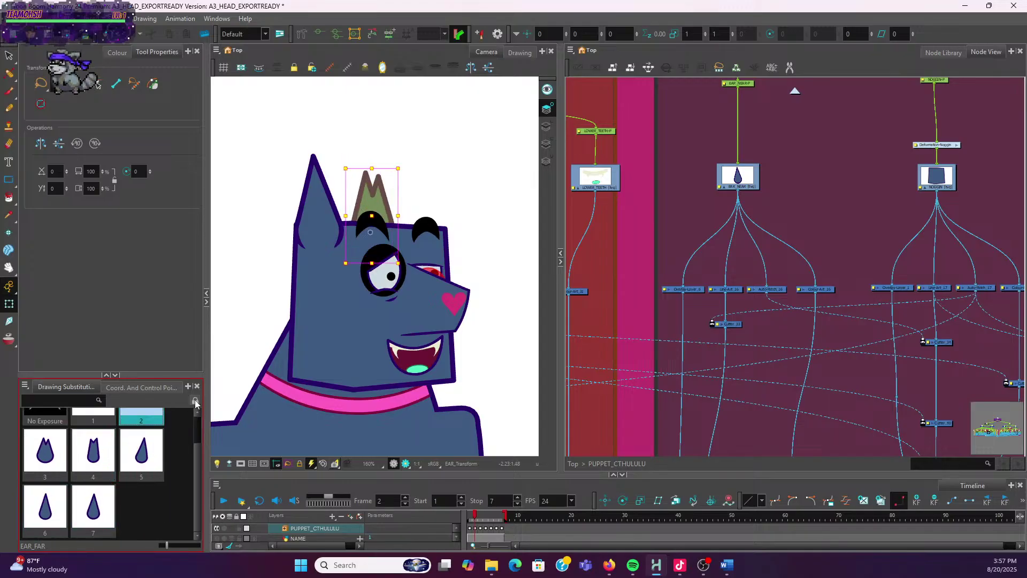
pyautogui.scroll(1, 99, 449)
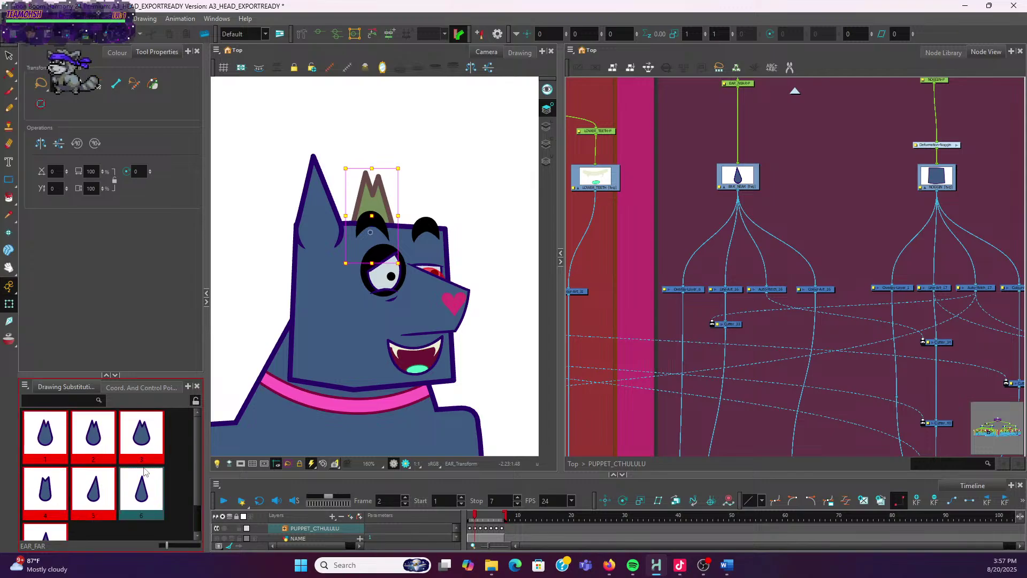
pyautogui.click(101, 440)
pyautogui.keyDown('shift'); pyautogui.click(130, 488); pyautogui.keyUp('shift')
pyautogui.rightClick(130, 487)
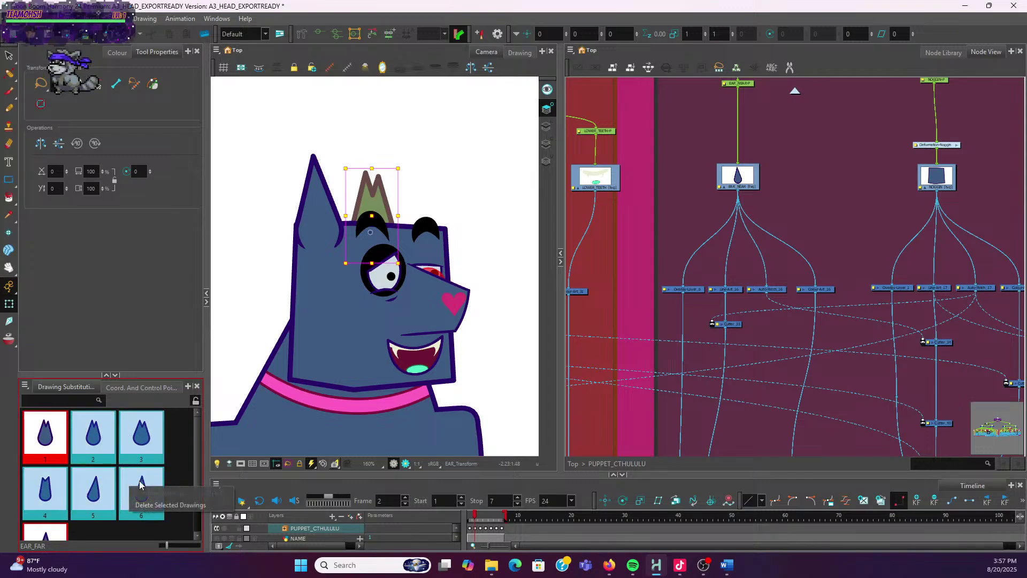
pyautogui.click(176, 503)
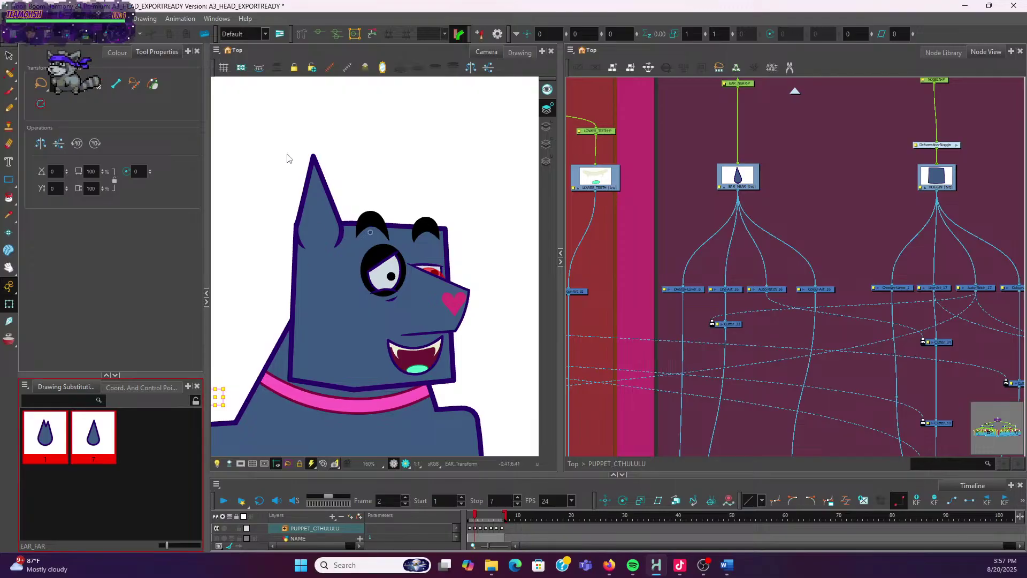
pyautogui.click(196, 401)
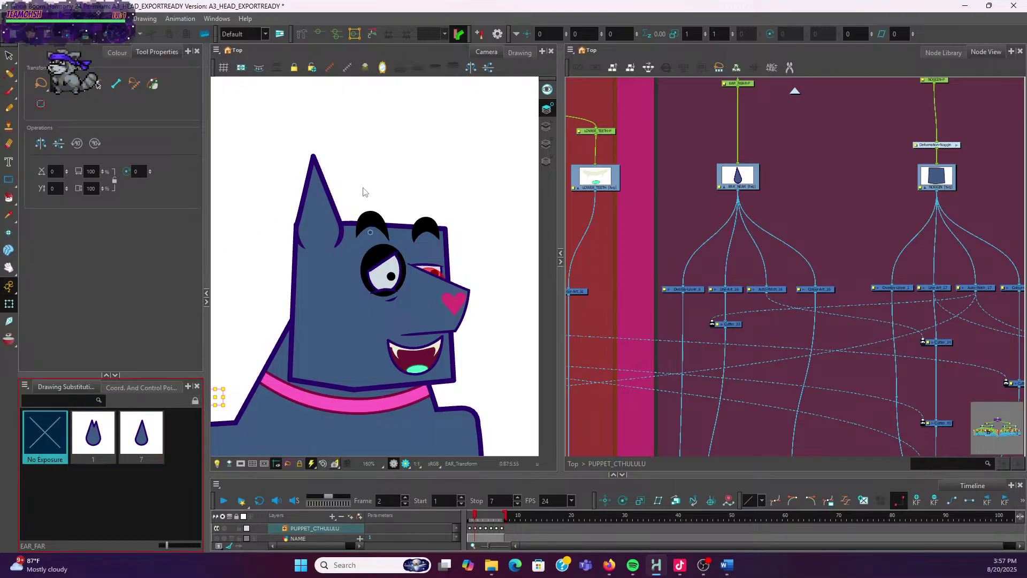
# Expose drawing 1 on the far ear and select the near ear
pyautogui.click(112, 438)
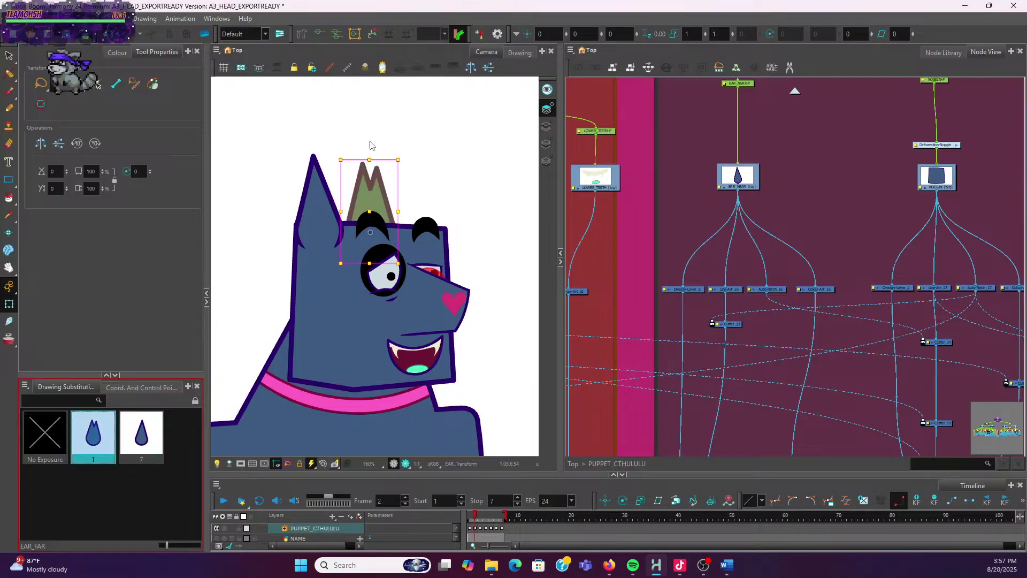
pyautogui.click(325, 215)
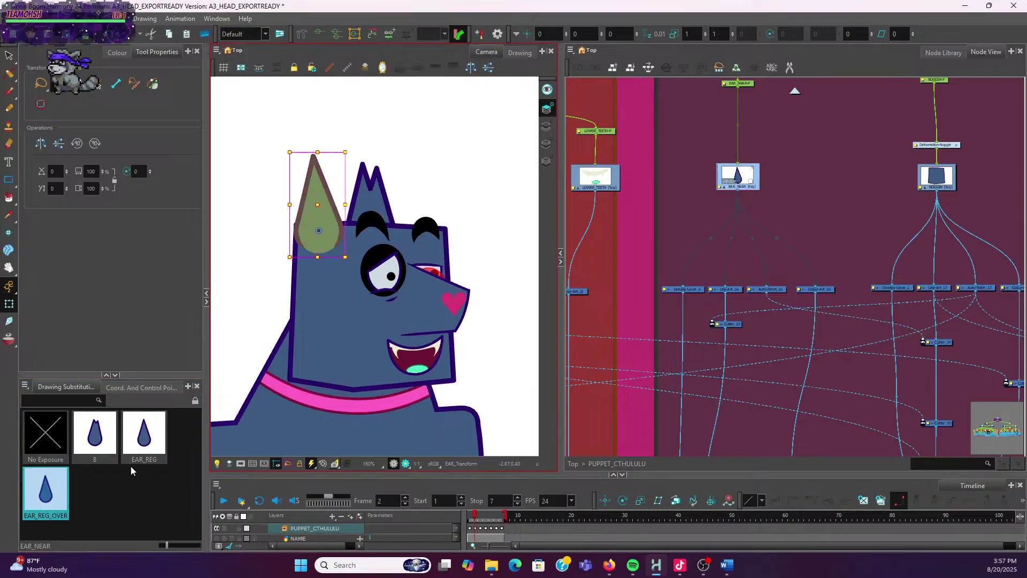
# Compare the near ear's notched and EAR_REG_OVER substitutions, and check how the notched ear sits on the head at frames 6 and 7
pyautogui.click(103, 439)
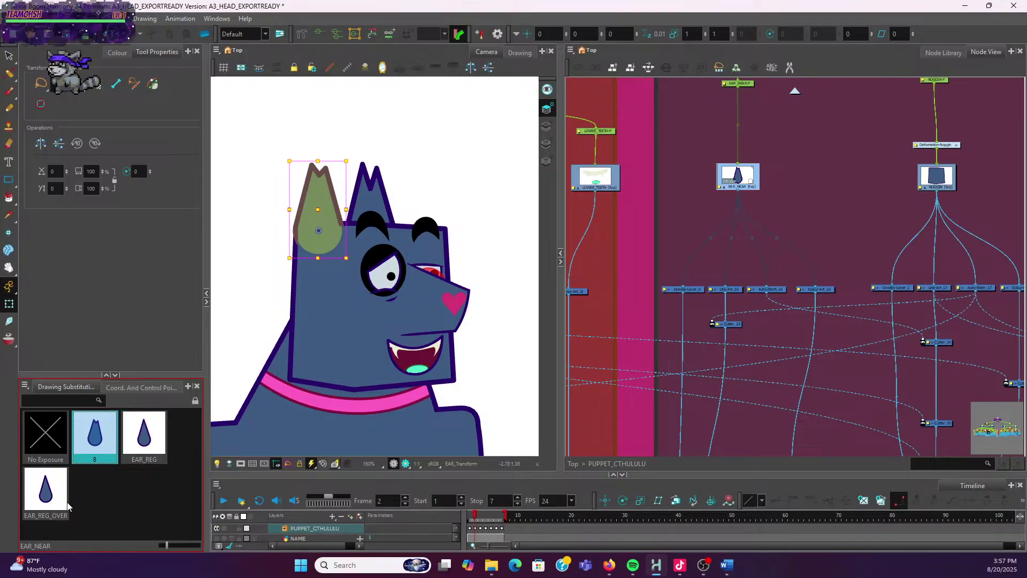
pyautogui.click(46, 489)
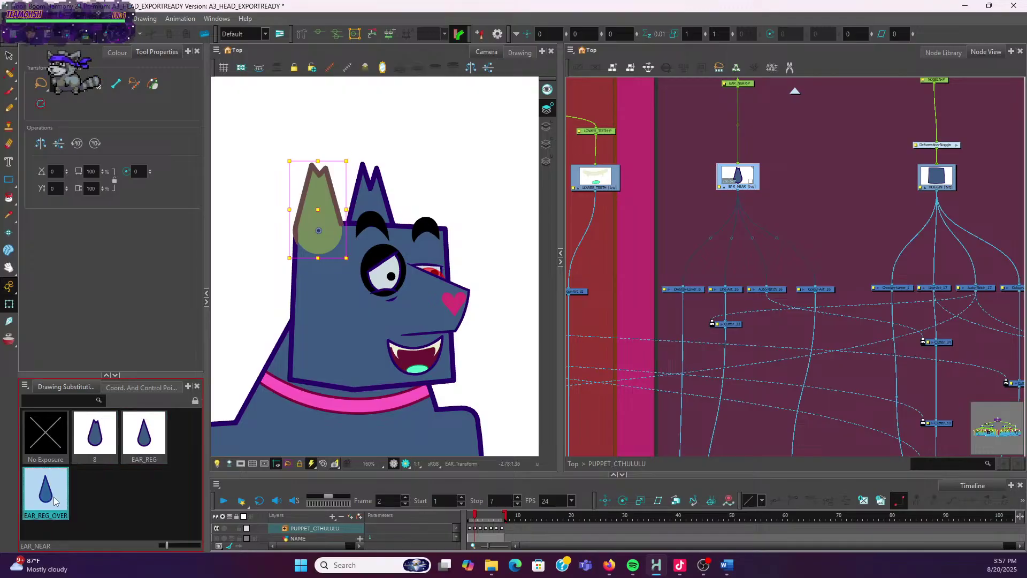
pyautogui.click(497, 516)
pyautogui.scroll(-4, 418, 352)
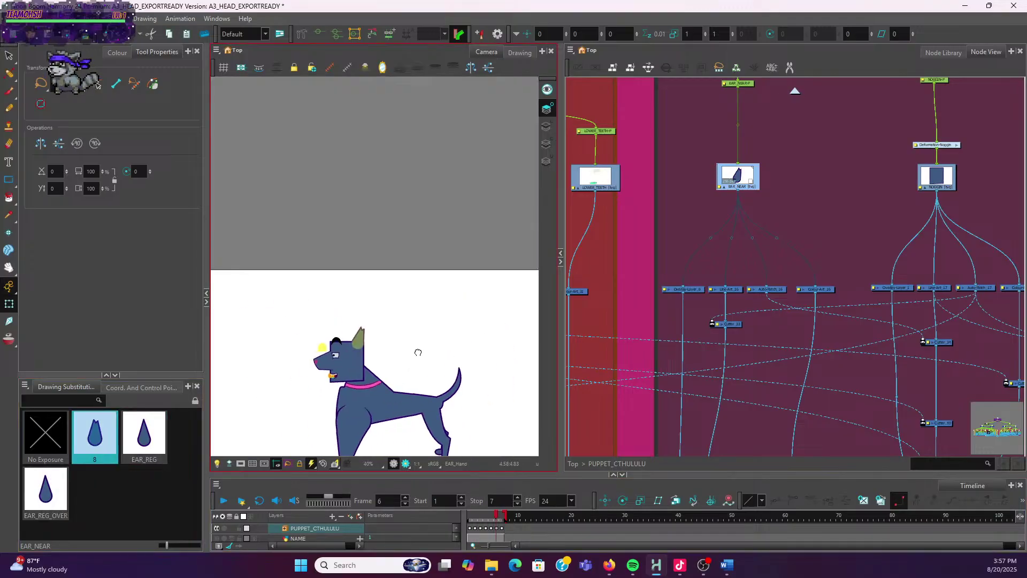
pyautogui.moveTo(496, 517)
pyautogui.mouseDown()
pyautogui.moveTo(478, 515)
pyautogui.moveTo(503, 517)
pyautogui.mouseUp()
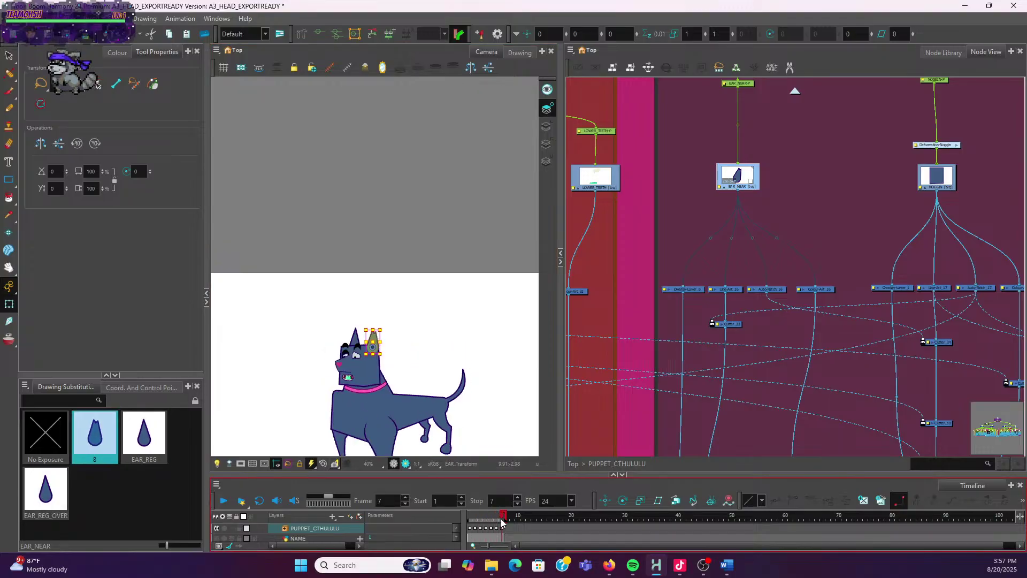
pyautogui.scroll(3, 416, 378)
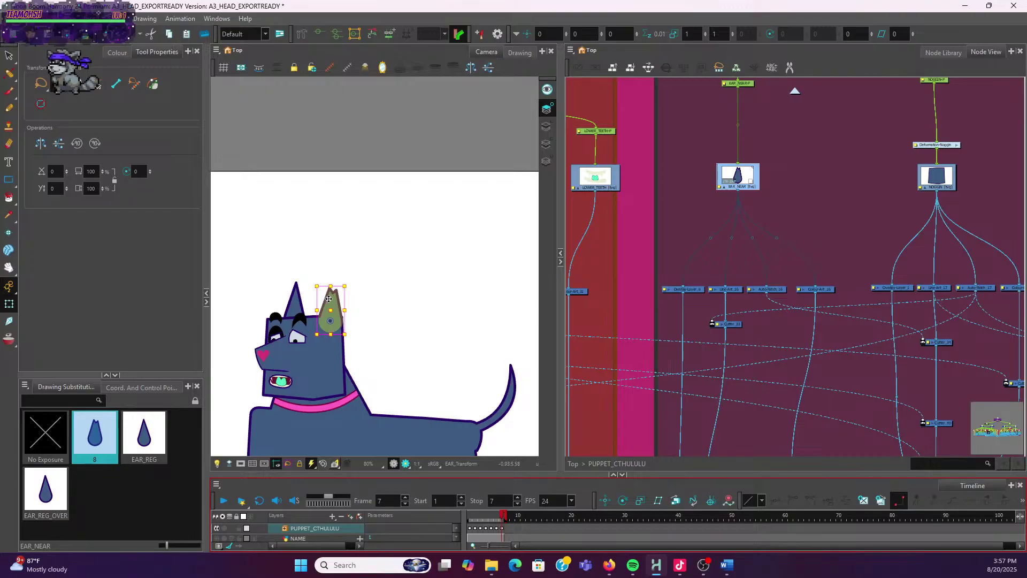
pyautogui.scroll(2, 389, 309)
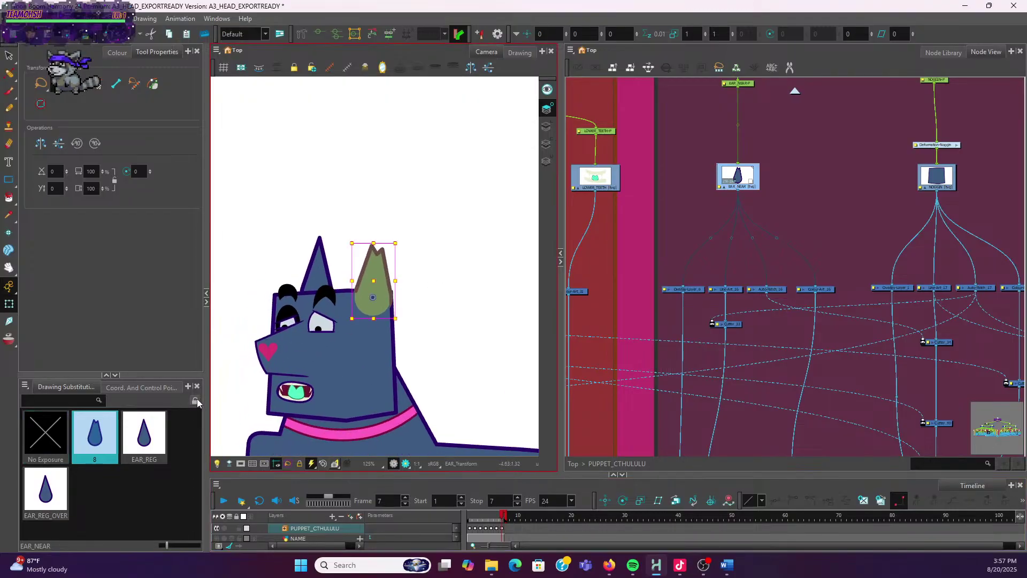
# Unlock the near ear's drawing list, rename the notched drawing EAR_CLIP, lock it again and duplicate that drawing
pyautogui.click(196, 401)
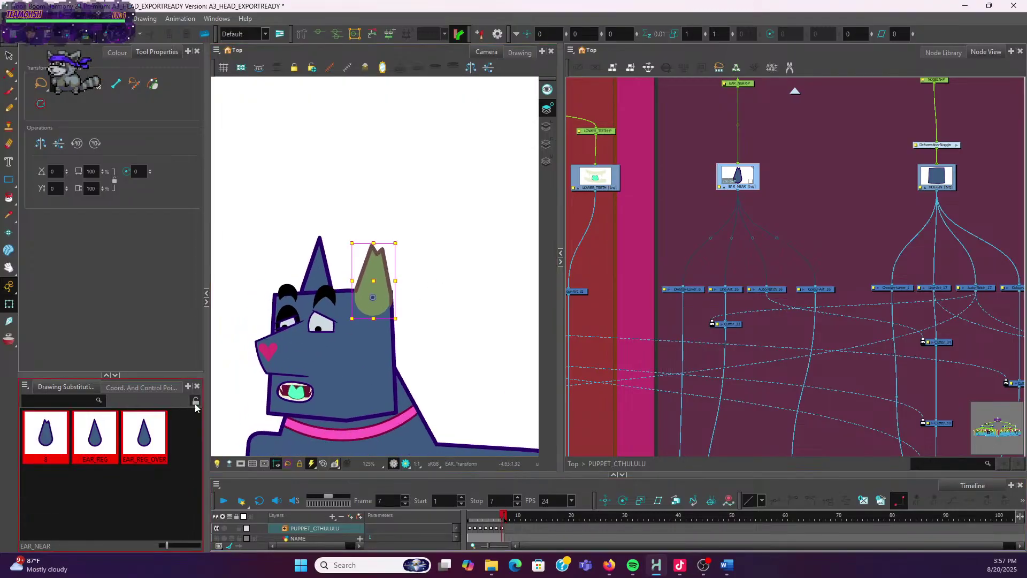
pyautogui.doubleClick(43, 442)
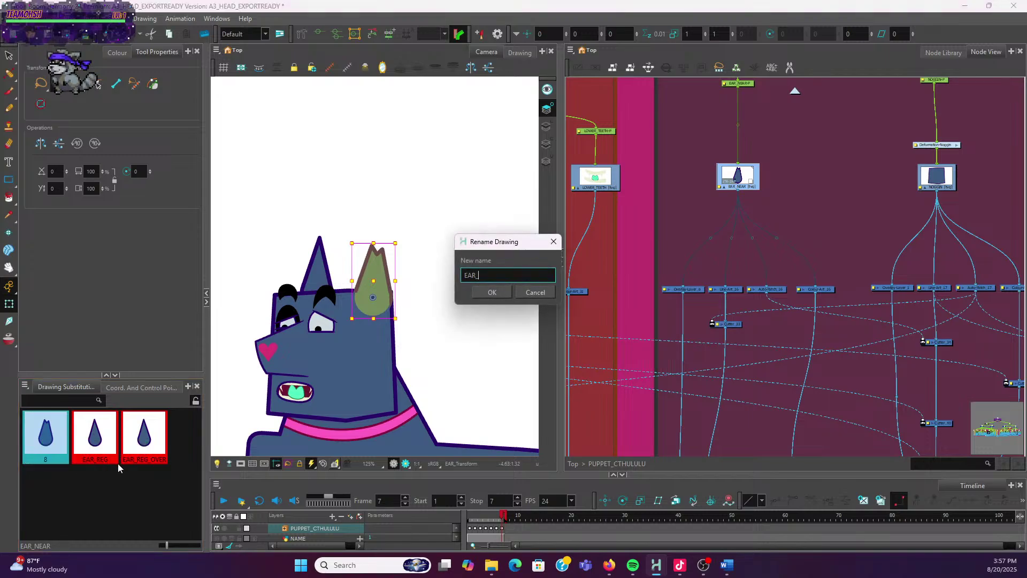
pyautogui.write('EAR_CLIP')
pyautogui.click(491, 292)
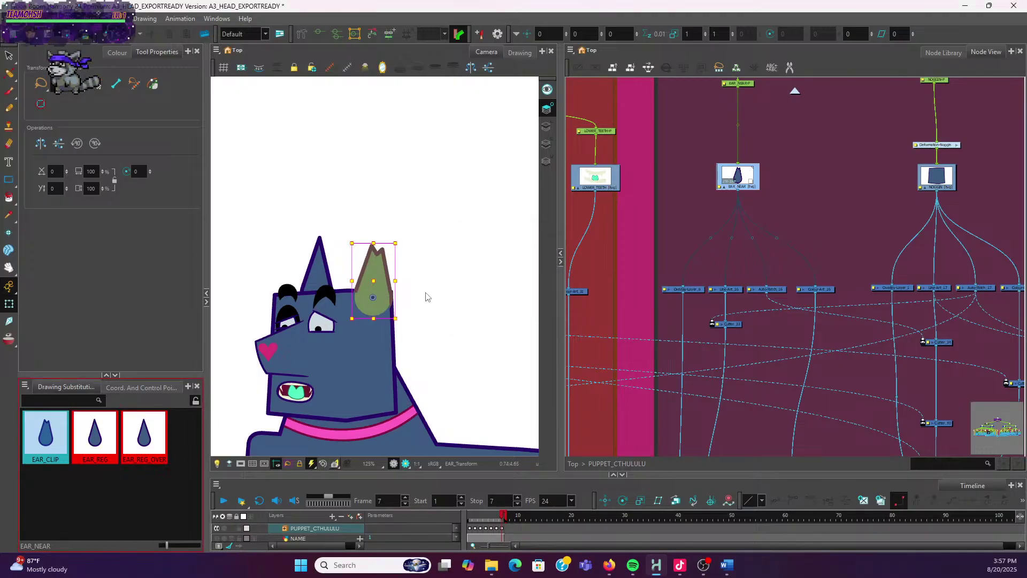
pyautogui.click(45, 436)
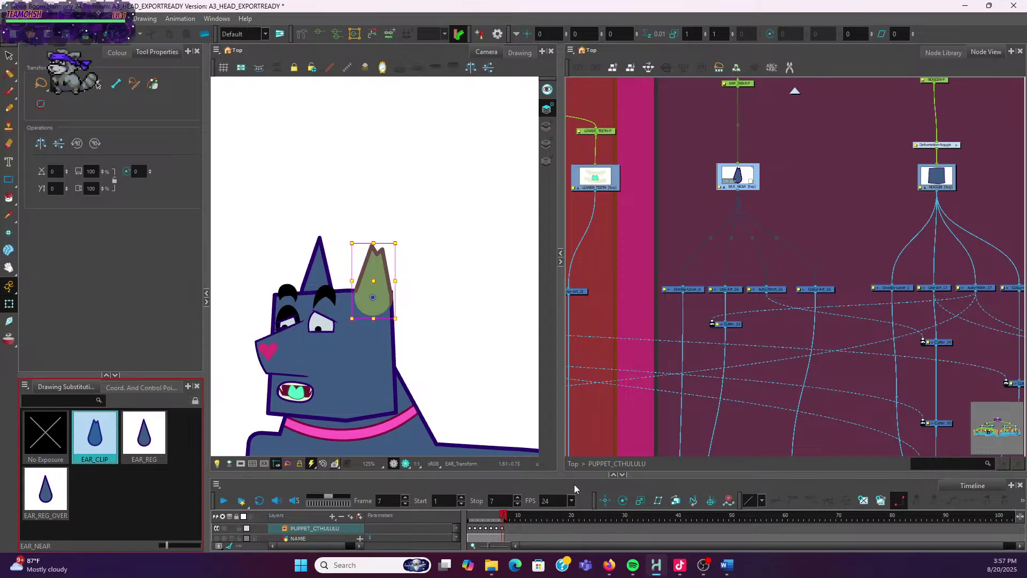
pyautogui.click(880, 501)
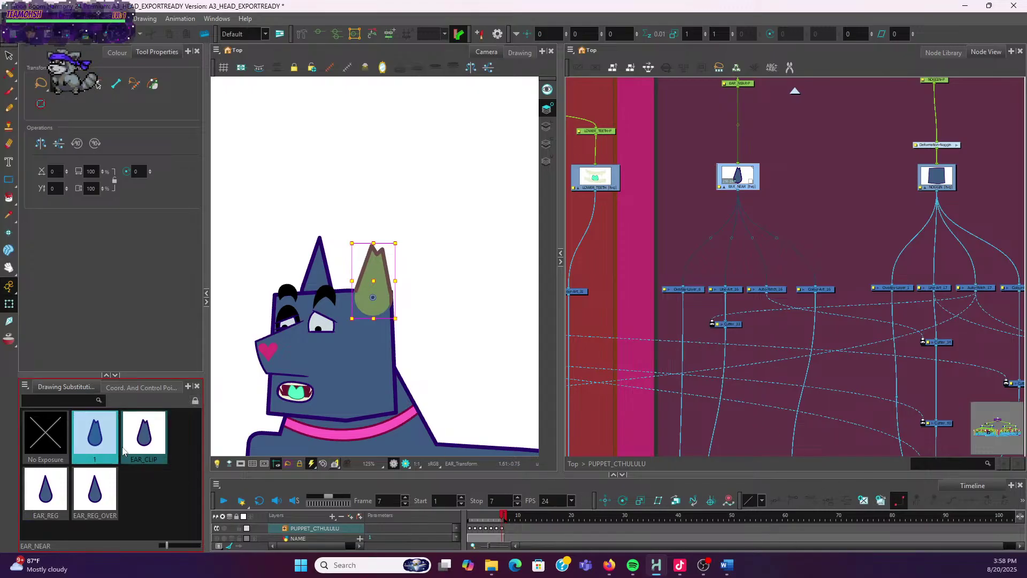
pyautogui.click(517, 53)
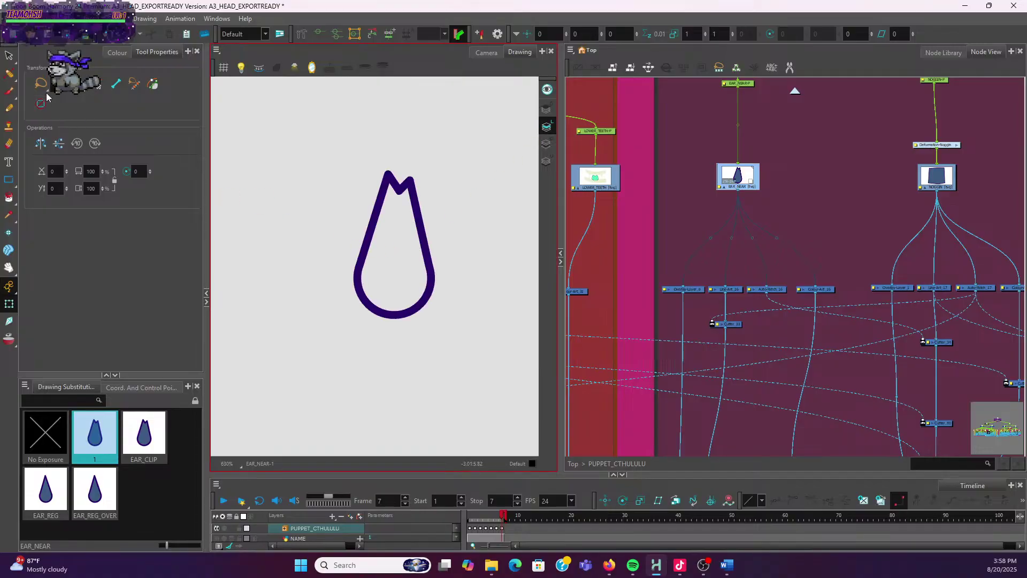
pyautogui.click(8, 55)
pyautogui.moveTo(437, 185)
pyautogui.mouseDown()
pyautogui.moveTo(369, 121)
pyautogui.moveTo(402, 178)
pyautogui.moveTo(397, 151)
pyautogui.mouseUp()
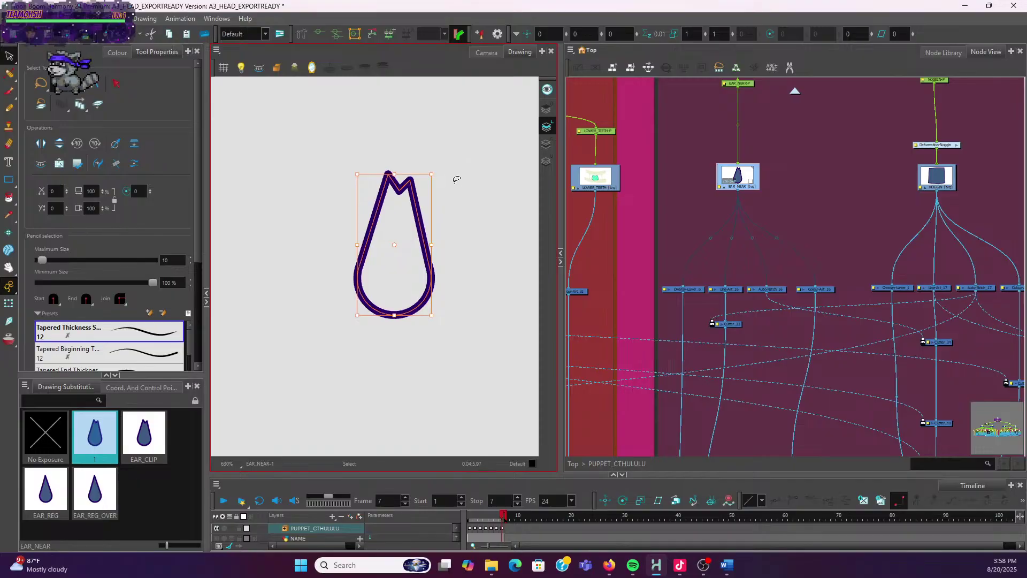
pyautogui.press('Delete')
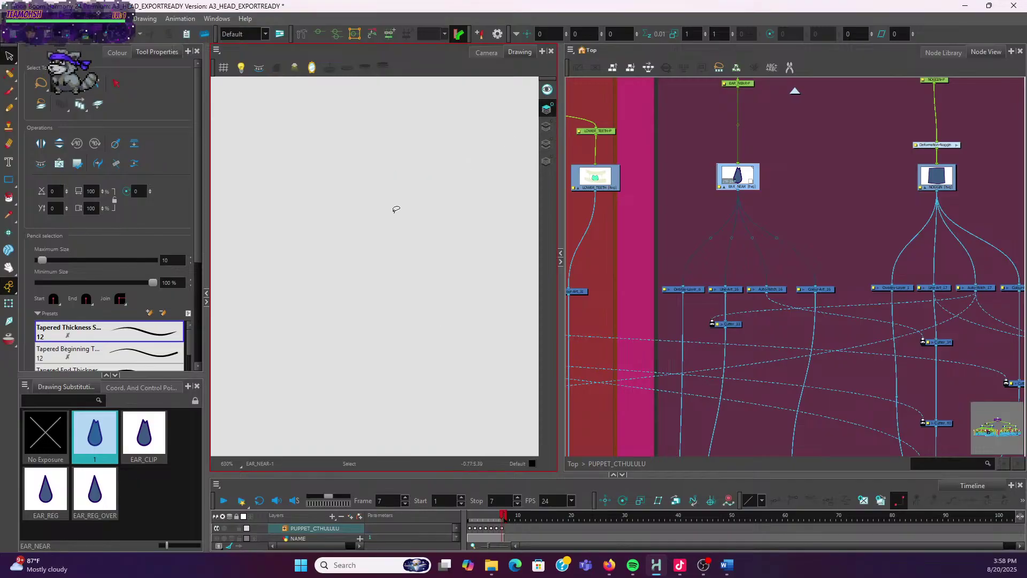
pyautogui.hotkey('ctrl', 'z')
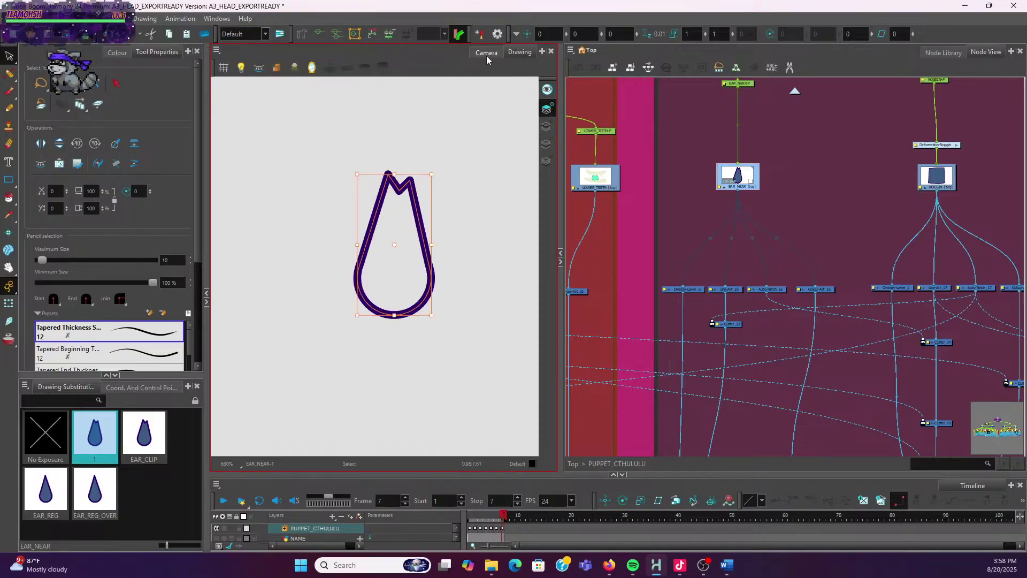
pyautogui.click(486, 55)
# Delete the bottom two segments of the near ear's rounded outline with the Contour Editor, leaving the base open
pyautogui.scroll(4, 415, 312)
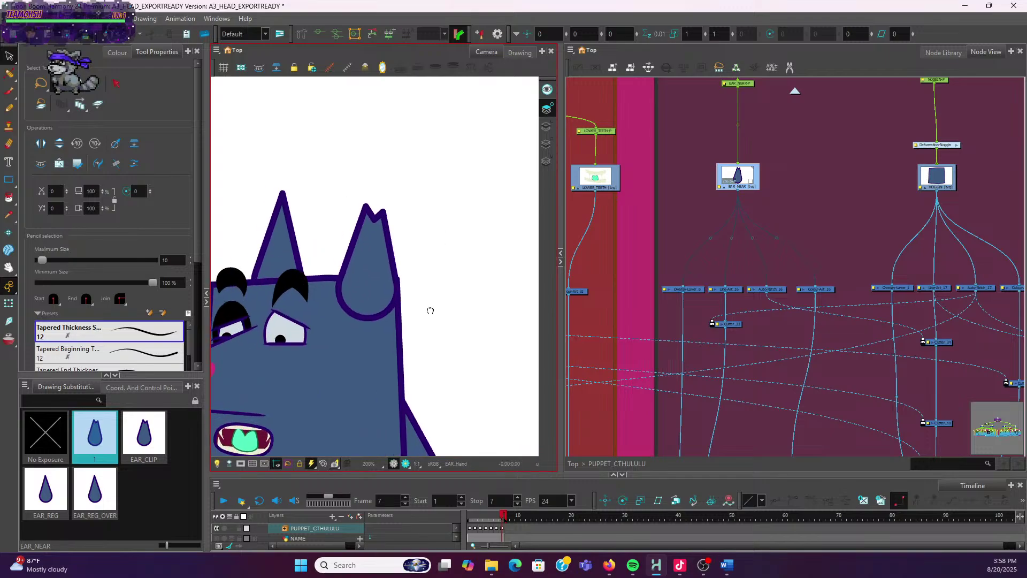
pyautogui.scroll(2, 368, 321)
pyautogui.click(368, 316)
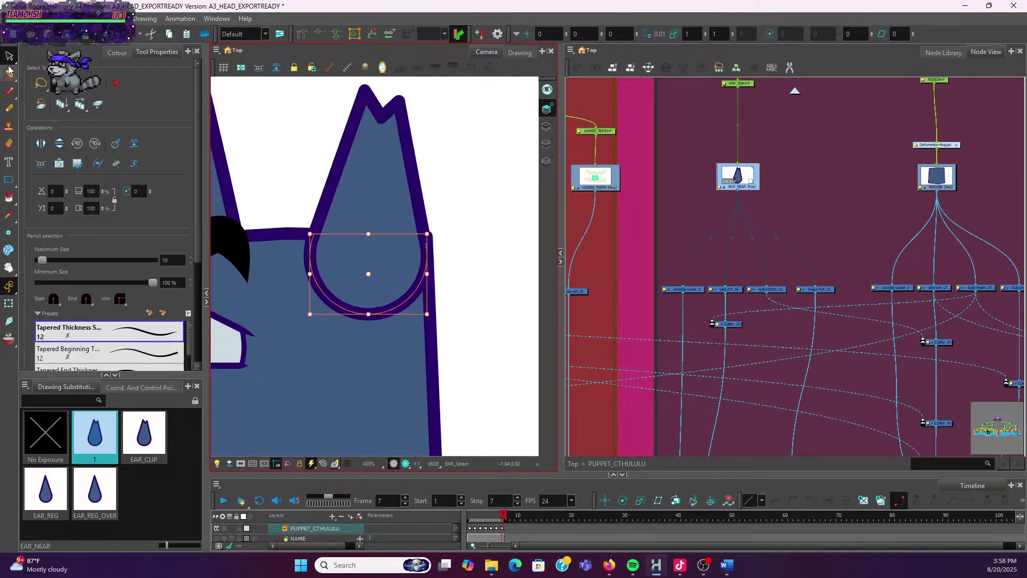
pyautogui.click(9, 69)
pyautogui.click(48, 63)
pyautogui.scroll(2, 348, 330)
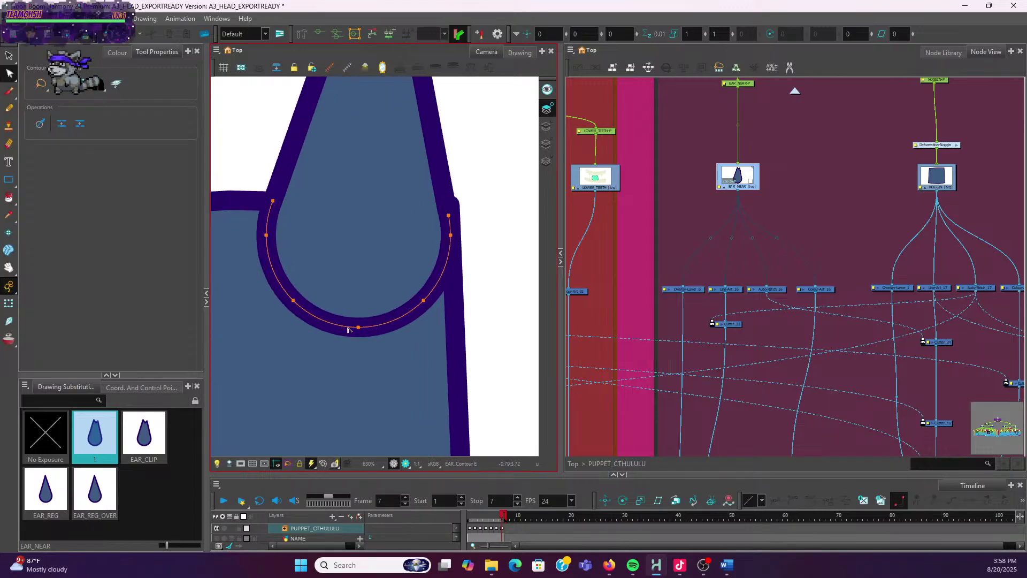
pyautogui.click(346, 326)
pyautogui.press('Delete')
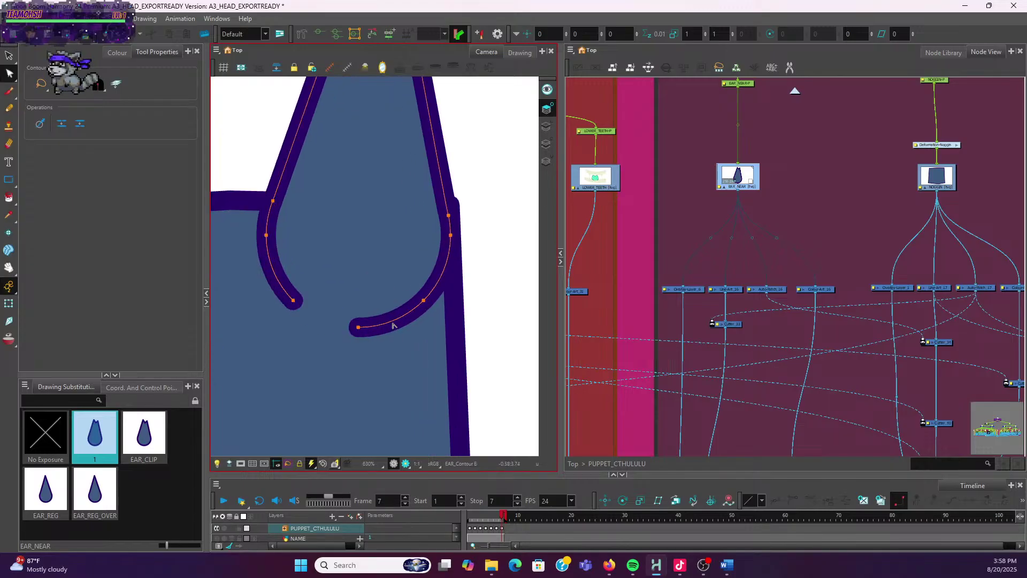
pyautogui.click(393, 326)
pyautogui.press('Delete')
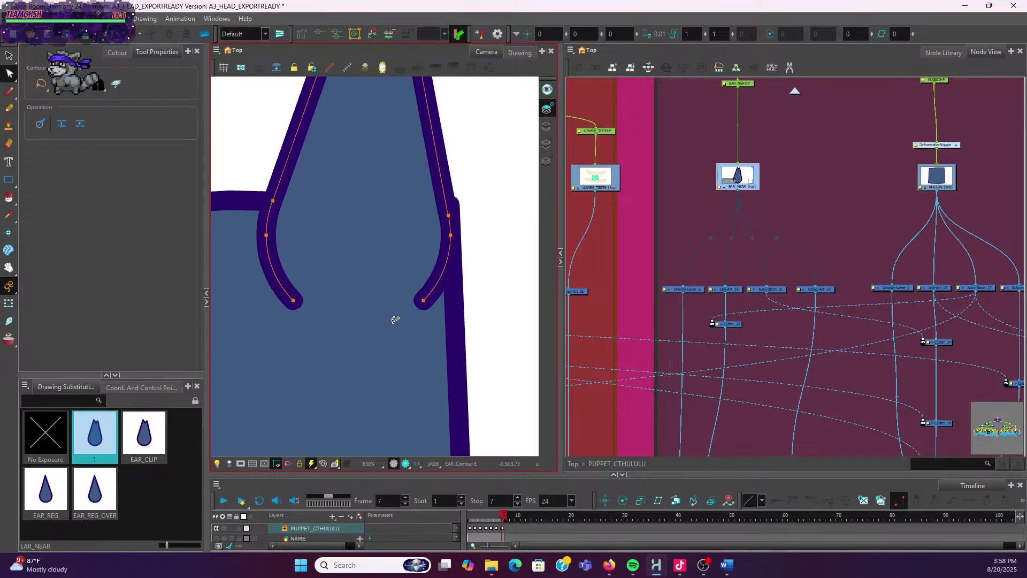
# Taper the front end of the near ear's open outline to a point with the Pencil Editor
pyautogui.click(10, 74)
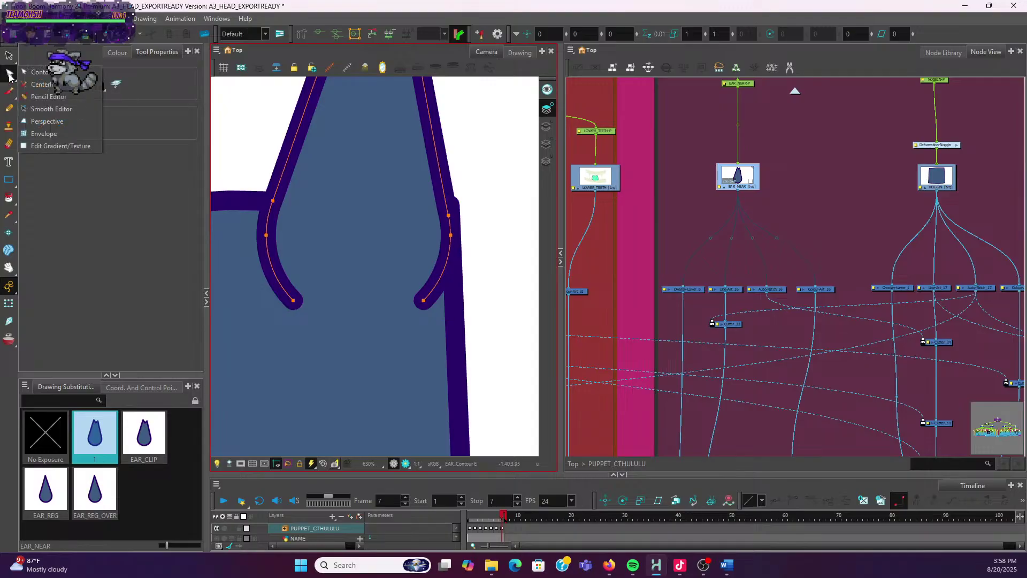
pyautogui.click(51, 97)
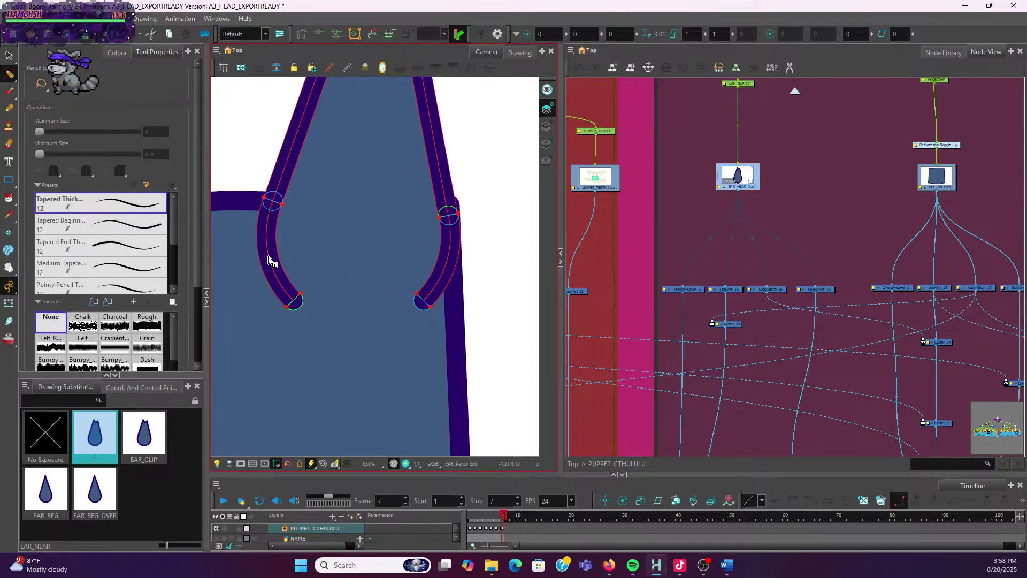
pyautogui.click(270, 262)
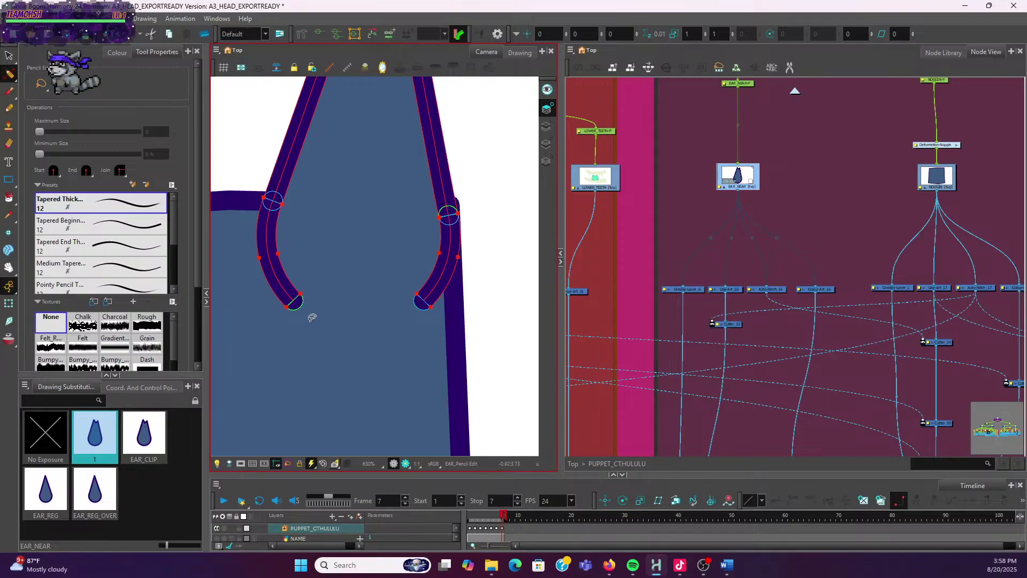
pyautogui.scroll(2, 312, 318)
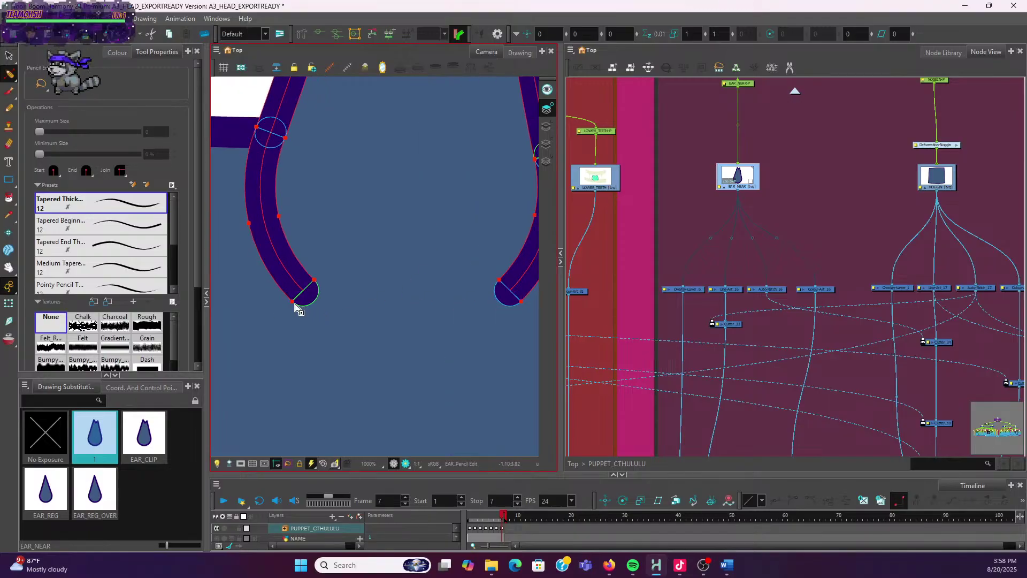
pyautogui.click(298, 294)
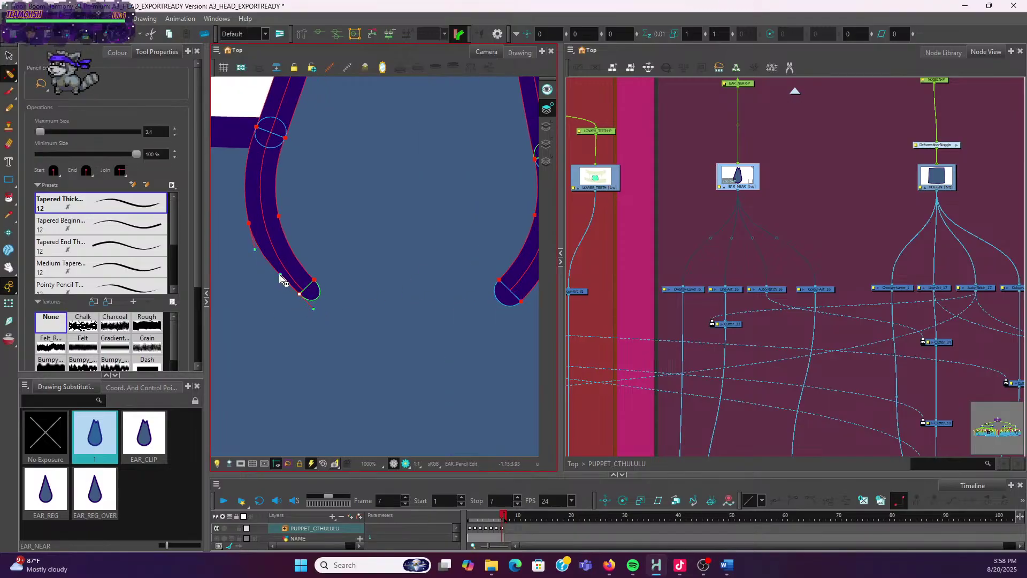
pyautogui.moveTo(285, 279)
pyautogui.mouseDown()
pyautogui.moveTo(316, 289)
pyautogui.moveTo(292, 264)
pyautogui.mouseUp()
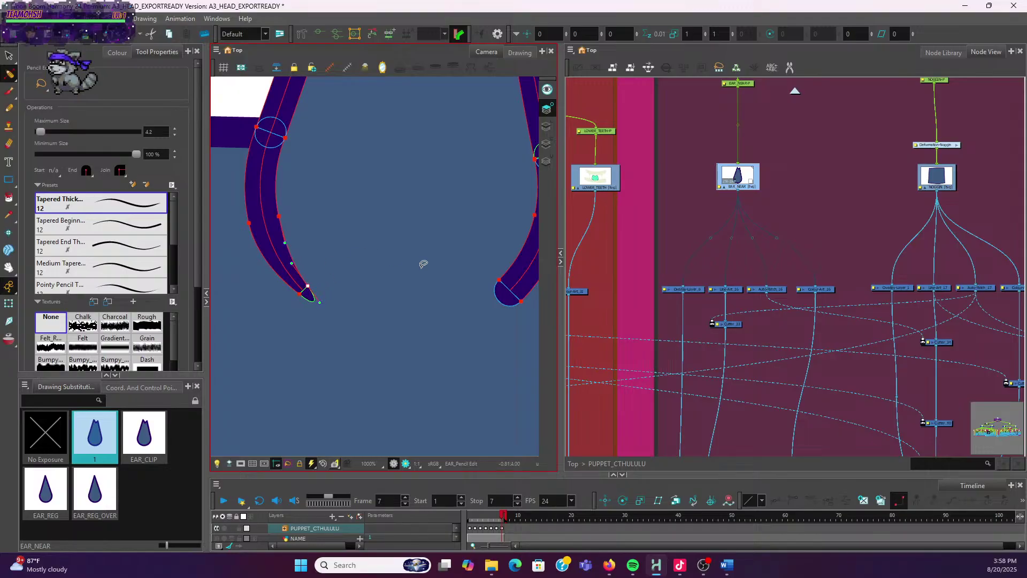
# Taper the rear end of the near ear's open outline to a matching point and deselect the line
pyautogui.scroll(-2, 424, 263)
pyautogui.moveTo(438, 296); pyautogui.dragTo(385, 303)
pyautogui.scroll(3, 386, 305)
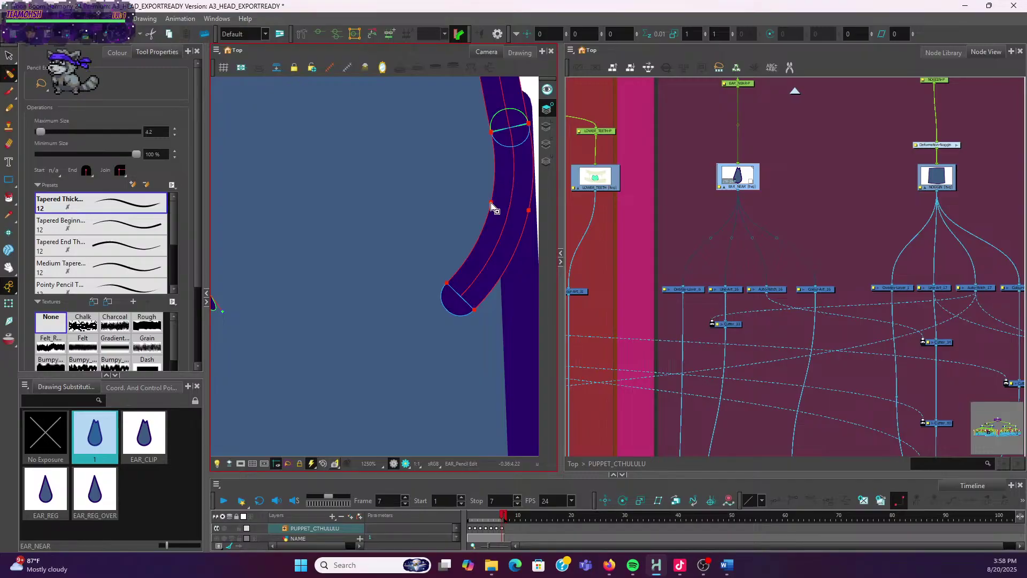
pyautogui.moveTo(450, 293)
pyautogui.mouseDown()
pyautogui.moveTo(481, 280)
pyautogui.moveTo(478, 271)
pyautogui.mouseUp()
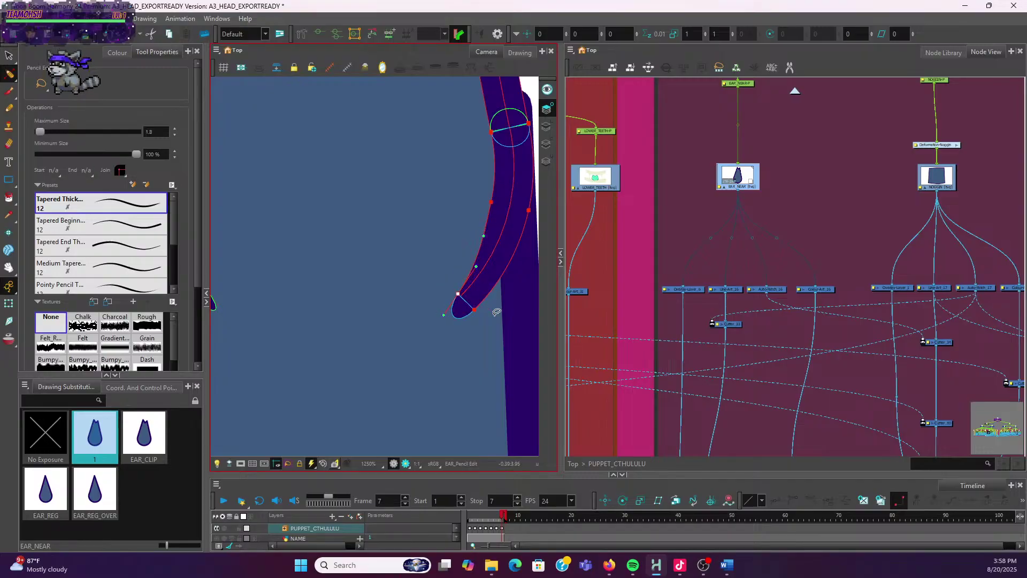
pyautogui.moveTo(479, 311); pyautogui.dragTo(464, 299)
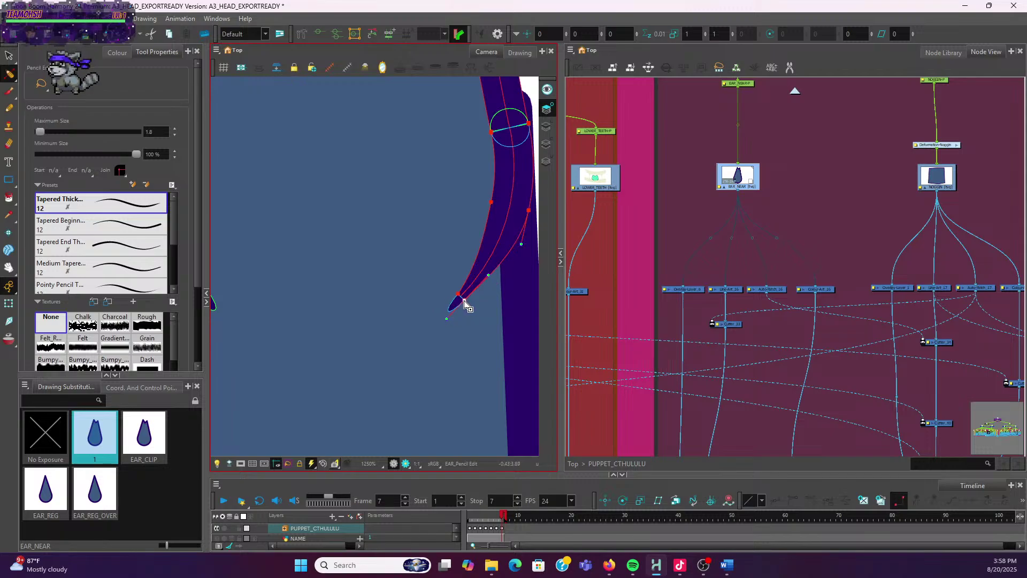
pyautogui.click(424, 268)
pyautogui.scroll(-3, 426, 270)
pyautogui.scroll(-4, 418, 273)
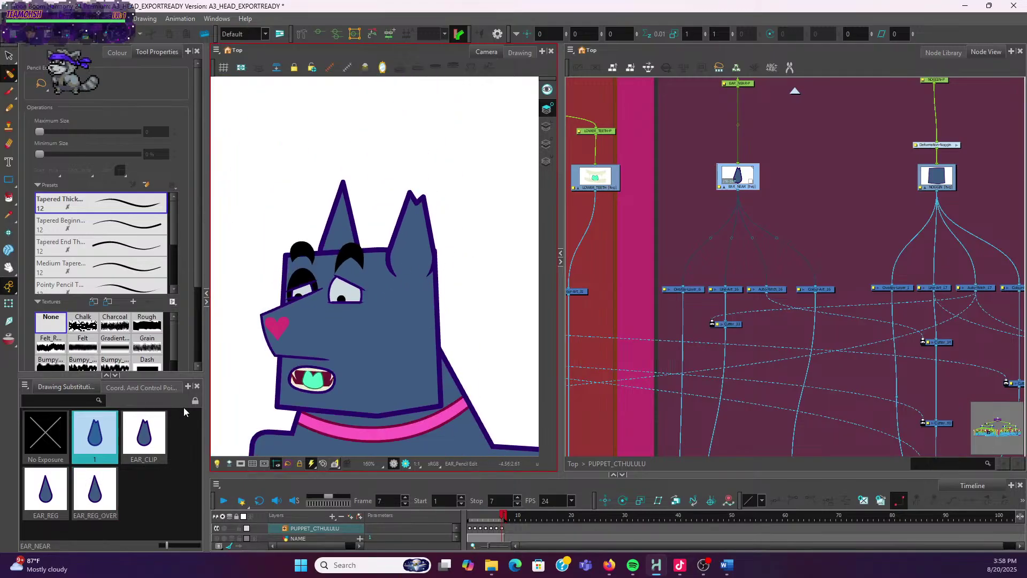
# Unlock the near ear's drawing list, rename drawing 1 as EAR_CLIP_OVER and lock the list again
pyautogui.click(79, 448)
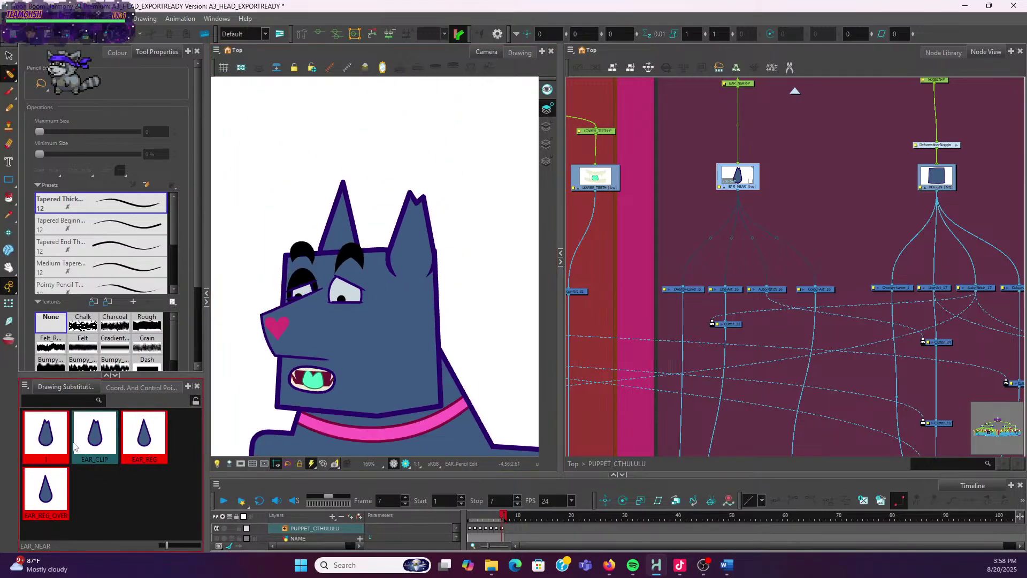
pyautogui.click(65, 443)
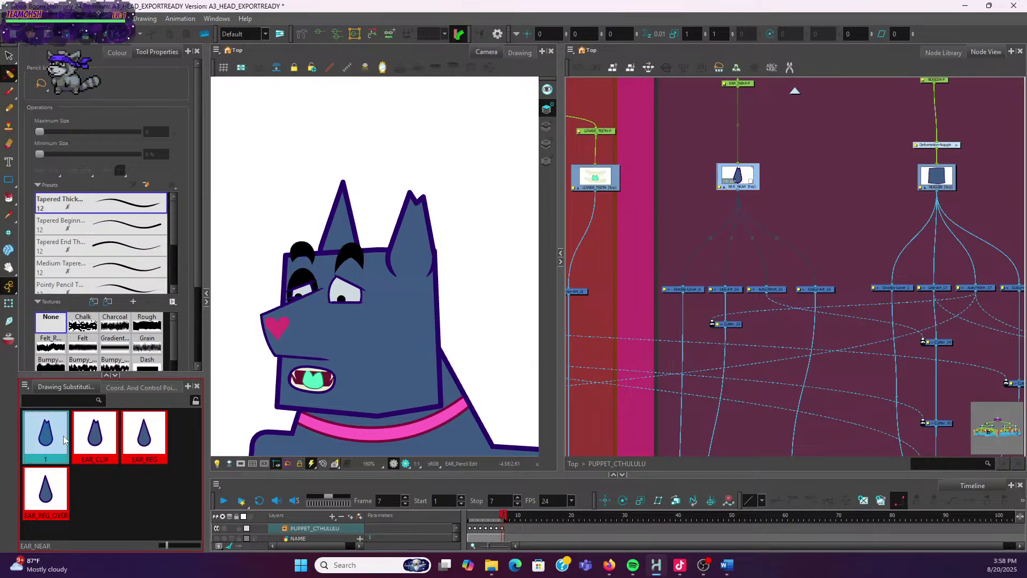
pyautogui.rightClick(52, 444)
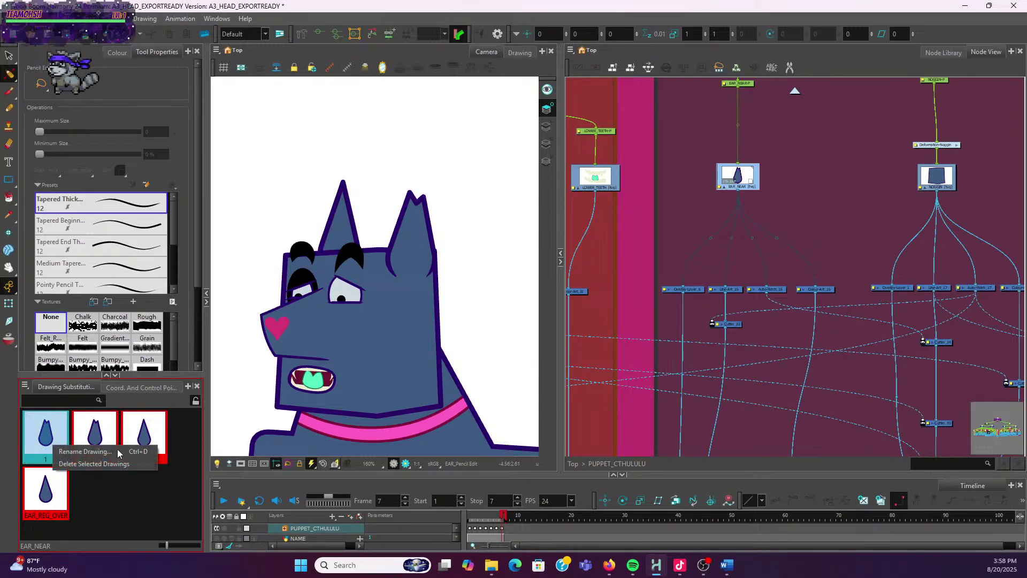
pyautogui.click(118, 450)
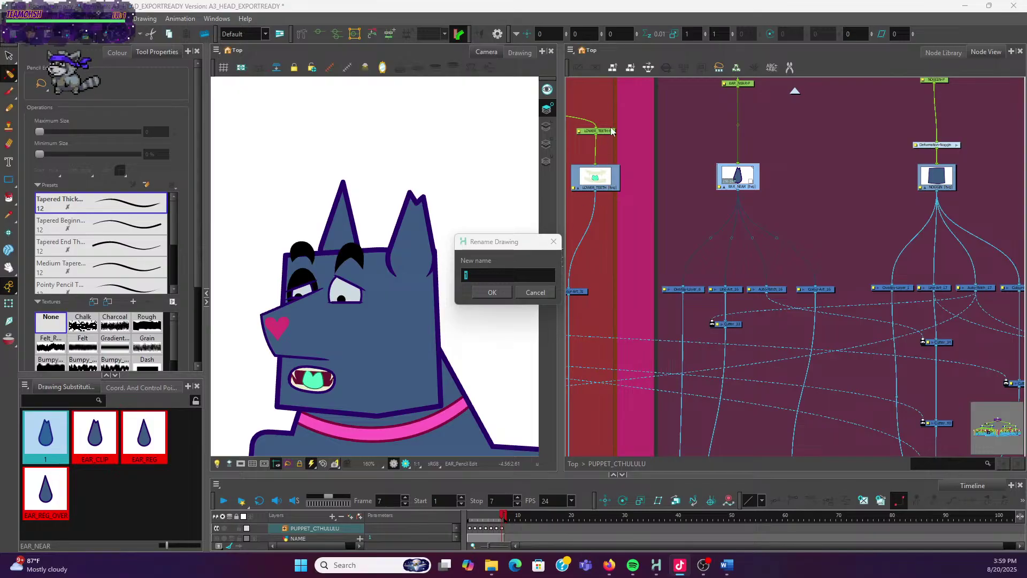
pyautogui.click(493, 275)
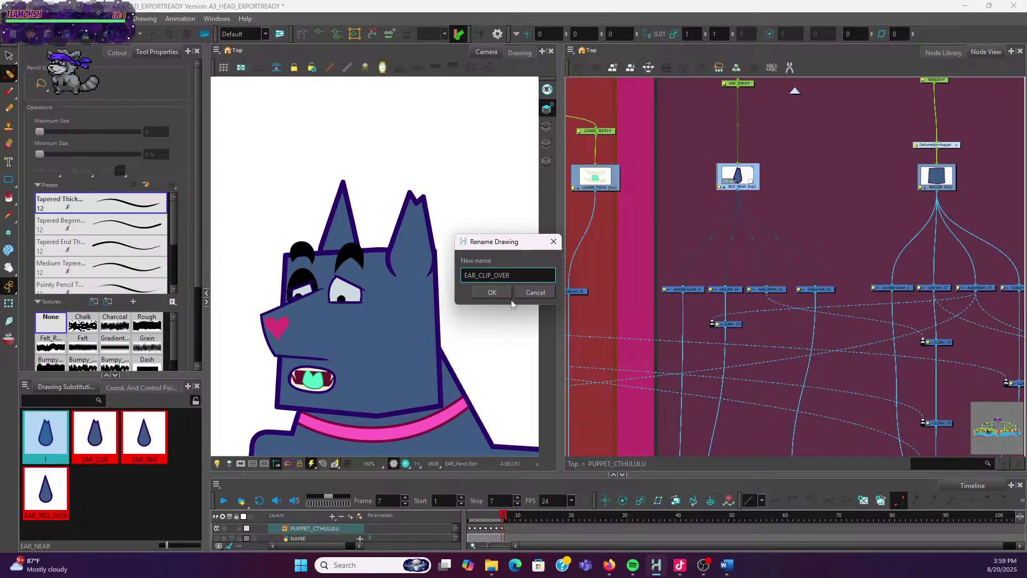
pyautogui.click(498, 293)
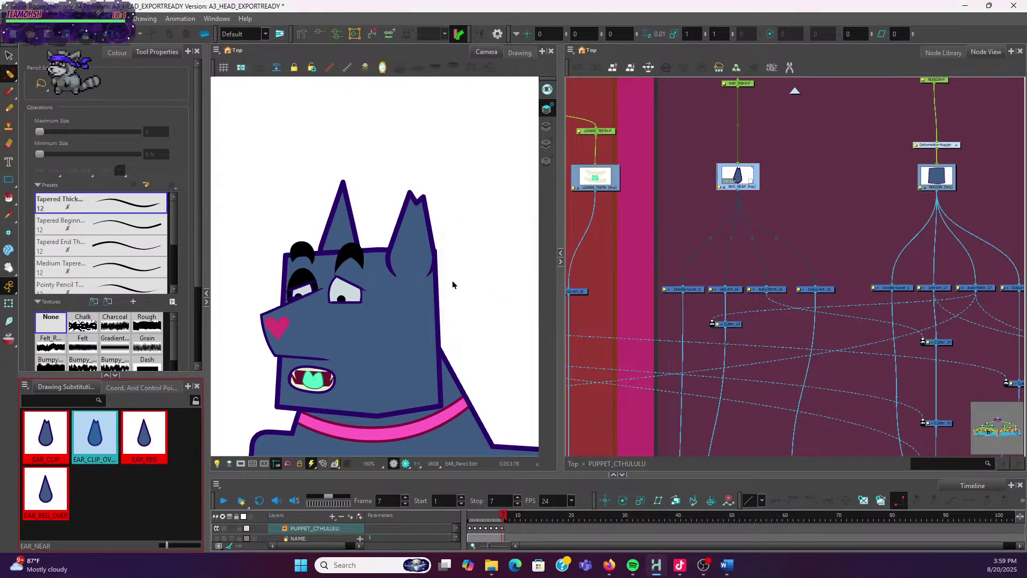
pyautogui.scroll(-1, 452, 285)
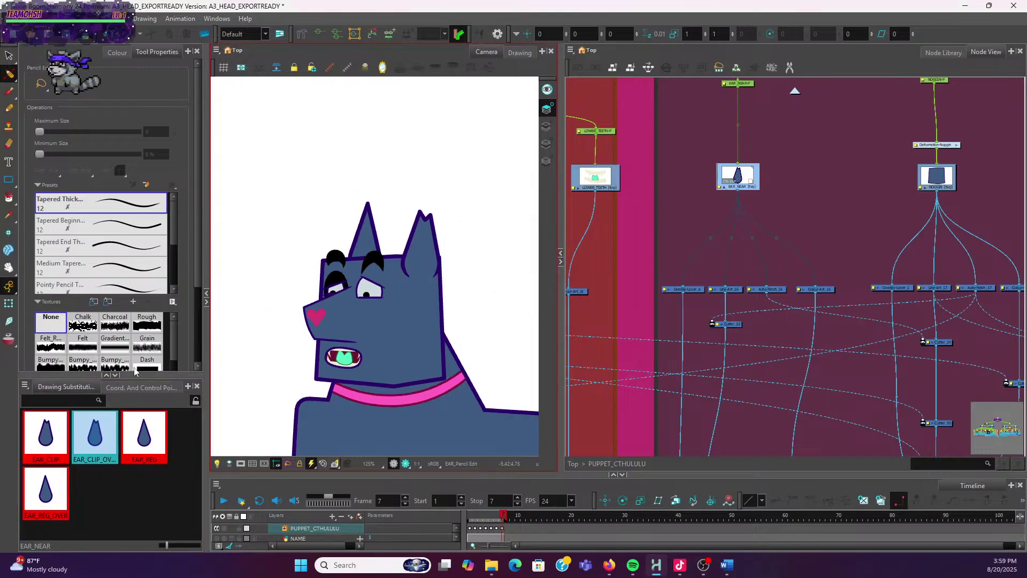
pyautogui.click(195, 400)
# Compare the EAR_CLIP and EAR_CLIP_OVER substitutions on the near ear by switching between them
pyautogui.hotkey('shift', 't')
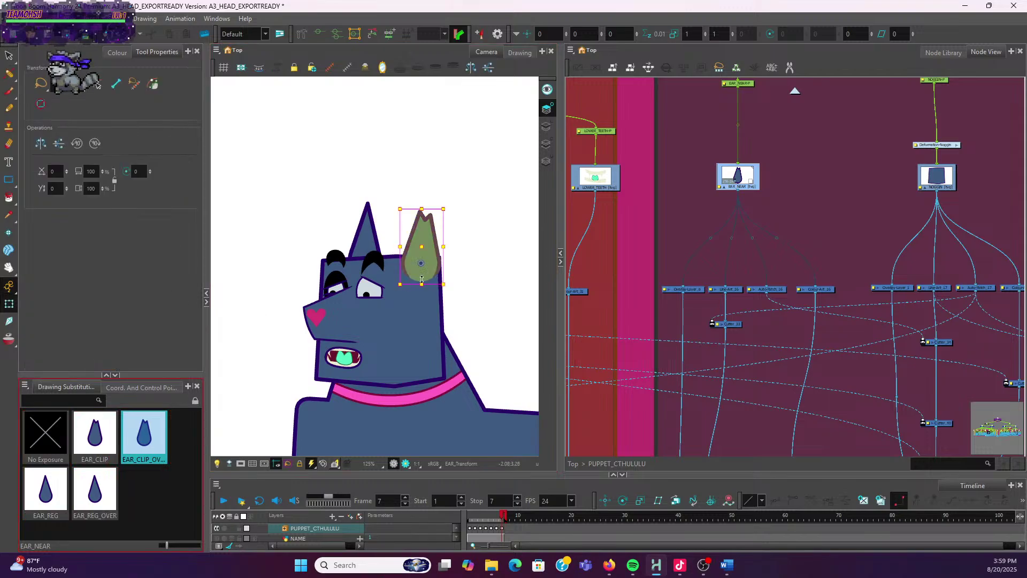
pyautogui.click(104, 439)
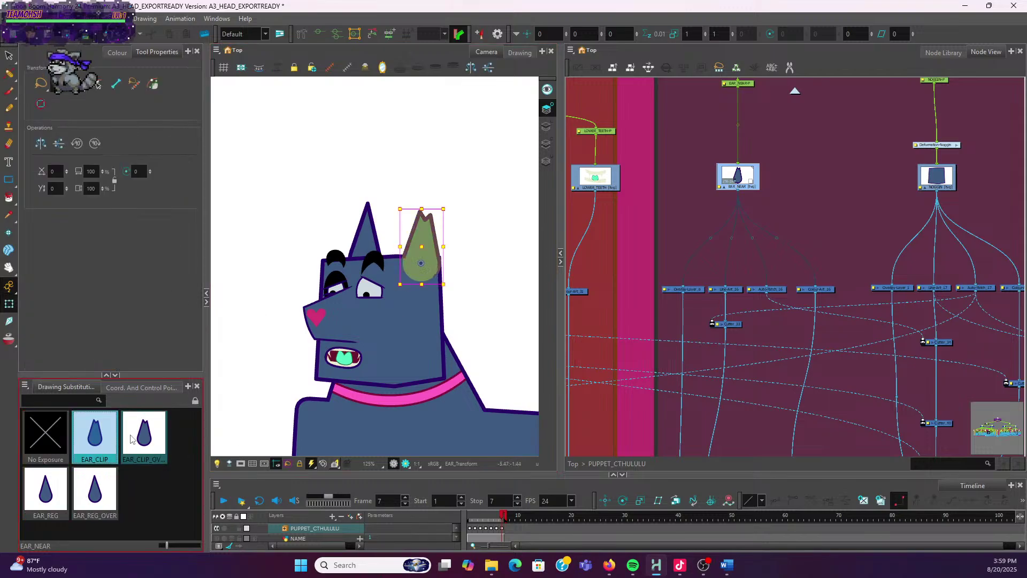
pyautogui.click(143, 441)
pyautogui.click(105, 439)
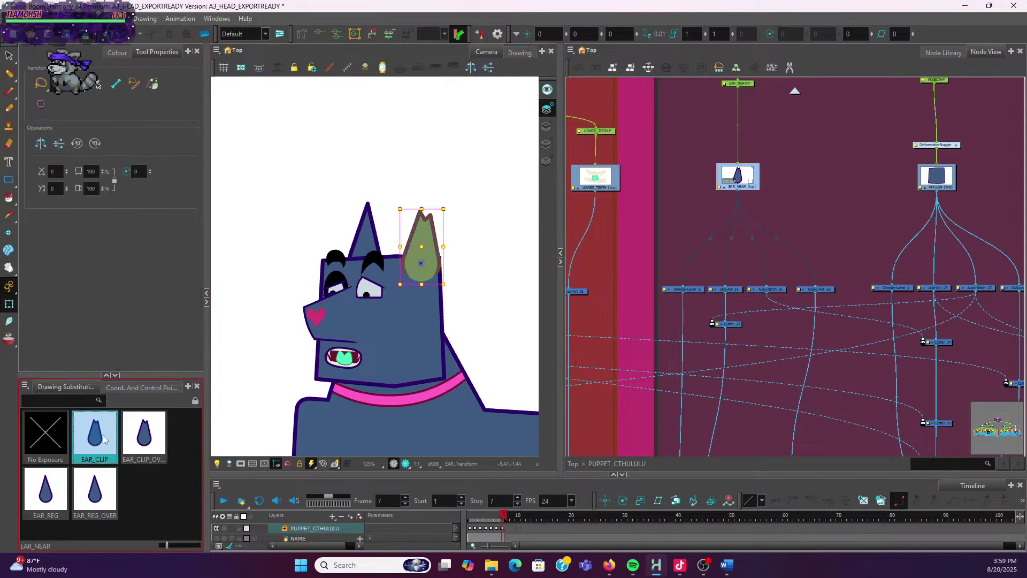
pyautogui.click(138, 447)
# Try rotating the near ear clockwise about its pivot to test how the open base blends with the head
pyautogui.scroll(2, 446, 289)
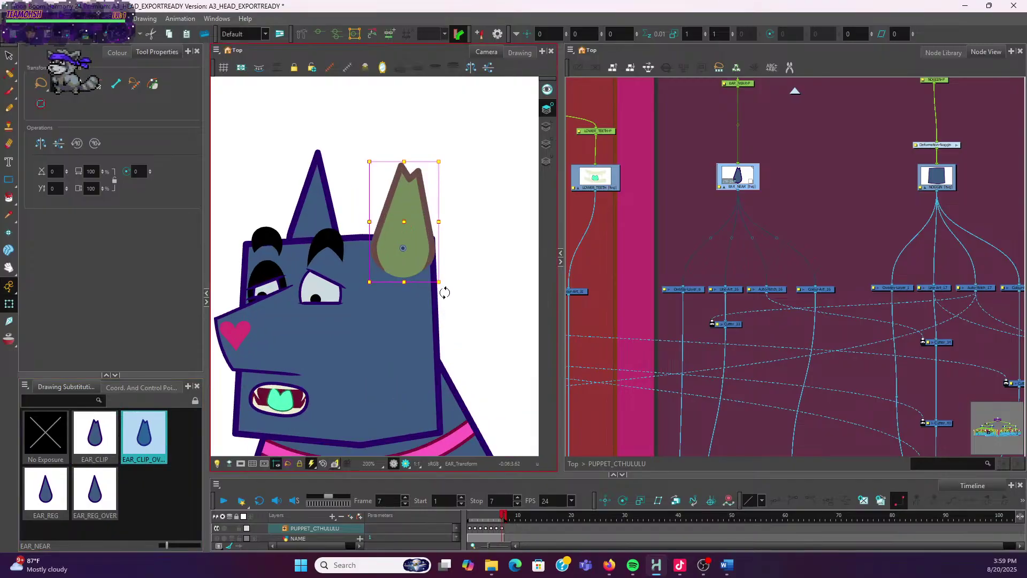
pyautogui.moveTo(446, 288)
pyautogui.mouseDown()
pyautogui.moveTo(420, 308)
pyautogui.moveTo(378, 290)
pyautogui.moveTo(415, 310)
pyautogui.moveTo(430, 305)
pyautogui.moveTo(474, 257)
pyautogui.mouseUp()
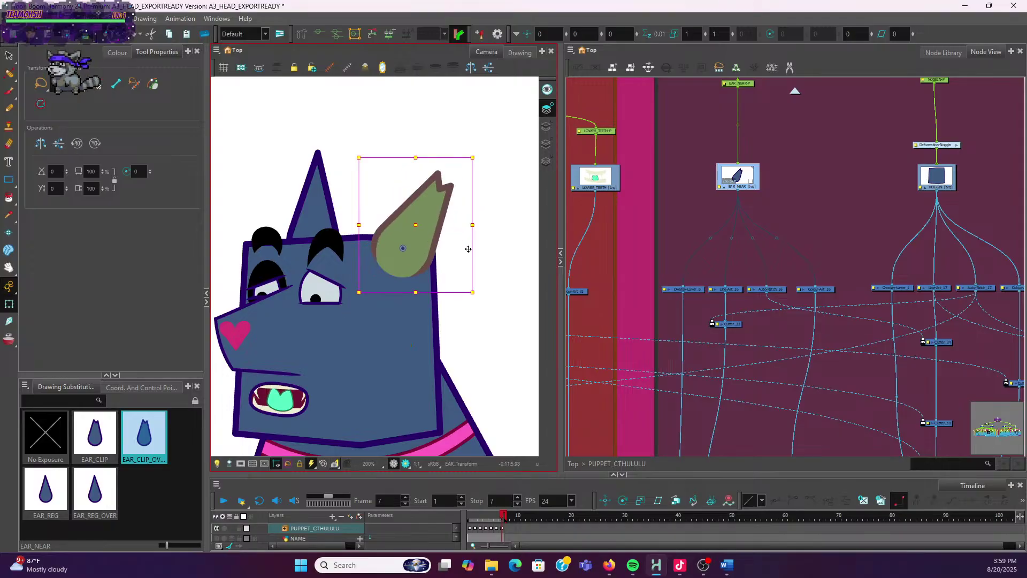
pyautogui.click(472, 307)
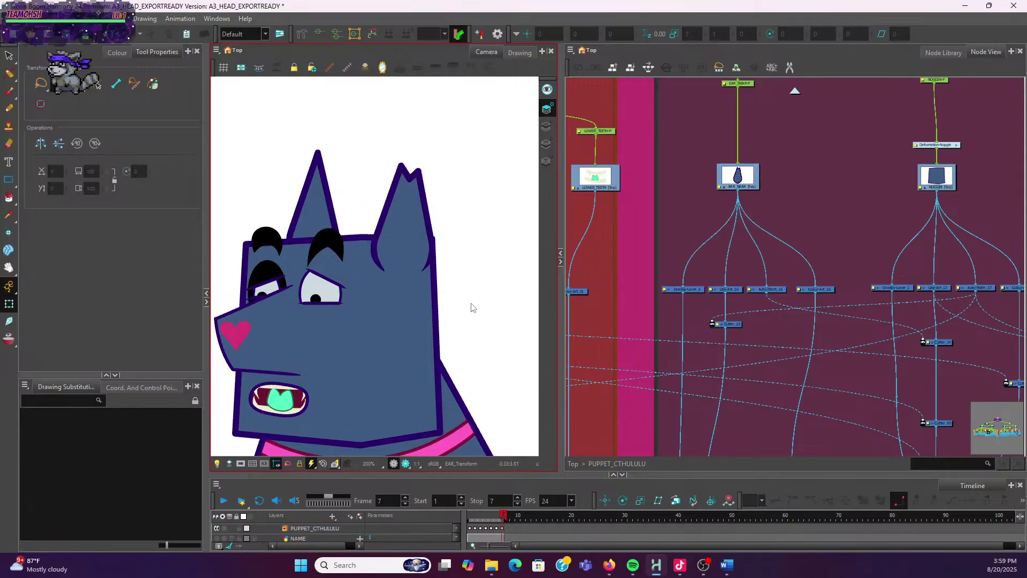
# Examine the ears on frames 2 to 4 and see which drawing the near ear uses in each view
pyautogui.click(475, 527)
pyautogui.scroll(-4, 417, 348)
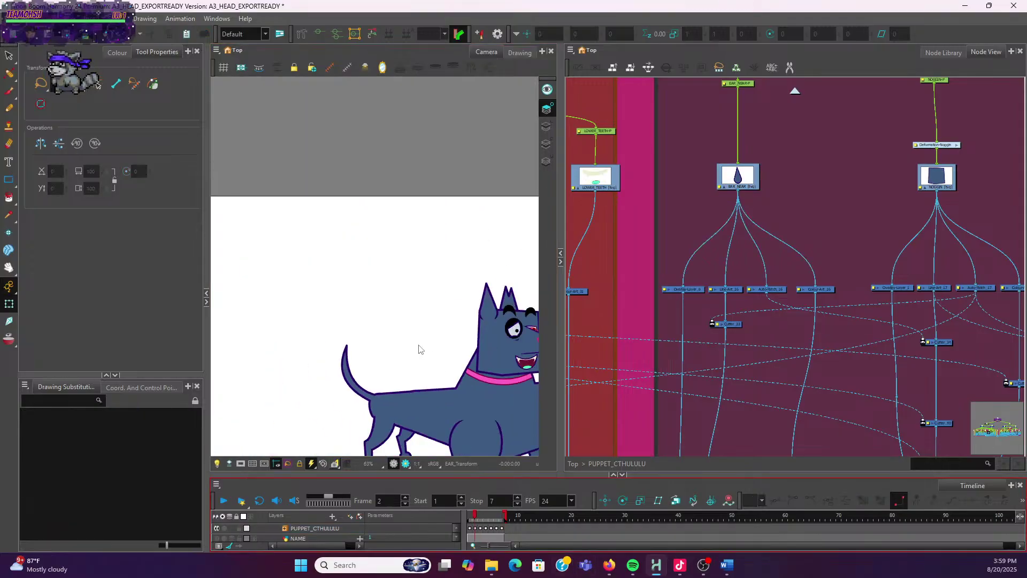
pyautogui.click(480, 524)
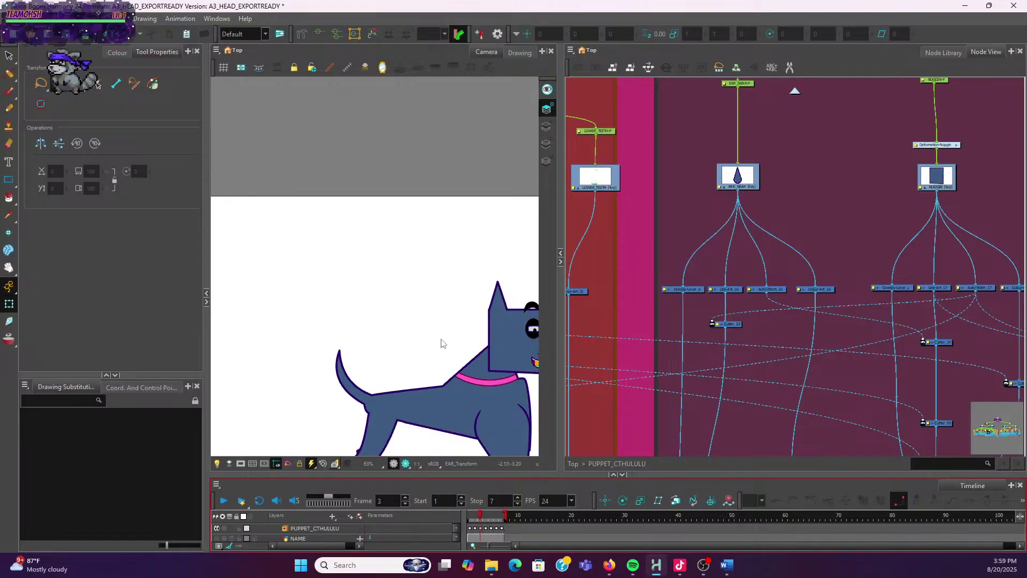
pyautogui.click(486, 524)
pyautogui.scroll(3, 452, 360)
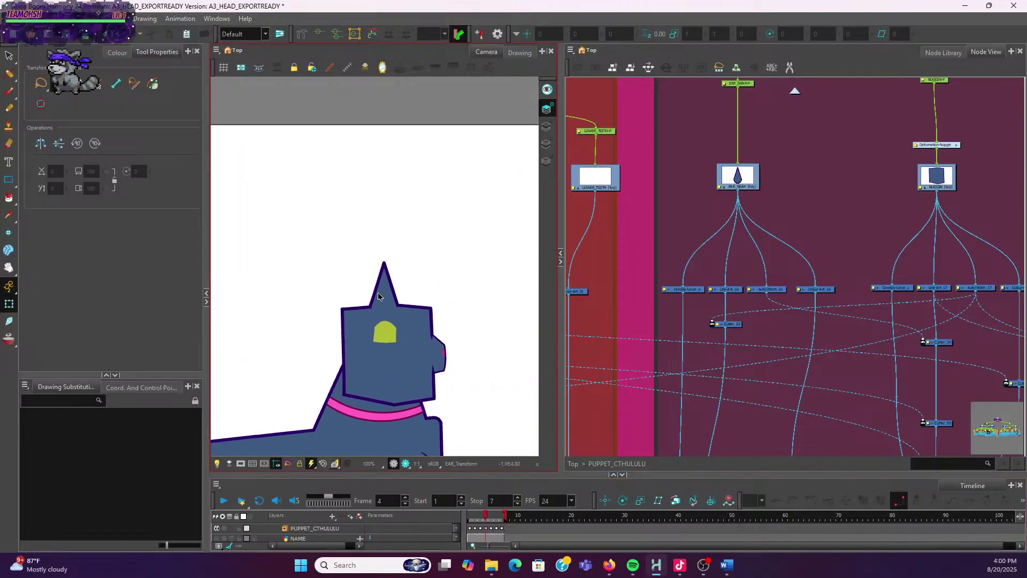
pyautogui.click(390, 296)
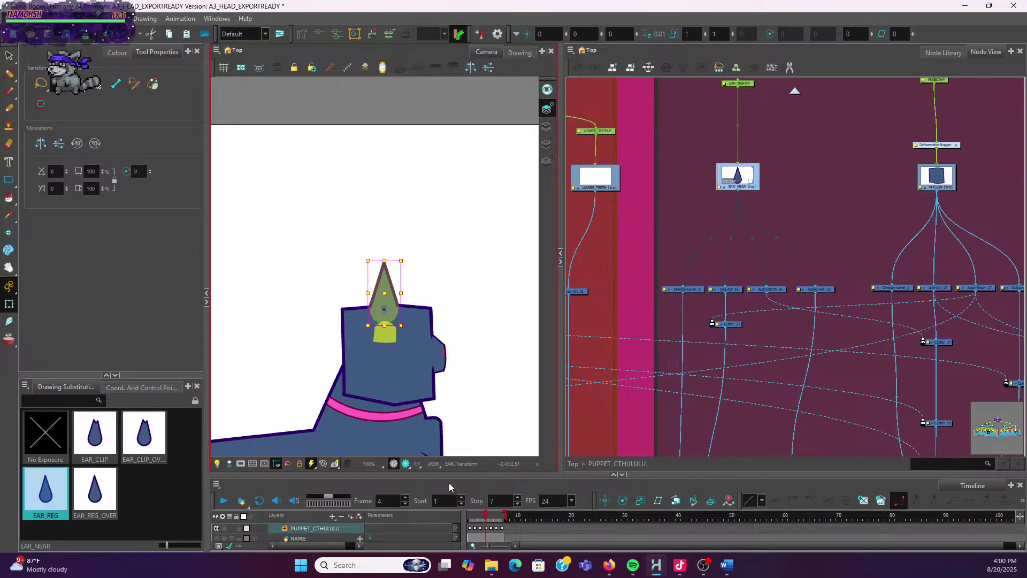
pyautogui.press(',')
pyautogui.press(',')
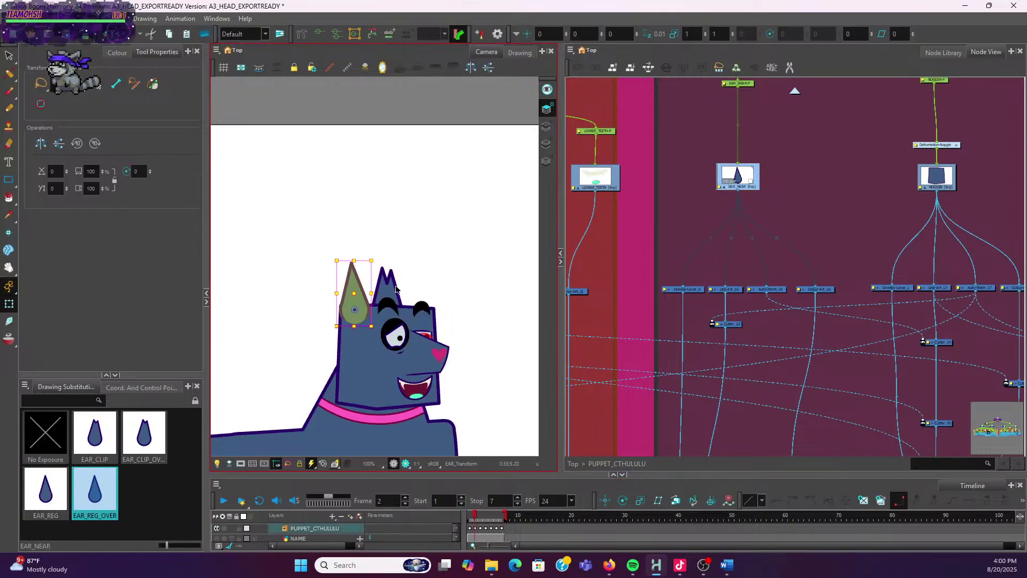
# Select the far ear and expose its notched drawing 1 on frame 3, behind the near ear
pyautogui.click(476, 516)
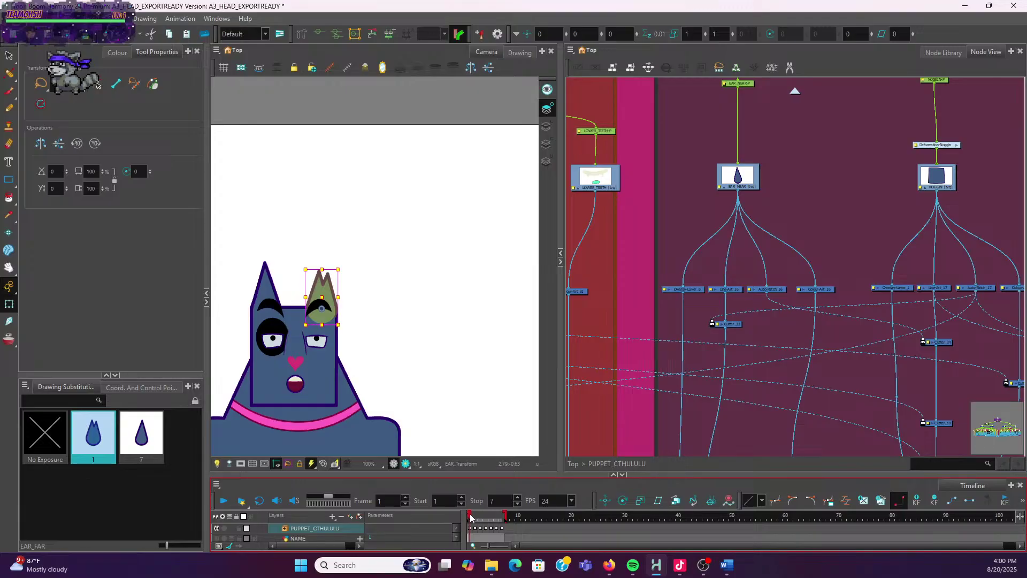
pyautogui.press('.')
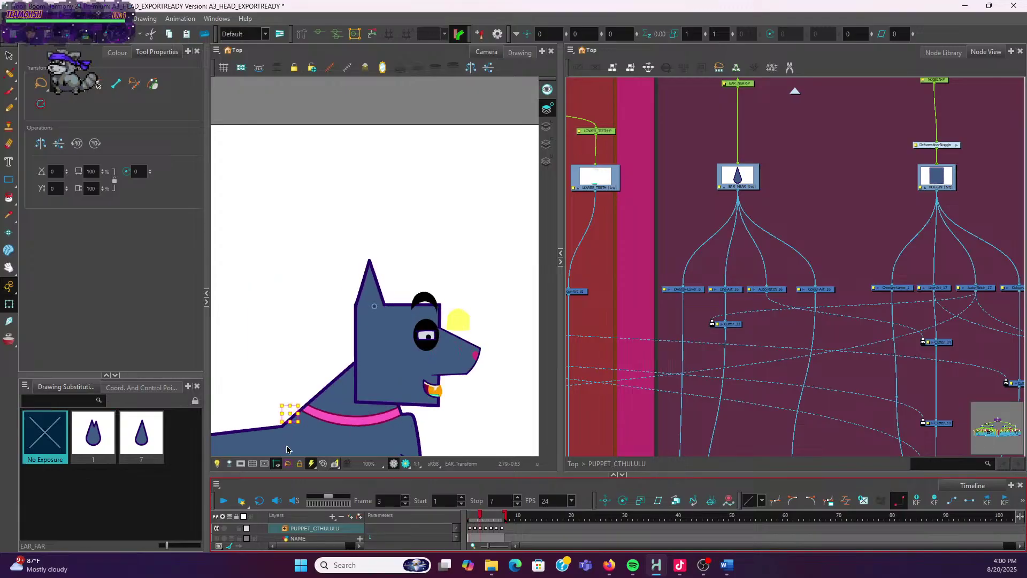
pyautogui.click(105, 443)
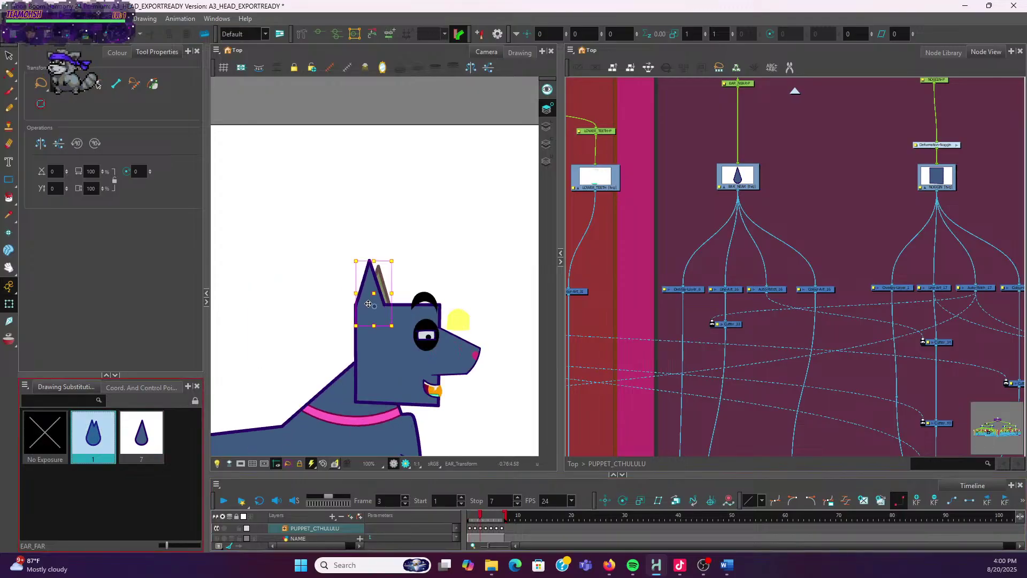
# Position the notched far ear at the rear top corner of the head on frame 4 and compare it with the neighbouring frames
pyautogui.click(486, 519)
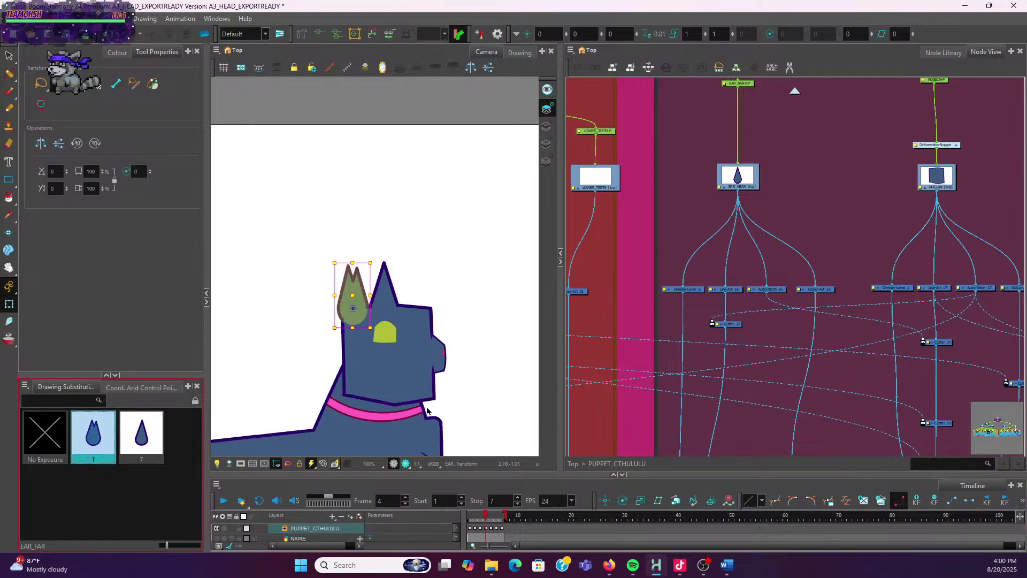
pyautogui.moveTo(335, 296); pyautogui.dragTo(362, 306)
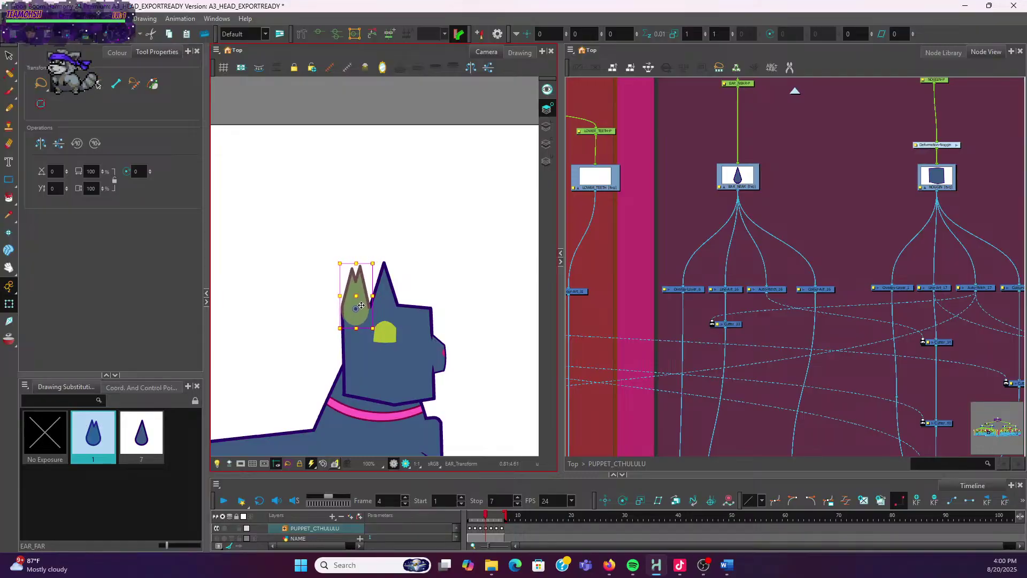
pyautogui.click(491, 519)
pyautogui.click(480, 520)
pyautogui.scroll(2, 386, 350)
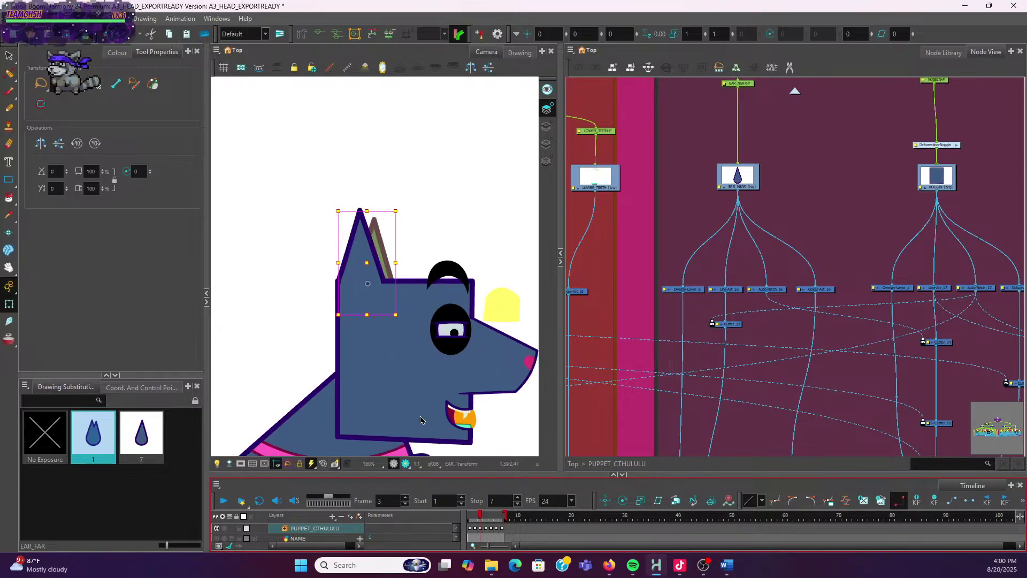
pyautogui.click(476, 518)
pyautogui.click(485, 519)
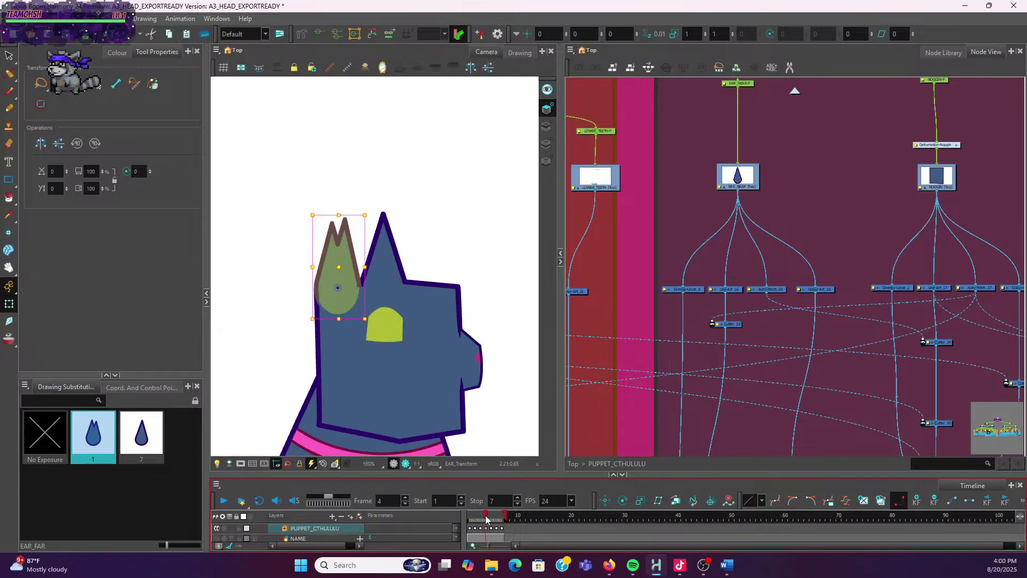
# Scale the far ear down slightly on frame 4, nudge it onto the head's rear edge and deselect it
pyautogui.click(424, 213)
pyautogui.click(349, 271)
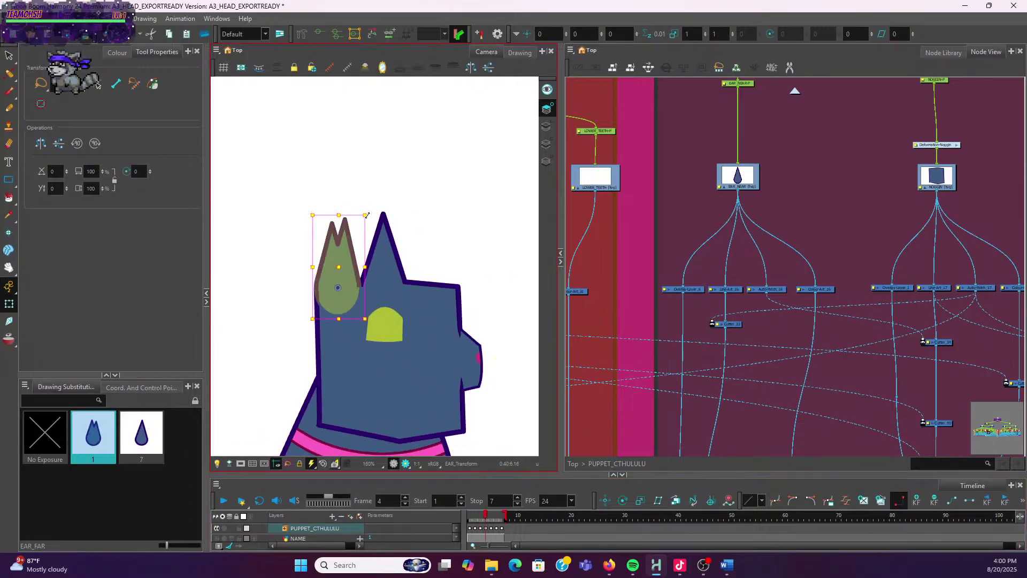
pyautogui.moveTo(367, 214); pyautogui.dragTo(363, 217)
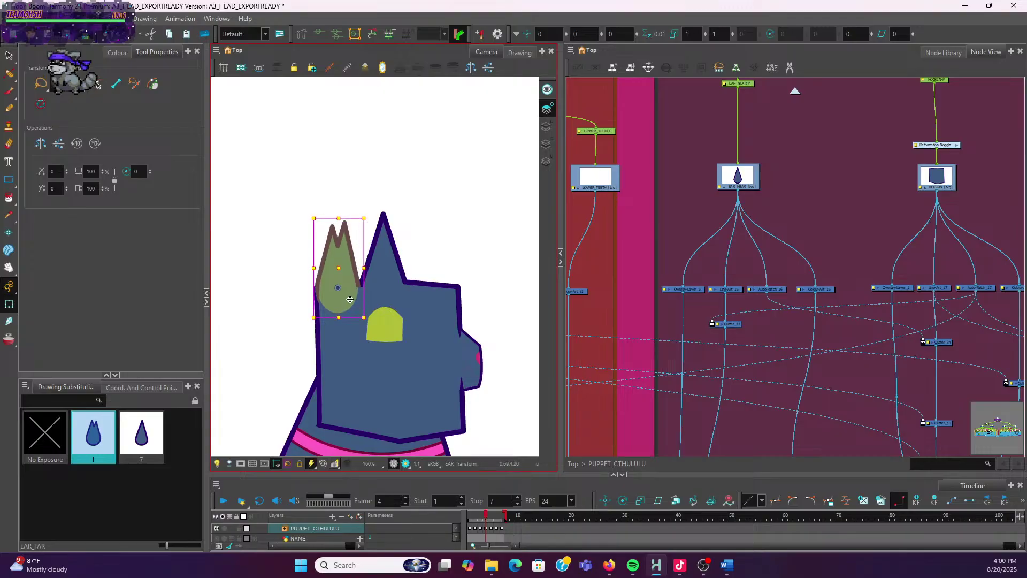
pyautogui.moveTo(349, 300); pyautogui.dragTo(347, 301)
pyautogui.click(275, 259)
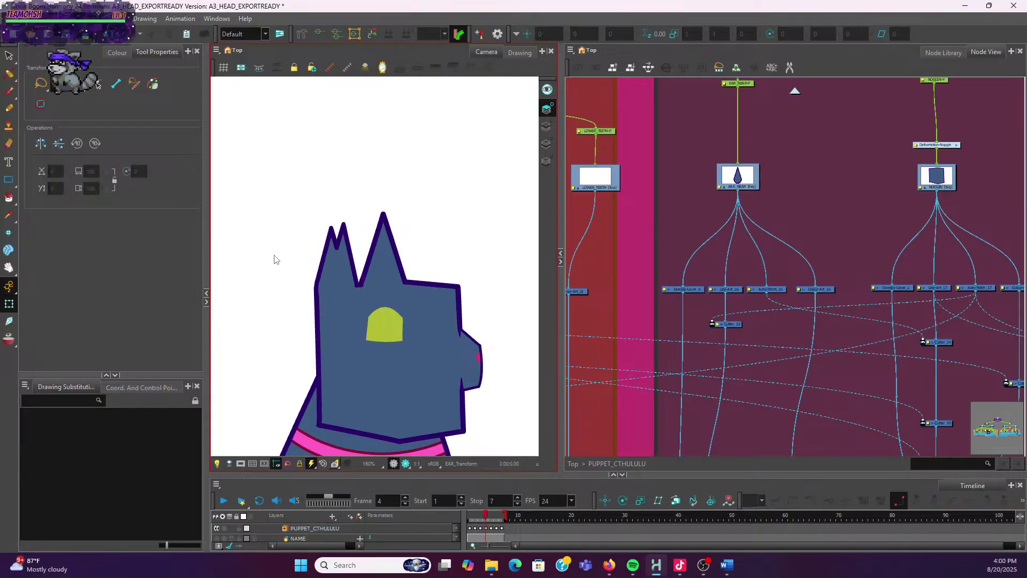
# Check how the resized far ear sits against the whole puppet on frame 4
pyautogui.scroll(-3, 270, 262)
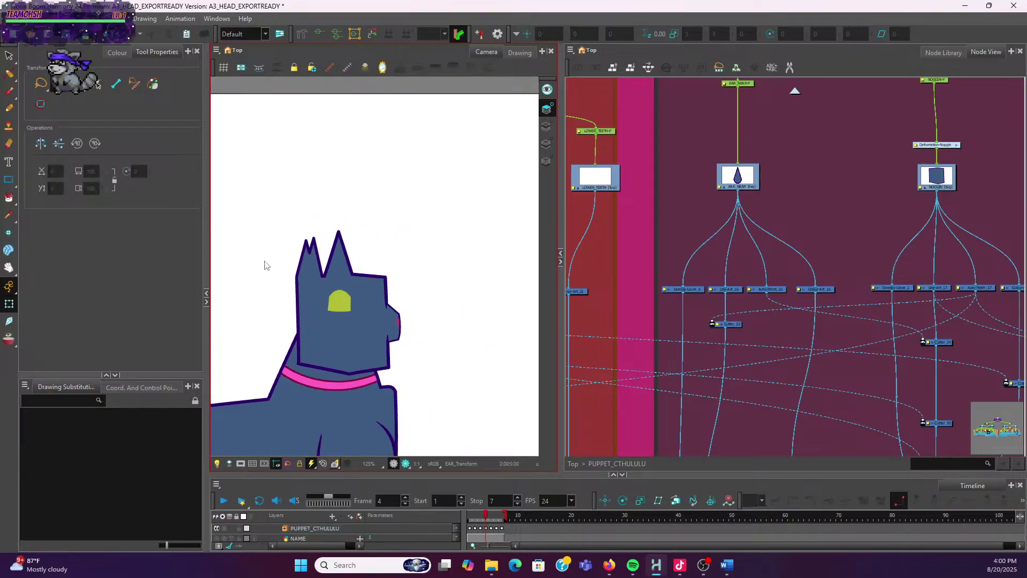
pyautogui.click(328, 261)
pyautogui.click(418, 235)
pyautogui.scroll(-2, 416, 240)
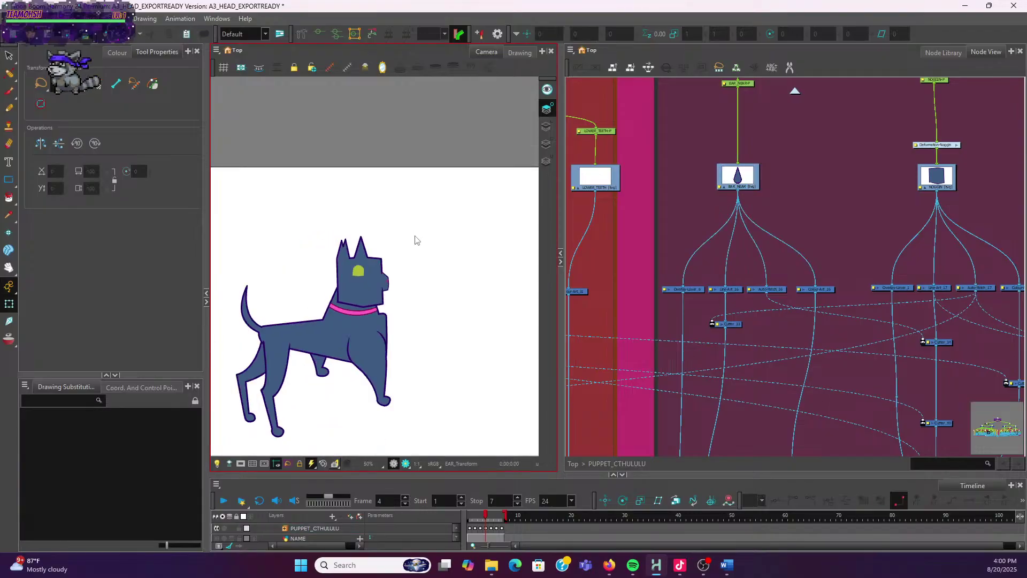
pyautogui.scroll(2, 424, 268)
# Select the far ear and compare its placement on frame 4 with the mirrored head view on frame 5
pyautogui.click(296, 235)
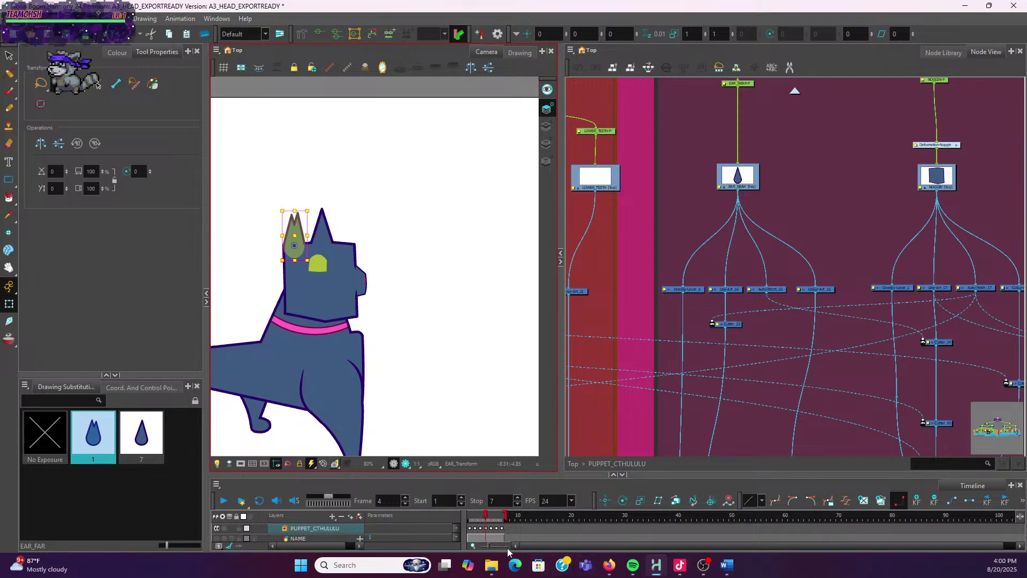
pyautogui.click(486, 515)
pyautogui.click(491, 517)
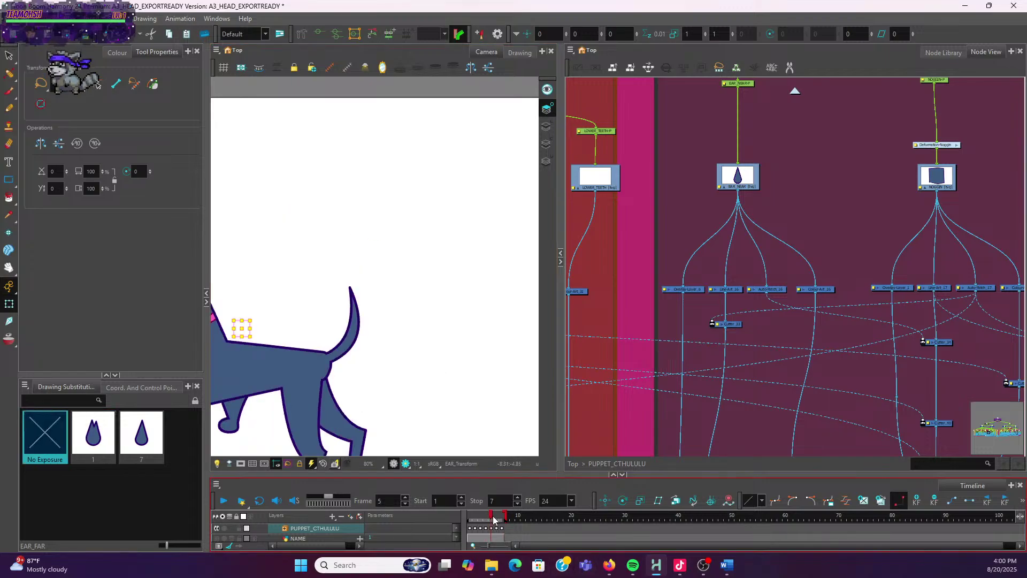
pyautogui.scroll(-3, 332, 284)
pyautogui.scroll(3, 365, 284)
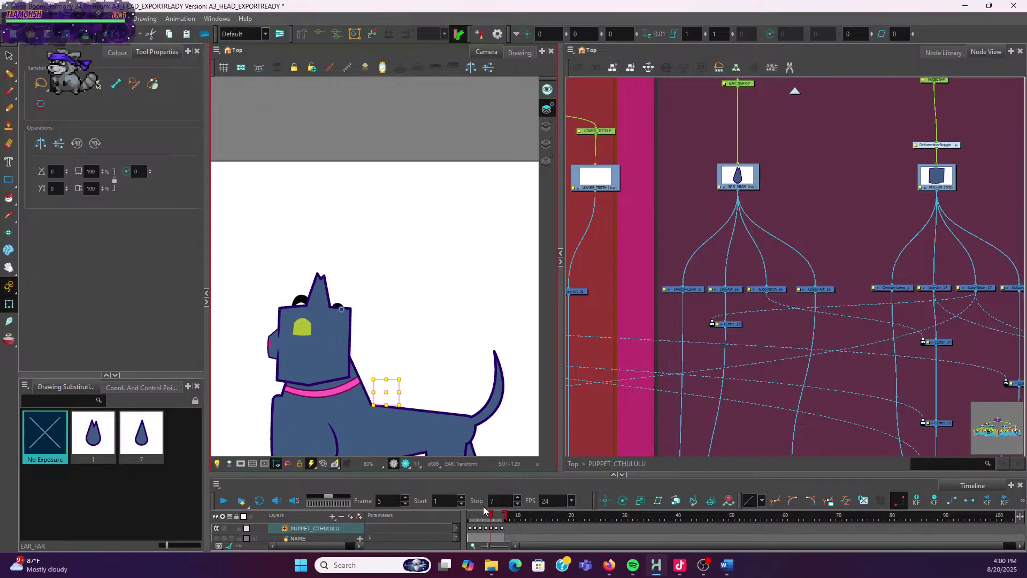
pyautogui.click(486, 517)
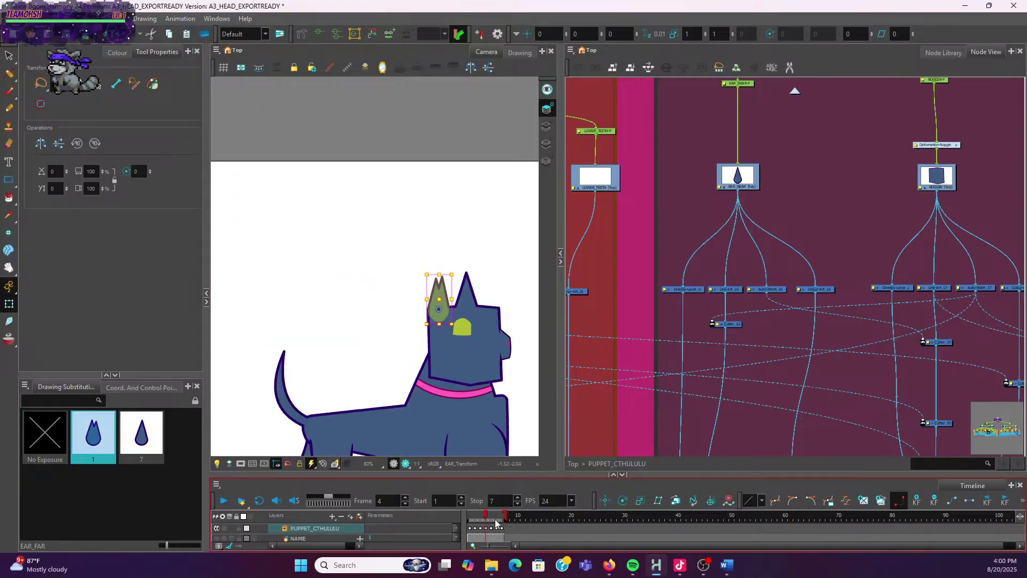
pyautogui.click(491, 516)
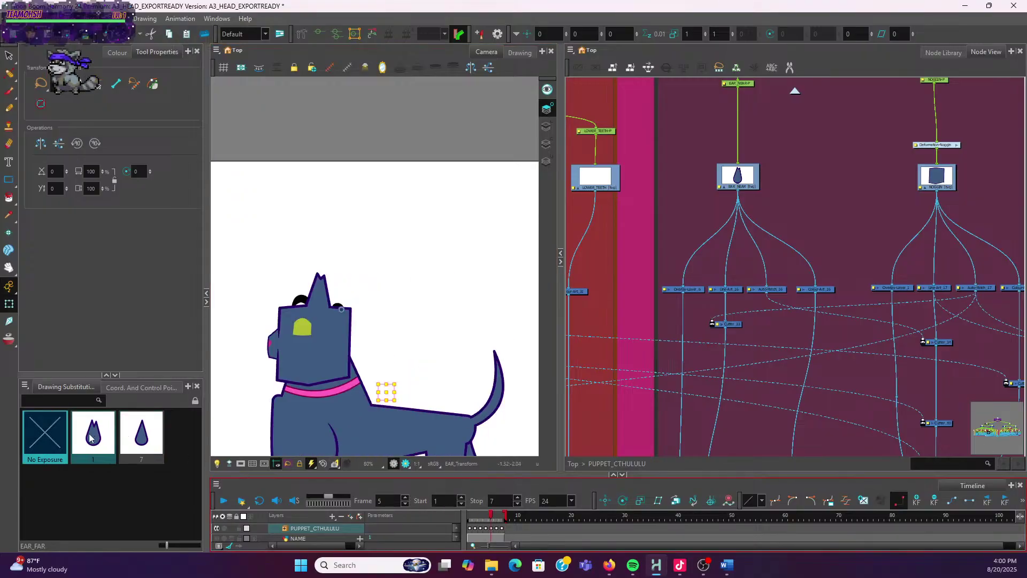
# On frame 5, compare the far ear's drawings 1 and 7, keep the pointed drawing 7 and tilt it slightly
pyautogui.click(93, 433)
pyautogui.scroll(1, 362, 313)
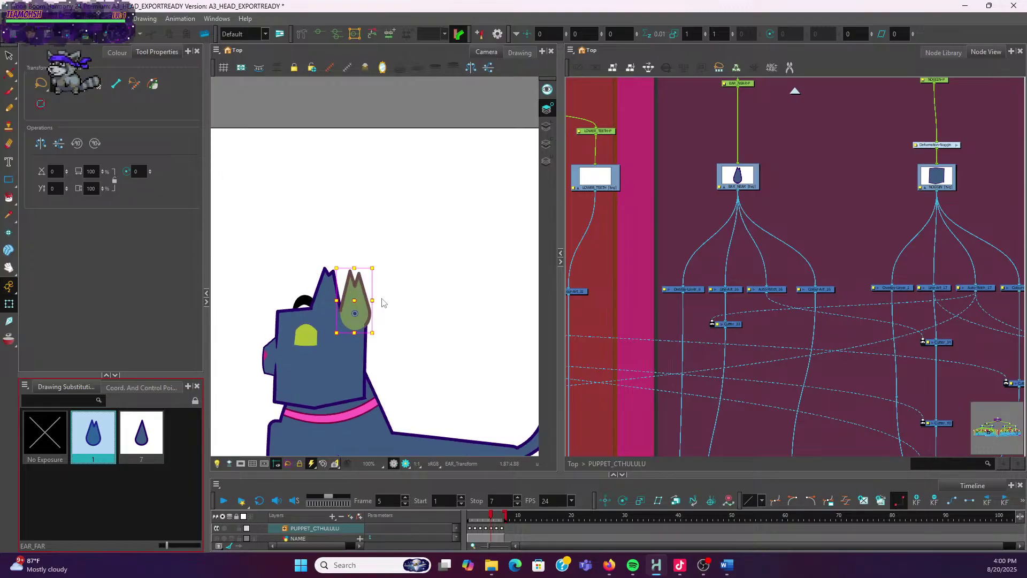
pyautogui.click(141, 433)
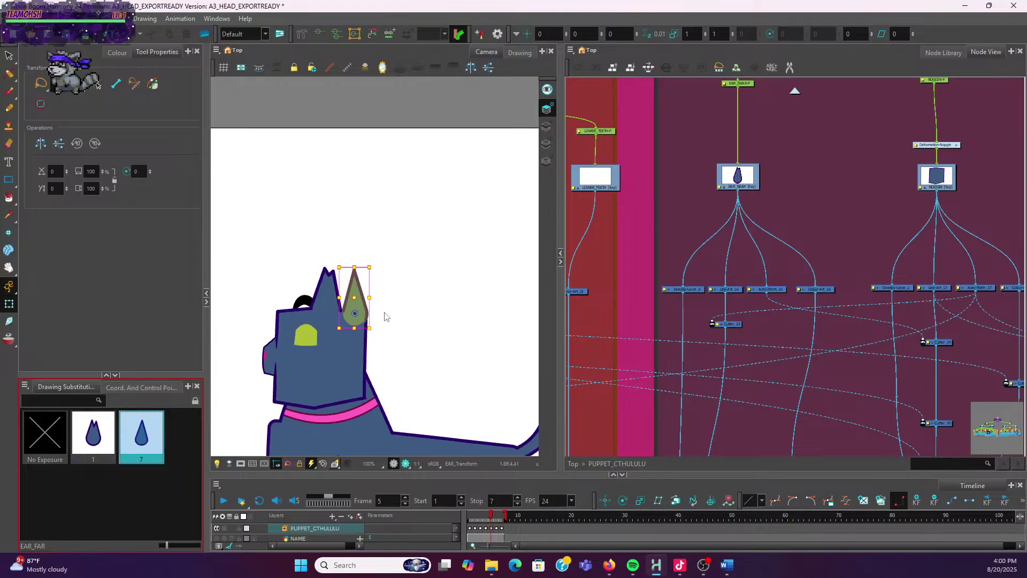
pyautogui.scroll(1, 384, 313)
pyautogui.moveTo(375, 251); pyautogui.dragTo(383, 252)
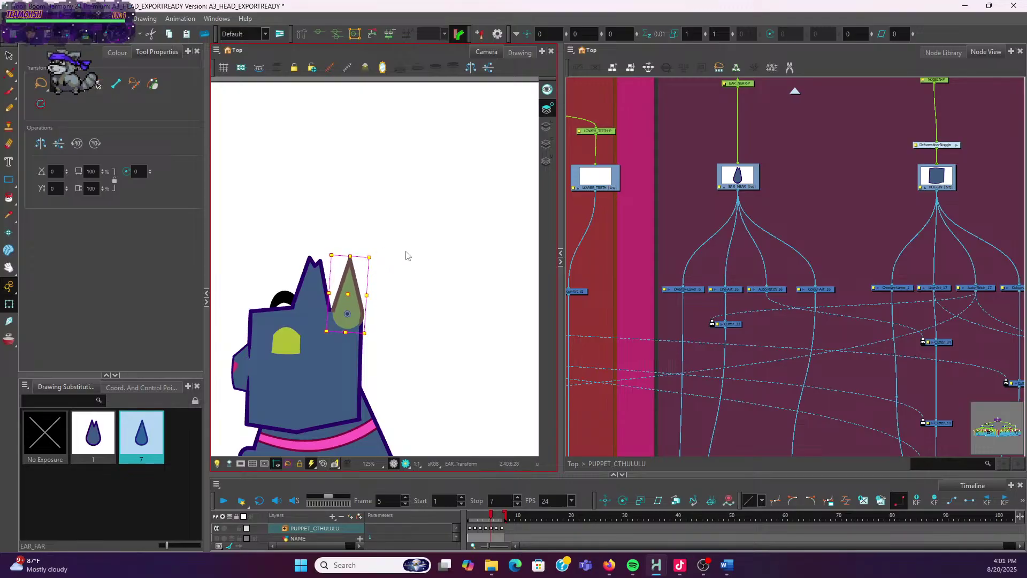
# Shift the near ear slightly forward on frame 5 and set the pointed far ear upright on the head's rear corner
pyautogui.click(313, 294)
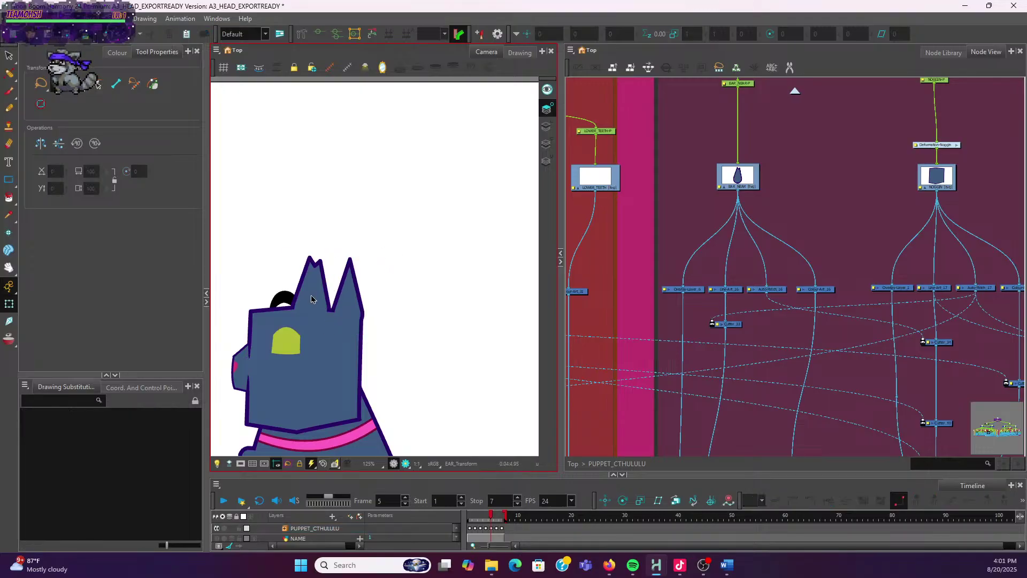
pyautogui.click(348, 305)
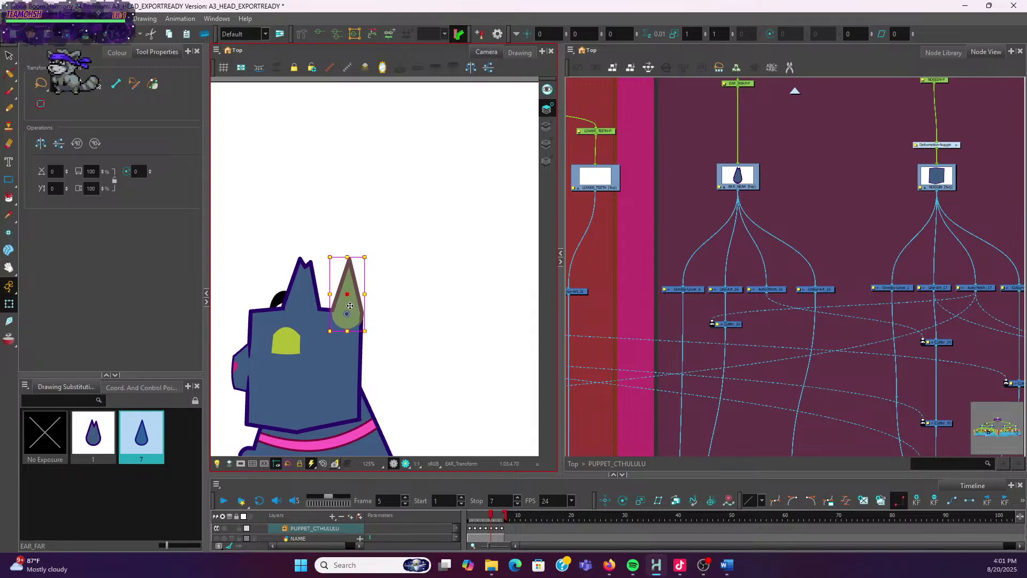
pyautogui.click(421, 293)
pyautogui.click(347, 302)
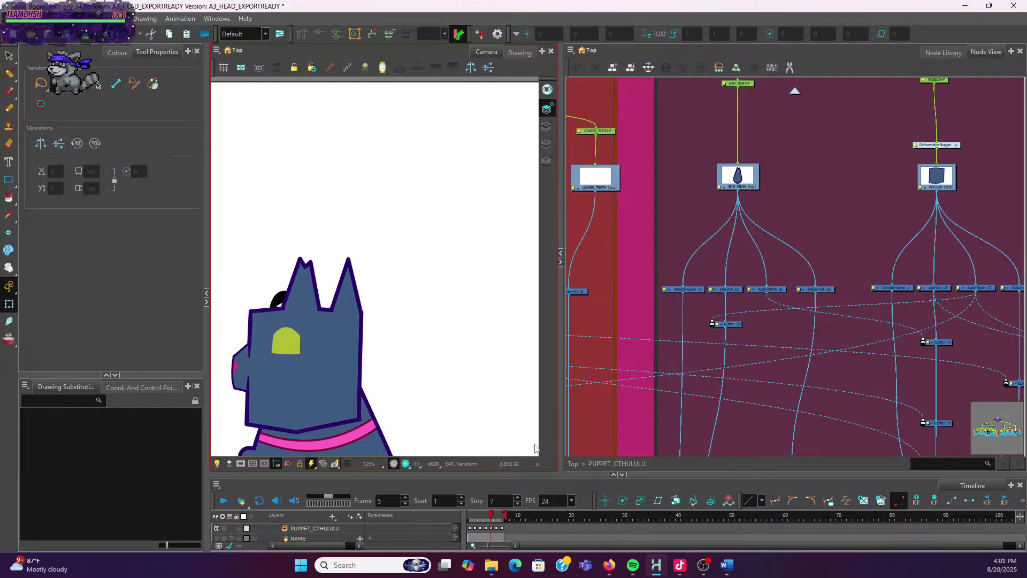
# On frame 6, expose the pointed drawing 7 for the far ear and stretch it taller so it rises behind the near ear
pyautogui.click(496, 517)
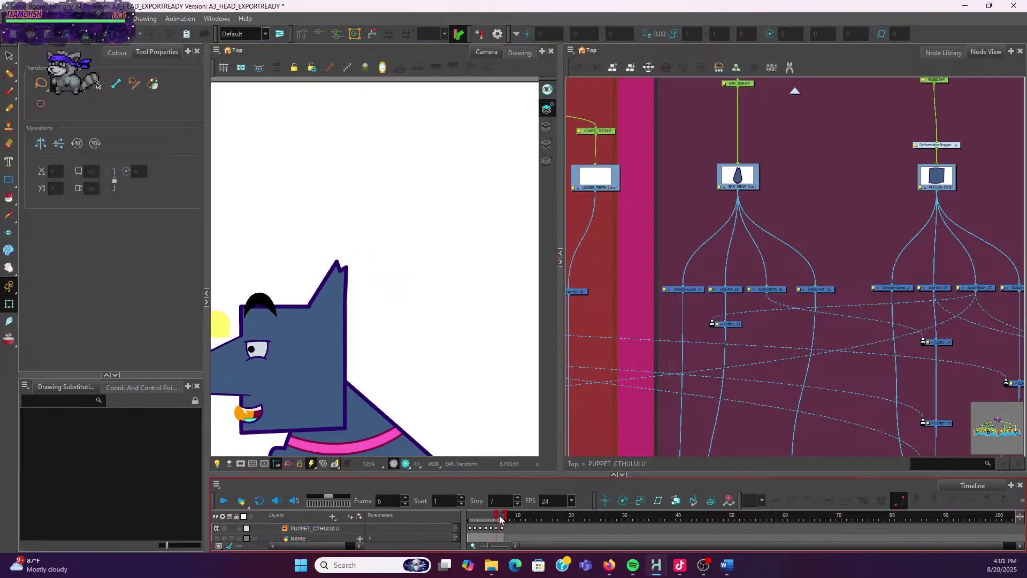
pyautogui.click(491, 517)
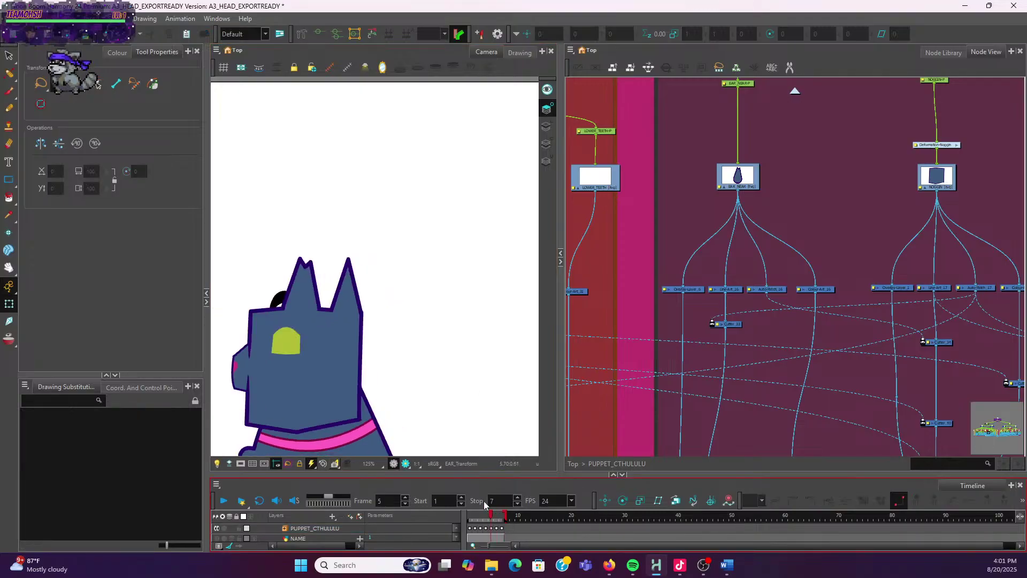
pyautogui.click(356, 293)
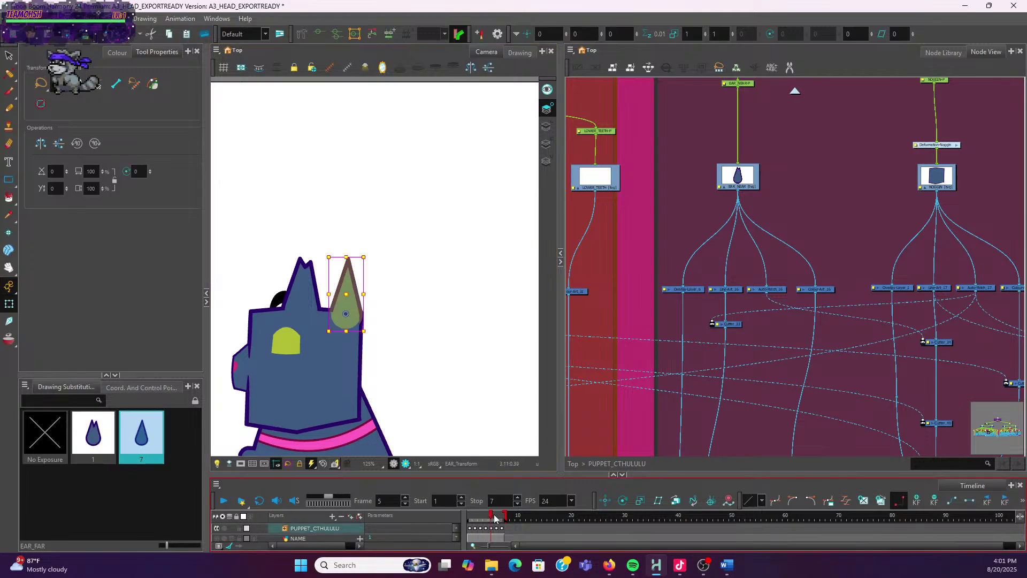
pyautogui.press('.')
pyautogui.click(152, 437)
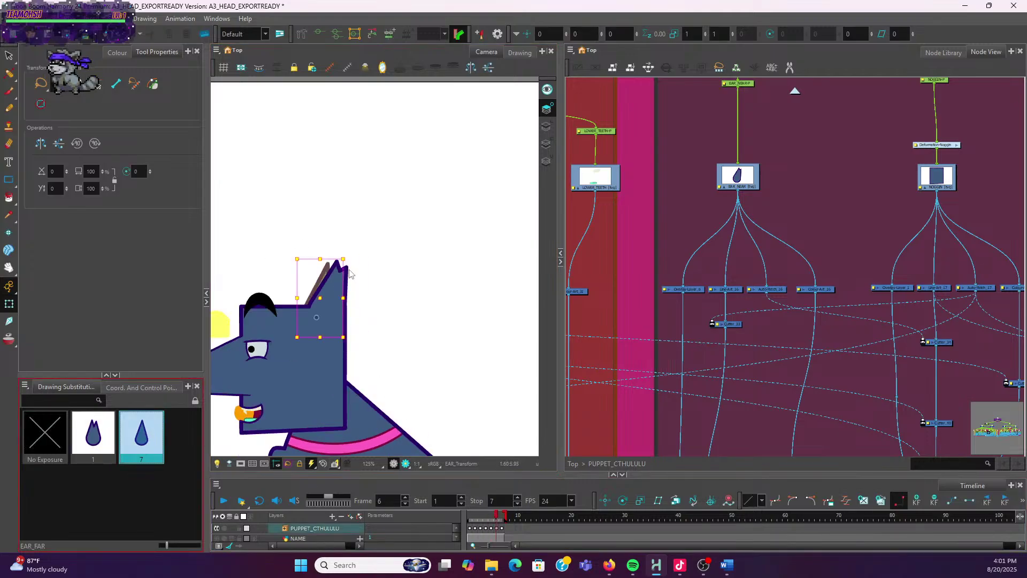
pyautogui.moveTo(320, 258); pyautogui.dragTo(348, 246)
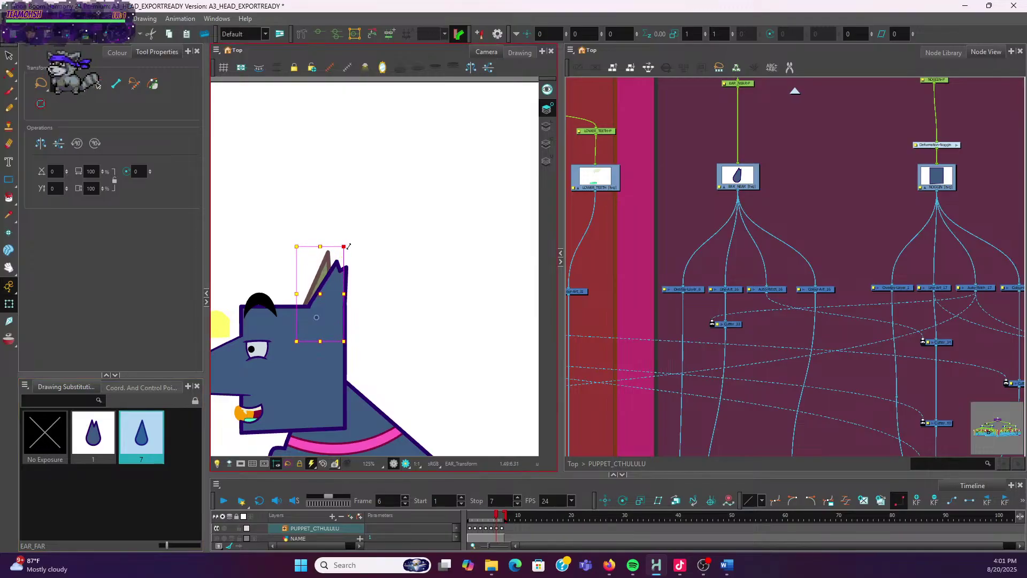
pyautogui.click(362, 264)
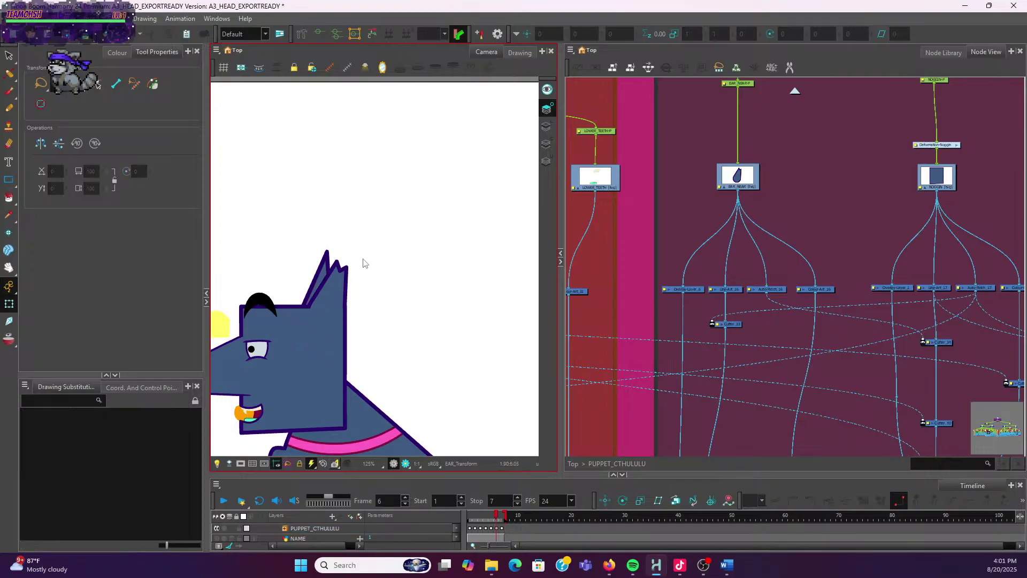
# Examine the overlap of the two ears up close on frame 6 and compare the whole head with the neighbouring frames
pyautogui.scroll(5, 359, 270)
pyautogui.scroll(5, 426, 368)
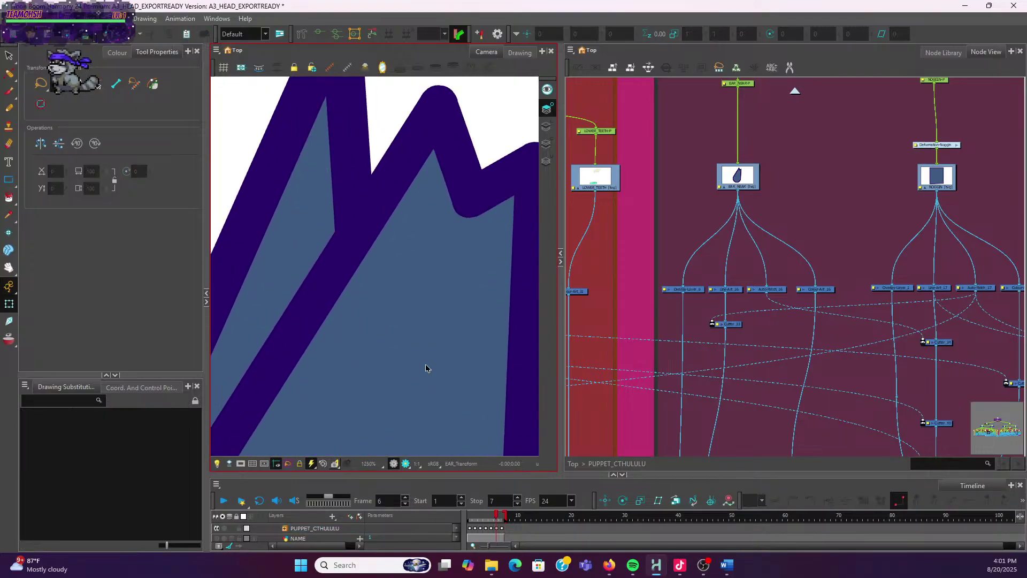
pyautogui.scroll(-10, 426, 368)
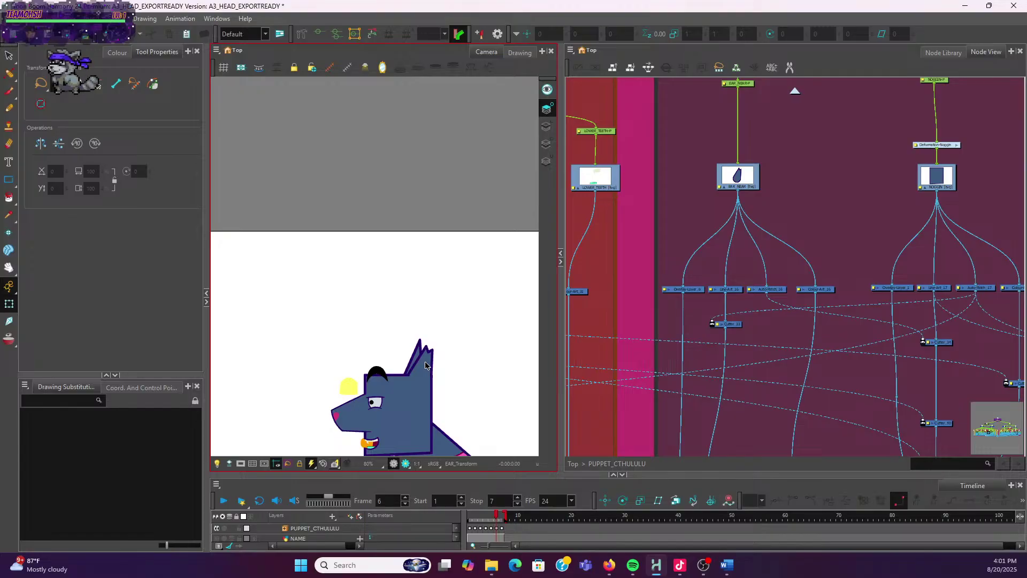
pyautogui.scroll(-3, 422, 365)
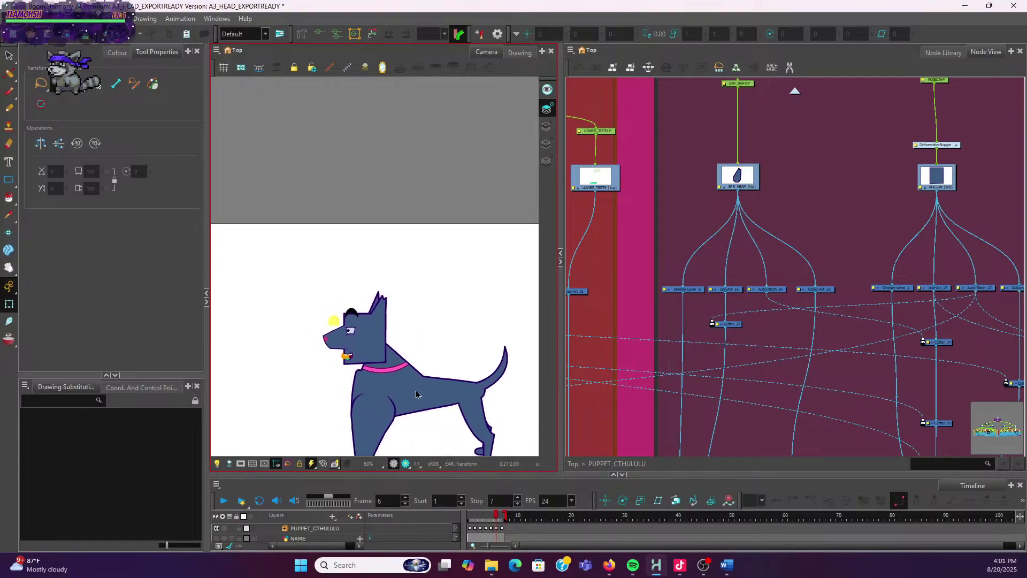
pyautogui.click(502, 516)
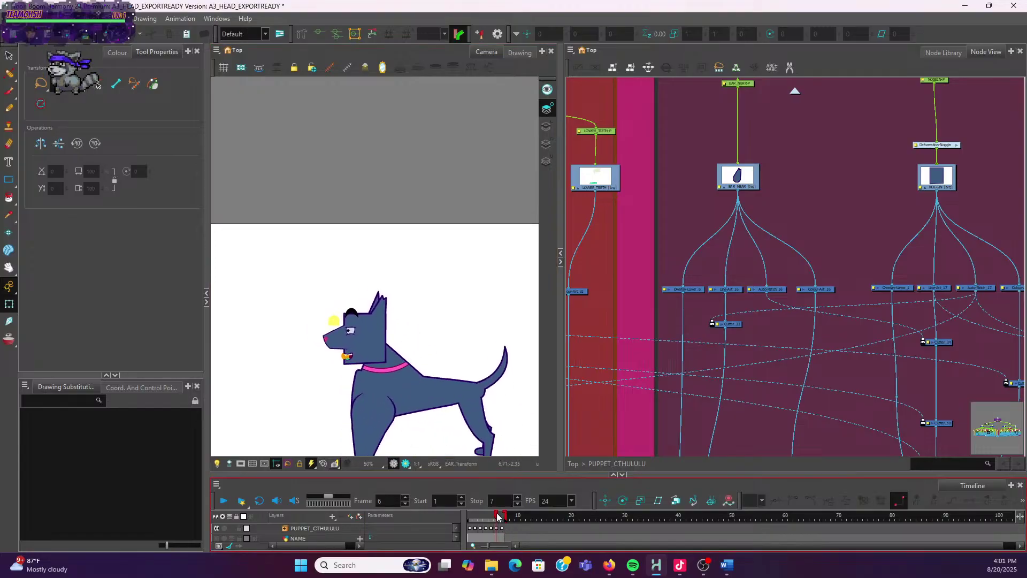
pyautogui.moveTo(503, 516)
pyautogui.mouseDown()
pyautogui.moveTo(476, 516)
pyautogui.moveTo(491, 517)
pyautogui.mouseUp()
pyautogui.click(502, 516)
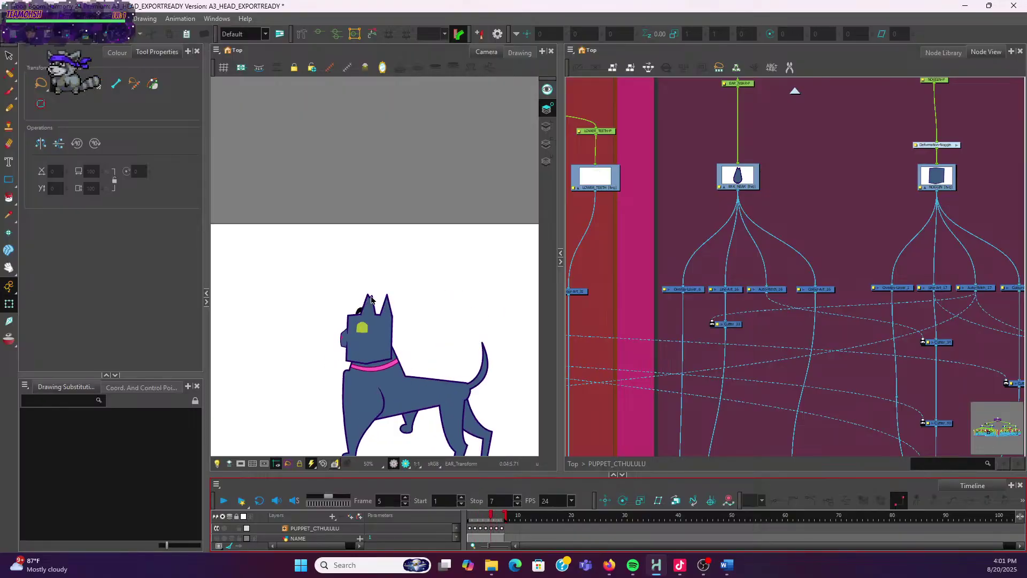
# Switch the near ear on frame 5 to the EAR_CLIP_OVER drawing
pyautogui.click(367, 313)
pyautogui.scroll(3, 367, 313)
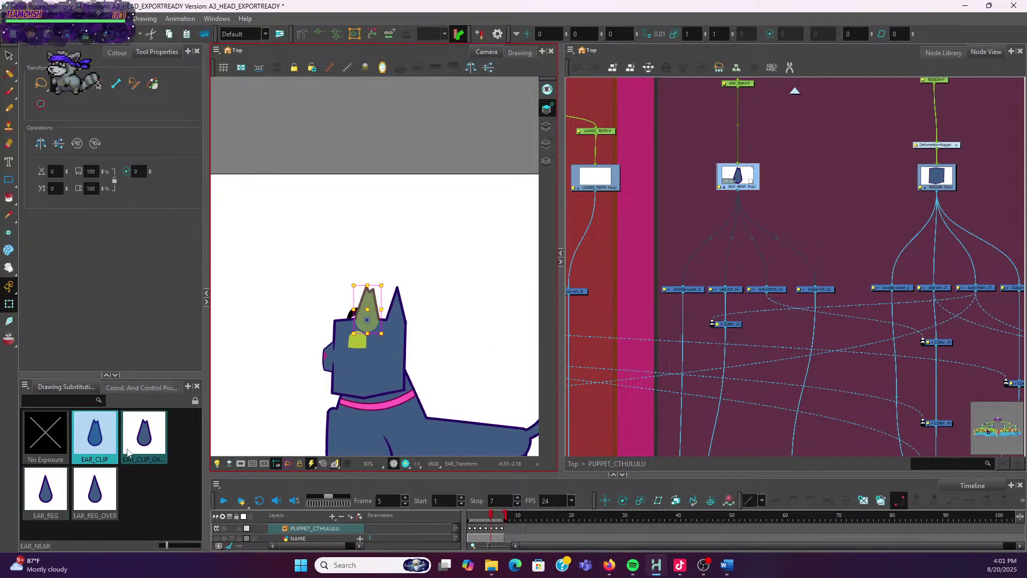
pyautogui.click(158, 448)
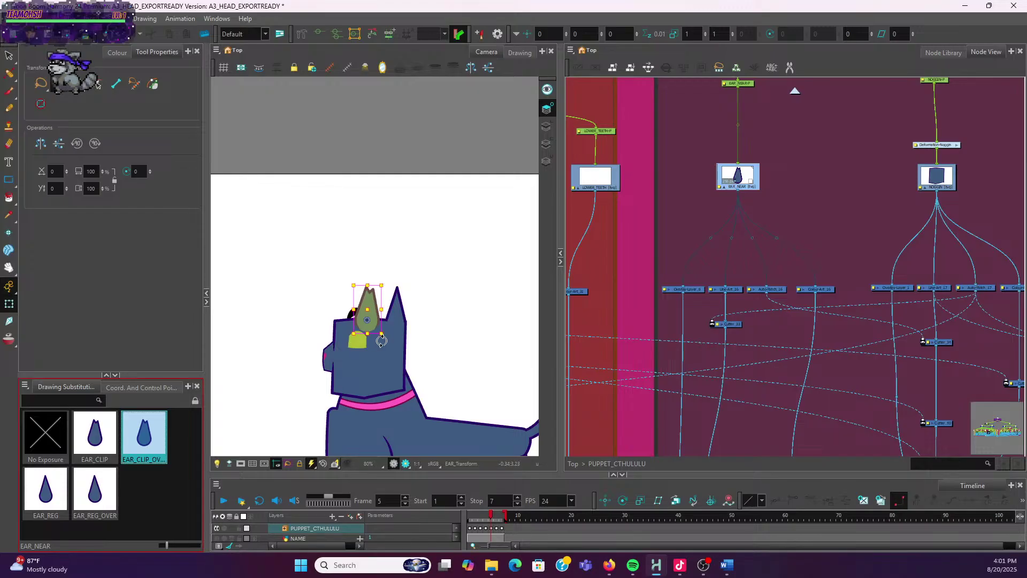
# Try folding the near ear down over the side of the head on frame 5, testing it with the EAR_REG drawing
pyautogui.scroll(2, 395, 328)
pyautogui.moveTo(380, 340)
pyautogui.mouseDown()
pyautogui.moveTo(280, 336)
pyautogui.moveTo(270, 280)
pyautogui.moveTo(321, 298)
pyautogui.moveTo(296, 309)
pyautogui.mouseUp()
pyautogui.moveTo(287, 313); pyautogui.dragTo(287, 317)
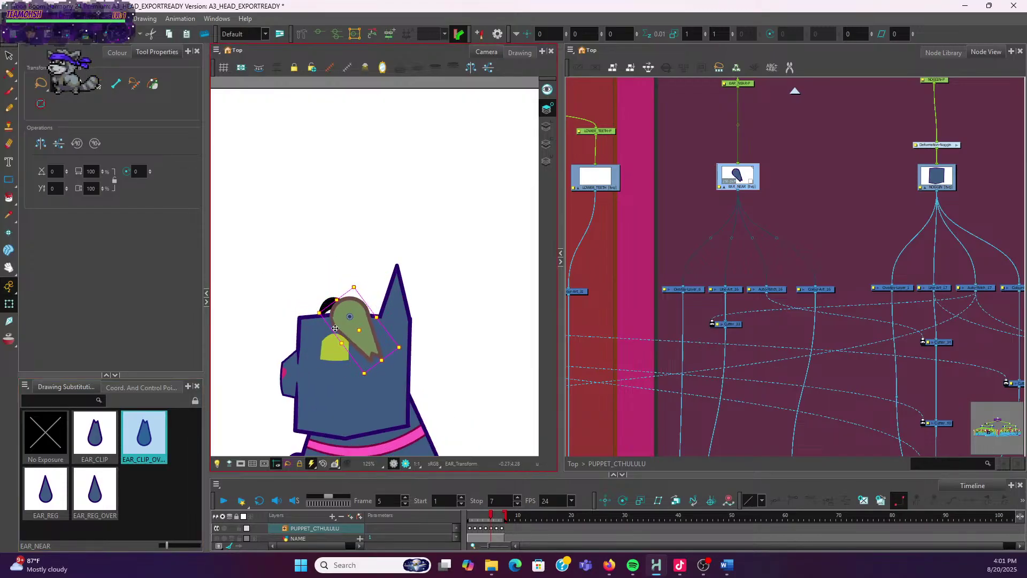
pyautogui.moveTo(352, 324); pyautogui.dragTo(355, 342)
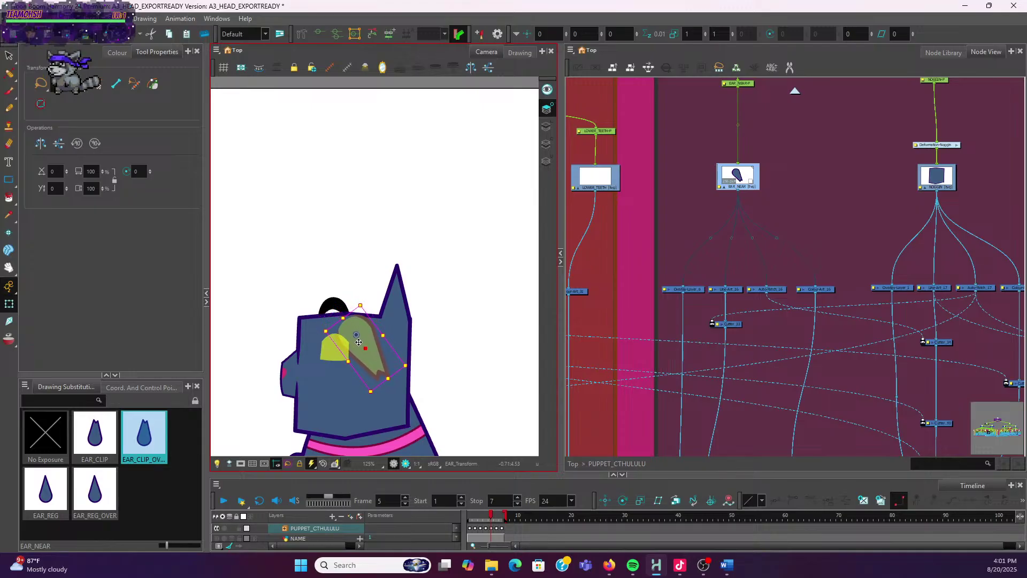
pyautogui.click(348, 260)
pyautogui.click(370, 352)
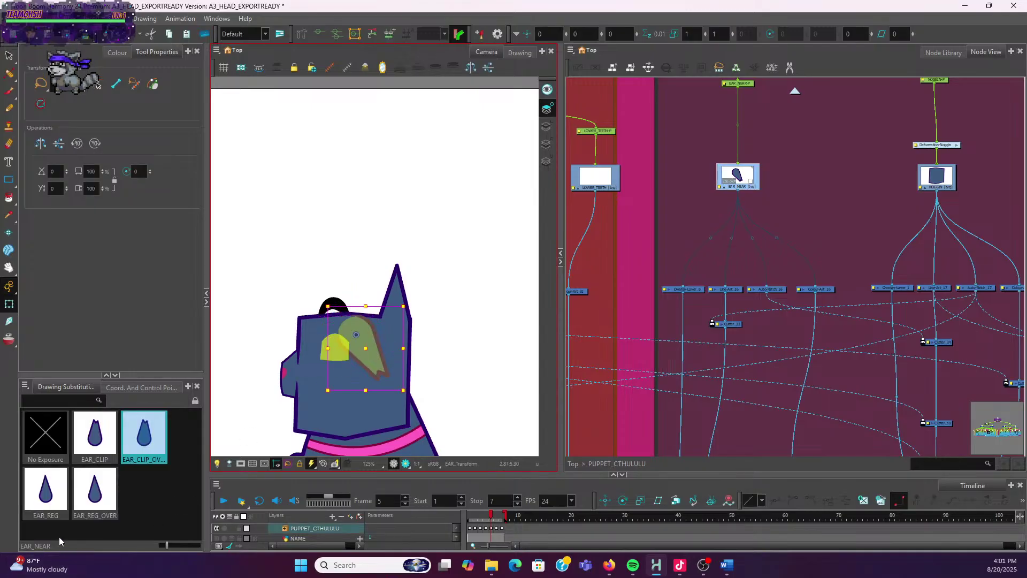
pyautogui.click(58, 500)
pyautogui.click(457, 374)
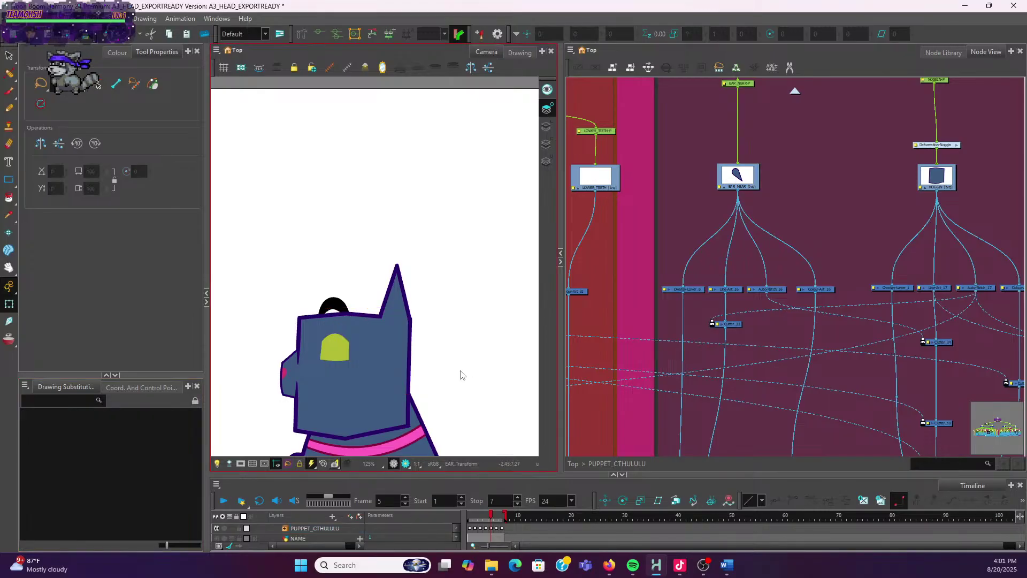
# Undo the near ear's EAR_REG substitution, shift and downward rotation on frame 5, then deselect the ear
pyautogui.hotkey('ctrl', 'z')
pyautogui.hotkey('ctrl', 'z')
pyautogui.hotkey('ctrl', 'z')
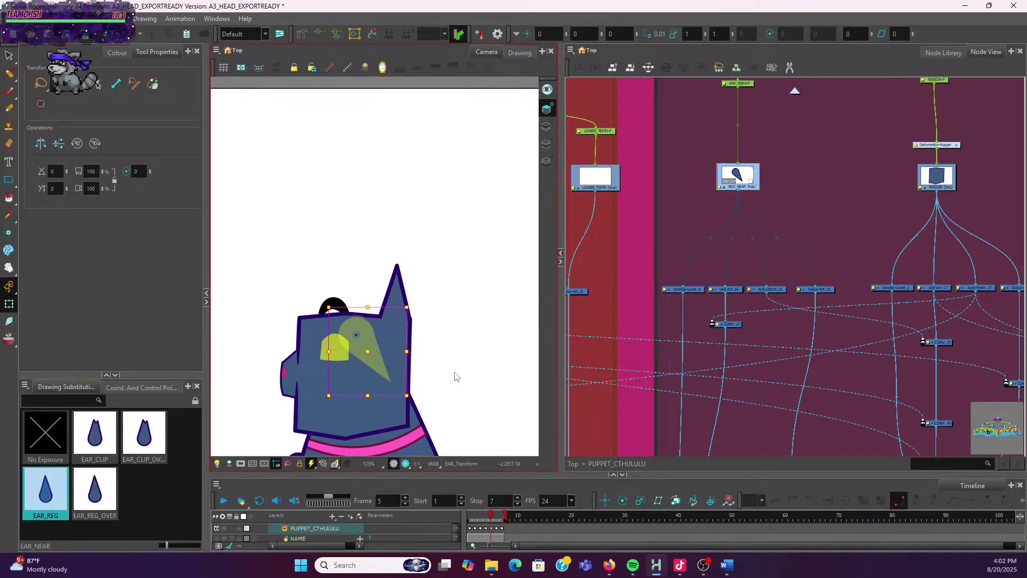
pyautogui.hotkey('ctrl', 'shift', 'z')
pyautogui.hotkey('ctrl', 'z')
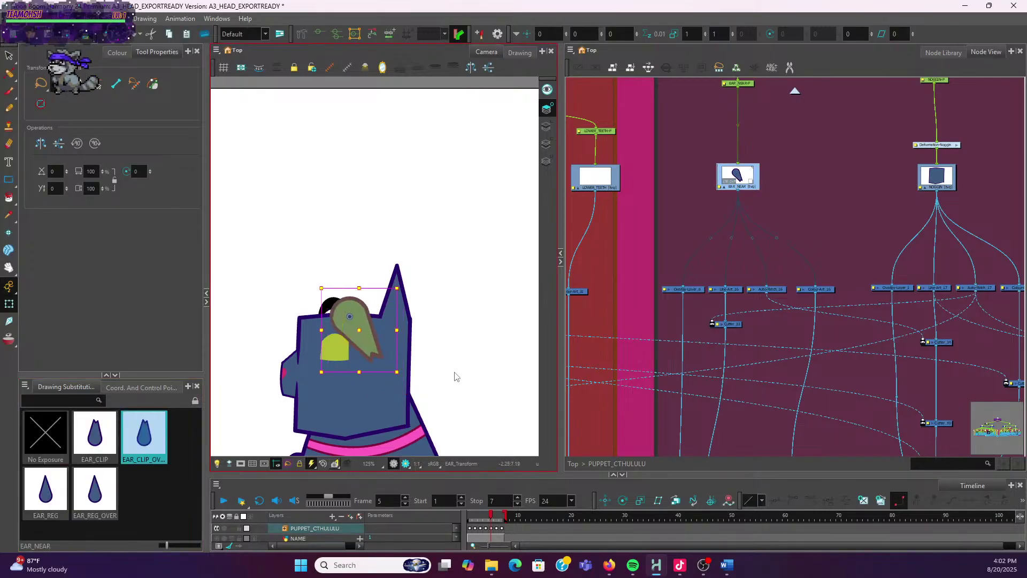
pyautogui.hotkey('ctrl', 'z')
pyautogui.click(456, 362)
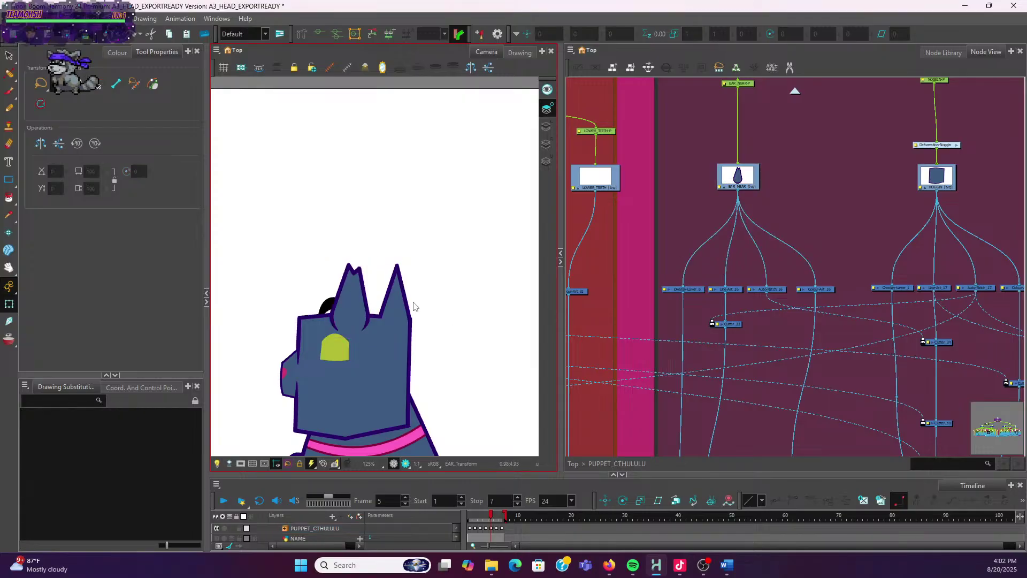
# Expose the notched drawing 1 for the far ear on frame 5 and duplicate that drawing
pyautogui.click(402, 309)
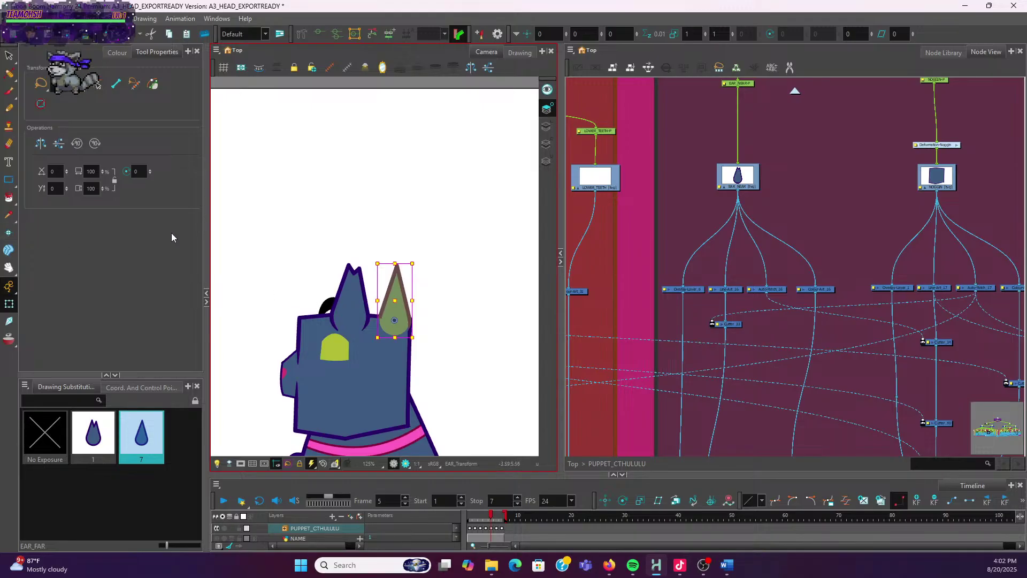
pyautogui.scroll(1, 377, 337)
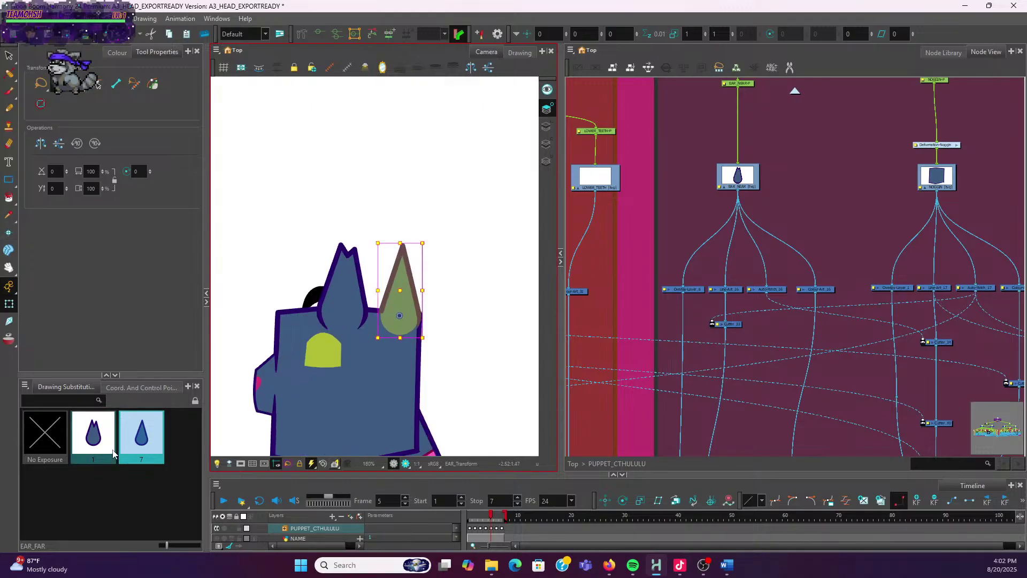
pyautogui.click(93, 433)
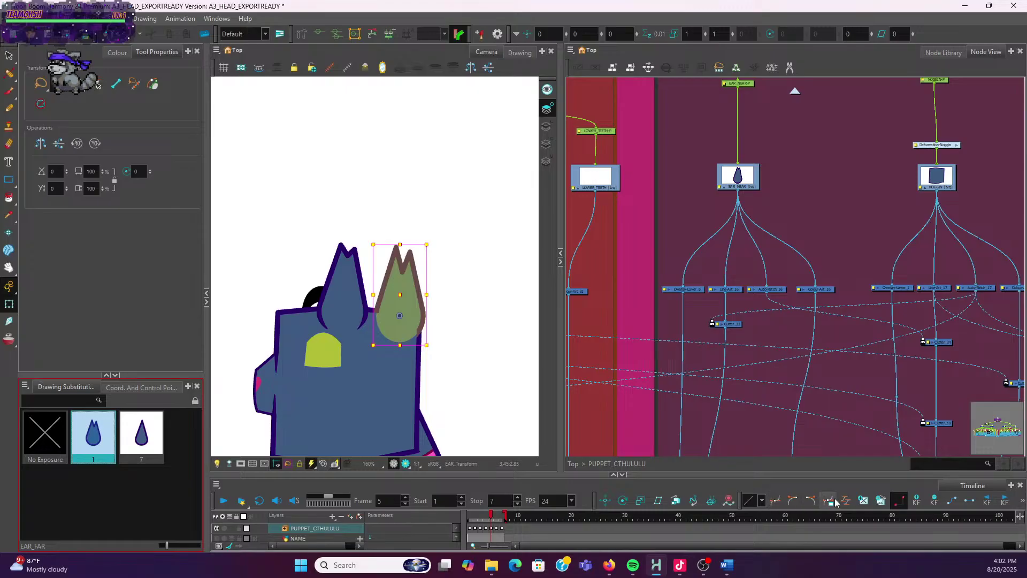
pyautogui.click(880, 500)
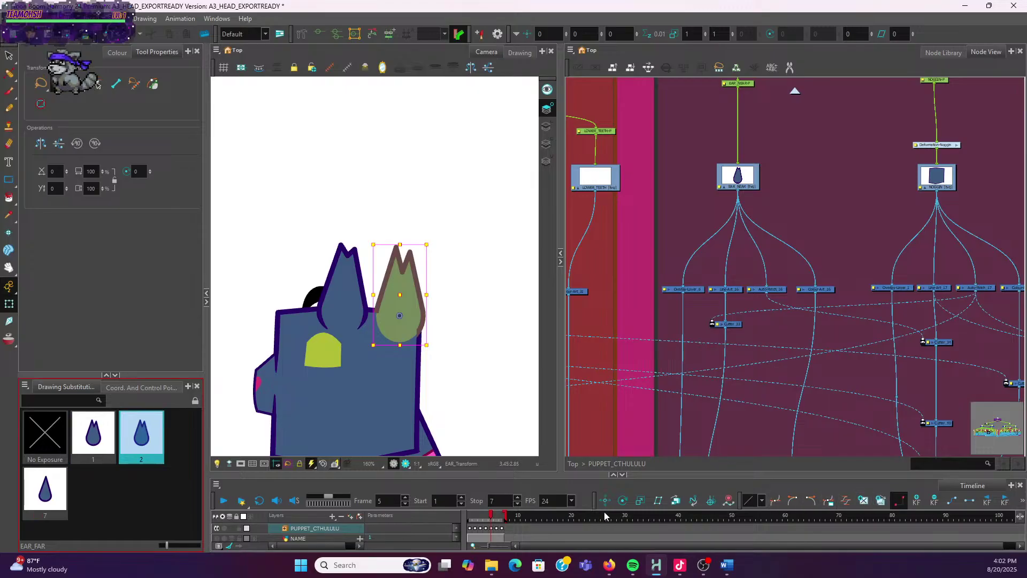
# Switch the far ear back to drawing 1, make its drawing substitutions editable and start renaming drawing 1
pyautogui.click(106, 440)
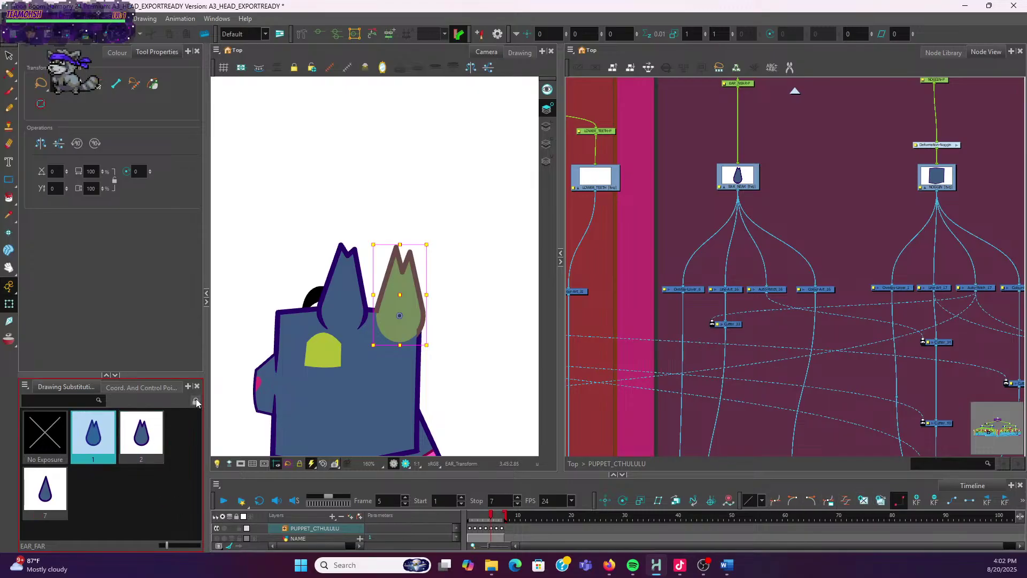
pyautogui.click(196, 401)
pyautogui.rightClick(68, 440)
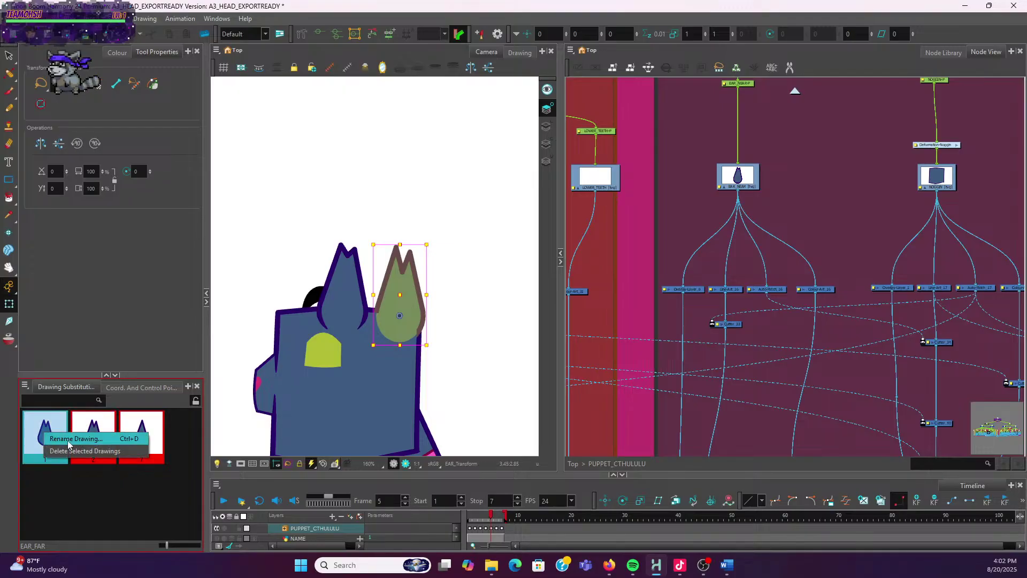
# Rename the far ear's drawing 1 as EAR_REG
pyautogui.click(68, 439)
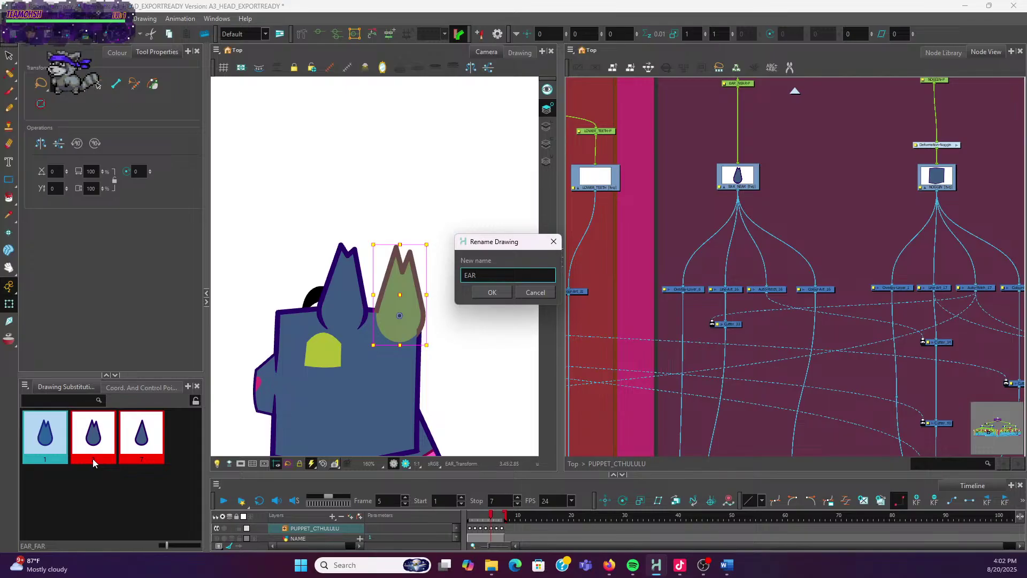
pyautogui.write('EAR_REG')
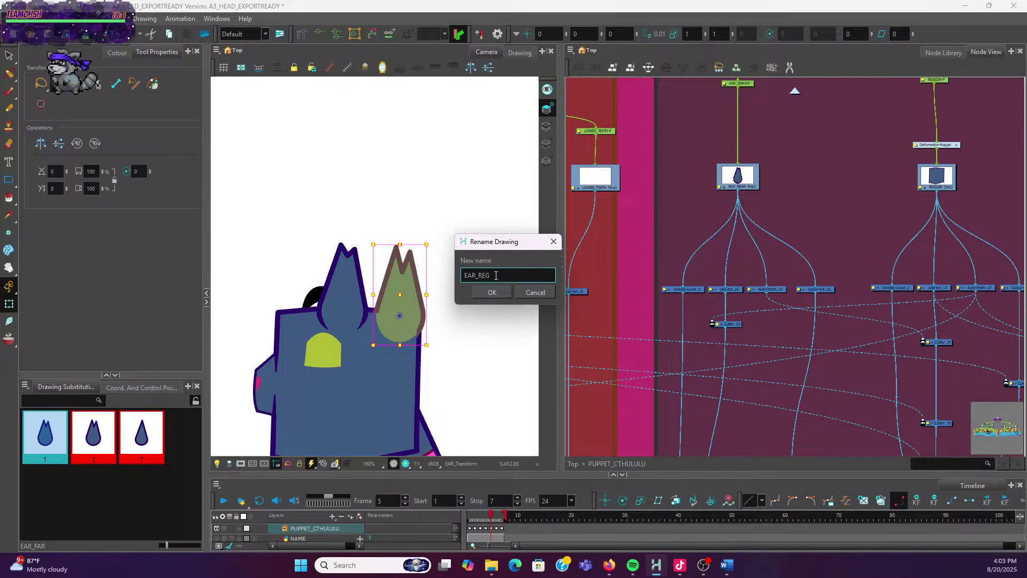
pyautogui.click(490, 293)
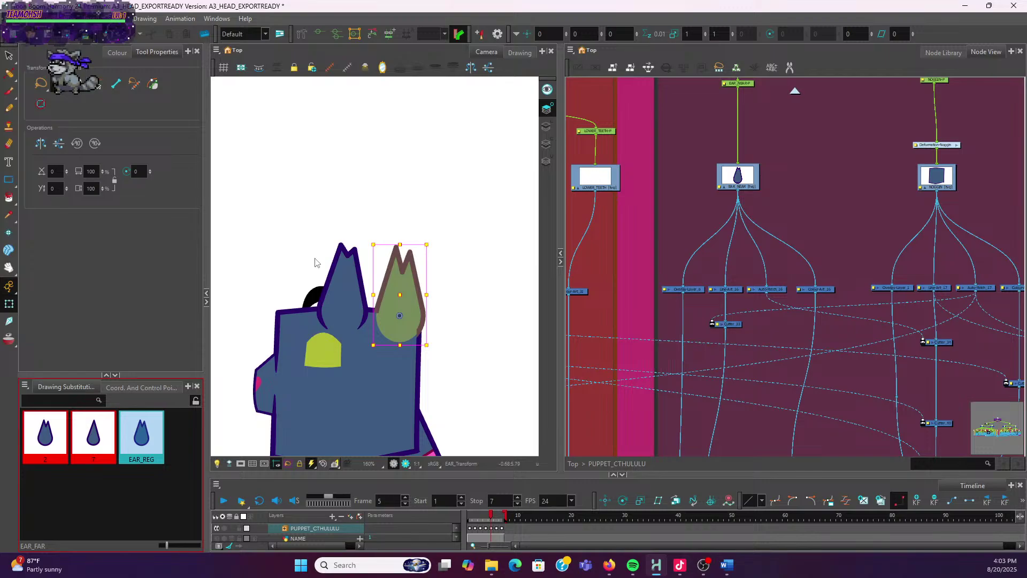
# Check the near ear's drawing names and rename the far ear's EAR_REG drawing as EAR_CLIPPED
pyautogui.click(347, 288)
pyautogui.hotkey('ctrl', 'z')
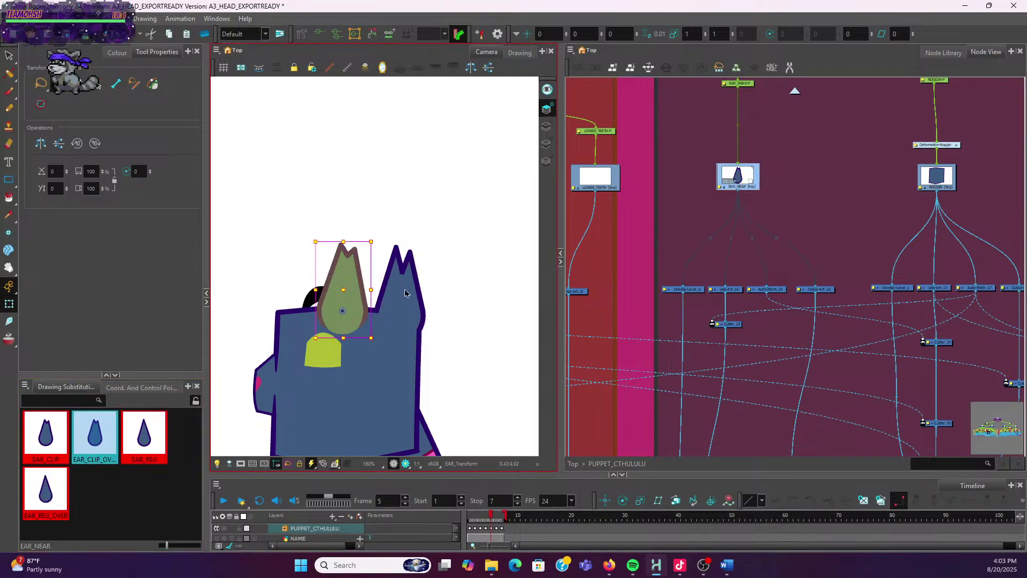
pyautogui.hotkey('ctrl', 'shift', 'z')
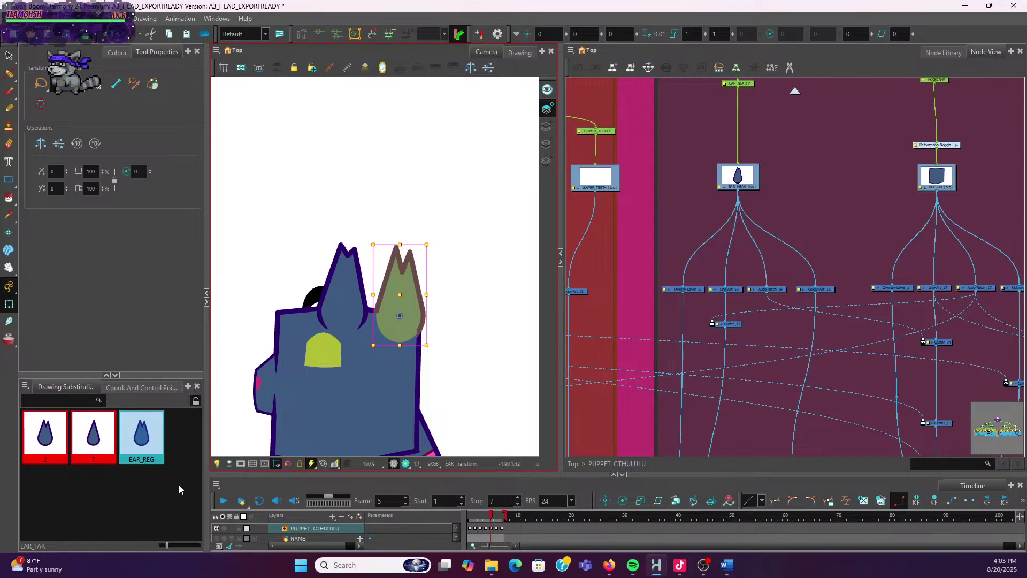
pyautogui.rightClick(137, 443)
pyautogui.click(161, 448)
pyautogui.click(497, 275)
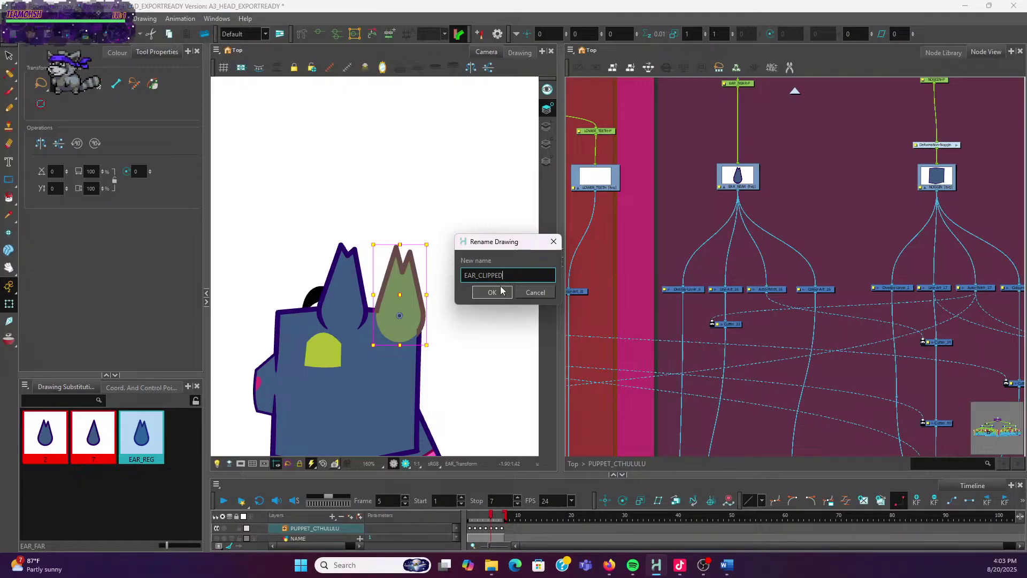
pyautogui.click(491, 293)
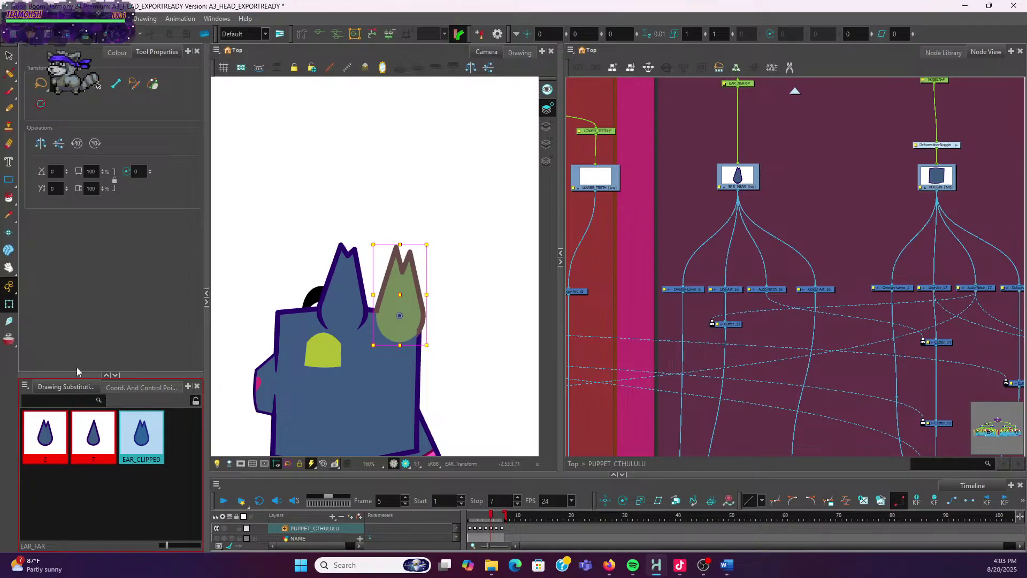
pyautogui.click(196, 401)
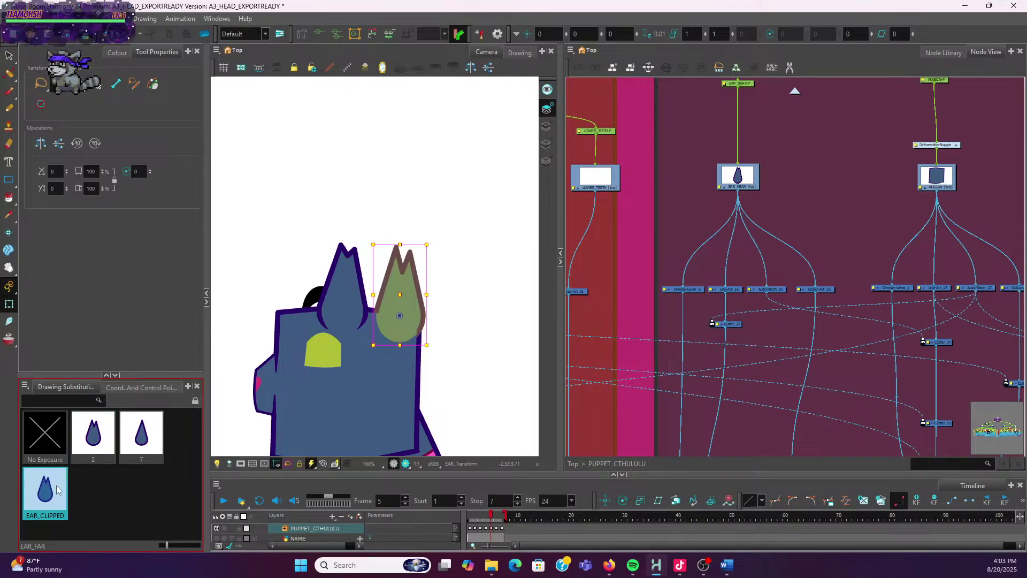
# Expose the far ear's drawing 2 and copy its outline from the Line Art layer to the Overlay layer
pyautogui.click(98, 449)
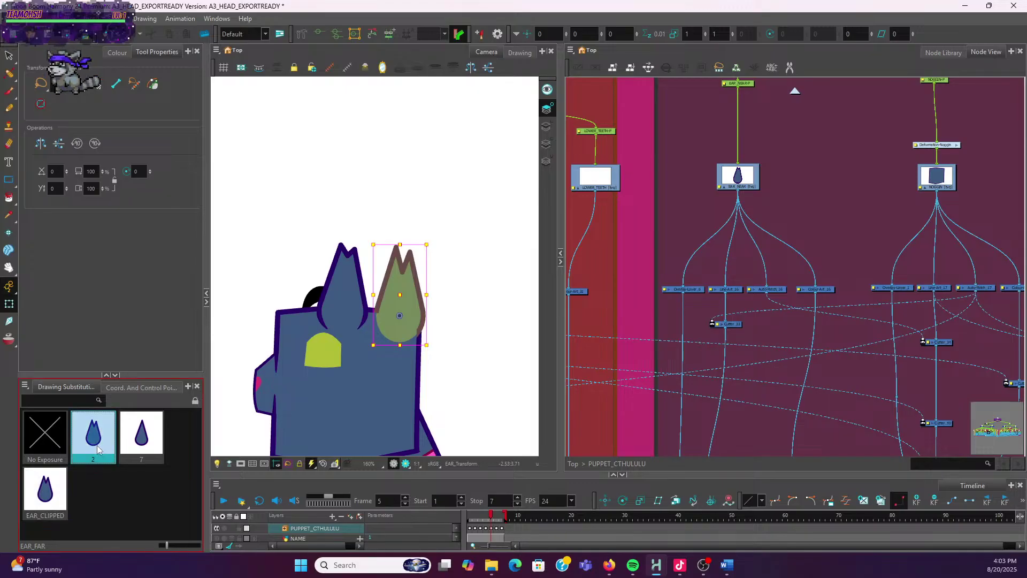
pyautogui.click(526, 52)
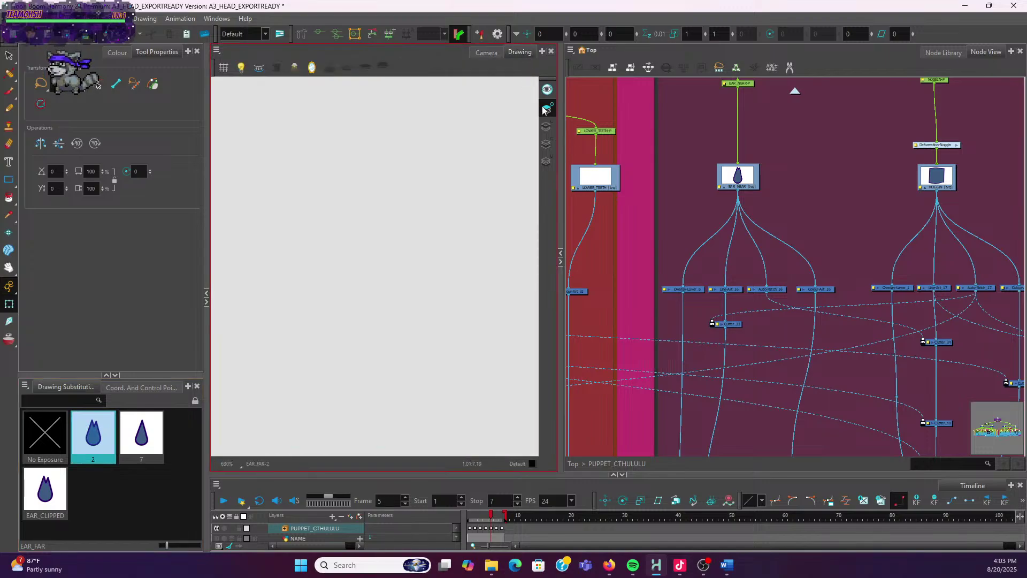
pyautogui.click(546, 127)
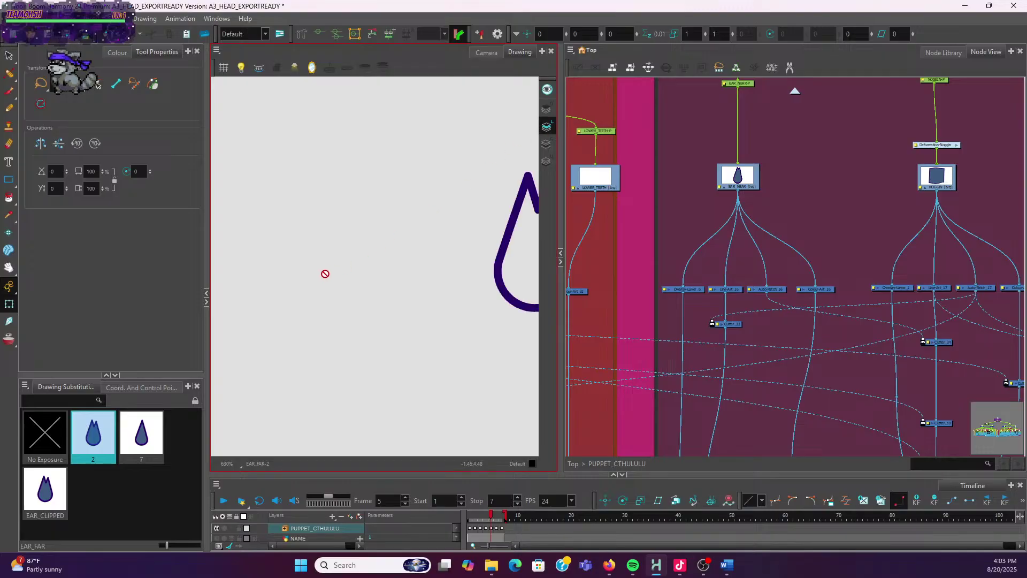
pyautogui.scroll(-2, 348, 216)
pyautogui.moveTo(424, 257); pyautogui.dragTo(357, 299)
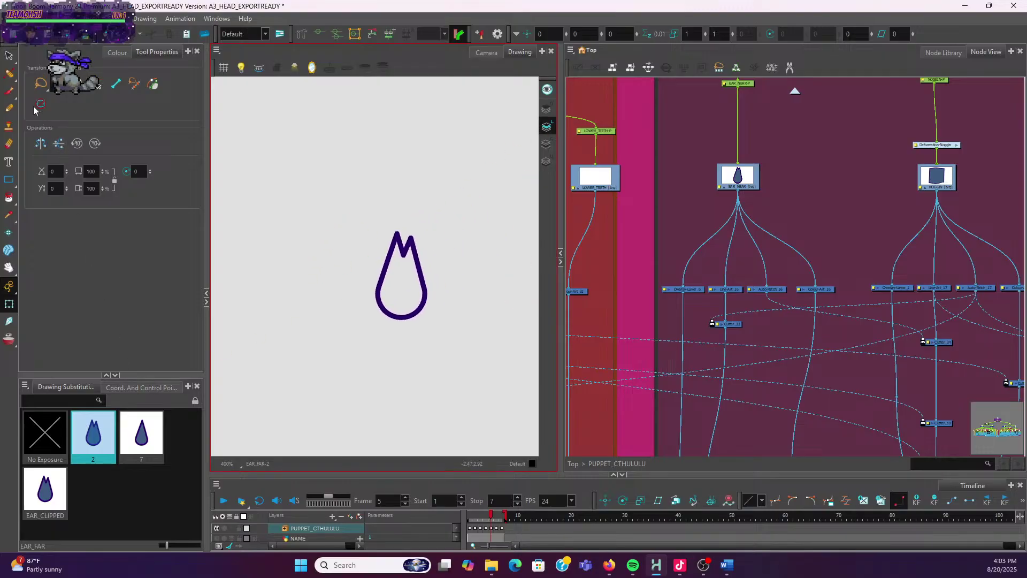
pyautogui.click(8, 55)
pyautogui.moveTo(454, 264)
pyautogui.mouseDown()
pyautogui.moveTo(333, 271)
pyautogui.moveTo(452, 262)
pyautogui.mouseUp()
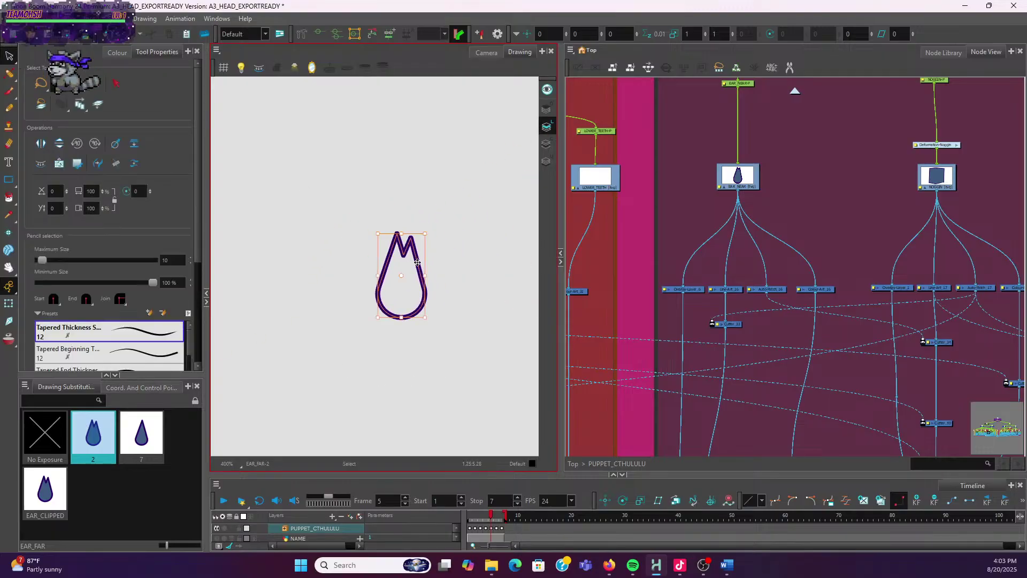
pyautogui.click(548, 110)
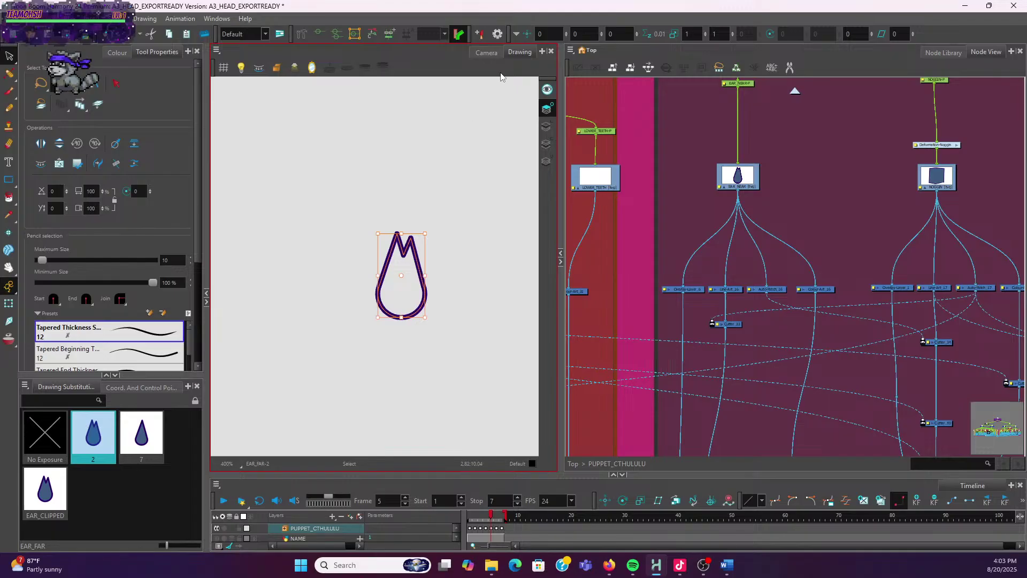
pyautogui.click(486, 53)
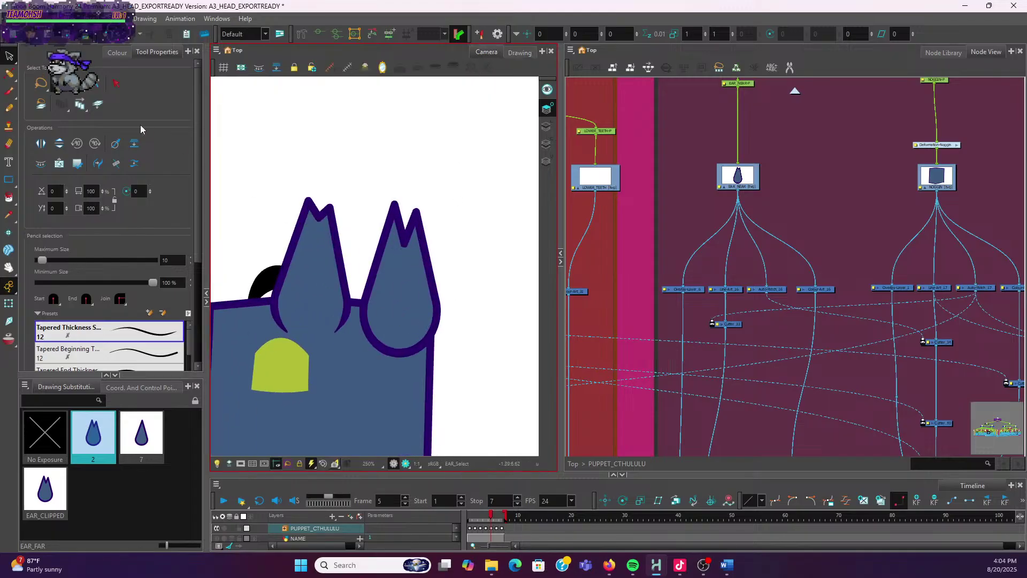
# Remove the bottom curve of the far ear's overlay outline with the Contour Editor so the outline is open at the base
pyautogui.click(16, 76)
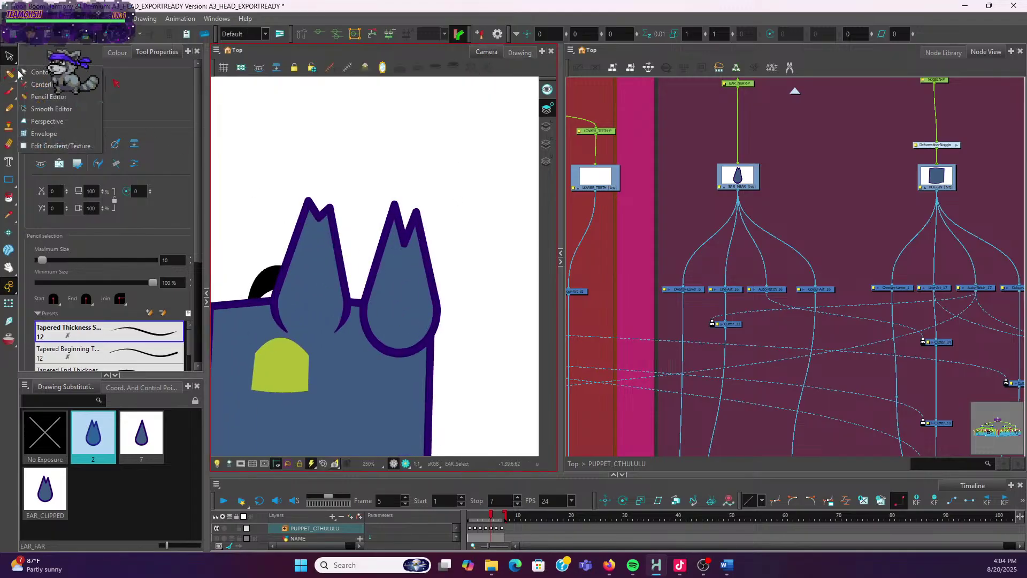
pyautogui.click(24, 72)
pyautogui.click(383, 351)
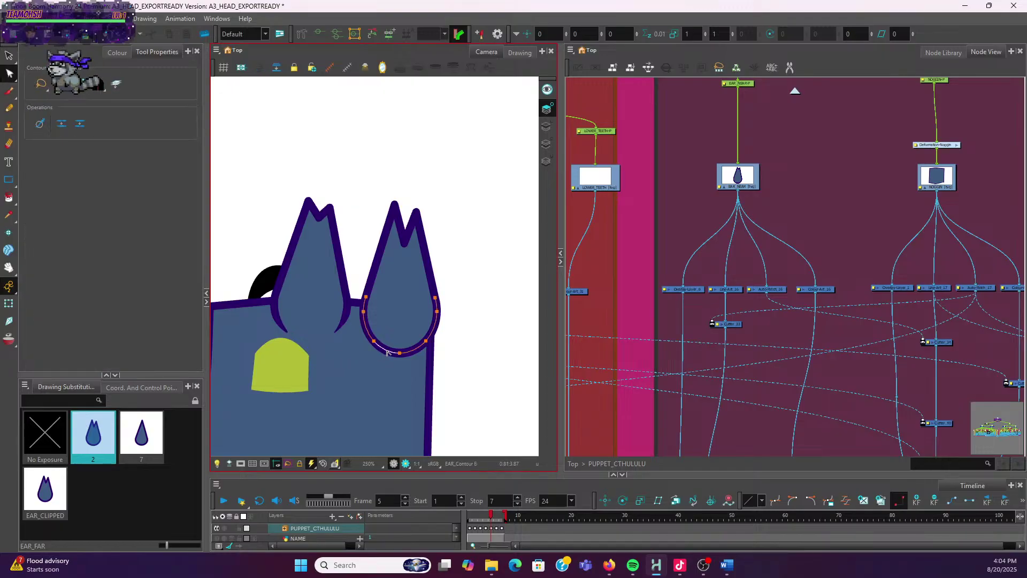
pyautogui.click(421, 351)
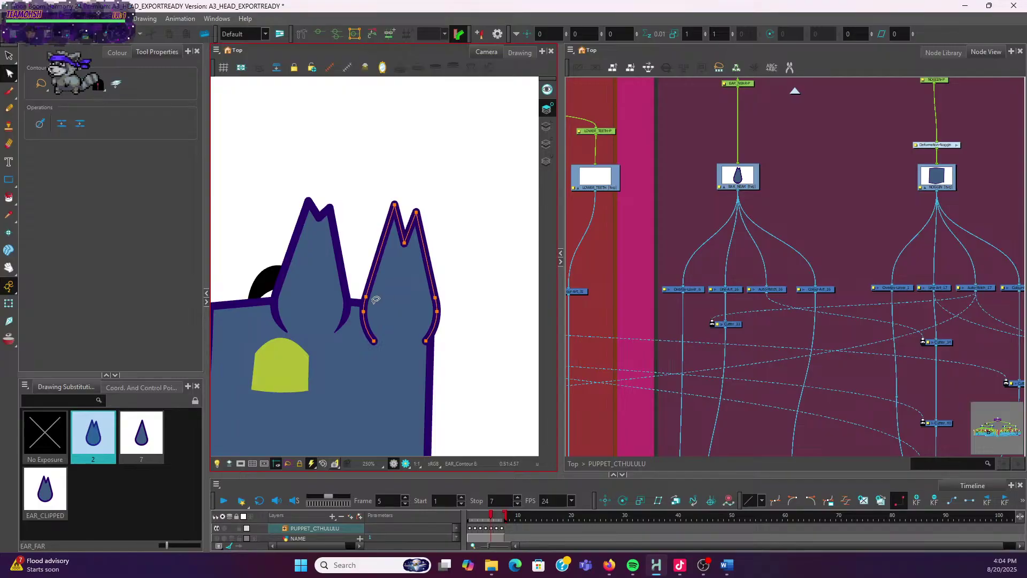
pyautogui.scroll(1, 415, 316)
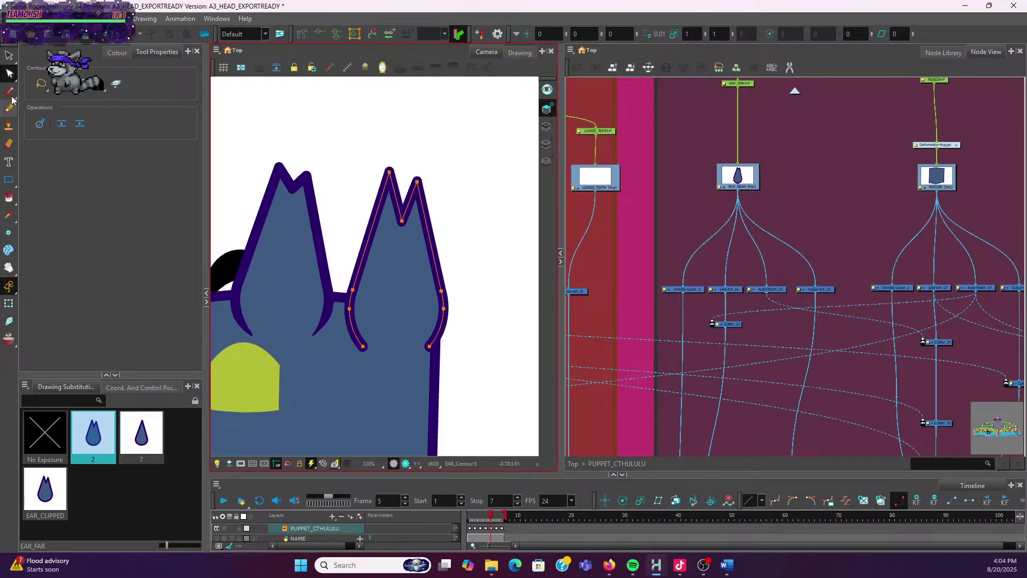
# Taper the inner lower end of the far ear's overlay outline to a point with the Pencil Editor
pyautogui.click(9, 75)
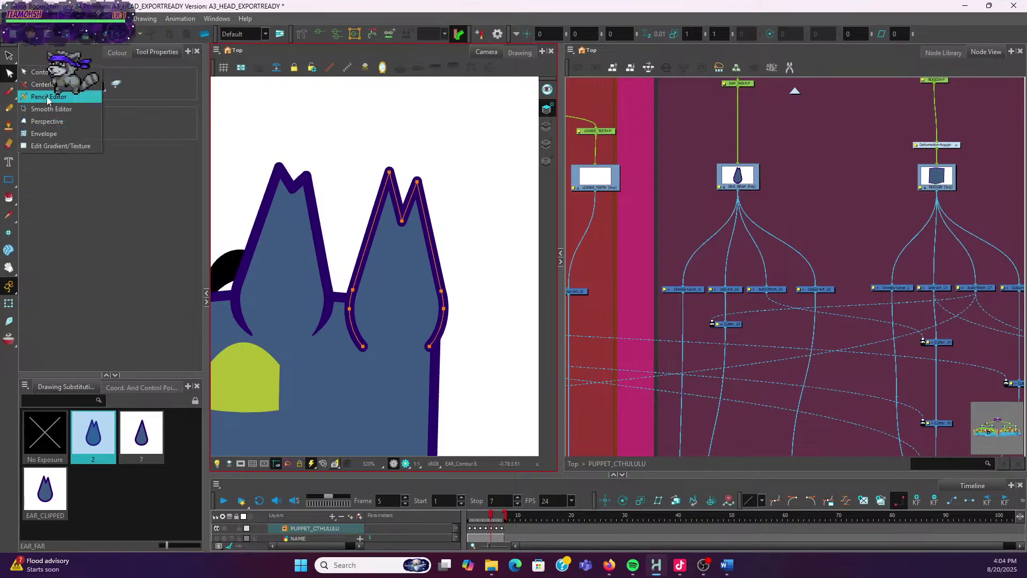
pyautogui.click(46, 97)
pyautogui.scroll(4, 313, 333)
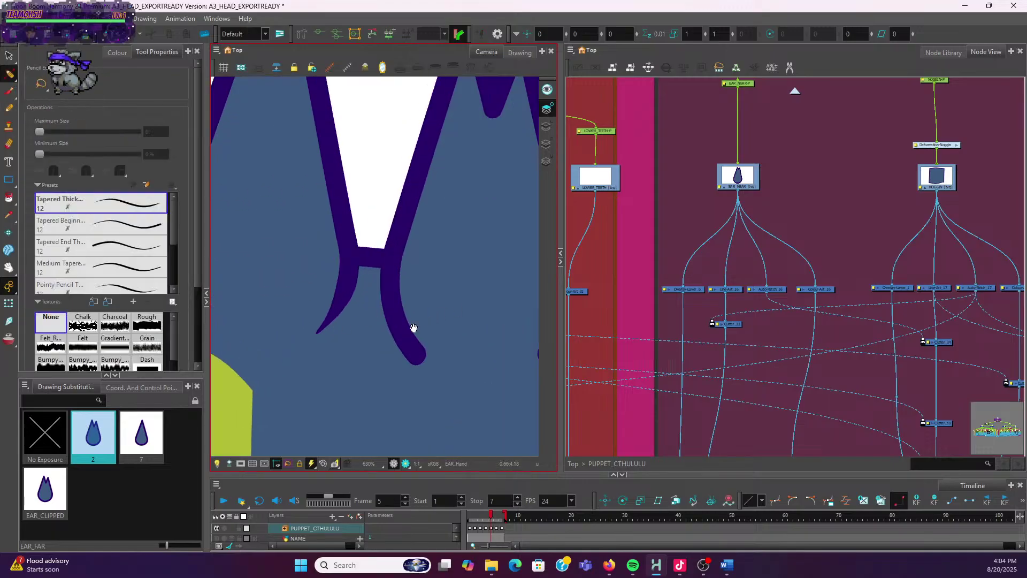
pyautogui.click(400, 324)
pyautogui.moveTo(400, 323); pyautogui.dragTo(287, 324)
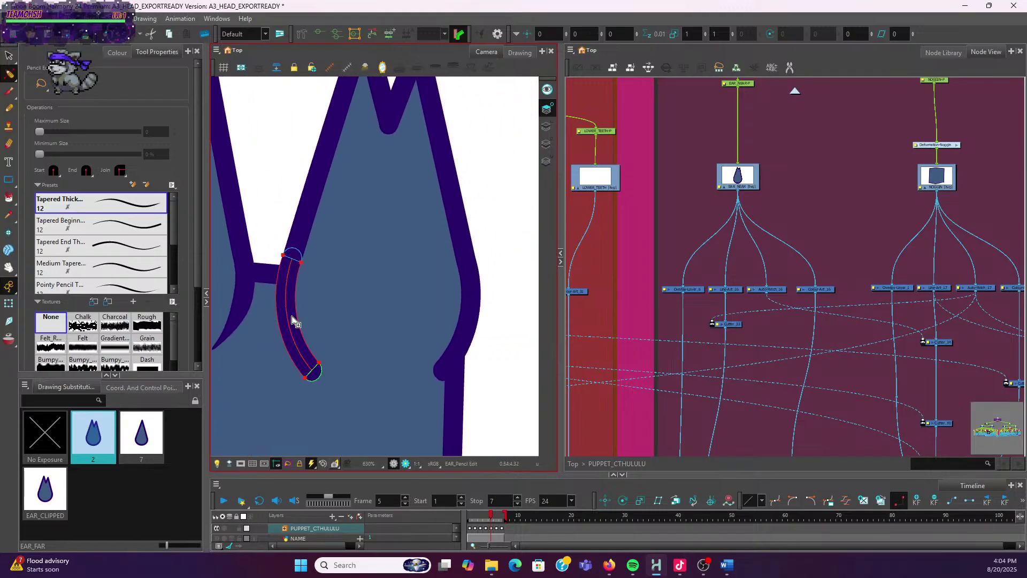
pyautogui.scroll(2, 313, 371)
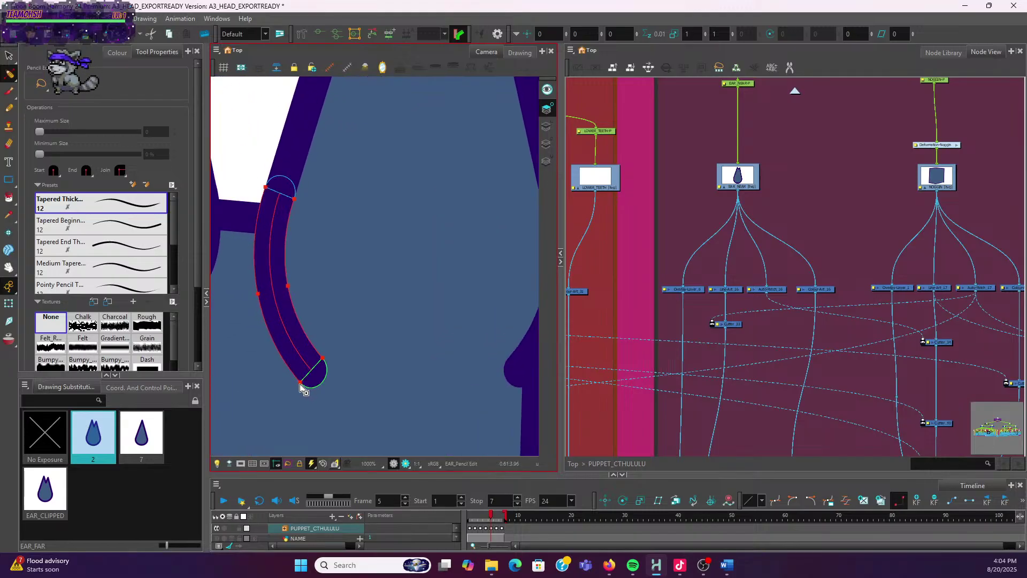
pyautogui.moveTo(288, 353)
pyautogui.mouseDown()
pyautogui.moveTo(314, 370)
pyautogui.moveTo(300, 347)
pyautogui.mouseUp()
pyautogui.scroll(-3, 316, 344)
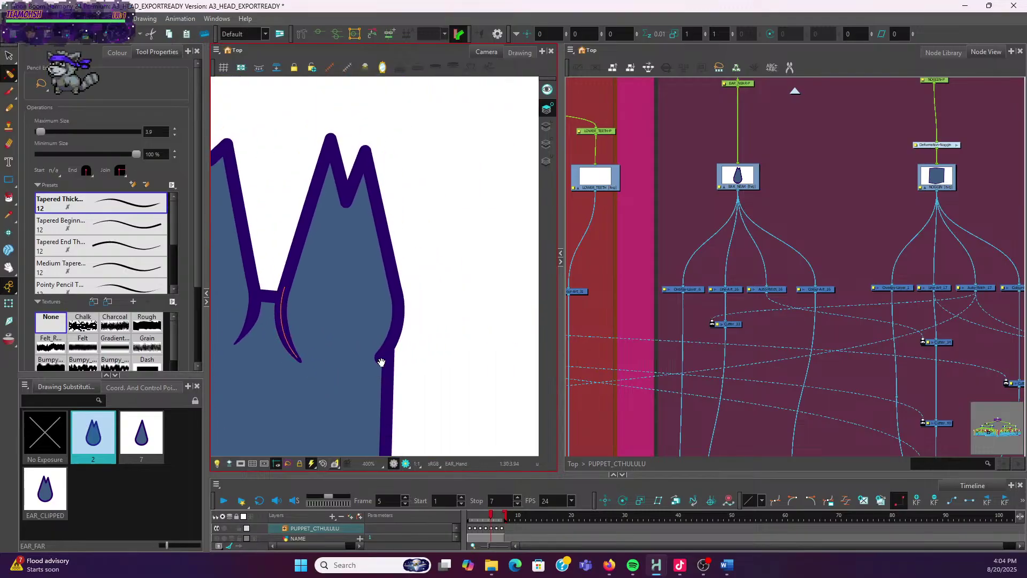
# Narrow the outer lower end of the far ear's overlay outline to a point where it meets the head's edge
pyautogui.click(391, 345)
pyautogui.scroll(2, 394, 335)
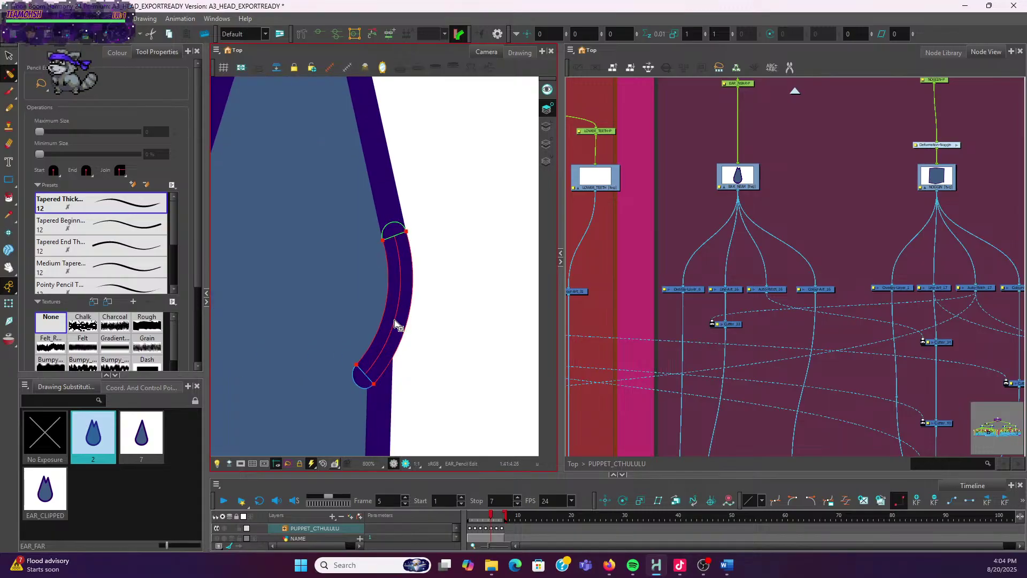
pyautogui.click(394, 323)
pyautogui.click(362, 371)
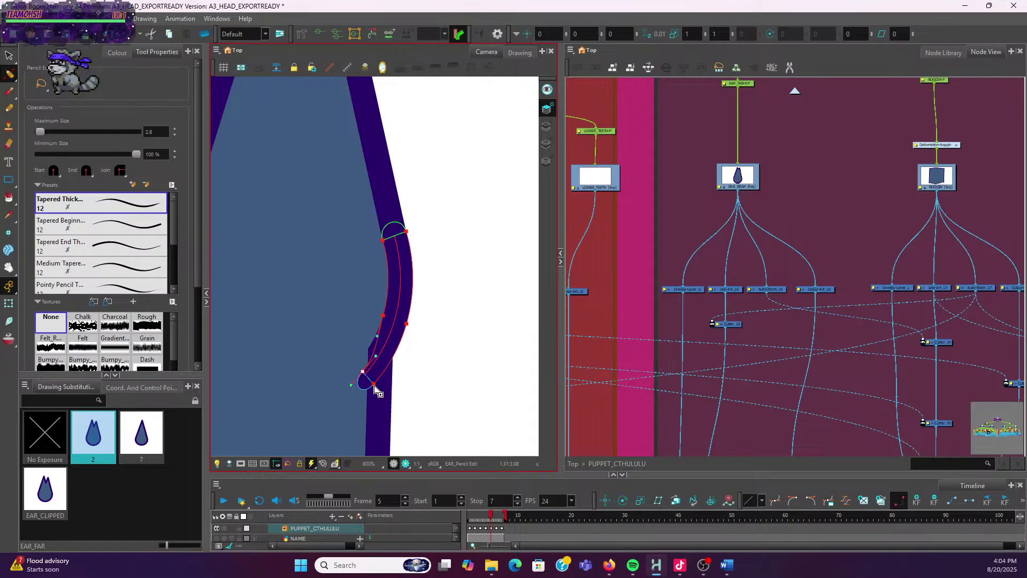
pyautogui.moveTo(374, 386); pyautogui.dragTo(368, 378)
pyautogui.scroll(2, 368, 378)
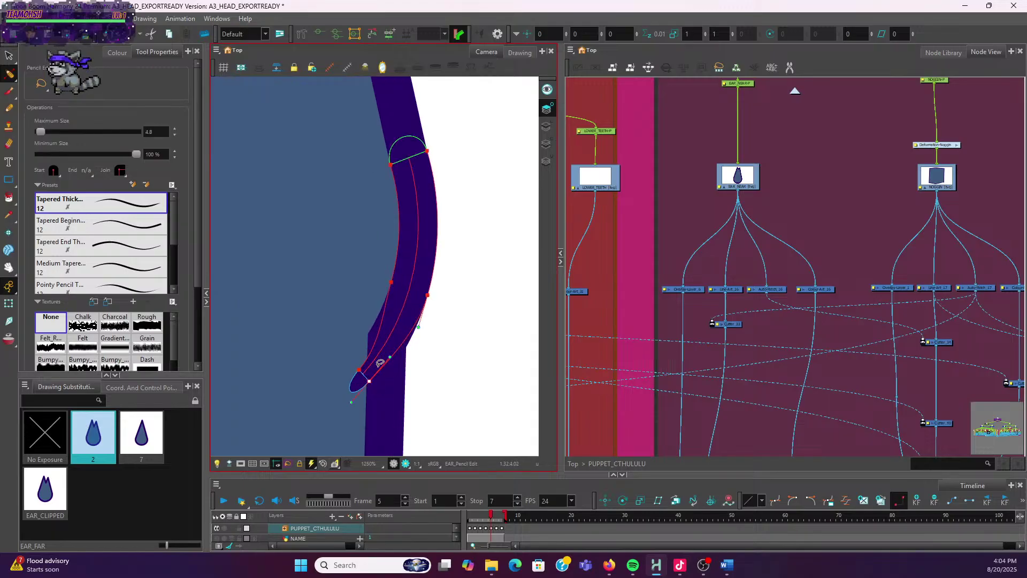
pyautogui.scroll(-7, 311, 284)
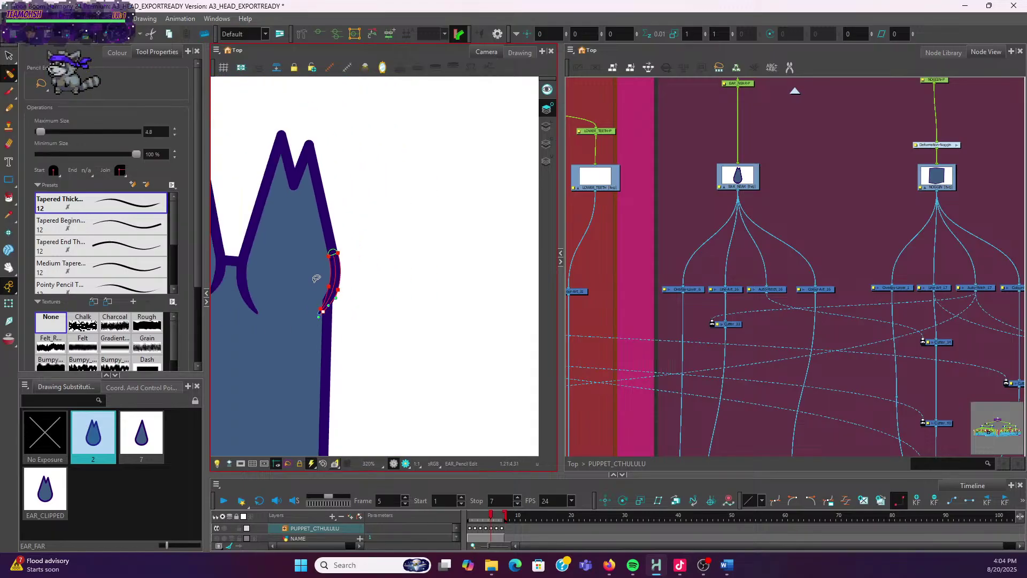
# Compare the far ear's drawings 7 and 2, and rename drawing 2 as EAR_CLIPPED_OVER
pyautogui.click(8, 303)
pyautogui.moveTo(492, 515); pyautogui.dragTo(492, 517)
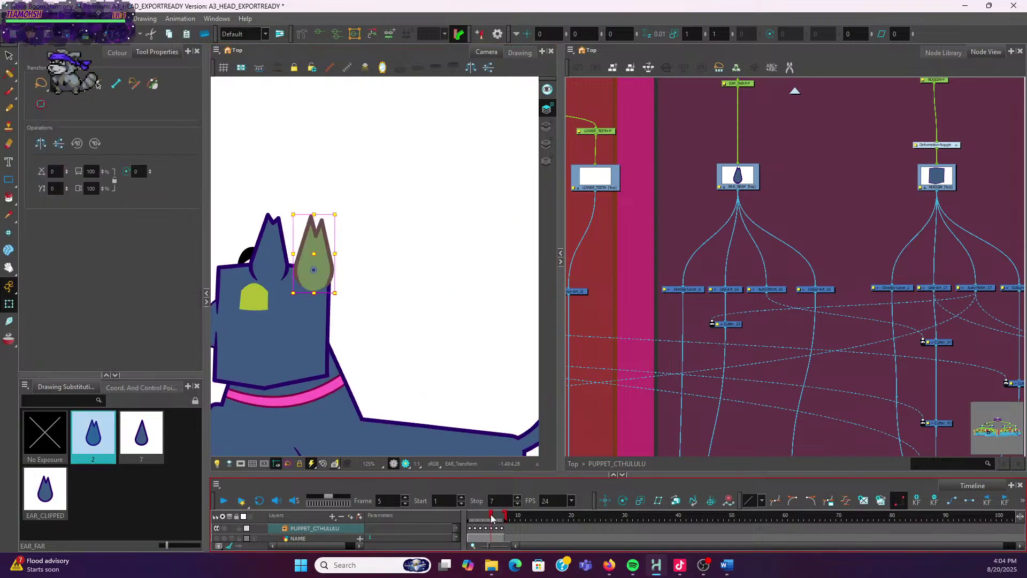
pyautogui.click(147, 442)
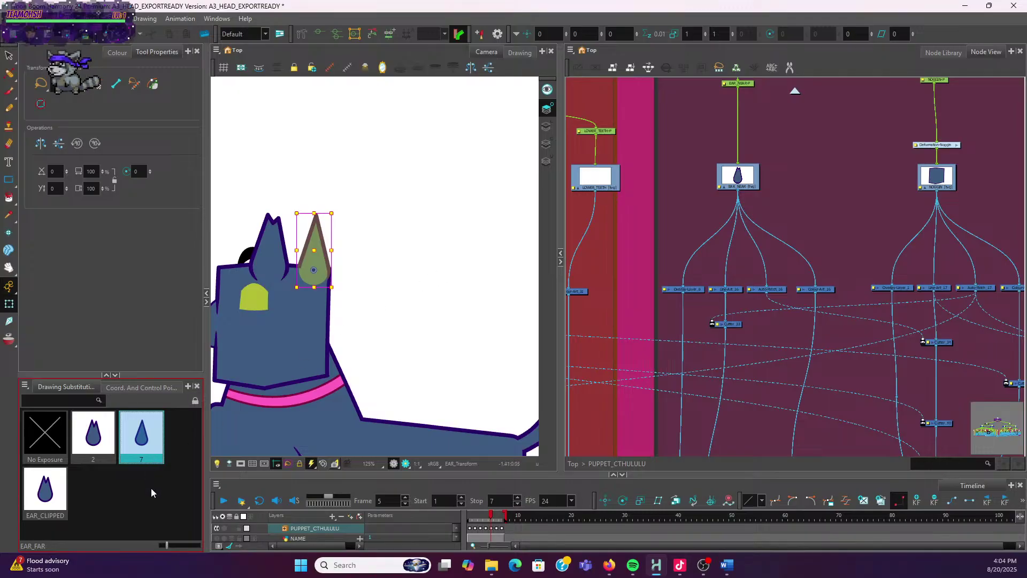
pyautogui.click(107, 436)
pyautogui.click(195, 401)
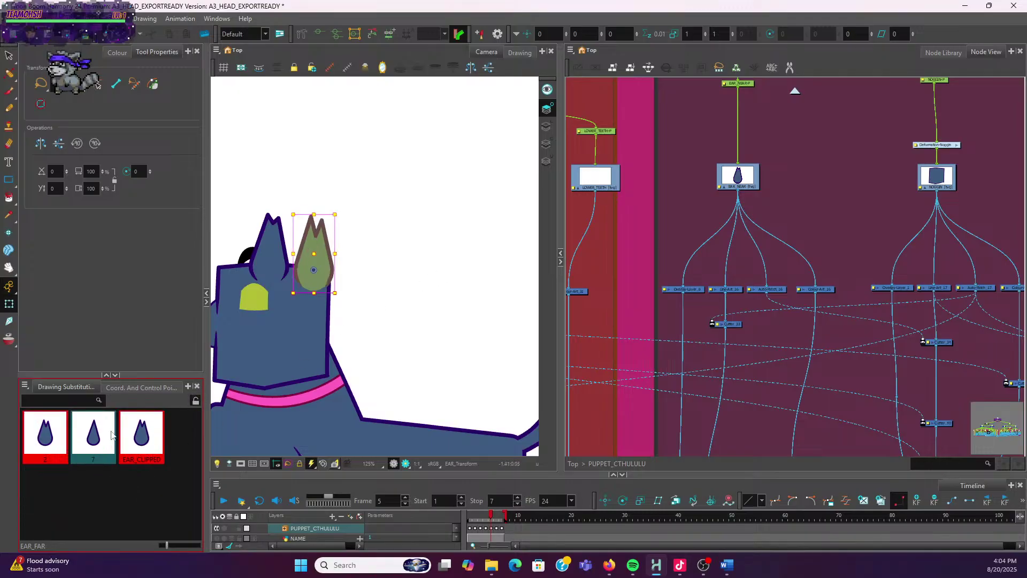
pyautogui.click(63, 447)
pyautogui.doubleClick(64, 448)
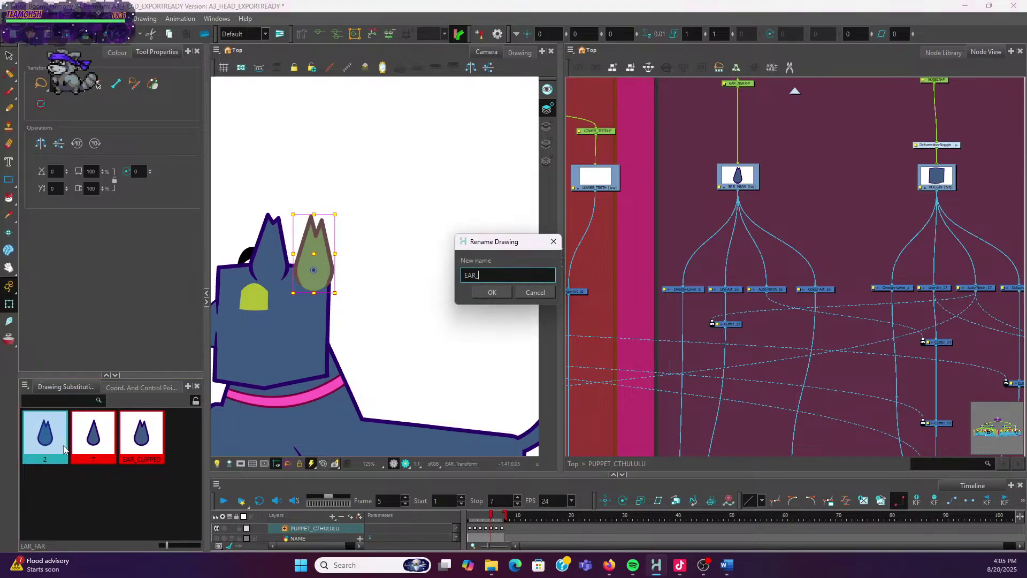
pyautogui.write('EAR_CLIPPED_OVER')
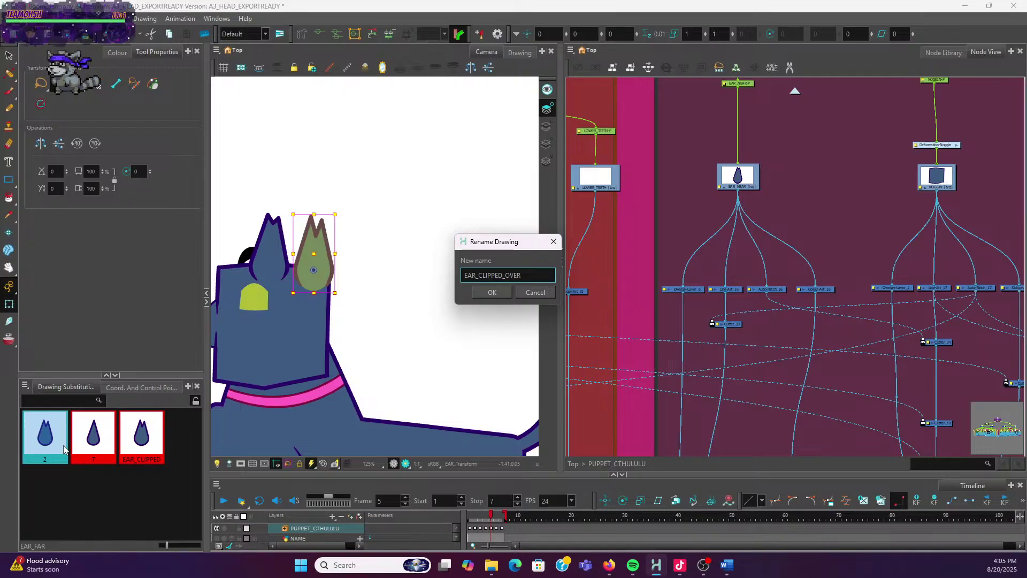
pyautogui.click(505, 294)
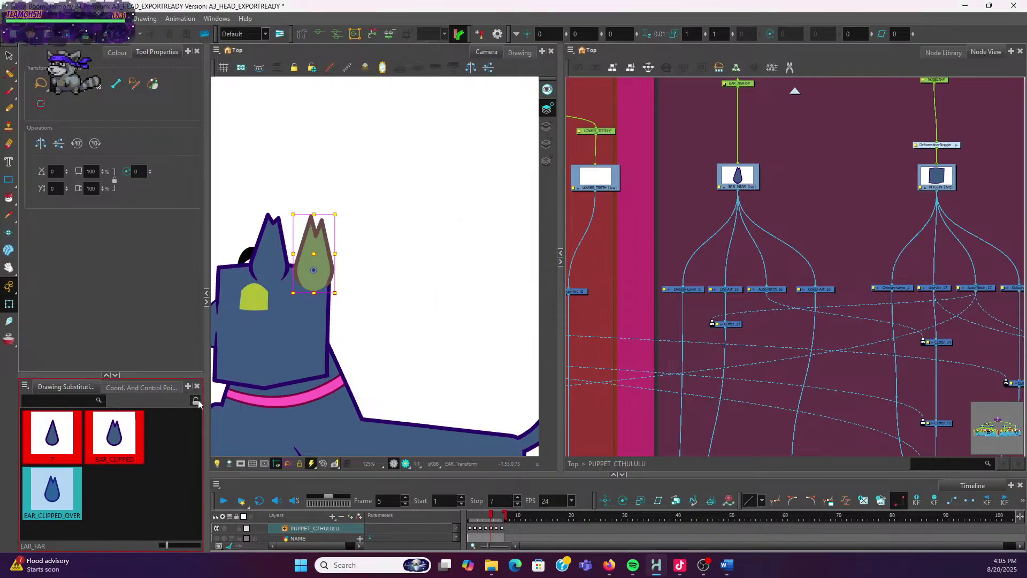
pyautogui.click(194, 403)
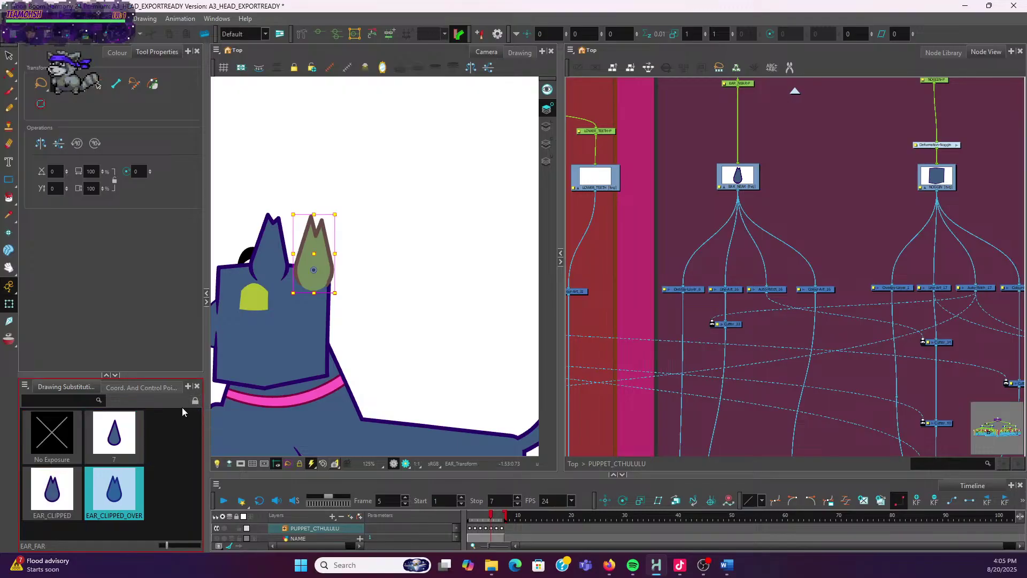
# Rename the far ear's regular pointed drawing 7 as EAR_REG
pyautogui.click(114, 434)
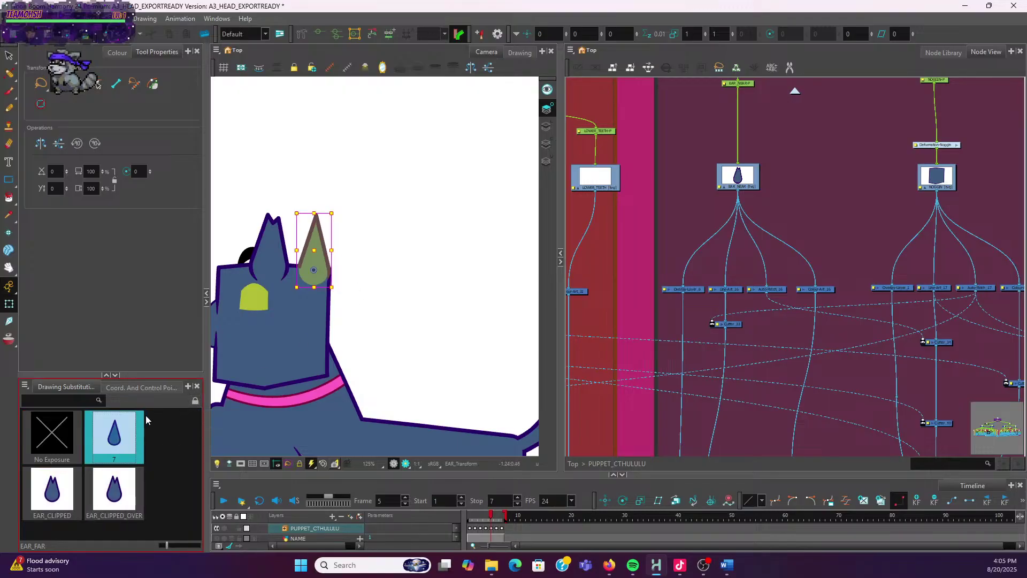
pyautogui.click(196, 400)
pyautogui.rightClick(70, 441)
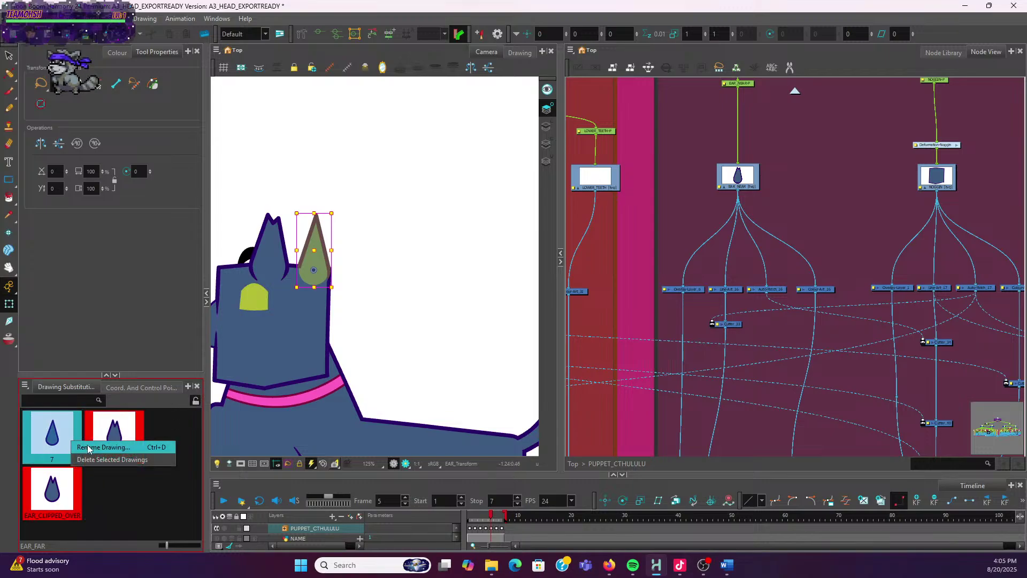
pyautogui.click(135, 448)
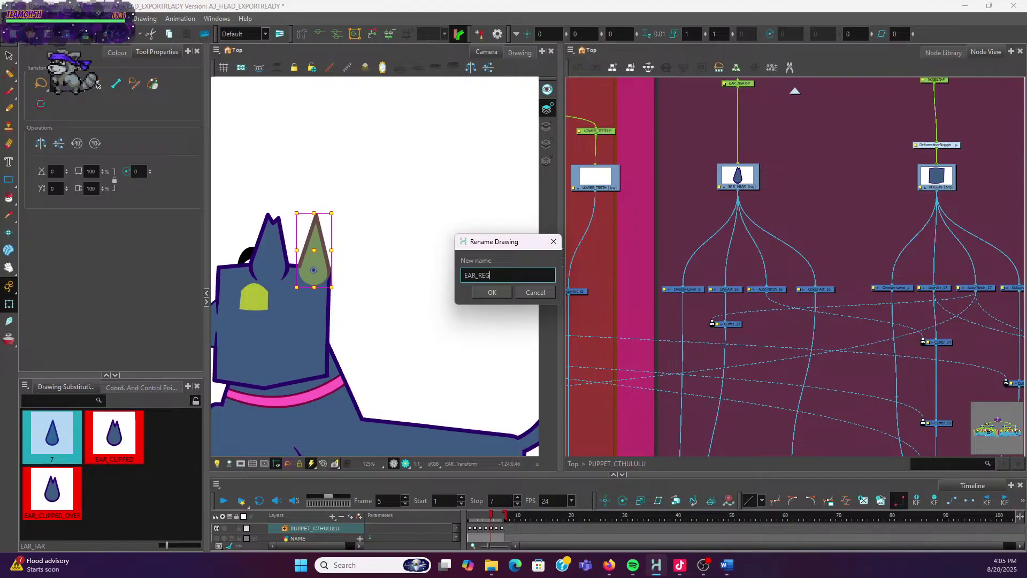
pyautogui.click(496, 293)
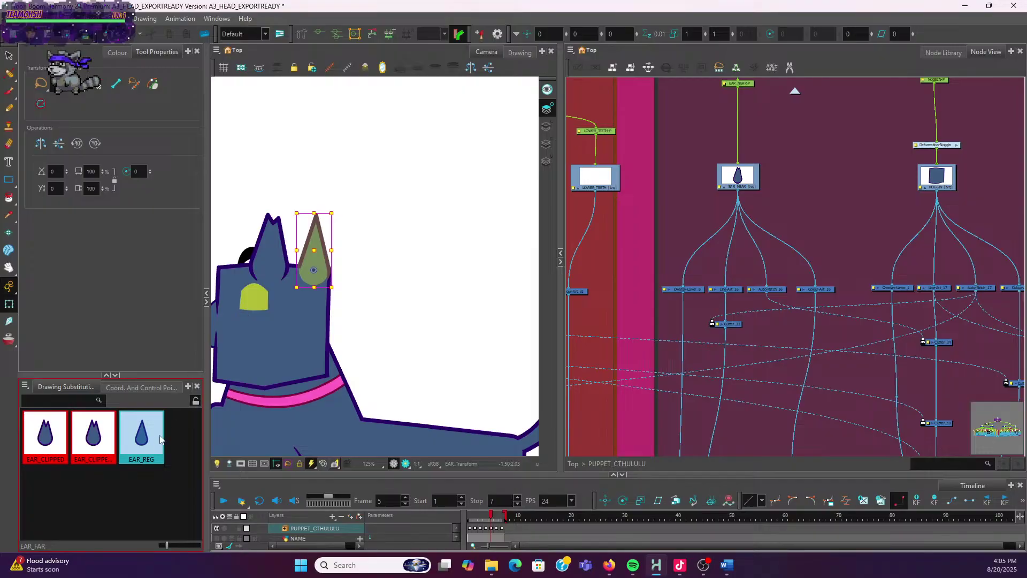
pyautogui.click(196, 400)
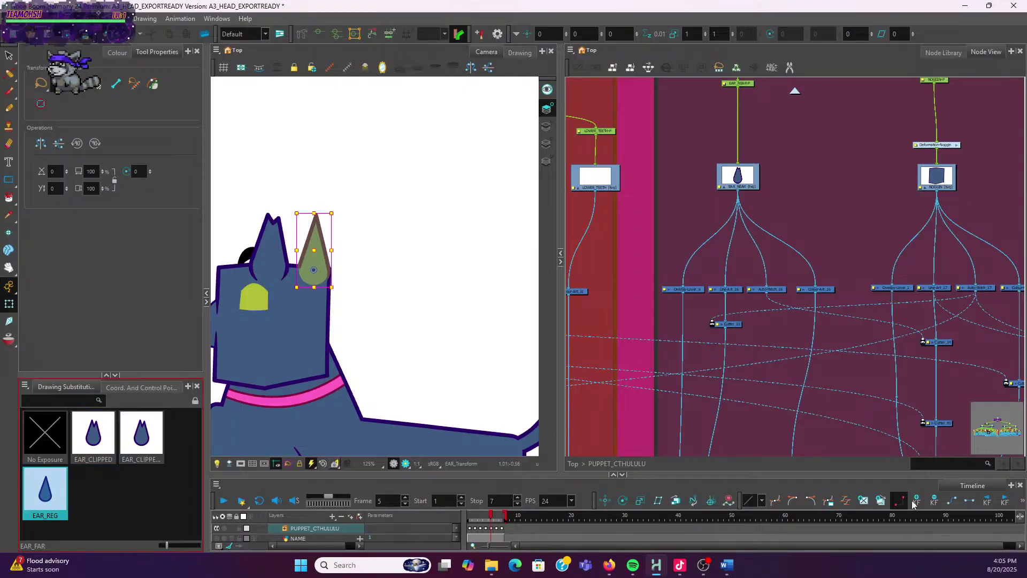
# Duplicate the far ear's EAR_REG drawing and copy its outline from the line art layer to the overlay layer
pyautogui.click(881, 500)
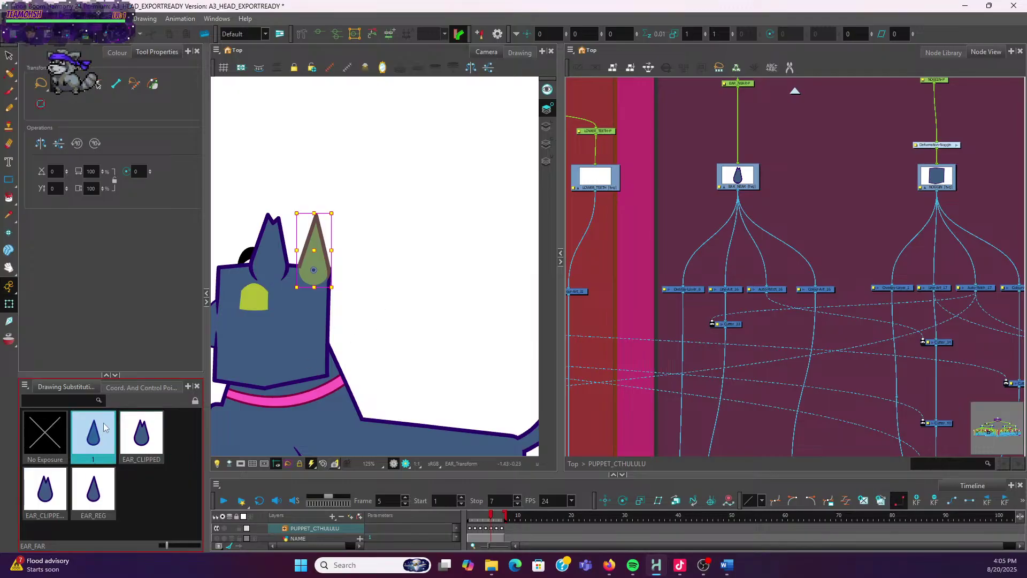
pyautogui.click(516, 52)
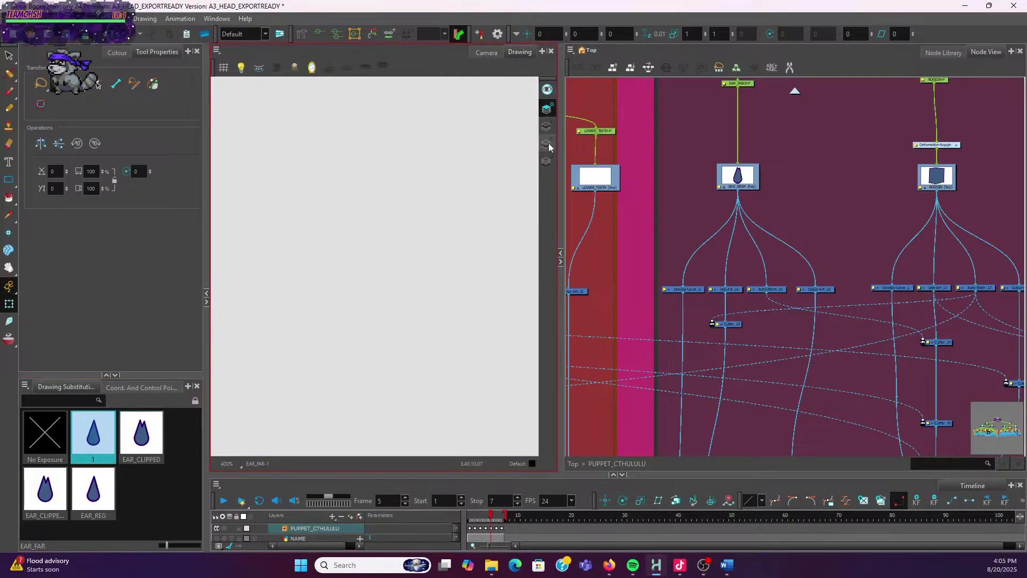
pyautogui.click(546, 144)
pyautogui.click(546, 126)
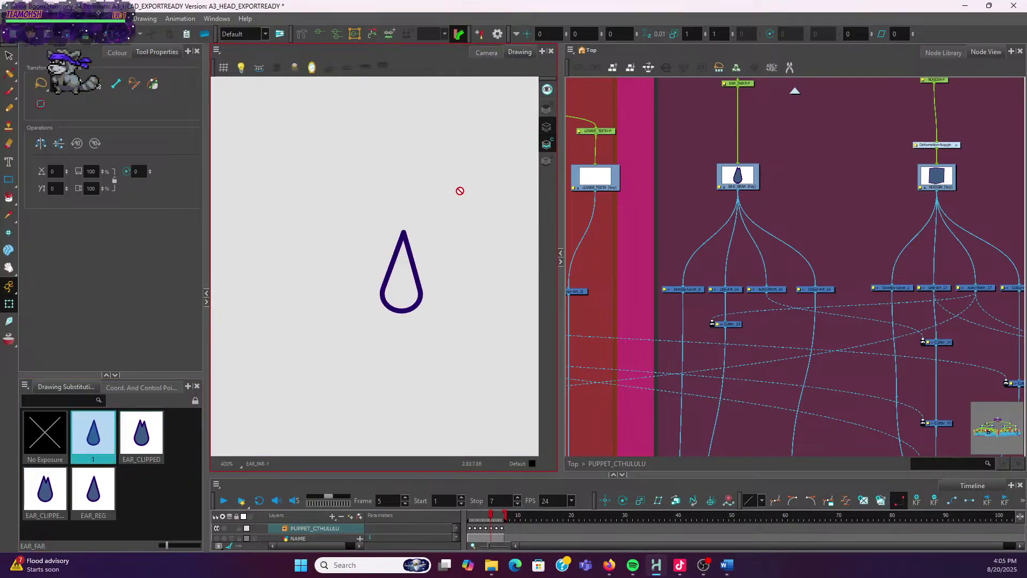
pyautogui.click(9, 56)
pyautogui.moveTo(426, 215); pyautogui.dragTo(409, 213)
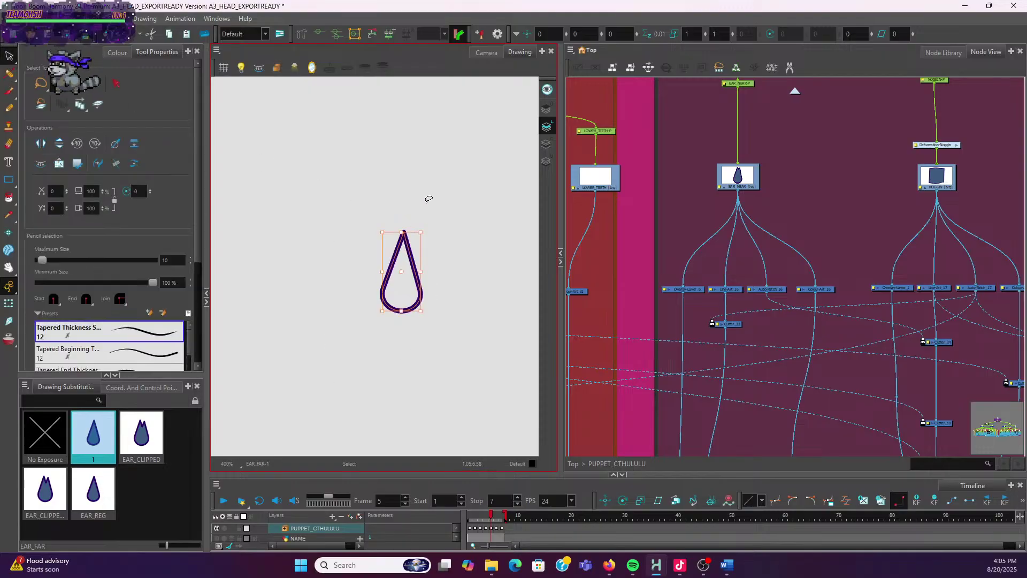
pyautogui.click(546, 108)
pyautogui.click(546, 126)
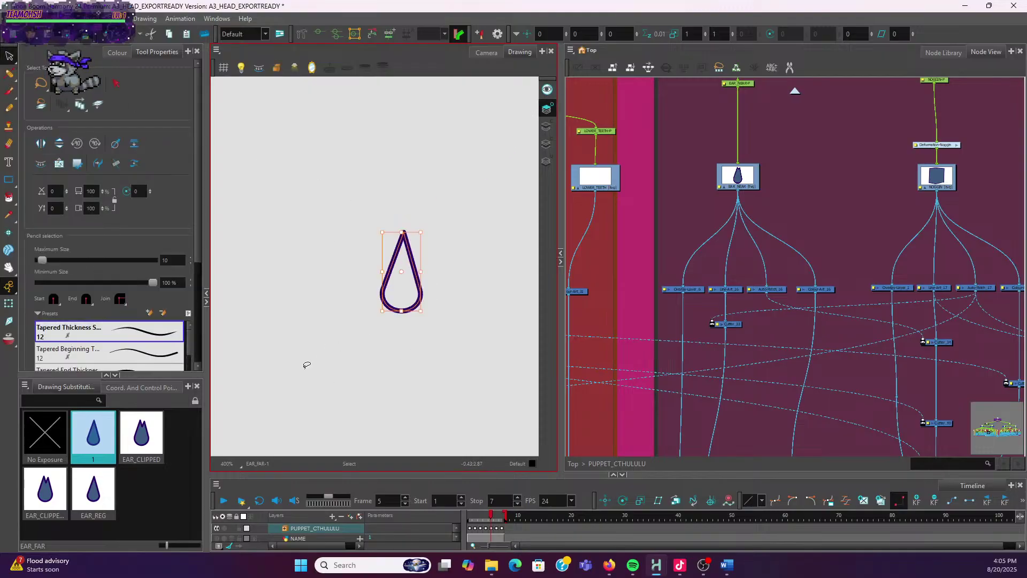
# Delete the bottom curve of the regular ear's overlay outline with the Contour Editor so its base is open
pyautogui.click(9, 77)
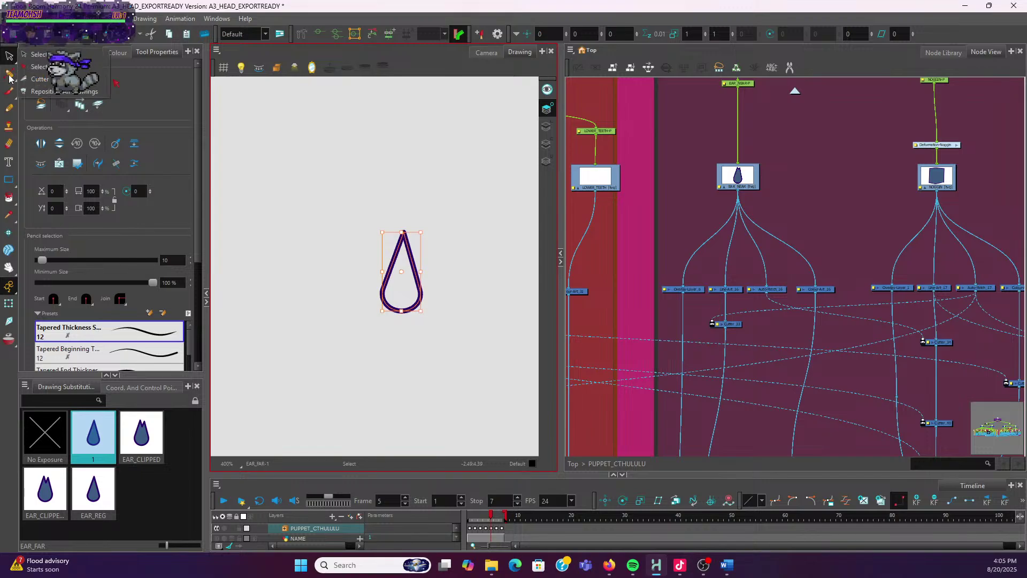
pyautogui.click(9, 76)
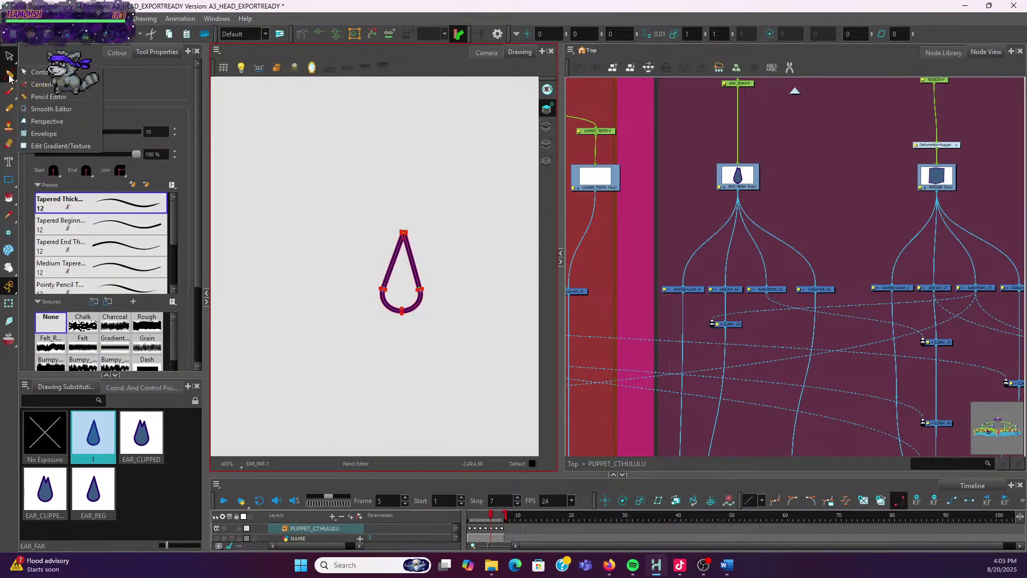
pyautogui.click(35, 77)
pyautogui.scroll(2, 353, 289)
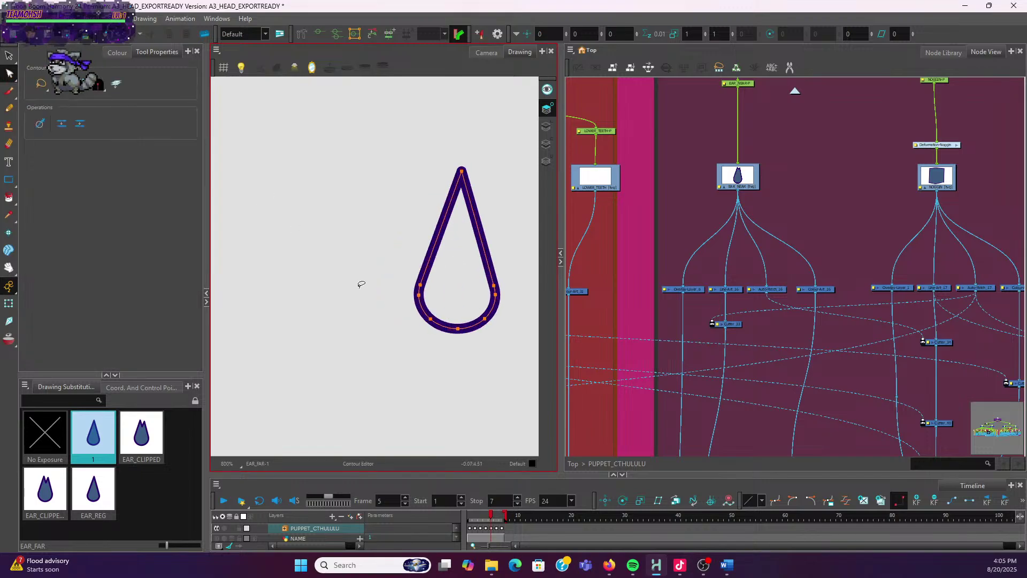
pyautogui.click(445, 328)
pyautogui.press('Delete')
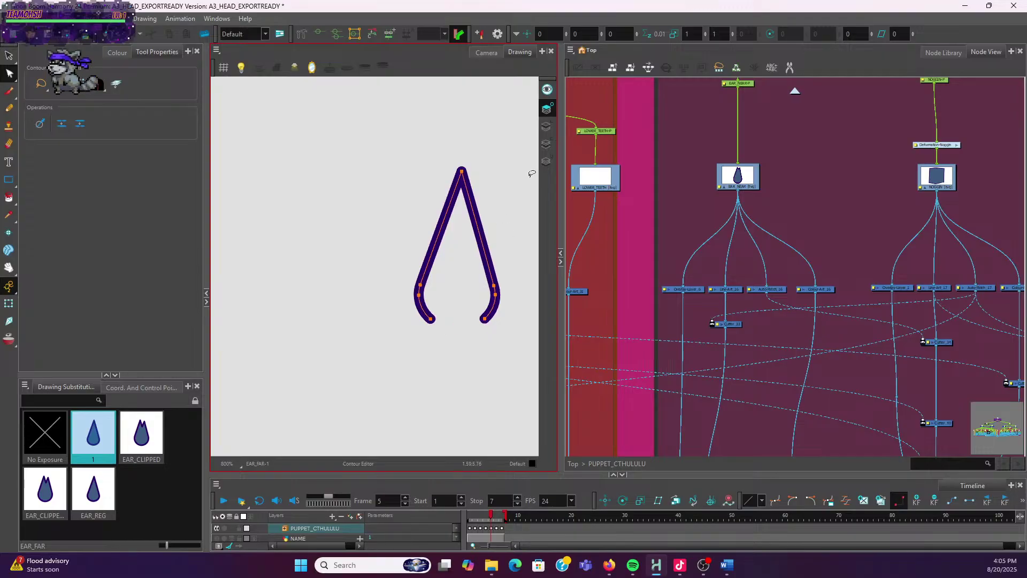
# Taper the inner lower end of the regular far ear's overlay outline to a point with the Pencil Editor
pyautogui.click(477, 52)
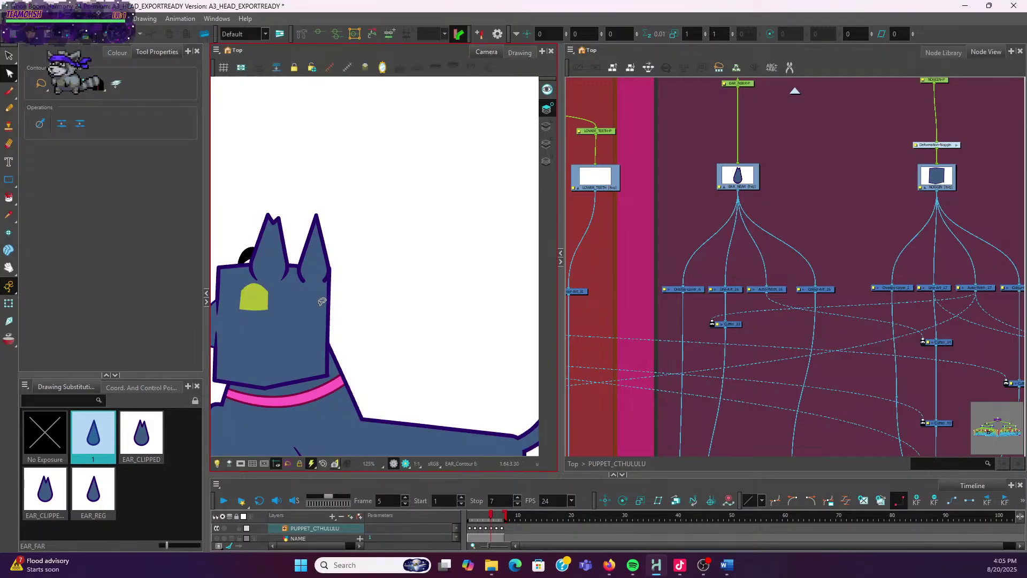
pyautogui.click(9, 80)
pyautogui.click(49, 111)
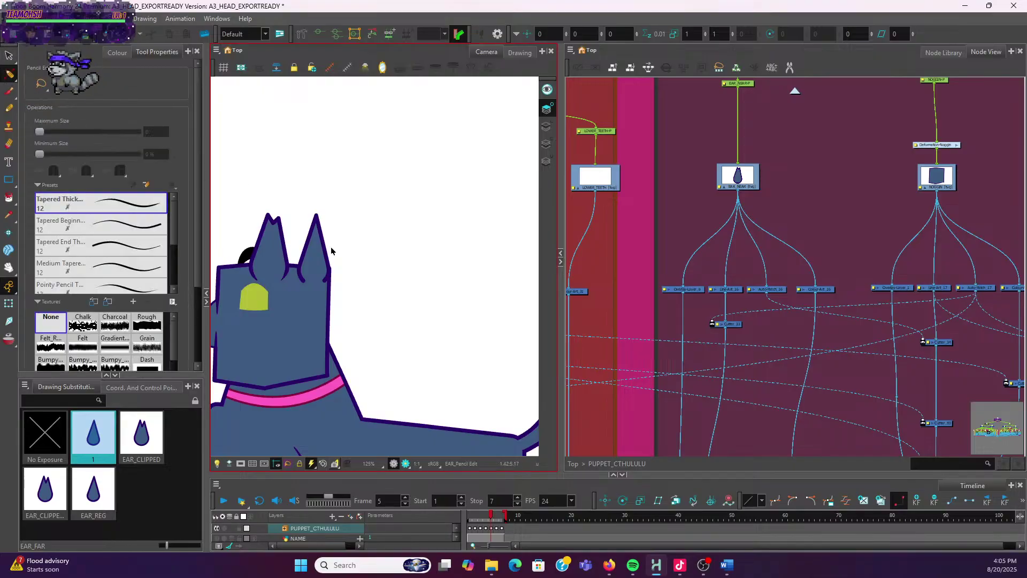
pyautogui.scroll(7, 353, 249)
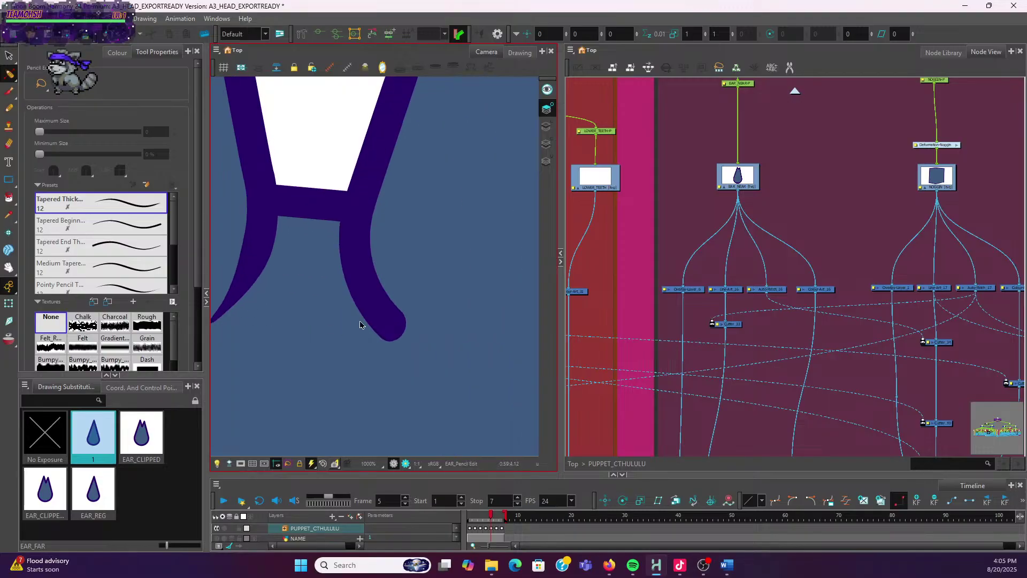
pyautogui.click(374, 298)
pyautogui.scroll(-2, 459, 318)
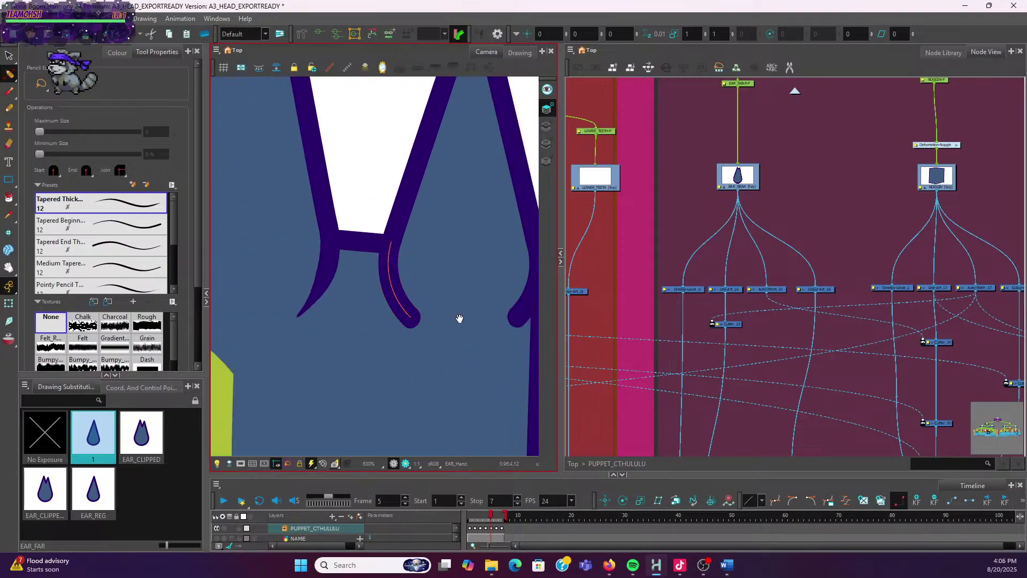
pyautogui.moveTo(460, 318)
pyautogui.mouseDown()
pyautogui.moveTo(348, 330)
pyautogui.moveTo(348, 284)
pyautogui.moveTo(362, 293)
pyautogui.moveTo(353, 275)
pyautogui.moveTo(342, 278)
pyautogui.mouseUp()
pyautogui.scroll(3, 323, 337)
pyautogui.click(351, 303)
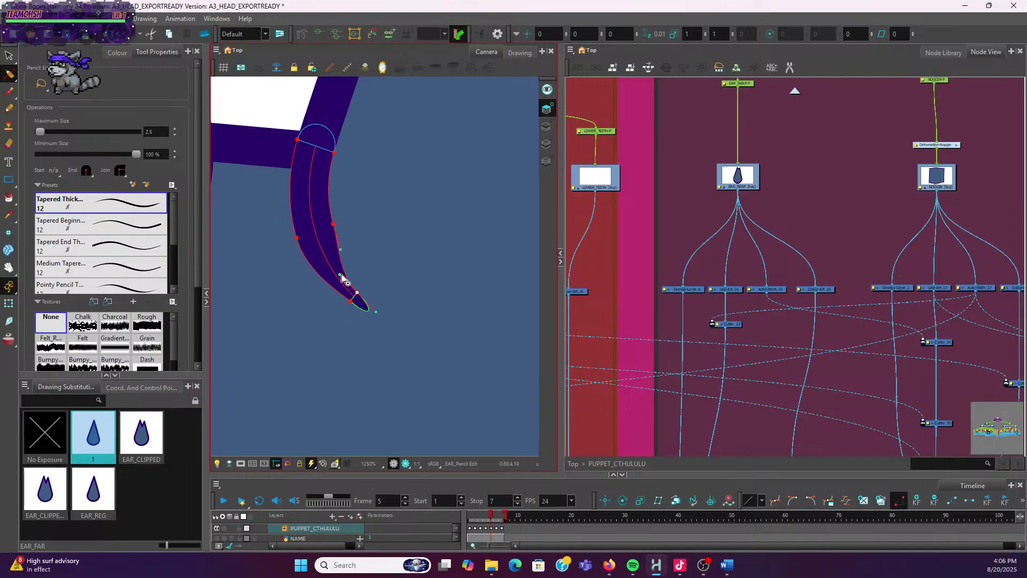
# Narrow the outer lower end of the regular far ear's overlay outline to a point beside the head's edge
pyautogui.scroll(-6, 374, 283)
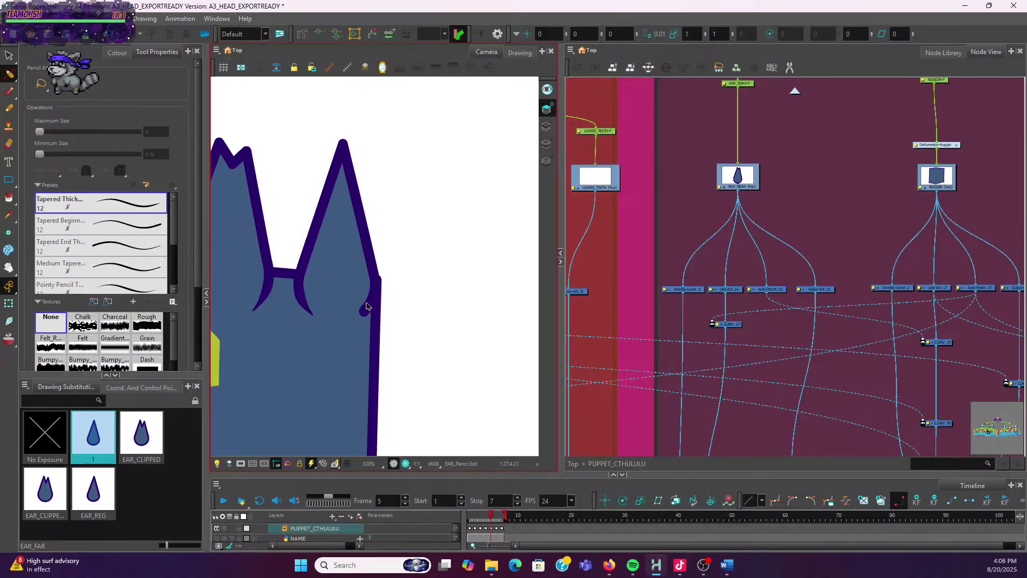
pyautogui.scroll(5, 367, 305)
pyautogui.click(370, 308)
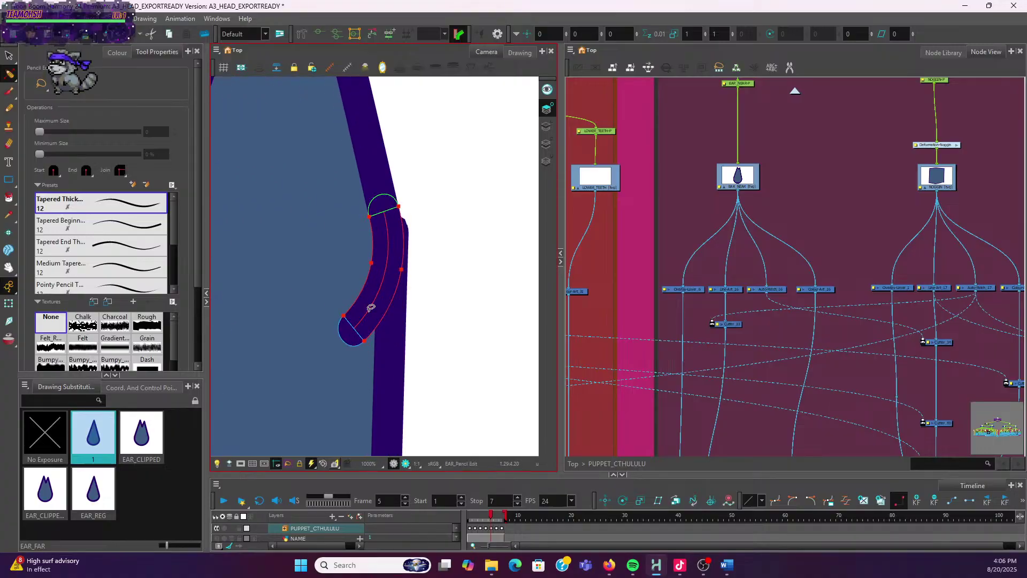
pyautogui.moveTo(350, 324)
pyautogui.mouseDown()
pyautogui.moveTo(345, 332)
pyautogui.moveTo(365, 306)
pyautogui.mouseUp()
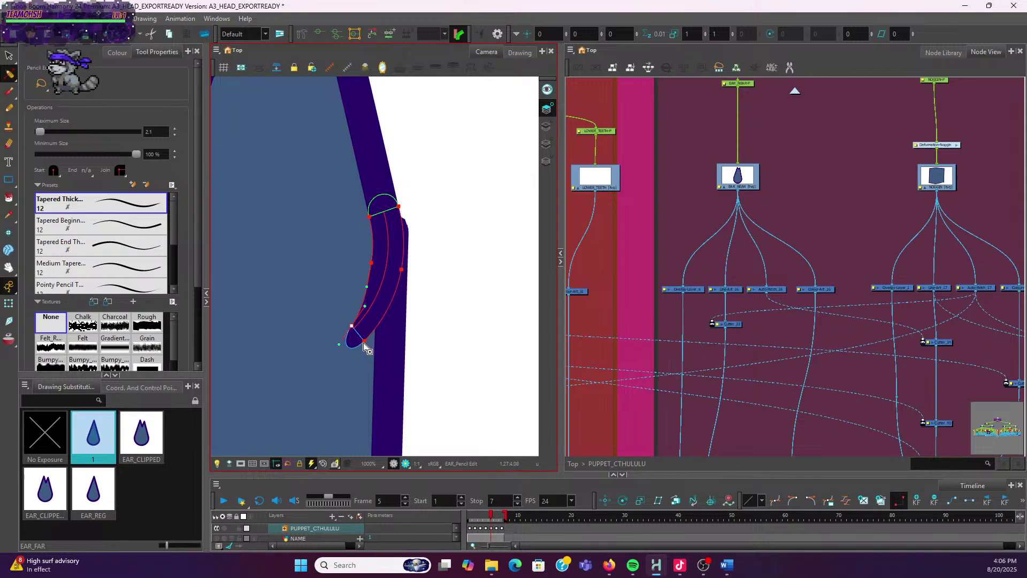
pyautogui.moveTo(365, 347)
pyautogui.mouseDown()
pyautogui.moveTo(345, 342)
pyautogui.moveTo(379, 325)
pyautogui.moveTo(346, 352)
pyautogui.mouseUp()
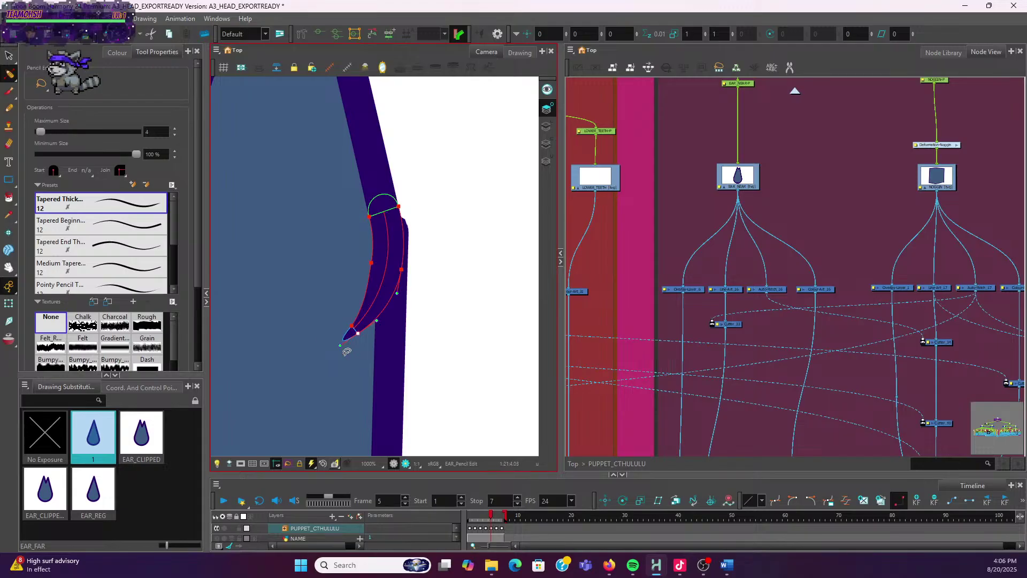
pyautogui.scroll(-6, 347, 352)
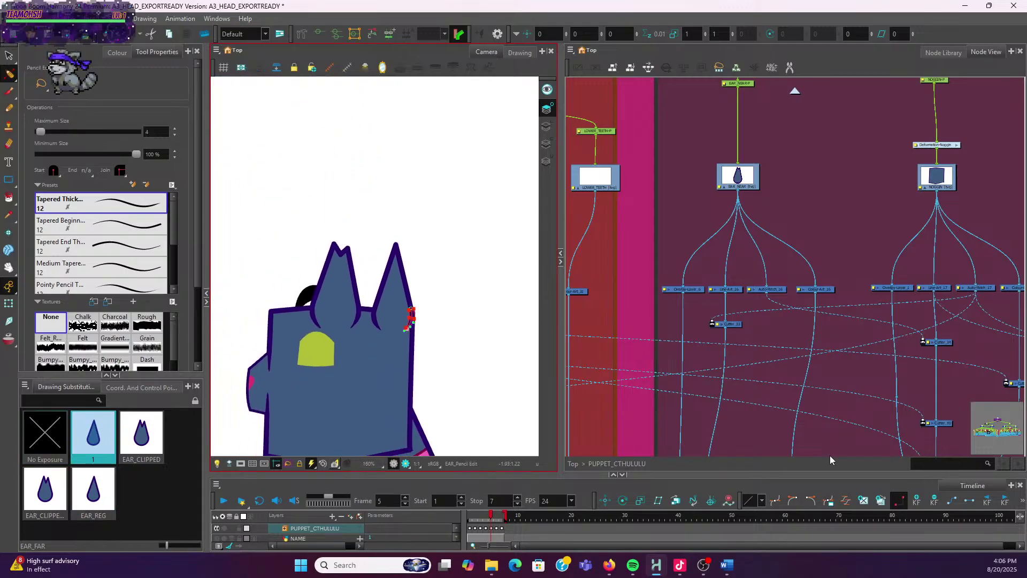
# Test the far ear's overlay by rotating the ear downward over the head, and undo the rotation
pyautogui.click(9, 304)
pyautogui.click(436, 280)
pyautogui.hotkey('ctrl', 'z')
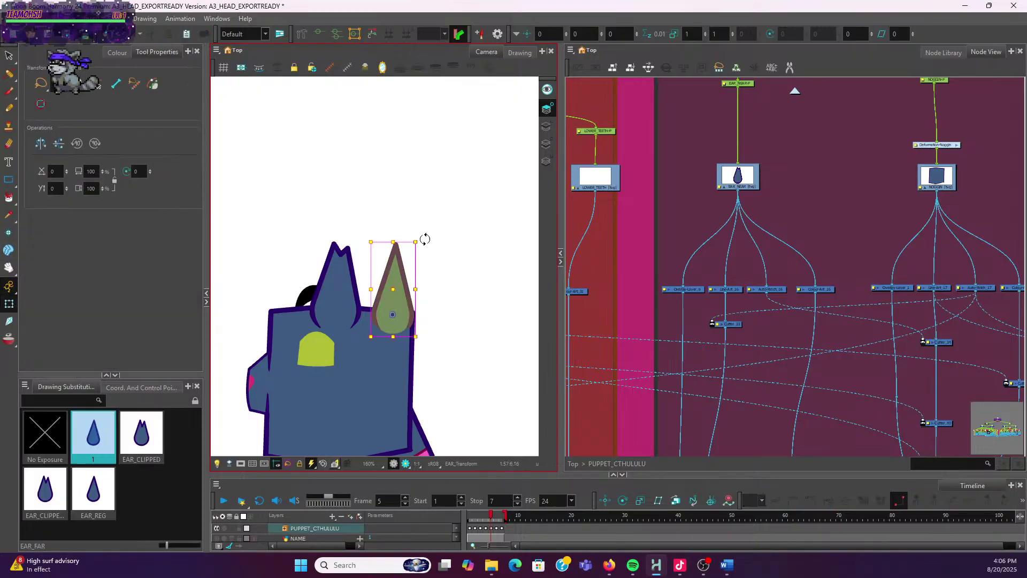
pyautogui.moveTo(419, 234)
pyautogui.mouseDown()
pyautogui.moveTo(380, 427)
pyautogui.moveTo(344, 408)
pyautogui.mouseUp()
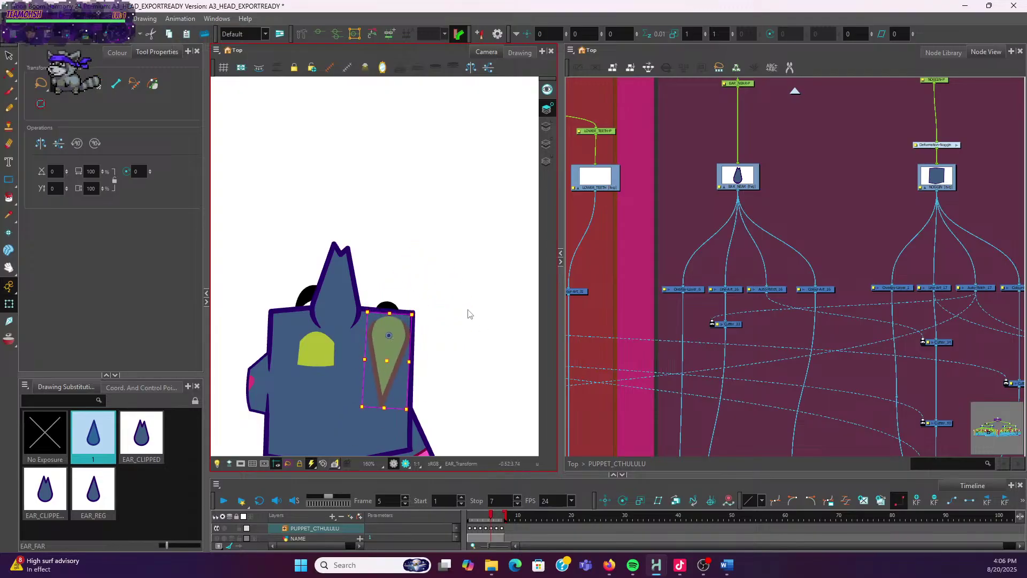
pyautogui.click(465, 315)
pyautogui.scroll(-2, 444, 318)
pyautogui.hotkey('ctrl', 'z')
pyautogui.hotkey('ctrl', 'z')
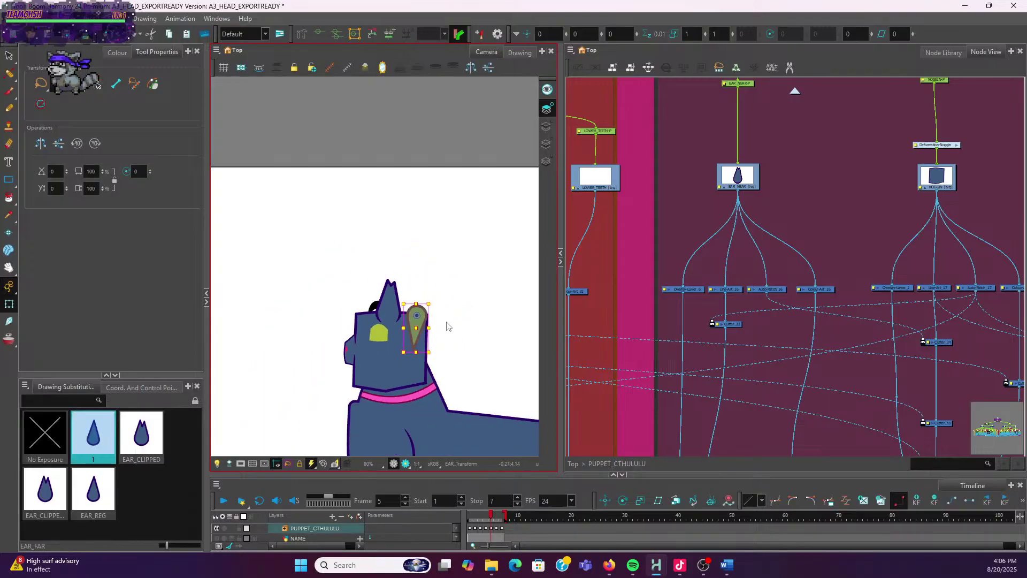
pyautogui.hotkey('ctrl', 'z')
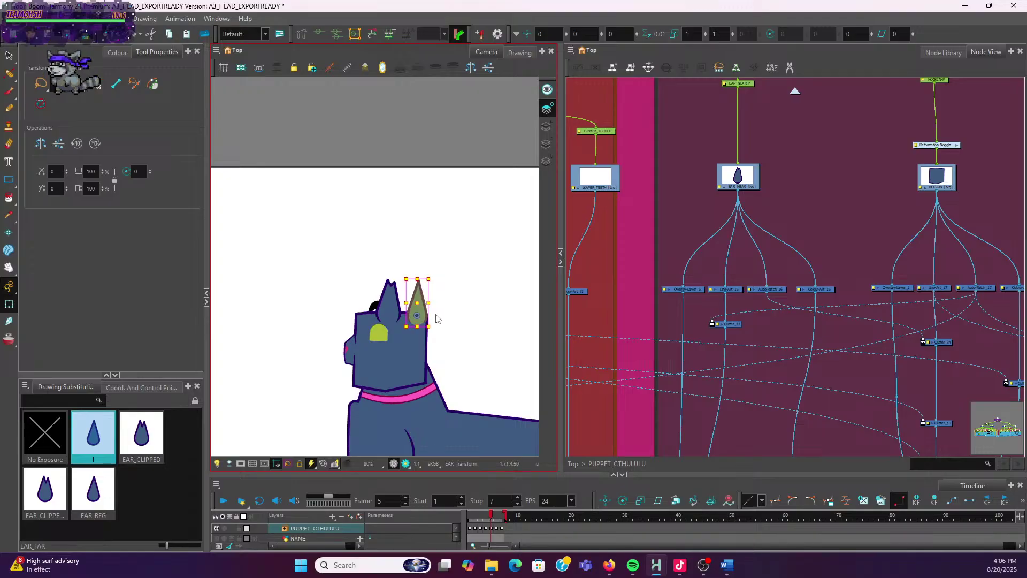
# Rename the far ear's drawing substitution 1 as EAR_REG_OVER
pyautogui.click(443, 319)
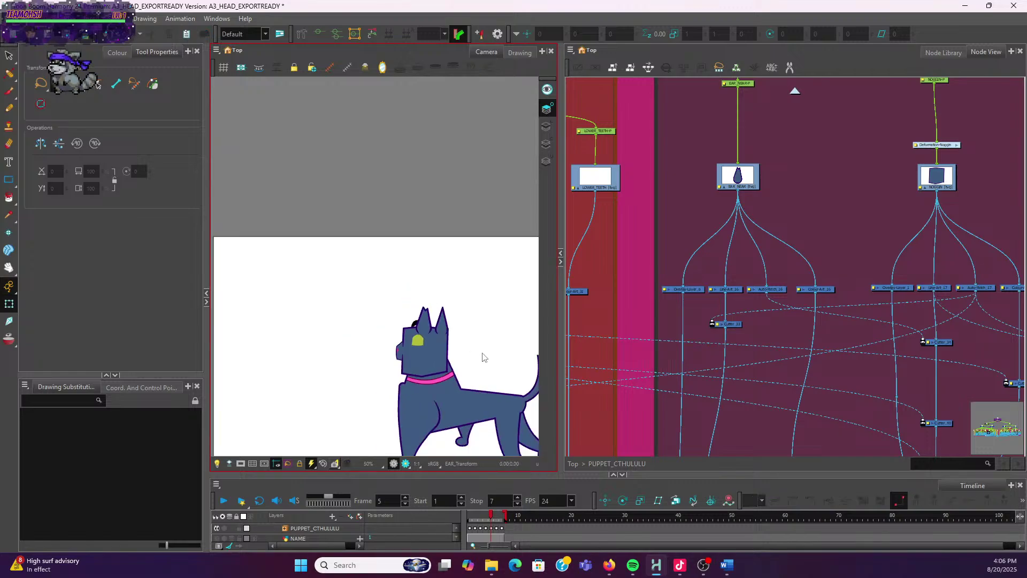
pyautogui.click(386, 315)
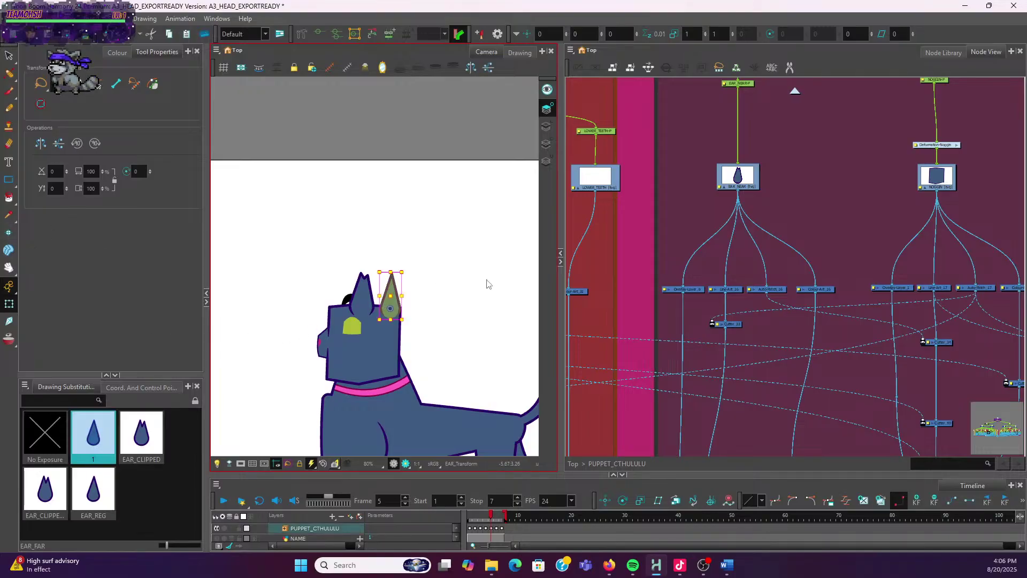
pyautogui.scroll(-2, 488, 353)
pyautogui.moveTo(488, 362); pyautogui.dragTo(395, 243)
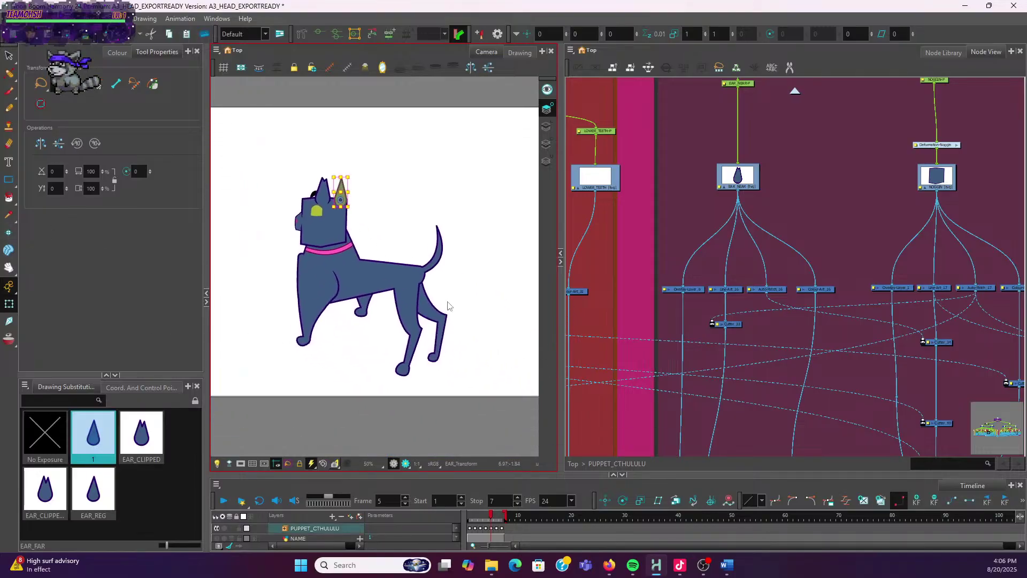
pyautogui.click(88, 448)
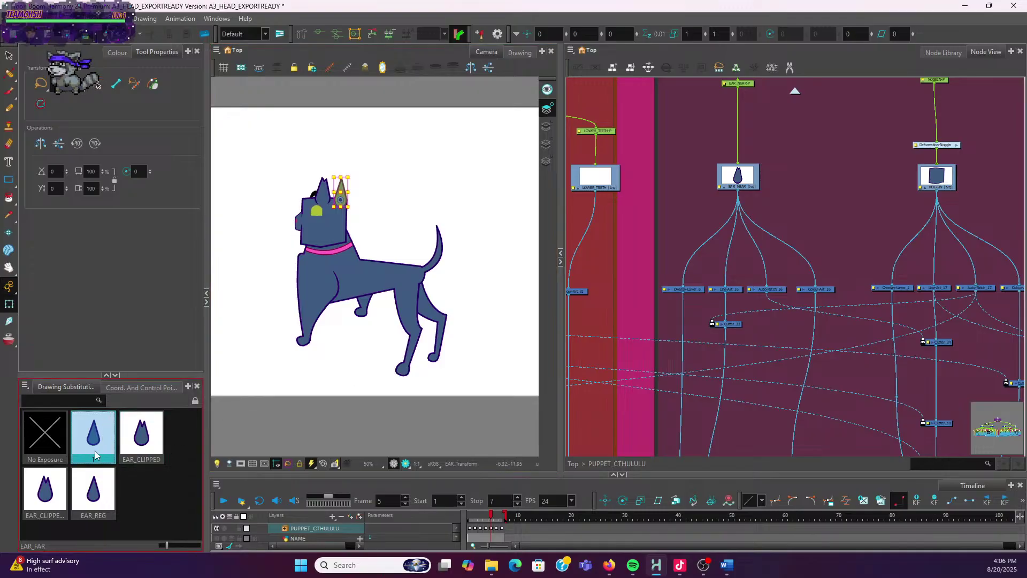
pyautogui.click(197, 401)
pyautogui.rightClick(38, 442)
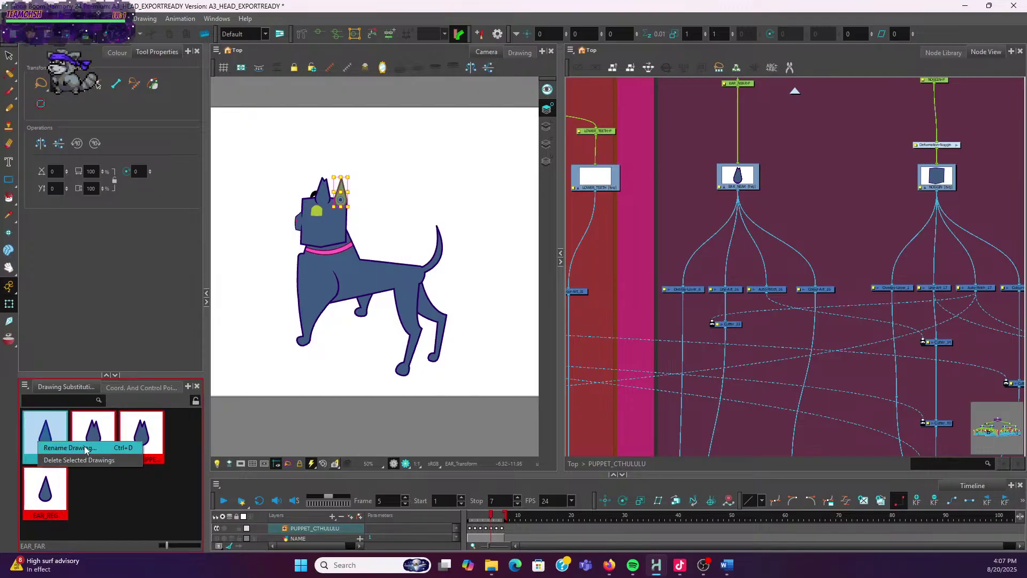
pyautogui.click(68, 448)
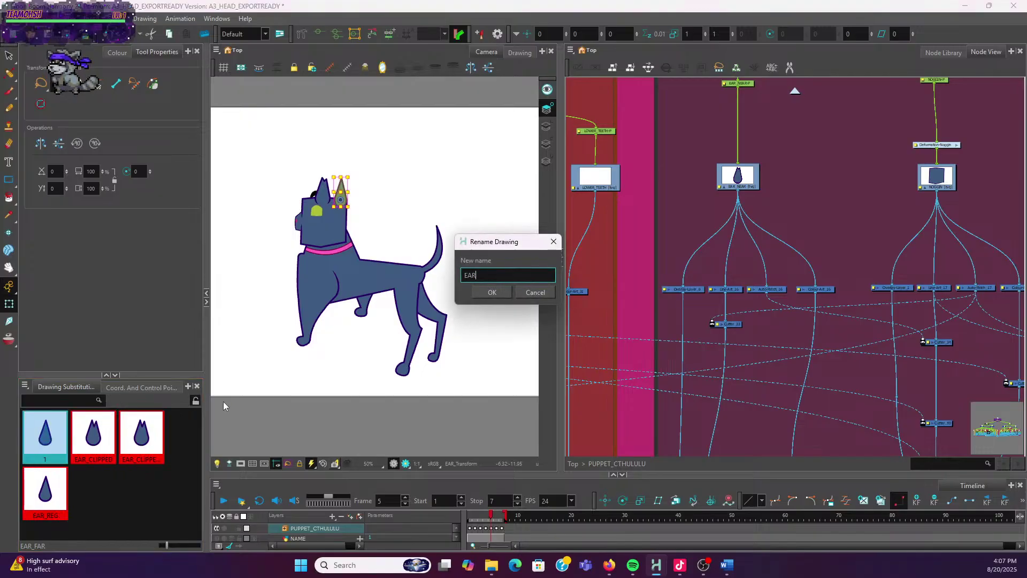
pyautogui.write('EAR_REG_O')
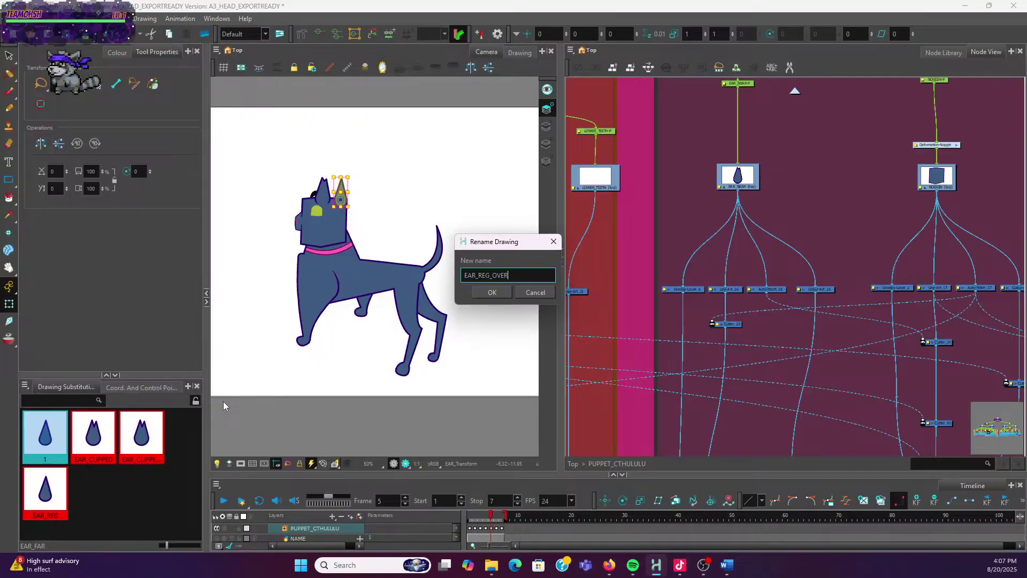
pyautogui.write('VER')
pyautogui.click(485, 295)
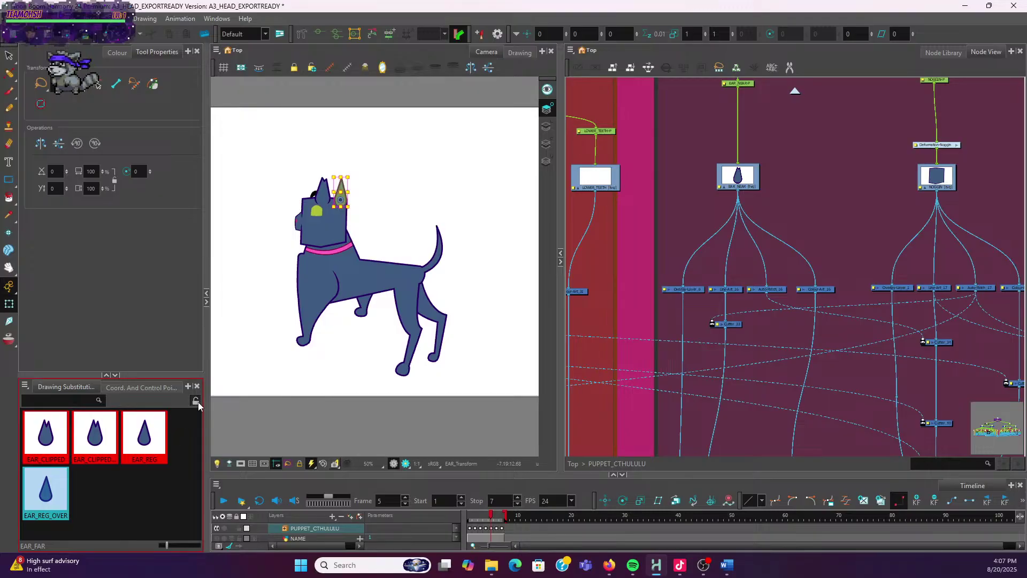
# Save the scene and move the playhead to frame 7
pyautogui.click(10, 18)
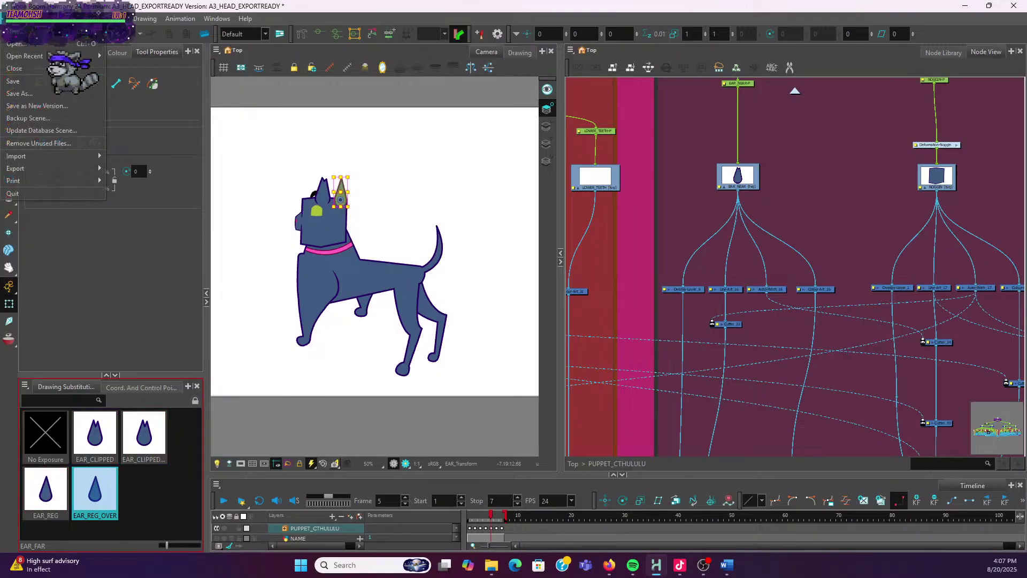
pyautogui.click(30, 82)
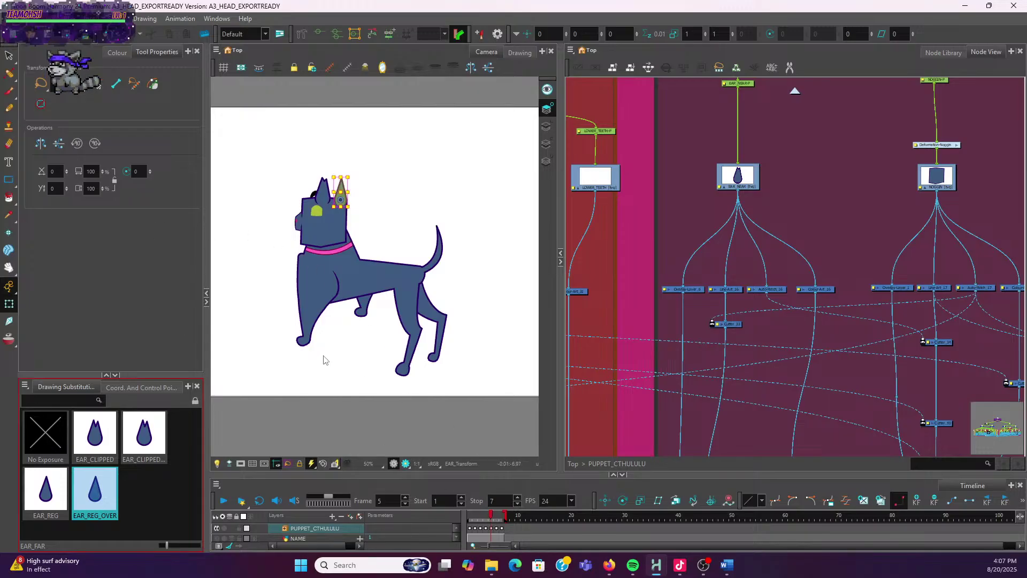
pyautogui.moveTo(497, 517)
pyautogui.mouseDown()
pyautogui.moveTo(484, 518)
pyautogui.moveTo(505, 524)
pyautogui.mouseUp()
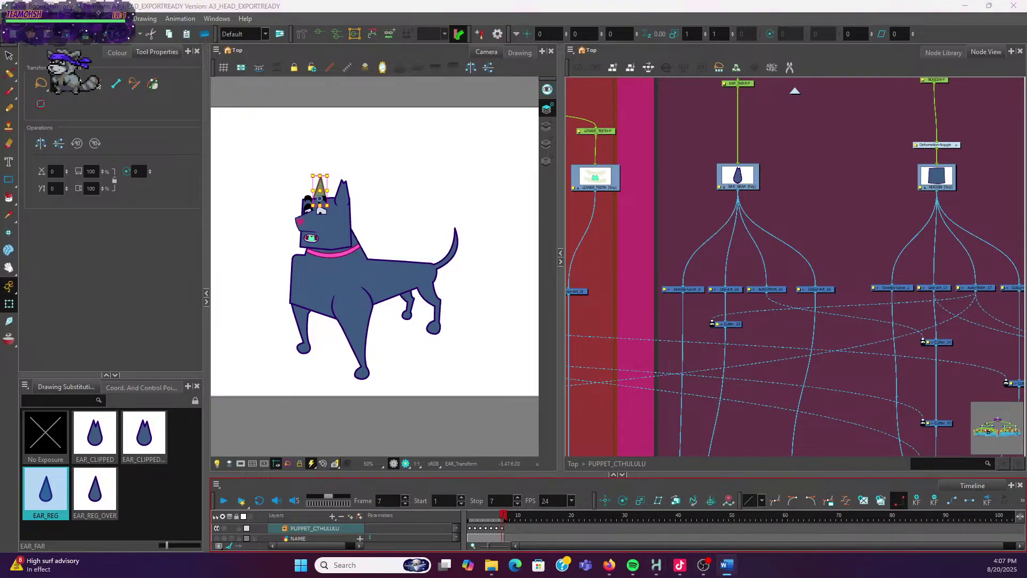
# Switch to the Puppet Update Notes document in Word and colour the item "Add overlay layer to OTS Ears" red
pyautogui.moveTo(2, 166); pyautogui.dragTo(775, 84)
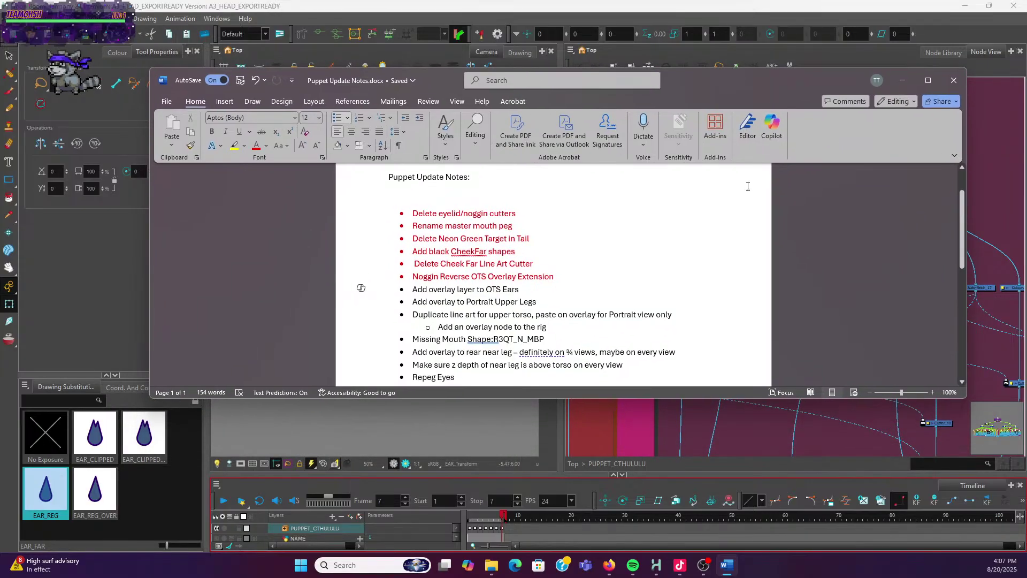
pyautogui.moveTo(523, 290); pyautogui.dragTo(411, 289)
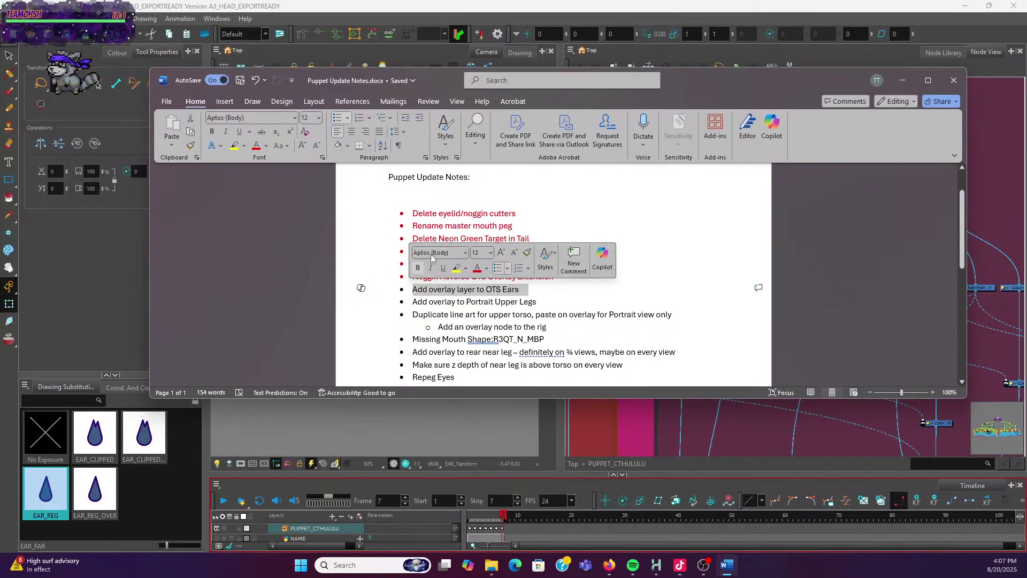
pyautogui.click(256, 146)
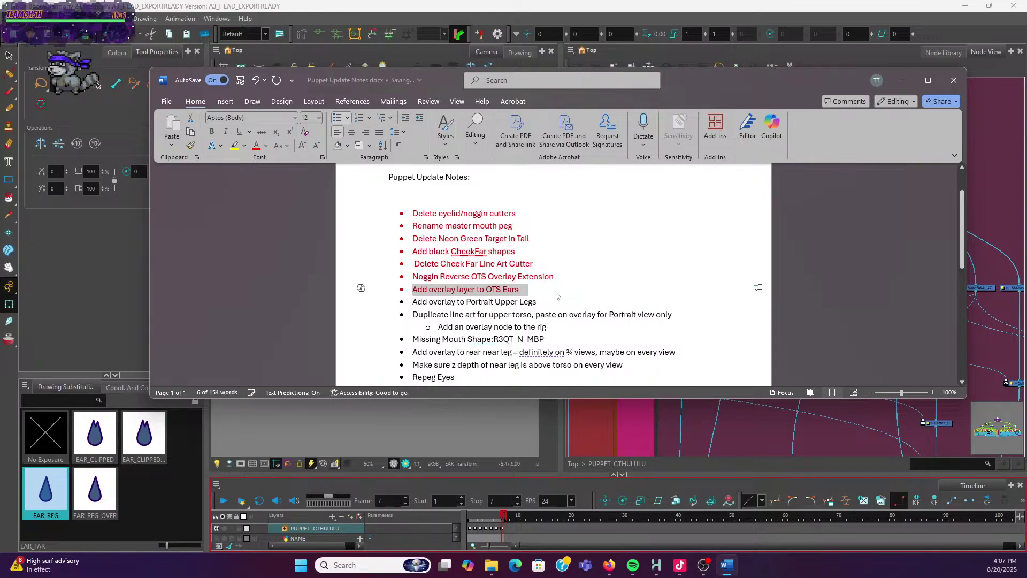
pyautogui.click(494, 301)
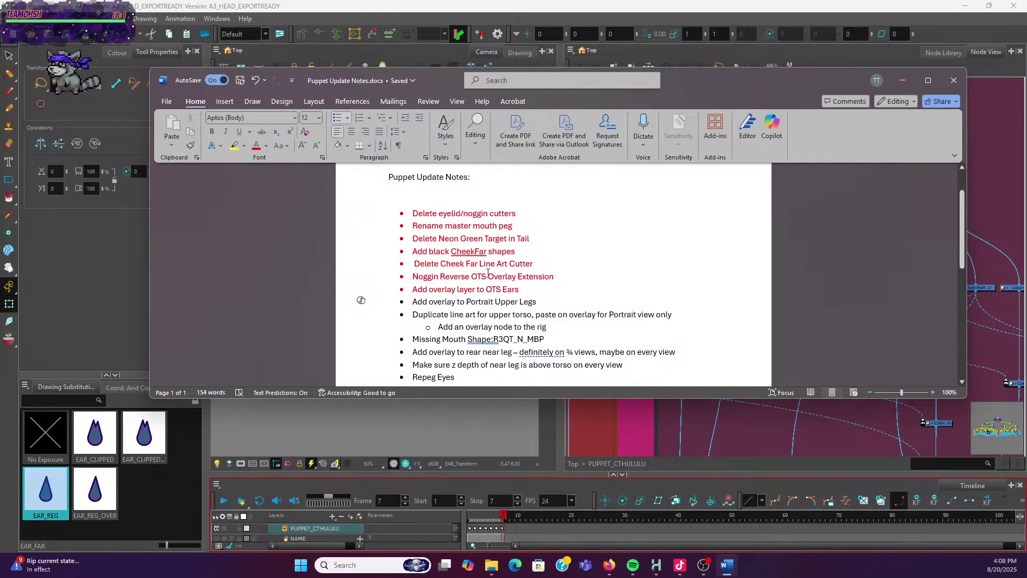
# Review the remaining puppet notes, highlight the upper torso line art item with its overlay node sub-item, and return to Toon Boom Harmony
pyautogui.moveTo(683, 85); pyautogui.dragTo(640, 108)
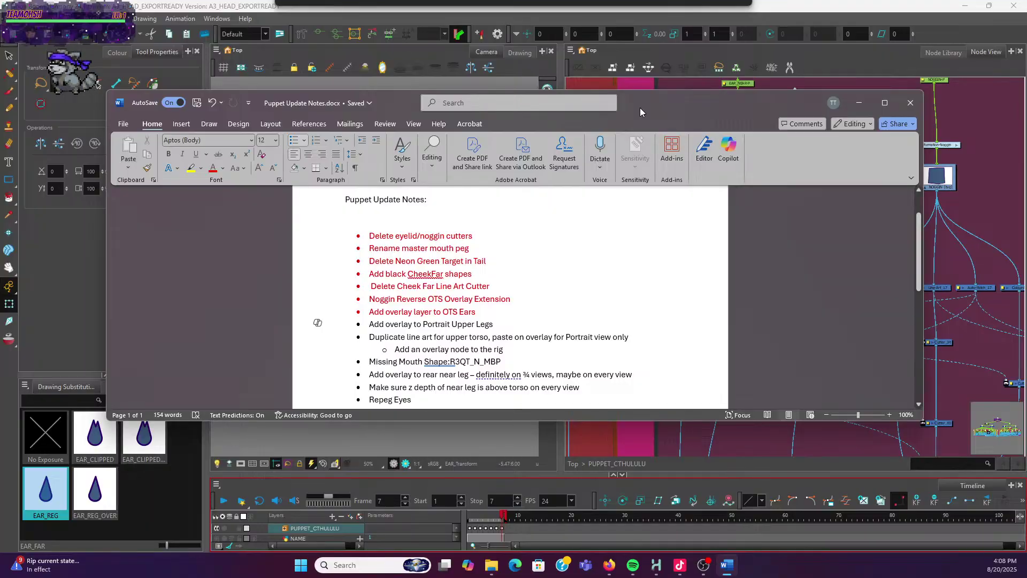
pyautogui.moveTo(640, 107); pyautogui.dragTo(607, 89)
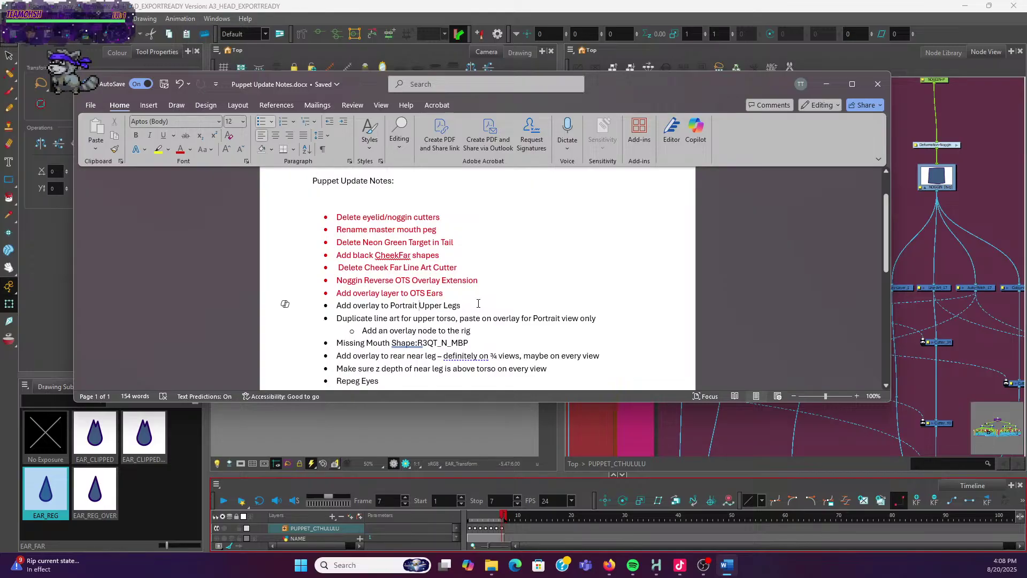
pyautogui.scroll(-1, 479, 300)
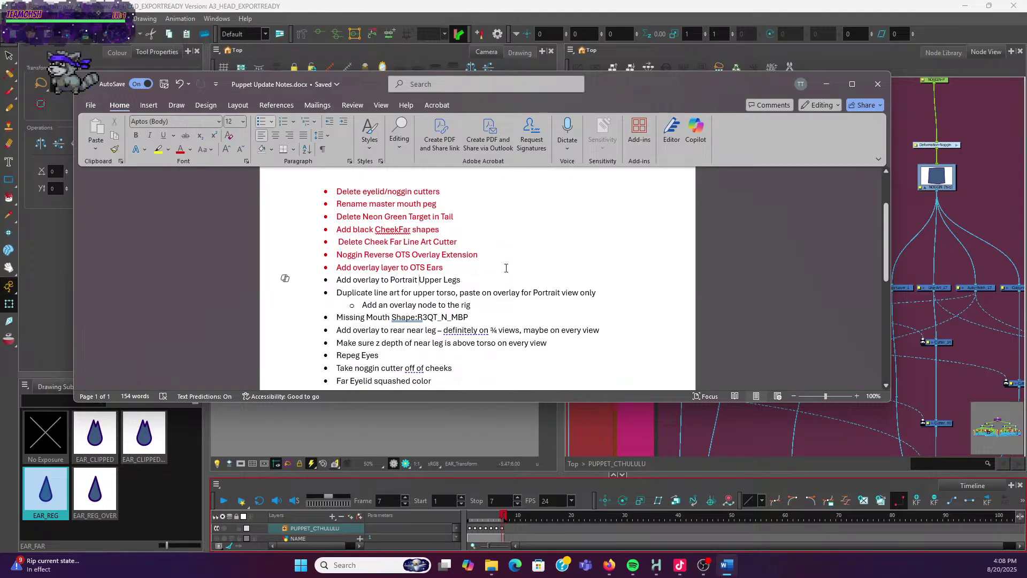
pyautogui.click(475, 303)
pyautogui.keyDown('shift'); pyautogui.click(336, 293); pyautogui.keyUp('shift')
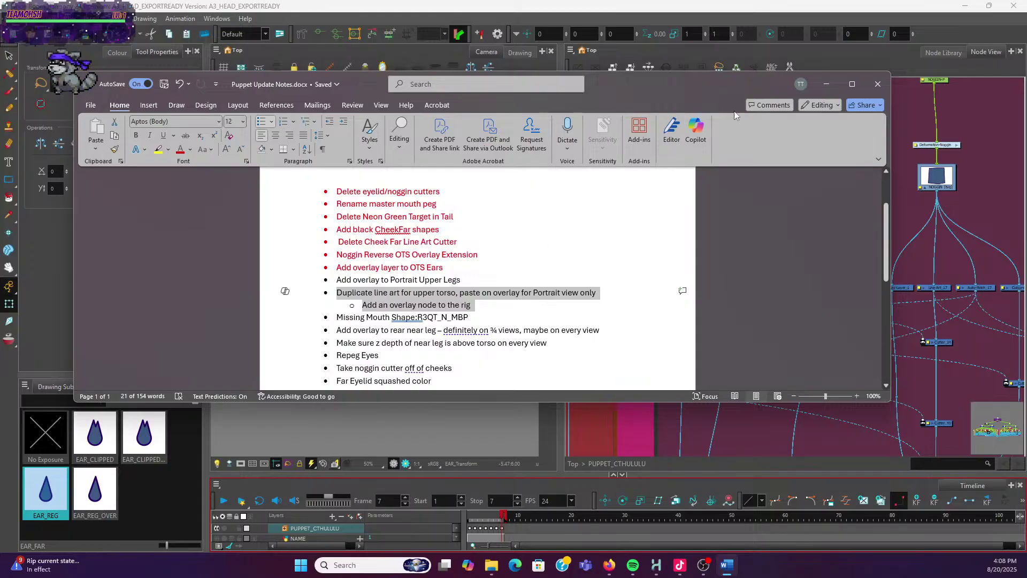
pyautogui.click(817, 89)
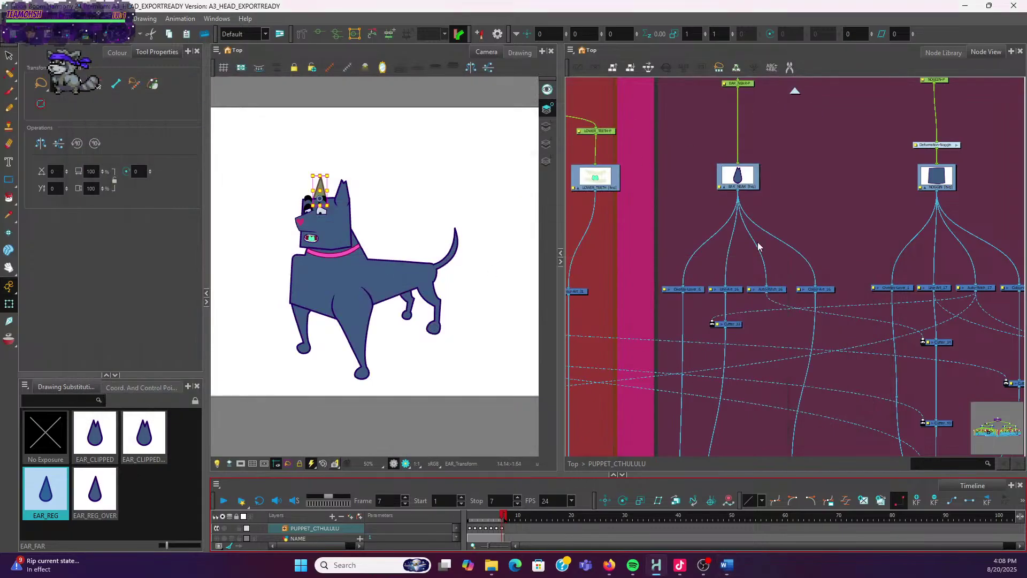
# Select the UPPER_TORSO drawing in the Upper Torso and Neck group and inspect it in the front view at frame 1
pyautogui.scroll(-2, 758, 246)
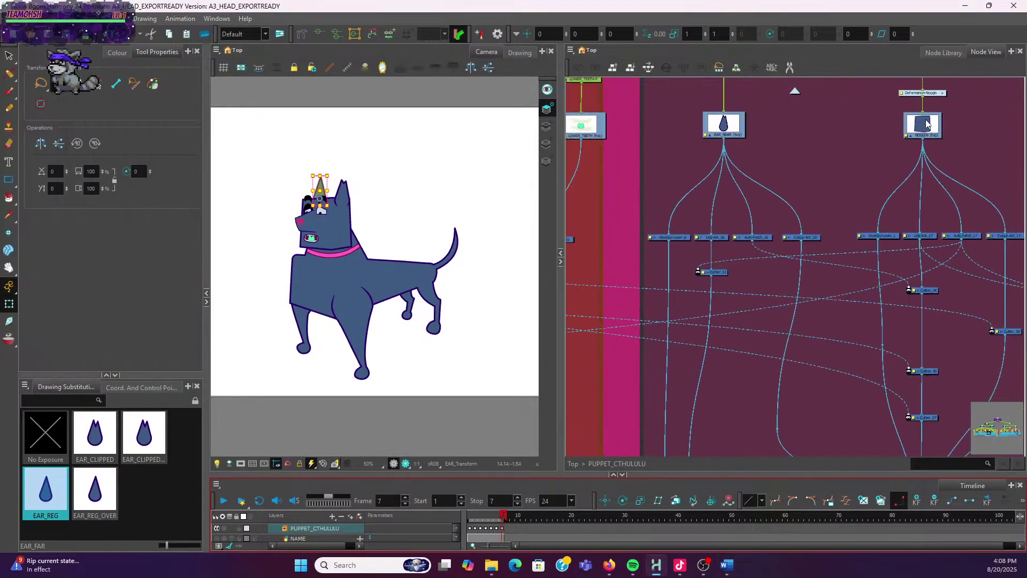
pyautogui.click(921, 124)
pyautogui.scroll(-4, 815, 214)
pyautogui.scroll(-3, 814, 214)
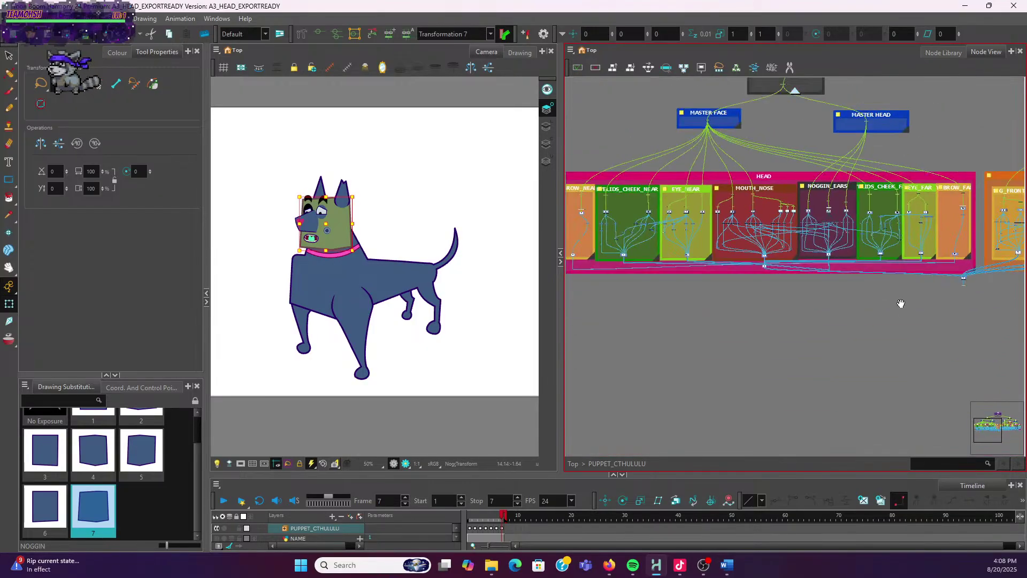
pyautogui.scroll(2, 769, 304)
pyautogui.scroll(4, 769, 299)
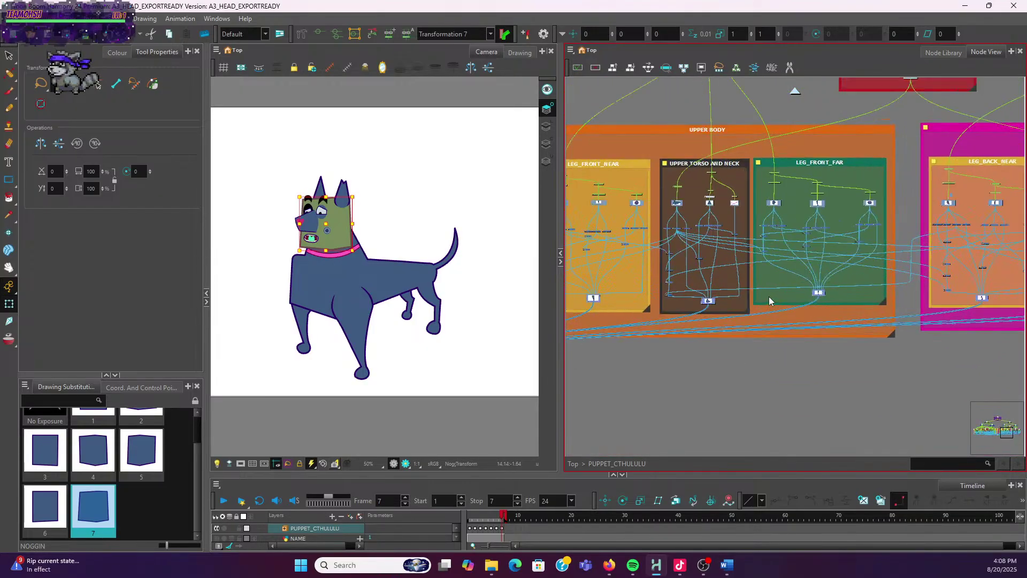
pyautogui.scroll(2, 691, 165)
pyautogui.scroll(2, 695, 253)
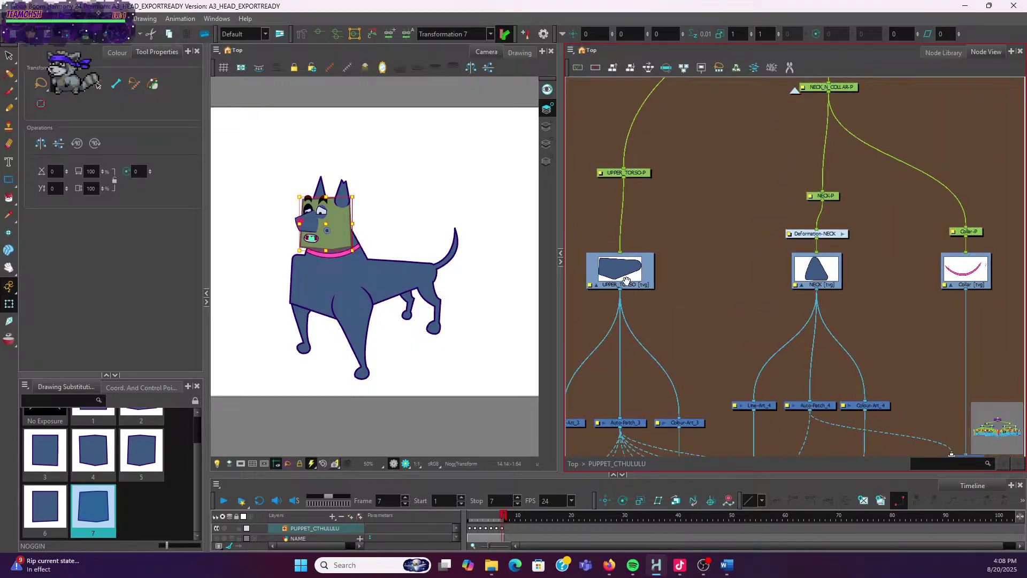
pyautogui.click(619, 267)
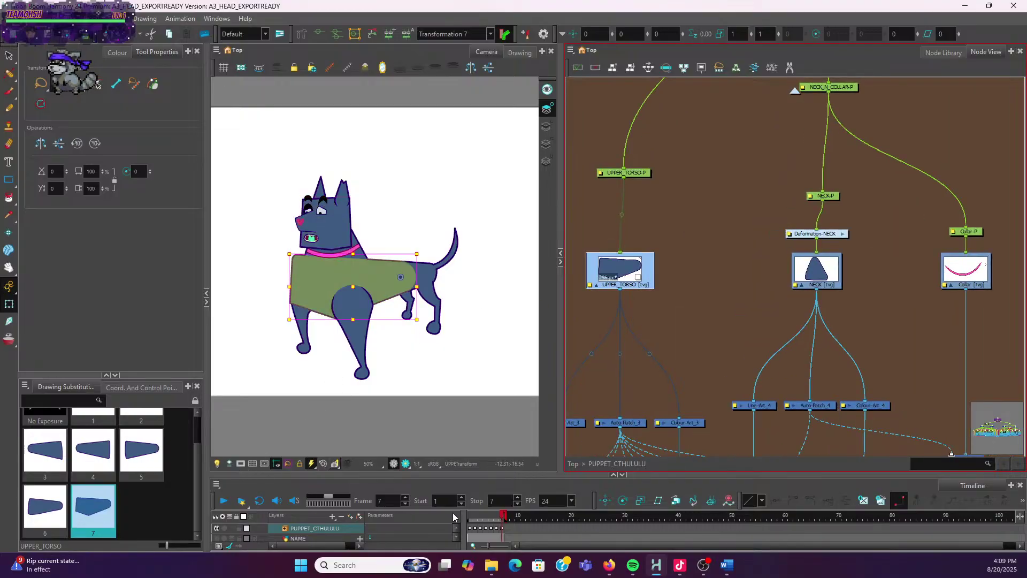
pyautogui.click(471, 517)
pyautogui.scroll(3, 387, 331)
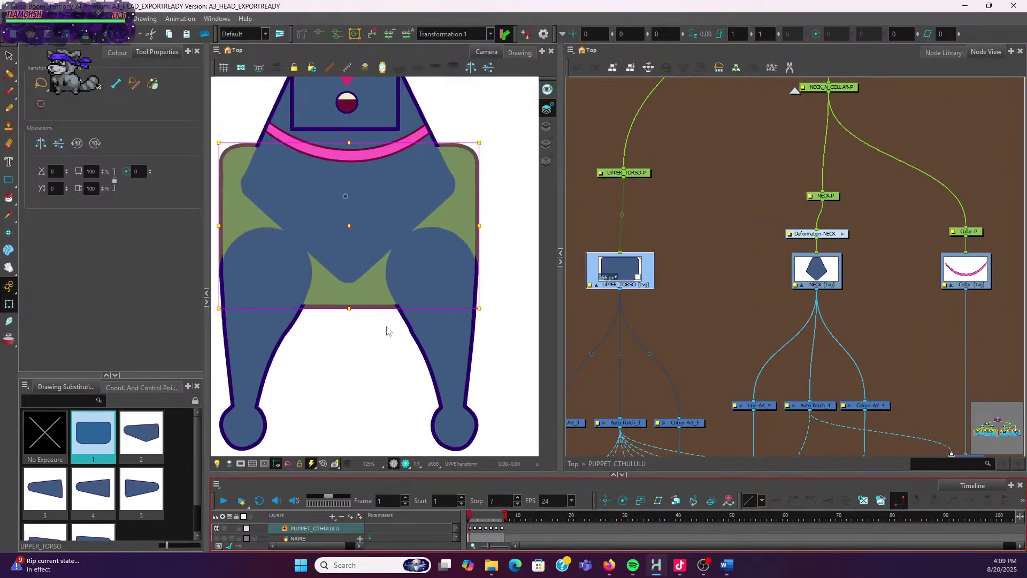
pyautogui.scroll(-2, 361, 342)
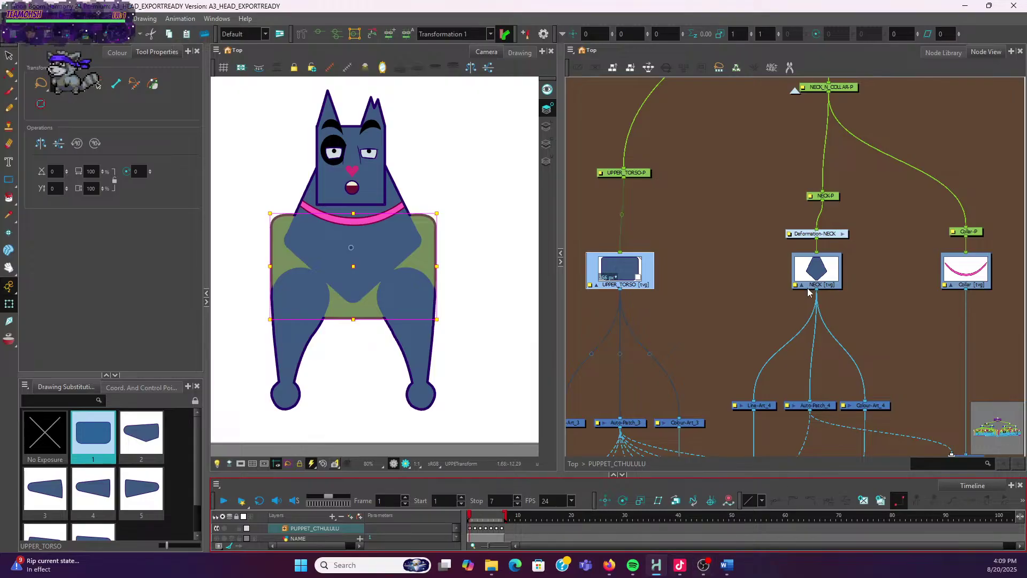
# Move the LOWER_TORSO drawing from the Lower Torso and Tail group down so it extends below the upper torso between the front legs
pyautogui.scroll(-3, 674, 343)
pyautogui.hscroll(1, 644, 317)
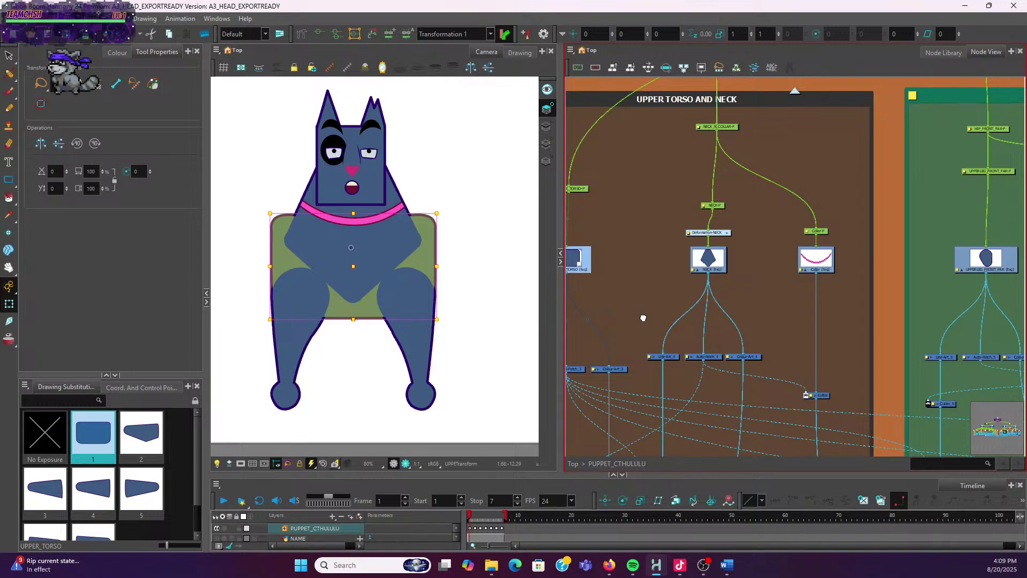
pyautogui.hscroll(-1, 644, 318)
pyautogui.scroll(-2, 753, 280)
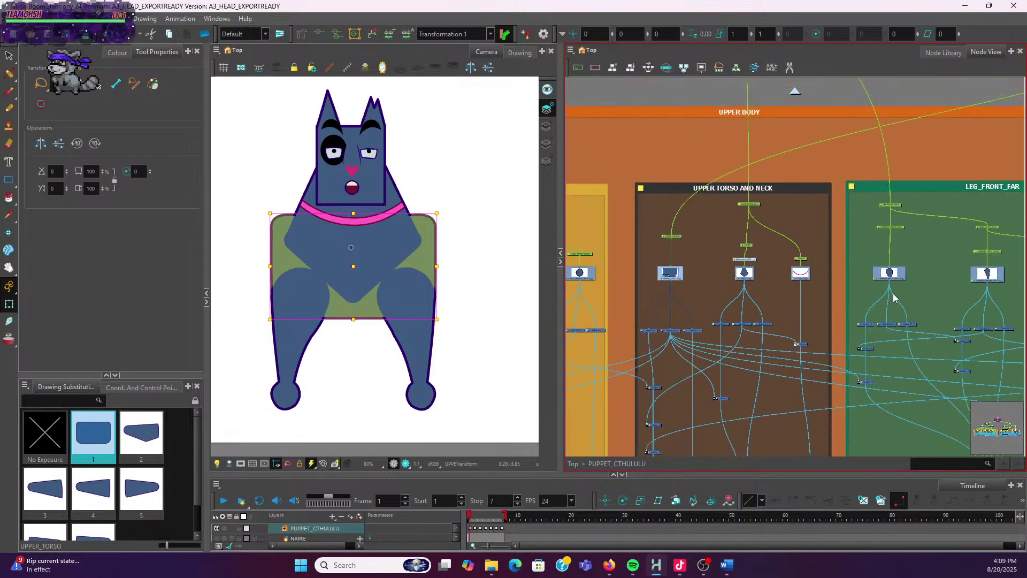
pyautogui.scroll(-3, 890, 291)
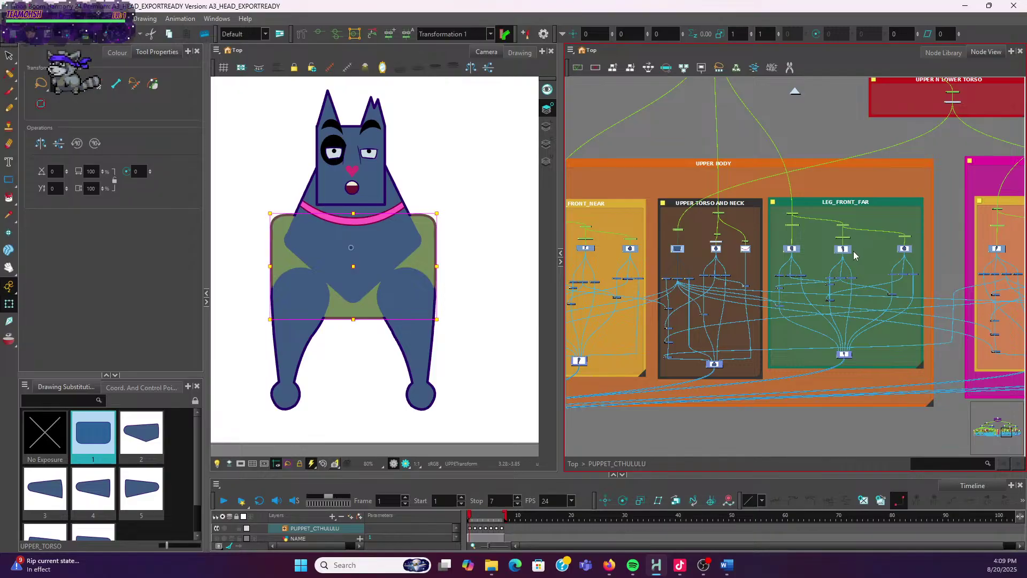
pyautogui.scroll(-2, 855, 257)
pyautogui.hscroll(2, 865, 257)
pyautogui.scroll(4, 866, 278)
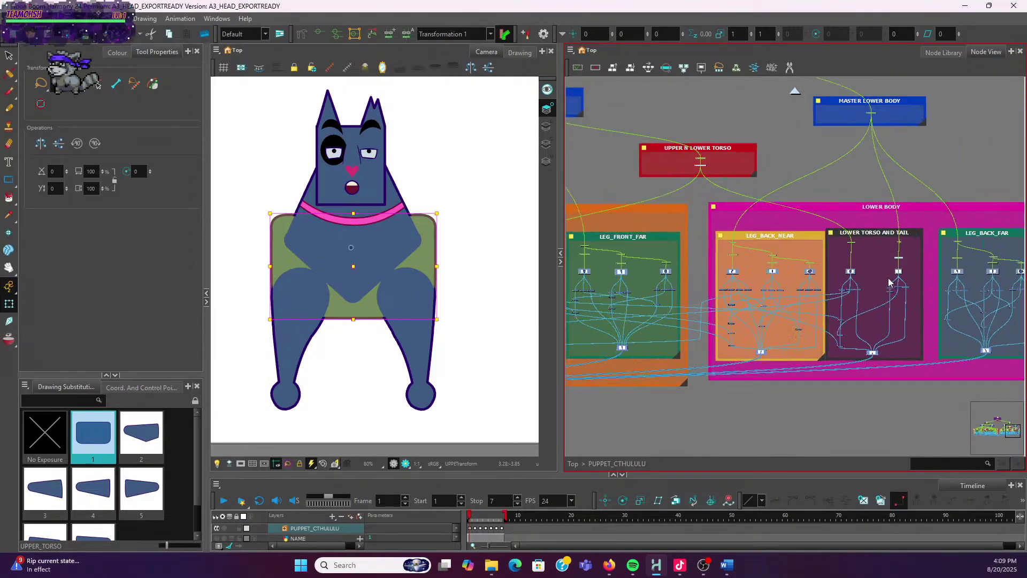
pyautogui.scroll(4, 865, 278)
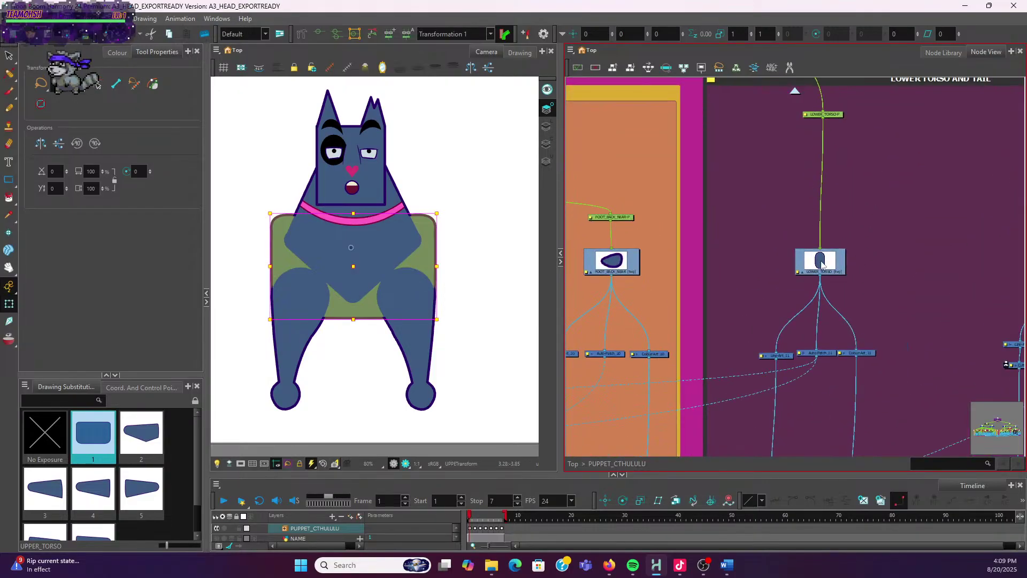
pyautogui.click(822, 264)
pyautogui.click(348, 317)
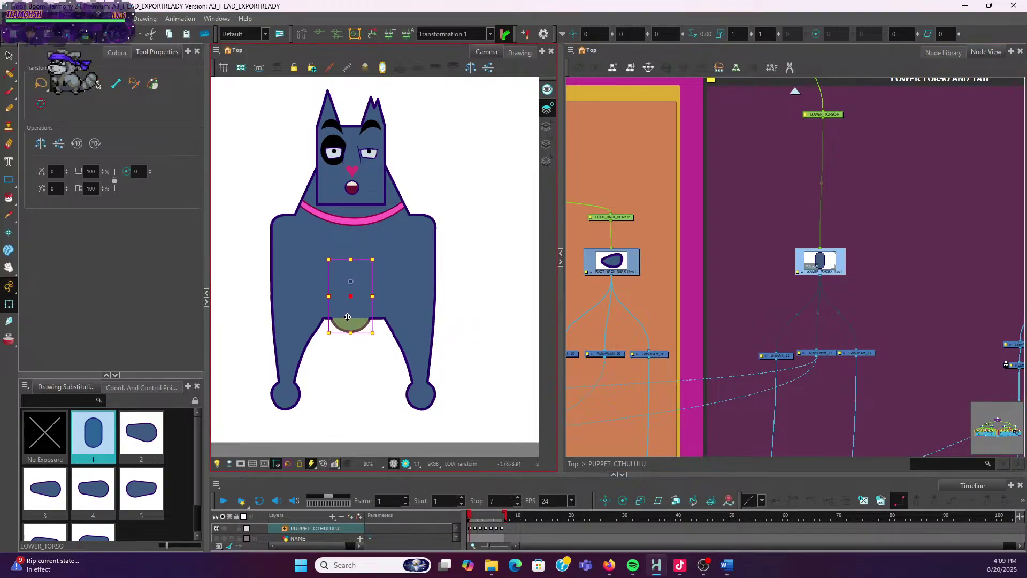
pyautogui.moveTo(347, 317); pyautogui.dragTo(348, 344)
pyautogui.click(462, 309)
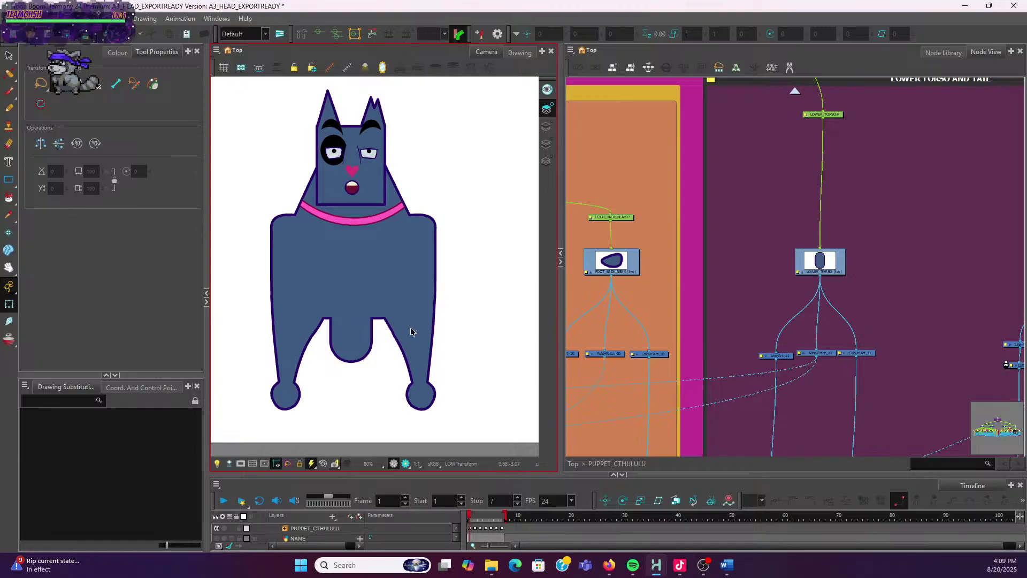
pyautogui.click(347, 340)
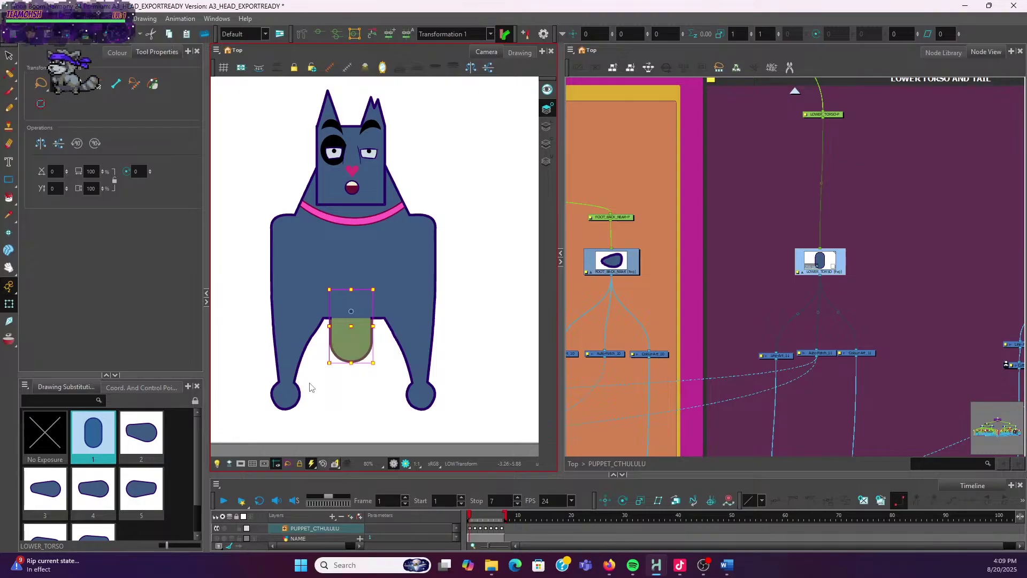
# Undo the move of the LOWER_TORSO drawing
pyautogui.hotkey('ctrl', 'z')
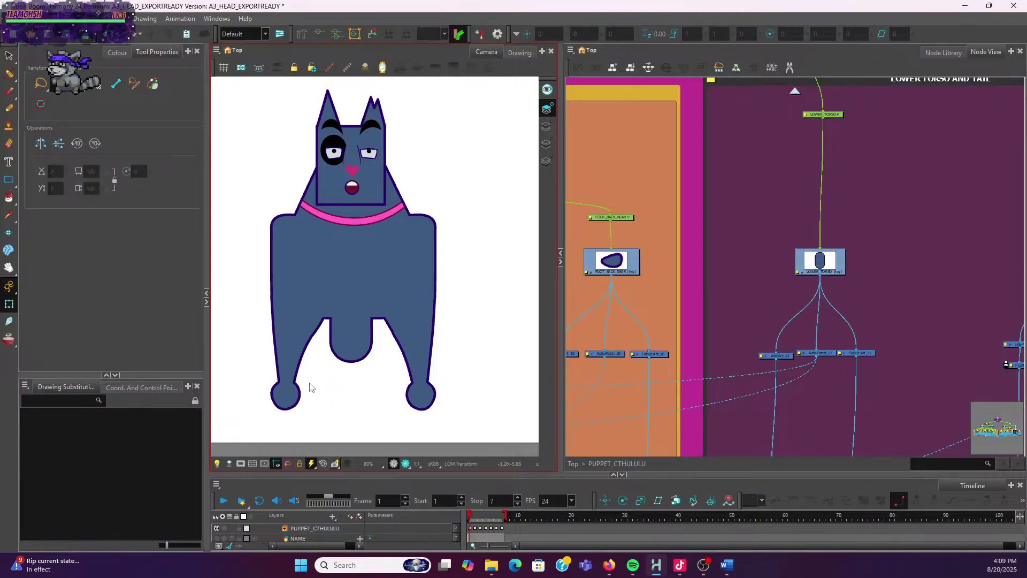
pyautogui.hotkey('ctrl', 'shift', 'z')
pyautogui.hotkey('ctrl', 'z')
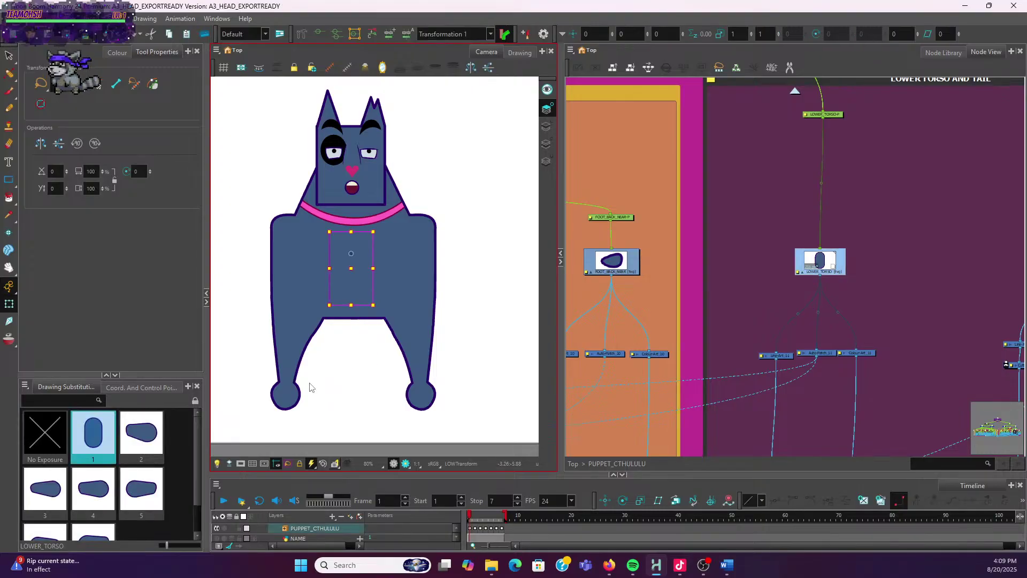
# Select the UPPER_TORSO drawing and examine its node connections inside the Upper Torso and Neck group
pyautogui.click(353, 324)
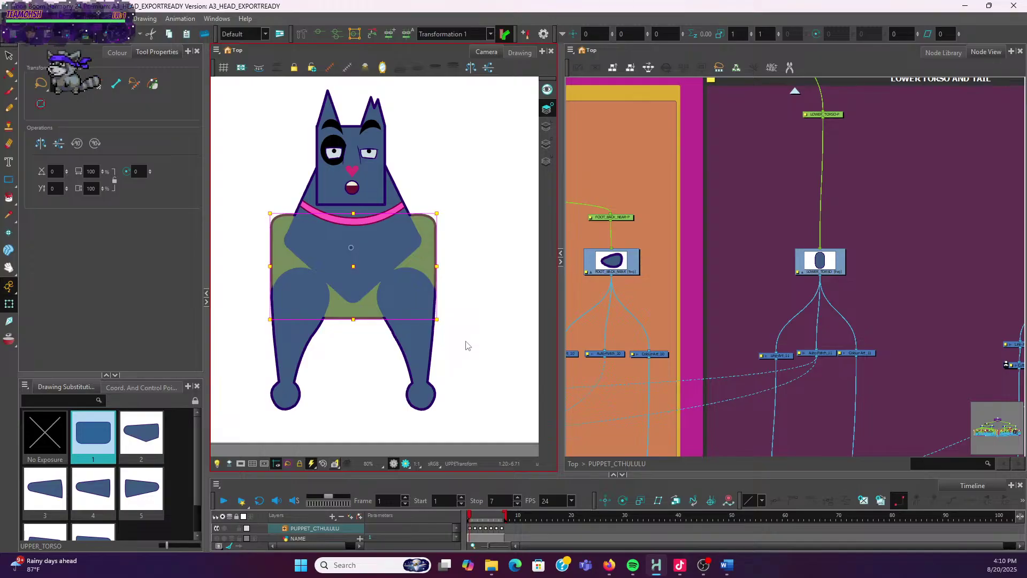
pyautogui.scroll(-5, 770, 263)
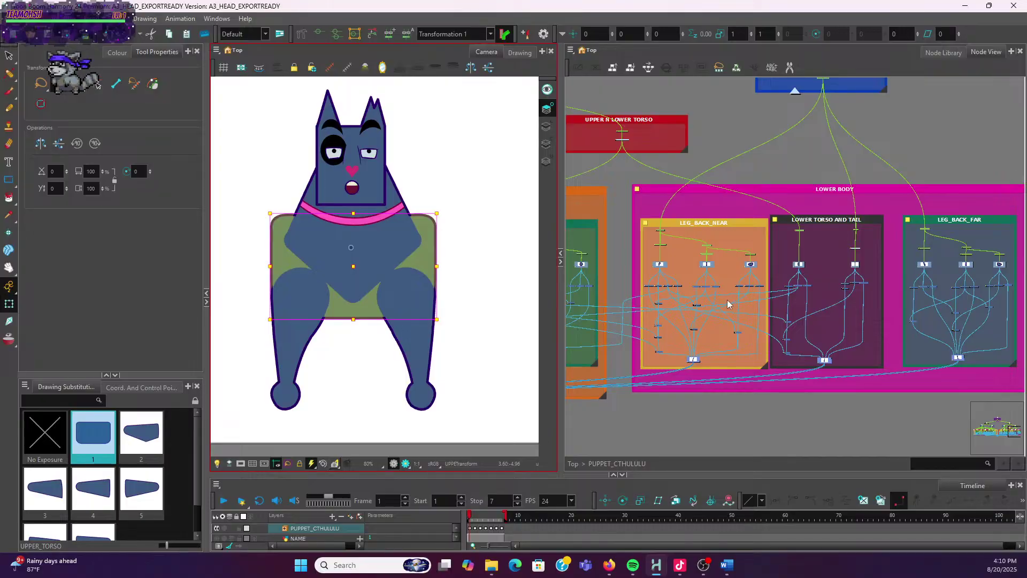
pyautogui.click(728, 303)
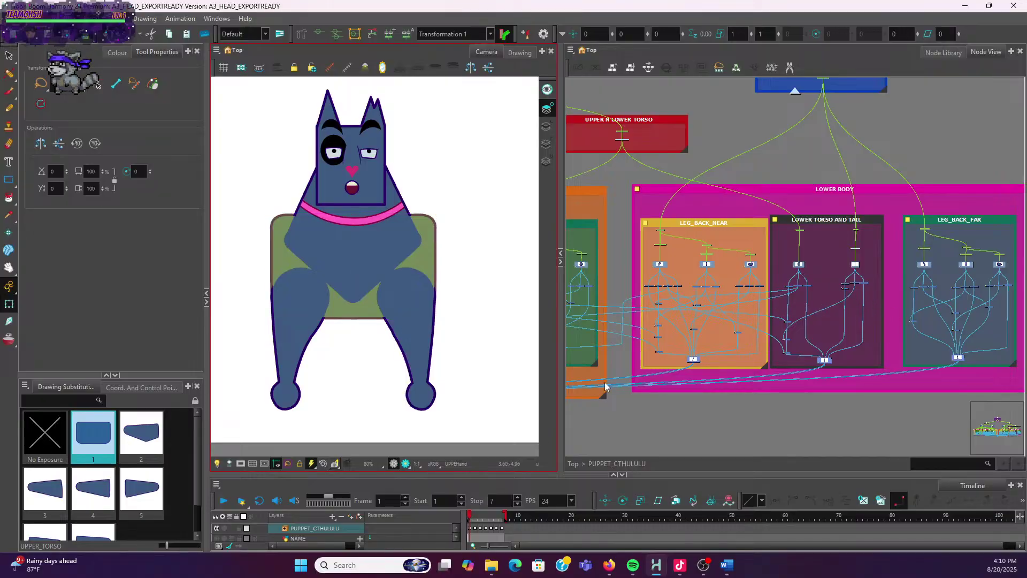
pyautogui.moveTo(705, 367); pyautogui.dragTo(812, 366)
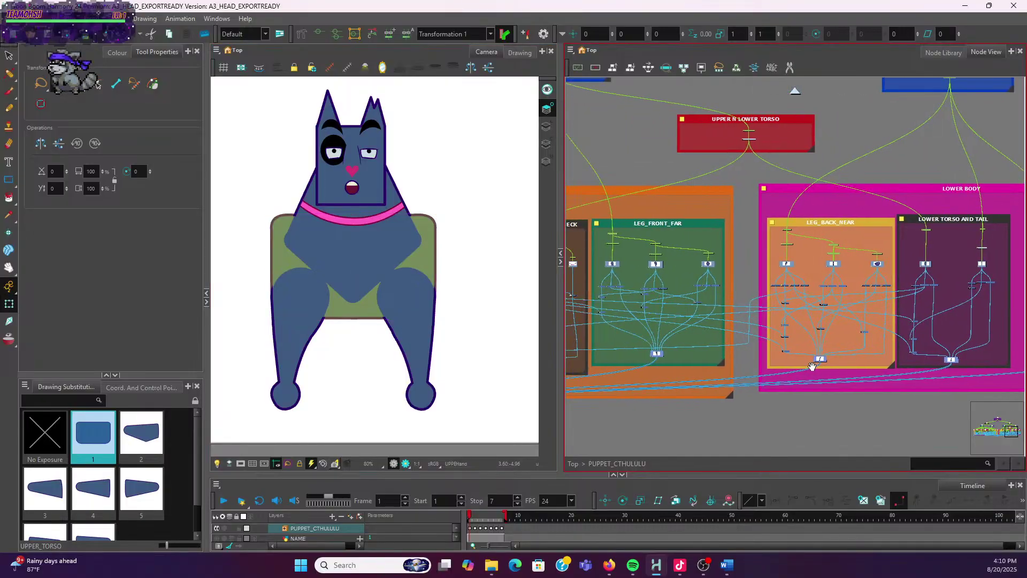
pyautogui.moveTo(701, 344)
pyautogui.mouseDown()
pyautogui.moveTo(856, 342)
pyautogui.moveTo(740, 351)
pyautogui.moveTo(861, 358)
pyautogui.mouseUp()
pyautogui.scroll(8, 718, 265)
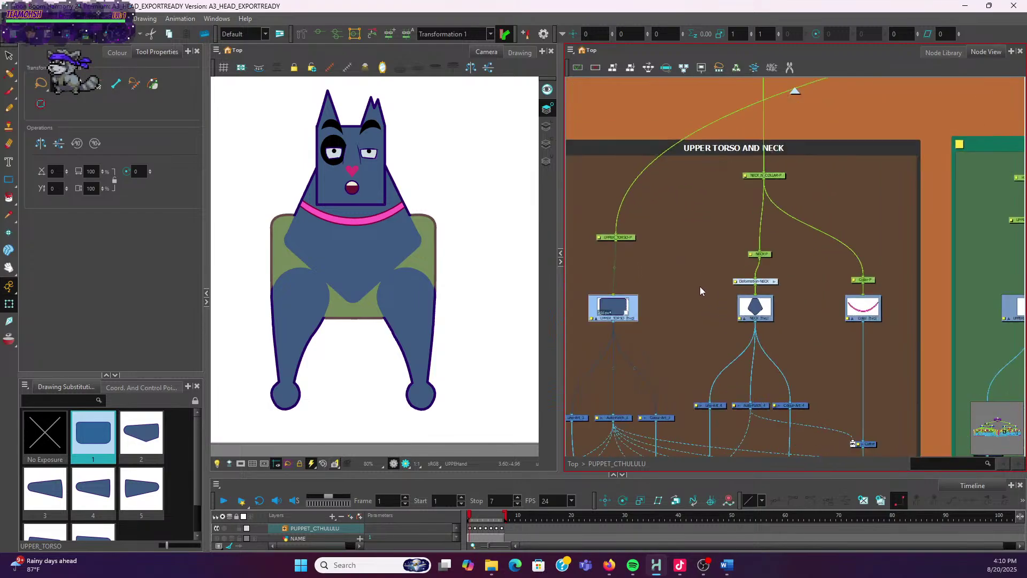
pyautogui.moveTo(689, 343); pyautogui.dragTo(800, 264)
pyautogui.scroll(4, 761, 287)
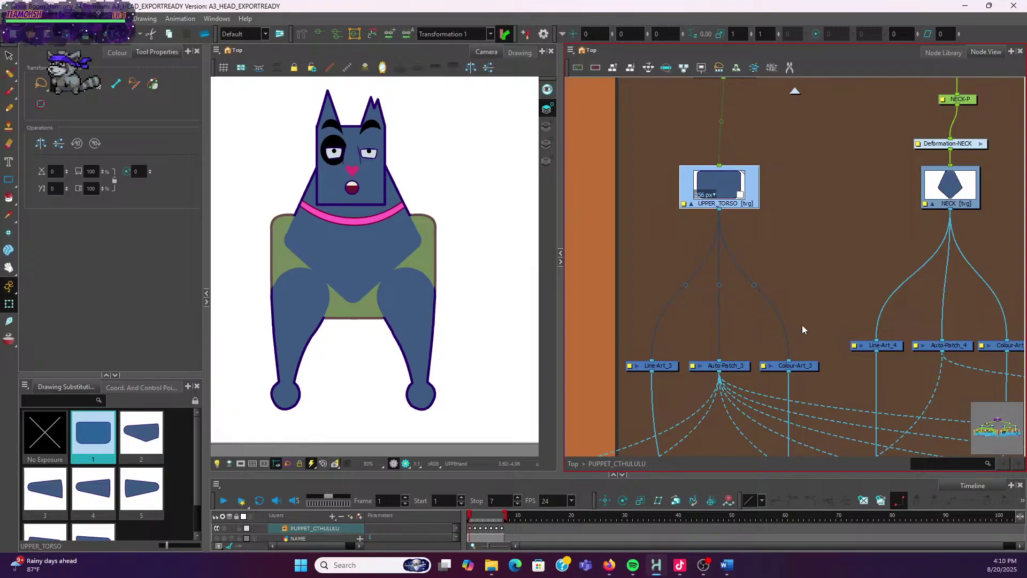
pyautogui.scroll(-5, 817, 332)
pyautogui.moveTo(894, 289); pyautogui.dragTo(803, 288)
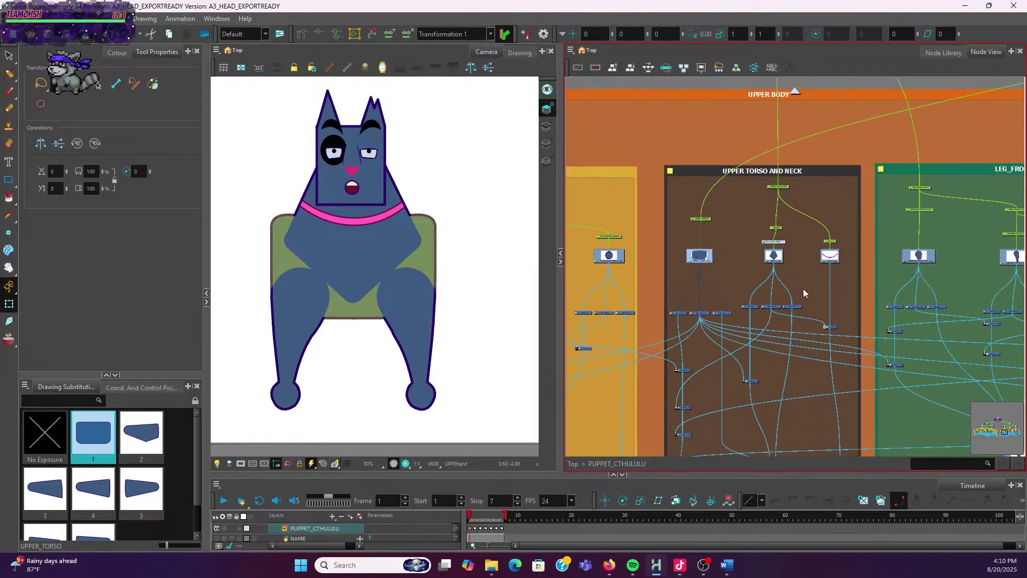
pyautogui.scroll(-3, 677, 203)
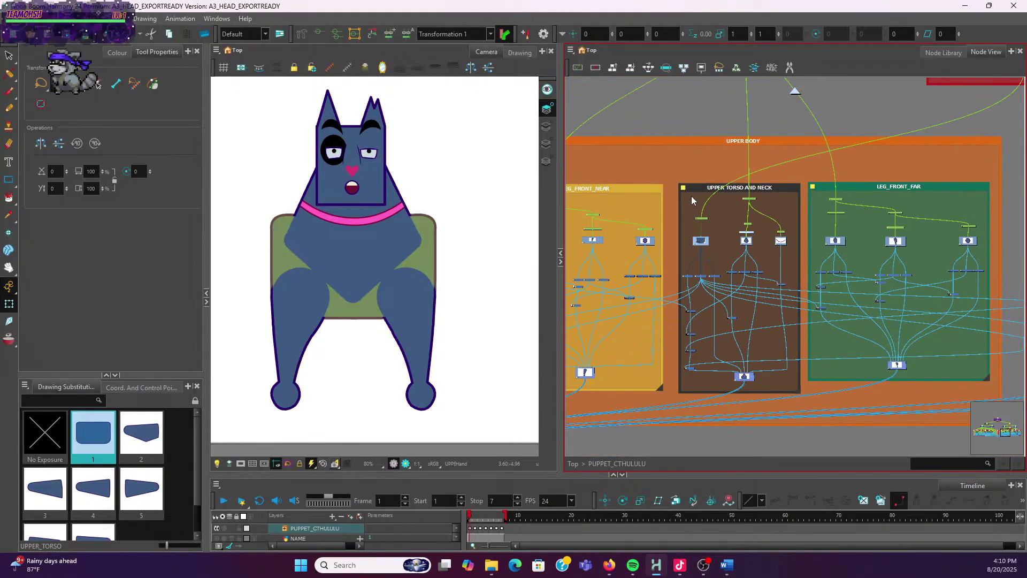
# Shift the nodes of the Upper Torso and Neck group slightly right within their backdrop
pyautogui.moveTo(687, 195); pyautogui.dragTo(791, 385)
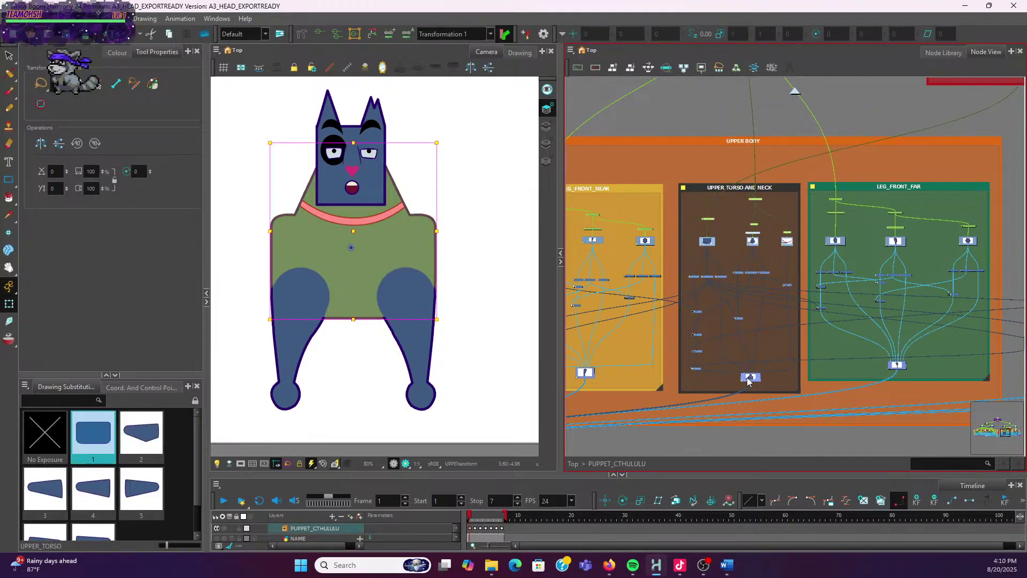
pyautogui.click(682, 207)
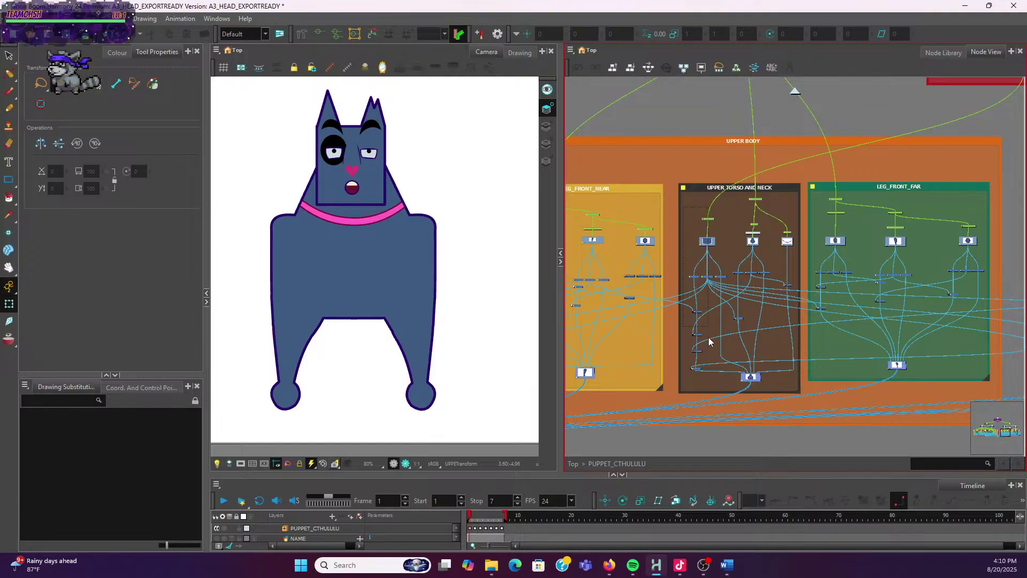
pyautogui.click(720, 377)
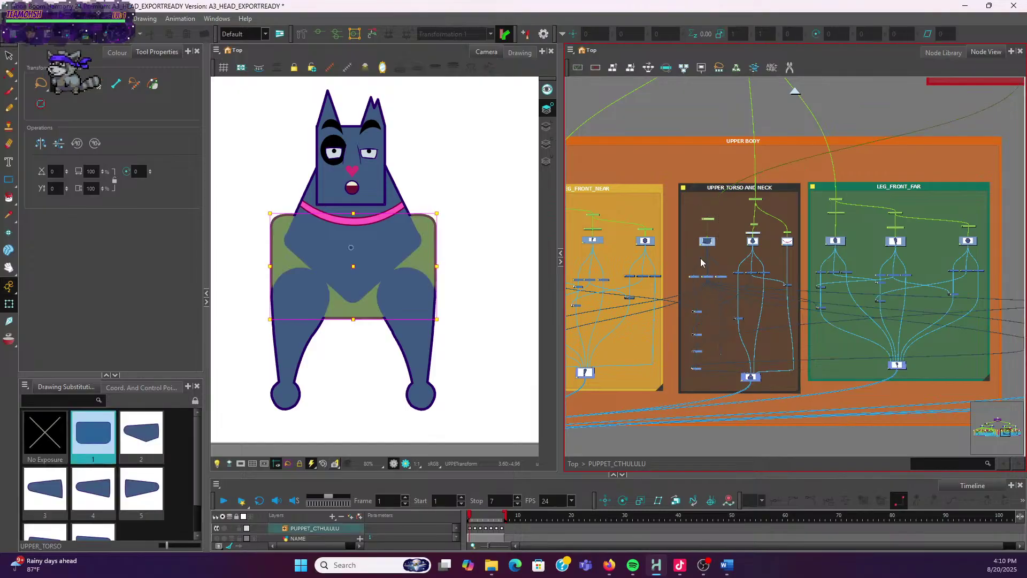
pyautogui.click(705, 275)
pyautogui.scroll(5, 705, 275)
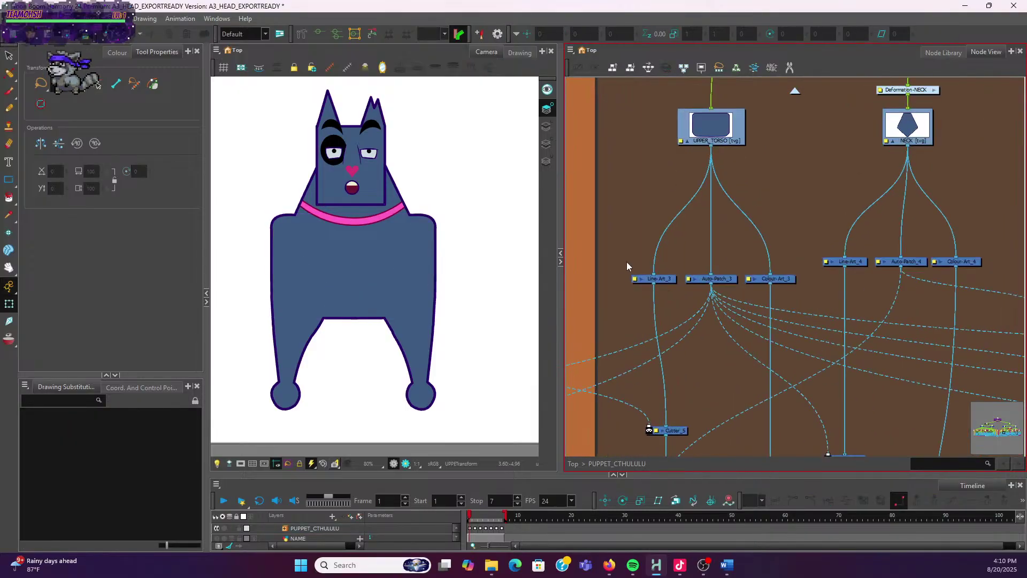
pyautogui.scroll(-3, 627, 261)
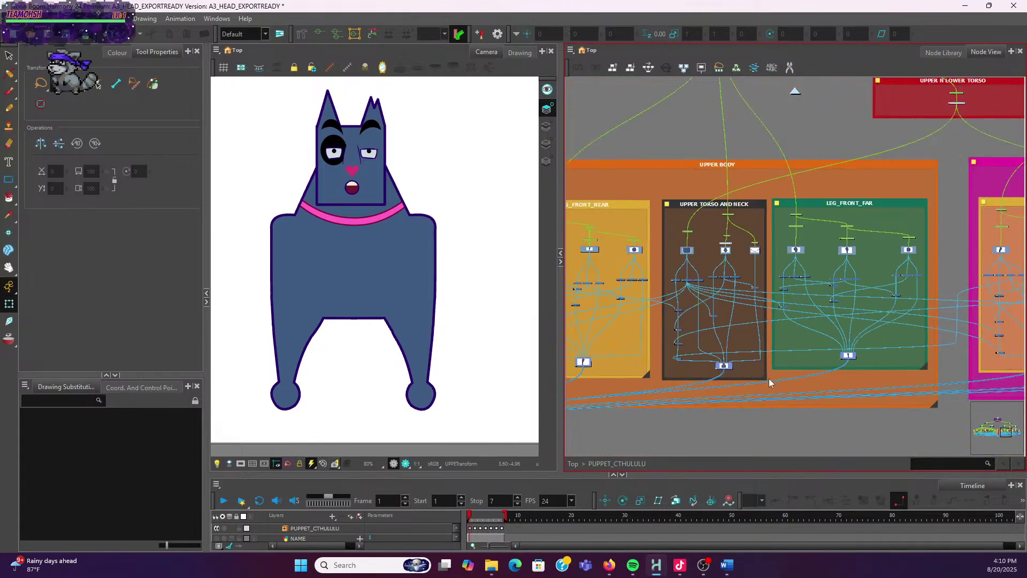
# Move the Upper Torso and Neck backdrop left and widen it to fill the gap between the two front leg groups
pyautogui.click(698, 203)
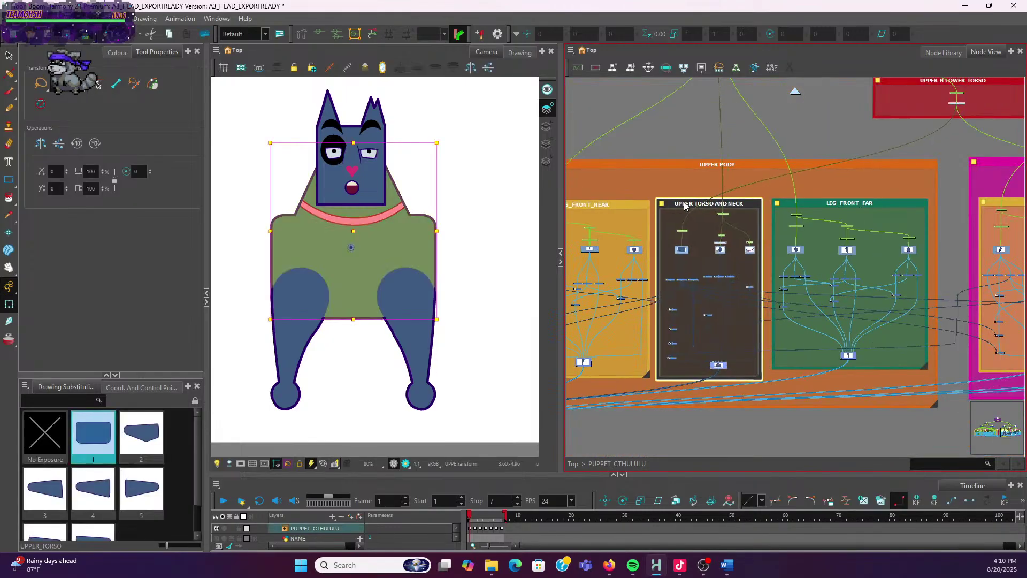
pyautogui.moveTo(759, 381); pyautogui.dragTo(766, 381)
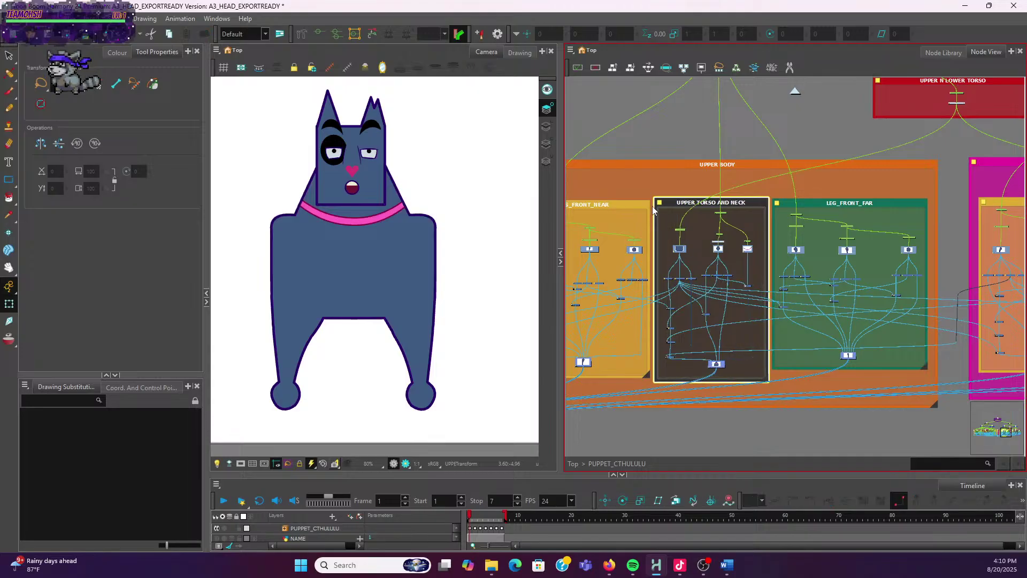
pyautogui.click(699, 236)
pyautogui.scroll(2, 701, 235)
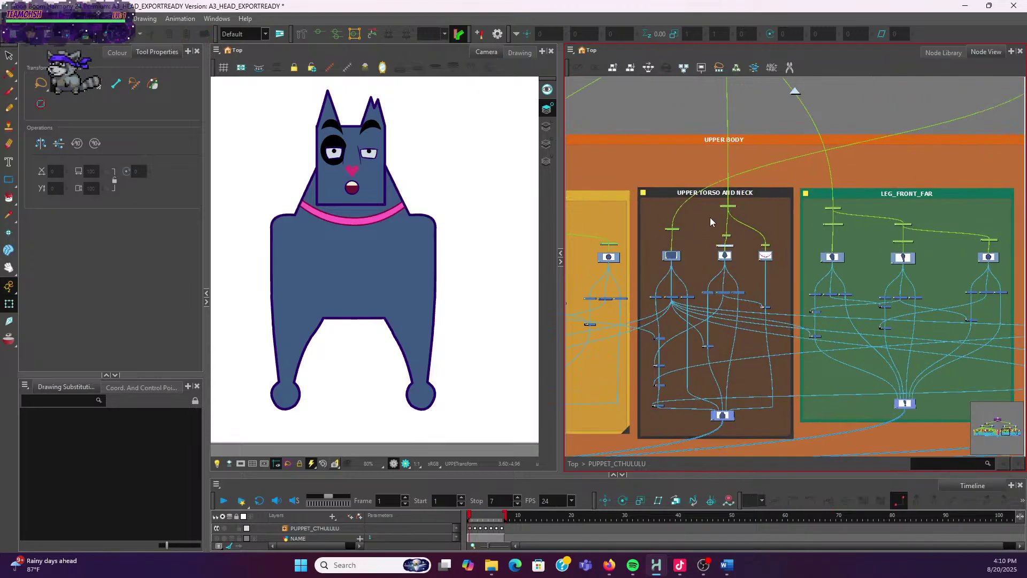
# Move all nodes in the Upper Torso and Neck group right to make room beside the UPPER_TORSO line art node
pyautogui.moveTo(704, 203); pyautogui.dragTo(656, 292)
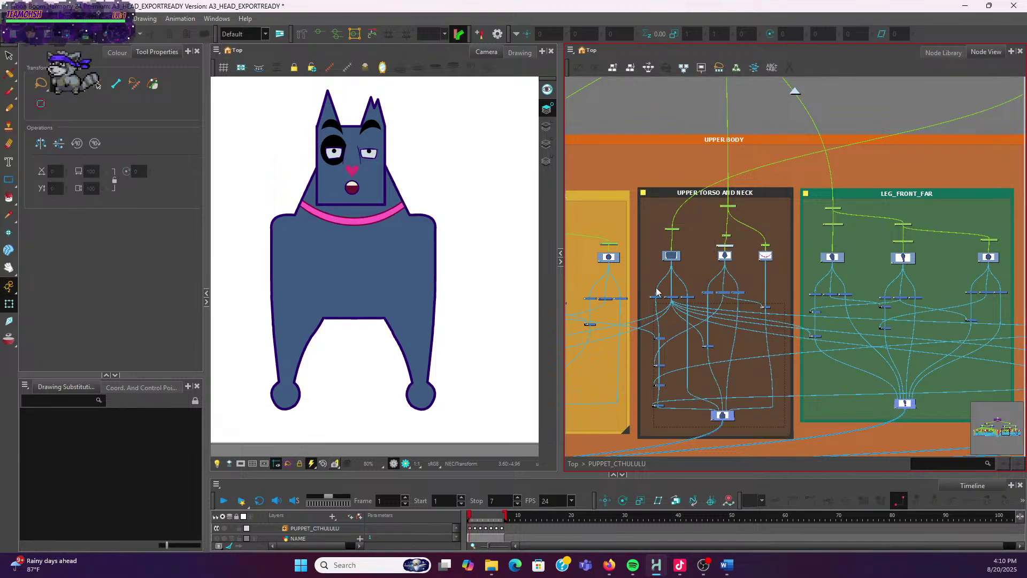
pyautogui.moveTo(644, 202); pyautogui.dragTo(647, 209)
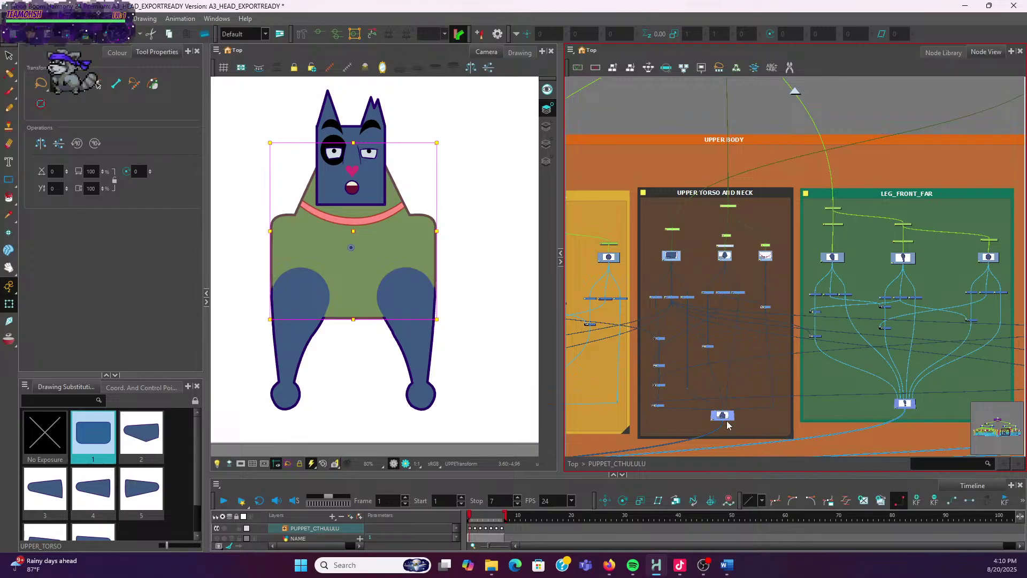
pyautogui.moveTo(724, 419); pyautogui.dragTo(734, 421)
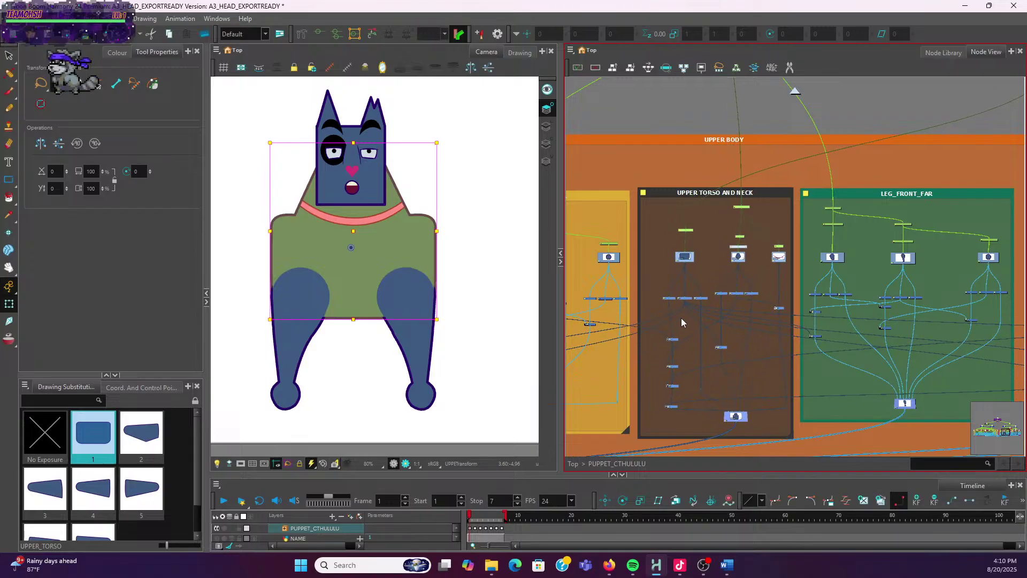
pyautogui.click(654, 297)
pyautogui.scroll(3, 653, 297)
pyautogui.click(703, 236)
pyautogui.click(631, 319)
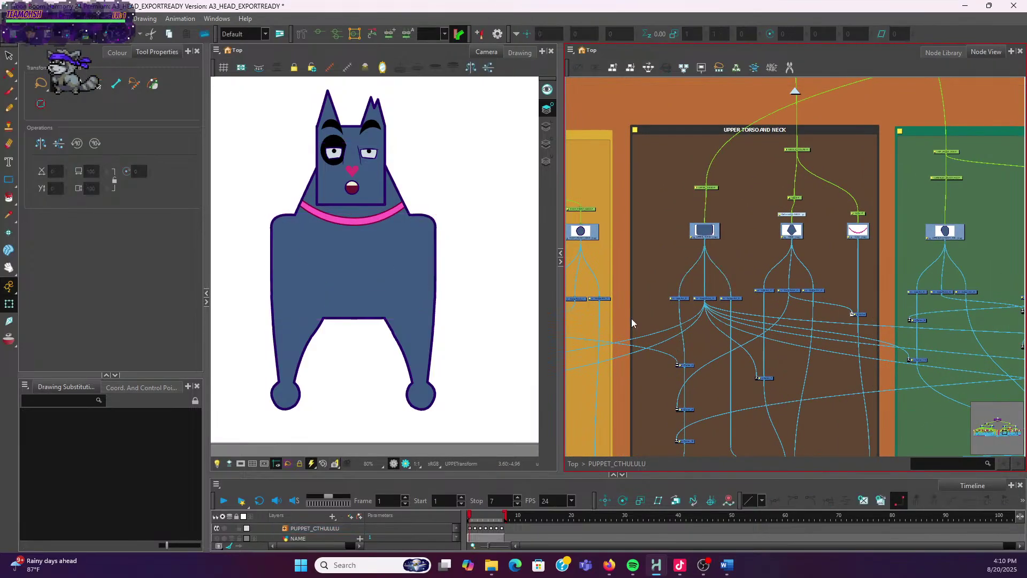
# Add an Overlay-Layer node and place it to the left of the UPPER_TORSO line art node
pyautogui.scroll(3, 657, 294)
pyautogui.press('Tab')
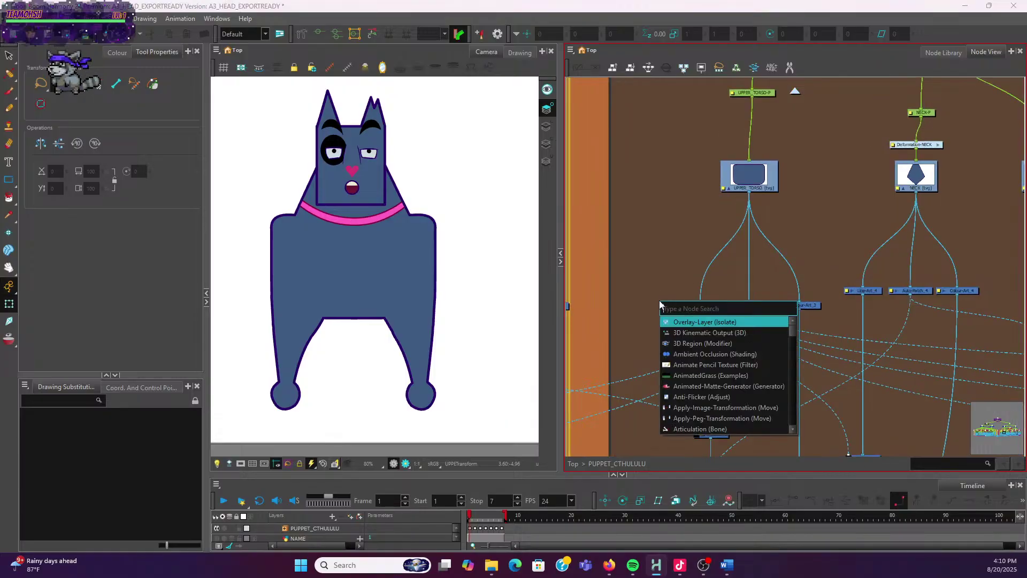
pyautogui.write('c')
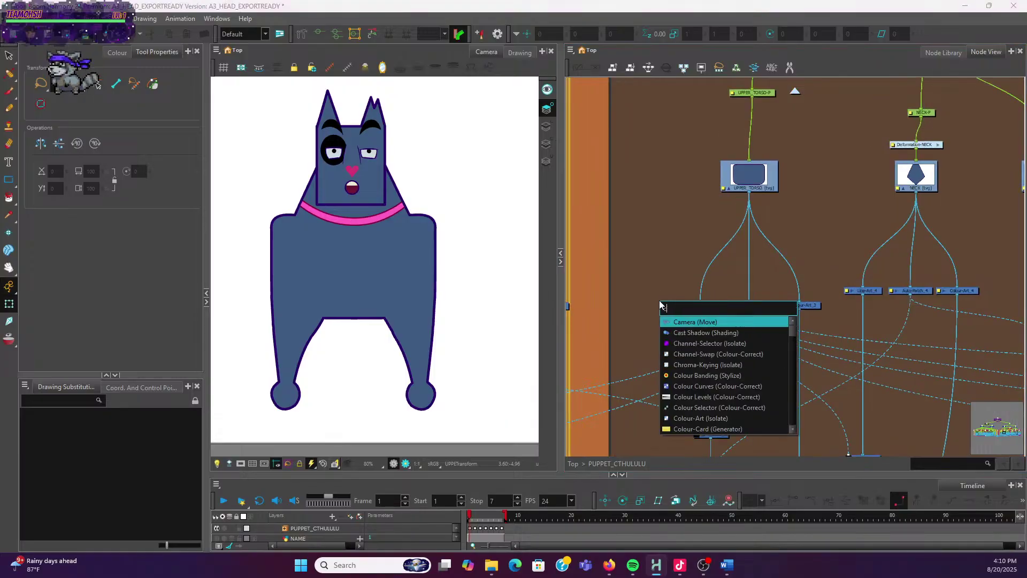
pyautogui.press('BackSpace')
pyautogui.write('overlay')
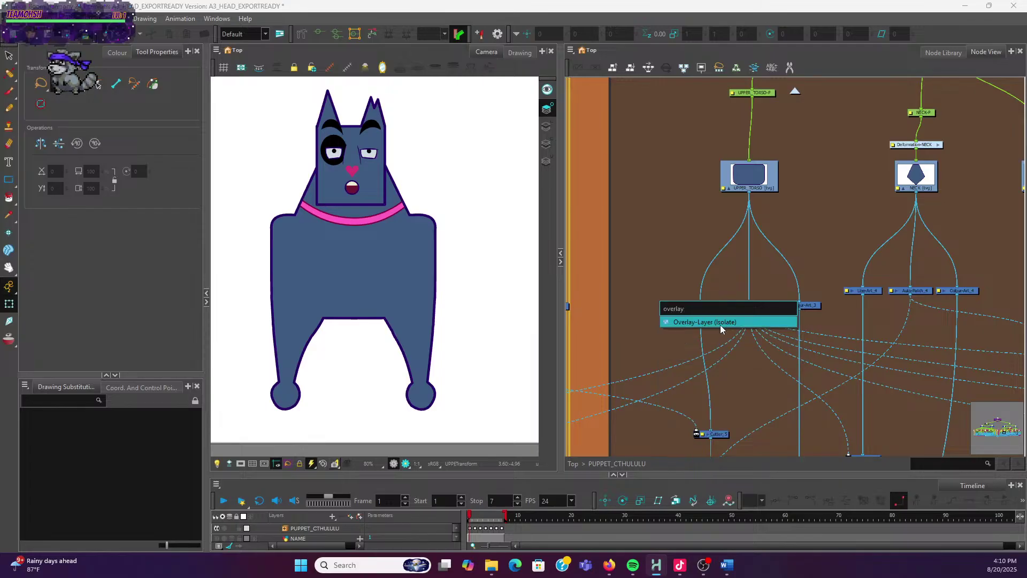
pyautogui.click(720, 323)
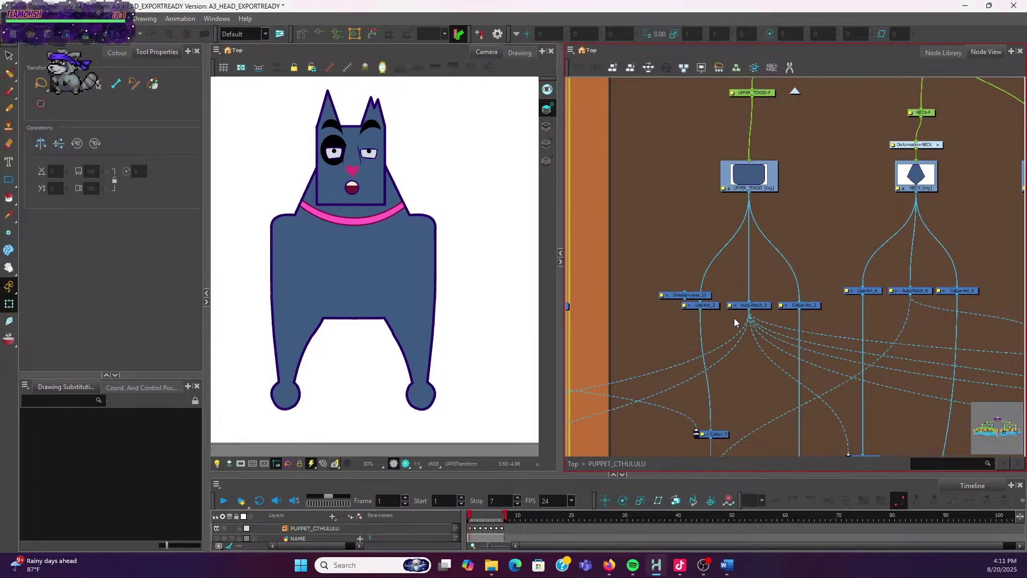
pyautogui.moveTo(697, 301); pyautogui.dragTo(653, 316)
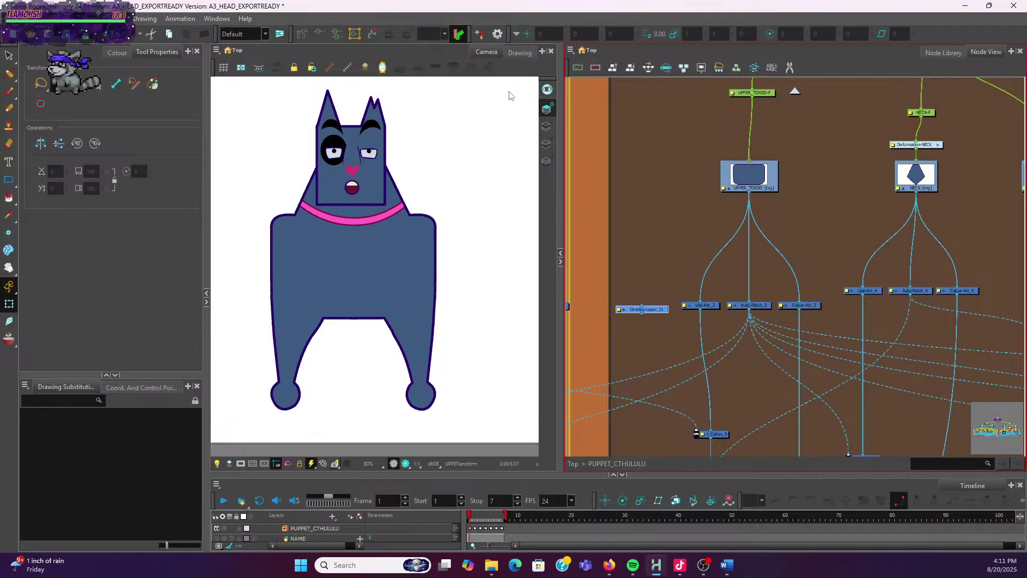
# Connect UPPER_TORSO to the new overlay layer node and wire its output into the leftmost input of the COMP_UPPERTORSO_NECK composite
pyautogui.click(749, 173)
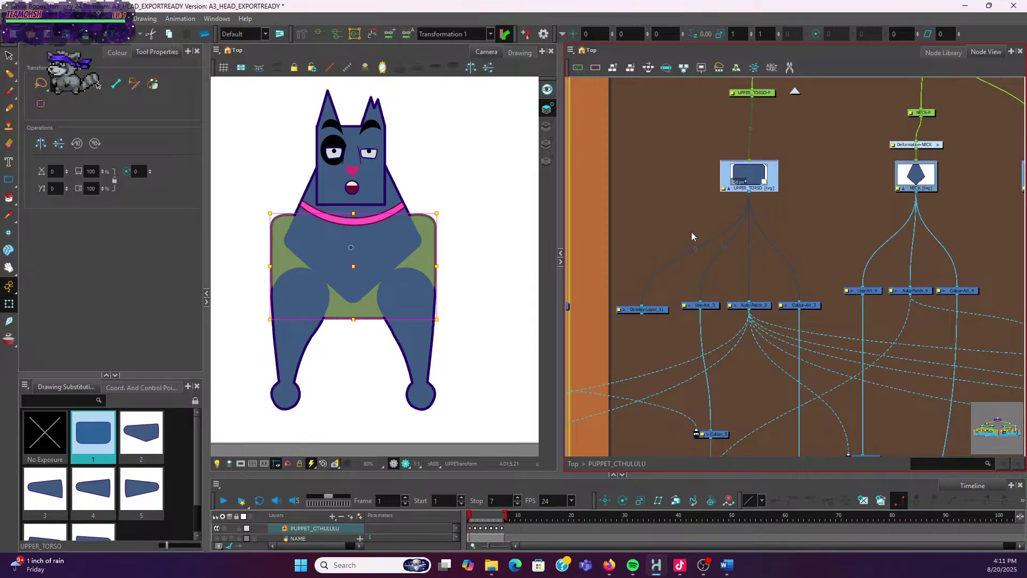
pyautogui.click(658, 318)
pyautogui.scroll(-3, 708, 355)
pyautogui.moveTo(708, 354); pyautogui.dragTo(714, 203)
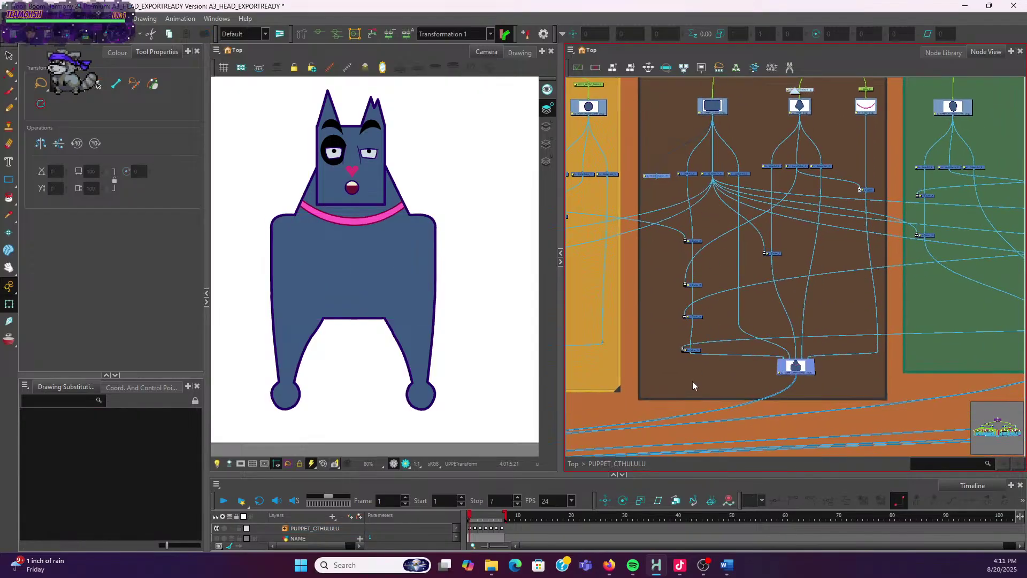
pyautogui.click(798, 368)
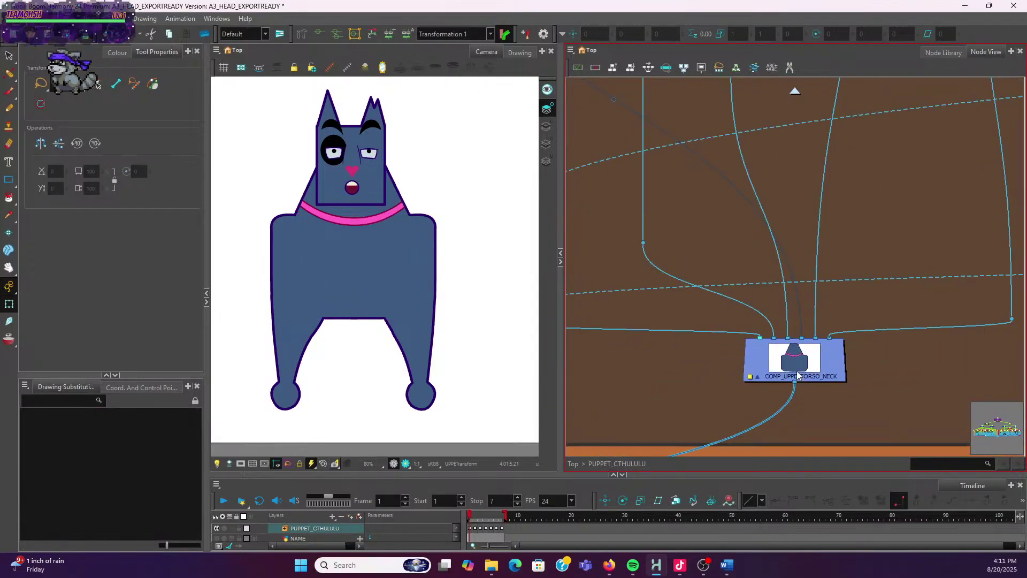
pyautogui.scroll(4, 799, 361)
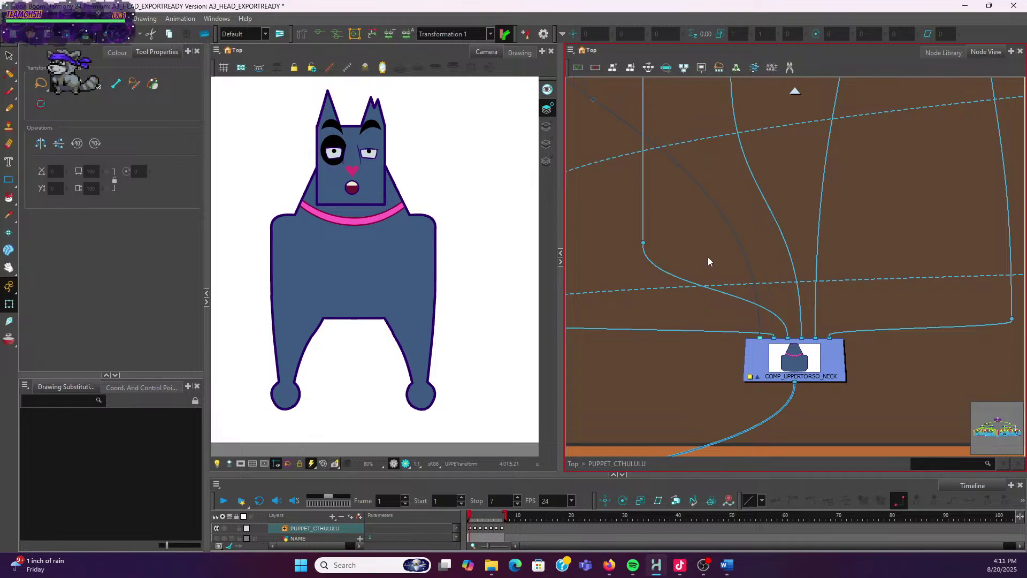
# Add a waypoint beside the column of cutters on the cable from the overlay layer to COMP_UPPERTORSO_NECK
pyautogui.scroll(-3, 701, 254)
pyautogui.click(648, 185)
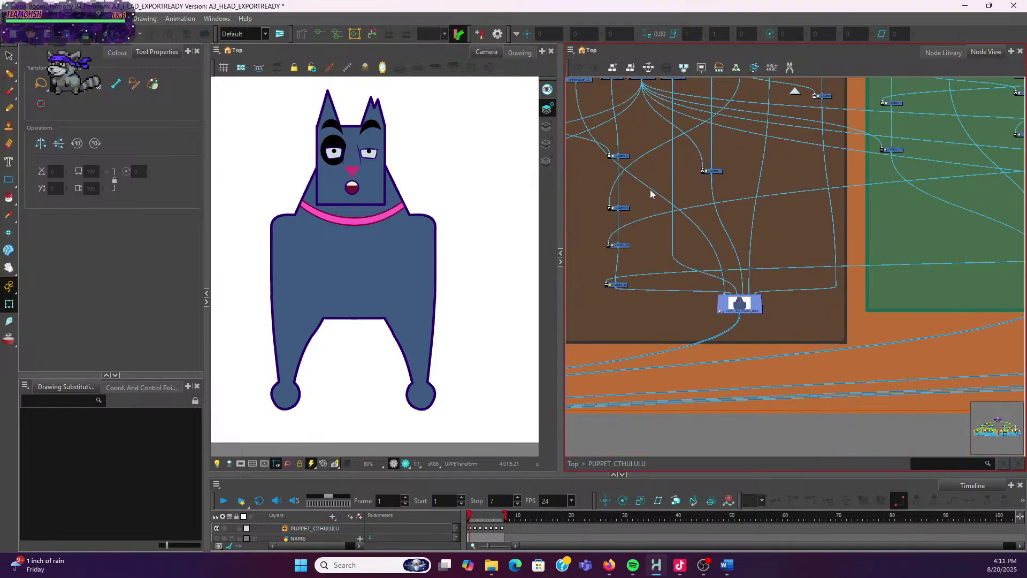
pyautogui.scroll(-2, 642, 187)
pyautogui.scroll(4, 649, 279)
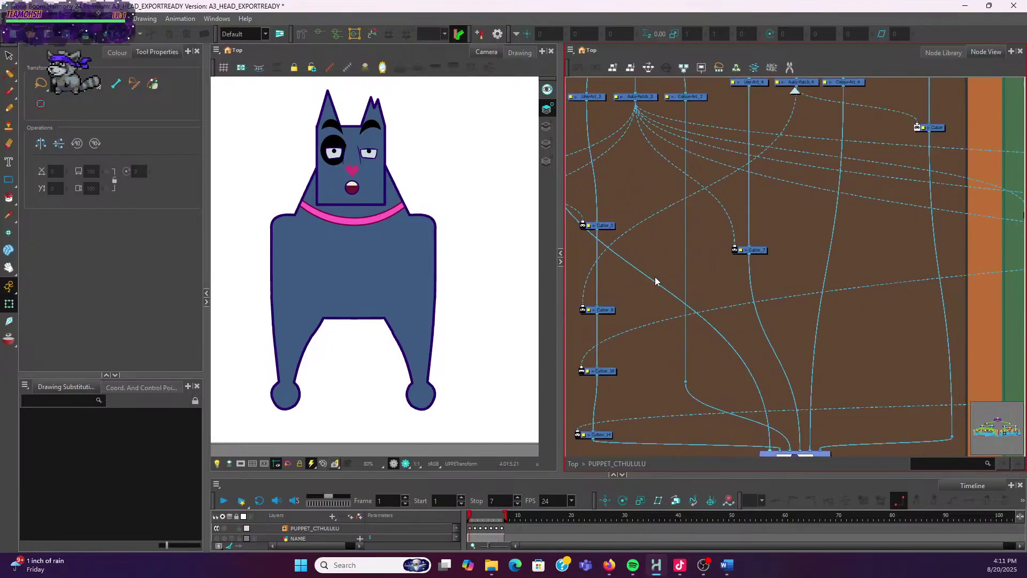
pyautogui.click(655, 282)
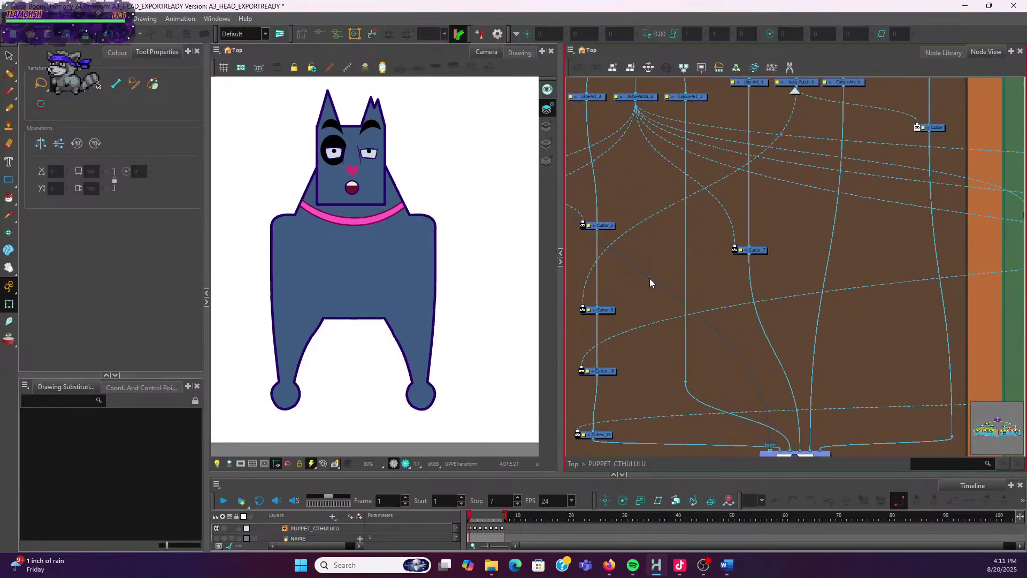
pyautogui.doubleClick(650, 279)
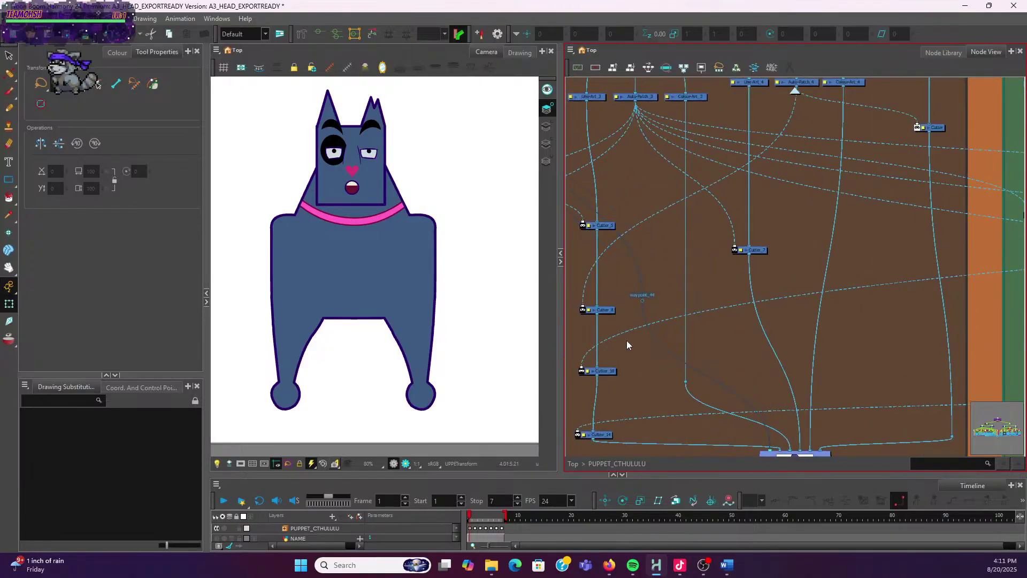
# Move the waypoint on the overlay cable to the lower left of Cutter_14, clear of the cutter column
pyautogui.scroll(-5, 642, 342)
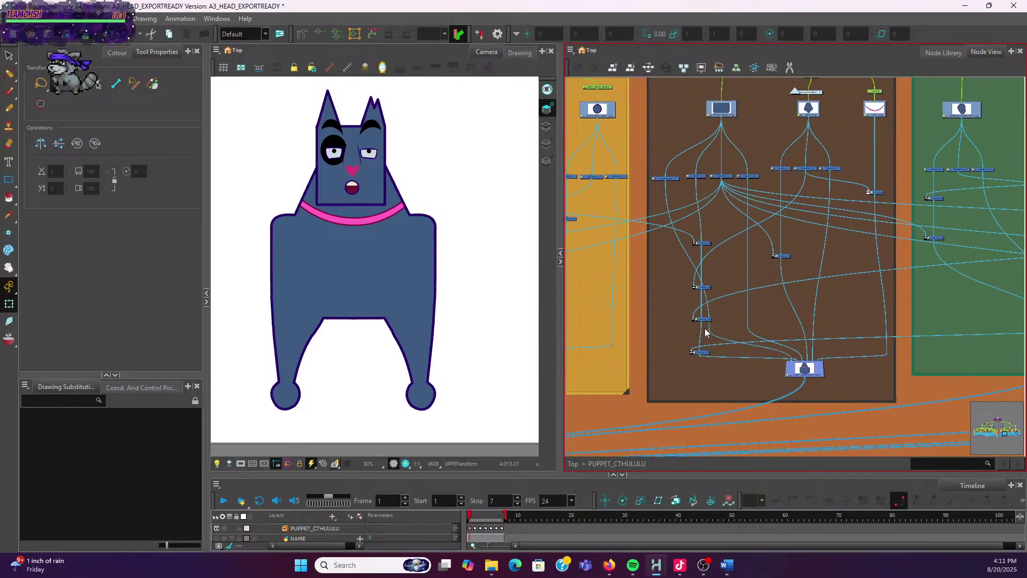
pyautogui.click(676, 355)
pyautogui.scroll(2, 720, 331)
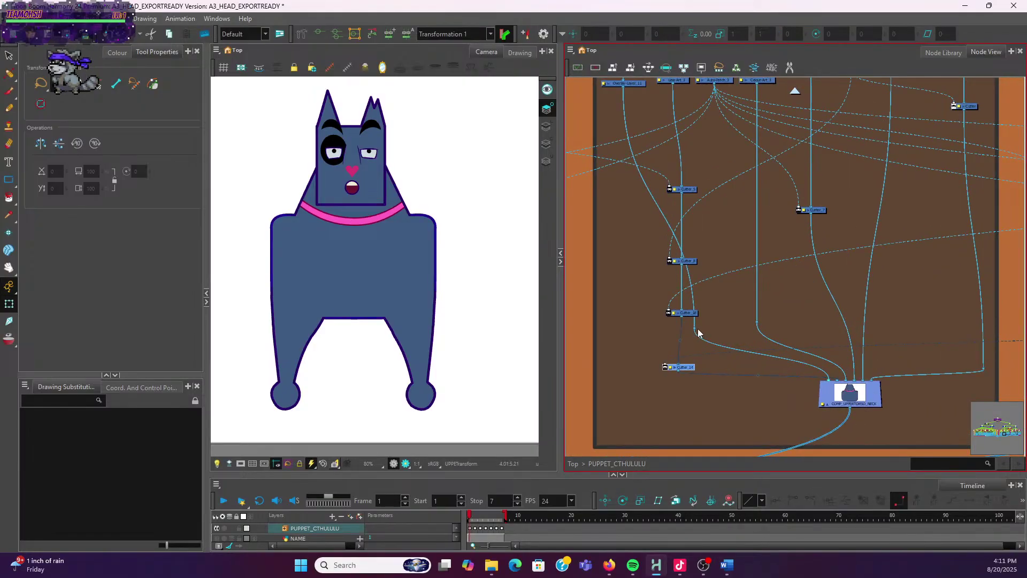
pyautogui.moveTo(694, 329); pyautogui.dragTo(642, 384)
pyautogui.scroll(2, 658, 395)
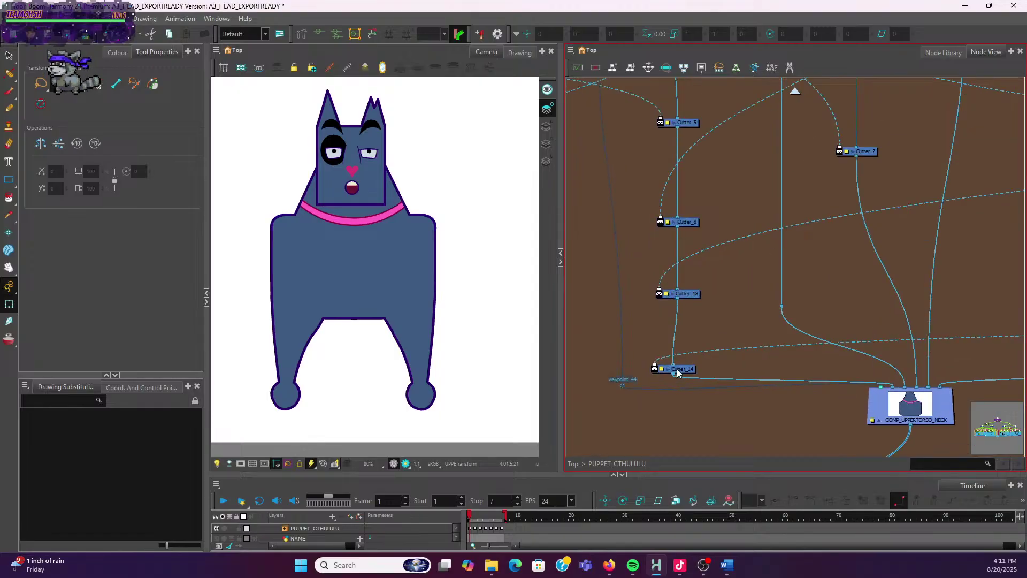
# Move Cutter_14 slightly up and right to line it up beneath the other cutters in the Upper Torso and Neck column
pyautogui.click(681, 359)
pyautogui.moveTo(681, 360); pyautogui.dragTo(680, 350)
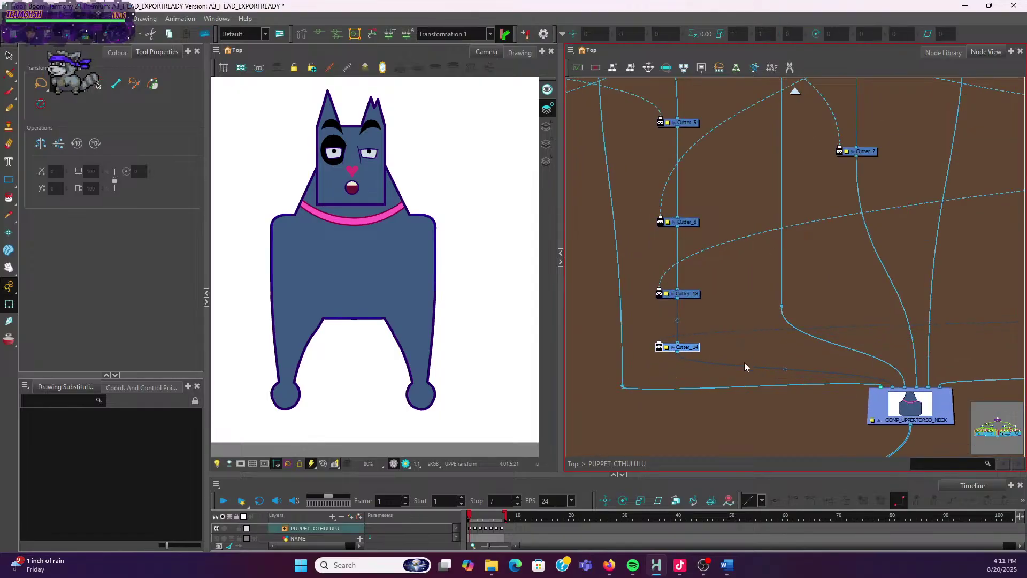
pyautogui.click(802, 407)
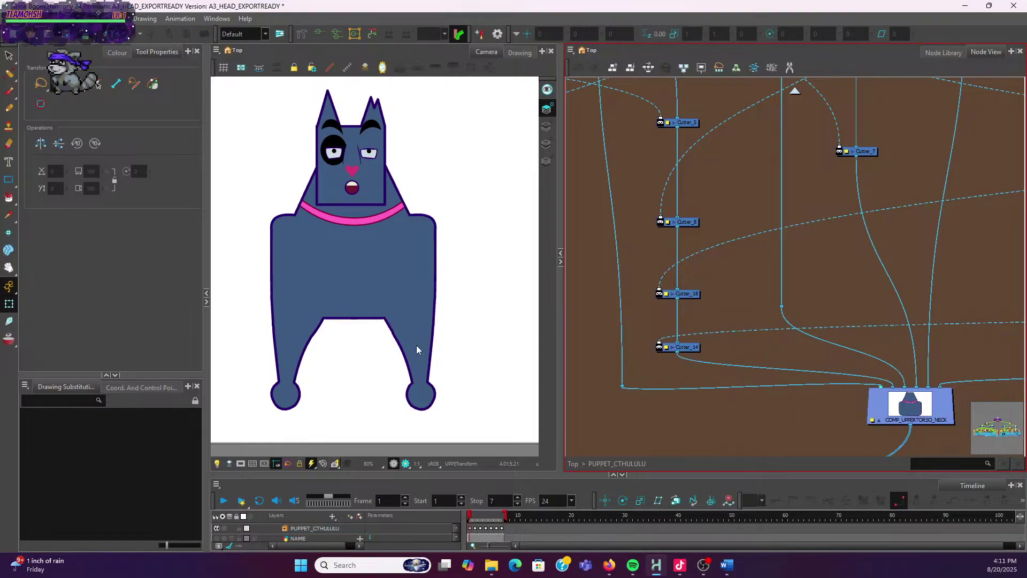
pyautogui.scroll(-3, 634, 338)
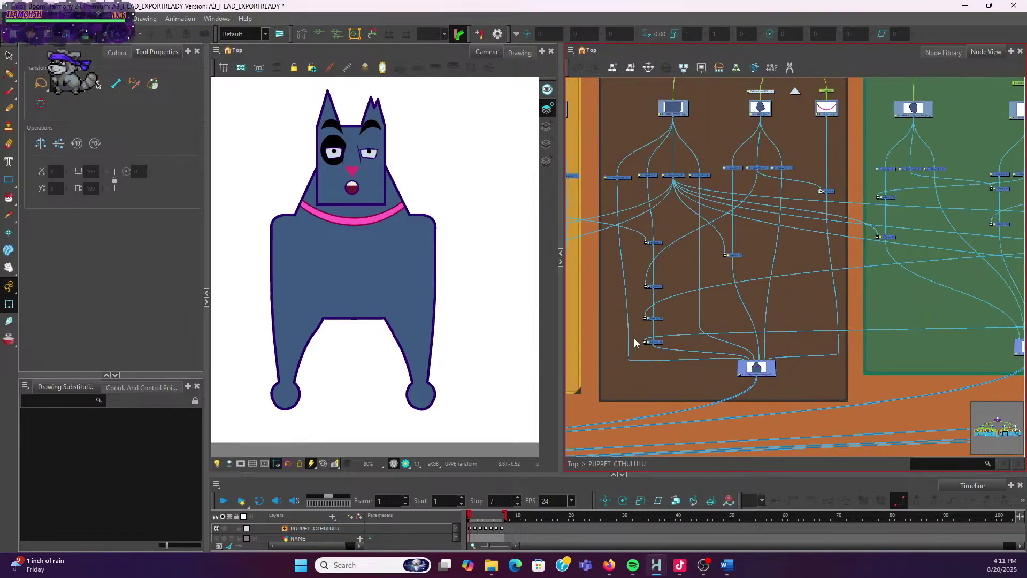
pyautogui.scroll(-4, 655, 340)
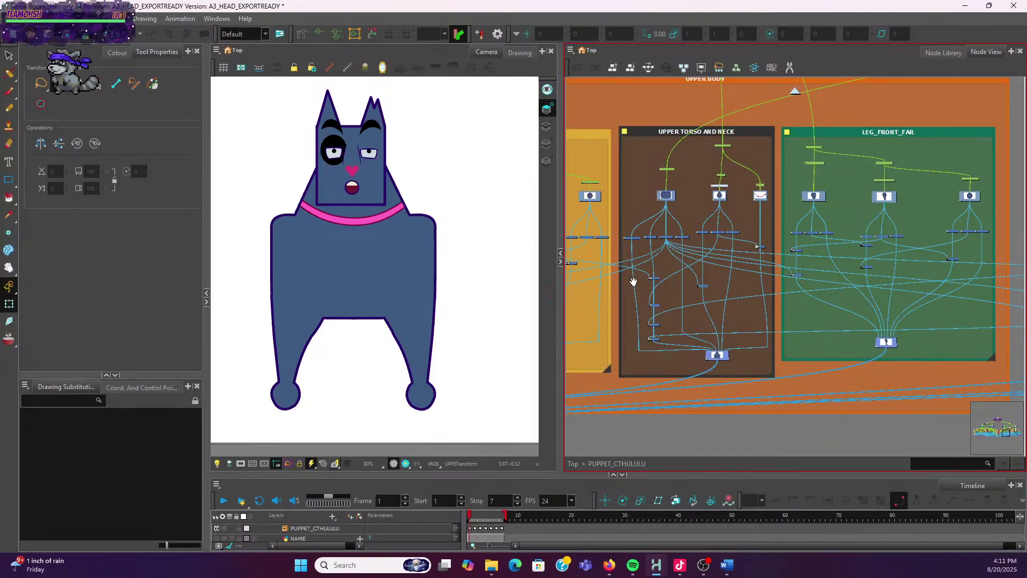
pyautogui.moveTo(682, 295); pyautogui.dragTo(681, 355)
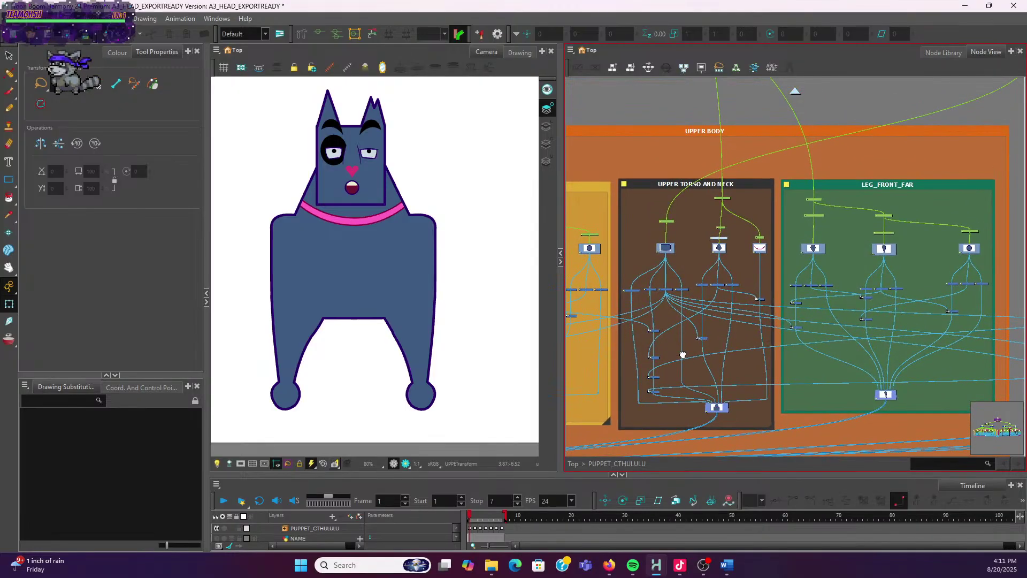
# Copy the line art of UPPER_TORSO drawing 1 in the Drawing view and paste it on the overlay art layer
pyautogui.click(348, 282)
pyautogui.click(350, 322)
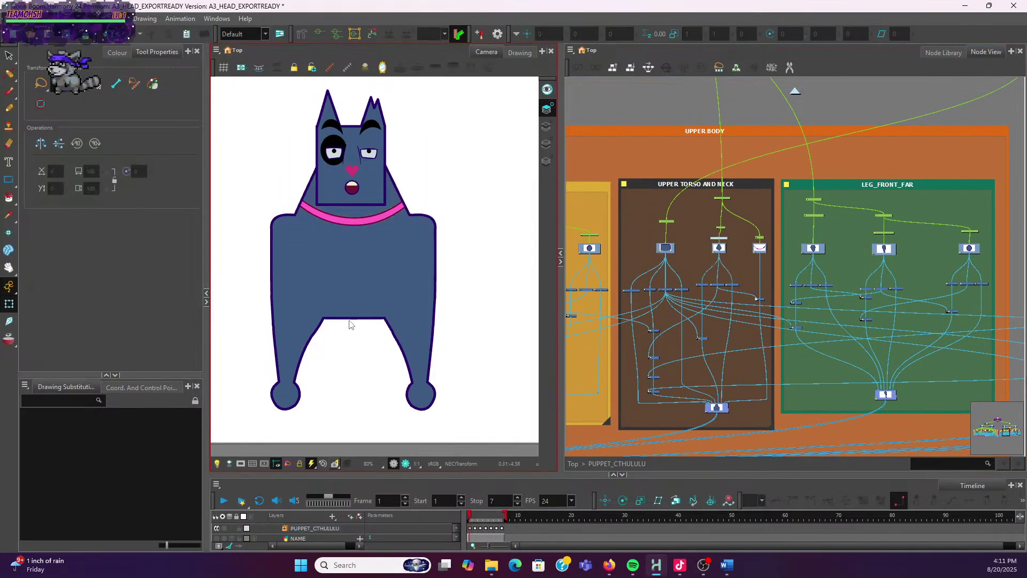
pyautogui.click(350, 317)
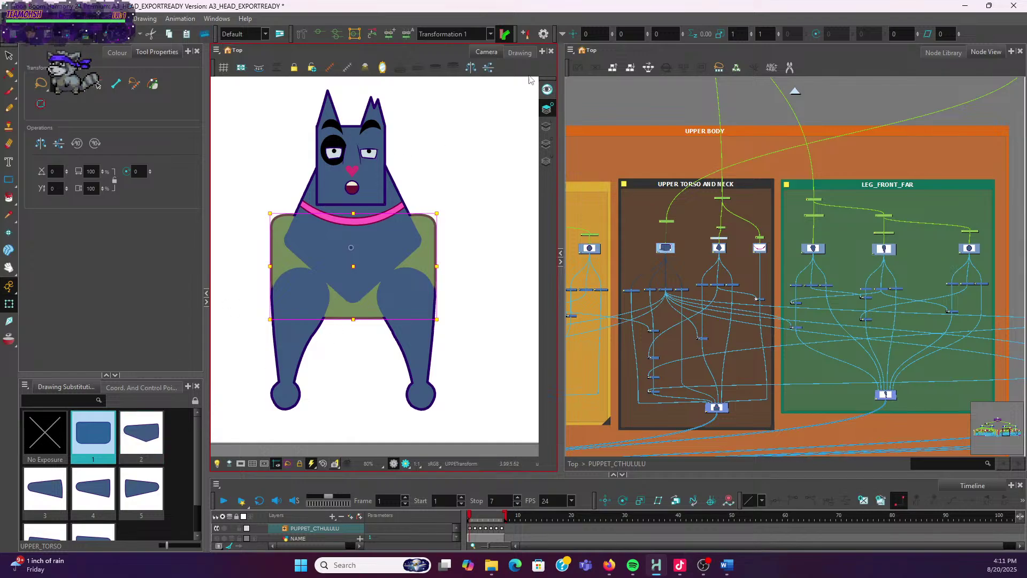
pyautogui.click(518, 52)
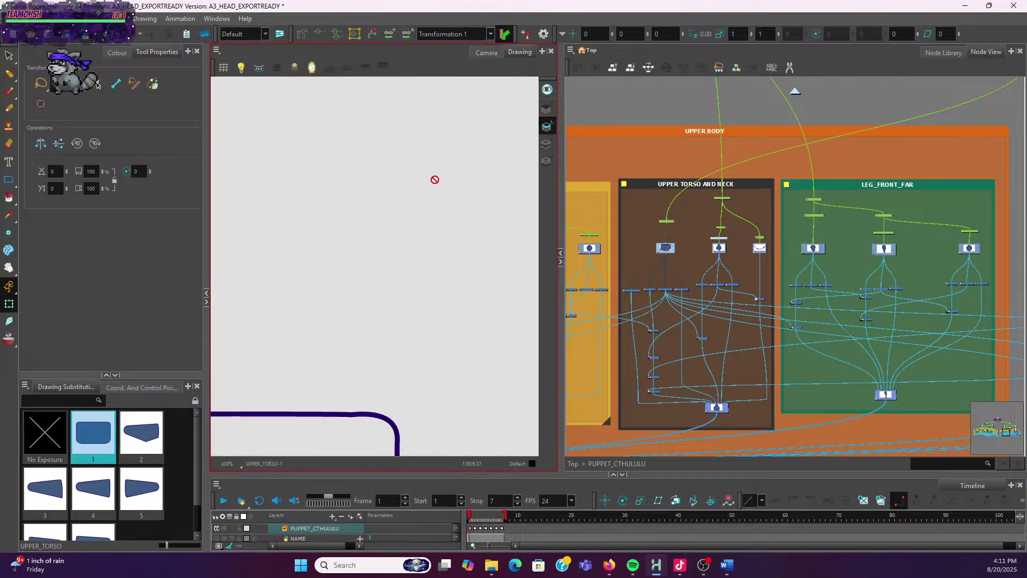
pyautogui.moveTo(353, 193); pyautogui.dragTo(394, 163)
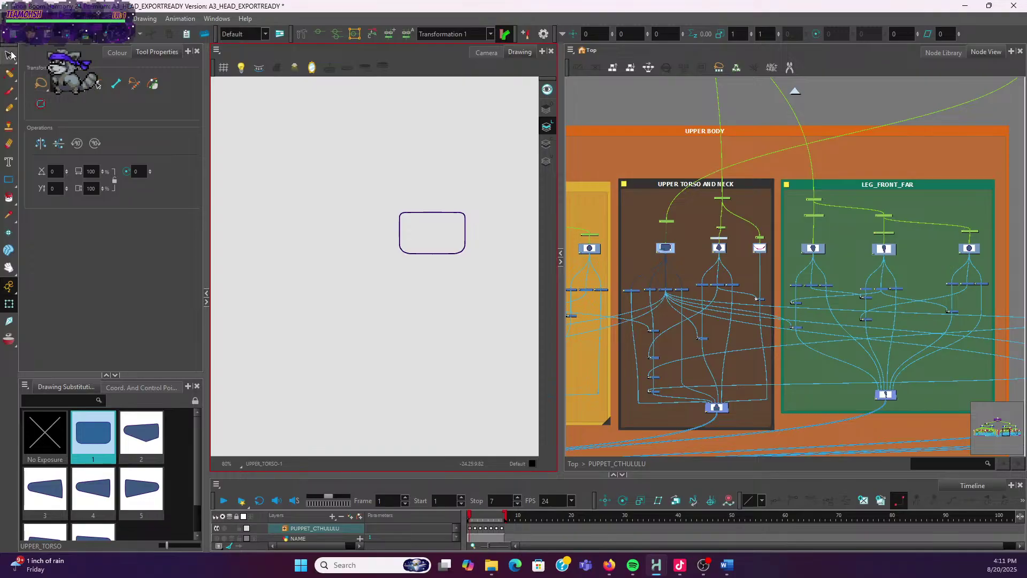
pyautogui.hotkey('alt', 's')
pyautogui.moveTo(314, 170)
pyautogui.mouseDown()
pyautogui.moveTo(523, 264)
pyautogui.moveTo(307, 225)
pyautogui.mouseUp()
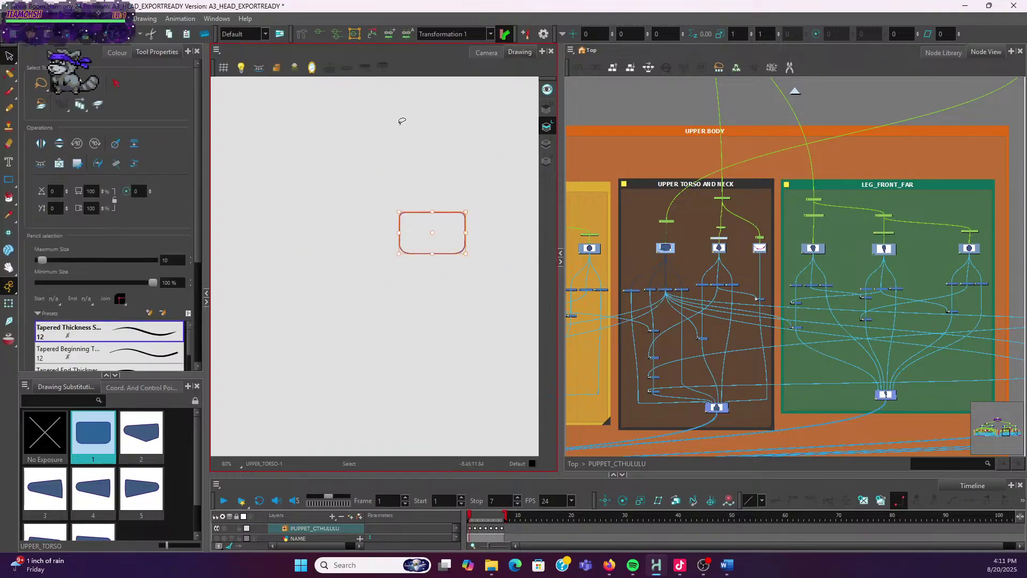
pyautogui.click(543, 111)
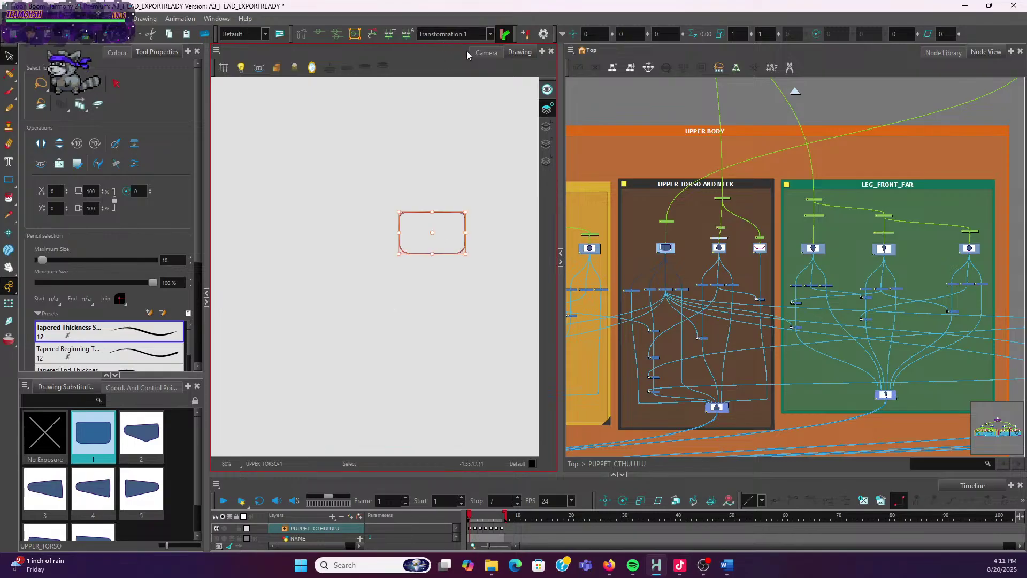
pyautogui.click(482, 53)
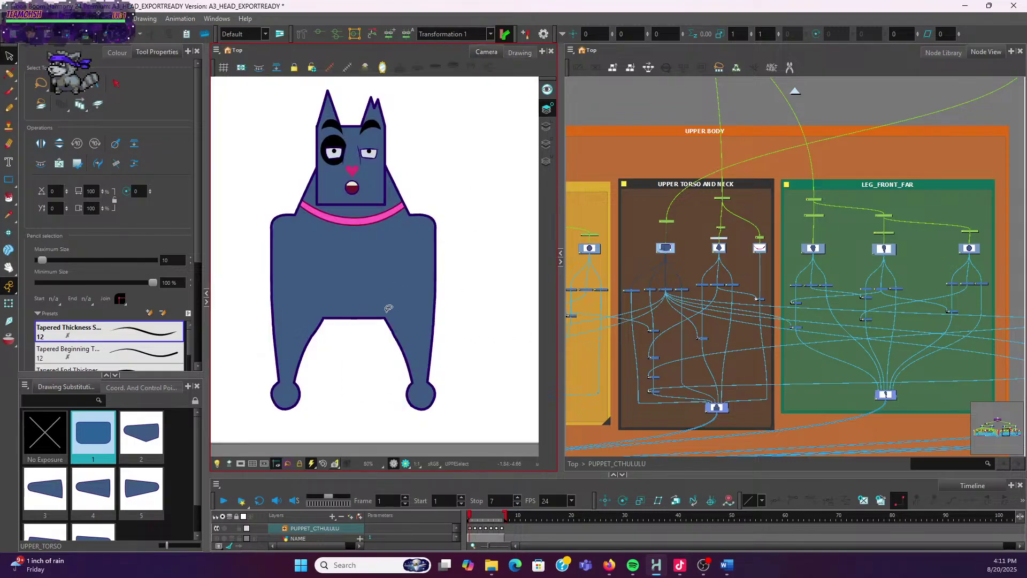
# Try moving LOWER_TORSO below the upper torso to check the overlay line art, and undo the move
pyautogui.scroll(-3, 803, 252)
pyautogui.moveTo(803, 254); pyautogui.dragTo(567, 238)
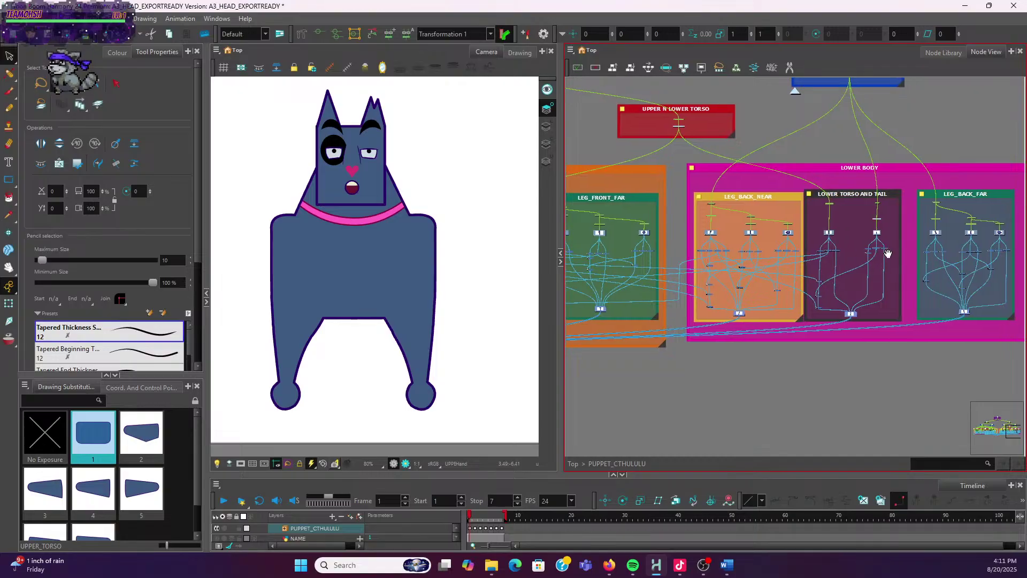
pyautogui.moveTo(887, 252); pyautogui.dragTo(849, 292)
pyautogui.scroll(3, 817, 272)
pyautogui.scroll(1, 817, 276)
pyautogui.click(755, 272)
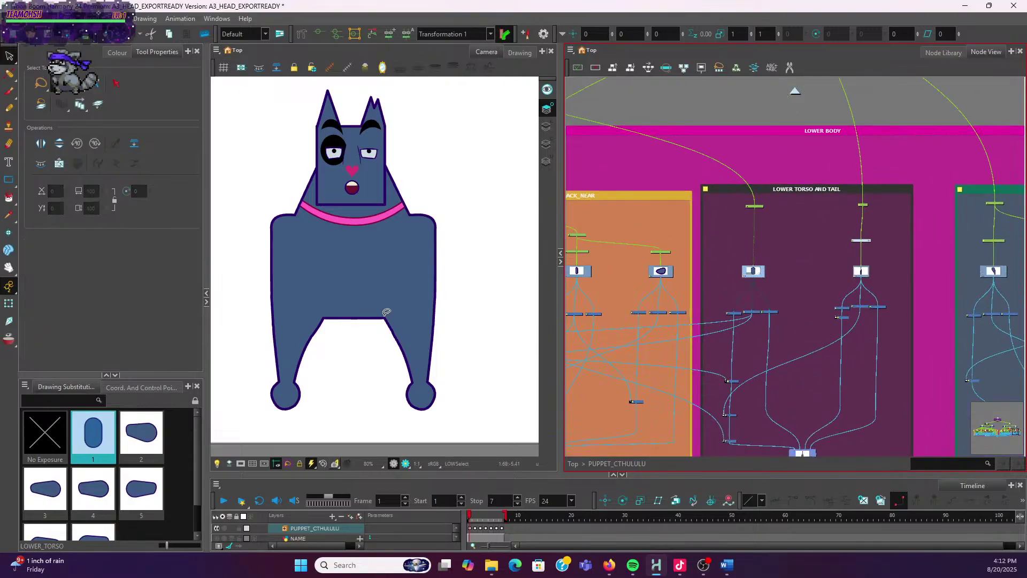
pyautogui.click(8, 305)
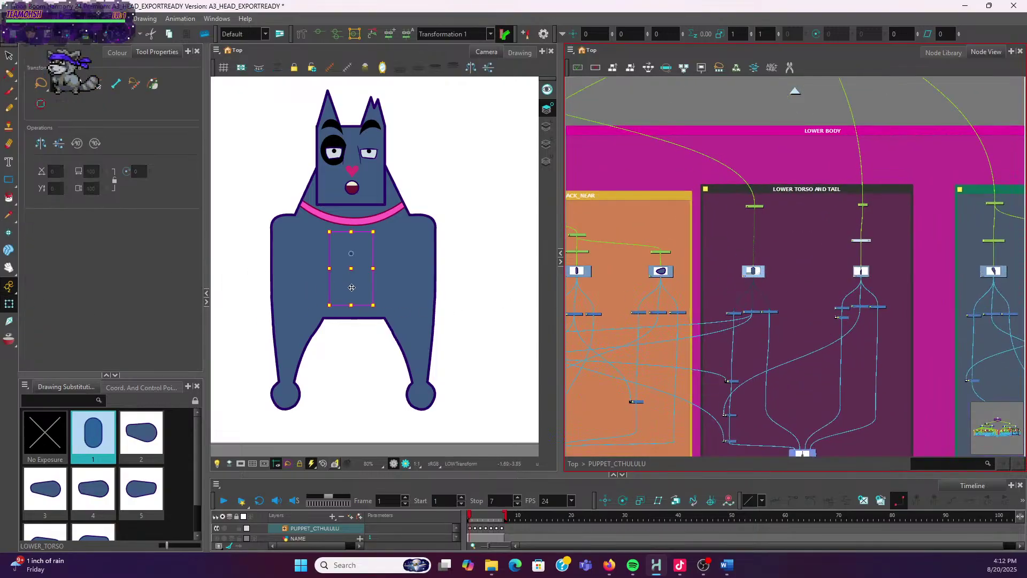
pyautogui.moveTo(345, 283); pyautogui.dragTo(346, 338)
pyautogui.click(464, 321)
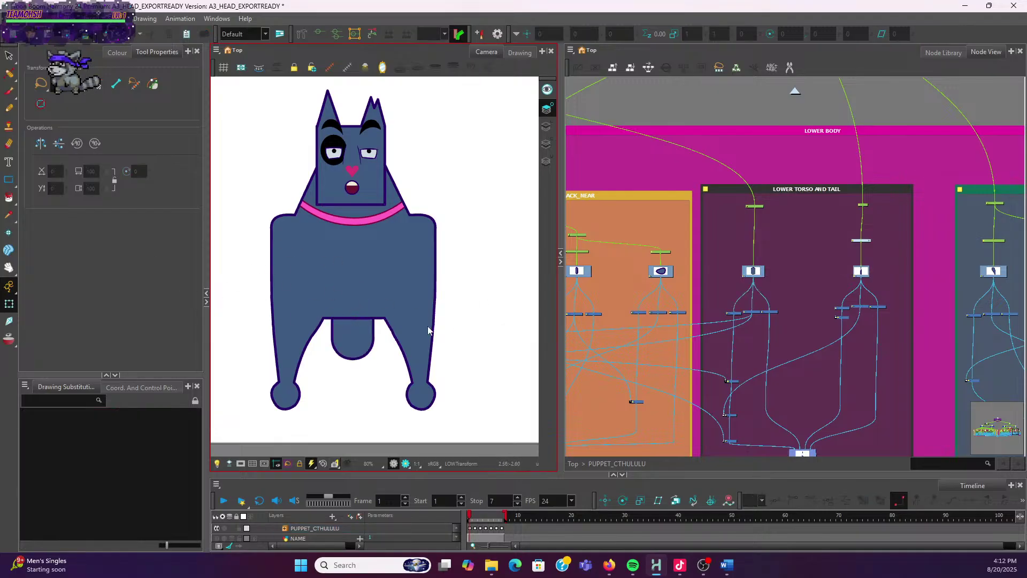
pyautogui.click(373, 336)
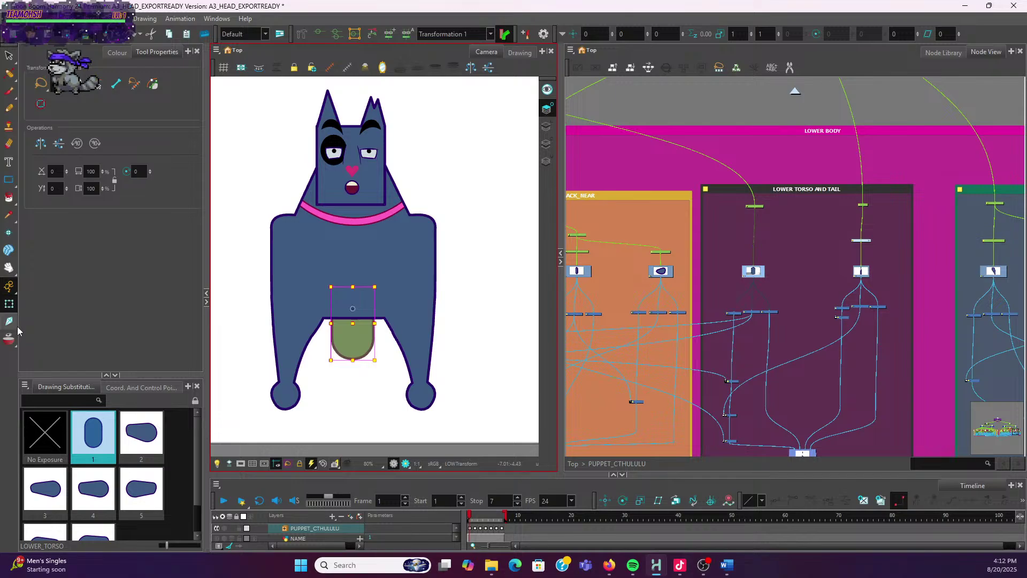
pyautogui.hotkey('ctrl', 'z')
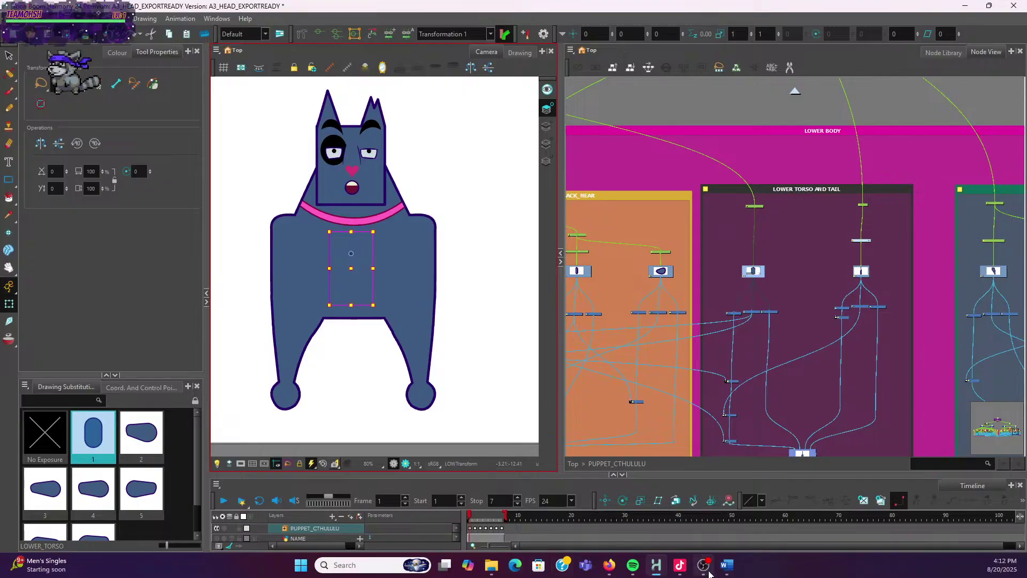
# In the Word update notes, colour the upper torso line art duplication item and its overlay node sub-item red, and return to the rig
pyautogui.click(726, 566)
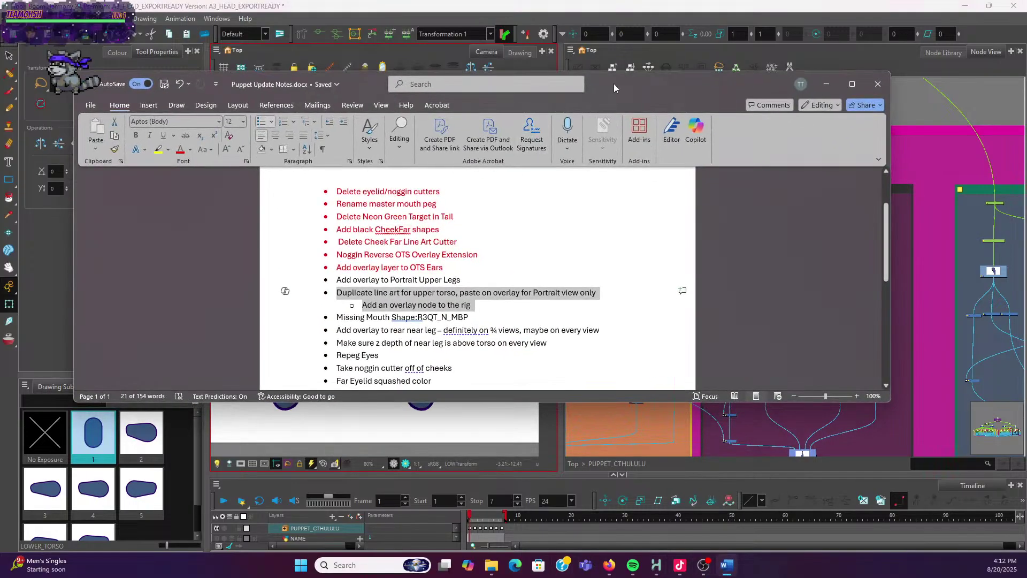
pyautogui.moveTo(624, 94); pyautogui.dragTo(669, 128)
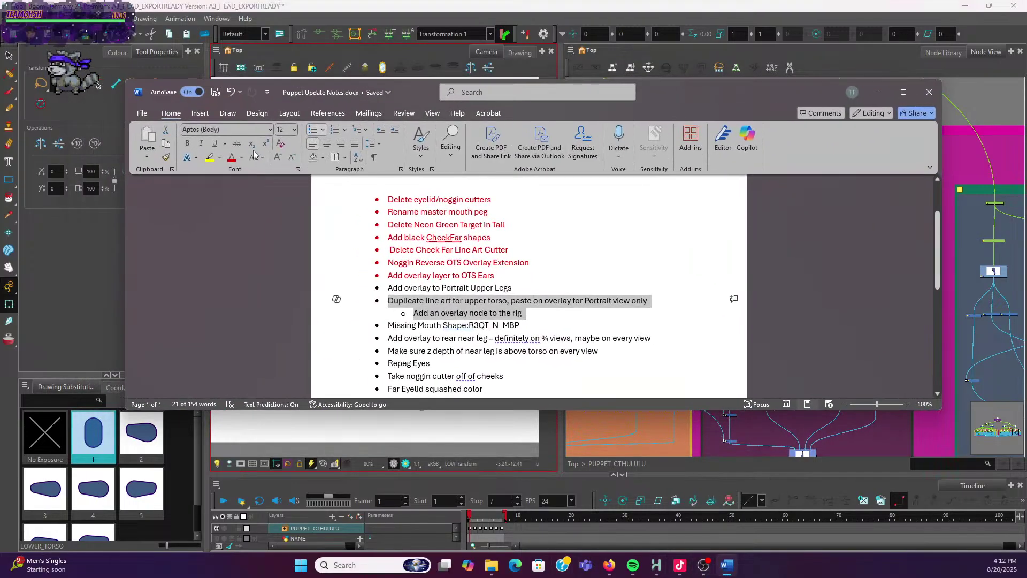
pyautogui.click(231, 157)
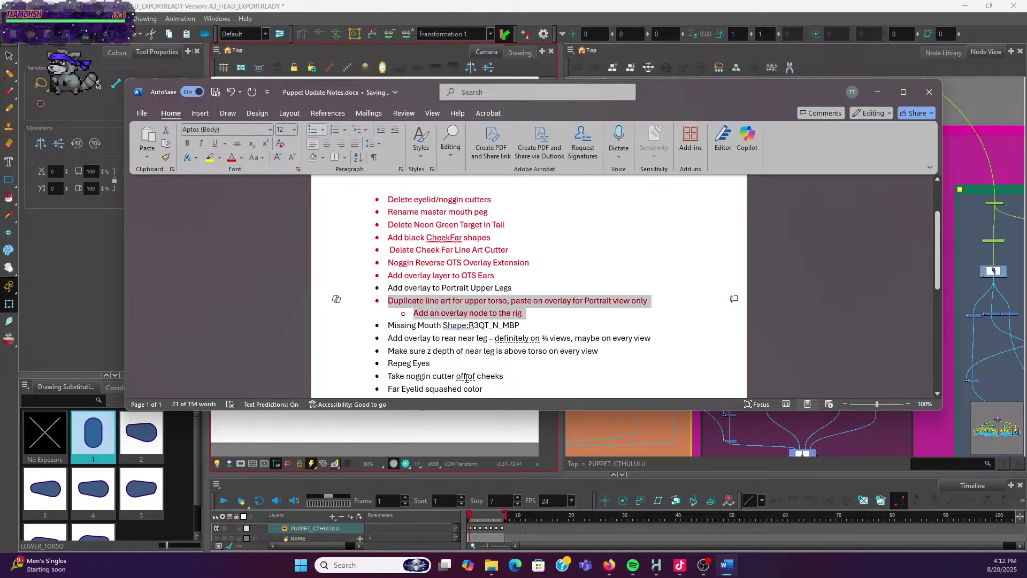
pyautogui.click(523, 329)
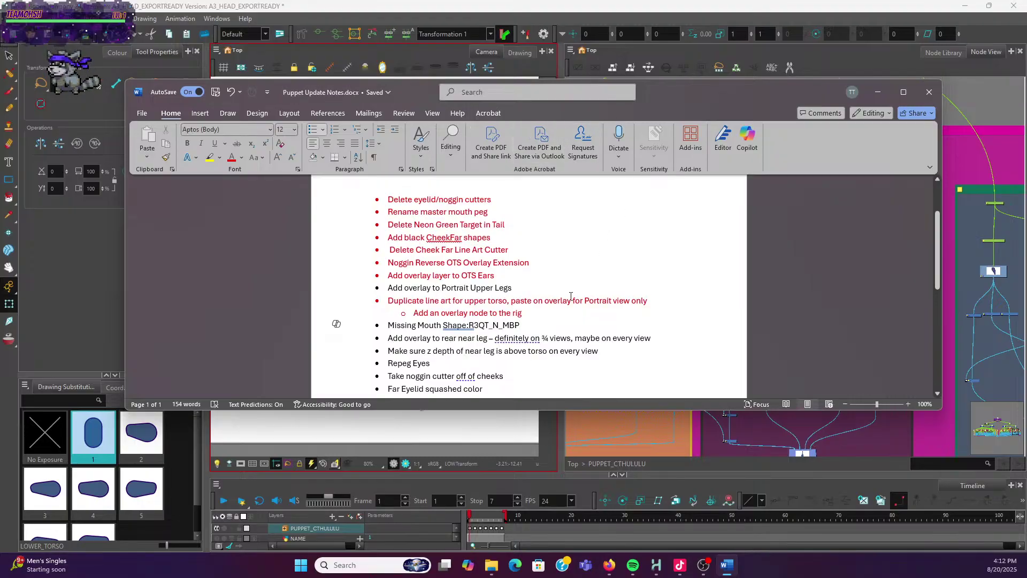
pyautogui.scroll(-1, 529, 320)
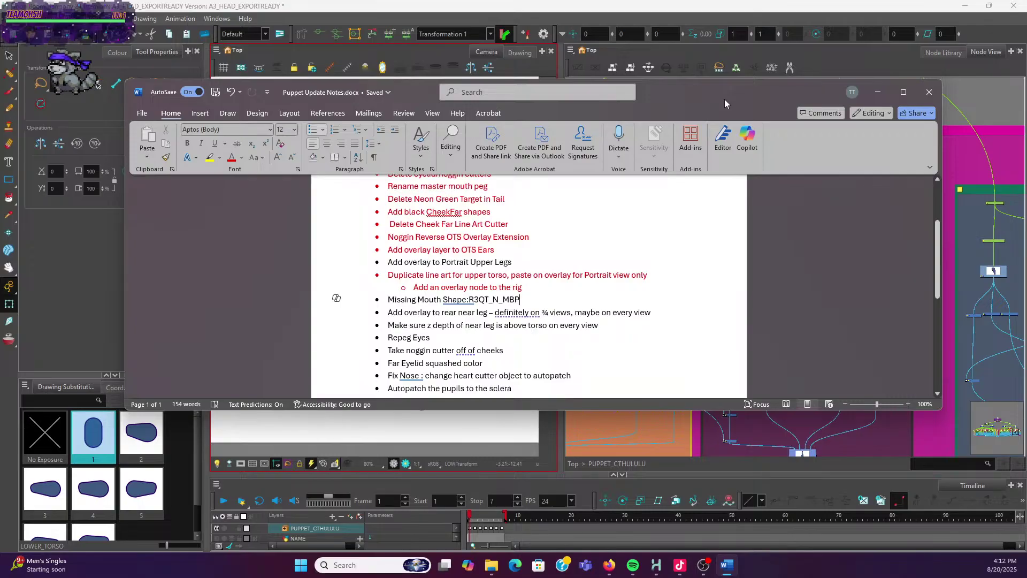
pyautogui.click(727, 565)
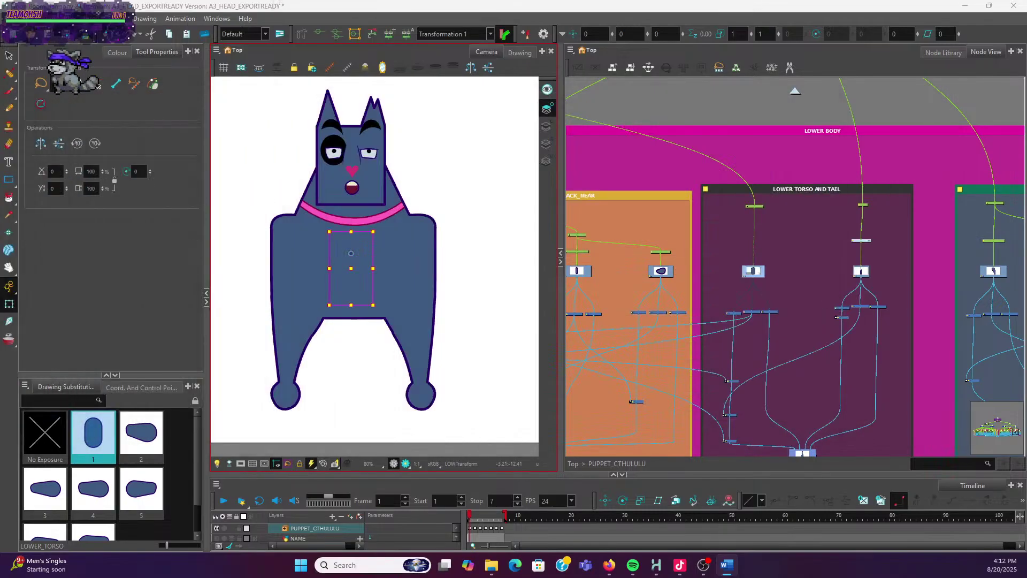
# Go to frame 7, select the dog's mouth and switch its drawing substitution to R3QT_U_MBP
pyautogui.click(490, 518)
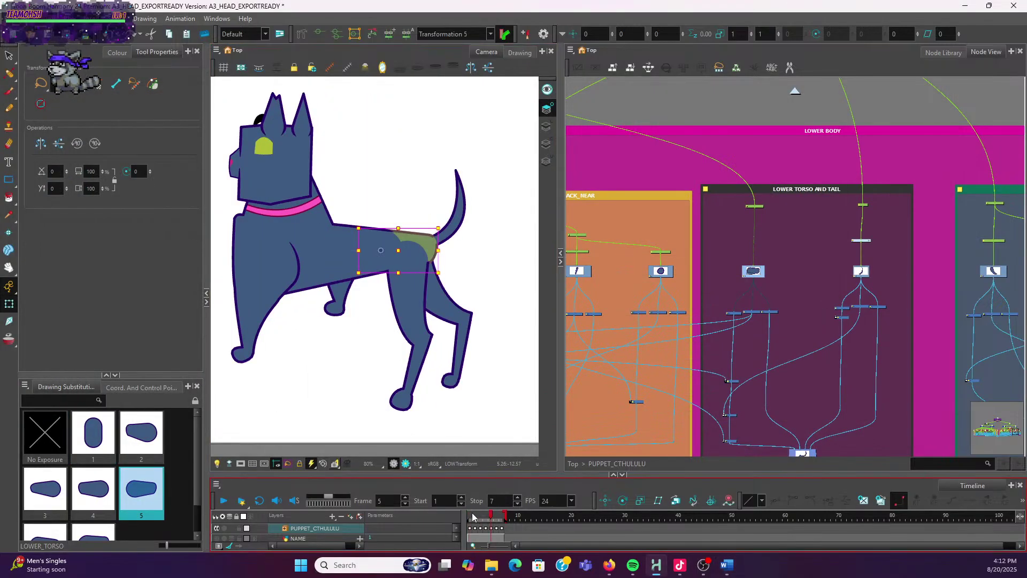
pyautogui.moveTo(492, 518); pyautogui.dragTo(502, 518)
pyautogui.click(250, 191)
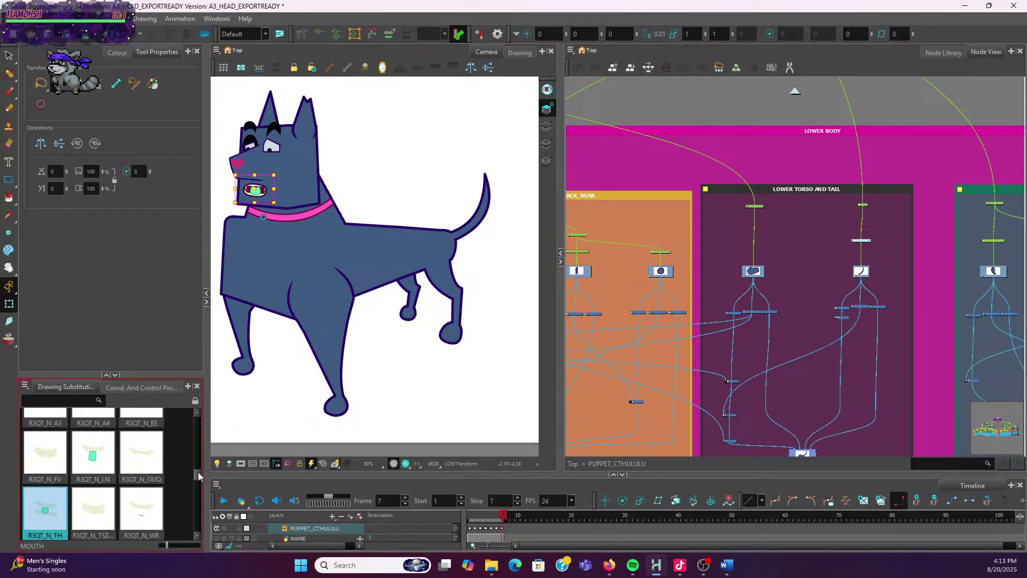
pyautogui.scroll(-1, 199, 476)
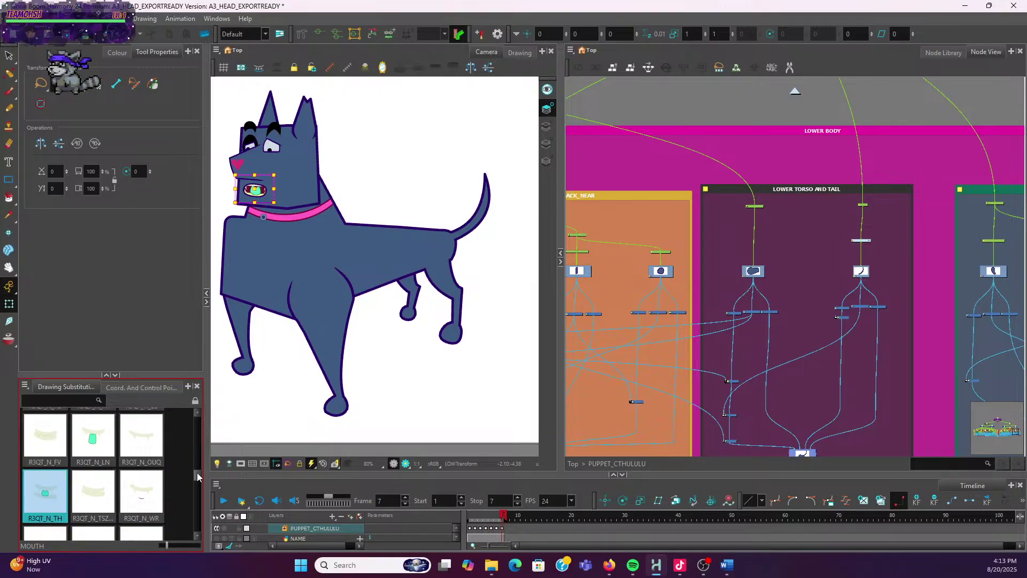
pyautogui.moveTo(198, 476); pyautogui.dragTo(198, 479)
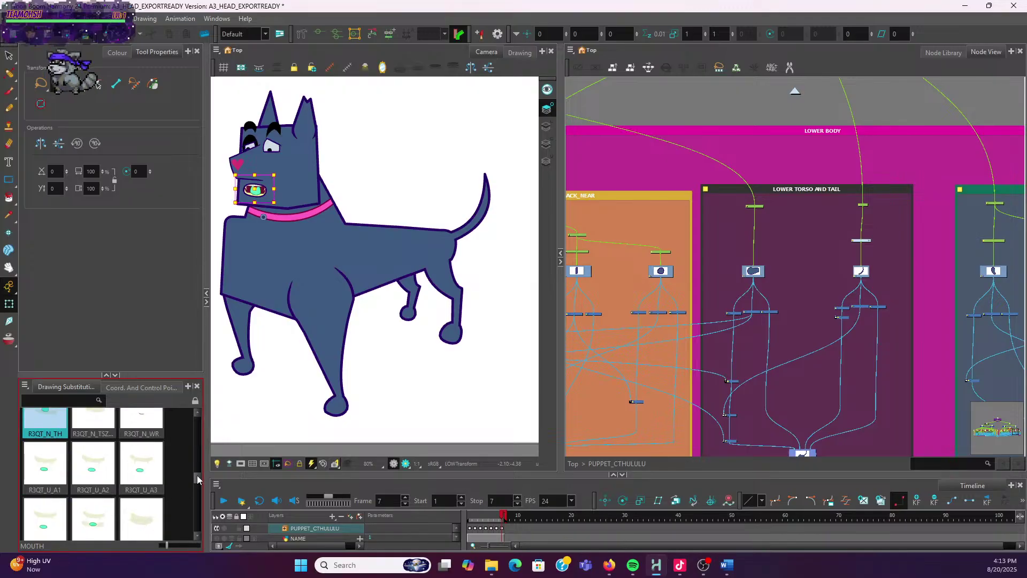
pyautogui.click(197, 537)
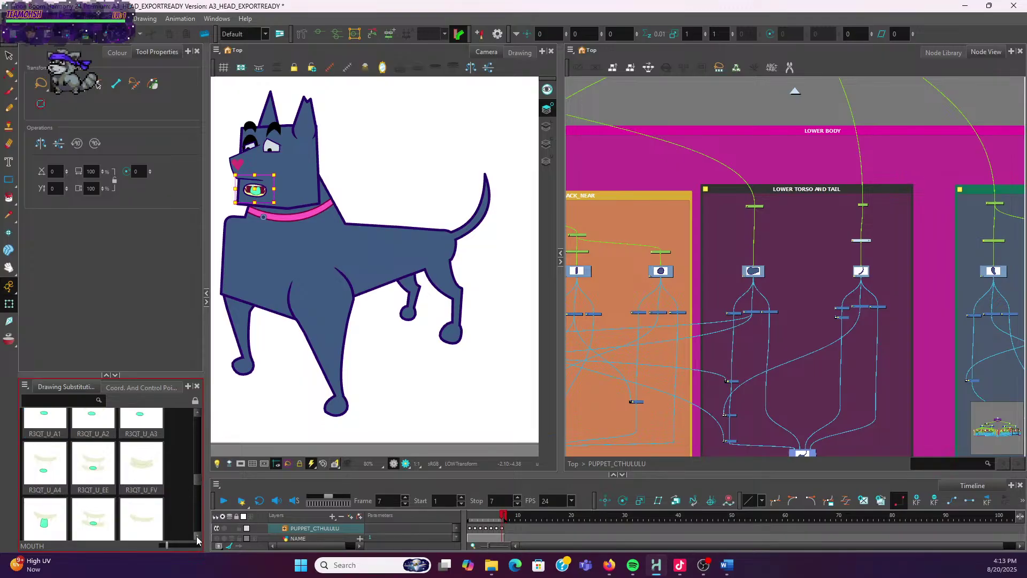
pyautogui.click(198, 537)
pyautogui.click(110, 465)
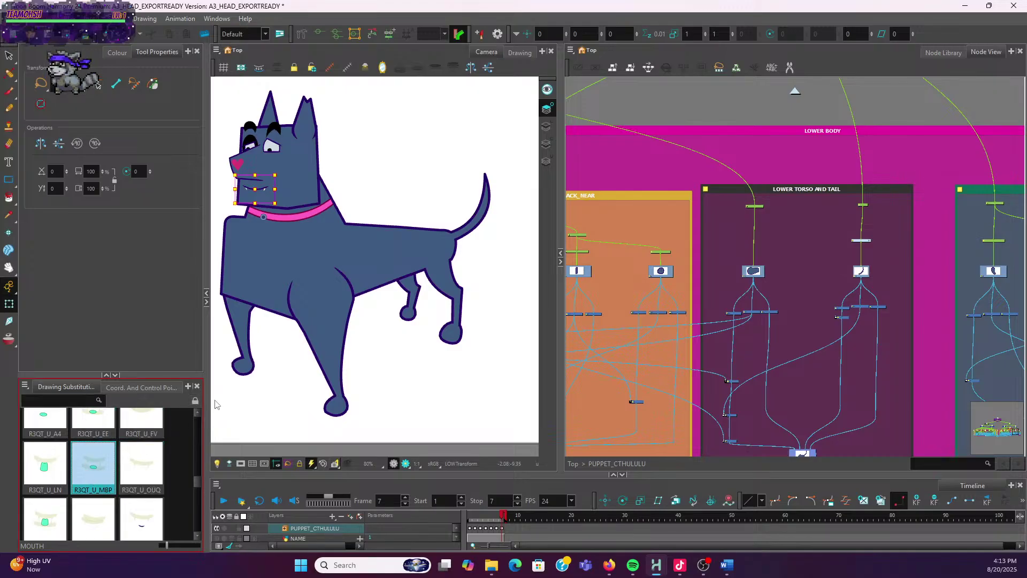
# Copy the name of the mouth drawing R3QT_U_MBP from its rename prompt without changing it, and return to the normal substitution list
pyautogui.hotkey('ctrl', 'a')
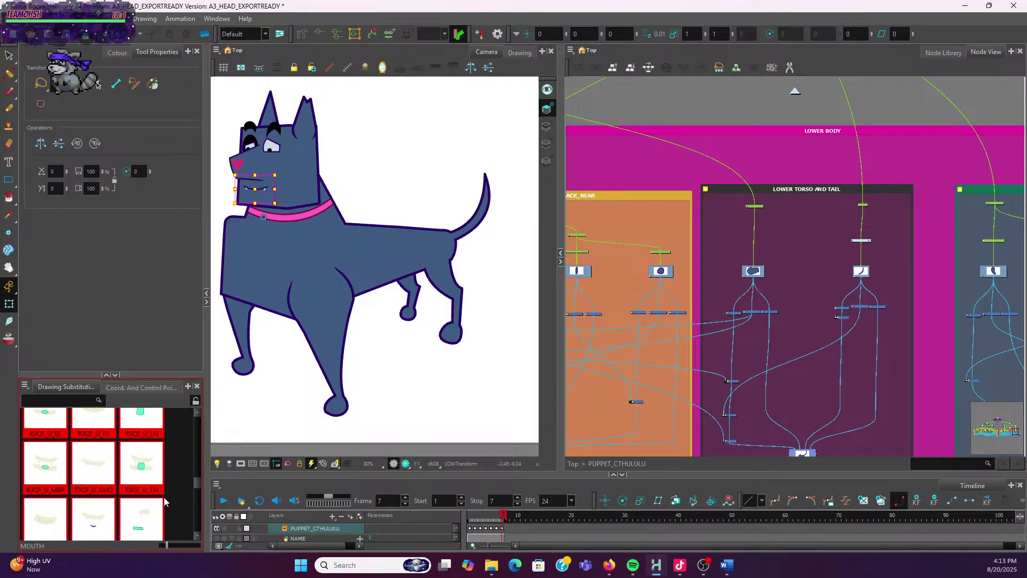
pyautogui.click(46, 486)
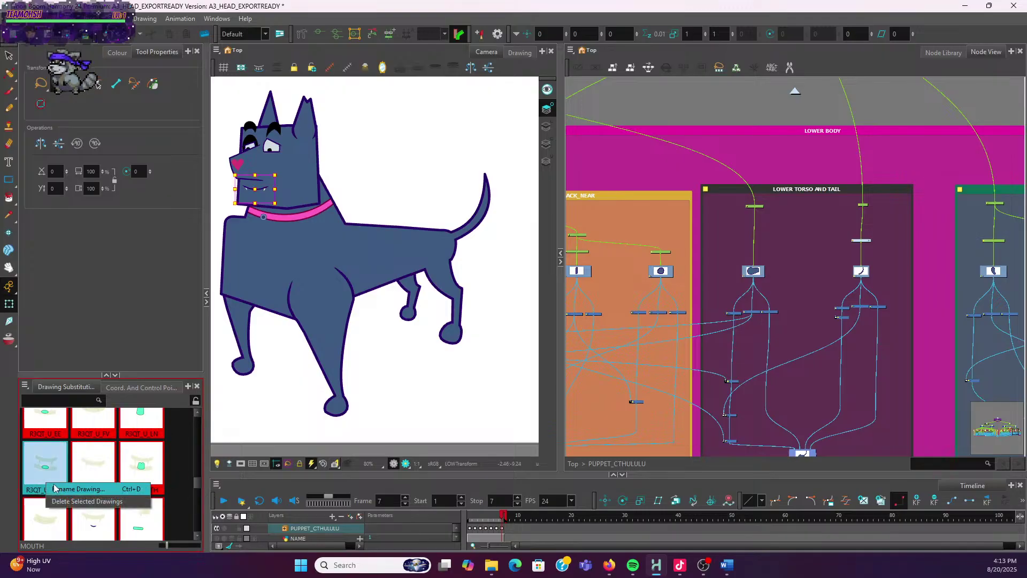
pyautogui.doubleClick(46, 485)
pyautogui.hotkey('ctrl', 'c')
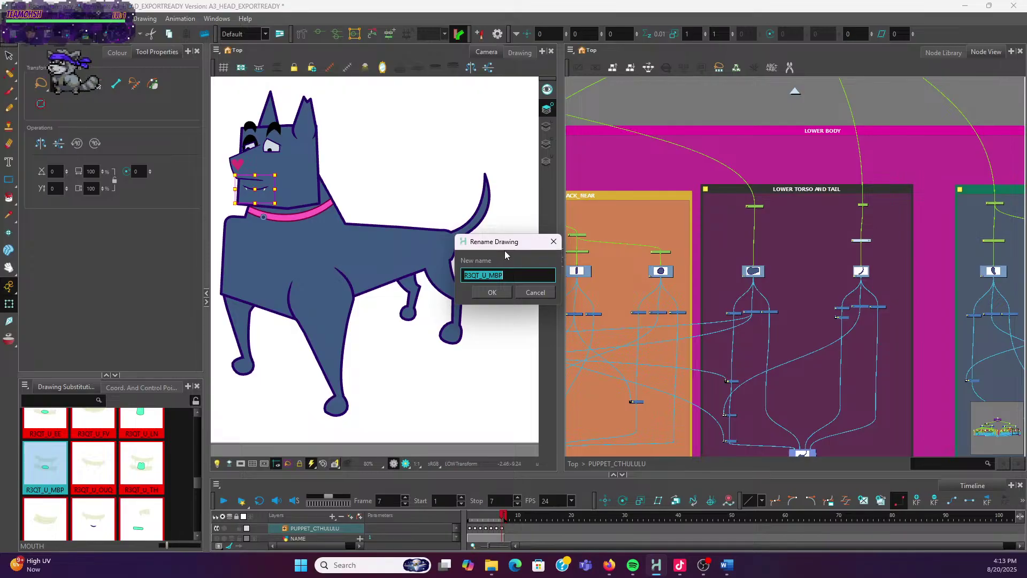
pyautogui.click(535, 292)
pyautogui.click(195, 402)
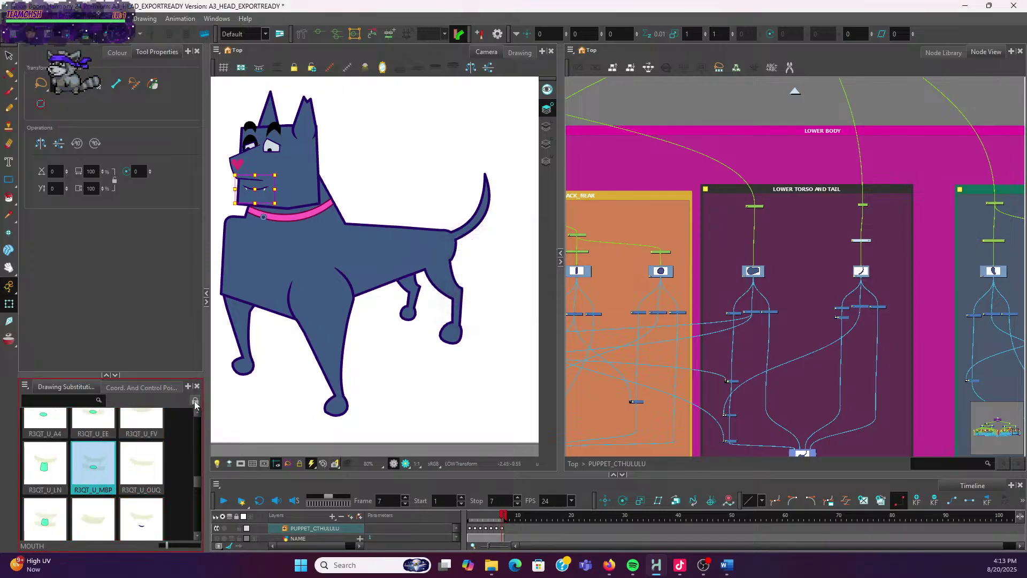
# Duplicate the exposed R3QT_U_MBP mouth drawing and rename the copy R3QT_N_MBP
pyautogui.click(879, 500)
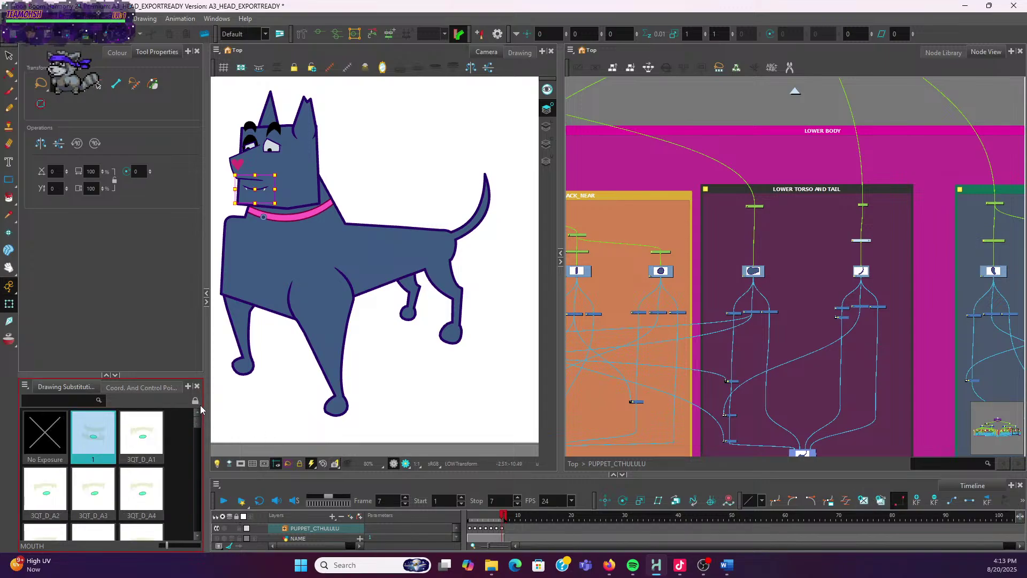
pyautogui.click(195, 401)
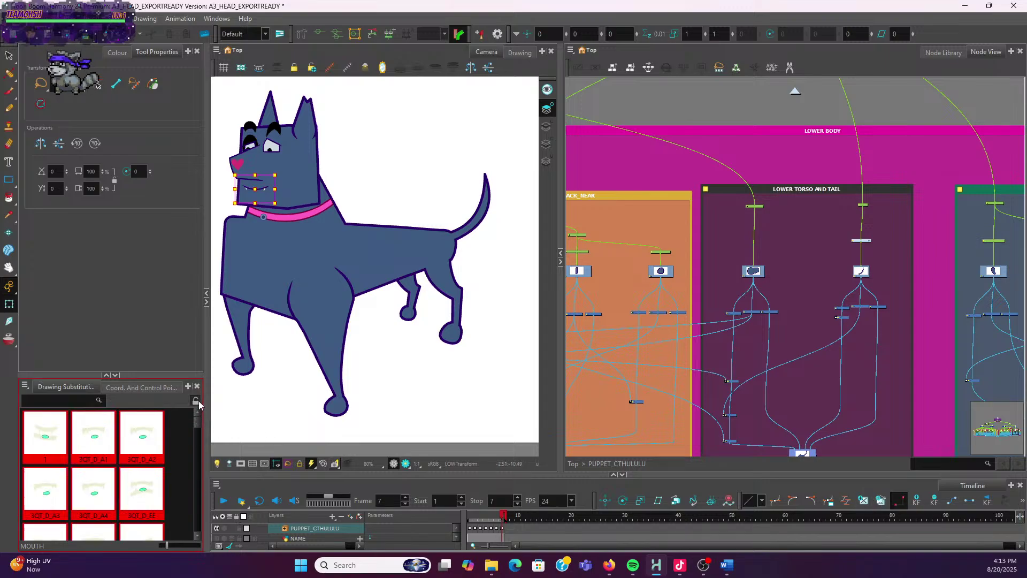
pyautogui.click(48, 436)
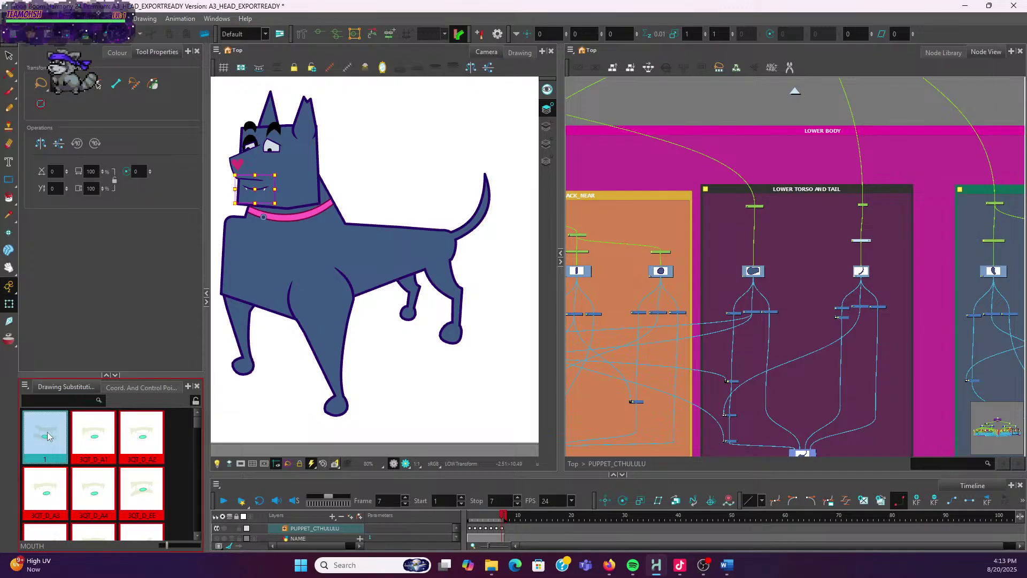
pyautogui.rightClick(48, 436)
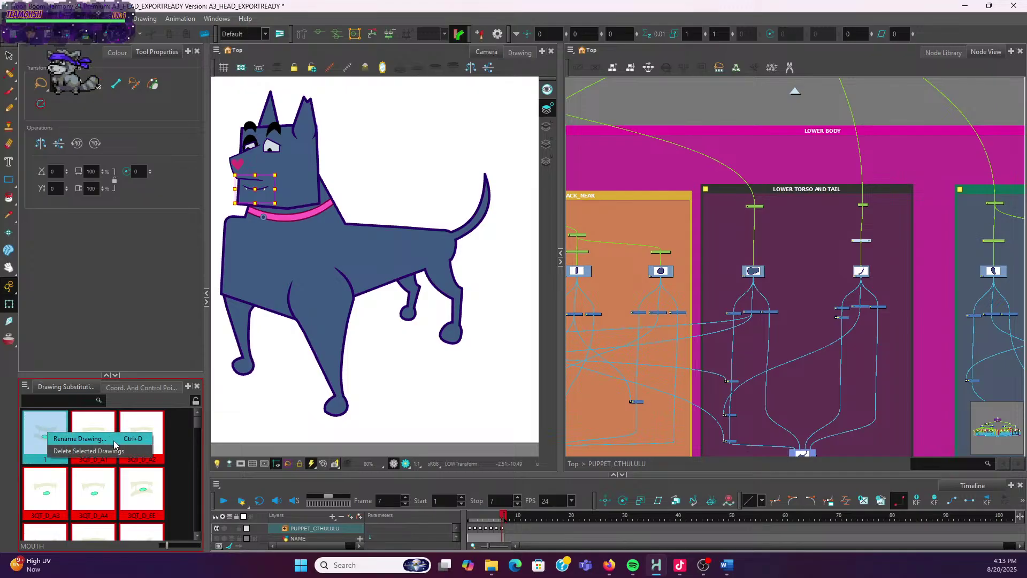
pyautogui.click(113, 443)
pyautogui.hotkey('ctrl', 'v')
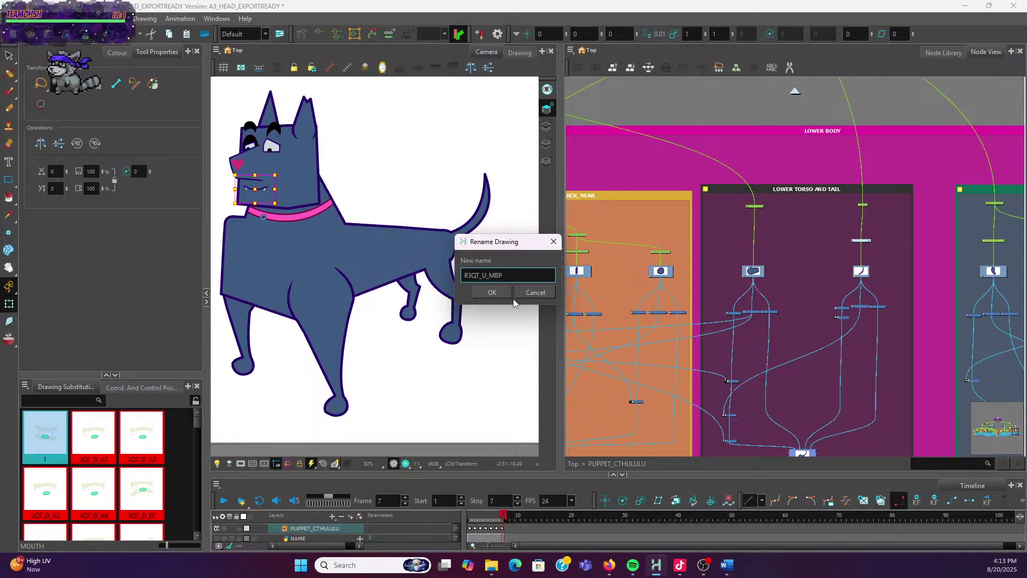
pyautogui.press('BackSpace')
pyautogui.write('N')
pyautogui.click(492, 292)
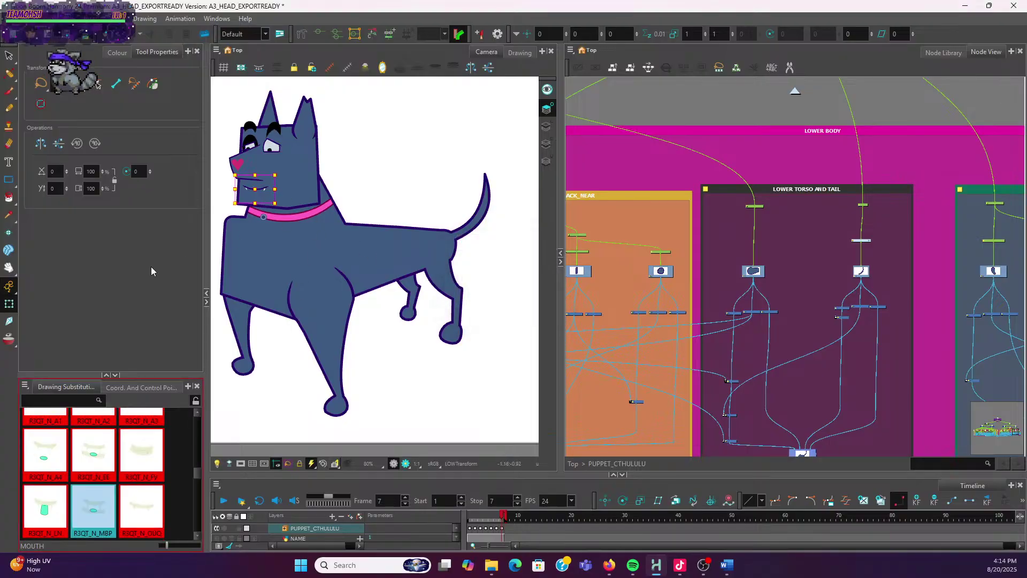
# Select the lower mouth artwork of R3QT_N_MBP and inspect its contours on the Line Art layer with the Contour Editor
pyautogui.scroll(6, 298, 251)
pyautogui.moveTo(286, 202); pyautogui.dragTo(464, 316)
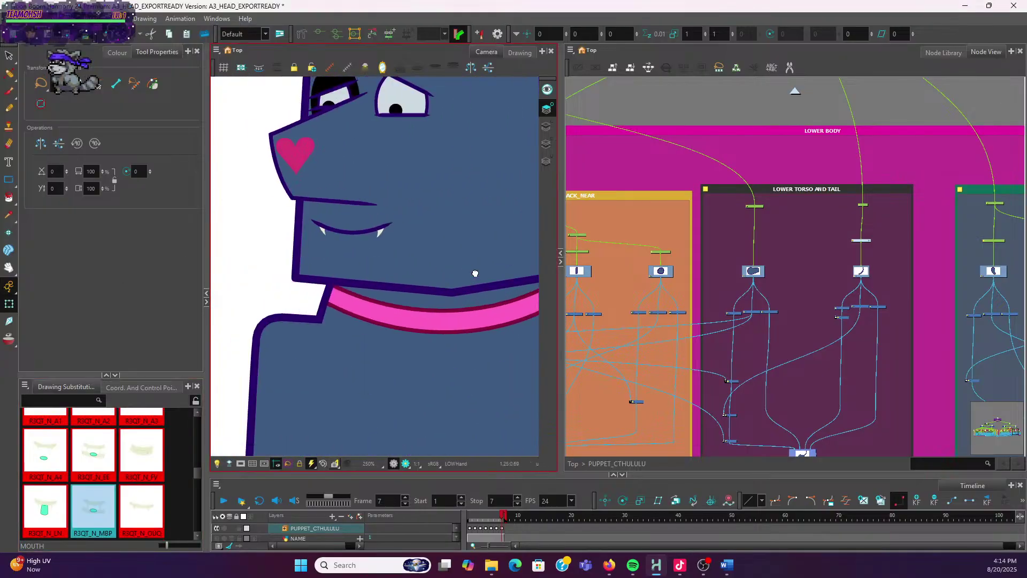
pyautogui.click(370, 289)
pyautogui.scroll(4, 352, 312)
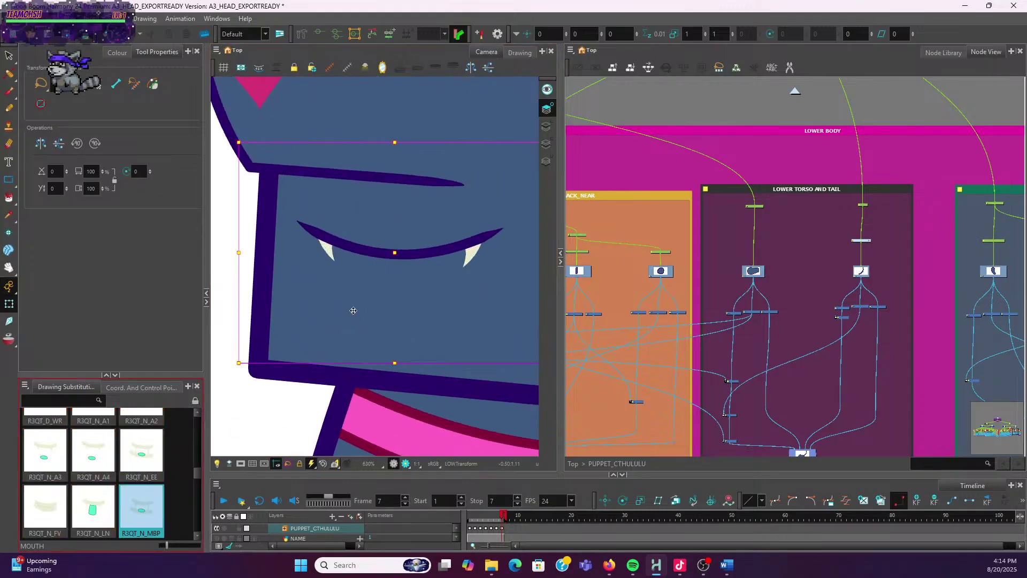
pyautogui.click(10, 75)
pyautogui.click(35, 71)
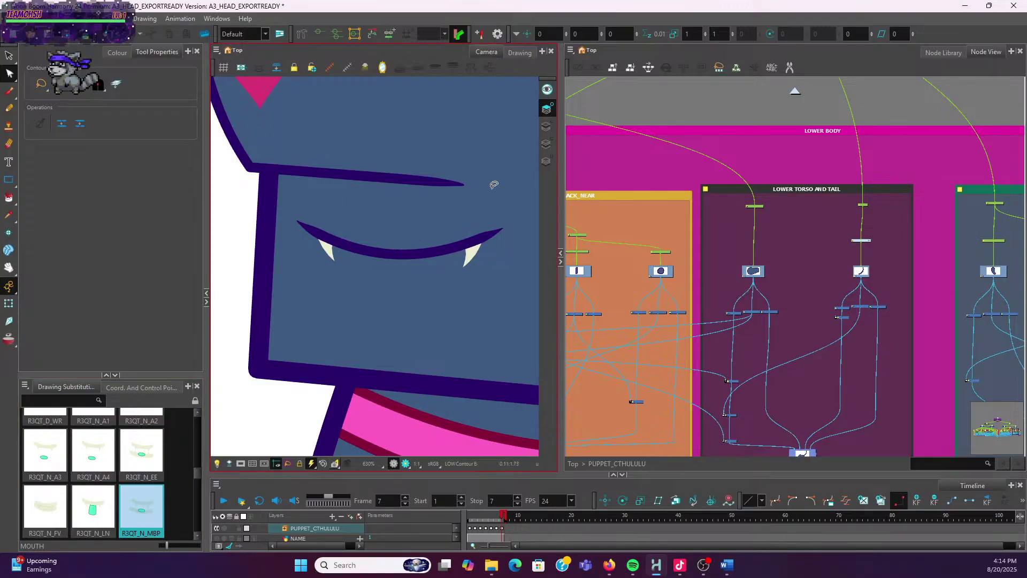
pyautogui.click(549, 130)
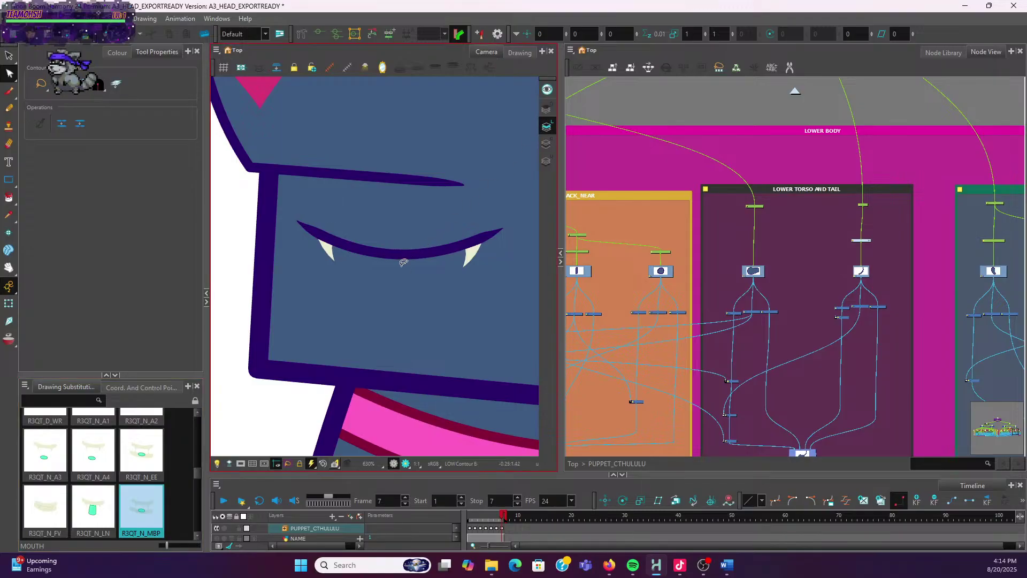
pyautogui.click(409, 241)
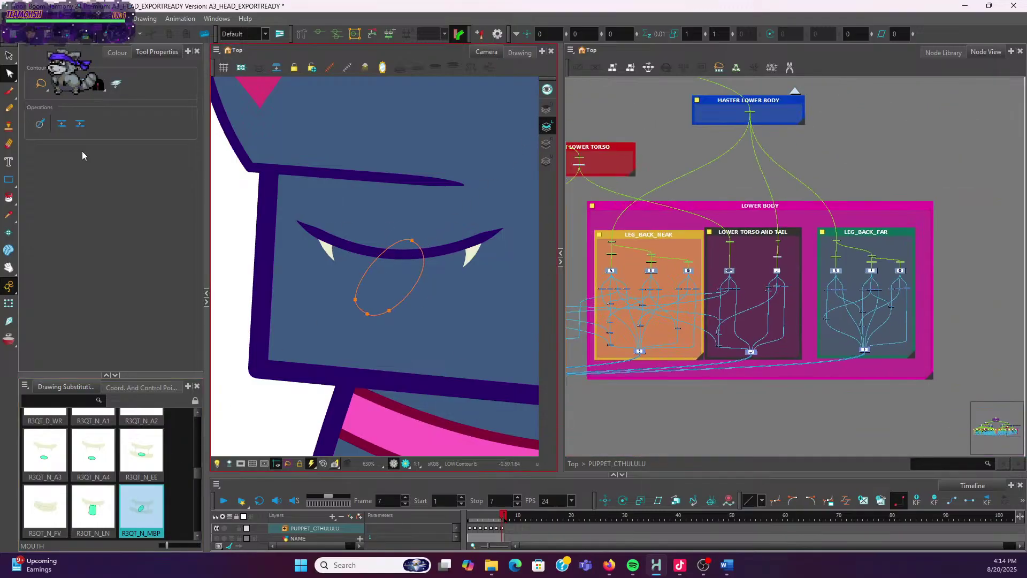
# Select the mouth line's own drawing layer and straighten the curved lip line with the Contour Editor
pyautogui.click(8, 303)
pyautogui.scroll(3, 374, 241)
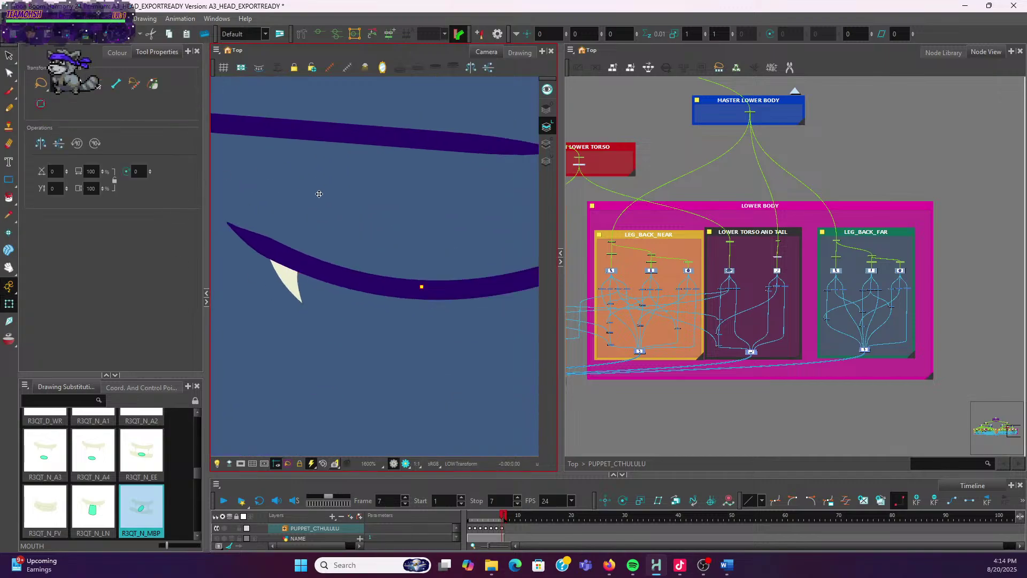
pyautogui.scroll(-4, 239, 234)
pyautogui.click(348, 227)
pyautogui.scroll(3, 330, 216)
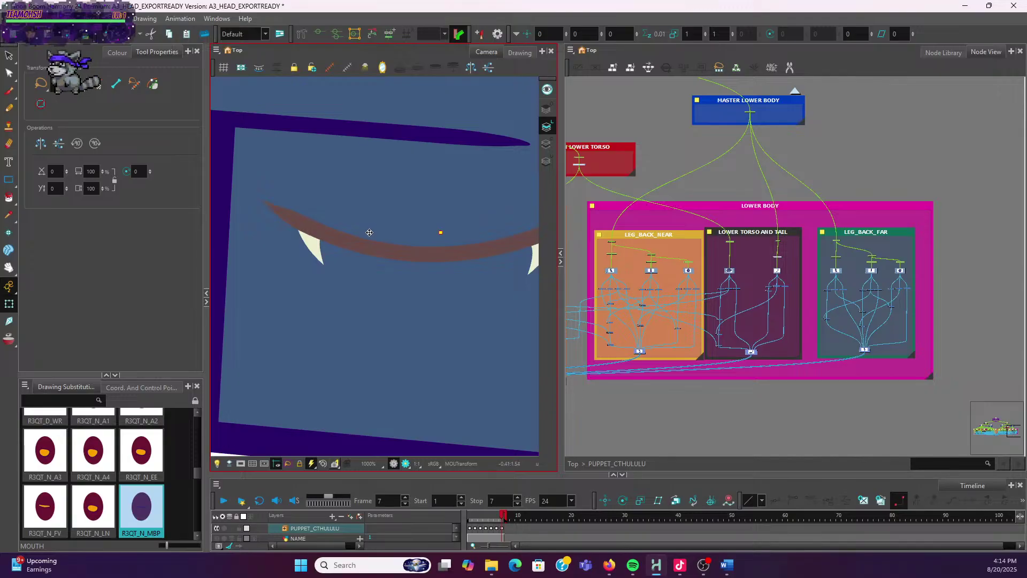
pyautogui.click(8, 73)
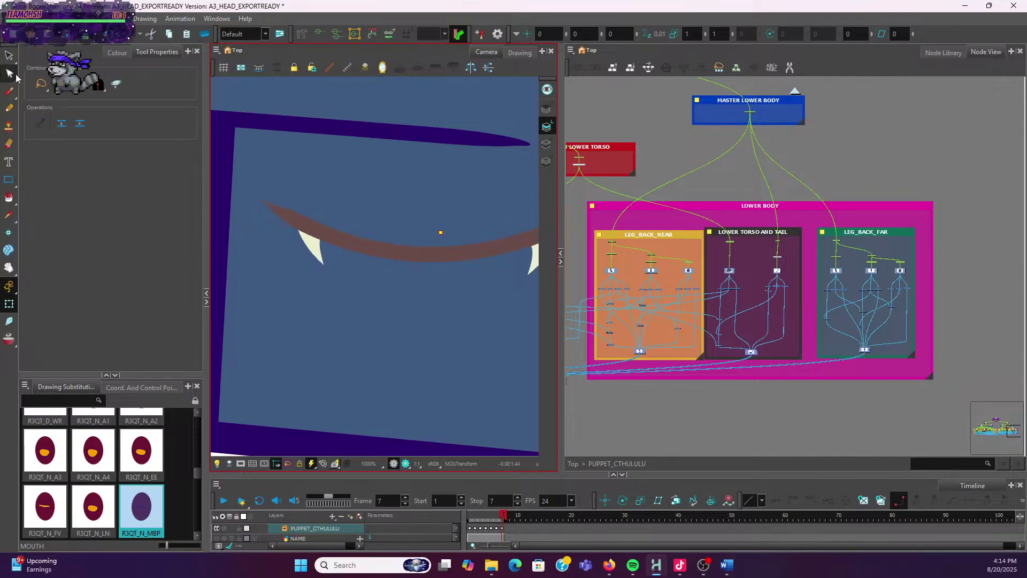
pyautogui.click(421, 253)
pyautogui.scroll(1, 422, 241)
pyautogui.scroll(-4, 424, 230)
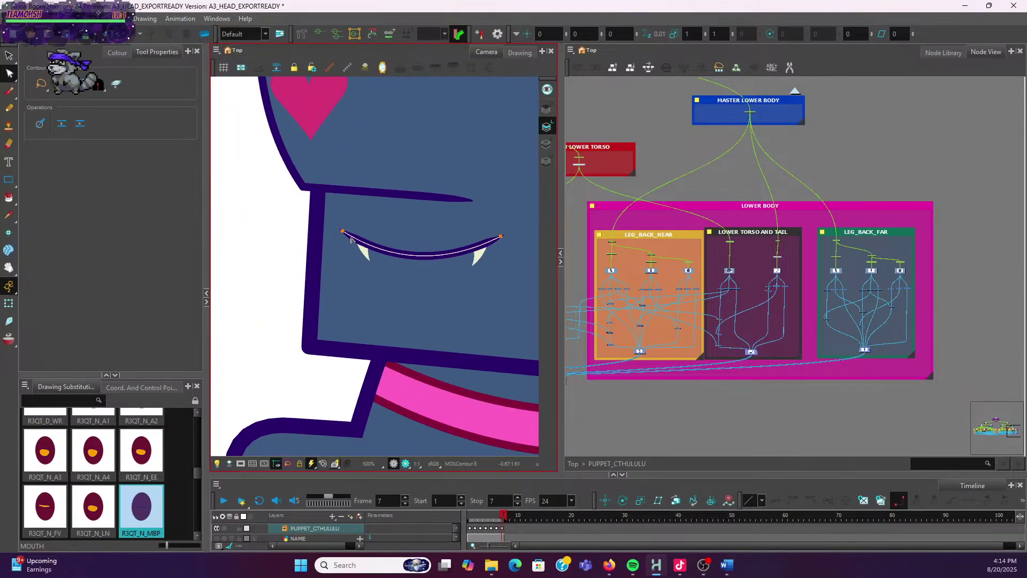
pyautogui.scroll(1, 350, 239)
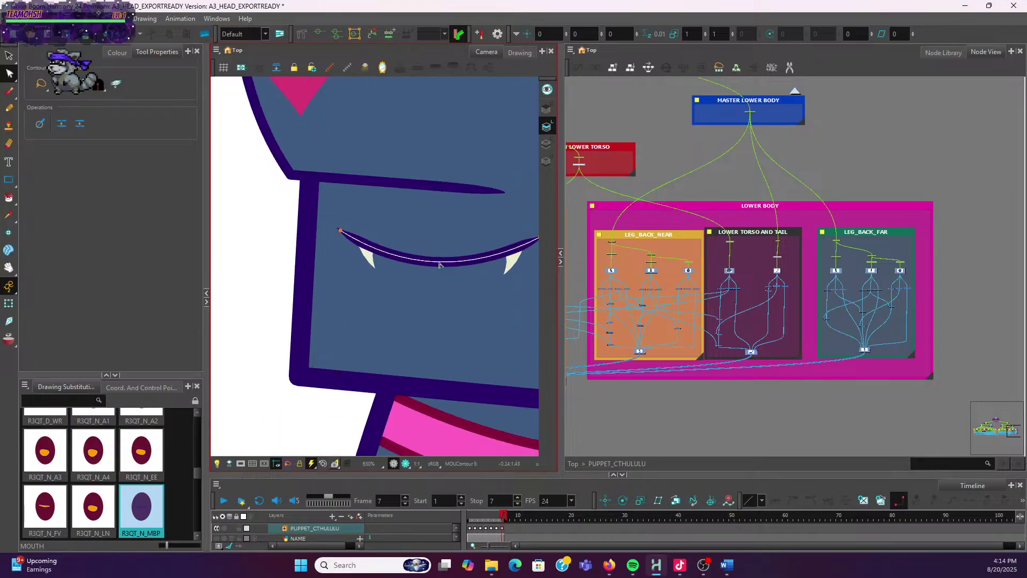
pyautogui.moveTo(440, 265); pyautogui.dragTo(441, 228)
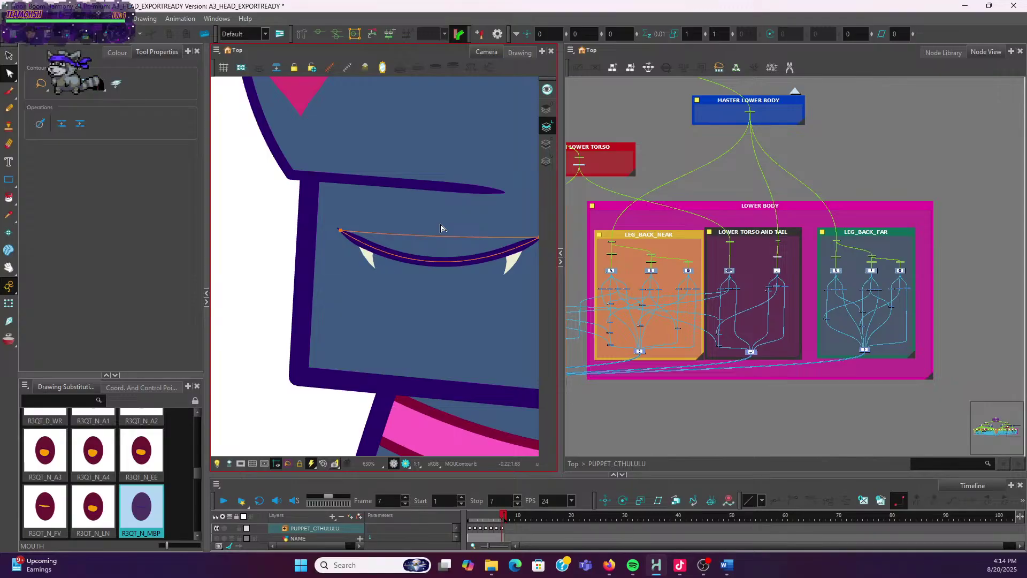
pyautogui.moveTo(441, 228); pyautogui.dragTo(454, 266)
# Nudge the straightened mouth line down four steps to meet the fangs, and deselect it
pyautogui.click(9, 55)
pyautogui.press('Down')
pyautogui.press('Down')
pyautogui.press('Down')
pyautogui.press('Down')
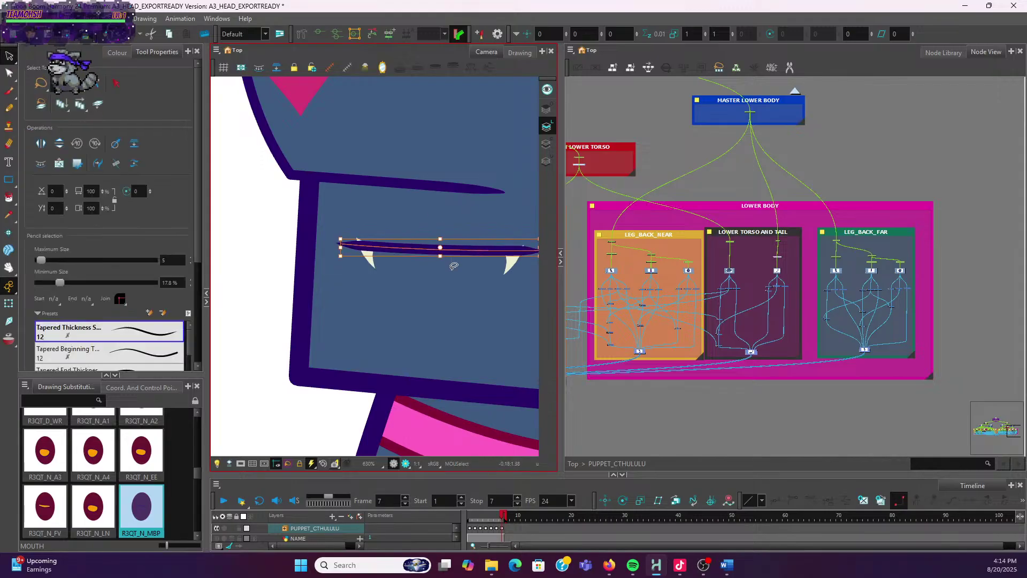
pyautogui.click(423, 308)
pyautogui.scroll(5, 373, 269)
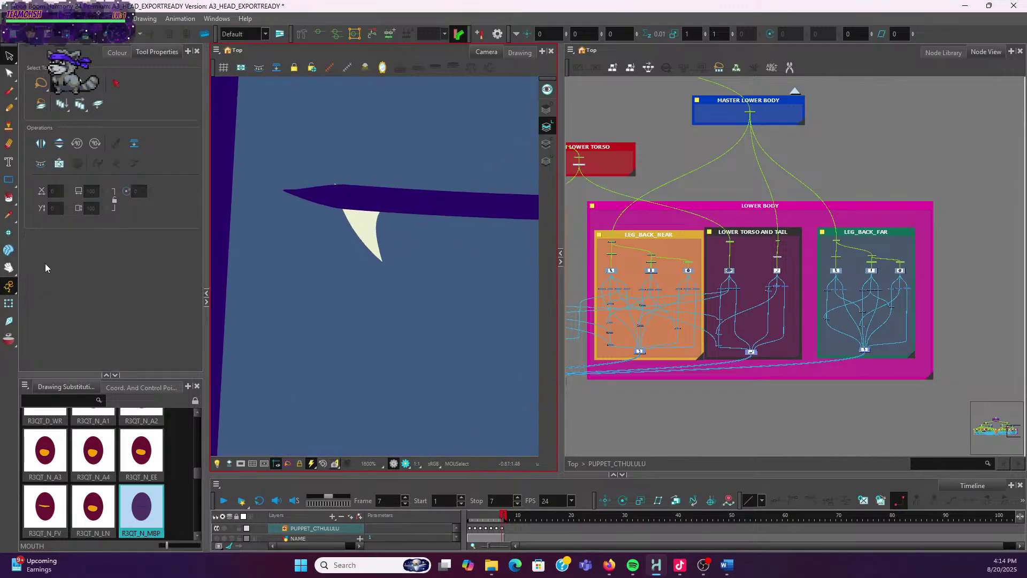
pyautogui.click(9, 304)
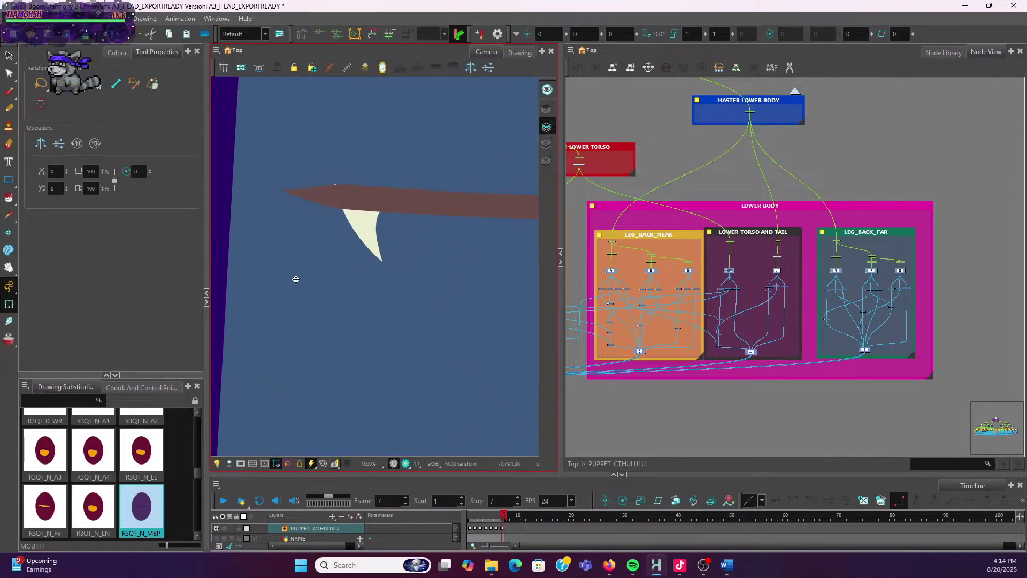
pyautogui.scroll(-4, 295, 279)
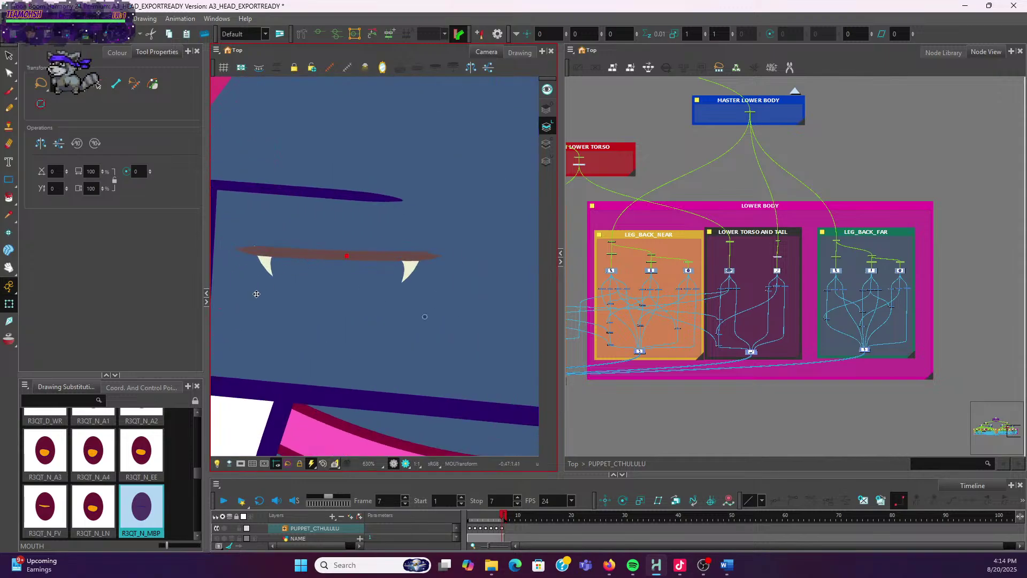
pyautogui.scroll(-8, 256, 294)
# Check which art layer holds the fangs of R3QT_N_MBP, selecting artwork on the overlay and underlay layers without changing it
pyautogui.scroll(3, 252, 333)
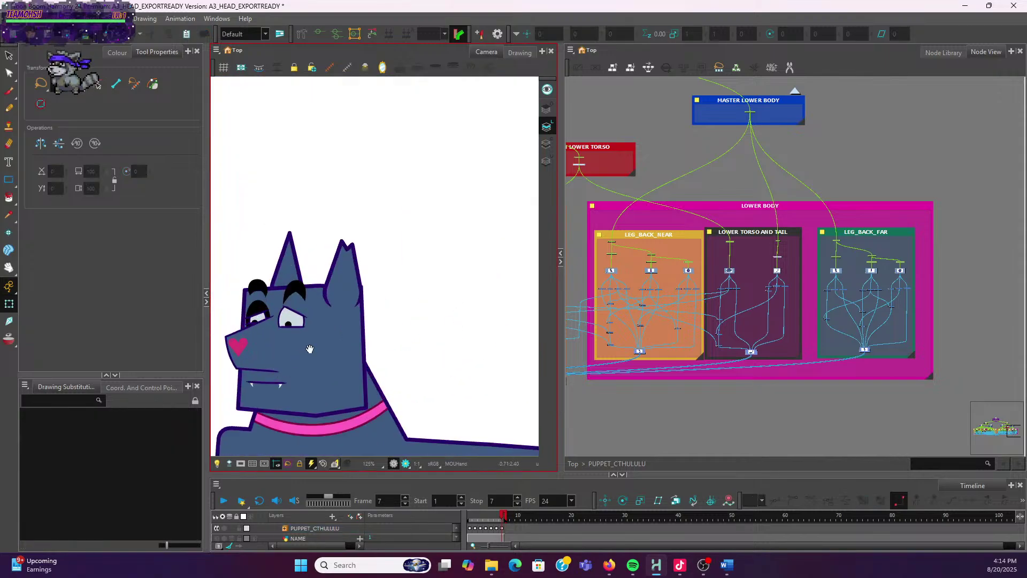
pyautogui.scroll(5, 310, 349)
pyautogui.click(283, 296)
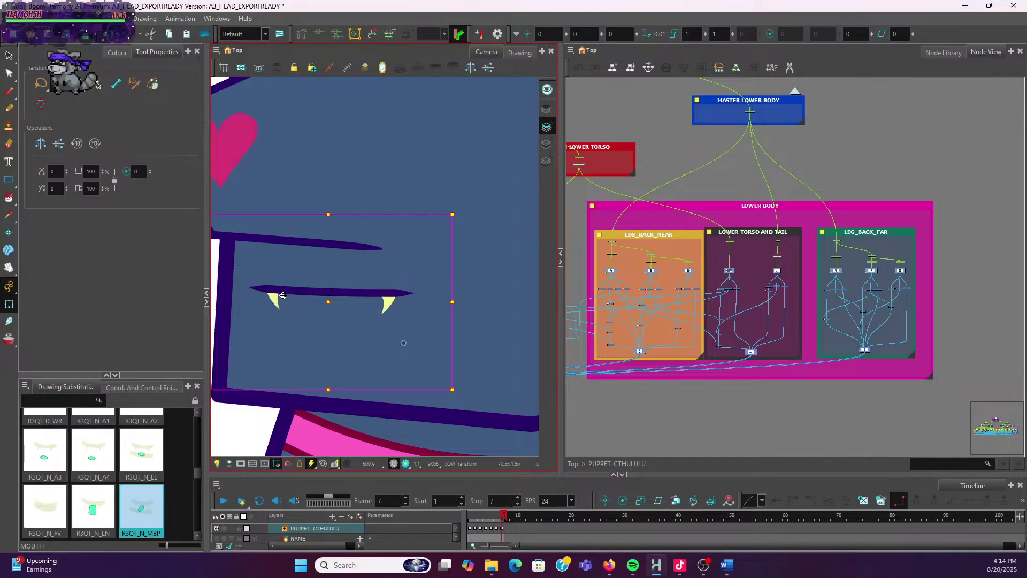
pyautogui.click(9, 55)
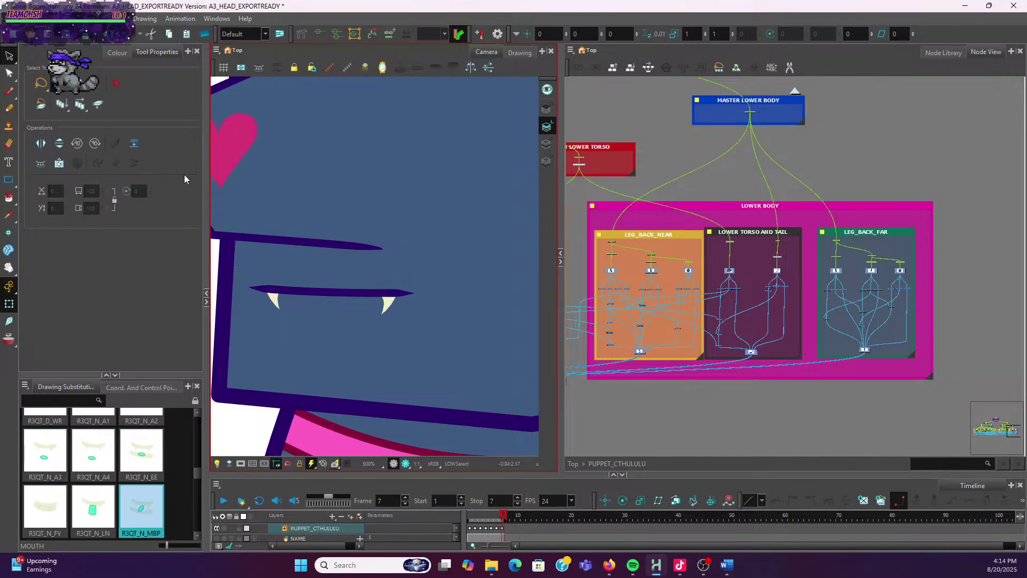
pyautogui.scroll(3, 300, 308)
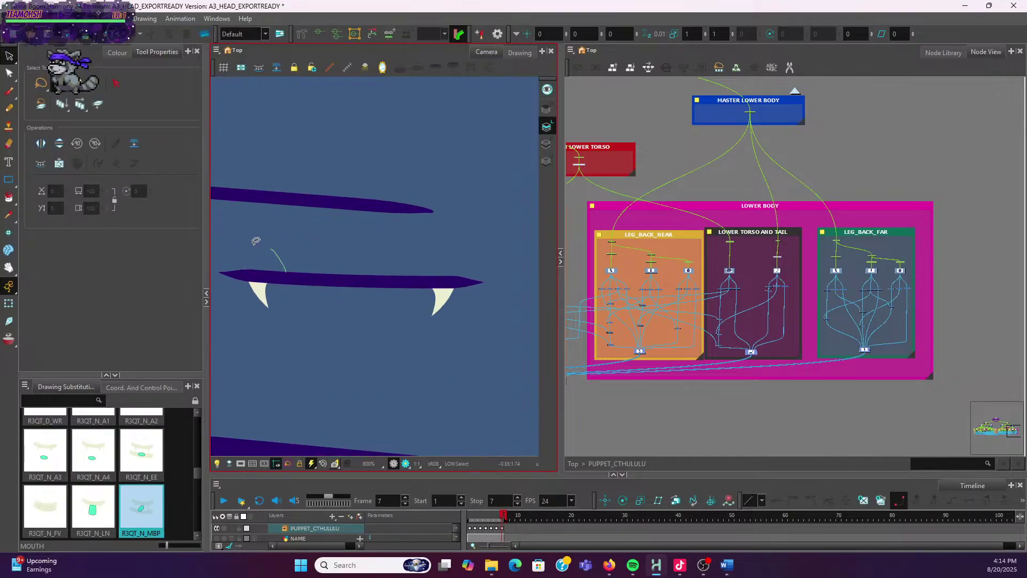
pyautogui.moveTo(256, 240)
pyautogui.mouseDown()
pyautogui.moveTo(283, 324)
pyautogui.moveTo(267, 243)
pyautogui.mouseUp()
pyautogui.click(545, 145)
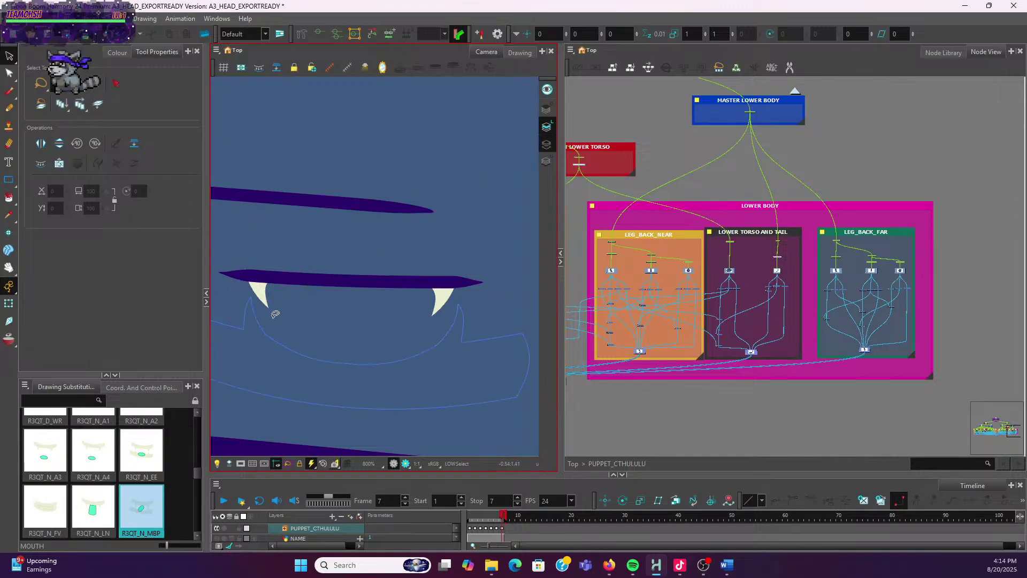
pyautogui.click(546, 108)
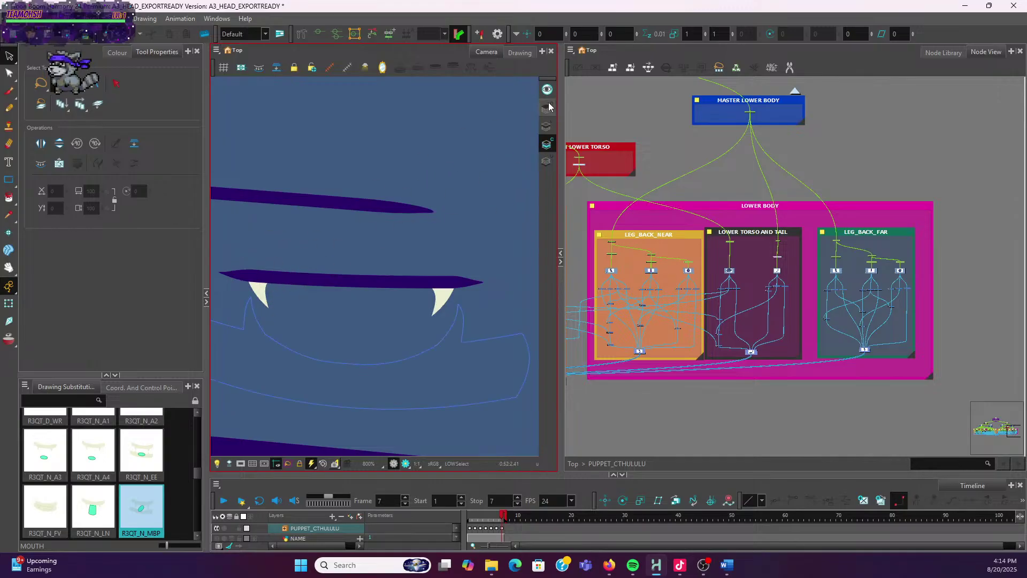
pyautogui.moveTo(243, 254)
pyautogui.mouseDown()
pyautogui.moveTo(278, 292)
pyautogui.moveTo(251, 251)
pyautogui.mouseUp()
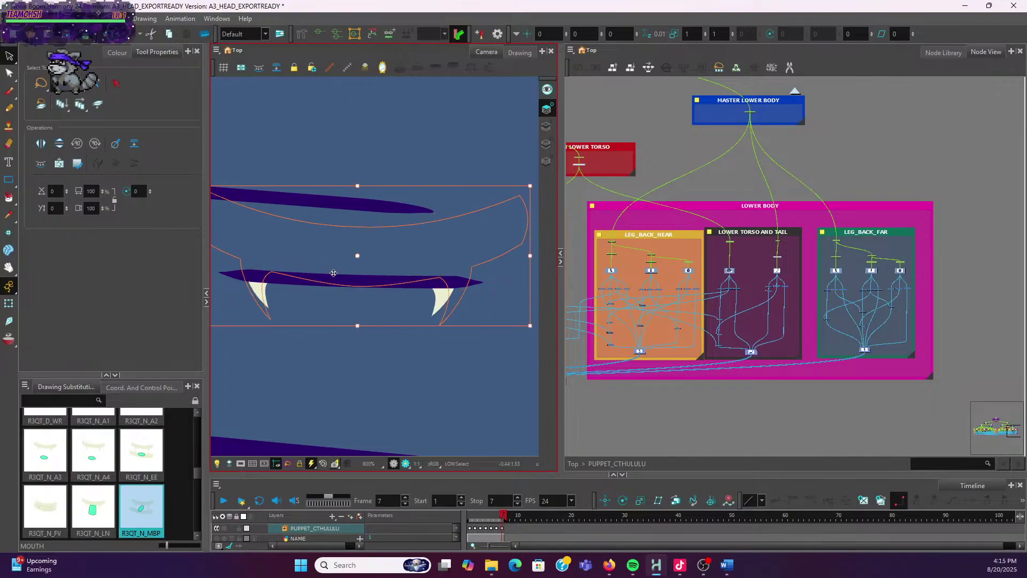
pyautogui.click(534, 167)
pyautogui.click(545, 162)
pyautogui.moveTo(240, 241)
pyautogui.mouseDown()
pyautogui.moveTo(294, 362)
pyautogui.moveTo(243, 244)
pyautogui.mouseUp()
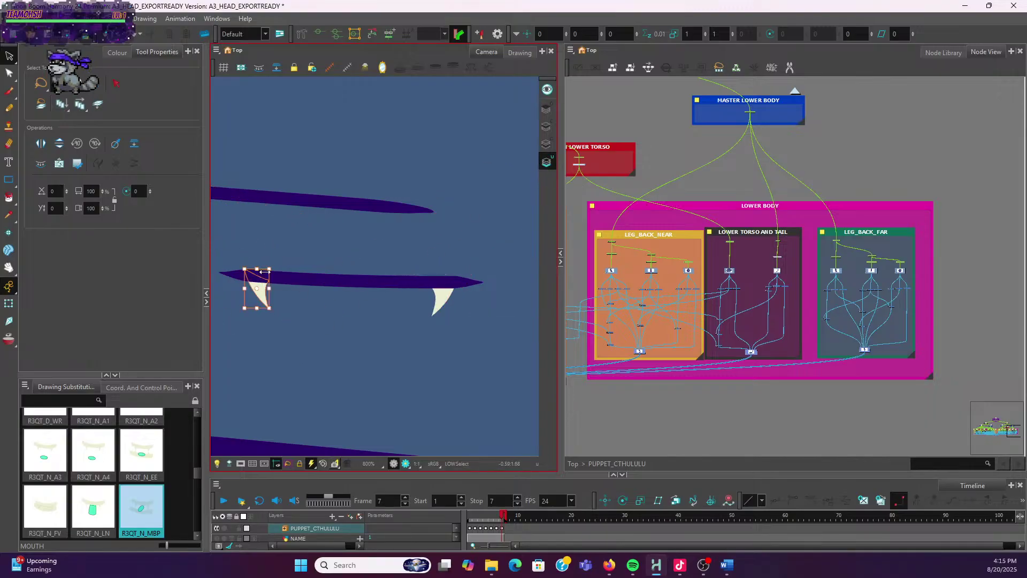
pyautogui.scroll(1, 262, 283)
pyautogui.scroll(-5, 274, 236)
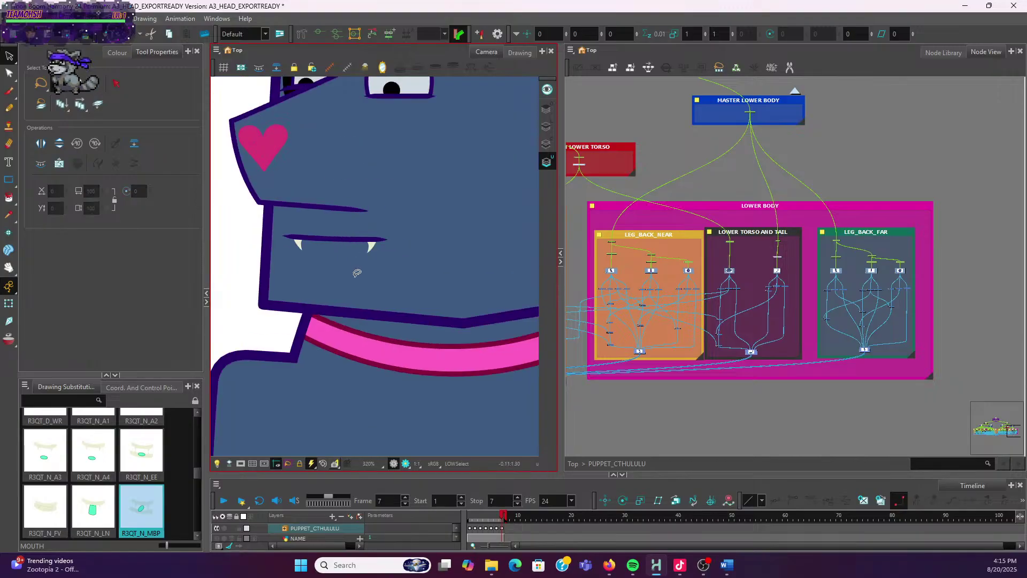
pyautogui.click(361, 321)
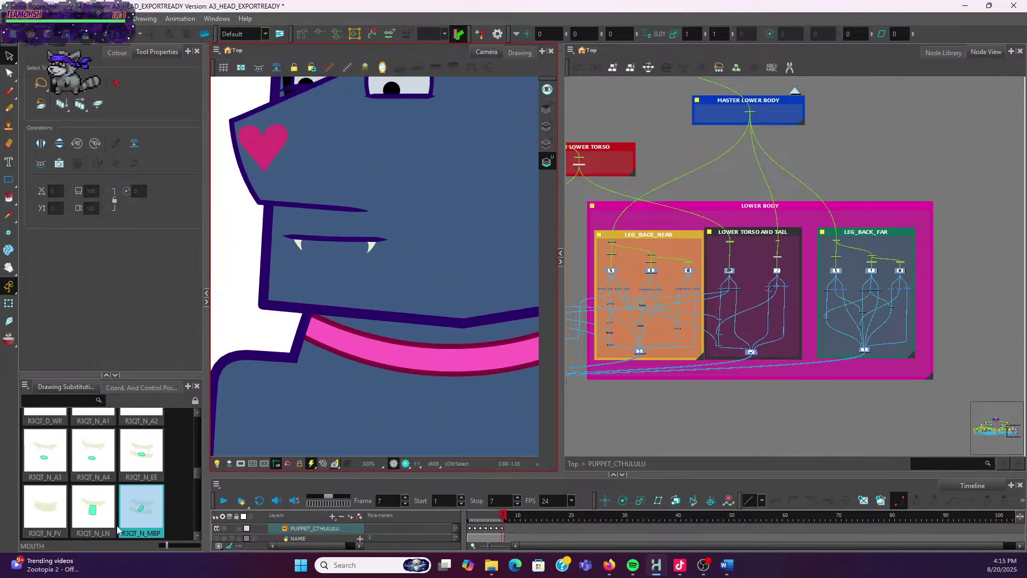
# Compare the R3QT_N_LN and R3QT_N_MBP mouth drawings by swapping between them, ending on R3QT_N_MBP
pyautogui.click(89, 518)
pyautogui.click(136, 519)
pyautogui.click(114, 516)
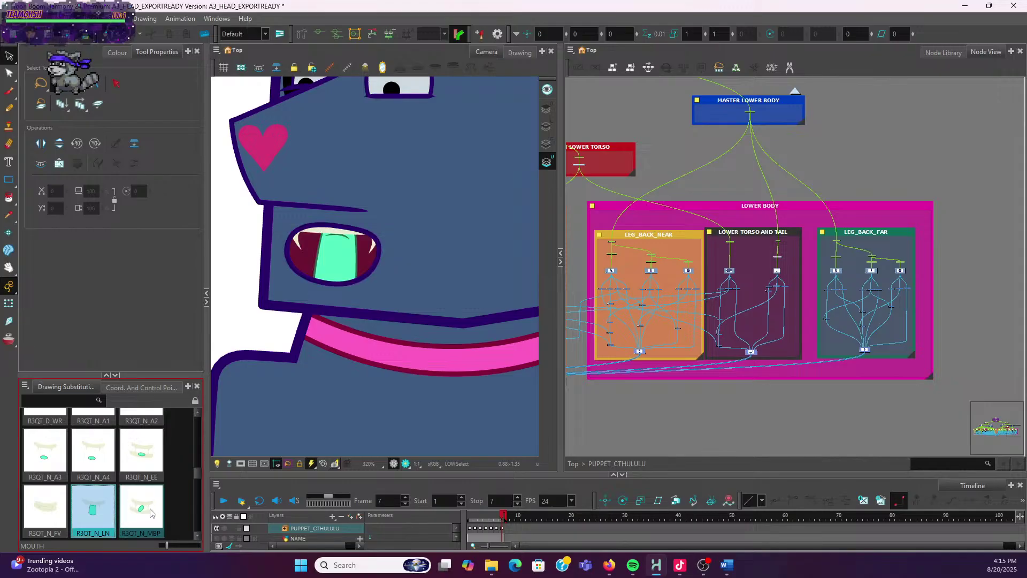
pyautogui.click(157, 511)
pyautogui.click(116, 509)
pyautogui.click(149, 509)
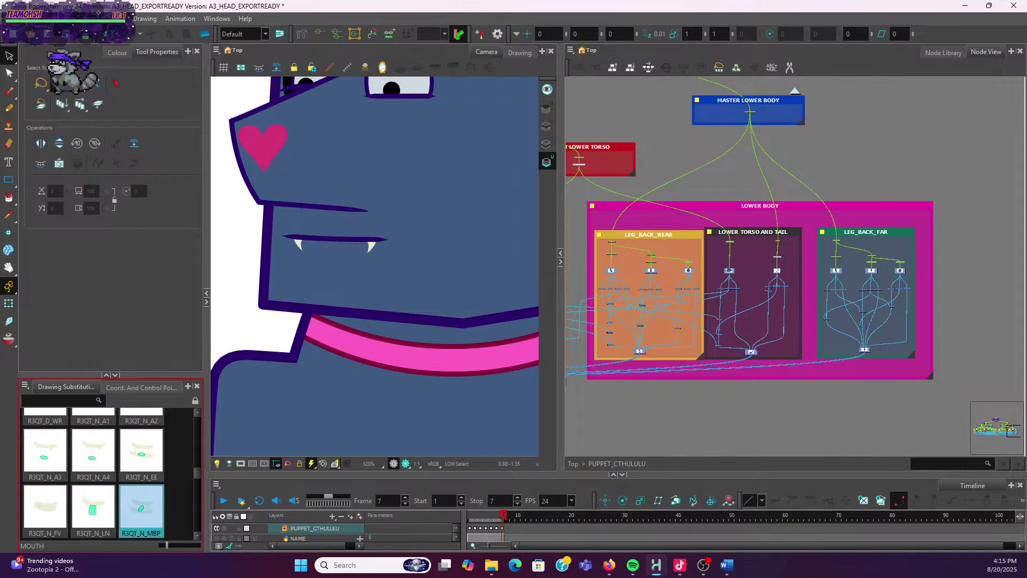
# Switch to the Puppet Update Notes in Word and colour the "Missing Mouth Shape:R3QT_N_MBP" item red as completed
pyautogui.hotkey('alt', 'Tab')
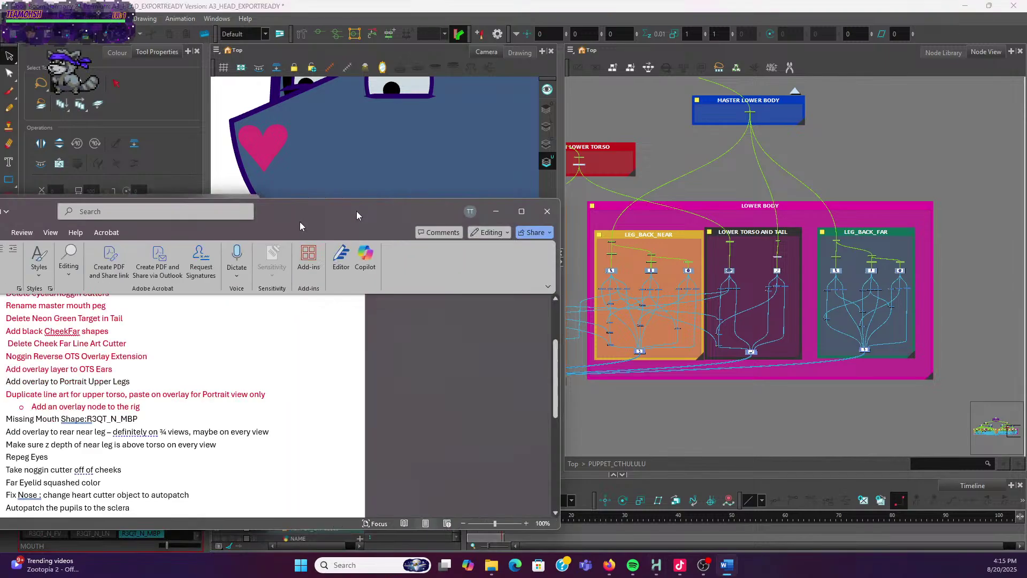
pyautogui.moveTo(681, 111); pyautogui.dragTo(674, 110)
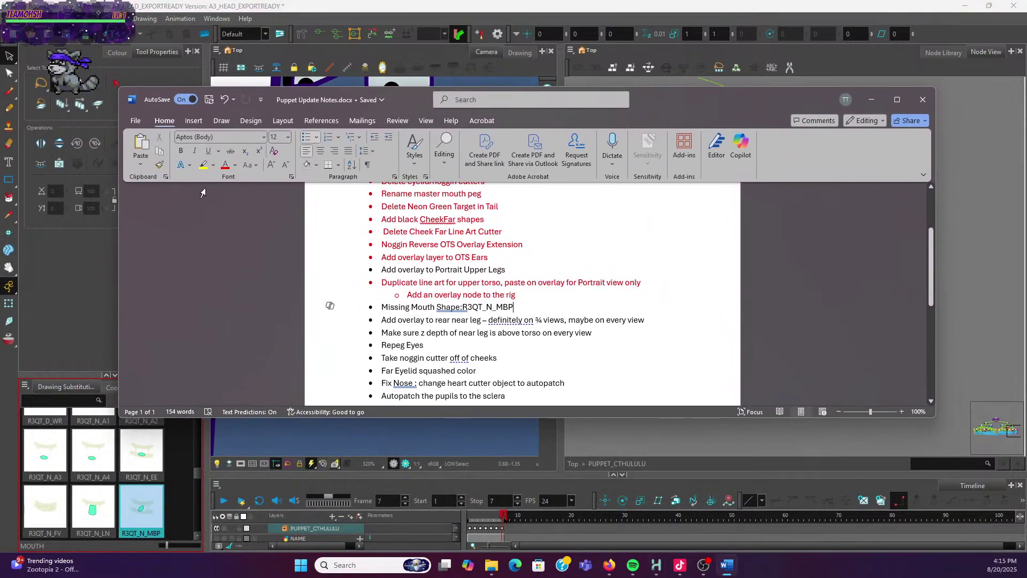
pyautogui.scroll(-2, 444, 336)
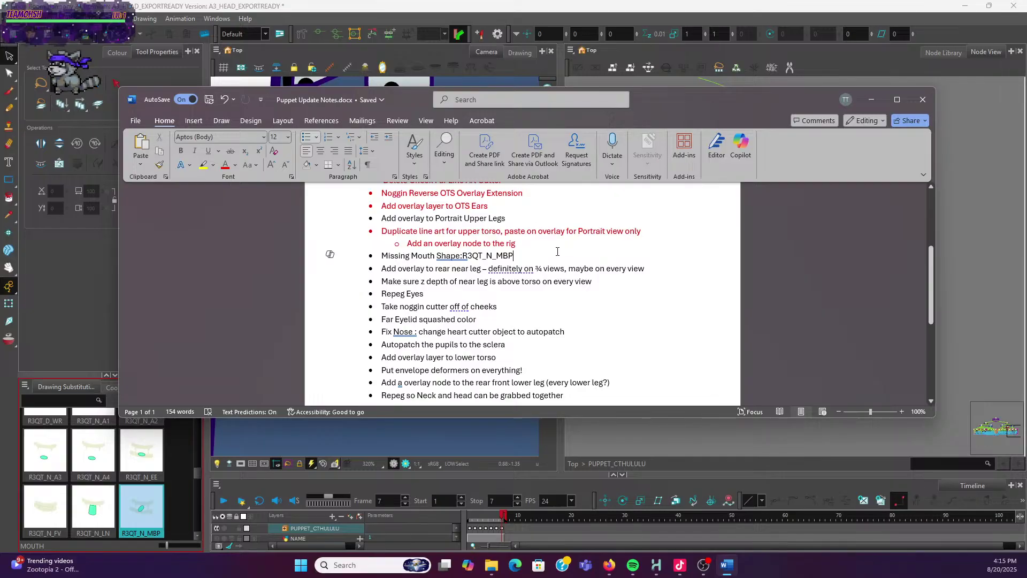
pyautogui.tripleClick(518, 255)
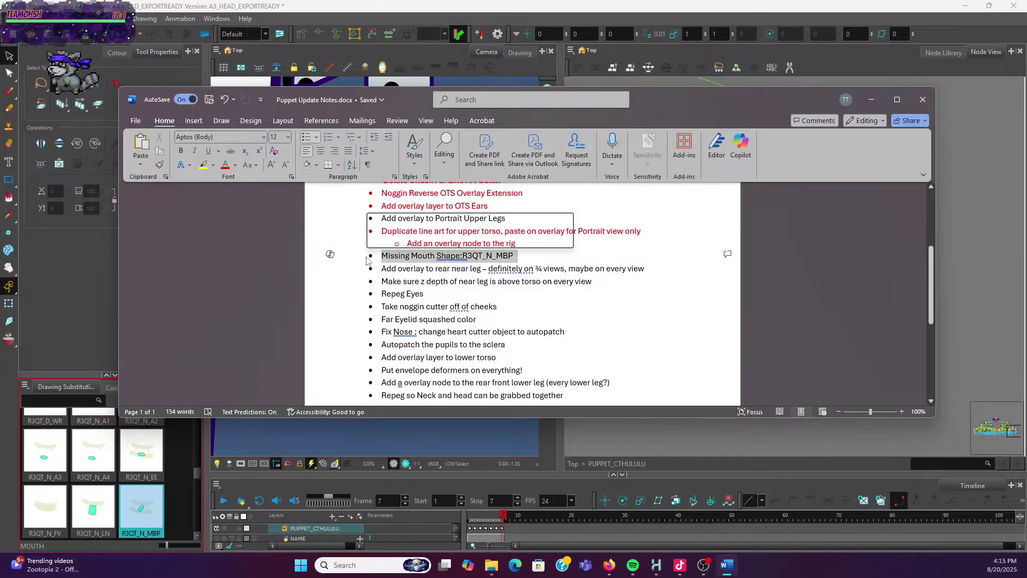
pyautogui.click(225, 166)
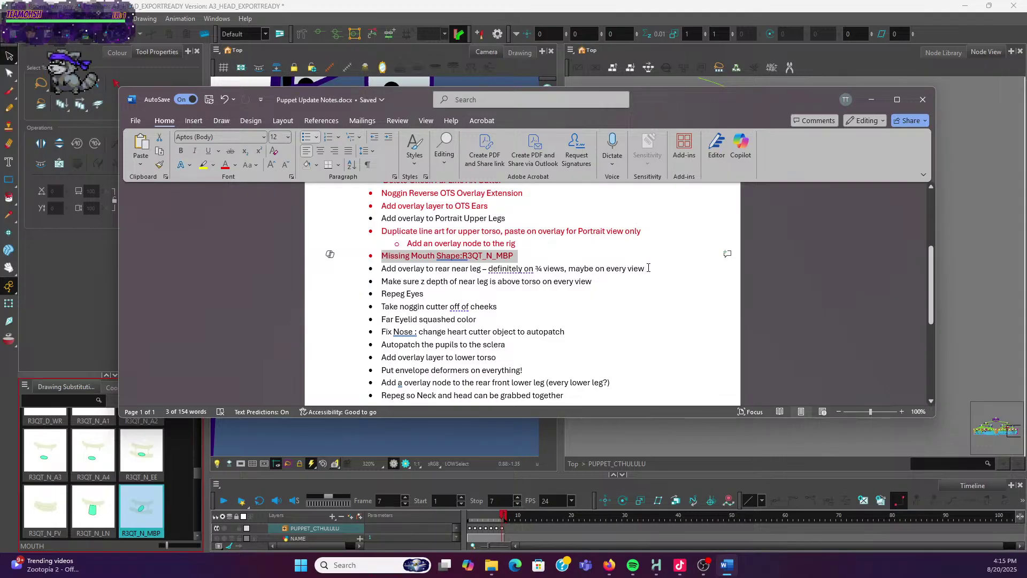
# Move the "Add overlay to rear near leg" item directly below "Add overlay to Portrait Upper Legs", leaving no blank line
pyautogui.moveTo(648, 268); pyautogui.dragTo(388, 271)
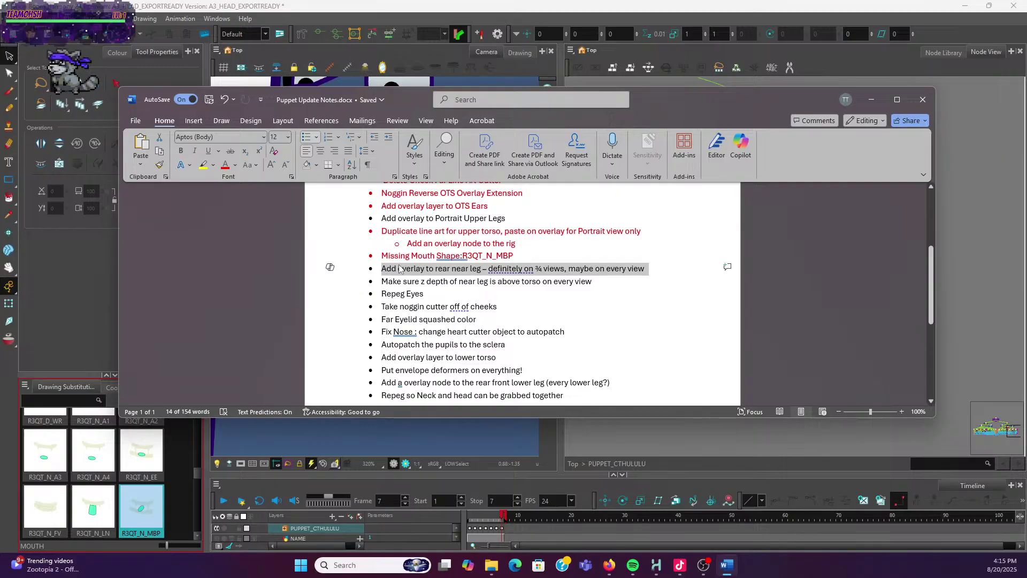
pyautogui.hotkey('ctrl', 'x')
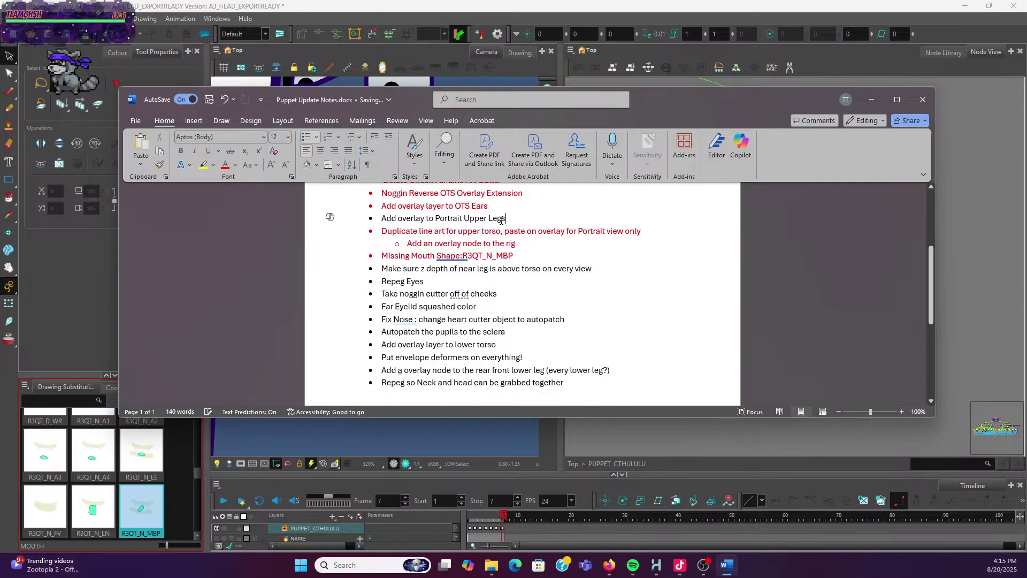
pyautogui.click(502, 218)
pyautogui.press('Return')
pyautogui.hotkey('ctrl', 'v')
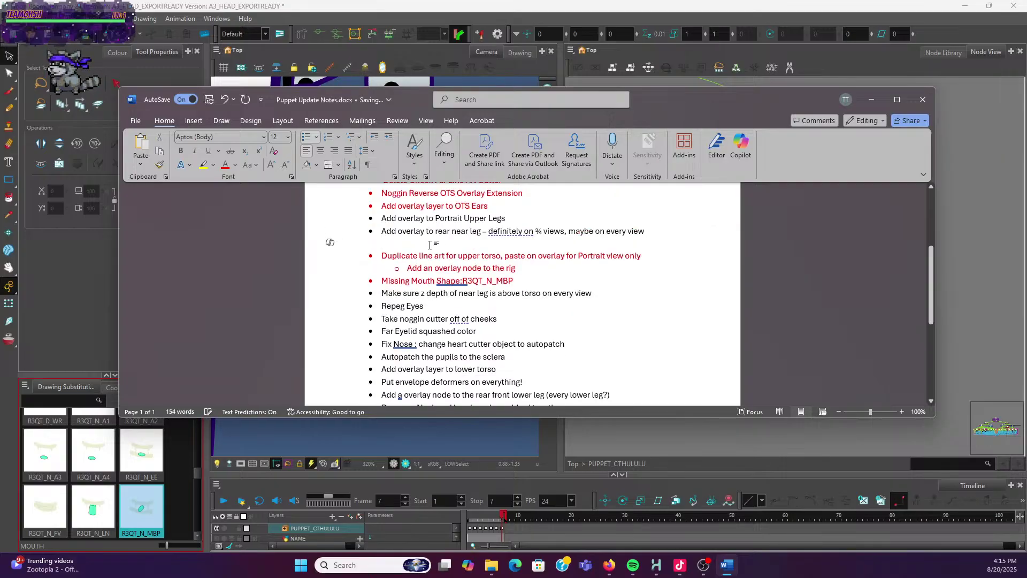
pyautogui.press('Return')
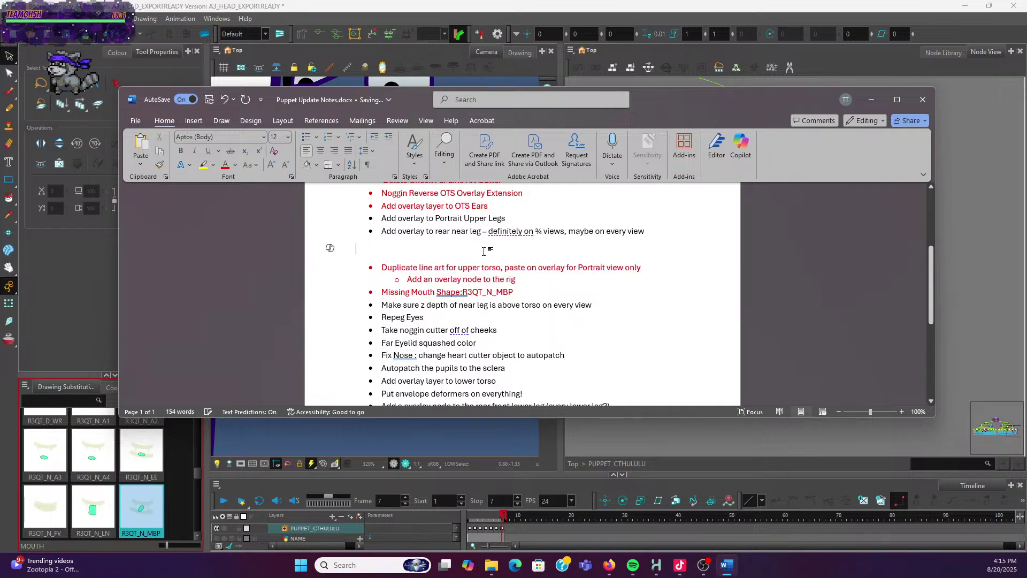
pyautogui.press('BackSpace')
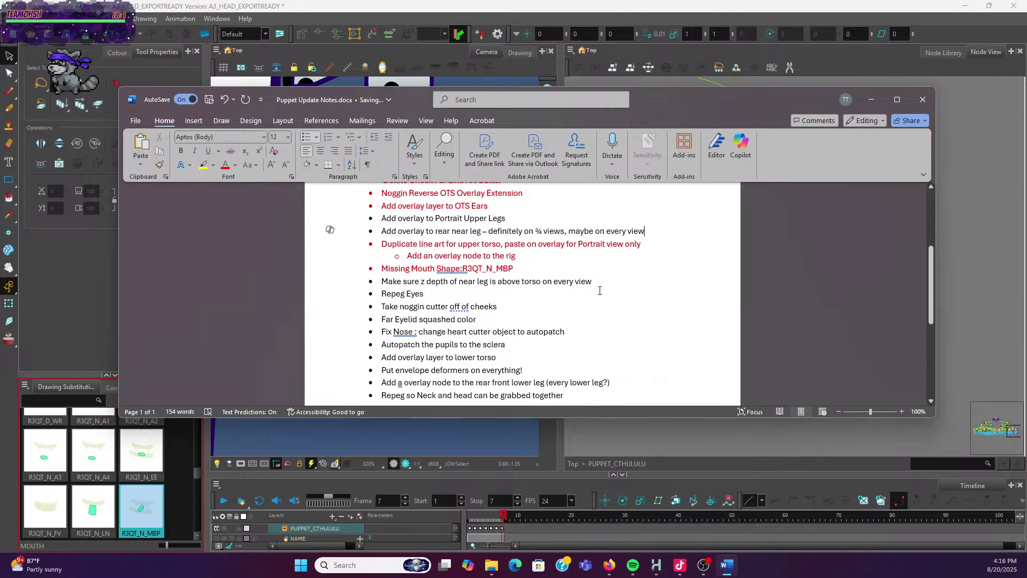
# Highlight the note about the near leg's z depth and return to Toon Boom Harmony on frame 1 with the Transform tool
pyautogui.moveTo(600, 281); pyautogui.dragTo(380, 282)
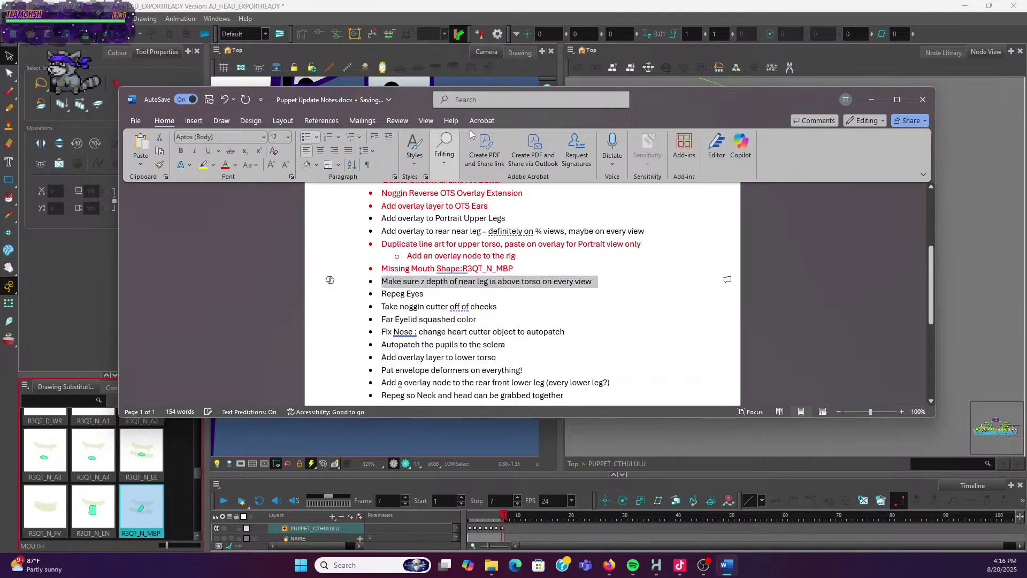
pyautogui.hotkey('alt', 'Tab')
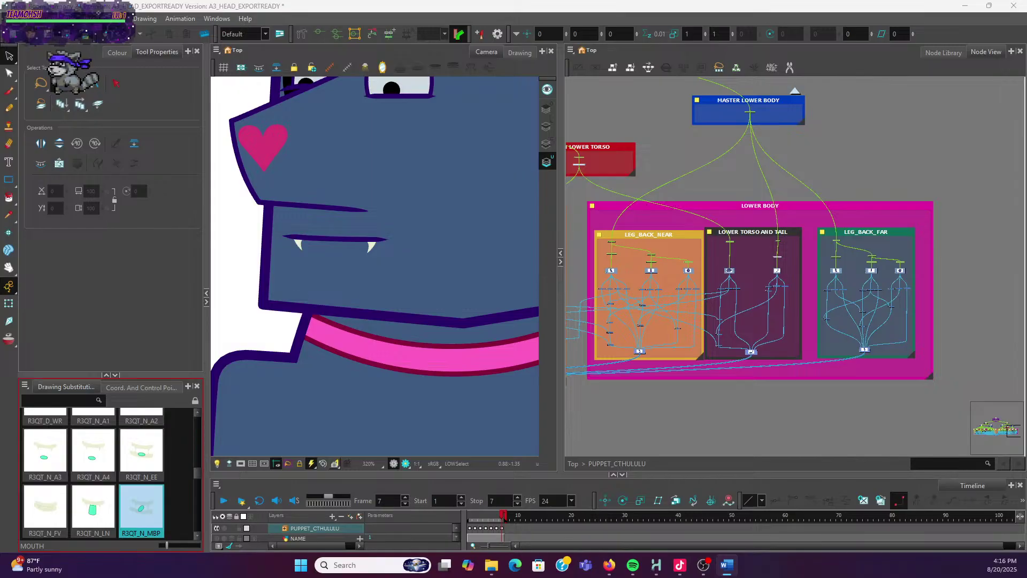
pyautogui.click(470, 521)
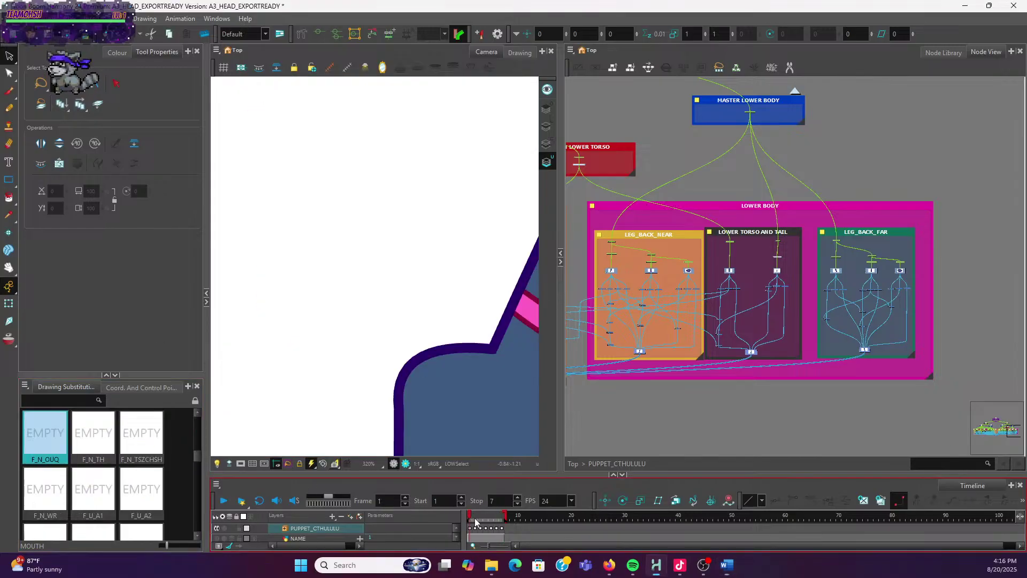
pyautogui.scroll(-8, 224, 272)
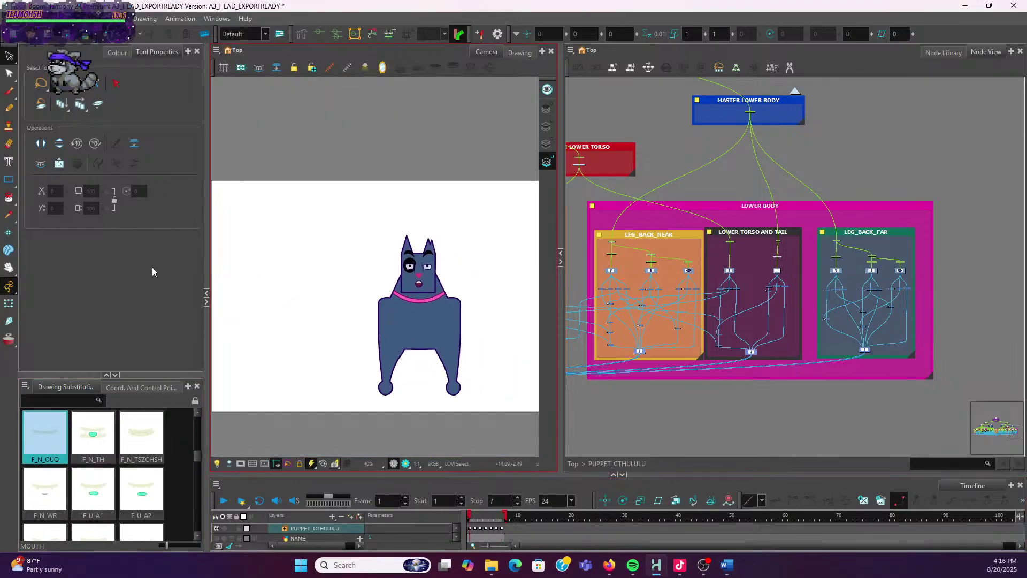
pyautogui.click(8, 304)
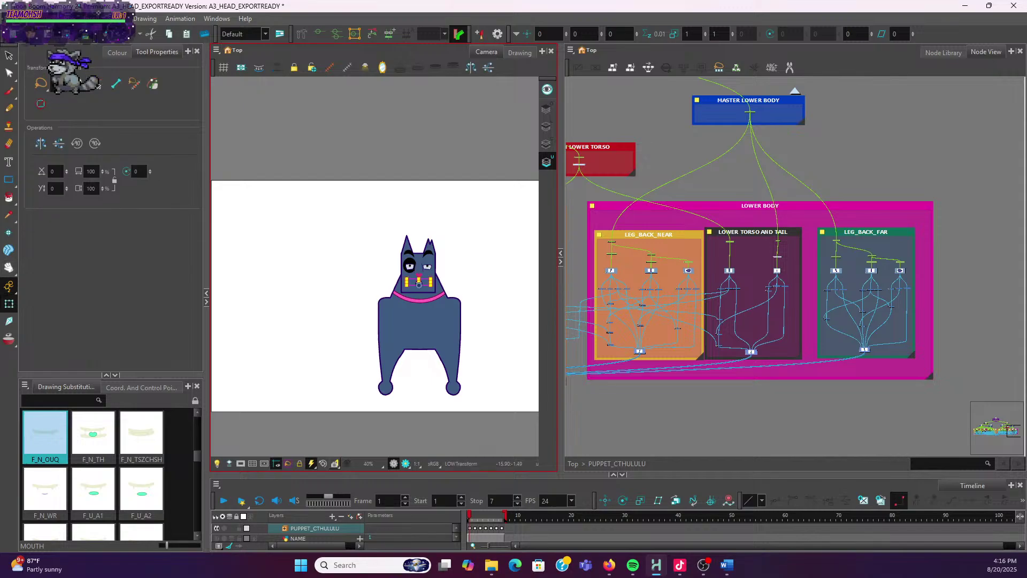
pyautogui.scroll(3, 318, 360)
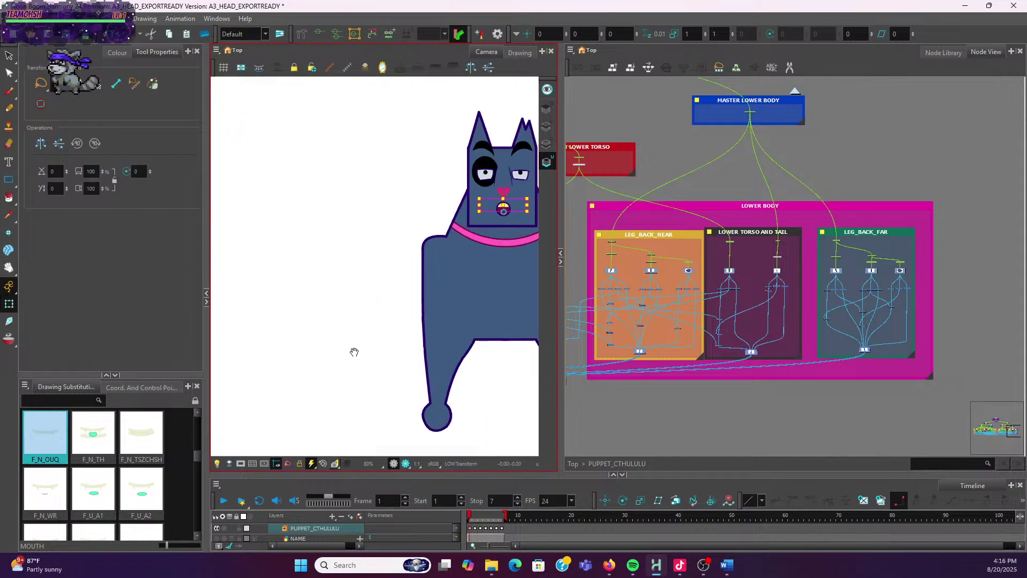
pyautogui.moveTo(353, 350); pyautogui.dragTo(309, 337)
# Select the near front upper leg and the upper torso in the front view to check how they overlap
pyautogui.click(407, 305)
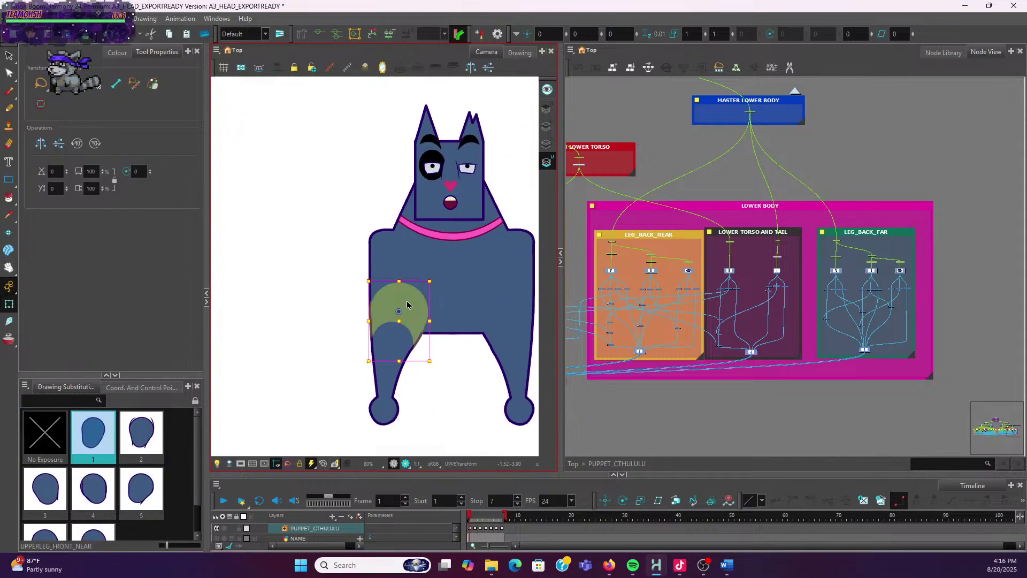
pyautogui.click(471, 283)
pyautogui.click(279, 291)
pyautogui.click(402, 300)
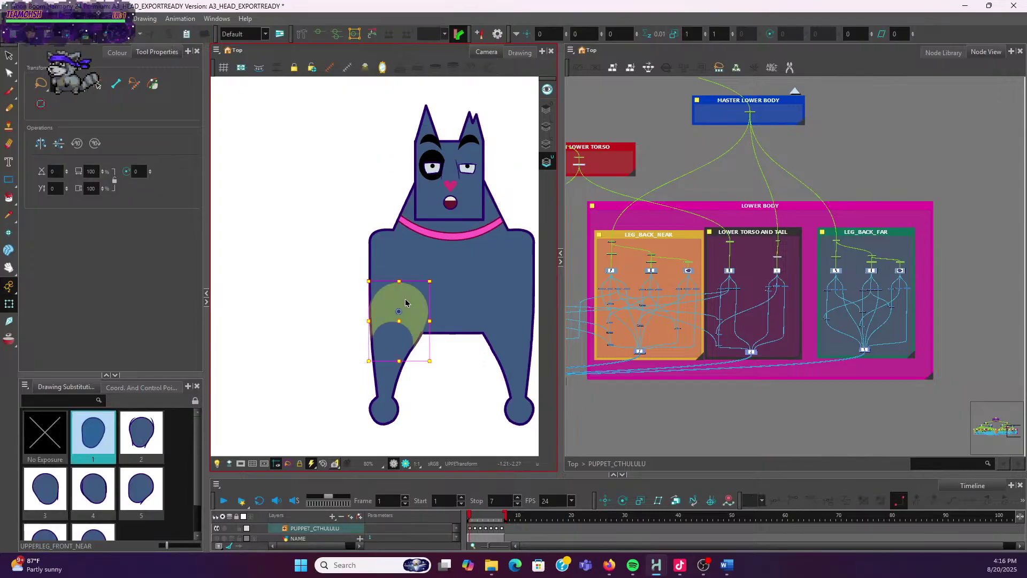
pyautogui.click(342, 262)
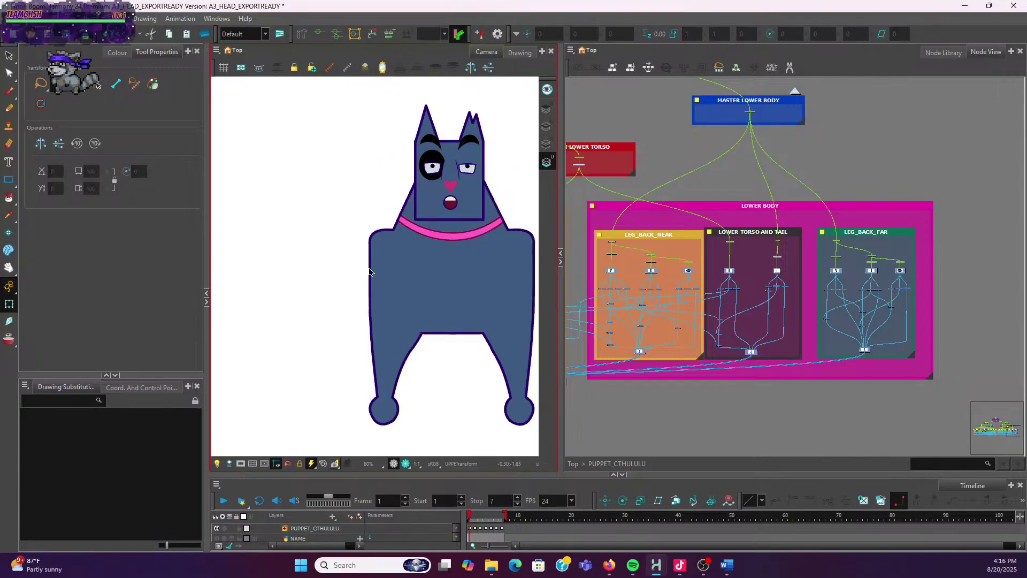
pyautogui.click(375, 275)
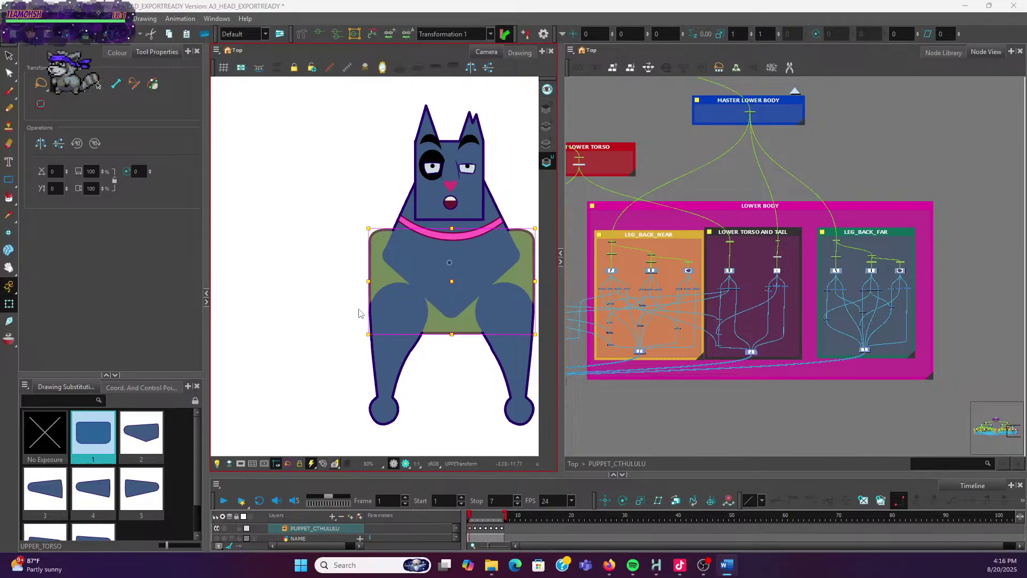
# Go through frames 2 to 7 and examine whether the near legs sit above the torso in every view
pyautogui.click(475, 518)
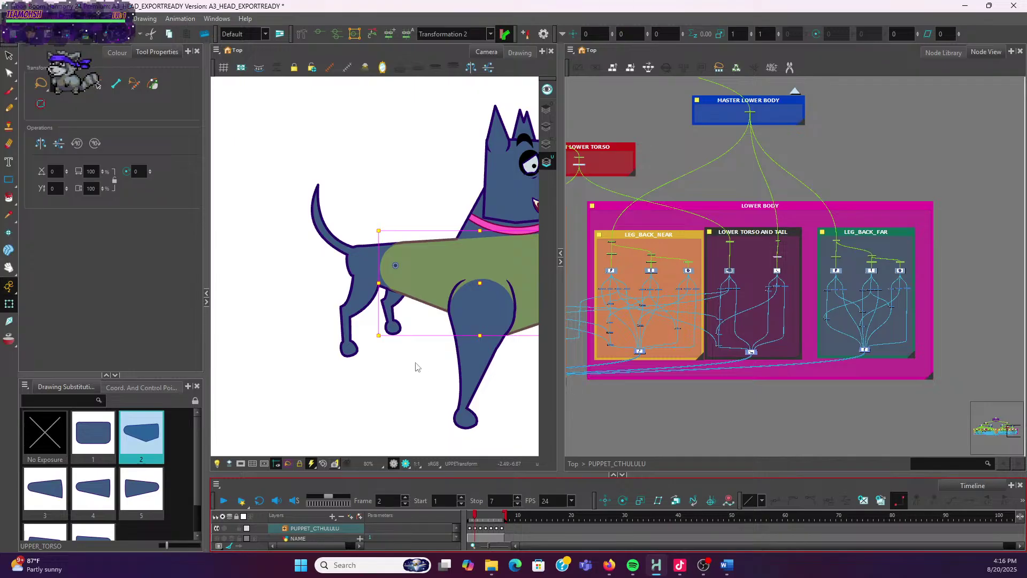
pyautogui.moveTo(422, 362); pyautogui.dragTo(327, 338)
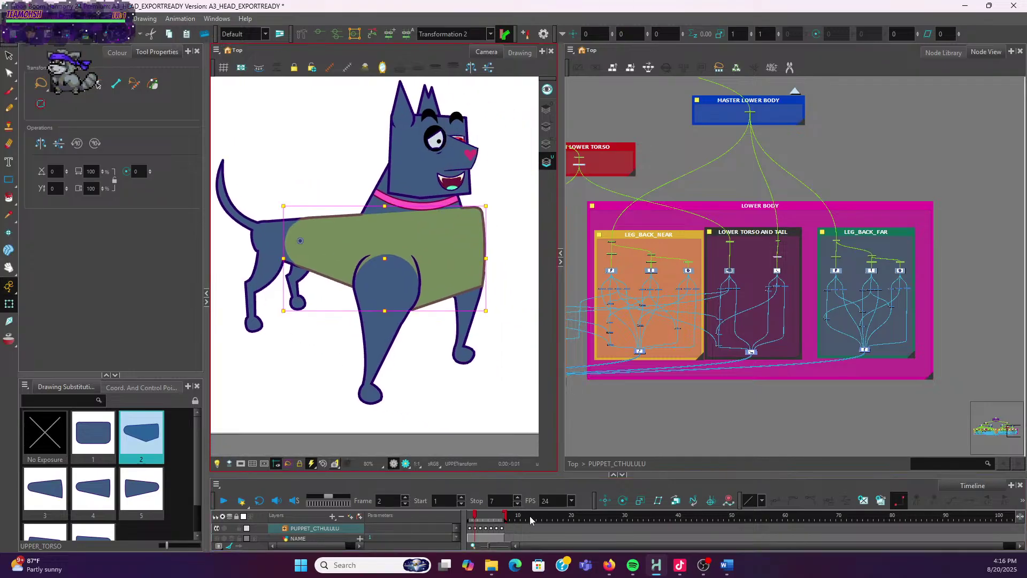
pyautogui.click(481, 518)
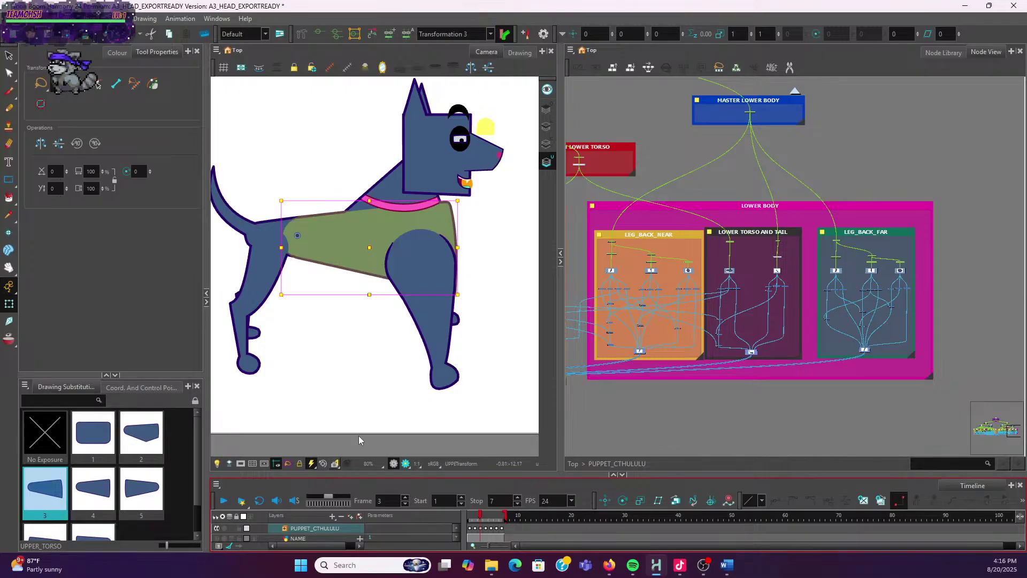
pyautogui.click(485, 518)
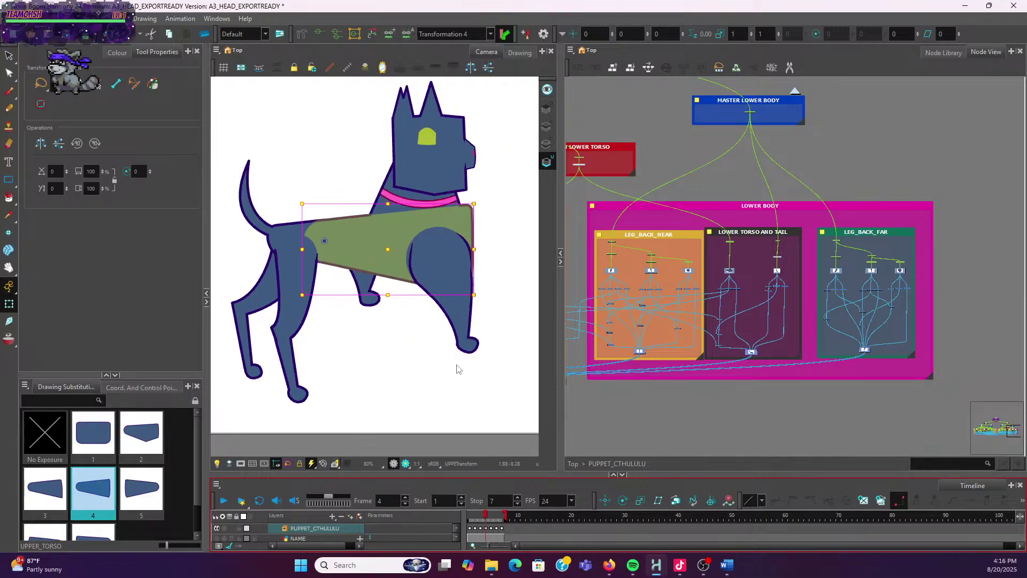
pyautogui.click(491, 518)
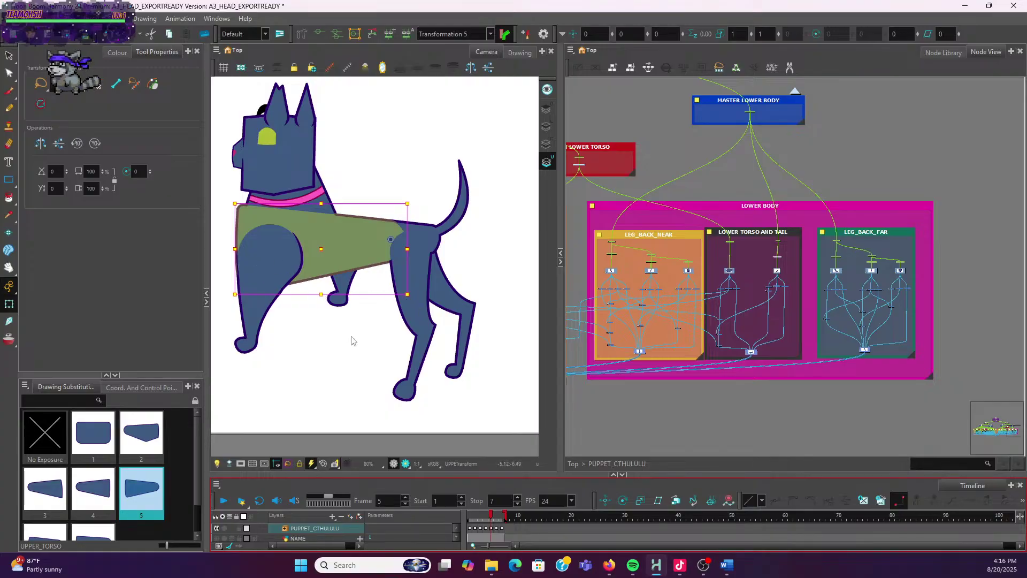
pyautogui.click(497, 519)
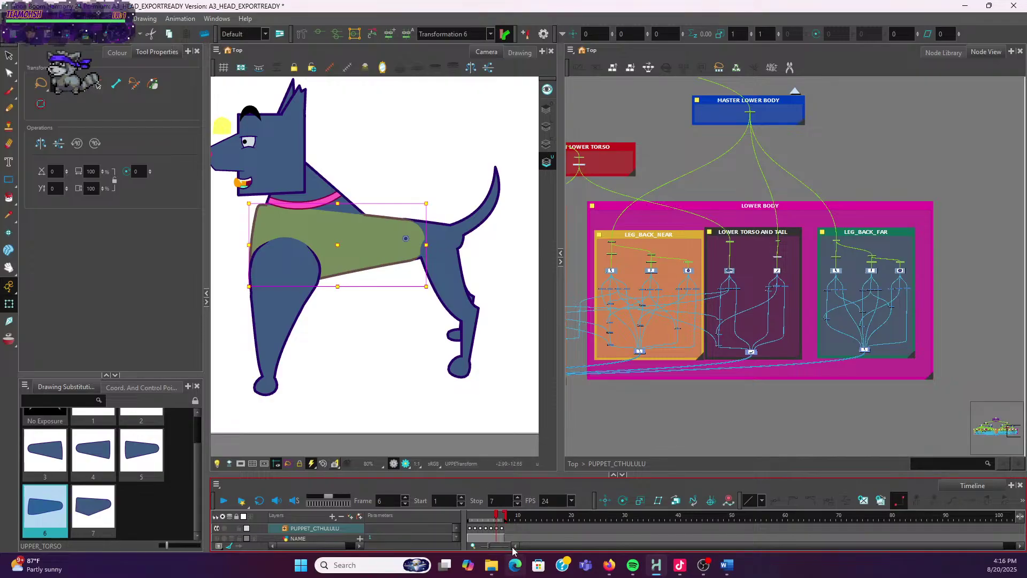
pyautogui.click(501, 518)
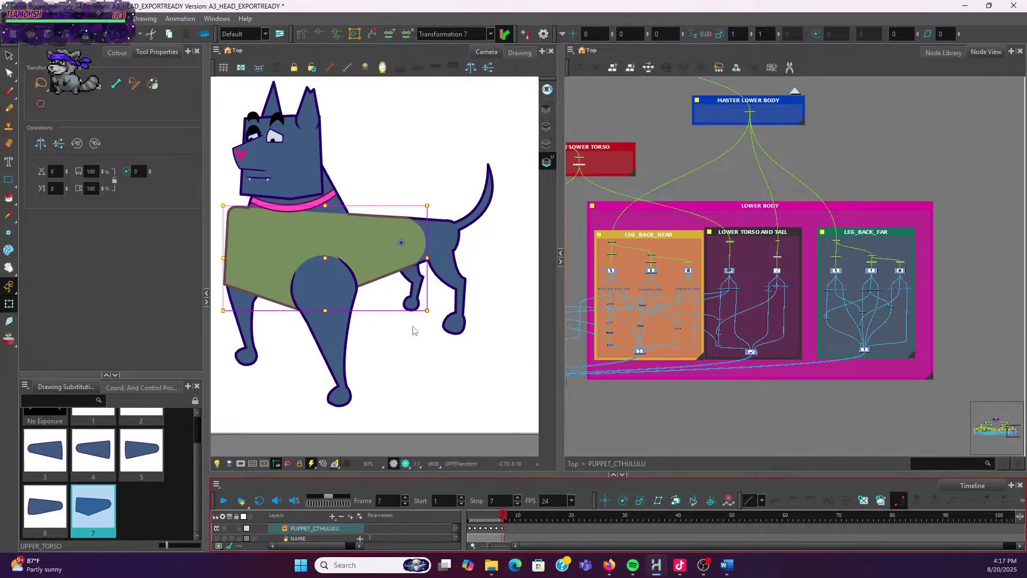
pyautogui.scroll(-1, 409, 348)
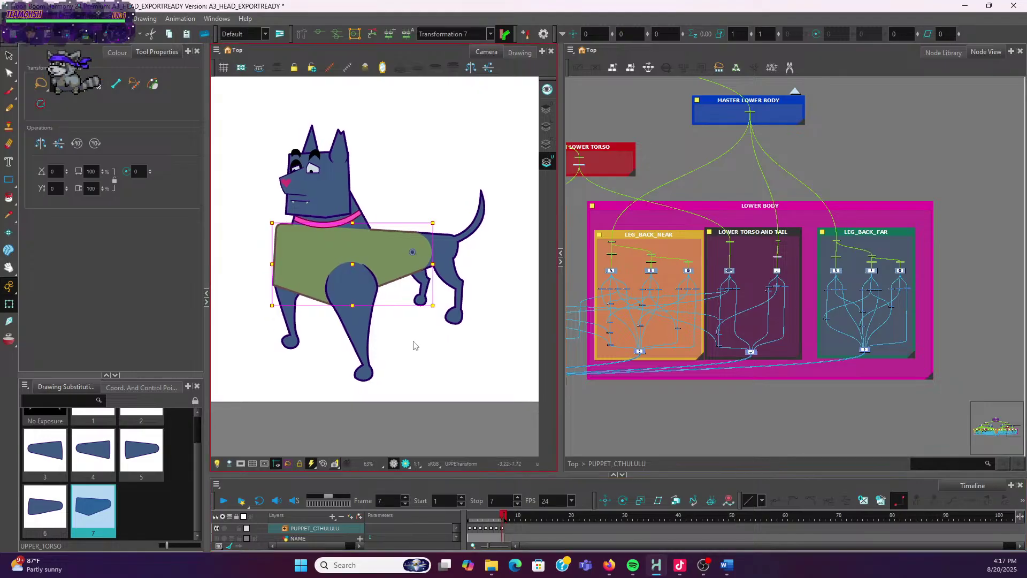
pyautogui.moveTo(397, 217); pyautogui.dragTo(412, 261)
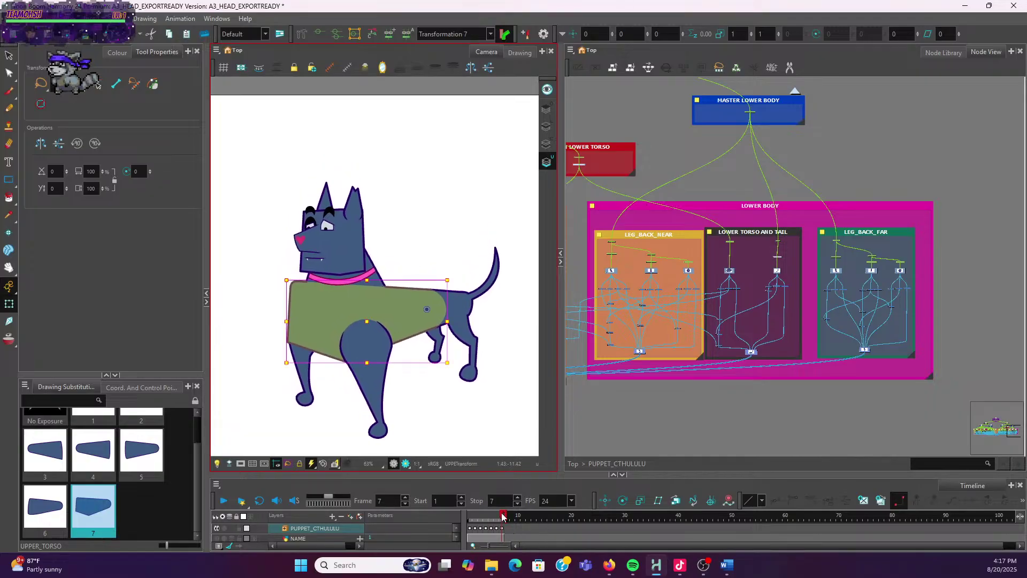
# On frame 2, set the z position of the neck and collar peg (NECK_N_COLLAR-P) to 0.001
pyautogui.moveTo(501, 517); pyautogui.dragTo(476, 519)
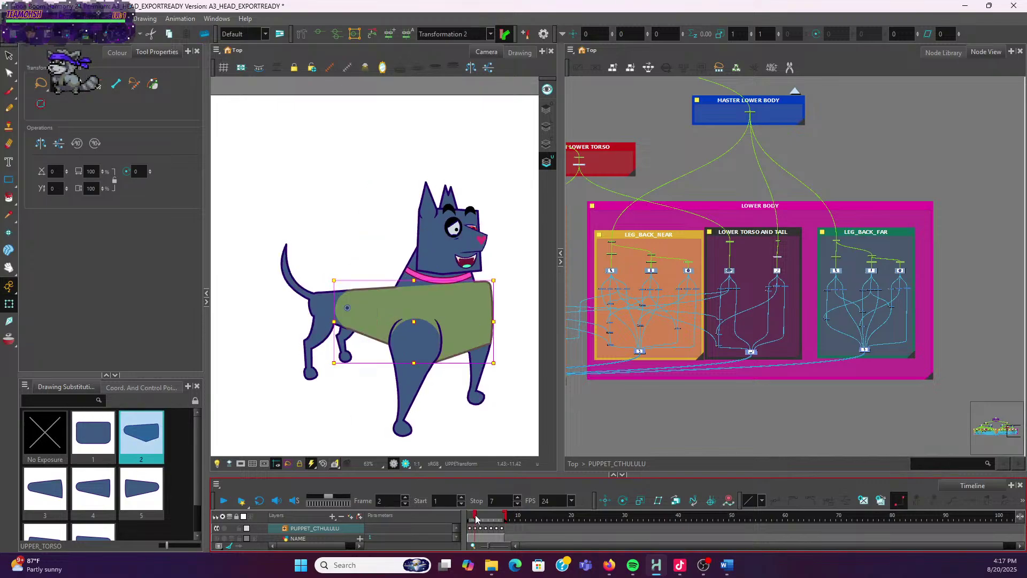
pyautogui.click(411, 289)
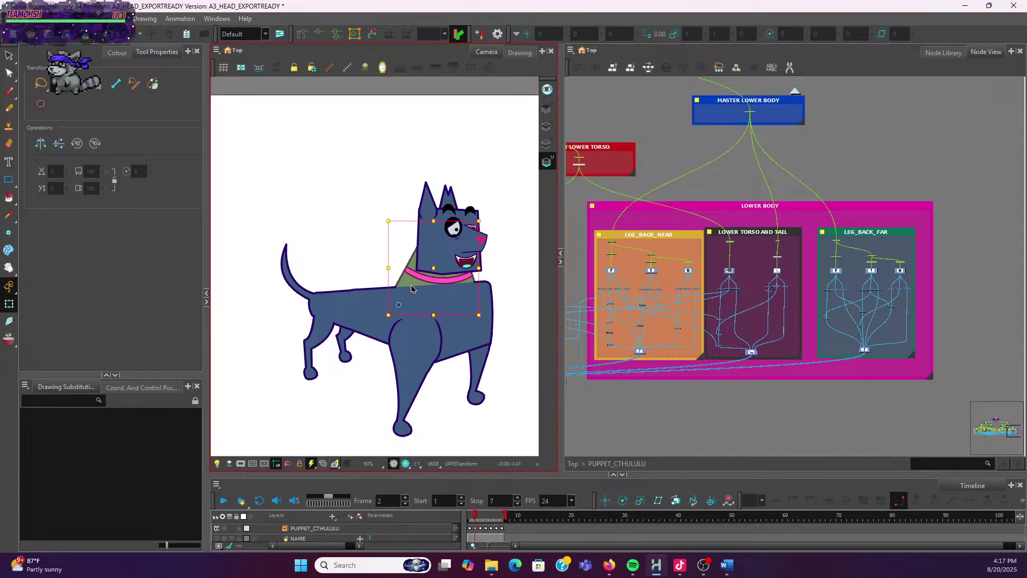
pyautogui.click(411, 289)
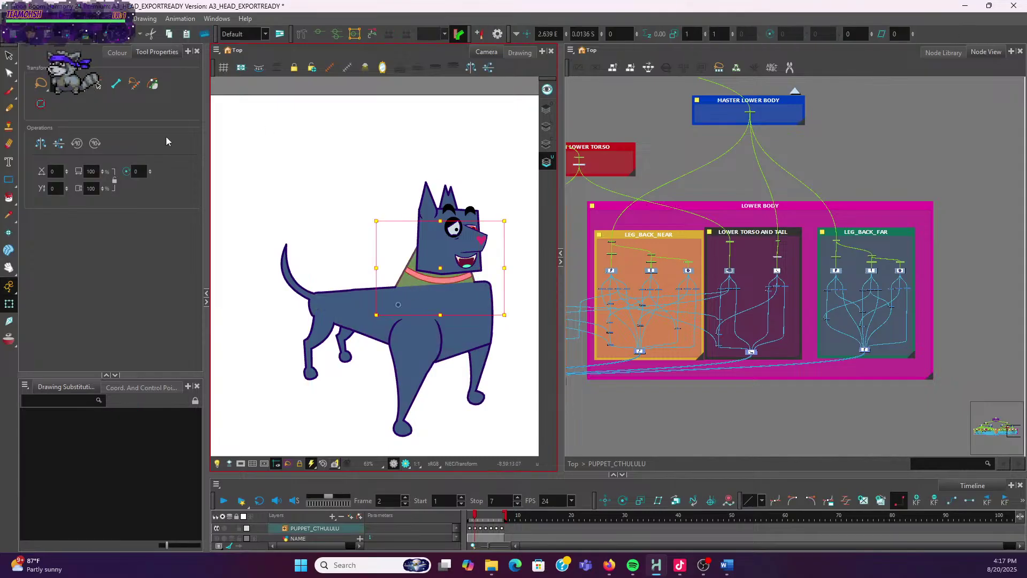
pyautogui.click(141, 386)
pyautogui.click(98, 496)
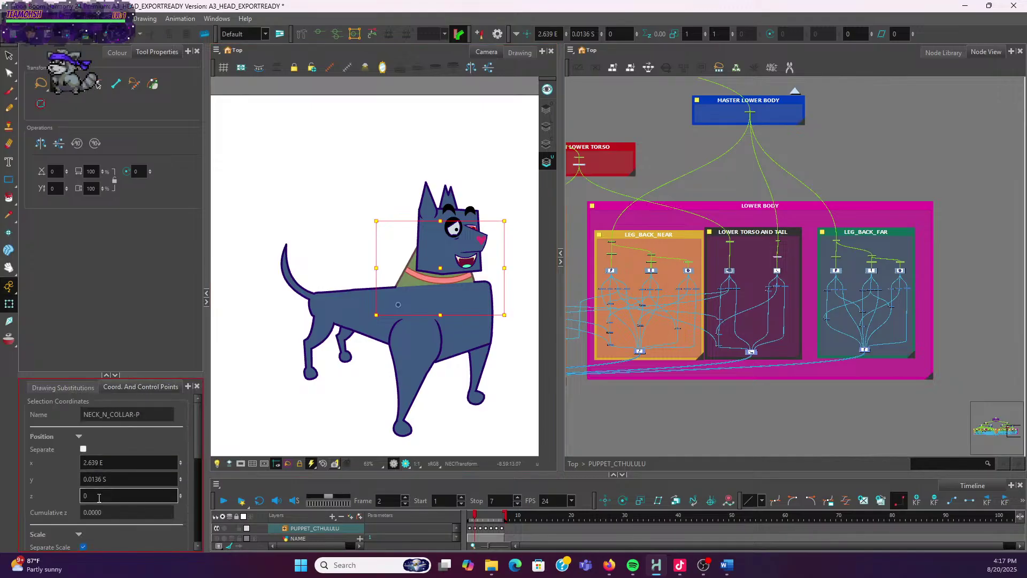
pyautogui.doubleClick(99, 496)
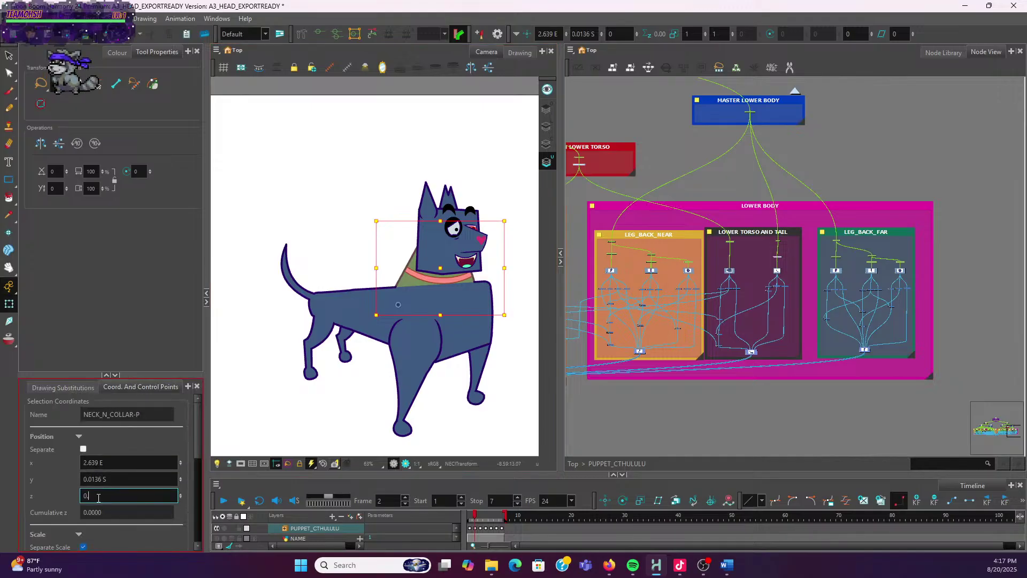
pyautogui.press('Return')
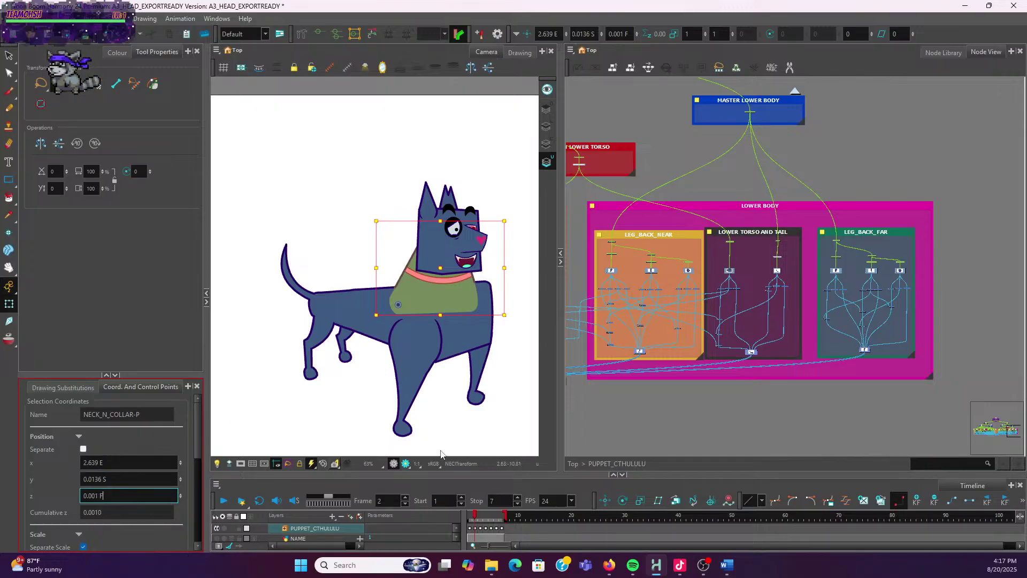
# On frame 3, set the neck and collar peg's z position to 0.001 and inspect where the neck overlaps the torso
pyautogui.moveTo(482, 522)
pyautogui.mouseDown()
pyautogui.moveTo(472, 518)
pyautogui.moveTo(483, 519)
pyautogui.mouseUp()
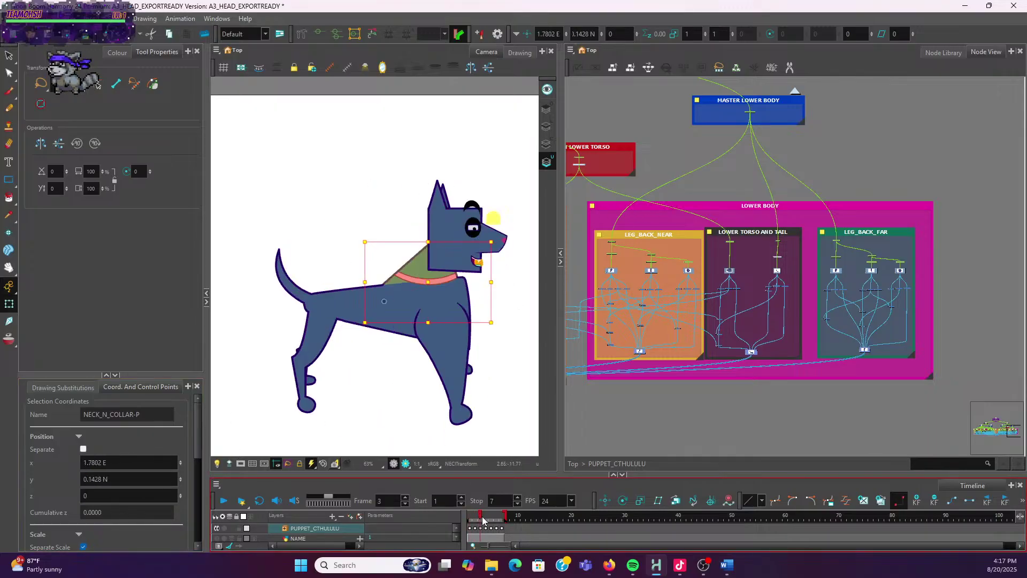
pyautogui.click(111, 497)
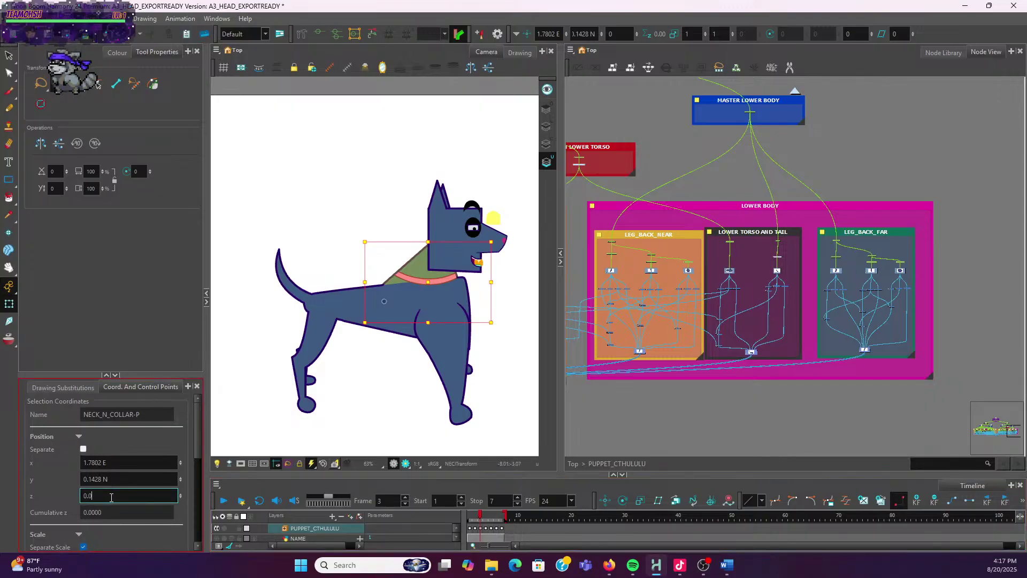
pyautogui.press('Return')
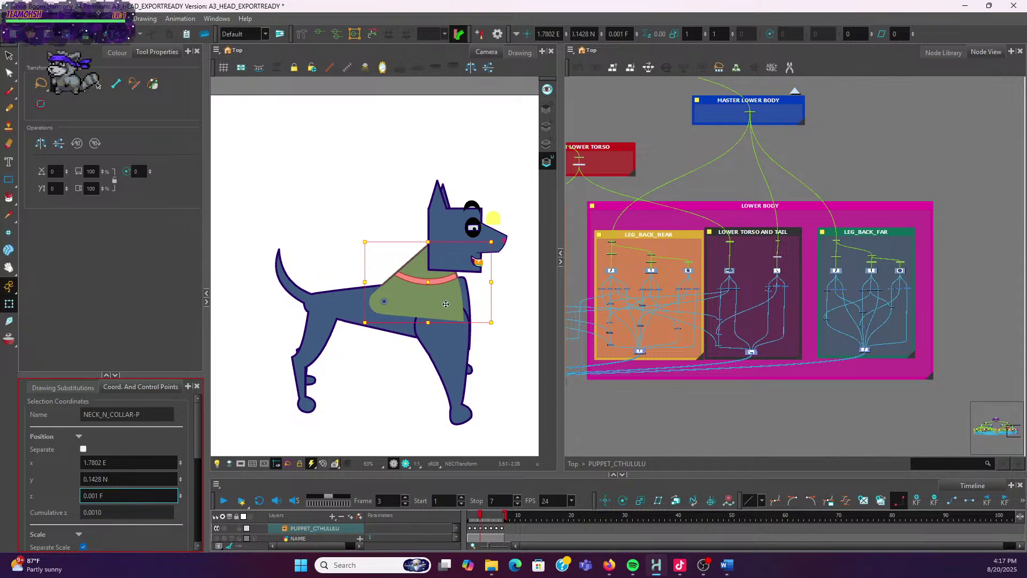
pyautogui.click(349, 242)
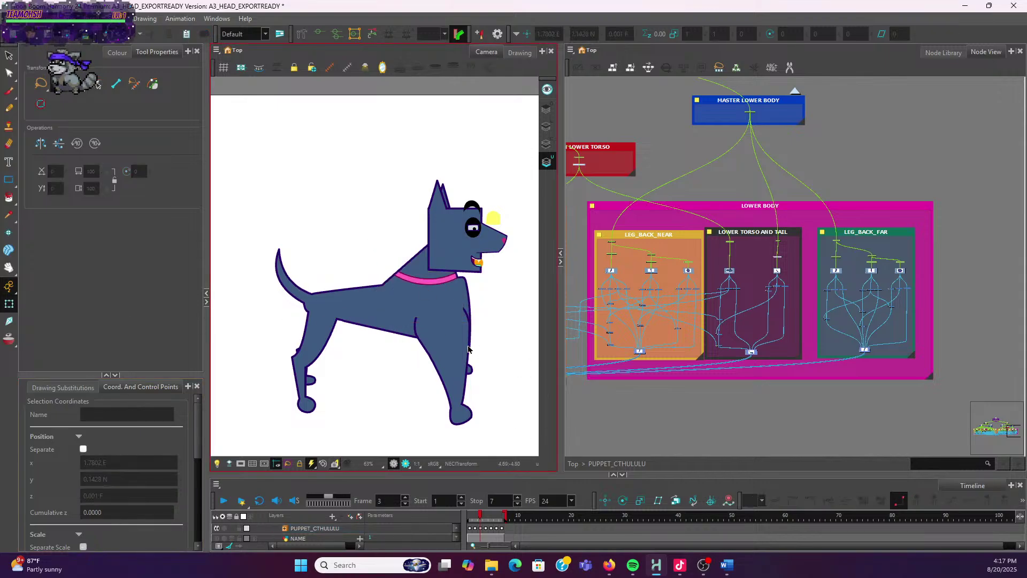
pyautogui.click(365, 255)
pyautogui.scroll(2, 365, 256)
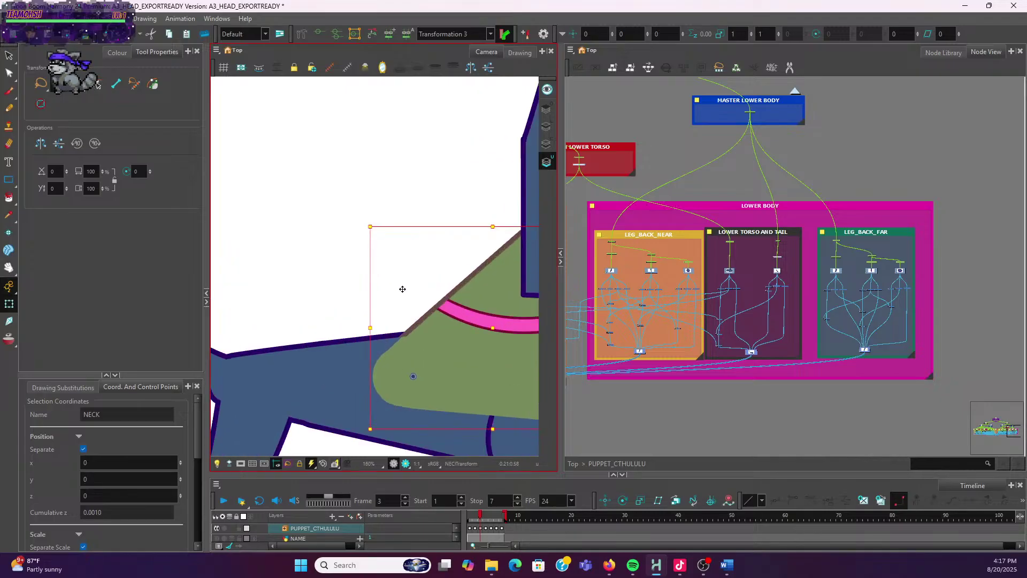
pyautogui.scroll(2, 415, 239)
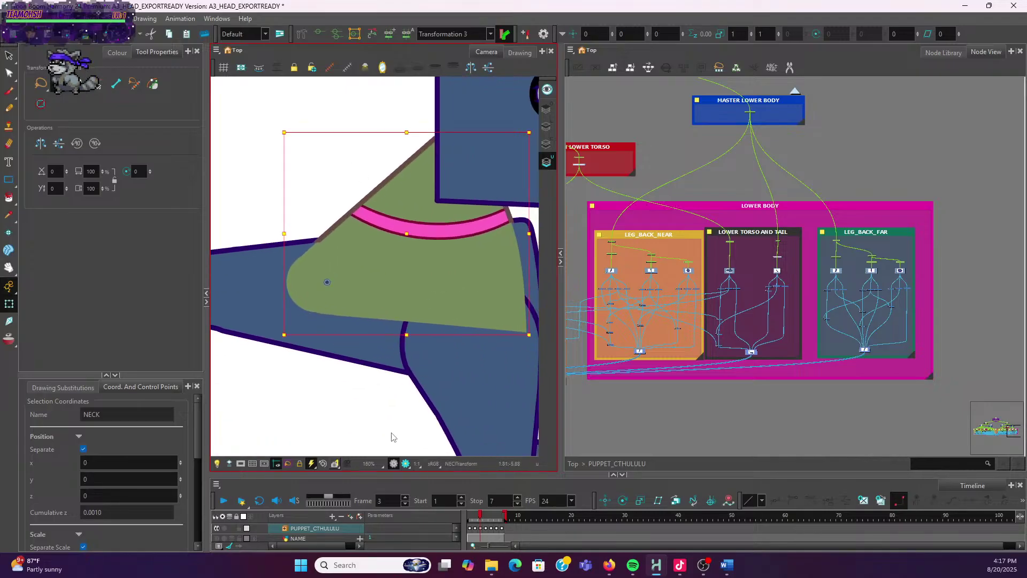
pyautogui.scroll(-2, 453, 355)
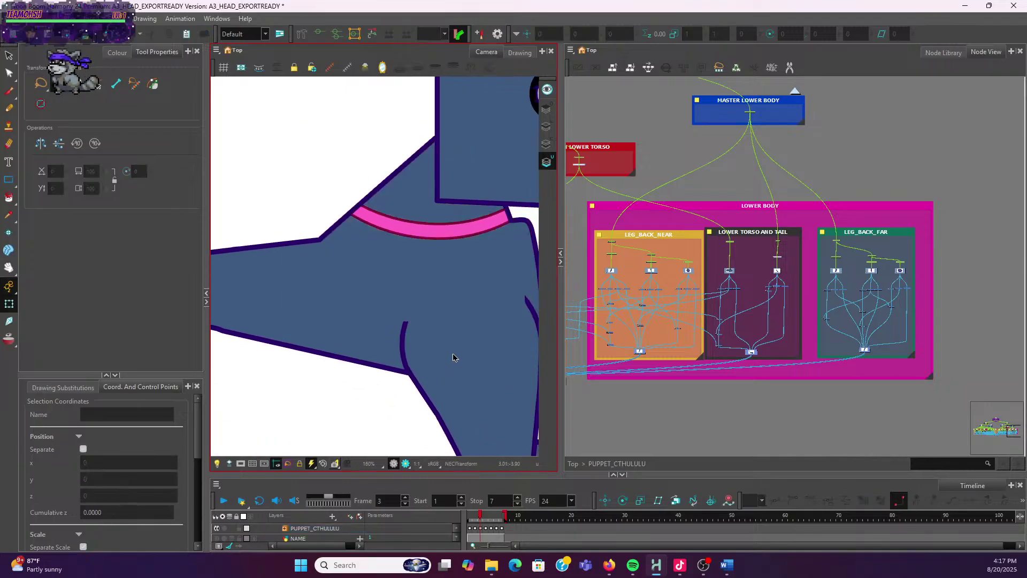
# On frame 3, select the whole near front leg through its peg (LEG_FRONT_NEAR-P) and set its z position to 0.002
pyautogui.click(460, 364)
pyautogui.scroll(-2, 460, 363)
pyautogui.moveTo(400, 418); pyautogui.dragTo(346, 361)
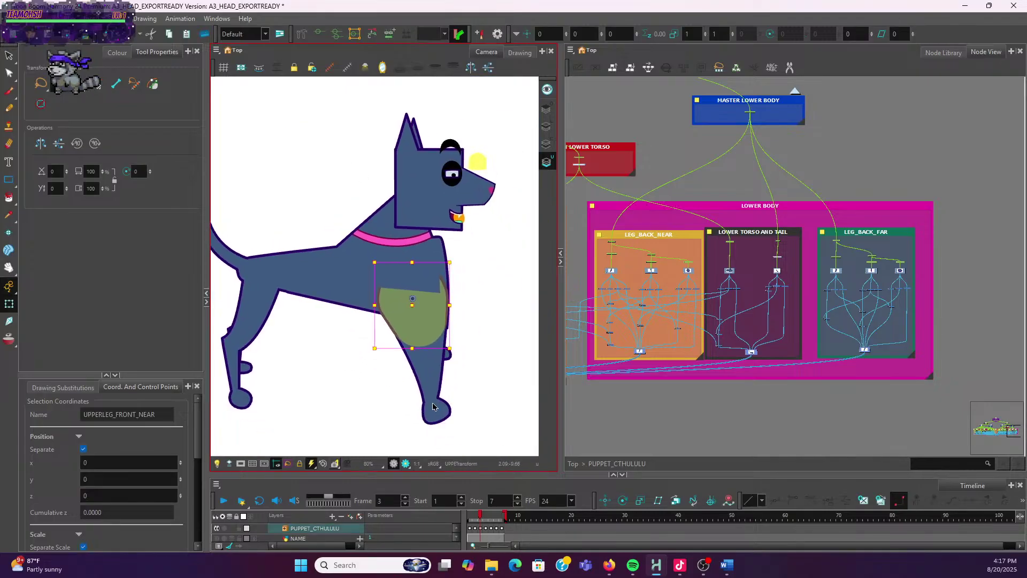
pyautogui.click(435, 413)
pyautogui.press('b')
pyautogui.press('b')
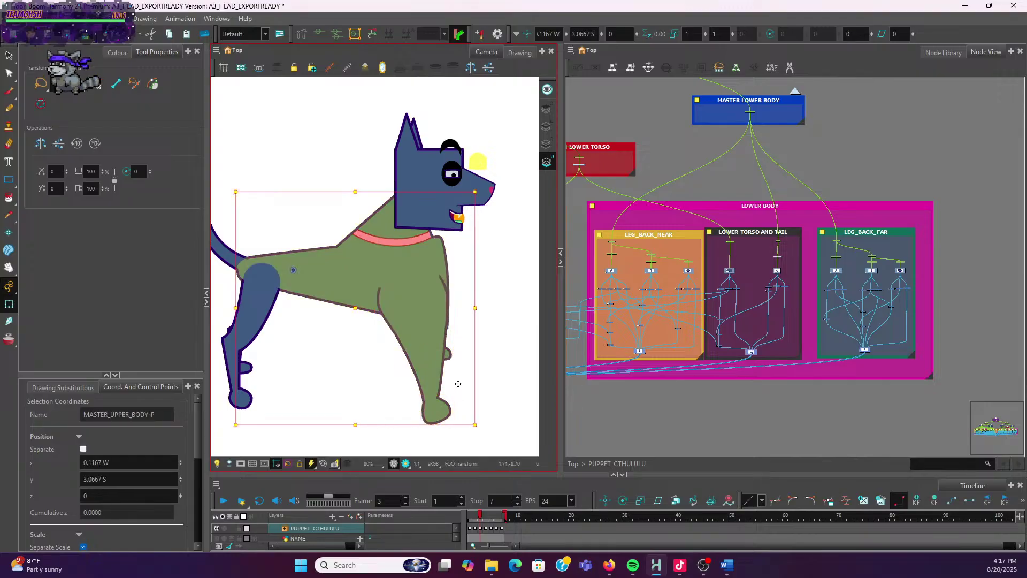
pyautogui.hotkey('shift', 'b')
pyautogui.click(108, 495)
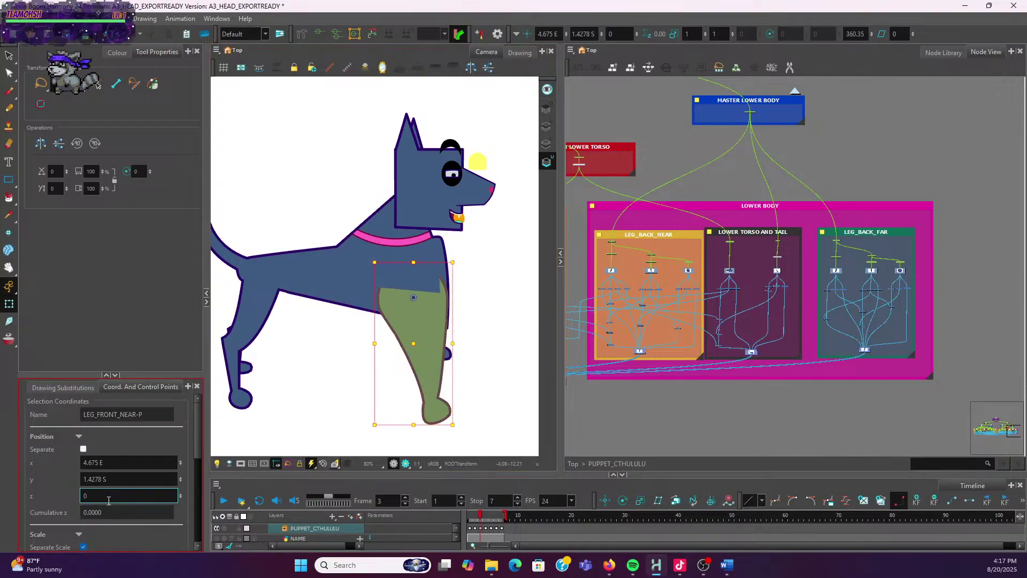
pyautogui.write('2')
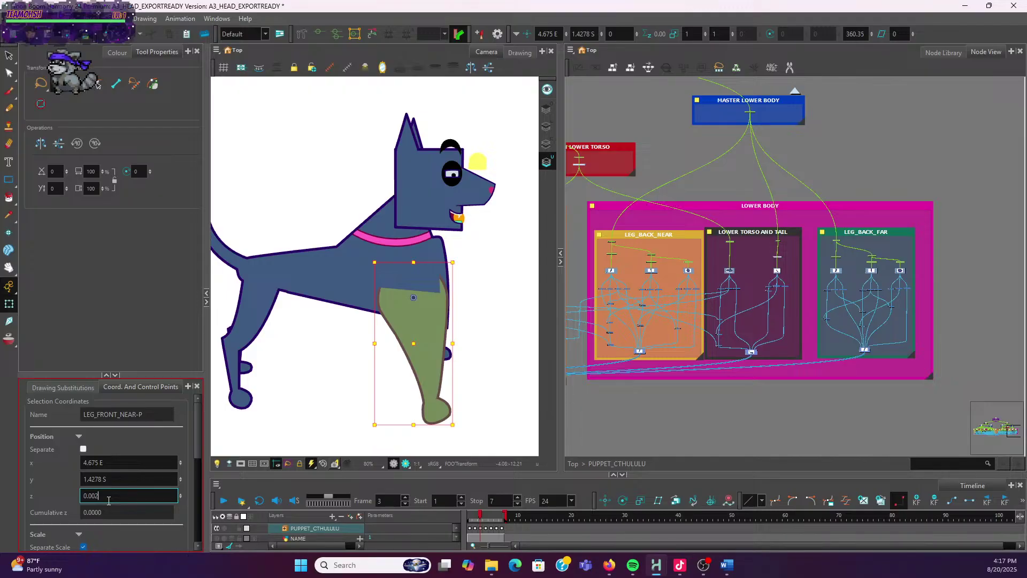
pyautogui.press('Return')
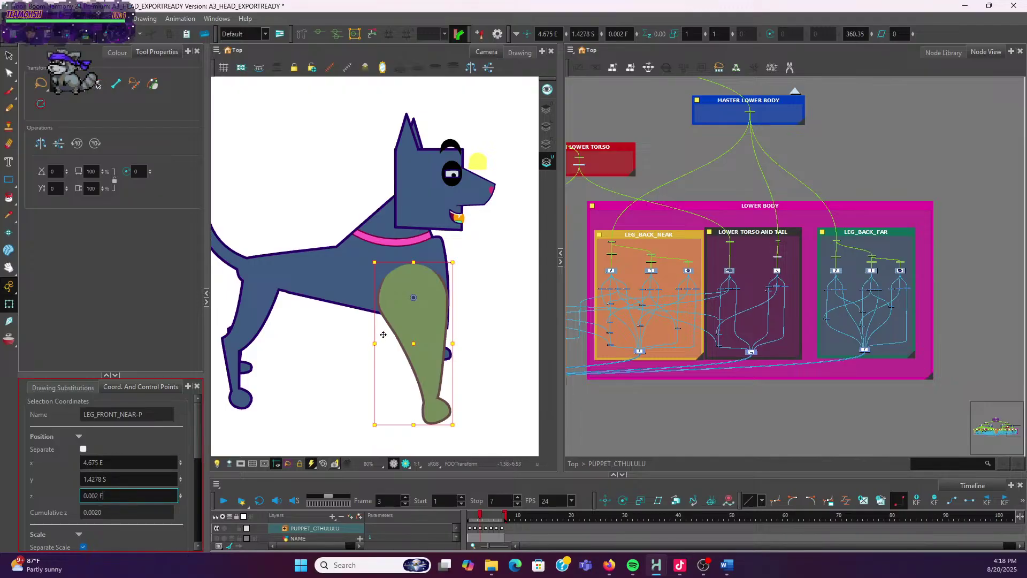
# Compare the near front leg's z position and its overlap with the torso and neck on frames 2 and 3
pyautogui.click(473, 293)
pyautogui.click(370, 295)
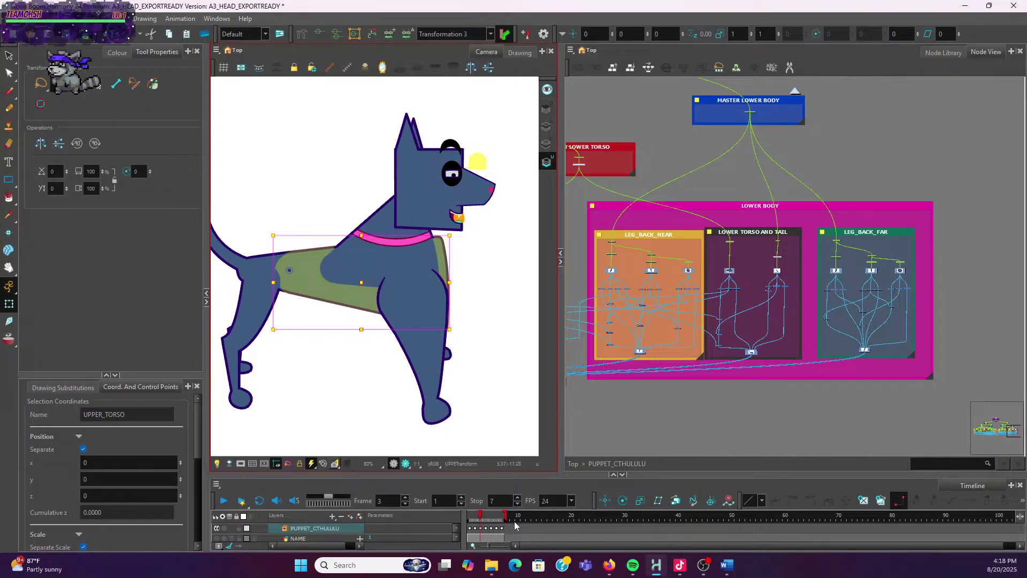
pyautogui.click(475, 517)
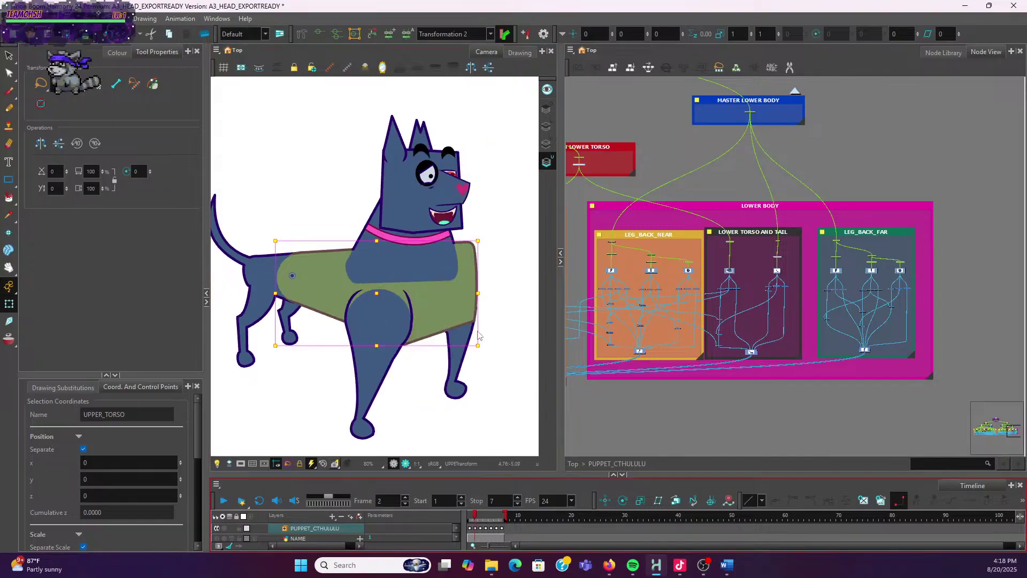
pyautogui.click(363, 432)
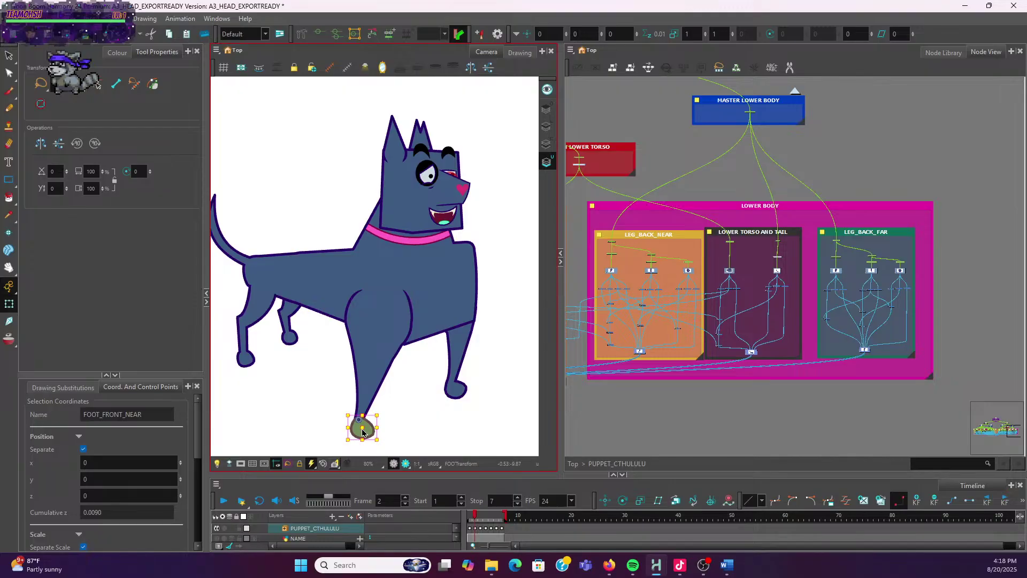
pyautogui.press('b')
pyautogui.press('b')
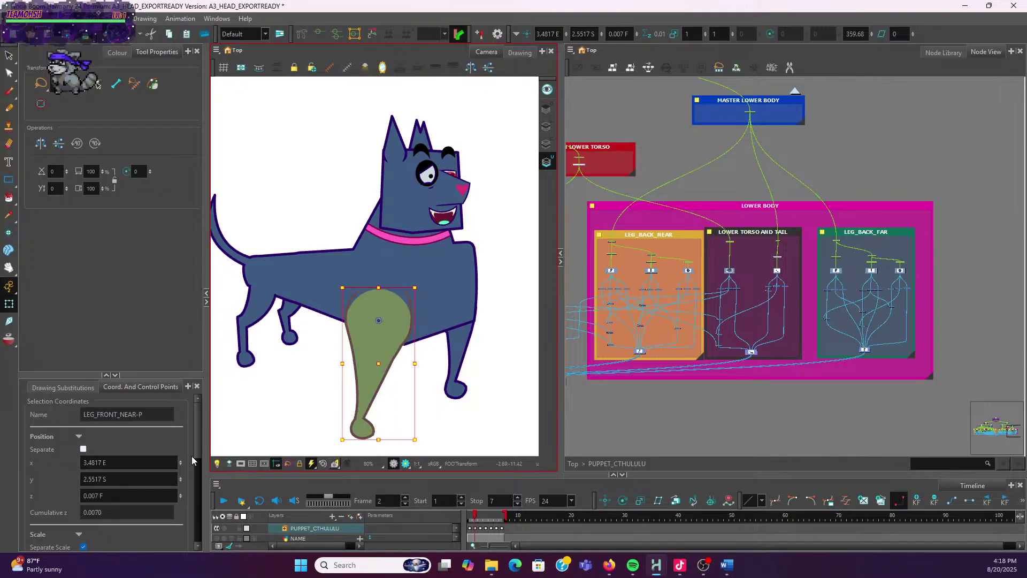
pyautogui.click(479, 518)
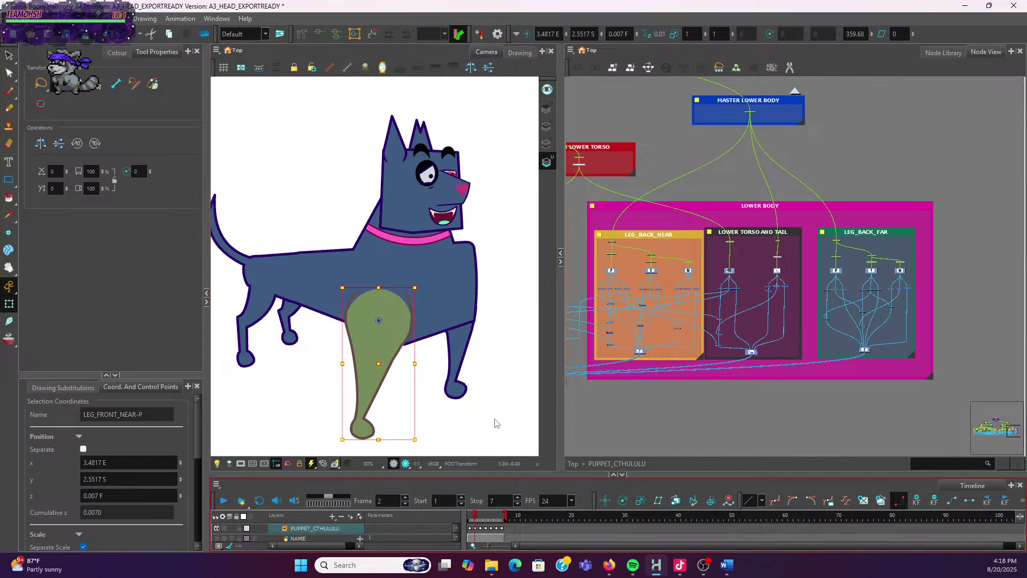
pyautogui.click(479, 517)
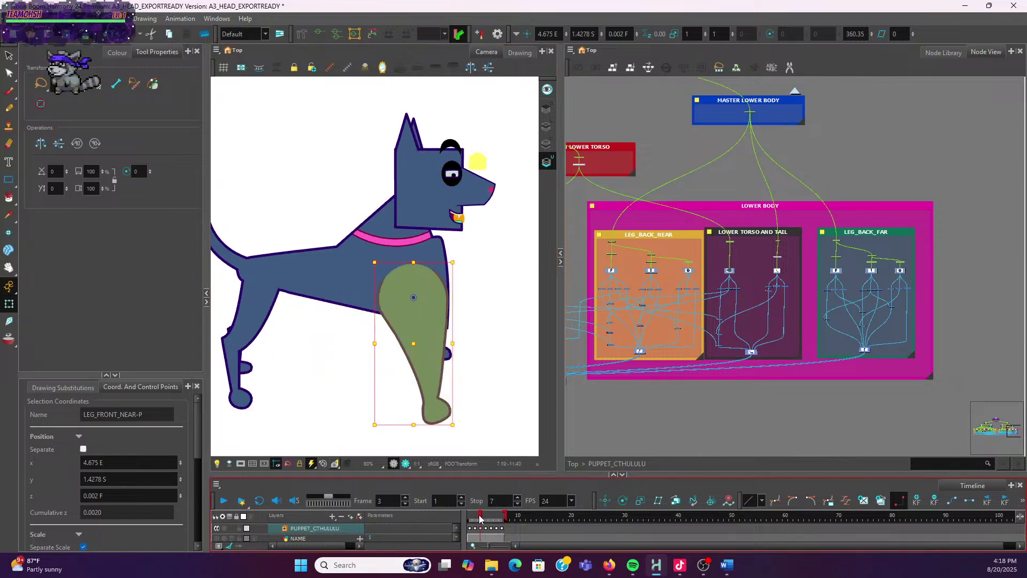
# On frame 5, set the z position of the neck and collar peg to 0.001
pyautogui.click(486, 518)
pyautogui.click(492, 517)
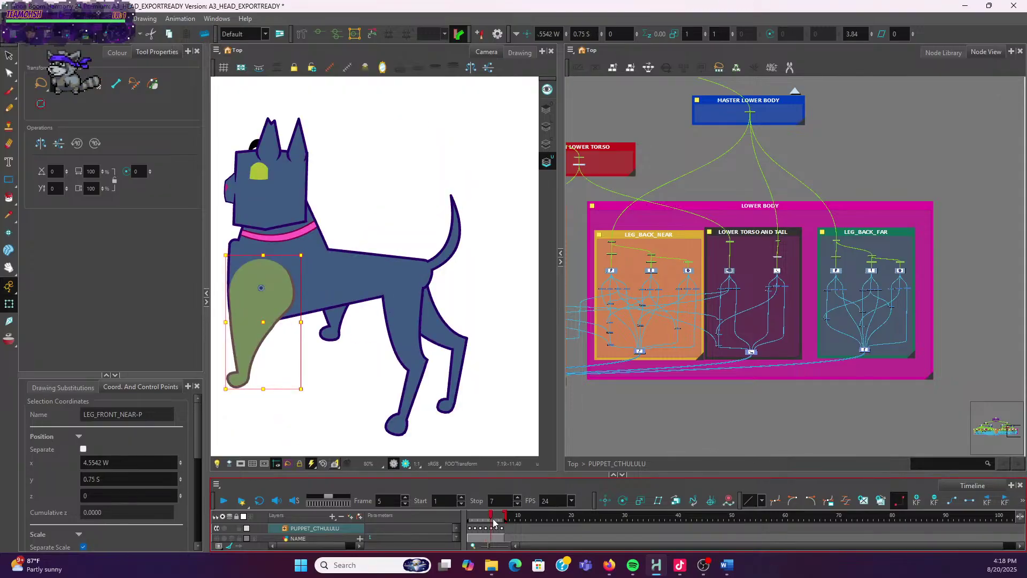
pyautogui.click(312, 245)
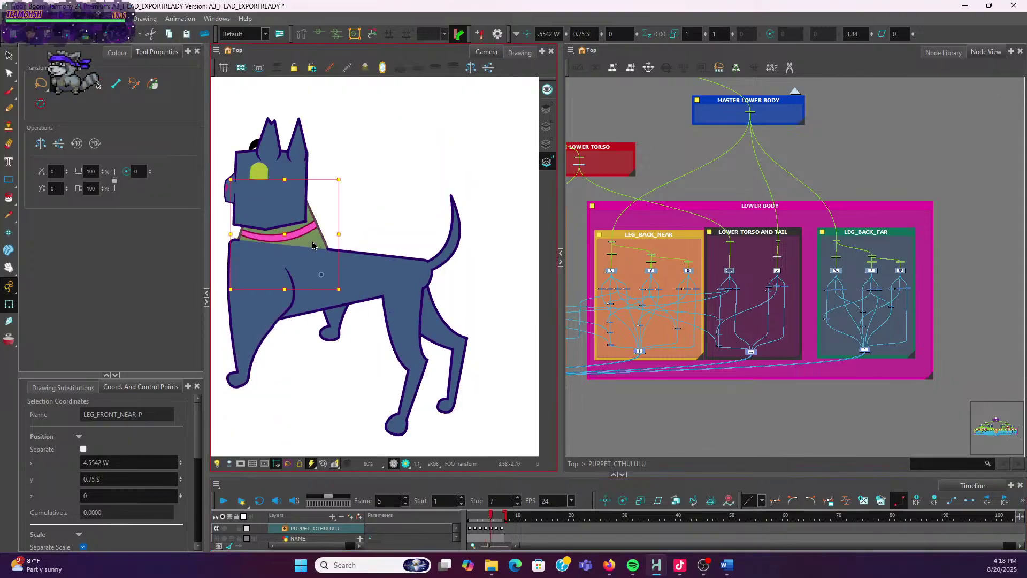
pyautogui.click(313, 245)
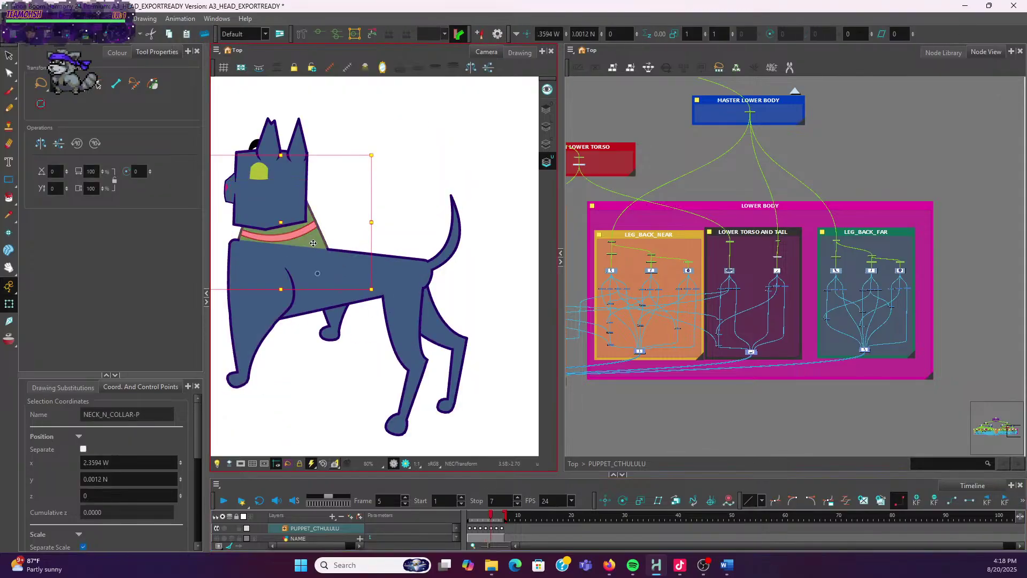
pyautogui.click(119, 497)
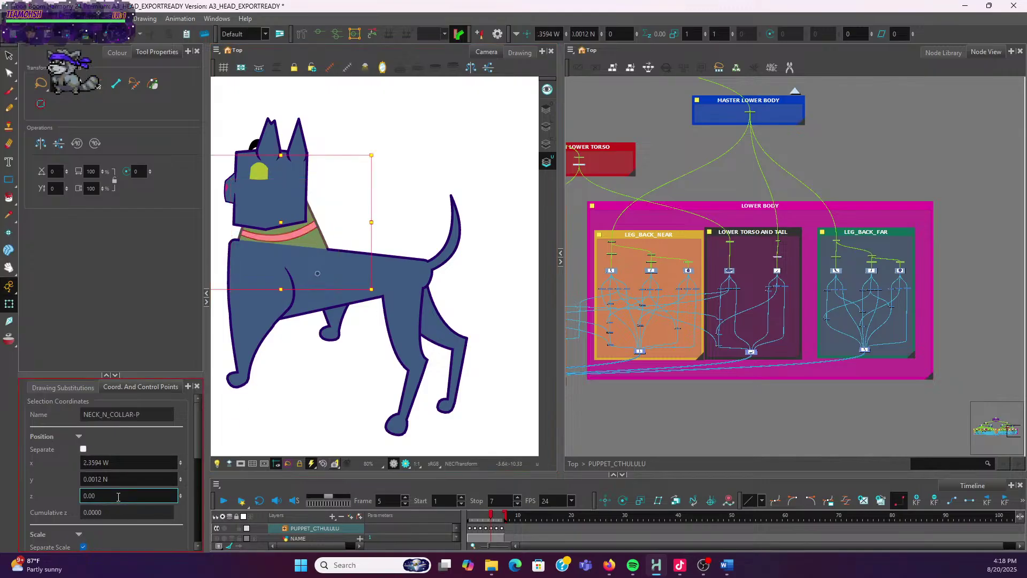
pyautogui.write('.001')
pyautogui.press('Return')
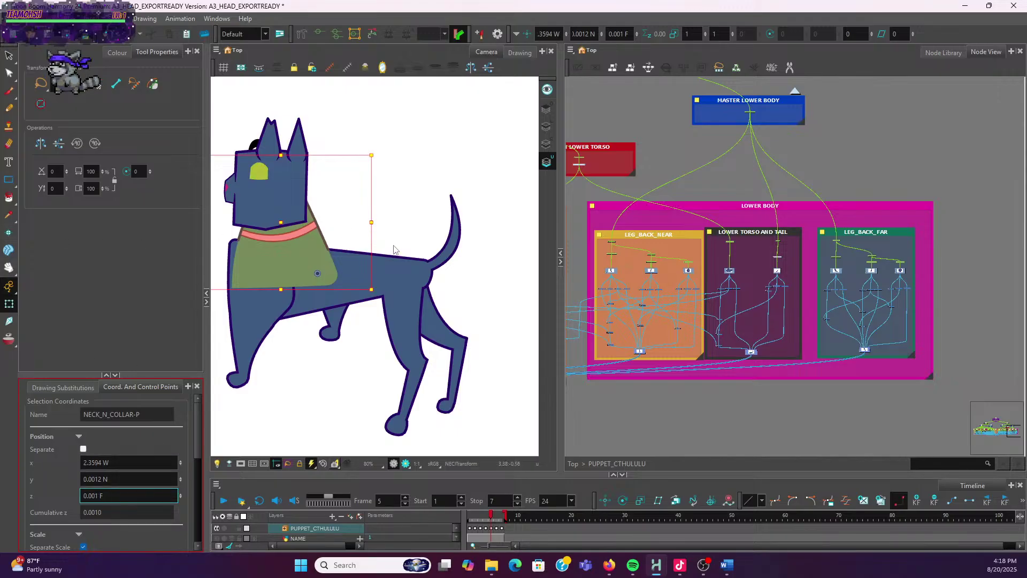
pyautogui.click(314, 360)
# On frame 5, select the whole near front leg through its peg (LEG_FRONT_NEAR-P) and set its z position to 0.002
pyautogui.moveTo(362, 376); pyautogui.dragTo(383, 380)
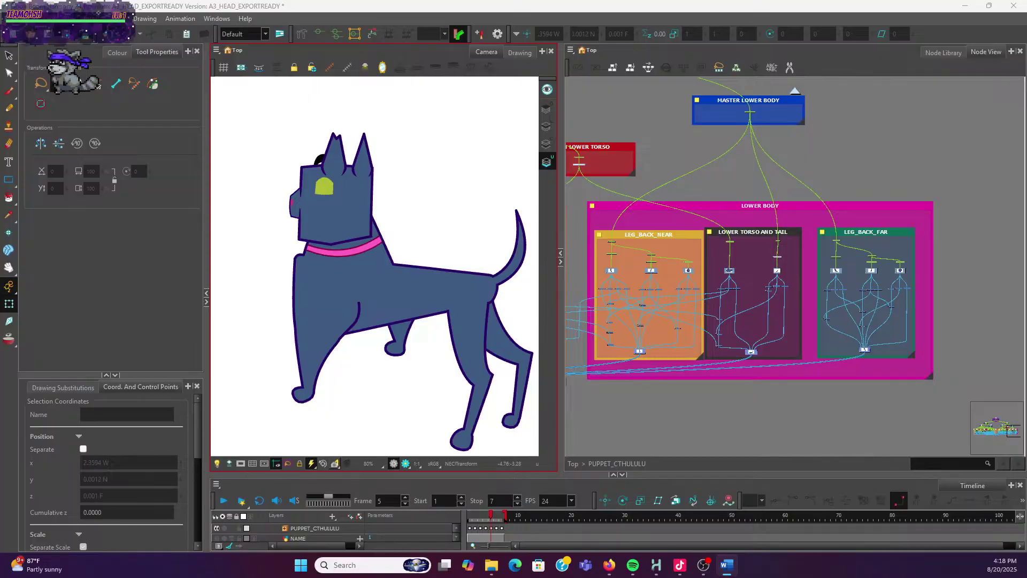
pyautogui.click(303, 402)
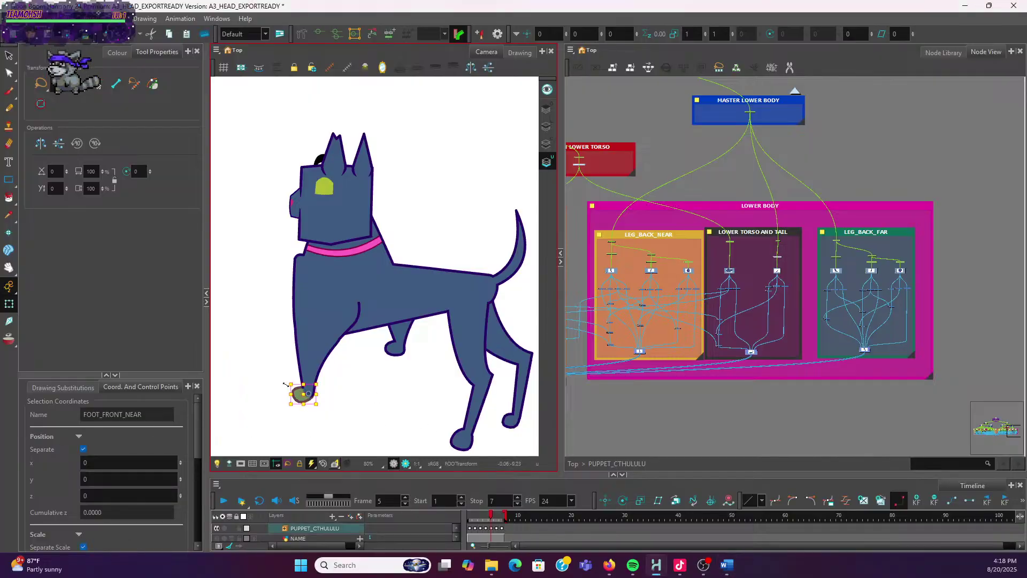
pyautogui.press('b')
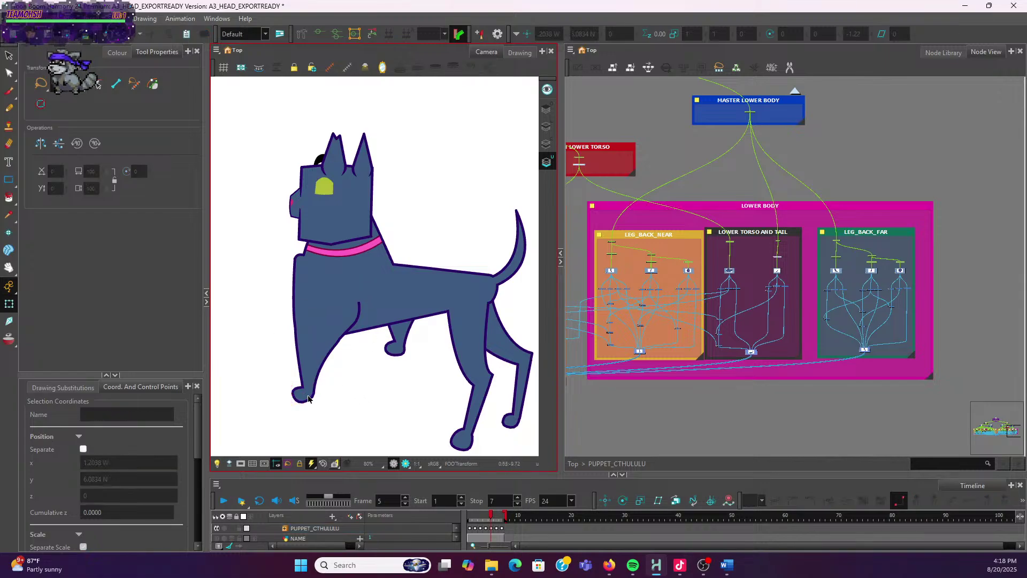
pyautogui.press('b')
pyautogui.press('b')
pyautogui.press('b')
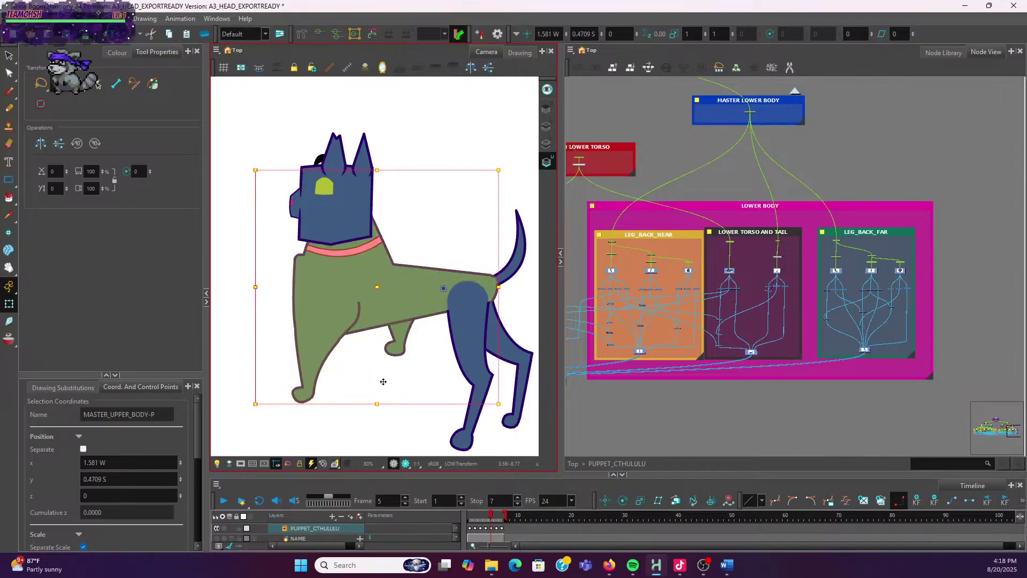
pyautogui.hotkey('shift', 'b')
pyautogui.click(146, 497)
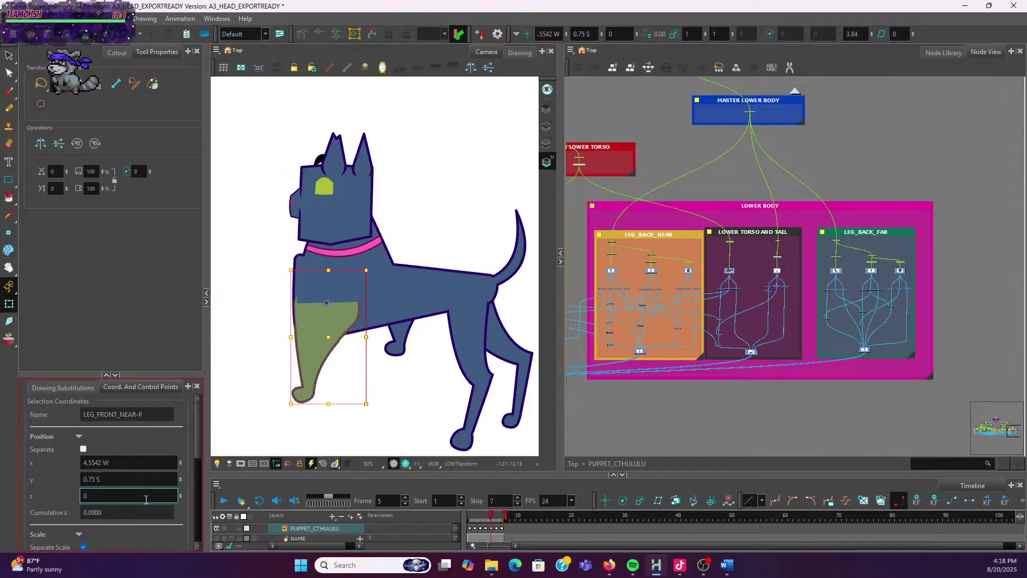
pyautogui.write('.002')
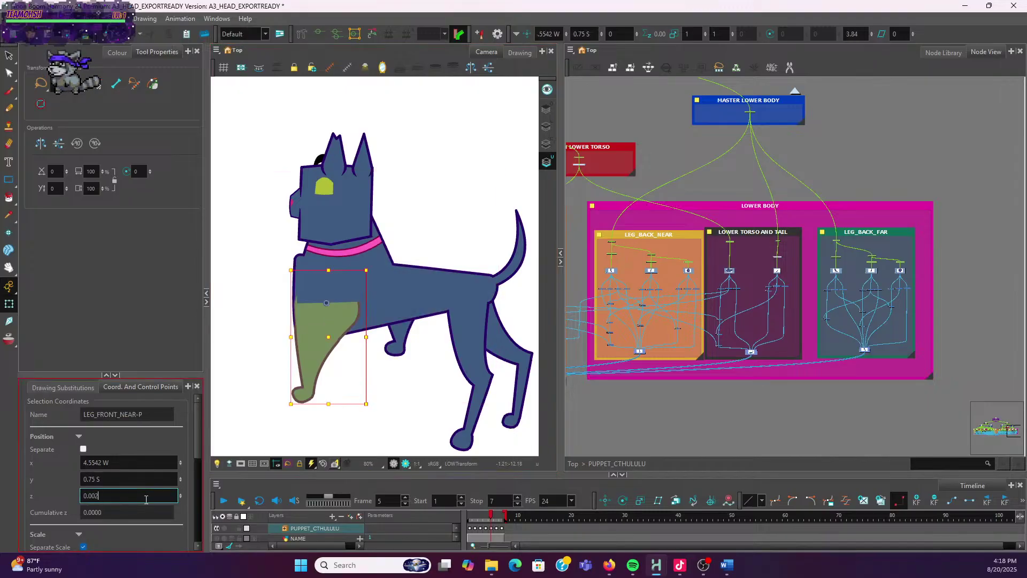
pyautogui.press('Return')
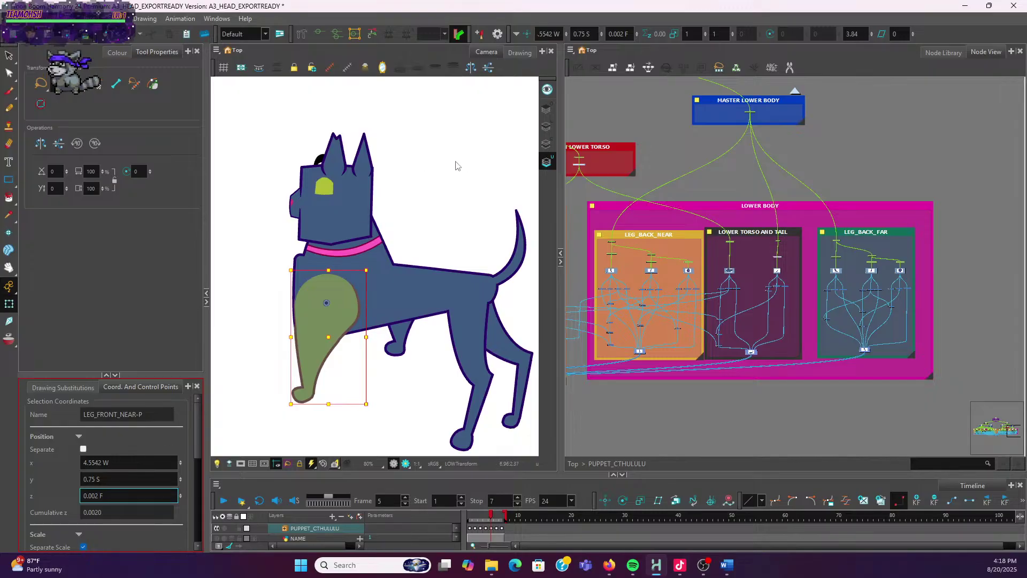
# On frame 6, select the neck and collar peg (NECK_N_COLLAR-P) and set its z position to 0.001
pyautogui.click(494, 517)
pyautogui.click(494, 518)
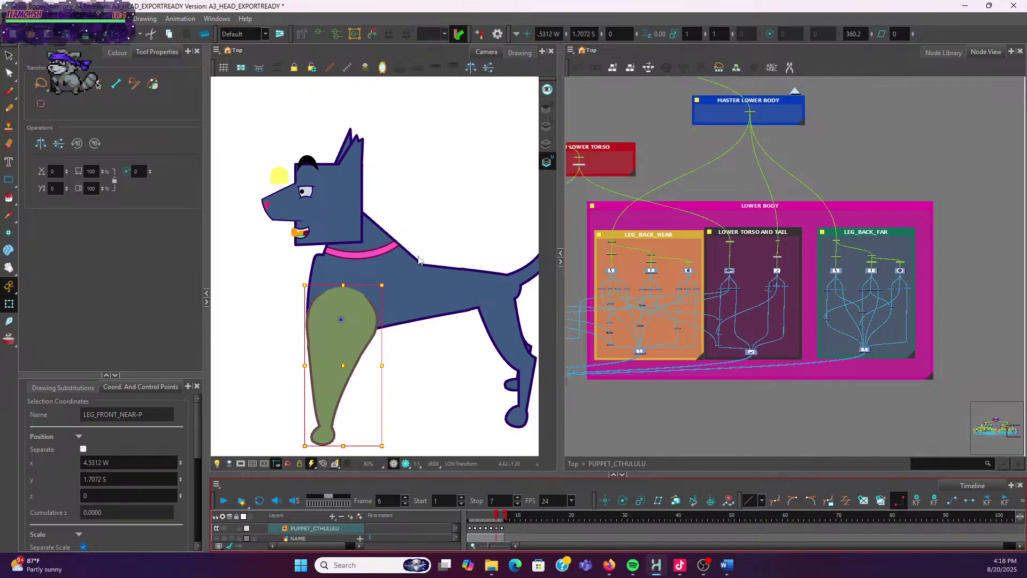
pyautogui.click(401, 252)
pyautogui.press('Escape')
pyautogui.click(401, 253)
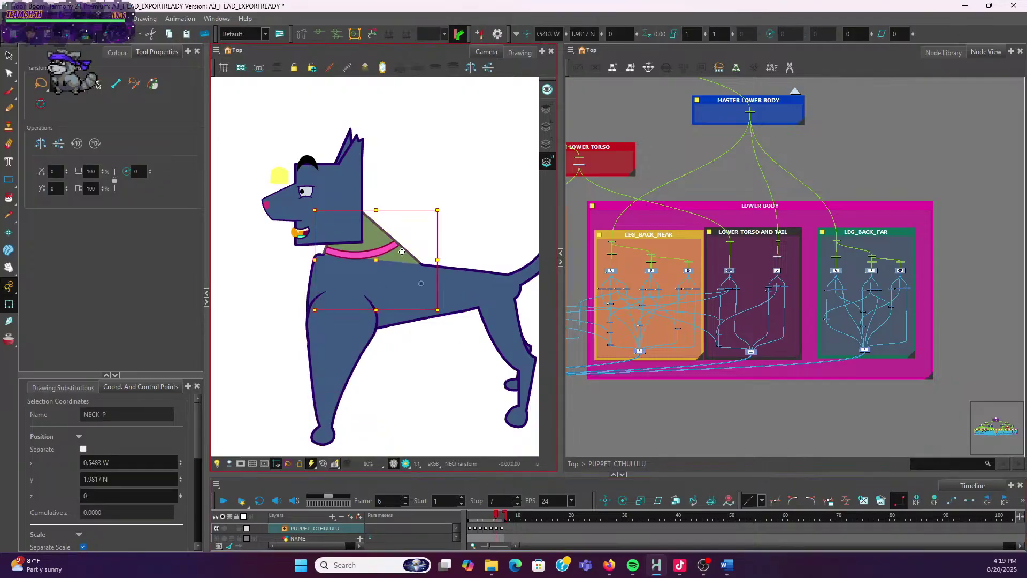
pyautogui.click(126, 493)
pyautogui.doubleClick(127, 493)
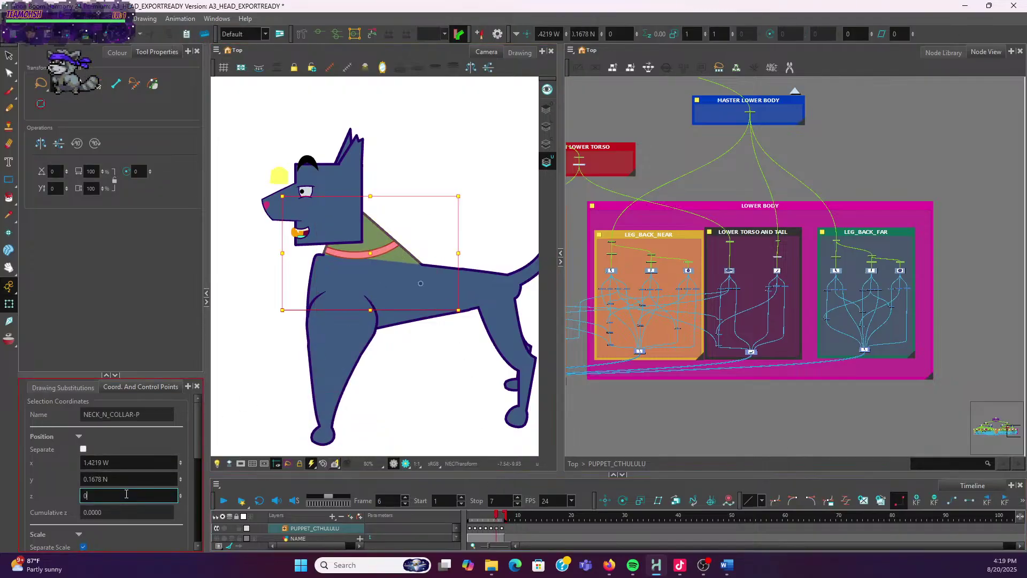
pyautogui.press('Return')
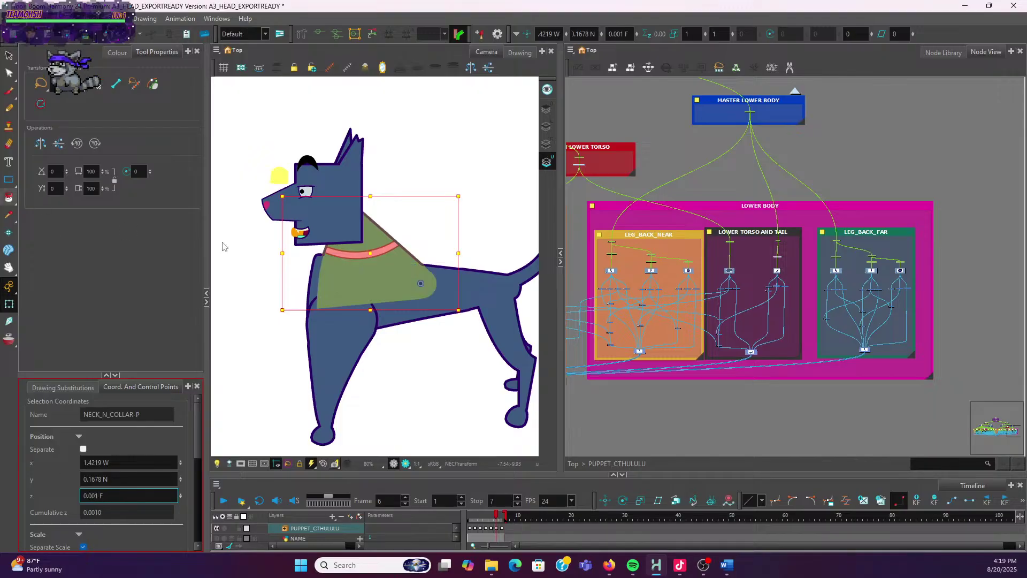
# On frame 6, set the z position of the near front leg's peg (LEG_FRONT_NEAR-P) to 0.002 and clear the selection
pyautogui.click(331, 435)
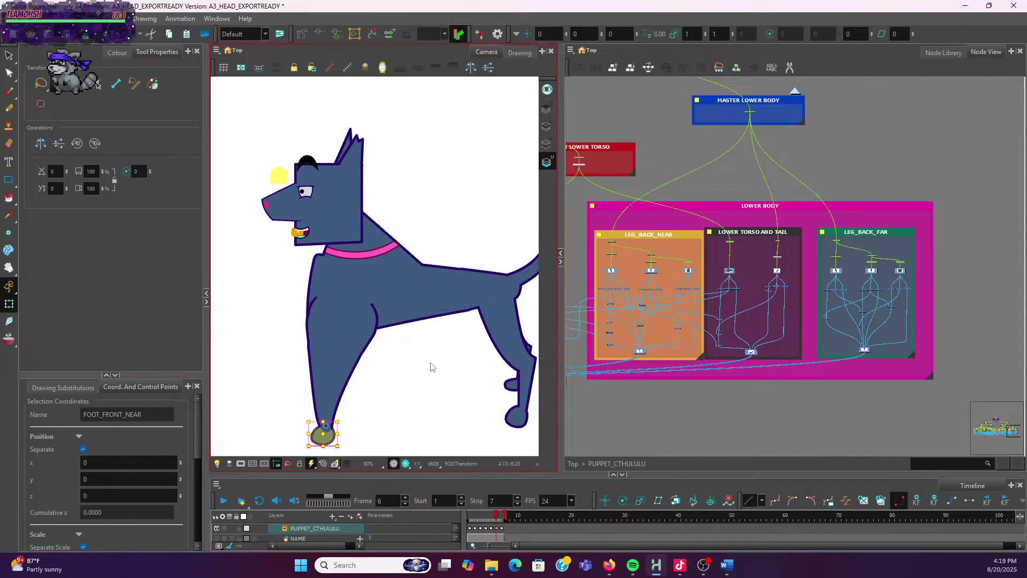
pyautogui.press('b')
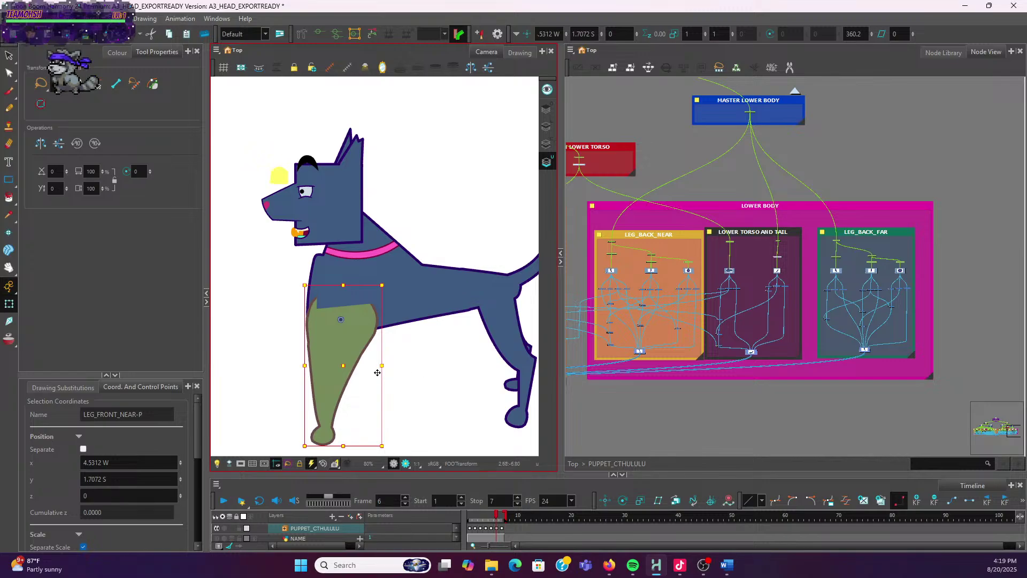
pyautogui.click(99, 496)
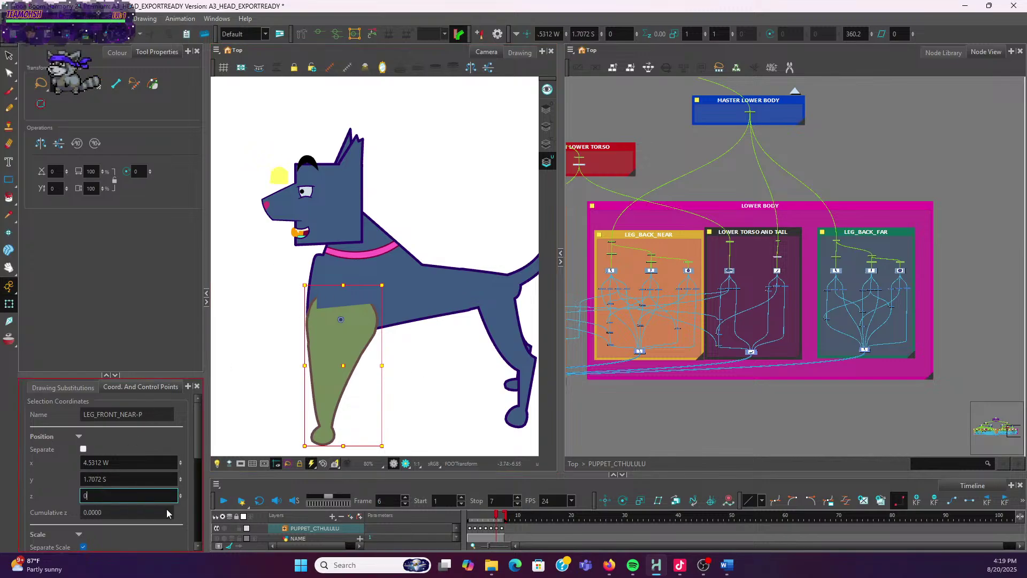
pyautogui.write('.002')
pyautogui.press('Return')
pyautogui.click(397, 423)
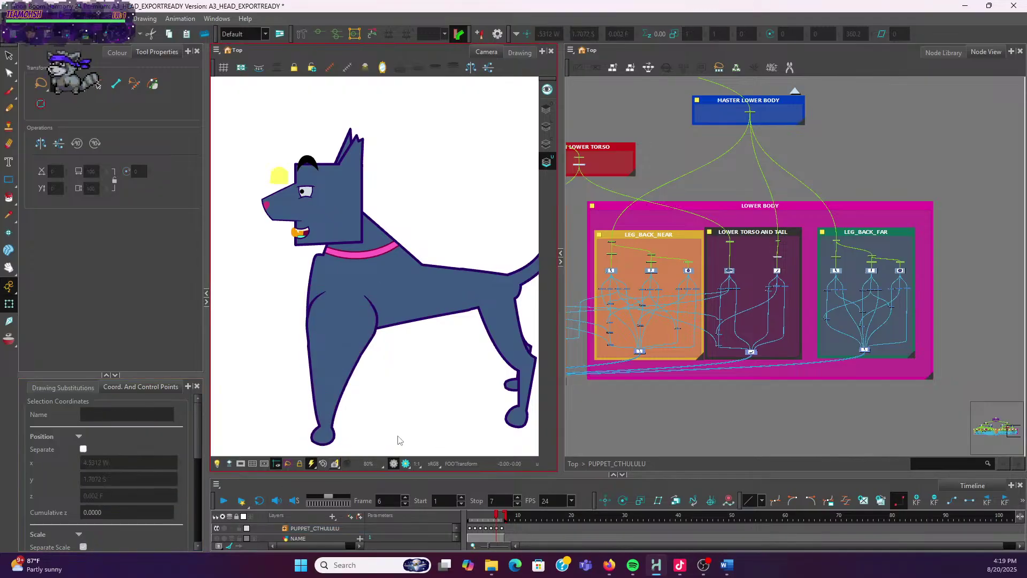
# On frame 7, select the neck and collar peg (NECK_N_COLLAR-P) and set its z position to 0.001
pyautogui.click(501, 520)
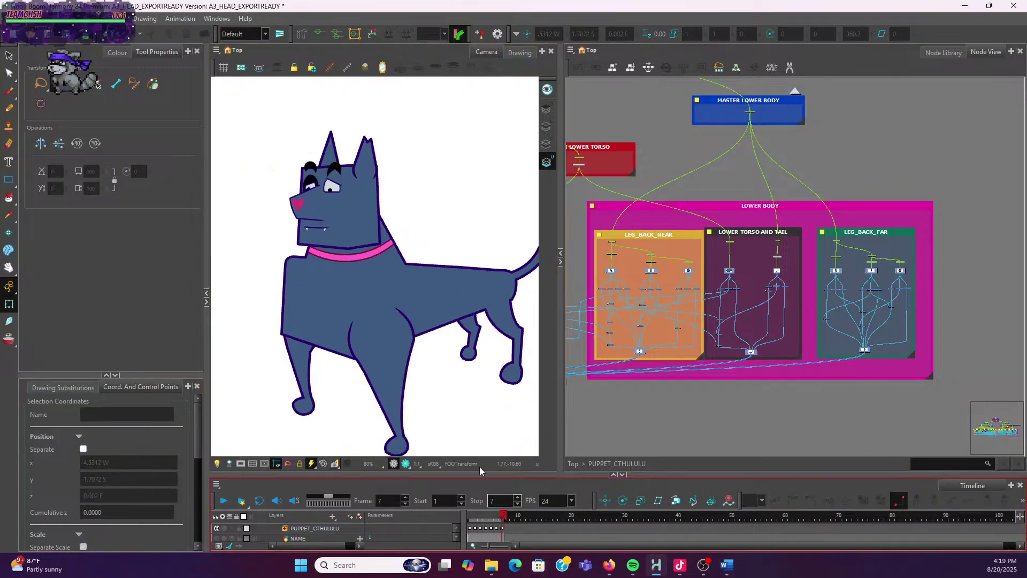
pyautogui.click(389, 258)
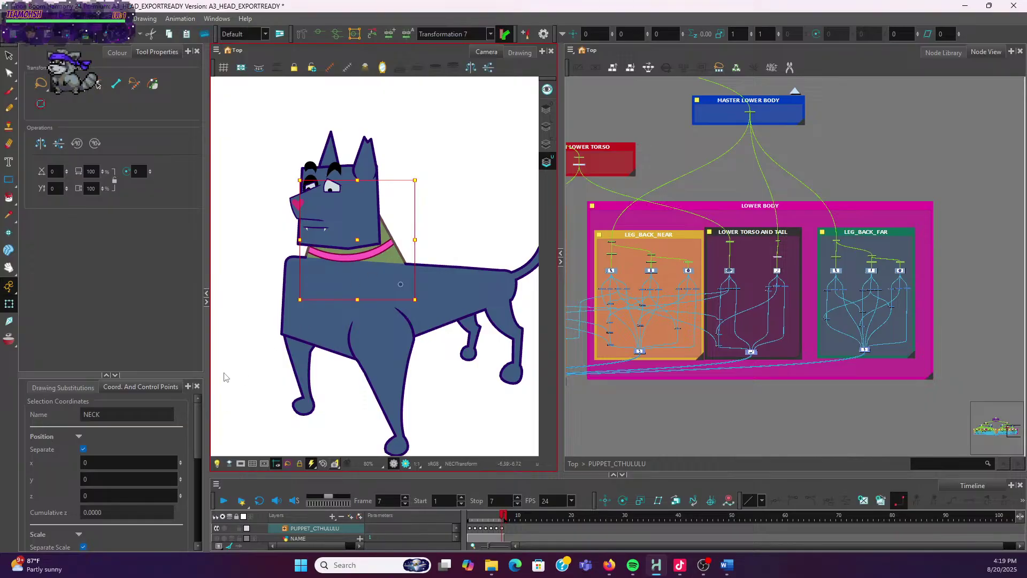
pyautogui.click(128, 495)
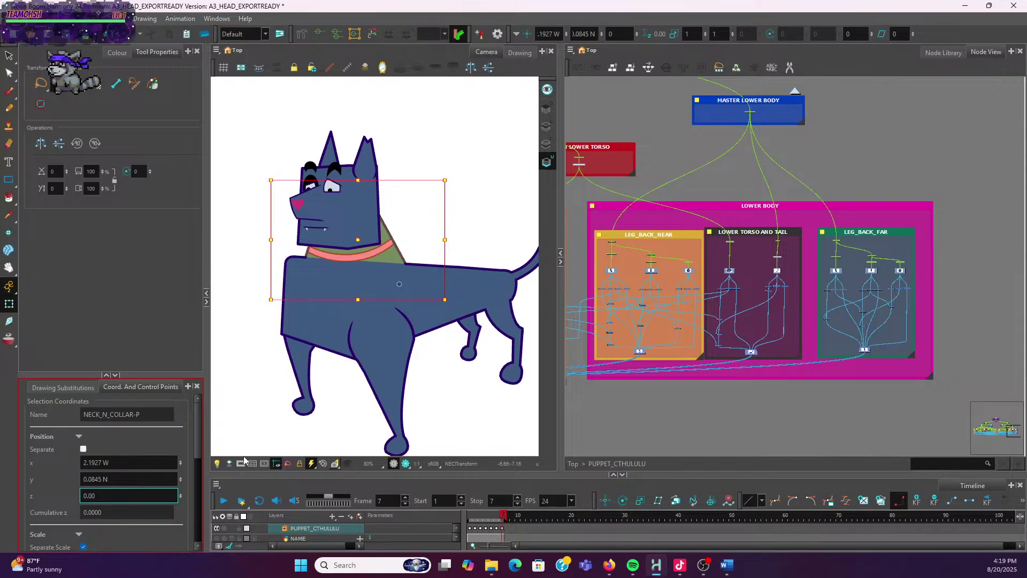
pyautogui.press('Return')
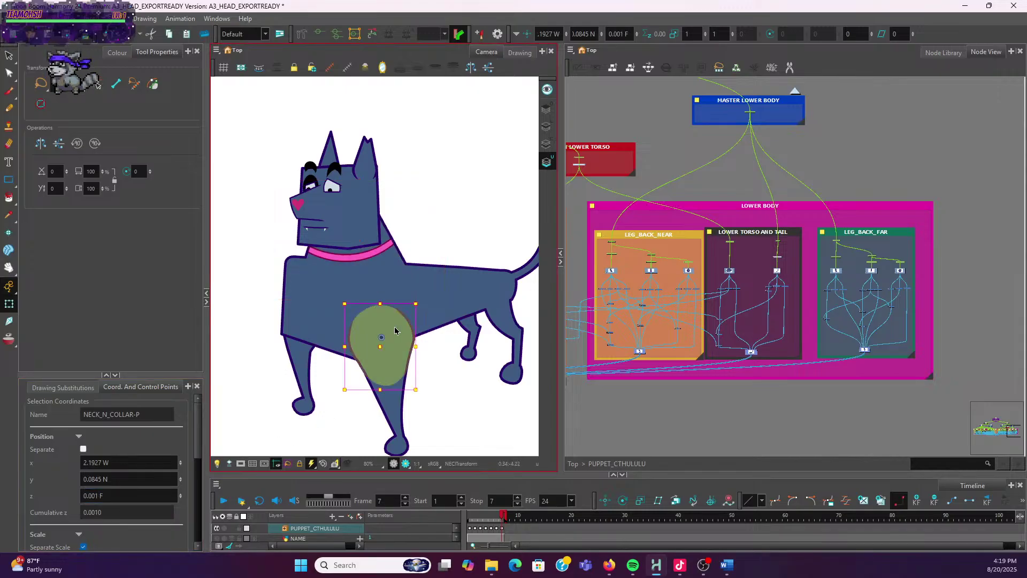
# On frame 7, temporarily move the near upper front leg over the torso and collar to test its depth, and undo the move
pyautogui.click(397, 325)
pyautogui.moveTo(407, 345)
pyautogui.mouseDown()
pyautogui.moveTo(392, 257)
pyautogui.moveTo(381, 316)
pyautogui.moveTo(391, 293)
pyautogui.mouseUp()
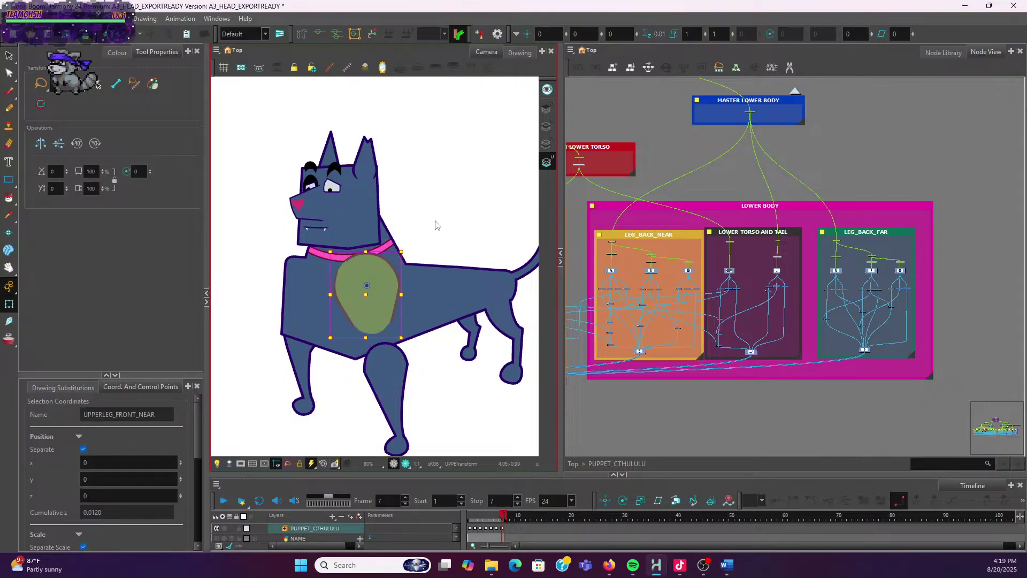
pyautogui.click(449, 213)
pyautogui.scroll(-1, 448, 212)
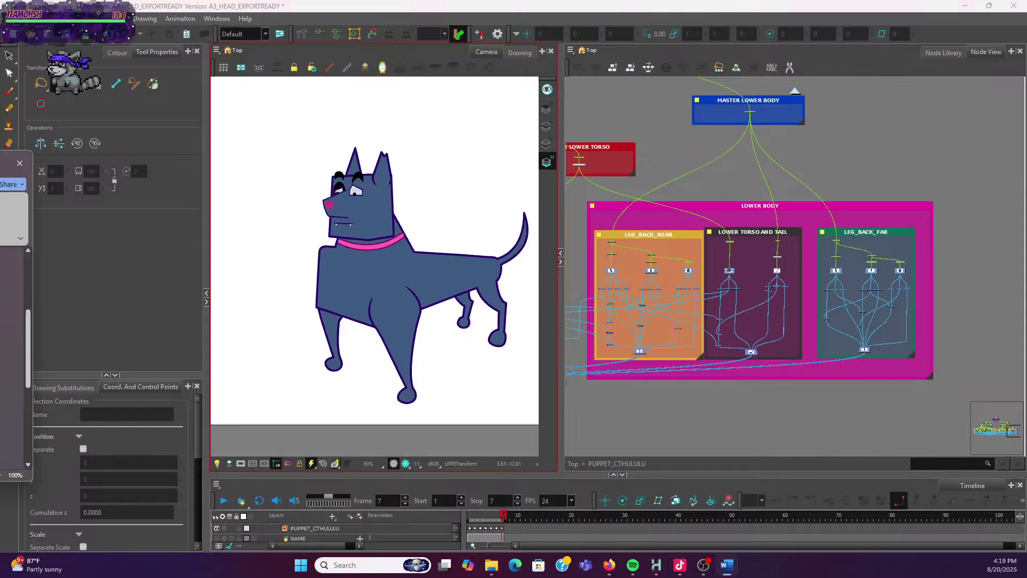
# Switch to the Word update notes and colour the item "Make sure z depth of near leg is above torso on every view" red
pyautogui.hotkey('alt', 'Tab')
pyautogui.click(432, 302)
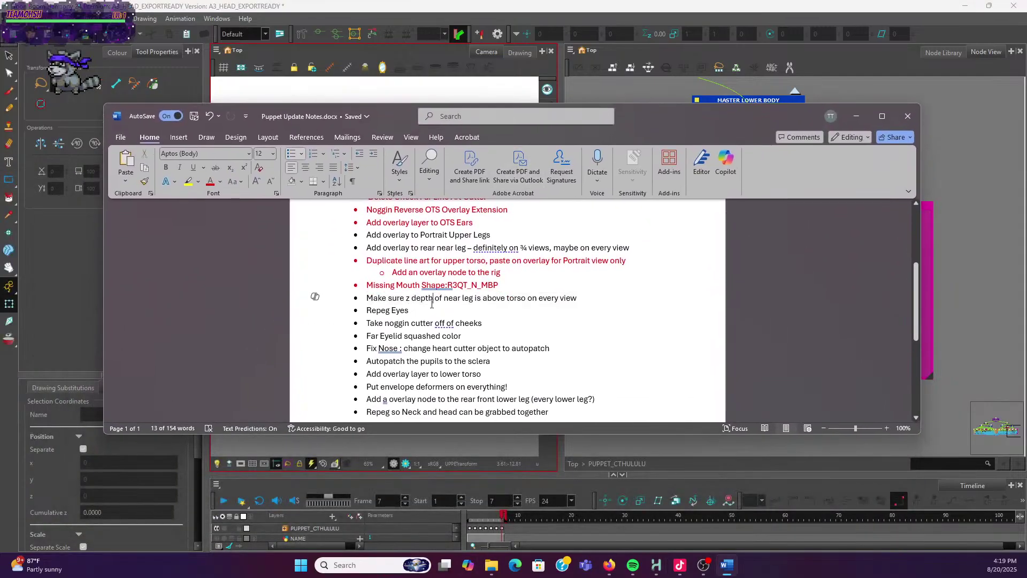
pyautogui.tripleClick(559, 298)
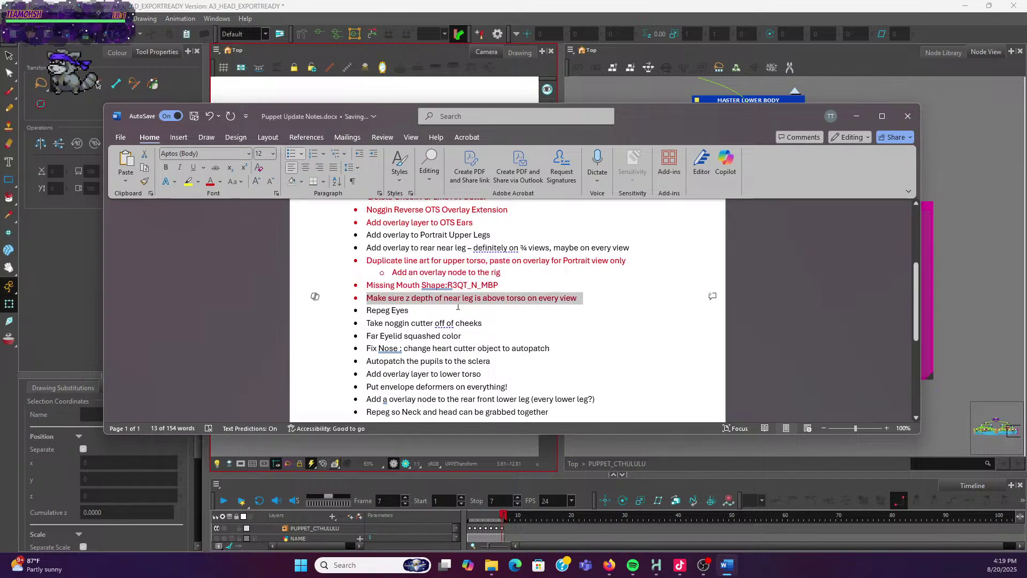
pyautogui.press('Right')
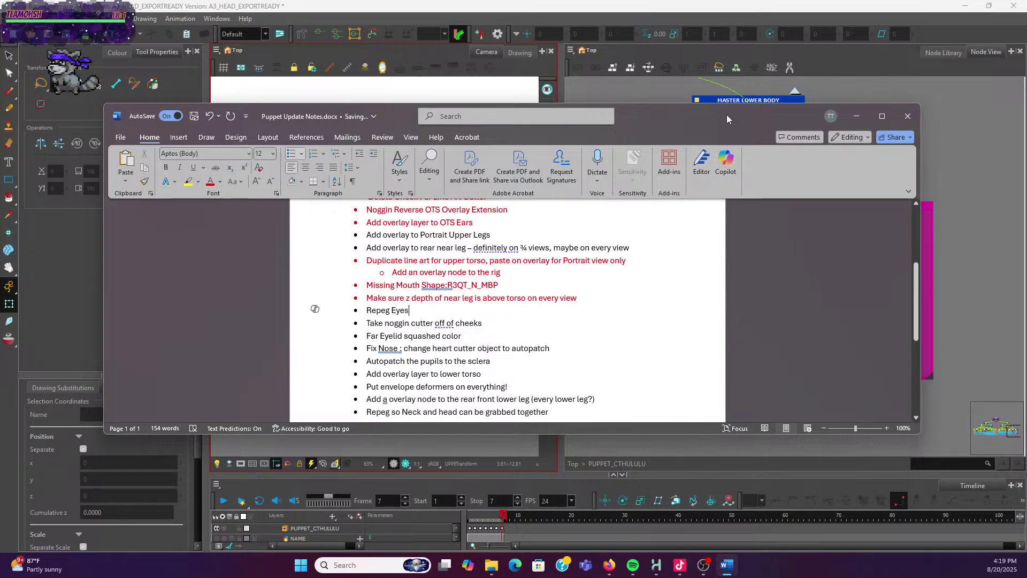
# Review the remaining uncoloured items in the puppet update notes to choose the next rig fix
pyautogui.scroll(-4, 680, 258)
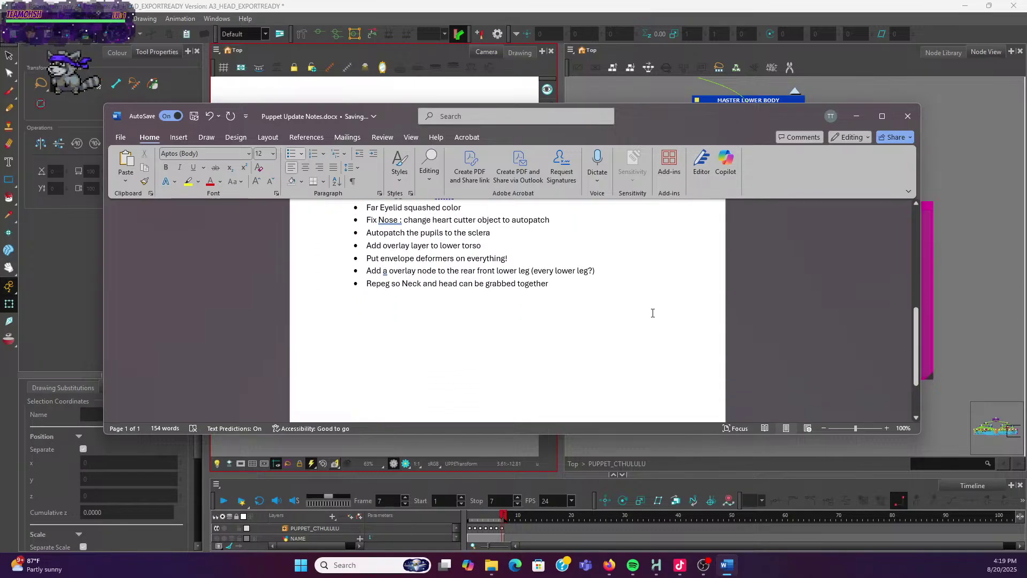
pyautogui.scroll(3, 653, 310)
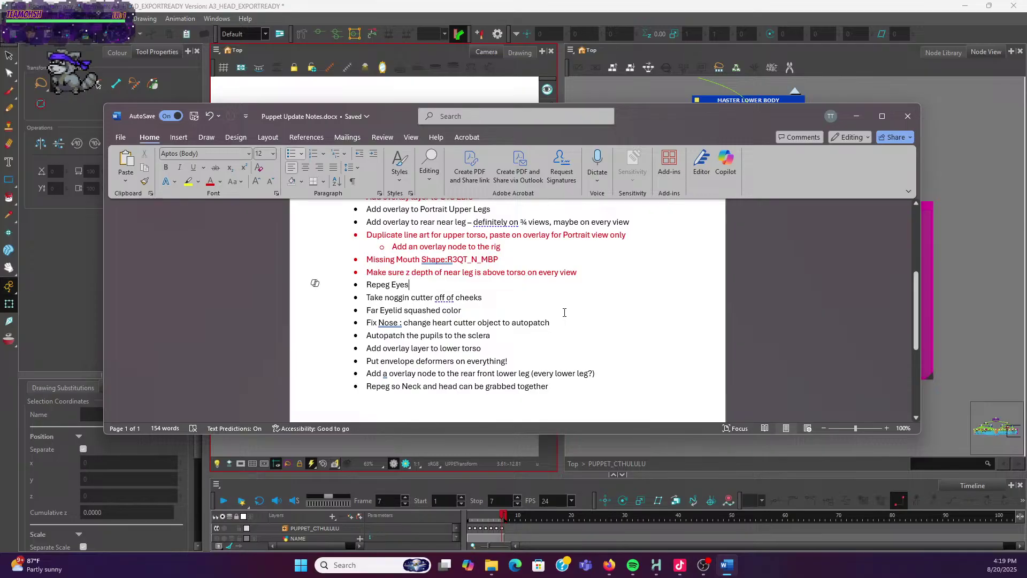
pyautogui.scroll(-3, 583, 278)
pyautogui.scroll(8, 599, 282)
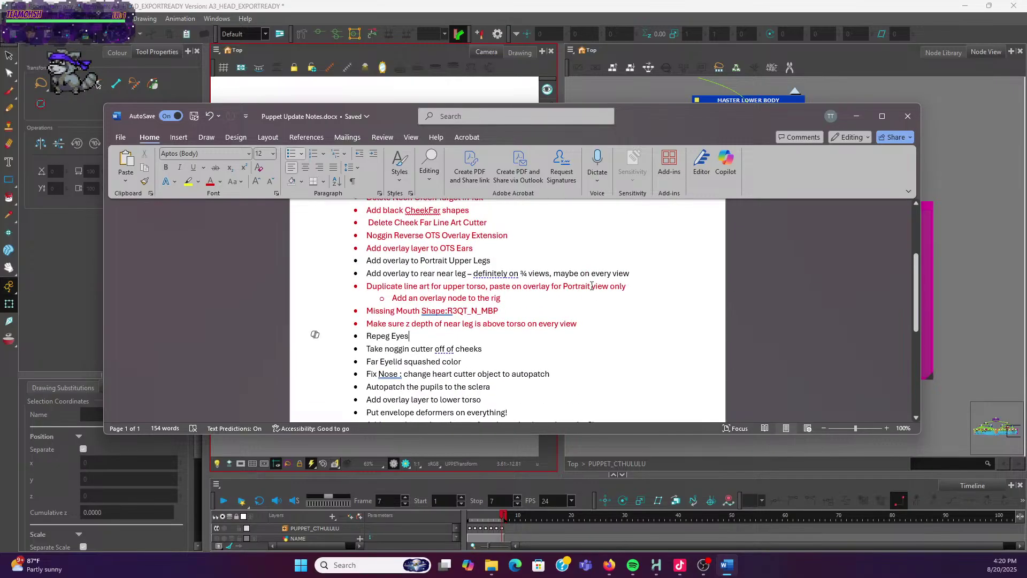
pyautogui.scroll(-3, 591, 284)
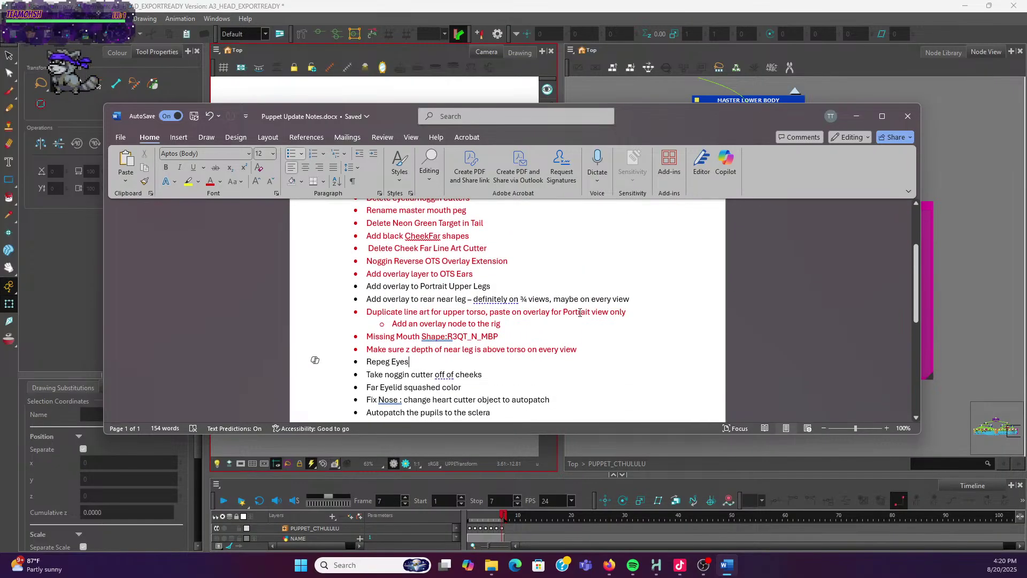
pyautogui.scroll(2, 578, 314)
pyautogui.scroll(-5, 580, 305)
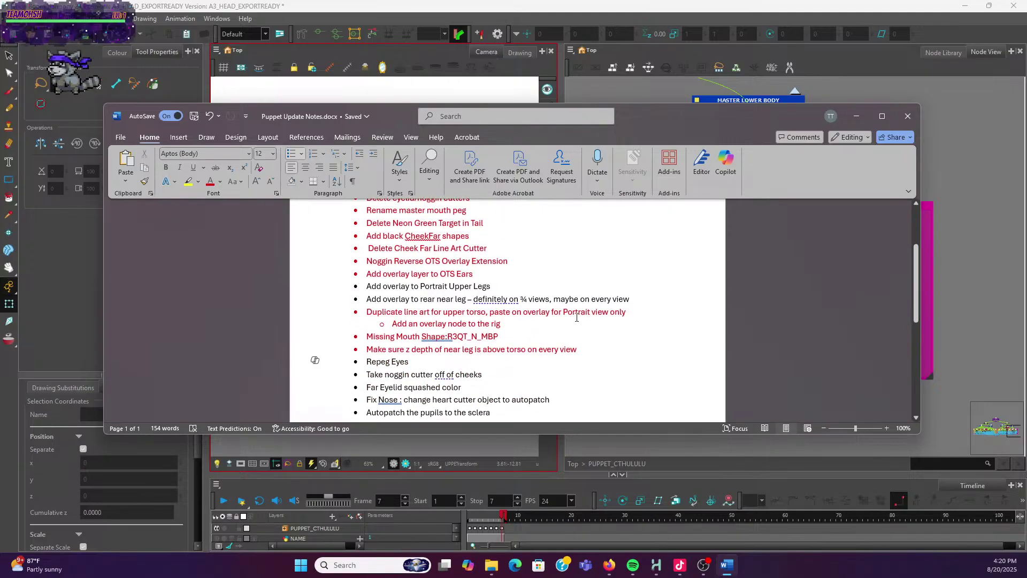
# Switch back to Harmony and examine the peg connections of the near eyelid, cheek and near eye groups under MASTER FACE
pyautogui.click(857, 117)
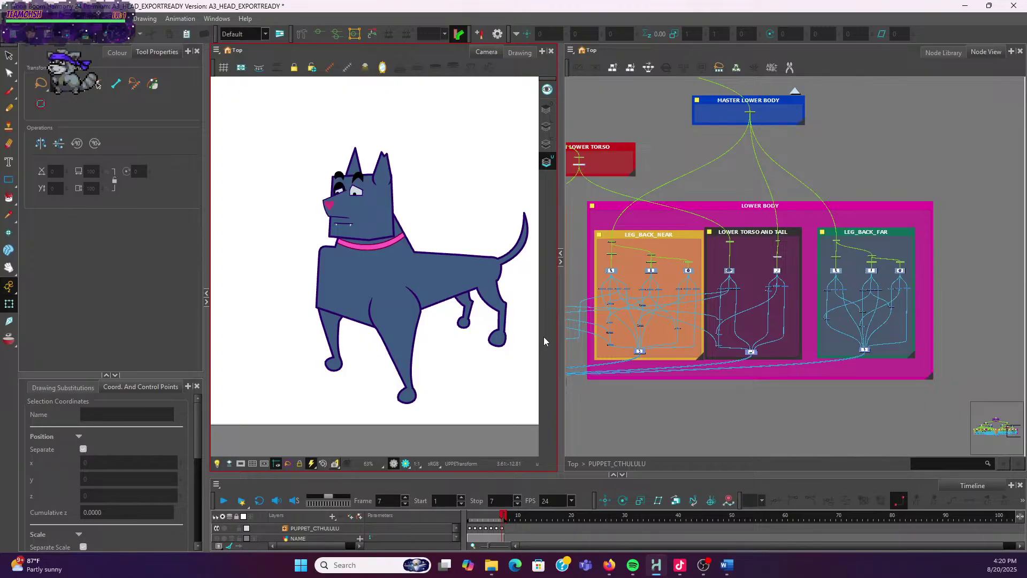
pyautogui.scroll(-3, 700, 267)
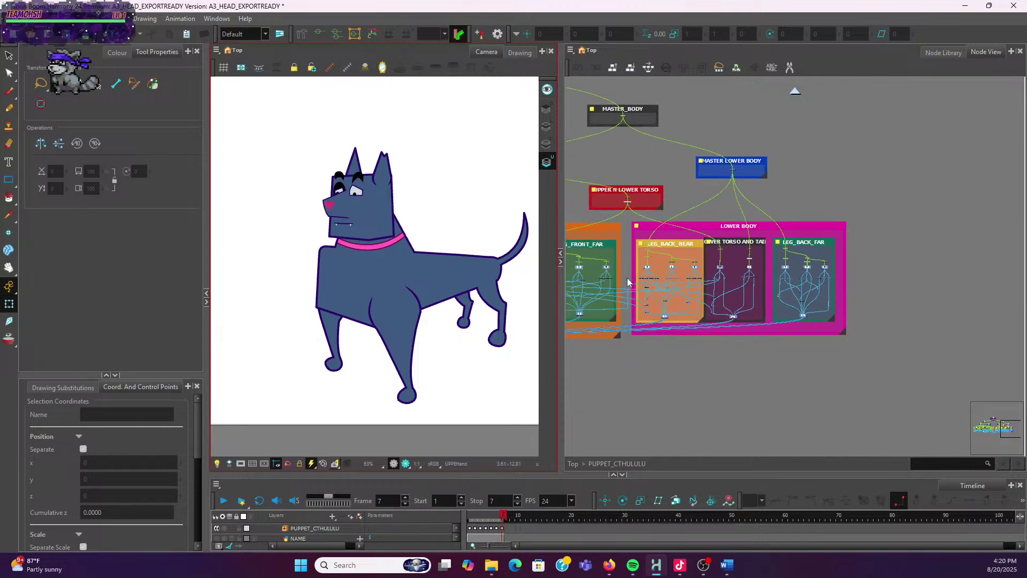
pyautogui.moveTo(628, 283); pyautogui.dragTo(743, 297)
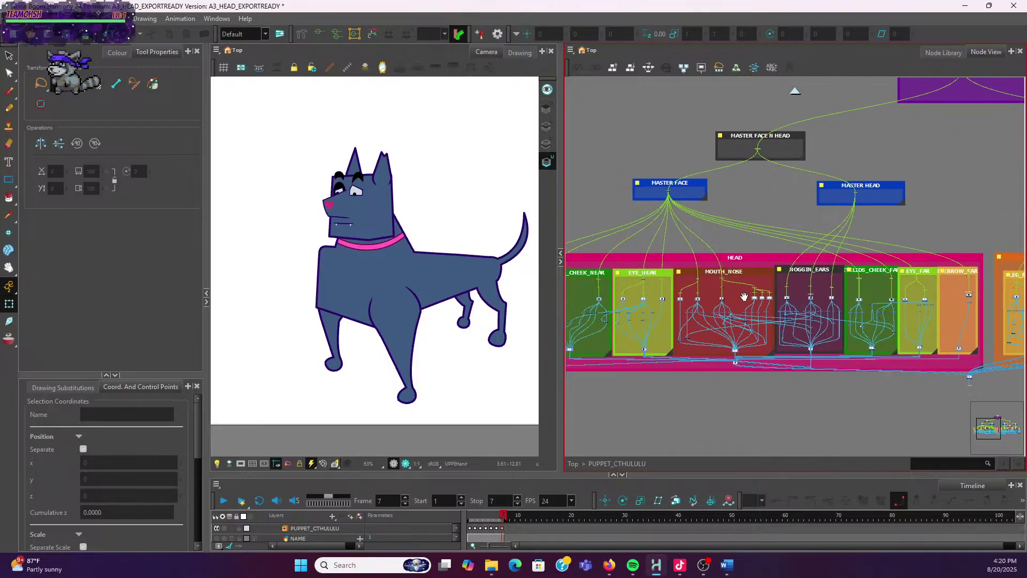
pyautogui.scroll(3, 697, 315)
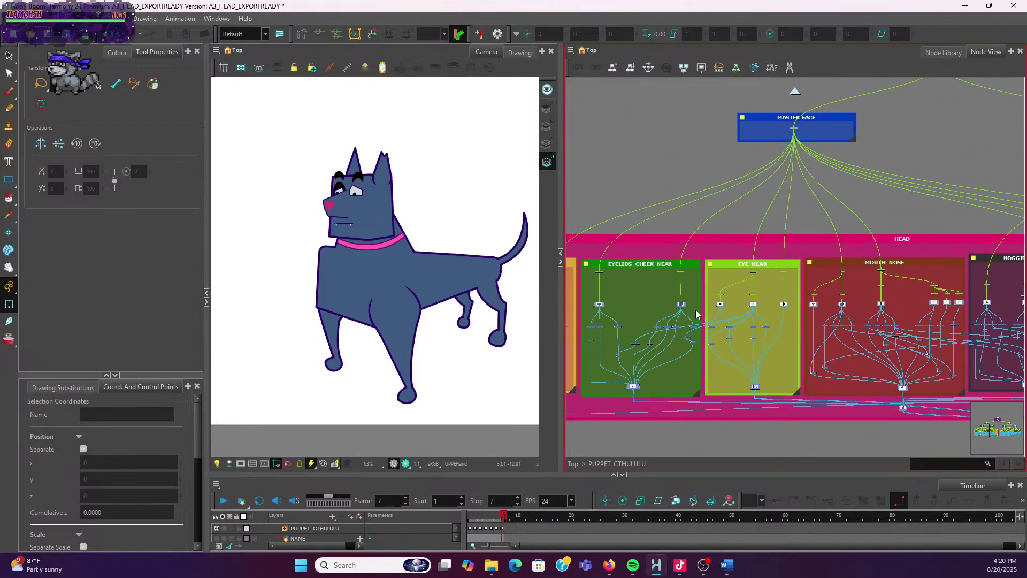
pyautogui.moveTo(636, 296); pyautogui.dragTo(707, 298)
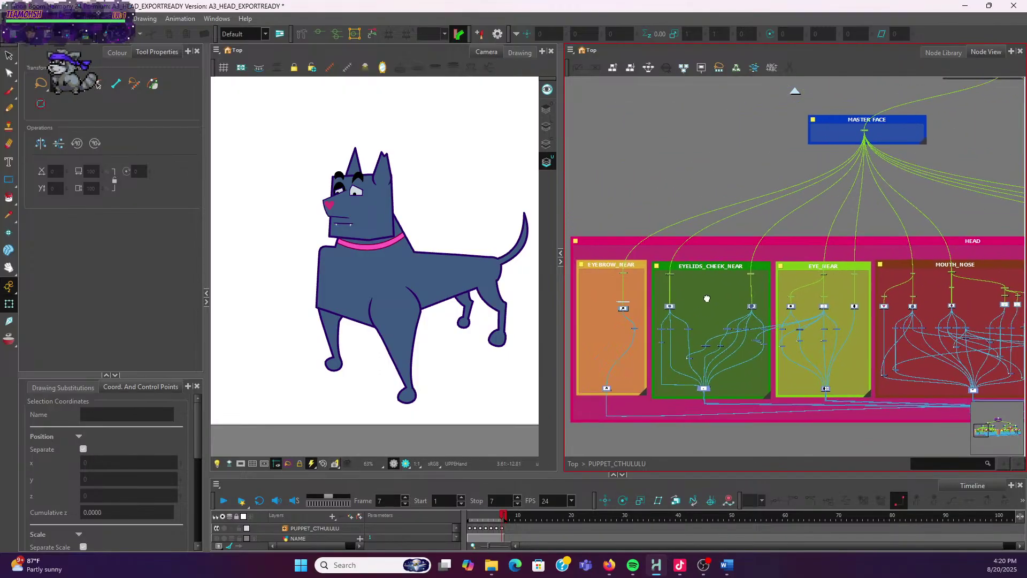
pyautogui.scroll(3, 692, 294)
pyautogui.moveTo(777, 289); pyautogui.dragTo(732, 349)
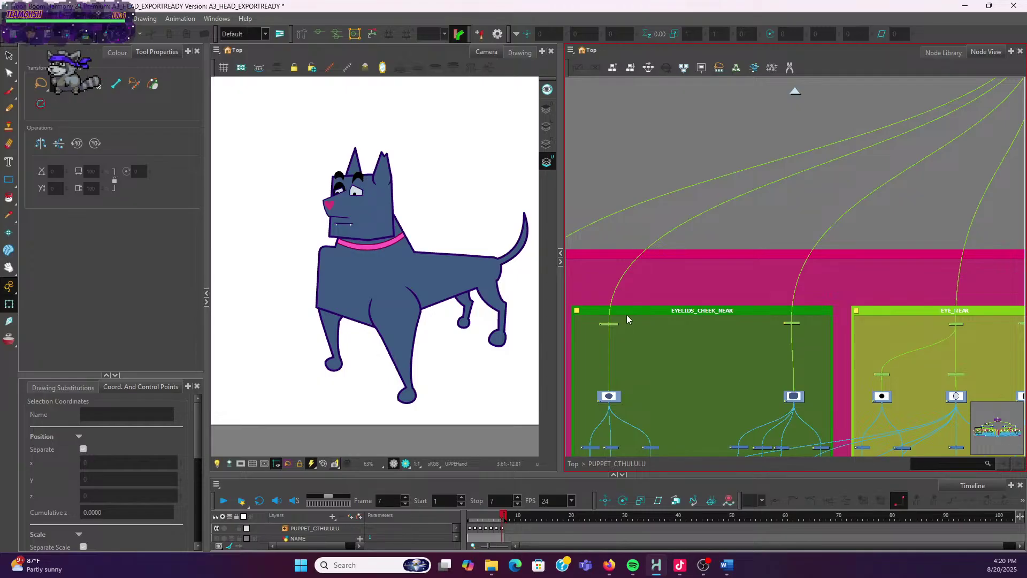
pyautogui.scroll(1, 627, 314)
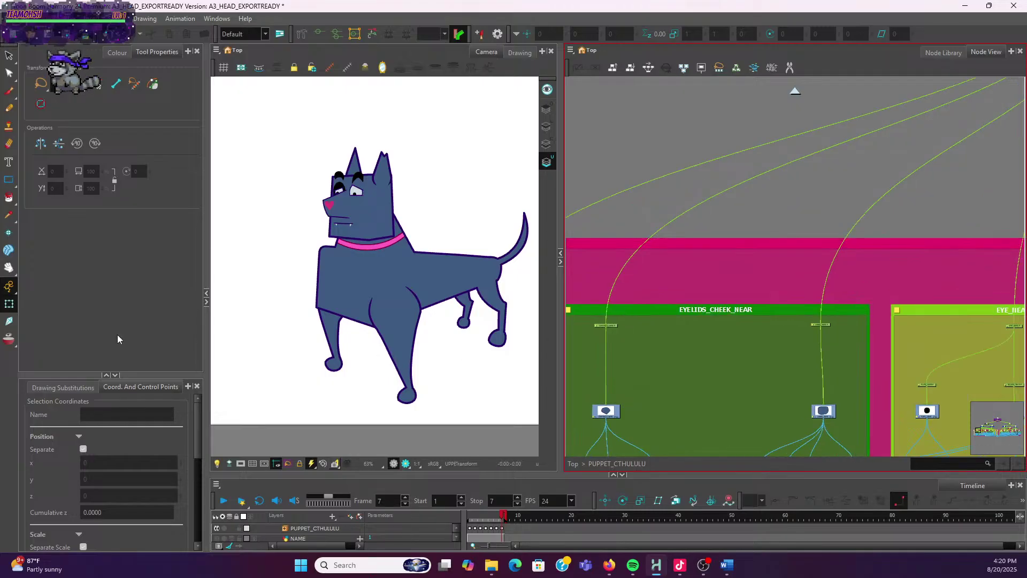
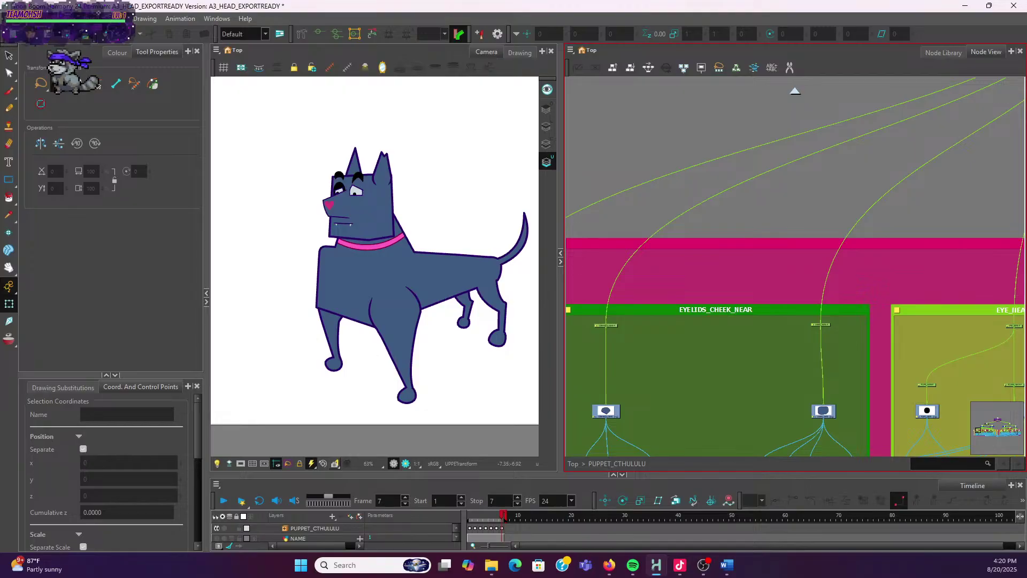
pyautogui.scroll(-2, 942, 278)
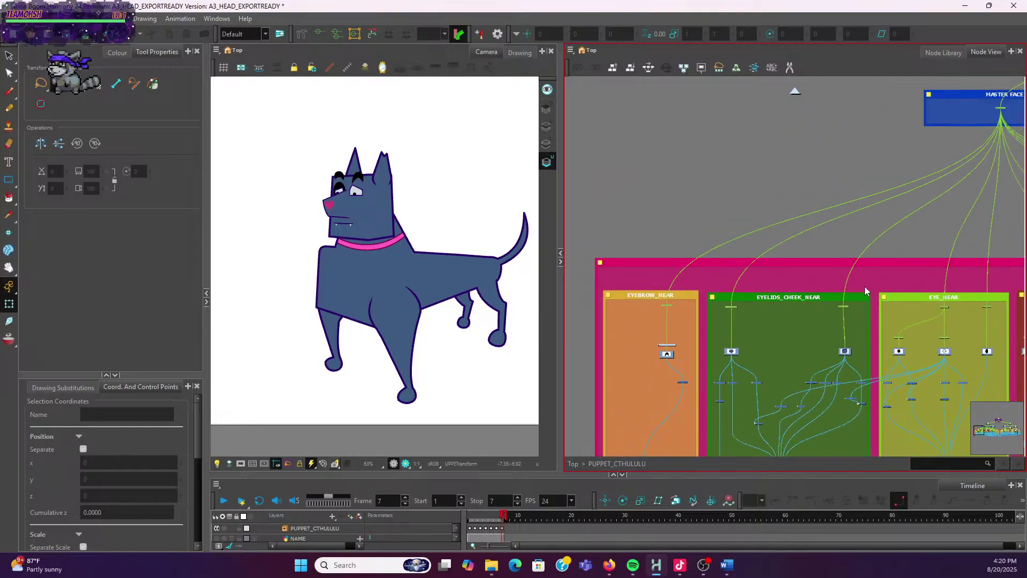
pyautogui.scroll(4, 877, 285)
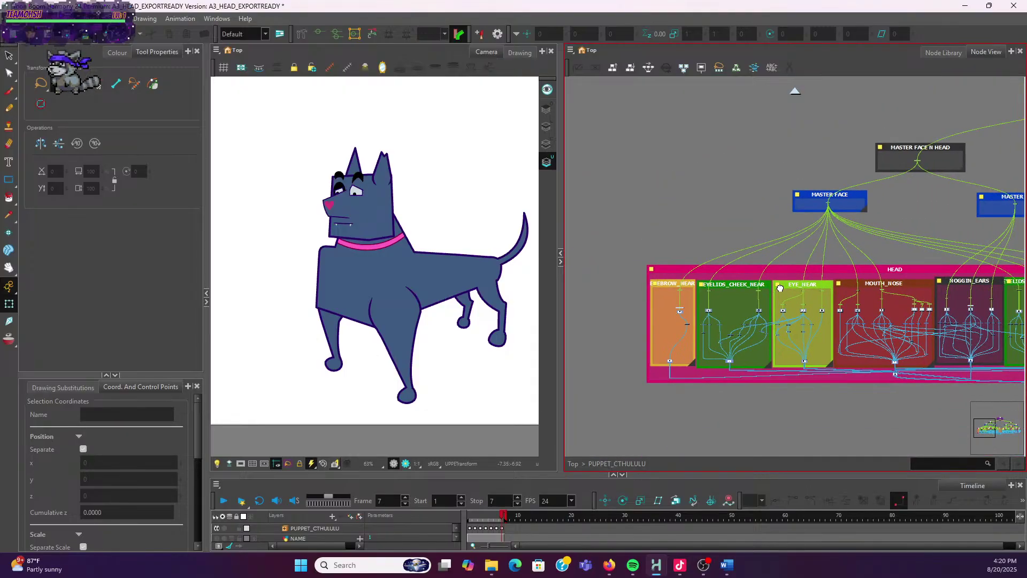
pyautogui.moveTo(629, 277); pyautogui.dragTo(668, 292)
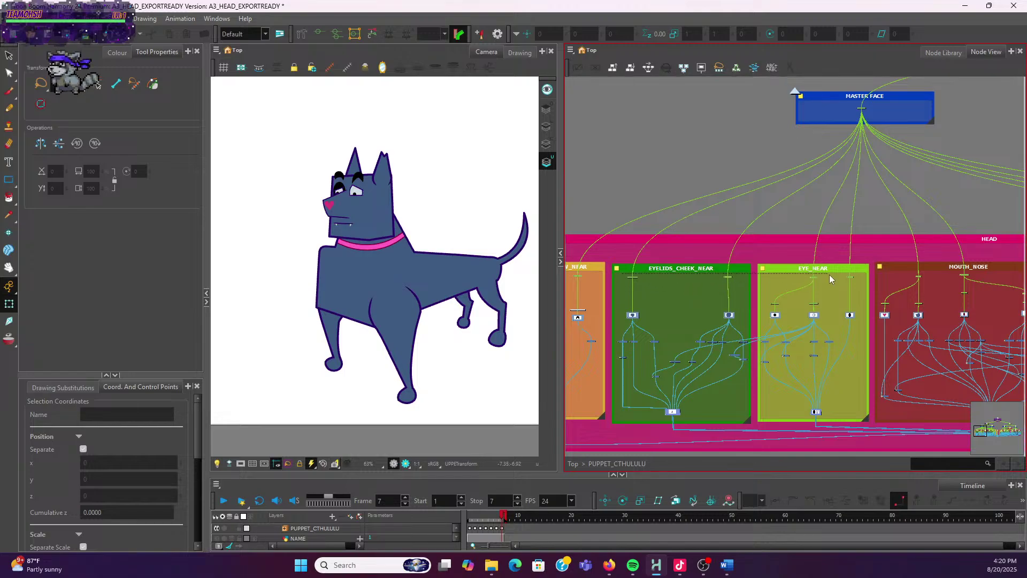
pyautogui.moveTo(830, 275); pyautogui.dragTo(867, 281)
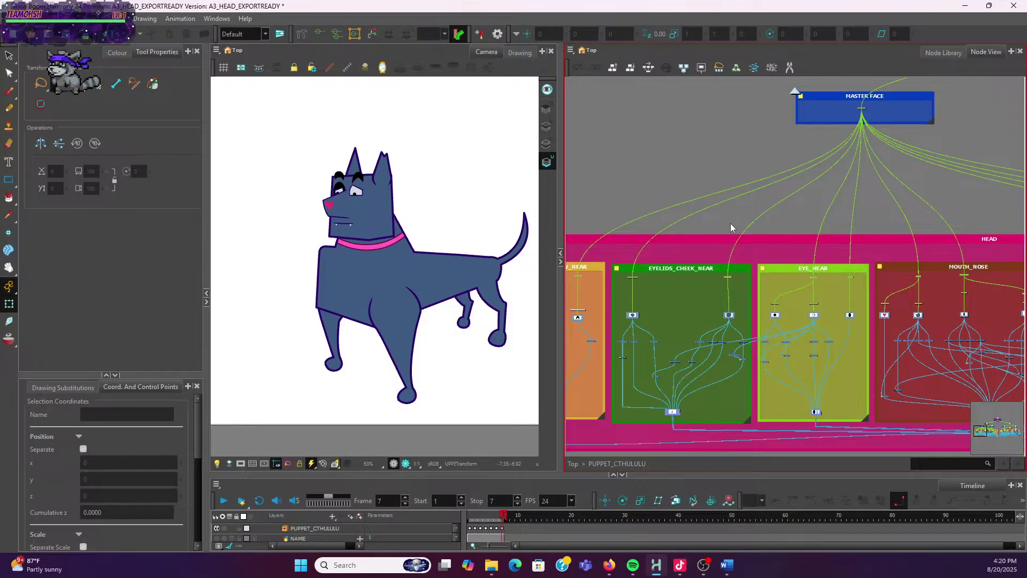
pyautogui.scroll(-2, 730, 227)
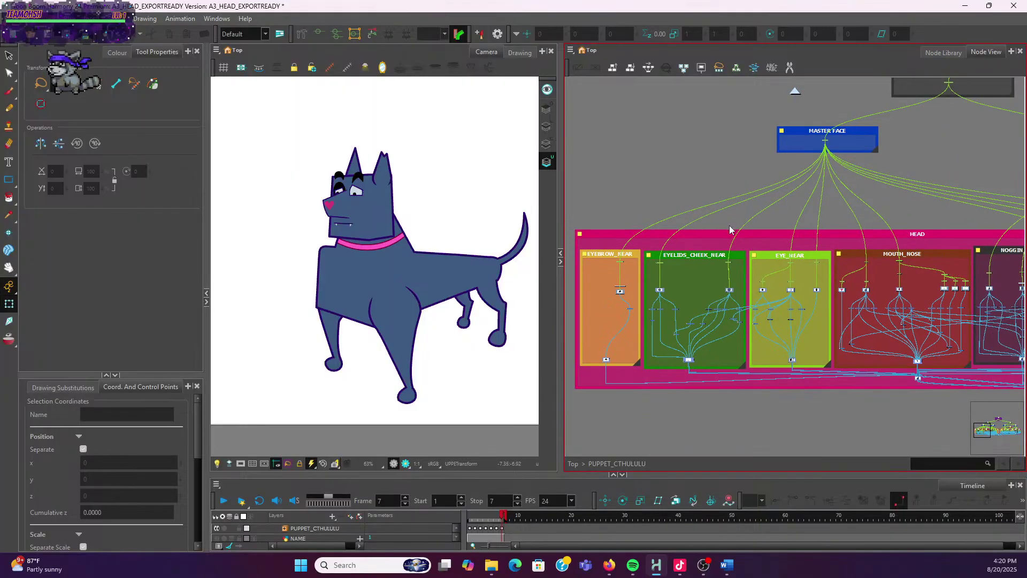
pyautogui.scroll(4, 729, 226)
pyautogui.moveTo(677, 310); pyautogui.dragTo(774, 301)
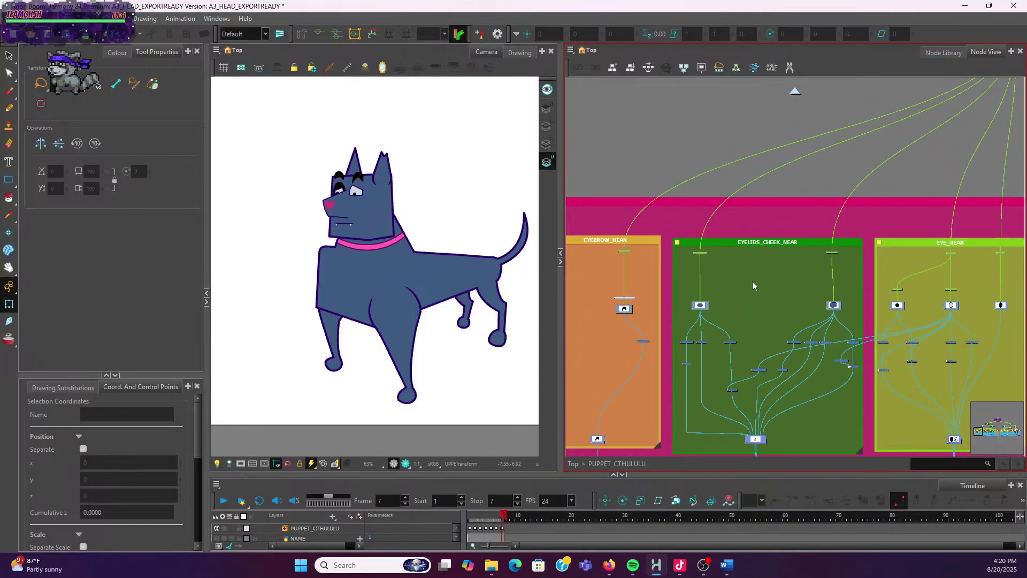
pyautogui.scroll(3, 752, 280)
pyautogui.moveTo(738, 266); pyautogui.dragTo(870, 298)
pyautogui.moveTo(802, 299); pyautogui.dragTo(742, 304)
pyautogui.scroll(-3, 844, 297)
pyautogui.moveTo(855, 309); pyautogui.dragTo(753, 317)
pyautogui.moveTo(656, 296); pyautogui.dragTo(723, 313)
pyautogui.scroll(3, 723, 313)
pyautogui.scroll(-2, 681, 328)
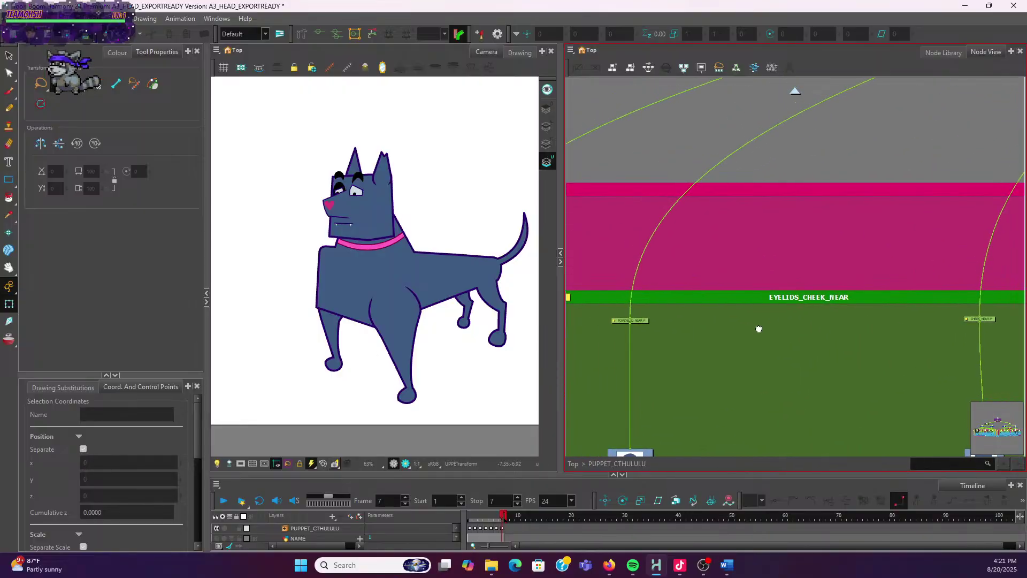
# Add a new peg for the top eyelid and cheek pegs and place it above the EYELIDS_CHEEK_NEAR group
pyautogui.scroll(-2, 798, 313)
pyautogui.moveTo(735, 322); pyautogui.dragTo(833, 338)
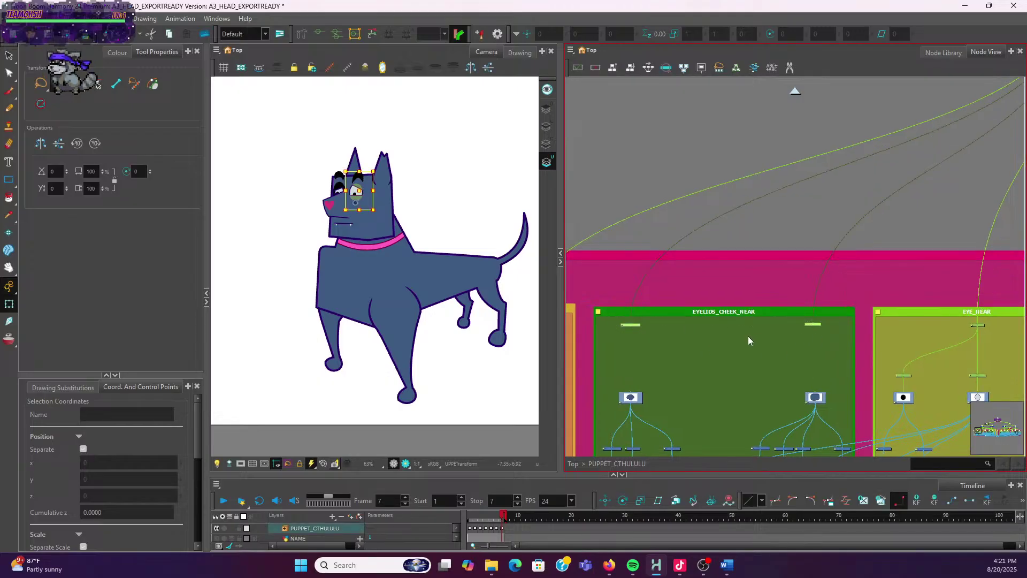
pyautogui.hotkey('ctrl', 'p')
pyautogui.scroll(-2, 829, 248)
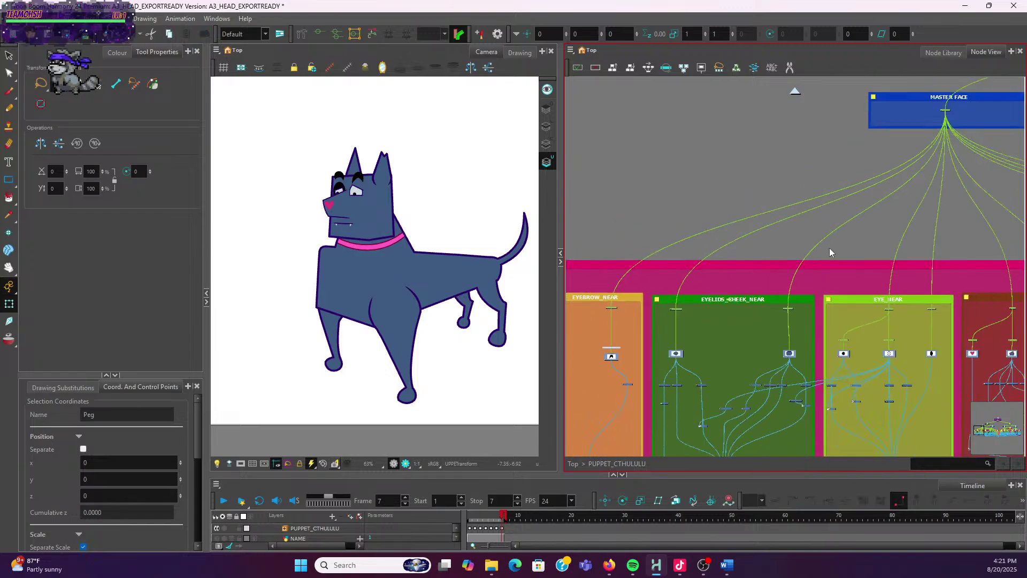
pyautogui.scroll(2, 782, 303)
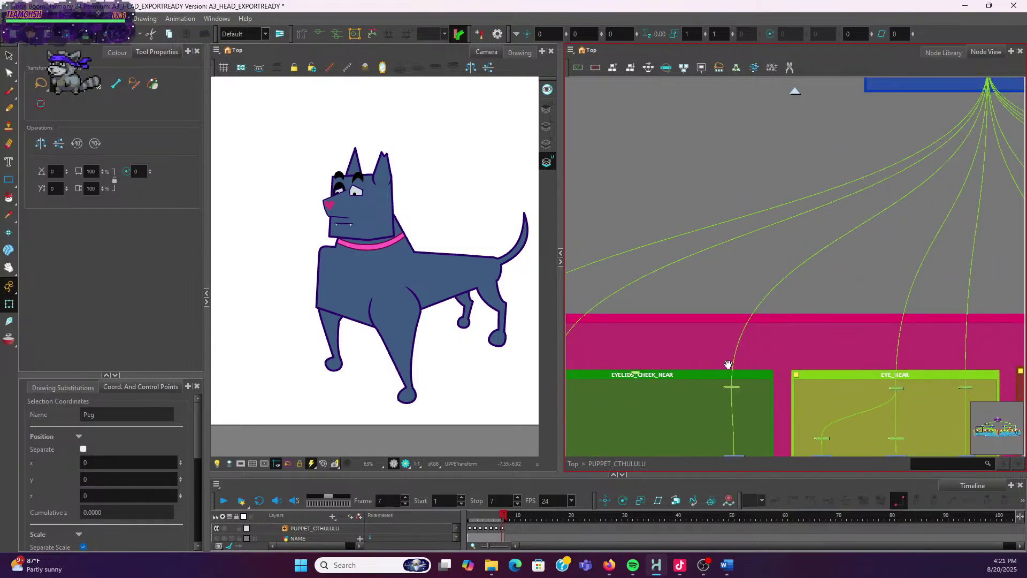
pyautogui.moveTo(728, 364); pyautogui.dragTo(791, 332)
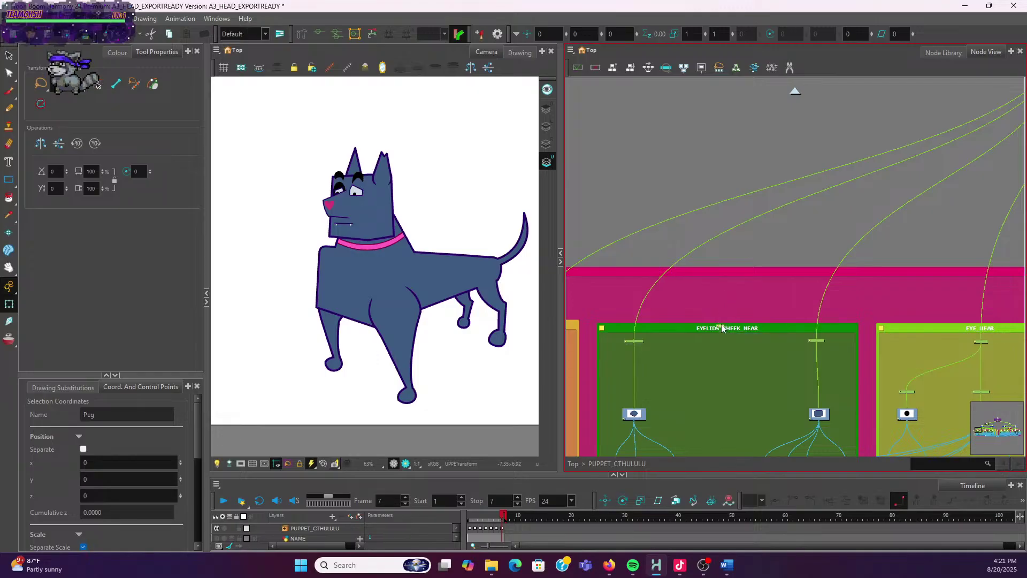
pyautogui.scroll(1, 725, 296)
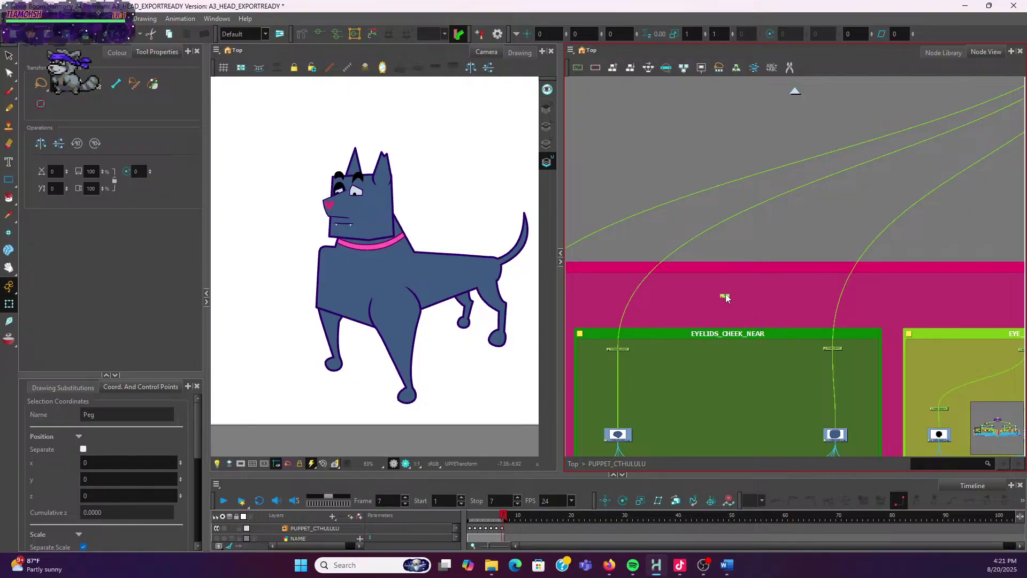
# Disconnect TOPEYELID_NEAR-P and CHEEK_NEAR-P from the master face, parent both to the new peg, and connect that peg under MASTA_FACE-P
pyautogui.moveTo(835, 351); pyautogui.dragTo(788, 328)
pyautogui.moveTo(728, 297); pyautogui.dragTo(619, 349)
pyautogui.scroll(-3, 847, 225)
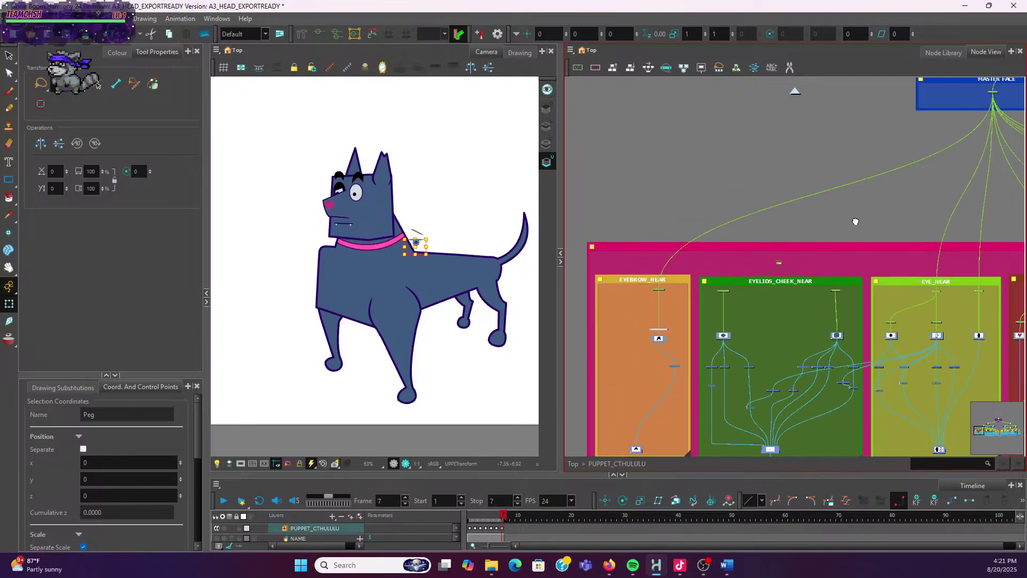
pyautogui.scroll(3, 855, 218)
pyautogui.scroll(-2, 931, 154)
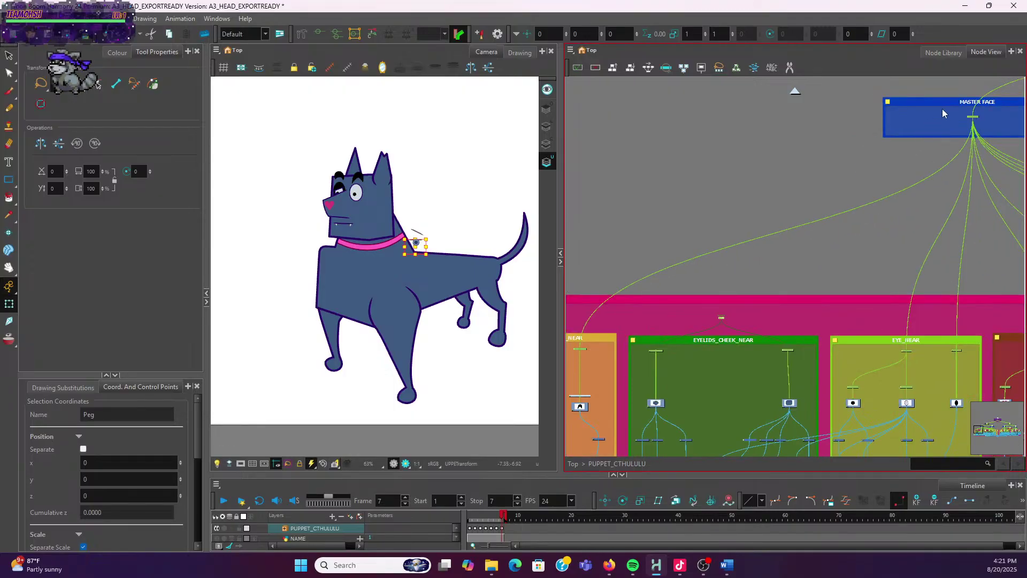
pyautogui.click(975, 117)
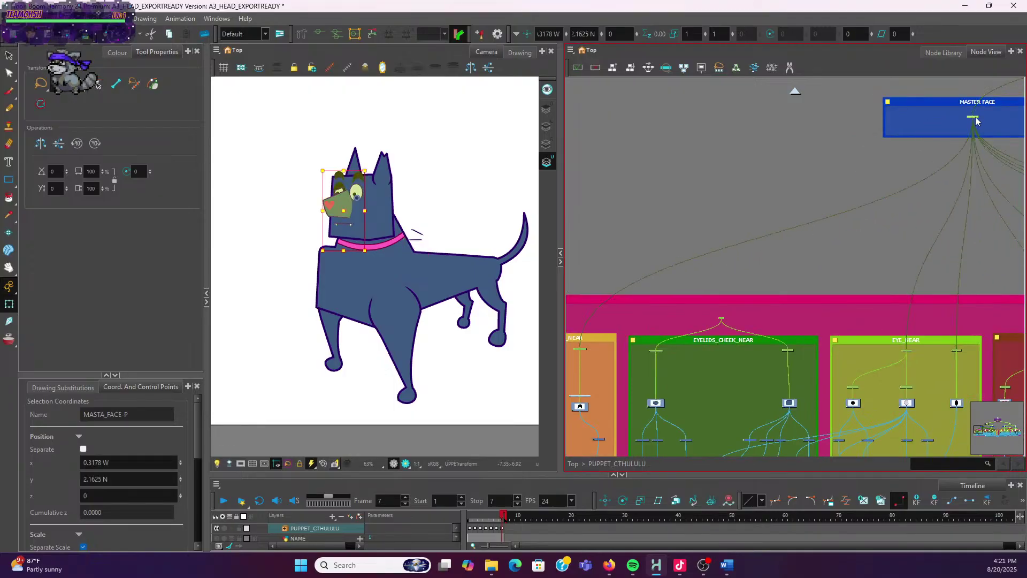
pyautogui.click(722, 321)
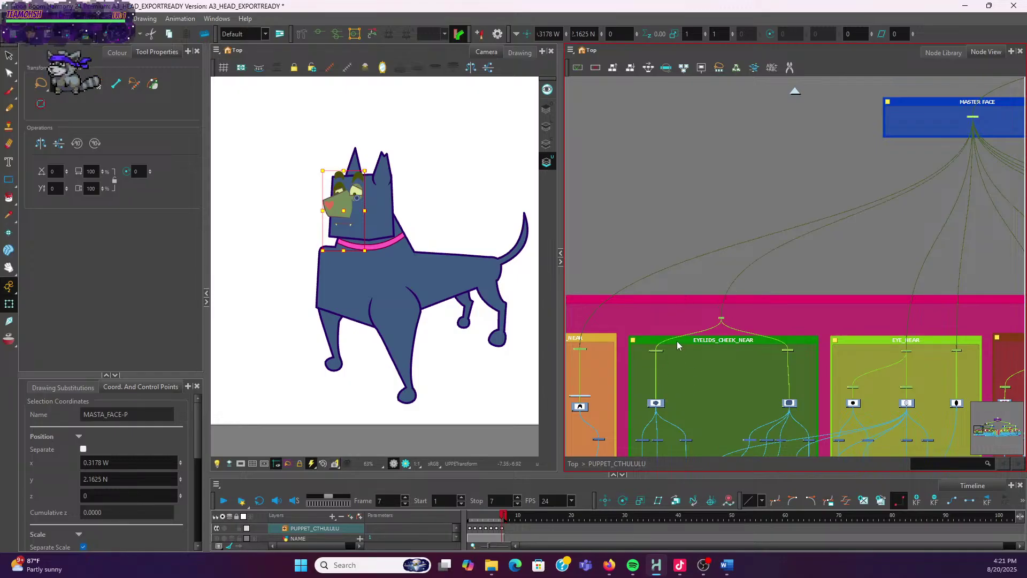
# Select the new peg, TOPEYELID_NEAR-P and CHEEK_NEAR-P in turn to check which near-eye artwork each one controls
pyautogui.click(736, 313)
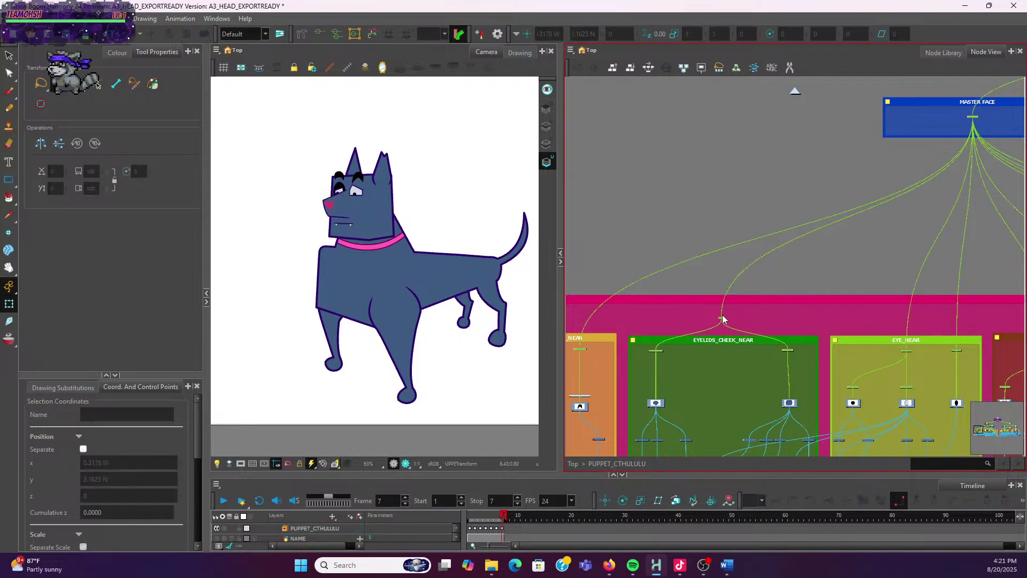
pyautogui.click(723, 320)
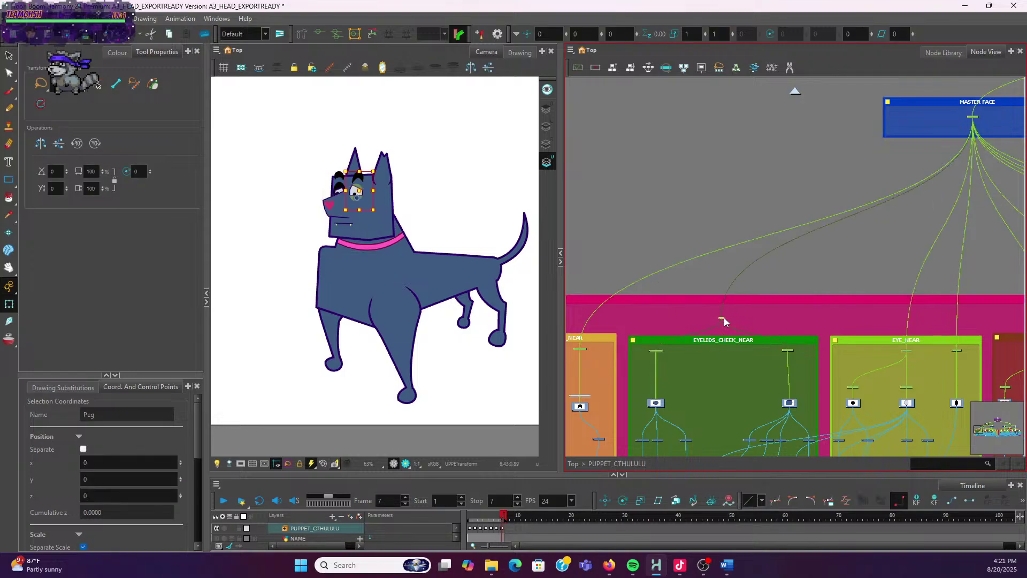
pyautogui.scroll(4, 724, 317)
pyautogui.moveTo(710, 363); pyautogui.dragTo(877, 216)
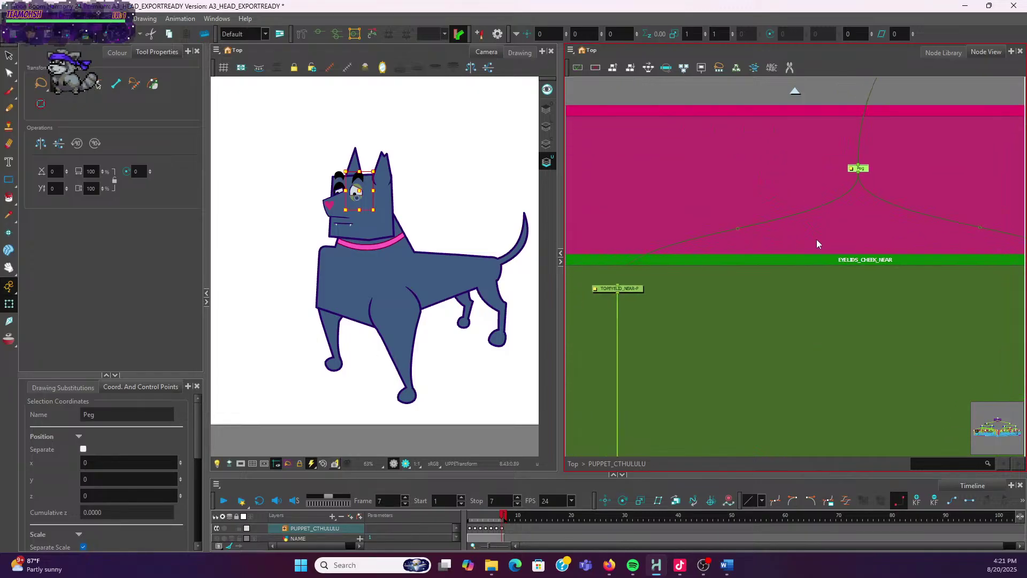
pyautogui.click(637, 288)
pyautogui.moveTo(853, 310); pyautogui.dragTo(765, 351)
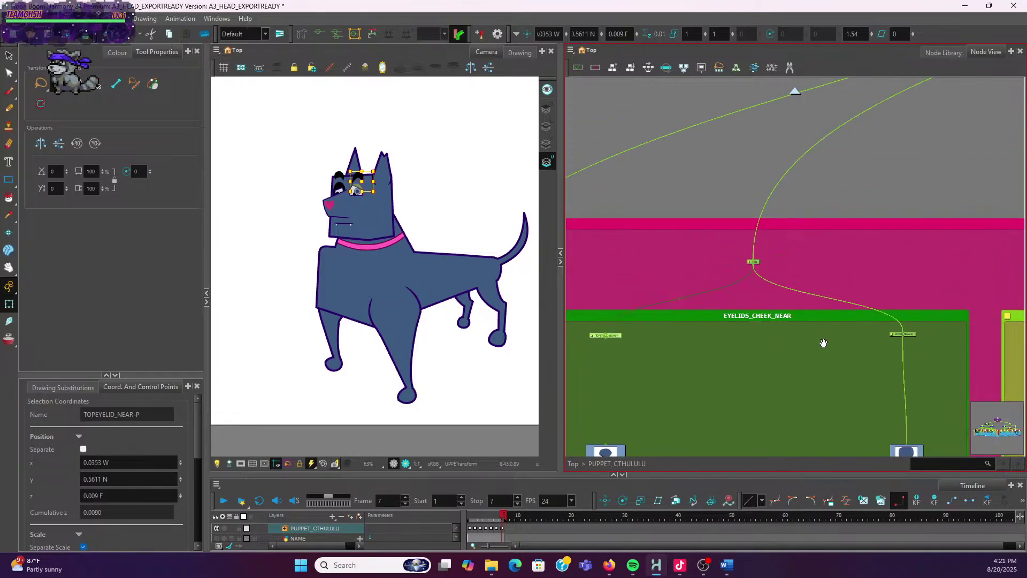
pyautogui.click(903, 336)
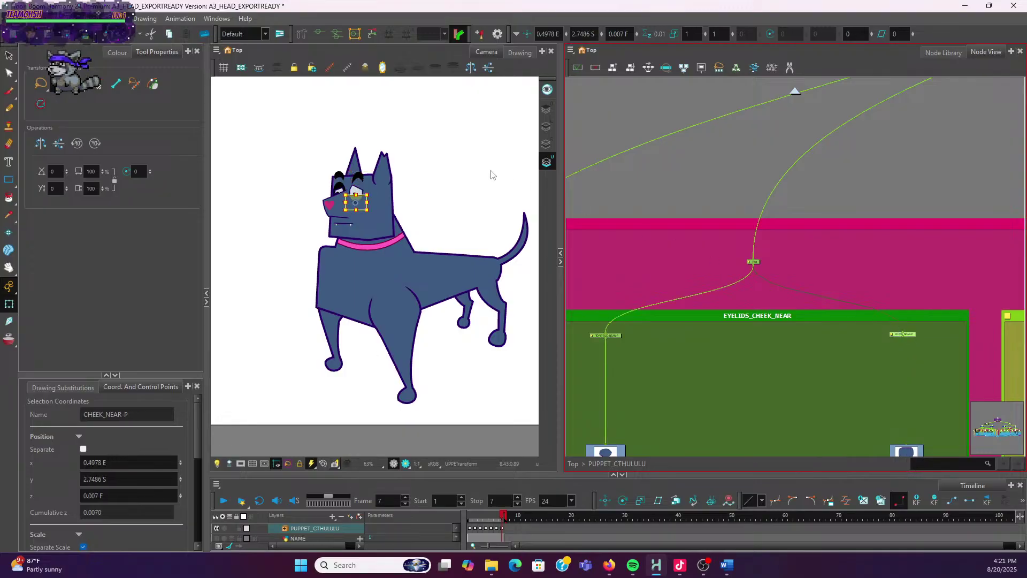
pyautogui.scroll(3, 367, 185)
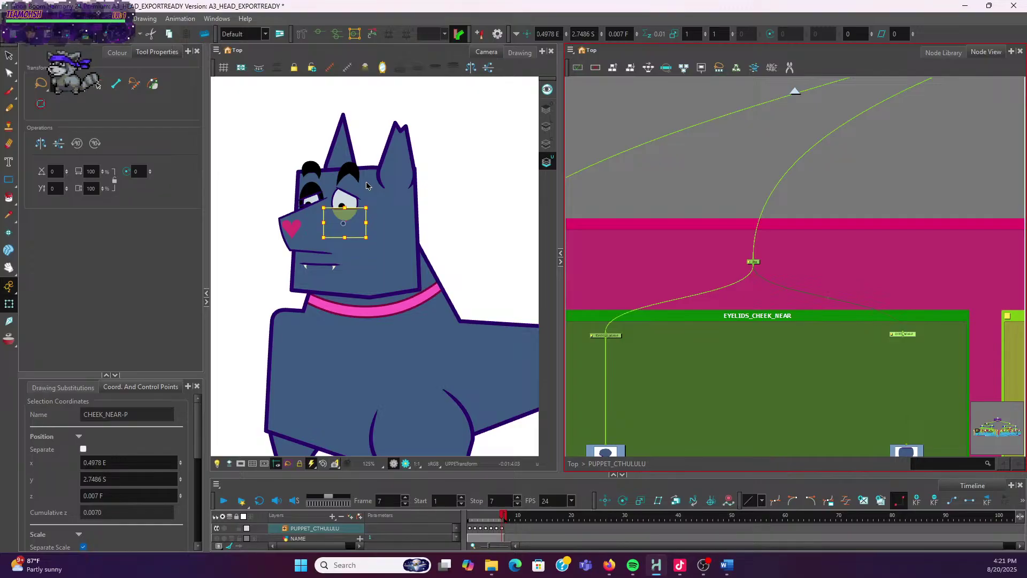
# Move the new parent peg directly above TOPEYELID_NEAR-P in the node network
pyautogui.scroll(2, 832, 284)
pyautogui.moveTo(758, 244); pyautogui.dragTo(605, 301)
pyautogui.click(844, 270)
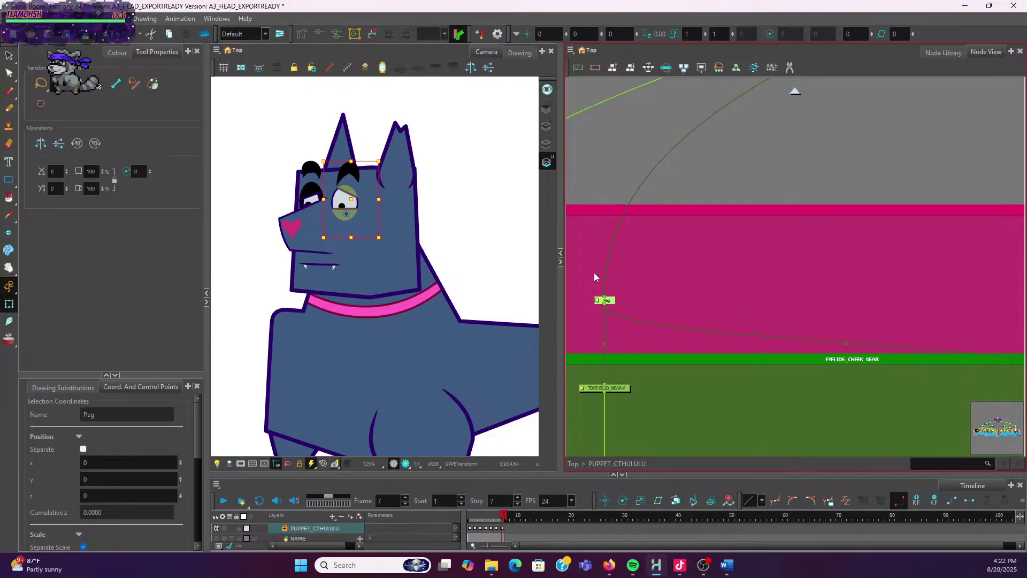
# Rename the new parent peg above the EYELIDS_CHEEK_NEAR group as EYELID_CHEEK_NEAR-P
pyautogui.scroll(-2, 593, 272)
pyautogui.moveTo(686, 272); pyautogui.dragTo(763, 326)
pyautogui.scroll(2, 747, 328)
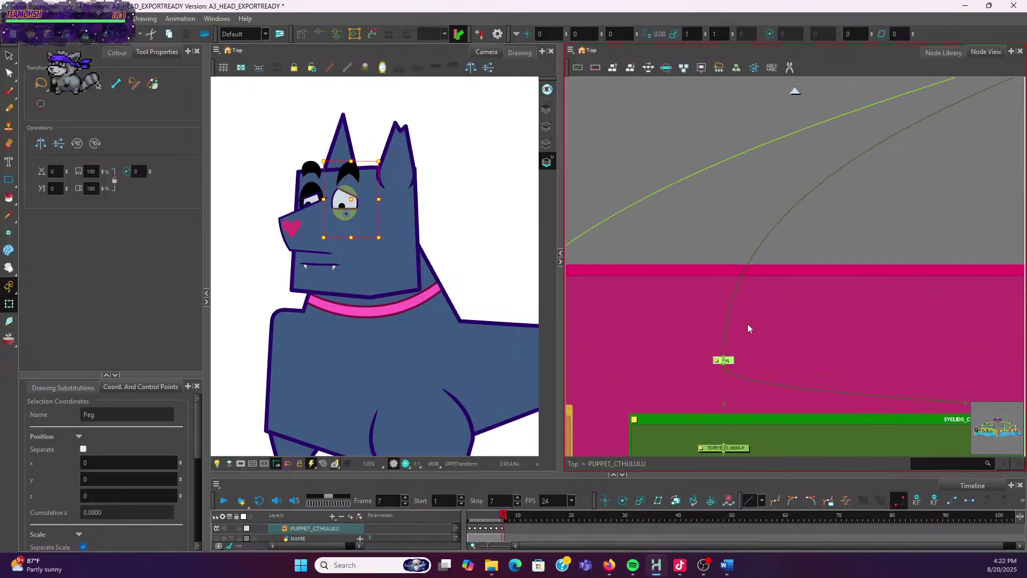
pyautogui.doubleClick(717, 362)
pyautogui.moveTo(631, 194); pyautogui.dragTo(794, 183)
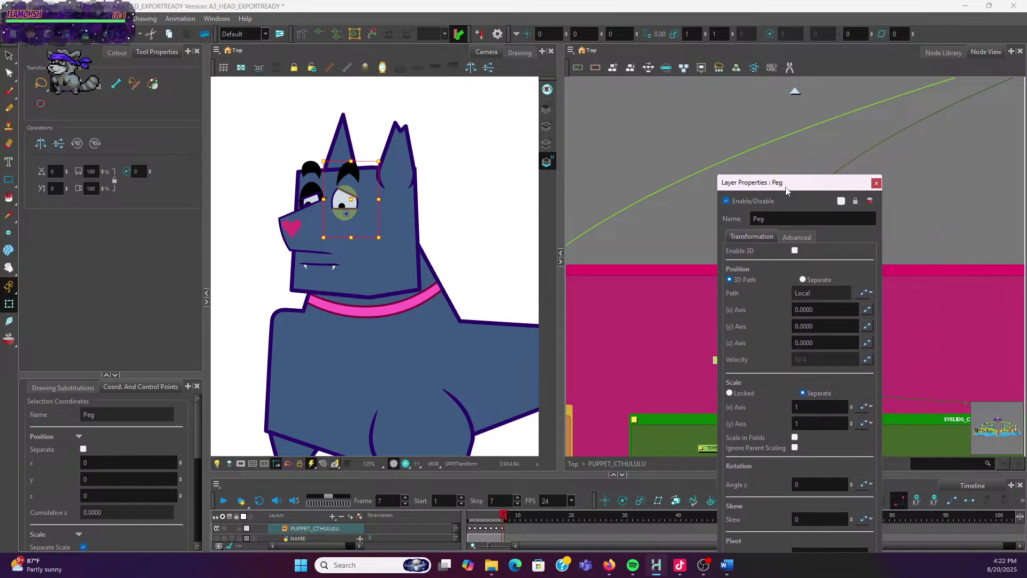
pyautogui.doubleClick(751, 220)
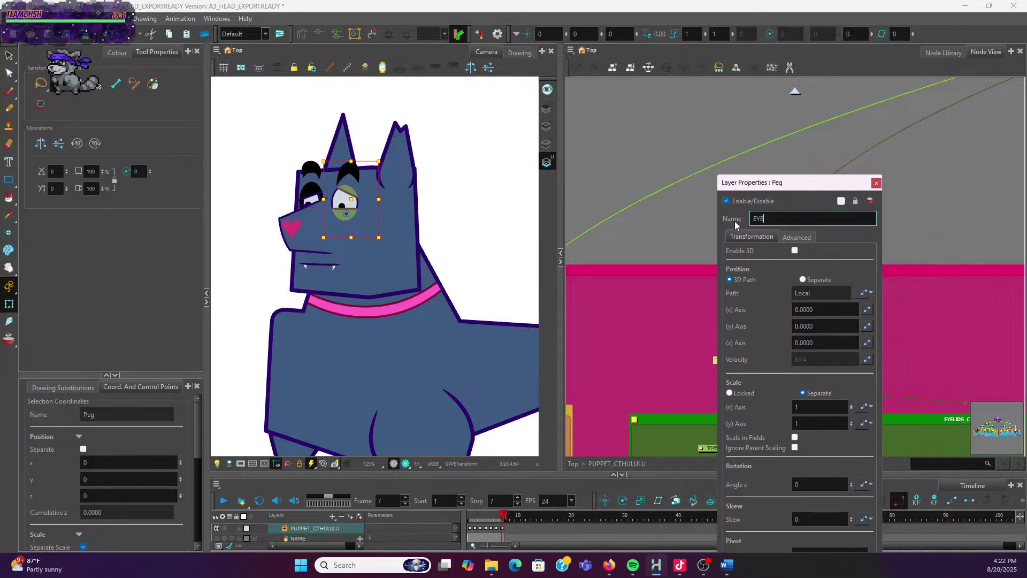
pyautogui.write('EYELID')
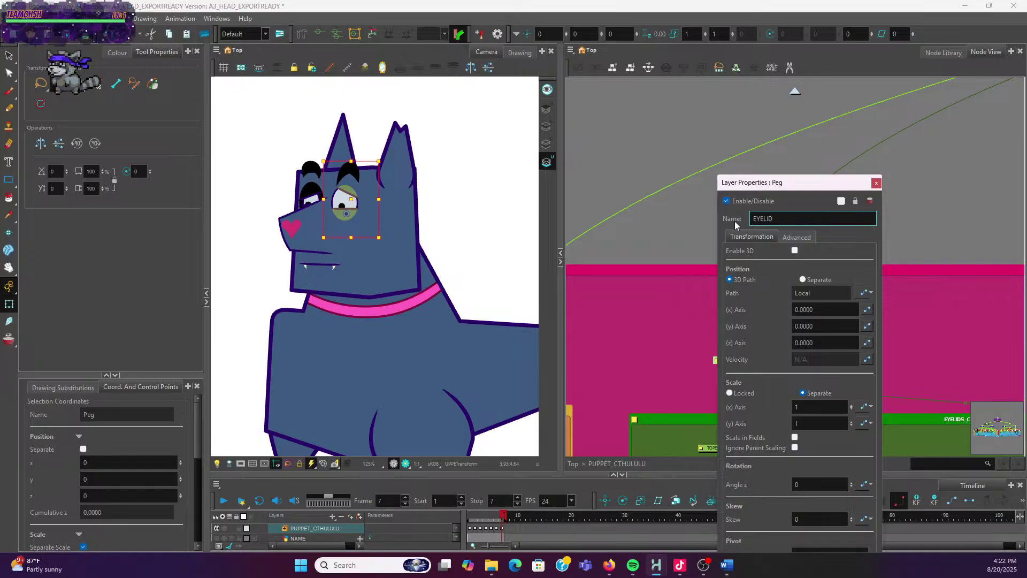
pyautogui.write('_CHEEK_BE')
pyautogui.press('BackSpace')
pyautogui.press('BackSpace')
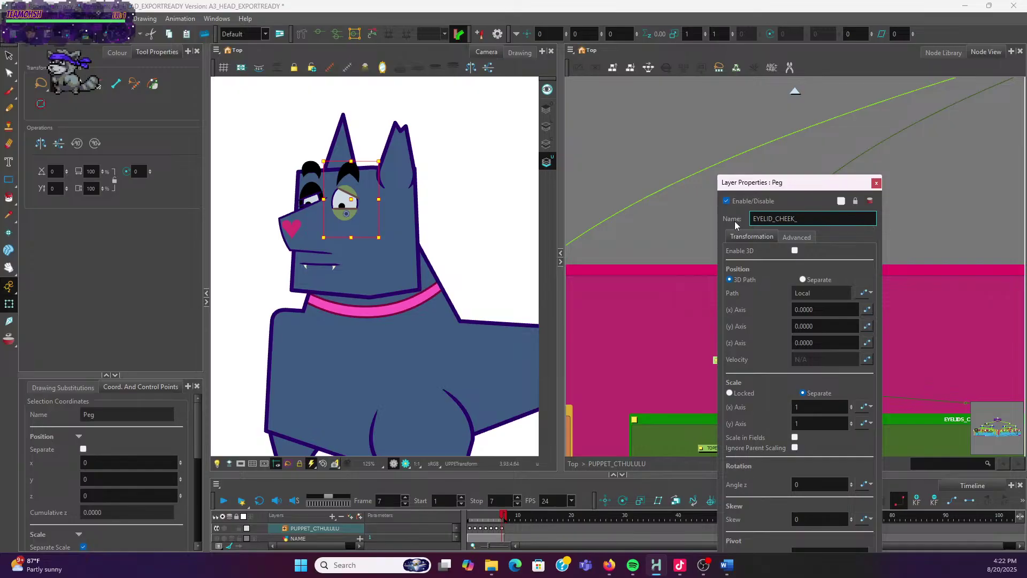
pyautogui.write('NEAR-P')
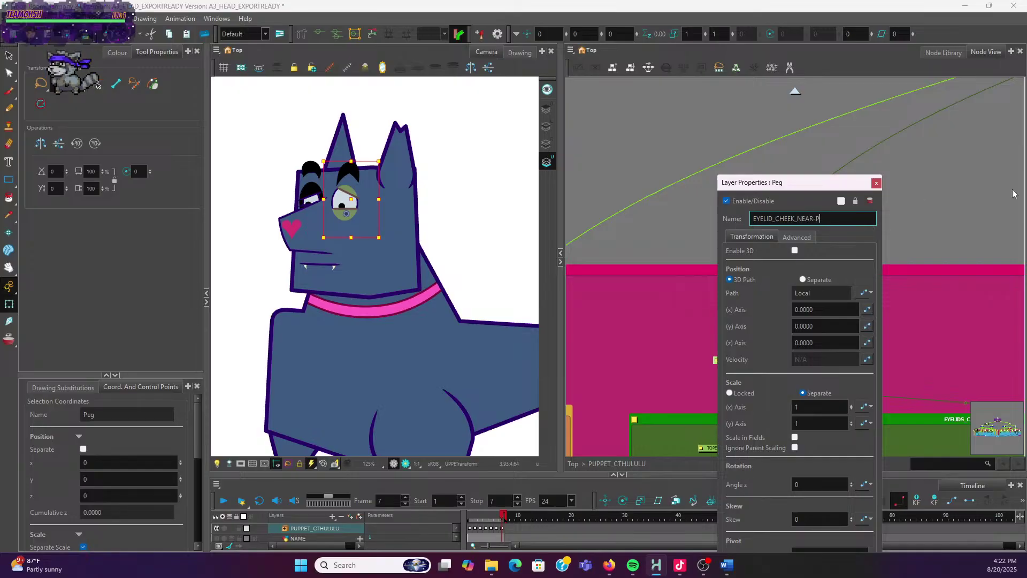
pyautogui.click(876, 182)
# Examine the pegs in the EYE_NEAR group and select EYE_NEAR-P to check which artwork it controls
pyautogui.scroll(2, 874, 255)
pyautogui.scroll(-1, 874, 255)
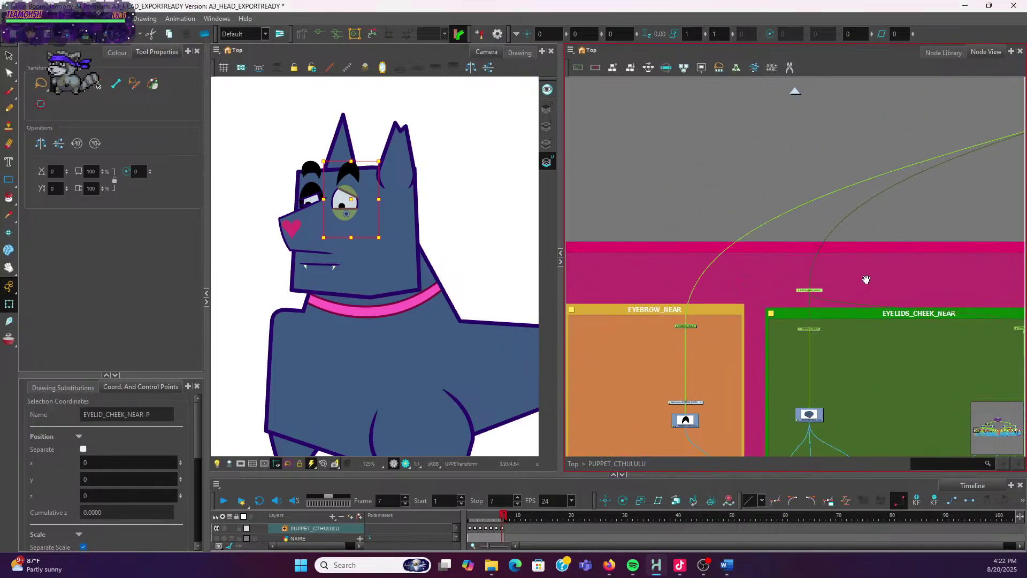
pyautogui.scroll(-2, 800, 230)
pyautogui.hscroll(3, 800, 229)
pyautogui.scroll(-2, 793, 226)
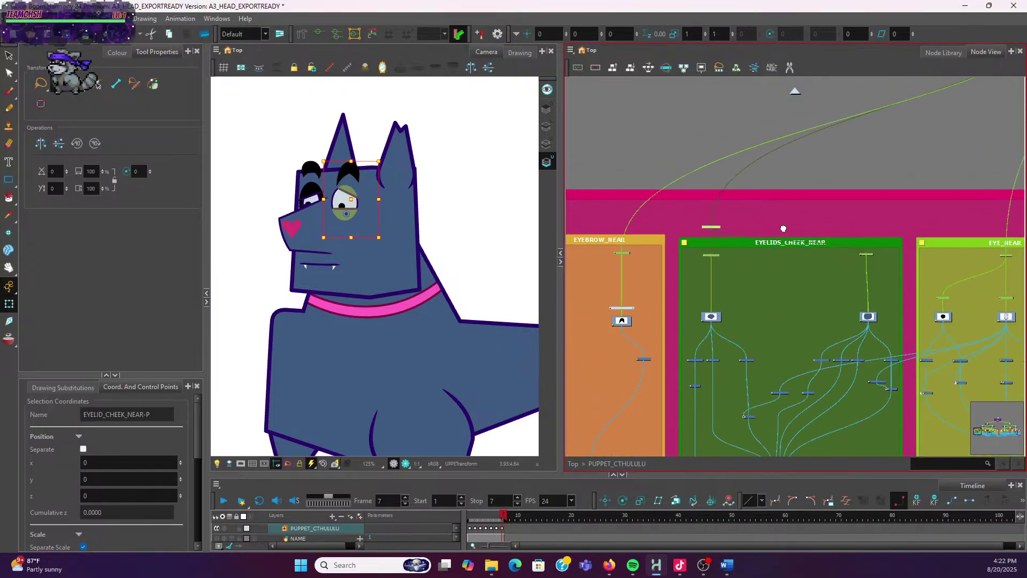
pyautogui.scroll(-1, 844, 274)
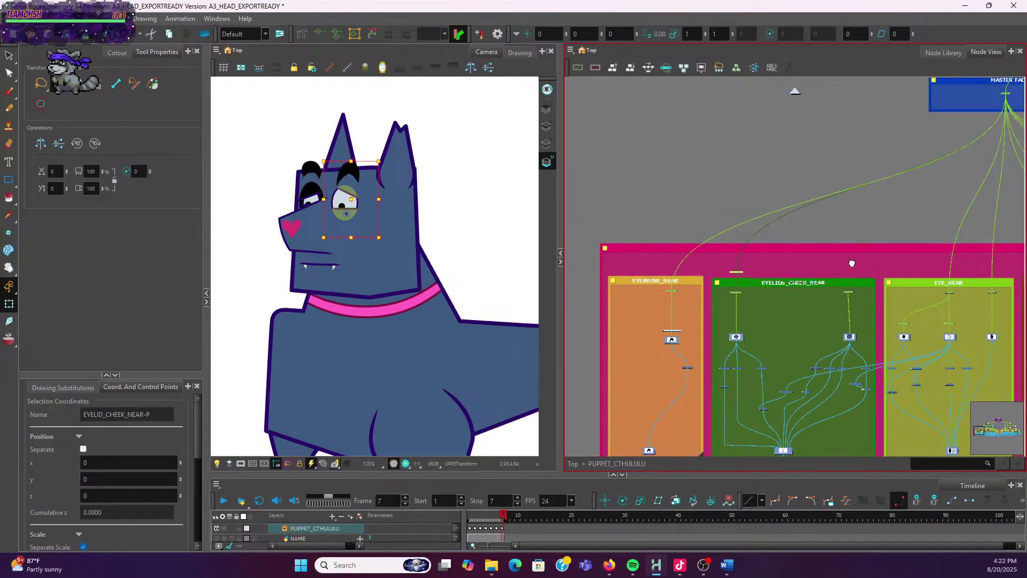
pyautogui.hscroll(2, 850, 273)
pyautogui.scroll(4, 856, 272)
pyautogui.scroll(1, 856, 272)
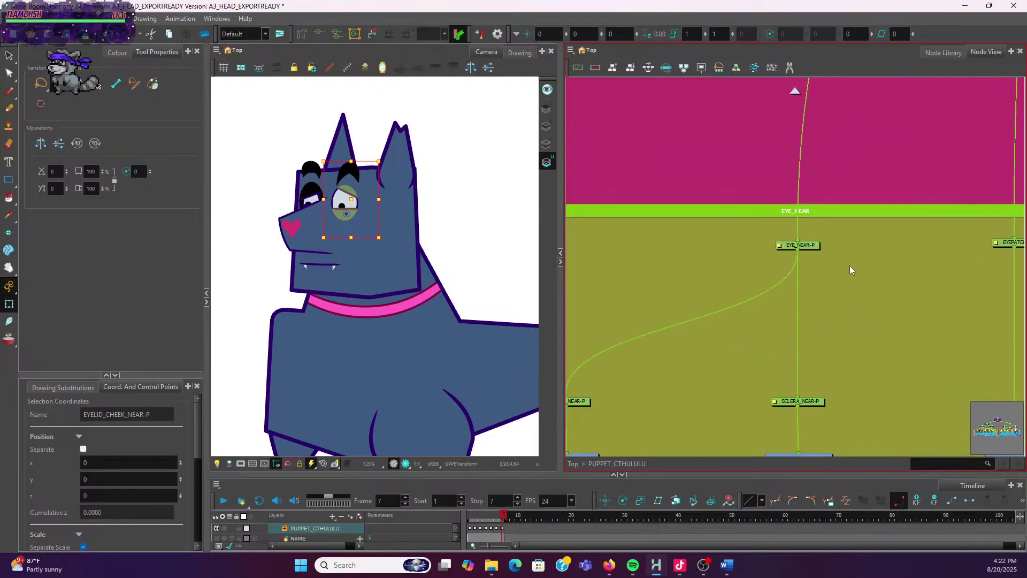
pyautogui.scroll(-3, 848, 267)
pyautogui.moveTo(857, 265); pyautogui.dragTo(820, 282)
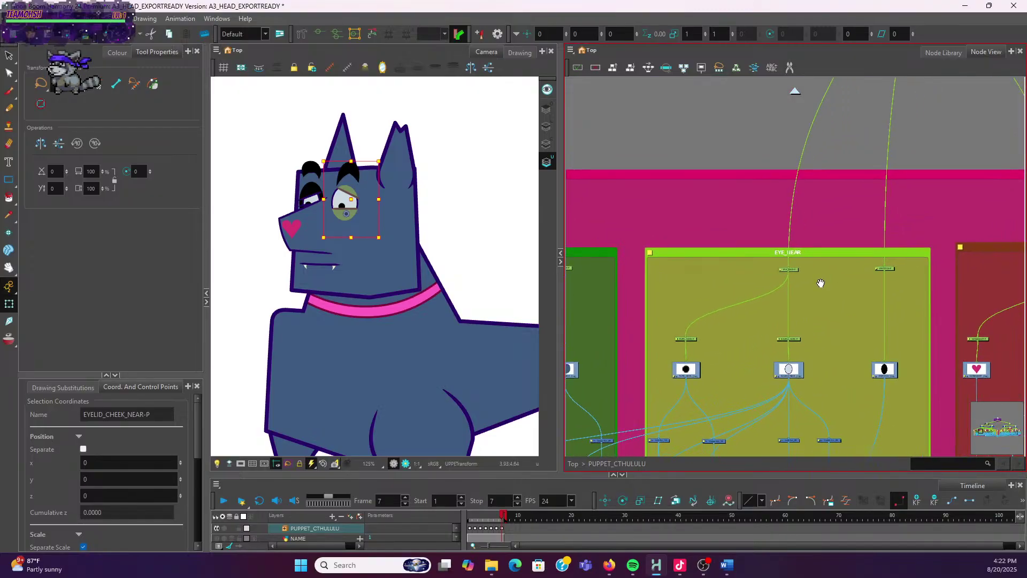
pyautogui.scroll(2, 822, 283)
pyautogui.scroll(-3, 805, 265)
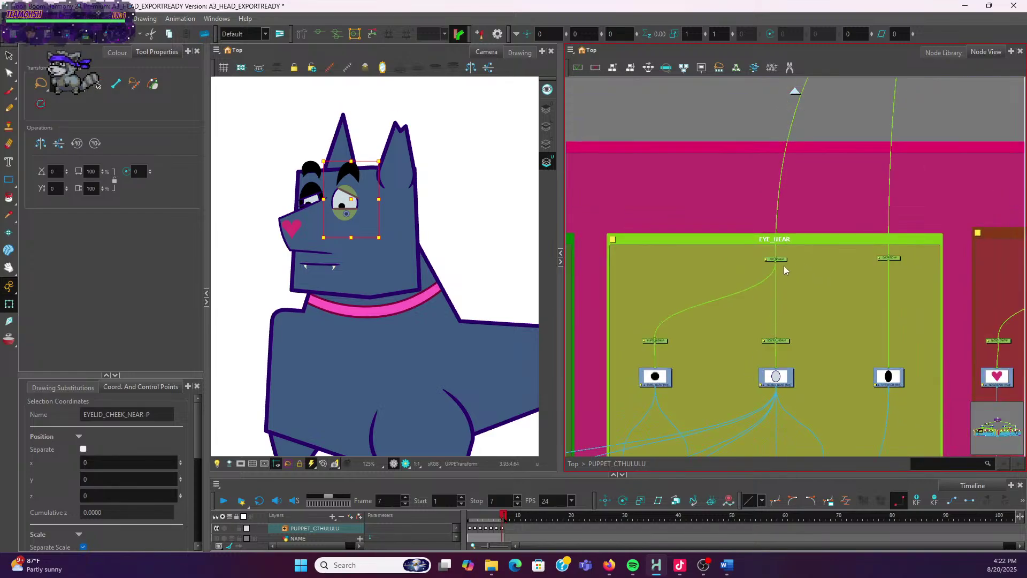
pyautogui.click(781, 259)
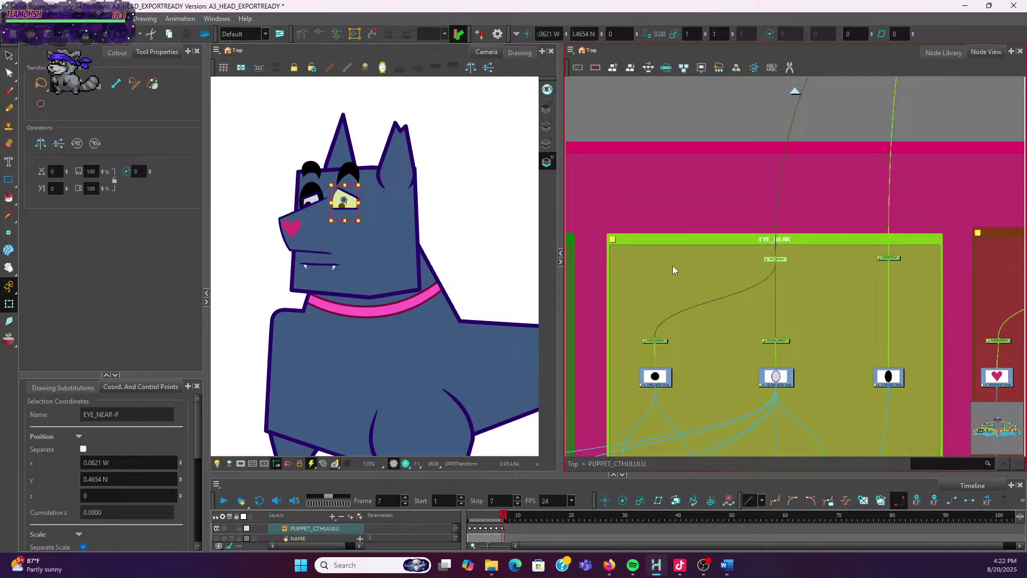
# Lower TOPEYELID_NEAR-P and CHEEK_NEAR-P inside the EYELIDS_CHEEK_NEAR group so each sits just above its drawing node
pyautogui.scroll(-3, 705, 221)
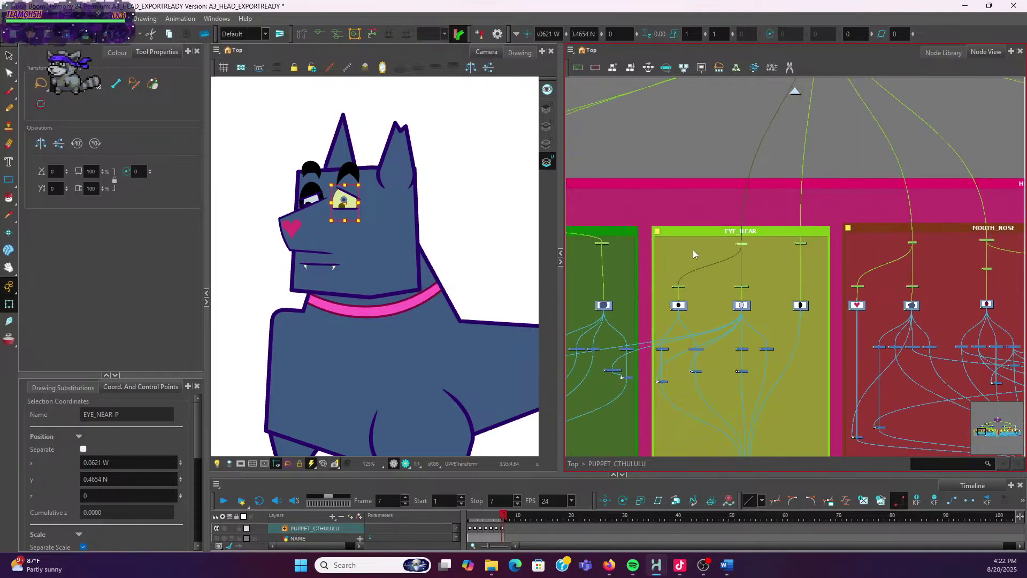
pyautogui.moveTo(692, 250); pyautogui.dragTo(833, 252)
pyautogui.scroll(2, 770, 268)
pyautogui.scroll(-3, 824, 254)
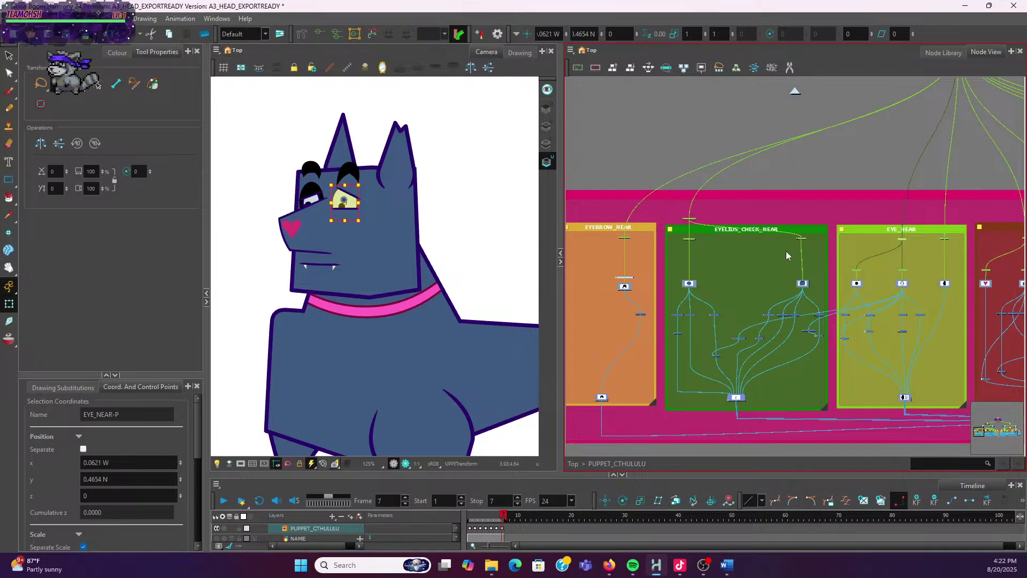
pyautogui.scroll(3, 785, 251)
pyautogui.scroll(-3, 820, 226)
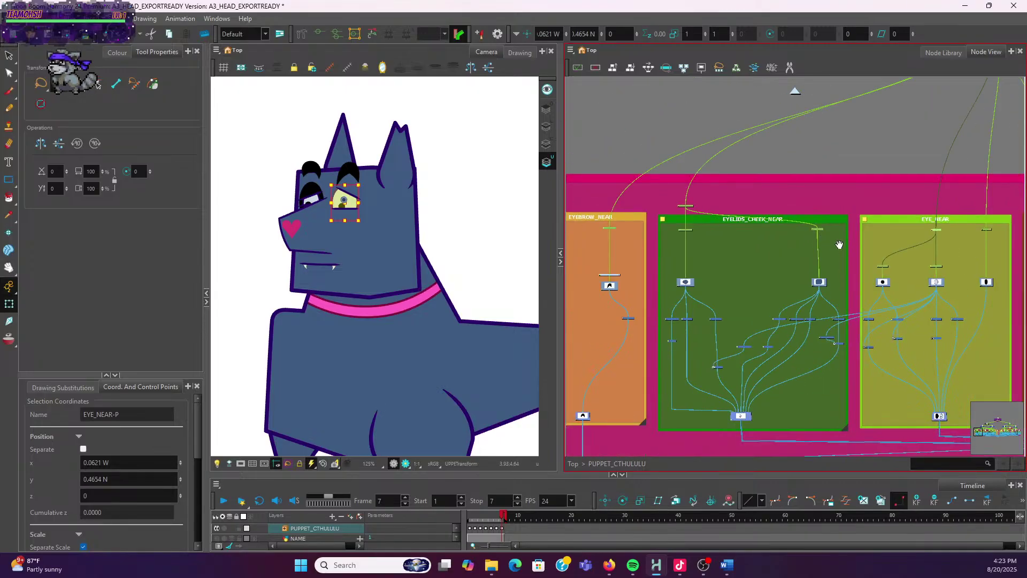
pyautogui.moveTo(832, 246); pyautogui.dragTo(817, 245)
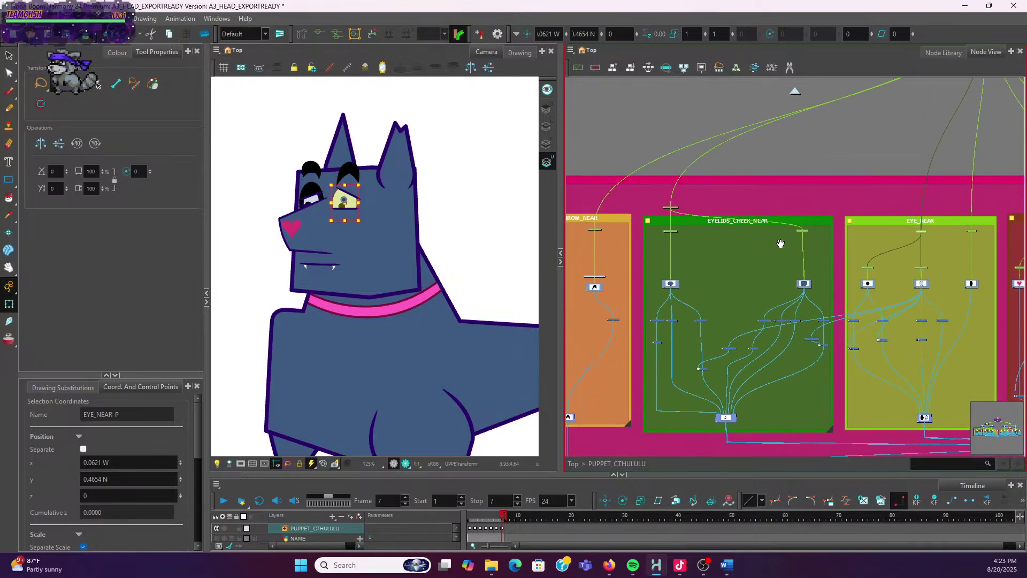
pyautogui.click(672, 235)
pyautogui.moveTo(672, 239); pyautogui.dragTo(676, 269)
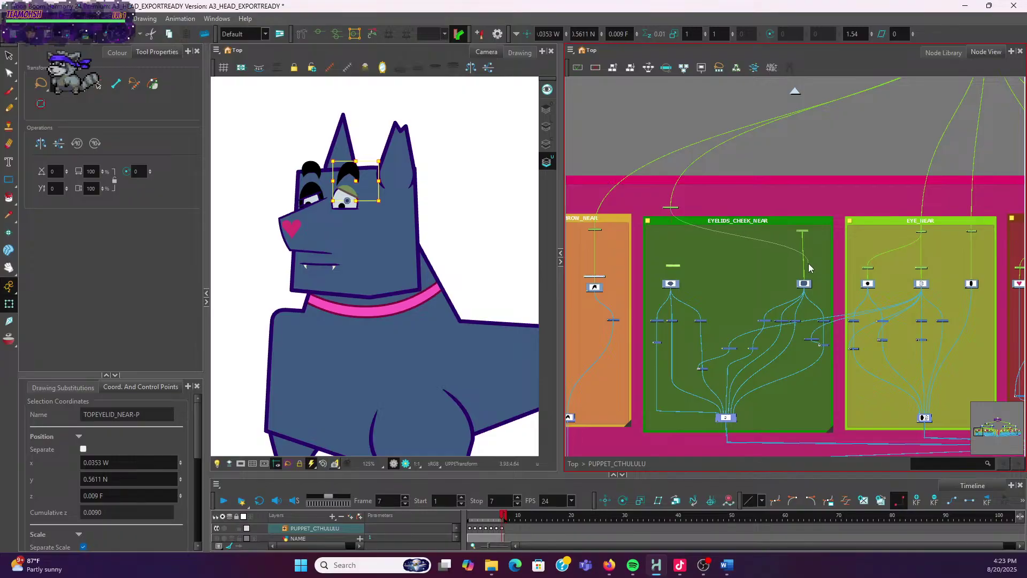
pyautogui.click(803, 231)
pyautogui.scroll(-5, 804, 258)
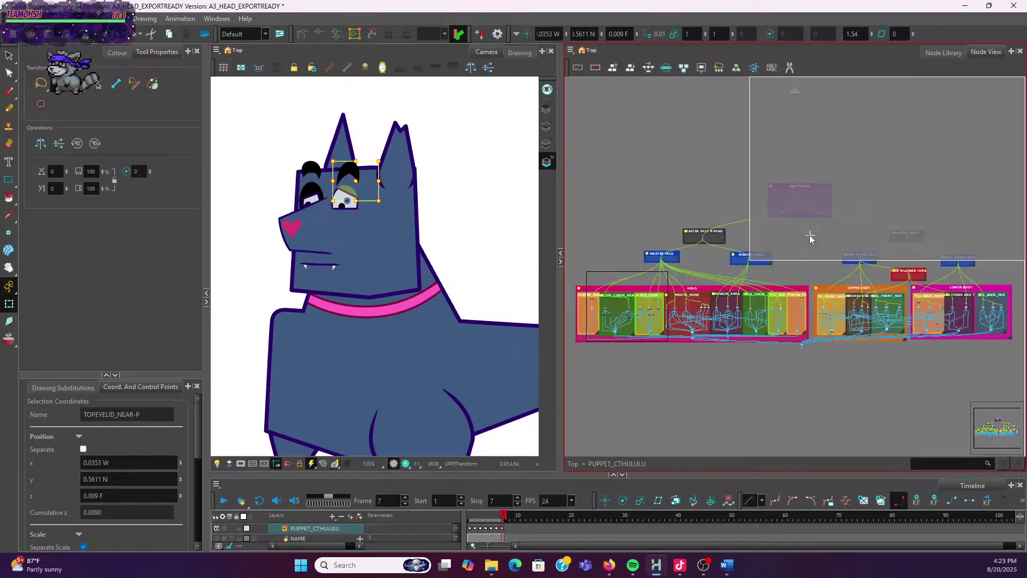
pyautogui.scroll(6, 807, 232)
pyautogui.moveTo(807, 230); pyautogui.dragTo(809, 277)
pyautogui.moveTo(656, 273); pyautogui.dragTo(651, 273)
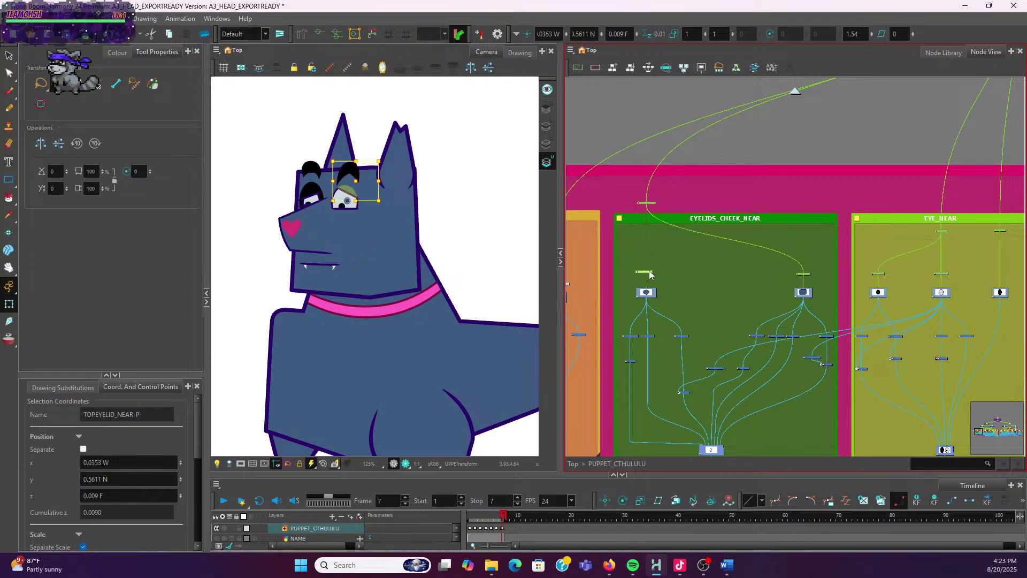
# Move EYELID_CHEEK_NEAR-P inside the EYELIDS_CHEEK_NEAR group, above TOPEYELID_NEAR-P
pyautogui.click(654, 204)
pyautogui.moveTo(655, 206); pyautogui.dragTo(651, 237)
pyautogui.scroll(-3, 803, 184)
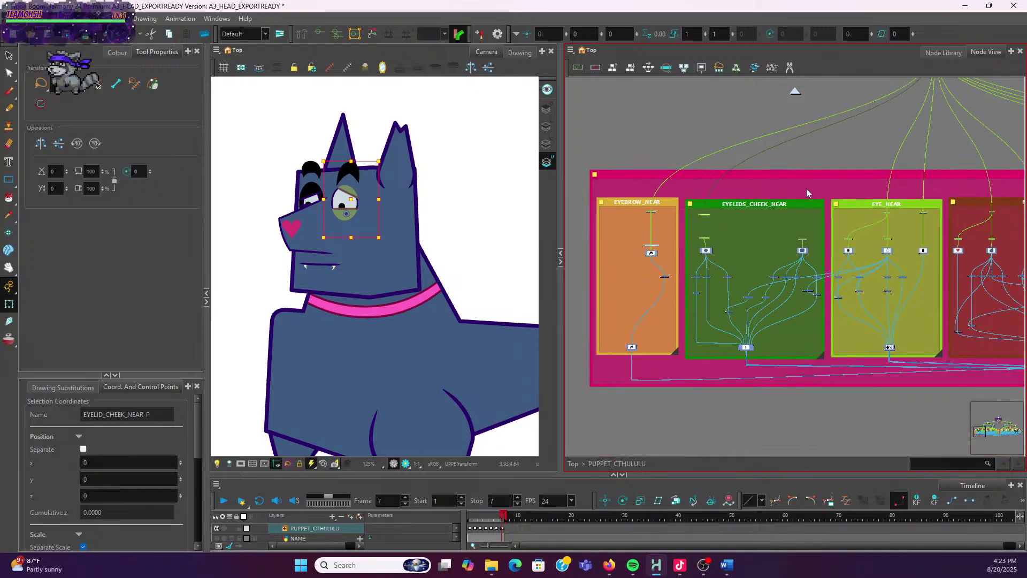
# Select EYE_NEAR-P and EYELID_CHEEK_NEAR-P in turn to compare the near-eye artwork each one controls
pyautogui.scroll(3, 806, 188)
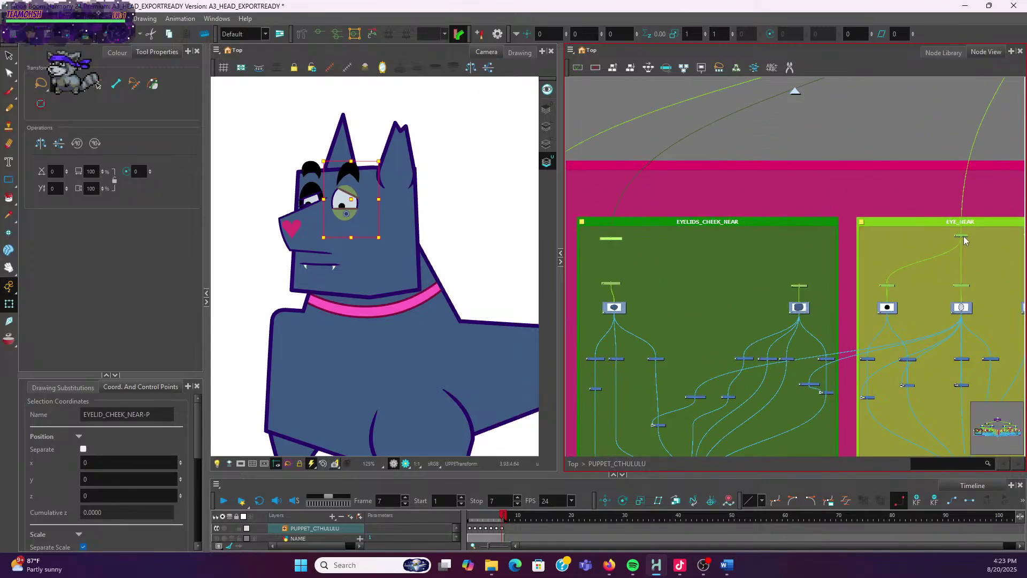
pyautogui.click(963, 236)
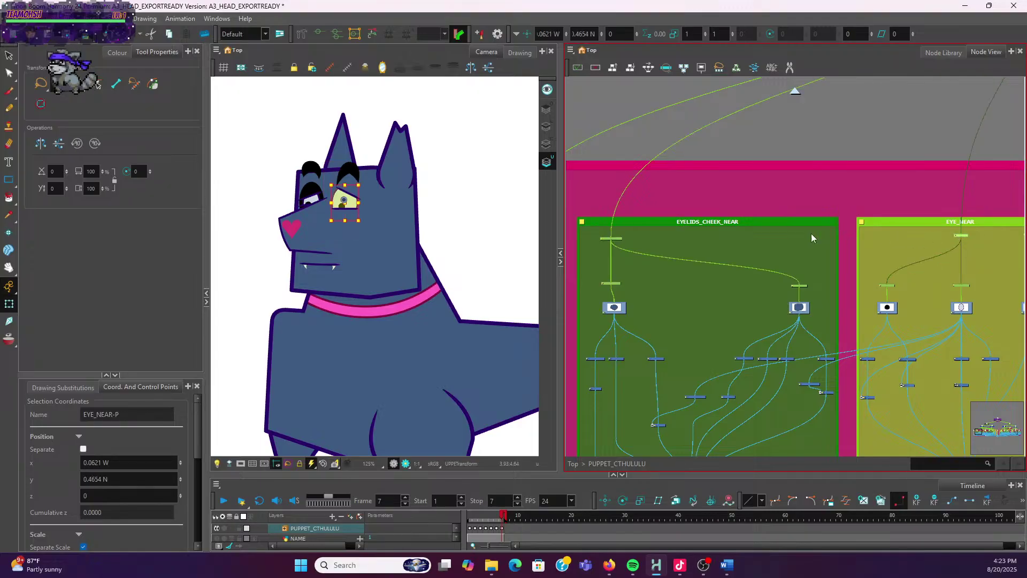
pyautogui.scroll(3, 988, 242)
pyautogui.scroll(-3, 880, 255)
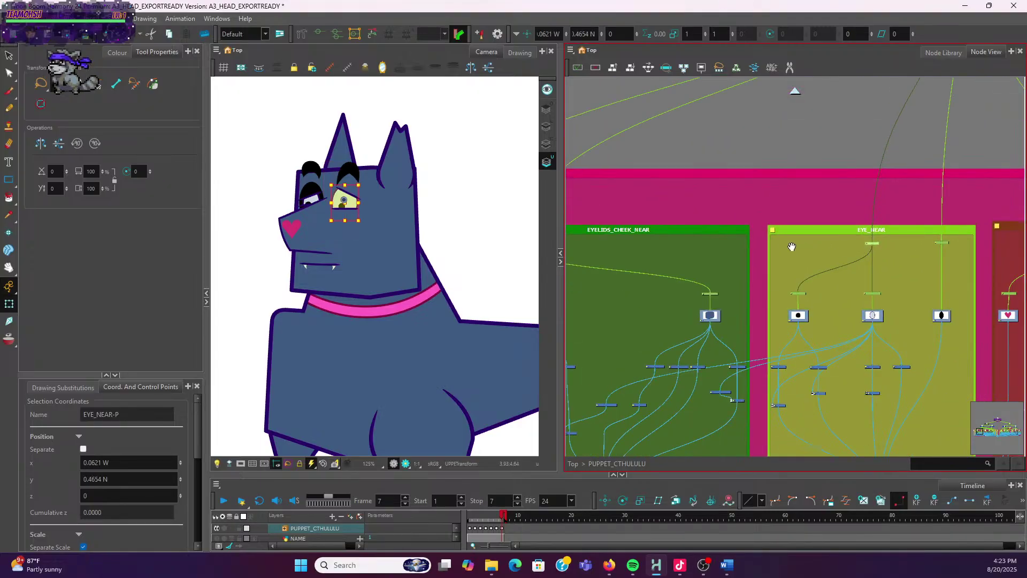
pyautogui.moveTo(784, 246); pyautogui.dragTo(814, 235)
pyautogui.click(614, 251)
pyautogui.scroll(-2, 814, 235)
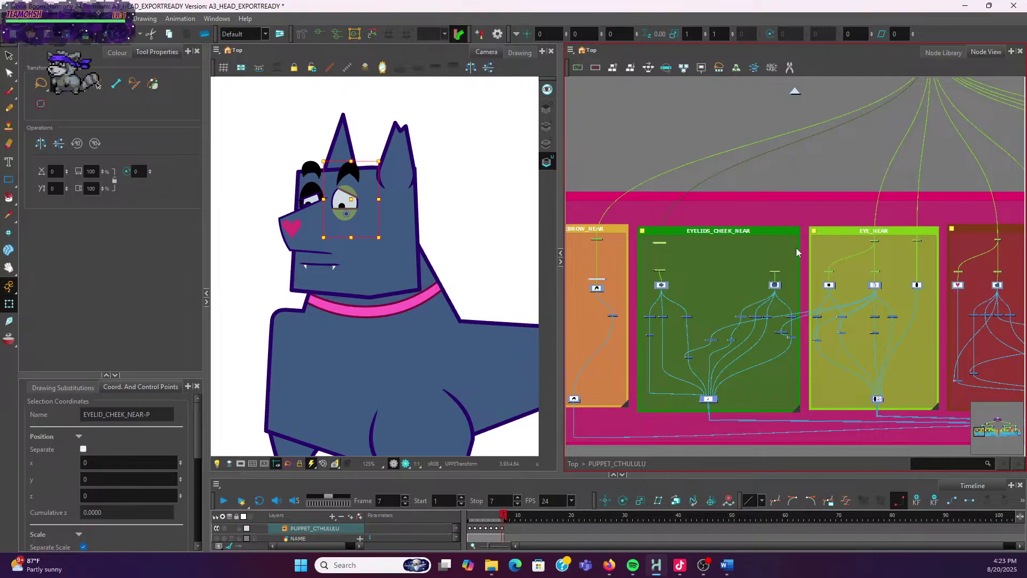
# Add a new peg for EYE_NEAR-P and EYELID_CHEEK_NEAR-P and place it above the HEAD group, between their two groups
pyautogui.click(876, 240)
pyautogui.click(664, 245)
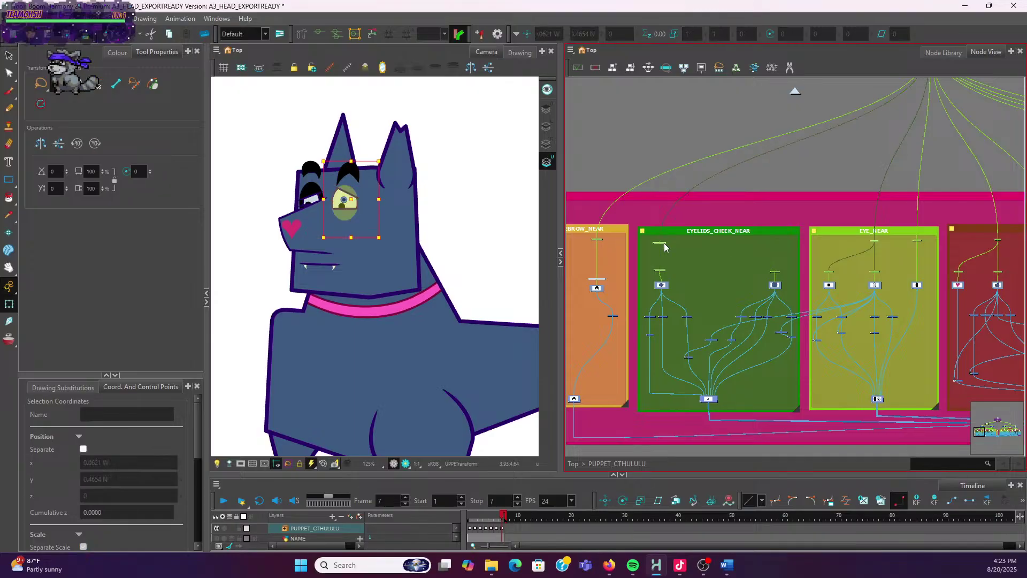
pyautogui.click(772, 185)
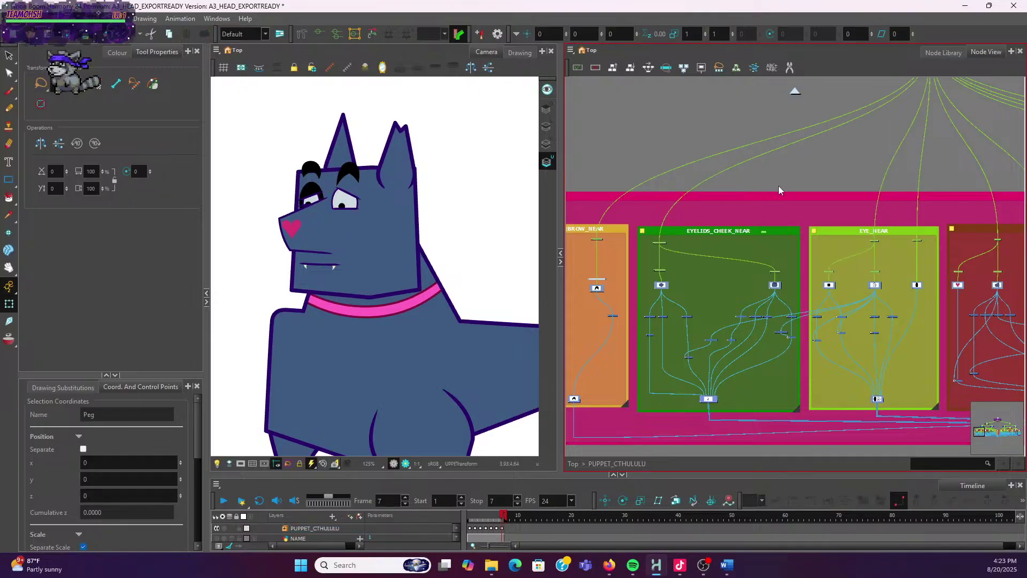
pyautogui.scroll(2, 778, 185)
pyautogui.moveTo(759, 250); pyautogui.dragTo(823, 158)
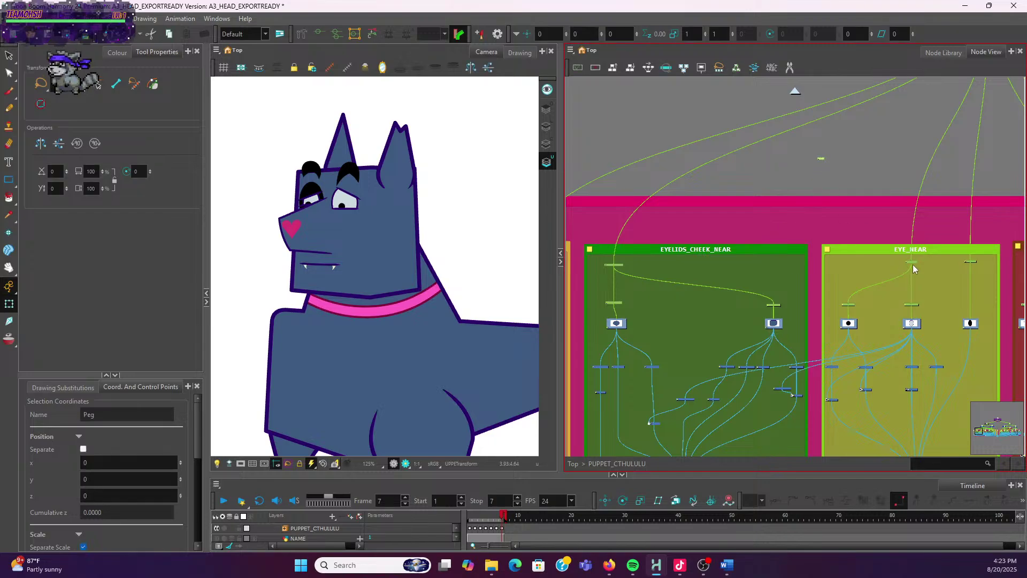
# Parent EYELID_CHEEK_NEAR-P and EYE_NEAR-P to the new peg and connect that peg under MASTA_FACE-P
pyautogui.moveTo(914, 262); pyautogui.dragTo(829, 165)
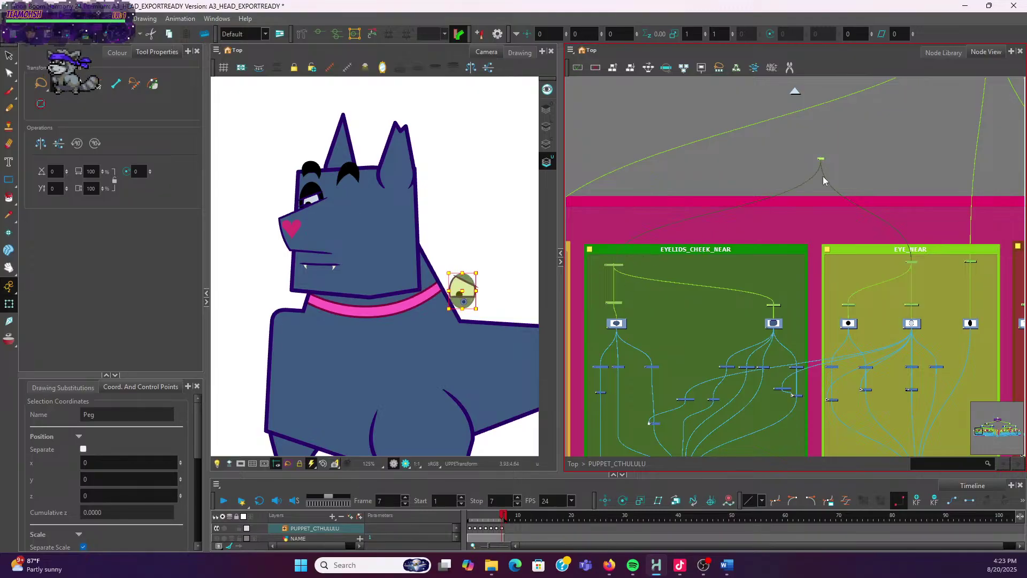
pyautogui.scroll(5, 823, 176)
pyautogui.hscroll(3, 822, 176)
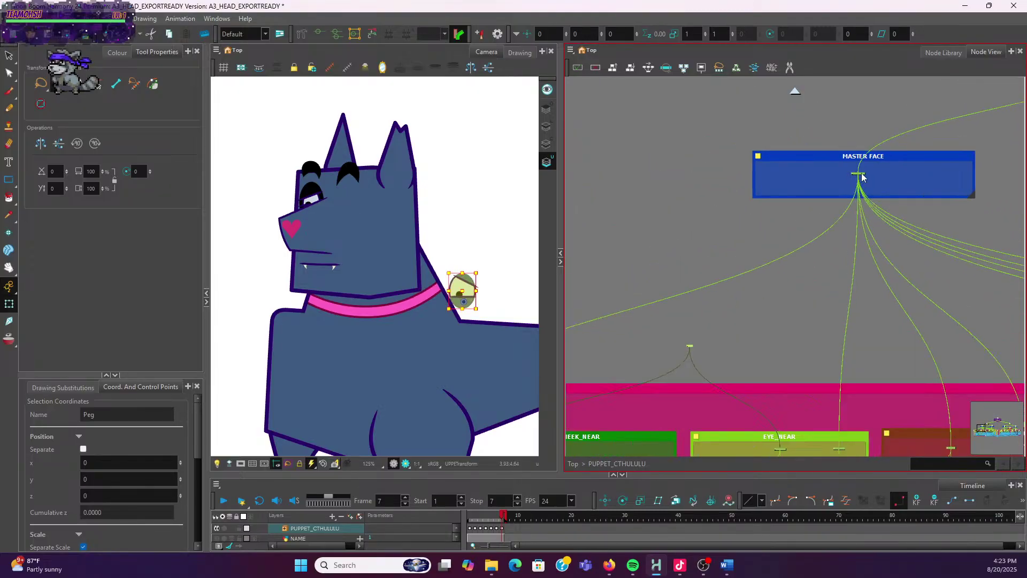
pyautogui.click(690, 347)
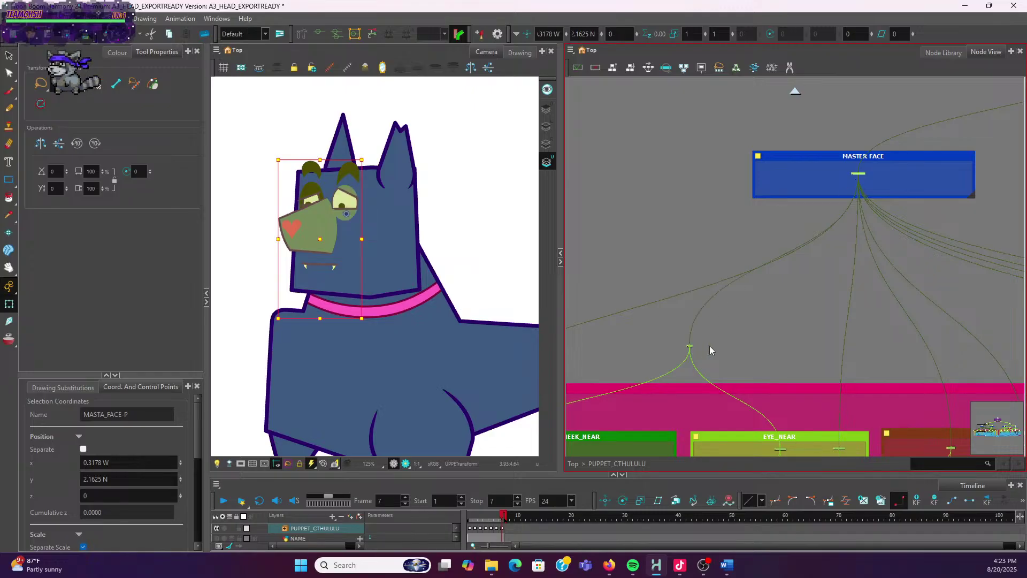
# Select the new peg to check which near-eye artwork it controls and review its connections to the face groups
pyautogui.scroll(-2, 717, 348)
pyautogui.moveTo(723, 351); pyautogui.dragTo(801, 262)
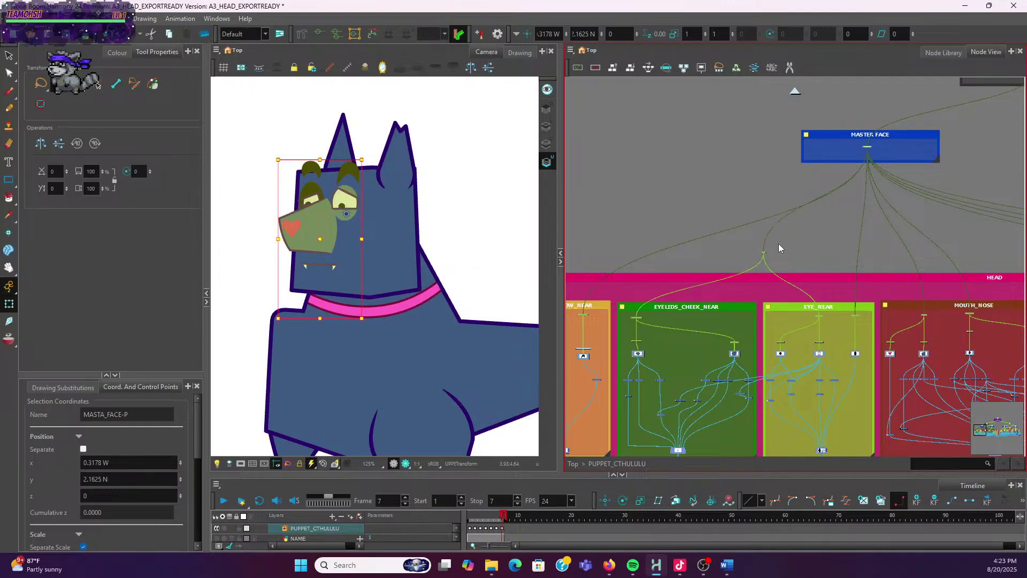
pyautogui.scroll(2, 776, 251)
pyautogui.click(733, 266)
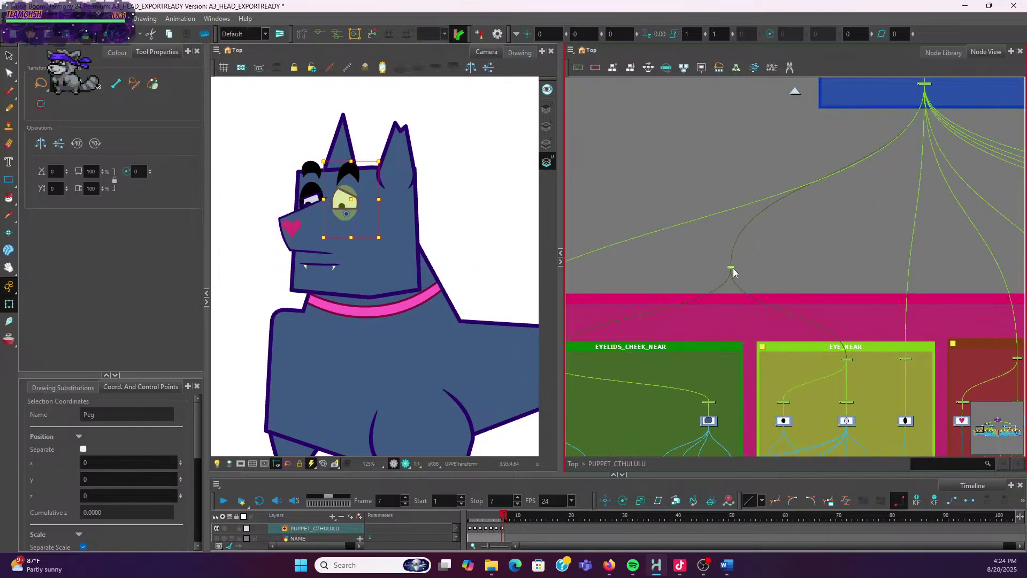
pyautogui.scroll(-2, 727, 275)
pyautogui.moveTo(721, 274); pyautogui.dragTo(767, 250)
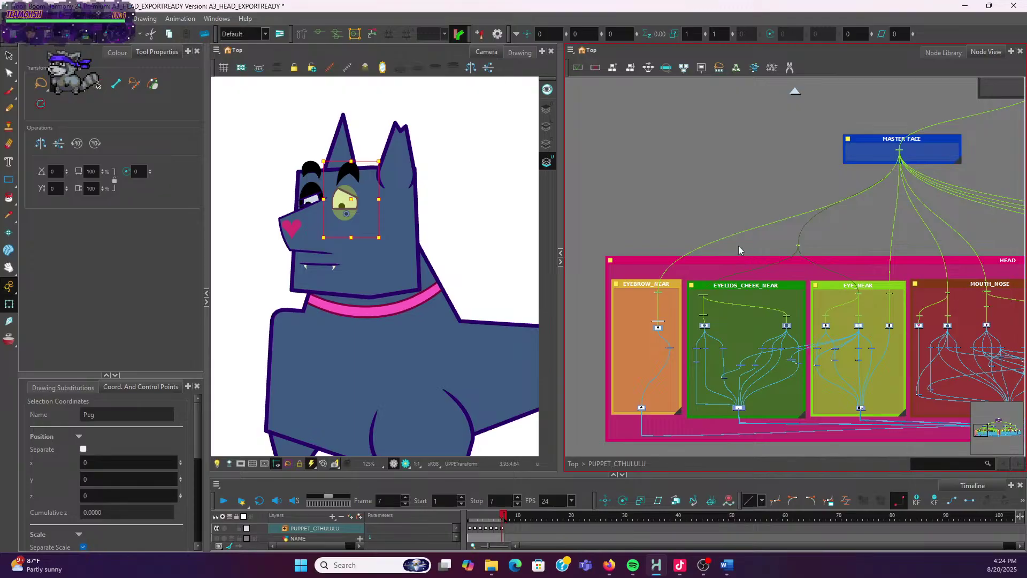
pyautogui.scroll(2, 719, 252)
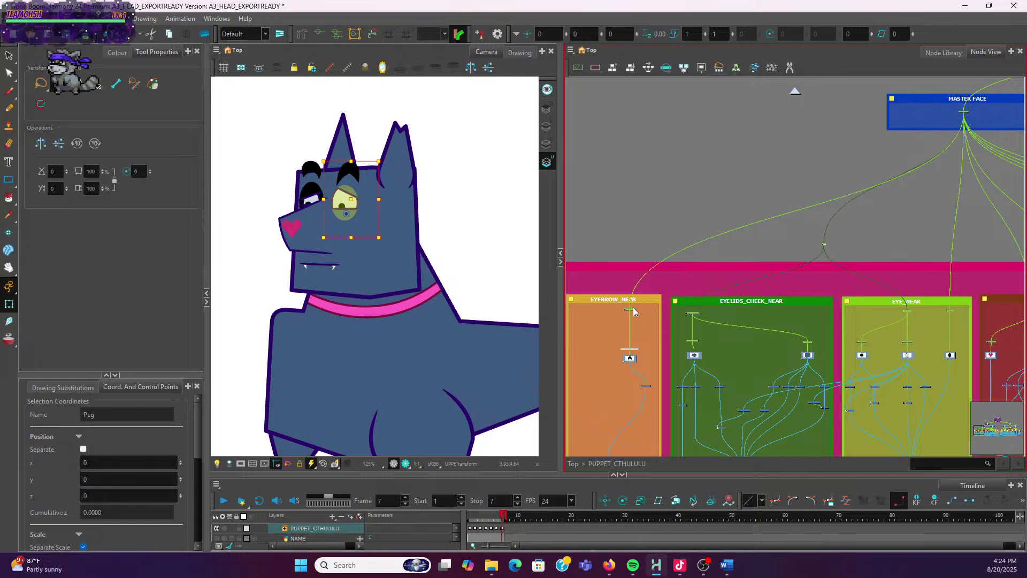
# Add another new peg for the near eyebrow and the near-eye parent peg, placing it above the HEAD group between their connections
pyautogui.click(633, 310)
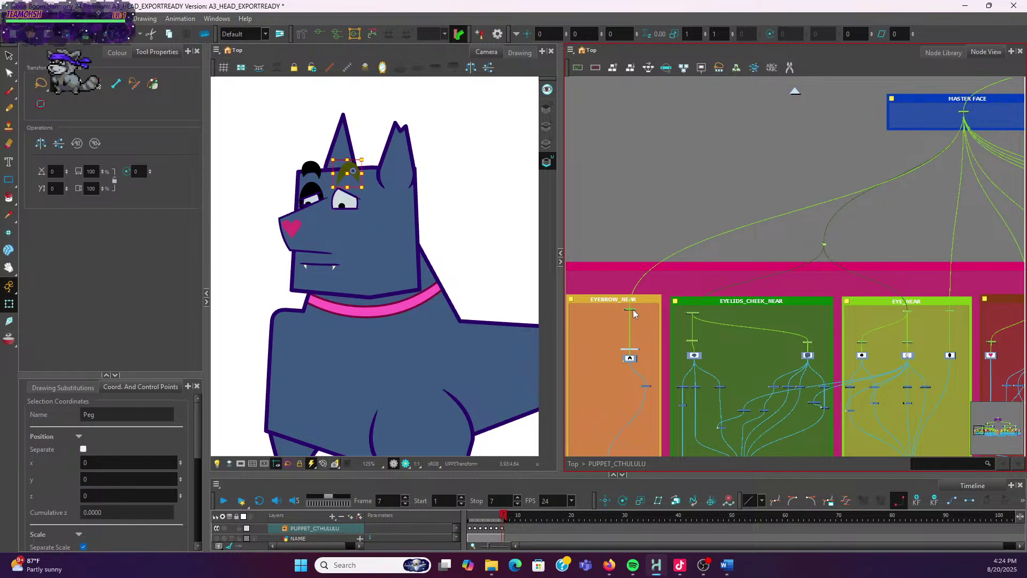
pyautogui.scroll(2, 775, 252)
pyautogui.click(843, 242)
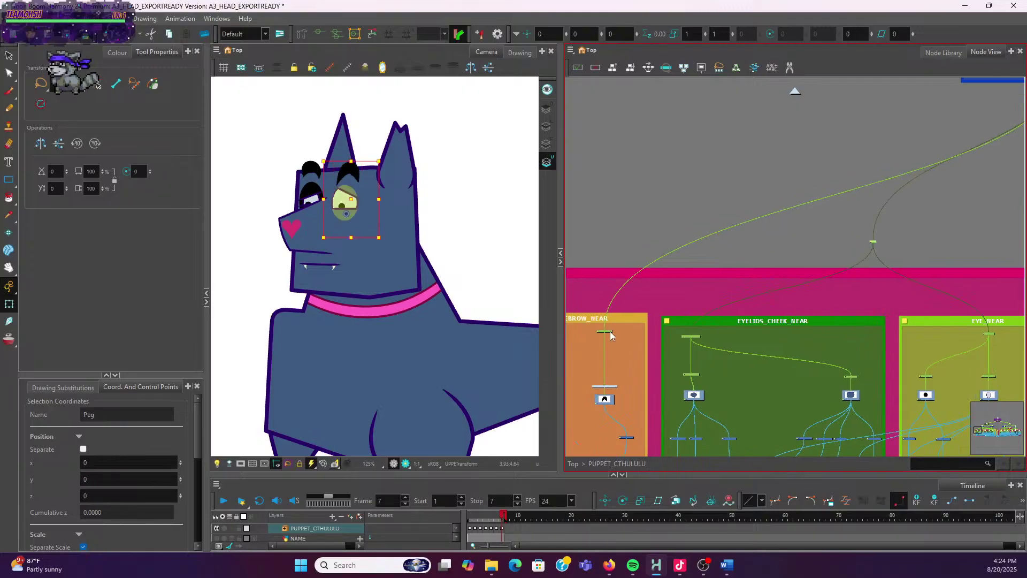
pyautogui.click(611, 335)
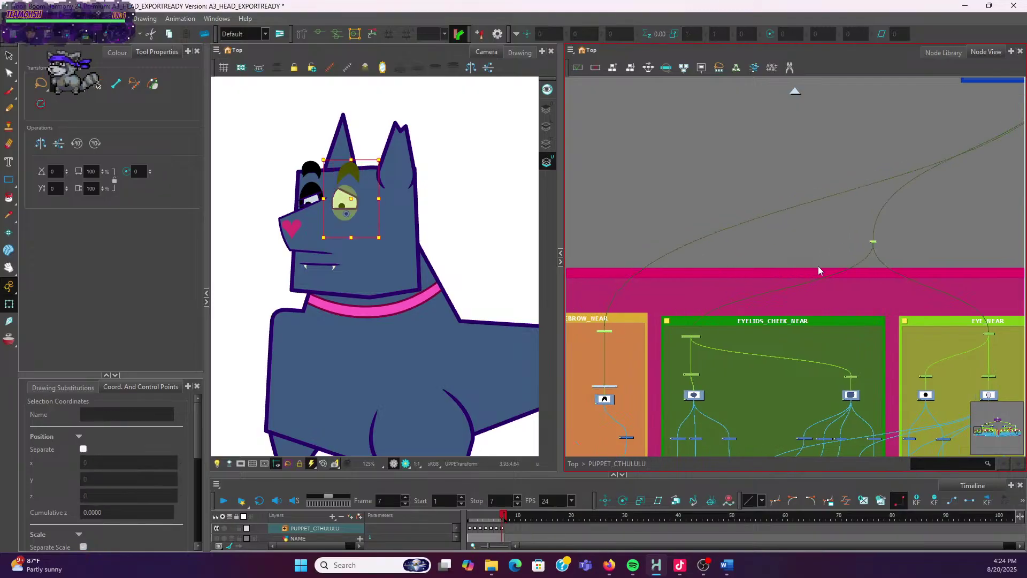
pyautogui.click(775, 256)
pyautogui.scroll(-2, 745, 233)
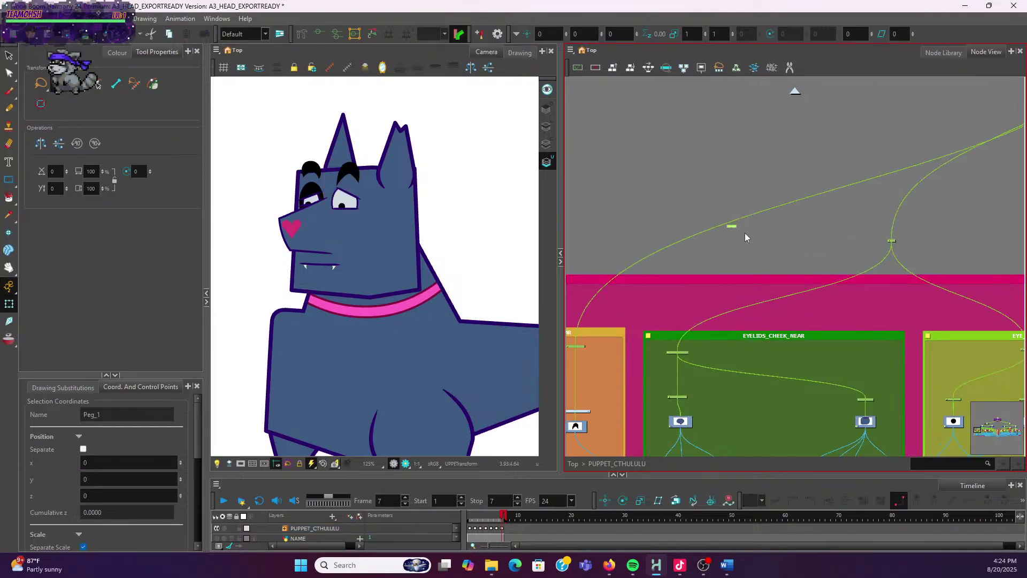
pyautogui.moveTo(763, 233); pyautogui.dragTo(740, 296)
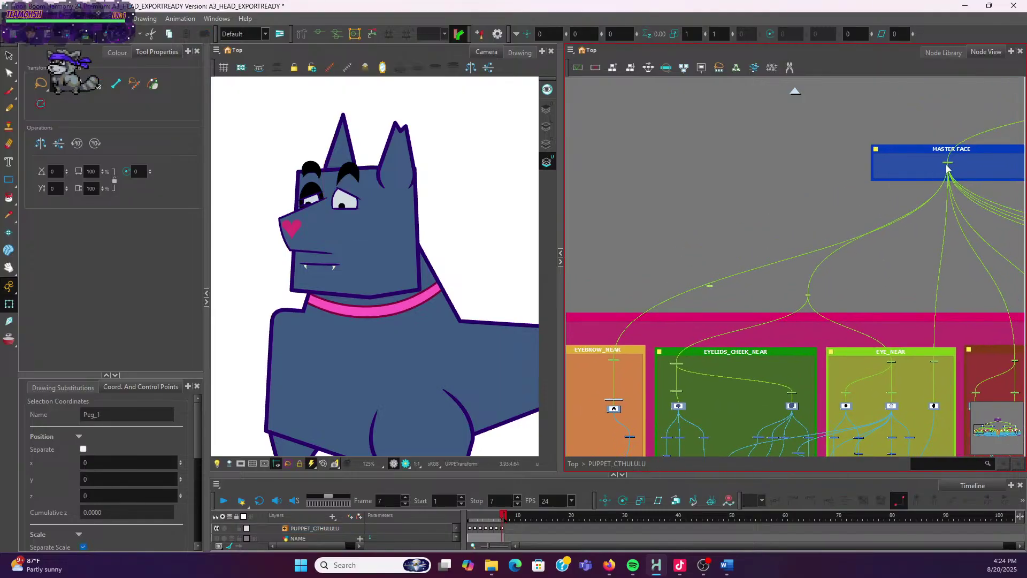
# Parent the near-eye parent peg and the near-eyebrow peg to Peg_1 and connect Peg_1 under MASTA_FACE-P
pyautogui.scroll(1, 741, 297)
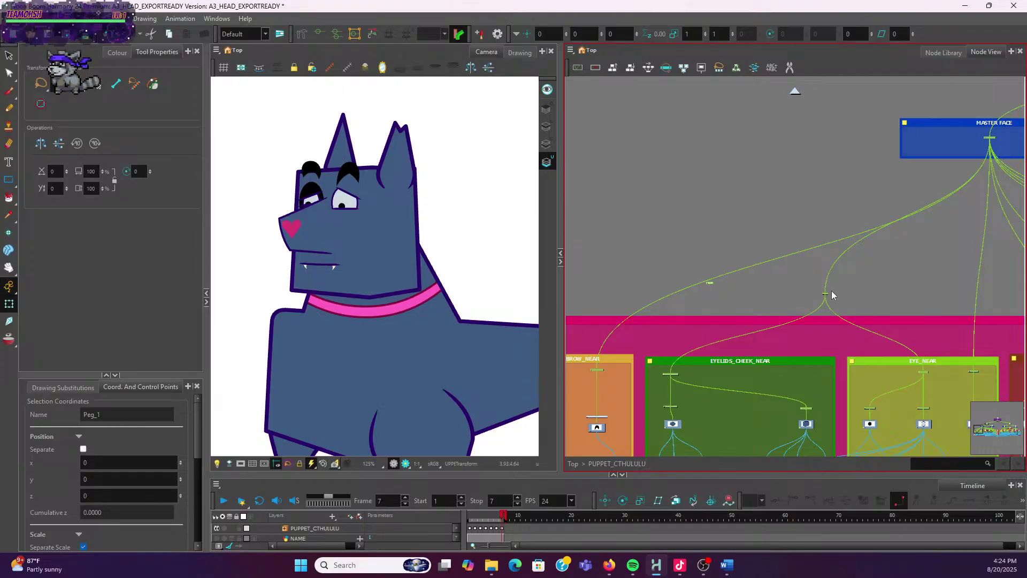
pyautogui.moveTo(825, 294); pyautogui.dragTo(710, 283)
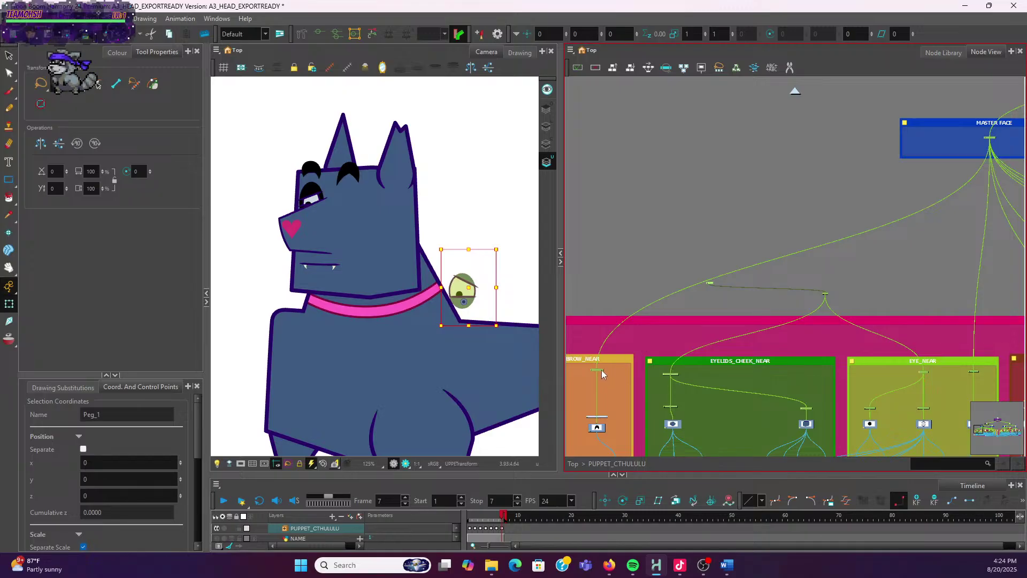
pyautogui.click(990, 141)
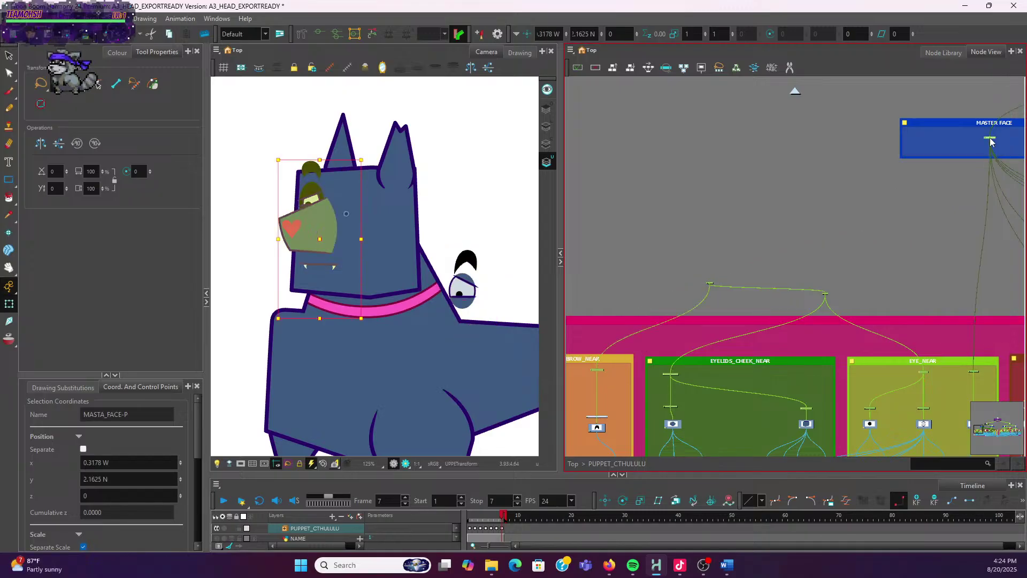
pyautogui.scroll(4, 735, 270)
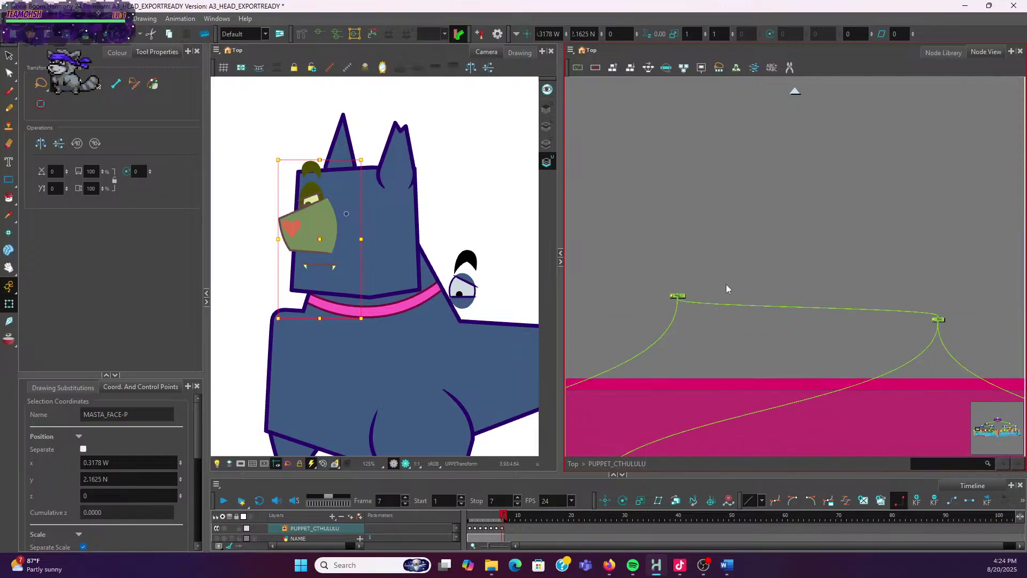
pyautogui.scroll(-3, 729, 257)
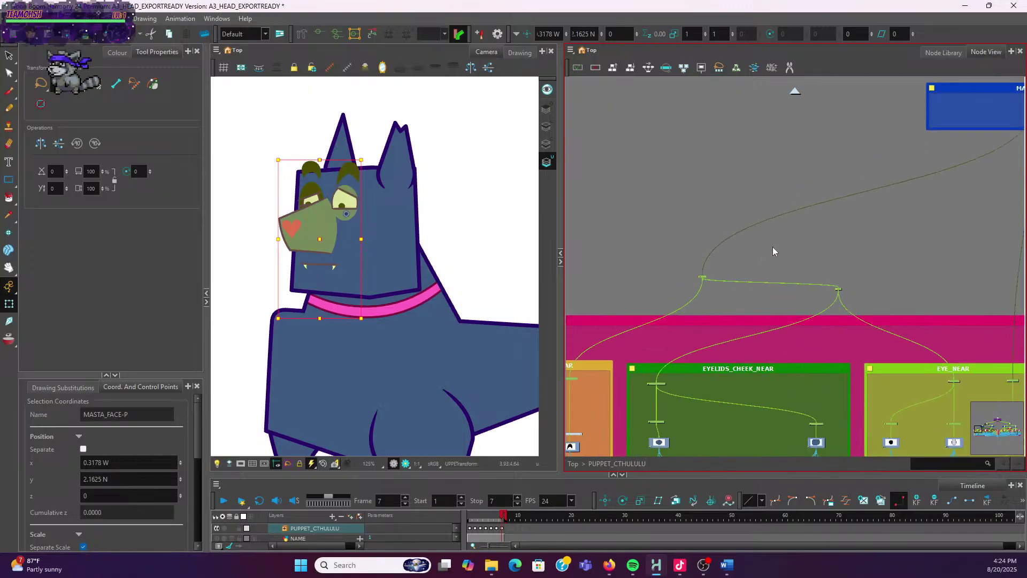
# Try moving the near eye and eyebrow together with Peg_1 to test the new parenting
pyautogui.click(746, 222)
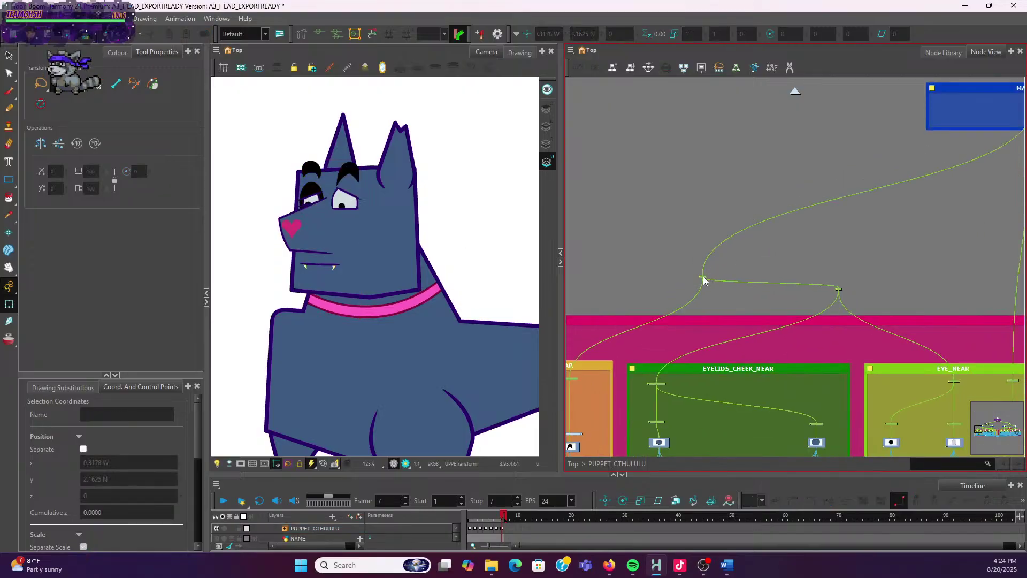
pyautogui.click(342, 203)
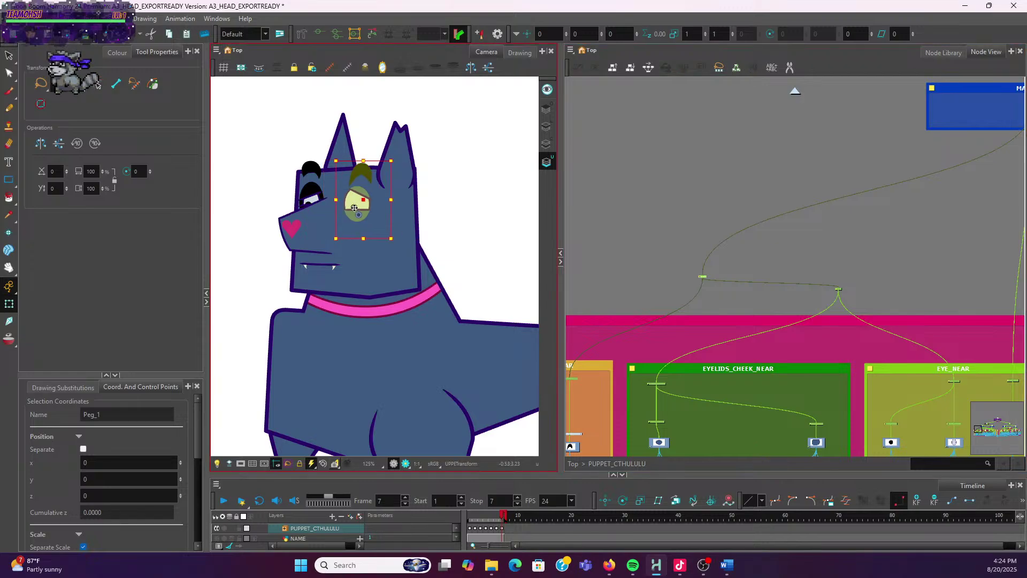
pyautogui.click(652, 200)
pyautogui.scroll(-2, 658, 219)
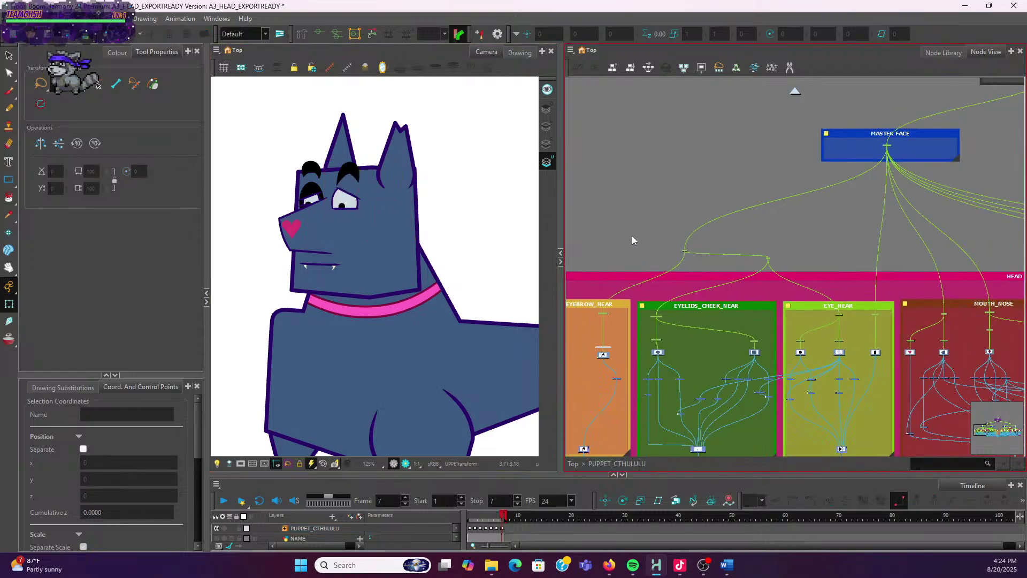
pyautogui.scroll(1, 688, 264)
pyautogui.moveTo(709, 273); pyautogui.dragTo(796, 198)
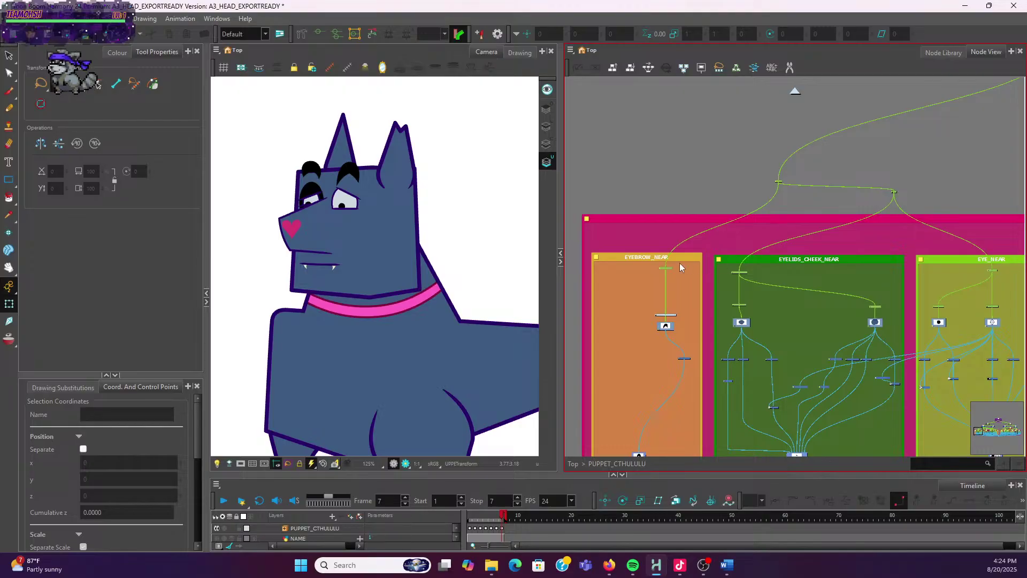
# Move Peg_1, the parent peg of the near eyebrow and eye, higher above the HEAD backdrop
pyautogui.click(778, 183)
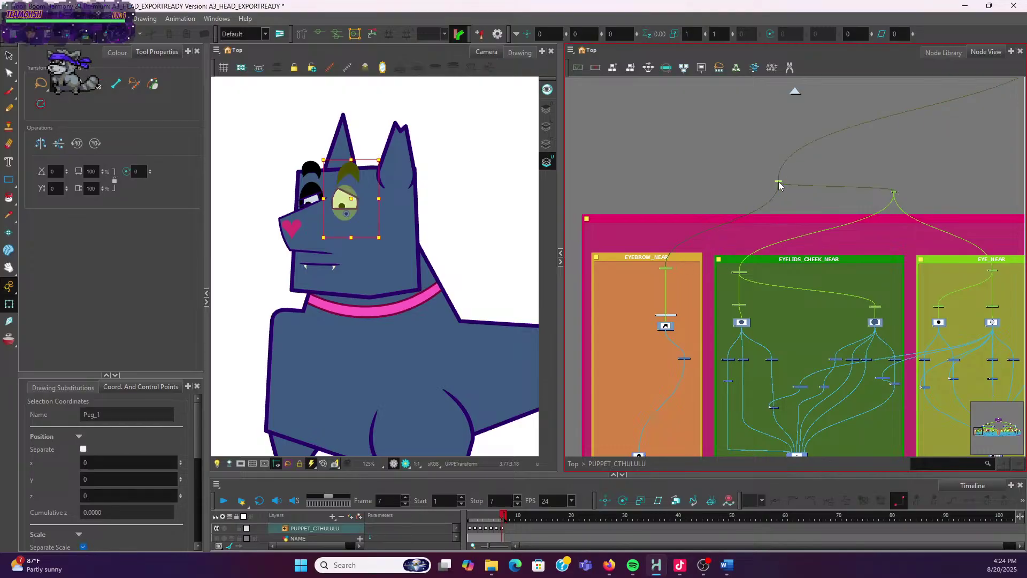
pyautogui.moveTo(779, 182); pyautogui.dragTo(782, 115)
pyautogui.scroll(-5, 826, 165)
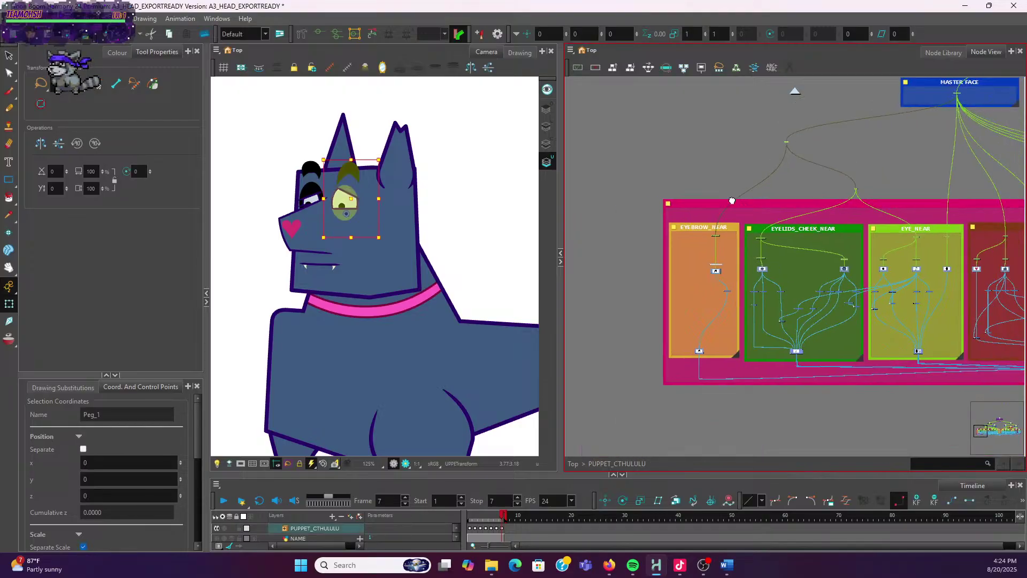
pyautogui.scroll(-6, 836, 223)
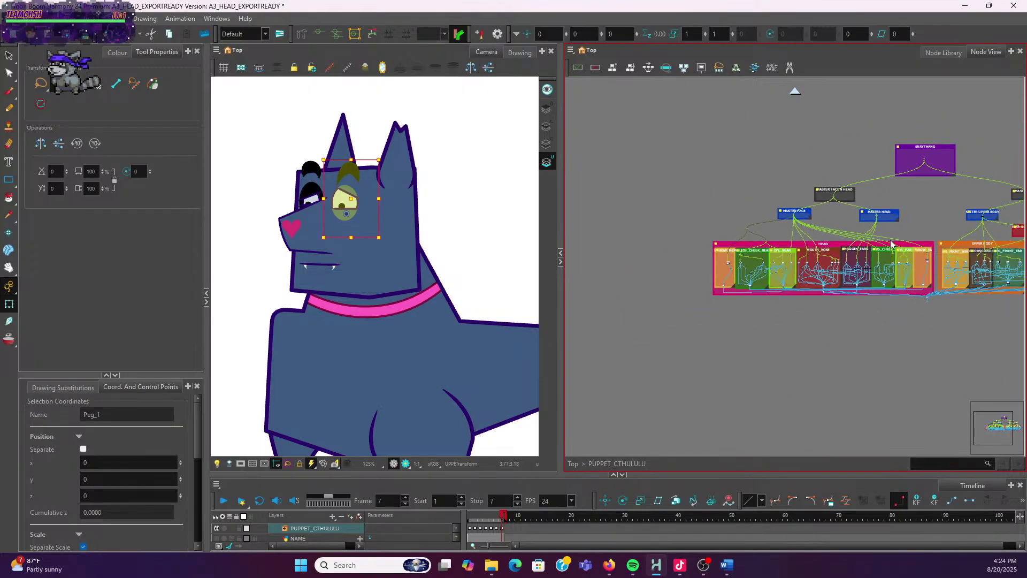
# Select the master backdrops and pegs above the HEAD and body groups and move them up to make more room, then deselect
pyautogui.moveTo(631, 159); pyautogui.dragTo(909, 247)
pyautogui.moveTo(778, 185); pyautogui.dragTo(776, 174)
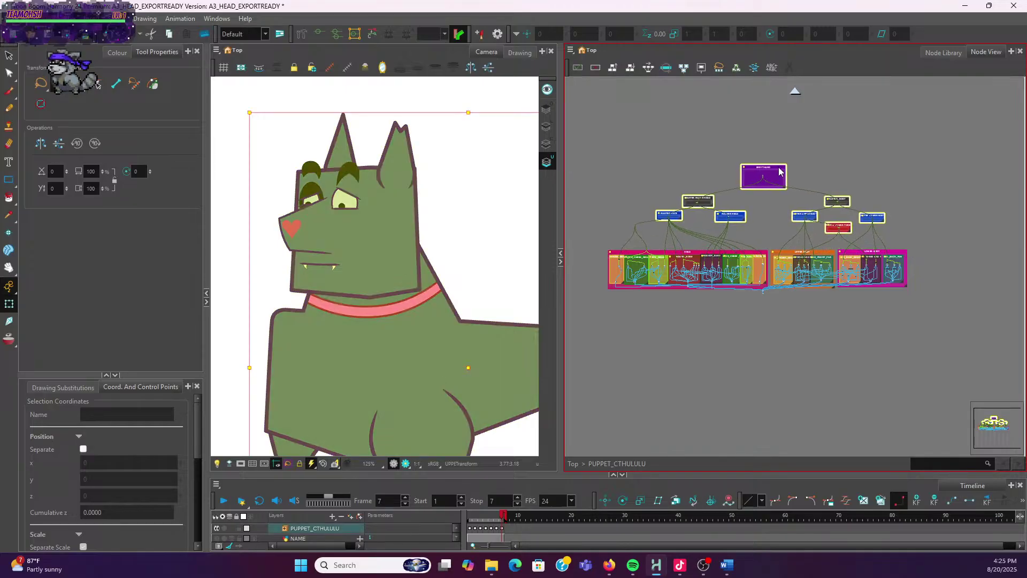
pyautogui.scroll(4, 624, 220)
pyautogui.scroll(2, 650, 246)
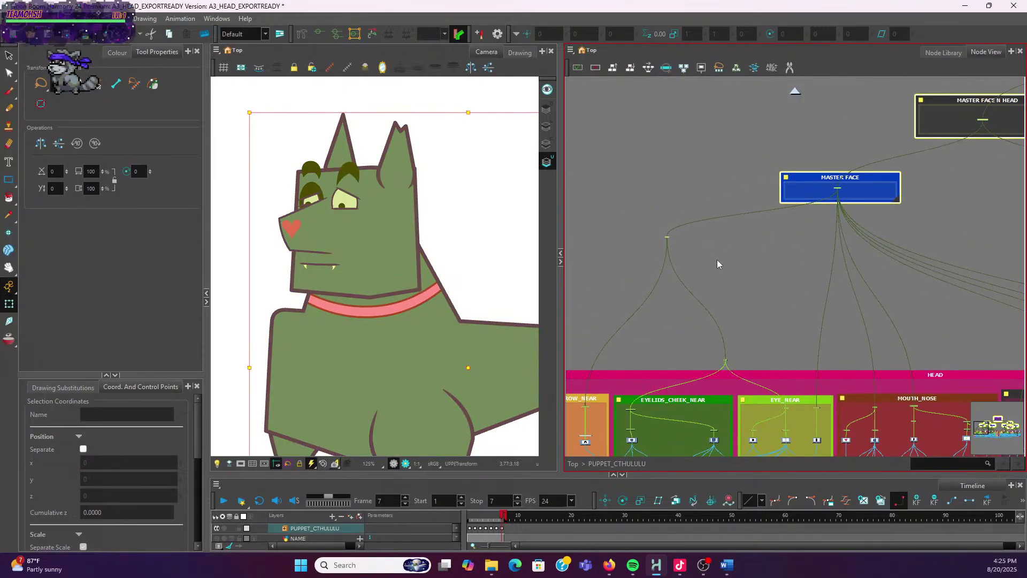
pyautogui.scroll(1, 733, 305)
pyautogui.click(732, 302)
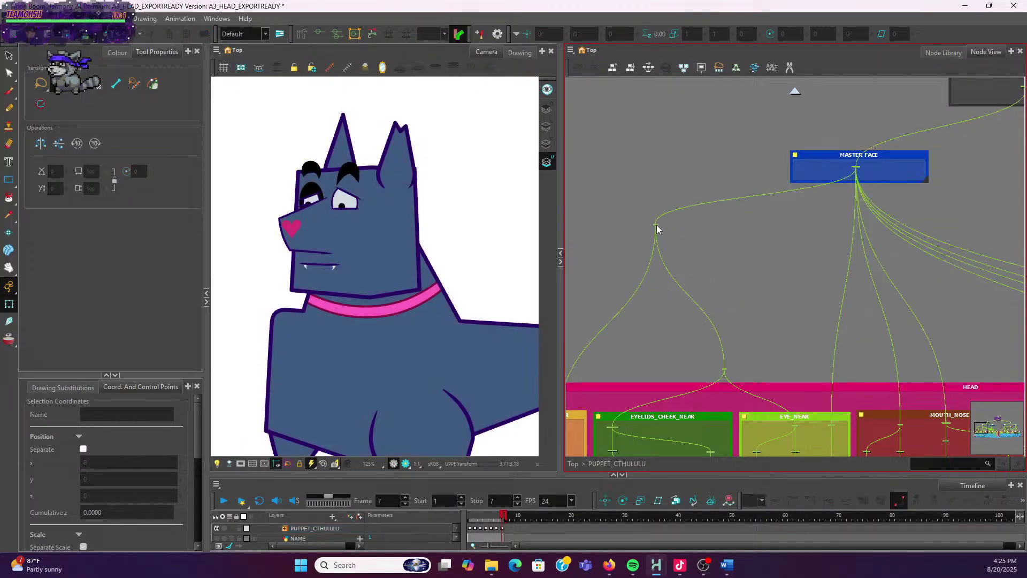
# Move Peg_1 down close to the HEAD backdrop and place its child eye-and-lids peg just above the backdrop's edge
pyautogui.moveTo(656, 224); pyautogui.dragTo(658, 310)
pyautogui.scroll(2, 676, 242)
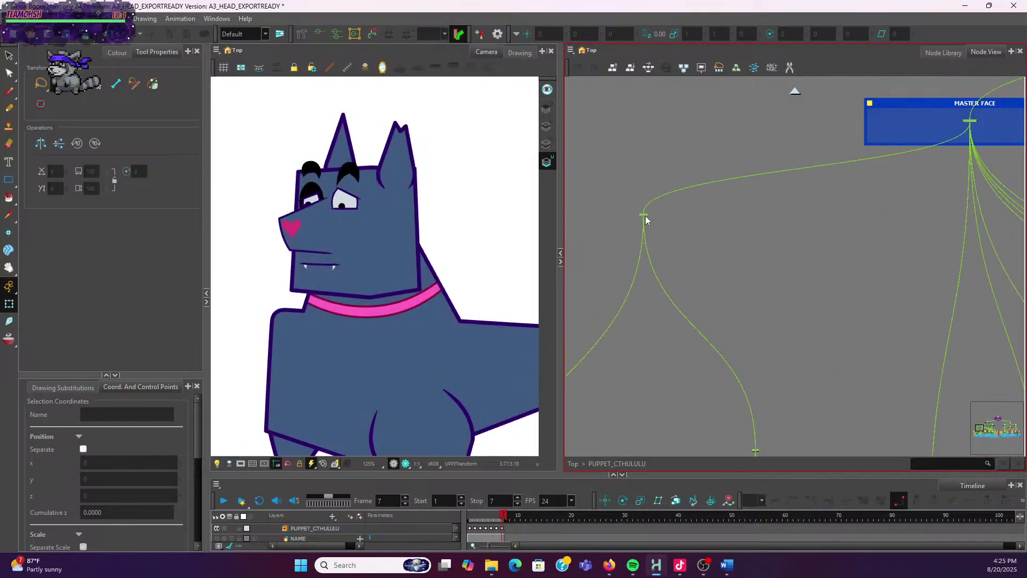
pyautogui.moveTo(645, 217); pyautogui.dragTo(645, 385)
pyautogui.scroll(-2, 749, 396)
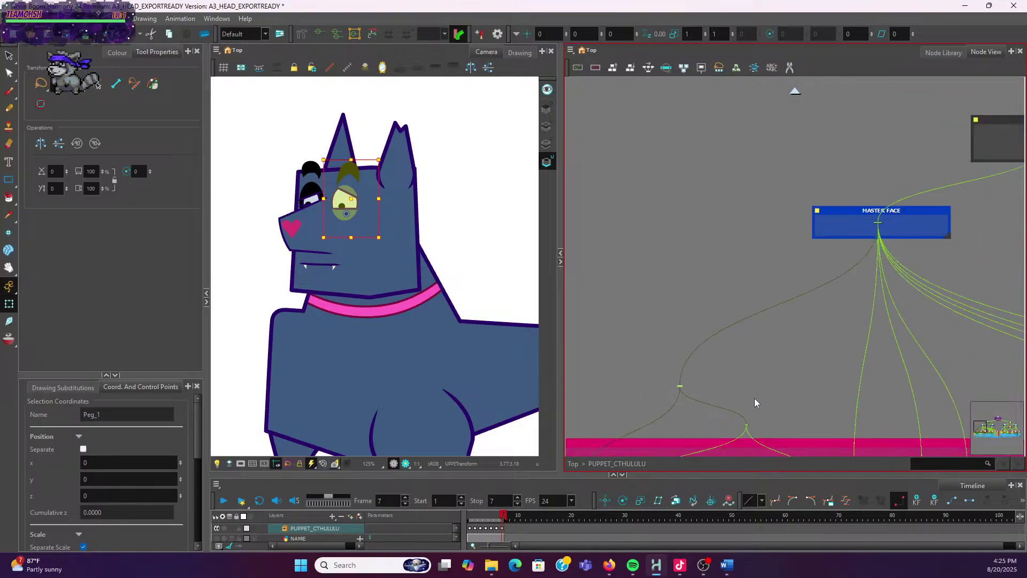
pyautogui.scroll(-2, 754, 402)
pyautogui.scroll(5, 772, 259)
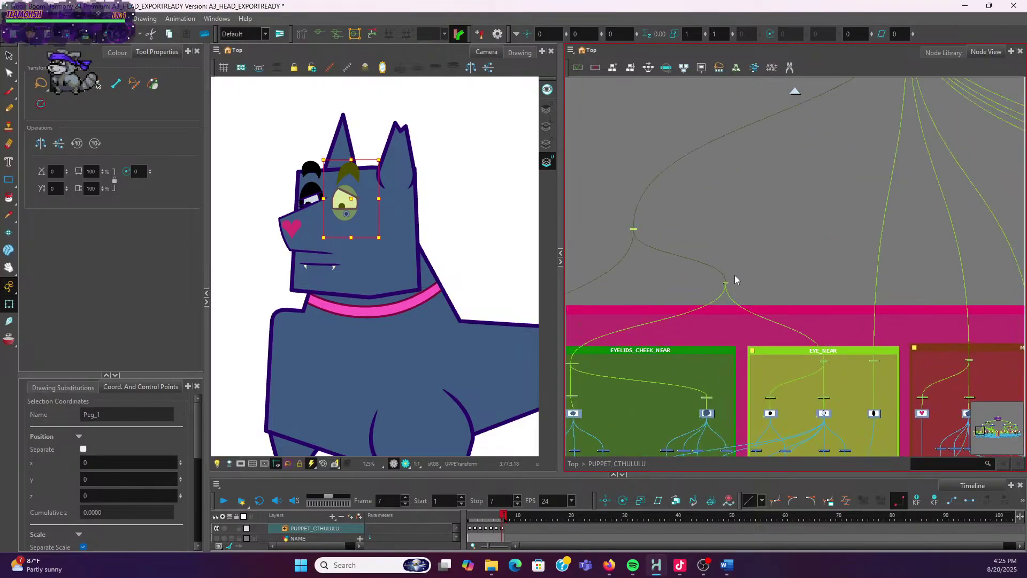
pyautogui.click(726, 283)
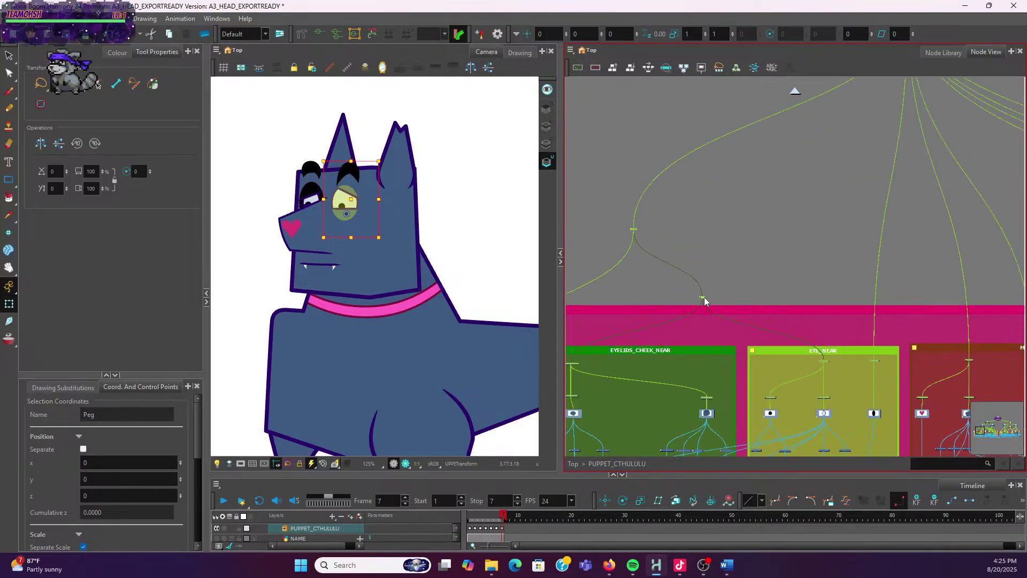
# Rename the peg controlling the near eye and eyelids to EYE_N_LIDS_NEAR-P
pyautogui.scroll(5, 704, 291)
pyautogui.scroll(-6, 746, 313)
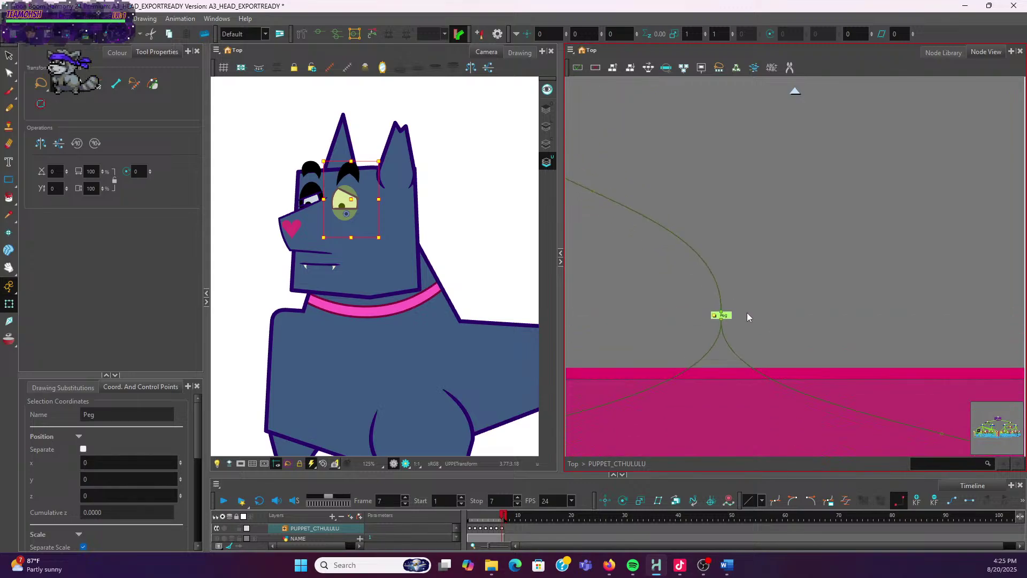
pyautogui.scroll(3, 767, 307)
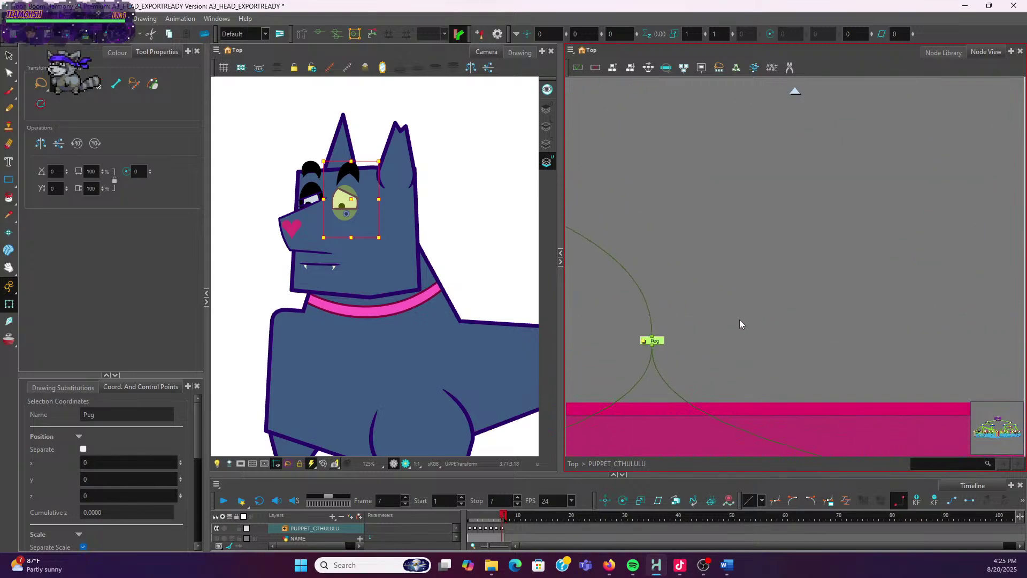
pyautogui.doubleClick(648, 341)
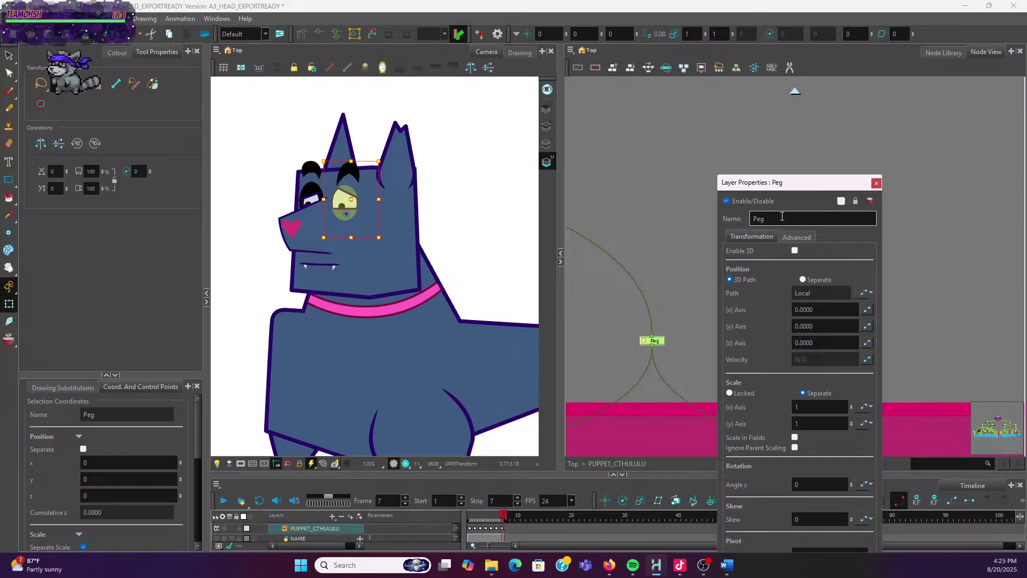
pyautogui.write('EYE_N_LIDS_P')
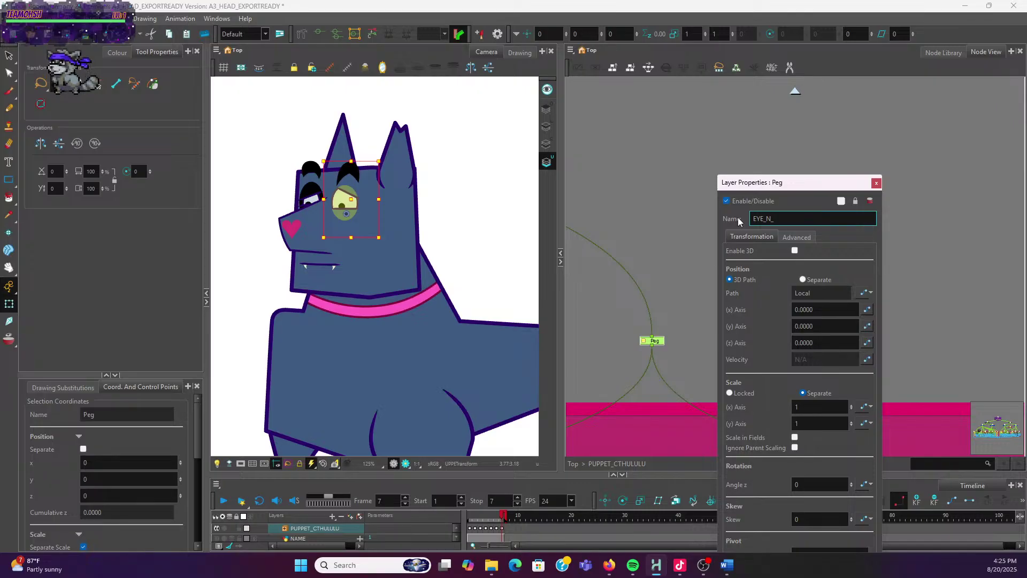
pyautogui.click(787, 220)
pyautogui.press('BackSpace')
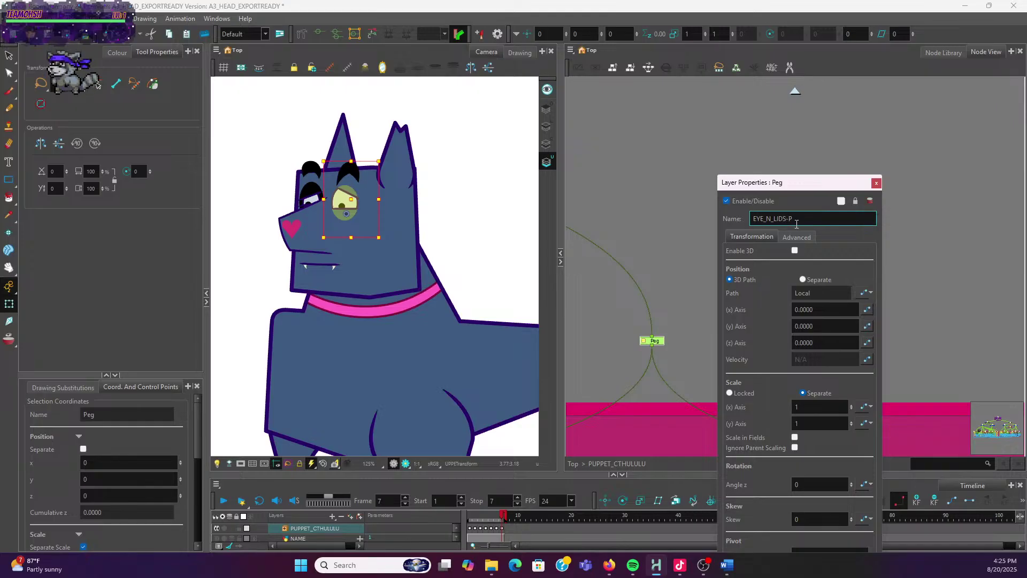
pyautogui.write('_NEAR')
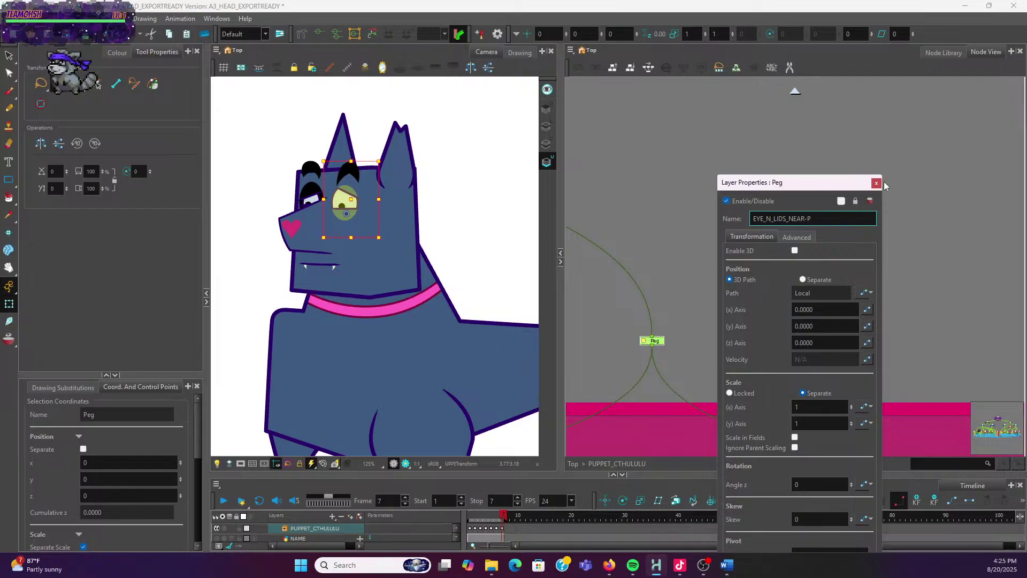
pyautogui.click(876, 183)
# Rename Peg_1, the parent of the near eyebrow and eye, to EYE_N_BROW_NEAR-P
pyautogui.scroll(-3, 694, 230)
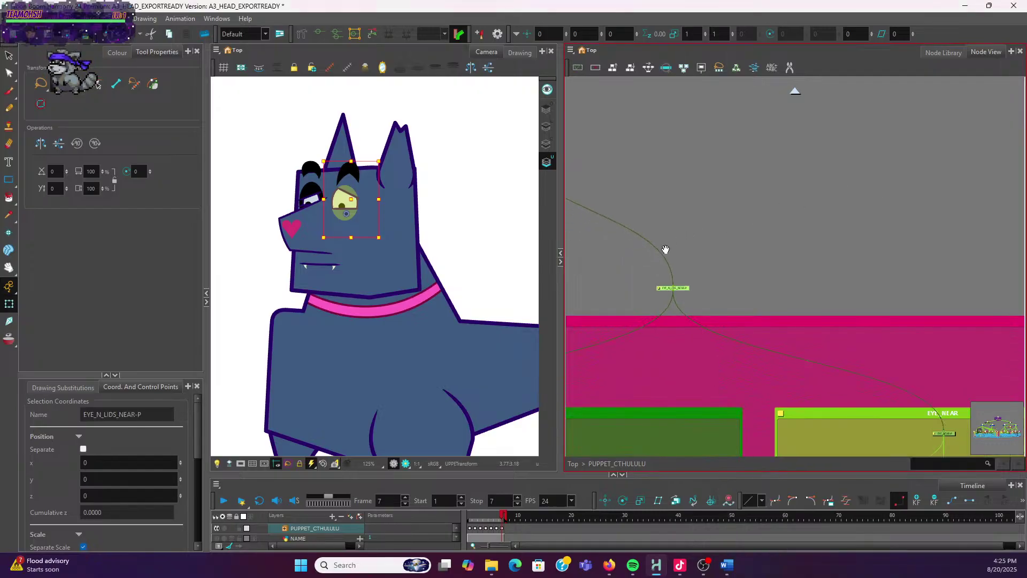
pyautogui.scroll(5, 695, 257)
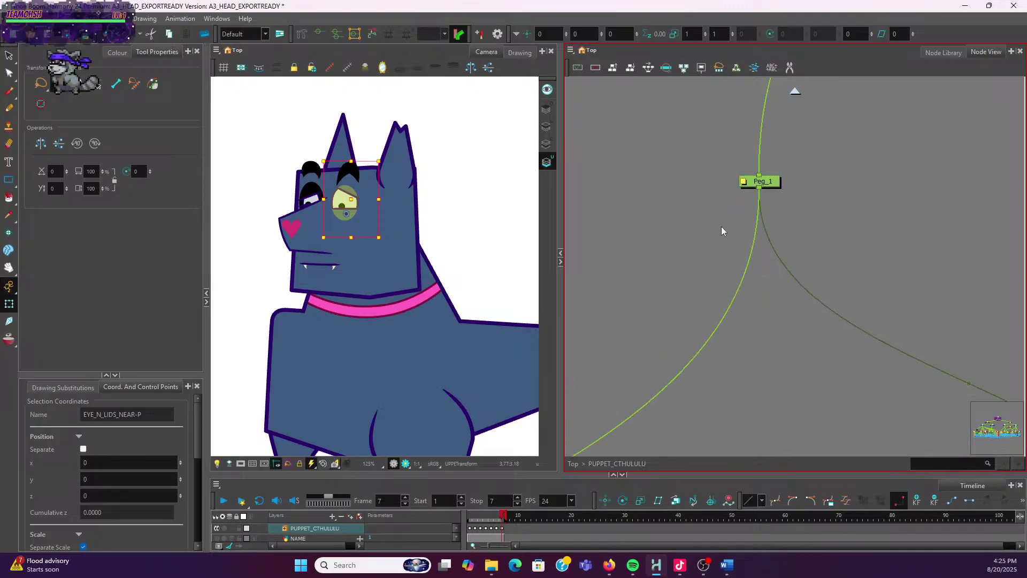
pyautogui.scroll(2, 694, 277)
pyautogui.click(708, 250)
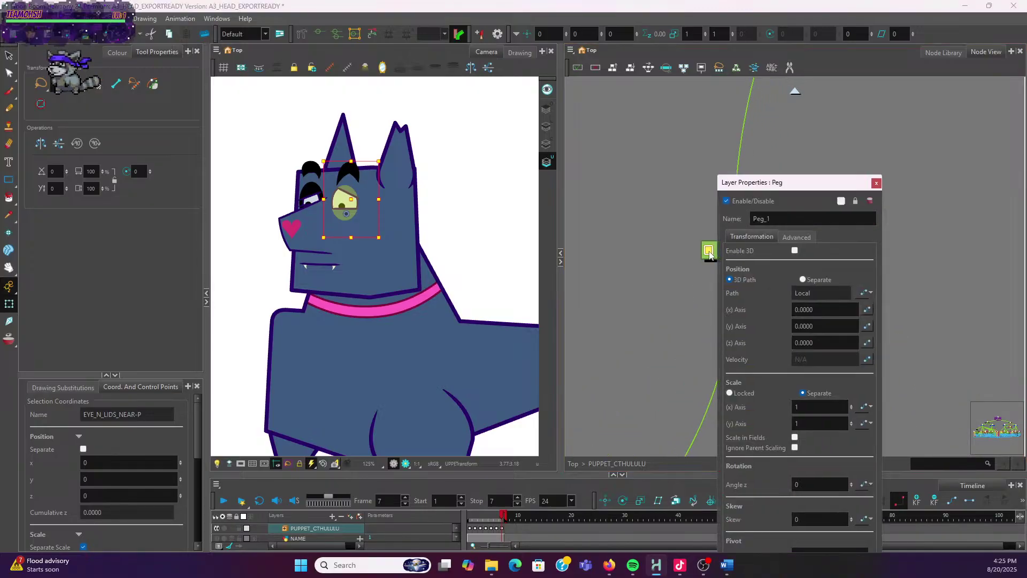
pyautogui.doubleClick(752, 219)
pyautogui.write('EY')
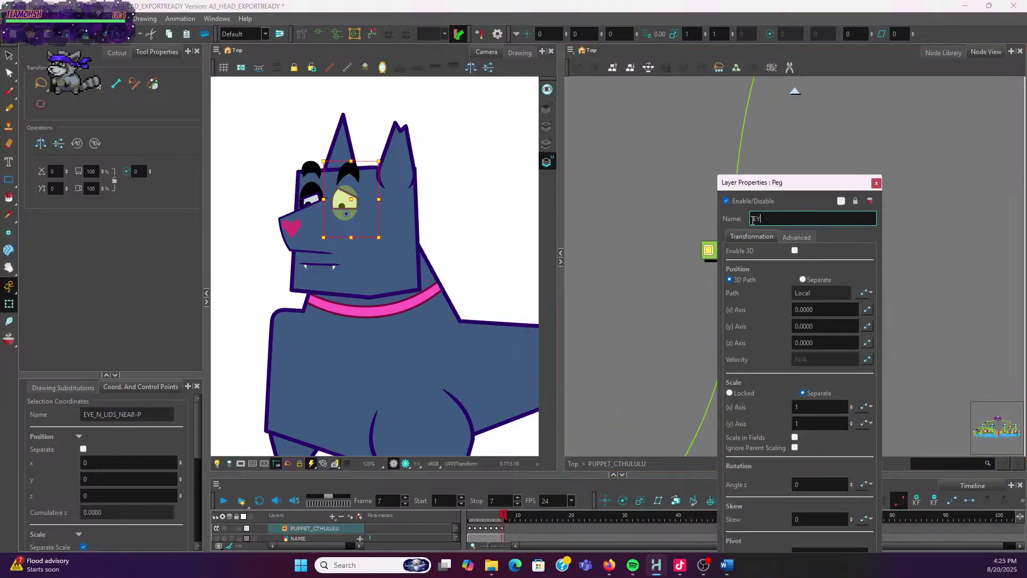
pyautogui.write('E_E')
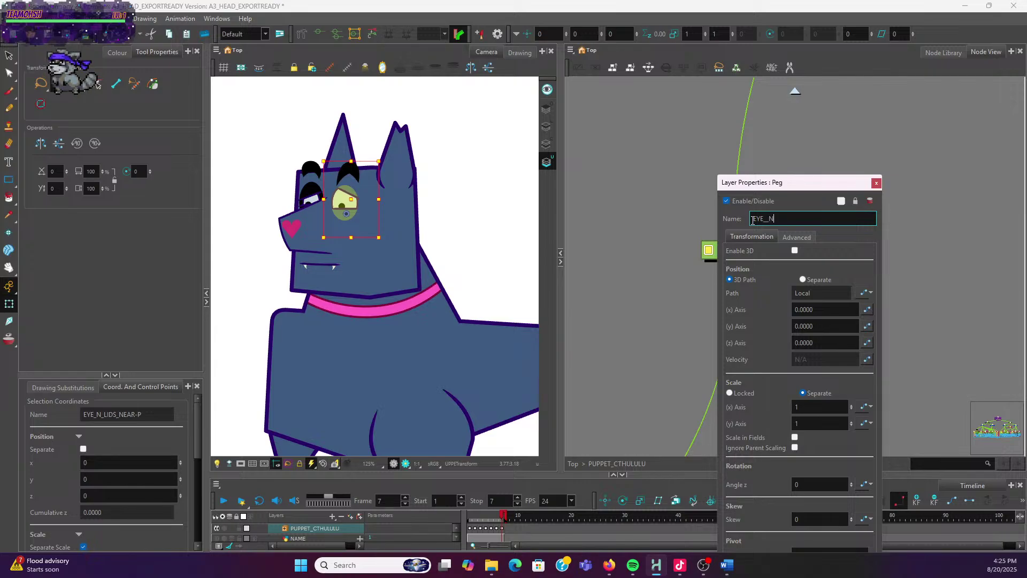
pyautogui.write('BROW_')
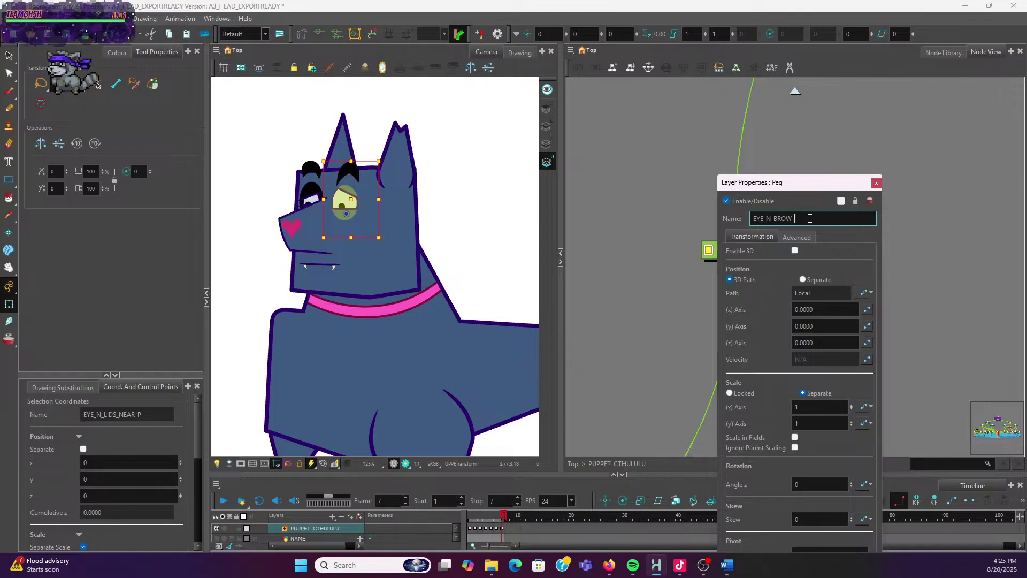
pyautogui.write('NEAR')
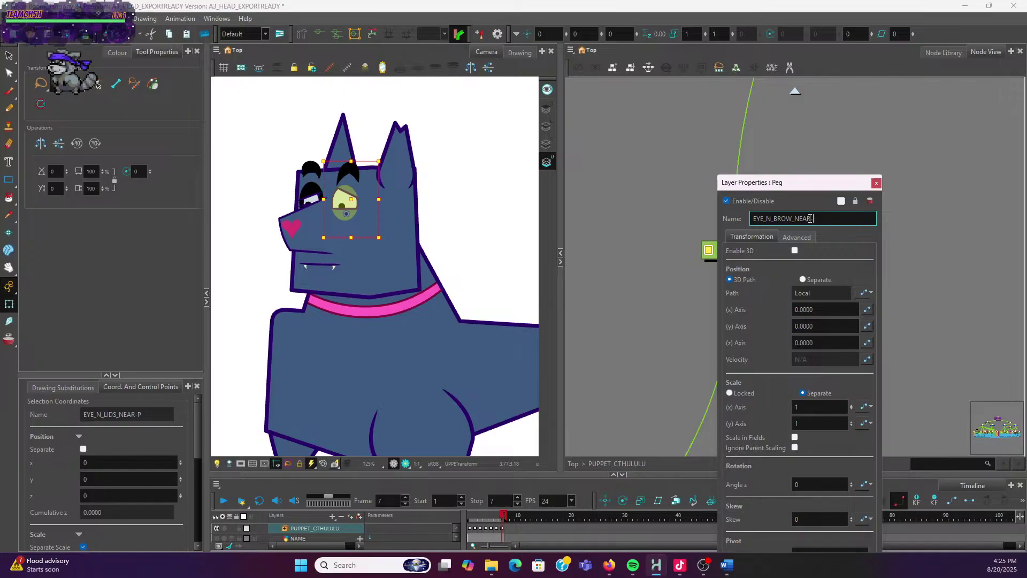
pyautogui.write('-P')
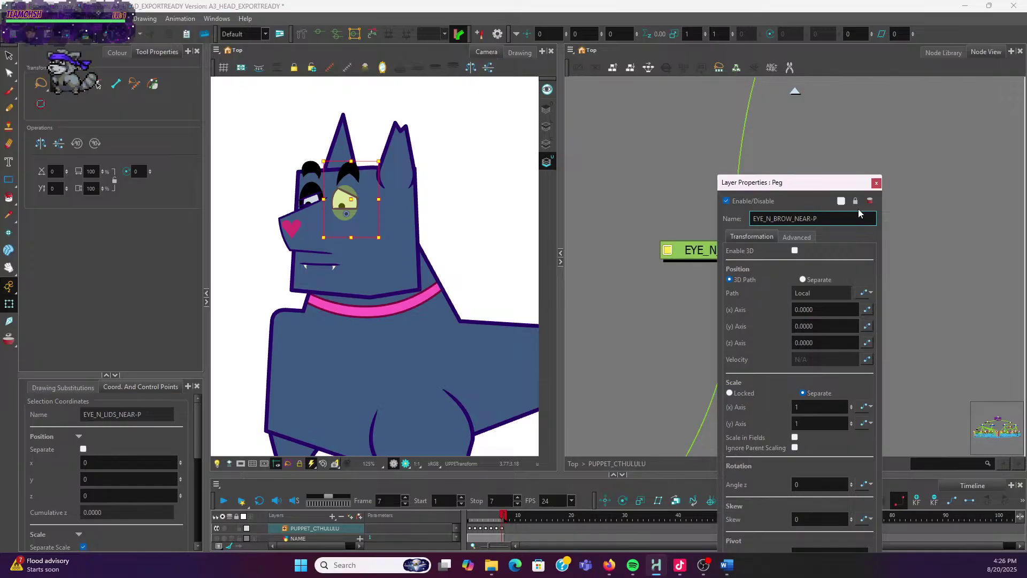
pyautogui.click(876, 183)
# Insert a backdrop around the EYE_N_LIDS_NEAR-P peg
pyautogui.scroll(-3, 898, 254)
pyautogui.scroll(-3, 901, 260)
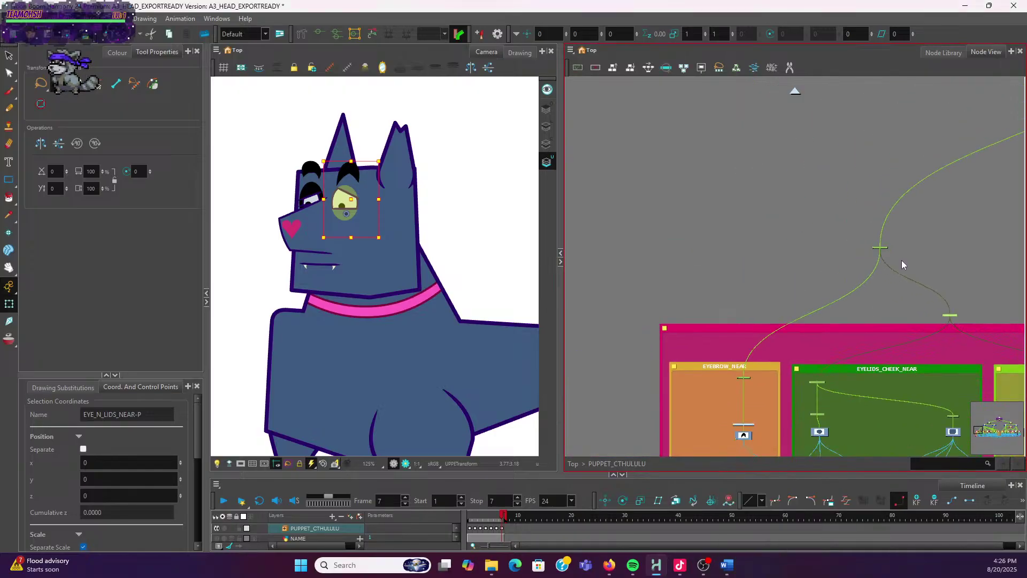
pyautogui.scroll(1, 806, 248)
pyautogui.scroll(1, 805, 248)
pyautogui.click(804, 249)
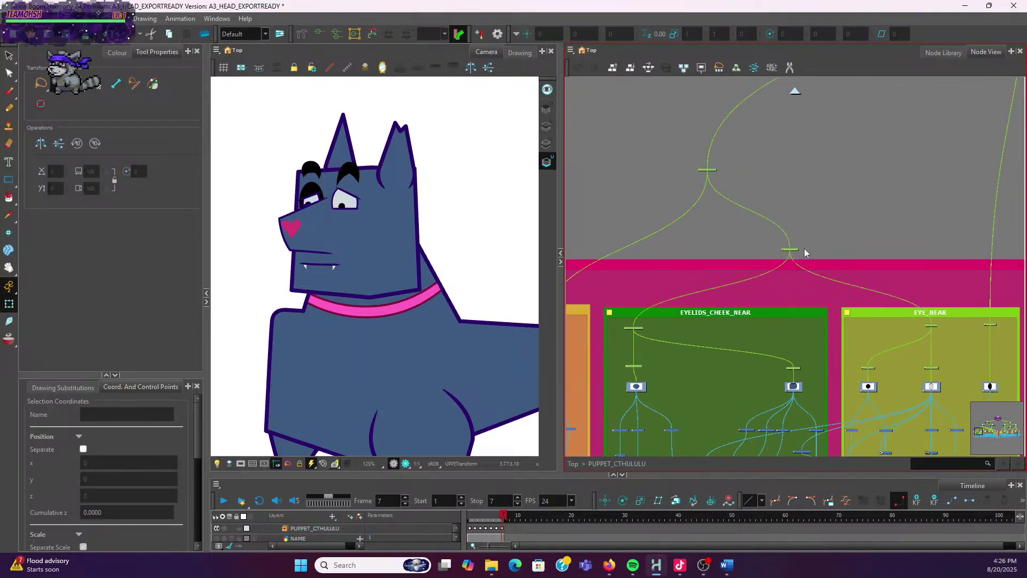
pyautogui.click(795, 249)
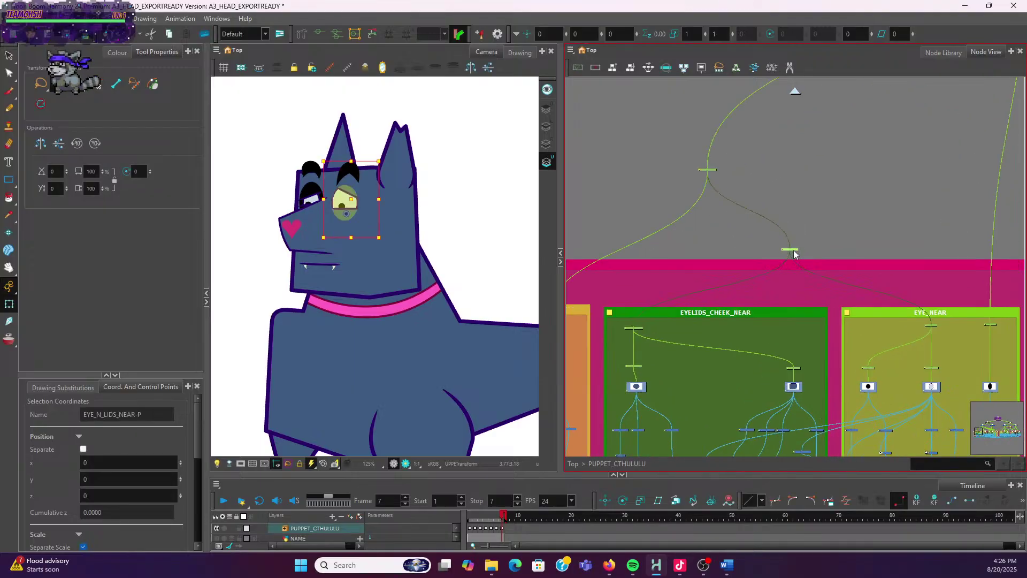
pyautogui.click(570, 50)
pyautogui.moveTo(581, 110)
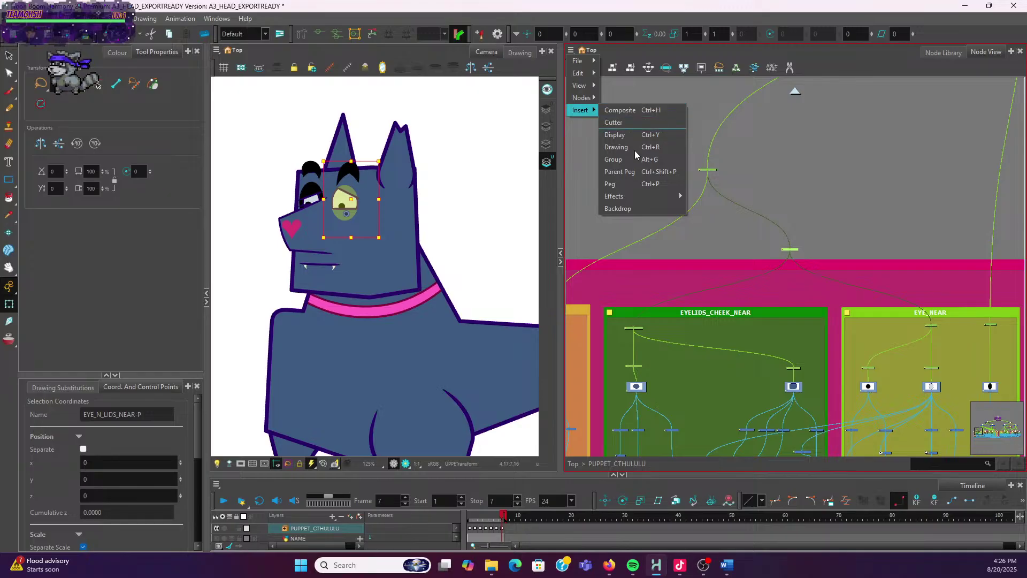
pyautogui.click(620, 208)
pyautogui.scroll(-3, 889, 216)
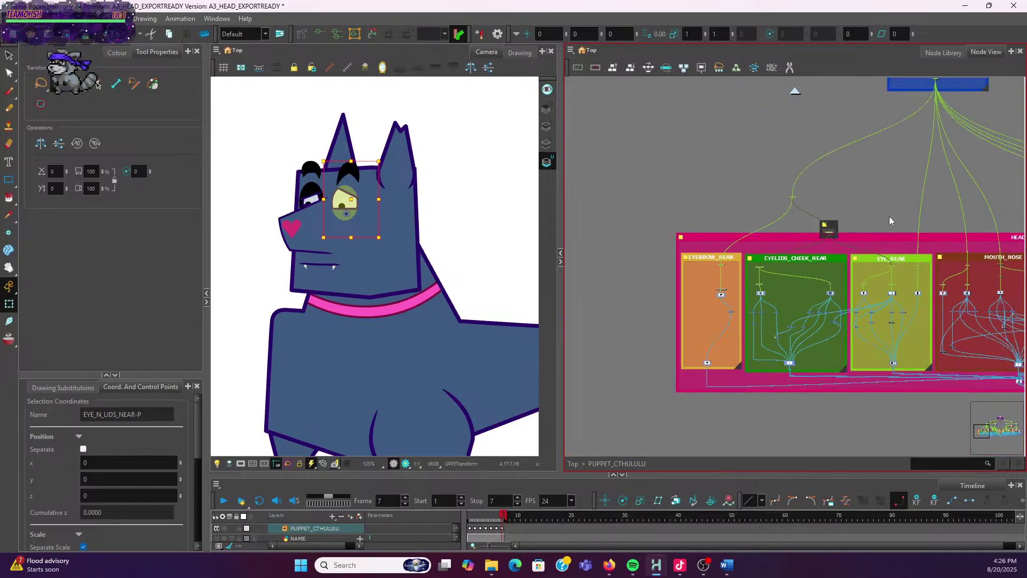
pyautogui.moveTo(726, 234); pyautogui.dragTo(758, 242)
pyautogui.scroll(3, 729, 234)
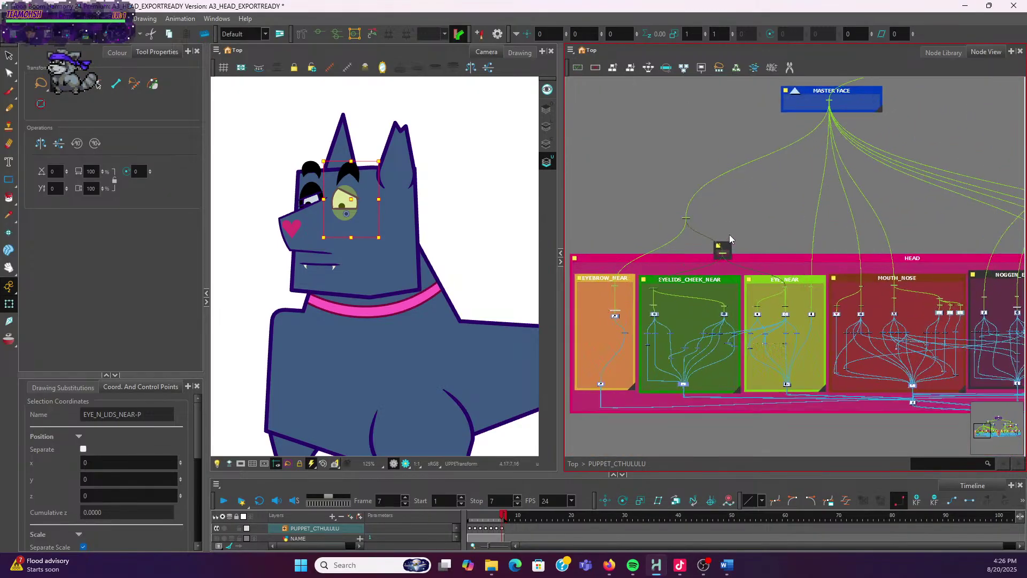
# Set the colour of the new backdrop around the EYE_N_LIDS_NEAR-P peg to teal green
pyautogui.click(719, 249)
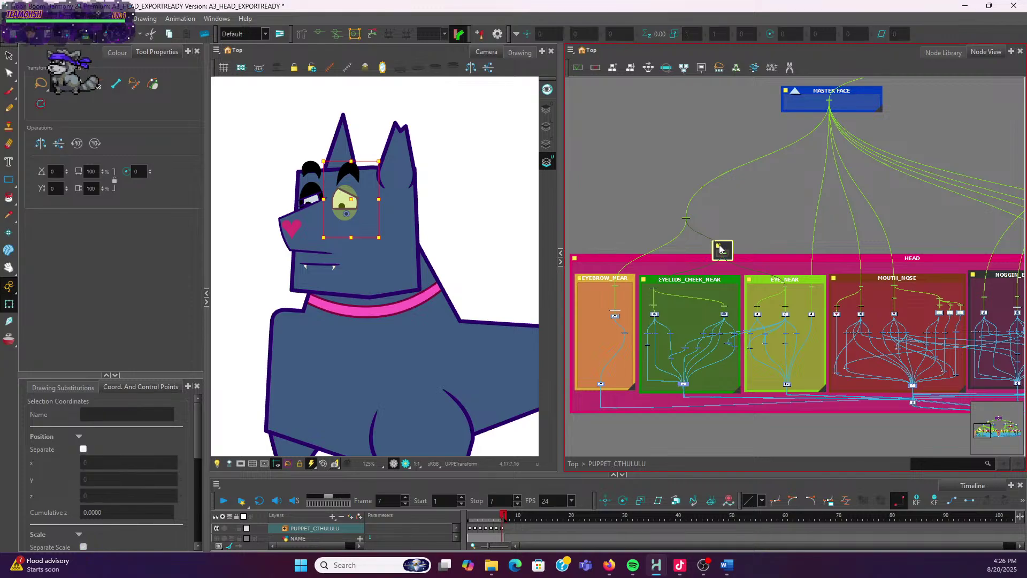
pyautogui.doubleClick(720, 249)
pyautogui.click(617, 288)
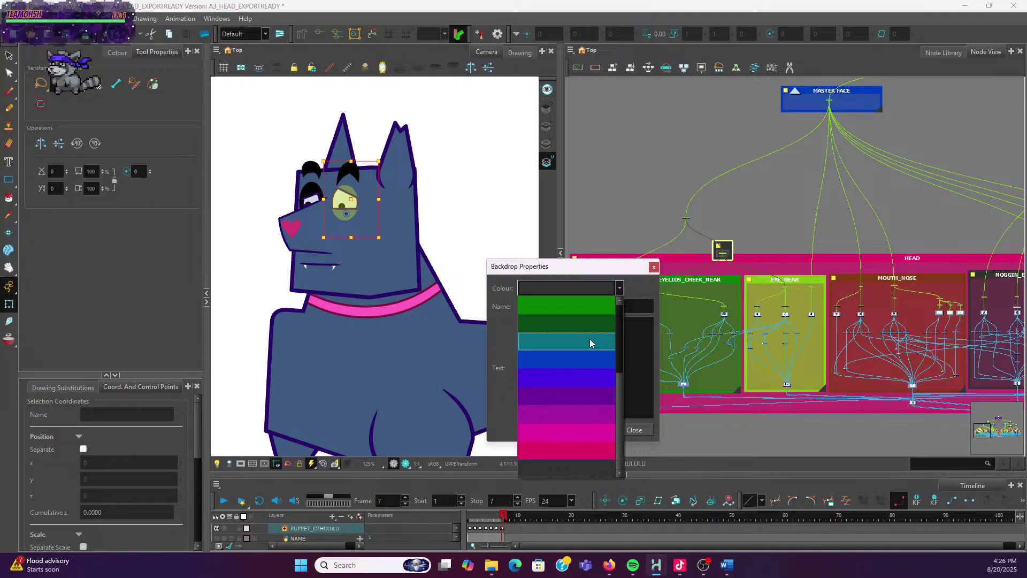
pyautogui.scroll(1, 621, 329)
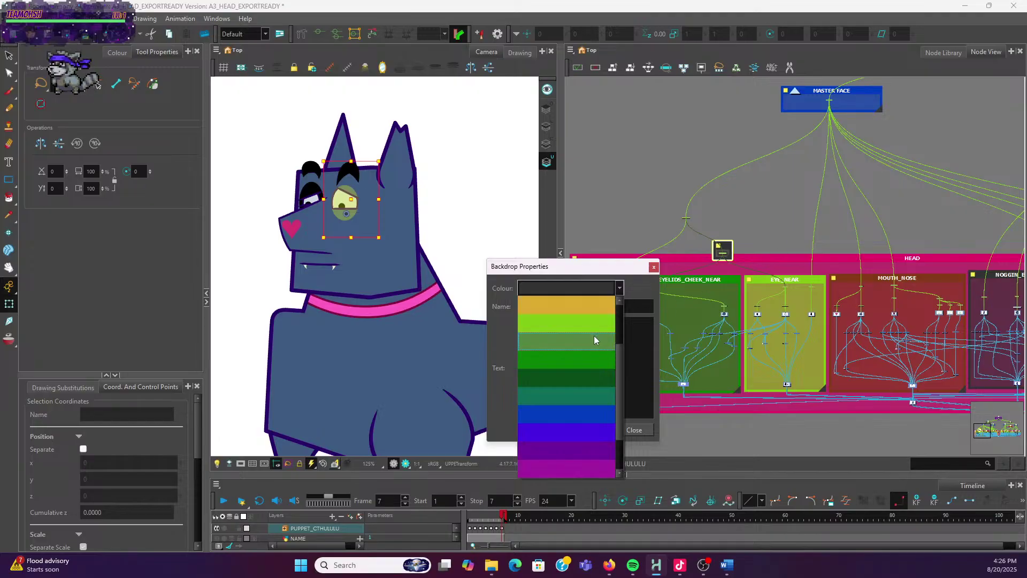
pyautogui.scroll(-1, 584, 361)
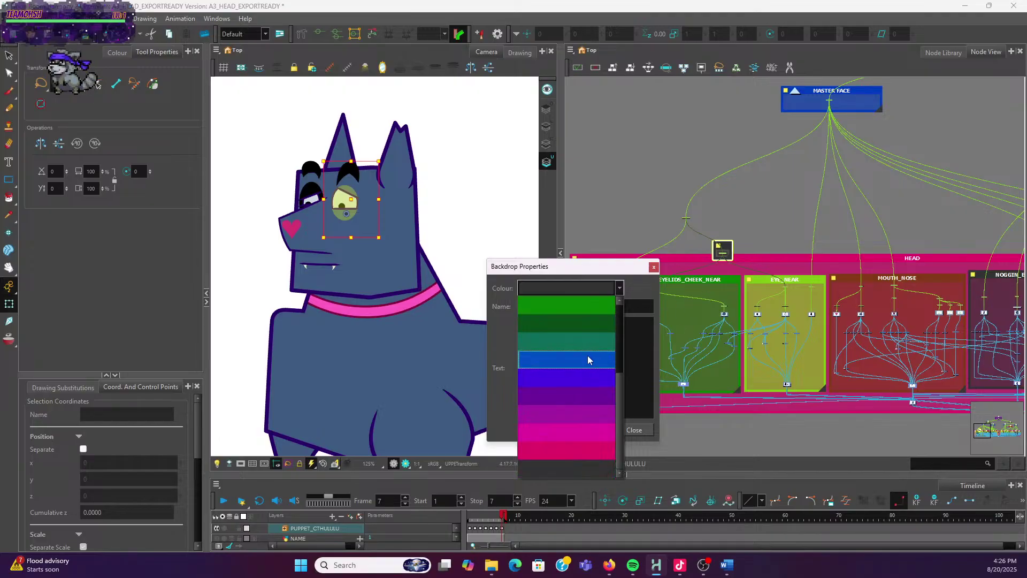
pyautogui.scroll(2, 587, 356)
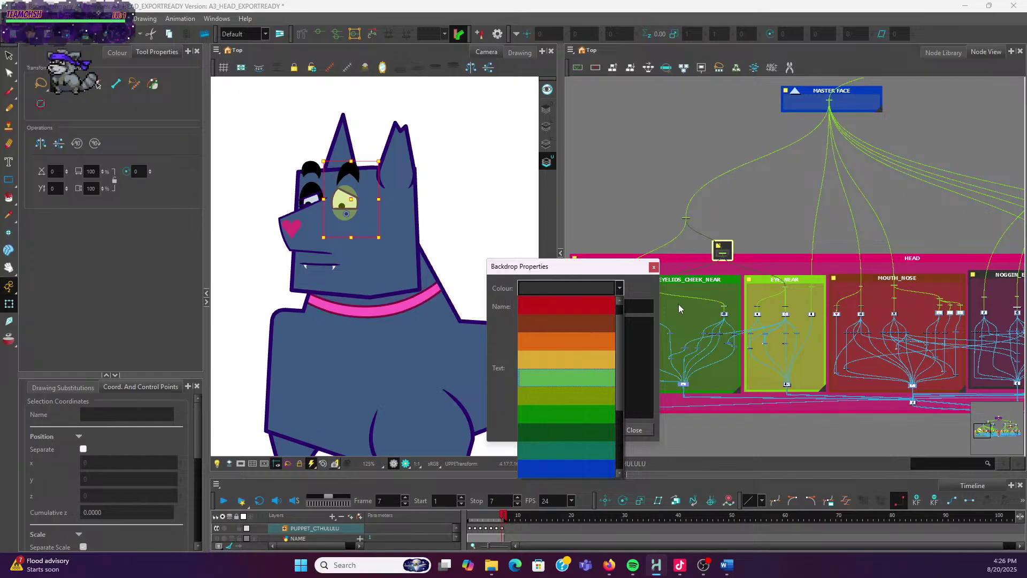
pyautogui.click(552, 452)
# Enlarge the teal backdrop just above the HEAD backdrop and position it so the EYE_N_LIDS_NEAR-P peg sits near its centre
pyautogui.scroll(3, 703, 265)
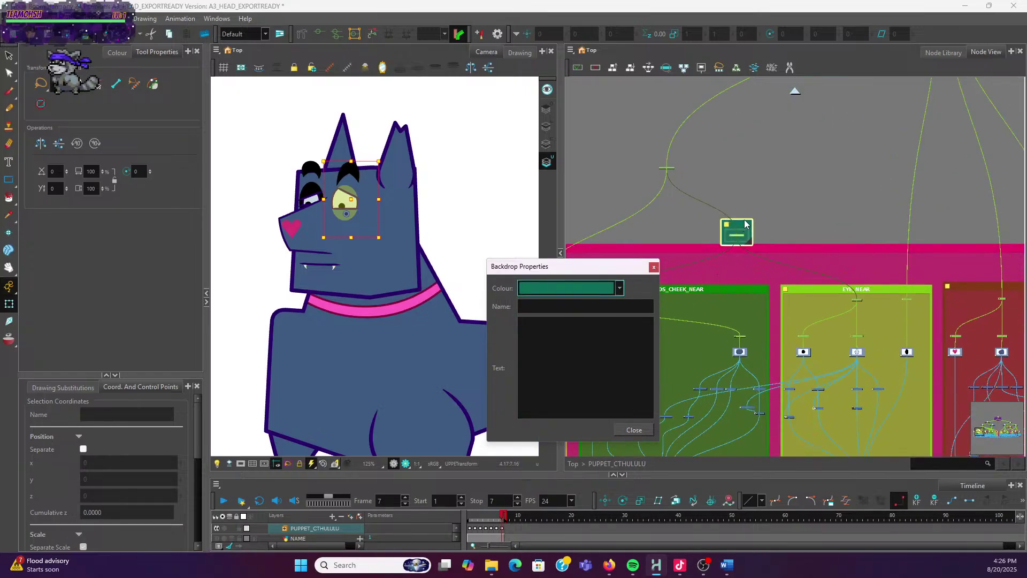
pyautogui.moveTo(743, 230); pyautogui.dragTo(857, 241)
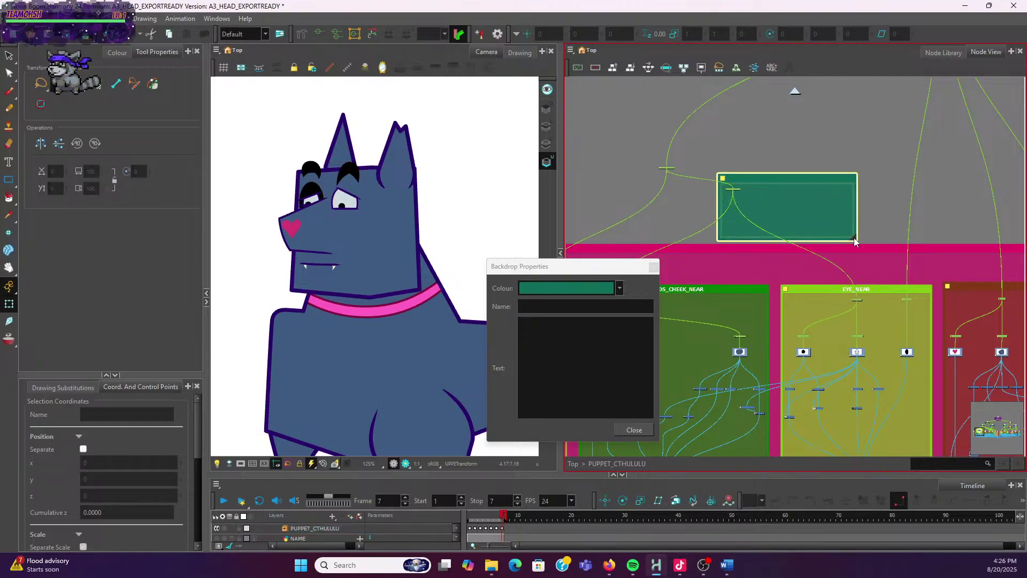
pyautogui.moveTo(780, 181); pyautogui.dragTo(790, 211)
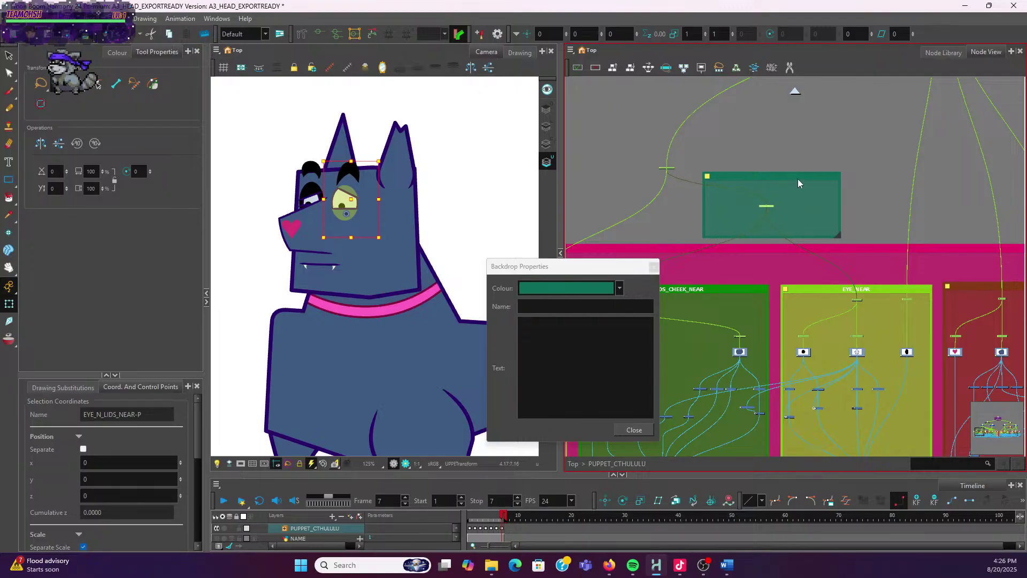
pyautogui.moveTo(797, 175); pyautogui.dragTo(812, 177)
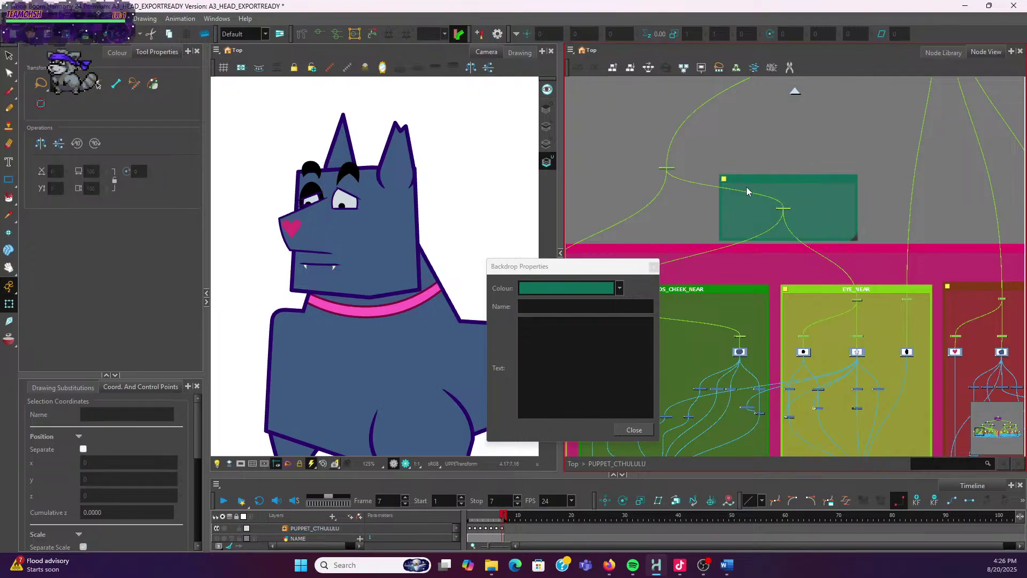
pyautogui.click(813, 185)
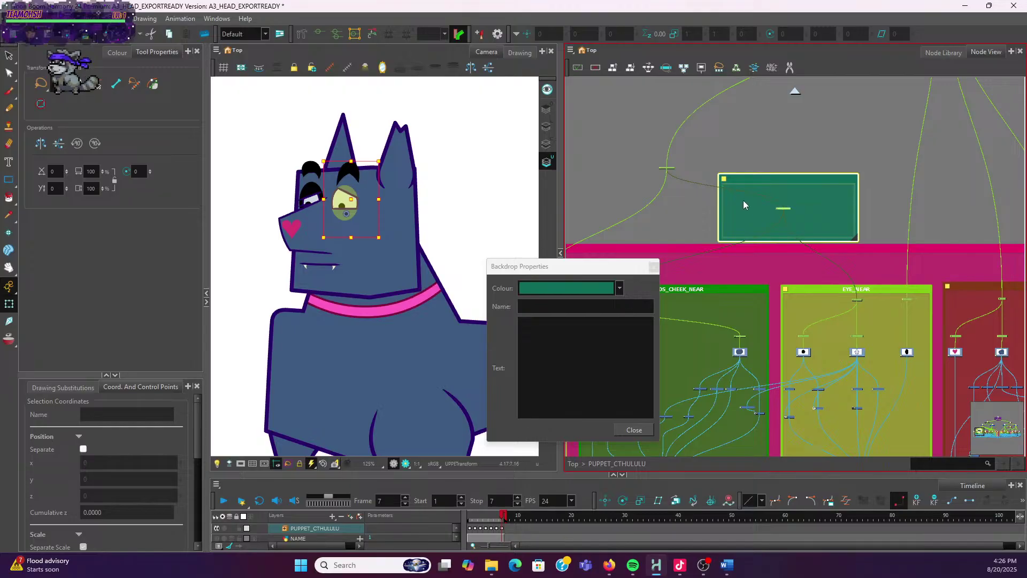
# Name the teal backdrop EYE_N_LIDS_CLIP
pyautogui.scroll(5, 743, 200)
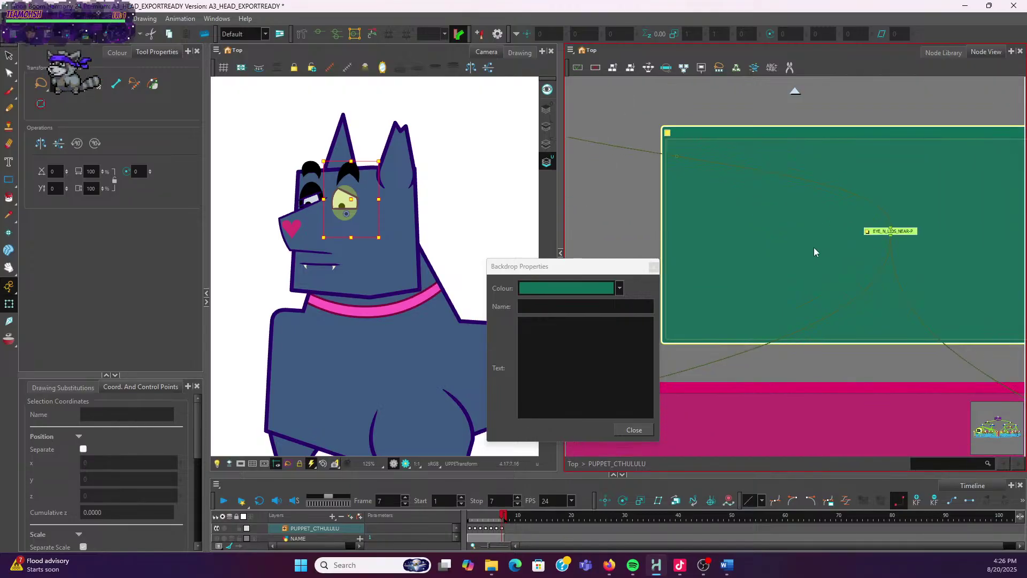
pyautogui.scroll(-2, 813, 245)
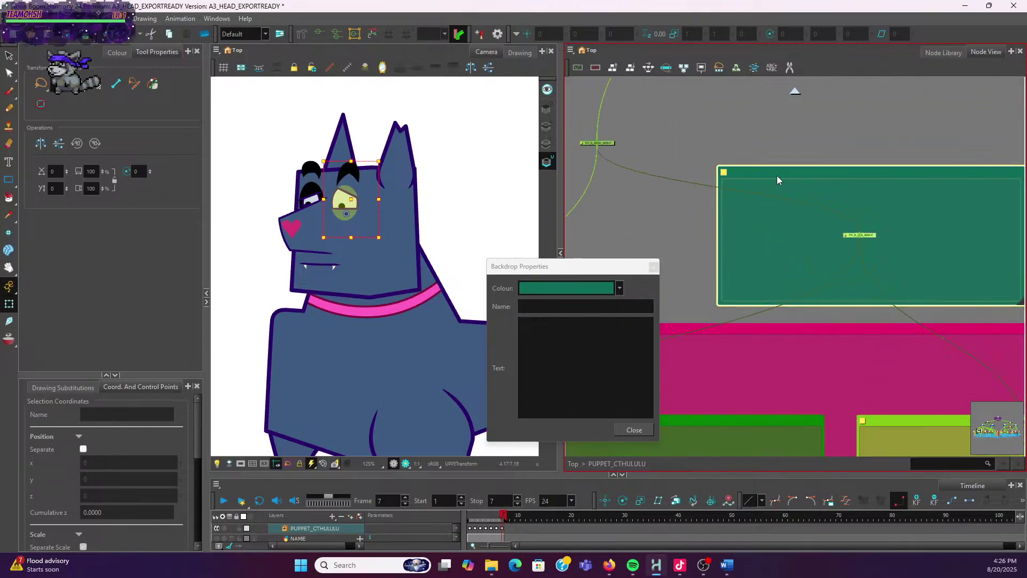
pyautogui.scroll(-2, 775, 146)
pyautogui.click(776, 144)
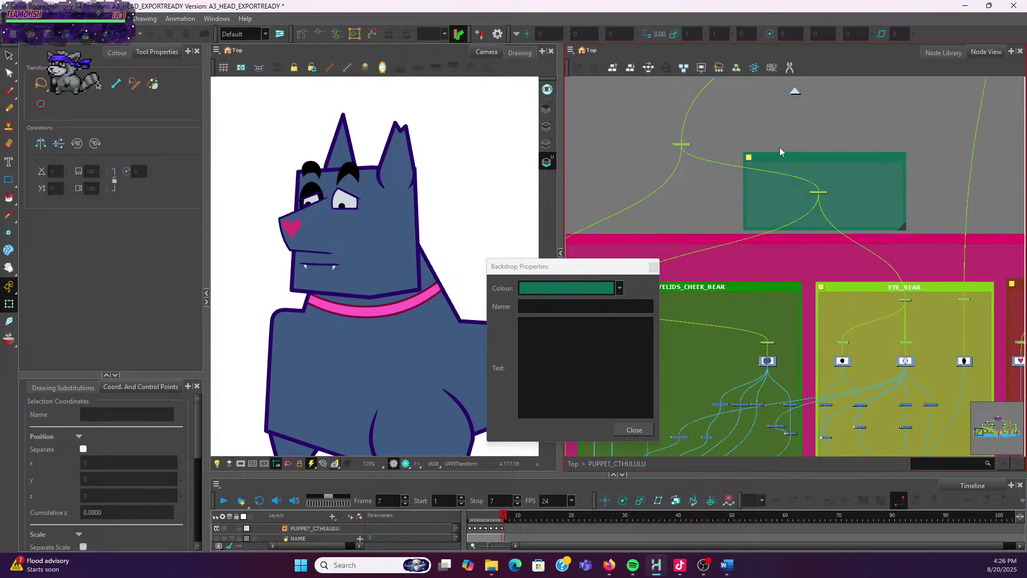
pyautogui.click(835, 161)
pyautogui.click(609, 306)
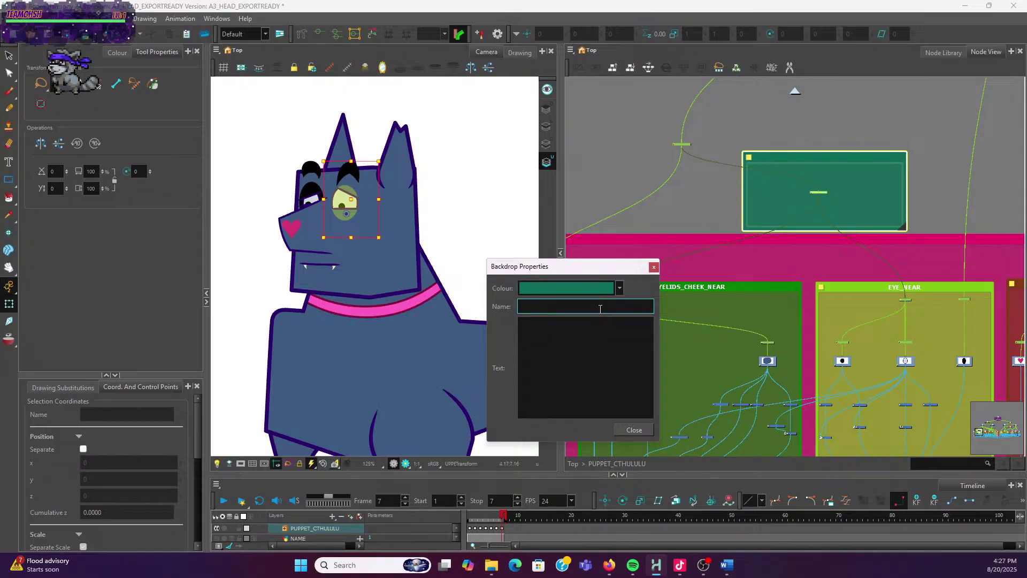
pyautogui.write('YE')
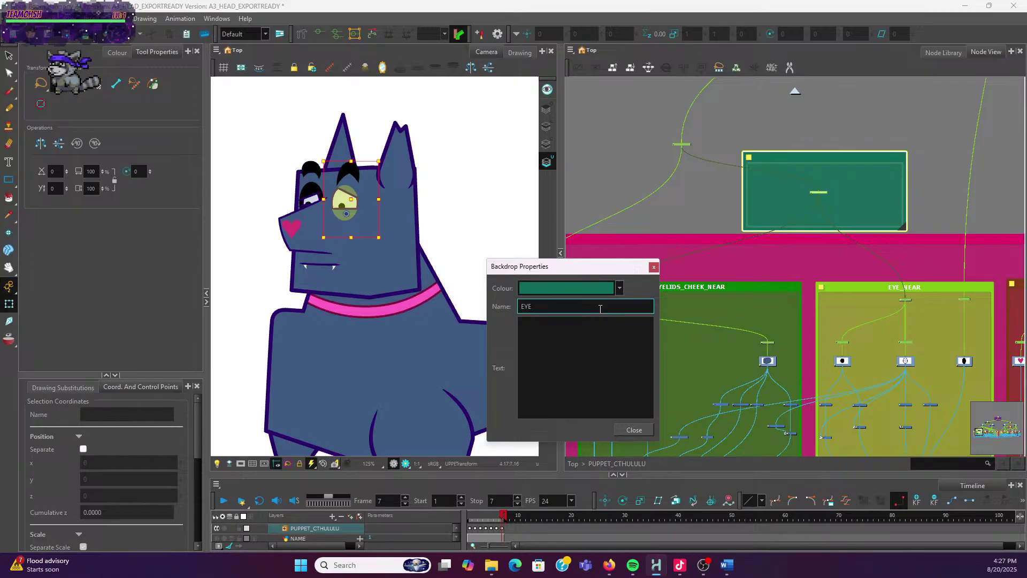
pyautogui.write('_N_LIDS_CLIP')
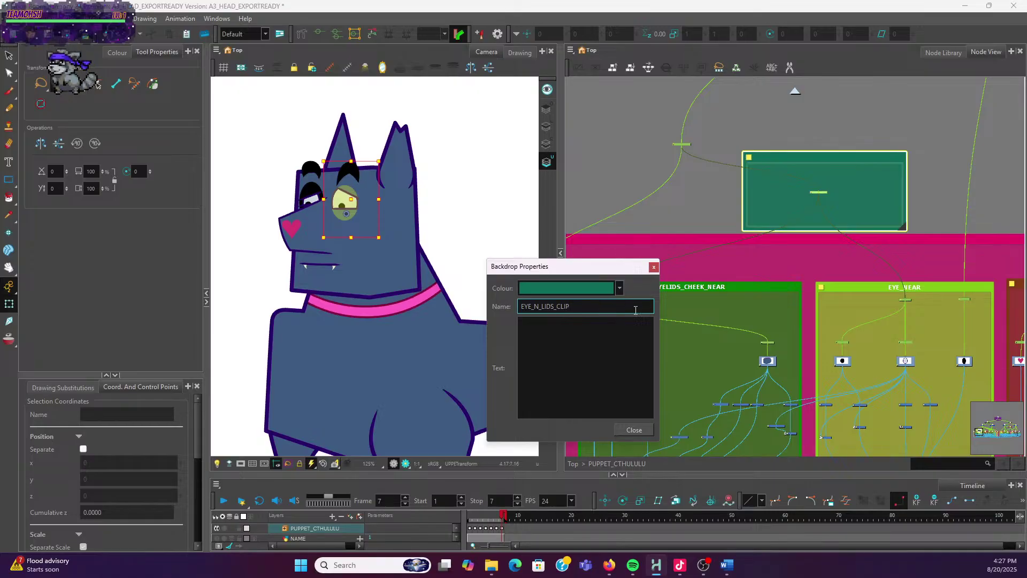
pyautogui.click(653, 267)
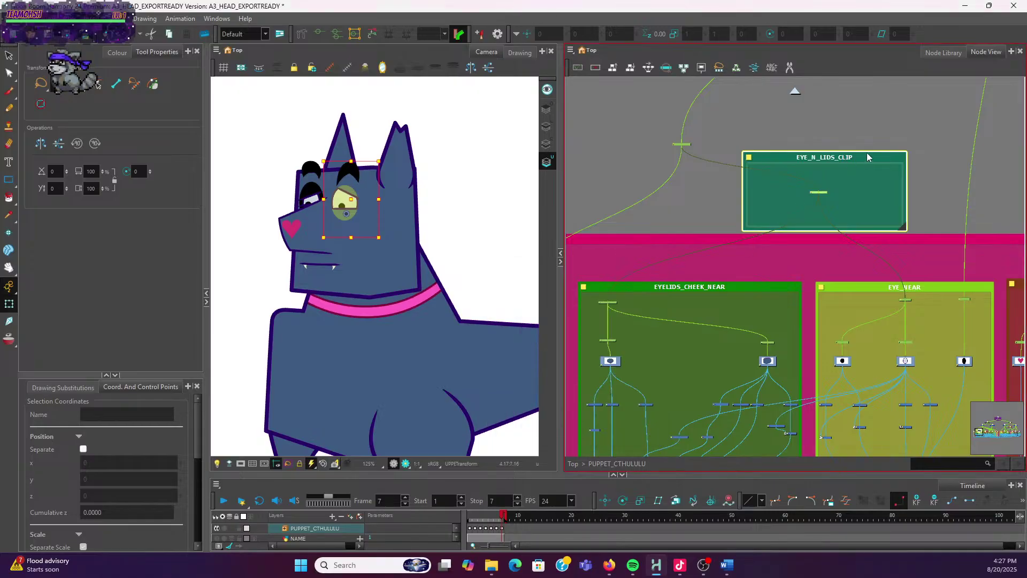
# Rename the orange EYEBROW_NEAR backdrop to EYEBROW_NEAR_CLIP
pyautogui.moveTo(866, 152); pyautogui.dragTo(810, 219)
pyautogui.scroll(-3, 747, 146)
pyautogui.click(770, 127)
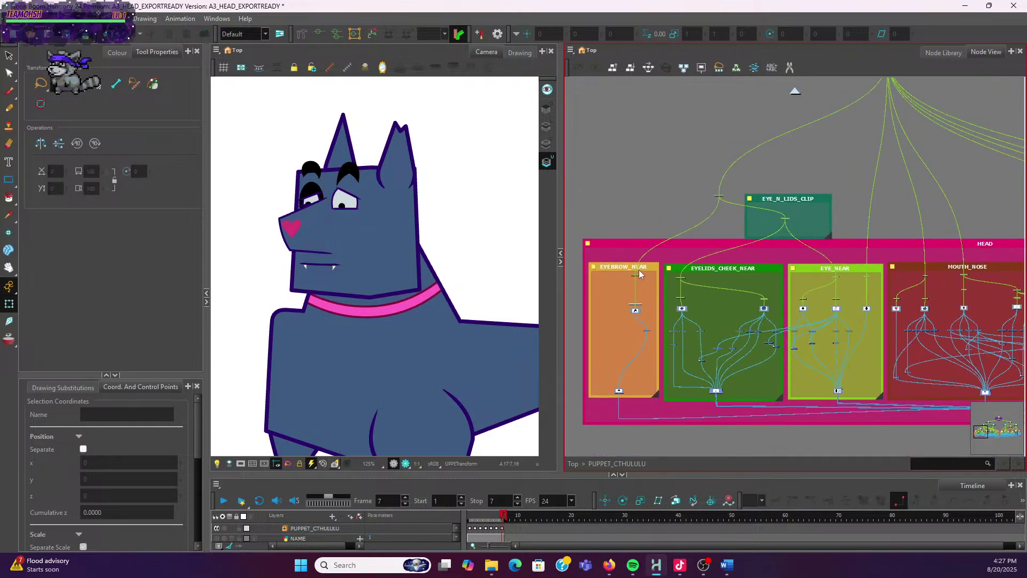
pyautogui.click(646, 269)
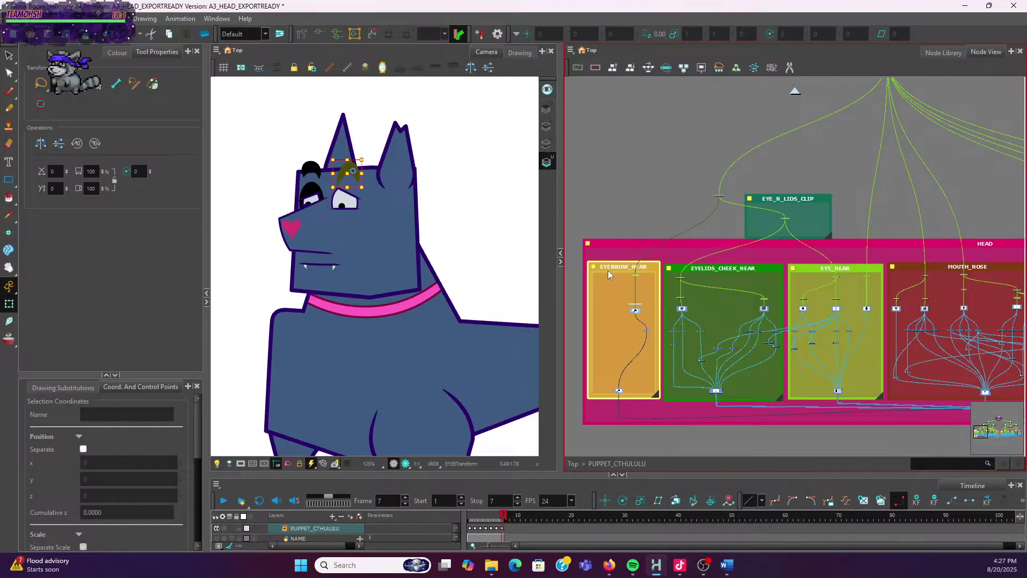
pyautogui.doubleClick(593, 266)
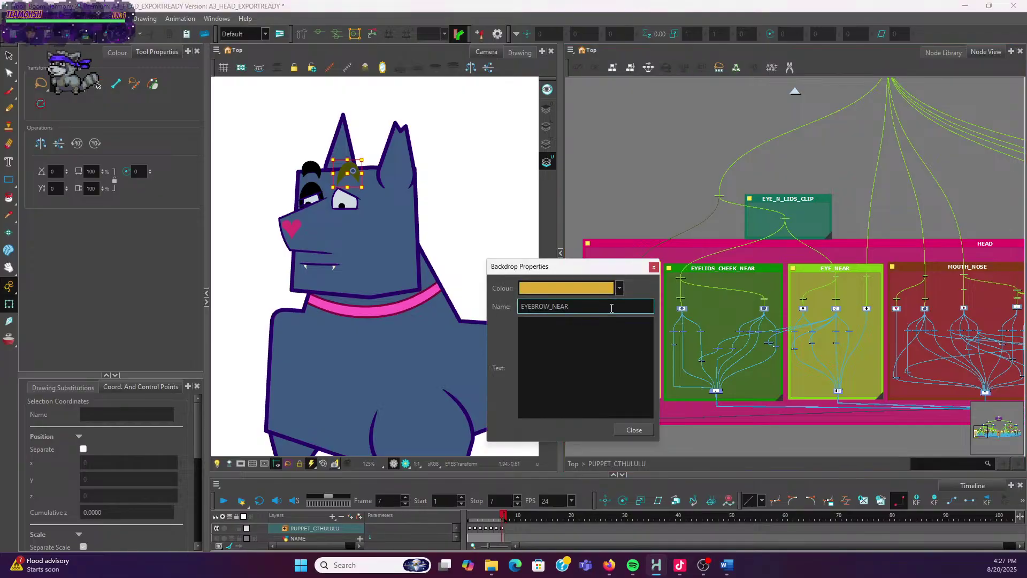
pyautogui.write('_CLIP')
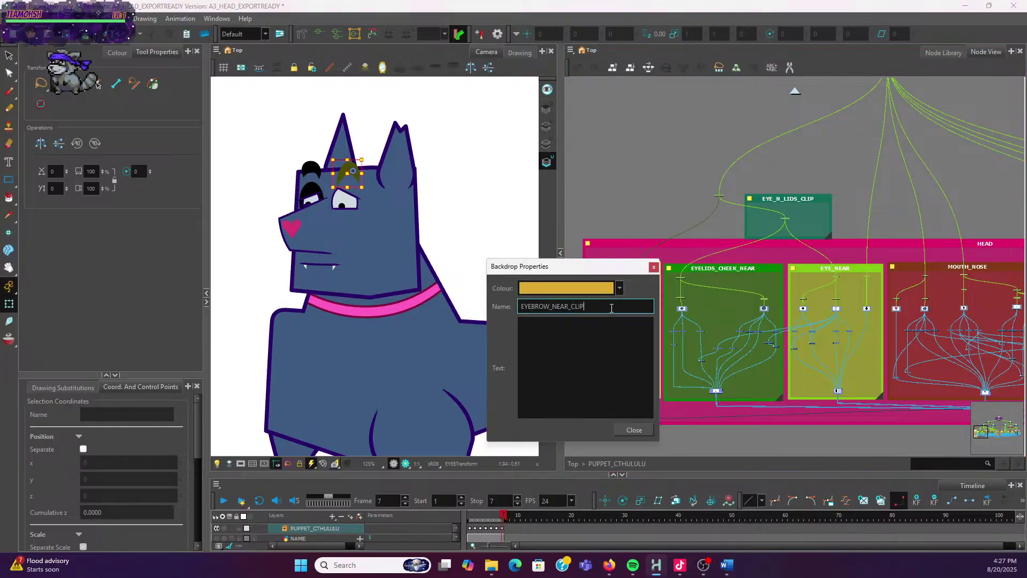
pyautogui.click(654, 267)
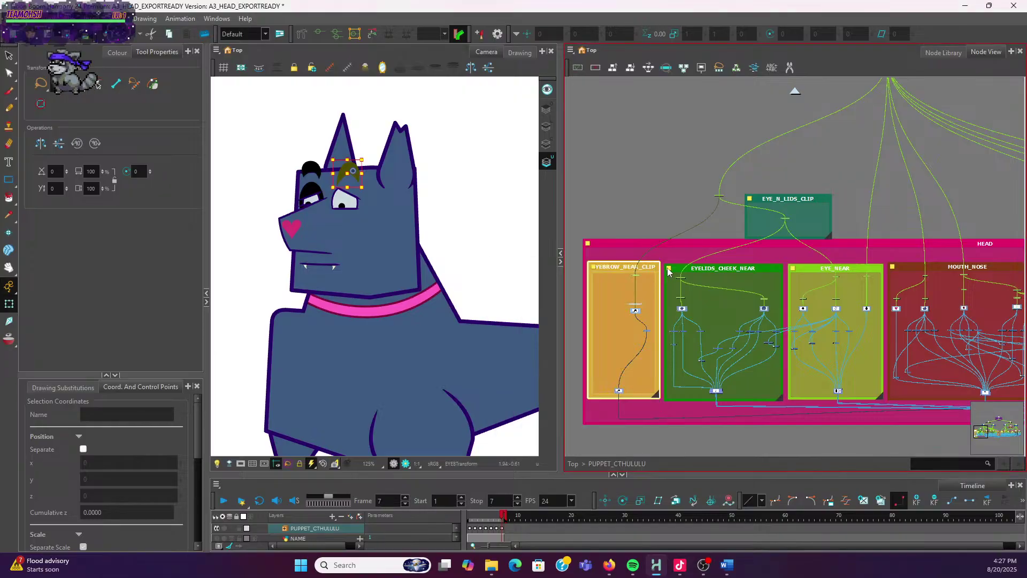
# Rename the green EYELIDS_CHEEK_NEAR backdrop to EYELIDS_CHEEK_NEAR_CLIP
pyautogui.doubleClick(668, 268)
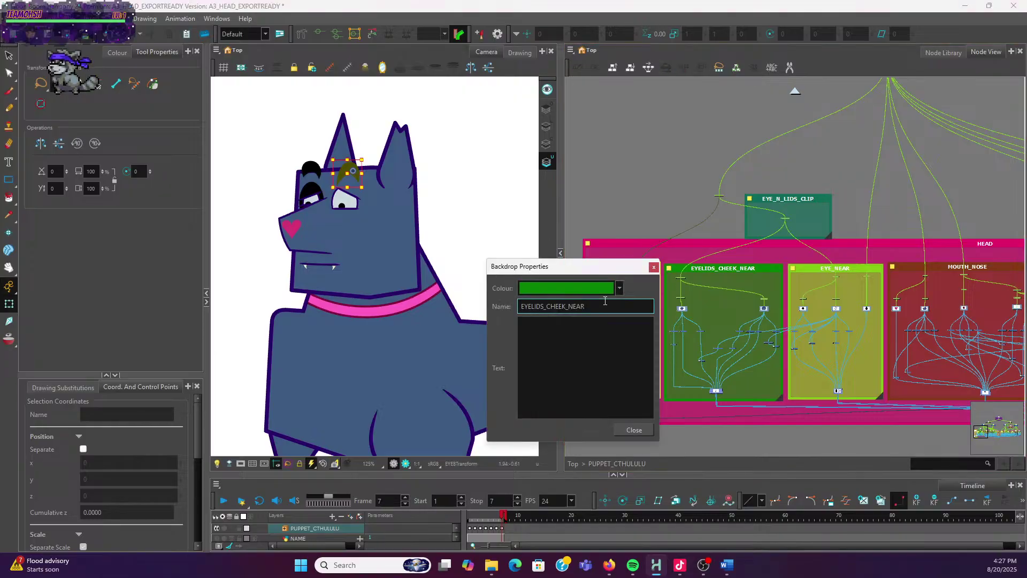
pyautogui.write('_CLIP')
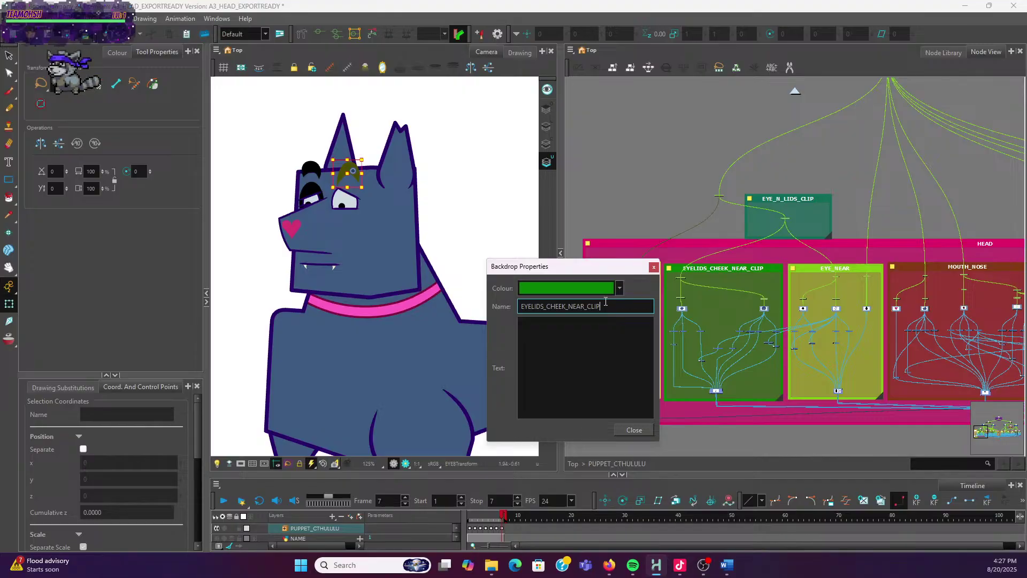
pyautogui.click(654, 267)
# Rename the EYE_NEAR backdrop to EYE_NEAR_CLIP
pyautogui.scroll(-3, 784, 316)
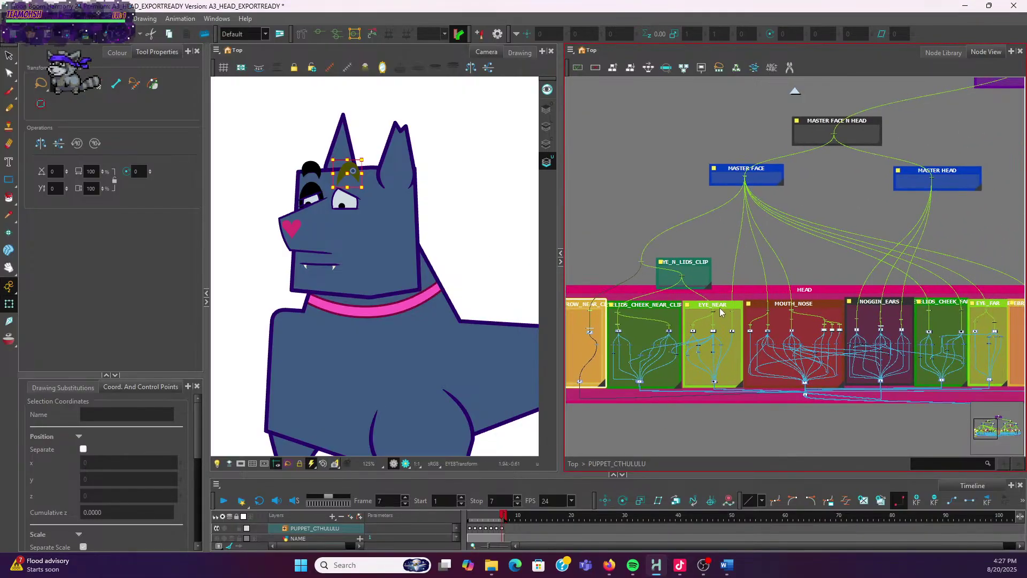
pyautogui.scroll(2, 720, 312)
pyautogui.doubleClick(666, 304)
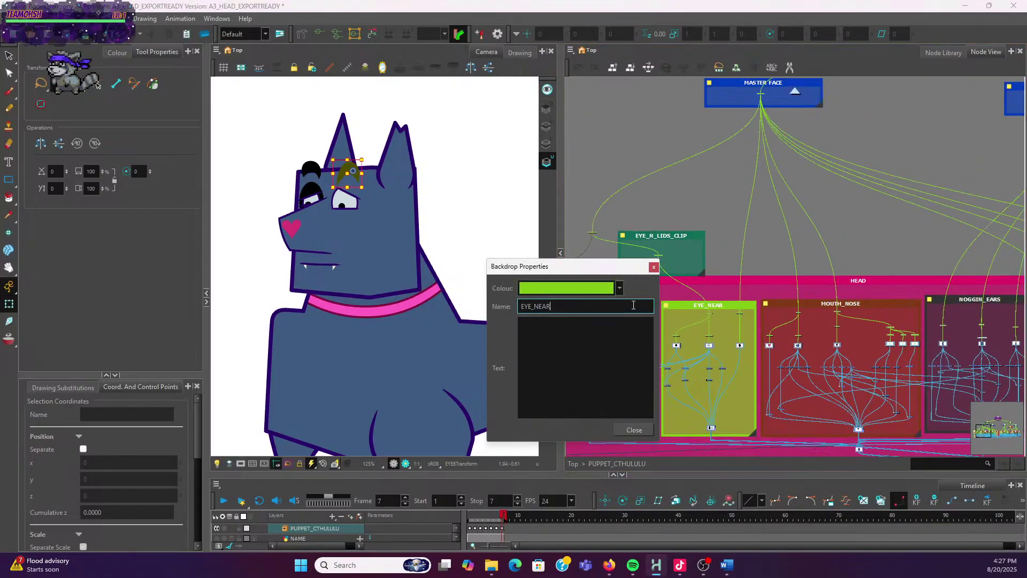
pyautogui.write('_CLIP')
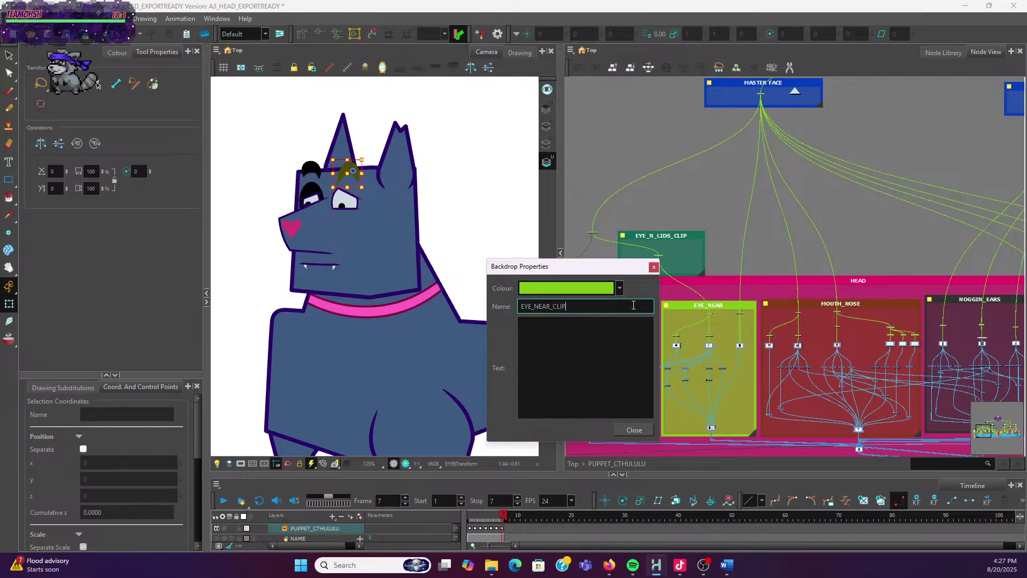
pyautogui.click(654, 268)
# Rename the MOUTH_NOSE backdrop to MOUTH_NOSE_CLIP and copy the _CLIP suffix for reuse
pyautogui.moveTo(812, 332); pyautogui.dragTo(764, 325)
pyautogui.scroll(-2, 764, 325)
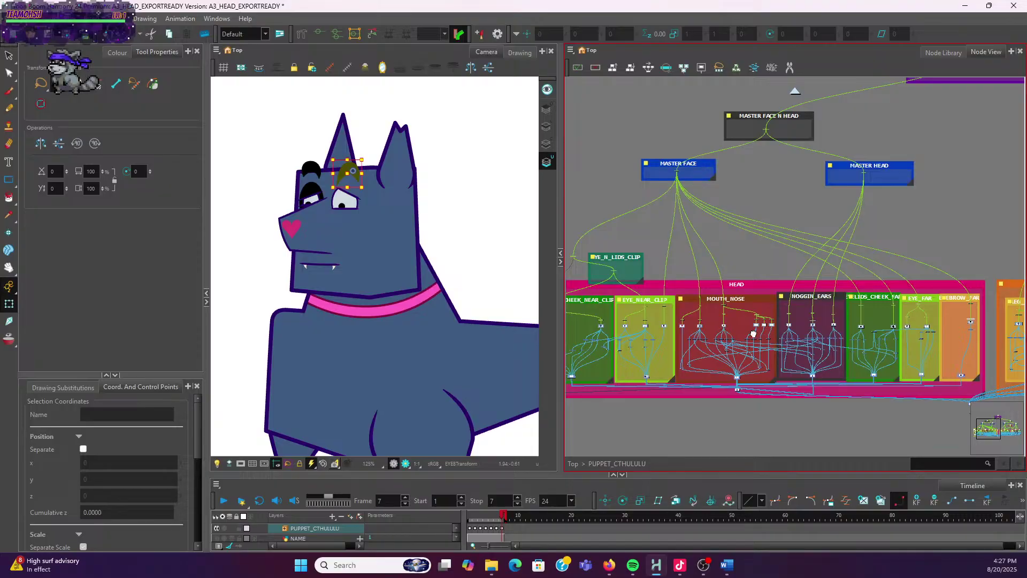
pyautogui.scroll(3, 753, 334)
pyautogui.doubleClick(647, 287)
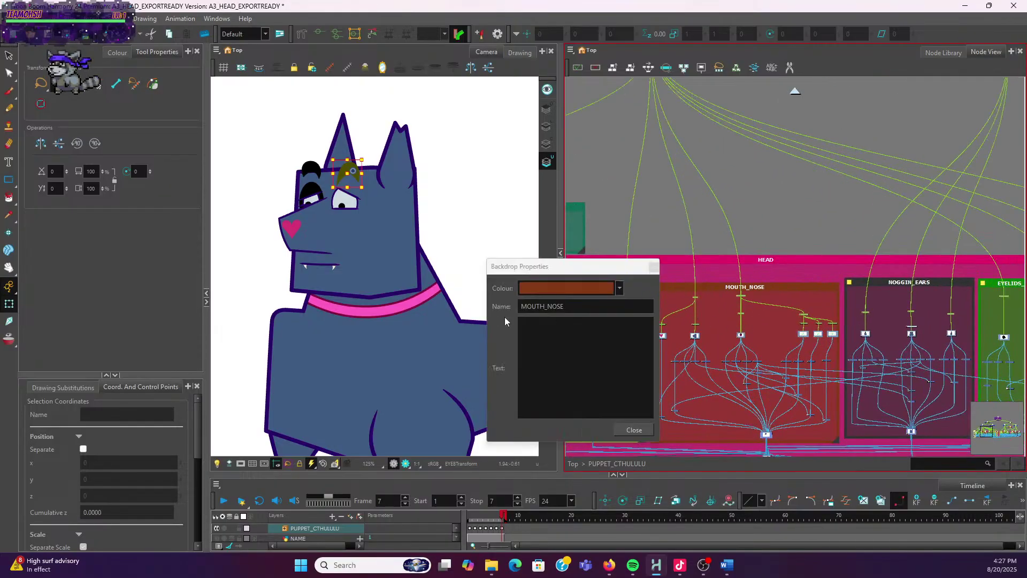
pyautogui.click(594, 308)
pyautogui.write('_')
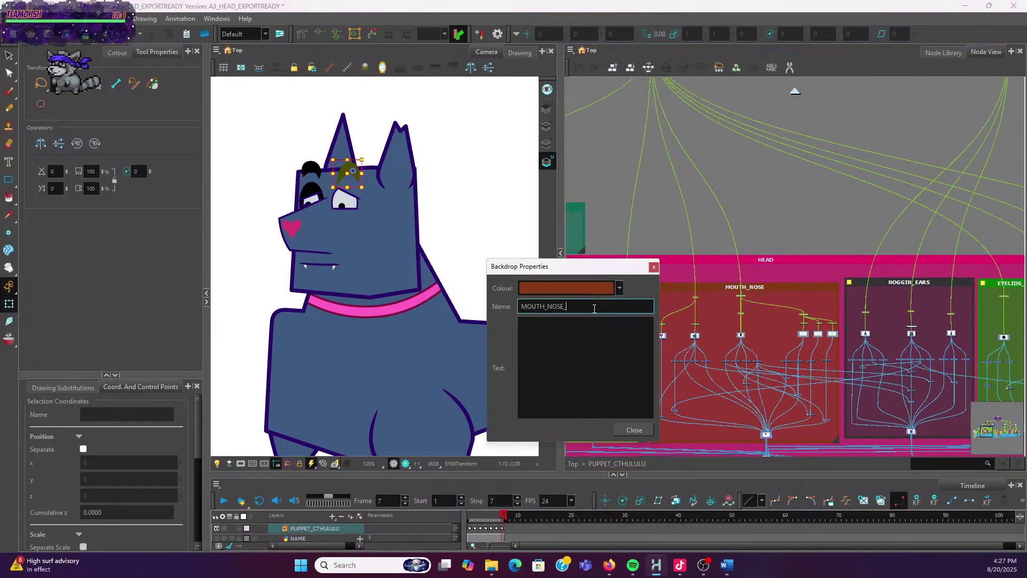
pyautogui.write('CLIP')
pyautogui.moveTo(580, 309); pyautogui.dragTo(563, 309)
pyautogui.hotkey('ctrl', 'c')
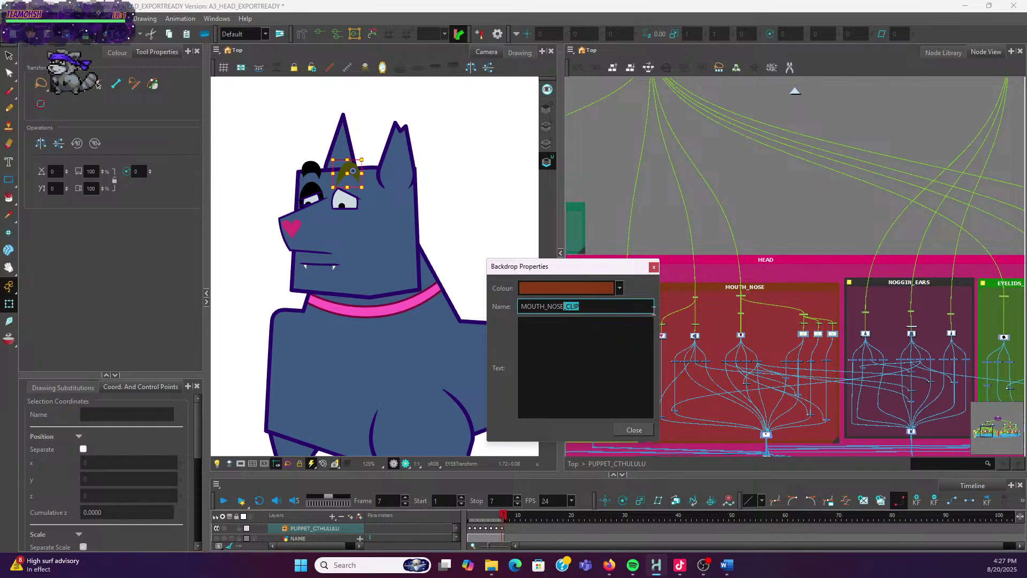
pyautogui.click(653, 267)
# Rename the NOGGIN_EARS backdrop to NOGGIN_EARS_CLIP using the copied suffix
pyautogui.click(850, 282)
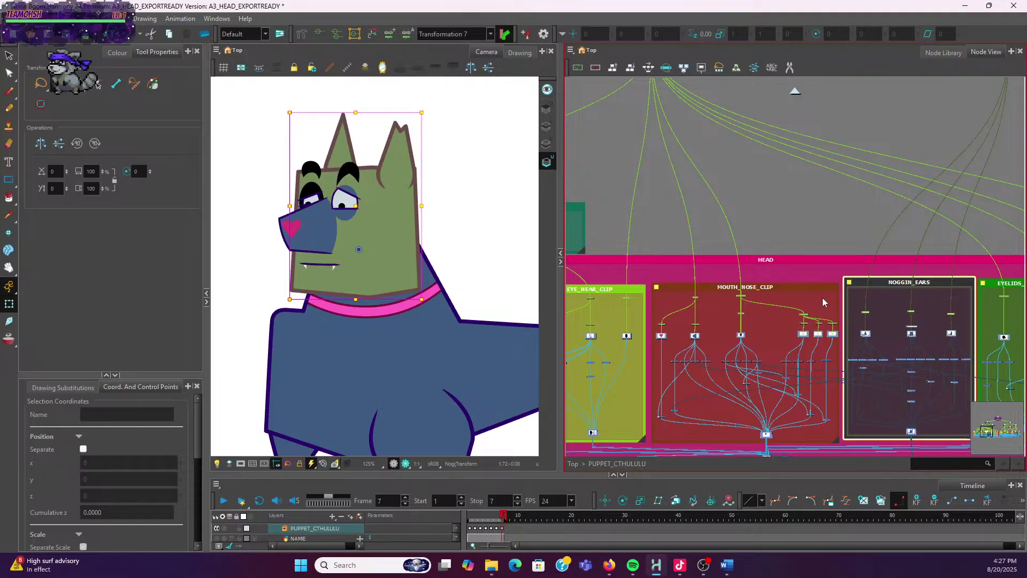
pyautogui.doubleClick(849, 286)
pyautogui.click(615, 306)
pyautogui.hotkey('ctrl', 'v')
pyautogui.click(634, 430)
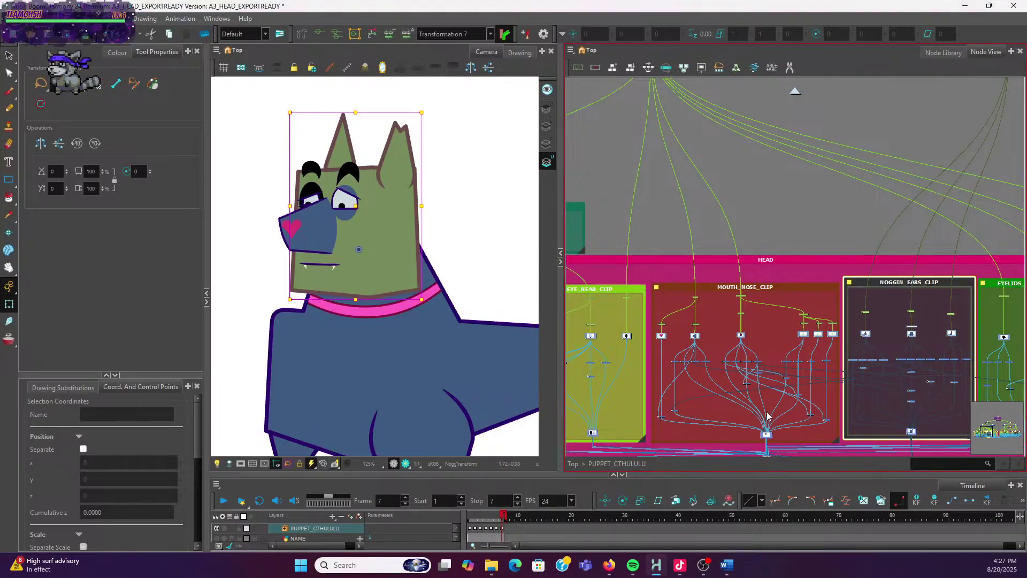
# Rename the green EYELIDS_CHEEK_FAR backdrop to EYELIDS_CHEEK_FAR_CLIP using the copied suffix
pyautogui.scroll(3, 692, 296)
pyautogui.hscroll(8, 692, 296)
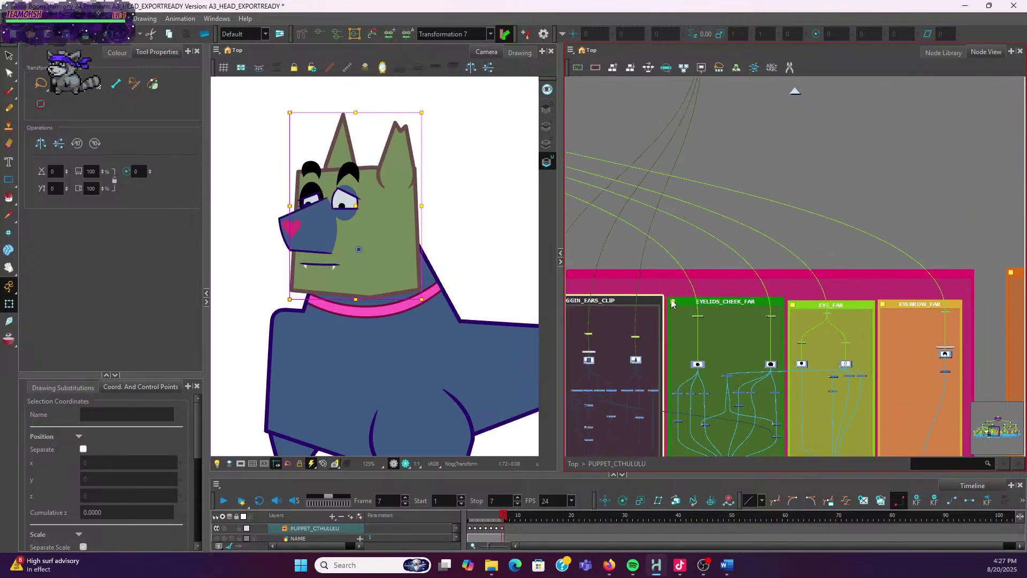
pyautogui.doubleClick(674, 303)
pyautogui.click(639, 305)
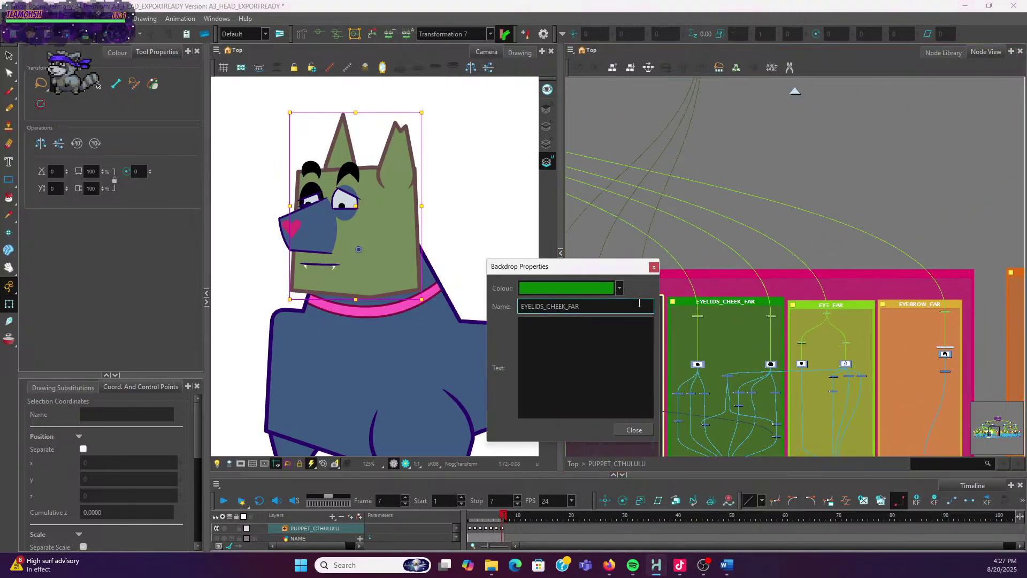
pyautogui.hotkey('ctrl', 'v')
pyautogui.click(654, 267)
pyautogui.scroll(-3, 672, 267)
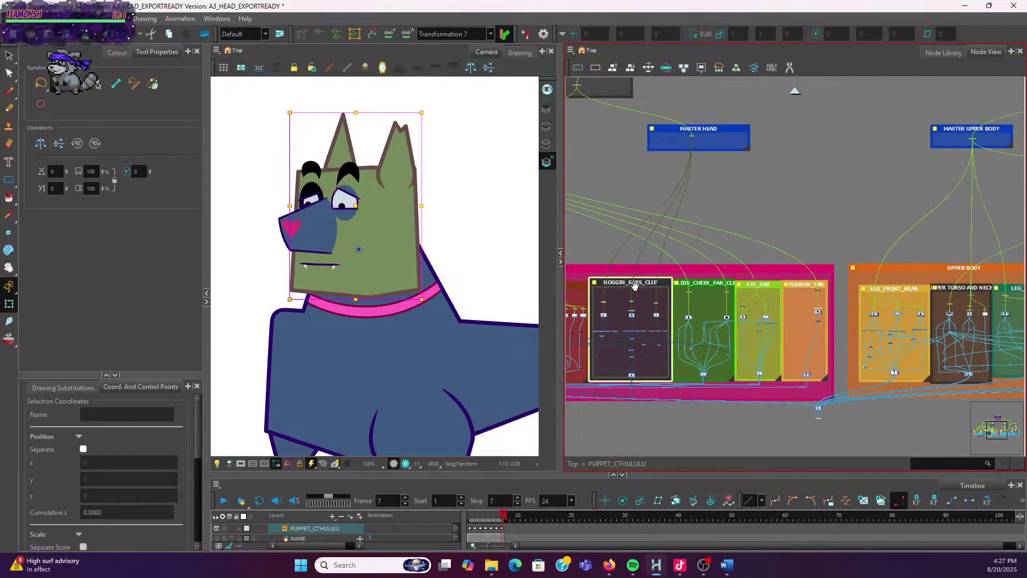
# Rename the pink HEAD backdrop to HEAD_CLIP using the copied suffix
pyautogui.scroll(3, 689, 278)
pyautogui.click(707, 290)
pyautogui.scroll(-2, 993, 326)
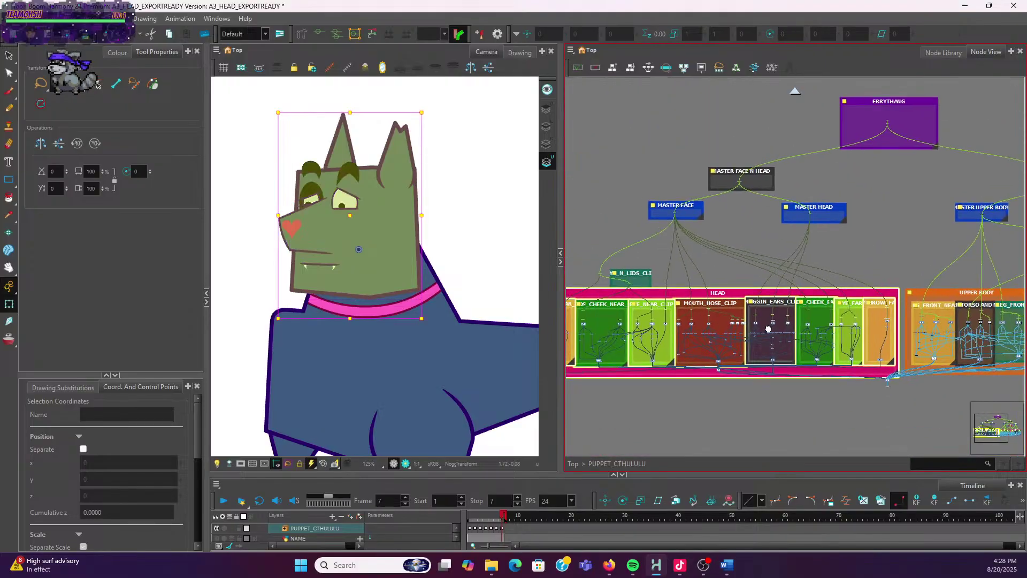
pyautogui.doubleClick(802, 304)
pyautogui.click(627, 306)
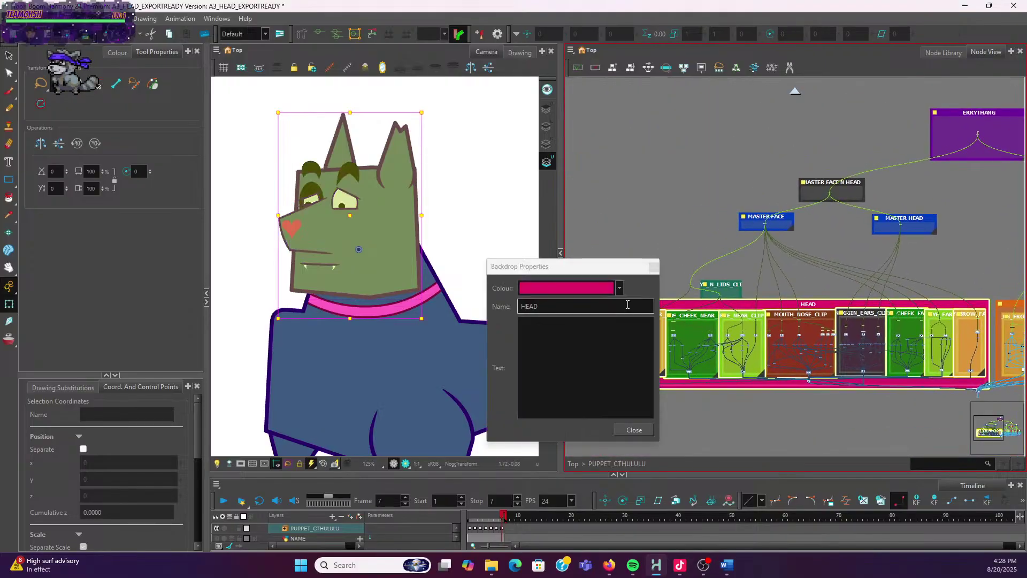
pyautogui.hotkey('ctrl', 'v')
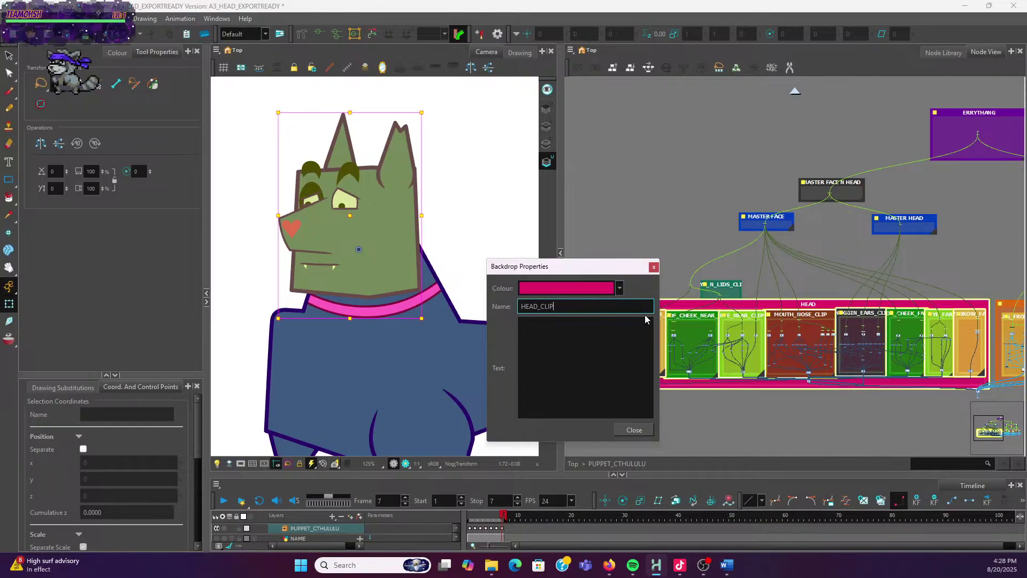
pyautogui.click(634, 429)
# Extend the HEAD_CLIP backdrop's lower-right corner toward the composite node to make room beyond EYEBROW_FAR
pyautogui.scroll(3, 744, 406)
pyautogui.scroll(-4, 754, 396)
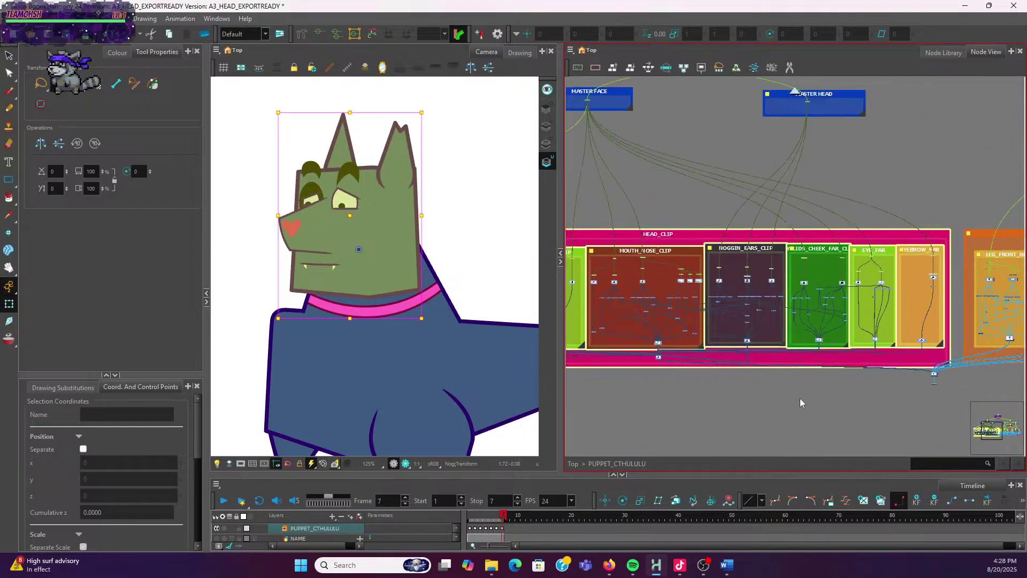
pyautogui.scroll(2, 699, 417)
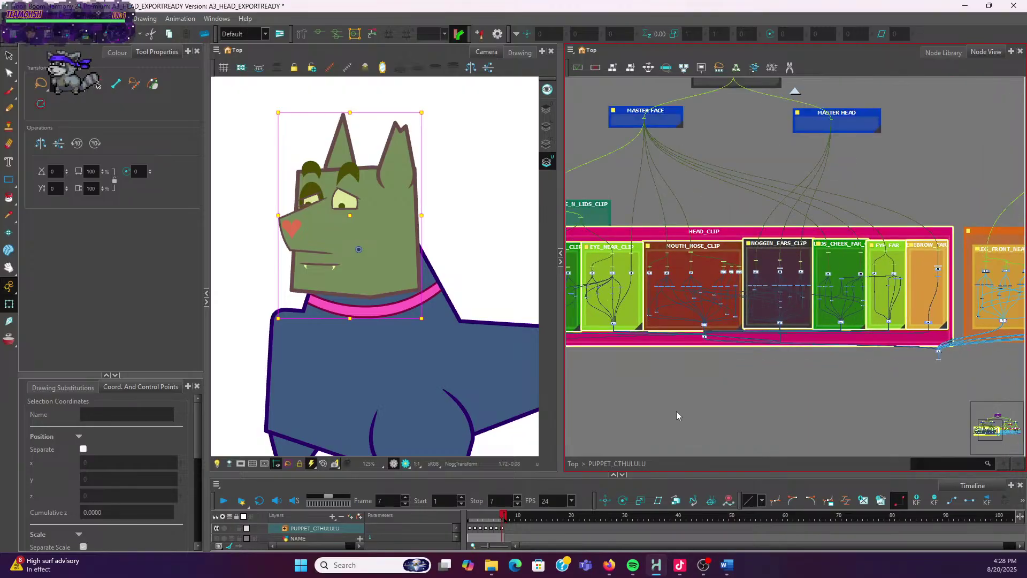
pyautogui.hscroll(-3, 676, 411)
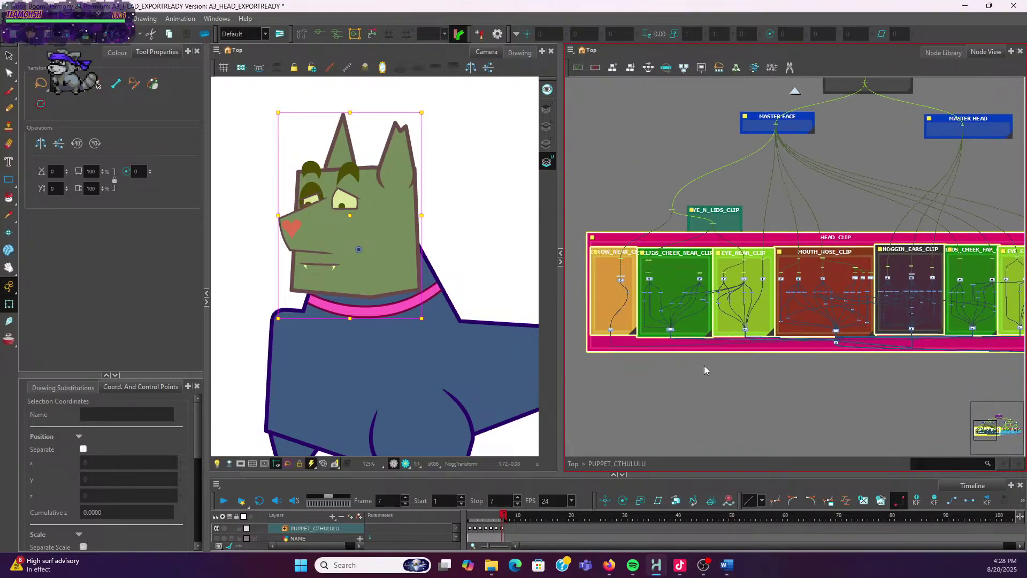
pyautogui.scroll(-2, 704, 365)
pyautogui.scroll(1, 778, 408)
pyautogui.scroll(-2, 778, 408)
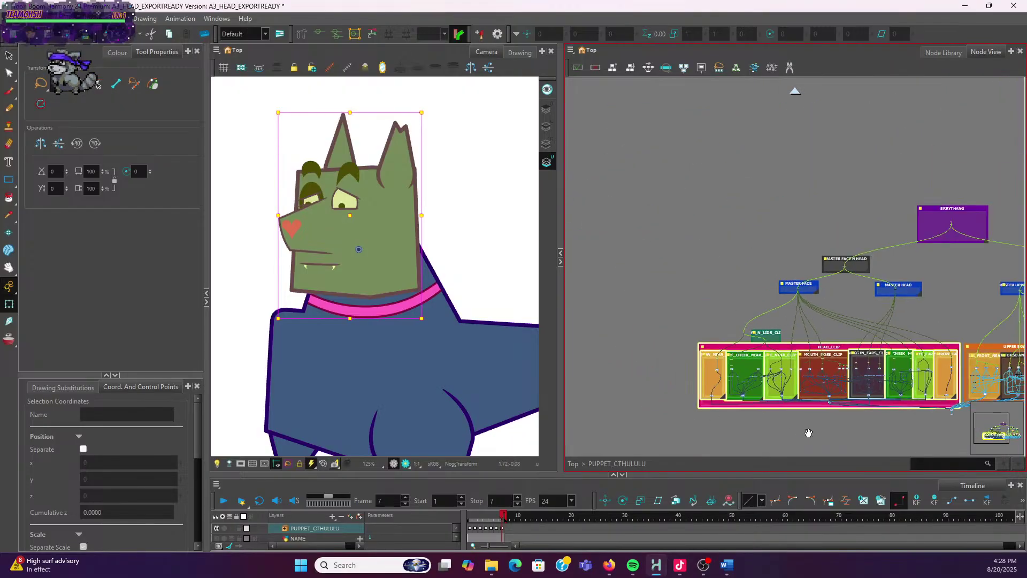
pyautogui.scroll(1, 775, 348)
pyautogui.moveTo(731, 323); pyautogui.dragTo(691, 316)
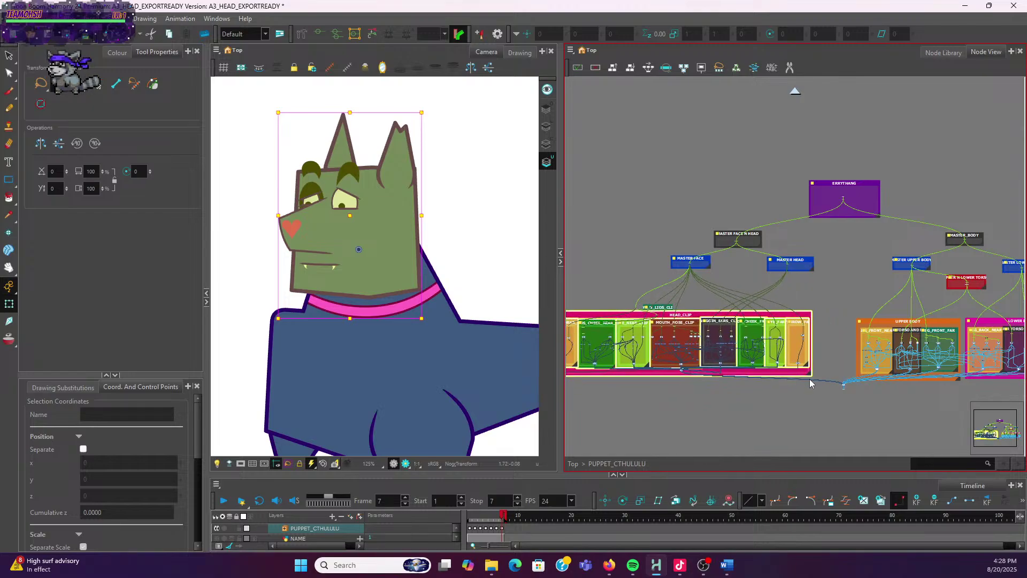
pyautogui.moveTo(812, 377); pyautogui.dragTo(844, 384)
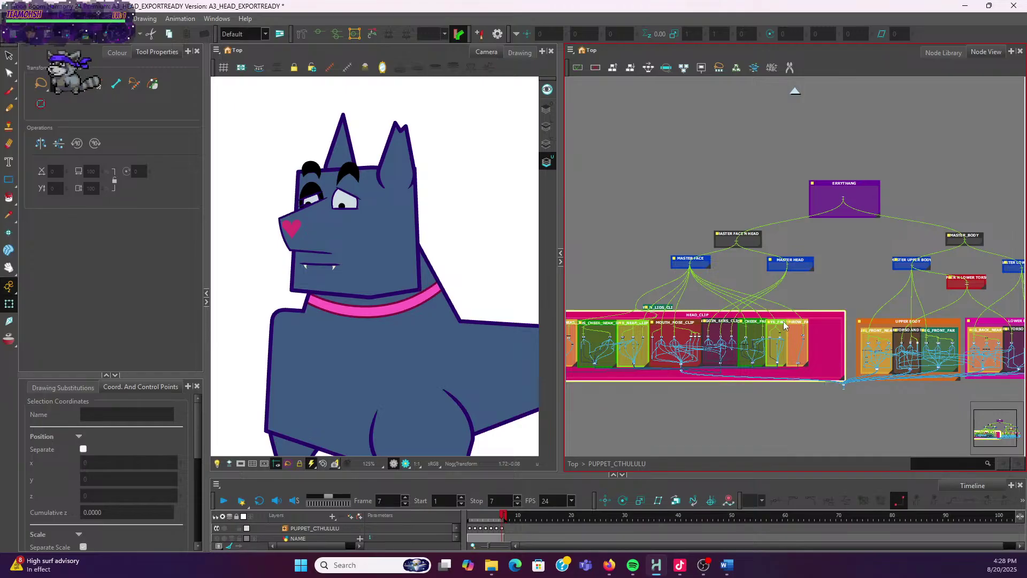
# Move the EYEBROW_FAR backdrop right within HEAD_CLIP and widen both the EYEBROW_FAR and EYE_FAR backdrops
pyautogui.scroll(2, 786, 324)
pyautogui.moveTo(804, 326); pyautogui.dragTo(839, 327)
pyautogui.moveTo(858, 407); pyautogui.dragTo(888, 413)
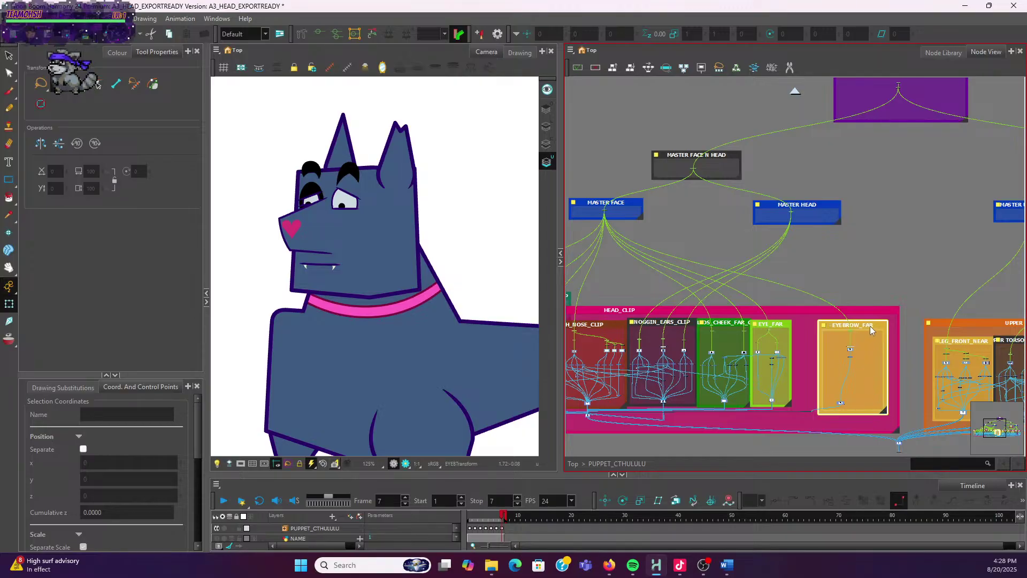
pyautogui.moveTo(873, 326); pyautogui.dragTo(881, 326)
pyautogui.moveTo(792, 409); pyautogui.dragTo(821, 413)
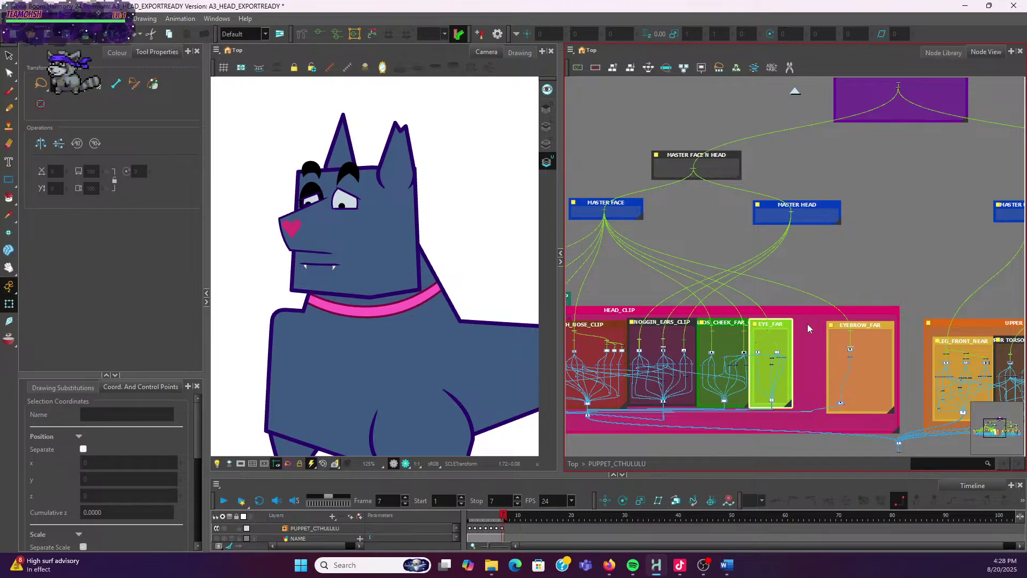
# Narrow the EYEBROW_FAR backdrop around its nodes and move it right, close to the edge of HEAD_CLIP
pyautogui.scroll(-2, 841, 323)
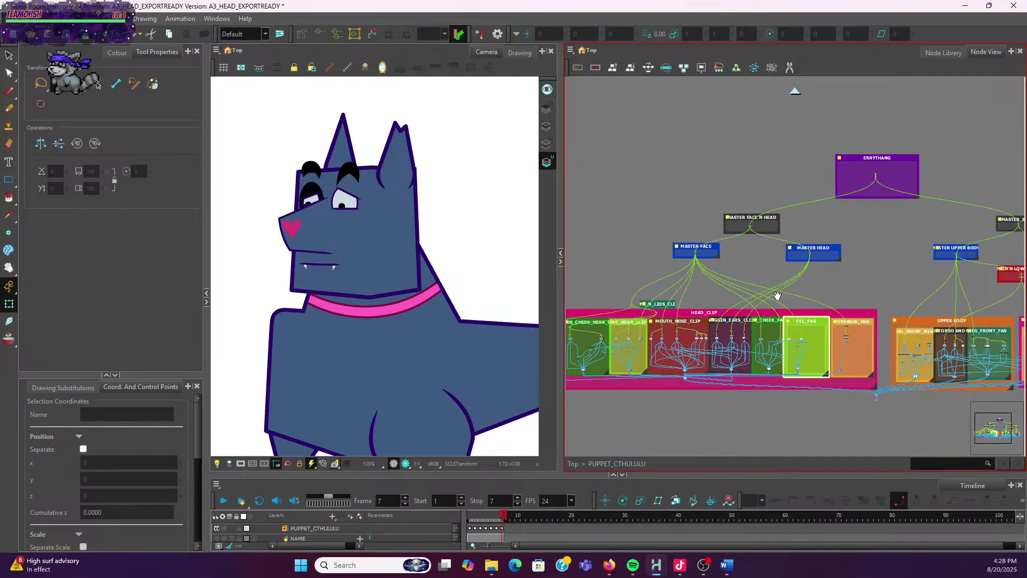
pyautogui.scroll(-1, 802, 300)
pyautogui.scroll(1, 766, 275)
pyautogui.scroll(2, 903, 331)
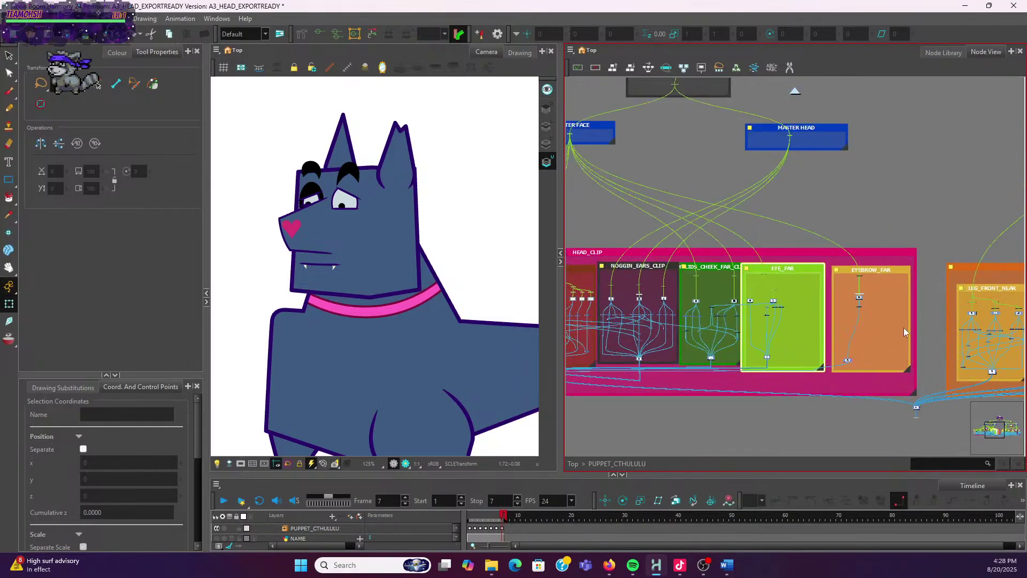
pyautogui.moveTo(912, 376); pyautogui.dragTo(873, 378)
pyautogui.moveTo(866, 274); pyautogui.dragTo(897, 270)
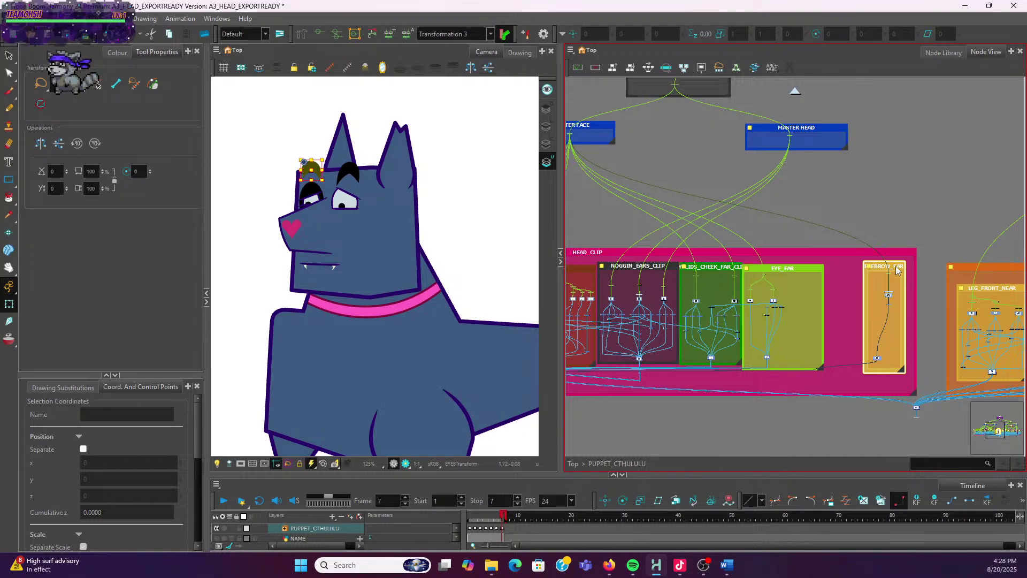
# Move the EYE_FAR backdrop with its nodes right toward EYEBROW_FAR and narrow it around its nodes
pyautogui.click(797, 262)
pyautogui.click(801, 267)
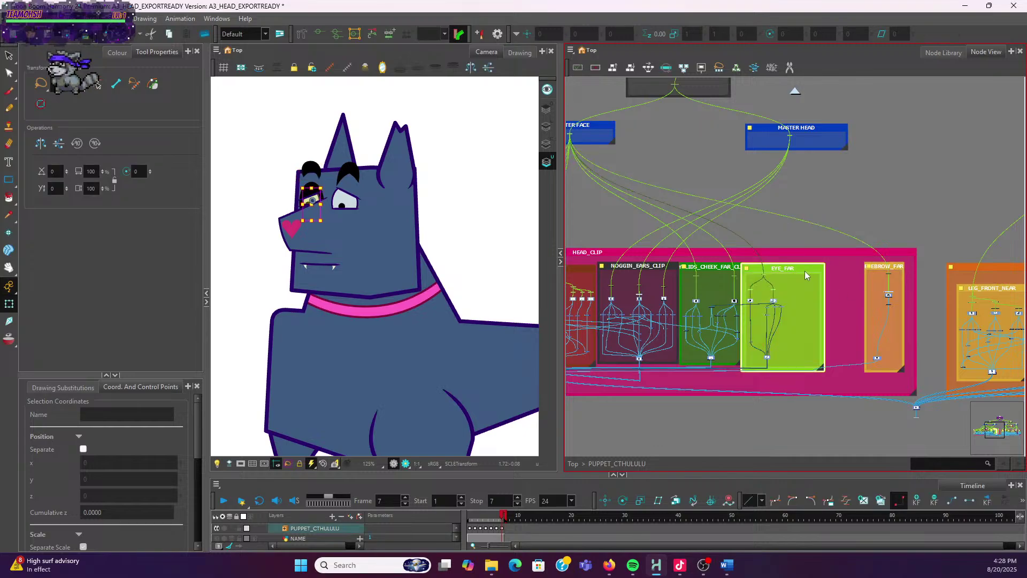
pyautogui.moveTo(804, 270); pyautogui.dragTo(833, 270)
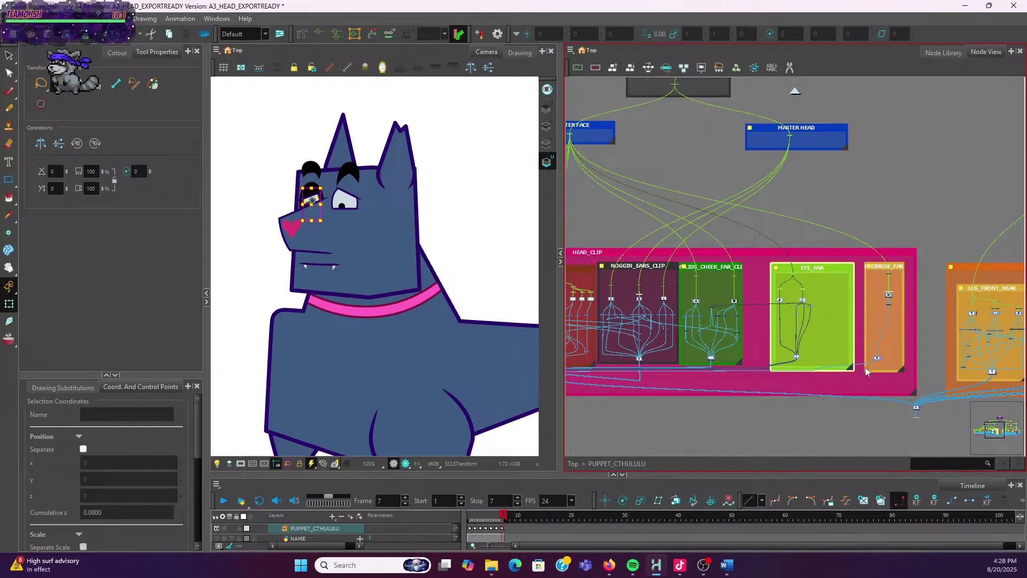
pyautogui.moveTo(853, 368); pyautogui.dragTo(825, 369)
pyautogui.click(807, 230)
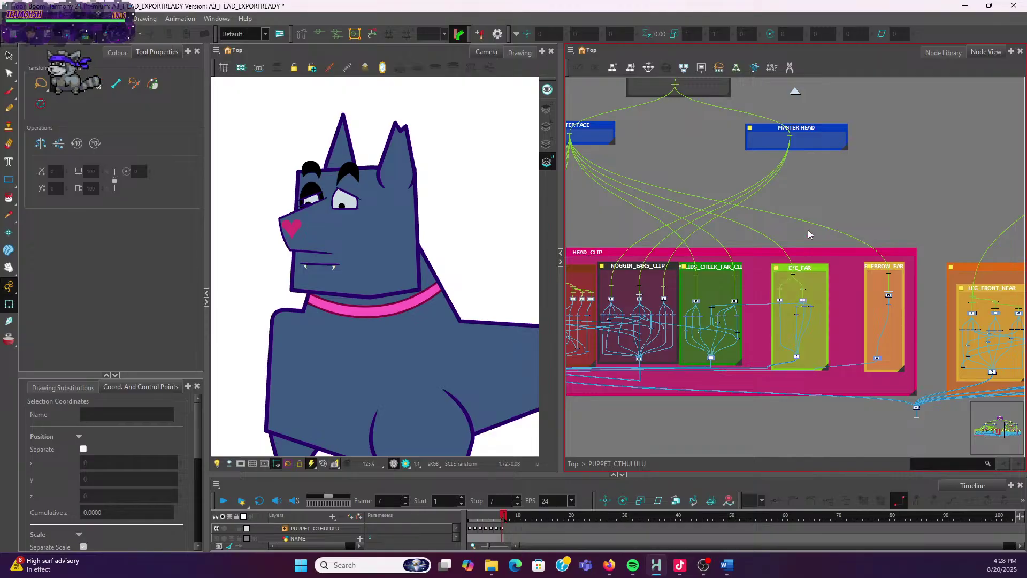
pyautogui.click(811, 268)
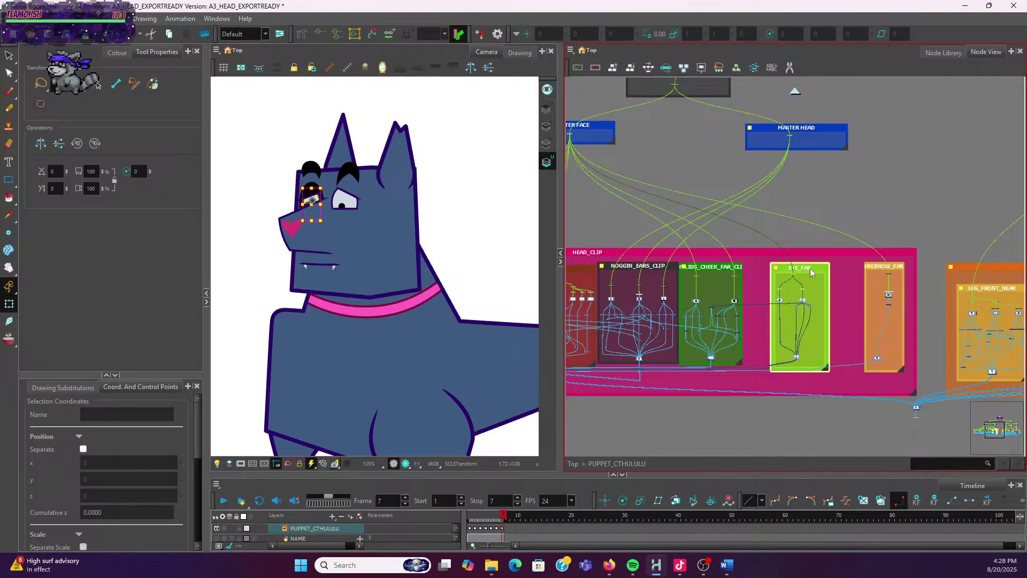
pyautogui.moveTo(810, 268); pyautogui.dragTo(831, 269)
pyautogui.click(764, 238)
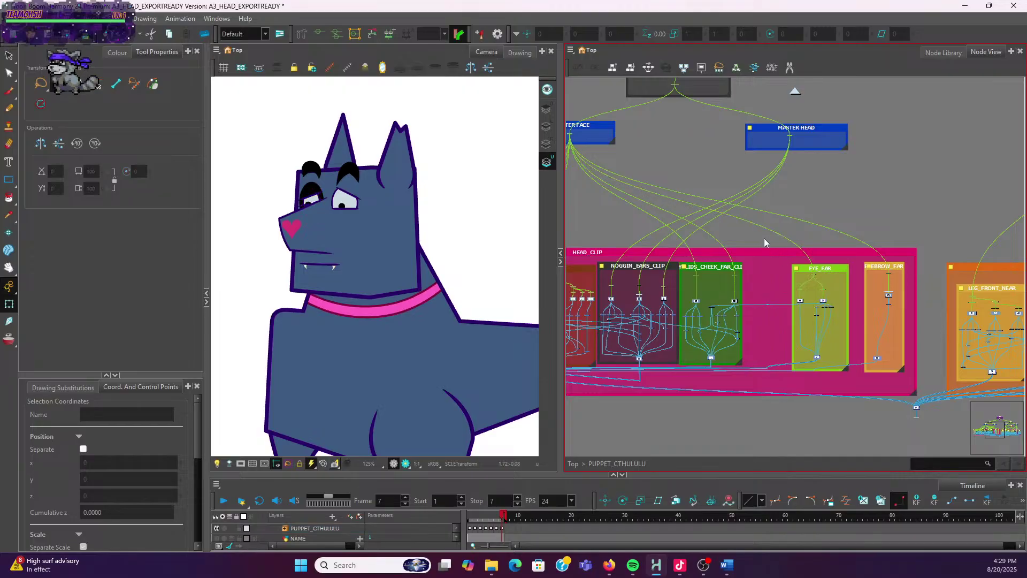
# Shift the EYELIDS_CHEEK_FAR_CLIP backdrop slightly right and widen it so its full title fits
pyautogui.scroll(-3, 753, 246)
pyautogui.scroll(3, 753, 246)
pyautogui.click(717, 264)
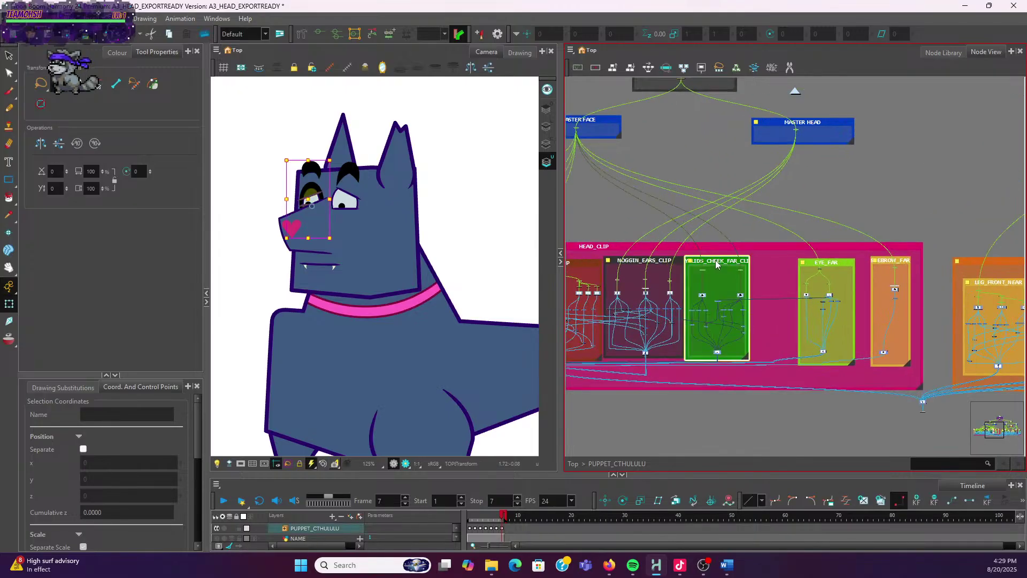
pyautogui.moveTo(717, 264); pyautogui.dragTo(727, 264)
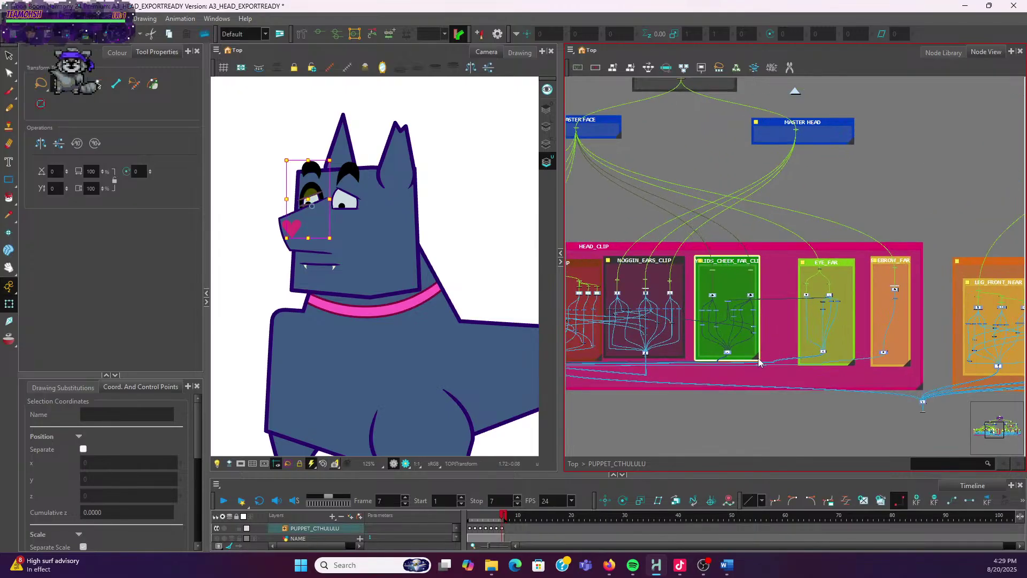
pyautogui.moveTo(759, 362)
pyautogui.mouseDown()
pyautogui.moveTo(788, 362)
pyautogui.moveTo(705, 306)
pyautogui.moveTo(707, 263)
pyautogui.moveTo(699, 263)
pyautogui.mouseUp()
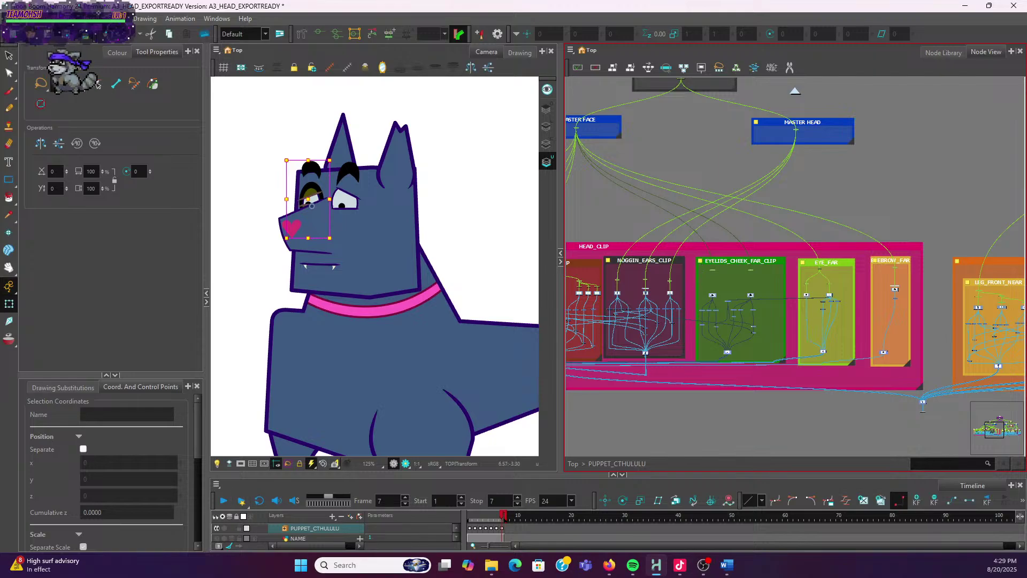
# Shift the node group inside the EYELIDS_CHEEK_FAR_CLIP backdrop right to centre it within the widened area
pyautogui.scroll(2, 729, 309)
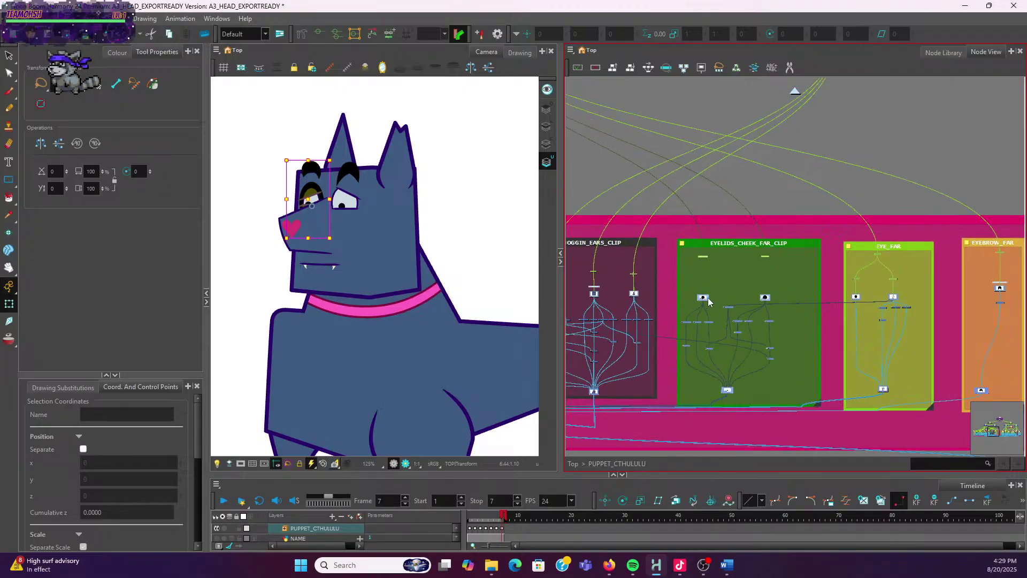
pyautogui.moveTo(708, 301); pyautogui.dragTo(720, 300)
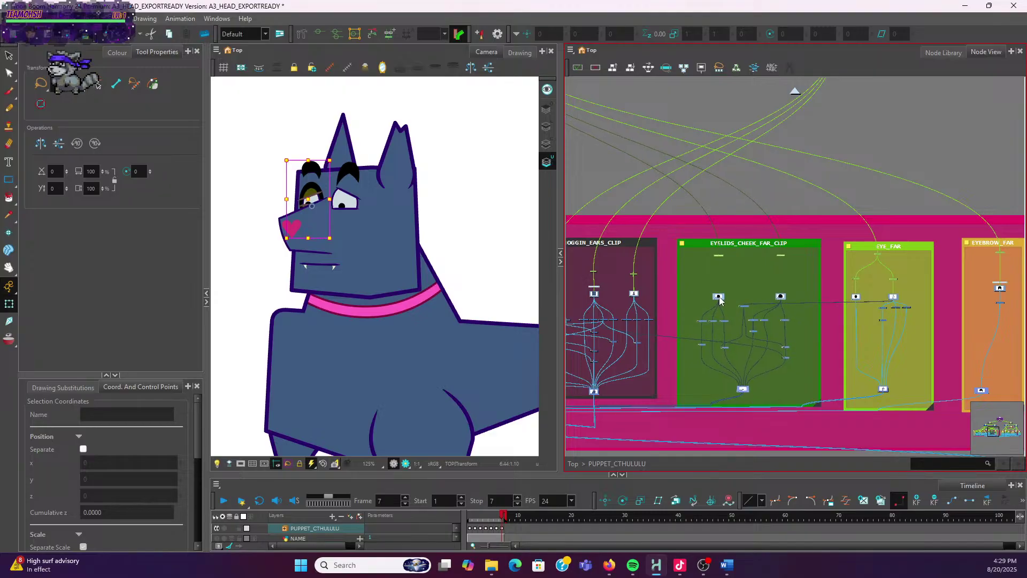
pyautogui.scroll(-2, 717, 264)
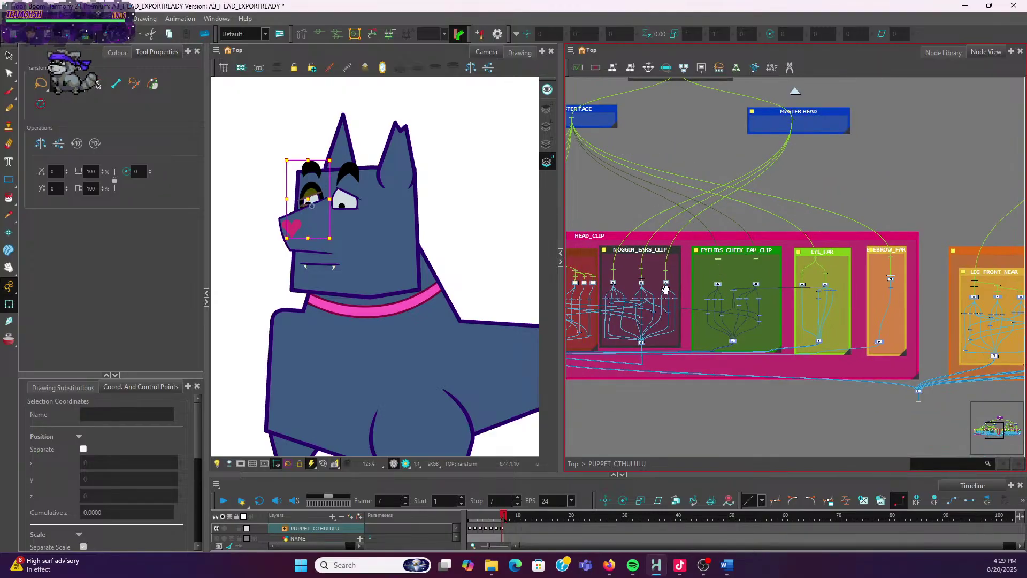
pyautogui.scroll(-1, 700, 265)
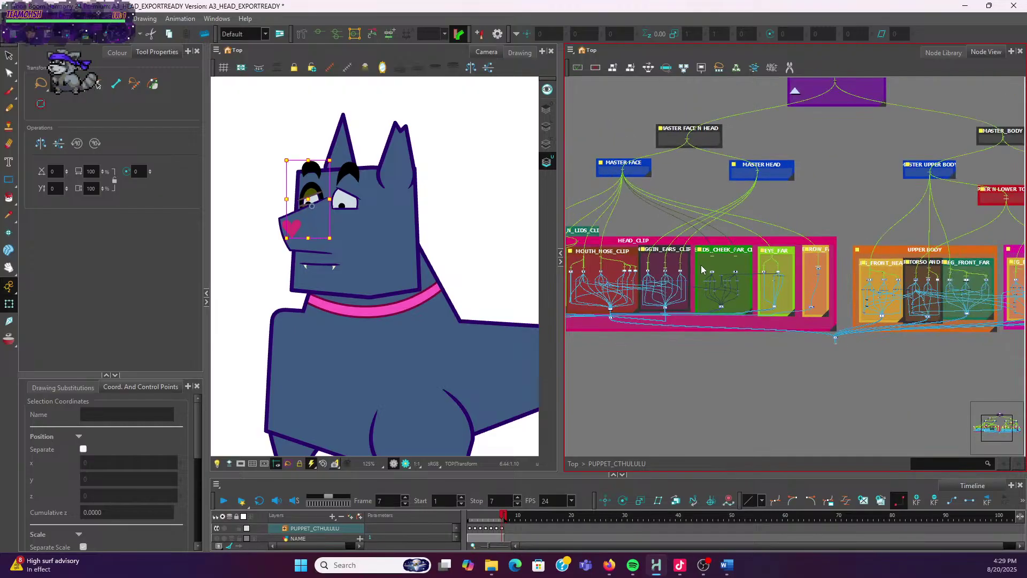
pyautogui.scroll(1, 708, 260)
pyautogui.click(655, 252)
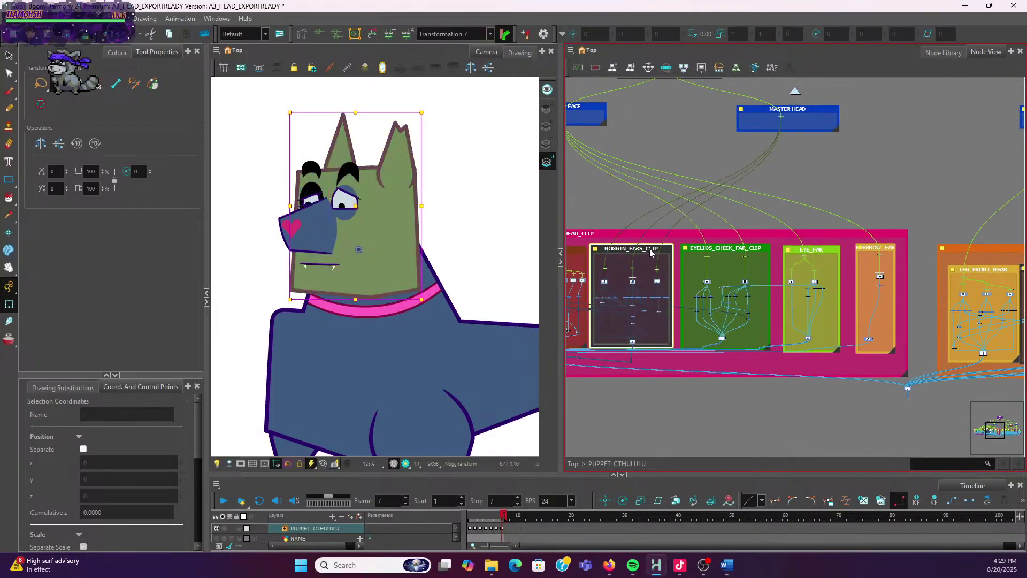
pyautogui.click(633, 203)
pyautogui.scroll(-2, 633, 204)
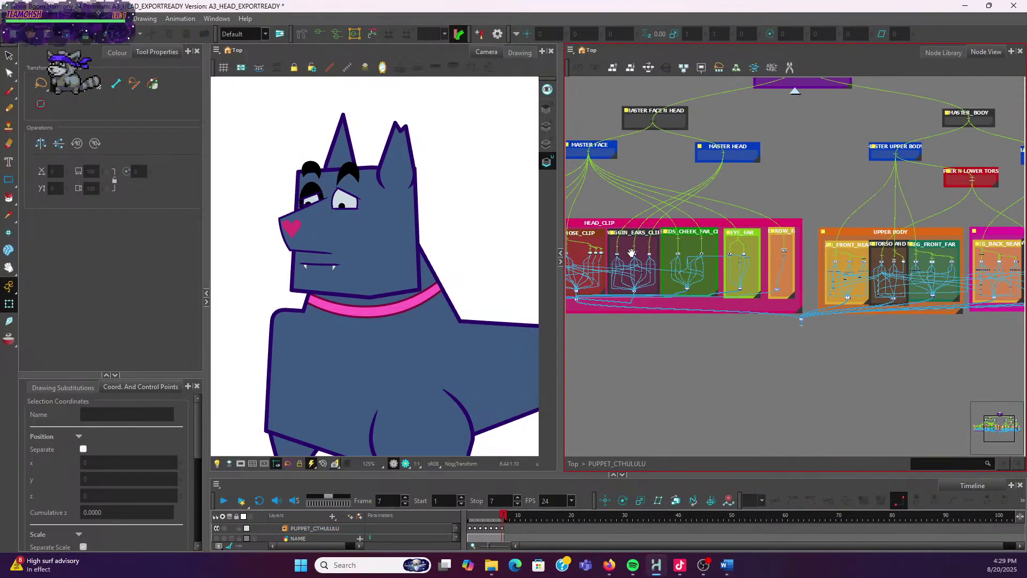
pyautogui.scroll(-1, 800, 265)
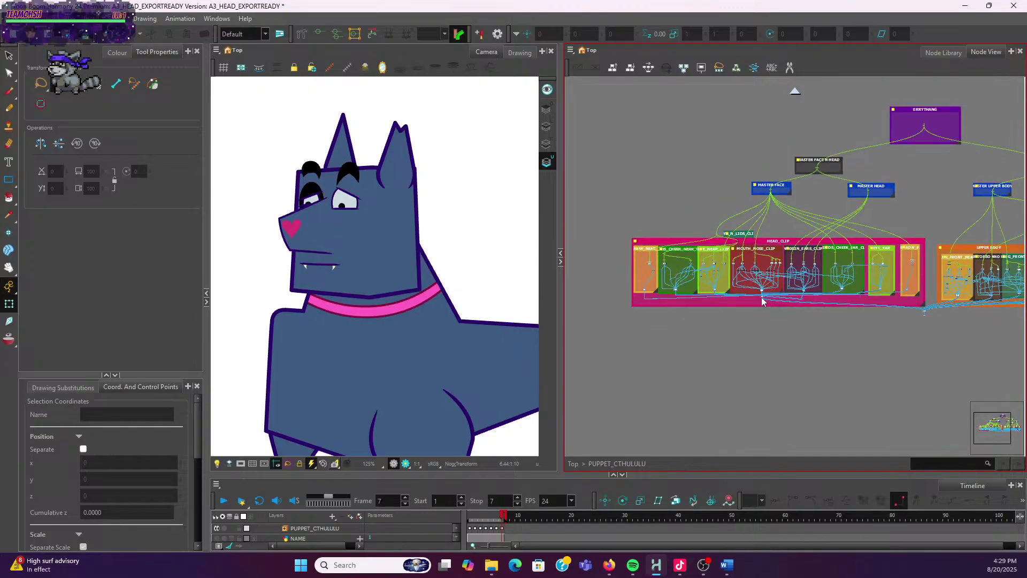
# Widen the HEAD_CLIP backdrop a little further toward UPPER BODY and move the EYEBROW_FAR backdrop right within it
pyautogui.scroll(1, 725, 291)
pyautogui.scroll(3, 772, 323)
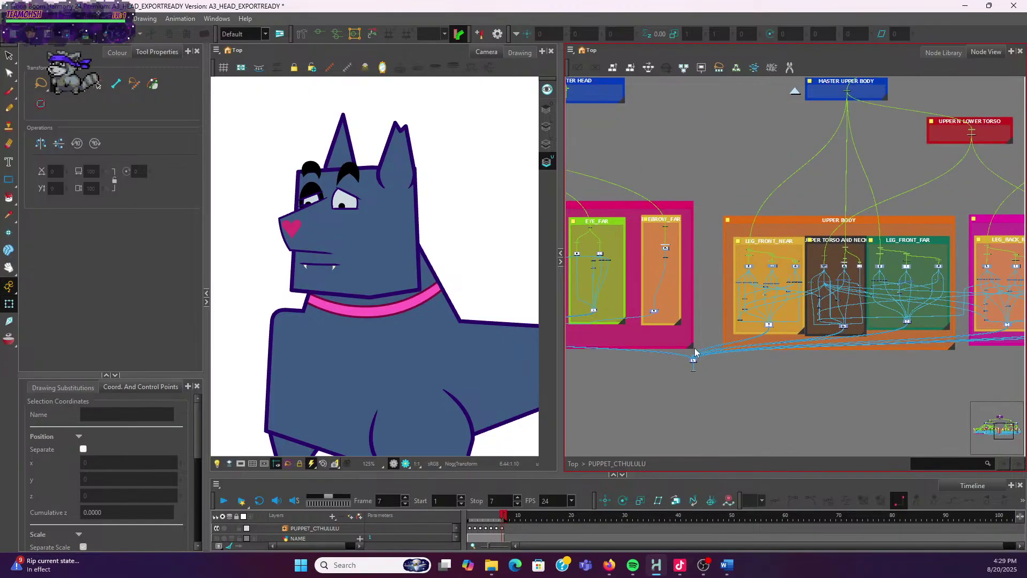
pyautogui.moveTo(694, 348); pyautogui.dragTo(711, 344)
pyautogui.moveTo(677, 223); pyautogui.dragTo(756, 226)
# Rename the orange EYEBROW_FAR backdrop to EYEBROW_FAR_CLIP using the copied suffix
pyautogui.scroll(-1, 645, 172)
pyautogui.scroll(2, 645, 172)
pyautogui.doubleClick(765, 222)
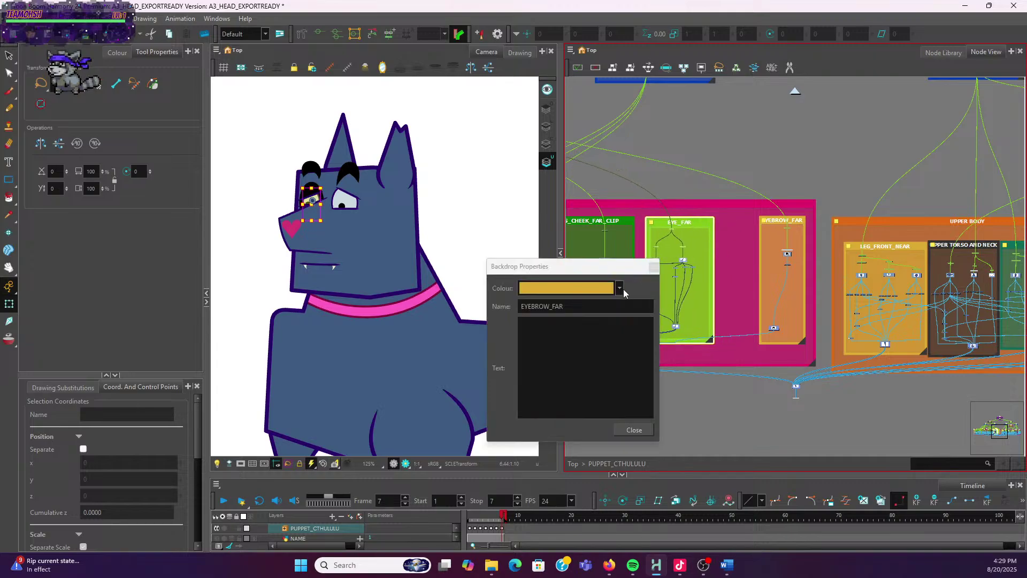
pyautogui.click(612, 306)
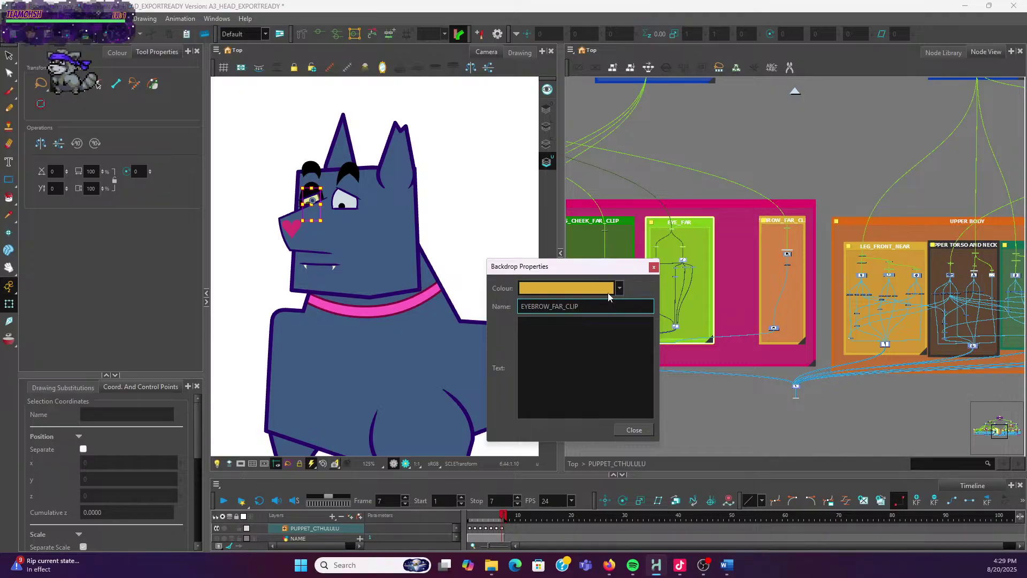
# Widen the EYEBROW_FAR_CLIP backdrop rightward so its full title fits
pyautogui.click(653, 267)
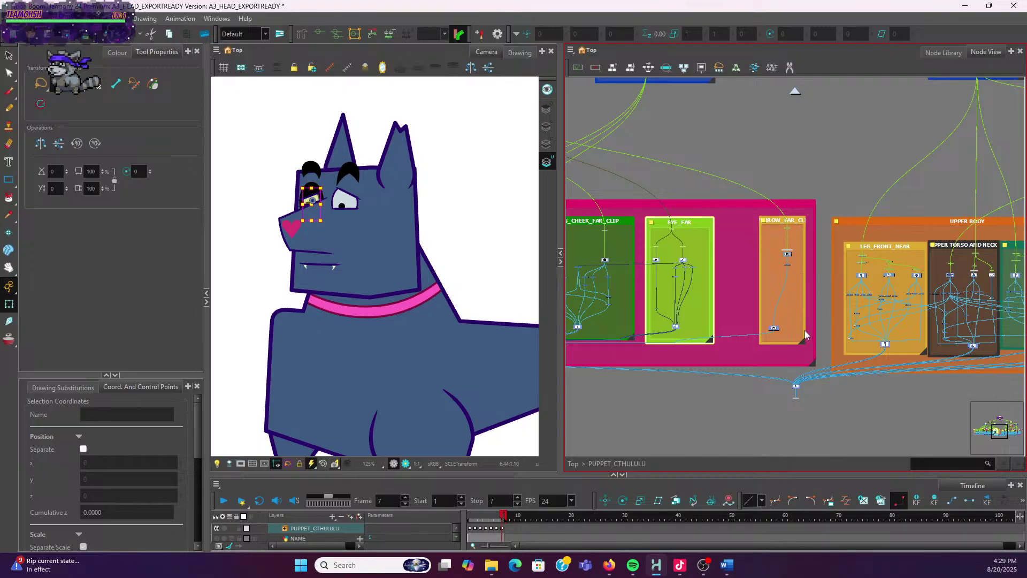
pyautogui.moveTo(804, 342); pyautogui.dragTo(820, 342)
pyautogui.scroll(-2, 842, 258)
pyautogui.scroll(-1, 842, 259)
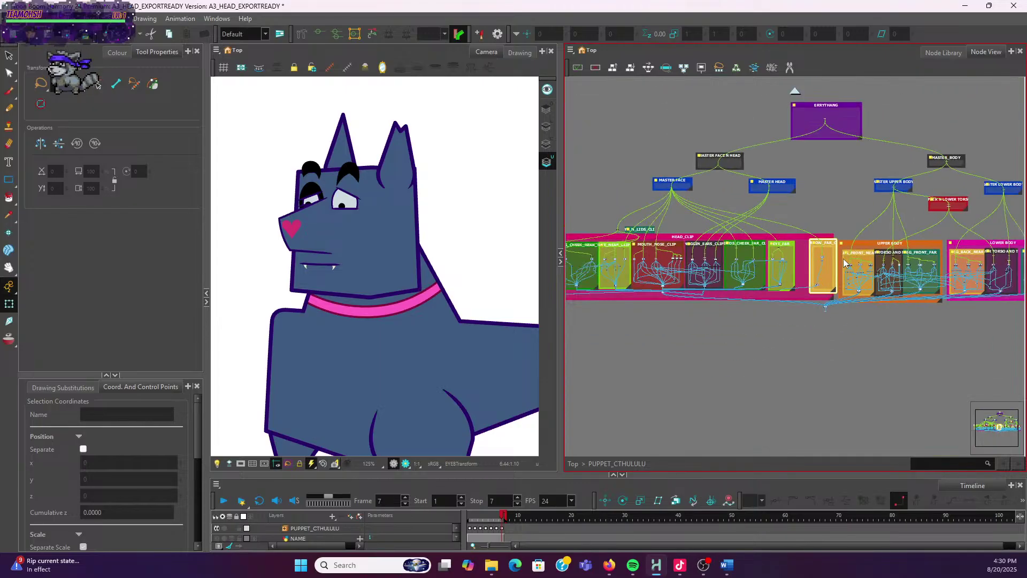
pyautogui.scroll(4, 843, 258)
pyautogui.scroll(-2, 840, 259)
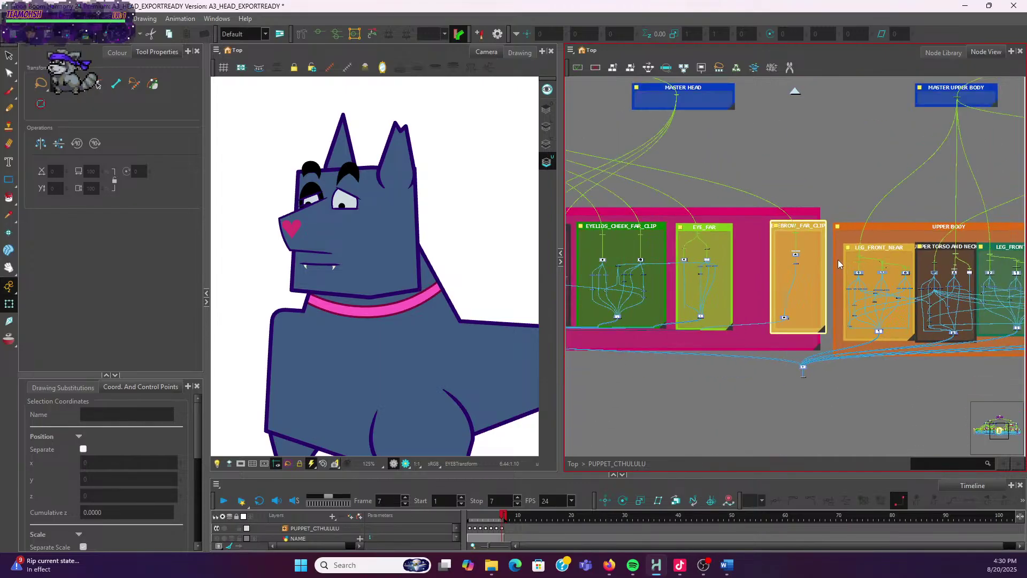
pyautogui.scroll(3, 830, 266)
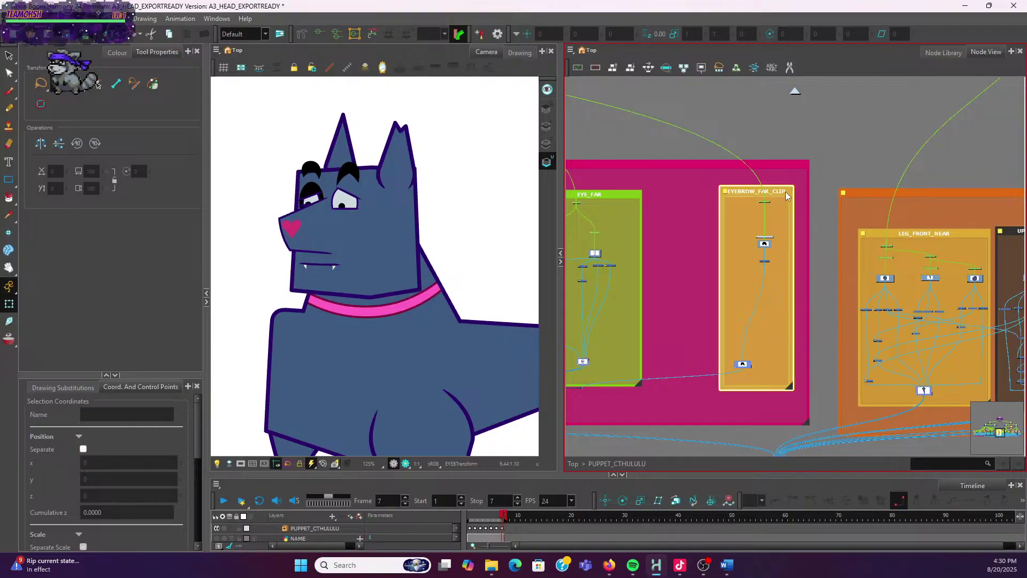
# Nudge the EYEBROW_FAR_CLIP and EYE_FAR backdrops slightly right within HEAD_CLIP, toward UPPER BODY
pyautogui.click(807, 133)
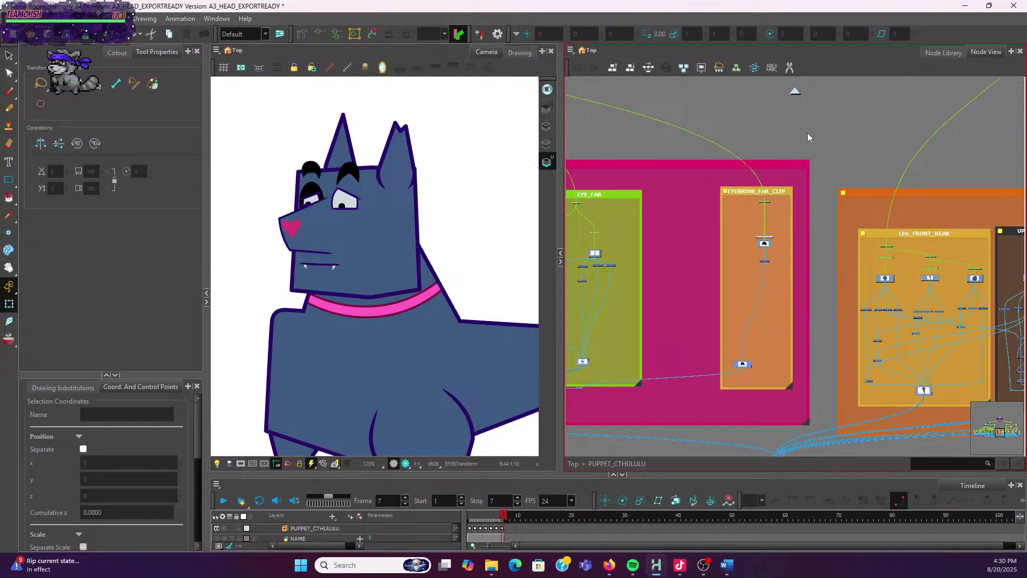
pyautogui.click(782, 191)
pyautogui.moveTo(783, 191); pyautogui.dragTo(790, 191)
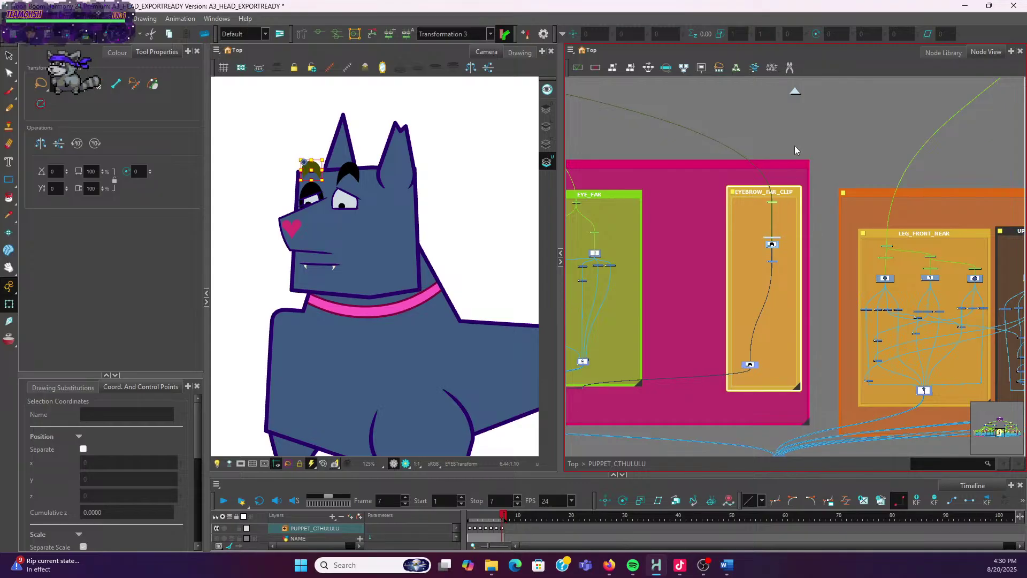
pyautogui.scroll(-3, 794, 150)
pyautogui.click(709, 201)
pyautogui.click(697, 178)
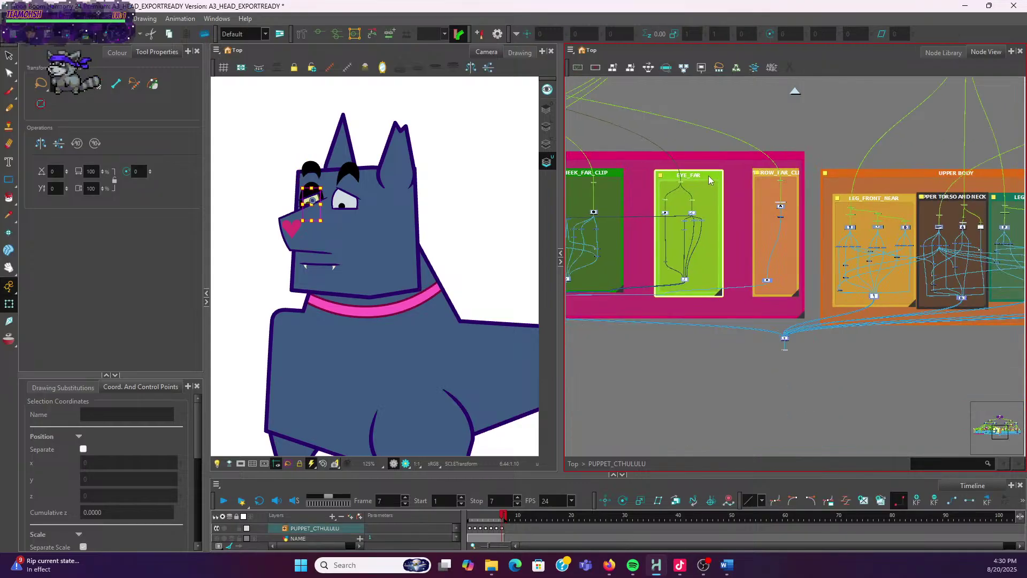
pyautogui.scroll(-2, 709, 180)
pyautogui.moveTo(646, 211); pyautogui.dragTo(781, 208)
pyautogui.moveTo(688, 209); pyautogui.dragTo(694, 211)
pyautogui.click(845, 208)
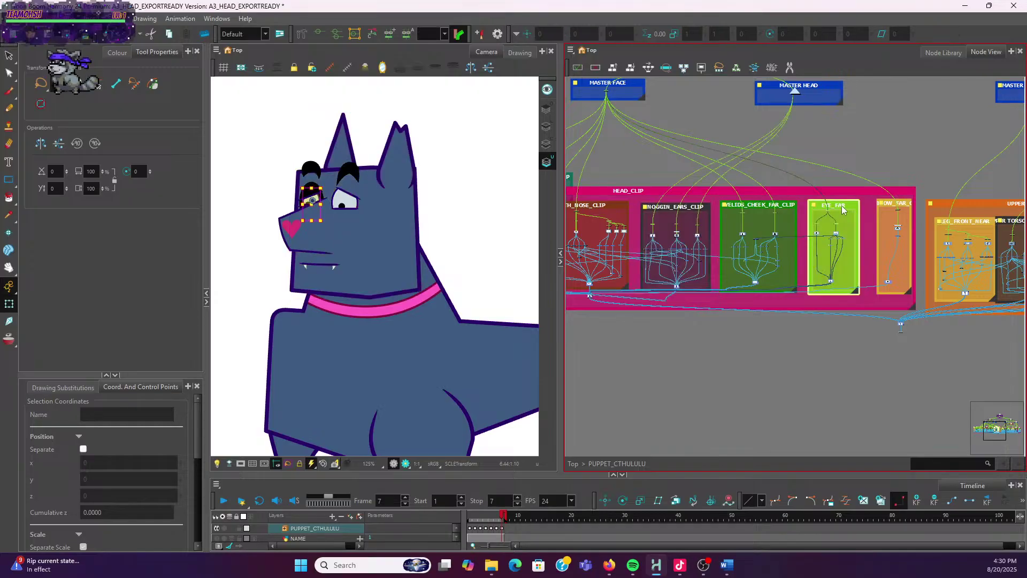
pyautogui.moveTo(845, 209); pyautogui.dragTo(853, 208)
# Shift the EYELIDS_CHEEK_FAR_CLIP and NOGGIN_EARS_CLIP backdrops slightly right within HEAD_CLIP to open up their spacing
pyautogui.click(787, 207)
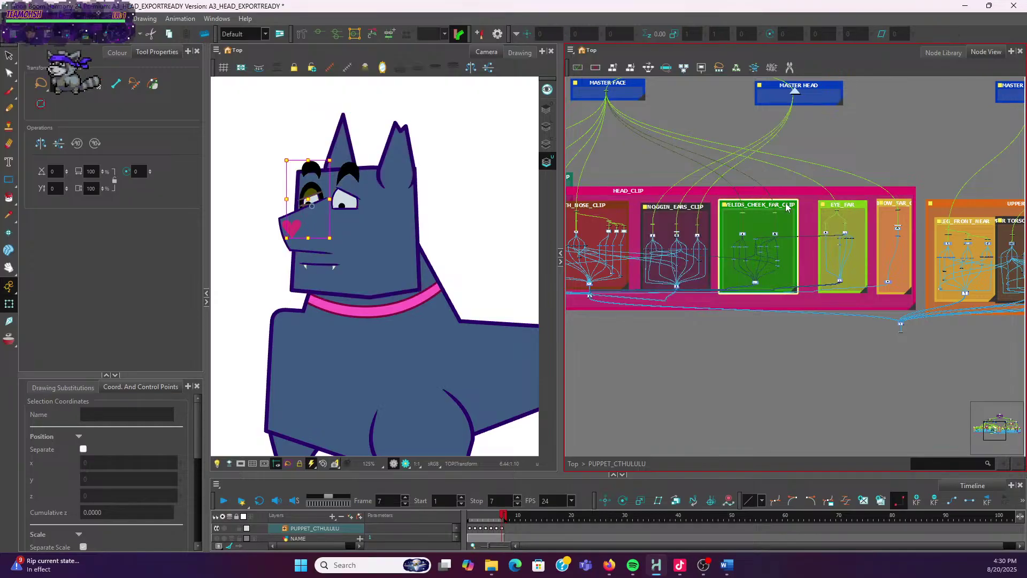
pyautogui.moveTo(788, 207); pyautogui.dragTo(799, 207)
pyautogui.scroll(-2, 783, 211)
pyautogui.scroll(2, 735, 267)
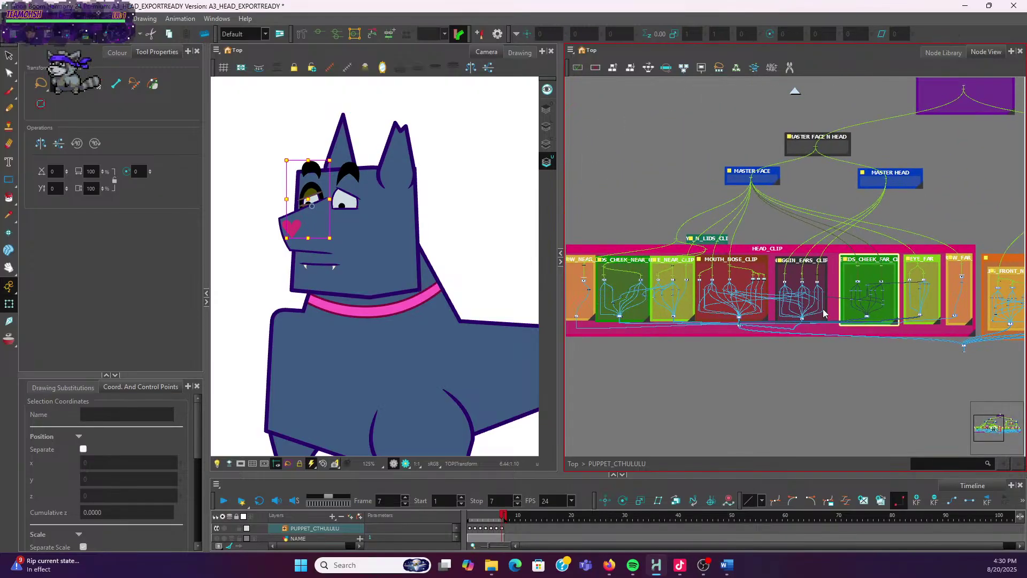
pyautogui.click(806, 237)
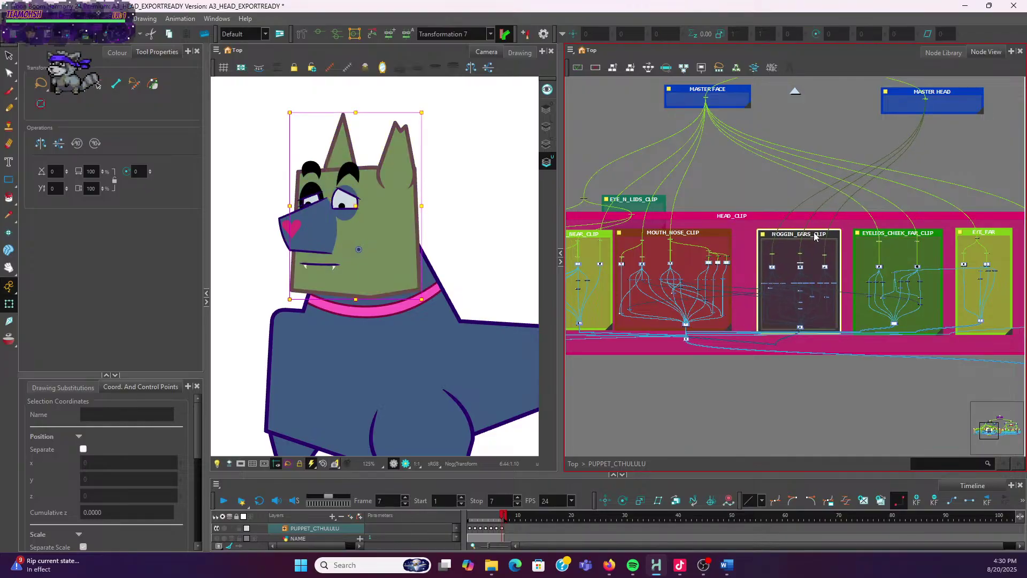
pyautogui.scroll(-1, 811, 244)
pyautogui.scroll(-2, 812, 244)
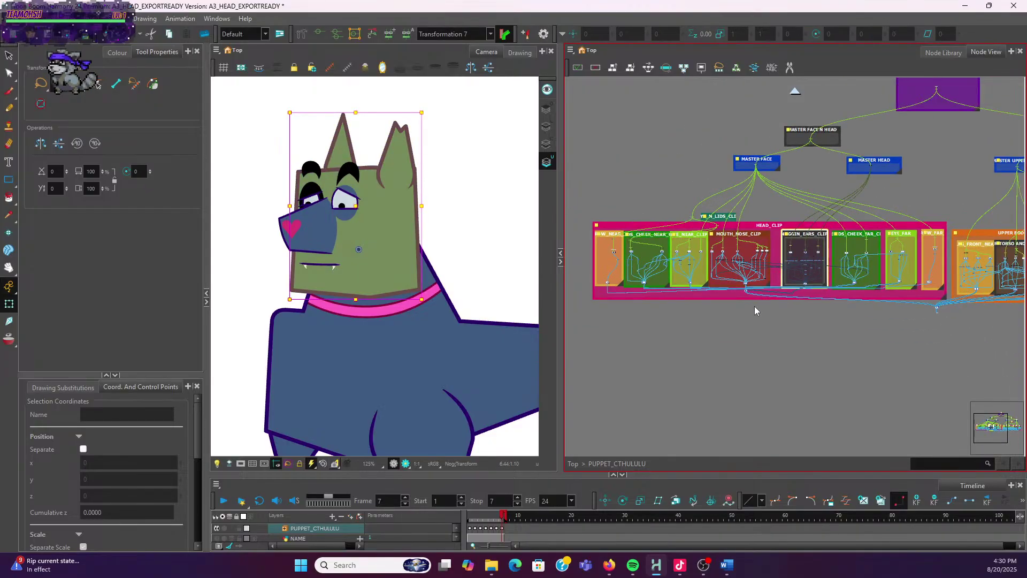
pyautogui.click(763, 239)
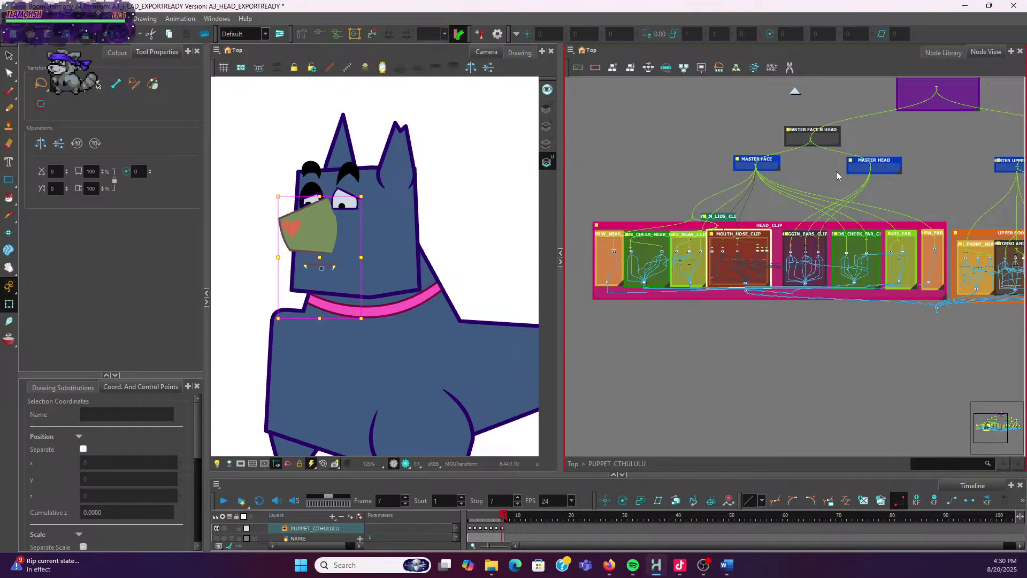
# Move the NOGGIN_EARS_CLIP backdrop with its nodes out of HEAD_CLIP, into the empty area right of MASTER HEAD
pyautogui.scroll(1, 836, 187)
pyautogui.scroll(2, 877, 189)
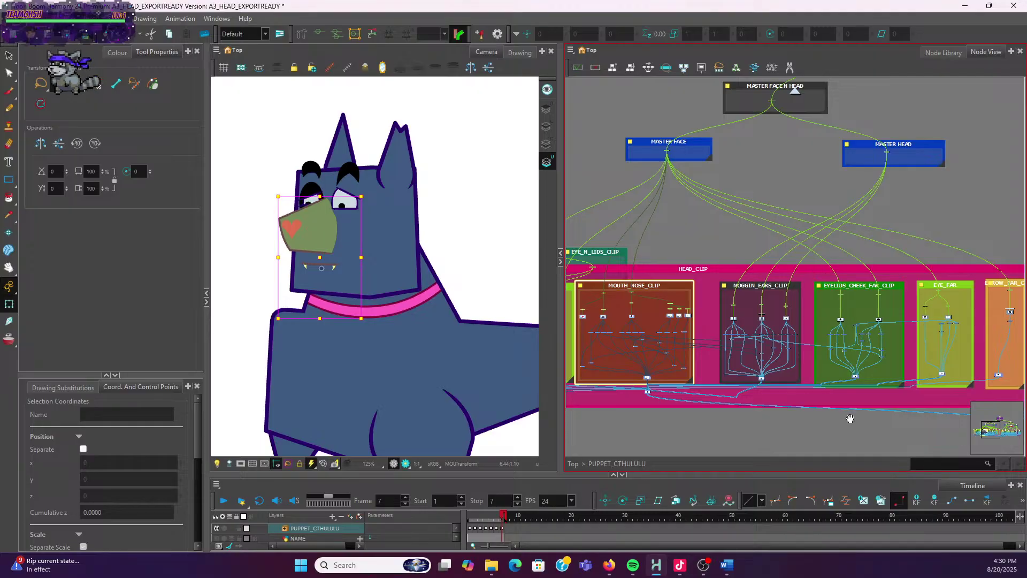
pyautogui.scroll(-3, 765, 394)
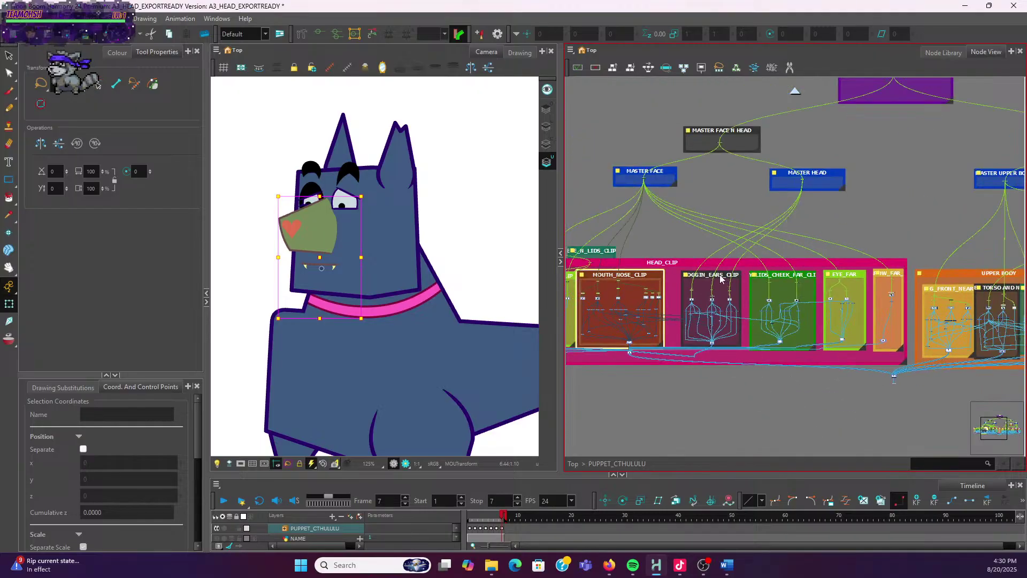
pyautogui.moveTo(720, 278); pyautogui.dragTo(915, 173)
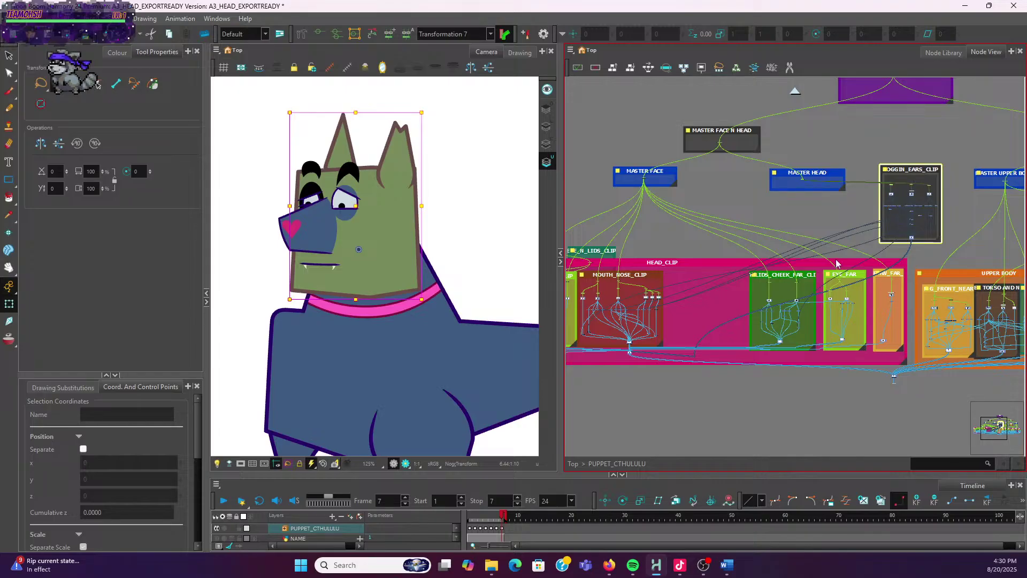
# Move the EYELIDS_CHEEK_FAR_CLIP and EYE_FAR backdrops left to close the gap beside MOUTH_NOSE_CLIP
pyautogui.click(778, 283)
pyautogui.moveTo(790, 277); pyautogui.dragTo(715, 276)
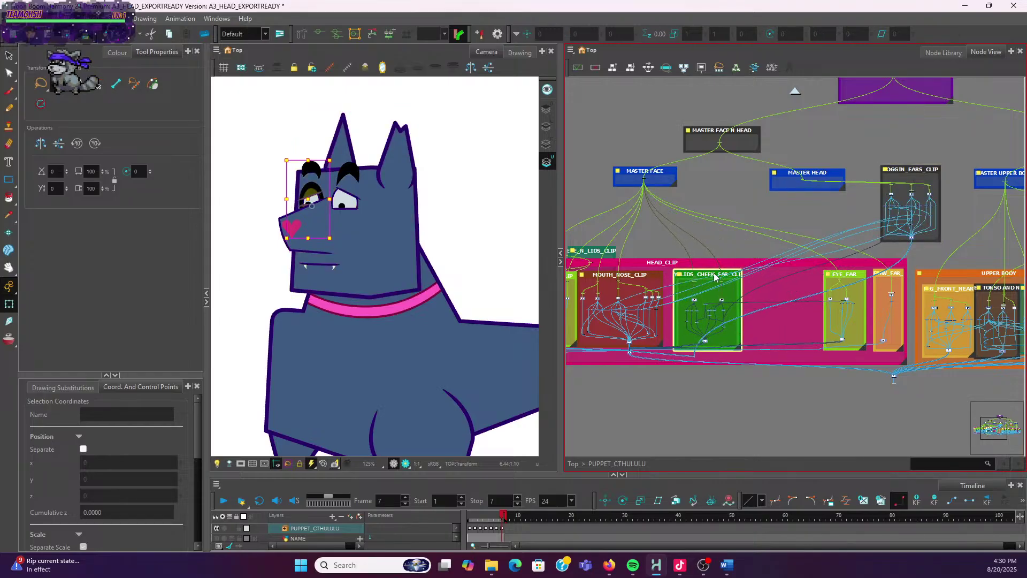
pyautogui.click(847, 275)
pyautogui.moveTo(856, 276); pyautogui.dragTo(781, 277)
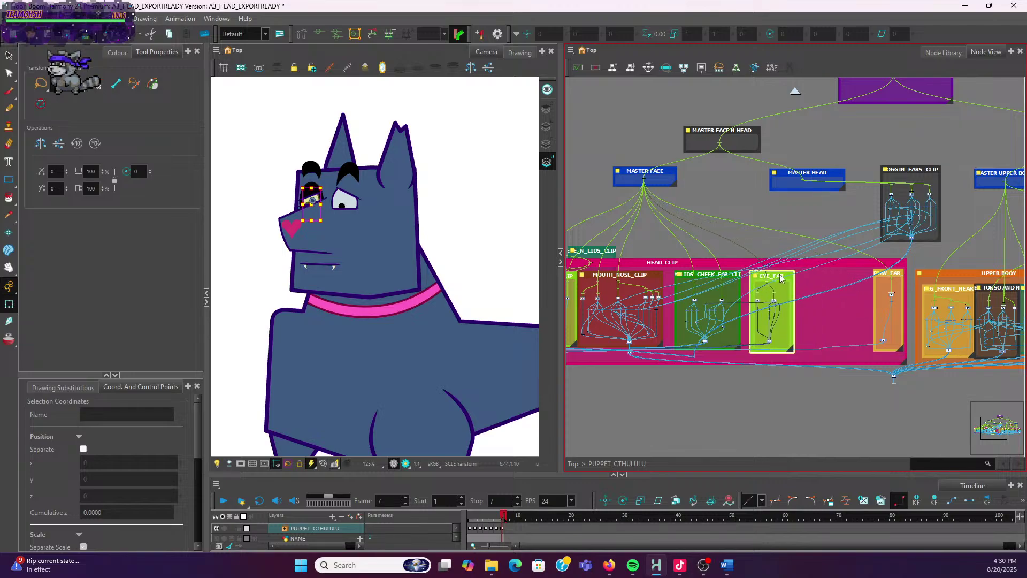
# Move the MOUTH_NOSE_CLIP backdrop to the far side of EYE_FAR, into the empty area of HEAD_CLIP
pyautogui.scroll(2, 722, 278)
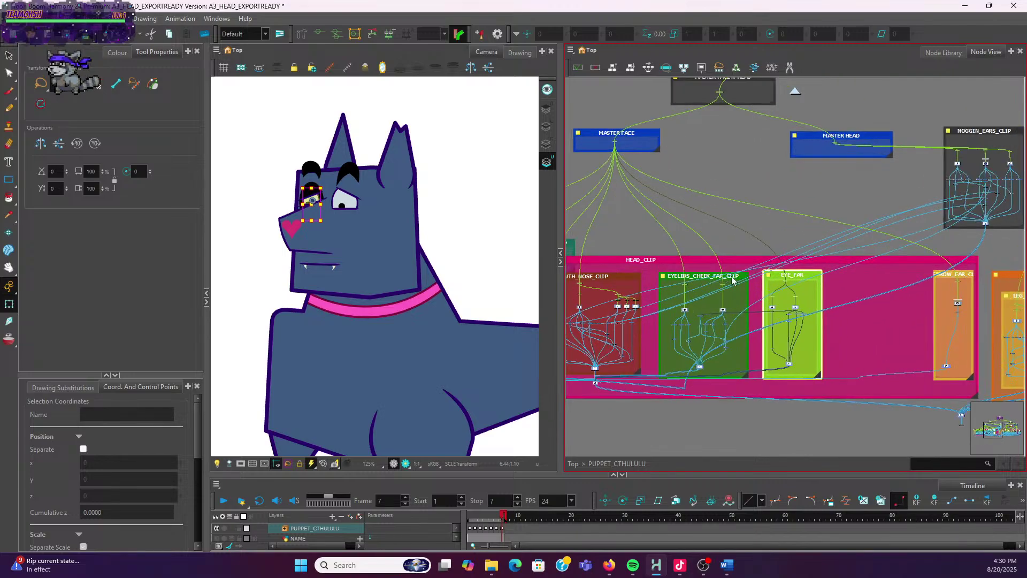
pyautogui.moveTo(684, 314); pyautogui.dragTo(761, 302)
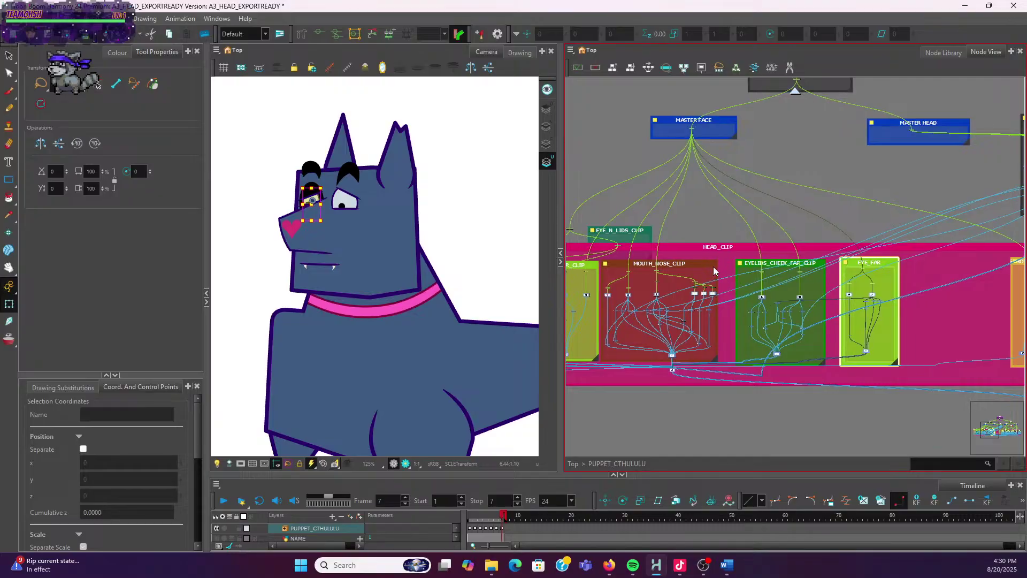
pyautogui.click(701, 260)
pyautogui.moveTo(692, 262); pyautogui.dragTo(958, 275)
# Move the EYELIDS_CHEEK_FAR_CLIP backdrop left into the space vacated by MOUTH_NOSE_CLIP, and place EYE_FAR directly beside it
pyautogui.scroll(1, 751, 264)
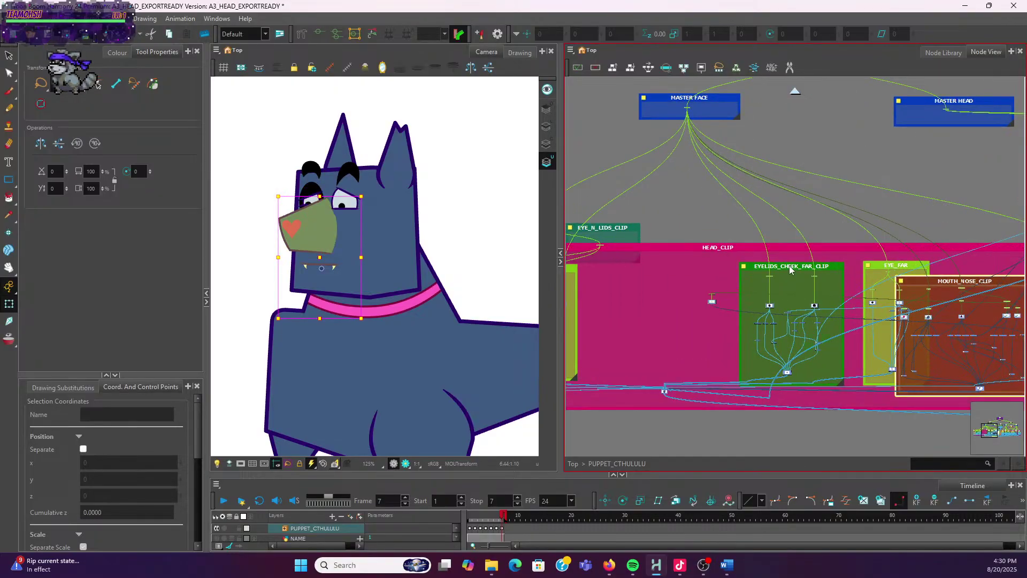
pyautogui.moveTo(790, 270); pyautogui.dragTo(652, 269)
pyautogui.scroll(3, 803, 284)
pyautogui.scroll(-3, 804, 284)
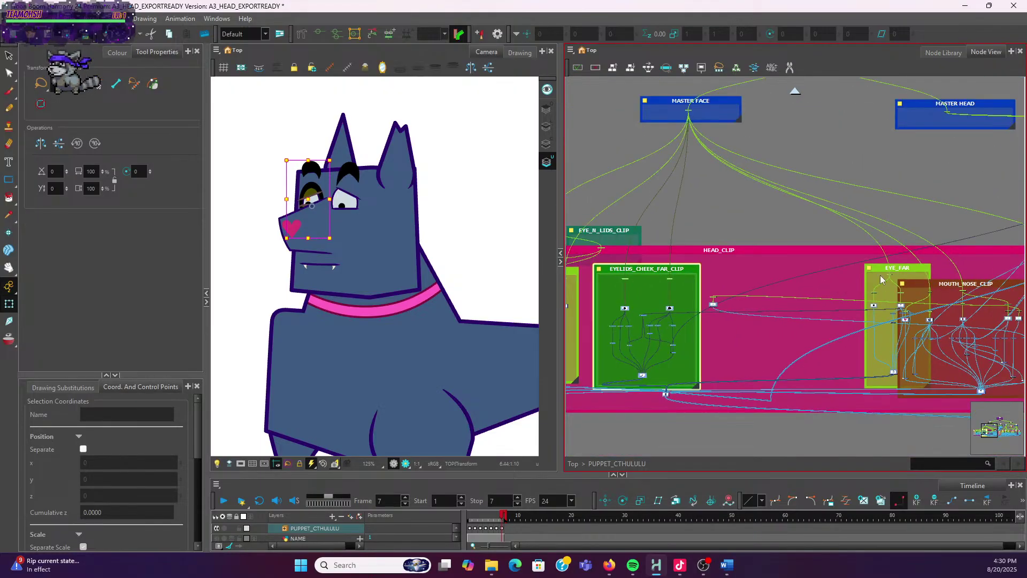
pyautogui.click(887, 271)
pyautogui.moveTo(887, 271); pyautogui.dragTo(729, 268)
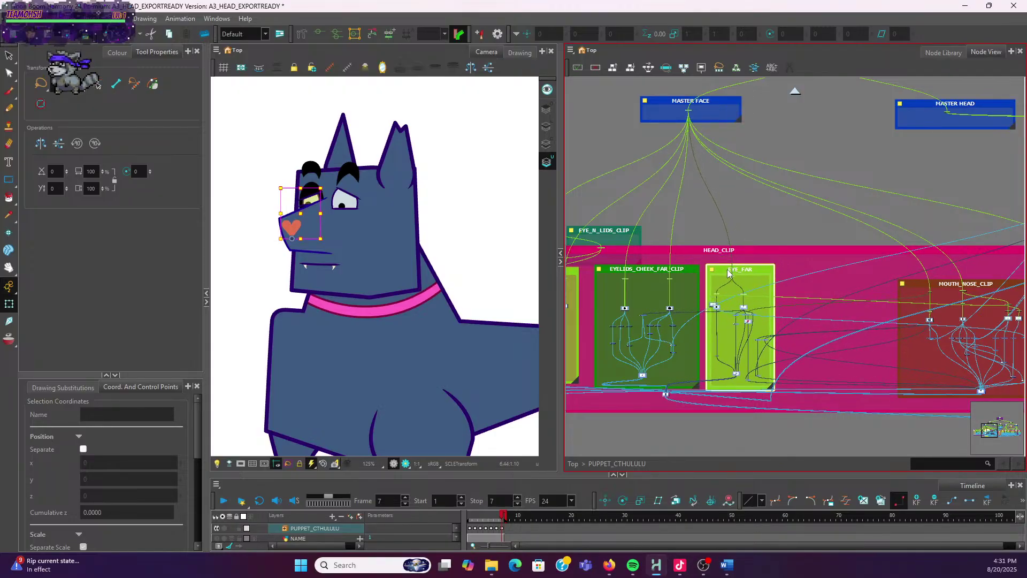
# Check the stray nodes inside EYE_FAR and move the MOUTH_NOSE_CLIP backdrop left, directly beside EYE_FAR
pyautogui.scroll(2, 730, 275)
pyautogui.scroll(4, 732, 297)
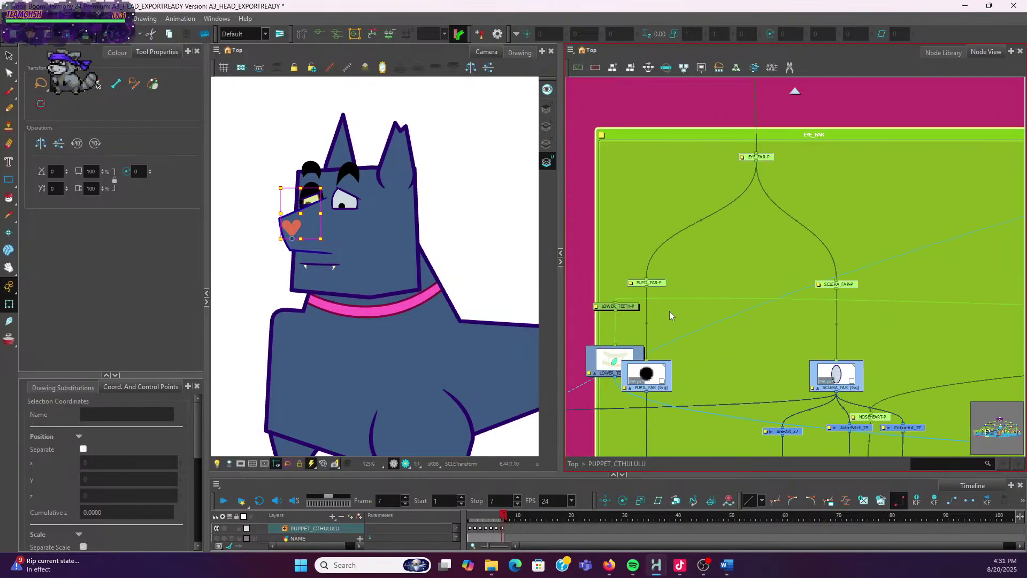
pyautogui.scroll(-3, 635, 310)
pyautogui.scroll(2, 634, 309)
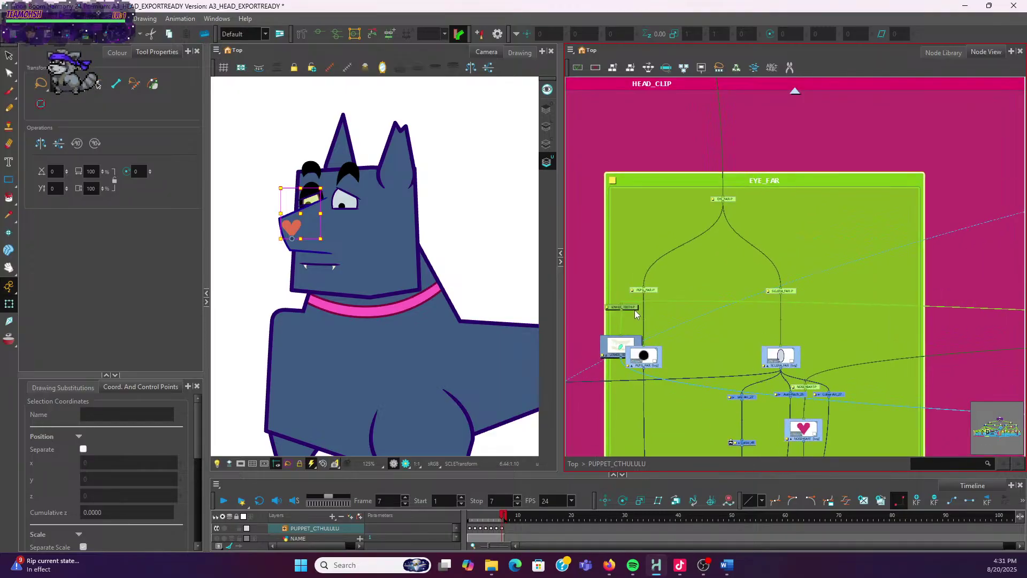
pyautogui.scroll(-3, 634, 310)
pyautogui.scroll(-2, 785, 323)
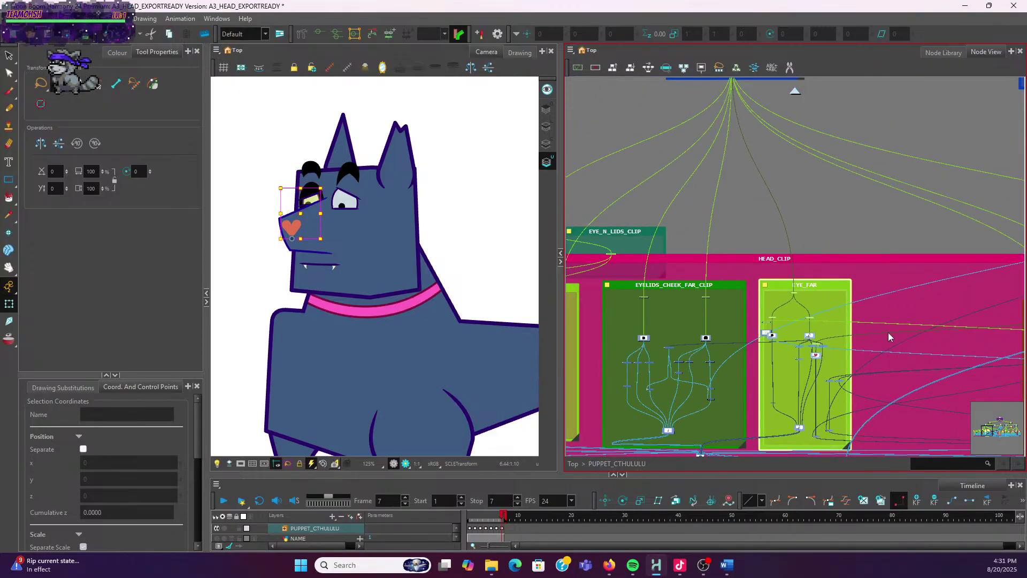
pyautogui.moveTo(909, 345); pyautogui.dragTo(663, 334)
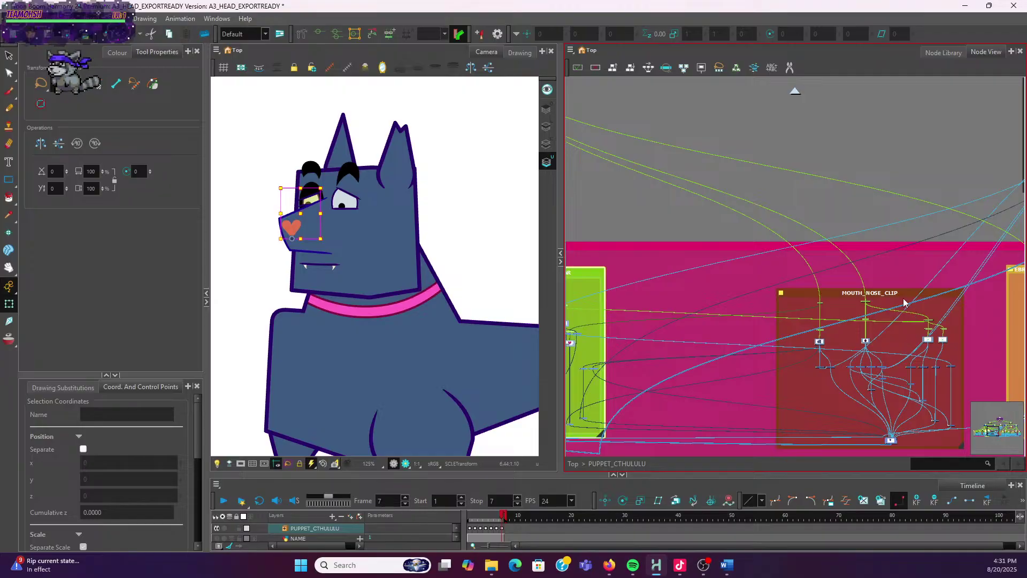
pyautogui.moveTo(900, 292); pyautogui.dragTo(743, 271)
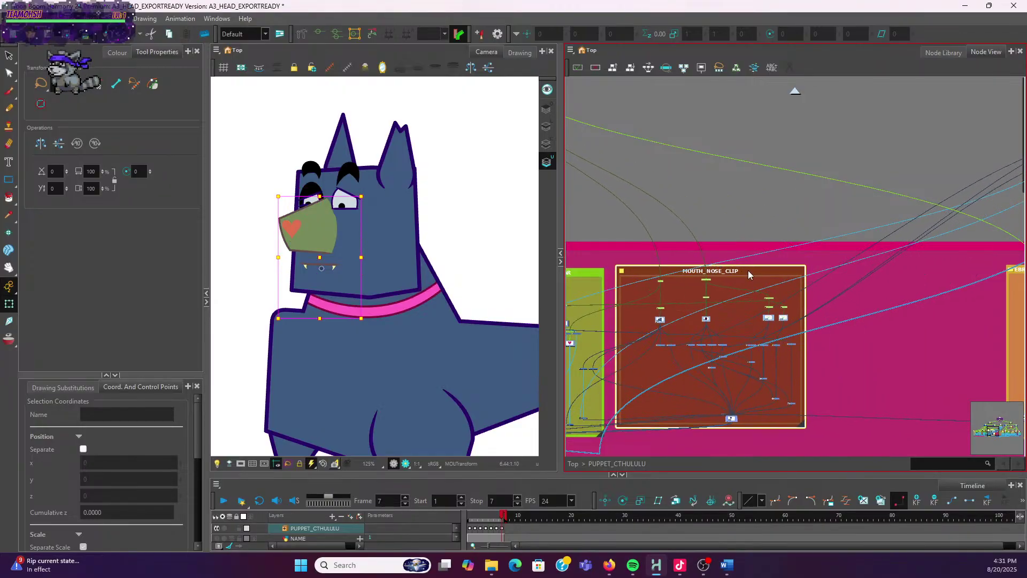
# Move the stray LOWER_TEETH peg and drawing nodes from EYE_FAR back among the teeth nodes in MOUTH_NOSE_CLIP
pyautogui.scroll(-1, 754, 269)
pyautogui.scroll(4, 741, 310)
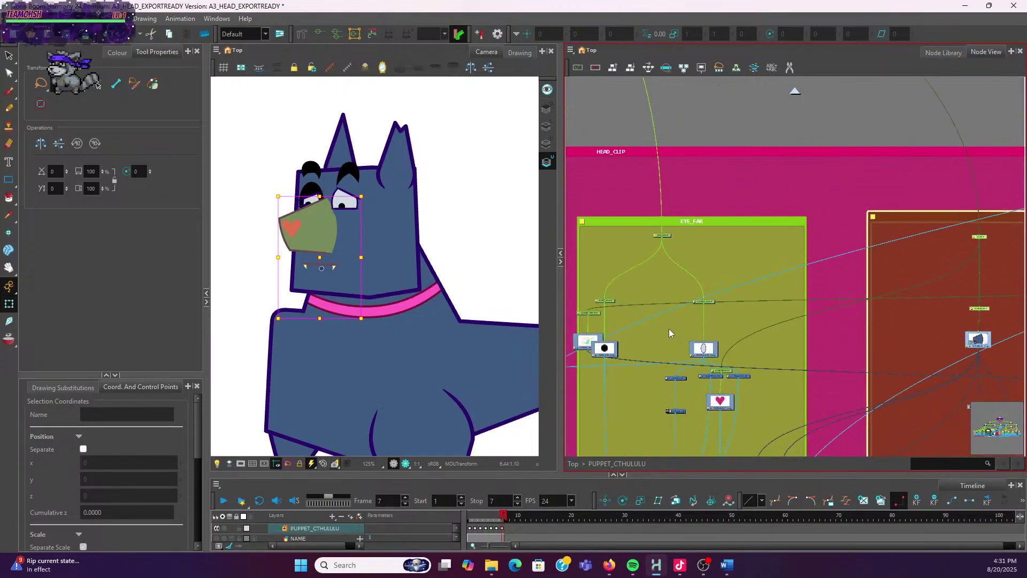
pyautogui.scroll(5, 669, 333)
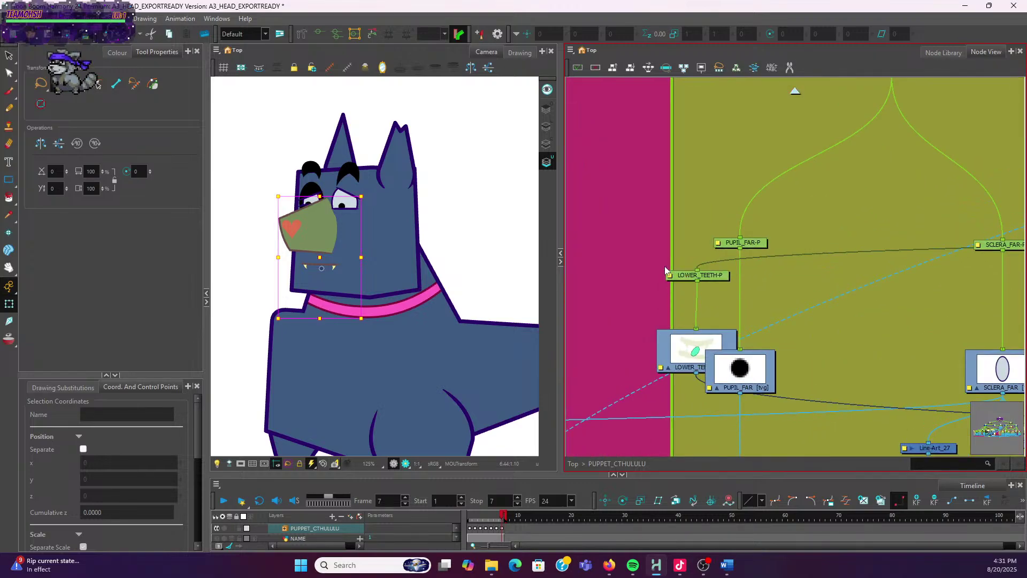
pyautogui.click(650, 259)
pyautogui.click(688, 340)
pyautogui.scroll(-3, 735, 336)
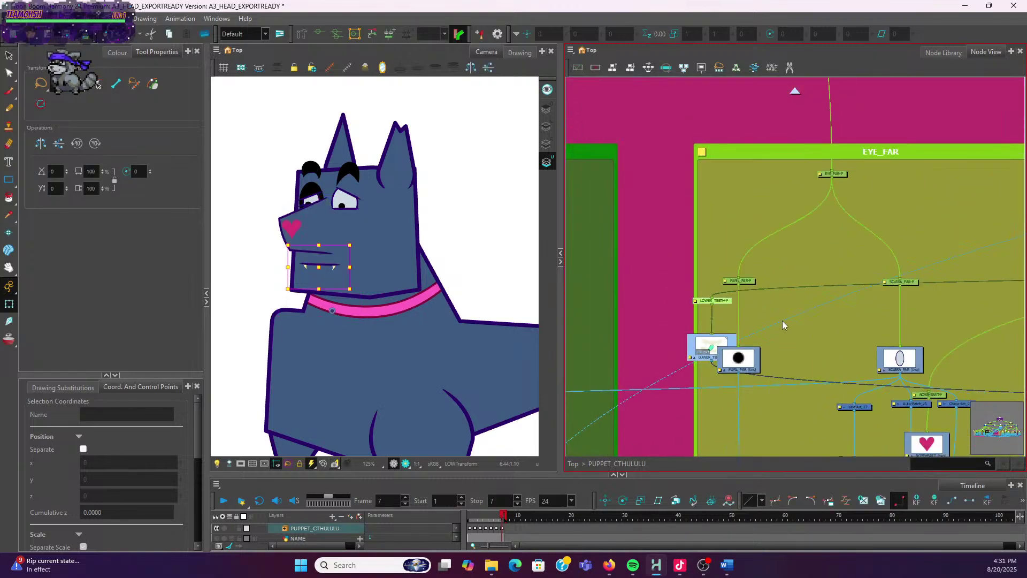
pyautogui.scroll(-3, 782, 324)
pyautogui.scroll(-3, 641, 328)
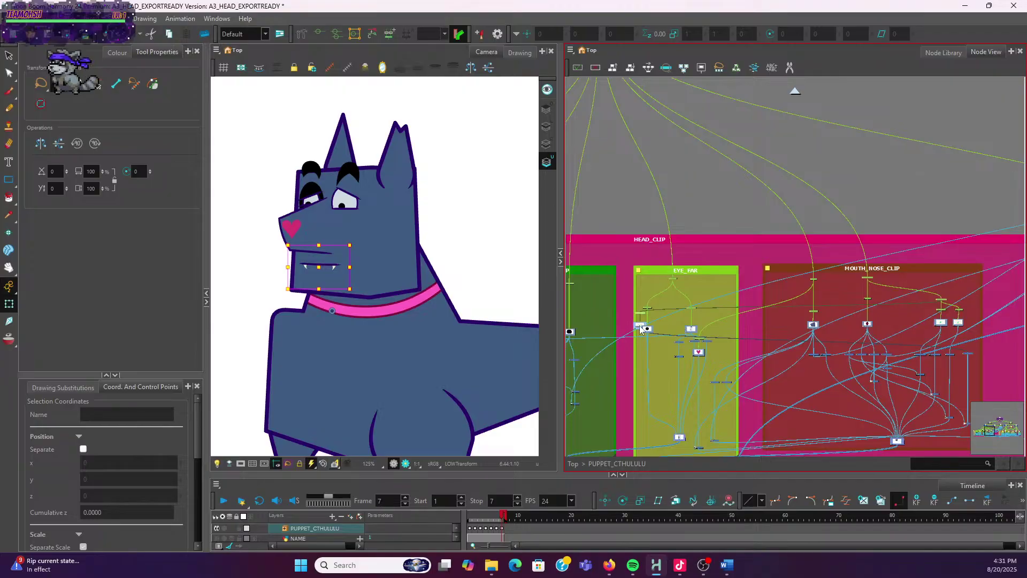
pyautogui.moveTo(638, 327); pyautogui.dragTo(921, 328)
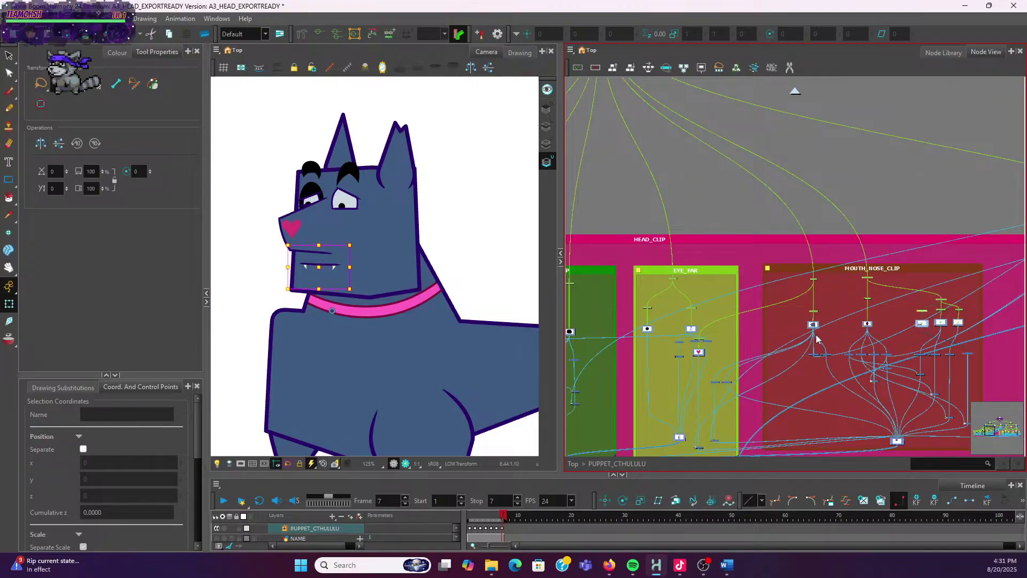
pyautogui.scroll(-3, 858, 352)
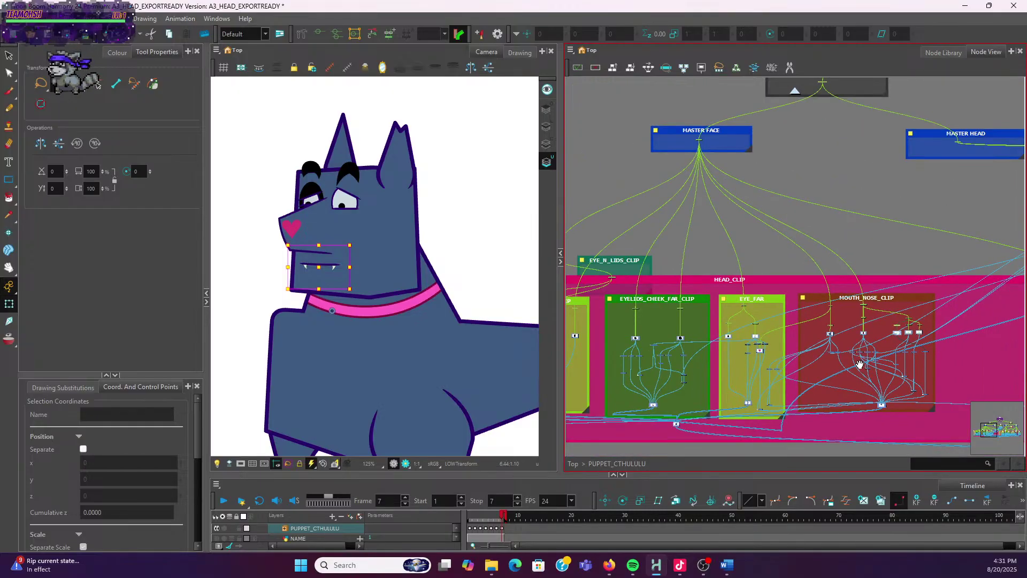
pyautogui.scroll(5, 869, 337)
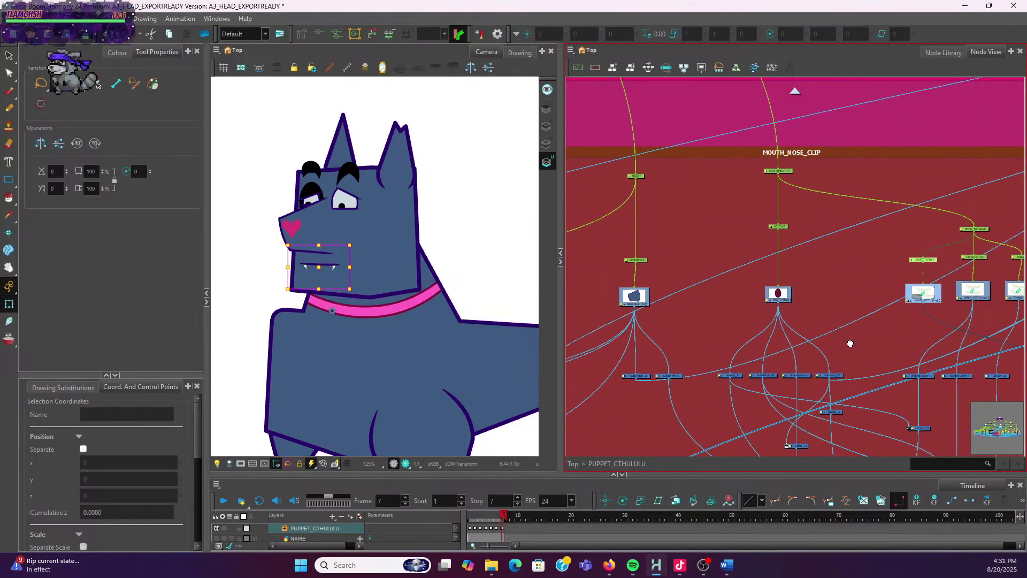
# Place the LOWER_TEETH peg and drawing nodes beside the other teeth nodes in MOUTH_NOSE_CLIP, and nudge that backdrop into position beside EYE_FAR
pyautogui.moveTo(872, 332); pyautogui.dragTo(751, 354)
pyautogui.moveTo(799, 319); pyautogui.dragTo(934, 318)
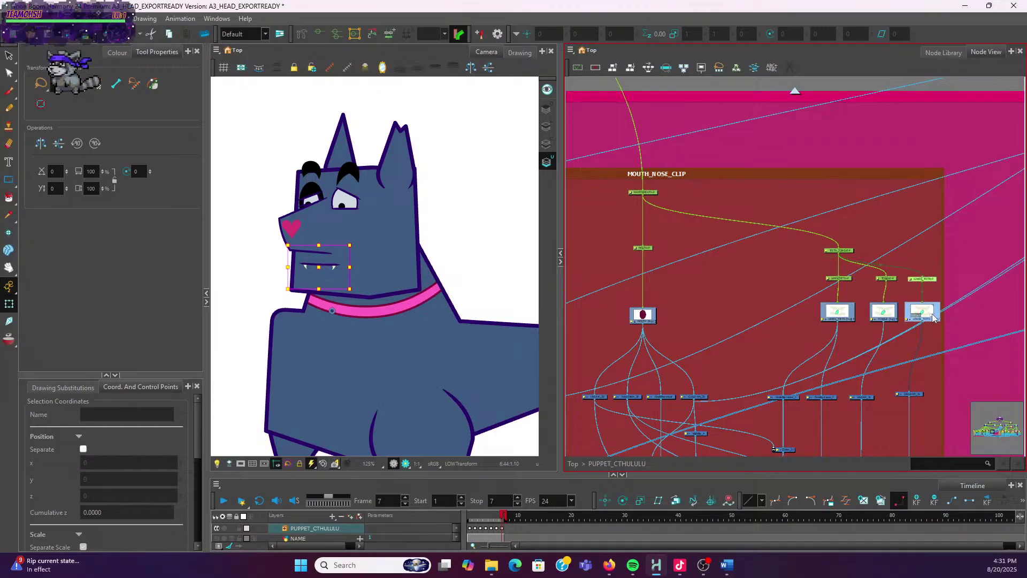
pyautogui.scroll(-5, 836, 323)
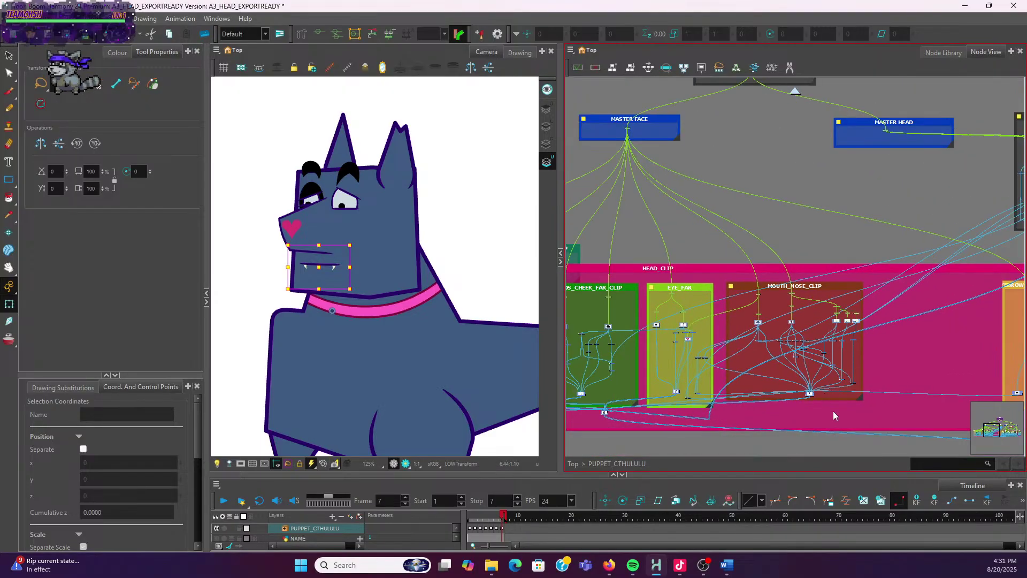
pyautogui.scroll(5, 861, 326)
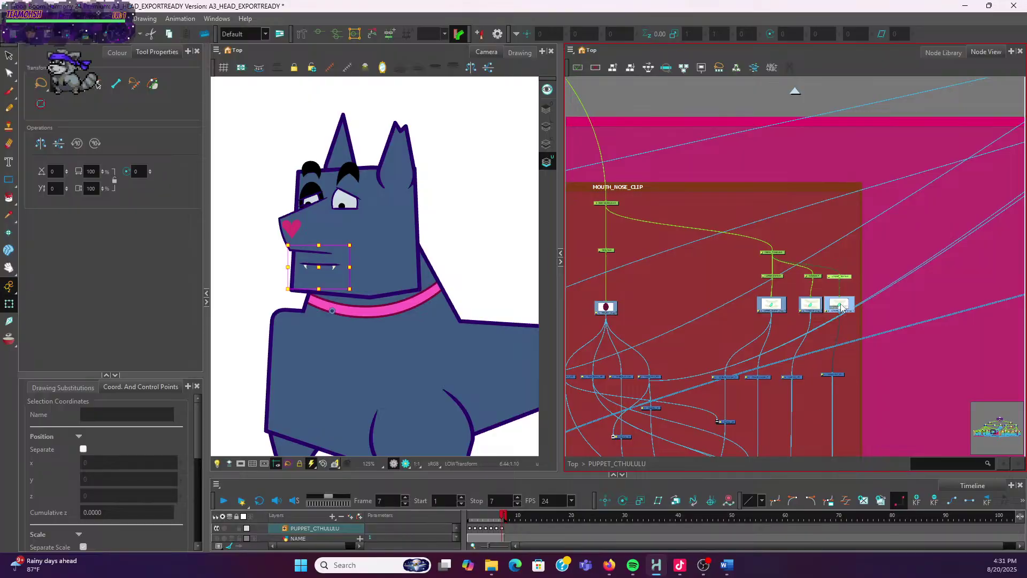
pyautogui.scroll(-5, 786, 369)
pyautogui.moveTo(786, 314); pyautogui.dragTo(800, 290)
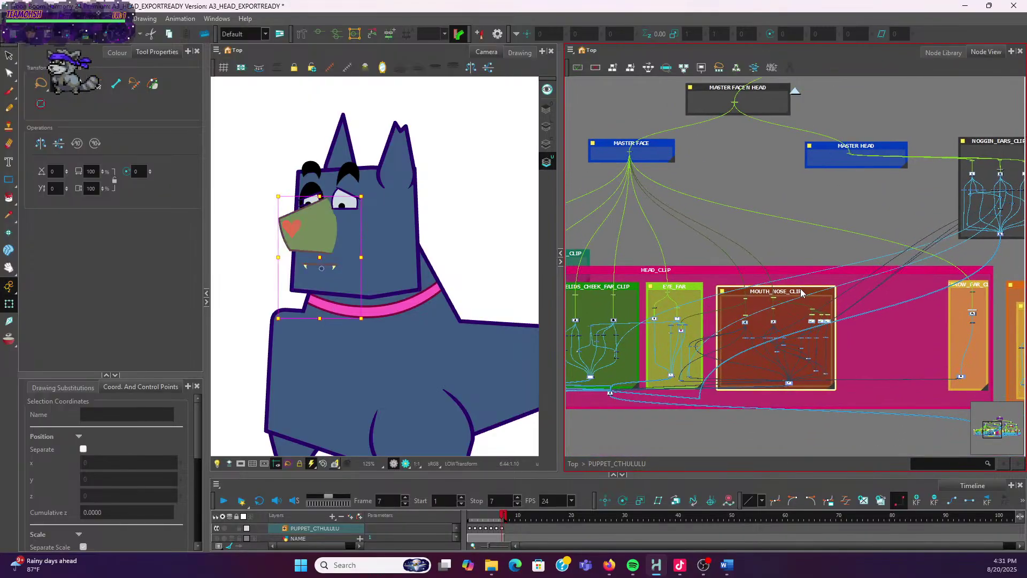
# Move the EYEBROW_FAR_CLIP backdrop directly beside EYE_FAR and place MOUTH_NOSE_CLIP on its far side inside HEAD_CLIP
pyautogui.moveTo(987, 148)
pyautogui.mouseDown()
pyautogui.moveTo(883, 298)
pyautogui.moveTo(892, 290)
pyautogui.mouseUp()
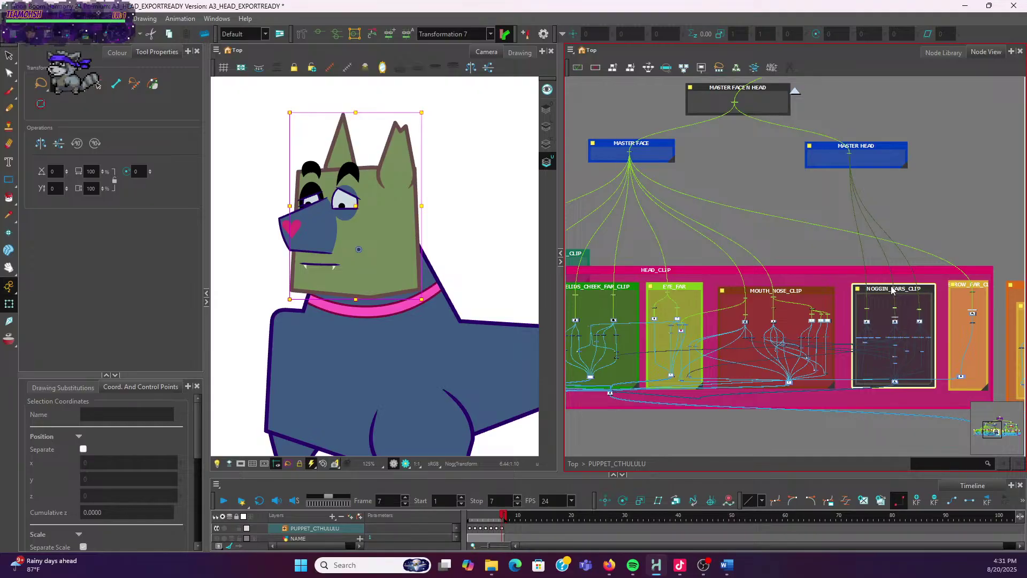
pyautogui.moveTo(892, 290); pyautogui.dragTo(934, 157)
pyautogui.moveTo(795, 291); pyautogui.dragTo(848, 183)
pyautogui.moveTo(974, 284); pyautogui.dragTo(751, 288)
pyautogui.moveTo(849, 184); pyautogui.dragTo(855, 289)
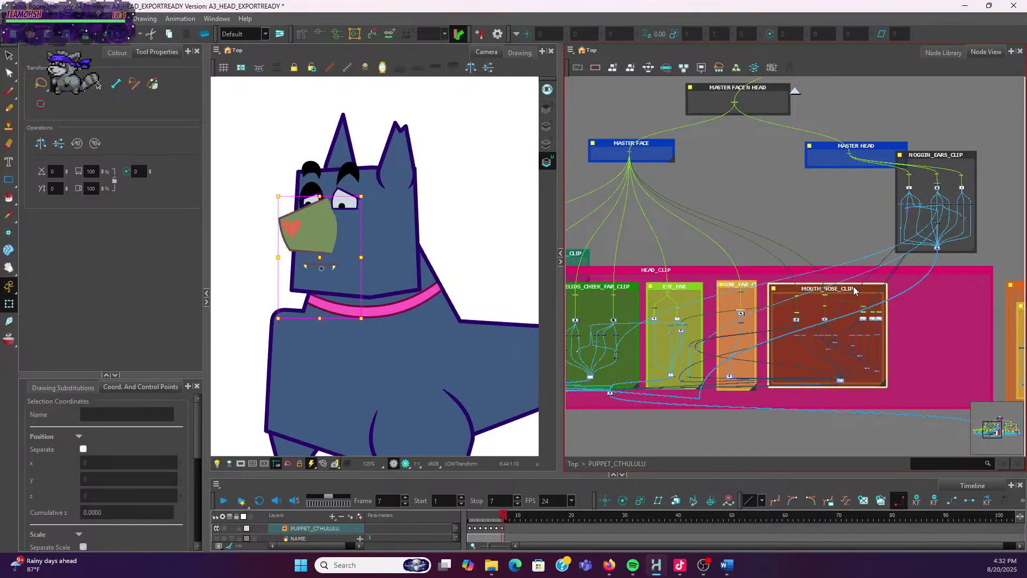
# Move the head composite node out below the HEAD_CLIP backdrop, beneath the far-eye groups
pyautogui.scroll(3, 683, 434)
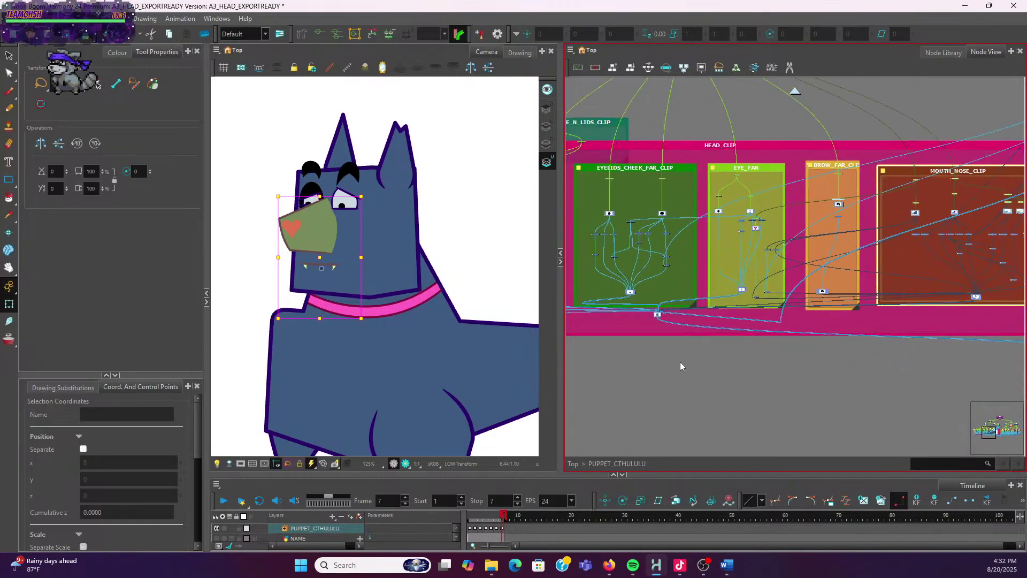
pyautogui.moveTo(660, 320); pyautogui.dragTo(791, 425)
pyautogui.scroll(-2, 794, 409)
pyautogui.scroll(-1, 794, 410)
pyautogui.scroll(-1, 822, 363)
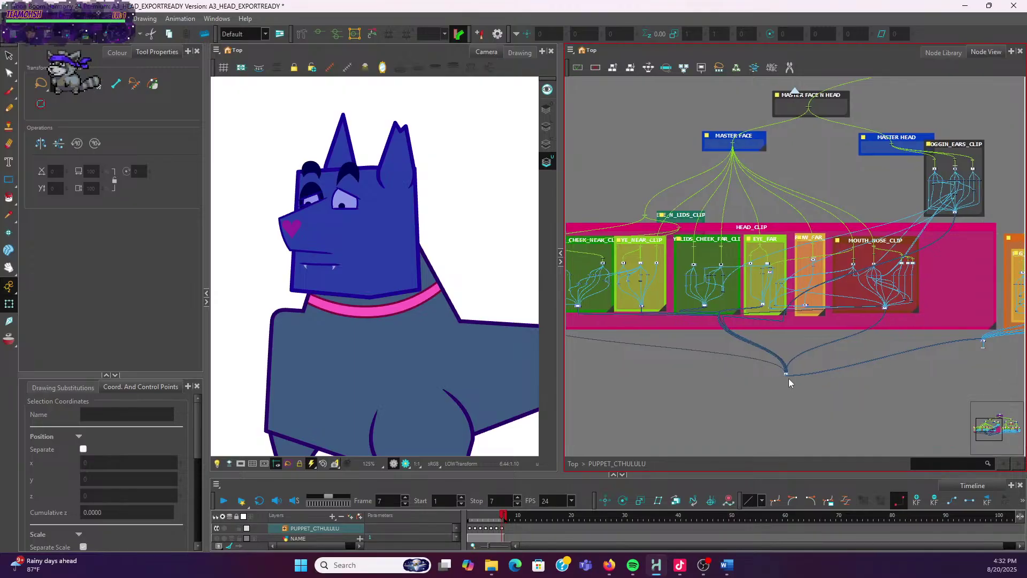
pyautogui.moveTo(786, 374); pyautogui.dragTo(790, 351)
# Move the NOGGIN_EARS_CLIP backdrop into HEAD_CLIP, beside MOUTH_NOSE_CLIP
pyautogui.scroll(1, 877, 230)
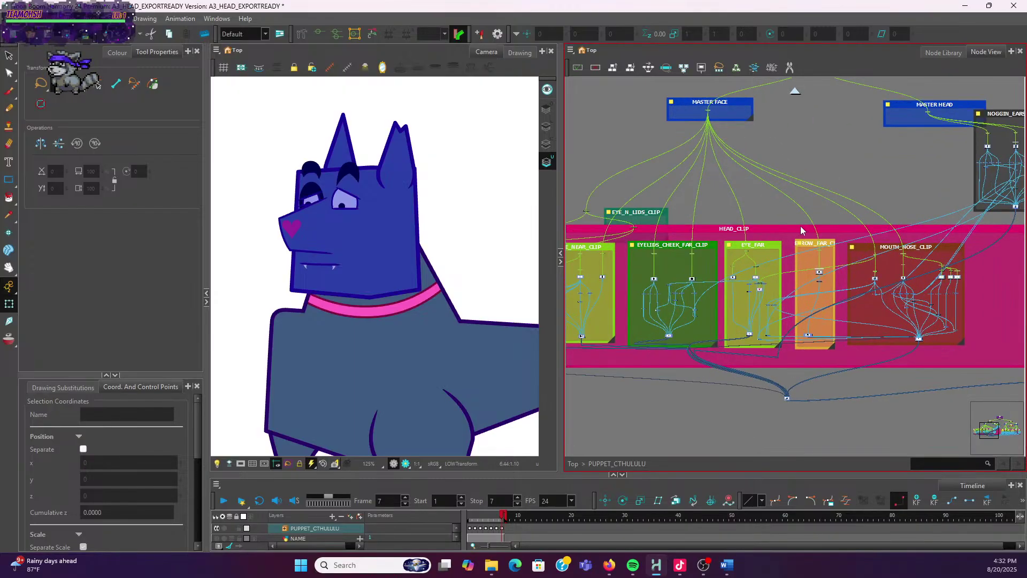
pyautogui.scroll(1, 830, 174)
pyautogui.click(830, 173)
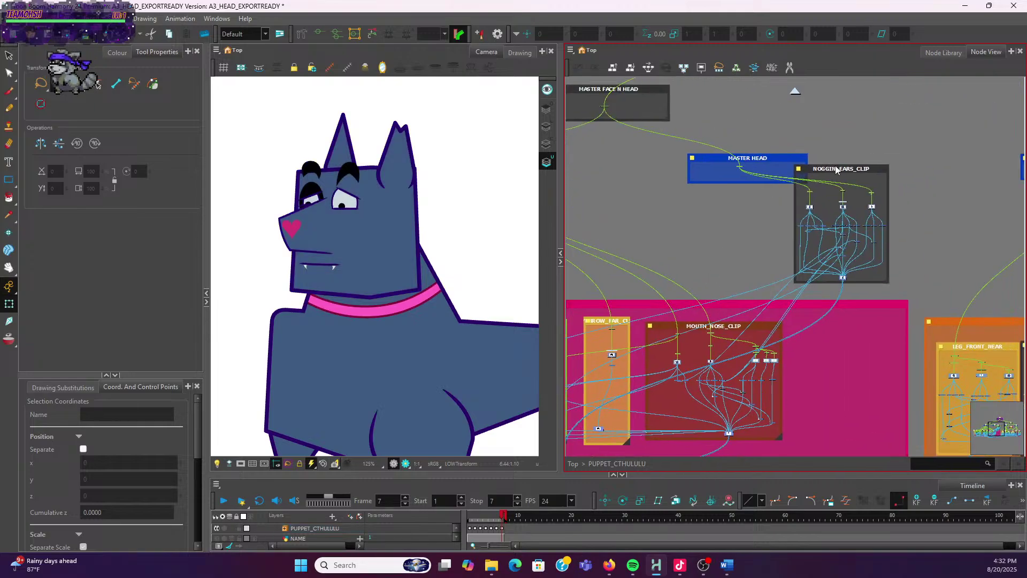
pyautogui.moveTo(830, 174); pyautogui.dragTo(837, 330)
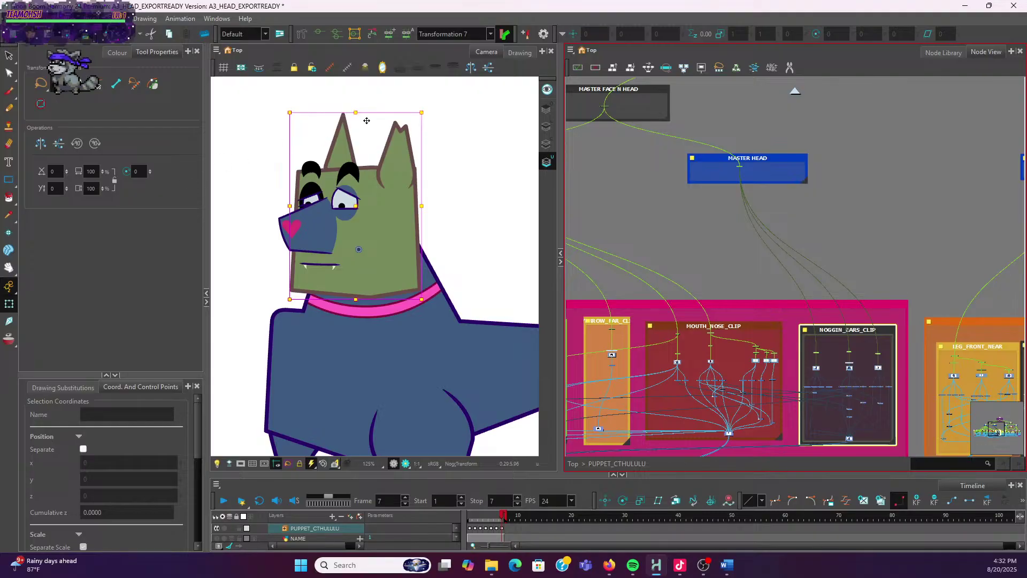
# Widen the node view and align the small blue node in EYEBROW_NEAR_CLIP directly beneath its drawing node
pyautogui.moveTo(557, 224); pyautogui.dragTo(348, 224)
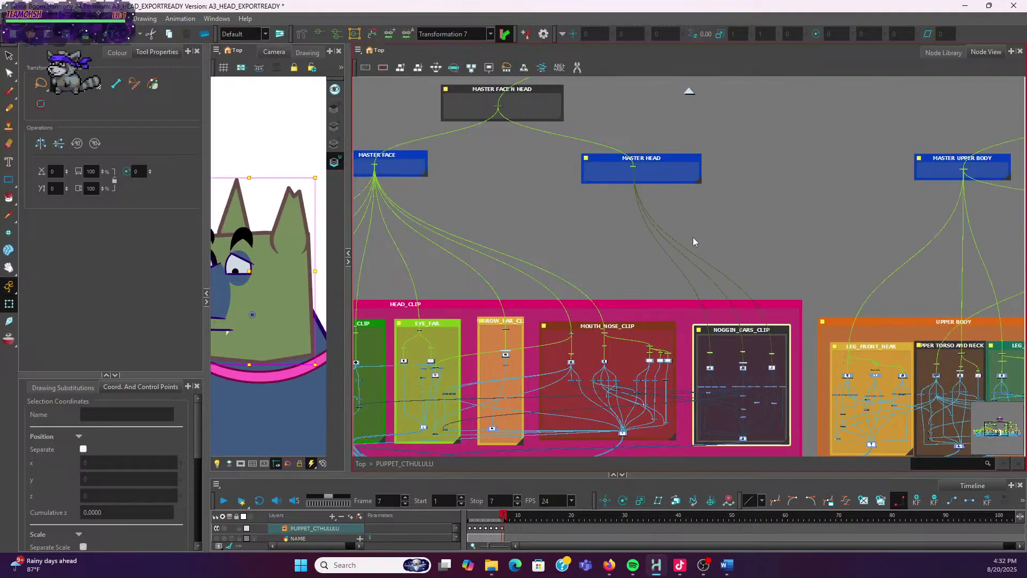
pyautogui.scroll(-3, 692, 237)
pyautogui.moveTo(568, 284); pyautogui.dragTo(678, 235)
pyautogui.scroll(2, 499, 318)
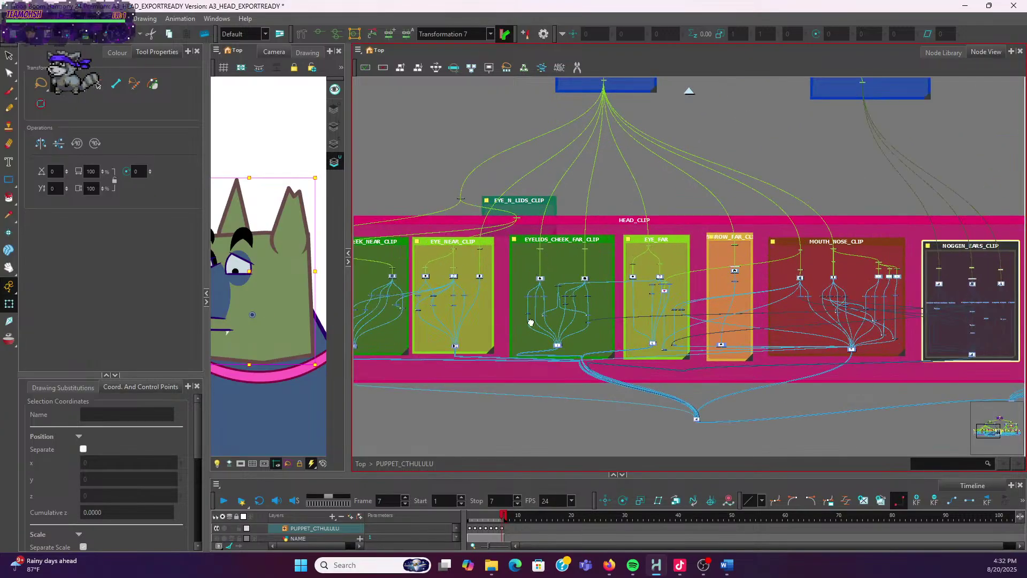
pyautogui.scroll(2, 569, 269)
pyautogui.moveTo(568, 269); pyautogui.dragTo(582, 312)
pyautogui.scroll(3, 527, 294)
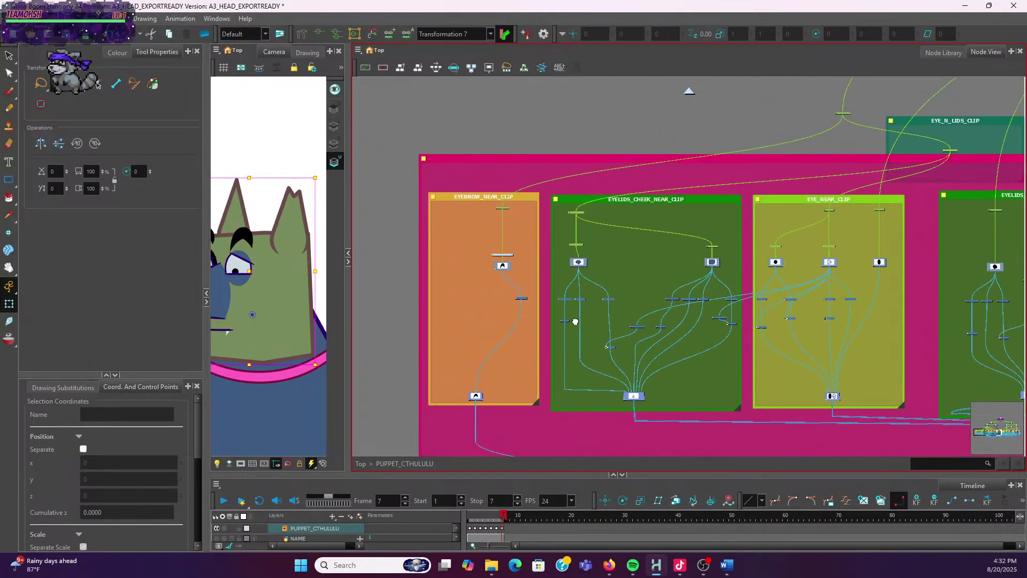
pyautogui.moveTo(524, 299); pyautogui.dragTo(511, 300)
# Examine the cutter and art-layer connections between EYELIDS_CHEEK_NEAR_CLIP and EYE_NEAR_CLIP, and the cables running out to the composite
pyautogui.scroll(-1, 802, 274)
pyautogui.scroll(4, 802, 274)
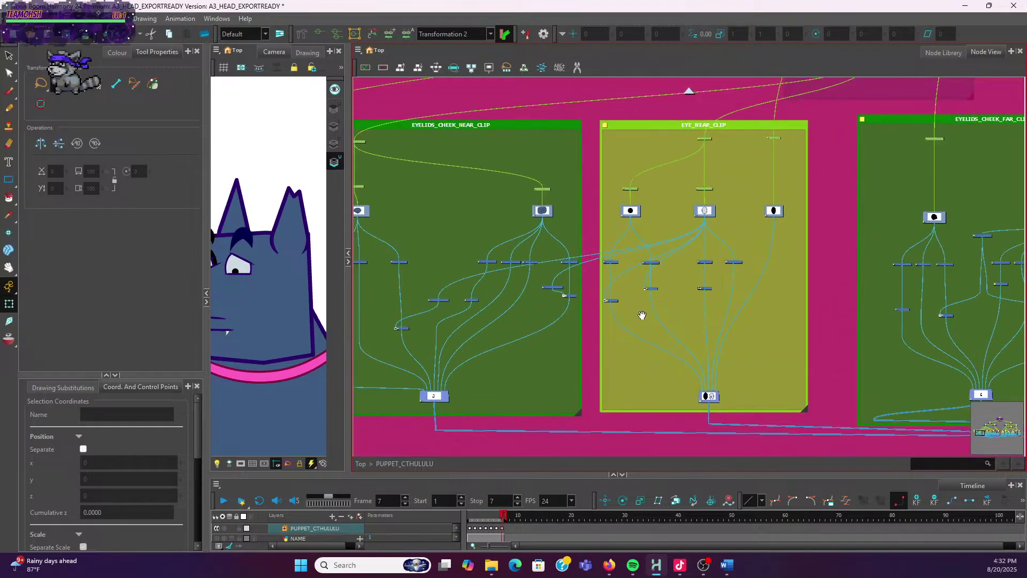
pyautogui.moveTo(642, 315); pyautogui.dragTo(748, 332)
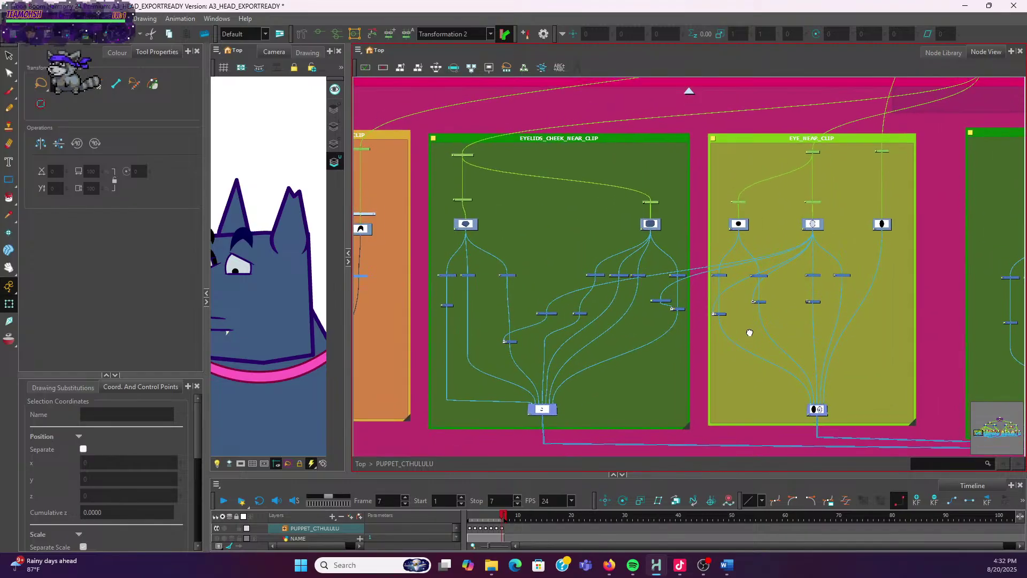
pyautogui.scroll(2, 618, 291)
pyautogui.scroll(-3, 630, 287)
pyautogui.scroll(5, 689, 293)
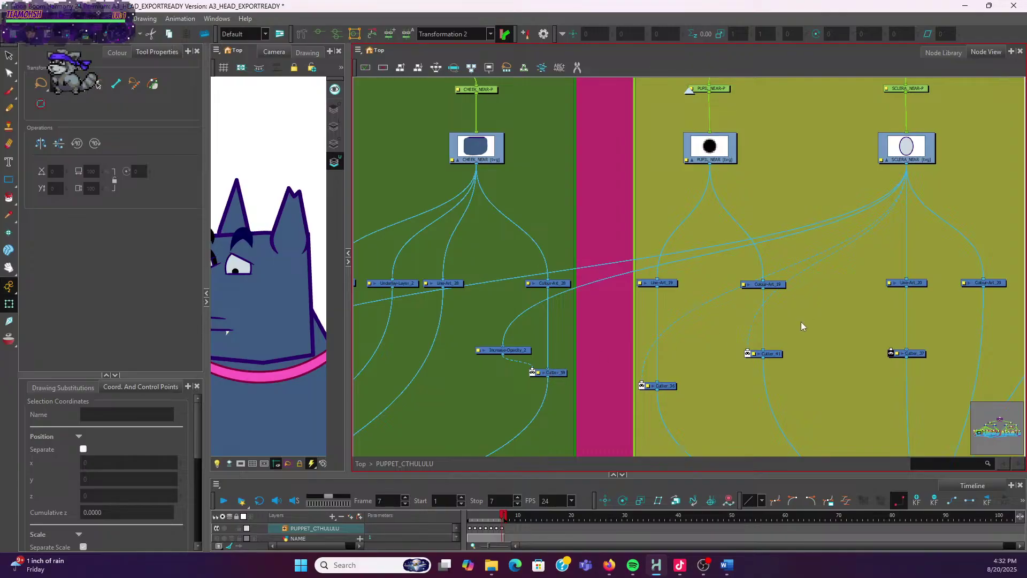
pyautogui.scroll(-5, 802, 321)
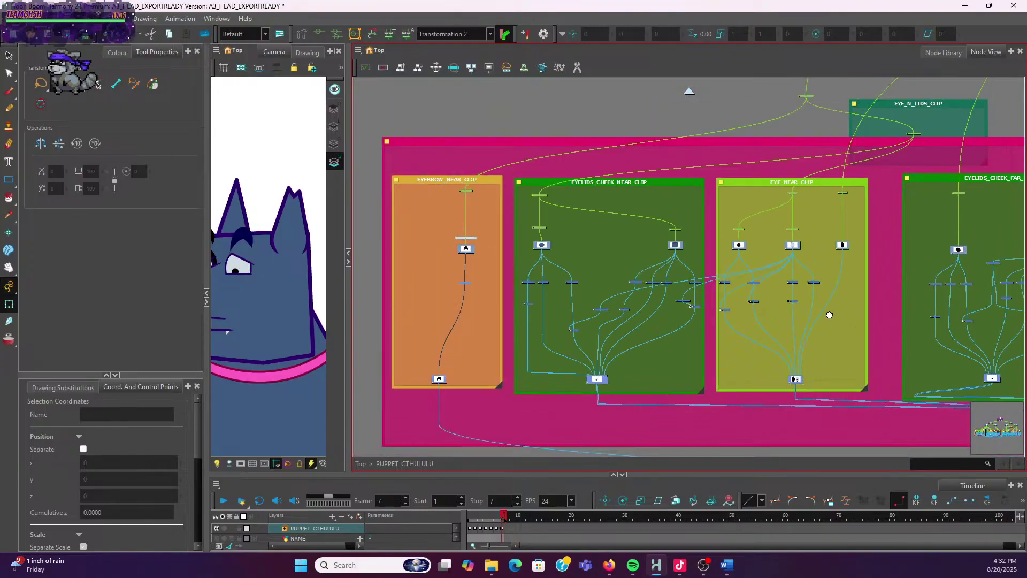
pyautogui.moveTo(829, 315); pyautogui.dragTo(617, 250)
pyautogui.scroll(-4, 673, 358)
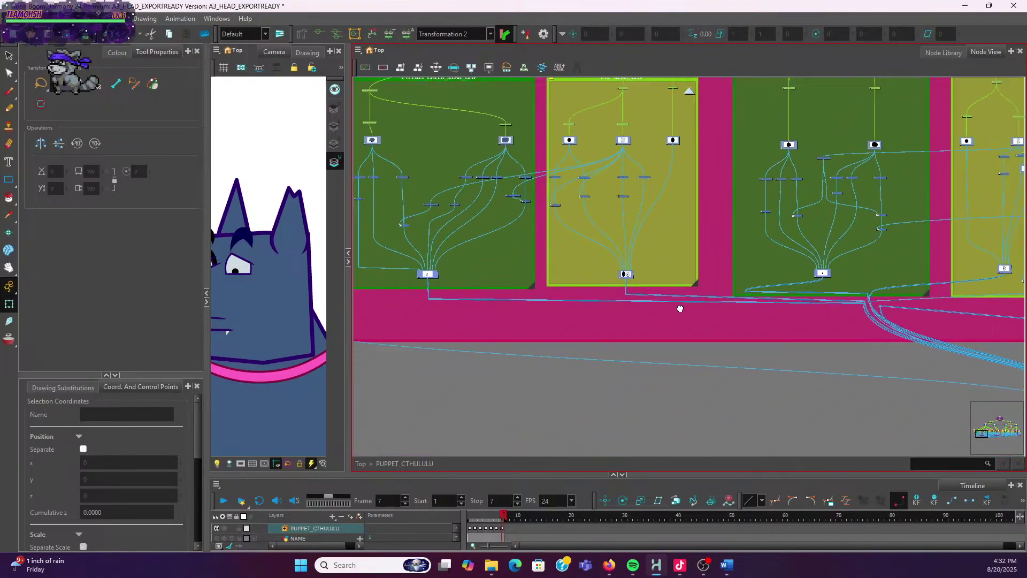
pyautogui.scroll(-3, 869, 355)
pyautogui.scroll(-2, 872, 352)
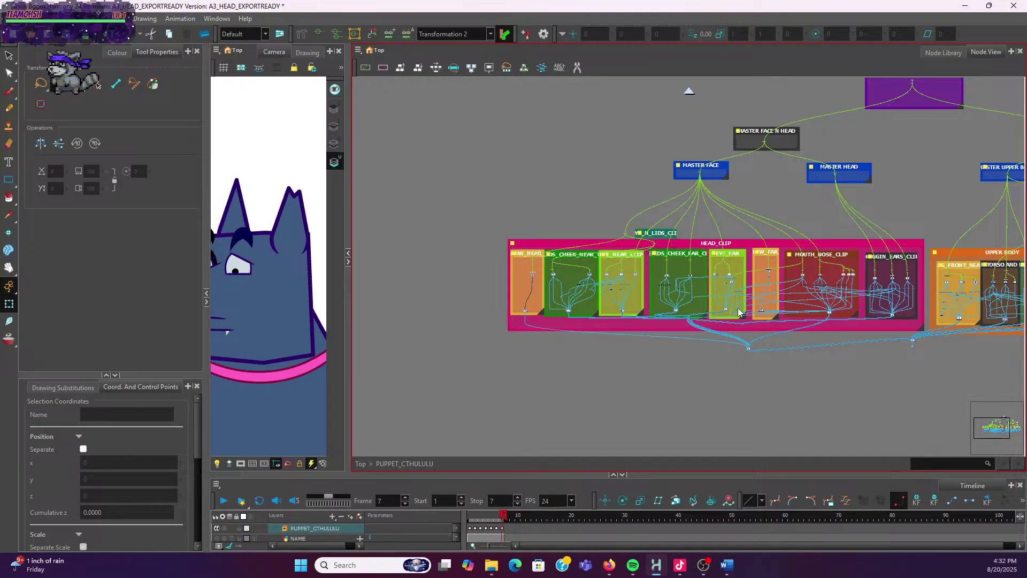
# Move the head composite node up into HEAD_CLIP, just beneath the EYE_FAR backdrop
pyautogui.scroll(2, 749, 351)
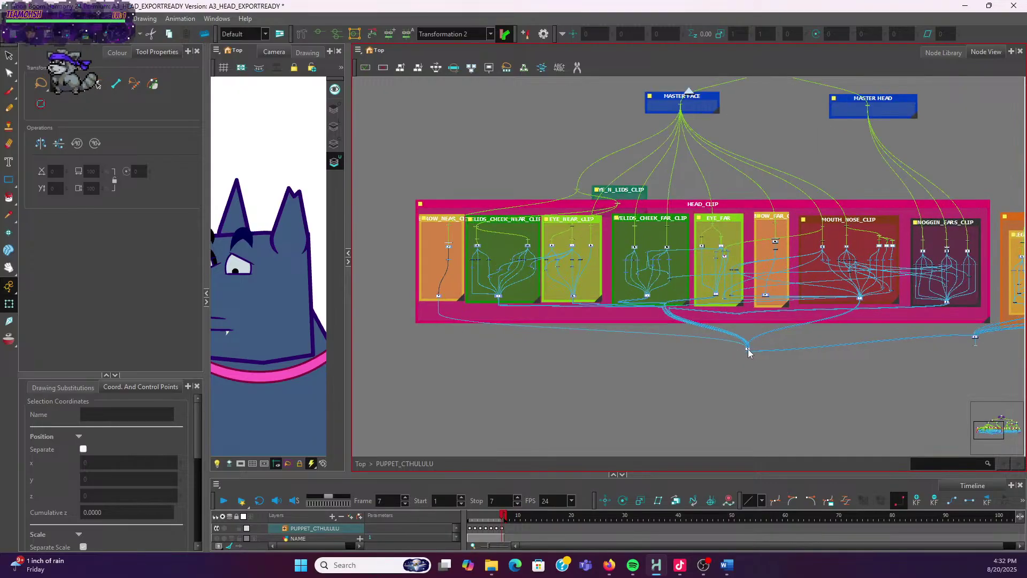
pyautogui.click(747, 351)
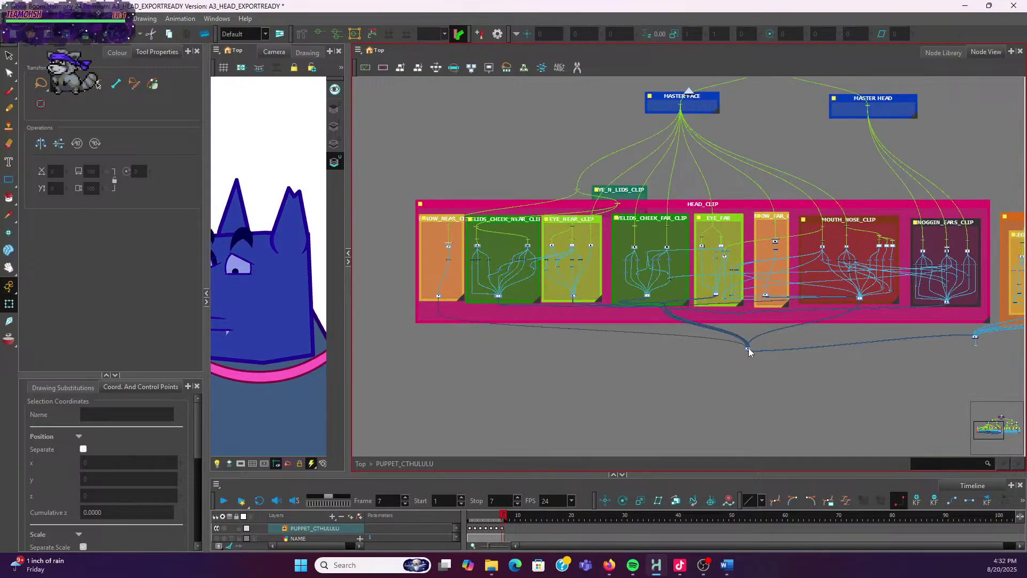
pyautogui.moveTo(749, 348); pyautogui.dragTo(727, 314)
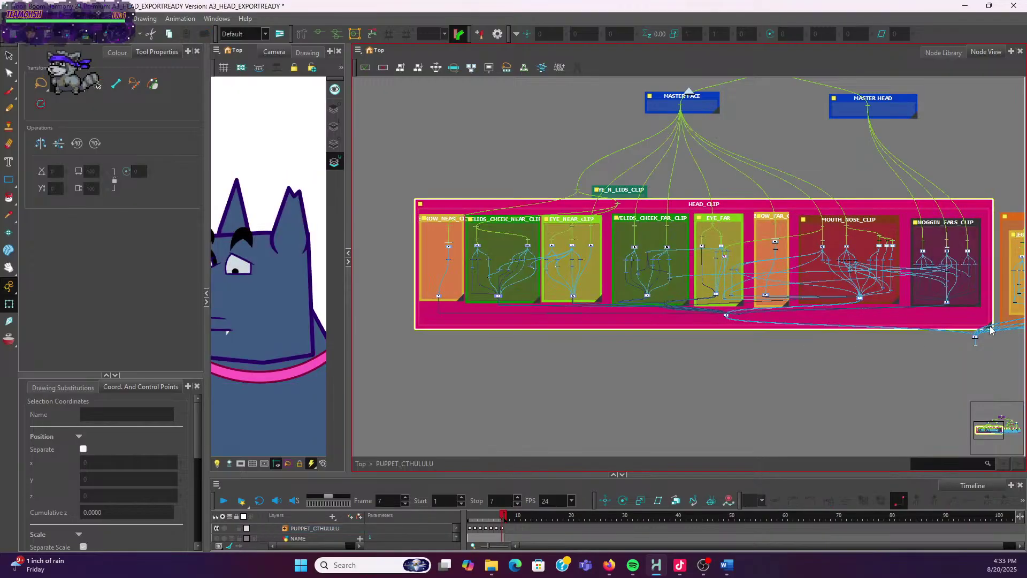
# Move the PUPPET_CTHULULU composite and Multi-Port-Out nodes farther down, and extend the HEAD_CLIP backdrop's lower edge downward
pyautogui.scroll(5, 987, 323)
pyautogui.moveTo(965, 273); pyautogui.dragTo(967, 366)
pyautogui.scroll(-4, 964, 296)
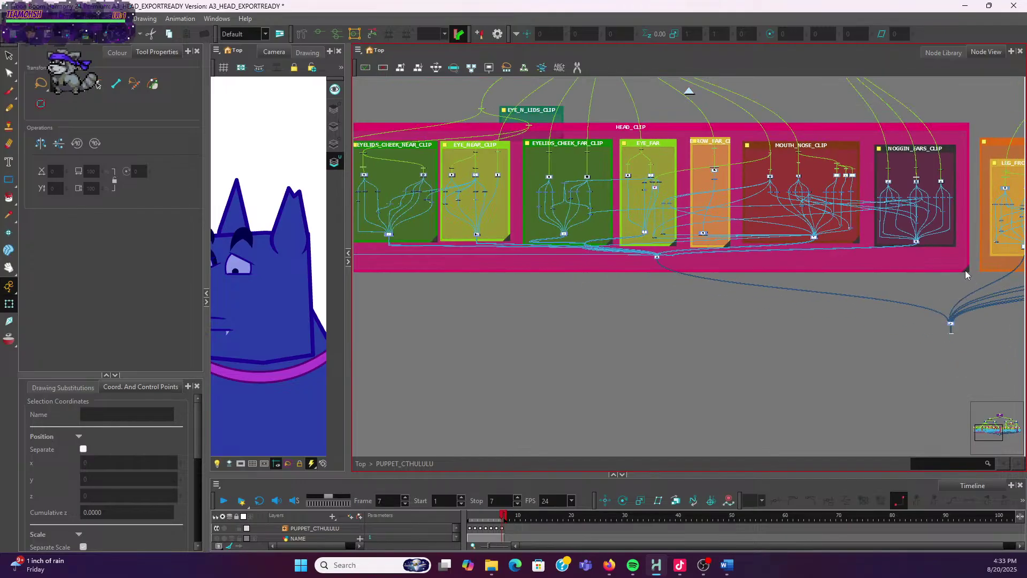
pyautogui.moveTo(964, 271); pyautogui.dragTo(971, 299)
# Check the enlarged HEAD_CLIP against the whole rig and lower the head composite node within its empty bottom strip
pyautogui.scroll(5, 964, 336)
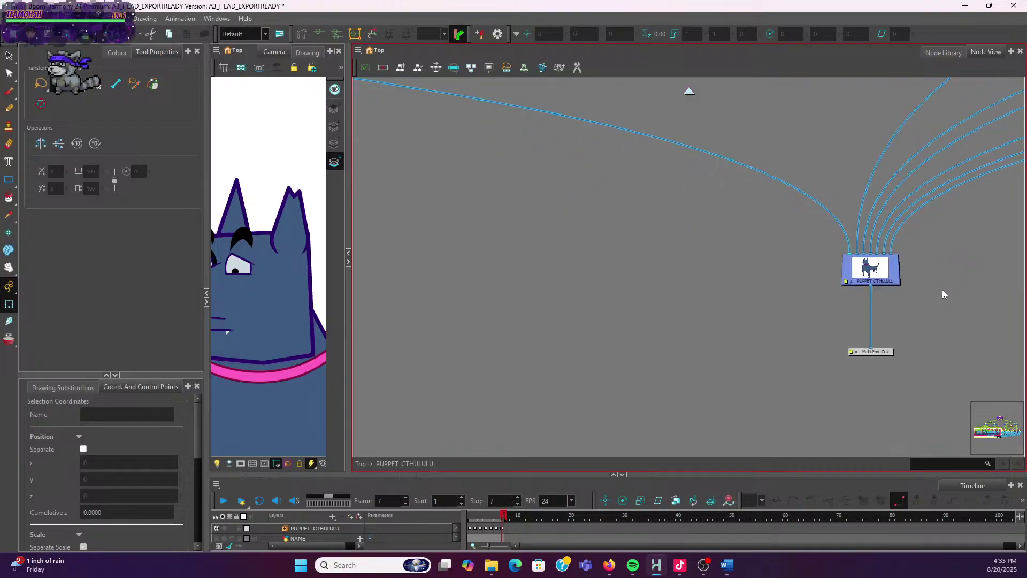
pyautogui.scroll(-8, 941, 289)
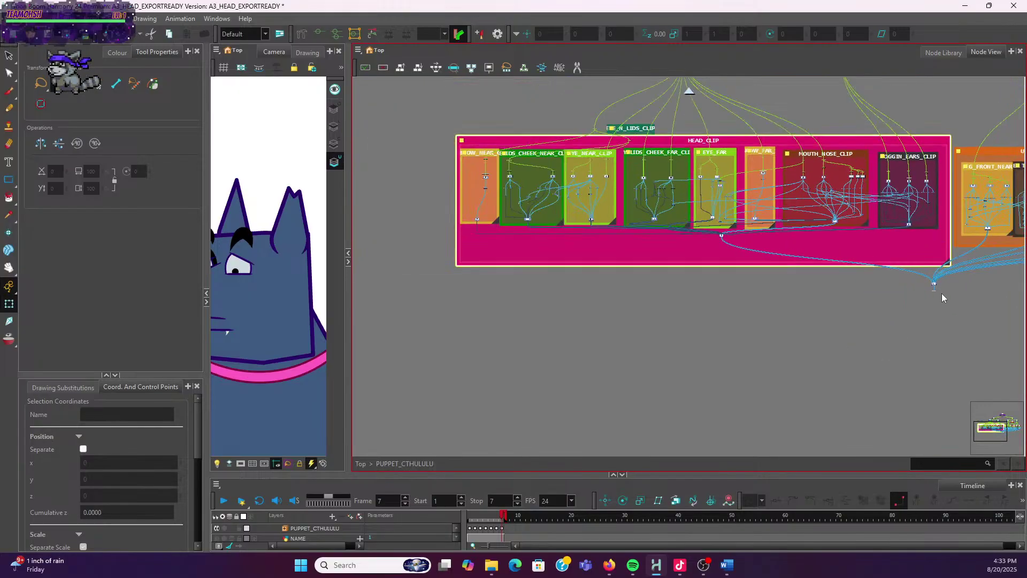
pyautogui.scroll(-4, 610, 298)
pyautogui.scroll(4, 778, 344)
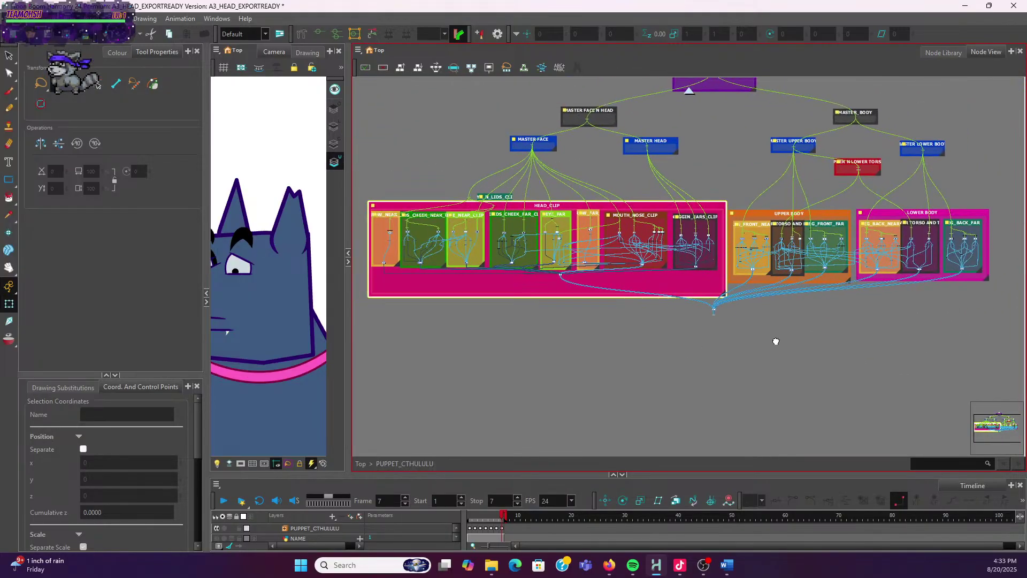
pyautogui.moveTo(773, 344); pyautogui.dragTo(762, 345)
pyautogui.scroll(6, 677, 287)
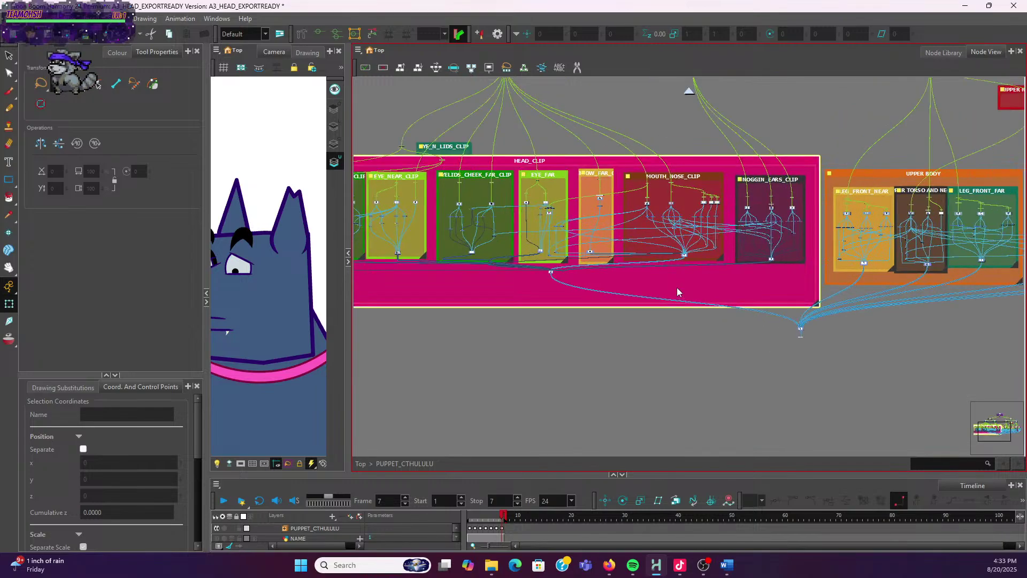
pyautogui.scroll(2, 644, 278)
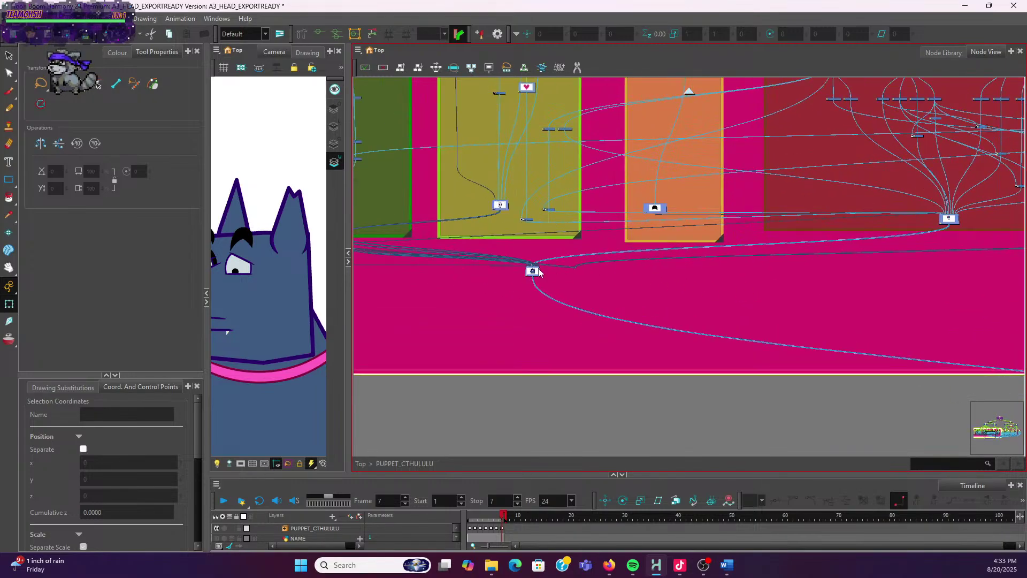
pyautogui.moveTo(539, 274); pyautogui.dragTo(537, 332)
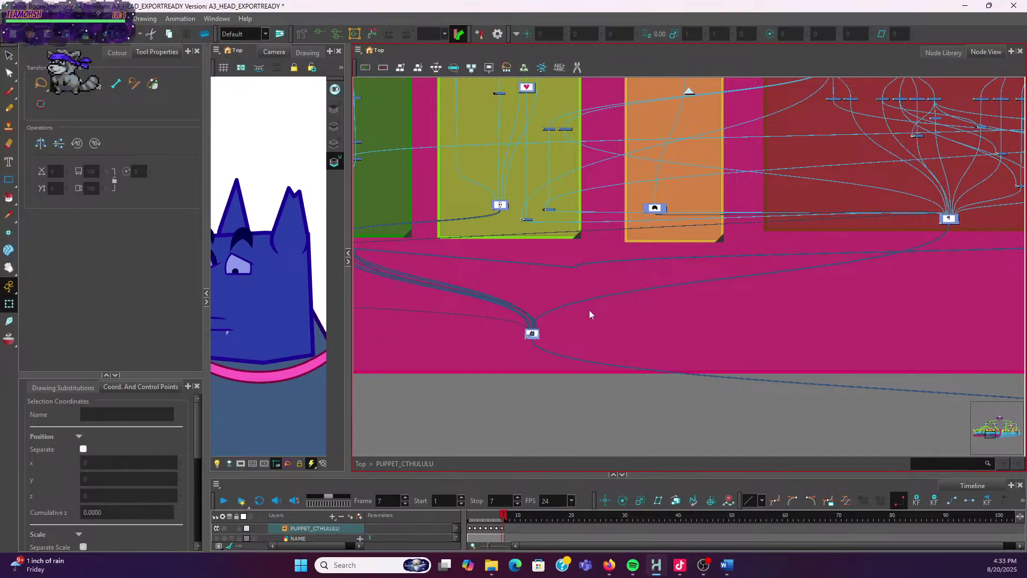
# Reroute the NOGGIN_EARS_CLIP output cable by moving its waypoint out of the cable bundle to the opposite side of the head composite node
pyautogui.scroll(-6, 672, 296)
pyautogui.scroll(-2, 675, 295)
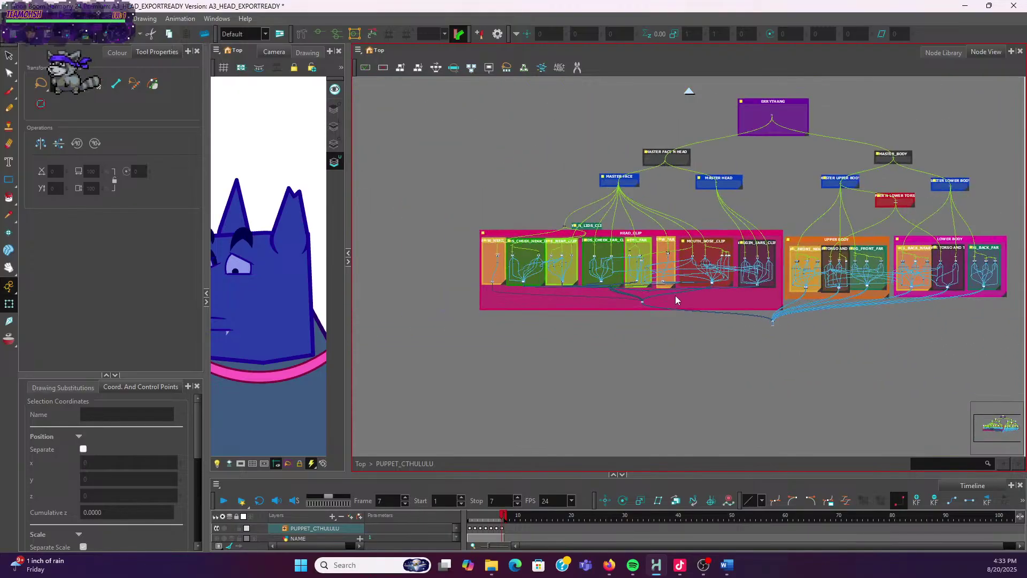
pyautogui.scroll(8, 675, 296)
pyautogui.moveTo(557, 321); pyautogui.dragTo(740, 302)
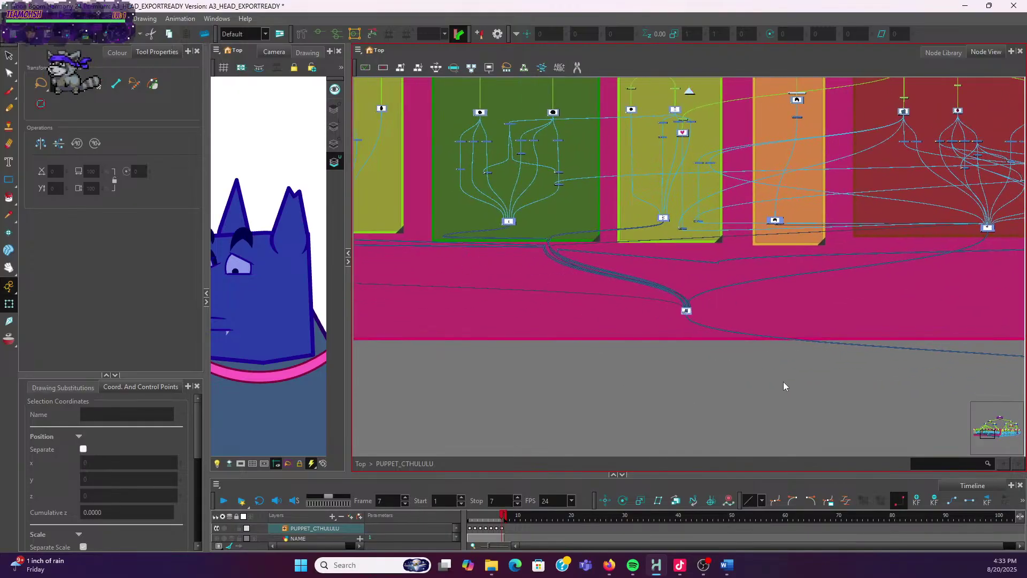
pyautogui.moveTo(528, 276); pyautogui.dragTo(683, 284)
pyautogui.scroll(6, 683, 284)
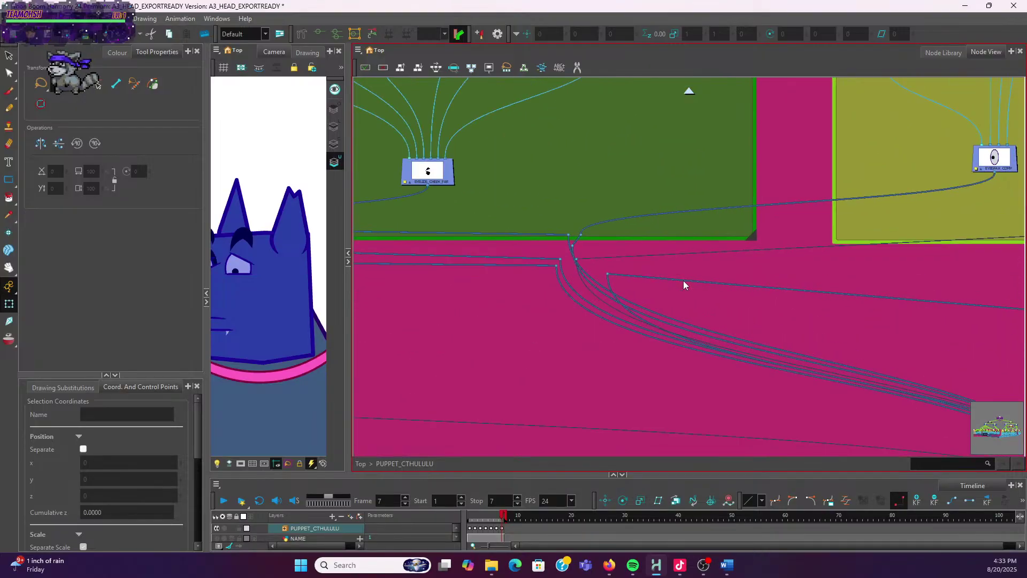
pyautogui.scroll(-8, 542, 273)
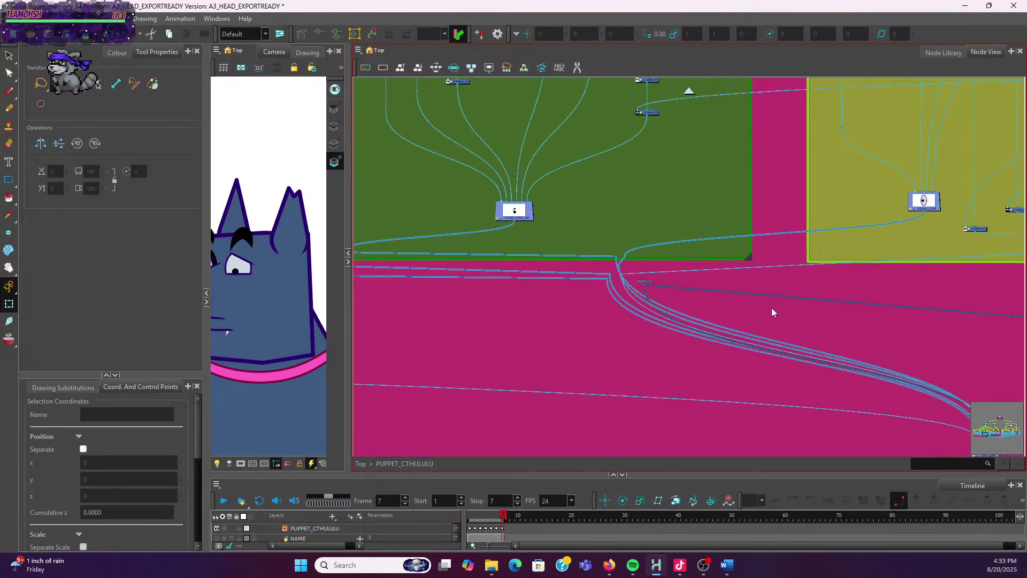
pyautogui.moveTo(562, 309); pyautogui.dragTo(560, 309)
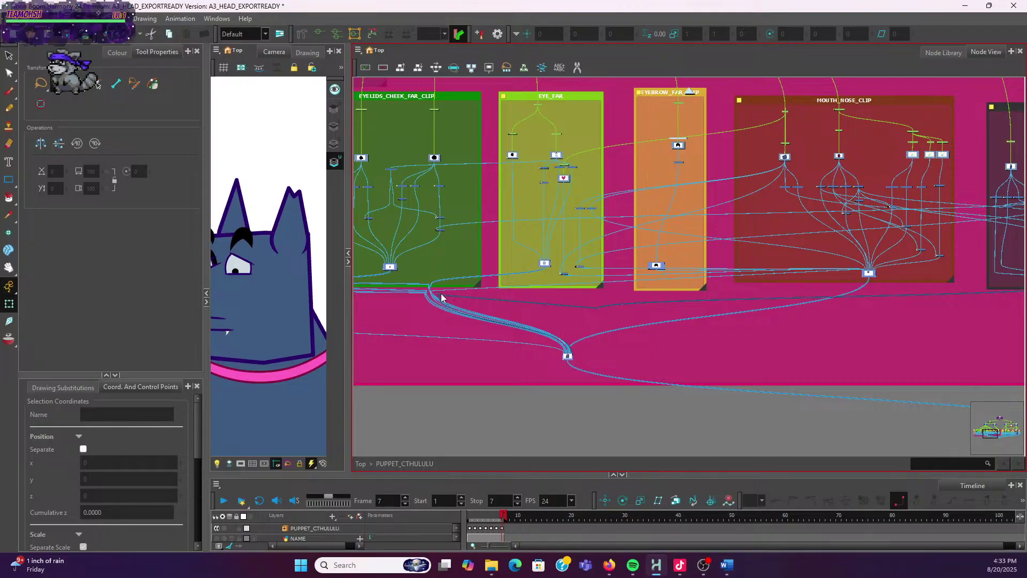
pyautogui.scroll(4, 447, 299)
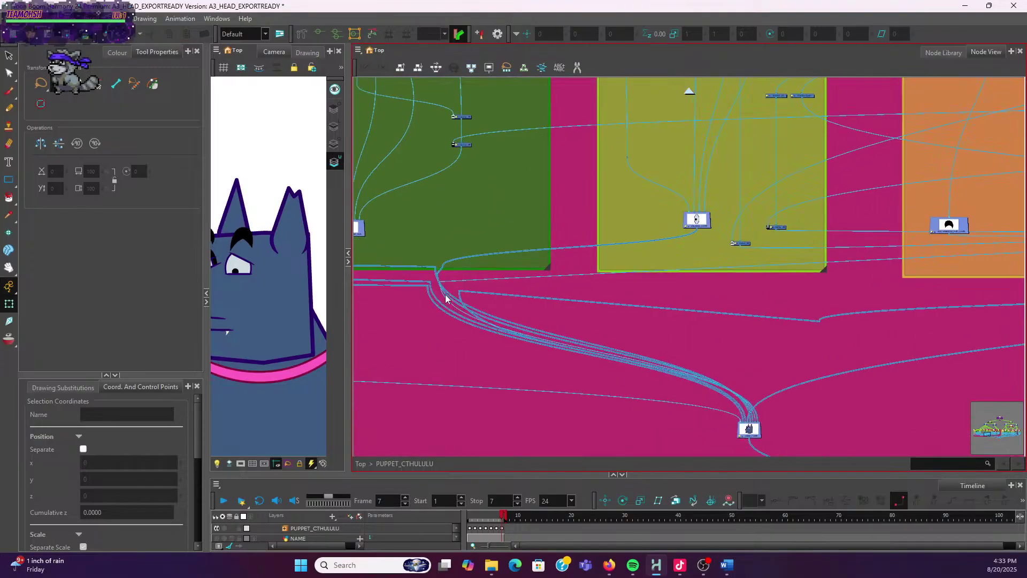
pyautogui.moveTo(459, 294); pyautogui.dragTo(662, 301)
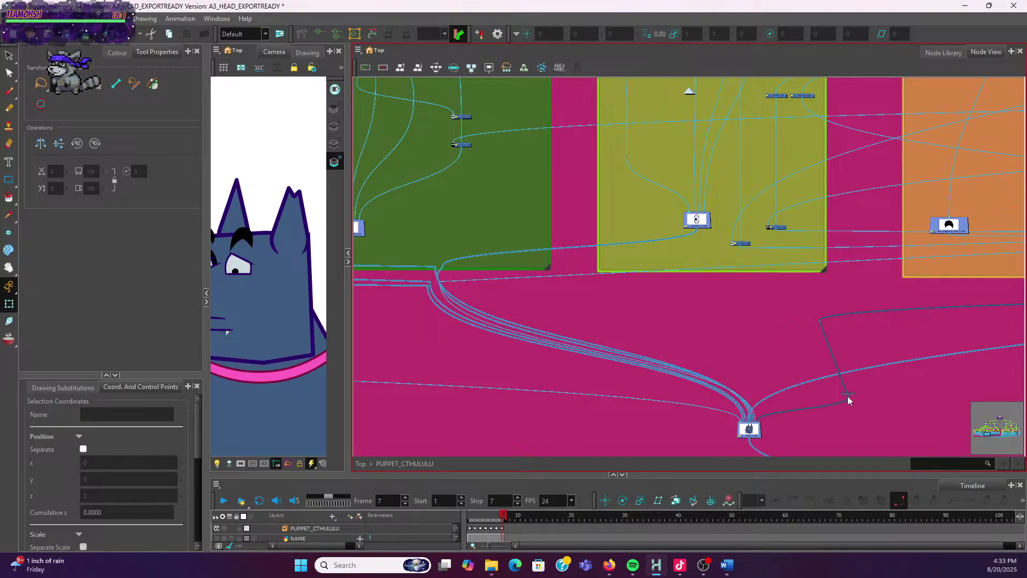
pyautogui.scroll(-5, 825, 337)
pyautogui.moveTo(895, 307); pyautogui.dragTo(735, 386)
pyautogui.scroll(-3, 538, 139)
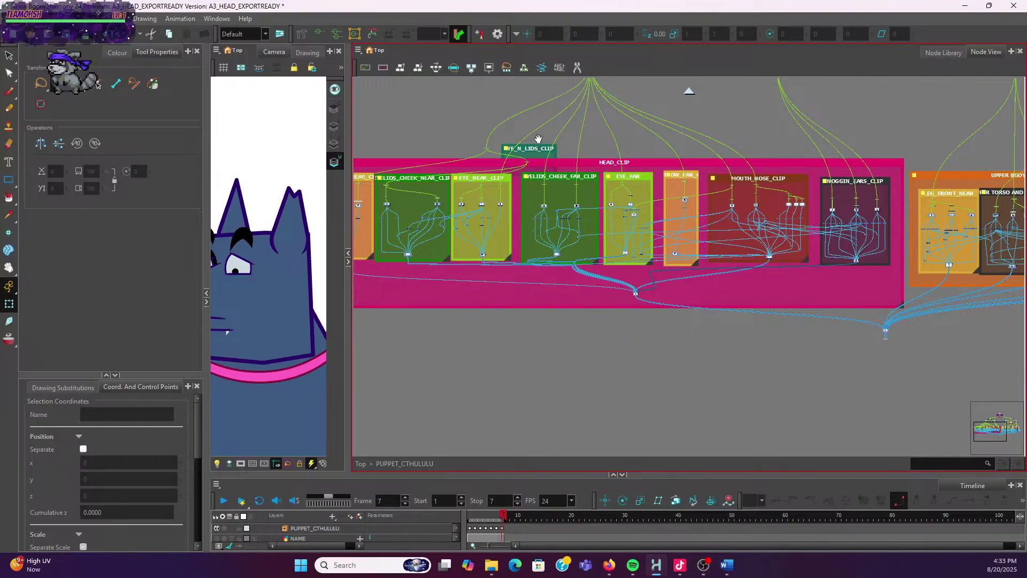
# Move the EYE_N_BROW_NEAR-P peg up and left, away from the EYE_N_LIDS_CLIP backdrop
pyautogui.scroll(6, 538, 139)
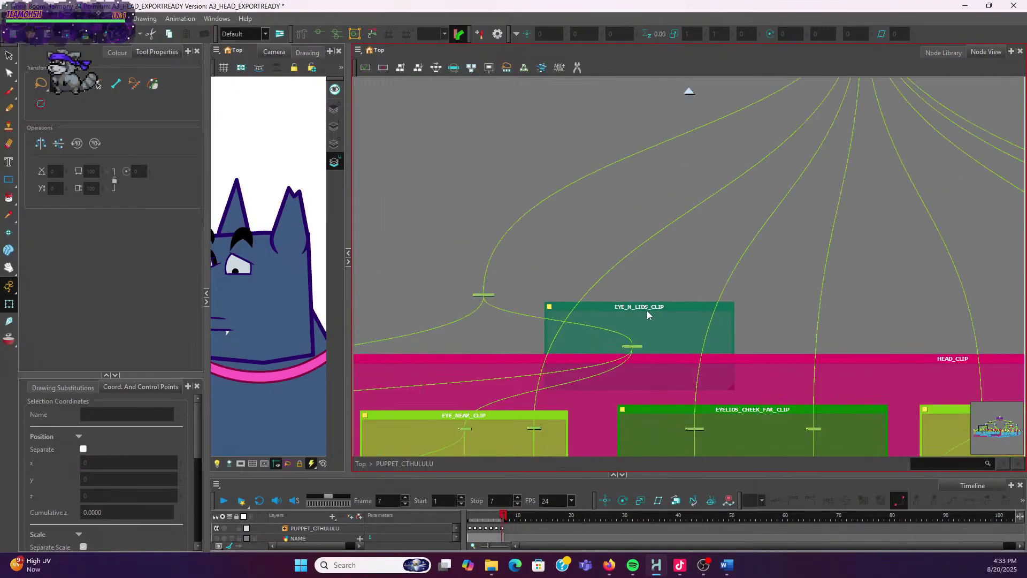
pyautogui.click(646, 311)
pyautogui.scroll(-3, 485, 297)
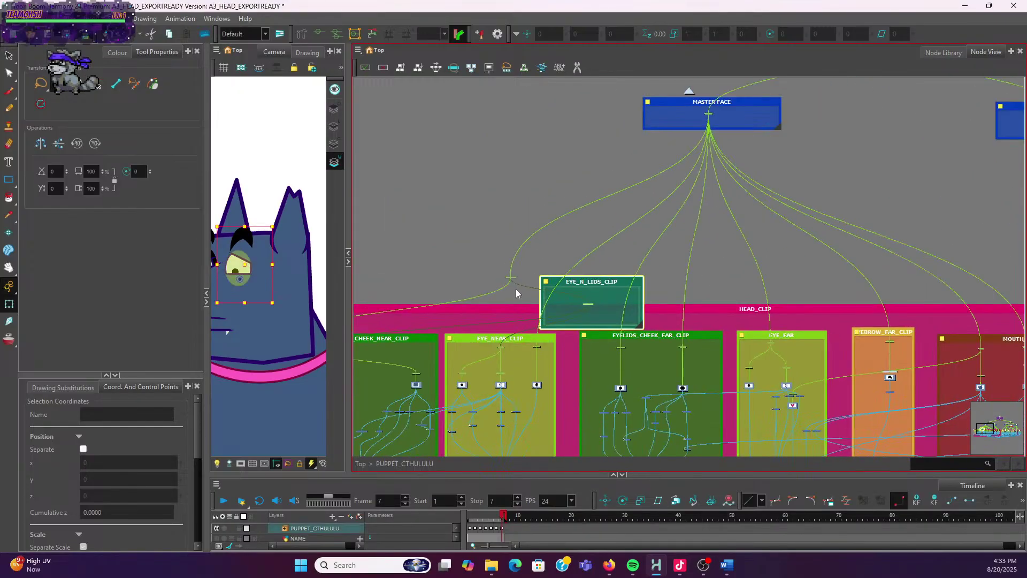
pyautogui.moveTo(513, 277); pyautogui.dragTo(416, 239)
pyautogui.scroll(-3, 496, 249)
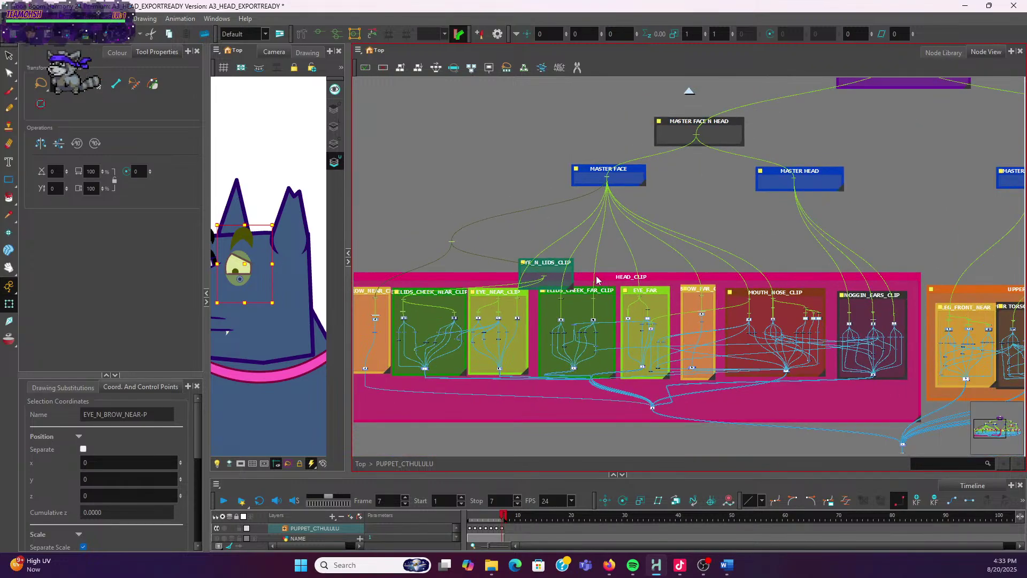
# Place the EYE_N_LIDS_CLIP backdrop just above HEAD_CLIP, between the EYELIDS_CHEEK_NEAR_CLIP and EYE_NEAR_CLIP columns
pyautogui.moveTo(559, 265); pyautogui.dragTo(466, 174)
pyautogui.scroll(3, 510, 234)
pyautogui.click(574, 233)
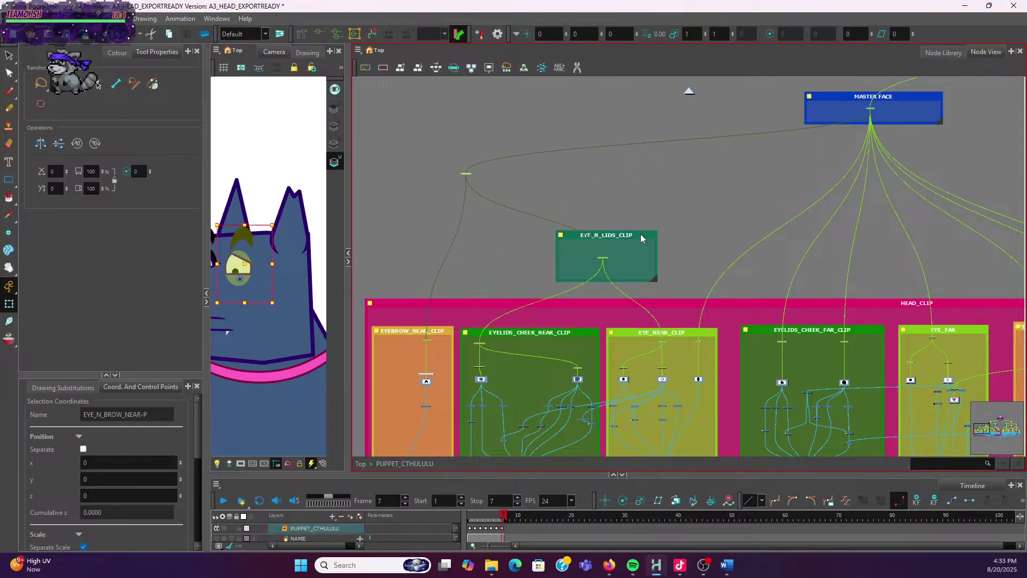
pyautogui.moveTo(641, 238)
pyautogui.mouseDown()
pyautogui.moveTo(644, 251)
pyautogui.moveTo(647, 240)
pyautogui.moveTo(654, 247)
pyautogui.mouseUp()
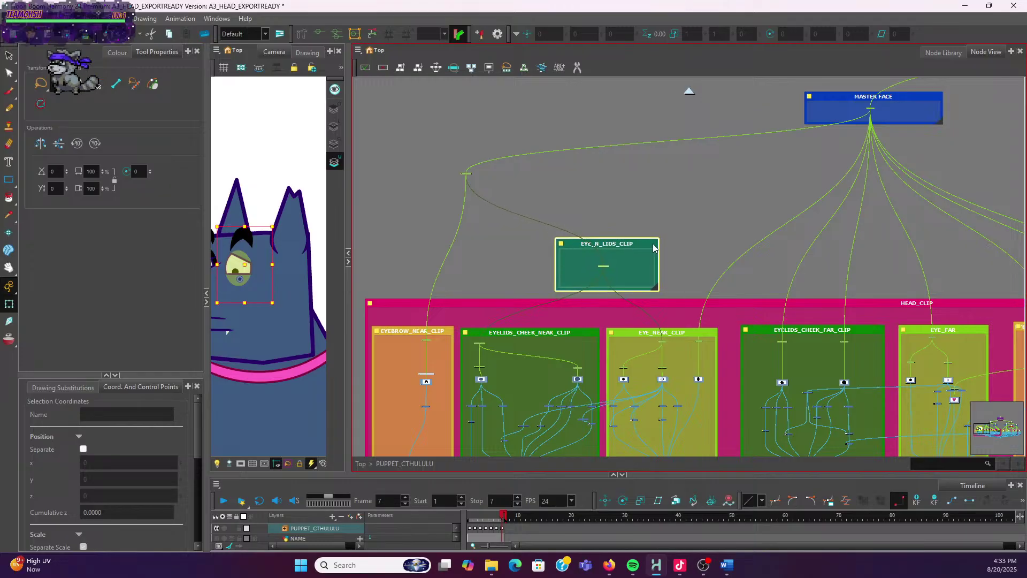
# Check the name of the peg above the near eye and rename the EYE_N_LIDS_CLIP backdrop as EYE_N_LIDS_NEAR_CLIP
pyautogui.scroll(-2, 490, 200)
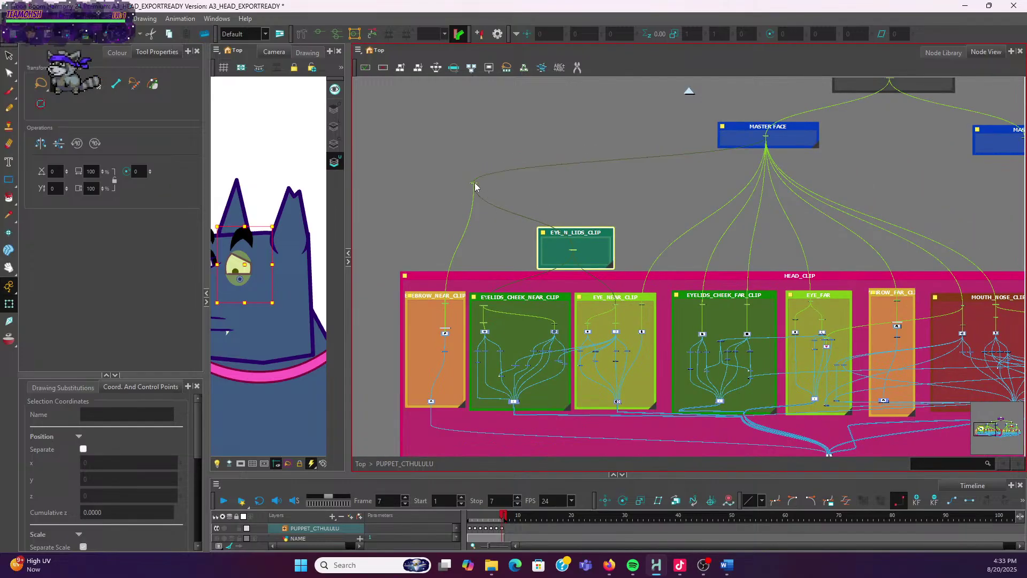
pyautogui.scroll(5, 476, 186)
pyautogui.click(476, 188)
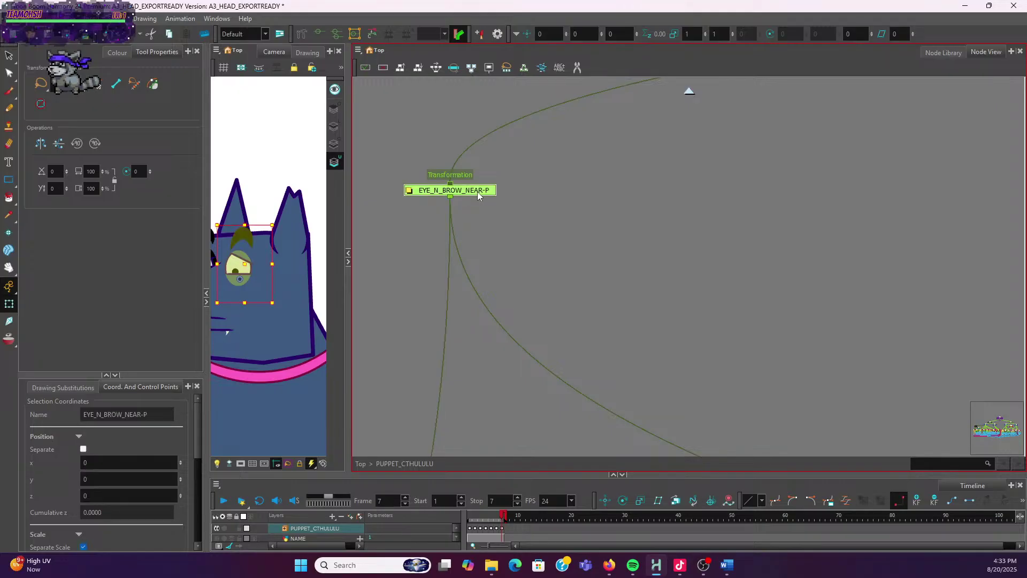
pyautogui.scroll(-5, 478, 191)
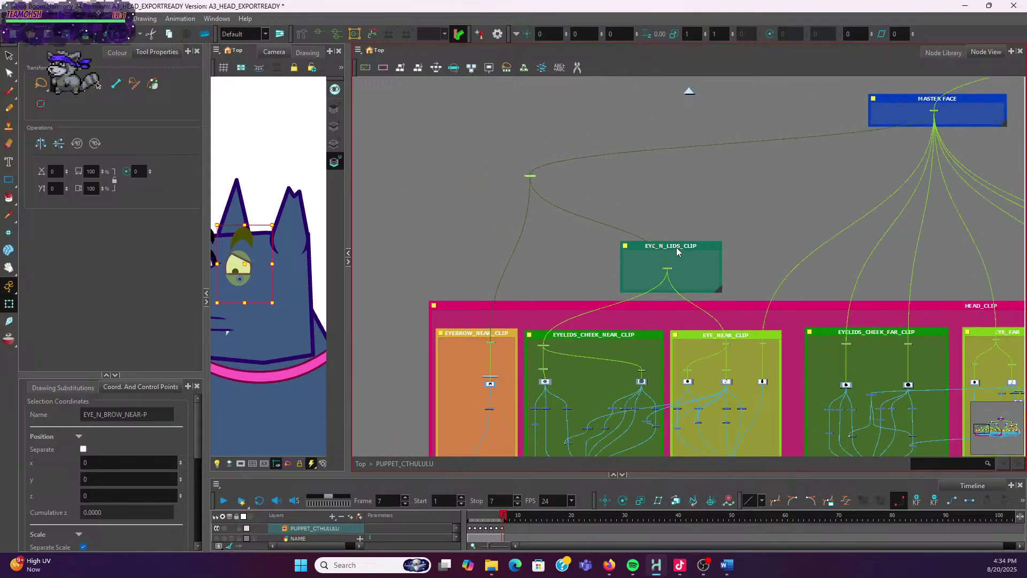
pyautogui.click(677, 246)
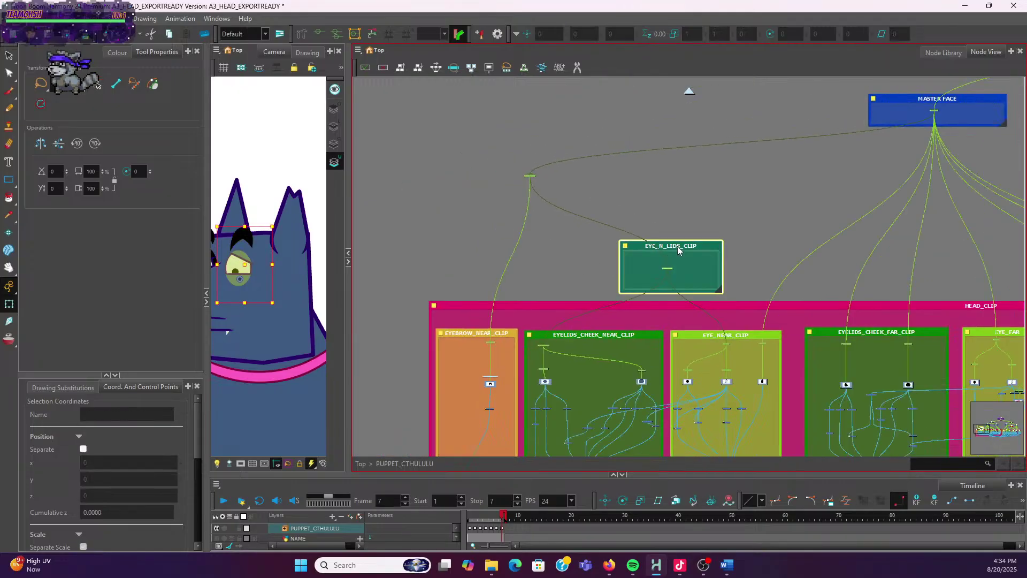
pyautogui.click(625, 247)
pyautogui.click(556, 307)
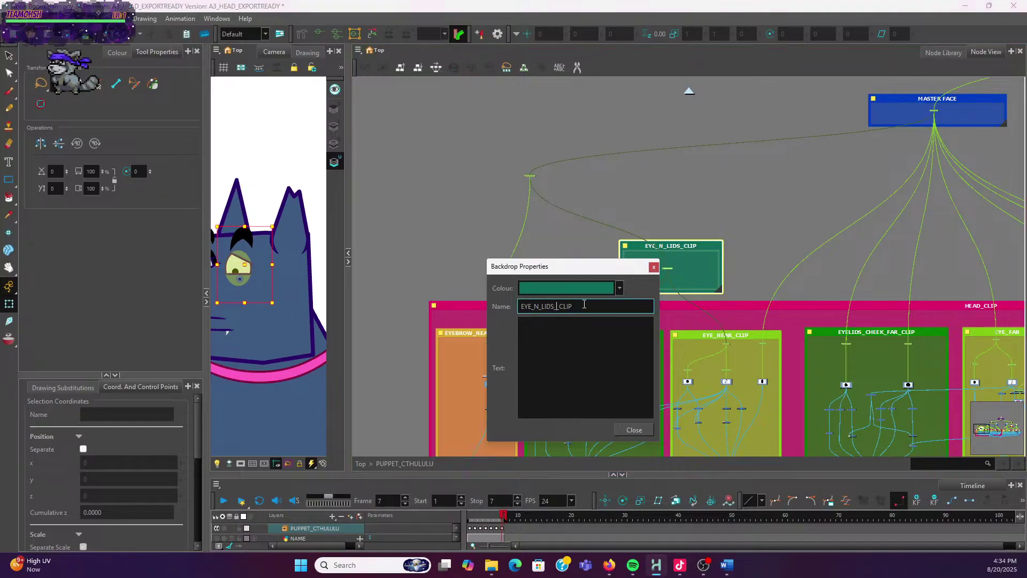
pyautogui.write('_NEAR')
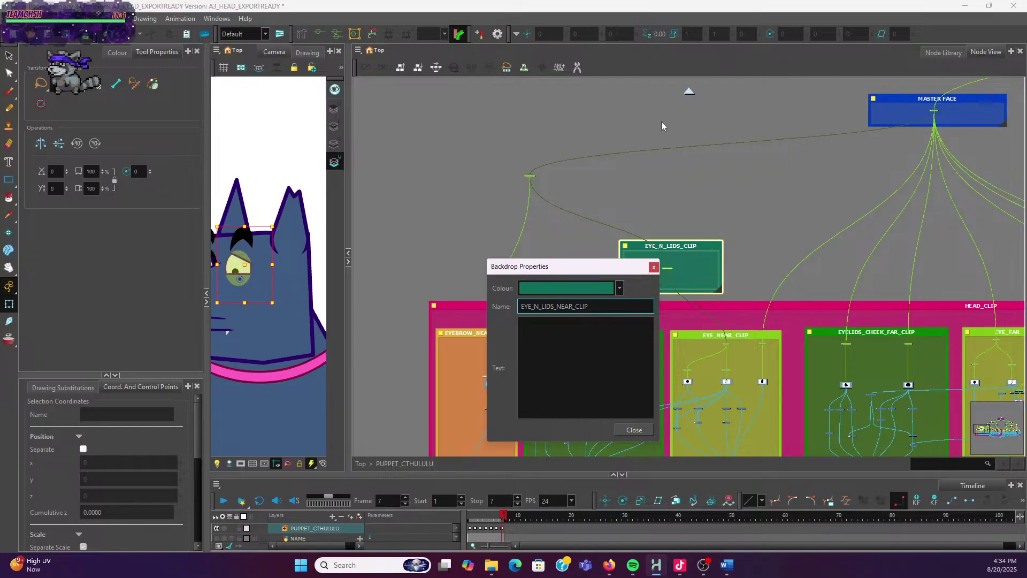
pyautogui.click(649, 273)
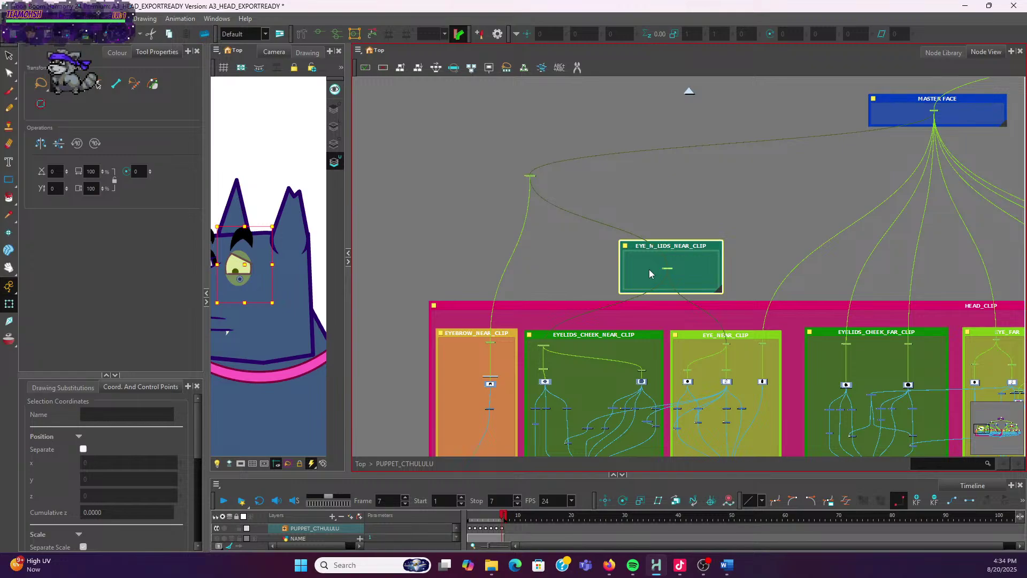
# Insert a backdrop around the EYE_N_BROW_NEAR-P peg
pyautogui.scroll(1, 517, 294)
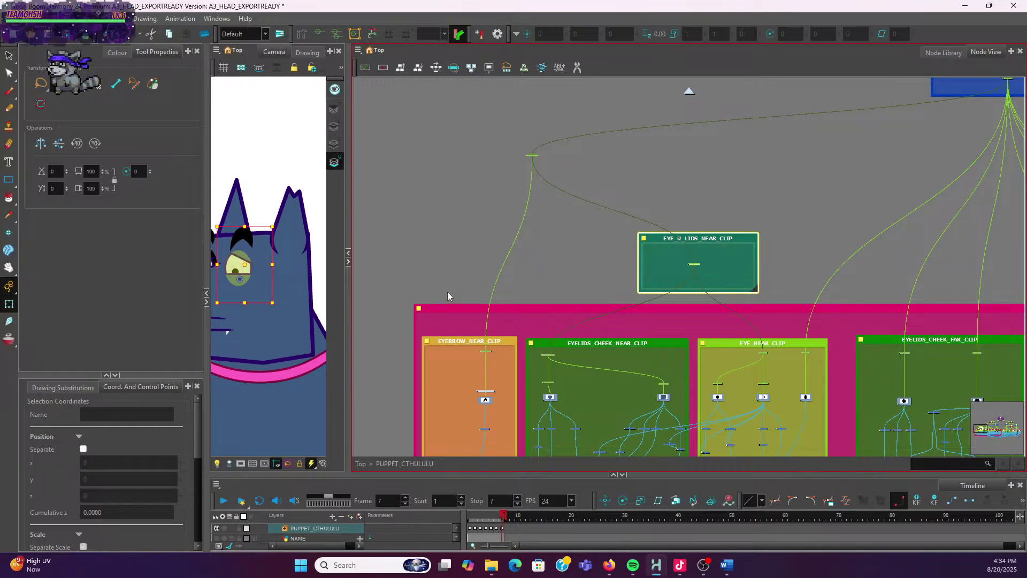
pyautogui.moveTo(530, 324); pyautogui.dragTo(601, 234)
pyautogui.scroll(3, 602, 234)
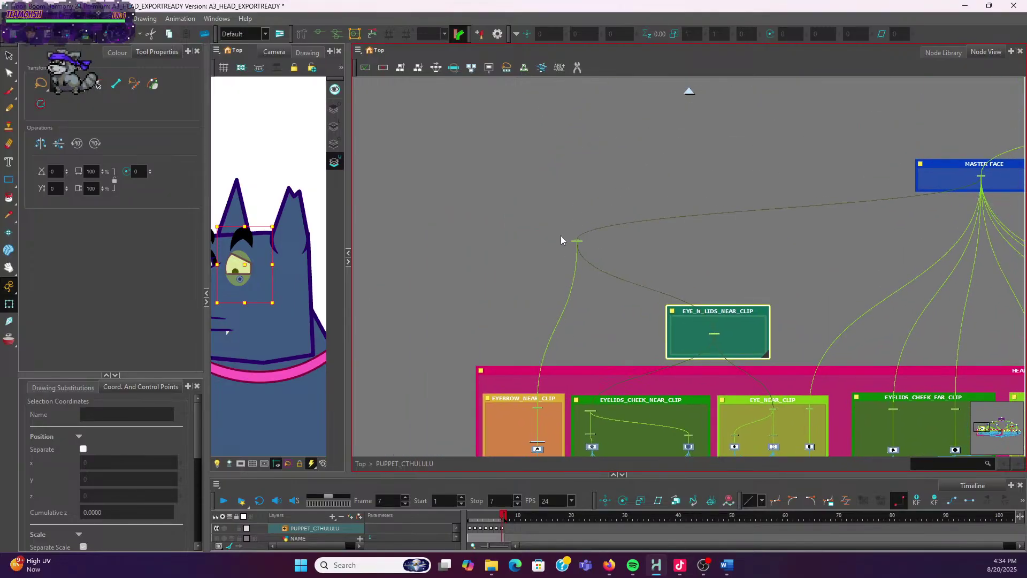
pyautogui.click(577, 241)
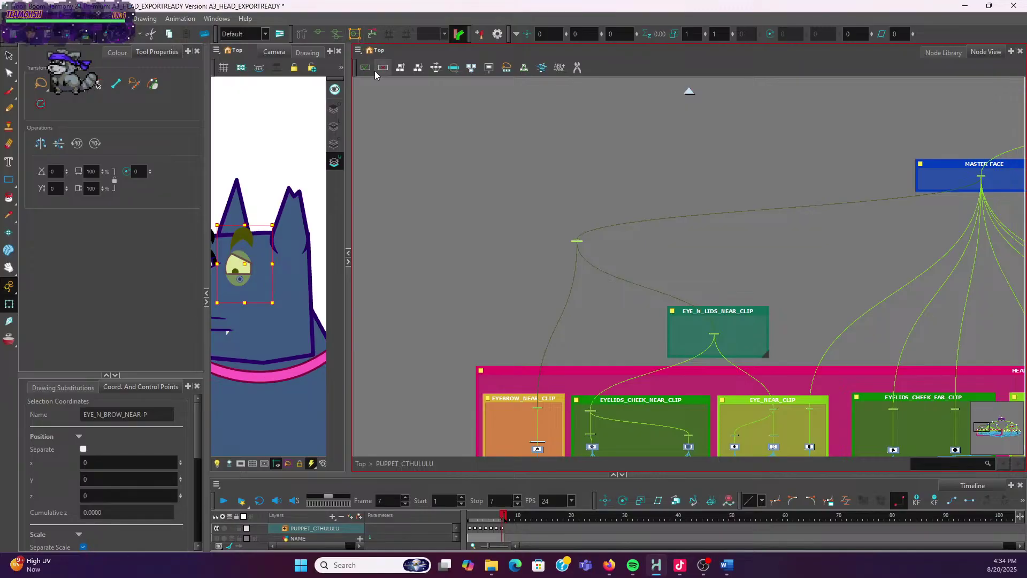
pyautogui.click(358, 51)
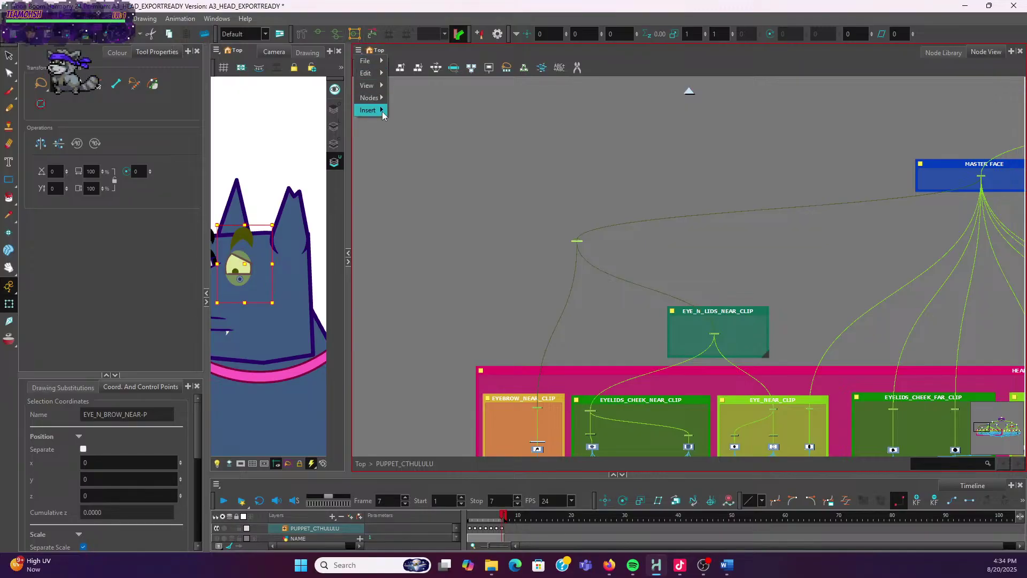
pyautogui.moveTo(382, 111)
pyautogui.click(446, 208)
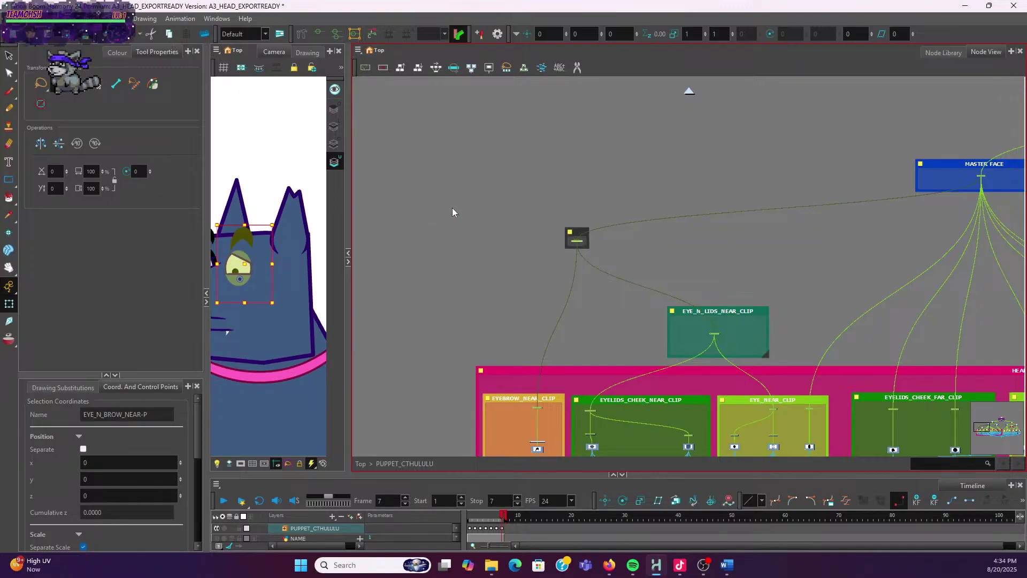
# Name the new backdrop around the eye-and-brow peg EYE_N_BROW_NEAR_CLIP
pyautogui.scroll(3, 573, 235)
pyautogui.doubleClick(564, 237)
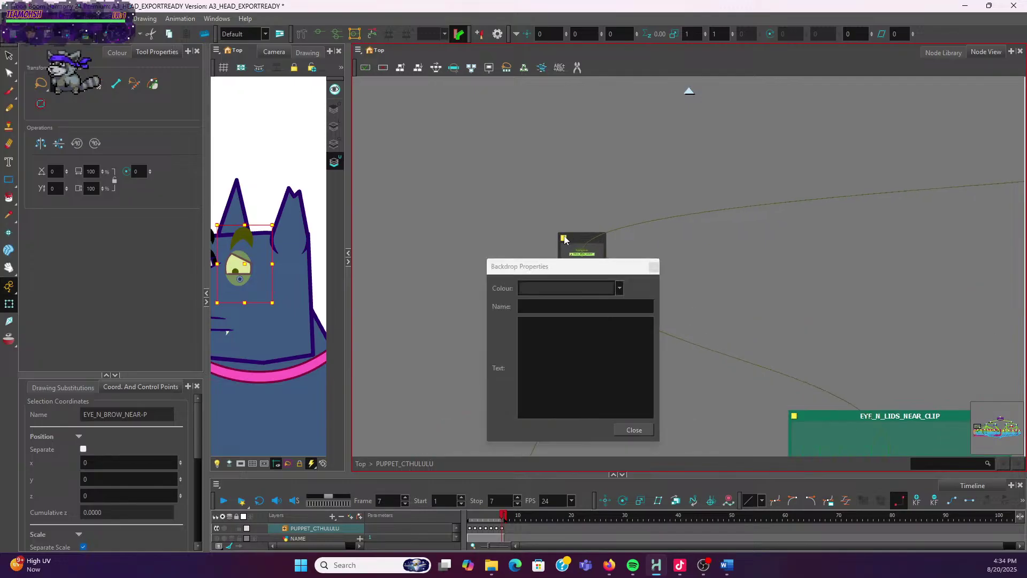
pyautogui.click(562, 302)
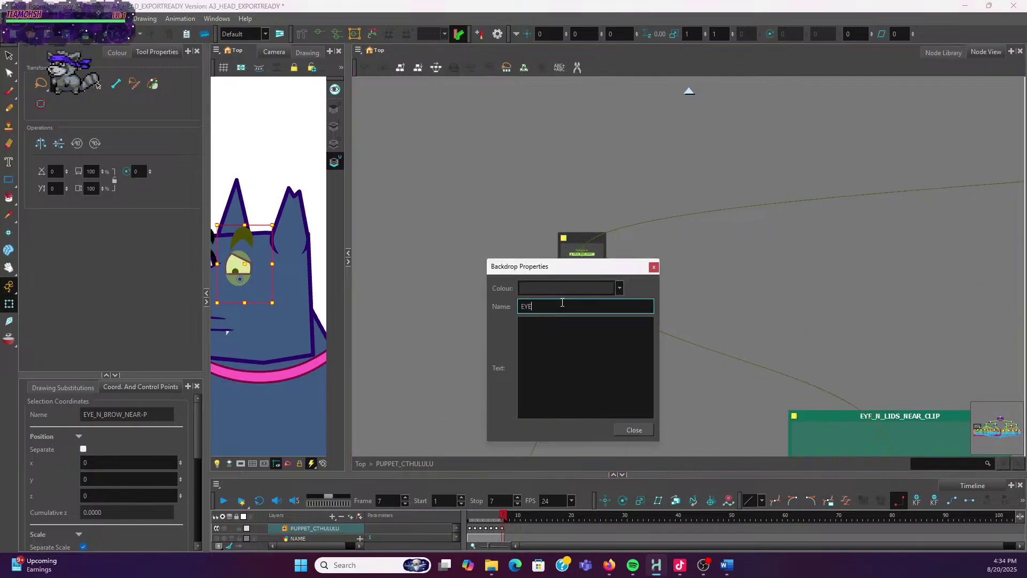
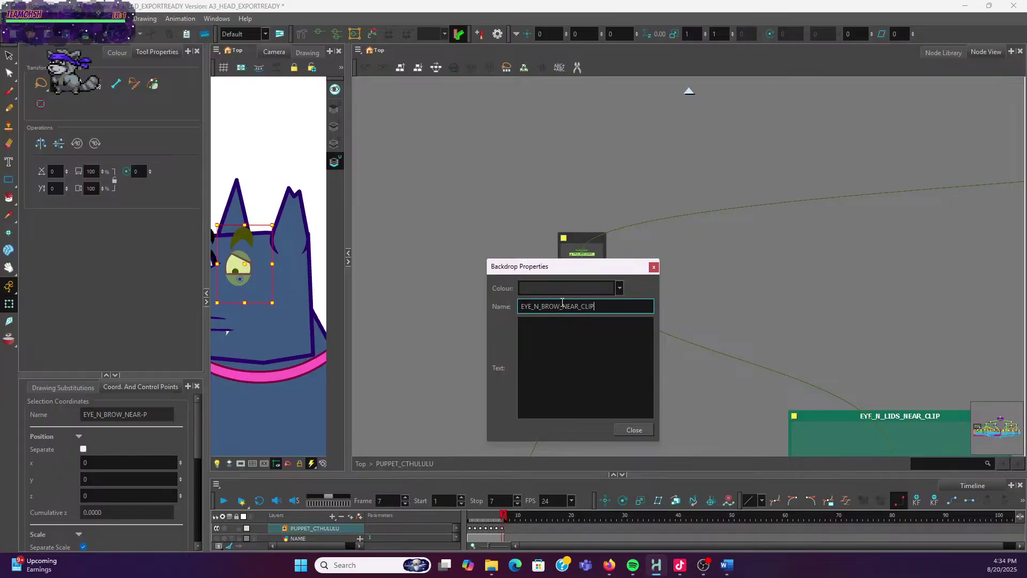
pyautogui.click(654, 267)
pyautogui.scroll(-2, 639, 256)
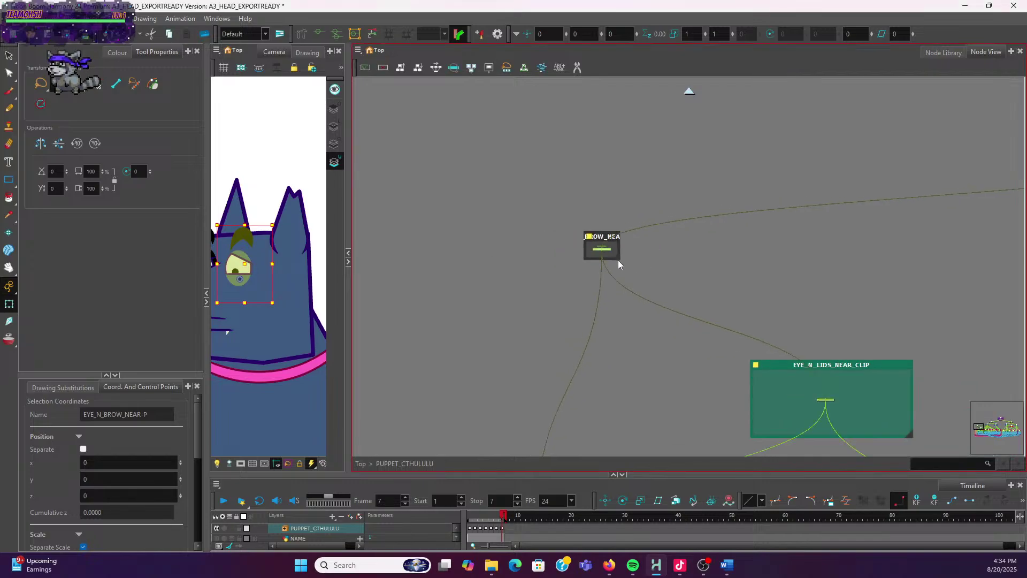
# Enlarge the EYE_N_BROW_NEAR_CLIP backdrop until its full title fits, and move its peg to the middle
pyautogui.moveTo(618, 260)
pyautogui.mouseDown()
pyautogui.moveTo(653, 300)
pyautogui.moveTo(662, 332)
pyautogui.moveTo(705, 329)
pyautogui.mouseUp()
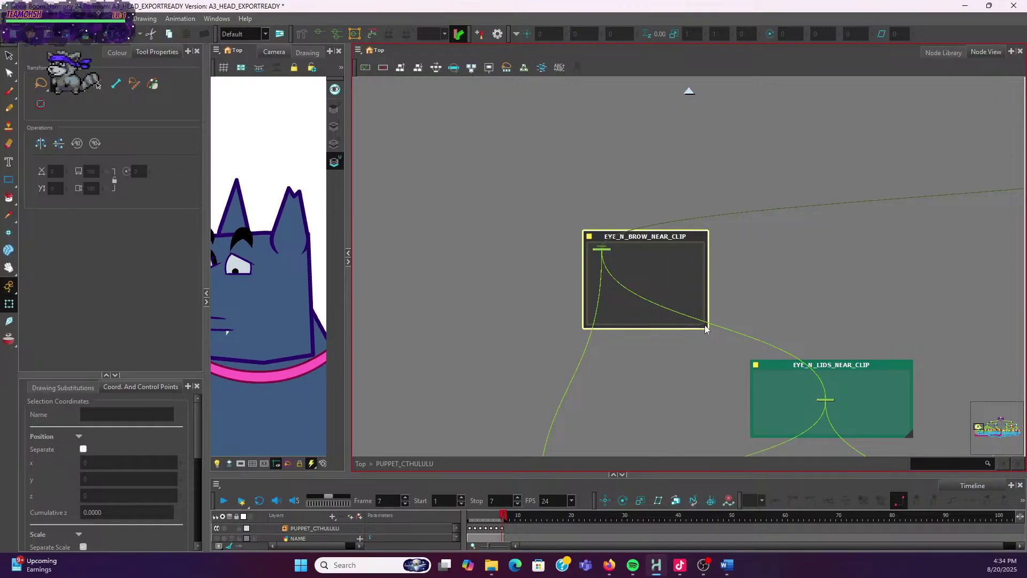
pyautogui.click(610, 250)
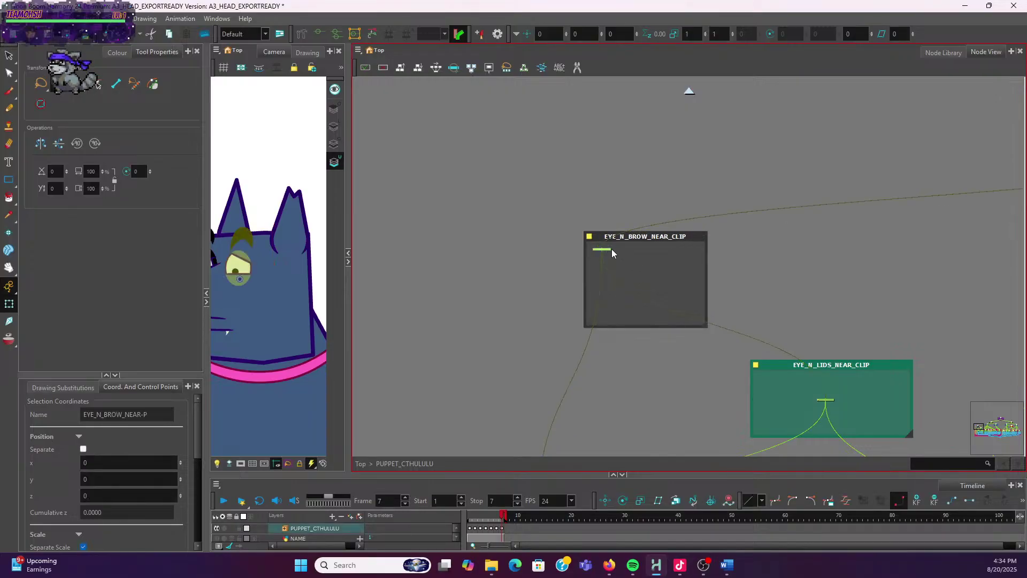
pyautogui.moveTo(608, 254); pyautogui.dragTo(649, 278)
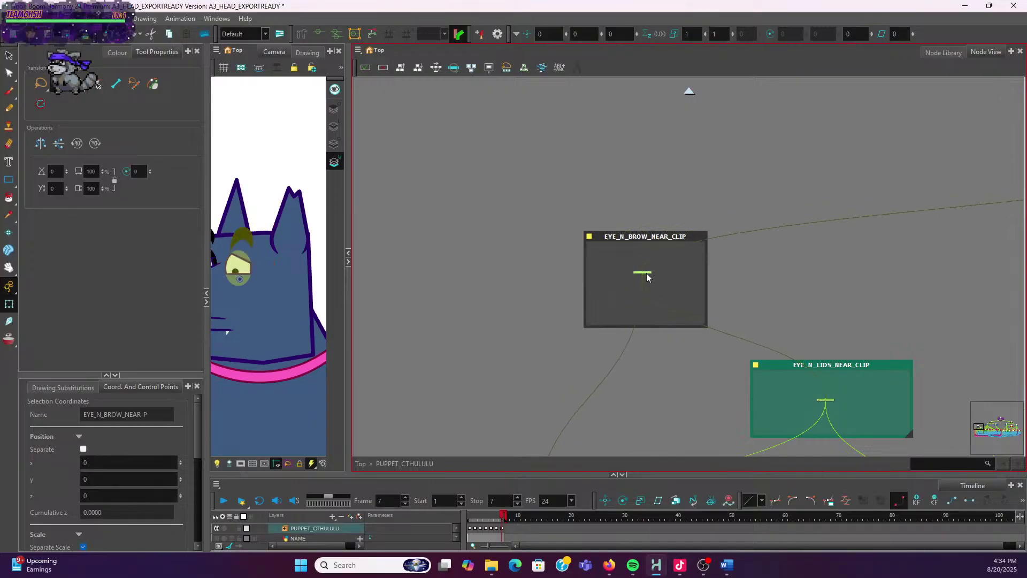
pyautogui.scroll(-5, 650, 279)
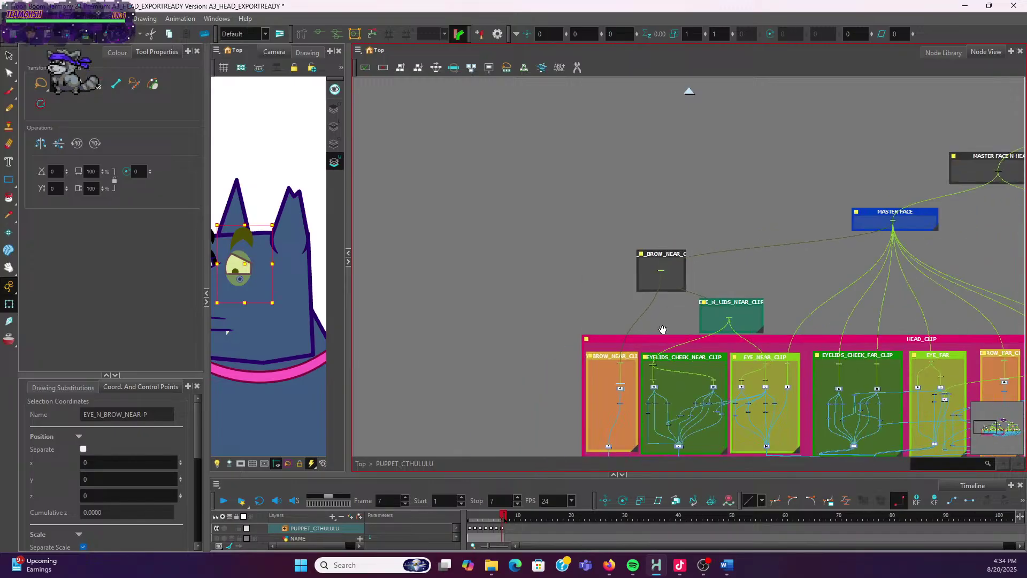
pyautogui.click(470, 293)
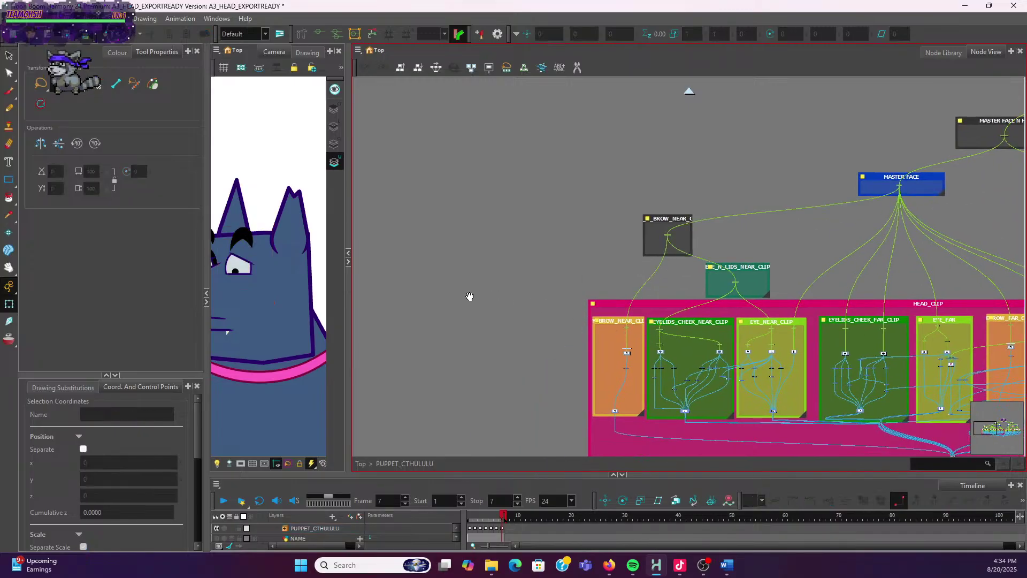
pyautogui.moveTo(469, 294); pyautogui.dragTo(431, 248)
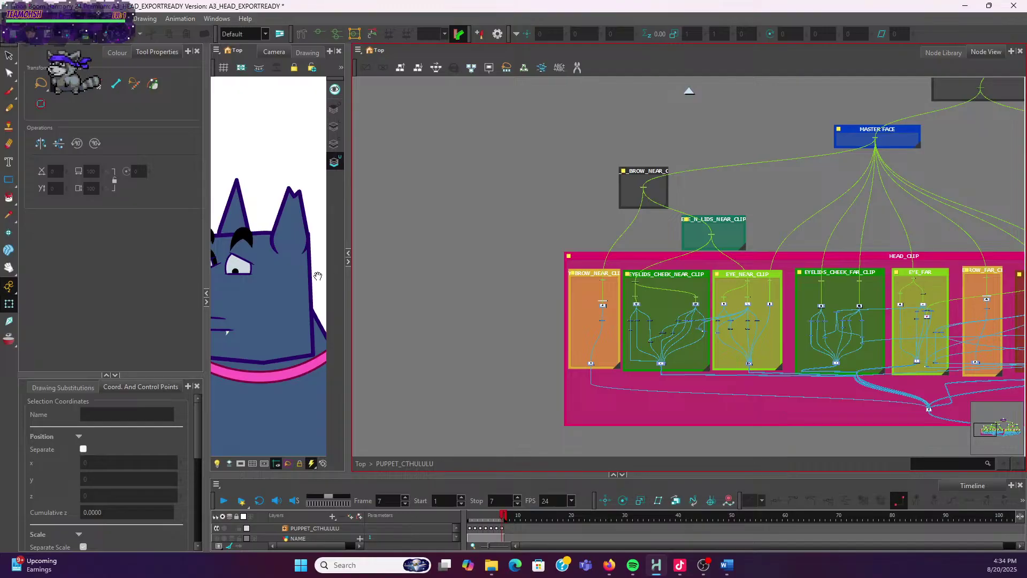
# Check which parts of the face the EYE_N_BROW_NEAR-P, EYEBROW_NEAR-P and EYE_N_LIDS_NEAR-P pegs control
pyautogui.scroll(-3, 493, 248)
pyautogui.scroll(3, 445, 248)
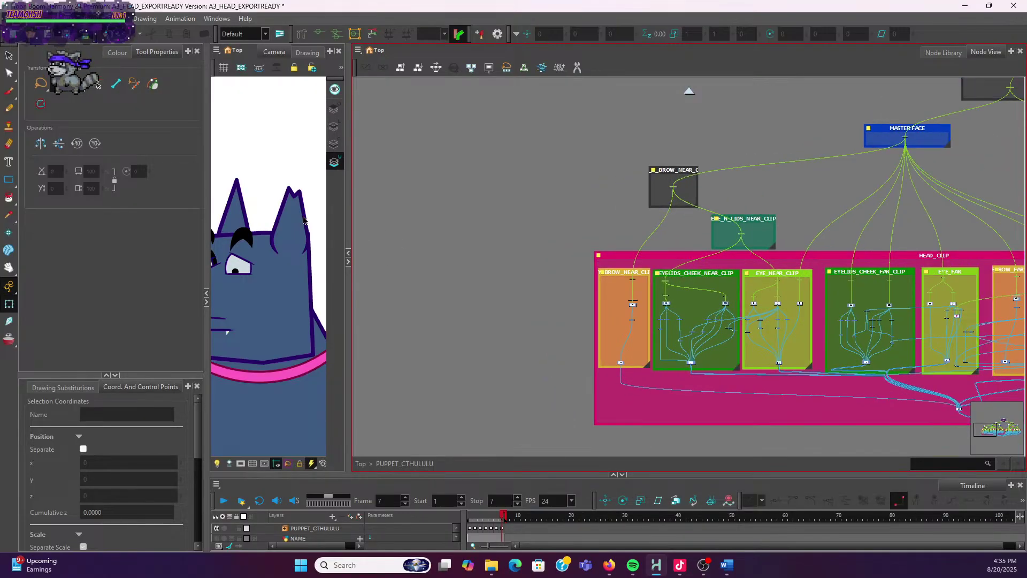
pyautogui.scroll(-2, 302, 222)
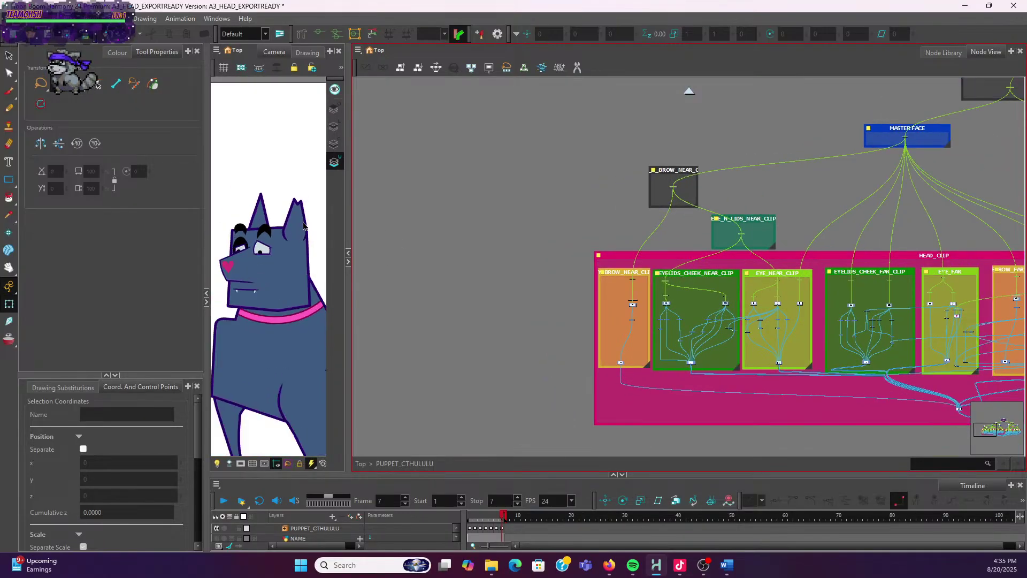
pyautogui.scroll(4, 613, 222)
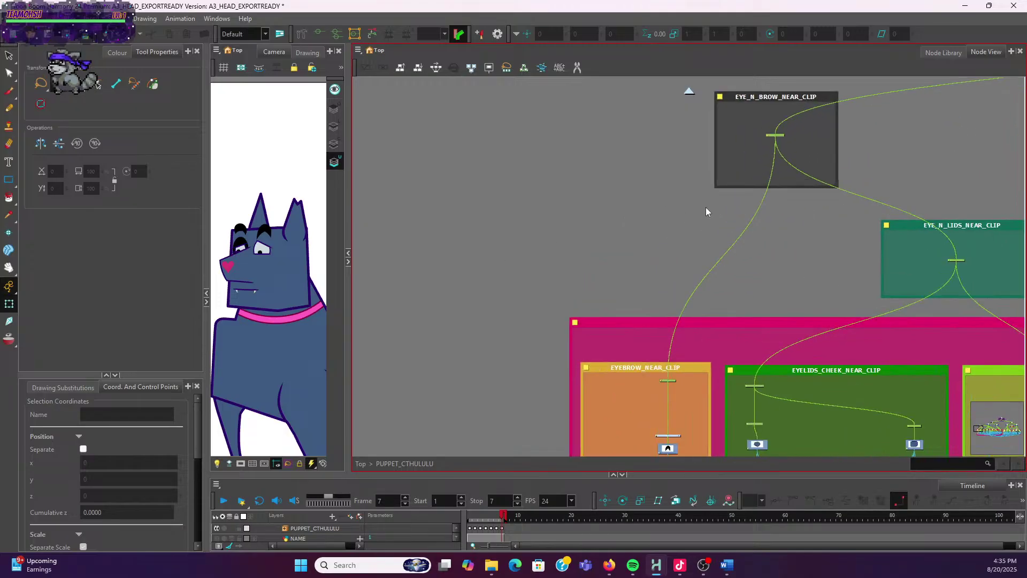
pyautogui.moveTo(803, 214); pyautogui.dragTo(659, 324)
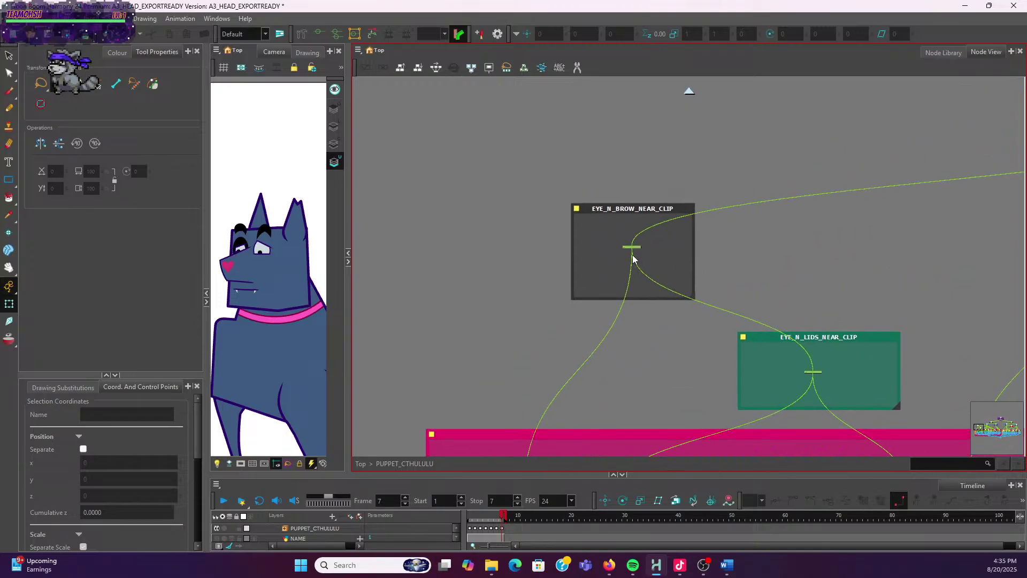
pyautogui.moveTo(637, 249); pyautogui.dragTo(634, 250)
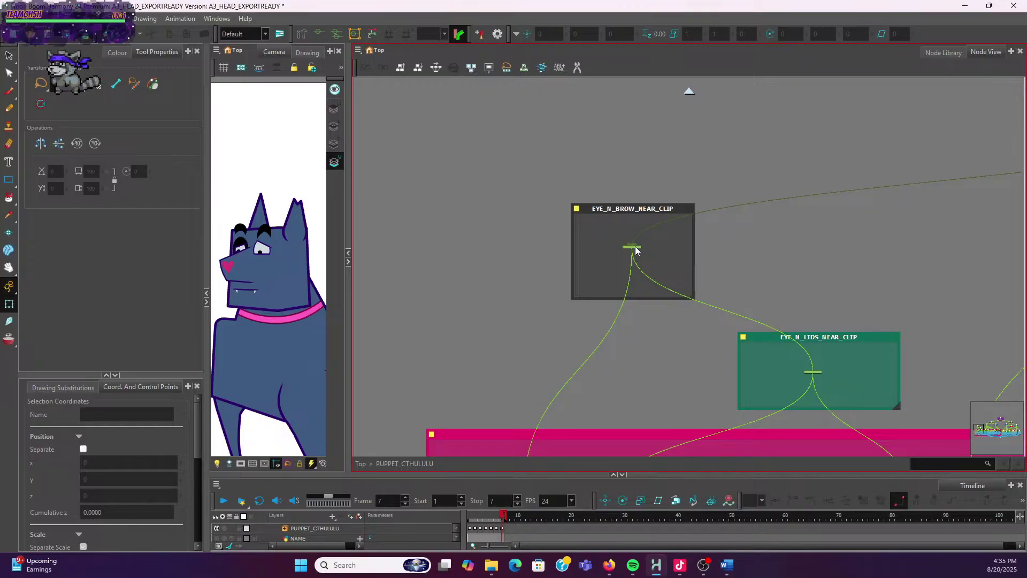
pyautogui.click(637, 249)
pyautogui.scroll(-2, 592, 332)
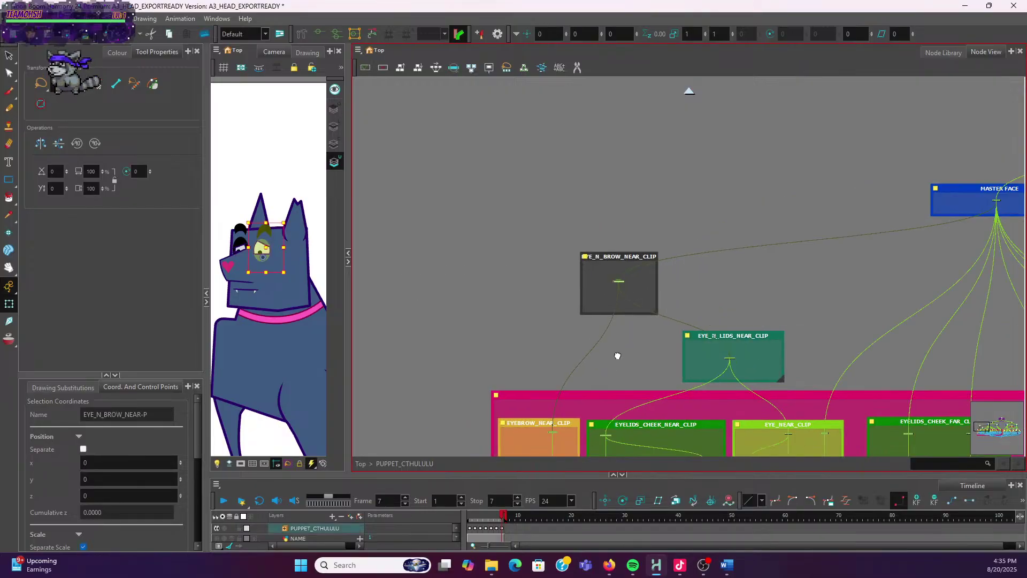
pyautogui.scroll(4, 601, 307)
pyautogui.click(579, 310)
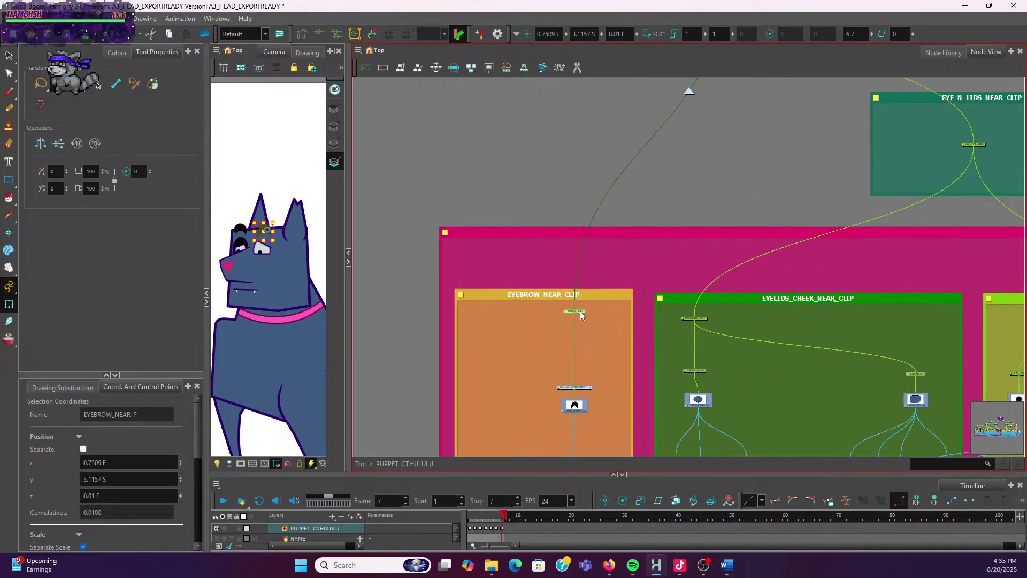
pyautogui.scroll(-5, 635, 159)
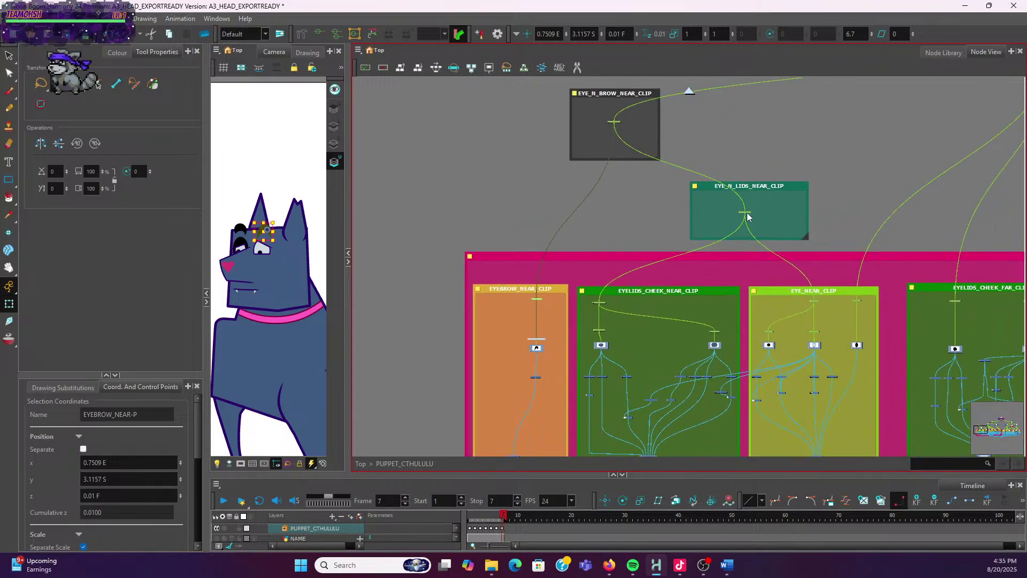
pyautogui.click(750, 213)
pyautogui.click(749, 214)
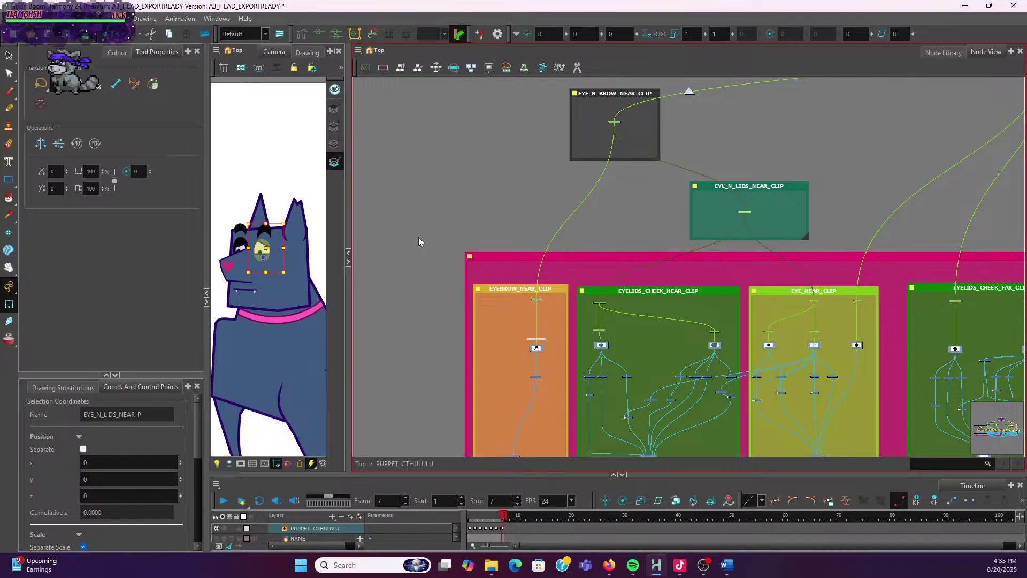
pyautogui.click(608, 571)
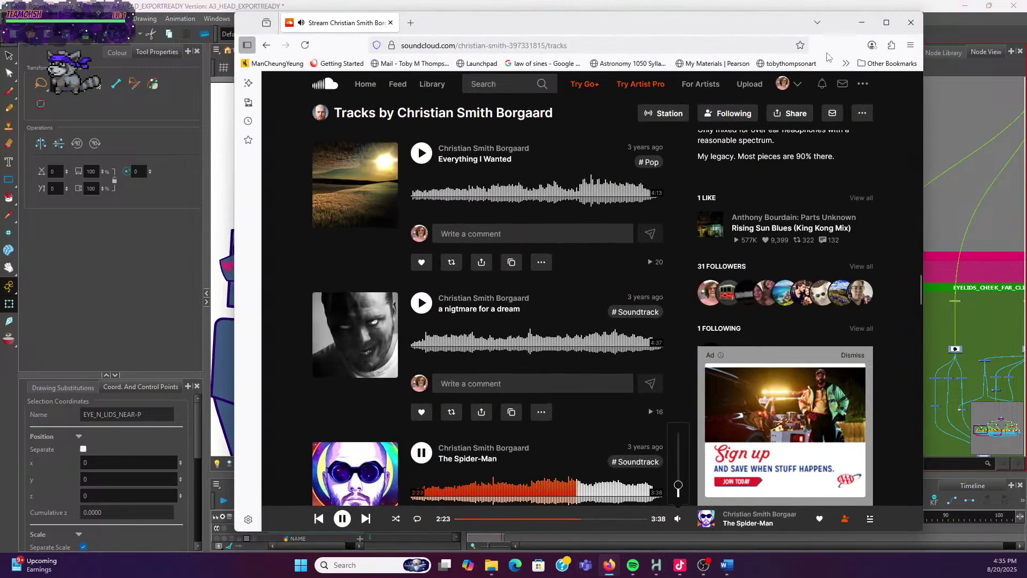
pyautogui.click(870, 26)
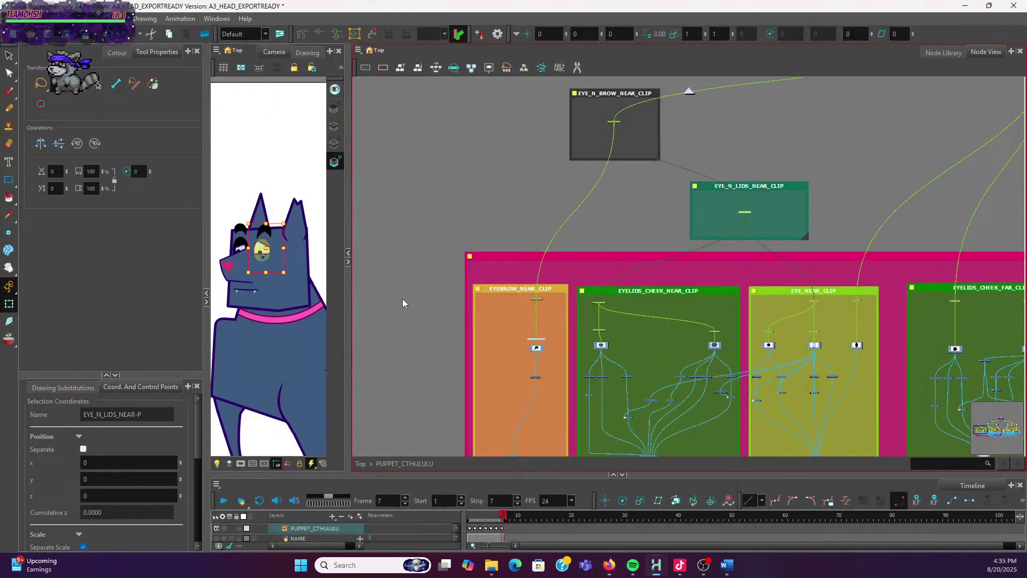
# In EYELIDS_CHEEK_NEAR_CLIP, move the node fed by the near eyeball drawing over to the eyelid branch, just above the cutter it feeds
pyautogui.scroll(-2, 402, 298)
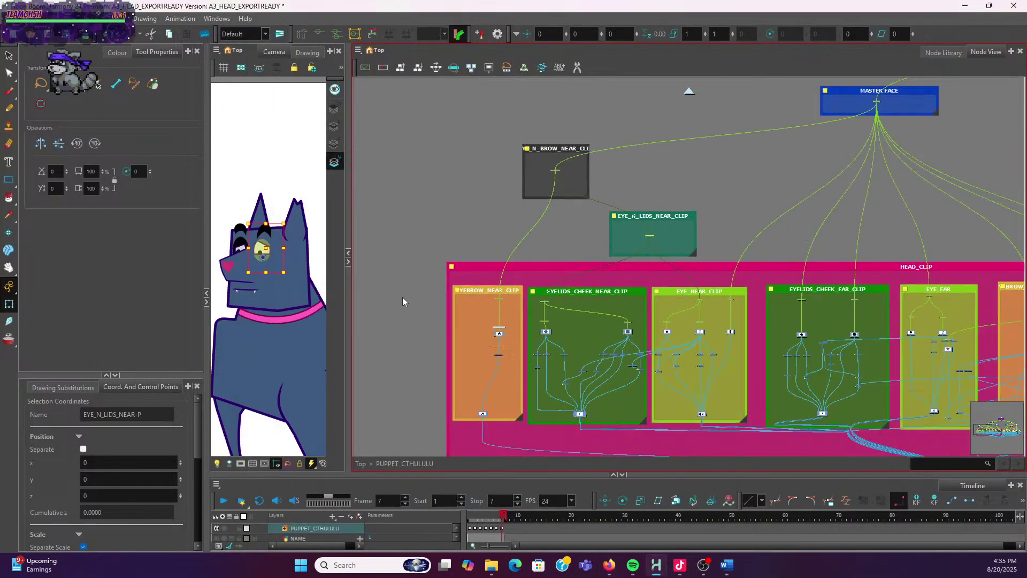
pyautogui.scroll(-2, 749, 304)
pyautogui.scroll(-1, 558, 289)
pyautogui.scroll(5, 558, 289)
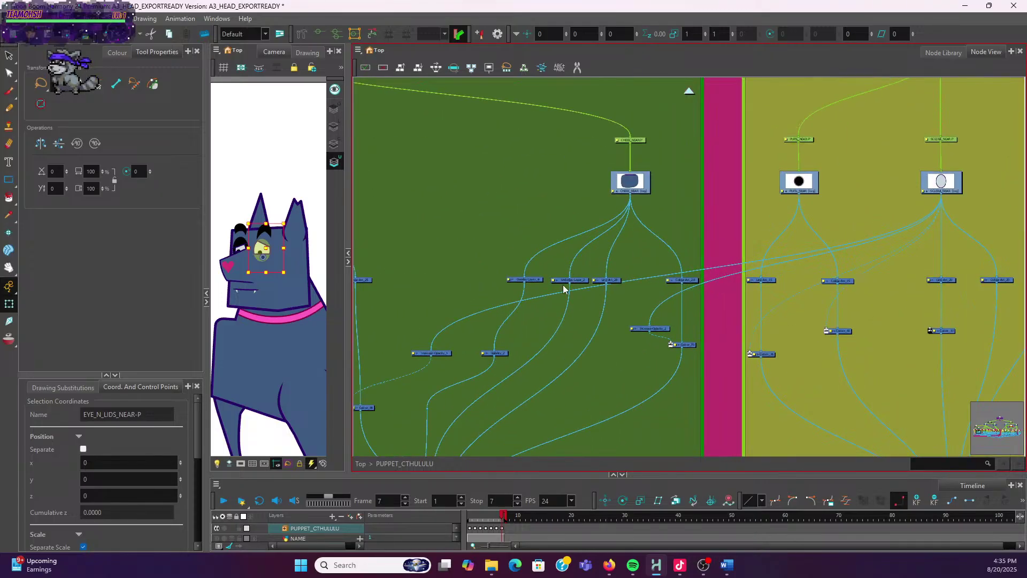
pyautogui.click(444, 355)
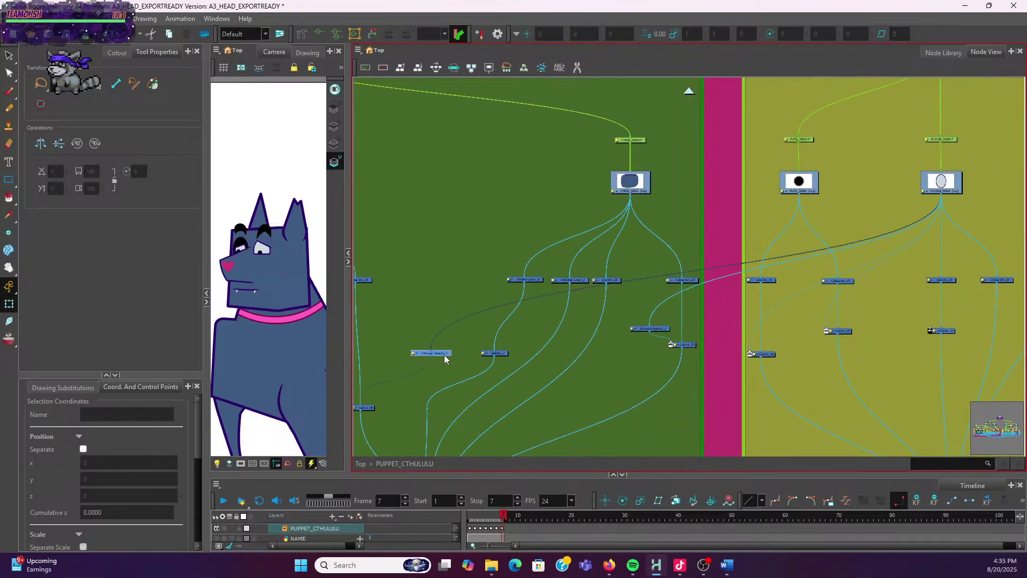
pyautogui.moveTo(444, 355); pyautogui.dragTo(439, 290)
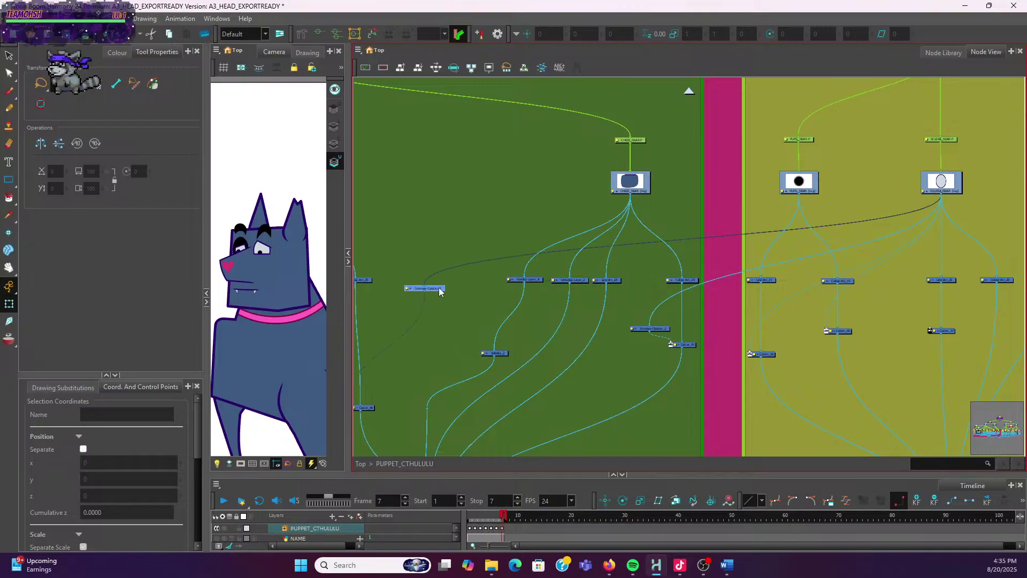
pyautogui.scroll(-3, 471, 308)
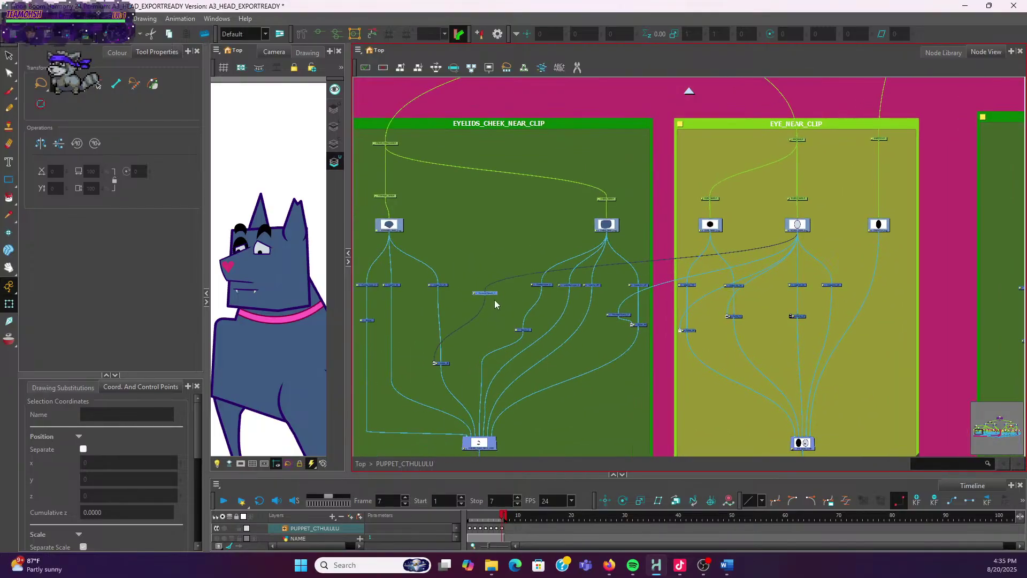
pyautogui.click(491, 288)
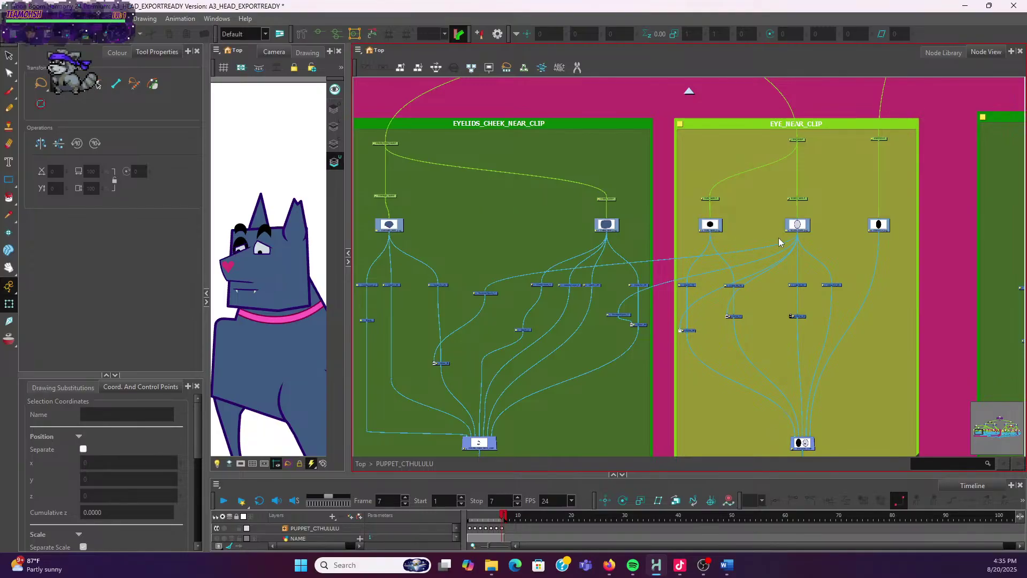
pyautogui.scroll(-2, 599, 338)
pyautogui.scroll(4, 558, 350)
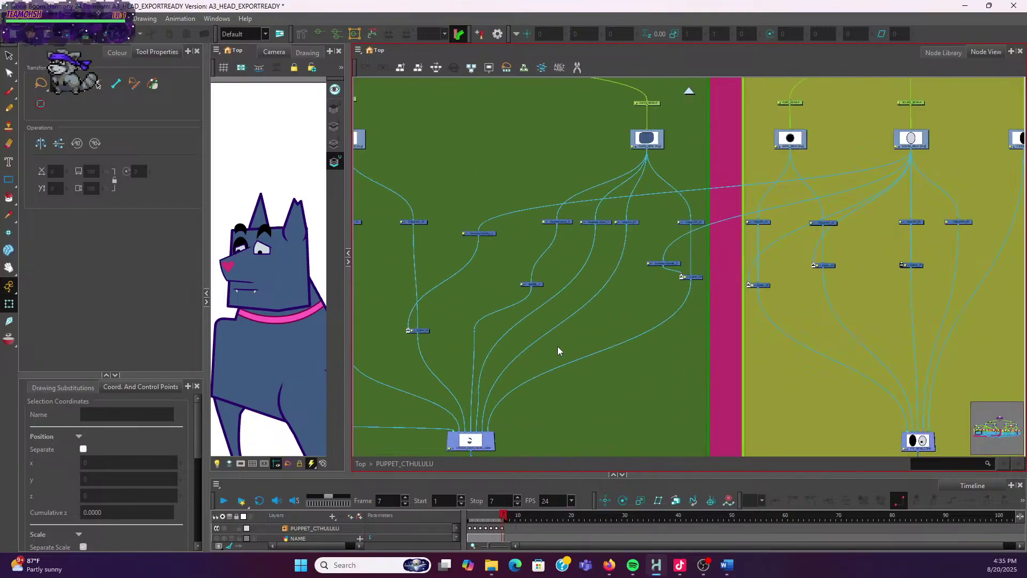
pyautogui.click(531, 284)
pyautogui.scroll(-3, 529, 257)
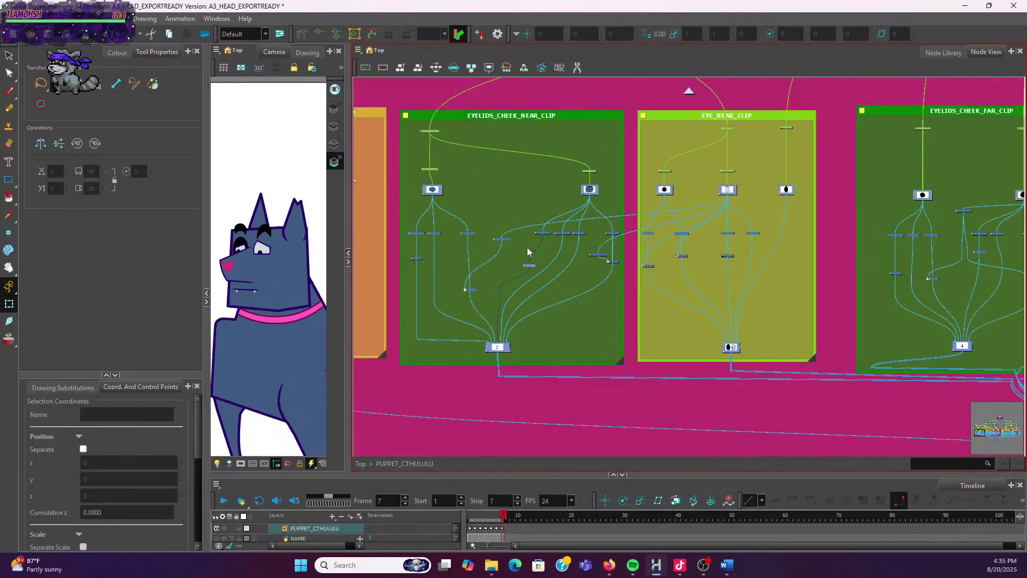
pyautogui.moveTo(509, 239); pyautogui.dragTo(459, 255)
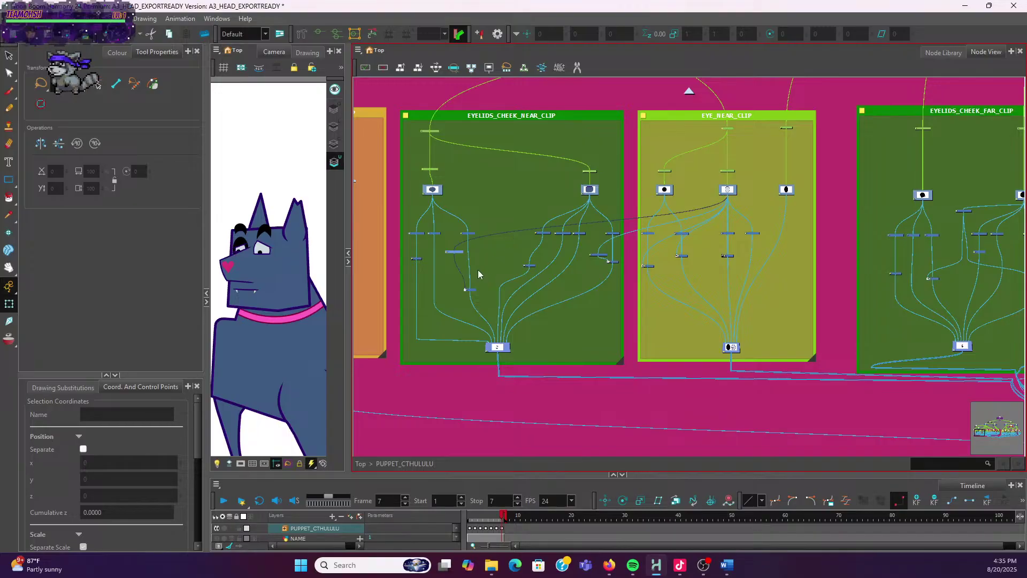
pyautogui.click(533, 226)
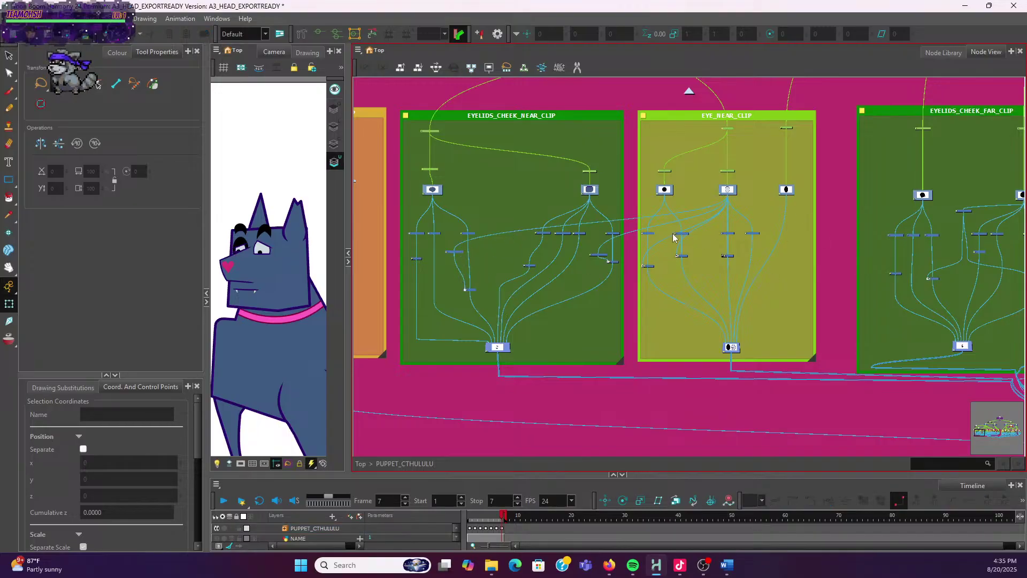
# Nudge the EYE_N_LIDS_NEAR_CLIP backdrop with its peg slightly closer to the EYE_N_BROW_NEAR_CLIP backdrop
pyautogui.scroll(3, 677, 236)
pyautogui.scroll(-5, 677, 236)
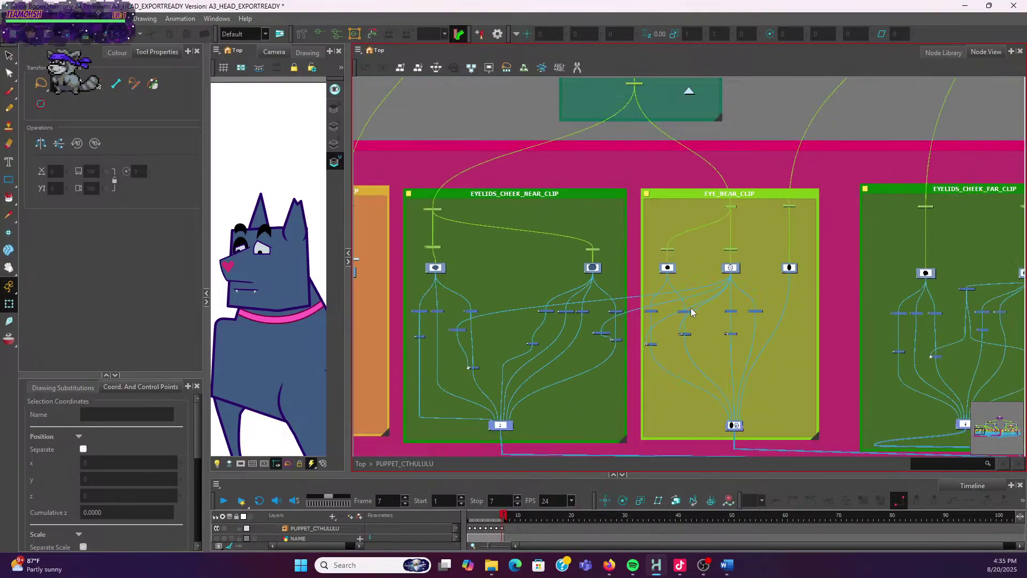
pyautogui.scroll(-3, 705, 307)
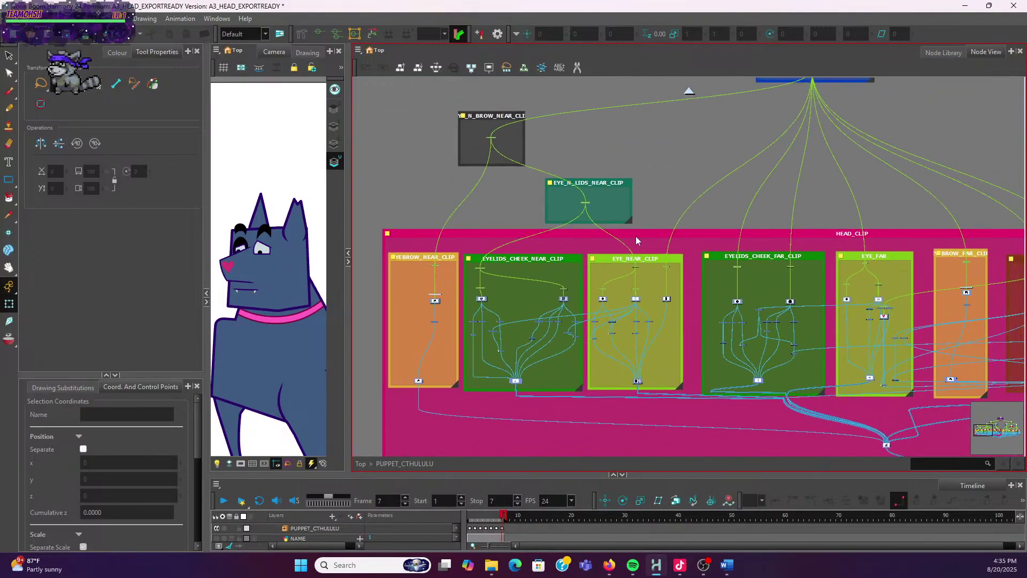
pyautogui.scroll(-3, 605, 184)
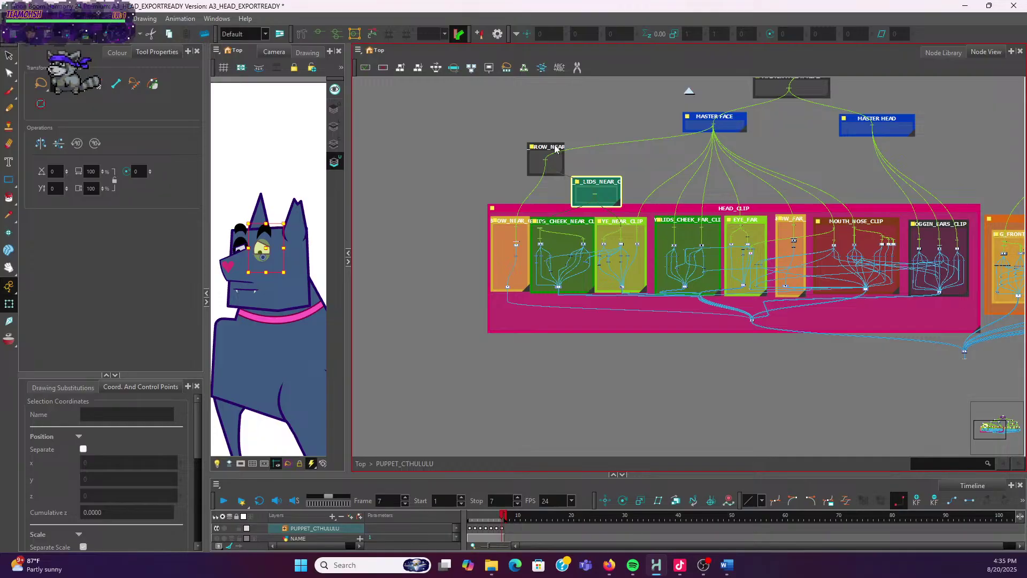
pyautogui.click(561, 151)
pyautogui.scroll(2, 678, 231)
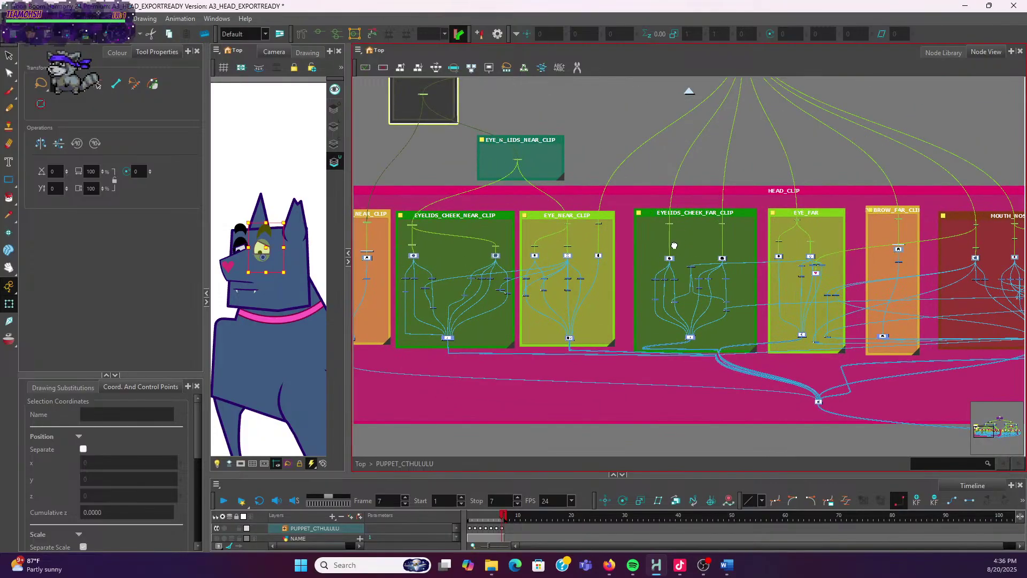
pyautogui.moveTo(680, 225); pyautogui.dragTo(629, 326)
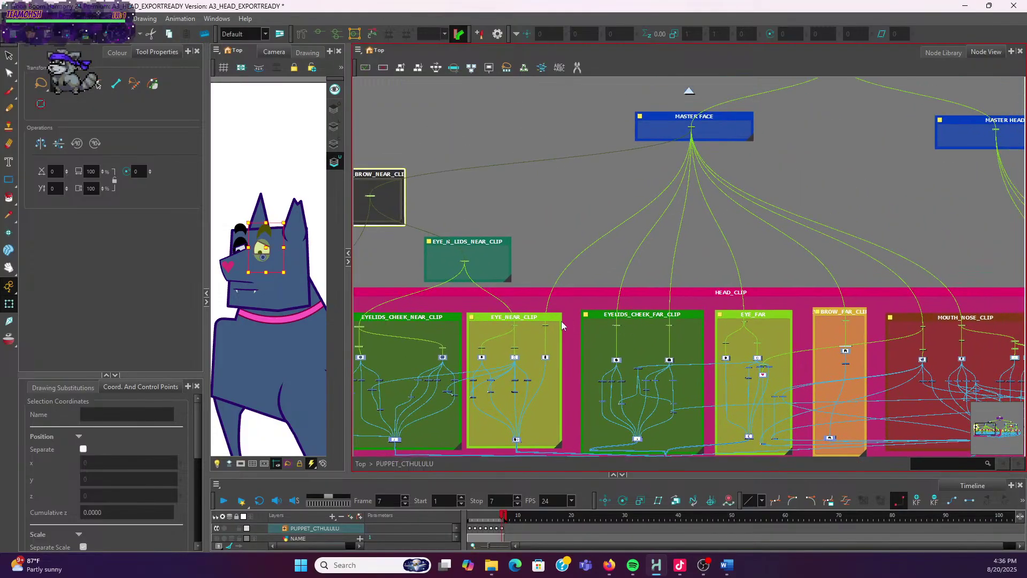
pyautogui.scroll(2, 560, 321)
pyautogui.scroll(-2, 560, 322)
pyautogui.moveTo(540, 235); pyautogui.dragTo(580, 268)
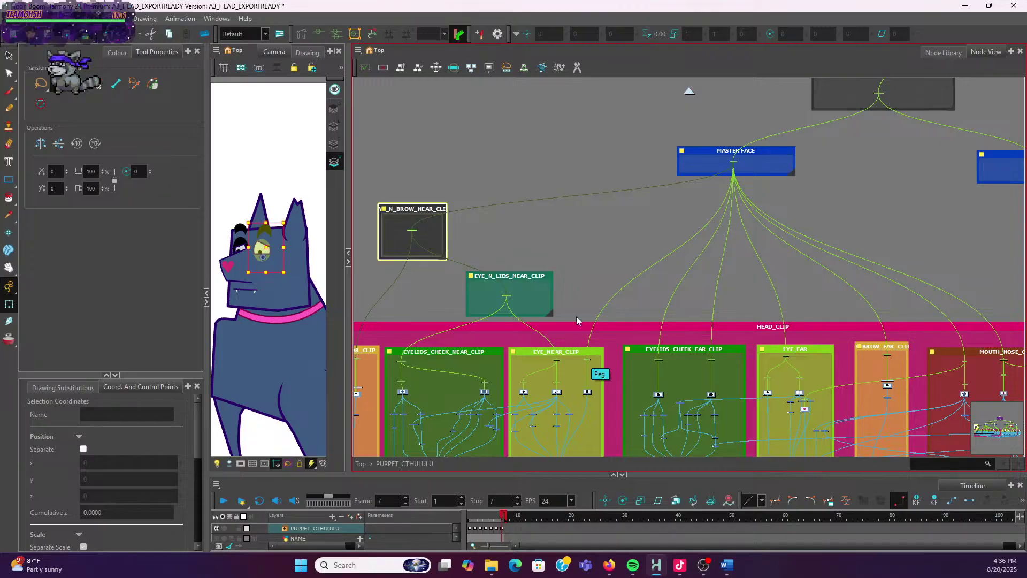
pyautogui.moveTo(546, 279); pyautogui.dragTo(538, 275)
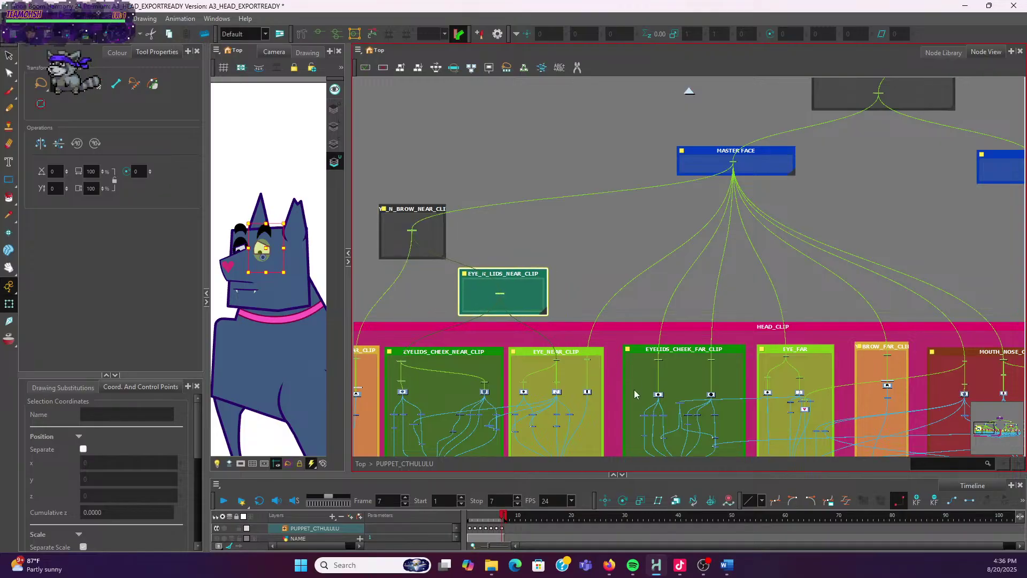
# Move the EYEPATCH-P peg out of EYE_NEAR_CLIP to above HEAD_CLIP, level with the EYE_N_LIDS_NEAR_CLIP peg
pyautogui.moveTo(611, 395); pyautogui.dragTo(600, 328)
pyautogui.scroll(4, 581, 364)
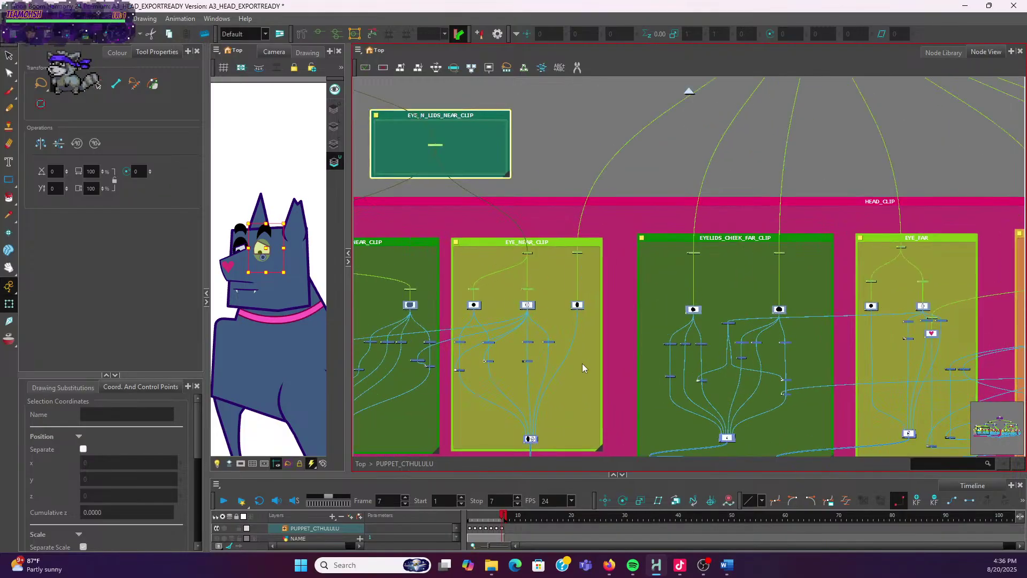
pyautogui.scroll(3, 560, 333)
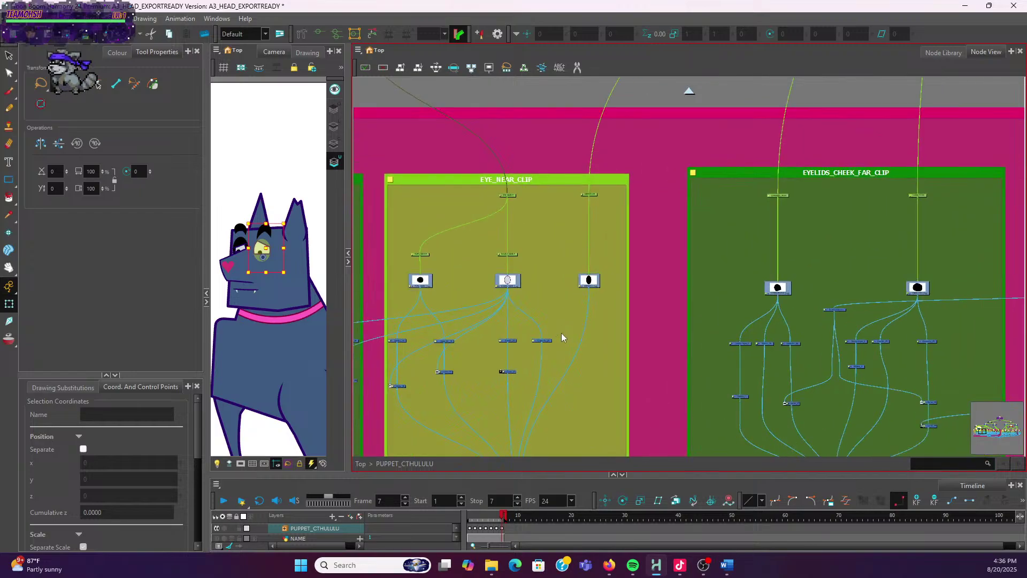
pyautogui.scroll(-4, 567, 330)
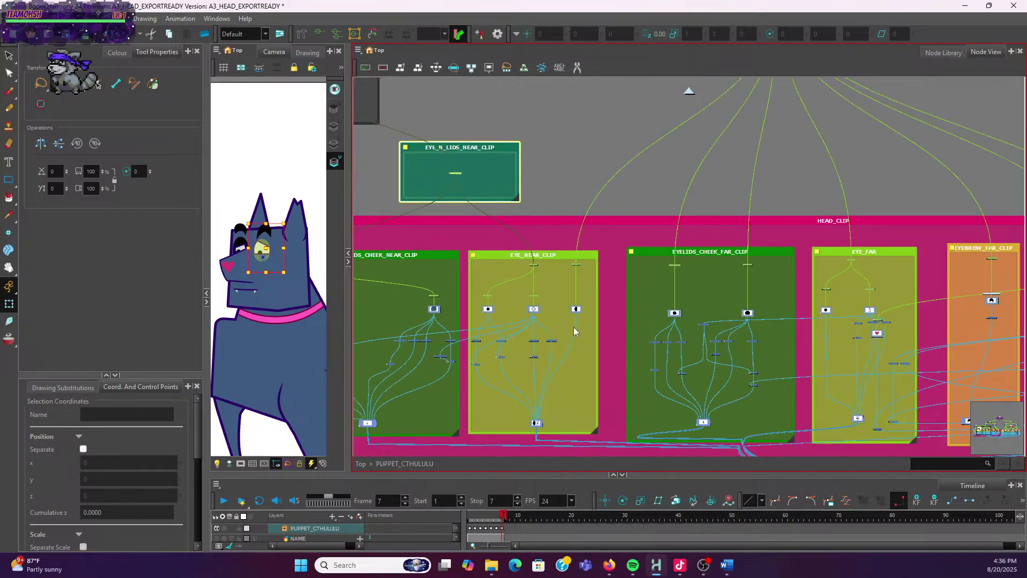
pyautogui.click(578, 266)
pyautogui.scroll(-1, 585, 261)
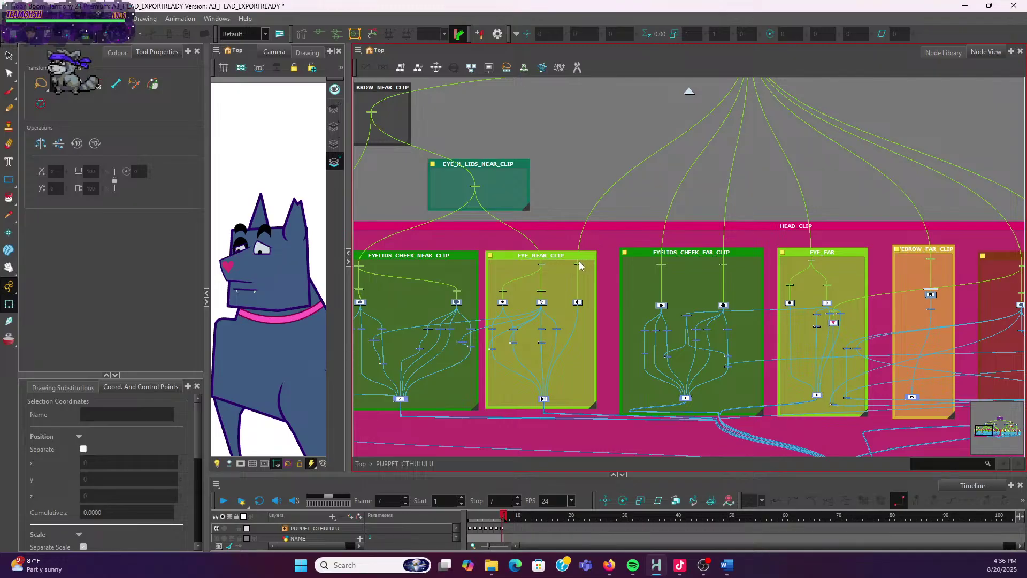
pyautogui.click(579, 264)
pyautogui.moveTo(580, 264); pyautogui.dragTo(585, 190)
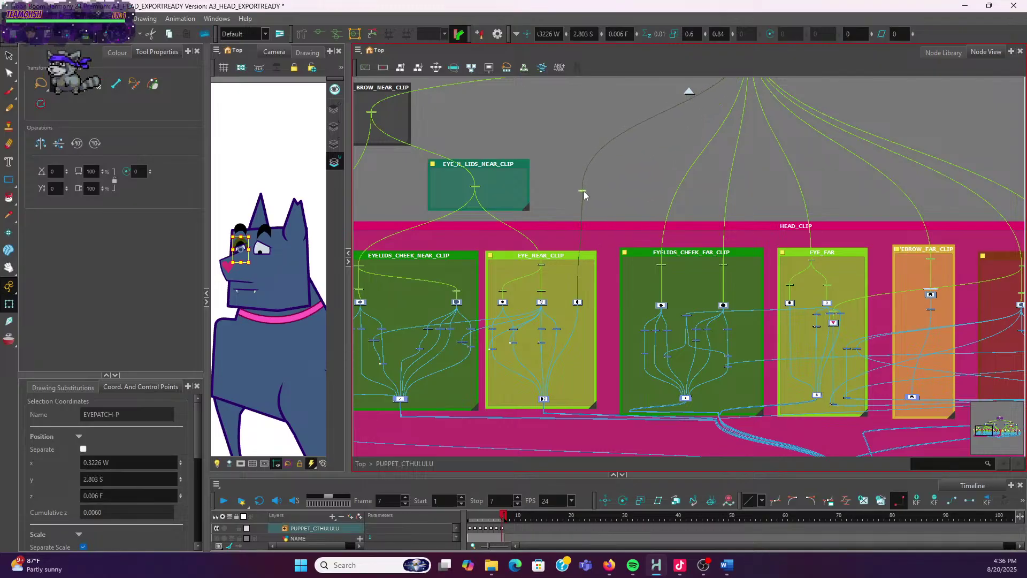
# Add a backdrop around the EYEPATCH-P peg above HEAD_CLIP and enlarge it to about the size of the EYE_N_LIDS_NEAR_CLIP backdrop
pyautogui.scroll(-3, 572, 182)
pyautogui.scroll(-1, 571, 184)
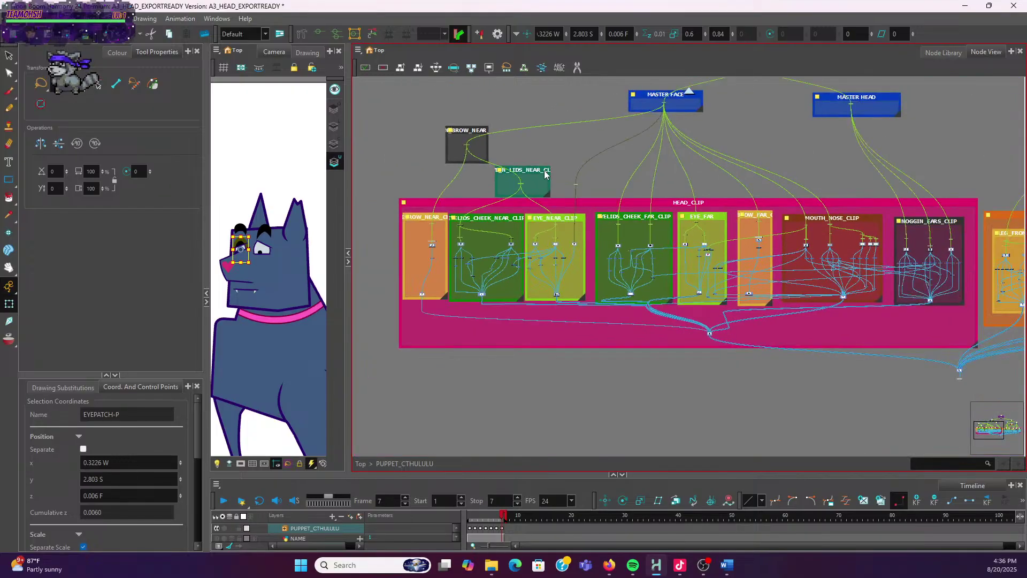
pyautogui.click(545, 173)
pyautogui.scroll(2, 600, 181)
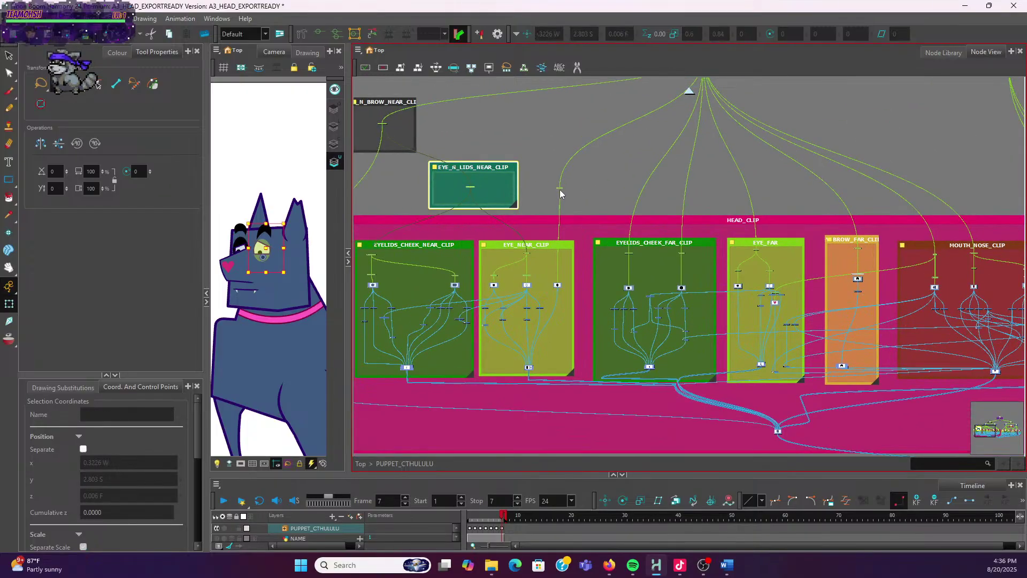
pyautogui.click(560, 188)
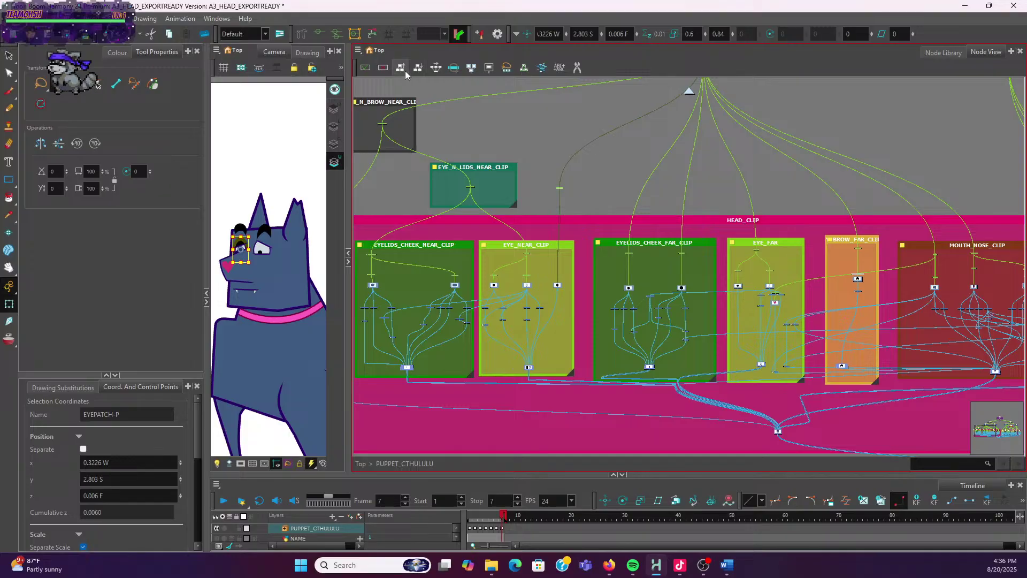
pyautogui.click(359, 50)
pyautogui.moveTo(374, 110)
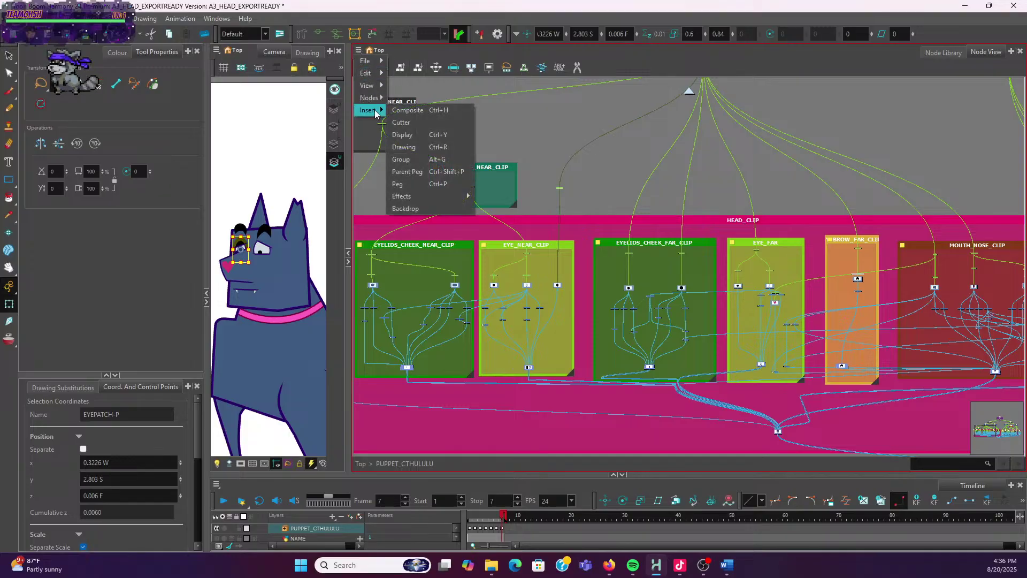
pyautogui.click(423, 208)
pyautogui.scroll(2, 531, 149)
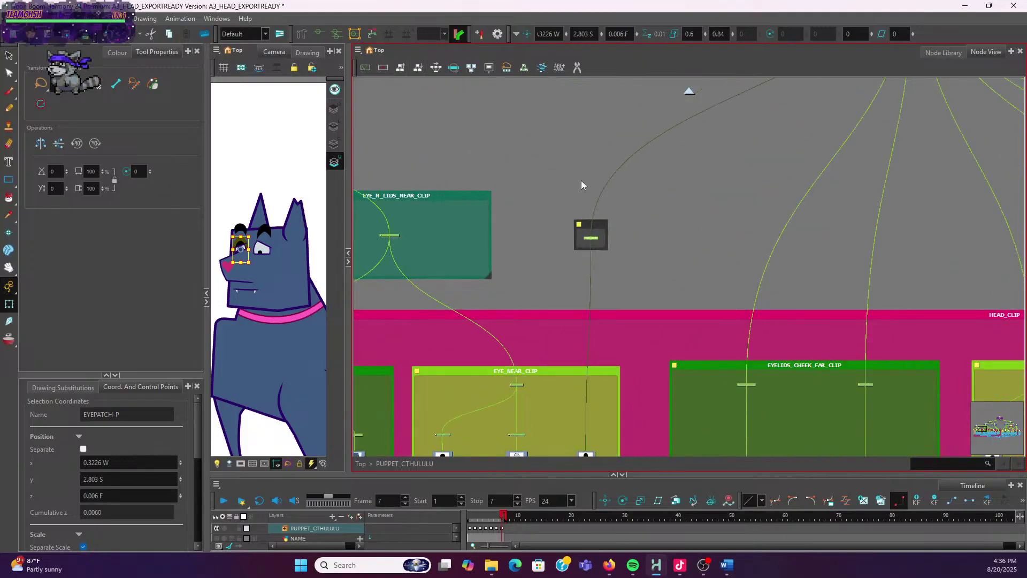
pyautogui.moveTo(607, 246); pyautogui.dragTo(700, 296)
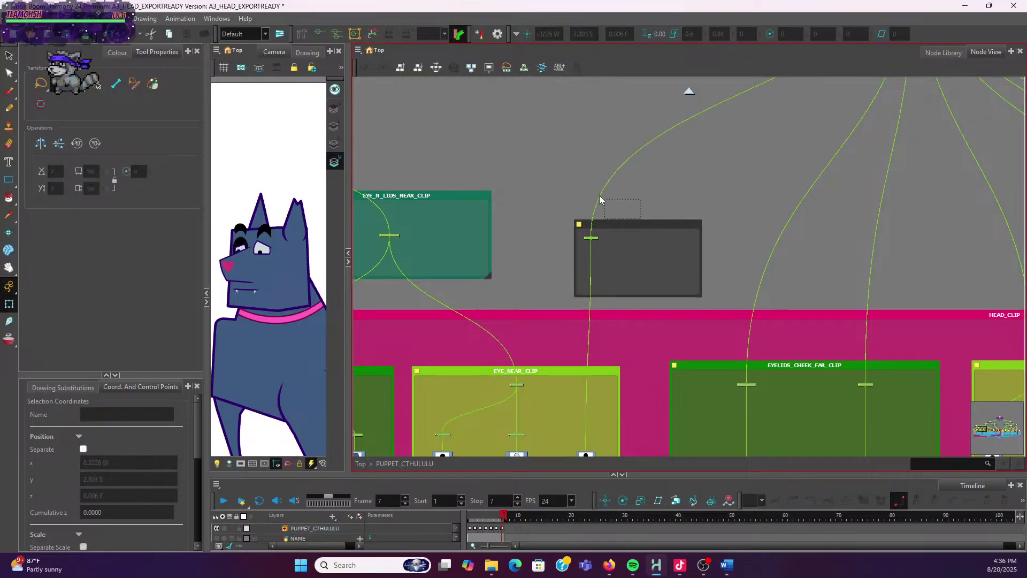
# Move the new backdrop level with the EYE_N_LIDS_NEAR_CLIP backdrop and centre the EYEPATCH-P peg inside it
pyautogui.moveTo(639, 224); pyautogui.dragTo(596, 199)
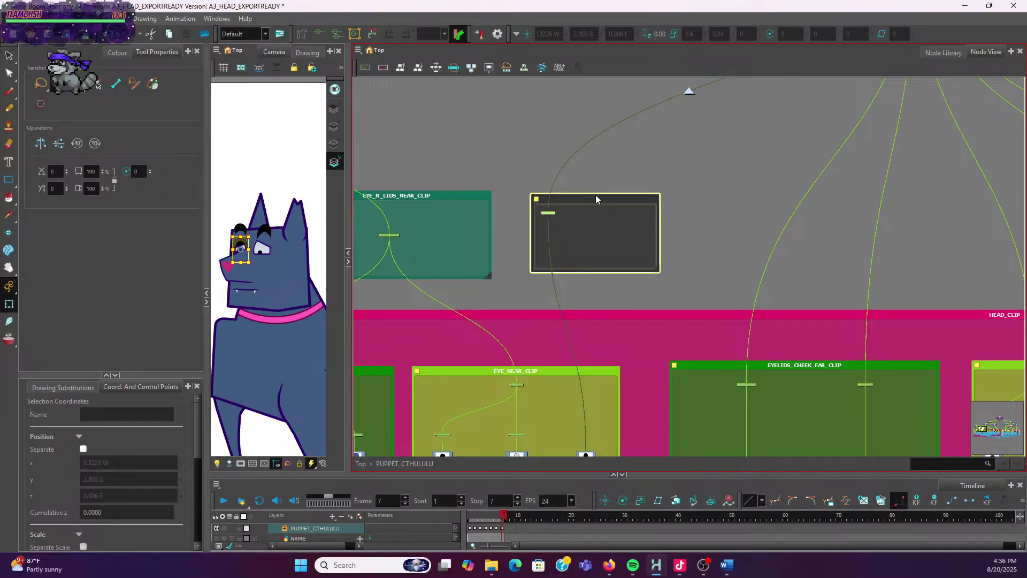
pyautogui.scroll(-3, 596, 199)
pyautogui.click(582, 200)
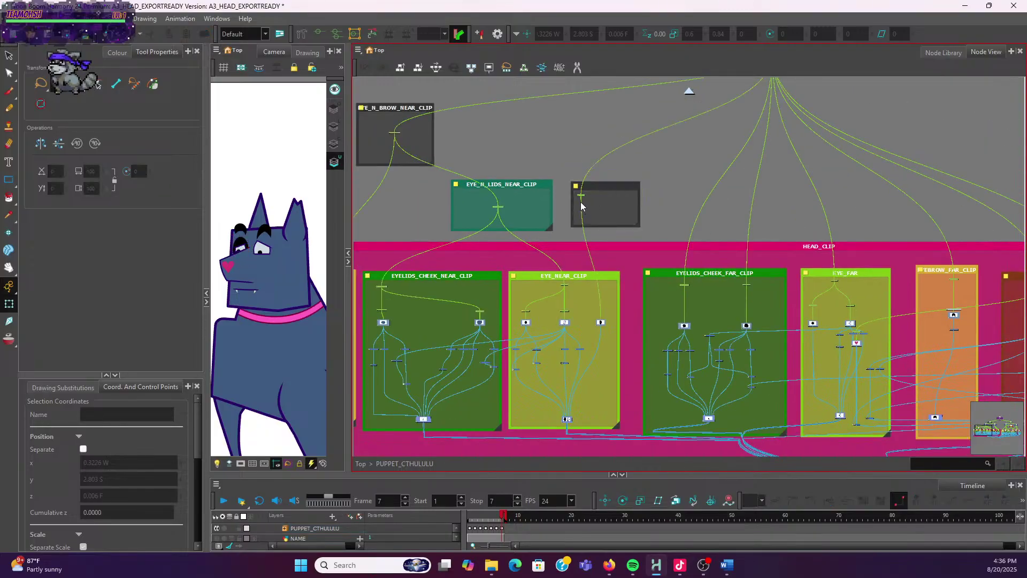
pyautogui.moveTo(582, 199); pyautogui.dragTo(607, 209)
pyautogui.click(529, 155)
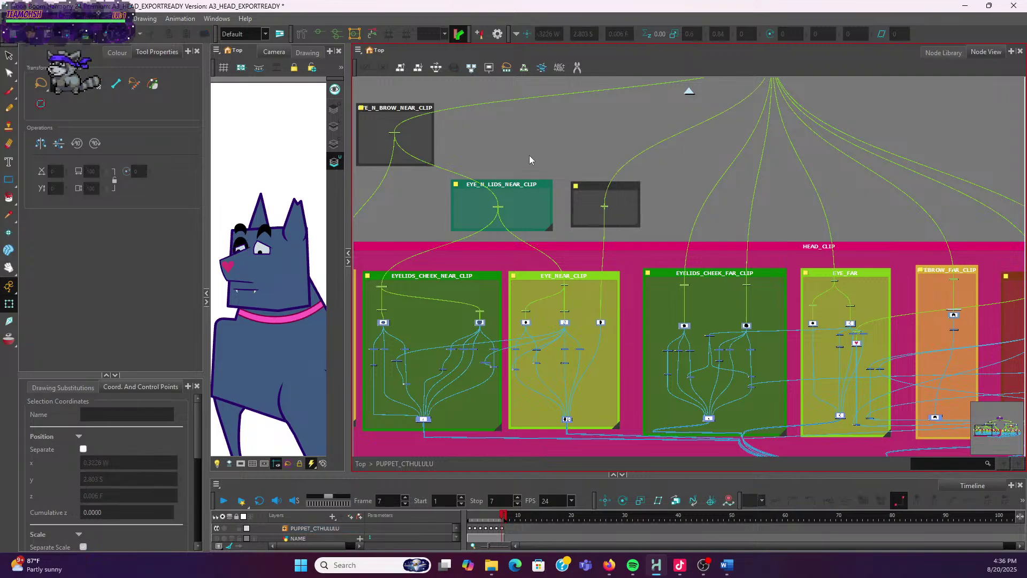
# Check which face parts the EYE_N_LIDS_NEAR_CLIP backdrop and the unnamed eyepatch backdrop control
pyautogui.scroll(-1, 529, 155)
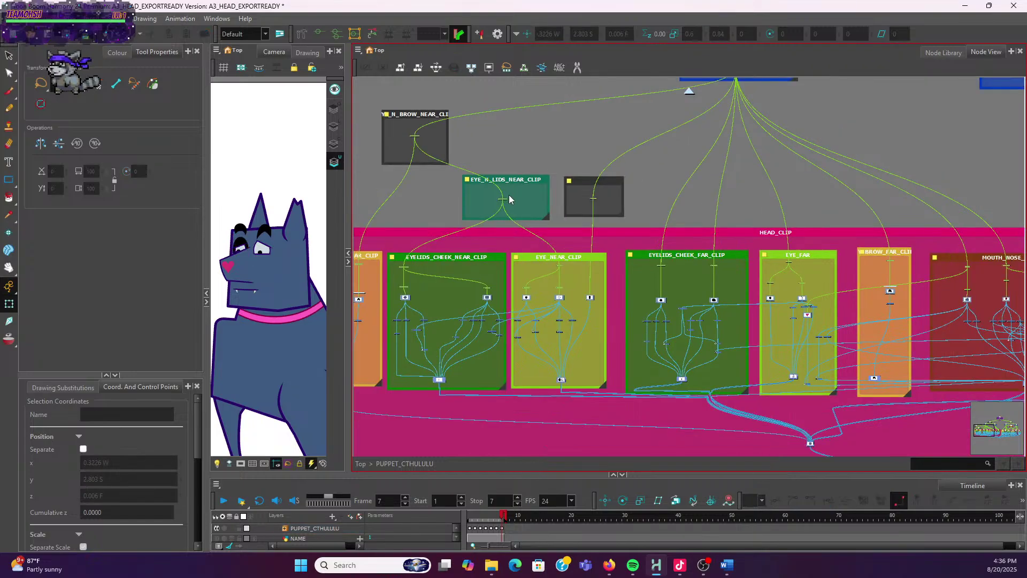
pyautogui.click(533, 180)
pyautogui.click(515, 151)
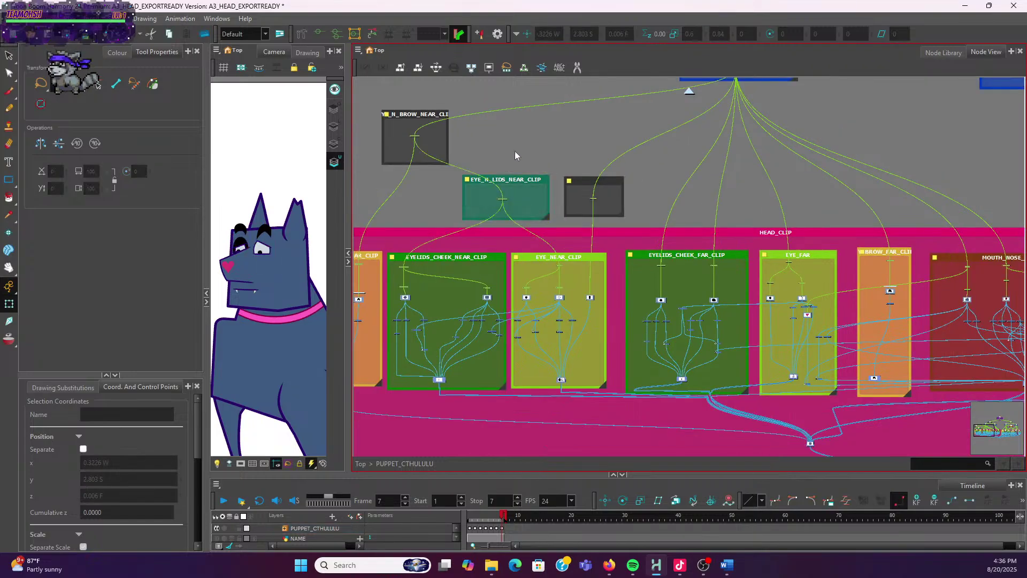
pyautogui.click(530, 178)
pyautogui.keyDown('ctrl'); pyautogui.click(583, 181); pyautogui.keyUp('ctrl')
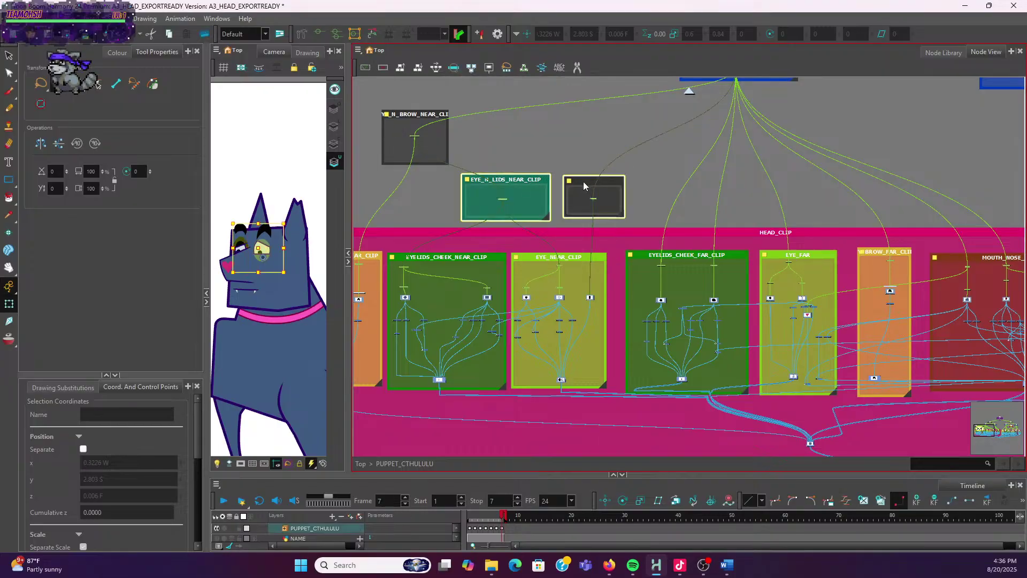
pyautogui.click(568, 156)
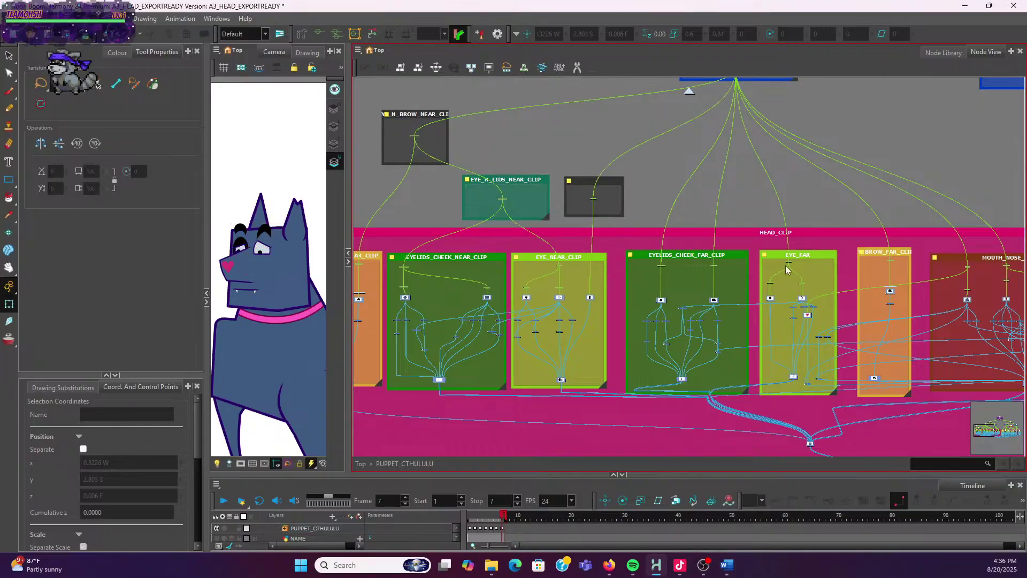
pyautogui.click(610, 186)
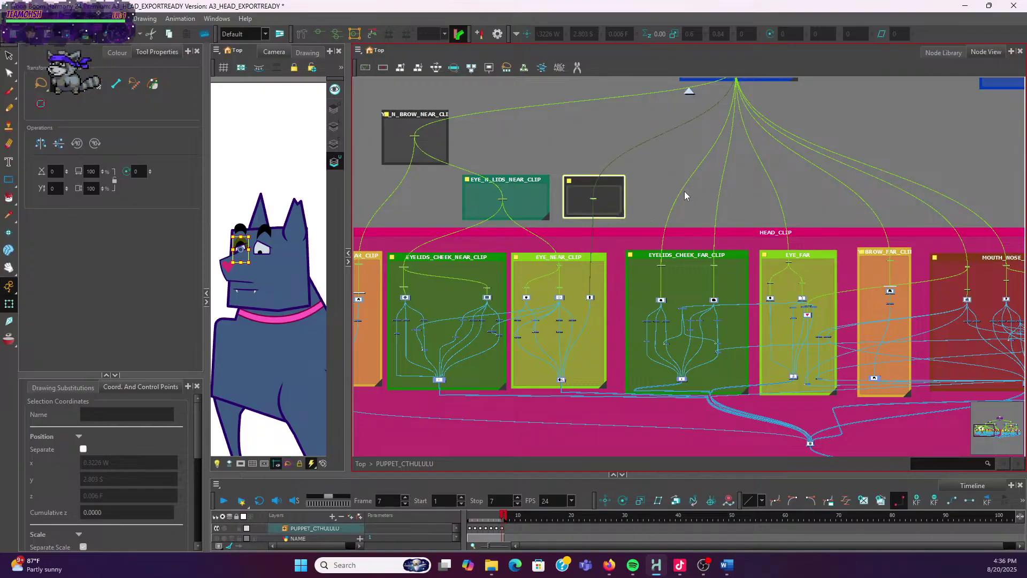
pyautogui.click(648, 184)
# Select the uppermost pegs of EYELIDS_CHEEK_FAR_CLIP and EYE_FAR and compare their connections with the near-side peg backdrops
pyautogui.scroll(-3, 680, 188)
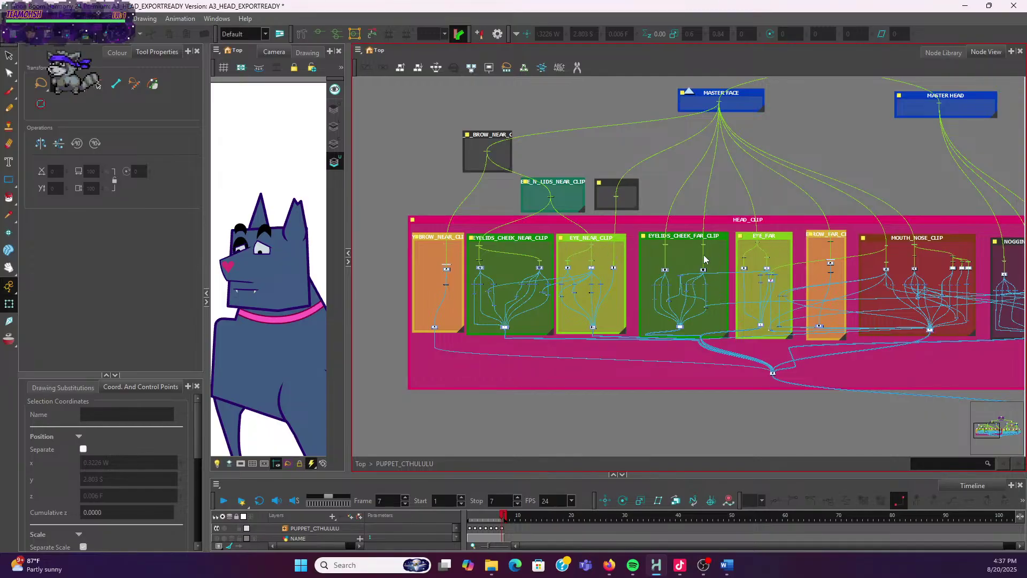
pyautogui.scroll(2, 704, 258)
pyautogui.moveTo(640, 238); pyautogui.dragTo(794, 244)
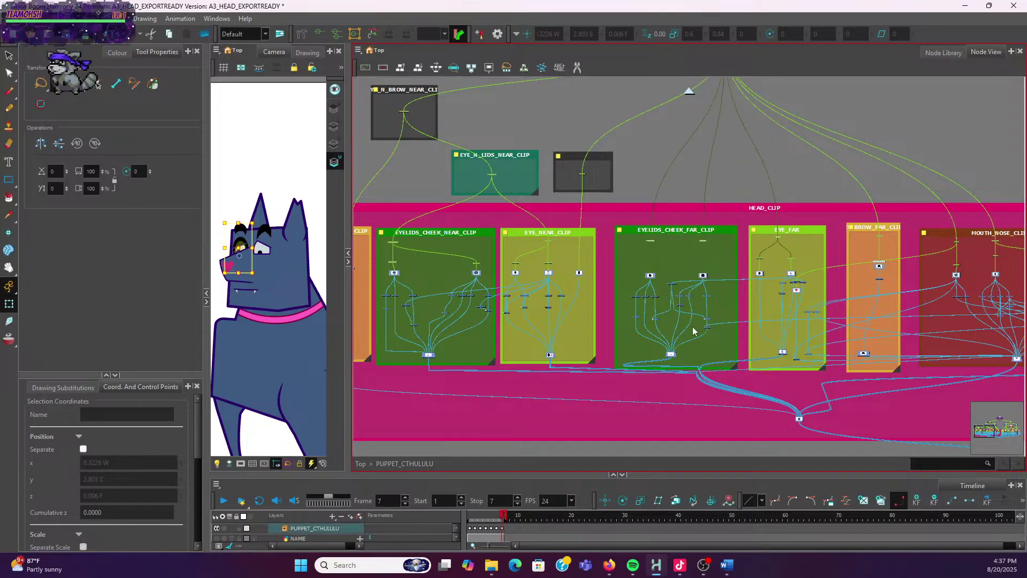
pyautogui.scroll(-2, 558, 303)
pyautogui.scroll(2, 558, 303)
pyautogui.scroll(-2, 634, 265)
pyautogui.scroll(2, 652, 246)
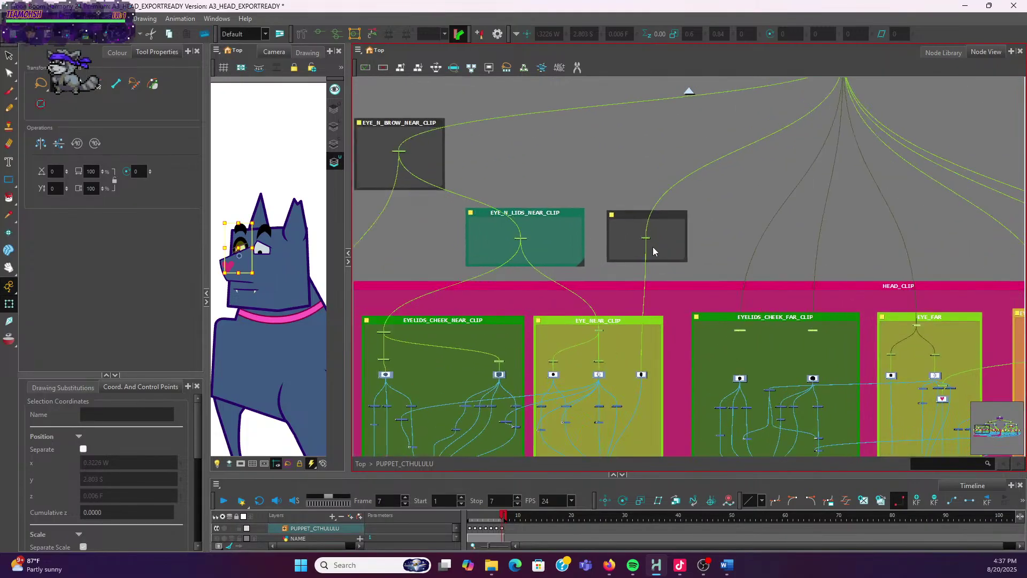
pyautogui.scroll(3, 647, 241)
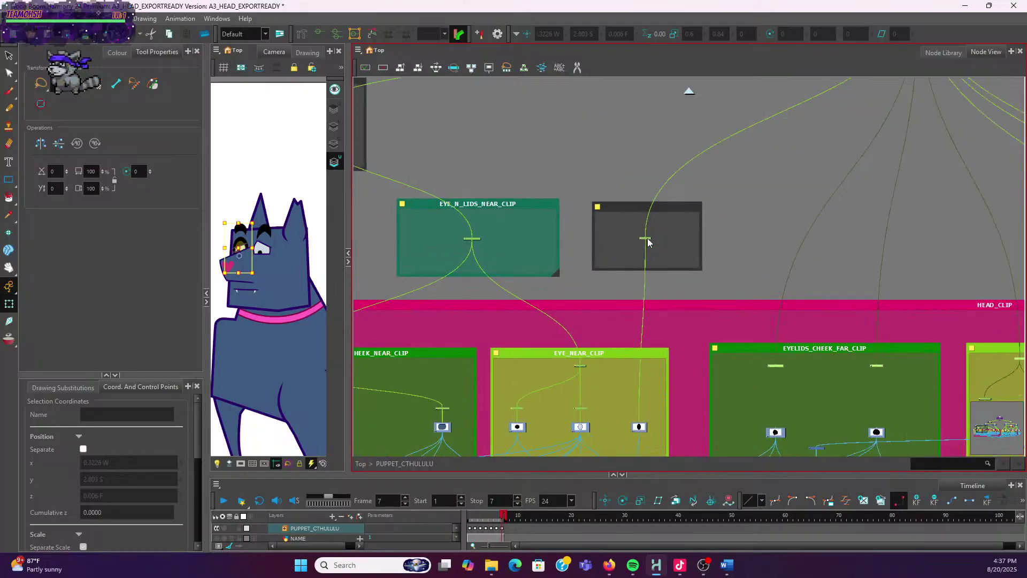
pyautogui.scroll(-4, 664, 240)
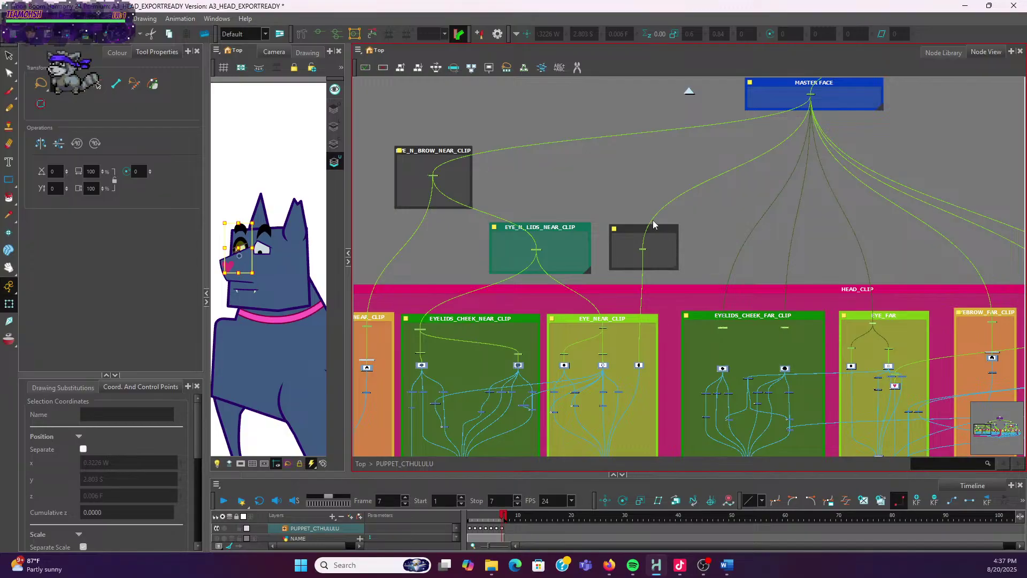
pyautogui.scroll(3, 653, 219)
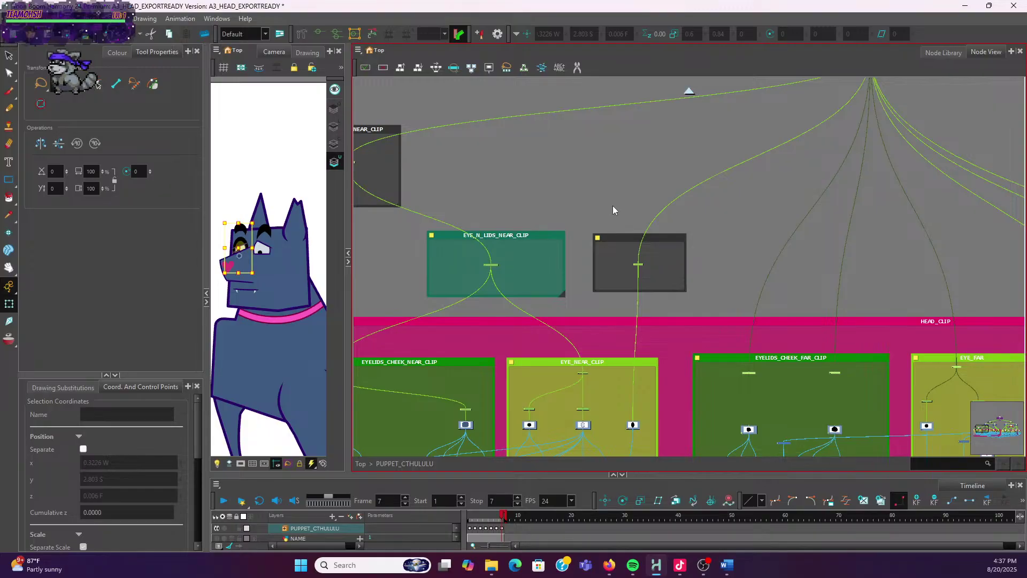
pyautogui.scroll(-2, 612, 207)
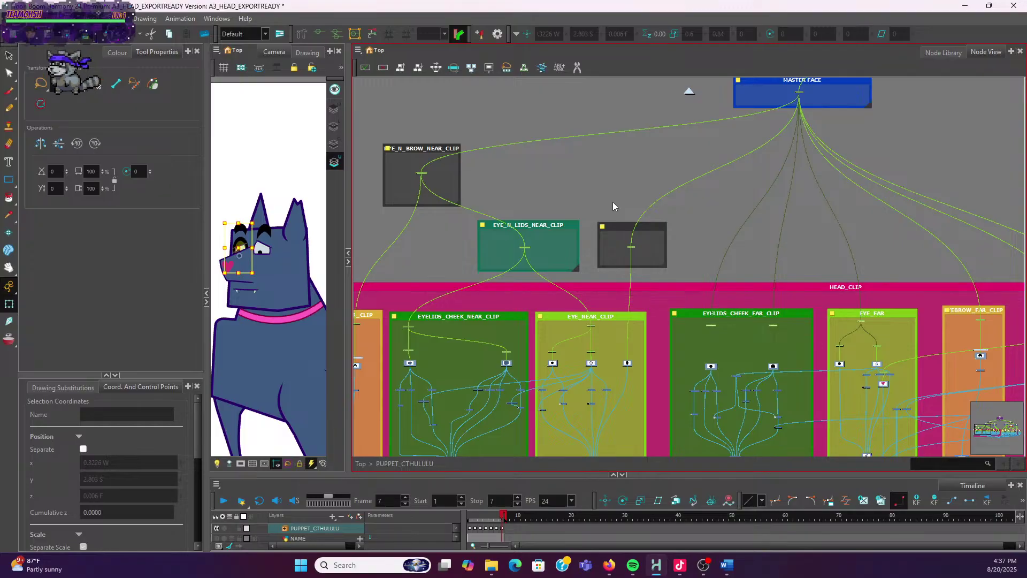
# Name the backdrop around the EYEPATCH-P peg EYEPATCH_CLIP
pyautogui.scroll(3, 666, 181)
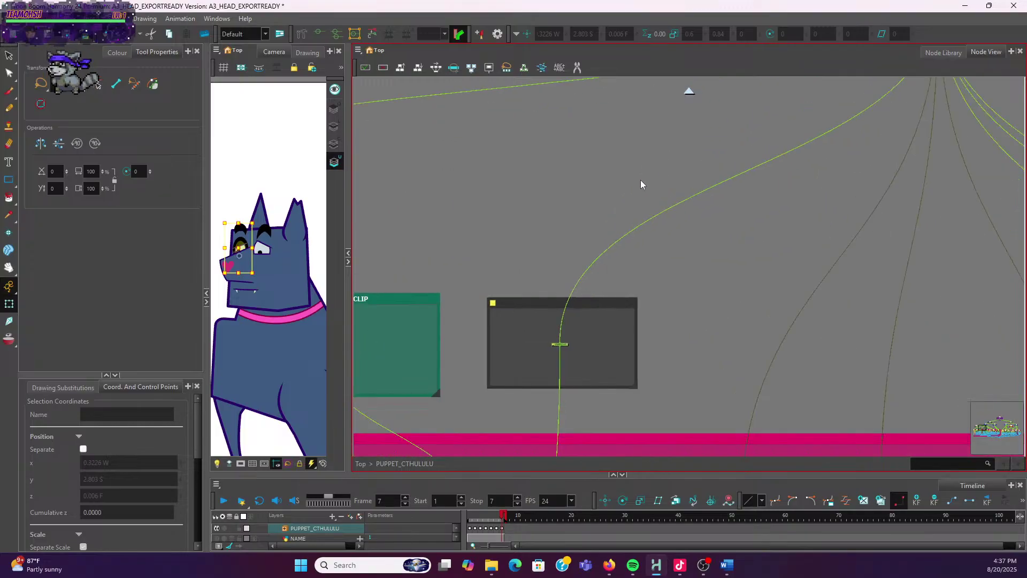
pyautogui.doubleClick(518, 272)
pyautogui.click(549, 307)
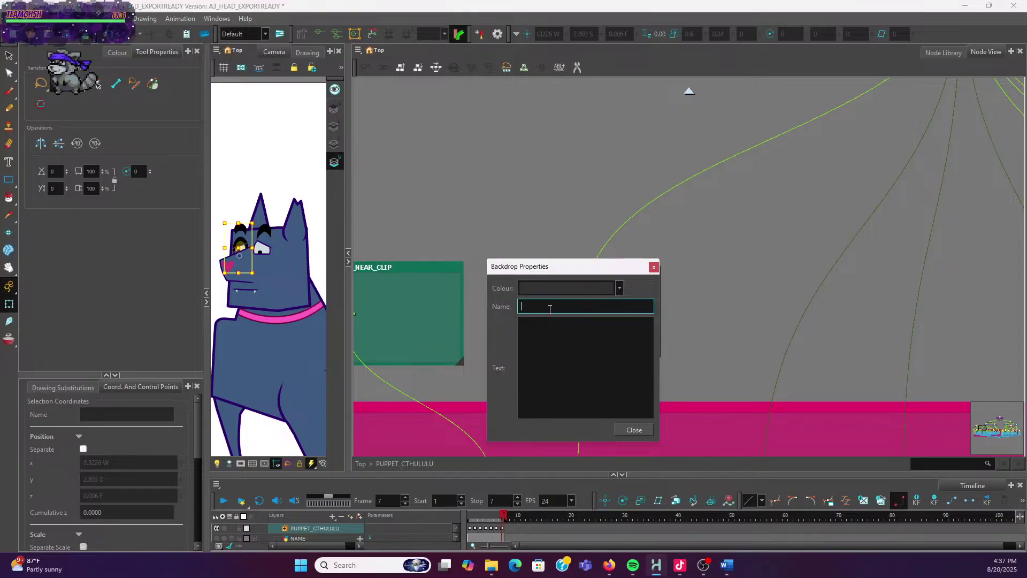
pyautogui.write('EYEPATCH_CLIP')
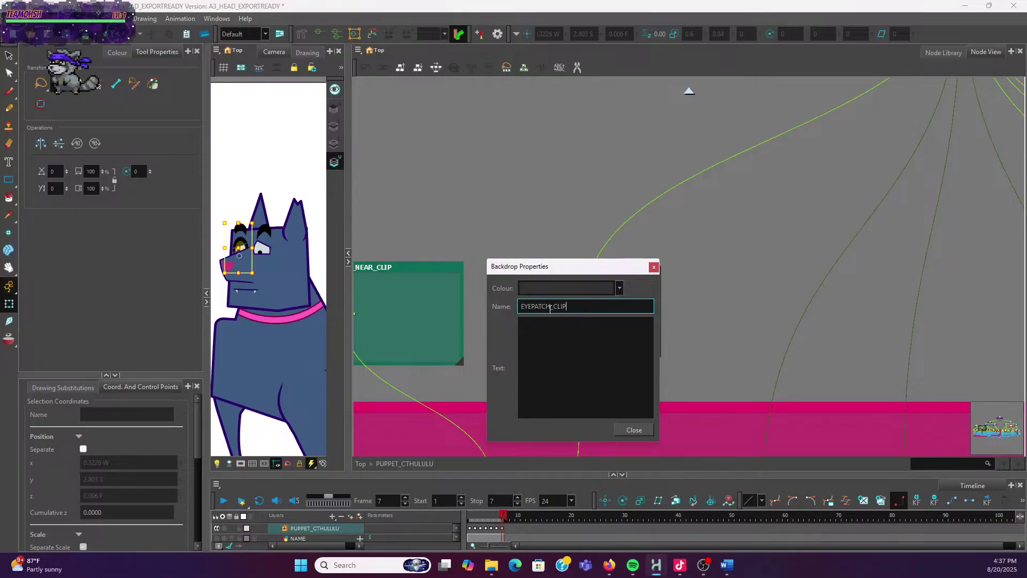
pyautogui.click(653, 267)
# Examine how the nodes in EYELIDS_CHEEK_FAR_CLIP and EYE_FAR are laid out and connected under MASTER FACE
pyautogui.scroll(-5, 646, 282)
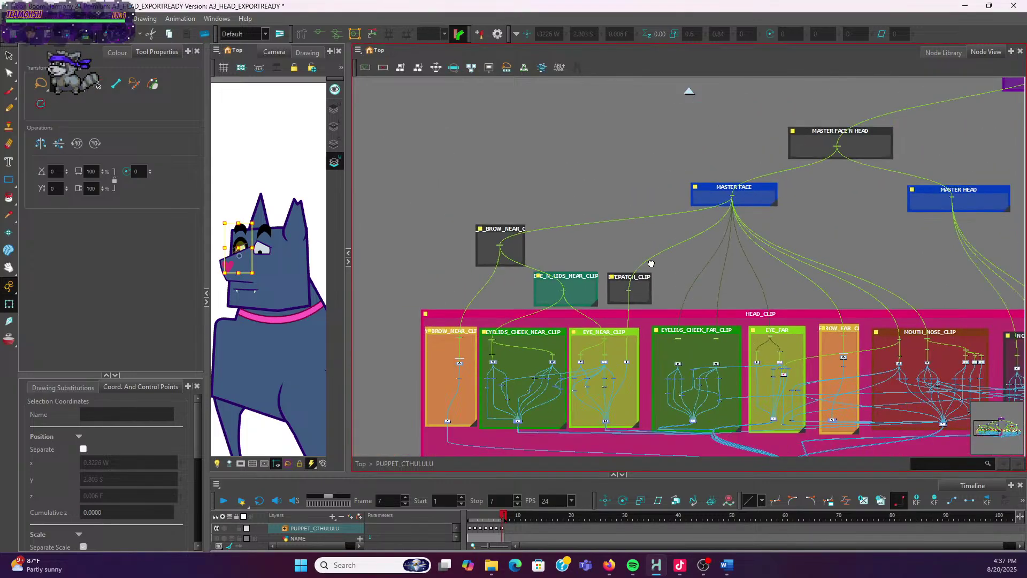
pyautogui.scroll(2, 591, 265)
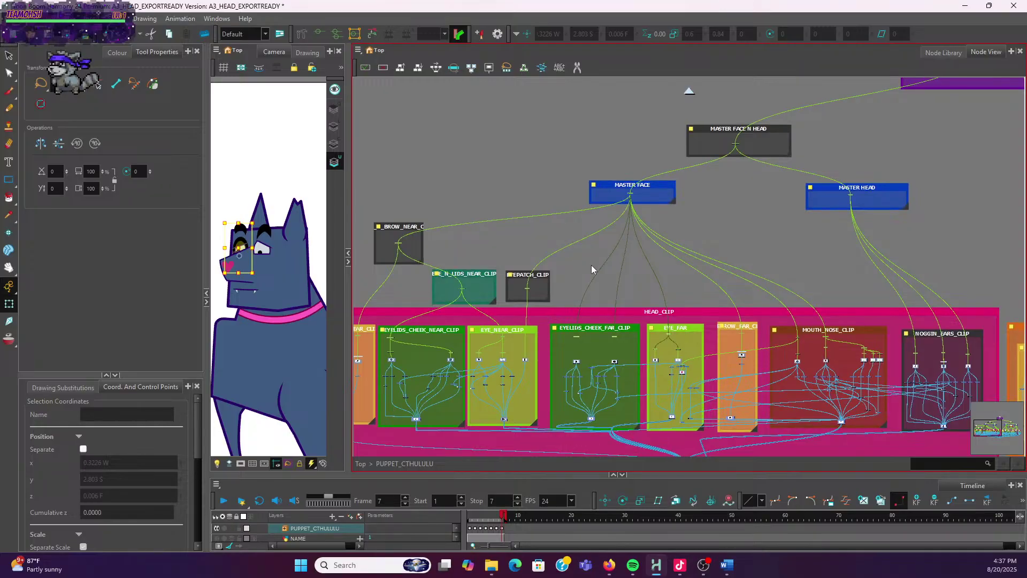
pyautogui.moveTo(567, 275); pyautogui.dragTo(555, 255)
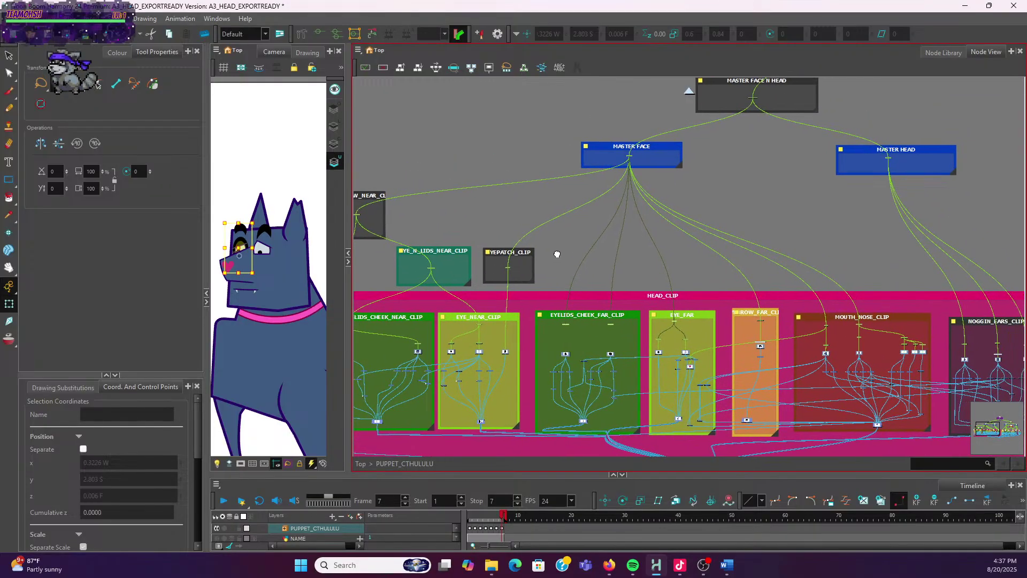
pyautogui.scroll(2, 623, 333)
pyautogui.scroll(1, 624, 335)
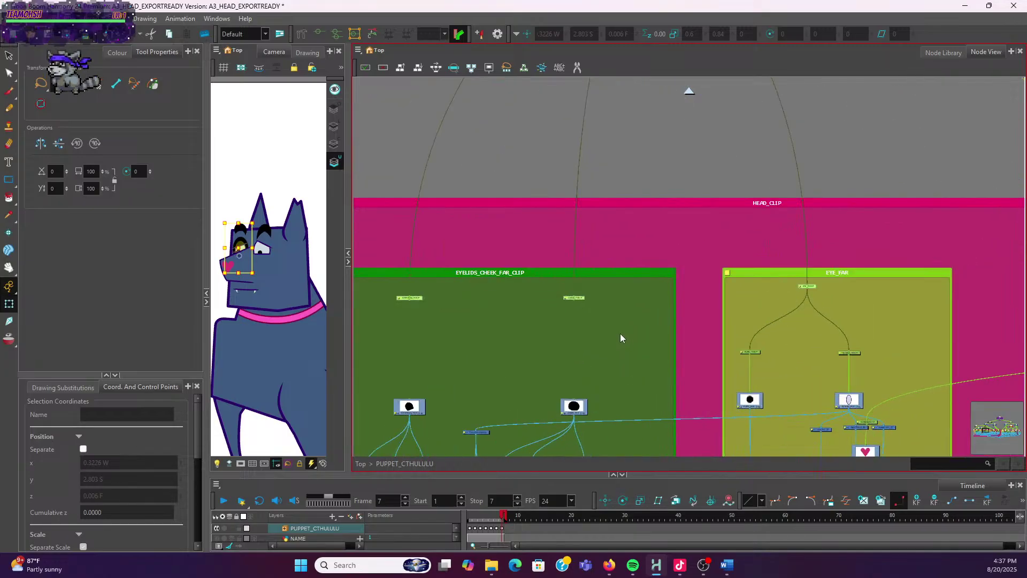
pyautogui.moveTo(600, 362); pyautogui.dragTo(614, 213)
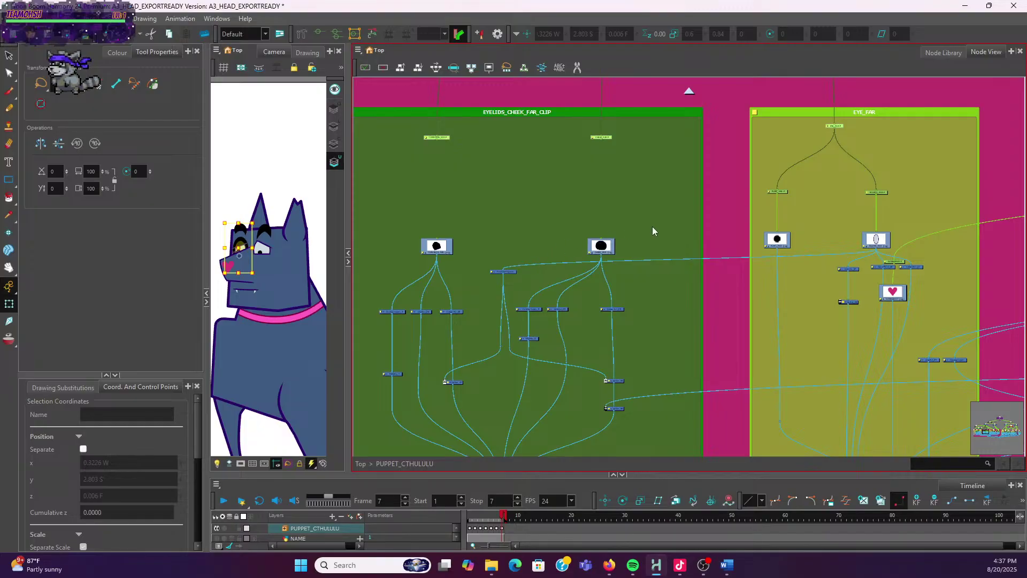
pyautogui.scroll(-2, 692, 229)
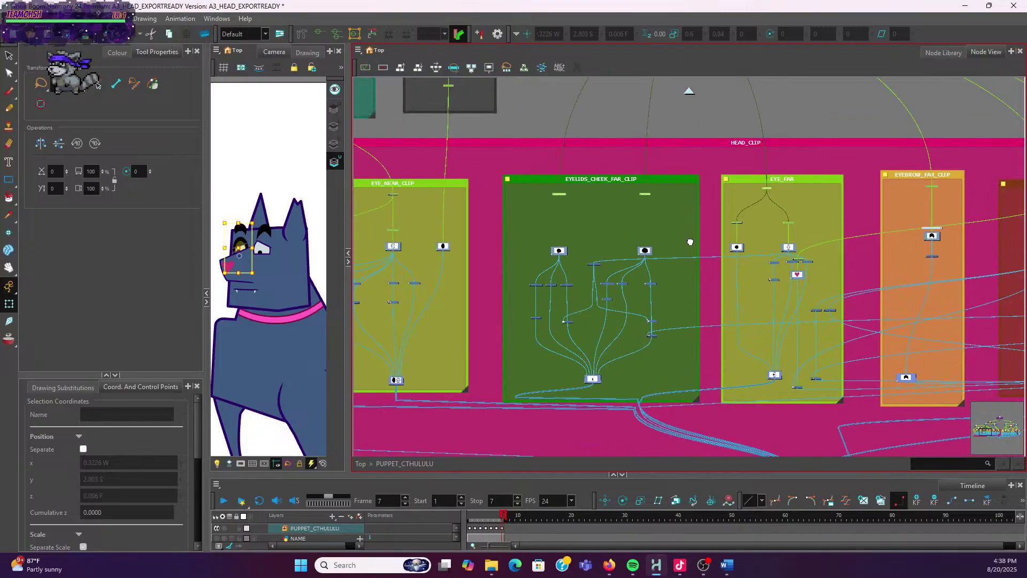
pyautogui.moveTo(692, 214); pyautogui.dragTo(646, 269)
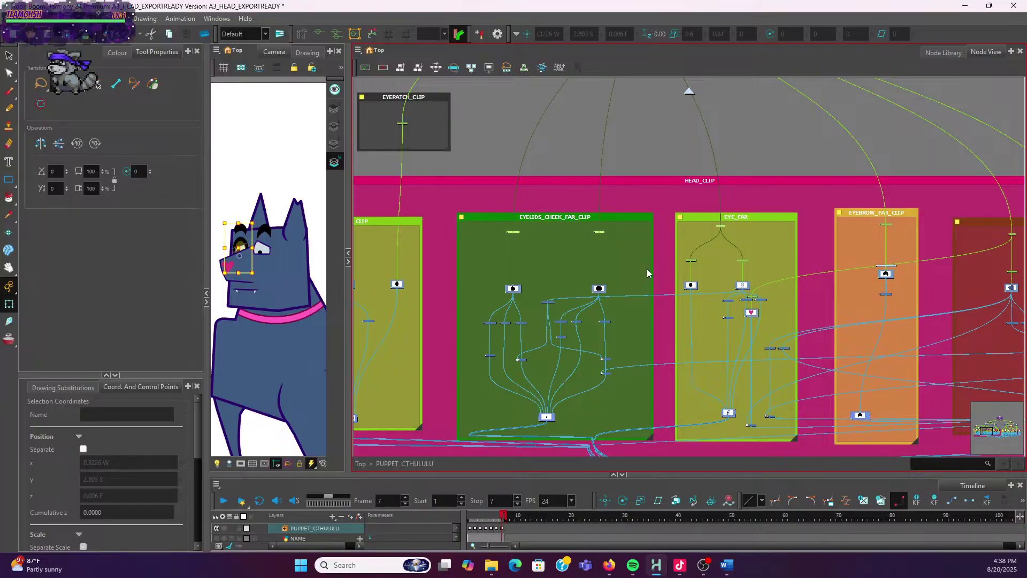
# Check which parts of the face the EYE_FAR-P and CHEEK_FAR-P pegs control
pyautogui.scroll(3, 648, 273)
pyautogui.scroll(1, 673, 302)
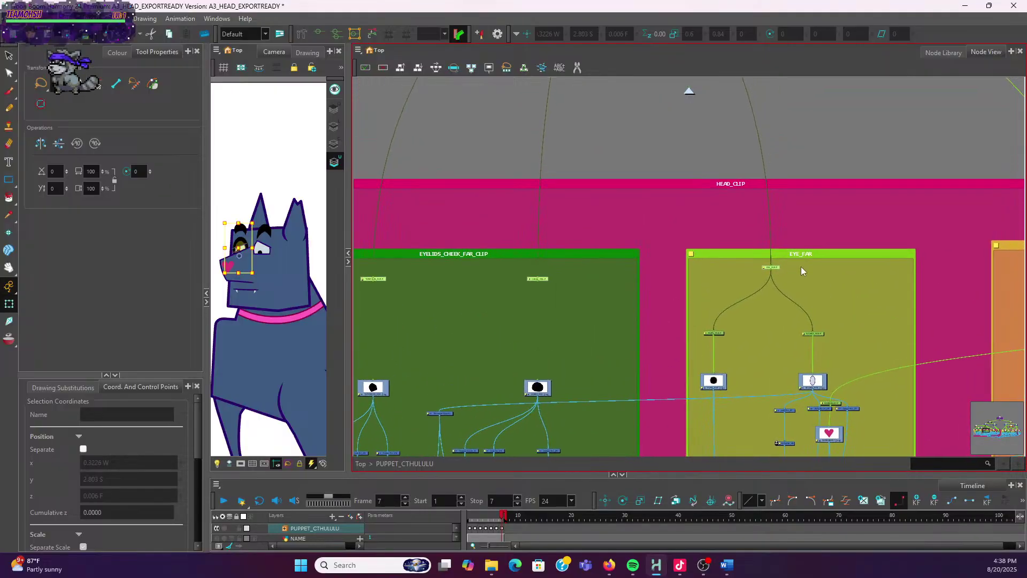
pyautogui.click(770, 268)
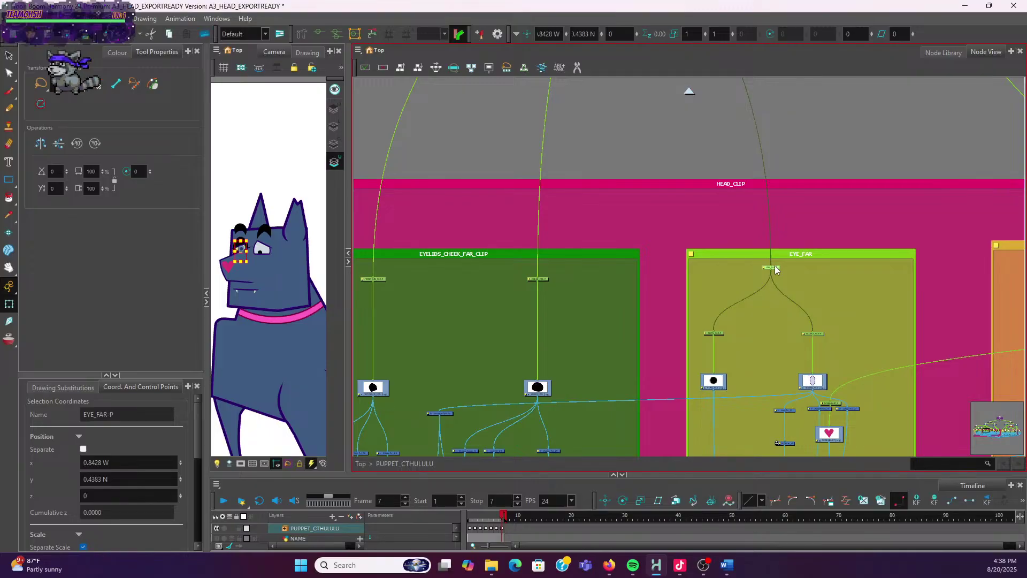
pyautogui.click(546, 278)
pyautogui.scroll(-6, 485, 293)
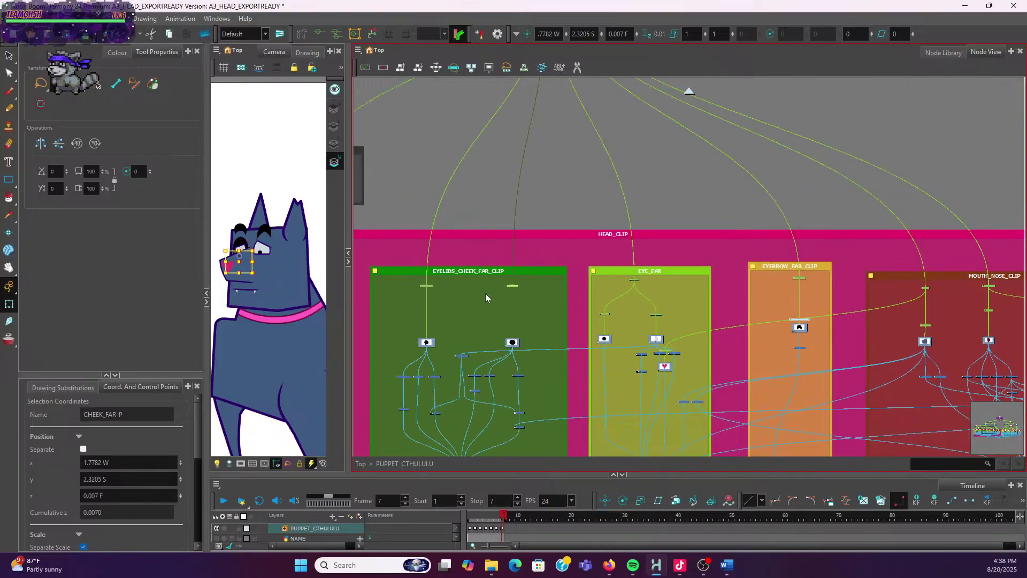
pyautogui.scroll(8, 448, 309)
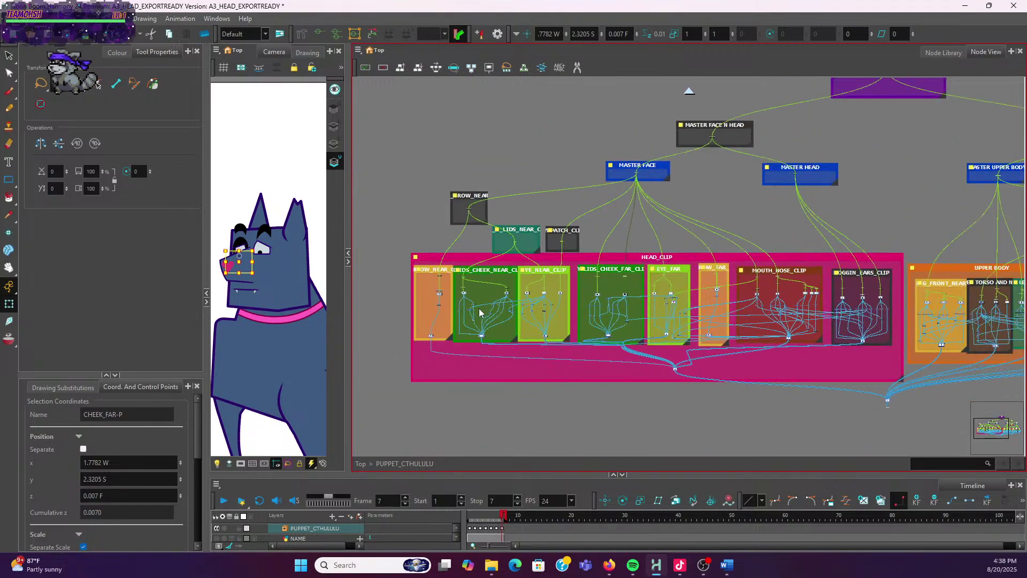
# Compare the EYELID_CHEEK_NEAR-P peg hierarchy on the near side with the pegs in EYELIDS_CHEEK_FAR_CLIP and EYE_FAR
pyautogui.moveTo(476, 270)
pyautogui.mouseDown()
pyautogui.moveTo(589, 278)
pyautogui.moveTo(493, 279)
pyautogui.mouseUp()
pyautogui.click(444, 229)
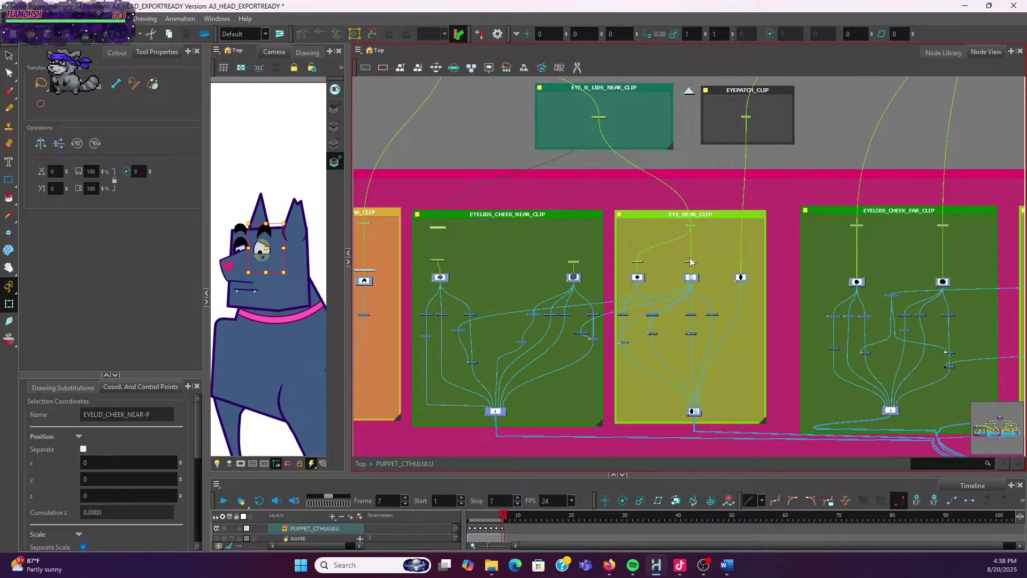
pyautogui.scroll(-3, 733, 244)
pyautogui.moveTo(670, 272); pyautogui.dragTo(585, 294)
pyautogui.hscroll(10, 586, 294)
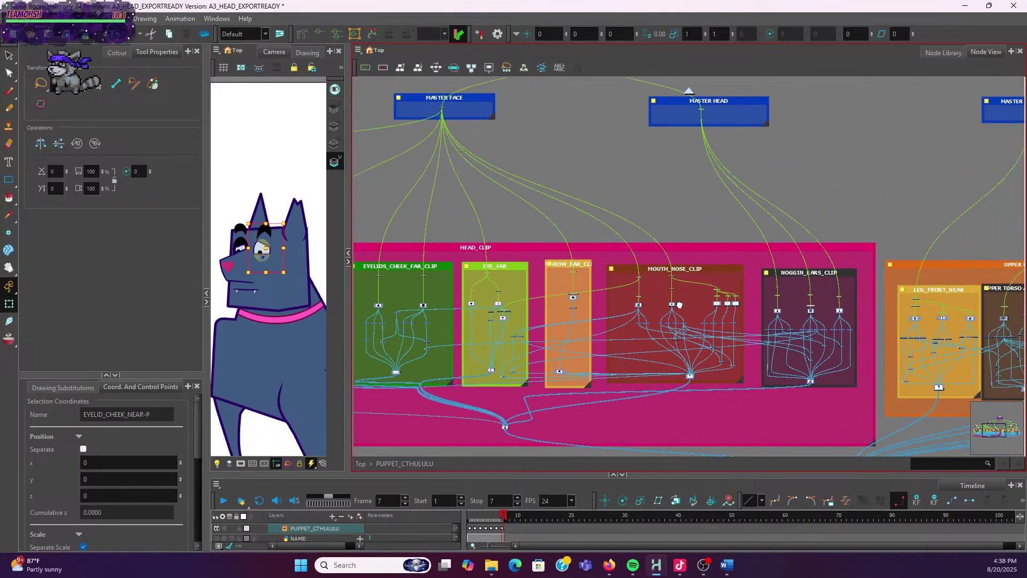
pyautogui.scroll(5, 609, 296)
pyautogui.hscroll(-10, 607, 291)
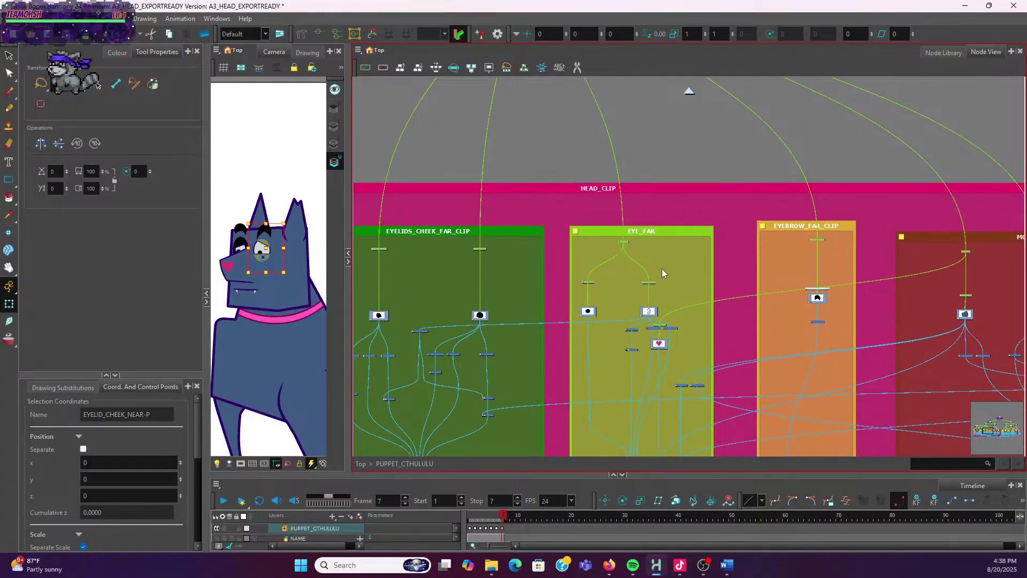
pyautogui.hscroll(-4, 559, 284)
pyautogui.scroll(3, 531, 267)
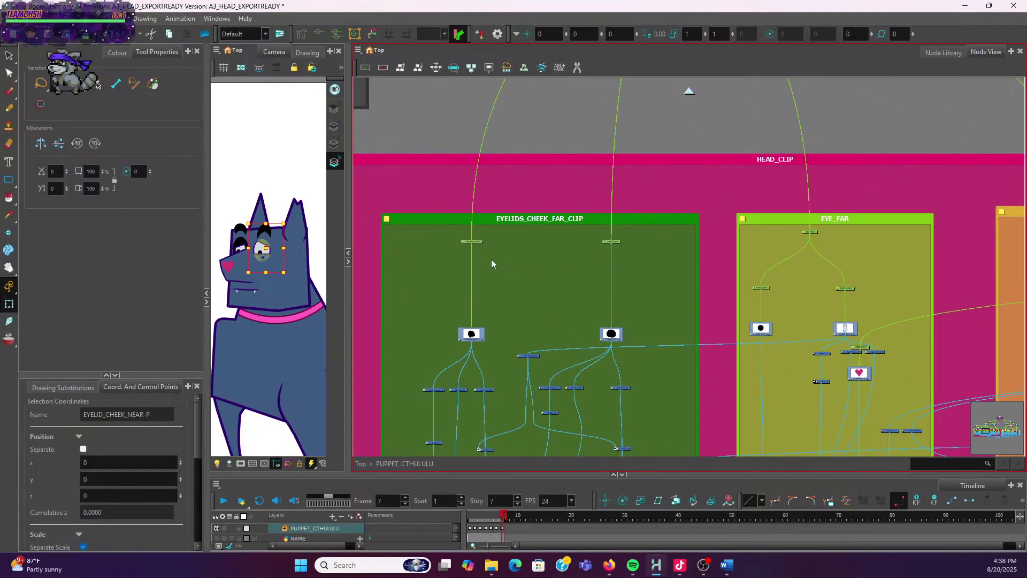
# Lower the TOPEYELID_FAR-P and CHEEK_FAR-P pegs to just above their drawings and add a parent peg above CHEEK_FAR-P
pyautogui.moveTo(482, 241); pyautogui.dragTo(480, 296)
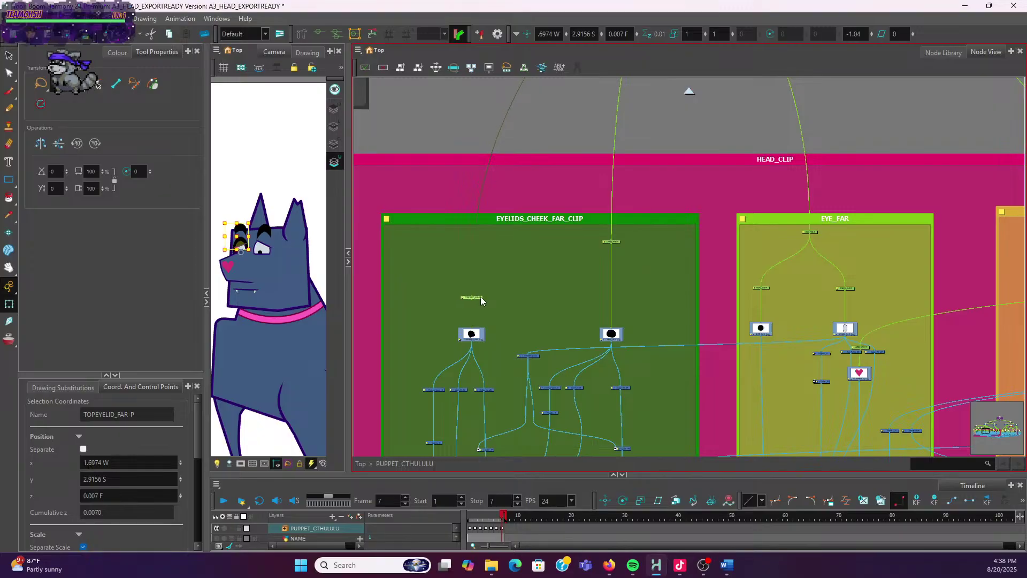
pyautogui.moveTo(619, 245); pyautogui.dragTo(620, 316)
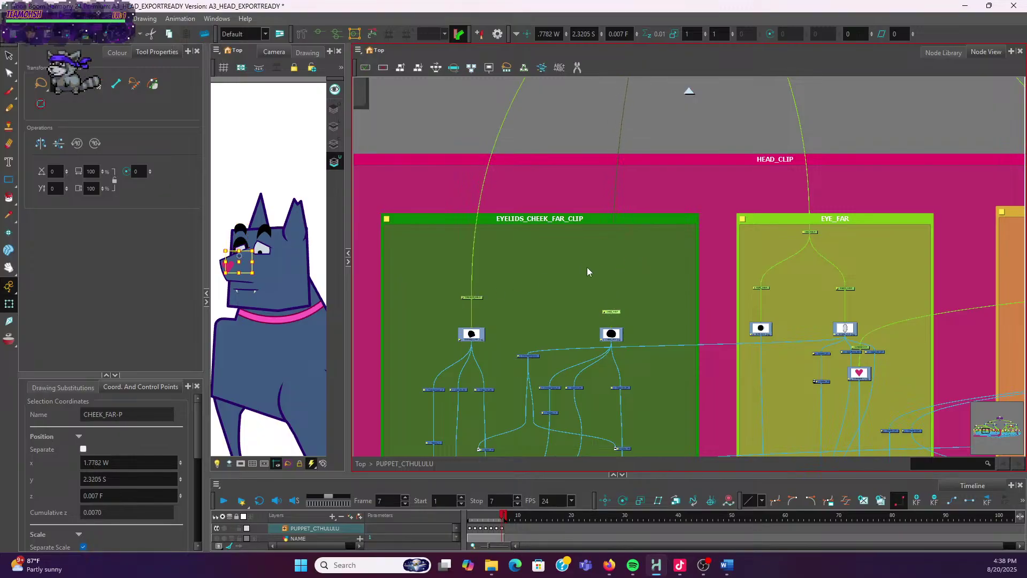
pyautogui.hotkey('ctrl', 'p')
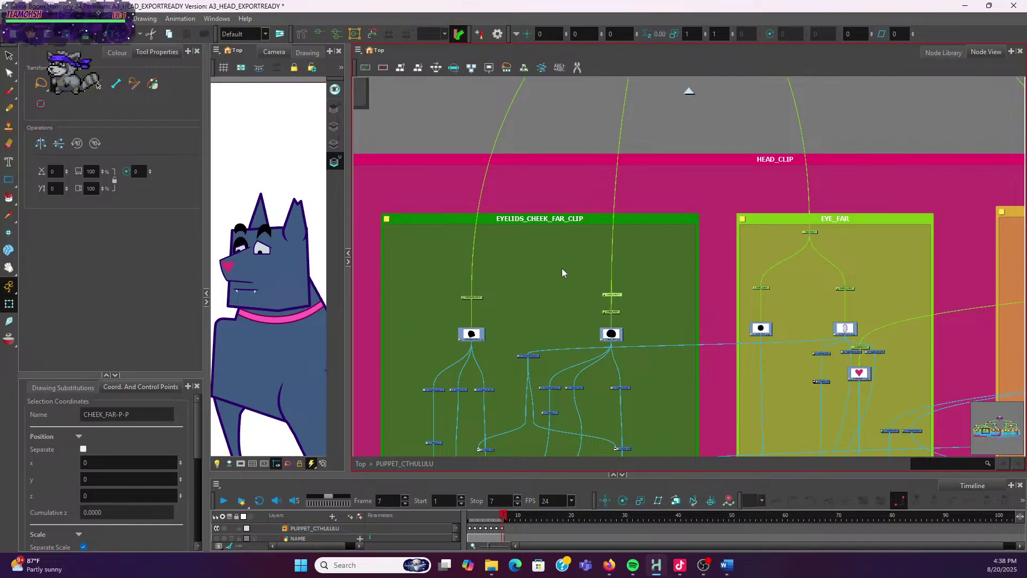
pyautogui.moveTo(479, 303); pyautogui.dragTo(481, 314)
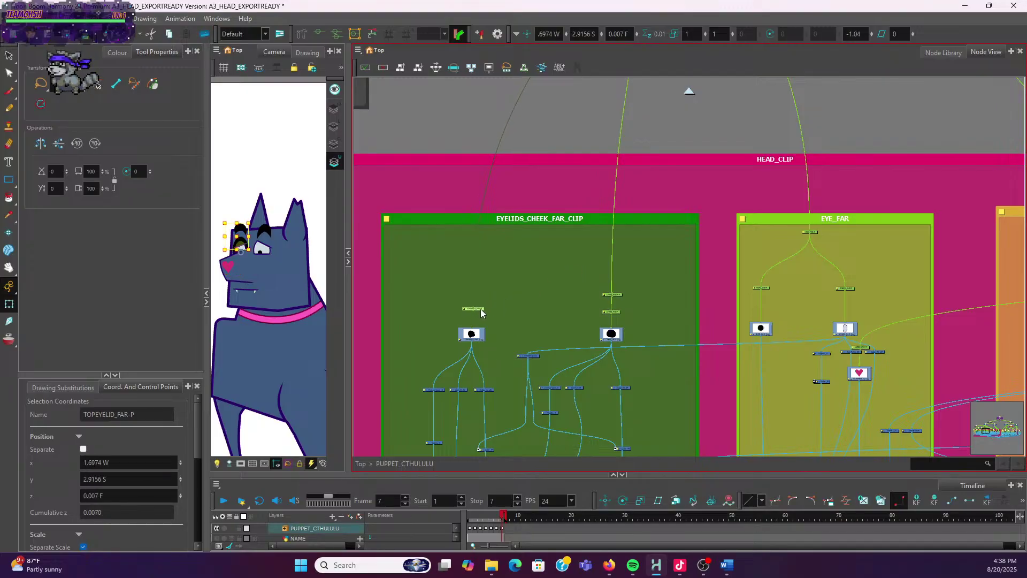
# Move the new parent peg to the top of EYELIDS_CHEEK_FAR_CLIP and connect TOPEYELID_FAR-P beneath it
pyautogui.click(615, 295)
pyautogui.moveTo(622, 289); pyautogui.dragTo(618, 234)
pyautogui.click(637, 237)
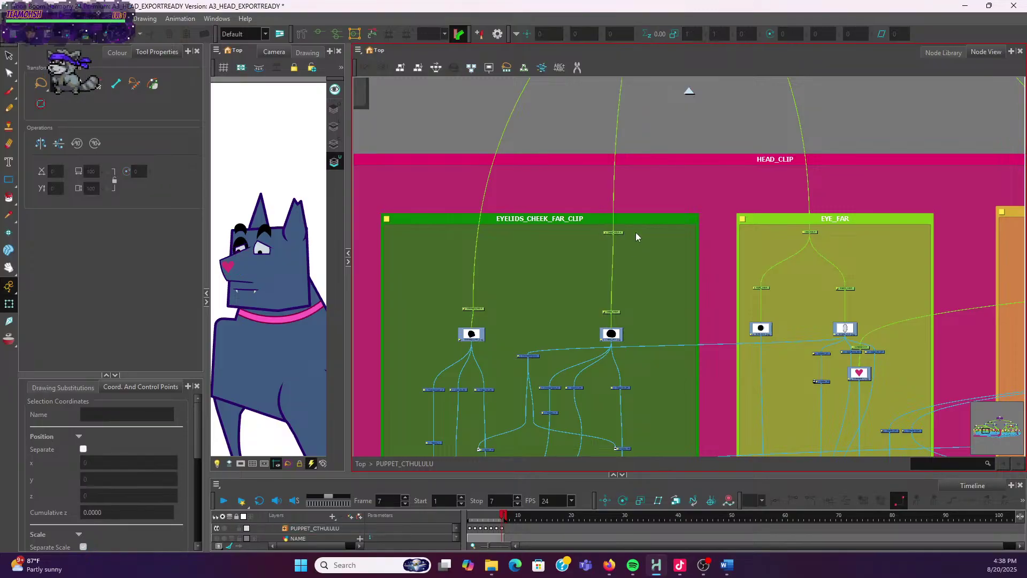
pyautogui.click(619, 235)
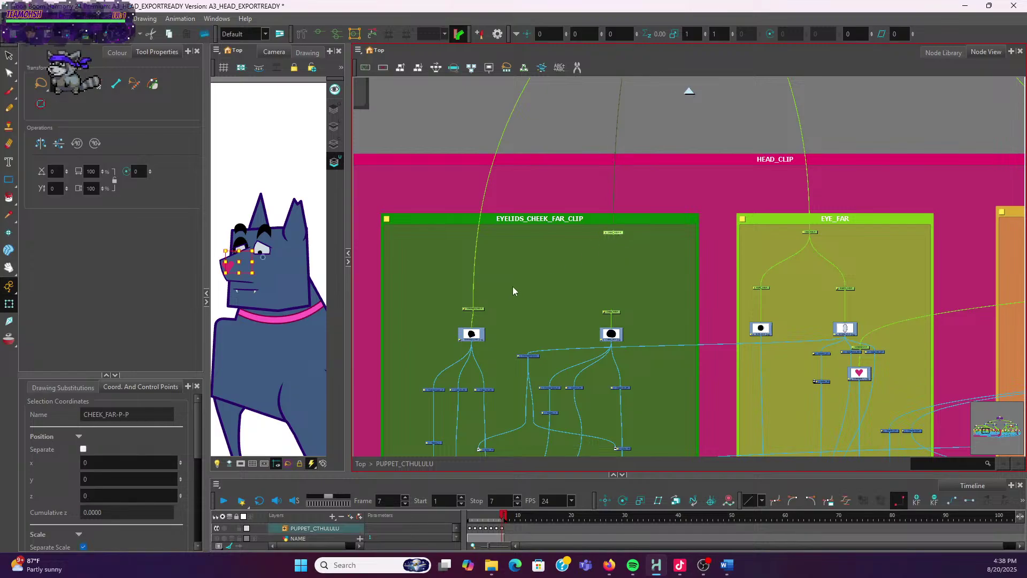
pyautogui.moveTo(474, 307); pyautogui.dragTo(483, 312)
pyautogui.scroll(-2, 631, 206)
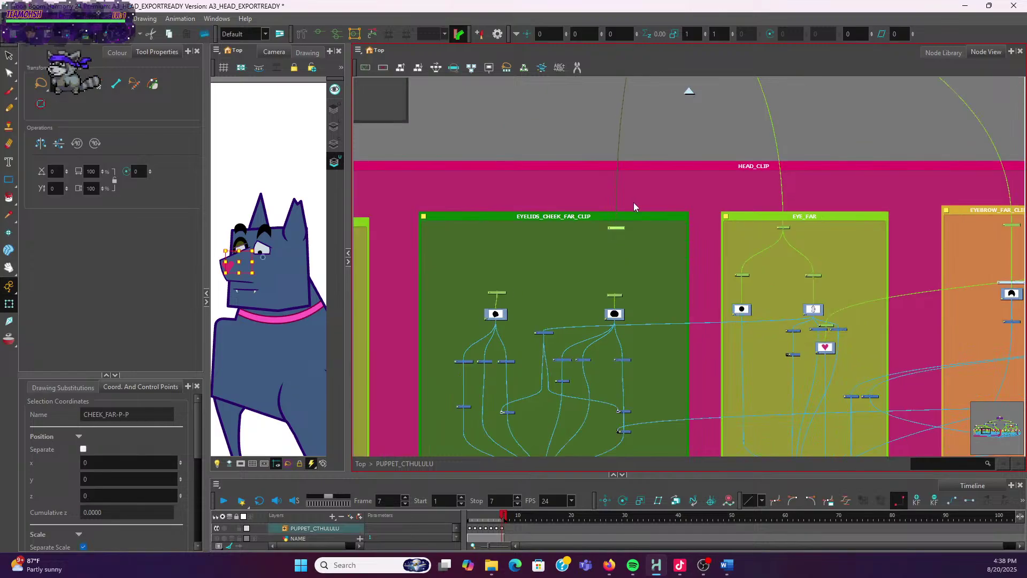
# Examine how MASTER FACE feeds the far-side parent peg and which facial parts the MASTA_FACE-P peg controls
pyautogui.moveTo(646, 171); pyautogui.dragTo(643, 310)
pyautogui.scroll(-3, 652, 241)
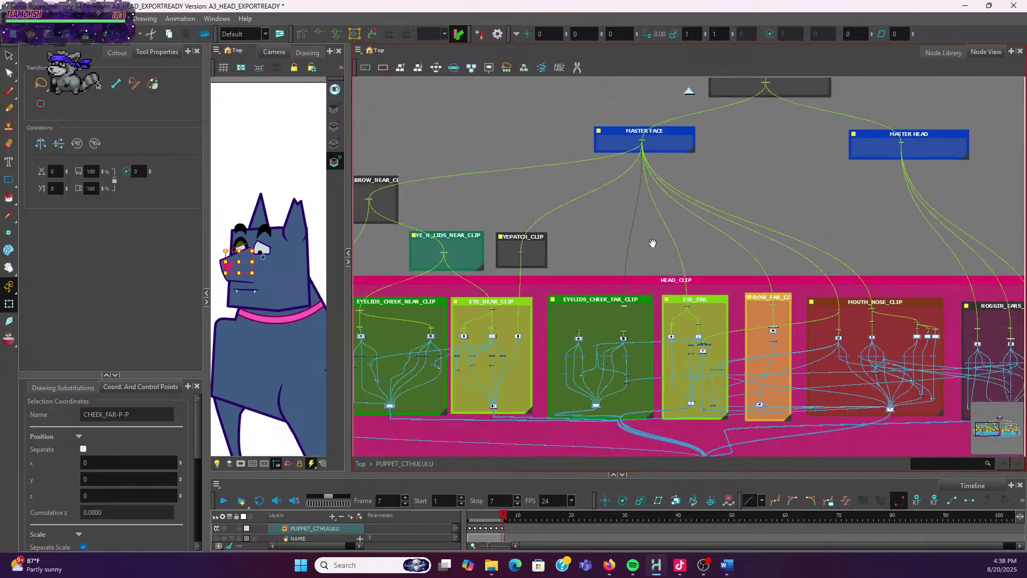
pyautogui.scroll(3, 270, 234)
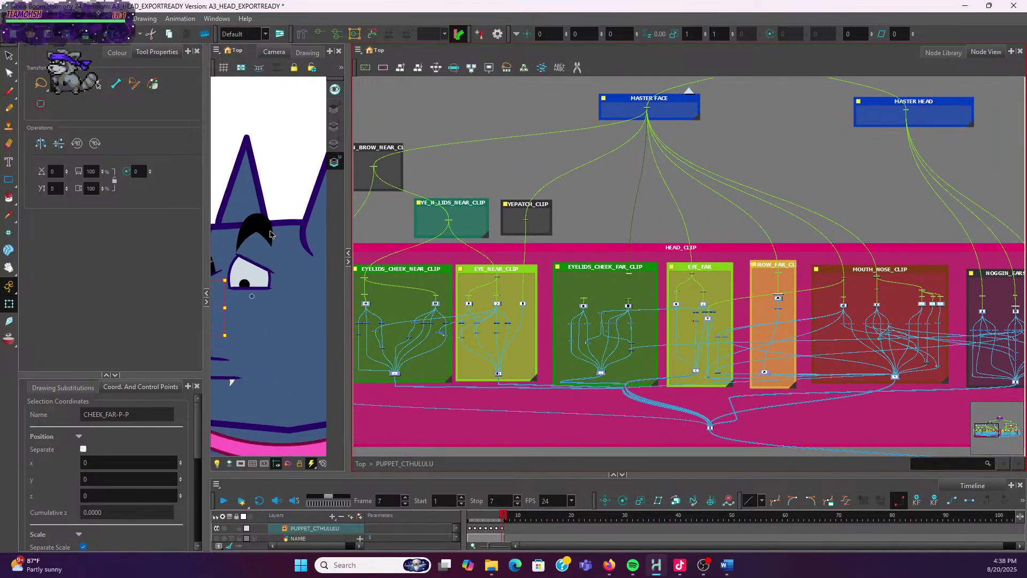
pyautogui.click(601, 217)
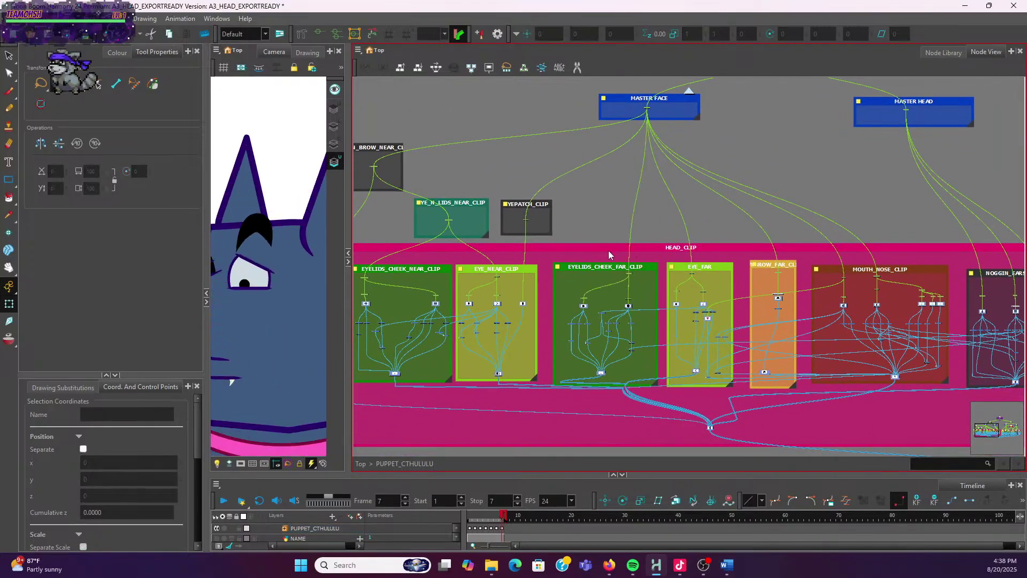
pyautogui.click(630, 275)
pyautogui.scroll(-3, 587, 199)
pyautogui.moveTo(588, 202); pyautogui.dragTo(627, 254)
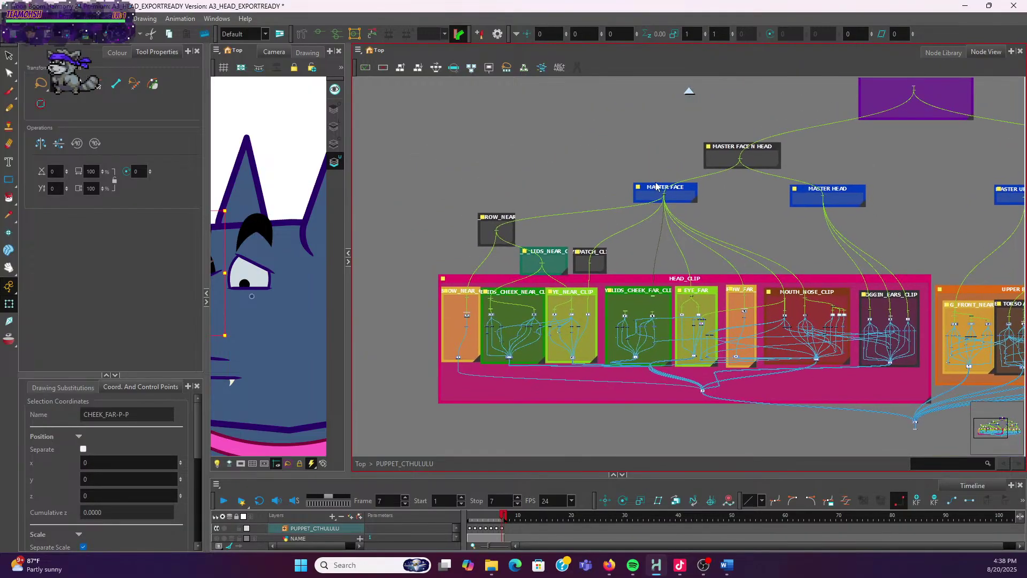
pyautogui.scroll(4, 657, 186)
pyautogui.click(680, 208)
pyautogui.click(679, 208)
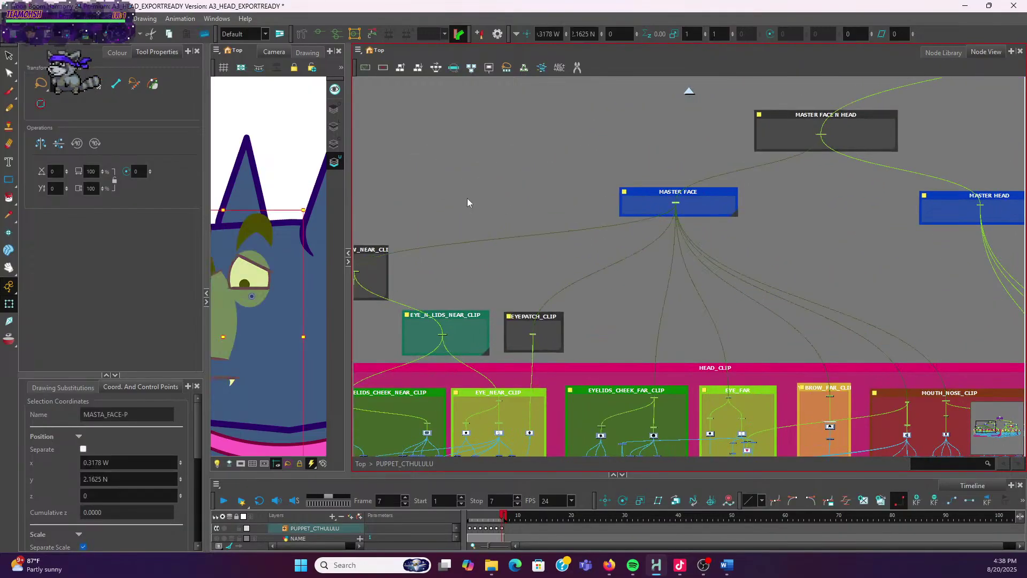
pyautogui.scroll(-3, 467, 198)
pyautogui.moveTo(439, 166); pyautogui.dragTo(464, 167)
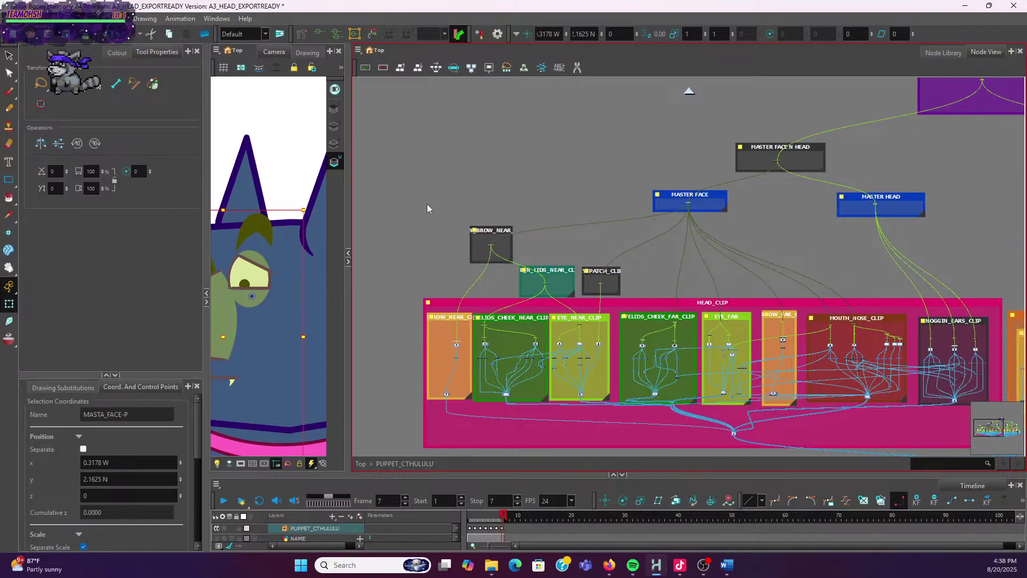
pyautogui.scroll(4, 637, 265)
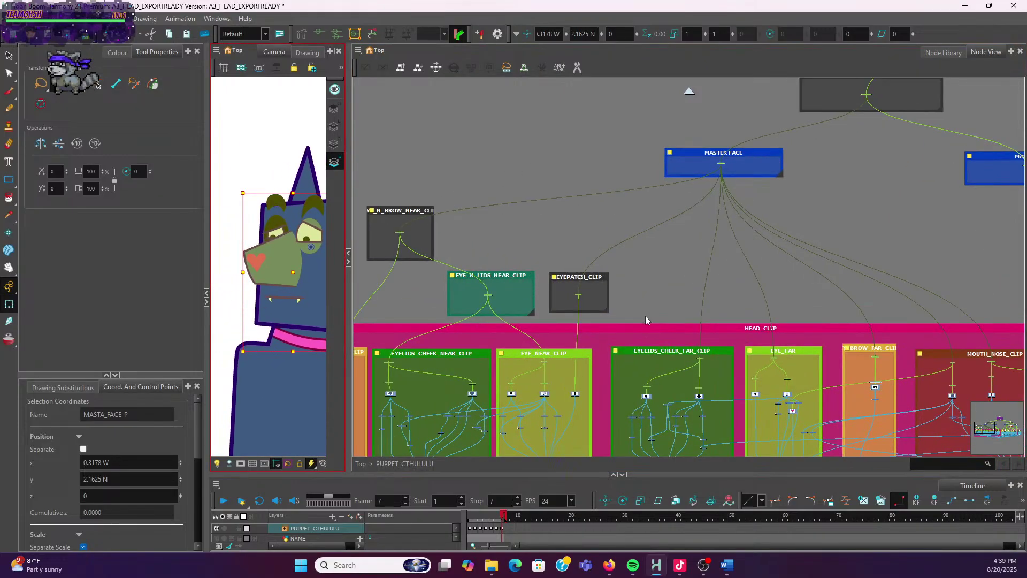
# Compare which parts of the face the EYEPATCH-P, CHEEK_FAR-P-P and EYE_NEAR_CLIP pegs control
pyautogui.click(554, 289)
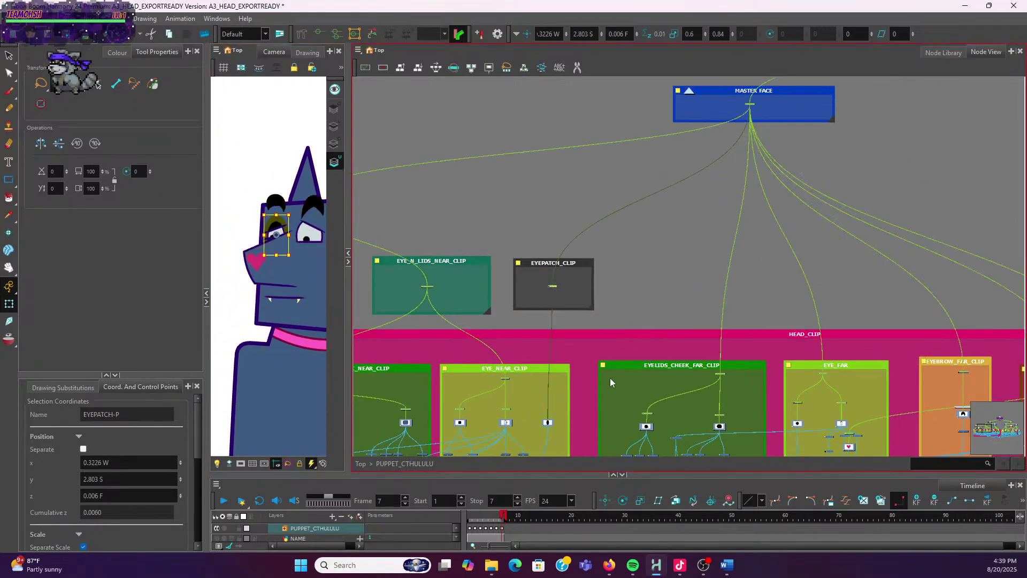
pyautogui.scroll(-2, 733, 309)
pyautogui.scroll(2, 730, 308)
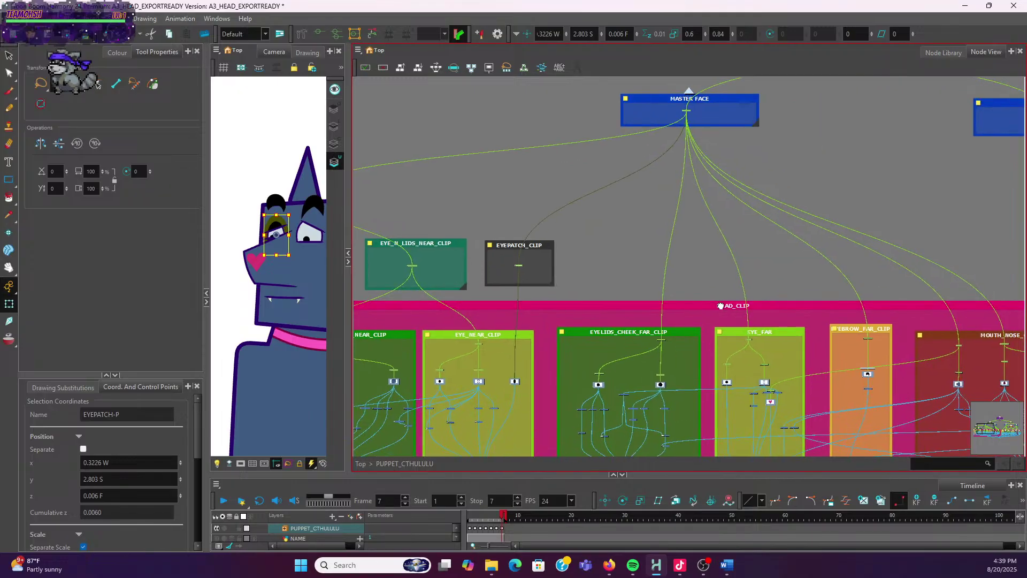
pyautogui.click(664, 339)
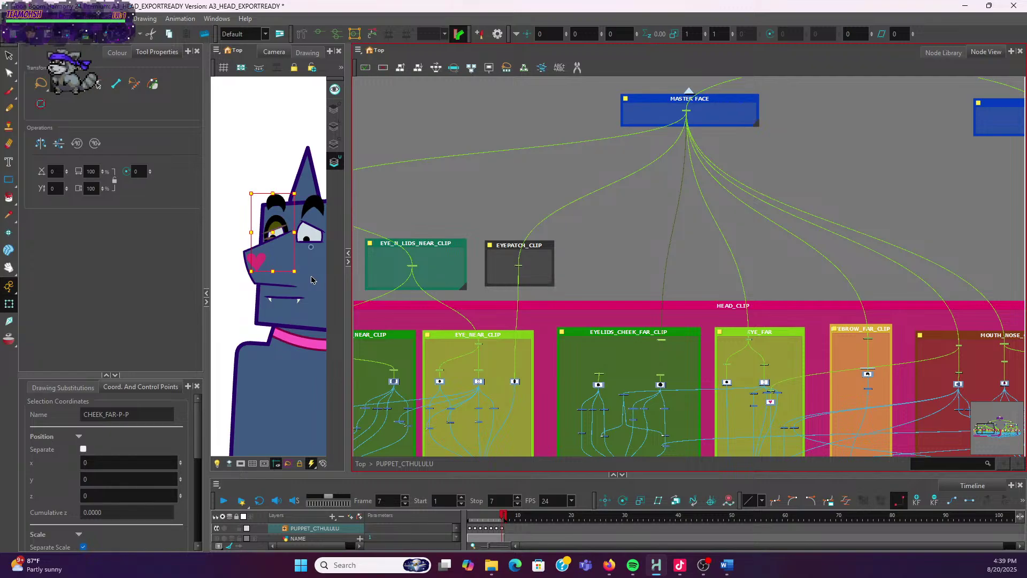
pyautogui.moveTo(348, 279); pyautogui.dragTo(378, 250)
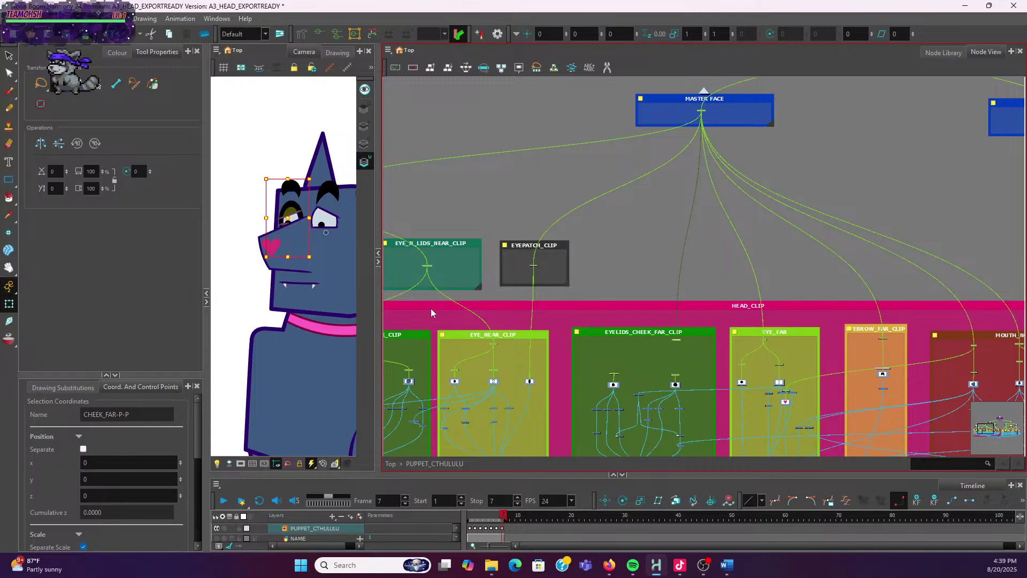
pyautogui.scroll(1, 541, 253)
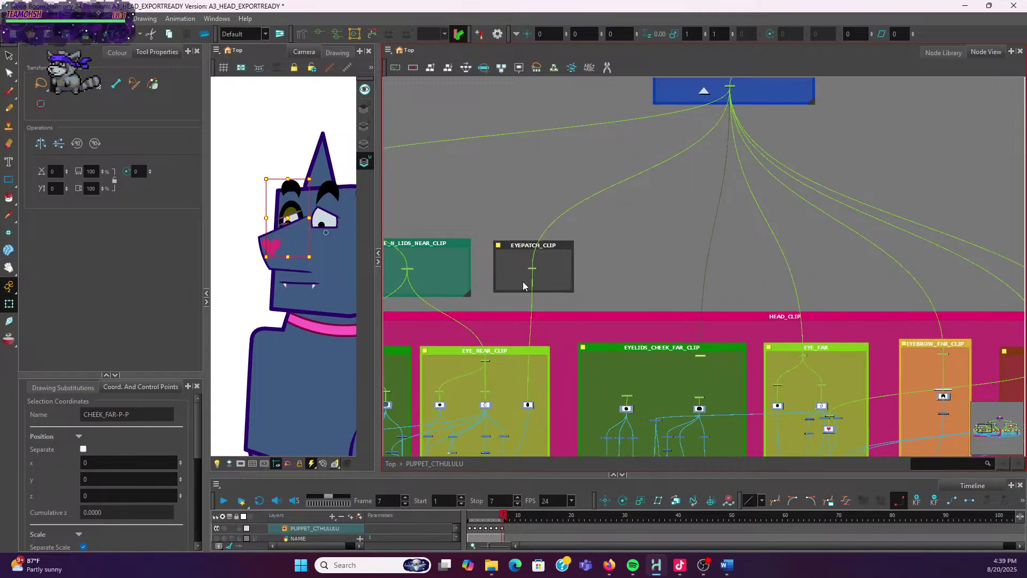
pyautogui.scroll(2, 503, 391)
pyautogui.moveTo(502, 390); pyautogui.dragTo(535, 374)
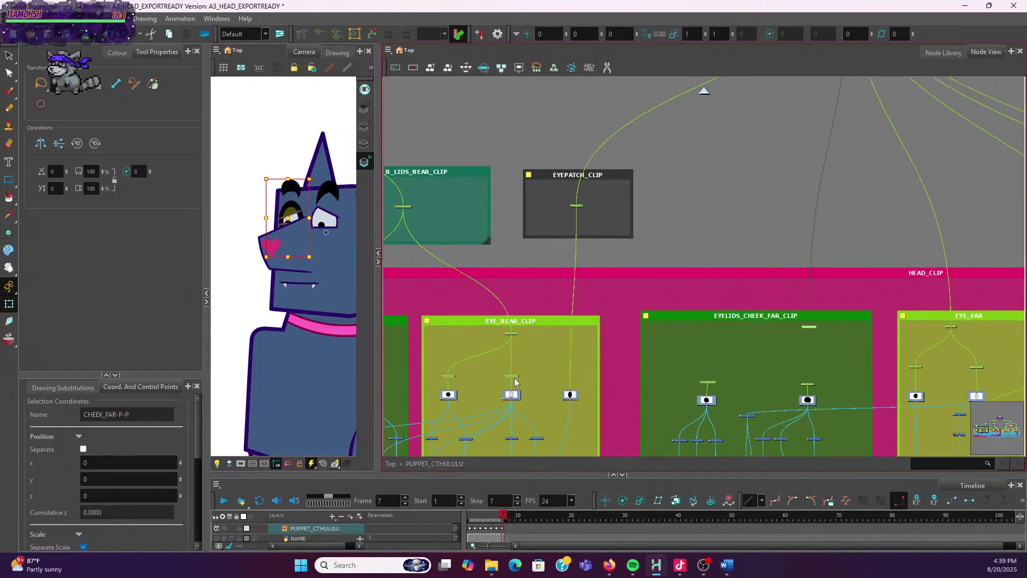
pyautogui.click(514, 377)
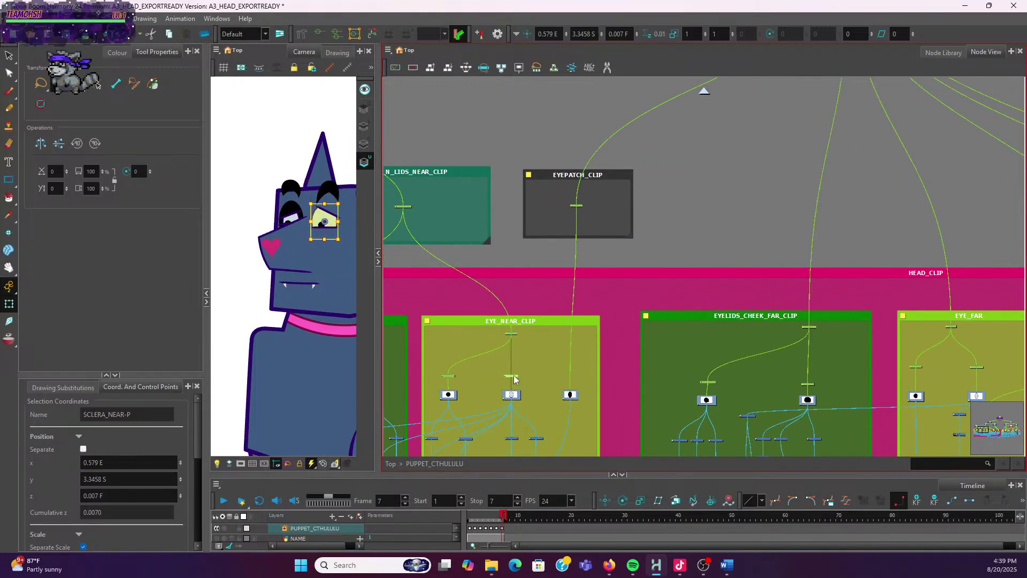
pyautogui.click(448, 376)
pyautogui.click(438, 359)
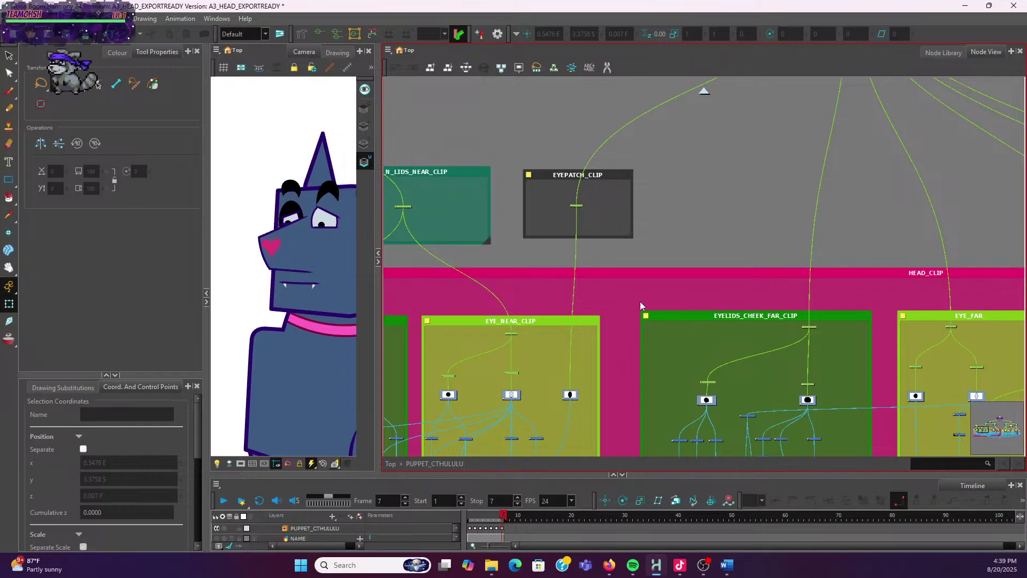
# Reposition the pivot of the CHEEK_FAR-P-P parent peg over the dog's far eye
pyautogui.scroll(-3, 642, 304)
pyautogui.hscroll(3, 696, 305)
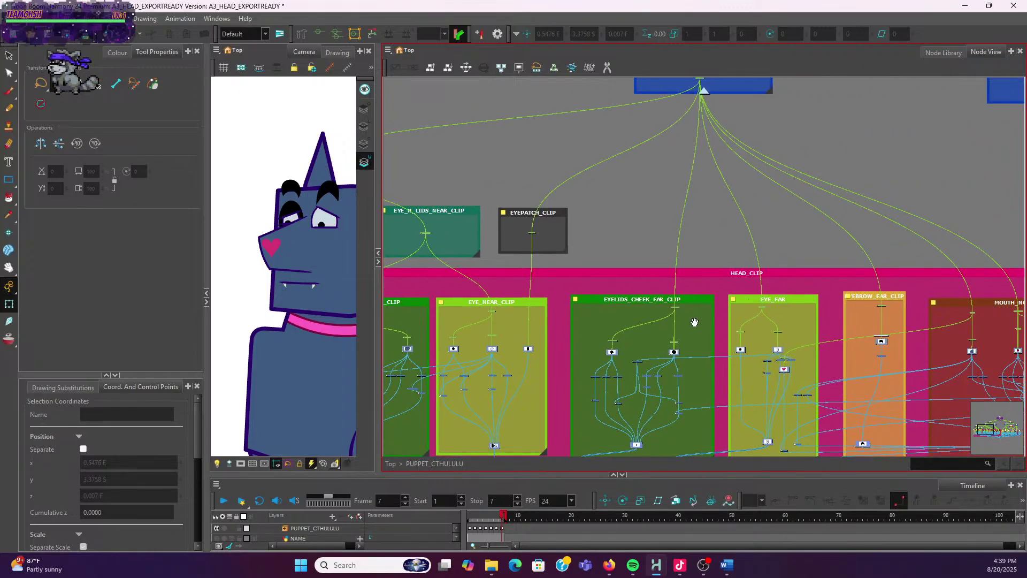
pyautogui.scroll(3, 694, 323)
pyautogui.click(654, 299)
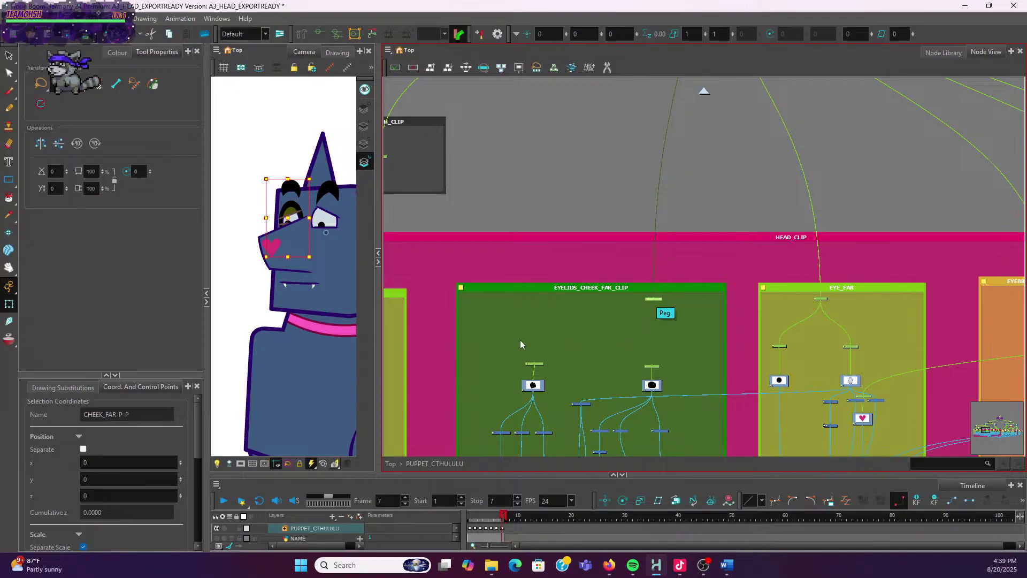
pyautogui.moveTo(664, 378); pyautogui.dragTo(524, 300)
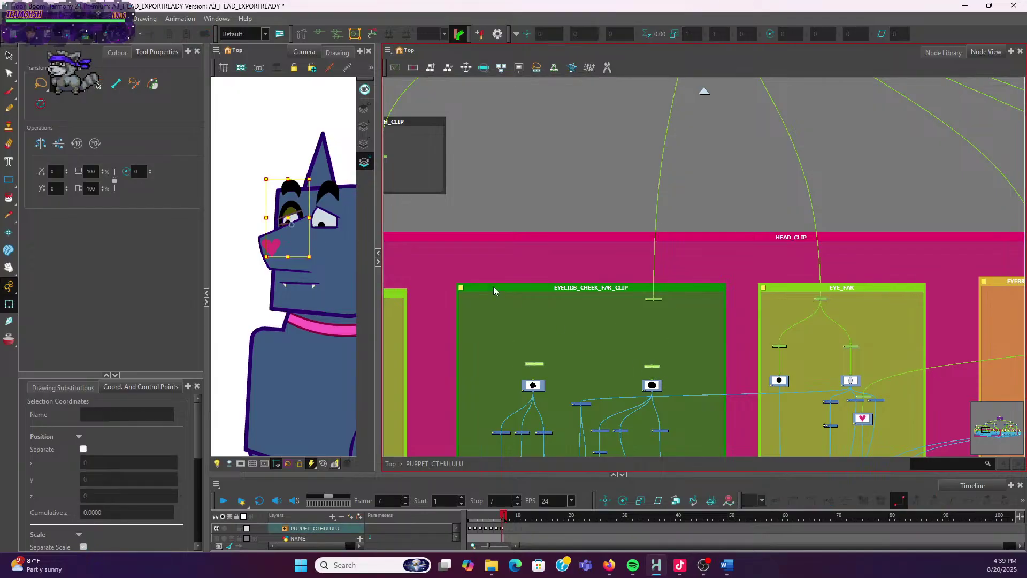
pyautogui.moveTo(296, 212)
pyautogui.mouseDown()
pyautogui.moveTo(332, 233)
pyautogui.moveTo(300, 210)
pyautogui.mouseUp()
pyautogui.click(652, 299)
pyautogui.click(288, 137)
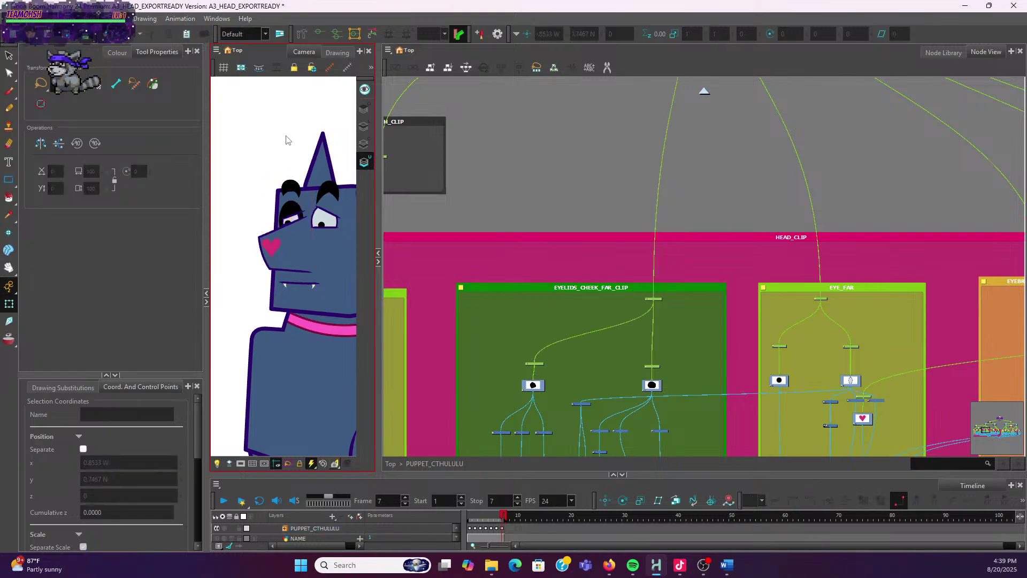
# Check the CHEEK_FAR-P-P peg's pivot and its connections within EYELIDS_CHEEK_FAR_CLIP
pyautogui.click(659, 299)
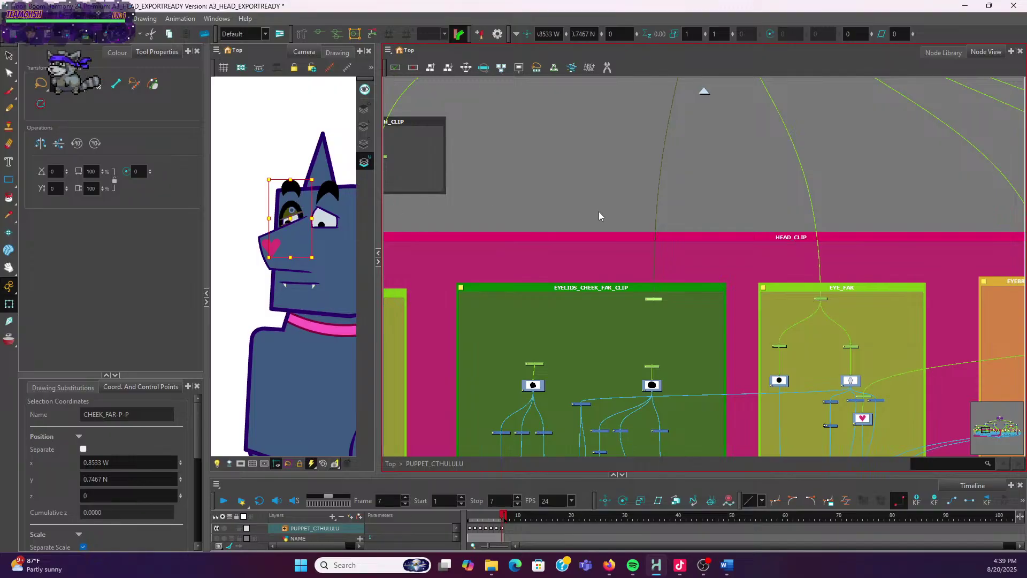
pyautogui.scroll(-2, 598, 210)
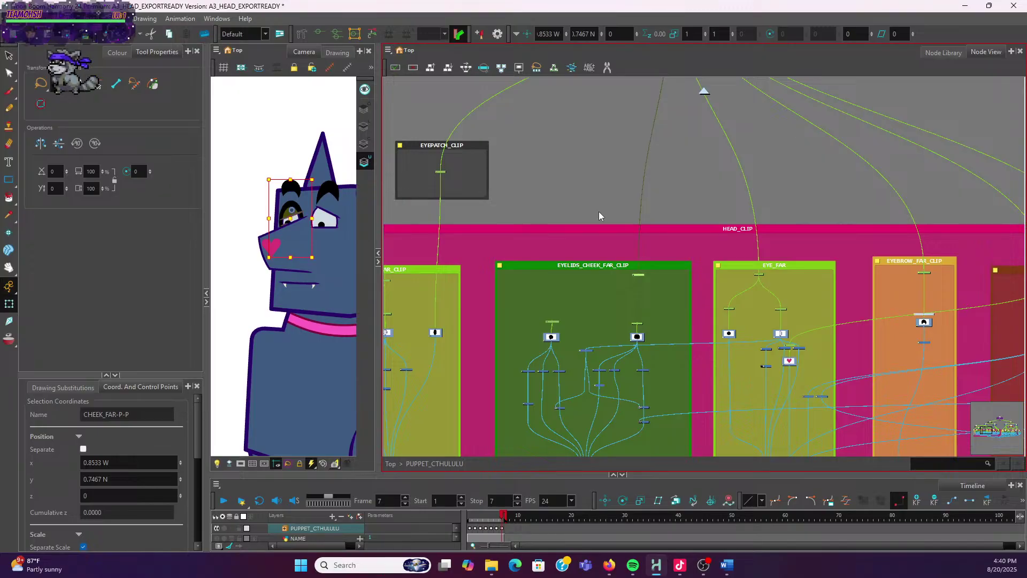
pyautogui.scroll(5, 601, 227)
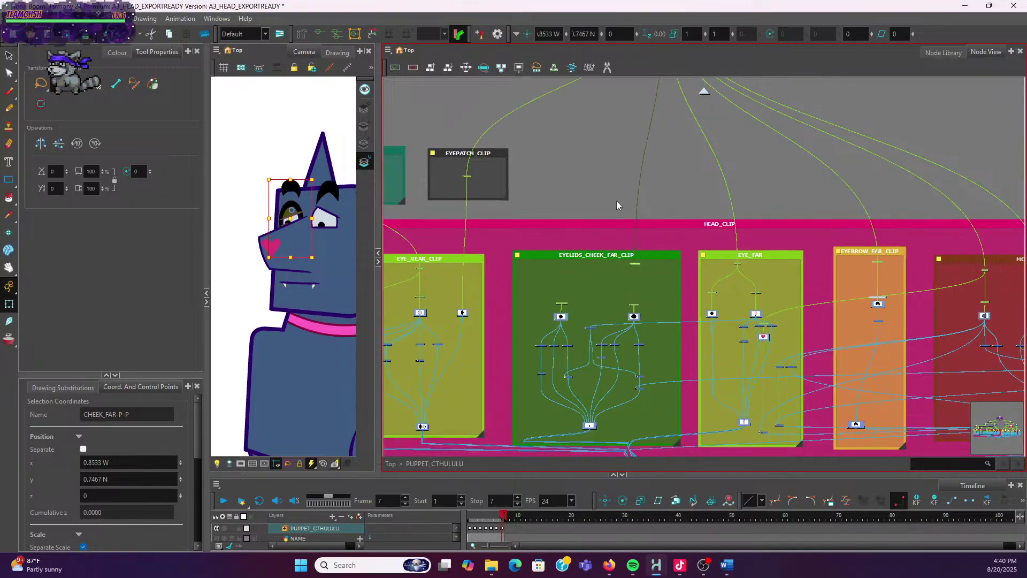
pyautogui.moveTo(593, 305); pyautogui.dragTo(595, 300)
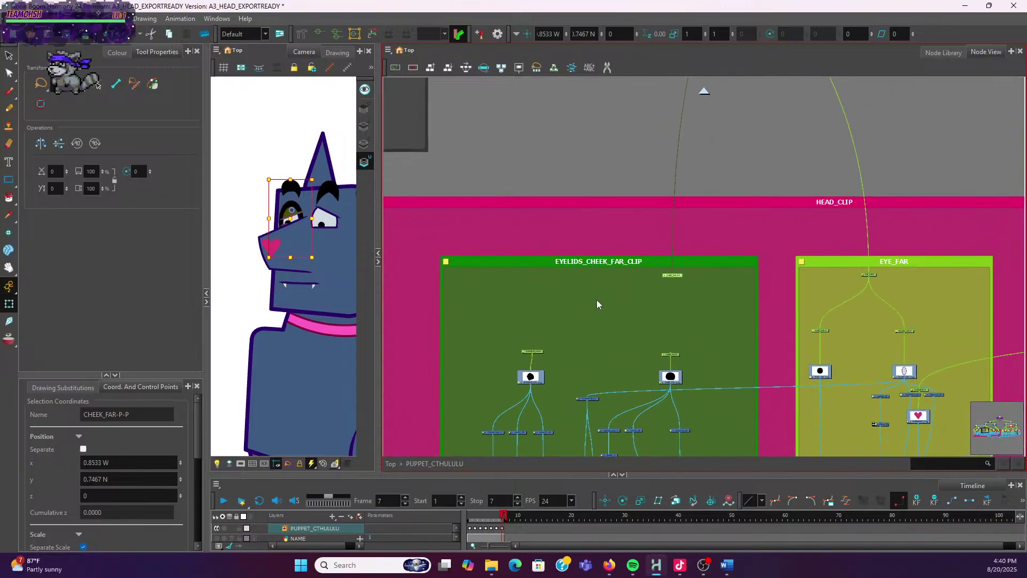
pyautogui.click(647, 236)
pyautogui.scroll(3, 649, 238)
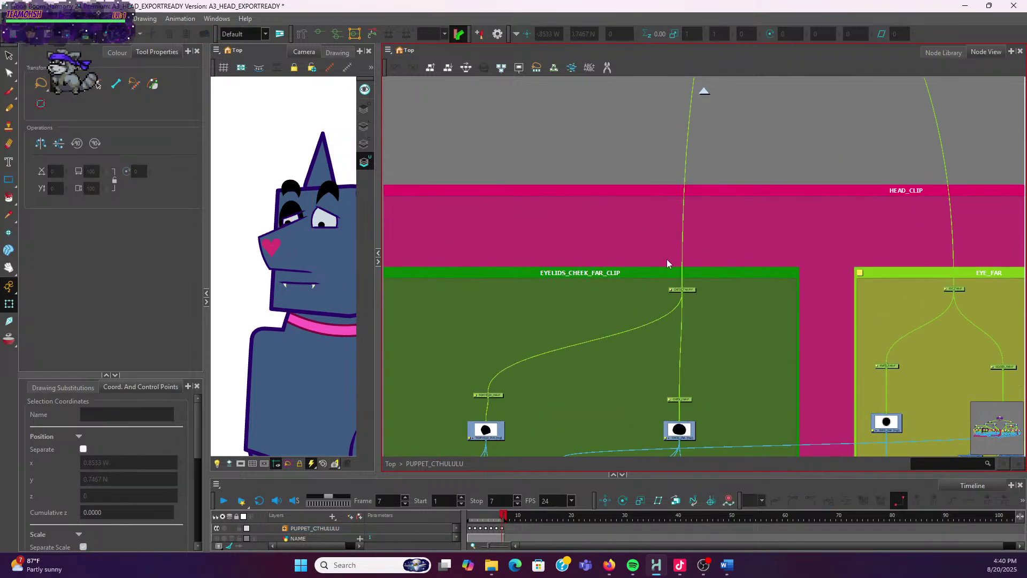
# Examine how the CHEEK_FAR-P-P peg connects to MASTER FACE and compare it with the neighbouring EYE_FAR peg structure
pyautogui.click(693, 289)
pyautogui.scroll(-4, 694, 279)
pyautogui.moveTo(574, 181); pyautogui.dragTo(574, 257)
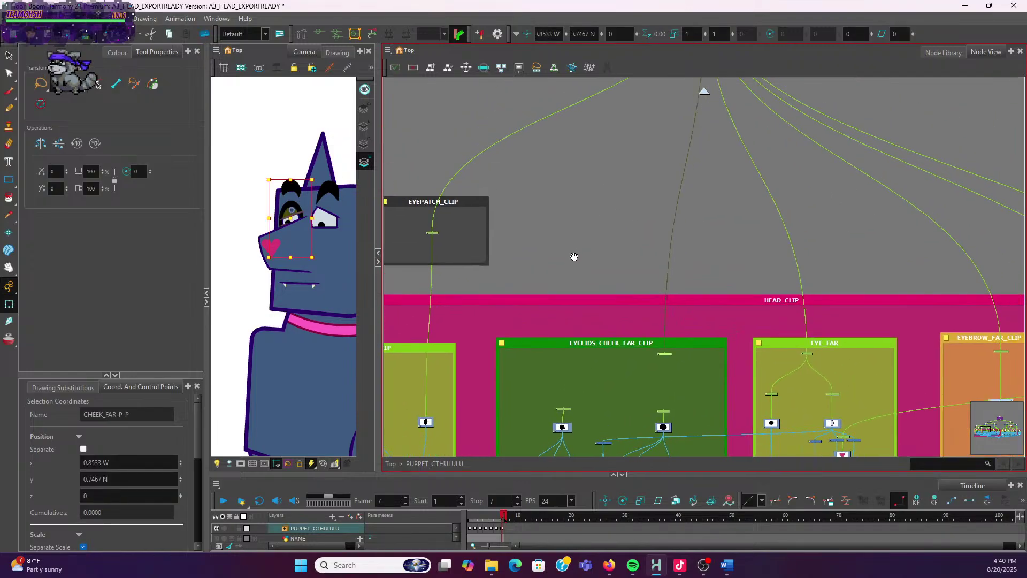
pyautogui.scroll(-2, 695, 297)
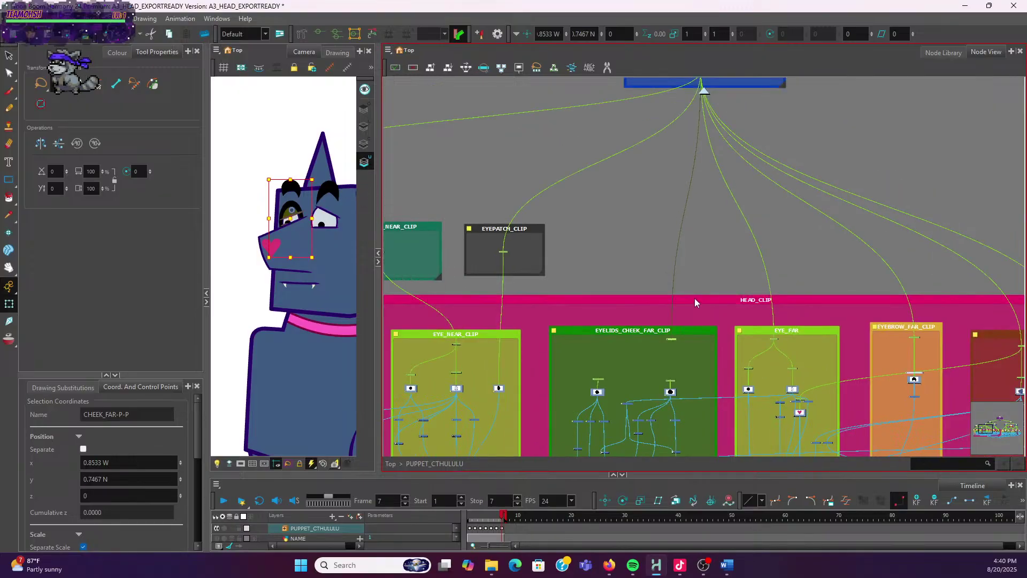
pyautogui.scroll(4, 672, 224)
pyautogui.click(644, 249)
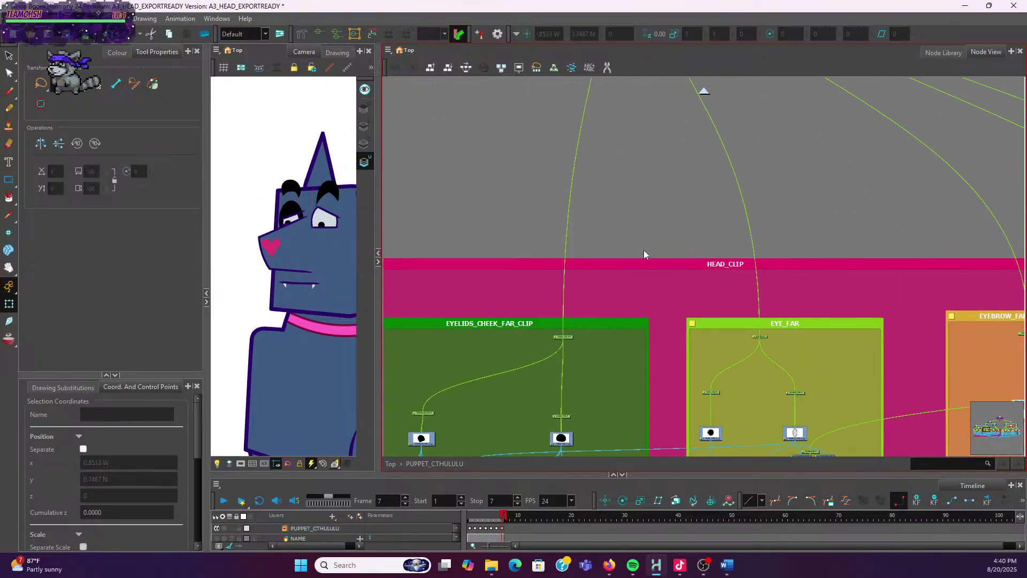
pyautogui.scroll(3, 590, 368)
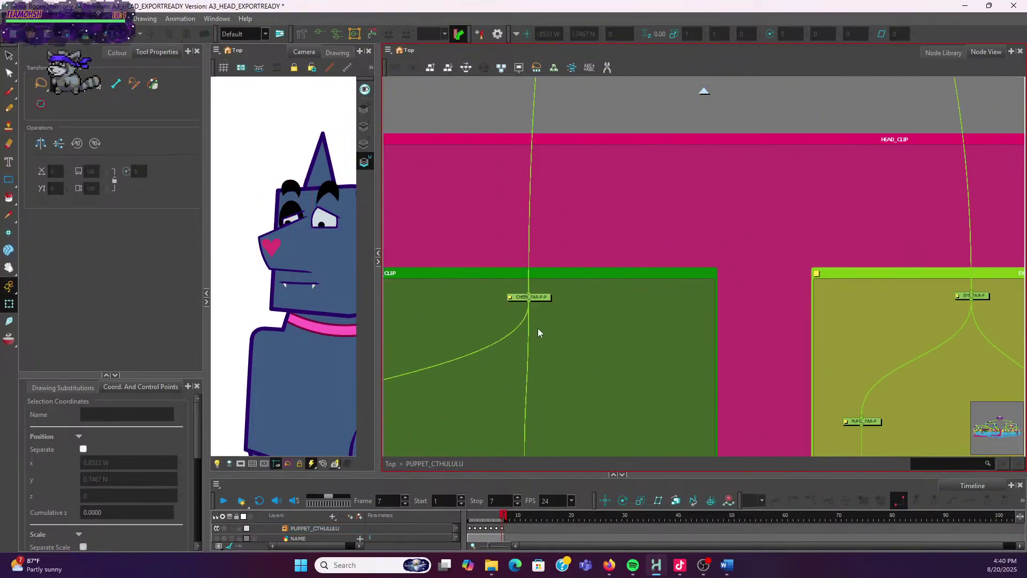
pyautogui.scroll(-2, 553, 306)
# Rename the CHEEK_FAR-P-P parent peg in EYELIDS_CHEEK_FAR_CLIP as LIDS_N_CHEEK_FAR-P
pyautogui.click(546, 303)
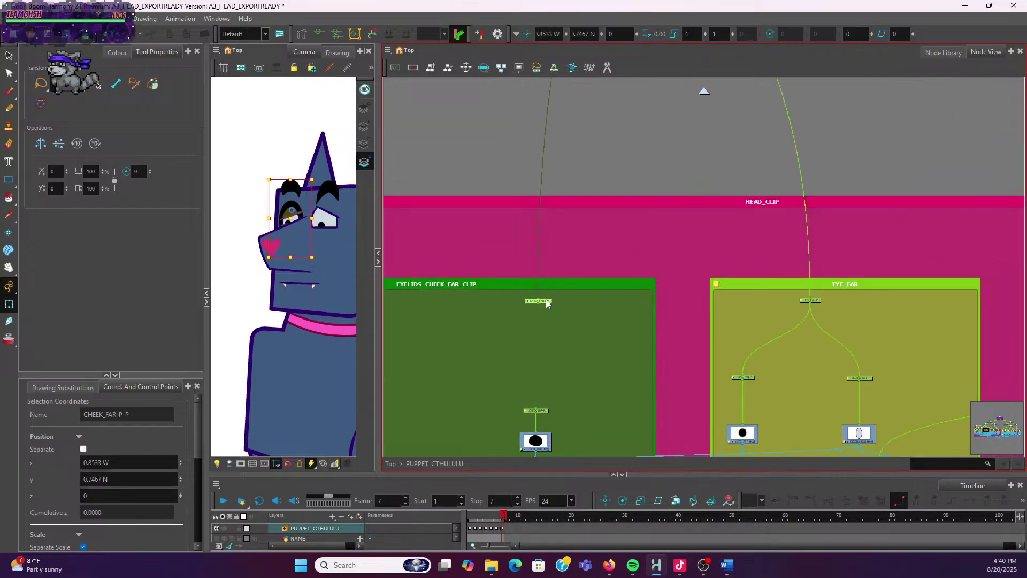
pyautogui.scroll(2, 546, 303)
pyautogui.scroll(-2, 507, 308)
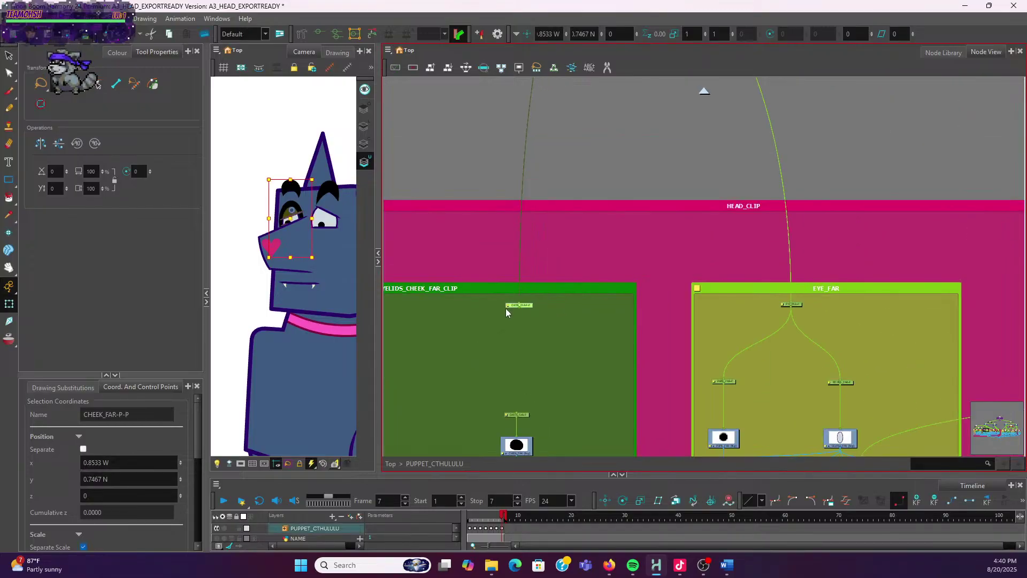
pyautogui.scroll(-1, 508, 308)
pyautogui.moveTo(475, 316); pyautogui.dragTo(543, 319)
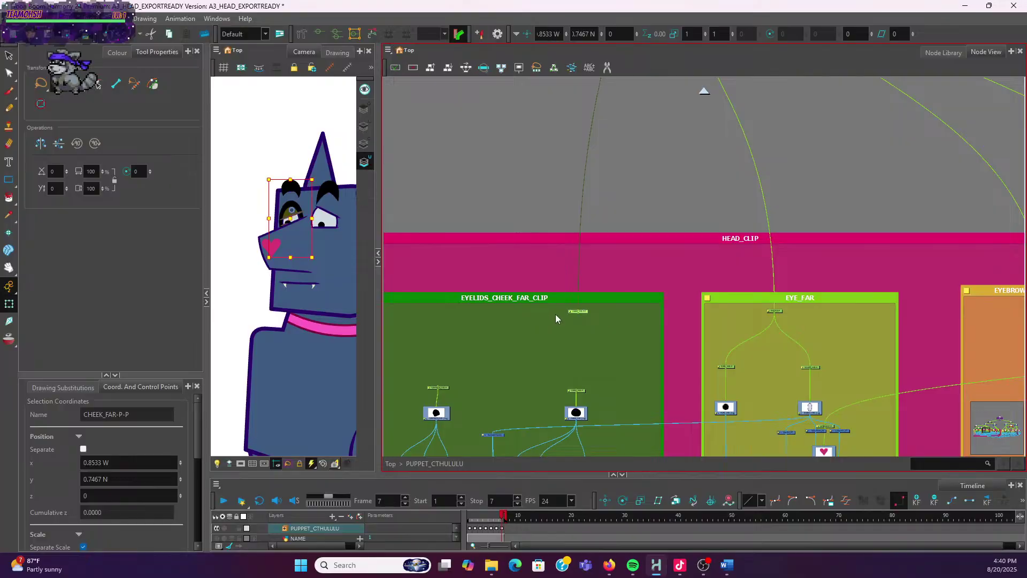
pyautogui.scroll(1, 561, 312)
pyautogui.scroll(-1, 574, 314)
pyautogui.scroll(3, 573, 319)
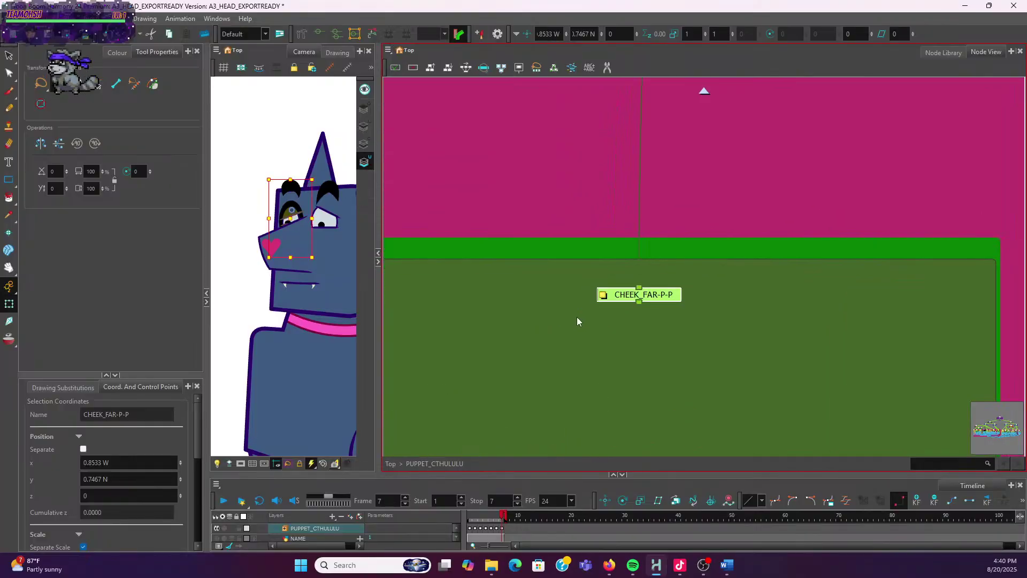
pyautogui.click(602, 295)
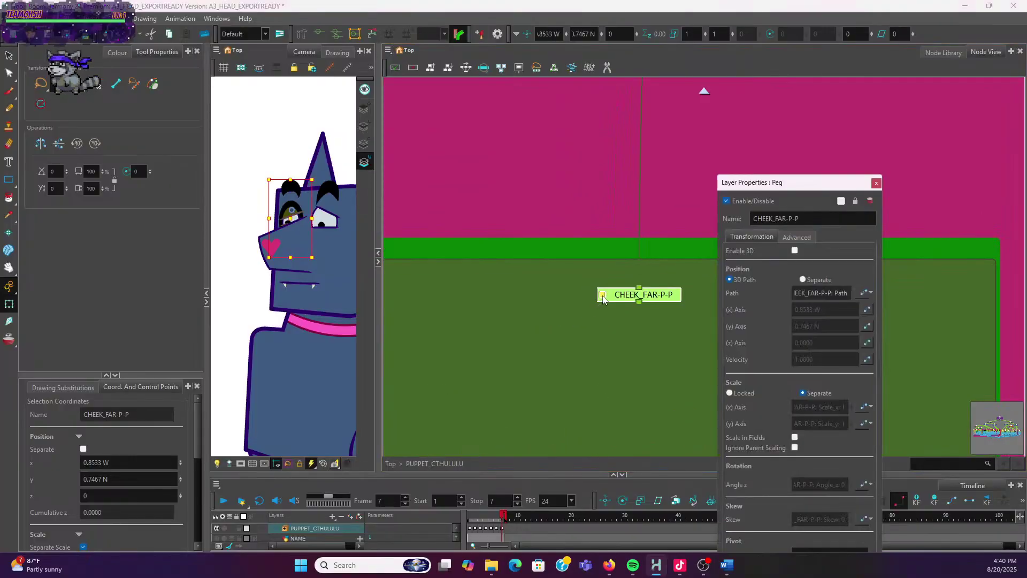
pyautogui.moveTo(800, 219); pyautogui.dragTo(736, 223)
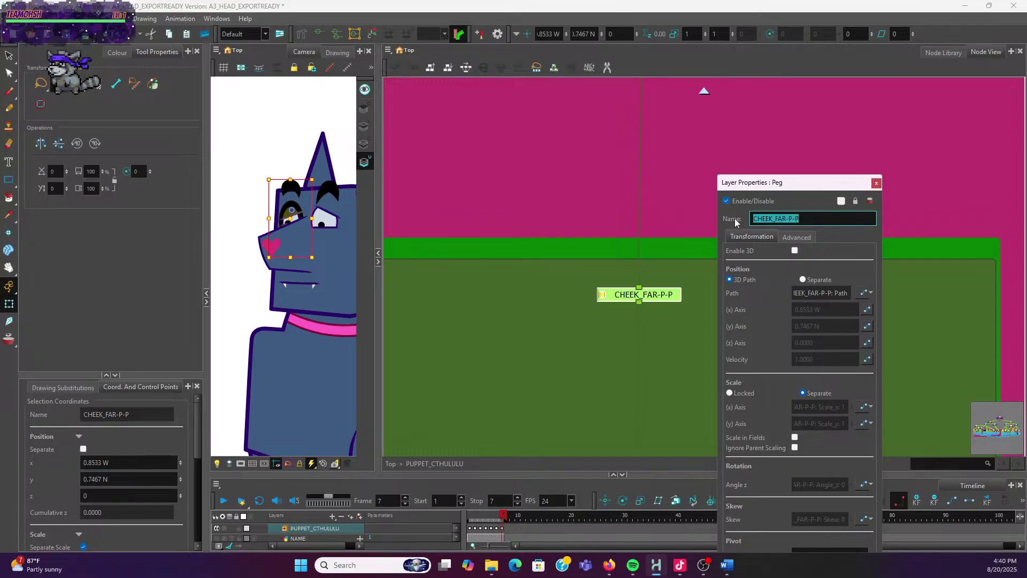
pyautogui.write('LIDS_N_')
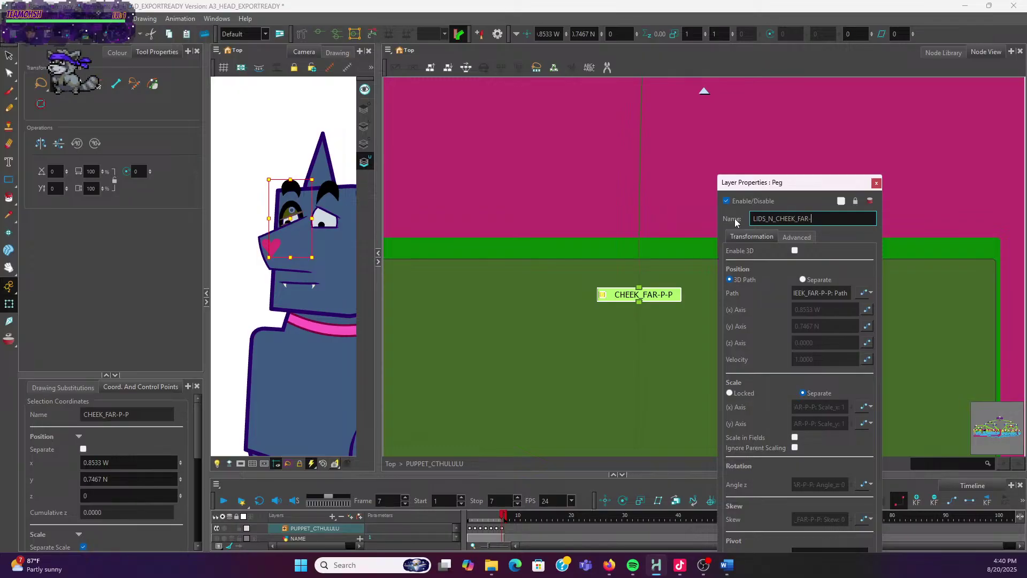
pyautogui.write('CHEEK_FAR-P')
pyautogui.click(877, 182)
# Check how the parent pegs in EYELIDS_CHEEK_NEAR_CLIP and EYE_NEAR_CLIP are named as a reference for the far side
pyautogui.scroll(-5, 624, 211)
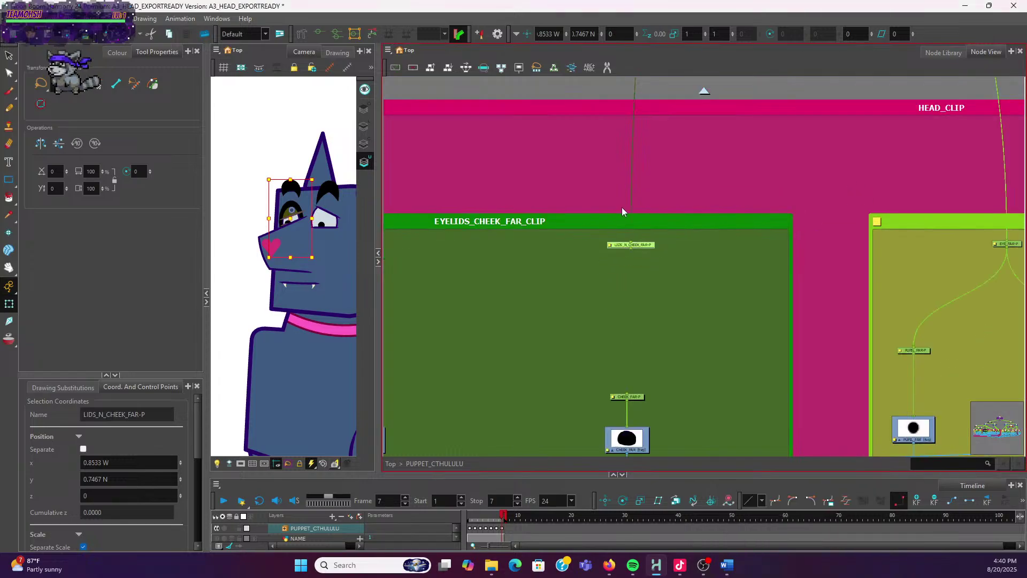
pyautogui.moveTo(623, 211); pyautogui.dragTo(858, 255)
pyautogui.scroll(-4, 632, 246)
pyautogui.moveTo(604, 266); pyautogui.dragTo(768, 265)
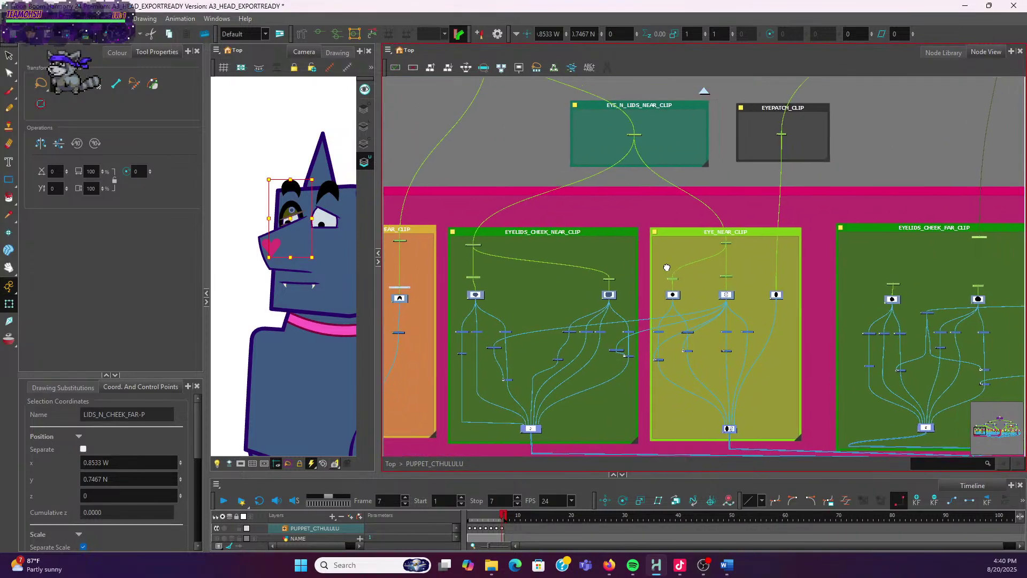
pyautogui.scroll(3, 688, 255)
pyautogui.moveTo(665, 268); pyautogui.dragTo(913, 252)
pyautogui.scroll(2, 688, 254)
pyautogui.scroll(-1, 672, 259)
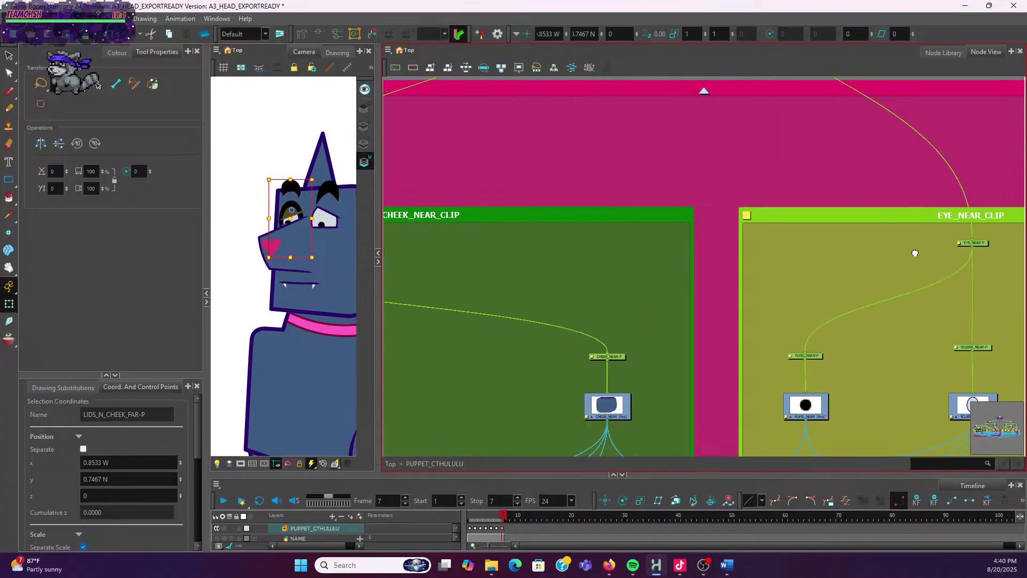
pyautogui.scroll(2, 833, 295)
pyautogui.scroll(2, 488, 298)
pyautogui.moveTo(473, 292); pyautogui.dragTo(583, 294)
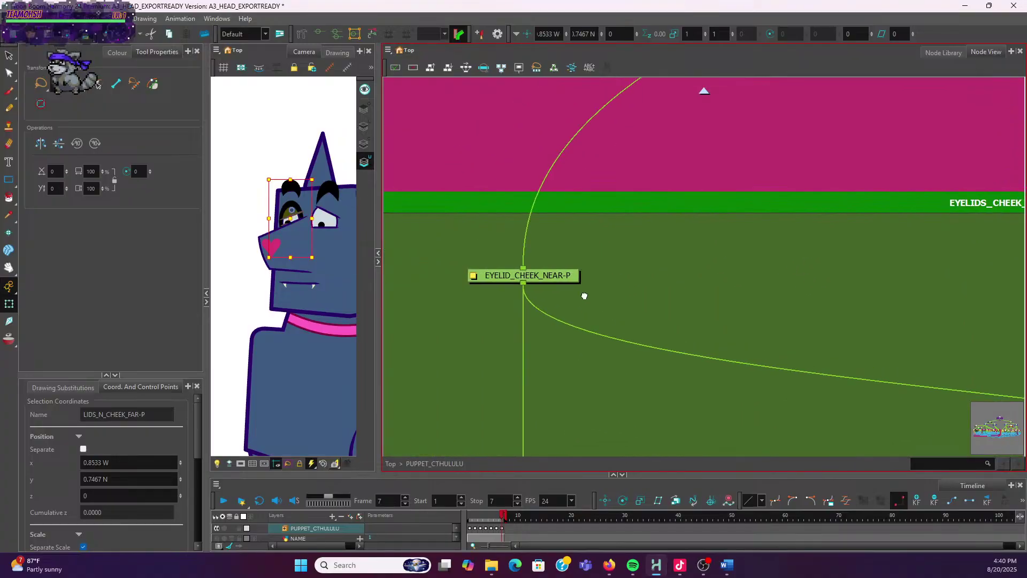
pyautogui.scroll(-3, 528, 283)
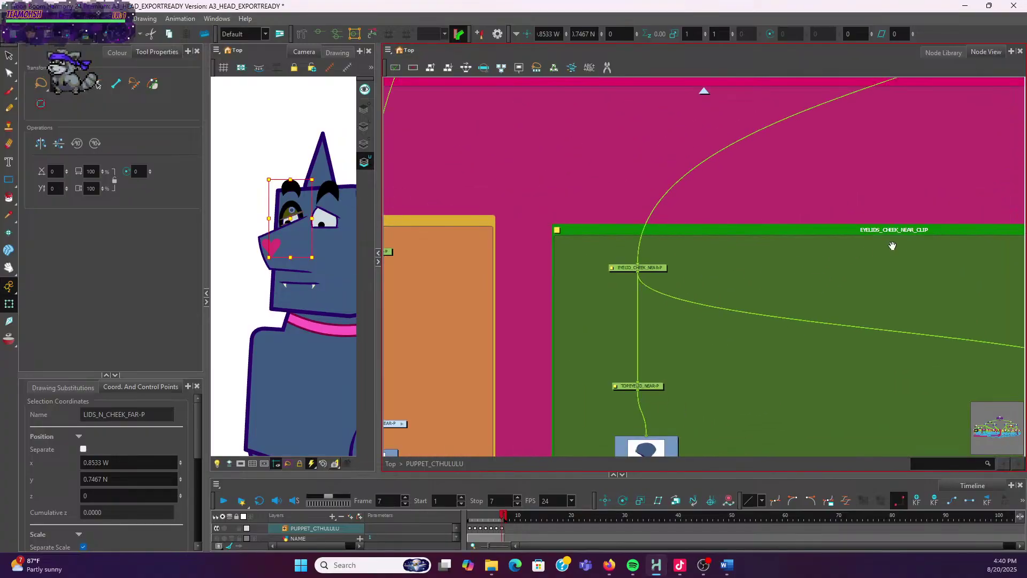
pyautogui.hscroll(5, 814, 273)
pyautogui.scroll(3, 769, 289)
pyautogui.scroll(2, 769, 290)
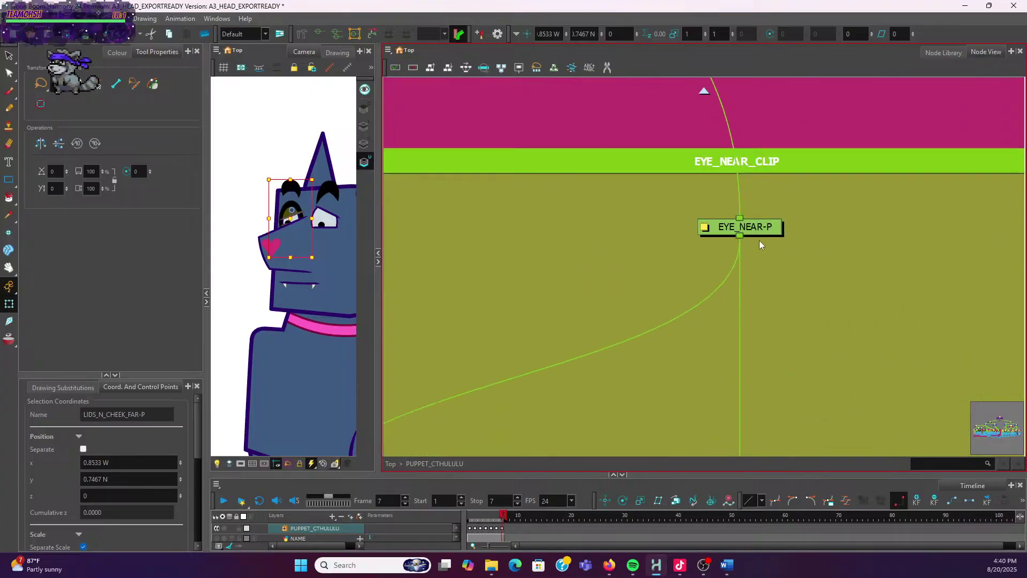
# Rename the far-side eyelid and cheek parent peg as EYELID_CHEEK_FAR-P to match the near-side naming
pyautogui.scroll(-4, 892, 275)
pyautogui.moveTo(896, 279); pyautogui.dragTo(421, 277)
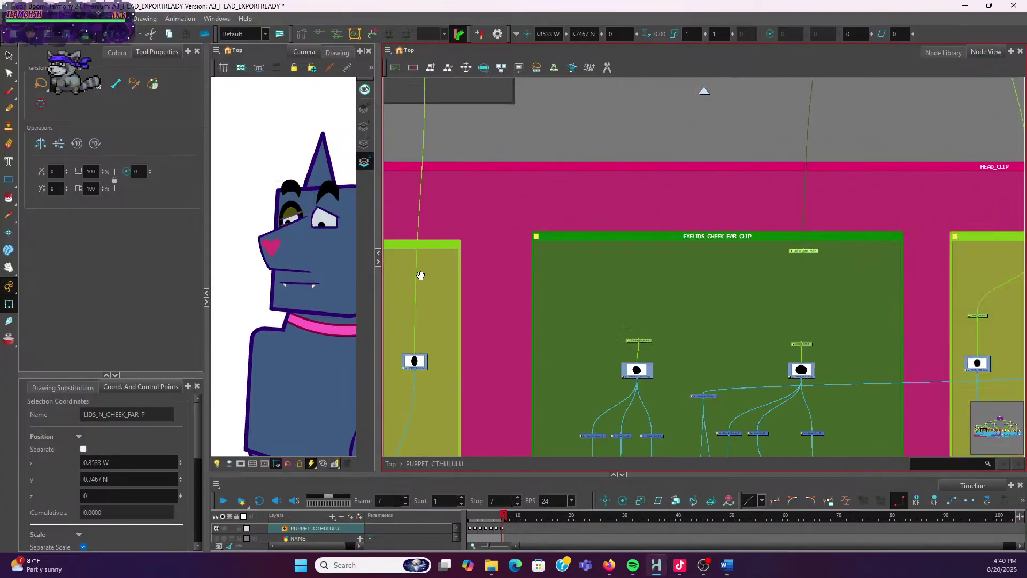
pyautogui.hscroll(3, 744, 280)
pyautogui.scroll(4, 597, 293)
pyautogui.moveTo(554, 357); pyautogui.dragTo(789, 254)
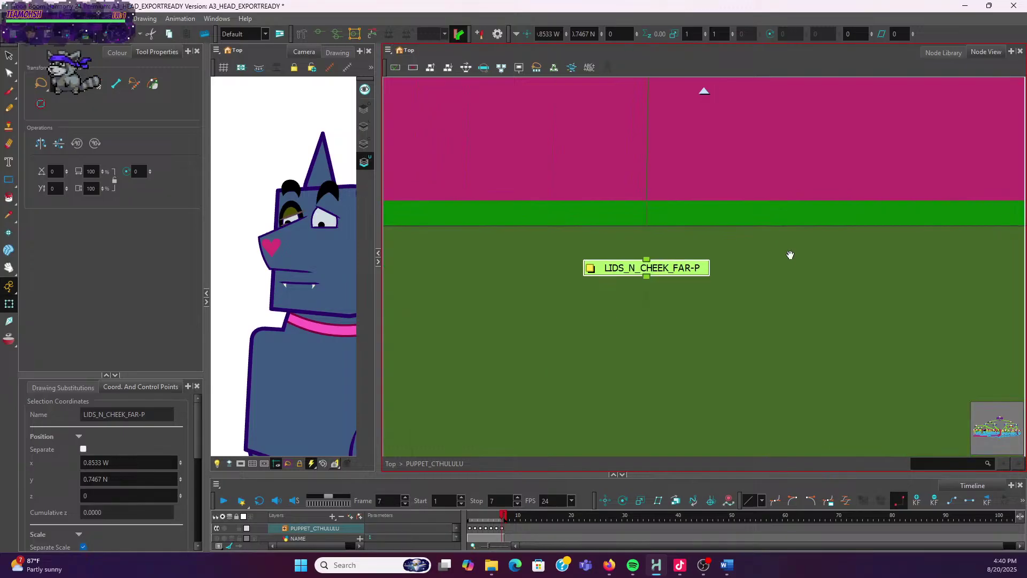
pyautogui.doubleClick(586, 271)
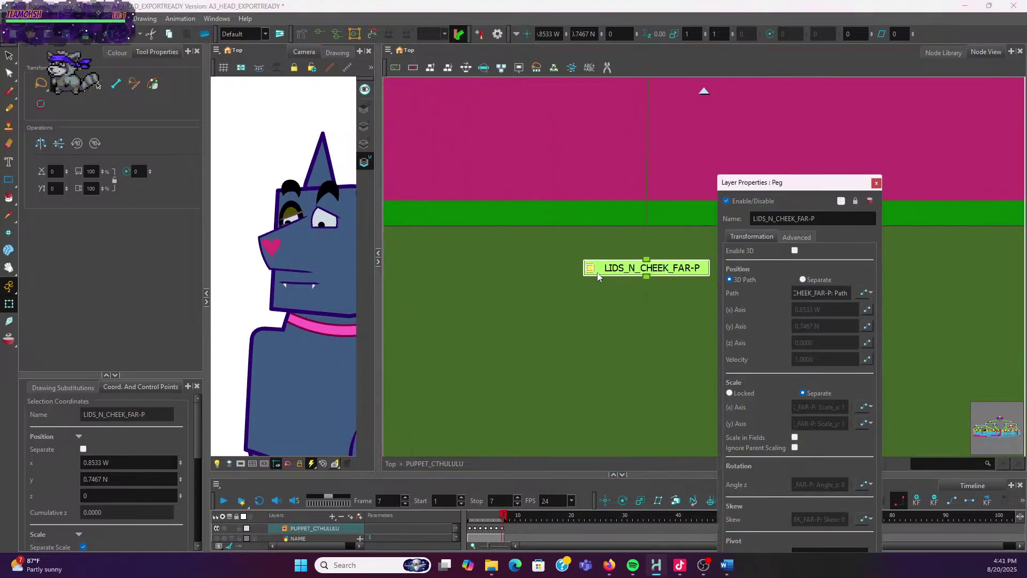
pyautogui.moveTo(776, 218); pyautogui.dragTo(720, 216)
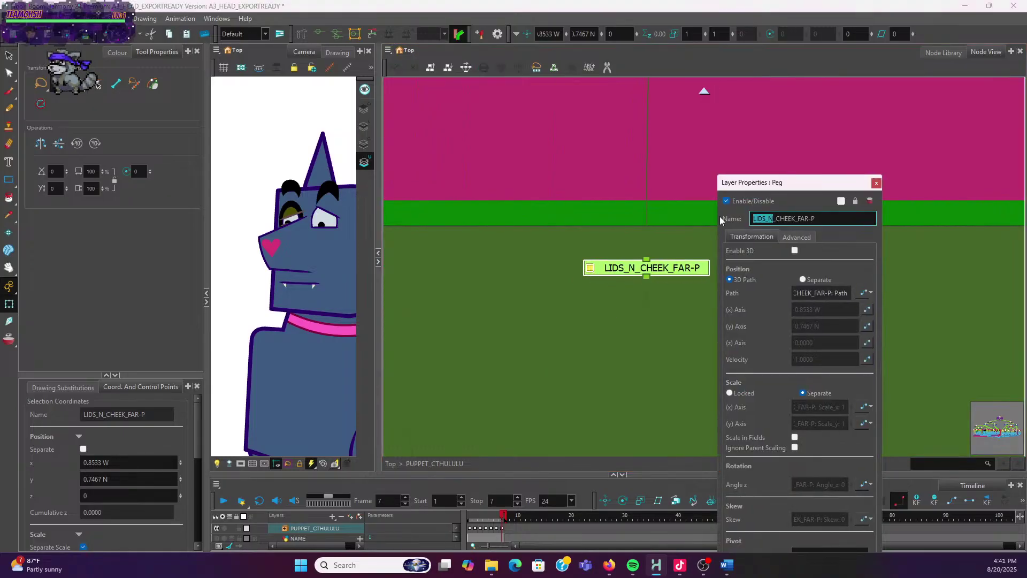
pyautogui.write('Ey')
pyautogui.press('BackSpace')
pyautogui.write('YELID')
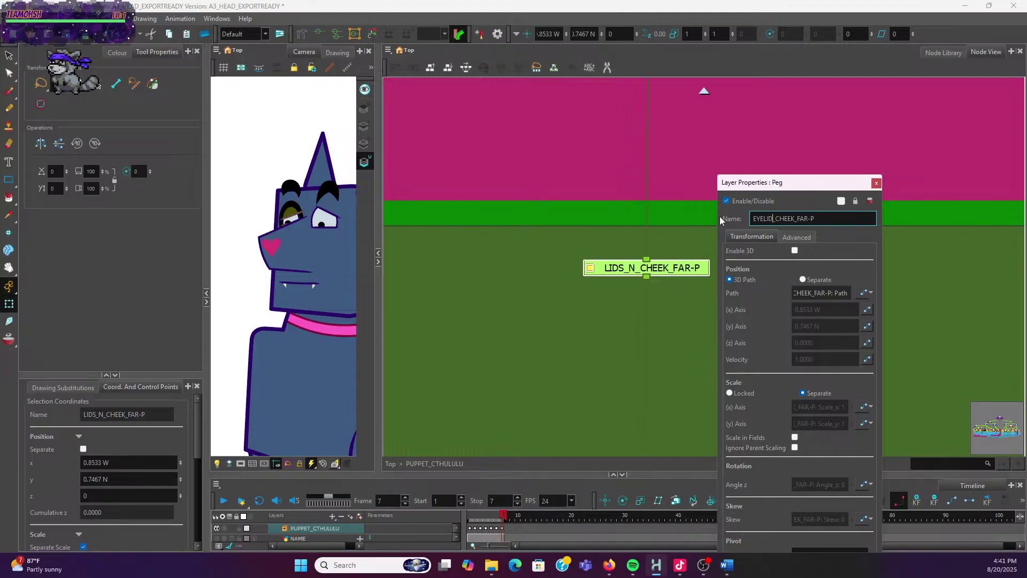
pyautogui.click(876, 182)
# Add a new peg inside HEAD_CLIP, above and between the EYELIDS_CHEEK_FAR_CLIP and EYE_FAR backdrops
pyautogui.scroll(-5, 619, 174)
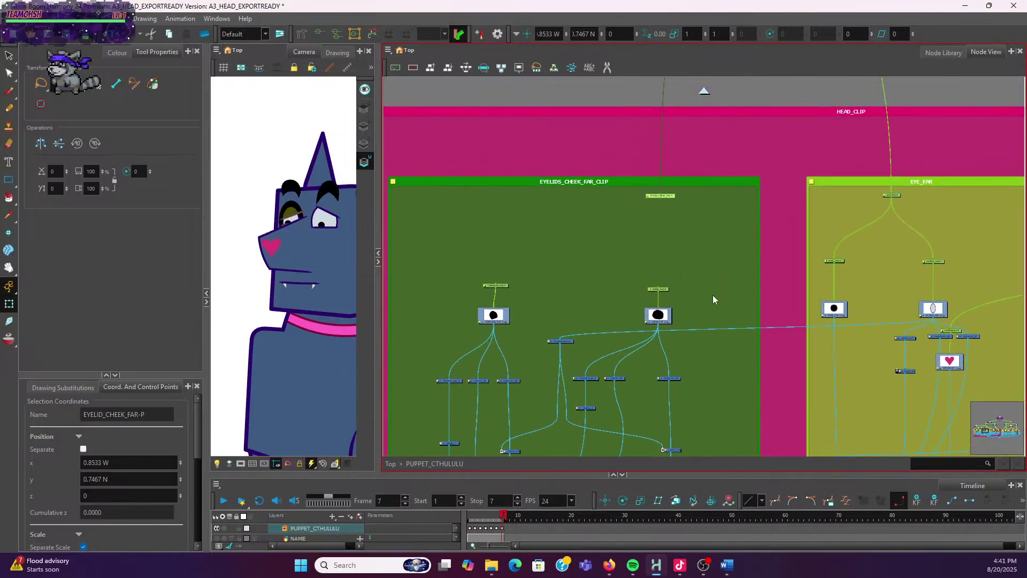
pyautogui.scroll(3, 679, 315)
pyautogui.scroll(-3, 695, 203)
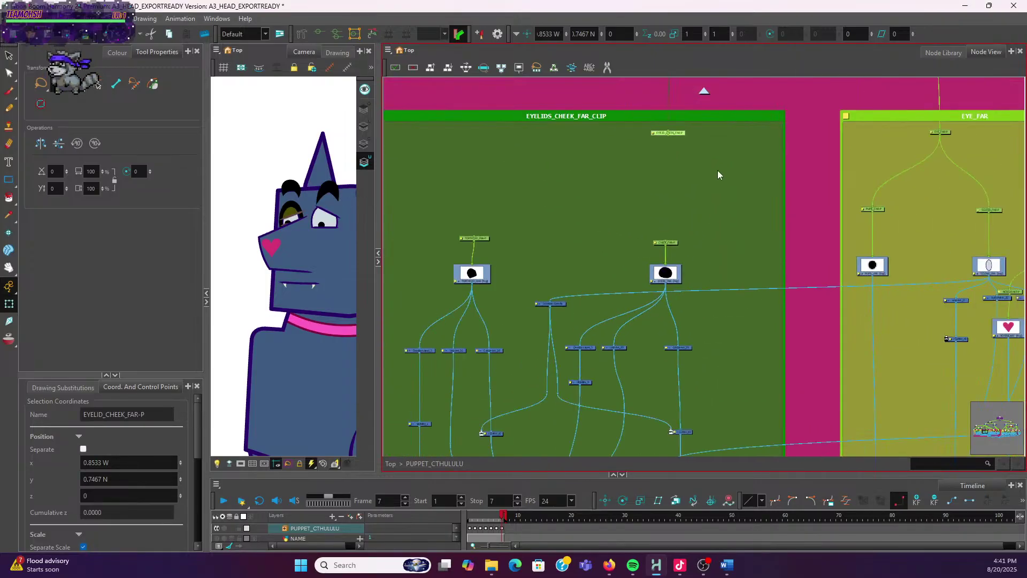
pyautogui.moveTo(718, 170); pyautogui.dragTo(701, 265)
pyautogui.scroll(-4, 697, 269)
pyautogui.scroll(3, 711, 266)
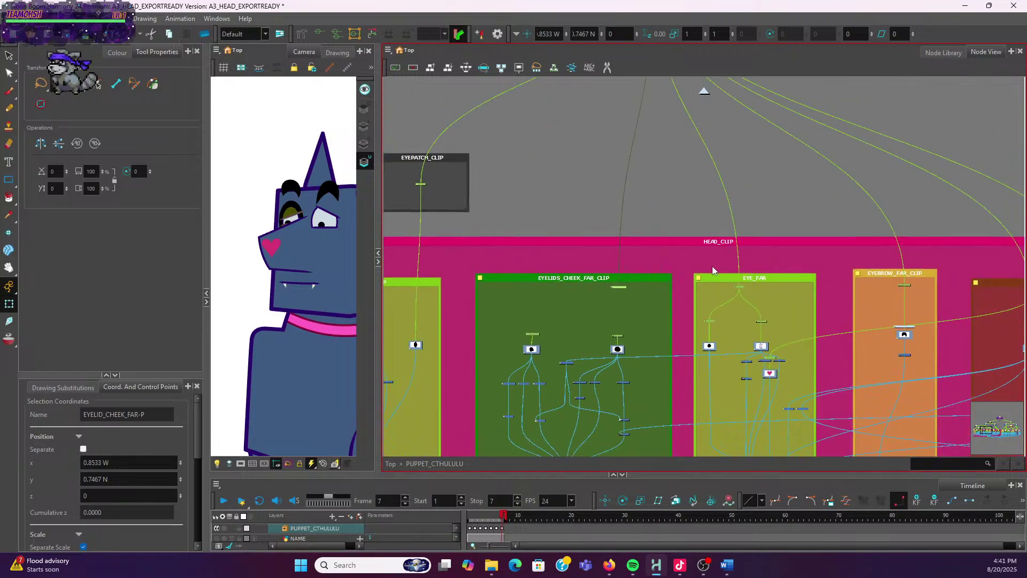
pyautogui.click(669, 266)
pyautogui.hotkey('ctrl', 'p')
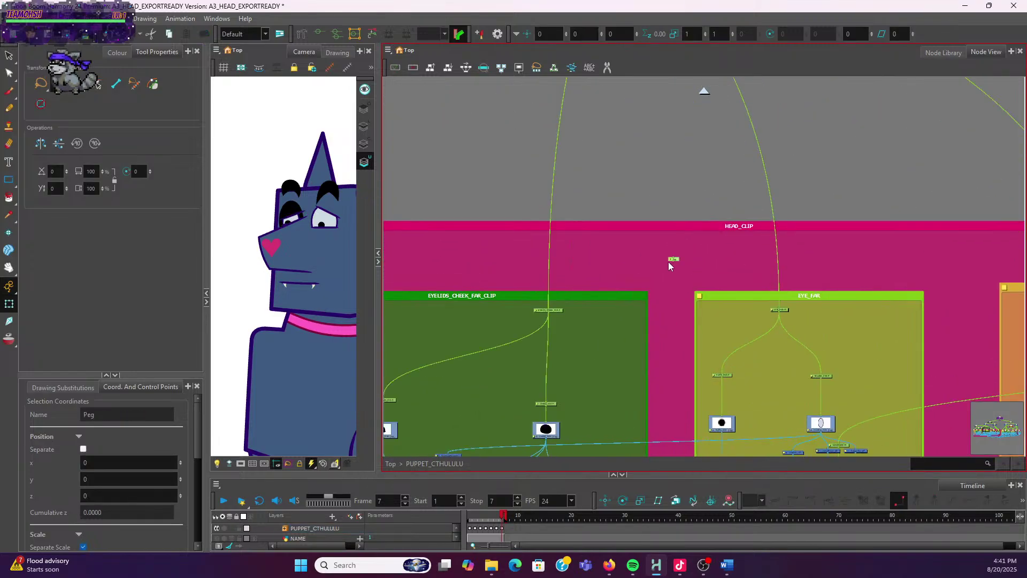
pyautogui.scroll(2, 668, 261)
pyautogui.doubleClick(668, 261)
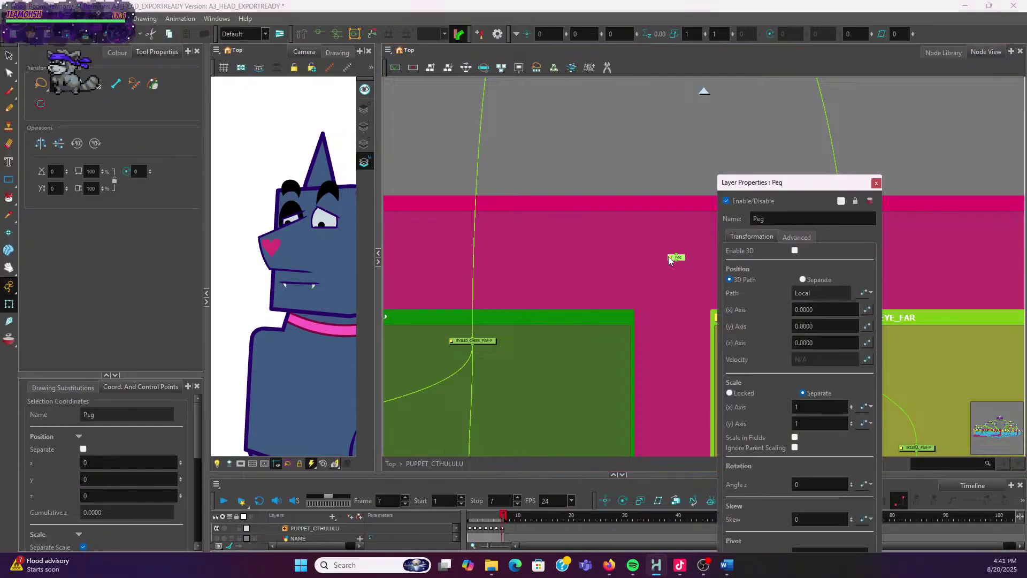
pyautogui.scroll(-2, 601, 263)
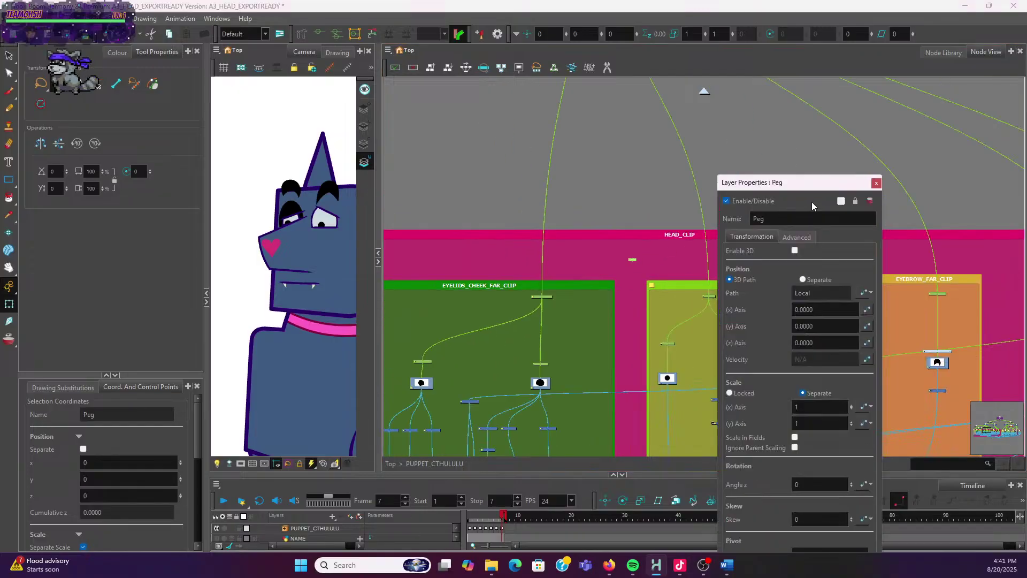
pyautogui.click(876, 183)
# Rename the new unconnected peg in HEAD_CLIP as EYE_N_LIDS_FAR-P
pyautogui.scroll(-2, 623, 225)
pyautogui.scroll(1, 620, 249)
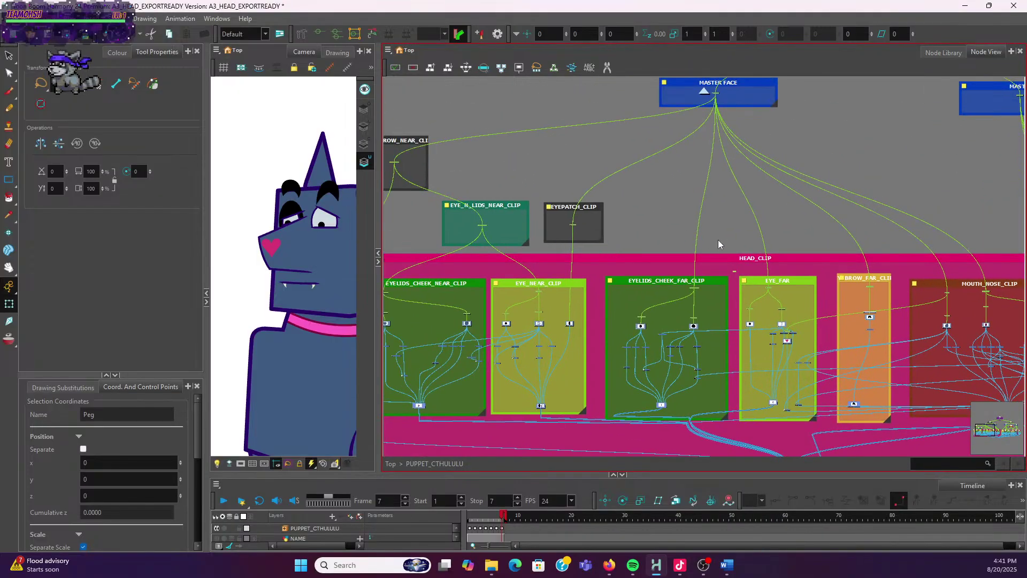
pyautogui.scroll(4, 722, 244)
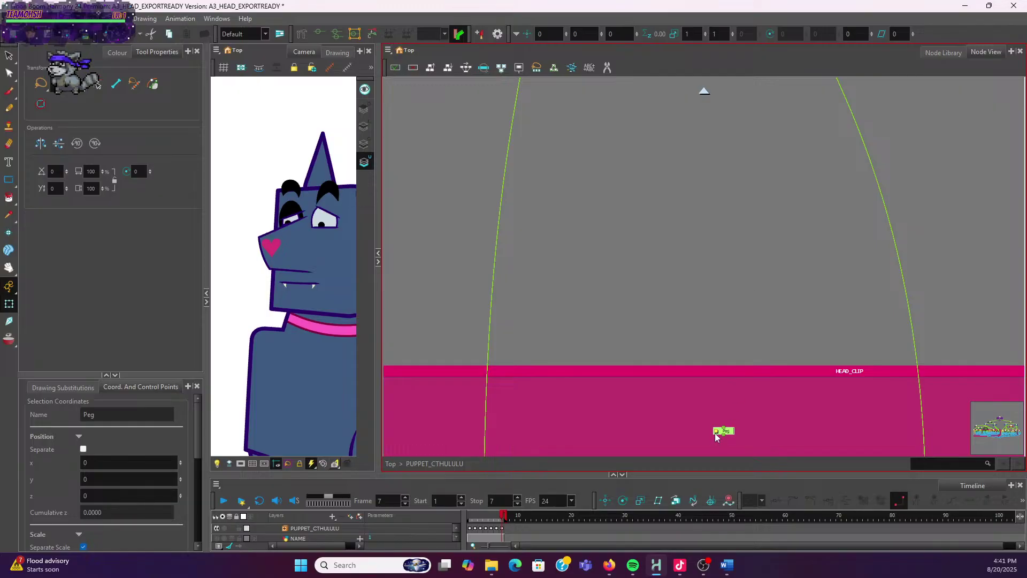
pyautogui.doubleClick(717, 434)
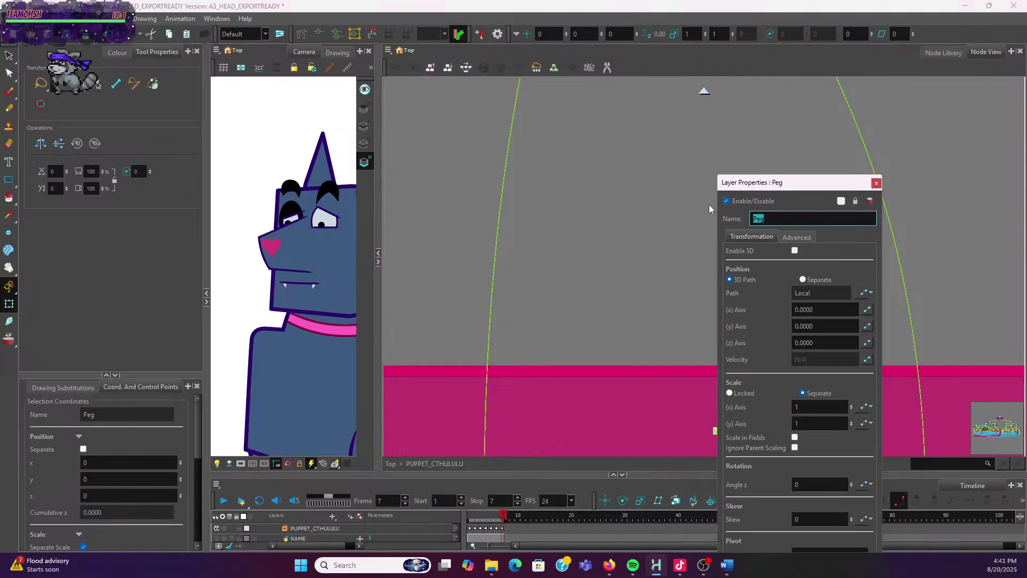
pyautogui.write('EYE_N_LIDS')
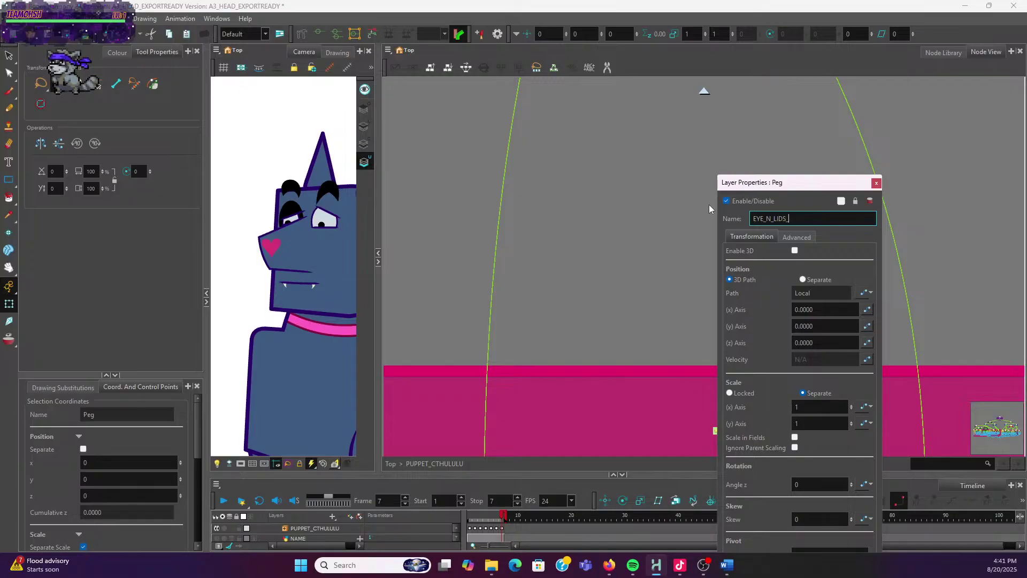
pyautogui.write('_FAR-p')
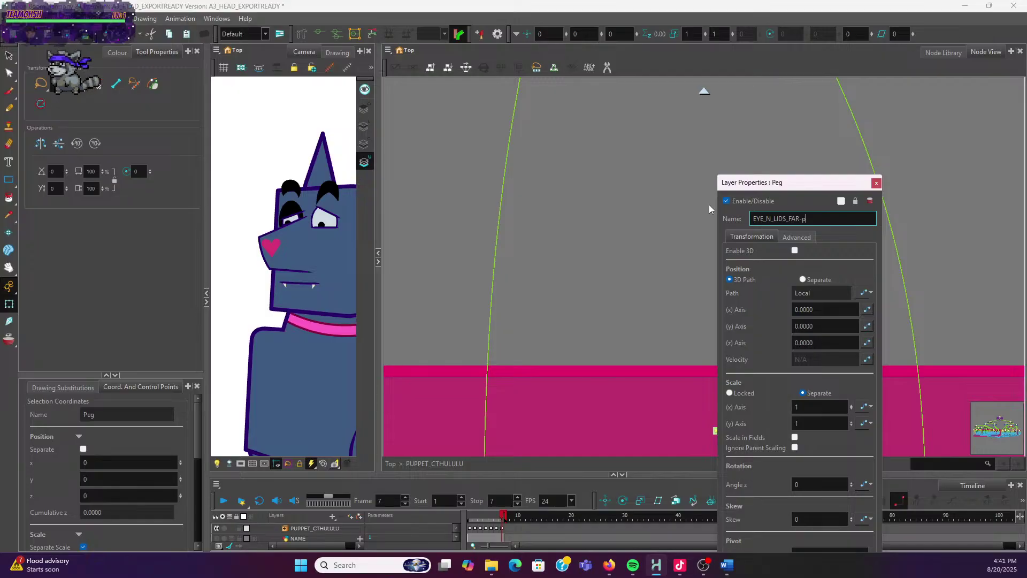
pyautogui.press('BackSpace')
pyautogui.write('P')
pyautogui.press('Return')
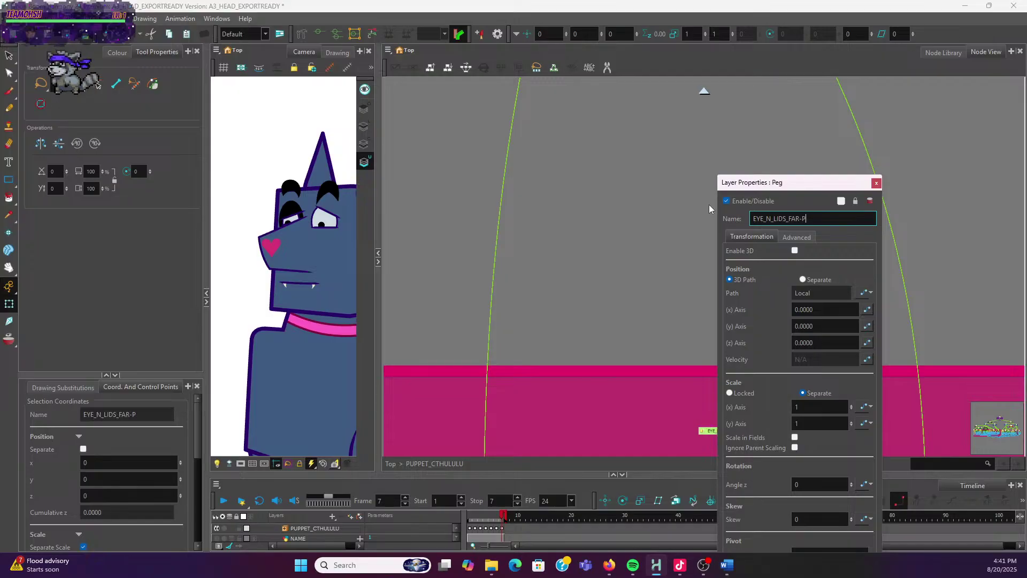
pyautogui.click(876, 183)
pyautogui.scroll(5, 777, 253)
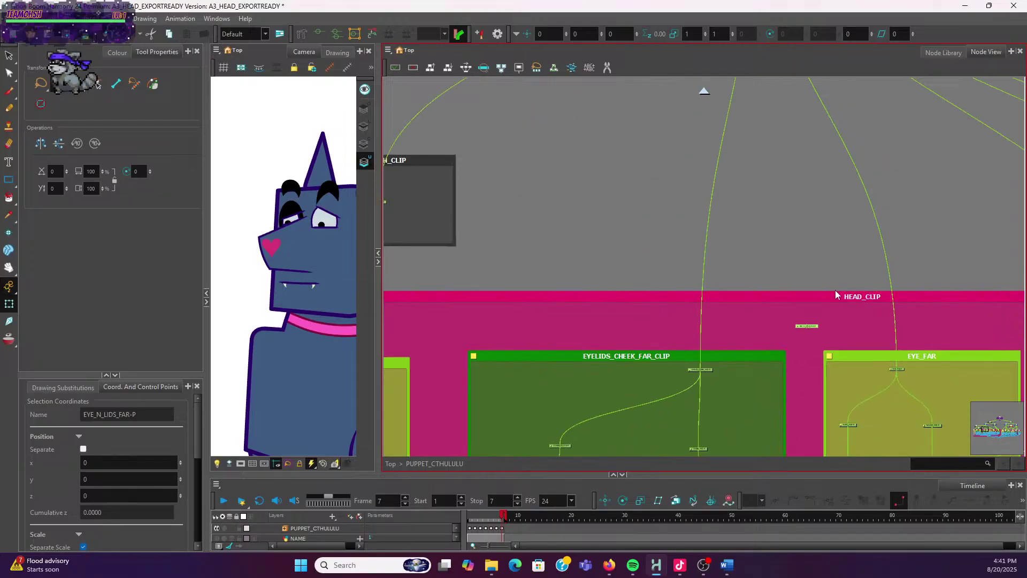
# Parent the far eyelid-cheek and far-eye pegs to EYE_N_LIDS_FAR-P, and connect that peg under MASTA_FACE-P
pyautogui.scroll(1, 775, 249)
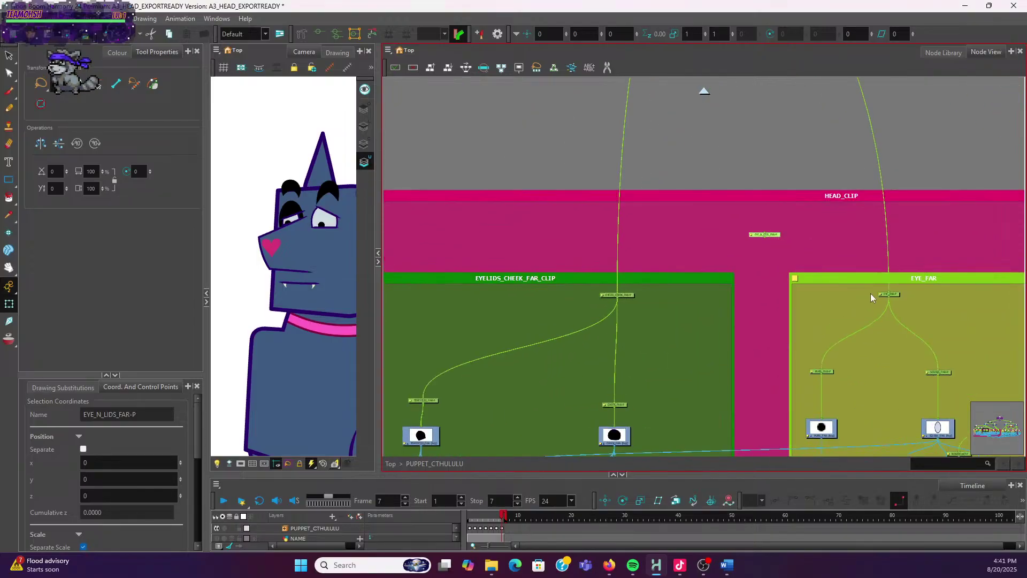
pyautogui.moveTo(887, 293); pyautogui.dragTo(765, 237)
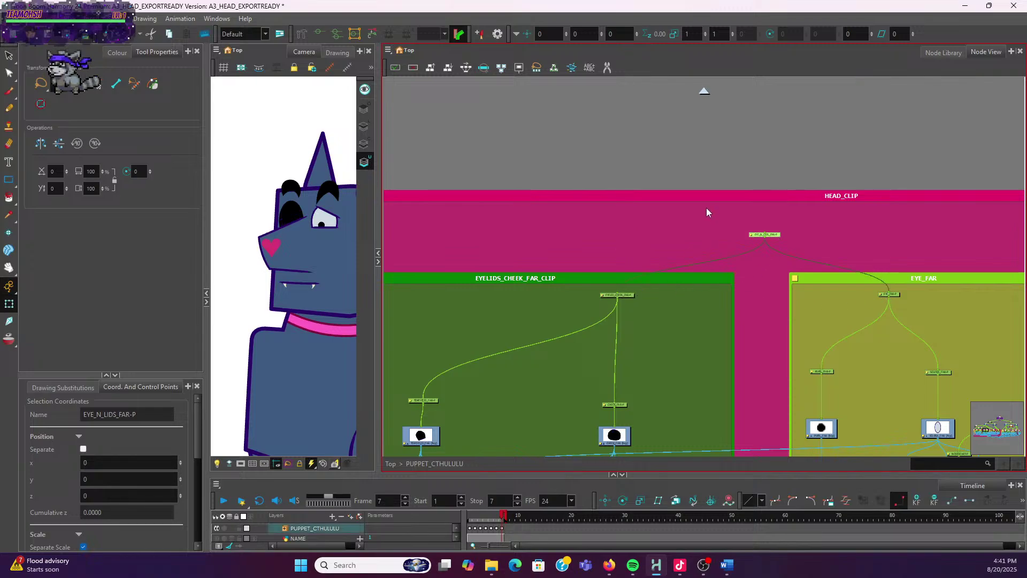
pyautogui.scroll(-3, 708, 212)
pyautogui.moveTo(757, 171); pyautogui.dragTo(750, 298)
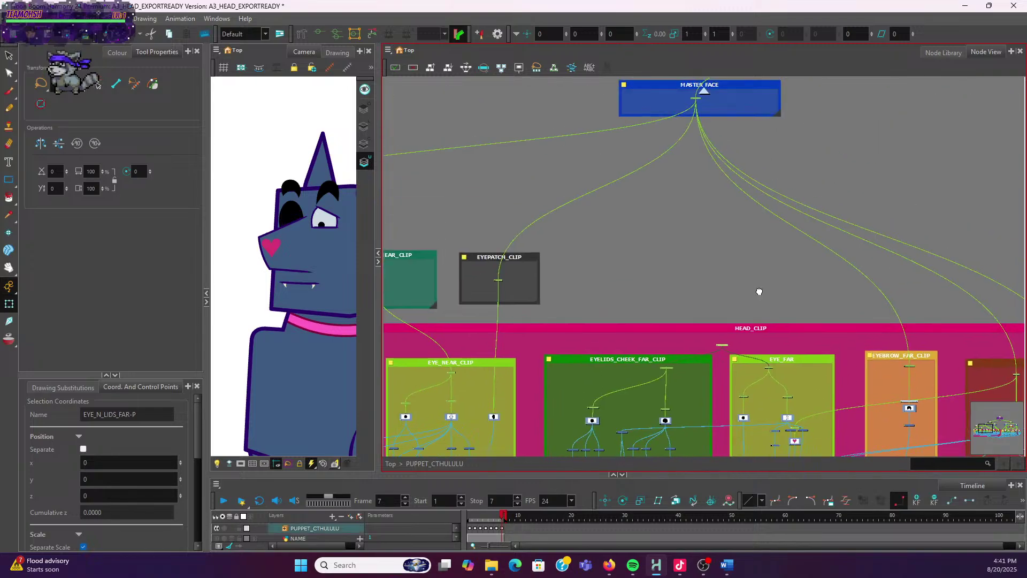
pyautogui.click(696, 100)
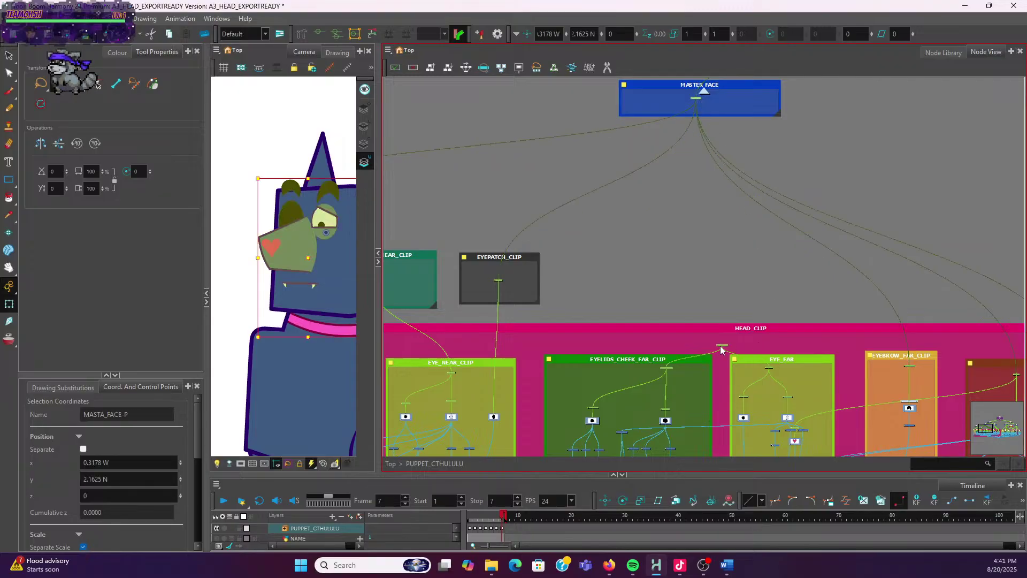
pyautogui.moveTo(724, 350); pyautogui.dragTo(724, 349)
pyautogui.click(729, 349)
pyautogui.click(723, 346)
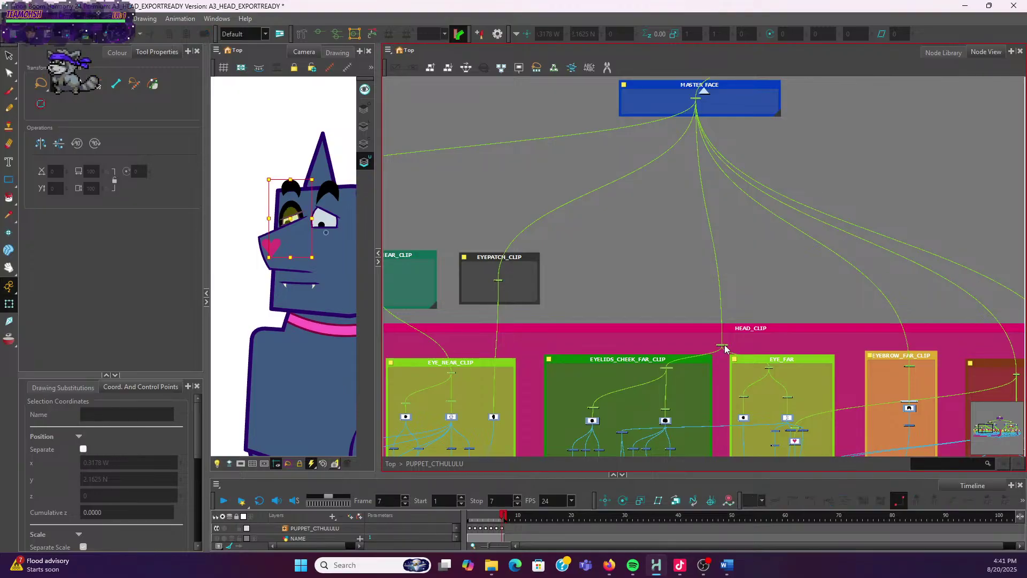
# Move the EYE_N_LIDS_FAR-P peg out of HEAD_CLIP to the empty area beside EYEPATCH_CLIP, above EYELIDS_CHEEK_FAR_CLIP
pyautogui.scroll(3, 722, 323)
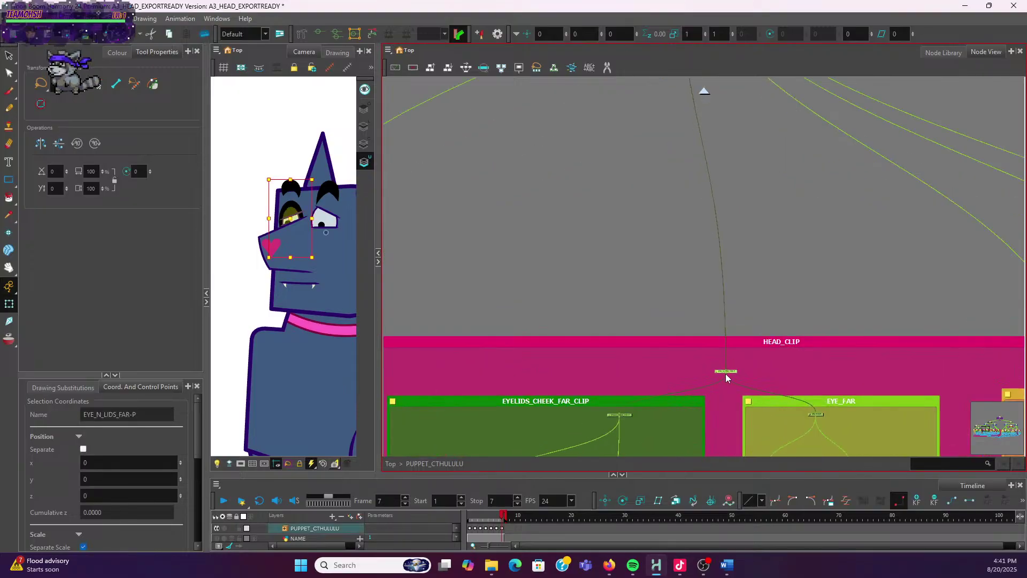
pyautogui.click(802, 359)
pyautogui.moveTo(758, 372); pyautogui.dragTo(613, 262)
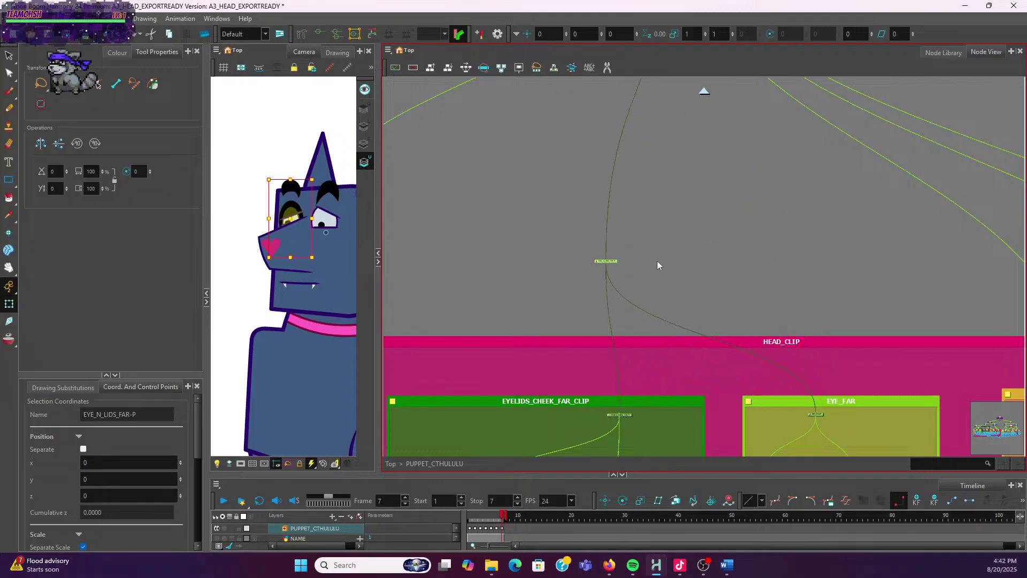
pyautogui.scroll(-3, 669, 261)
pyautogui.scroll(3, 679, 261)
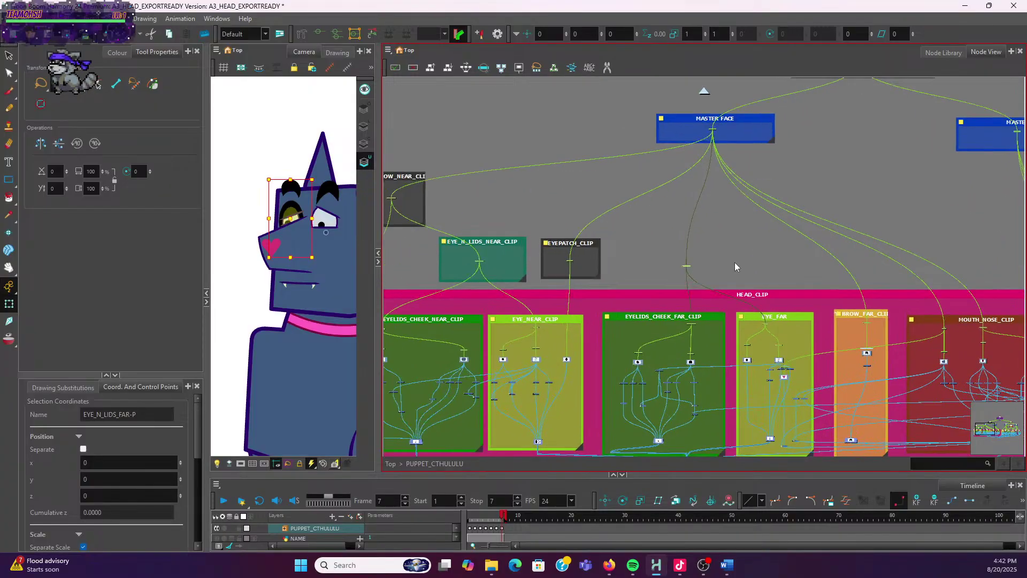
pyautogui.scroll(3, 680, 276)
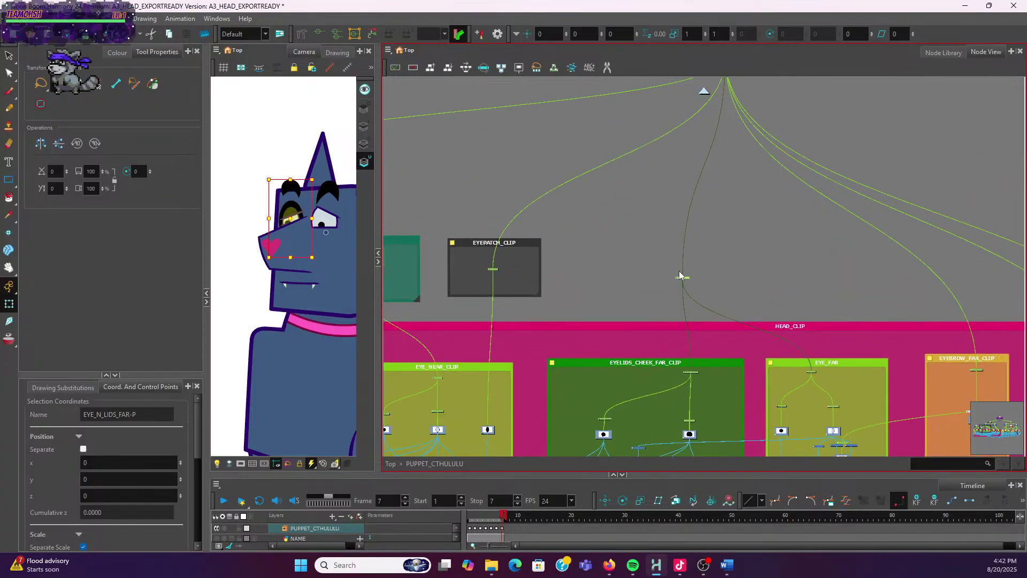
pyautogui.scroll(1, 677, 279)
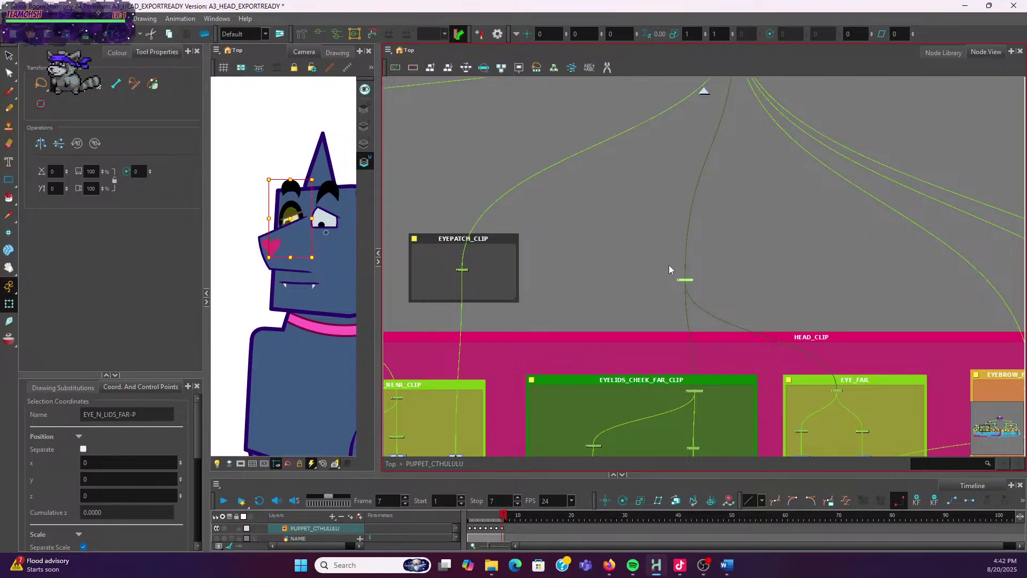
pyautogui.scroll(2, 711, 279)
pyautogui.moveTo(685, 282); pyautogui.dragTo(547, 265)
pyautogui.scroll(-4, 736, 262)
pyautogui.moveTo(736, 262); pyautogui.dragTo(769, 241)
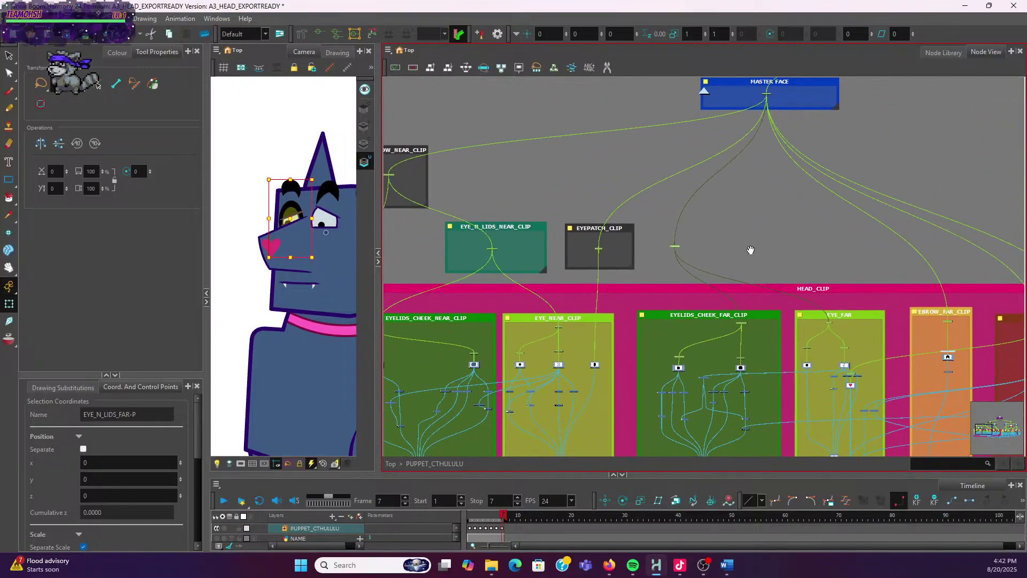
# Line up the EYELID_CHEEK_FAR-P peg above the leftmost drawing in EYELIDS_CHEEK_FAR_CLIP
pyautogui.click(688, 326)
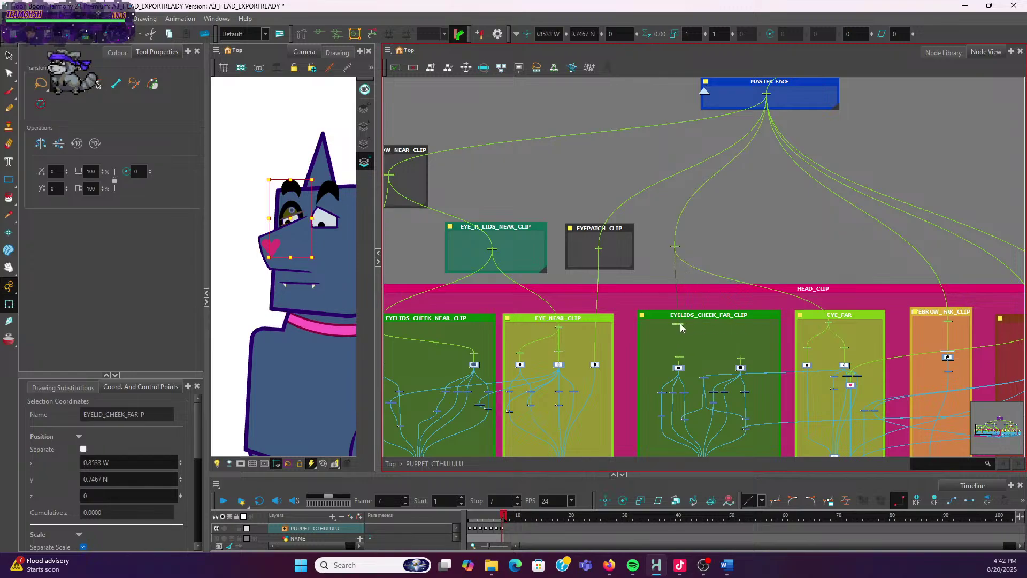
pyautogui.scroll(-2, 642, 319)
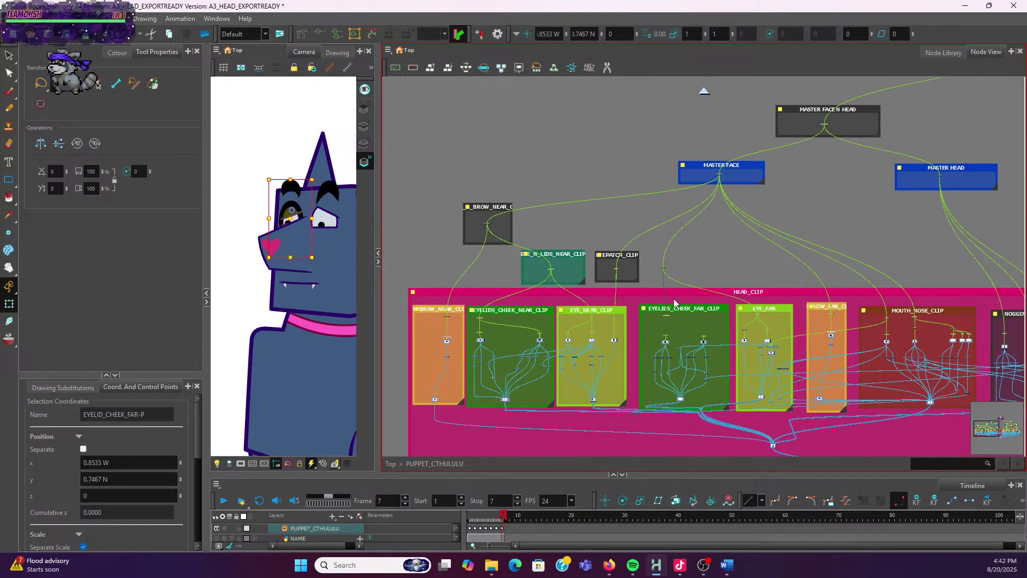
pyautogui.scroll(2, 613, 318)
pyautogui.scroll(1, 570, 348)
pyautogui.scroll(1, 569, 348)
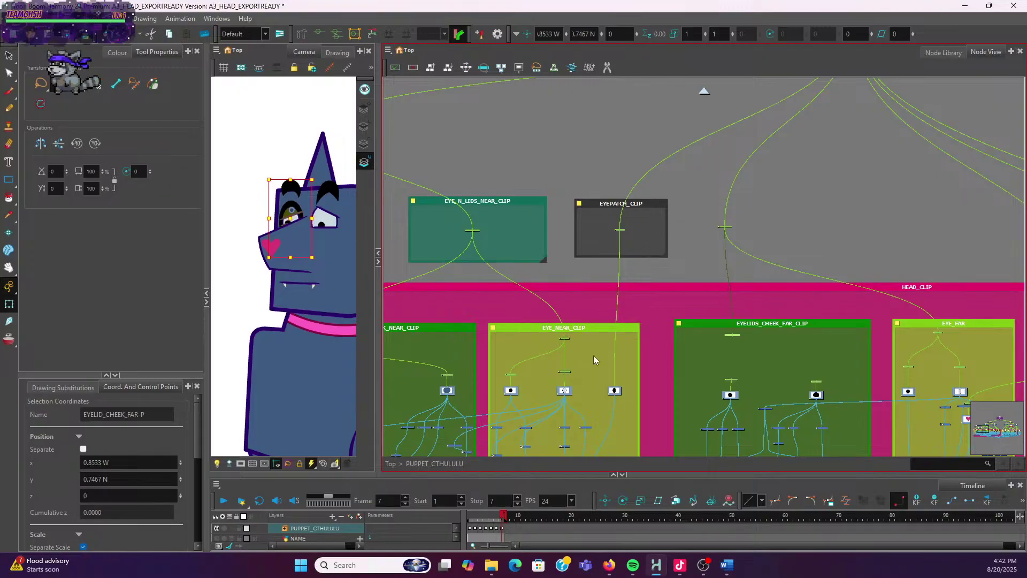
# Line up EYE_NEAR-P above the leftmost drawing in EYE_NEAR_CLIP and EYELID_CHEEK_NEAR-P above the rightmost drawing in EYELIDS_CHEEK_NEAR_CLIP
pyautogui.scroll(1, 578, 348)
pyautogui.moveTo(552, 335); pyautogui.dragTo(466, 332)
pyautogui.scroll(-3, 471, 335)
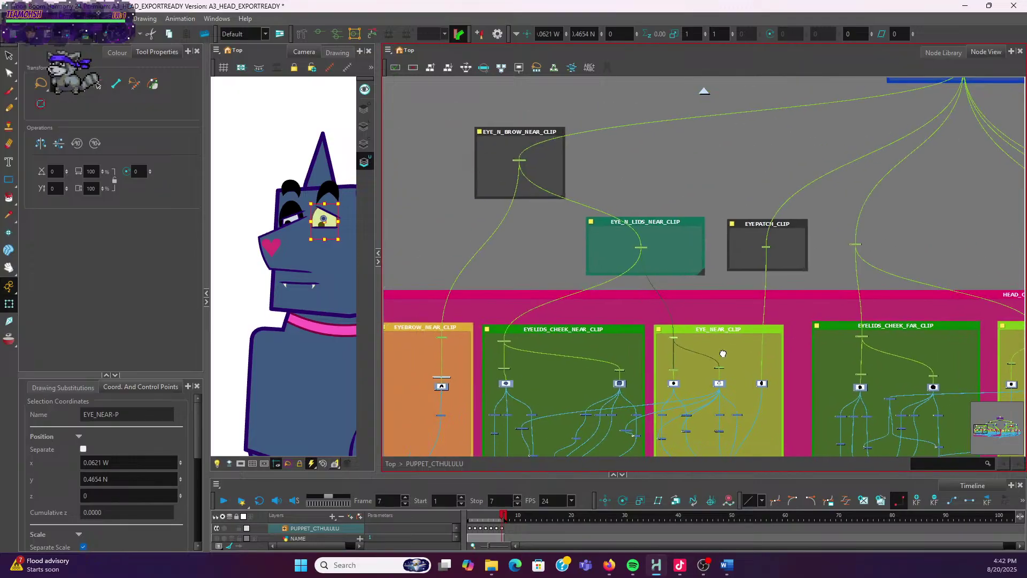
pyautogui.scroll(2, 541, 361)
pyautogui.moveTo(492, 332); pyautogui.dragTo(681, 330)
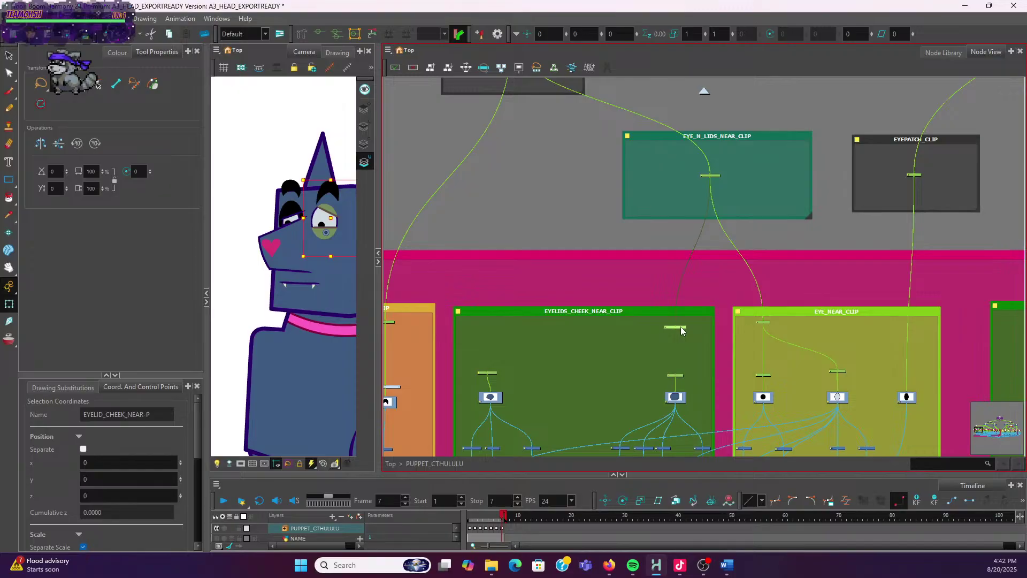
pyautogui.click(793, 244)
pyautogui.scroll(-2, 802, 242)
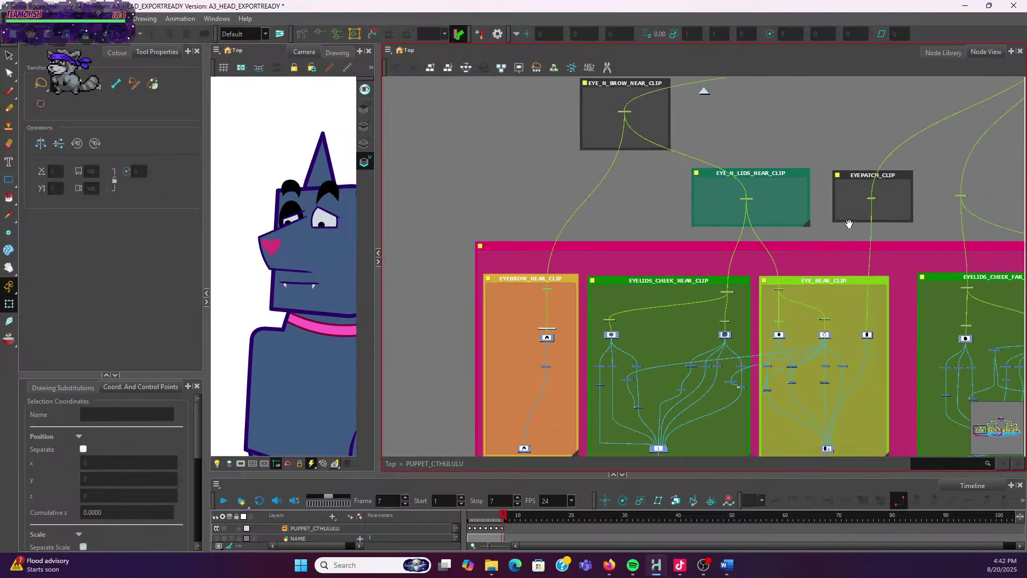
# Insert a backdrop around the EYE_N_LIDS_FAR-P peg
pyautogui.scroll(1, 849, 223)
pyautogui.scroll(4, 806, 242)
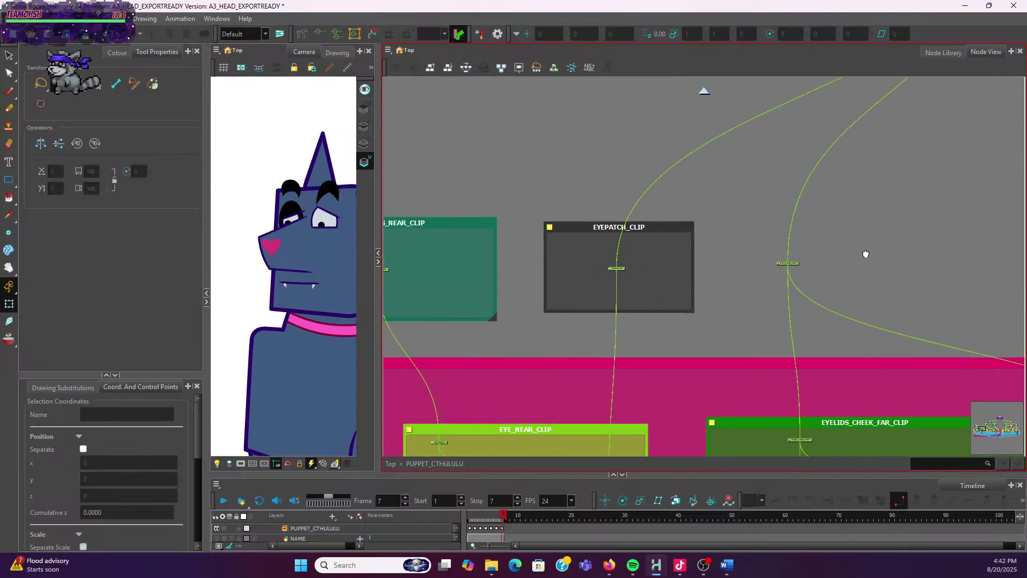
pyautogui.scroll(2, 835, 259)
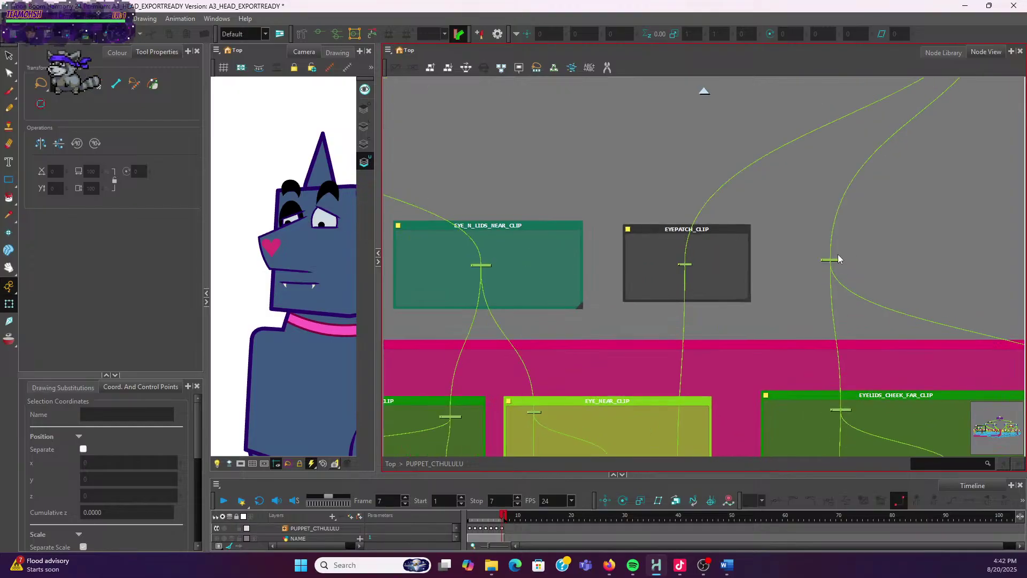
pyautogui.scroll(-1, 849, 259)
pyautogui.scroll(2, 850, 261)
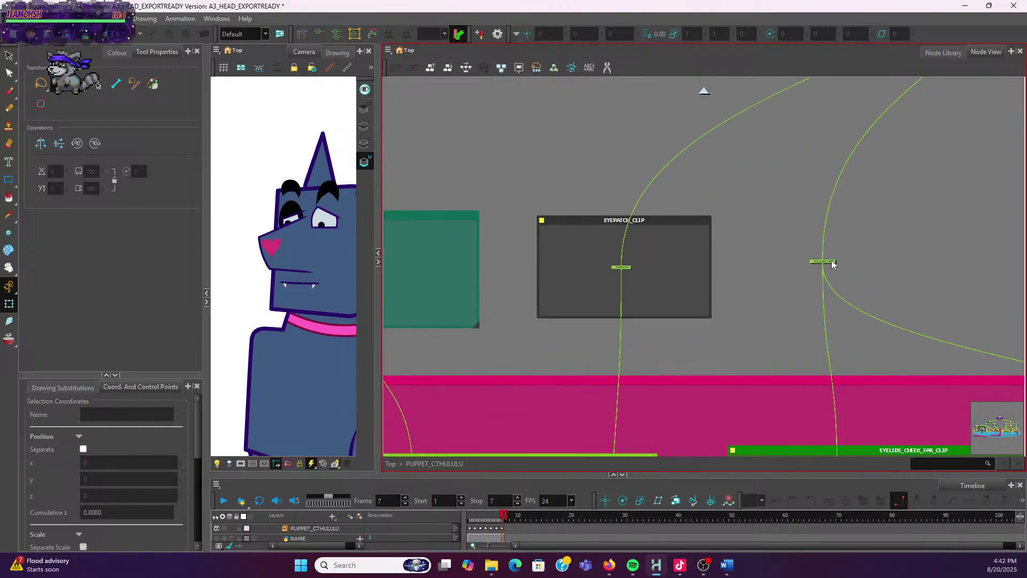
pyautogui.click(826, 262)
pyautogui.click(388, 51)
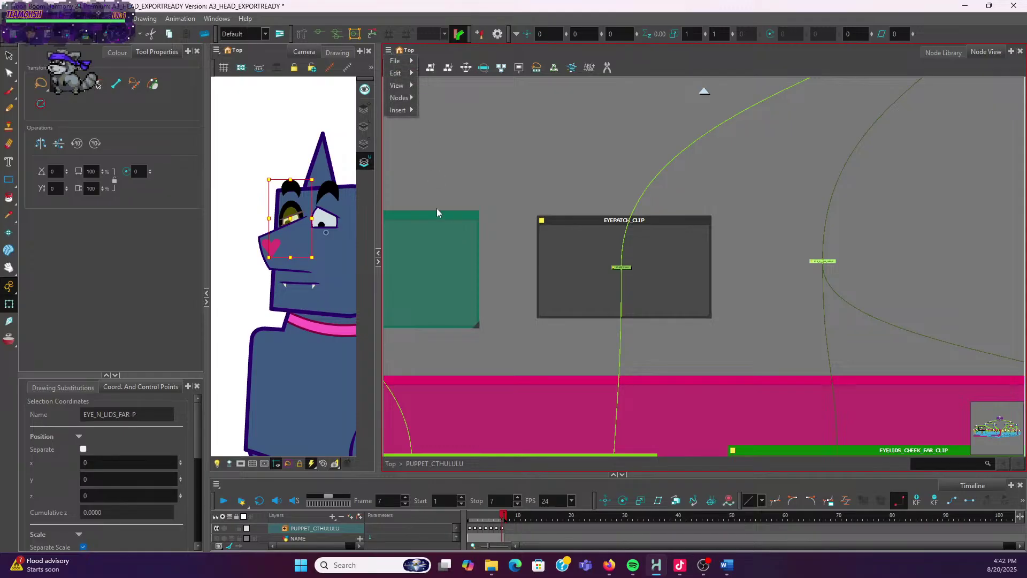
pyautogui.moveTo(401, 110)
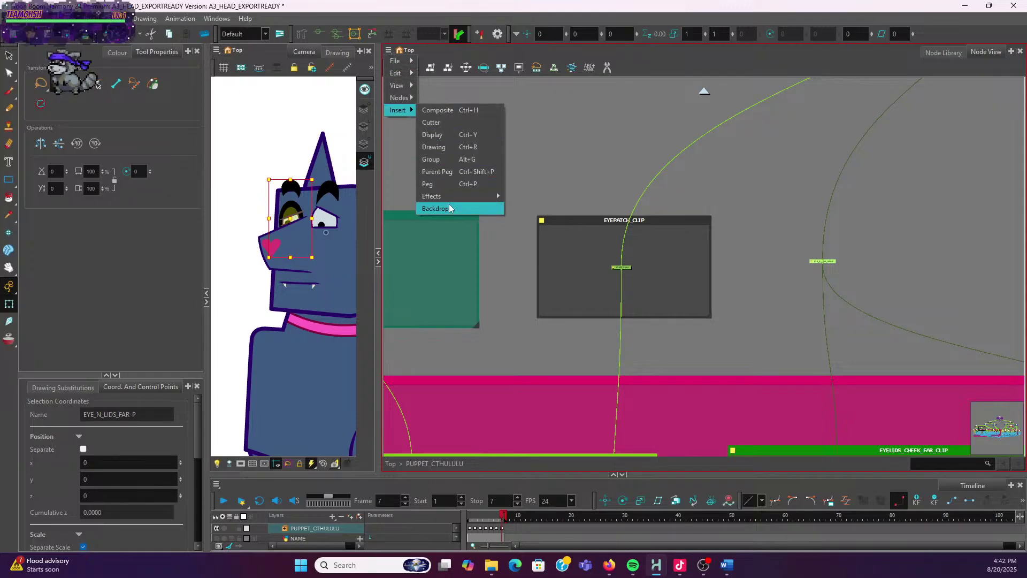
pyautogui.click(450, 208)
# Name the new backdrop EYE_N_LIDS_FAR_CLIP and colour it teal green to match EYE_N_LIDS_NEAR_CLIP
pyautogui.click(801, 245)
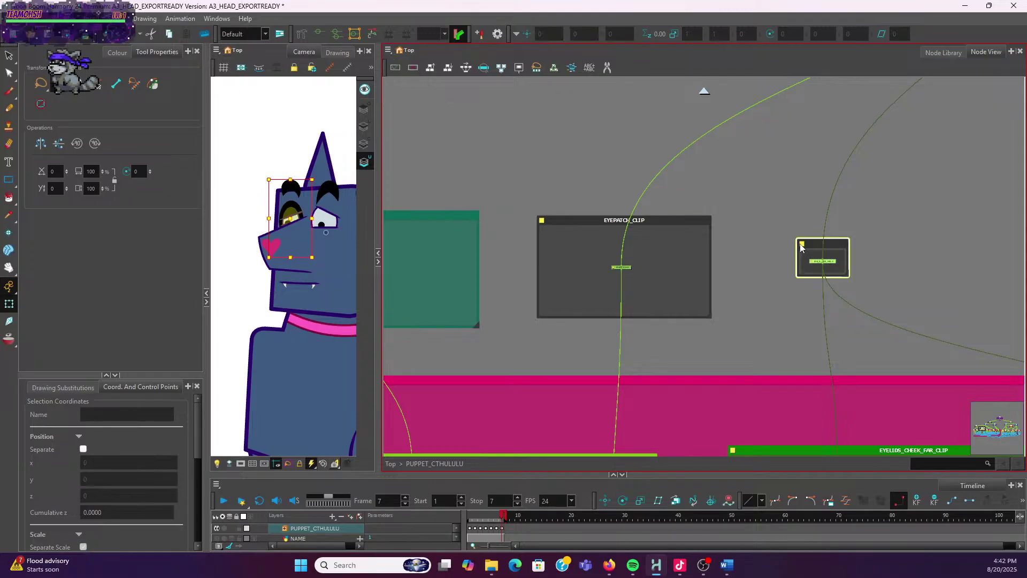
pyautogui.doubleClick(801, 245)
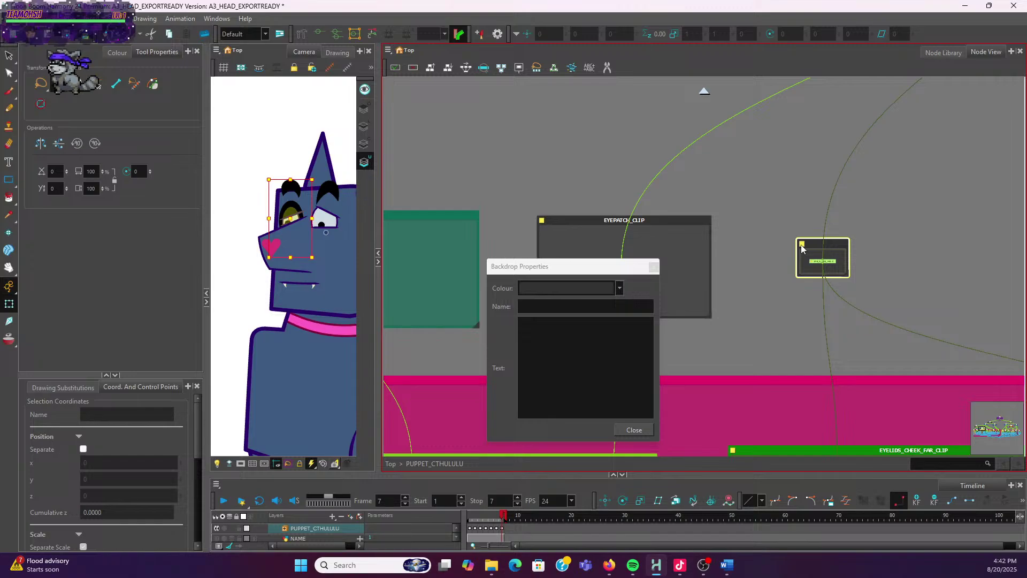
pyautogui.click(557, 306)
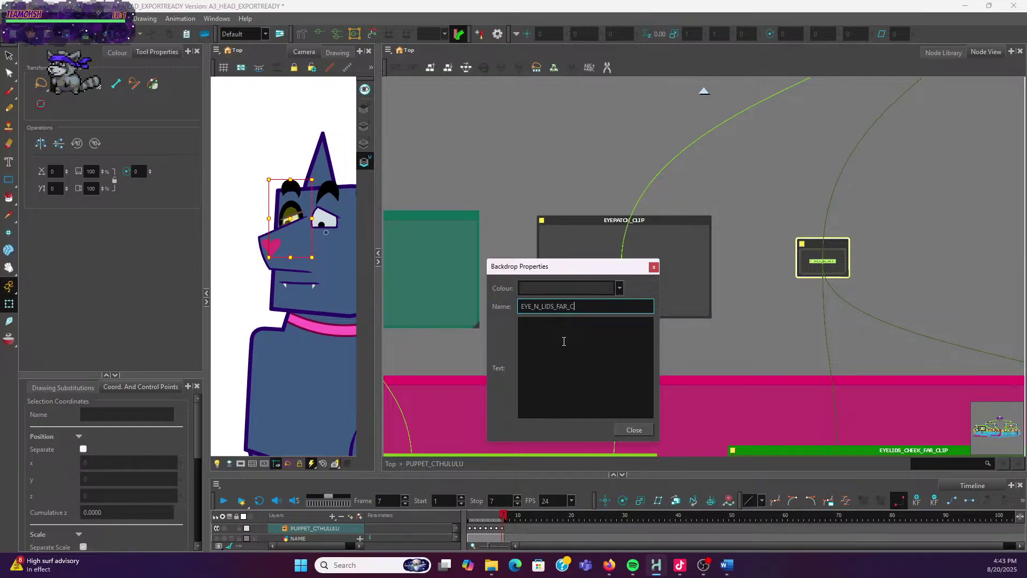
pyautogui.write('P')
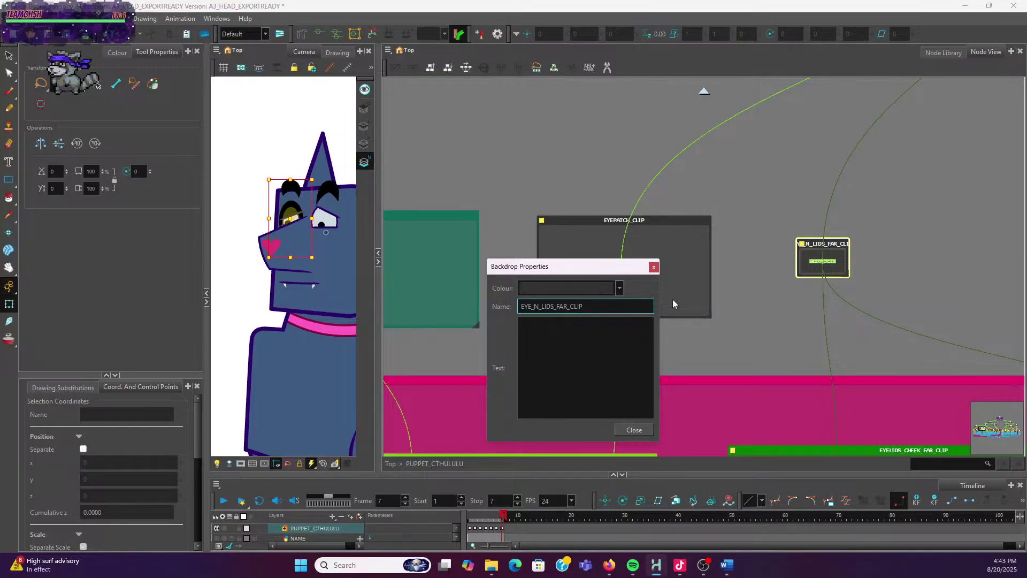
pyautogui.moveTo(602, 265); pyautogui.dragTo(804, 207)
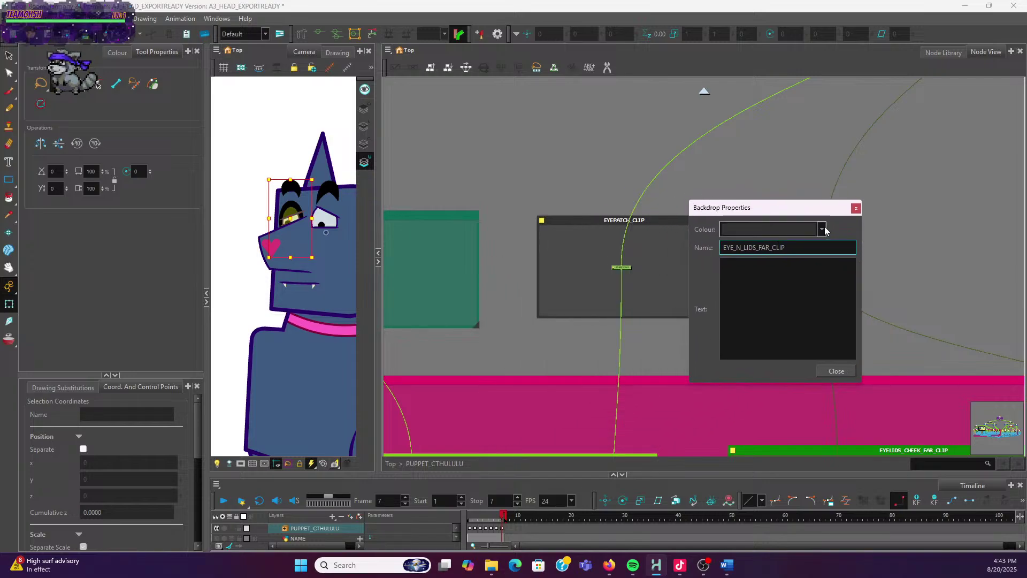
pyautogui.click(765, 229)
pyautogui.scroll(-2, 775, 298)
pyautogui.click(768, 283)
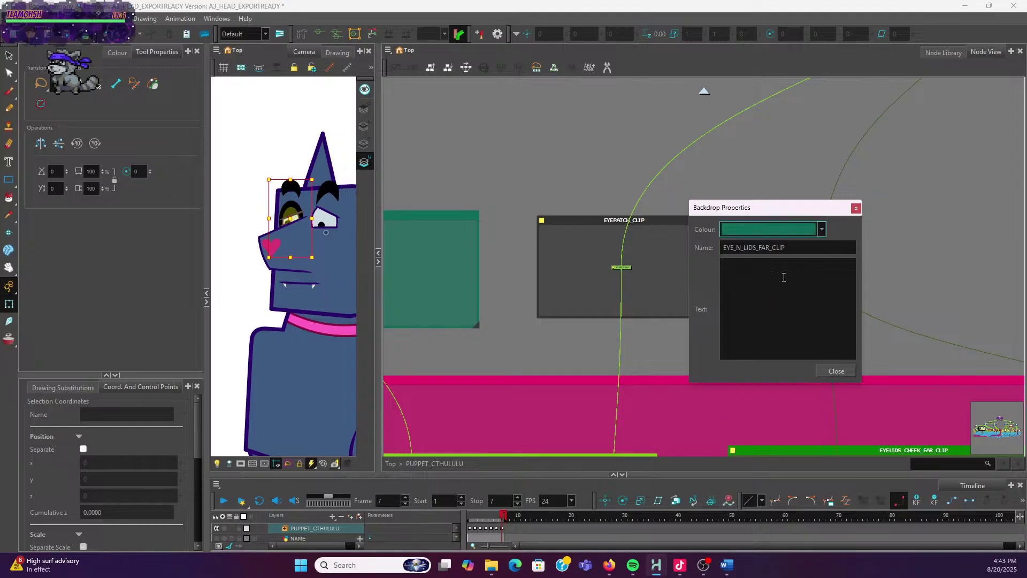
pyautogui.click(856, 208)
# Enlarge the EYE_N_LIDS_FAR_CLIP backdrop to fit its title, and place it beside EYEPATCH_CLIP with the peg above EYELID_CHEEK_FAR-P
pyautogui.scroll(-3, 677, 171)
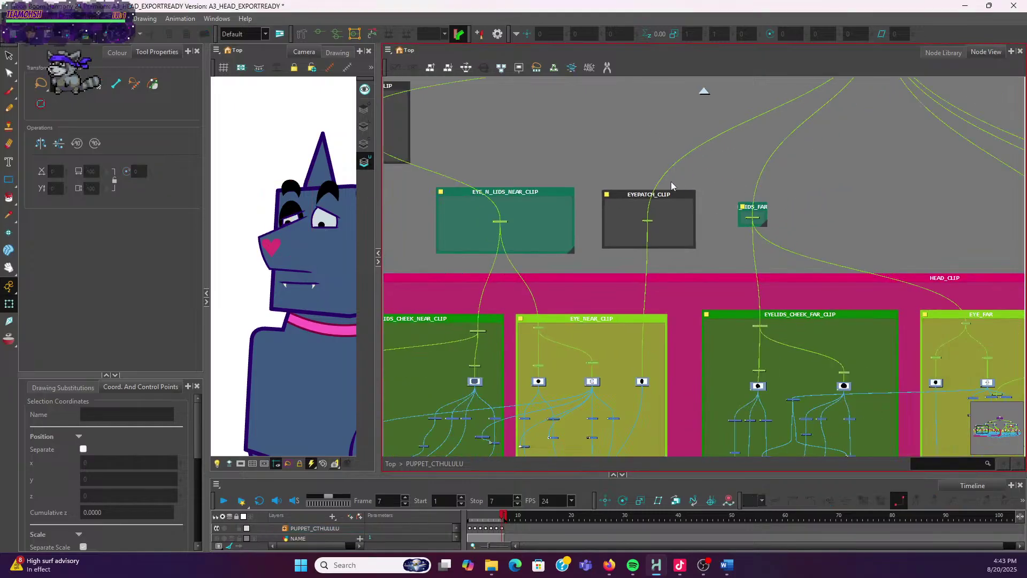
pyautogui.click(735, 202)
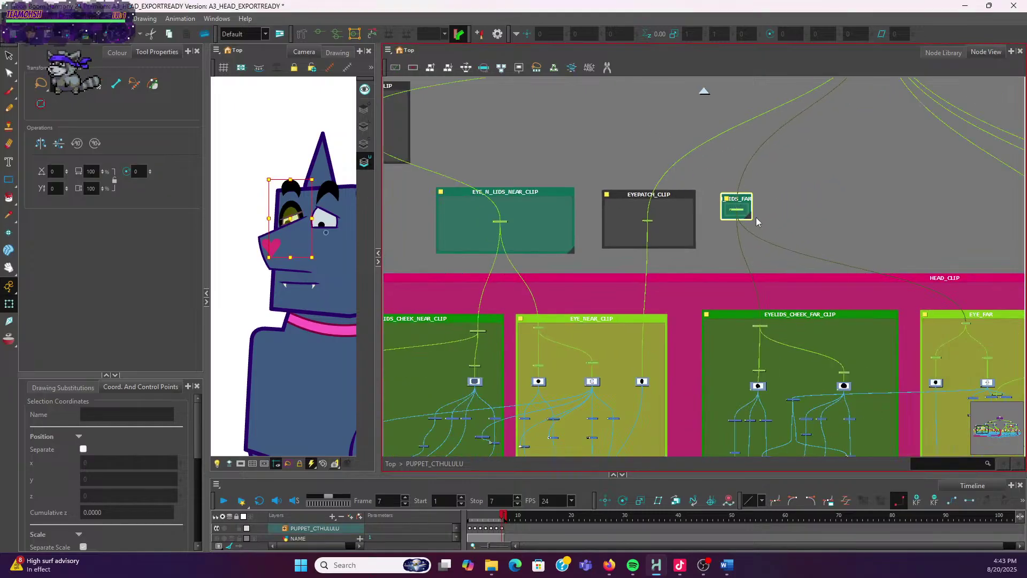
pyautogui.moveTo(750, 218); pyautogui.dragTo(825, 254)
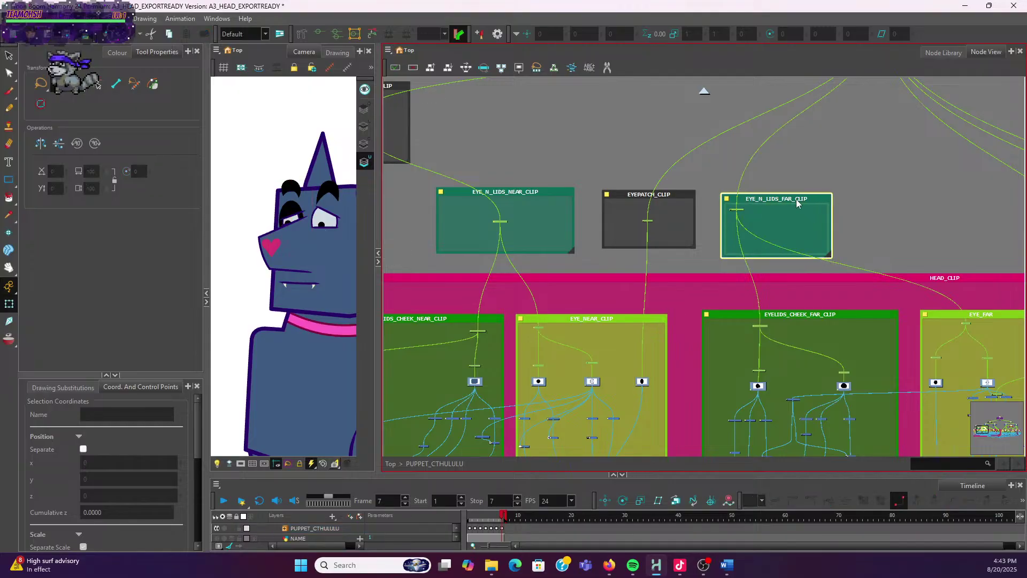
pyautogui.moveTo(792, 200); pyautogui.dragTo(762, 218)
pyautogui.click(802, 173)
pyautogui.click(707, 191)
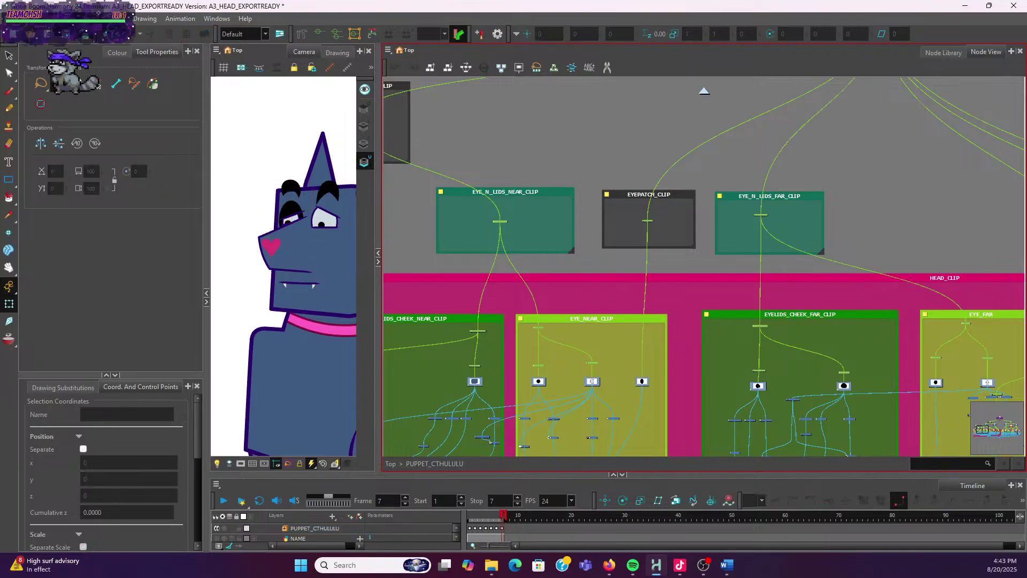
# Widen the drawing view beside the node view and show the puppet at frame 2
pyautogui.moveTo(378, 270); pyautogui.dragTo(405, 270)
pyautogui.click(783, 213)
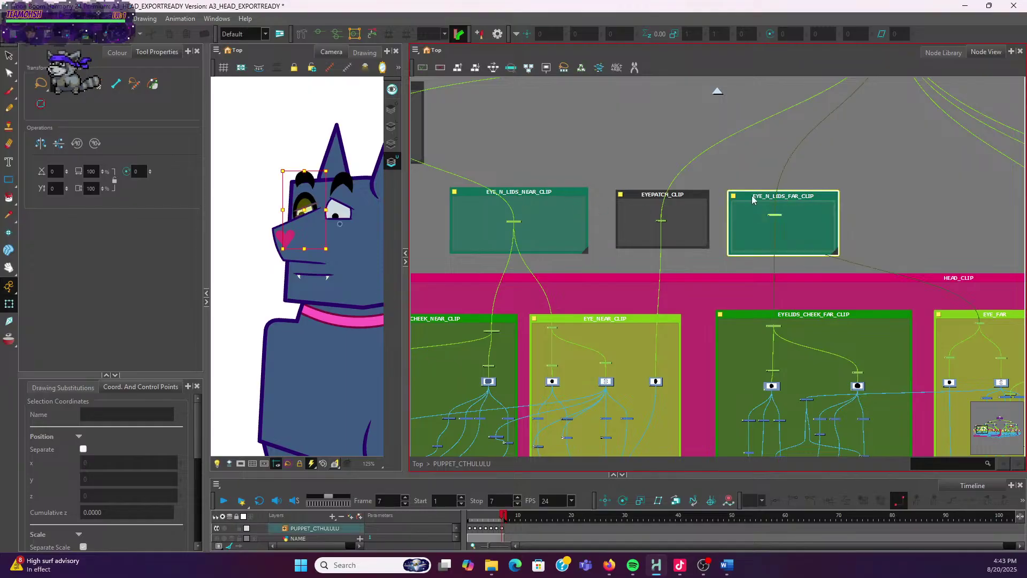
pyautogui.keyDown('ctrl'); pyautogui.click(698, 198); pyautogui.keyUp('ctrl')
pyautogui.click(615, 143)
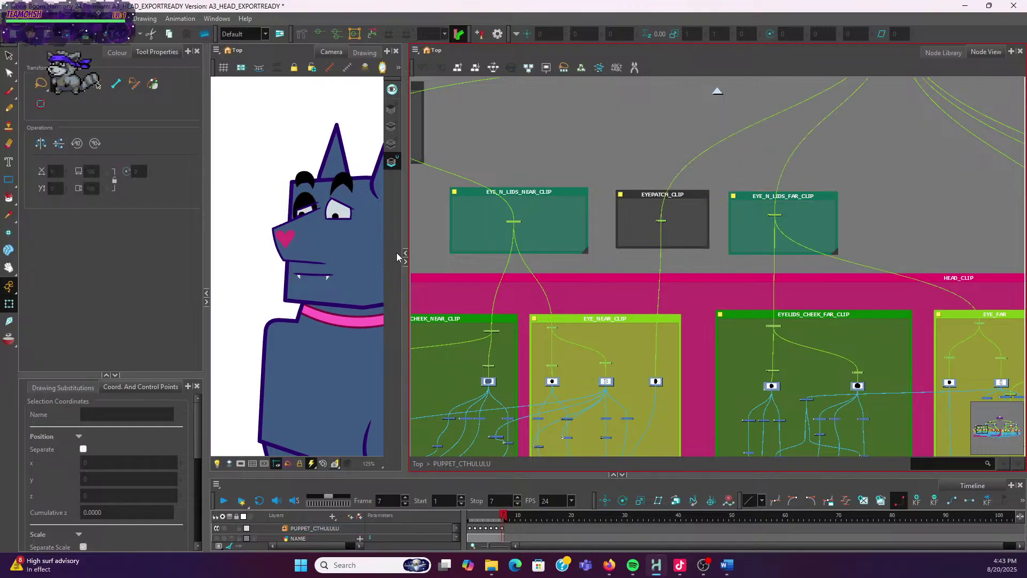
pyautogui.click(475, 517)
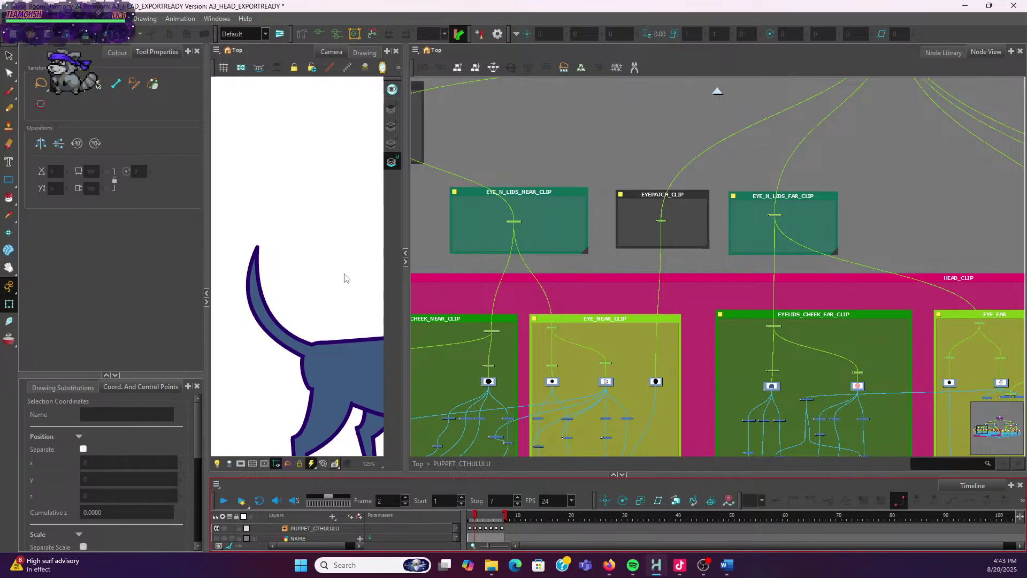
# Check which face parts the EYE_N_LIDS_NEAR_CLIP and EYEPATCH_CLIP backdrops control on the dog's head
pyautogui.scroll(-3, 299, 284)
pyautogui.scroll(2, 272, 290)
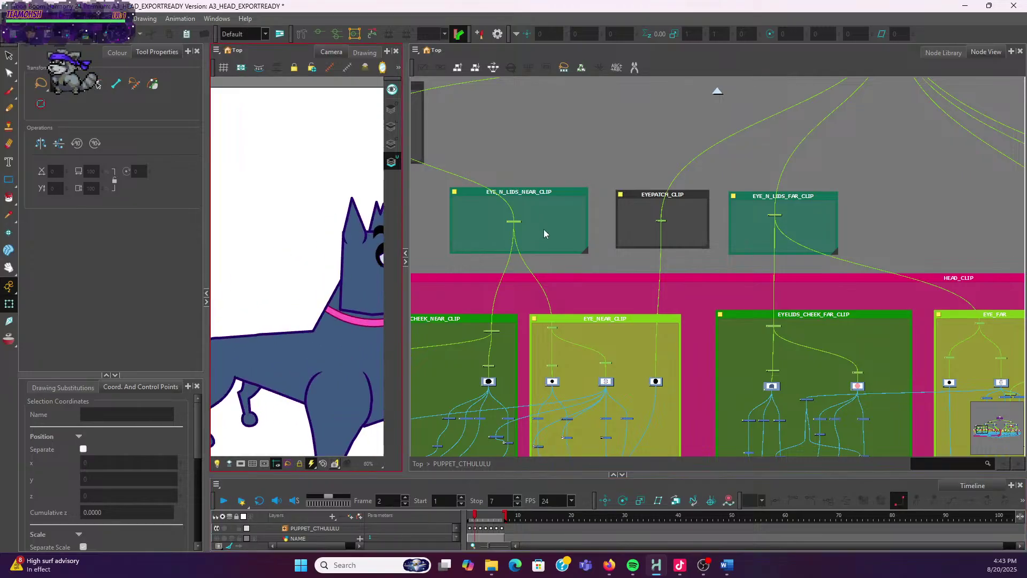
pyautogui.click(573, 191)
pyautogui.keyDown('ctrl'); pyautogui.click(641, 195); pyautogui.keyUp('ctrl')
pyautogui.scroll(-1, 366, 189)
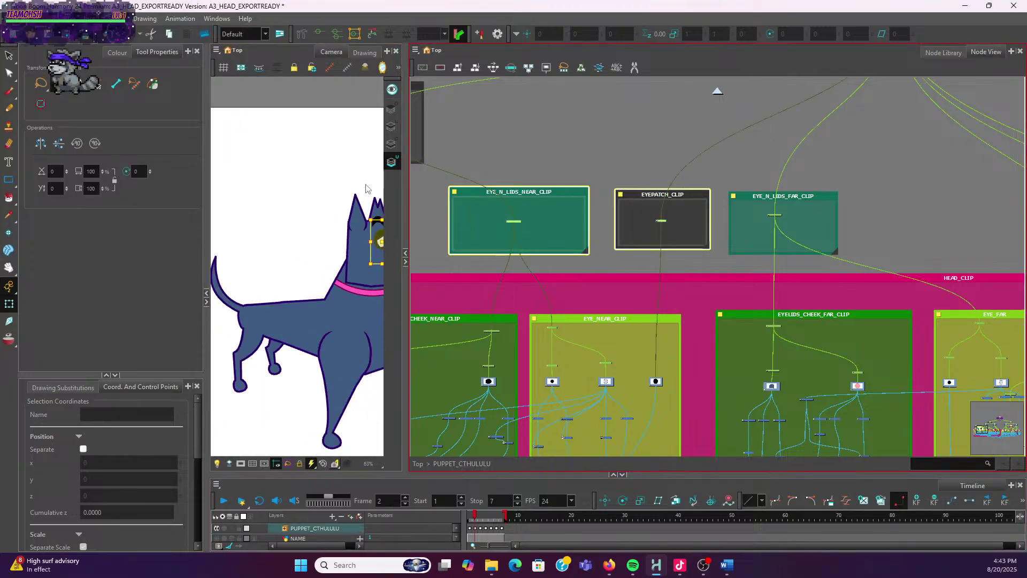
pyautogui.moveTo(366, 189); pyautogui.dragTo(349, 208)
pyautogui.click(606, 158)
# Set the EYE_N_BROW_NEAR_CLIP backdrop's colour to crimson pink
pyautogui.scroll(-4, 606, 153)
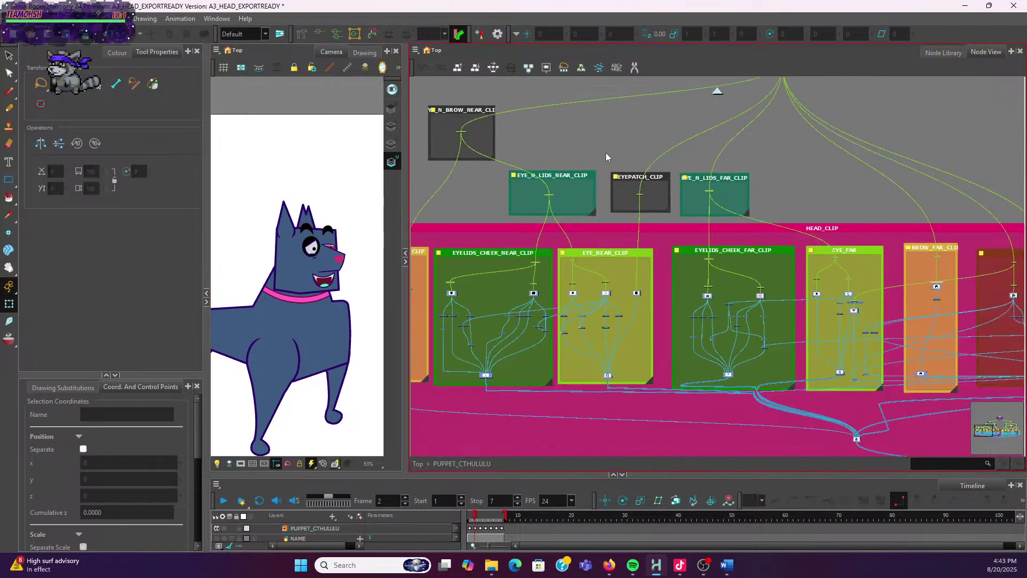
pyautogui.moveTo(566, 169); pyautogui.dragTo(516, 162)
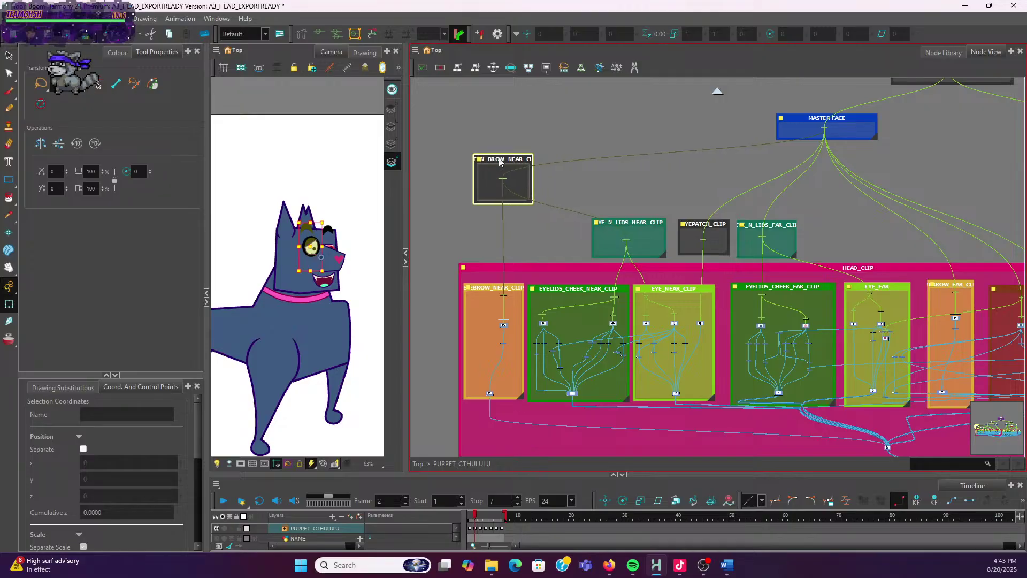
pyautogui.click(480, 160)
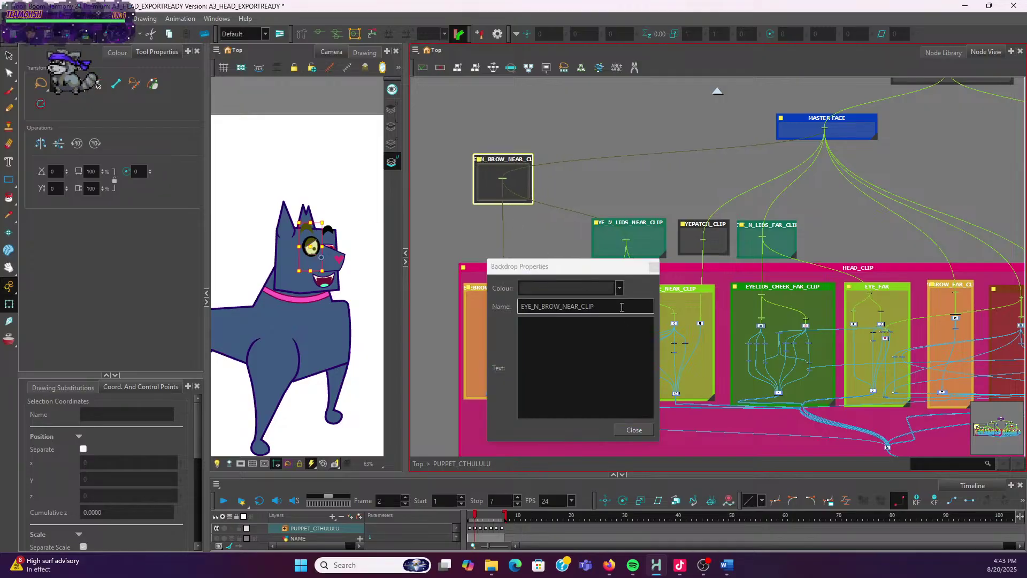
pyautogui.click(618, 288)
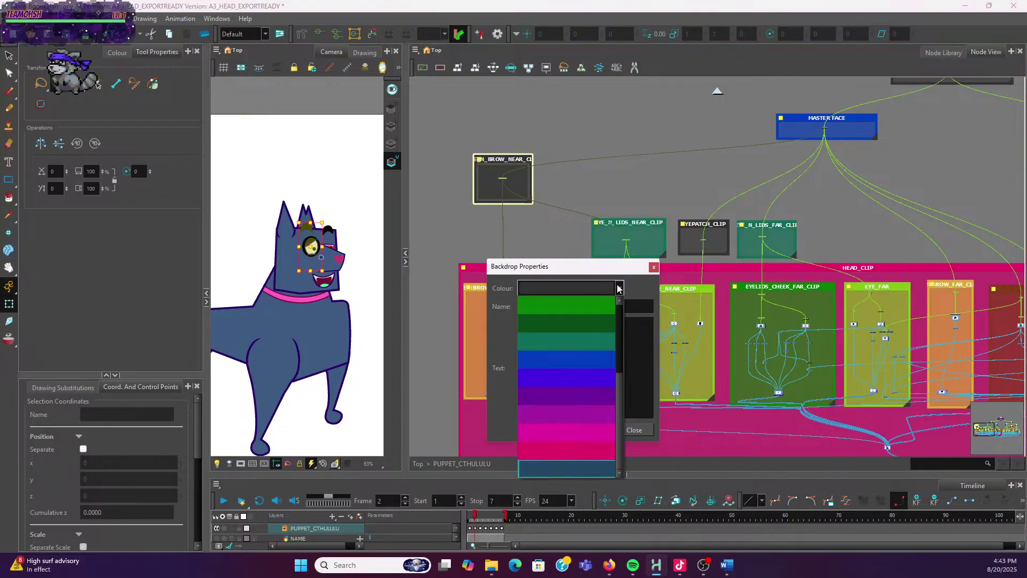
pyautogui.click(569, 454)
pyautogui.click(589, 204)
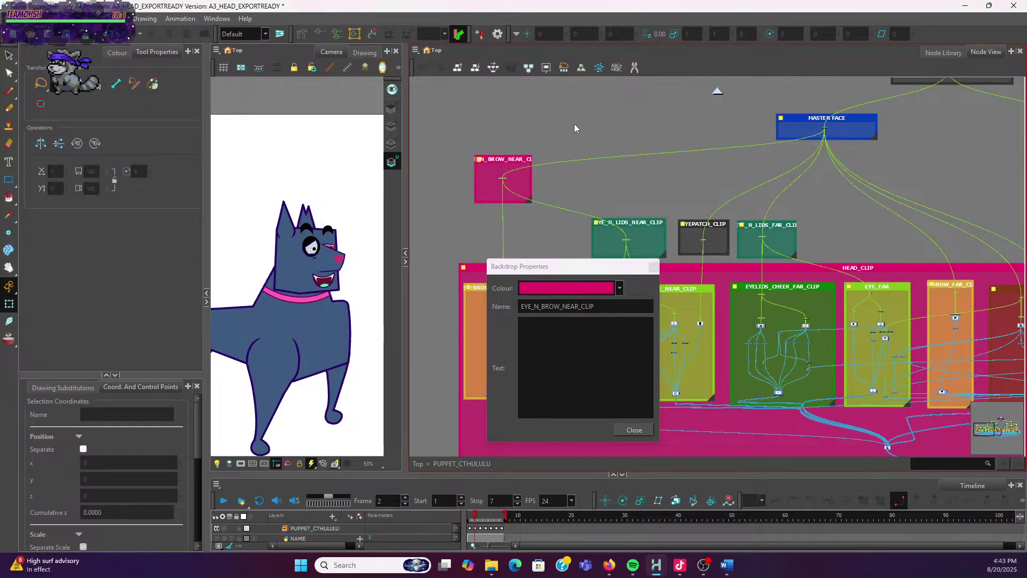
pyautogui.click(653, 266)
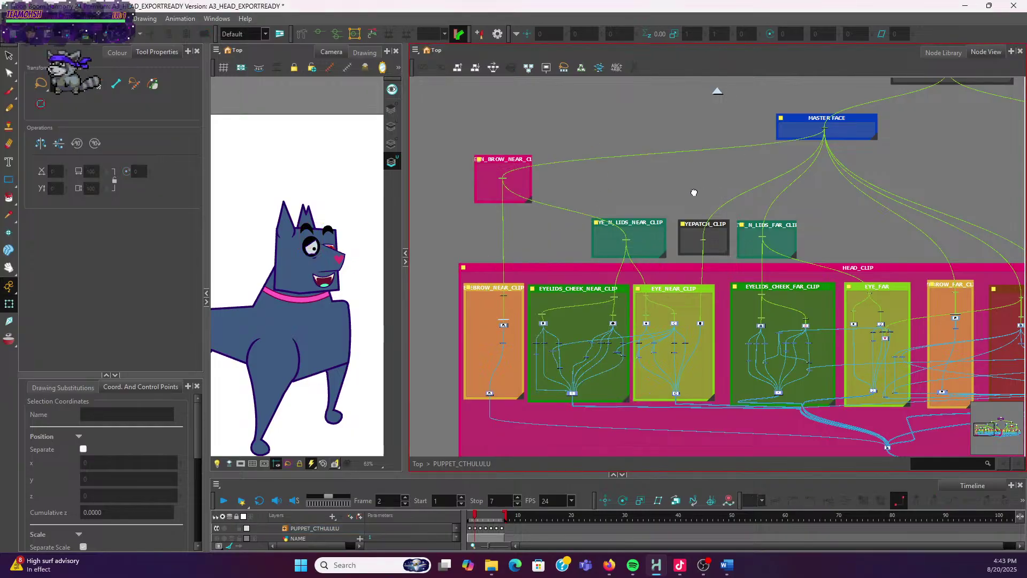
# Examine how the EYE_N_BROW_NEAR-P peg parents the near eye and brow, and compare it with the far-side eye and eyebrow pegs
pyautogui.scroll(3, 732, 229)
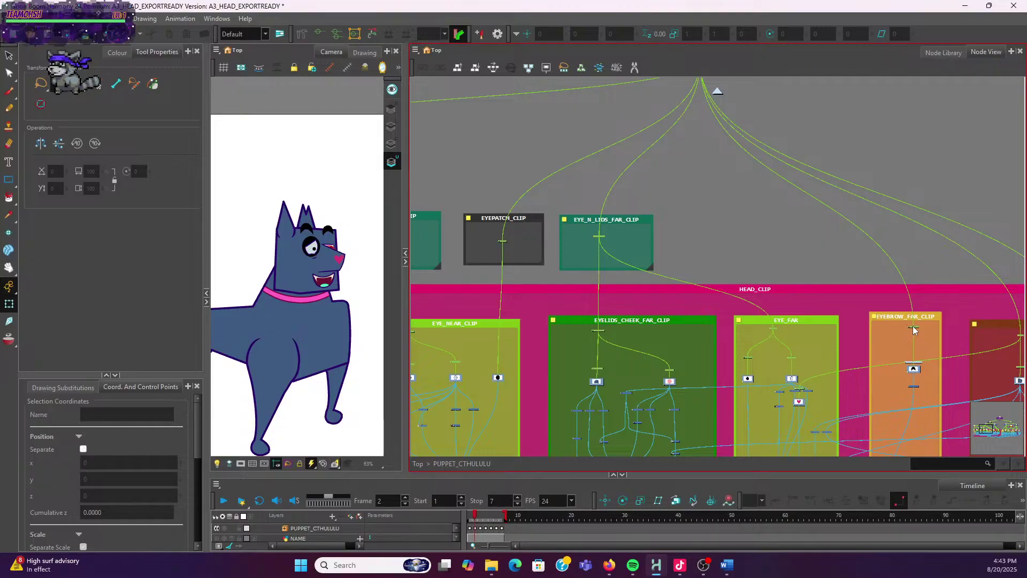
pyautogui.scroll(-3, 915, 332)
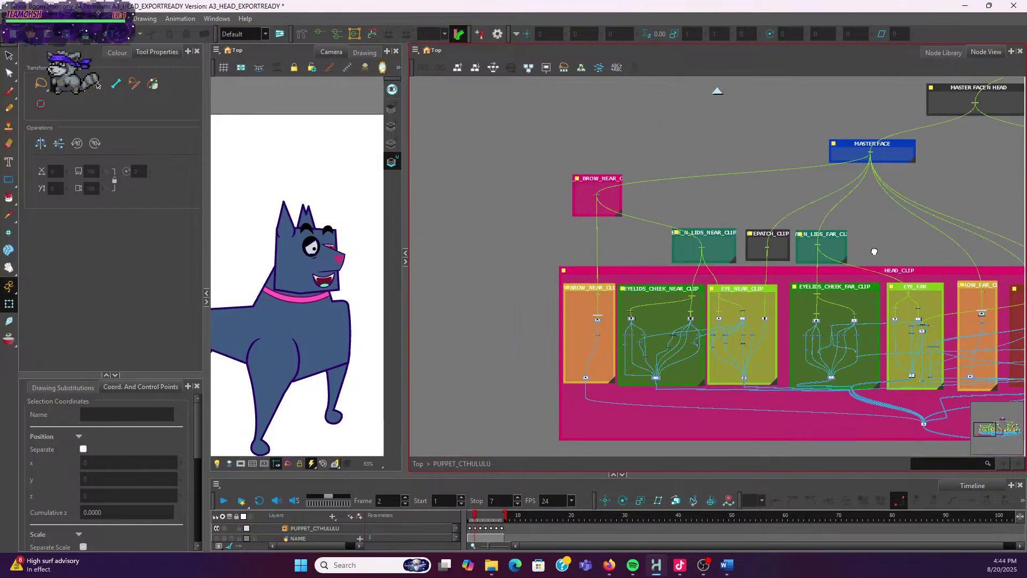
pyautogui.scroll(1, 764, 250)
pyautogui.scroll(5, 590, 253)
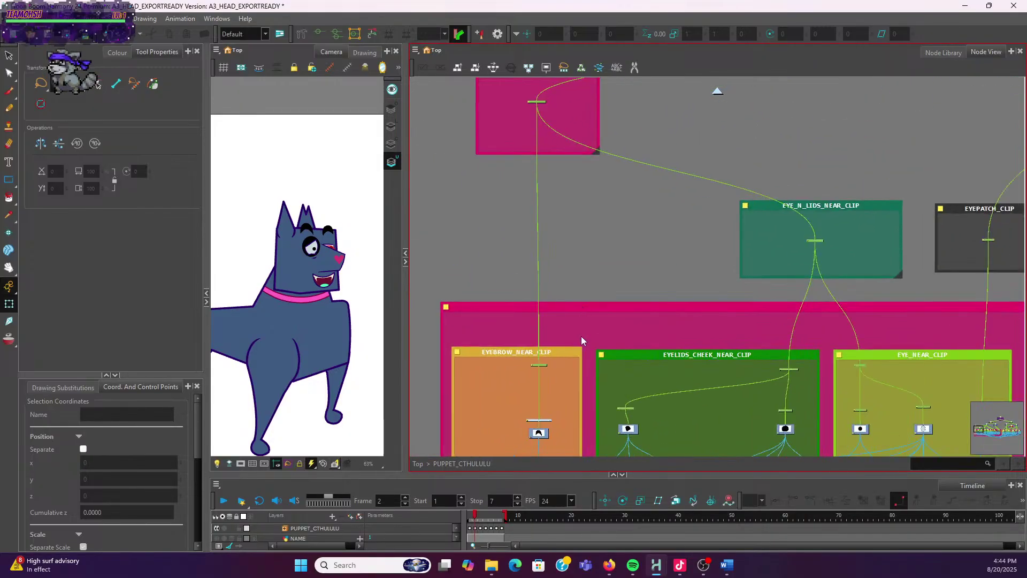
pyautogui.scroll(-2, 567, 322)
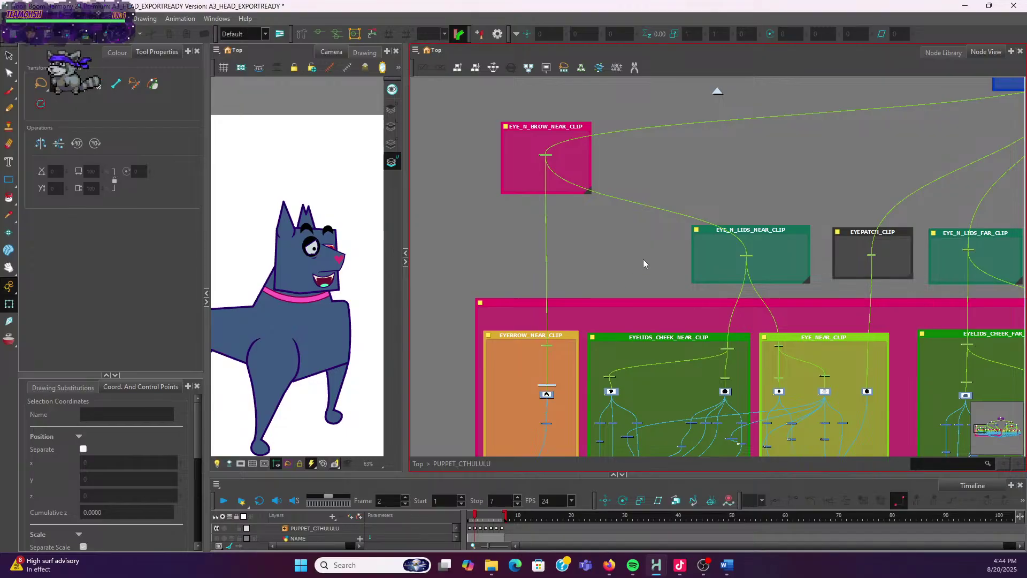
pyautogui.scroll(-1, 643, 259)
pyautogui.moveTo(768, 283); pyautogui.dragTo(526, 273)
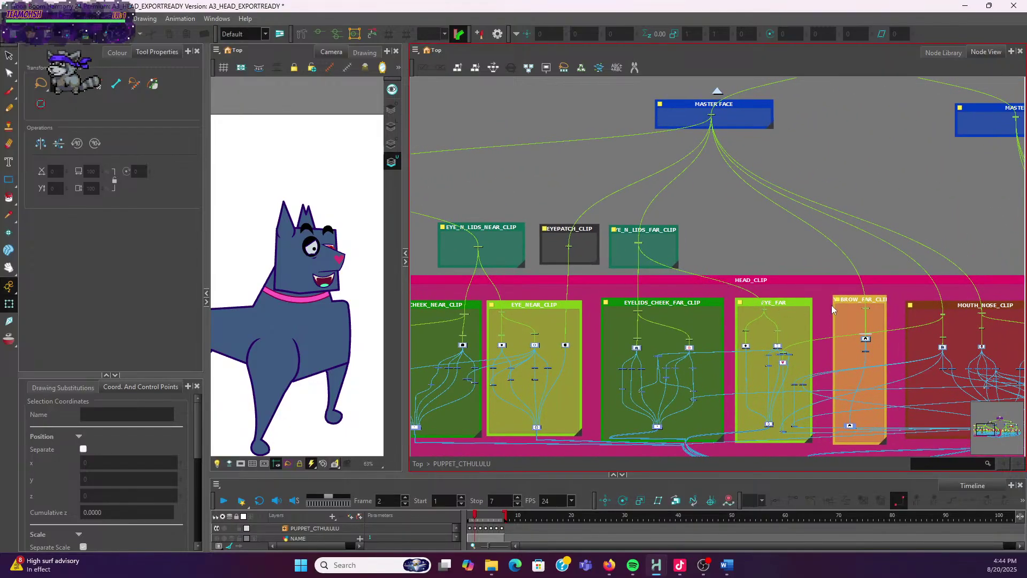
pyautogui.scroll(2, 850, 307)
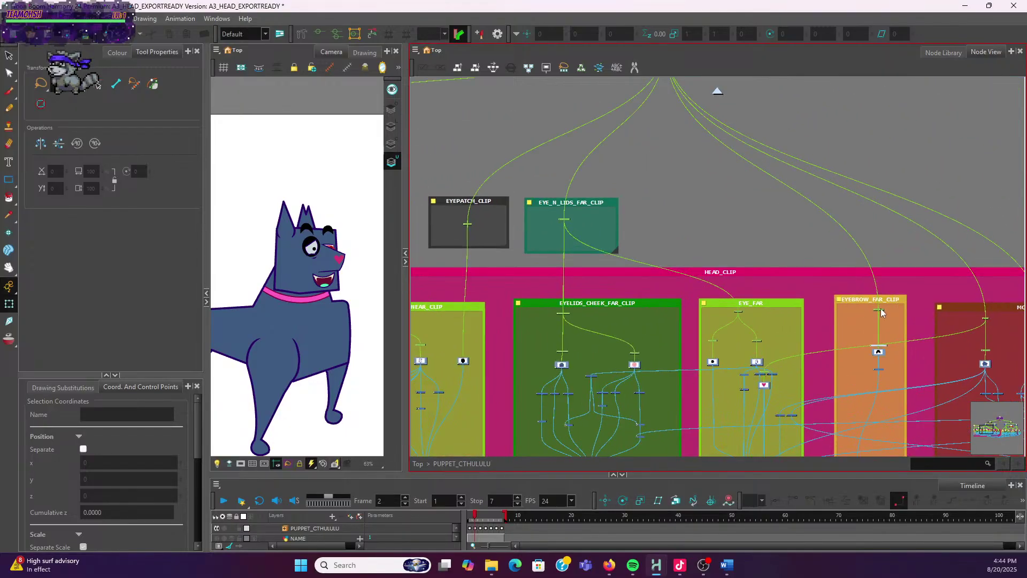
pyautogui.scroll(3, 882, 313)
pyautogui.scroll(-2, 459, 203)
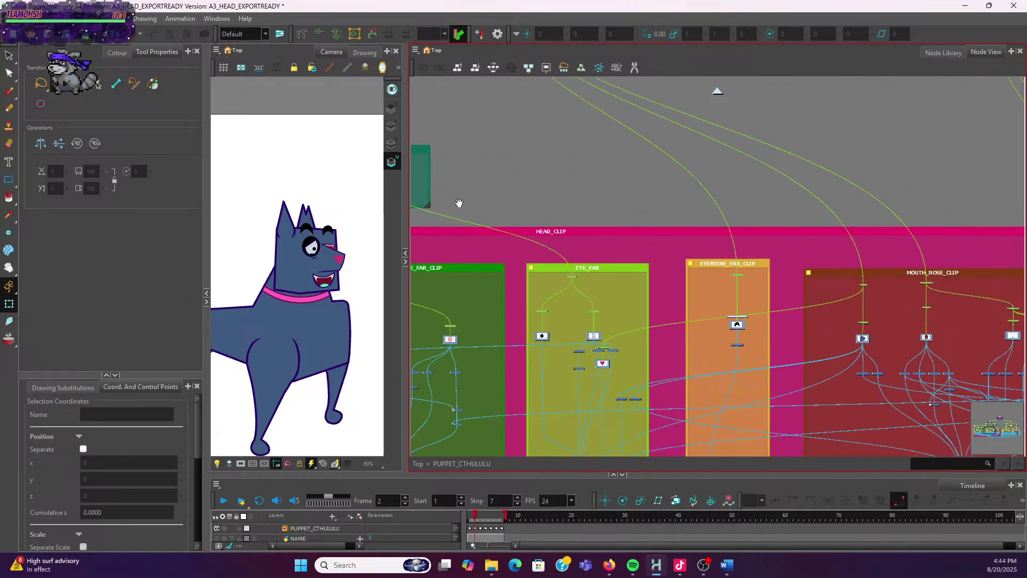
pyautogui.moveTo(459, 203); pyautogui.dragTo(649, 279)
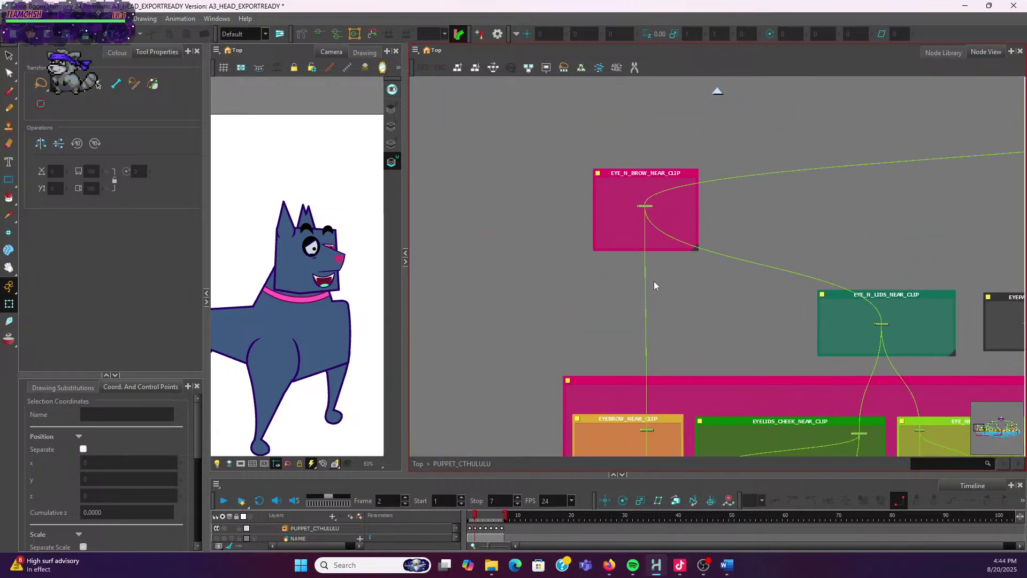
pyautogui.scroll(-1, 670, 265)
pyautogui.scroll(6, 659, 223)
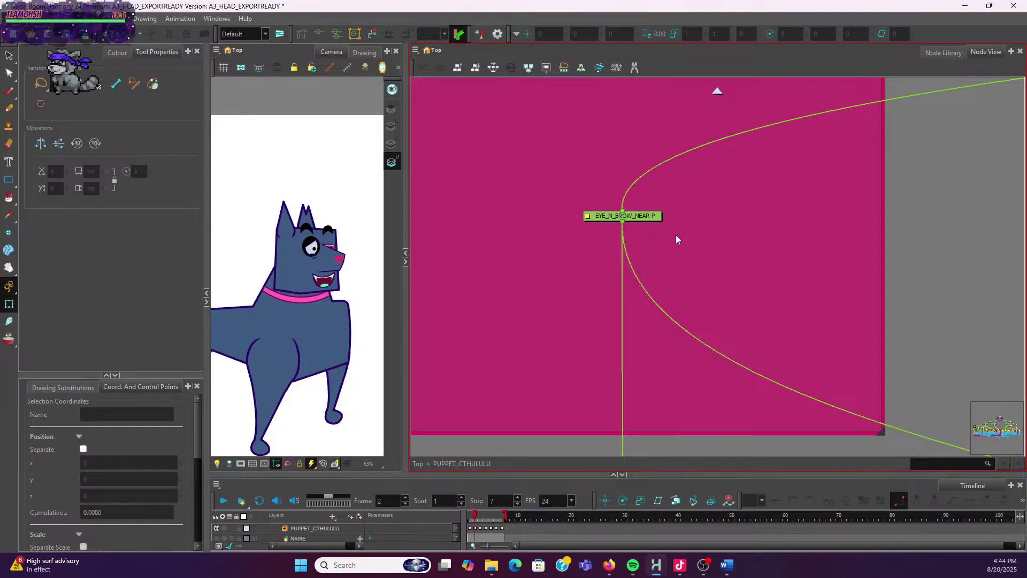
pyautogui.scroll(-6, 729, 247)
pyautogui.moveTo(699, 305); pyautogui.dragTo(600, 304)
pyautogui.moveTo(767, 304); pyautogui.dragTo(710, 307)
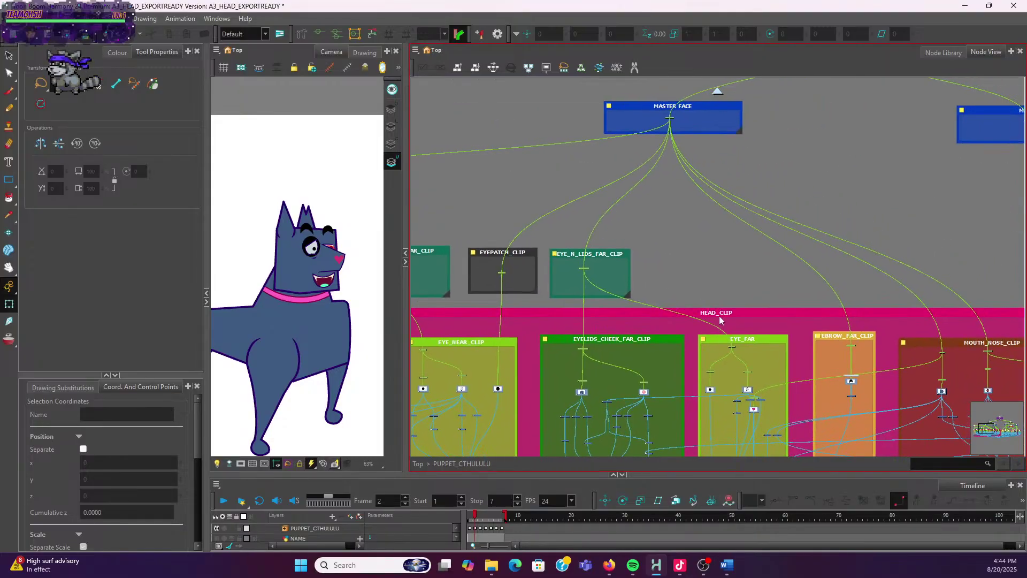
# Add a parent peg to the EYEBROW_FAR-P peg and place it above the HEAD_CLIP backdrop
pyautogui.moveTo(812, 324); pyautogui.dragTo(786, 345)
pyautogui.scroll(3, 816, 348)
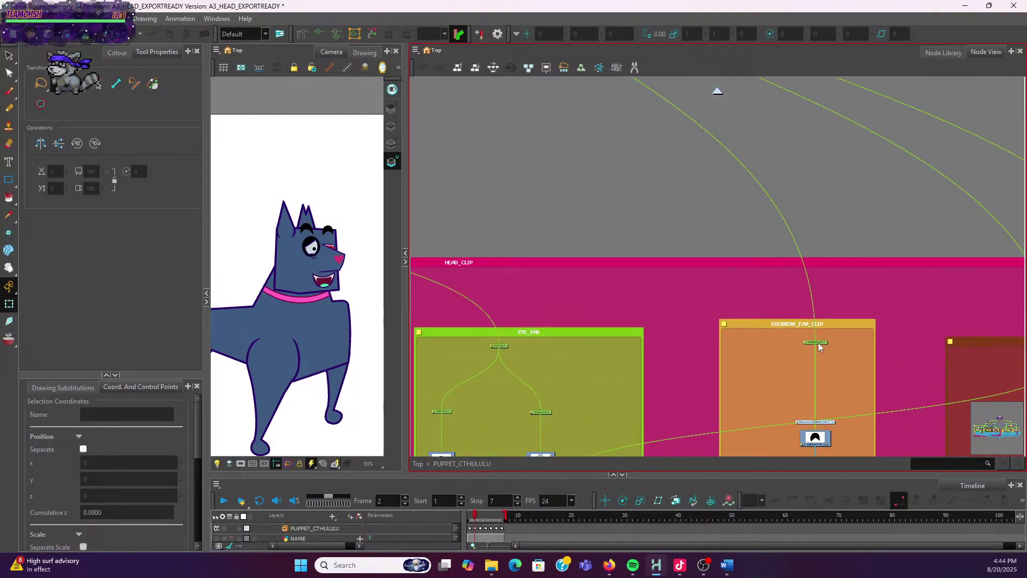
pyautogui.click(817, 343)
pyautogui.hotkey('ctrl', 'p')
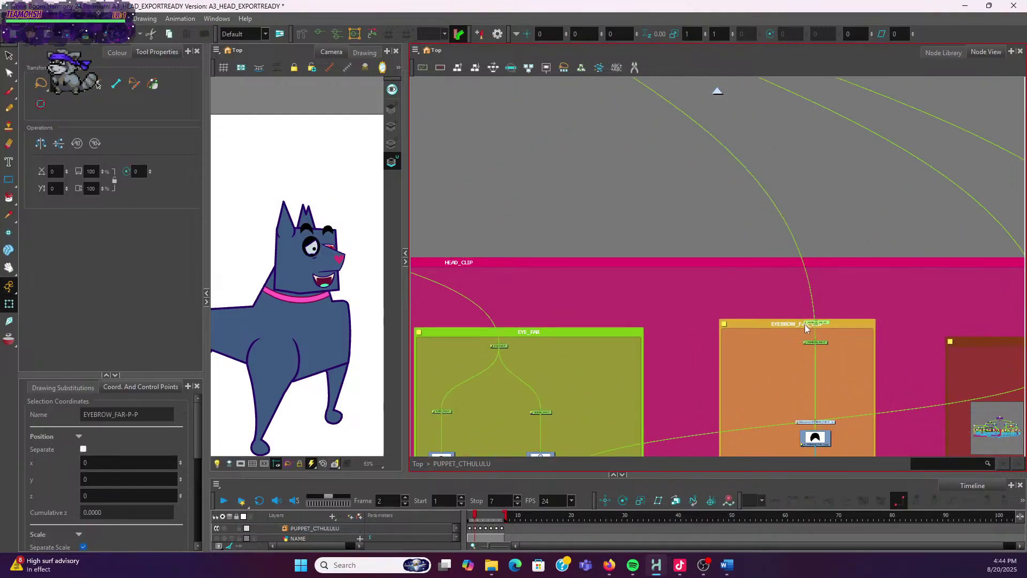
pyautogui.moveTo(822, 328); pyautogui.dragTo(784, 246)
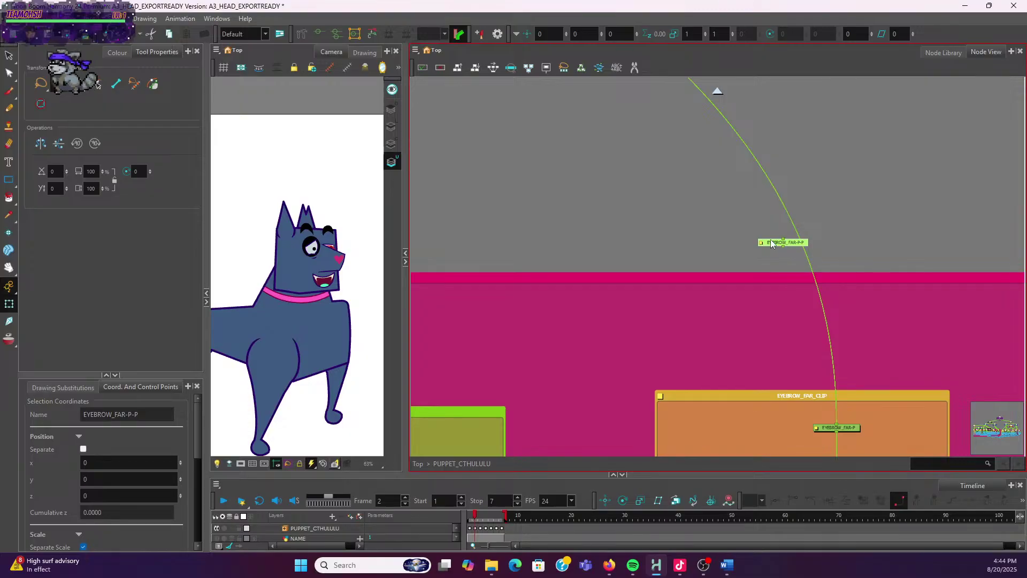
# Rename the new parent peg EYE_N_BROW_FAR-P
pyautogui.doubleClick(761, 246)
pyautogui.click(784, 219)
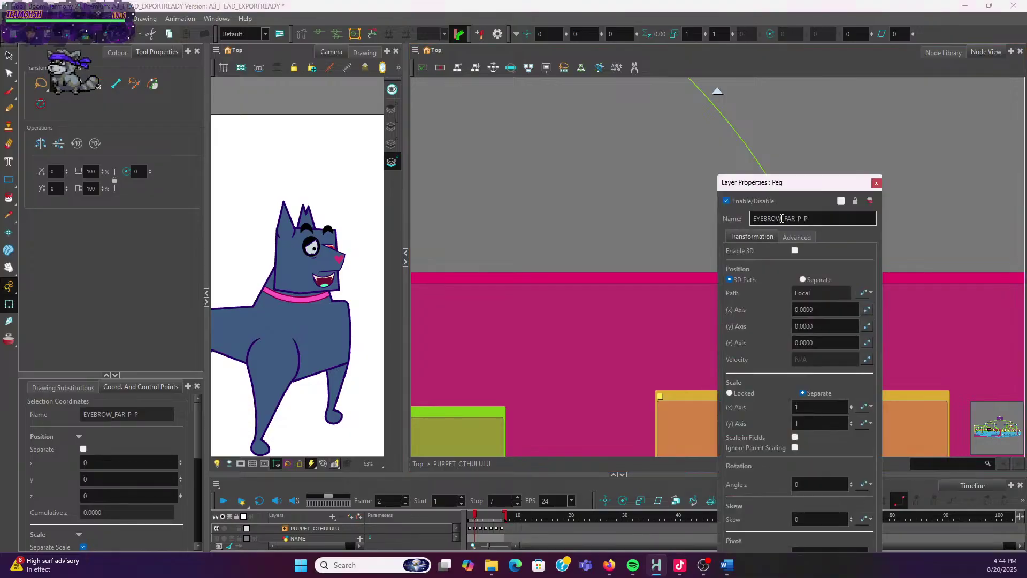
pyautogui.click(773, 219)
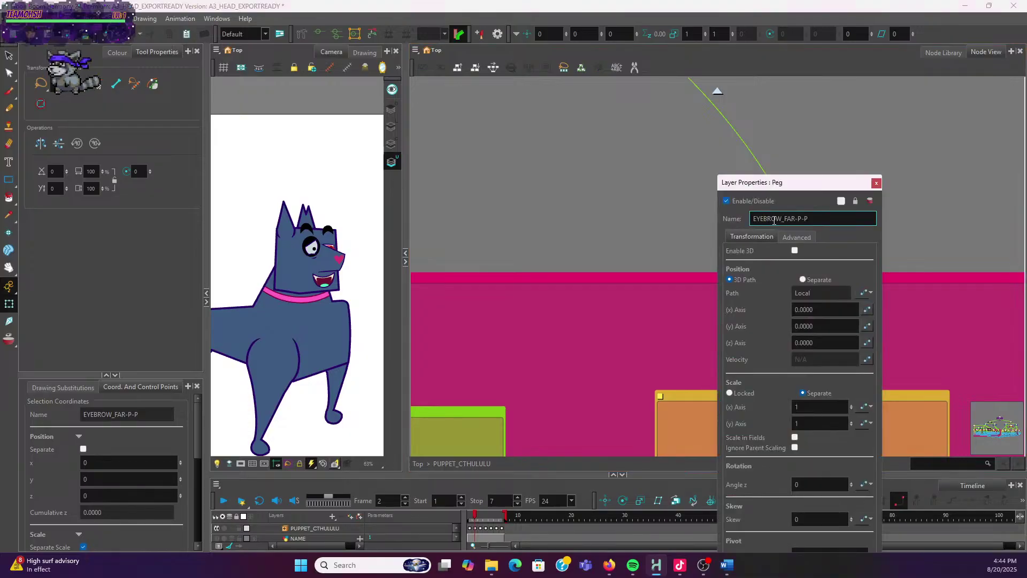
pyautogui.write('_N_')
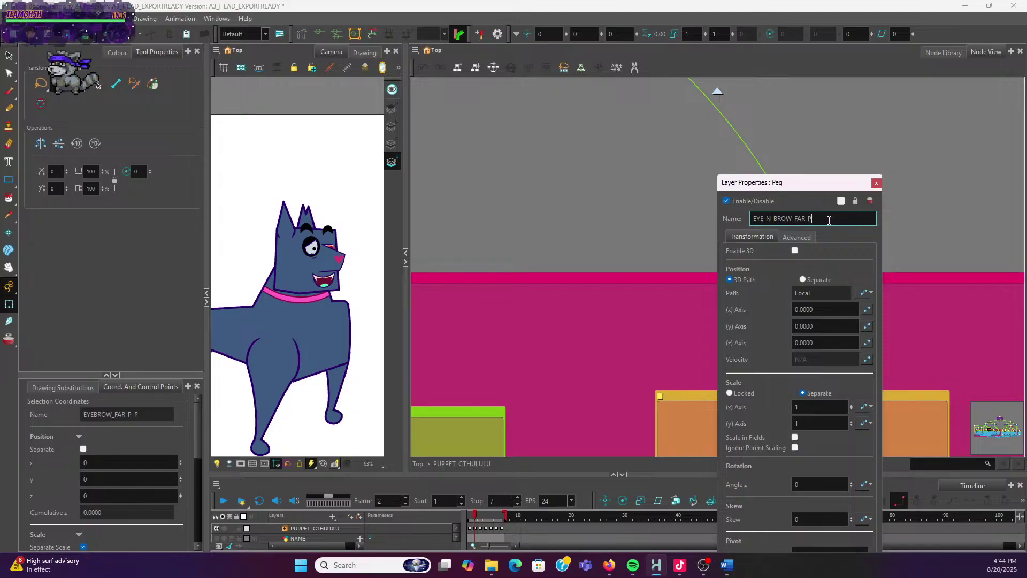
pyautogui.press('Return')
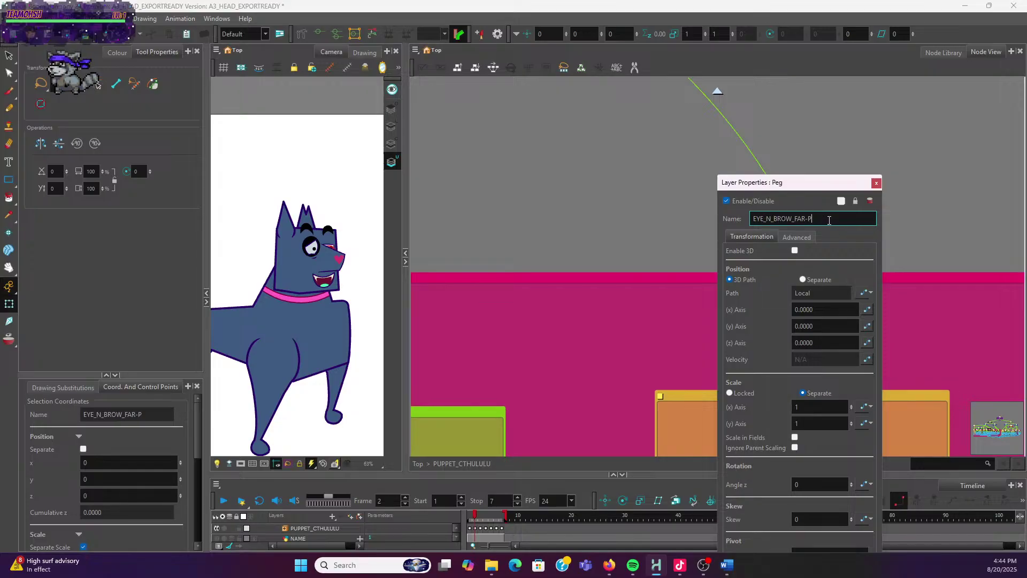
pyautogui.click(876, 183)
# Connect EYE_N_BROW_FAR-P as the shared parent of the EYEBROW_FAR-P peg and the peg in EYE_N_LIDS_FAR_CLIP
pyautogui.scroll(-3, 799, 223)
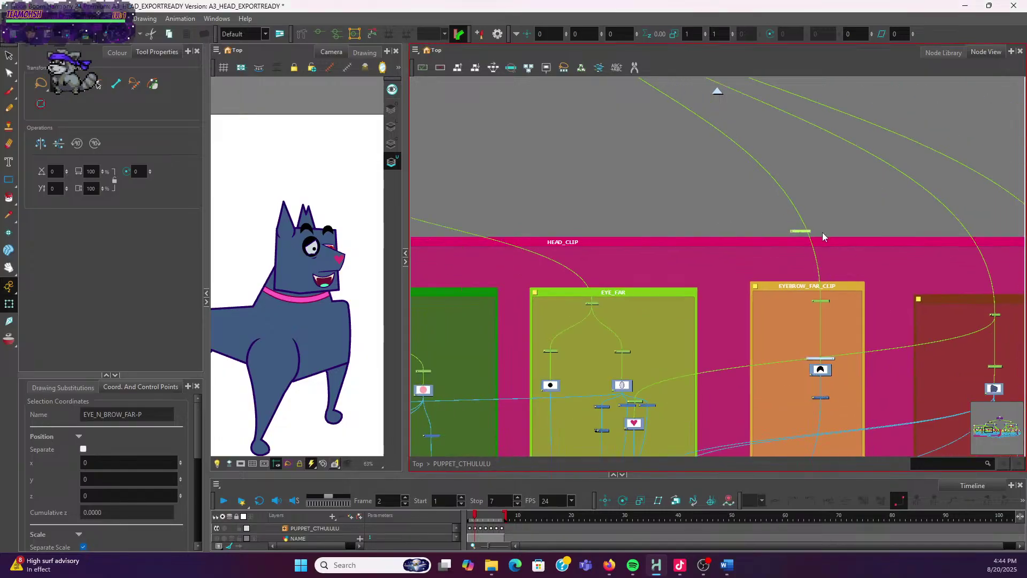
pyautogui.moveTo(824, 306); pyautogui.dragTo(592, 304)
pyautogui.scroll(-3, 675, 210)
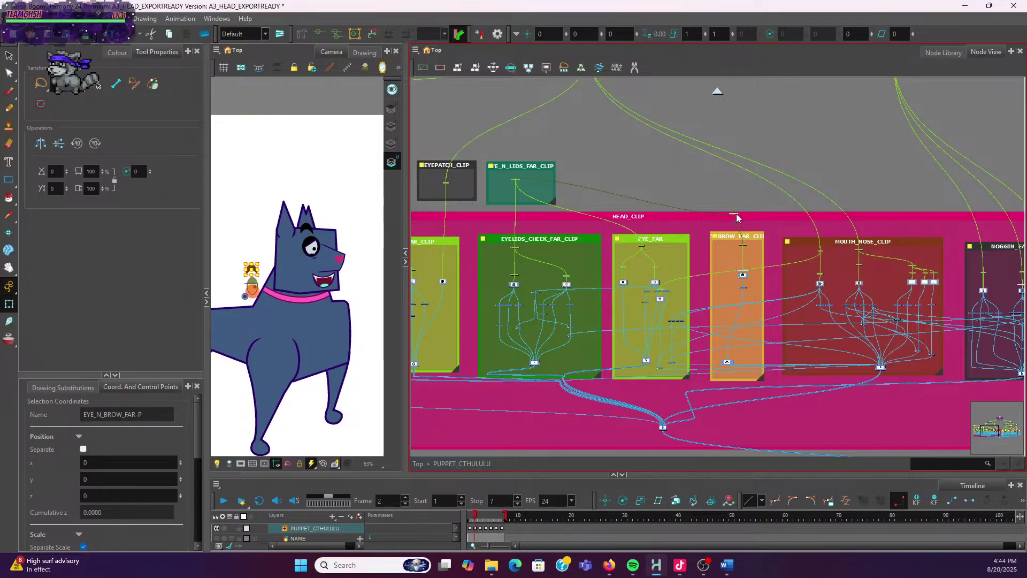
pyautogui.moveTo(738, 216); pyautogui.dragTo(672, 189)
pyautogui.hotkey('ctrl', 'z')
pyautogui.hotkey('ctrl', 'z')
pyautogui.hotkey('ctrl', 'z')
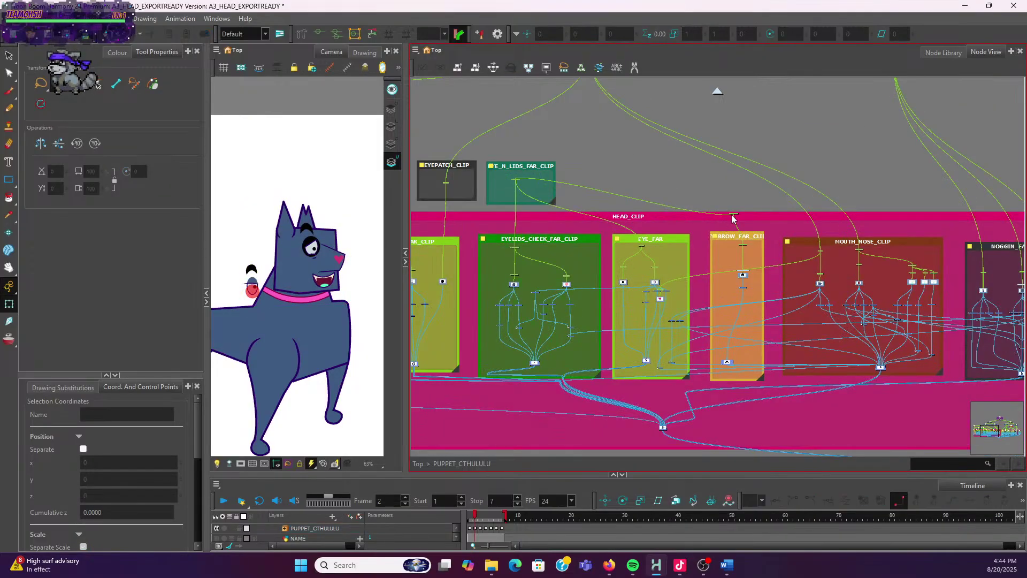
pyautogui.hotkey('ctrl', 'shift', 'z')
pyautogui.hotkey('ctrl', 'z')
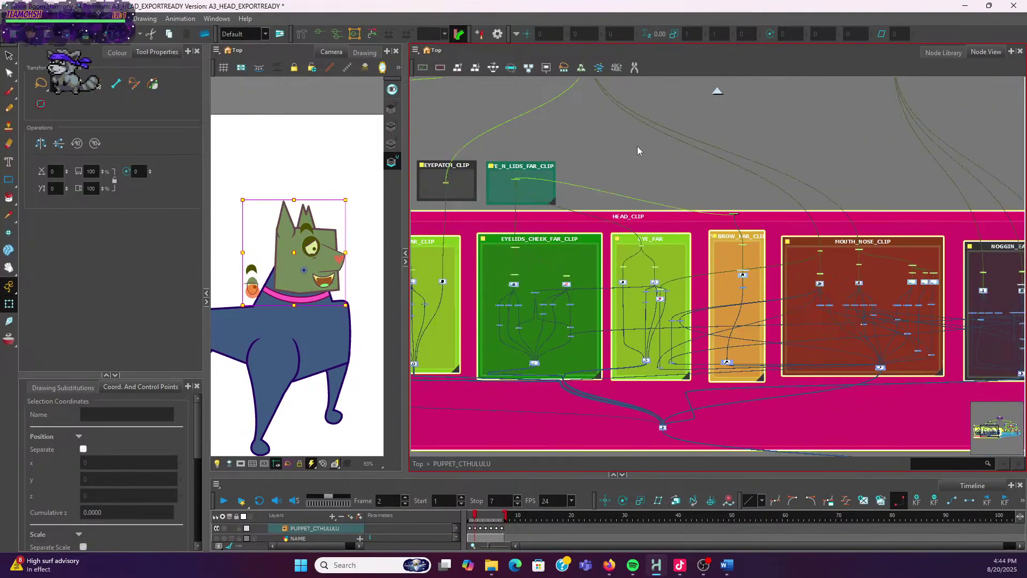
pyautogui.hotkey('ctrl', 'z')
pyautogui.hotkey('ctrl', 'shift', 'z')
pyautogui.hotkey('ctrl', 'z')
# Move the EYE_N_BROW_FAR-P peg directly above the EYE_N_LIDS_FAR_CLIP backdrop, below MASTER FACE
pyautogui.moveTo(731, 215); pyautogui.dragTo(618, 127)
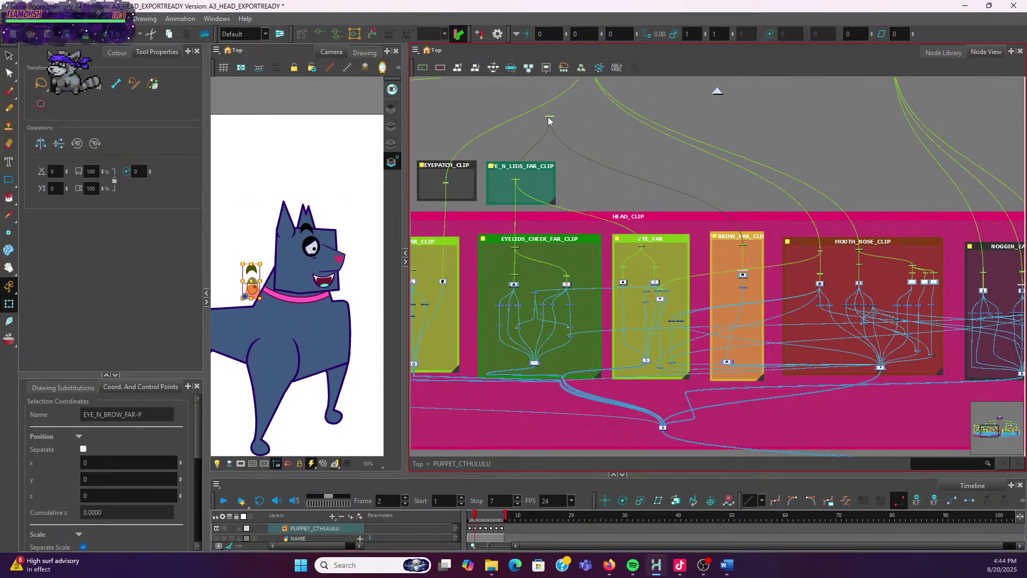
pyautogui.scroll(-3, 550, 120)
pyautogui.scroll(3, 804, 228)
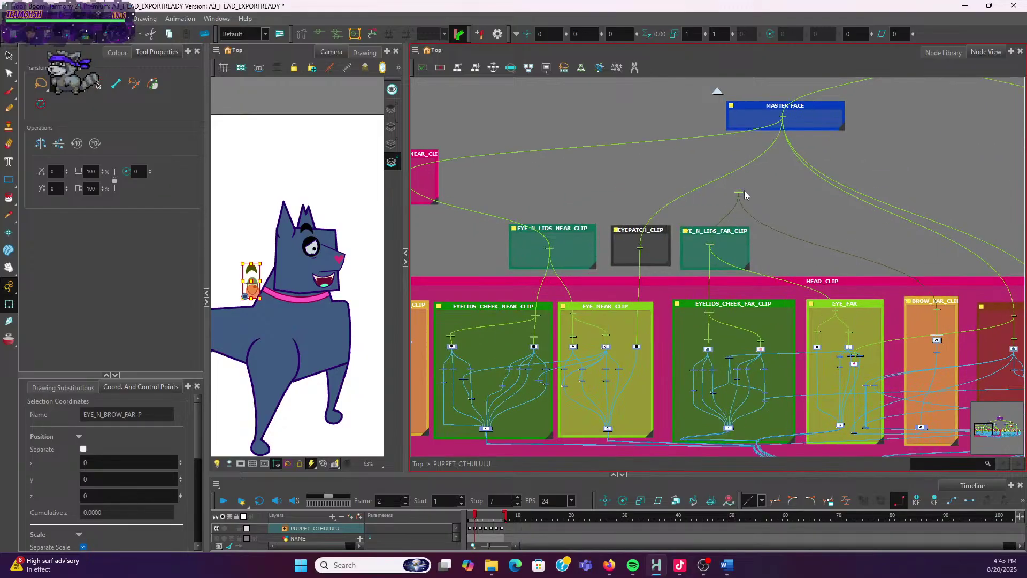
pyautogui.moveTo(745, 197); pyautogui.dragTo(720, 195)
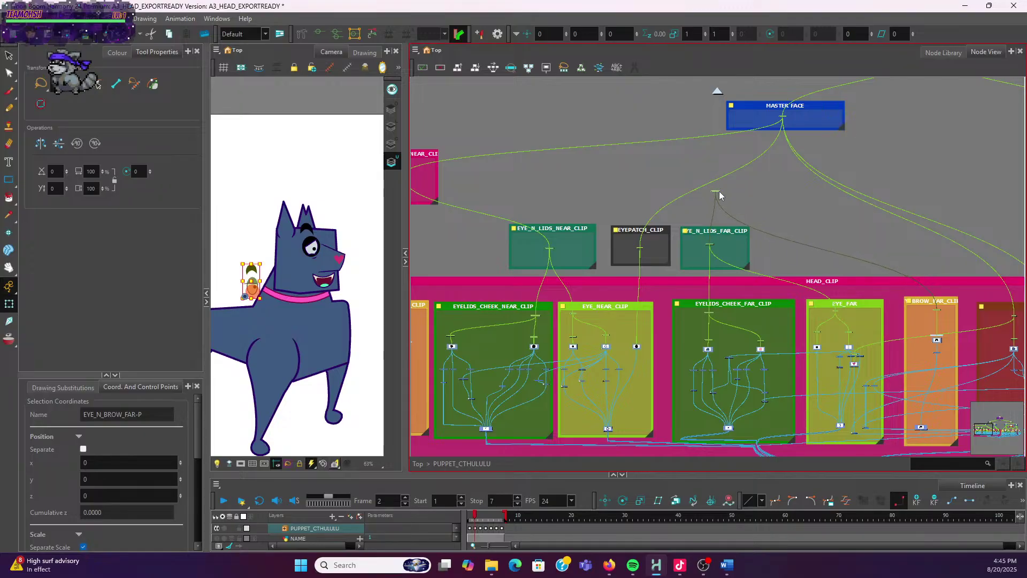
pyautogui.scroll(-1, 821, 124)
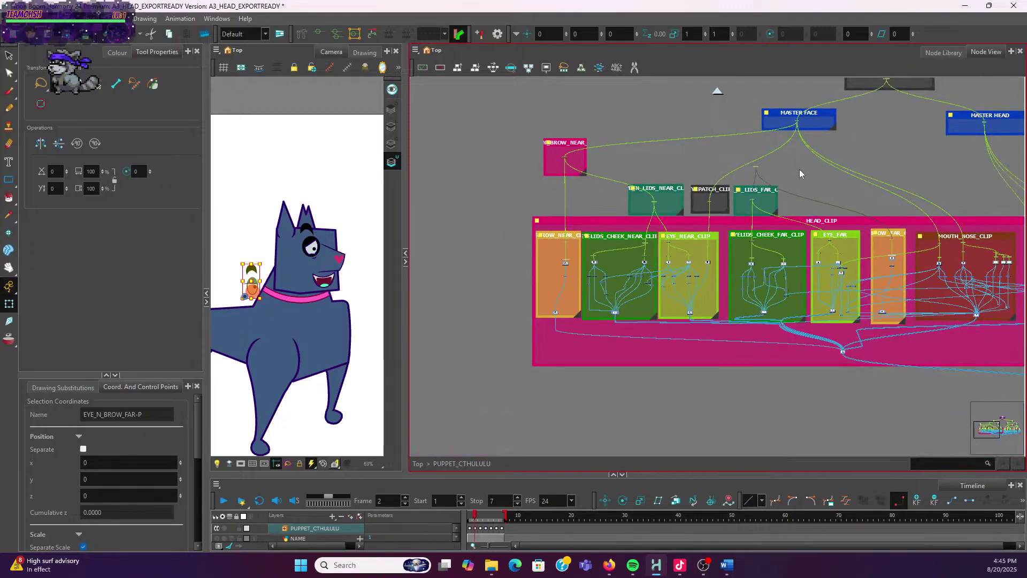
pyautogui.scroll(-1, 791, 185)
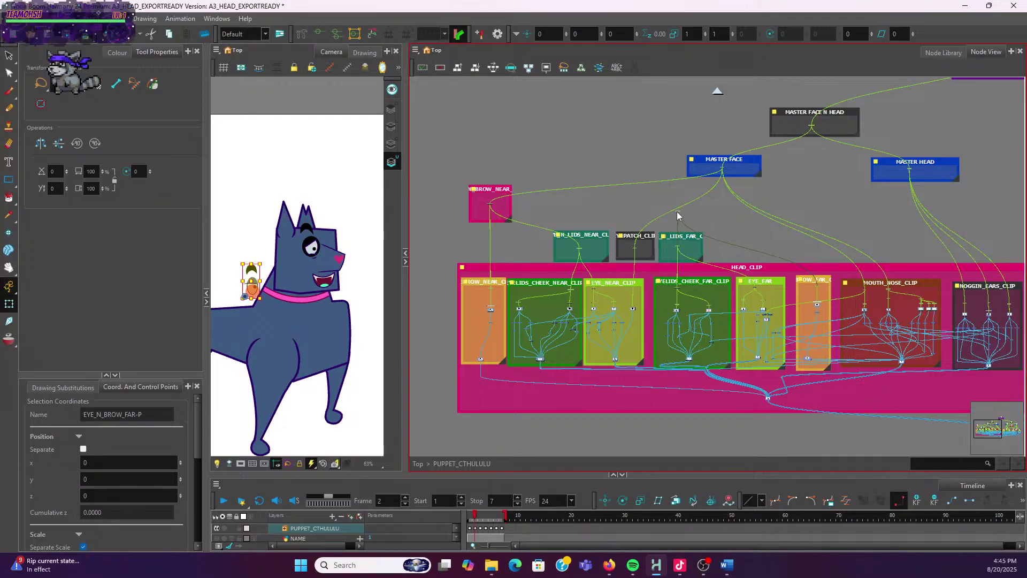
pyautogui.scroll(5, 677, 215)
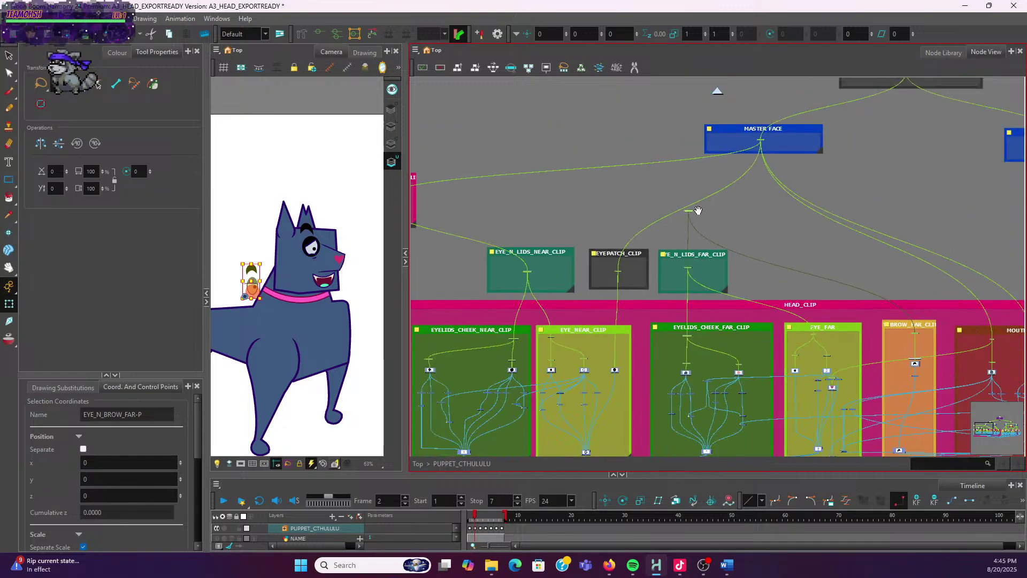
# Add a backdrop around the EYE_N_BROW_FAR-P peg and open its properties
pyautogui.scroll(5, 697, 214)
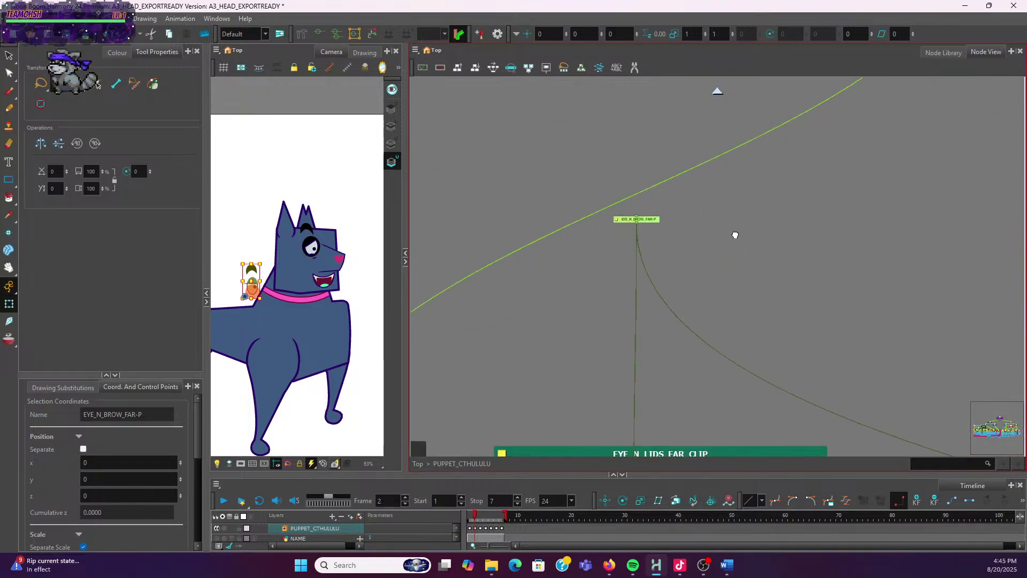
pyautogui.scroll(-5, 825, 259)
pyautogui.hscroll(-3, 822, 251)
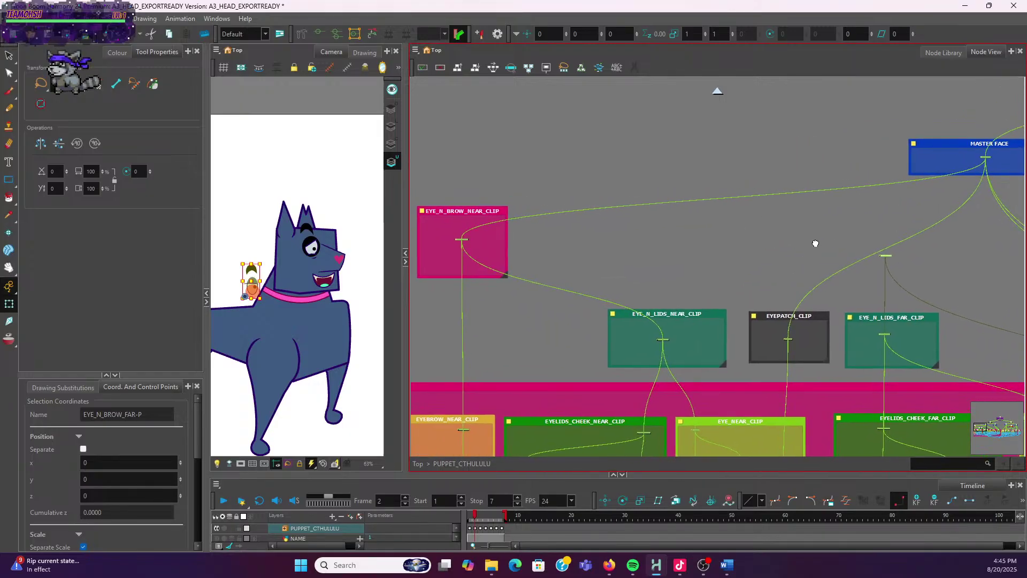
pyautogui.moveTo(816, 245); pyautogui.dragTo(710, 255)
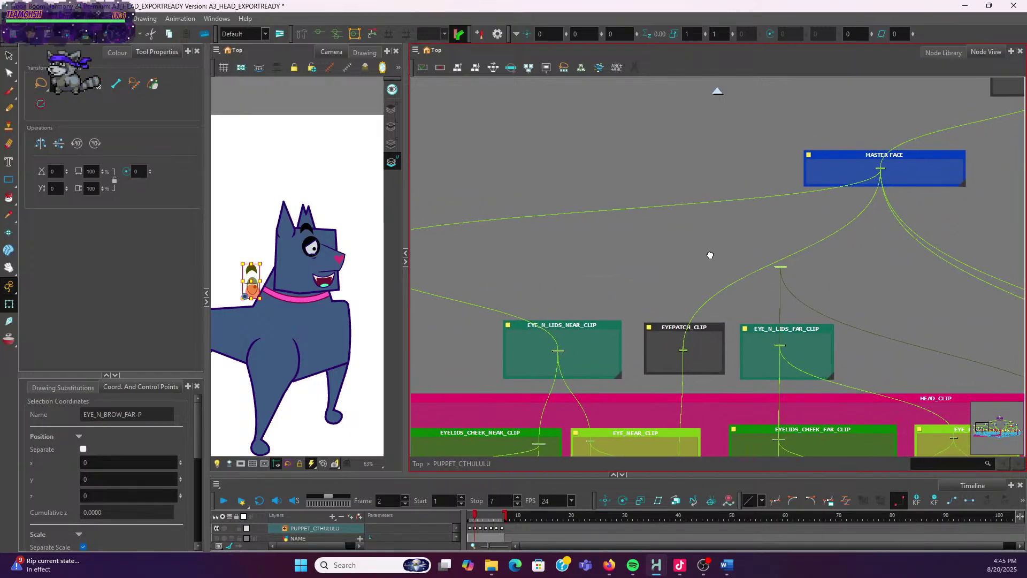
pyautogui.click(415, 51)
pyautogui.moveTo(426, 110)
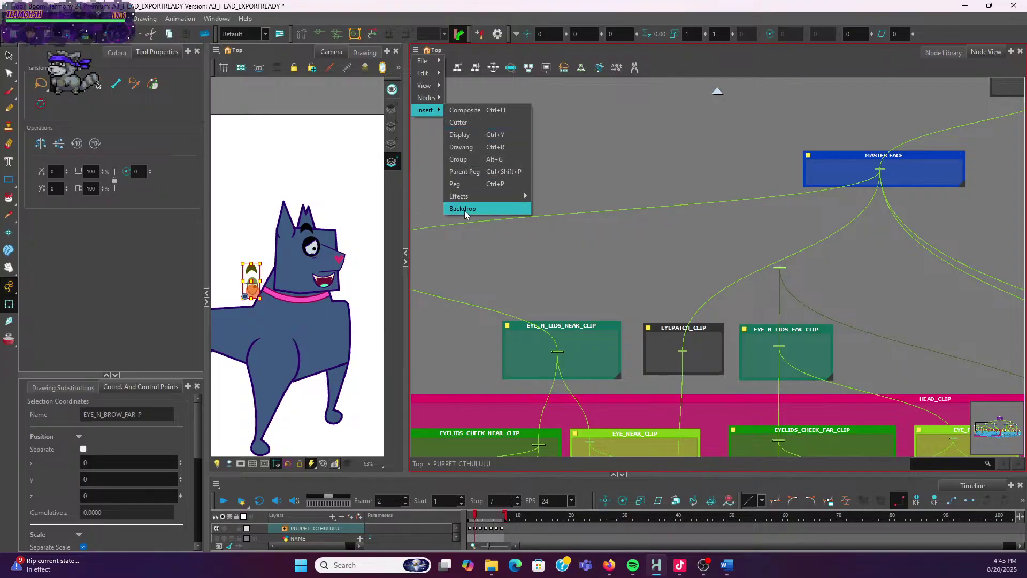
pyautogui.click(465, 185)
pyautogui.doubleClick(771, 261)
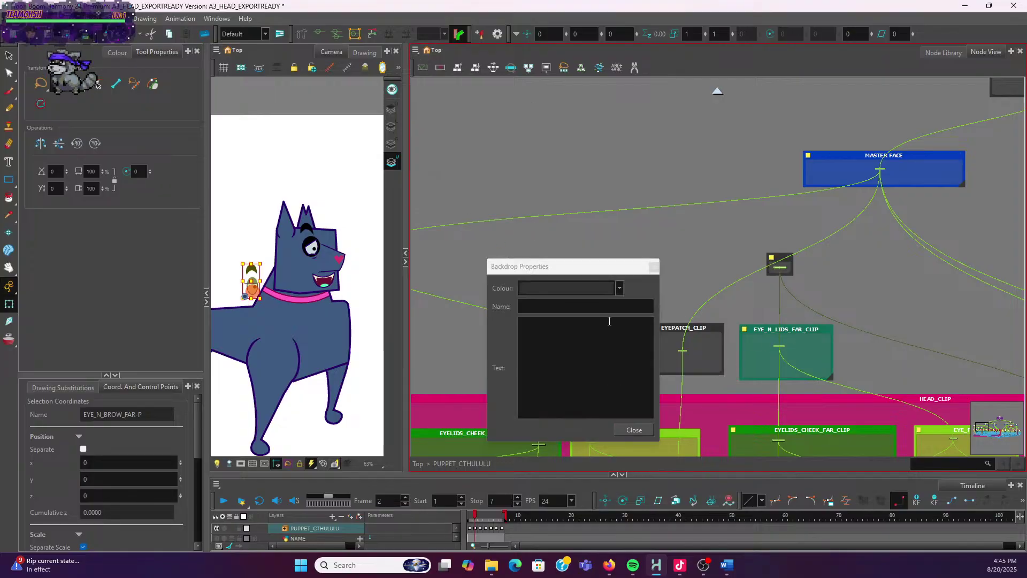
# Colour the new backdrop pink like the near-side one and name it EYE_N_BROW_FAR_CLIP
pyautogui.click(619, 287)
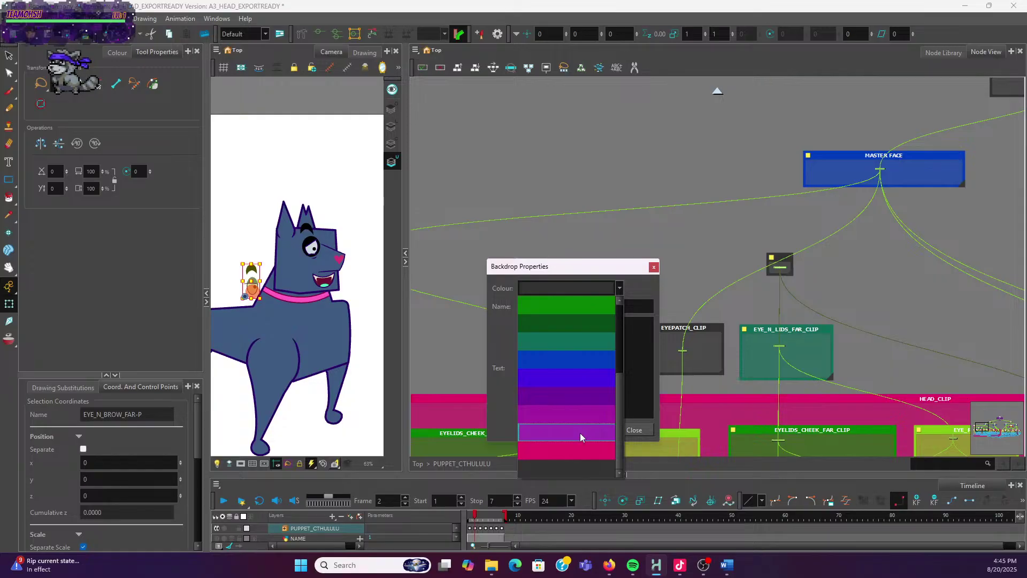
pyautogui.click(580, 449)
pyautogui.click(628, 306)
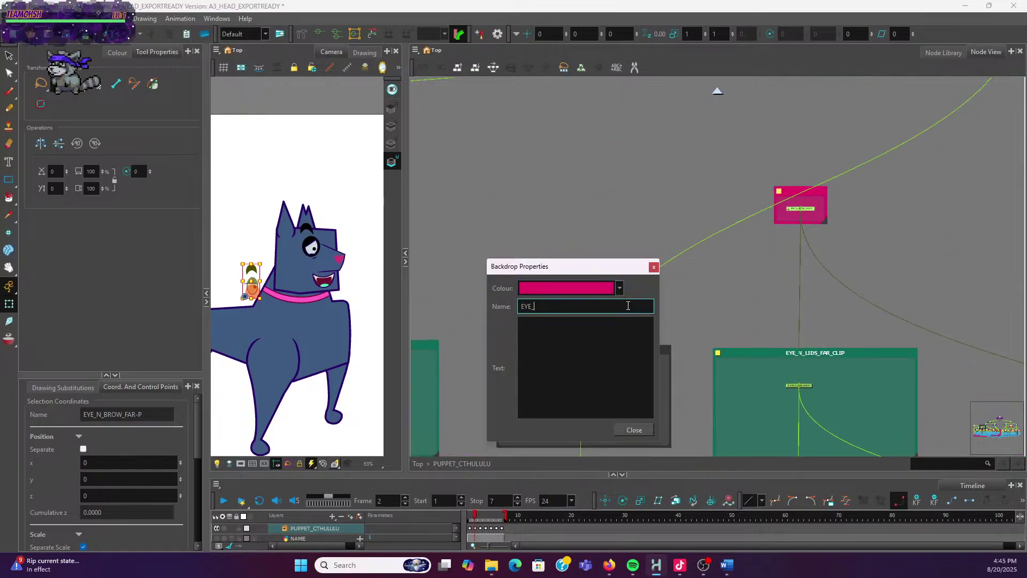
pyautogui.write('EYE_N_BROW_FAR_CLIP')
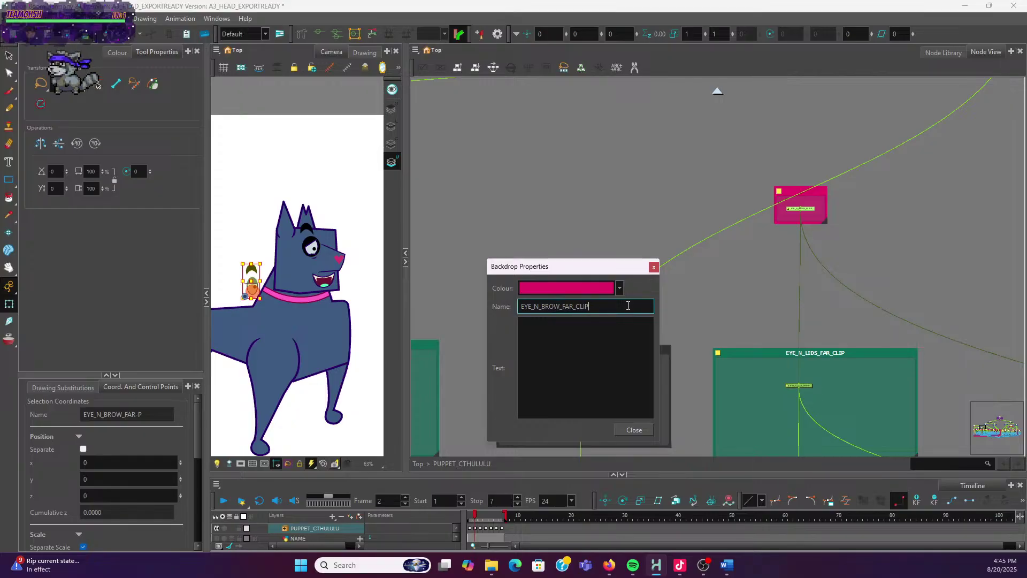
pyautogui.click(631, 231)
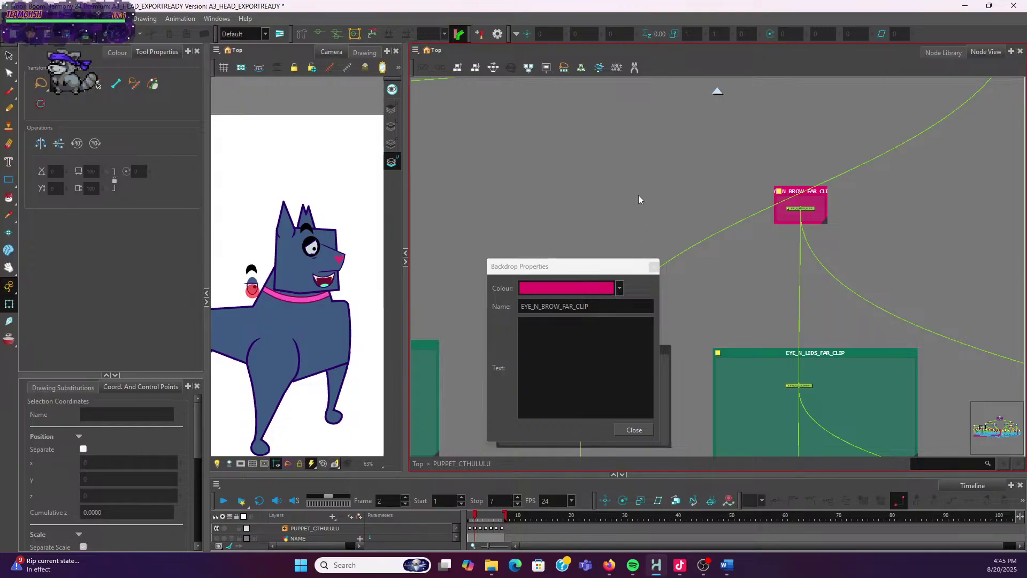
# Connect the MASTA_FACE-P peg to EYE_N_BROW_FAR-P so the far eye and brow follow the master face
pyautogui.scroll(-6, 882, 214)
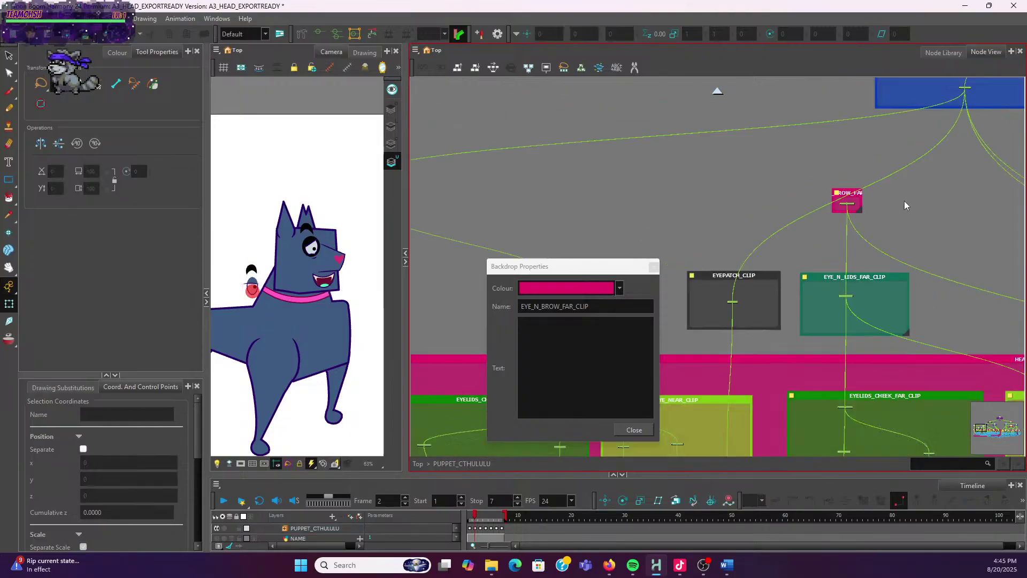
pyautogui.scroll(3, 904, 190)
pyautogui.click(904, 180)
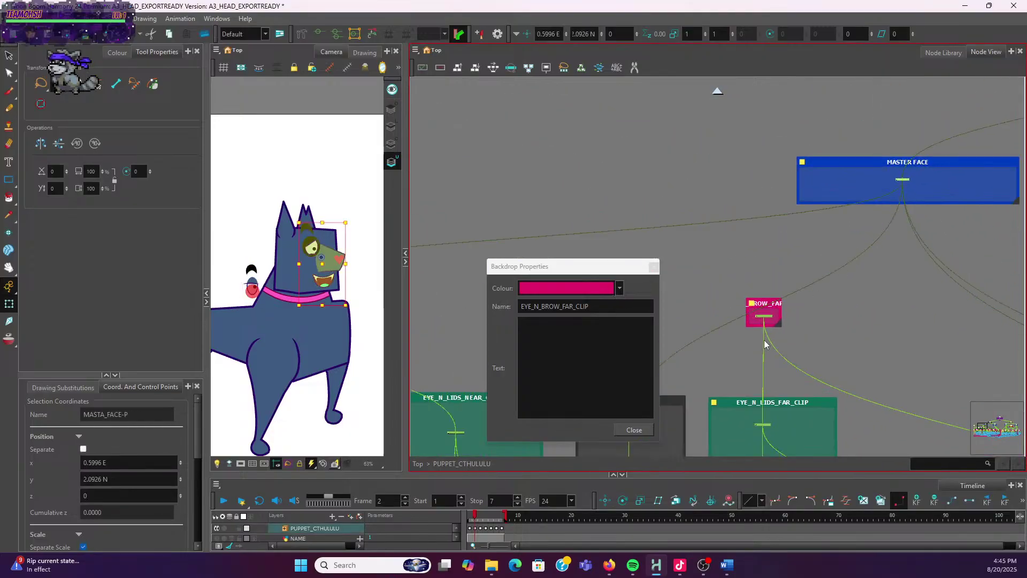
pyautogui.click(764, 316)
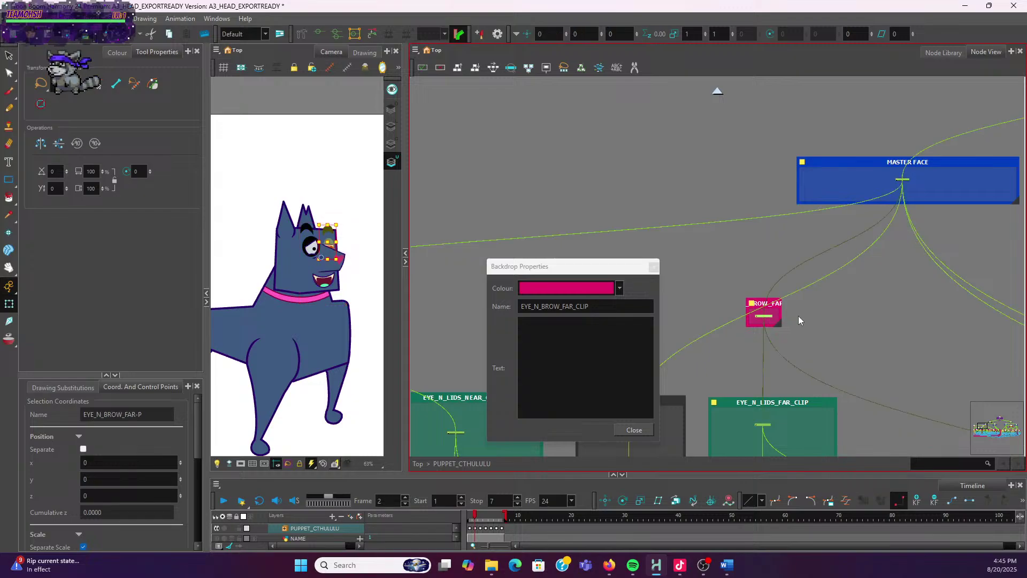
pyautogui.click(854, 318)
pyautogui.click(769, 316)
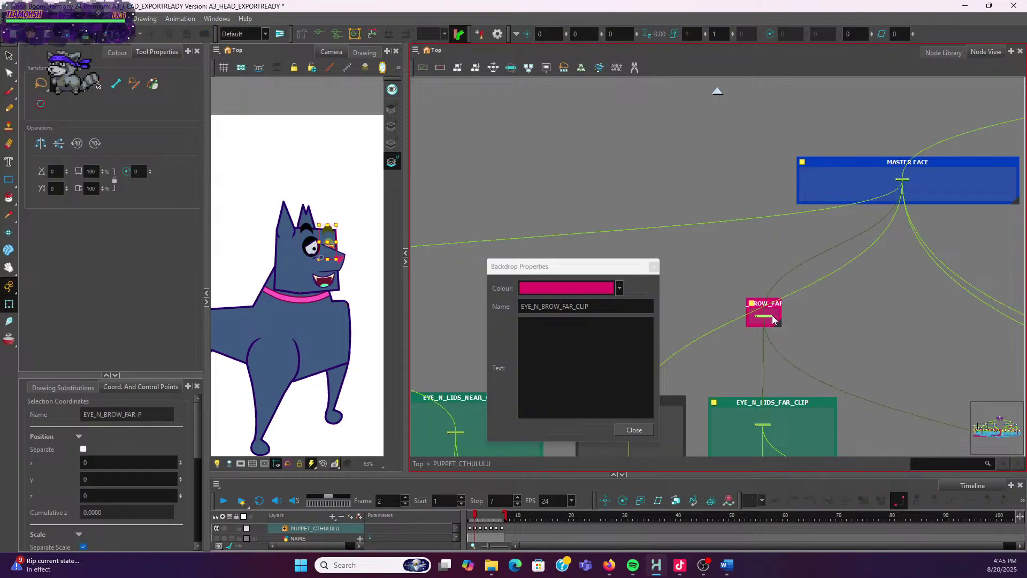
# Select the EYE_N_LIDS_FAR-P peg and the top EYEBROW_FAR_CLIP peg together and test-move the far eye and brow diagonally down toward the near eye
pyautogui.scroll(-2, 851, 414)
pyautogui.moveTo(852, 414); pyautogui.dragTo(769, 239)
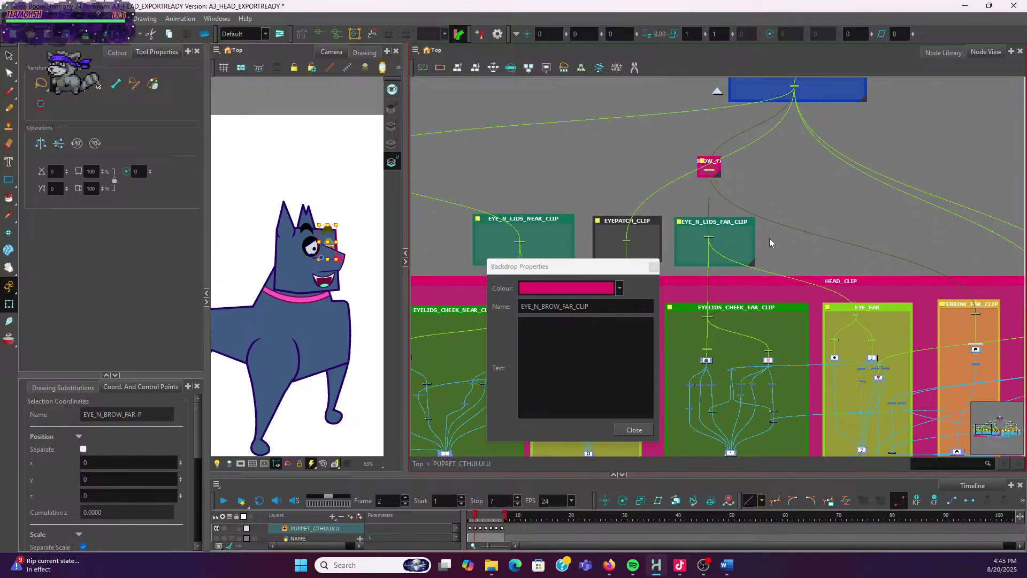
pyautogui.click(711, 241)
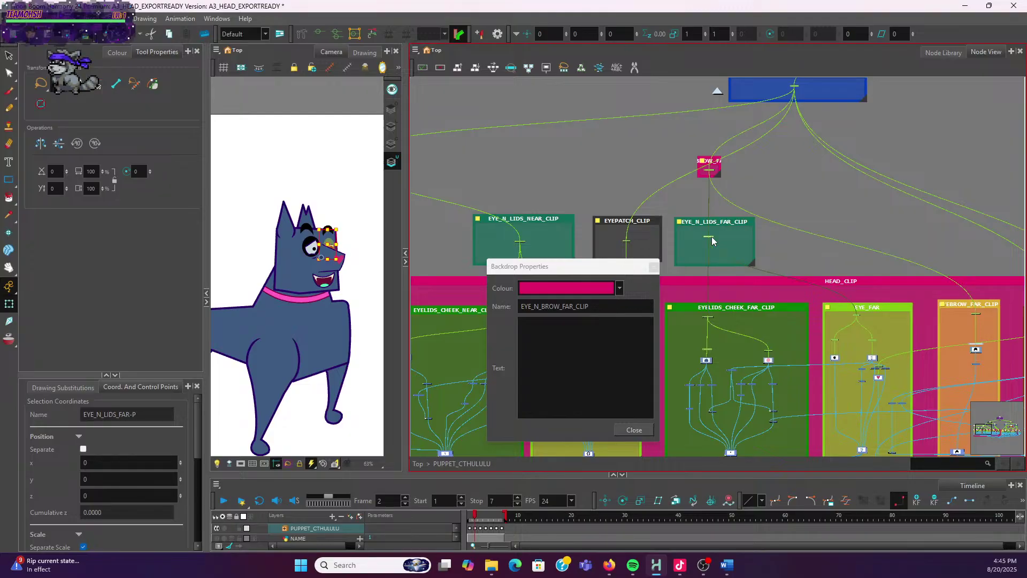
pyautogui.click(977, 318)
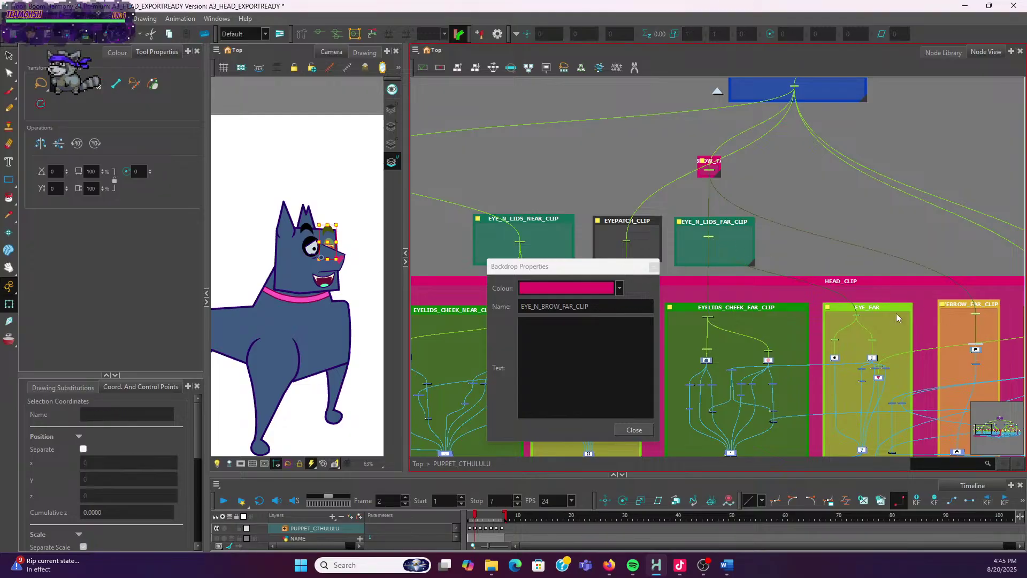
pyautogui.scroll(2, 287, 257)
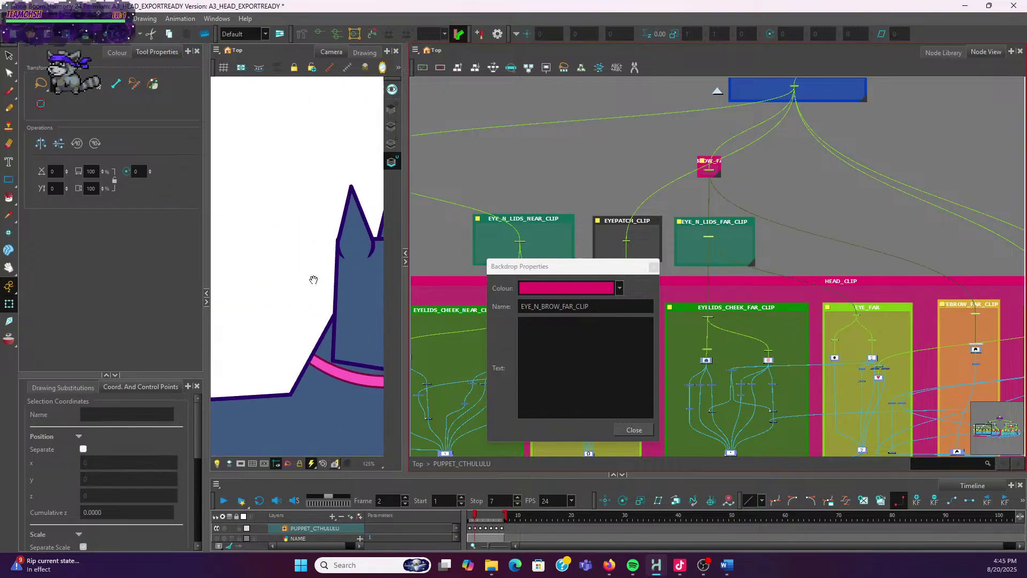
pyautogui.moveTo(313, 279); pyautogui.dragTo(342, 298)
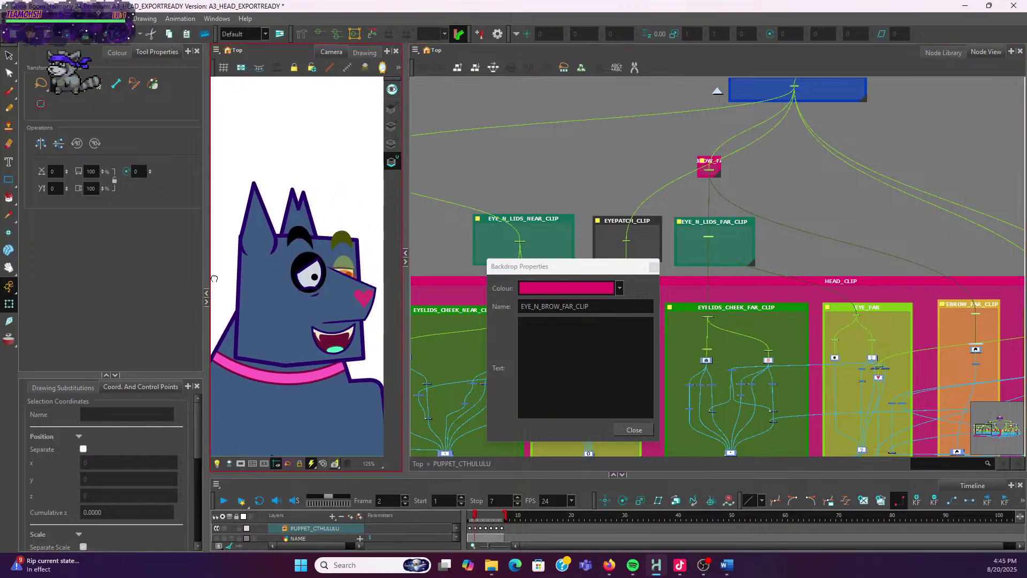
pyautogui.scroll(2, 343, 298)
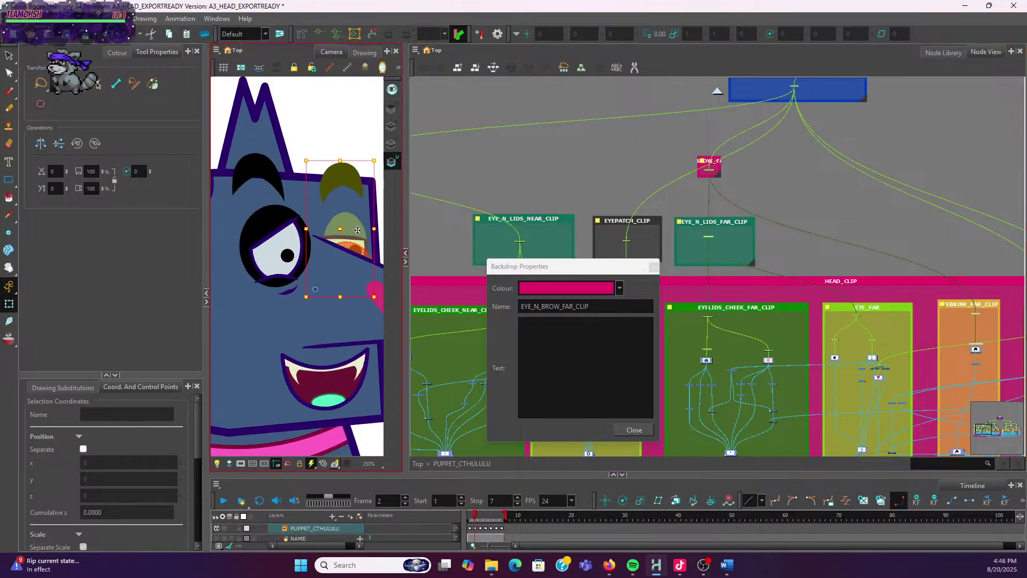
pyautogui.moveTo(357, 230)
pyautogui.mouseDown()
pyautogui.moveTo(348, 269)
pyautogui.moveTo(332, 274)
pyautogui.mouseUp()
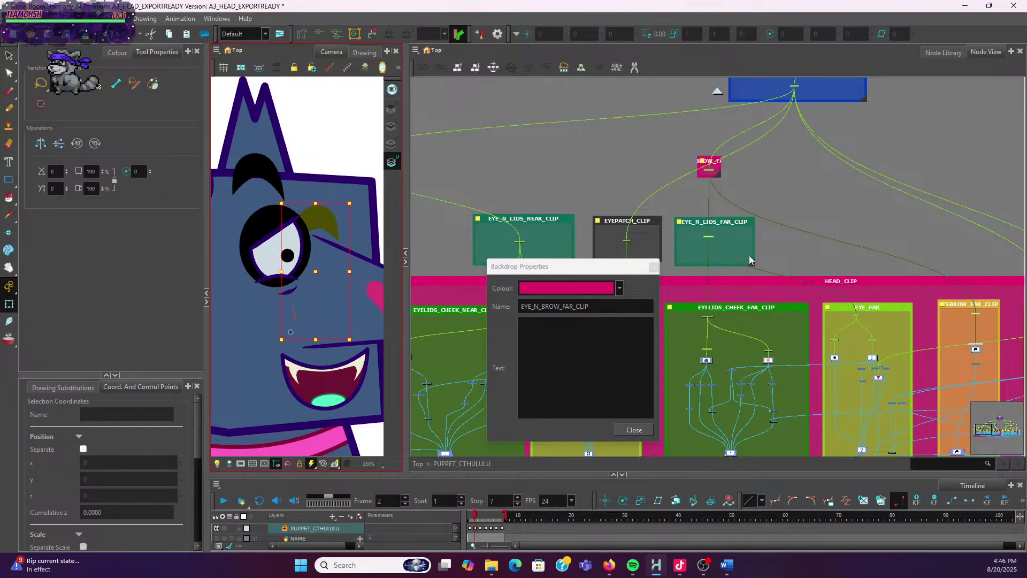
# Return the far eye and brow to their original position on the face and clear the selection
pyautogui.click(712, 241)
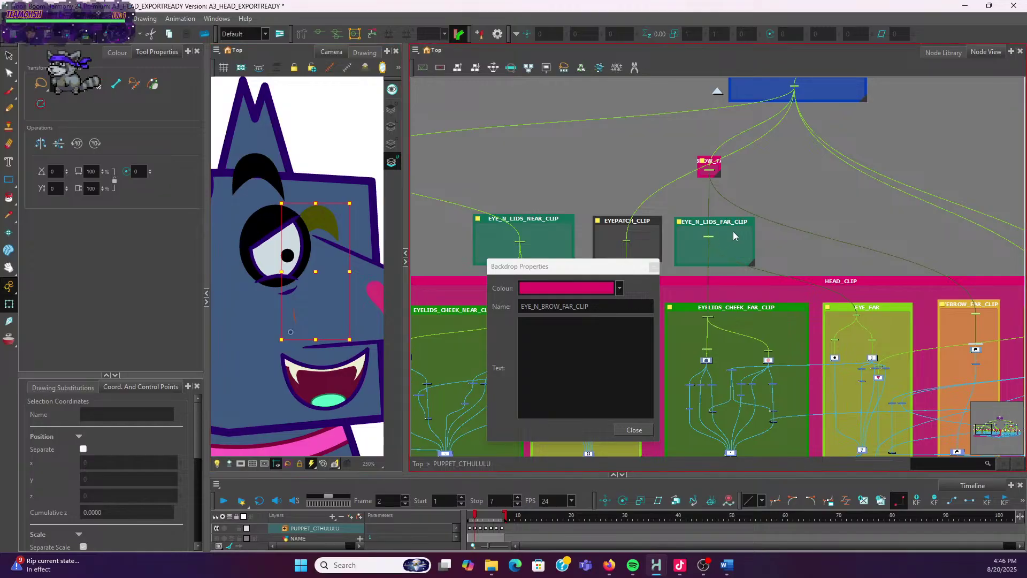
pyautogui.moveTo(327, 228)
pyautogui.mouseDown()
pyautogui.moveTo(353, 158)
pyautogui.moveTo(354, 184)
pyautogui.mouseUp()
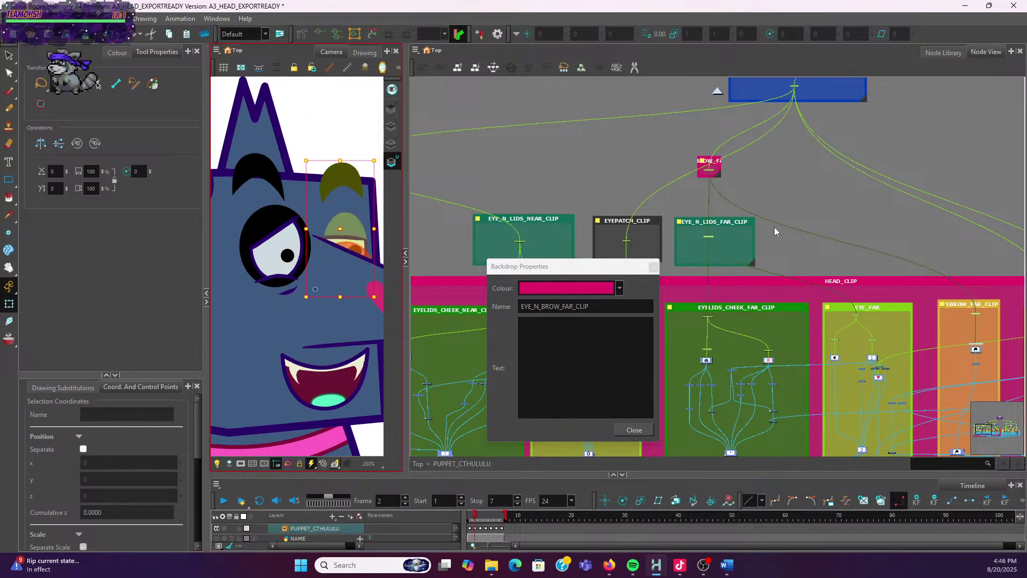
pyautogui.click(793, 257)
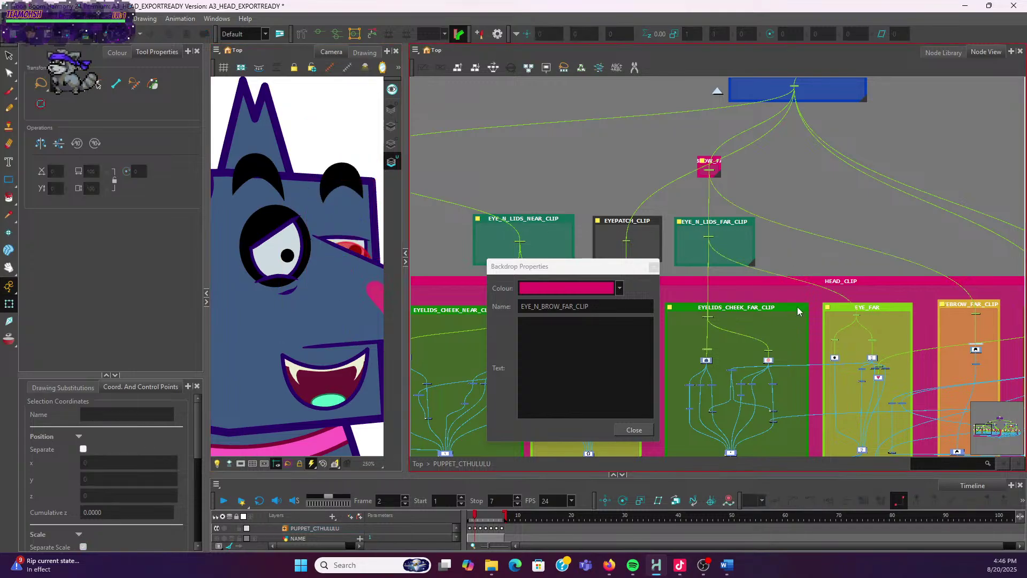
# Compare which far-side face parts the EYE_N_LIDS_FAR-P and EYE_N_BROW_FAR-P pegs control, tracing their connections into the HEAD_CLIP backdrops
pyautogui.scroll(2, 749, 242)
pyautogui.click(694, 239)
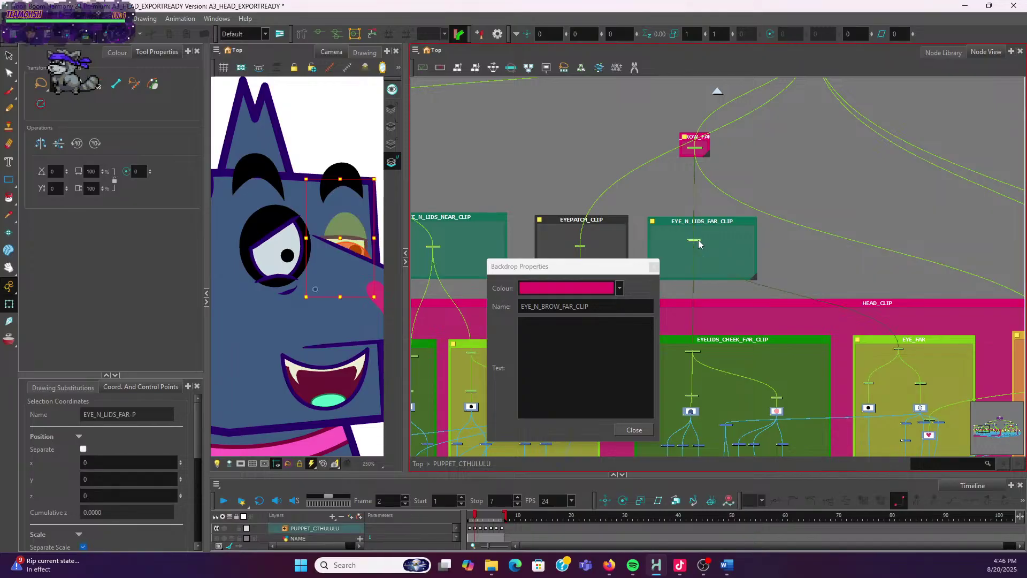
pyautogui.scroll(-3, 933, 303)
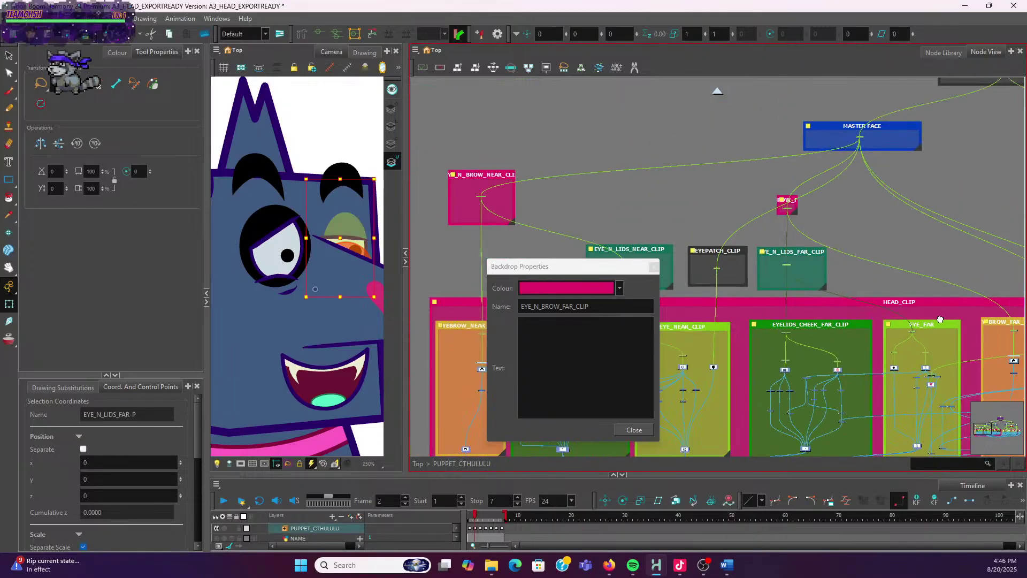
pyautogui.scroll(3, 896, 336)
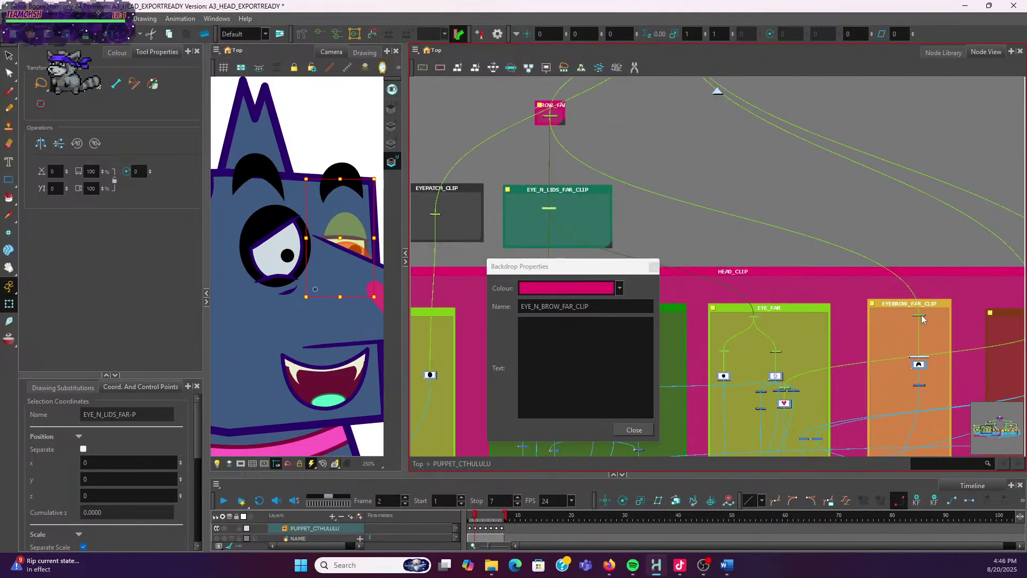
pyautogui.click(557, 119)
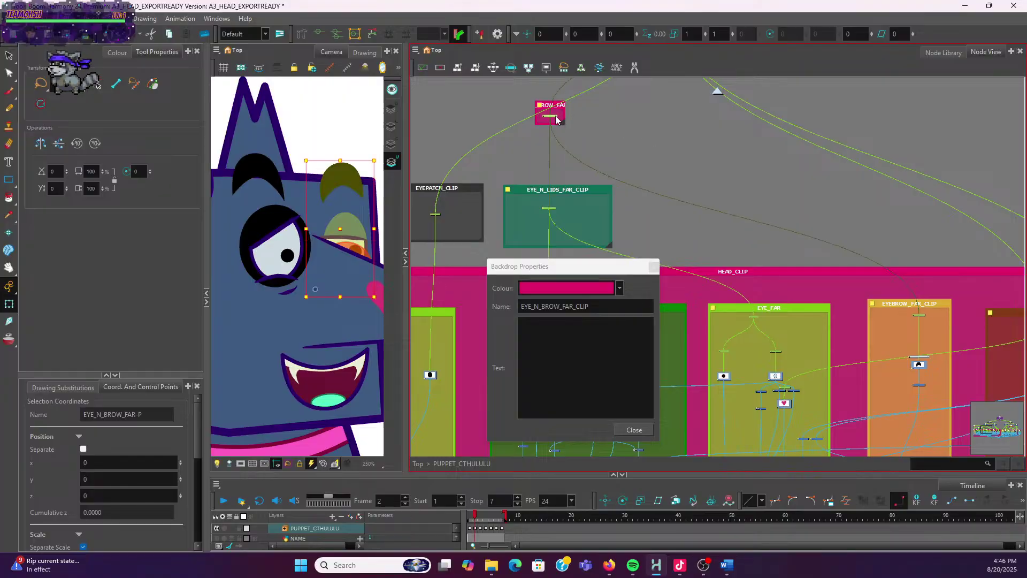
pyautogui.click(555, 213)
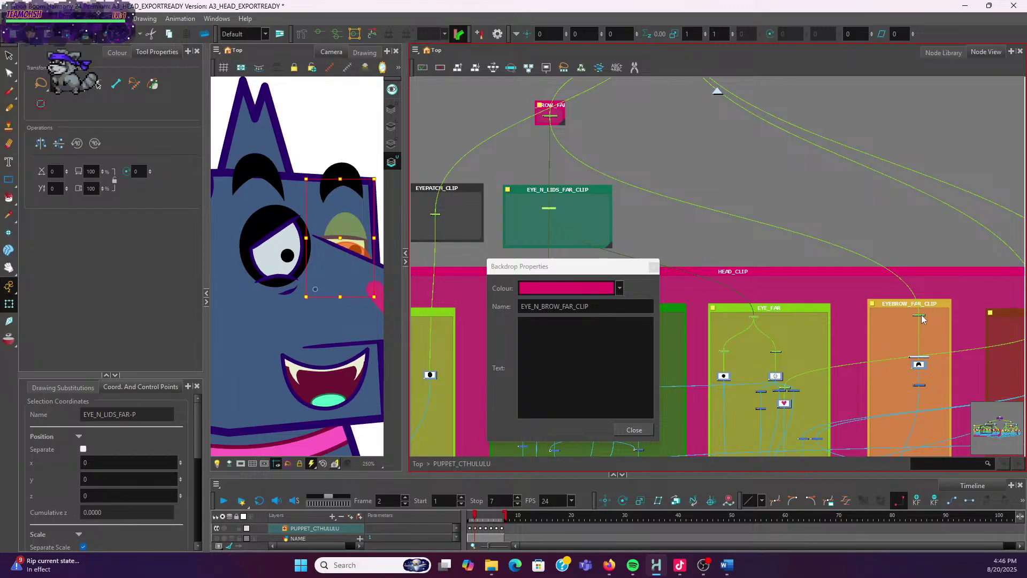
pyautogui.scroll(-3, 689, 223)
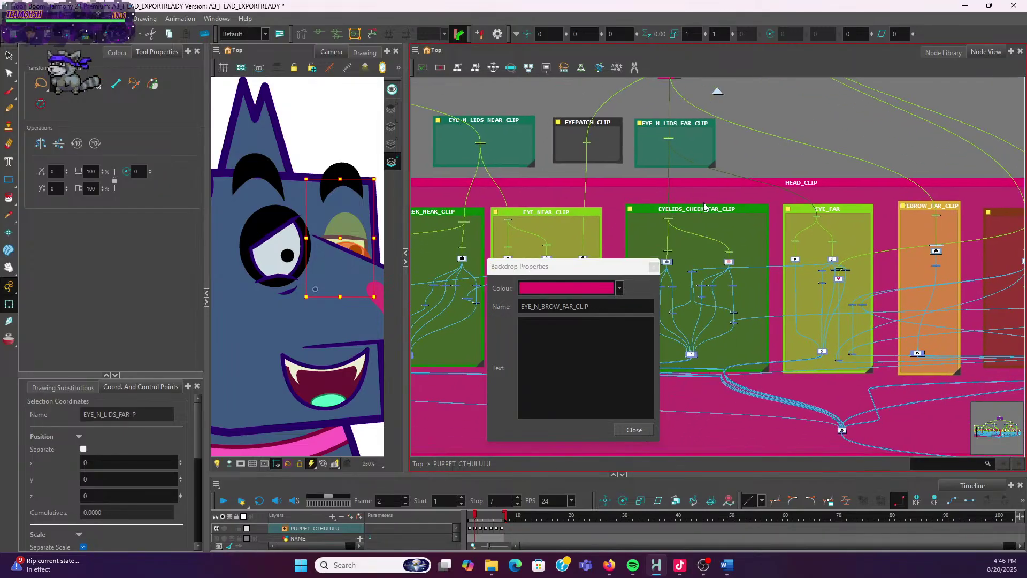
pyautogui.scroll(1, 716, 163)
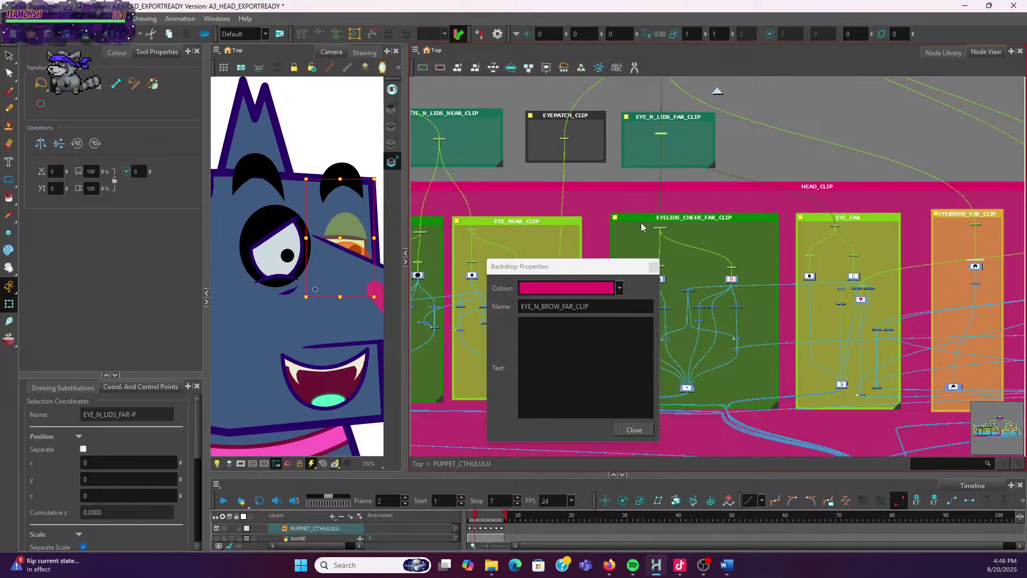
pyautogui.moveTo(640, 224); pyautogui.dragTo(855, 238)
pyautogui.click(661, 134)
# Check the selection from the EYE_N_BROW_FAR-P peg against selecting EYE_N_LIDS_FAR-P and the top EYEBROW_FAR_CLIP peg together
pyautogui.scroll(-2, 756, 137)
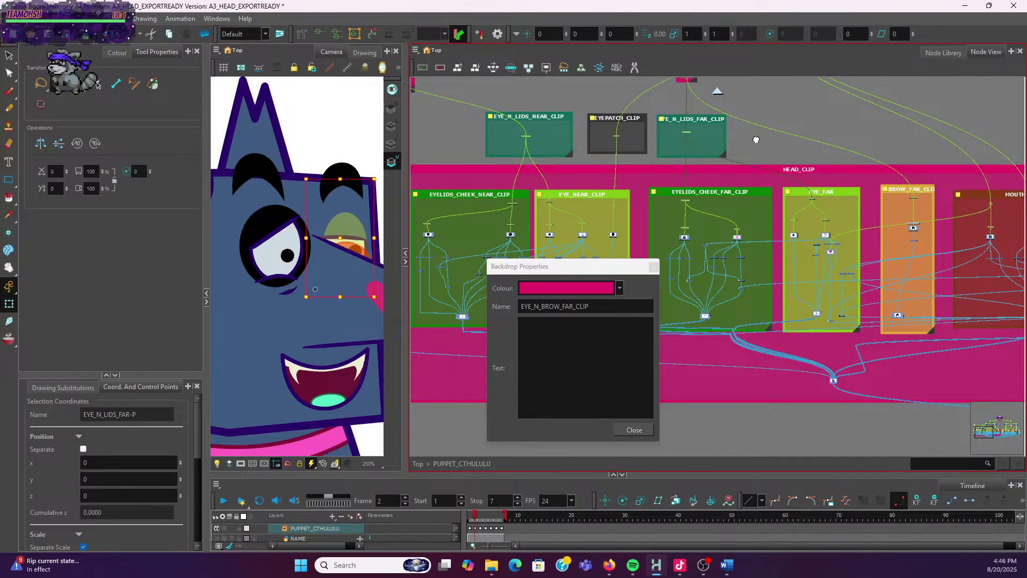
pyautogui.moveTo(755, 139); pyautogui.dragTo(745, 256)
pyautogui.scroll(2, 667, 185)
pyautogui.click(669, 186)
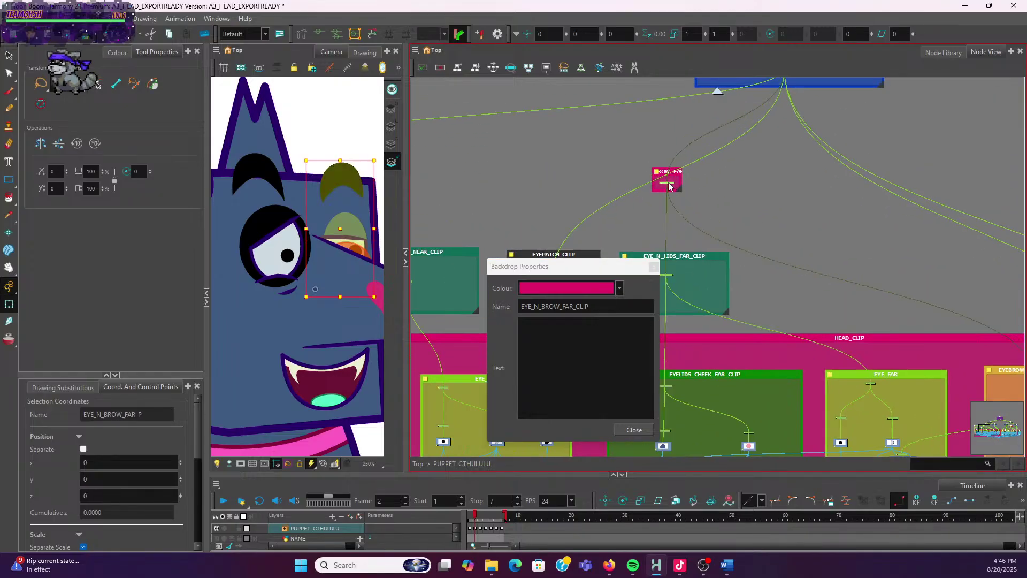
pyautogui.scroll(-2, 782, 217)
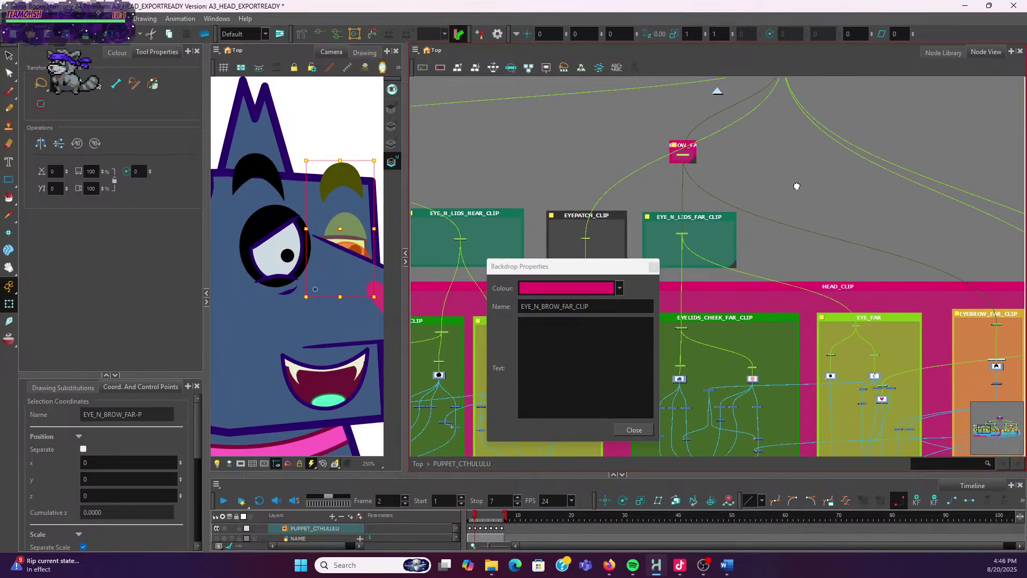
pyautogui.click(684, 237)
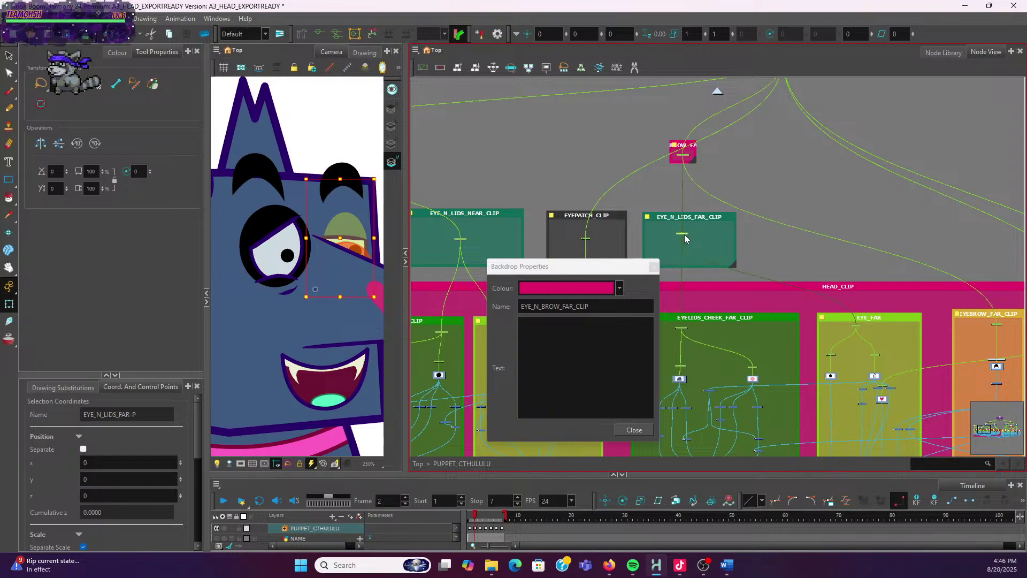
pyautogui.keyDown('ctrl'); pyautogui.click(997, 325); pyautogui.keyUp('ctrl')
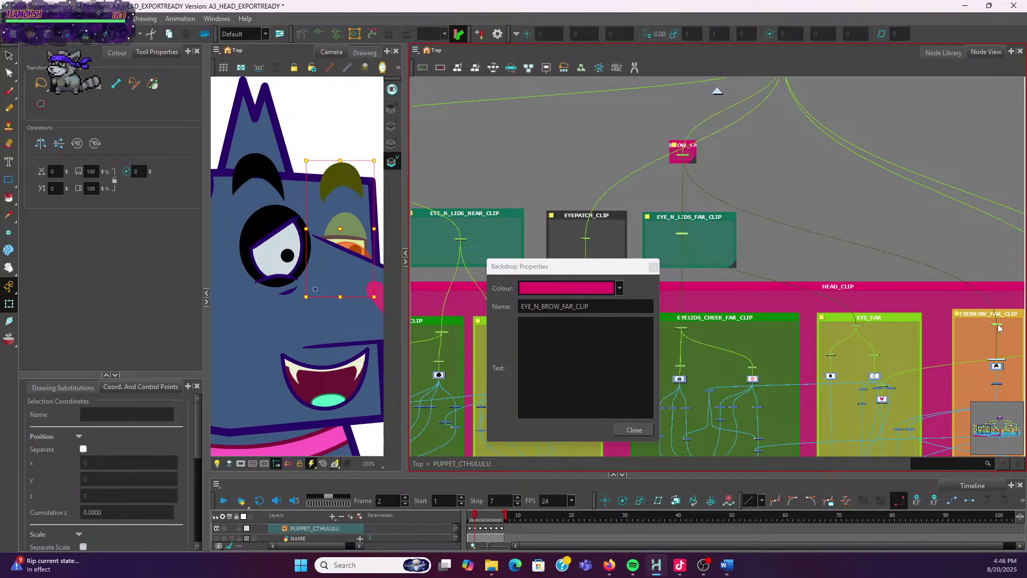
# Test-move the far eye and brow toward the mouth and bring them back onto the face with the EYE_N_BROW_FAR-P peg
pyautogui.moveTo(360, 229); pyautogui.dragTo(332, 277)
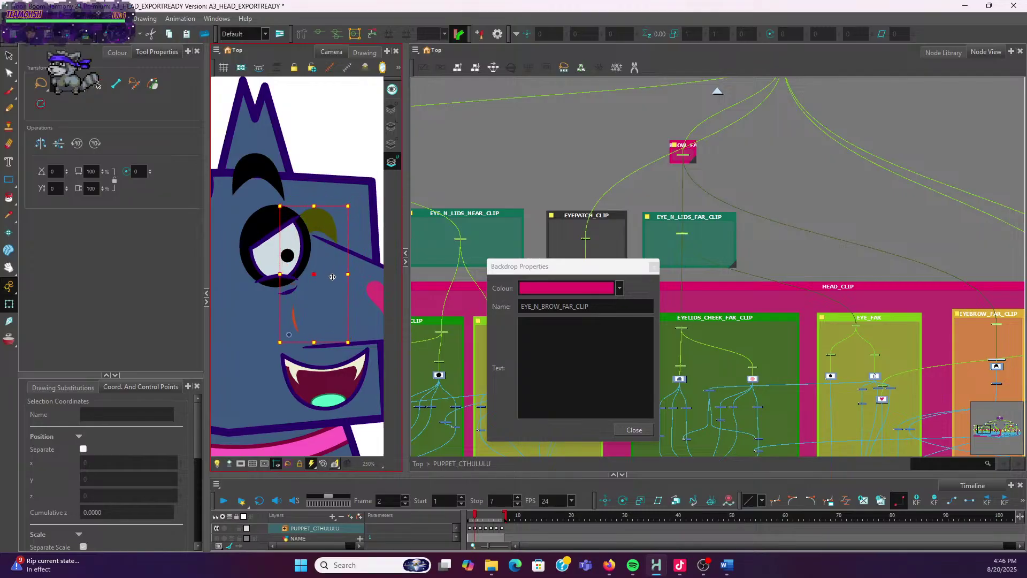
pyautogui.click(687, 159)
pyautogui.moveTo(330, 250); pyautogui.dragTo(356, 203)
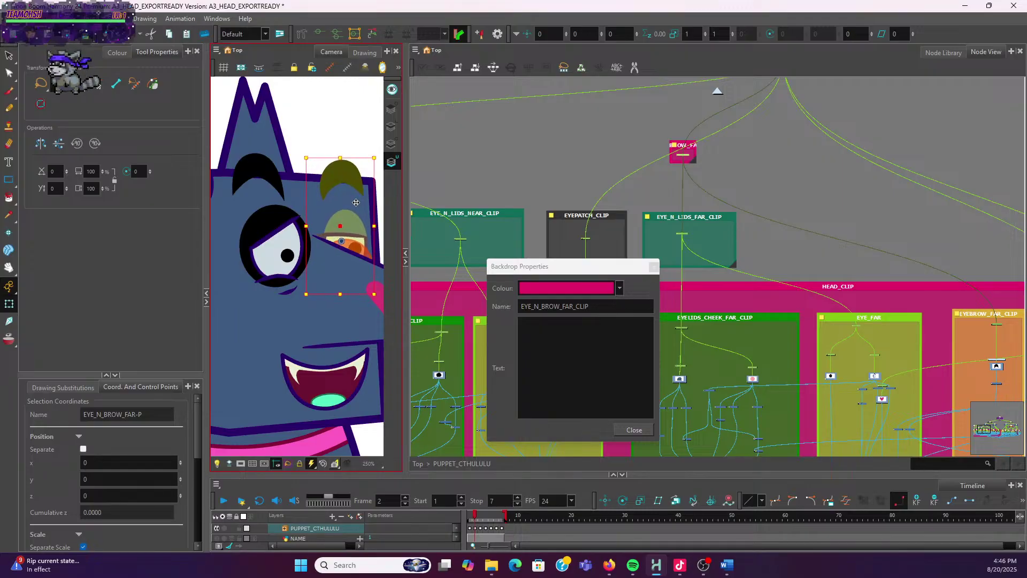
pyautogui.moveTo(356, 202); pyautogui.dragTo(355, 203)
pyautogui.scroll(4, 312, 147)
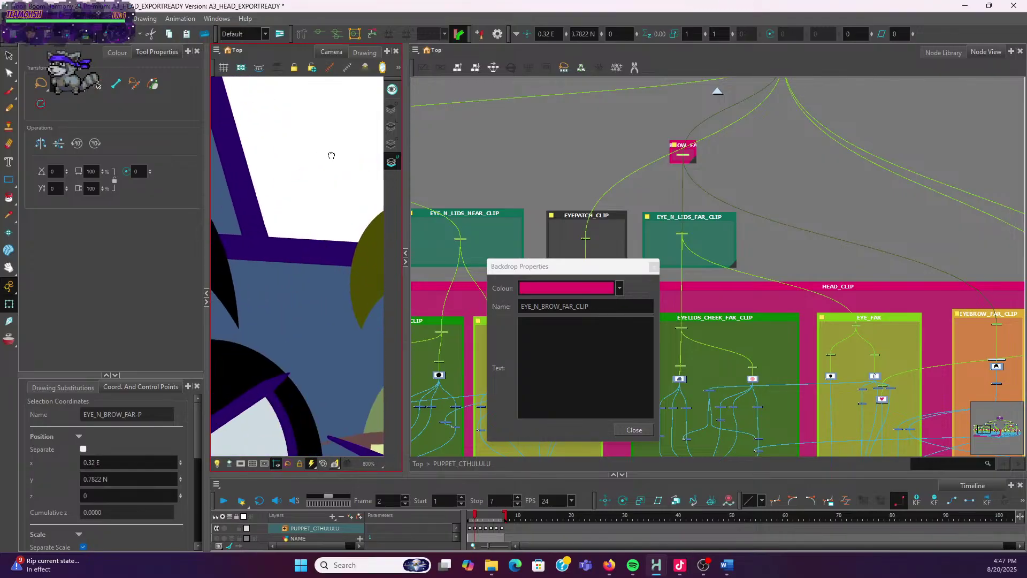
pyautogui.scroll(-4, 326, 177)
pyautogui.scroll(-4, 340, 142)
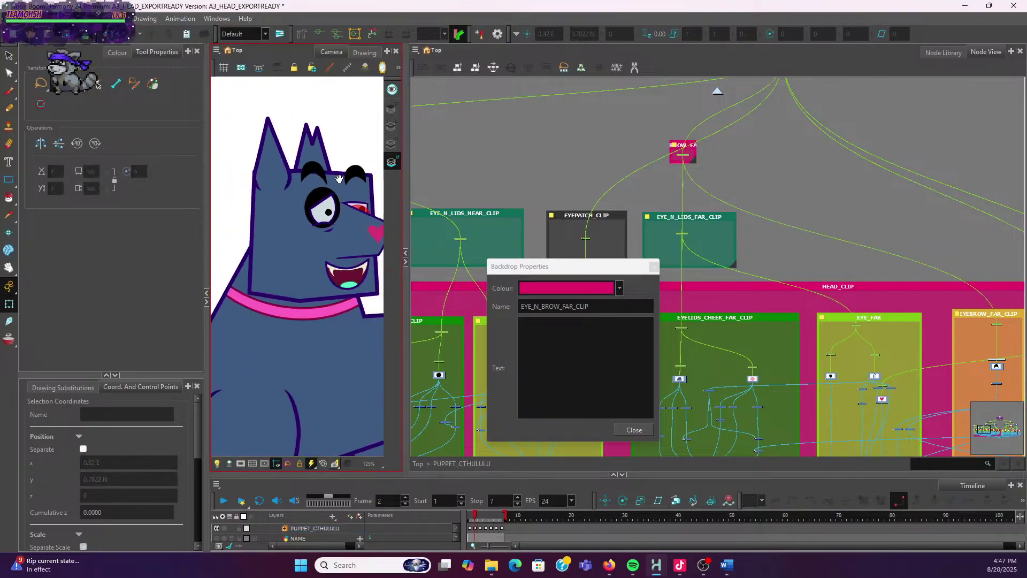
pyautogui.moveTo(268, 167); pyautogui.dragTo(297, 167)
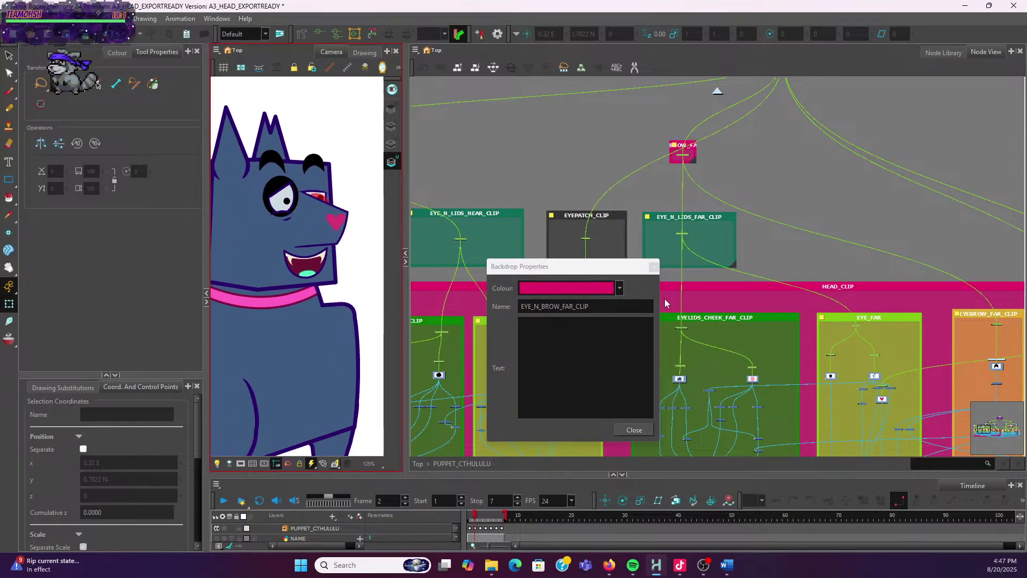
# Close the backdrop properties, enlarge the EYE_N_BROW_FAR_CLIP backdrop and centre the EYE_N_BROW_FAR-P peg inside it
pyautogui.click(654, 266)
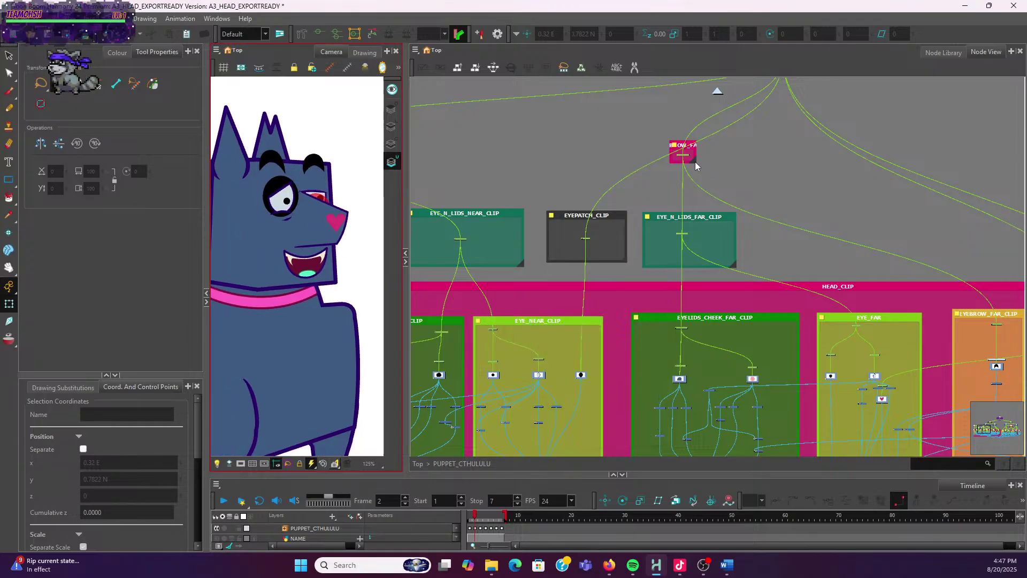
pyautogui.moveTo(695, 162); pyautogui.dragTo(738, 188)
pyautogui.scroll(-3, 777, 168)
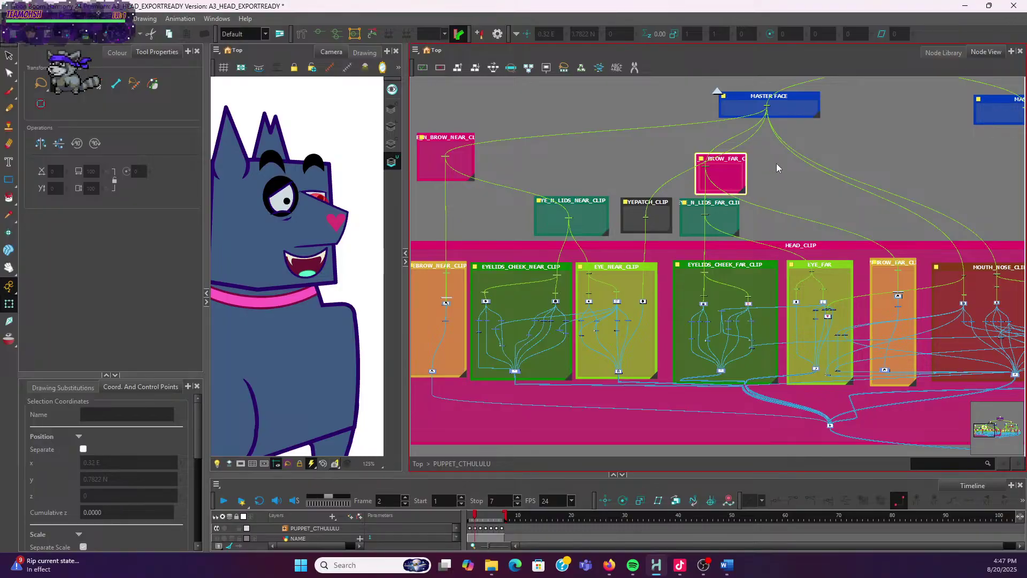
pyautogui.scroll(-3, 777, 168)
pyautogui.scroll(3, 762, 203)
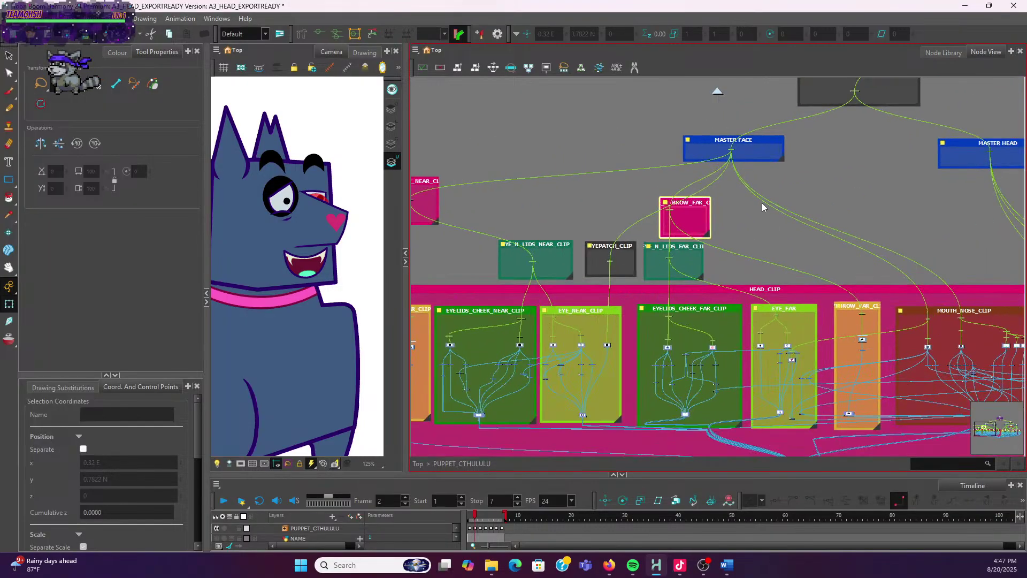
pyautogui.scroll(1, 761, 203)
pyautogui.scroll(-2, 729, 208)
pyautogui.scroll(3, 726, 209)
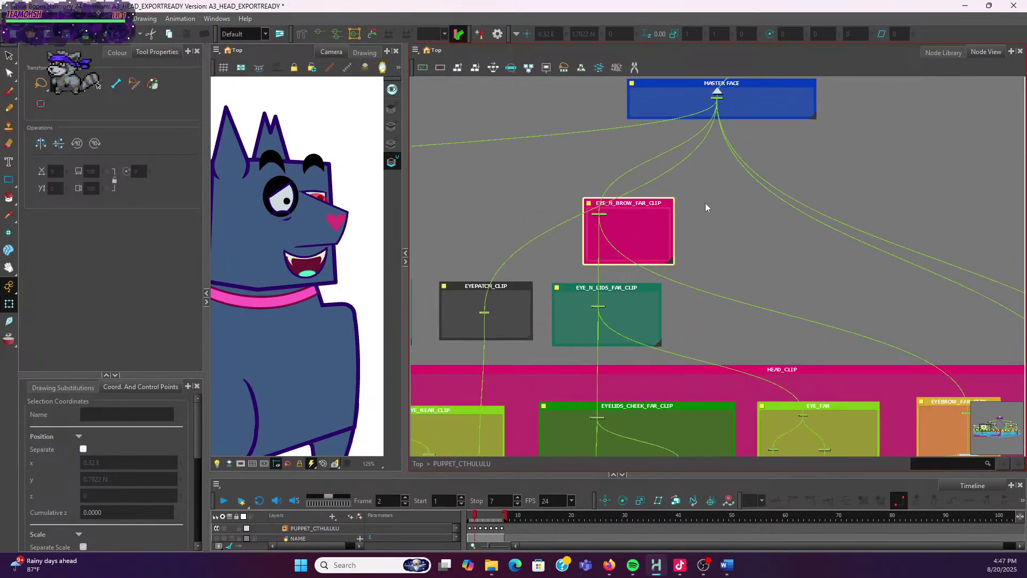
pyautogui.click(600, 214)
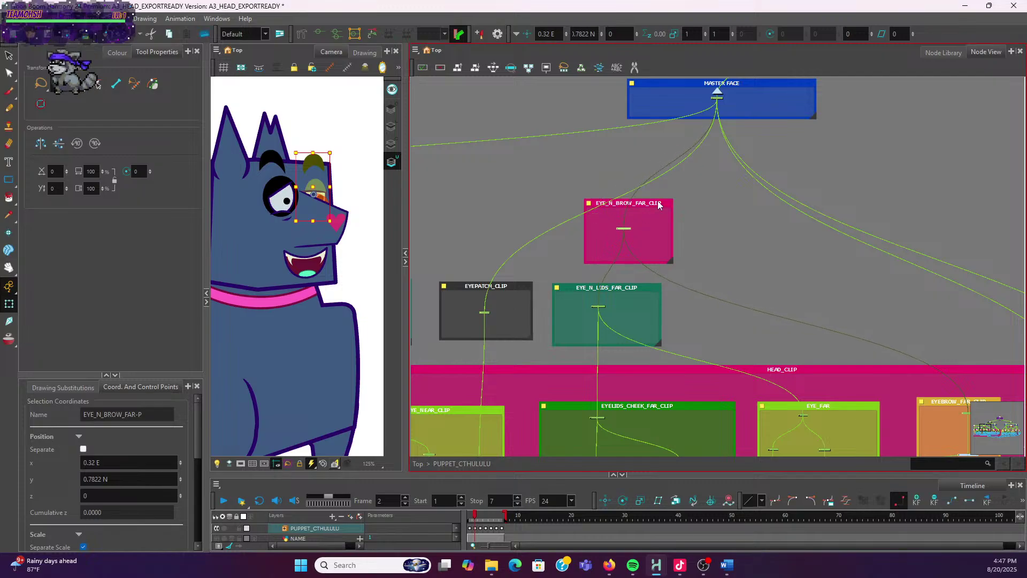
# Shift the EYE_N_BROW_FAR_CLIP backdrop to the right and raise the MASTER FACE backdrop so it sits centred above it
pyautogui.moveTo(659, 205); pyautogui.dragTo(732, 207)
pyautogui.scroll(-6, 690, 202)
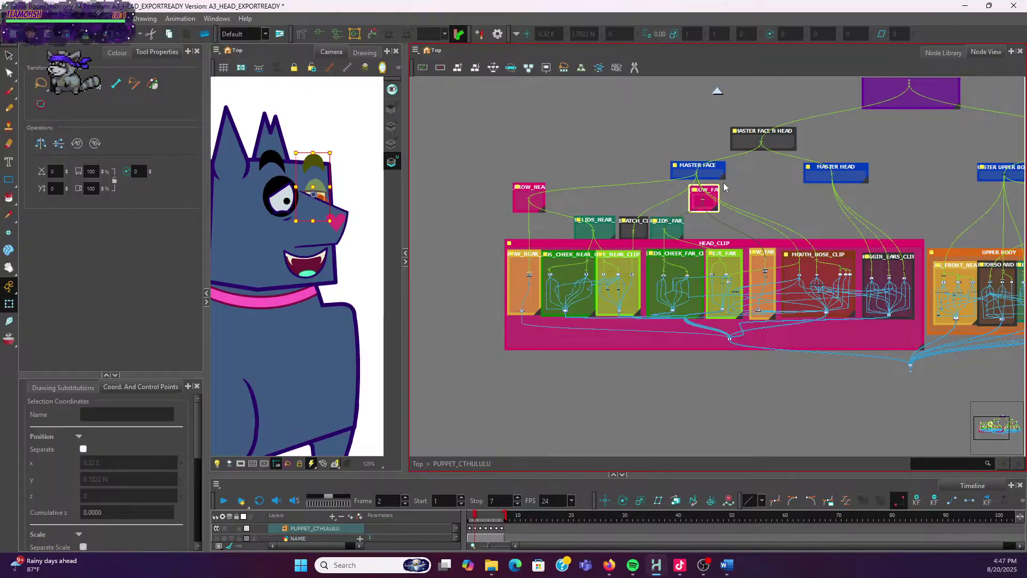
pyautogui.scroll(3, 723, 185)
pyautogui.click(713, 161)
pyautogui.moveTo(713, 161); pyautogui.dragTo(726, 129)
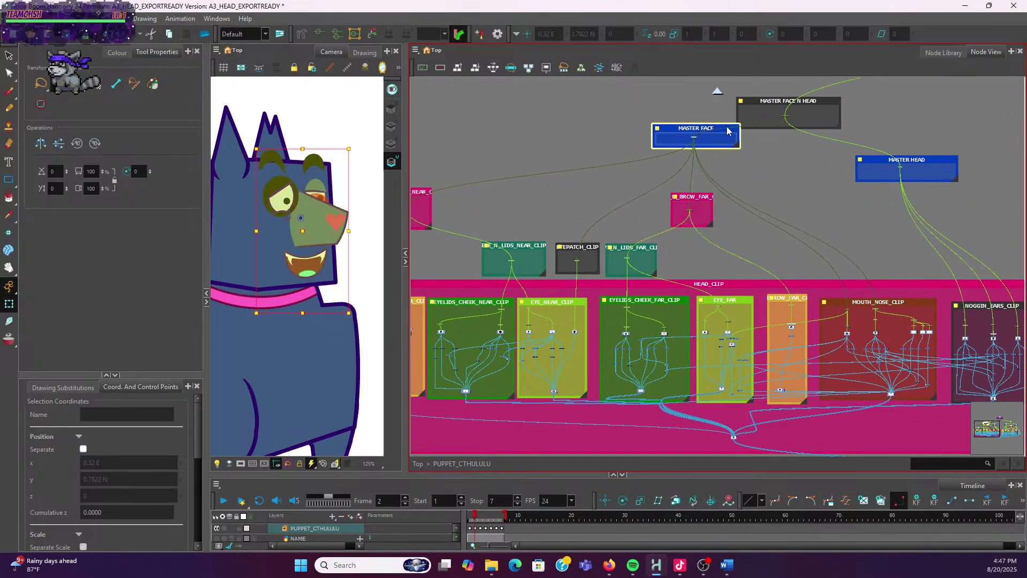
# Raise the MASTER FACE N HEAD backdrop to its own level above the MASTER FACE and MASTER HEAD backdrops
pyautogui.scroll(-2, 792, 170)
pyautogui.moveTo(792, 170); pyautogui.dragTo(776, 240)
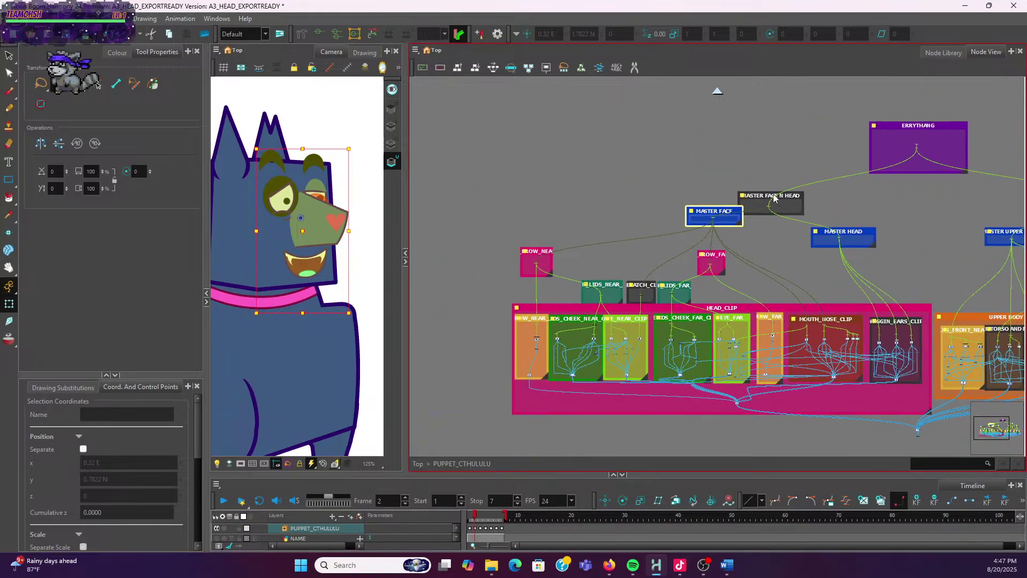
pyautogui.moveTo(773, 199); pyautogui.dragTo(776, 150)
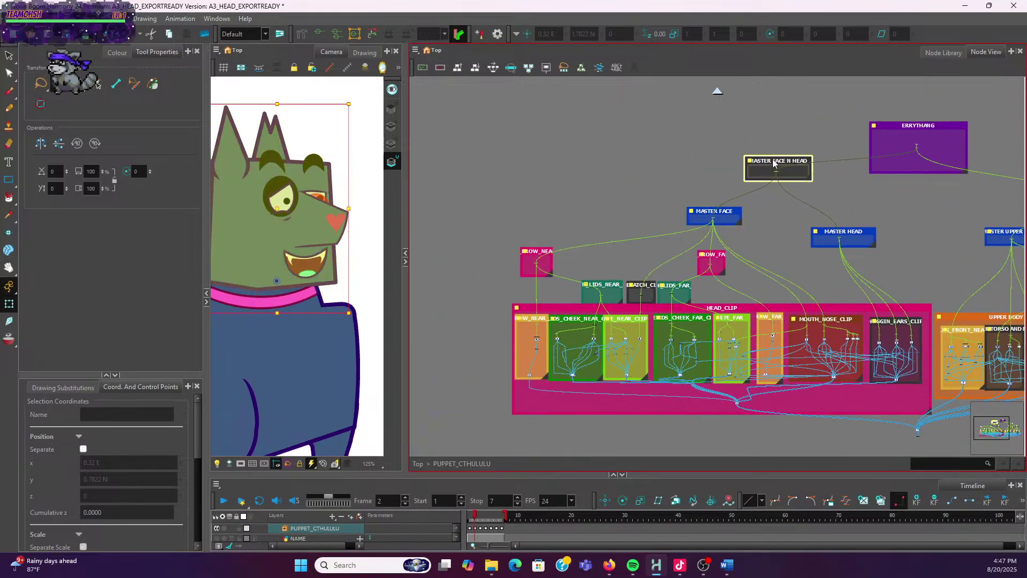
pyautogui.click(590, 284)
pyautogui.scroll(1, 614, 263)
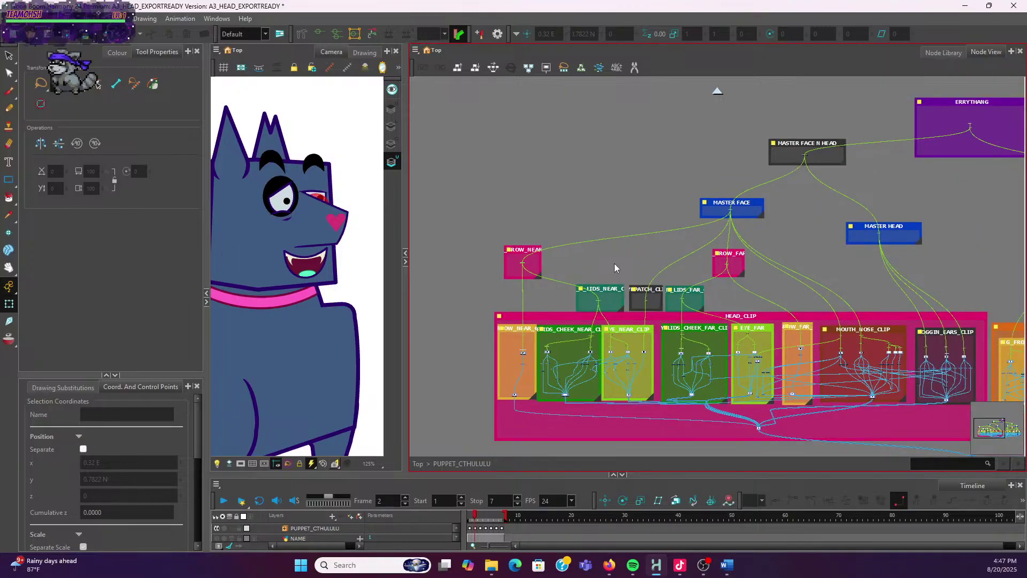
pyautogui.click(740, 255)
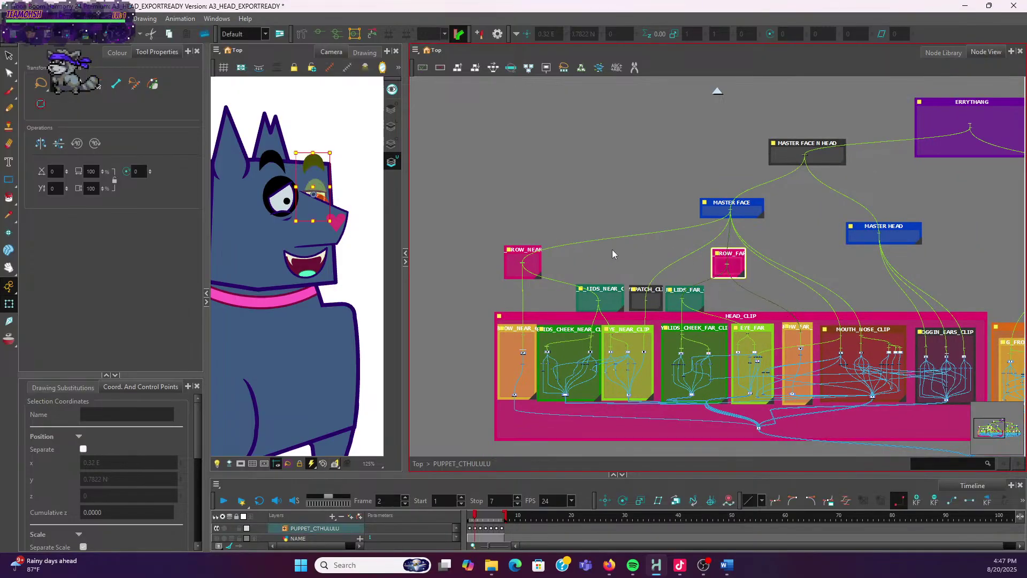
pyautogui.click(784, 224)
# Align the MASTER HEAD, MASTER UPPER BODY and MASTER_BODY backdrops with their counterparts' rows and raise the ERRYTHANG backdrop above them
pyautogui.scroll(-5, 792, 228)
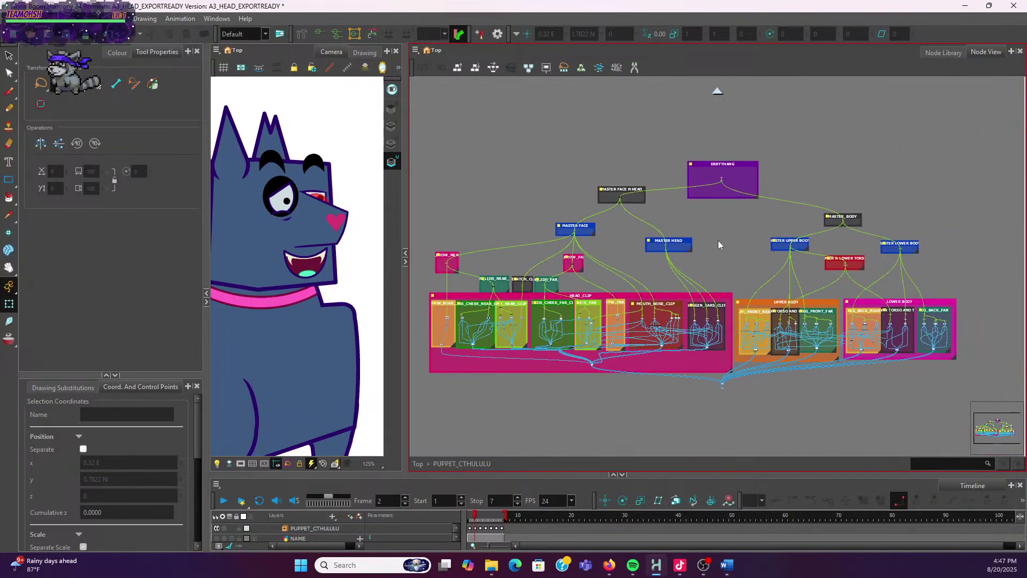
pyautogui.moveTo(689, 244); pyautogui.dragTo(689, 228)
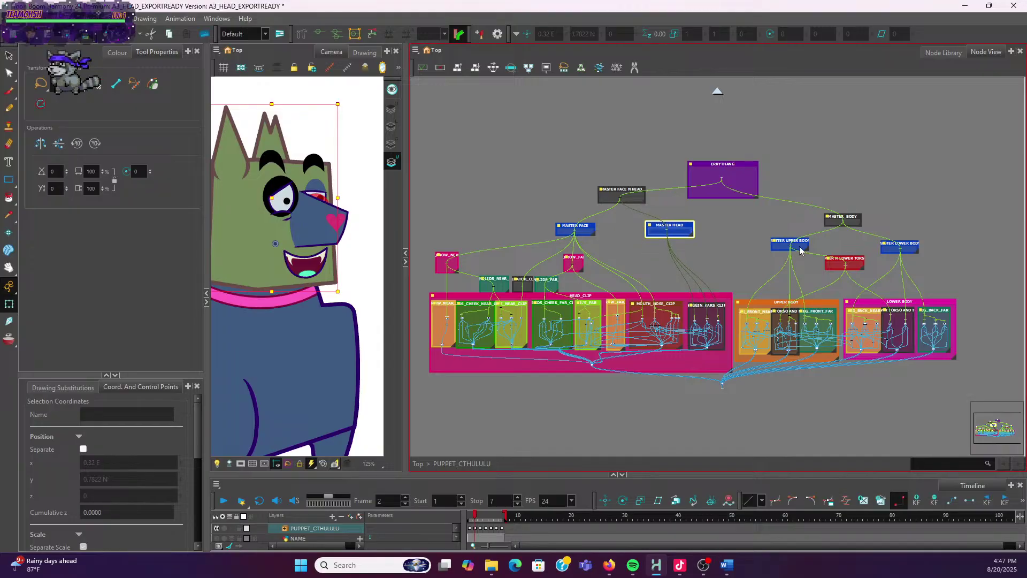
pyautogui.moveTo(784, 243); pyautogui.dragTo(781, 230)
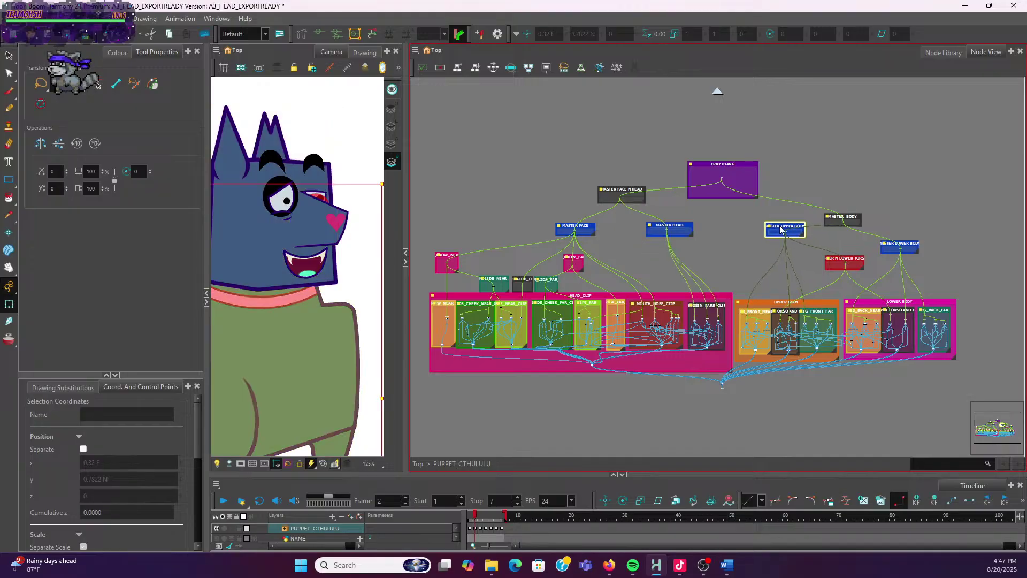
pyautogui.moveTo(855, 222); pyautogui.dragTo(856, 195)
pyautogui.click(749, 169)
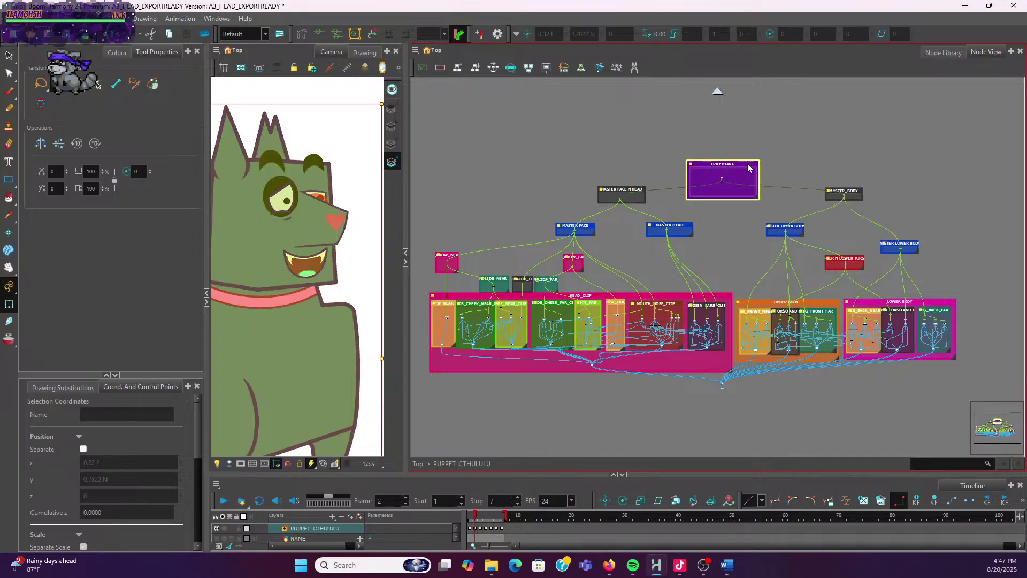
pyautogui.moveTo(749, 169); pyautogui.dragTo(750, 131)
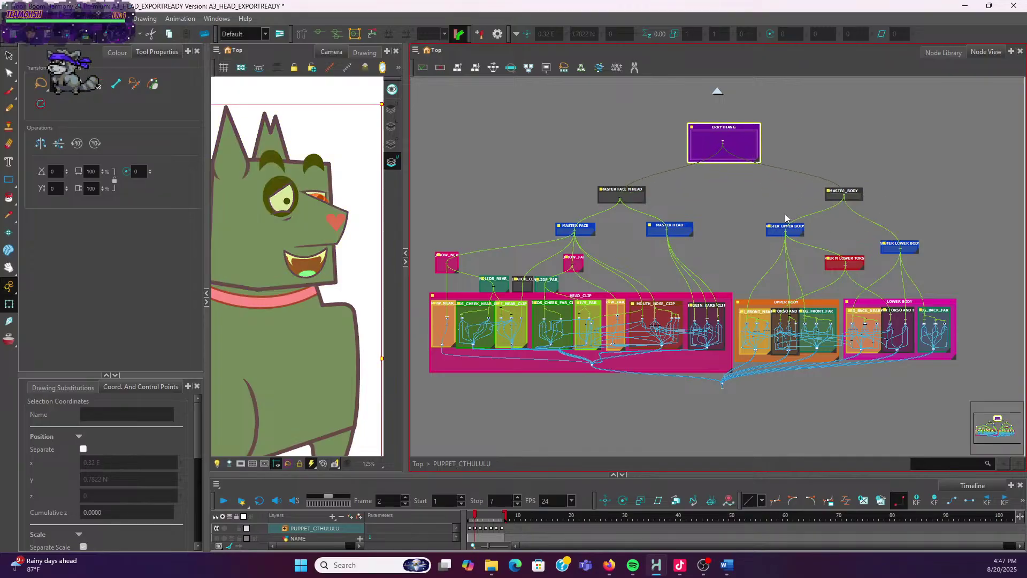
# Examine the full rig hierarchy from ERRYTHANG down through the body and head branches to the far eye and brow backdrops
pyautogui.scroll(3, 786, 218)
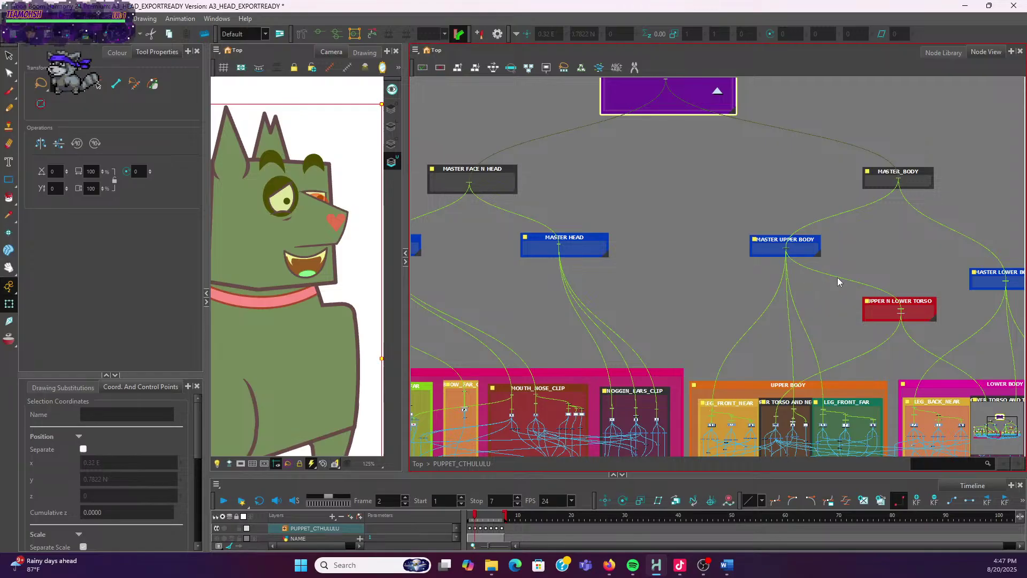
pyautogui.scroll(-2, 838, 277)
pyautogui.moveTo(843, 275); pyautogui.dragTo(734, 271)
pyautogui.scroll(2, 788, 273)
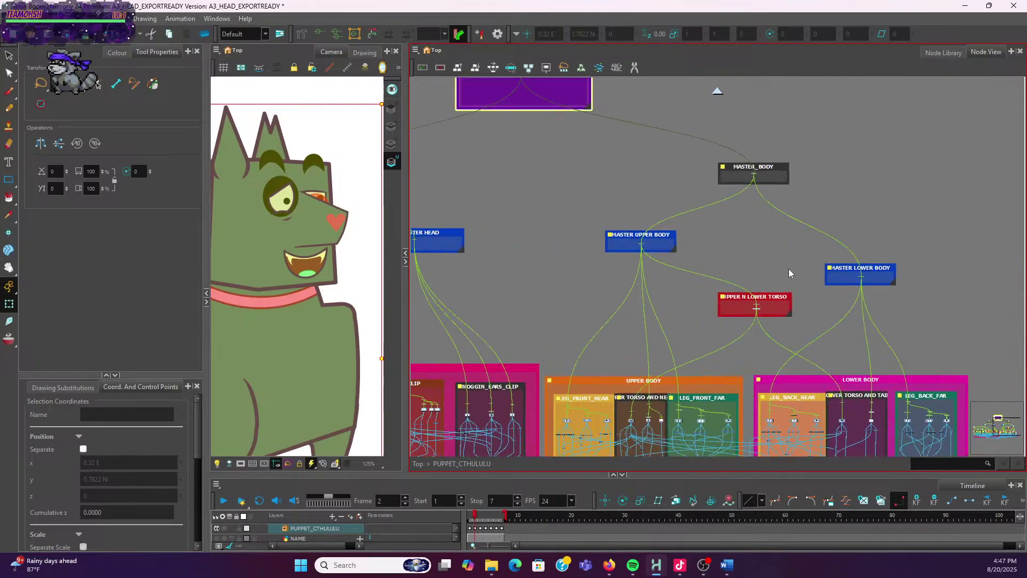
pyautogui.scroll(-2, 806, 288)
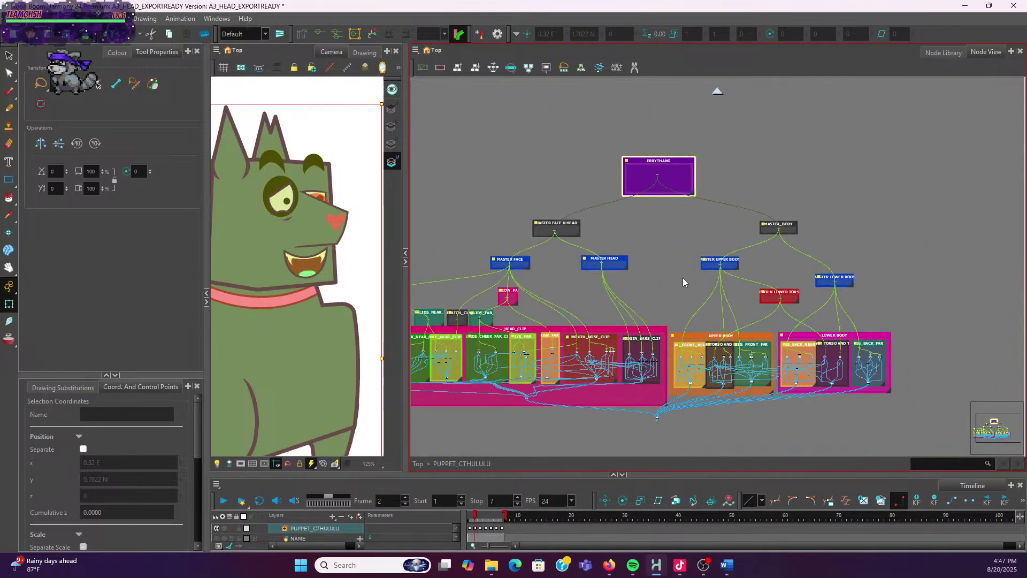
pyautogui.scroll(-2, 661, 260)
pyautogui.moveTo(642, 244); pyautogui.dragTo(707, 253)
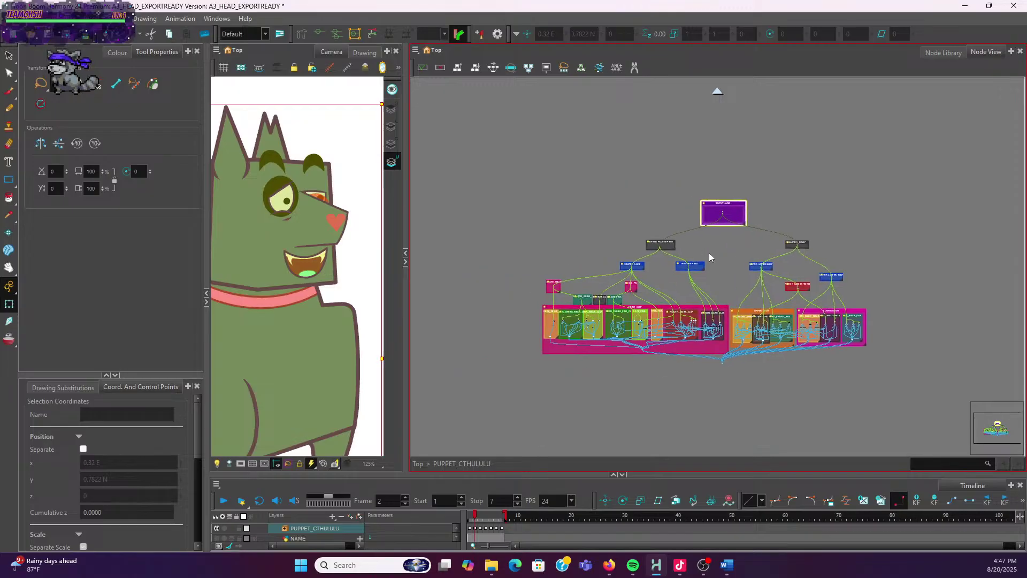
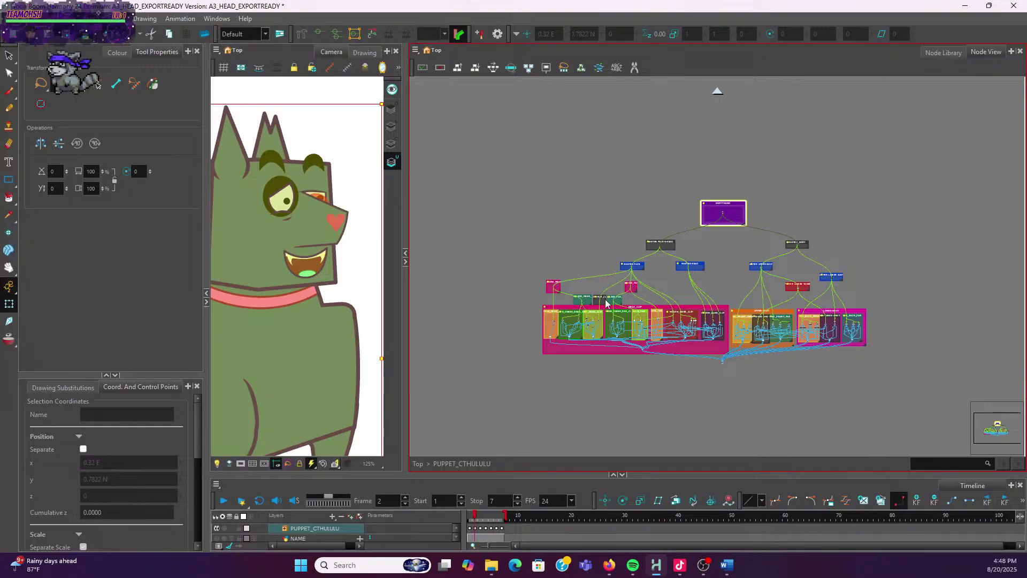
pyautogui.scroll(-1, 608, 303)
pyautogui.scroll(4, 754, 303)
pyautogui.scroll(-2, 715, 302)
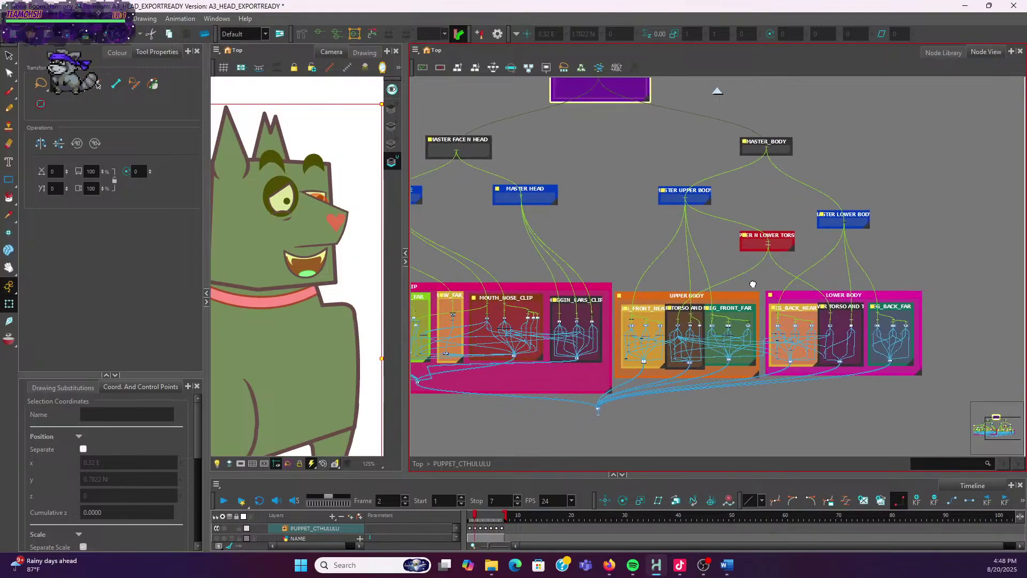
pyautogui.scroll(-1, 674, 242)
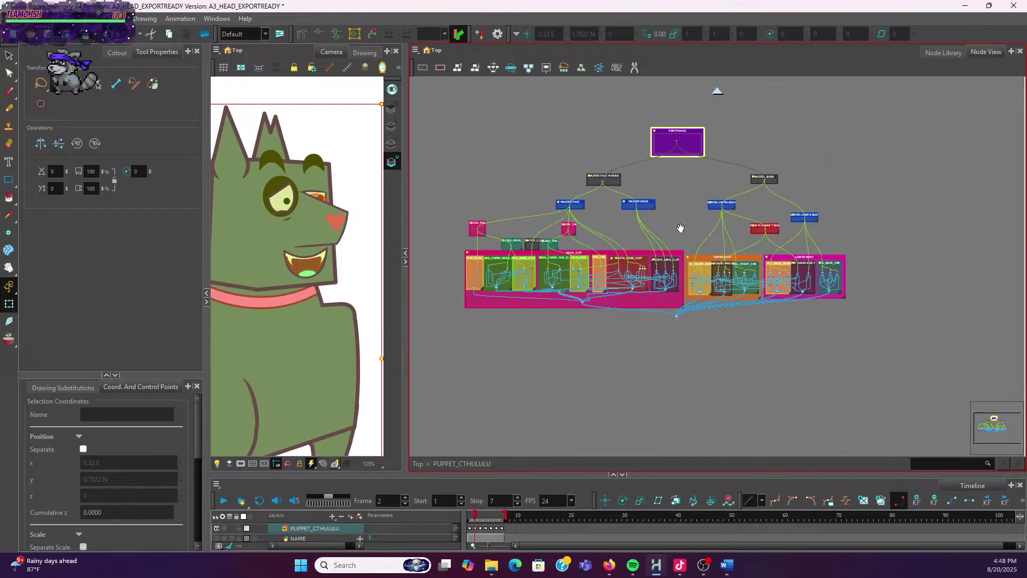
pyautogui.moveTo(681, 226); pyautogui.dragTo(719, 269)
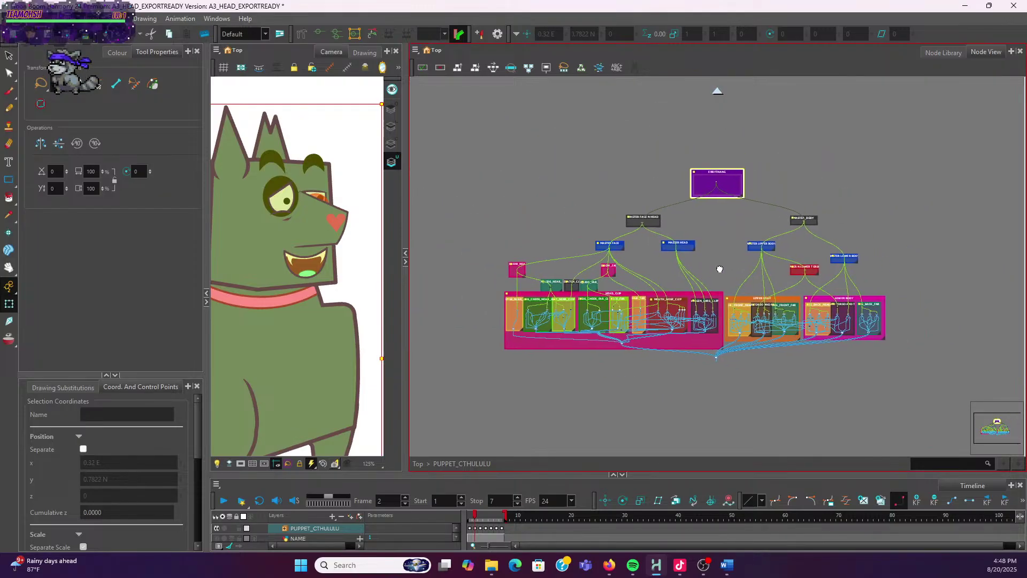
pyautogui.scroll(6, 607, 338)
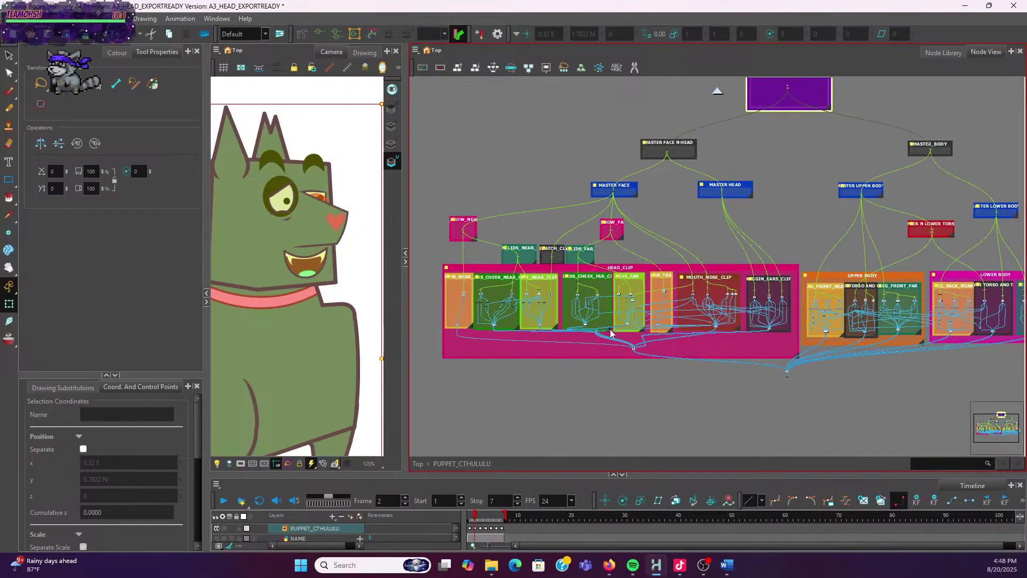
pyautogui.scroll(-4, 734, 290)
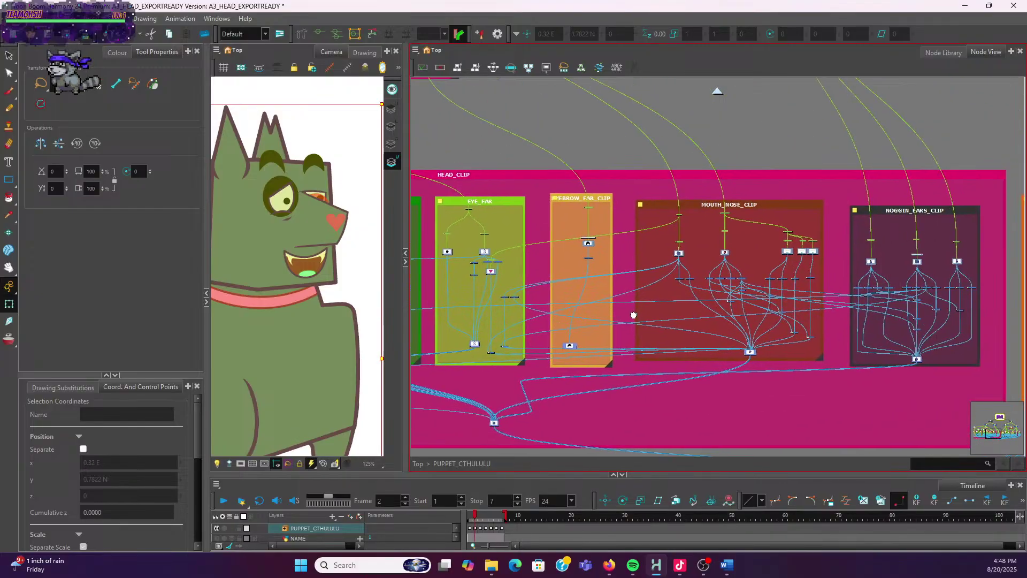
pyautogui.scroll(3, 752, 216)
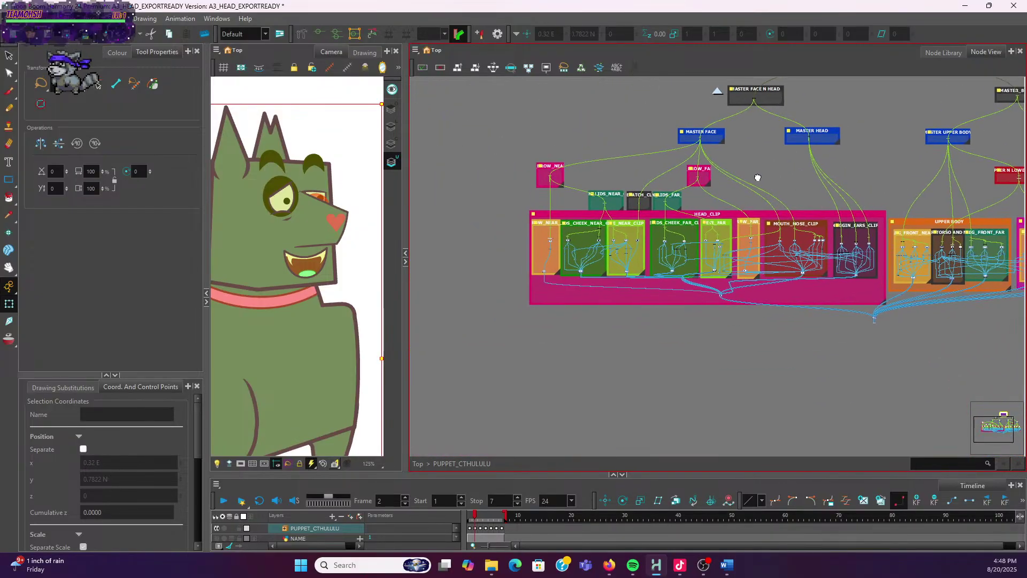
pyautogui.scroll(2, 683, 196)
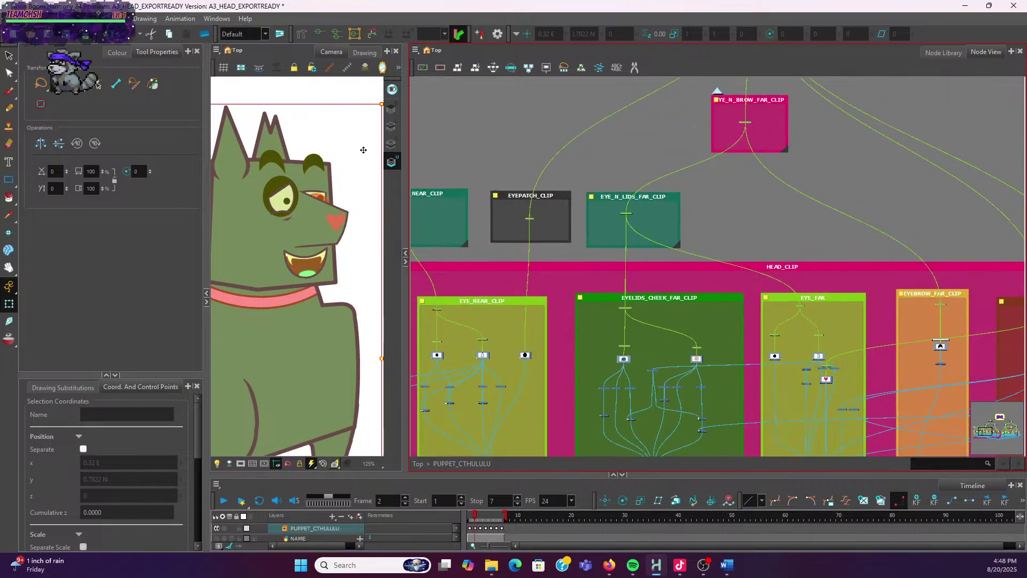
# Clear the whole-puppet selection and select the MASTA_FACE-P peg from the face artwork to check which parts it controls
pyautogui.scroll(1, 303, 177)
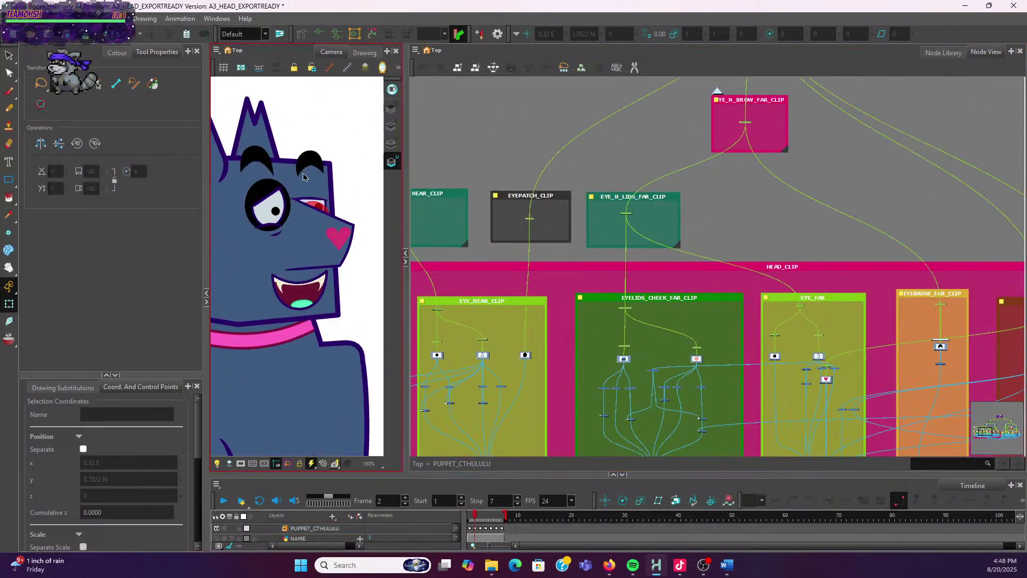
pyautogui.click(270, 227)
pyautogui.click(319, 213)
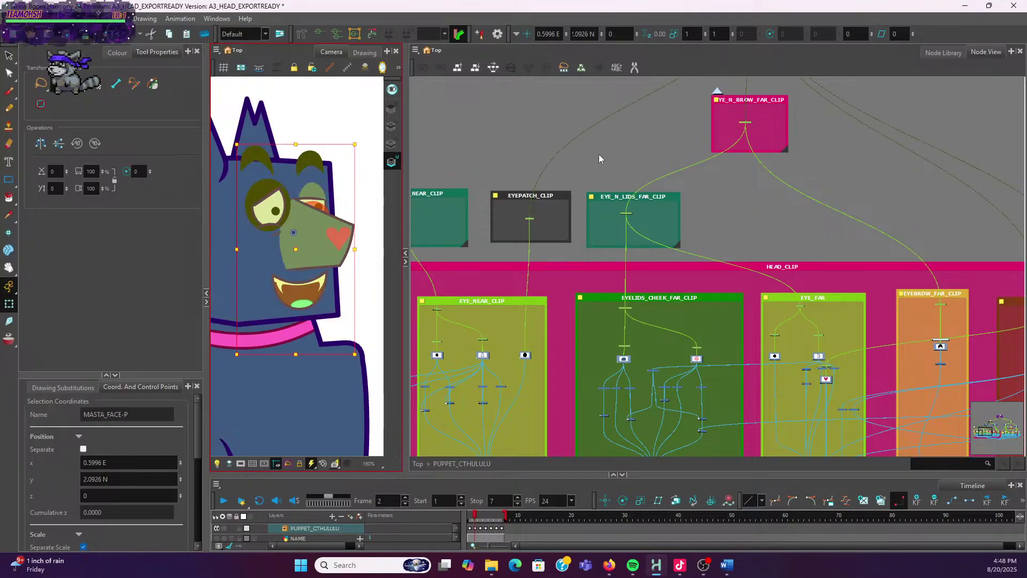
# Move the EYE_N_BROW_FAR_CLIP backdrop directly above EYE_N_LIDS_FAR_CLIP and the EYE_N_BROW_NEAR_CLIP backdrop directly above EYE_N_LIDS_NEAR_CLIP
pyautogui.hotkey('shift', 'b')
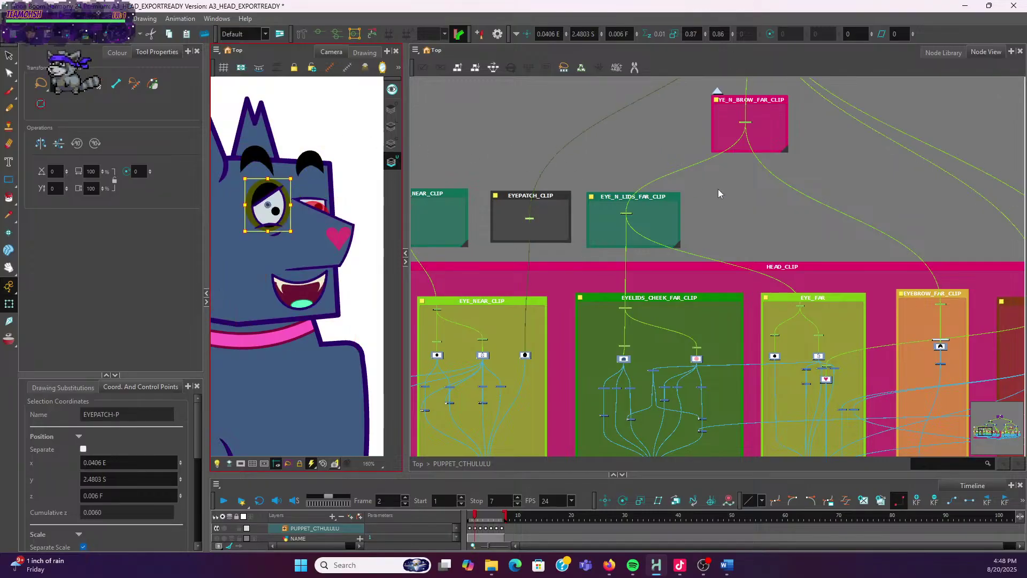
pyautogui.scroll(-2, 669, 176)
pyautogui.moveTo(670, 177); pyautogui.dragTo(780, 279)
pyautogui.scroll(-2, 773, 268)
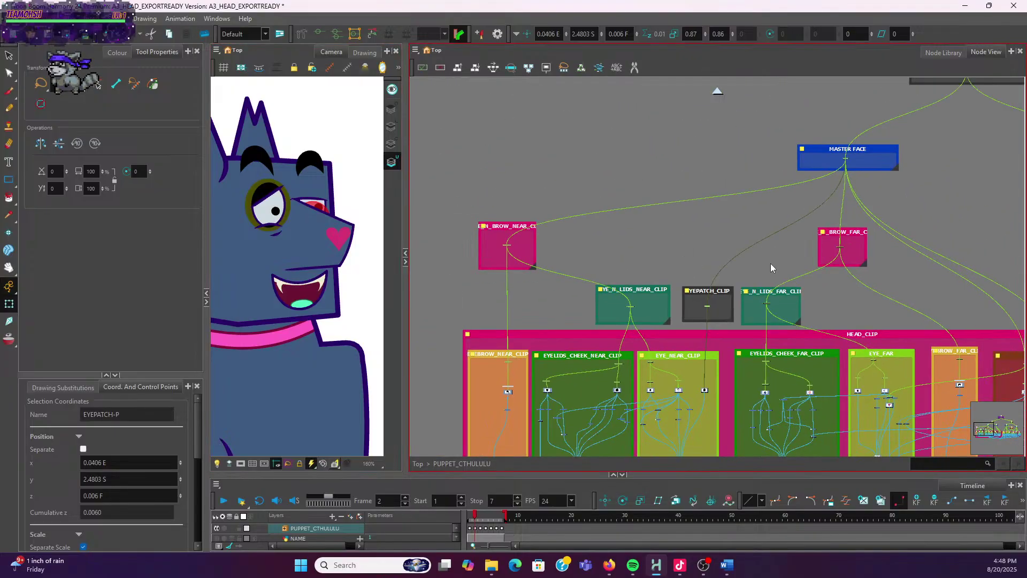
pyautogui.moveTo(838, 235); pyautogui.dragTo(765, 236)
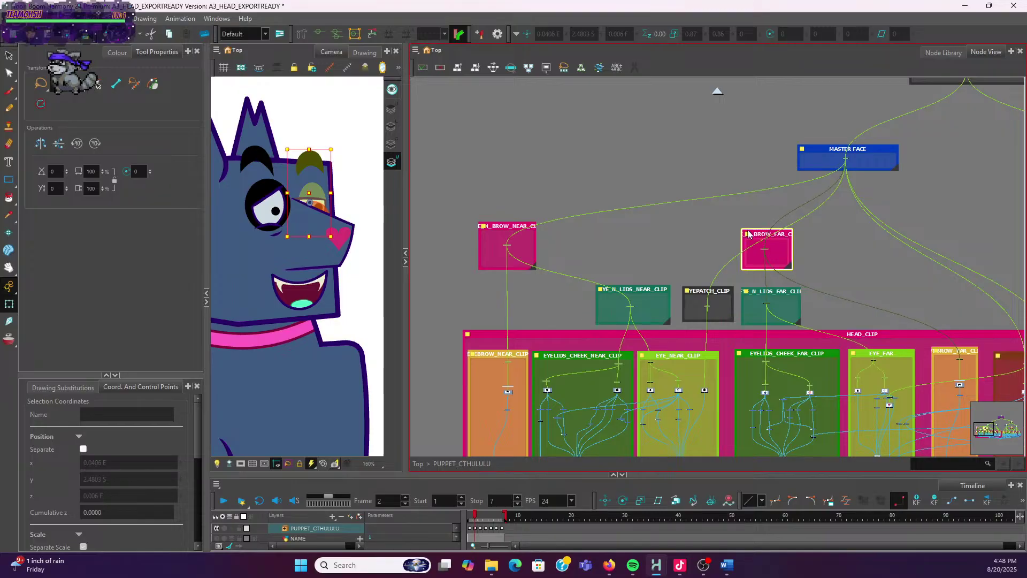
pyautogui.moveTo(531, 226); pyautogui.dragTo(657, 229)
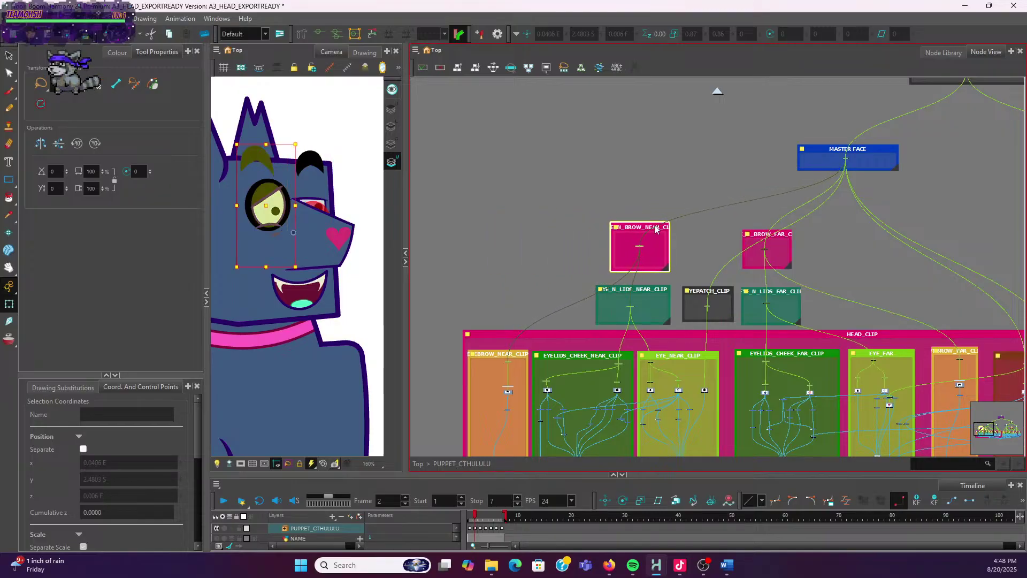
pyautogui.moveTo(657, 229); pyautogui.dragTo(653, 227)
pyautogui.click(729, 228)
pyautogui.scroll(2, 719, 240)
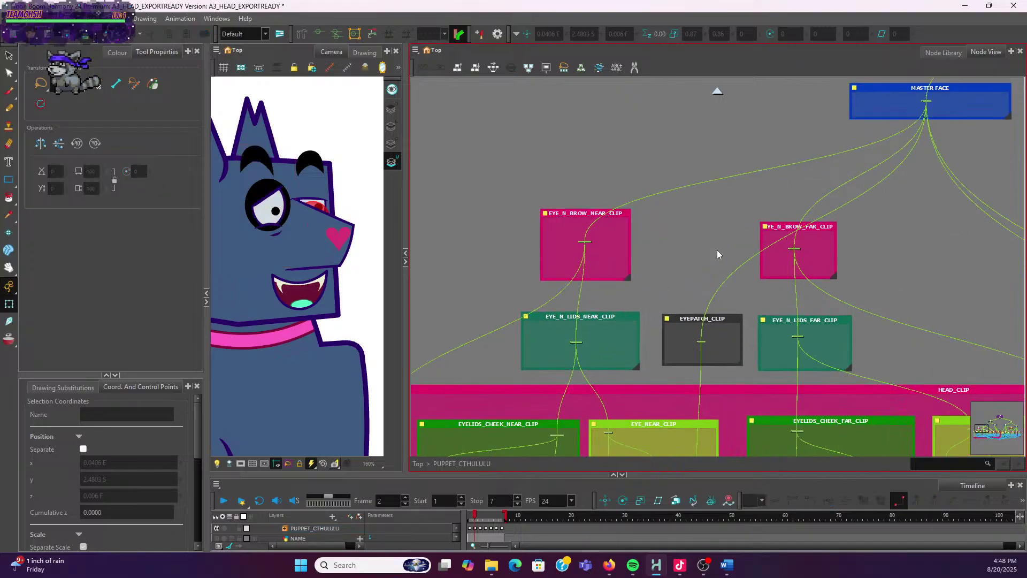
pyautogui.moveTo(772, 224); pyautogui.dragTo(772, 221)
pyautogui.click(662, 140)
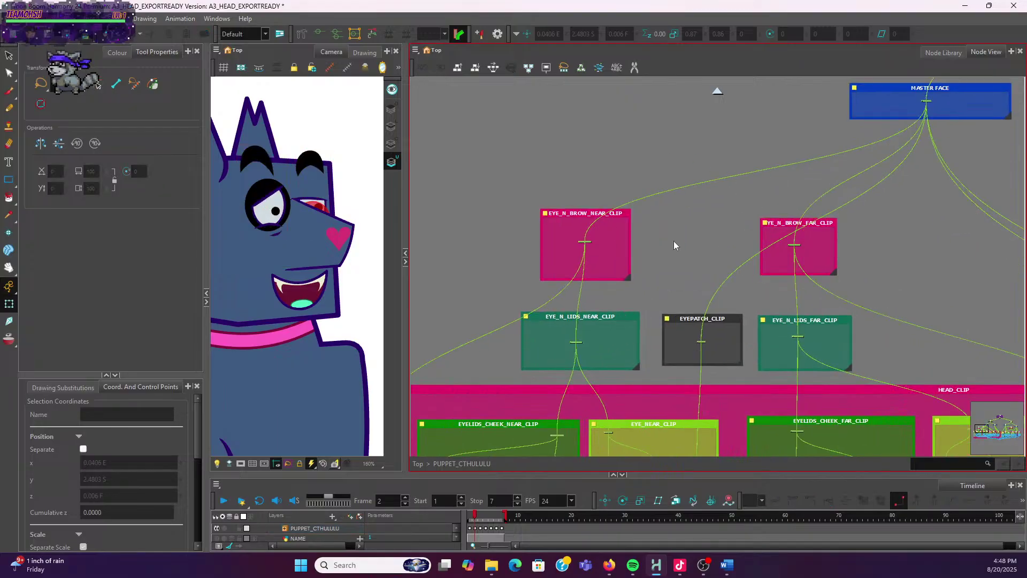
# Add a new peg between the near and far eye-and-brow backdrops and name it EYES_LIDS_BROWS-P
pyautogui.click(712, 241)
pyautogui.scroll(5, 663, 227)
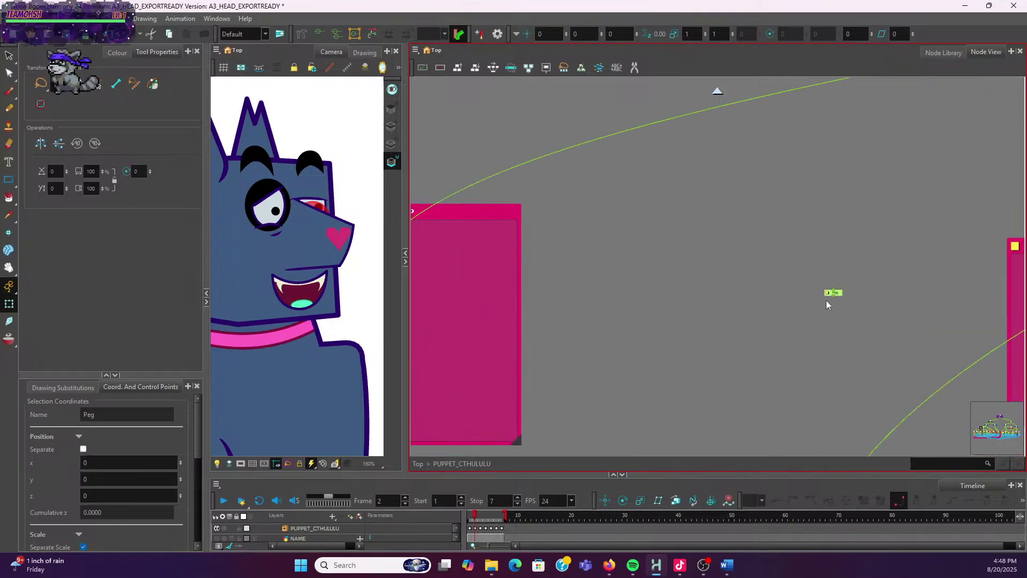
pyautogui.doubleClick(830, 293)
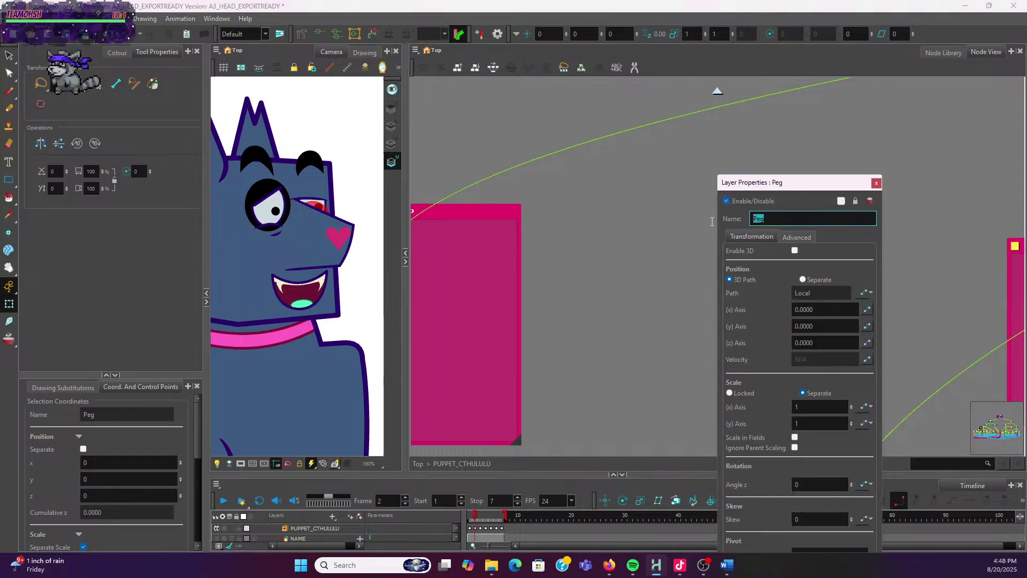
pyautogui.write('EYES_LIDS_BR')
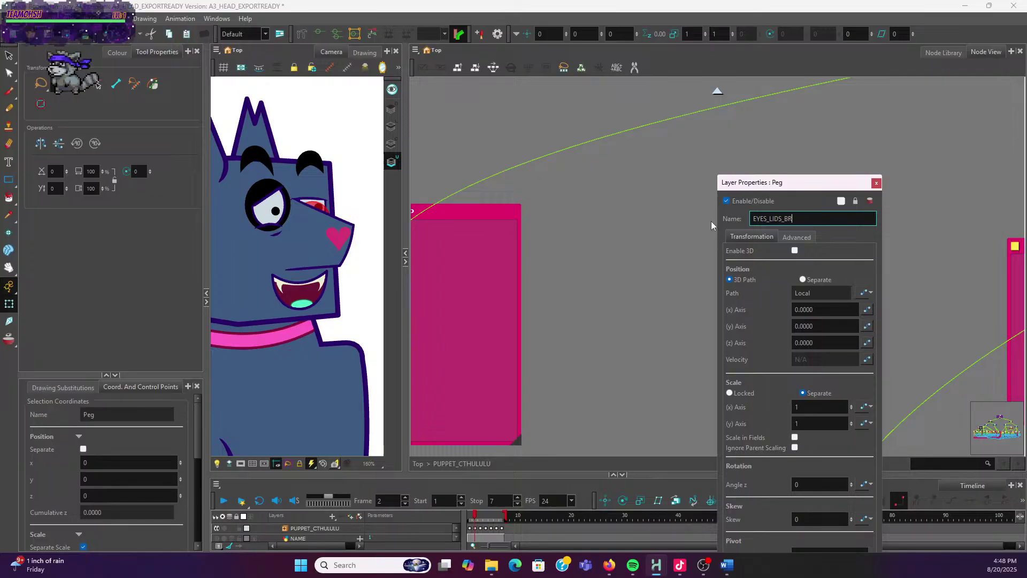
pyautogui.write('OWS')
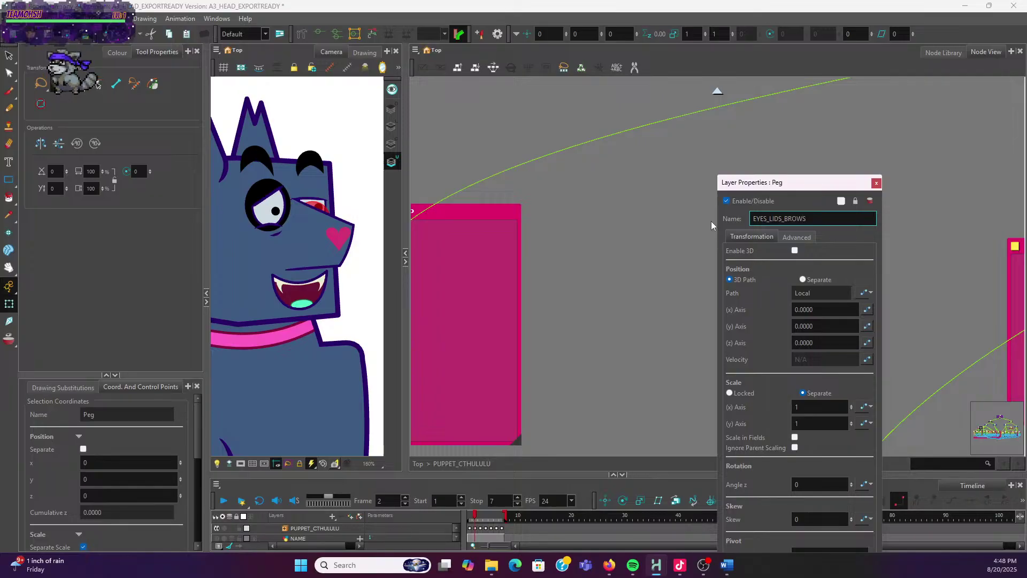
pyautogui.write('-P')
pyautogui.click(876, 184)
pyautogui.scroll(-3, 859, 241)
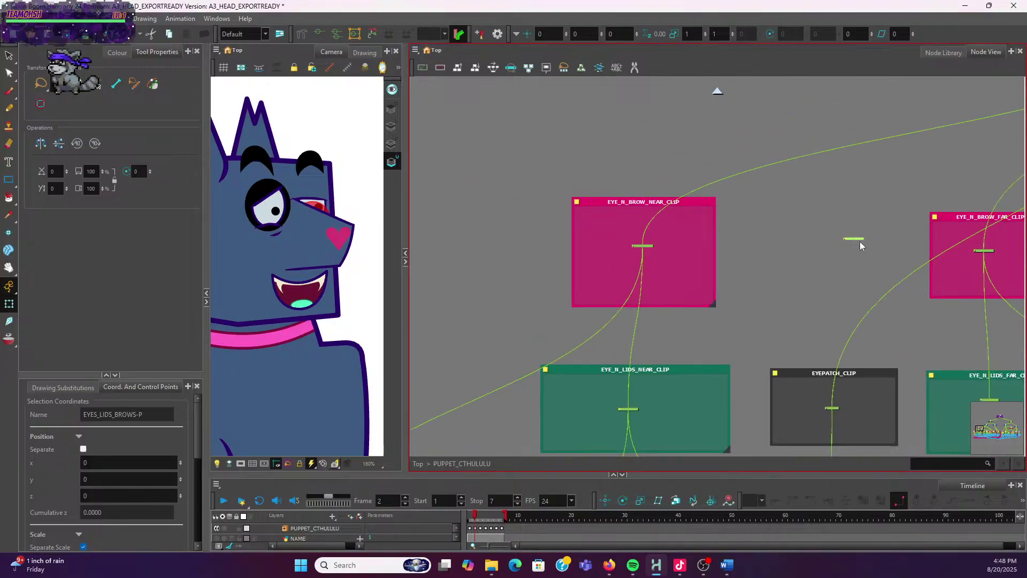
# Connect the near eye-and-brow, far eye-and-brow and eyepatch pegs under the EYES_LIDS_BROWS-P peg
pyautogui.scroll(-4, 833, 234)
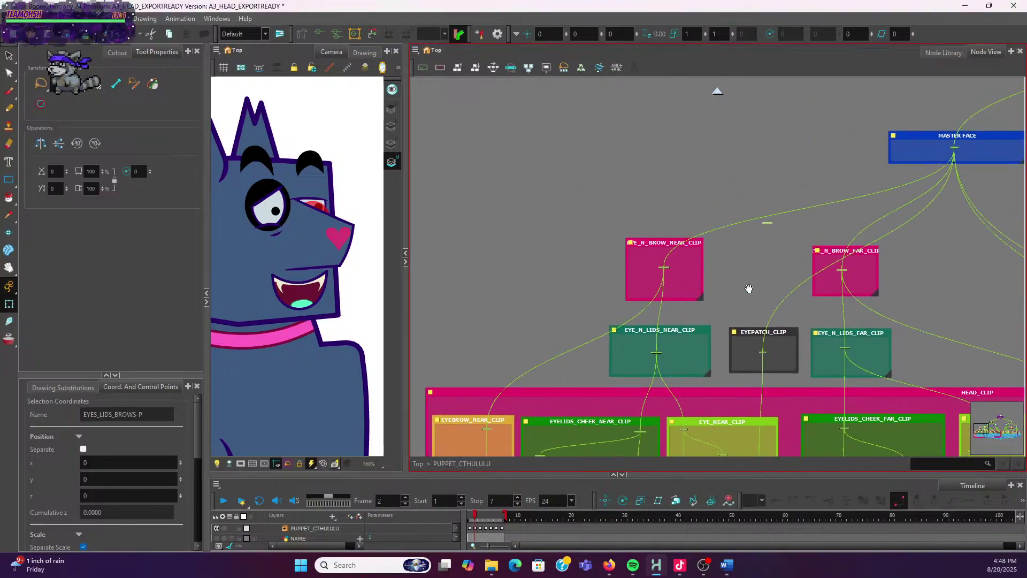
pyautogui.moveTo(635, 287); pyautogui.dragTo(661, 269)
pyautogui.moveTo(813, 278); pyautogui.dragTo(838, 271)
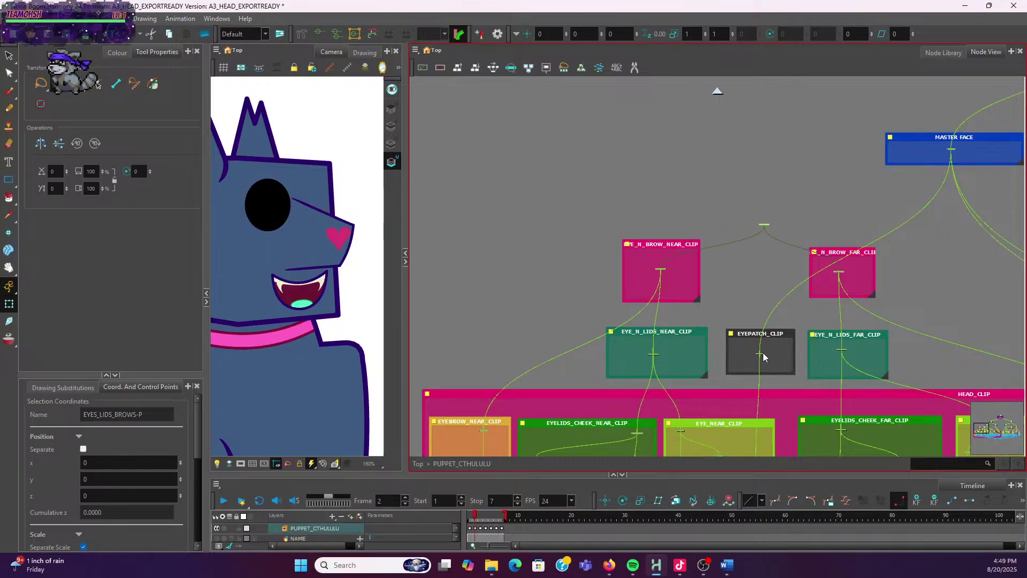
pyautogui.moveTo(764, 357); pyautogui.dragTo(763, 226)
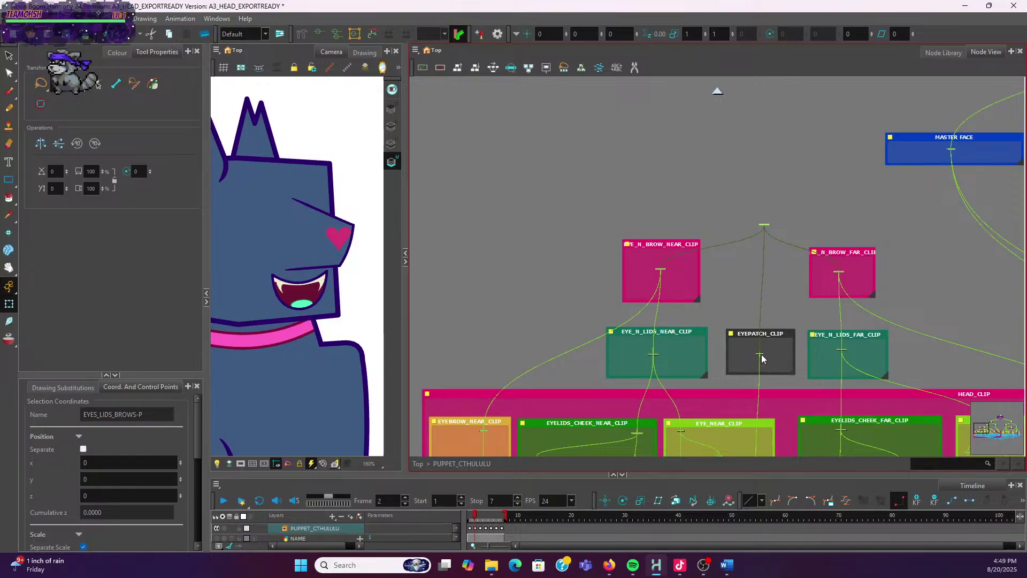
# Connect the EYES_LIDS_BROWS-P peg under MASTER FACE's MASTA_FACE-P peg and select it to check which face parts it controls
pyautogui.scroll(2, 944, 166)
pyautogui.click(951, 154)
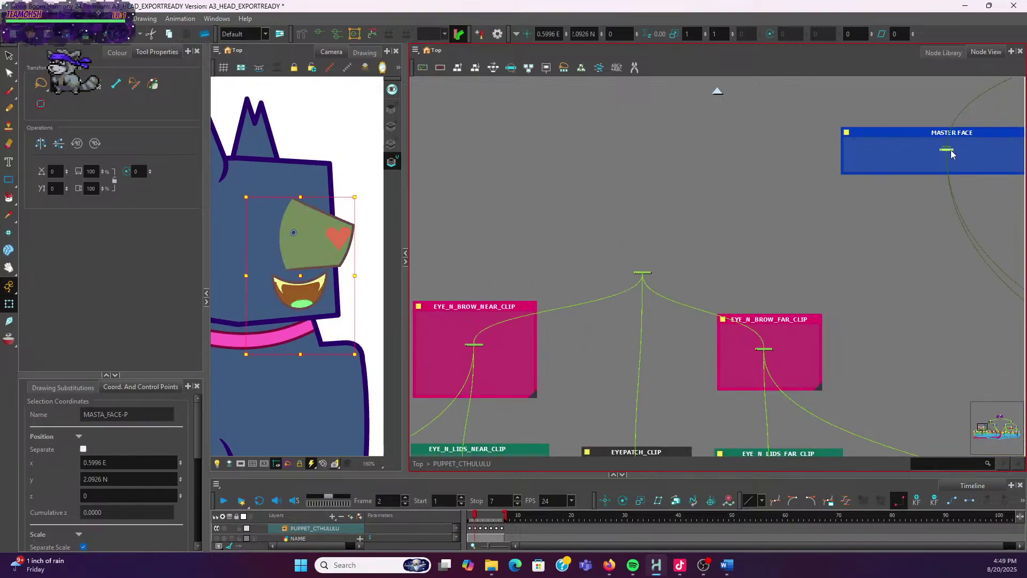
pyautogui.hotkey('ctrl', 'z')
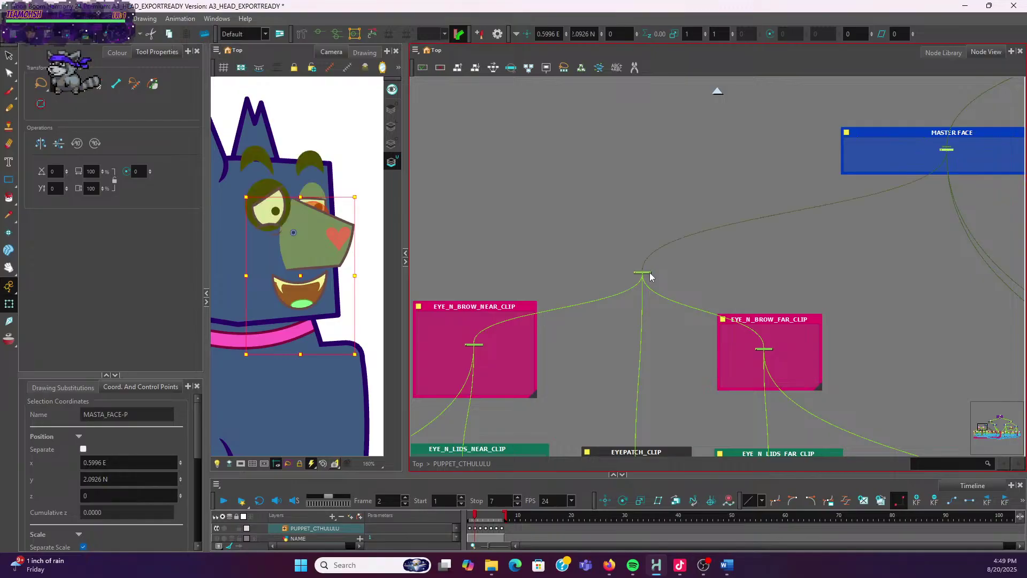
pyautogui.click(566, 198)
pyautogui.click(646, 272)
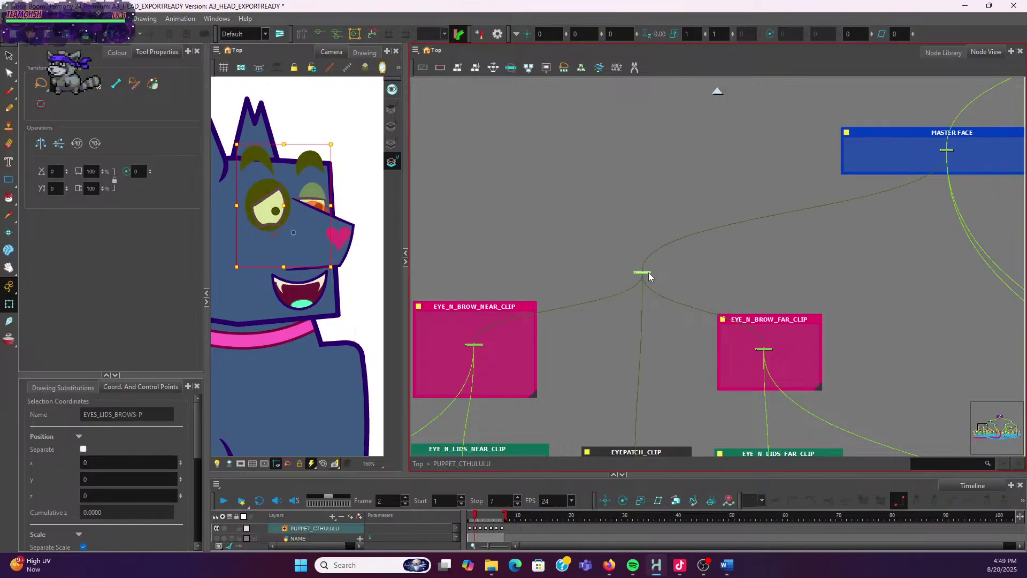
pyautogui.scroll(-2, 553, 234)
pyautogui.scroll(2, 553, 239)
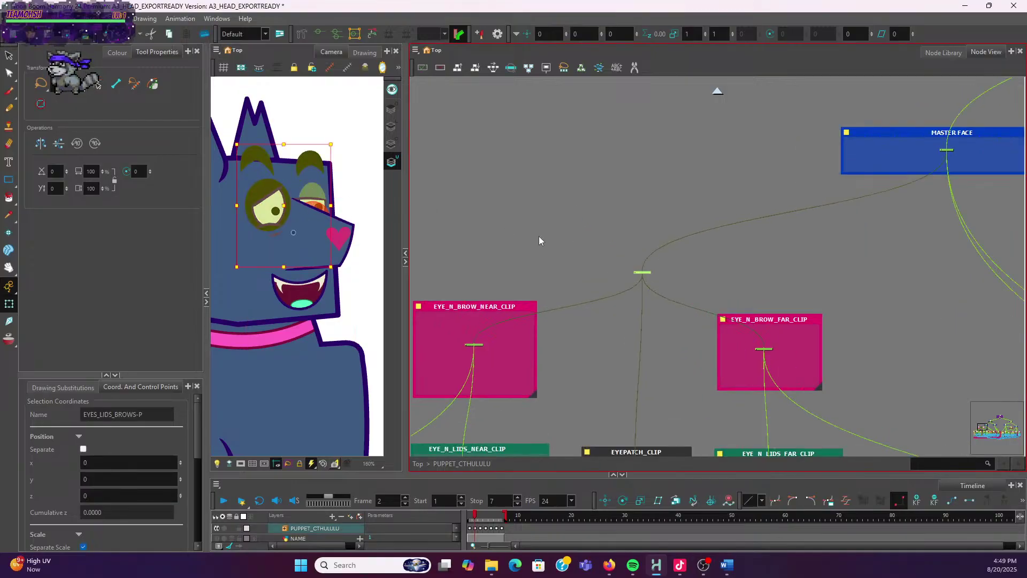
pyautogui.scroll(-1, 567, 245)
pyautogui.scroll(-1, 567, 258)
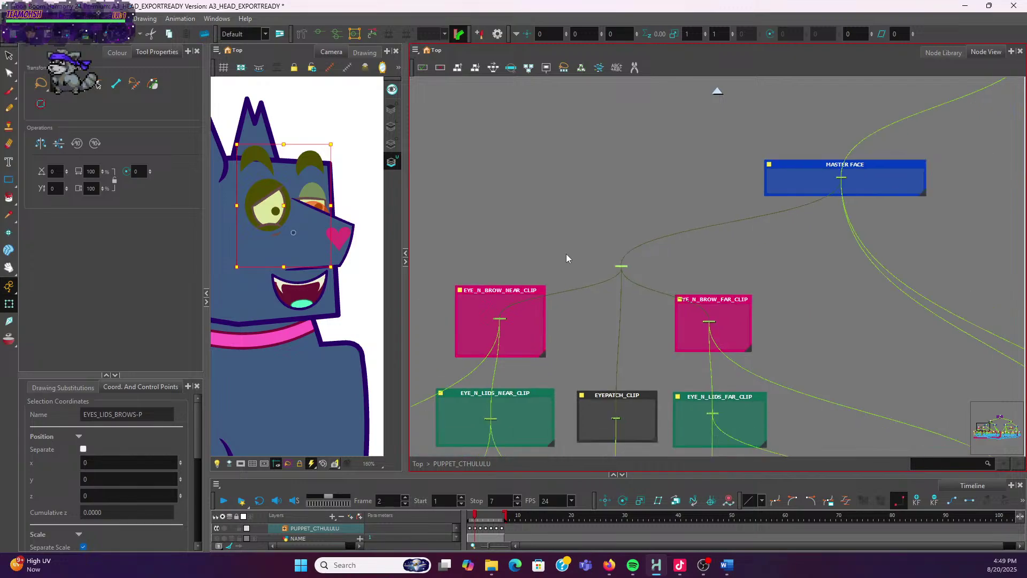
# Move the EYEPATCH_CLIP backdrop up between the near and far eye-and-brow backdrops
pyautogui.click(636, 365)
pyautogui.click(640, 396)
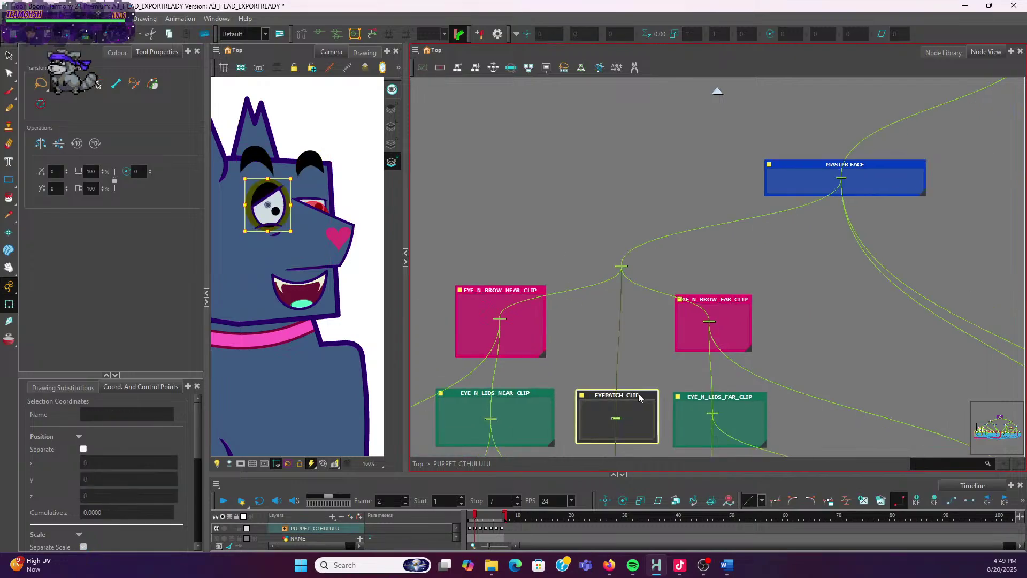
pyautogui.moveTo(639, 396); pyautogui.dragTo(636, 346)
pyautogui.scroll(-1, 640, 409)
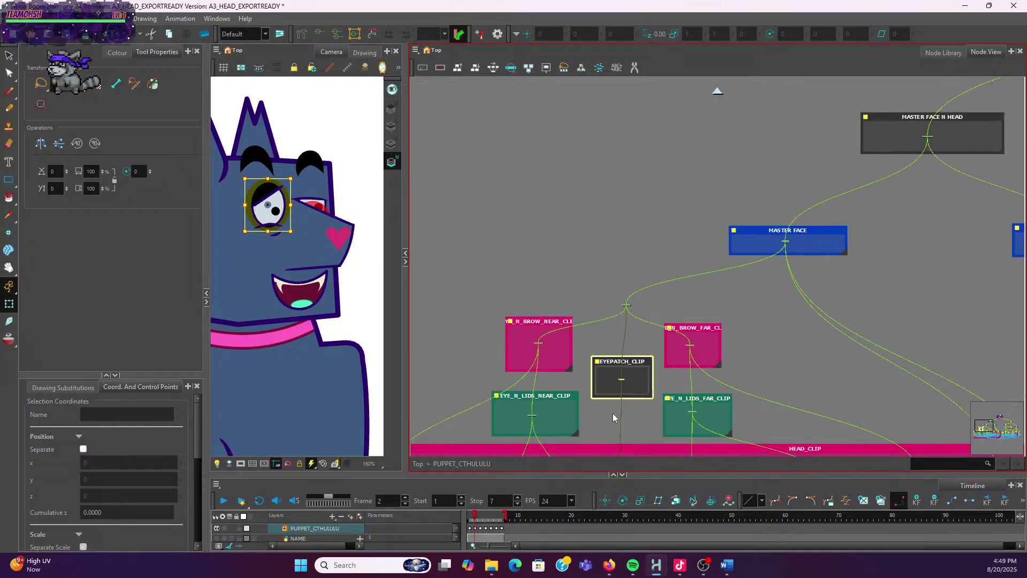
pyautogui.click(502, 295)
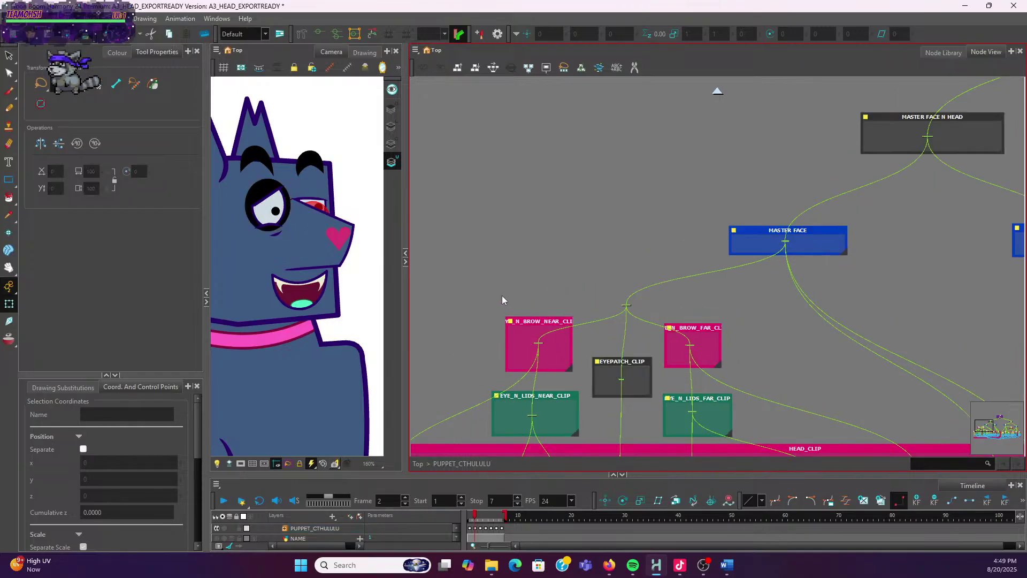
# Move the eyes, brows and eyepatch down on the face through their three backdrops, and back up through the EYES_LIDS_BROWS-P peg
pyautogui.moveTo(492, 300); pyautogui.dragTo(675, 350)
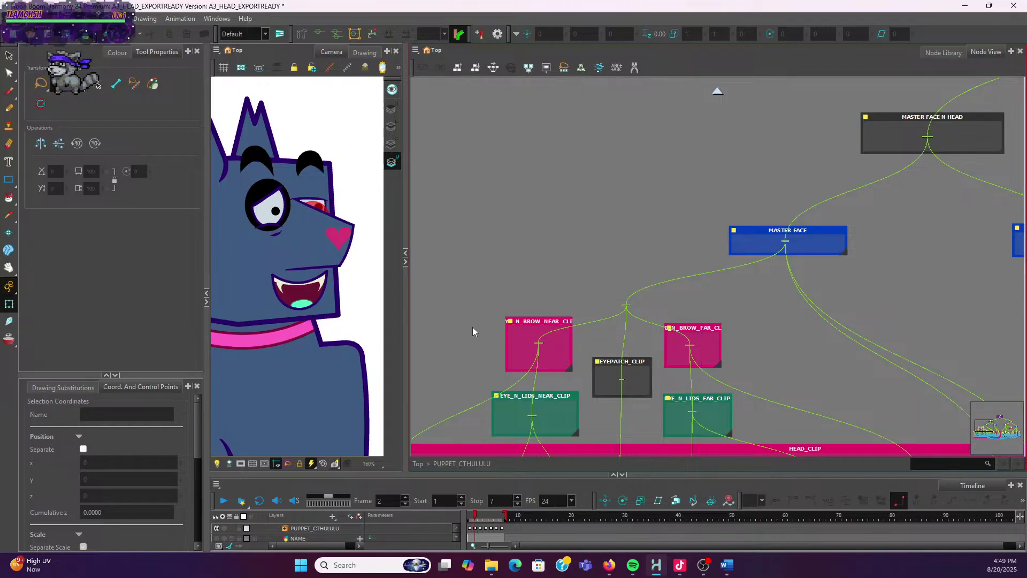
pyautogui.moveTo(473, 329); pyautogui.dragTo(738, 383)
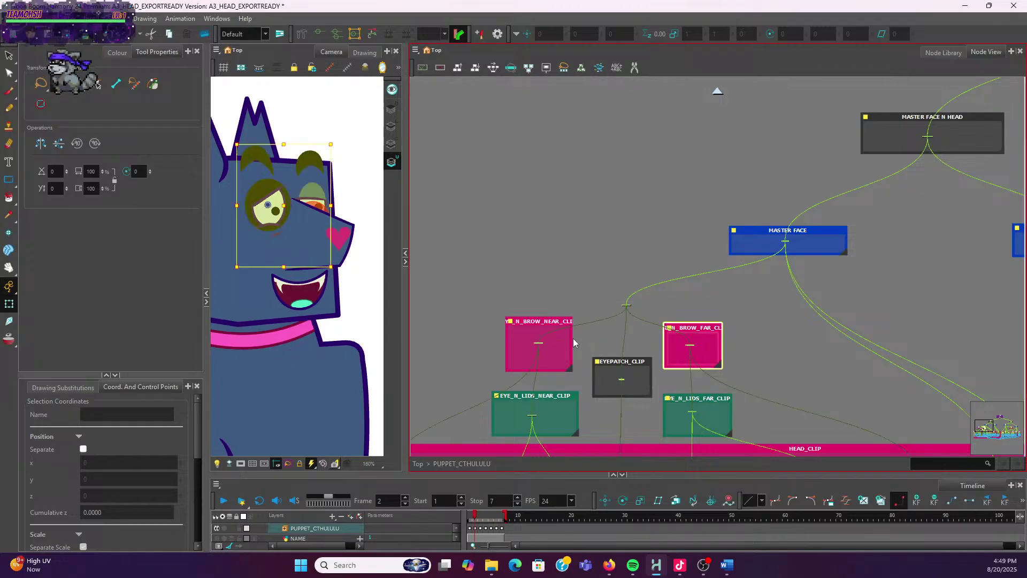
pyautogui.click(9, 305)
pyautogui.moveTo(318, 192); pyautogui.dragTo(320, 212)
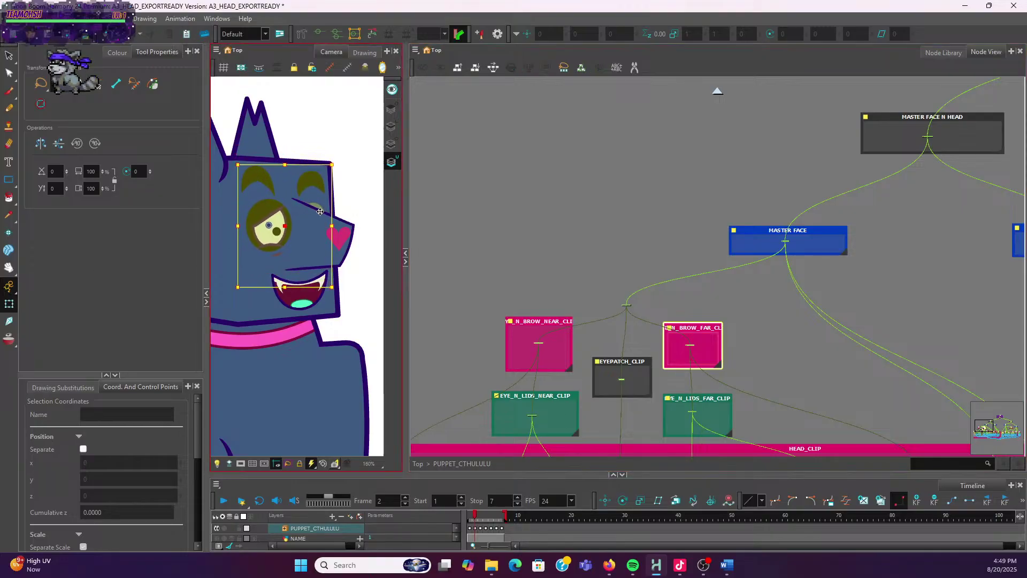
pyautogui.click(627, 308)
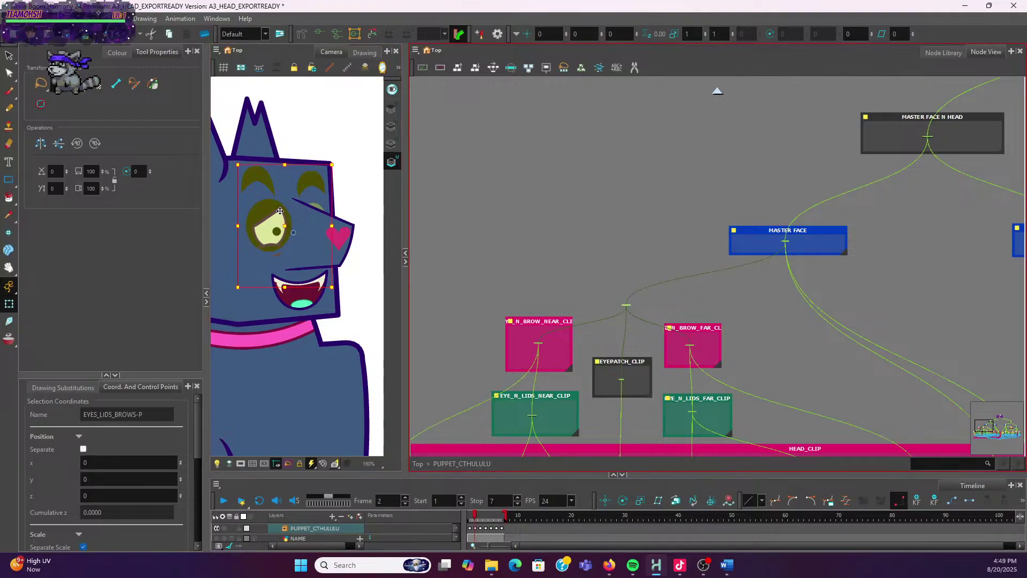
pyautogui.moveTo(310, 228); pyautogui.dragTo(308, 210)
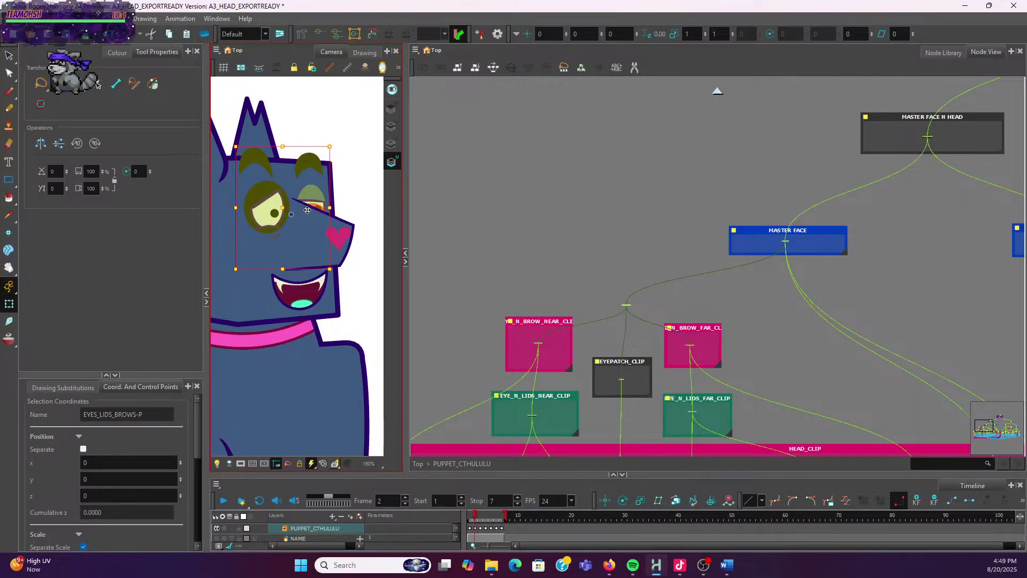
# Undo the last test moves of the eye and brow artwork
pyautogui.hotkey('ctrl', 'z')
pyautogui.hotkey('ctrl', 'z')
pyautogui.hotkey('ctrl', 'z')
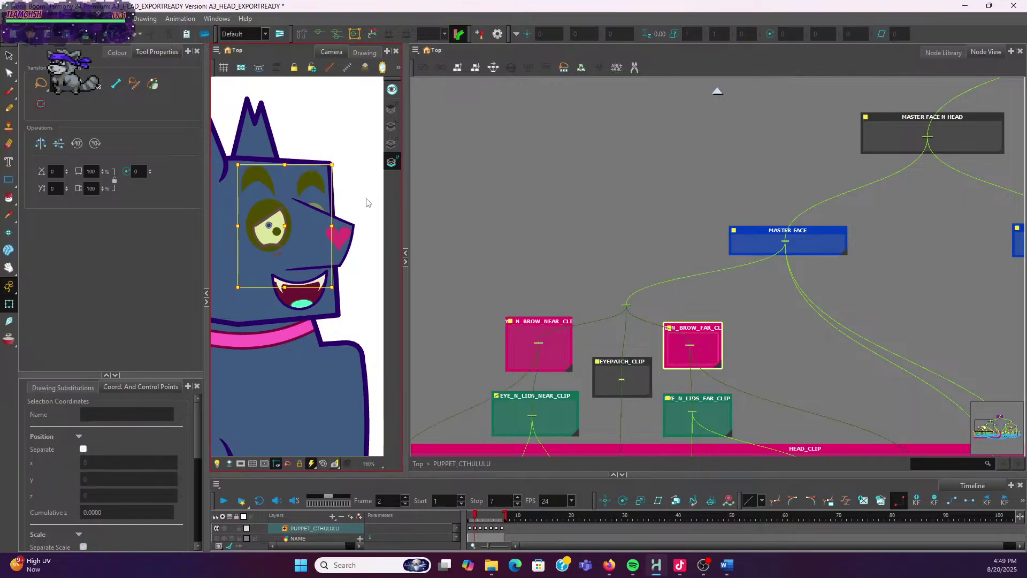
pyautogui.hotkey('ctrl', 'z')
pyautogui.hotkey('ctrl', 'z')
pyautogui.hotkey('ctrl', 'z')
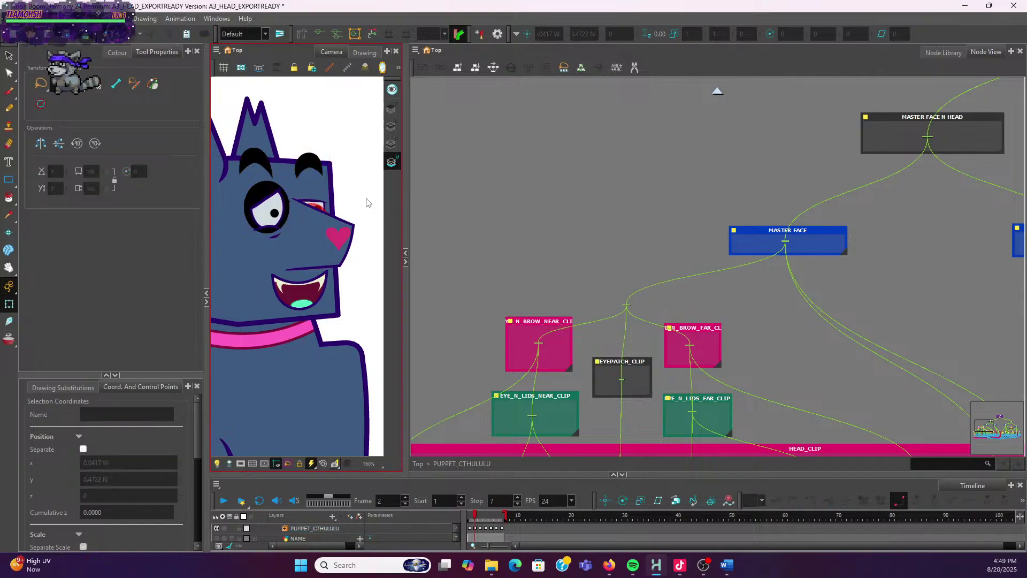
# Raise the EYES_LIDS_BROWS-P peg further above the eye-and-brow backdrops and check its name in its layer properties
pyautogui.scroll(-3, 367, 203)
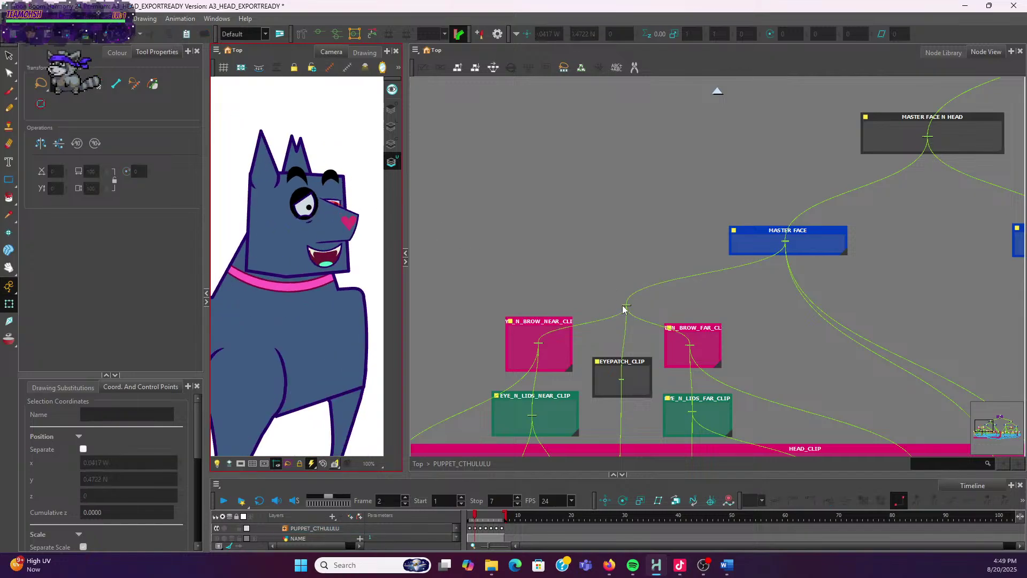
pyautogui.moveTo(624, 306); pyautogui.dragTo(618, 285)
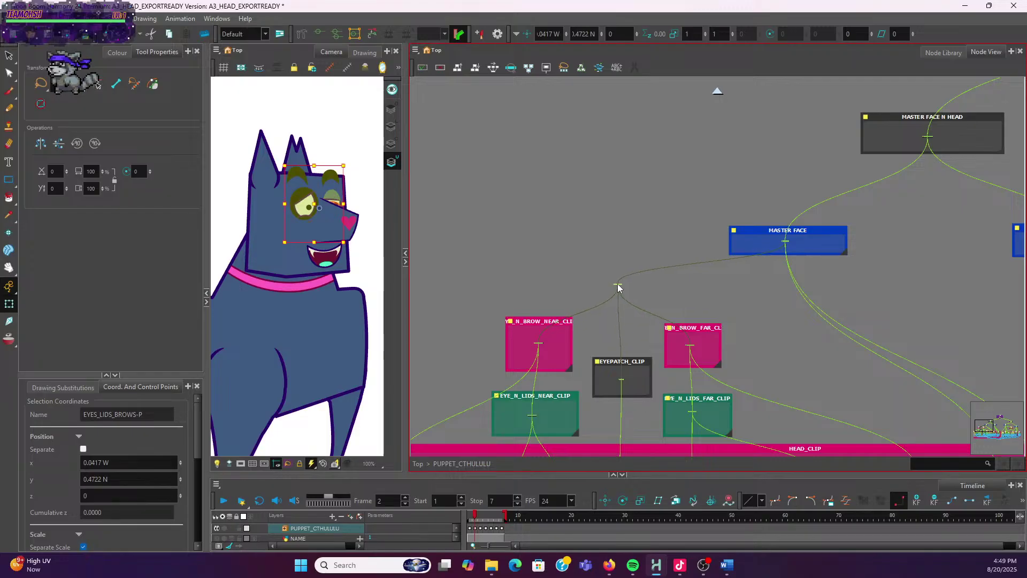
pyautogui.scroll(3, 619, 289)
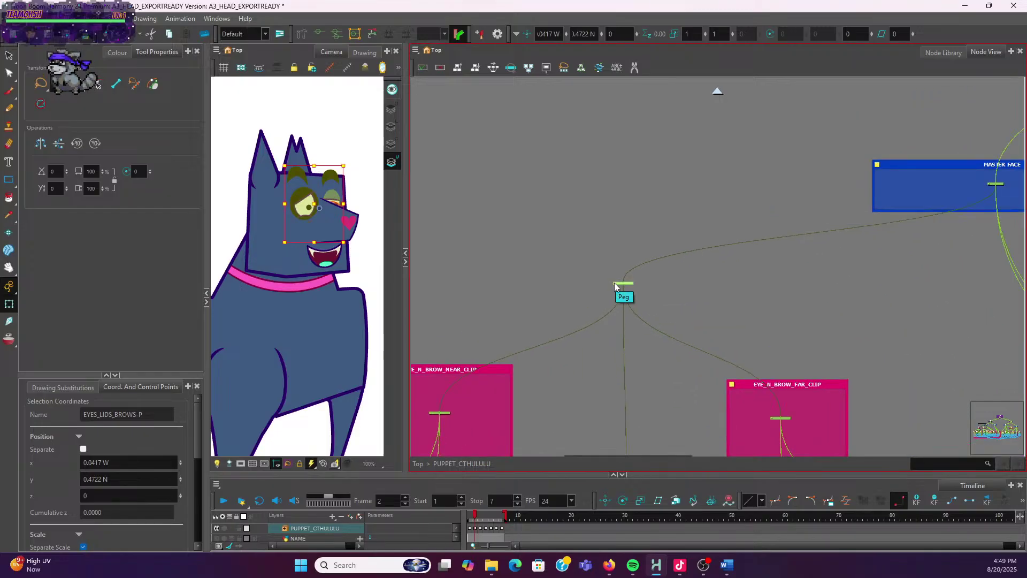
pyautogui.doubleClick(614, 282)
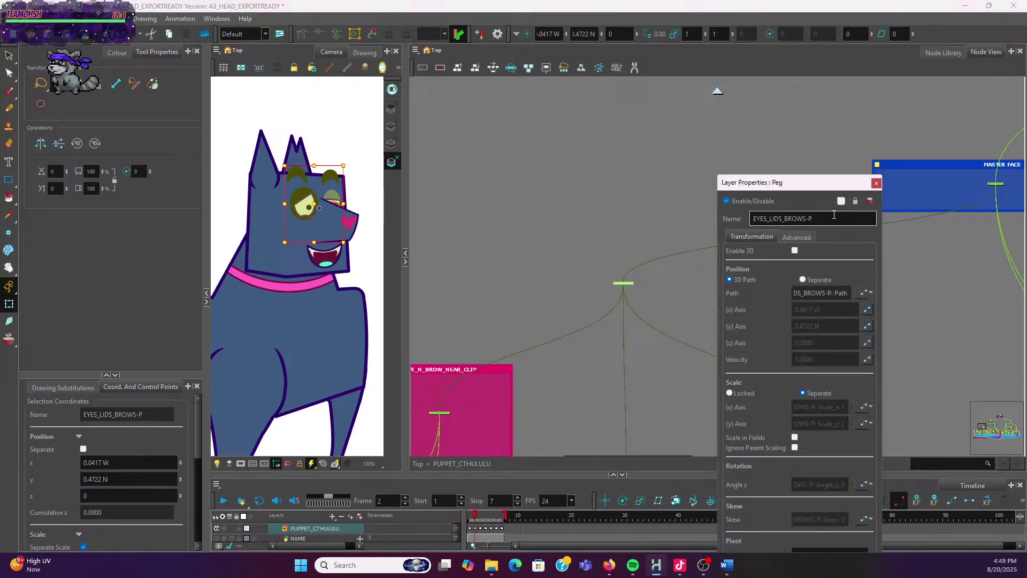
pyautogui.click(838, 218)
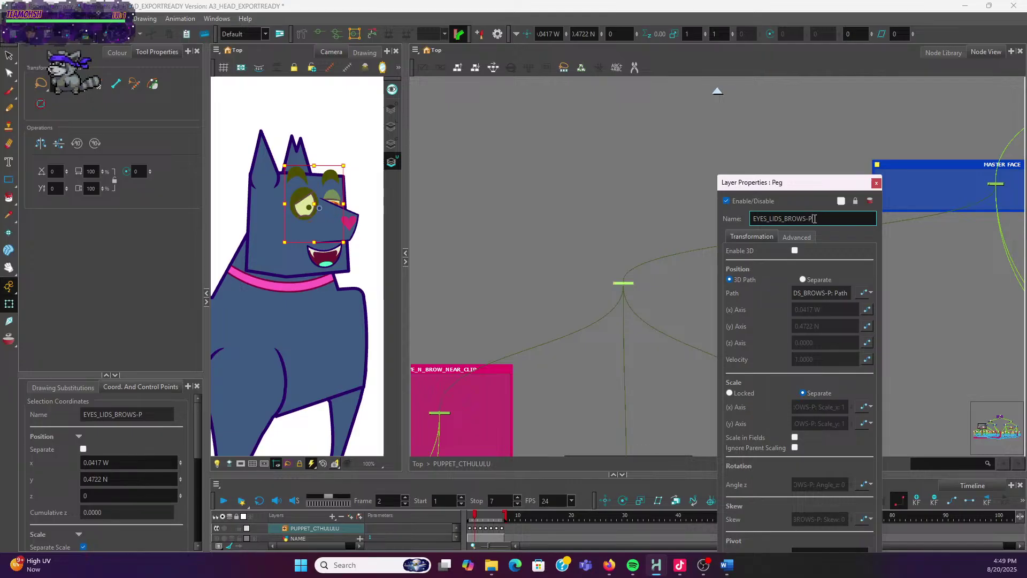
pyautogui.click(876, 184)
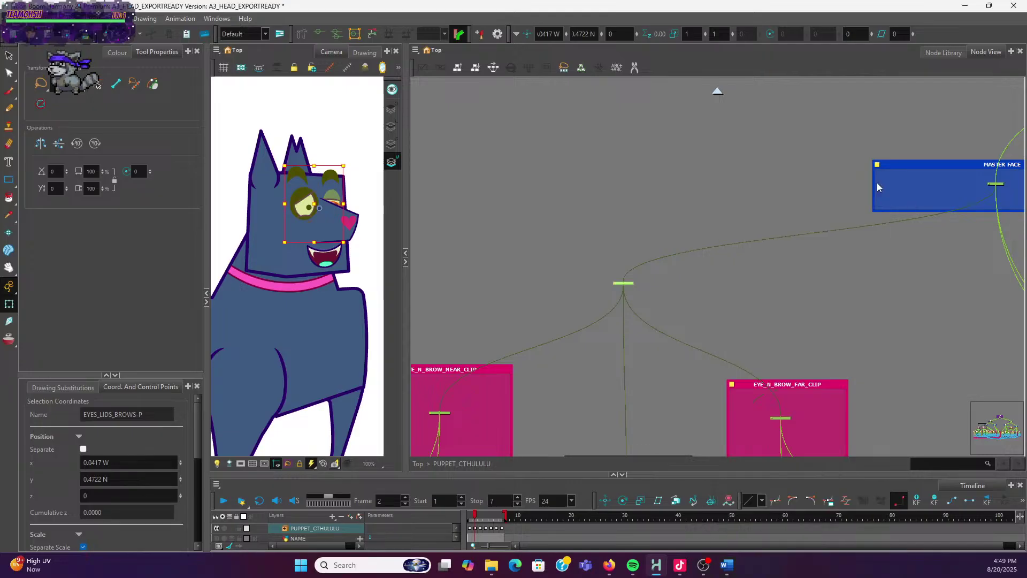
# Create a backdrop behind the EYES_LIDS_BROWS-P peg, enlarge it and centre it around the peg
pyautogui.click(416, 50)
pyautogui.moveTo(430, 110)
pyautogui.click(471, 209)
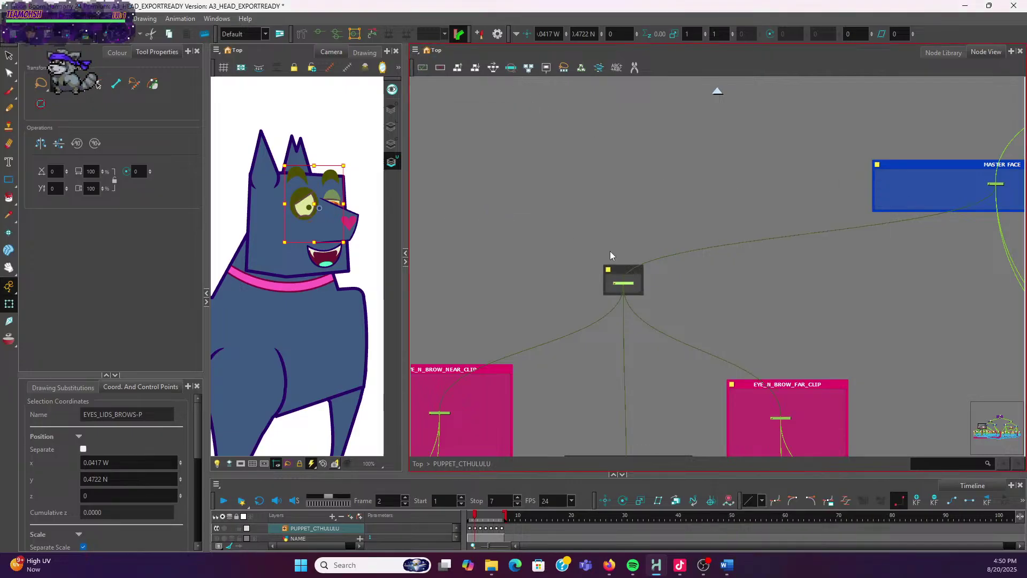
pyautogui.moveTo(643, 295); pyautogui.dragTo(760, 341)
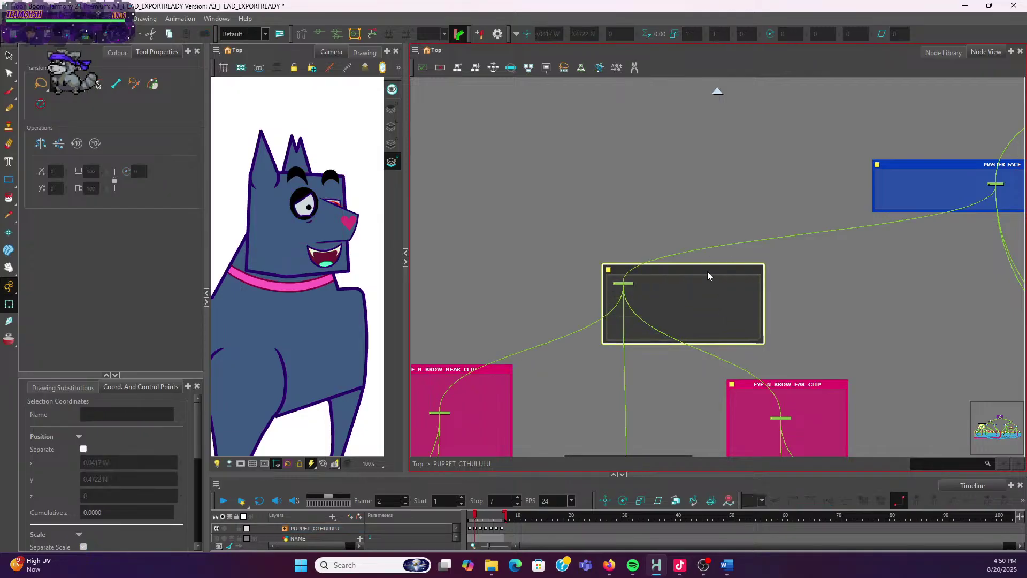
pyautogui.moveTo(707, 277); pyautogui.dragTo(645, 260)
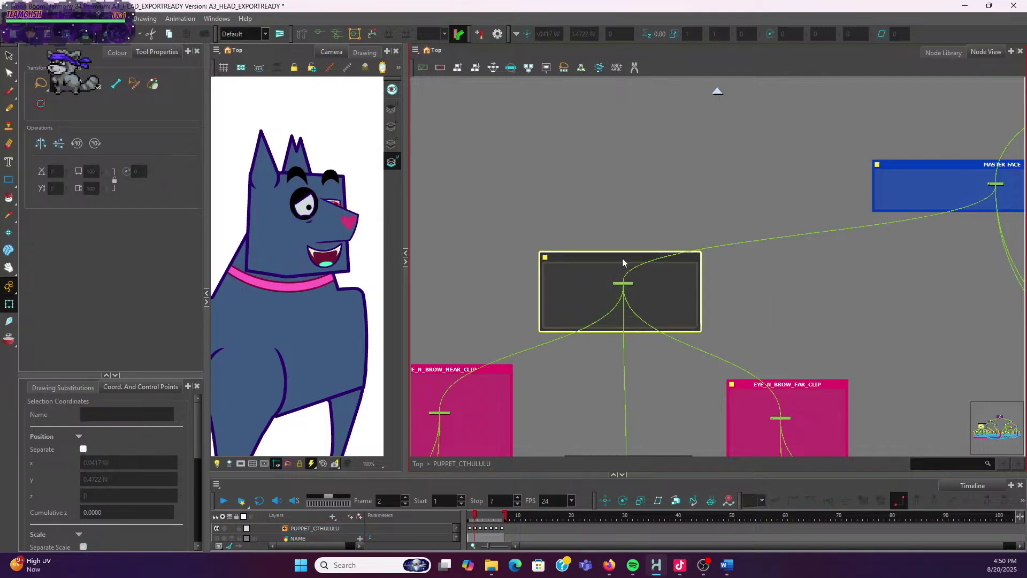
# Name the new backdrop around the EYES_LIDS_BROWS-P peg TOTAL_EYES_CLIP
pyautogui.doubleClick(551, 258)
pyautogui.click(559, 307)
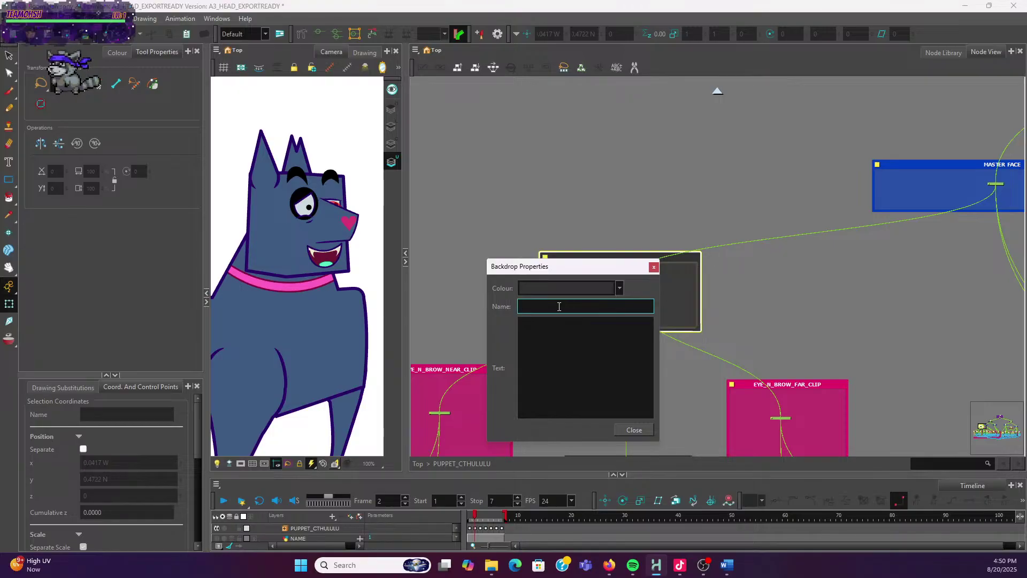
pyautogui.write('TOTAL_')
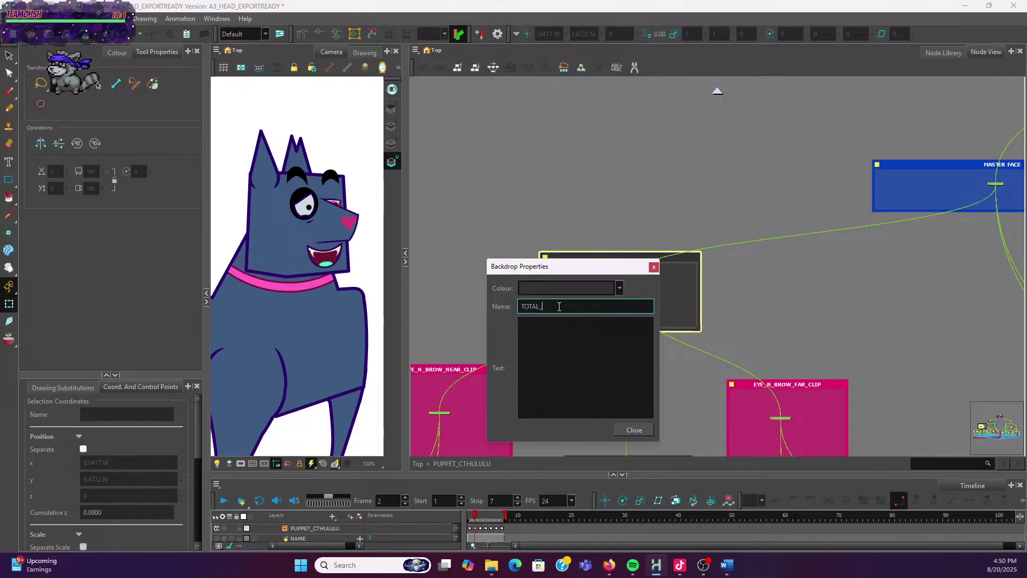
pyautogui.write('EYES_CLIP')
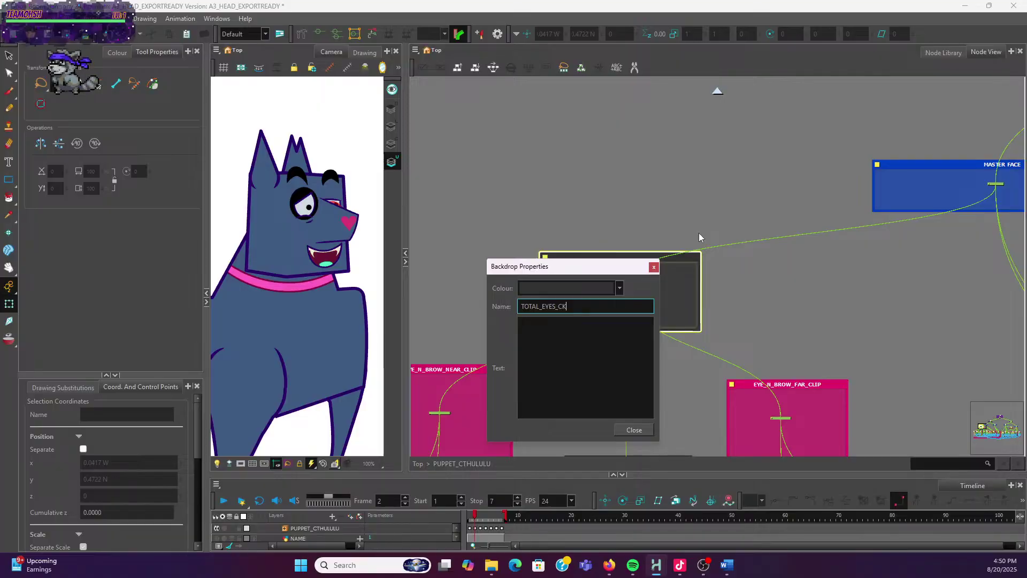
pyautogui.press('BackSpace')
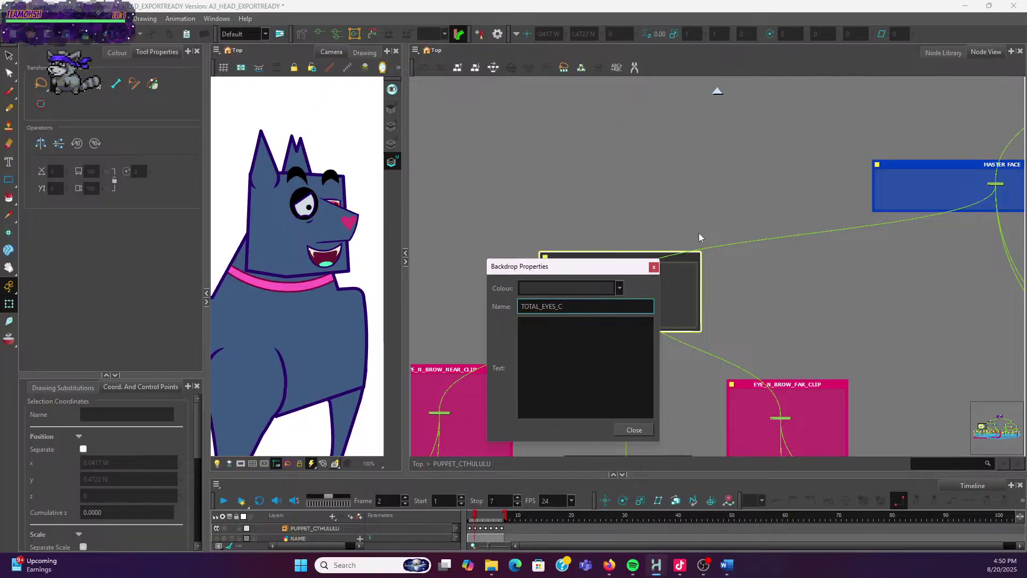
pyautogui.write('LIP')
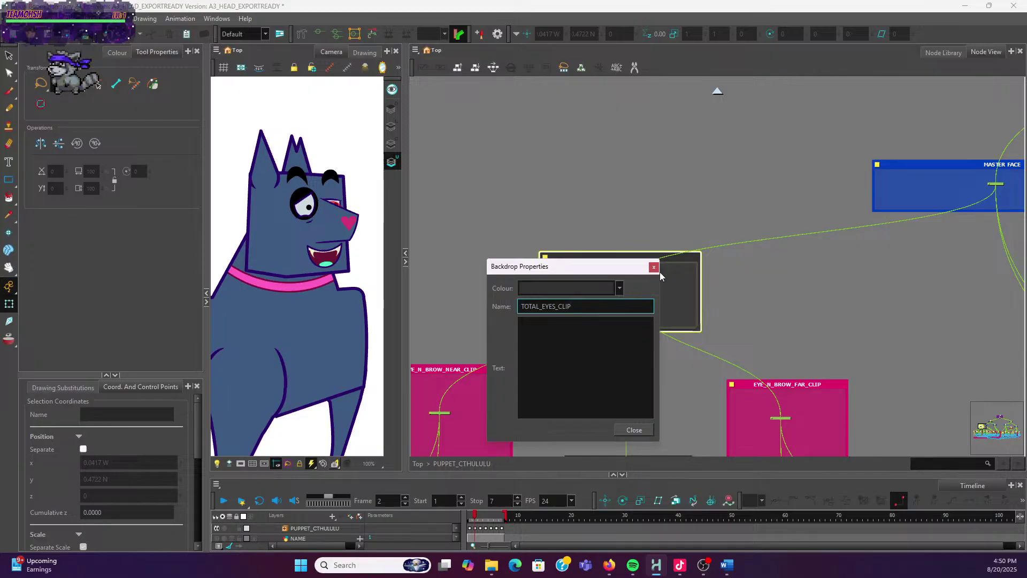
pyautogui.click(653, 266)
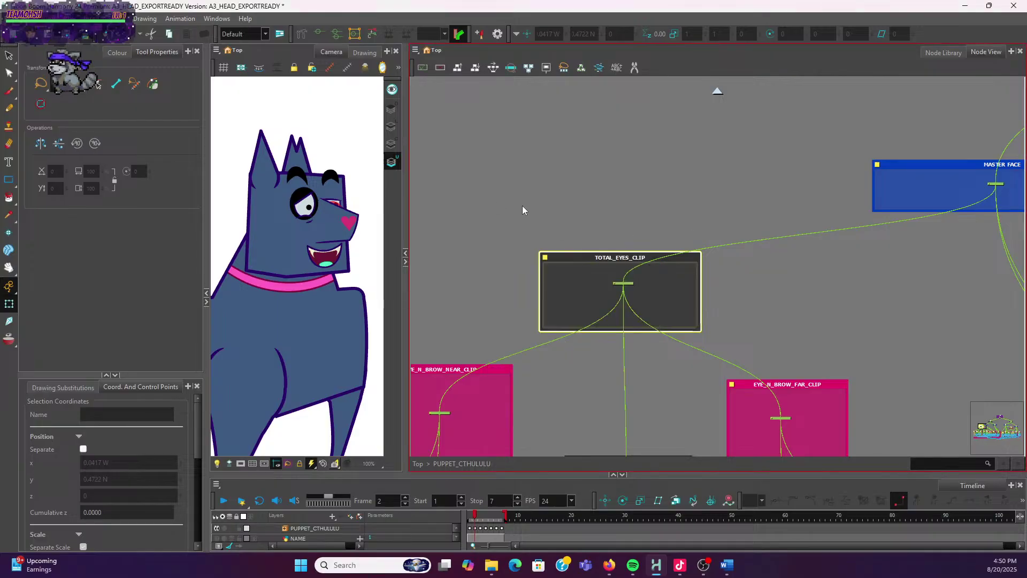
# Set the TOTAL_EYES_CLIP backdrop's colour to dark purple
pyautogui.click(545, 257)
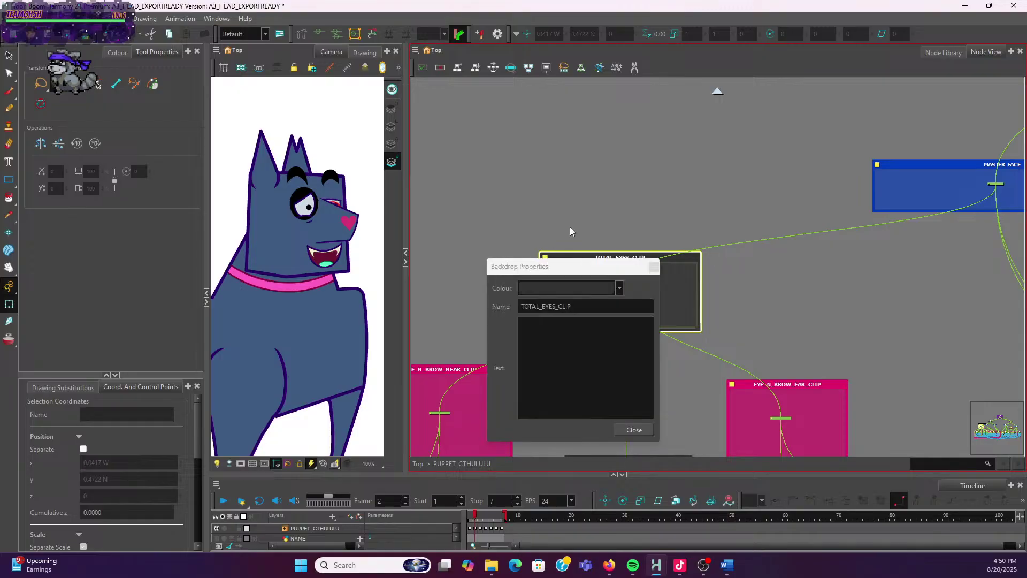
pyautogui.click(621, 291)
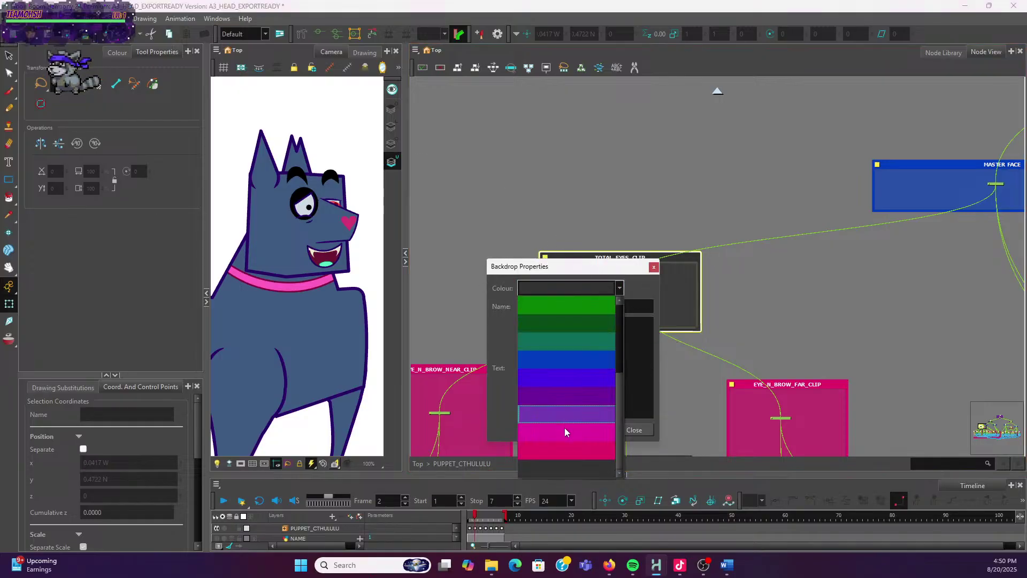
pyautogui.click(571, 394)
pyautogui.click(622, 217)
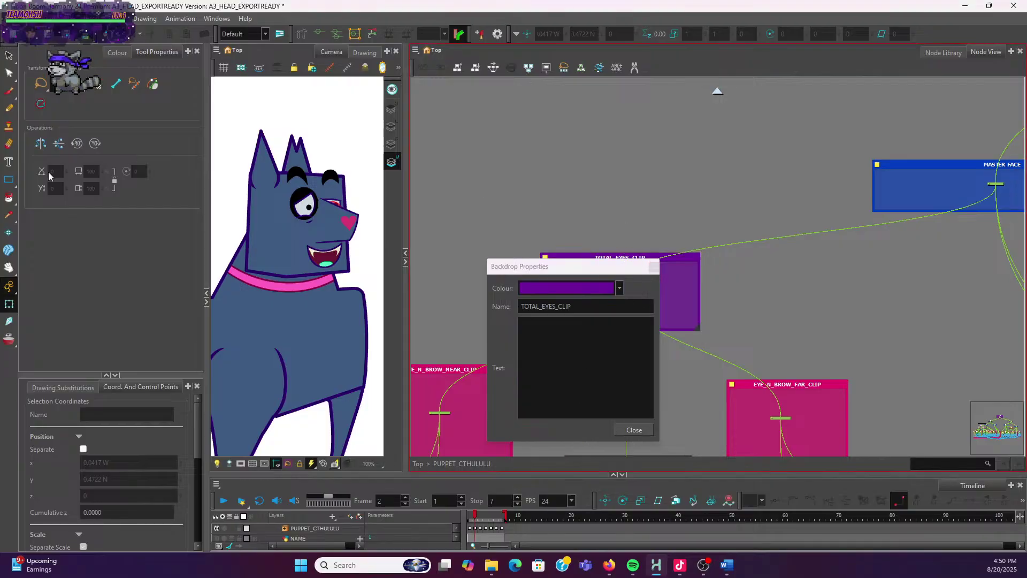
pyautogui.click(653, 266)
# Examine how the TOTAL_EYES_CLIP backdrop connects MASTER FACE to the eye, brow and eyepatch backdrops
pyautogui.scroll(-3, 759, 265)
pyautogui.scroll(-3, 796, 265)
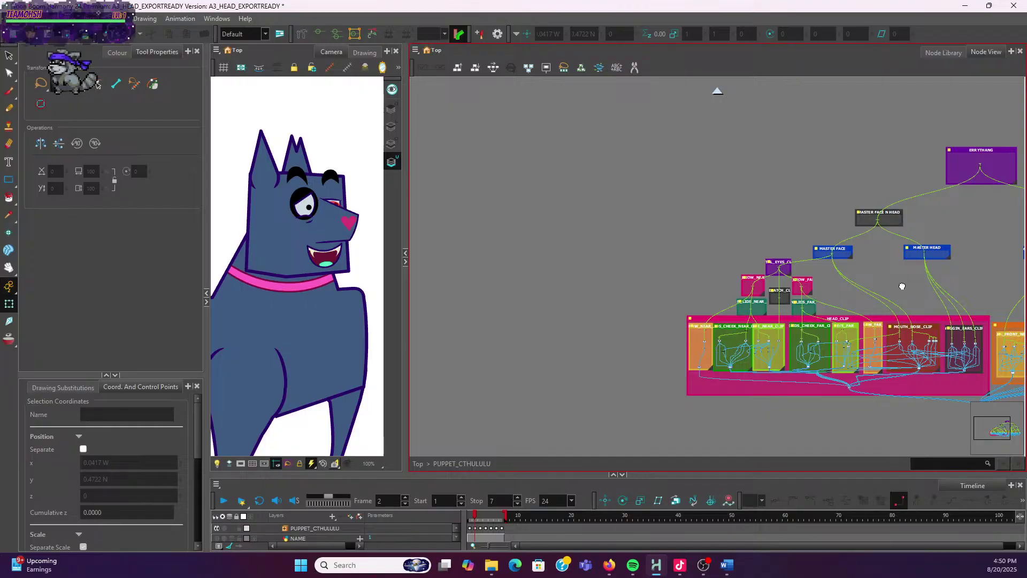
pyautogui.moveTo(917, 292); pyautogui.dragTo(759, 255)
pyautogui.scroll(5, 608, 298)
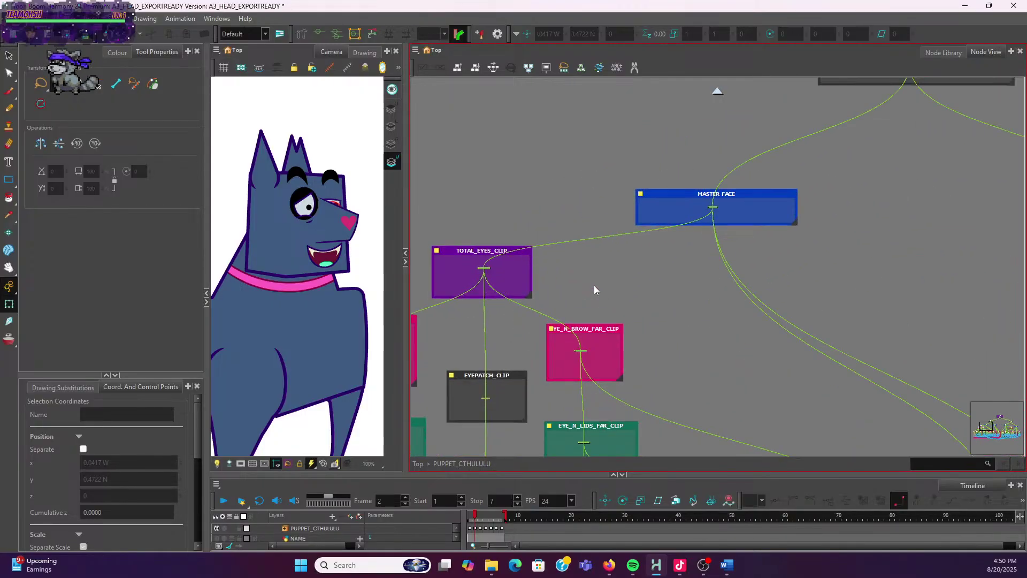
pyautogui.moveTo(561, 277); pyautogui.dragTo(613, 277)
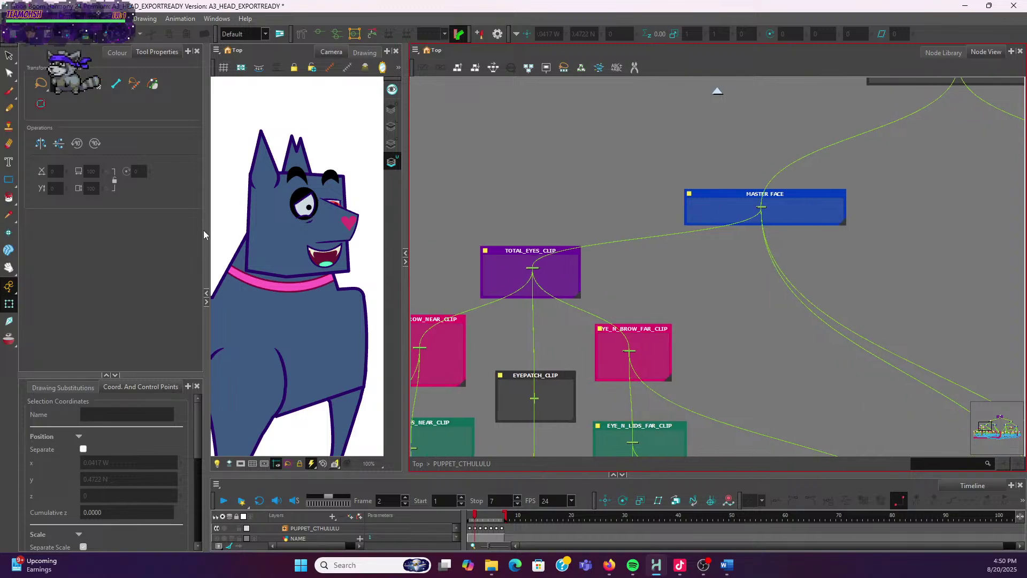
pyautogui.scroll(-6, 664, 277)
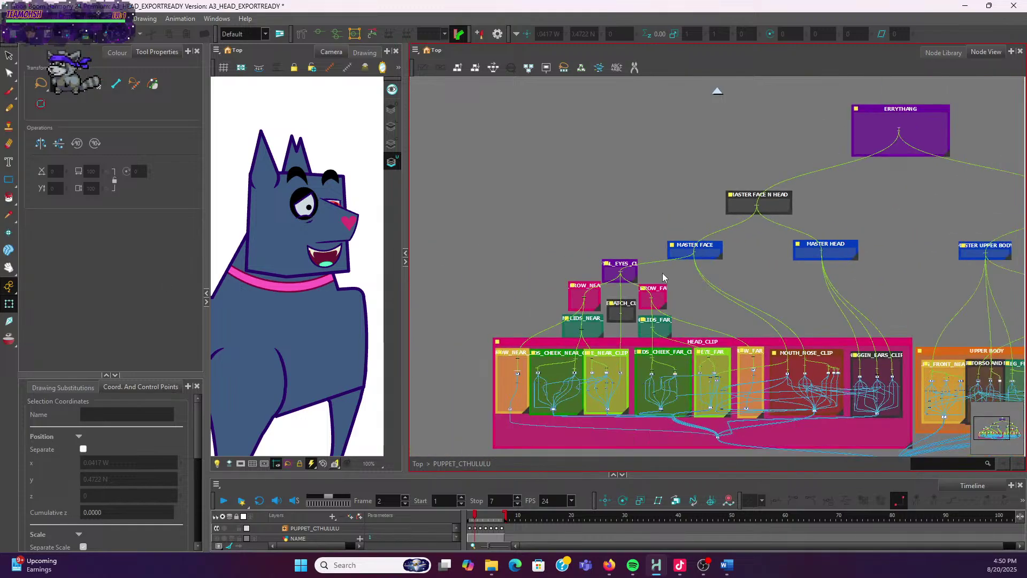
pyautogui.moveTo(690, 285); pyautogui.dragTo(631, 291)
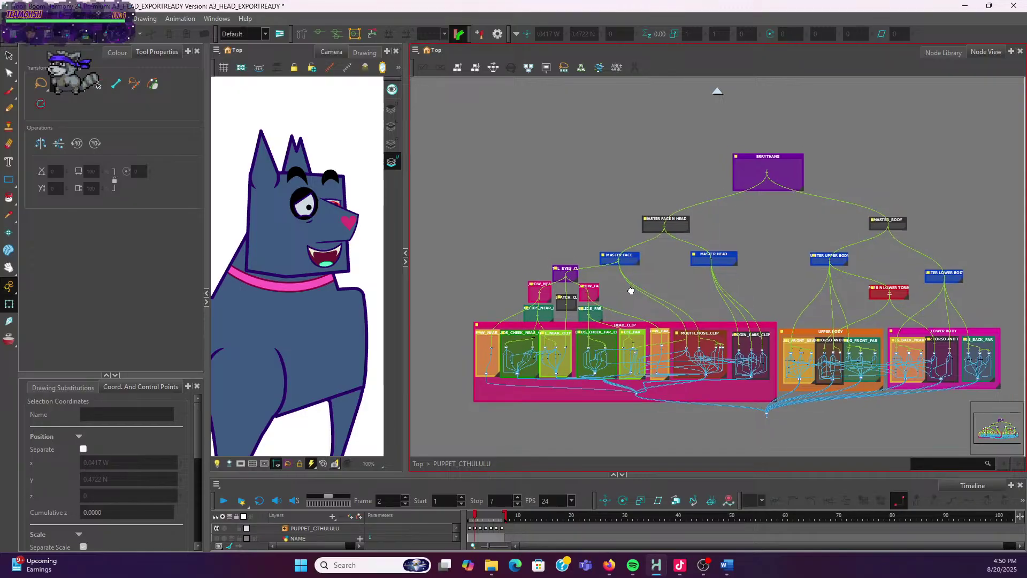
pyautogui.scroll(4, 580, 277)
pyautogui.scroll(5, 583, 278)
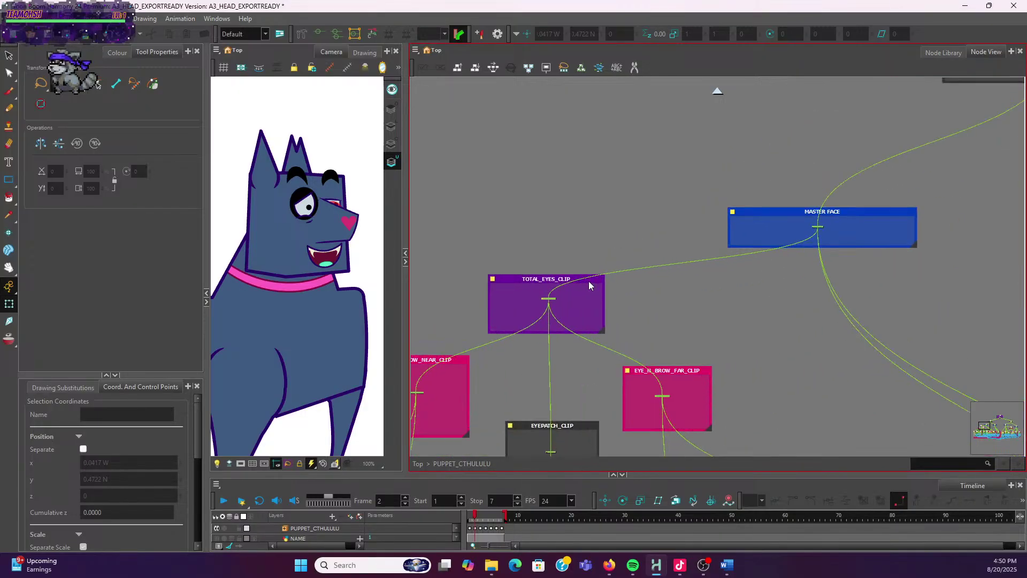
pyautogui.moveTo(649, 314); pyautogui.dragTo(693, 291)
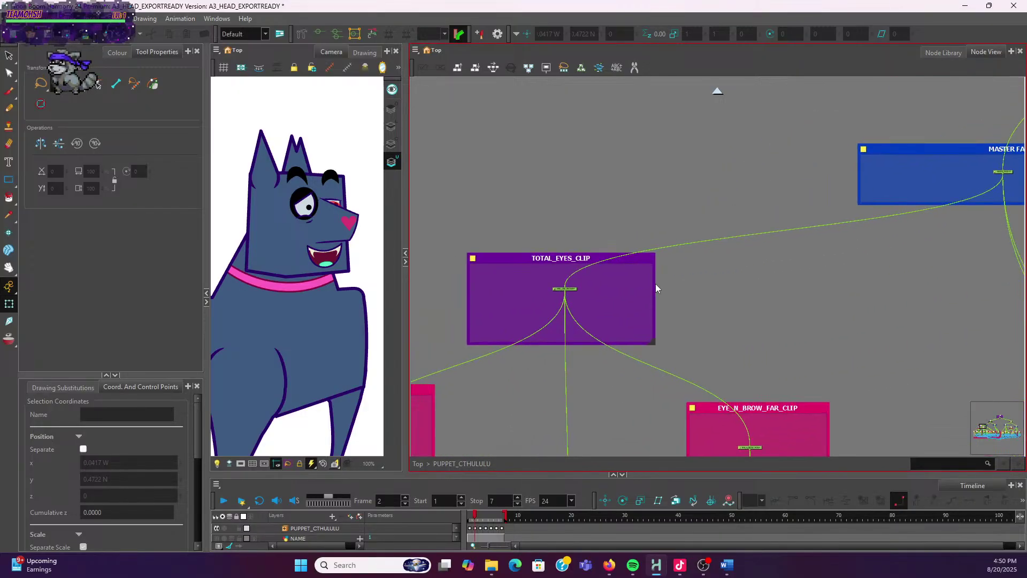
pyautogui.scroll(3, 651, 282)
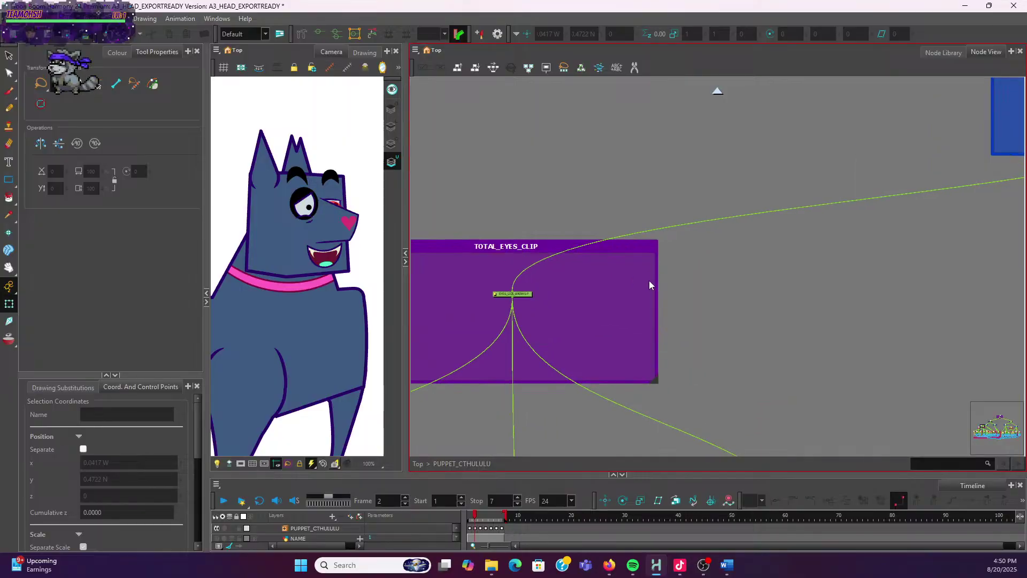
pyautogui.scroll(-1, 696, 294)
pyautogui.scroll(-4, 697, 297)
pyautogui.moveTo(809, 339); pyautogui.dragTo(706, 273)
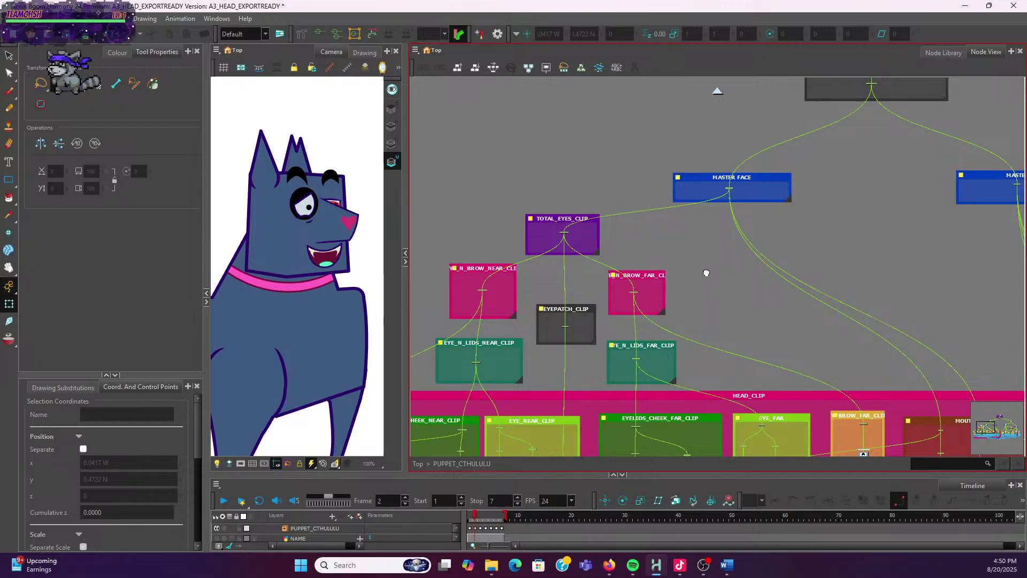
pyautogui.moveTo(706, 272); pyautogui.dragTo(710, 290)
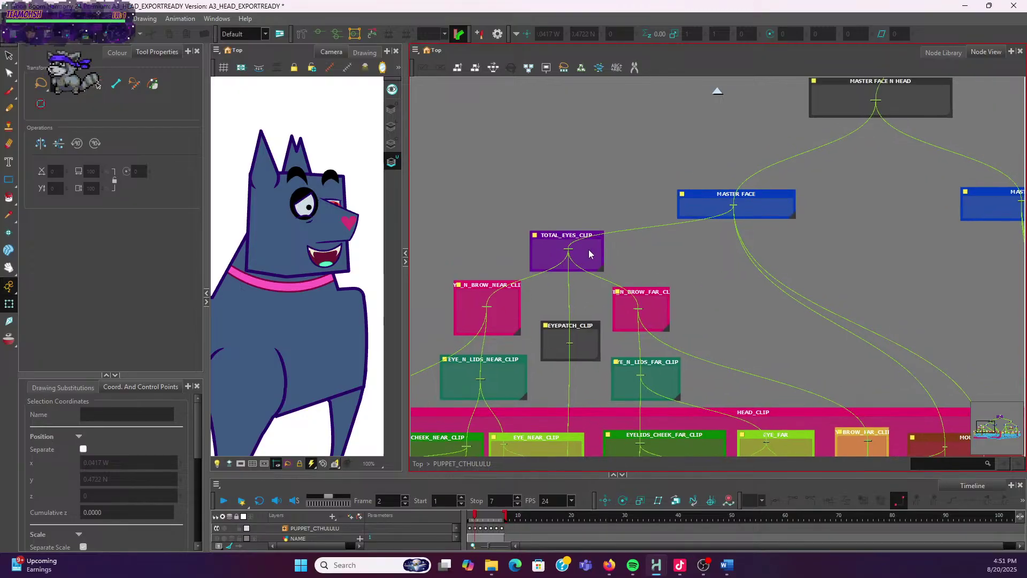
# Check the eye hierarchy by selecting the far sclera and stepping through its parent pegs up to EYES_LIDS_BROWS-P and back down
pyautogui.click(569, 253)
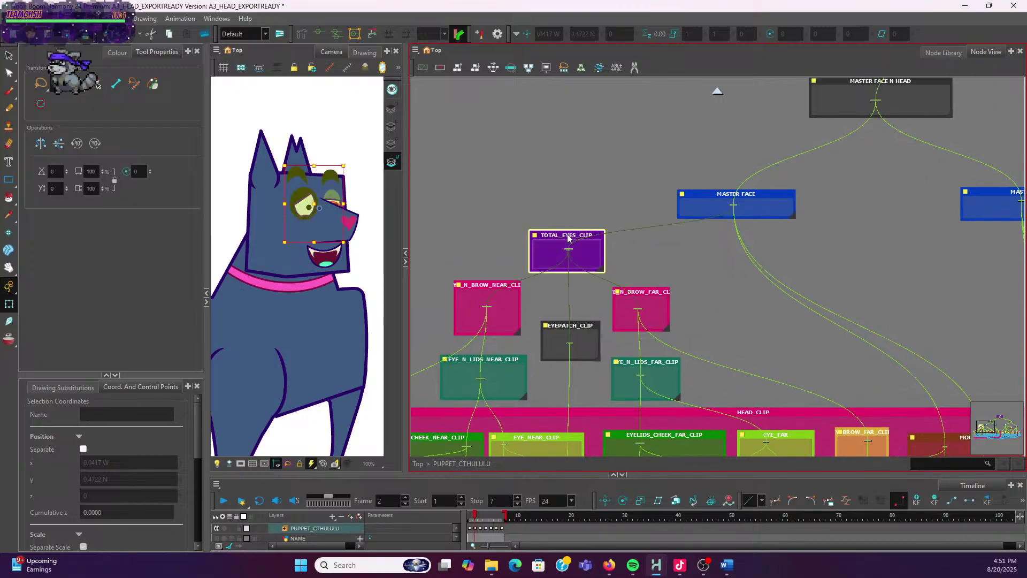
pyautogui.click(419, 170)
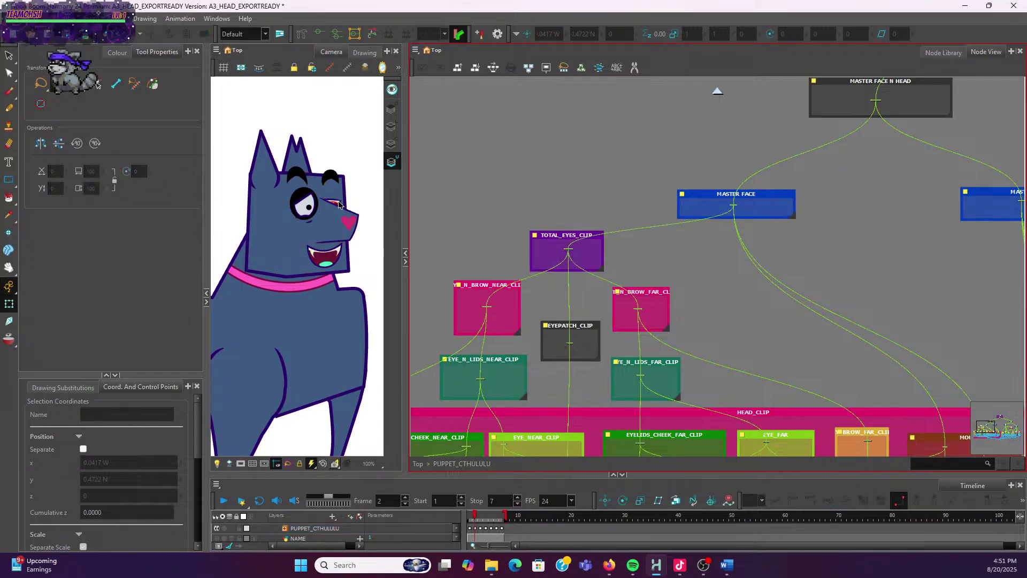
pyautogui.click(333, 203)
pyautogui.scroll(3, 449, 197)
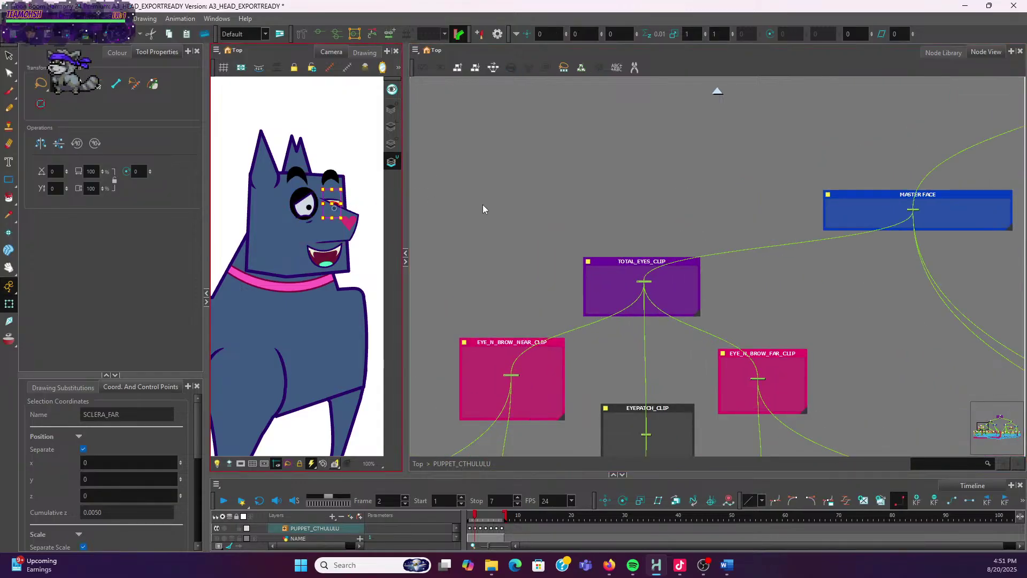
pyautogui.press('b')
pyautogui.press('b')
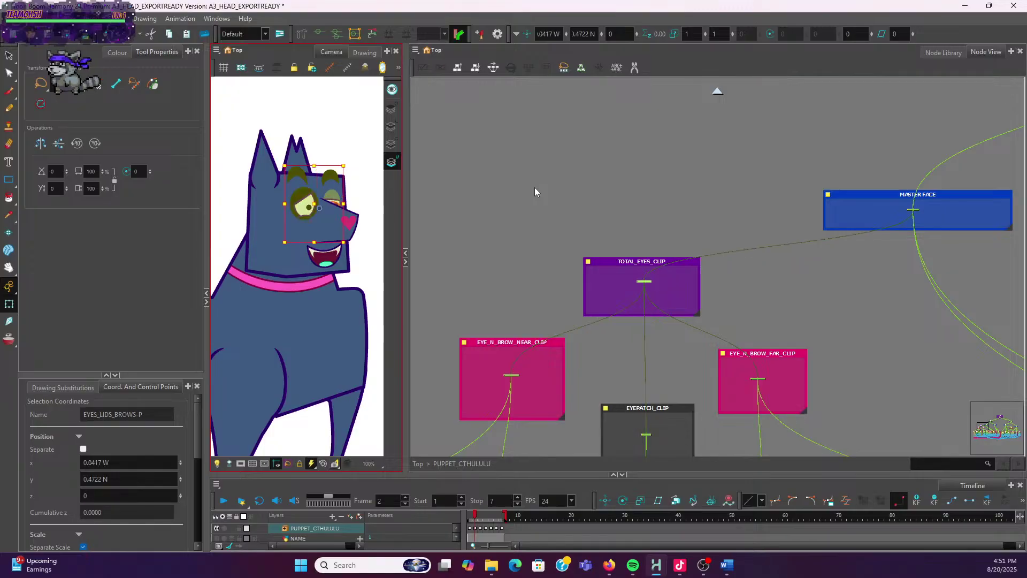
pyautogui.press('b')
pyautogui.hotkey('shift', 'b')
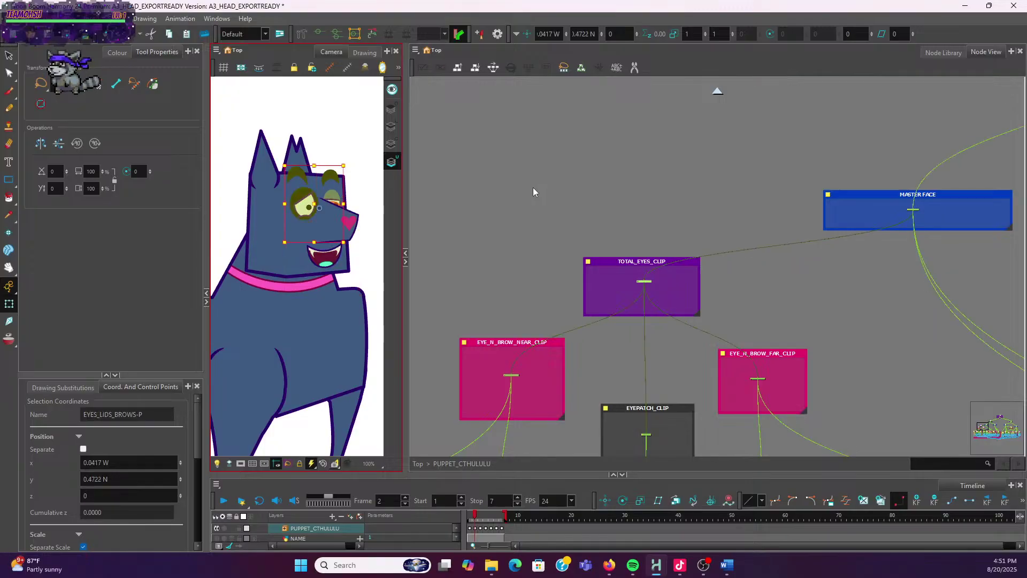
pyautogui.press('b')
pyautogui.hotkey('shift', 'b')
pyautogui.hotkey('shift', 'b')
pyautogui.hotkey('shift', 'b')
pyautogui.hotkey('shift', 'b')
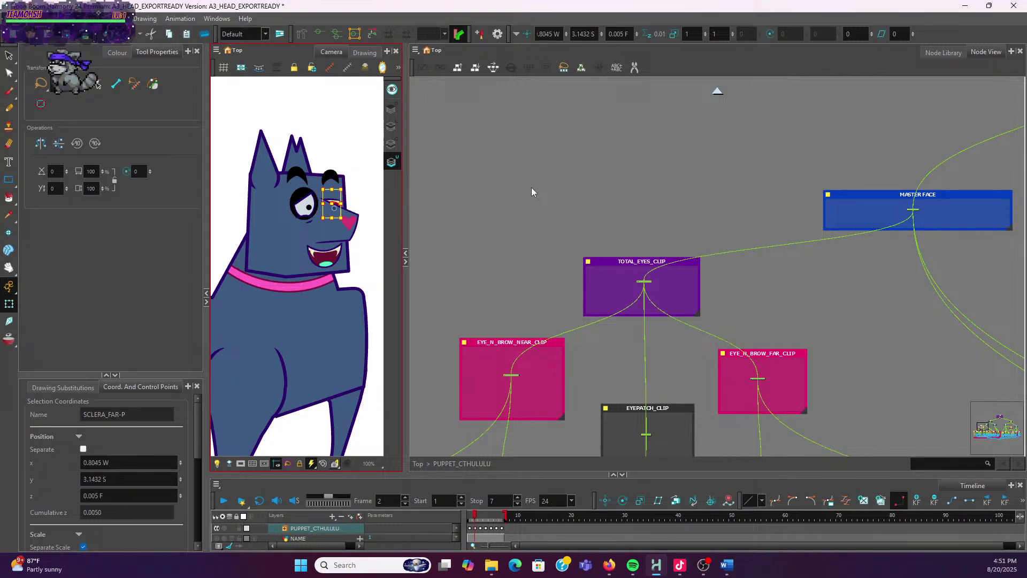
pyautogui.hotkey('shift', 'b')
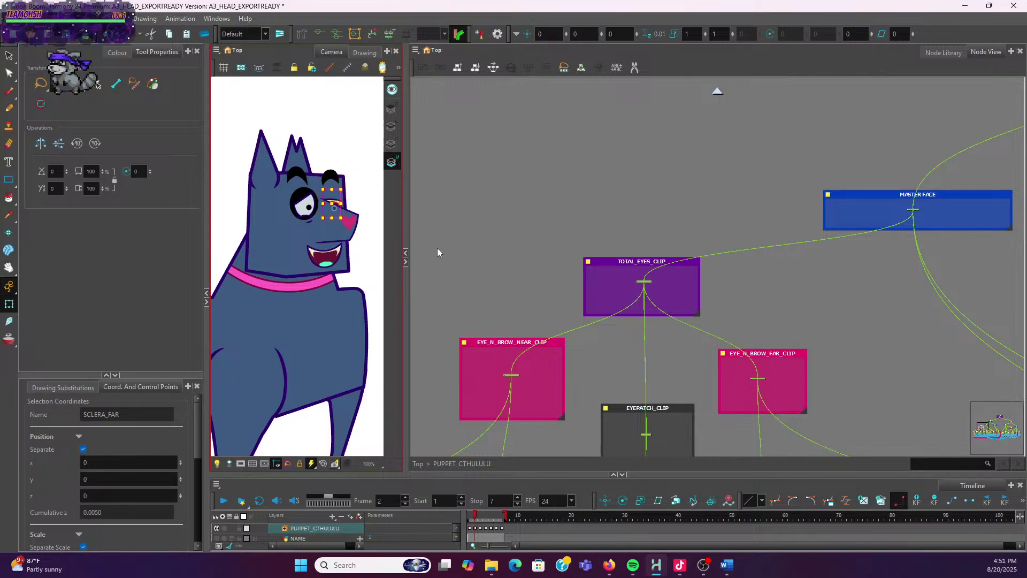
pyautogui.click(483, 226)
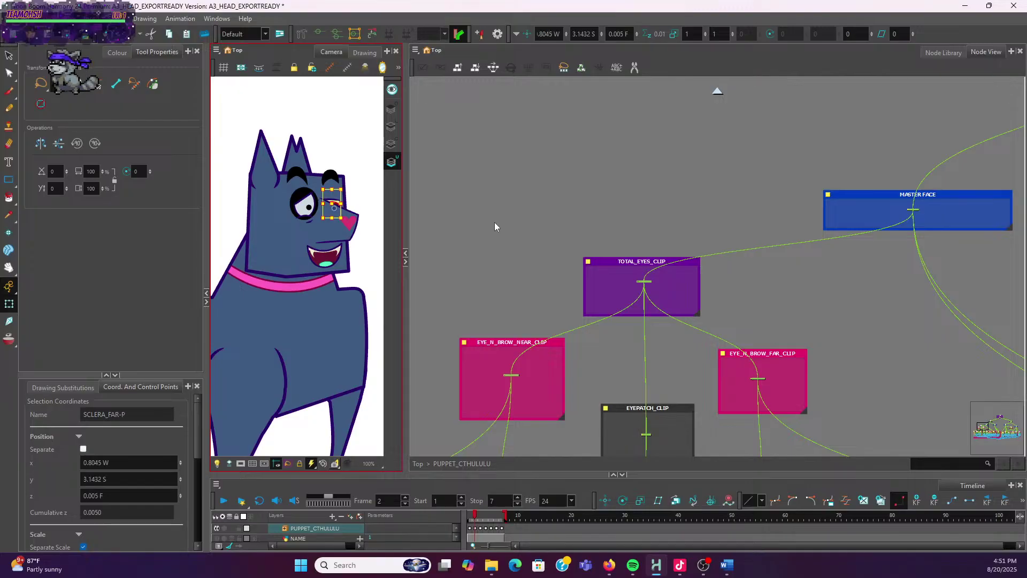
# Review the whole puppet hierarchy from the ERRYTHANG backdrop down to the head and body backdrops
pyautogui.scroll(-3, 549, 239)
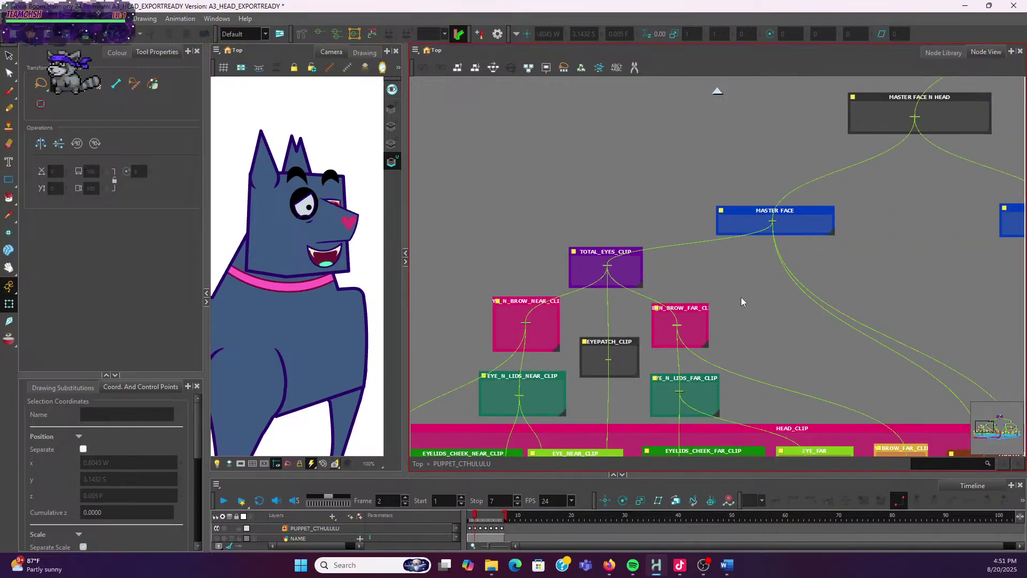
pyautogui.scroll(-2, 741, 298)
pyautogui.moveTo(789, 262); pyautogui.dragTo(690, 252)
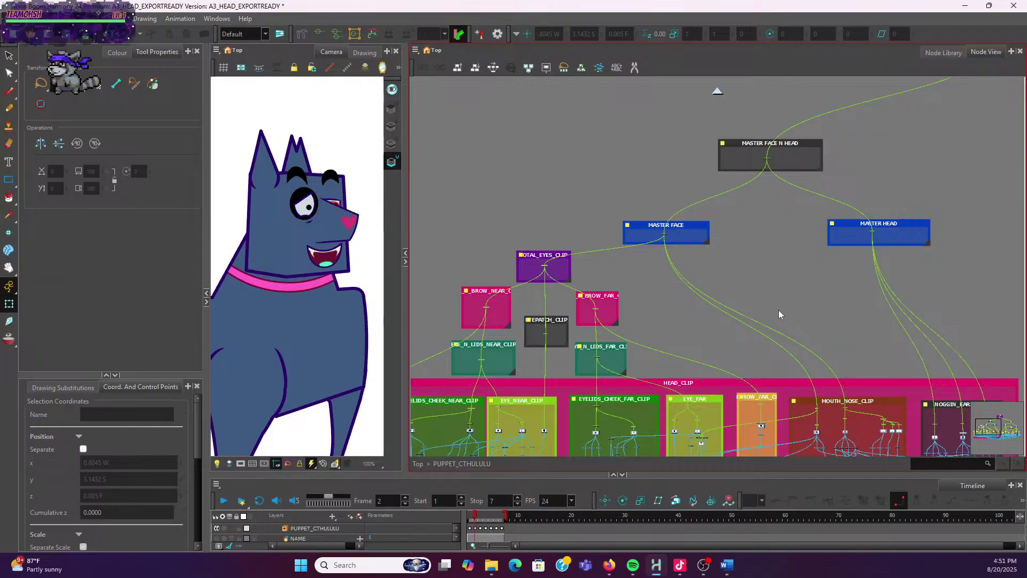
pyautogui.scroll(-2, 671, 286)
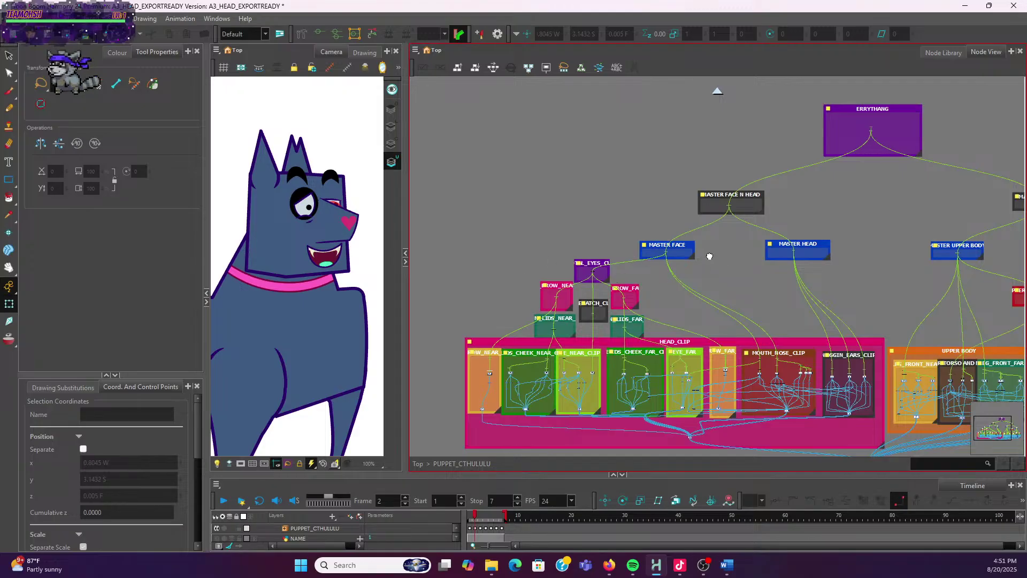
pyautogui.moveTo(706, 255); pyautogui.dragTo(673, 289)
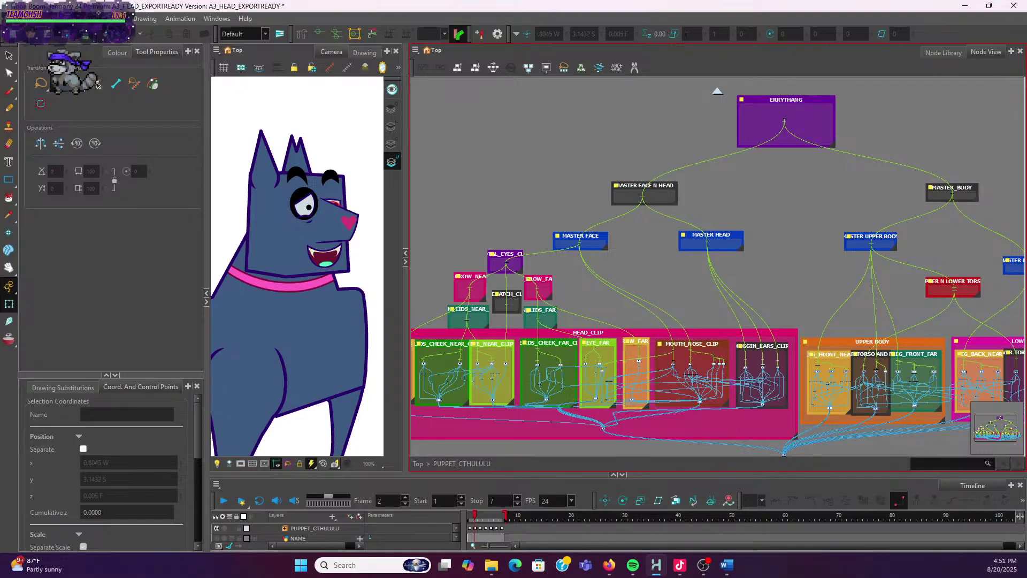
pyautogui.moveTo(644, 297); pyautogui.dragTo(687, 336)
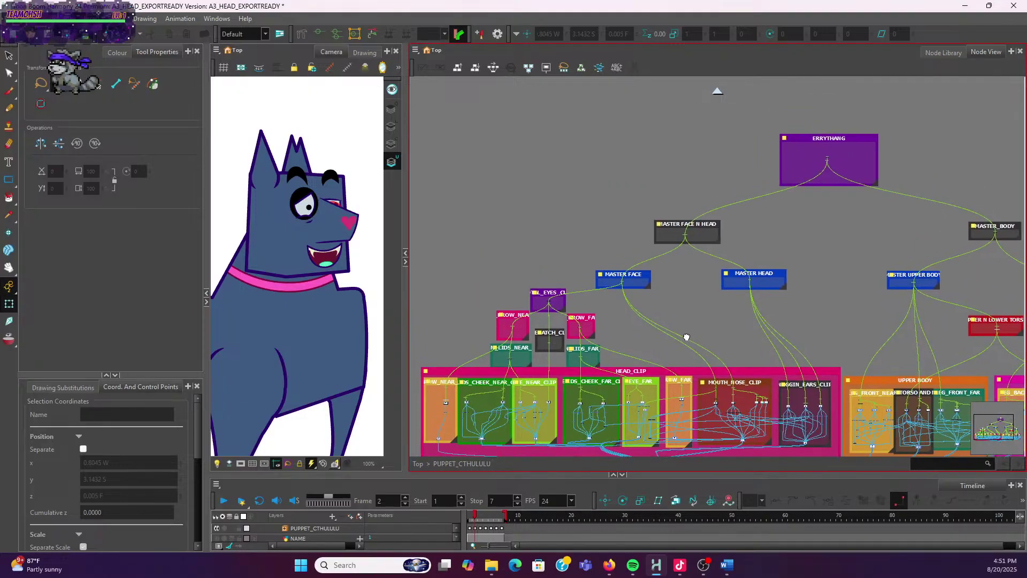
# Switch to the SoundCloud page in Firefox, adjust the player's volume, and return to the puppet's node network in Harmony
pyautogui.scroll(-2, 585, 289)
pyautogui.scroll(3, 612, 306)
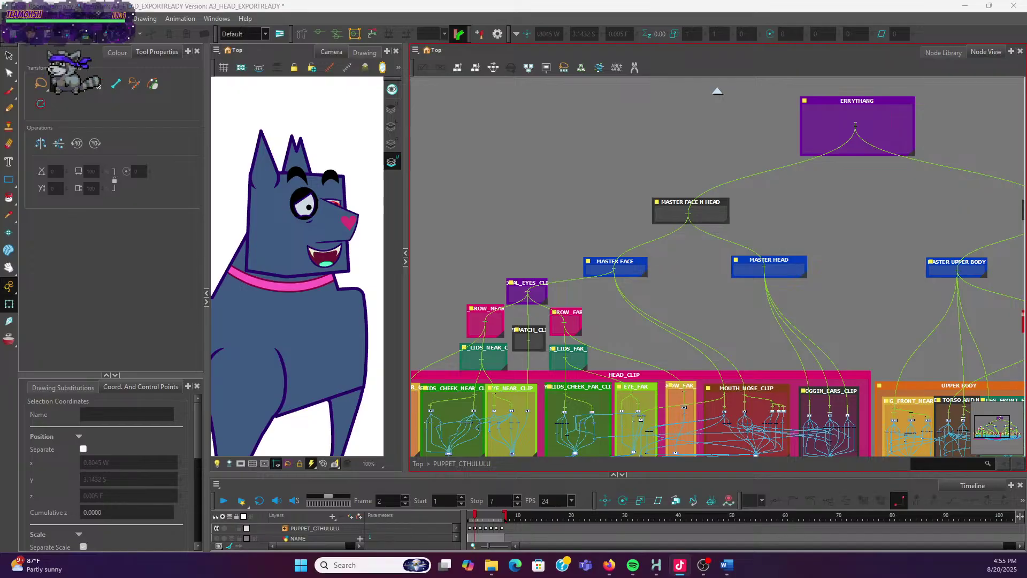
pyautogui.click(609, 565)
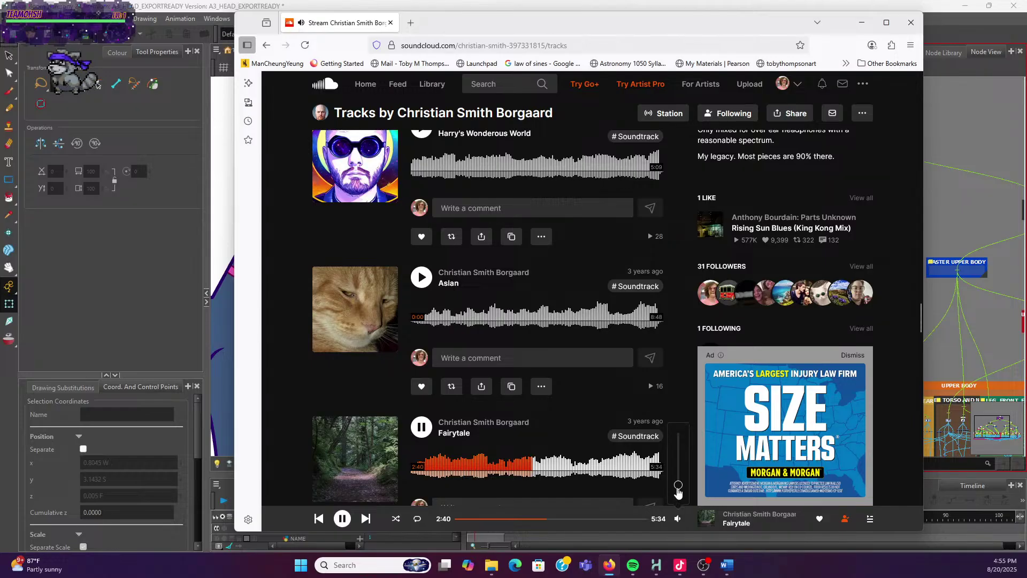
pyautogui.moveTo(678, 490); pyautogui.dragTo(677, 487)
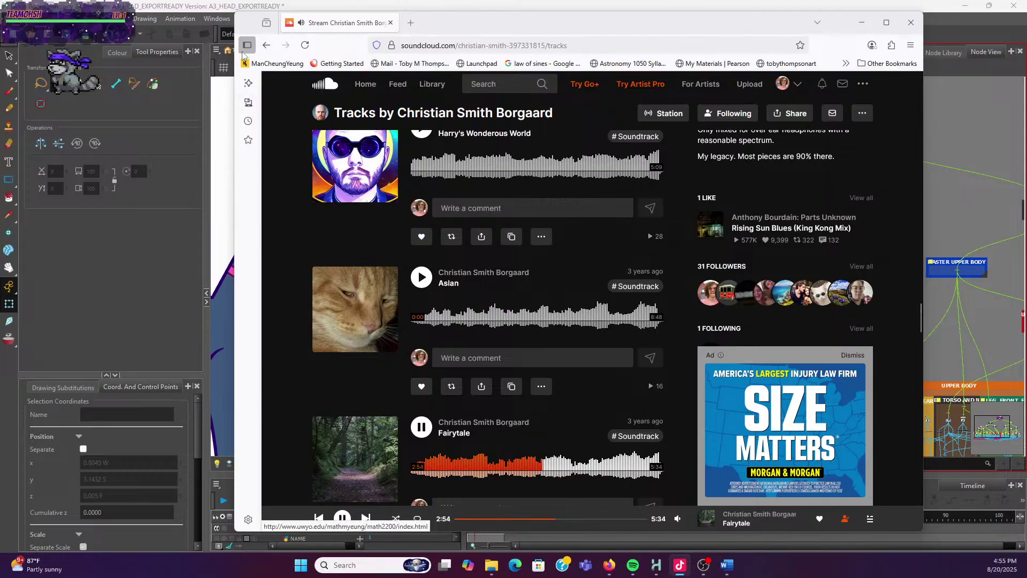
pyautogui.click(228, 8)
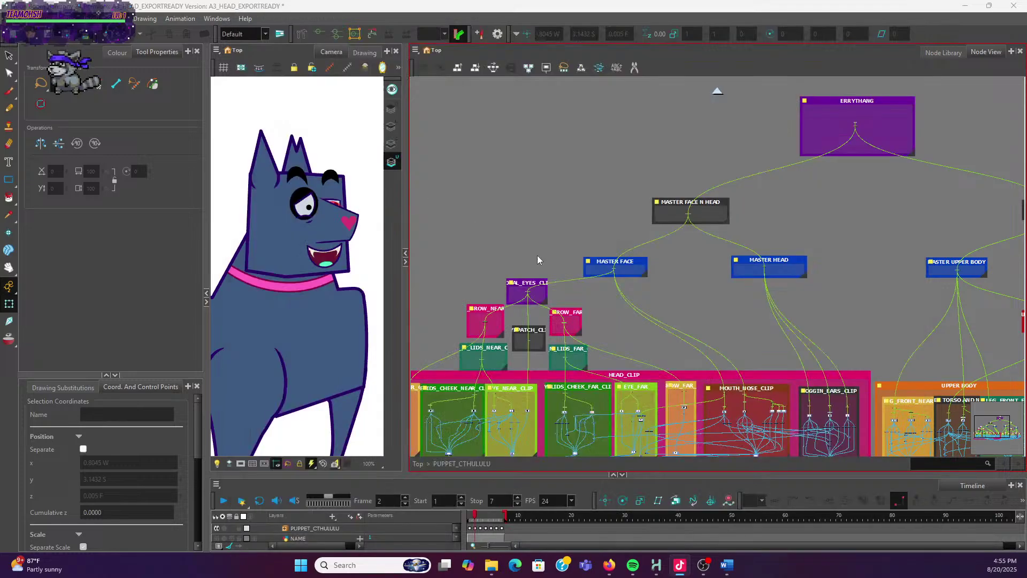
# Review the eye hierarchy beneath MASTER FACE and select the far eye-and-lids group above HEAD_CLIP
pyautogui.scroll(3, 540, 340)
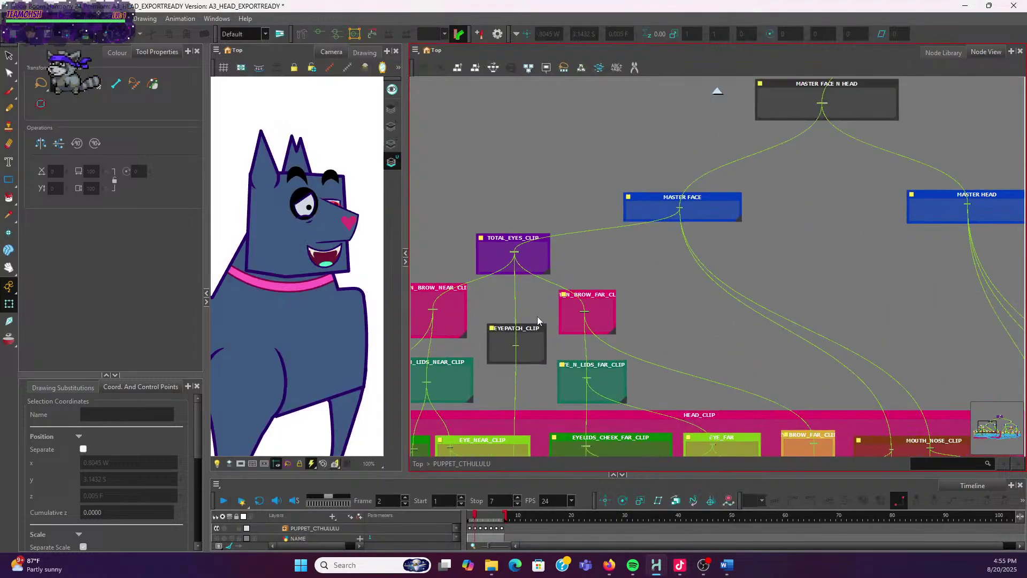
pyautogui.scroll(-5, 538, 321)
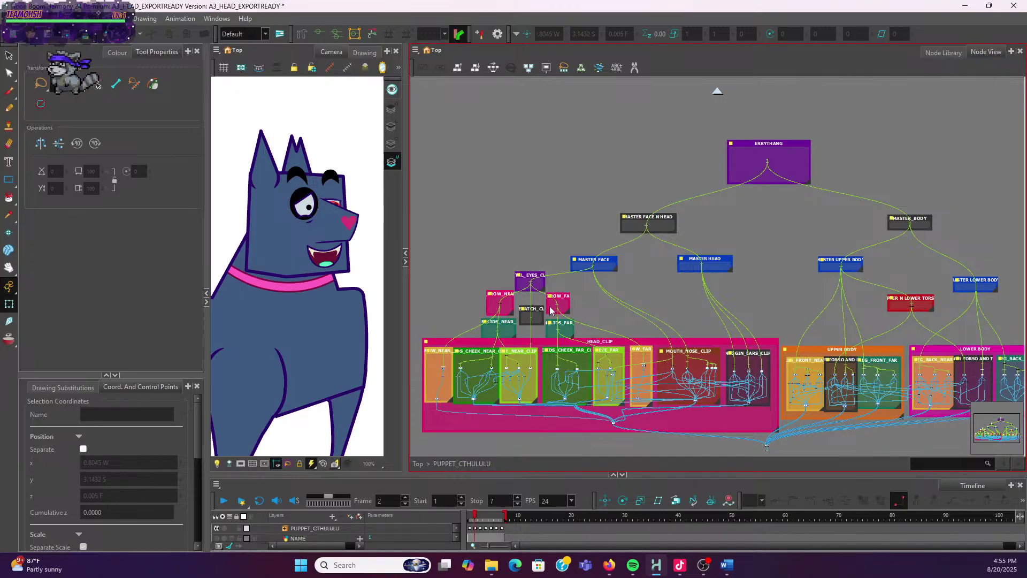
pyautogui.scroll(-1, 551, 310)
pyautogui.scroll(2, 559, 318)
pyautogui.click(570, 327)
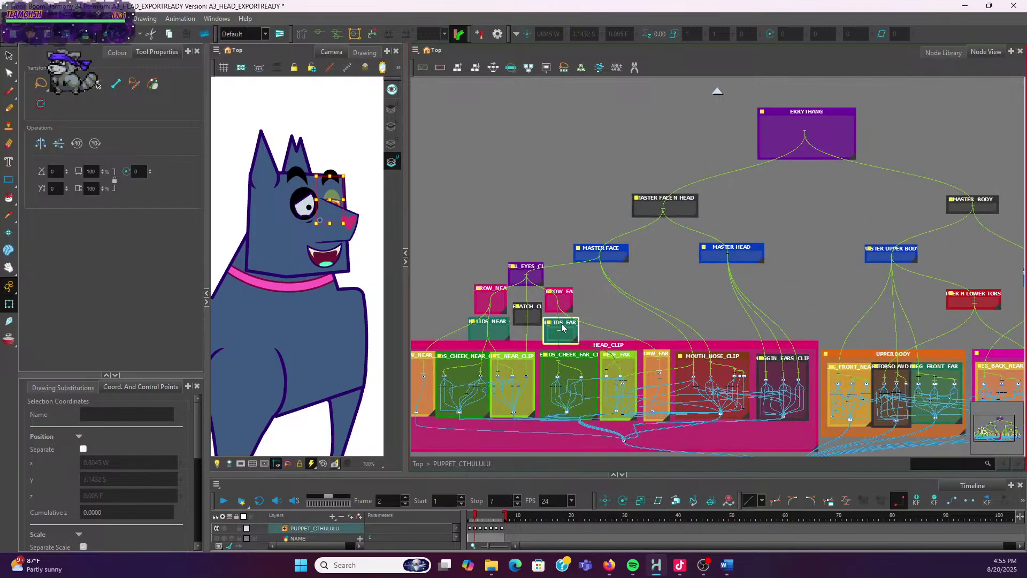
# Switch to the Puppet Update Notes document in Word and colour the "Repeg Eyes" item red
pyautogui.click(731, 567)
pyautogui.scroll(2, 409, 311)
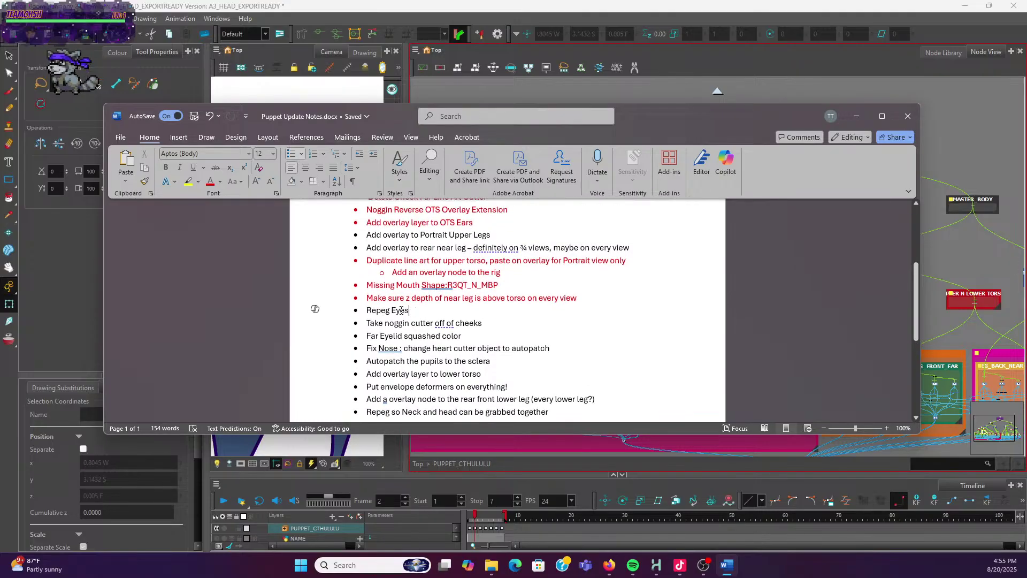
pyautogui.moveTo(401, 311); pyautogui.dragTo(363, 306)
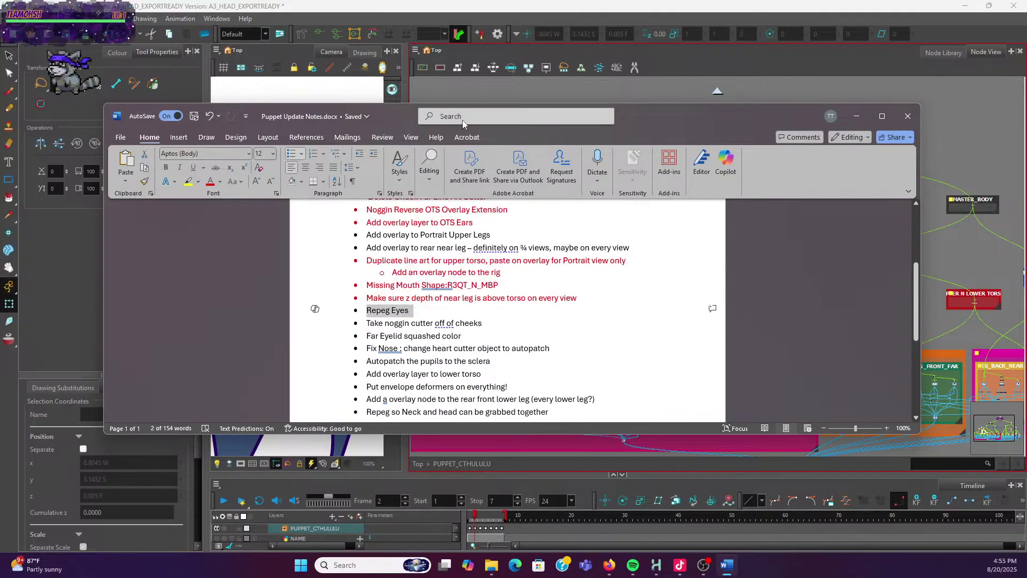
pyautogui.click(211, 182)
# Add a new bullet reading "Clean up spaghetti!" at the end of the notes list
pyautogui.scroll(-2, 535, 321)
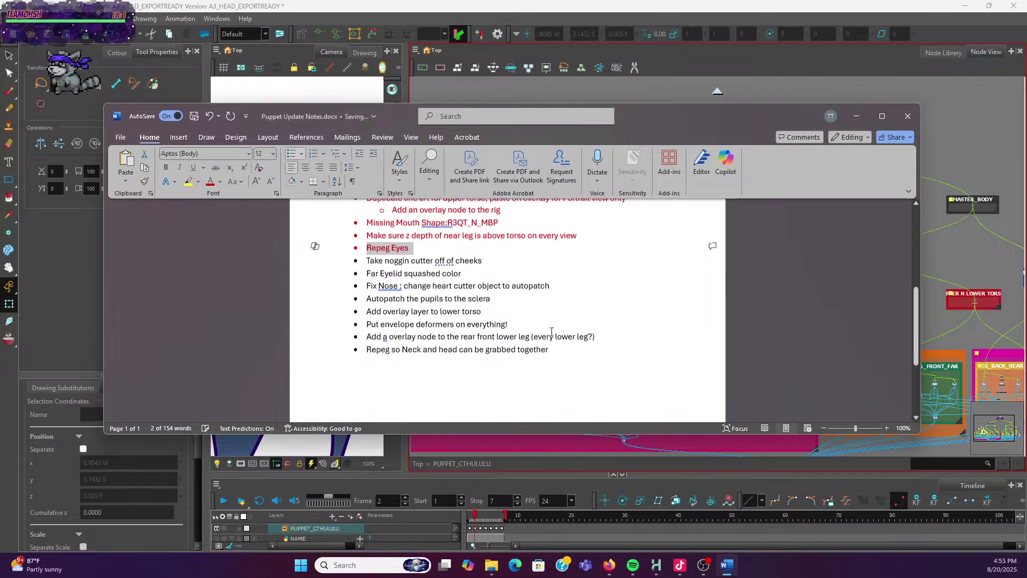
pyautogui.click(562, 330)
pyautogui.press('Return')
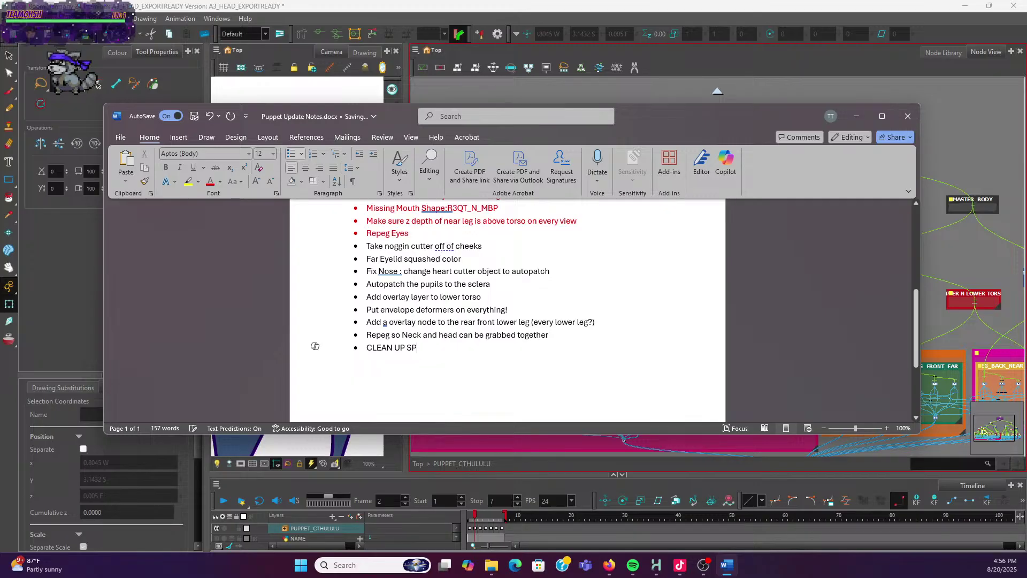
pyautogui.write('CLEAN UP')
pyautogui.press('BackSpace')
pyautogui.press('BackSpace')
pyautogui.press('BackSpace')
pyautogui.press('BackSpace')
pyautogui.press('BackSpace')
pyautogui.press('BackSpace')
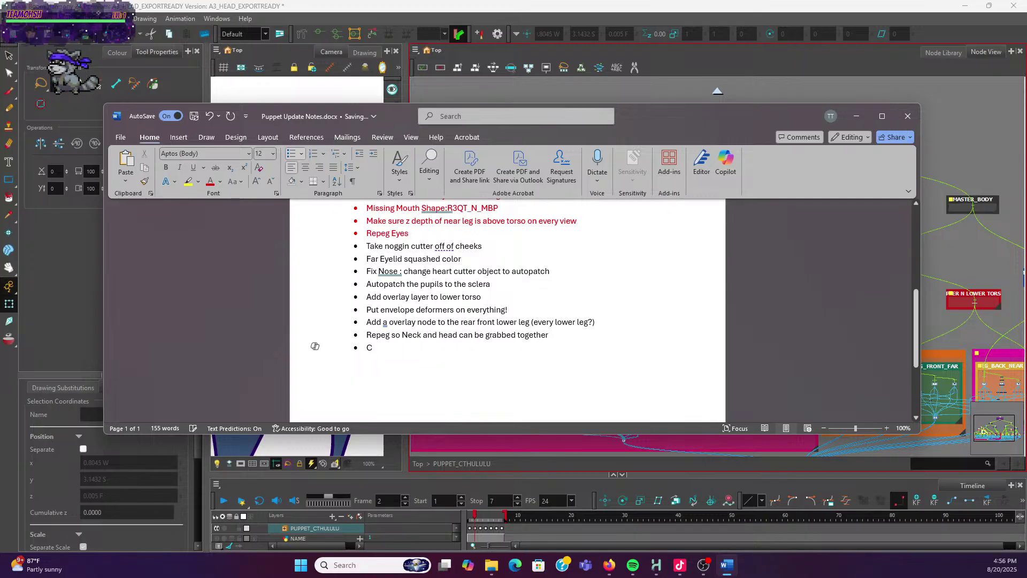
pyautogui.write('ean up spaghetti!')
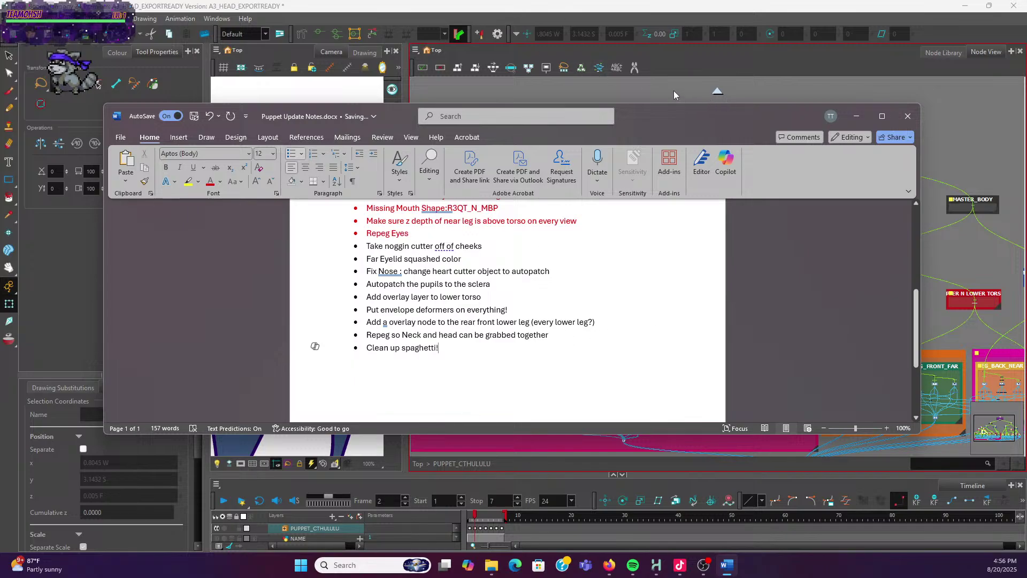
# Return to Harmony and examine the cutter connections crossing the MOUTH_NOSE_CLIP backdrop and the rest of HEAD_CLIP
pyautogui.click(674, 92)
pyautogui.scroll(-3, 695, 241)
pyautogui.moveTo(711, 306); pyautogui.dragTo(699, 227)
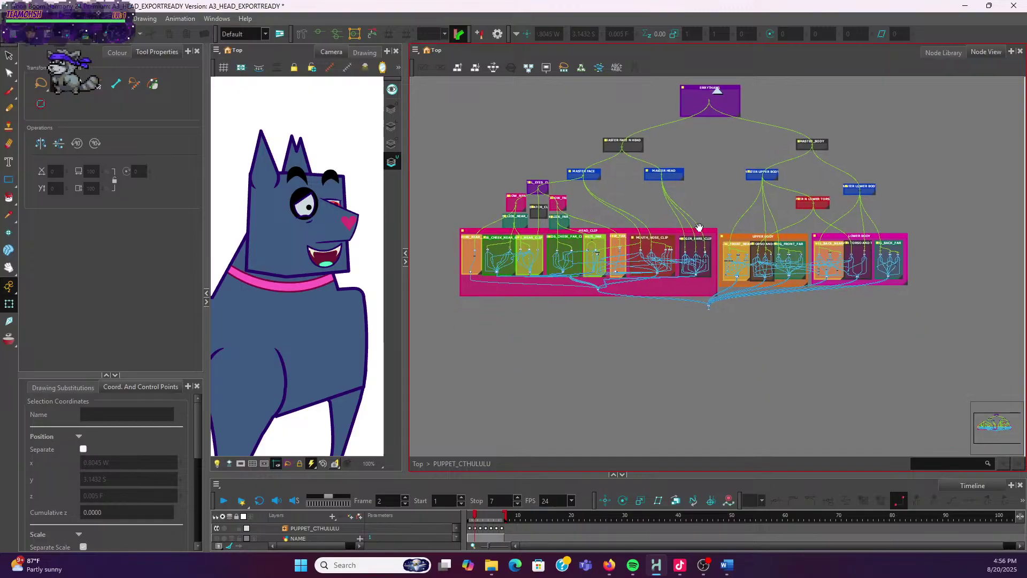
pyautogui.scroll(8, 699, 227)
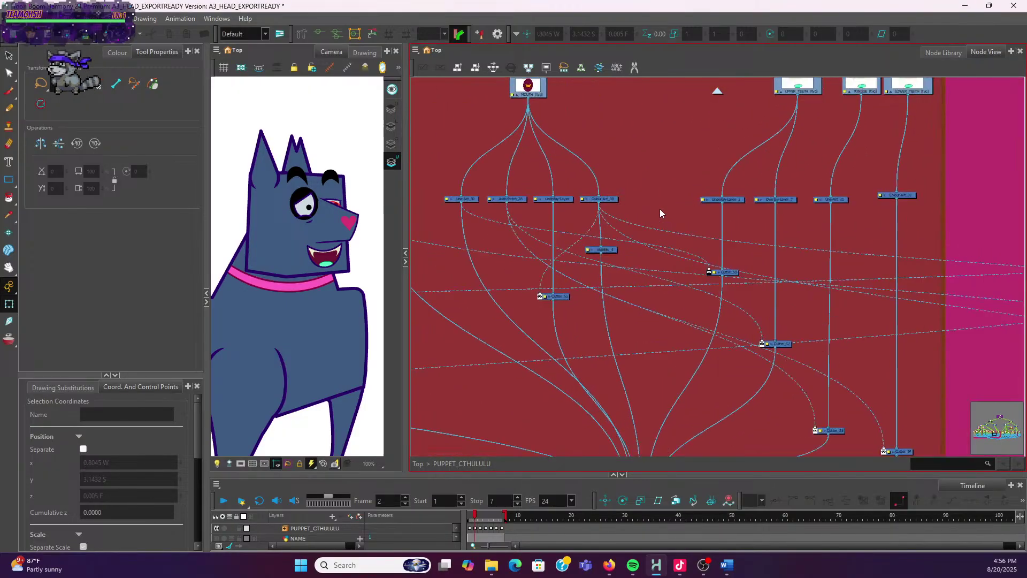
pyautogui.scroll(5, 659, 208)
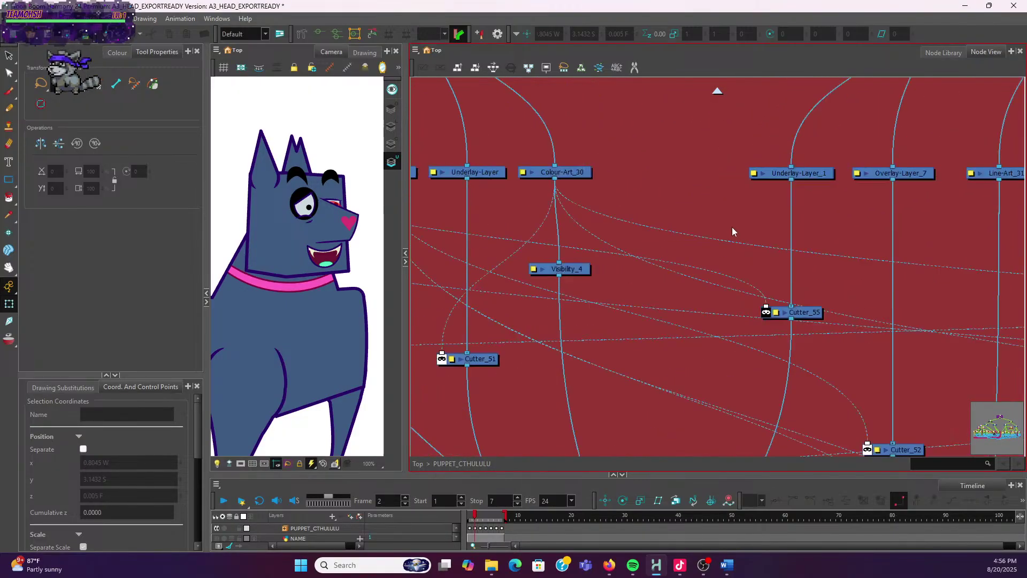
pyautogui.scroll(-8, 732, 231)
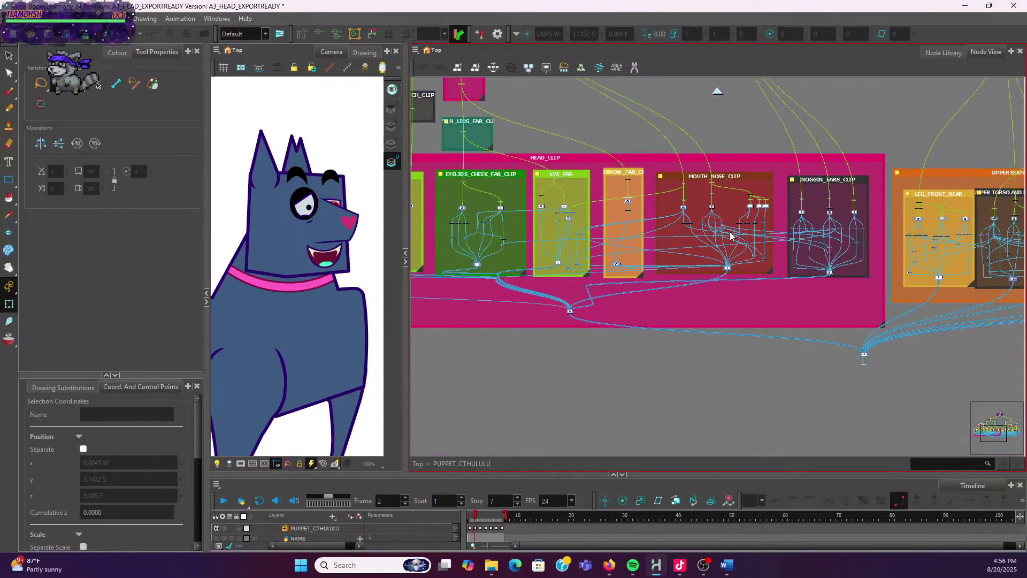
pyautogui.moveTo(580, 273); pyautogui.dragTo(664, 438)
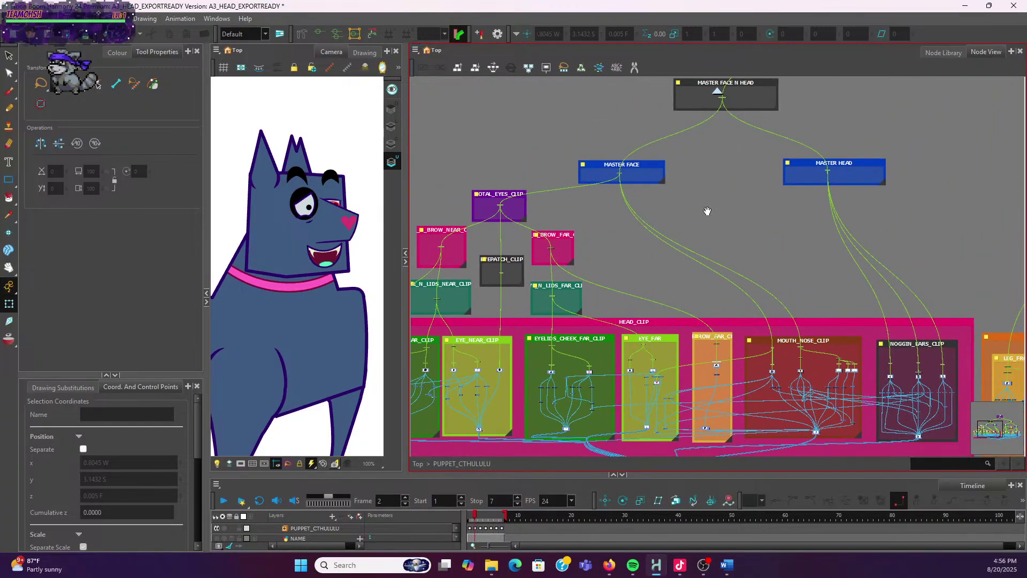
# Read through the whole Puppet Update Notes list in Word for outstanding fixes, and return to Harmony's node network
pyautogui.click(727, 564)
pyautogui.scroll(2, 462, 359)
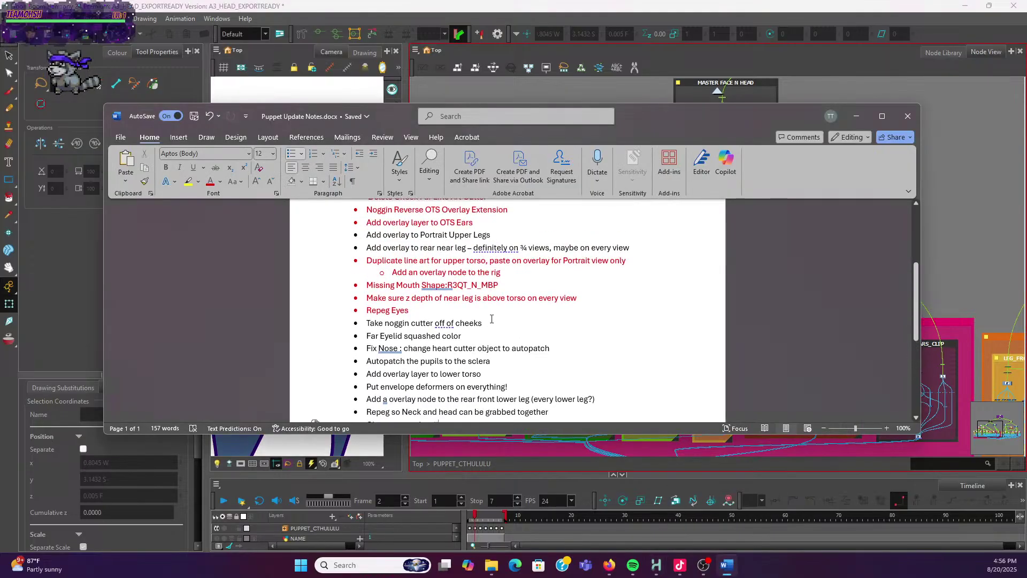
pyautogui.scroll(1, 518, 298)
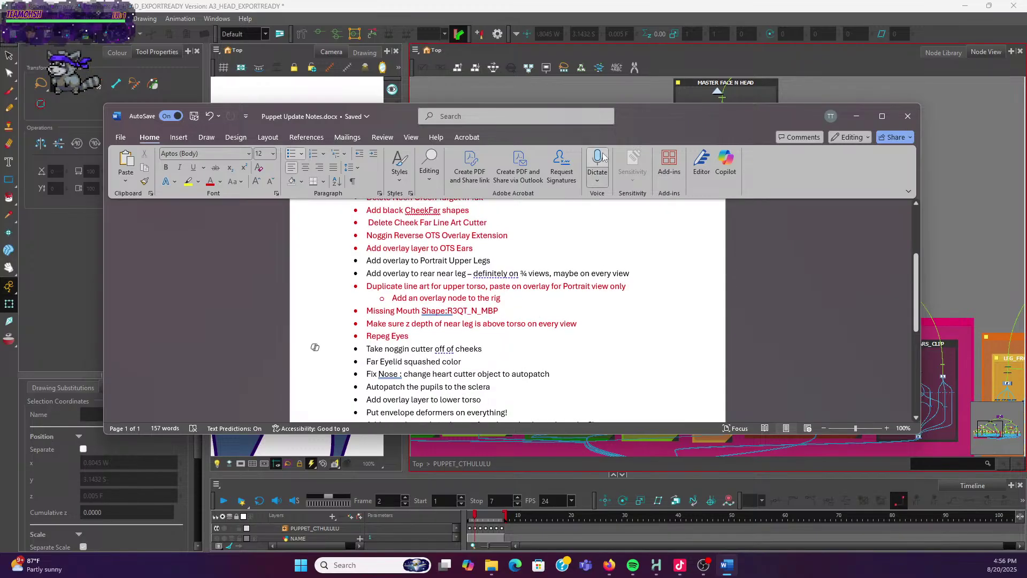
pyautogui.scroll(-2, 523, 332)
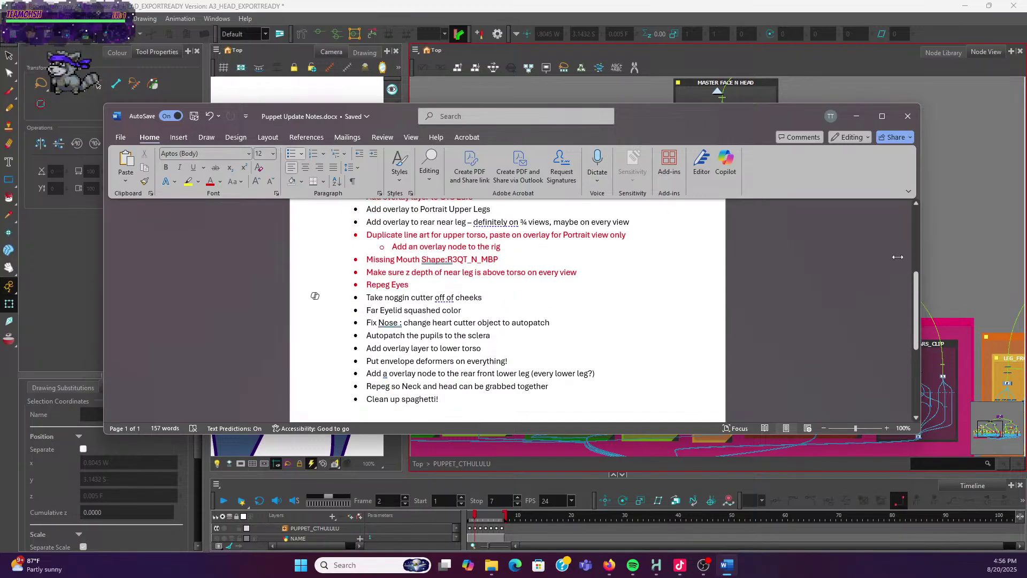
pyautogui.scroll(6, 855, 241)
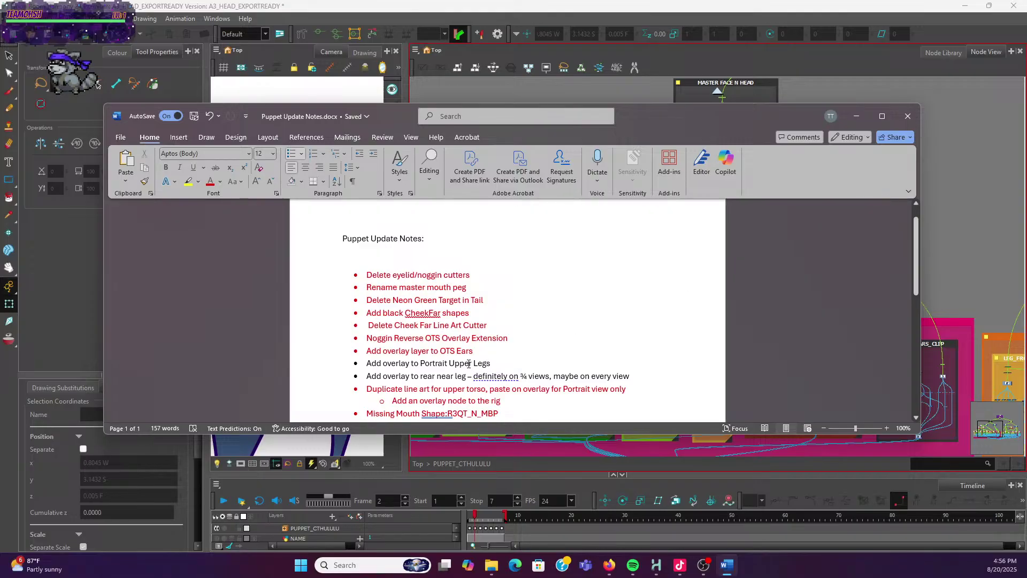
pyautogui.scroll(-6, 469, 364)
pyautogui.click(959, 230)
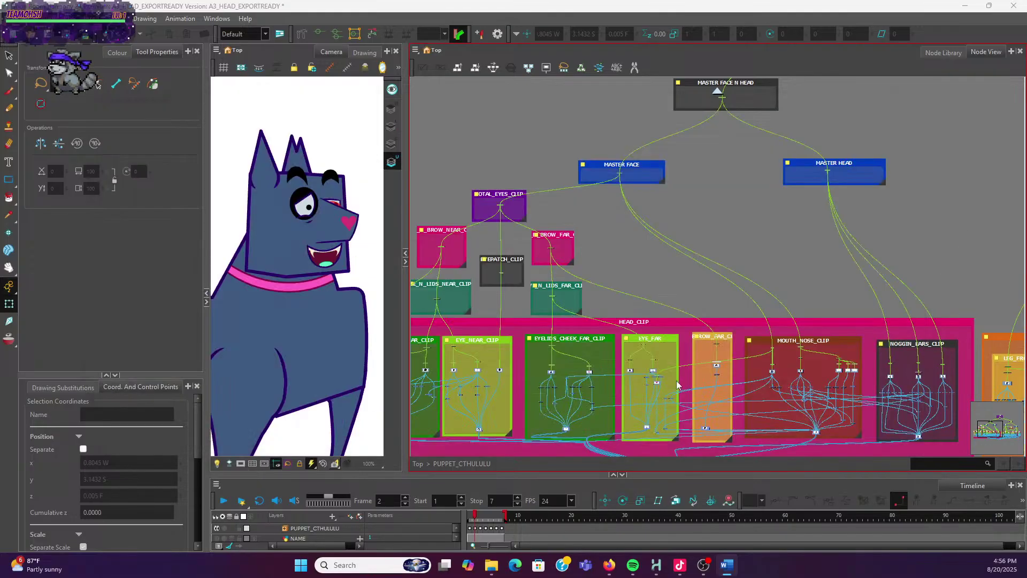
# Examine the cutter and opacity connections of the near top eyelid and near cheek inside the EYELIDS_CHEEK_NEAR_CLIP backdrop
pyautogui.scroll(5, 806, 281)
pyautogui.scroll(4, 806, 281)
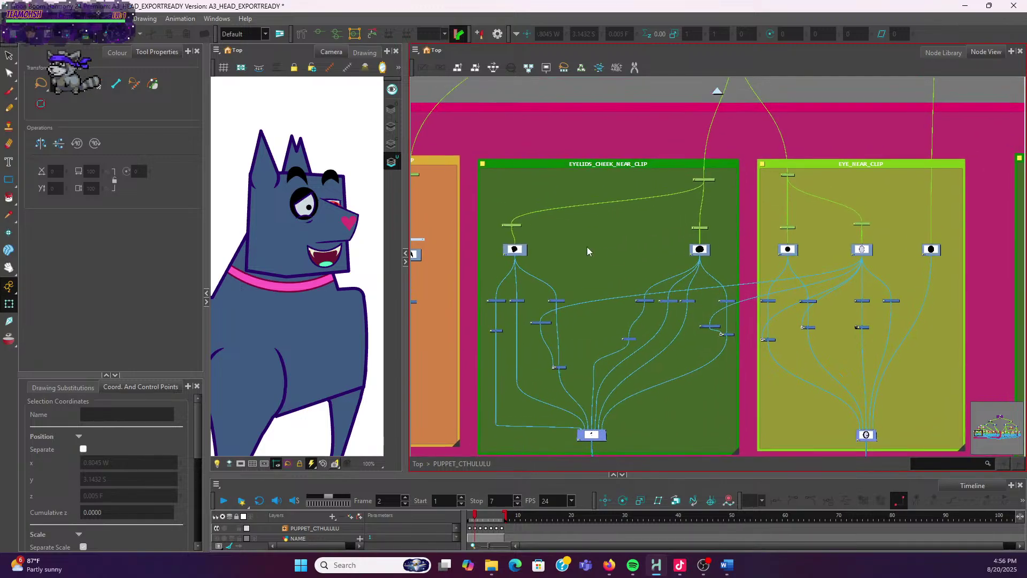
pyautogui.scroll(4, 532, 241)
pyautogui.moveTo(607, 339); pyautogui.dragTo(608, 211)
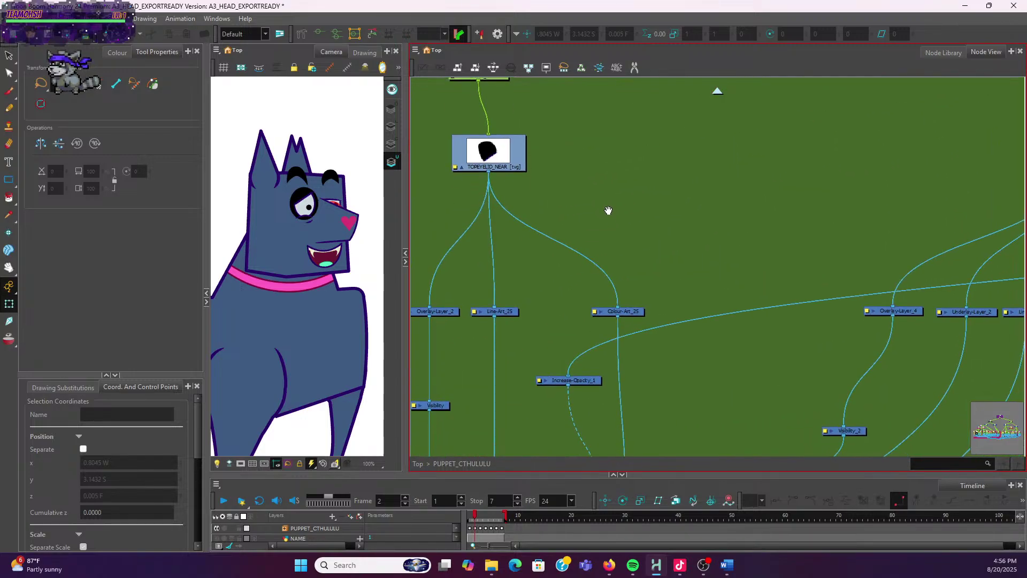
pyautogui.scroll(-2, 612, 229)
pyautogui.scroll(1, 626, 255)
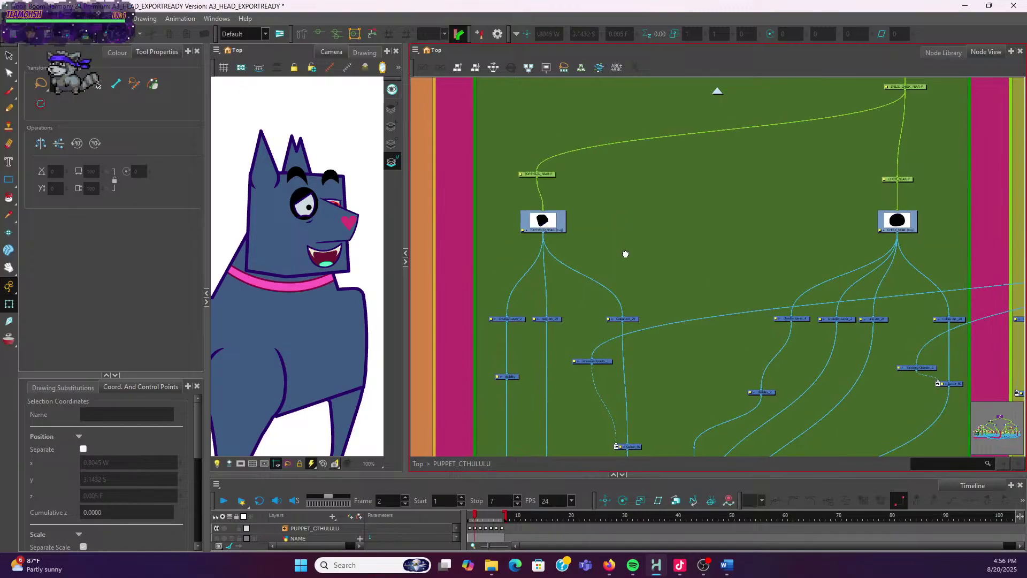
pyautogui.hscroll(5, 688, 231)
pyautogui.scroll(3, 686, 310)
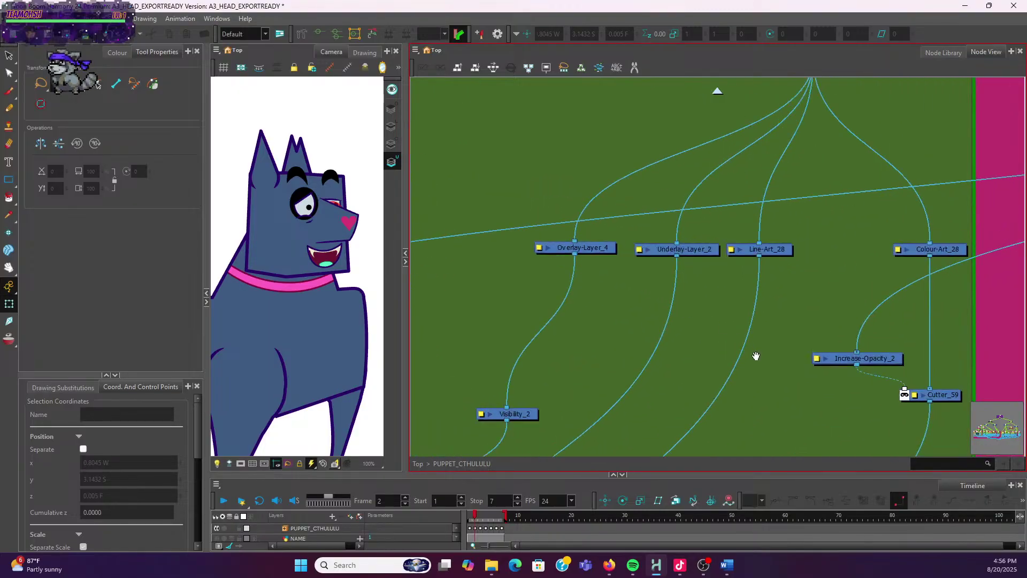
pyautogui.moveTo(754, 356); pyautogui.dragTo(614, 316)
pyautogui.scroll(-2, 730, 320)
pyautogui.scroll(-2, 760, 327)
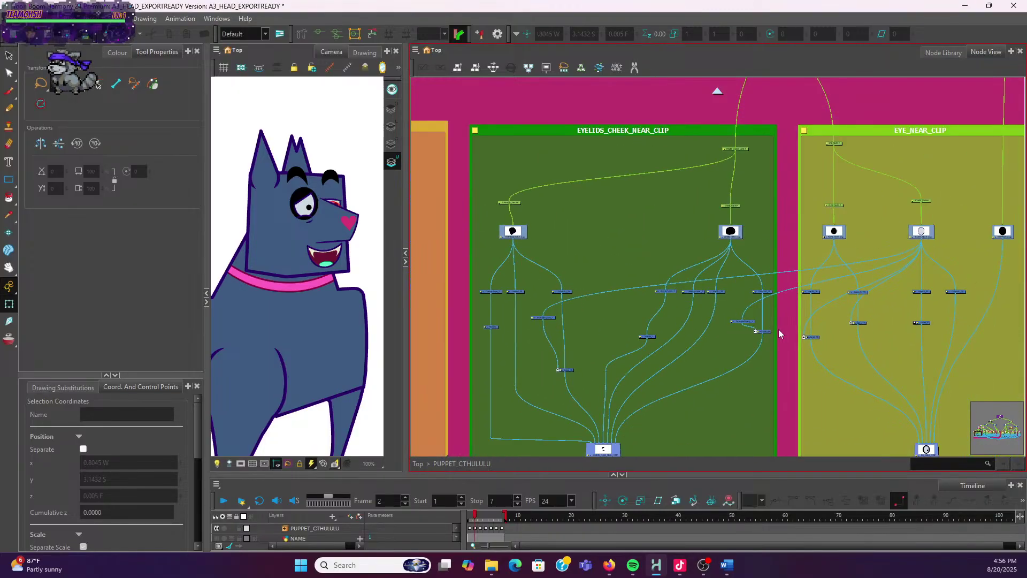
pyautogui.scroll(-2, 770, 334)
pyautogui.moveTo(701, 340); pyautogui.dragTo(747, 327)
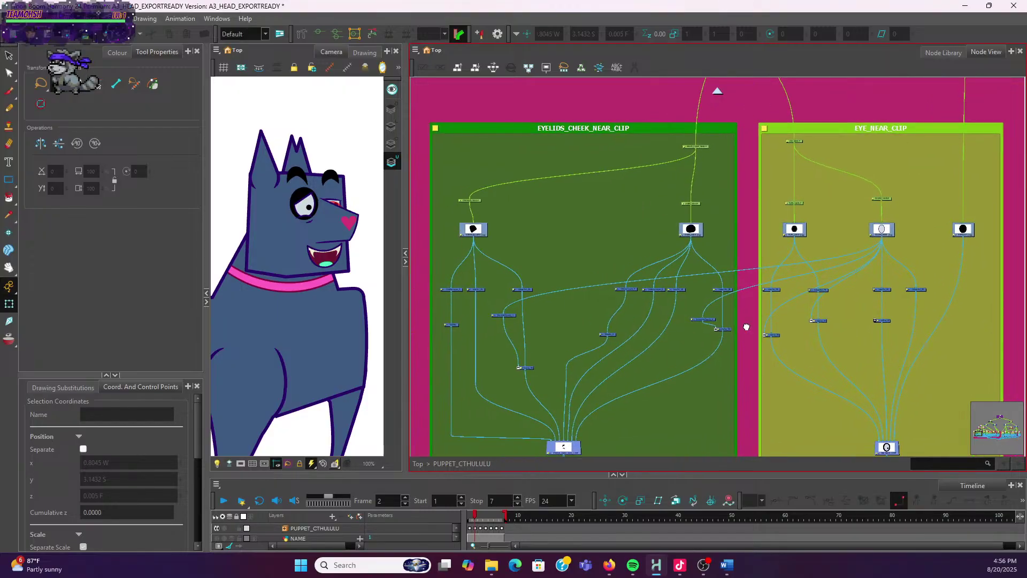
pyautogui.scroll(4, 666, 269)
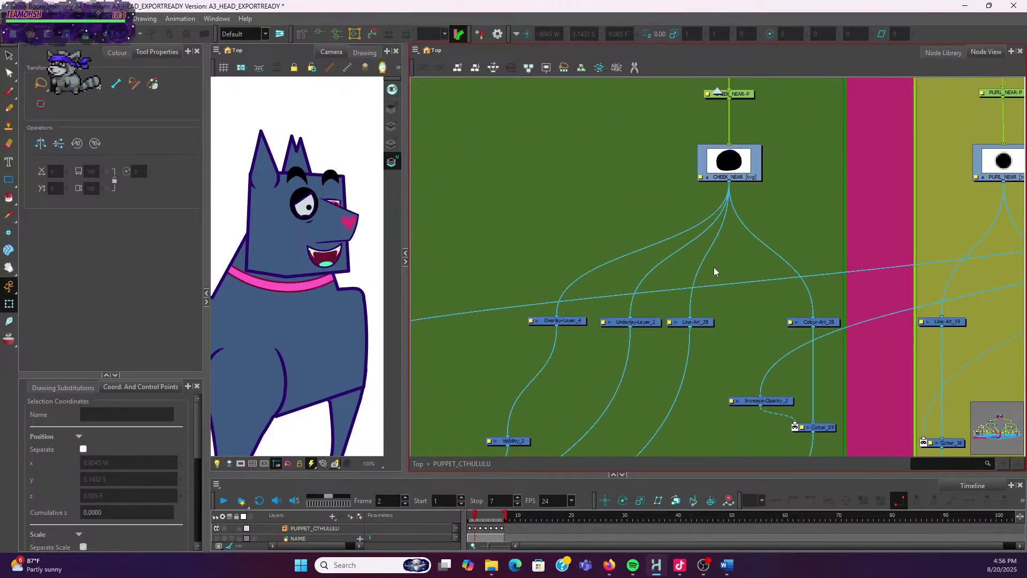
pyautogui.scroll(-4, 713, 326)
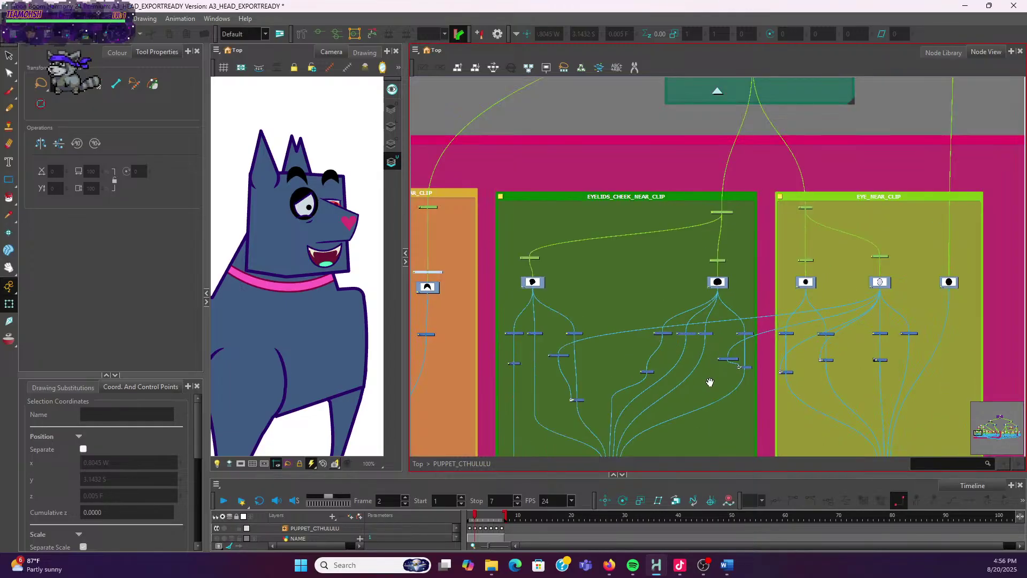
pyautogui.moveTo(711, 378); pyautogui.dragTo(710, 291)
pyautogui.scroll(-3, 725, 310)
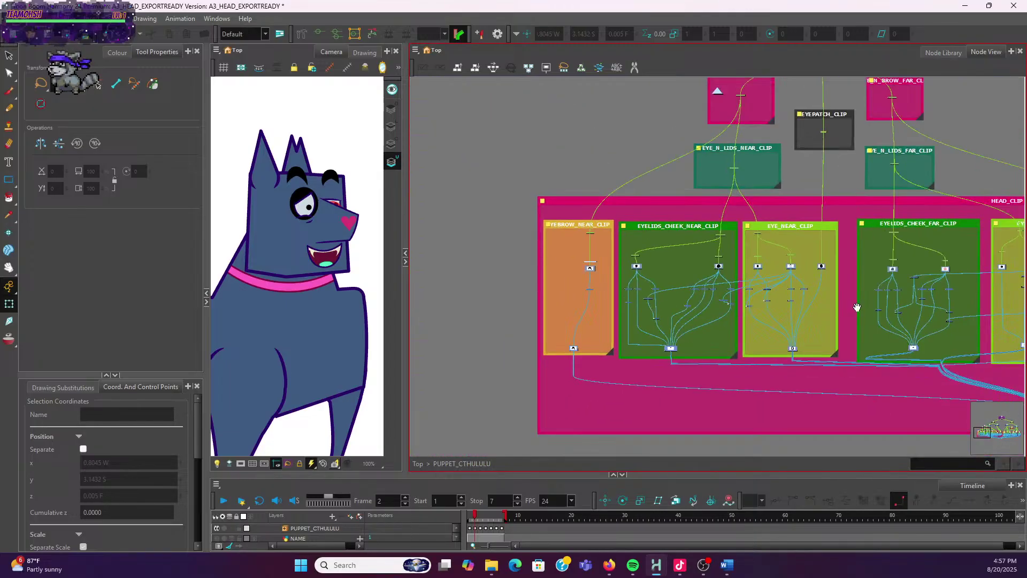
# Examine the cutter connections of the far top eyelid and far cheek inside the EYELIDS_CHEEK_FAR_CLIP backdrop
pyautogui.moveTo(970, 301); pyautogui.dragTo(743, 332)
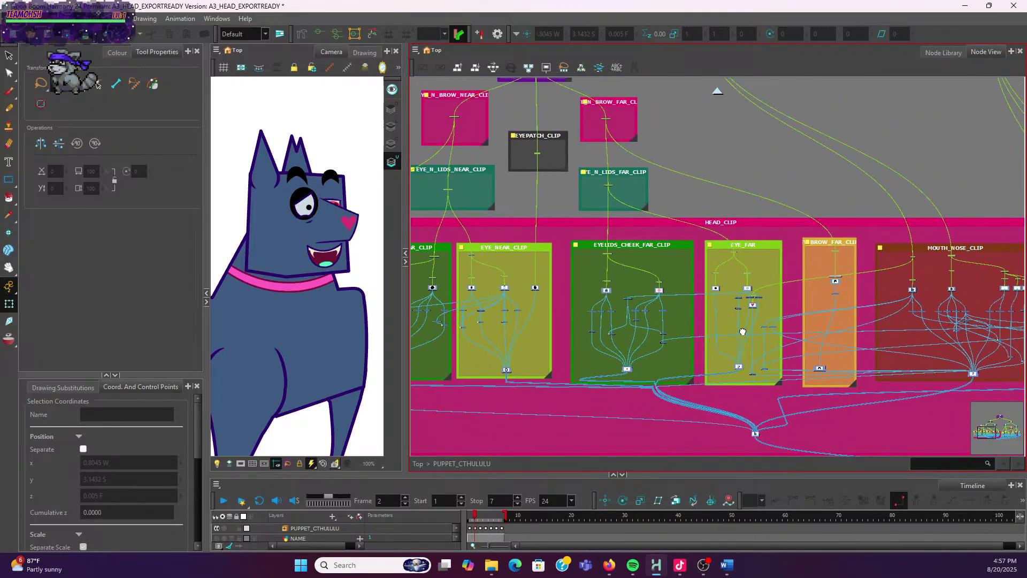
pyautogui.scroll(5, 585, 303)
pyautogui.moveTo(706, 396); pyautogui.dragTo(608, 351)
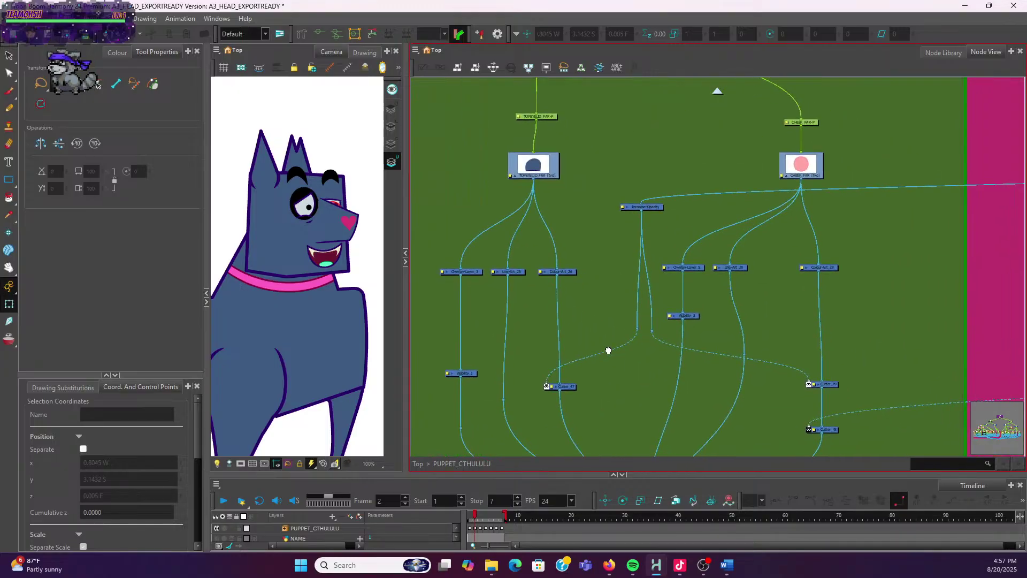
pyautogui.scroll(-3, 760, 381)
pyautogui.scroll(3, 683, 374)
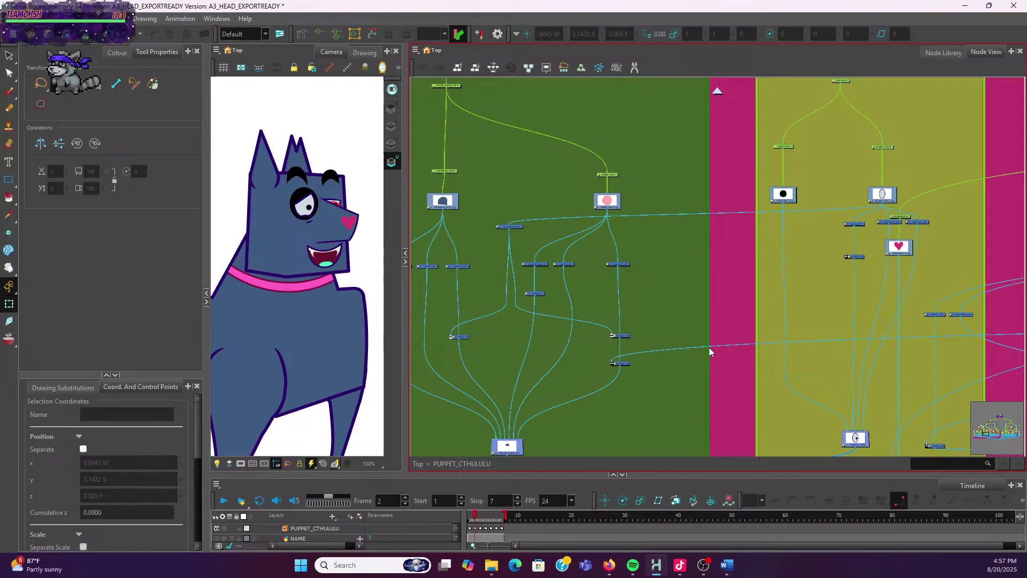
# Trace the Cutter_48 matte connection from EYELIDS_CHEEK_FAR_CLIP across HEAD_CLIP to the noggin's nodes
pyautogui.scroll(-5, 718, 350)
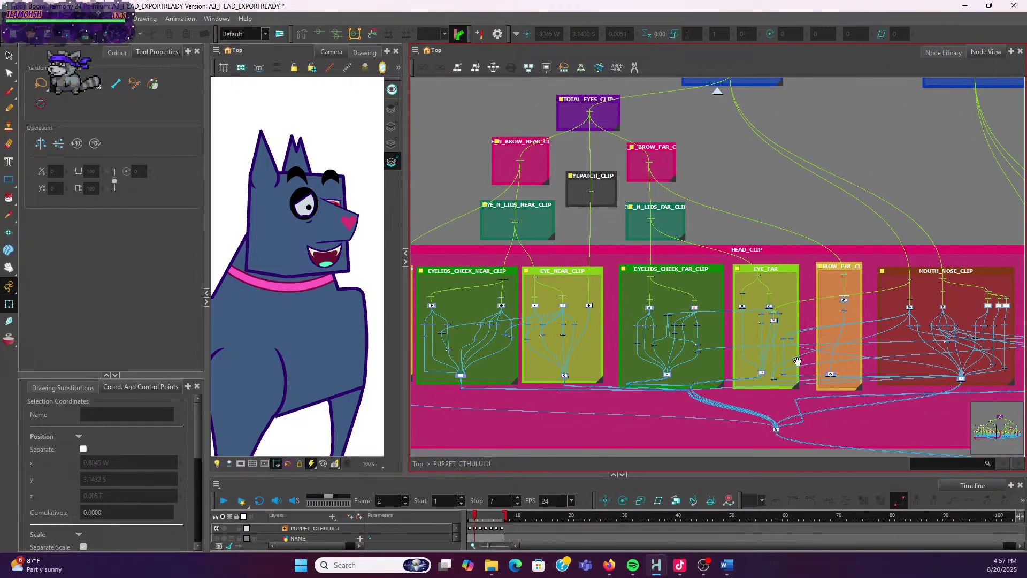
pyautogui.scroll(1, 683, 355)
pyautogui.scroll(5, 683, 355)
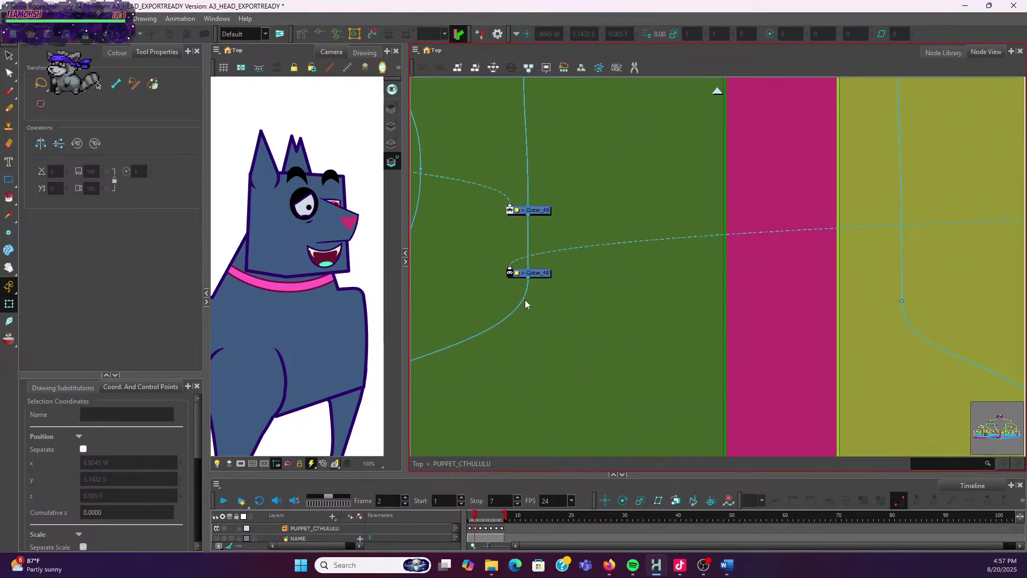
pyautogui.scroll(-5, 543, 258)
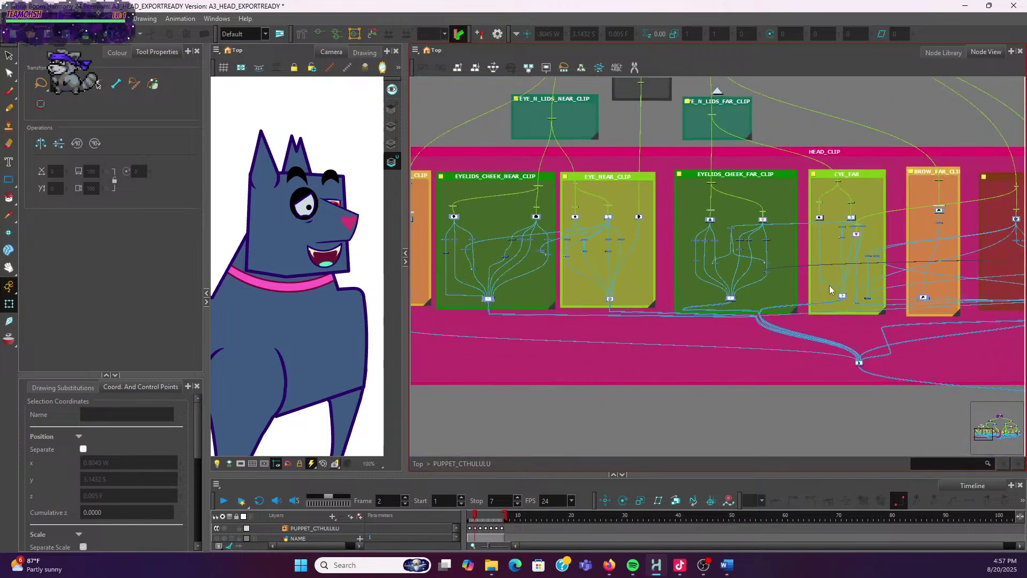
pyautogui.scroll(5, 884, 299)
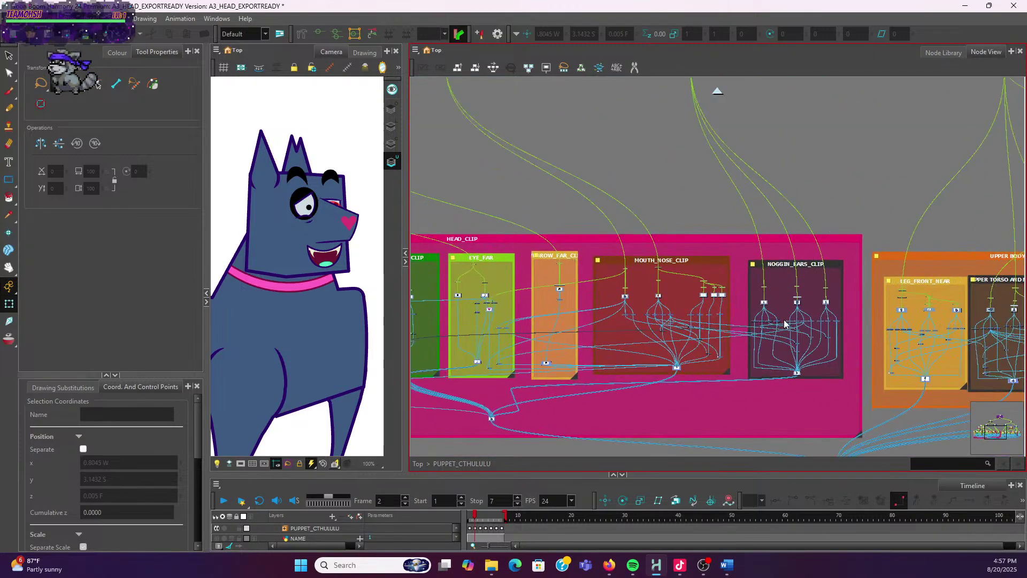
pyautogui.scroll(4, 788, 325)
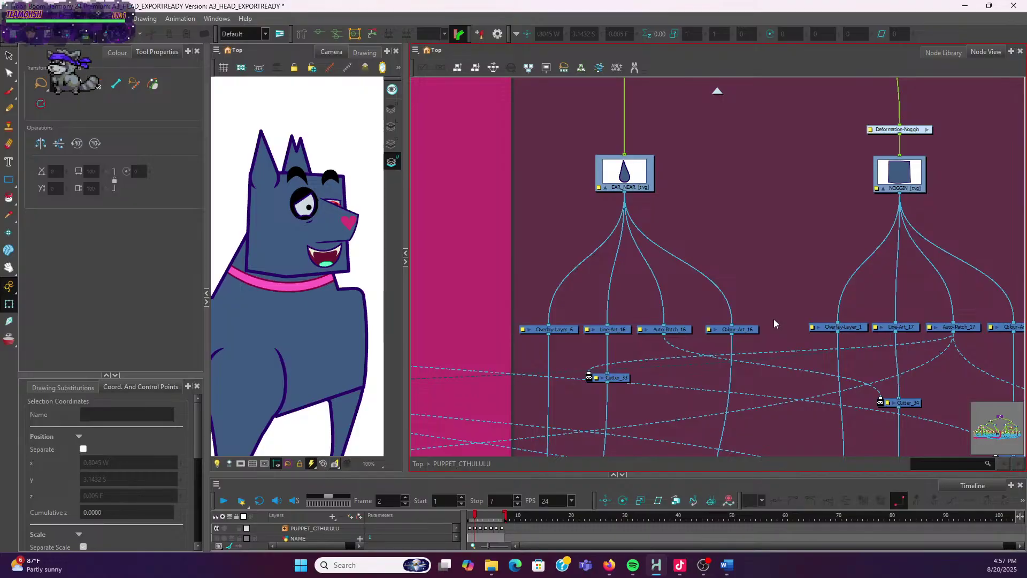
pyautogui.scroll(-5, 774, 326)
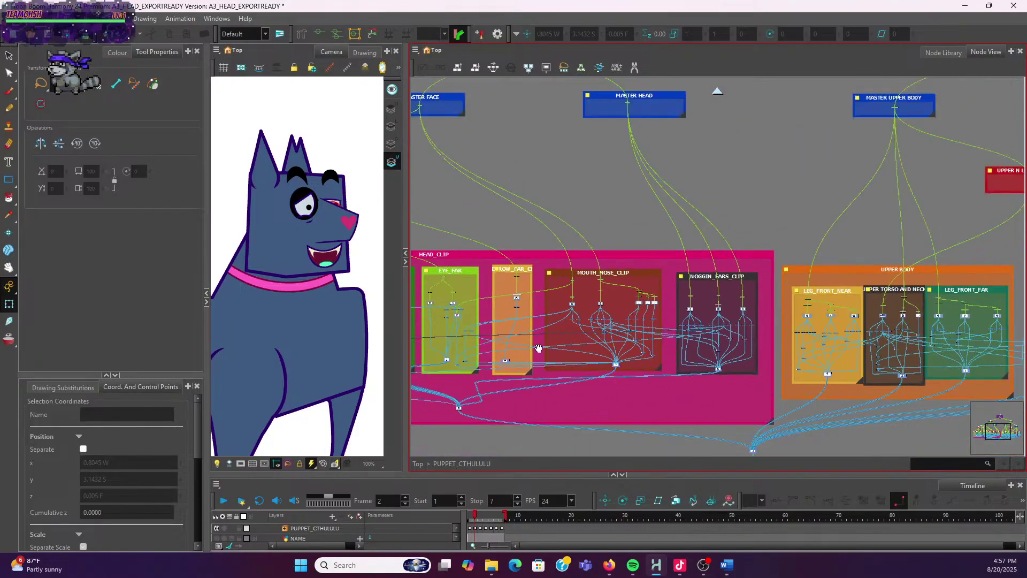
pyautogui.moveTo(539, 348); pyautogui.dragTo(706, 317)
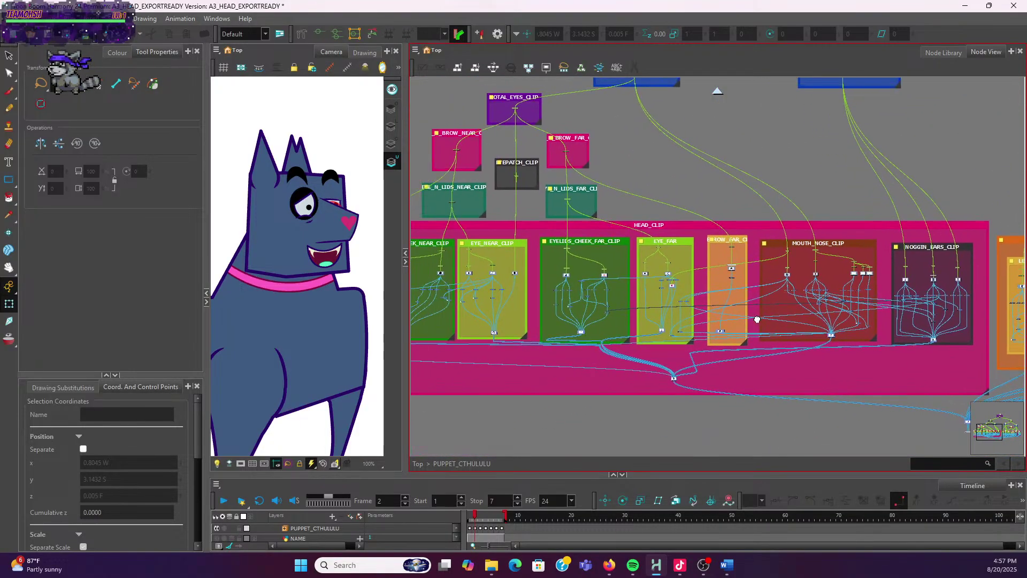
pyautogui.scroll(3, 638, 334)
pyautogui.scroll(10, 638, 334)
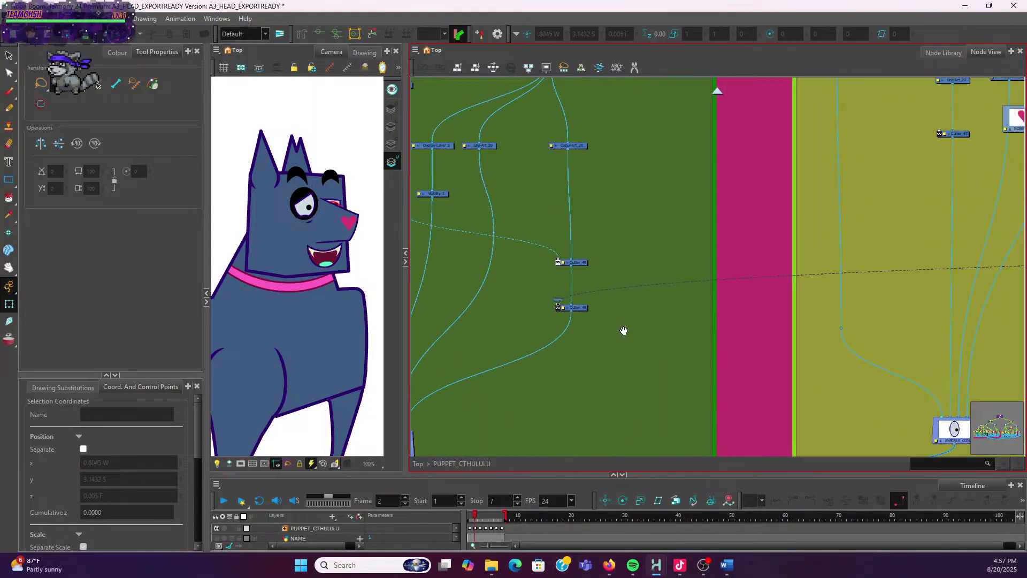
pyautogui.click(582, 313)
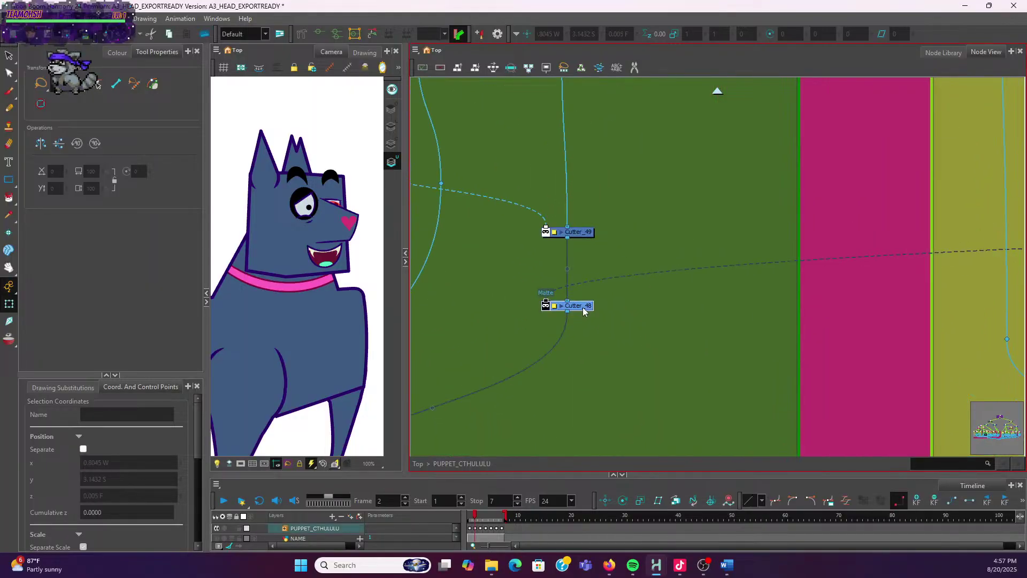
pyautogui.scroll(-10, 636, 248)
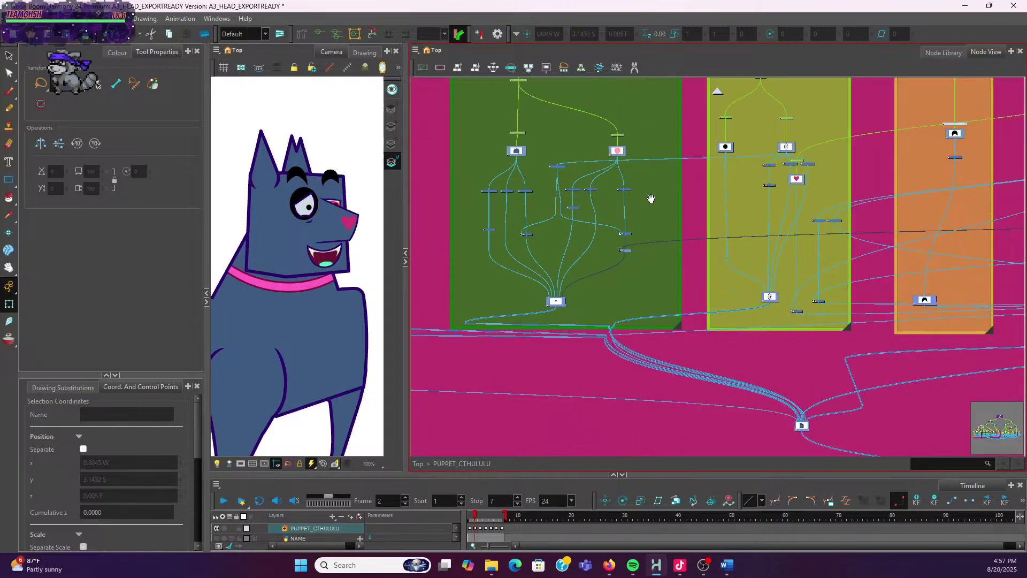
pyautogui.moveTo(651, 200); pyautogui.dragTo(634, 297)
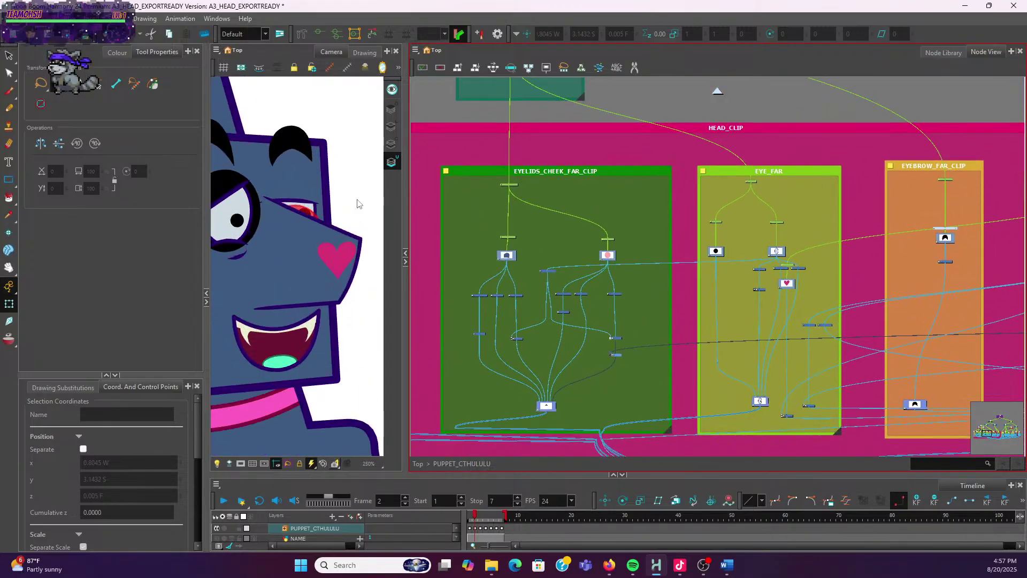
# Swap the far cheek to its black 06_NEUTRAL drawing and shift it outward over the head's edge to test the cutter
pyautogui.scroll(1, 359, 204)
pyautogui.scroll(1, 344, 214)
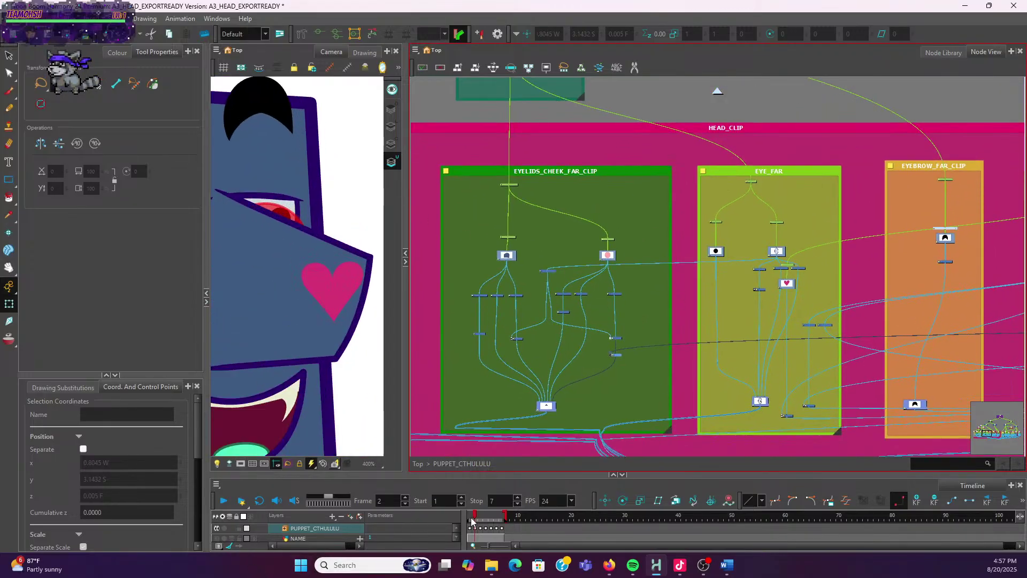
pyautogui.click(297, 225)
pyautogui.click(63, 387)
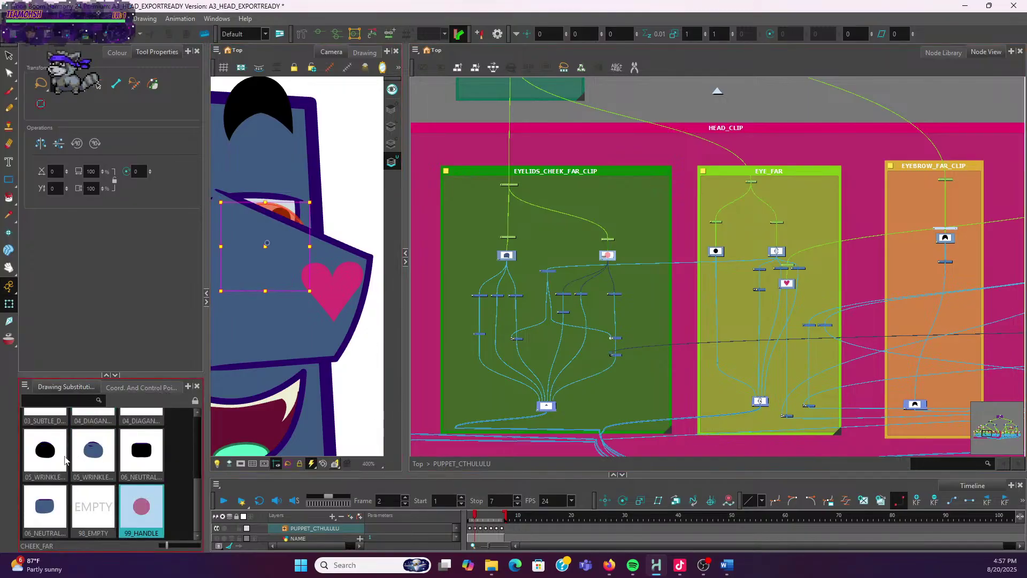
pyautogui.click(141, 452)
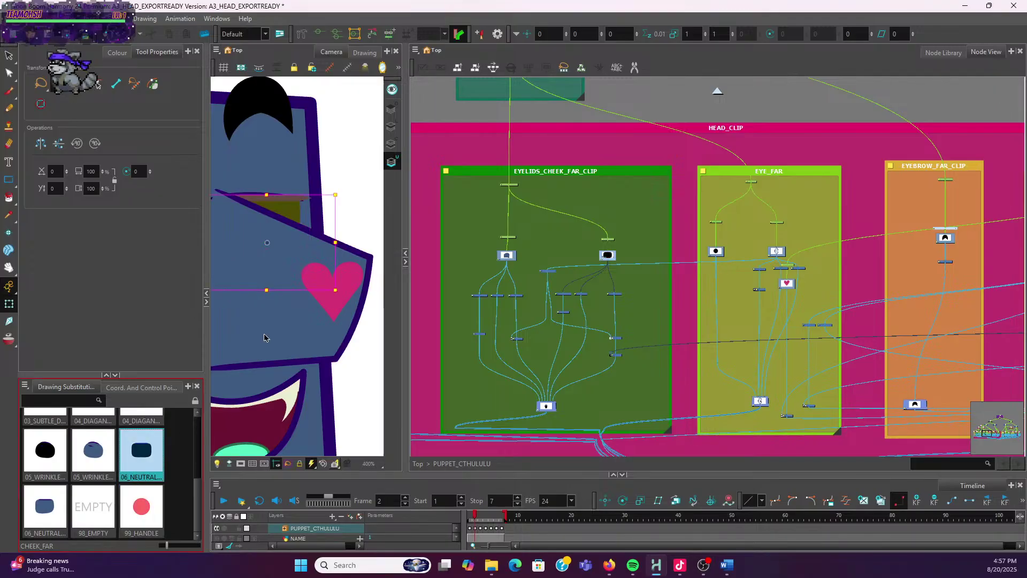
pyautogui.moveTo(283, 219)
pyautogui.mouseDown()
pyautogui.moveTo(370, 211)
pyautogui.moveTo(311, 206)
pyautogui.moveTo(313, 179)
pyautogui.moveTo(317, 221)
pyautogui.mouseUp()
# Delete Cutter_48, the noggin cutter below the far cheek in EYELIDS_CHEEK_FAR_CLIP
pyautogui.scroll(3, 587, 389)
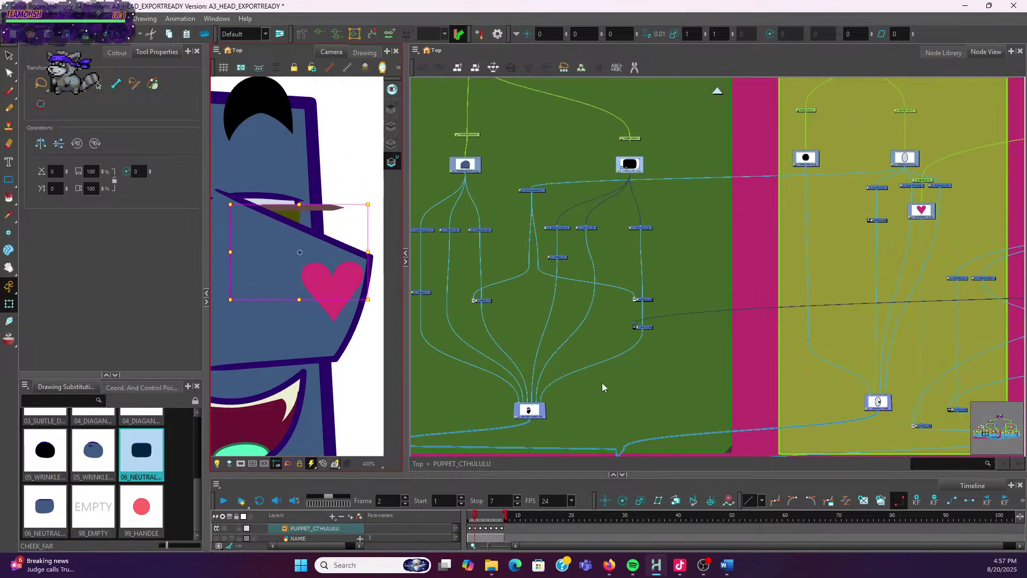
pyautogui.click(649, 331)
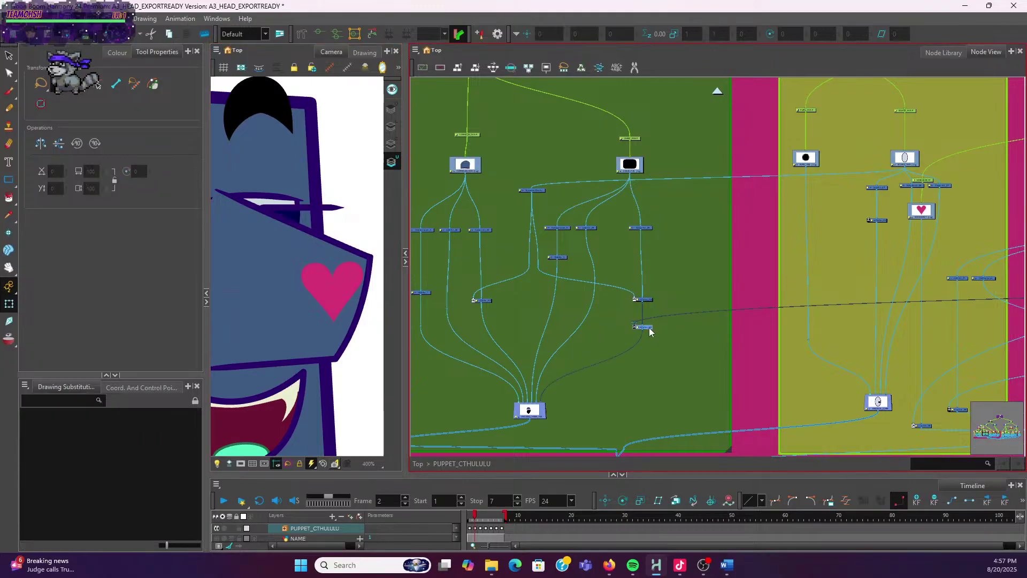
pyautogui.click(626, 349)
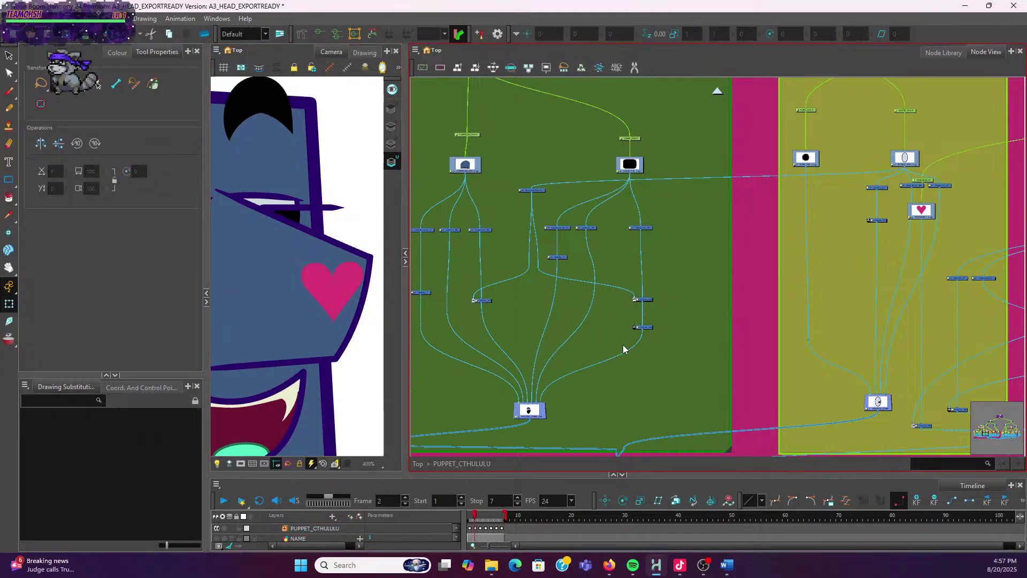
pyautogui.click(651, 327)
pyautogui.press('Delete')
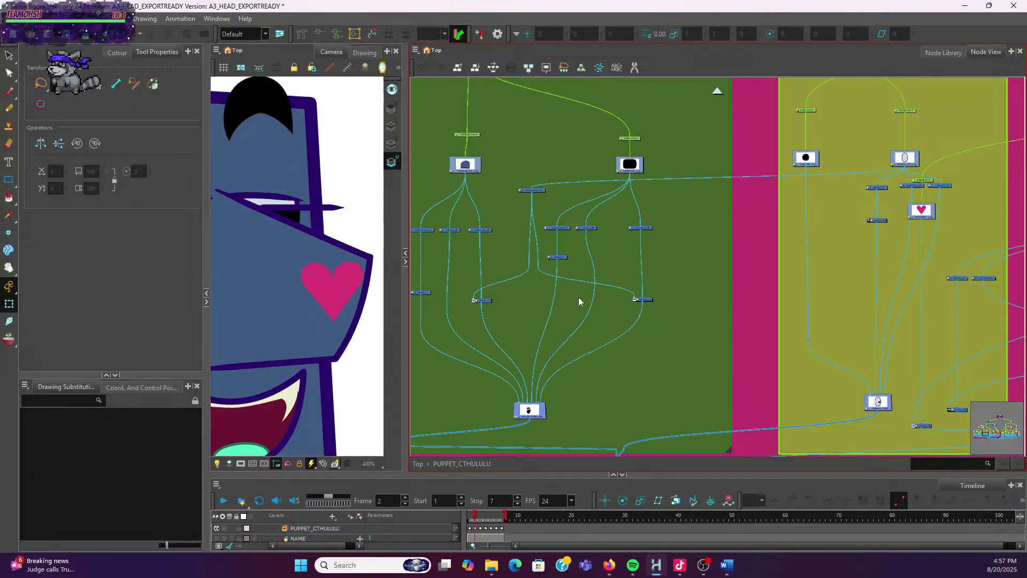
# Swap the far cheek to the blue 03_SUBTLE drawing and reposition it under the far eye
pyautogui.click(292, 214)
pyautogui.click(284, 257)
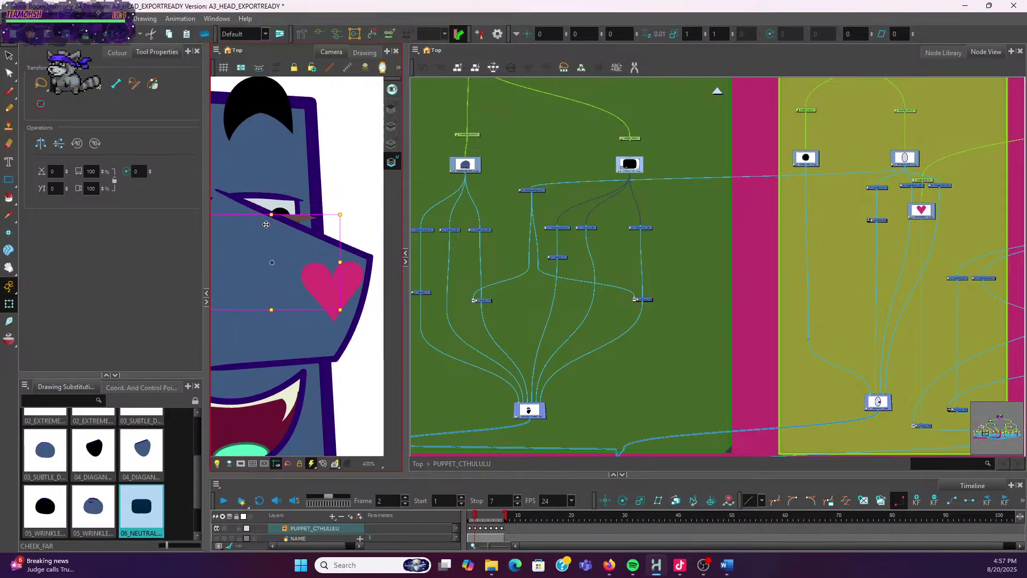
pyautogui.click(45, 452)
pyautogui.moveTo(270, 291)
pyautogui.mouseDown()
pyautogui.moveTo(297, 257)
pyautogui.moveTo(267, 260)
pyautogui.moveTo(281, 250)
pyautogui.mouseUp()
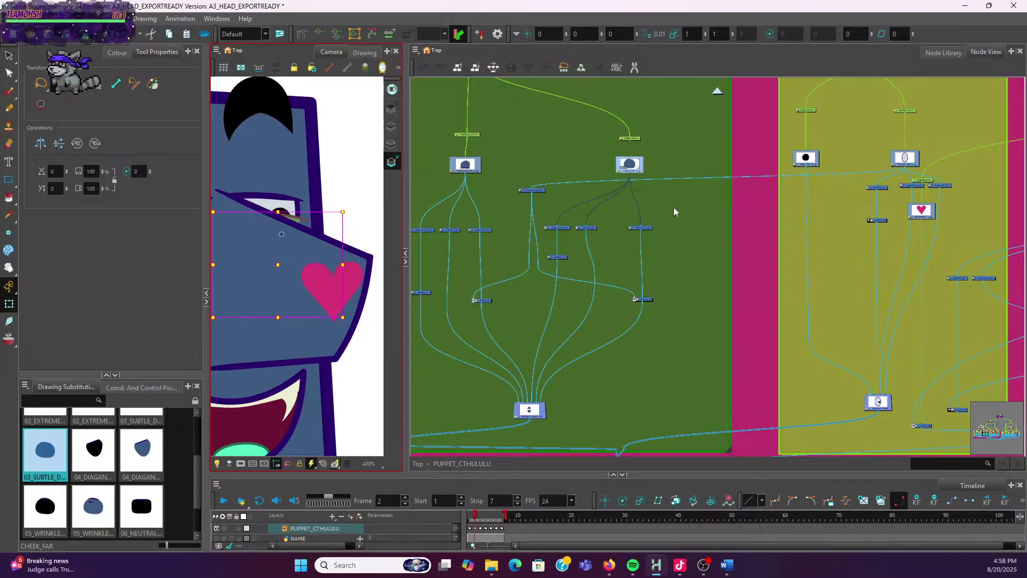
pyautogui.scroll(-3, 695, 264)
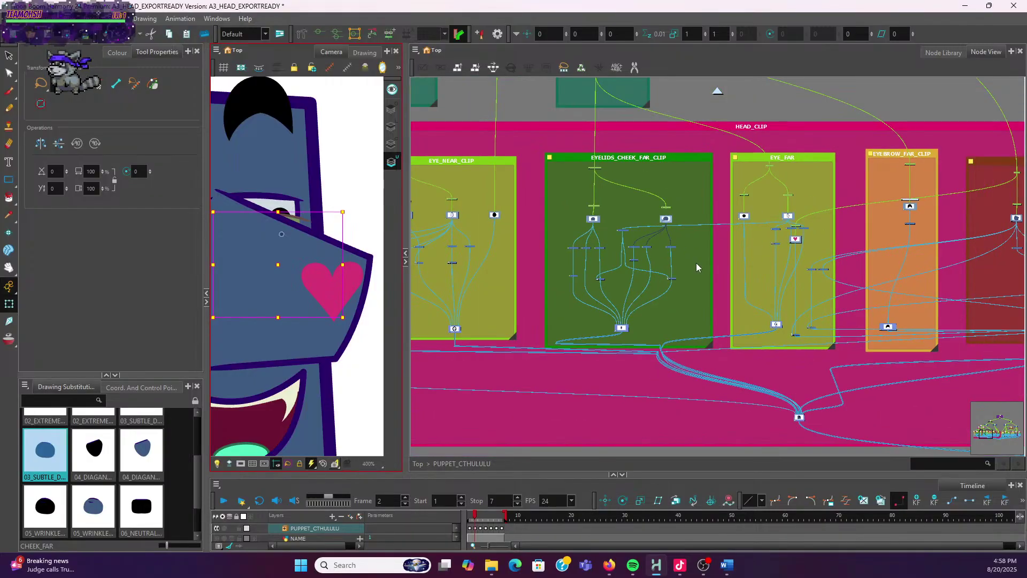
# Switch to the Word notes, colour the "Take noggin cutter off of cheeks" item red, and select the "Far Eyelid squashed color" item
pyautogui.click(726, 564)
pyautogui.tripleClick(455, 297)
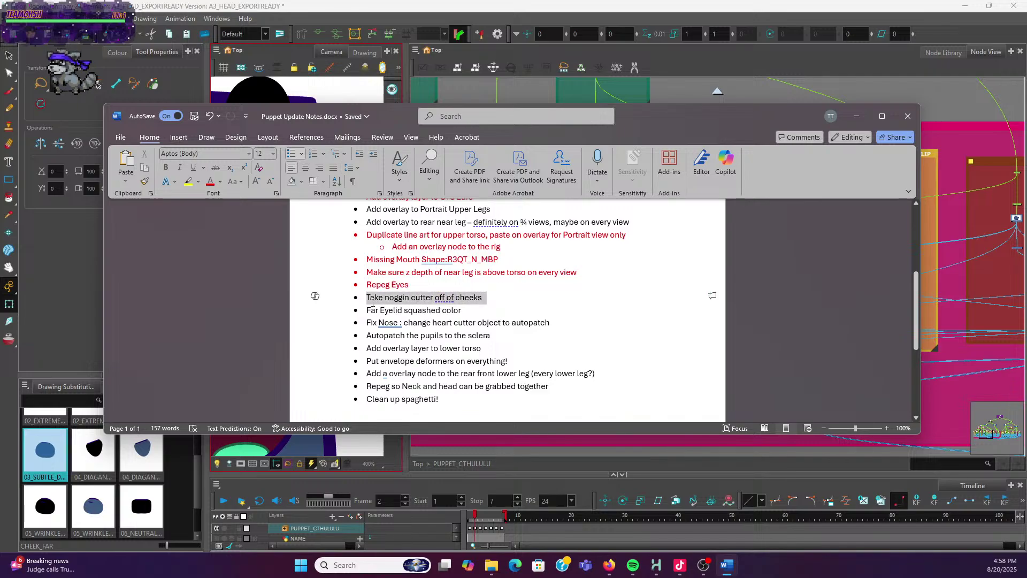
pyautogui.click(210, 181)
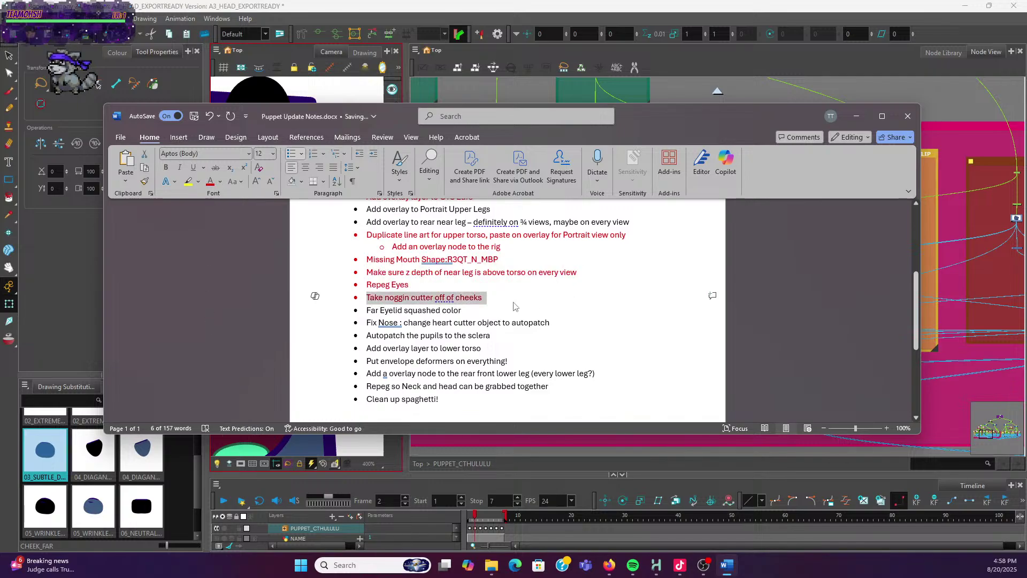
pyautogui.click(473, 309)
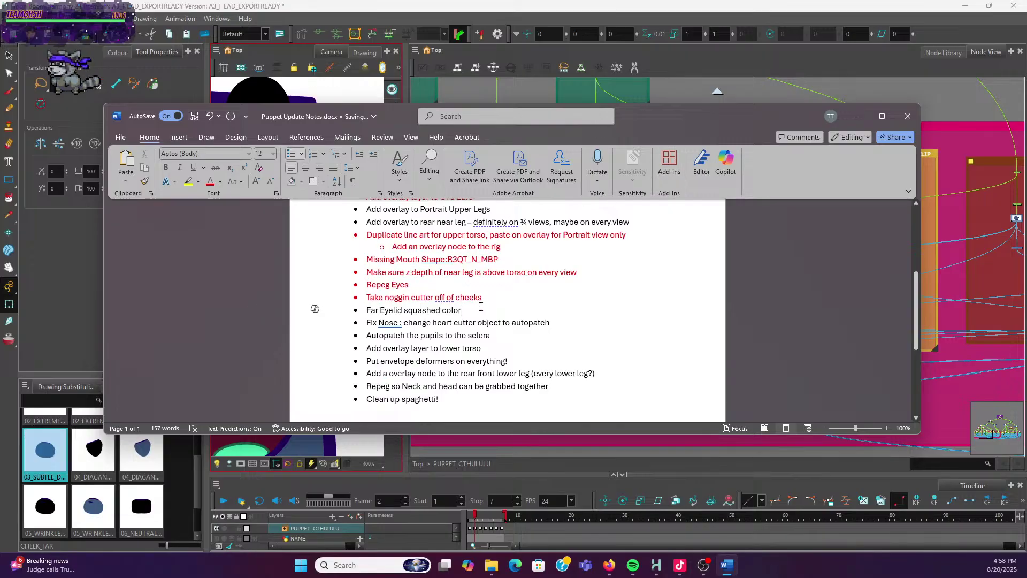
pyautogui.tripleClick(465, 311)
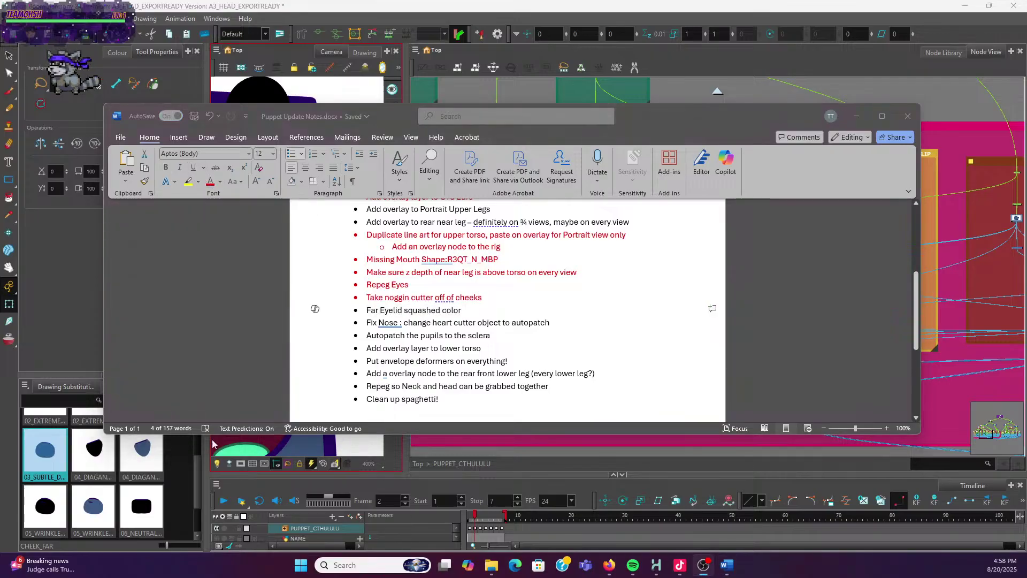
# Switch to Firefox, raise the SoundCloud playback volume, and return to the notes in Word
pyautogui.moveTo(613, 563)
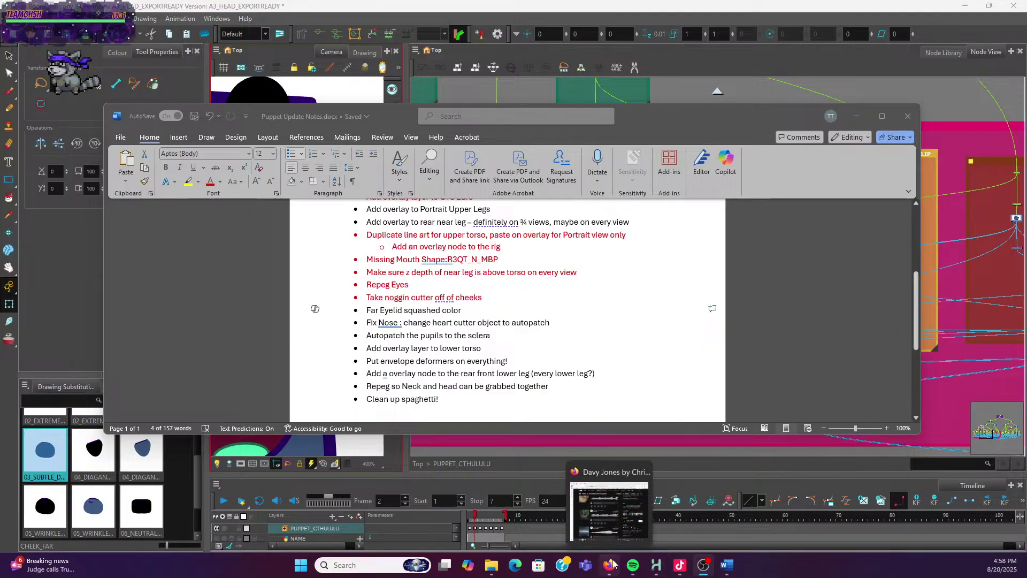
pyautogui.click(613, 563)
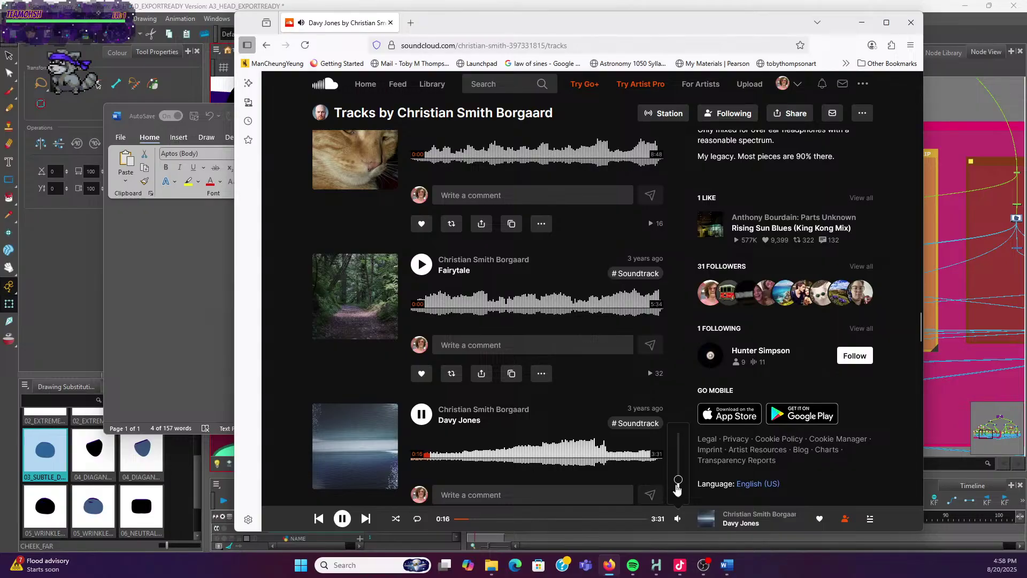
pyautogui.moveTo(675, 488); pyautogui.dragTo(679, 468)
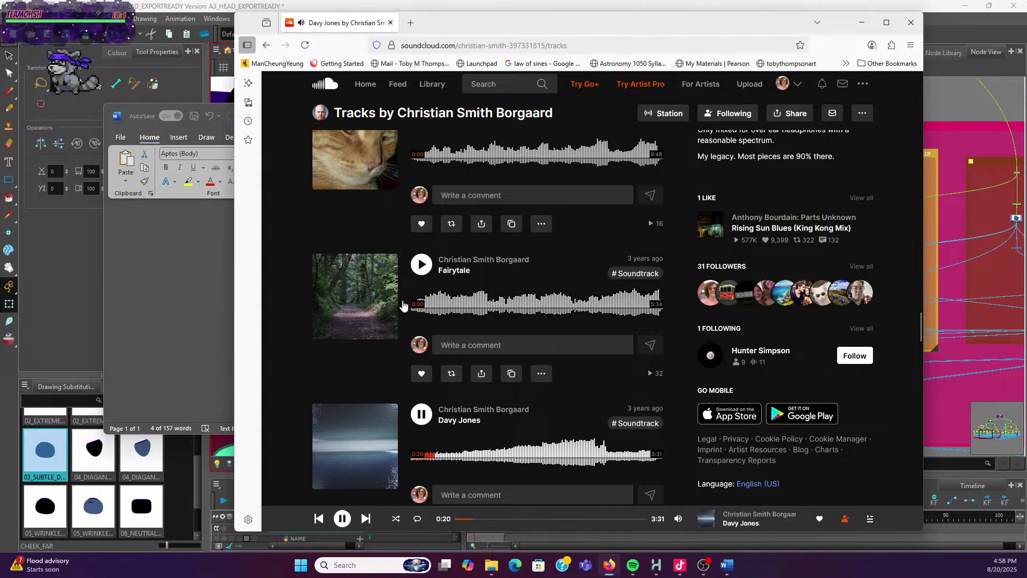
pyautogui.click(855, 19)
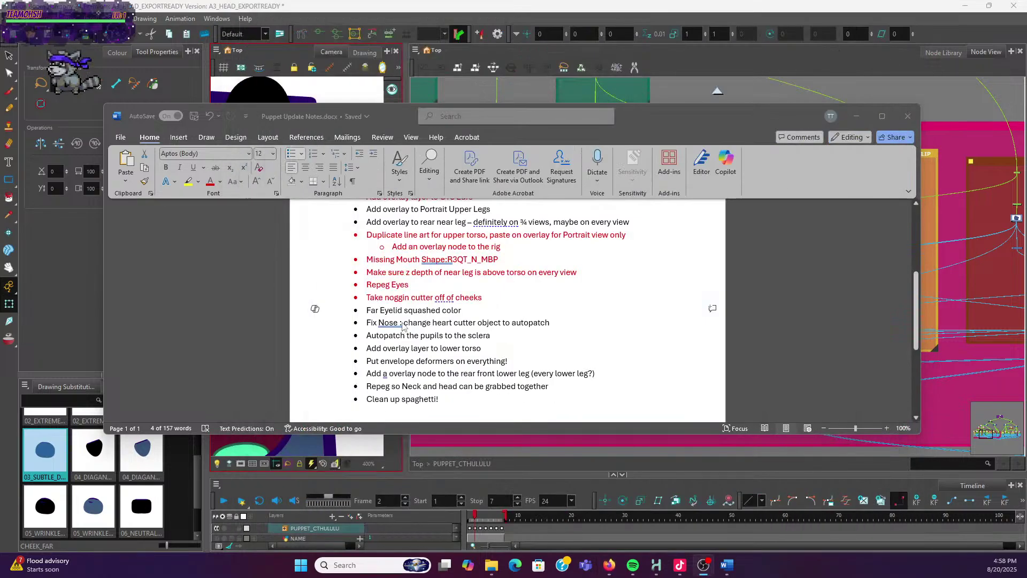
# Colour the "Far Eyelid squashed color" item red in the notes and place the cursor in the Fix Nose item
pyautogui.tripleClick(428, 314)
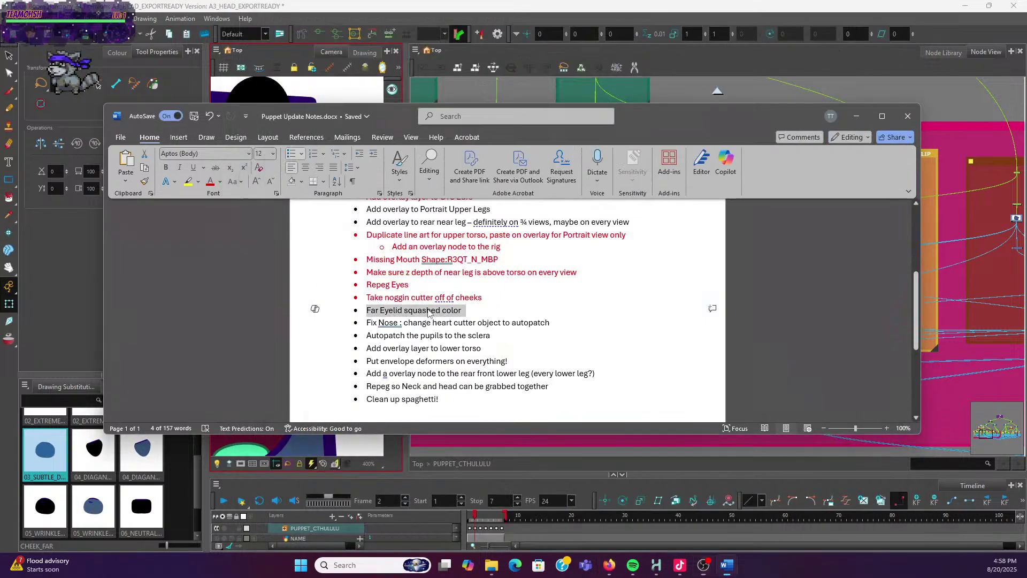
pyautogui.click(209, 181)
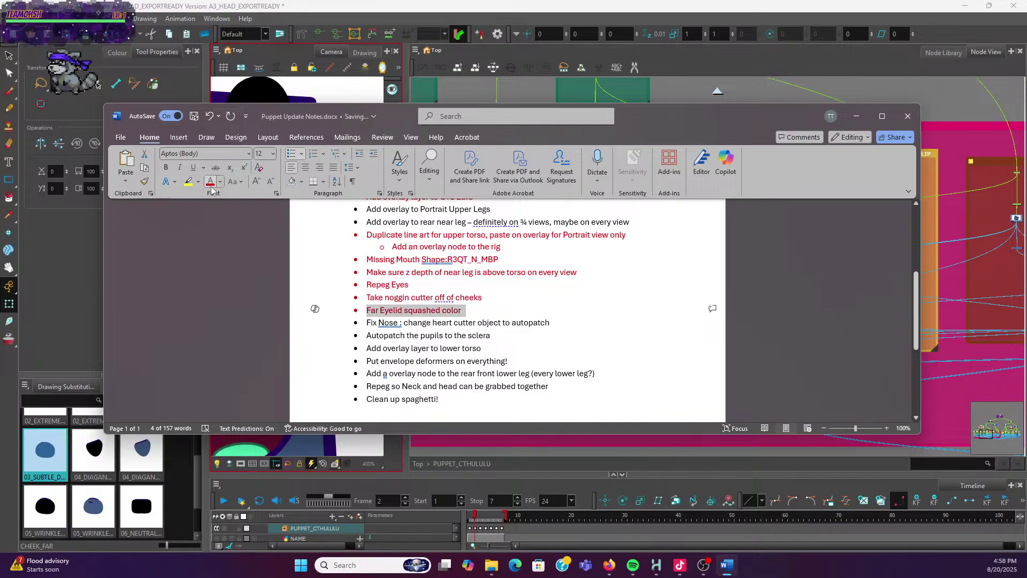
pyautogui.click(524, 323)
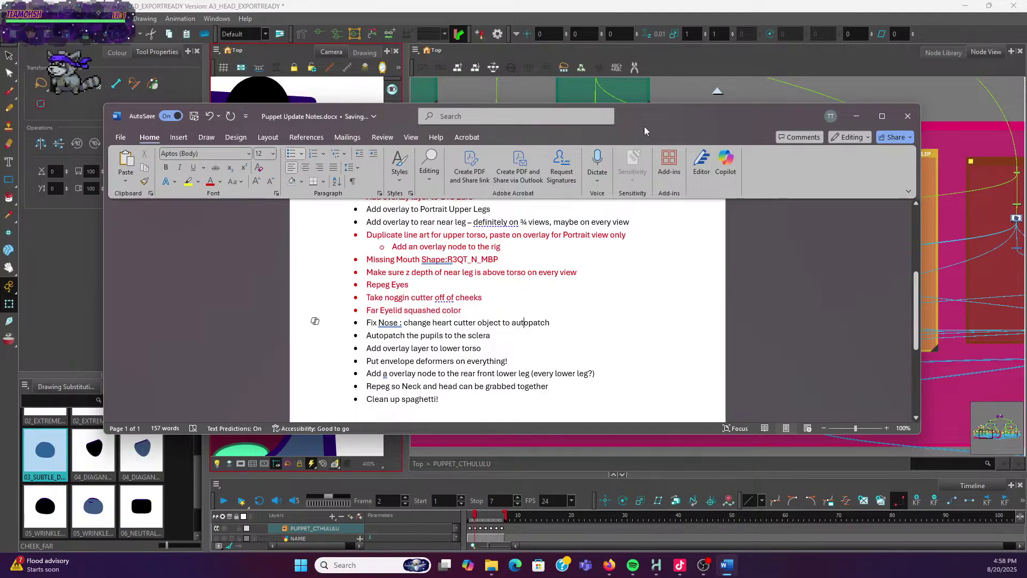
# Move the notes window out of the way and select the nose heart on the dog's snout in Harmony
pyautogui.moveTo(659, 122)
pyautogui.mouseDown()
pyautogui.moveTo(649, 124)
pyautogui.moveTo(732, 178)
pyautogui.moveTo(792, 151)
pyautogui.moveTo(252, 161)
pyautogui.moveTo(673, 174)
pyautogui.mouseUp()
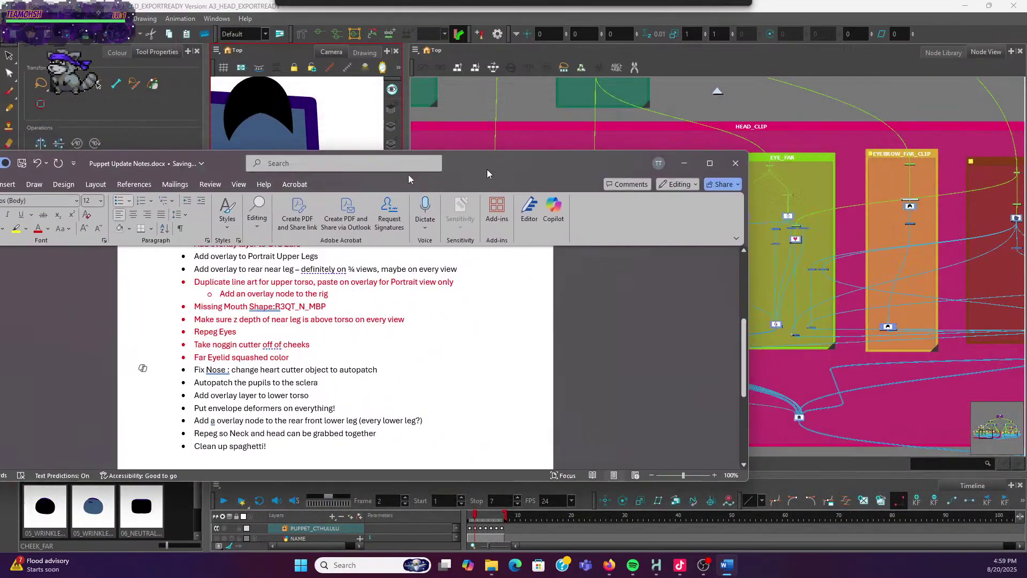
pyautogui.click(486, 169)
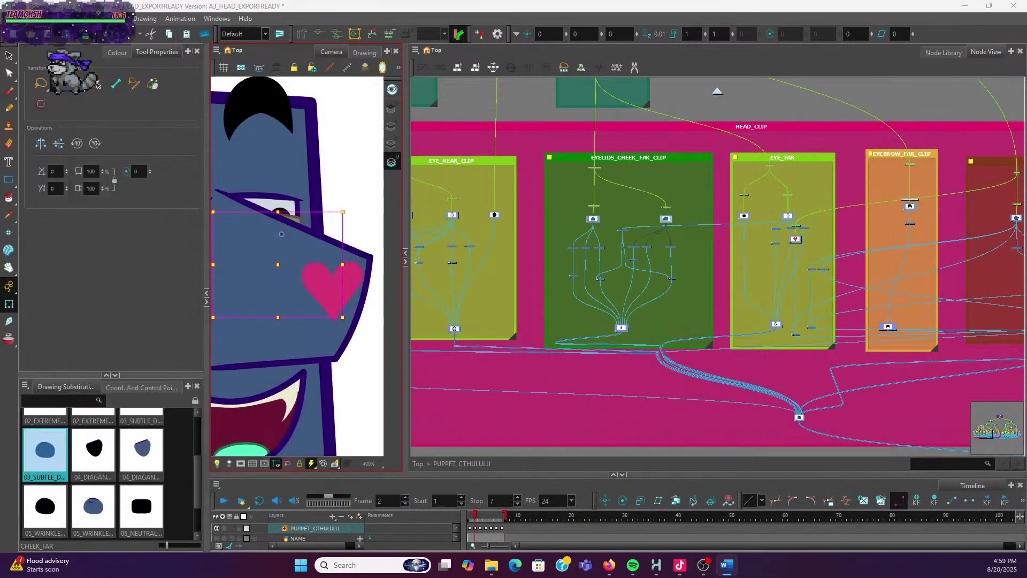
pyautogui.click(325, 310)
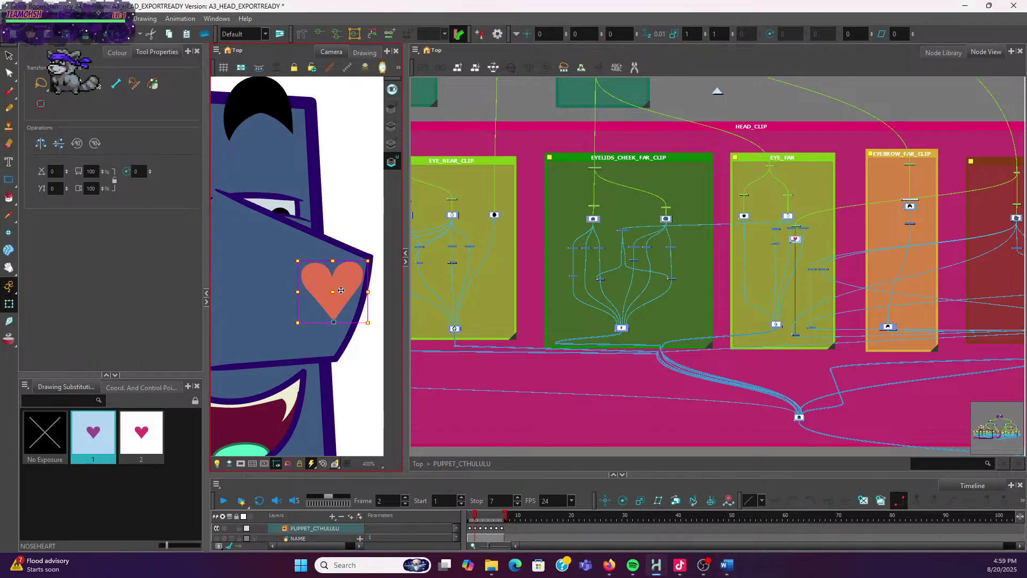
# Try nudging the nose heart closer to the snout's front edge and inspect how it is cut there
pyautogui.moveTo(342, 290); pyautogui.dragTo(351, 293)
pyautogui.click(370, 374)
pyautogui.scroll(-2, 369, 374)
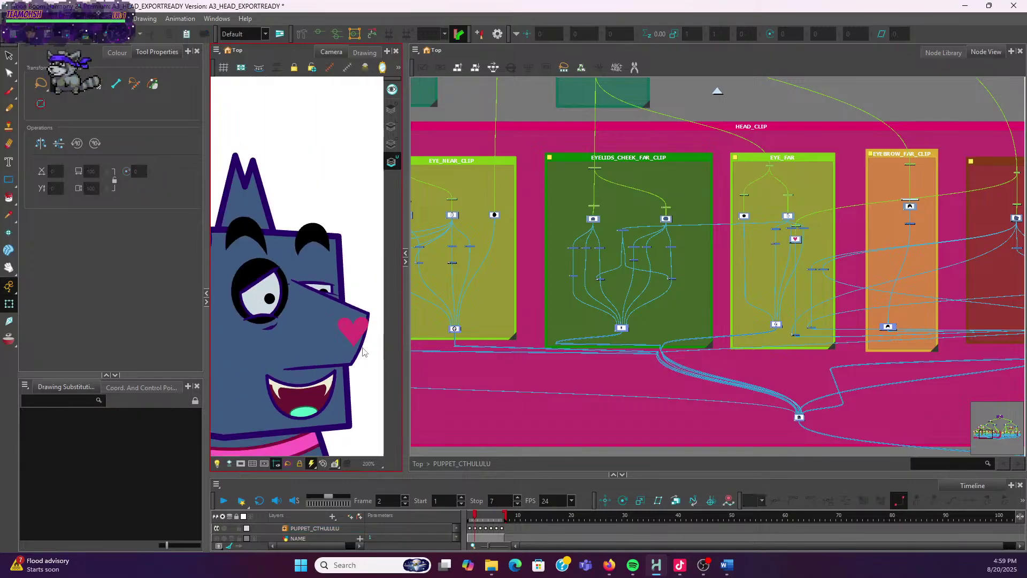
pyautogui.scroll(3, 370, 320)
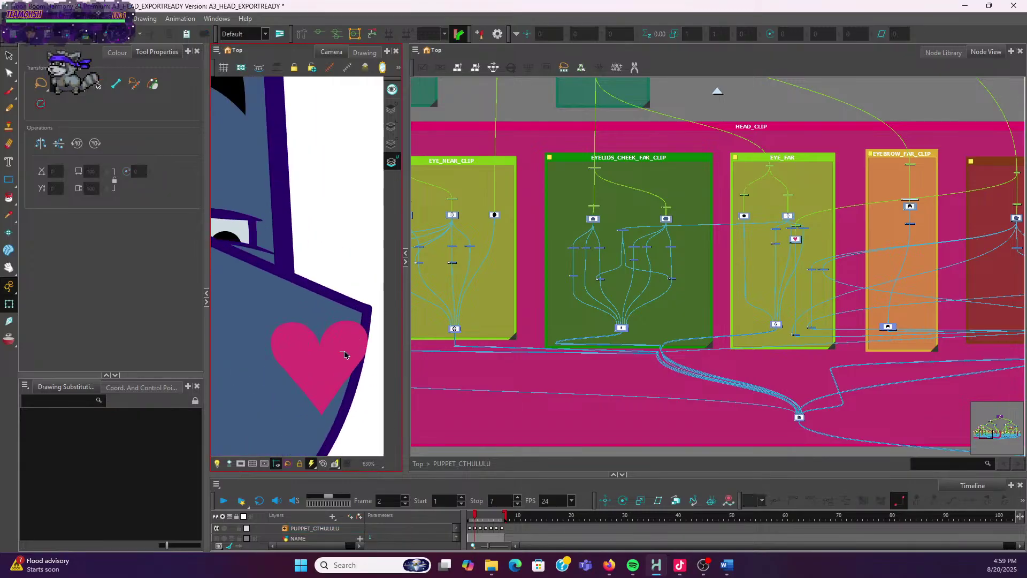
# Test the nose heart by moving it inward on the snout and back toward the edge, and undo the moves
pyautogui.click(344, 354)
pyautogui.moveTo(344, 355)
pyautogui.mouseDown()
pyautogui.moveTo(362, 355)
pyautogui.moveTo(301, 330)
pyautogui.moveTo(339, 353)
pyautogui.moveTo(319, 343)
pyautogui.moveTo(346, 345)
pyautogui.moveTo(304, 350)
pyautogui.moveTo(342, 359)
pyautogui.moveTo(281, 356)
pyautogui.mouseUp()
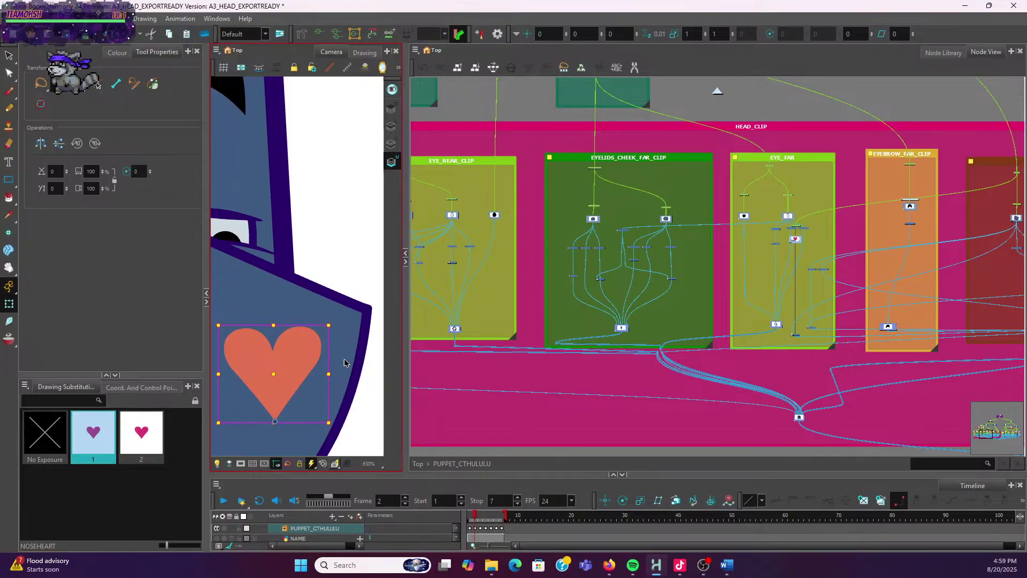
pyautogui.moveTo(289, 366); pyautogui.dragTo(348, 369)
pyautogui.hotkey('ctrl', 'z')
pyautogui.hotkey('ctrl', 'z')
pyautogui.click(359, 276)
pyautogui.scroll(-3, 359, 275)
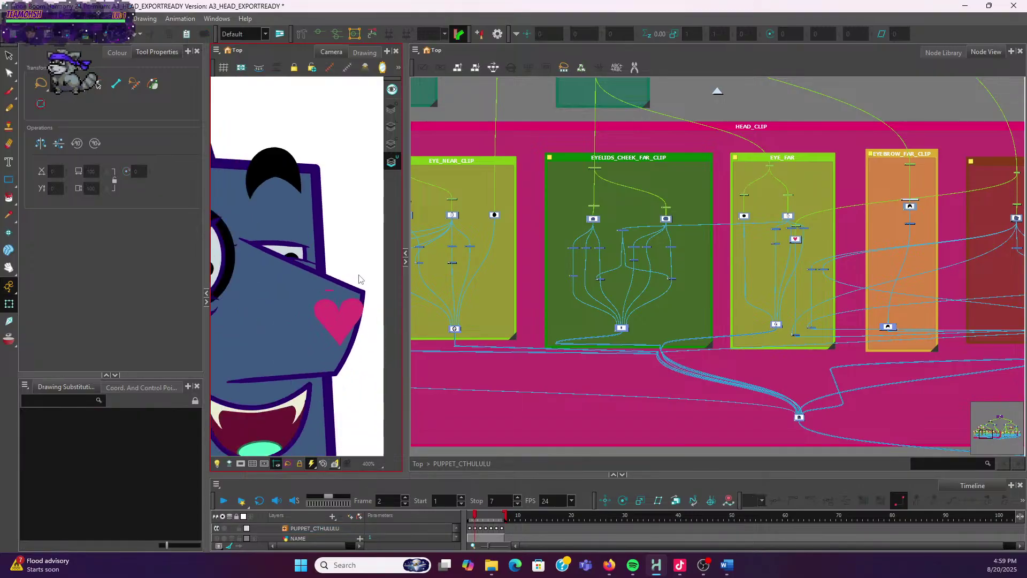
pyautogui.scroll(-3, 359, 277)
pyautogui.click(362, 269)
pyautogui.click(363, 269)
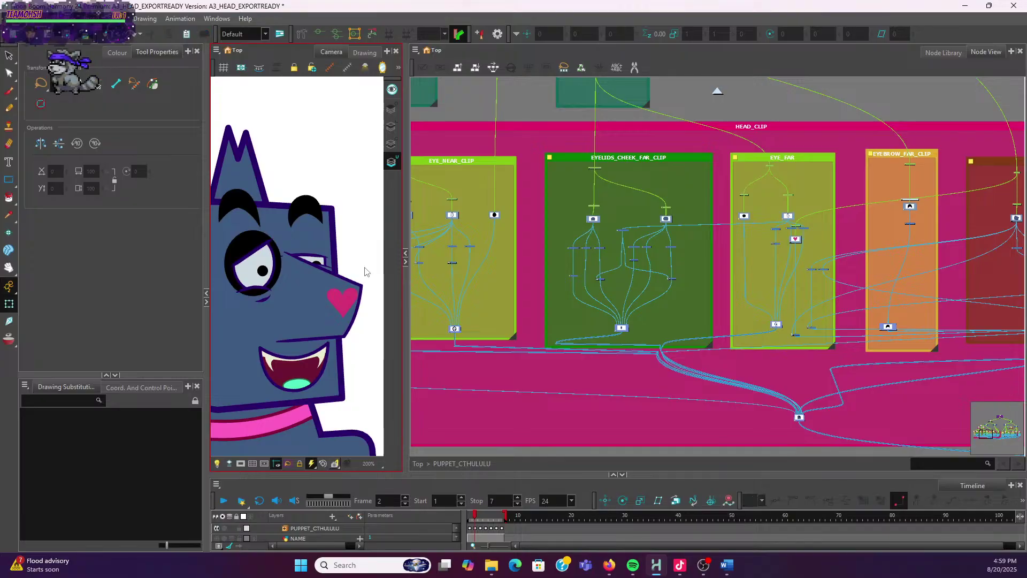
pyautogui.click(366, 272)
pyautogui.click(362, 269)
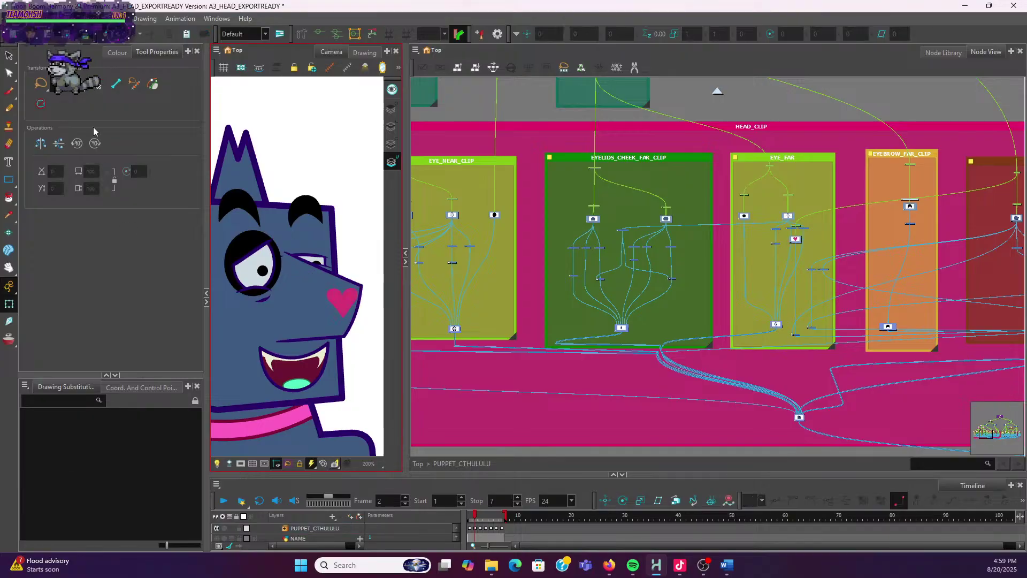
# Shift the UPPER BODY backdrop and its contents slightly upward in the node network and deselect it
pyautogui.scroll(-3, 644, 195)
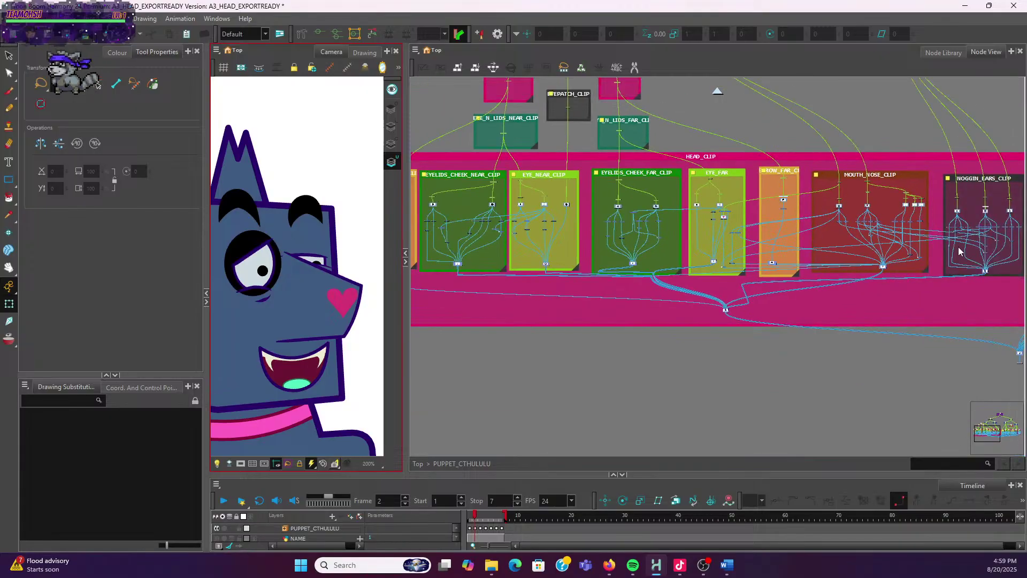
pyautogui.moveTo(959, 250); pyautogui.dragTo(833, 259)
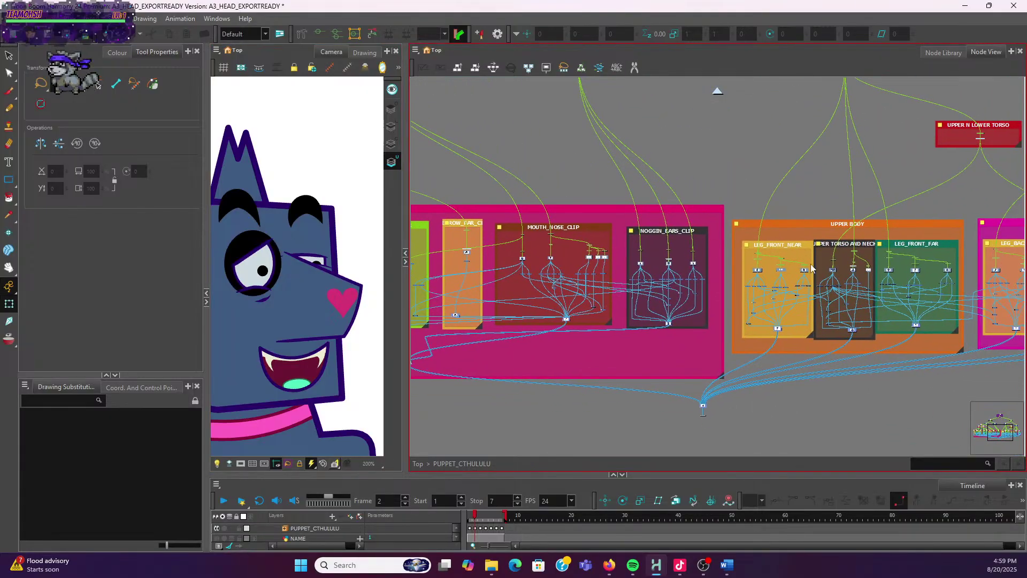
pyautogui.click(792, 223)
pyautogui.moveTo(791, 221); pyautogui.dragTo(790, 214)
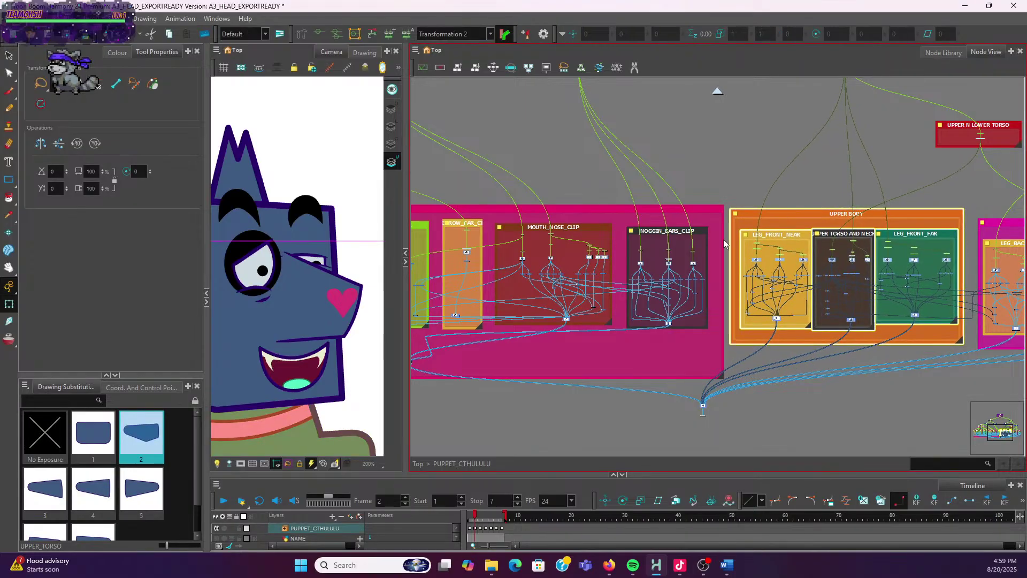
pyautogui.click(334, 162)
# Select the nose heart on the dog's snout and locate its drawing and peg nodes in the network
pyautogui.click(343, 300)
pyautogui.scroll(-2, 652, 221)
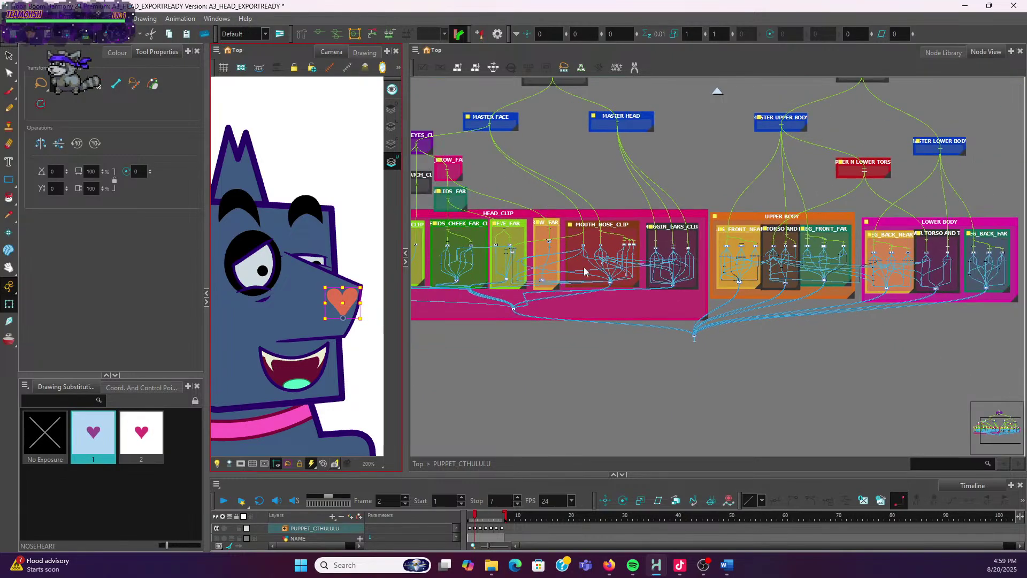
pyautogui.moveTo(585, 269); pyautogui.dragTo(649, 328)
pyautogui.scroll(7, 681, 327)
pyautogui.scroll(3, 685, 302)
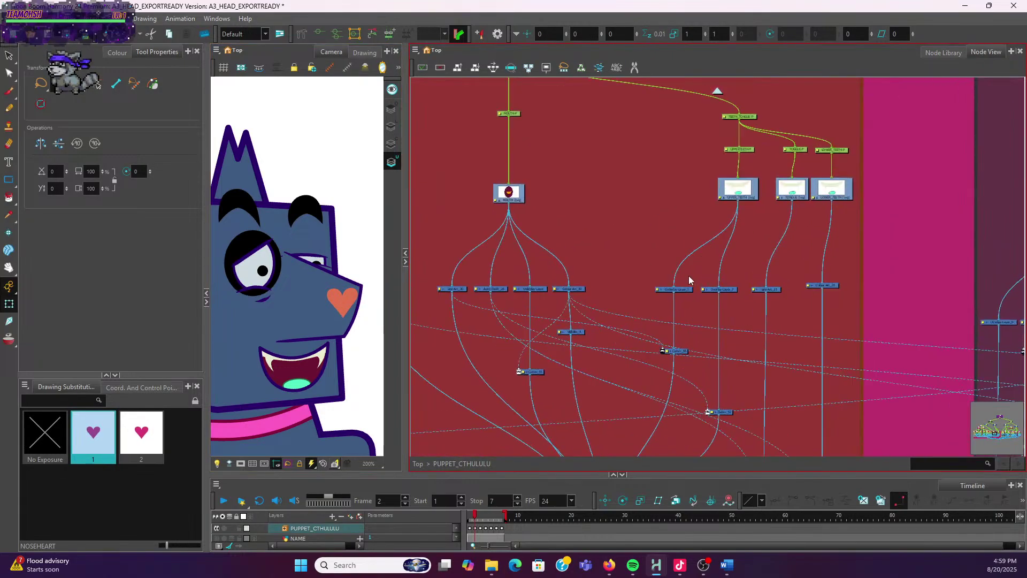
pyautogui.moveTo(511, 246); pyautogui.dragTo(659, 250)
pyautogui.moveTo(569, 238); pyautogui.dragTo(523, 183)
pyautogui.scroll(-2, 743, 204)
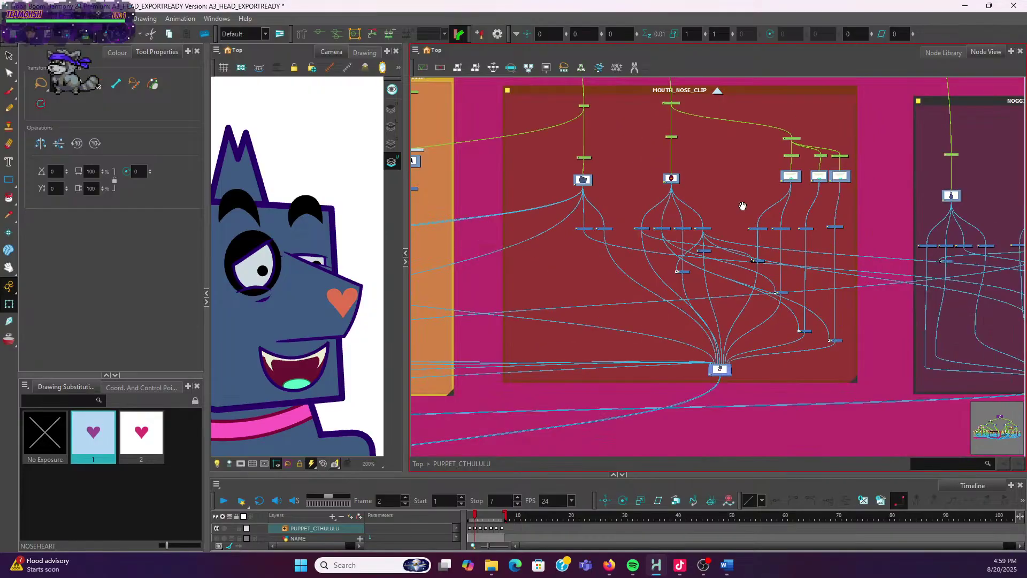
pyautogui.moveTo(742, 206); pyautogui.dragTo(517, 278)
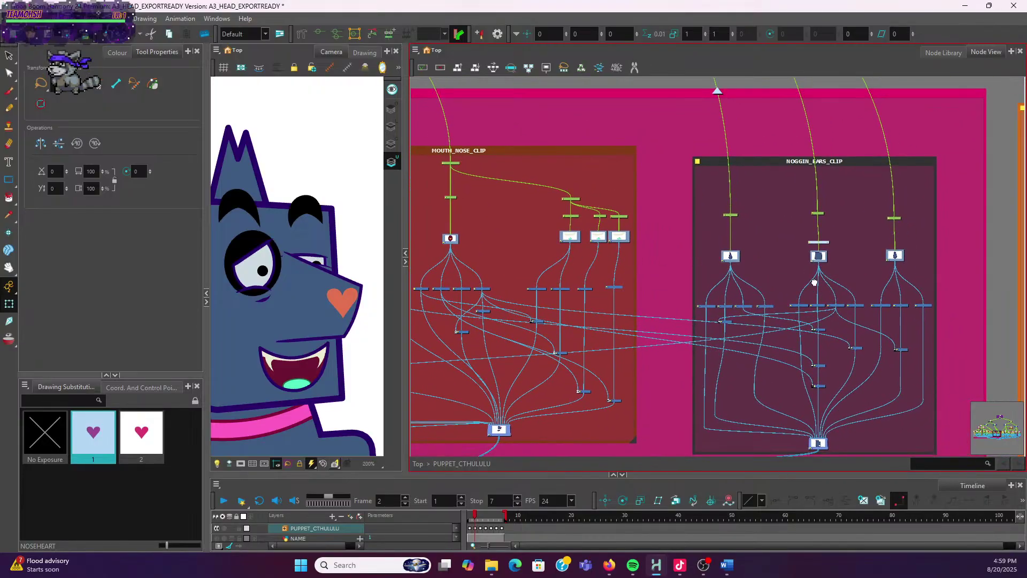
pyautogui.scroll(-2, 760, 255)
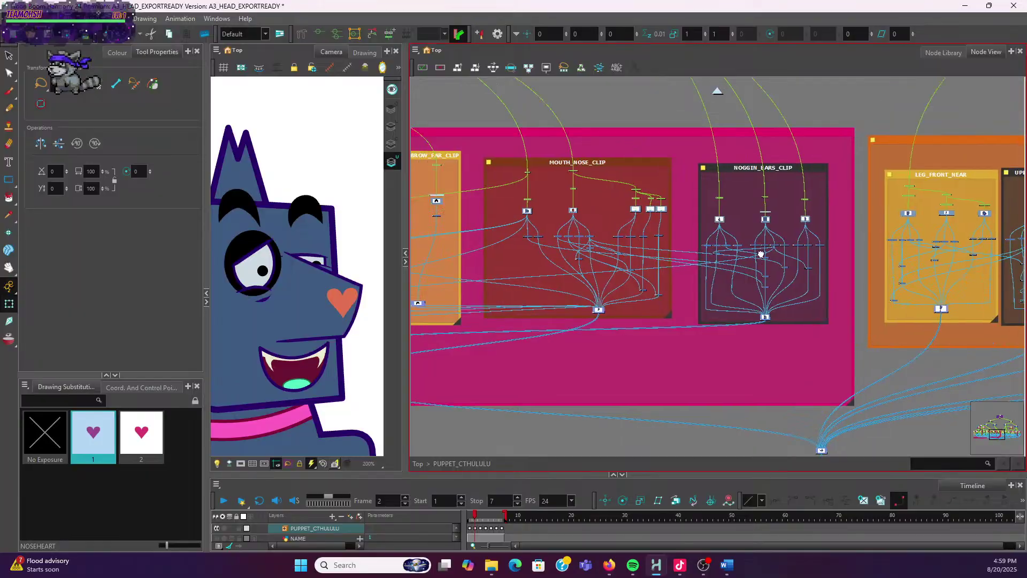
pyautogui.moveTo(761, 255); pyautogui.dragTo(1001, 272)
pyautogui.scroll(5, 629, 262)
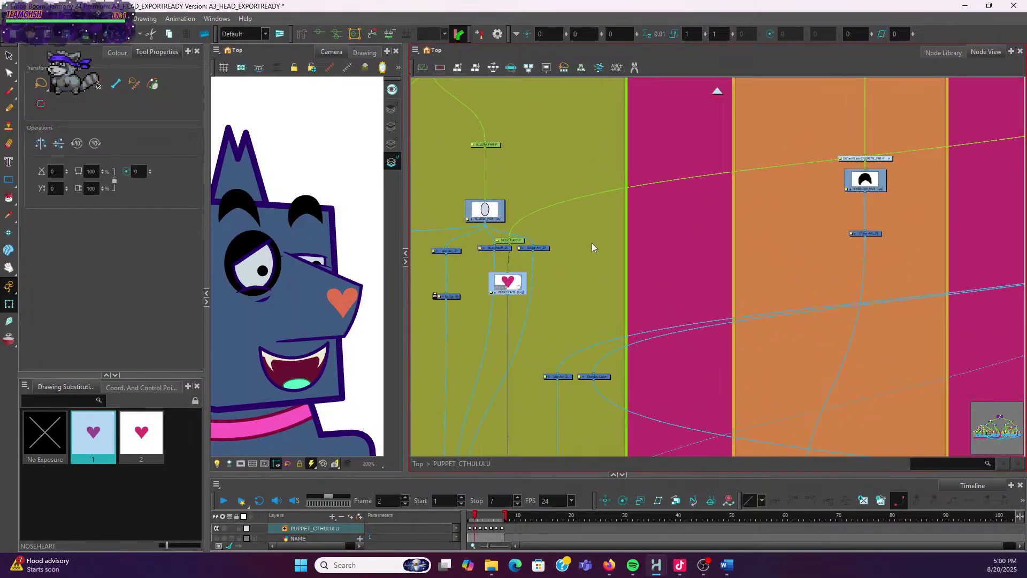
pyautogui.moveTo(598, 235); pyautogui.dragTo(664, 220)
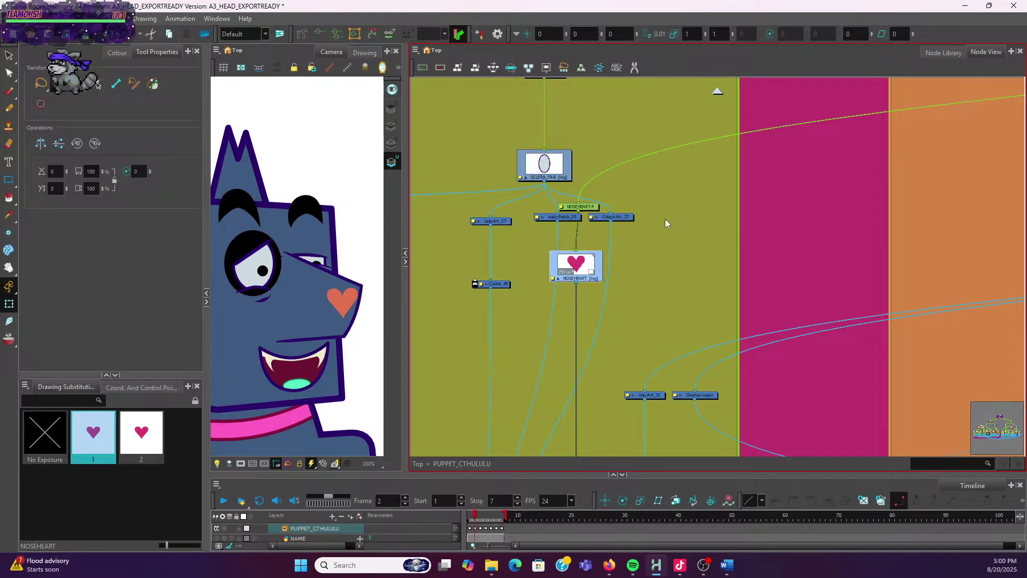
pyautogui.scroll(-2, 663, 221)
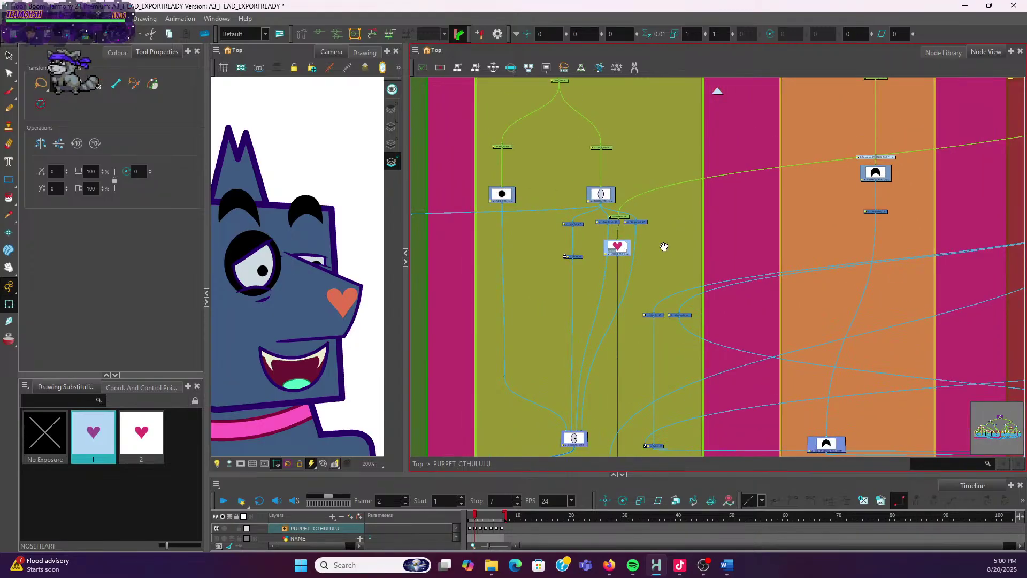
# Move the NOSEHEART drawing and its peg from the EYE_FAR group into MOUTH_NOSE_CLIP, beside the snout drawing
pyautogui.scroll(3, 664, 246)
pyautogui.moveTo(501, 247); pyautogui.dragTo(652, 245)
pyautogui.moveTo(517, 187); pyautogui.dragTo(739, 196)
pyautogui.scroll(-2, 749, 203)
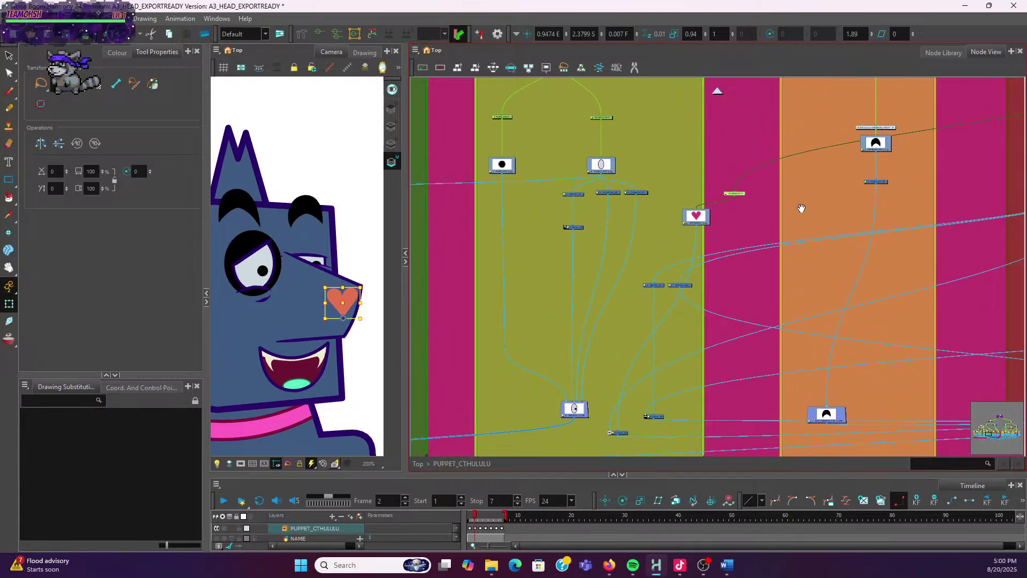
pyautogui.moveTo(800, 208)
pyautogui.mouseDown()
pyautogui.moveTo(569, 230)
pyautogui.moveTo(720, 197)
pyautogui.moveTo(707, 188)
pyautogui.mouseUp()
pyautogui.scroll(-2, 572, 232)
pyautogui.click(511, 239)
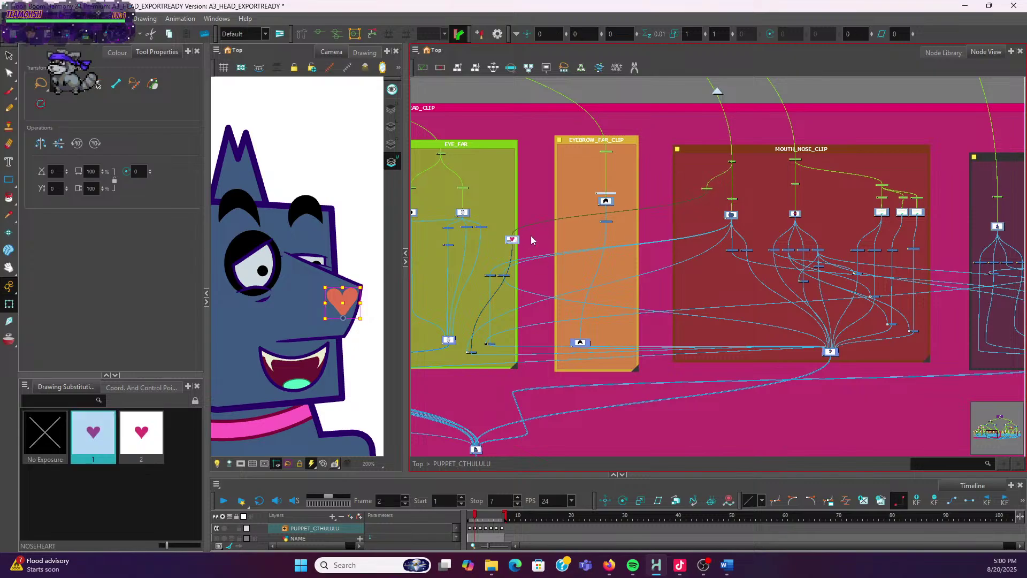
pyautogui.moveTo(513, 239); pyautogui.dragTo(702, 214)
# Move the heart's cutter and the snout's line-art and overlay nodes from EYE_FAR into MOUTH_NOSE_CLIP, lining them up below the drawings
pyautogui.scroll(2, 470, 393)
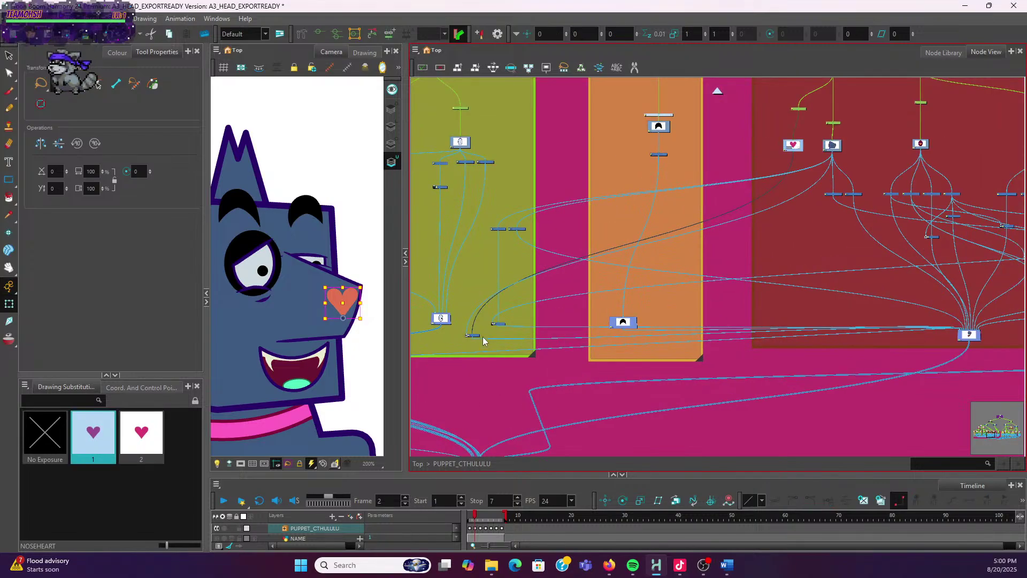
pyautogui.moveTo(477, 339)
pyautogui.mouseDown()
pyautogui.moveTo(736, 254)
pyautogui.moveTo(796, 221)
pyautogui.moveTo(808, 197)
pyautogui.moveTo(764, 204)
pyautogui.mouseUp()
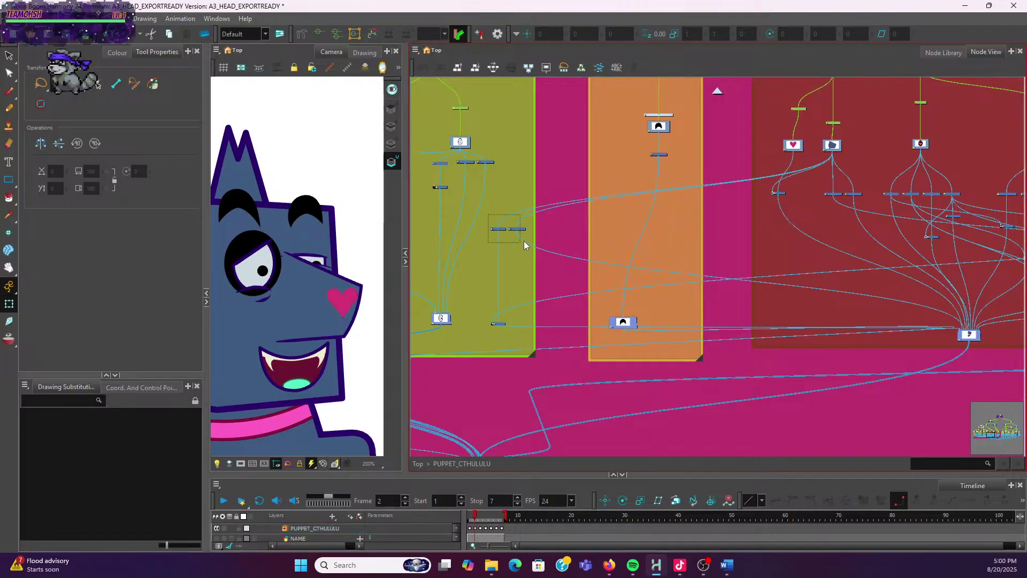
pyautogui.moveTo(525, 230); pyautogui.dragTo(770, 202)
pyautogui.scroll(3, 748, 201)
pyautogui.moveTo(859, 208); pyautogui.dragTo(874, 189)
pyautogui.scroll(-2, 887, 209)
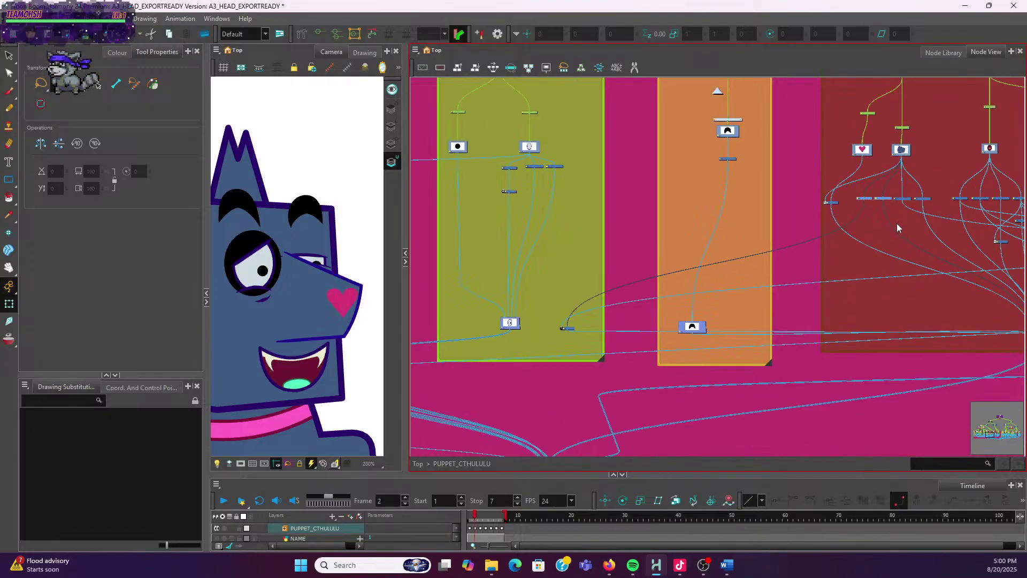
# Select the heart and snout drawings with the snout's peg and layer nodes, and shift them slightly right within MOUTH_NOSE_CLIP
pyautogui.scroll(-1, 894, 224)
pyautogui.moveTo(778, 184); pyautogui.dragTo(720, 276)
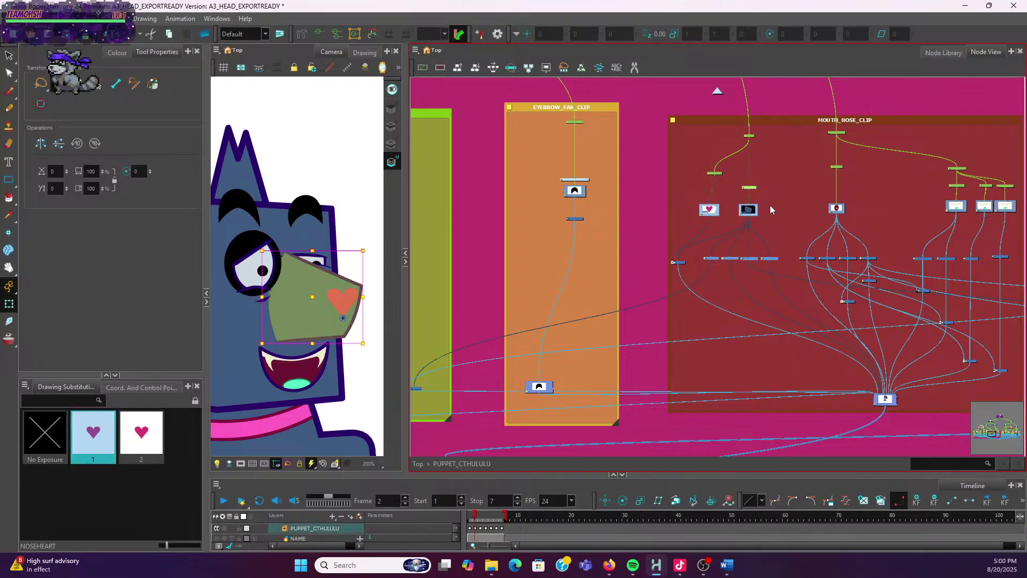
pyautogui.moveTo(753, 212); pyautogui.dragTo(765, 213)
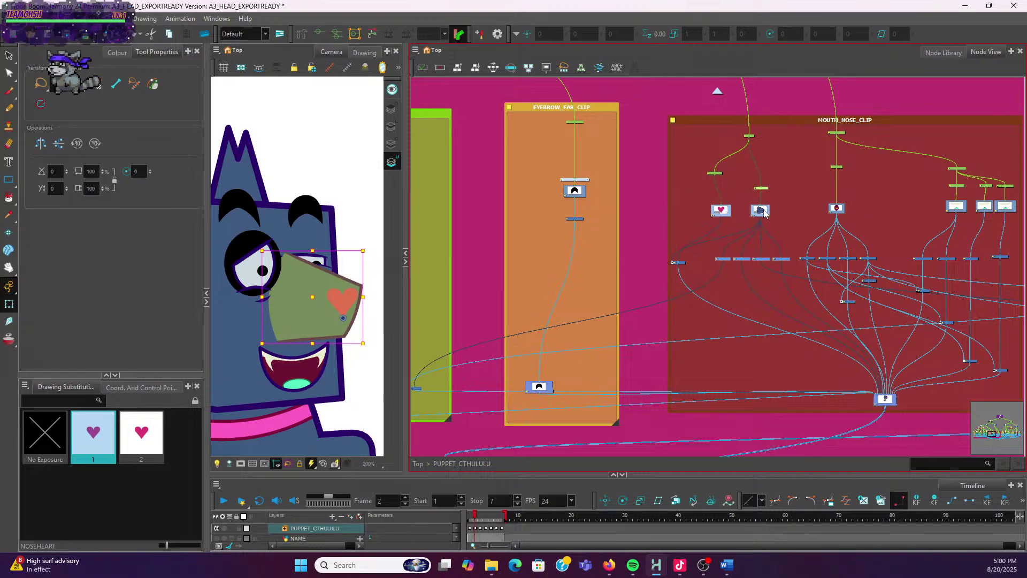
pyautogui.click(695, 231)
# Move the NOSEHEART drawing and peg left above the heart's cutter, aligning the drawing beneath its peg and level with the snout drawing
pyautogui.scroll(3, 695, 225)
pyautogui.click(719, 213)
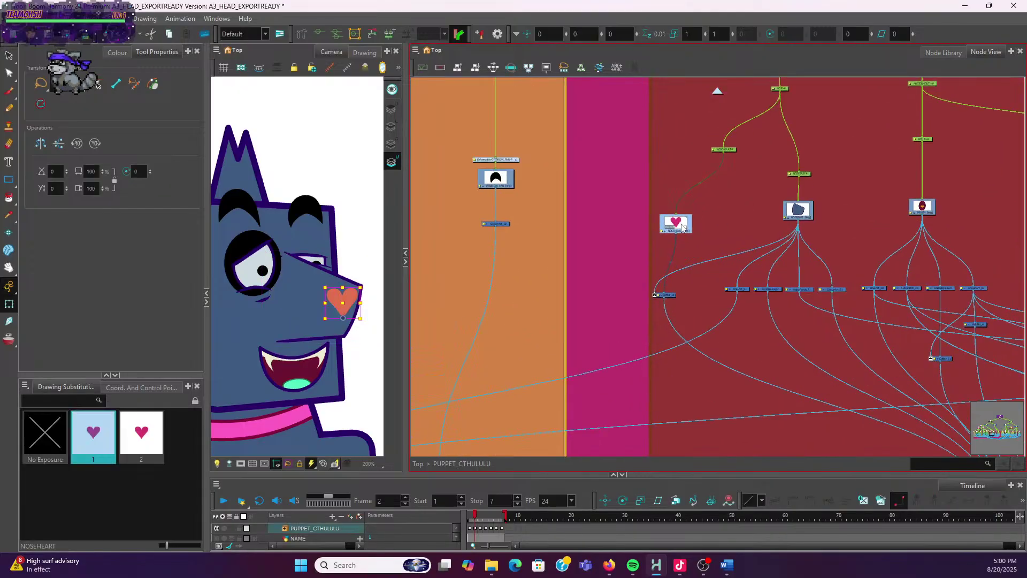
pyautogui.scroll(-1, 685, 227)
pyautogui.click(718, 173)
pyautogui.moveTo(719, 175); pyautogui.dragTo(698, 186)
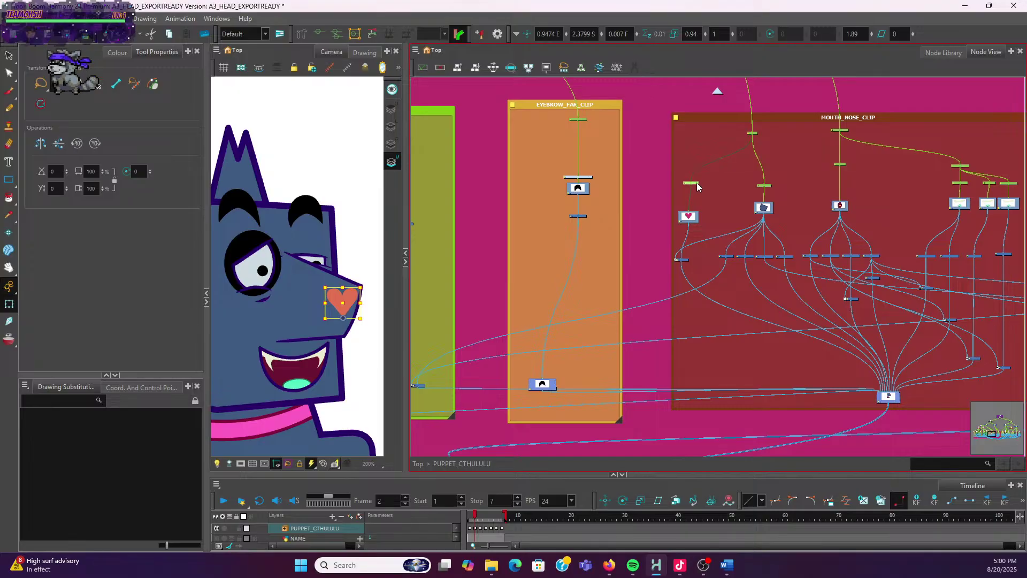
pyautogui.click(690, 219)
pyautogui.click(710, 218)
pyautogui.click(693, 218)
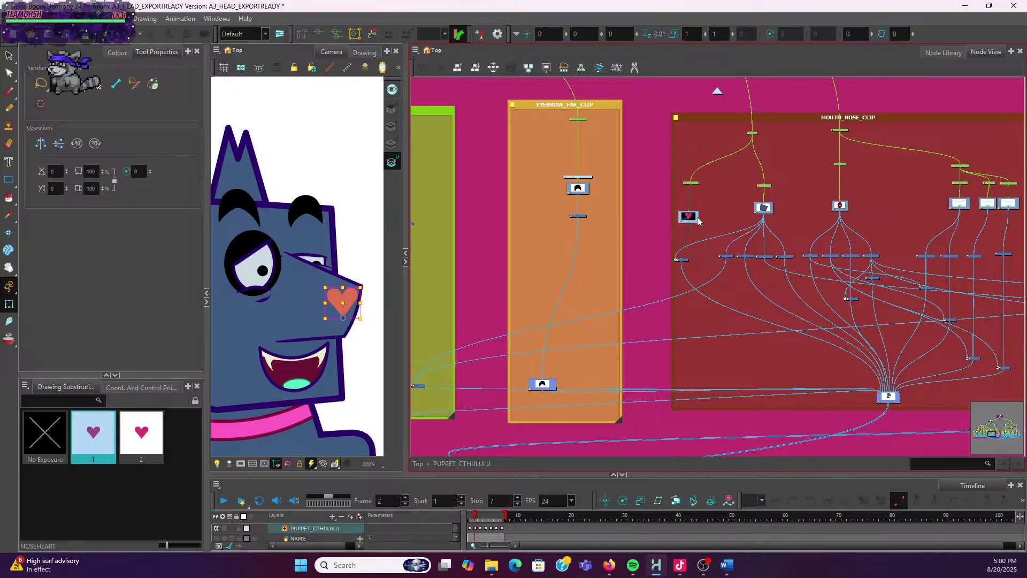
pyautogui.moveTo(694, 217); pyautogui.dragTo(696, 209)
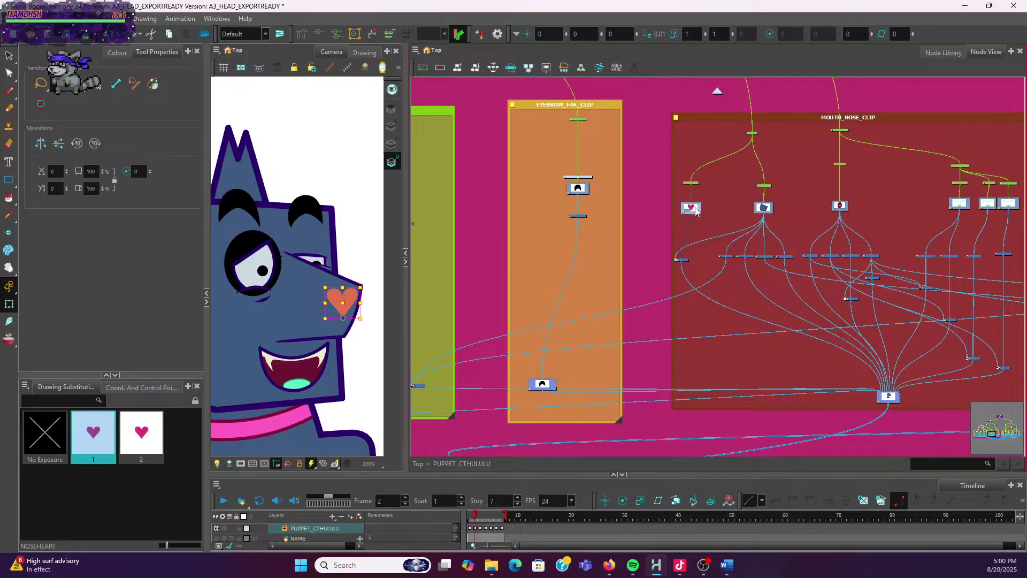
# Move the remaining snout cutter node from the EYE_FAR group into MOUTH_NOSE_CLIP, below the snout's layer nodes
pyautogui.click(542, 322)
pyautogui.scroll(-1, 538, 304)
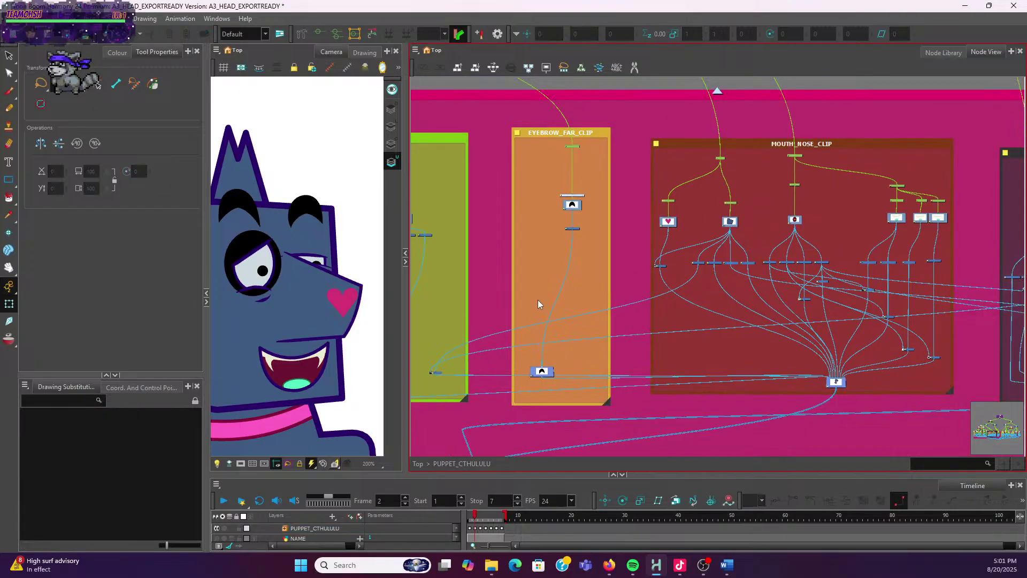
pyautogui.moveTo(440, 378); pyautogui.dragTo(702, 337)
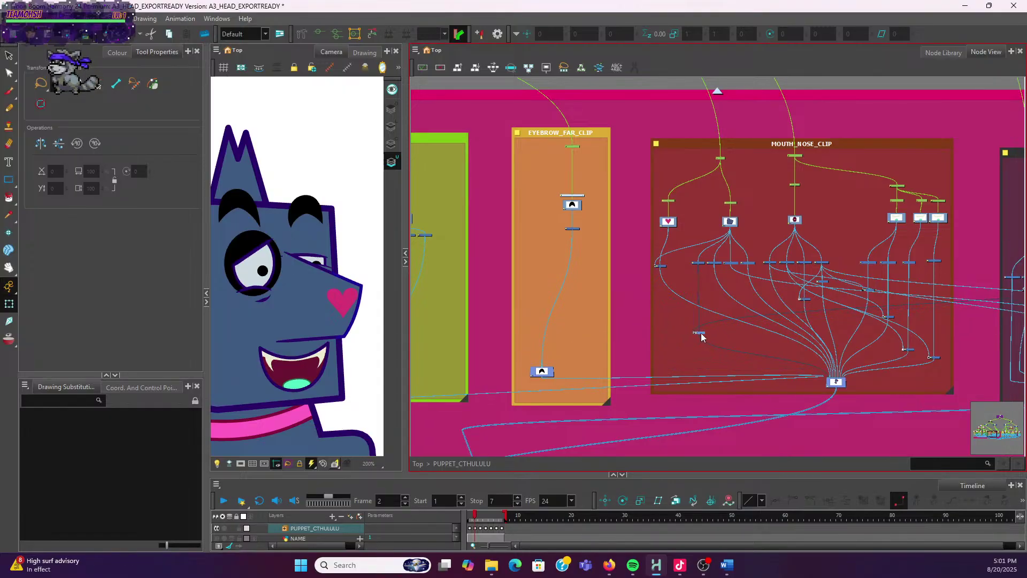
# Examine how the moved snout cutter and the neighbouring nodes connect to the MOUTH_NOSE_CLIP composite
pyautogui.scroll(-3, 749, 331)
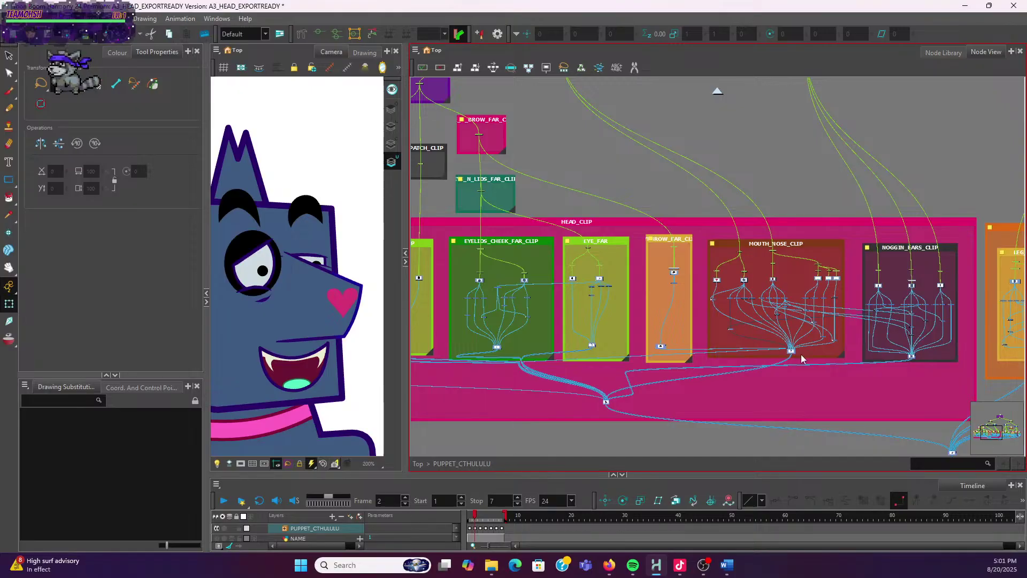
pyautogui.scroll(4, 807, 373)
pyautogui.scroll(-3, 791, 328)
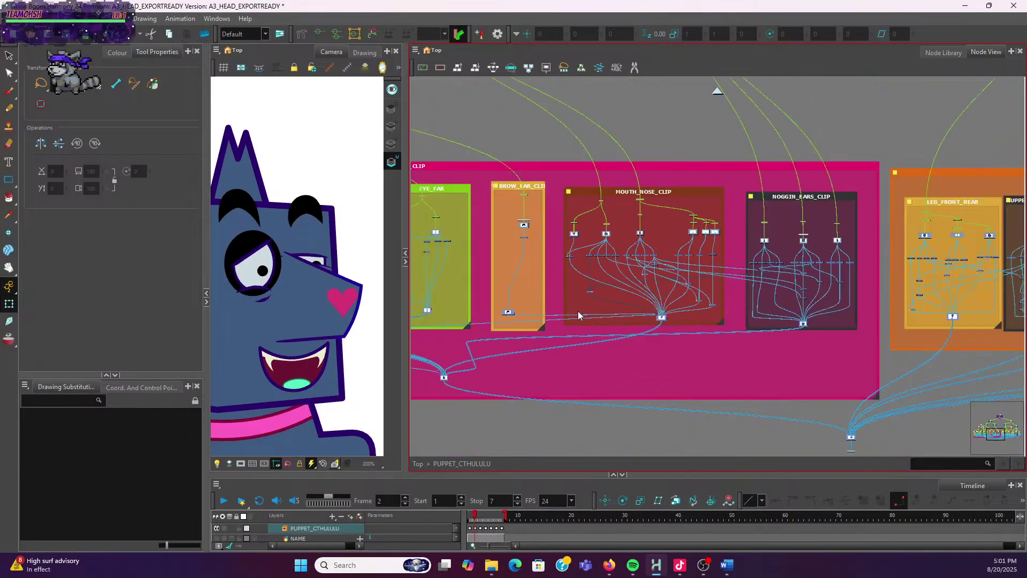
pyautogui.scroll(2, 704, 316)
pyautogui.scroll(2, 704, 315)
pyautogui.scroll(-6, 679, 323)
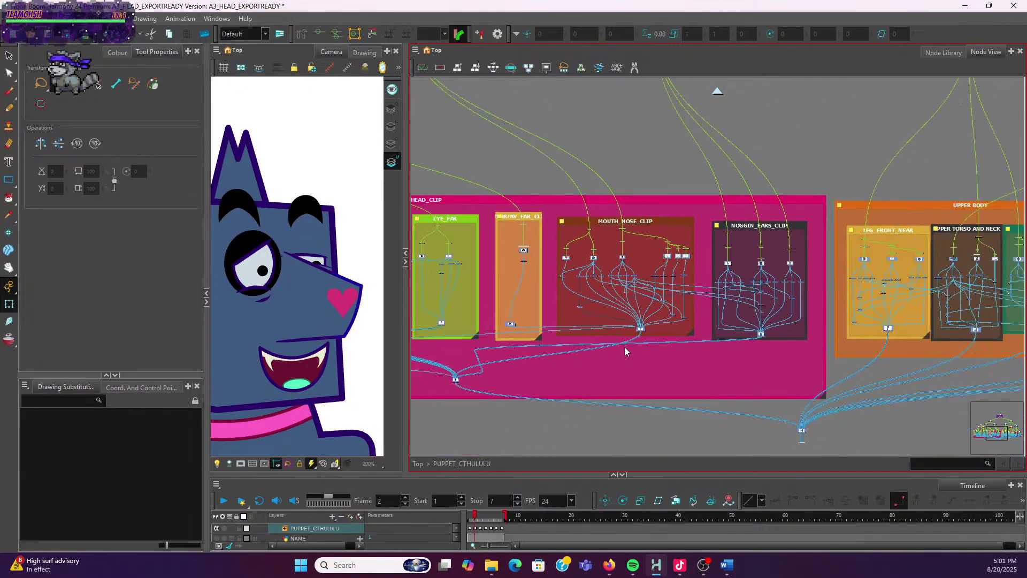
pyautogui.moveTo(627, 352); pyautogui.dragTo(669, 350)
pyautogui.scroll(8, 676, 343)
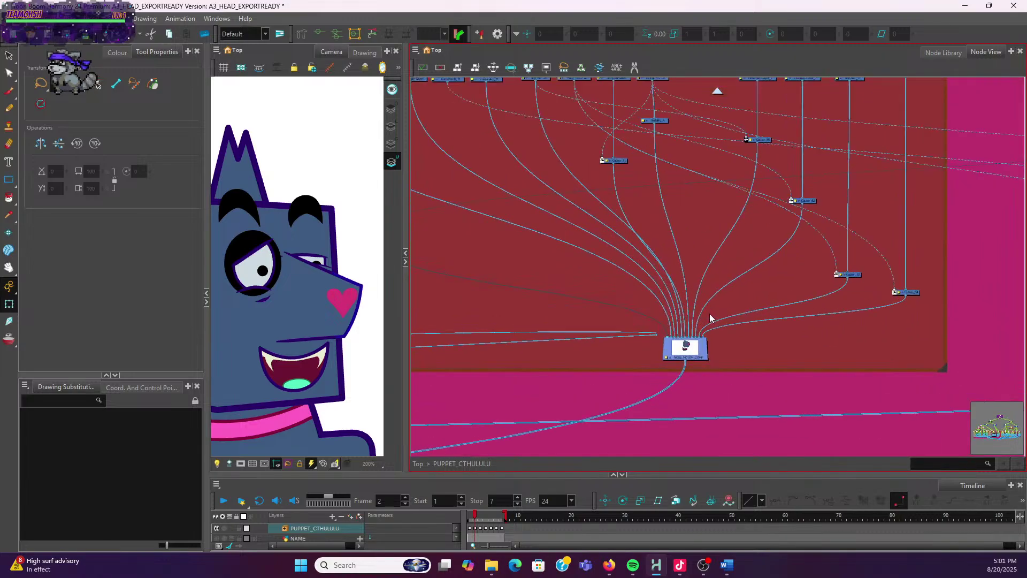
pyautogui.scroll(-6, 684, 379)
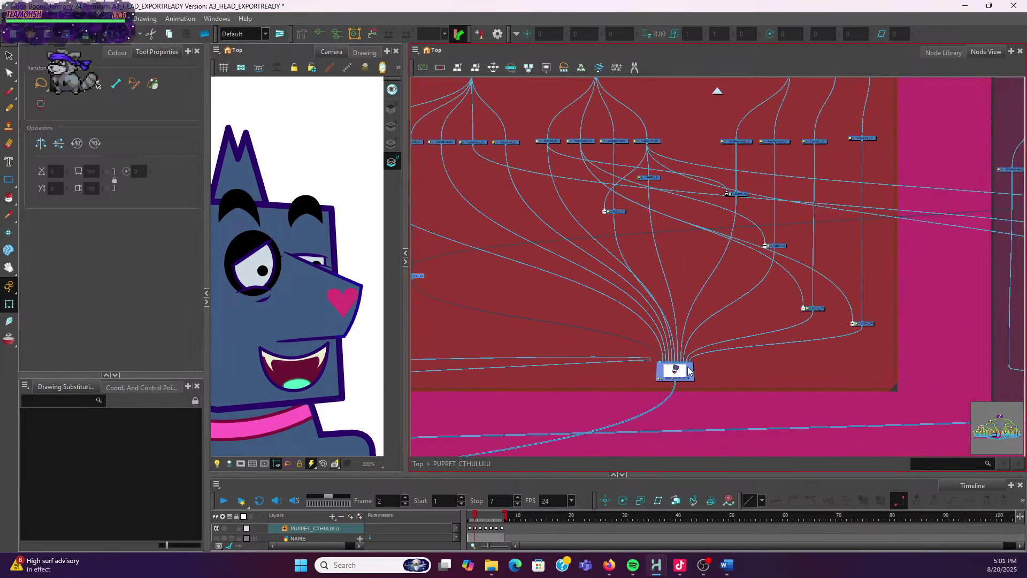
# Delete the leftover waypoint and its cables beside the MOUTH_NOSE_CLIP composite
pyautogui.scroll(5, 679, 369)
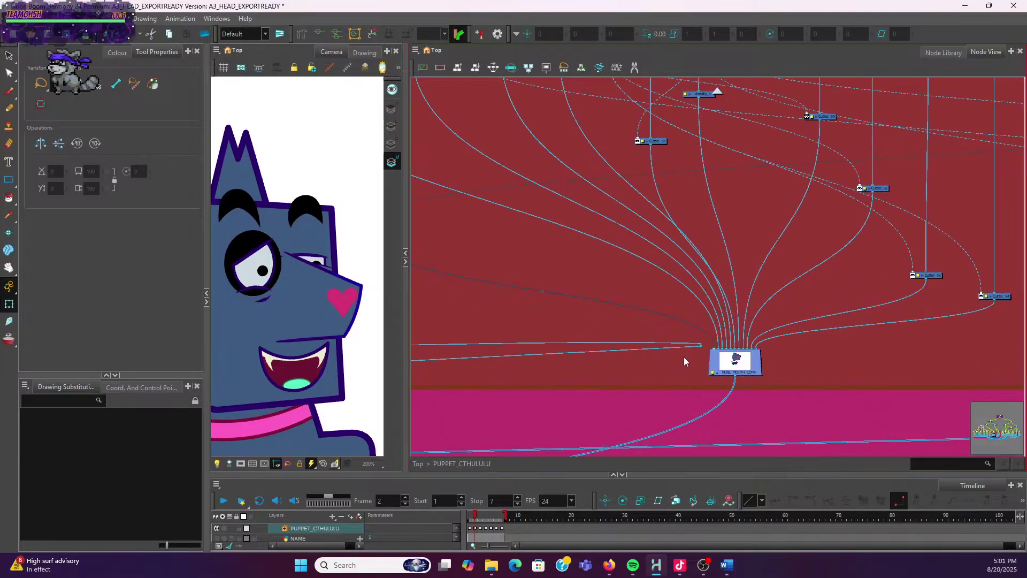
pyautogui.rightClick(702, 349)
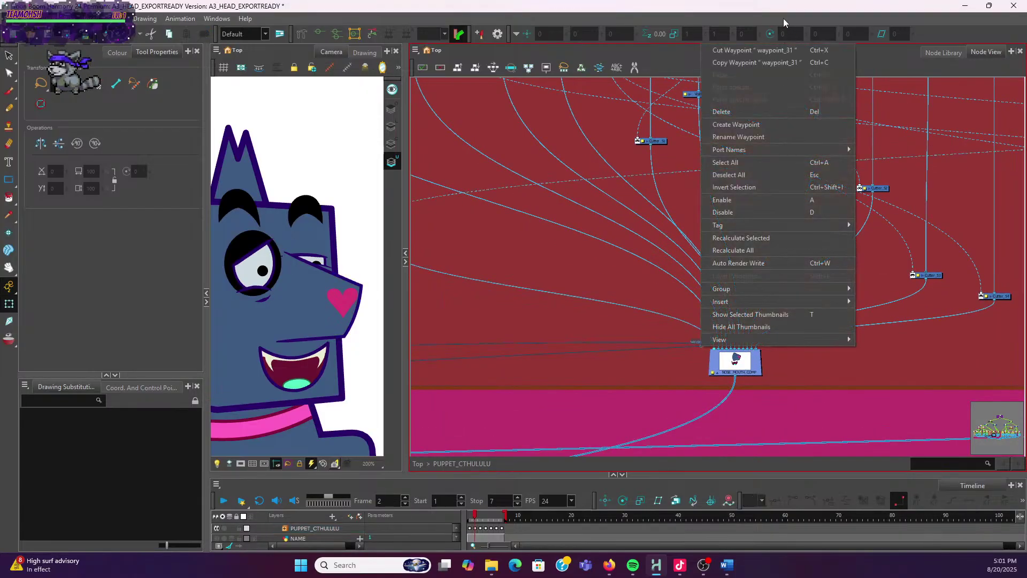
pyautogui.click(721, 111)
pyautogui.scroll(-3, 624, 287)
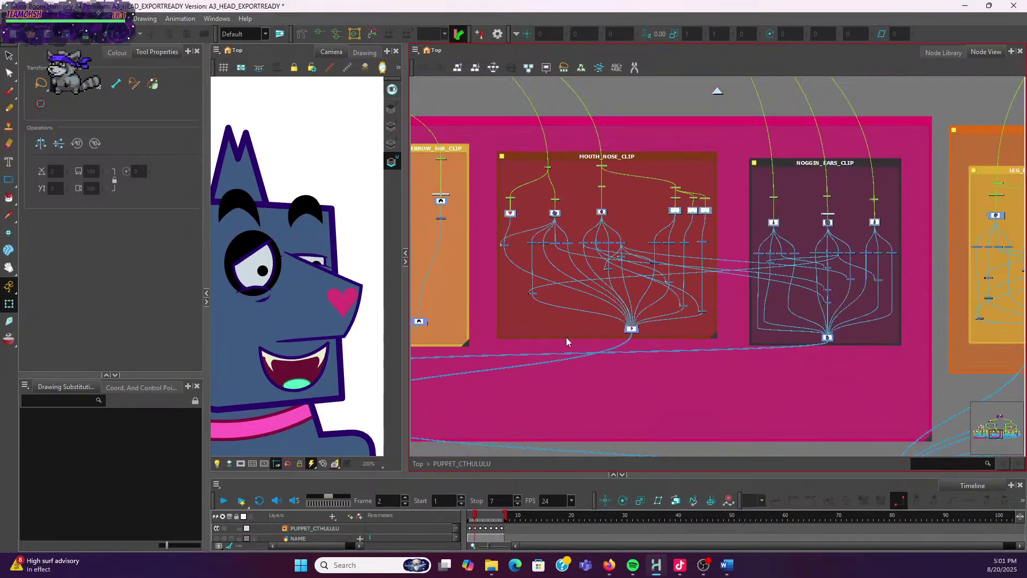
pyautogui.moveTo(530, 328); pyautogui.dragTo(802, 329)
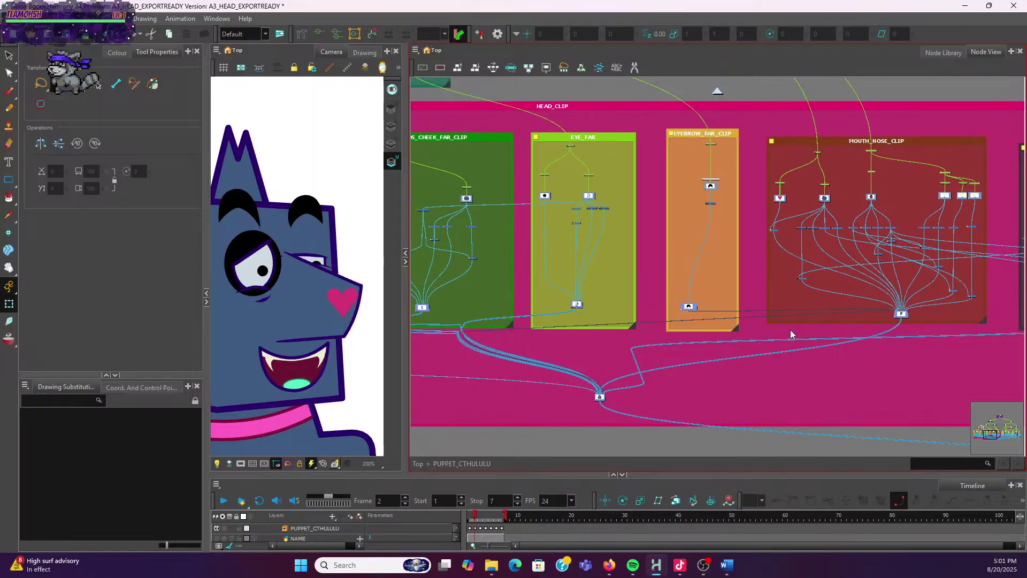
pyautogui.scroll(-2, 751, 326)
pyautogui.moveTo(786, 329); pyautogui.dragTo(658, 324)
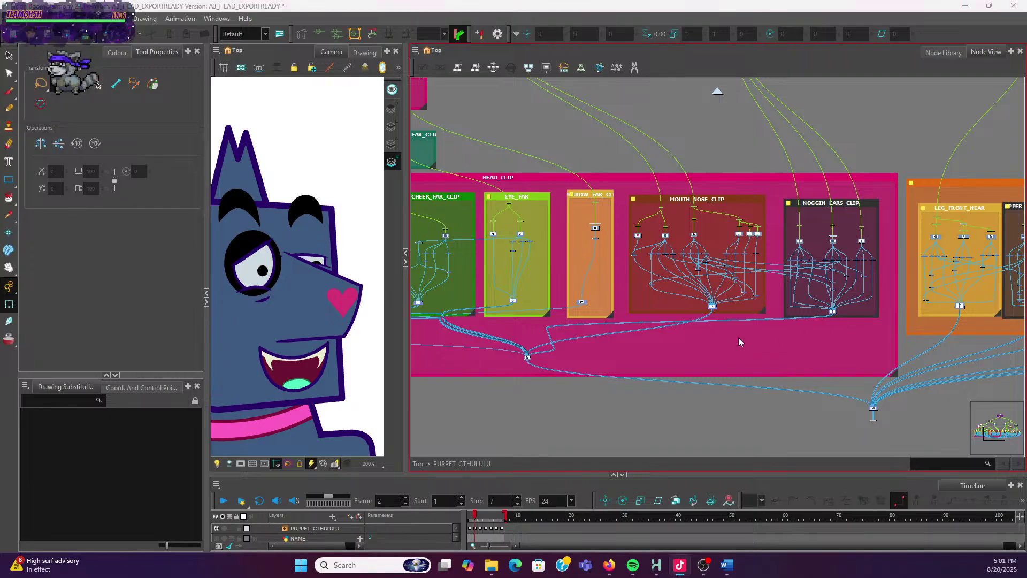
# Examine the cabling between the HEAD_CLIP groups and their composites, and how they sit in the whole puppet network
pyautogui.scroll(2, 740, 341)
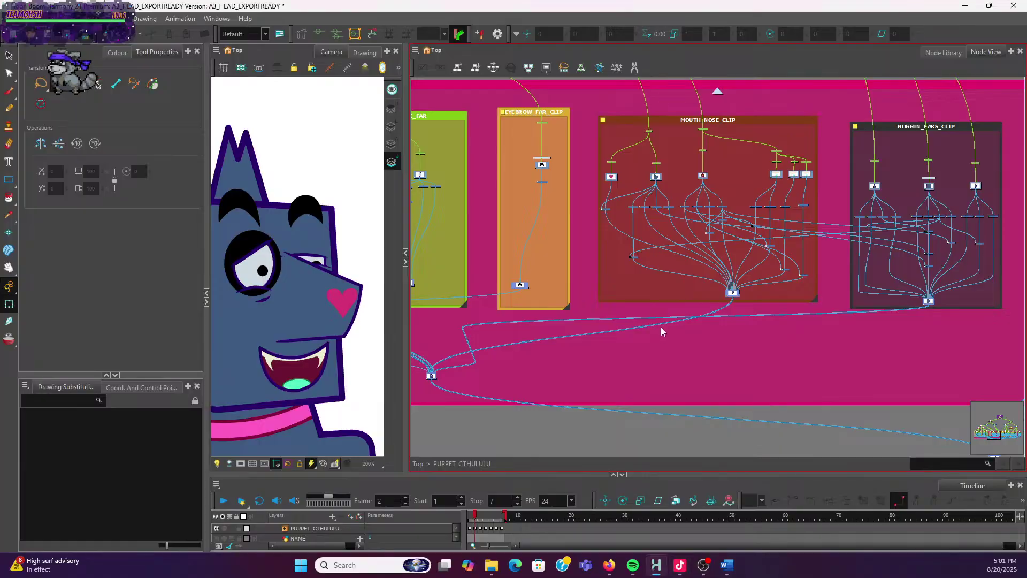
pyautogui.scroll(-4, 663, 325)
pyautogui.scroll(2, 688, 323)
pyautogui.moveTo(693, 338); pyautogui.dragTo(770, 327)
pyautogui.scroll(3, 674, 257)
pyautogui.moveTo(698, 338); pyautogui.dragTo(703, 159)
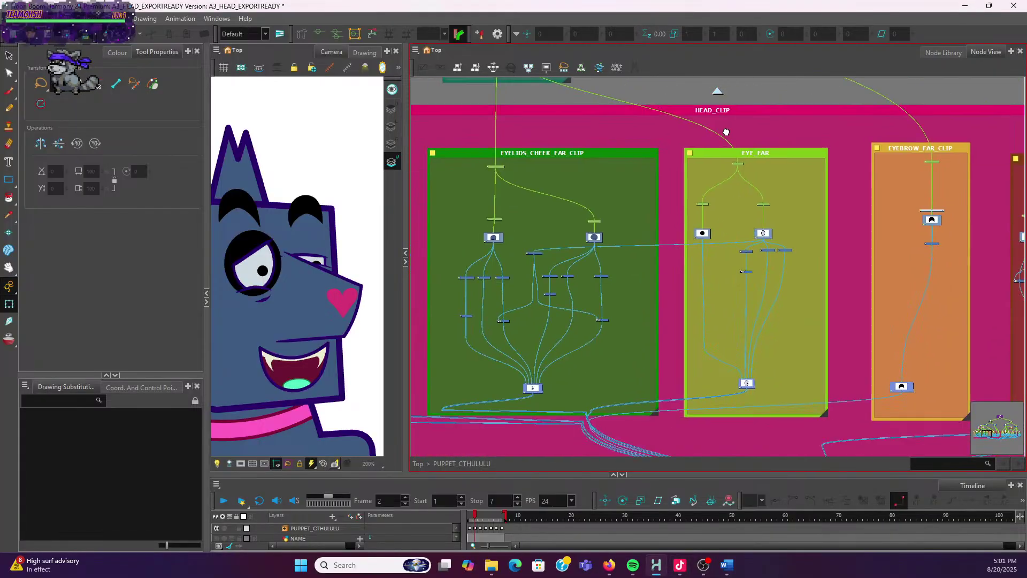
pyautogui.scroll(3, 669, 188)
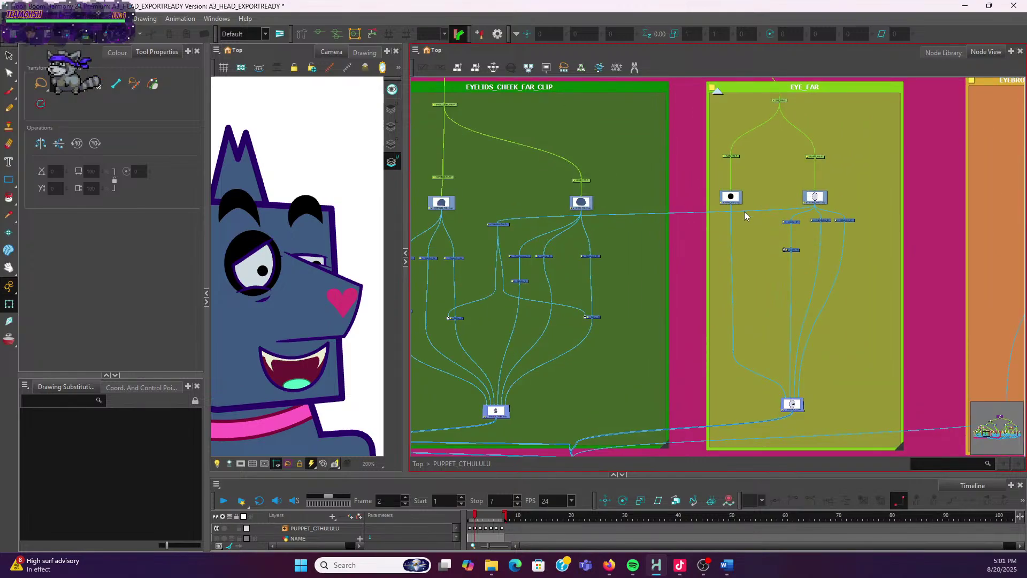
pyautogui.scroll(-2, 656, 317)
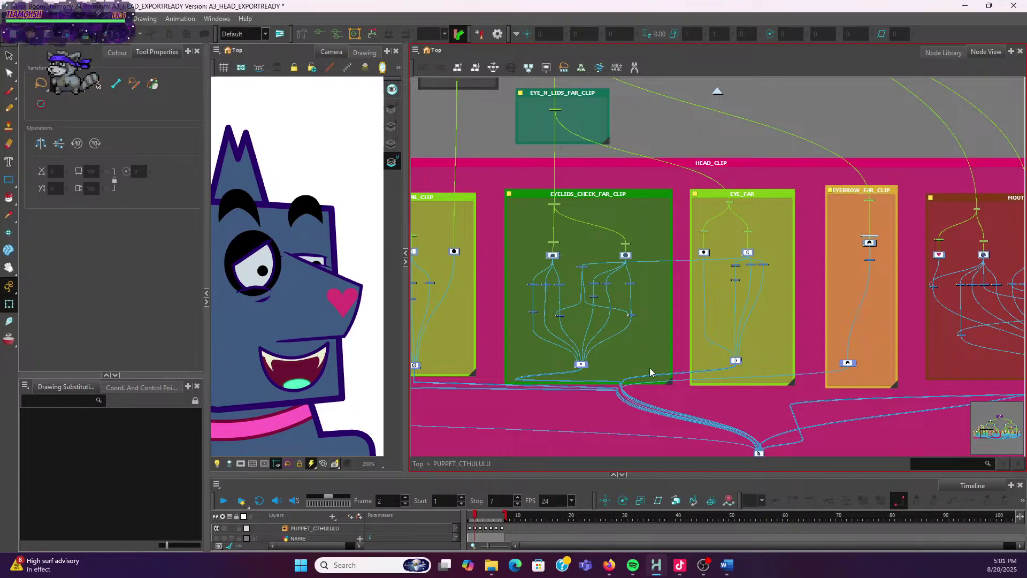
pyautogui.scroll(-4, 650, 372)
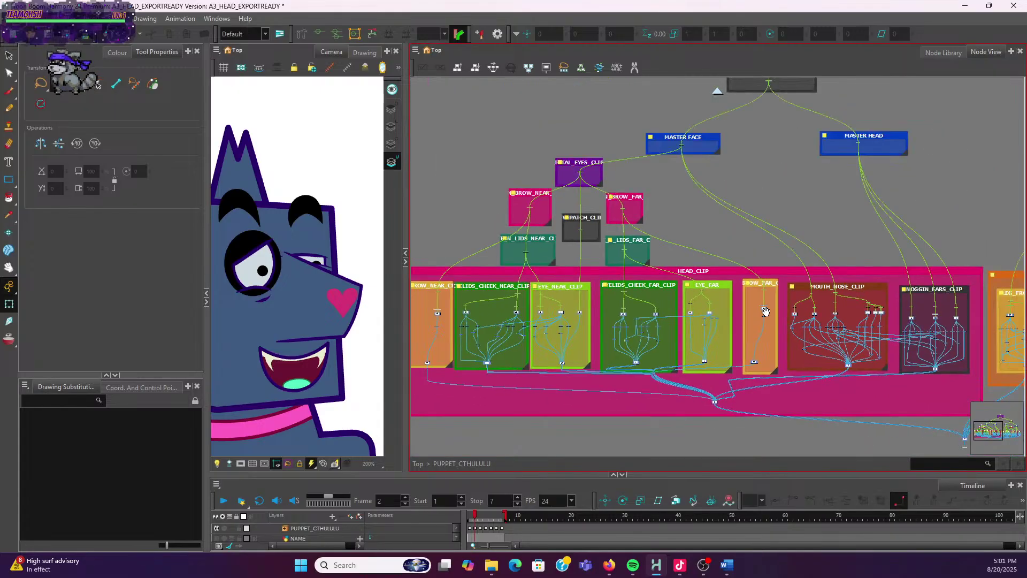
pyautogui.scroll(-3, 765, 311)
pyautogui.moveTo(669, 312); pyautogui.dragTo(666, 309)
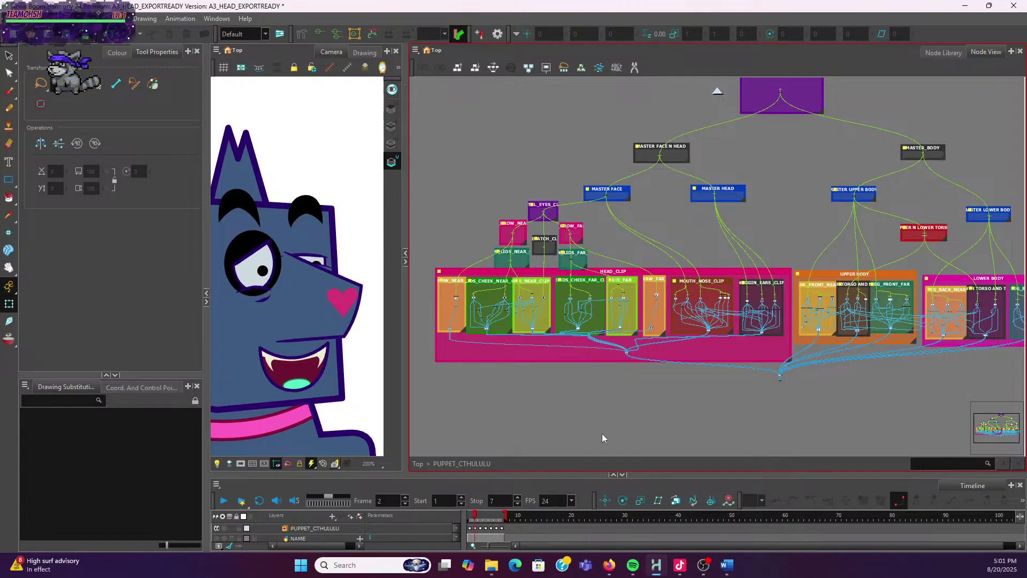
pyautogui.scroll(-3, 664, 408)
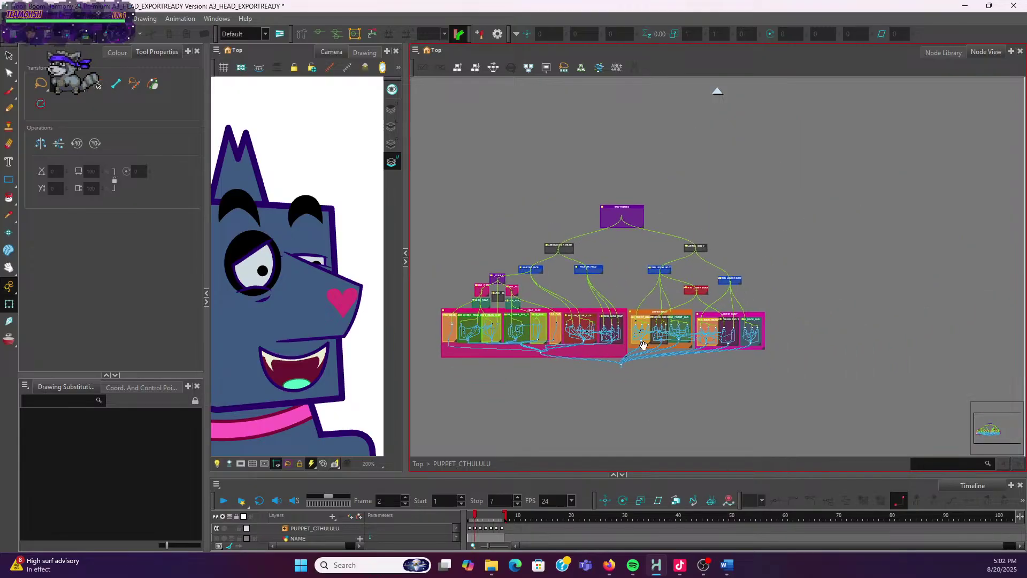
pyautogui.scroll(3, 669, 297)
pyautogui.scroll(4, 691, 286)
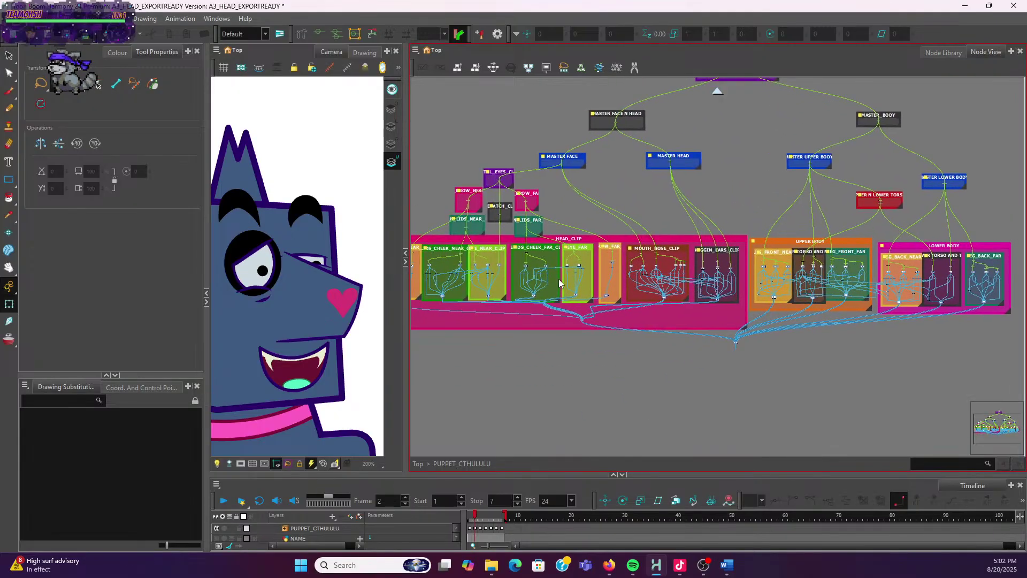
pyautogui.scroll(-2, 636, 379)
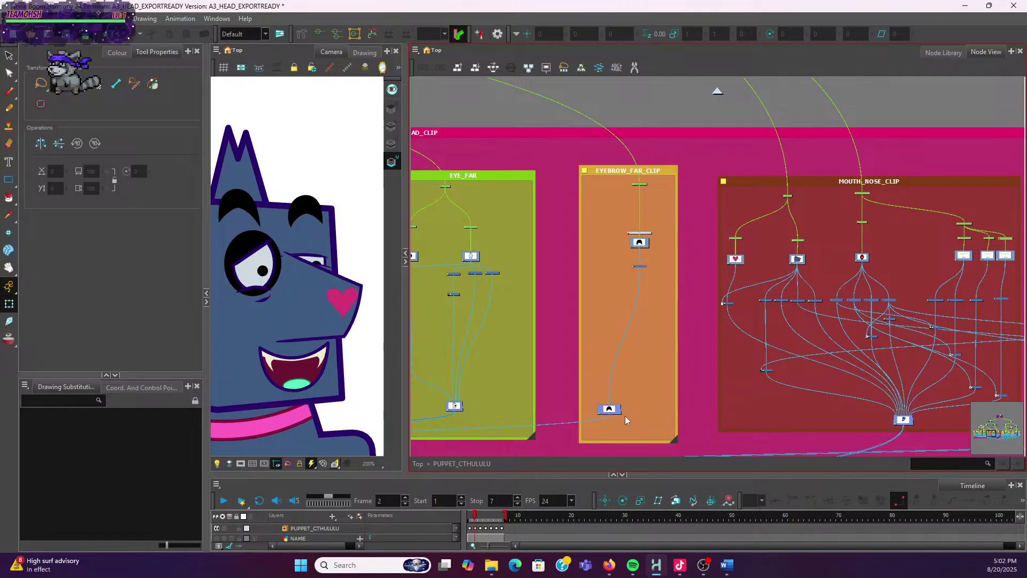
pyautogui.scroll(-3, 706, 364)
pyautogui.scroll(-3, 861, 239)
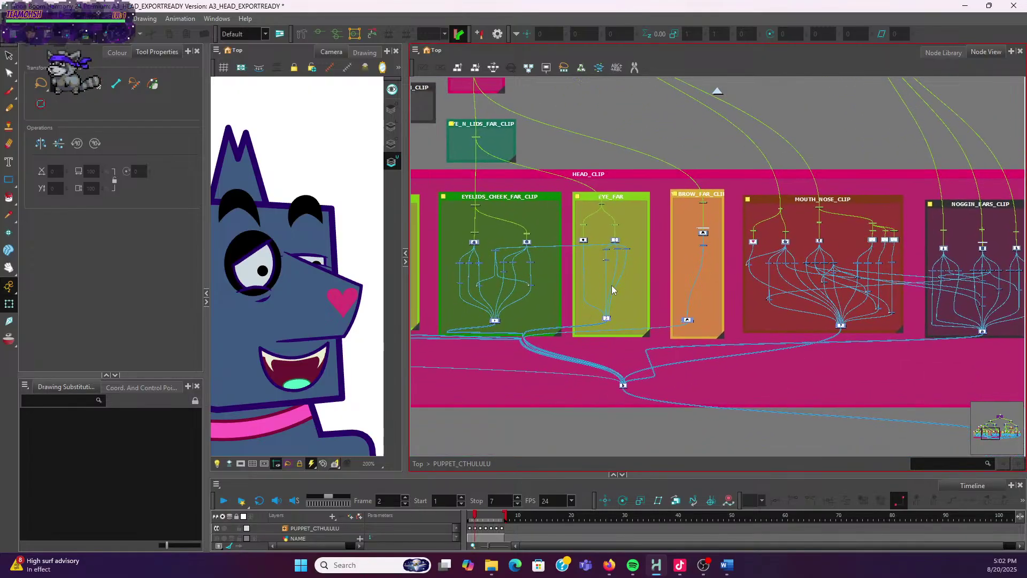
pyautogui.moveTo(655, 316); pyautogui.dragTo(550, 301)
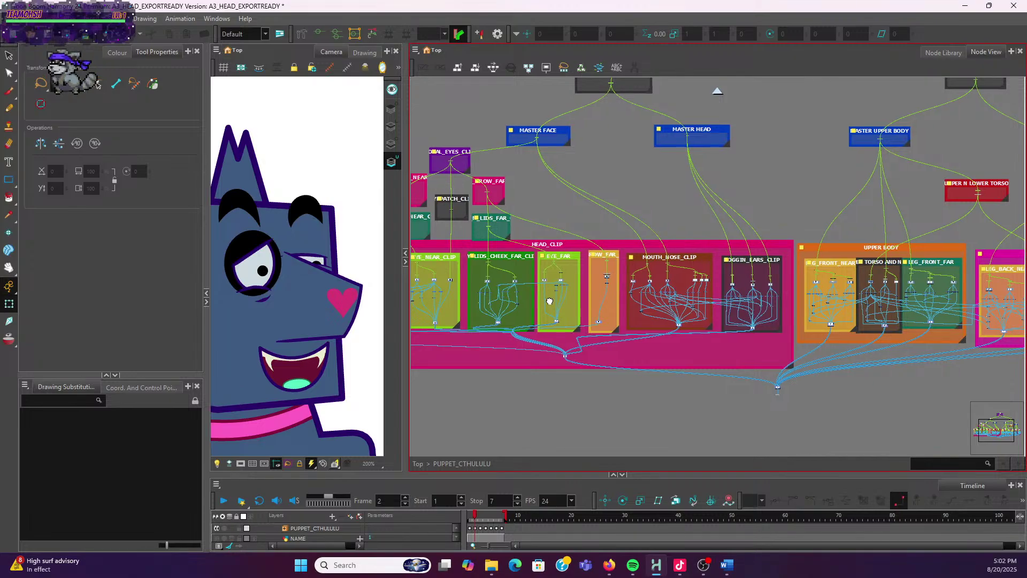
# Feed the heart cutter's matte from the snout's Auto-Patch_21 node, and place the cutter below the NOSEHEART drawing
pyautogui.click(353, 304)
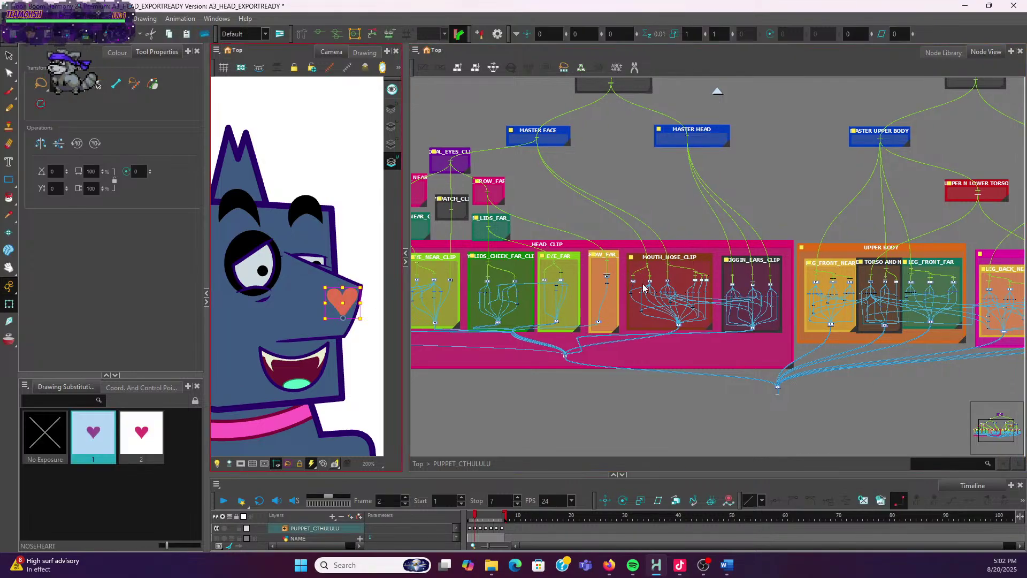
pyautogui.scroll(6, 642, 288)
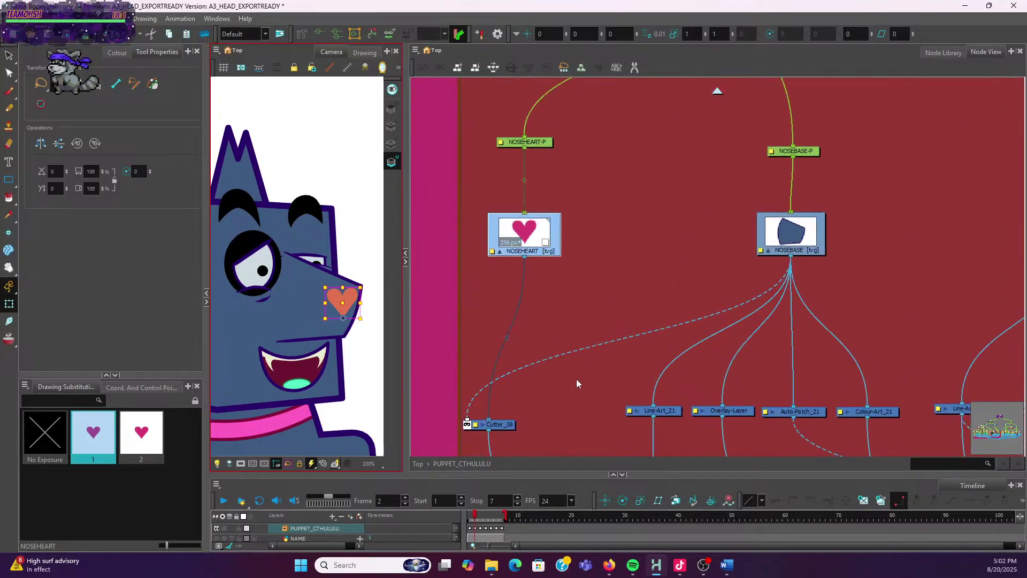
pyautogui.moveTo(504, 426); pyautogui.dragTo(547, 416)
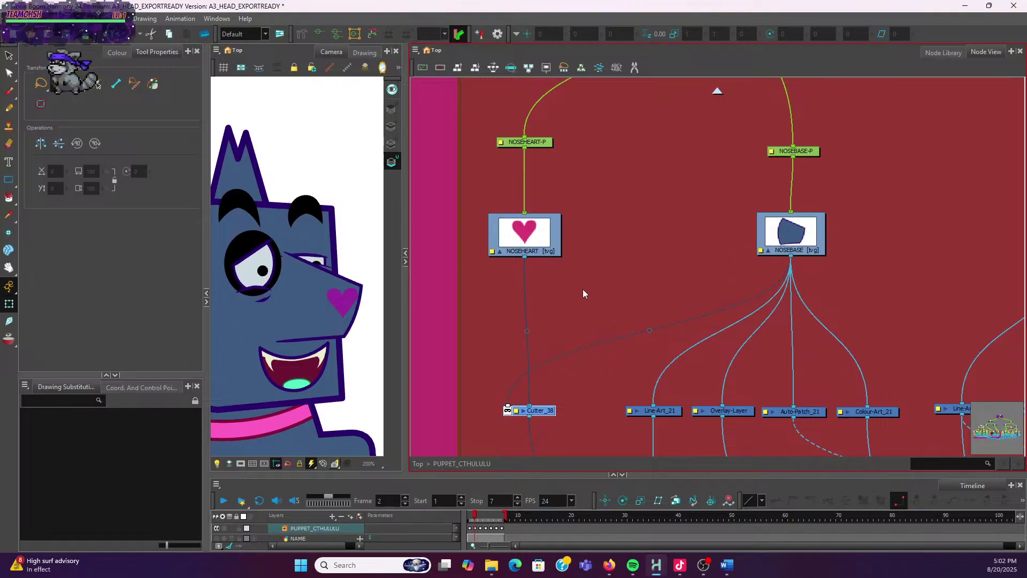
pyautogui.scroll(-3, 582, 366)
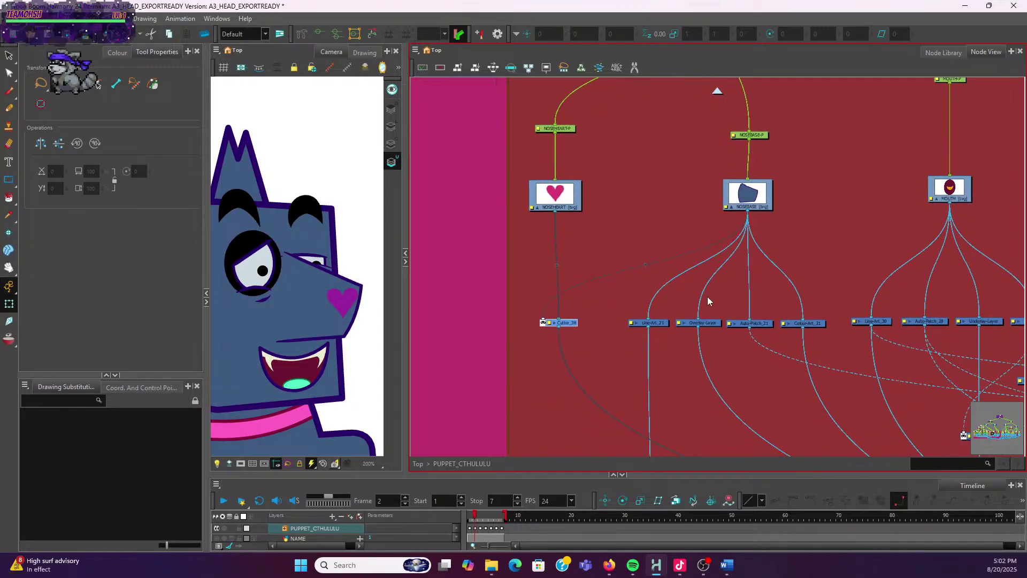
pyautogui.click(764, 323)
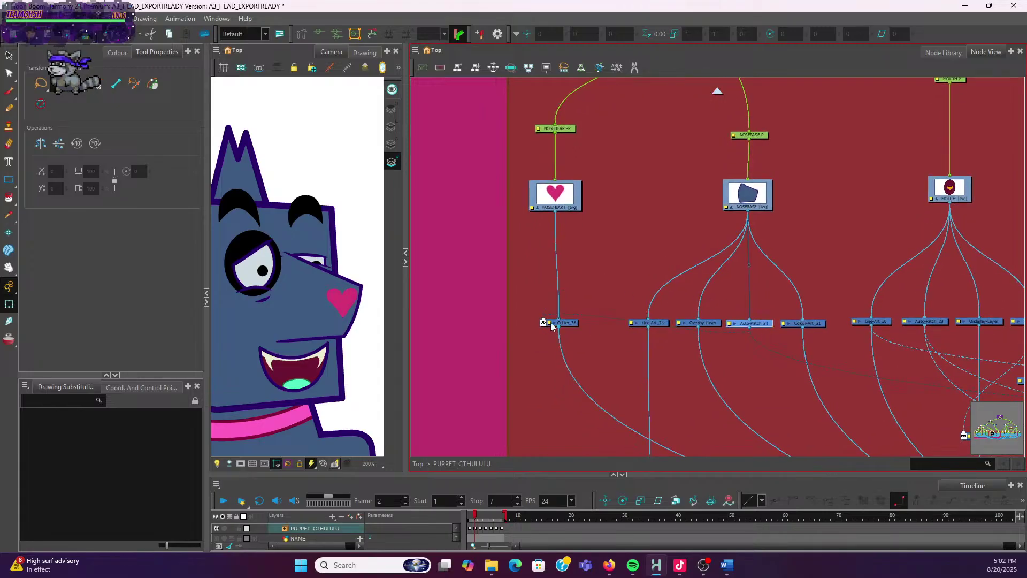
pyautogui.moveTo(564, 324); pyautogui.dragTo(568, 393)
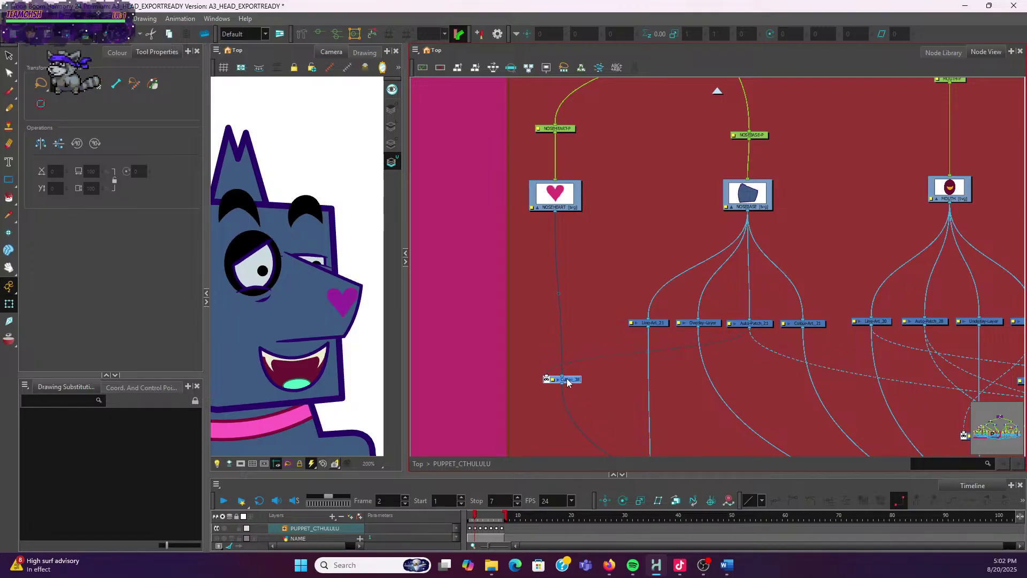
# Check how the nose heart is clipped by the snout in the camera view
pyautogui.click(572, 197)
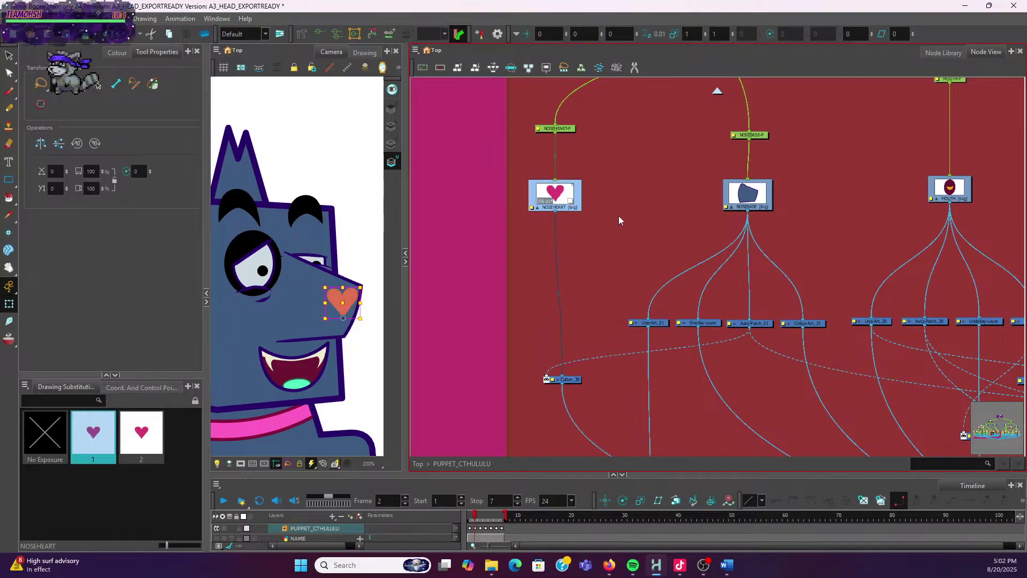
pyautogui.click(361, 270)
pyautogui.scroll(2, 360, 270)
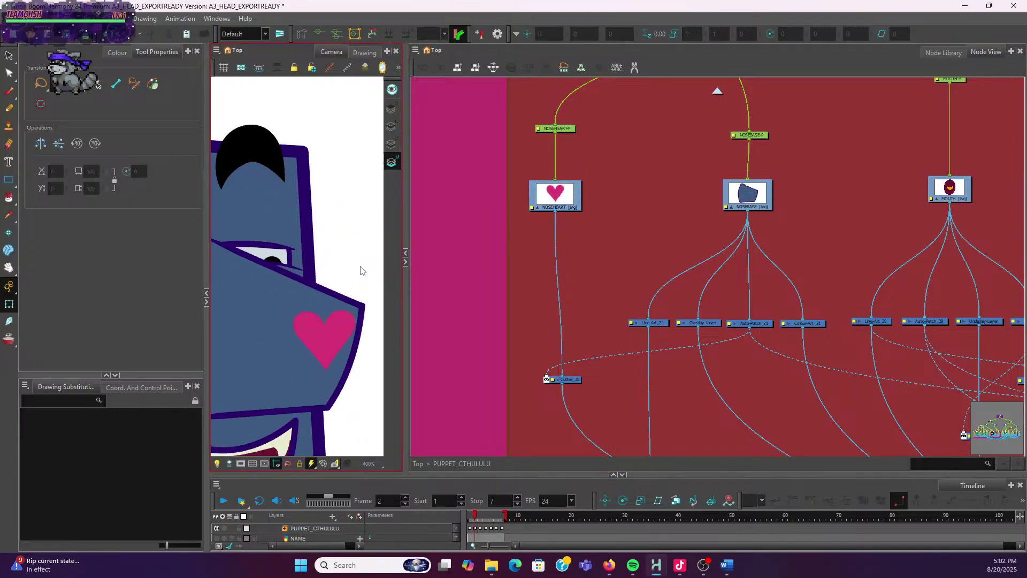
pyautogui.moveTo(329, 332)
pyautogui.mouseDown()
pyautogui.moveTo(341, 333)
pyautogui.moveTo(325, 338)
pyautogui.mouseUp()
pyautogui.click(367, 236)
pyautogui.click(336, 333)
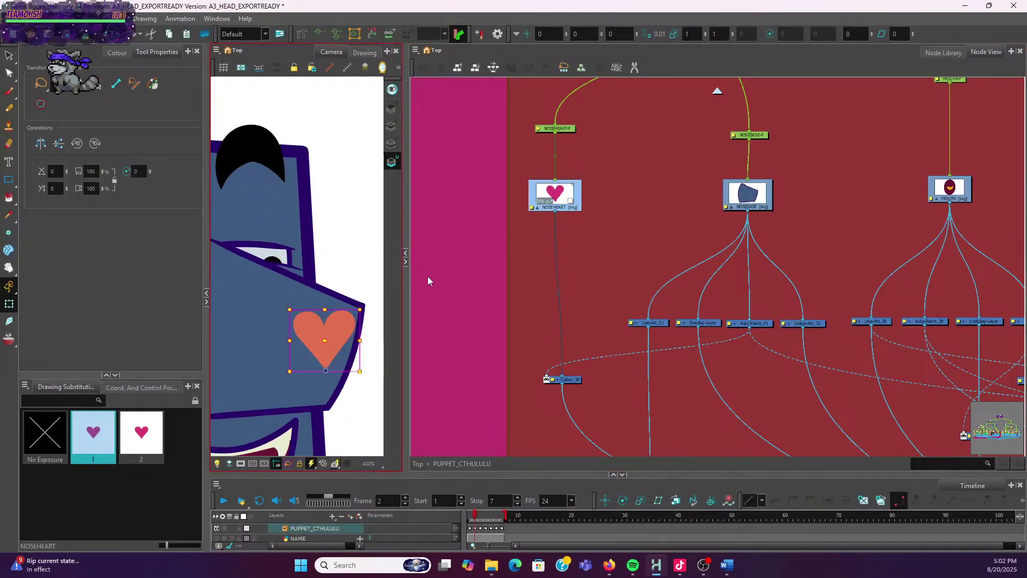
pyautogui.click(592, 251)
# Switch to Puppet Update Notes.docx in Word, colour the line "Fix Nose : change heart cutter object to autopatch" red, and return to Harmony
pyautogui.scroll(-5, 595, 270)
pyautogui.scroll(2, 615, 258)
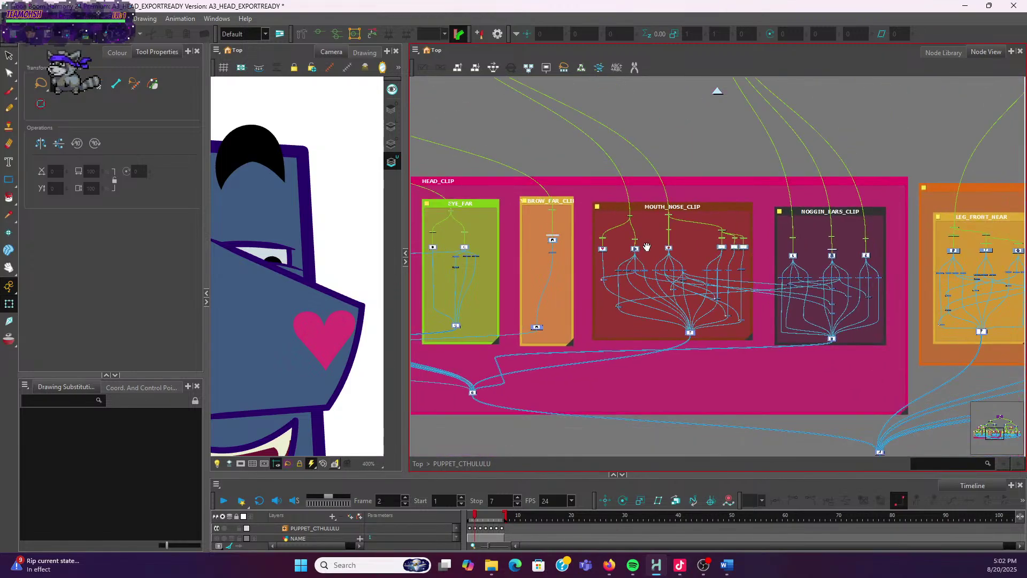
pyautogui.moveTo(631, 252); pyautogui.dragTo(684, 250)
pyautogui.click(703, 567)
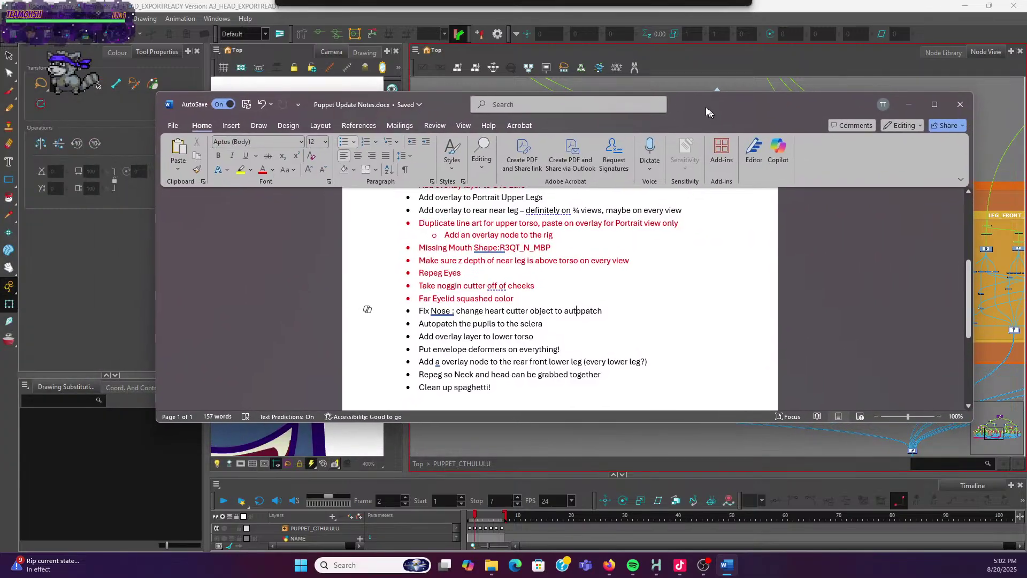
pyautogui.moveTo(585, 304); pyautogui.dragTo(397, 305)
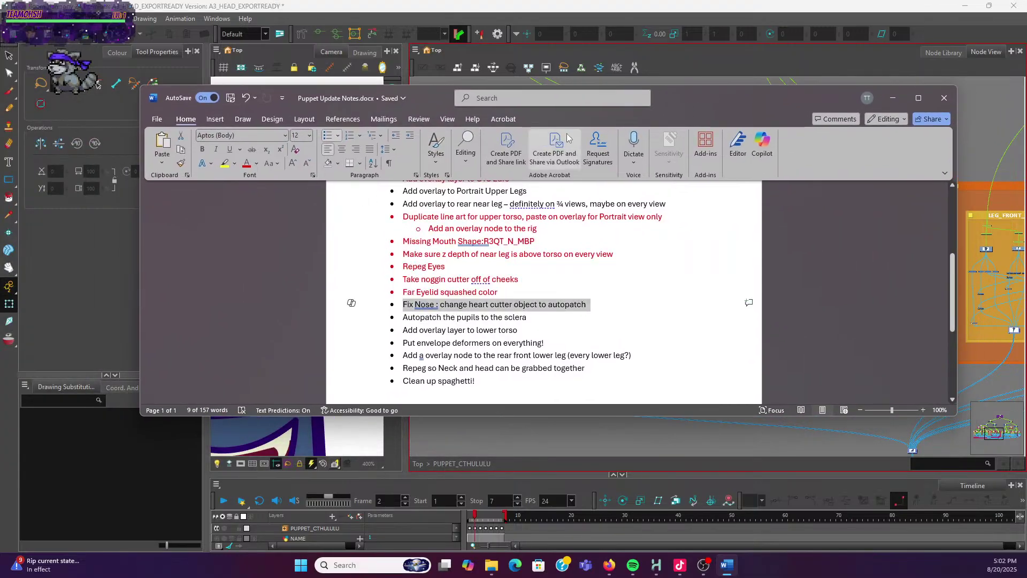
pyautogui.click(246, 164)
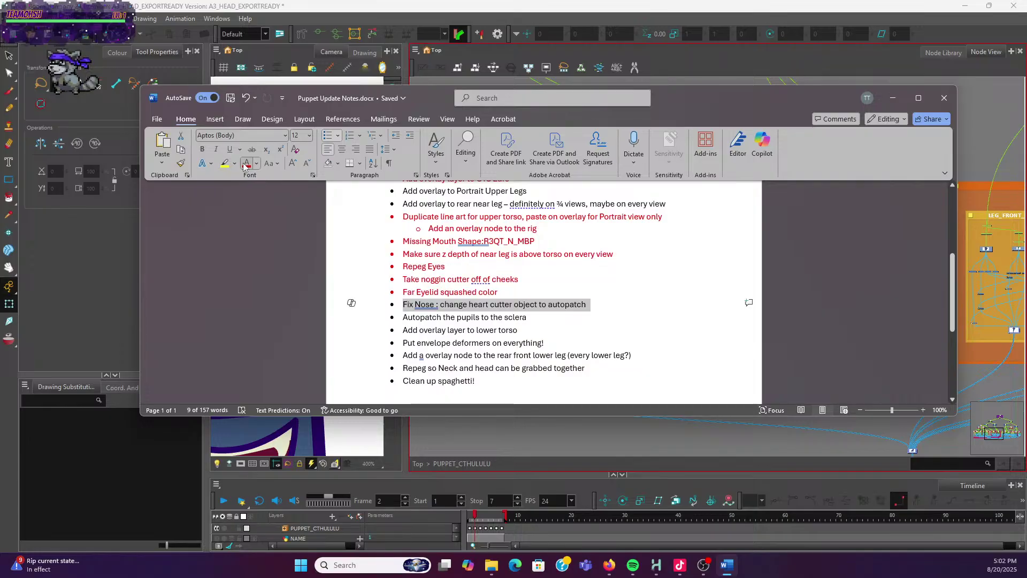
pyautogui.click(445, 436)
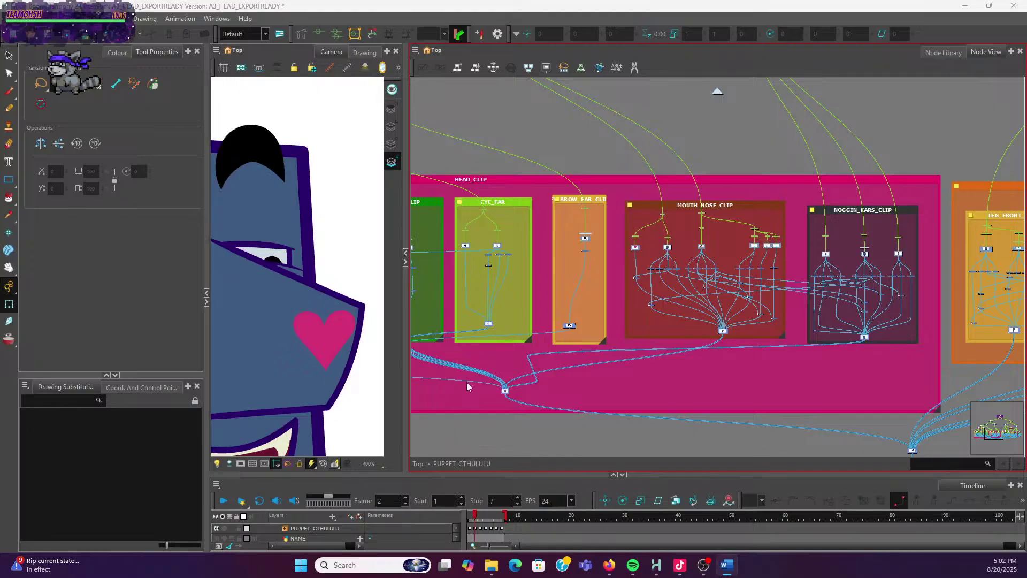
# Add a Cutter node in the EYE_FAR group and insert it on the cable between PUPIL_FAR and the eye composite
pyautogui.scroll(-4, 546, 209)
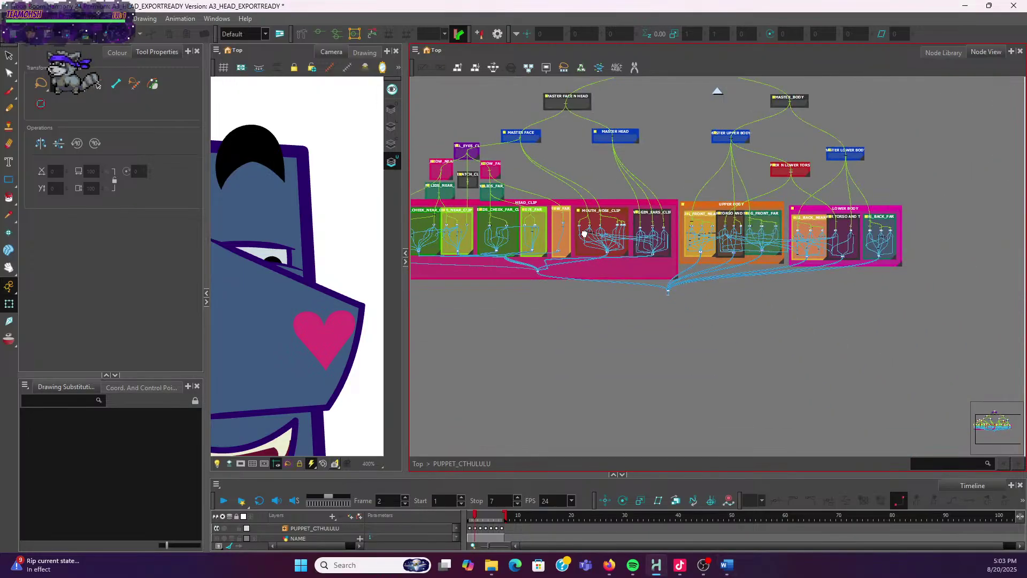
pyautogui.moveTo(547, 212); pyautogui.dragTo(638, 202)
pyautogui.scroll(3, 638, 202)
pyautogui.scroll(8, 627, 242)
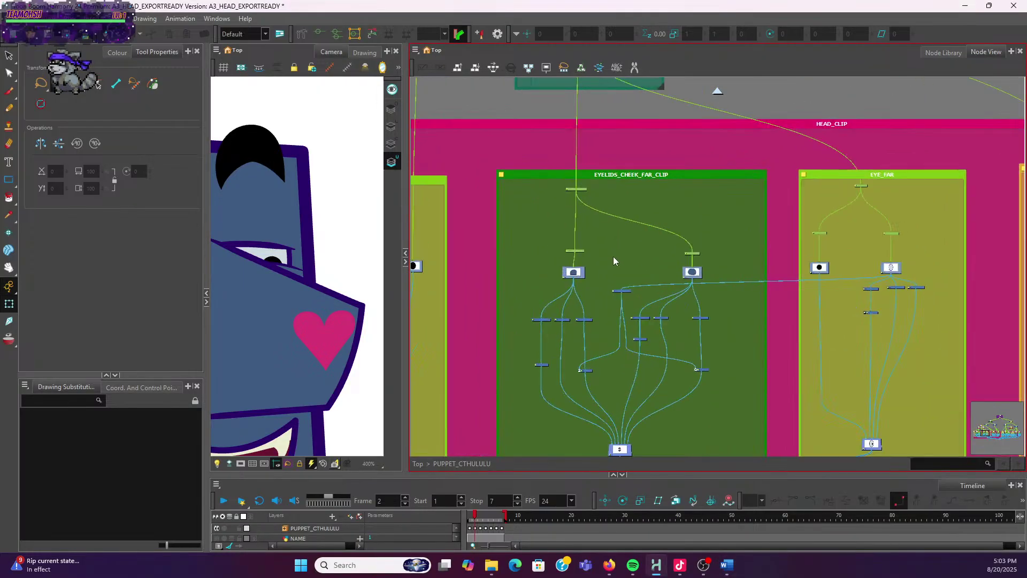
pyautogui.moveTo(433, 253); pyautogui.dragTo(673, 199)
pyautogui.hscroll(2, 678, 227)
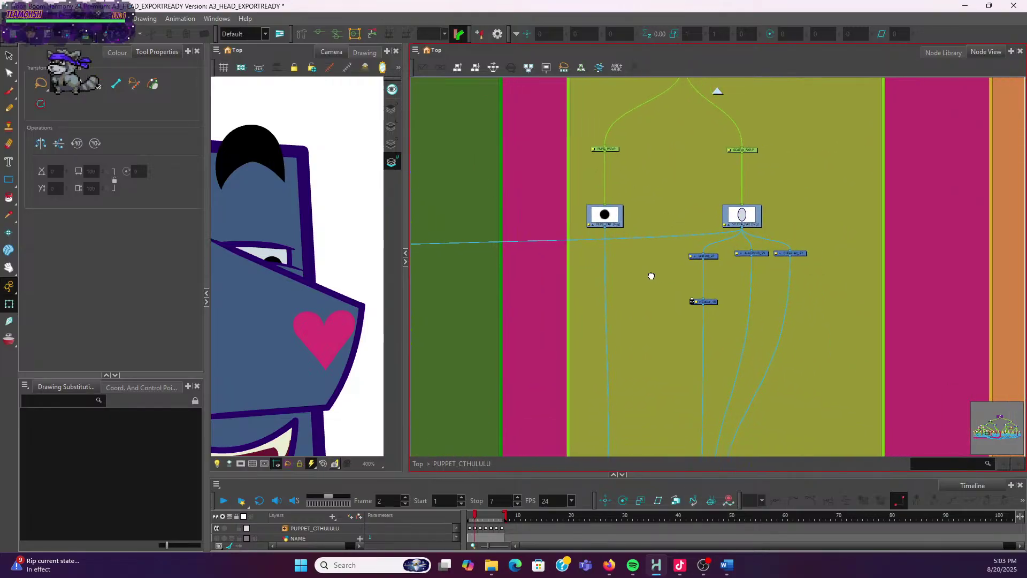
pyautogui.click(596, 220)
pyautogui.scroll(-4, 615, 267)
pyautogui.moveTo(620, 325); pyautogui.dragTo(608, 320)
pyautogui.click(611, 324)
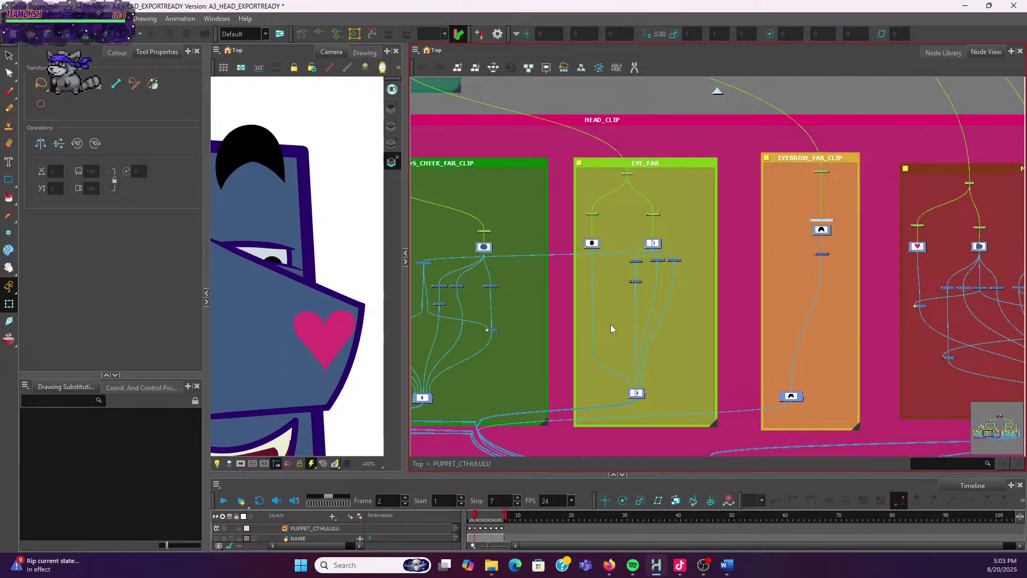
pyautogui.scroll(3, 611, 324)
pyautogui.press('Tab')
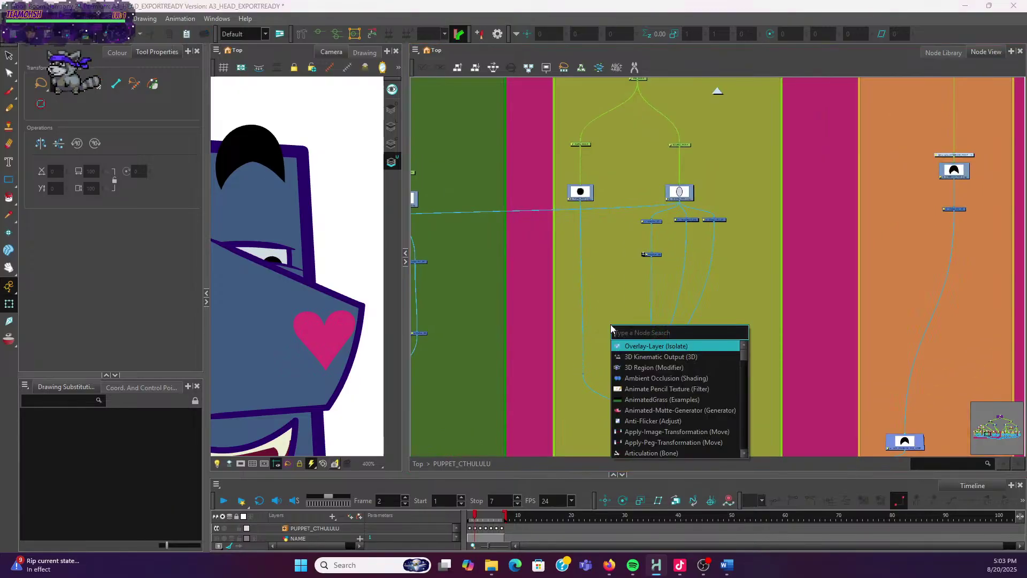
pyautogui.write('cutter')
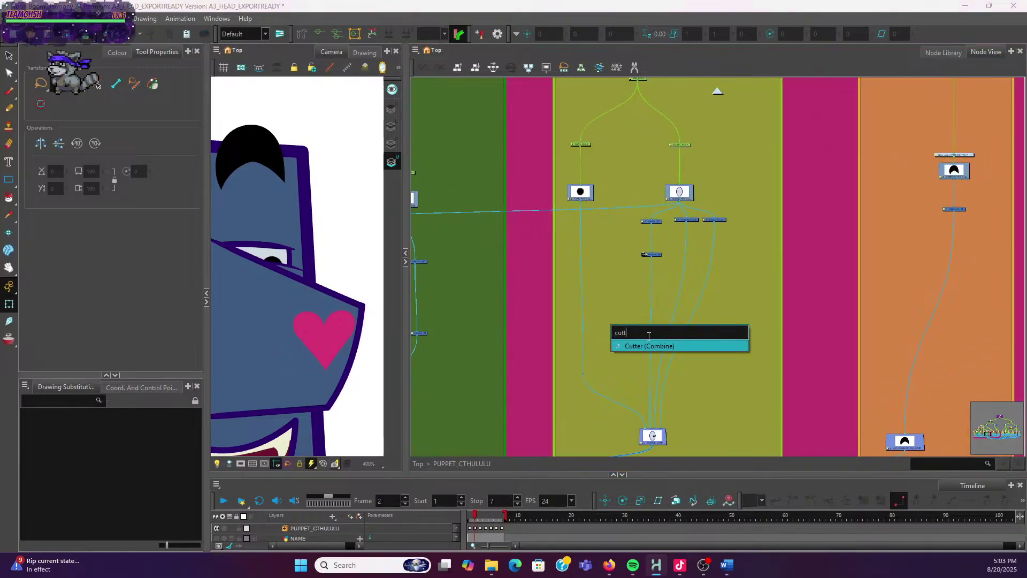
pyautogui.press('Return')
pyautogui.moveTo(629, 325); pyautogui.dragTo(587, 268)
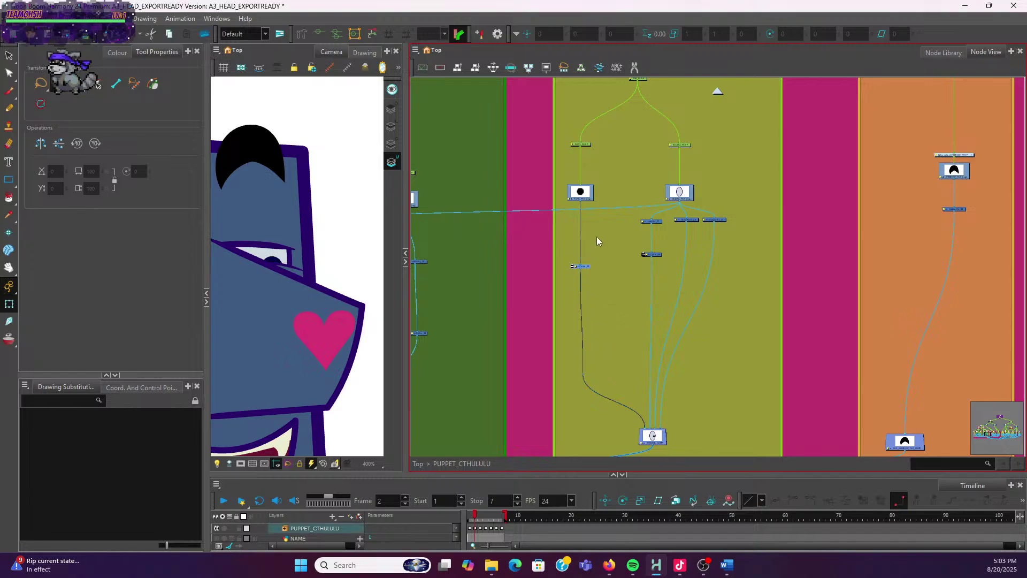
# Disconnect the Auto-Patch node under SCLERA_FAR from the far eye's composite
pyautogui.scroll(-5, 611, 246)
pyautogui.scroll(7, 624, 238)
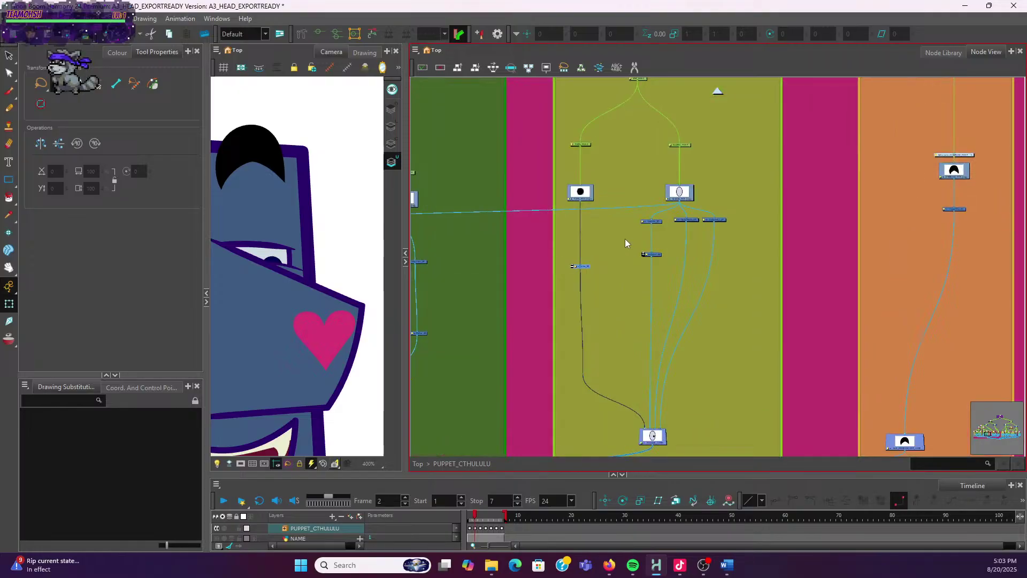
pyautogui.scroll(-4, 748, 207)
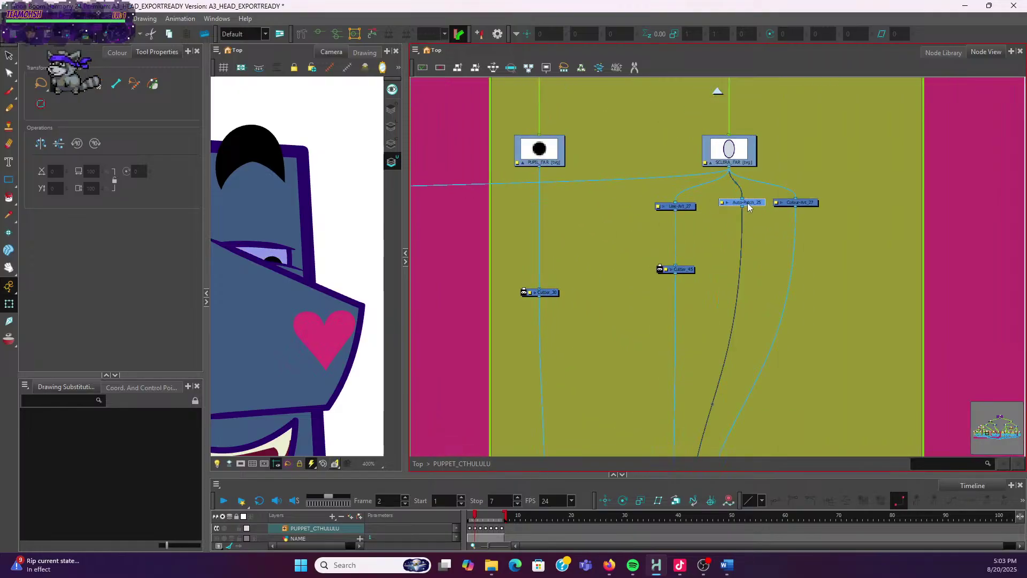
pyautogui.scroll(4, 711, 308)
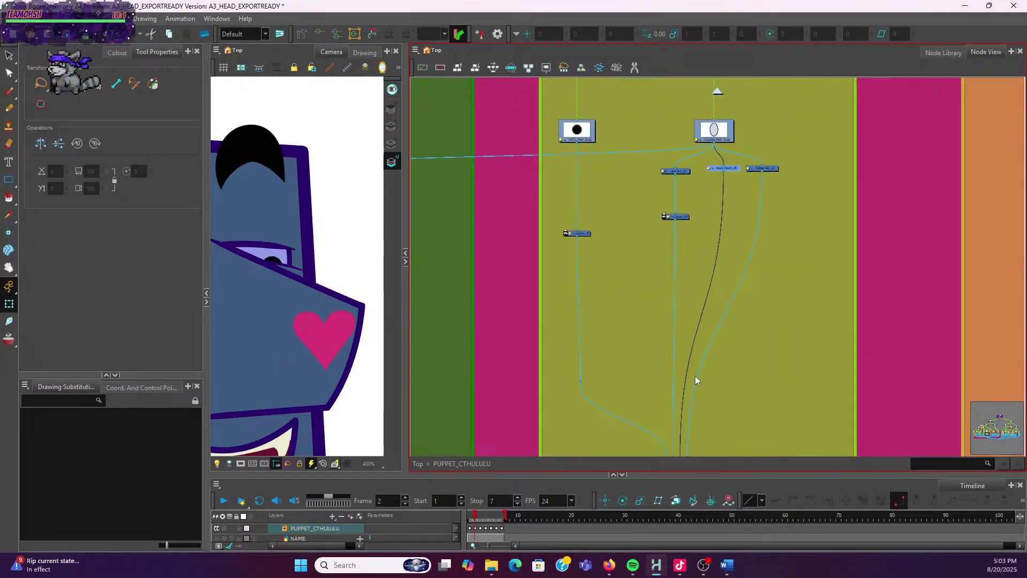
pyautogui.moveTo(726, 371); pyautogui.dragTo(751, 285)
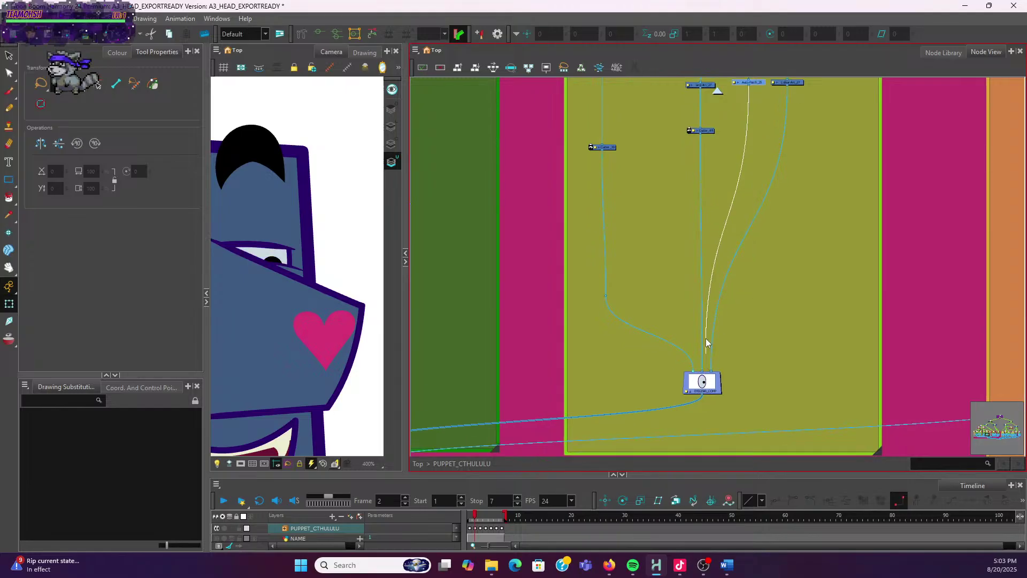
pyautogui.scroll(4, 769, 225)
pyautogui.click(764, 224)
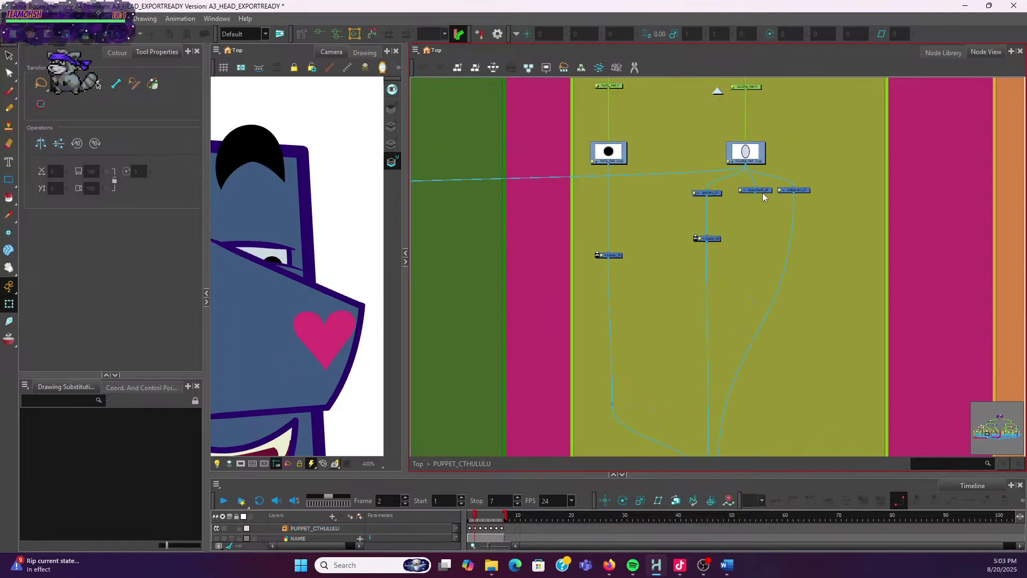
# Feed the far pupil cutter's matte from SCLERA_FAR's Auto-Patch node and set the cutter to inverted
pyautogui.click(762, 193)
pyautogui.click(765, 193)
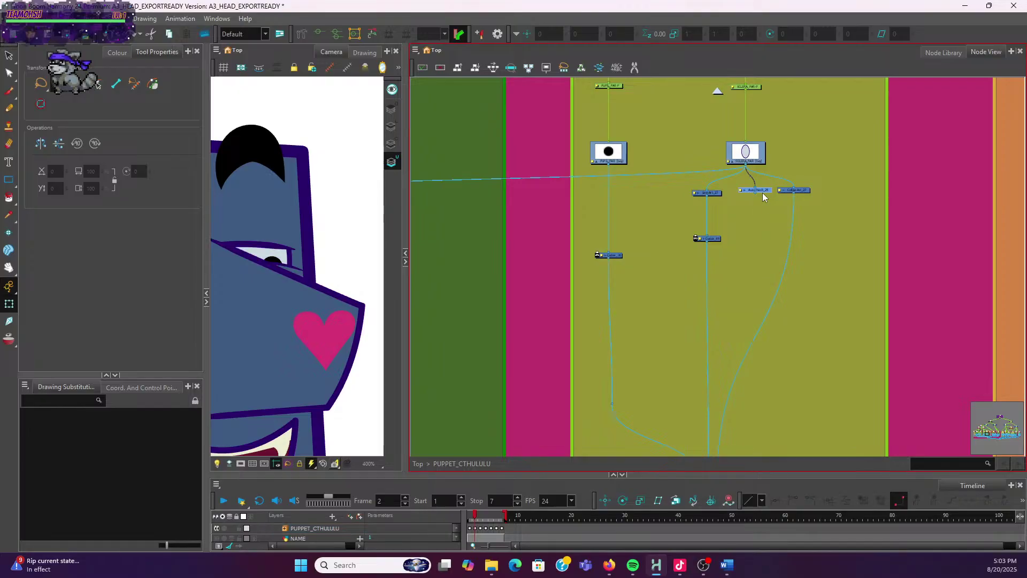
pyautogui.click(766, 191)
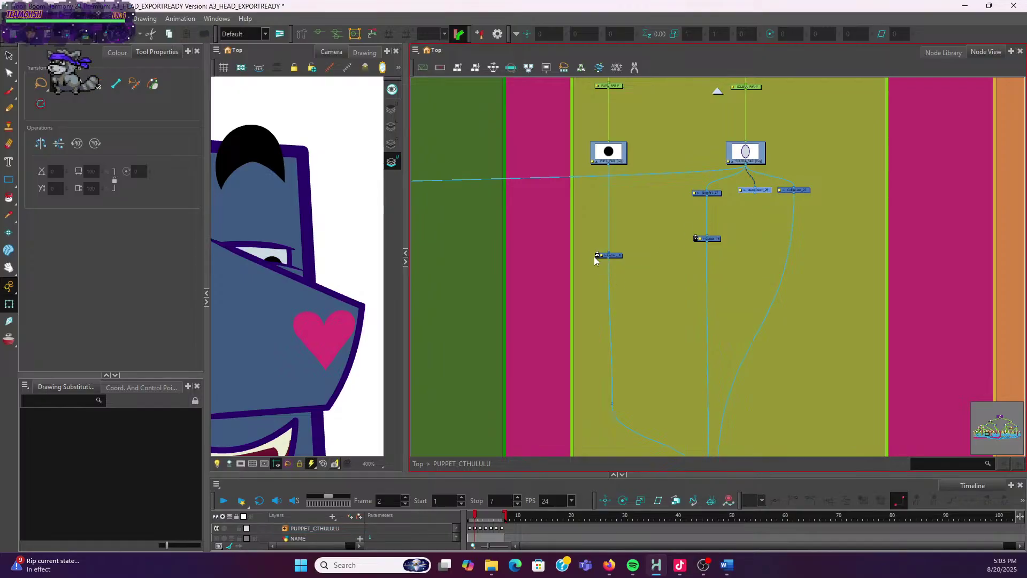
pyautogui.moveTo(597, 255); pyautogui.dragTo(754, 193)
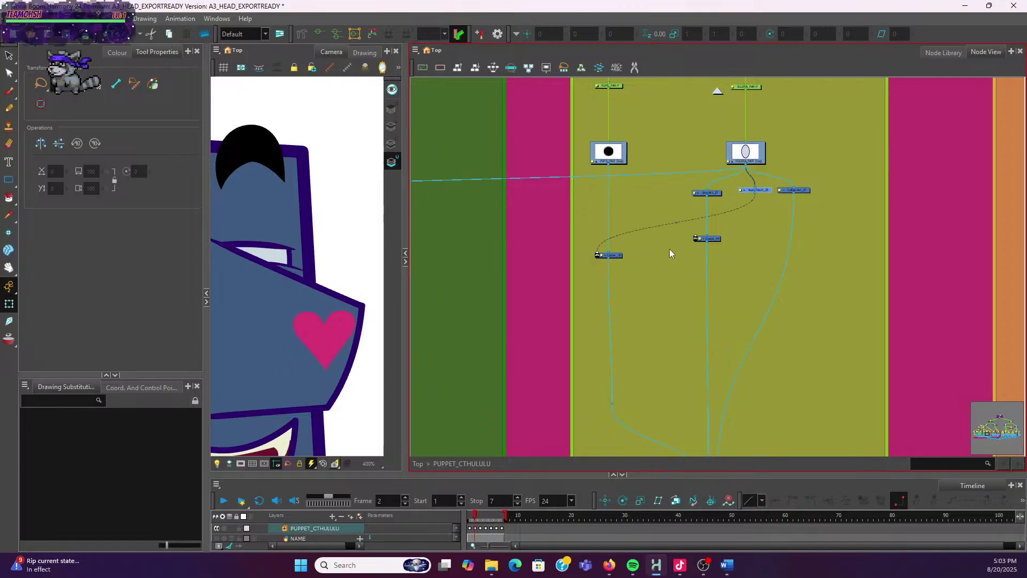
pyautogui.scroll(-1, 668, 244)
pyautogui.scroll(2, 637, 251)
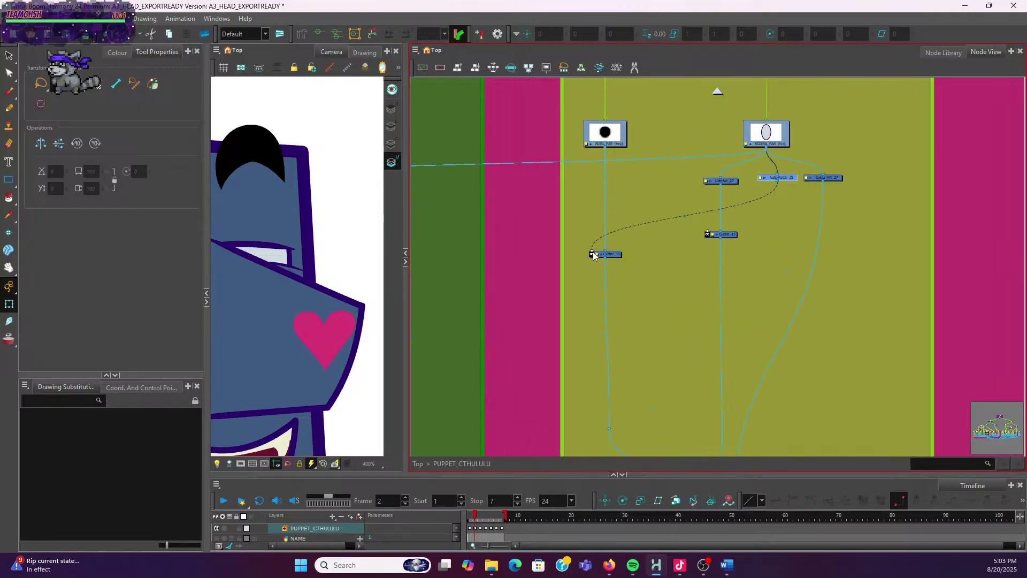
# Test the far pupil's clipping by moving it over the edge of the sclera, and undo the move
pyautogui.click(274, 263)
pyautogui.moveTo(274, 262); pyautogui.dragTo(288, 255)
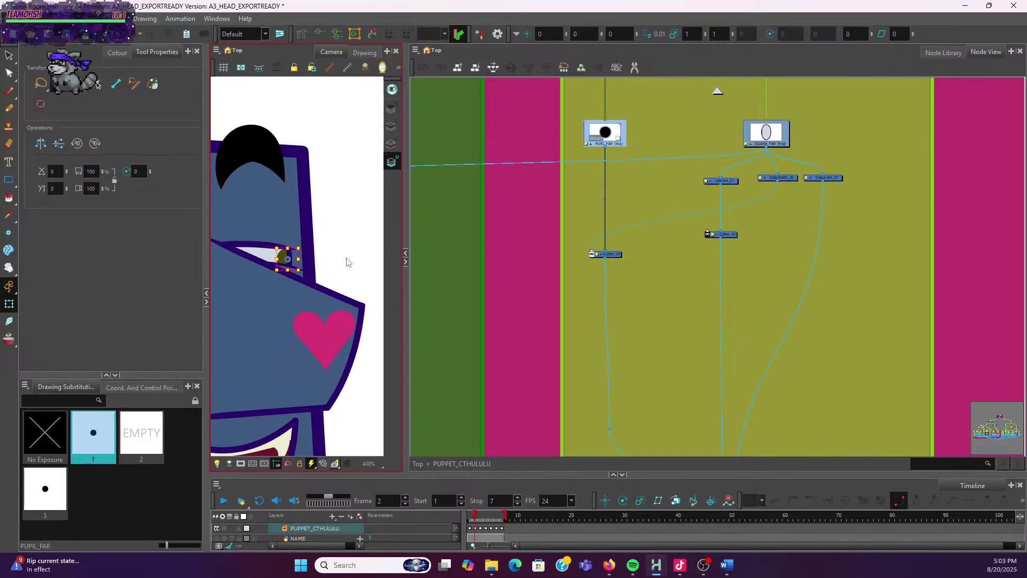
pyautogui.hotkey('ctrl', 'z')
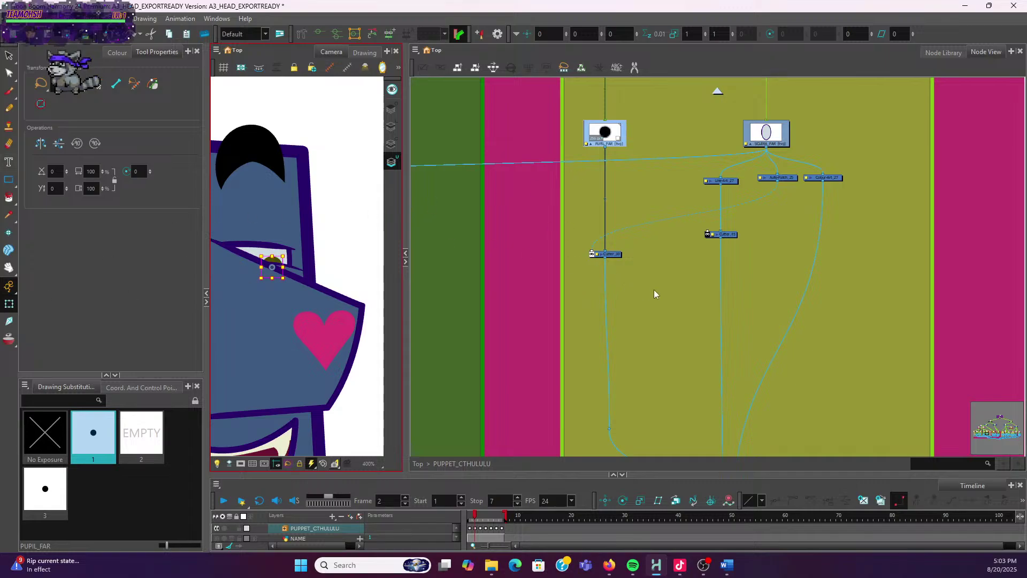
# In EYE_NEAR_CLIP, shift Line-Art_20 and Cutter_37 toward the pupil nodes and align Colour-Art_20, making room under SCLERA_NEAR
pyautogui.scroll(-4, 658, 291)
pyautogui.scroll(-2, 662, 290)
pyautogui.click(583, 326)
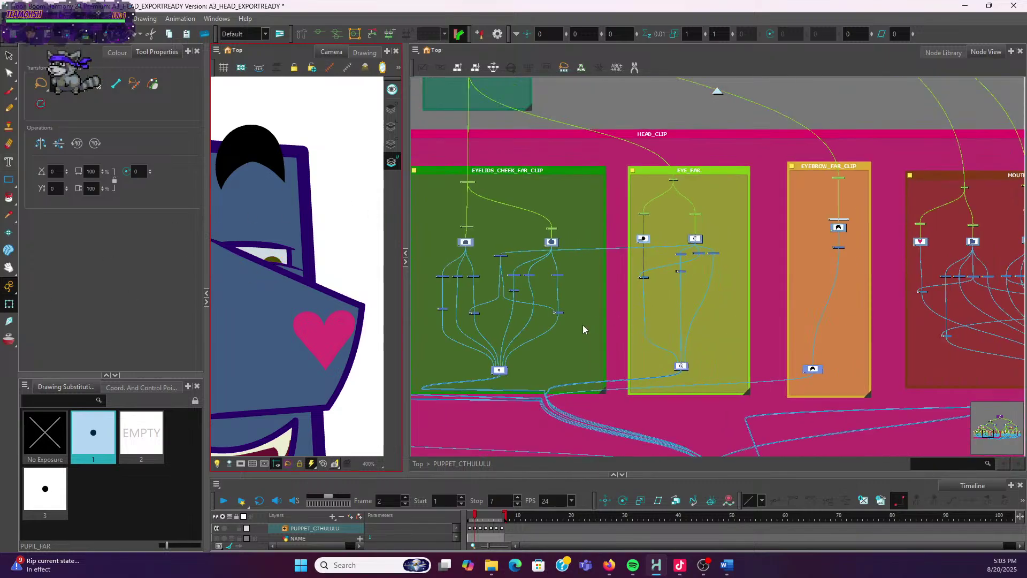
pyautogui.scroll(-2, 659, 300)
pyautogui.moveTo(695, 283); pyautogui.dragTo(752, 278)
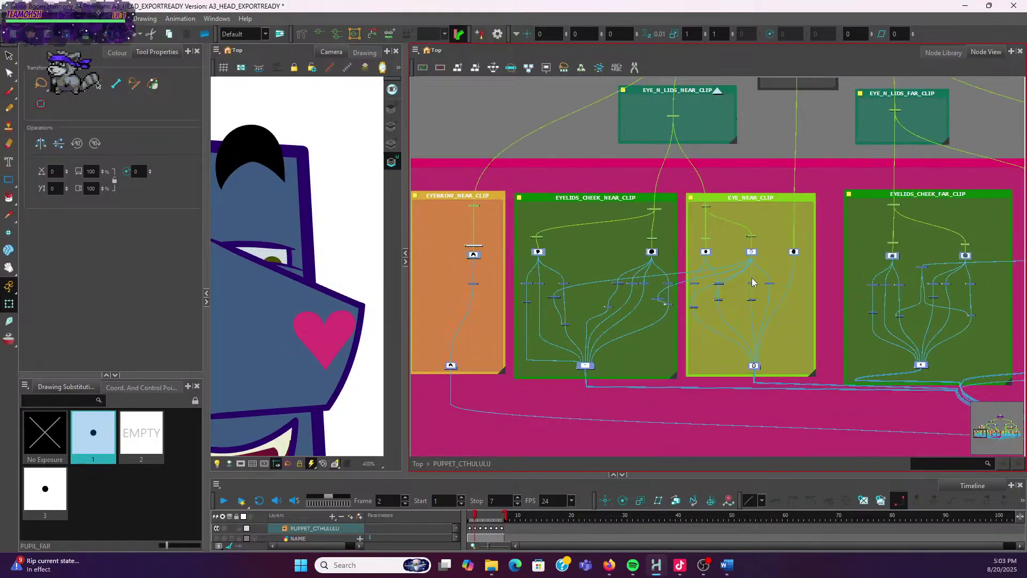
pyautogui.scroll(5, 752, 277)
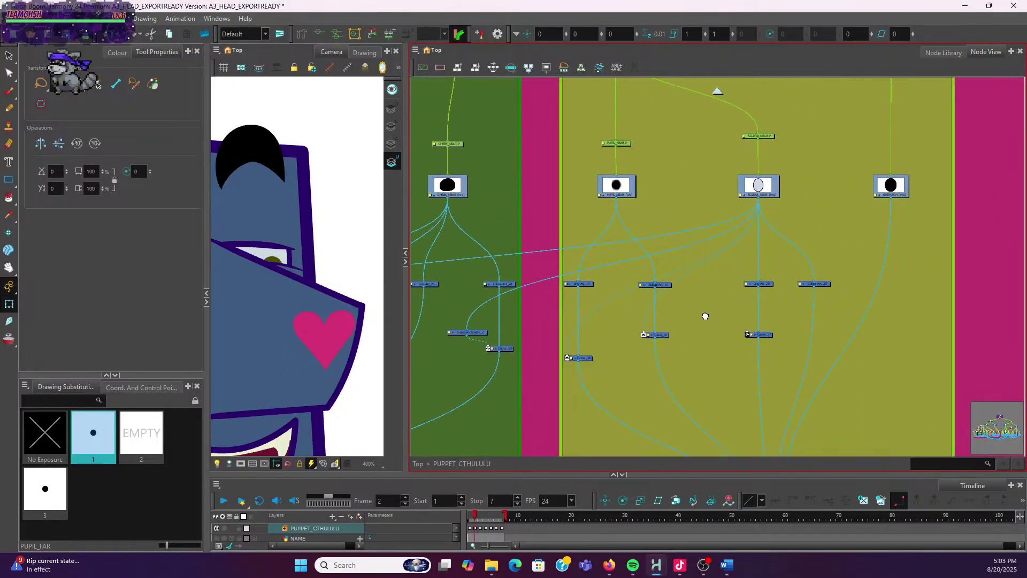
pyautogui.scroll(3, 717, 273)
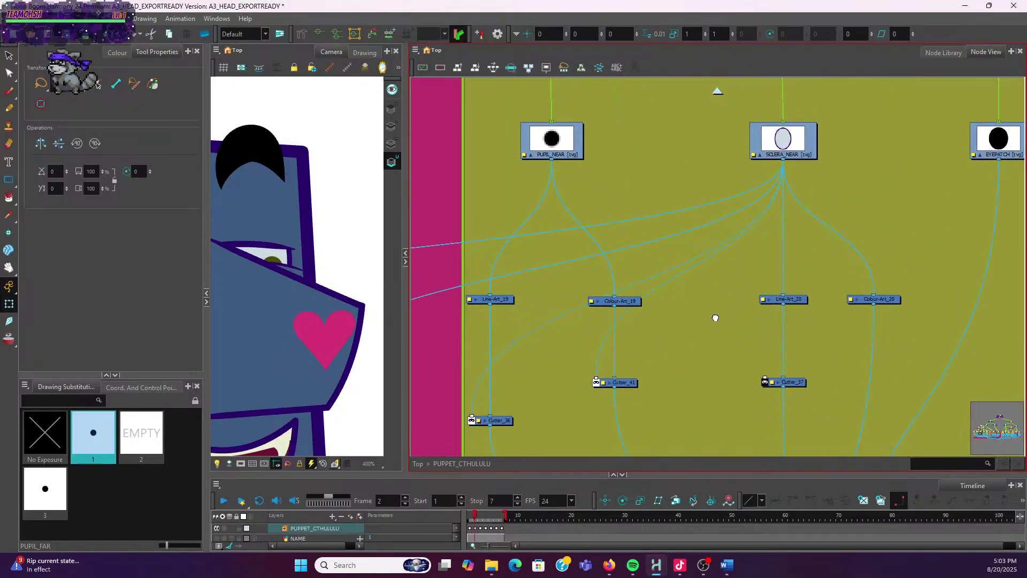
pyautogui.scroll(-1, 717, 310)
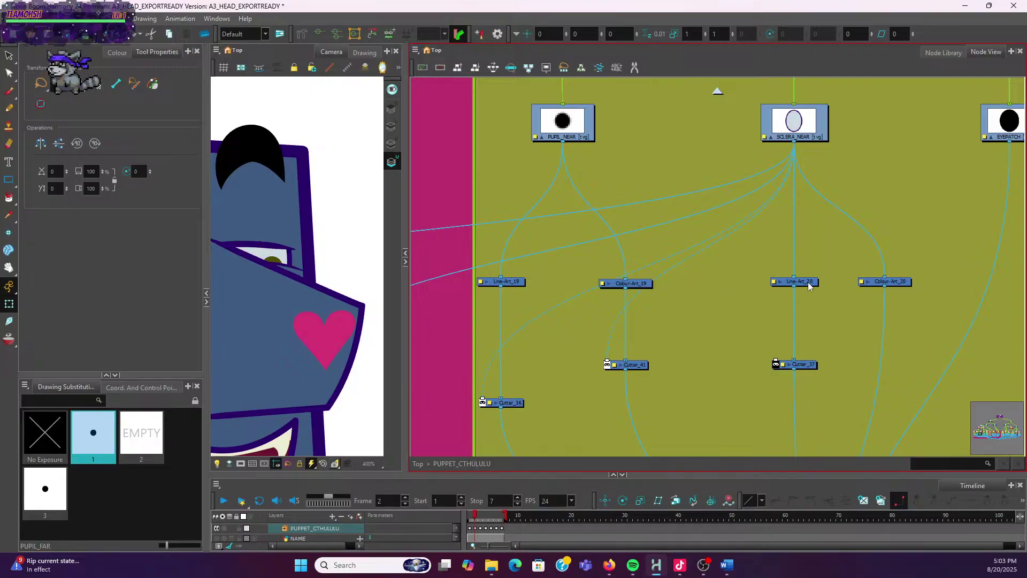
pyautogui.moveTo(807, 283); pyautogui.dragTo(744, 268)
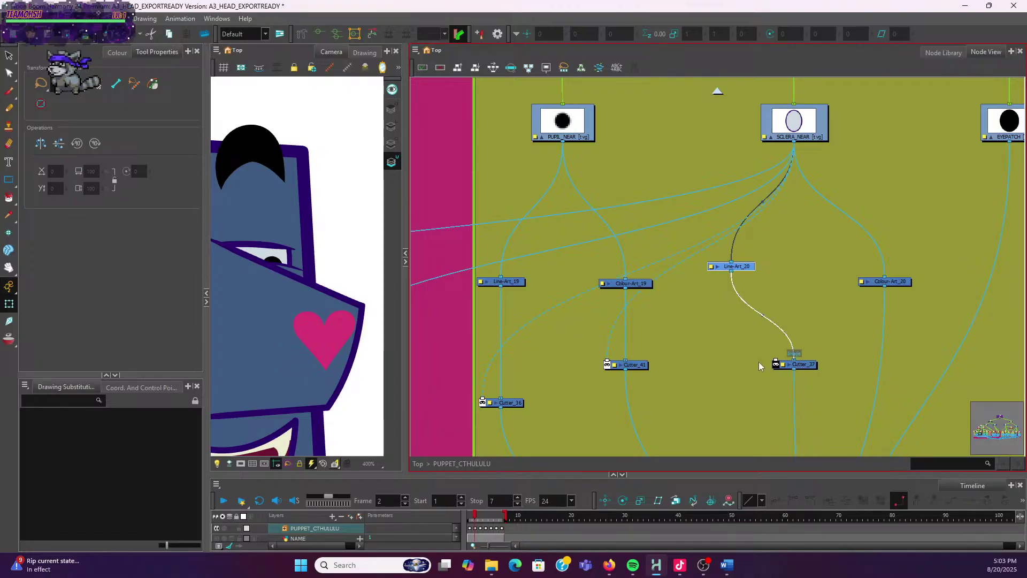
pyautogui.moveTo(794, 360); pyautogui.dragTo(730, 358)
pyautogui.hotkey('ctrl', 'z')
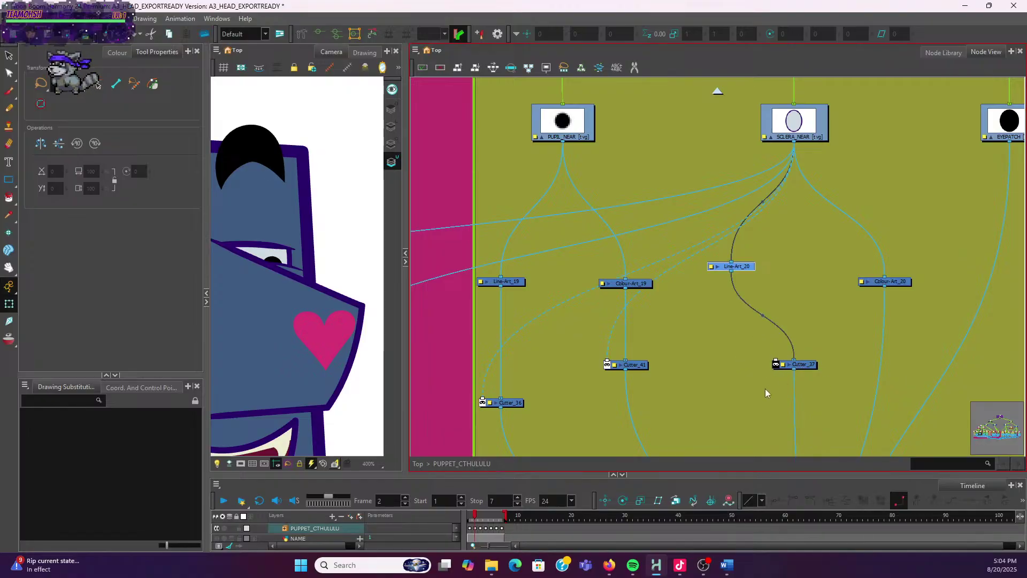
pyautogui.moveTo(806, 371); pyautogui.dragTo(742, 365)
pyautogui.scroll(-1, 774, 279)
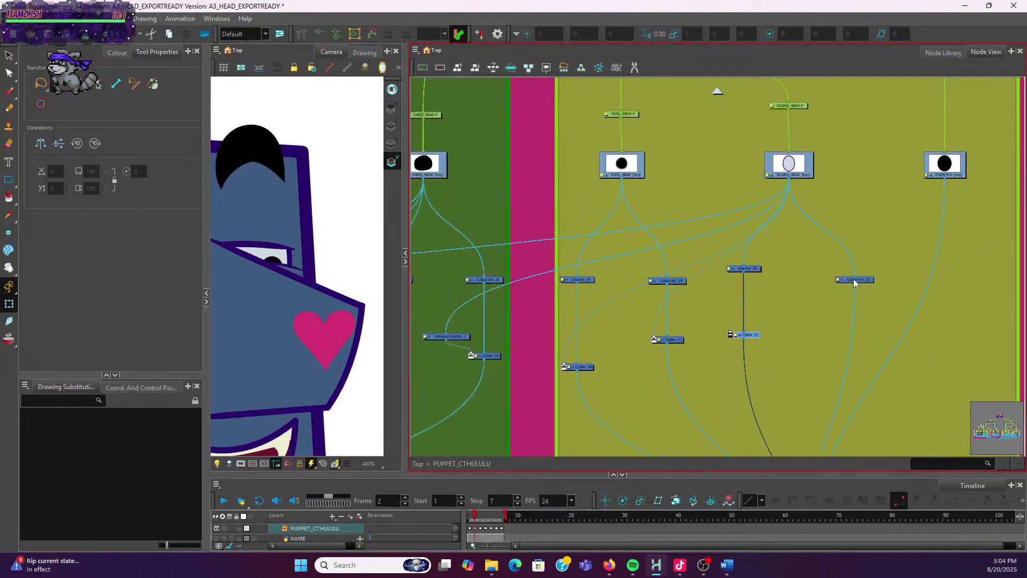
pyautogui.moveTo(862, 284); pyautogui.dragTo(862, 275)
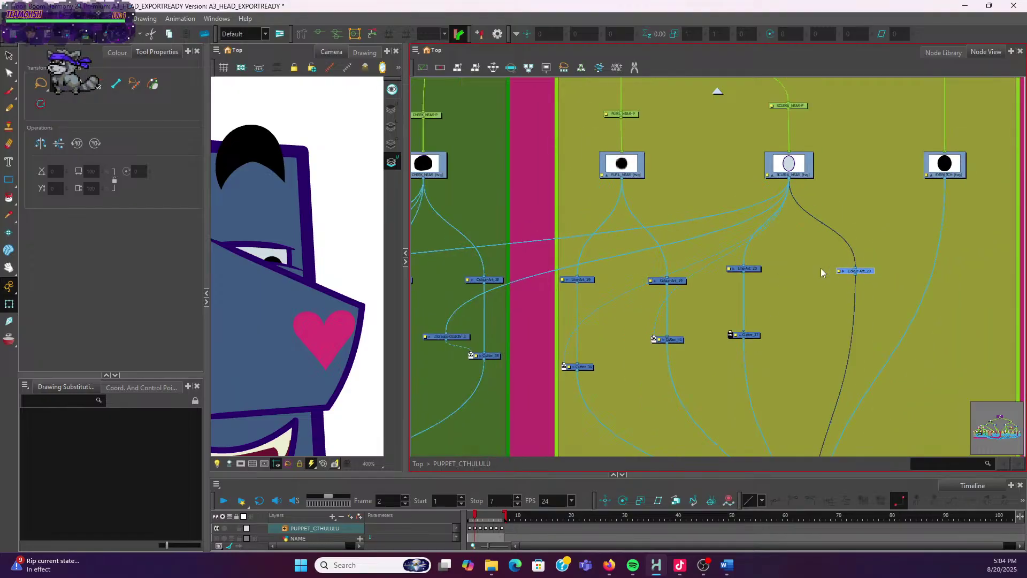
# Add an Auto-Patch node between Line-Art_20 and Colour-Art_20 and connect SCLERA_NEAR to it
pyautogui.click(797, 274)
pyautogui.press('Tab')
pyautogui.write('aut')
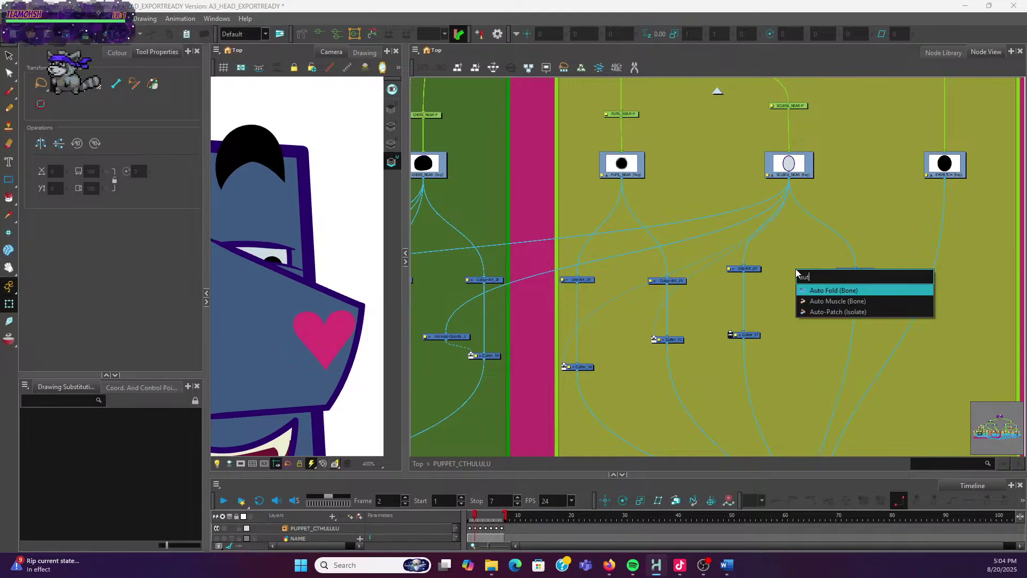
pyautogui.click(842, 312)
pyautogui.moveTo(830, 267); pyautogui.dragTo(810, 272)
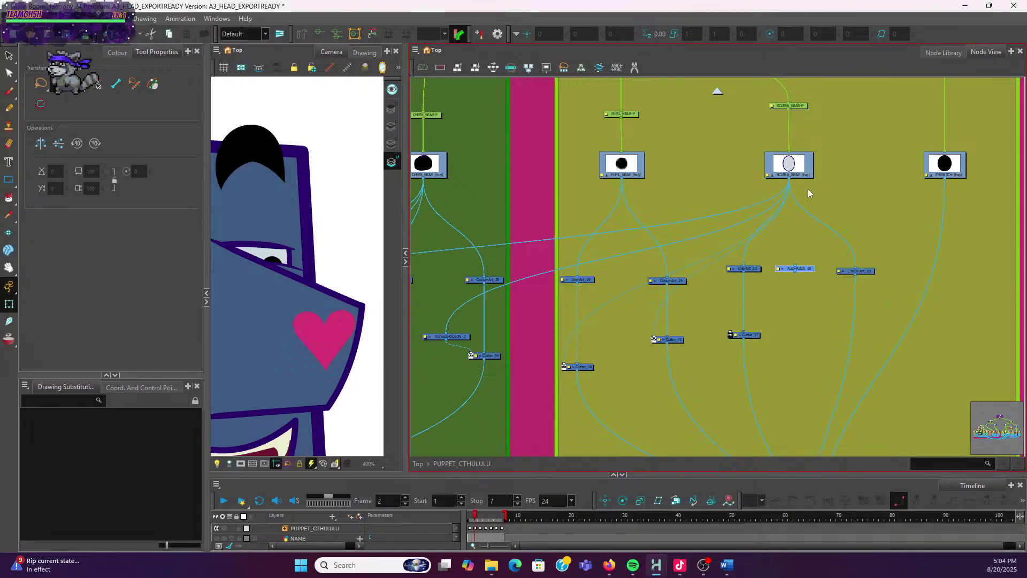
pyautogui.click(805, 171)
pyautogui.click(808, 270)
# Reconnect the matte of Cutter_36, below the near pupil's Line-Art_19, to the sclera's Auto-Patch_18 node
pyautogui.scroll(3, 809, 272)
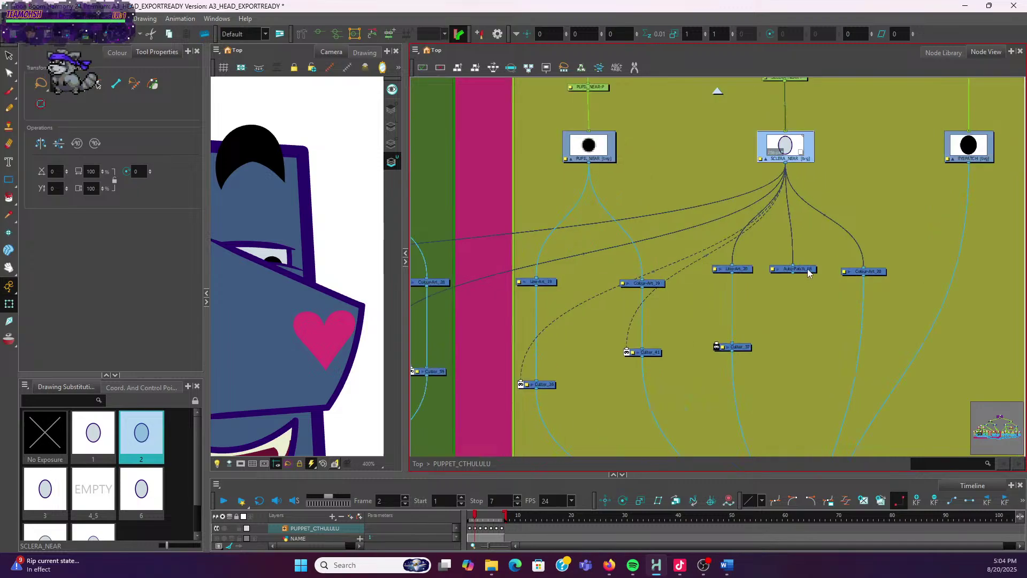
pyautogui.moveTo(756, 320); pyautogui.dragTo(800, 278)
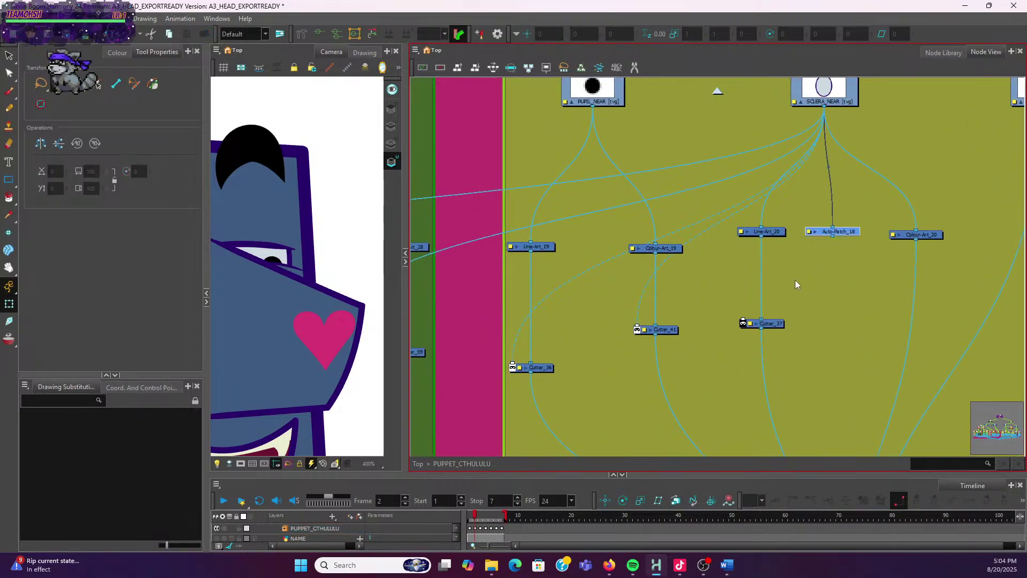
pyautogui.moveTo(512, 368); pyautogui.dragTo(833, 236)
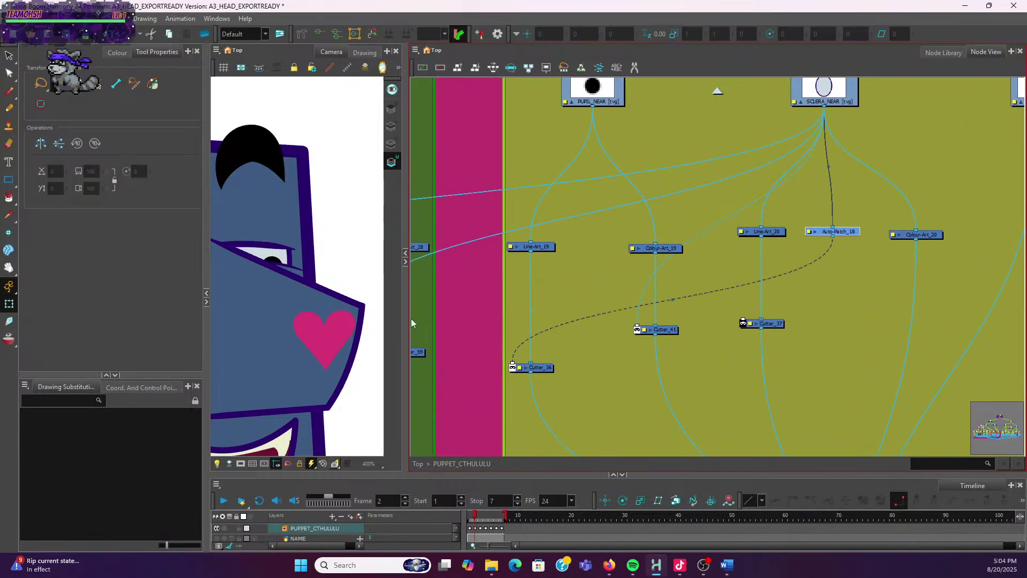
# Move the near pupil toward the outer edge of its sclera in the camera view to check how it is clipped
pyautogui.click(328, 300)
pyautogui.scroll(-1, 599, 244)
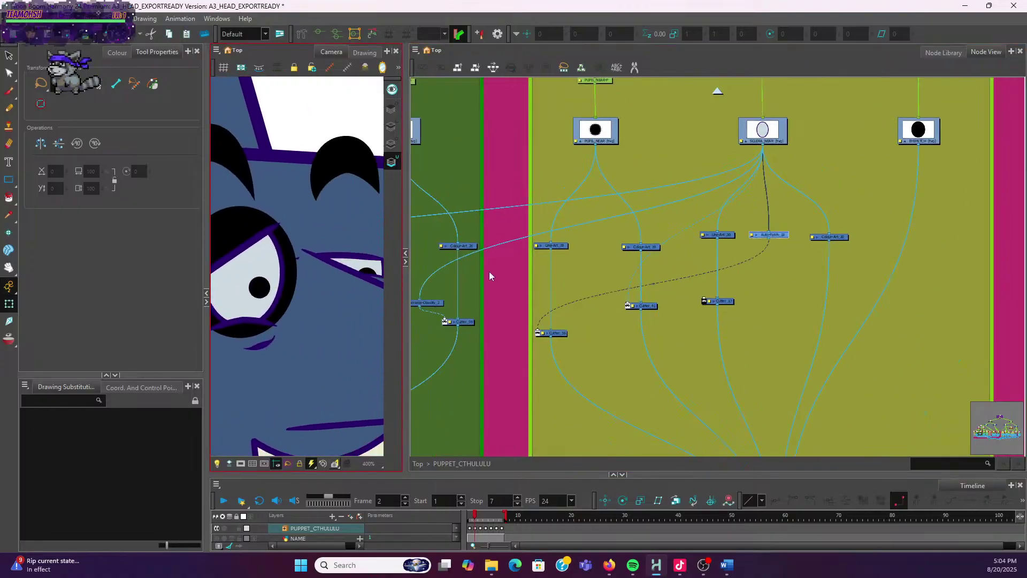
pyautogui.click(258, 285)
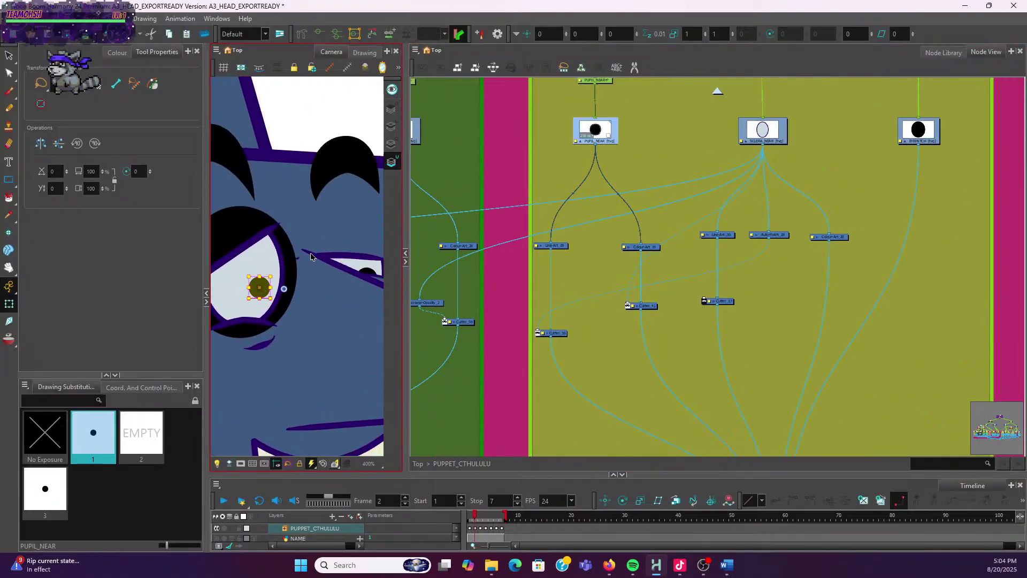
pyautogui.press('Escape')
pyautogui.moveTo(262, 285)
pyautogui.mouseDown()
pyautogui.moveTo(286, 280)
pyautogui.moveTo(265, 267)
pyautogui.moveTo(285, 268)
pyautogui.moveTo(228, 279)
pyautogui.mouseUp()
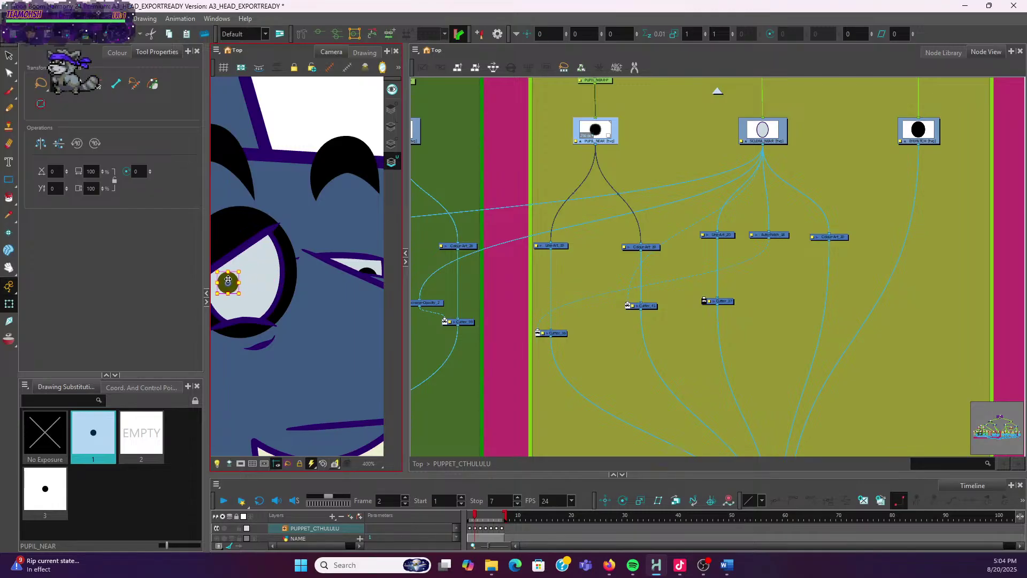
# In EYE_NEAR_CLIP, reconnect the matte of Cutter_41, below the near pupil's Colour-Art_19, to the sclera's Auto-Patch_18 node
pyautogui.scroll(2, 664, 282)
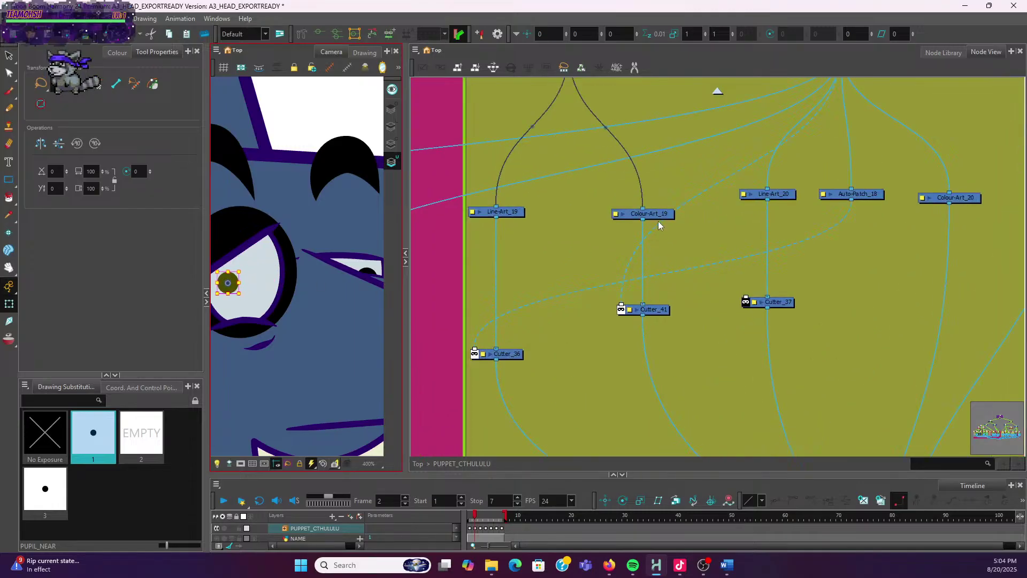
pyautogui.click(682, 226)
pyautogui.scroll(1, 728, 243)
pyautogui.click(848, 219)
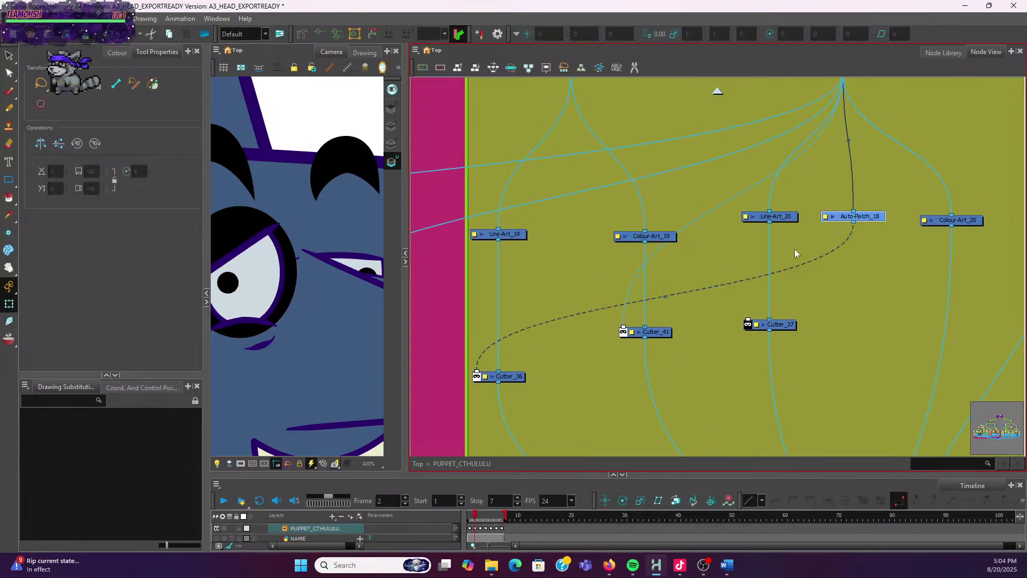
pyautogui.scroll(-2, 624, 329)
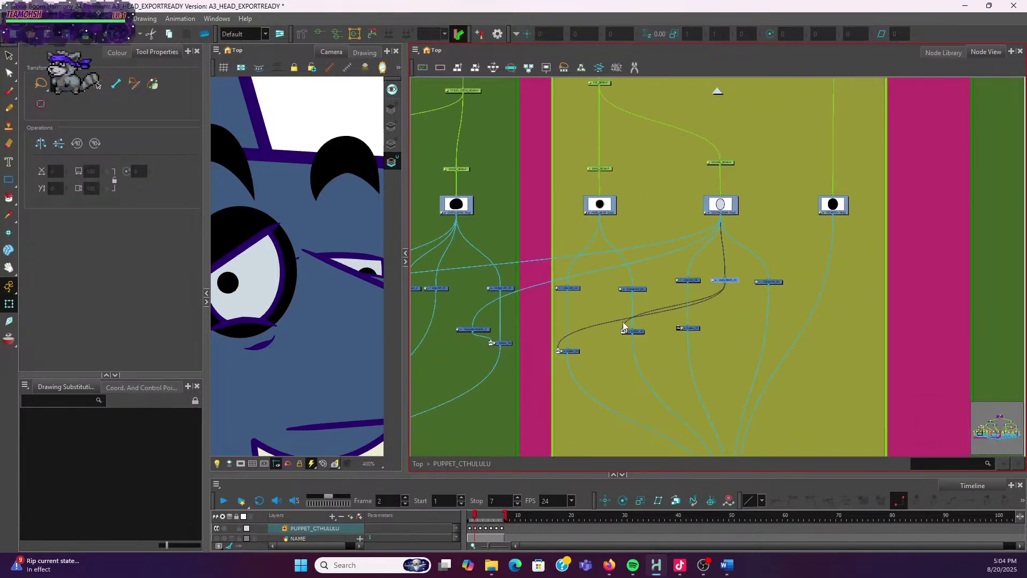
pyautogui.scroll(-2, 620, 236)
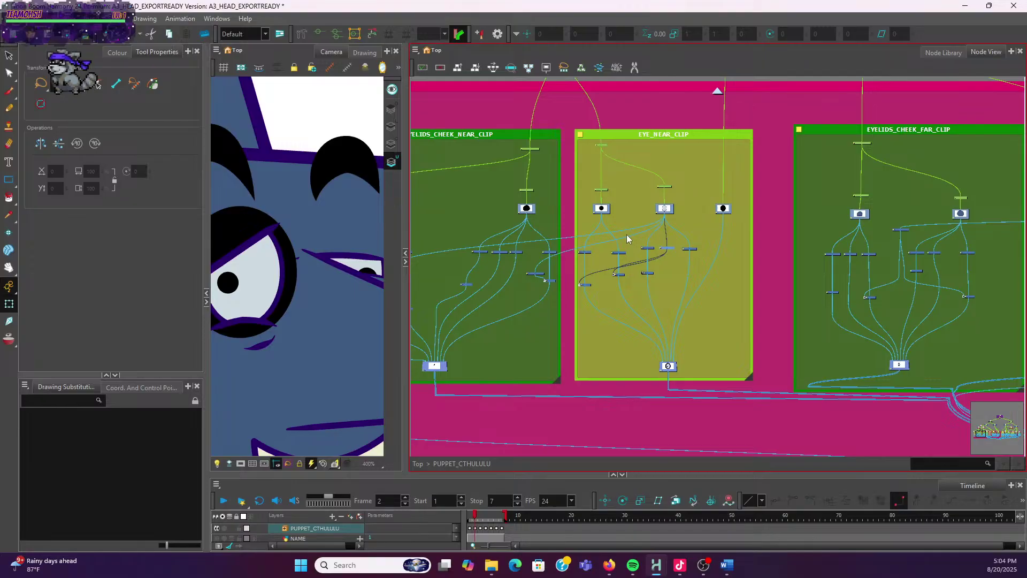
pyautogui.scroll(-4, 366, 253)
pyautogui.scroll(2, 347, 250)
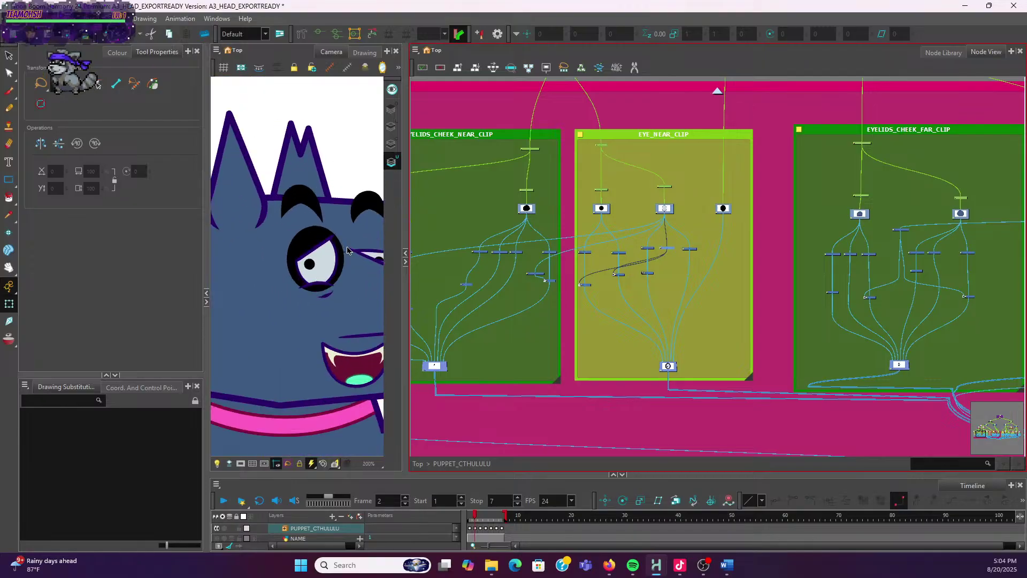
# Move the near pupil in the camera view toward the muzzle side, then back to the lower middle of its sclera
pyautogui.click(310, 263)
pyautogui.scroll(2, 311, 263)
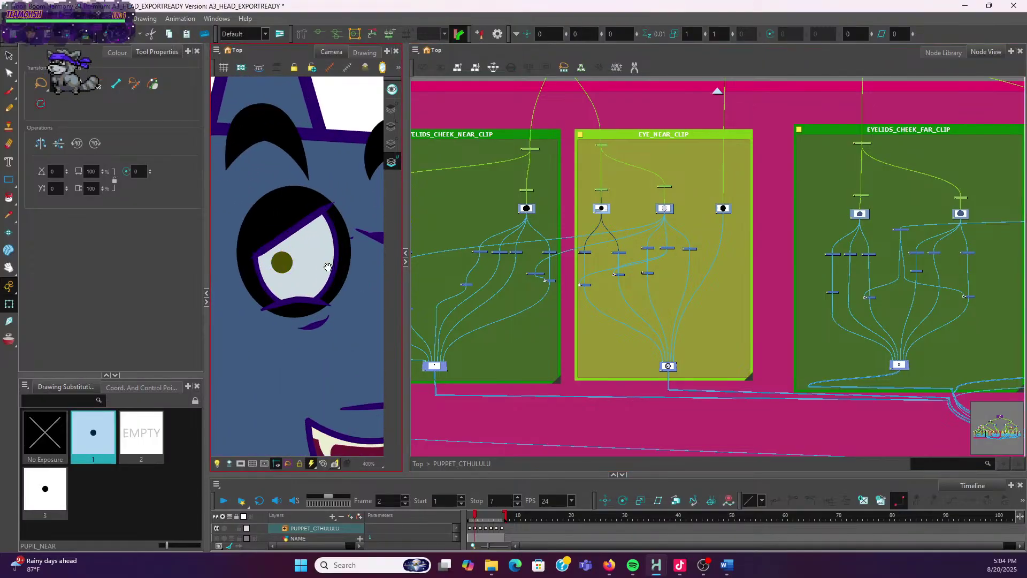
pyautogui.hscroll(2, 288, 272)
pyautogui.scroll(-2, 287, 271)
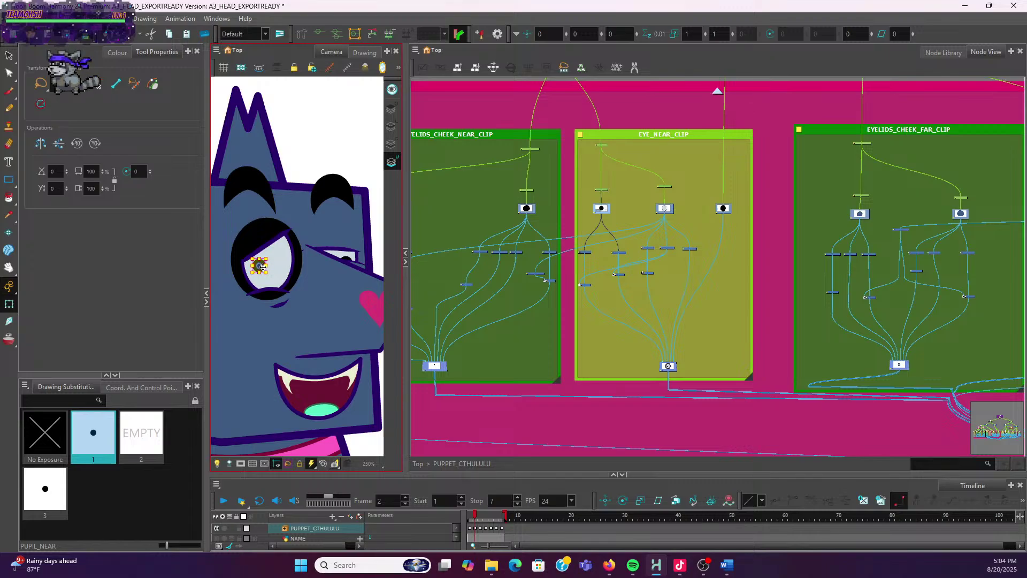
pyautogui.moveTo(262, 267); pyautogui.dragTo(281, 269)
pyautogui.click(309, 248)
pyautogui.press('Delete')
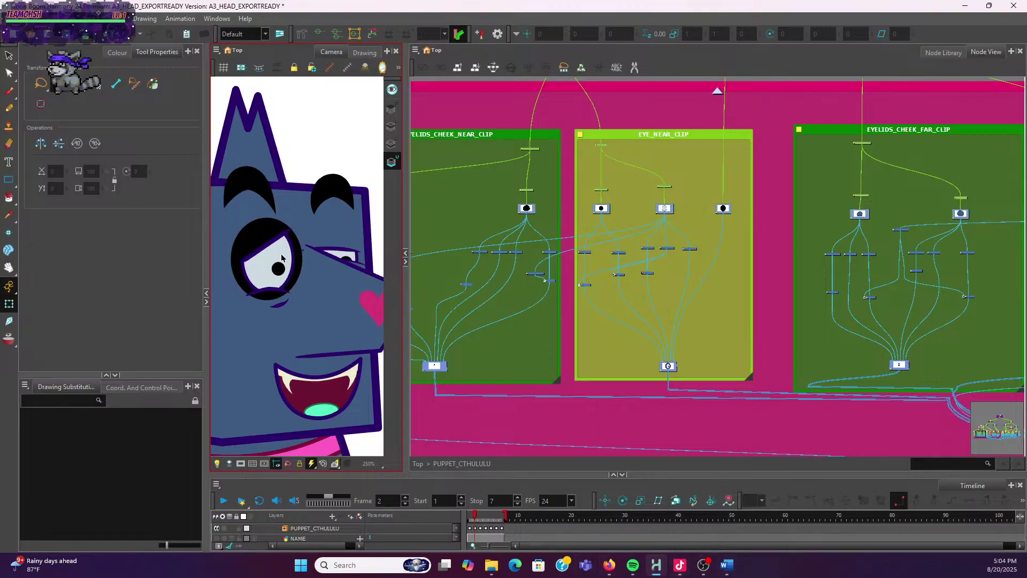
pyautogui.scroll(2, 287, 267)
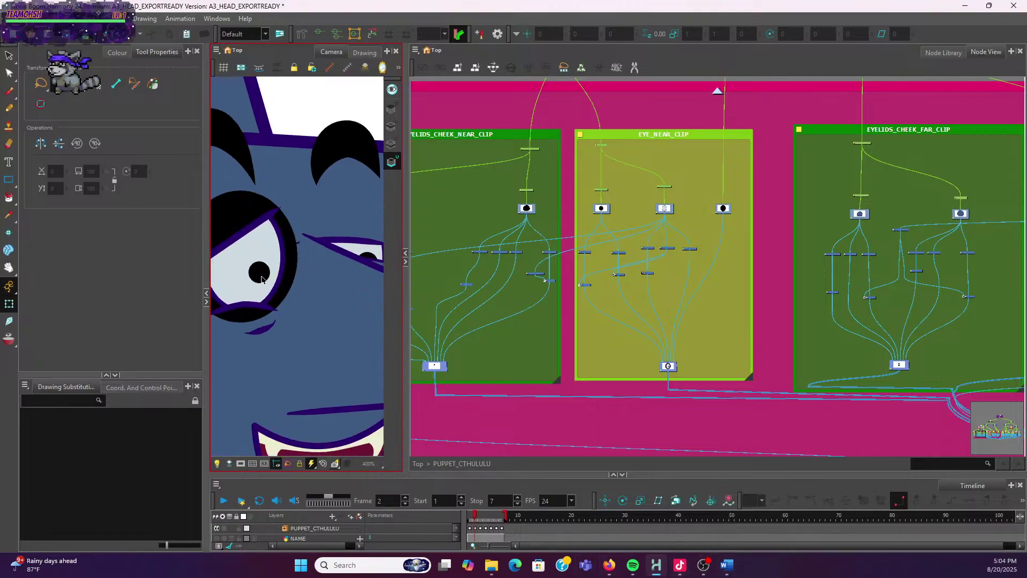
pyautogui.click(260, 275)
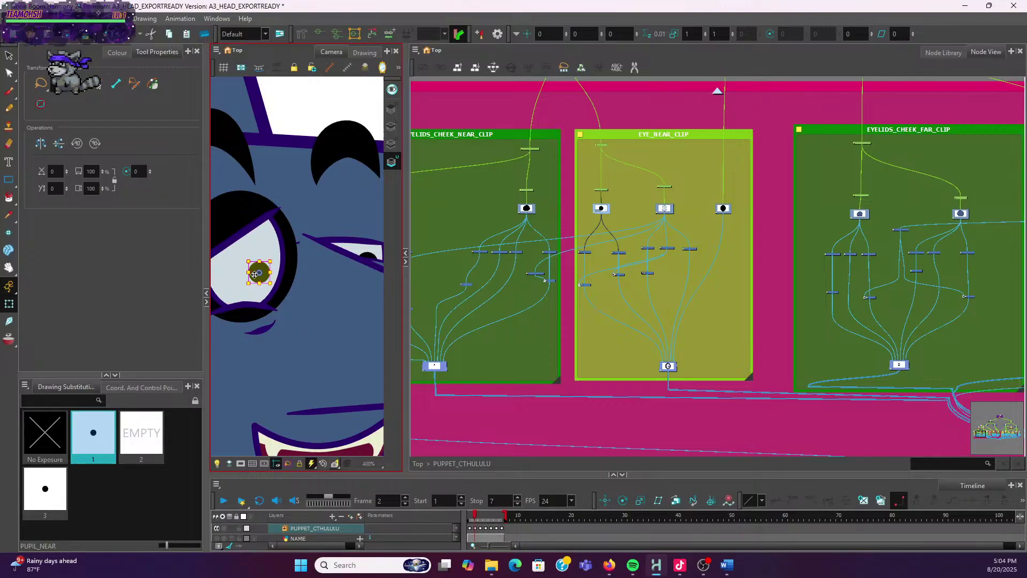
pyautogui.moveTo(254, 275)
pyautogui.mouseDown()
pyautogui.moveTo(275, 259)
pyautogui.moveTo(236, 278)
pyautogui.mouseUp()
pyautogui.click(229, 271)
pyautogui.scroll(4, 319, 251)
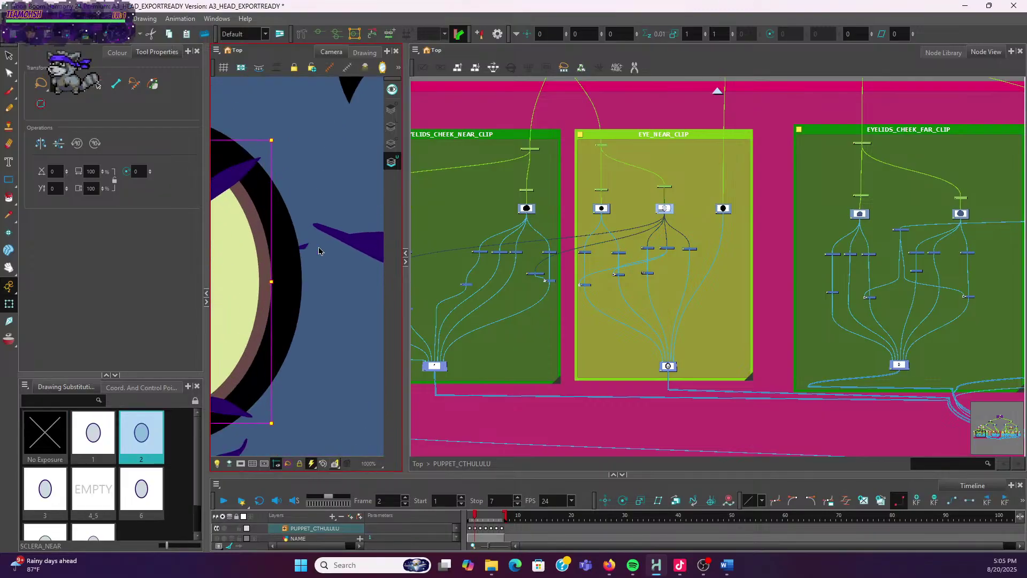
# Examine the far eye's upper lid and pupil up close in the camera view, along with the whole head
pyautogui.click(305, 249)
pyautogui.scroll(-5, 321, 278)
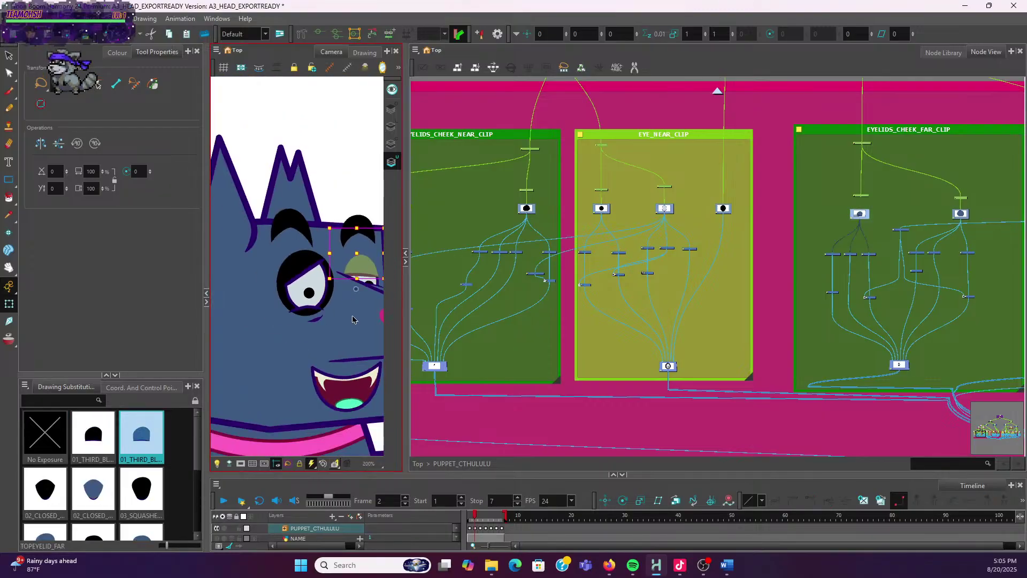
pyautogui.scroll(2, 350, 316)
pyautogui.scroll(2, 347, 317)
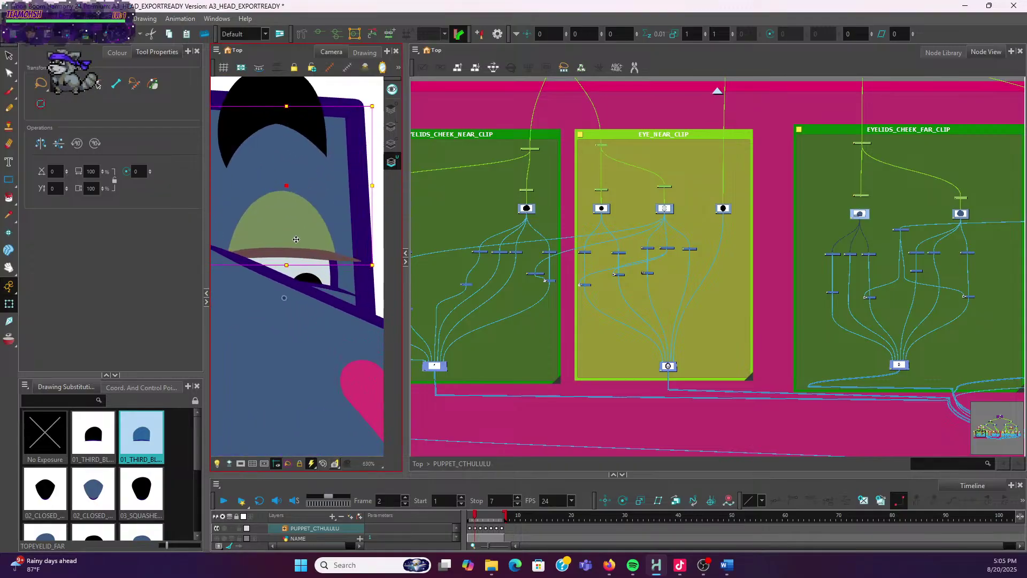
pyautogui.scroll(-3, 292, 224)
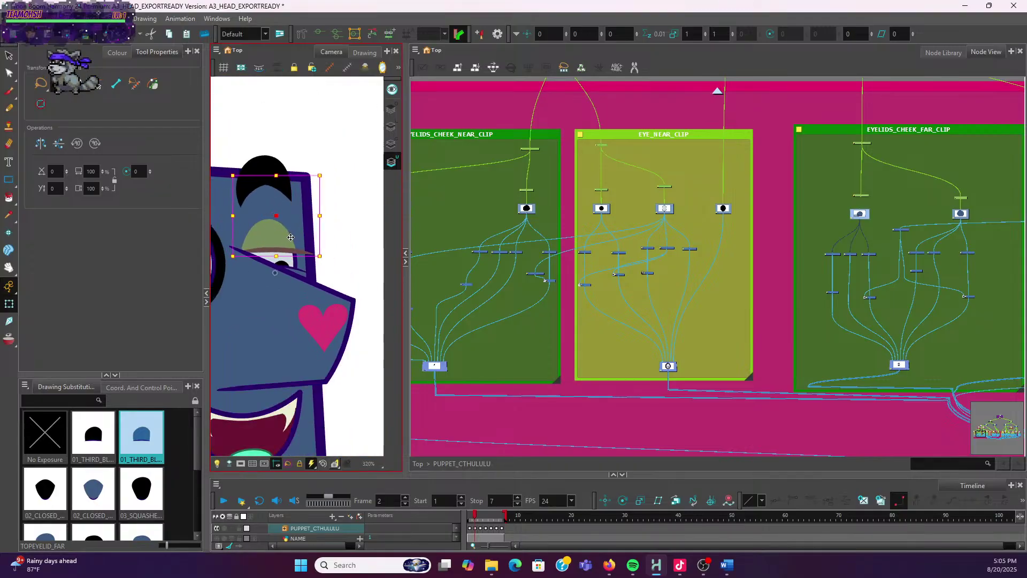
pyautogui.click(348, 237)
pyautogui.scroll(-3, 348, 237)
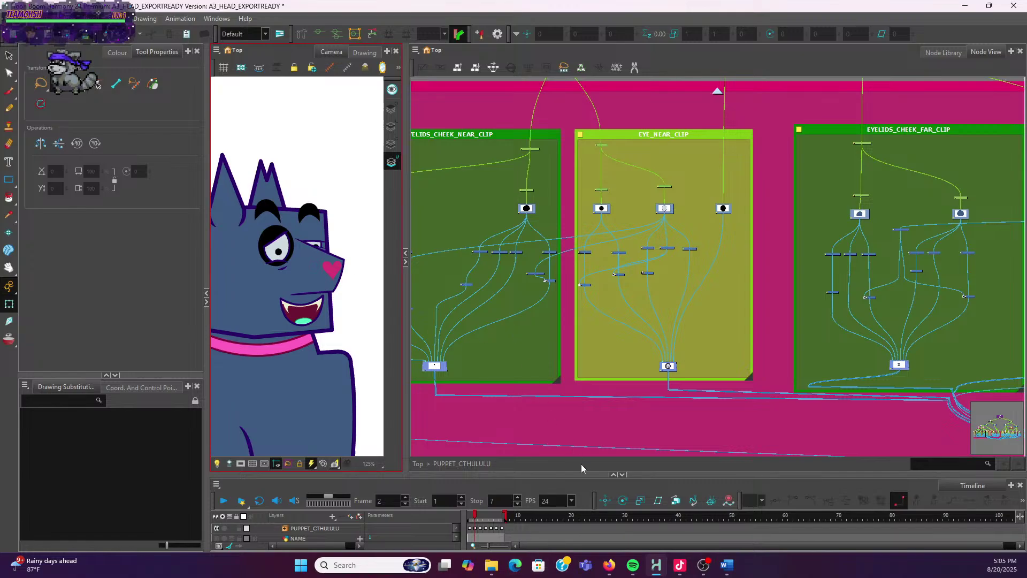
# Switch to Puppet Update Notes in Word, colour the bullet "Autopatch the pupils to the sclera" red, and move the notes window aside
pyautogui.click(727, 564)
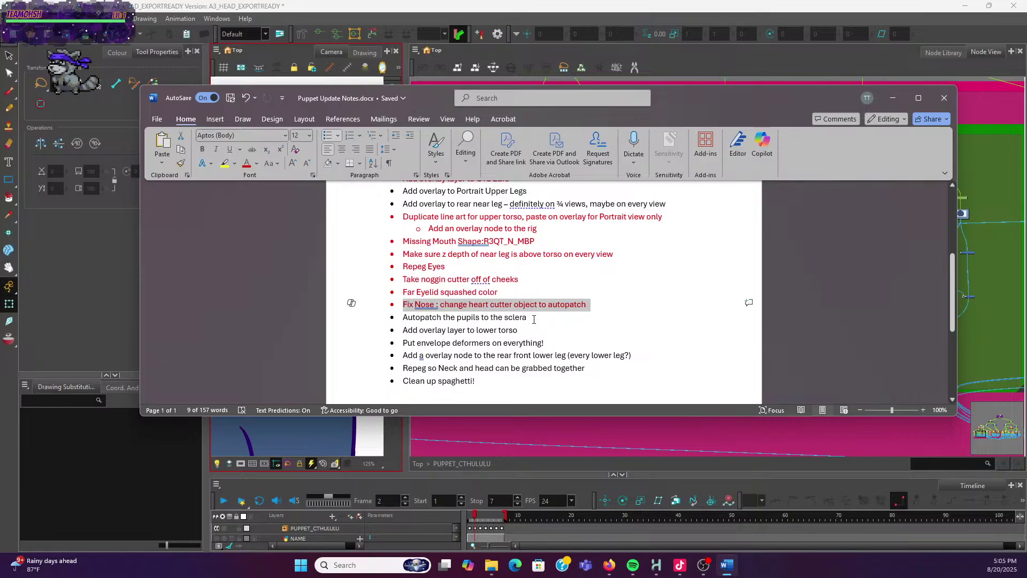
pyautogui.tripleClick(534, 319)
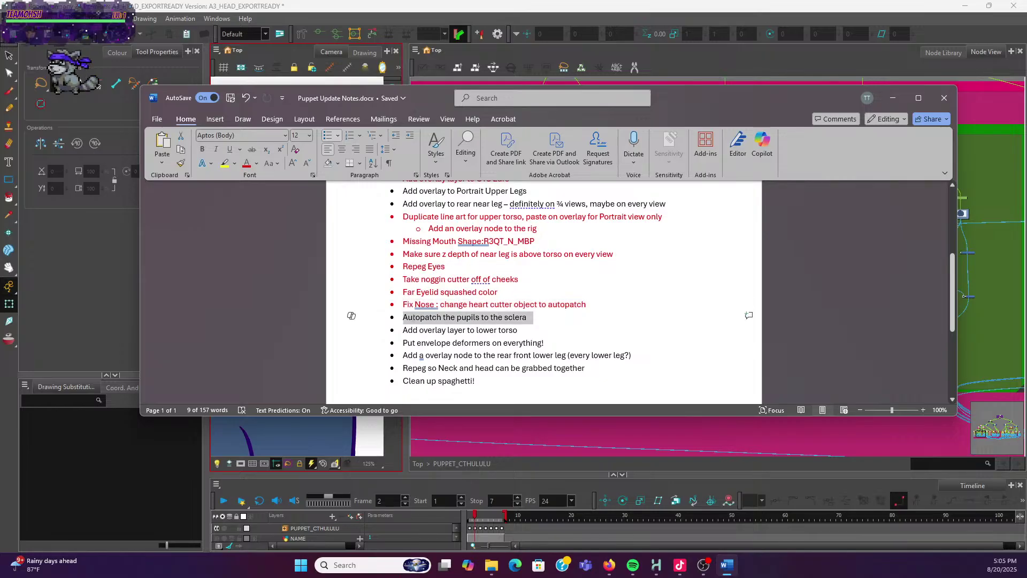
pyautogui.click(246, 167)
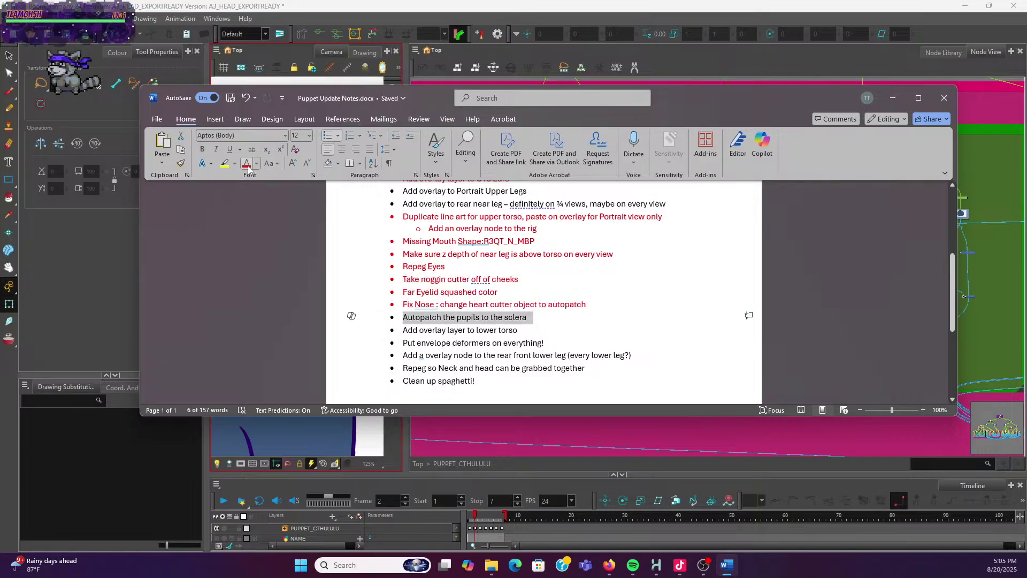
pyautogui.click(557, 328)
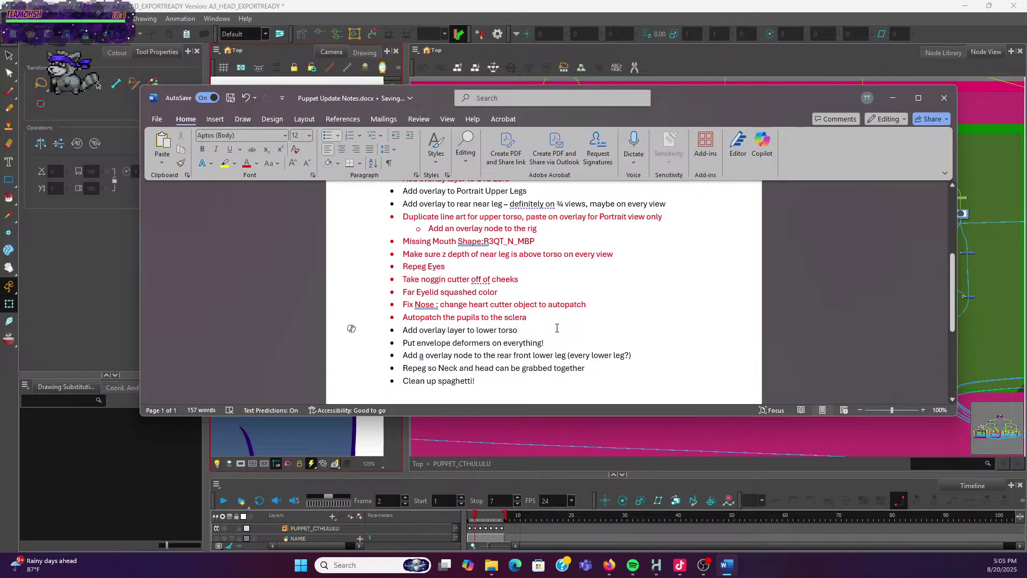
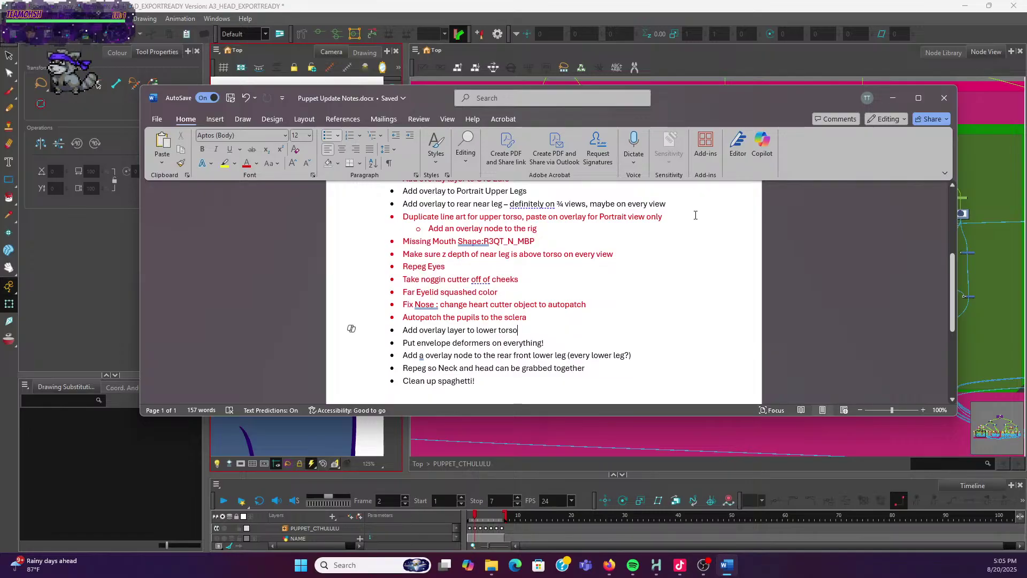
pyautogui.moveTo(723, 93); pyautogui.dragTo(0, 110)
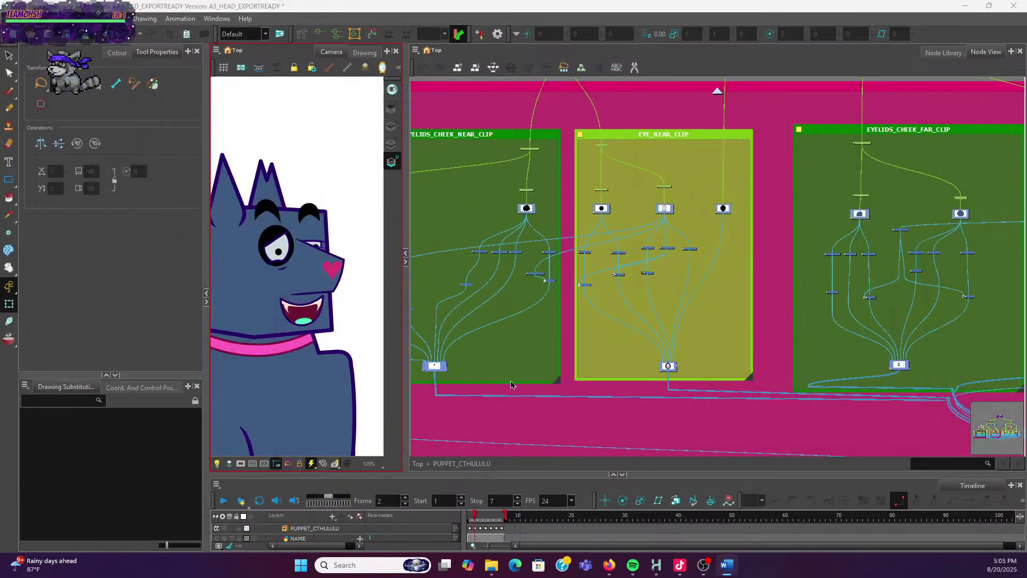
# Look over the puppet's node network from the eye groups in HEAD_CLIP across to the upper and lower body groups
pyautogui.scroll(-2, 732, 362)
pyautogui.scroll(-2, 739, 330)
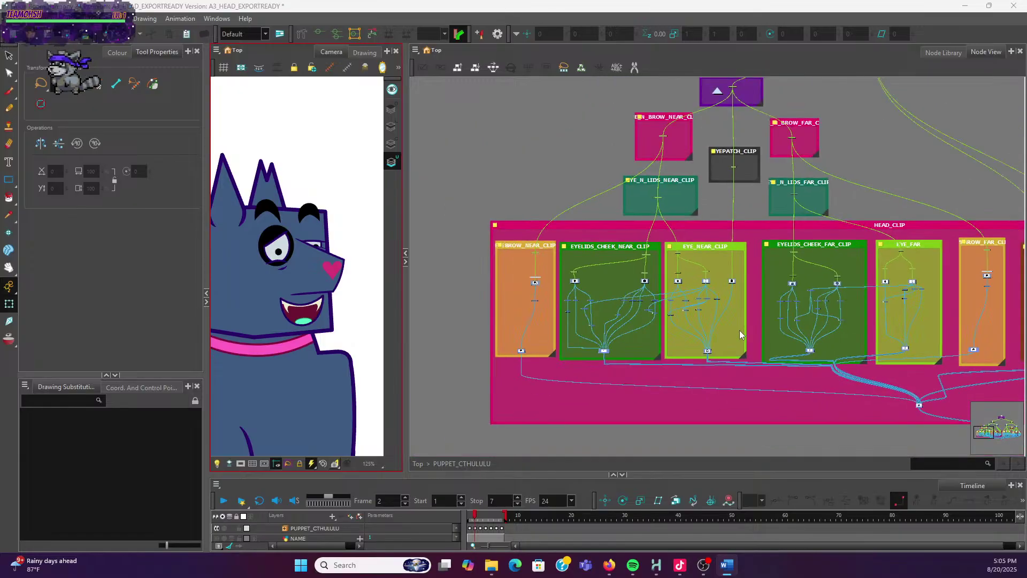
pyautogui.scroll(5, 720, 345)
pyautogui.scroll(2, 707, 355)
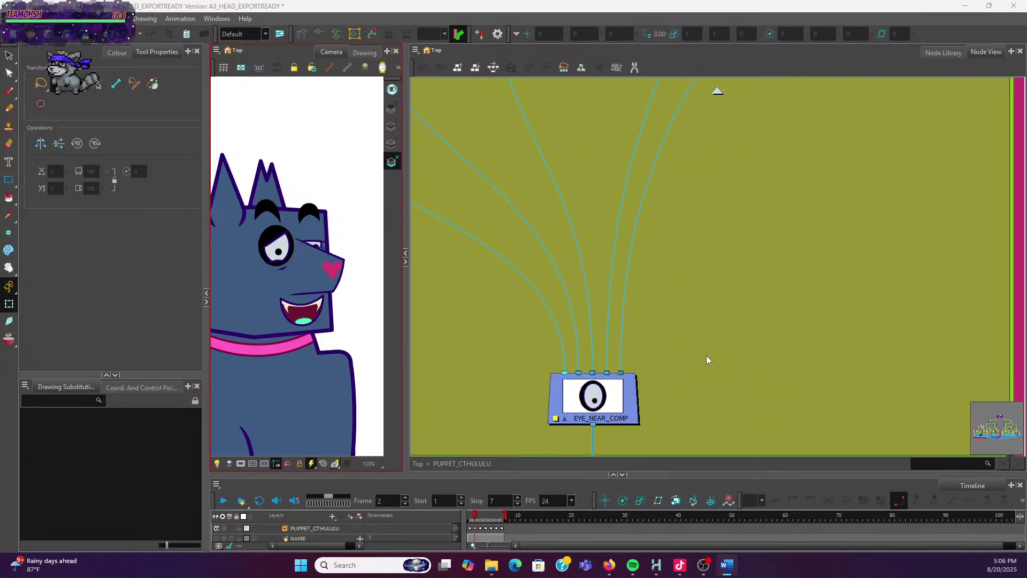
pyautogui.scroll(-6, 707, 355)
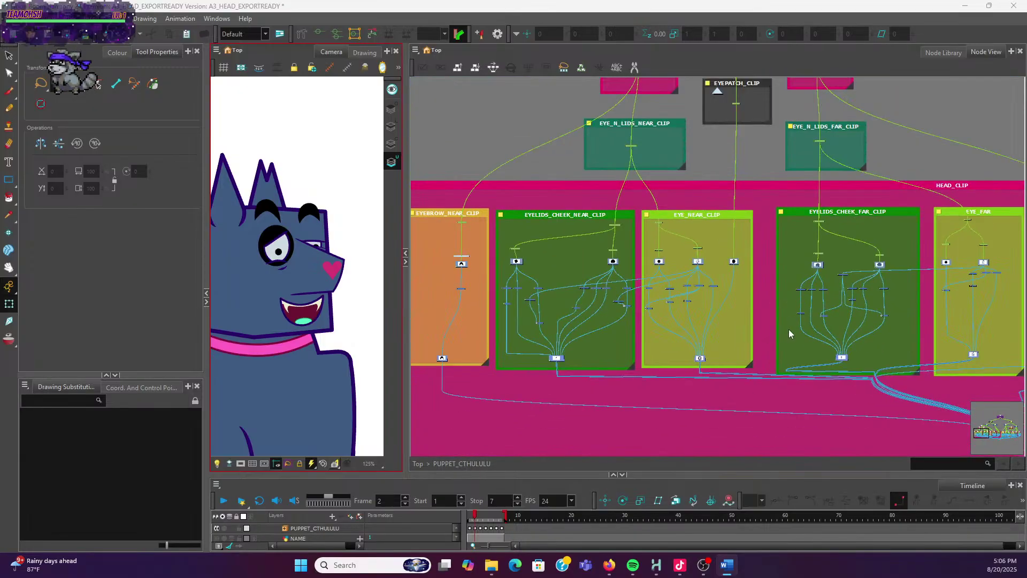
pyautogui.click(685, 297)
pyautogui.scroll(-3, 745, 303)
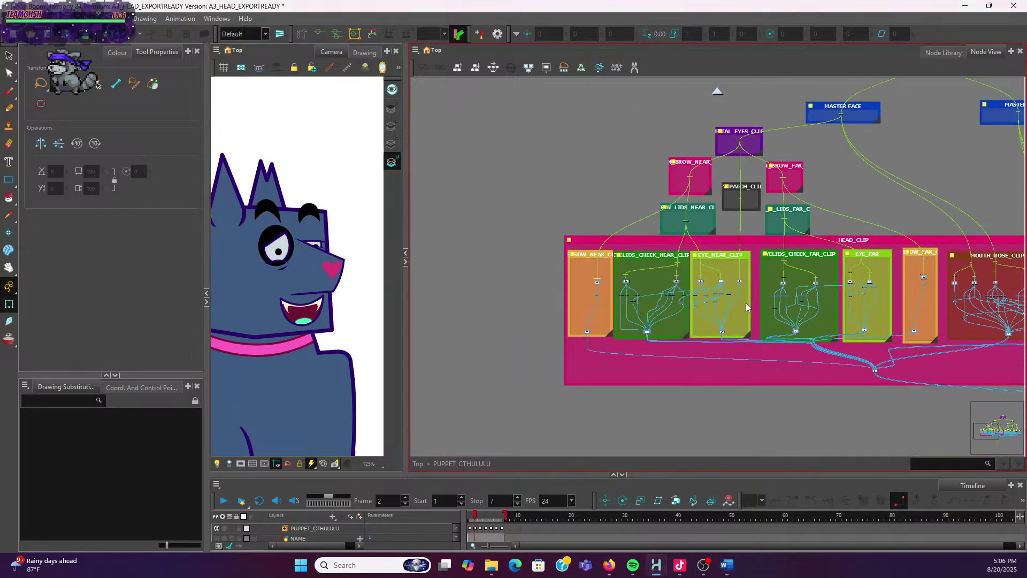
pyautogui.scroll(-2, 746, 303)
pyautogui.scroll(4, 759, 298)
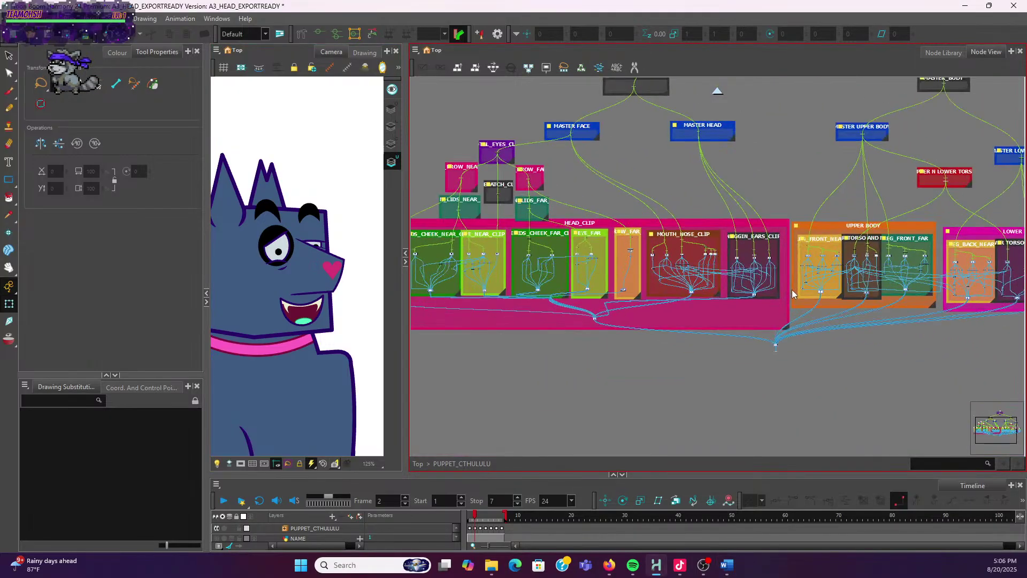
# Align the lower torso's Line-Art node level with the neighbouring Auto-Patch and Colour-Art nodes in the LOWER TORSO AND TAIL group
pyautogui.scroll(2, 799, 284)
pyautogui.scroll(2, 799, 285)
pyautogui.moveTo(799, 284); pyautogui.dragTo(796, 207)
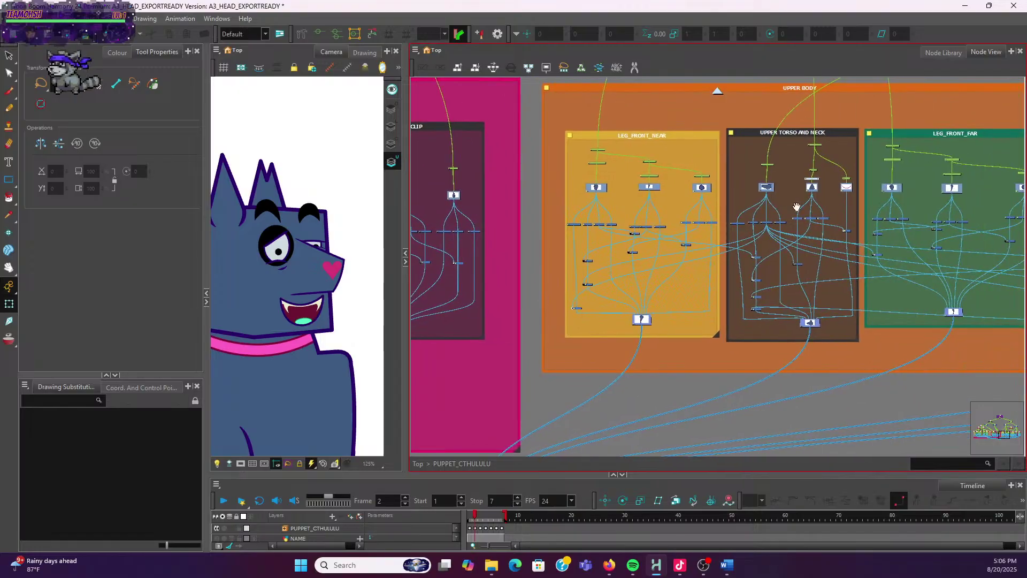
pyautogui.scroll(-1, 797, 206)
pyautogui.scroll(3, 797, 249)
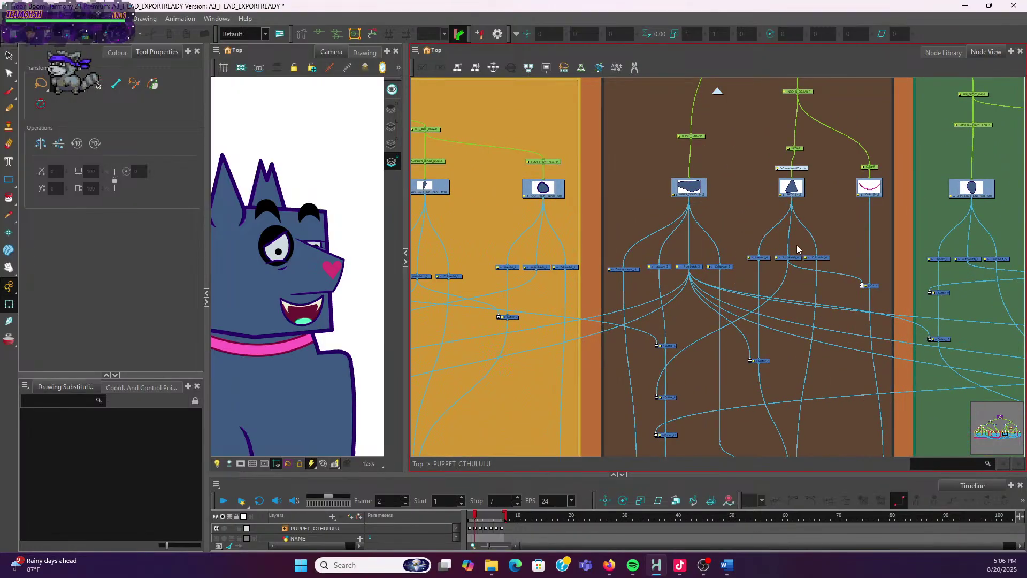
pyautogui.moveTo(797, 250); pyautogui.dragTo(621, 252)
pyautogui.scroll(-3, 650, 254)
pyautogui.scroll(2, 650, 254)
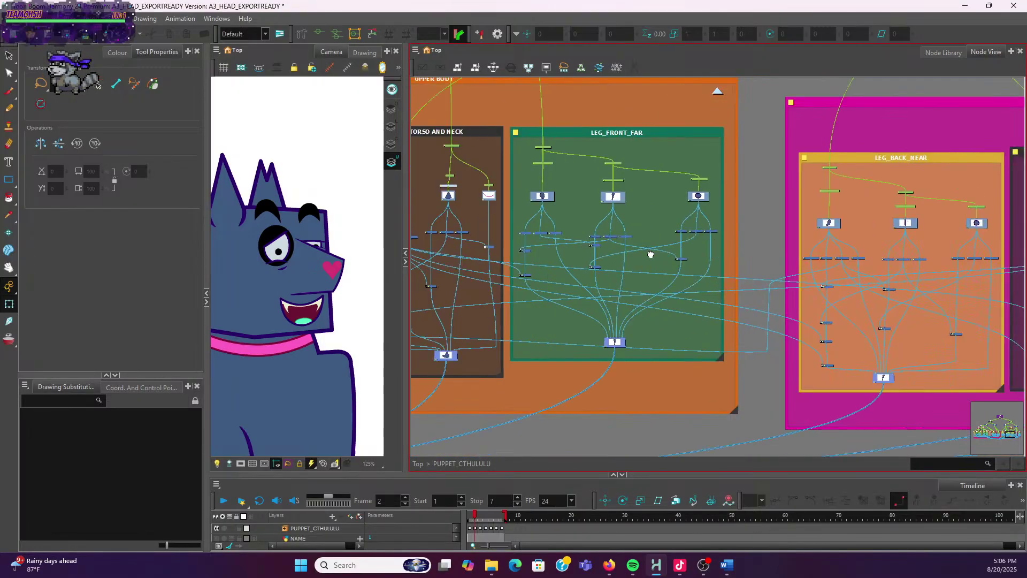
pyautogui.moveTo(936, 219); pyautogui.dragTo(714, 253)
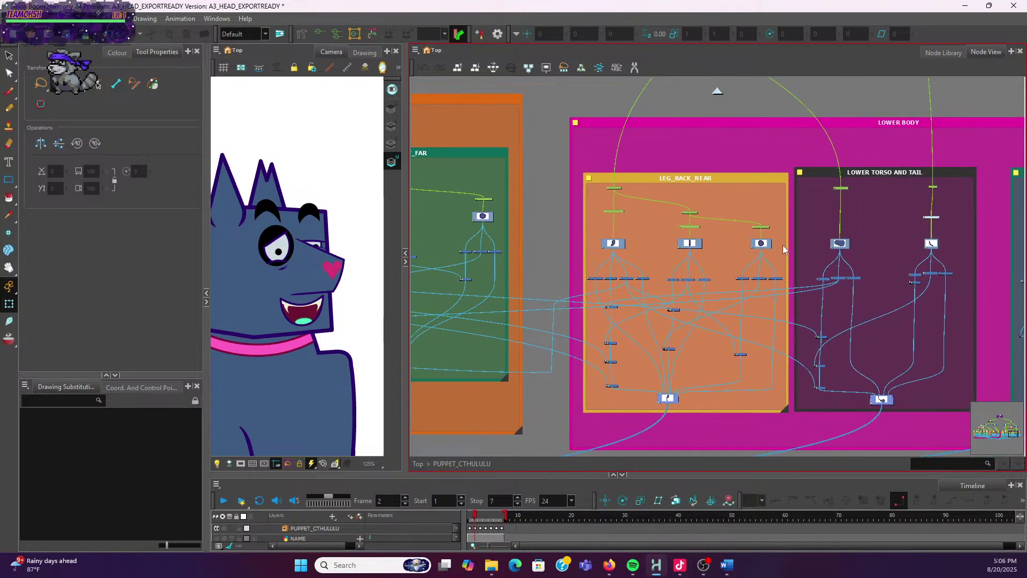
pyautogui.scroll(5, 834, 252)
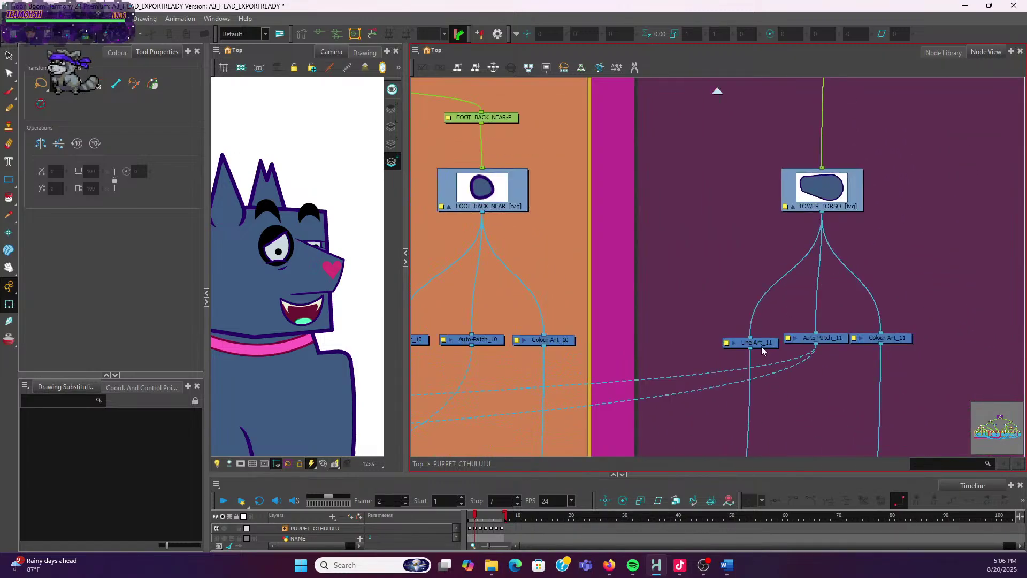
pyautogui.moveTo(762, 346); pyautogui.dragTo(760, 339)
pyautogui.click(742, 239)
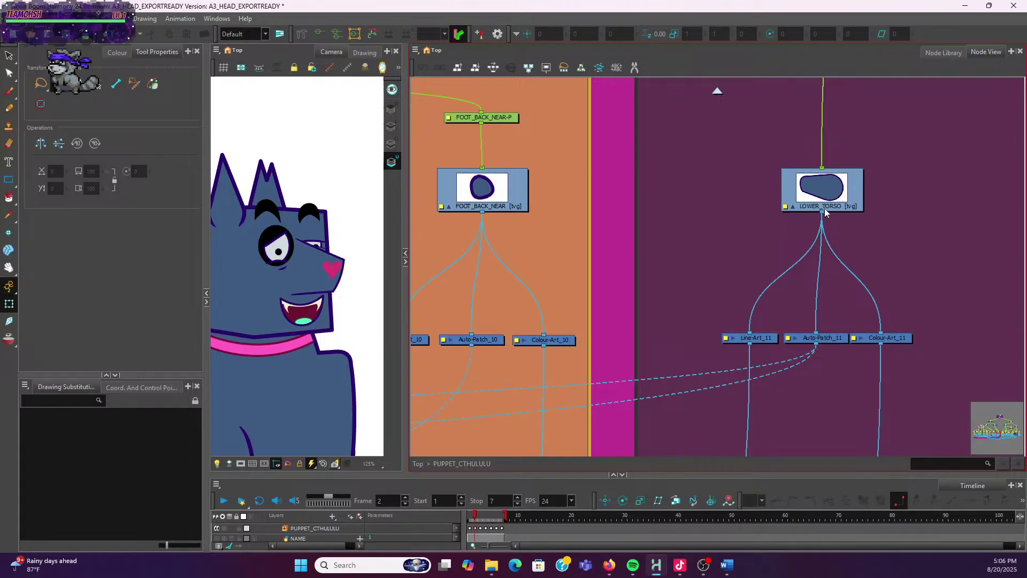
# Add an Overlay-Layer node to the LOWER TORSO AND TAIL group and place it beside the lower torso's Line-Art node
pyautogui.rightClick(678, 281)
pyautogui.press('Escape')
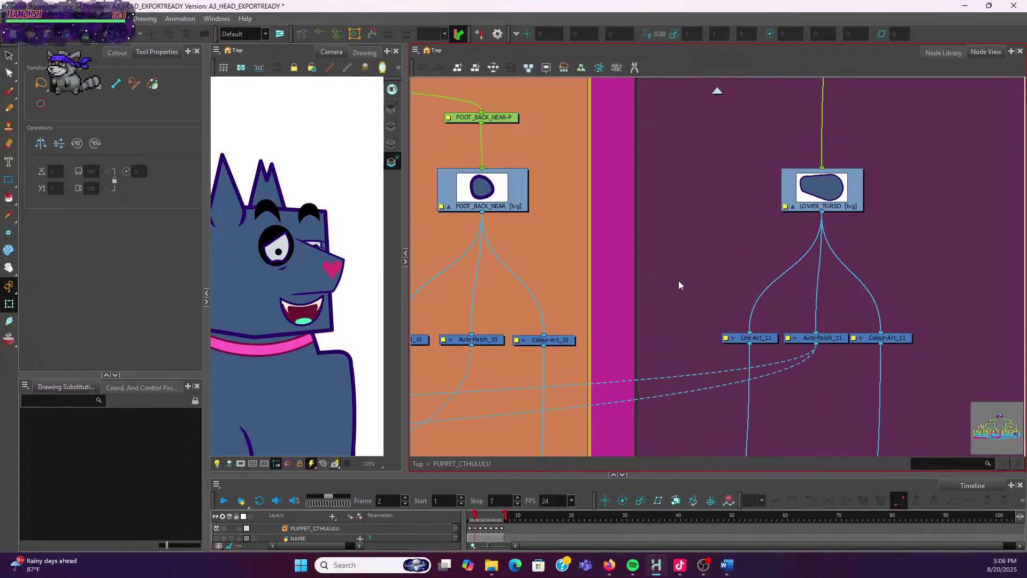
pyautogui.press('Tab')
pyautogui.write('over')
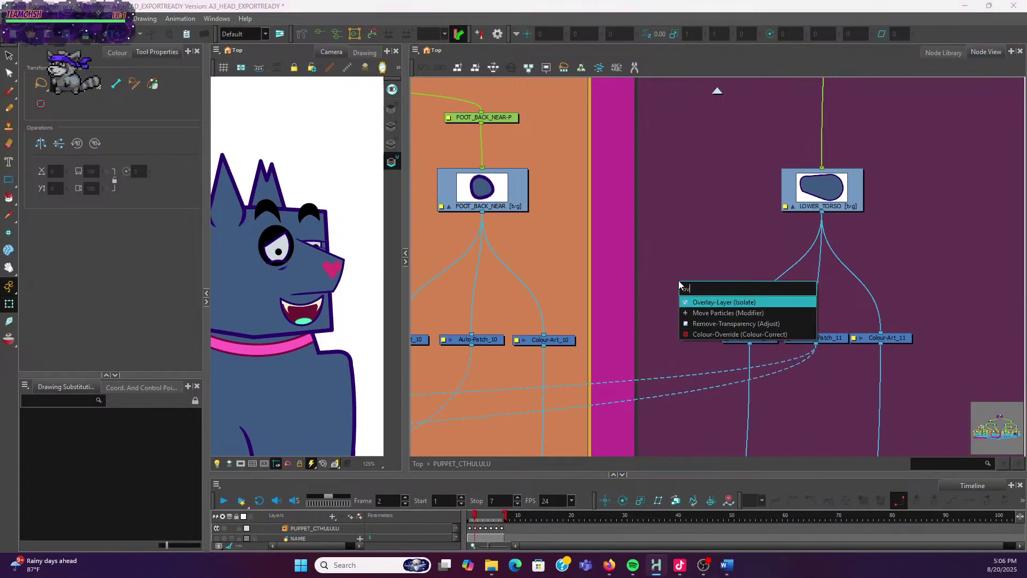
pyautogui.click(714, 303)
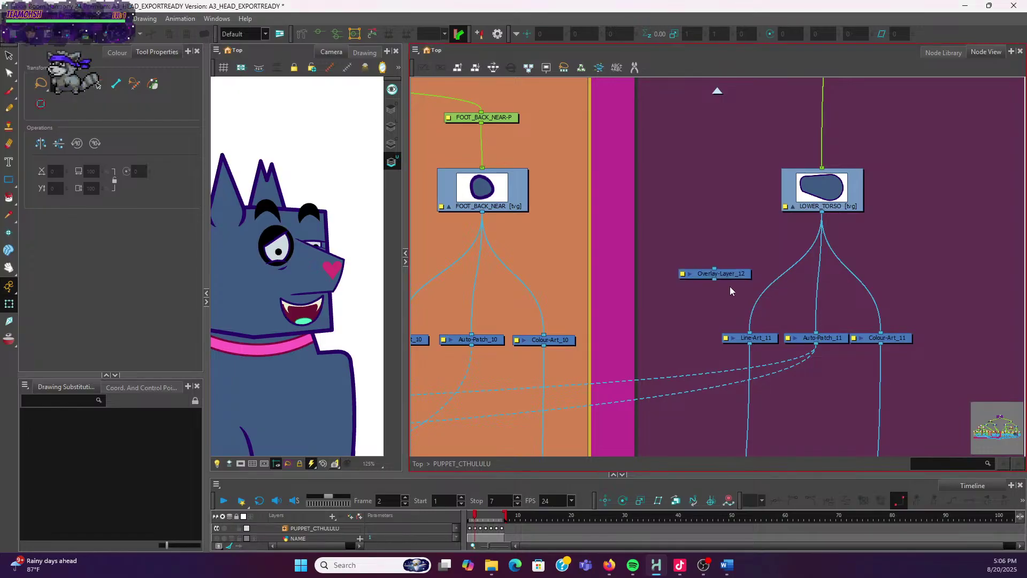
pyautogui.moveTo(730, 275); pyautogui.dragTo(685, 338)
# Connect the LOWER_TORSO drawing to the new Overlay-Layer node and link that node to the frontmost input of the group's composite
pyautogui.click(825, 190)
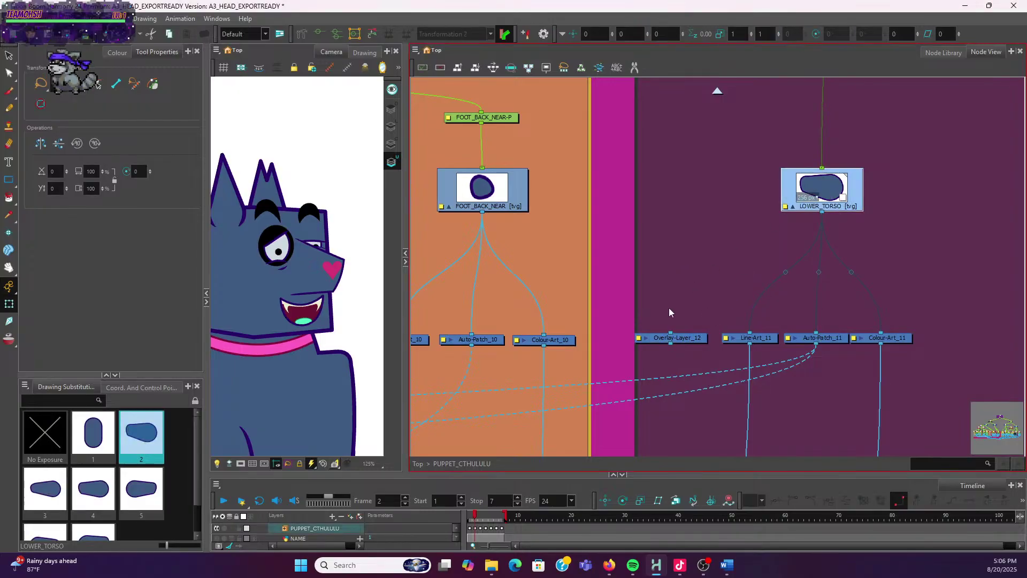
pyautogui.click(697, 338)
pyautogui.scroll(-3, 762, 329)
pyautogui.moveTo(808, 374); pyautogui.dragTo(806, 154)
pyautogui.click(887, 394)
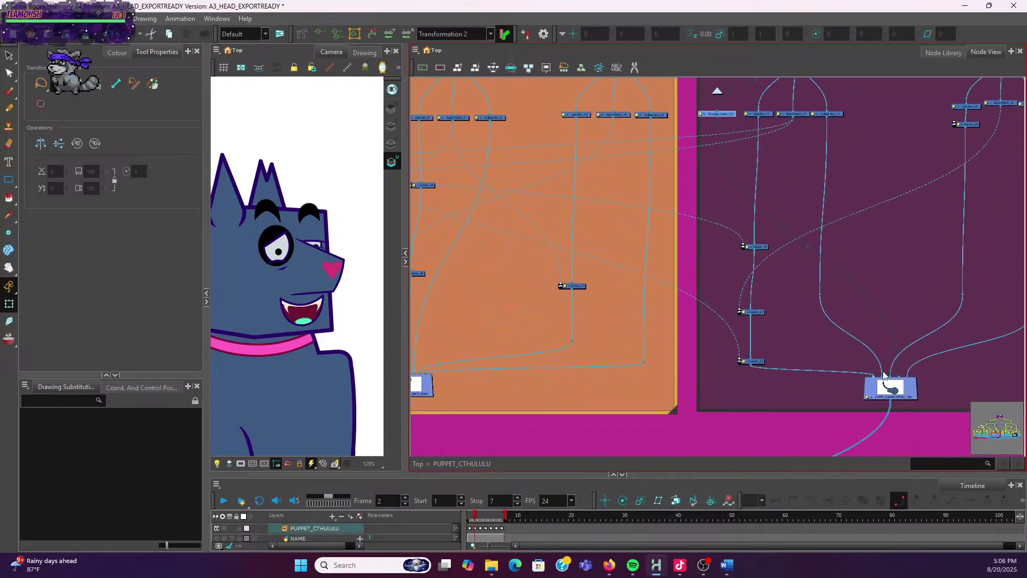
pyautogui.scroll(3, 909, 399)
pyautogui.moveTo(914, 388); pyautogui.dragTo(866, 390)
pyautogui.scroll(-3, 808, 161)
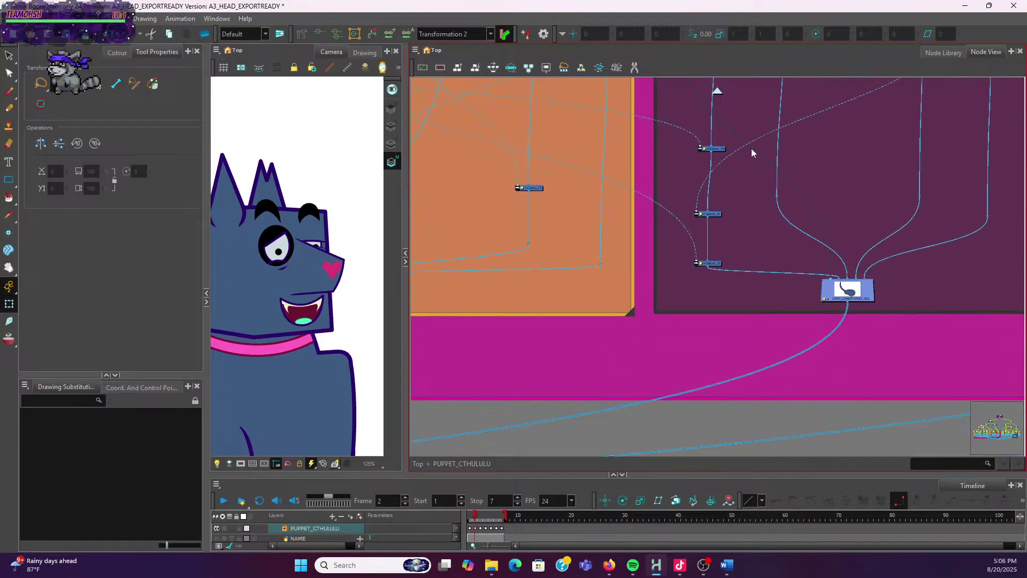
# Add a waypoint to the overlay's cable and route it around the outside of the cutter nodes to the composite
pyautogui.moveTo(751, 149); pyautogui.dragTo(689, 277)
pyautogui.scroll(2, 749, 181)
pyautogui.moveTo(776, 162); pyautogui.dragTo(756, 301)
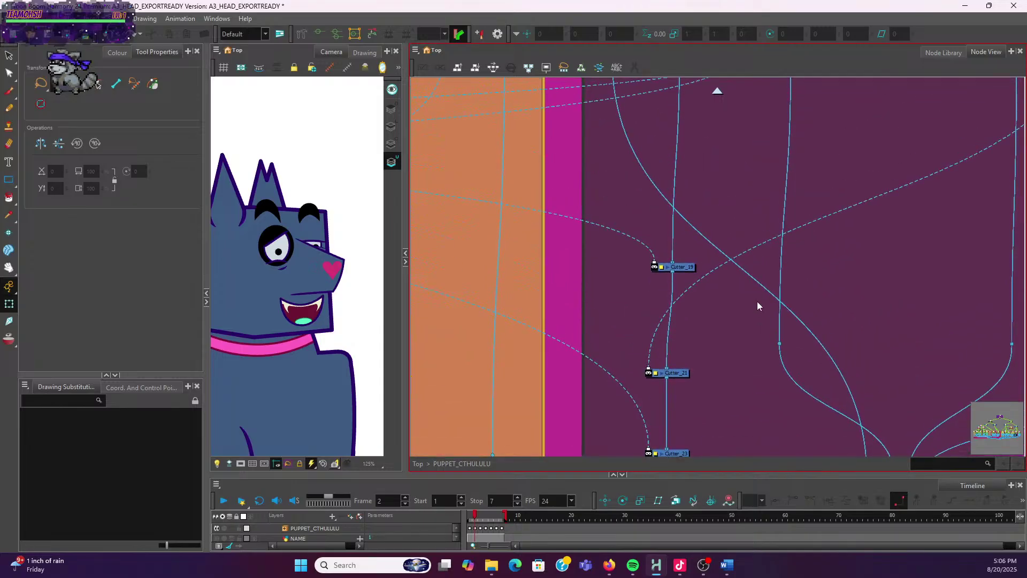
pyautogui.scroll(2, 781, 302)
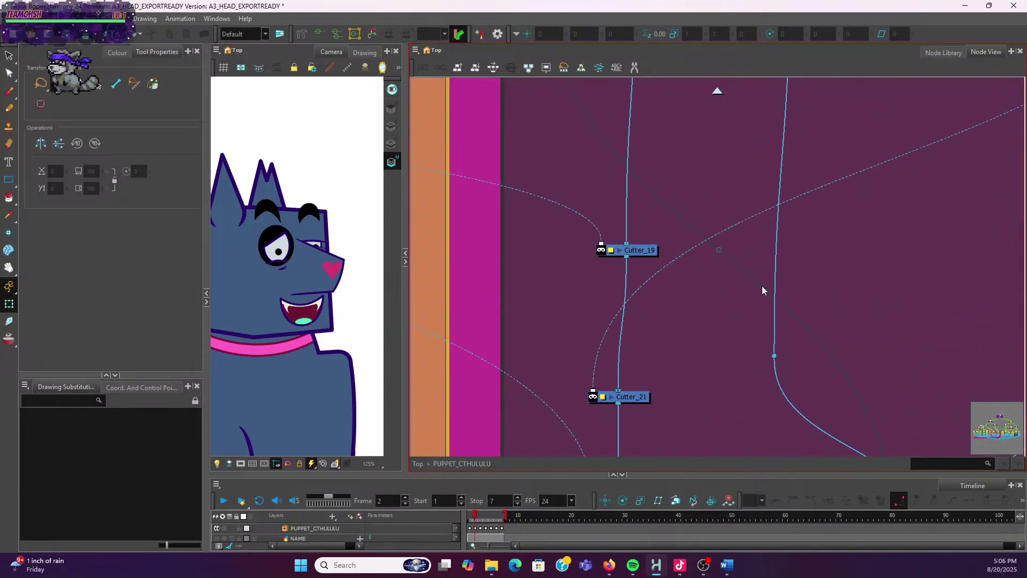
pyautogui.moveTo(719, 249); pyautogui.dragTo(620, 362)
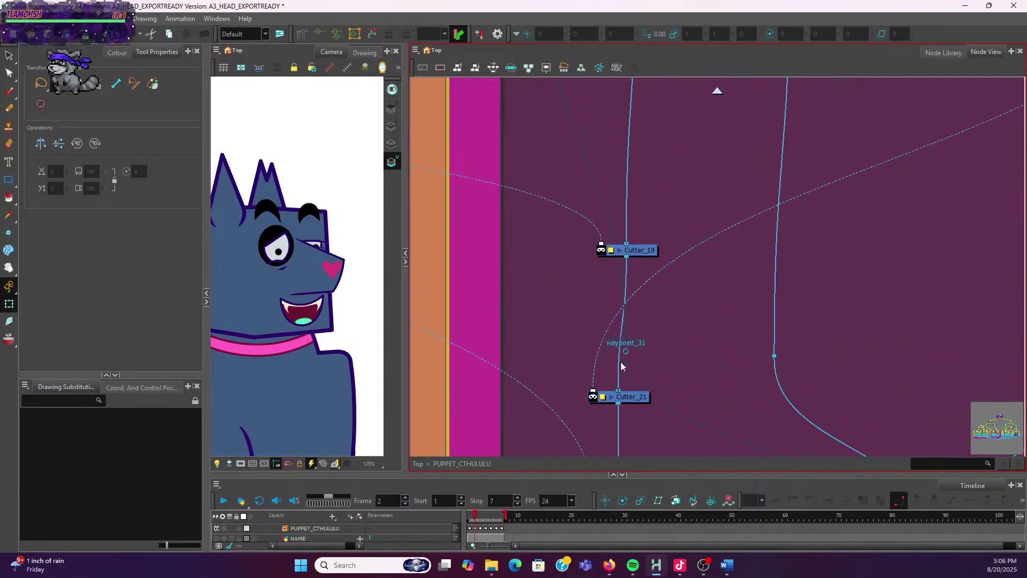
pyautogui.scroll(-3, 728, 352)
pyautogui.scroll(2, 757, 283)
pyautogui.scroll(2, 717, 283)
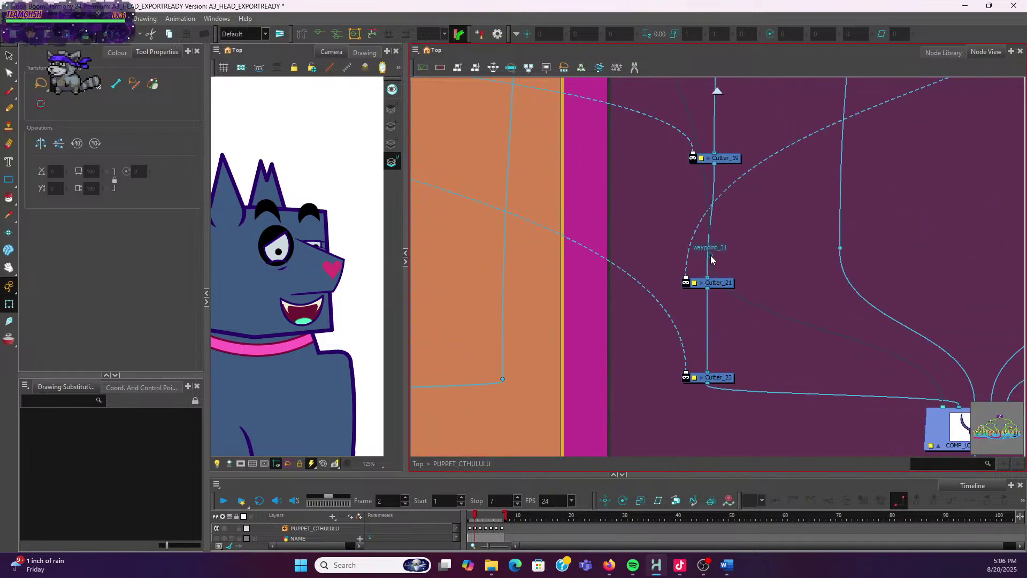
pyautogui.moveTo(710, 255); pyautogui.dragTo(656, 393)
pyautogui.scroll(-3, 798, 337)
pyautogui.scroll(1, 803, 321)
pyautogui.scroll(2, 797, 319)
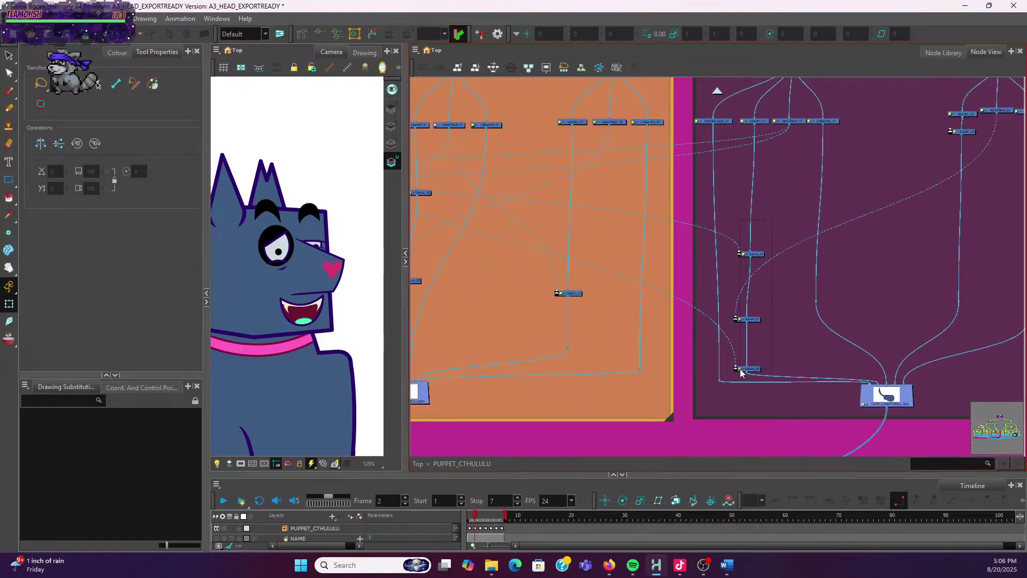
# Shift the three cutter nodes on the lower torso's line art slightly up and away from the rerouted overlay cable
pyautogui.click(761, 345)
pyautogui.moveTo(756, 321); pyautogui.dragTo(765, 314)
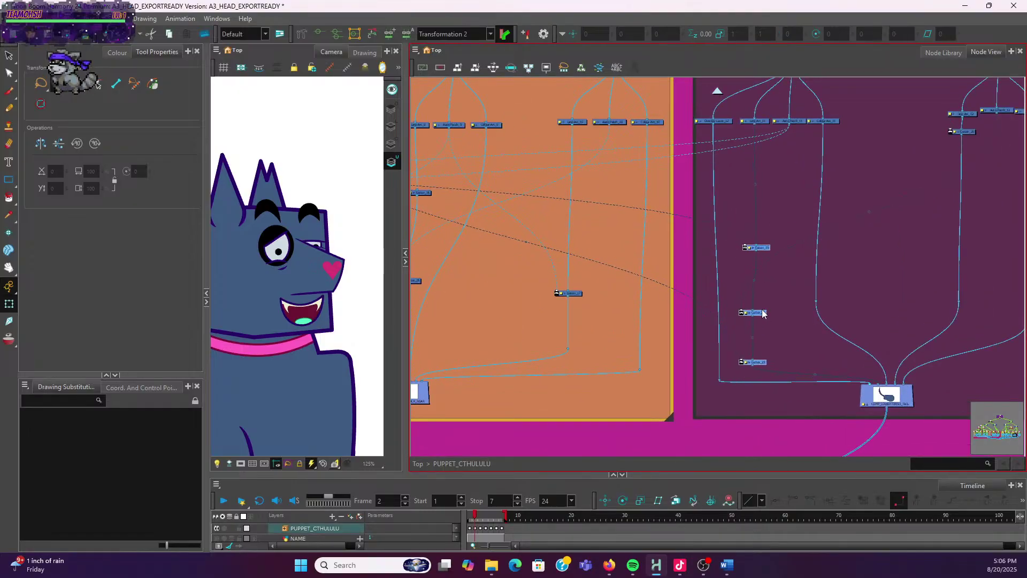
pyautogui.click(818, 376)
pyautogui.scroll(-4, 910, 256)
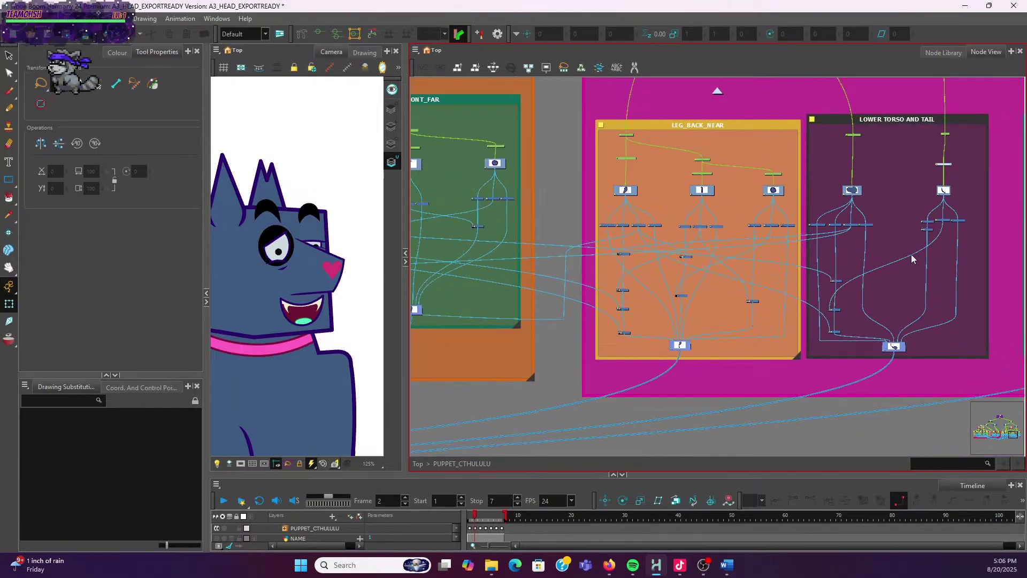
pyautogui.scroll(3, 841, 308)
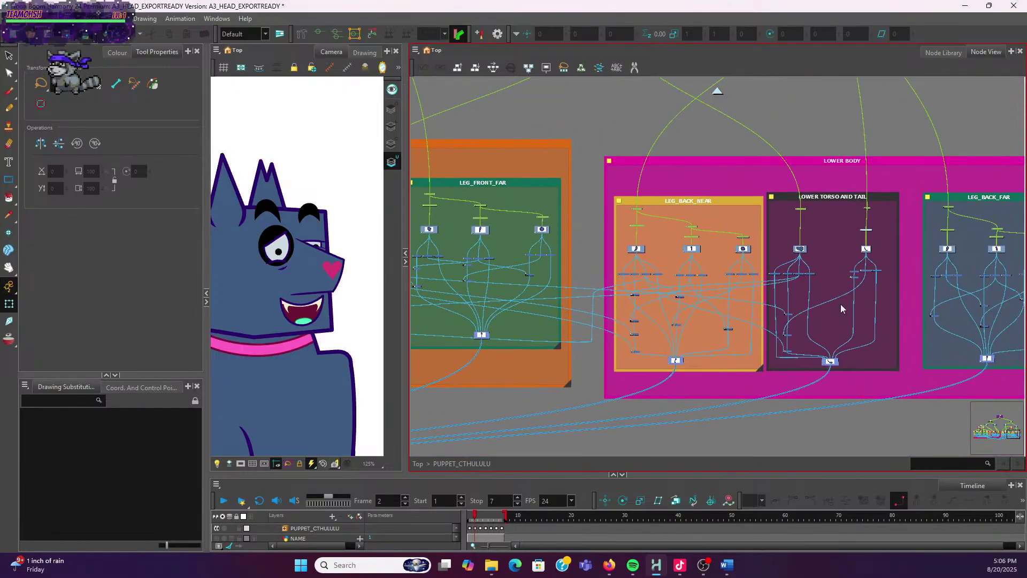
# Switch to the Puppet Update Notes document in Word and colour the item "Add overlay layer to lower torso" red
pyautogui.hotkey('alt', 'Tab')
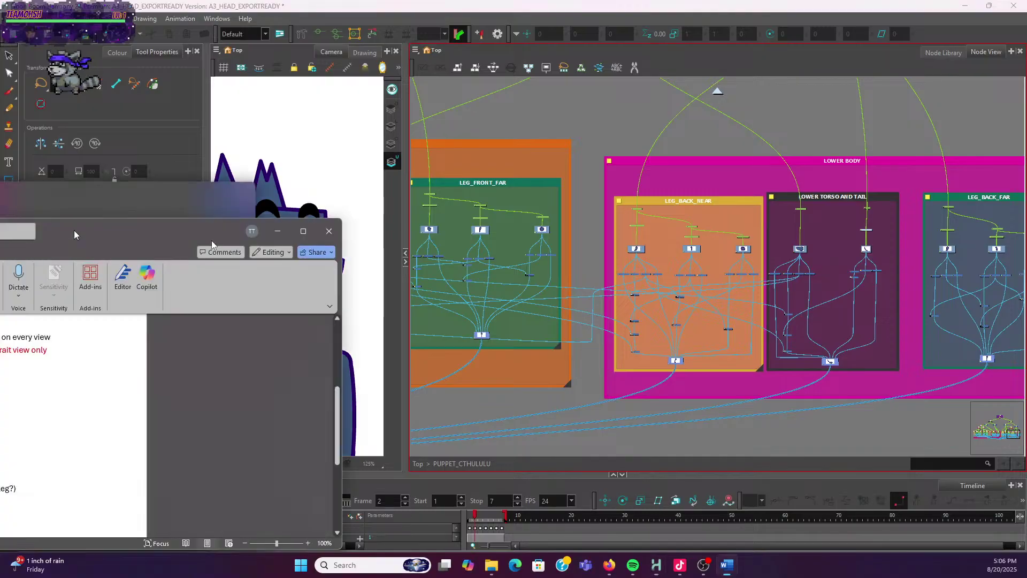
pyautogui.moveTo(767, 127); pyautogui.dragTo(759, 130)
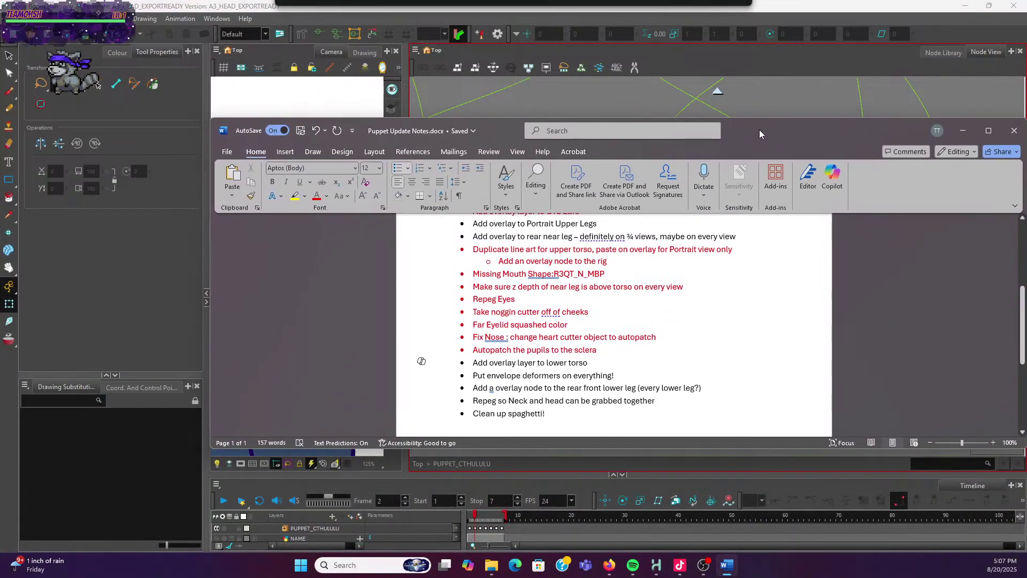
pyautogui.moveTo(598, 362); pyautogui.dragTo(466, 362)
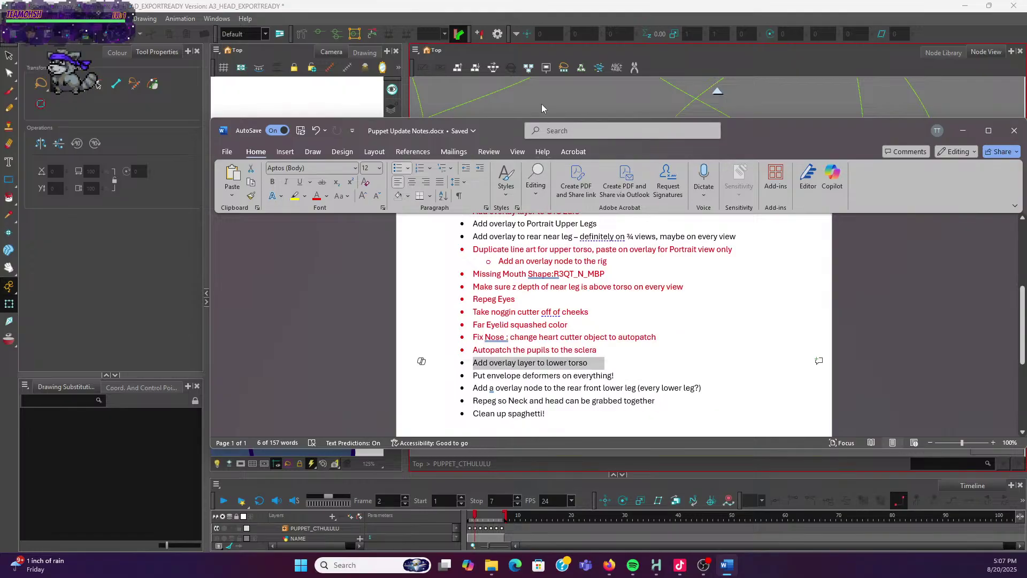
pyautogui.click(318, 197)
pyautogui.click(636, 374)
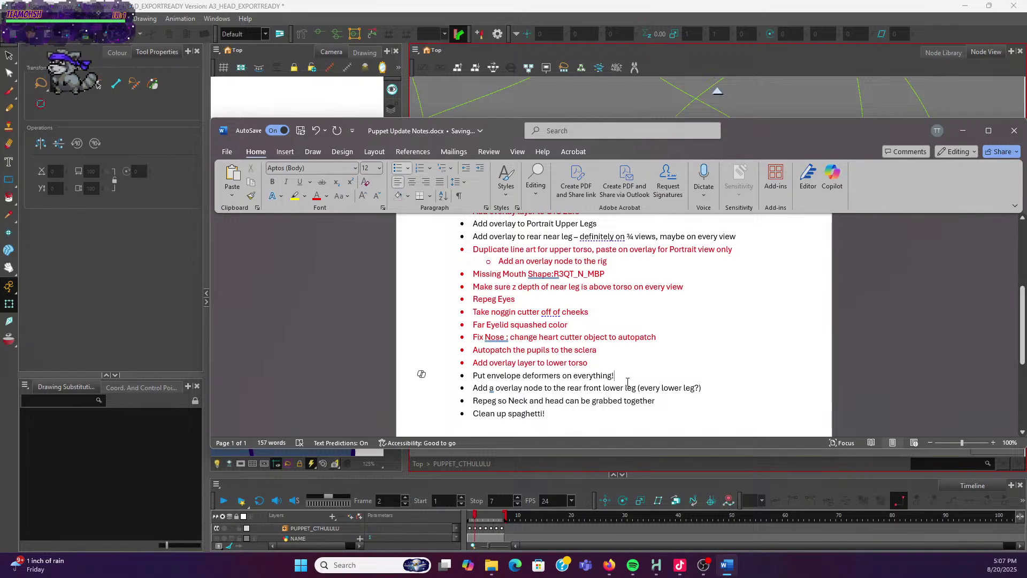
# Move the rear front lower leg overlay item directly below "Add overlay to rear near leg" in the list, leaving no empty bullet
pyautogui.moveTo(702, 388); pyautogui.dragTo(472, 389)
pyautogui.hotkey('ctrl', 'c')
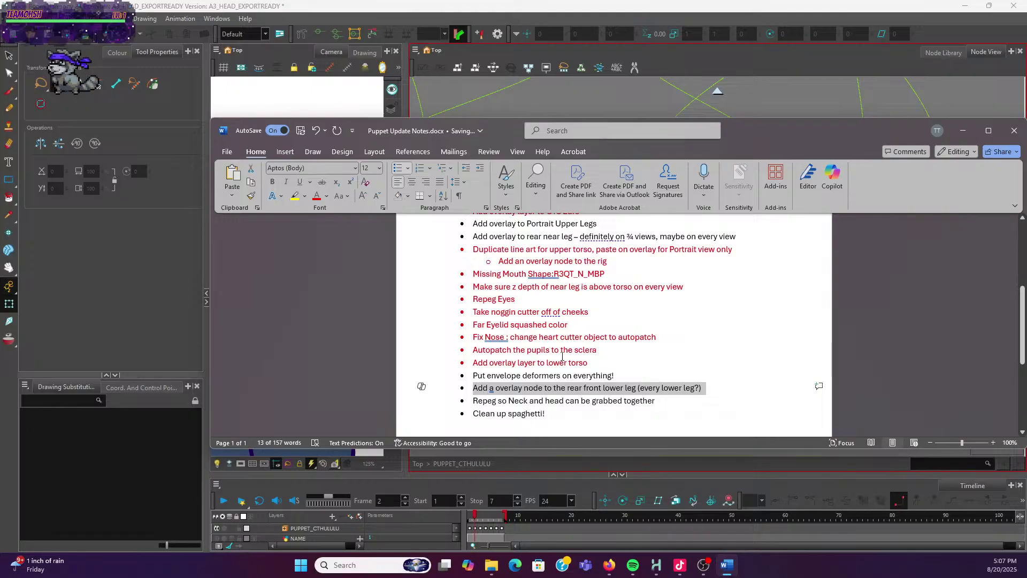
pyautogui.press('Delete')
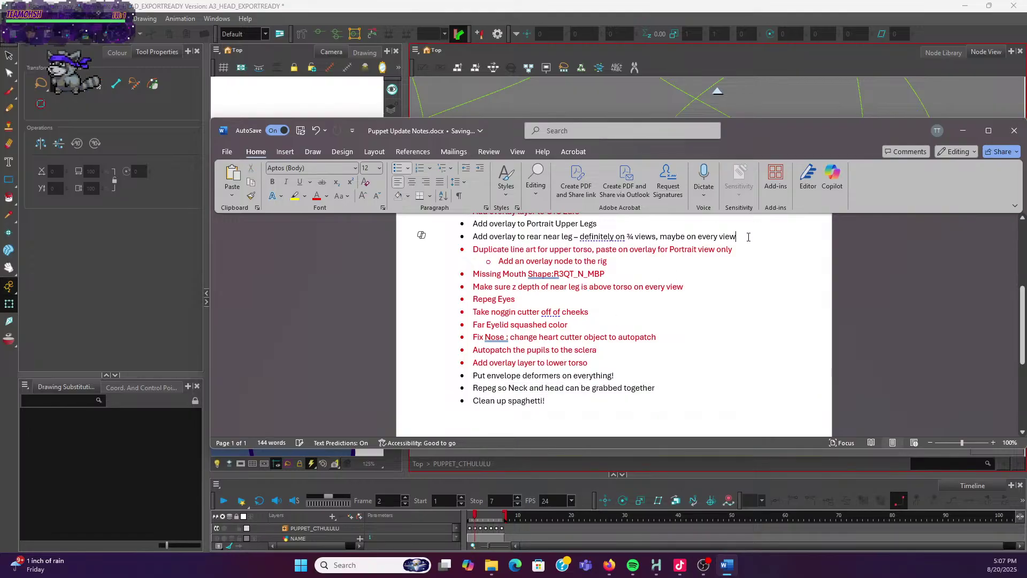
pyautogui.click(748, 237)
pyautogui.press('Return')
pyautogui.hotkey('ctrl', 'v')
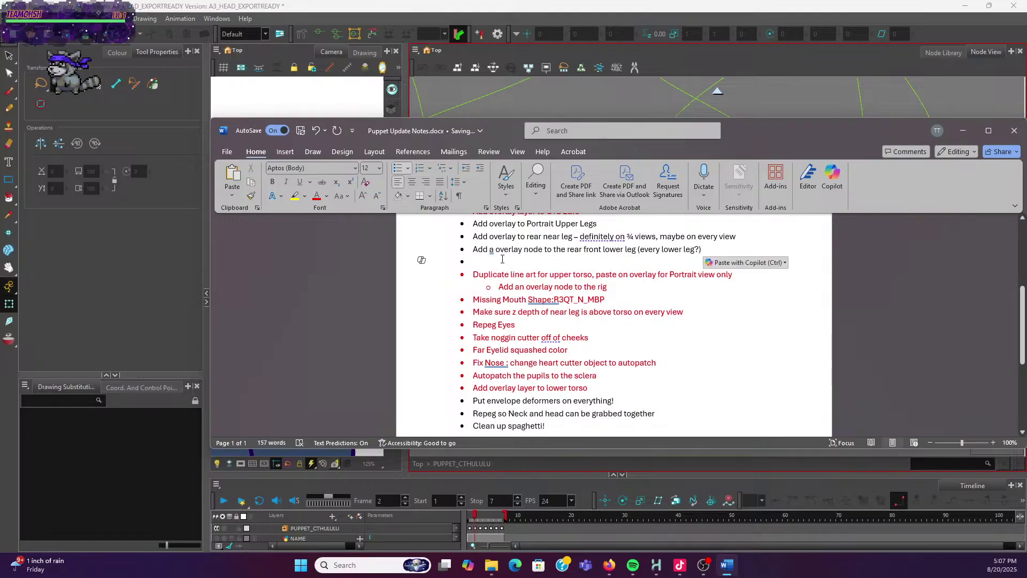
pyautogui.press('Return')
pyautogui.press('Return')
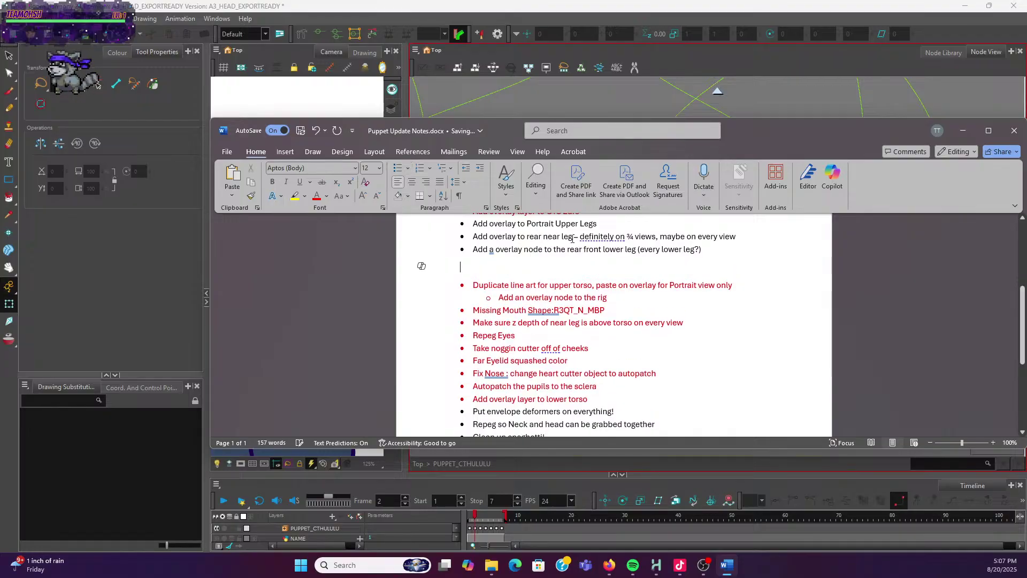
pyautogui.press('BackSpace')
pyautogui.press('BackSpace')
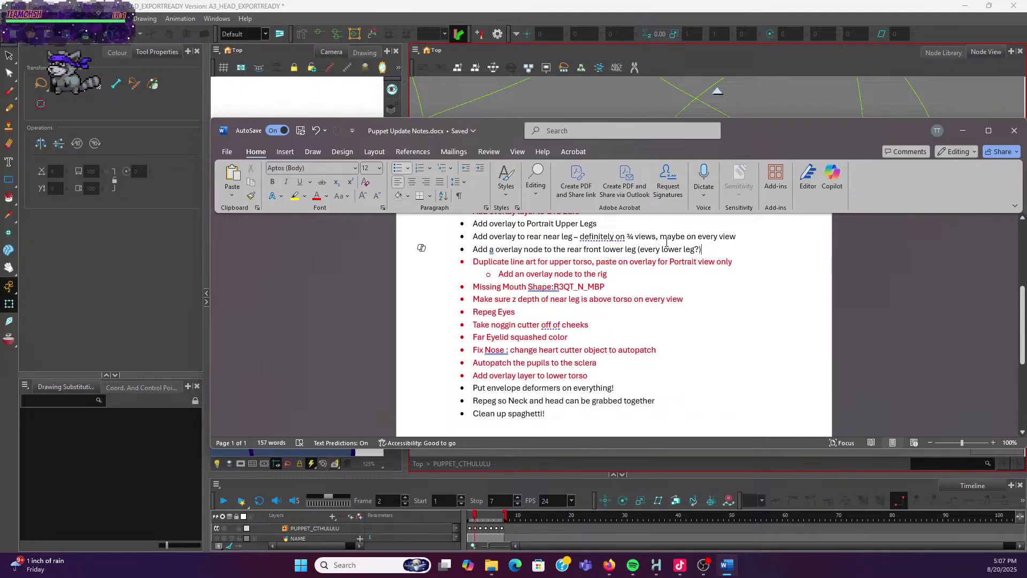
# Review the unfinished black items in the puppet notes, including the three leg overlay tasks, and switch back to Toon Boom Harmony
pyautogui.scroll(1, 611, 269)
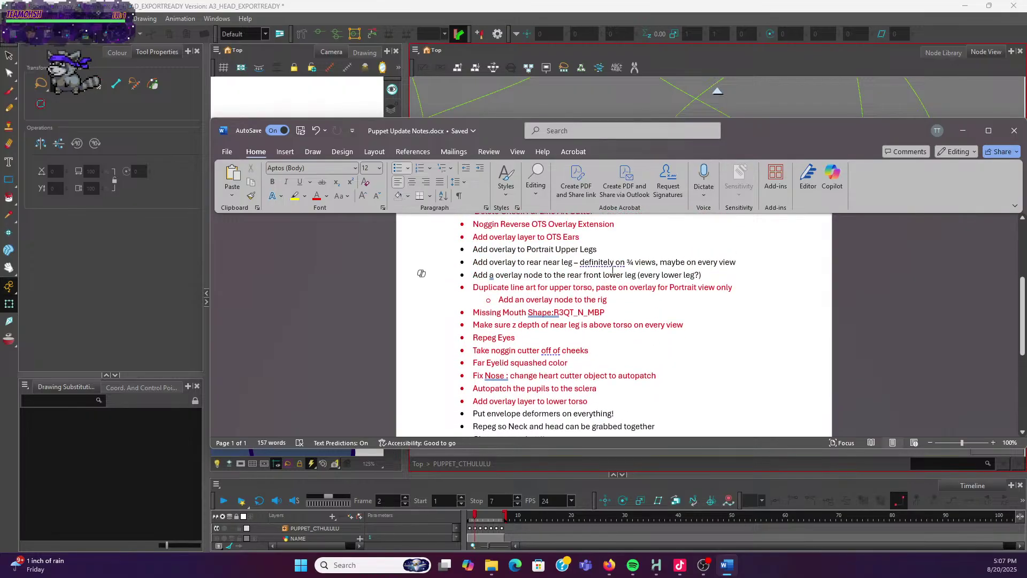
pyautogui.moveTo(713, 274); pyautogui.dragTo(473, 247)
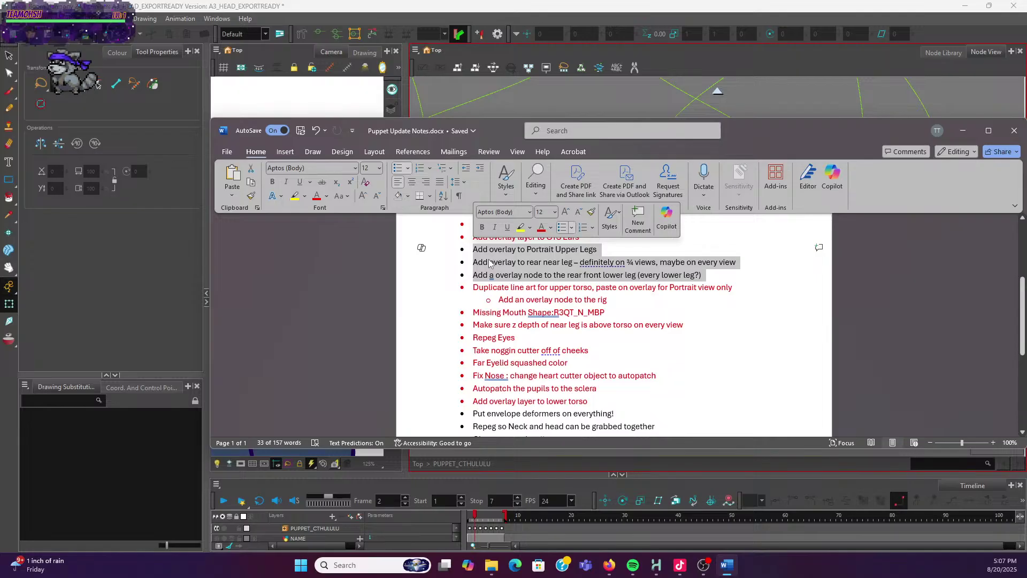
pyautogui.scroll(-1, 585, 367)
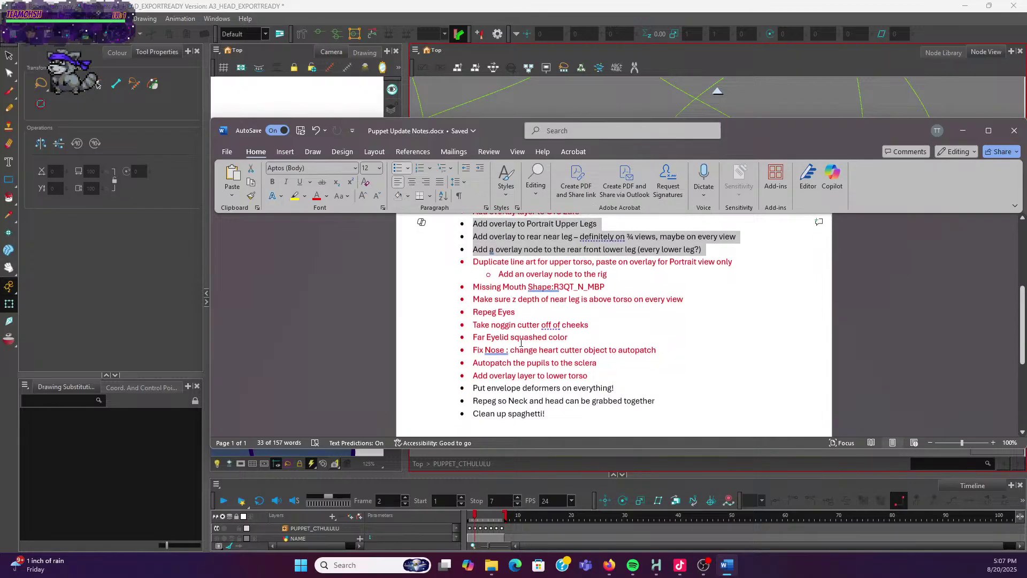
pyautogui.click(621, 386)
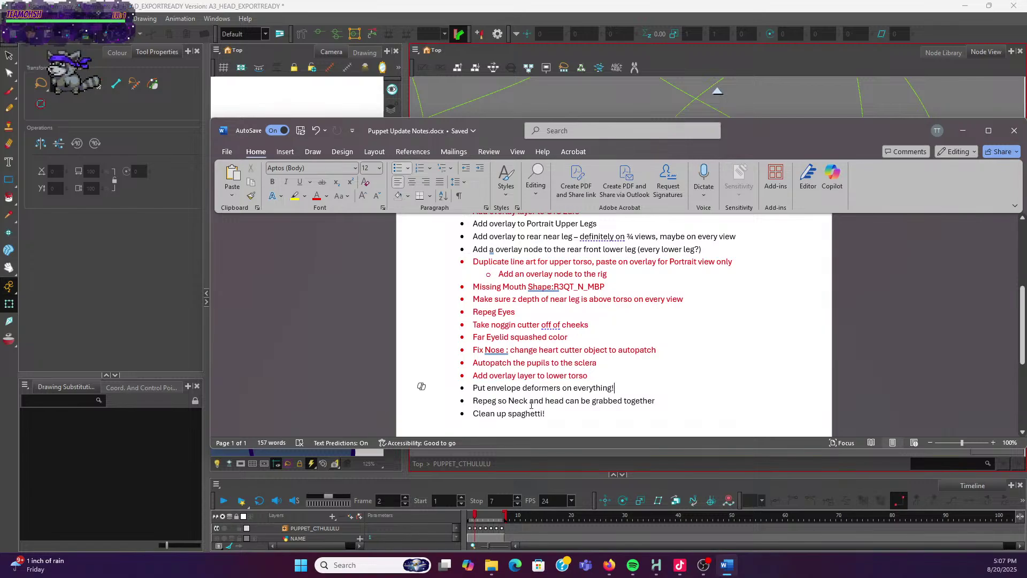
pyautogui.click(661, 404)
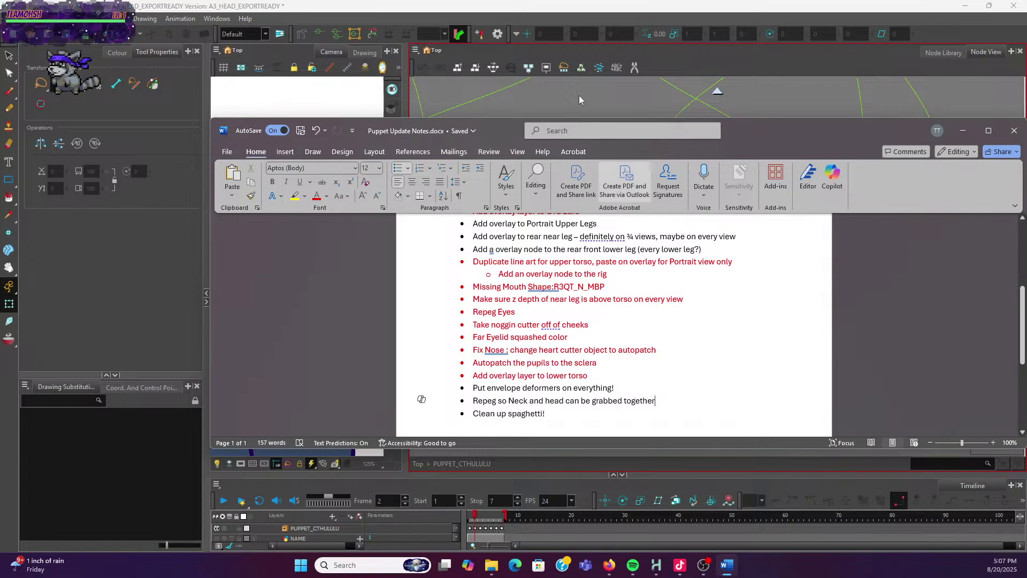
pyautogui.hotkey('alt', 'Tab')
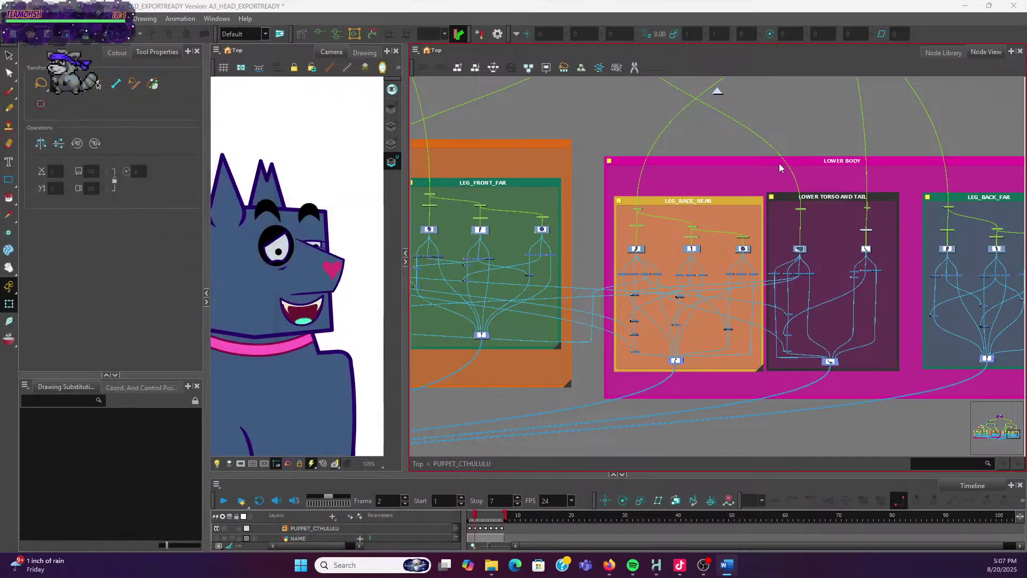
# Examine the dog rig's node network from the LOWER BODY group across the head clips to the UPPER TORSO AND NECK group
pyautogui.scroll(-5, 778, 163)
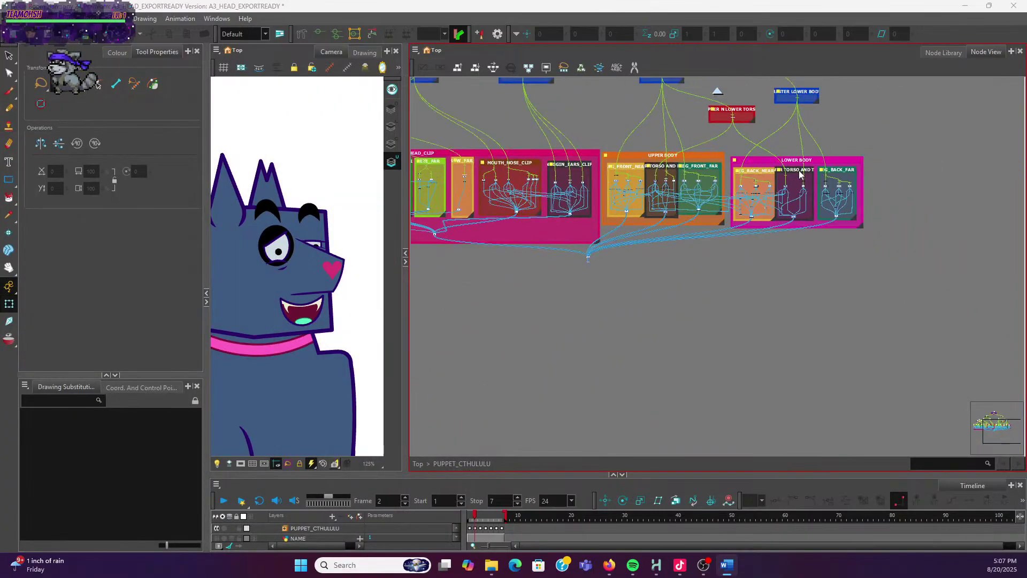
pyautogui.moveTo(756, 89); pyautogui.dragTo(861, 225)
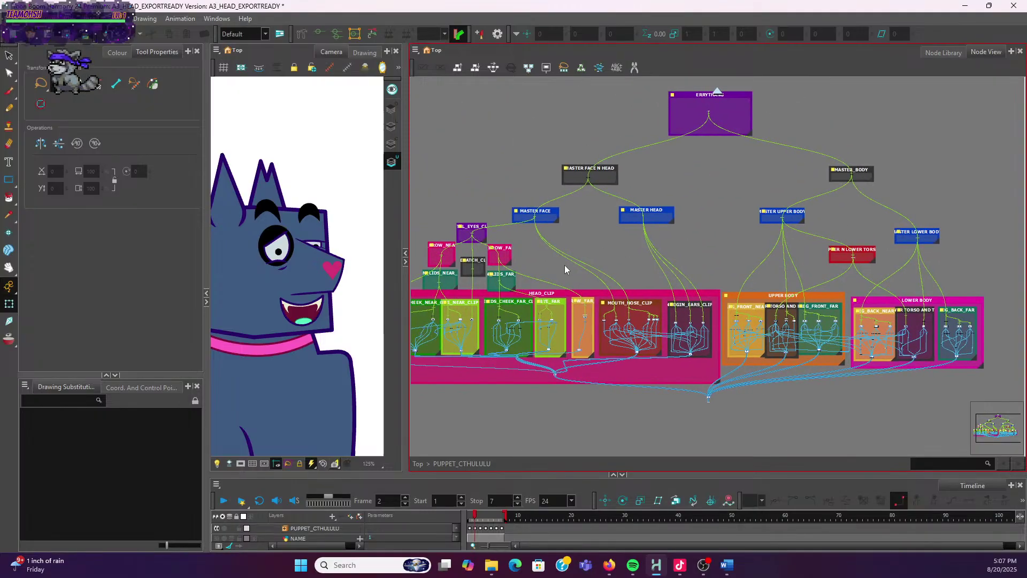
pyautogui.scroll(4, 589, 305)
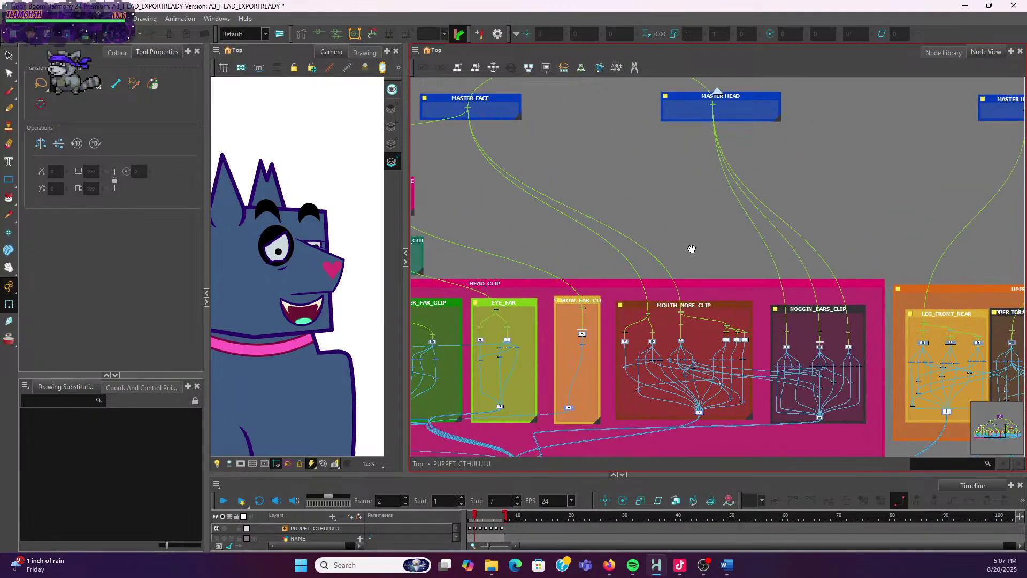
pyautogui.moveTo(713, 259); pyautogui.dragTo(576, 257)
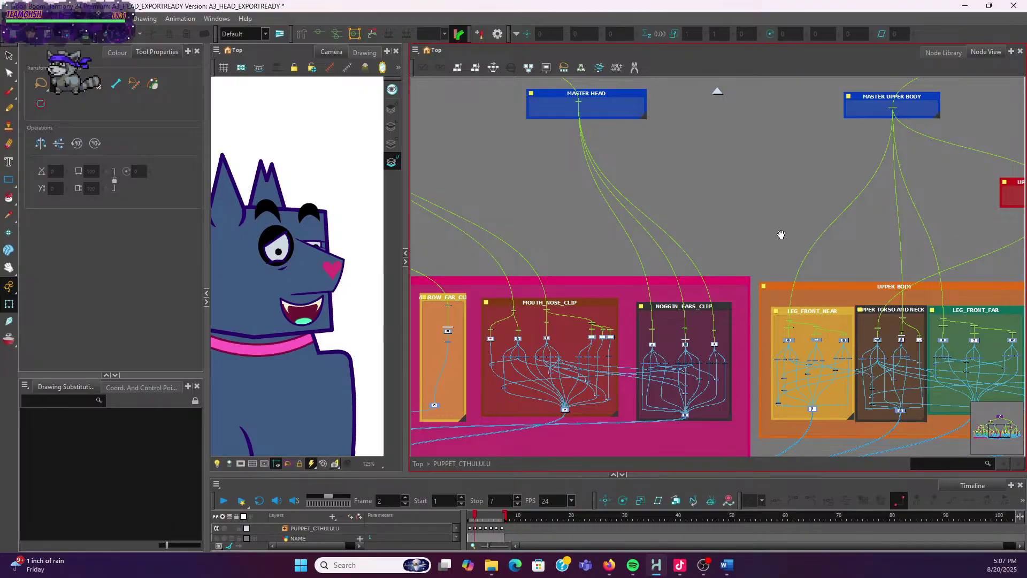
pyautogui.moveTo(775, 234); pyautogui.dragTo(659, 222)
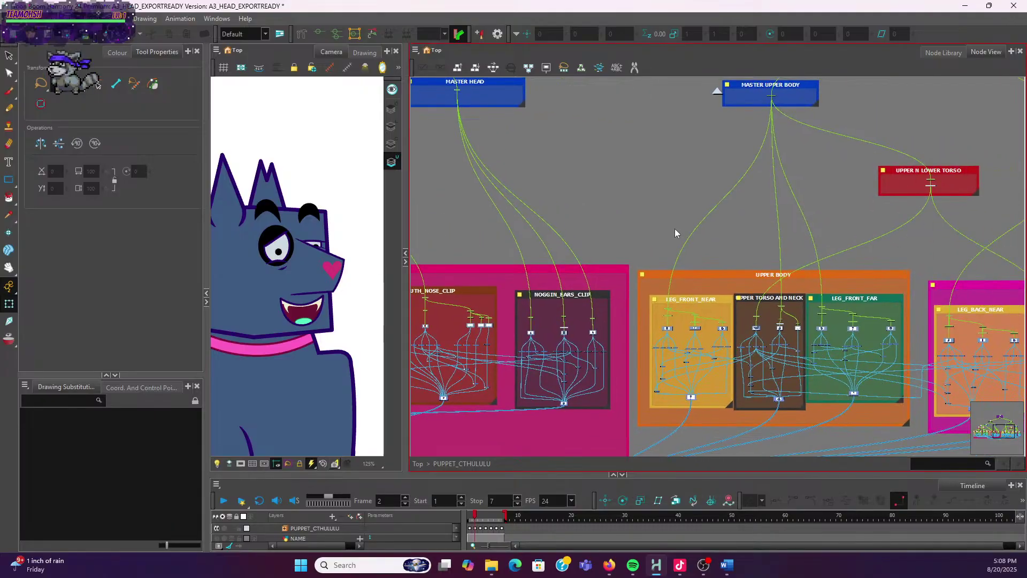
pyautogui.scroll(3, 743, 261)
pyautogui.moveTo(760, 275); pyautogui.dragTo(742, 180)
pyautogui.scroll(-1, 775, 320)
pyautogui.scroll(-2, 775, 320)
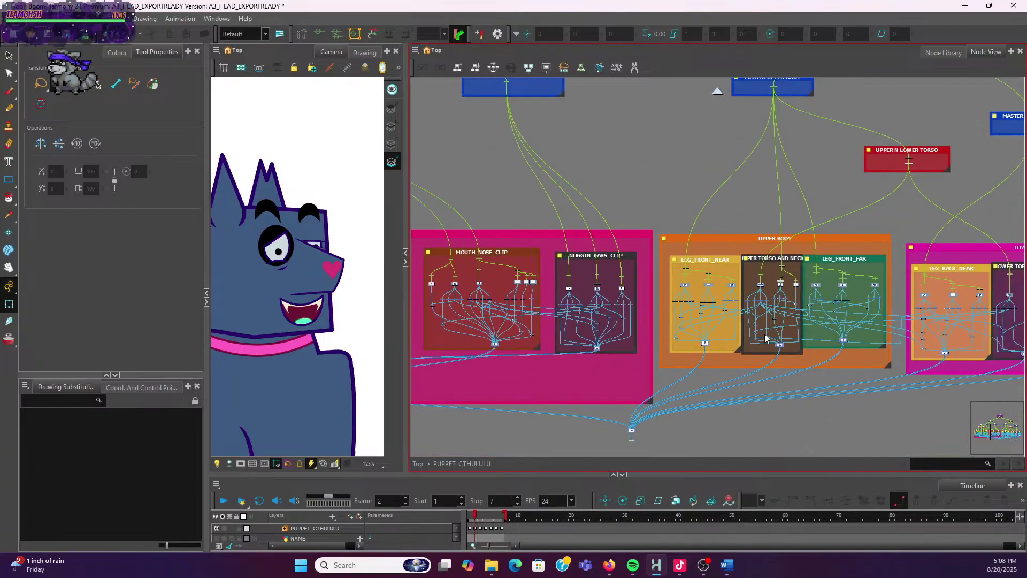
pyautogui.scroll(3, 765, 334)
pyautogui.scroll(5, 784, 205)
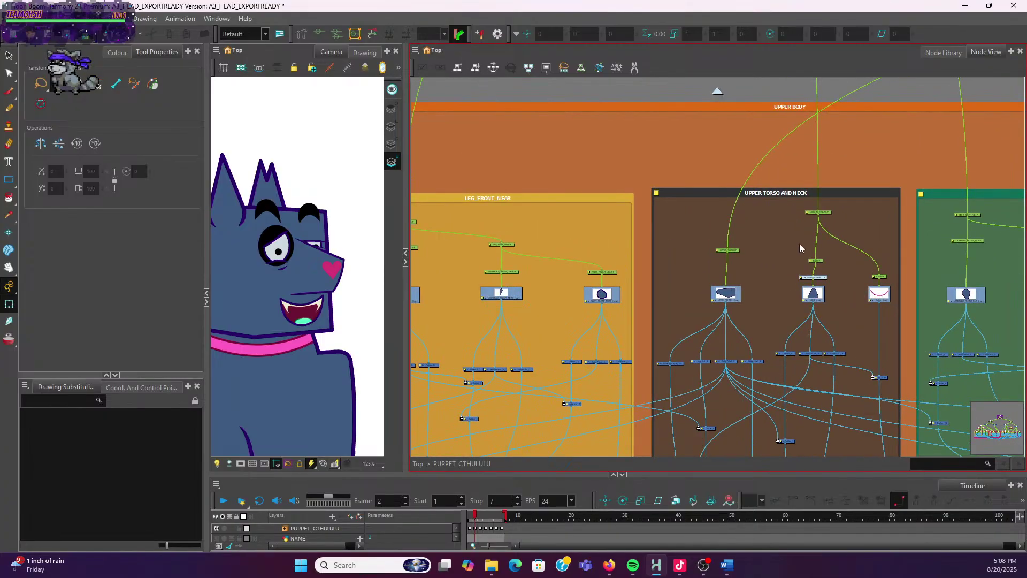
# Select the neck's top peg in UPPER TORSO AND NECK to check what it controls, trace its cable towards ERRYTHANG, and clear the selection
pyautogui.scroll(4, 808, 230)
pyautogui.click(850, 187)
pyautogui.scroll(-5, 875, 143)
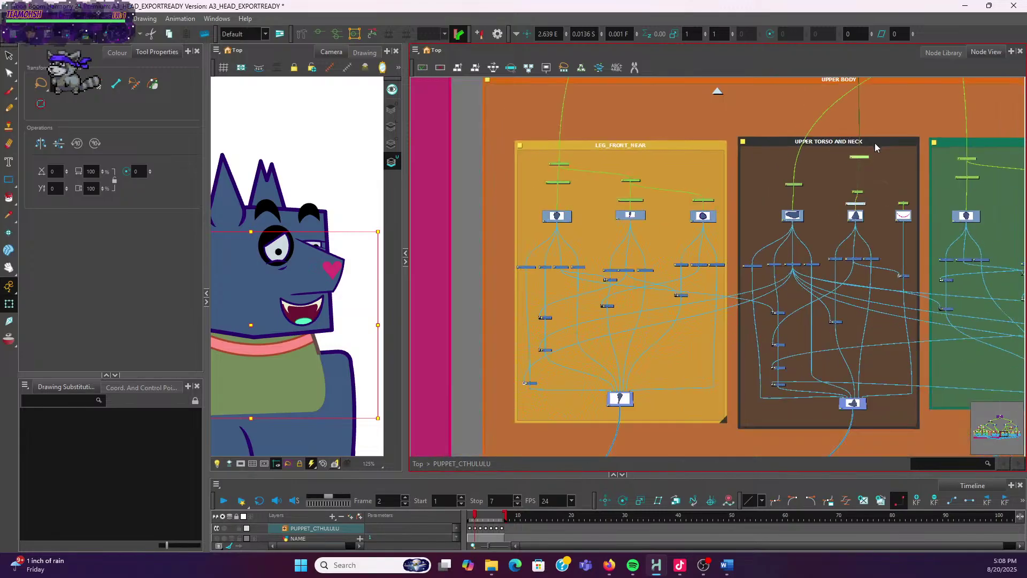
pyautogui.moveTo(887, 171)
pyautogui.mouseDown()
pyautogui.moveTo(827, 291)
pyautogui.moveTo(806, 272)
pyautogui.moveTo(834, 280)
pyautogui.mouseUp()
pyautogui.scroll(-5, 827, 291)
pyautogui.scroll(-1, 805, 264)
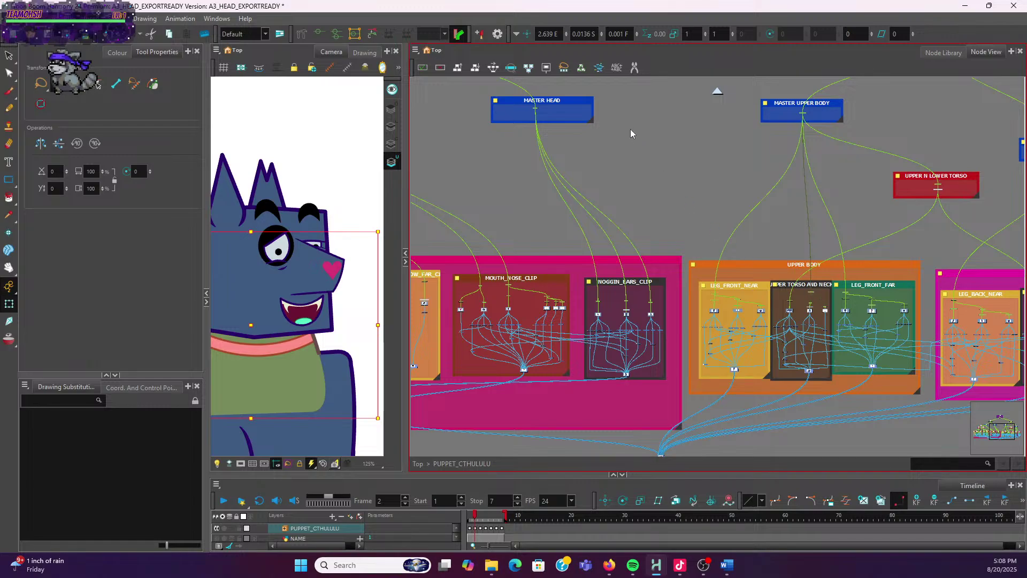
pyautogui.moveTo(600, 130); pyautogui.dragTo(721, 220)
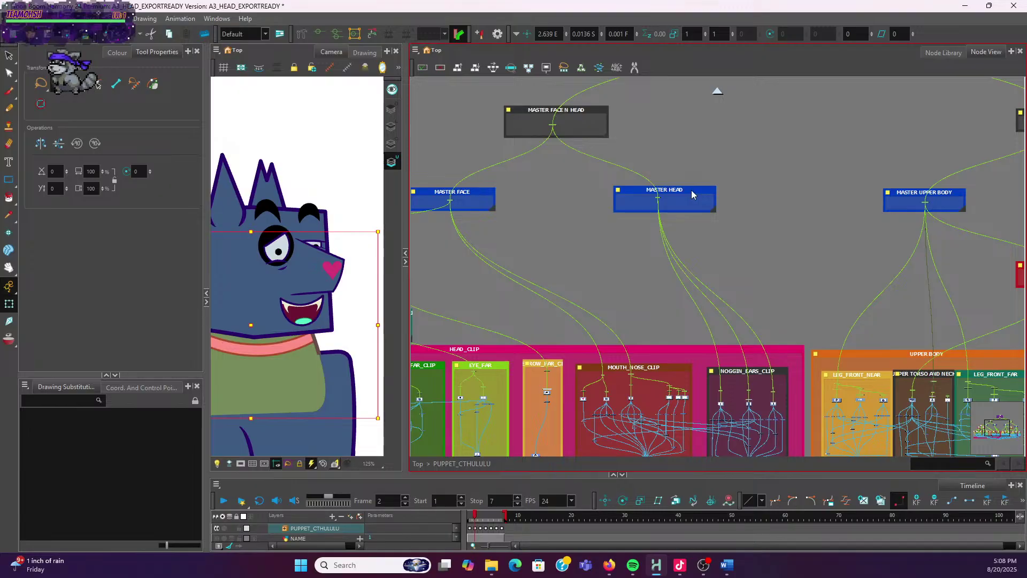
pyautogui.scroll(-3, 743, 166)
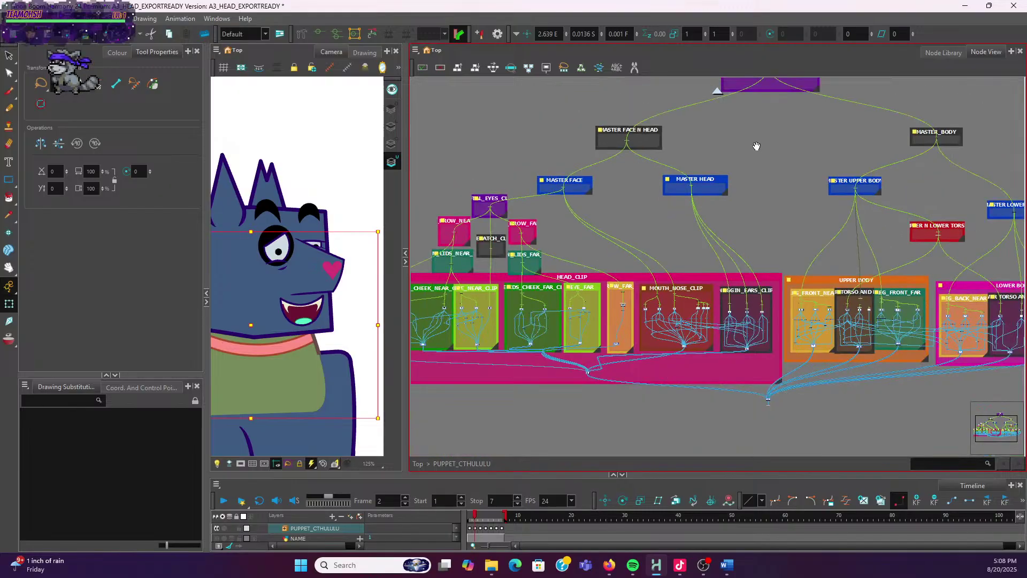
pyautogui.moveTo(756, 148); pyautogui.dragTo(751, 231)
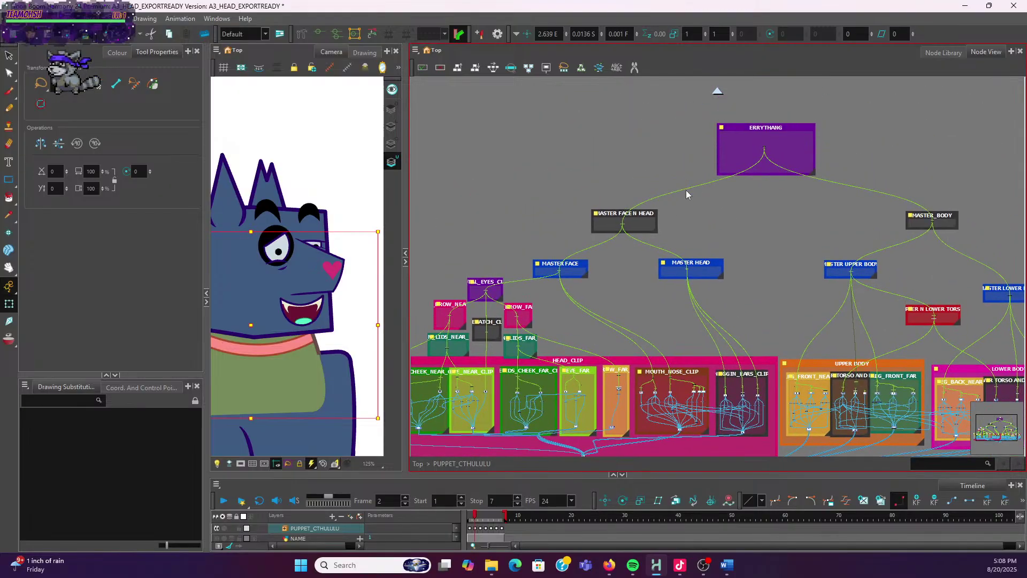
pyautogui.press('Delete')
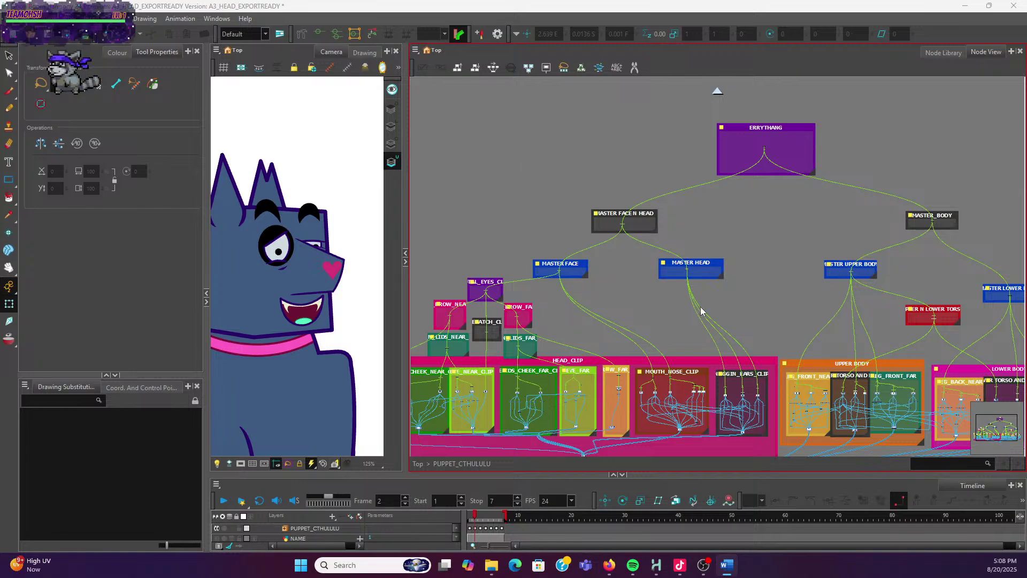
# Add a new peg in the empty area below ERRYTHANG, near MASTER HEAD, and name it NECK_N_HEAD-P
pyautogui.scroll(3, 745, 219)
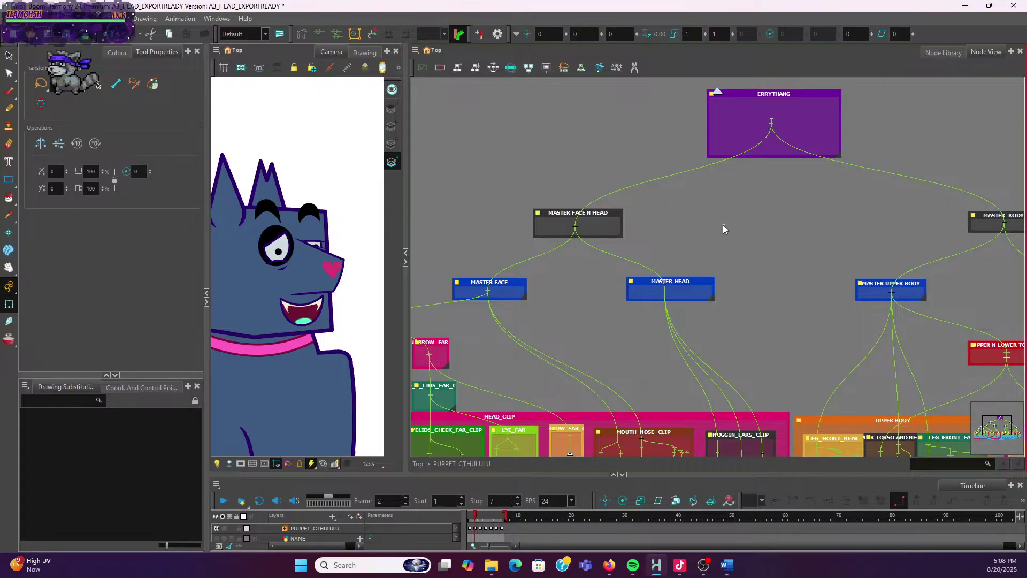
pyautogui.scroll(5, 719, 226)
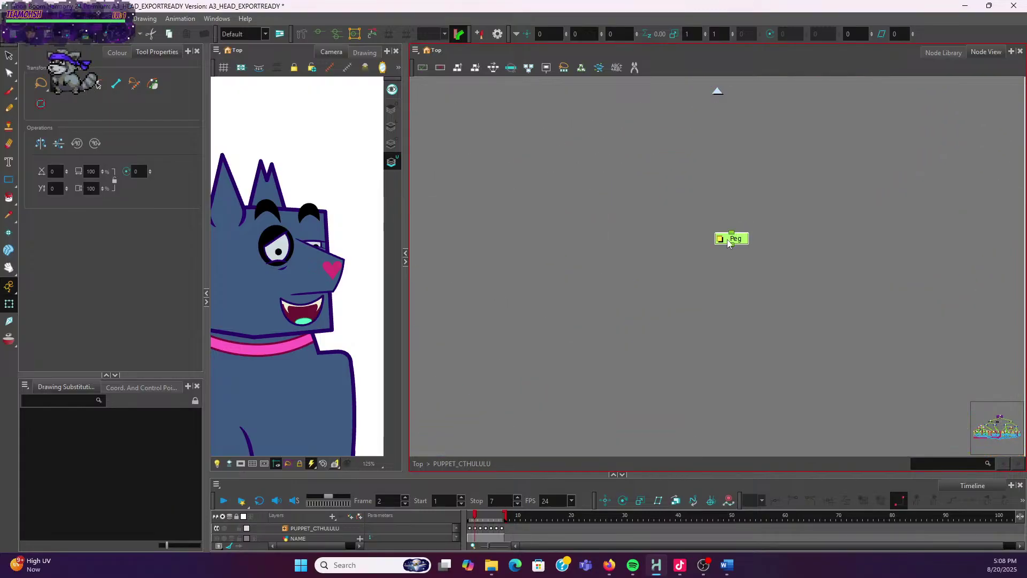
pyautogui.doubleClick(730, 236)
pyautogui.write('NECK_N')
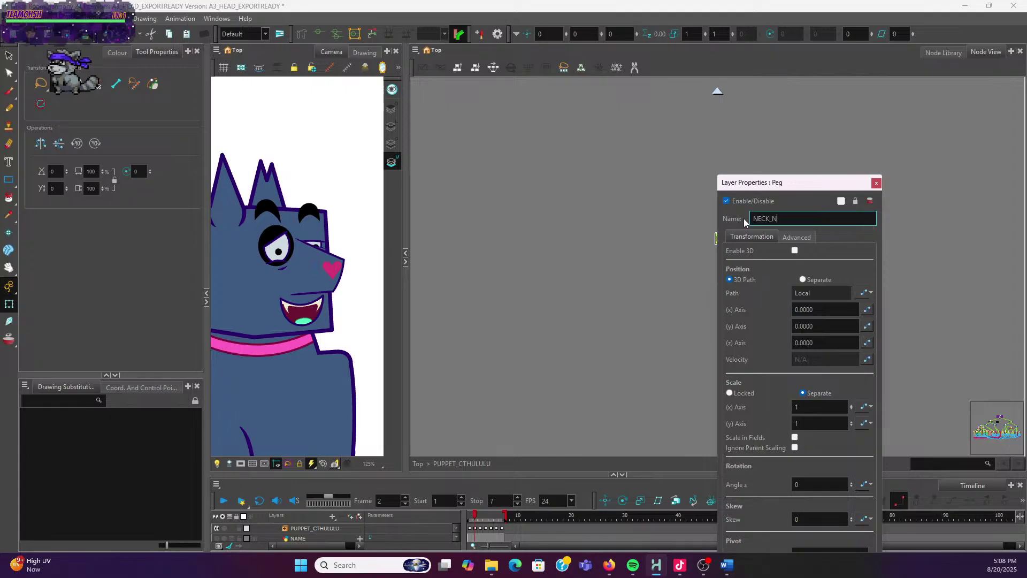
pyautogui.write('_H')
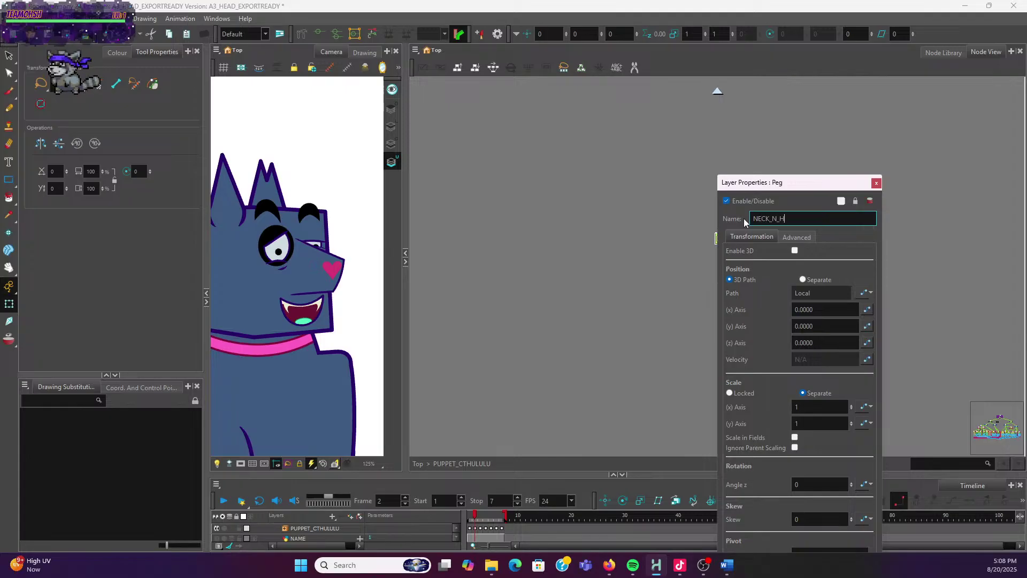
pyautogui.write('EAD-P')
pyautogui.moveTo(839, 187); pyautogui.dragTo(723, 105)
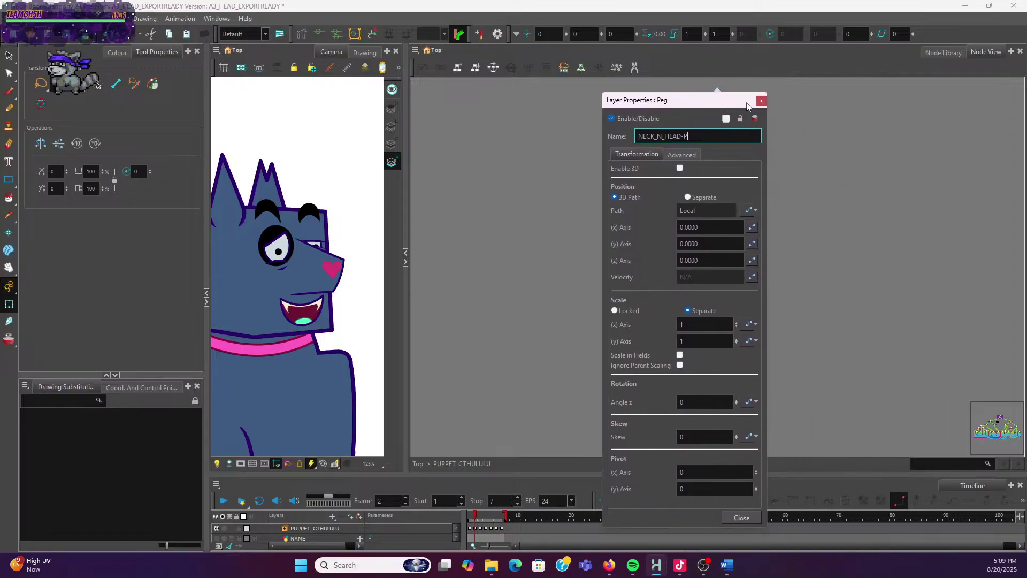
pyautogui.click(763, 100)
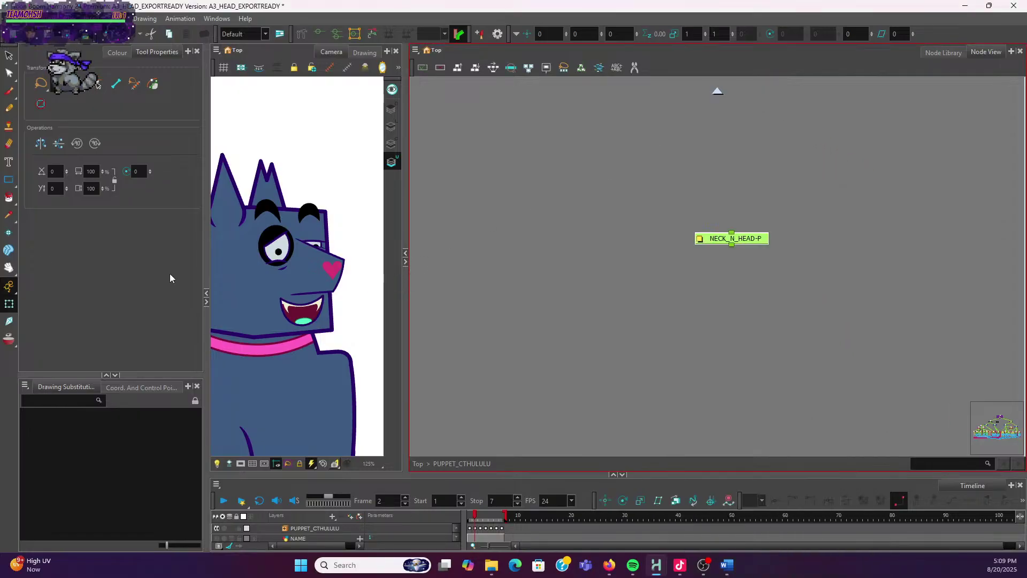
# Move the NECK_N_HEAD-P peg up near the ERRYTHANG cable and connect the MASTER FACE N HEAD peg beneath it in place of ERRYTHANG
pyautogui.hotkey('alt', 'Tab')
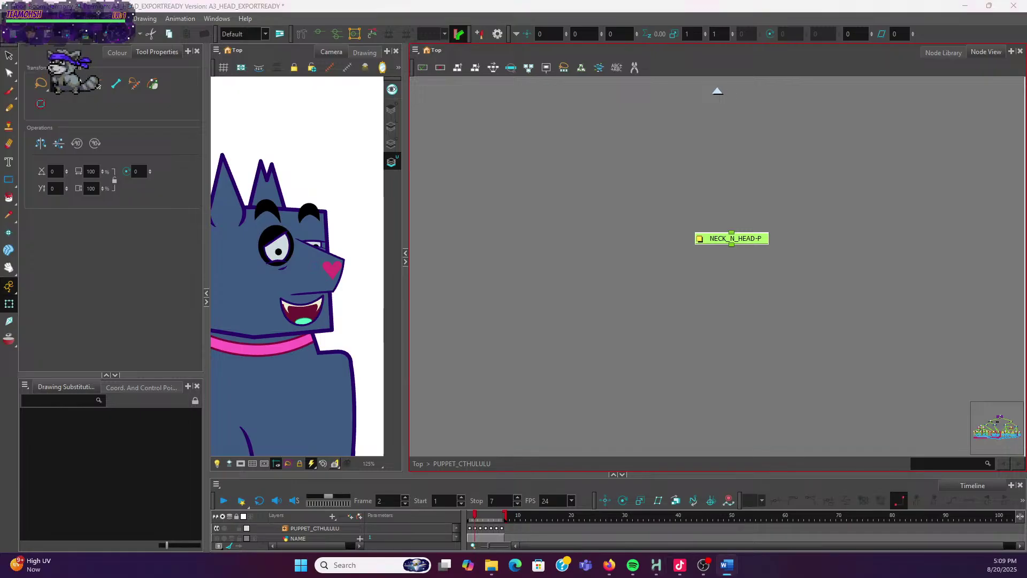
pyautogui.scroll(-10, 709, 249)
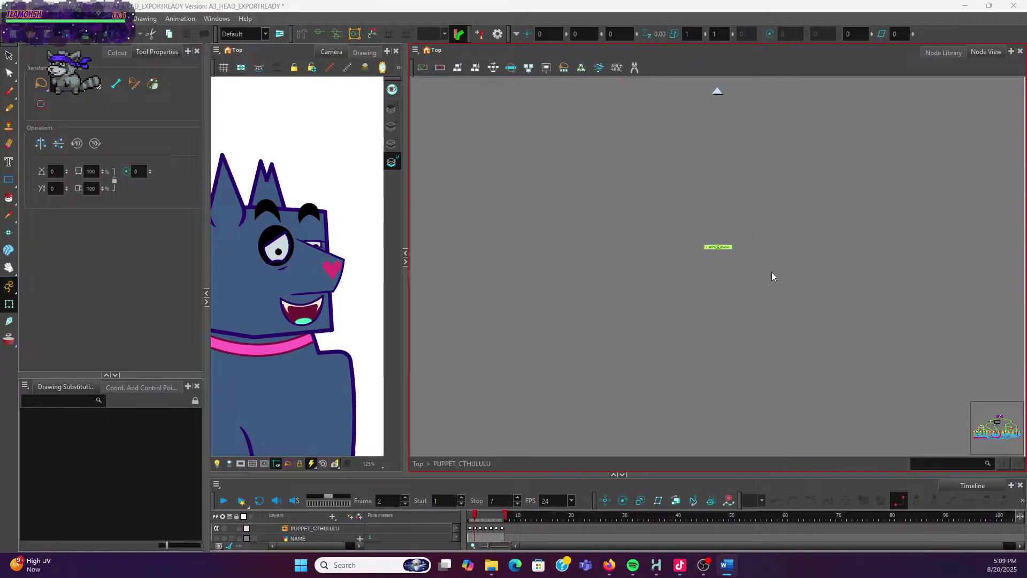
pyautogui.scroll(2, 748, 309)
pyautogui.scroll(2, 747, 312)
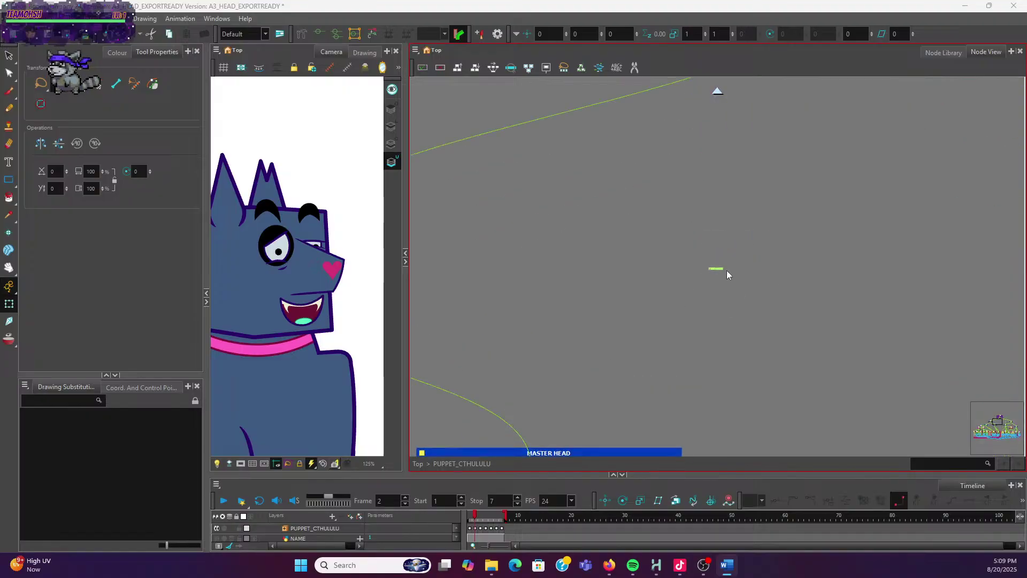
pyautogui.click(635, 160)
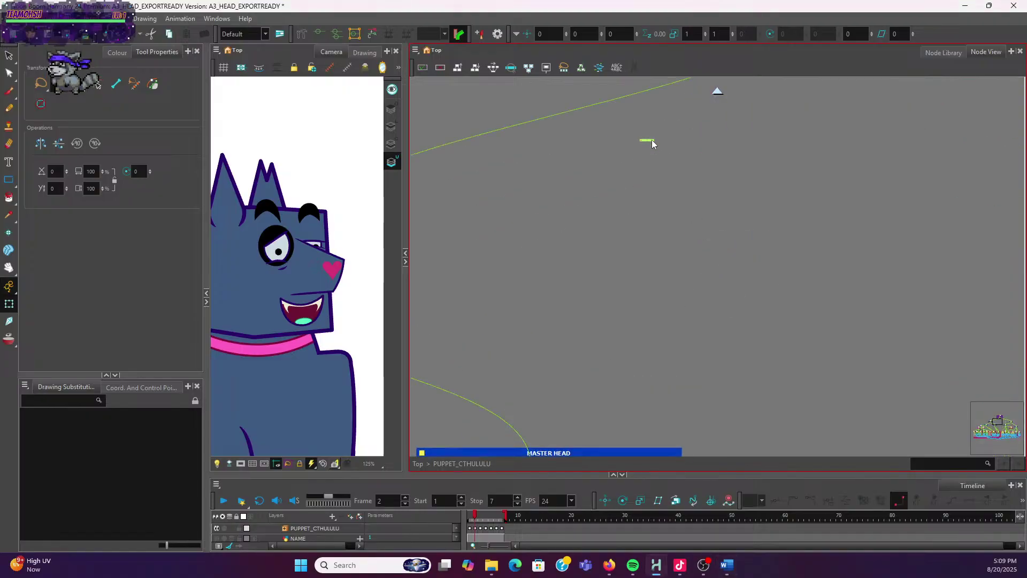
pyautogui.scroll(-3, 586, 160)
pyautogui.moveTo(596, 214); pyautogui.dragTo(717, 239)
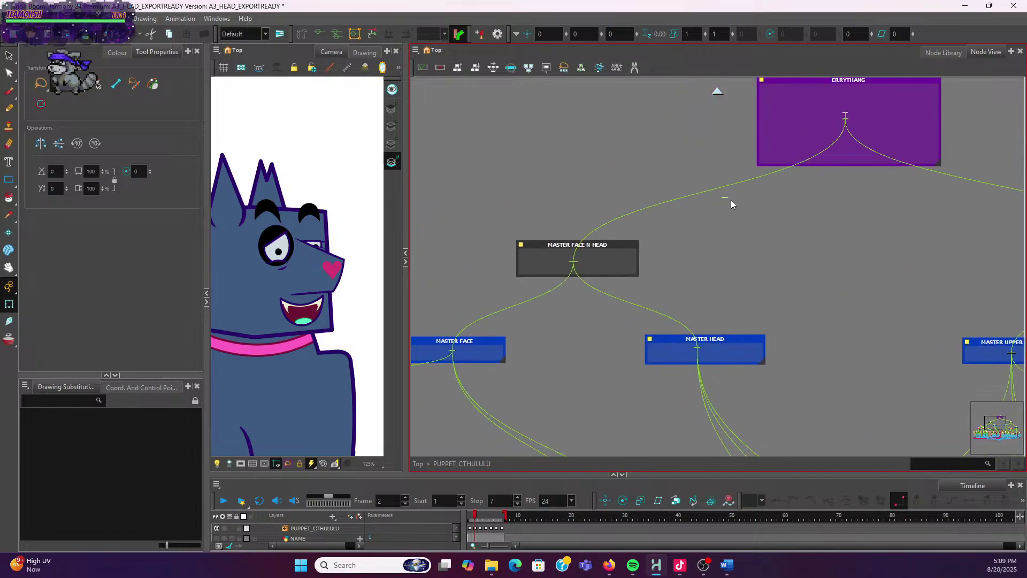
pyautogui.scroll(2, 580, 262)
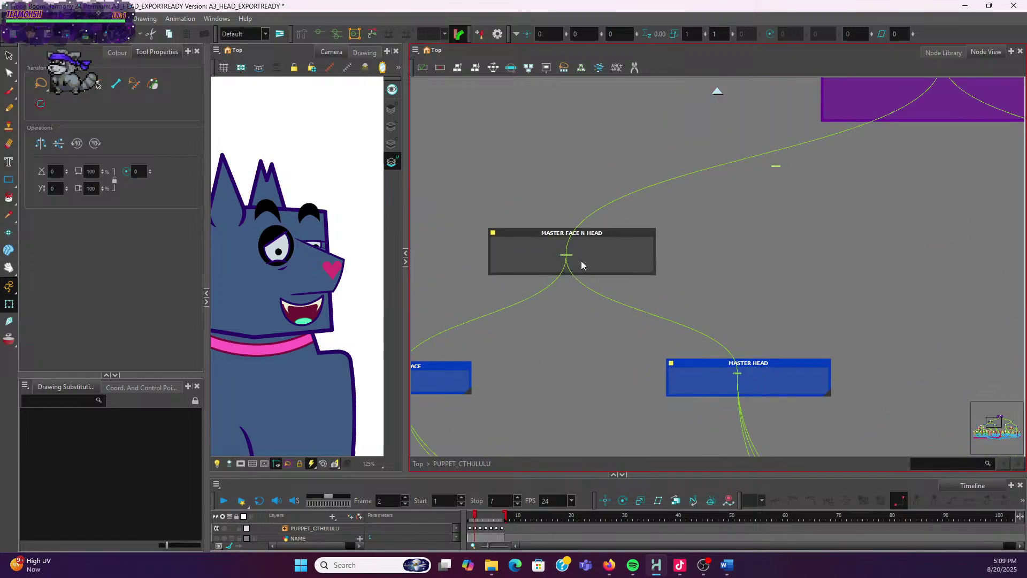
pyautogui.moveTo(570, 259); pyautogui.dragTo(775, 167)
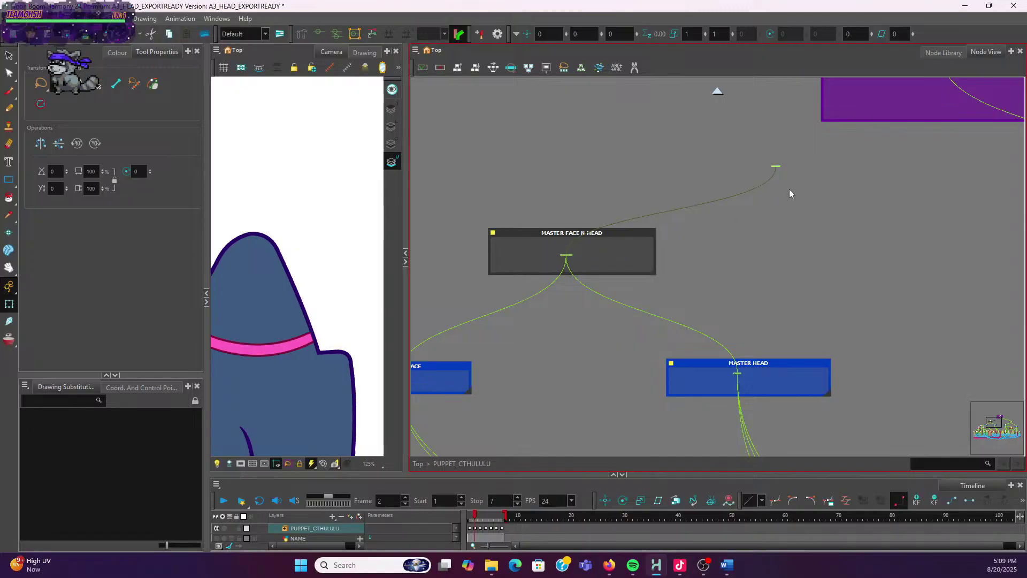
# Examine how the upper torso and neck pegs connect to MASTER UPPER BODY and MASTER_BODY, relative to the new head peg
pyautogui.moveTo(865, 142); pyautogui.dragTo(781, 277)
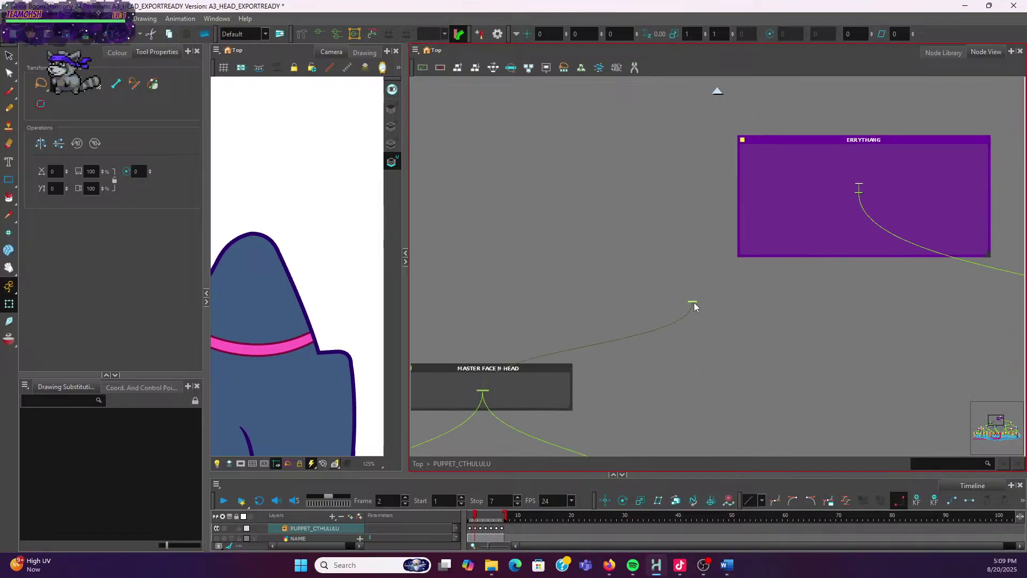
pyautogui.scroll(-3, 784, 360)
pyautogui.moveTo(839, 381); pyautogui.dragTo(660, 215)
pyautogui.scroll(3, 759, 389)
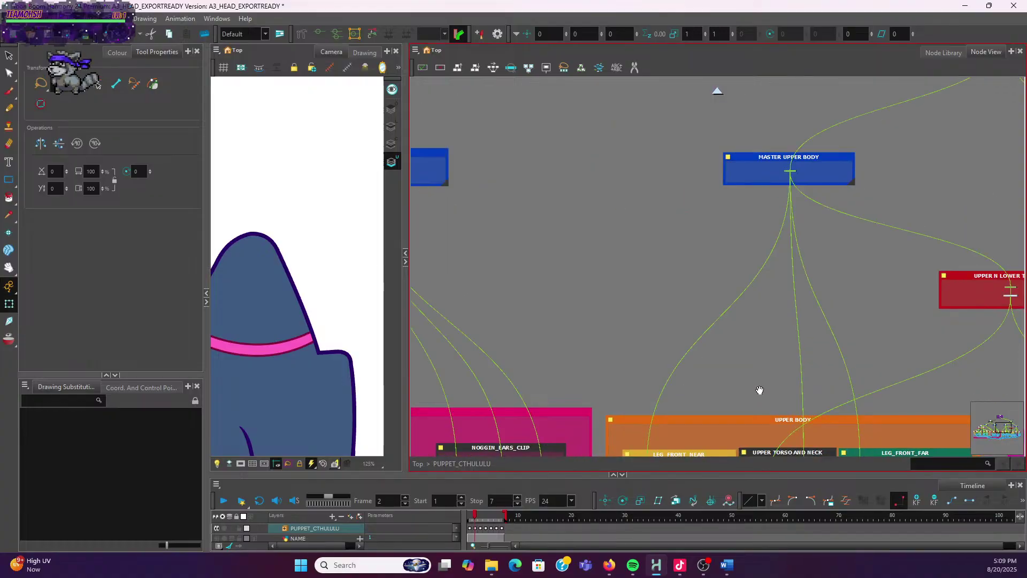
pyautogui.scroll(-3, 770, 332)
pyautogui.scroll(2, 789, 272)
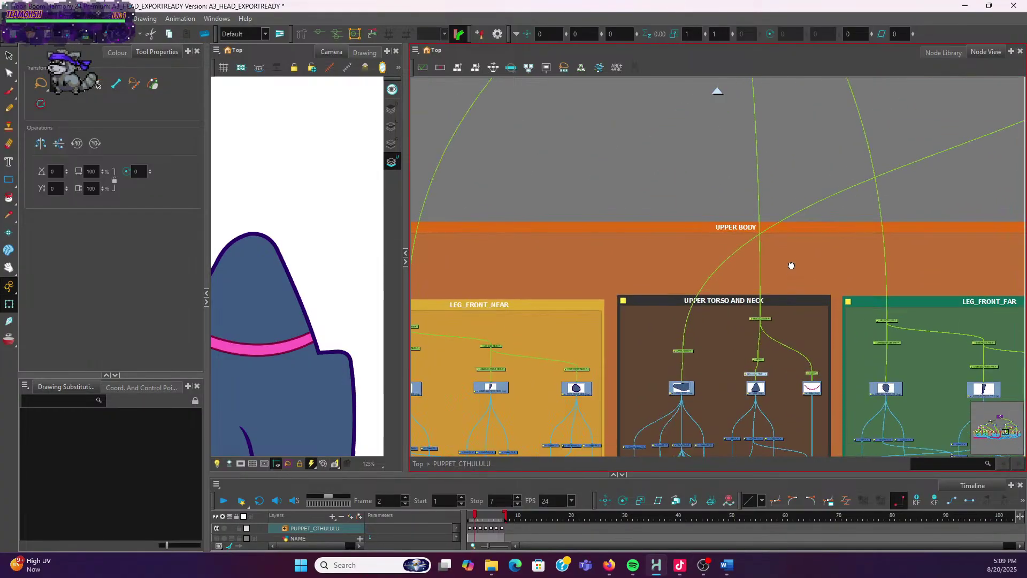
pyautogui.scroll(2, 789, 251)
pyautogui.scroll(-2, 771, 203)
pyautogui.moveTo(771, 195); pyautogui.dragTo(770, 355)
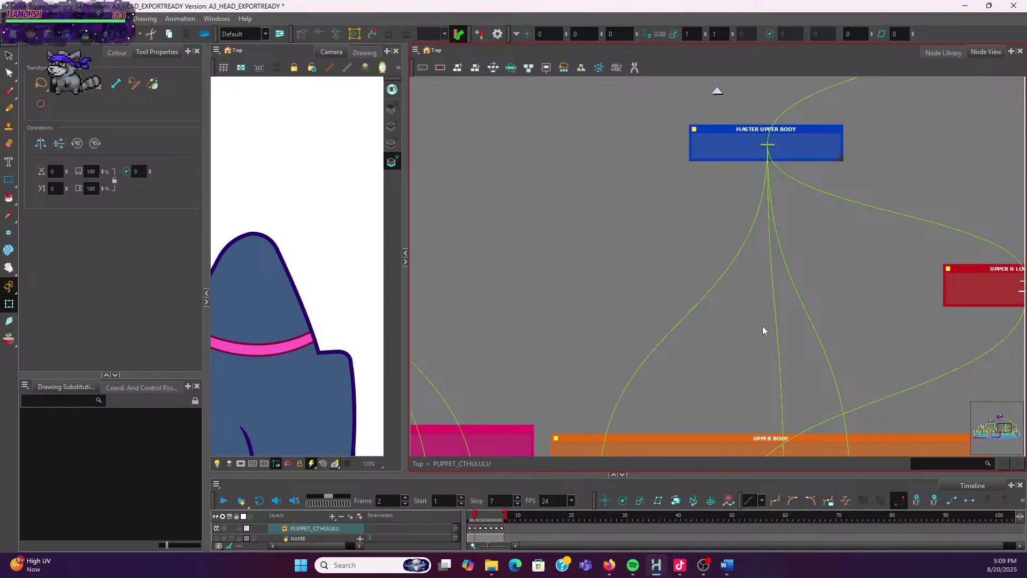
pyautogui.scroll(-2, 761, 328)
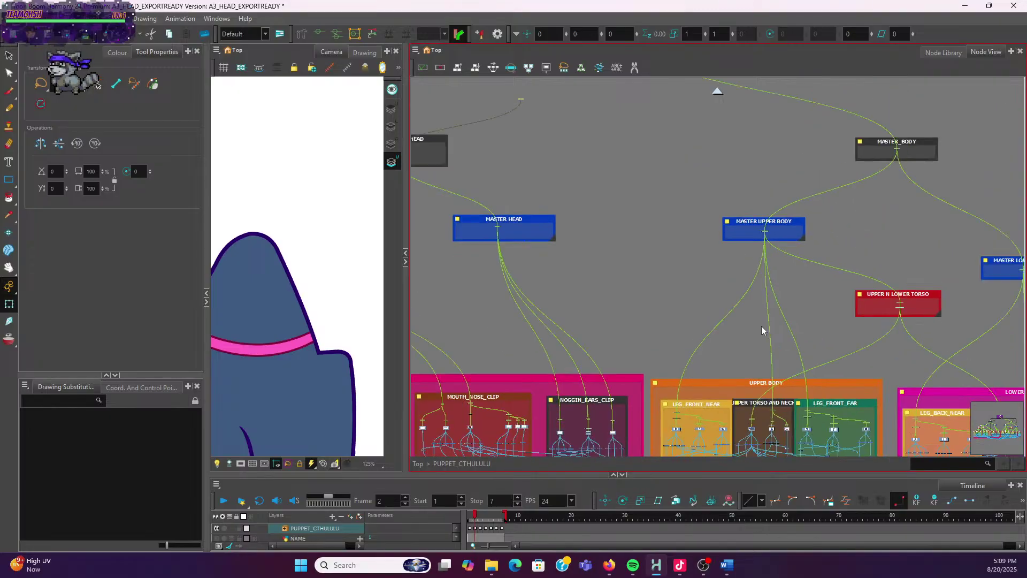
pyautogui.moveTo(765, 332); pyautogui.dragTo(776, 301)
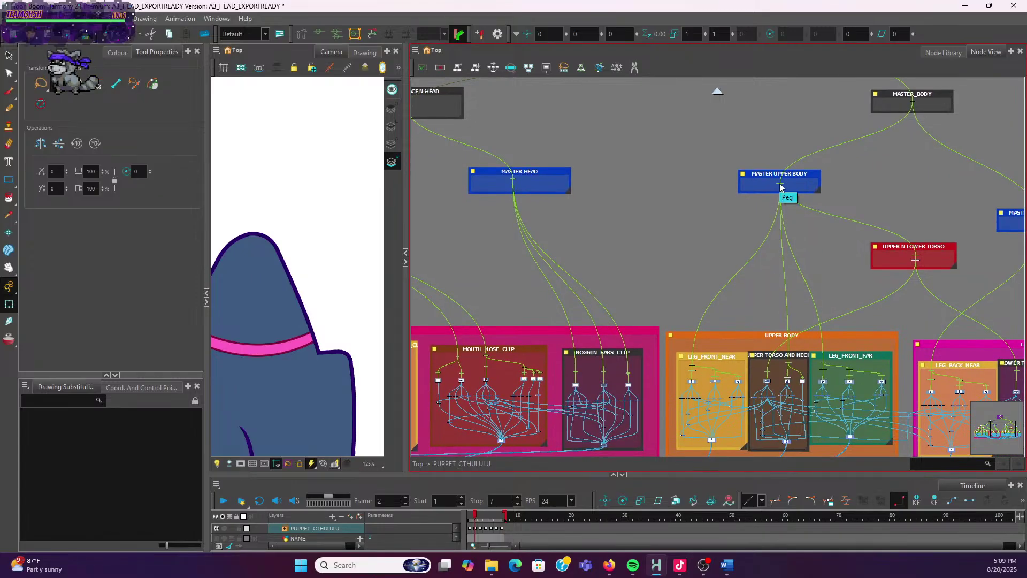
pyautogui.scroll(-2, 779, 183)
pyautogui.moveTo(733, 191); pyautogui.dragTo(753, 221)
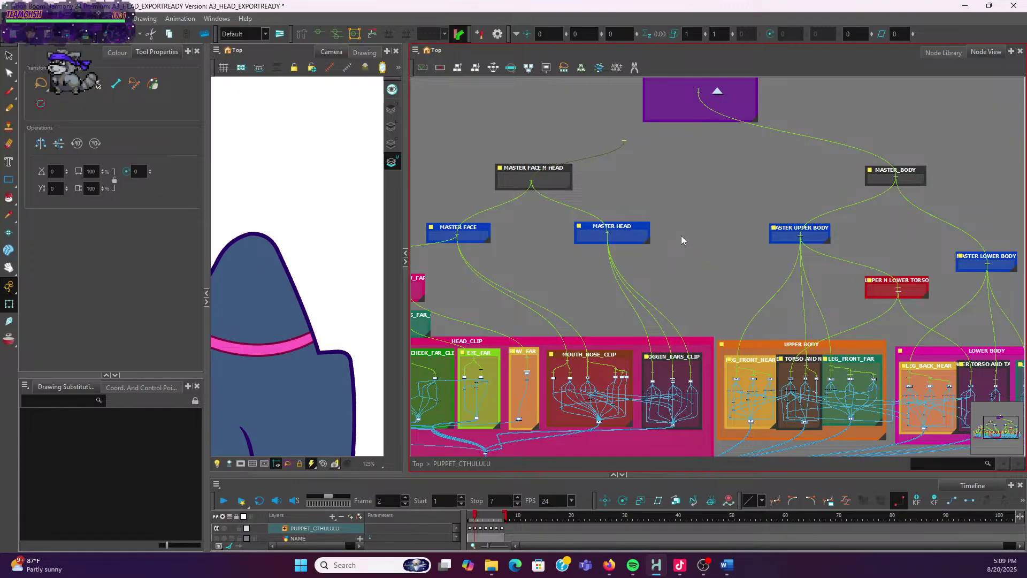
# Select the MASTER UPPER BODY peg and check in the camera view which parts of the dog it controls
pyautogui.click(796, 233)
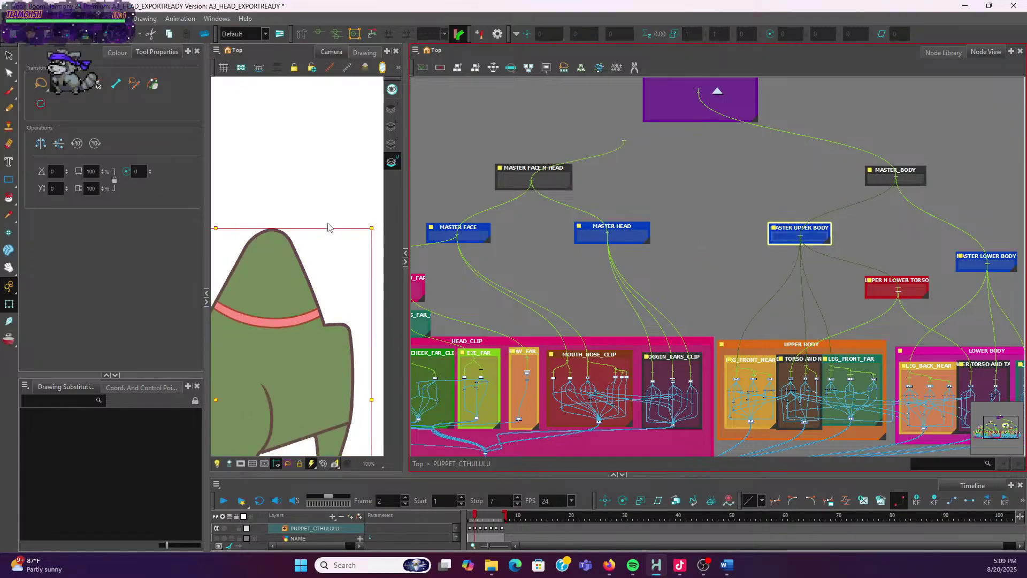
pyautogui.scroll(-5, 328, 227)
pyautogui.scroll(1, 725, 222)
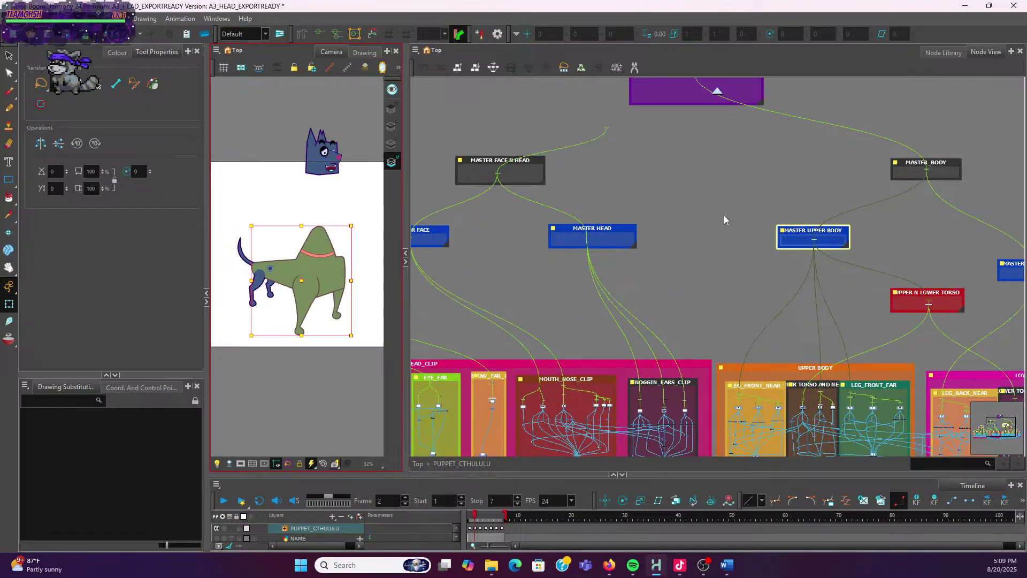
# Select the NECK_N_COLLAR-P peg in the UPPER TORSO AND NECK group and examine which drawings and cables belong to it
pyautogui.scroll(2, 724, 216)
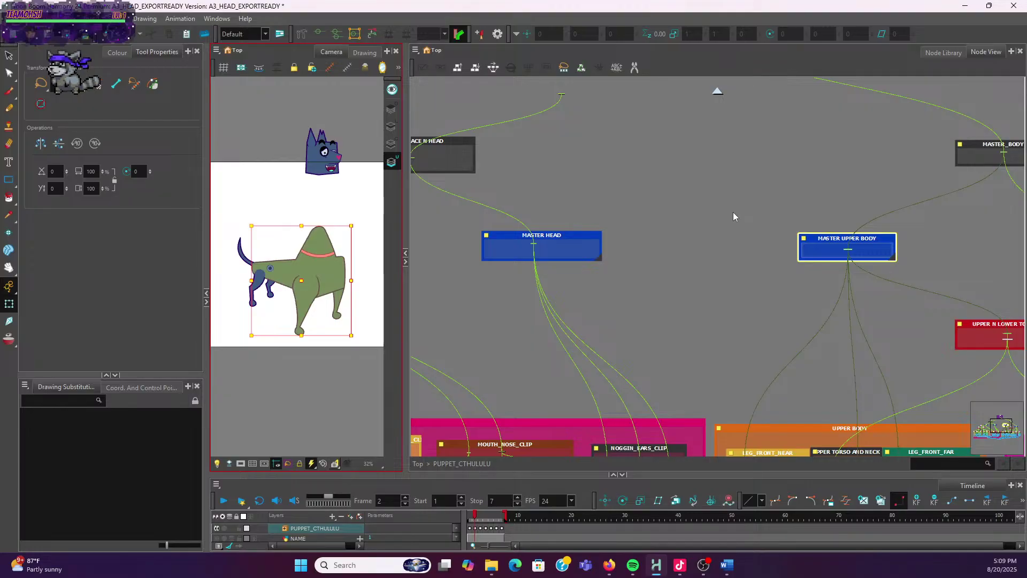
pyautogui.click(752, 278)
pyautogui.moveTo(822, 361); pyautogui.dragTo(773, 271)
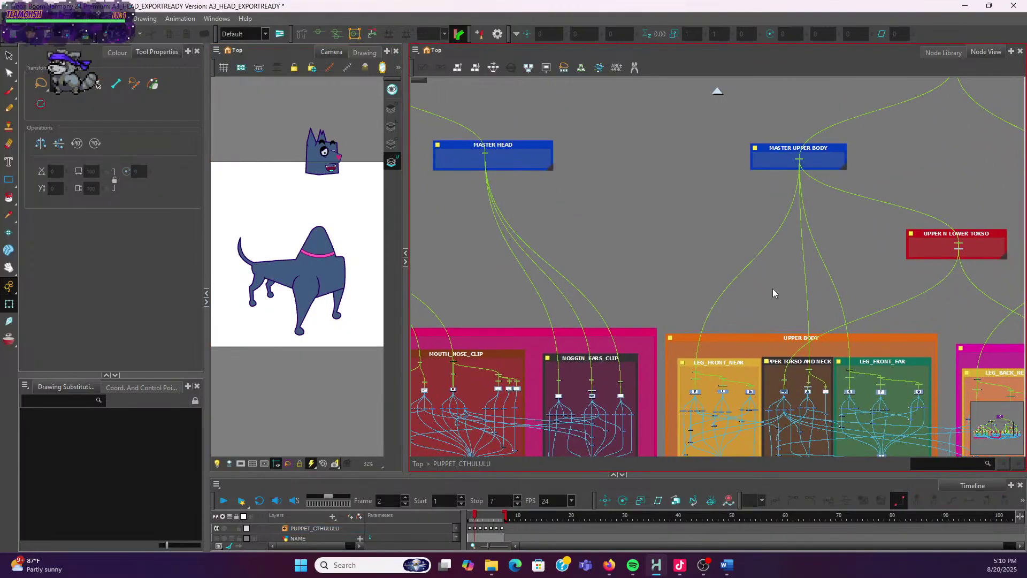
pyautogui.click(811, 372)
pyautogui.scroll(-1, 674, 235)
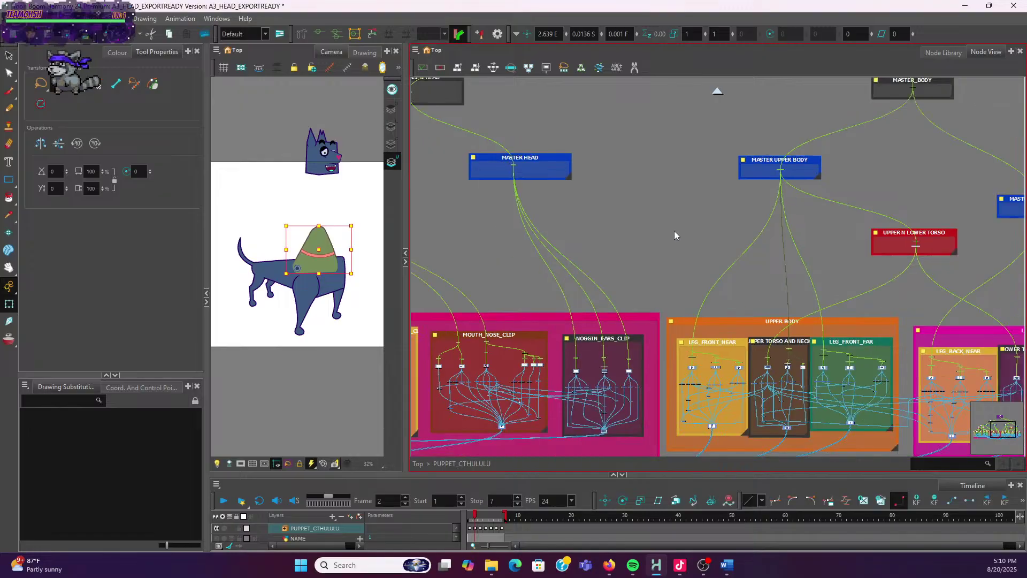
pyautogui.scroll(3, 800, 383)
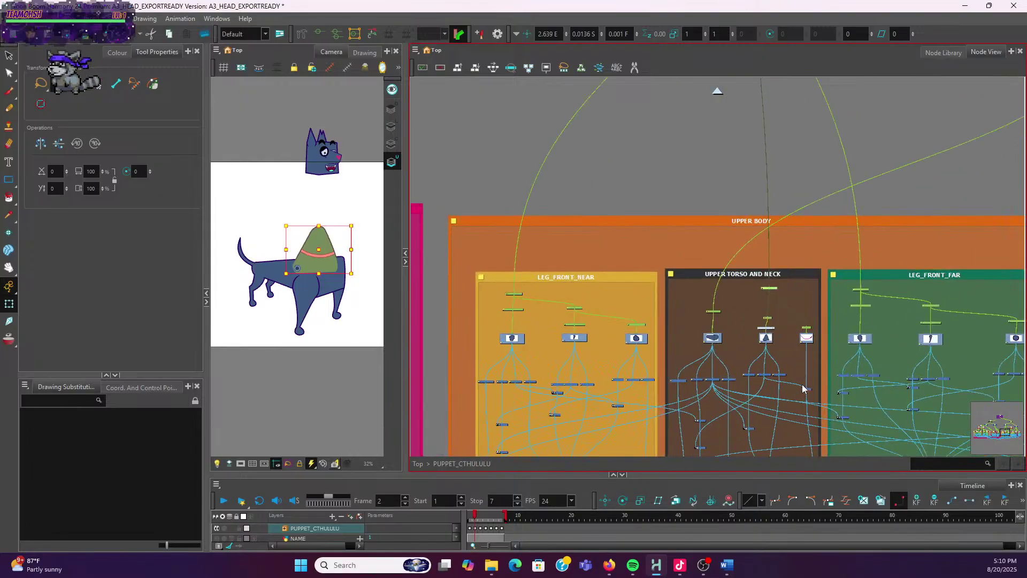
pyautogui.scroll(2, 797, 377)
pyautogui.scroll(-5, 713, 220)
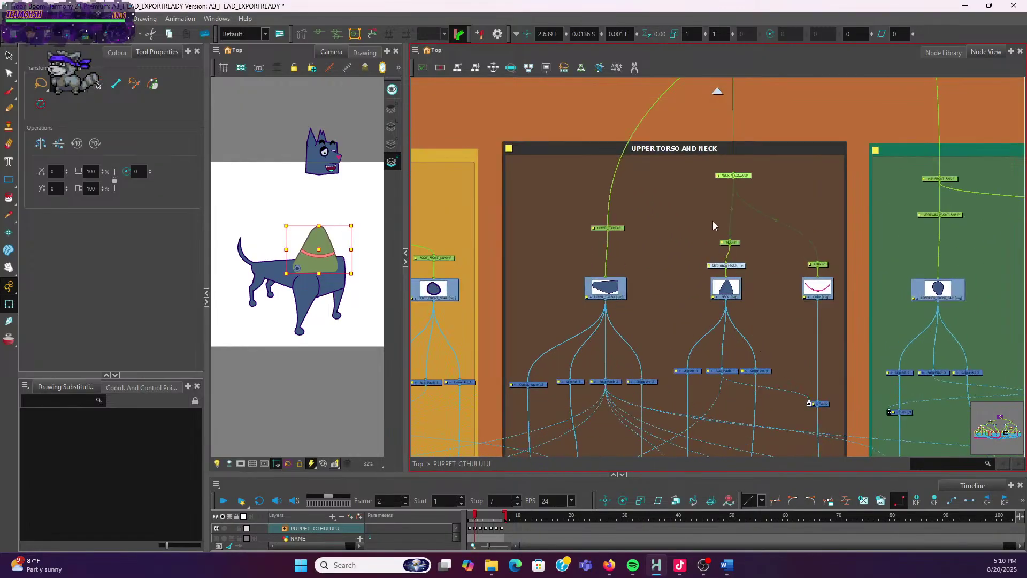
pyautogui.moveTo(647, 159); pyautogui.dragTo(768, 335)
# Connect the NECK_N_COLLAR-P peg beneath NECK_N_HEAD-P in place of the MASTER UPPER BODY peg
pyautogui.scroll(-3, 687, 222)
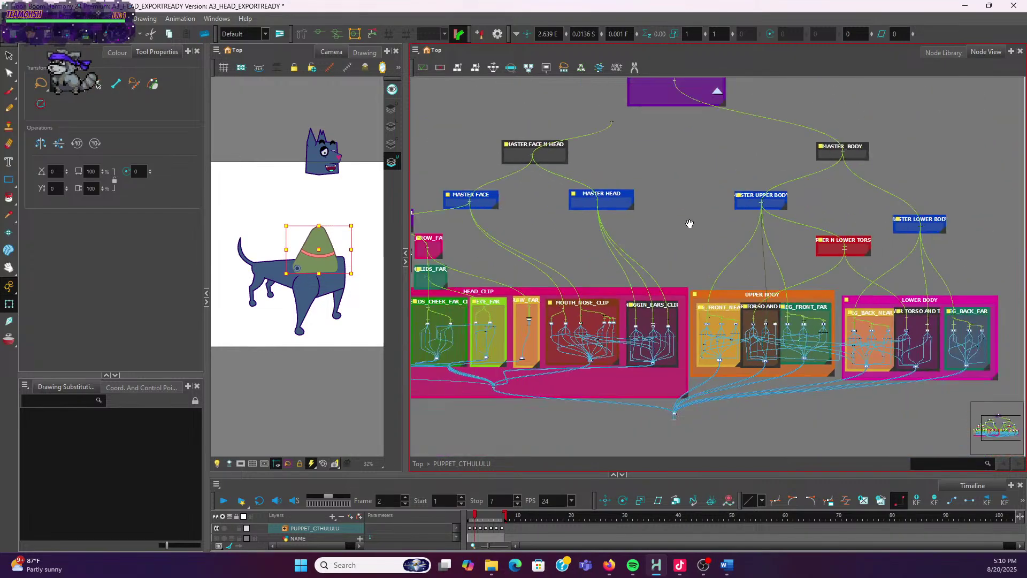
pyautogui.moveTo(688, 222); pyautogui.dragTo(717, 280)
pyautogui.scroll(3, 682, 227)
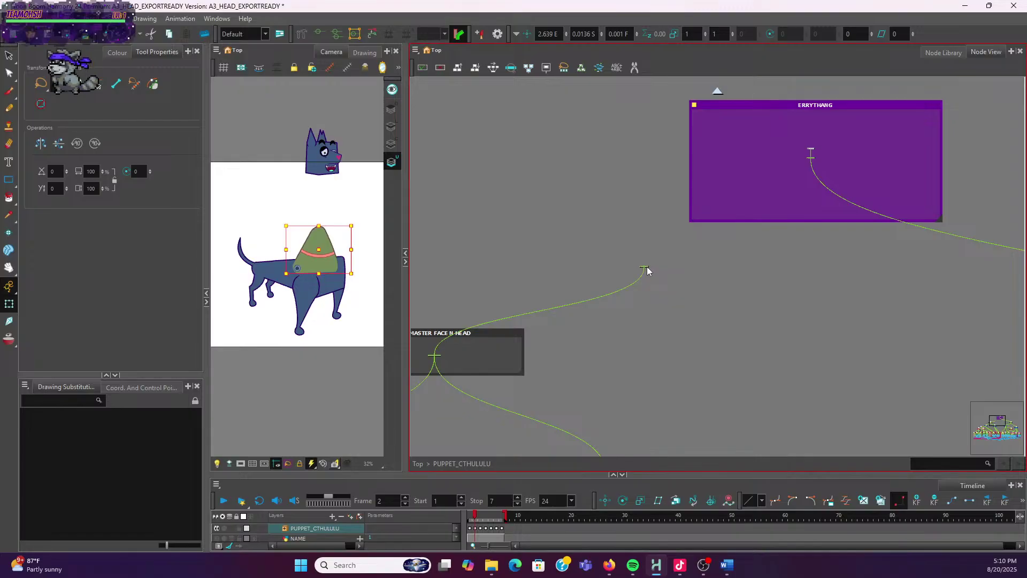
pyautogui.click(654, 269)
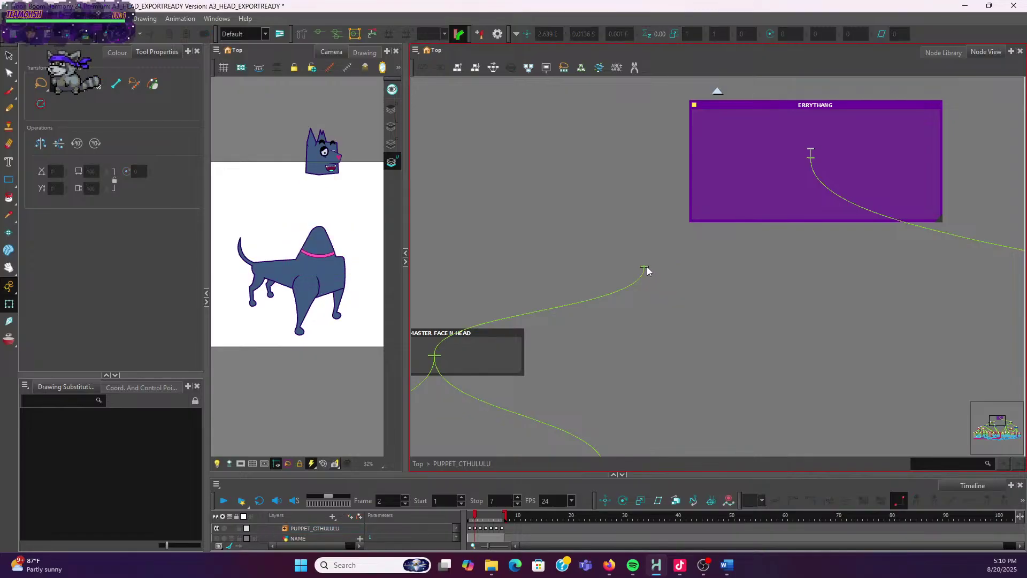
pyautogui.click(647, 267)
pyautogui.scroll(-2, 744, 205)
pyautogui.scroll(-3, 732, 224)
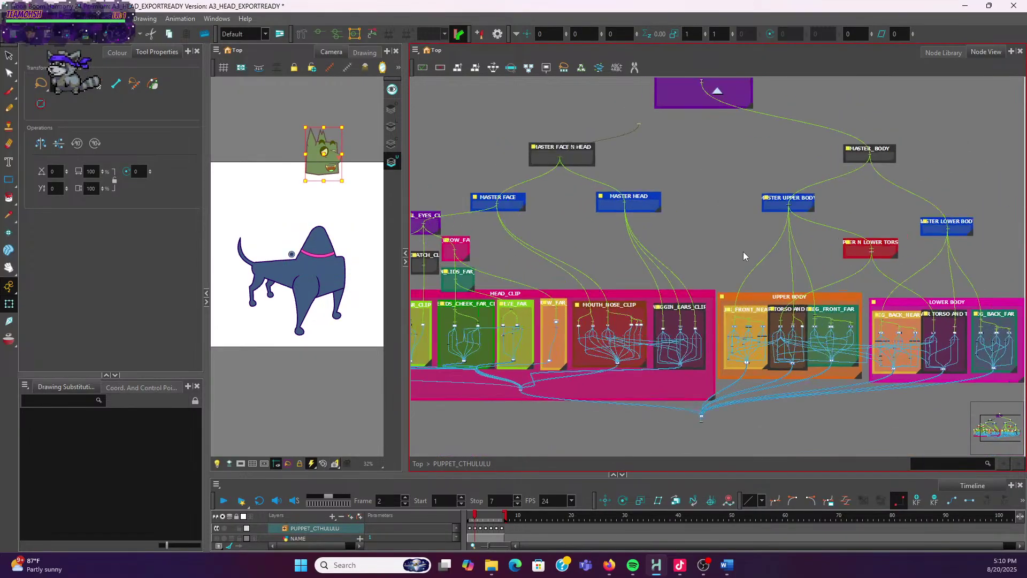
pyautogui.scroll(5, 779, 297)
pyautogui.scroll(4, 784, 302)
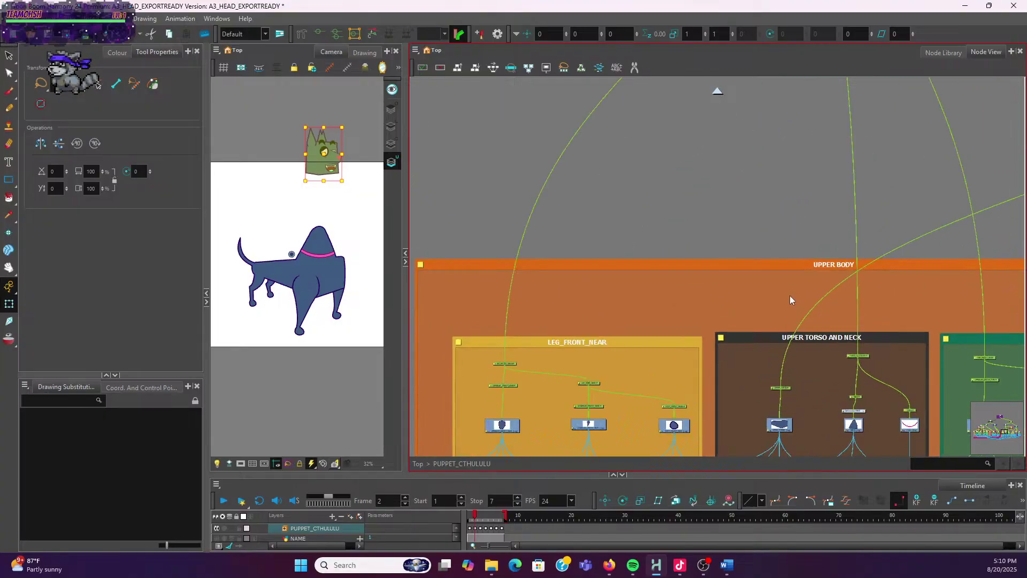
pyautogui.scroll(2, 793, 297)
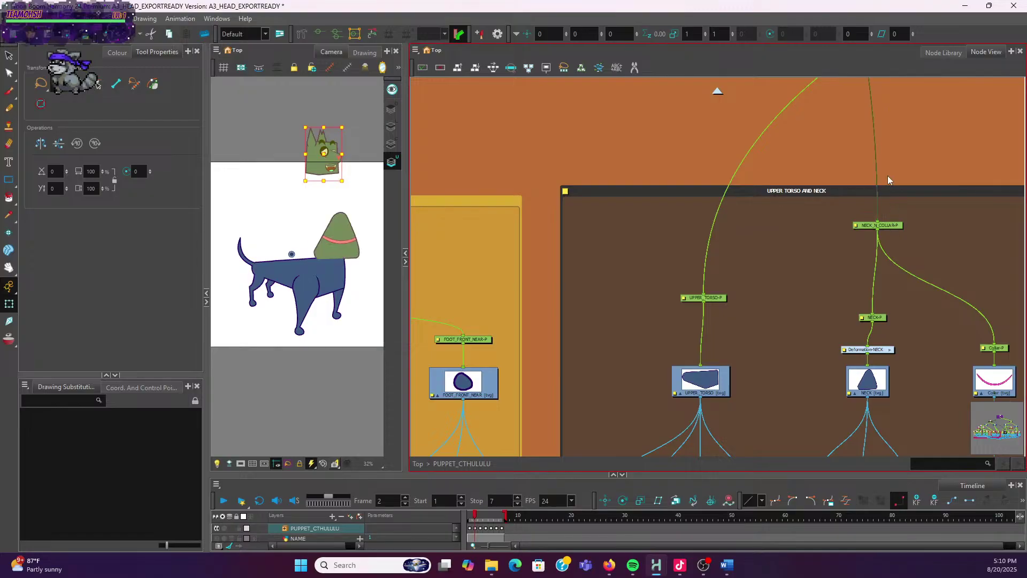
pyautogui.scroll(-3, 887, 176)
pyautogui.scroll(3, 857, 318)
pyautogui.scroll(-3, 858, 318)
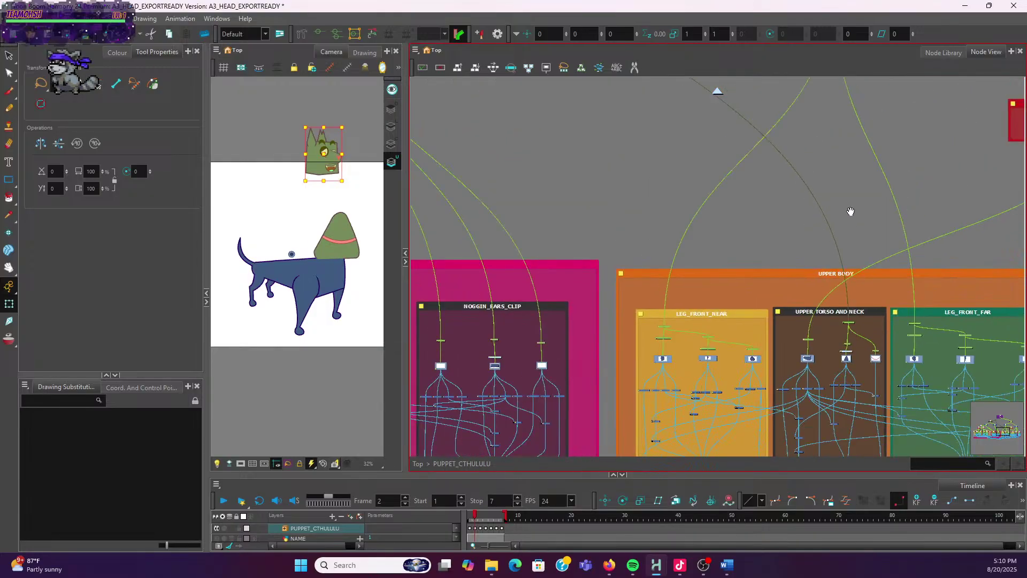
pyautogui.scroll(3, 850, 248)
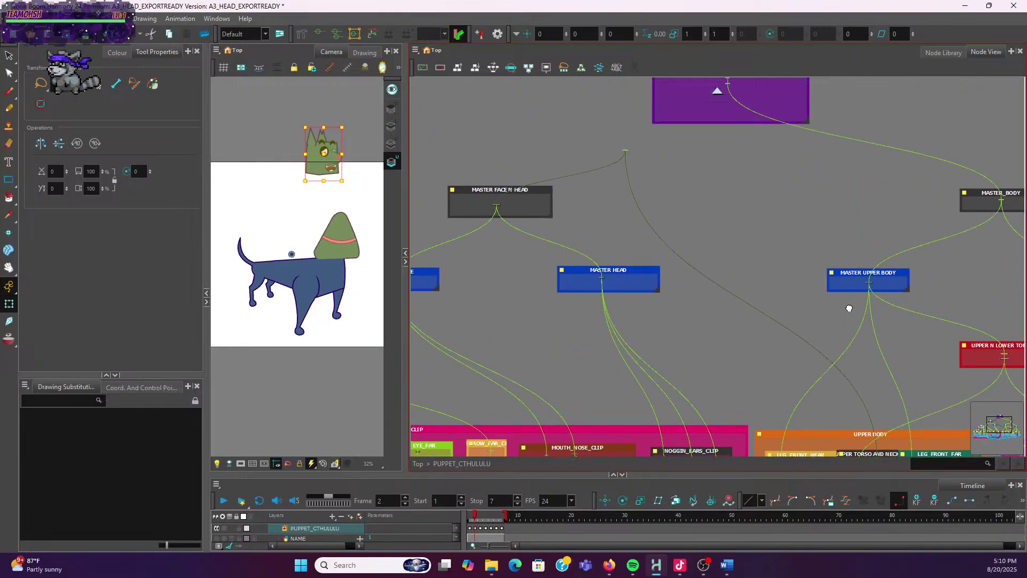
# Connect the NECK_N_HEAD-P peg beneath the lower peg inside the ERRYTHANG group
pyautogui.moveTo(847, 235); pyautogui.dragTo(848, 316)
pyautogui.moveTo(708, 170); pyautogui.dragTo(758, 222)
pyautogui.scroll(3, 696, 197)
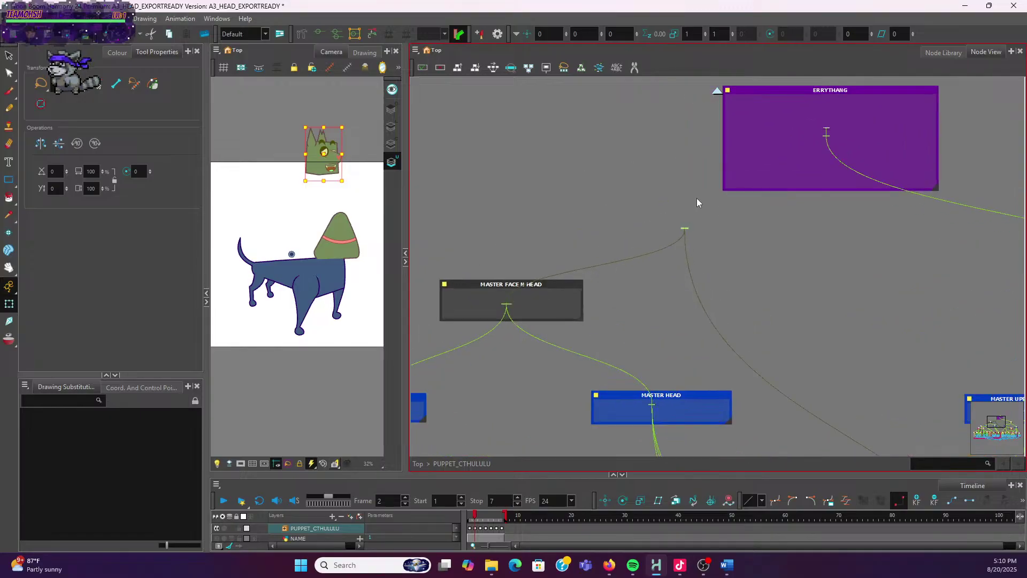
pyautogui.scroll(-2, 696, 198)
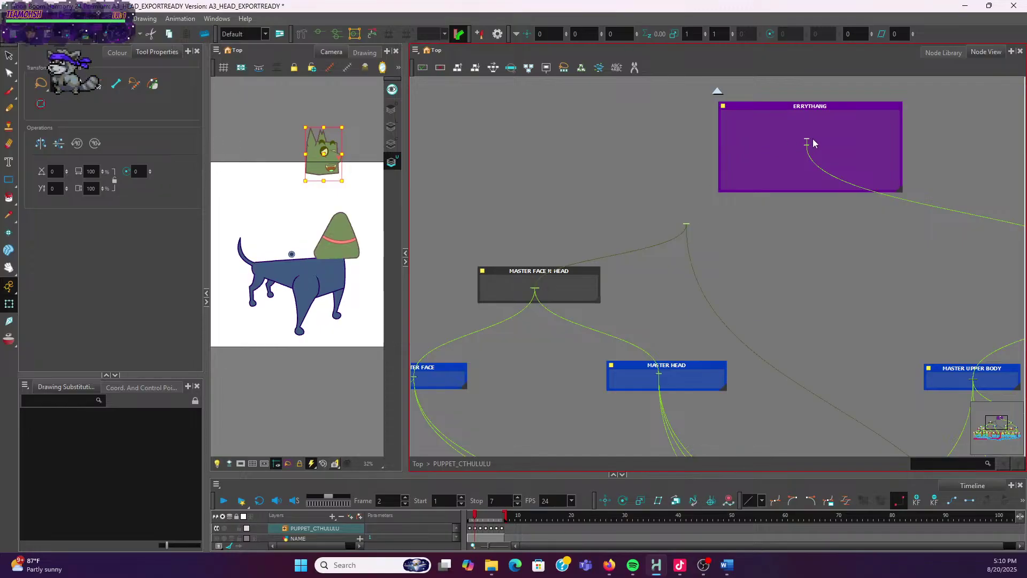
pyautogui.scroll(4, 813, 134)
pyautogui.click(794, 182)
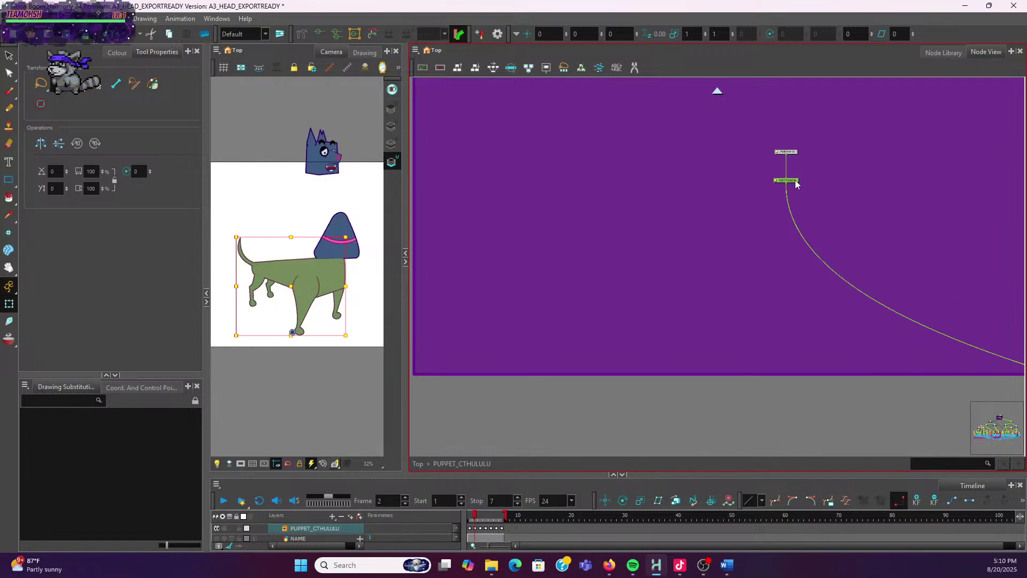
pyautogui.scroll(-5, 609, 327)
pyautogui.moveTo(536, 379); pyautogui.dragTo(676, 273)
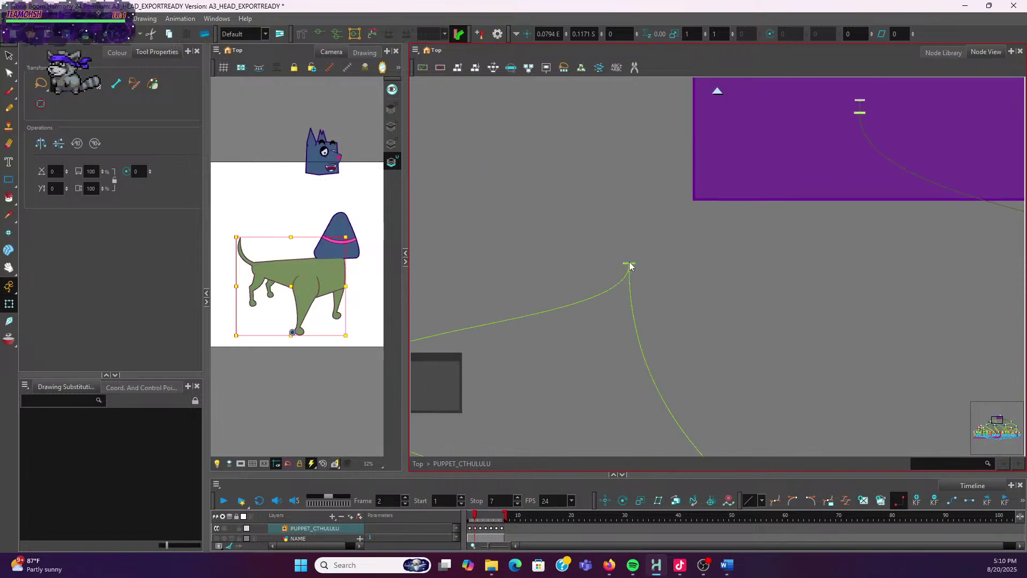
pyautogui.hotkey('ctrl', 'z')
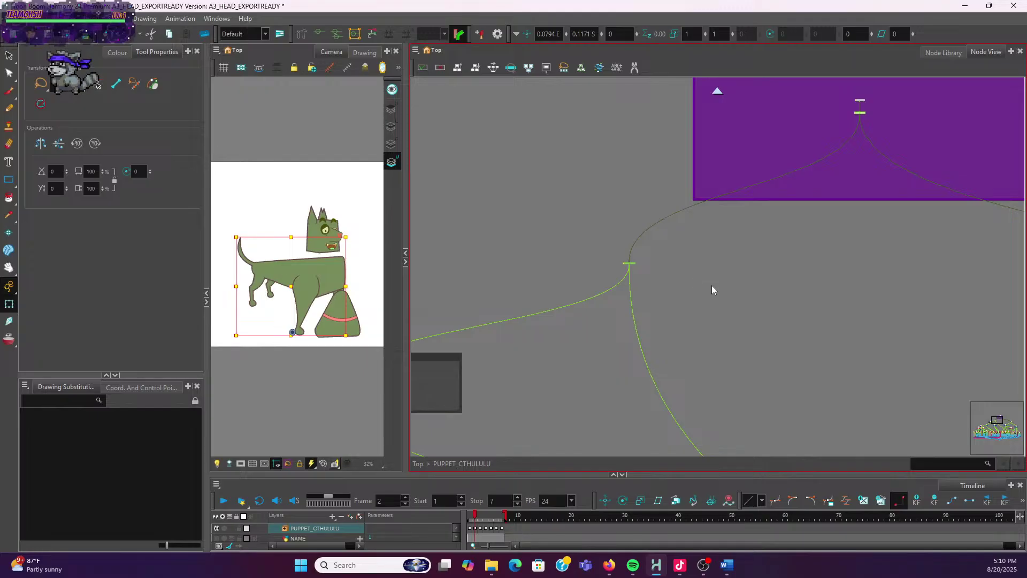
# Move the neck and collar on frame 2 back up between the dog's head and torso using the NECK_N_COLLAR-P peg
pyautogui.scroll(-2, 711, 289)
pyautogui.click(797, 372)
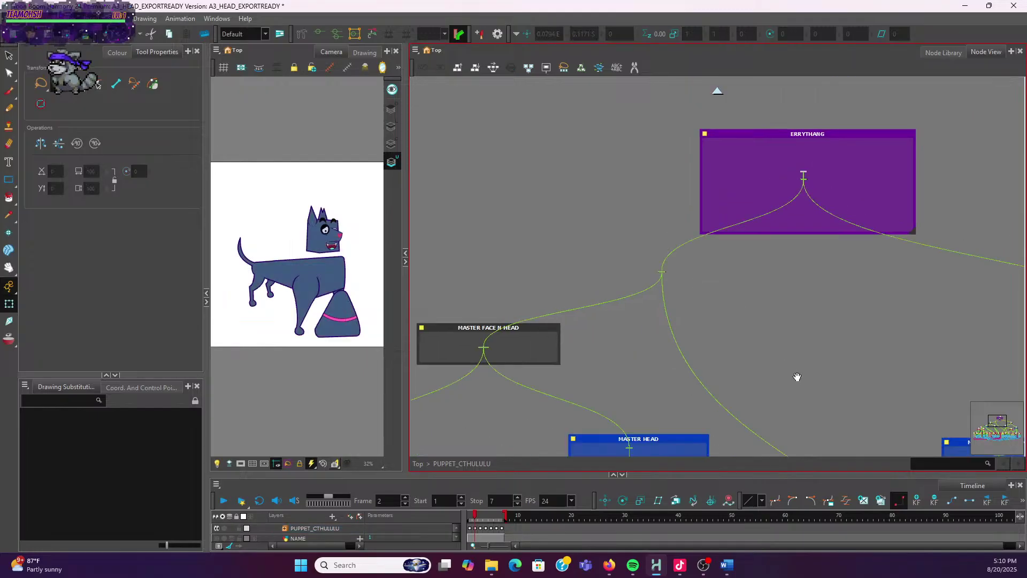
pyautogui.moveTo(797, 375)
pyautogui.mouseDown()
pyautogui.moveTo(740, 252)
pyautogui.moveTo(804, 296)
pyautogui.mouseUp()
pyautogui.scroll(-2, 804, 295)
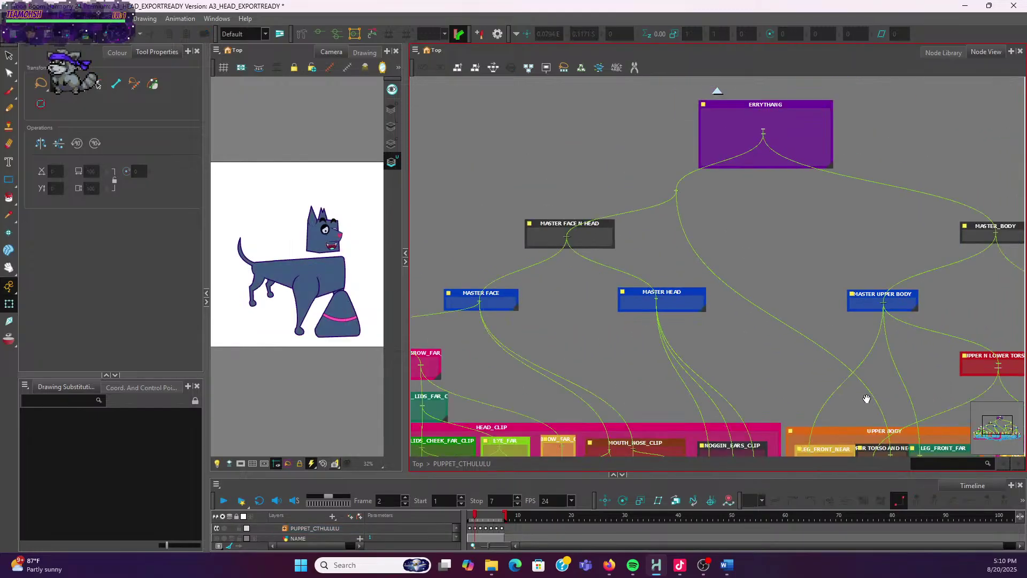
pyautogui.moveTo(866, 401); pyautogui.dragTo(834, 336)
pyautogui.scroll(2, 835, 332)
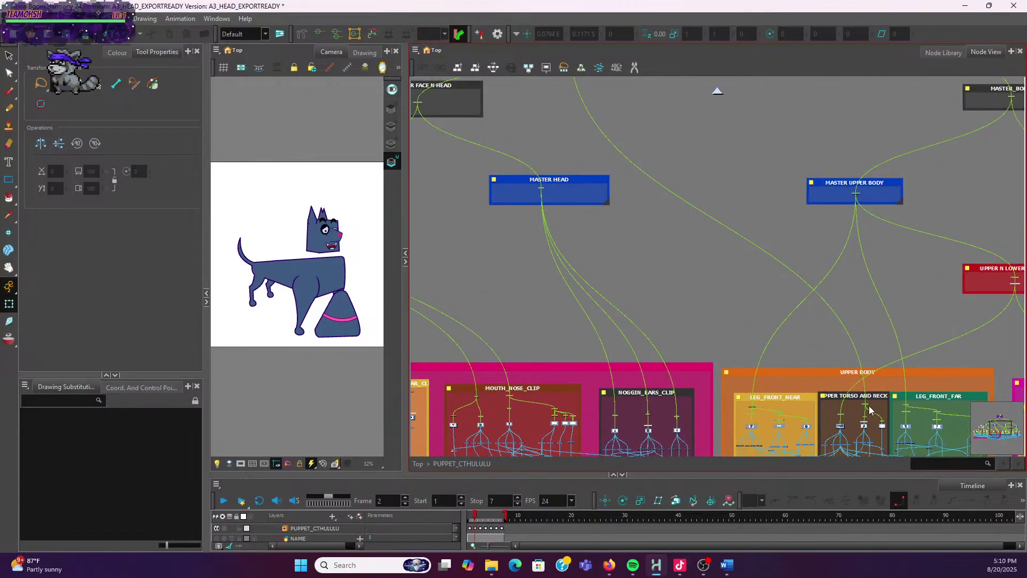
pyautogui.click(867, 407)
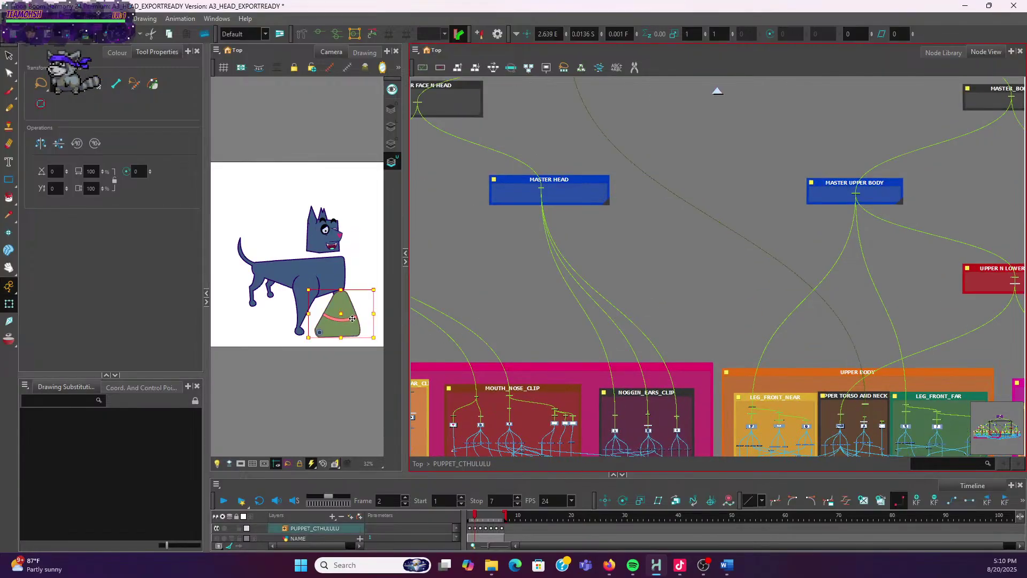
pyautogui.moveTo(341, 326); pyautogui.dragTo(317, 257)
pyautogui.scroll(3, 313, 267)
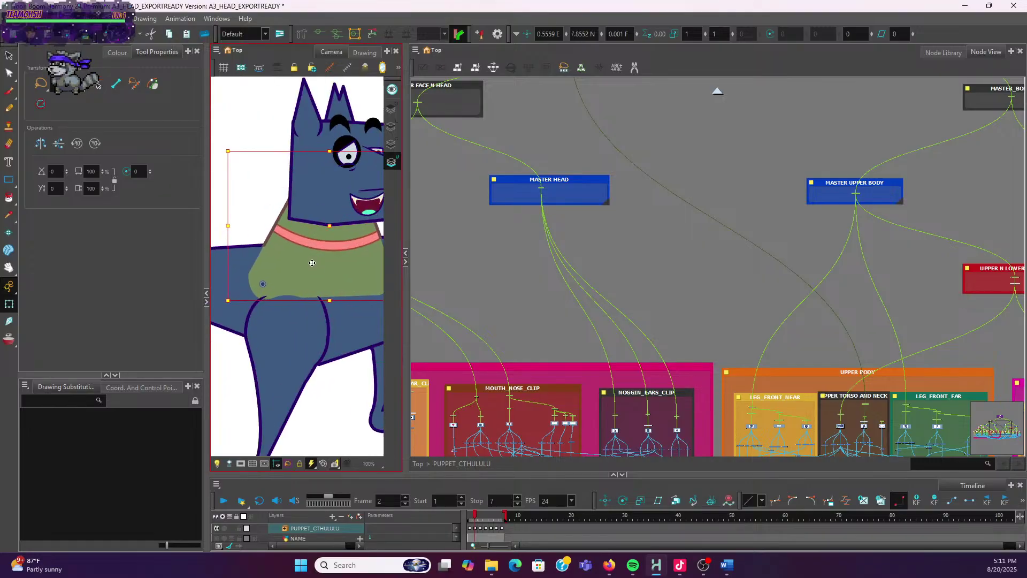
pyautogui.scroll(-2, 312, 263)
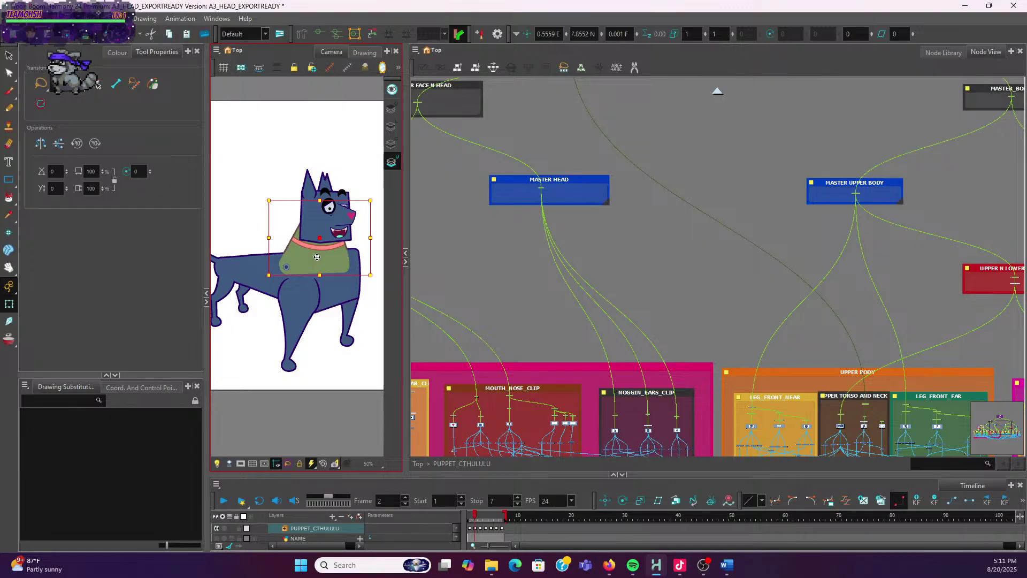
pyautogui.click(281, 173)
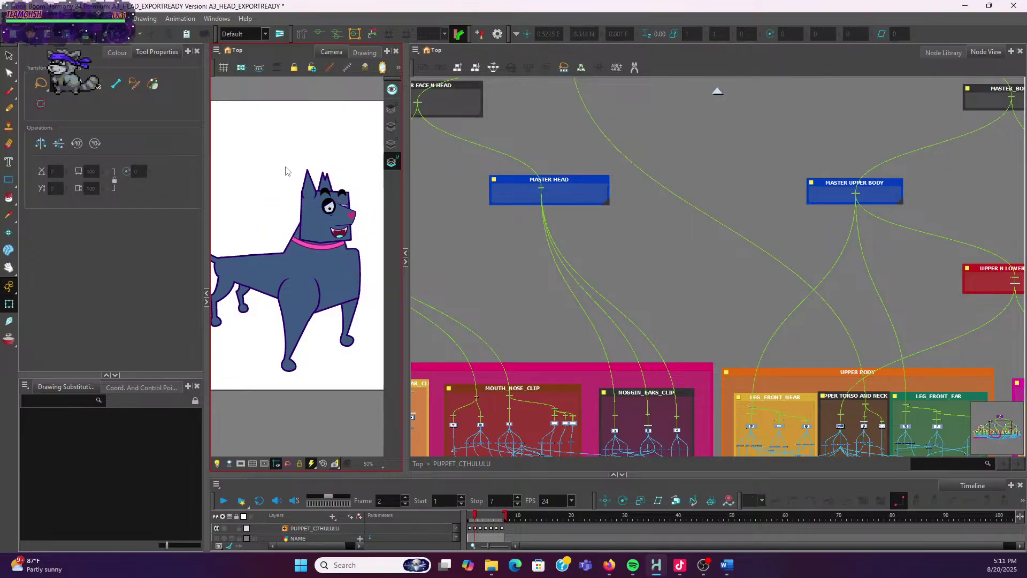
# On frame 1, move the front-view neck and collar up behind the head and onto the torso with the NECK_N_COLLAR-P peg
pyautogui.scroll(-2, 621, 250)
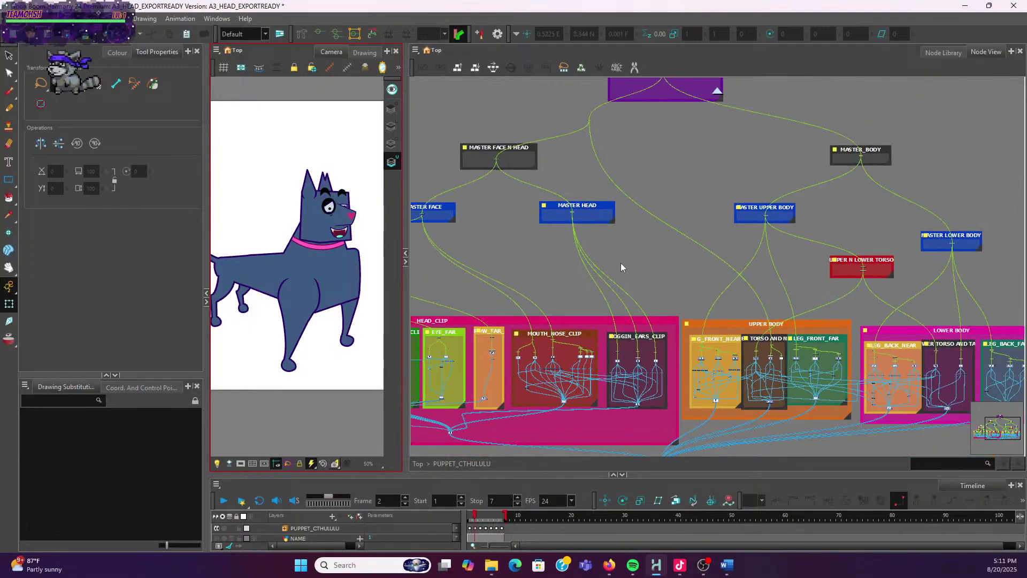
pyautogui.click(469, 515)
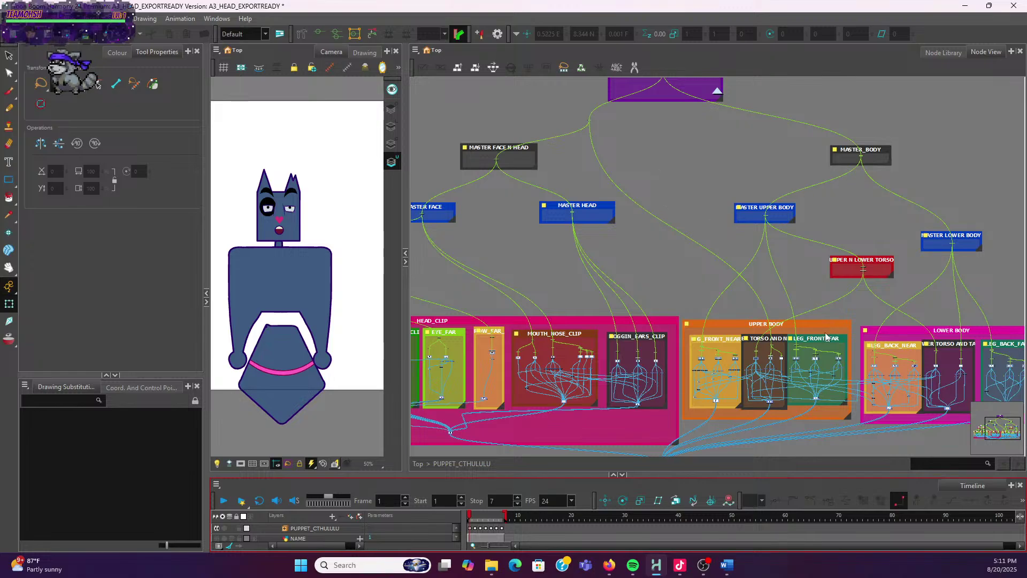
pyautogui.click(772, 348)
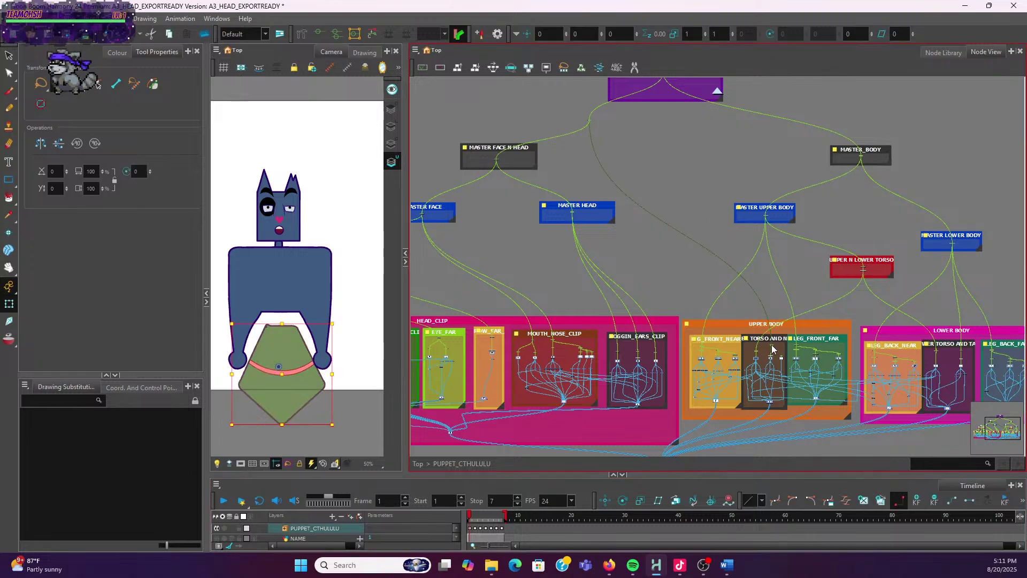
pyautogui.moveTo(309, 388); pyautogui.dragTo(306, 275)
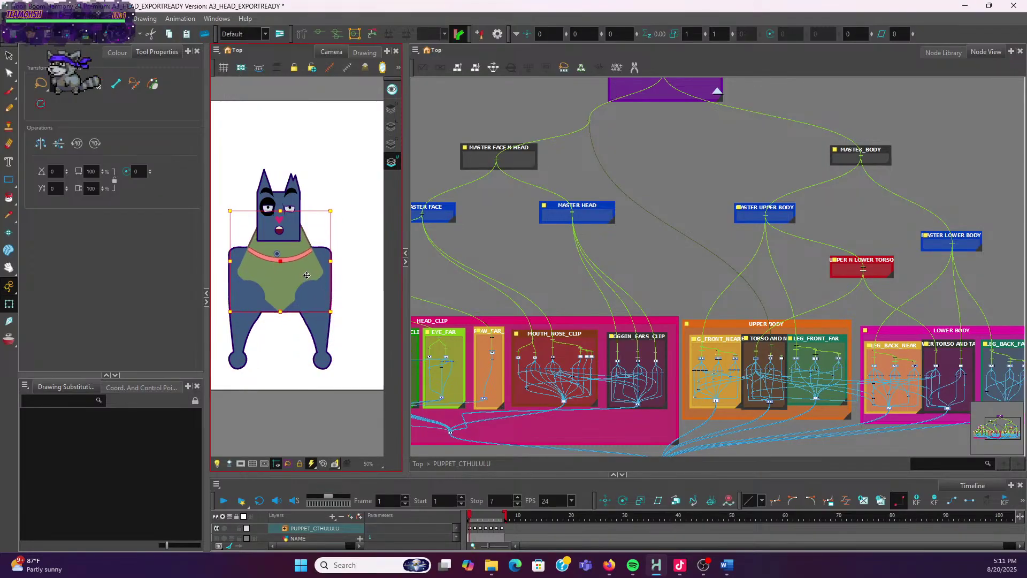
pyautogui.moveTo(307, 275); pyautogui.dragTo(304, 270)
pyautogui.scroll(3, 348, 222)
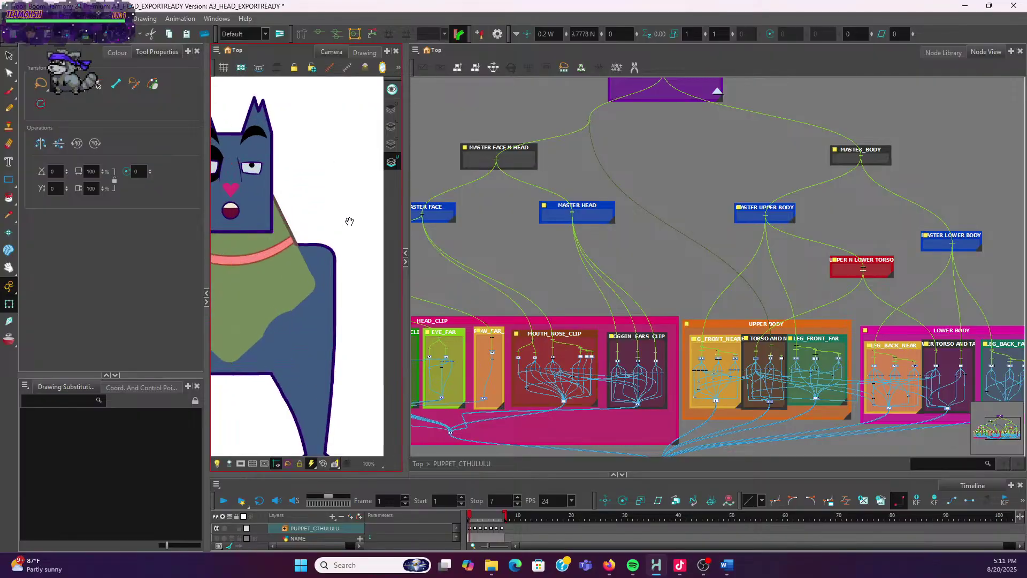
pyautogui.scroll(-3, 353, 225)
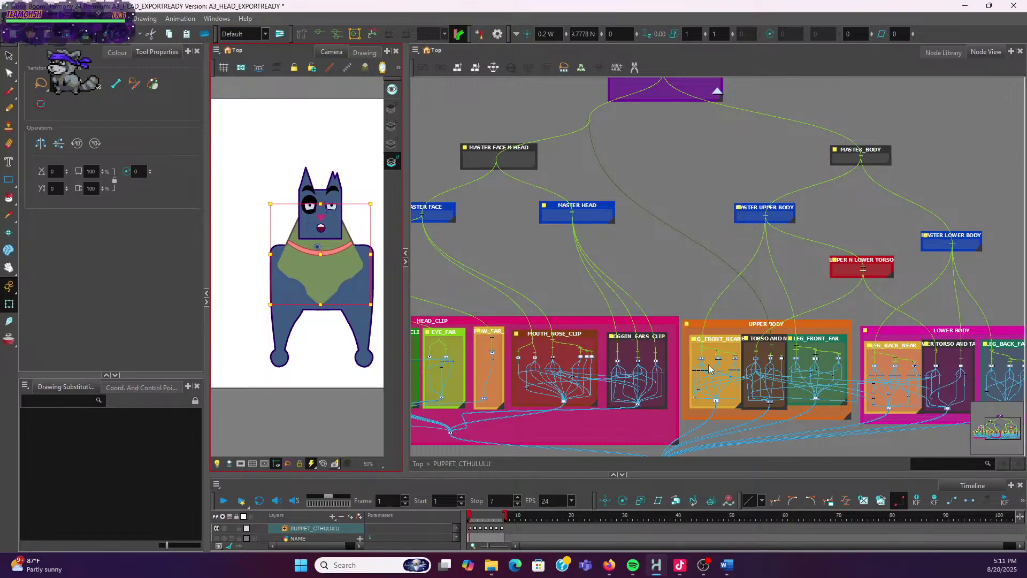
# Select the NECK_N_HEAD-P peg beneath ERRYTHANG and examine which puppet parts it controls on frames 1 and 2
pyautogui.scroll(-4, 761, 178)
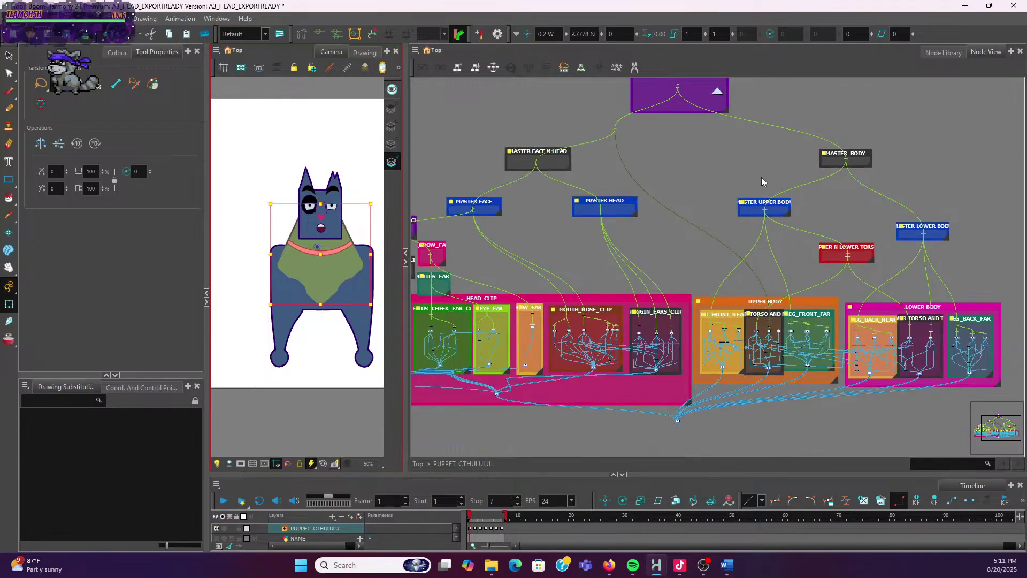
pyautogui.scroll(3, 673, 141)
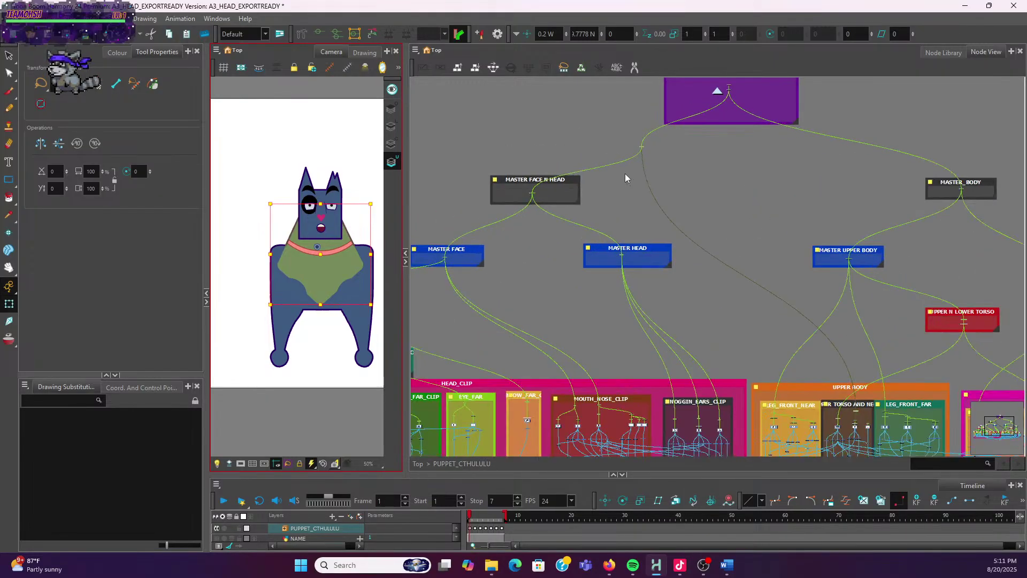
pyautogui.scroll(3, 627, 182)
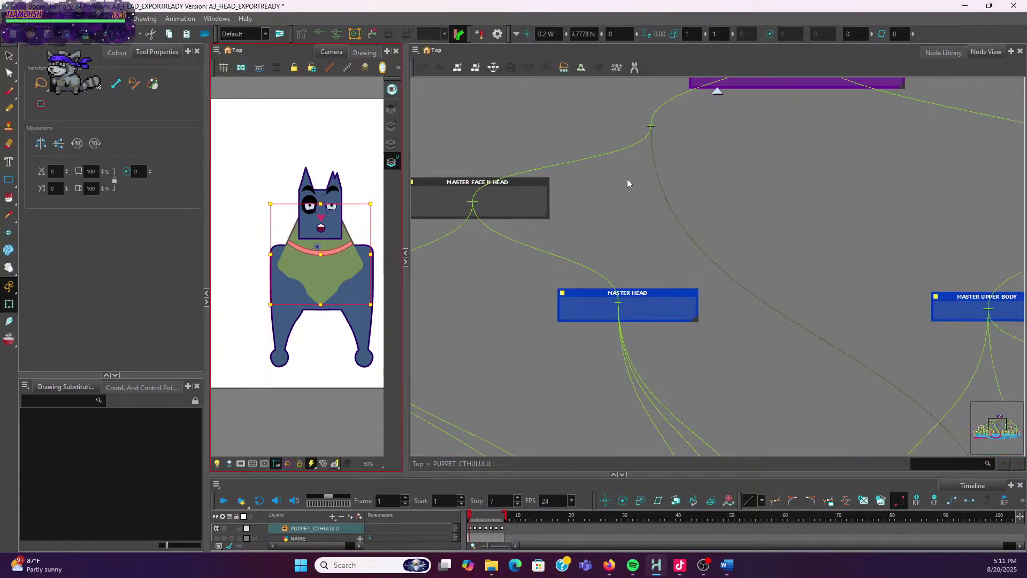
pyautogui.click(683, 109)
pyautogui.moveTo(684, 110); pyautogui.dragTo(681, 250)
pyautogui.scroll(2, 663, 259)
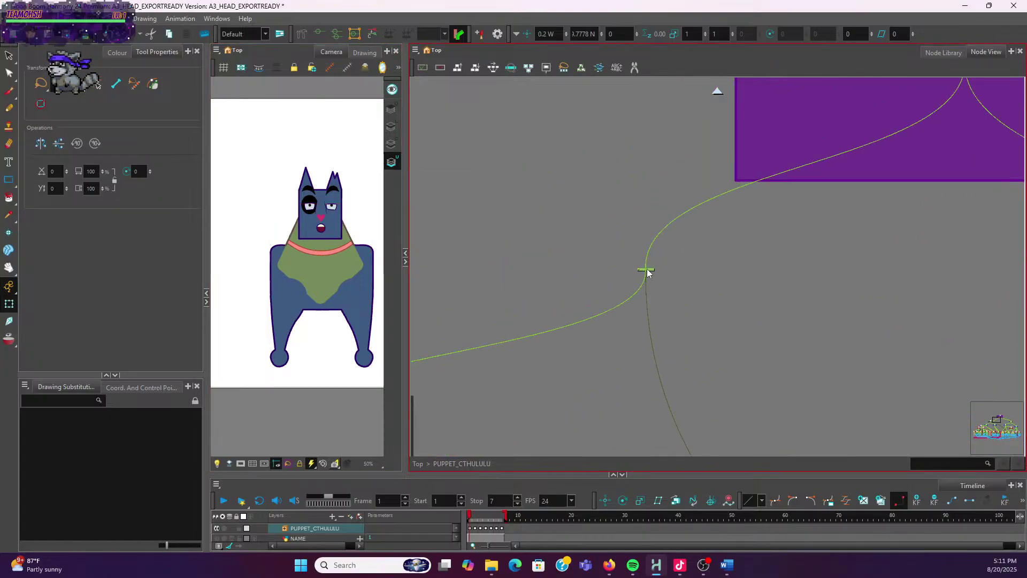
pyautogui.click(649, 270)
pyautogui.scroll(-2, 567, 241)
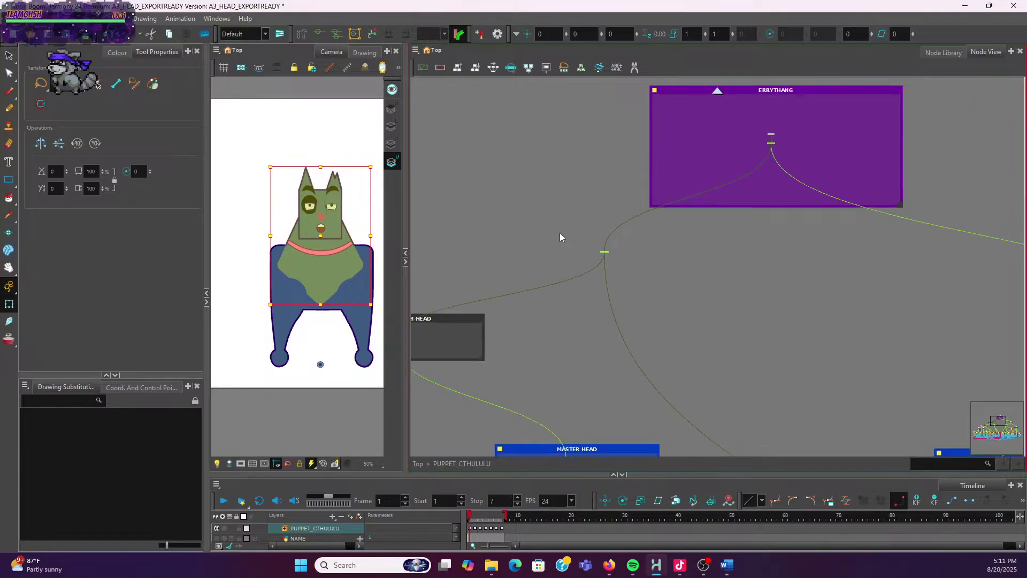
pyautogui.scroll(-2, 559, 231)
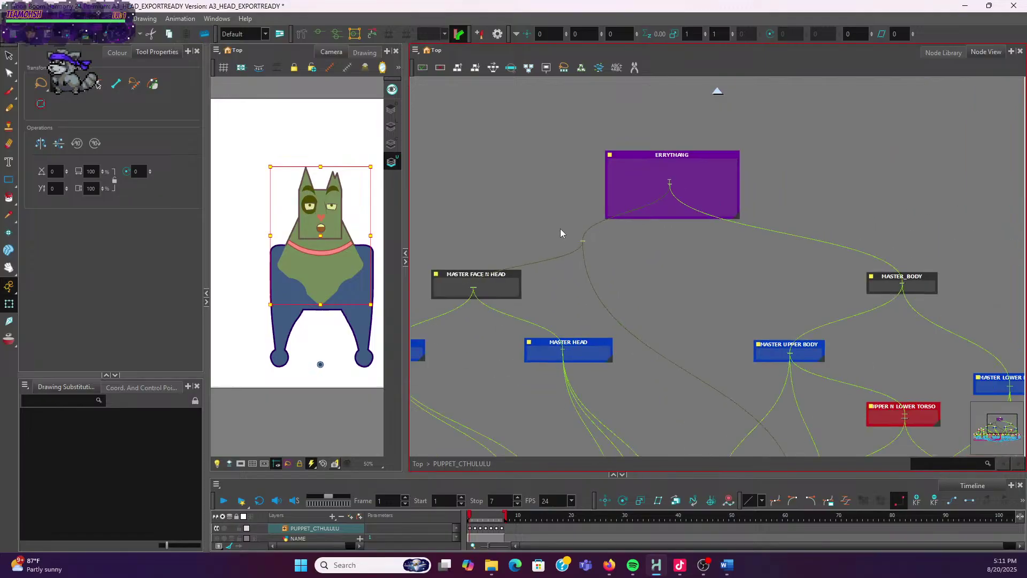
pyautogui.scroll(-1, 669, 319)
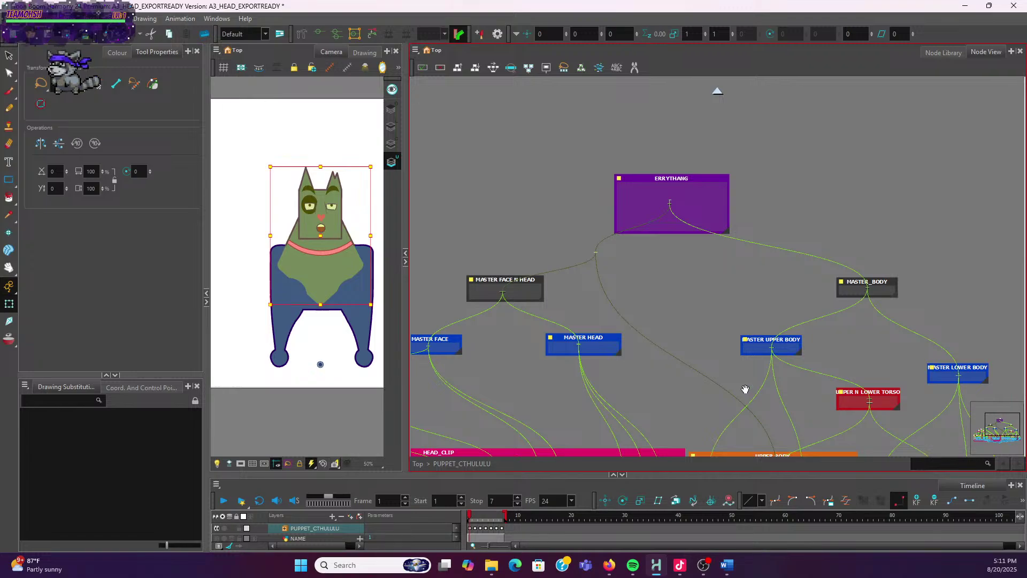
pyautogui.click(475, 518)
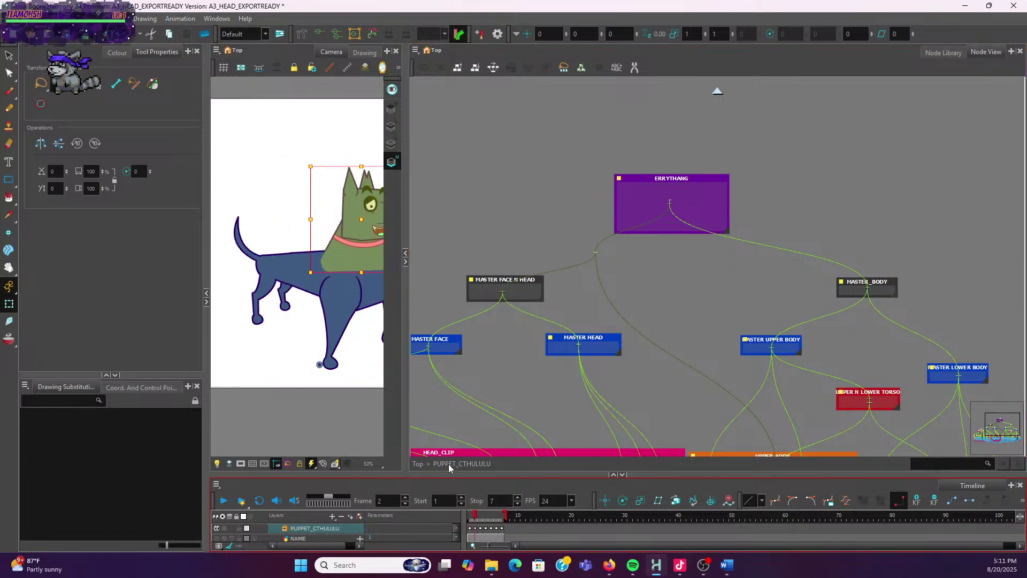
pyautogui.scroll(-2, 362, 341)
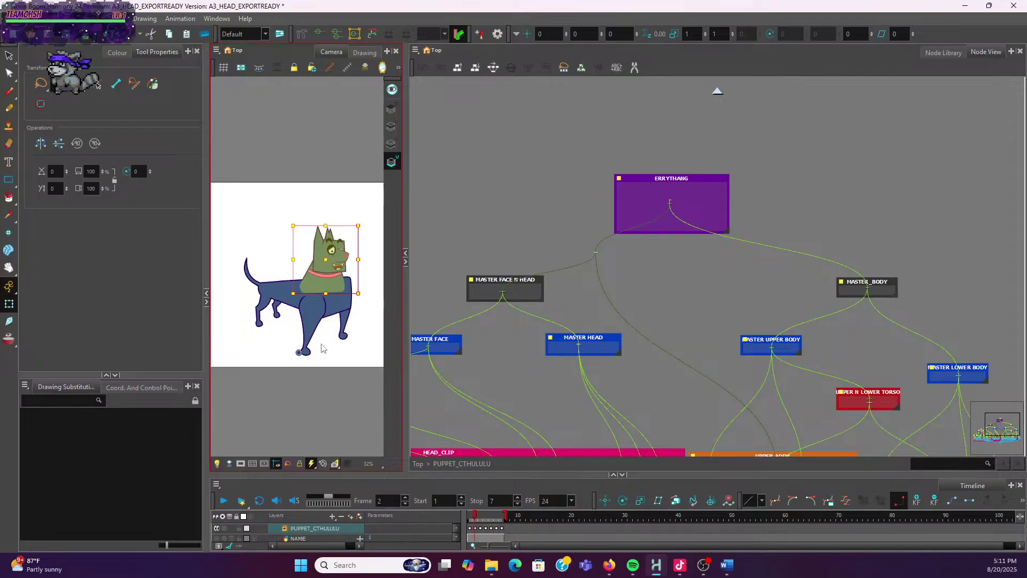
# On frame 3, move the side-view neck and collar up between the head and torso with the NECK_N_COLLAR-P peg
pyautogui.click(699, 368)
pyautogui.moveTo(693, 390); pyautogui.dragTo(663, 300)
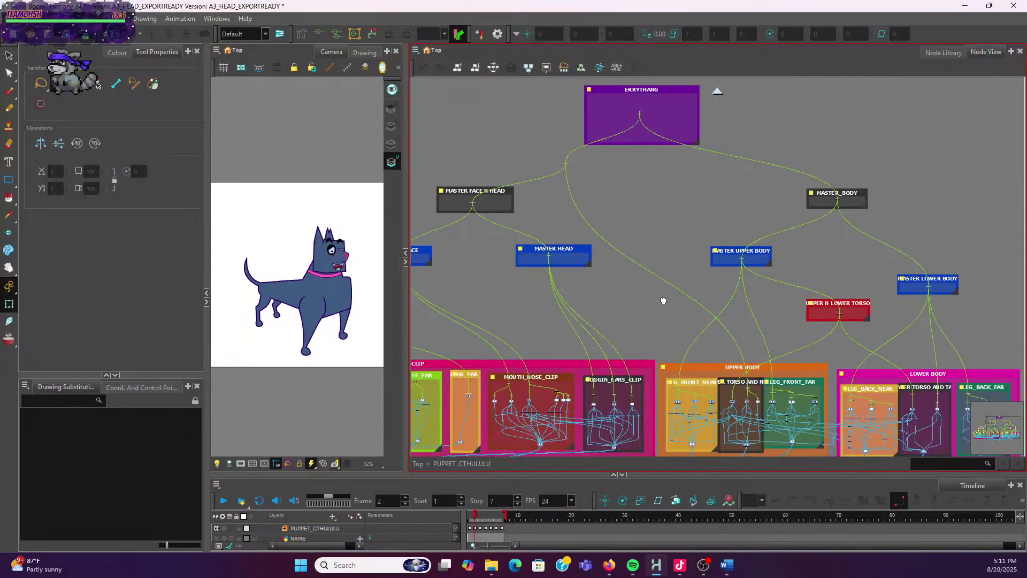
pyautogui.scroll(3, 748, 388)
pyautogui.click(739, 381)
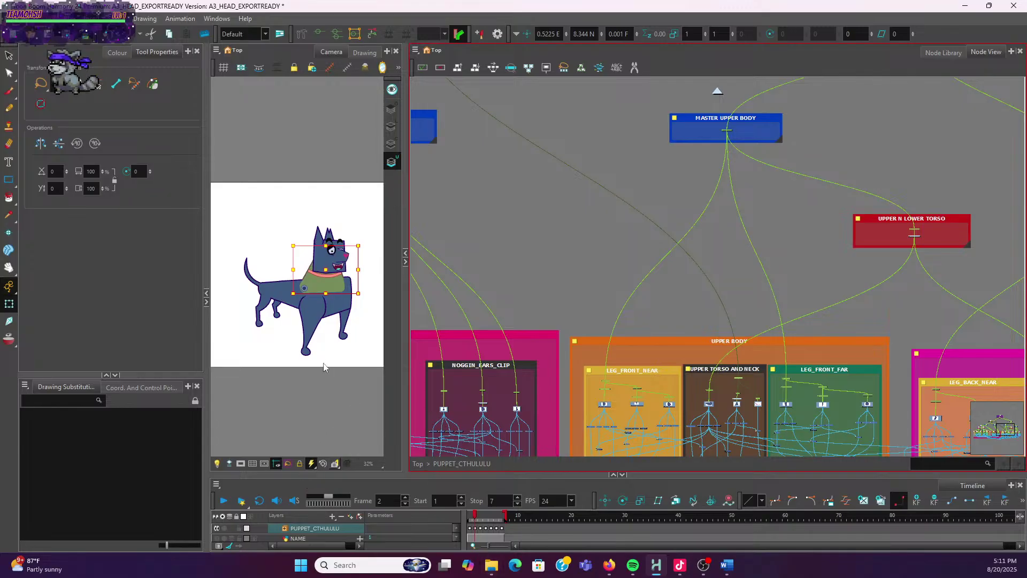
pyautogui.scroll(2, 326, 368)
pyautogui.click(480, 516)
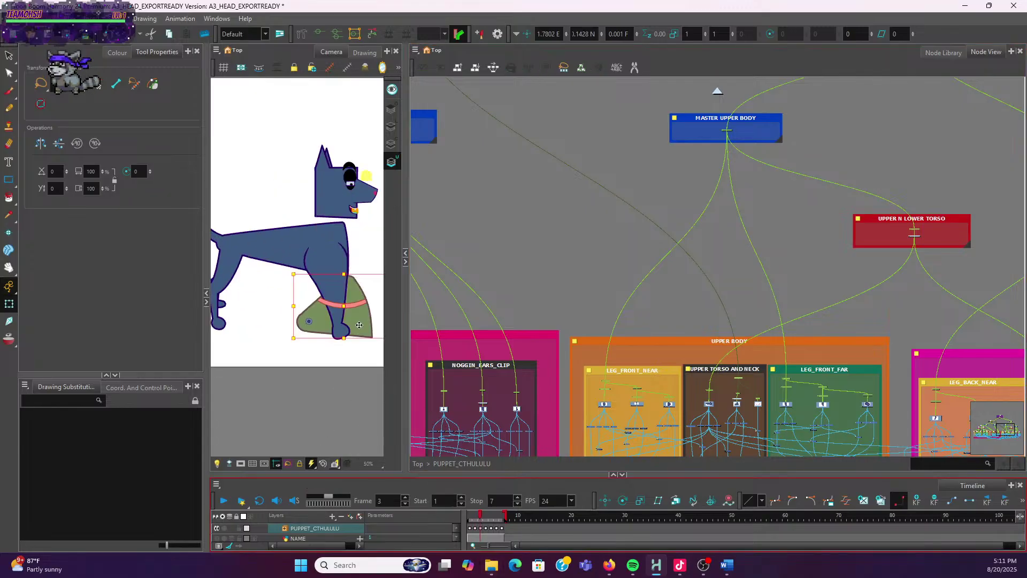
pyautogui.moveTo(357, 324); pyautogui.dragTo(333, 243)
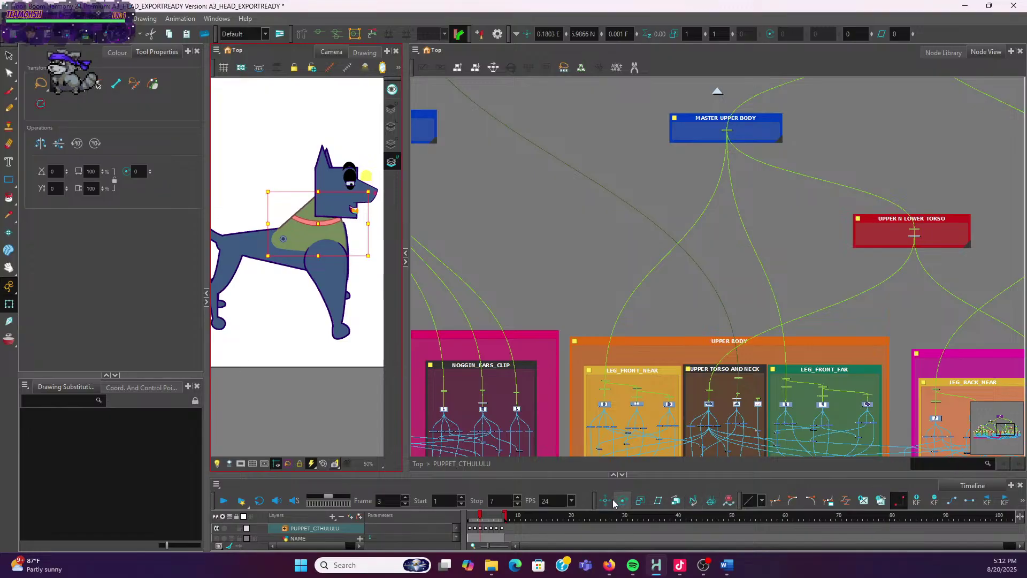
# On frames 4 and 5, move the back-view neck and collar up to join the head and torso using the NECK_N_COLLAR-P peg
pyautogui.click(487, 519)
pyautogui.moveTo(362, 336); pyautogui.dragTo(342, 234)
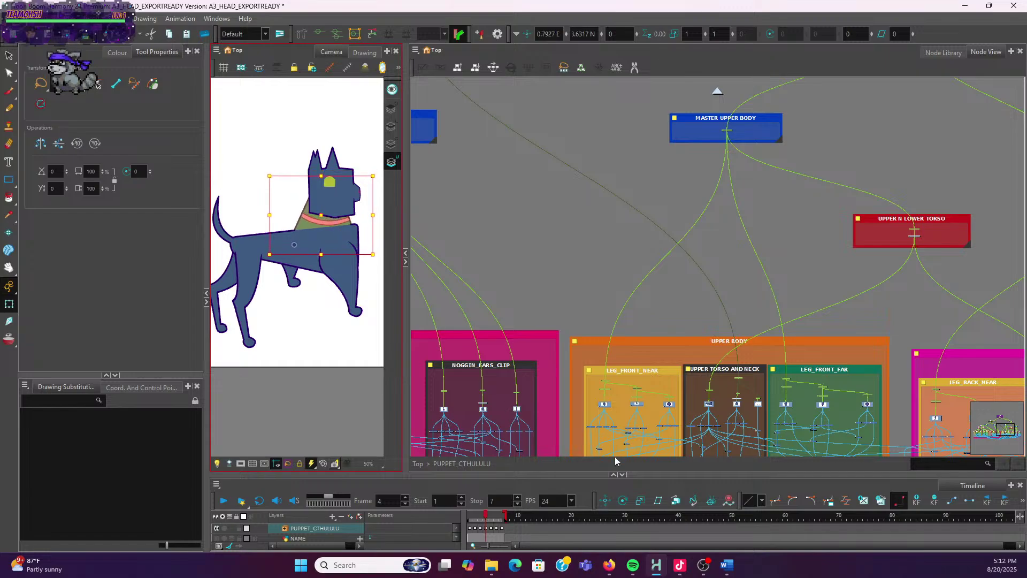
pyautogui.click(492, 522)
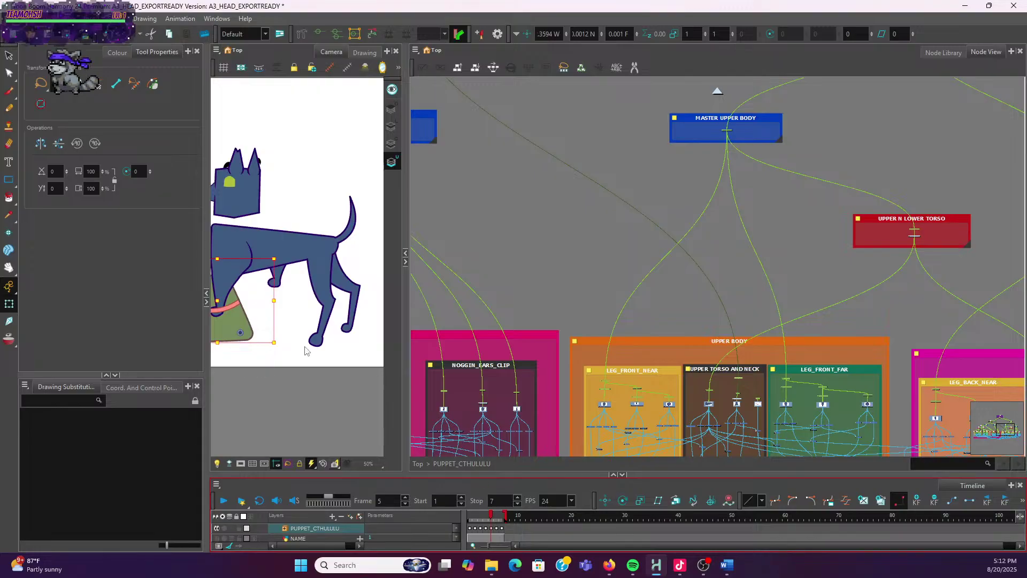
pyautogui.click(320, 345)
pyautogui.moveTo(321, 349); pyautogui.dragTo(344, 265)
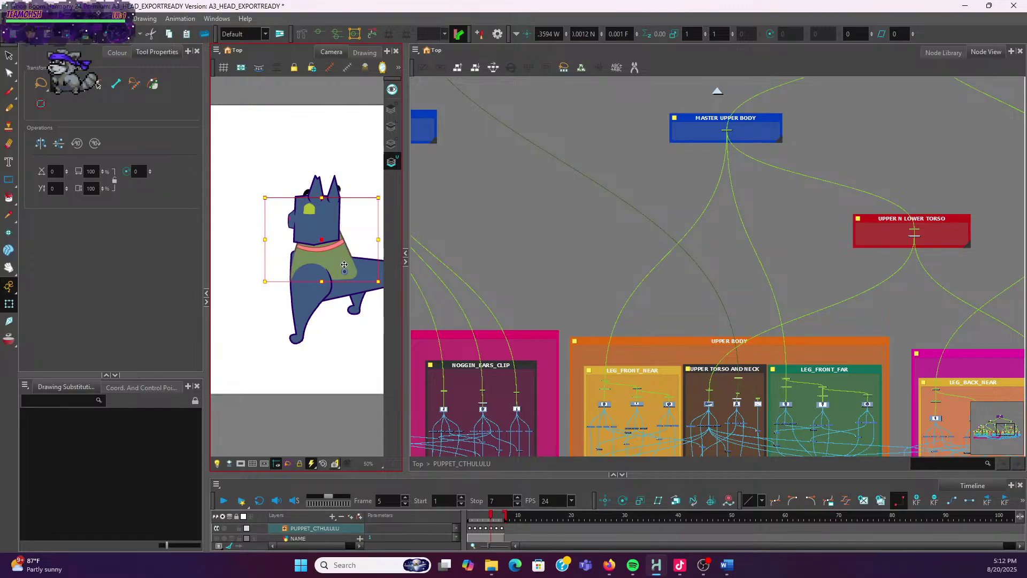
# Compare the neck and collar placement in the two back views on frames 4 and 5
pyautogui.click(485, 515)
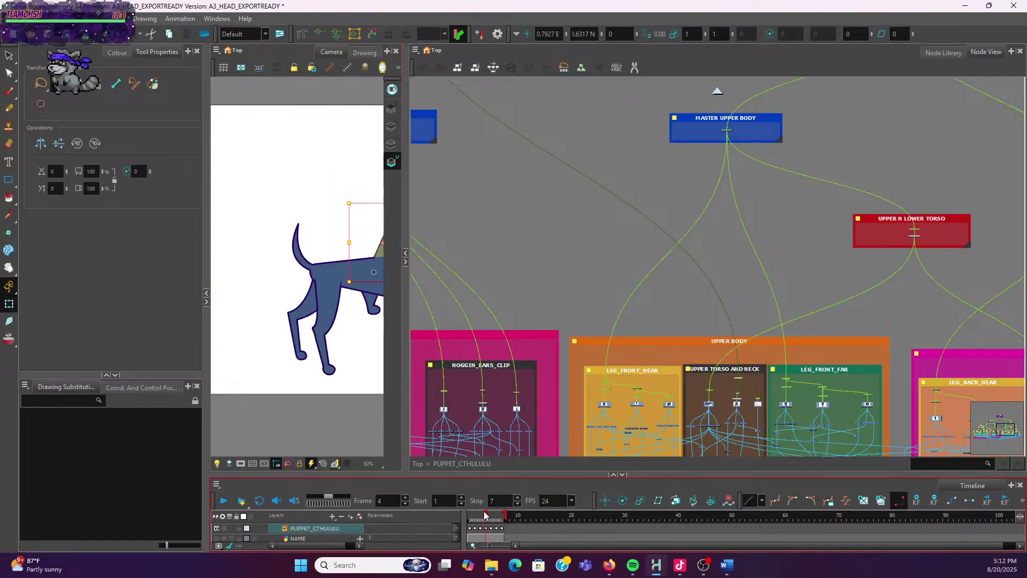
pyautogui.scroll(-2, 359, 382)
pyautogui.moveTo(359, 381); pyautogui.dragTo(305, 356)
pyautogui.scroll(2, 306, 356)
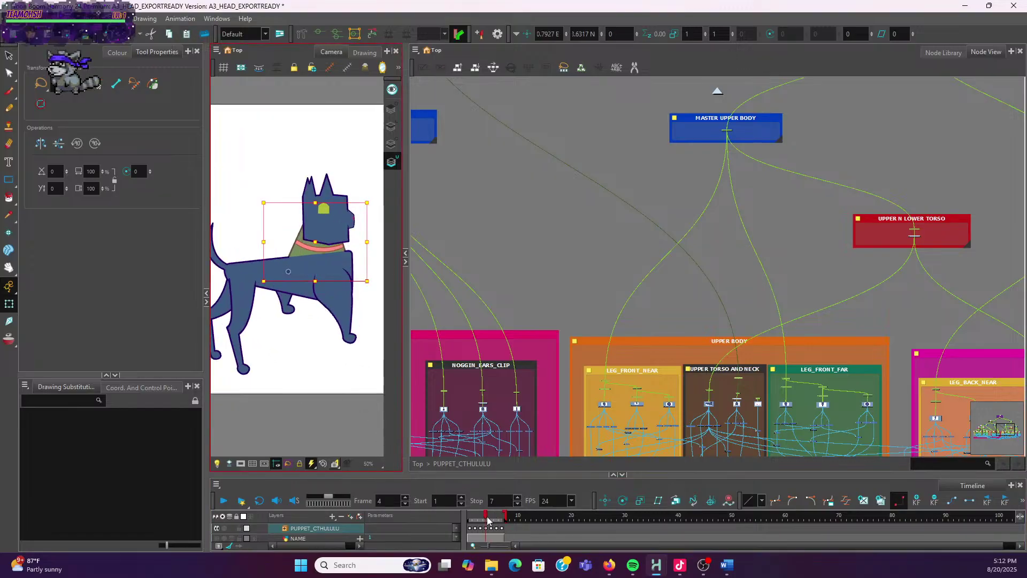
pyautogui.click(491, 515)
pyautogui.scroll(-2, 307, 380)
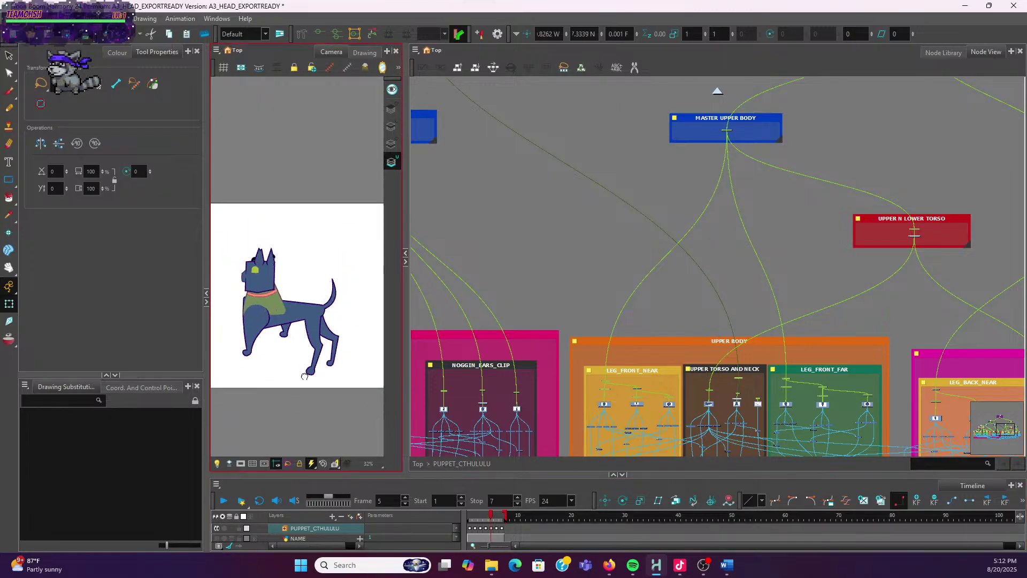
pyautogui.moveTo(302, 376); pyautogui.dragTo(315, 379)
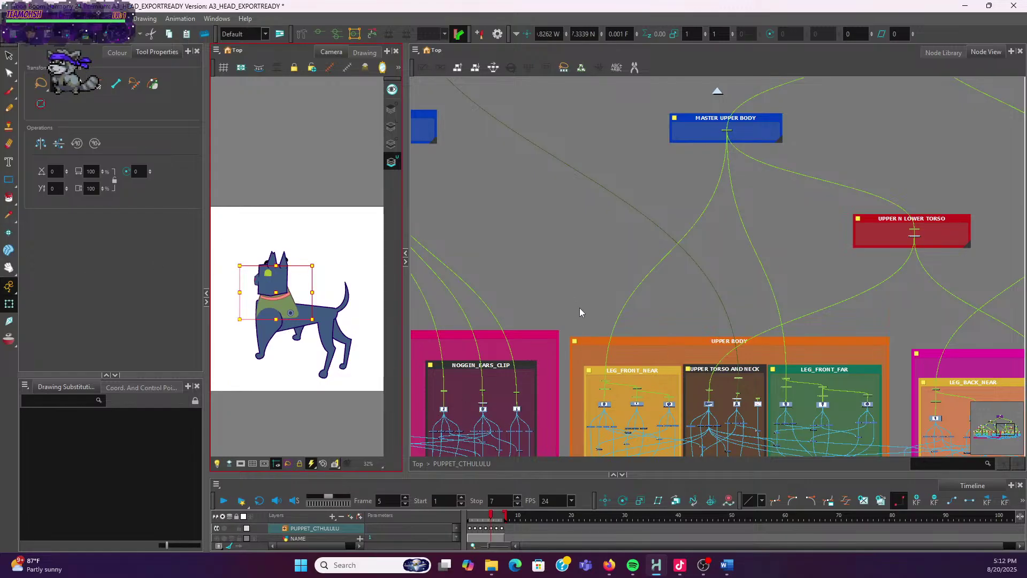
# On frame 6, move the neck and collar up between the left-facing dog's head and torso, and clear the selection
pyautogui.click(496, 518)
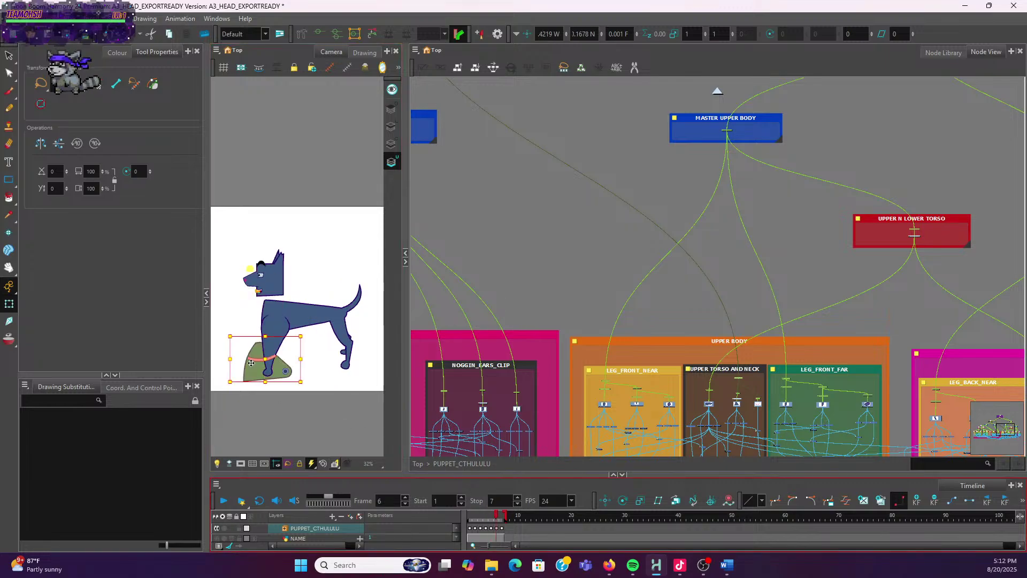
pyautogui.moveTo(280, 307); pyautogui.dragTo(272, 311)
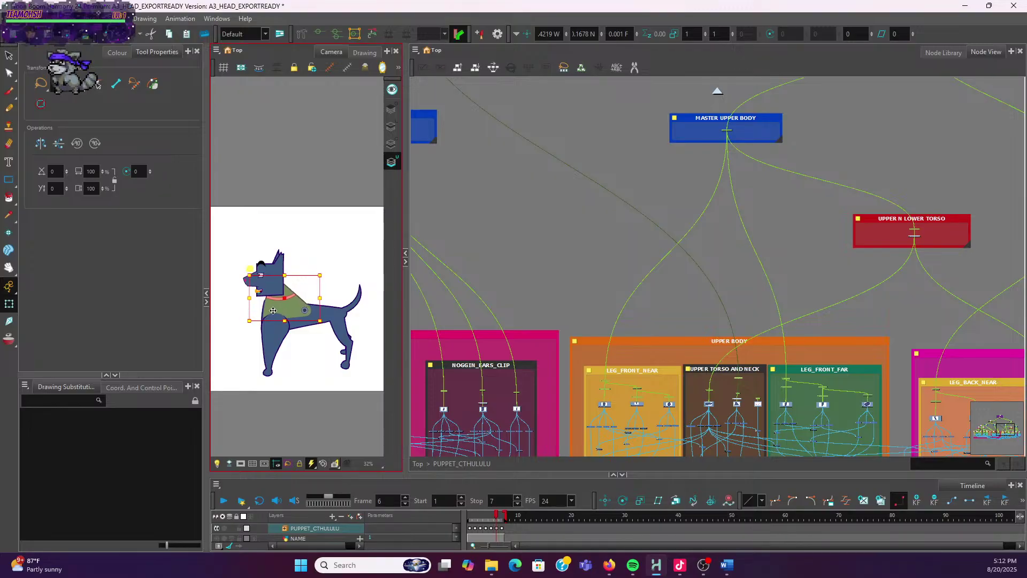
pyautogui.click(255, 368)
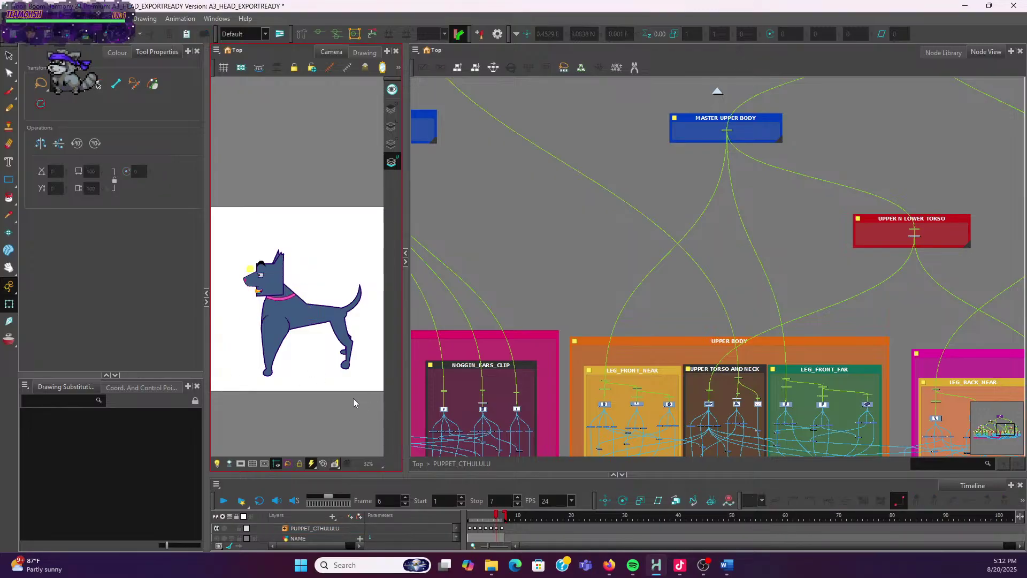
# Check how the neck and collar join the head and torso on frames 2 and 3
pyautogui.scroll(2, 353, 400)
pyautogui.click(475, 516)
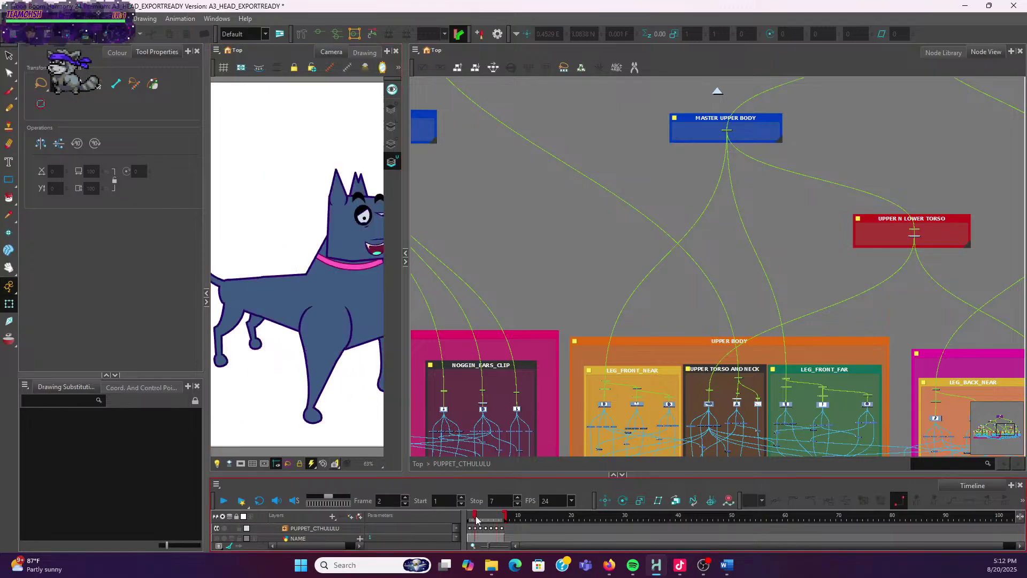
pyautogui.moveTo(475, 517); pyautogui.dragTo(480, 518)
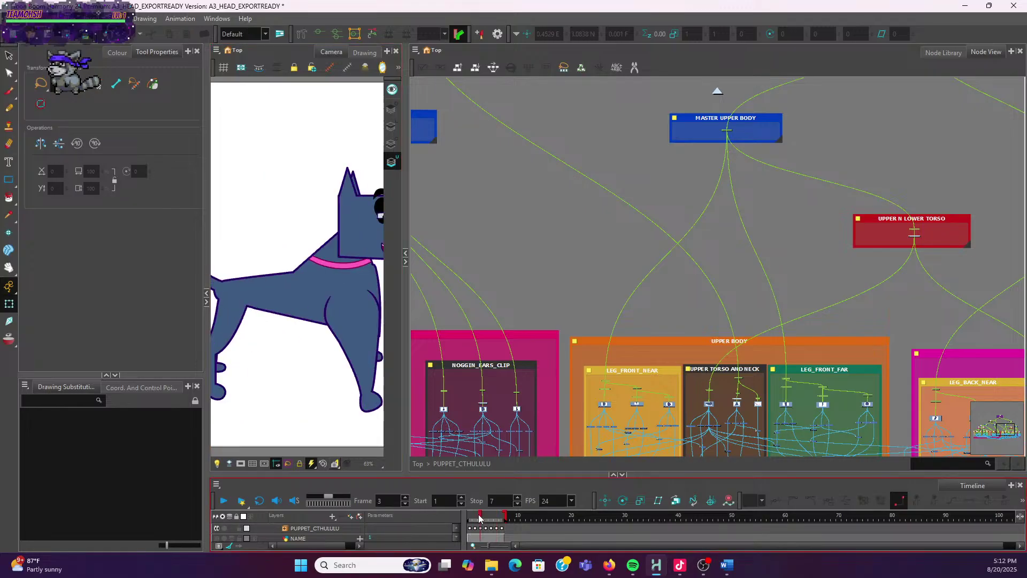
pyautogui.scroll(-2, 302, 320)
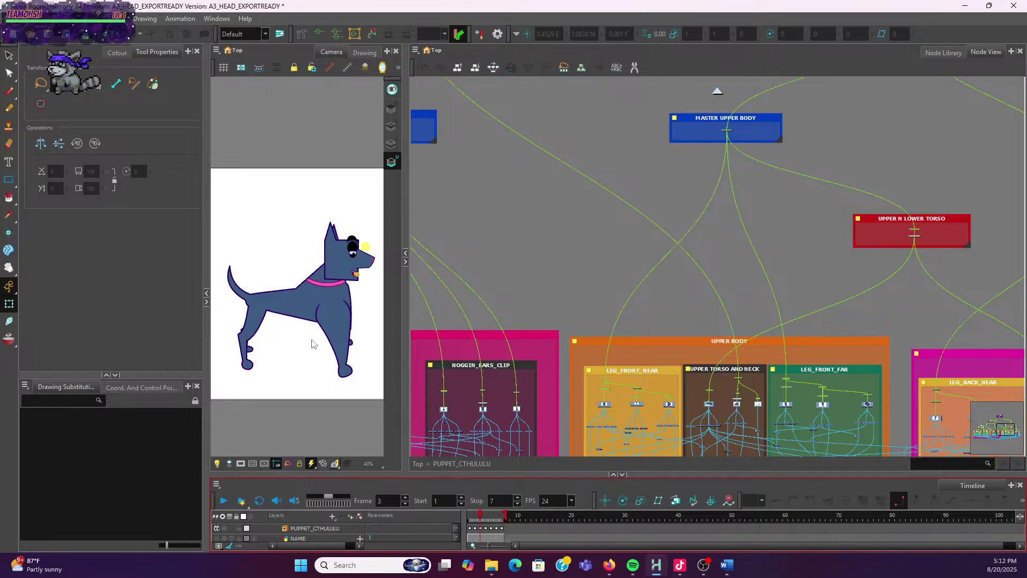
pyautogui.moveTo(316, 362); pyautogui.dragTo(277, 378)
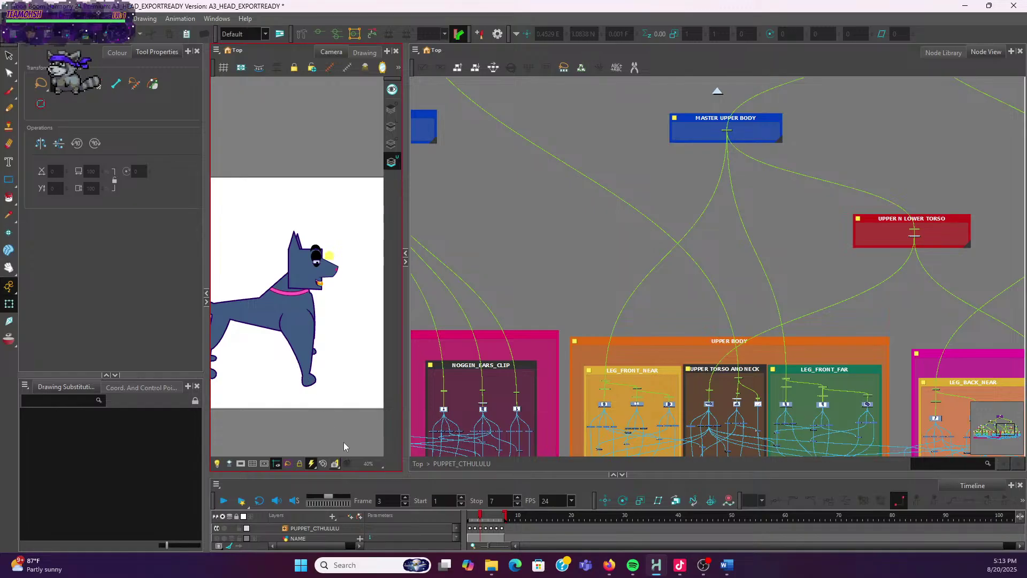
pyautogui.scroll(3, 347, 291)
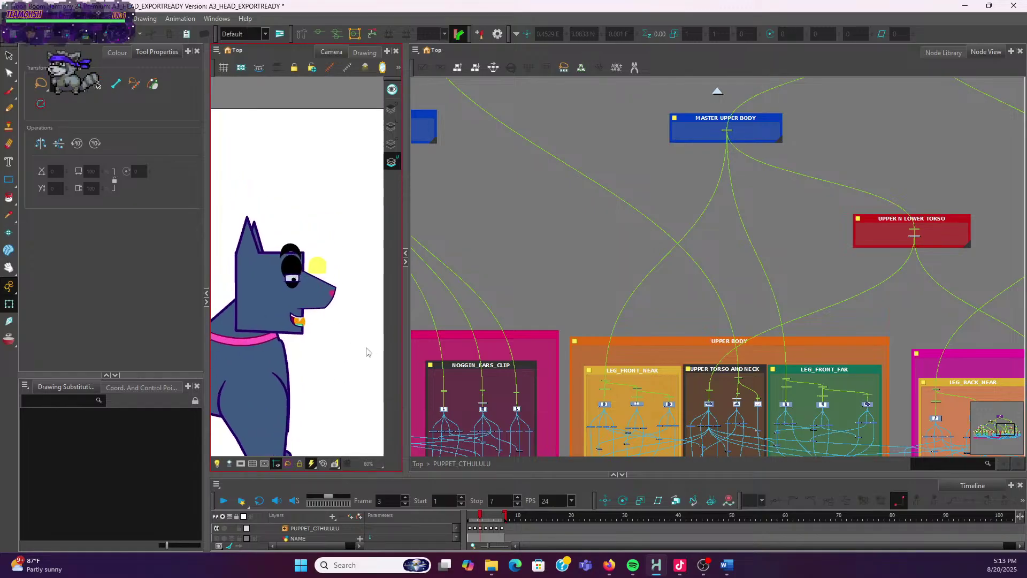
pyautogui.scroll(-2, 305, 328)
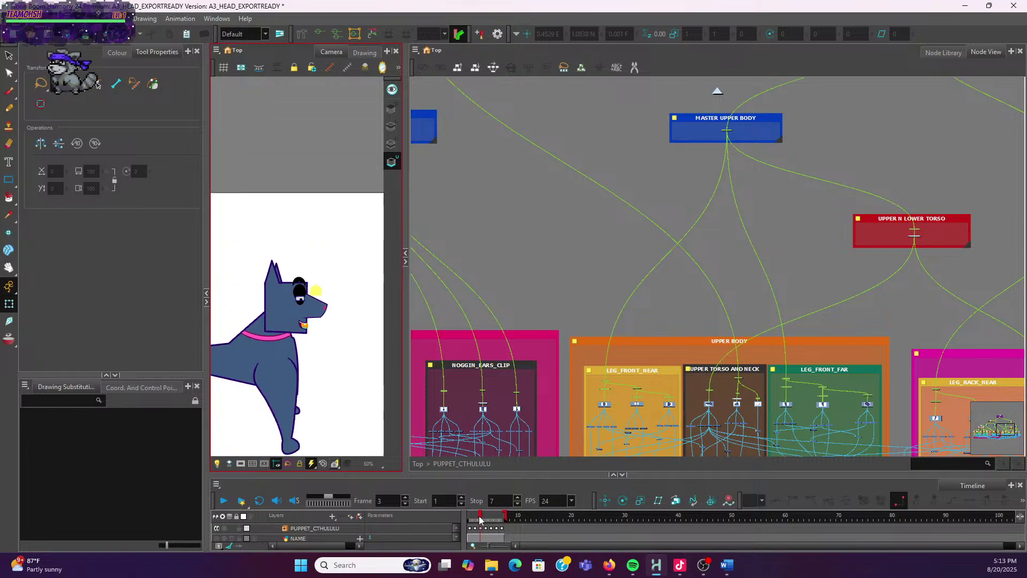
# On frame 7, move the neck and collar up between the dog's head and torso using the NECK_N_COLLAR-P peg
pyautogui.moveTo(479, 519); pyautogui.dragTo(504, 517)
pyautogui.scroll(-2, 284, 265)
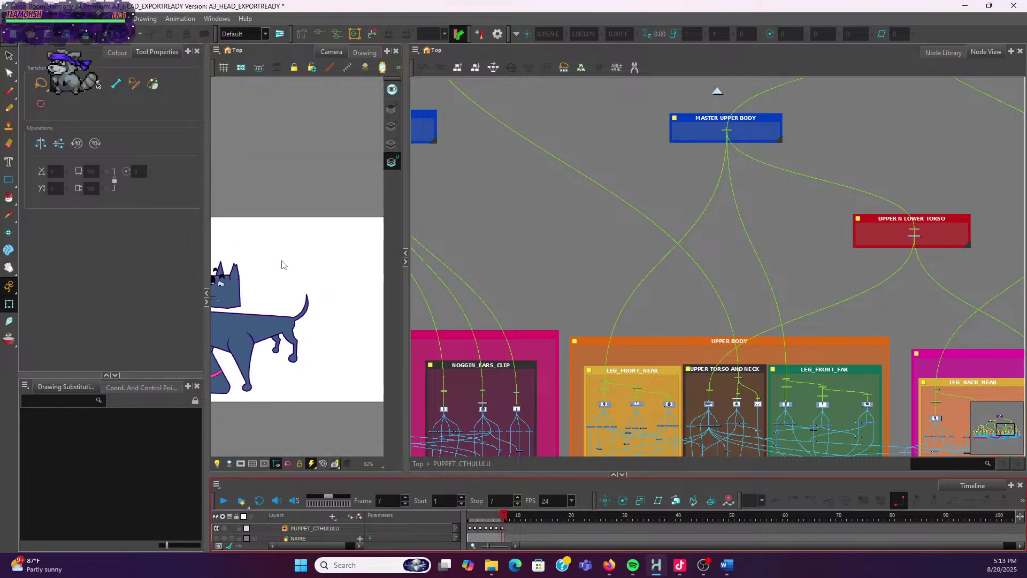
pyautogui.moveTo(283, 264); pyautogui.dragTo(332, 245)
pyautogui.moveTo(501, 517); pyautogui.dragTo(503, 518)
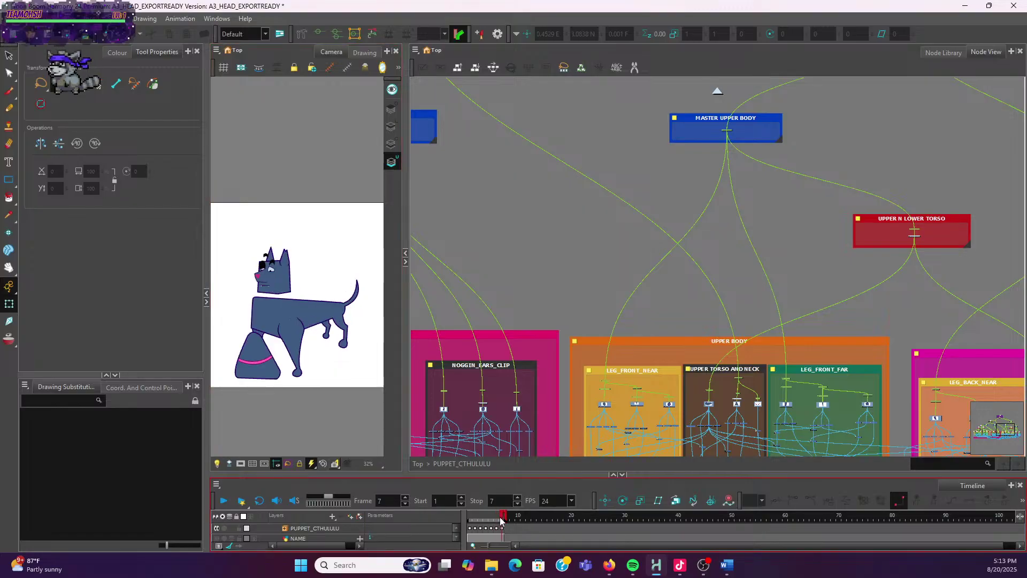
pyautogui.click(258, 374)
pyautogui.scroll(1, 810, 405)
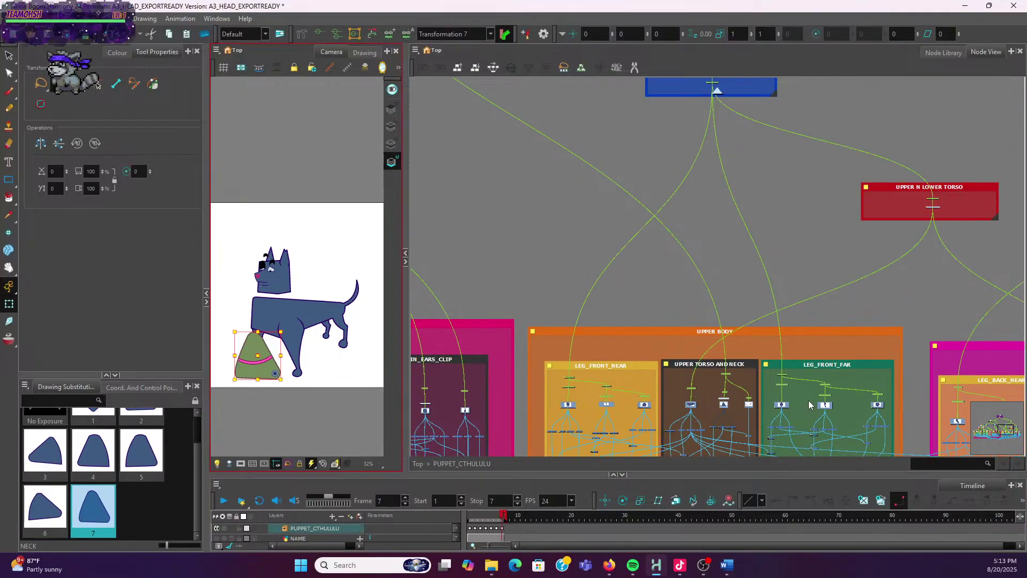
pyautogui.scroll(2, 808, 400)
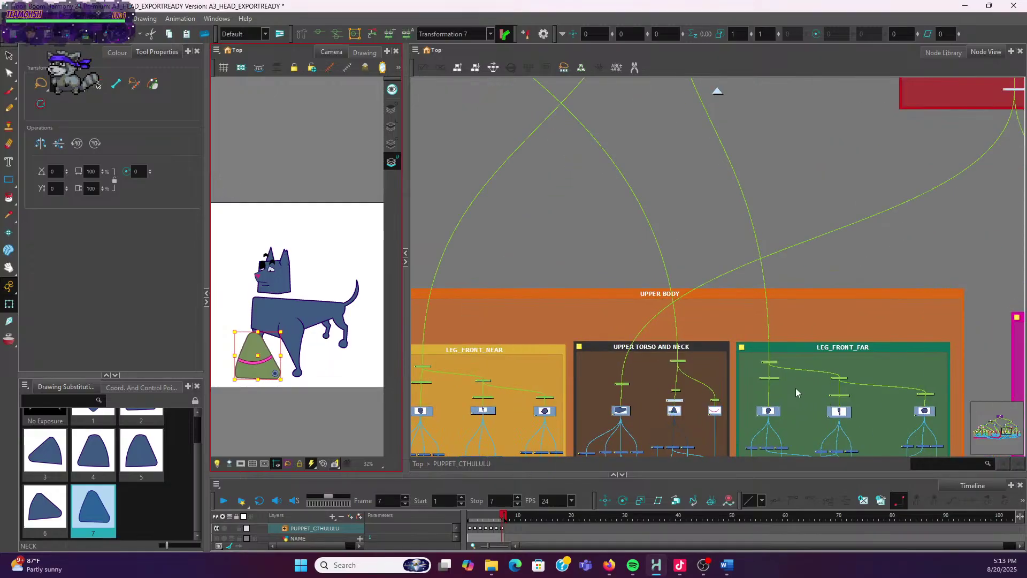
pyautogui.scroll(2, 794, 387)
pyautogui.click(797, 358)
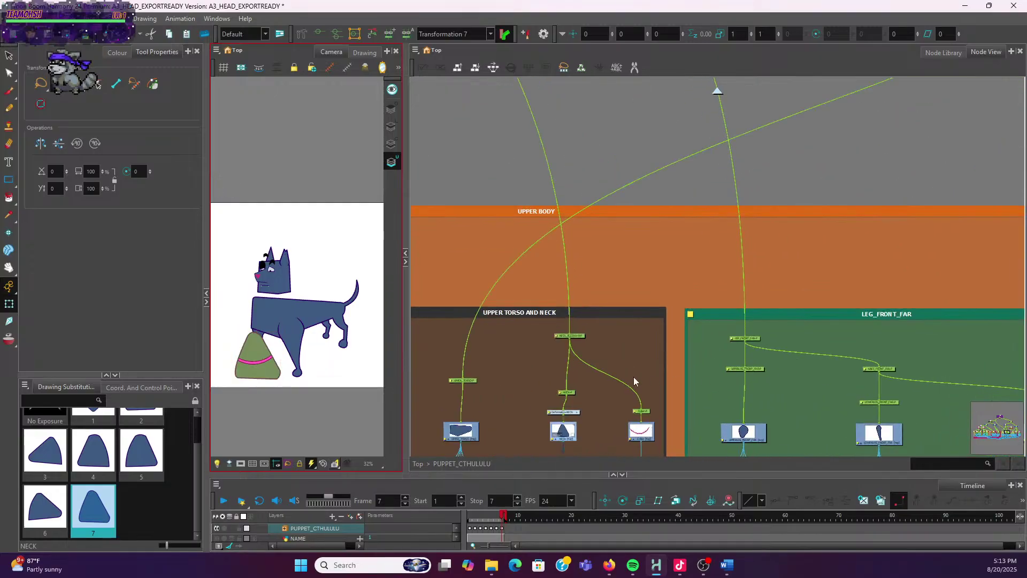
pyautogui.click(582, 338)
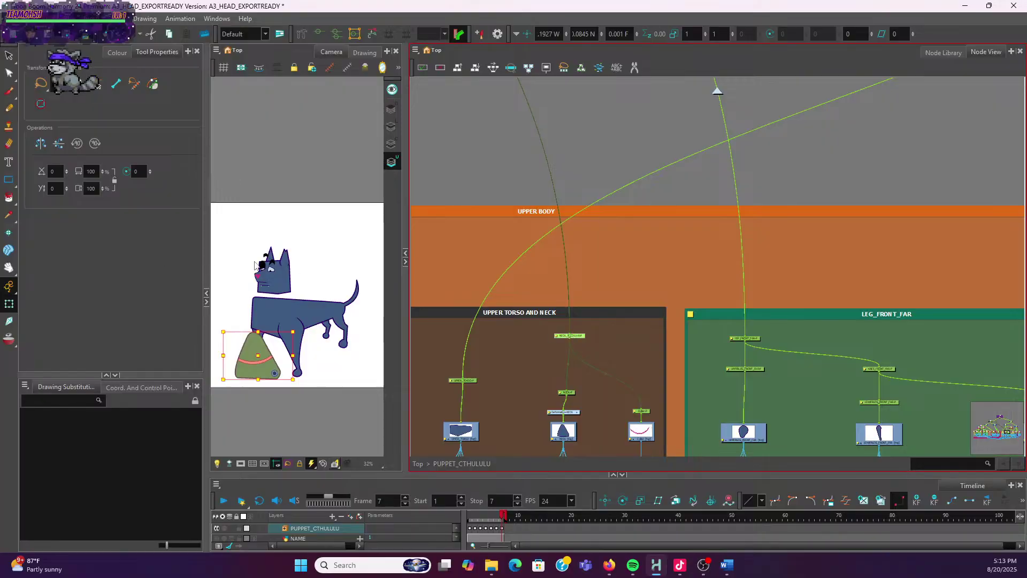
pyautogui.click(266, 370)
pyautogui.moveTo(267, 371)
pyautogui.mouseDown()
pyautogui.moveTo(281, 315)
pyautogui.moveTo(304, 303)
pyautogui.mouseUp()
# Nudge the frame 7 neck and collar into line with the head and torso, and clear the selection
pyautogui.scroll(3, 285, 310)
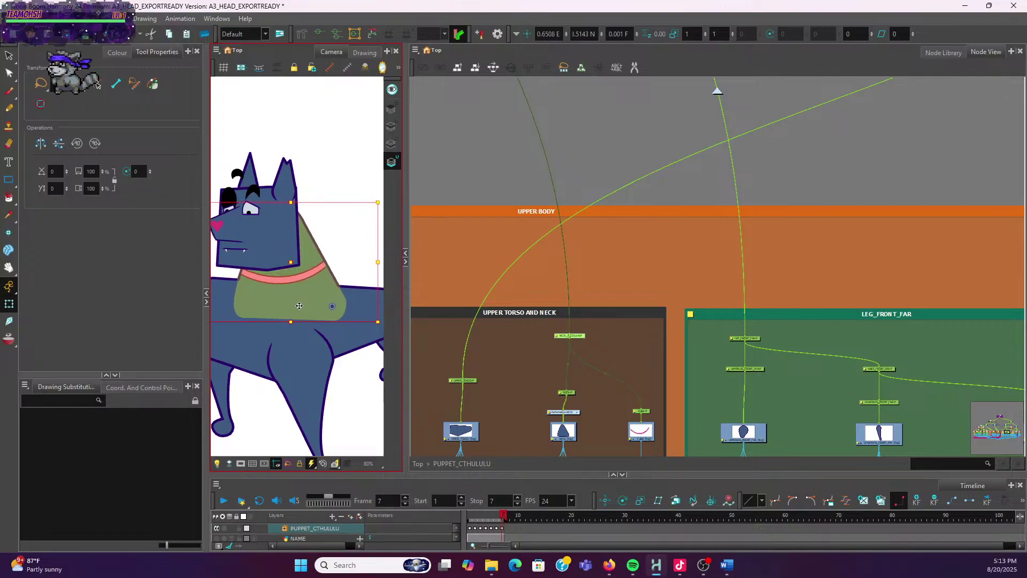
pyautogui.scroll(-3, 304, 303)
pyautogui.click(308, 337)
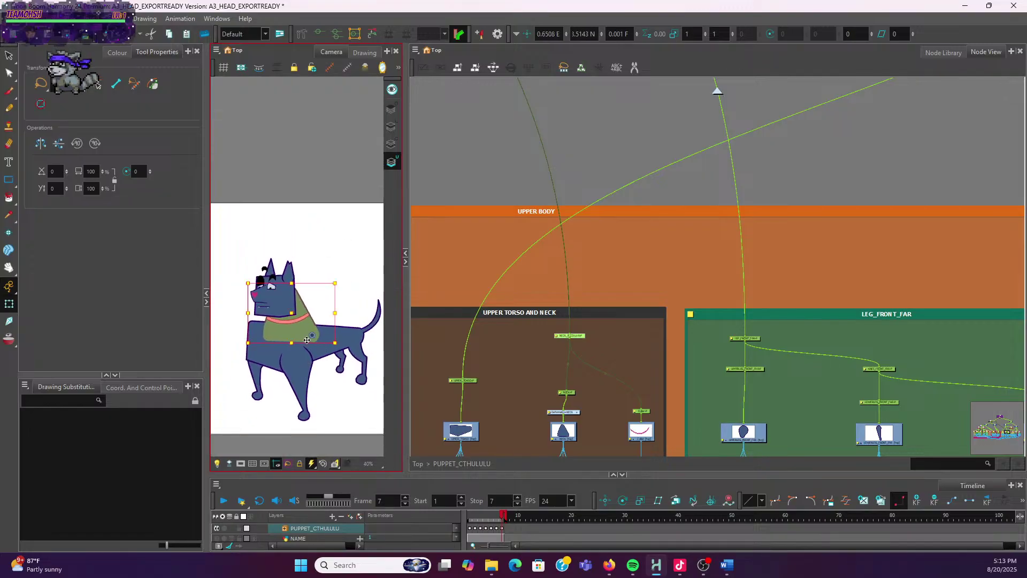
pyautogui.moveTo(305, 338); pyautogui.dragTo(295, 333)
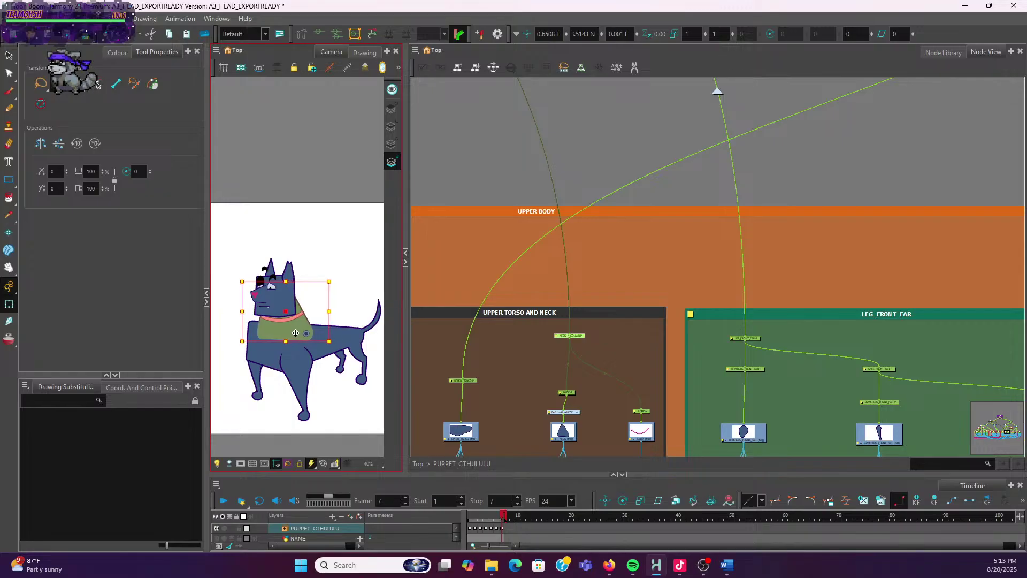
pyautogui.moveTo(470, 515); pyautogui.dragTo(501, 524)
pyautogui.moveTo(301, 332); pyautogui.dragTo(304, 335)
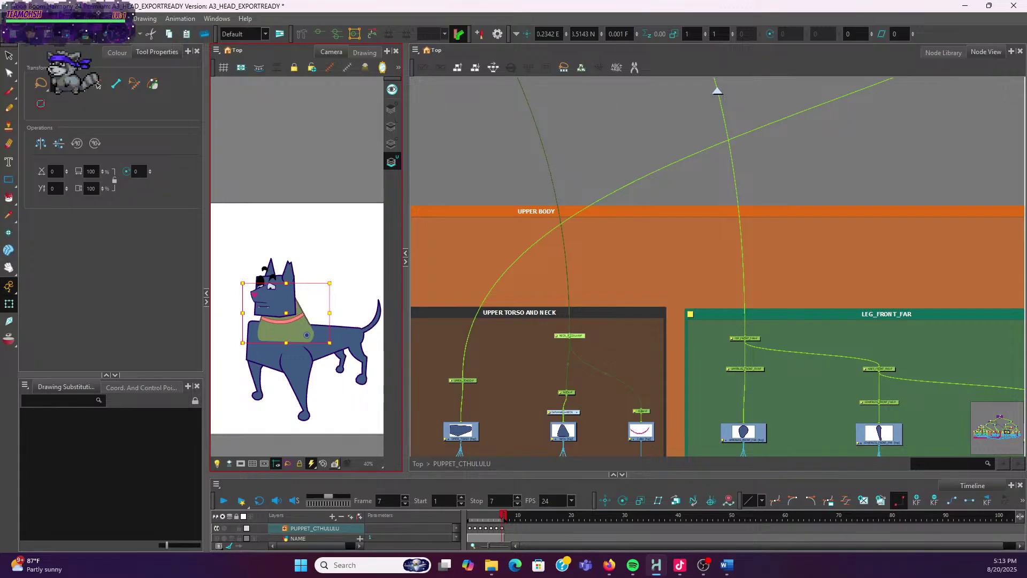
pyautogui.click(344, 153)
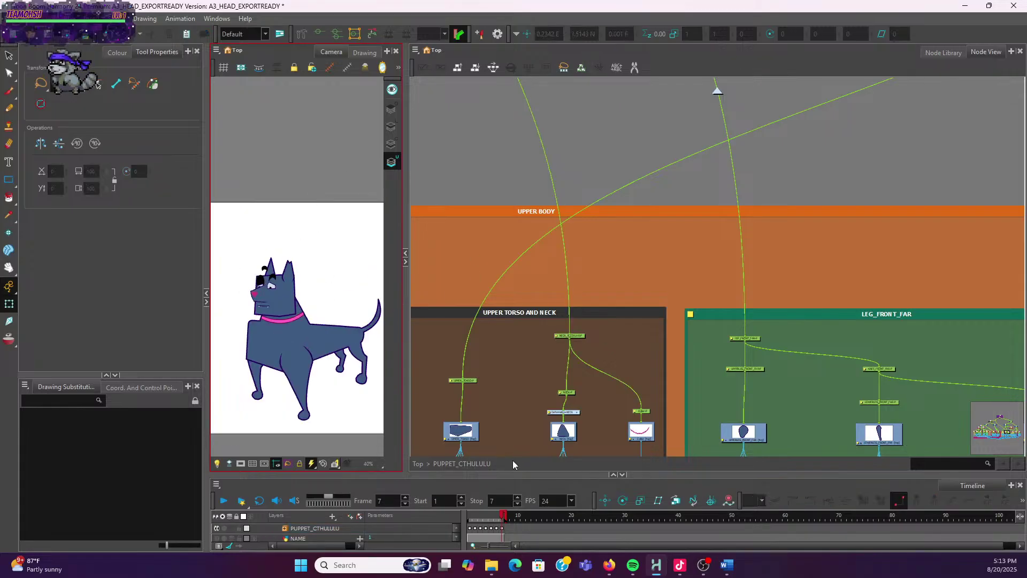
pyautogui.moveTo(491, 525)
pyautogui.mouseDown()
pyautogui.moveTo(476, 524)
pyautogui.moveTo(504, 518)
pyautogui.mouseUp()
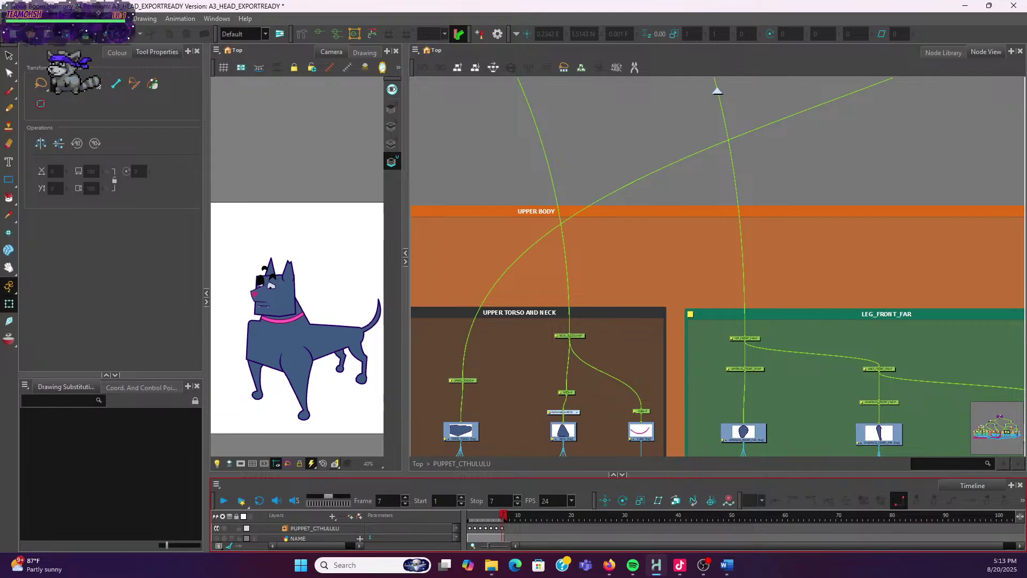
# Try rotating the neck and head together with the NECK_N_HEAD-P peg below the ERRYTHANG group, and undo the rotation
pyautogui.click(728, 566)
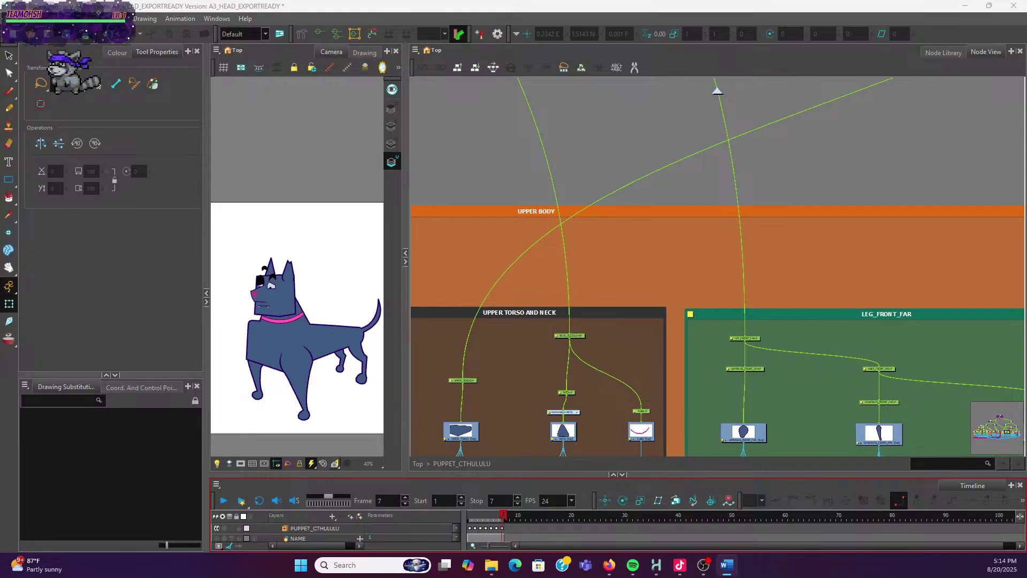
pyautogui.scroll(-3, 598, 247)
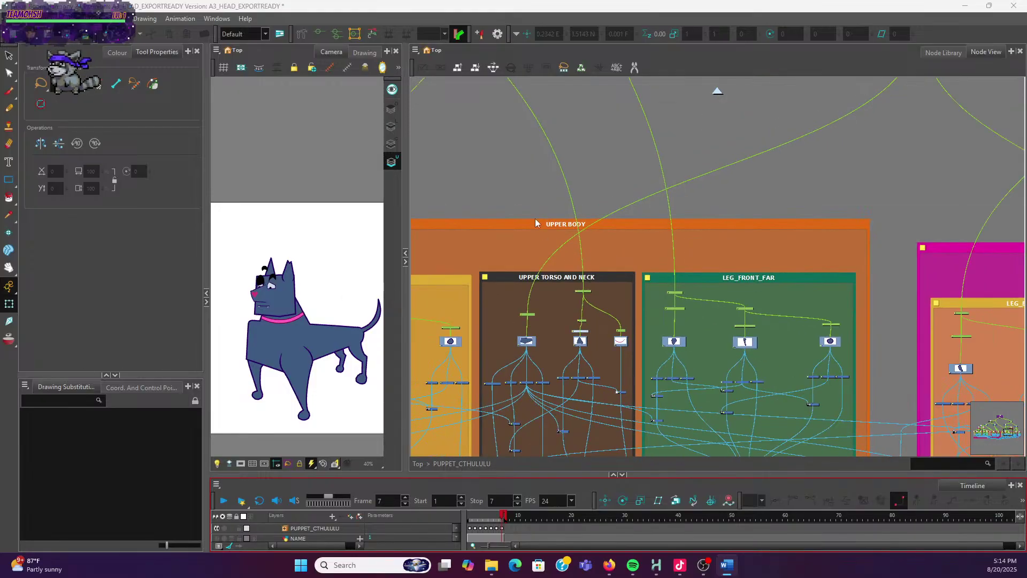
pyautogui.moveTo(535, 203); pyautogui.dragTo(680, 325)
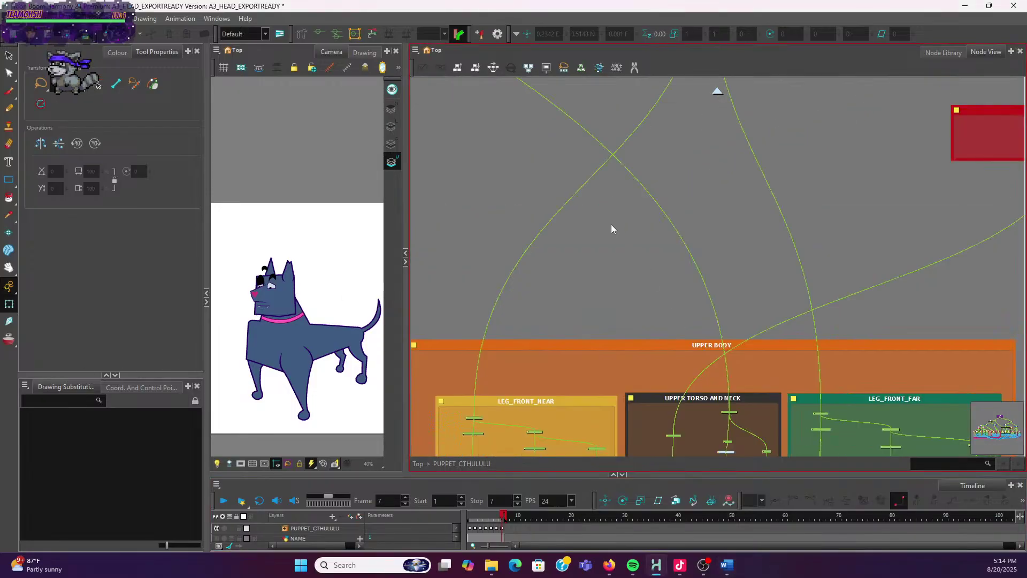
pyautogui.scroll(-3, 611, 230)
pyautogui.scroll(-2, 610, 229)
pyautogui.moveTo(553, 173); pyautogui.dragTo(850, 324)
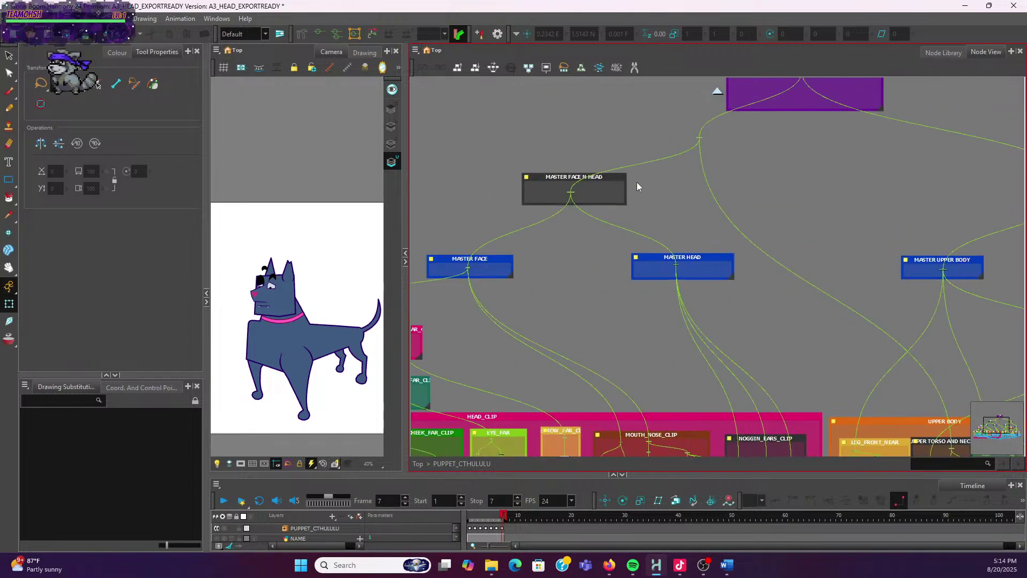
pyautogui.scroll(-1, 708, 167)
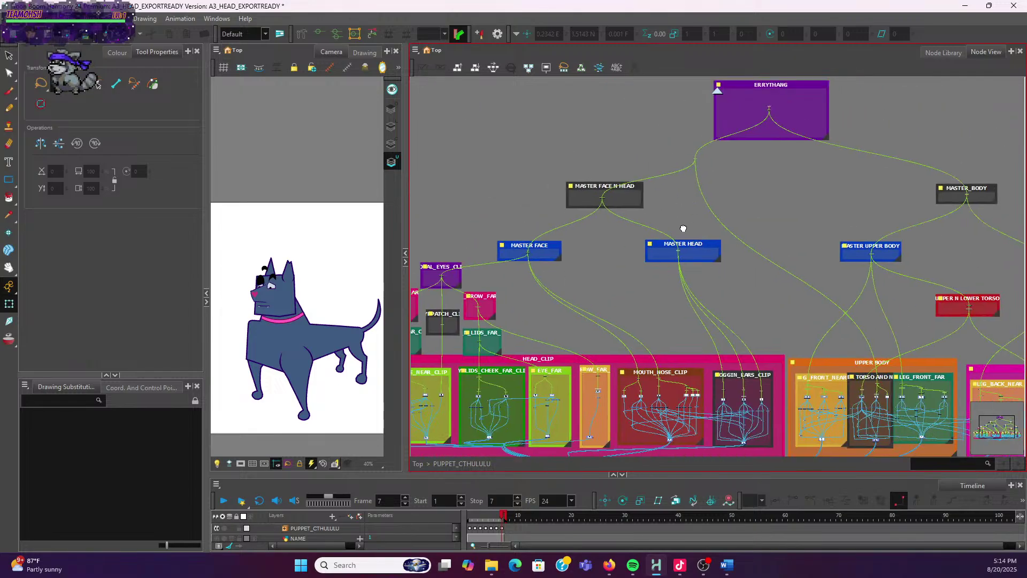
pyautogui.scroll(4, 656, 238)
pyautogui.scroll(2, 645, 259)
pyautogui.moveTo(657, 310); pyautogui.dragTo(710, 248)
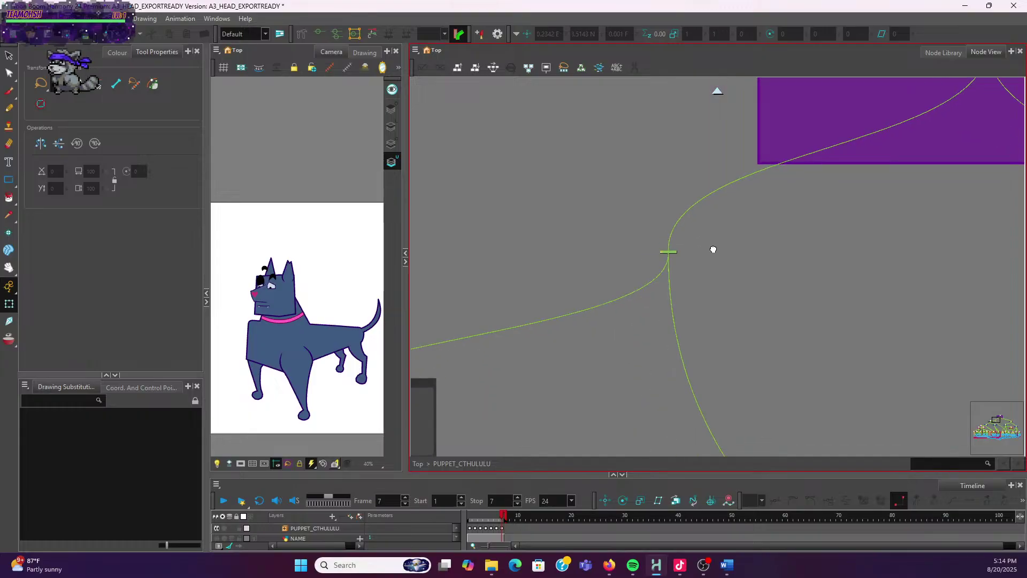
pyautogui.scroll(2, 679, 249)
pyautogui.click(670, 256)
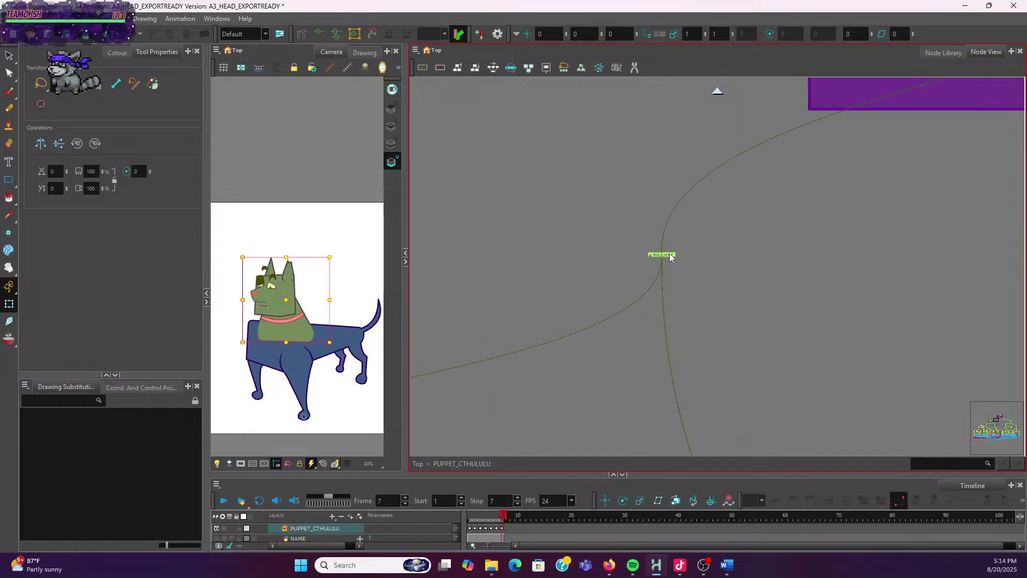
pyautogui.moveTo(335, 344); pyautogui.dragTo(306, 369)
pyautogui.hotkey('ctrl', 'z')
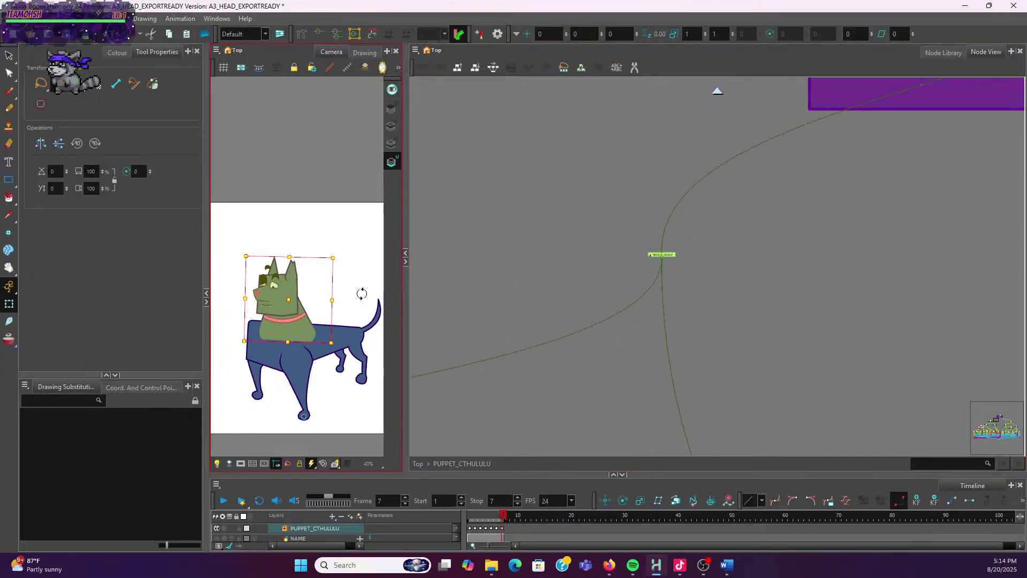
# Select the MASTER FACE N HEAD and NECK_N_COLLAR-P pegs together and move the head and neck down to the dog's feet
pyautogui.scroll(-2, 519, 320)
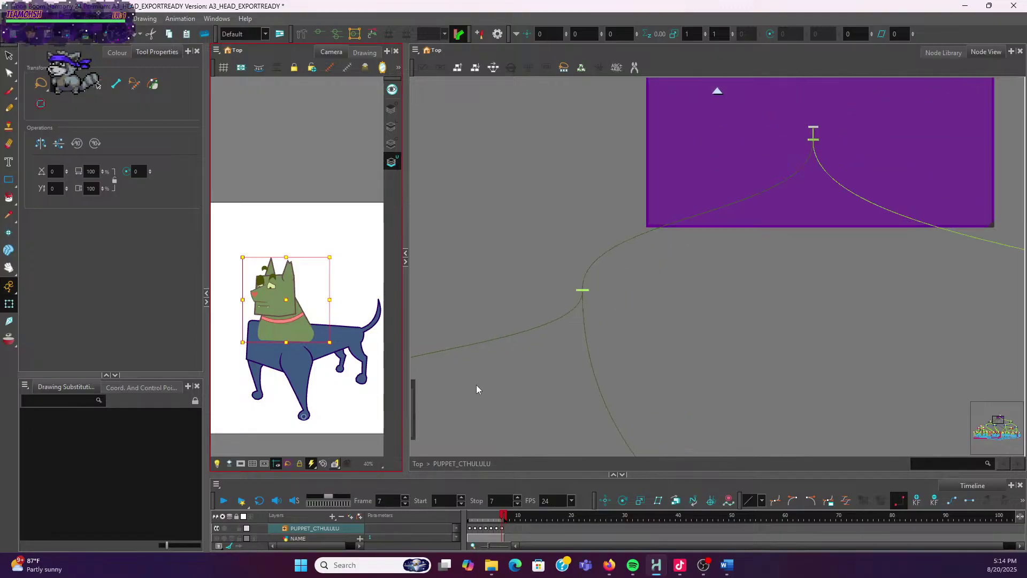
pyautogui.scroll(-3, 338, 348)
pyautogui.scroll(3, 338, 349)
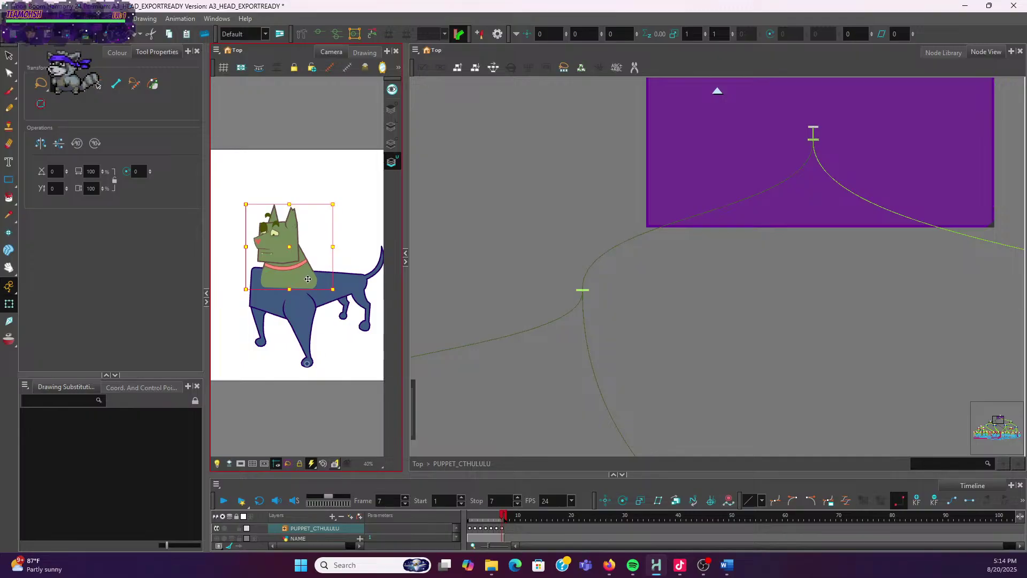
pyautogui.scroll(-3, 705, 358)
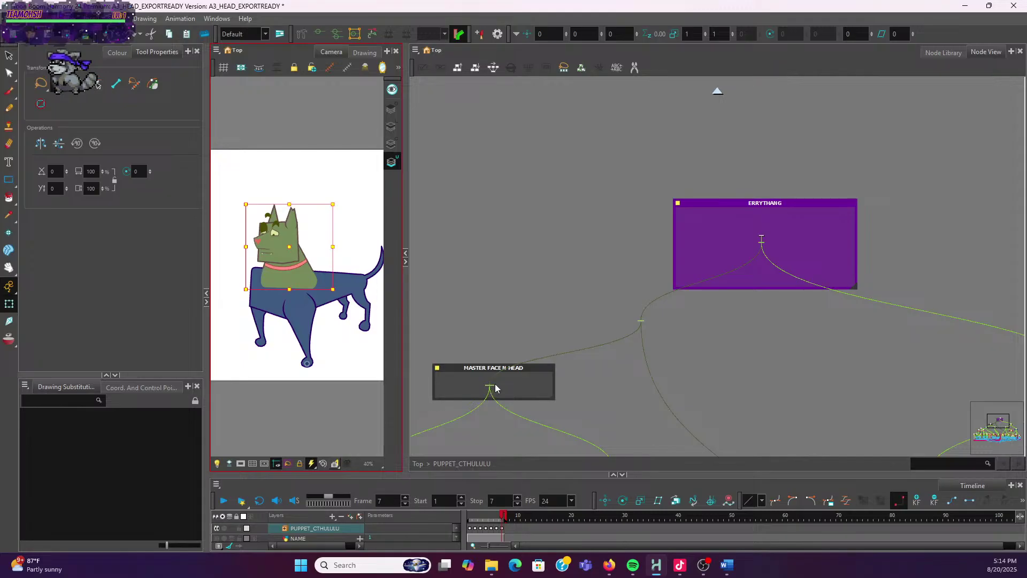
pyautogui.click(493, 389)
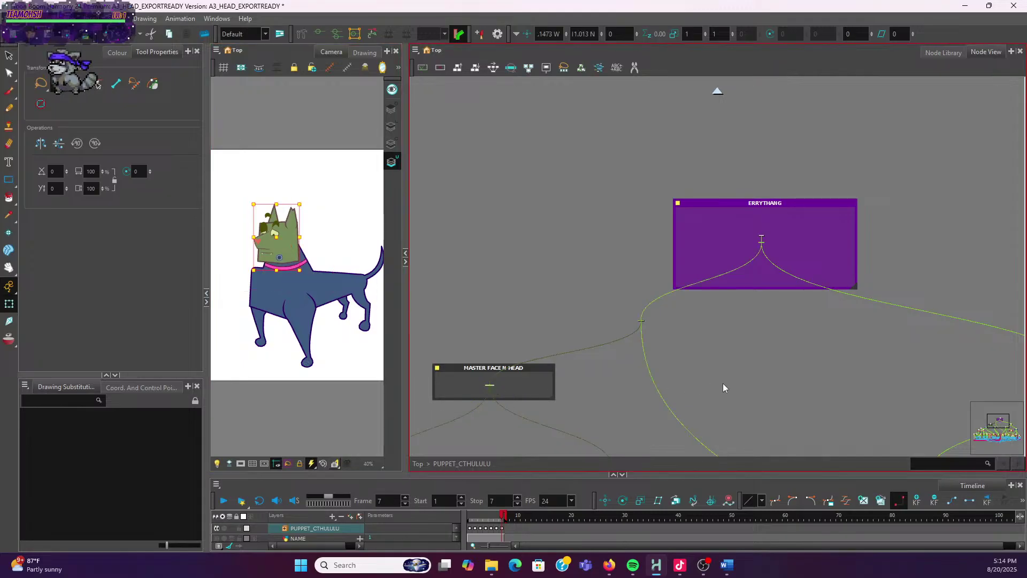
pyautogui.scroll(-5, 723, 387)
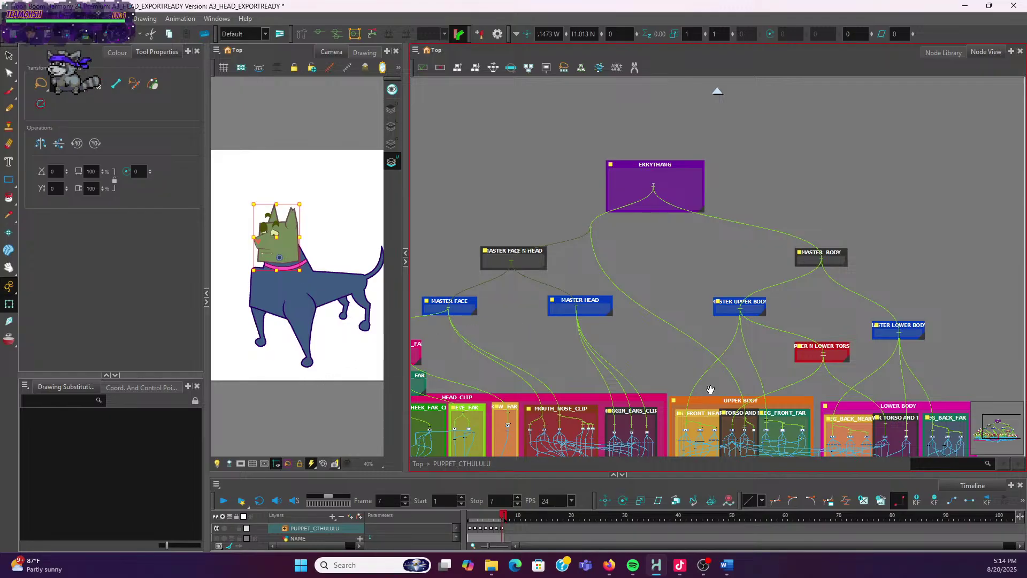
pyautogui.scroll(5, 710, 389)
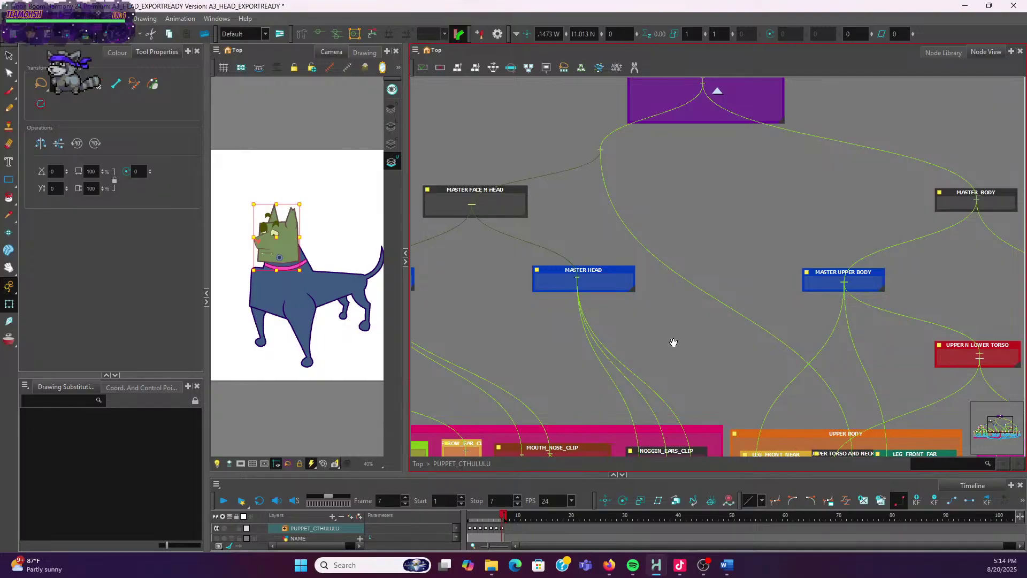
pyautogui.moveTo(770, 375); pyautogui.dragTo(637, 292)
pyautogui.scroll(3, 719, 364)
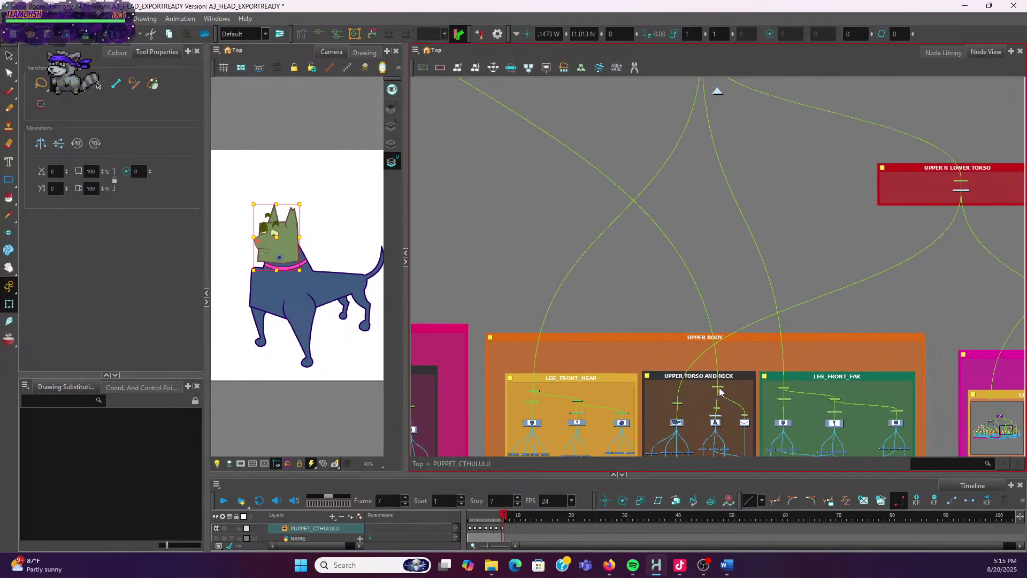
pyautogui.click(718, 388)
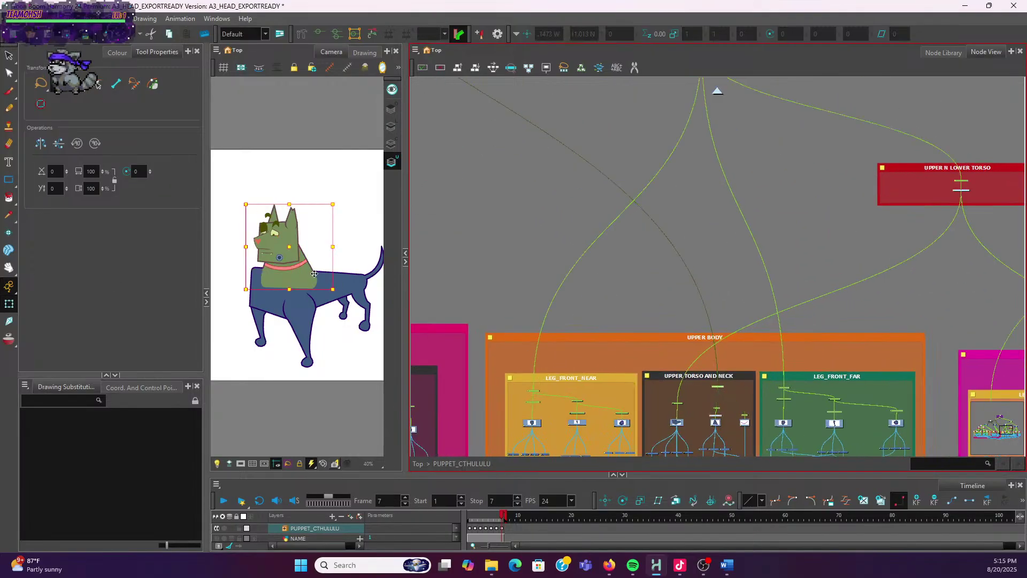
pyautogui.moveTo(302, 270)
pyautogui.mouseDown()
pyautogui.moveTo(288, 353)
pyautogui.moveTo(299, 351)
pyautogui.mouseUp()
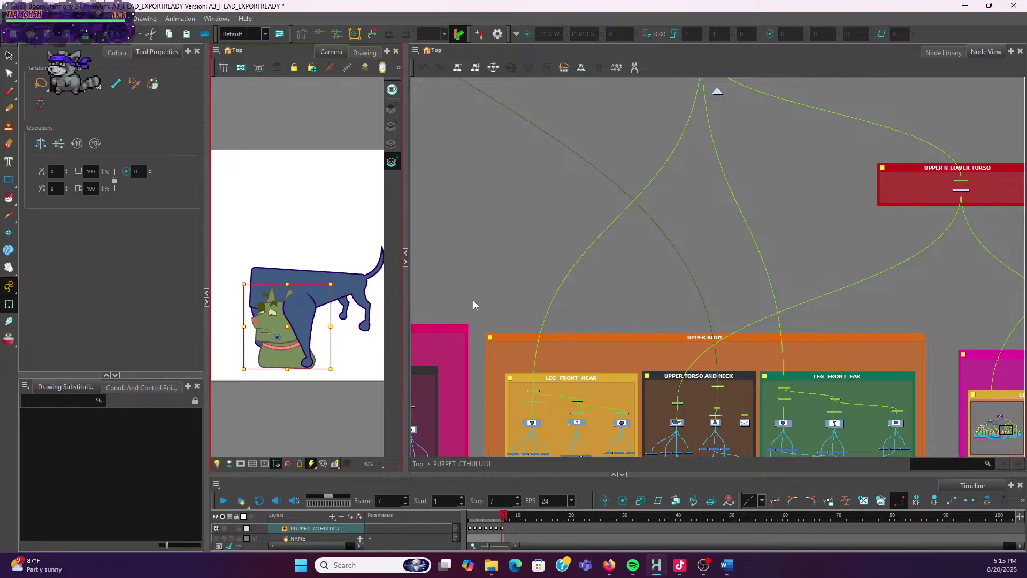
# Move the head, neck and collar back up onto the front of the torso on frame 7
pyautogui.click(682, 192)
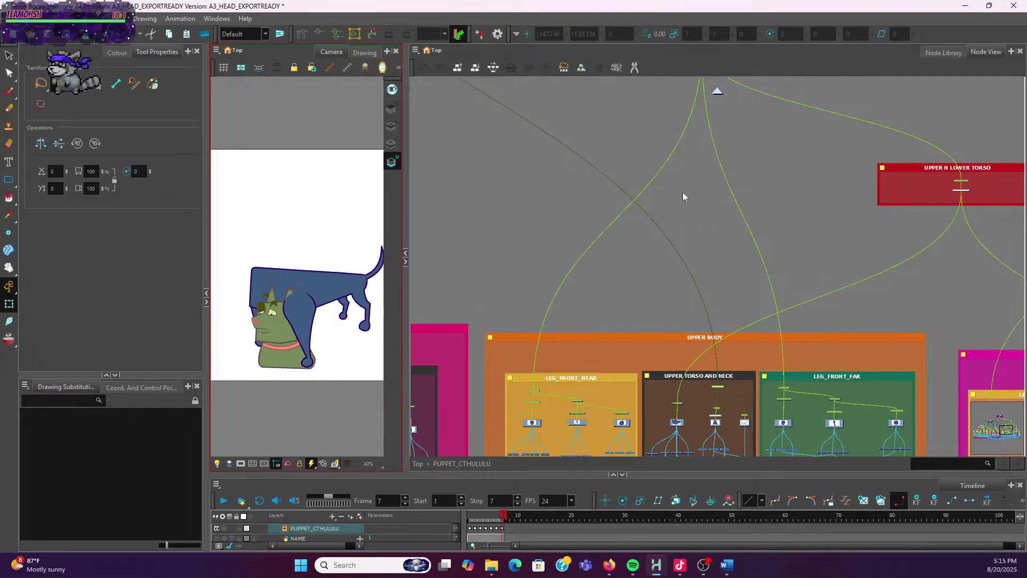
pyautogui.moveTo(683, 191); pyautogui.dragTo(746, 275)
pyautogui.moveTo(579, 109); pyautogui.dragTo(751, 209)
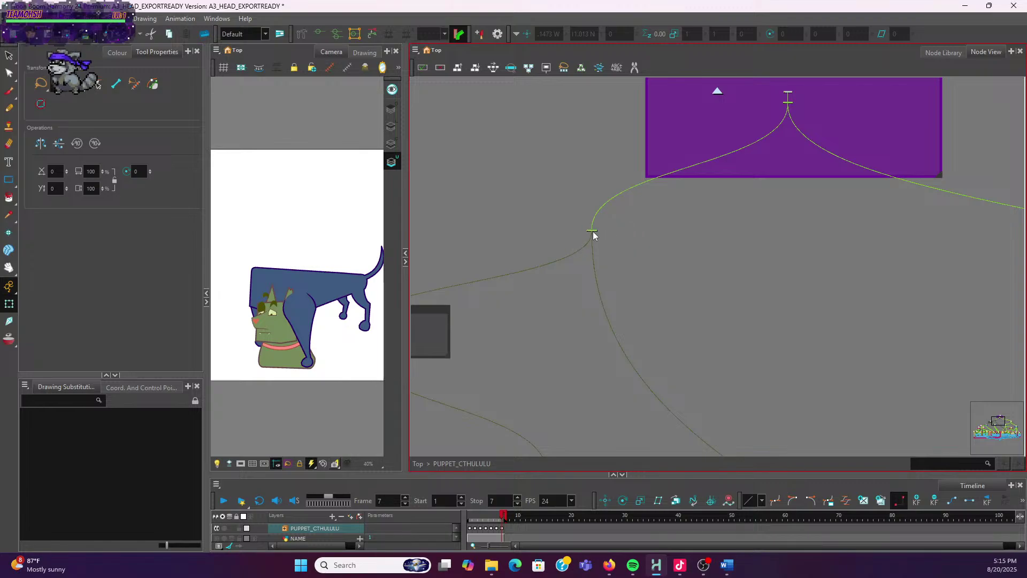
pyautogui.click(300, 366)
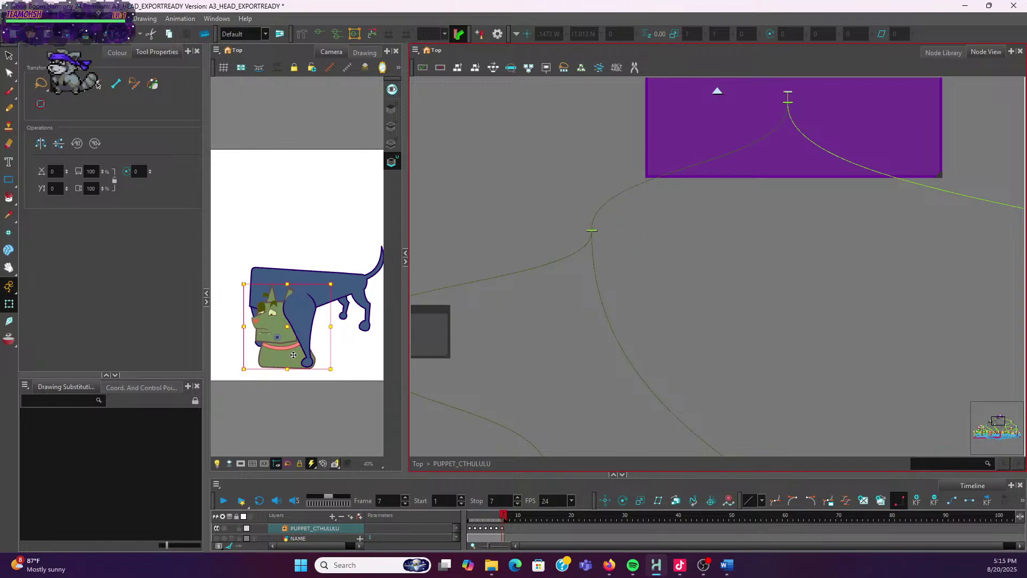
pyautogui.moveTo(285, 352); pyautogui.dragTo(274, 253)
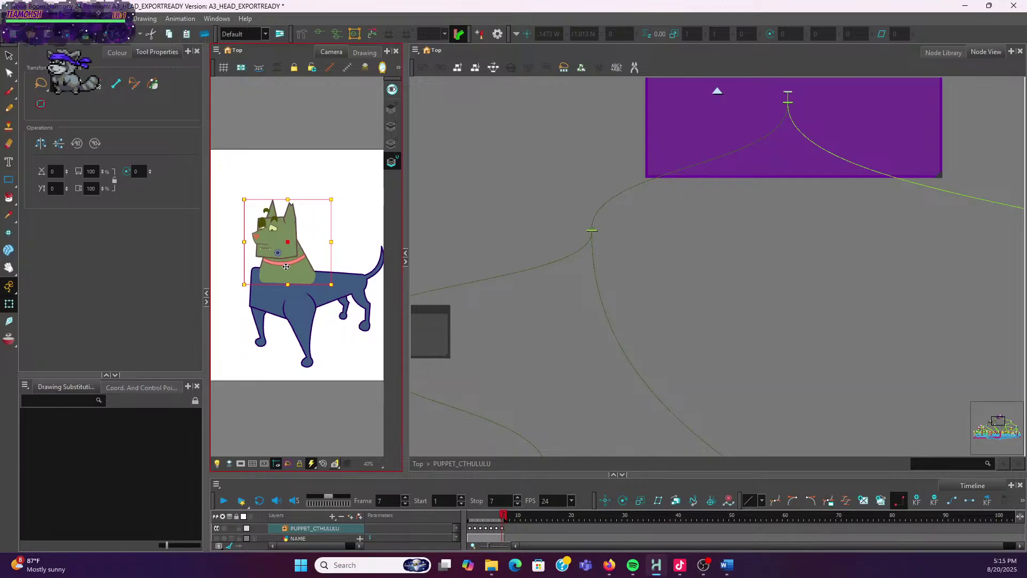
# Examine which parts of the dog the NECK_N_HEAD-P and MASTER FACE N HEAD pegs control by selecting each one
pyautogui.click(573, 229)
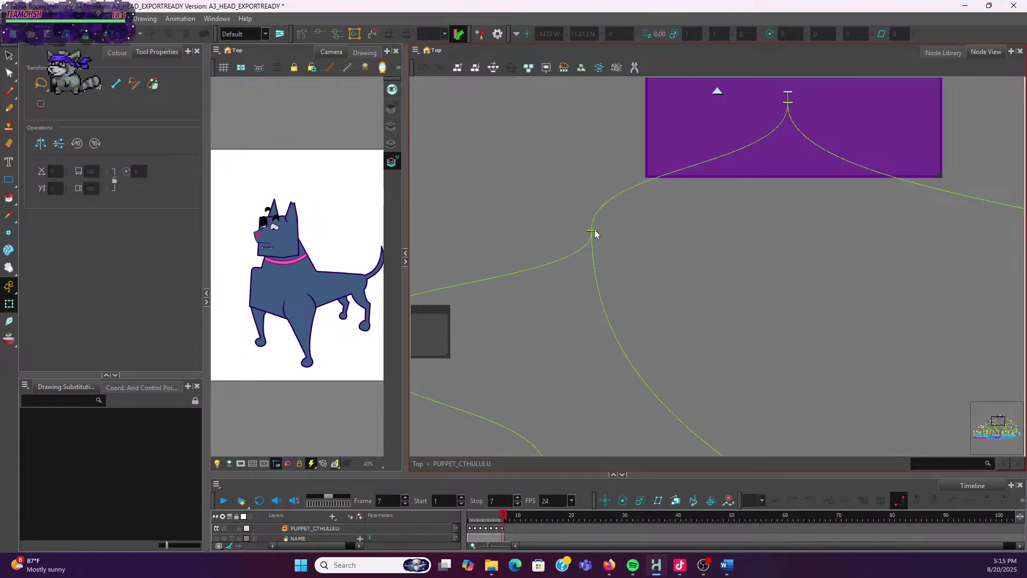
pyautogui.click(595, 230)
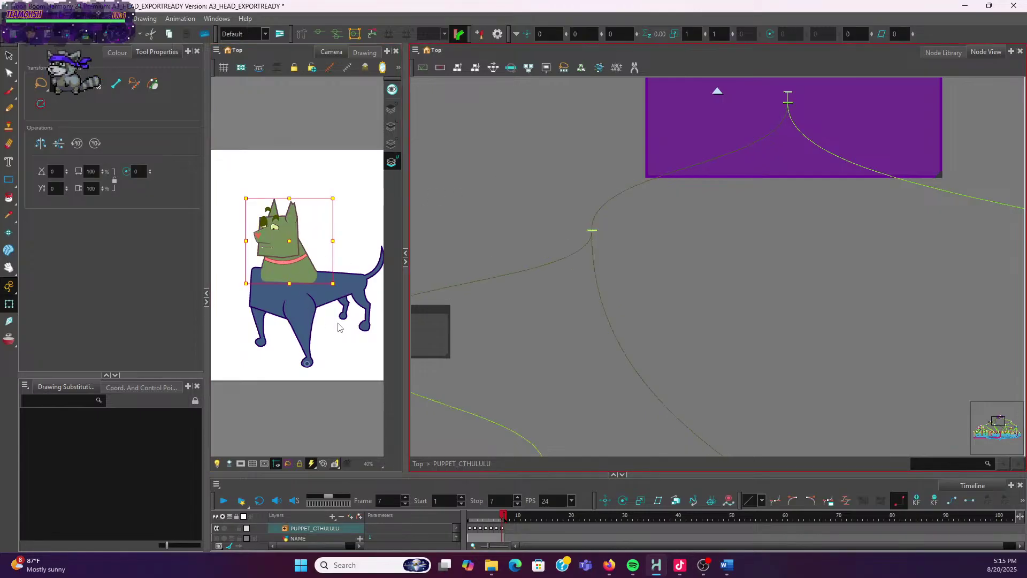
pyautogui.scroll(-3, 522, 312)
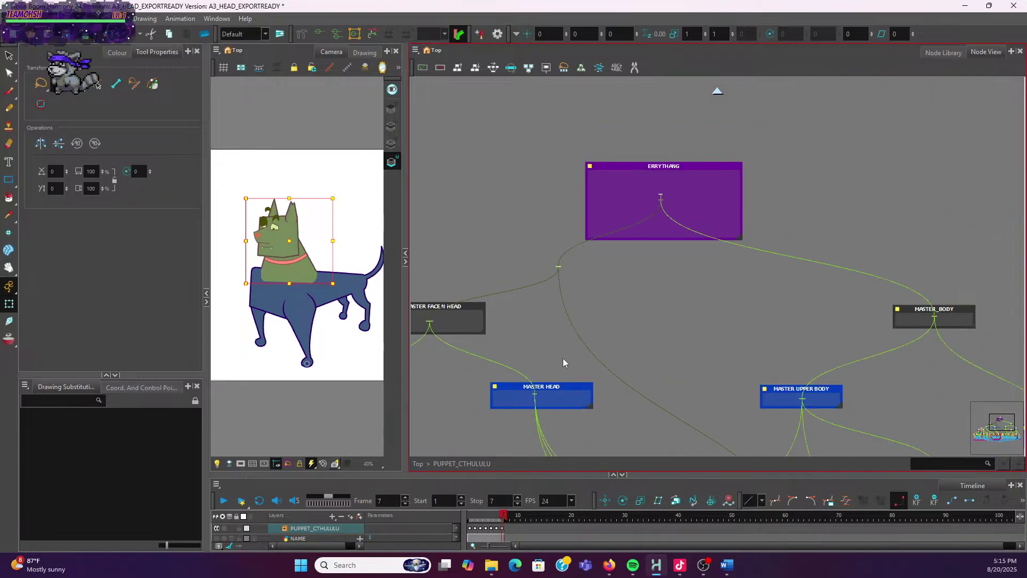
pyautogui.click(554, 347)
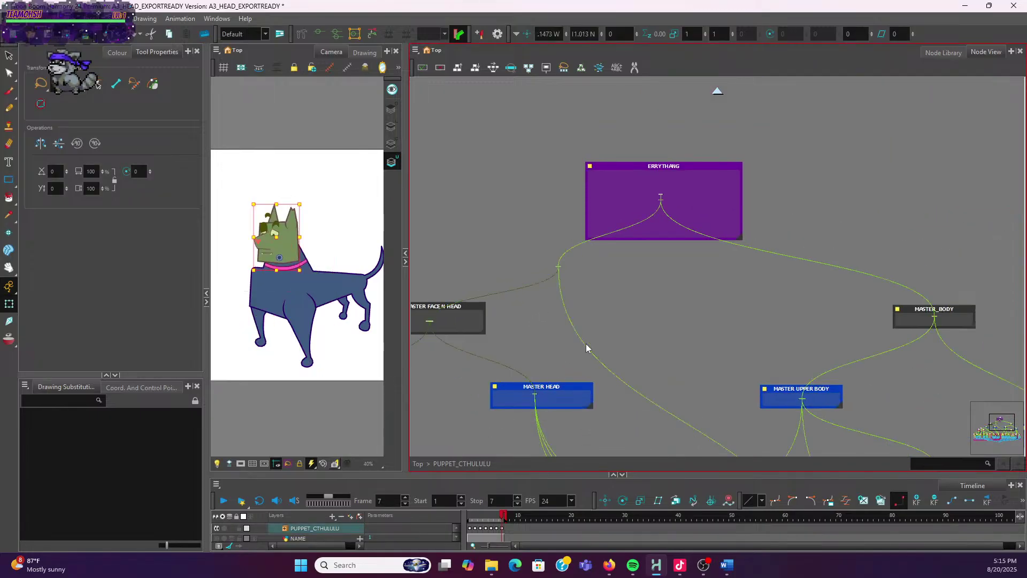
pyautogui.scroll(-1, 552, 338)
pyautogui.click(551, 338)
pyautogui.hscroll(-2, 550, 333)
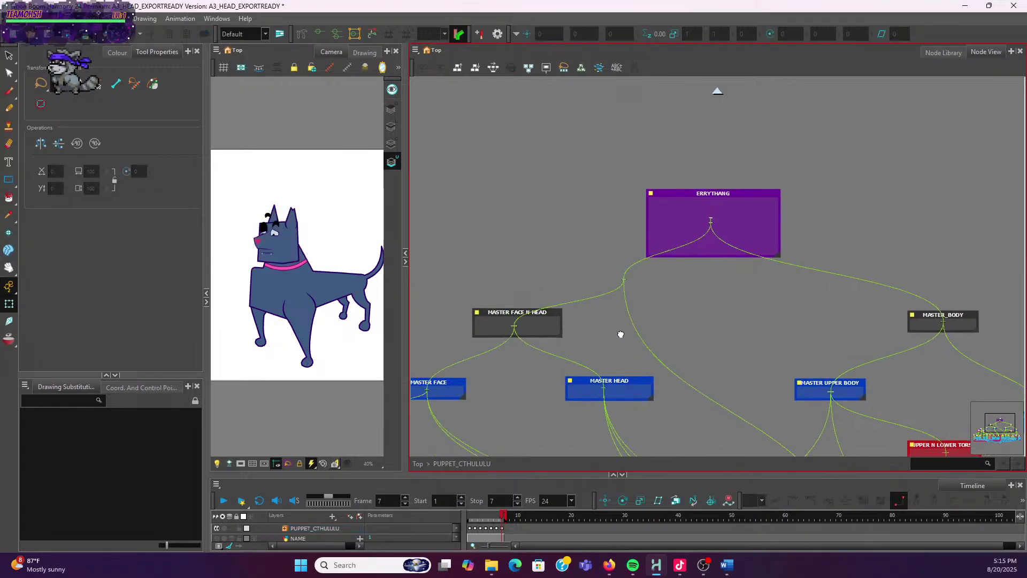
pyautogui.scroll(2, 661, 284)
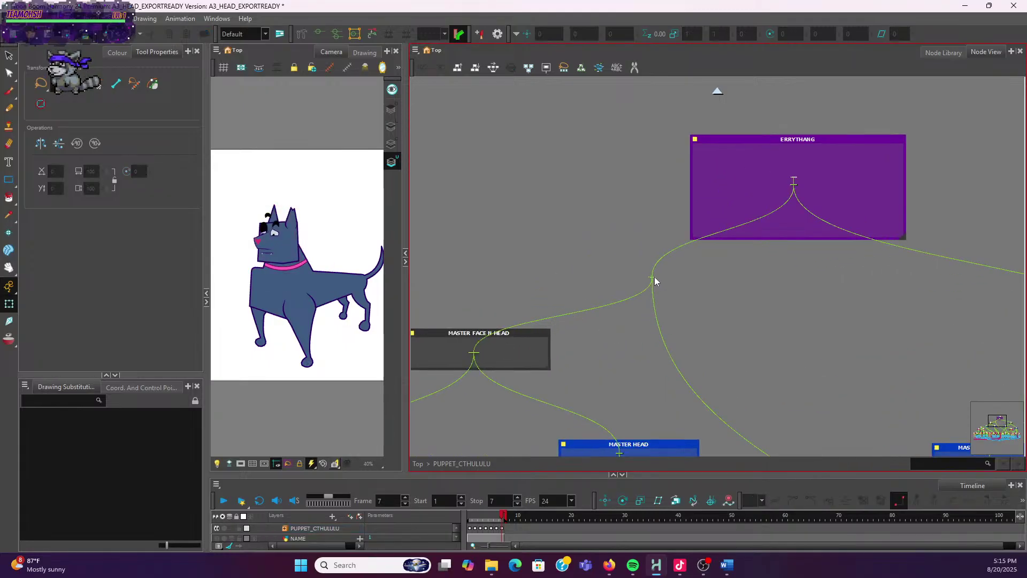
# Select the MASTER FACE N HEAD and neck-and-collar pegs together and move the head, neck and collar down to the dog's feet on frame 7
pyautogui.click(653, 277)
pyautogui.click(477, 357)
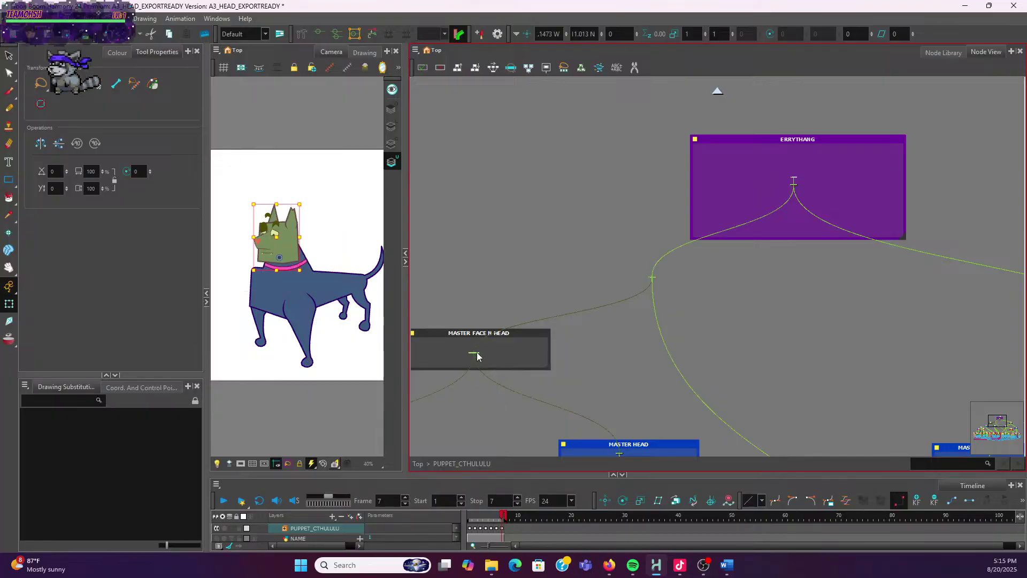
pyautogui.scroll(-3, 782, 406)
pyautogui.moveTo(787, 395); pyautogui.dragTo(749, 339)
pyautogui.scroll(-4, 746, 338)
pyautogui.hscroll(4, 746, 338)
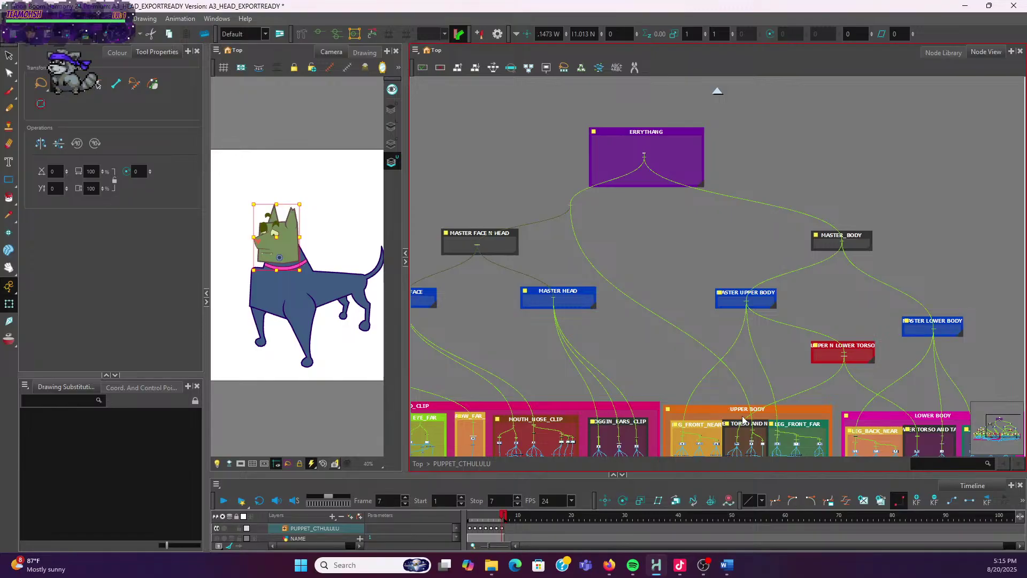
pyautogui.scroll(5, 761, 418)
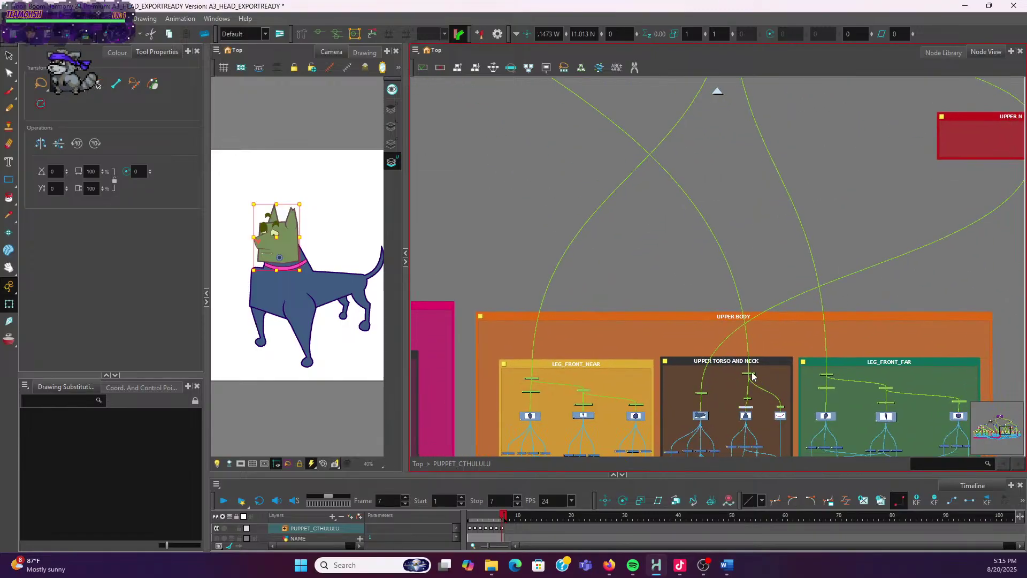
pyautogui.click(752, 376)
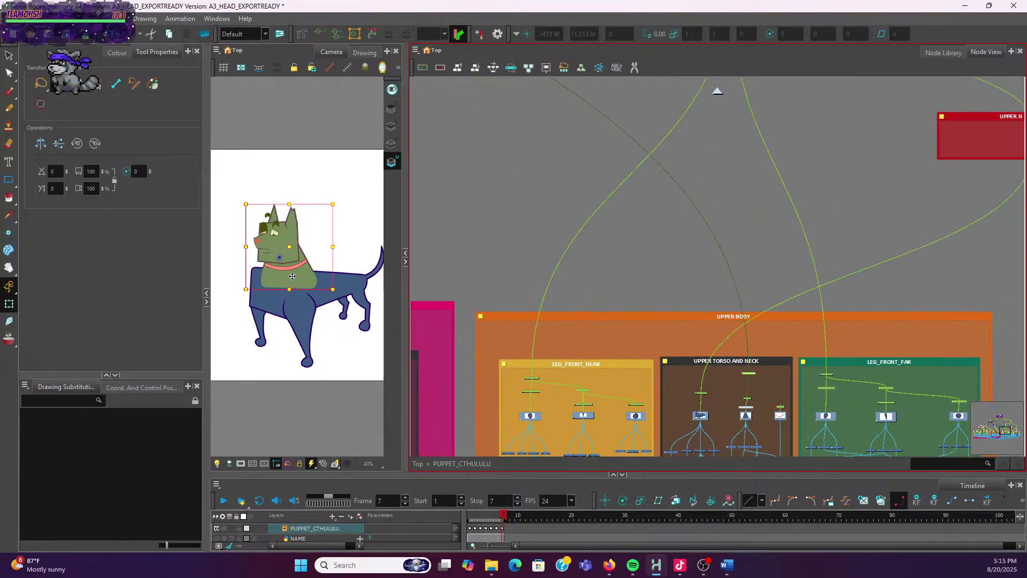
pyautogui.moveTo(292, 276); pyautogui.dragTo(293, 356)
# Use the NECK_N_HEAD-P peg below ERRYTHANG to move the head, neck and collar back up onto the front of the torso
pyautogui.click(560, 202)
pyautogui.scroll(-5, 589, 164)
pyautogui.scroll(12, 644, 217)
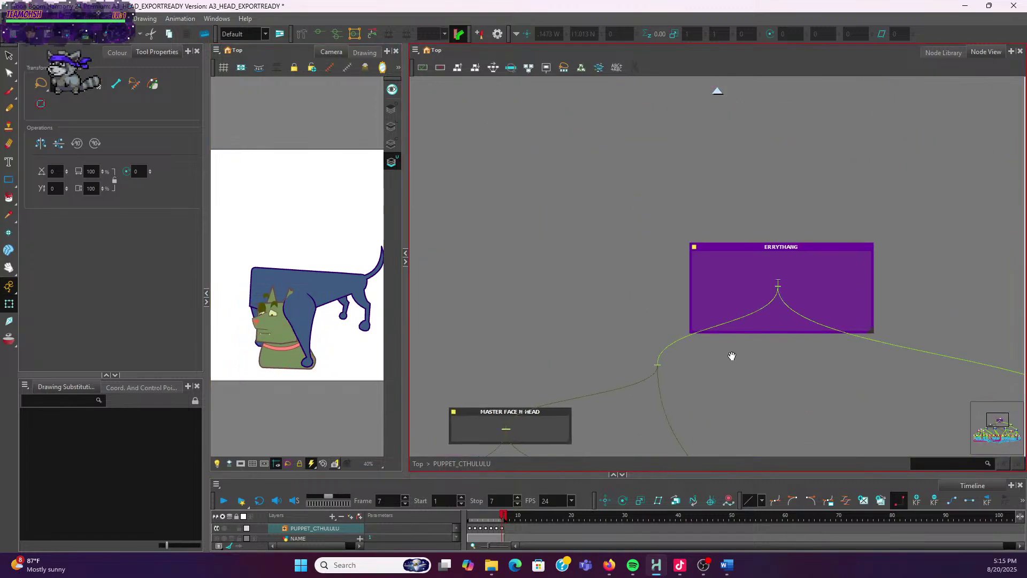
pyautogui.click(620, 275)
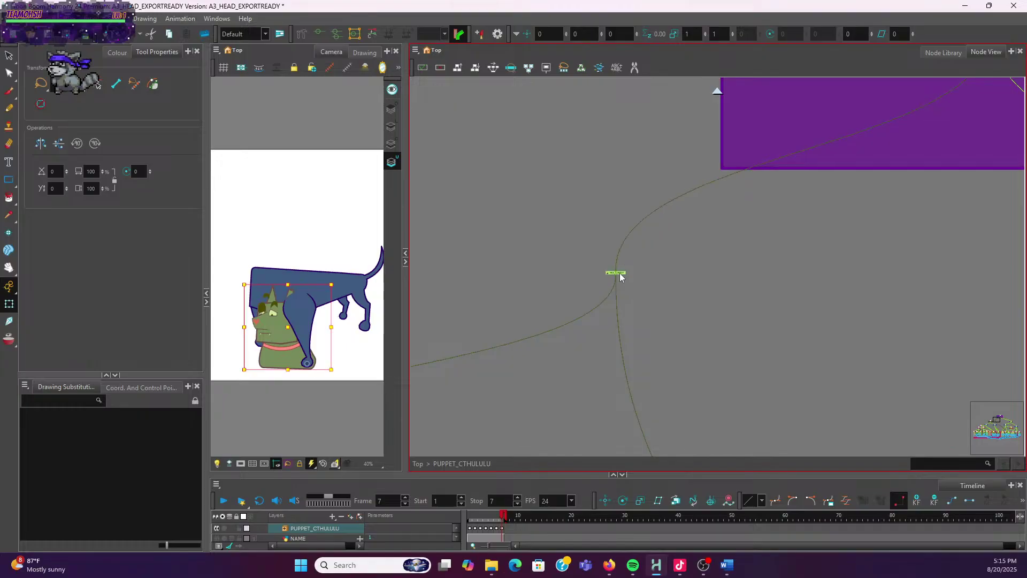
pyautogui.moveTo(280, 353); pyautogui.dragTo(277, 268)
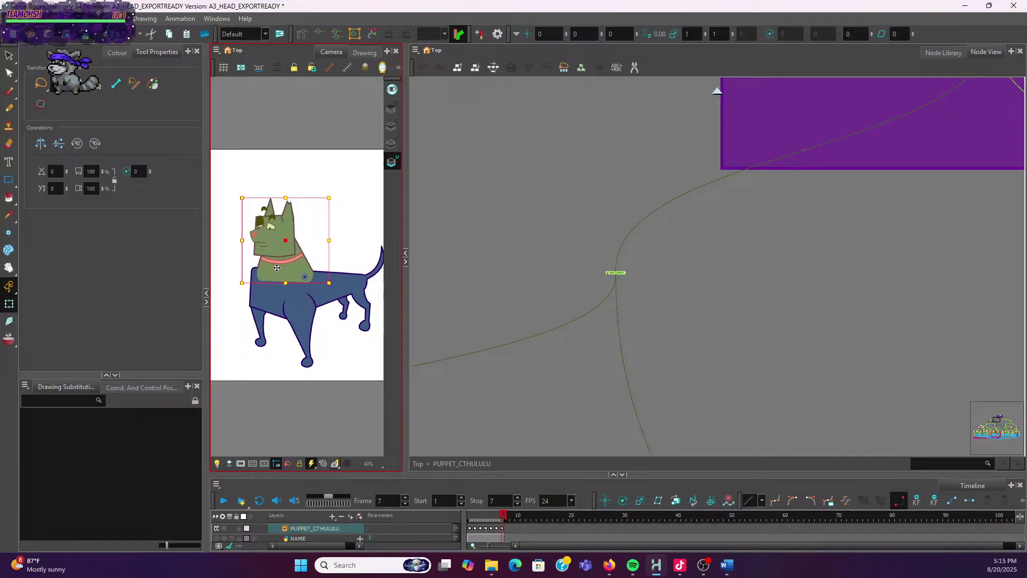
# Compare the neck placement with frame 2, nudge the head and neck slightly lower on frame 7, and clear the selection
pyautogui.click(473, 513)
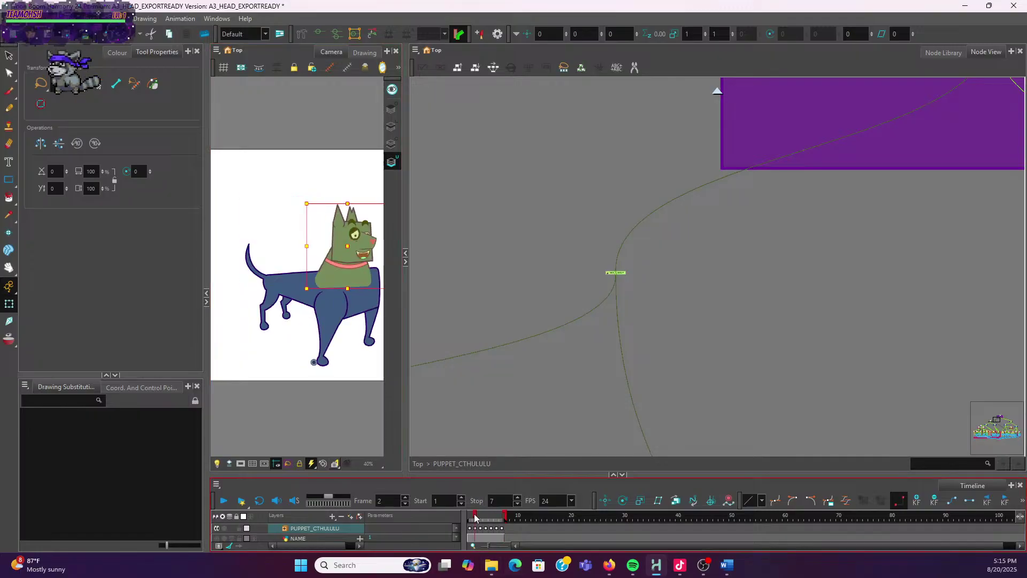
pyautogui.moveTo(474, 517); pyautogui.dragTo(502, 516)
pyautogui.moveTo(282, 274); pyautogui.dragTo(281, 277)
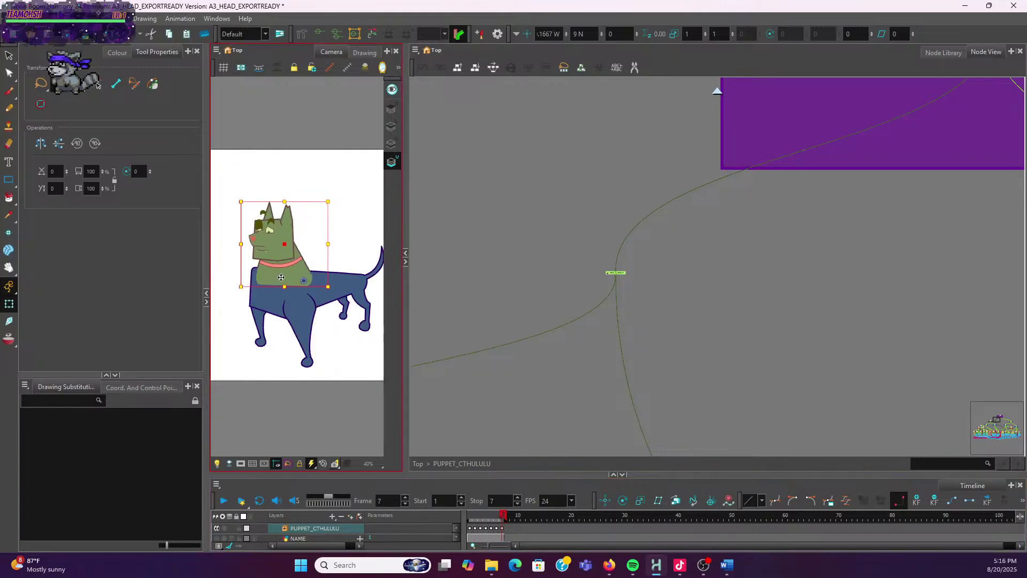
pyautogui.click(316, 172)
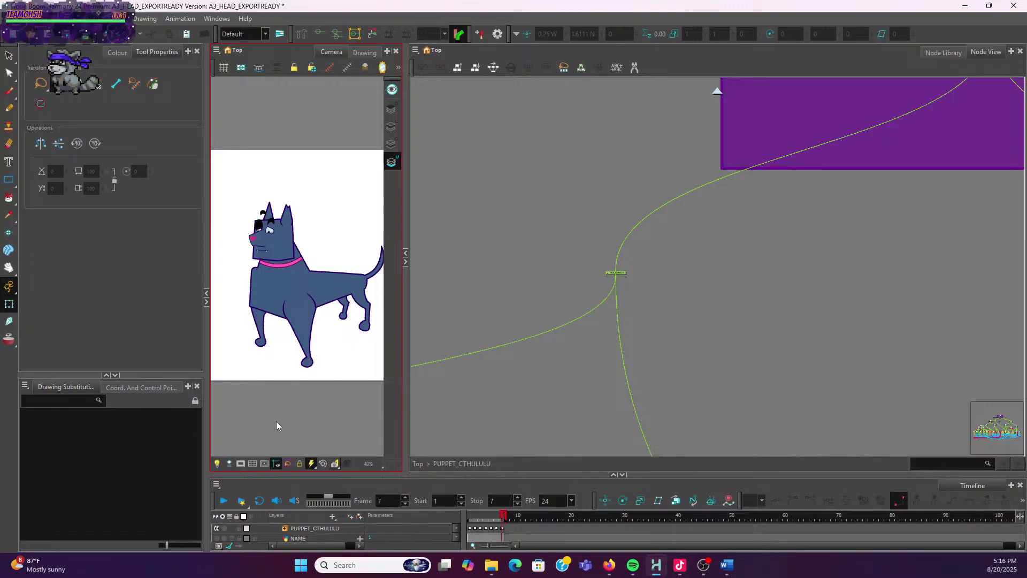
# Show the hidden turnaround reference sketch layer behind the dog
pyautogui.scroll(-3, 293, 529)
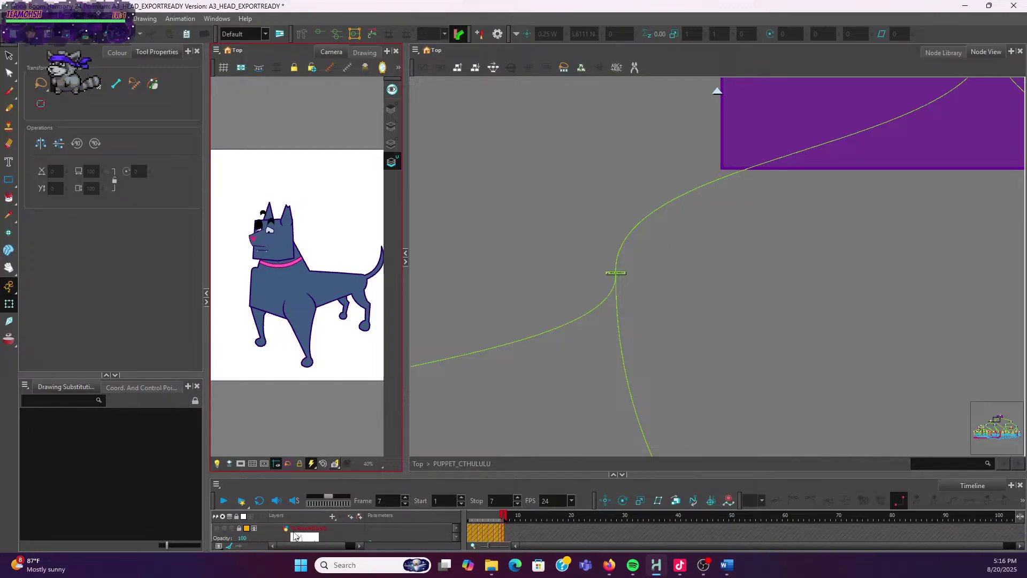
pyautogui.scroll(-1, 436, 534)
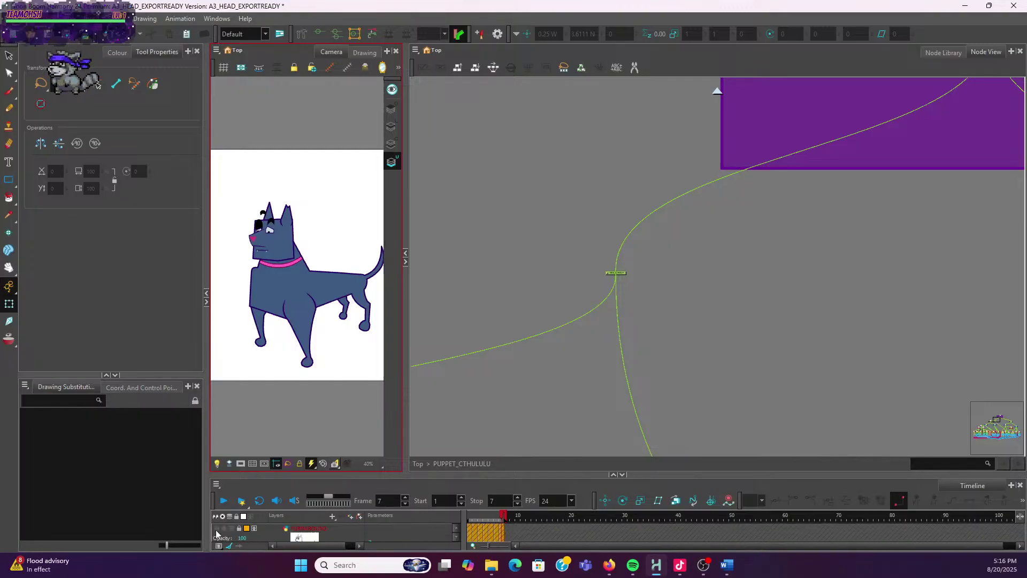
pyautogui.click(216, 529)
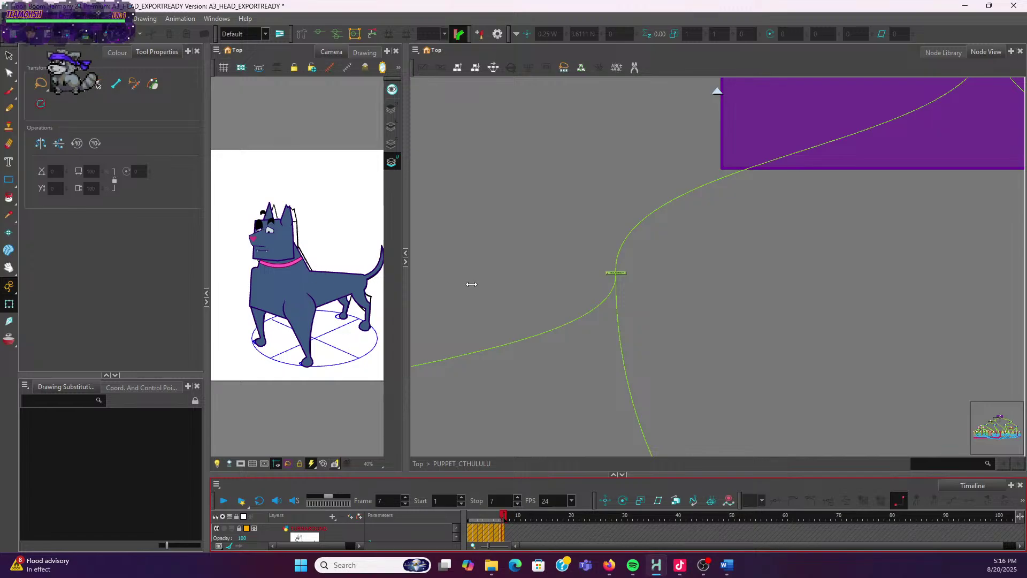
# Align the head, neck and collar with the reference sketch on frame 7 using the NECK_N_HEAD-P peg
pyautogui.click(623, 273)
pyautogui.scroll(2, 340, 273)
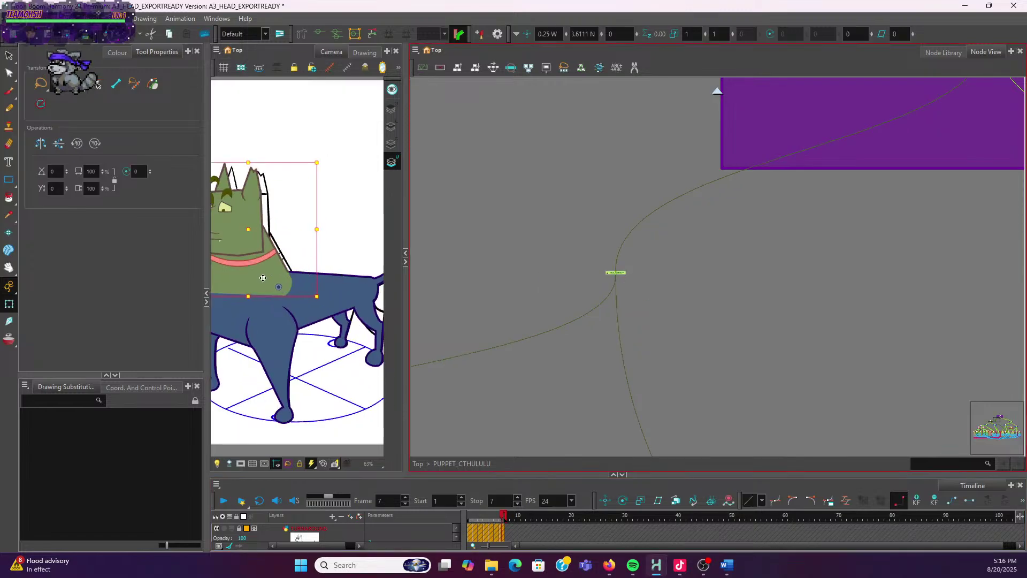
pyautogui.scroll(-2, 342, 219)
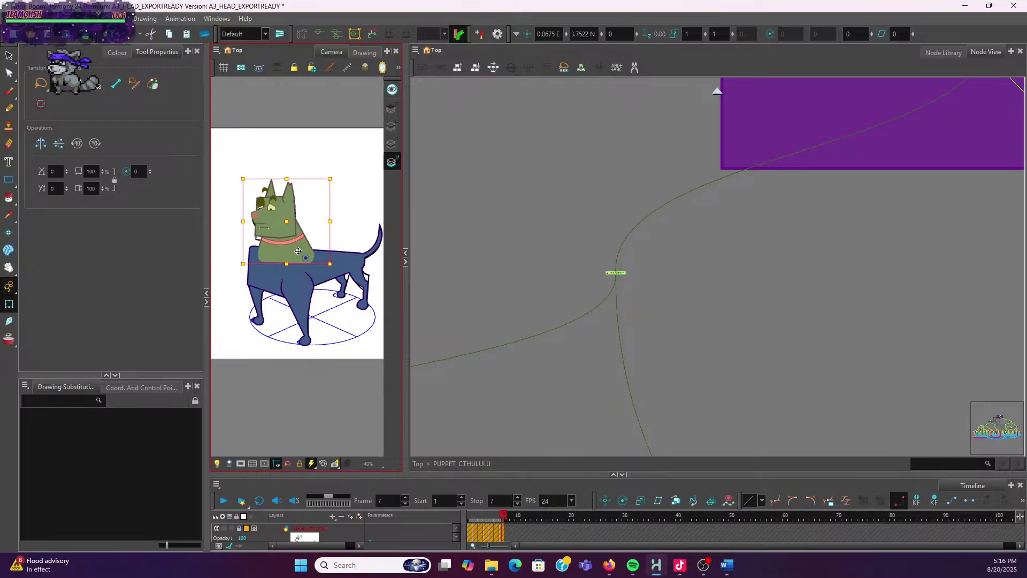
pyautogui.moveTo(299, 253); pyautogui.dragTo(299, 258)
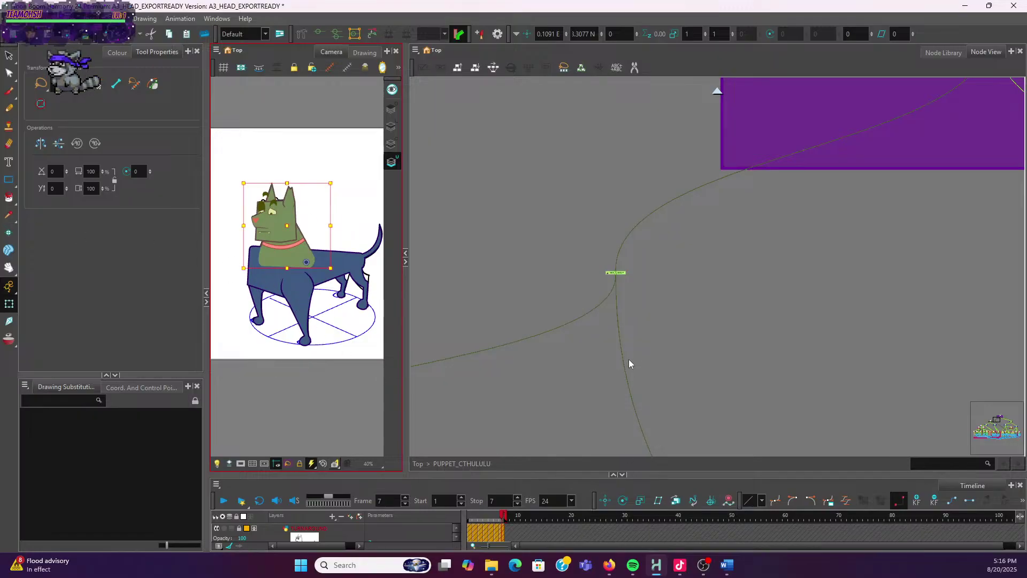
# Move the neck-and-collar peg out of the UPPER TORSO AND NECK backdrop to the gap between MASTER HEAD and MASTER UPPER BODY
pyautogui.scroll(-5, 628, 363)
pyautogui.click(666, 329)
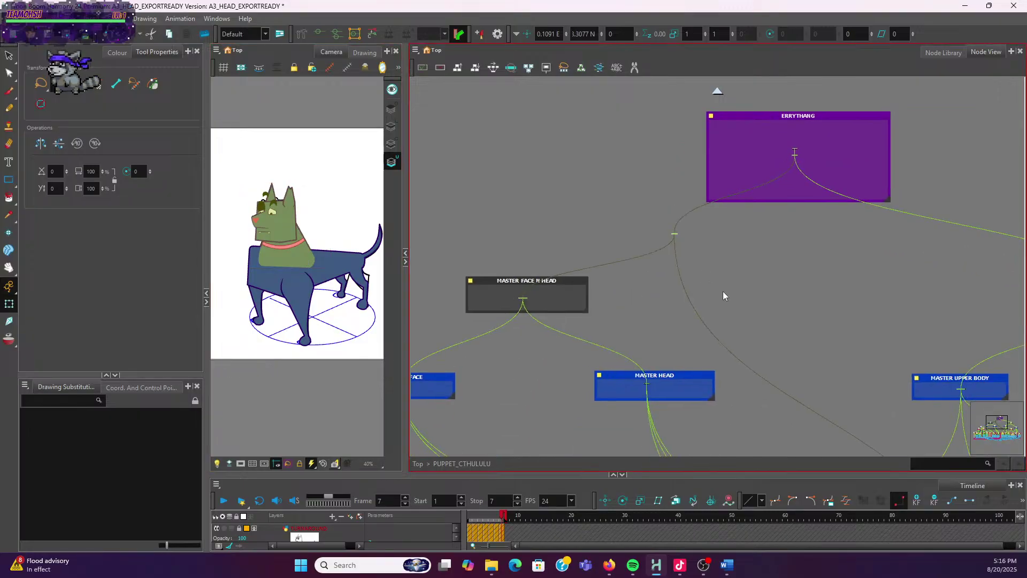
pyautogui.scroll(-4, 723, 296)
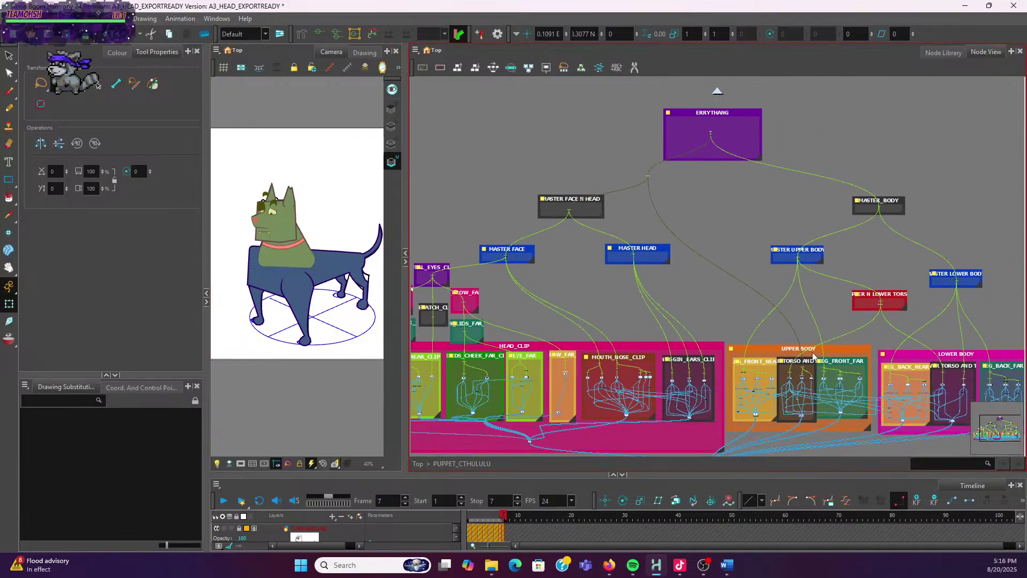
pyautogui.scroll(3, 812, 355)
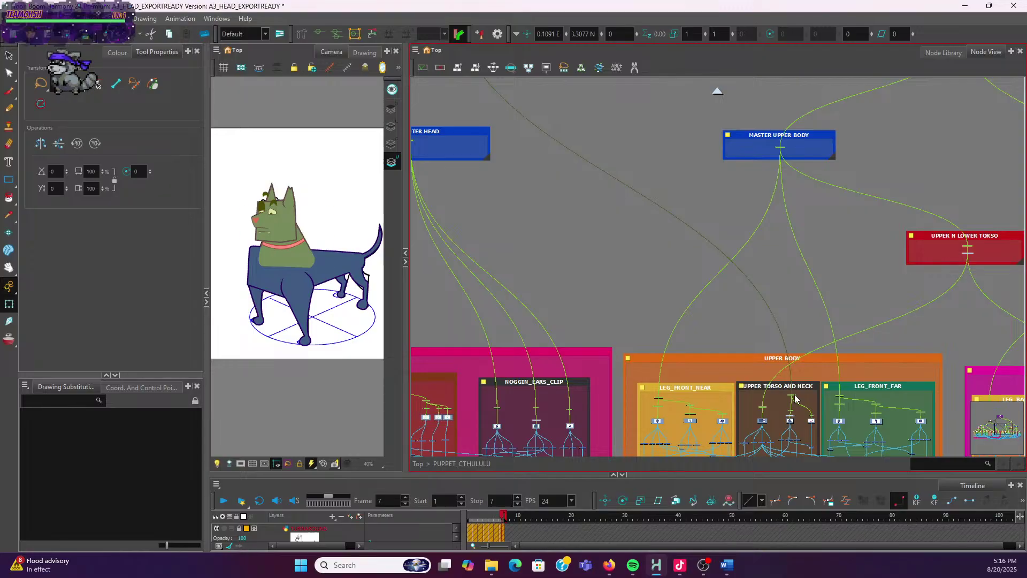
pyautogui.click(796, 398)
pyautogui.scroll(-1, 797, 399)
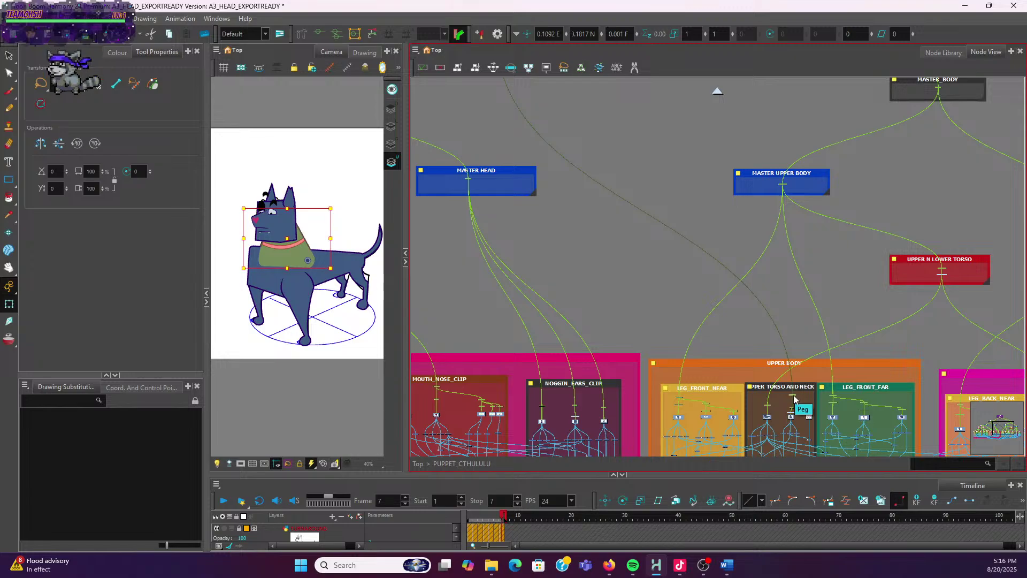
pyautogui.moveTo(793, 399); pyautogui.dragTo(641, 181)
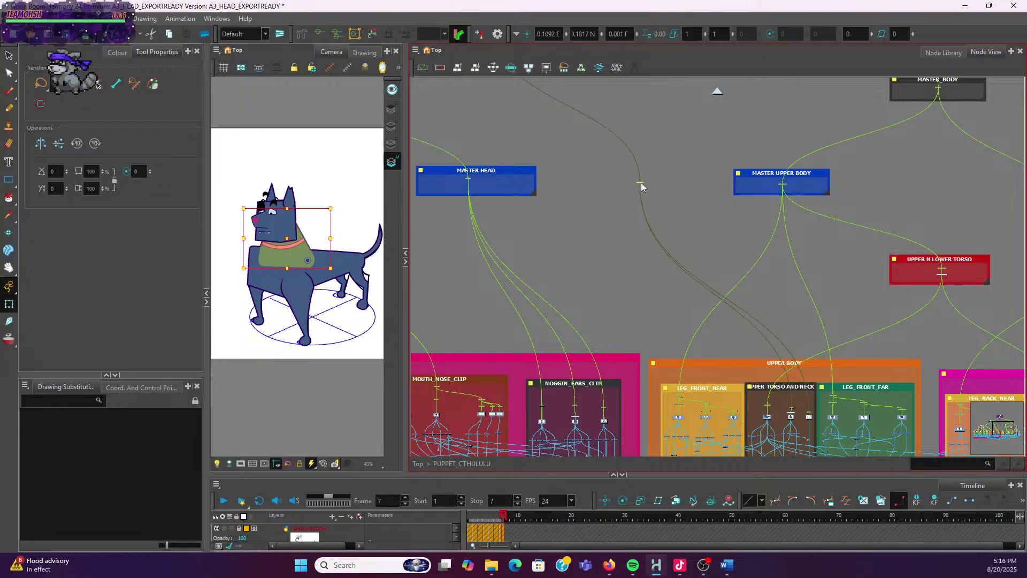
pyautogui.scroll(-2, 647, 181)
pyautogui.scroll(4, 649, 183)
pyautogui.moveTo(665, 164); pyautogui.dragTo(703, 304)
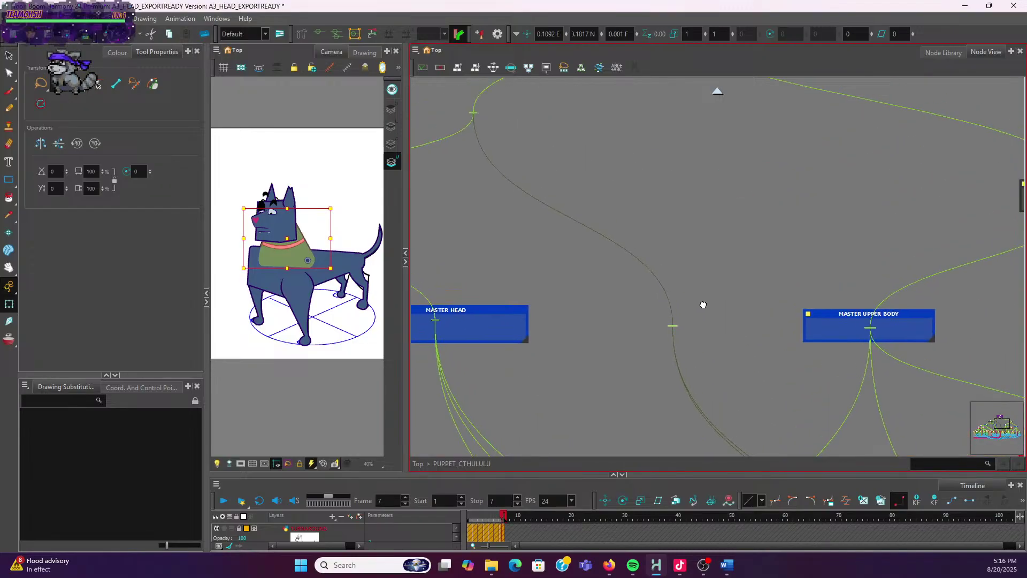
pyautogui.scroll(-5, 658, 289)
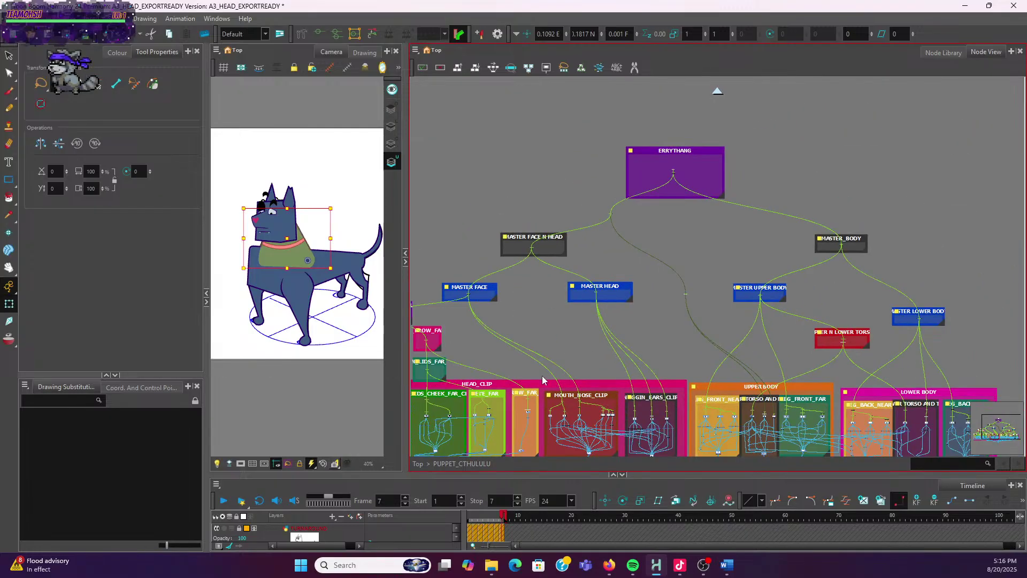
# Raise the MASTER LOWER BODY backdrop and its peg level with MASTER UPPER BODY
pyautogui.scroll(2, 935, 327)
pyautogui.click(935, 314)
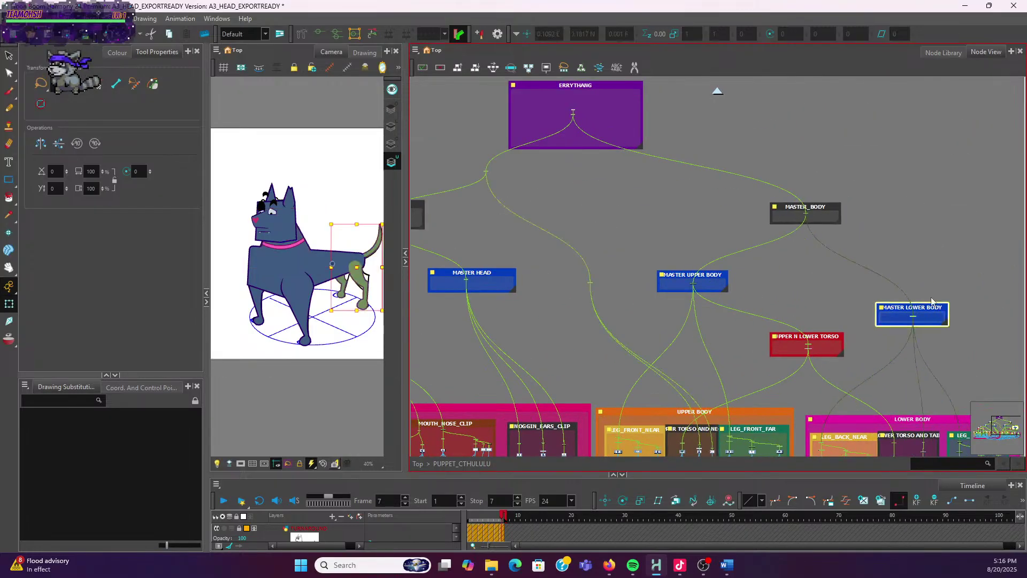
pyautogui.moveTo(933, 309); pyautogui.dragTo(932, 276)
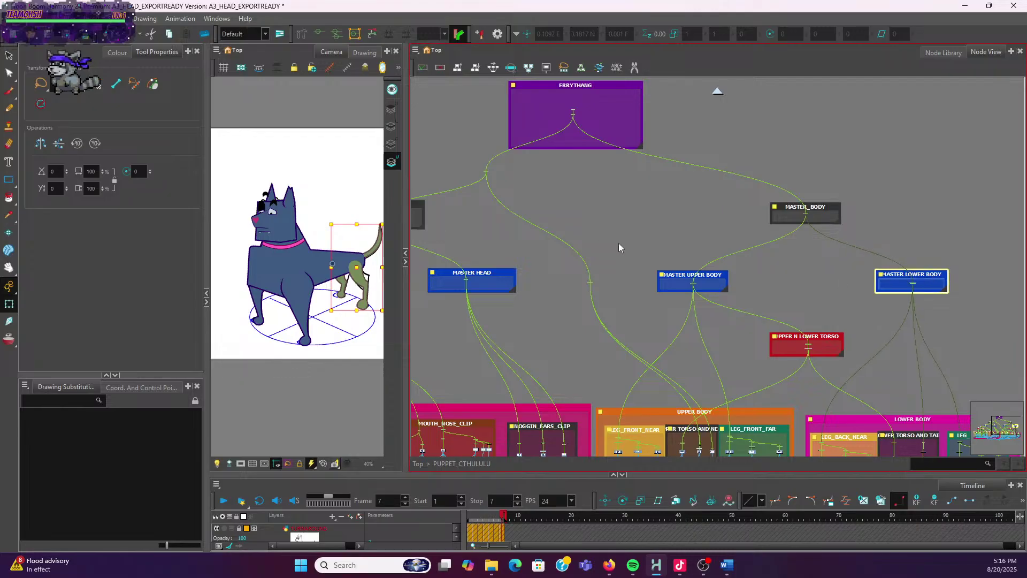
# Insert a backdrop around the neck-and-collar peg between MASTER HEAD and MASTER UPPER BODY
pyautogui.scroll(2, 593, 240)
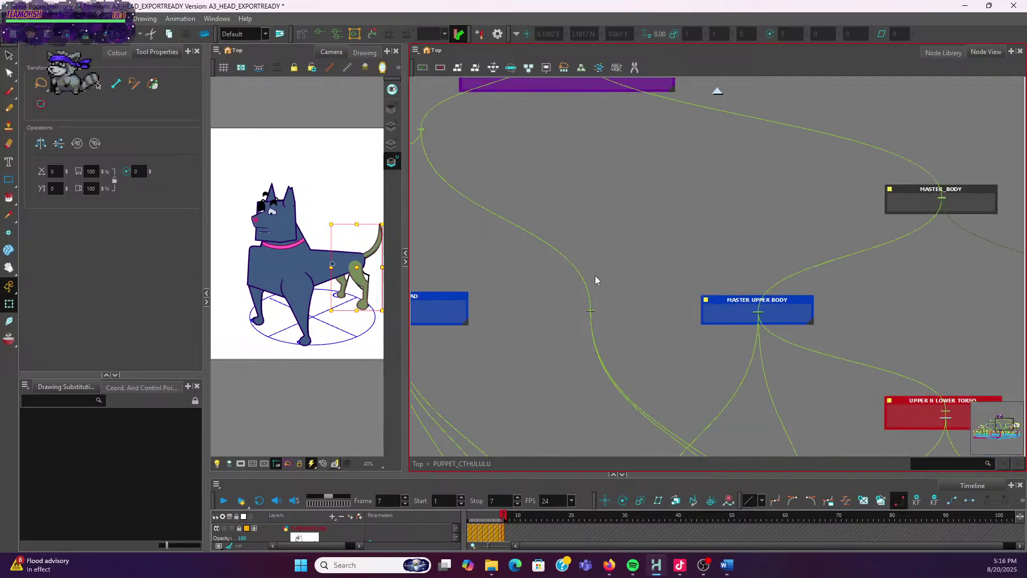
pyautogui.click(592, 310)
pyautogui.scroll(-2, 554, 250)
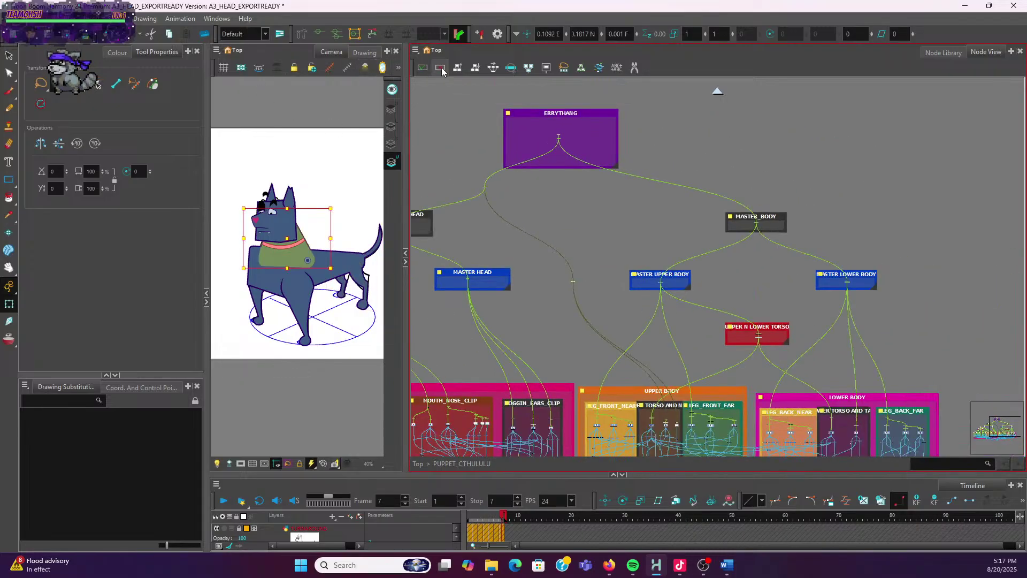
pyautogui.click(416, 49)
pyautogui.moveTo(433, 114)
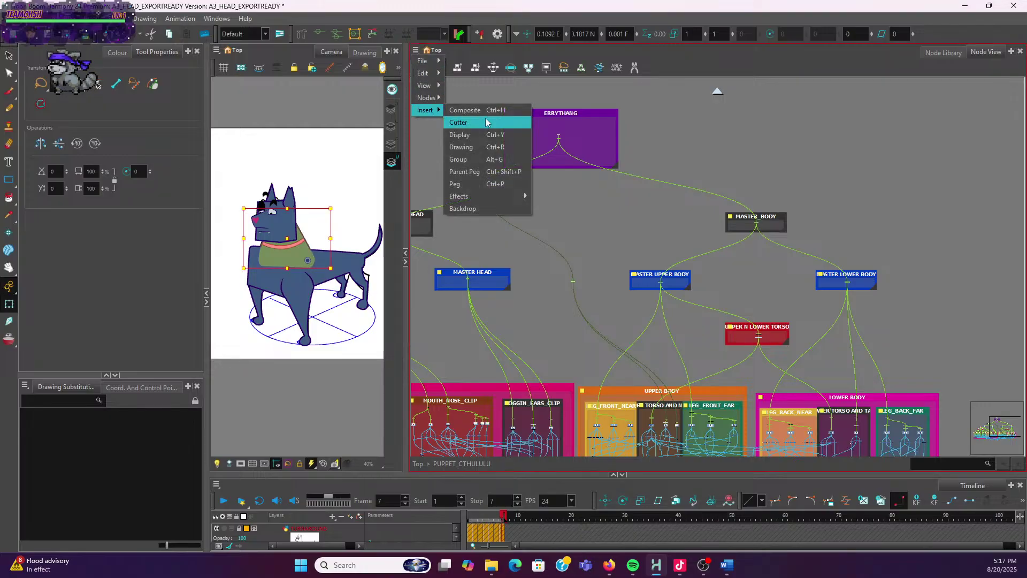
pyautogui.click(489, 206)
pyautogui.scroll(-2, 621, 242)
pyautogui.scroll(-1, 622, 242)
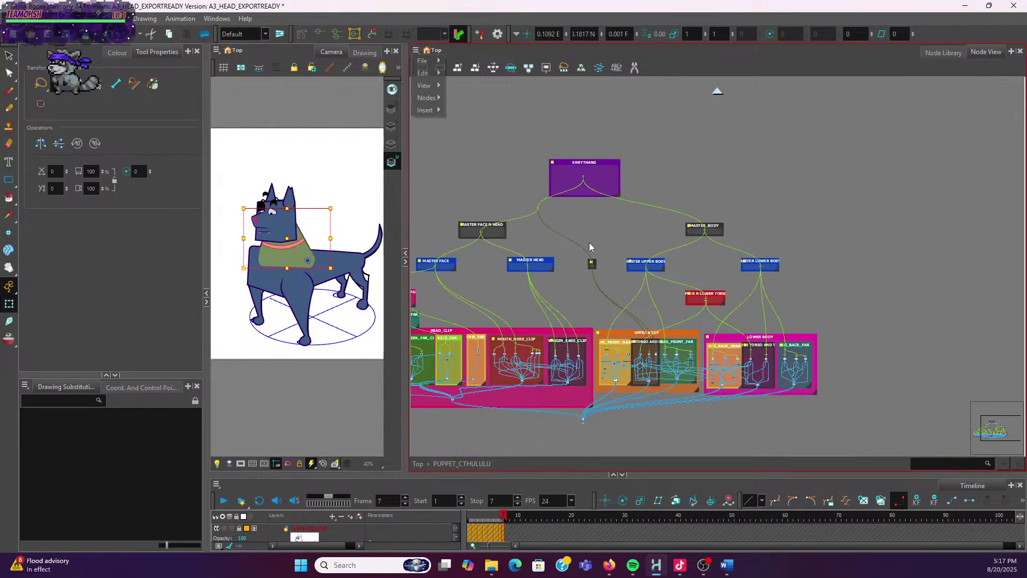
# Examine which body parts the head-and-neck peg, the neck-and-collar peg and the MASTER UPPER BODY backdrop control
pyautogui.scroll(-1, 644, 219)
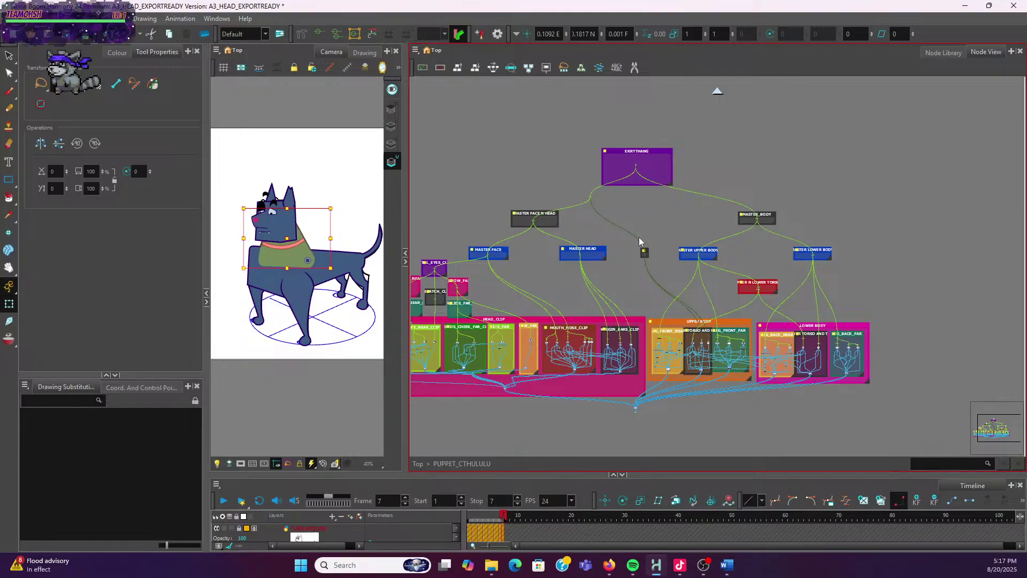
pyautogui.scroll(4, 639, 237)
pyautogui.scroll(-4, 705, 297)
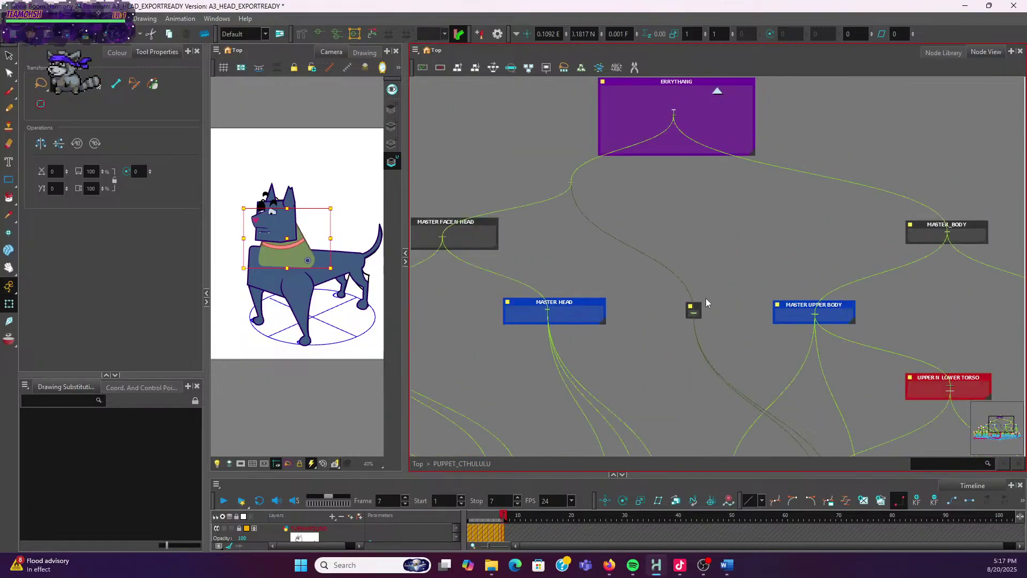
pyautogui.scroll(2, 704, 297)
pyautogui.click(571, 183)
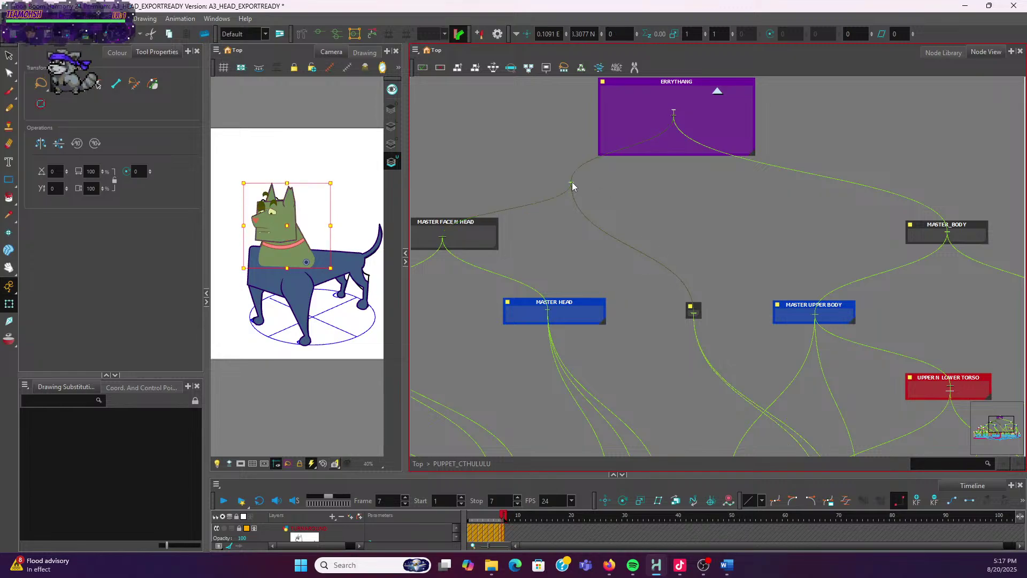
pyautogui.click(667, 251)
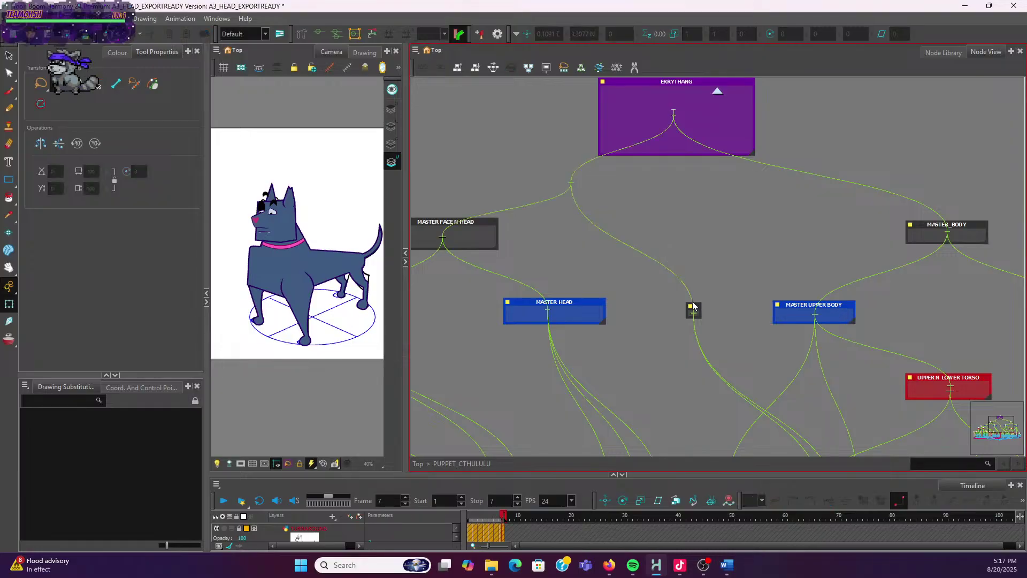
pyautogui.scroll(3, 693, 301)
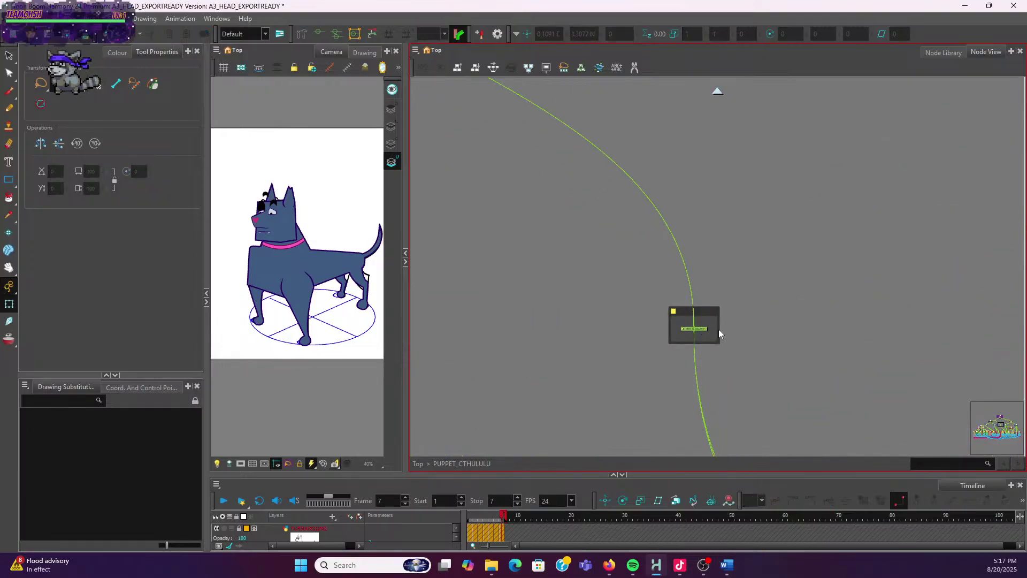
pyautogui.scroll(-5, 757, 329)
pyautogui.click(819, 325)
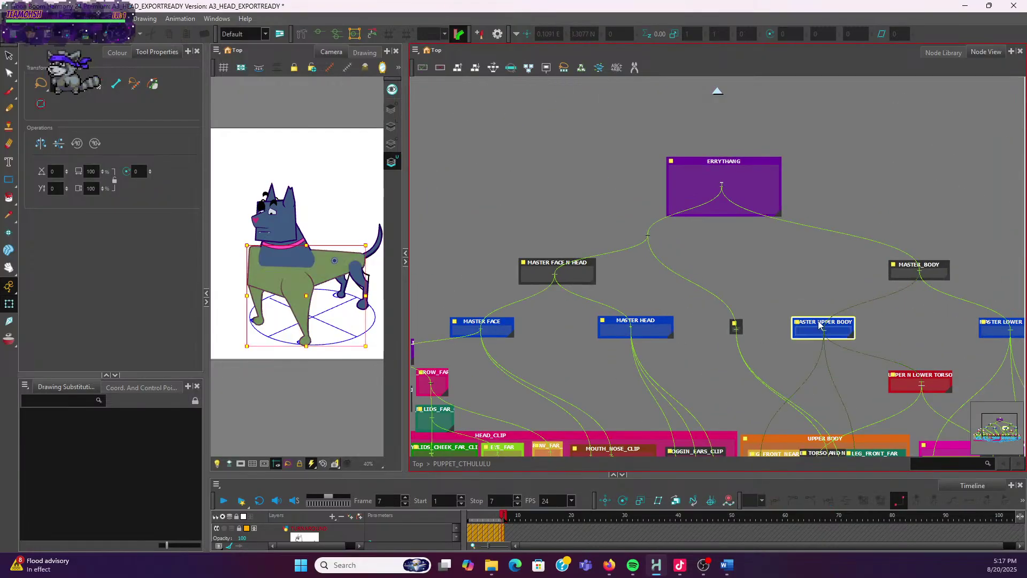
pyautogui.click(745, 274)
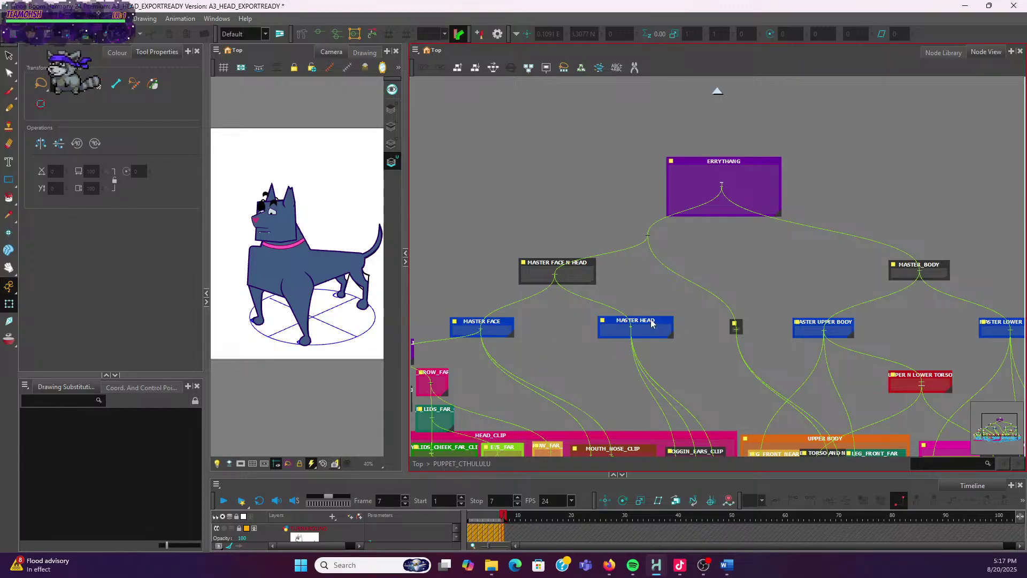
pyautogui.click(647, 235)
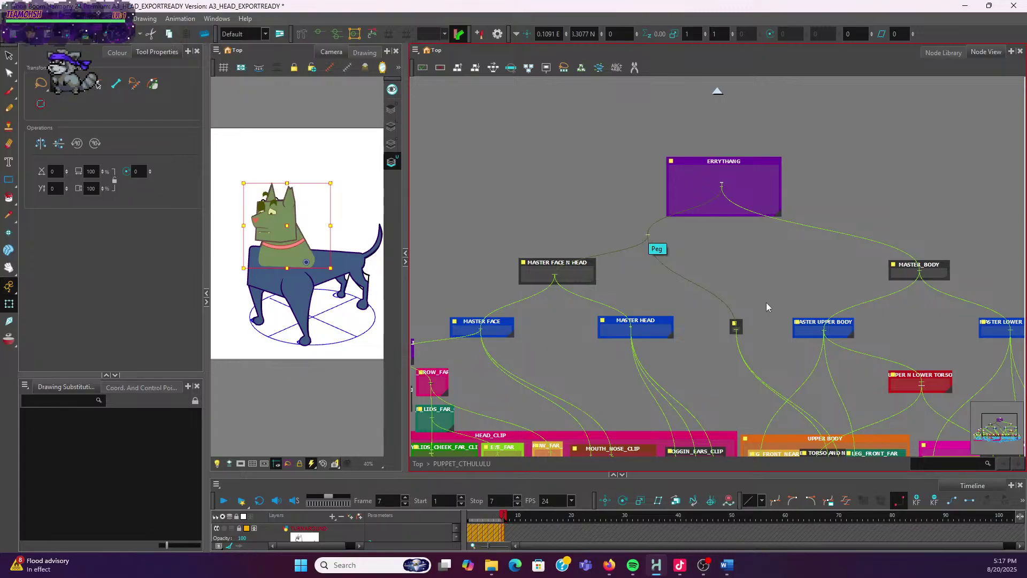
pyautogui.click(838, 329)
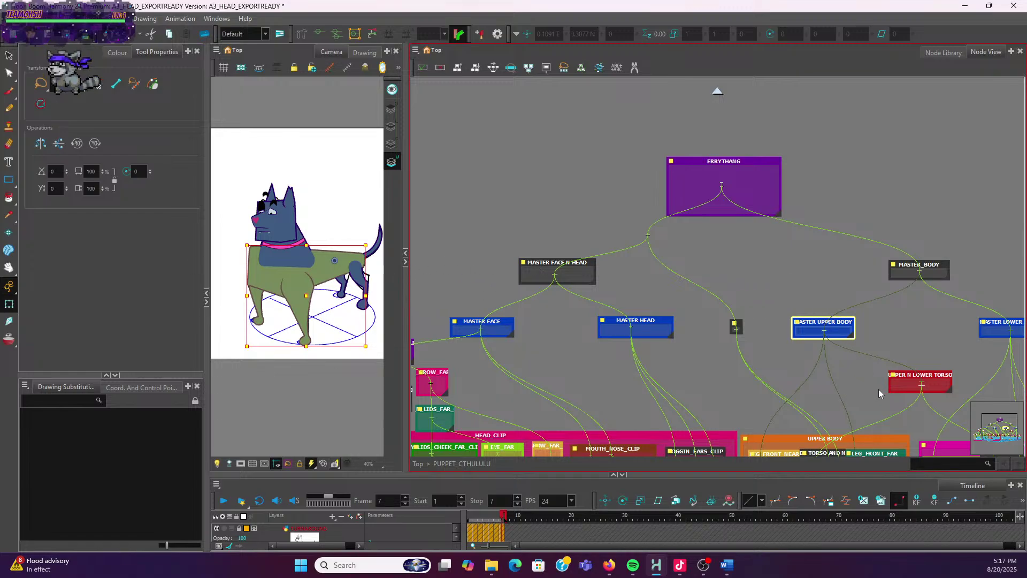
pyautogui.scroll(2, 884, 389)
pyautogui.moveTo(885, 389); pyautogui.dragTo(803, 339)
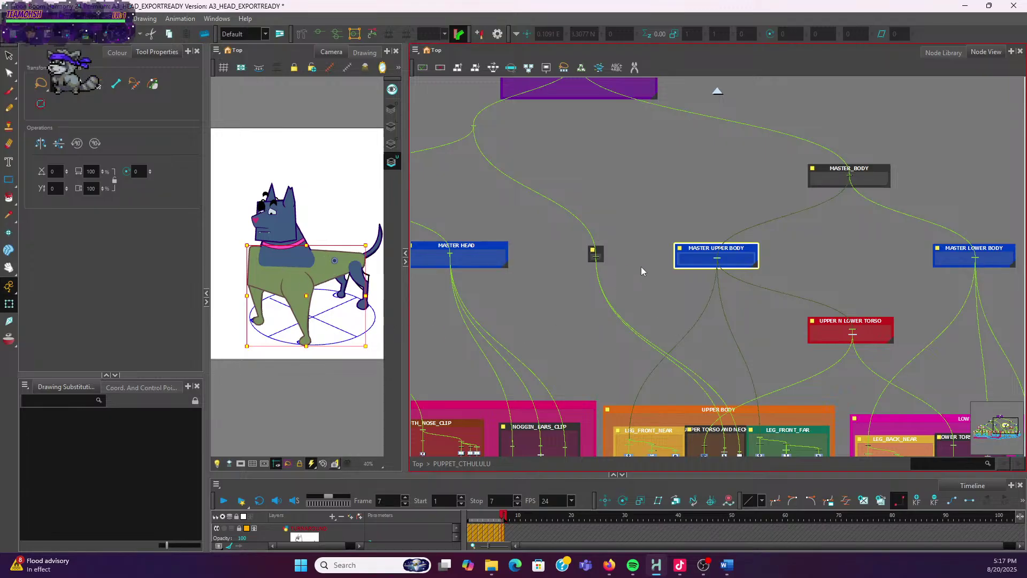
pyautogui.click(850, 272)
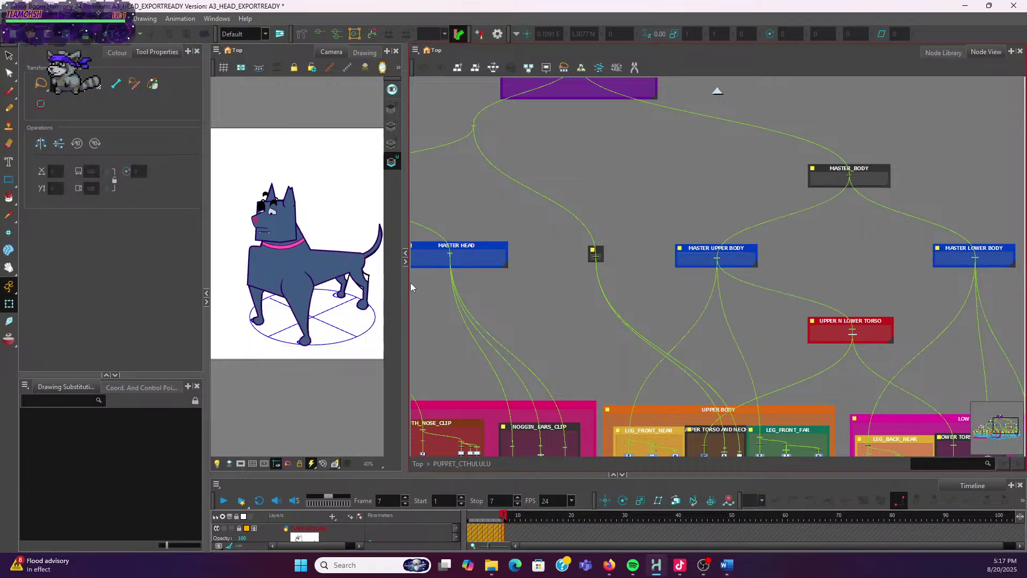
pyautogui.click(717, 252)
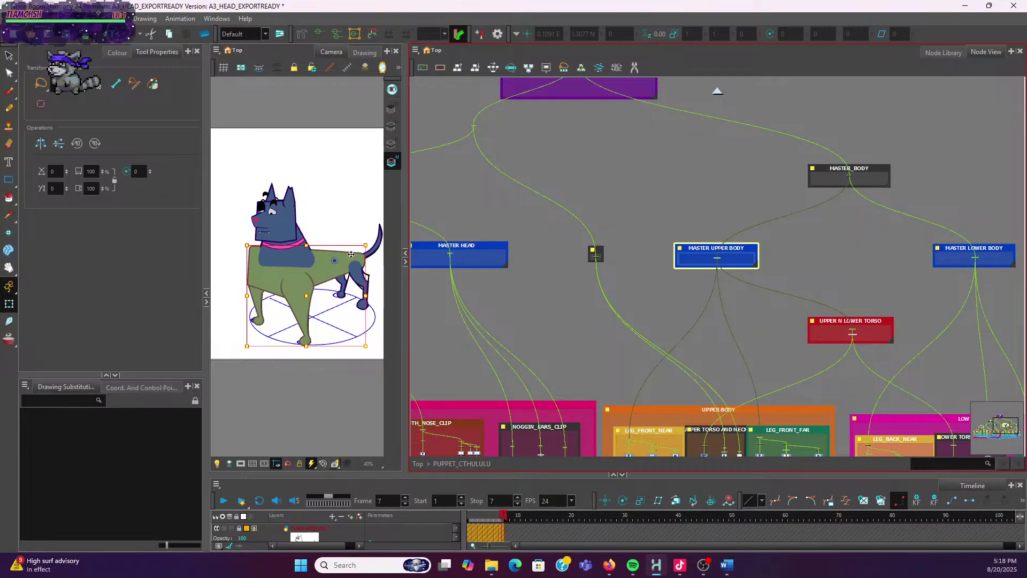
# Enlarge the untitled backdrop between MASTER HEAD and MASTER UPPER BODY and centre the neck-and-collar peg inside it
pyautogui.scroll(3, 665, 229)
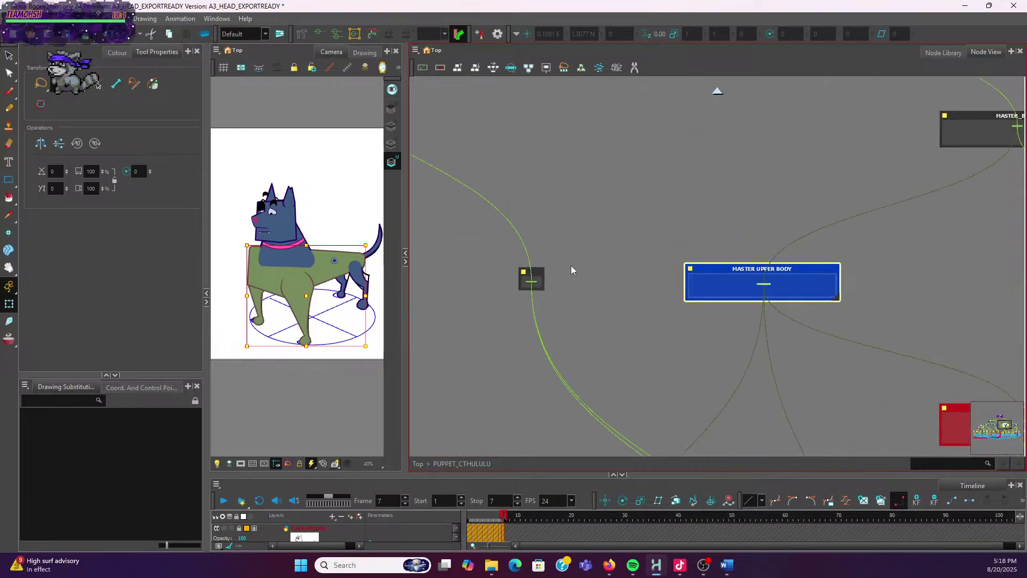
pyautogui.scroll(3, 633, 239)
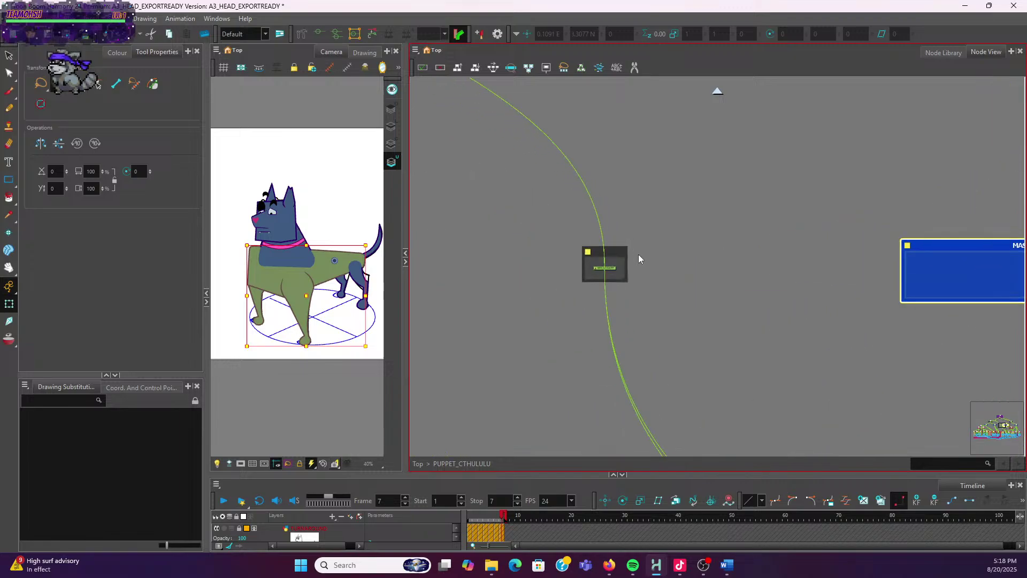
pyautogui.moveTo(623, 281); pyautogui.dragTo(727, 365)
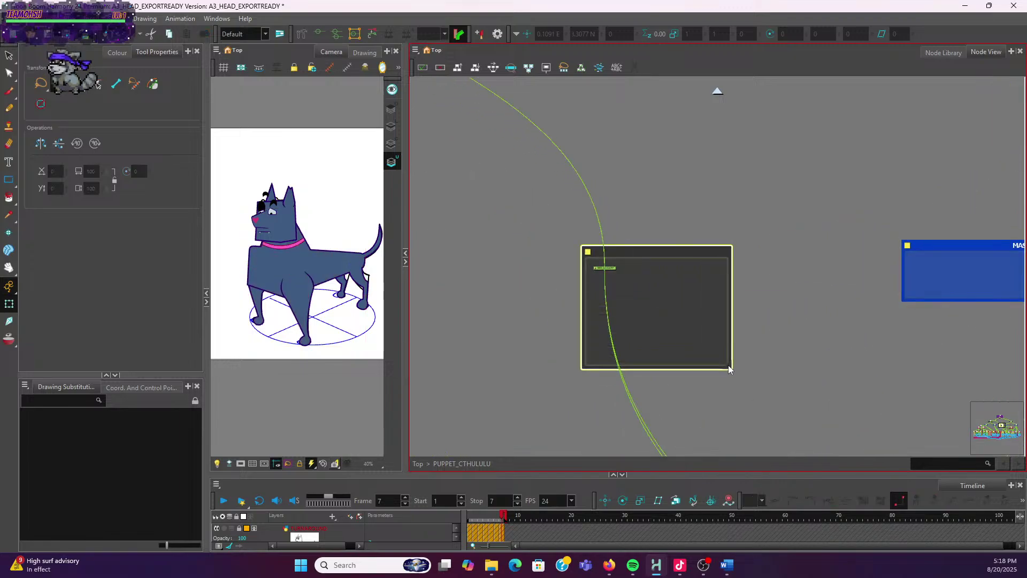
pyautogui.scroll(-2, 653, 274)
pyautogui.scroll(-3, 653, 274)
pyautogui.moveTo(658, 271); pyautogui.dragTo(657, 305)
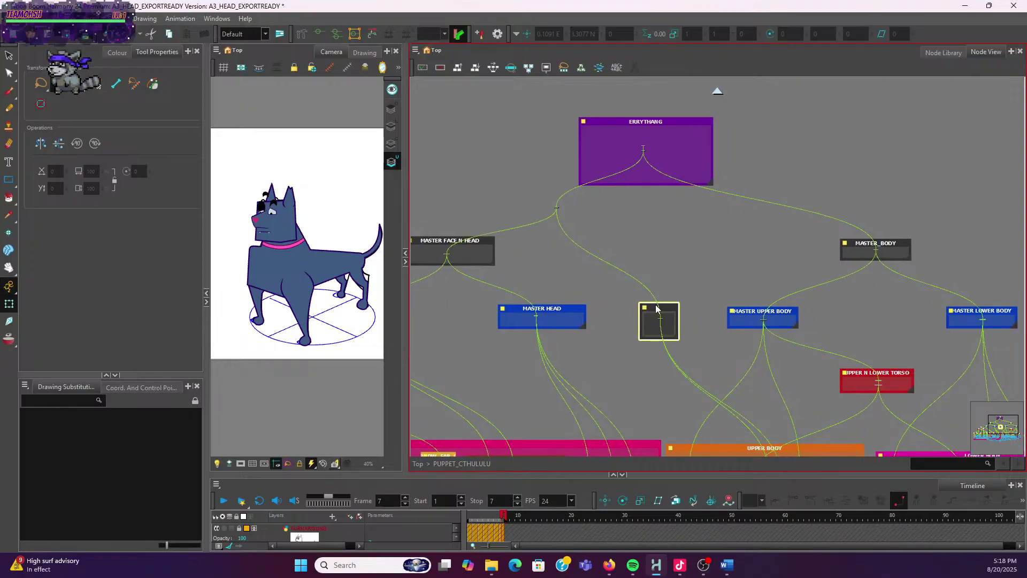
# Move the untitled neck-and-collar backdrop and its peg down, below the level of MASTER HEAD and MASTER UPPER BODY
pyautogui.scroll(-3, 711, 302)
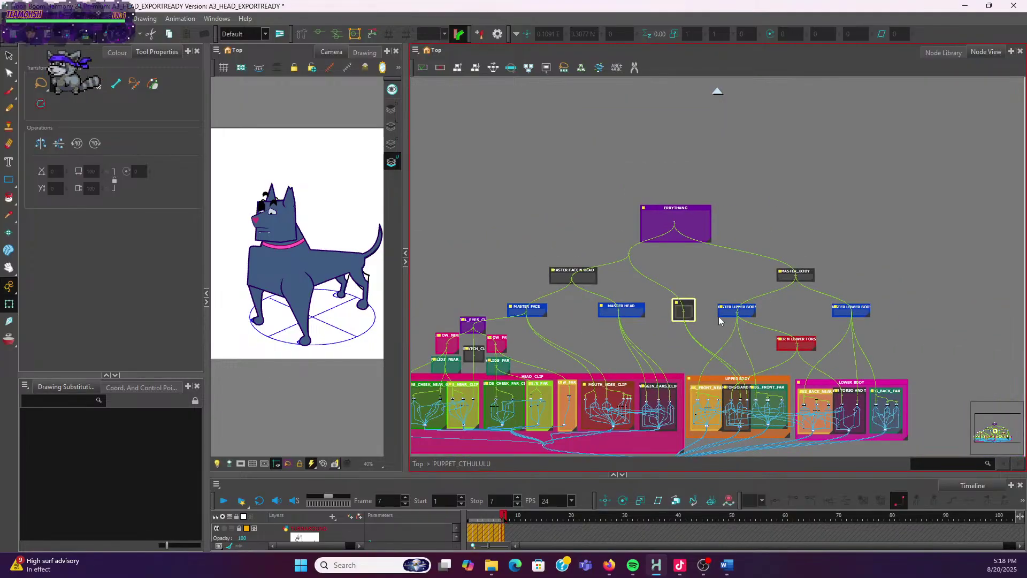
pyautogui.moveTo(709, 331); pyautogui.dragTo(713, 283)
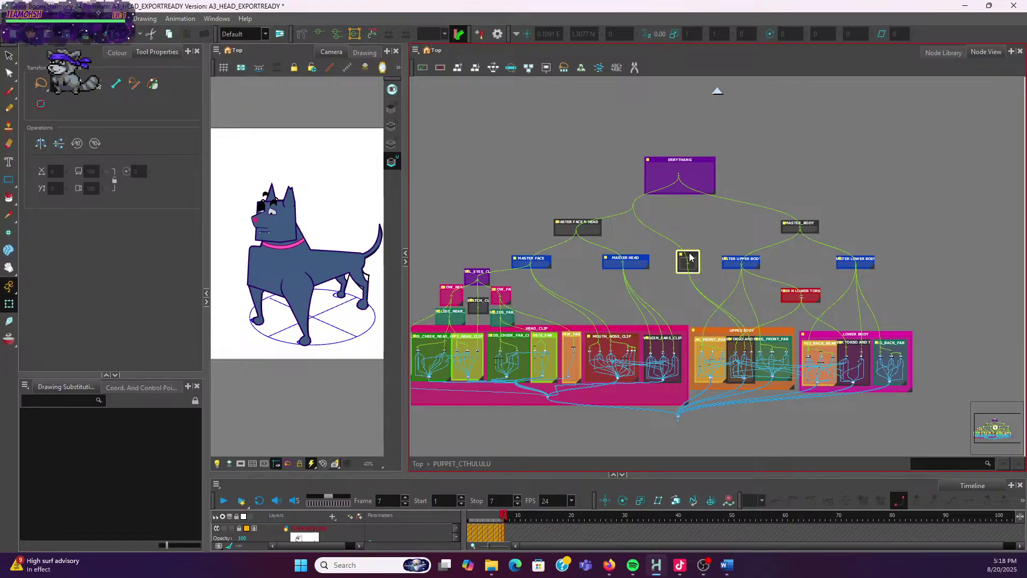
pyautogui.moveTo(691, 258); pyautogui.dragTo(691, 299)
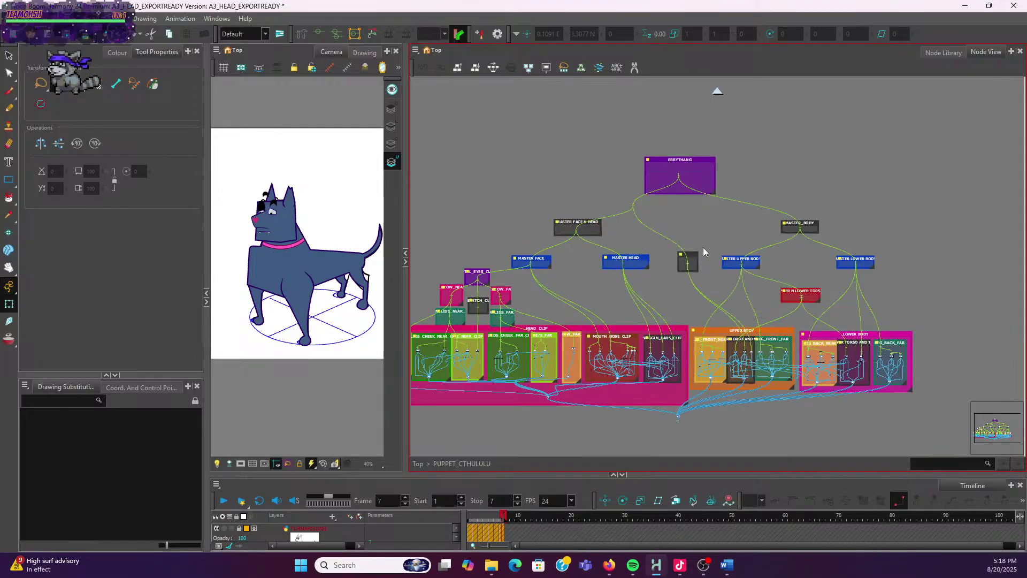
pyautogui.click(694, 305)
pyautogui.moveTo(696, 303); pyautogui.dragTo(698, 288)
pyautogui.scroll(3, 545, 301)
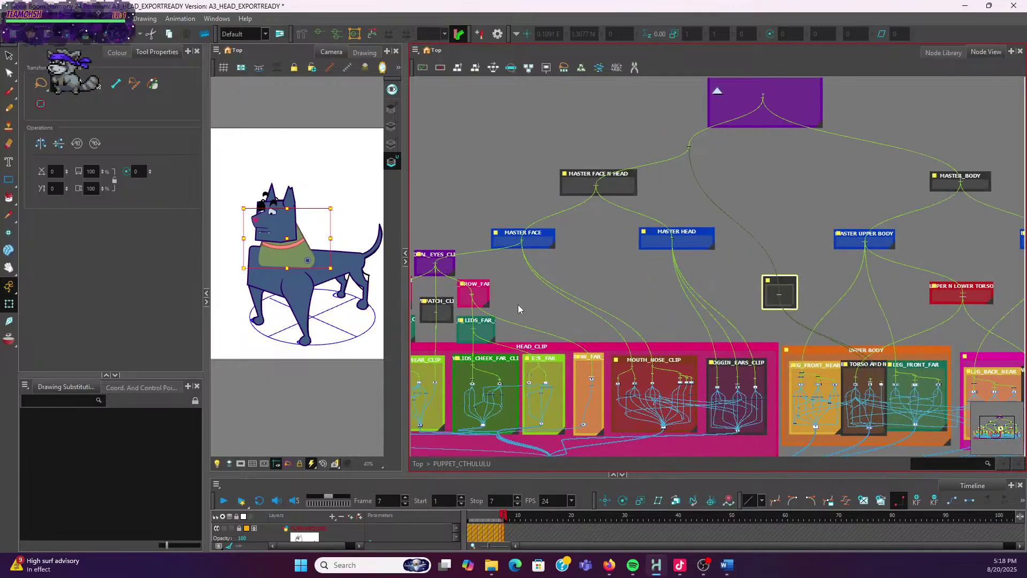
# Find the eyepatch among the facial parts and move it down over the eye beside the snout on frame 7
pyautogui.scroll(1, 519, 281)
pyautogui.moveTo(514, 292); pyautogui.dragTo(615, 263)
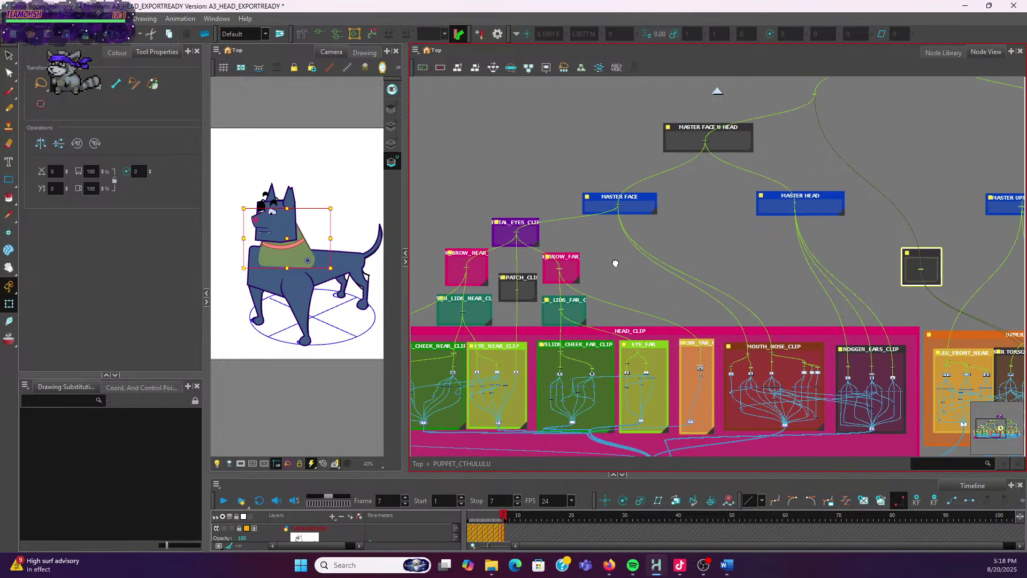
pyautogui.click(567, 303)
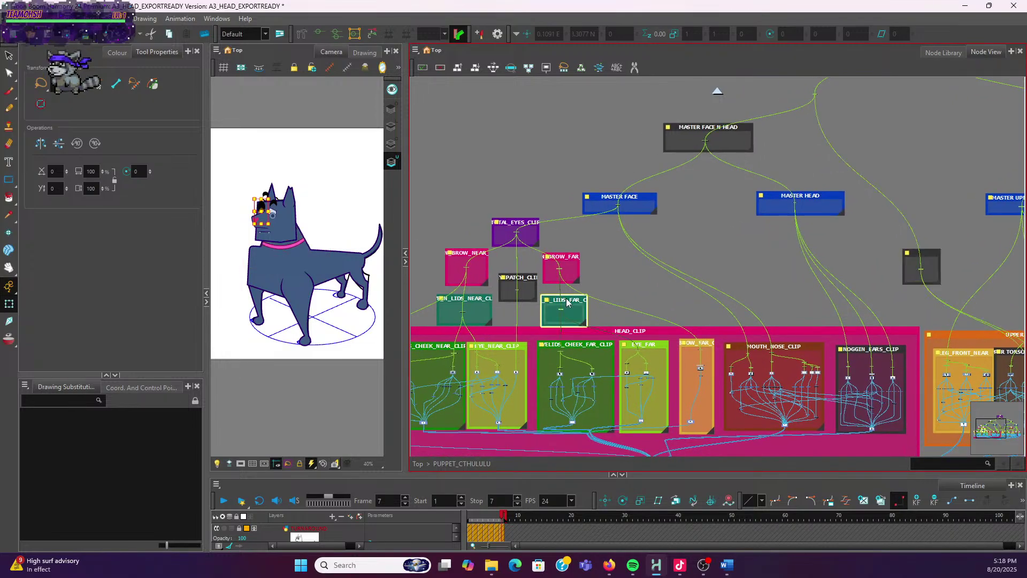
pyautogui.click(571, 262)
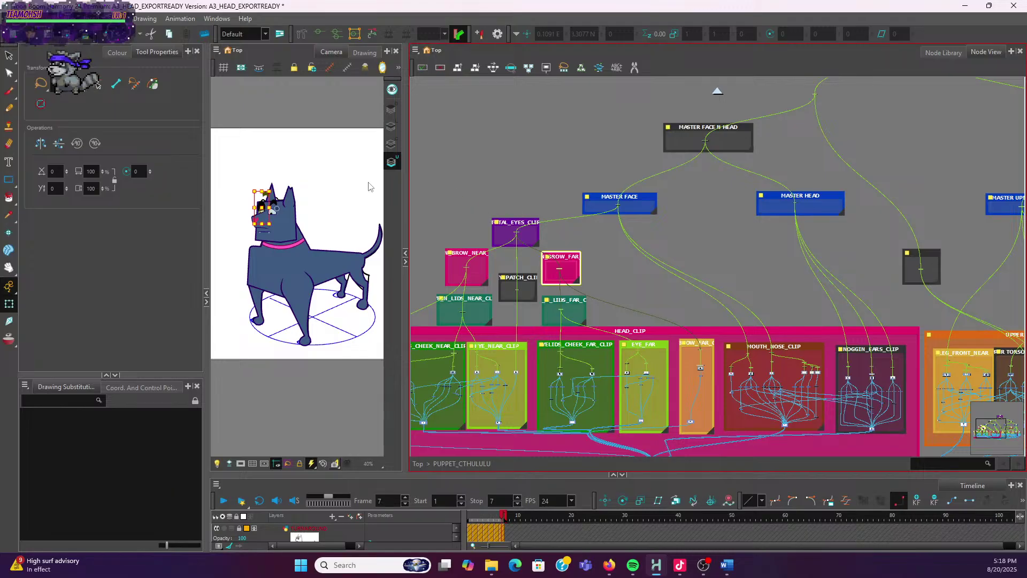
pyautogui.scroll(3, 285, 210)
pyautogui.scroll(-4, 287, 212)
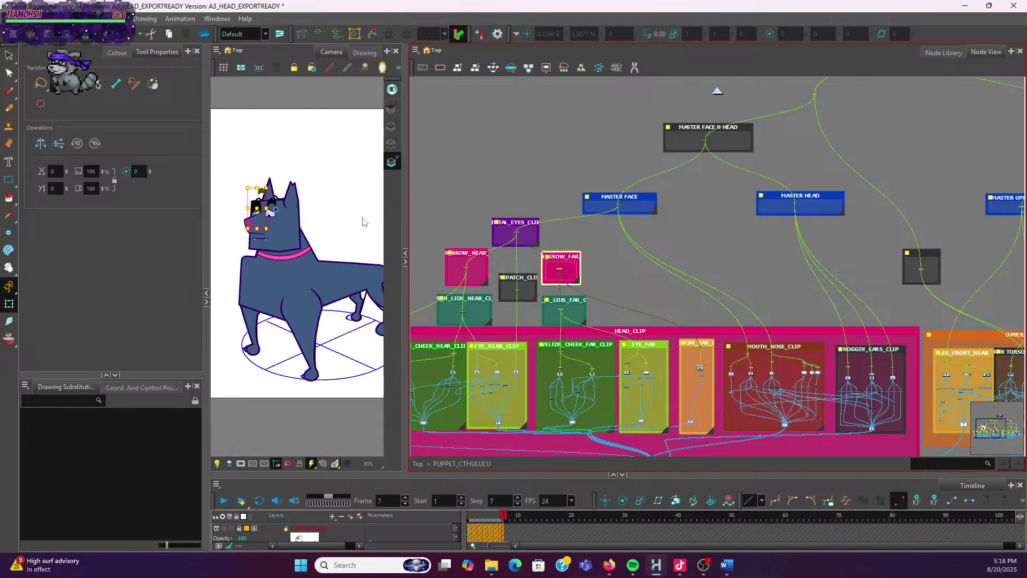
pyautogui.click(254, 187)
pyautogui.scroll(5, 254, 186)
pyautogui.click(261, 235)
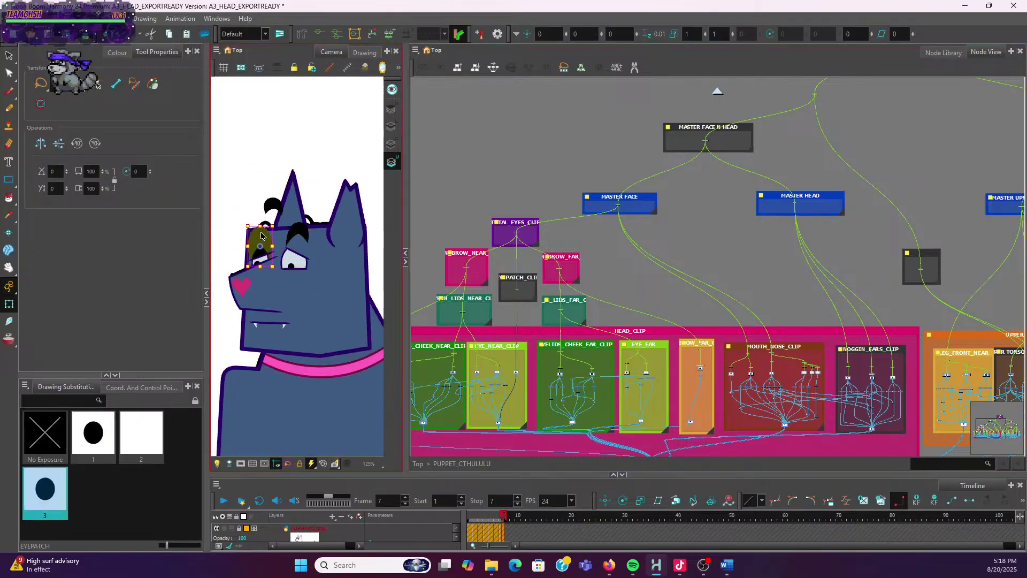
pyautogui.moveTo(264, 234); pyautogui.dragTo(264, 250)
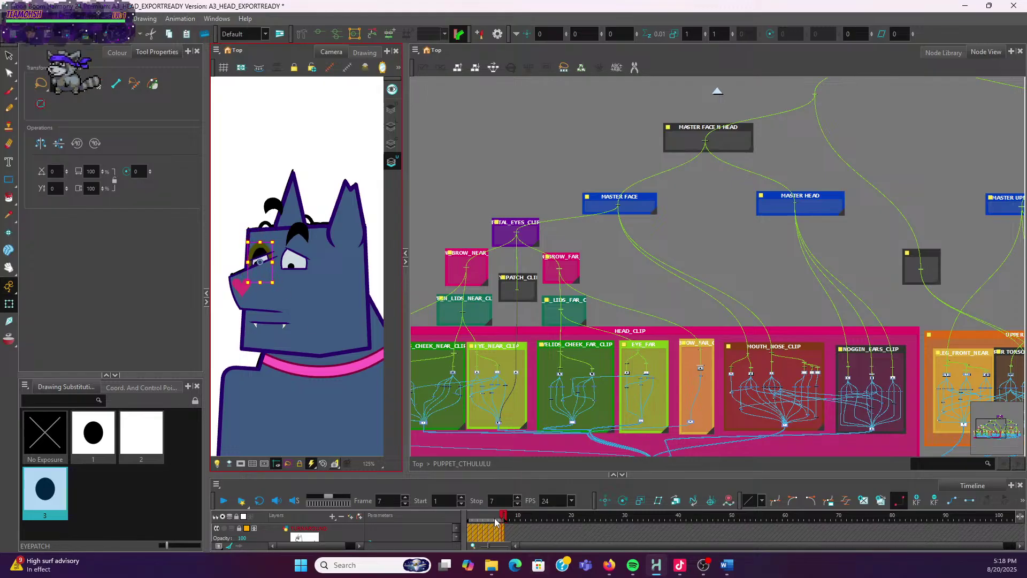
# Check the eyepatch on frames 1 and 2 and lower it on frame 3 so it surrounds the eye
pyautogui.click(471, 512)
pyautogui.hotkey('shift', 'm')
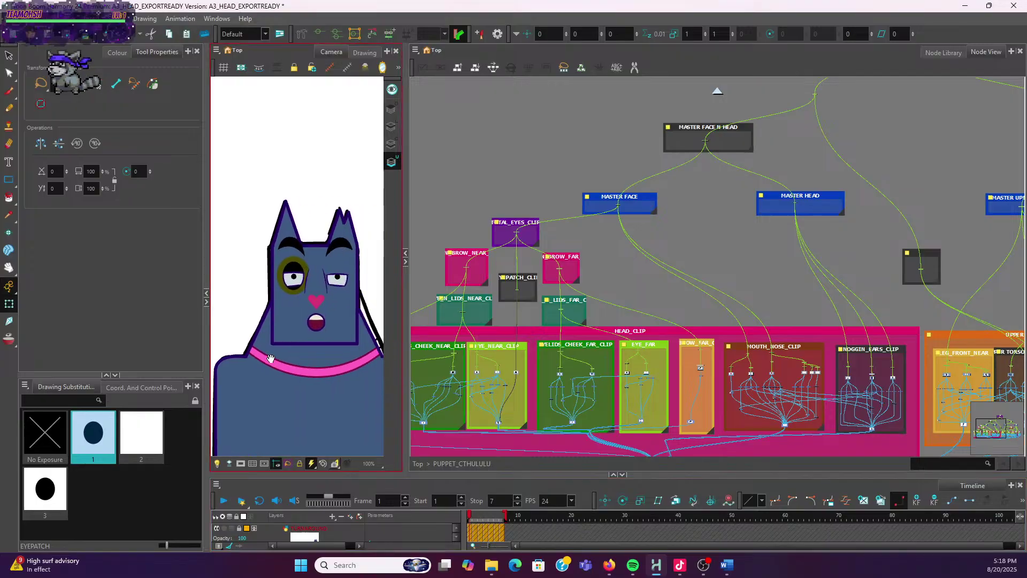
pyautogui.click(474, 522)
pyautogui.scroll(-3, 331, 352)
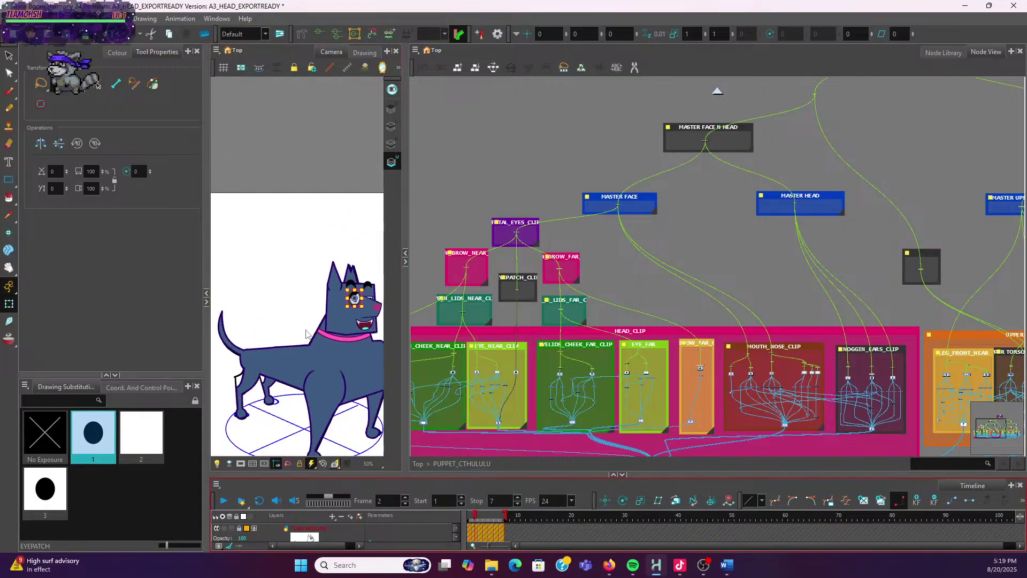
pyautogui.scroll(3, 331, 351)
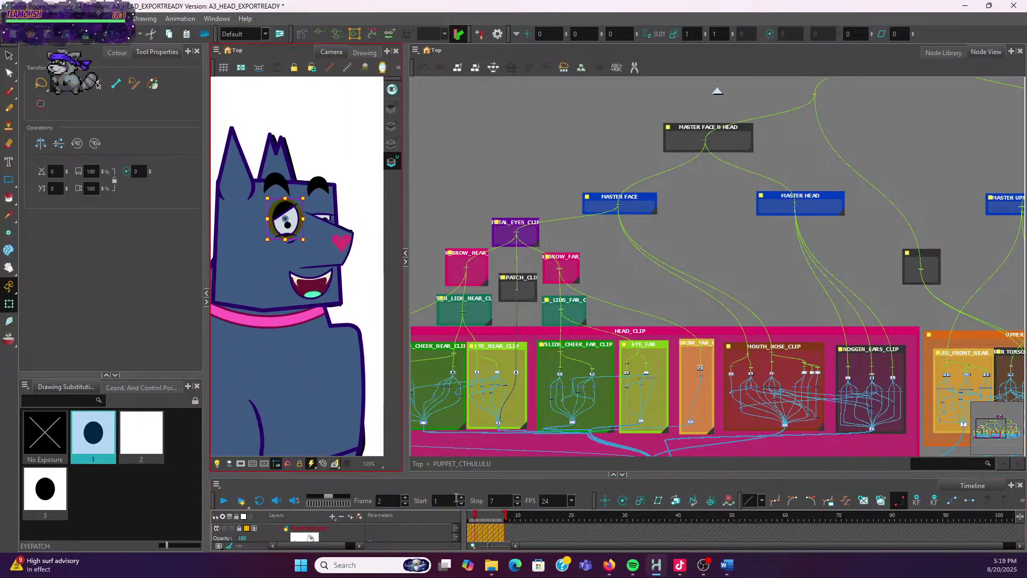
pyautogui.click(480, 521)
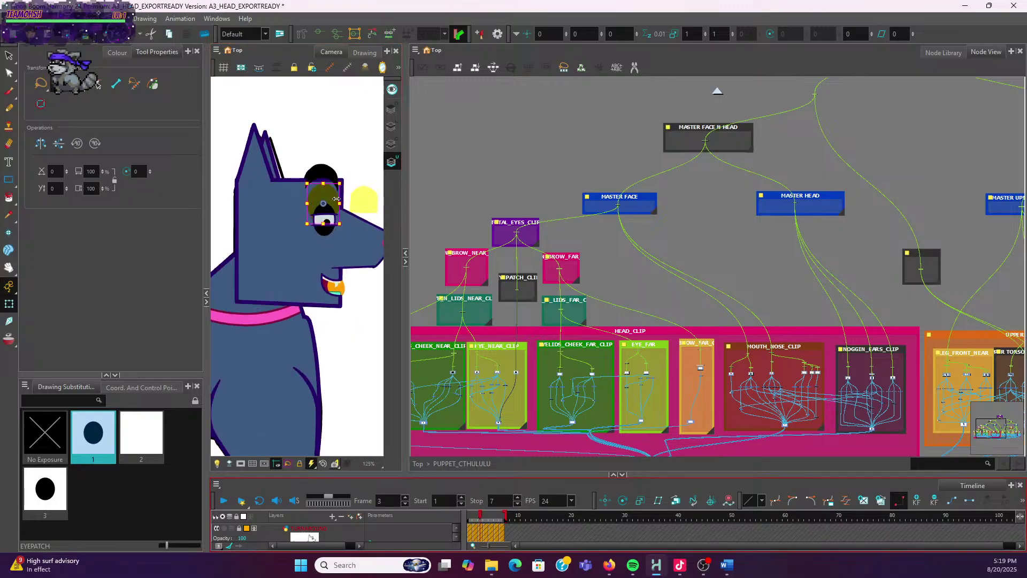
pyautogui.moveTo(336, 199); pyautogui.dragTo(332, 213)
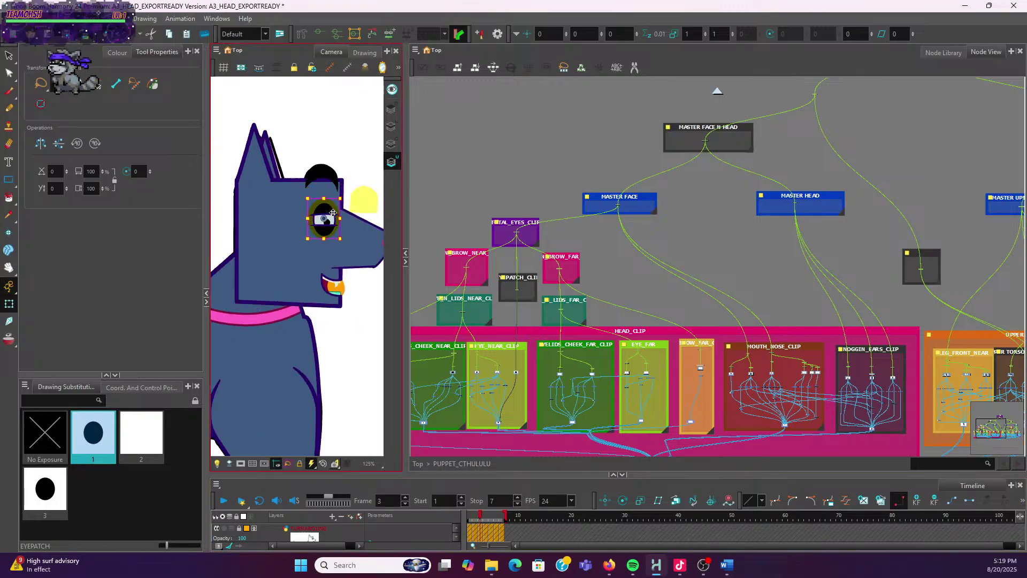
# Review the eyepatch and head poses on frames 4 through 7
pyautogui.click(486, 522)
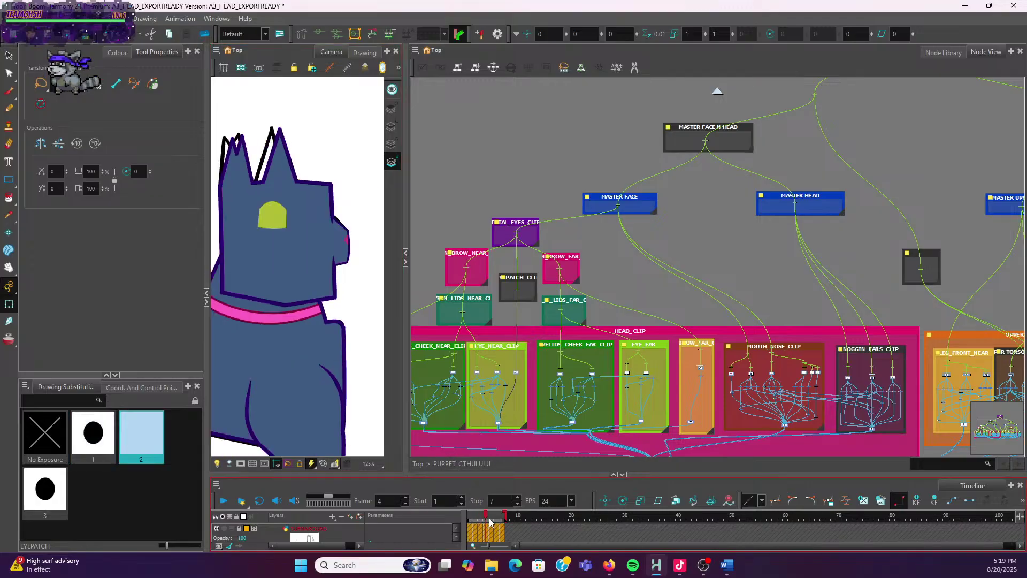
pyautogui.click(491, 521)
pyautogui.press('2')
pyautogui.press('2')
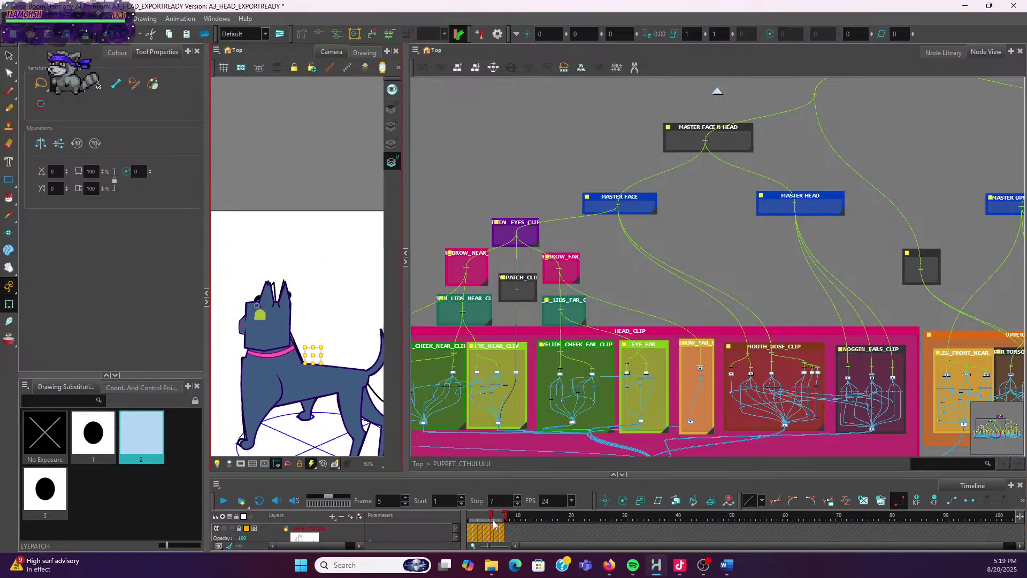
pyautogui.click(497, 522)
pyautogui.click(502, 521)
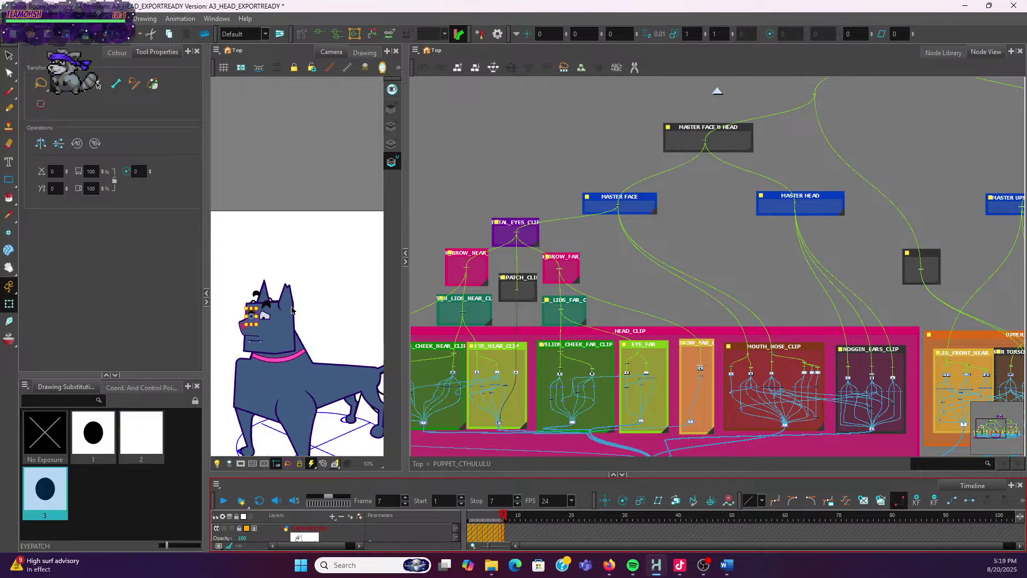
pyautogui.scroll(2, 291, 310)
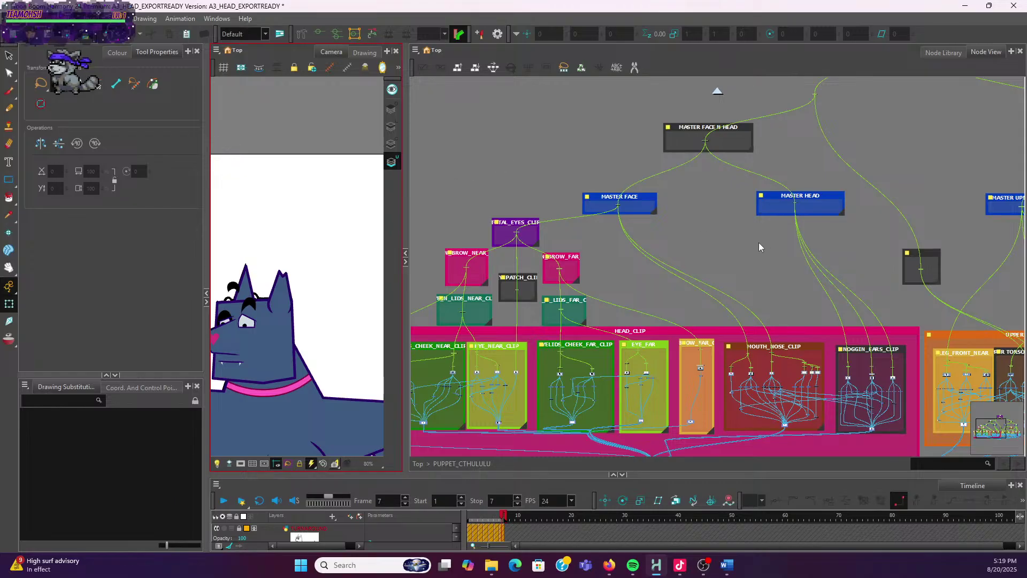
# Set the colour of the untitled neck-and-collar backdrop to teal green
pyautogui.scroll(-1, 834, 208)
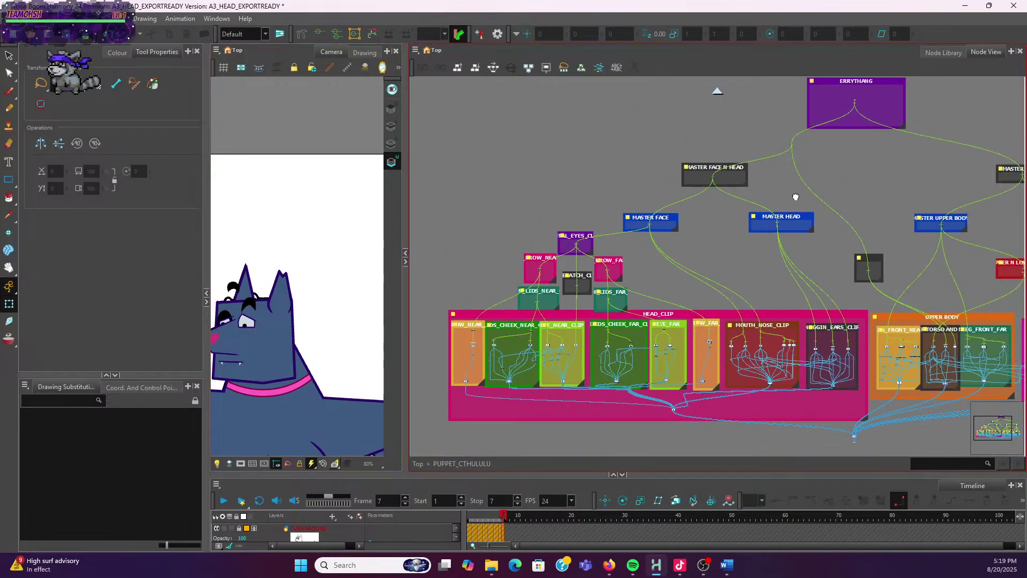
pyautogui.scroll(4, 836, 253)
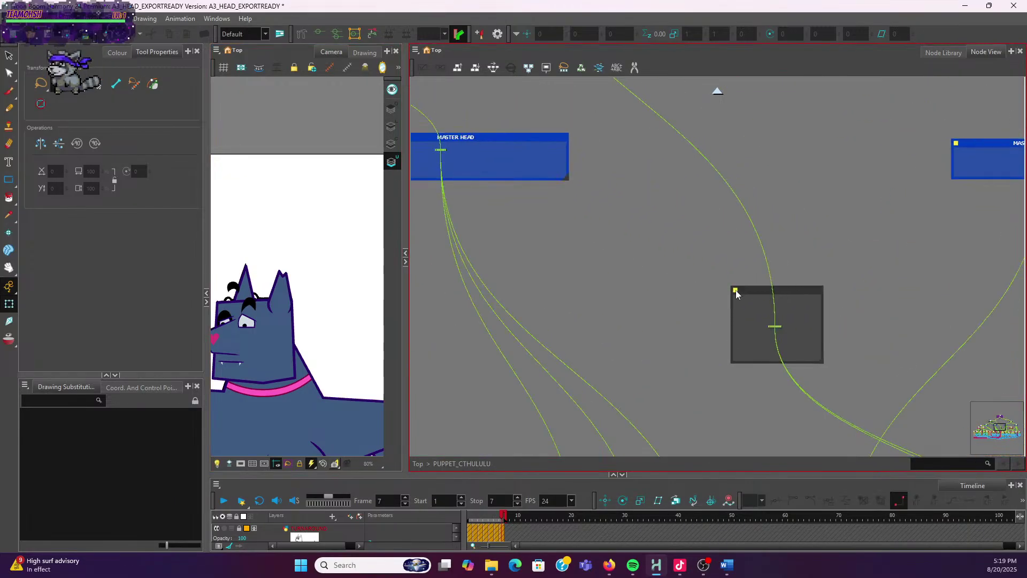
pyautogui.click(736, 290)
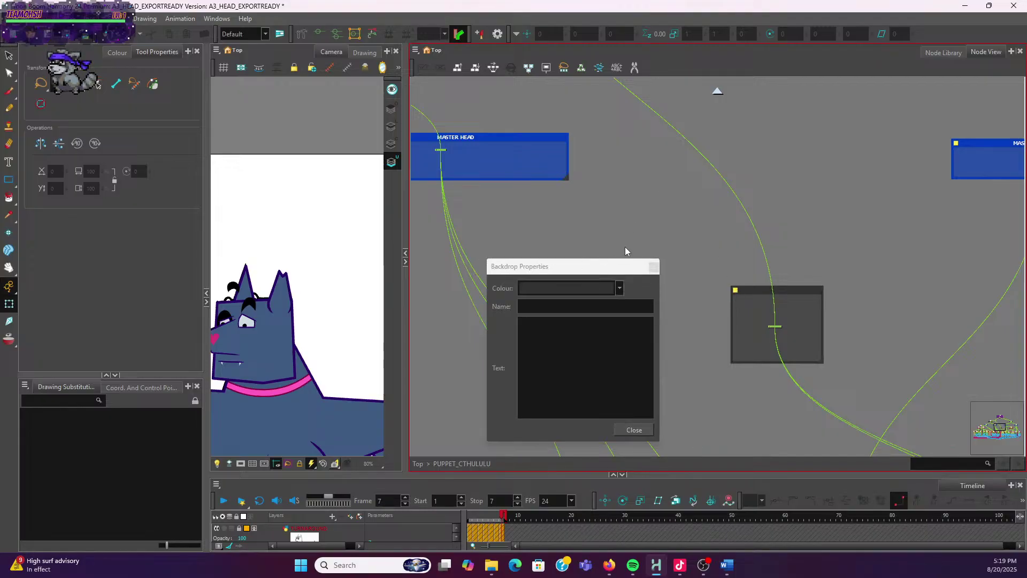
pyautogui.click(619, 289)
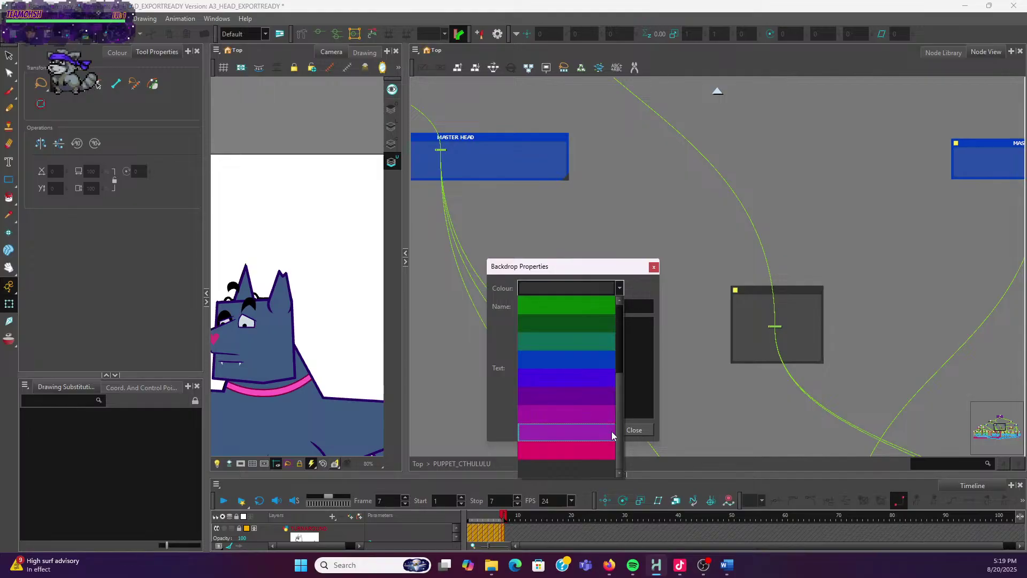
pyautogui.click(590, 451)
pyautogui.scroll(-5, 697, 289)
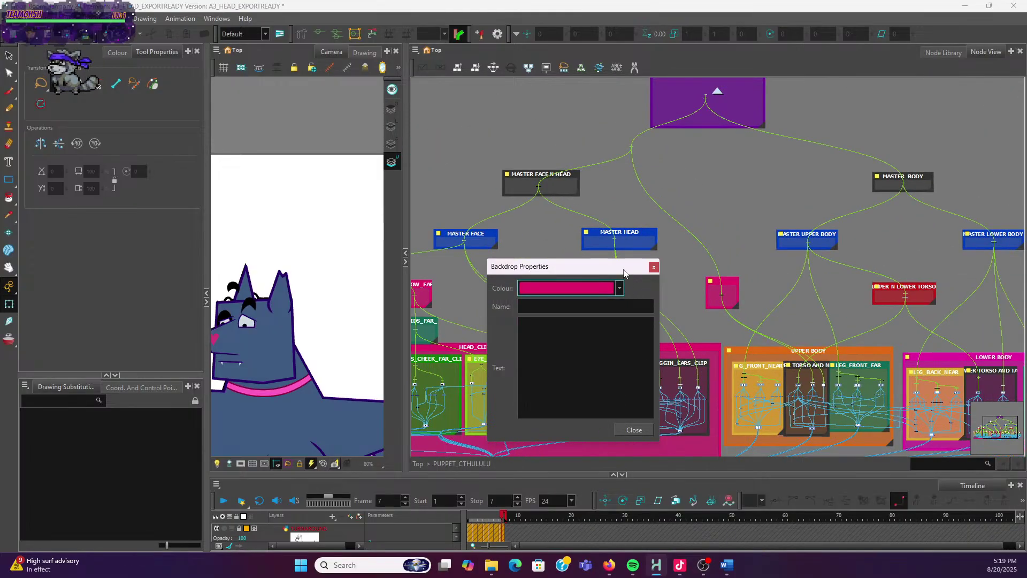
pyautogui.moveTo(611, 268); pyautogui.dragTo(630, 364)
pyautogui.scroll(-1, 556, 318)
pyautogui.scroll(1, 530, 316)
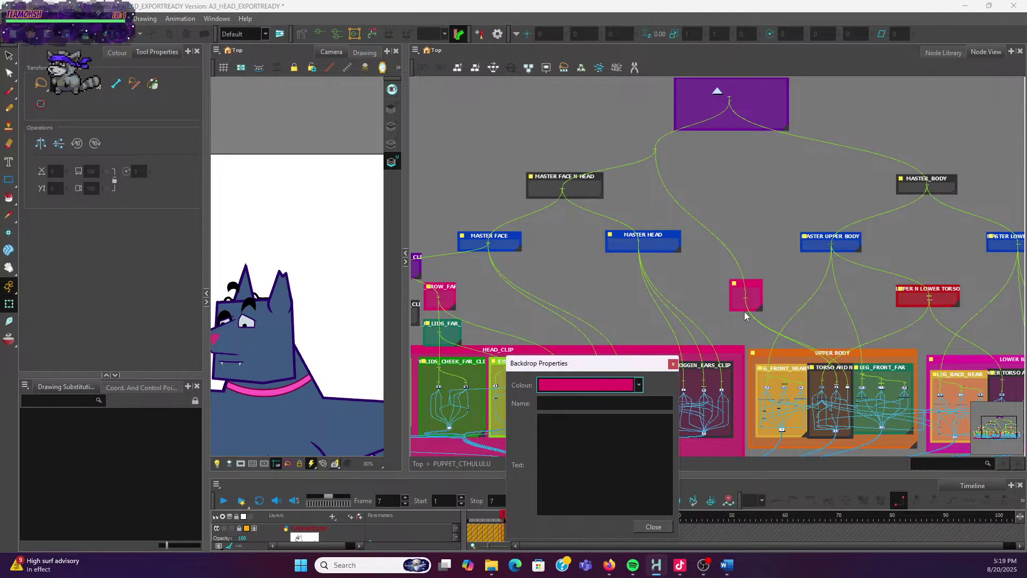
pyautogui.click(639, 385)
pyautogui.click(610, 446)
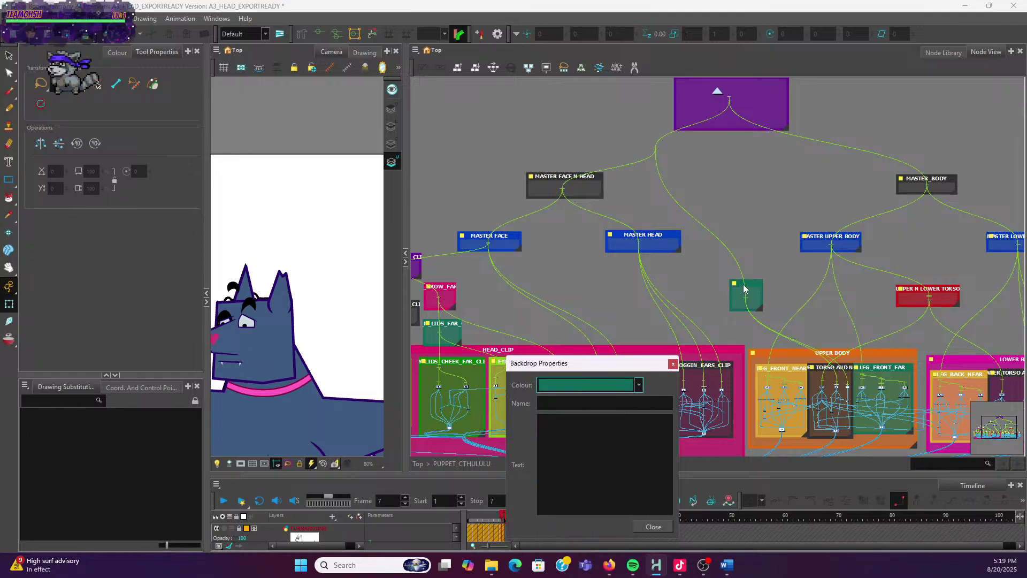
# Move the teal backdrop and its peg slightly down, just above UPPER BODY, and name the backdrop NECK_CLIP
pyautogui.click(757, 282)
pyautogui.moveTo(757, 283); pyautogui.dragTo(758, 311)
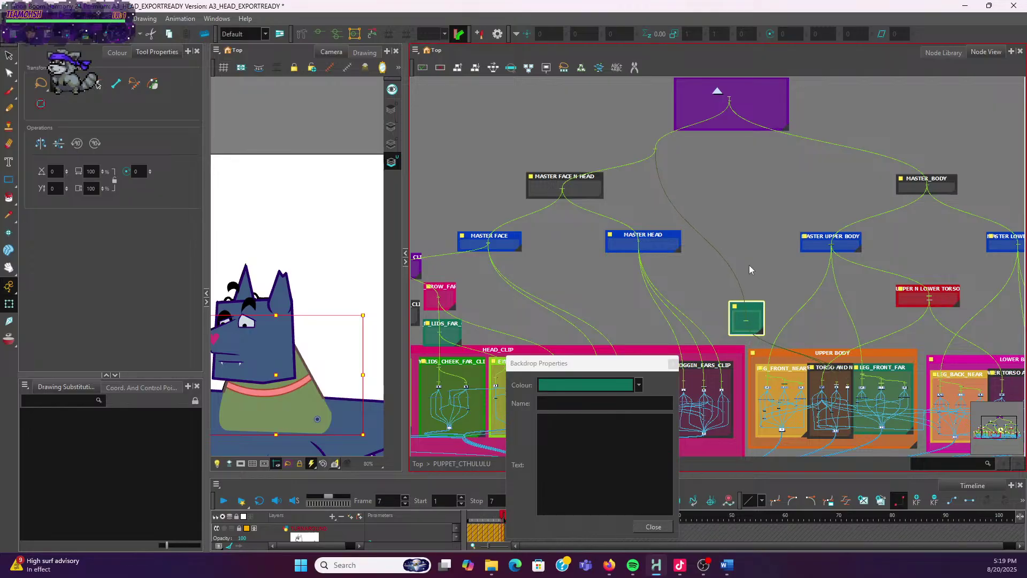
pyautogui.scroll(4, 749, 273)
pyautogui.click(625, 404)
pyautogui.click(625, 403)
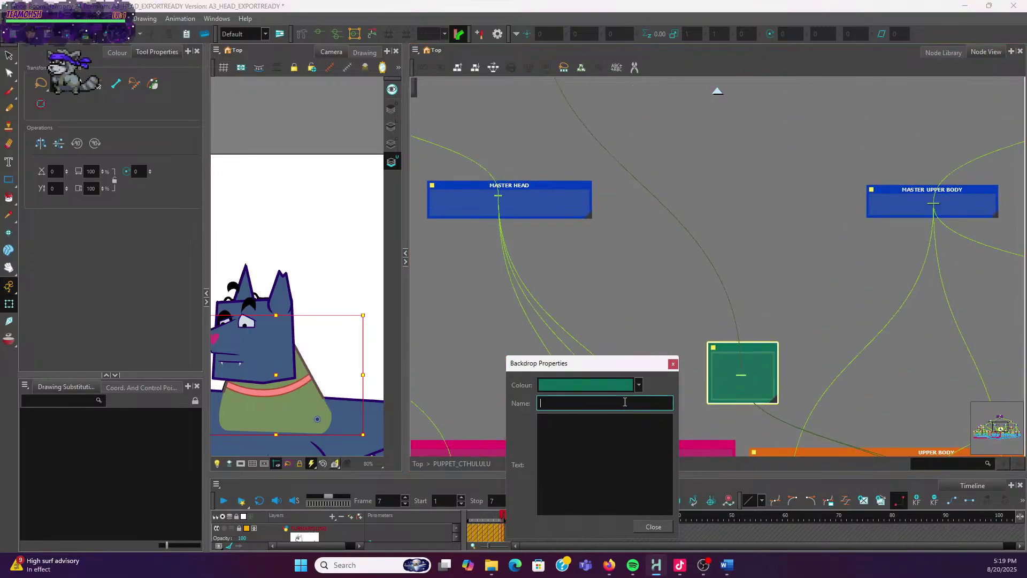
pyautogui.write('NECK_CU')
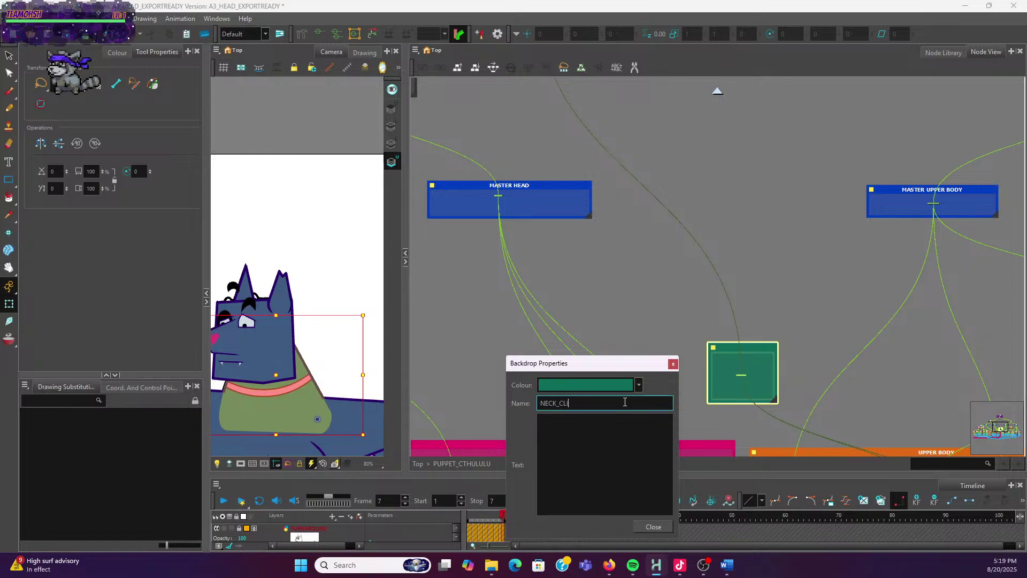
pyautogui.click(673, 363)
pyautogui.scroll(-5, 724, 216)
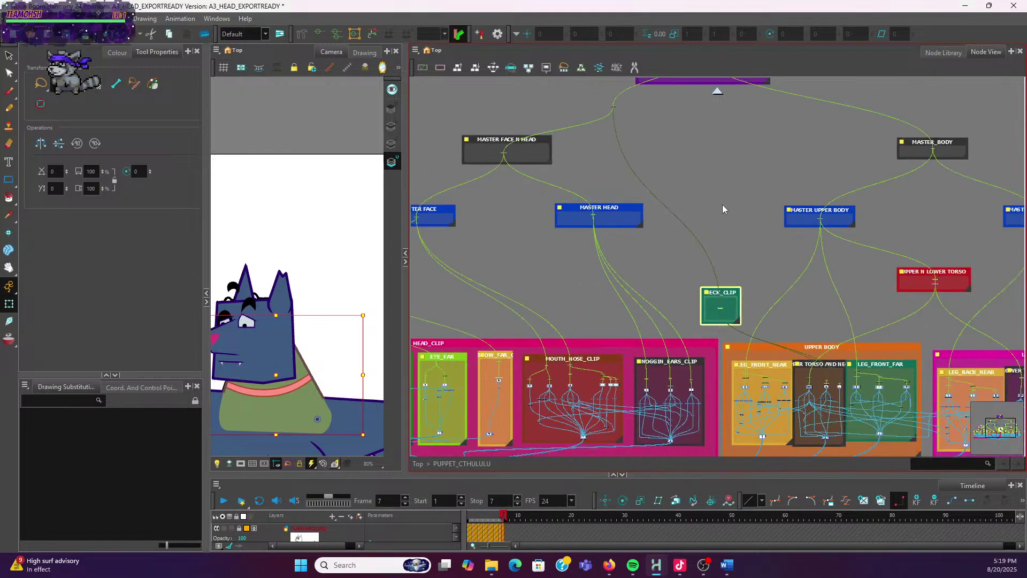
# Insert a backdrop around the peg that links ERRYTHANG to MASTER FACE N HEAD and NECK_CLIP
pyautogui.scroll(2, 695, 219)
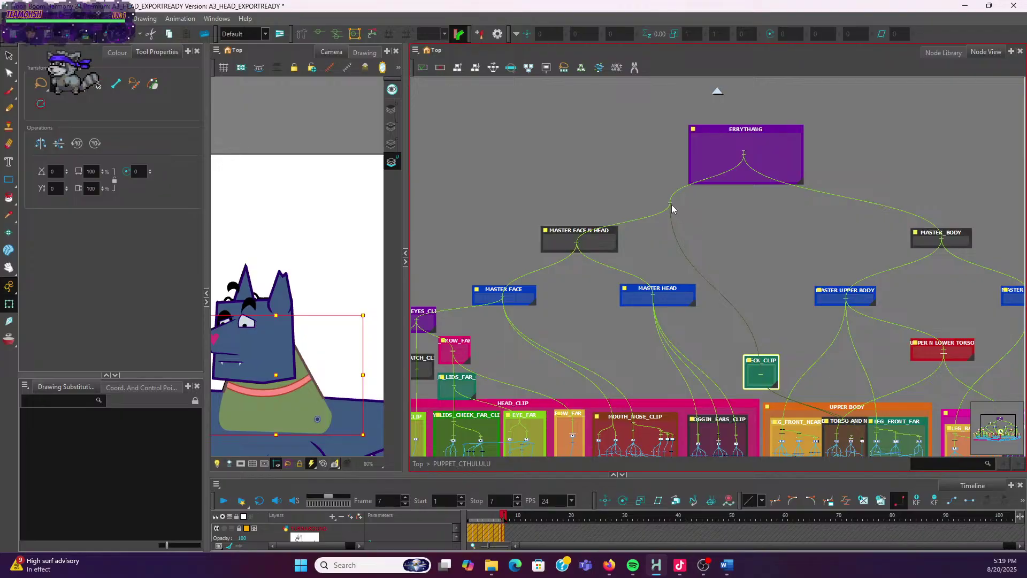
pyautogui.click(670, 203)
pyautogui.scroll(4, 670, 202)
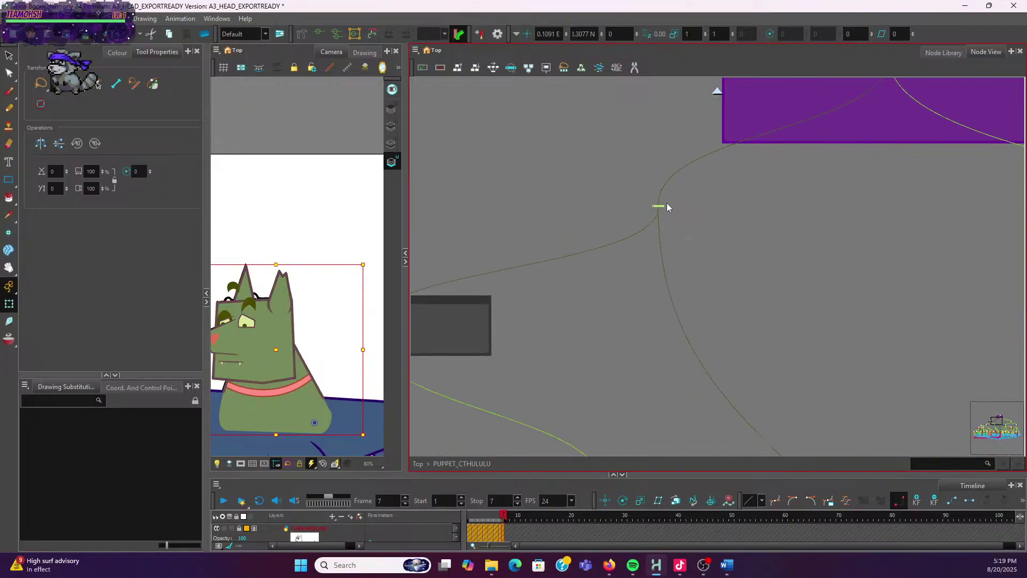
pyautogui.scroll(-4, 566, 241)
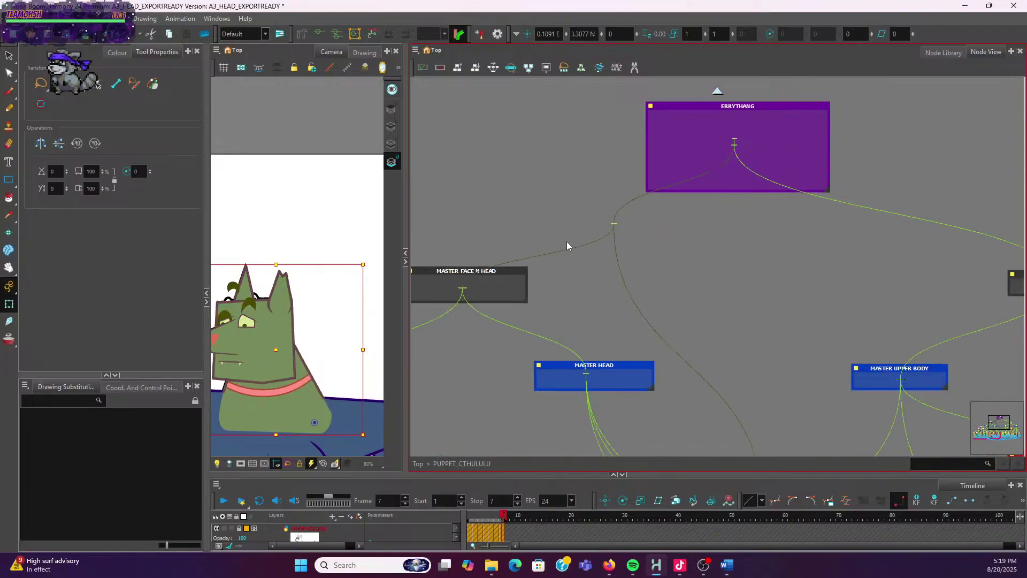
pyautogui.scroll(3, 579, 229)
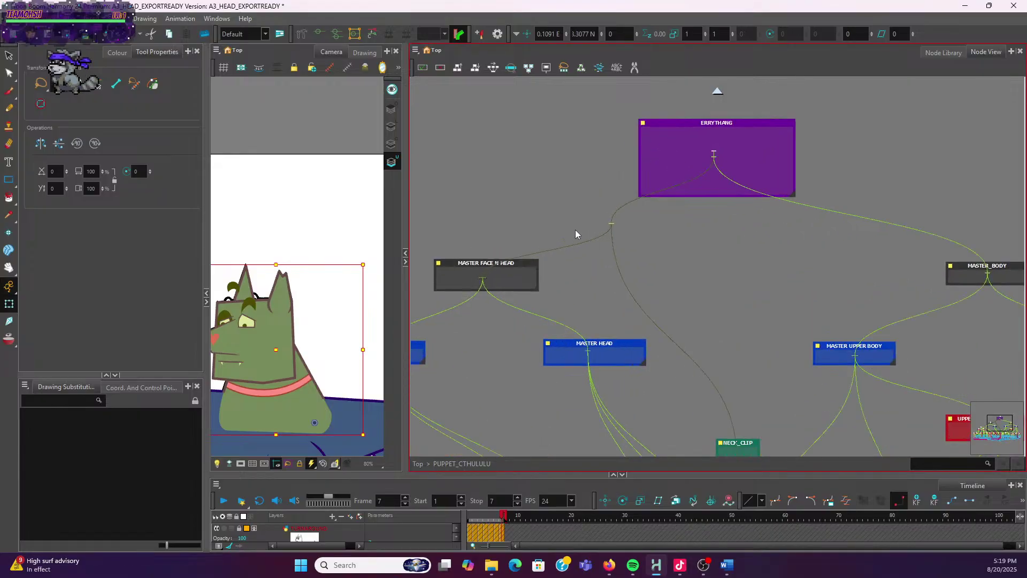
pyautogui.click(415, 50)
pyautogui.moveTo(427, 110)
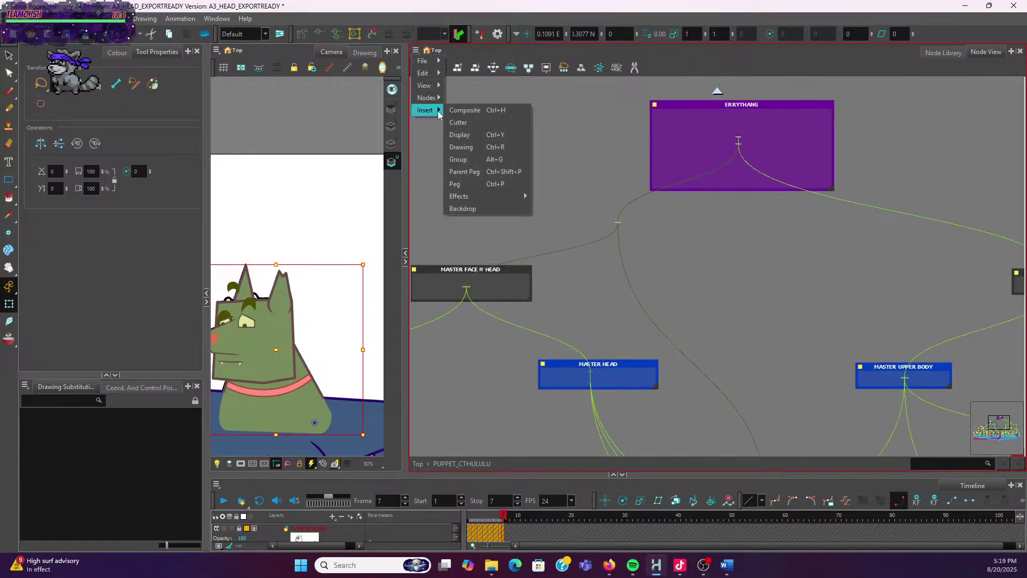
pyautogui.click(463, 208)
# Set the colour of the new backdrop below ERRYTHANG to brown
pyautogui.scroll(3, 607, 219)
pyautogui.doubleClick(607, 219)
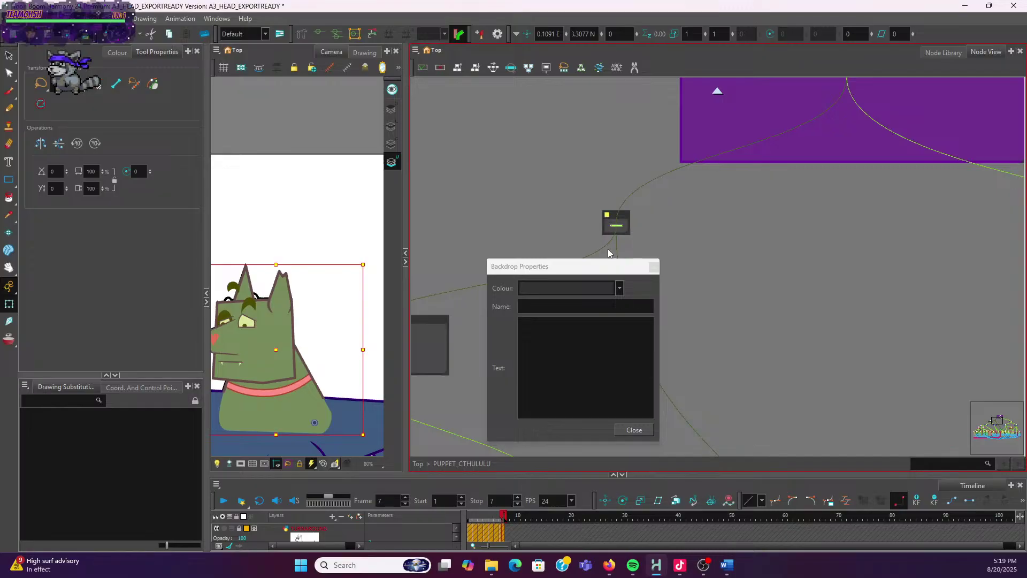
pyautogui.click(618, 287)
pyautogui.scroll(2, 571, 406)
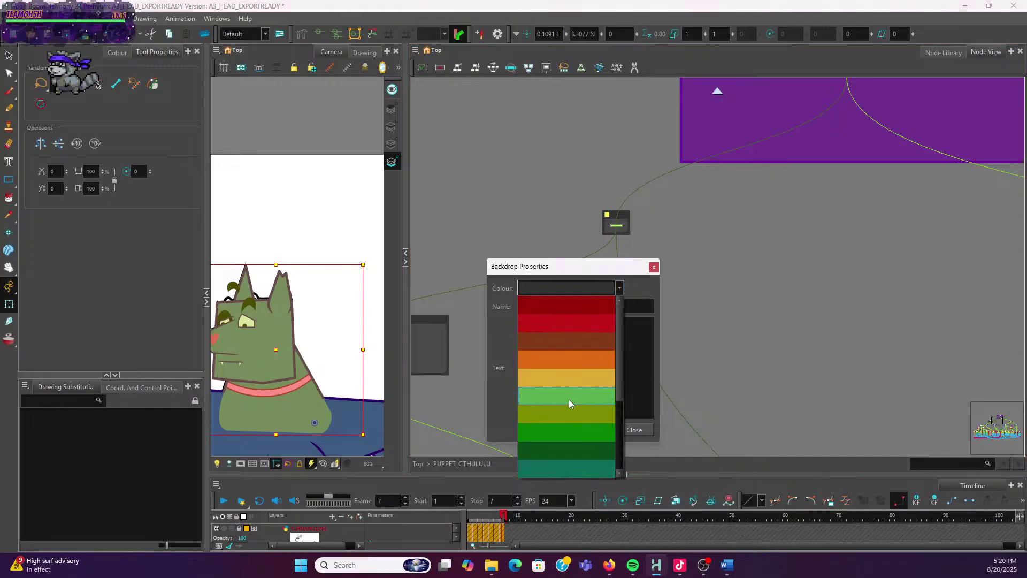
pyautogui.click(571, 345)
pyautogui.scroll(-4, 693, 225)
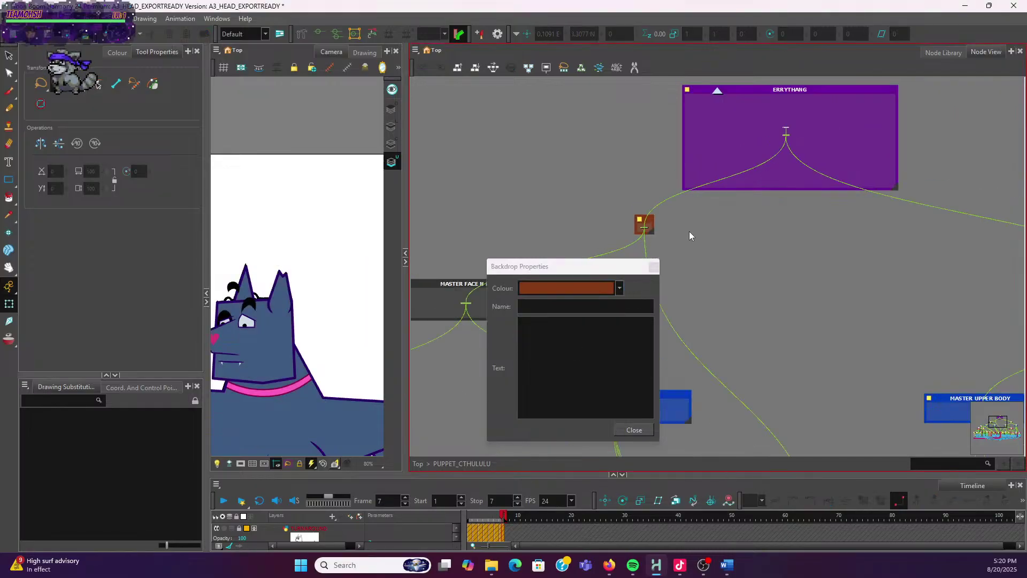
pyautogui.click(654, 266)
# Enlarge the brown backdrop and move its peg to the middle of it
pyautogui.scroll(-2, 711, 249)
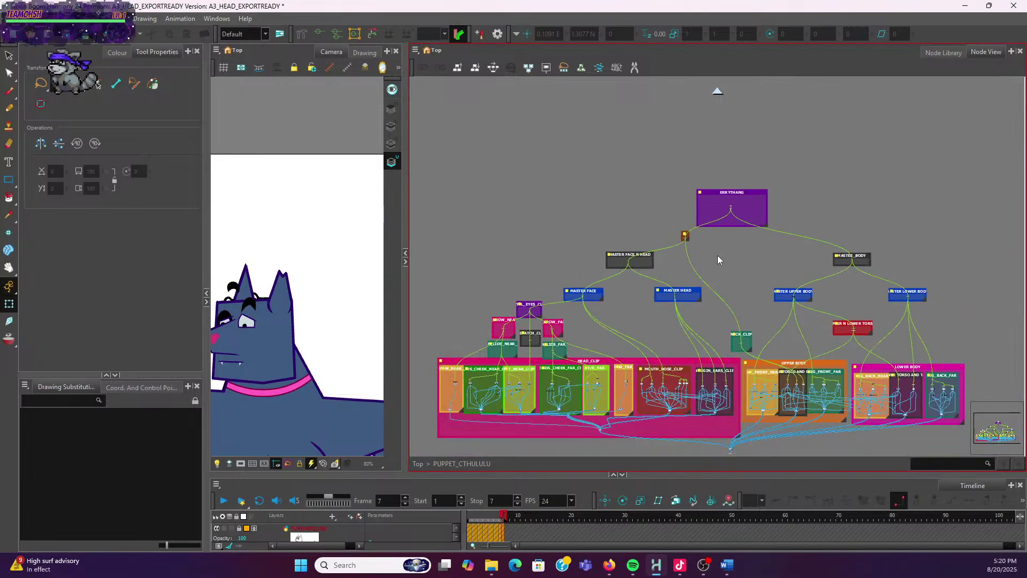
pyautogui.scroll(5, 715, 263)
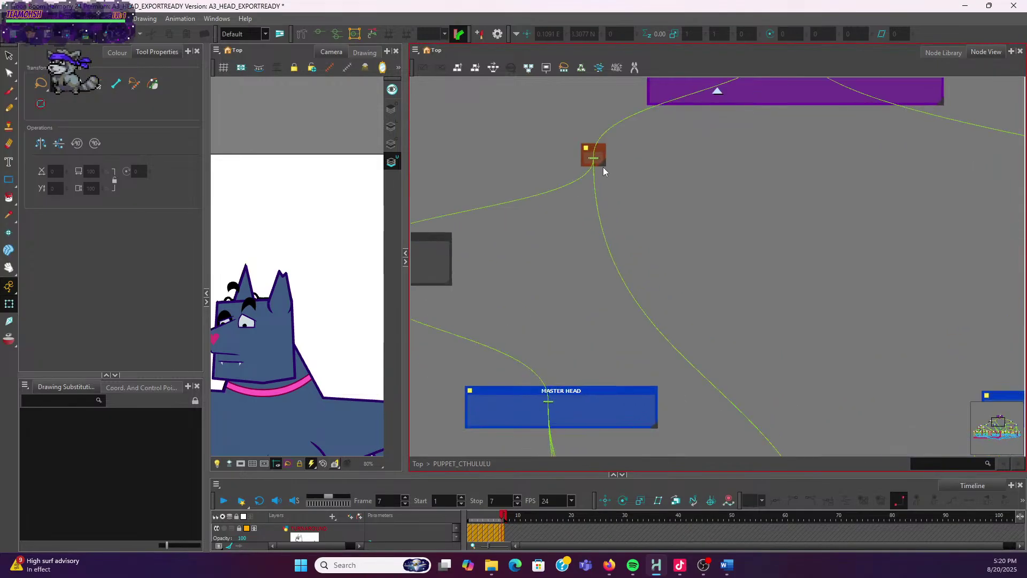
pyautogui.moveTo(605, 166); pyautogui.dragTo(680, 229)
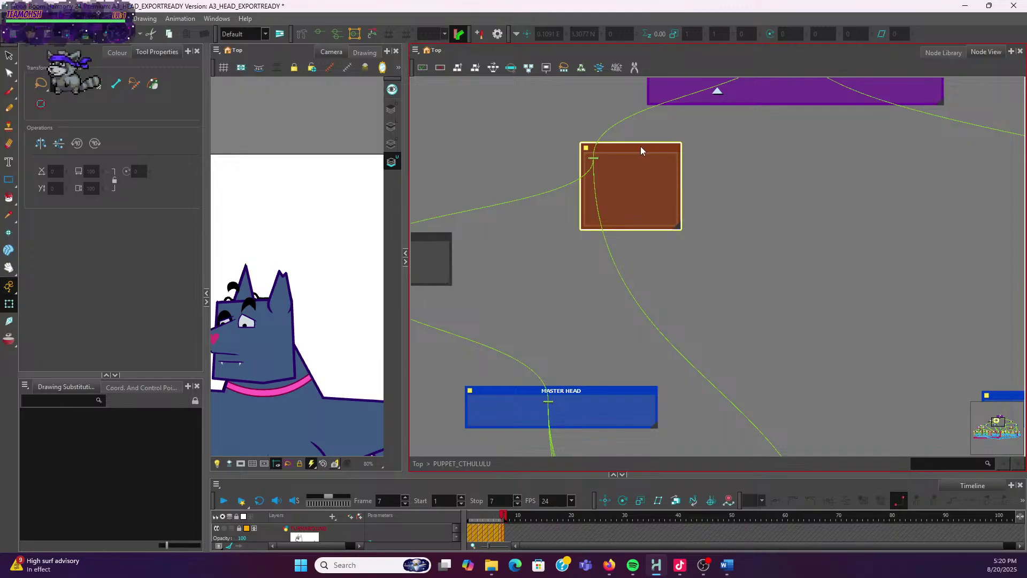
pyautogui.scroll(2, 640, 150)
pyautogui.moveTo(555, 167); pyautogui.dragTo(629, 220)
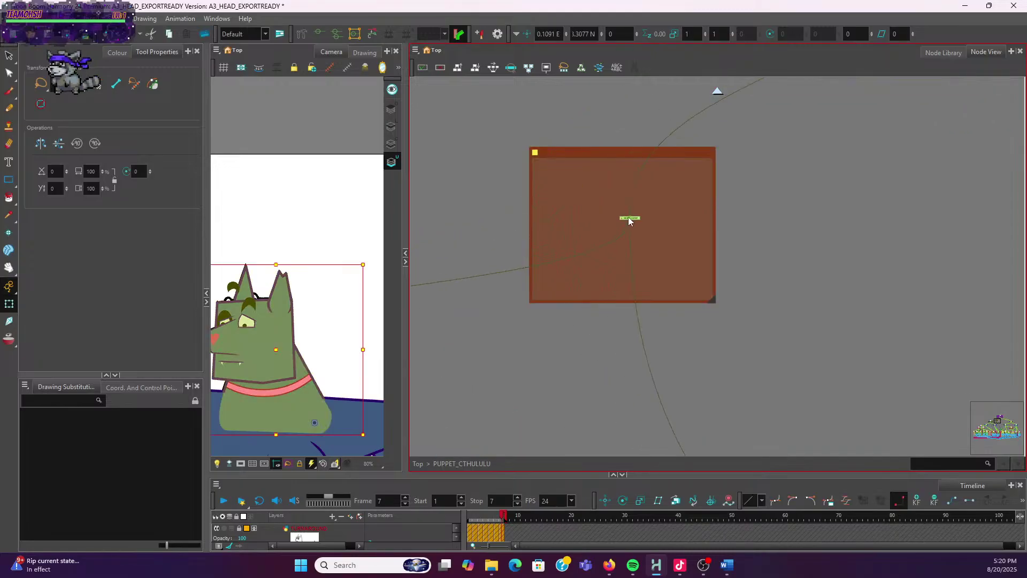
pyautogui.scroll(2, 629, 221)
# Name the brown backdrop NECK_N_HEAD_CLIP
pyautogui.scroll(-3, 629, 221)
pyautogui.click(526, 144)
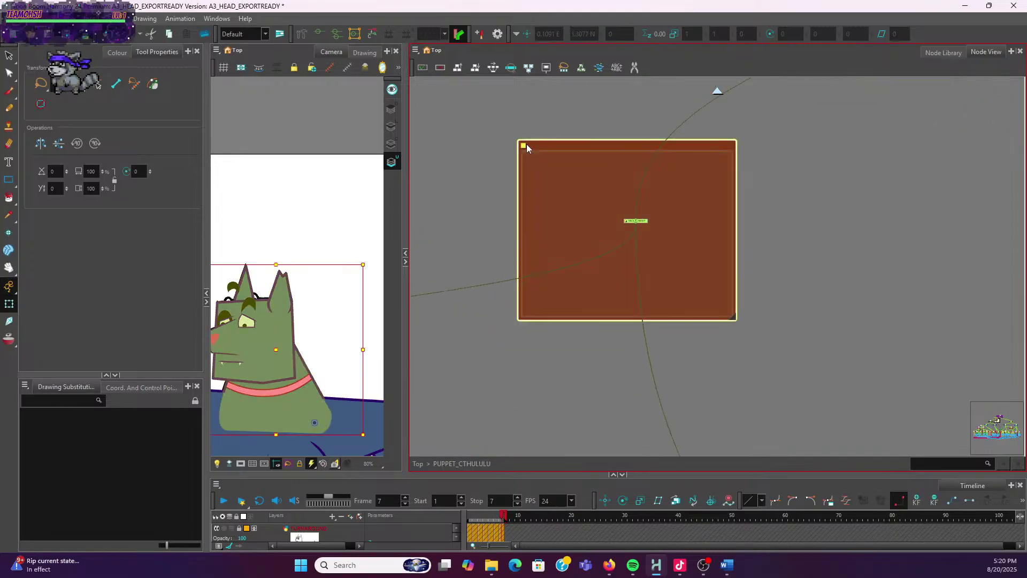
pyautogui.doubleClick(552, 248)
pyautogui.click(558, 309)
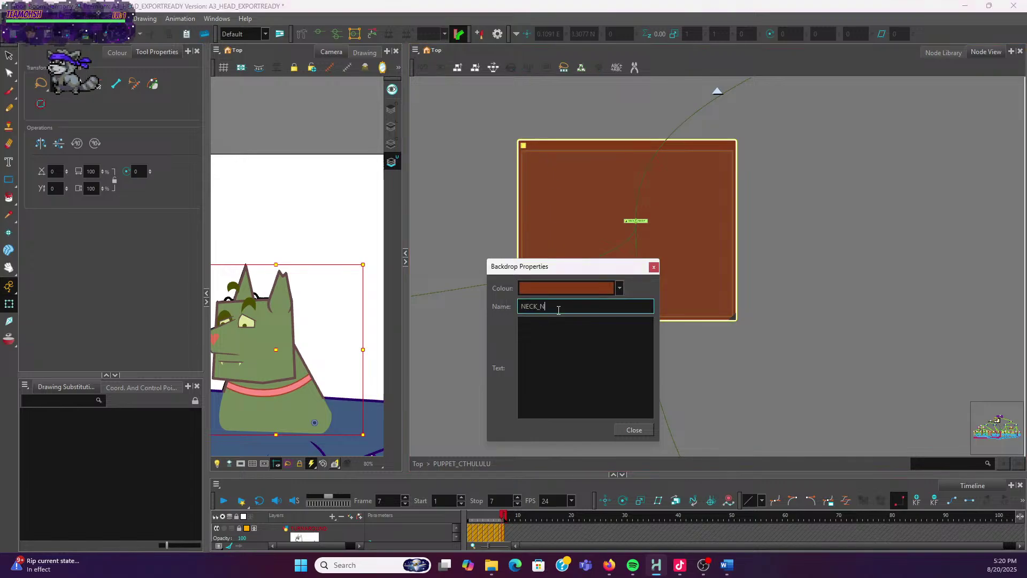
pyautogui.write('_HEAD_')
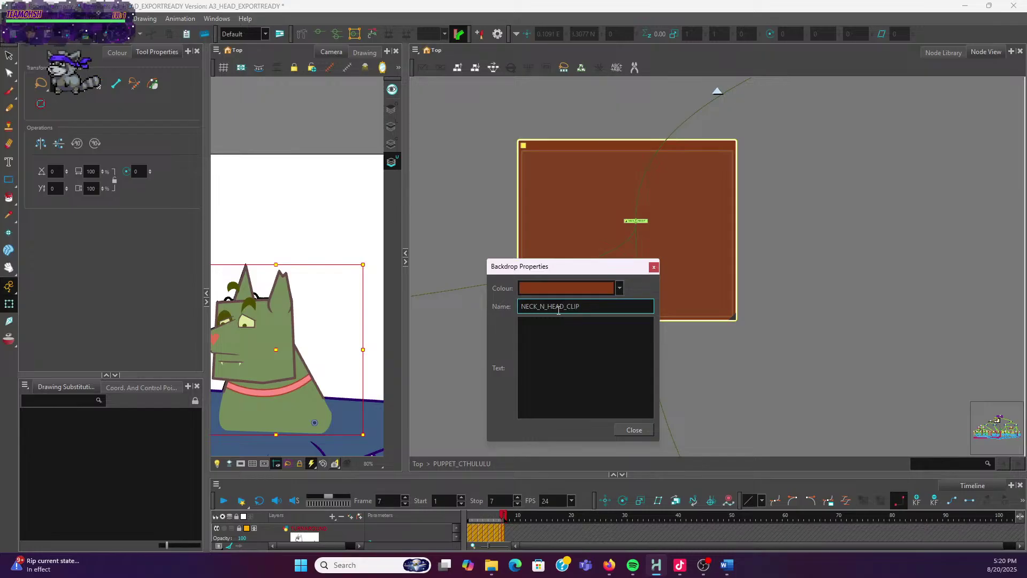
pyautogui.write('CLIP')
pyautogui.click(654, 266)
# Move the ERRYTHANG backdrop with its pegs slightly up and to the right, clear of NECK_N_HEAD_CLIP
pyautogui.scroll(-4, 754, 251)
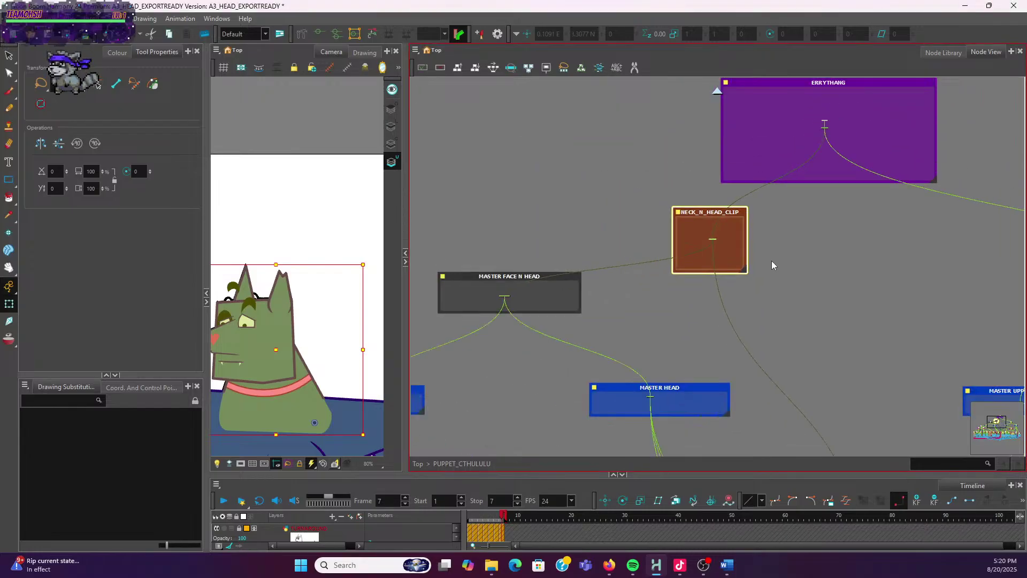
pyautogui.scroll(-6, 771, 265)
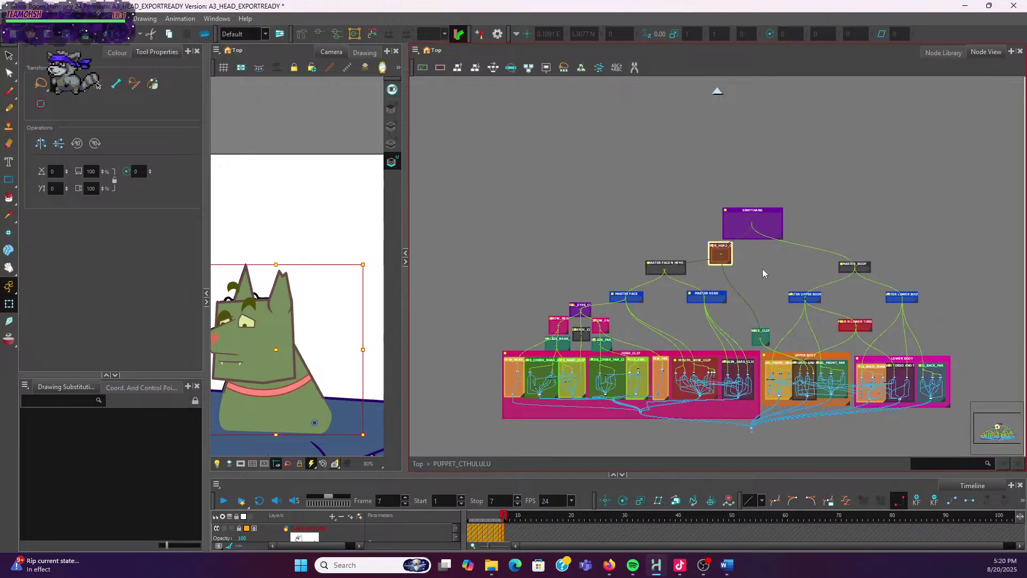
pyautogui.click(762, 272)
pyautogui.scroll(-2, 759, 270)
pyautogui.click(772, 231)
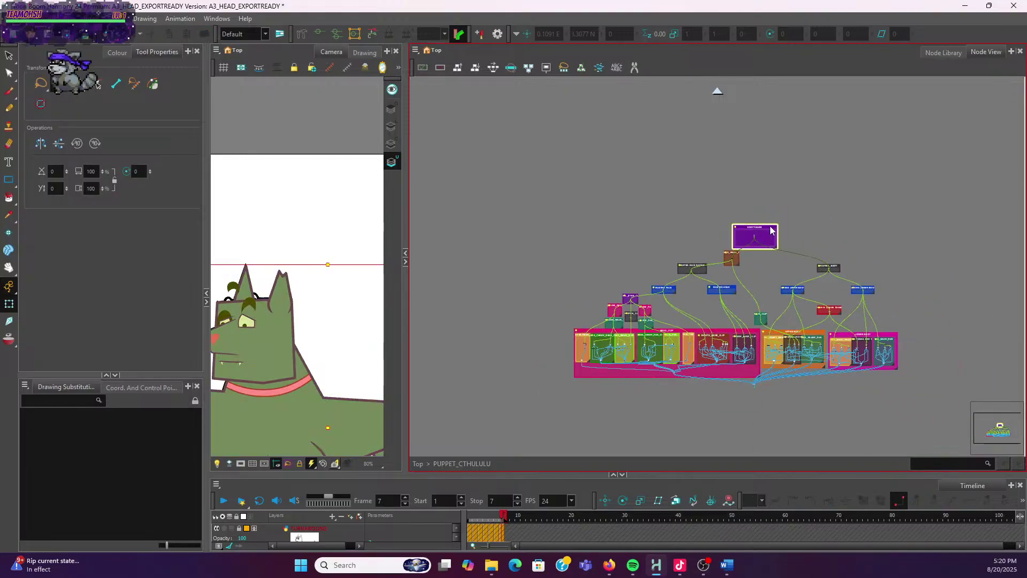
pyautogui.moveTo(771, 231); pyautogui.dragTo(780, 221)
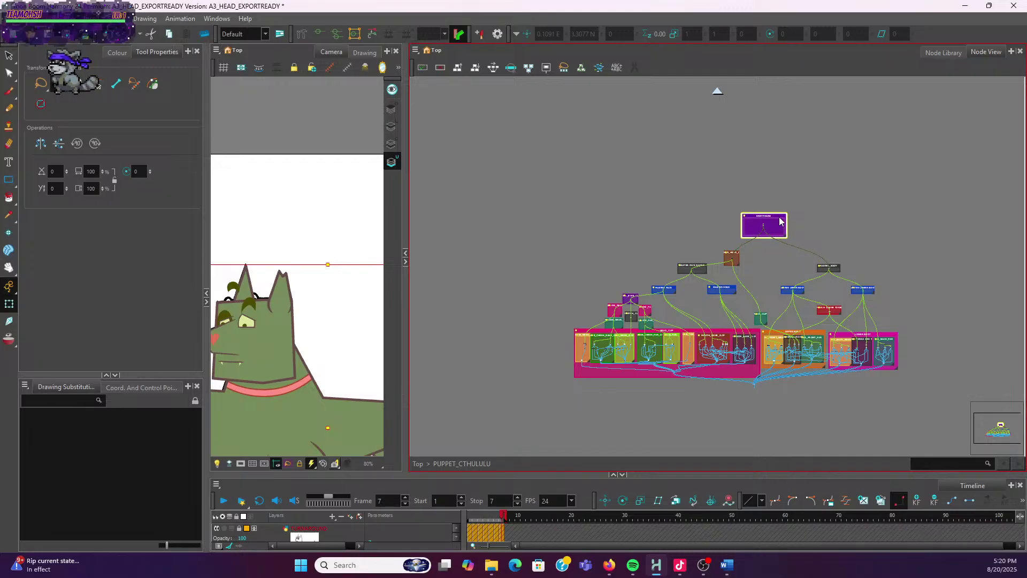
pyautogui.click(771, 268)
# Move the NECK_CLIP backdrop and its peg up to the row between MASTER HEAD and MASTER UPPER BODY
pyautogui.scroll(5, 765, 301)
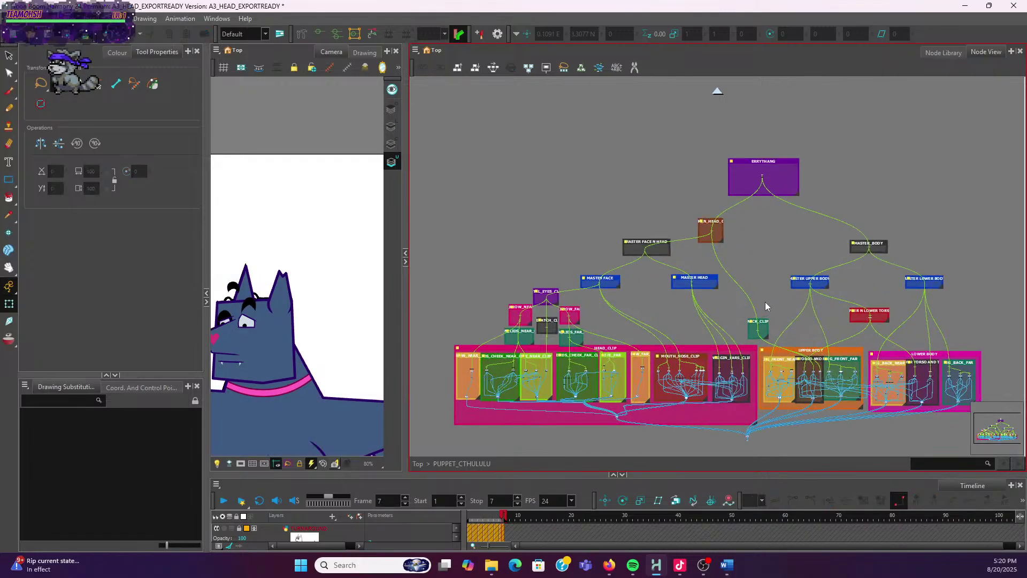
pyautogui.click(765, 344)
pyautogui.moveTo(764, 344); pyautogui.dragTo(763, 254)
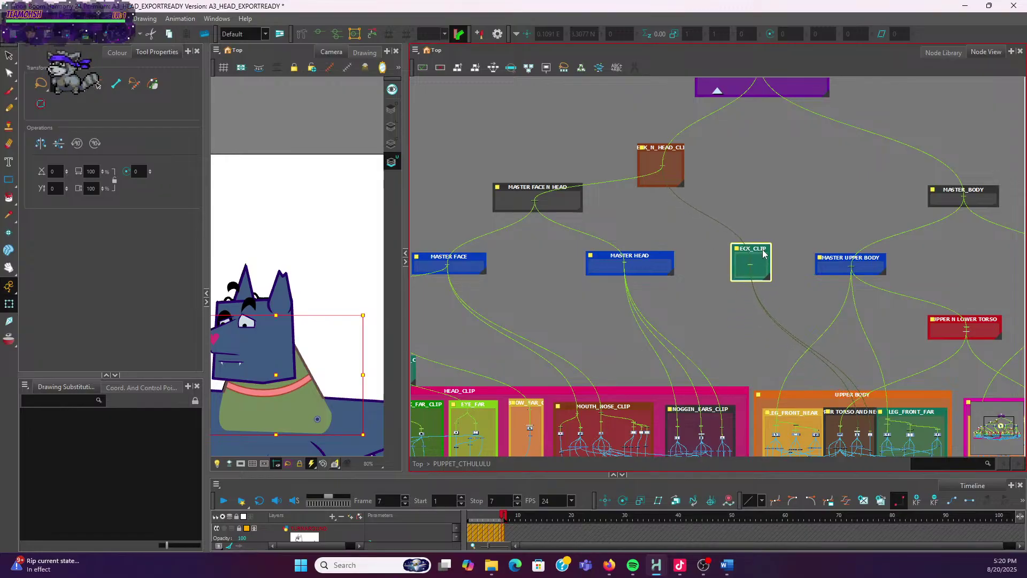
pyautogui.scroll(-5, 801, 220)
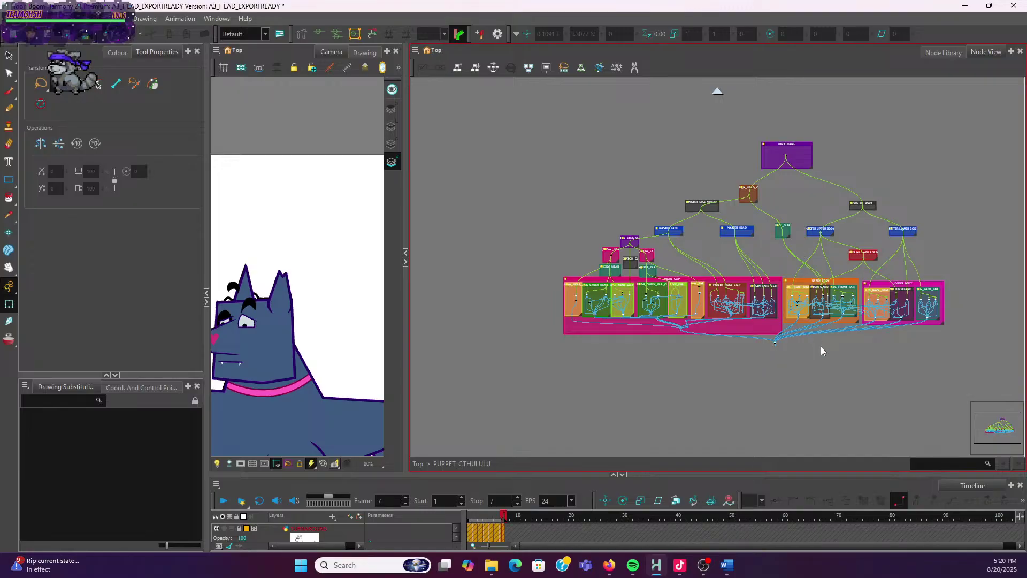
# Try to move the UPPER TORSO AND NECK backdrop out of UPPER BODY towards HEAD_CLIP, and undo the move
pyautogui.scroll(4, 822, 351)
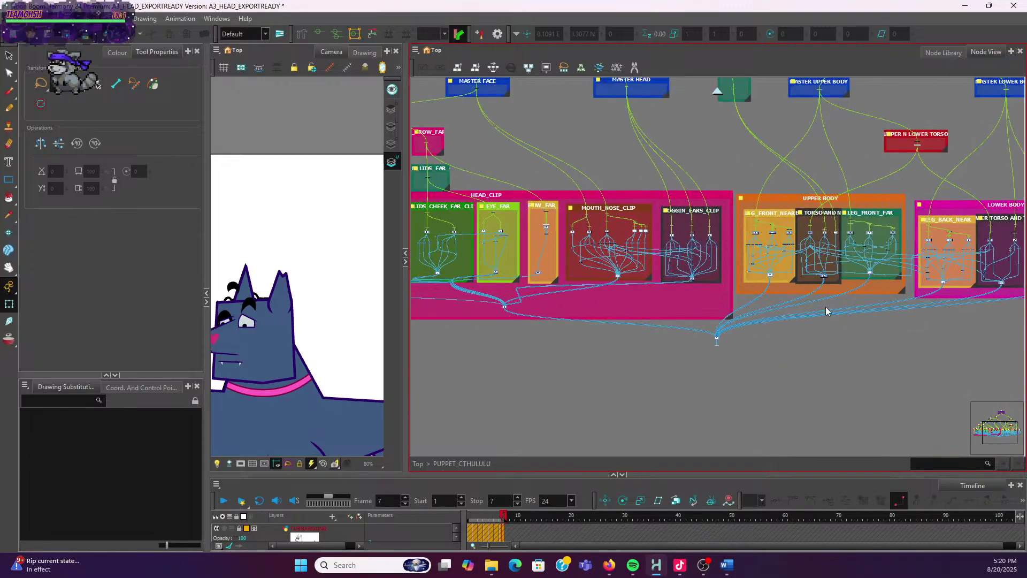
pyautogui.moveTo(876, 155); pyautogui.dragTo(876, 190)
pyautogui.scroll(2, 841, 191)
pyautogui.click(806, 292)
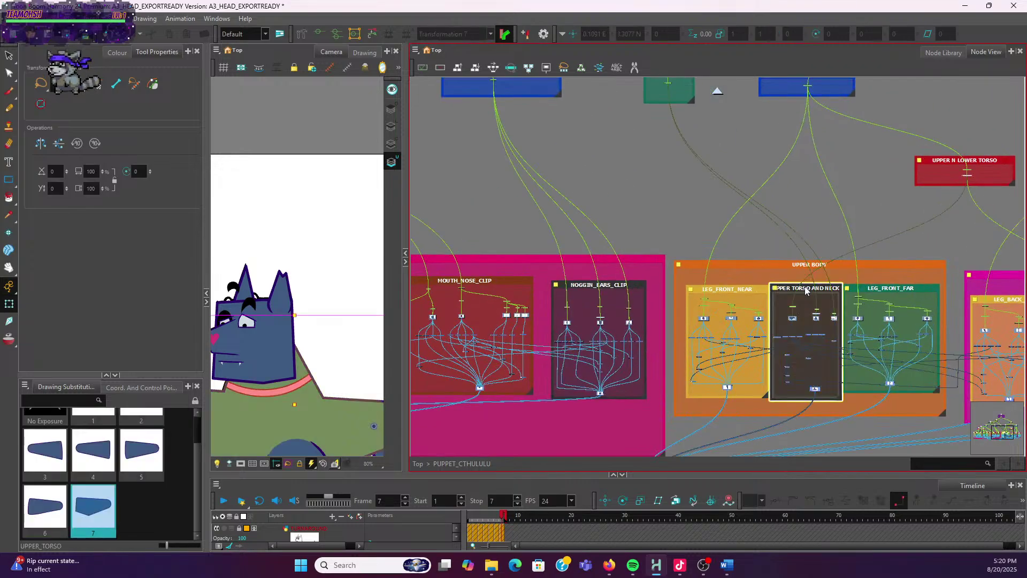
pyautogui.moveTo(805, 290); pyautogui.dragTo(683, 290)
pyautogui.hotkey('ctrl', 'z')
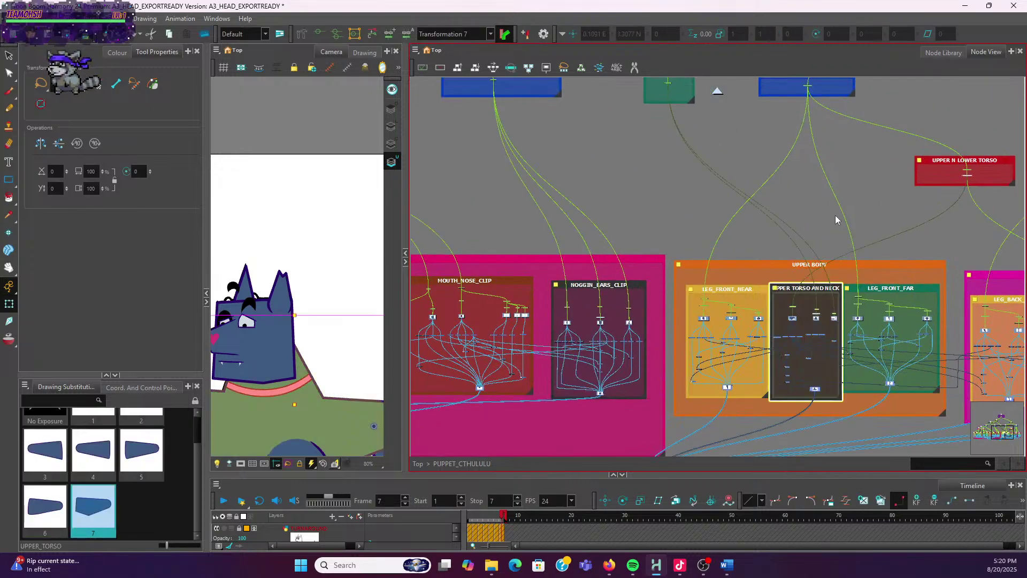
pyautogui.click(826, 236)
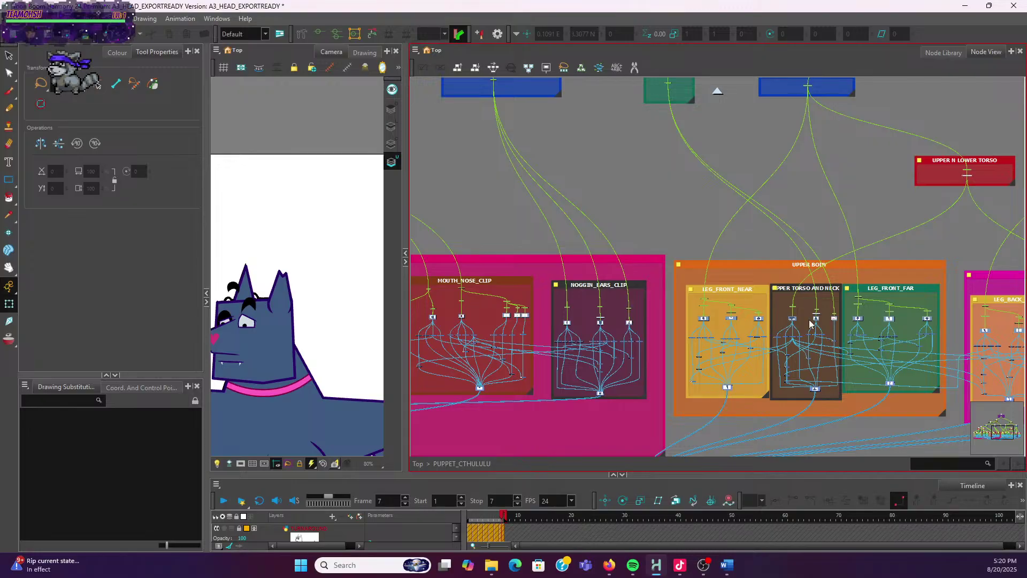
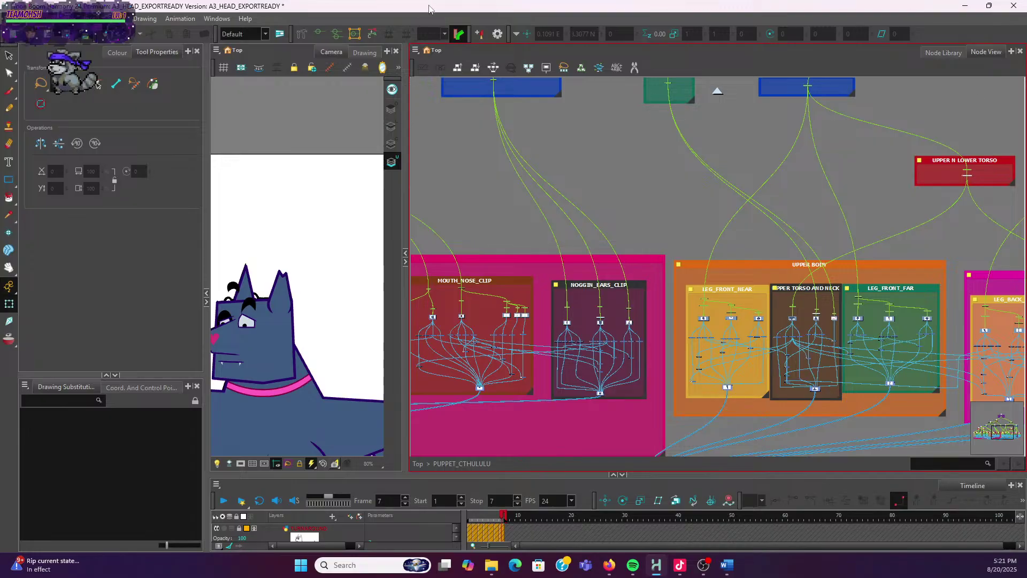
pyautogui.hotkey('alt', 'Tab')
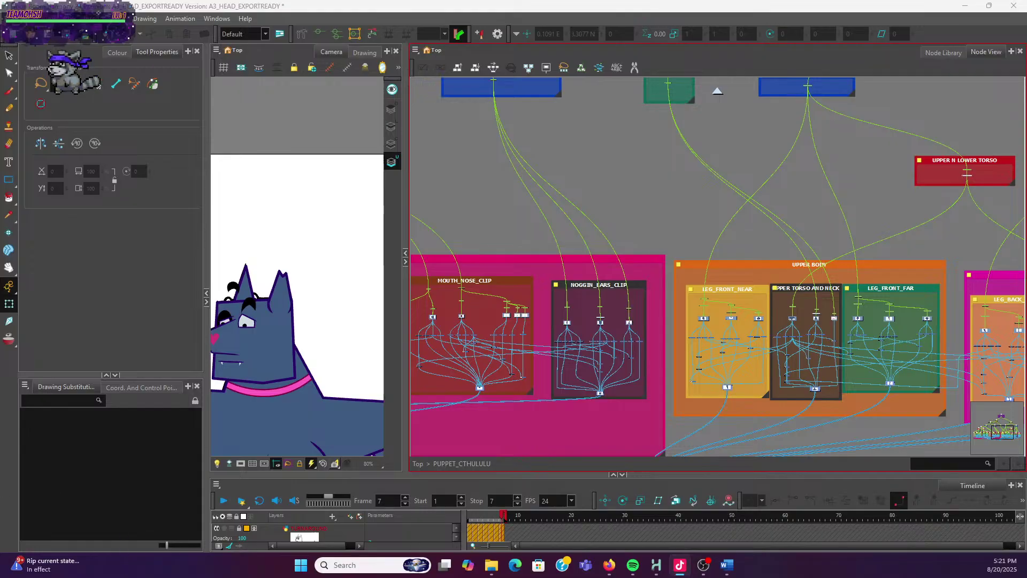
pyautogui.scroll(-4, 669, 319)
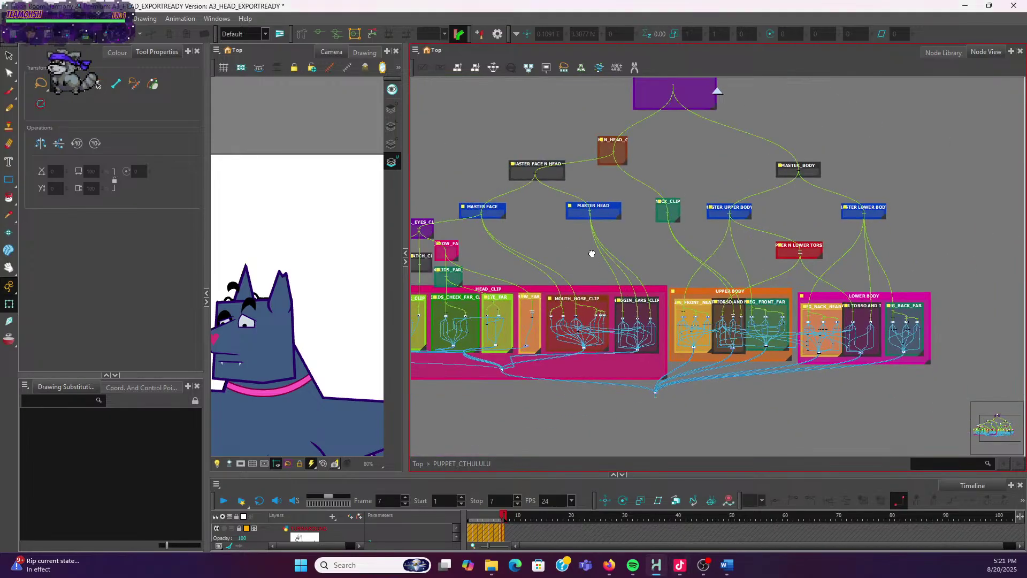
pyautogui.moveTo(590, 253); pyautogui.dragTo(715, 273)
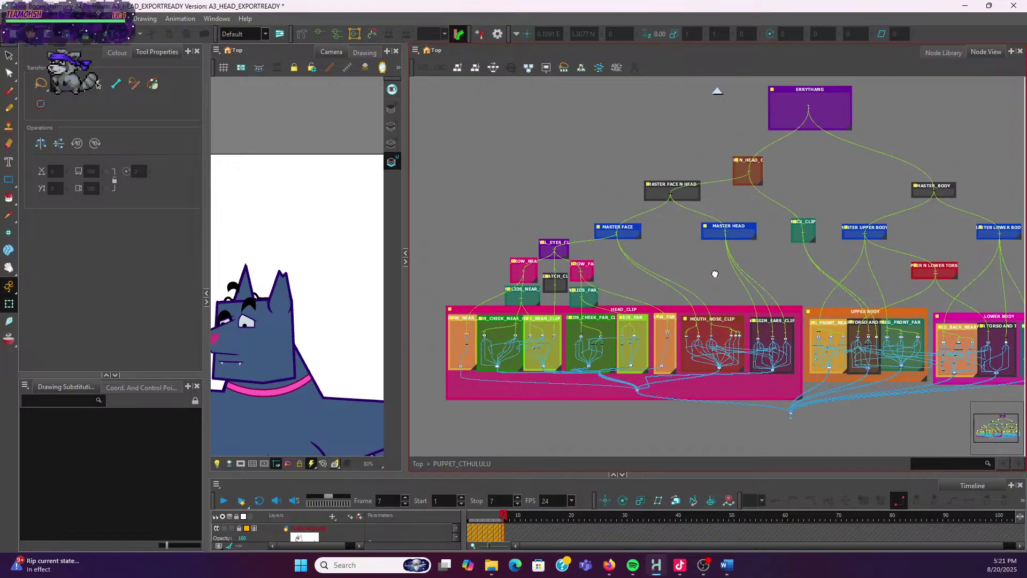
pyautogui.scroll(2, 722, 292)
pyautogui.scroll(-3, 722, 292)
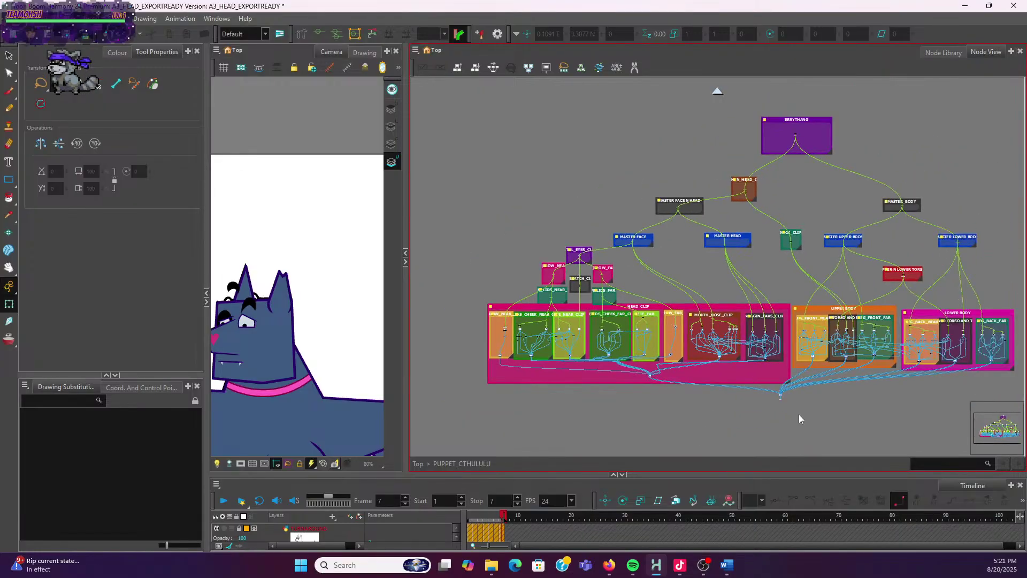
# Move the final composite node further down, leaving more space below the HEAD_CLIP and UPPER BODY backdrops
pyautogui.scroll(4, 800, 411)
pyautogui.scroll(2, 805, 406)
pyautogui.moveTo(729, 366); pyautogui.dragTo(727, 425)
pyautogui.scroll(-6, 691, 357)
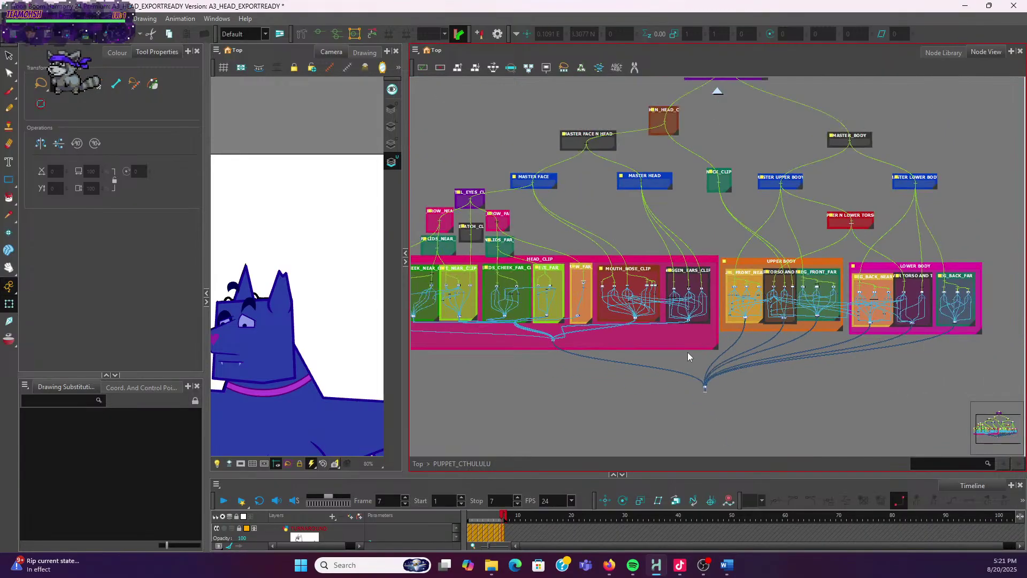
# Move the HEAD_CLIP backdrop with all its contents slightly down
pyautogui.scroll(-4, 631, 351)
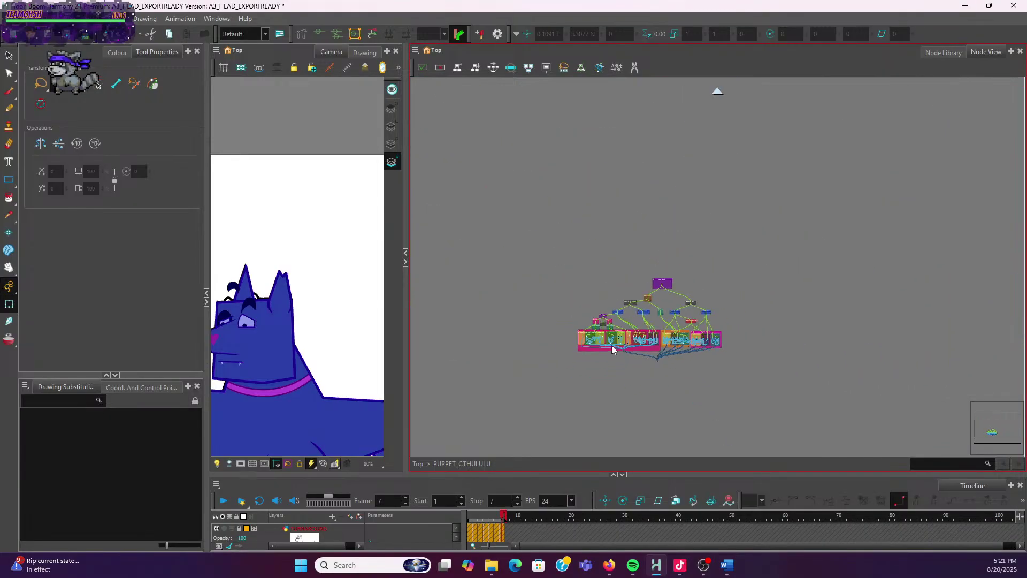
pyautogui.scroll(4, 613, 349)
pyautogui.scroll(4, 613, 349)
pyautogui.click(657, 247)
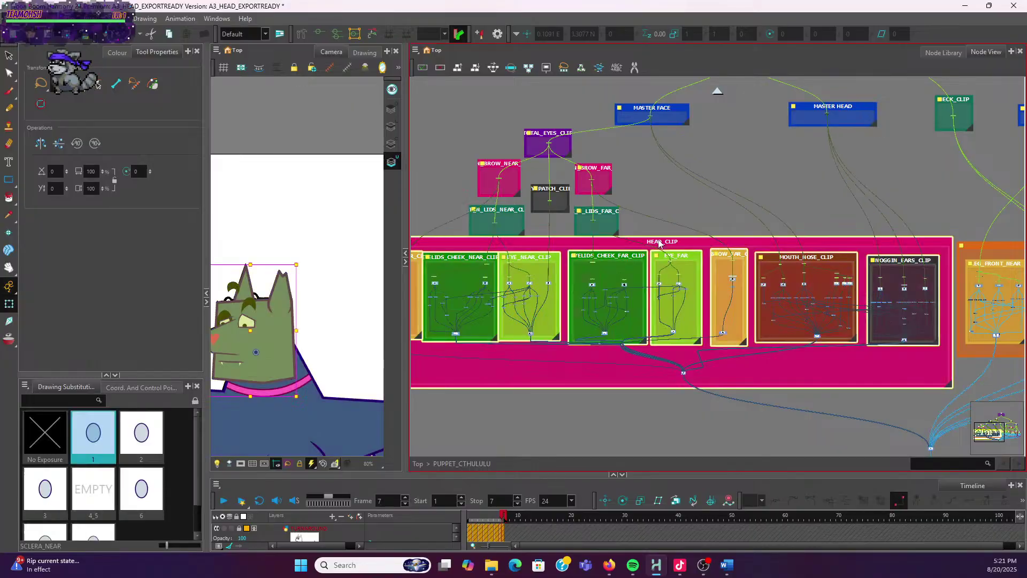
pyautogui.moveTo(665, 252); pyautogui.dragTo(663, 264)
pyautogui.scroll(-4, 732, 342)
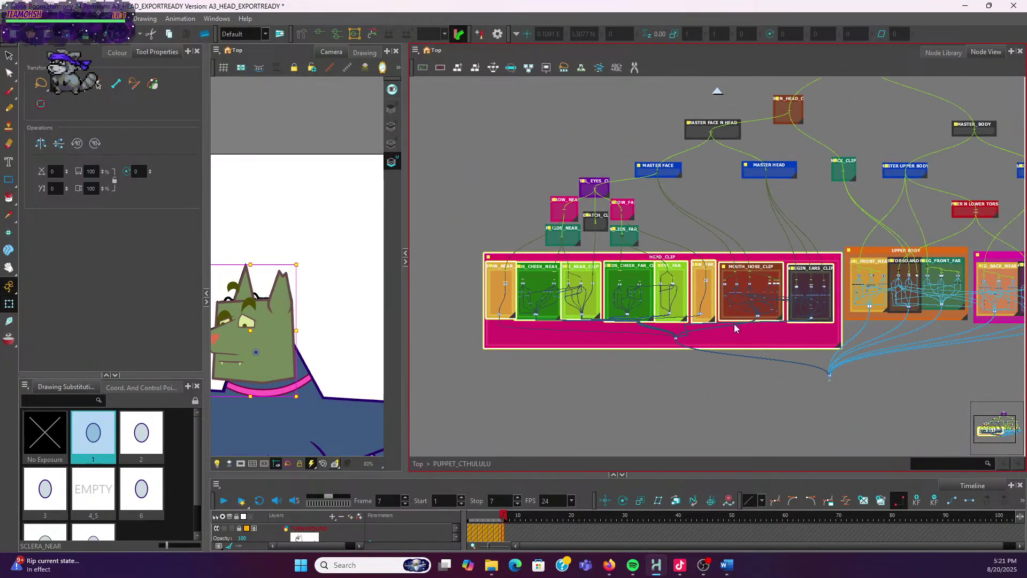
pyautogui.scroll(-4, 732, 342)
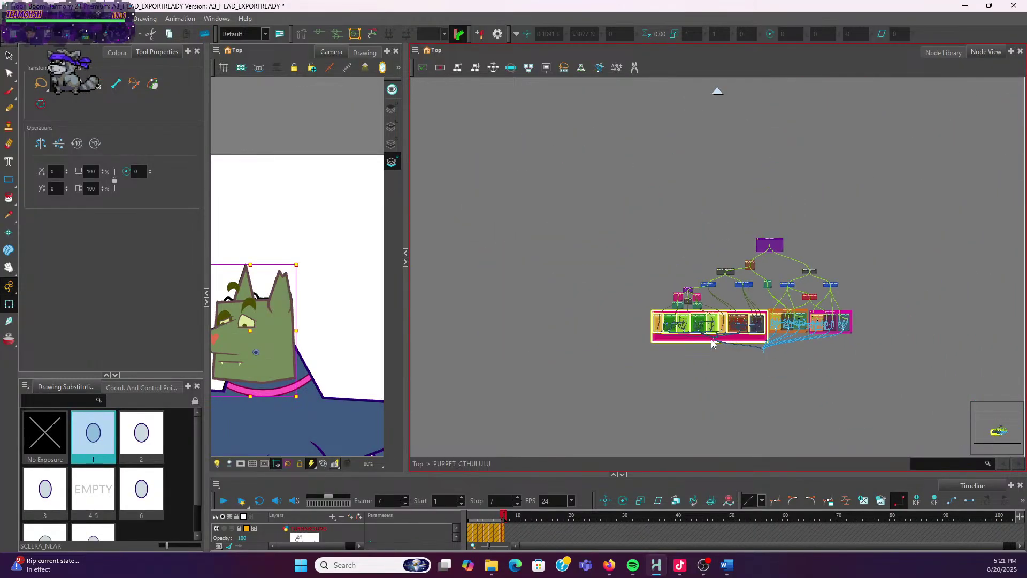
# Move the UPPER BODY backdrop down level with HEAD_CLIP, and shift LOWER BODY to the right to make room
pyautogui.scroll(6, 714, 339)
pyautogui.moveTo(799, 404); pyautogui.dragTo(506, 415)
pyautogui.moveTo(653, 189); pyautogui.dragTo(654, 199)
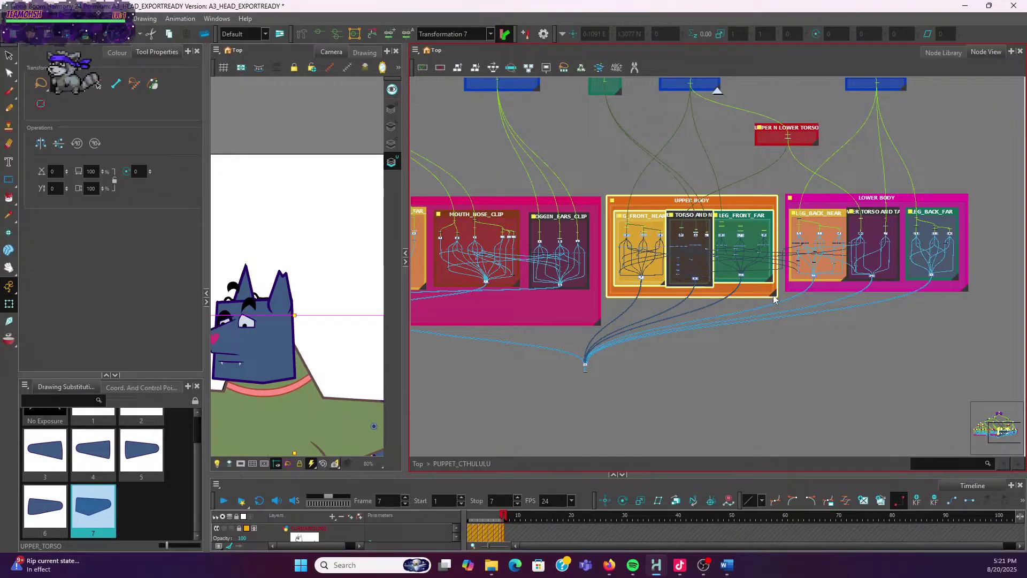
pyautogui.moveTo(880, 201); pyautogui.dragTo(933, 198)
# Enlarge the UPPER BODY backdrop and space LEG_FRONT_FAR and UPPER TORSO AND NECK apart to the right inside it
pyautogui.moveTo(774, 296); pyautogui.dragTo(825, 323)
pyautogui.scroll(2, 780, 224)
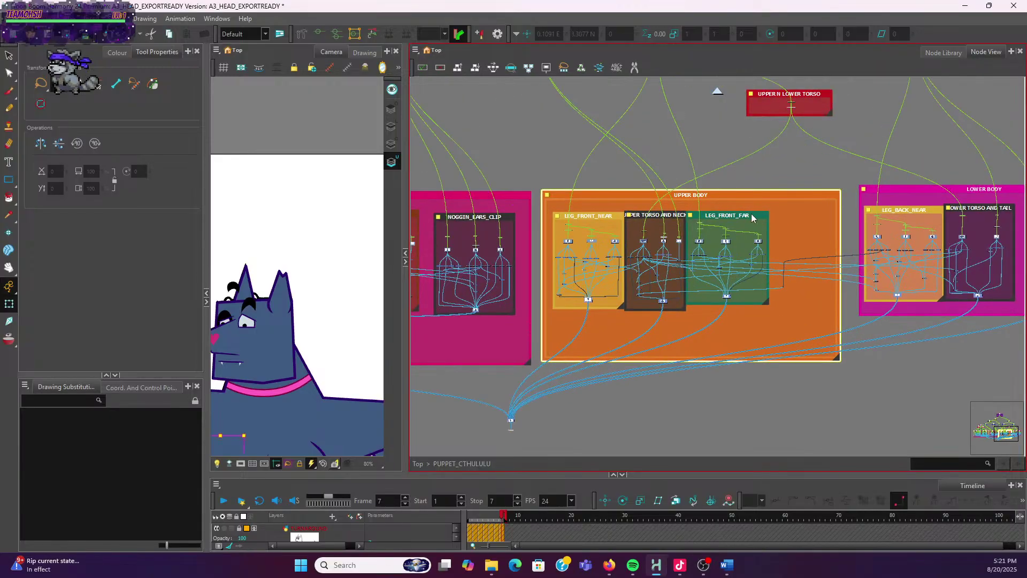
pyautogui.moveTo(760, 219); pyautogui.dragTo(803, 220)
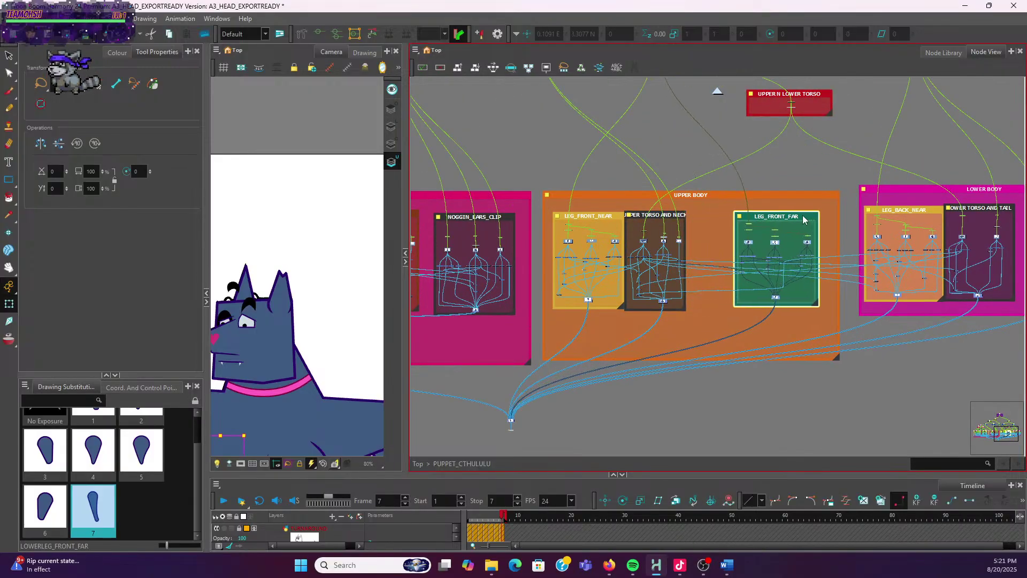
pyautogui.click(682, 214)
pyautogui.moveTo(687, 216); pyautogui.dragTo(711, 217)
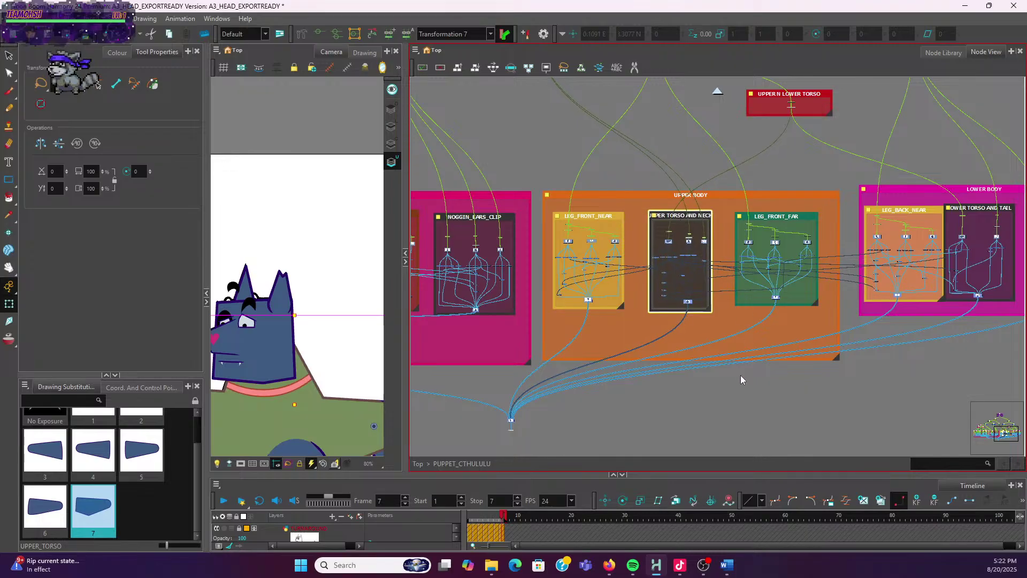
# Adjust the lower right corner of the UPPER BODY backdrop so it fits around its three spaced-out groups
pyautogui.click(837, 358)
pyautogui.moveTo(838, 366); pyautogui.dragTo(828, 373)
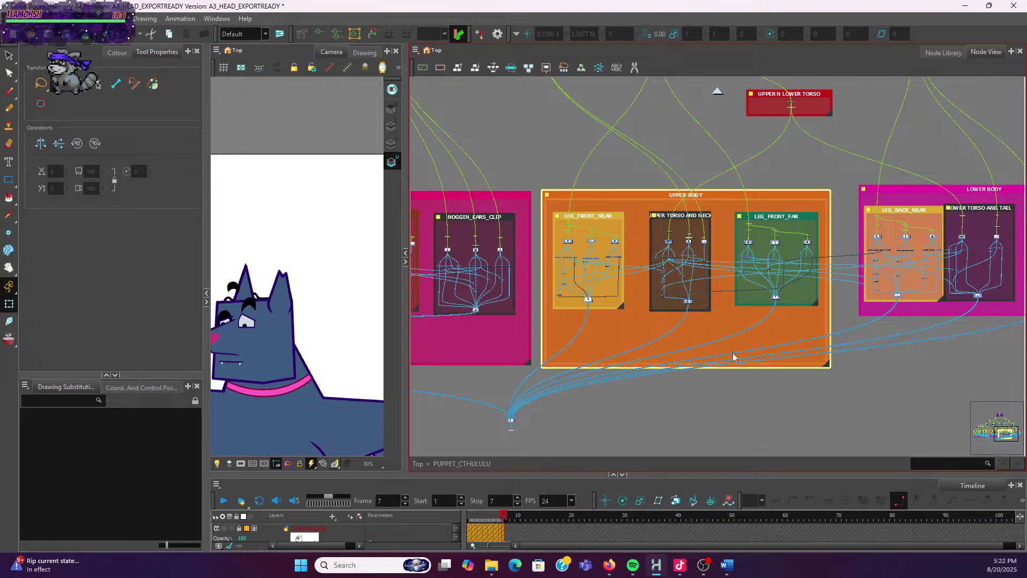
pyautogui.click(669, 418)
pyautogui.scroll(-8, 801, 305)
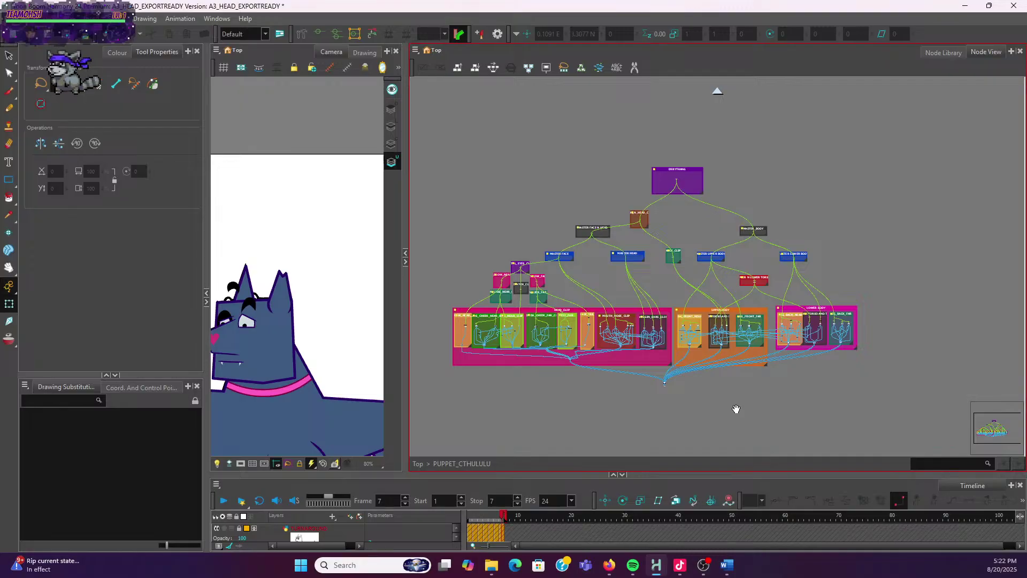
pyautogui.moveTo(736, 408); pyautogui.dragTo(721, 397)
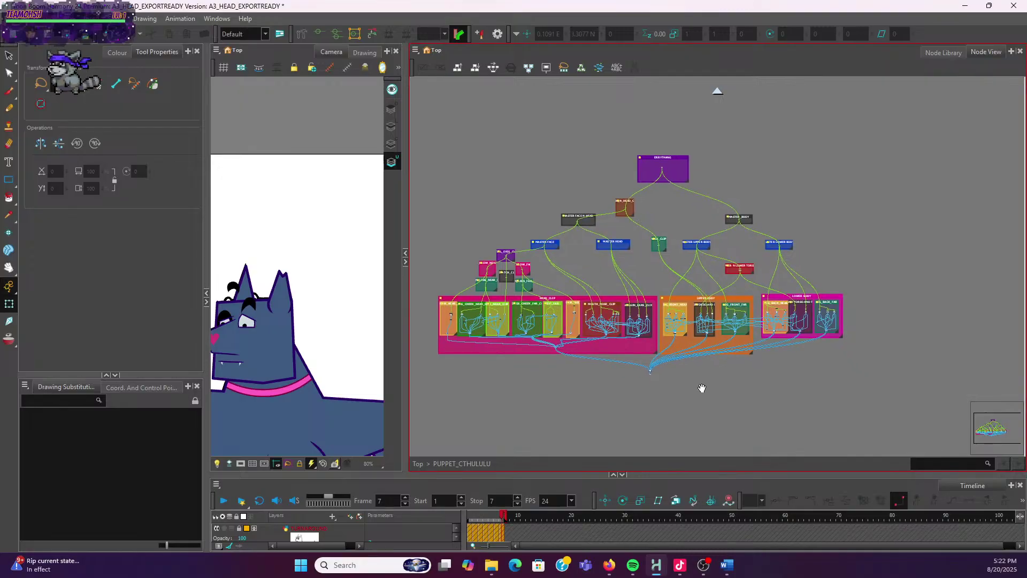
pyautogui.click(752, 353)
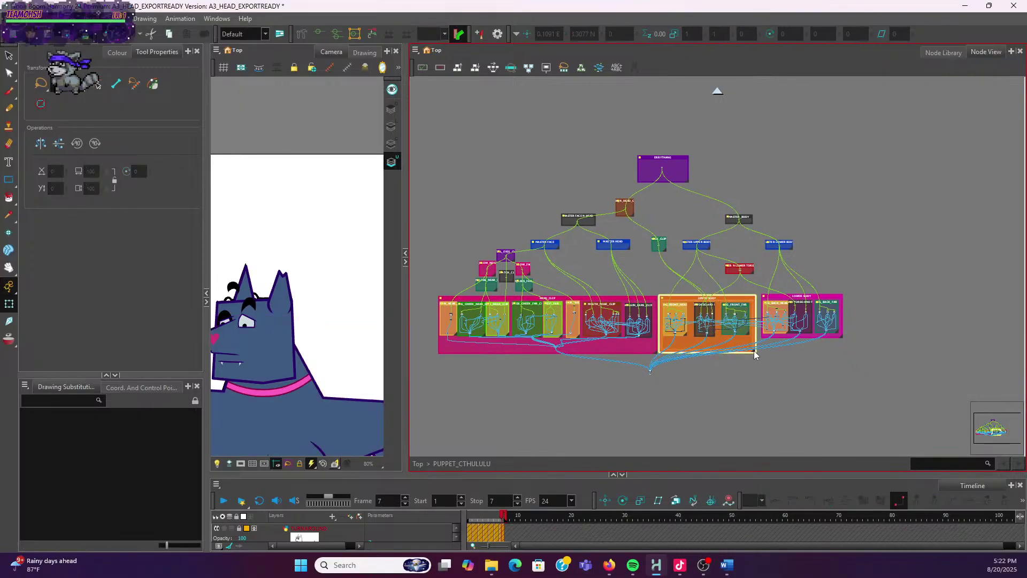
pyautogui.click(762, 372)
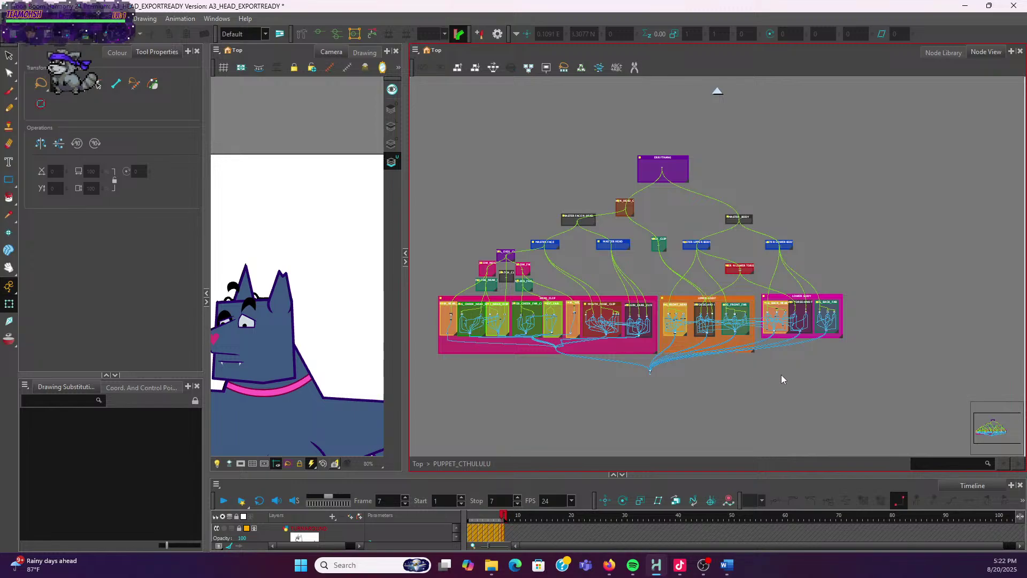
# Move the LOWER BODY backdrop left beside UPPER BODY and enlarge it to the right and downward
pyautogui.scroll(5, 776, 377)
pyautogui.click(685, 296)
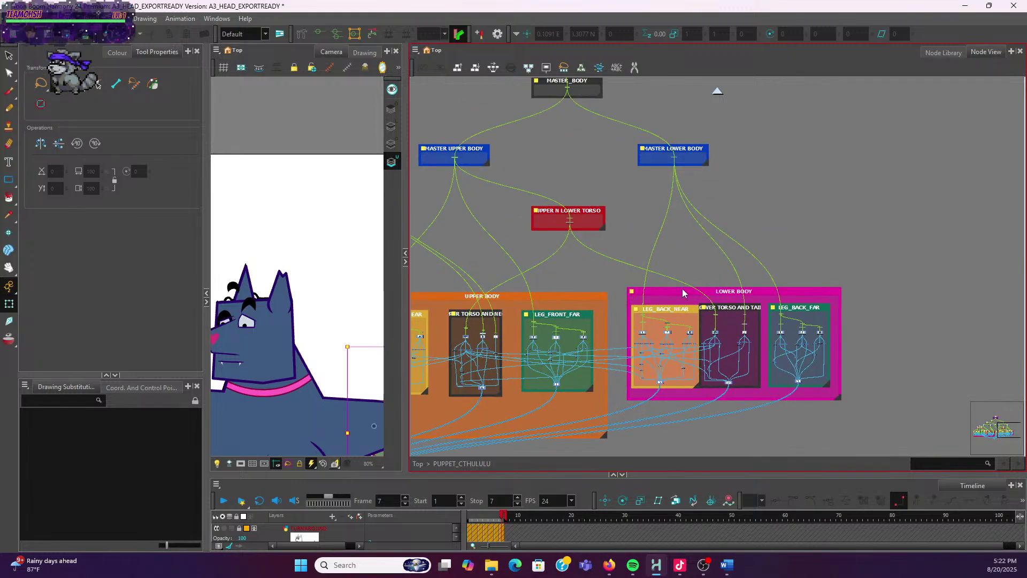
pyautogui.scroll(-3, 793, 342)
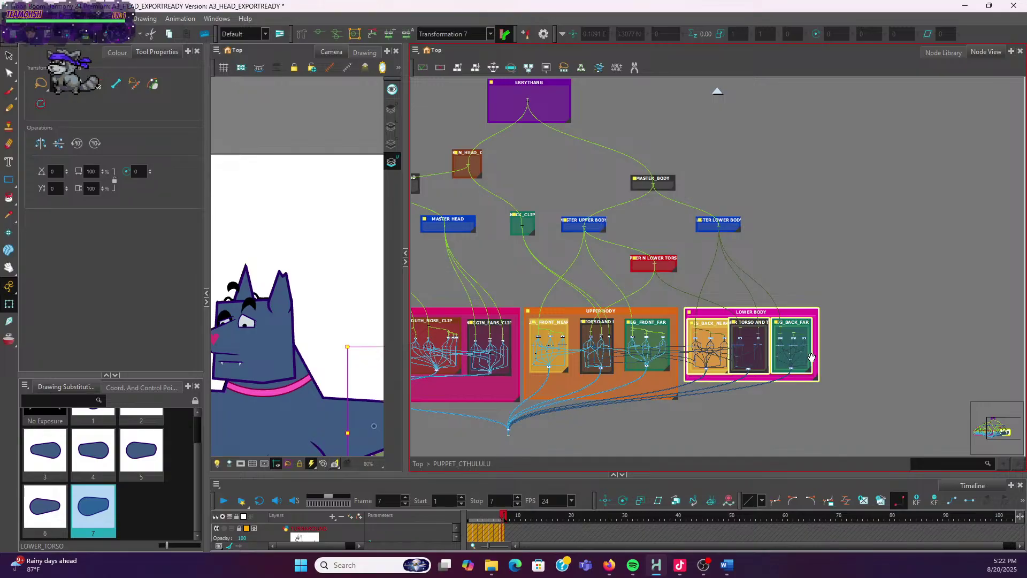
pyautogui.moveTo(811, 358)
pyautogui.mouseDown()
pyautogui.moveTo(787, 335)
pyautogui.moveTo(807, 362)
pyautogui.moveTo(817, 355)
pyautogui.mouseUp()
pyautogui.click(800, 359)
pyautogui.scroll(2, 810, 294)
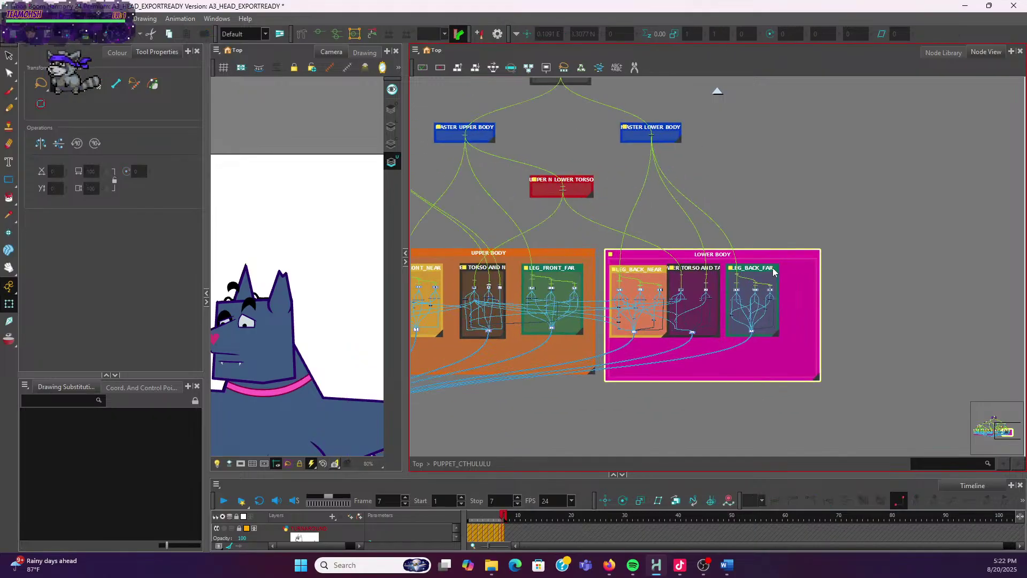
# Space LEG_BACK_FAR and LOWER TORSO AND TAIL apart to the right within the LOWER BODY backdrop
pyautogui.click(774, 272)
pyautogui.moveTo(774, 272); pyautogui.dragTo(798, 274)
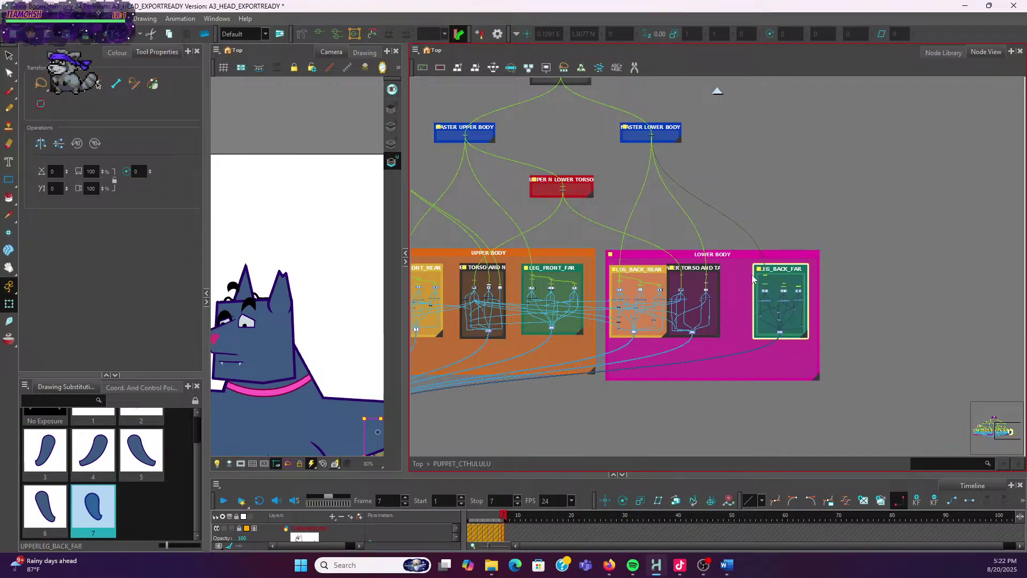
pyautogui.moveTo(716, 273); pyautogui.dragTo(731, 274)
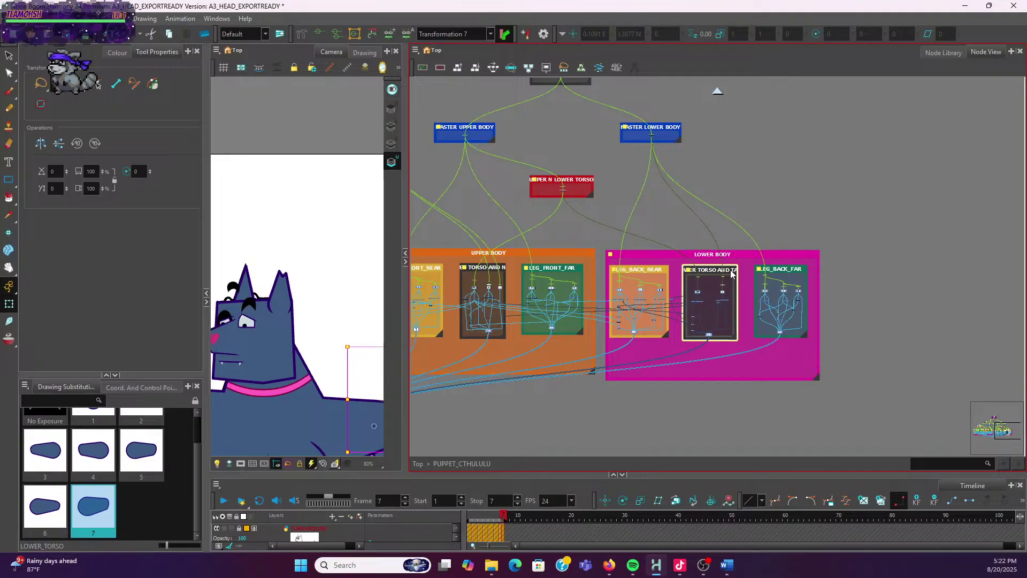
# Move the stray node between LEG_BACK_NEAR and LOWER TORSO AND TAIL into the LOWER TORSO AND TAIL backdrop
pyautogui.scroll(2, 679, 295)
pyautogui.scroll(2, 683, 297)
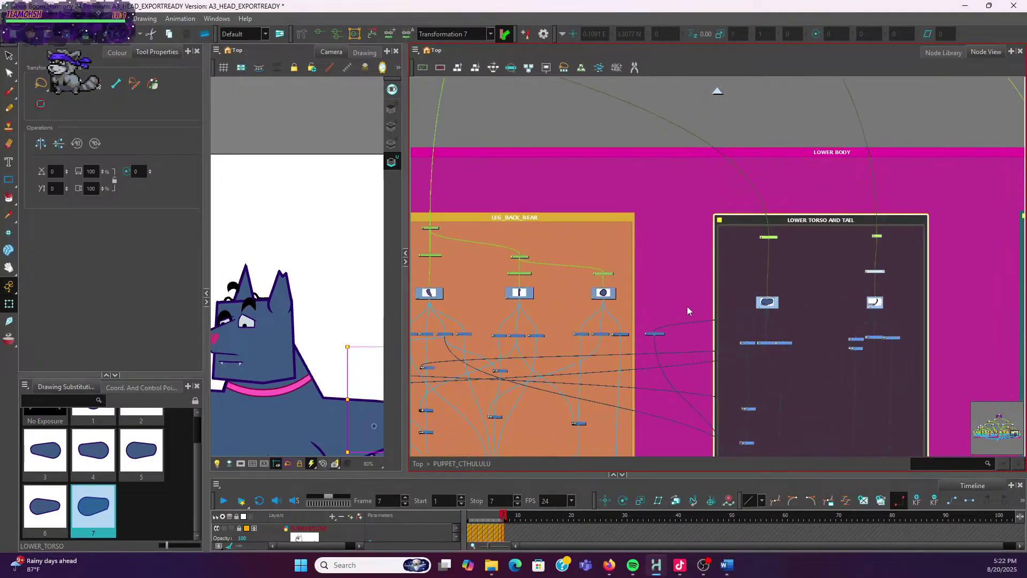
pyautogui.scroll(1, 688, 314)
pyautogui.moveTo(688, 313); pyautogui.dragTo(685, 238)
pyautogui.click(600, 231)
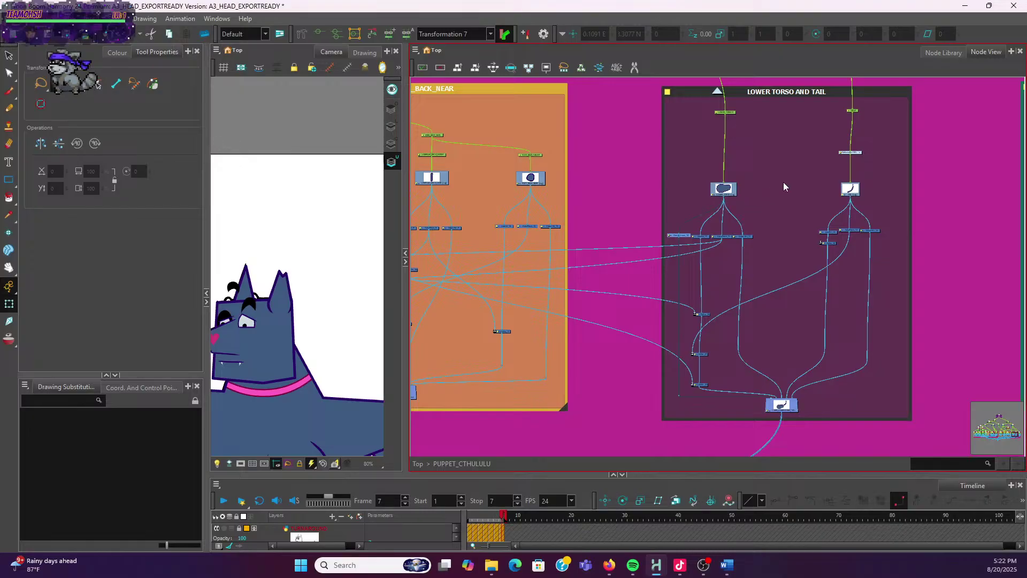
# Shift the lower torso drawing and the nodes below it slightly right, inside the LOWER TORSO AND TAIL backdrop
pyautogui.click(785, 150)
pyautogui.scroll(-1, 781, 161)
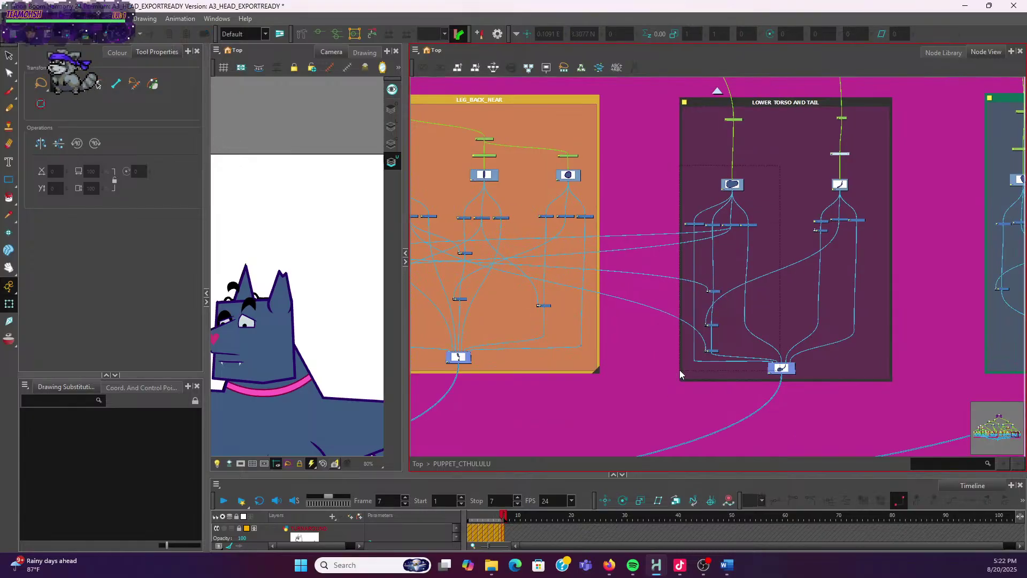
pyautogui.moveTo(679, 370); pyautogui.dragTo(659, 357)
pyautogui.moveTo(738, 188); pyautogui.dragTo(747, 187)
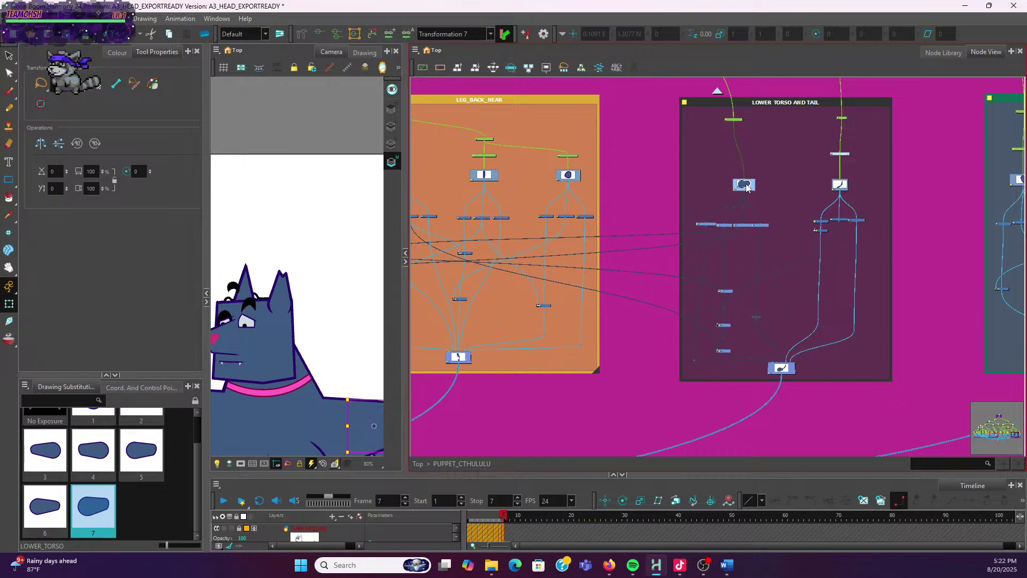
pyautogui.click(645, 181)
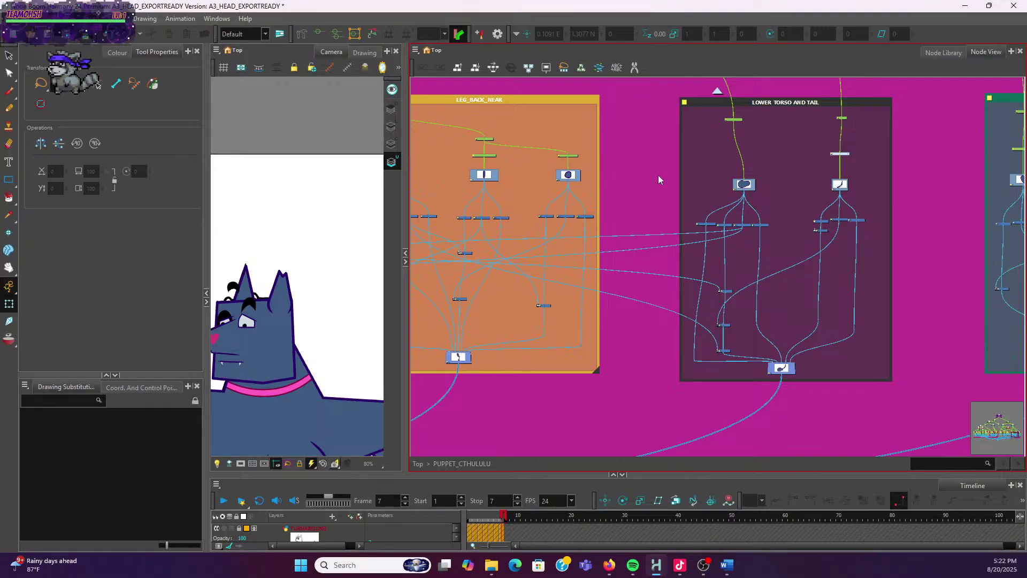
# Move the LEG_BACK_NEAR backdrop slightly right and down, away from the LOWER BODY backdrop's left edge
pyautogui.scroll(-5, 672, 169)
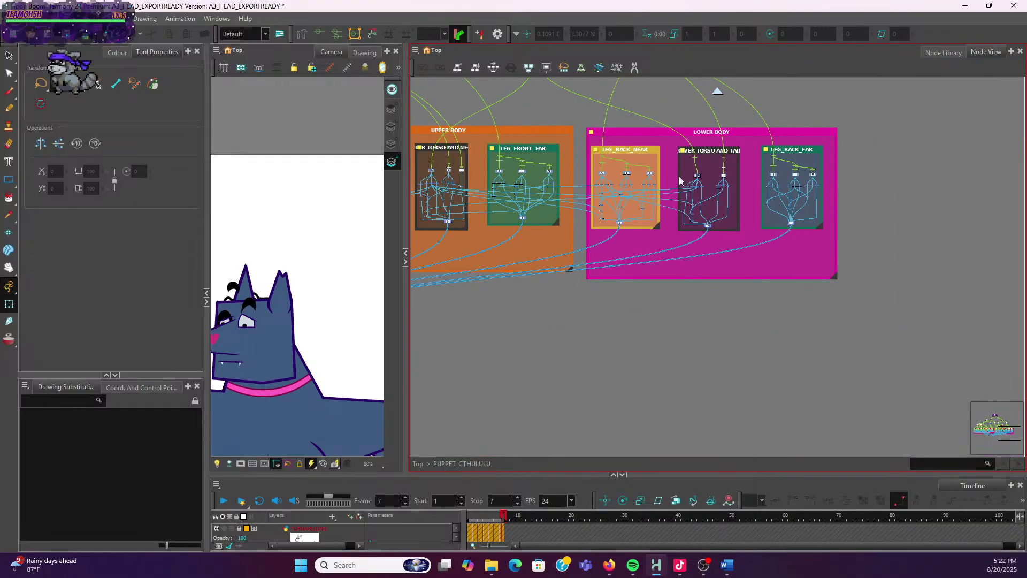
pyautogui.moveTo(646, 152); pyautogui.dragTo(652, 155)
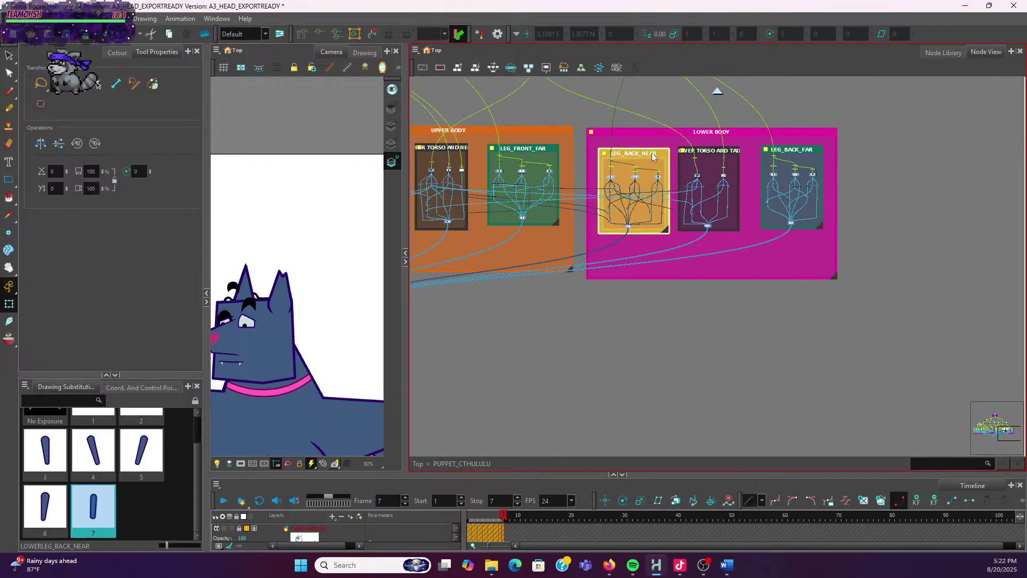
# Nudge the LOWER TORSO AND TAIL backdrop slightly right, evening its spacing within the LOWER BODY backdrop
pyautogui.moveTo(737, 155); pyautogui.dragTo(741, 154)
pyautogui.click(804, 124)
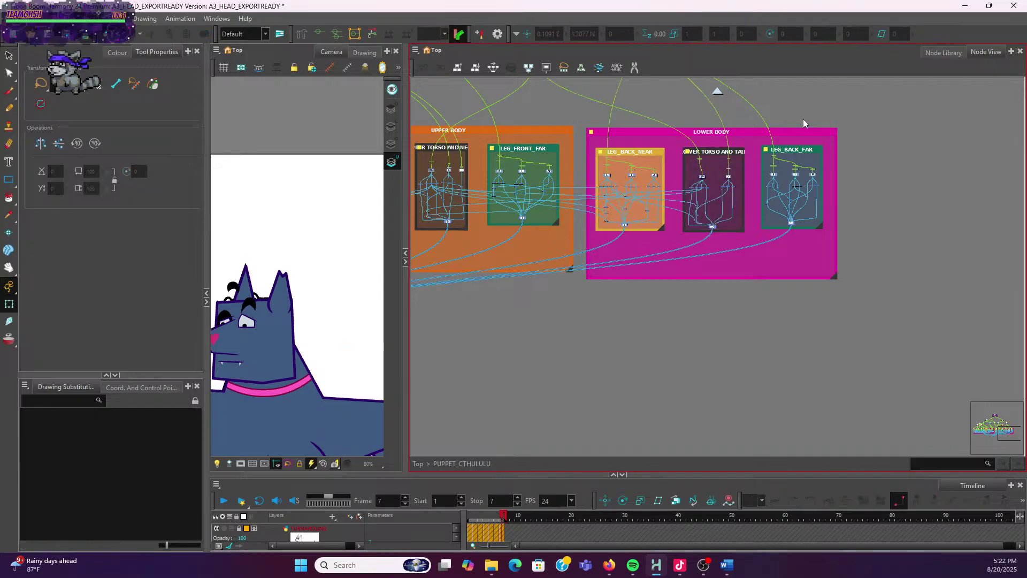
pyautogui.scroll(-3, 804, 124)
pyautogui.moveTo(617, 277); pyautogui.dragTo(694, 343)
pyautogui.scroll(-2, 777, 342)
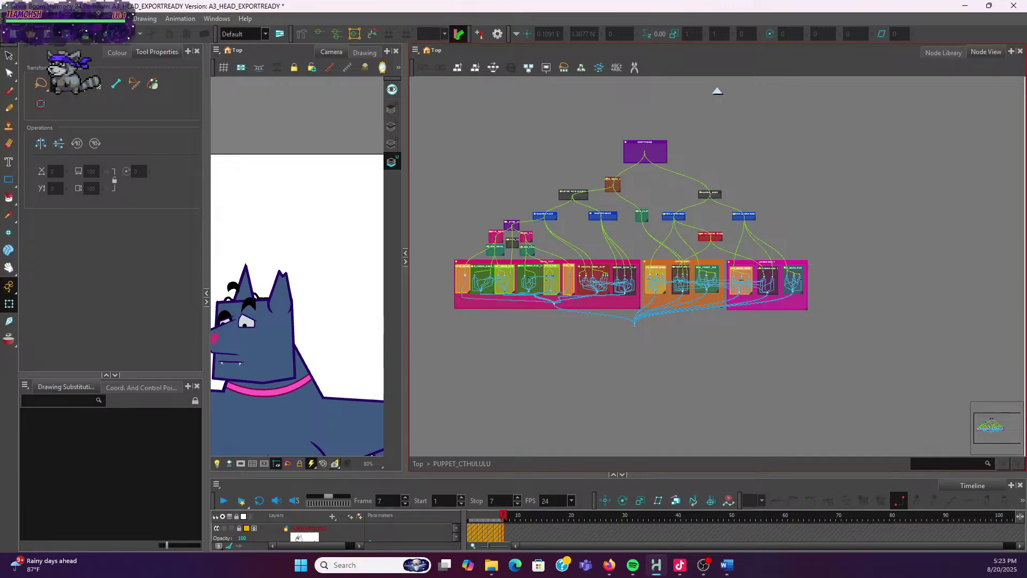
# Switch to the Puppet Update Notes in Word and colour the item "Repeg so Neck and head can be grabbed together" red
pyautogui.hotkey('alt', 'Tab')
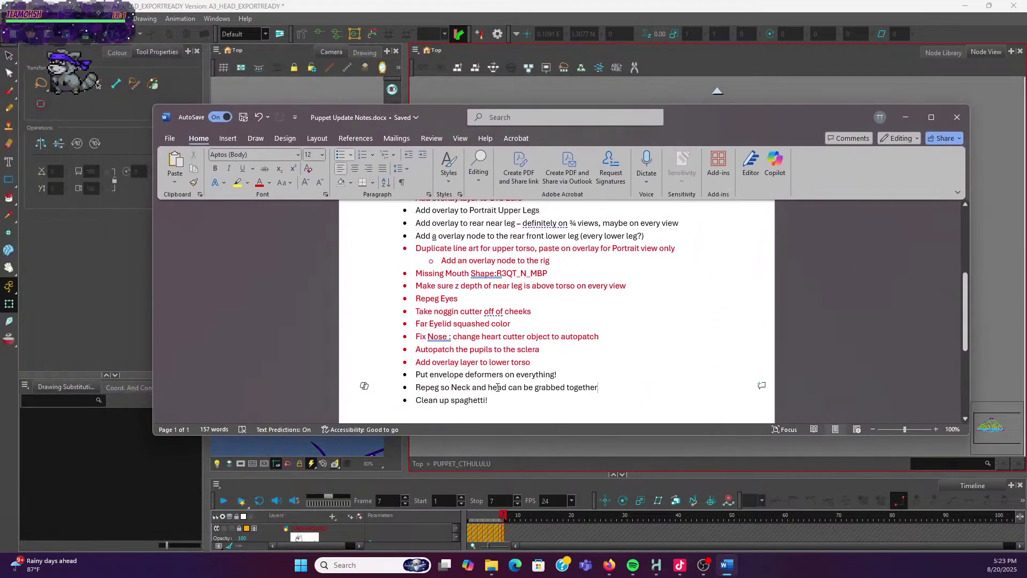
pyautogui.tripleClick(594, 387)
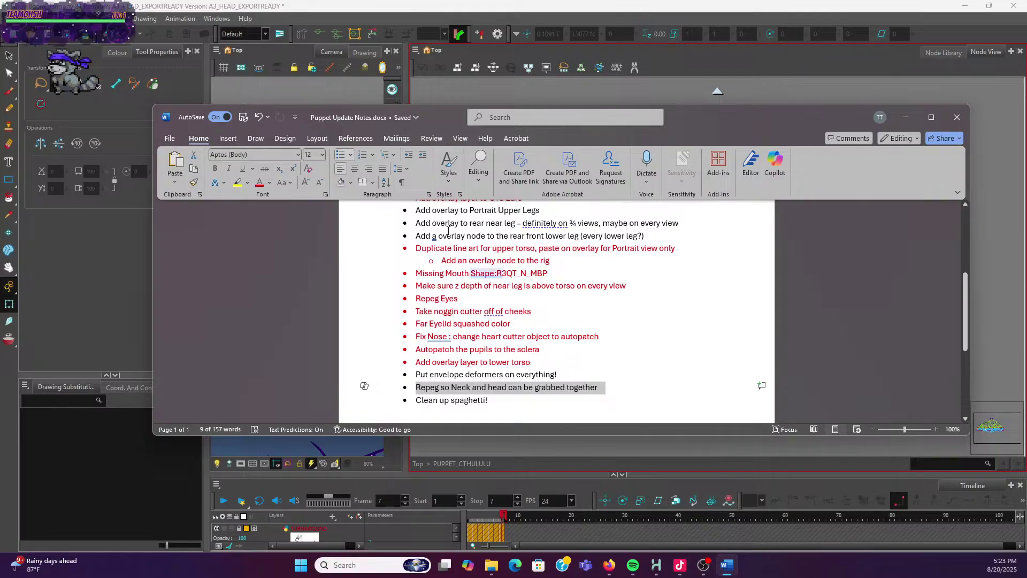
pyautogui.click(260, 182)
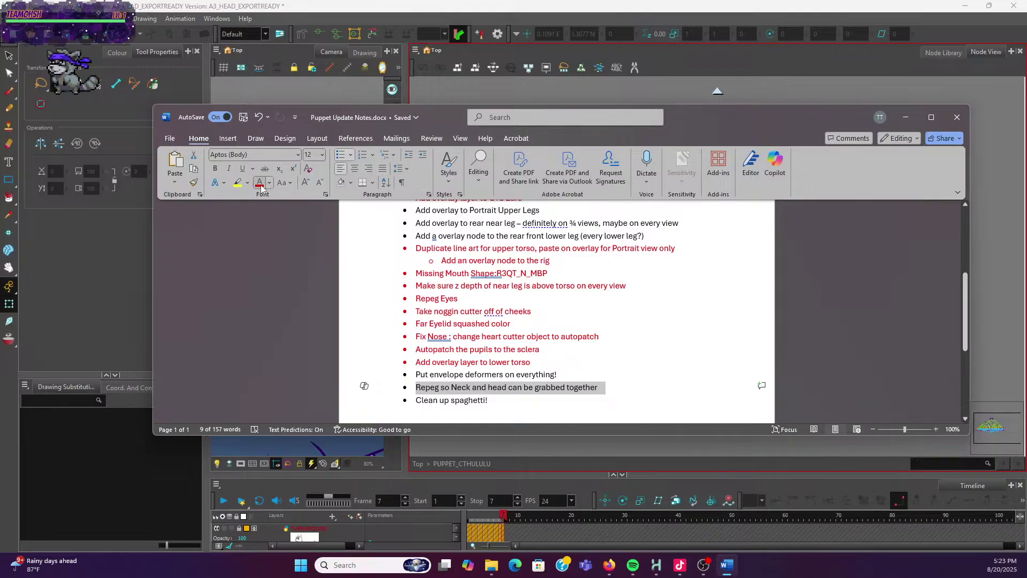
pyautogui.click(513, 412)
# Move the three black overlay items about the upper, rear near and lower legs directly below "Add overlay layer to lower torso", without a blank bullet
pyautogui.scroll(1, 545, 288)
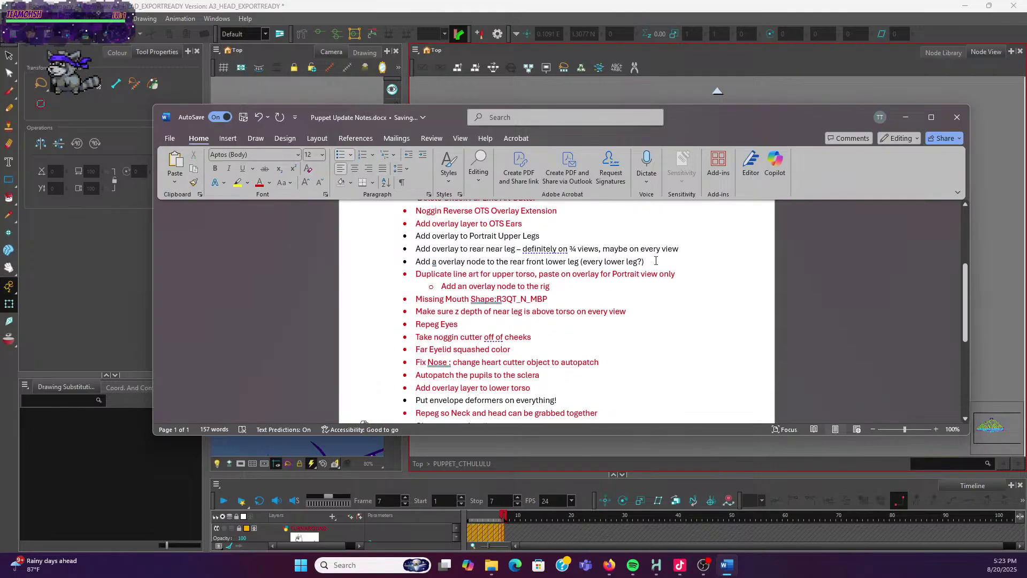
pyautogui.moveTo(656, 260); pyautogui.dragTo(367, 236)
pyautogui.hotkey('ctrl', 'c')
pyautogui.press('BackSpace')
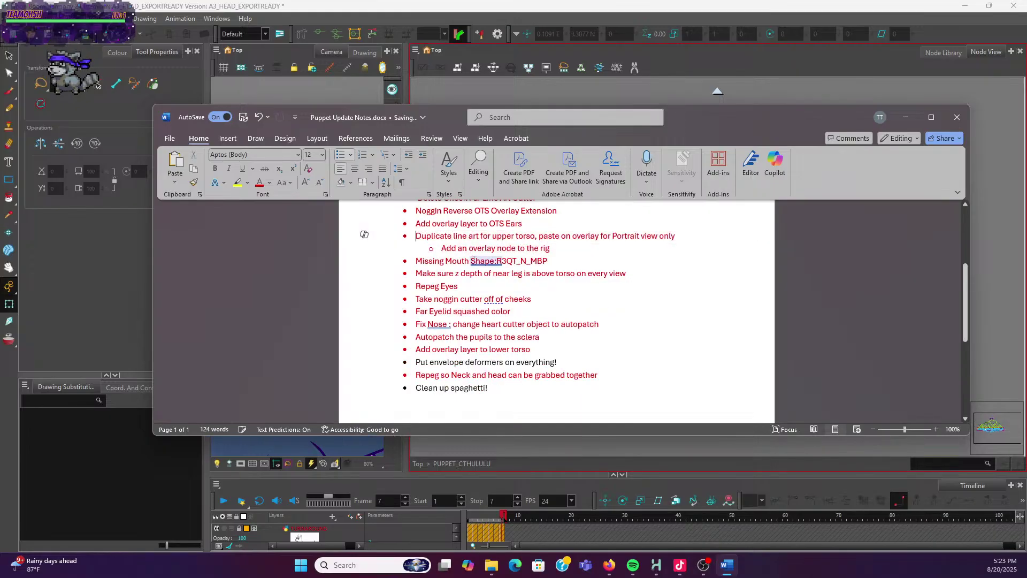
pyautogui.click(575, 364)
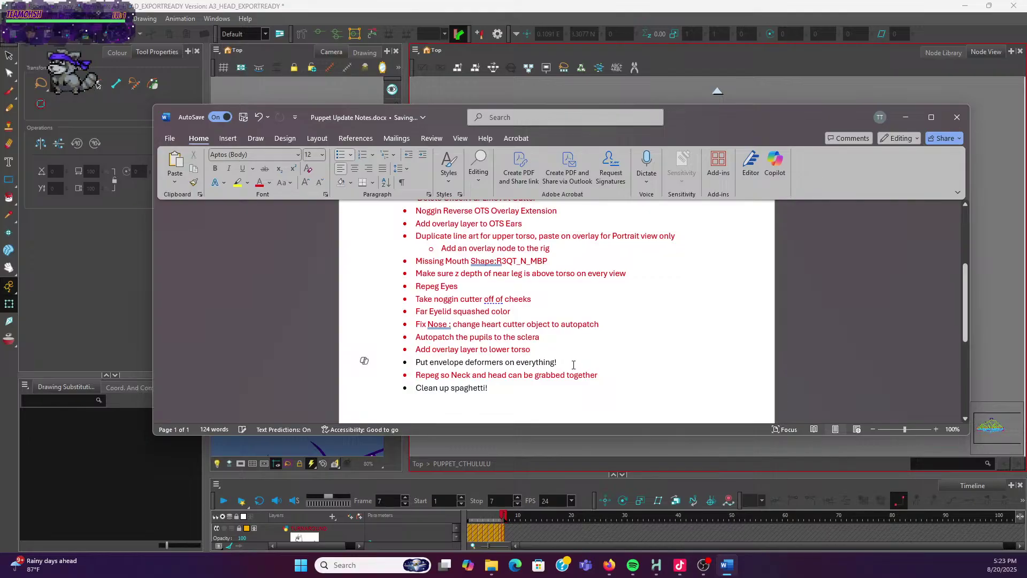
pyautogui.click(546, 350)
pyautogui.press('Return')
pyautogui.hotkey('ctrl', 'v')
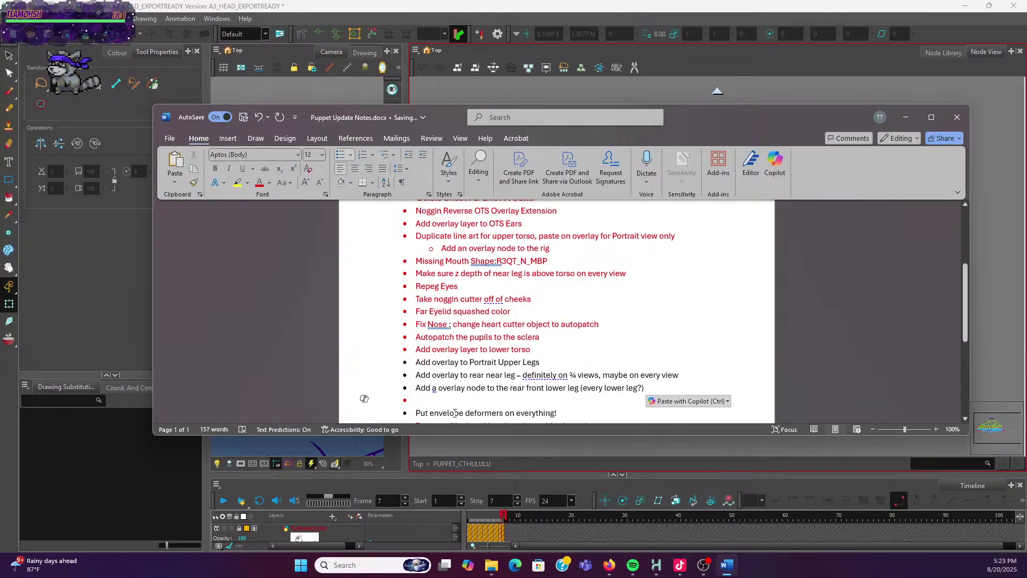
pyautogui.press('BackSpace')
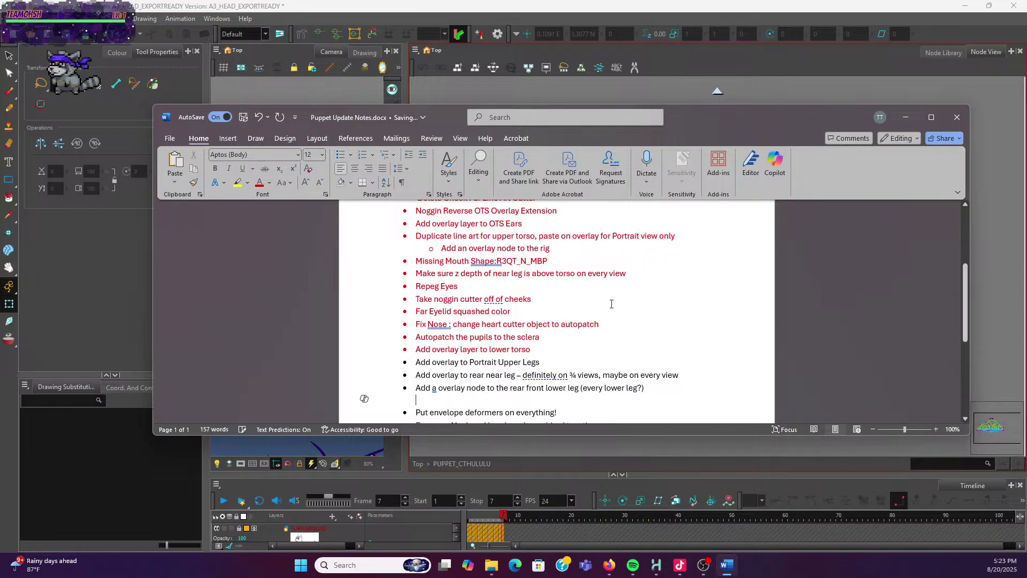
pyautogui.press('Return')
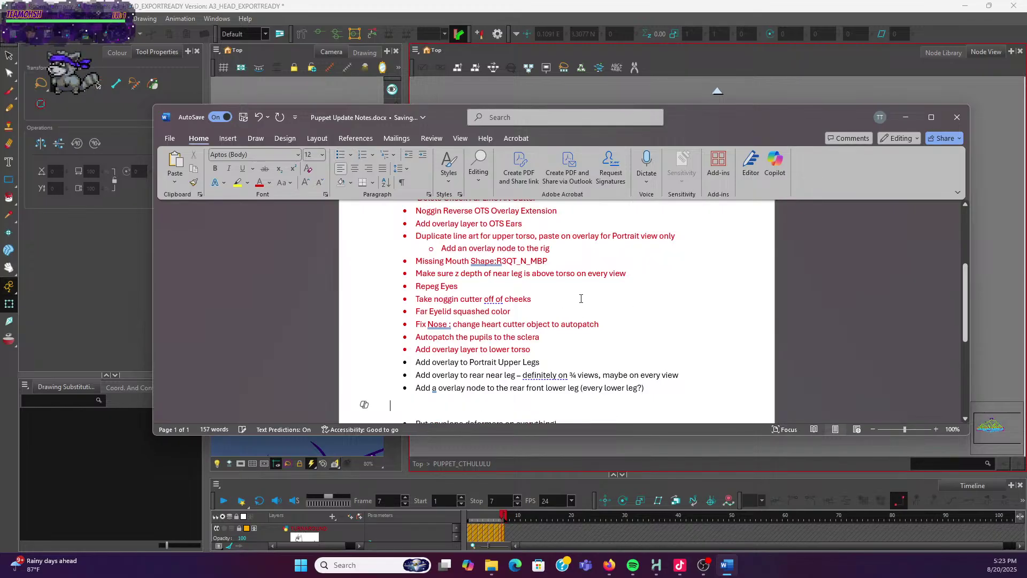
pyautogui.press('BackSpace')
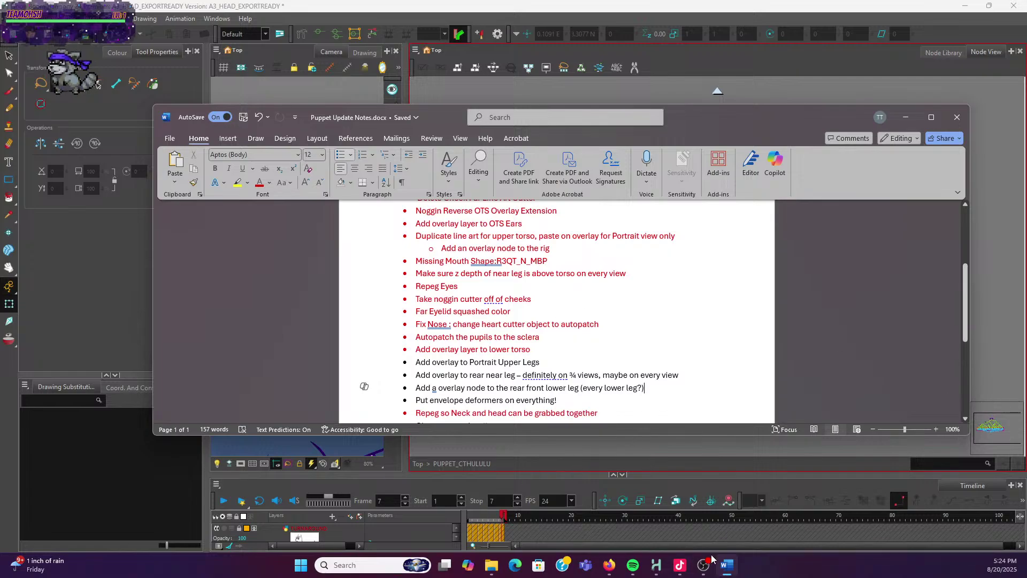
pyautogui.click(609, 565)
pyautogui.moveTo(687, 470)
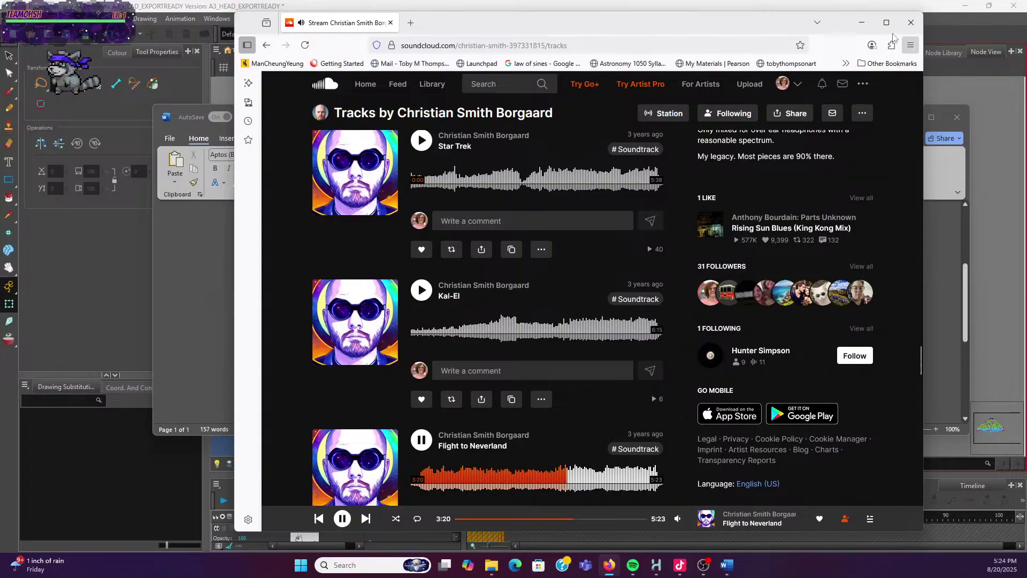
pyautogui.click(866, 22)
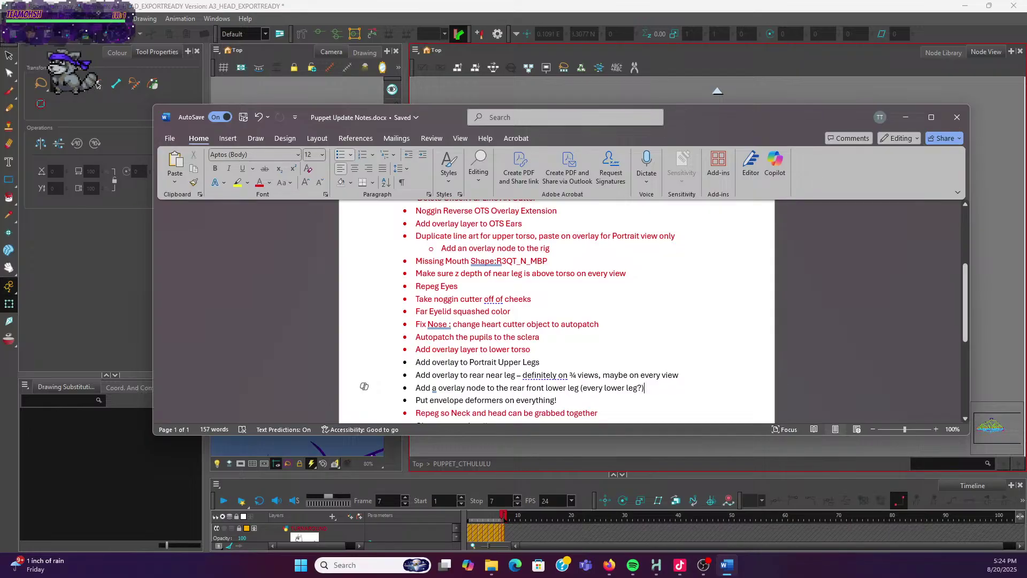
# Return to Toon Boom Harmony and widen the drawing view beside the node network, framing the dog's head
pyautogui.click(904, 117)
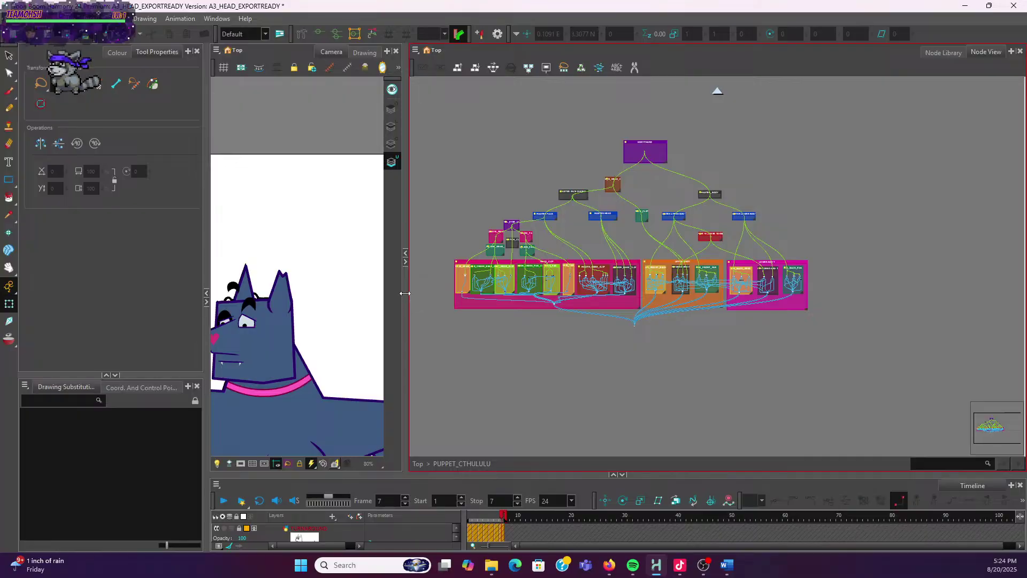
pyautogui.moveTo(410, 294); pyautogui.dragTo(439, 297)
pyautogui.scroll(3, 647, 243)
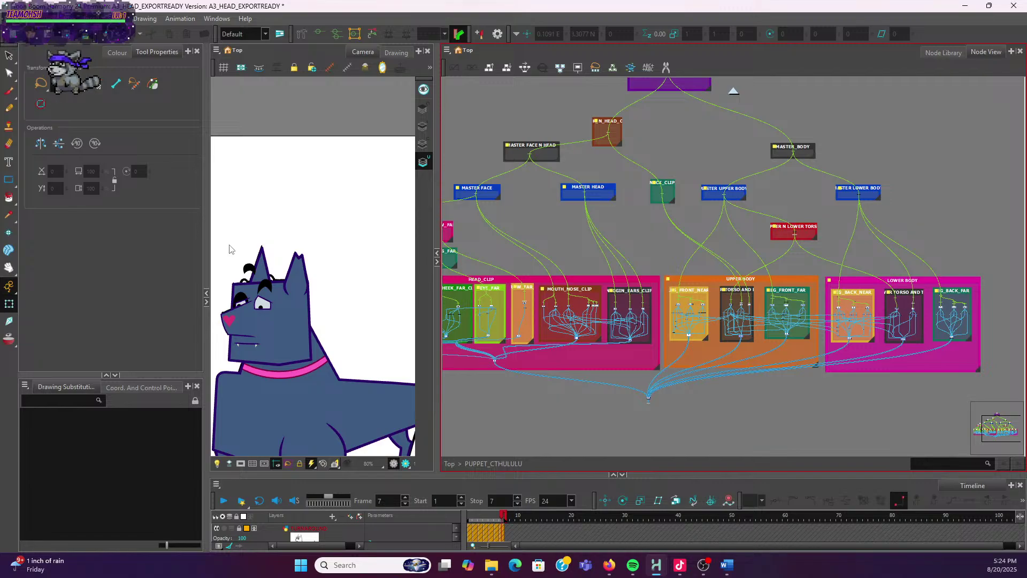
pyautogui.scroll(1, 254, 249)
pyautogui.scroll(1, 275, 250)
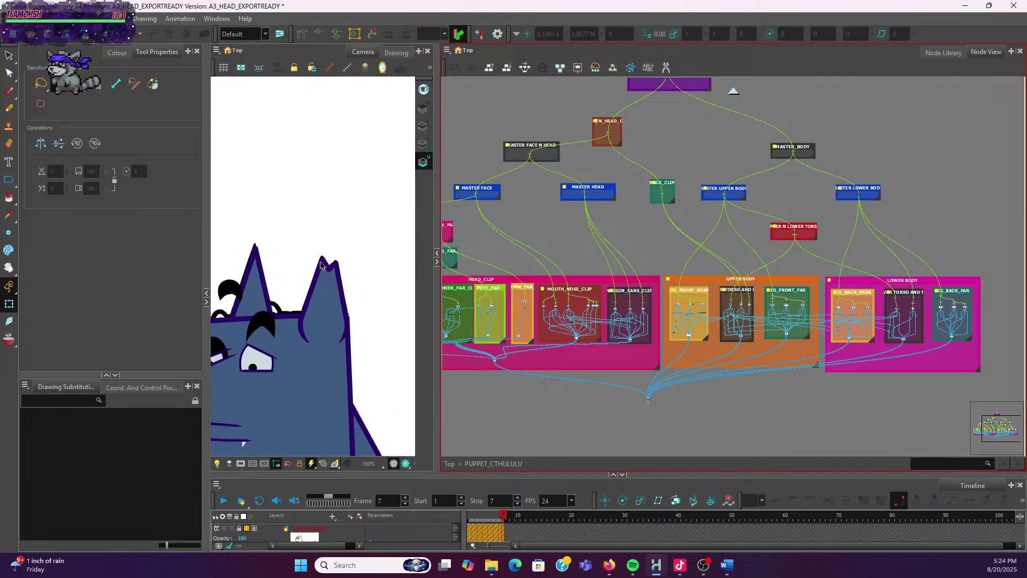
# Examine the peg hierarchy in the node network, especially the connections into MOUTH_NOSE_CLIP and NOGGIN_EARS_CLIP
pyautogui.scroll(-2, 698, 210)
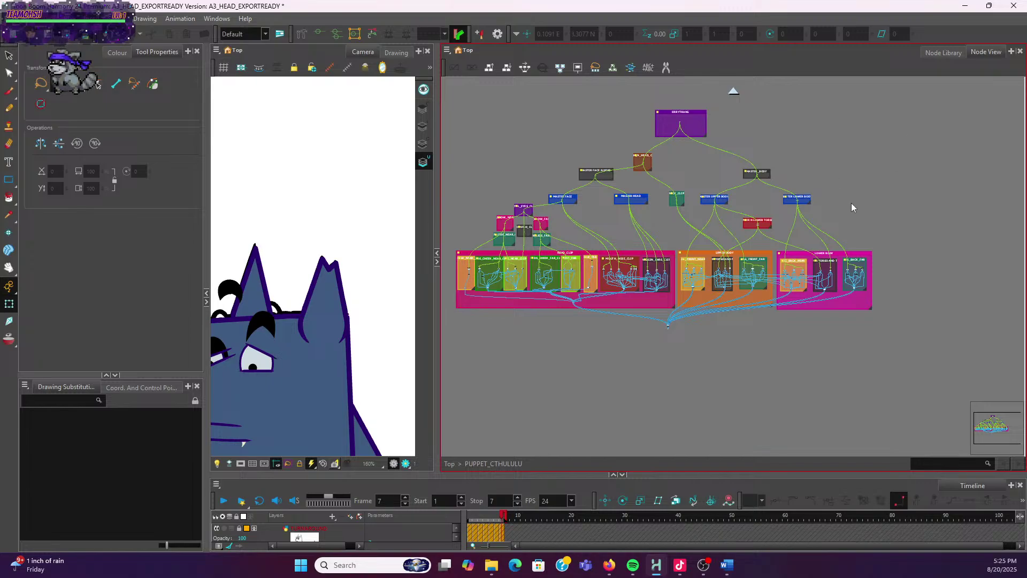
pyautogui.scroll(3, 688, 238)
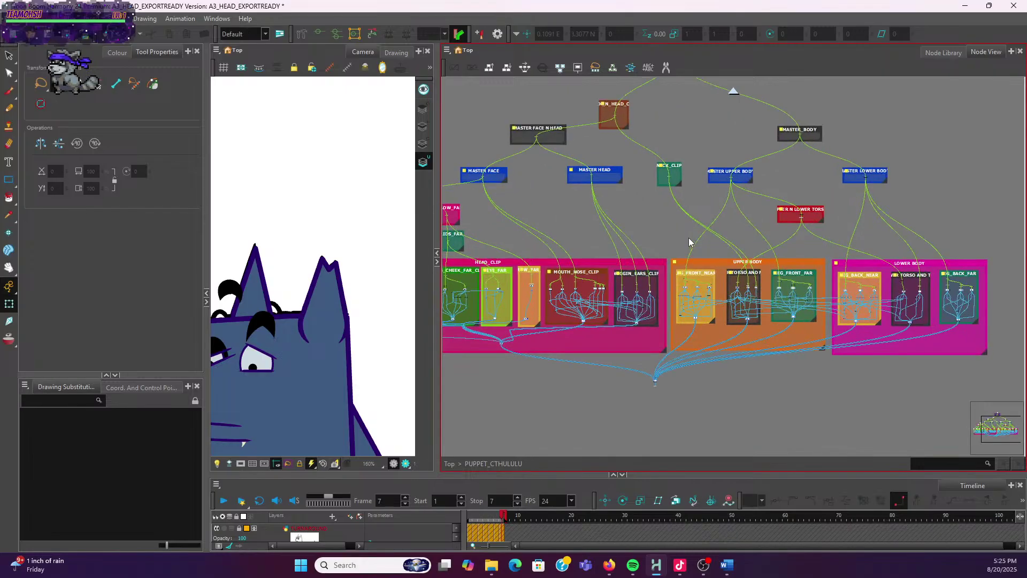
pyautogui.scroll(4, 675, 192)
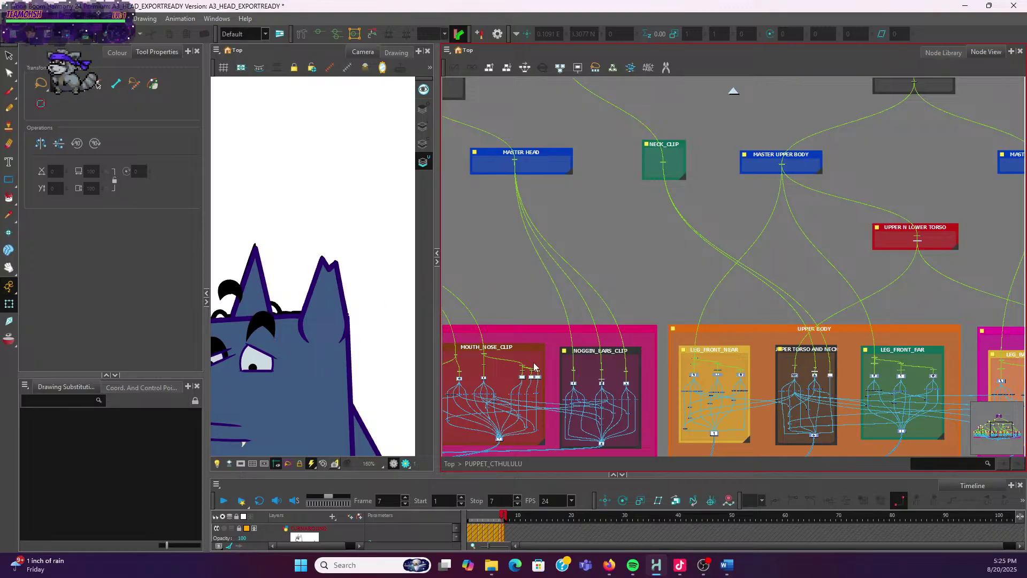
pyautogui.scroll(5, 515, 393)
pyautogui.scroll(-7, 518, 386)
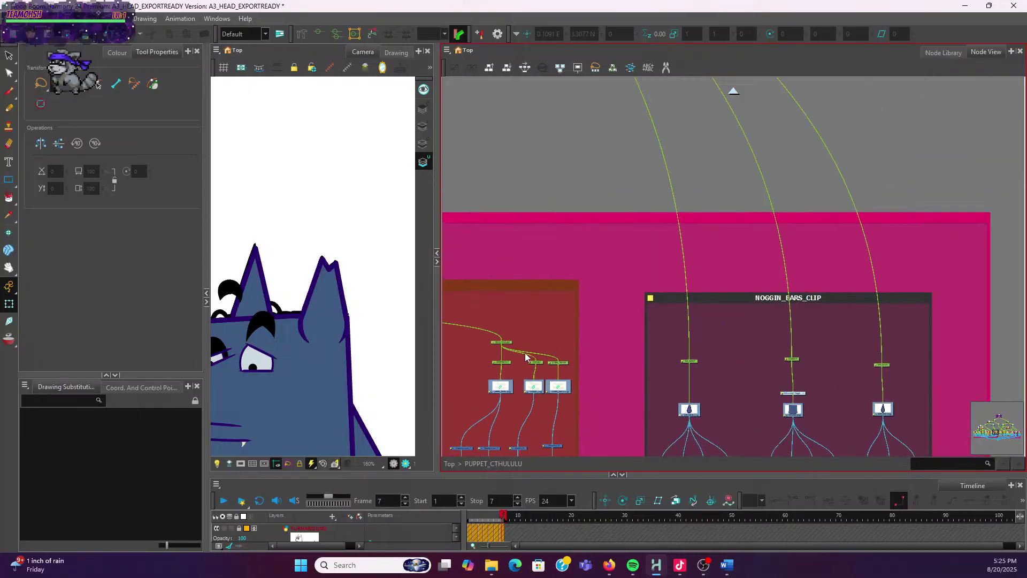
pyautogui.scroll(-4, 535, 350)
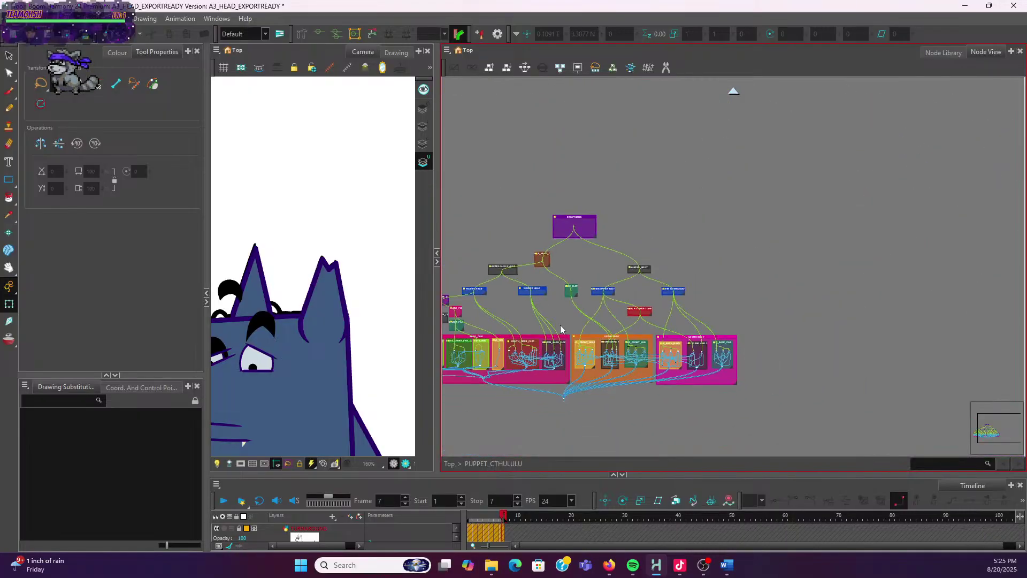
pyautogui.hscroll(-6, 795, 235)
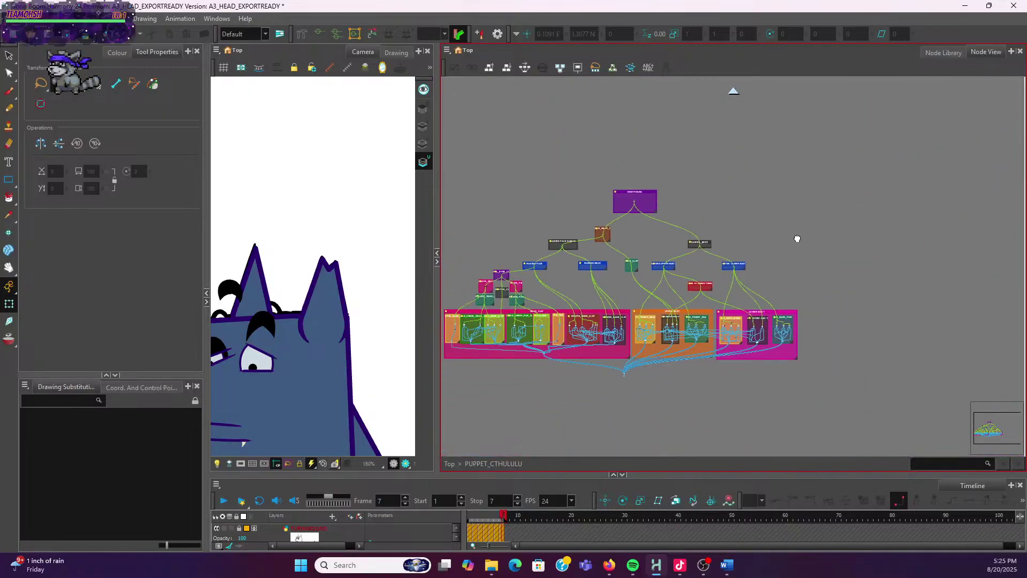
pyautogui.scroll(-2, 825, 234)
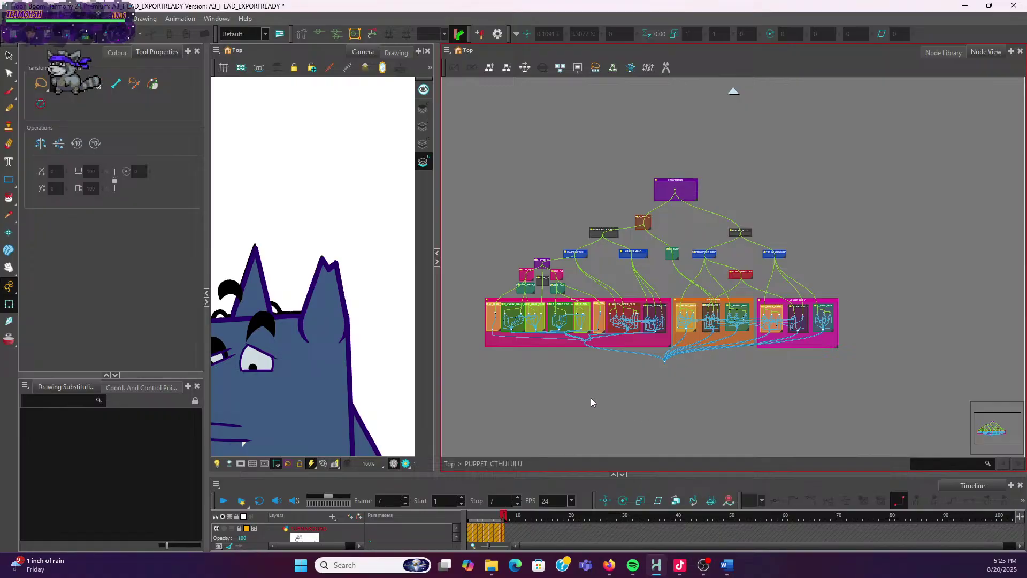
# Move the MASTER HEAD backdrop right, above NOGGIN_EARS_CLIP, and shift the NECK_CLIP backdrop up and right
pyautogui.scroll(3, 580, 375)
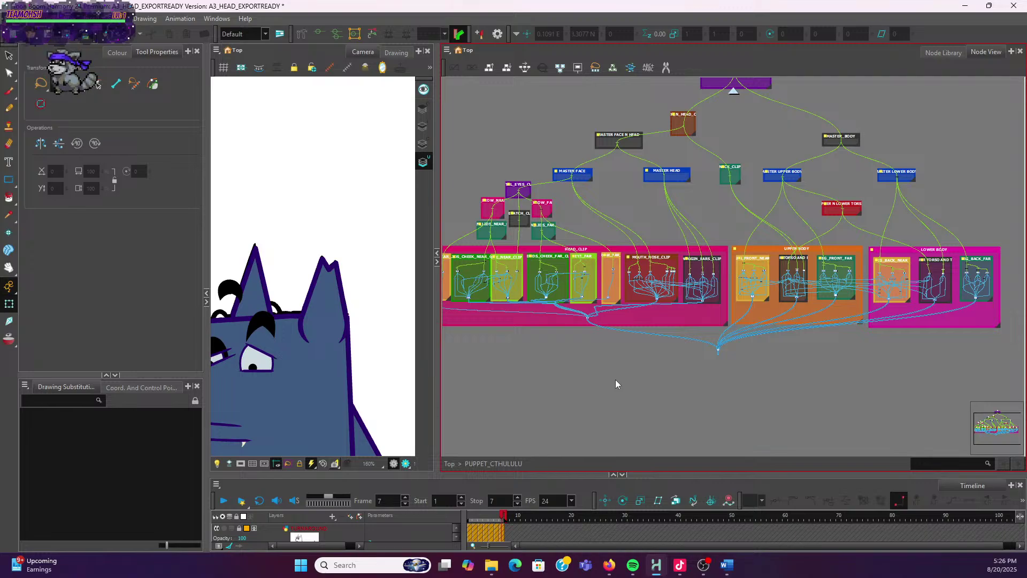
pyautogui.scroll(3, 673, 198)
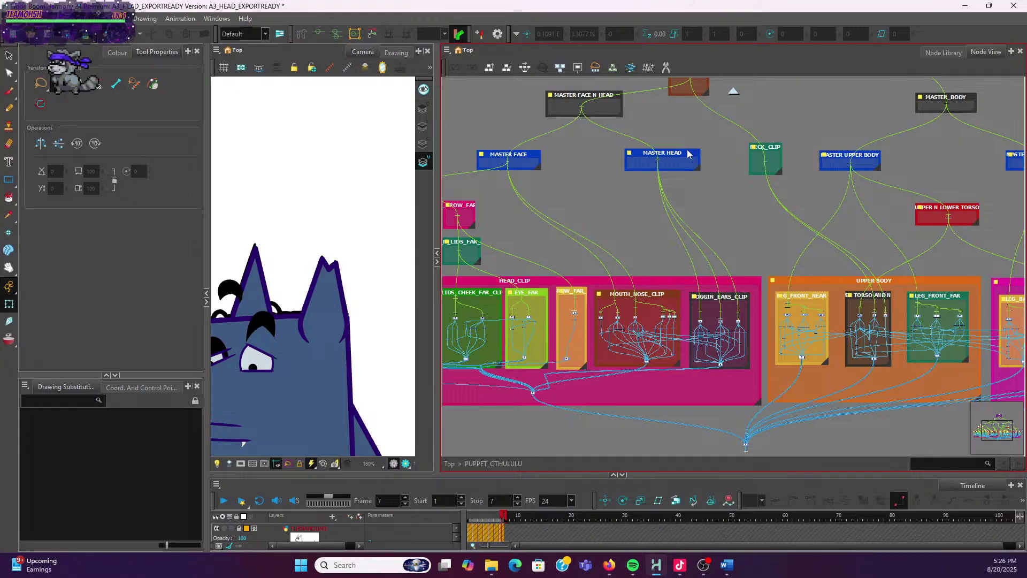
pyautogui.moveTo(688, 154)
pyautogui.mouseDown()
pyautogui.moveTo(801, 147)
pyautogui.moveTo(805, 116)
pyautogui.mouseUp()
pyautogui.click(780, 148)
# Review the layout of the whole node network, including the eye backdrops below TOTAL_EYES_CLIP
pyautogui.scroll(-4, 720, 231)
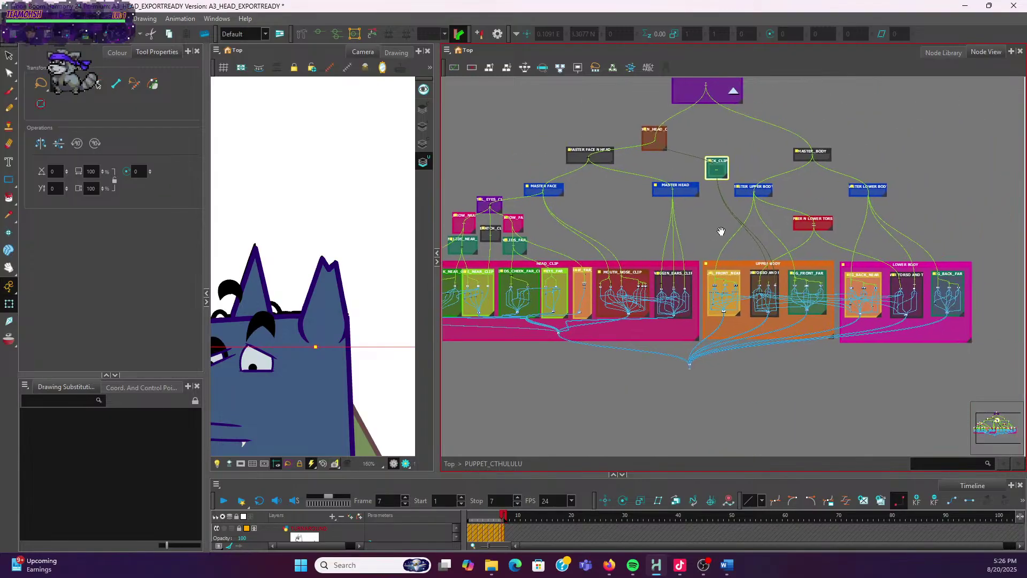
pyautogui.scroll(2, 787, 197)
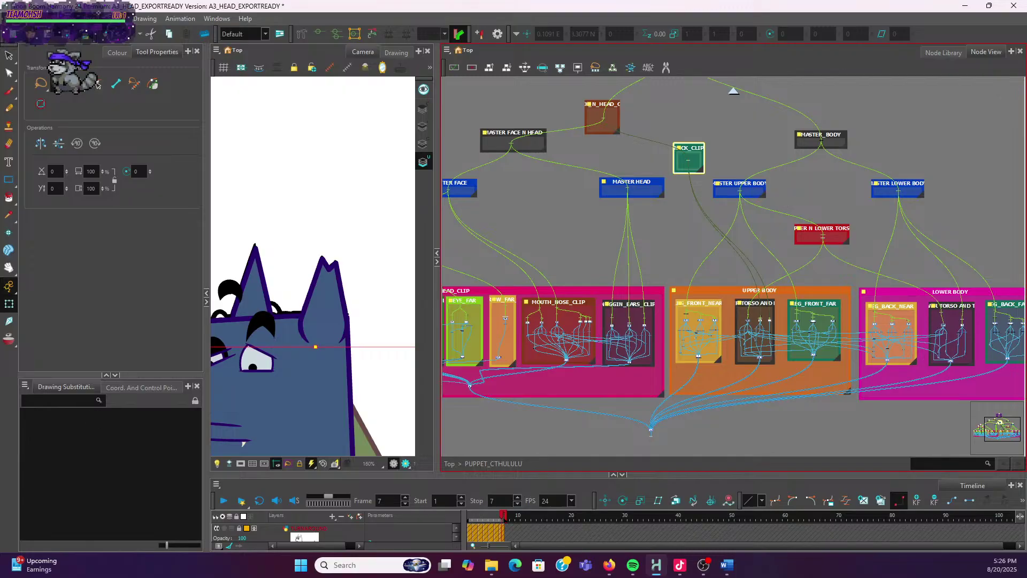
pyautogui.scroll(-3, 729, 271)
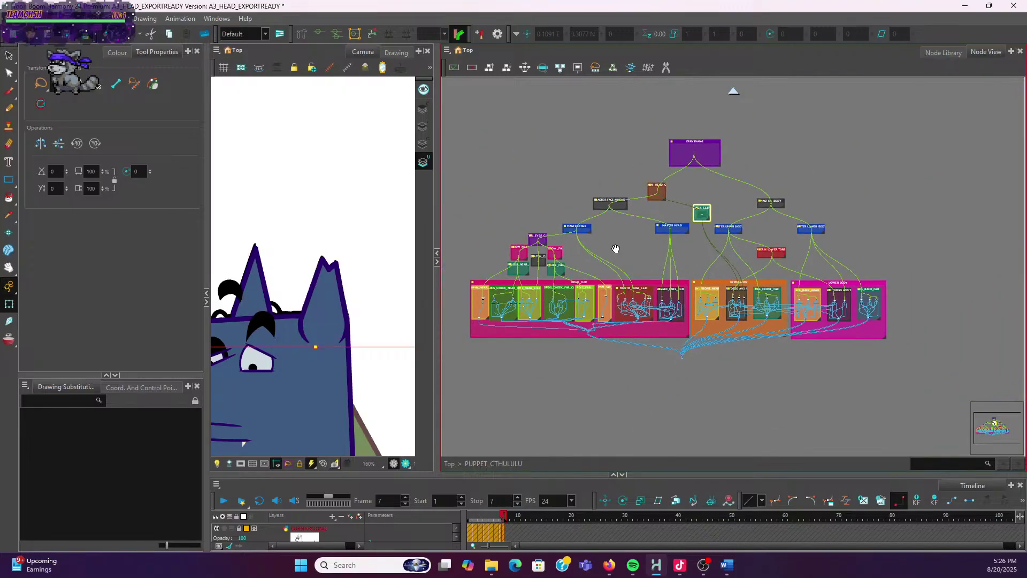
pyautogui.scroll(6, 615, 249)
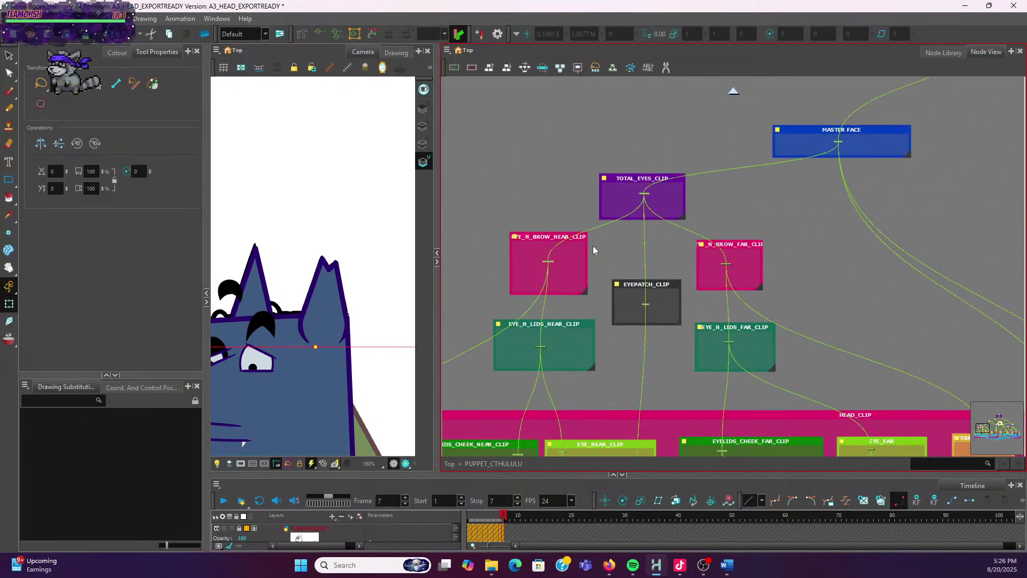
pyautogui.scroll(-6, 592, 249)
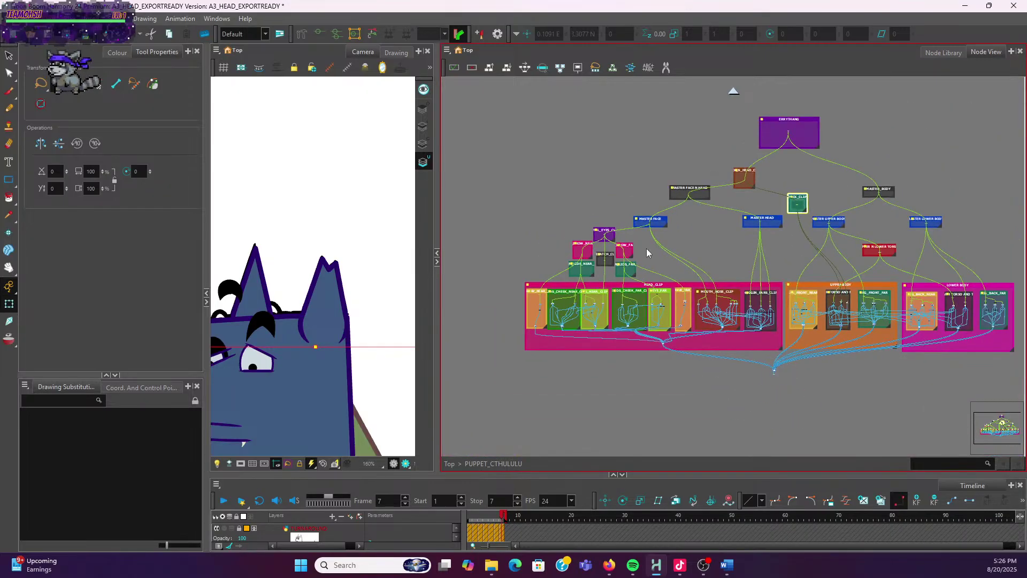
pyautogui.scroll(-5, 921, 360)
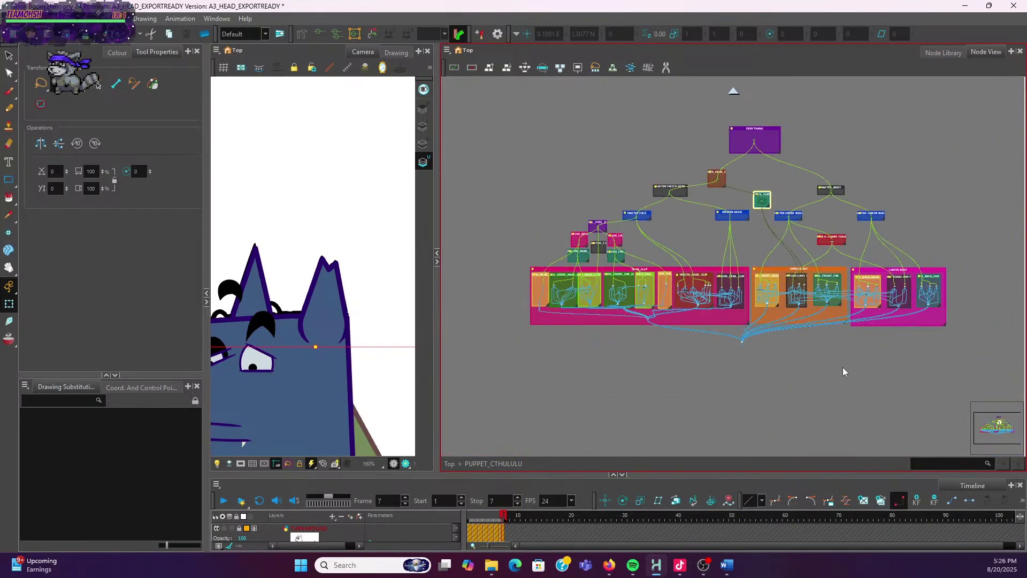
pyautogui.scroll(2, 843, 369)
pyautogui.moveTo(839, 356); pyautogui.dragTo(879, 422)
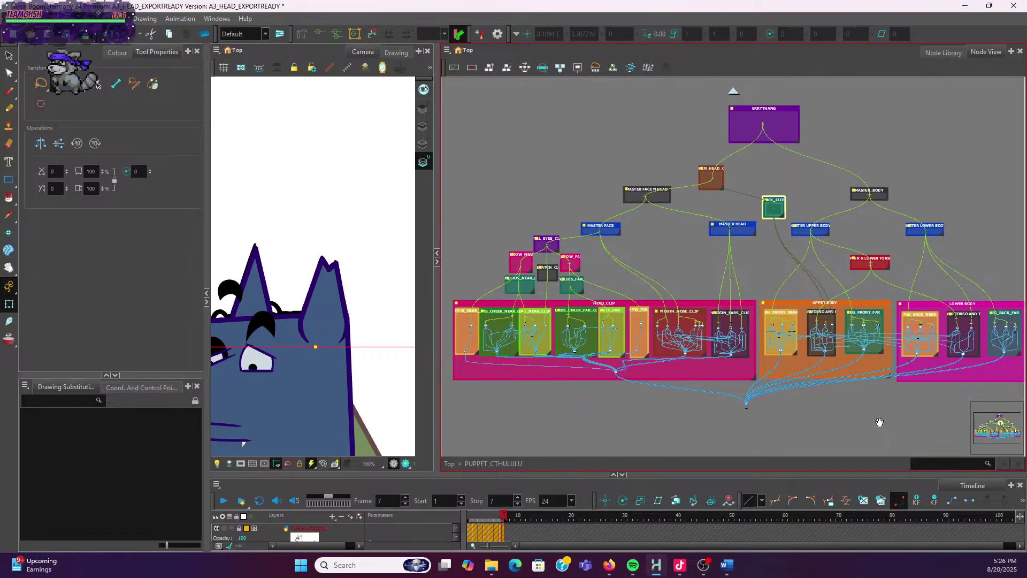
pyautogui.scroll(-2, 879, 422)
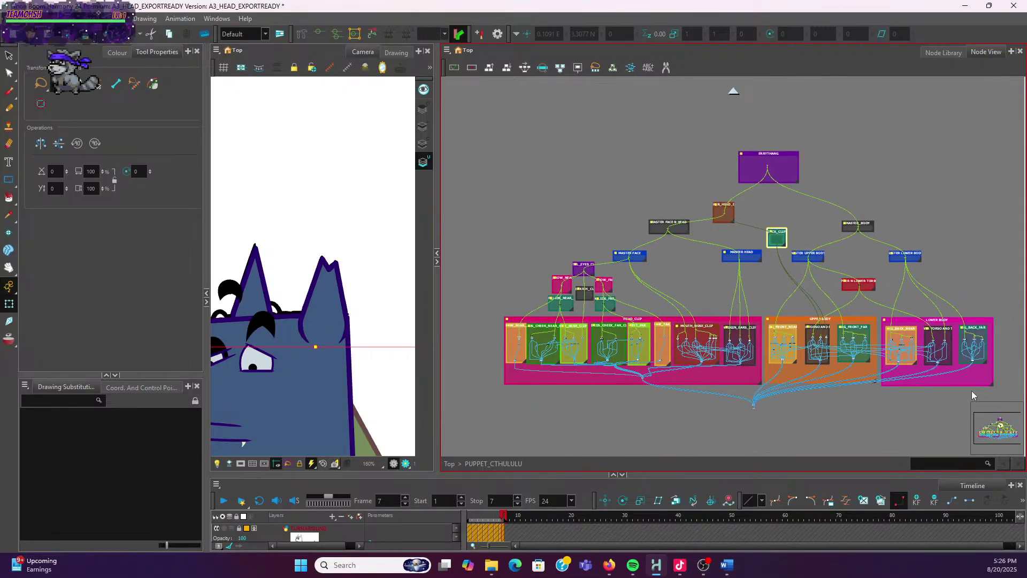
pyautogui.moveTo(913, 404); pyautogui.dragTo(899, 403)
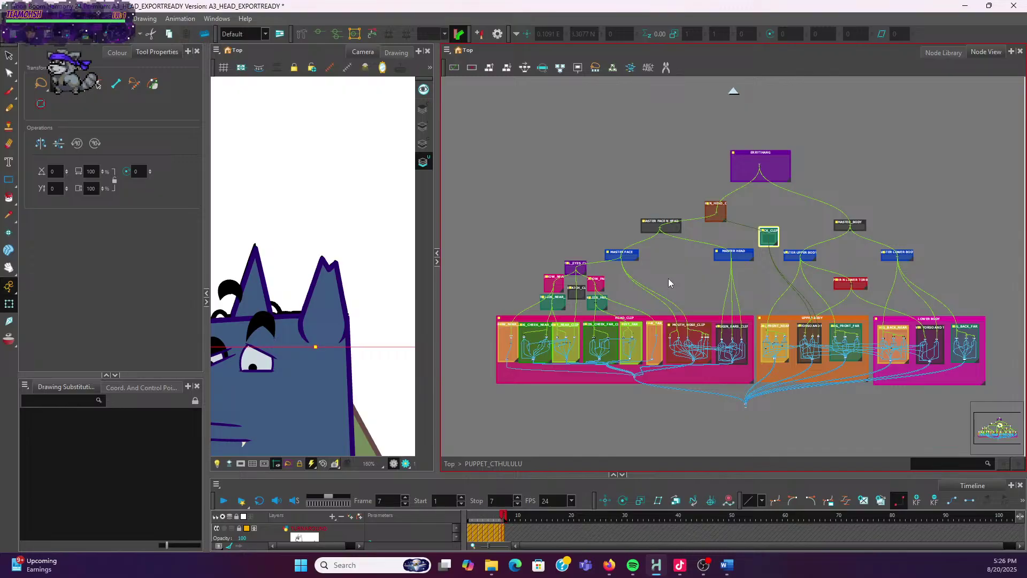
# Check the layout of the whole node network once more and save the scene
pyautogui.scroll(5, 695, 310)
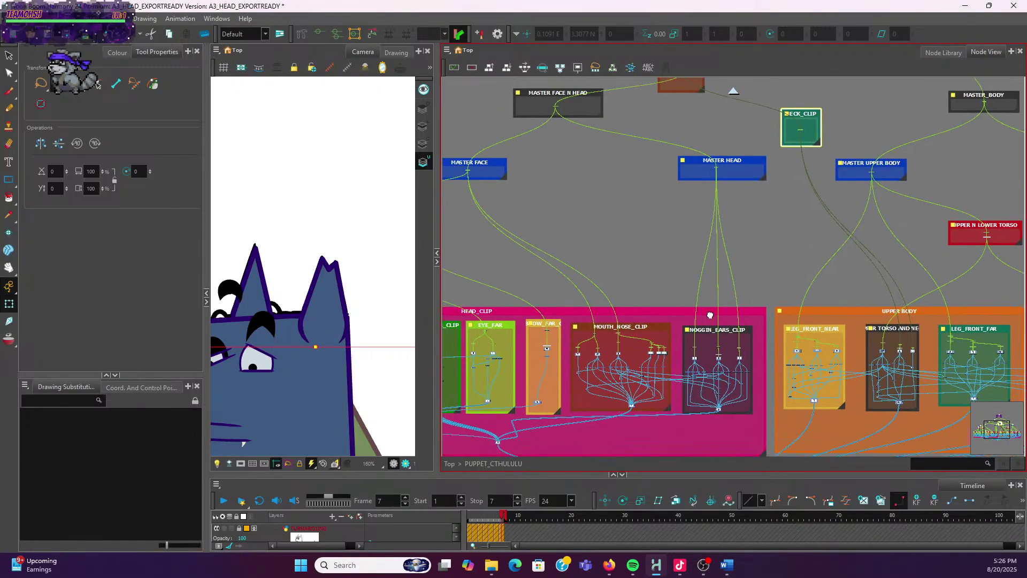
pyautogui.scroll(-5, 599, 273)
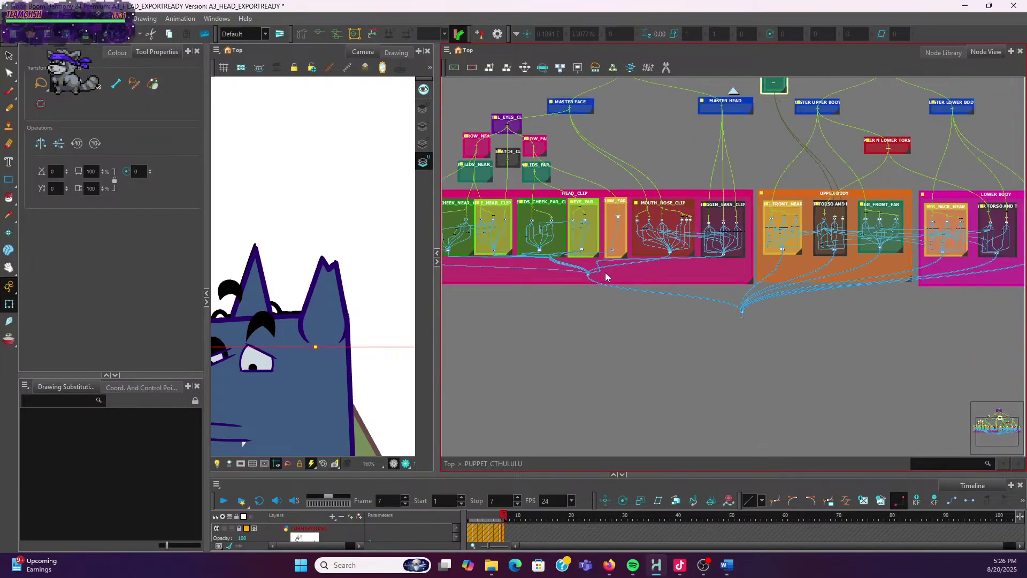
pyautogui.scroll(-4, 695, 321)
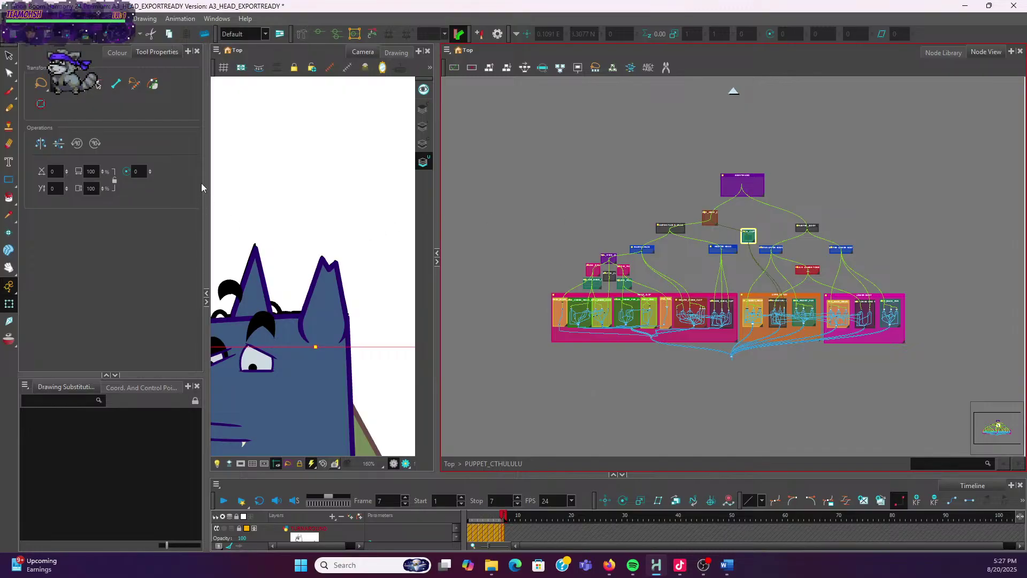
pyautogui.click(44, 86)
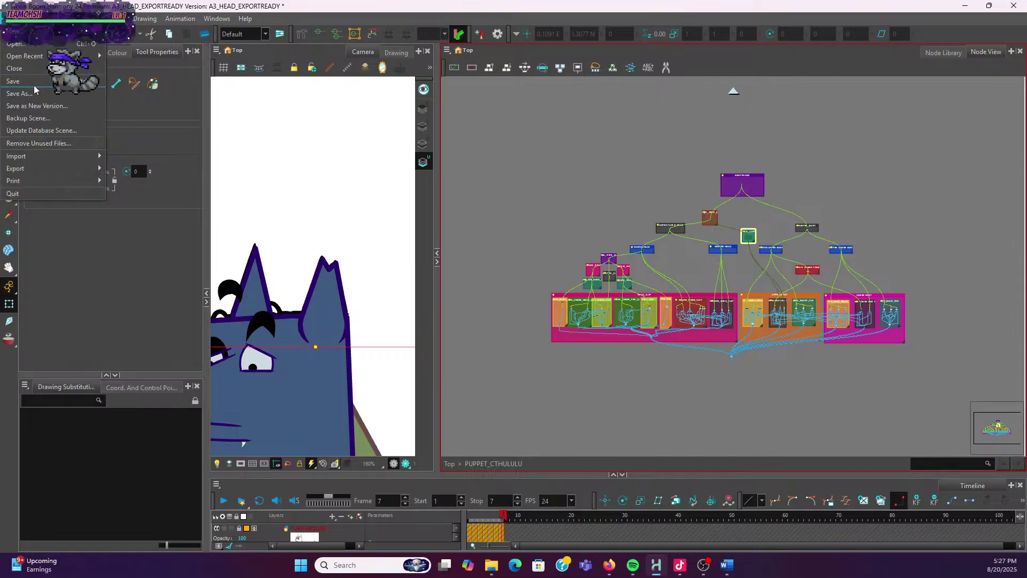
pyautogui.click(47, 81)
pyautogui.hotkey('ctrl', 's')
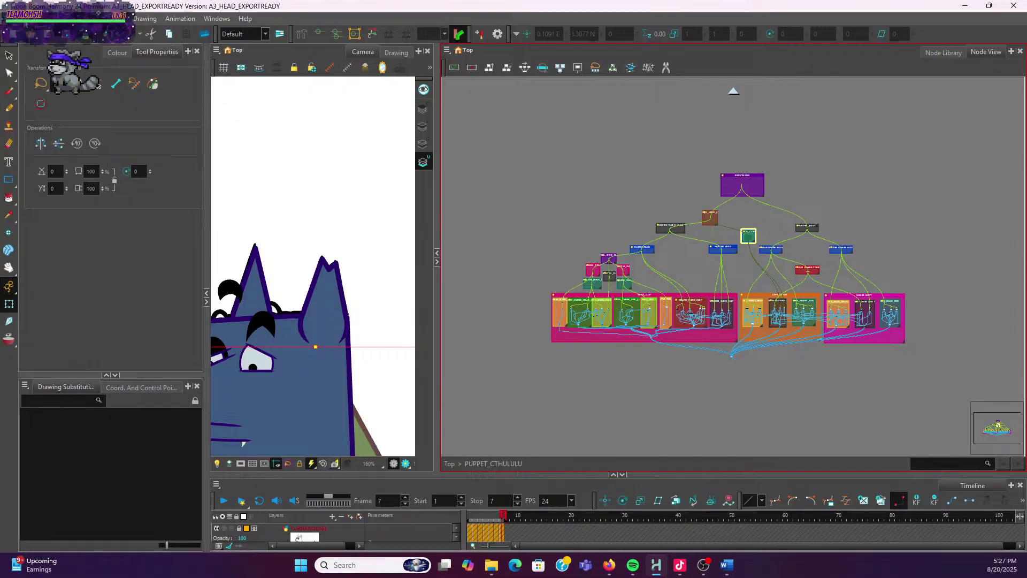
# Save a copy of the scene in the A3 folder as A3_HEAD_EXPORTREADY_1.xstage
pyautogui.click(11, 18)
pyautogui.click(27, 92)
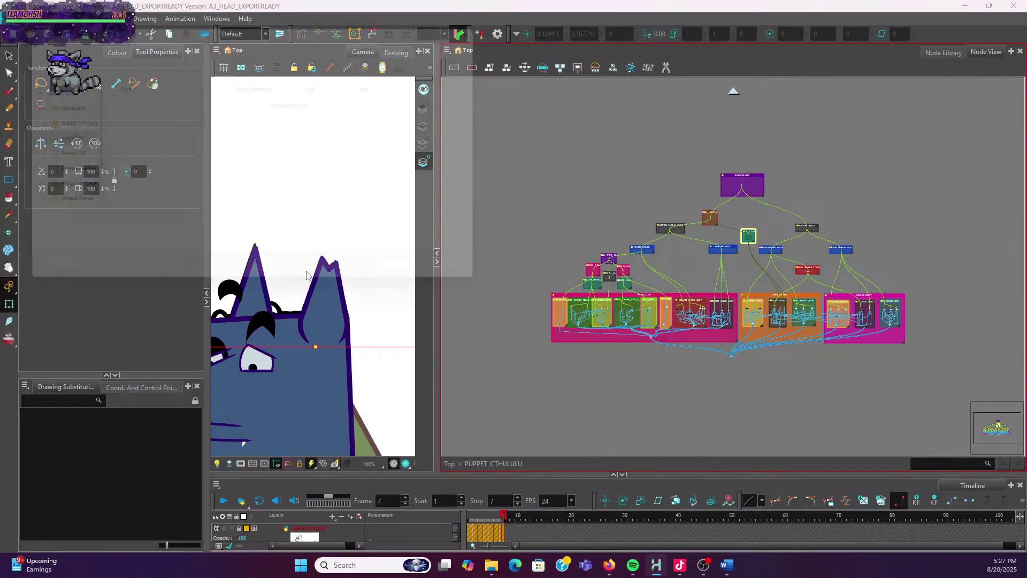
pyautogui.click(188, 224)
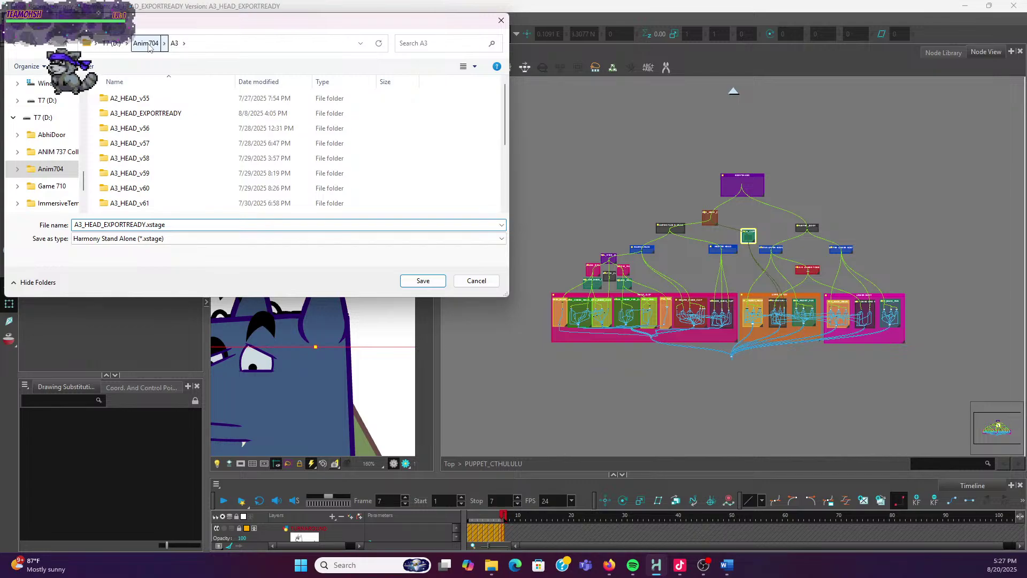
pyautogui.click(147, 229)
pyautogui.write('_1')
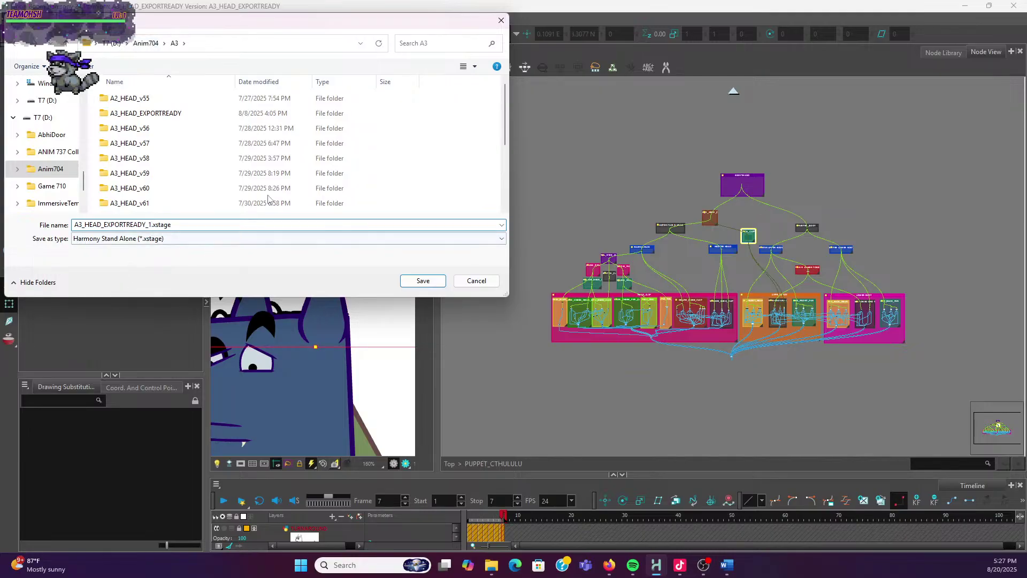
pyautogui.click(436, 283)
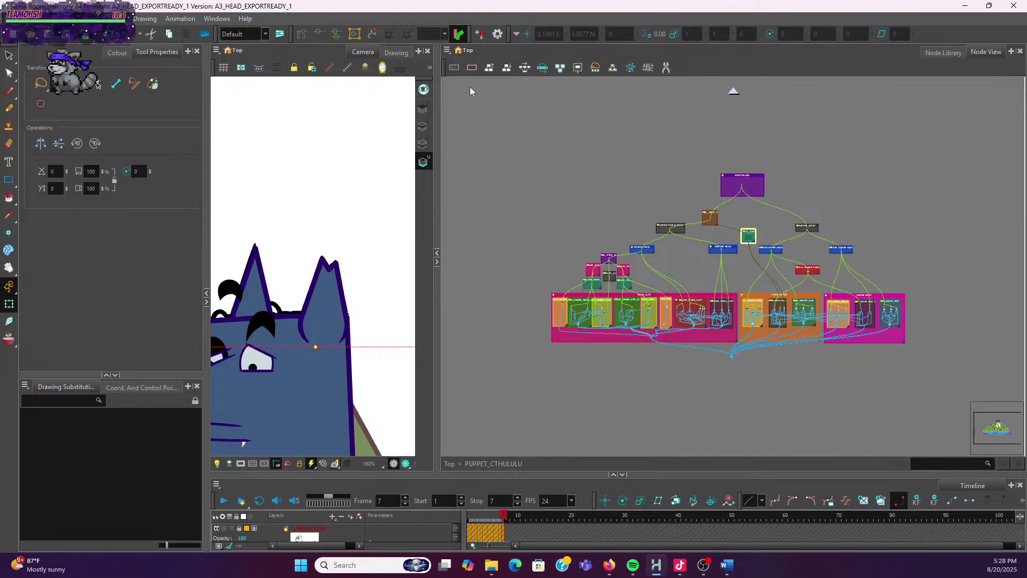
# Save the A3_HEAD_EXPORTREADY_1 scene and enlarge the node network view
pyautogui.click(10, 18)
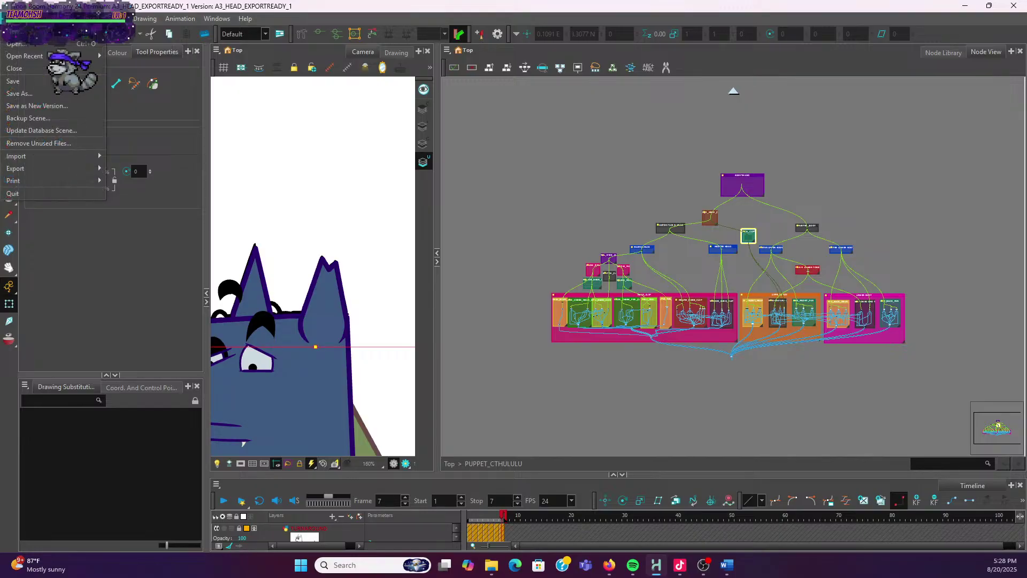
pyautogui.click(24, 85)
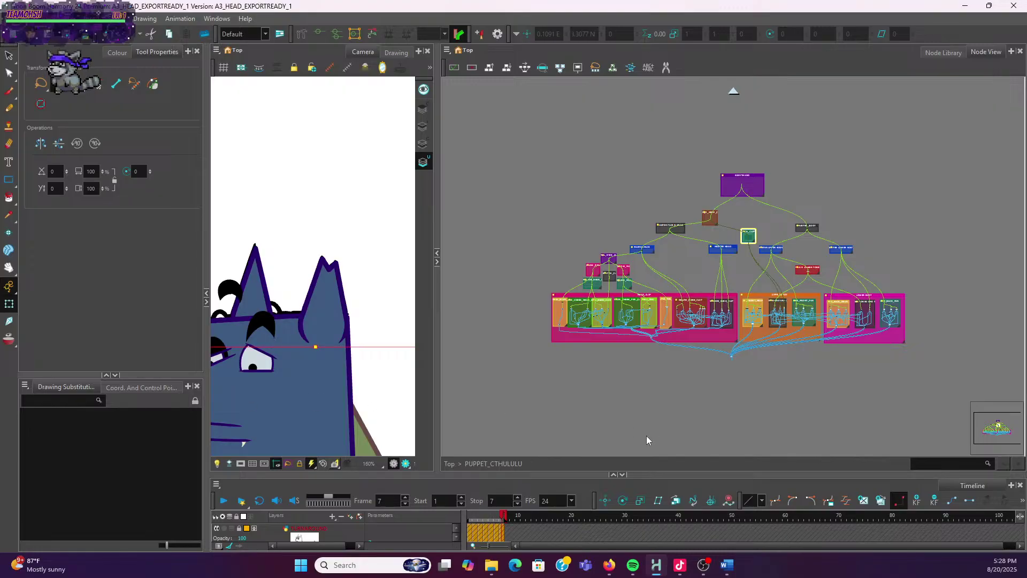
pyautogui.scroll(2, 627, 317)
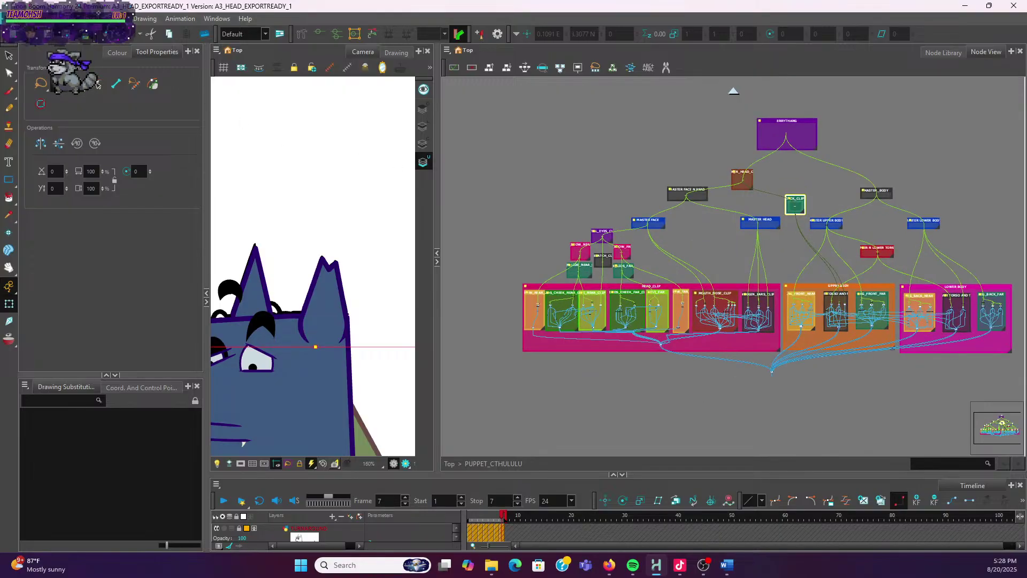
pyautogui.click(33, 85)
pyautogui.press('Escape')
# Switch to Firefox, look through the artist's full track list on SoundCloud, and minimise the browser
pyautogui.click(609, 565)
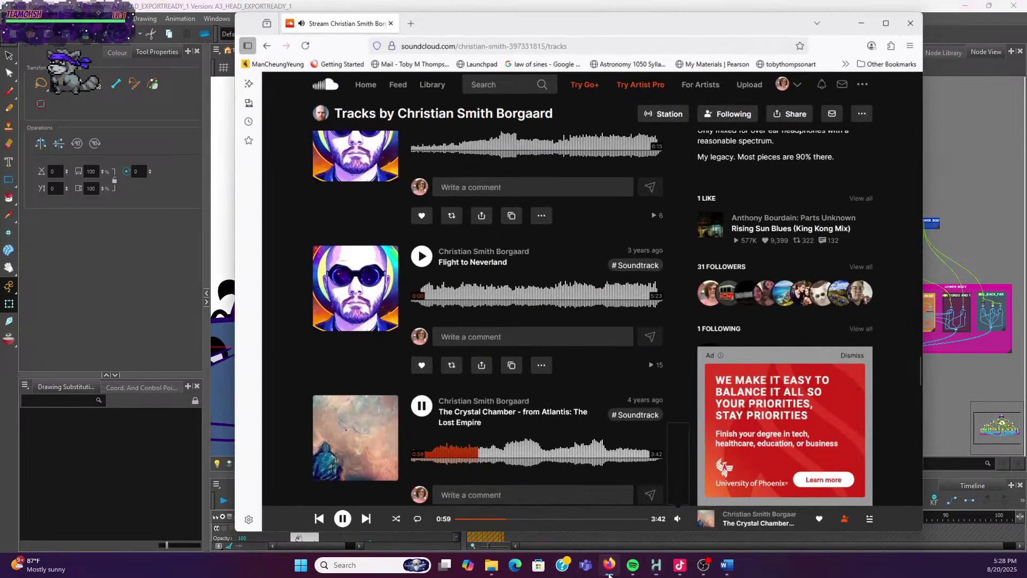
pyautogui.scroll(1, 551, 183)
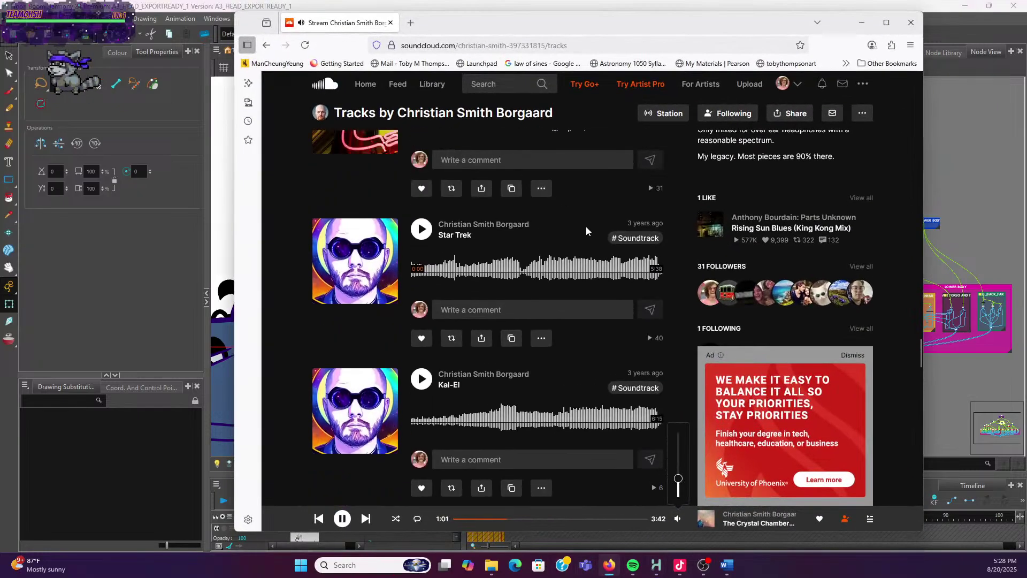
pyautogui.scroll(-20, 587, 231)
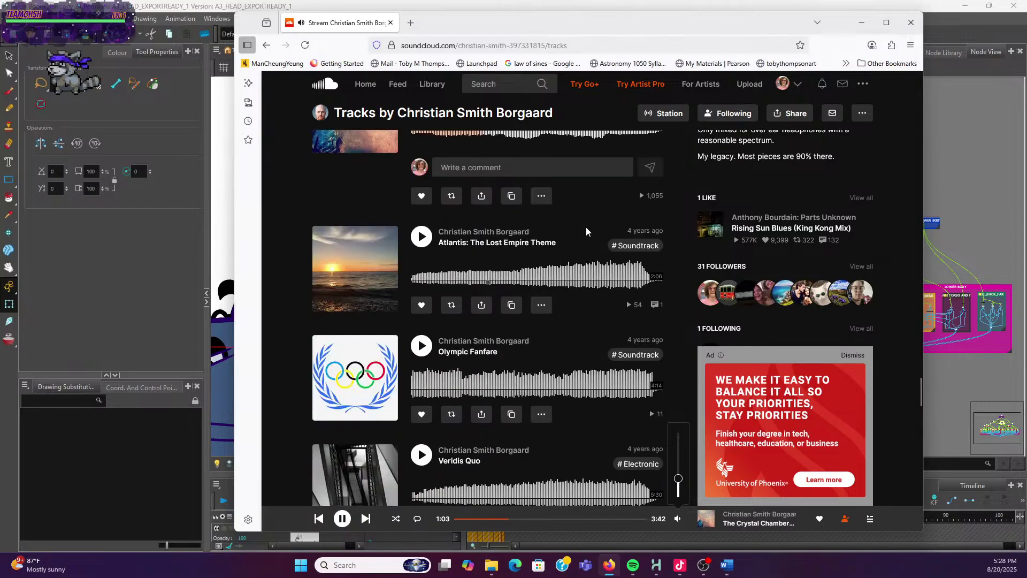
pyautogui.scroll(-15, 585, 241)
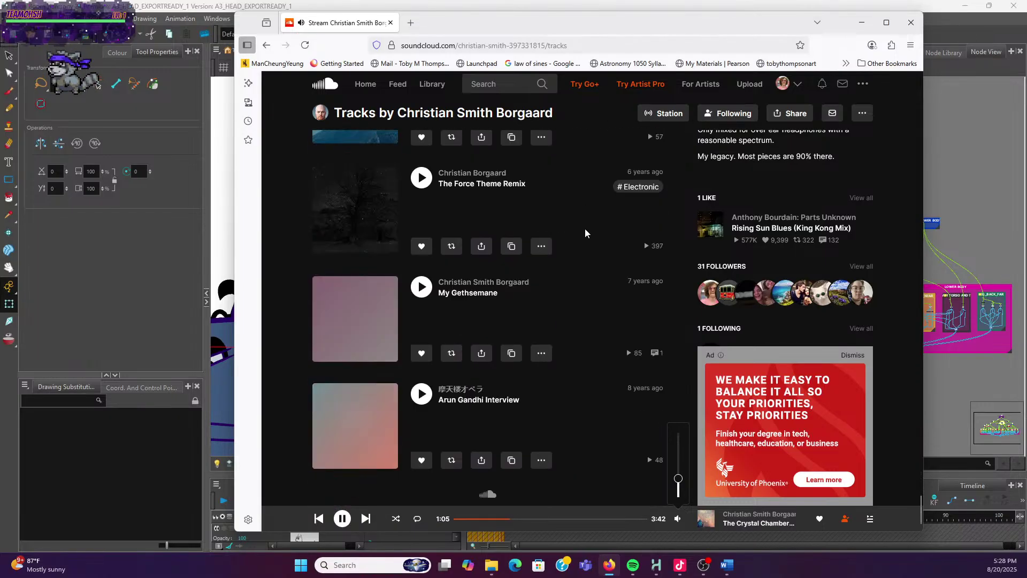
pyautogui.scroll(10, 511, 289)
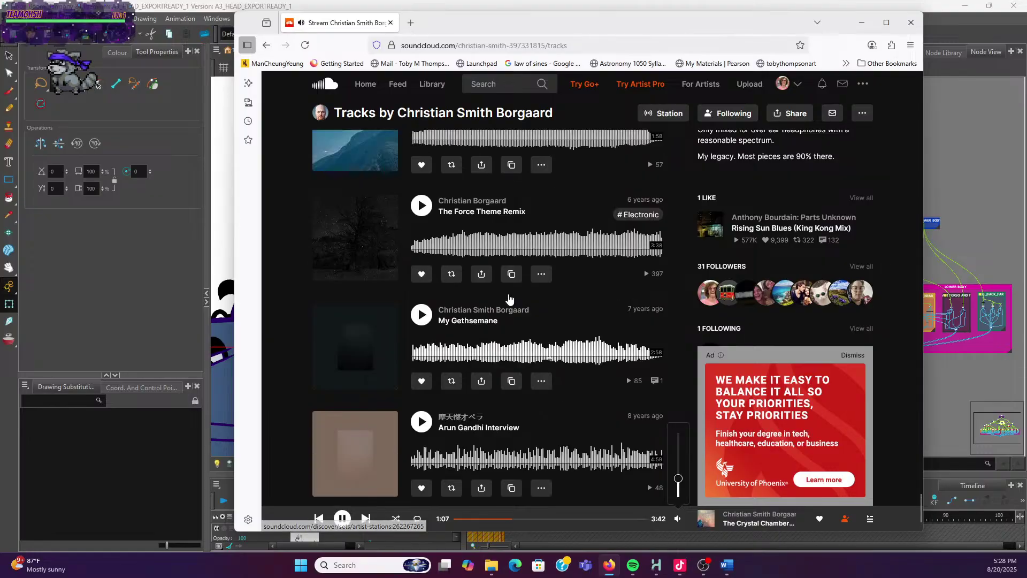
pyautogui.scroll(15, 511, 284)
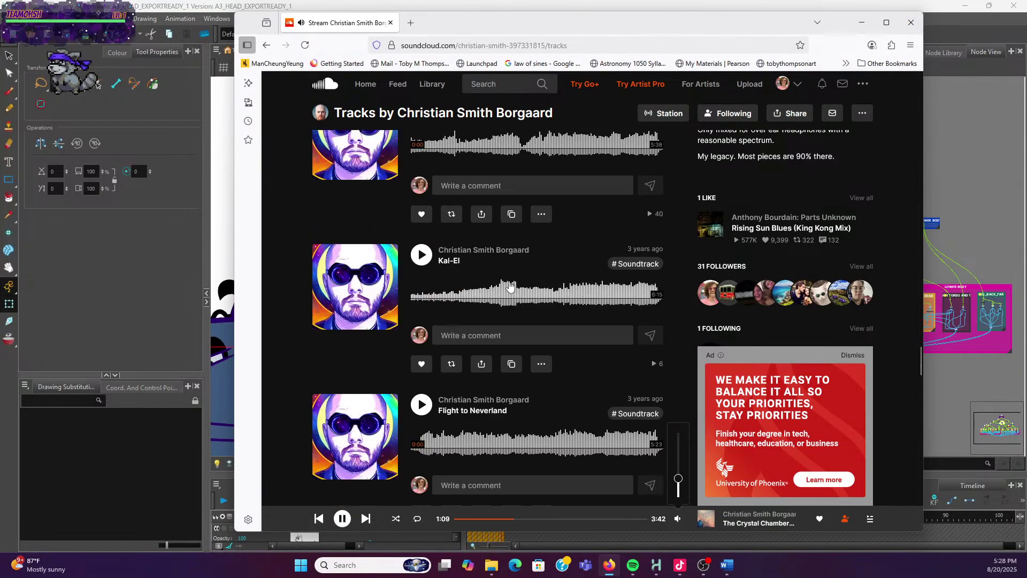
pyautogui.scroll(15, 520, 265)
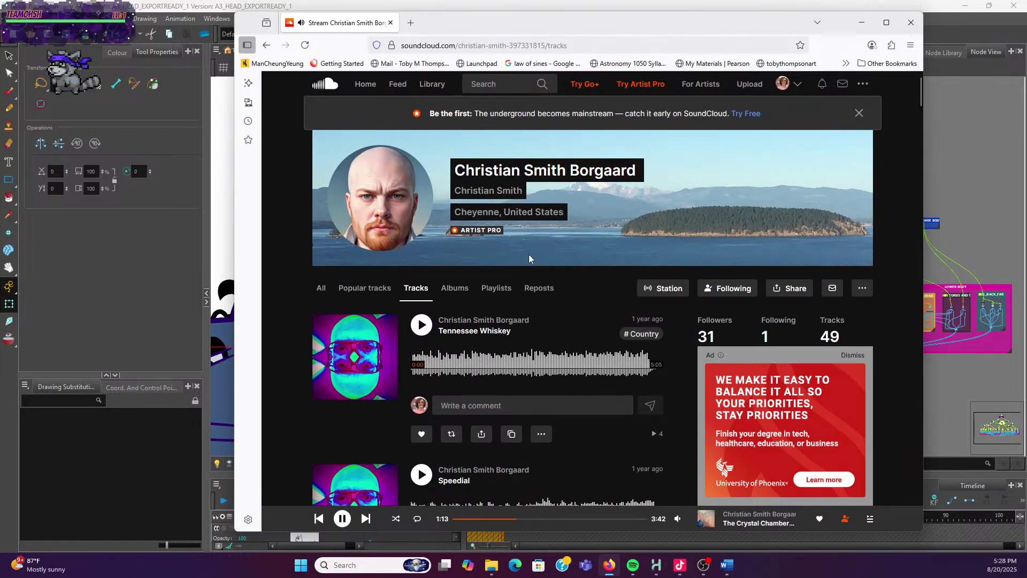
pyautogui.click(857, 28)
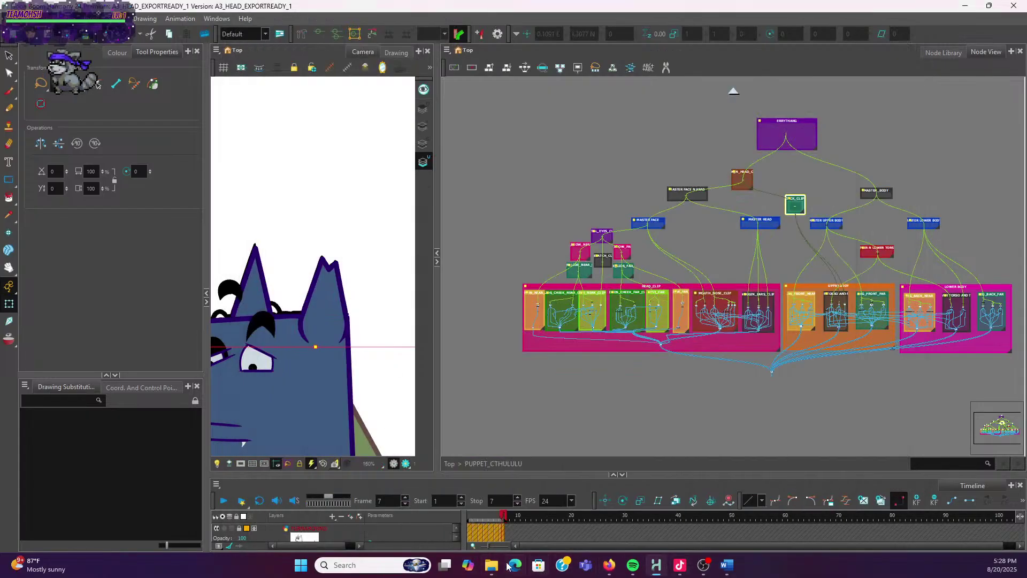
# Watch the ANIM704 A5 FINAL v28 movie in VLC, close the SoundCloud window, and close the player
pyautogui.click(491, 564)
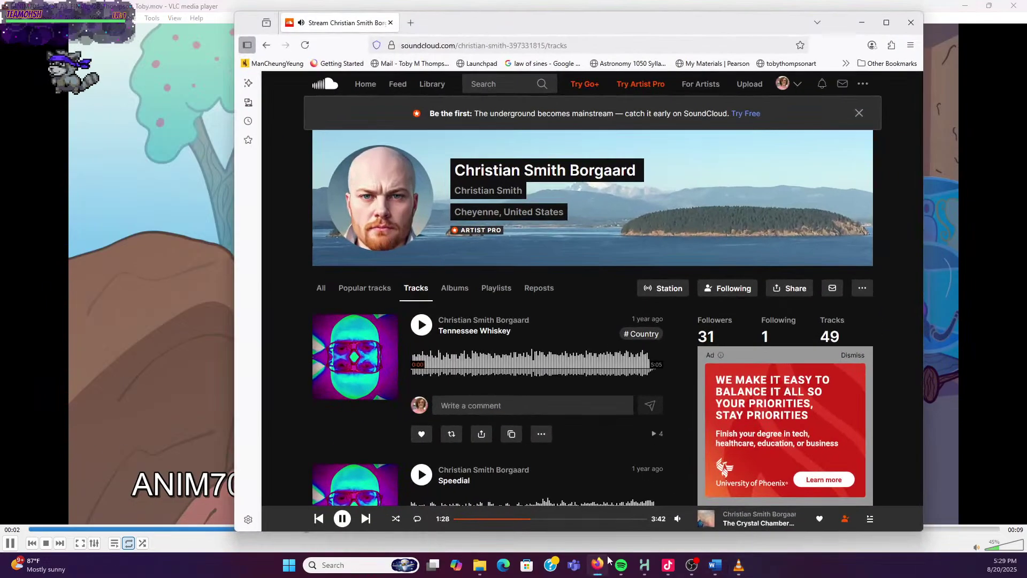
pyautogui.click(597, 564)
pyautogui.click(911, 22)
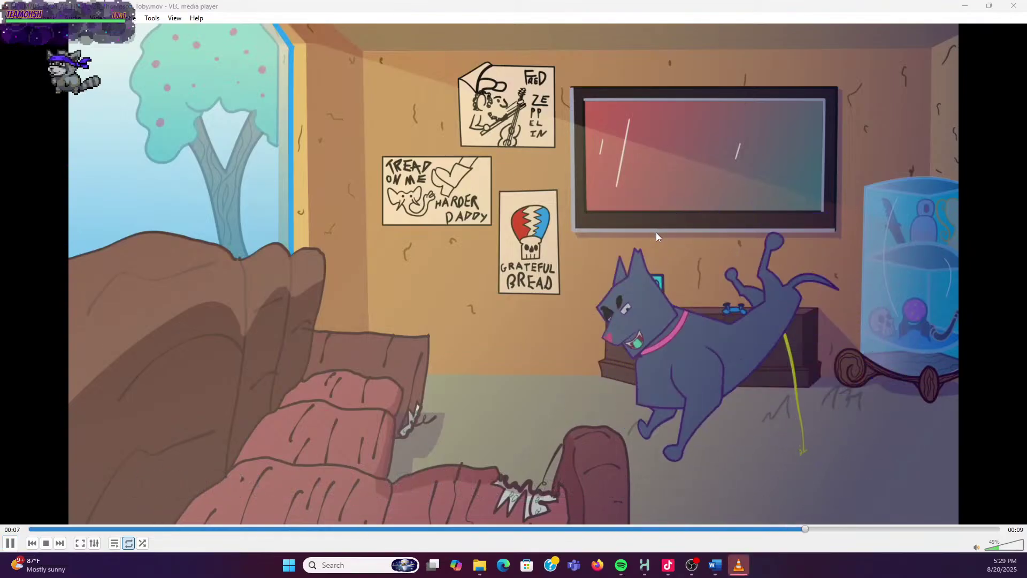
pyautogui.click(11, 542)
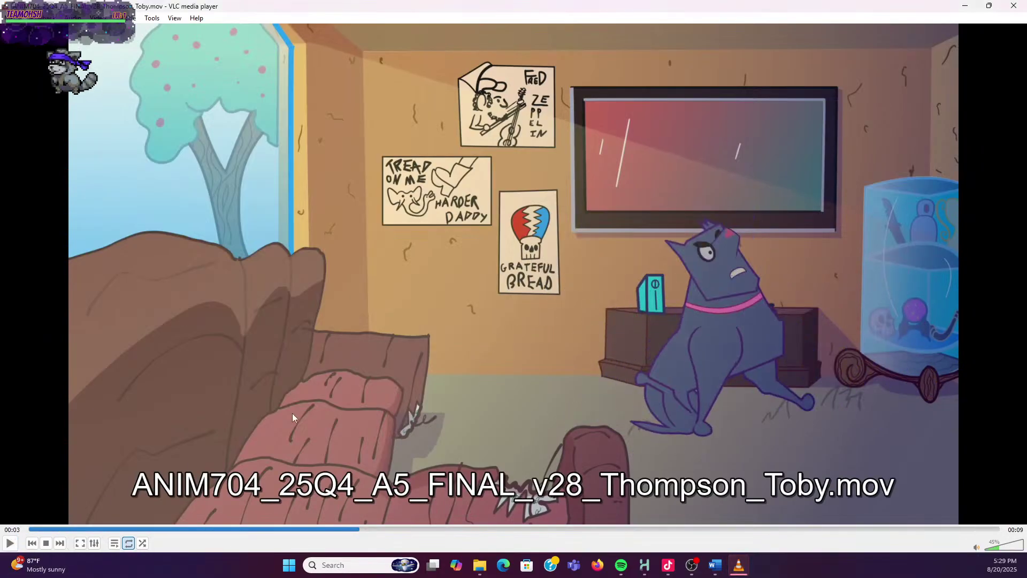
pyautogui.click(1016, 7)
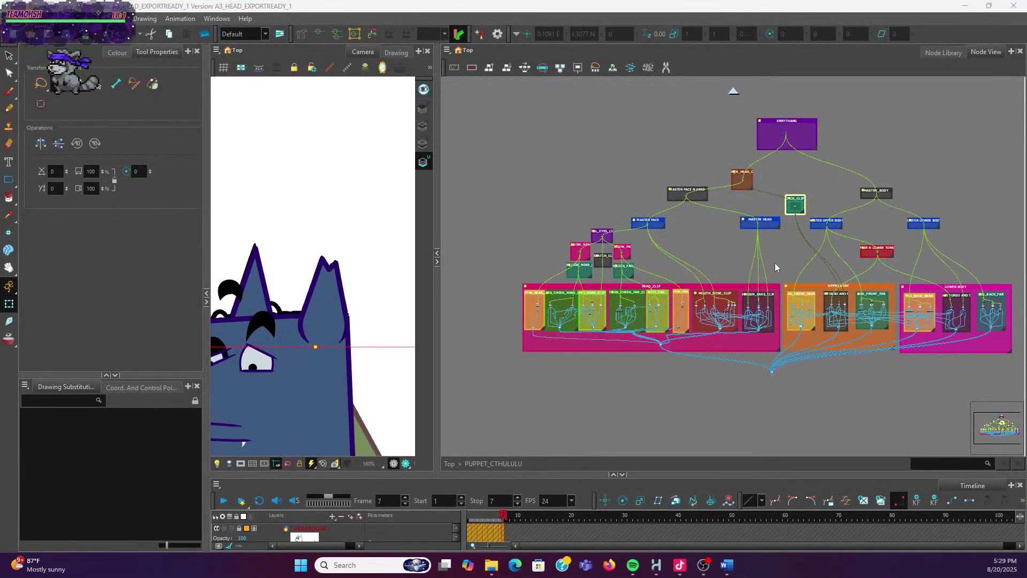
# Deselect the NECK_CLIP backdrop in Harmony's node network and save the scene again
pyautogui.scroll(-2, 773, 264)
pyautogui.scroll(2, 773, 264)
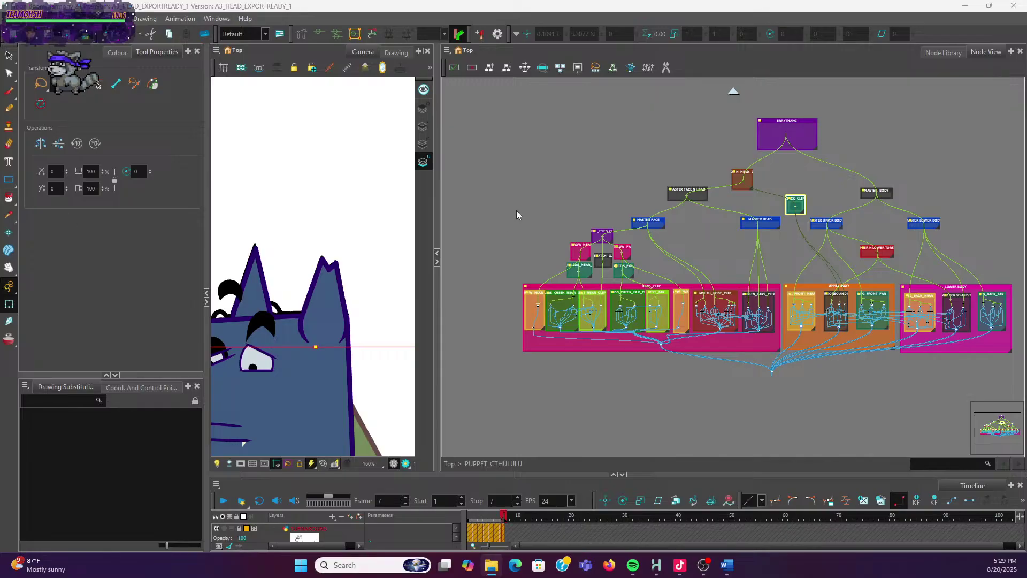
pyautogui.click(544, 144)
pyautogui.click(12, 18)
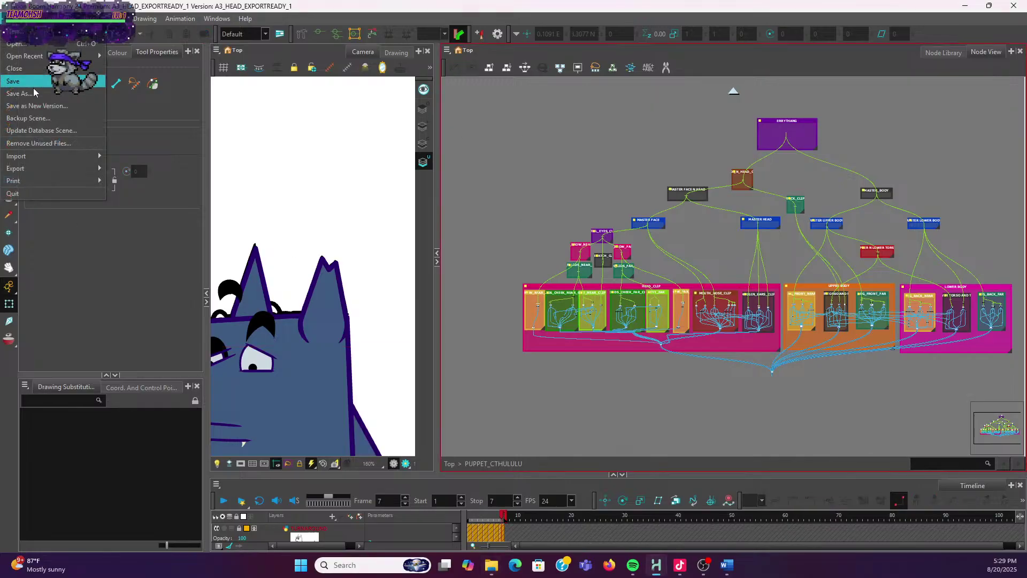
pyautogui.click(27, 84)
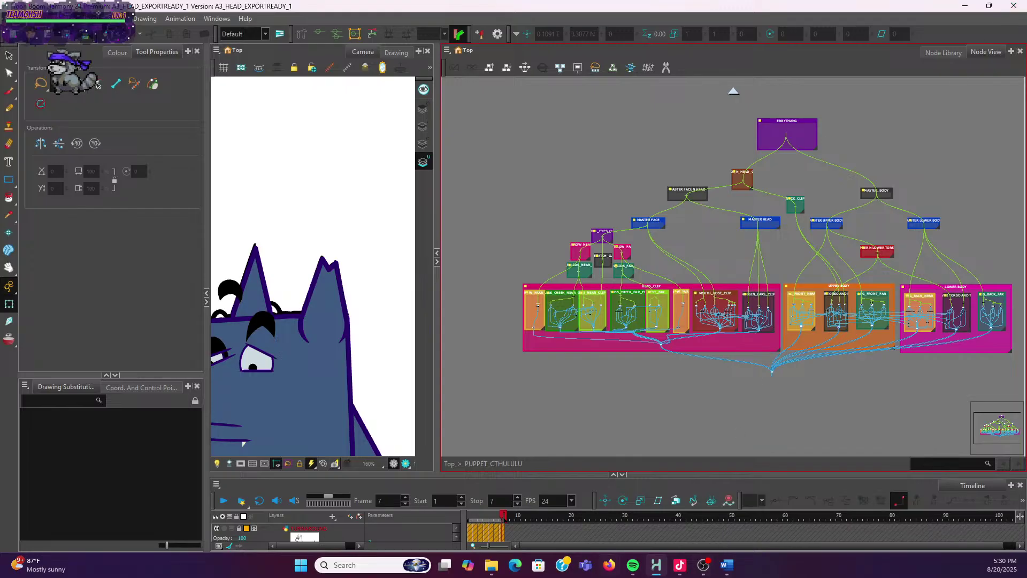
# Open a new Firefox window and go to thirdeyegenesis.com
pyautogui.click(608, 565)
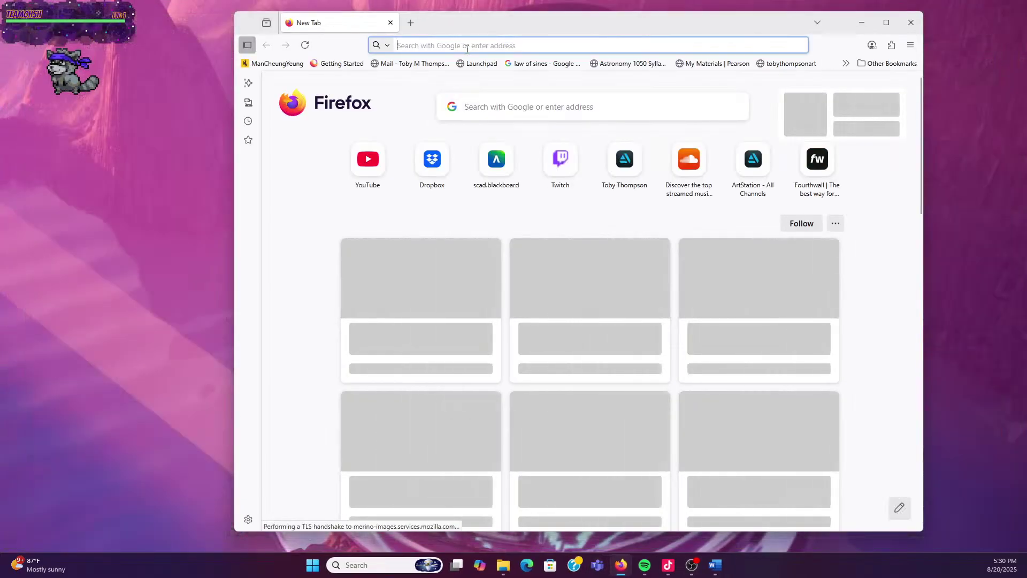
pyautogui.click(466, 47)
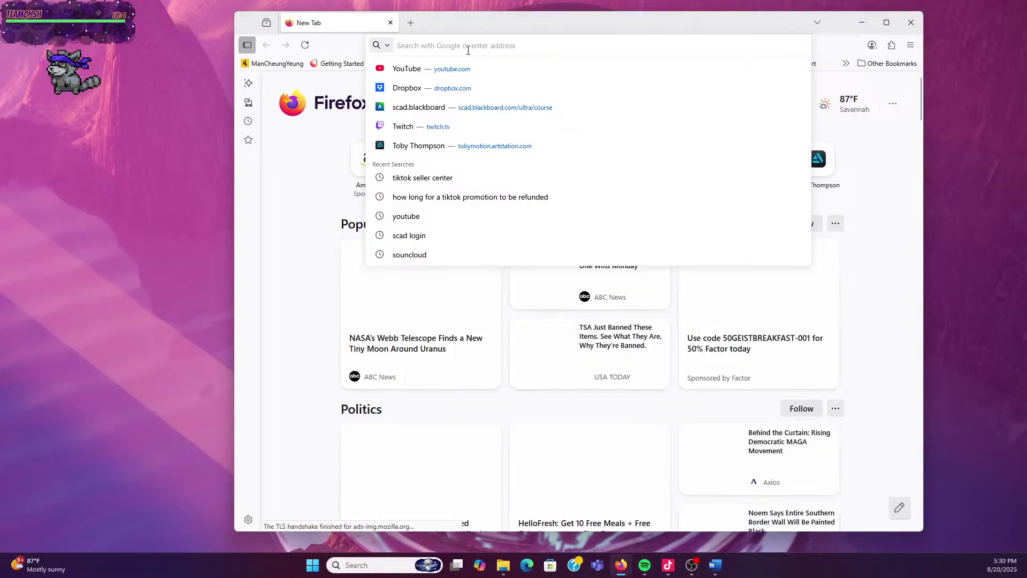
pyautogui.write('thirdeyegenesis.')
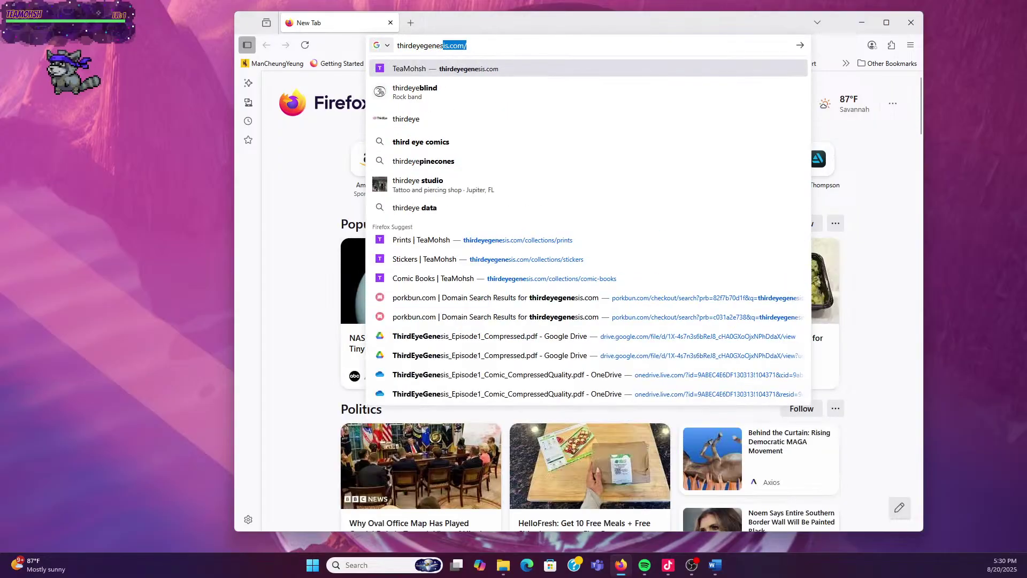
pyautogui.write('com')
pyautogui.press('Return')
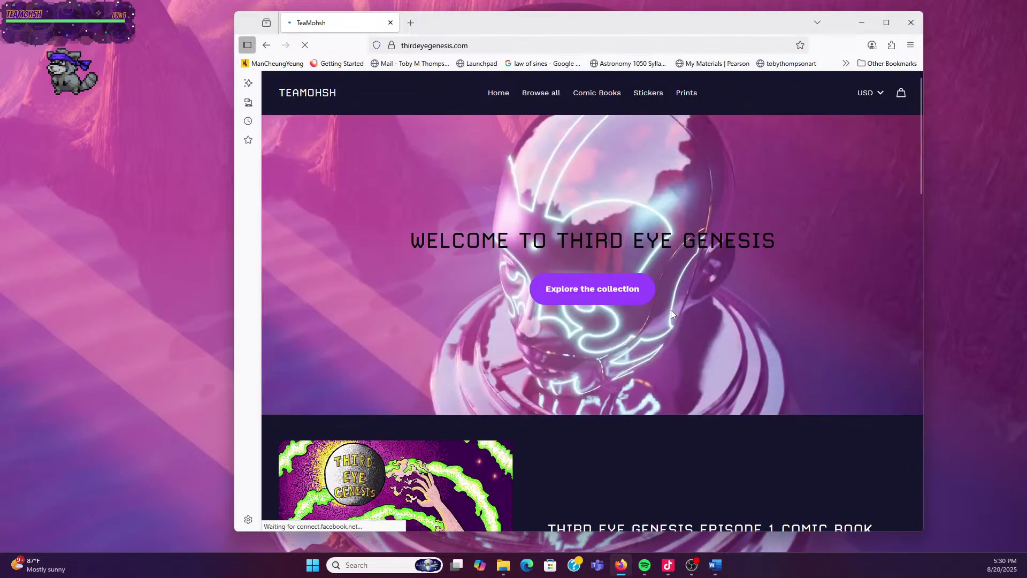
# Look through the Third Eye Genesis home page, covering the comic book, donation form and latest videos, and return to its start
pyautogui.scroll(-8, 554, 323)
pyautogui.scroll(4, 556, 326)
pyautogui.scroll(-2, 555, 325)
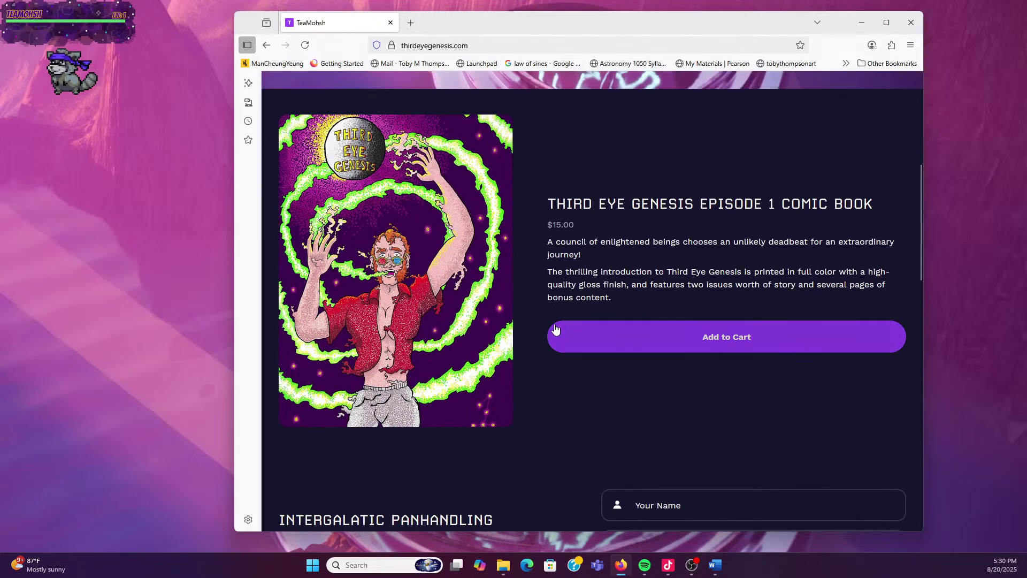
pyautogui.scroll(-6, 571, 320)
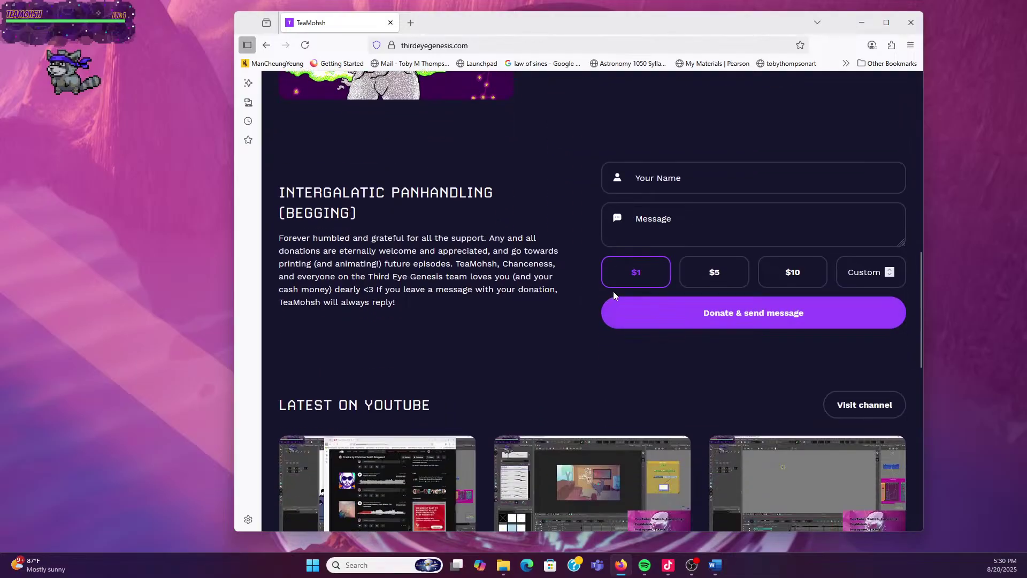
pyautogui.scroll(-4, 726, 246)
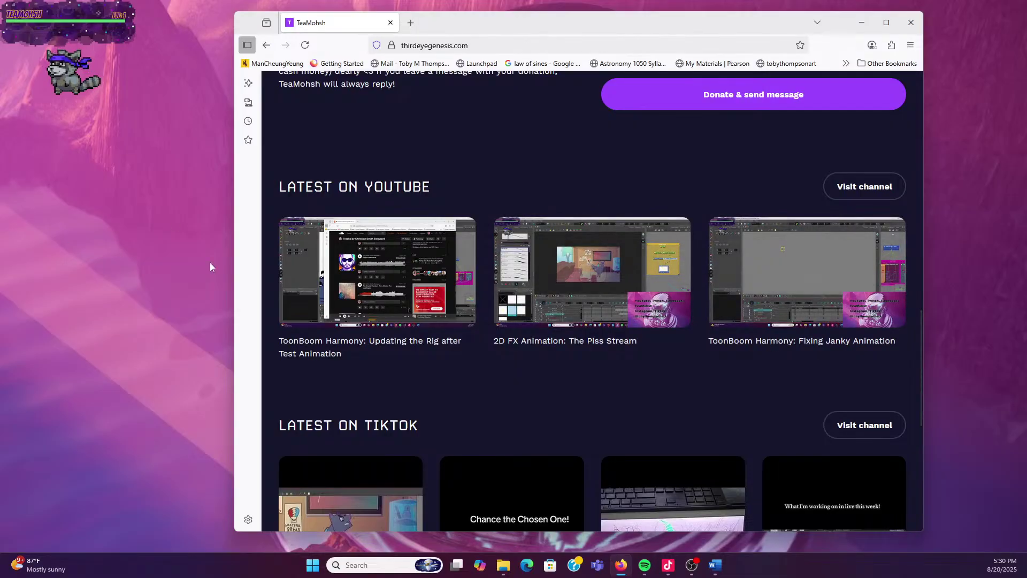
pyautogui.scroll(15, 602, 325)
pyautogui.scroll(1, 600, 321)
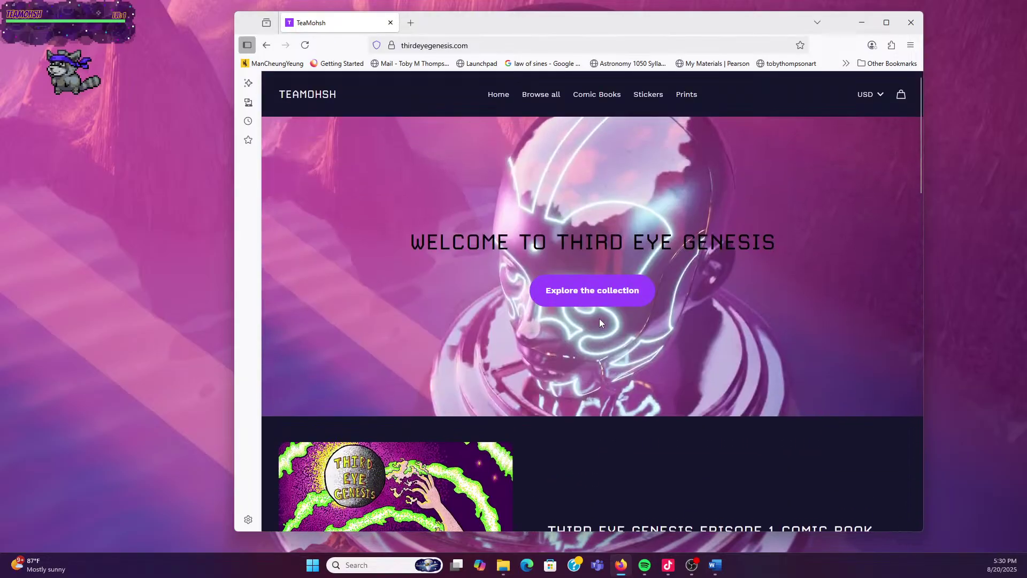